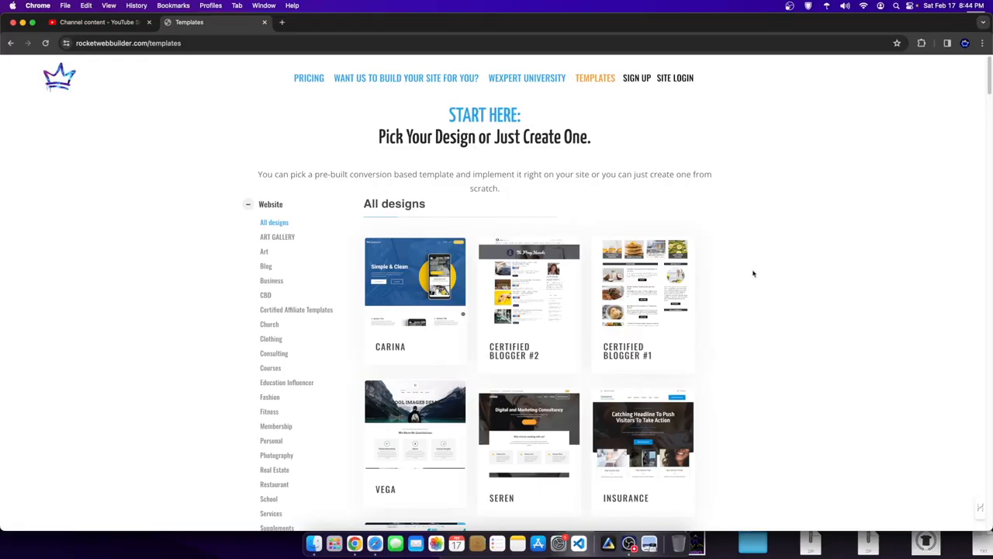
- Scroll the template gallery and preview the Carina template, then close the preview
scroll(617, 314, "down", 5)
scroll(617, 314, "down", 2)
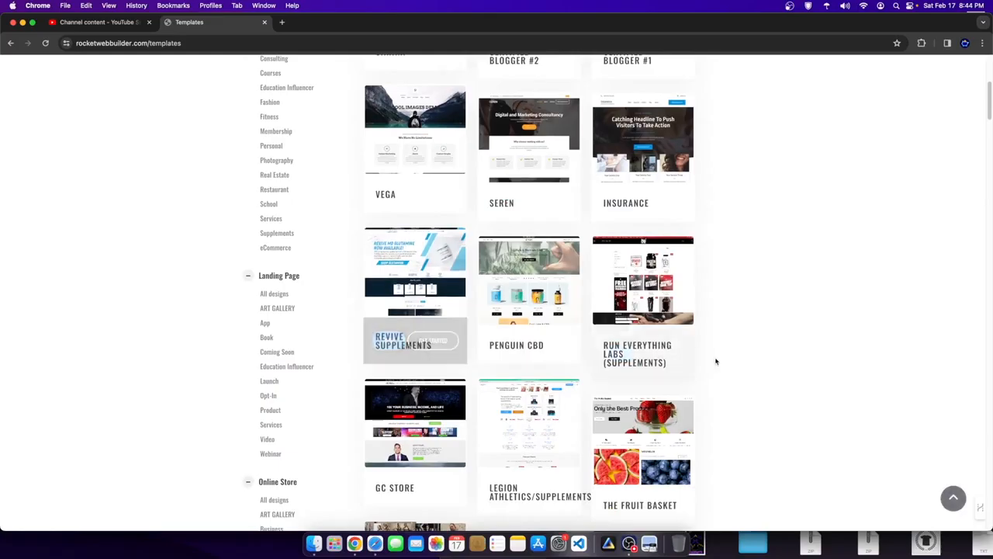
scroll(198, 156, "up", 8)
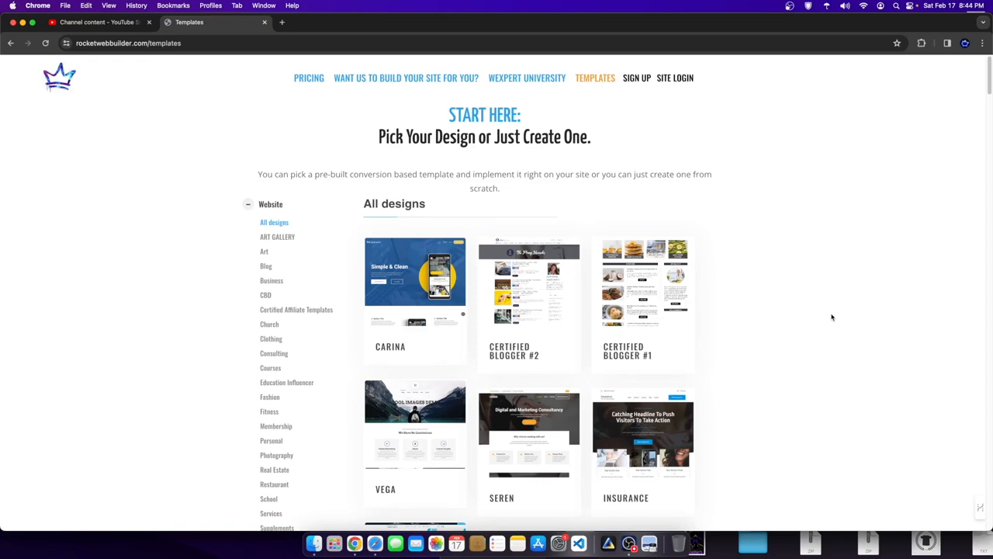
left_click(383, 351)
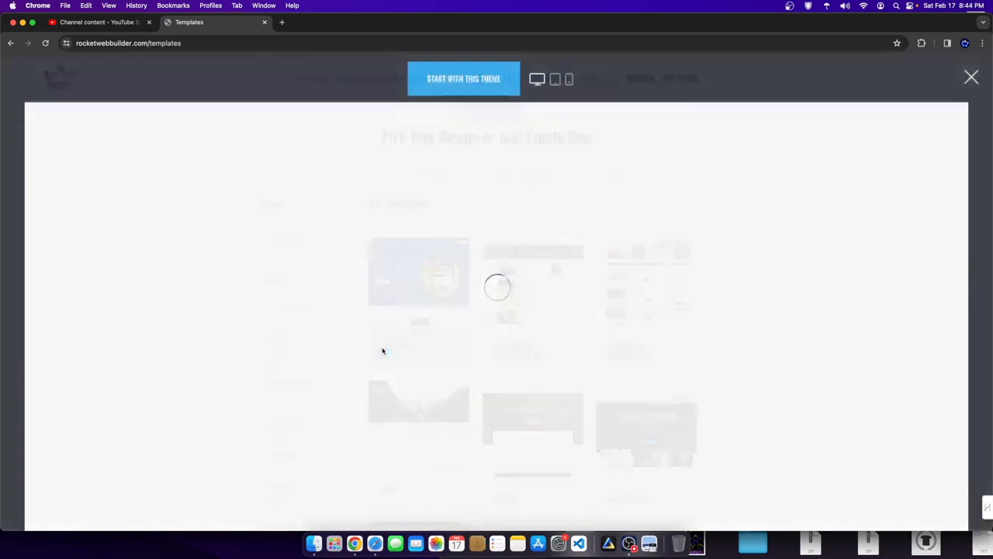
scroll(656, 278, "down", 10)
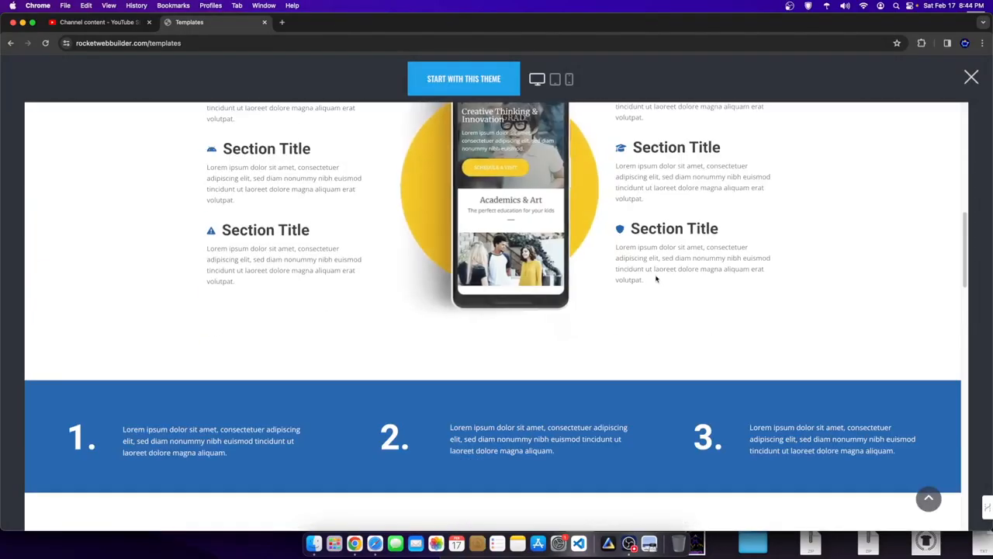
scroll(657, 277, "up", 10)
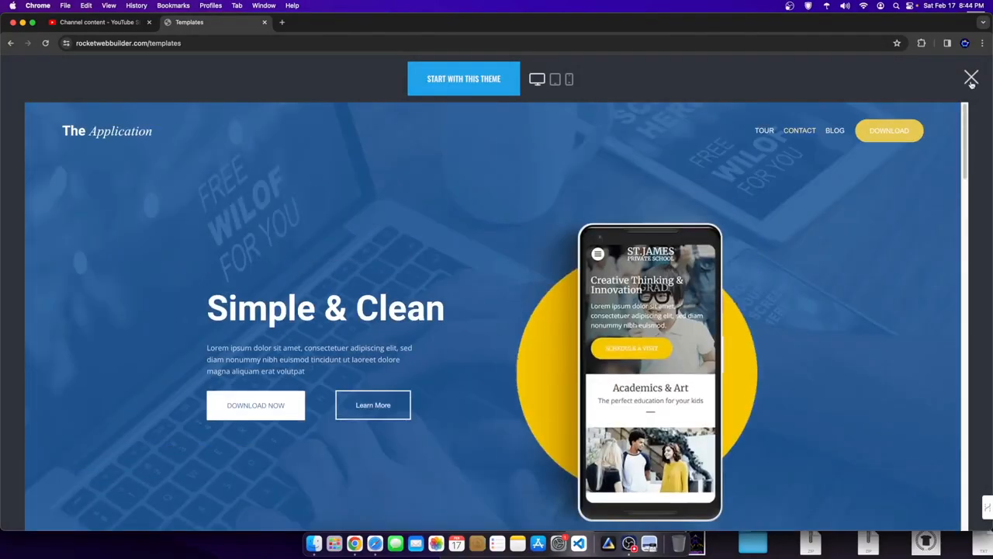
left_click(971, 77)
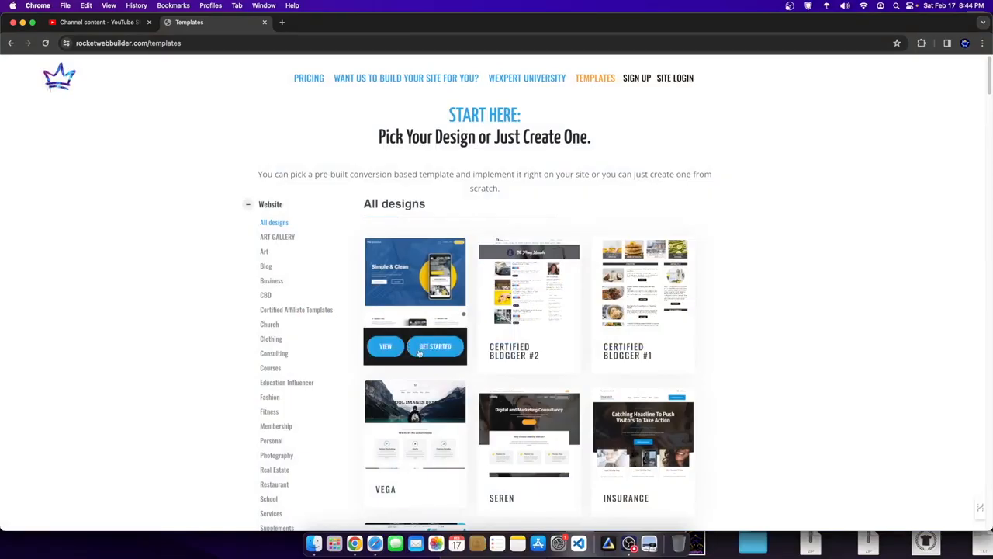
- Preview the Carina template again, then browse further through the template list
left_click(389, 350)
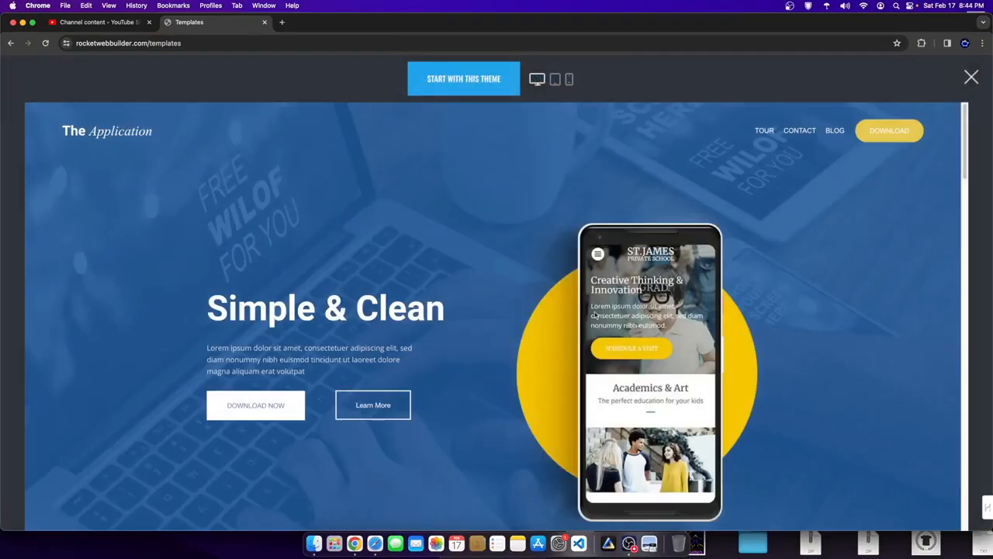
scroll(554, 317, "down", 10)
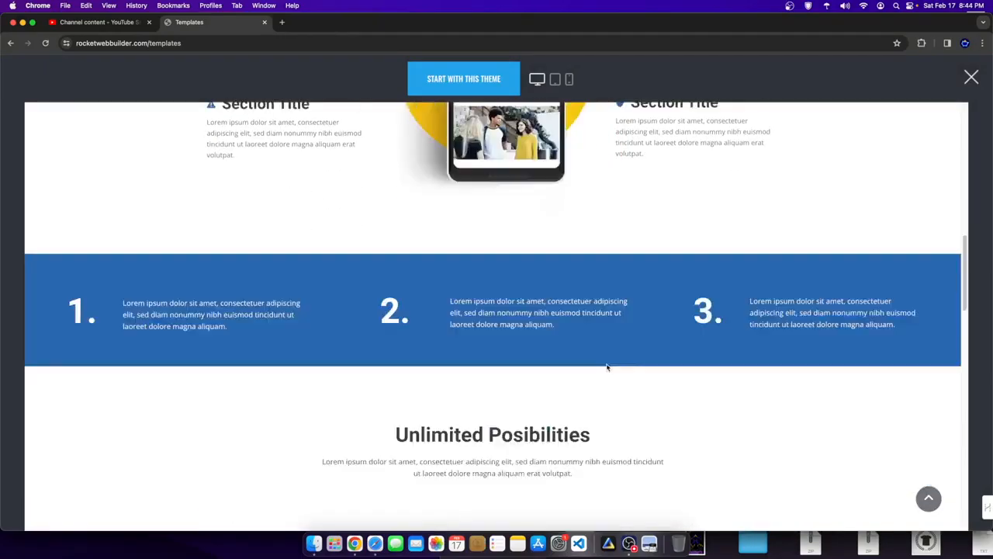
scroll(606, 367, "down", 15)
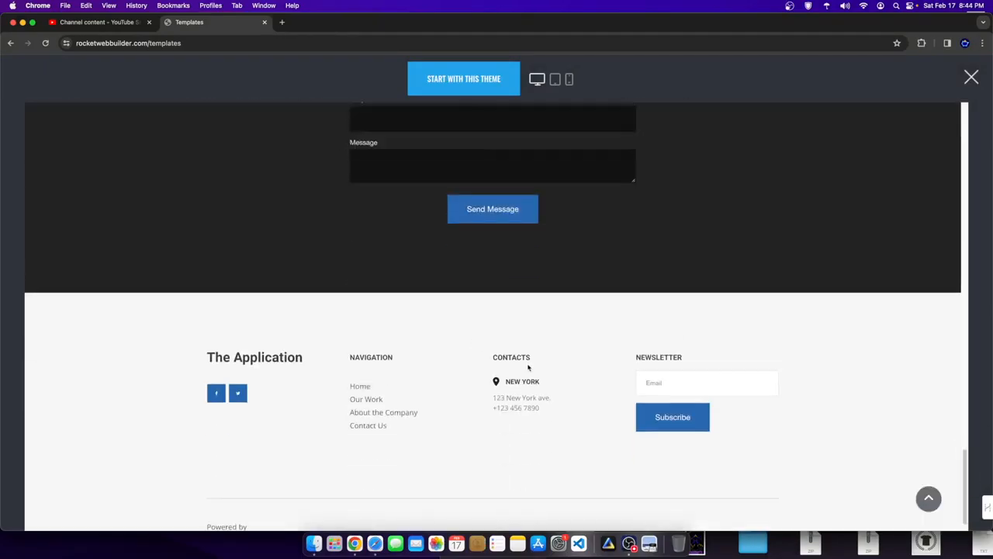
scroll(606, 365, "up", 15)
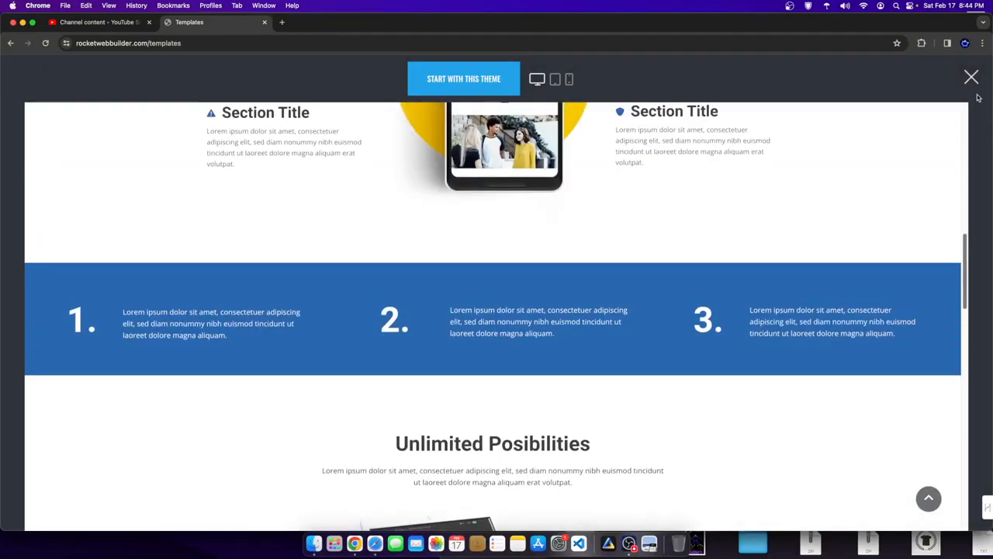
left_click(972, 77)
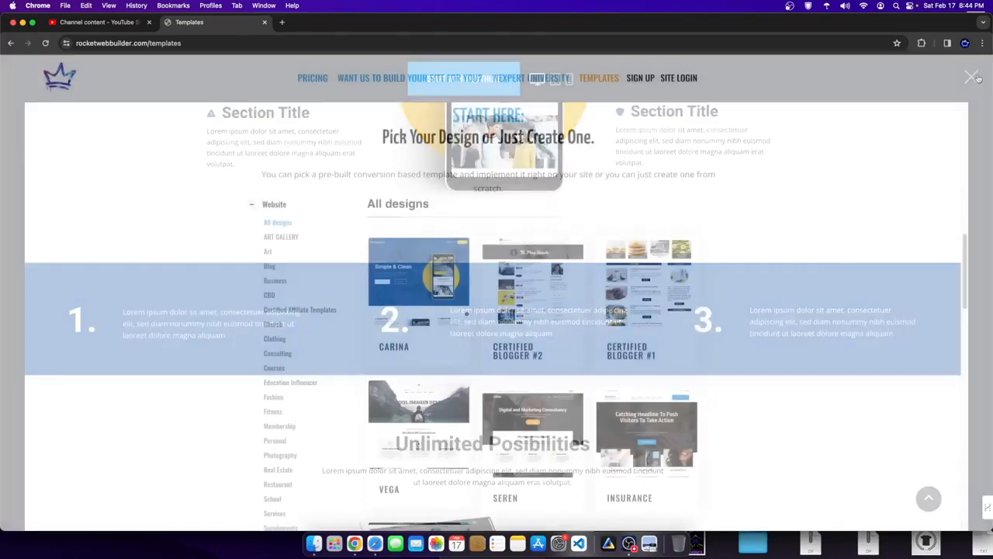
scroll(644, 466, "down", 3)
scroll(650, 420, "down", 2)
scroll(650, 419, "down", 15)
scroll(711, 335, "down", 10)
scroll(578, 337, "down", 3)
scroll(543, 345, "up", 20)
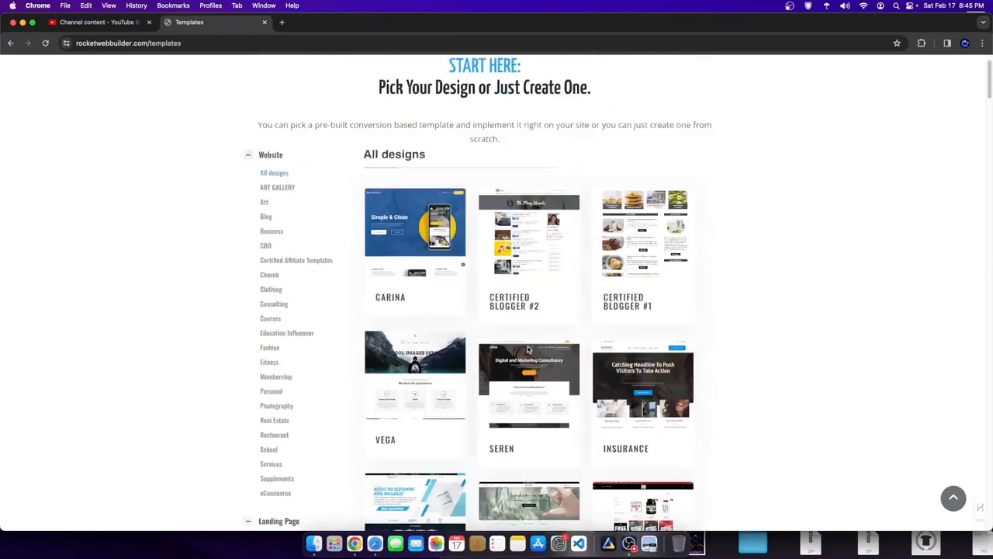
scroll(527, 350, "up", 2)
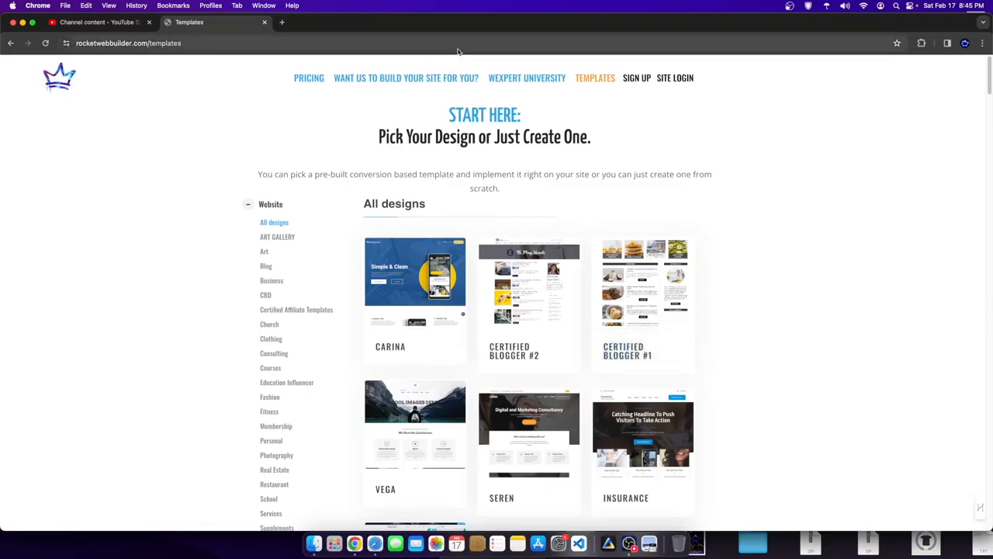
- Reload the templates page in a new incognito window and start a site from Carina
left_click(304, 41)
key("cmd+c")
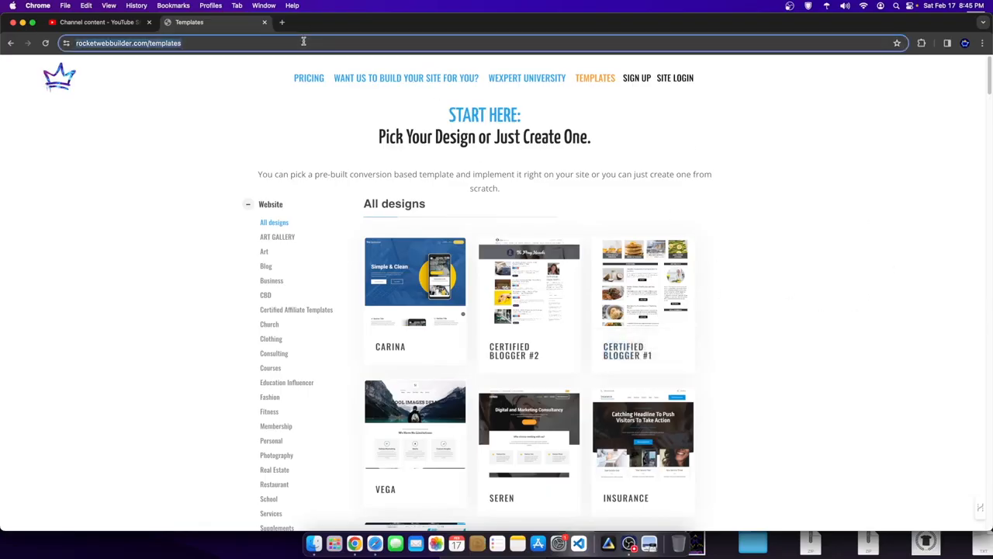
key("BackSpace")
left_click(982, 43)
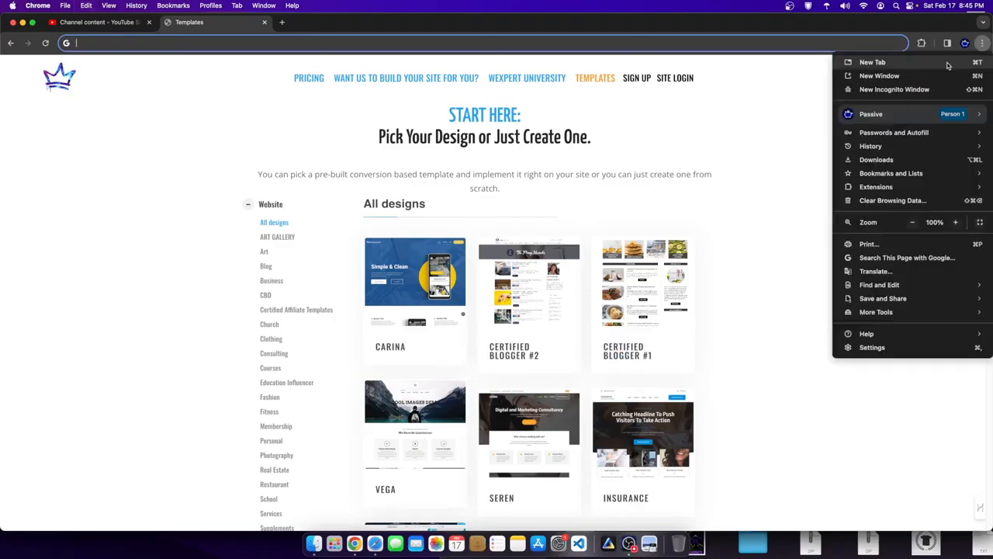
left_click(893, 89)
key("cmd+v")
key("Return")
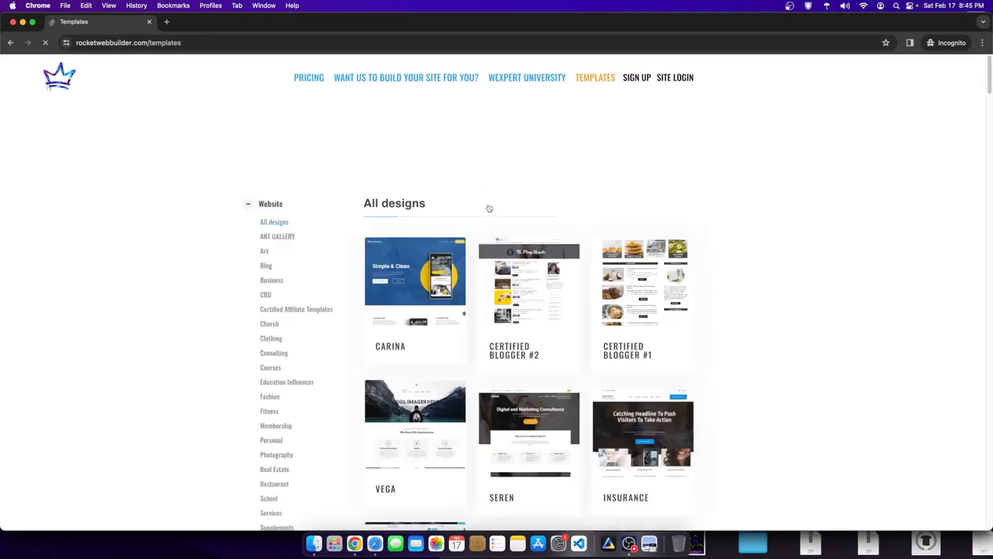
left_click(432, 347)
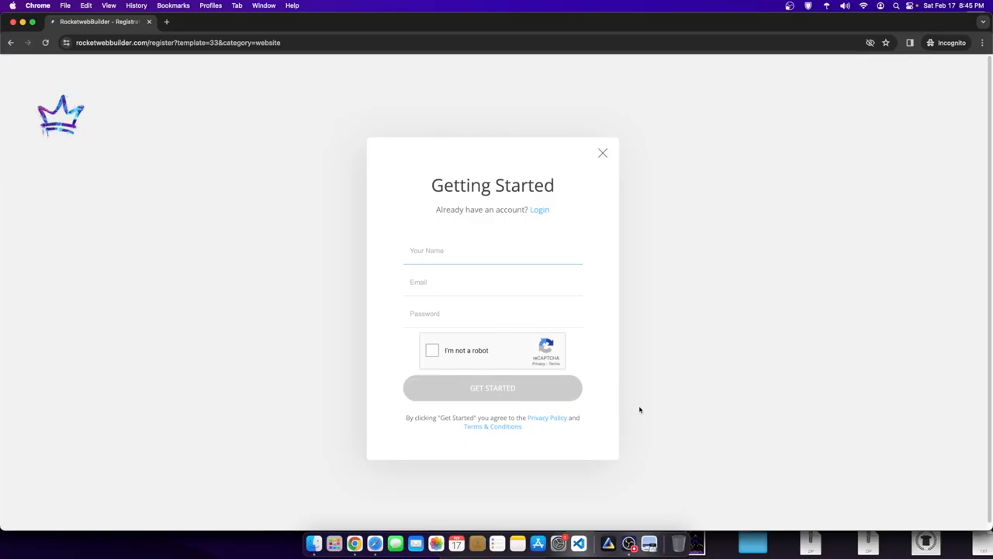
- Title the new site 'Fitness Course 2000' and submit it
left_click(628, 541)
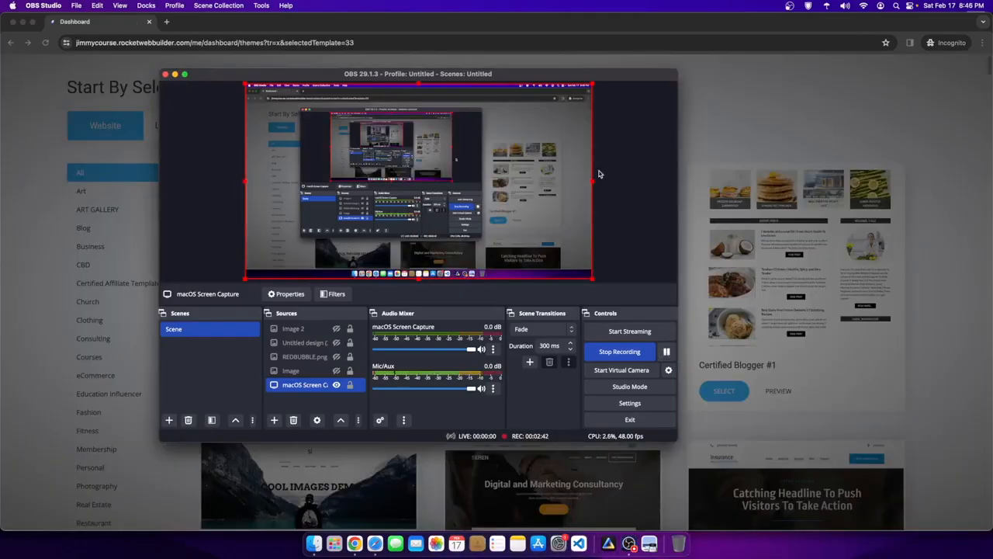
left_click(781, 121)
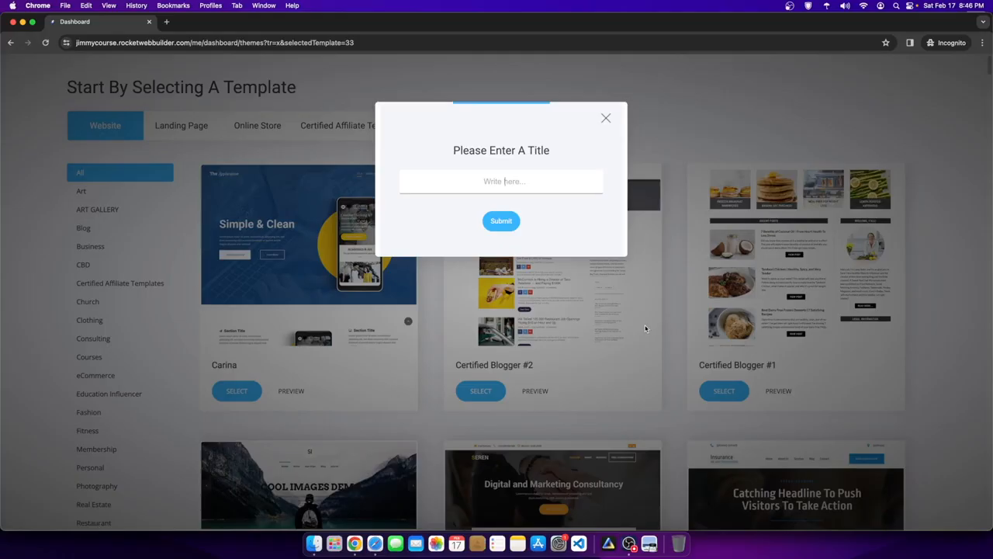
type("Fitness Course 2000")
left_click(499, 222)
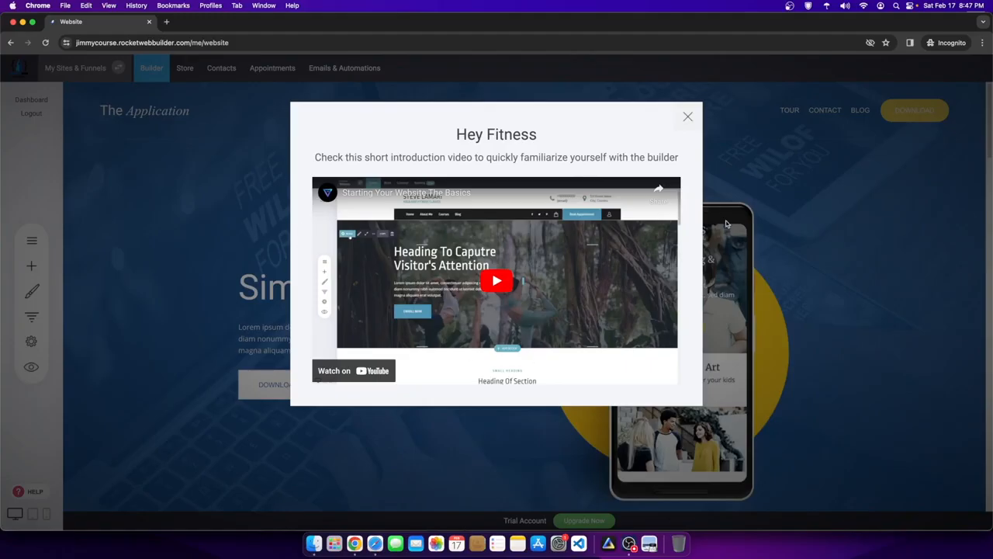
- Dismiss the intro video and briefly open, then close, the help library
left_click(688, 116)
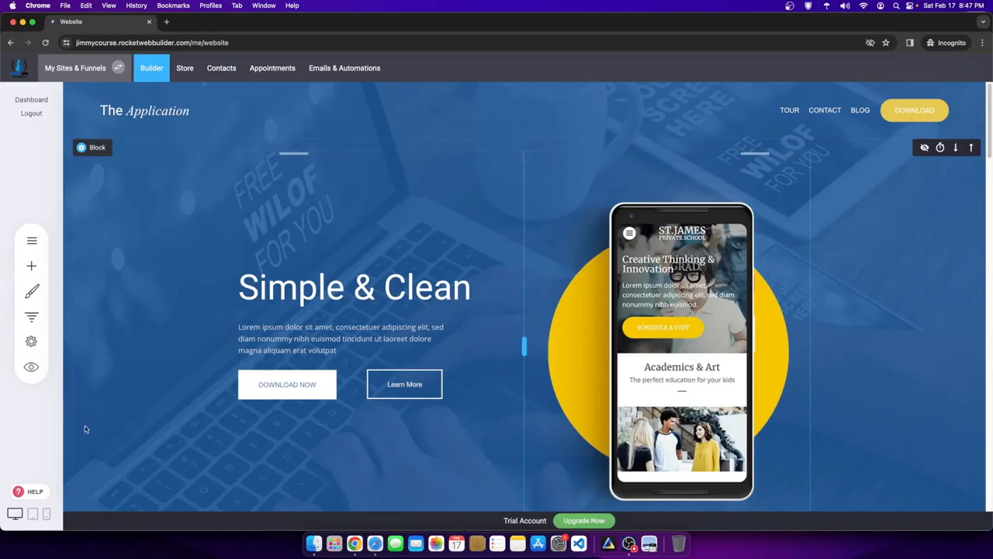
left_click(43, 495)
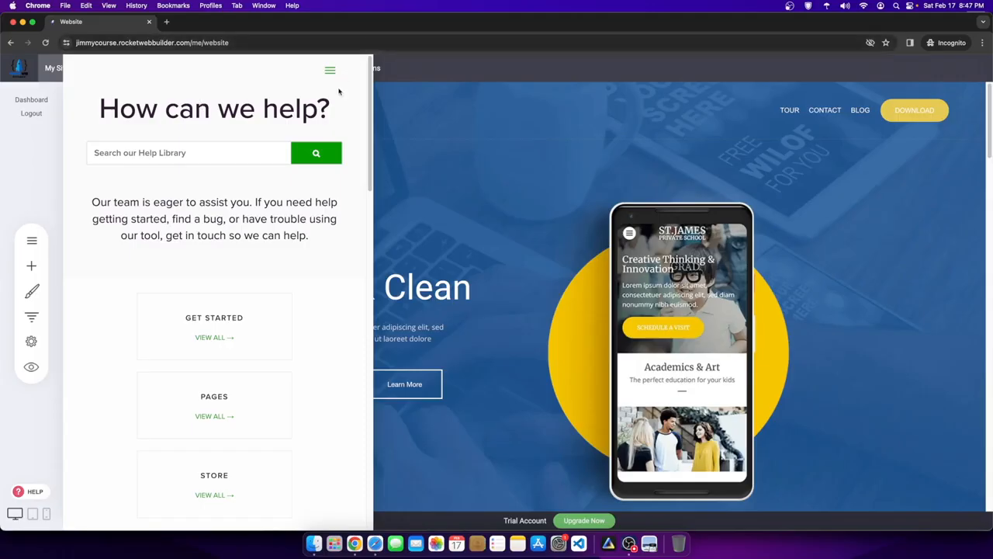
left_click(427, 90)
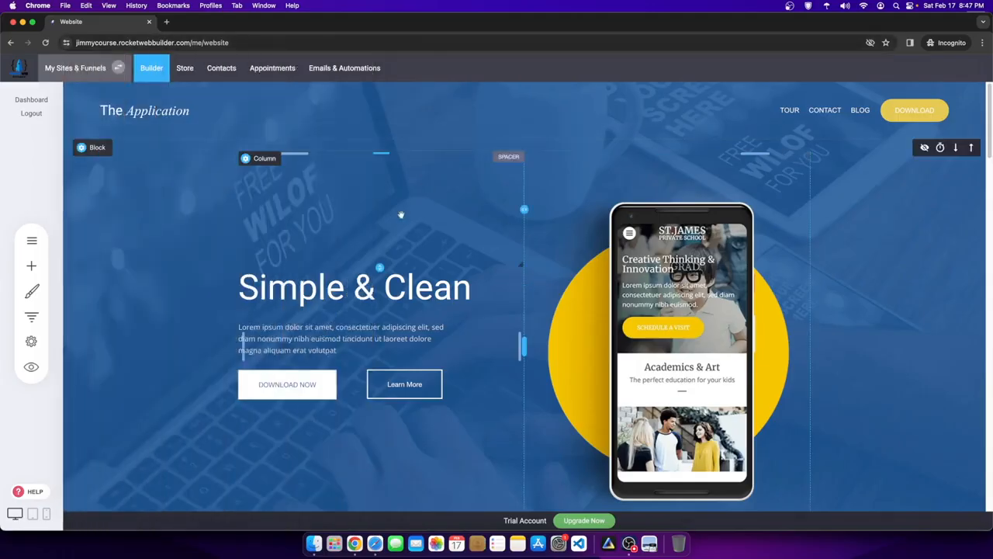
- Scroll through the page and show the Pages & Popups list
scroll(402, 244, "down", 10)
scroll(401, 244, "down", 10)
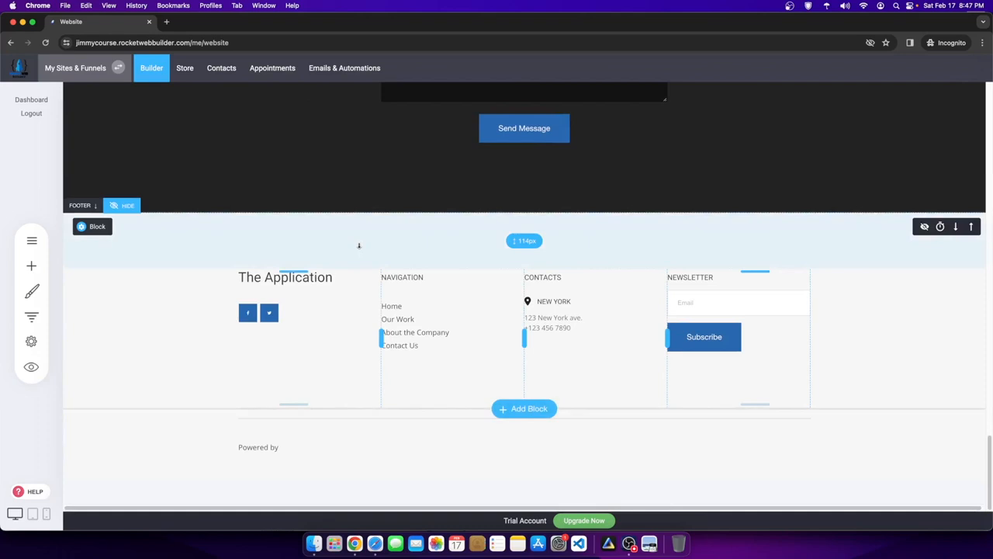
scroll(359, 246, "up", 15)
scroll(187, 251, "up", 5)
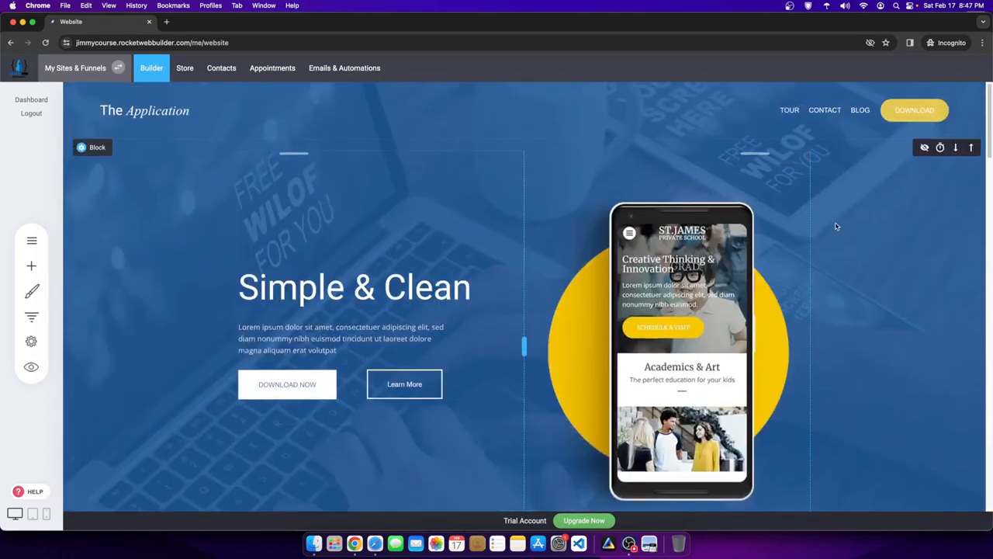
left_click(21, 245)
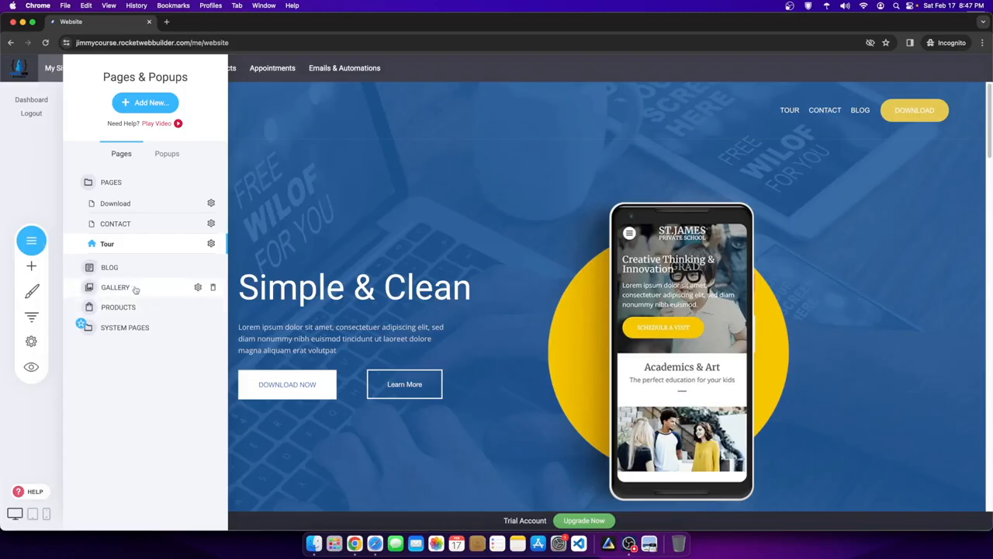
- Open the GALLERY page, preview the site, and glance at its portfolio layout settings
left_click(99, 289)
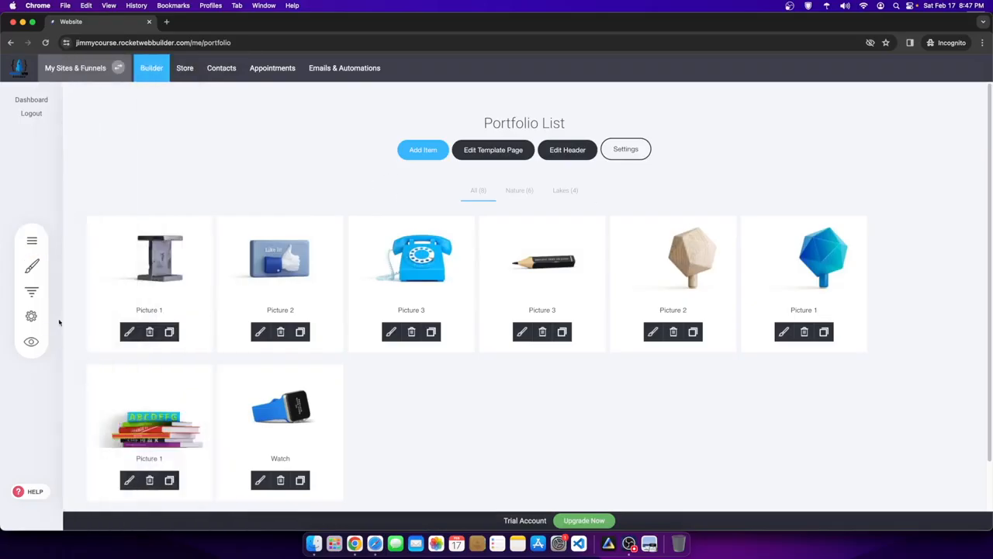
left_click(31, 339)
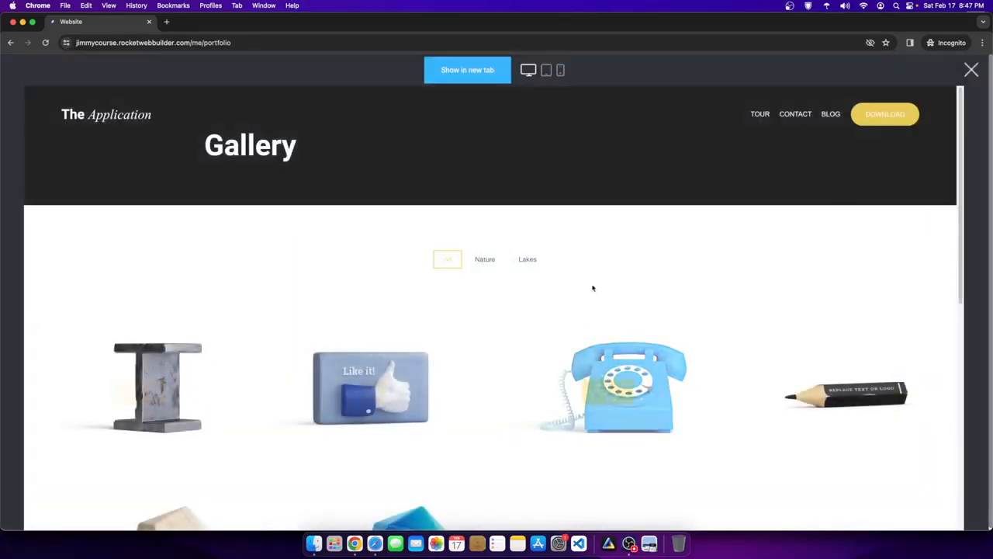
scroll(253, 236, "down", 3)
scroll(253, 236, "down", 2)
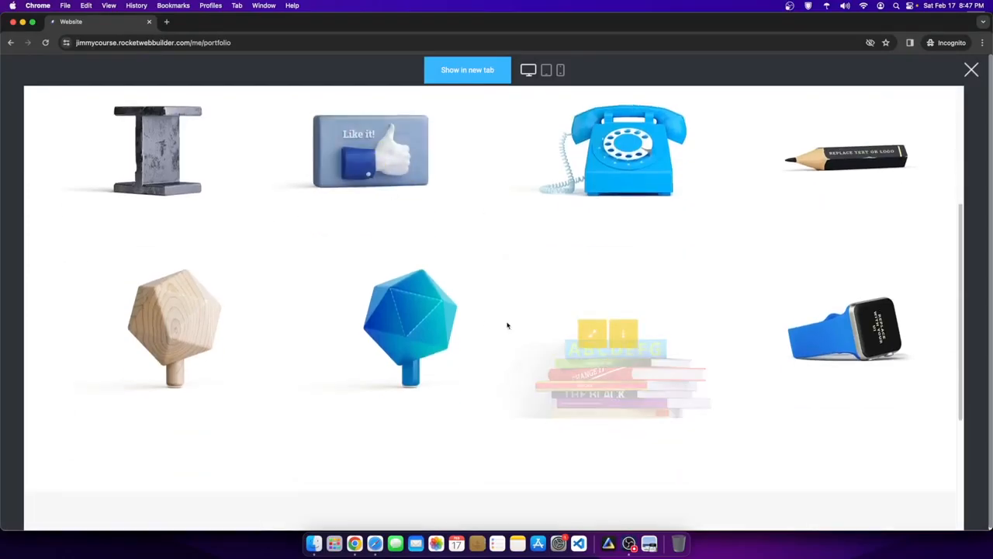
scroll(737, 349, "up", 5)
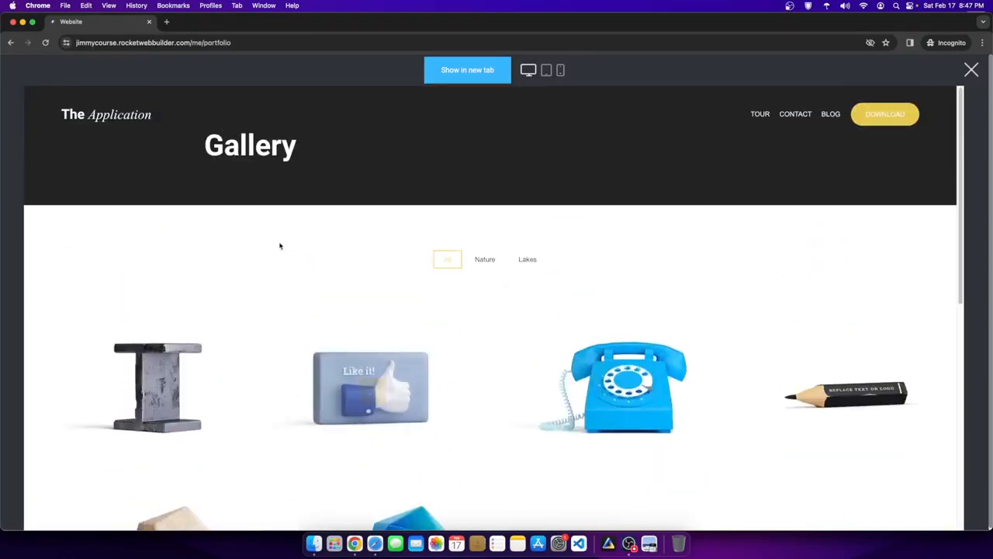
left_click(968, 71)
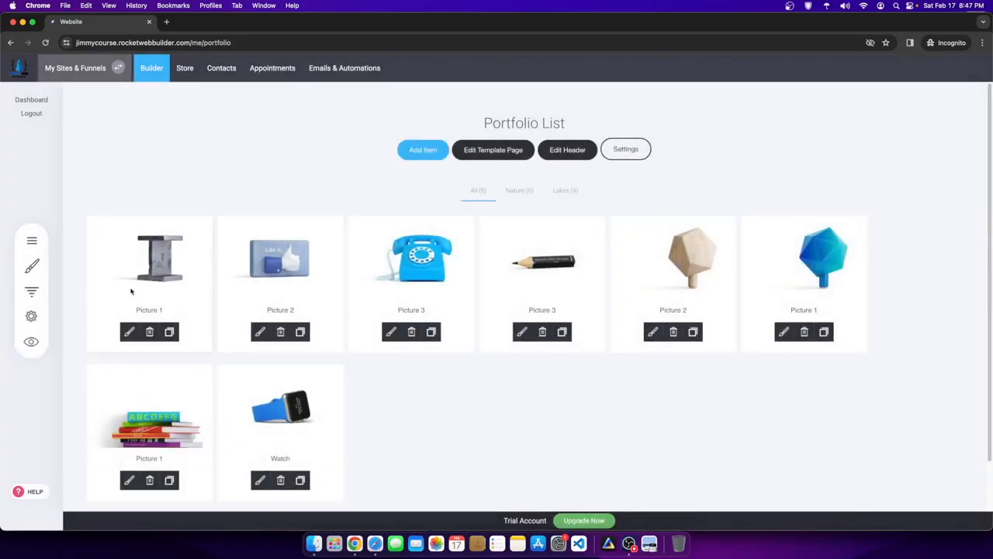
left_click(625, 149)
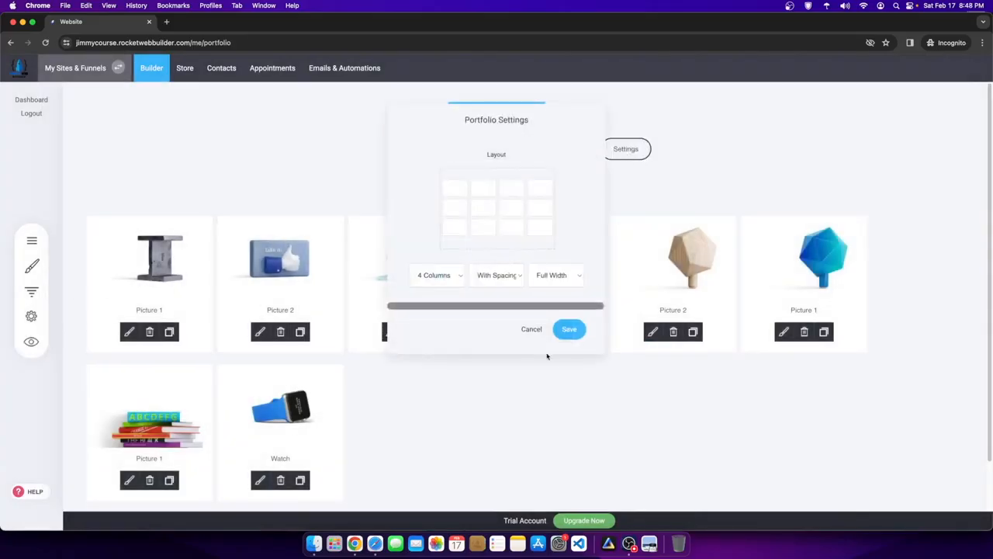
left_click(531, 329)
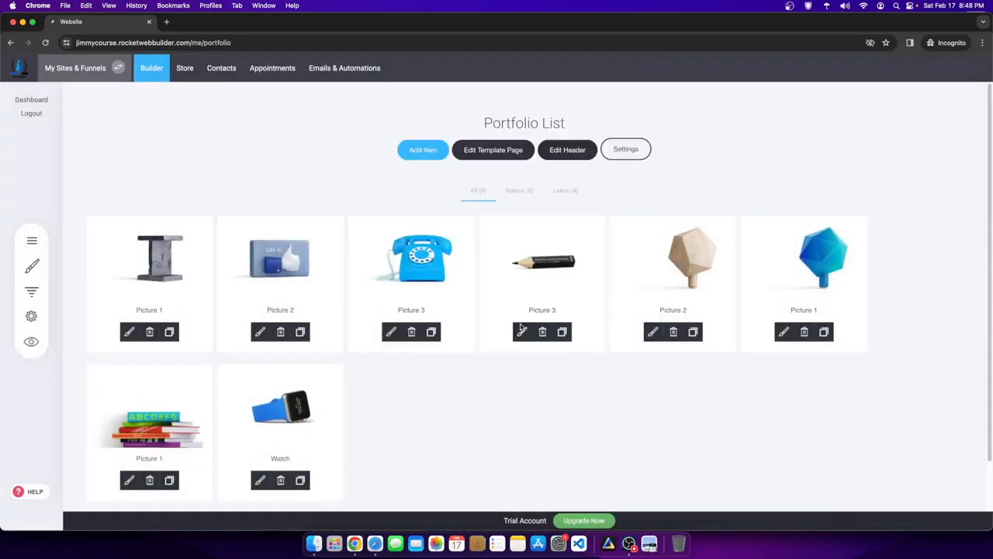
- Delete the Gallery page from the page list, confirming with Yes
left_click(32, 241)
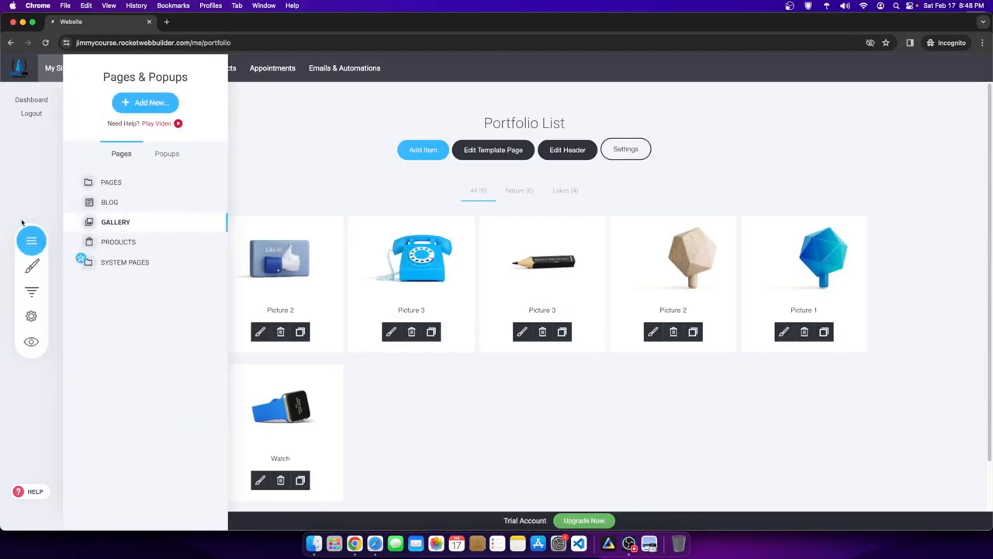
left_click(210, 224)
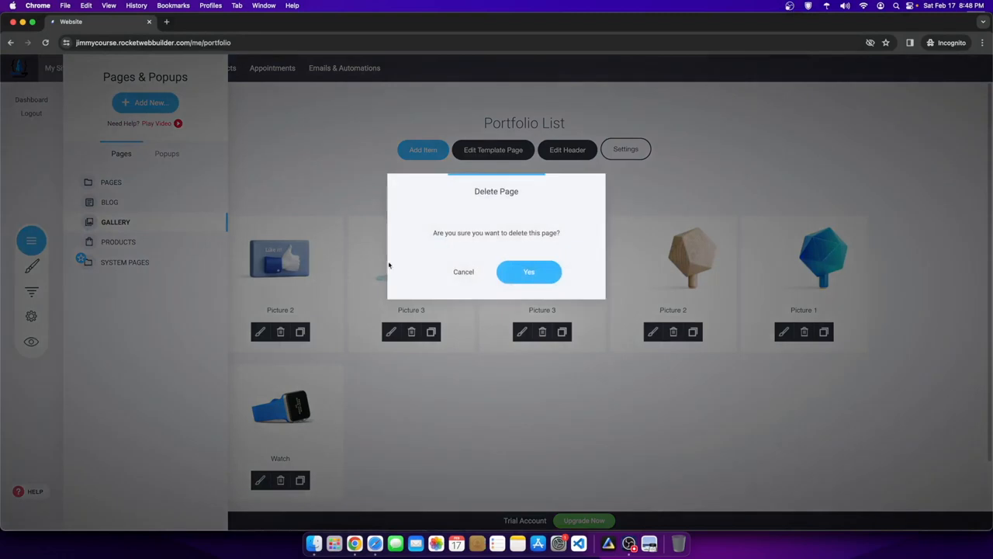
left_click(514, 271)
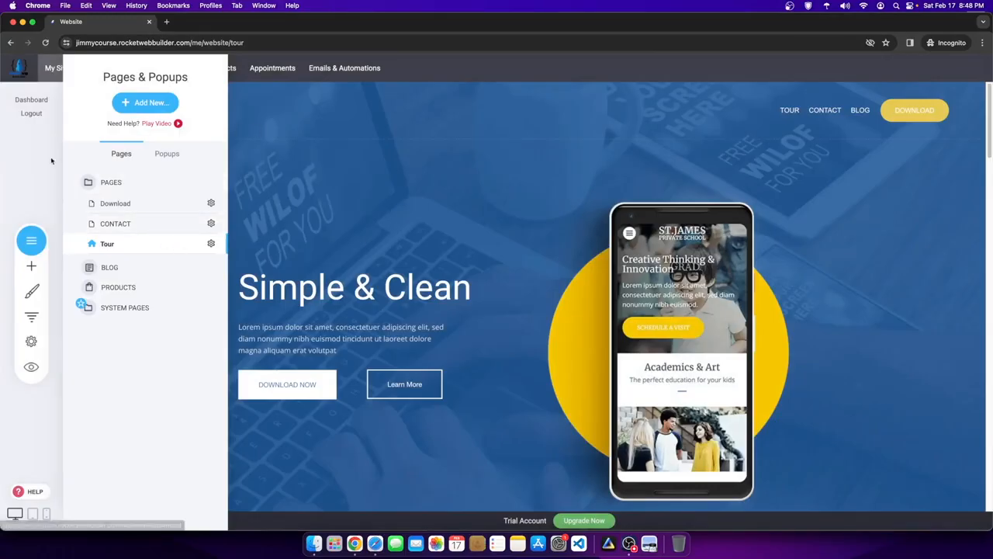
- Delete the Download page through its options menu and confirm the deletion
left_click(131, 109)
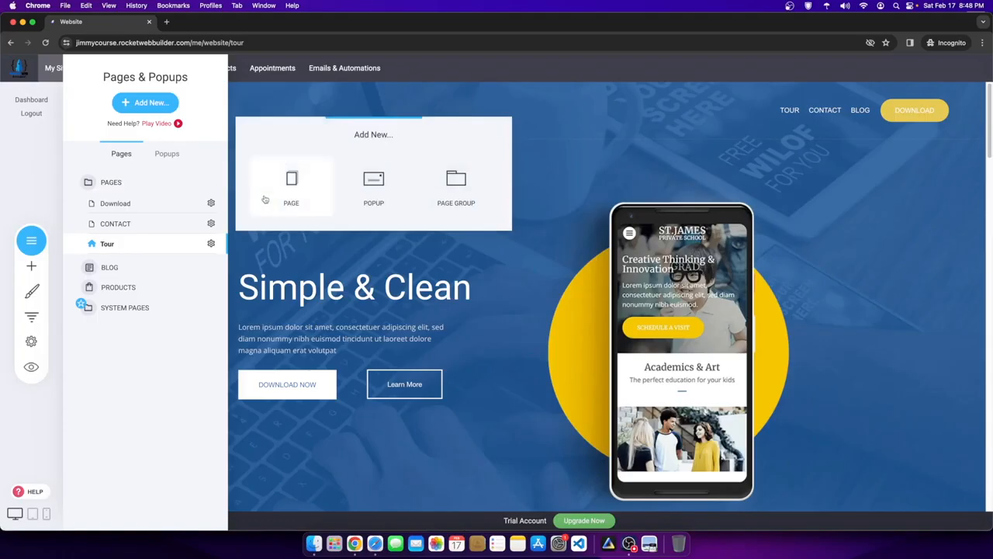
left_click(164, 384)
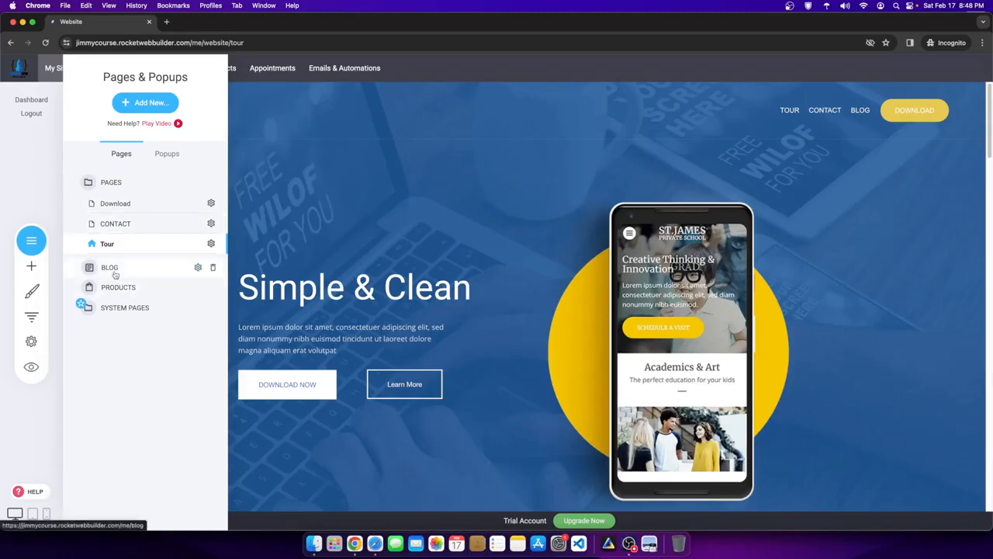
left_click(139, 204)
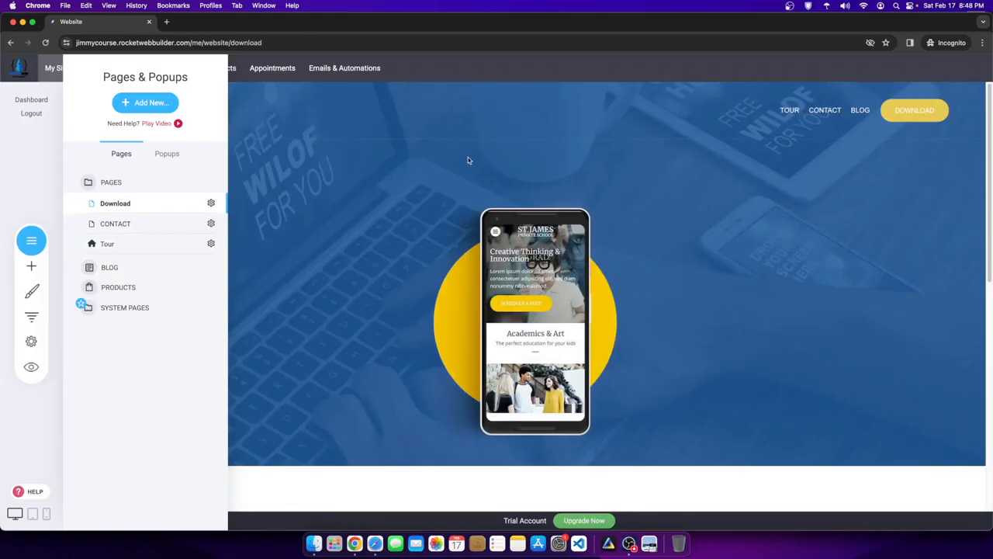
left_click(211, 202)
left_click(211, 166)
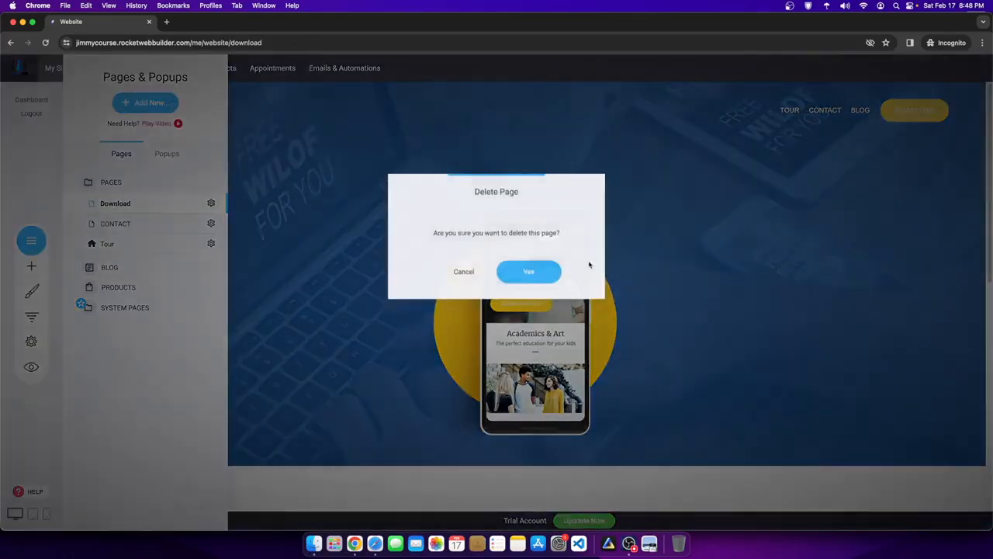
left_click(530, 270)
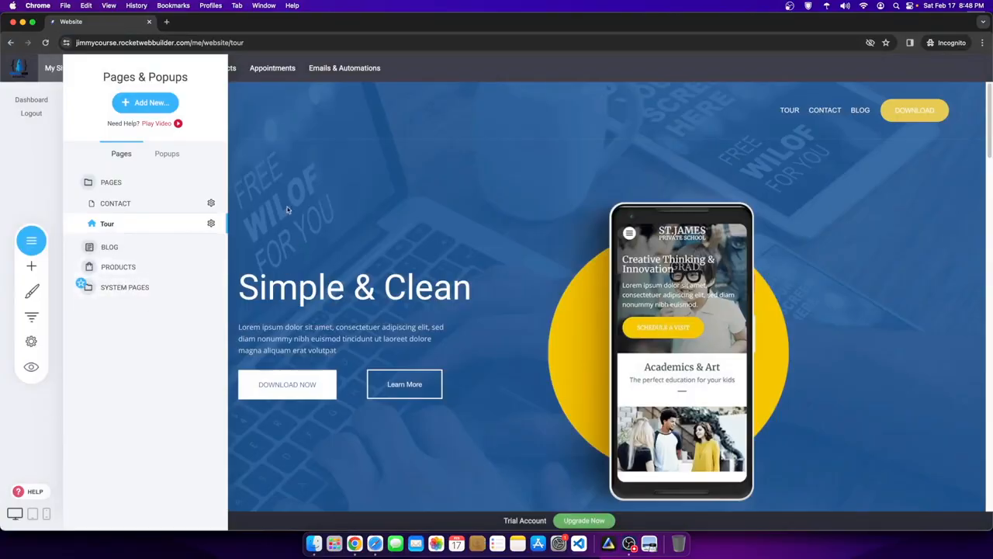
- Add a new page group named 'Course Content', placed below Tour
left_click(156, 104)
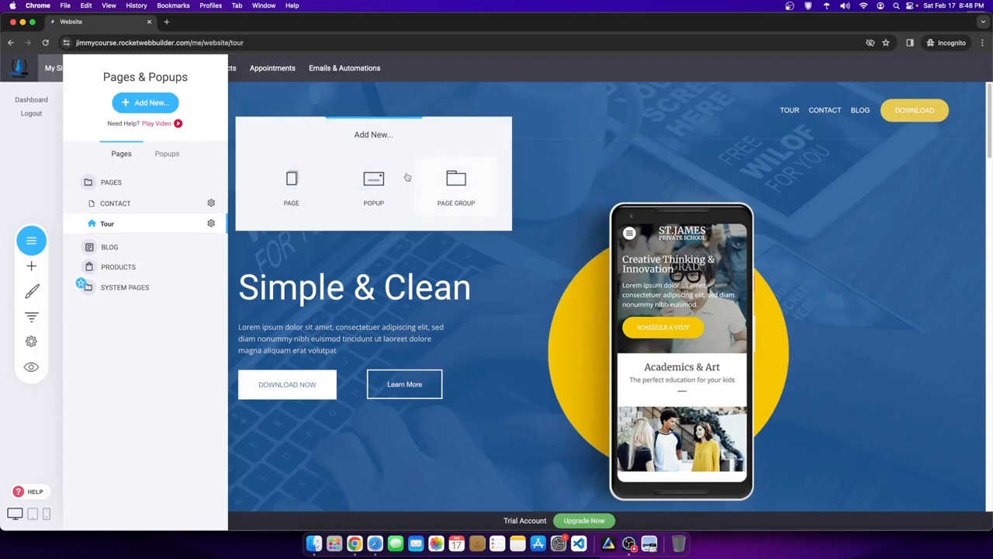
left_click(174, 338)
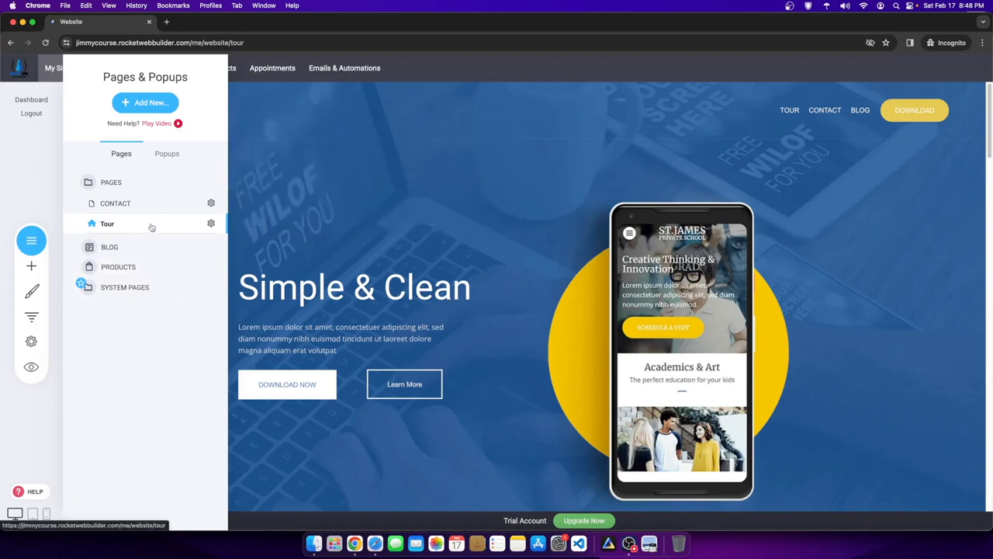
left_click(146, 103)
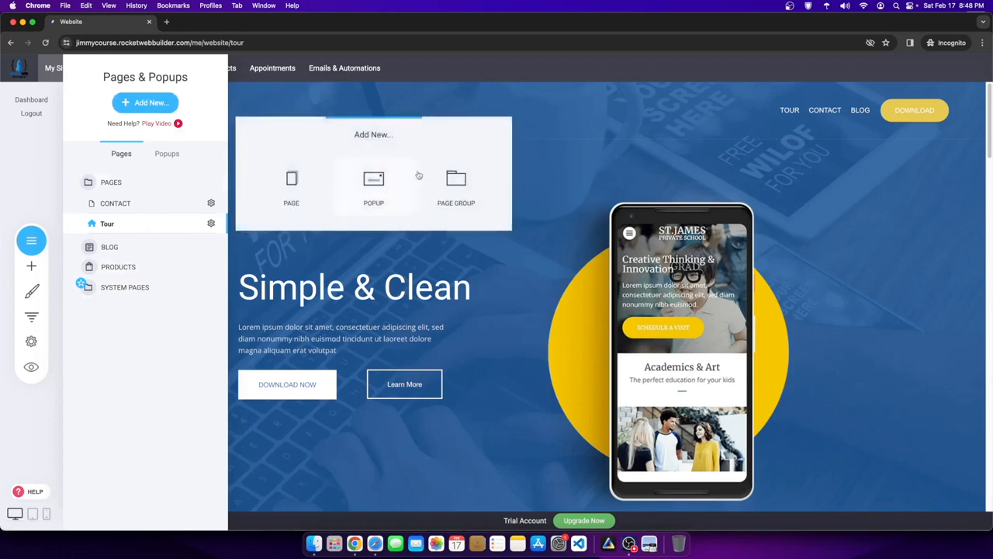
left_click(471, 185)
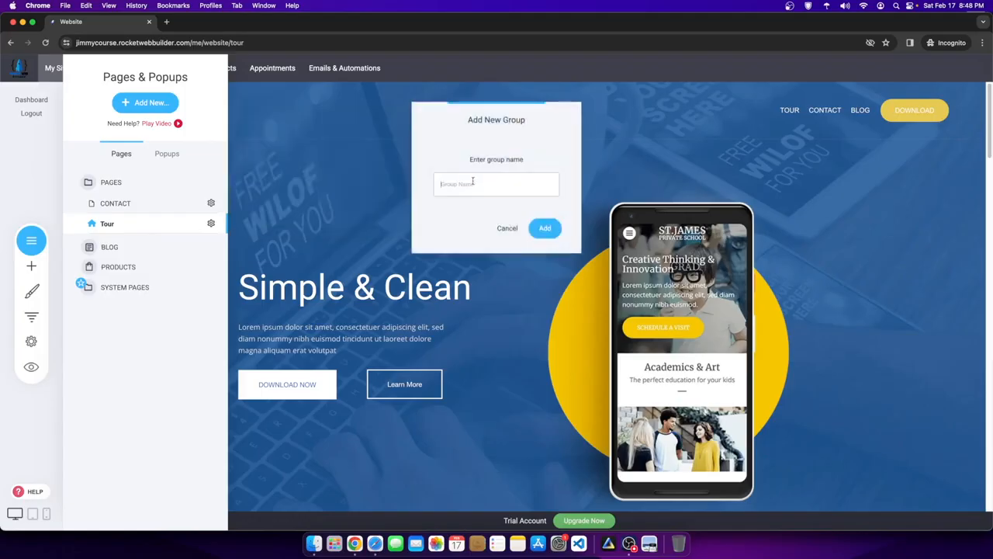
type("Course Content")
left_click(543, 226)
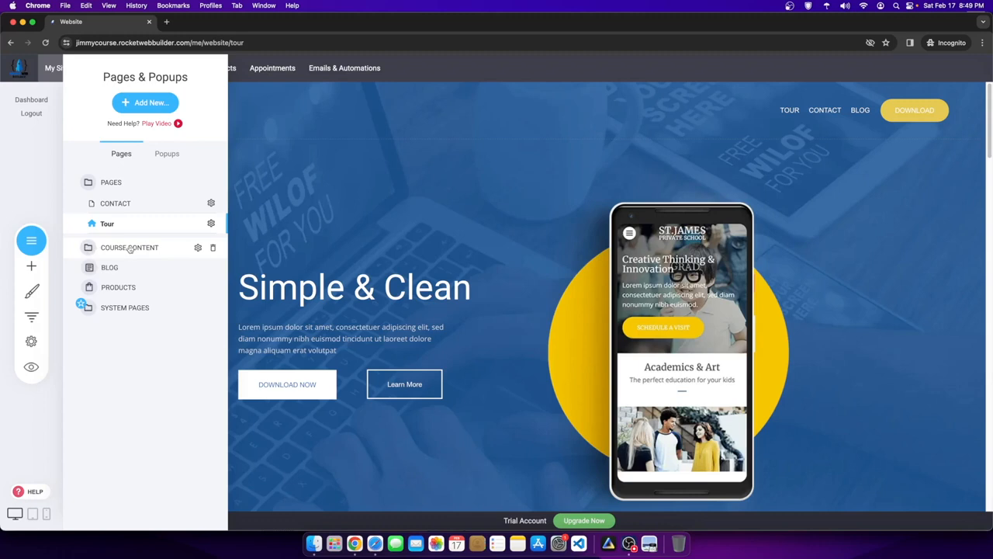
- Start a new Membership product from Store > Products
left_click(140, 287)
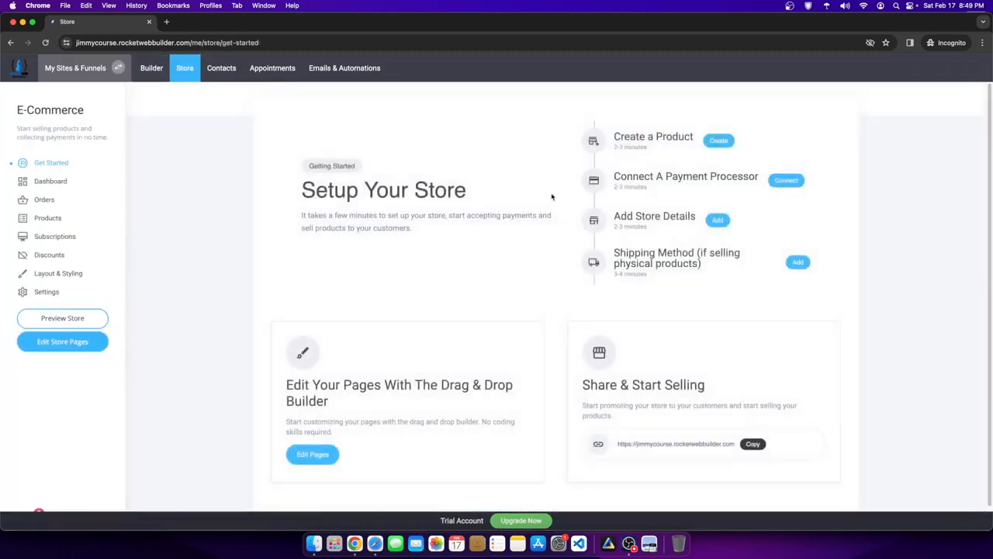
left_click(39, 219)
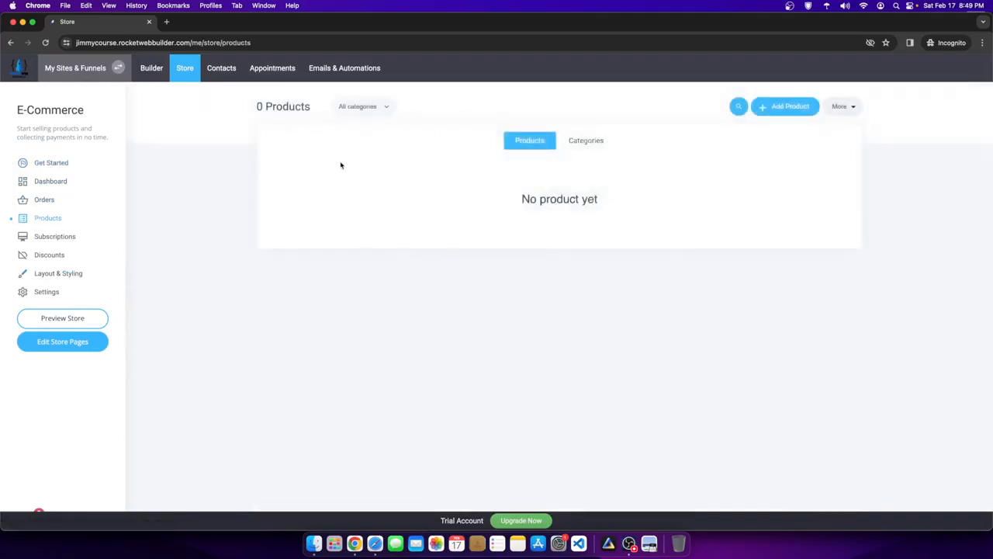
left_click(772, 109)
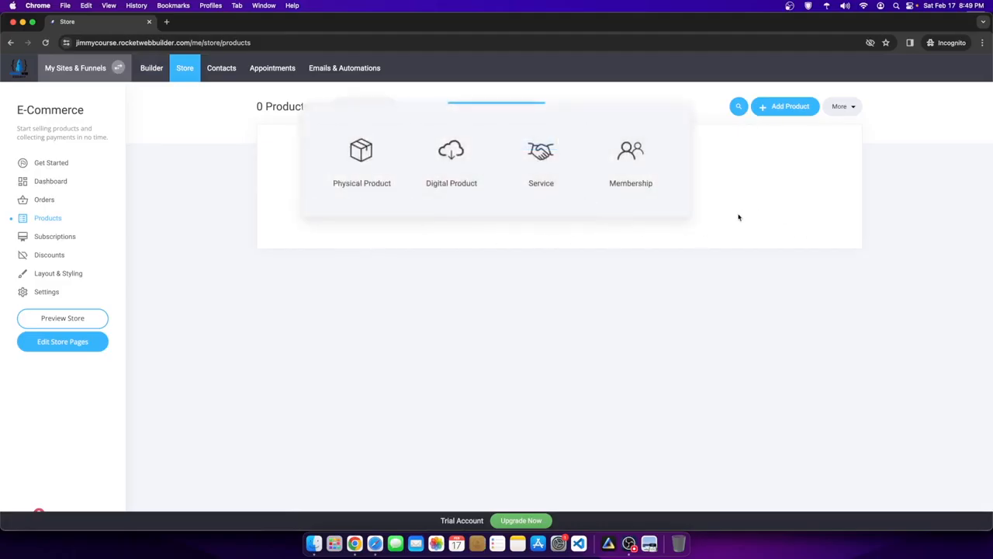
left_click(632, 159)
left_click(388, 176)
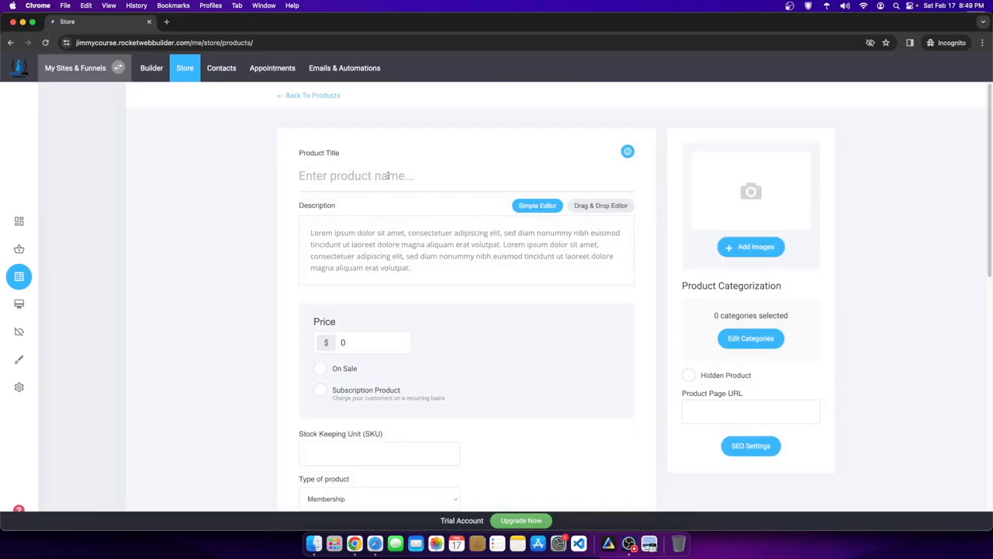
- Title the product 'Fitness Course Temporary' at $9 and tick Subscription Product
type("Course")
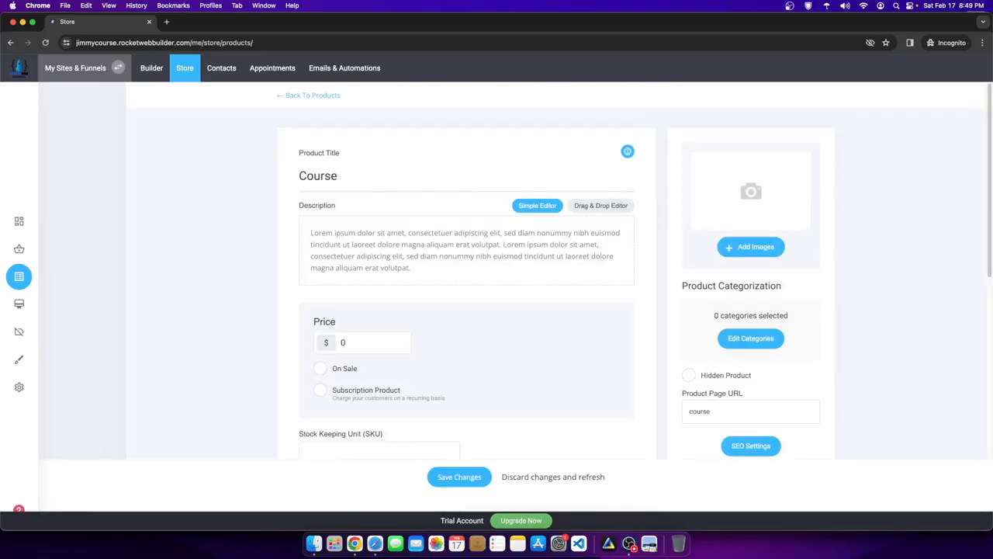
key("BackSpace")
key("BackSpace")
key("BackSpace")
type("G")
type("itness Course Temporary")
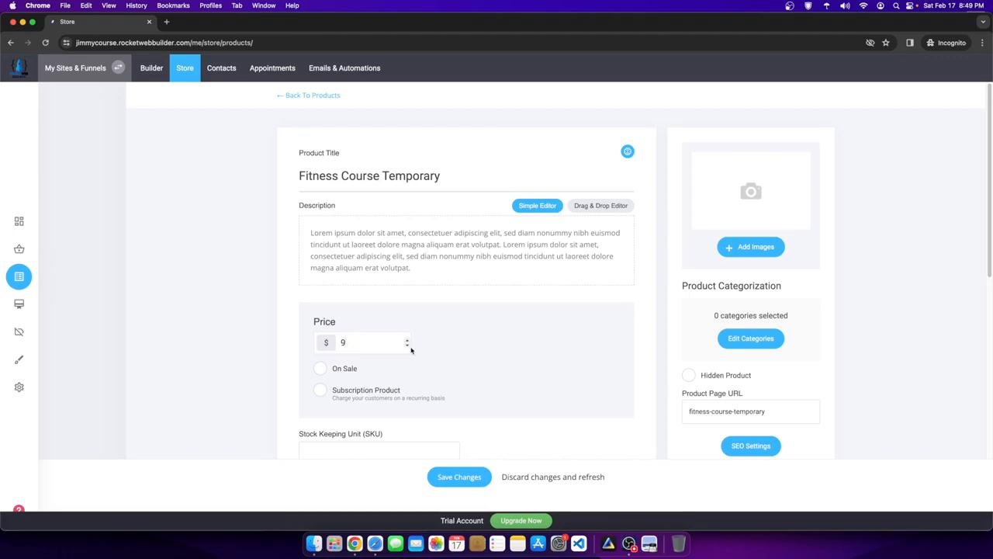
left_click(321, 390)
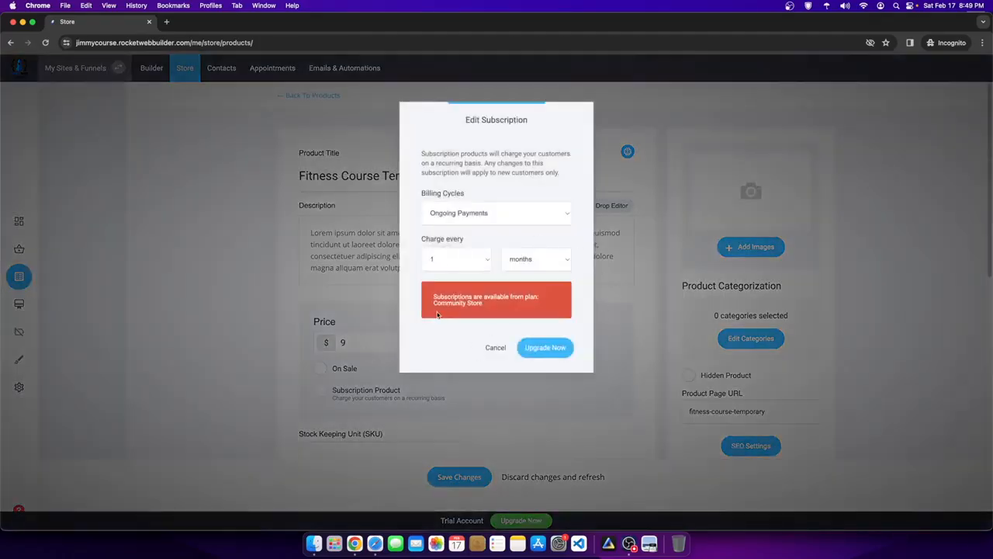
- Attempt the subscription upgrade and save, then return to Products discarding the changes
left_click_drag(435, 297, 497, 311)
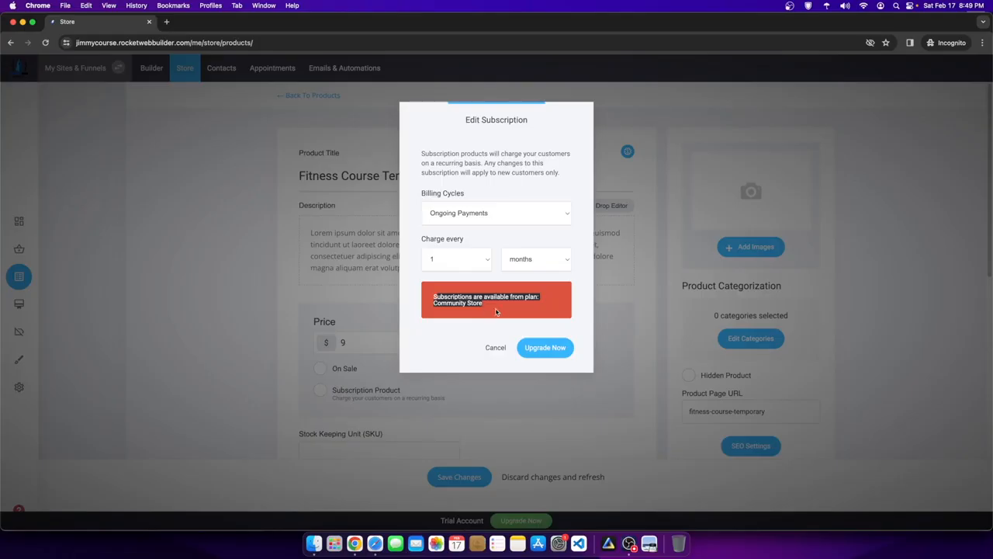
left_click(515, 307)
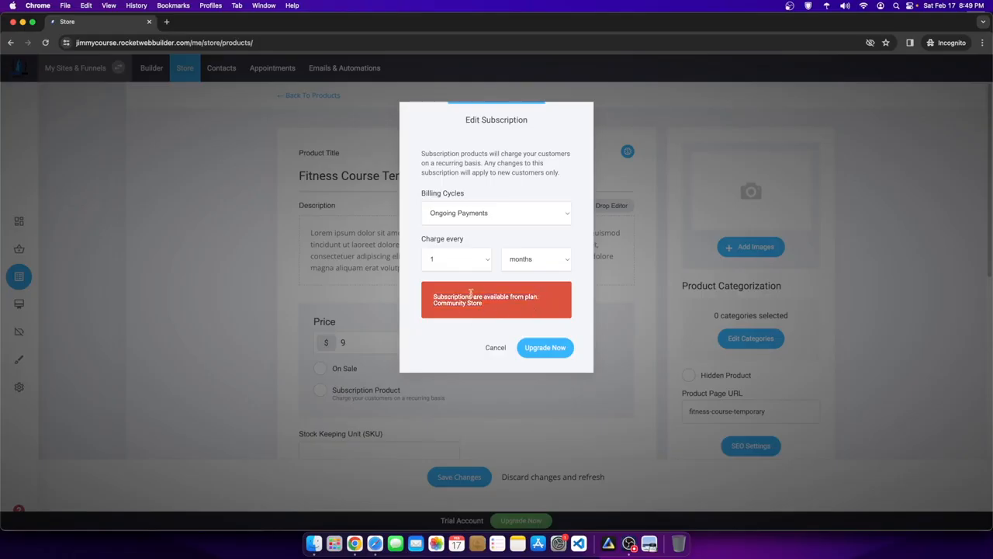
left_click(553, 350)
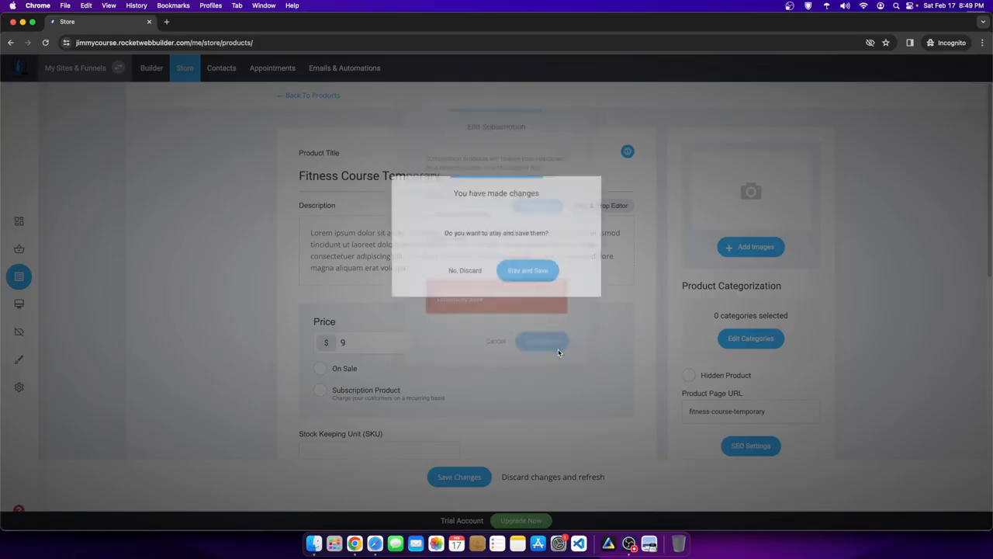
left_click(520, 268)
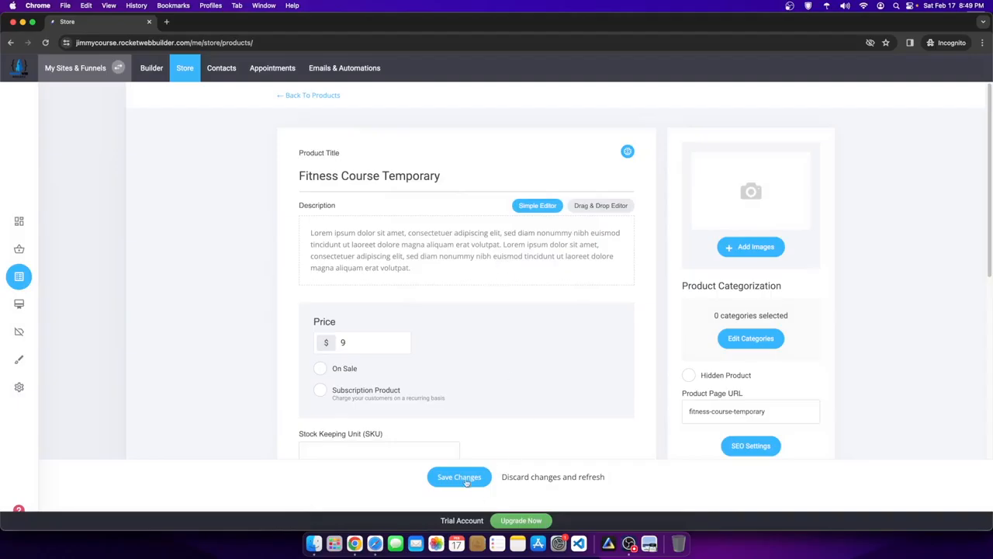
left_click(467, 480)
left_click(495, 297)
left_click(307, 97)
left_click(464, 273)
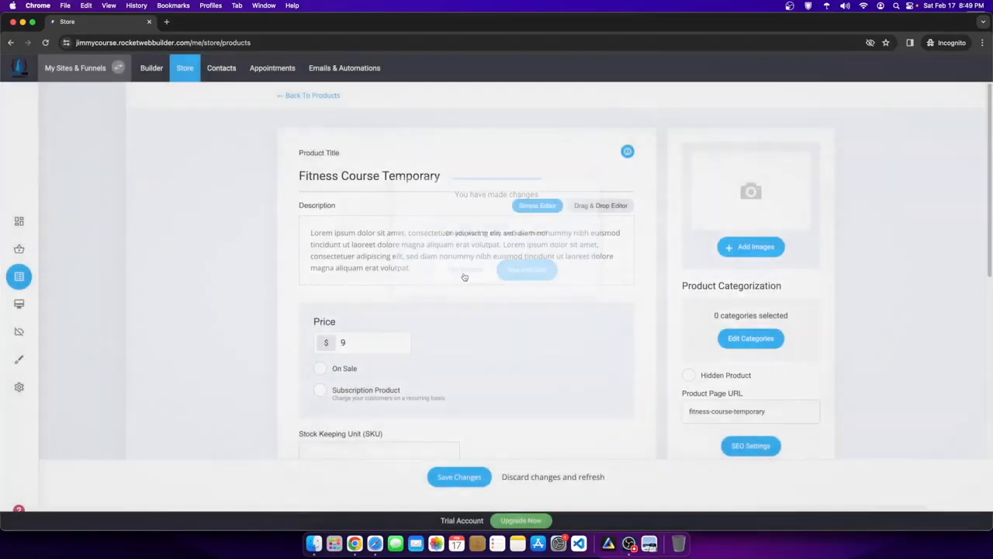
- View the billing upgrade plans ($13 to $55/month), then return to the builder
left_click(518, 519)
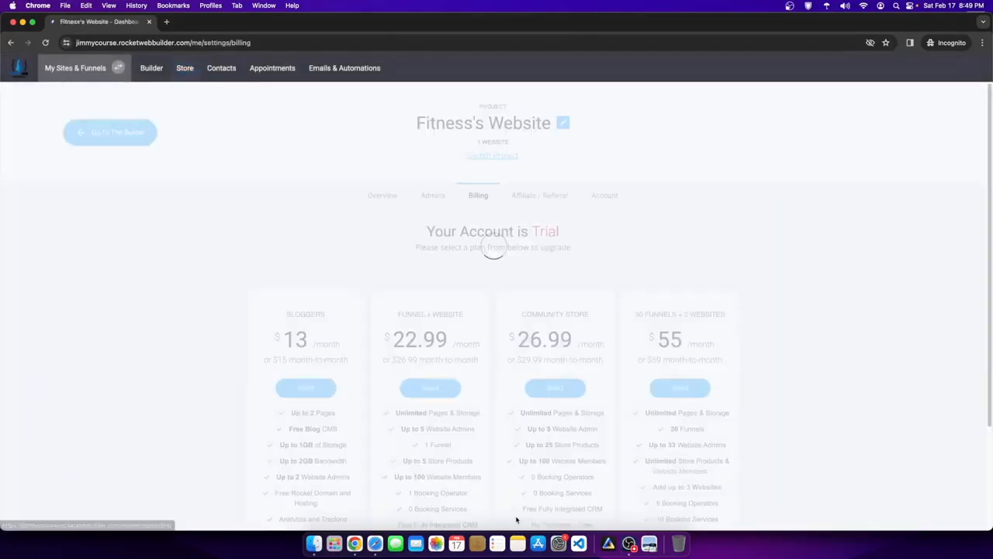
scroll(535, 475, "down", 3)
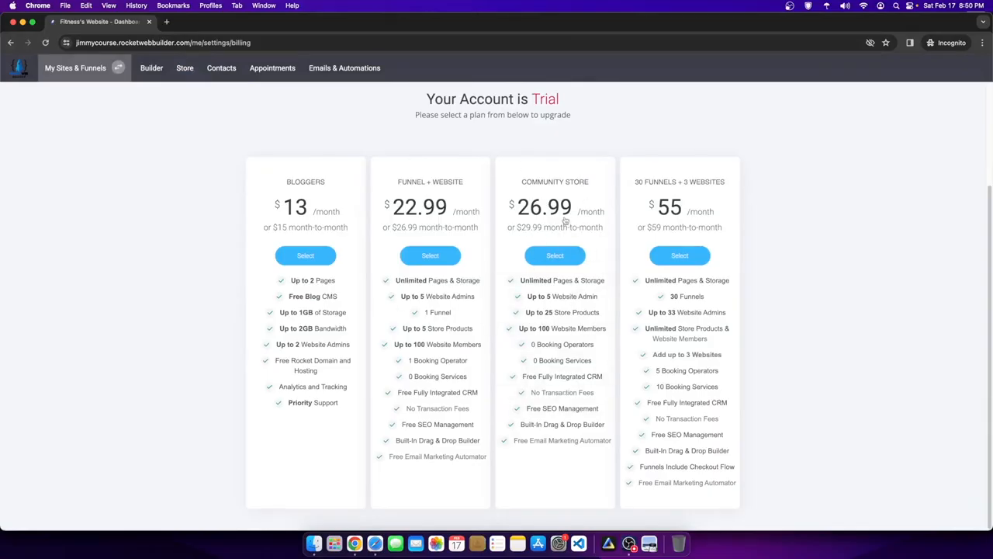
scroll(250, 223, "up", 3)
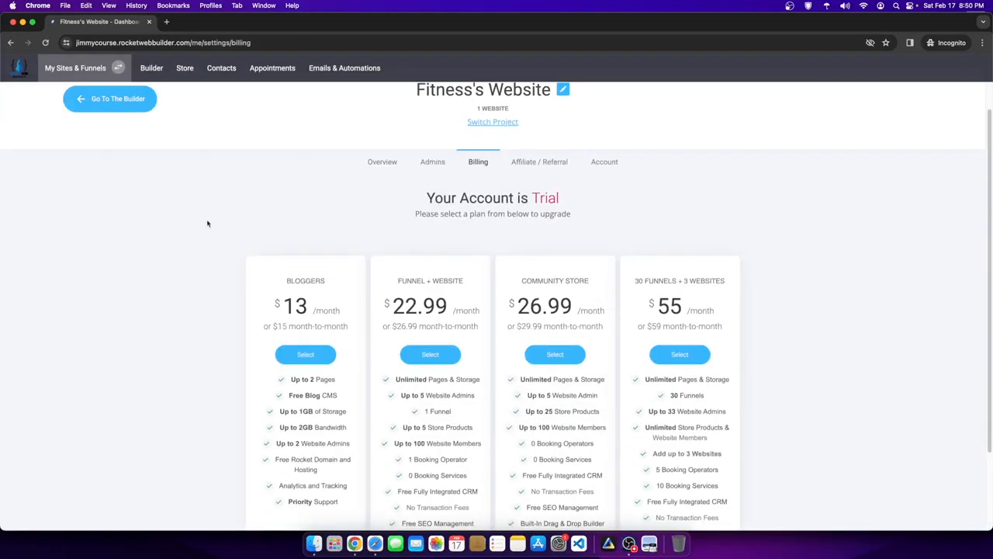
left_click(128, 102)
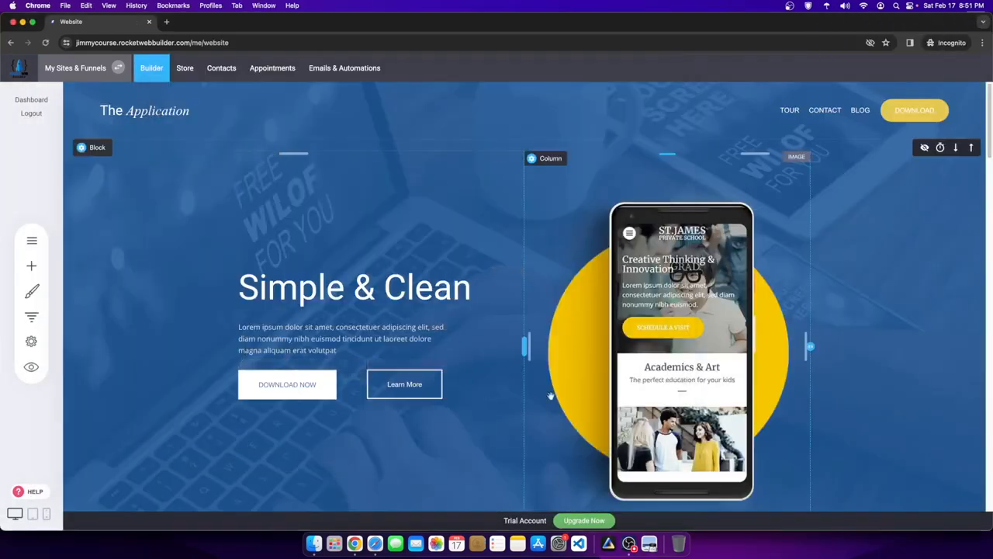
- Open Pages & Popups and try adding a new page, dismissing the error that appears
left_click(31, 241)
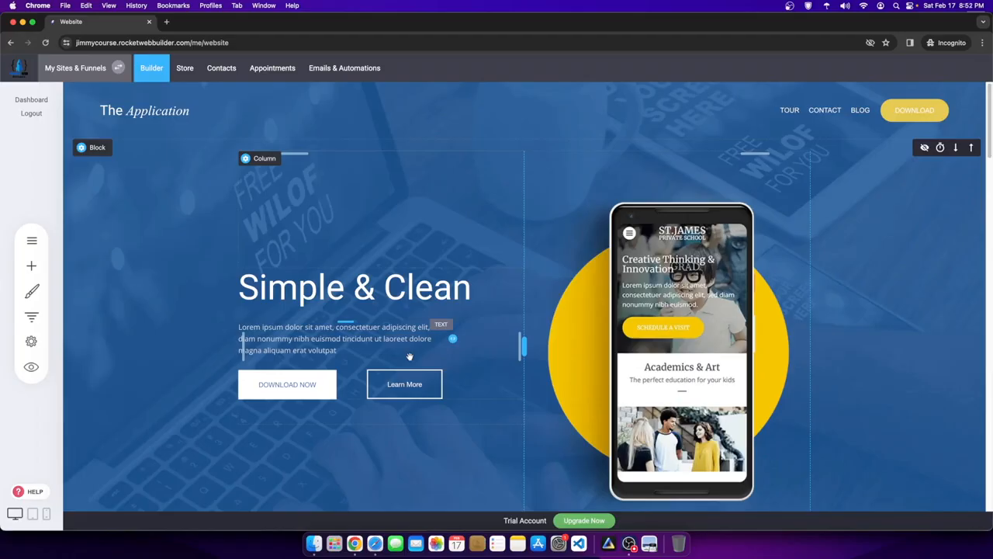
left_click(29, 240)
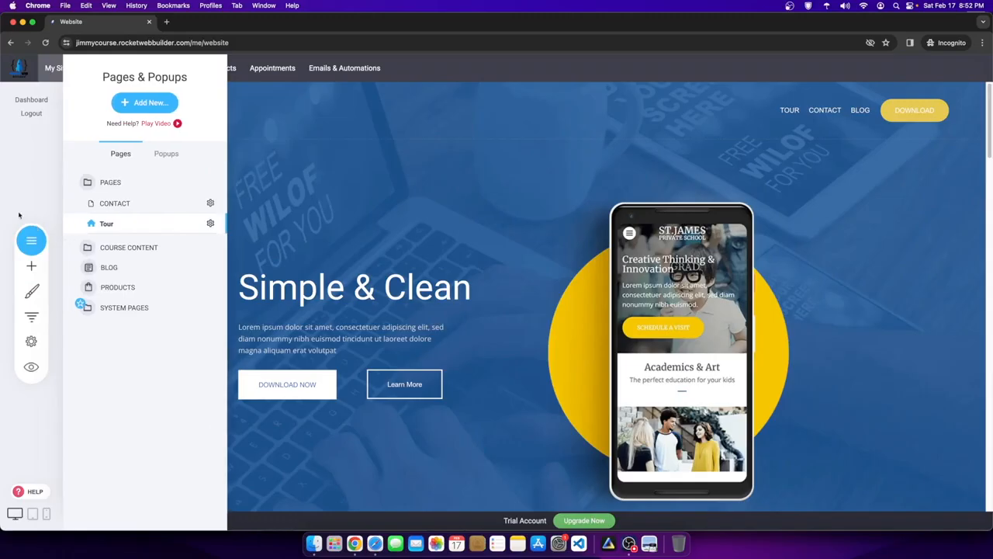
left_click(141, 102)
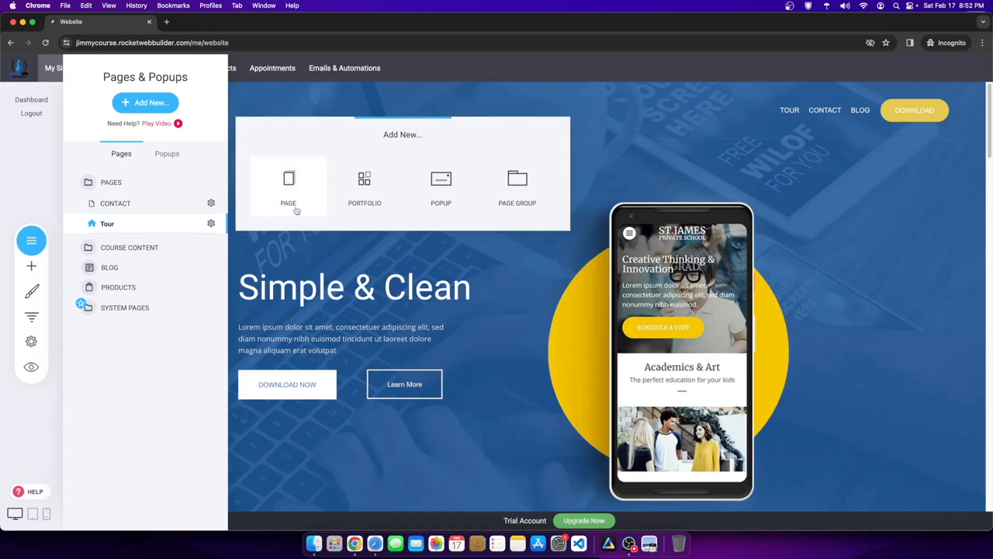
left_click(270, 180)
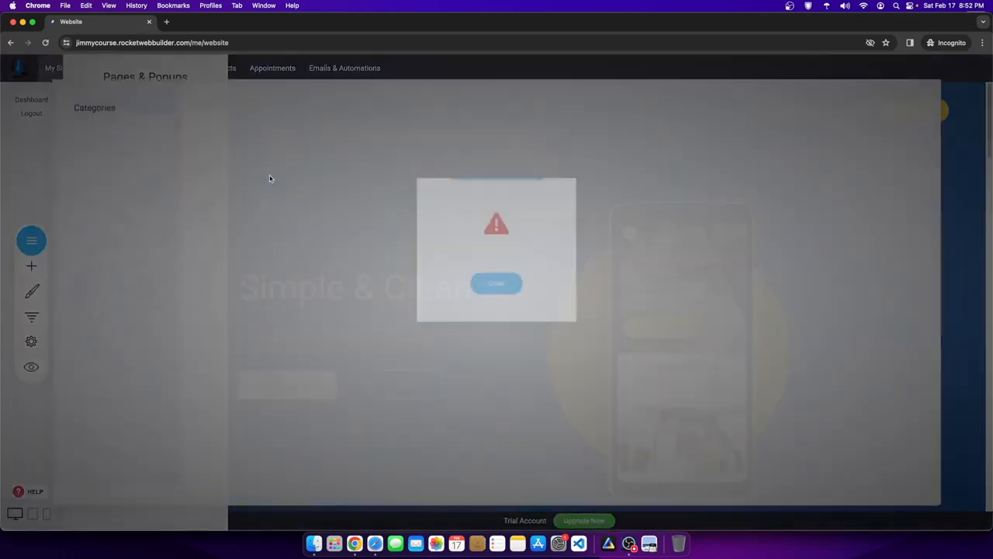
left_click(496, 285)
- Reload the editor and start adding a new page again
right_click(345, 215)
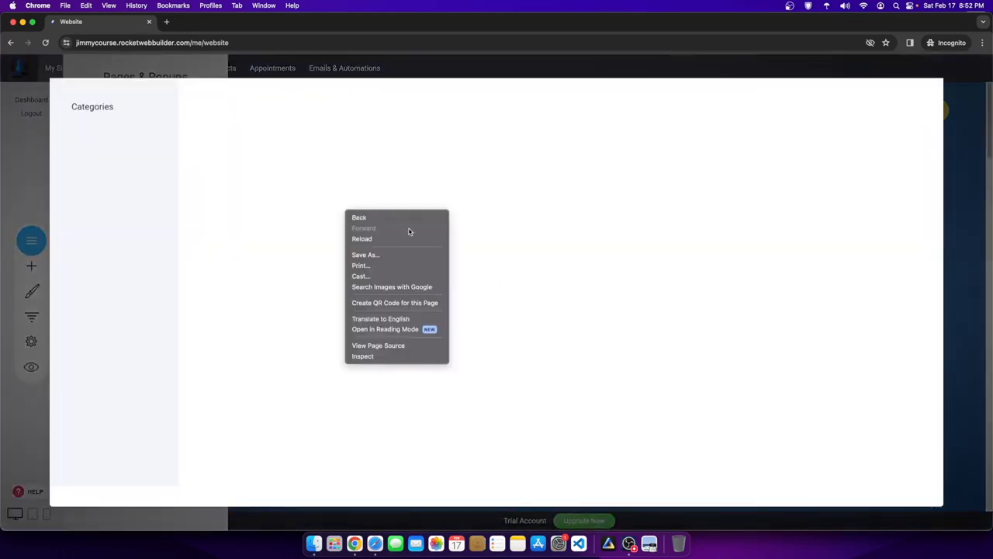
left_click(393, 238)
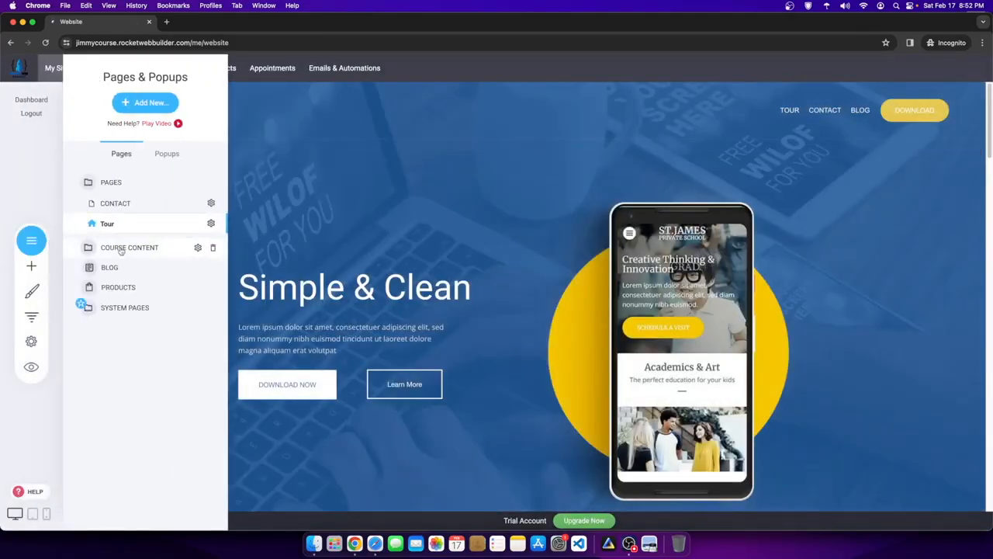
left_click(146, 107)
- Choose to add a Page and browse through the Product templates
left_click(268, 183)
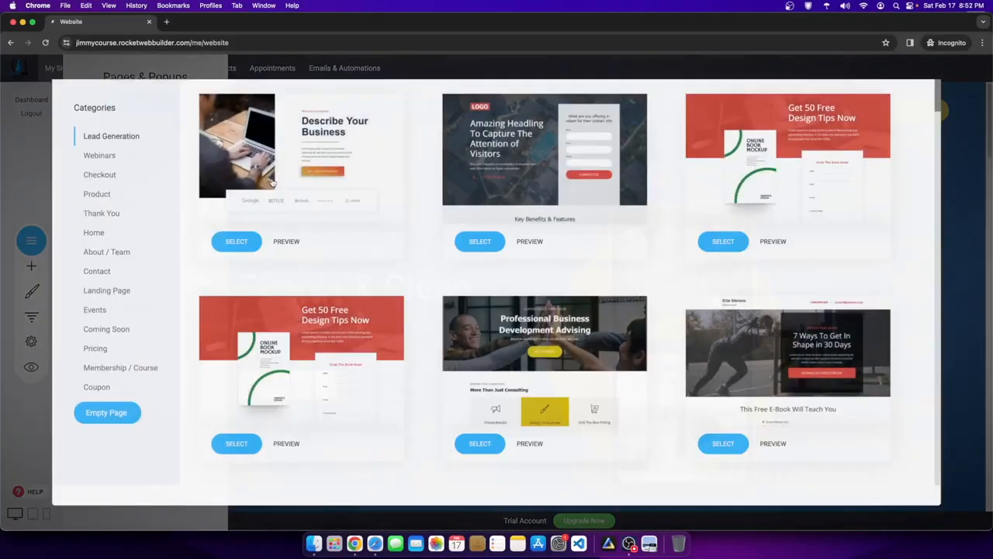
scroll(392, 357, "down", 5)
left_click(116, 198)
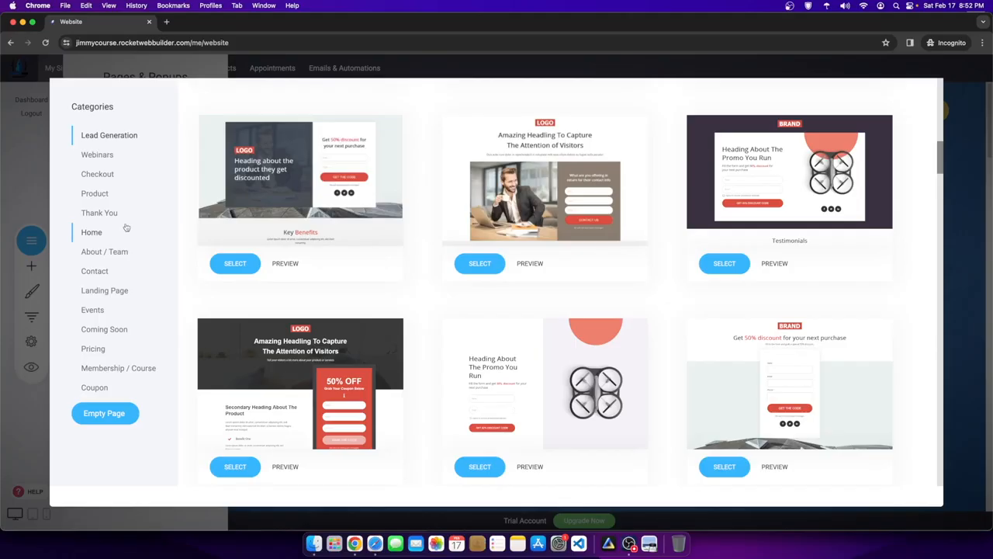
left_click(103, 194)
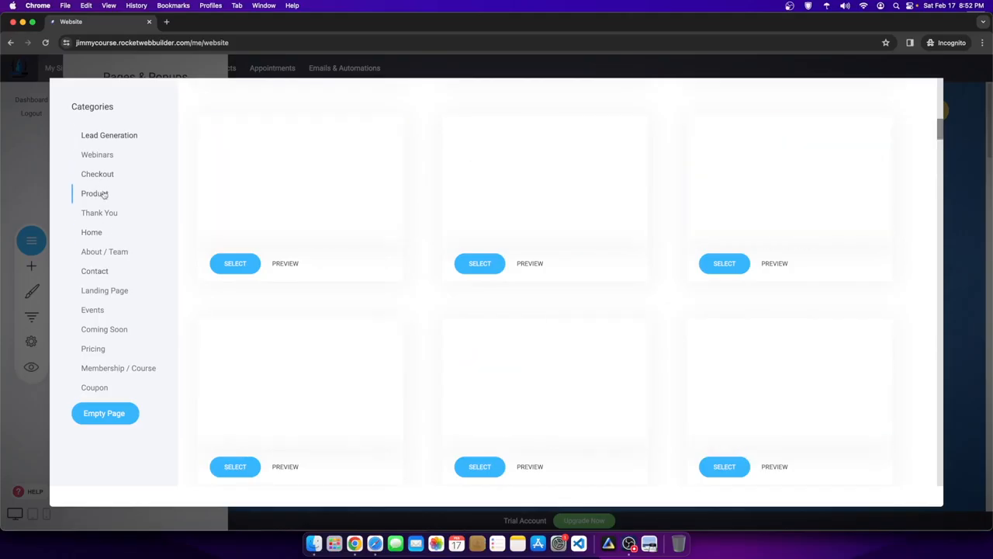
scroll(667, 276, "down", 5)
scroll(521, 235, "down", 5)
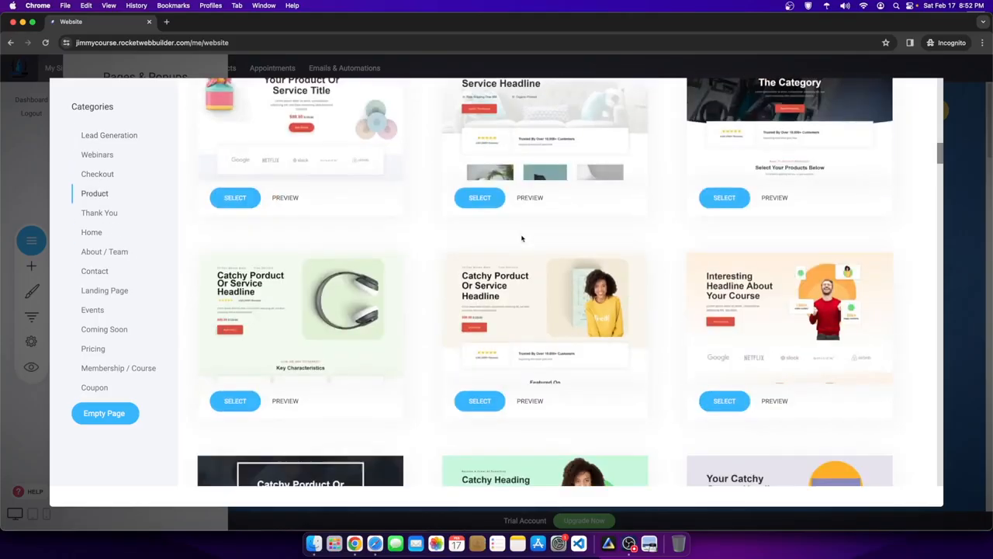
scroll(610, 313, "down", 5)
scroll(650, 348, "down", 10)
scroll(698, 357, "down", 15)
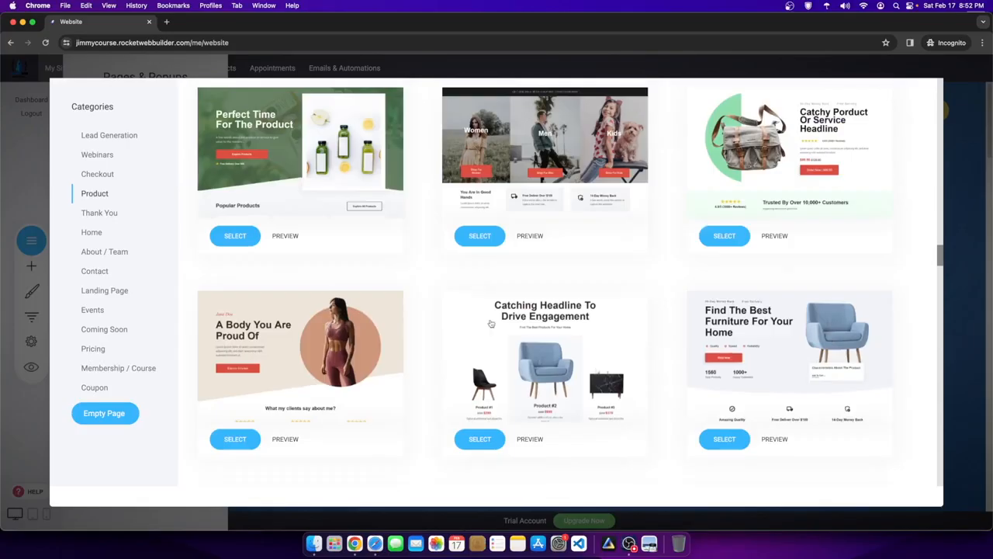
scroll(622, 388, "down", 15)
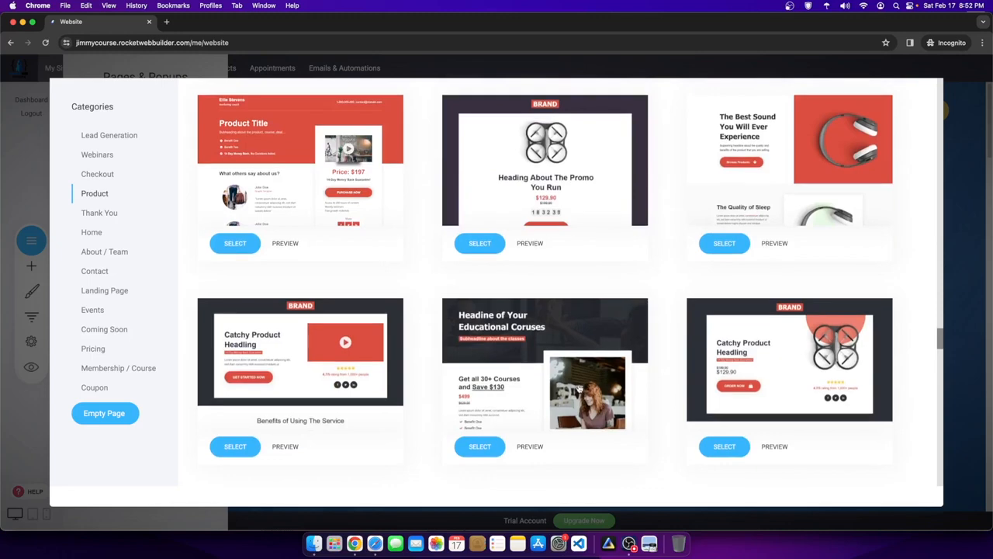
scroll(263, 391, "down", 15)
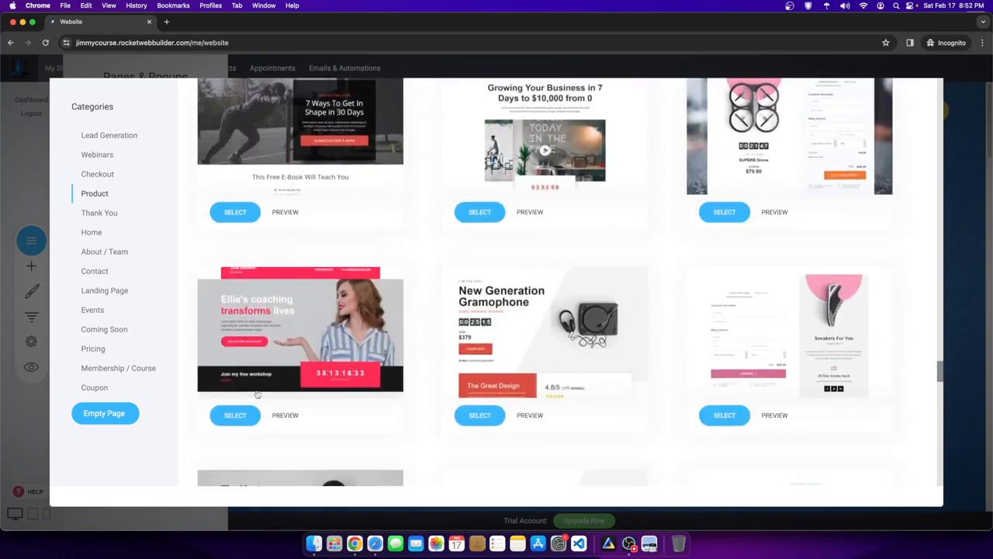
scroll(249, 396, "down", 5)
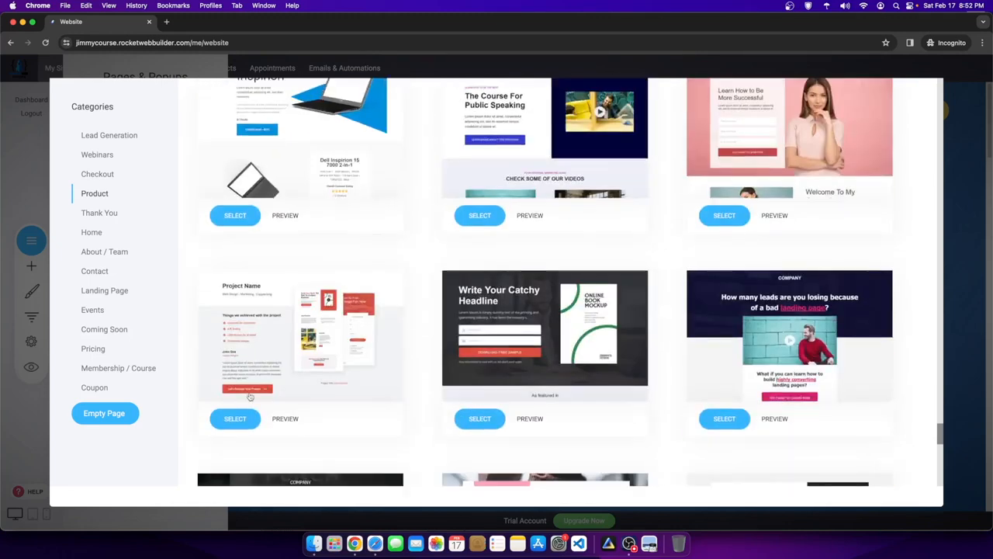
scroll(630, 357, "down", 5)
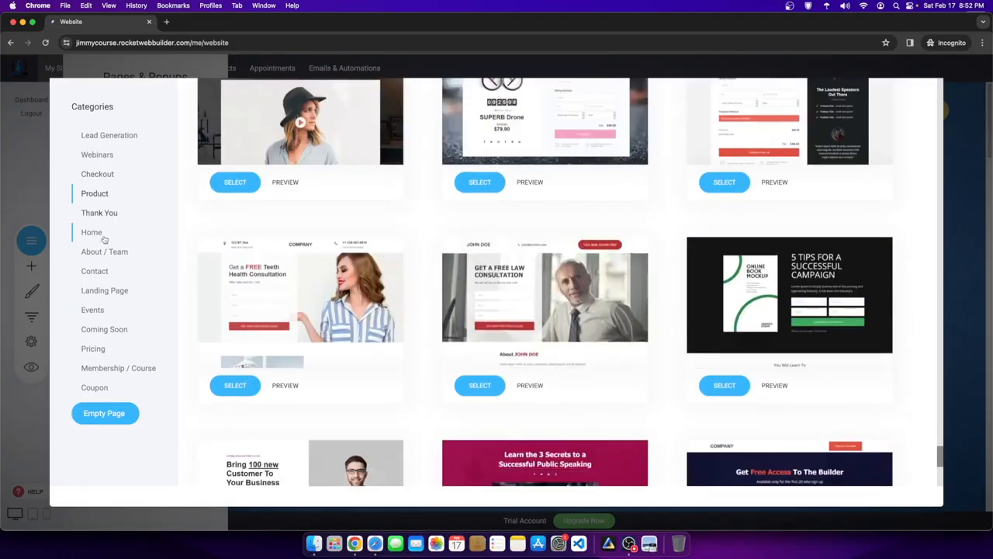
- Browse the Landing Page templates, then the Membership / Course templates
left_click(116, 290)
scroll(816, 339, "down", 10)
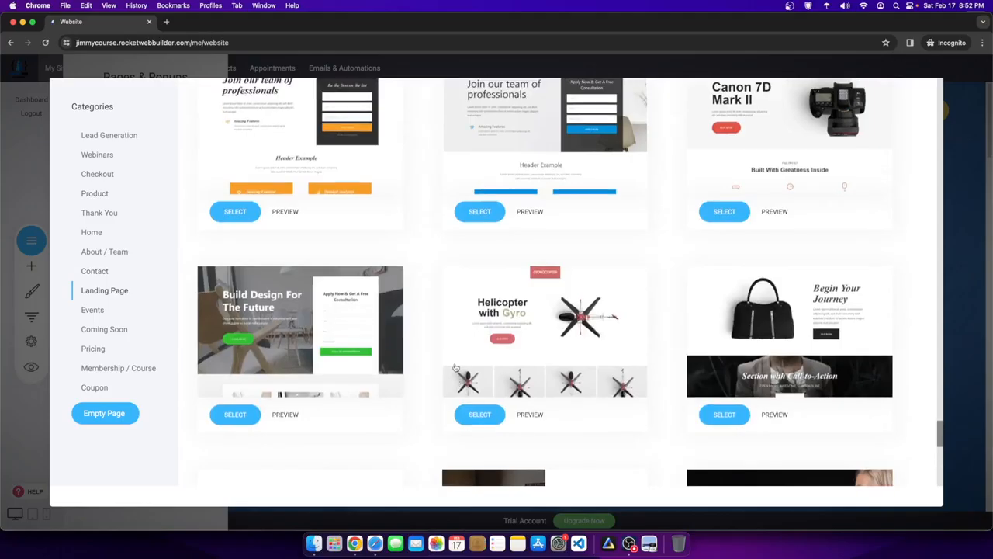
scroll(816, 339, "up", 15)
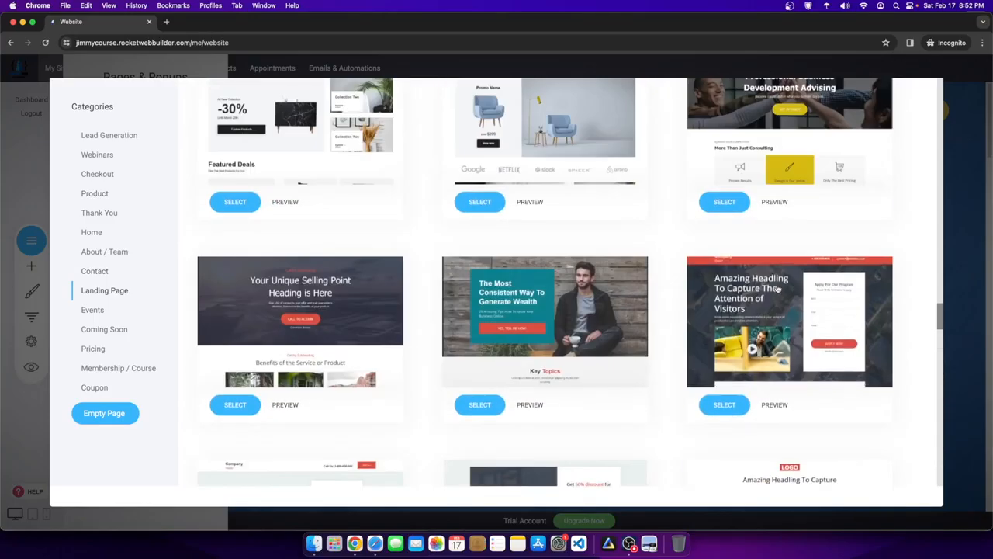
scroll(861, 370, "down", 8)
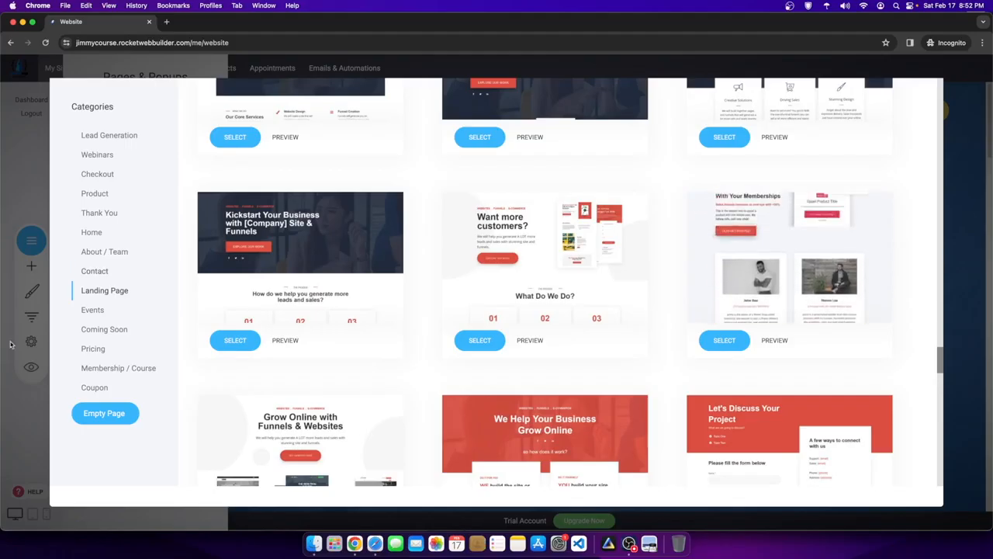
left_click(124, 369)
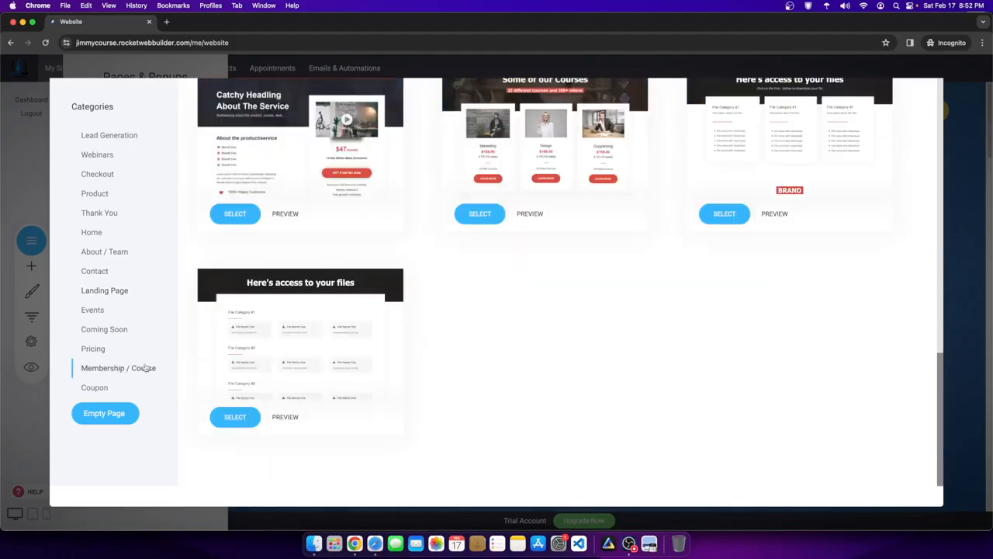
scroll(664, 319, "up", 3)
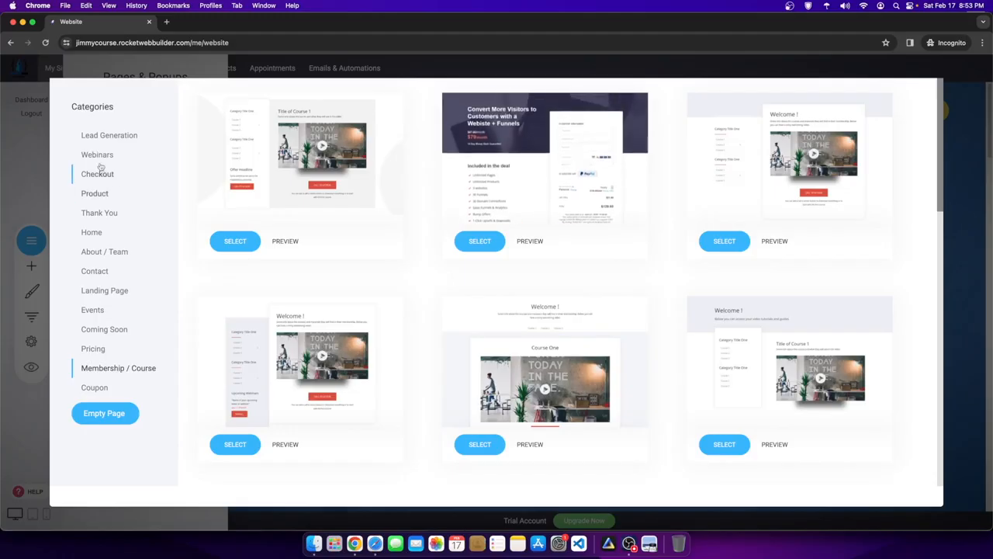
- Return to the Product templates and scroll through all of them
left_click(91, 197)
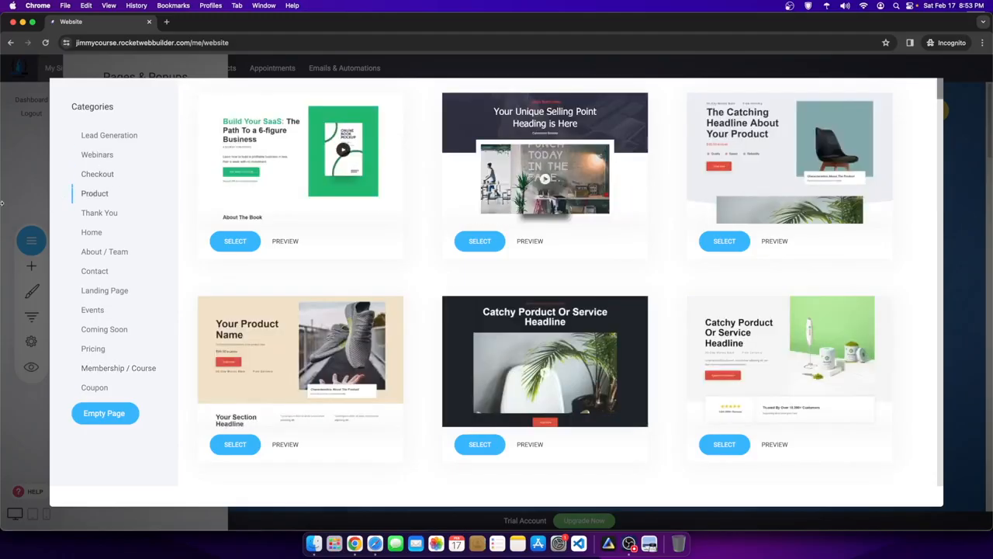
scroll(456, 281, "down", 4)
scroll(379, 301, "up", 4)
scroll(421, 257, "down", 10)
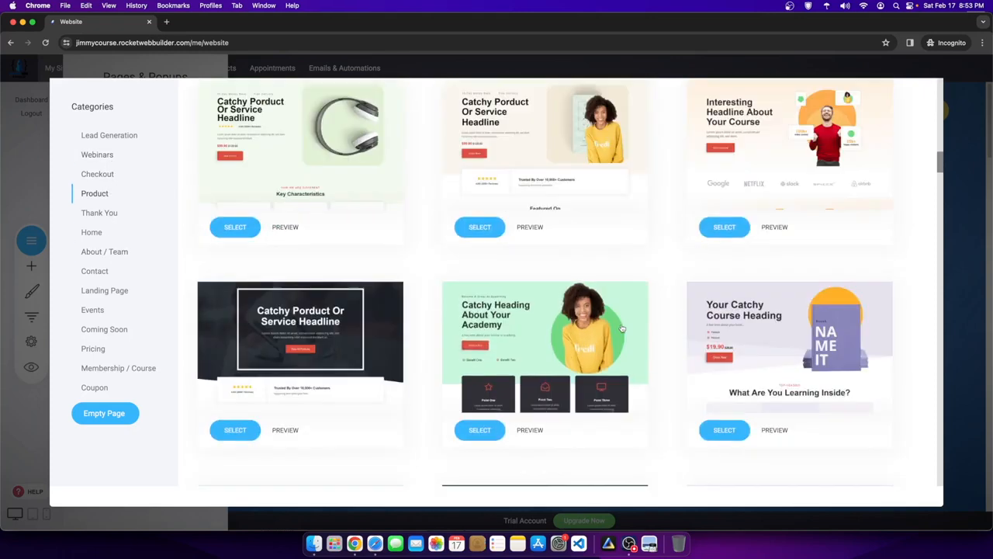
scroll(576, 304, "down", 12)
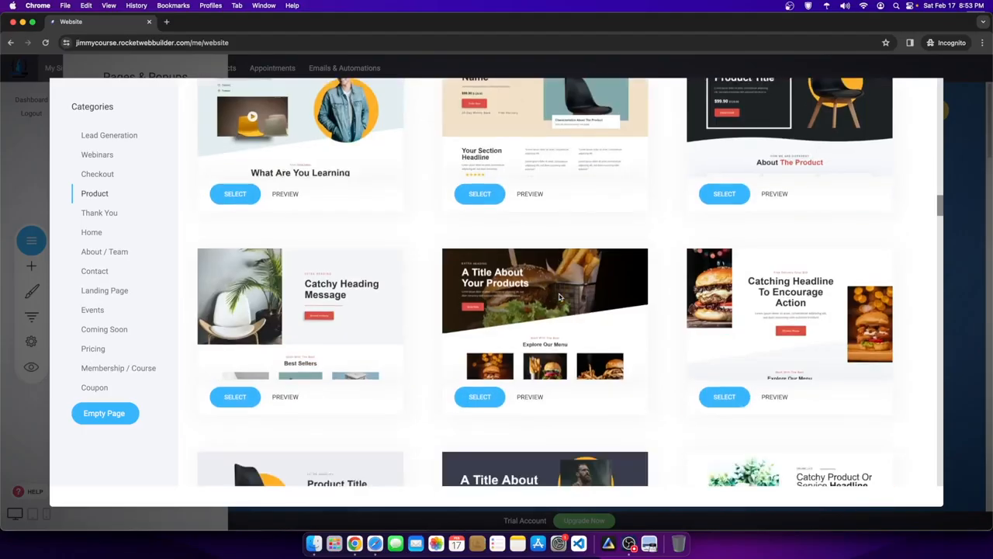
scroll(559, 298, "down", 3)
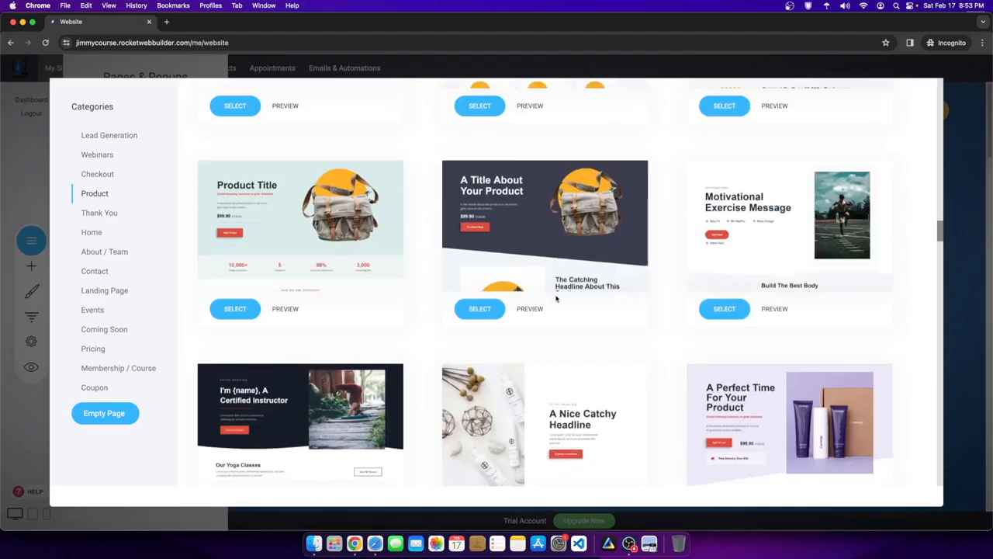
scroll(555, 297, "down", 6)
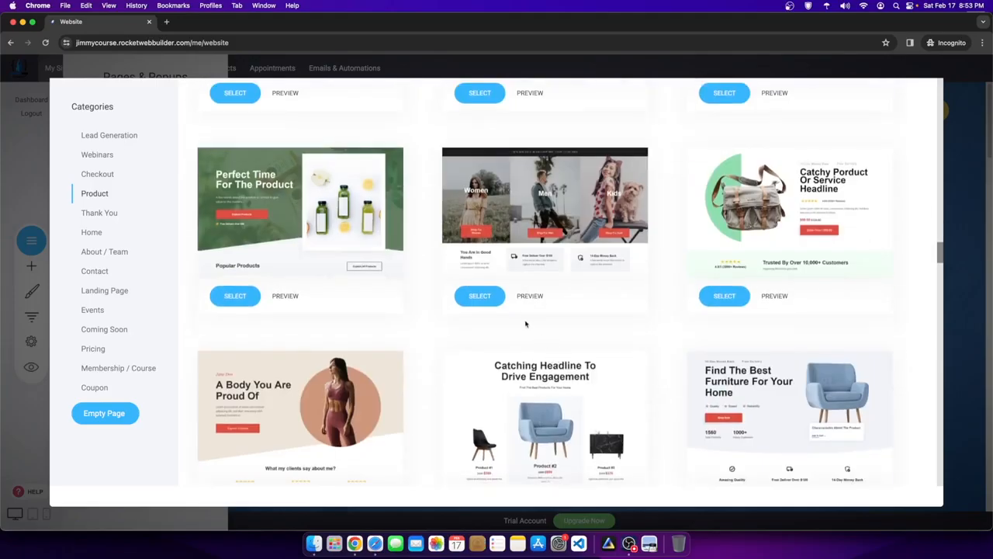
scroll(525, 324, "down", 6)
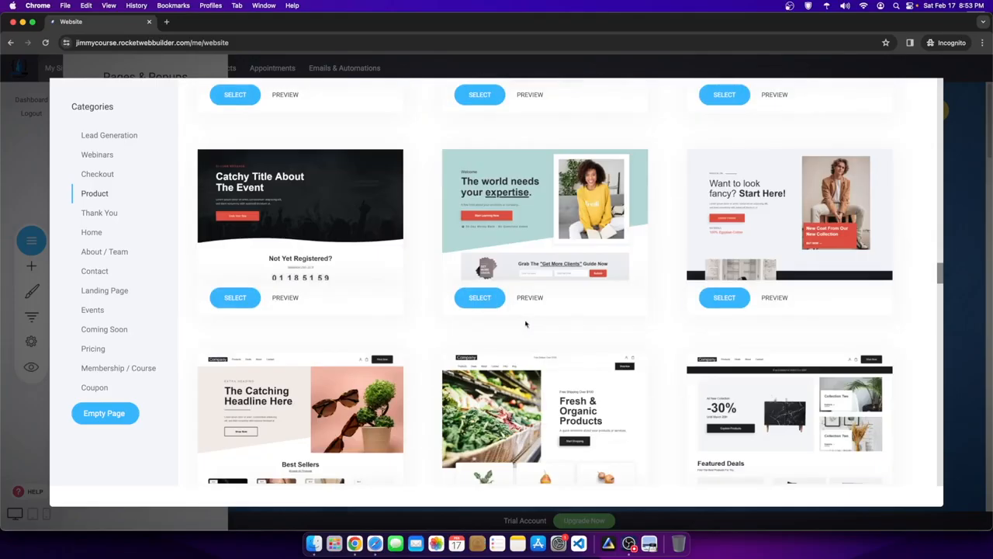
scroll(525, 323, "down", 6)
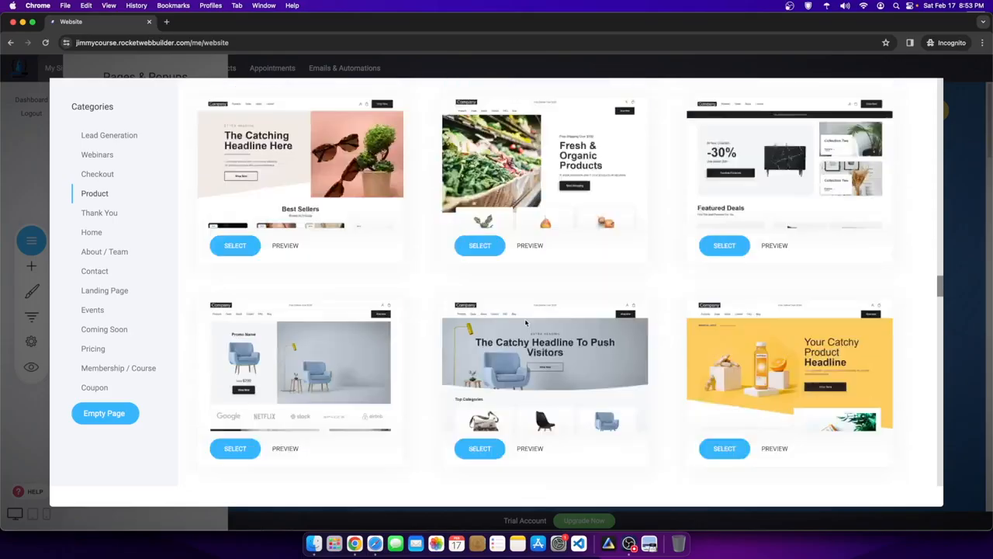
scroll(517, 324, "down", 9)
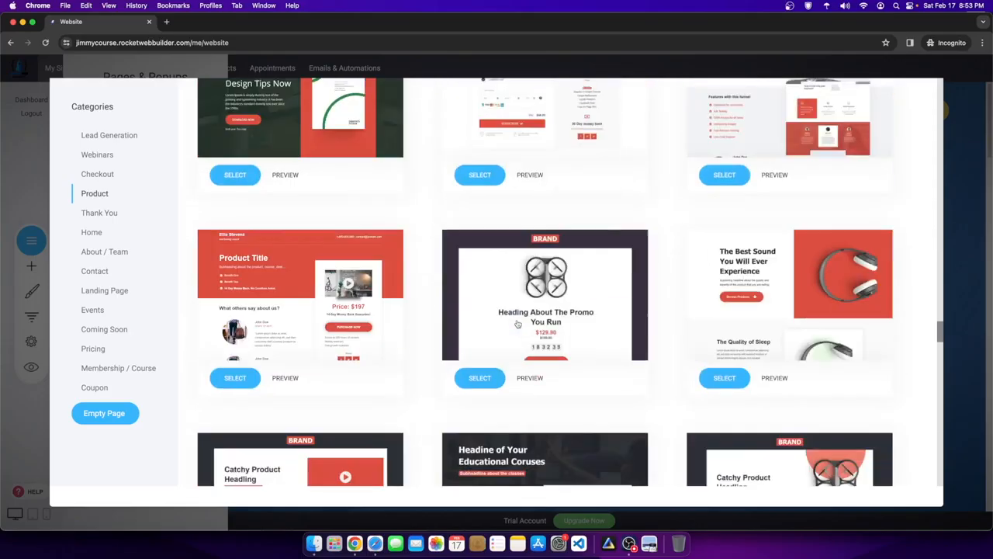
scroll(517, 324, "up", 3)
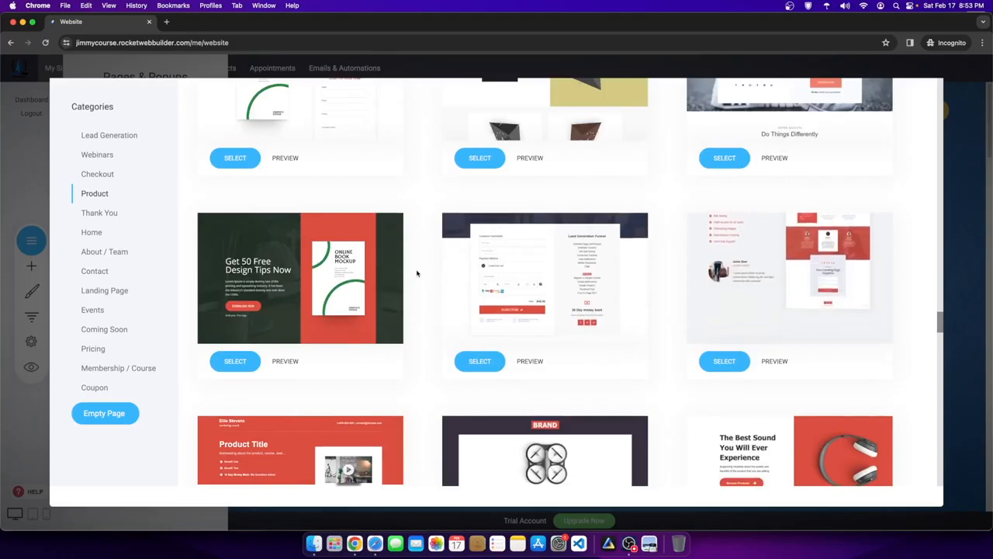
scroll(373, 287, "down", 5)
scroll(334, 296, "down", 10)
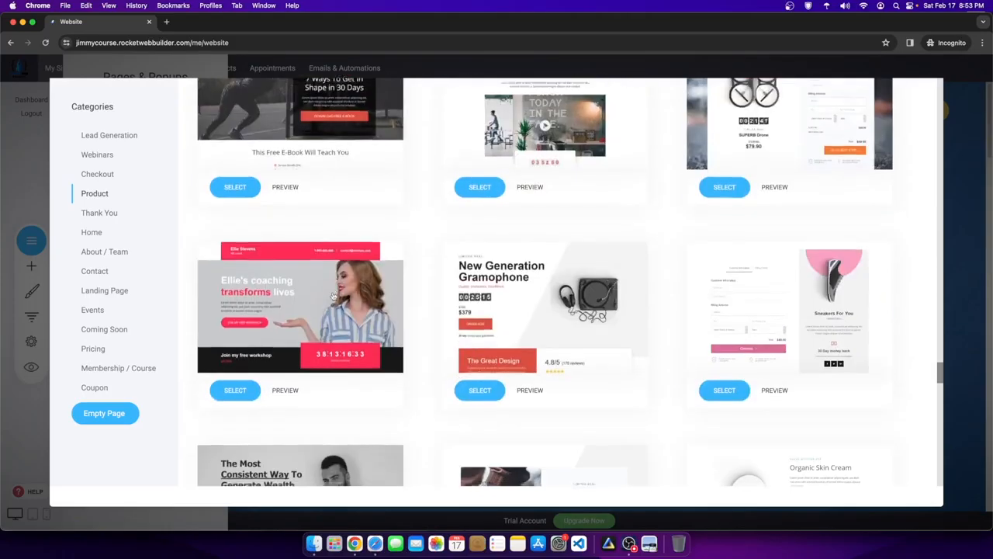
scroll(878, 285, "up", 3)
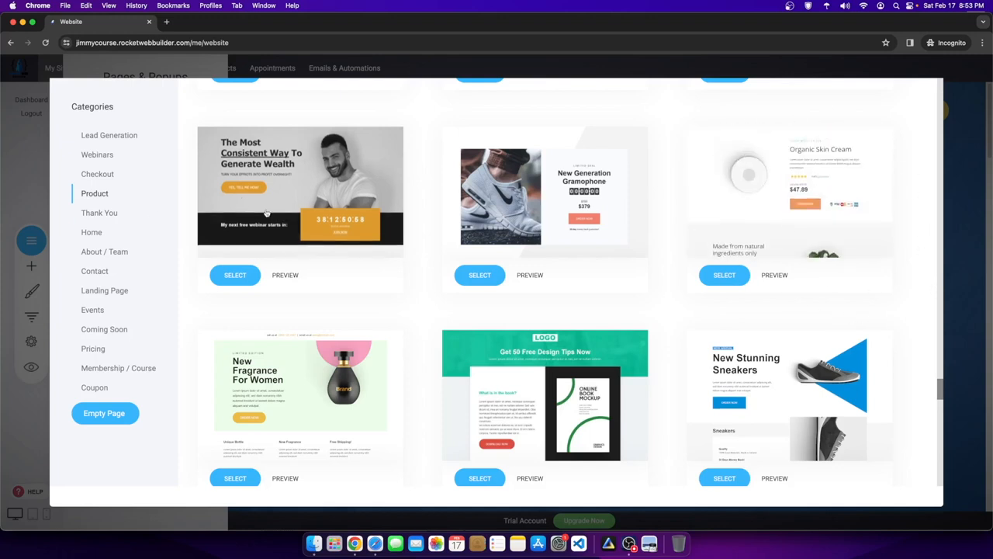
scroll(725, 335, "down", 10)
scroll(725, 335, "down", 15)
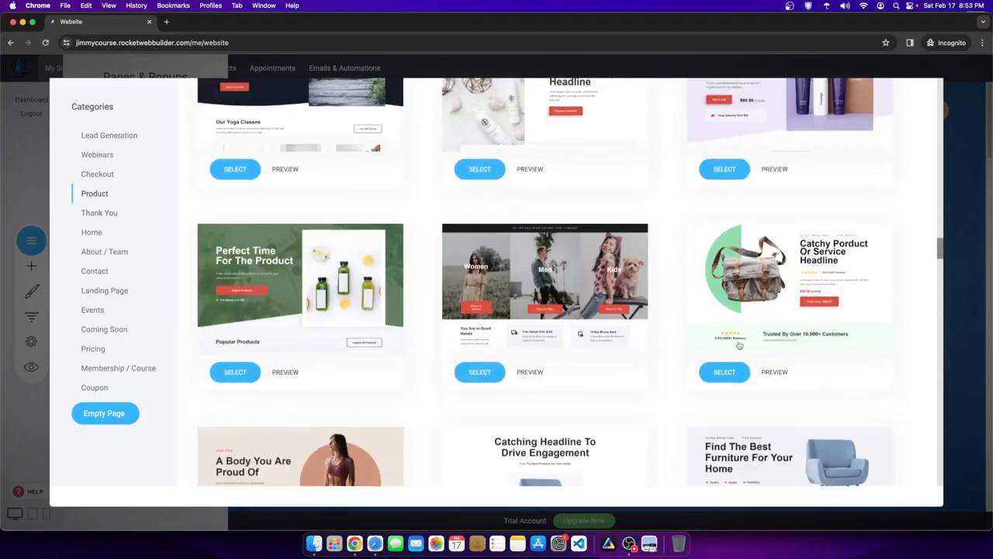
left_click_drag(943, 86, 968, 389)
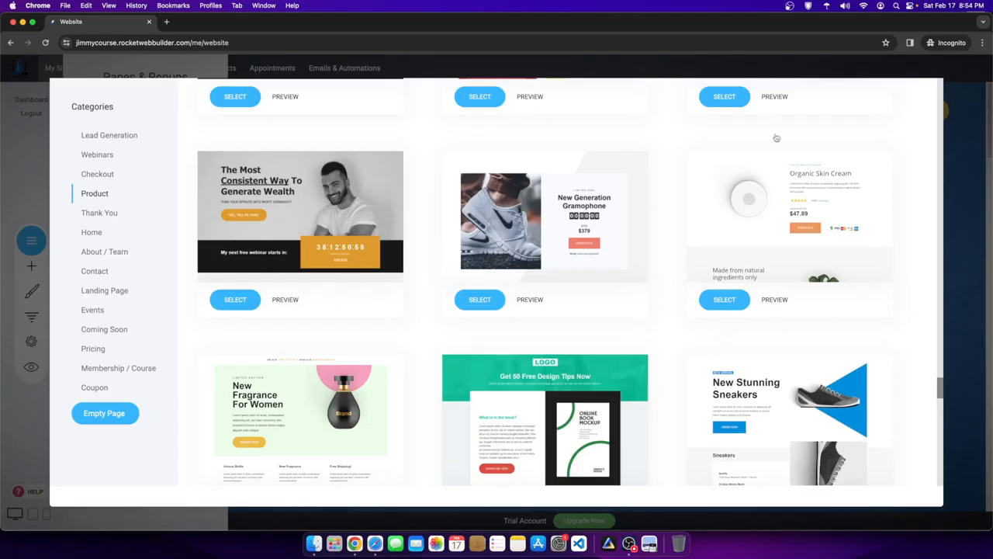
- Preview the Organic Skin Cream template, then select it for the new page
left_click(767, 299)
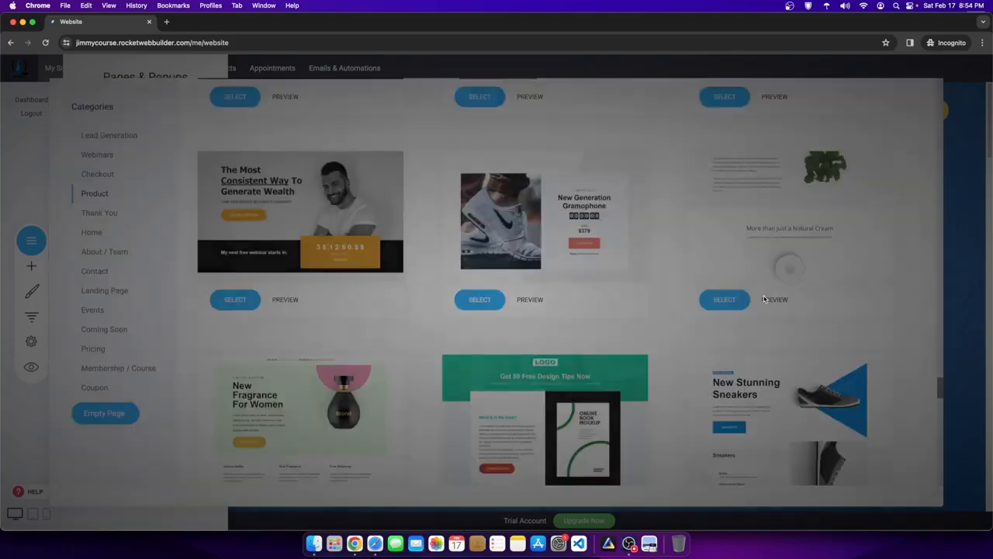
scroll(459, 238, "down", 15)
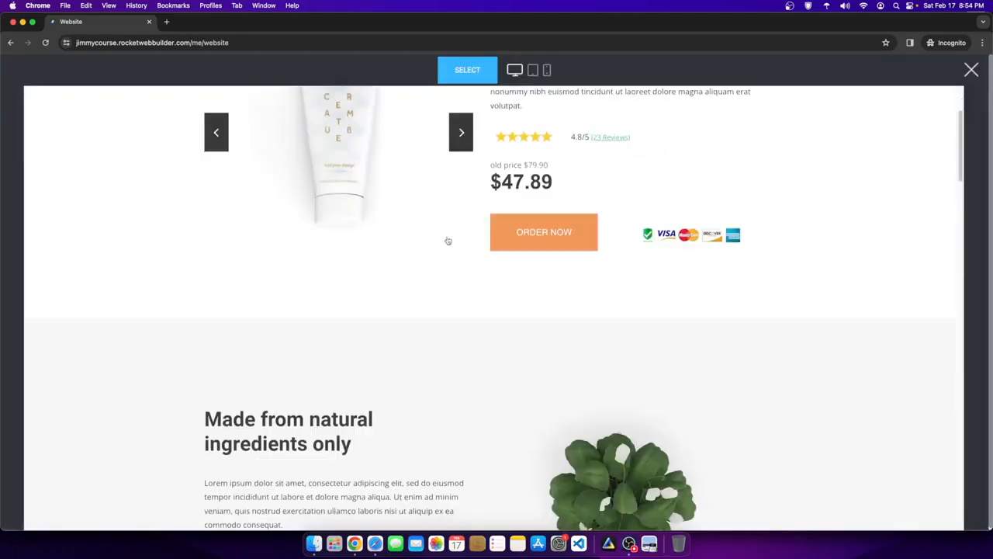
scroll(637, 255, "down", 20)
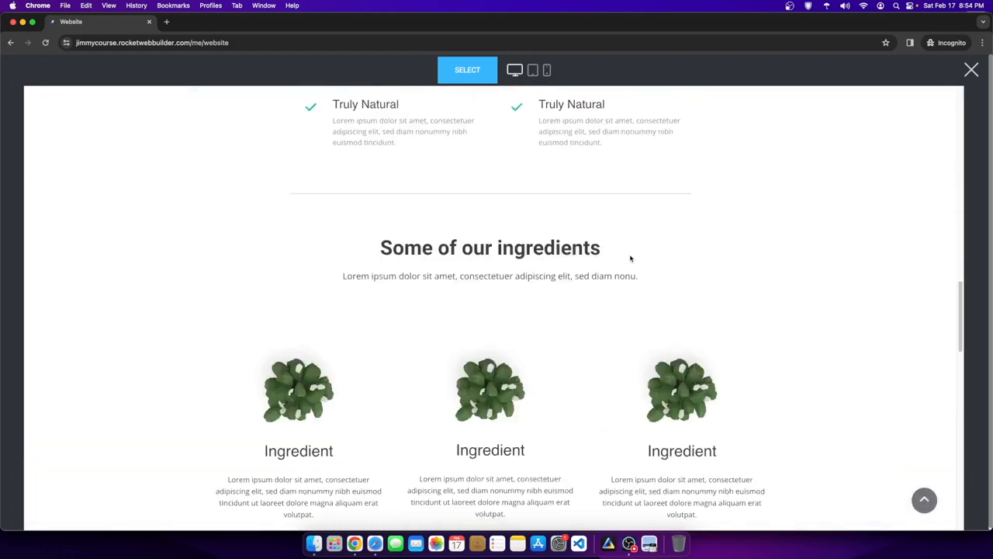
scroll(654, 228, "up", 20)
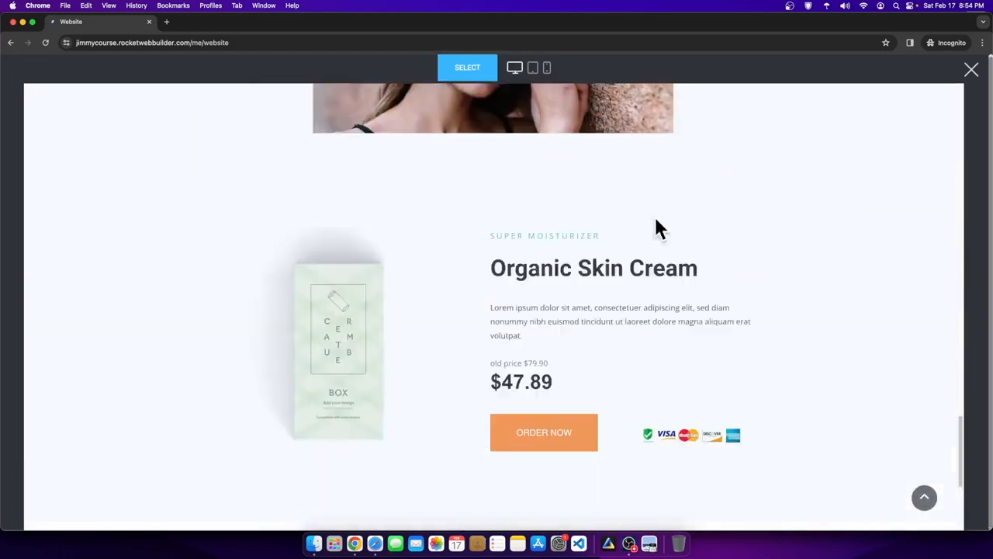
scroll(612, 237, "up", 2)
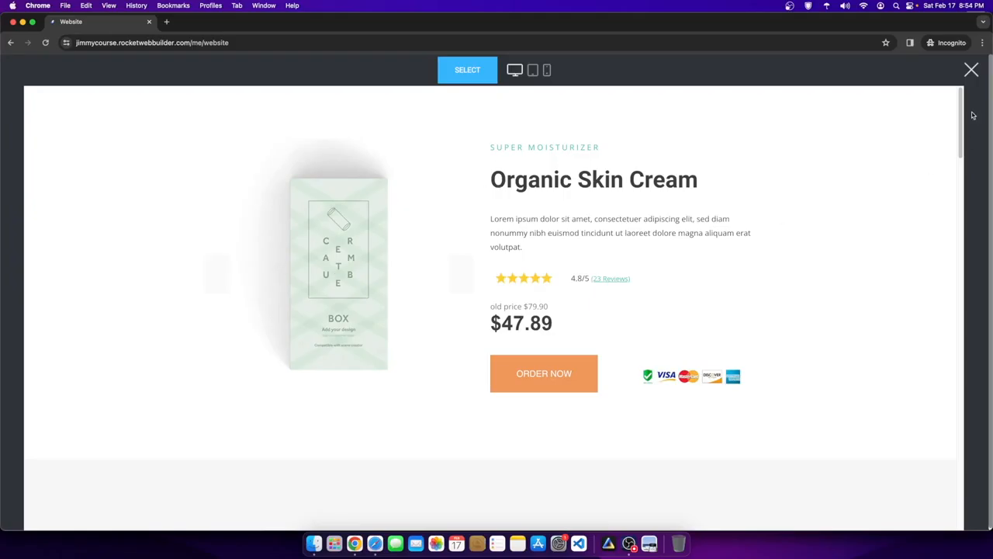
left_click(971, 69)
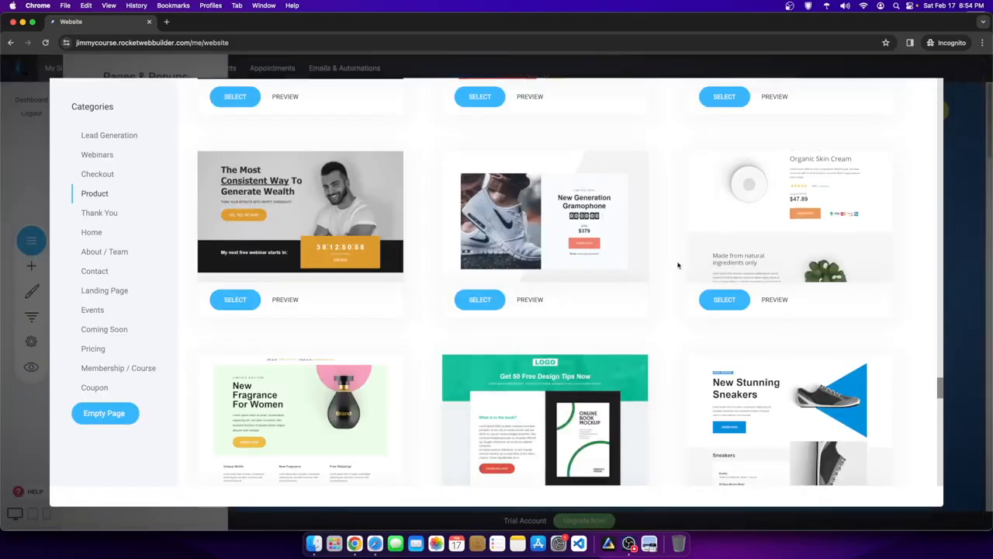
left_click(725, 299)
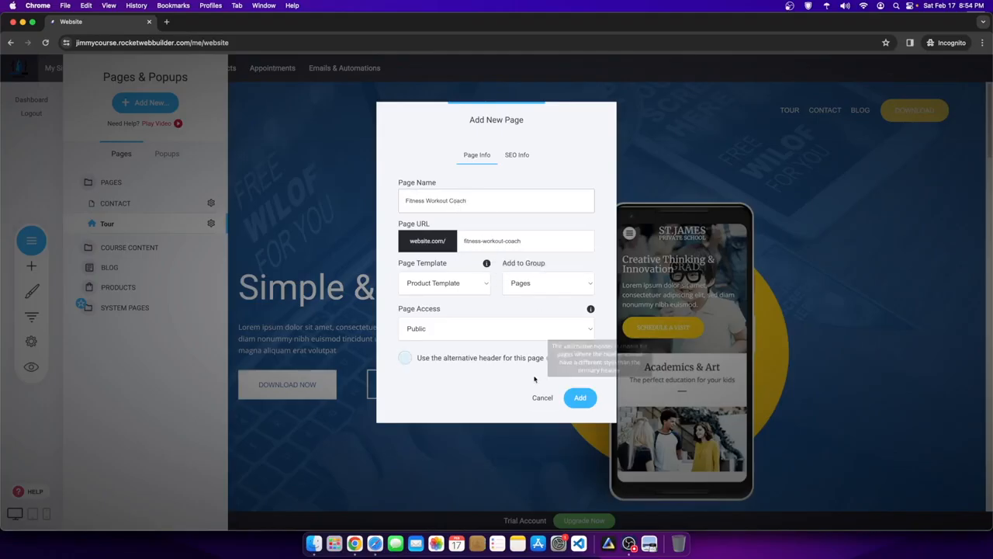
- Keep Product Template and Public access, and add the Fitness Workout Coach page
left_click(475, 285)
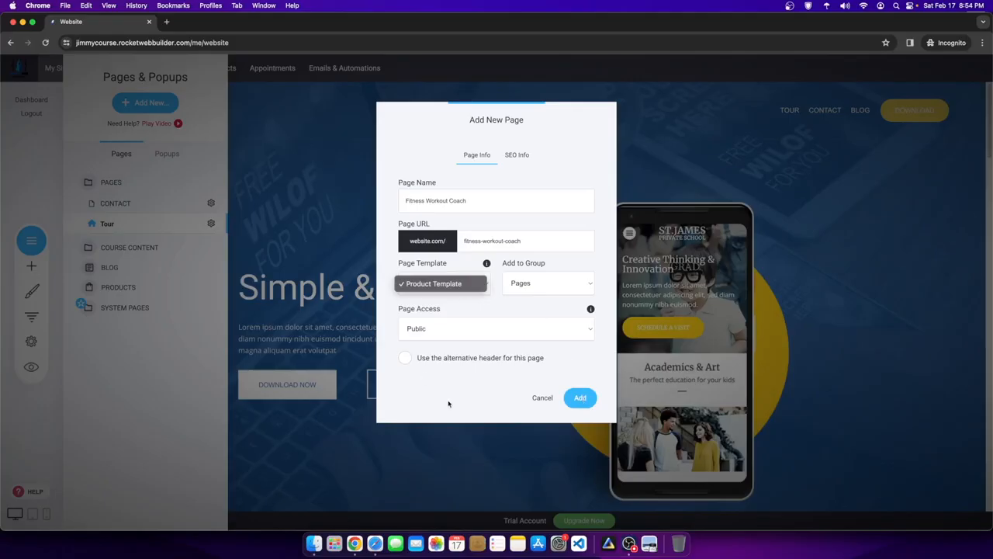
left_click(444, 334)
left_click(445, 332)
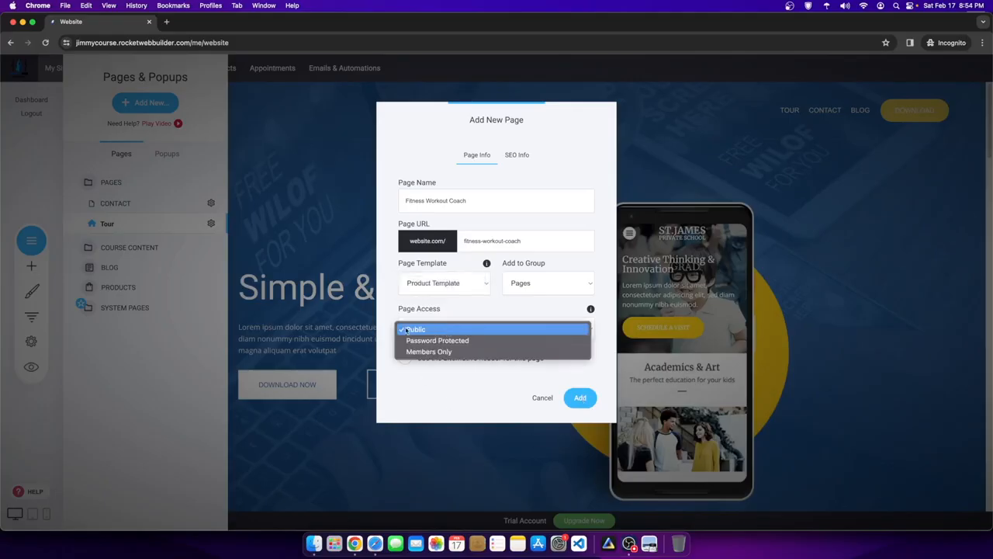
left_click(471, 388)
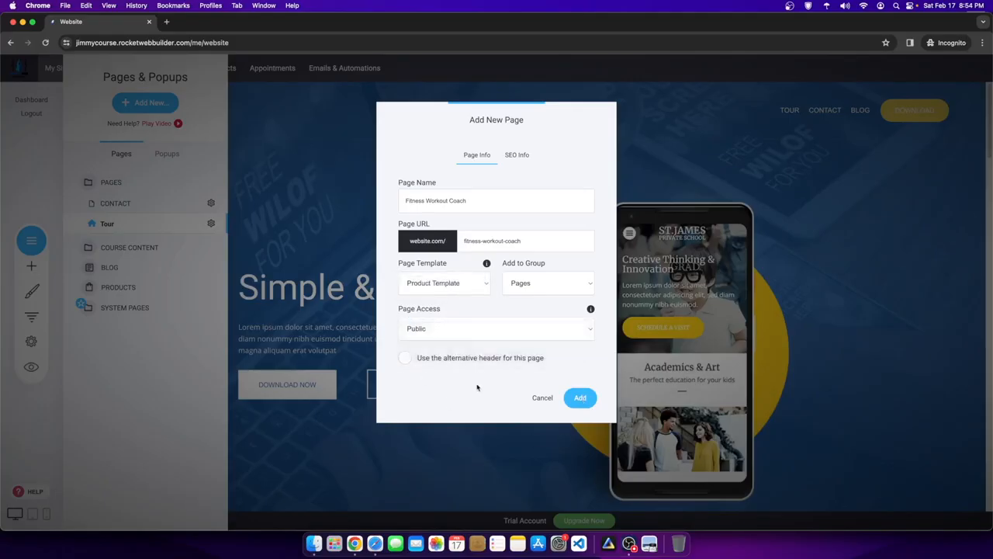
left_click(580, 398)
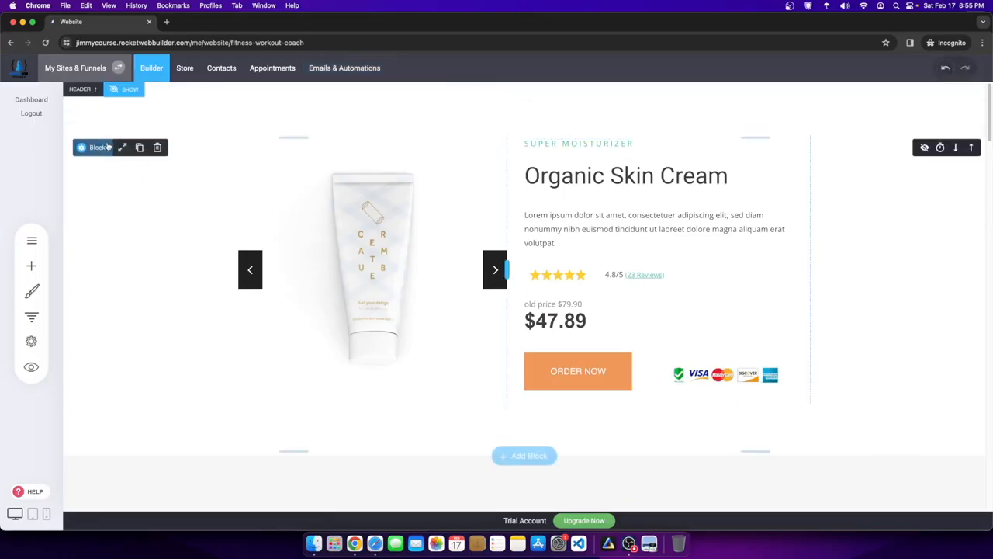
- Reveal the header and set its menu text color to red (#FF0000)
left_click(125, 92)
left_click(124, 92)
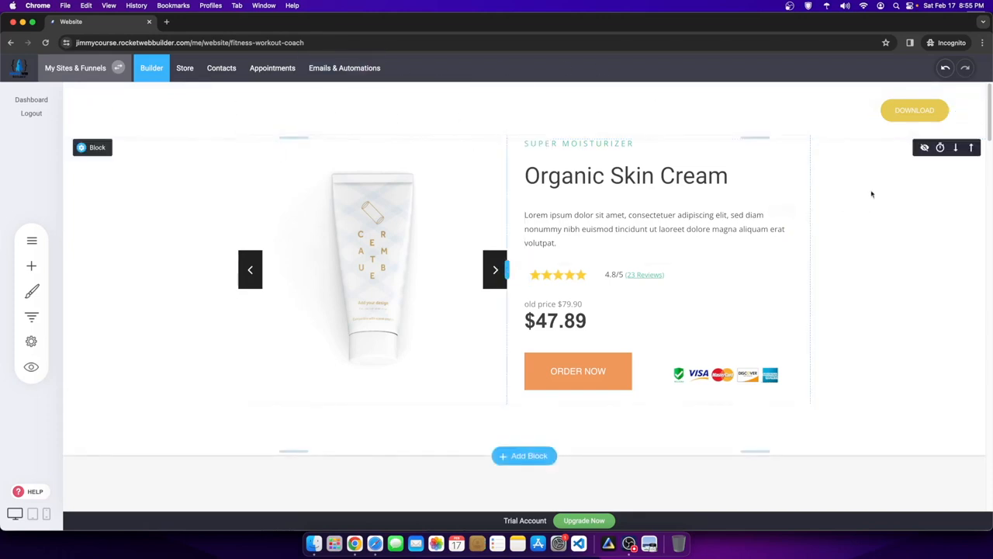
scroll(434, 337, "down", 6)
scroll(426, 343, "up", 6)
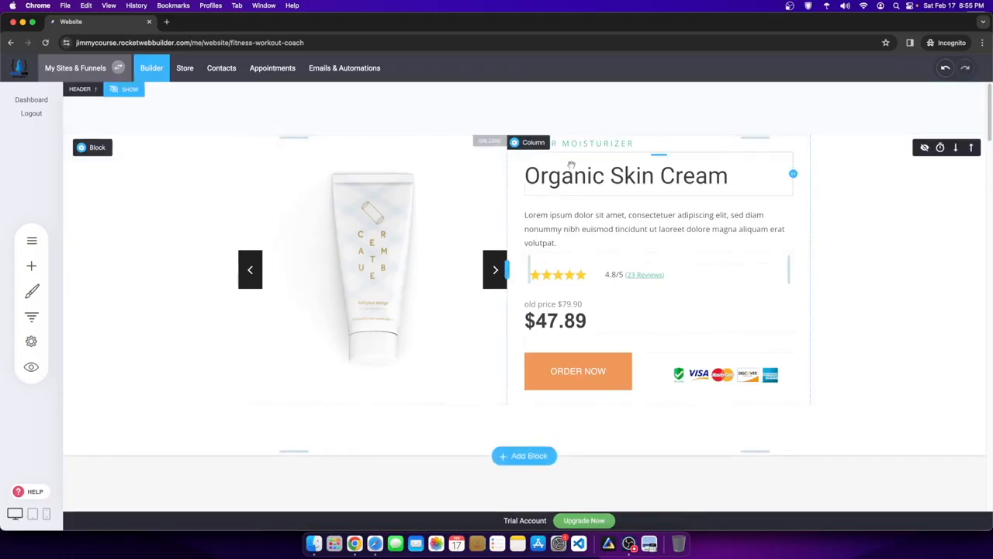
left_click(134, 93)
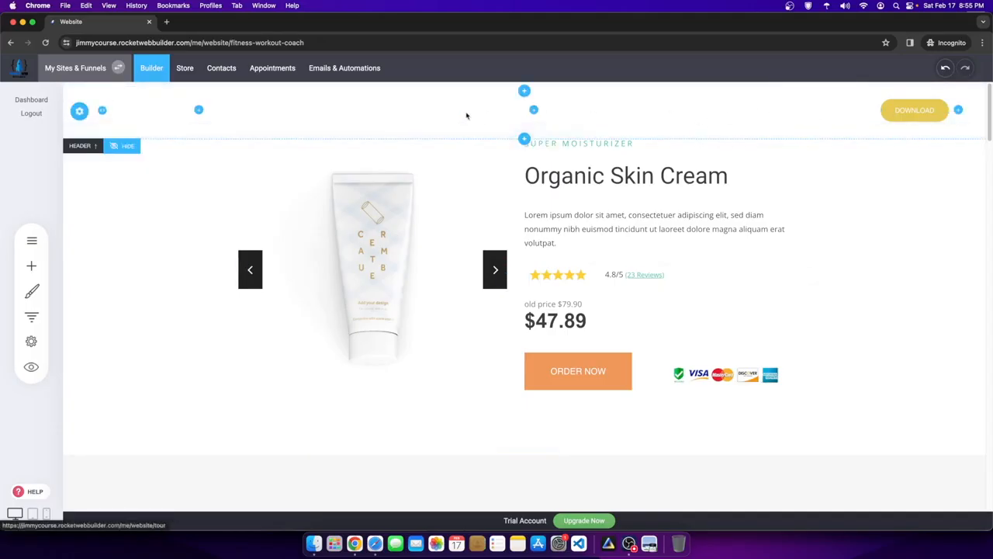
left_click(828, 93)
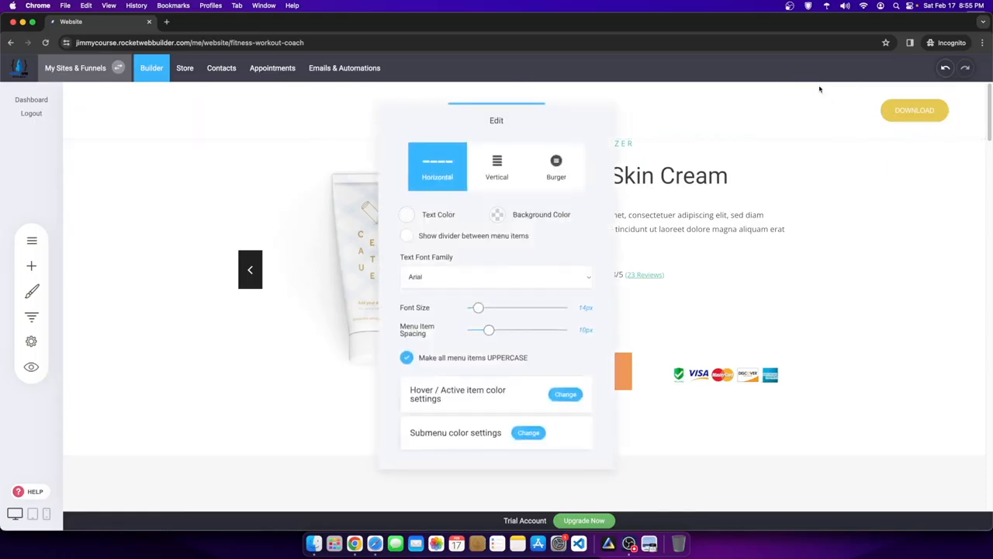
left_click(410, 218)
left_click(483, 233)
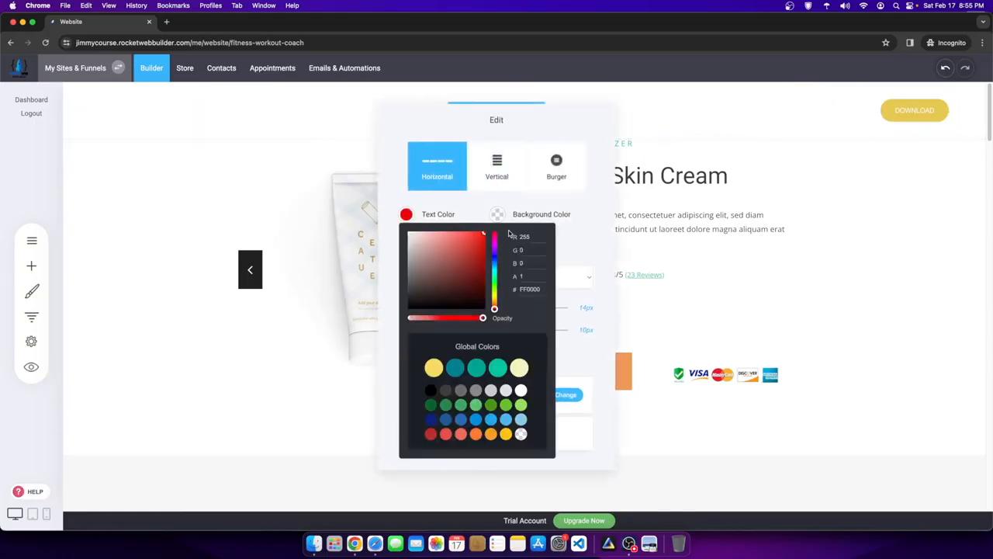
left_click(801, 193)
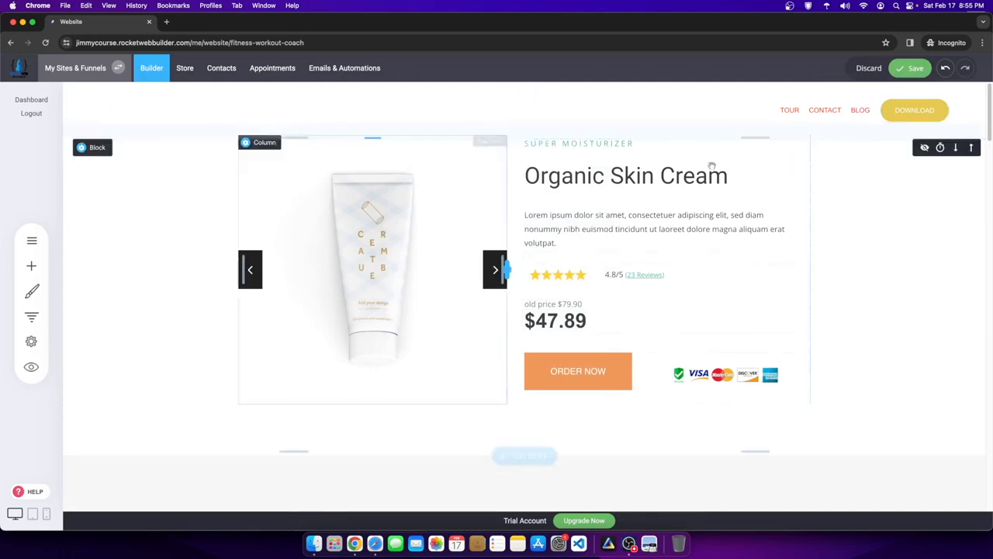
mouse_move(820, 103)
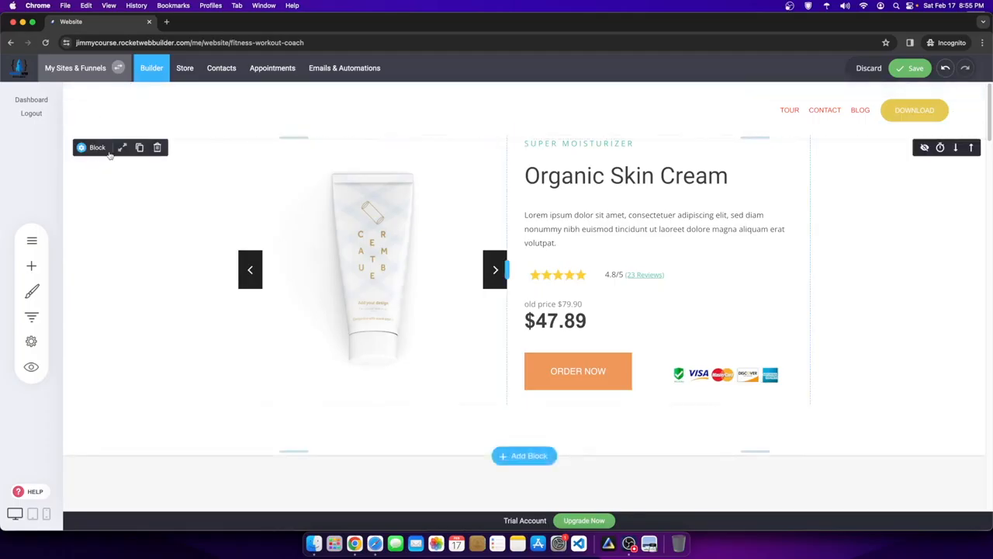
- Hide the header on this page, save, and reduce the product section's top padding
left_click(127, 146)
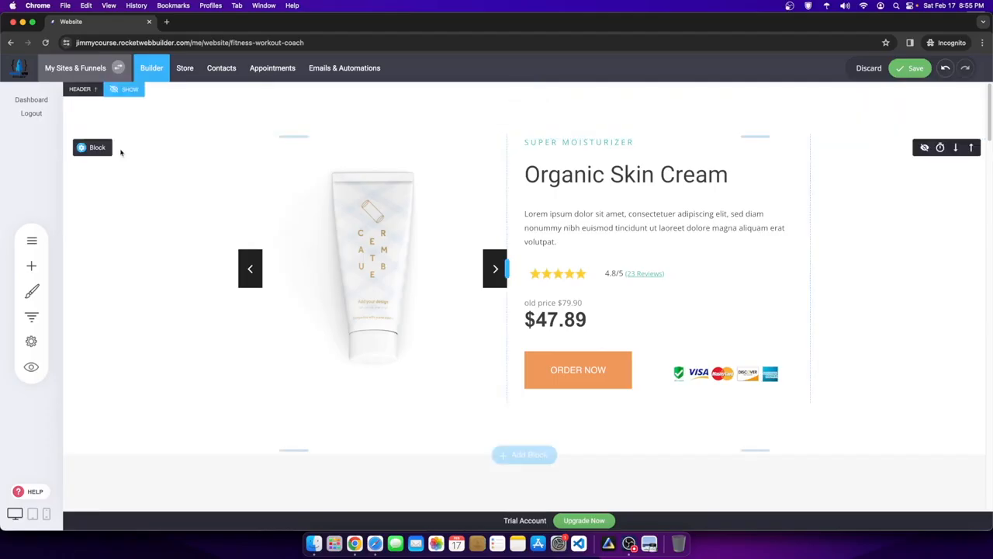
left_click(911, 68)
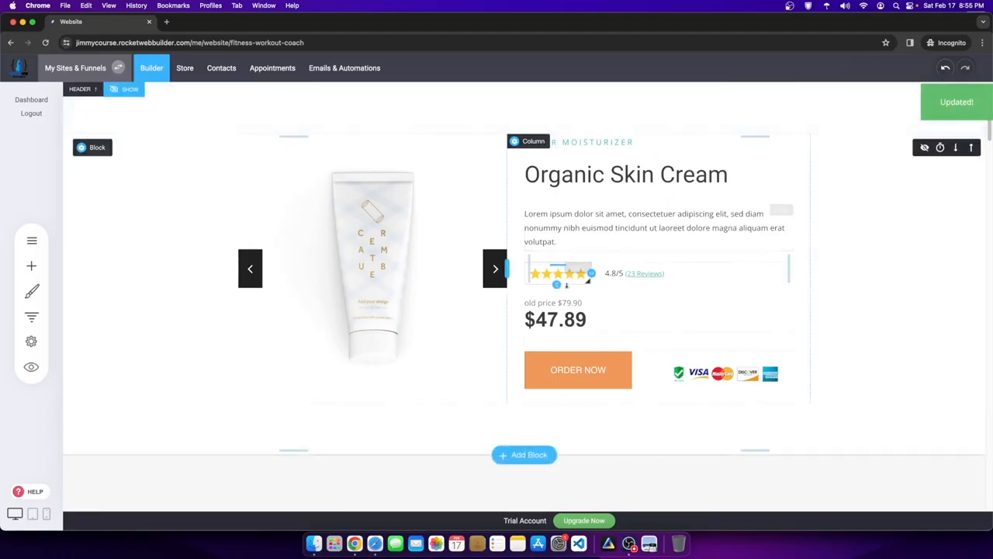
scroll(560, 247, "down", 20)
scroll(711, 281, "down", 3)
scroll(620, 256, "up", 20)
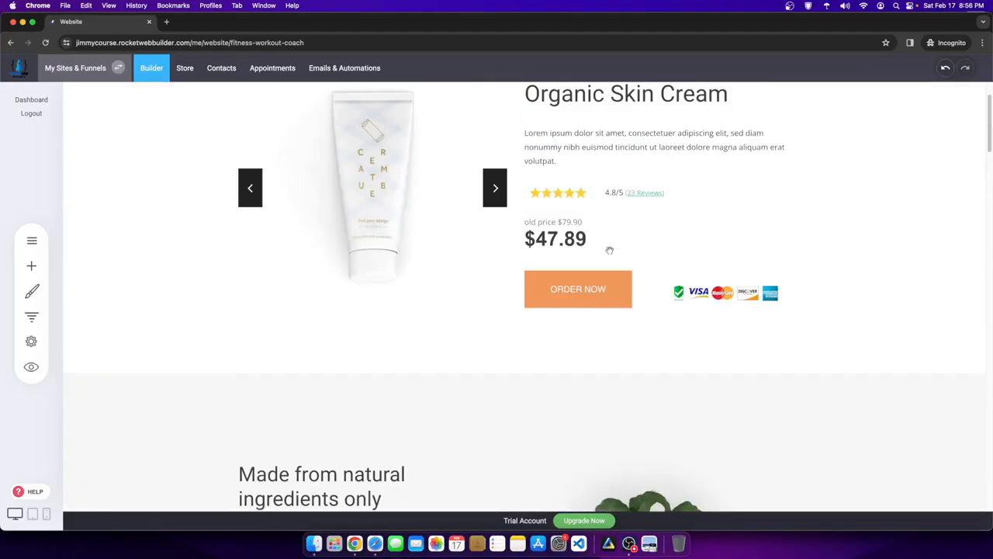
scroll(610, 250, "up", 2)
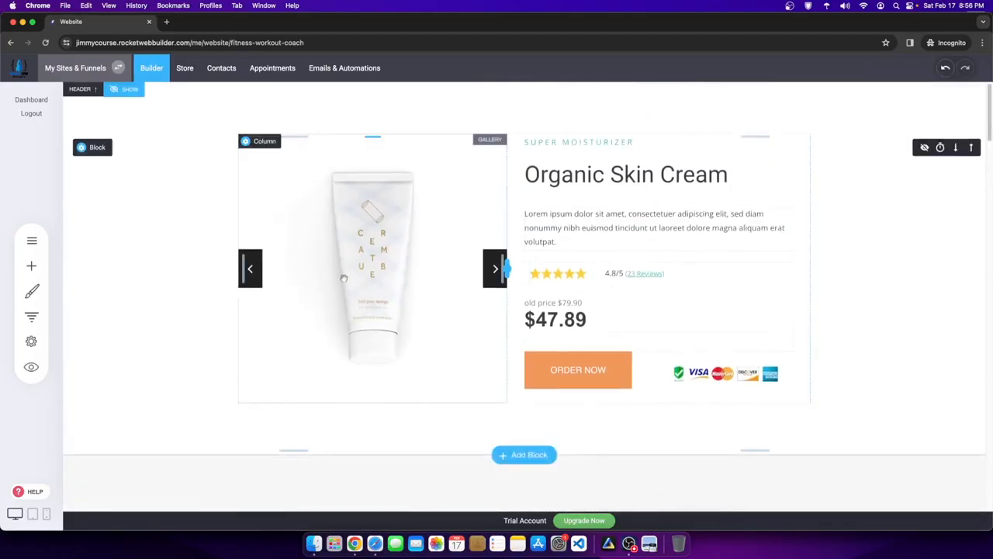
left_click_drag(559, 114, 559, 94)
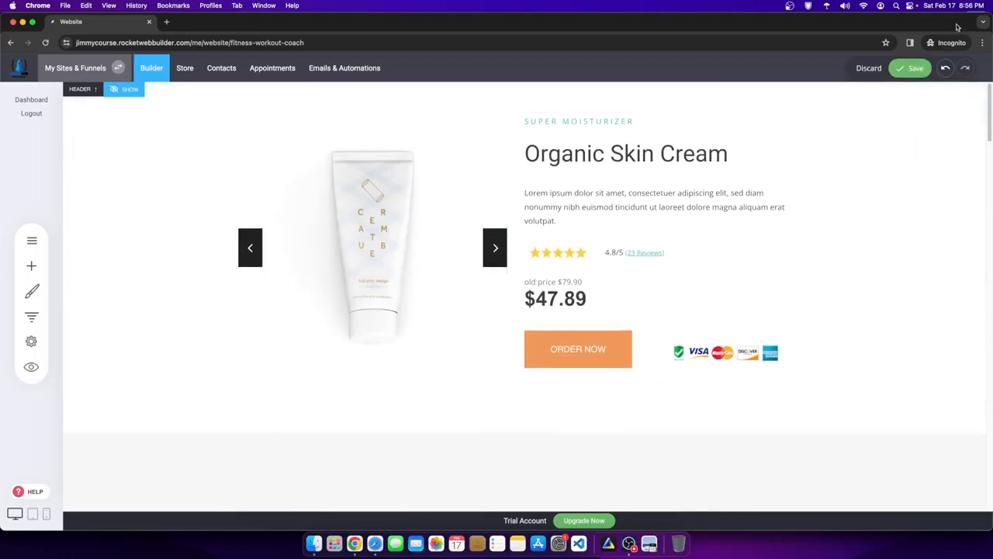
left_click(910, 68)
left_click(28, 242)
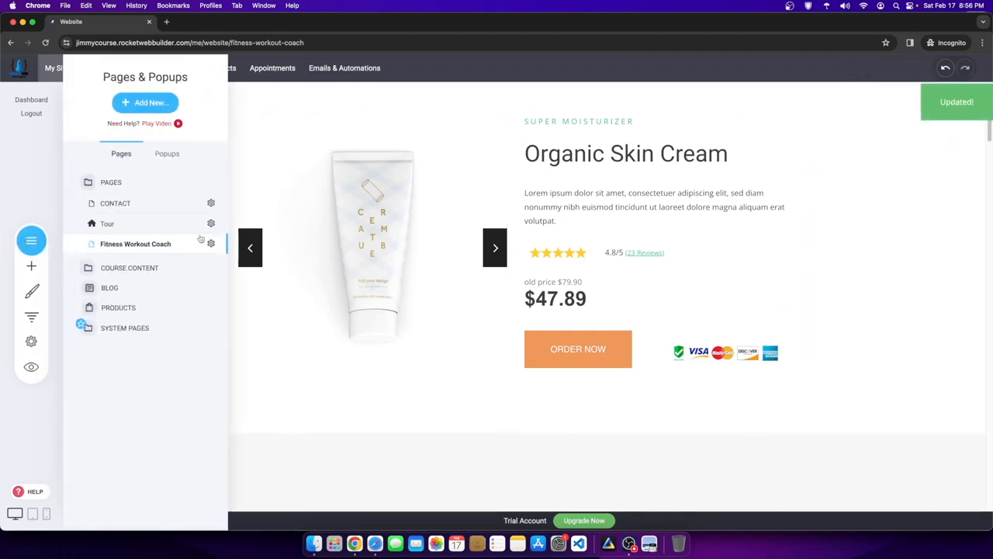
left_click(124, 105)
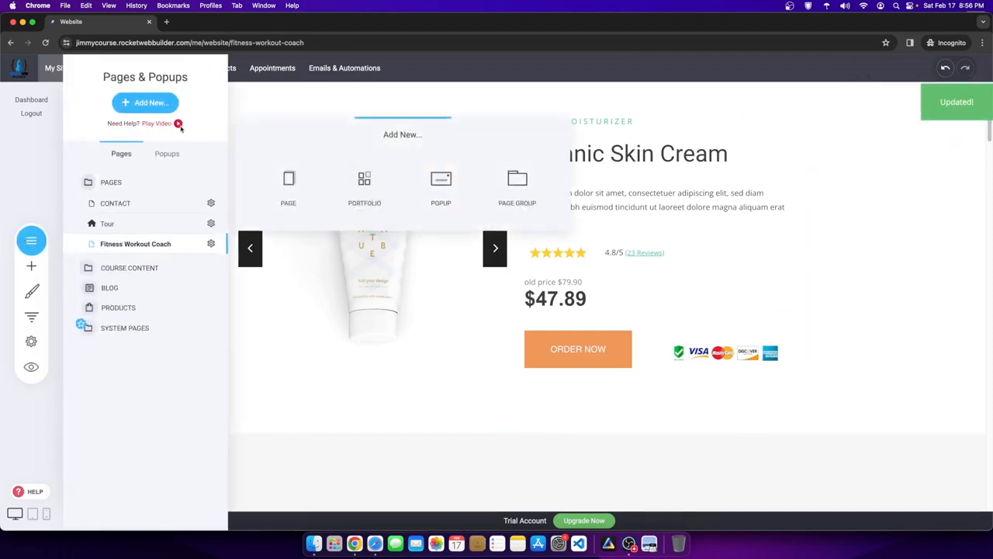
left_click(288, 186)
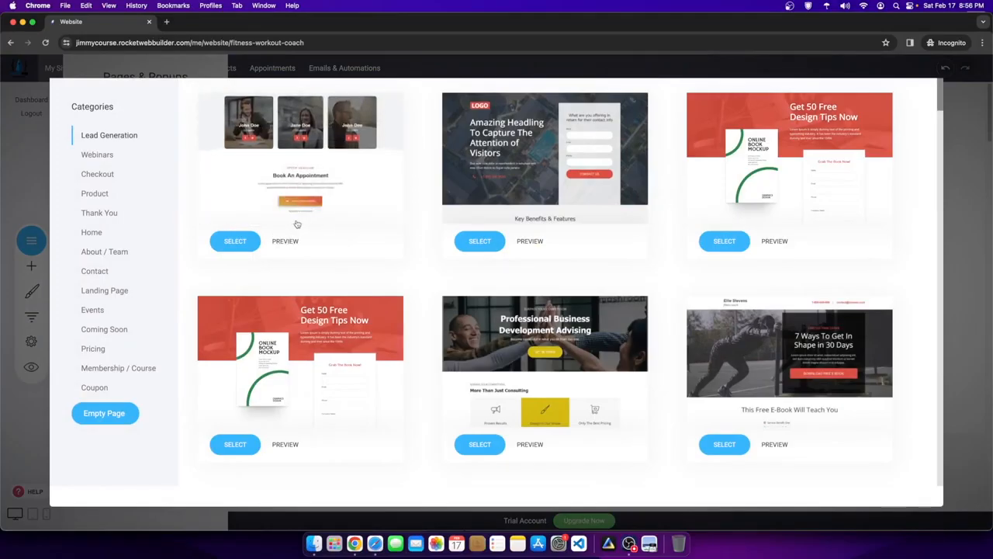
left_click(117, 368)
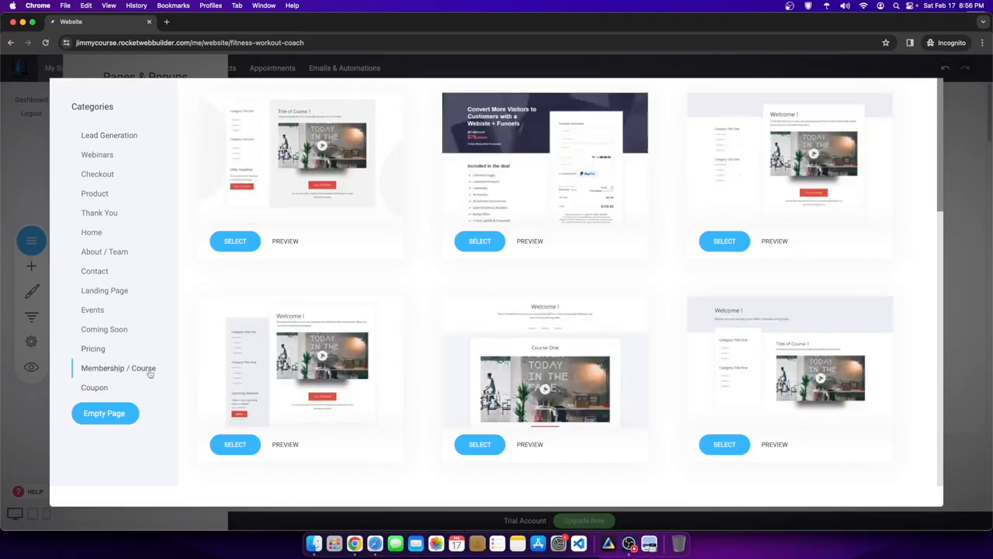
scroll(344, 366, "down", 10)
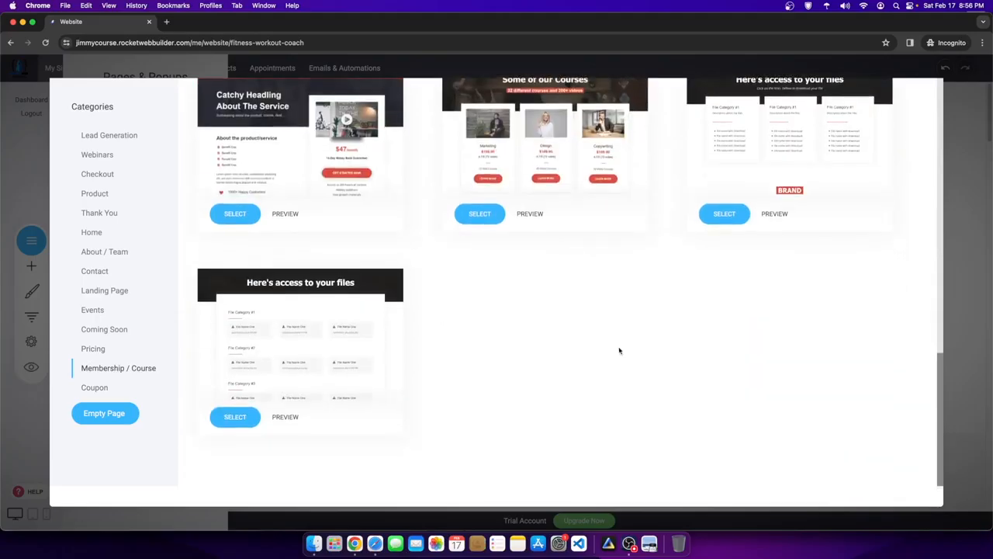
scroll(284, 288, "up", 5)
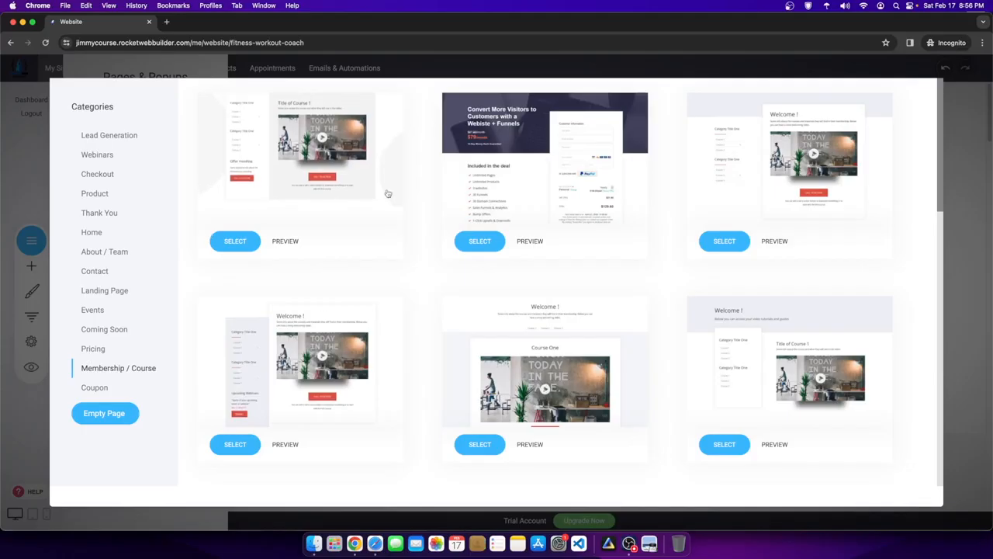
- Start a new page from the first course template and name it Content
left_click(237, 244)
type("Content")
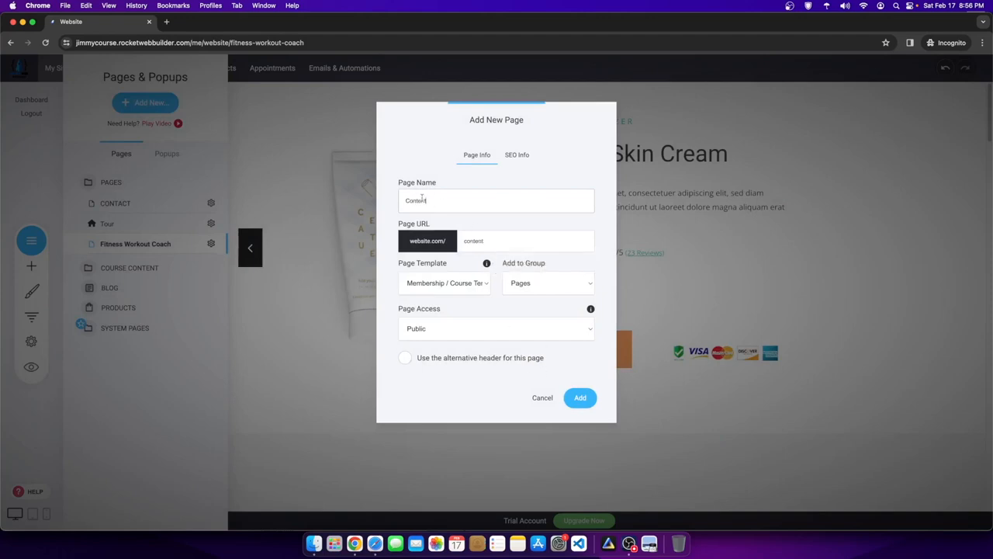
left_click_drag(433, 201, 384, 201)
- Restrict the page to Members Only for Basic Members and add it
left_click(439, 331)
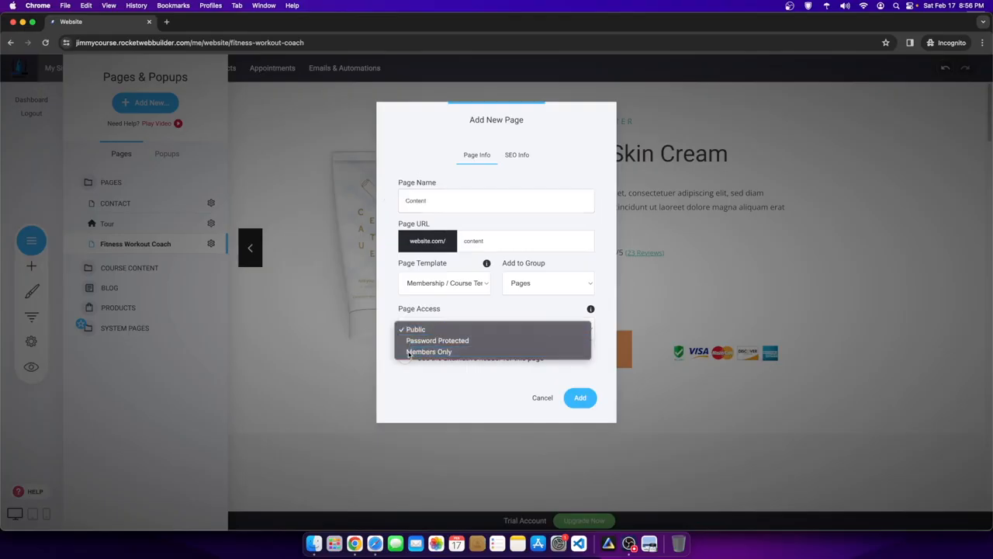
left_click(419, 351)
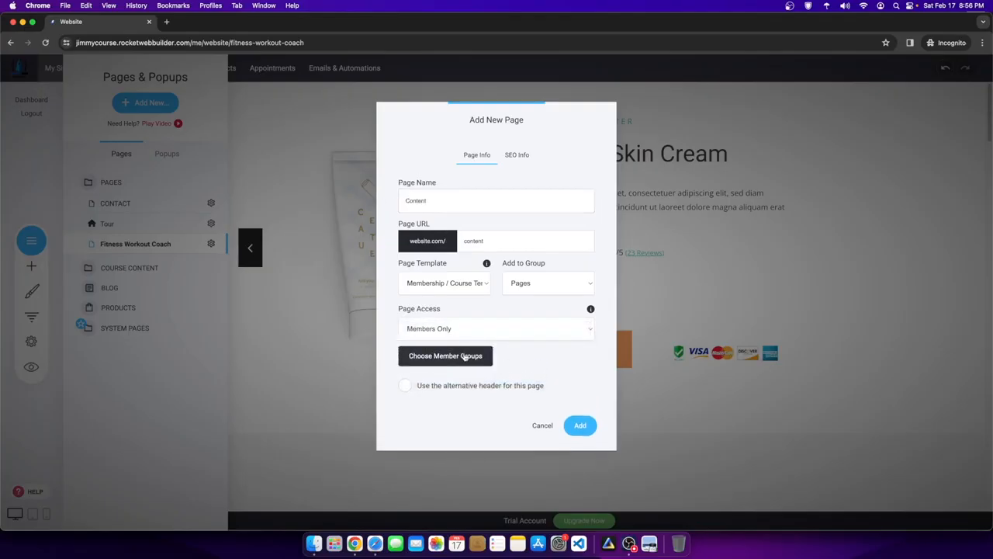
left_click(465, 356)
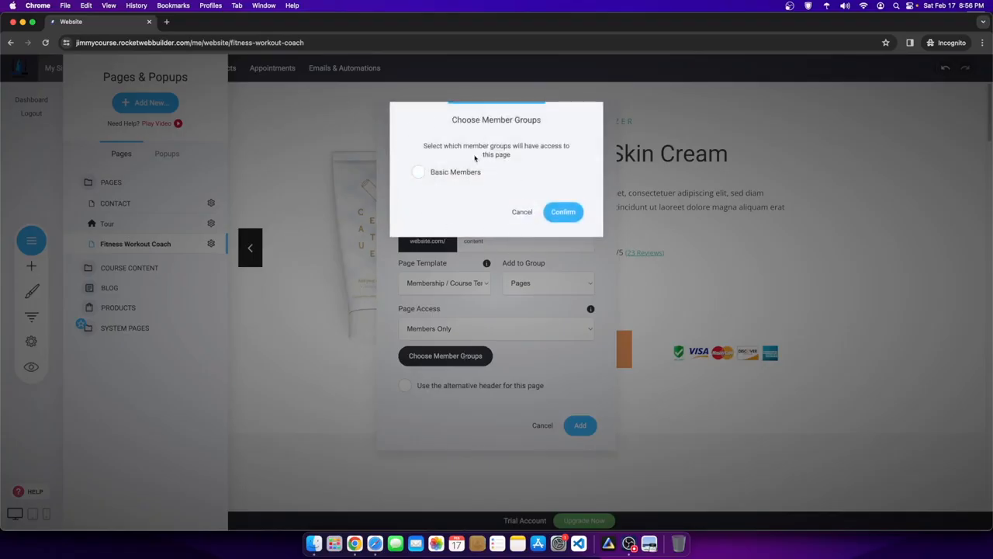
left_click(431, 173)
left_click(562, 211)
left_click(579, 424)
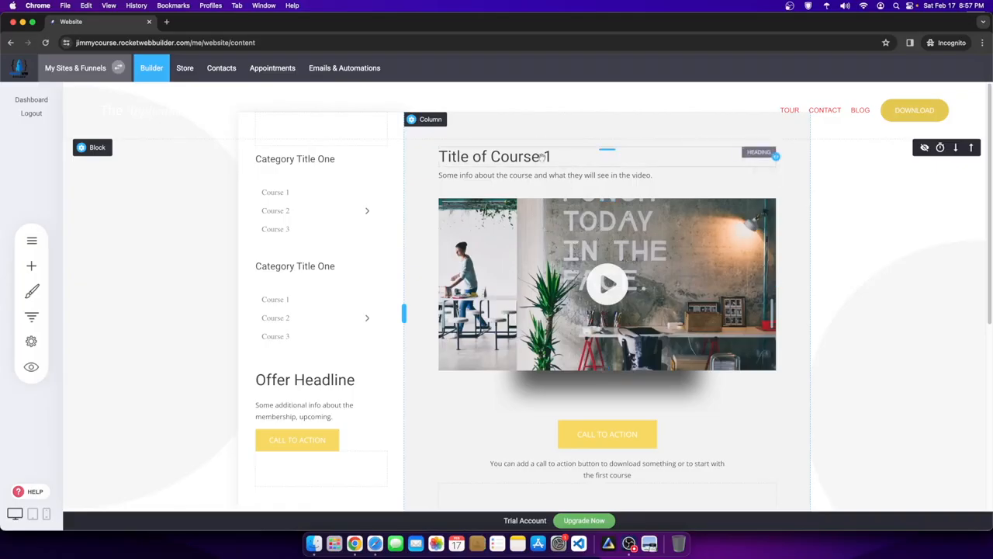
- In Contacts, create the member group 'Paid Course Students' and open its member list
left_click(221, 68)
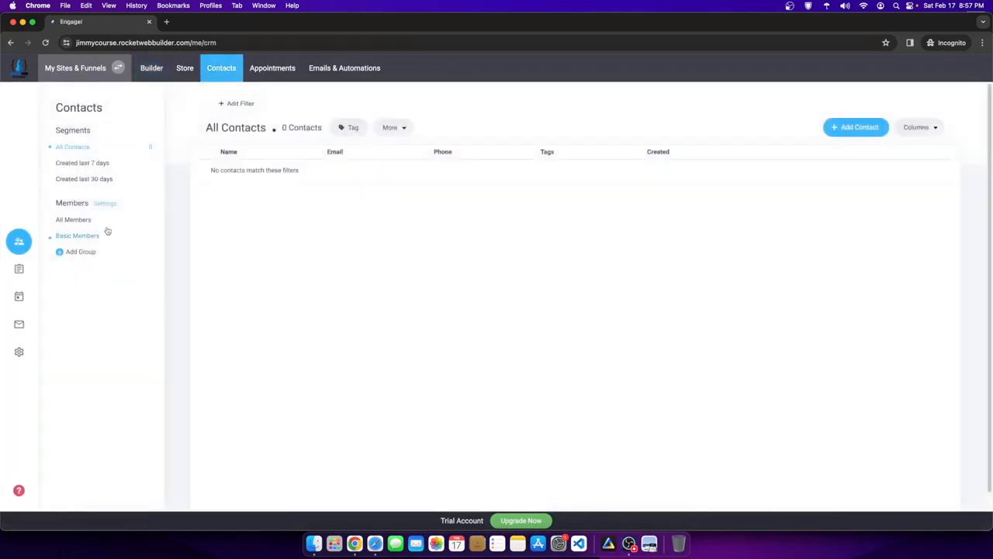
left_click(80, 237)
left_click(78, 252)
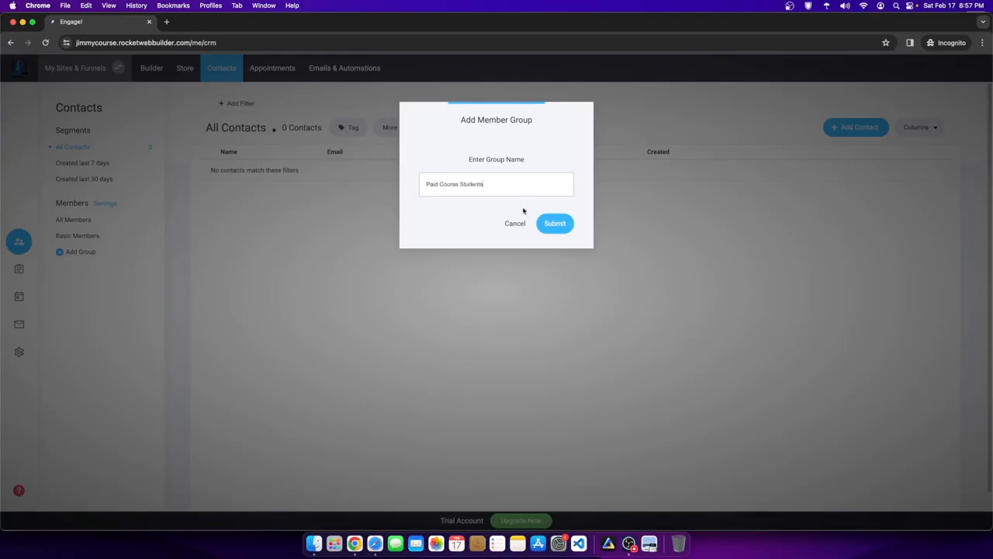
left_click(555, 223)
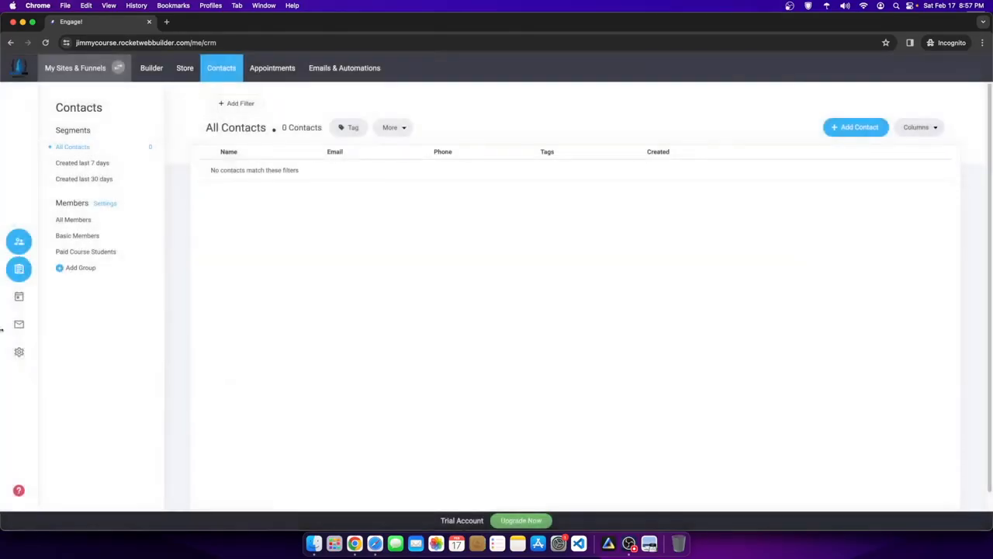
left_click(82, 253)
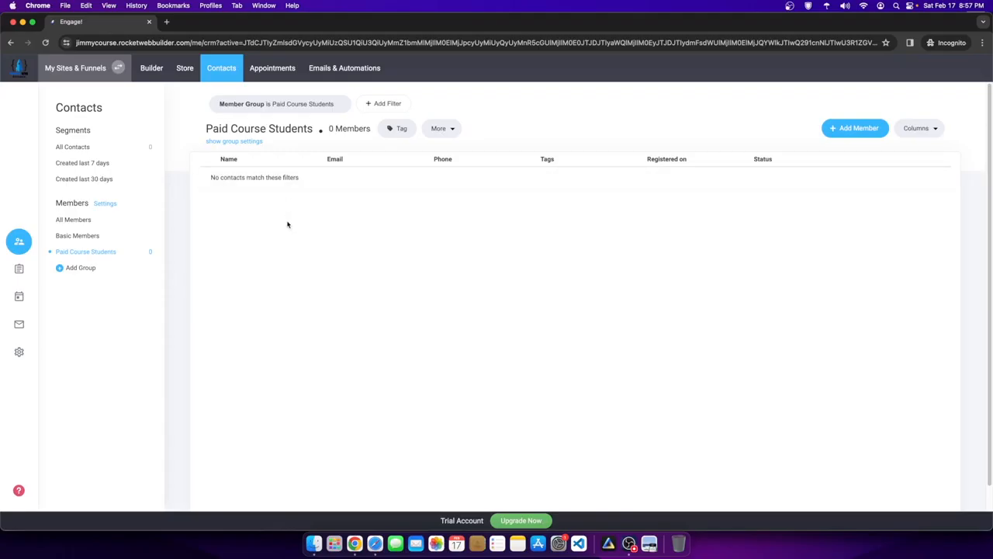
- Set the Paid Course Students after-login redirect to the Content page (/content)
left_click(235, 143)
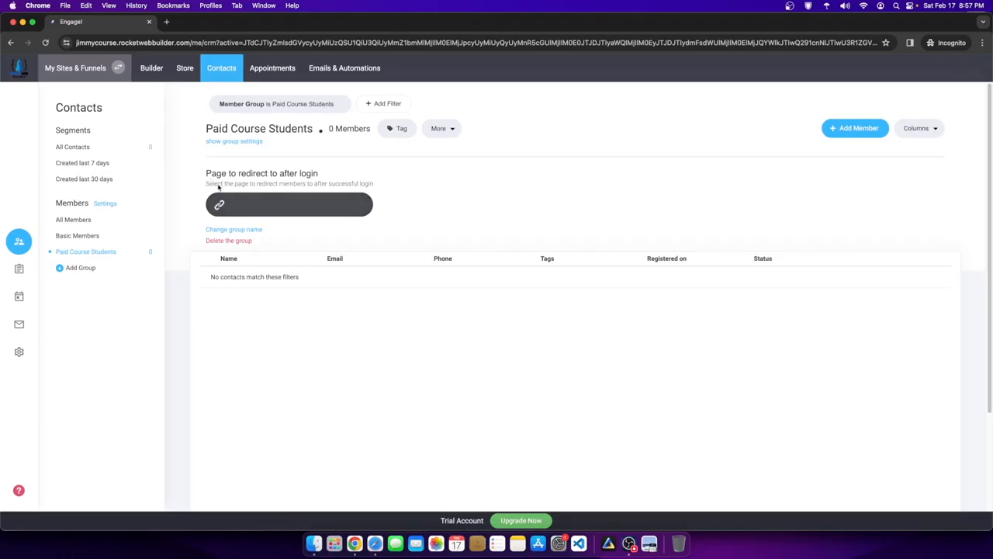
left_click_drag(208, 173, 321, 184)
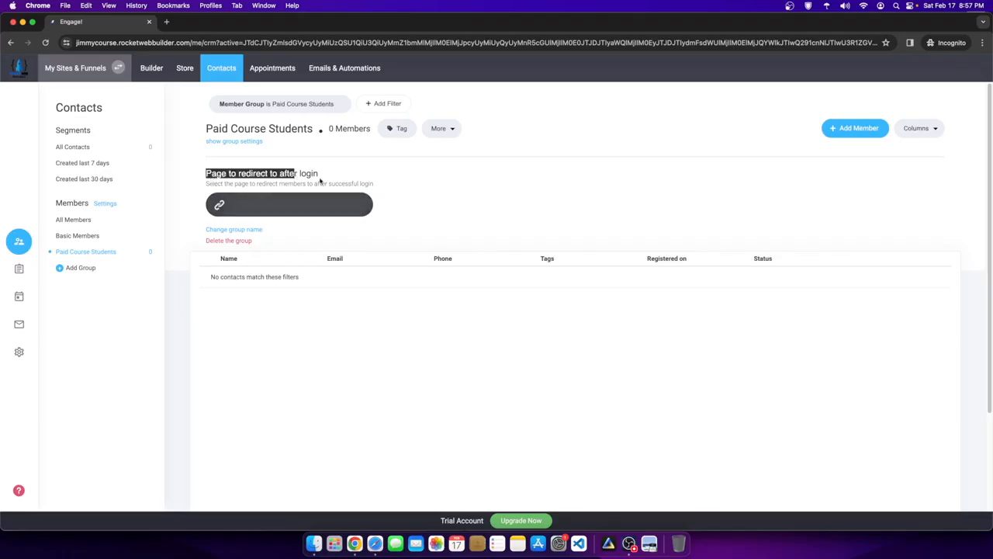
left_click(318, 204)
left_click(573, 340)
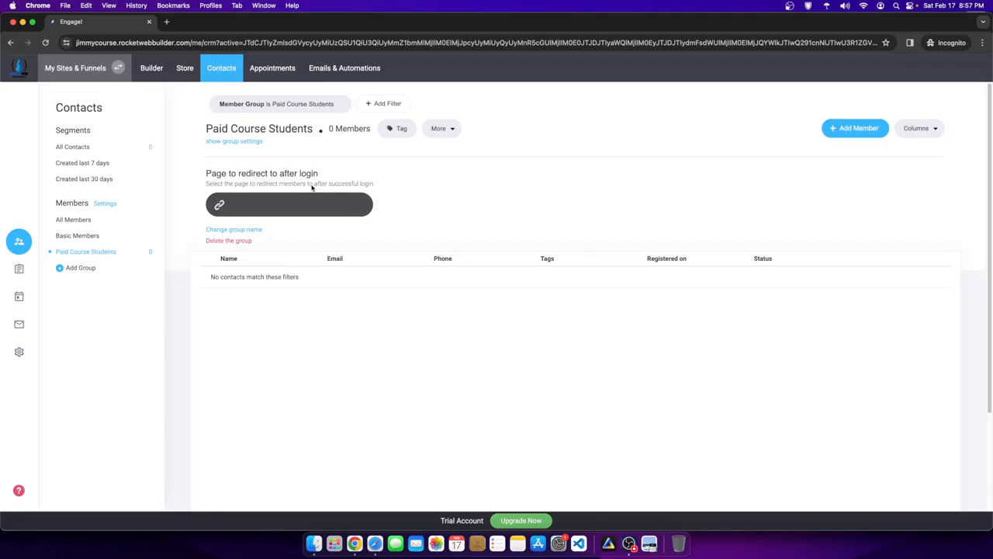
left_click(288, 206)
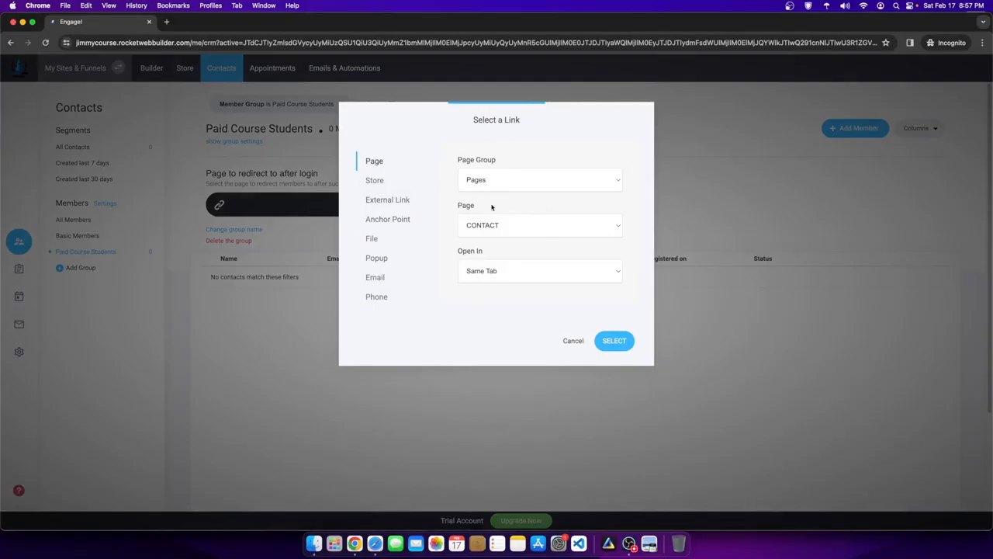
left_click(489, 230)
left_click(509, 174)
left_click(482, 226)
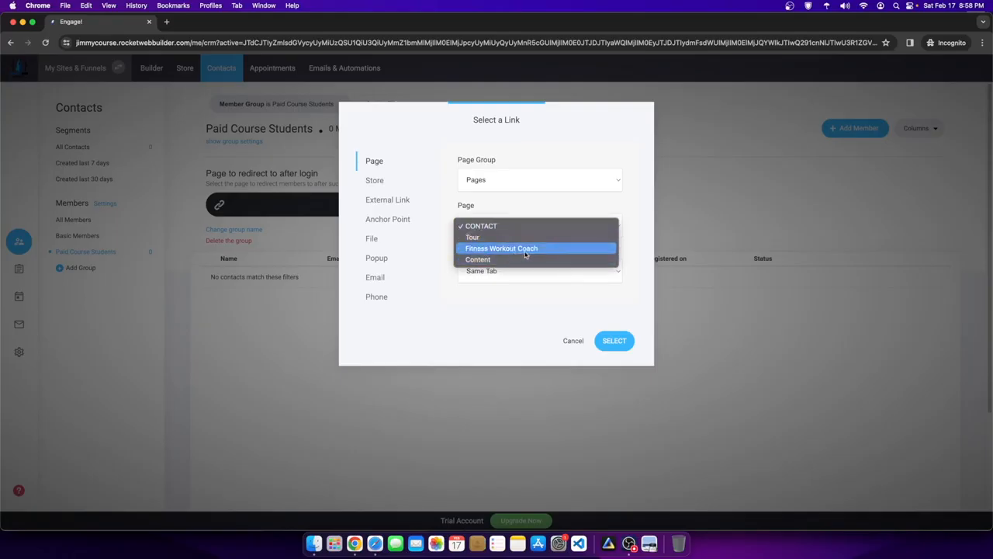
left_click(486, 260)
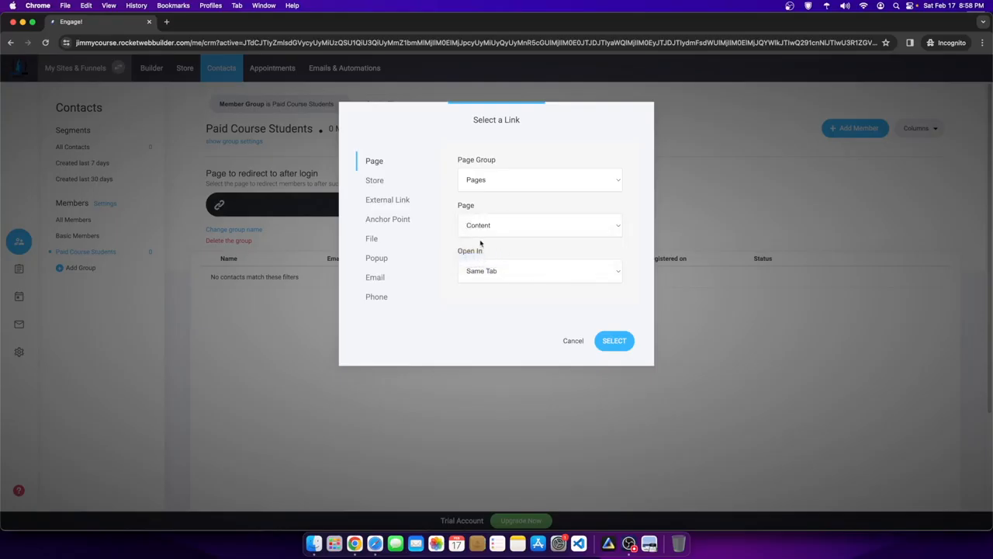
left_click(614, 343)
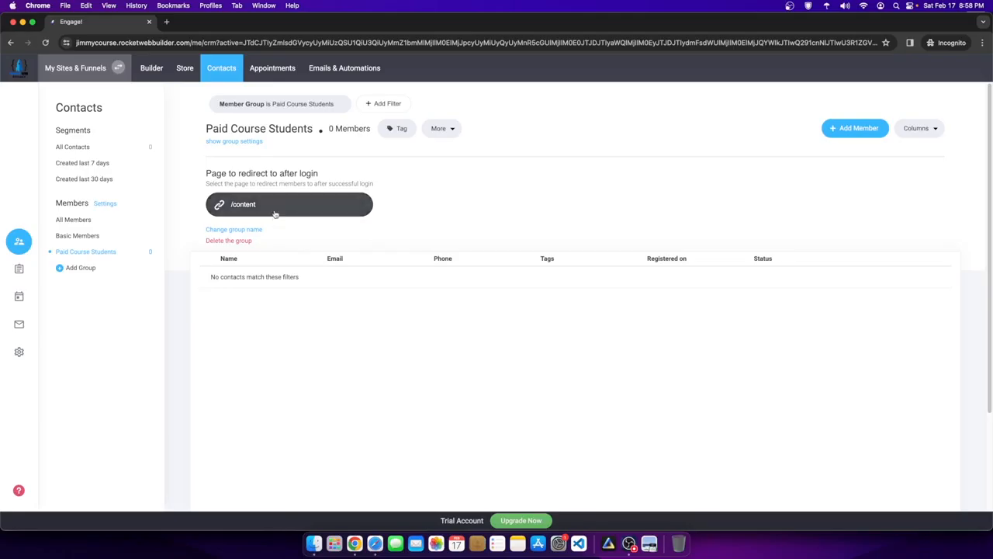
left_click(160, 67)
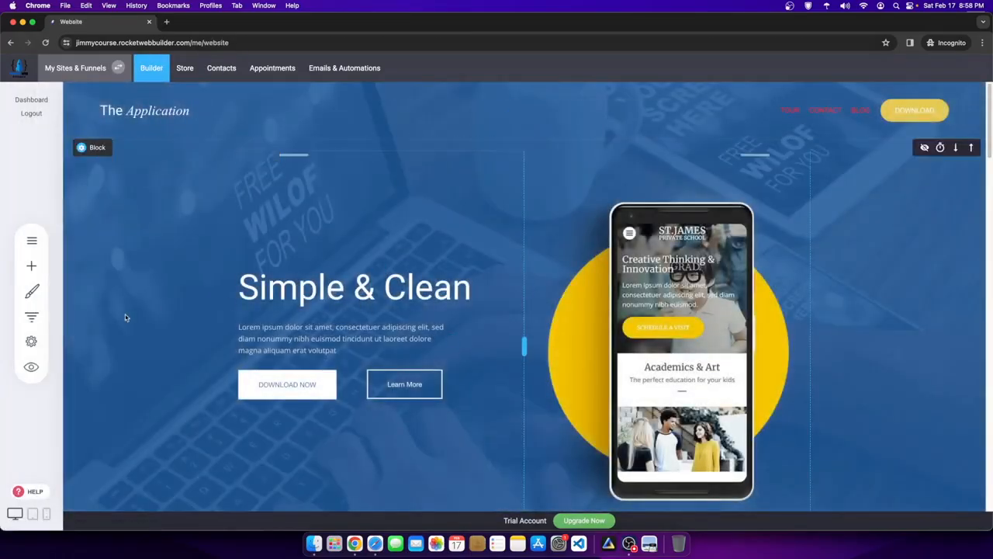
- Rename the Tour page to Home with SEO title 'Fitness Workout Coach Program - $9 Per Month'
scroll(162, 309, "down", 10)
left_click(32, 242)
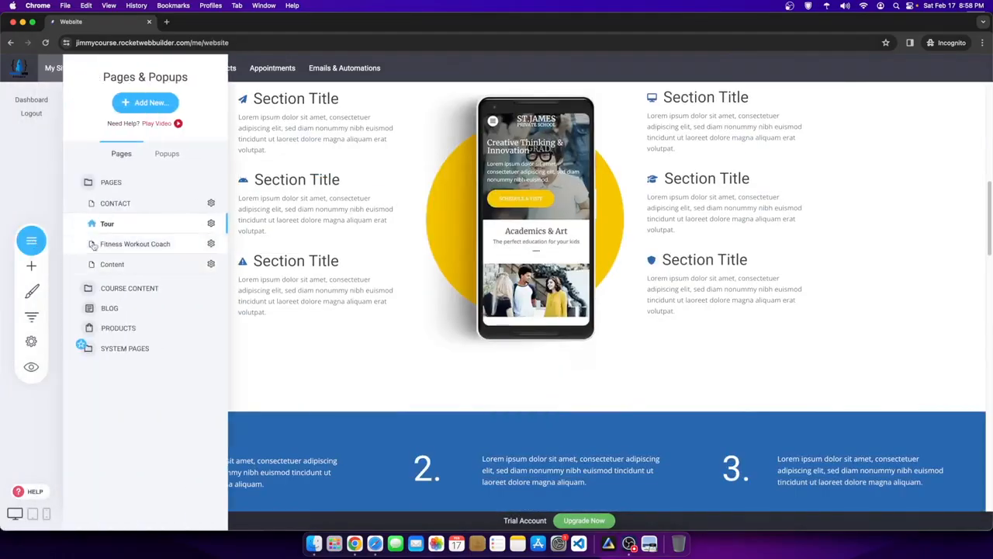
left_click(214, 226)
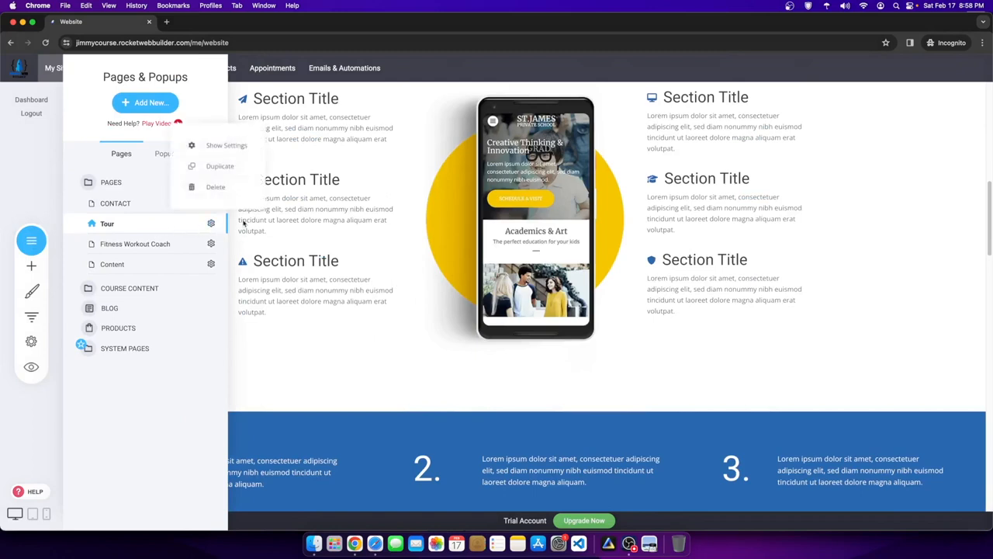
left_click(210, 147)
type("Home")
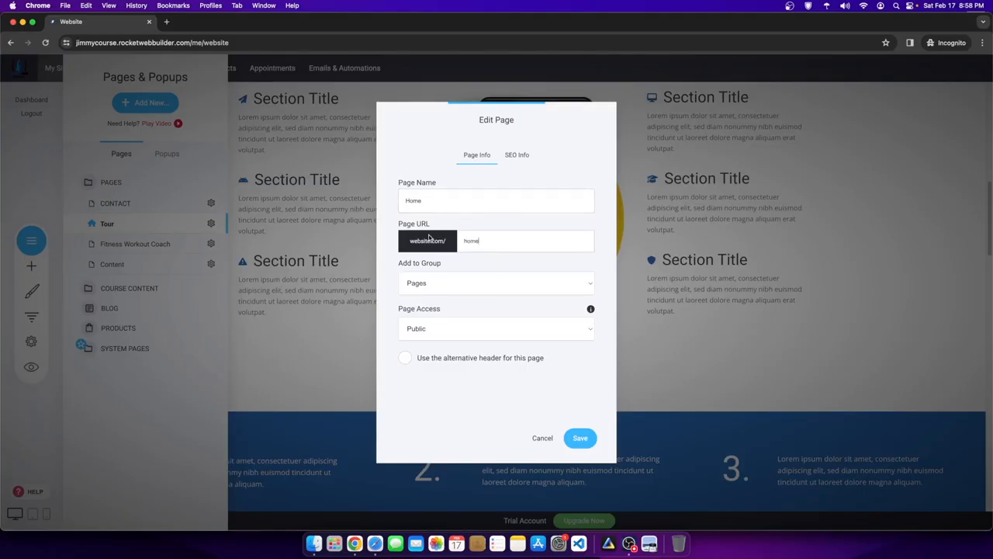
left_click(512, 158)
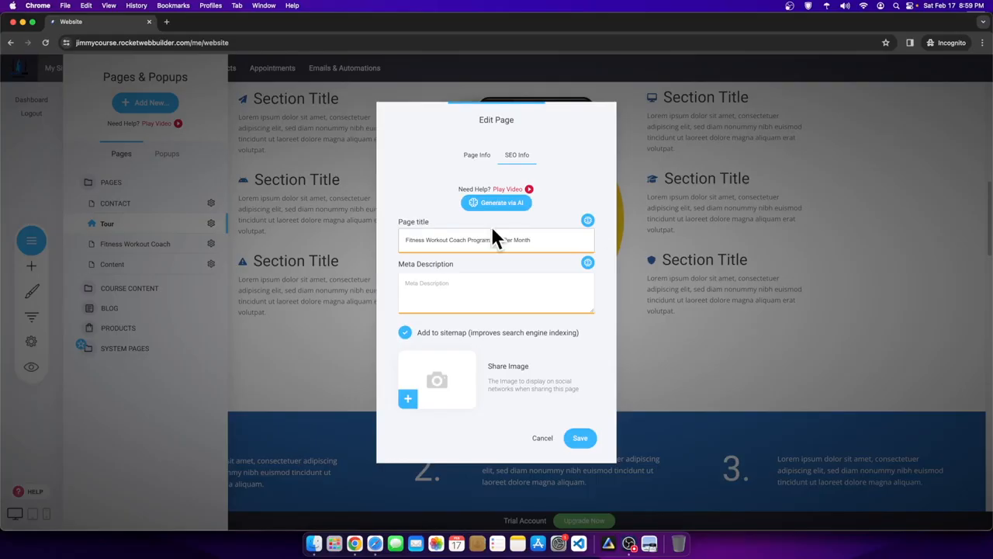
left_click(587, 446)
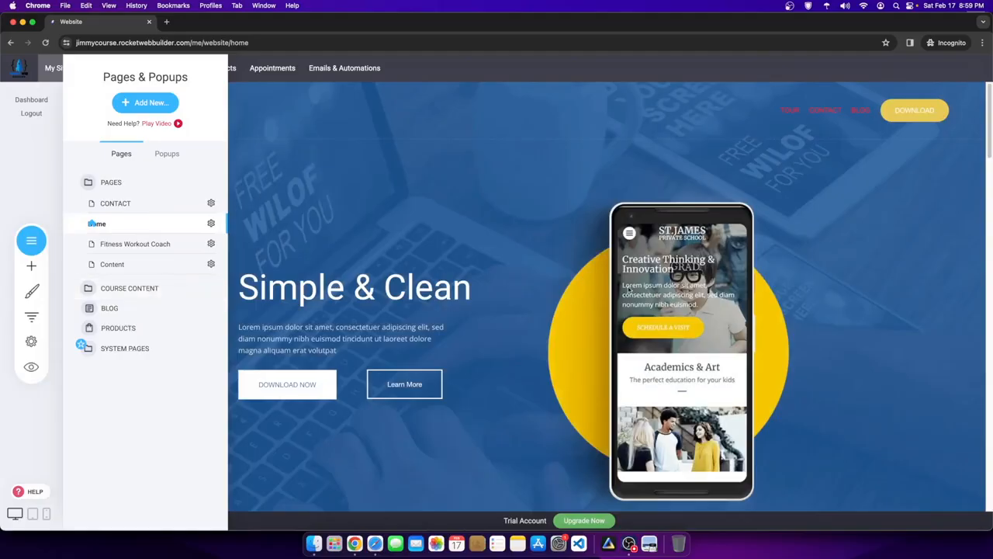
- Delete the Simple & Clean hero block and the three-column phone features block
left_click(669, 222)
scroll(658, 380, "down", 10)
scroll(651, 380, "up", 9)
scroll(614, 315, "up", 2)
scroll(595, 309, "down", 10)
scroll(574, 299, "up", 4)
scroll(572, 298, "up", 6)
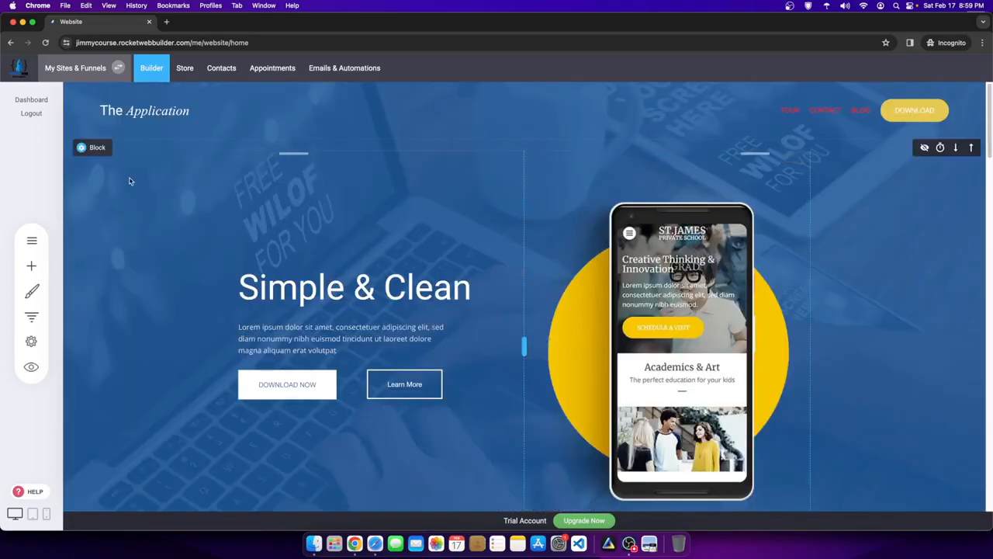
left_click(156, 147)
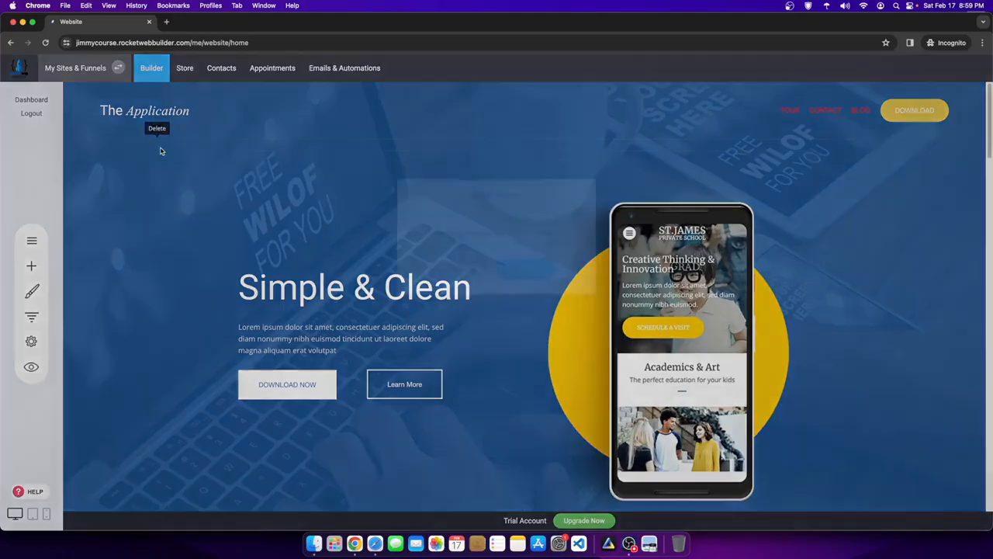
left_click(529, 268)
mouse_move(106, 149)
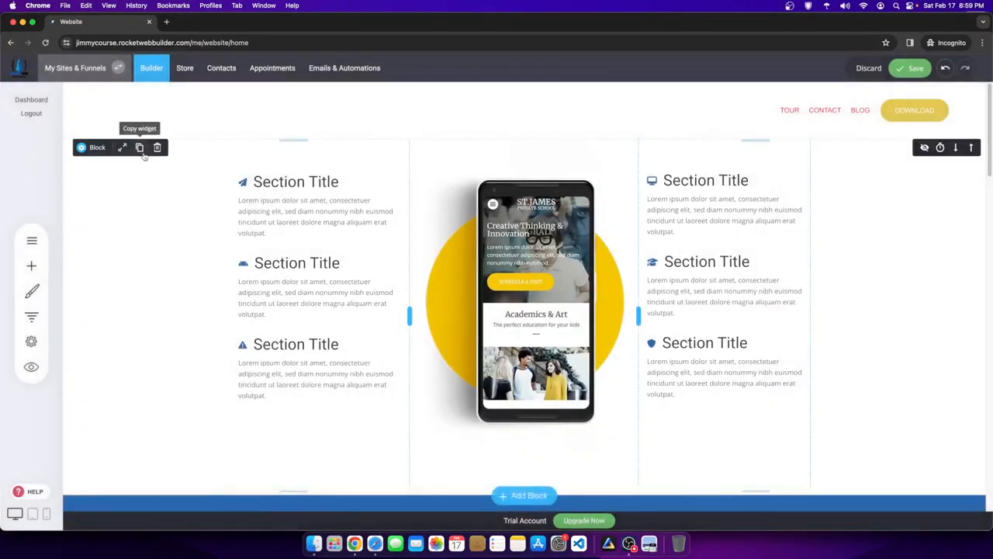
left_click(157, 148)
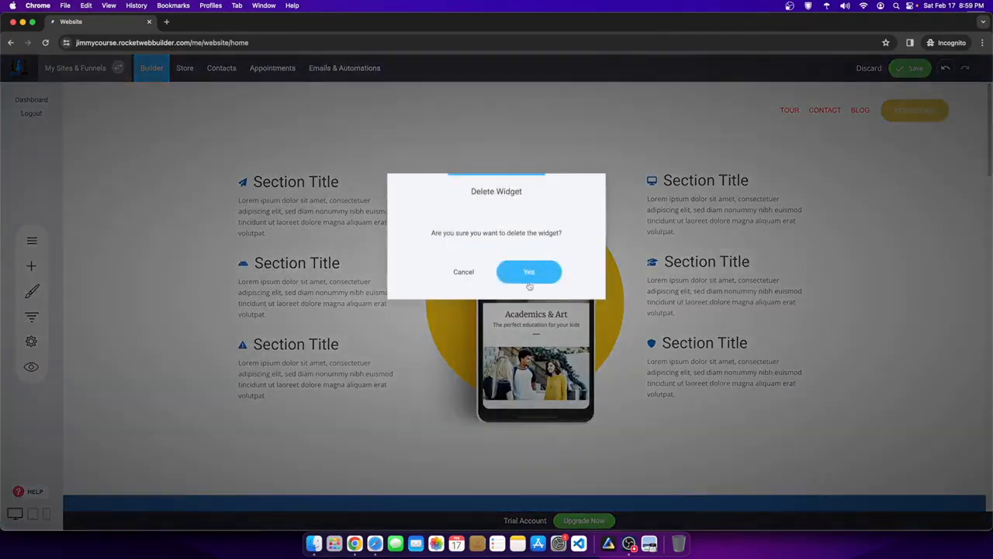
left_click(528, 270)
- Delete the Unlimited Posibilities block and the remaining icon feature blocks
mouse_move(116, 264)
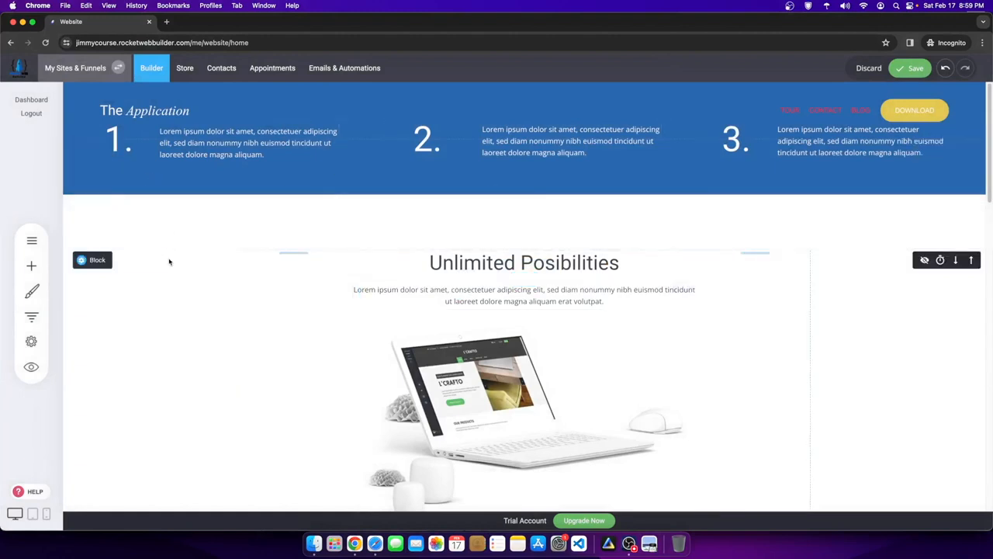
left_click(155, 260)
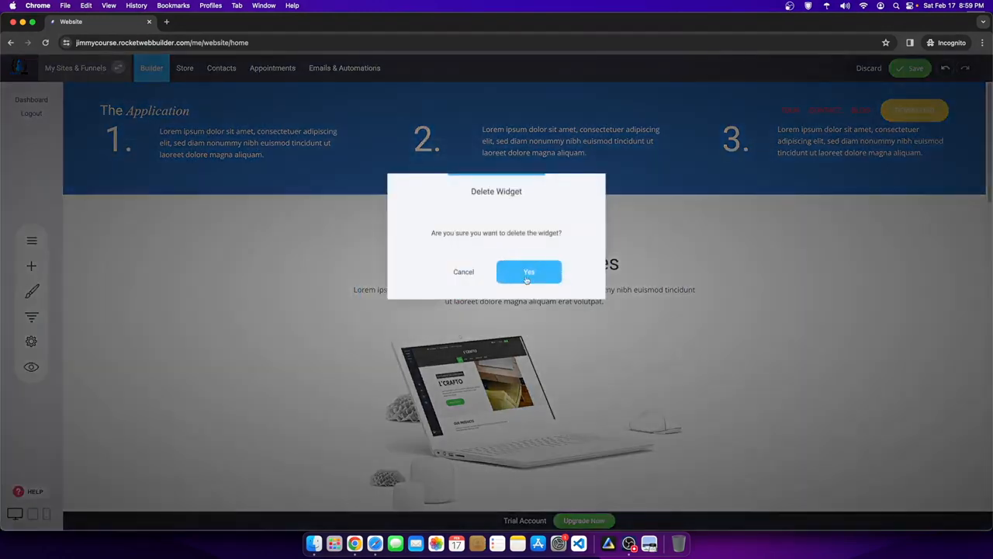
left_click(527, 273)
left_click(162, 207)
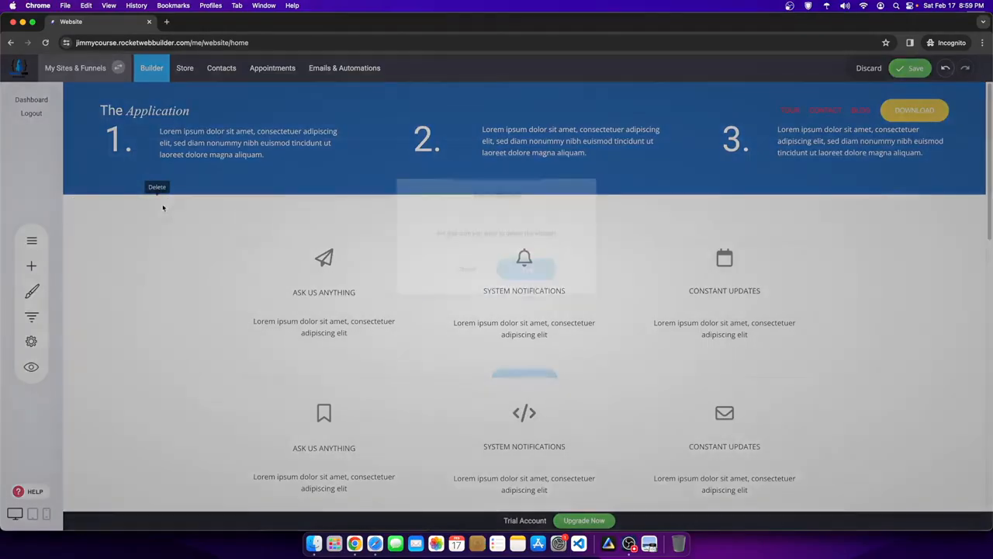
left_click(527, 271)
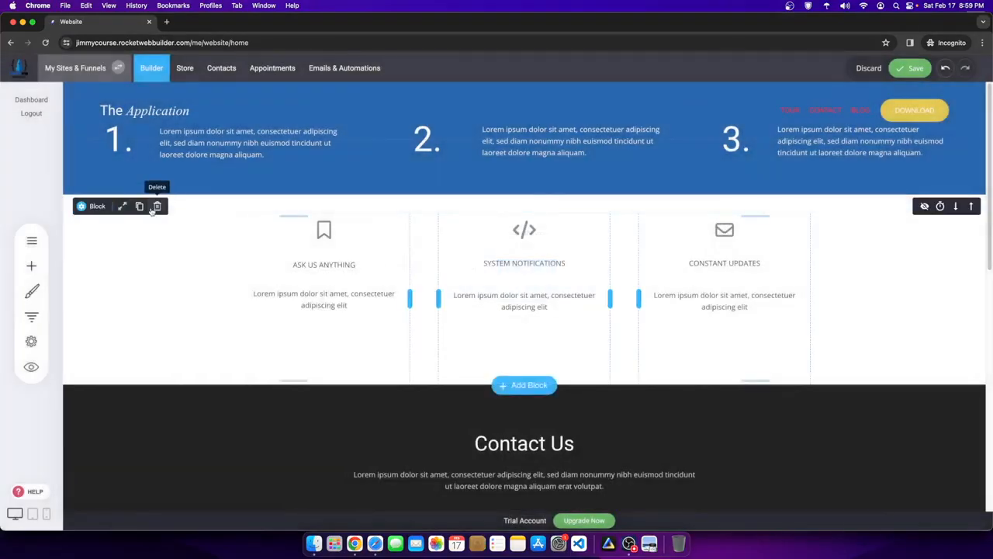
left_click(156, 207)
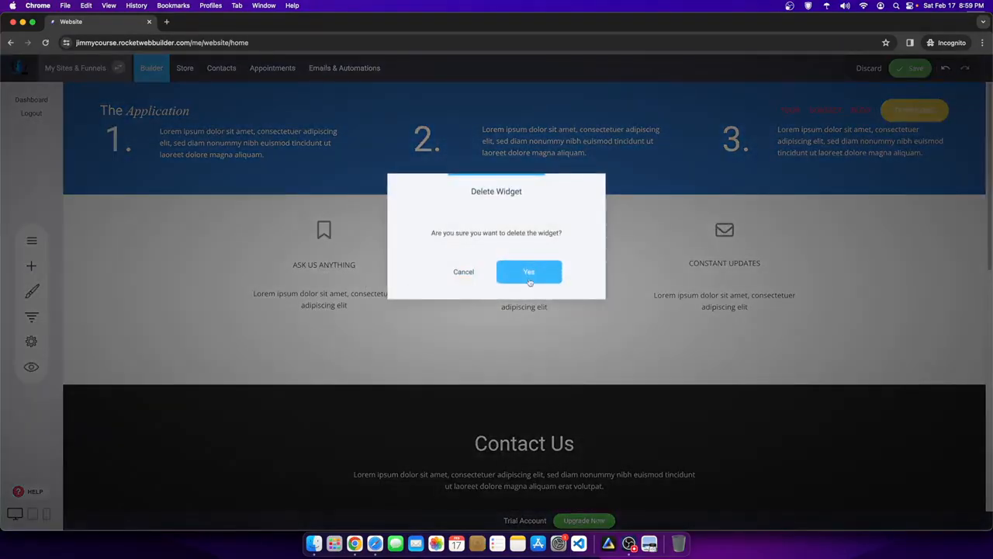
left_click(528, 273)
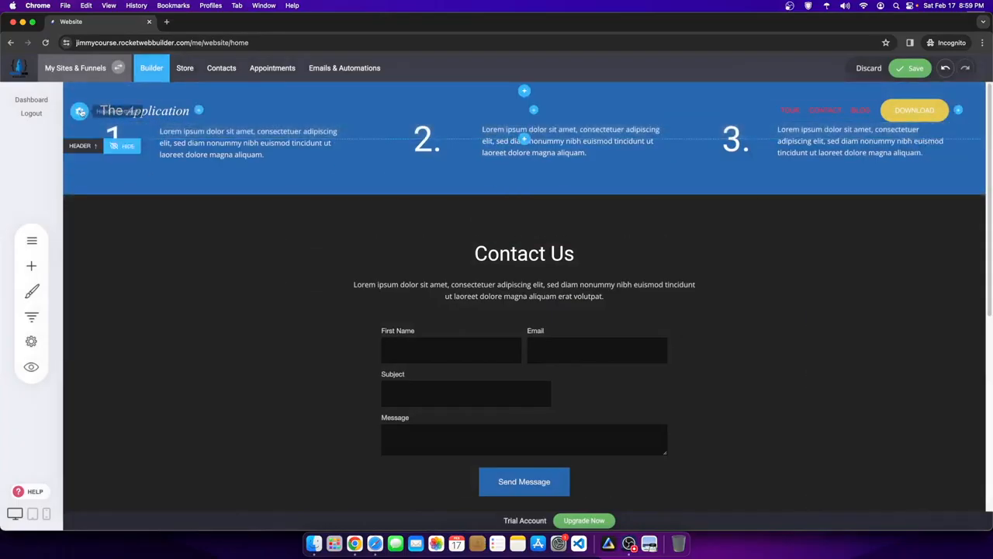
- Make the header background fully opaque black (opacity 1) in Header settings
left_click(80, 111)
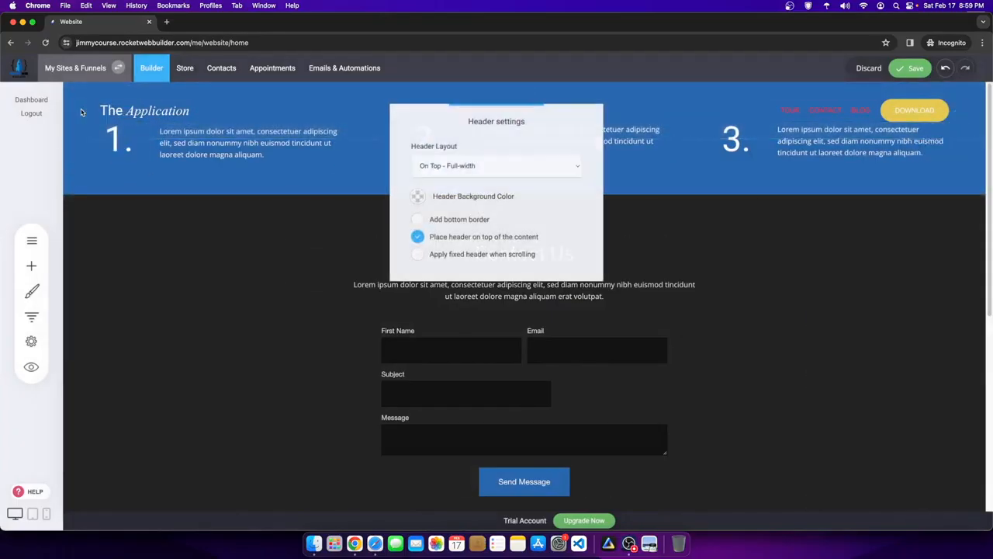
left_click(415, 195)
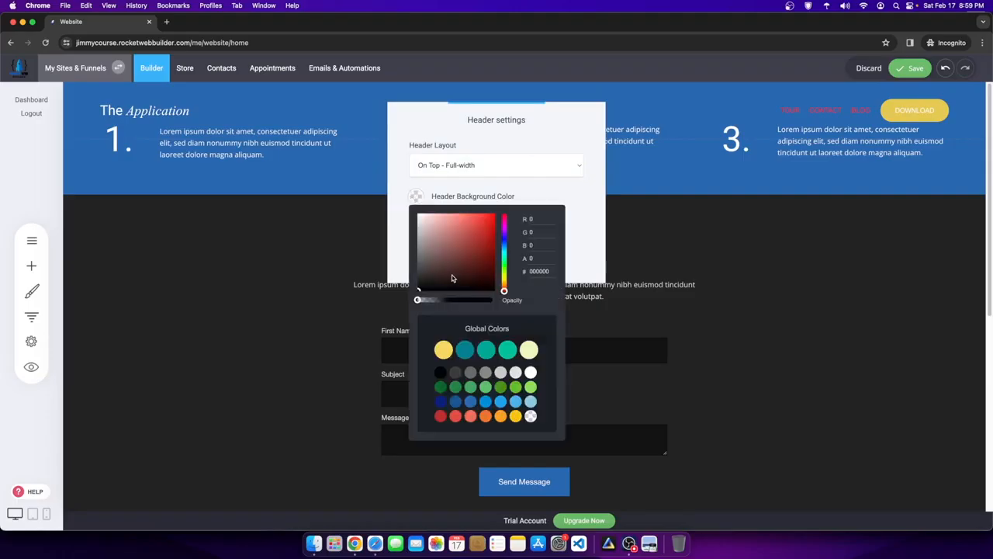
left_click(492, 299)
left_click(791, 282)
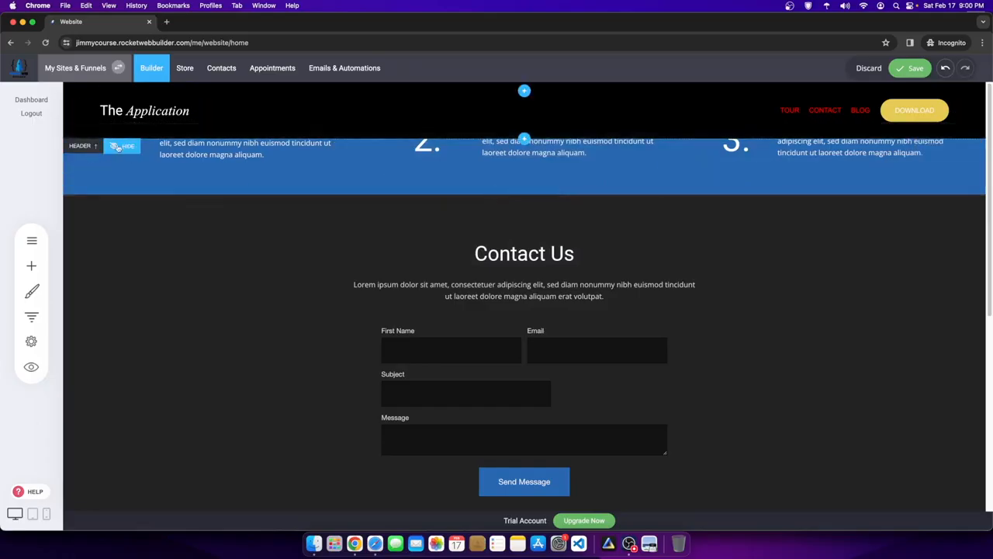
- Hide the header temporarily, delete the numbered steps block, then show the header again
left_click(116, 147)
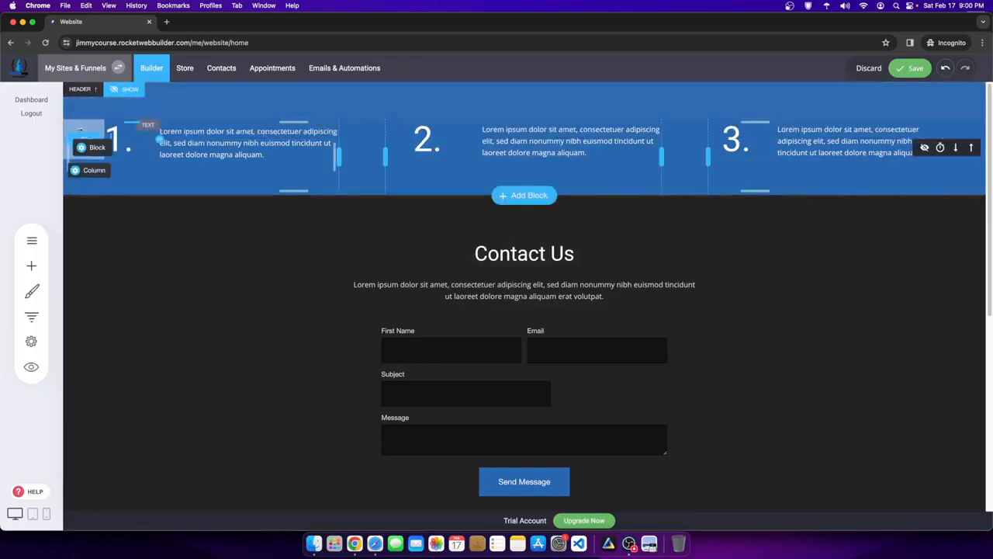
left_click(155, 147)
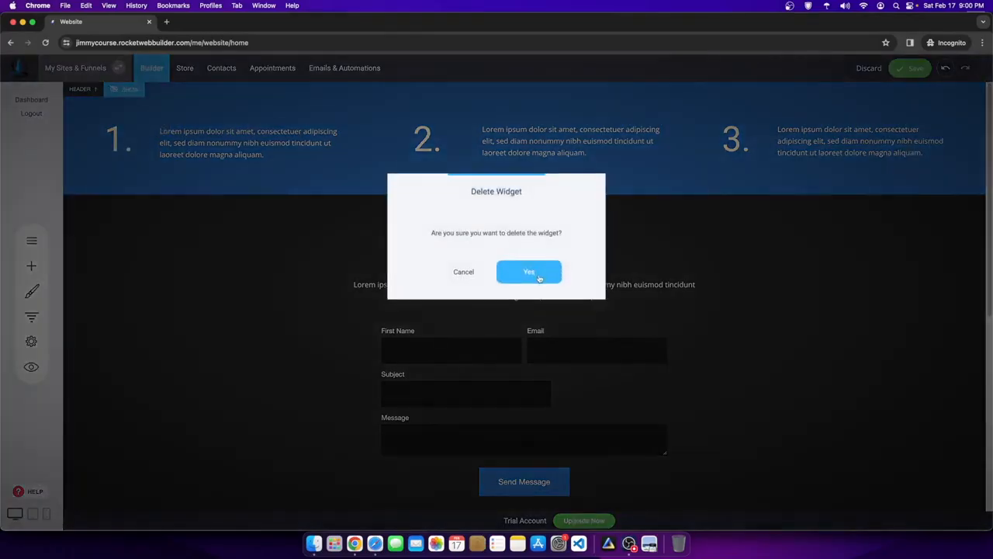
left_click(552, 273)
left_click(113, 91)
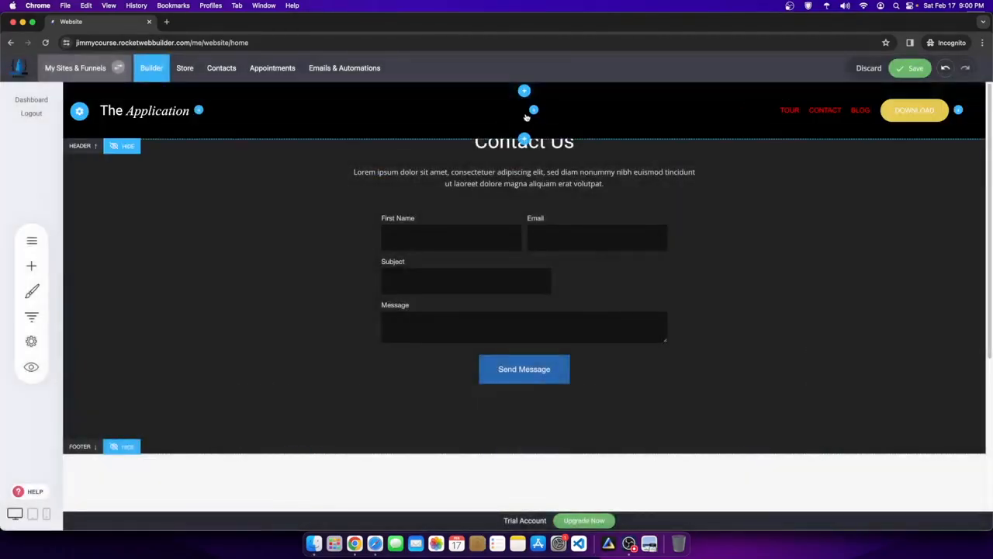
- Turn off 'Place header on top' so the header stops overlapping content, and save
left_click(79, 111)
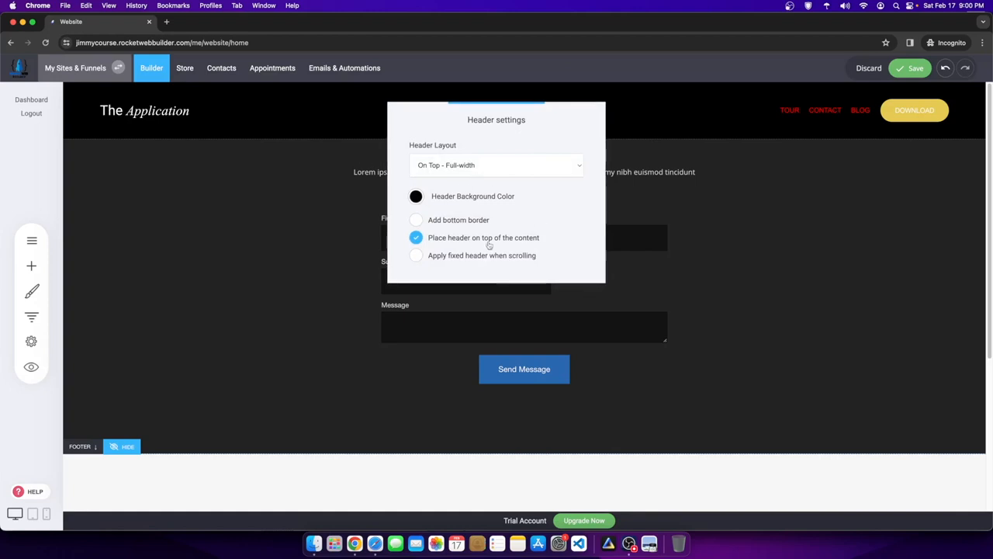
left_click(418, 237)
left_click(610, 150)
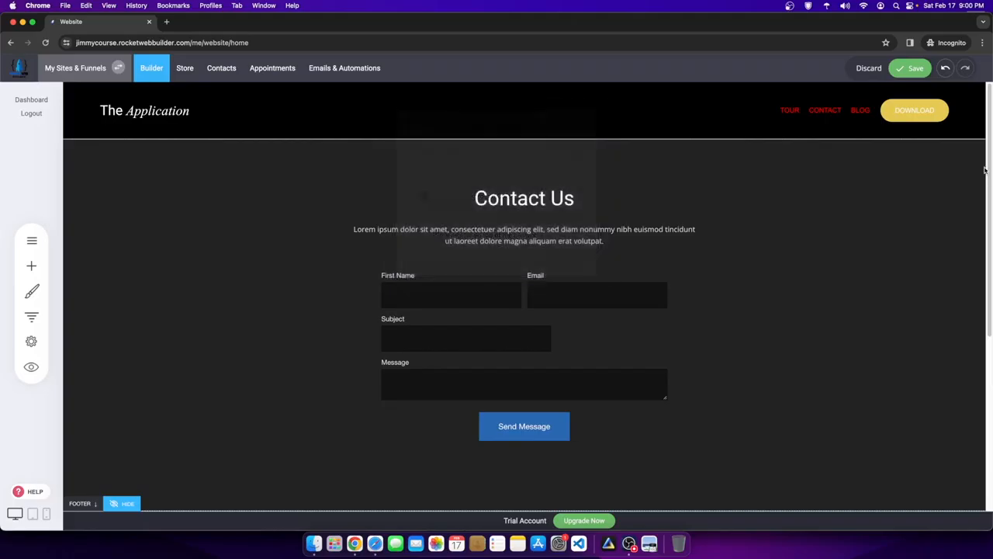
left_click(909, 68)
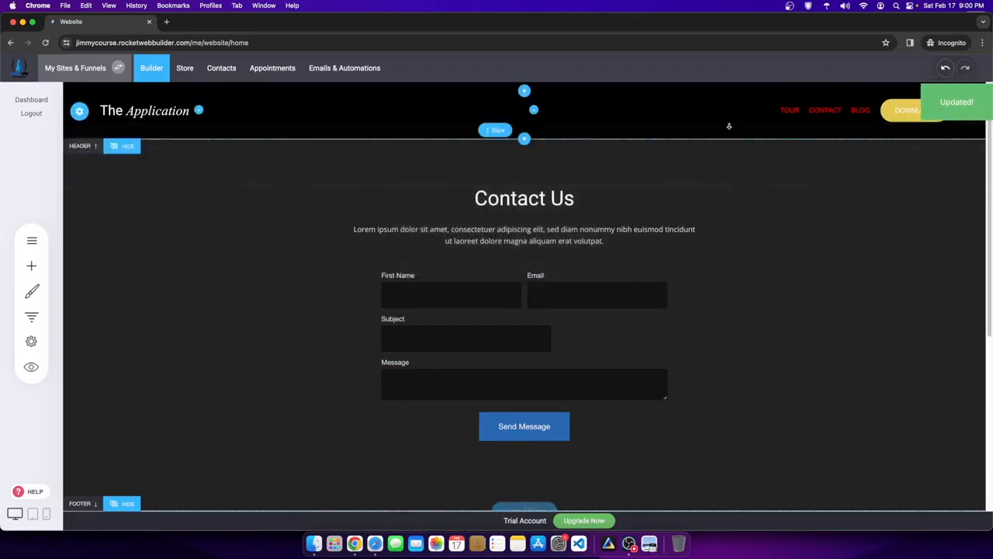
- Insert the Thanks! call-to-action block and move it above Contact Us
left_click(520, 504)
scroll(502, 426, "down", 5)
scroll(501, 426, "down", 2)
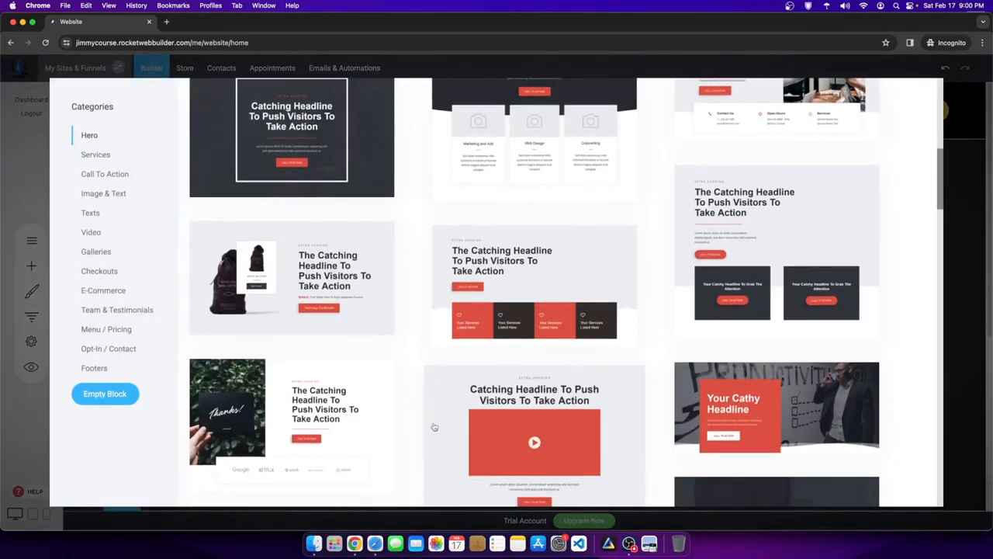
scroll(501, 457, "down", 2)
scroll(501, 458, "down", 1)
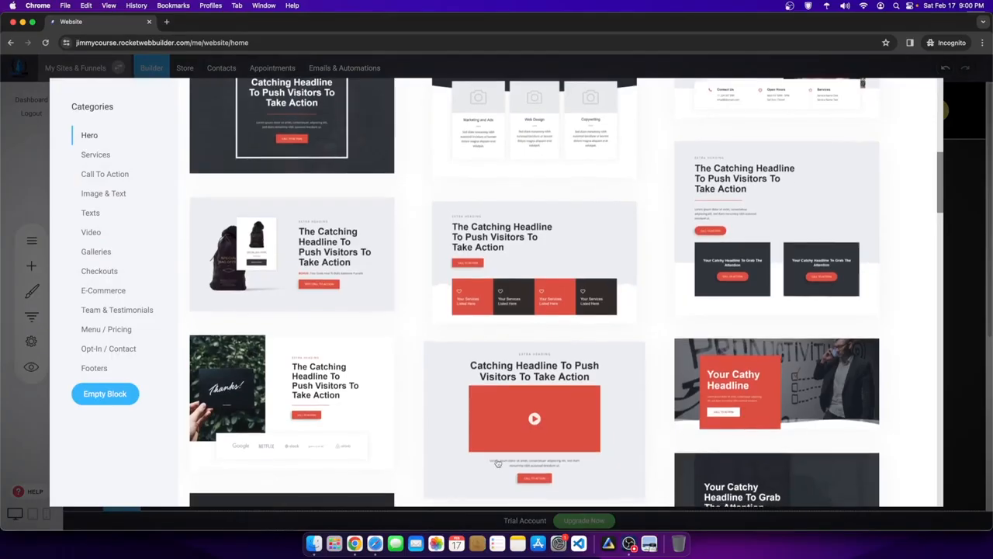
left_click(293, 381)
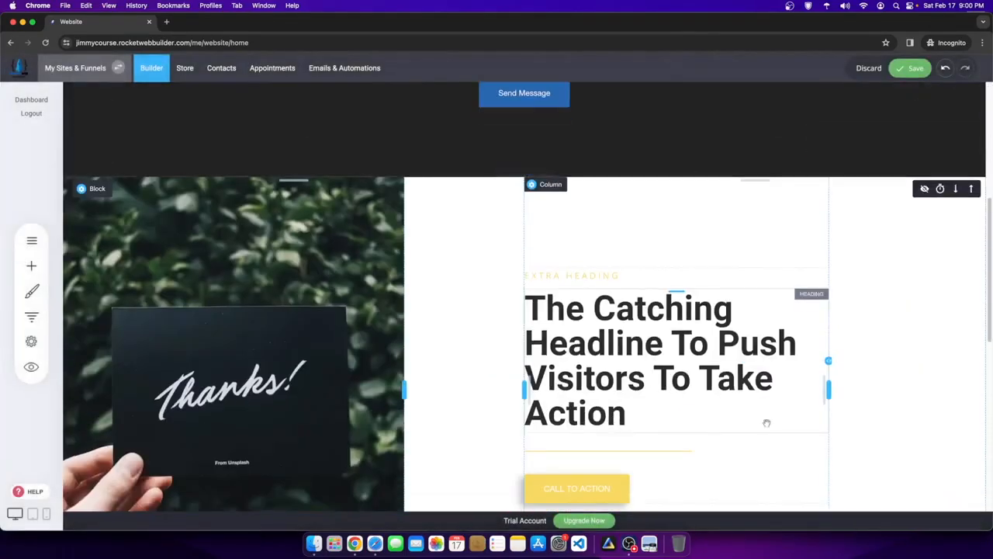
left_click(971, 189)
scroll(617, 233, "up", 2)
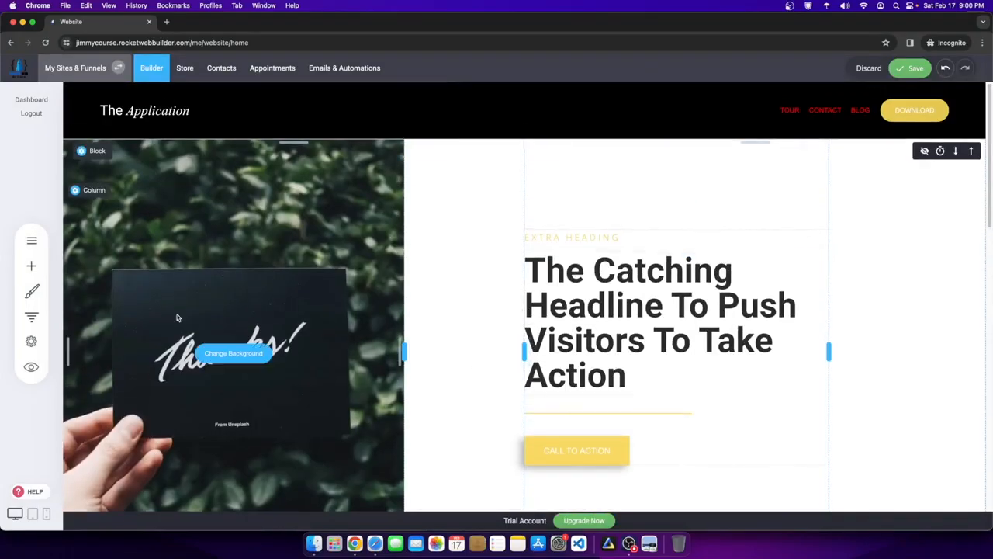
- Set the header background color to white
left_click(79, 111)
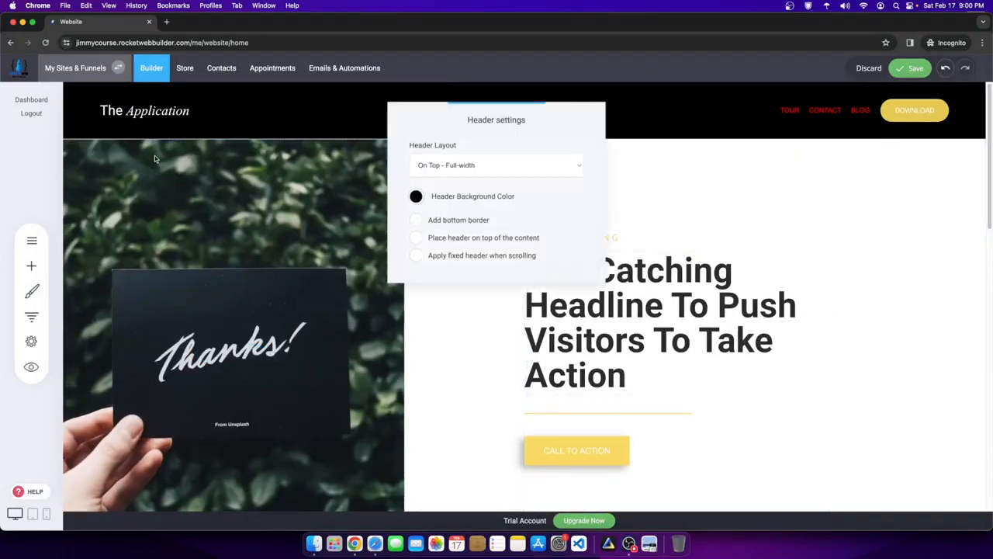
left_click(416, 197)
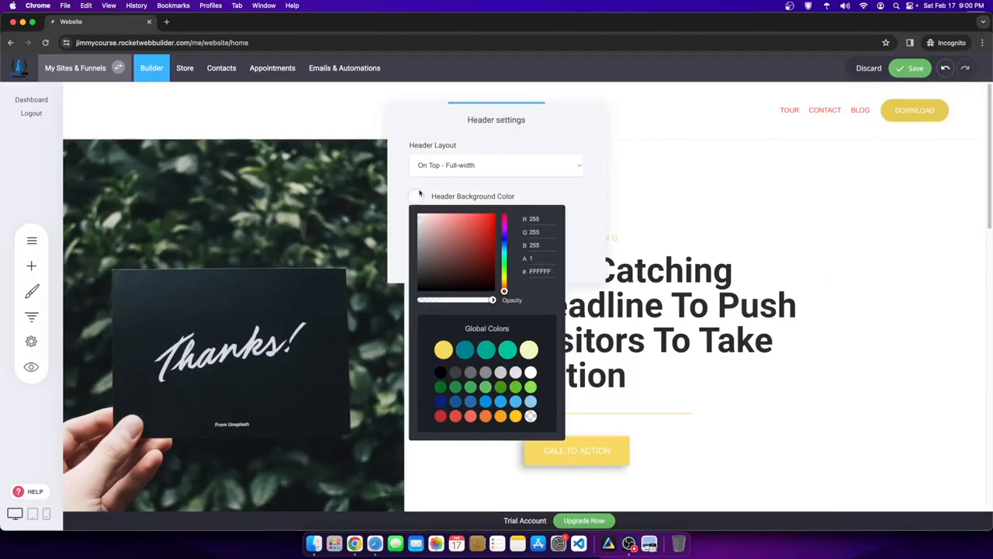
left_click(670, 205)
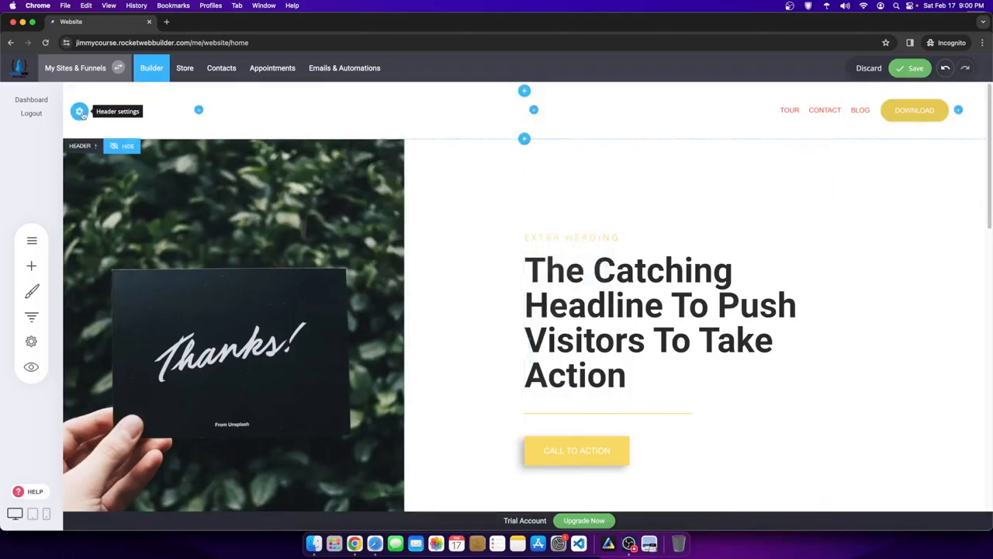
scroll(459, 284, "down", 5)
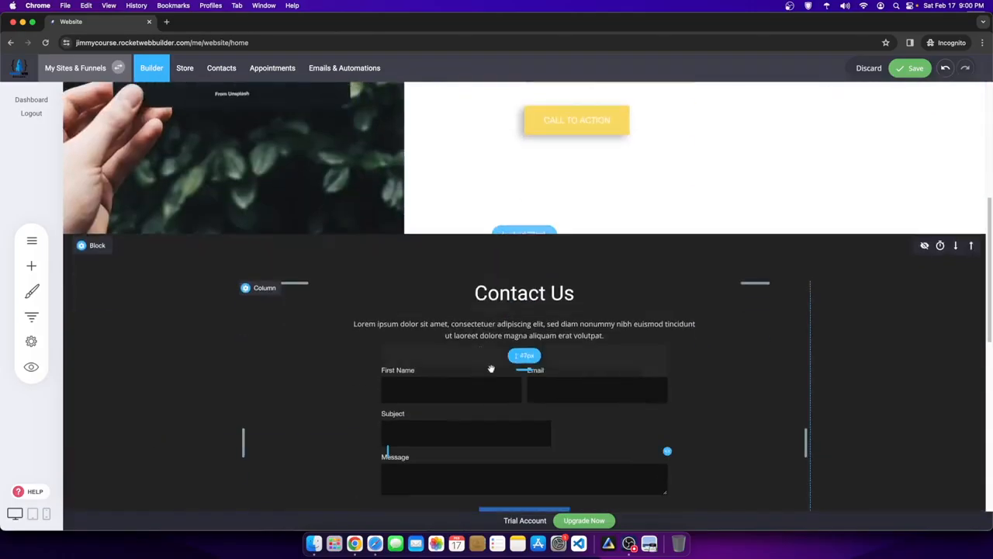
- Insert the Mini Helicopter $479.90 limited-offer block from the Call To Action templates
left_click(523, 226)
scroll(341, 362, "down", 3)
scroll(340, 361, "down", 15)
scroll(463, 347, "down", 3)
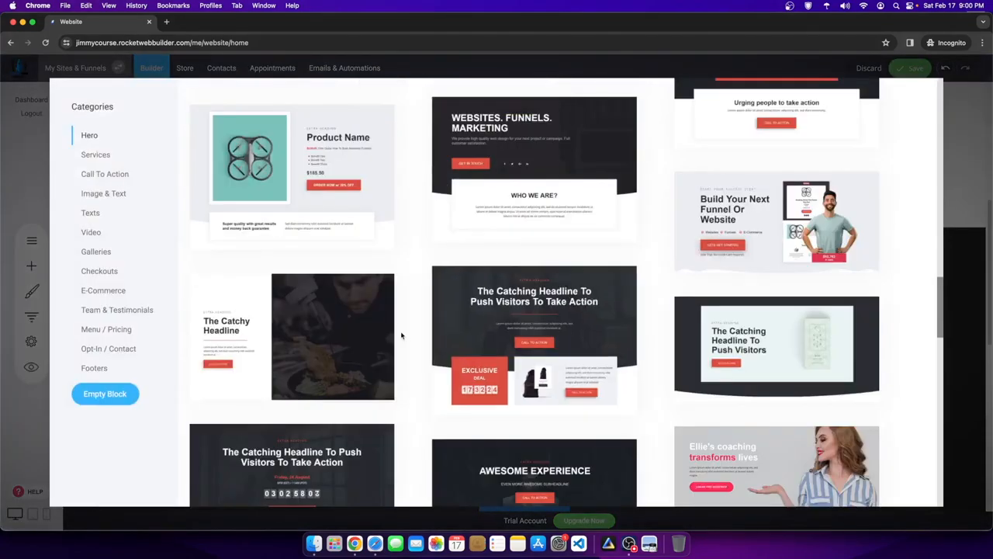
left_click(97, 174)
scroll(461, 350, "up", 5)
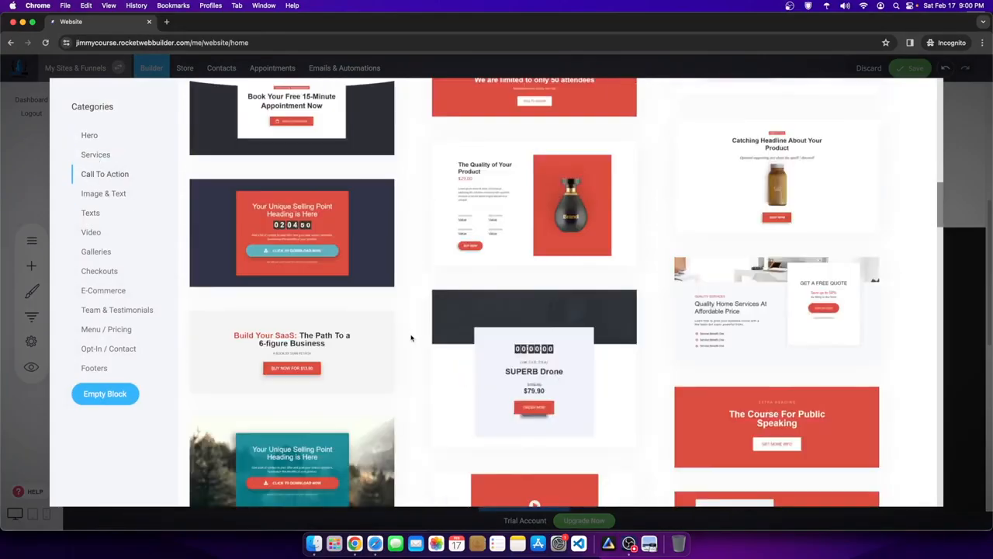
scroll(412, 337, "up", 1)
scroll(636, 376, "down", 6)
left_click(581, 361)
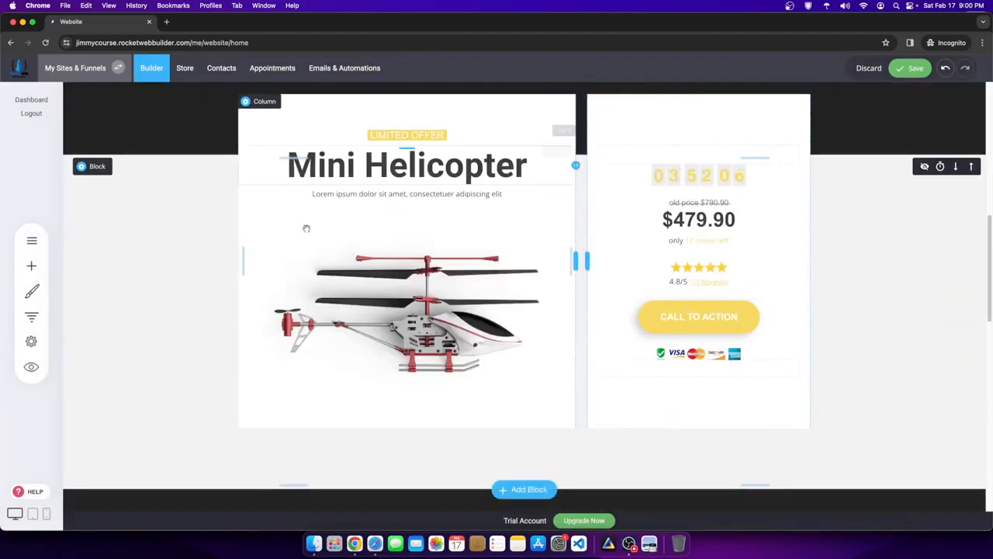
scroll(381, 151, "up", 2)
scroll(649, 215, "up", 4)
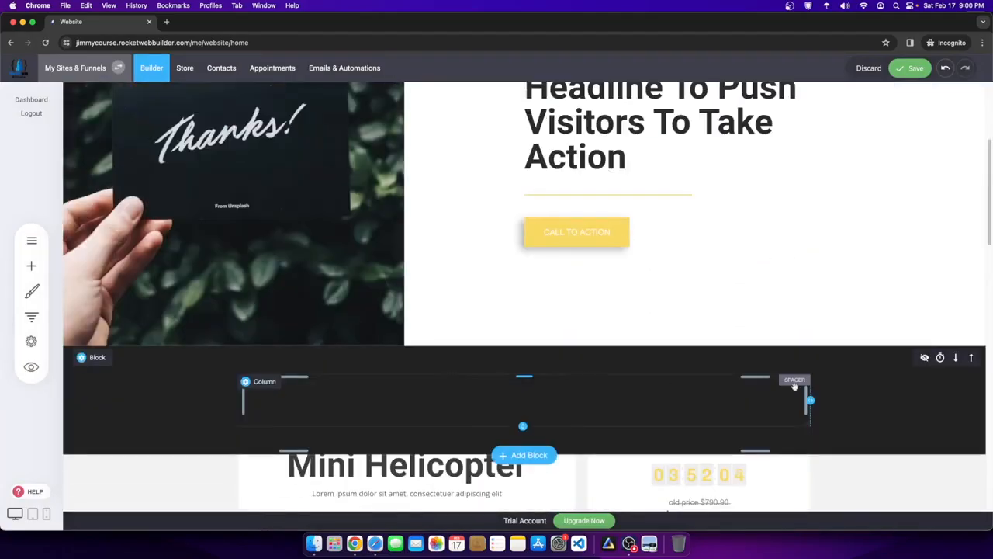
scroll(523, 387, "down", 4)
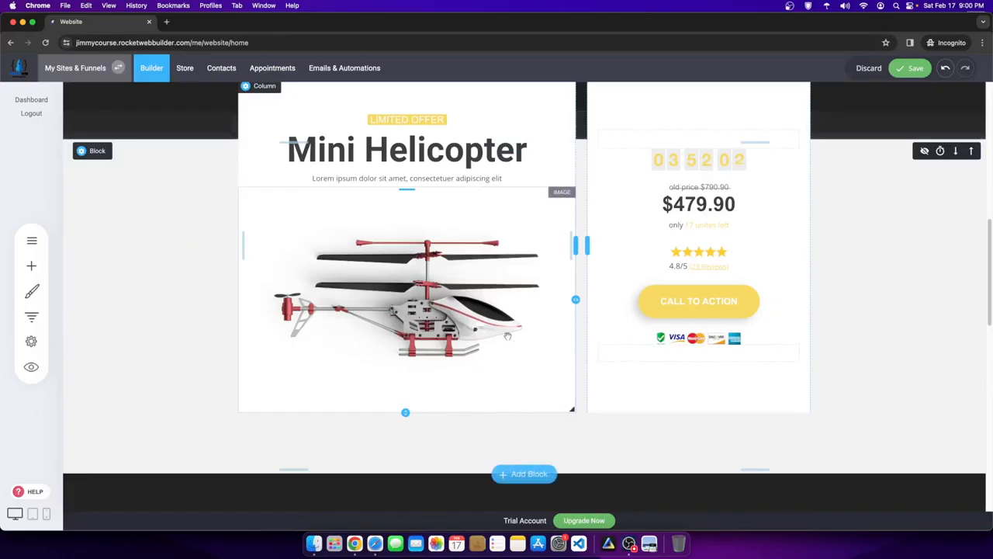
- Add an empty columns block and make its container Full-Width
left_click(528, 473)
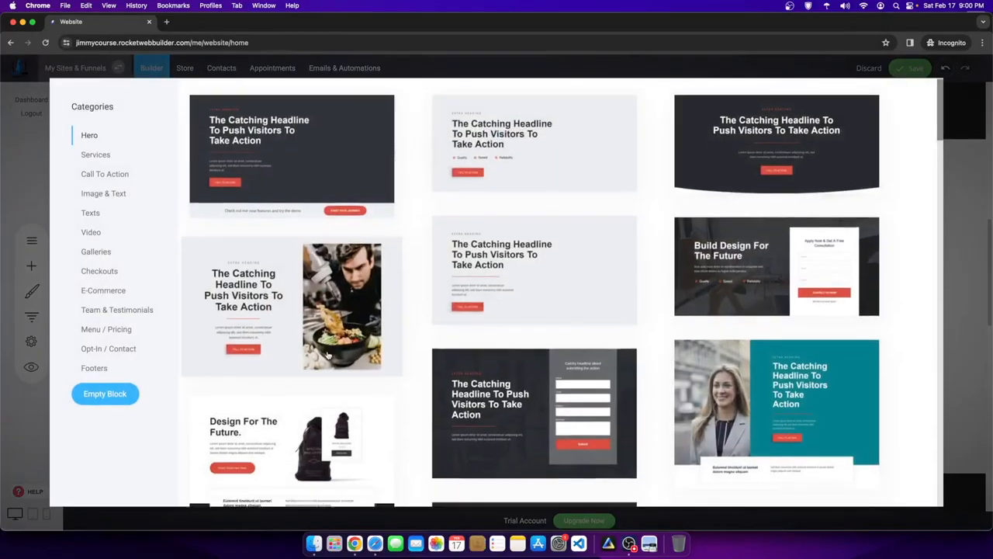
scroll(326, 355, "down", 4)
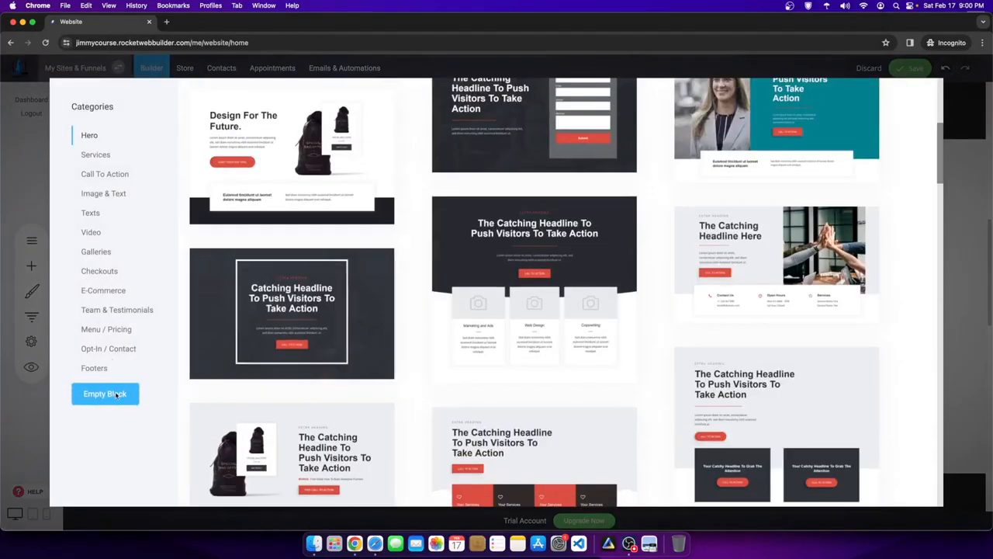
left_click(105, 394)
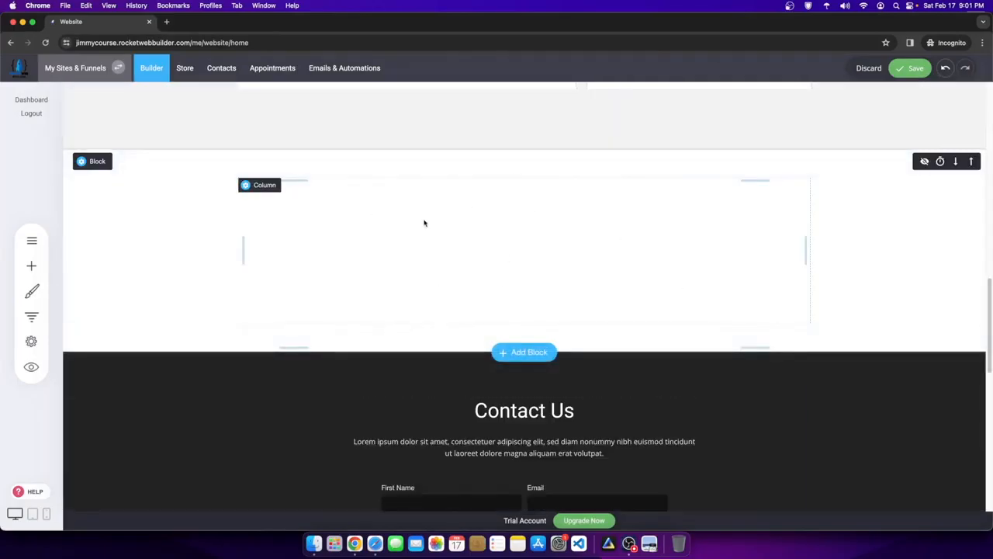
left_click(515, 161)
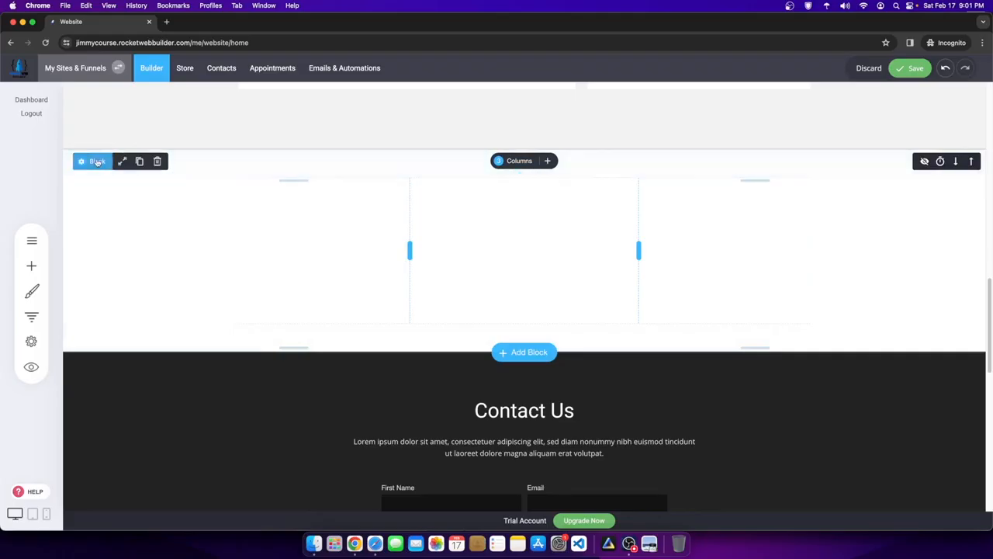
left_click(124, 161)
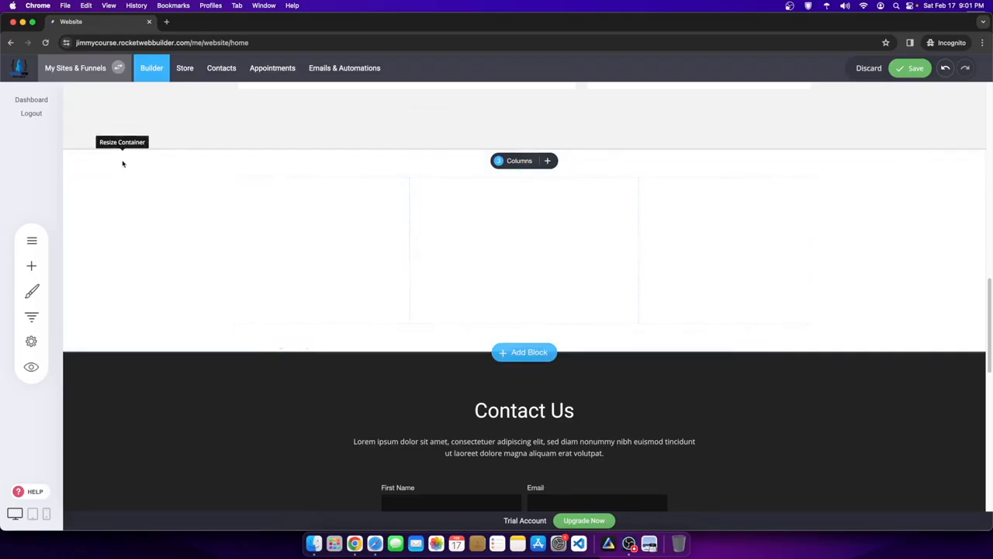
left_click(543, 206)
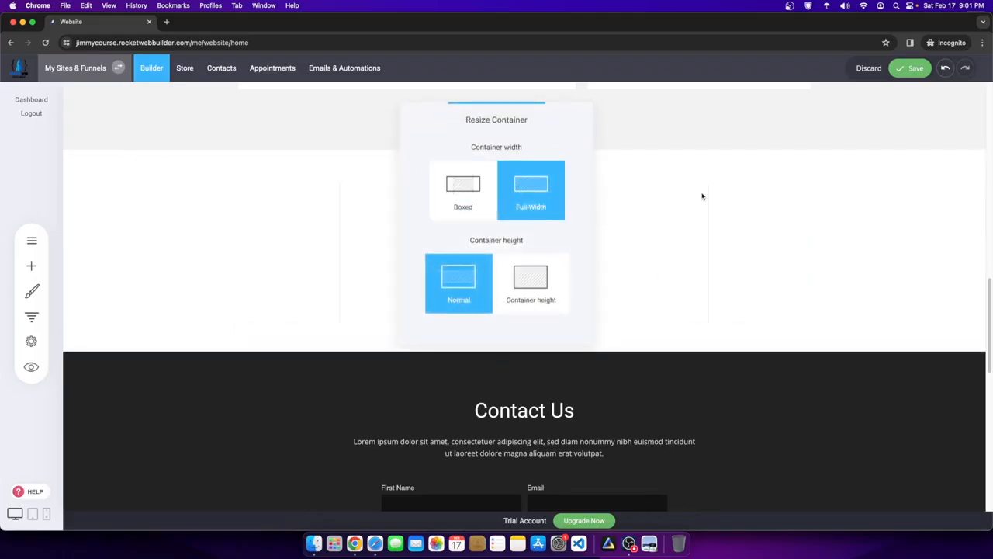
- Delete the Contact Us section
scroll(665, 414, "up", 5)
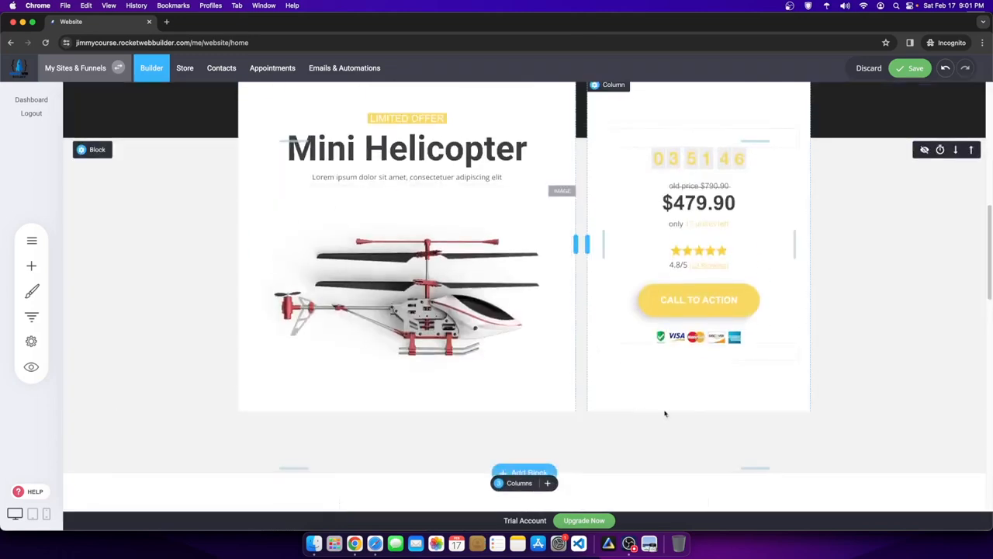
scroll(665, 414, "down", 15)
scroll(612, 398, "up", 3)
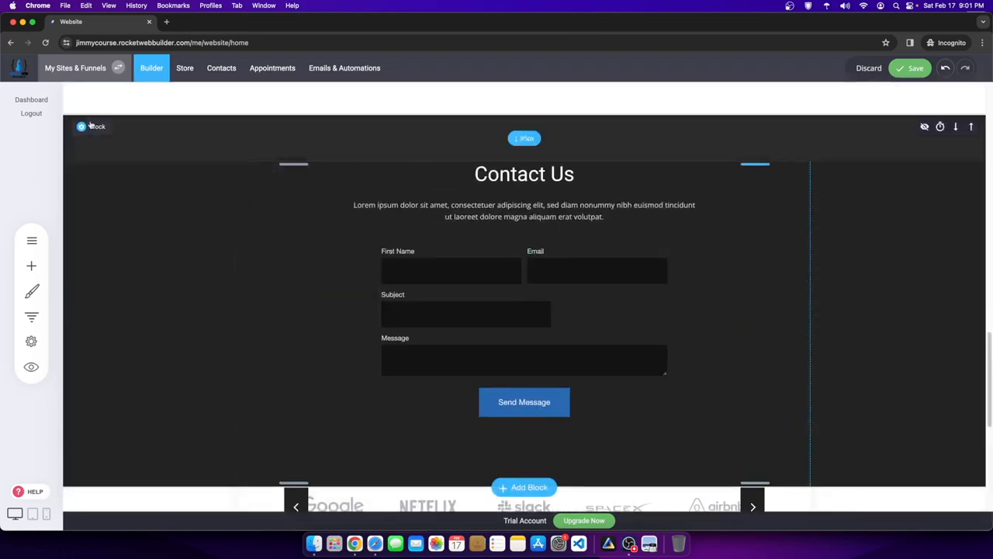
left_click(154, 128)
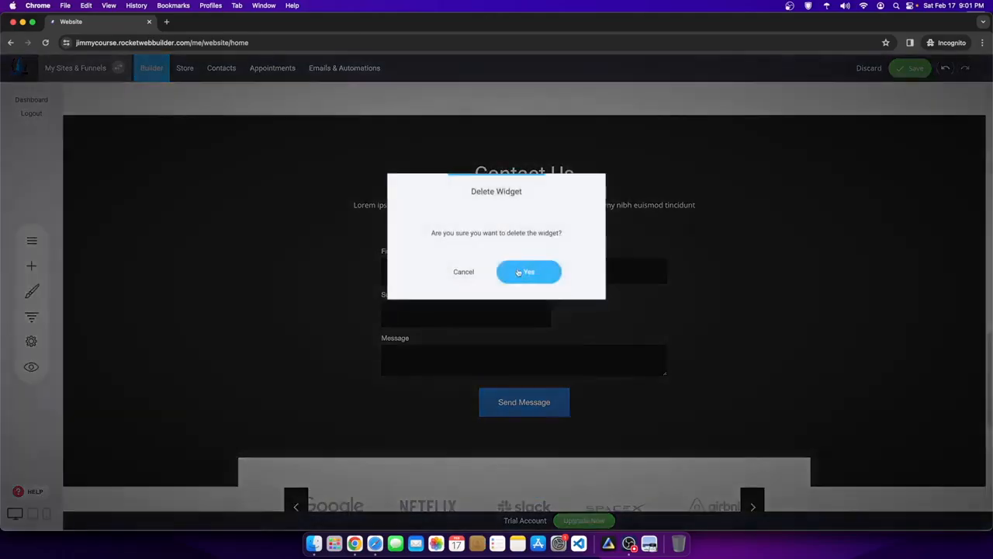
left_click(518, 272)
- Move the brand-logos block up past the helicopter and dark sections, below Thanks!
scroll(543, 310, "up", 3)
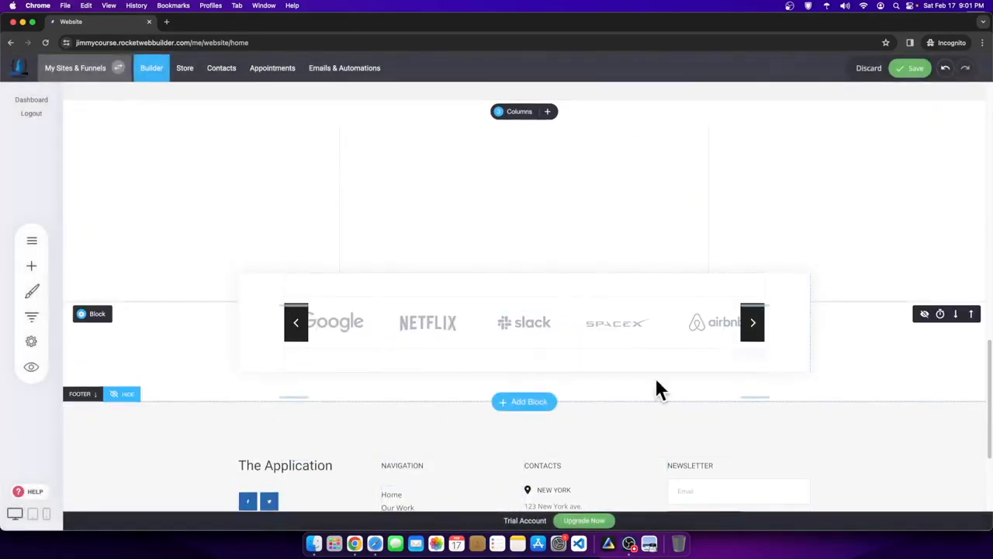
left_click(970, 313)
scroll(958, 313, "up", 2)
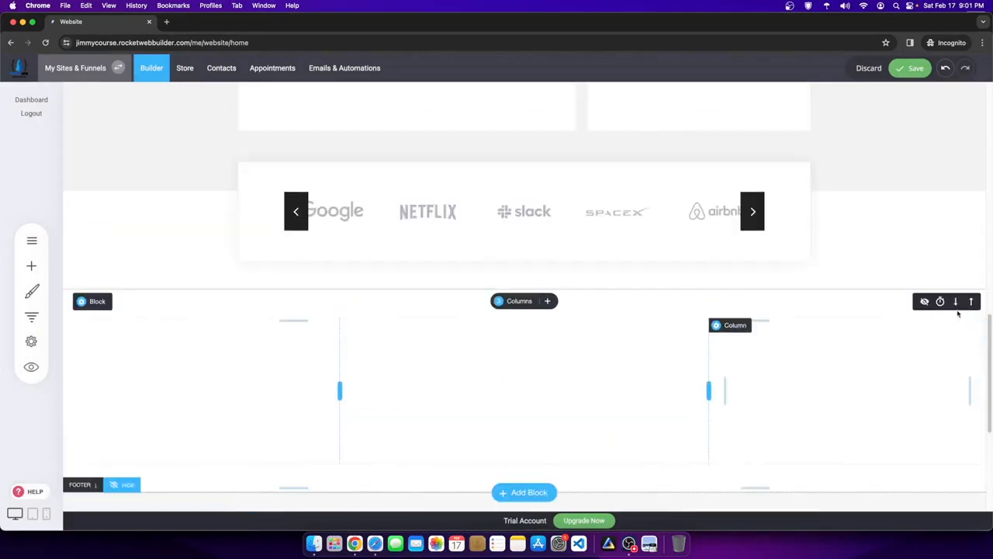
left_click(970, 202)
scroll(848, 274, "up", 2)
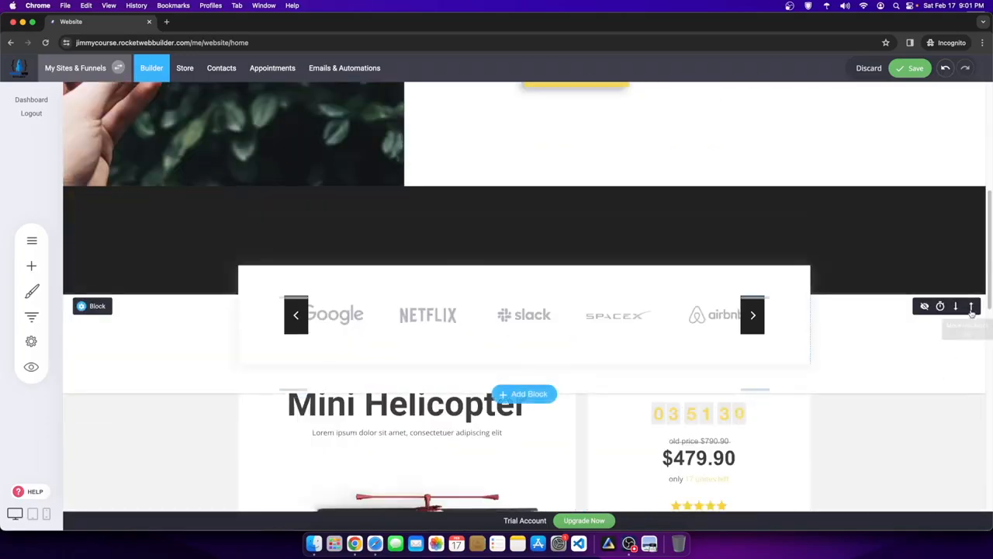
left_click(971, 306)
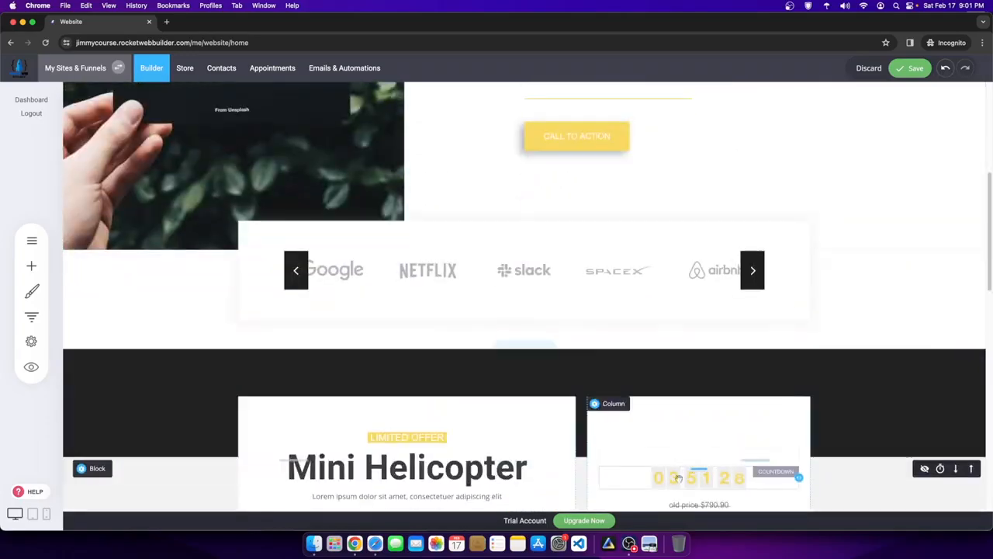
- Delete the empty dark block
left_click(381, 393)
left_click(160, 359)
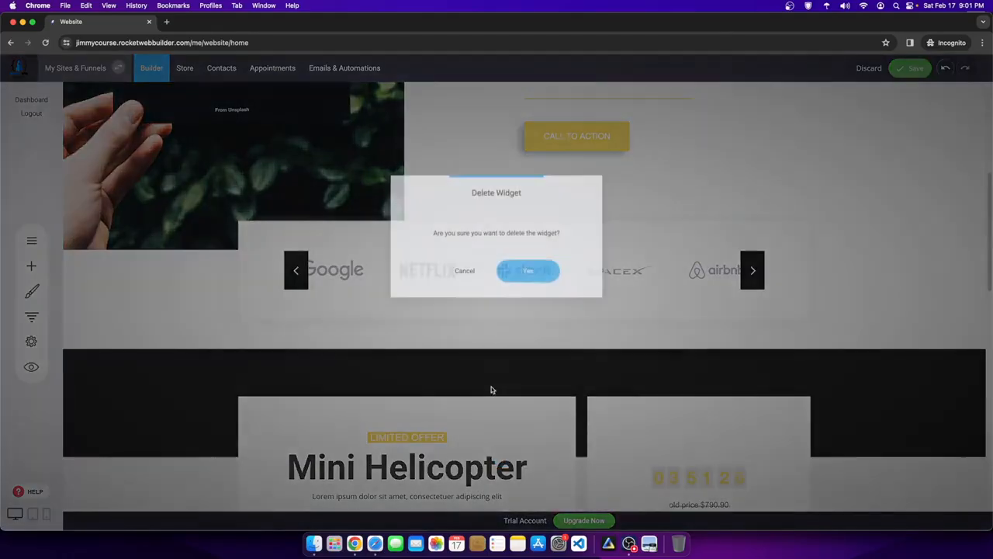
left_click(527, 270)
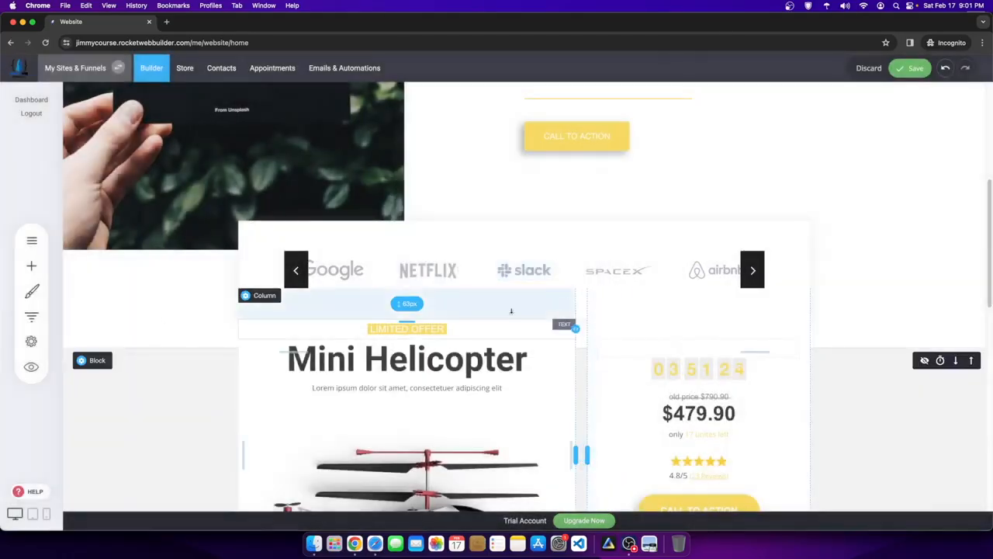
left_click(97, 361)
left_click(738, 357)
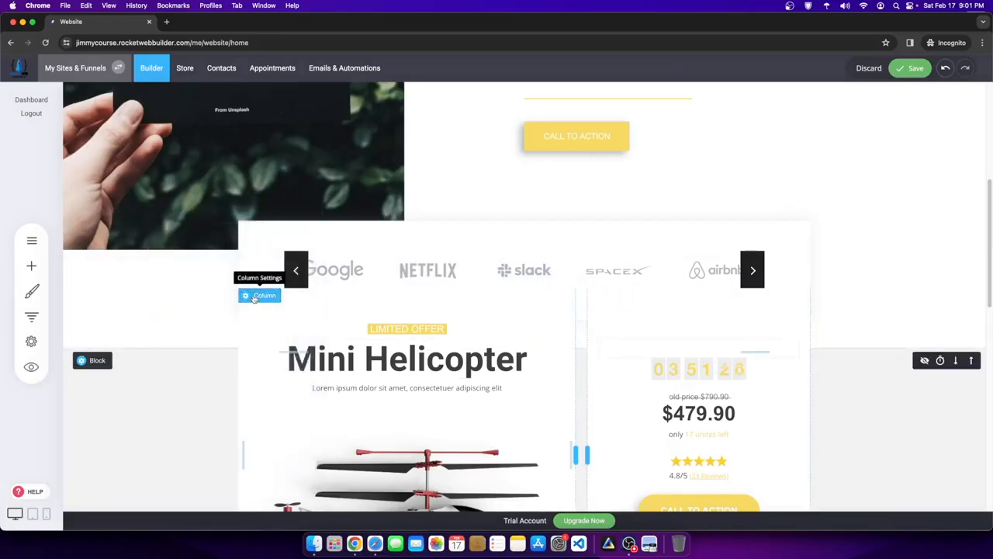
- Give the left Mini Helicopter column a 0px top margin and middle content alignment
left_click(245, 295)
left_click(422, 347)
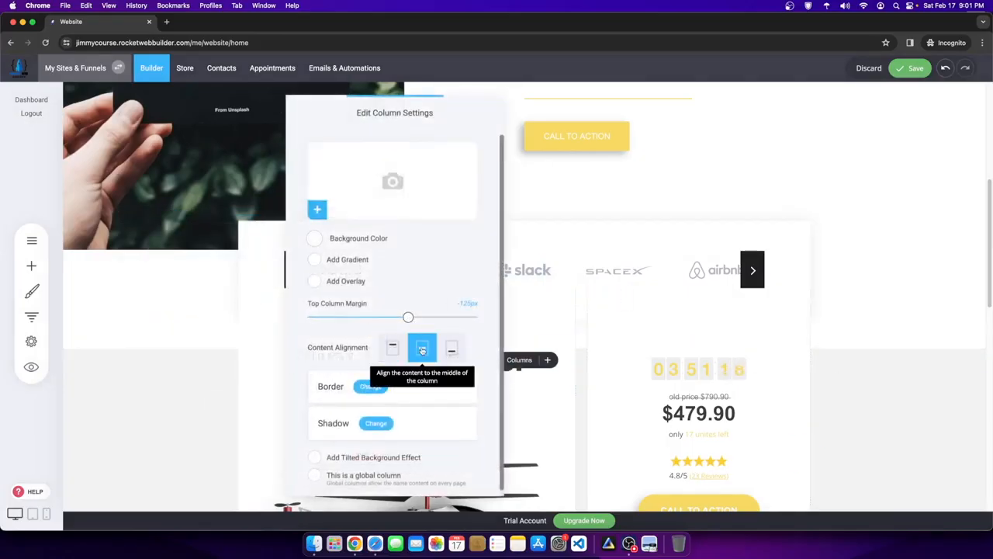
left_click_drag(408, 316, 525, 318)
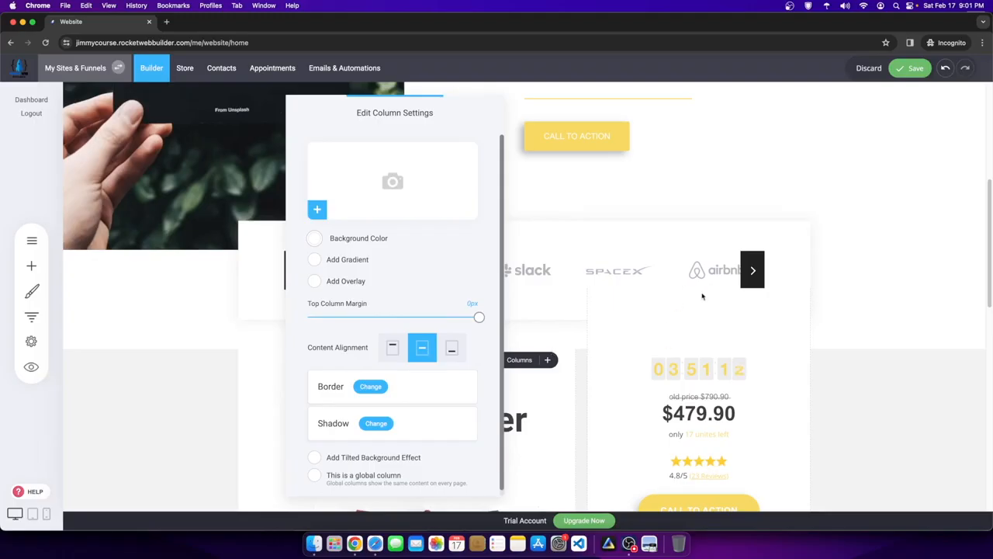
left_click(392, 348)
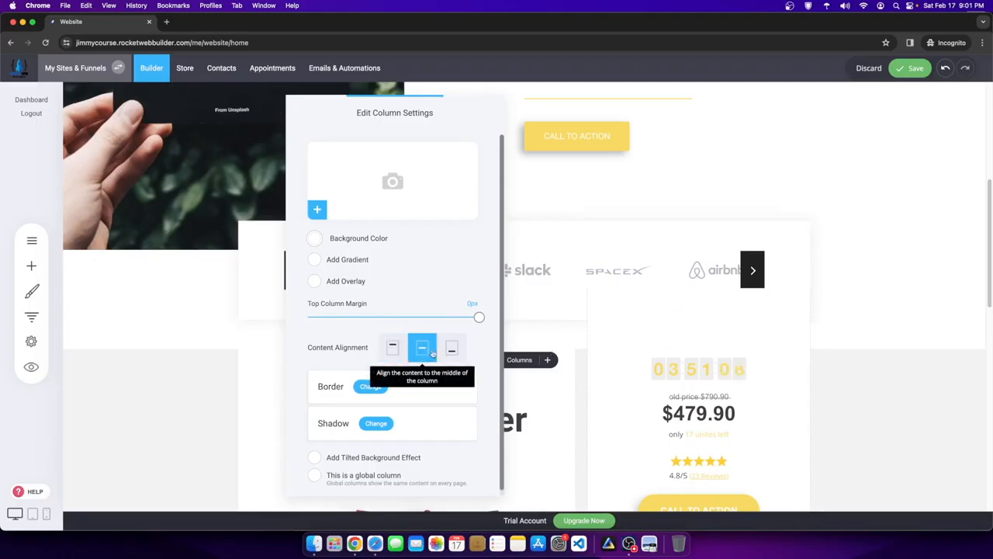
left_click(869, 360)
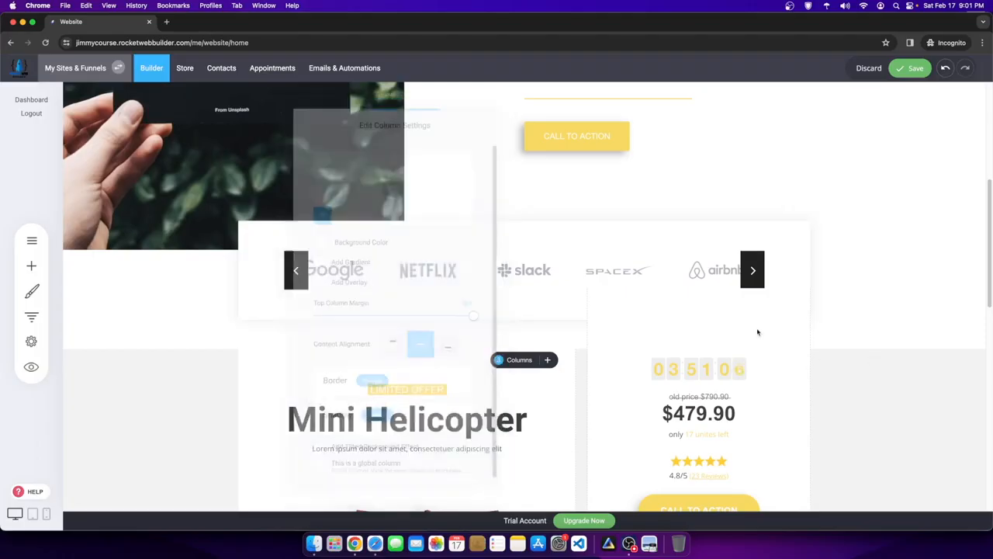
- Set the right Mini Helicopter column's top margin to 0px
left_click(600, 295)
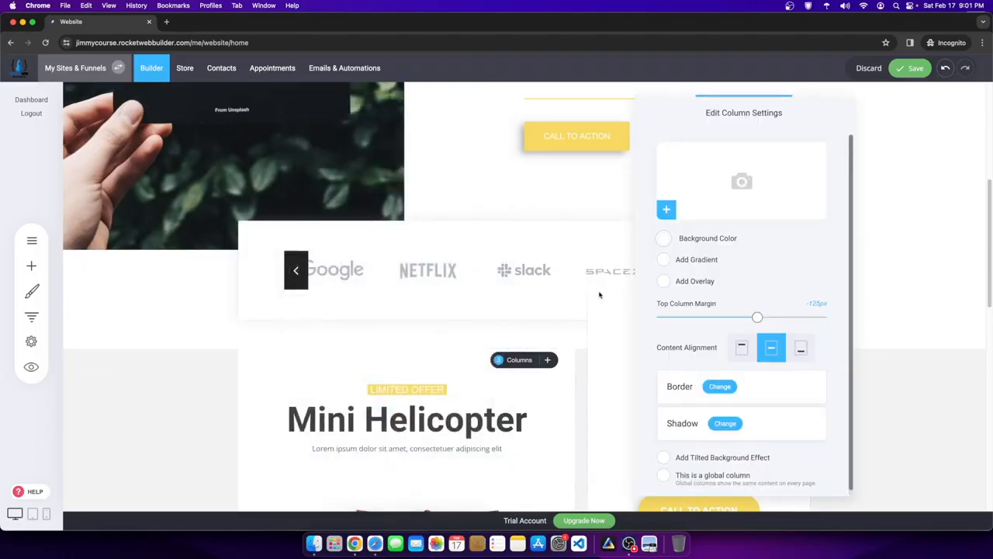
left_click_drag(756, 317, 828, 317)
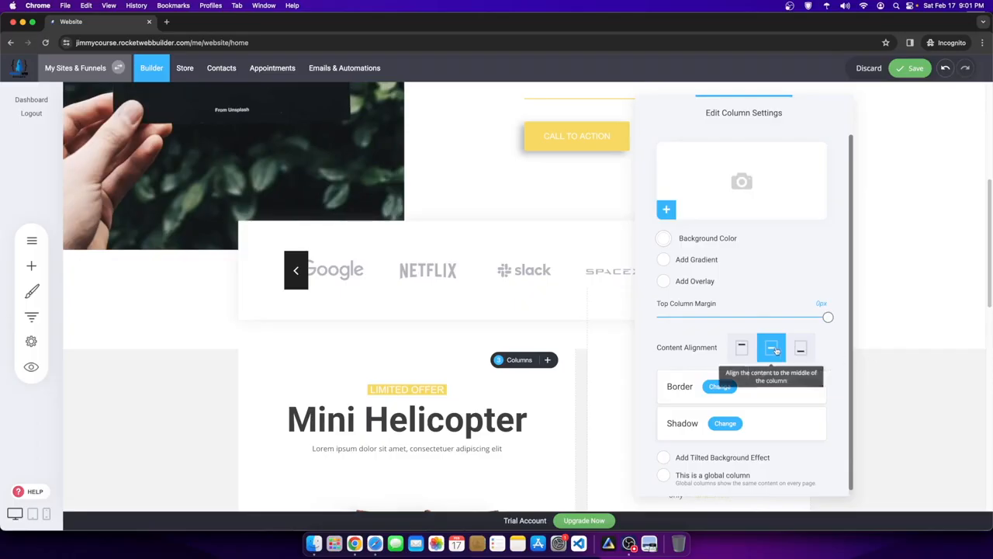
left_click(931, 357)
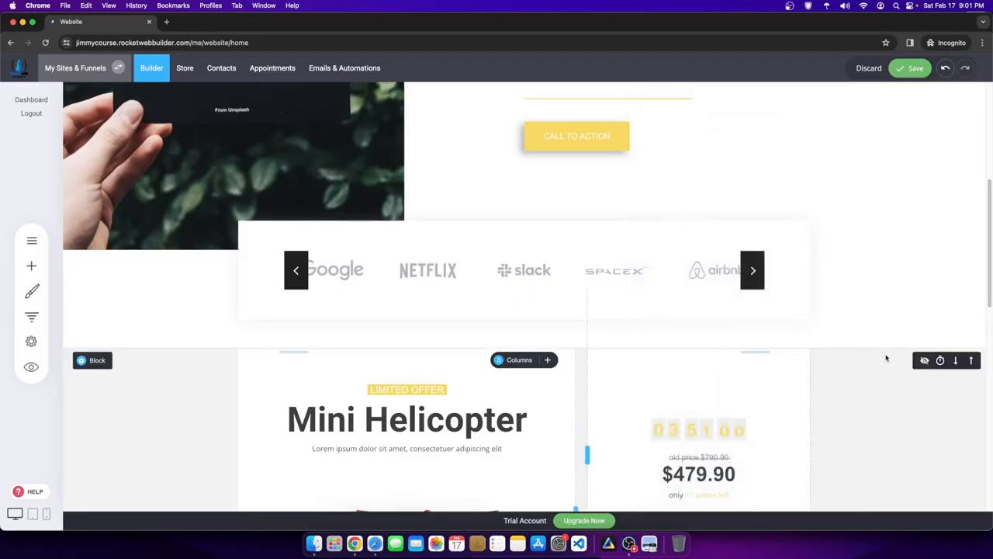
scroll(887, 355, "down", 2)
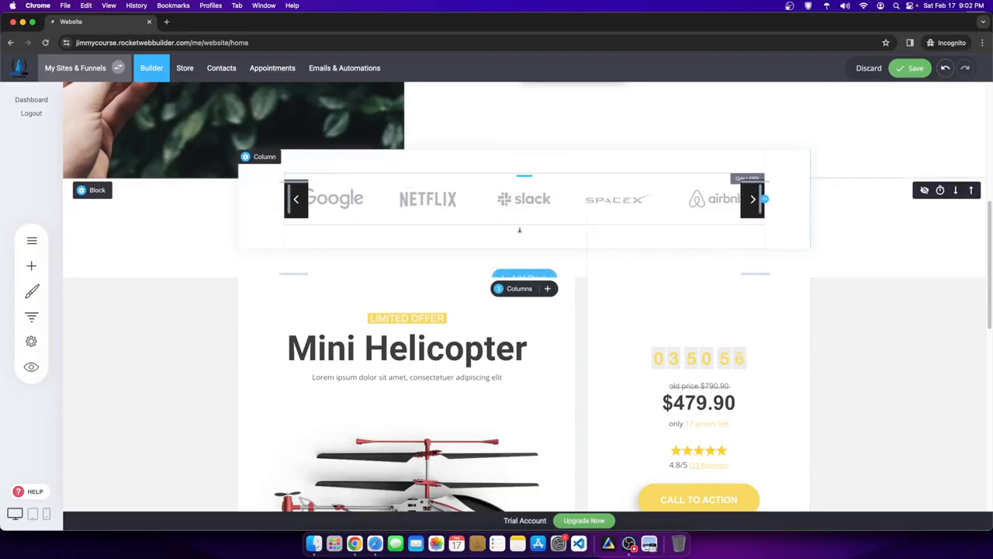
- Delete the header's TOUR/CONTACT/BLOG menu and DOWNLOAD button, save, and open Header settings
scroll(649, 366, "up", 10)
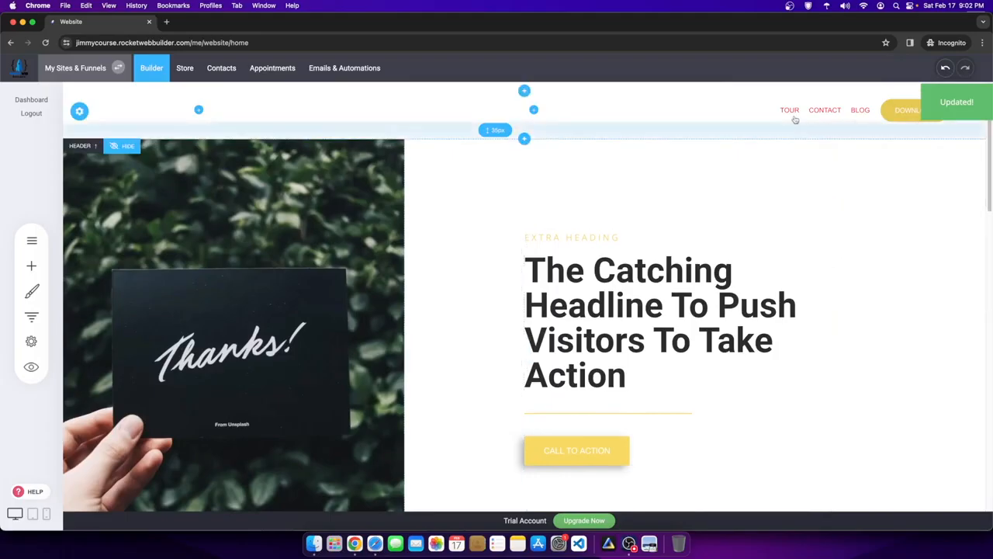
left_click(846, 94)
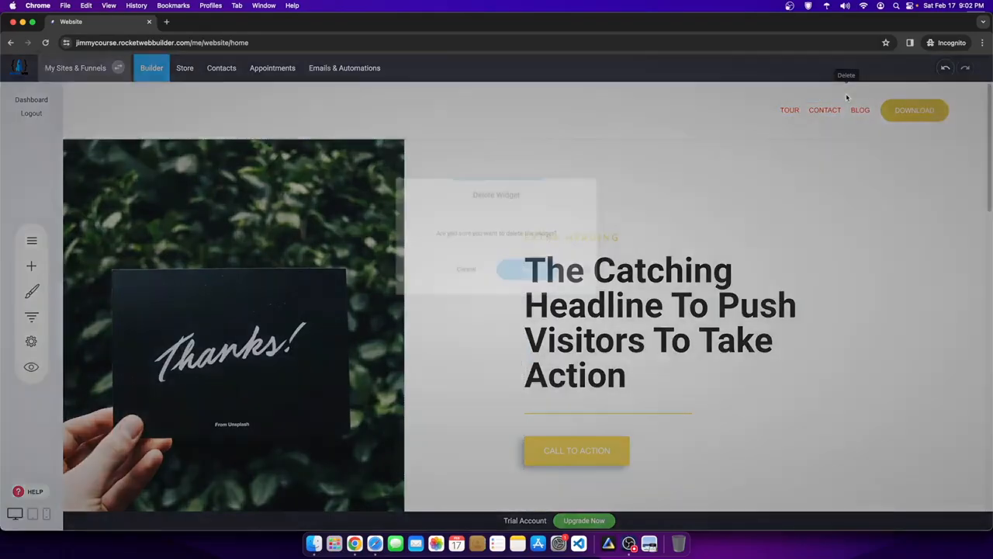
left_click(528, 273)
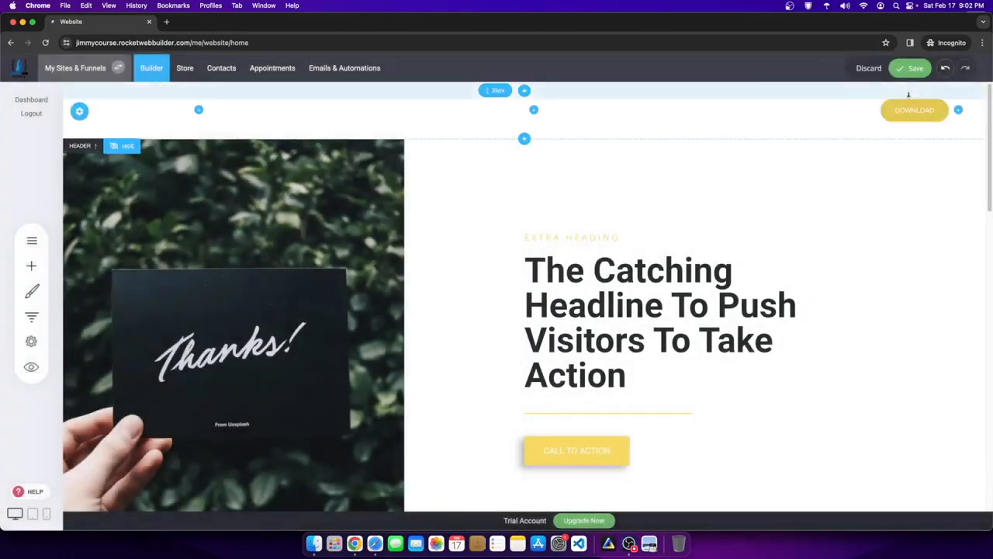
left_click(922, 92)
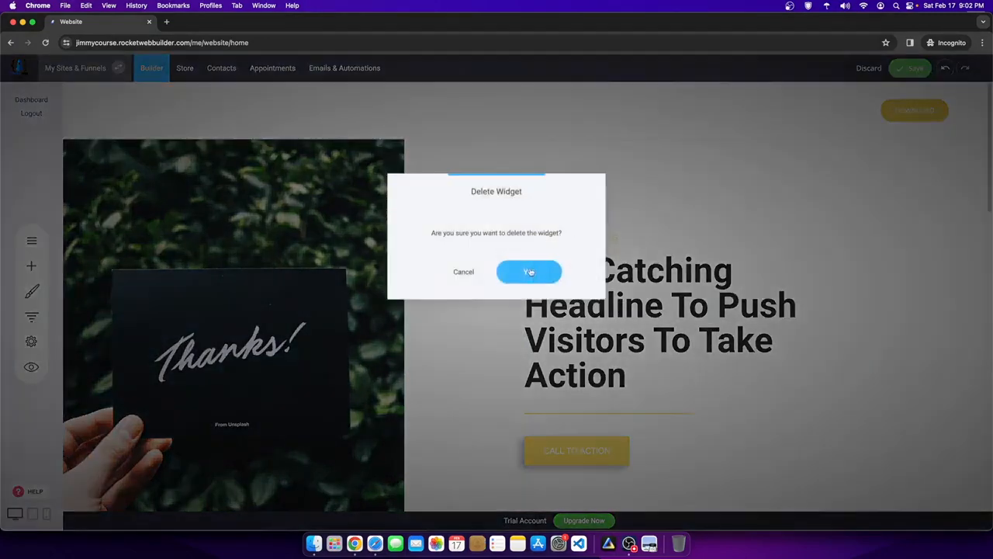
left_click(528, 272)
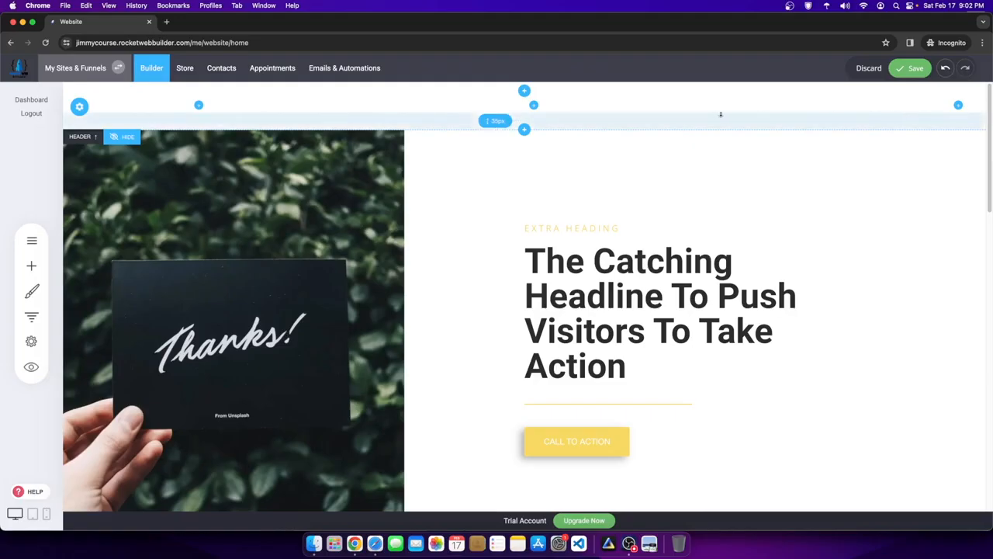
left_click(914, 67)
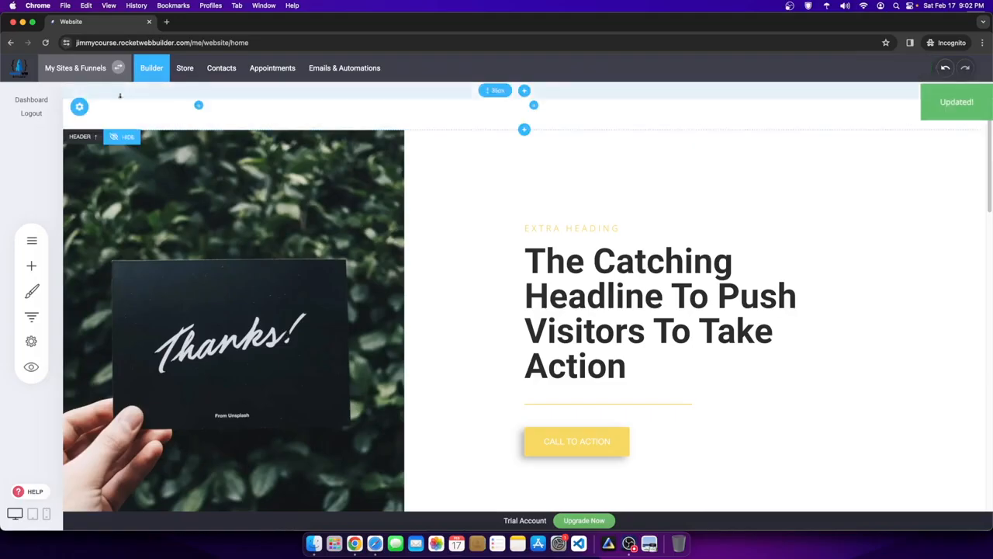
left_click(80, 106)
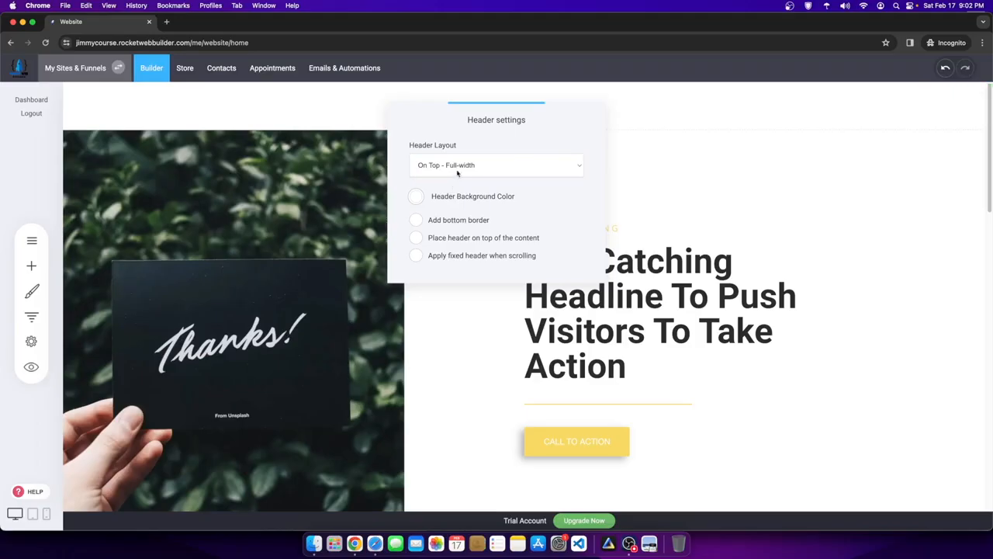
- Switch the header logo from Text Logo to Image Logo and open the File Manager
left_click(376, 127)
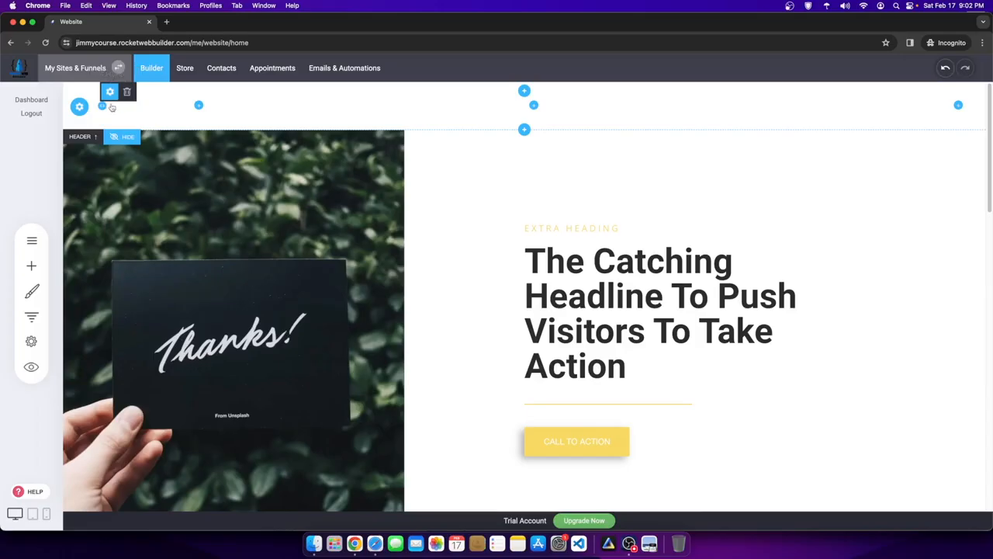
left_click(110, 92)
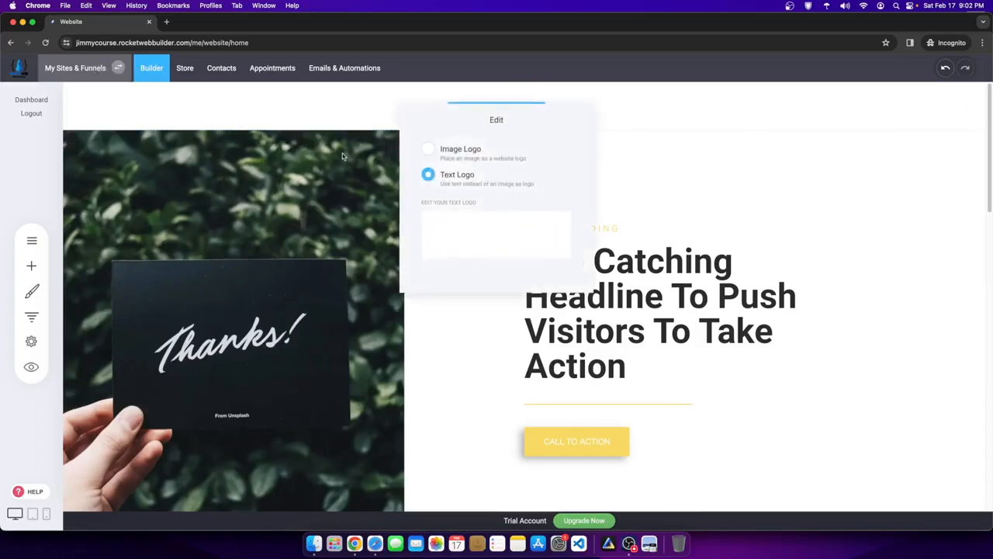
left_click(429, 150)
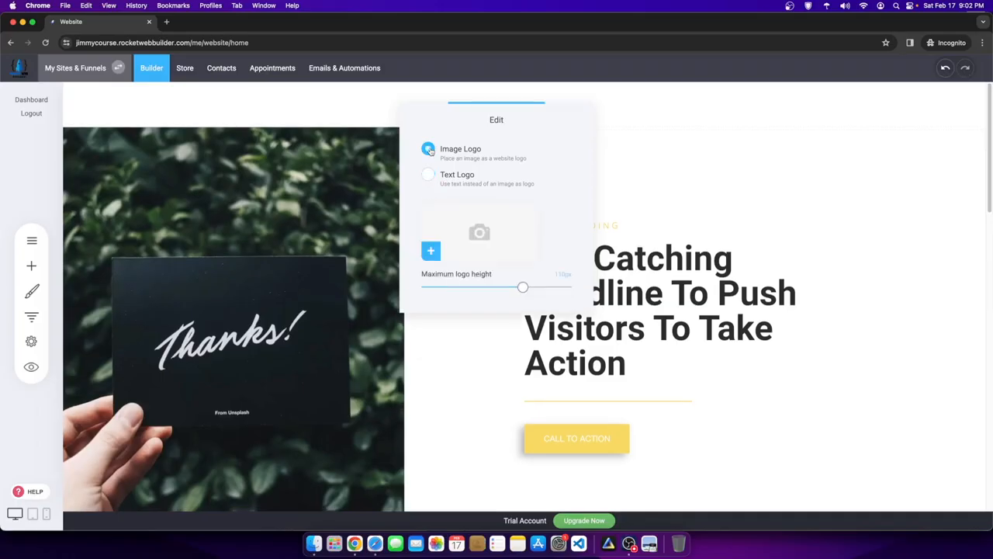
left_click(478, 238)
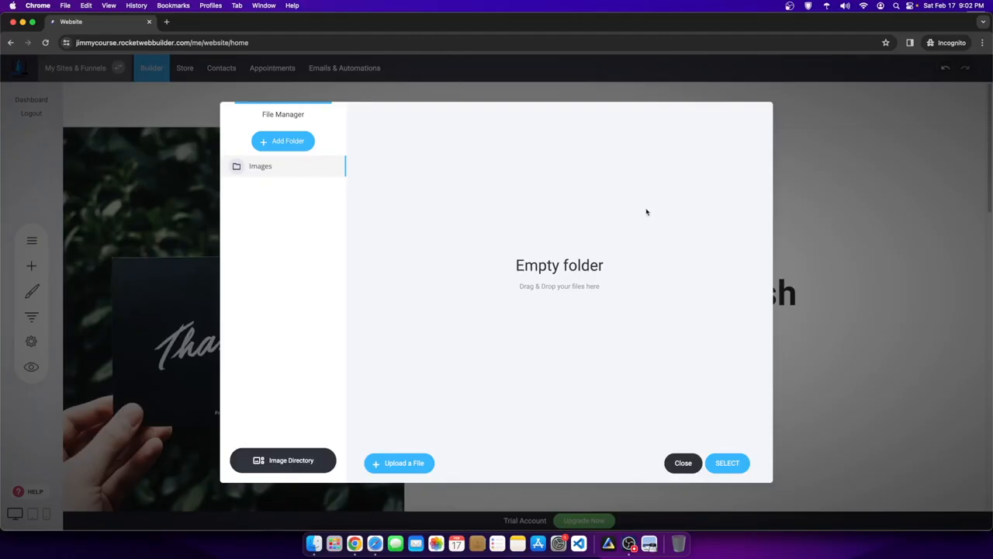
- Create a 'Brand Images' folder in the File Manager and delete the old Images folder
left_click(629, 544)
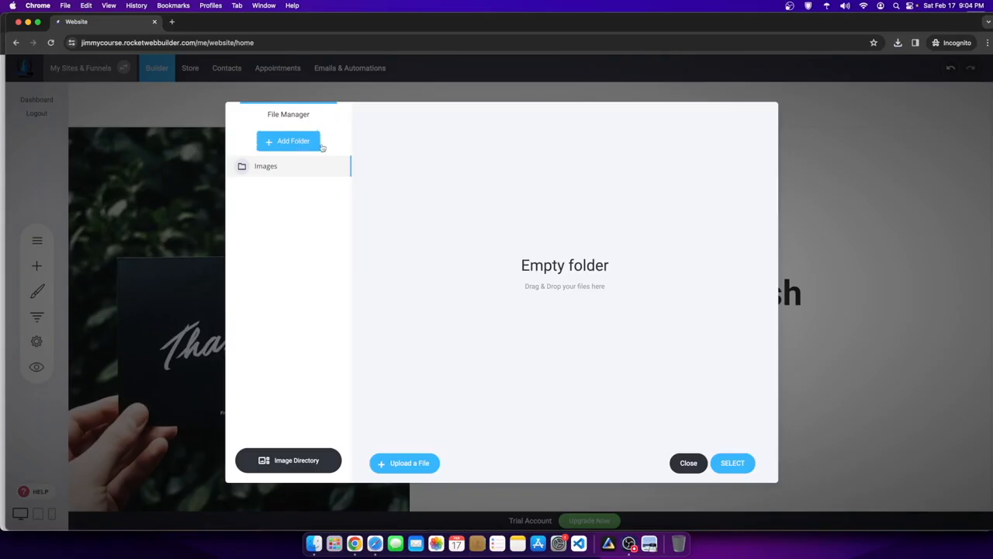
left_click(289, 143)
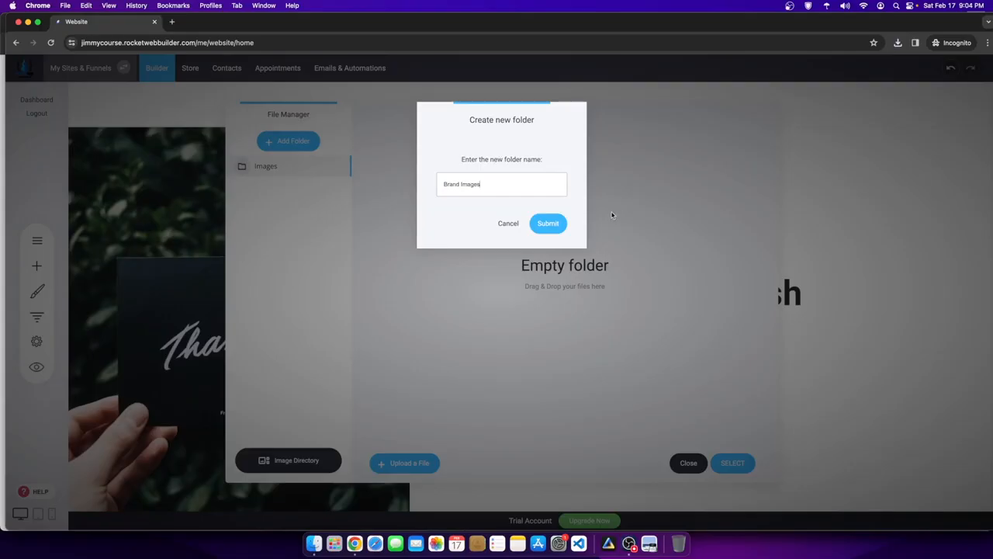
left_click(542, 225)
left_click(305, 189)
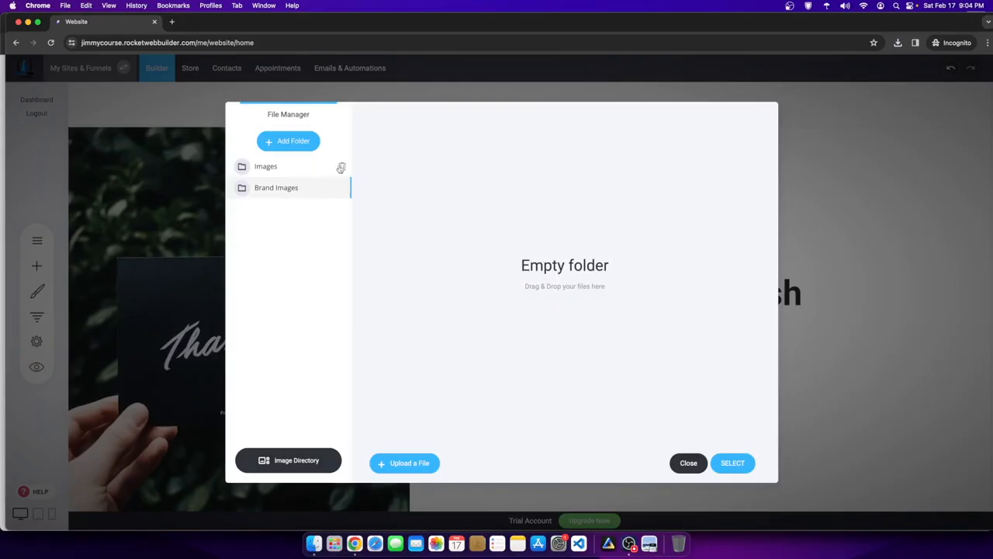
left_click(341, 168)
left_click(534, 267)
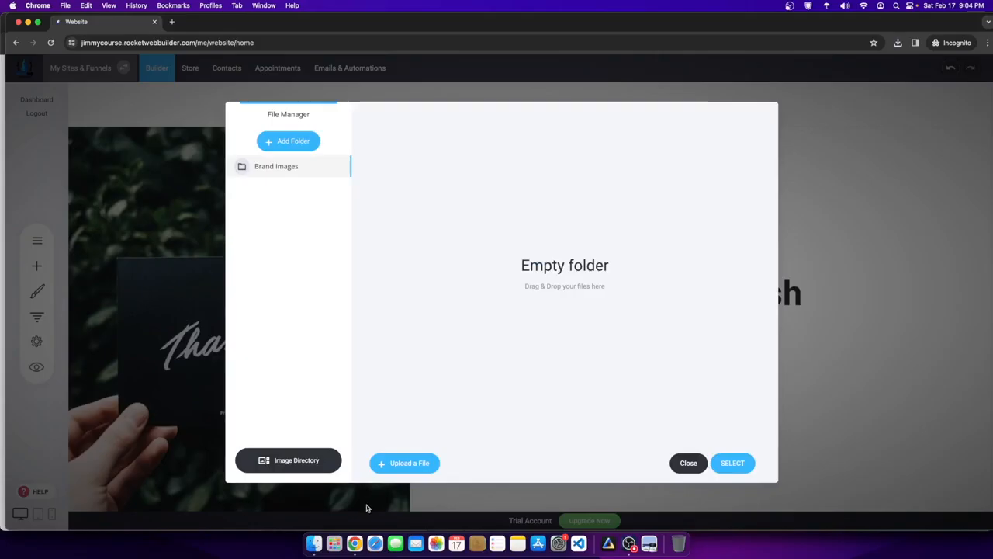
- Upload fitness logo.png from Downloads into Brand Images and select it as the logo
left_click(313, 543)
left_click_drag(590, 116, 855, 130)
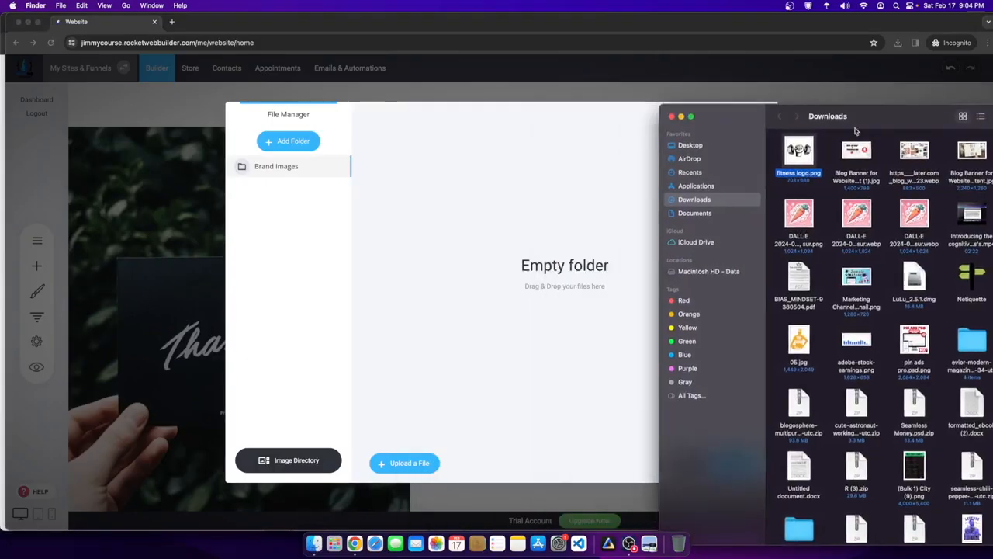
left_click_drag(799, 152, 570, 190)
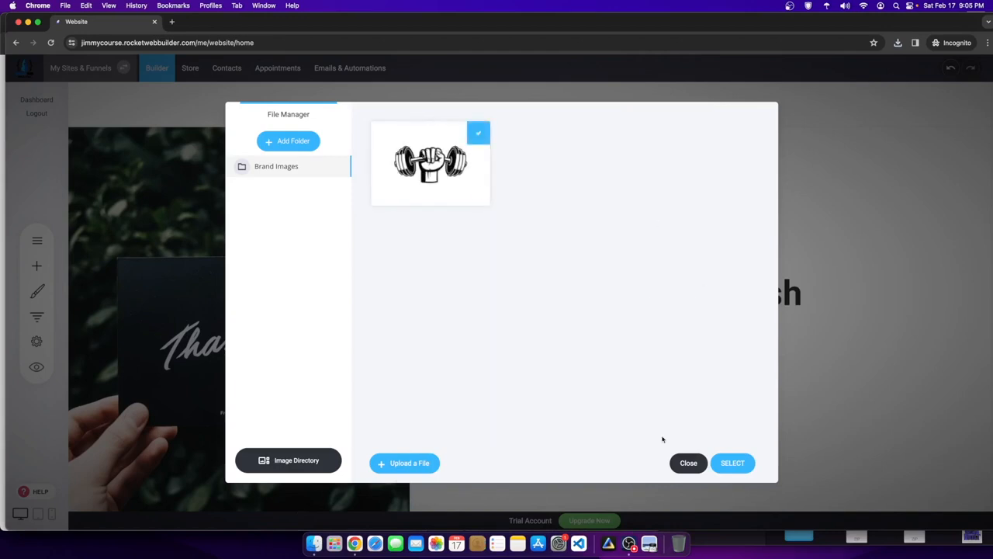
left_click(729, 464)
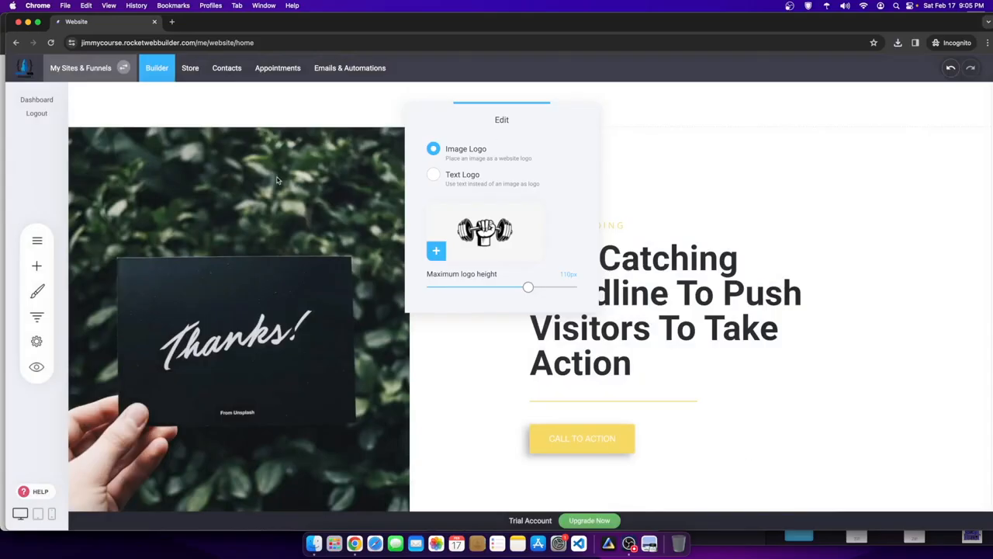
- Reduce the header's top and bottom padding
left_click(278, 336)
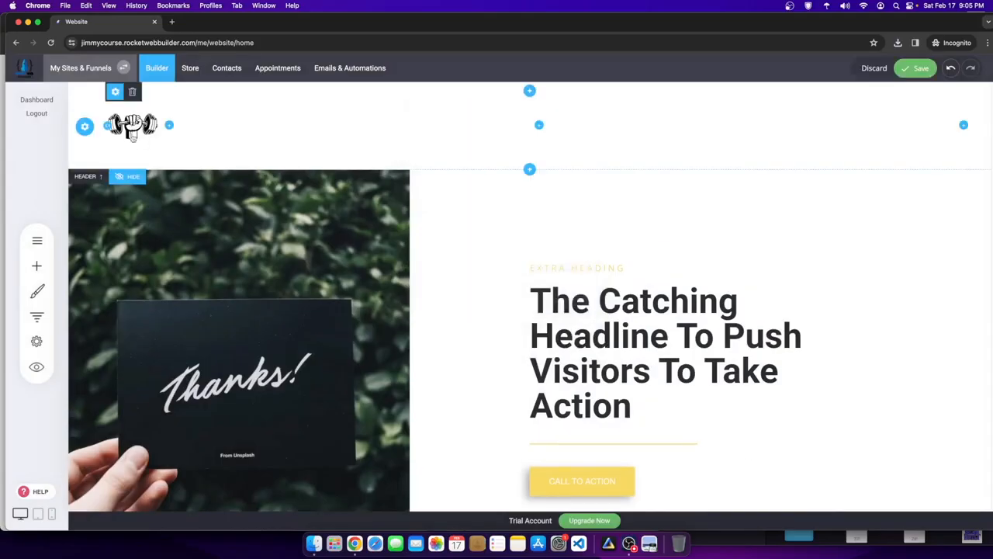
left_click_drag(134, 157, 134, 142)
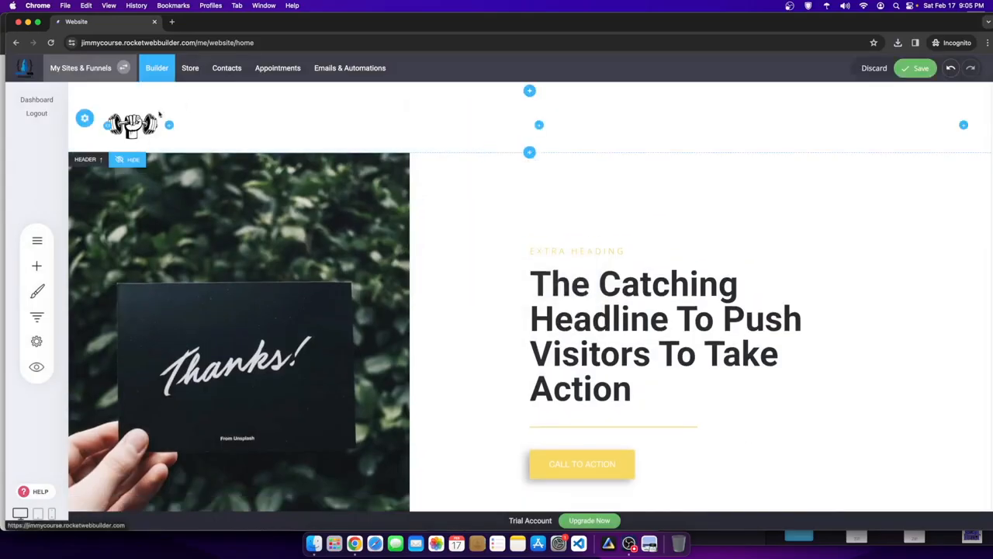
mouse_move(190, 154)
left_mouse_down()
mouse_move(188, 193)
mouse_move(174, 152)
left_mouse_up()
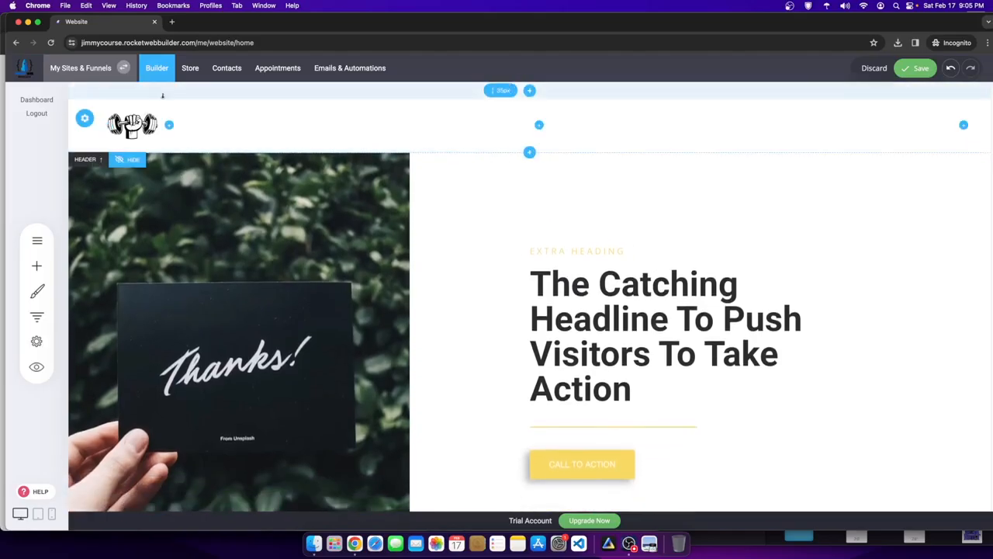
left_click_drag(167, 97, 159, 107)
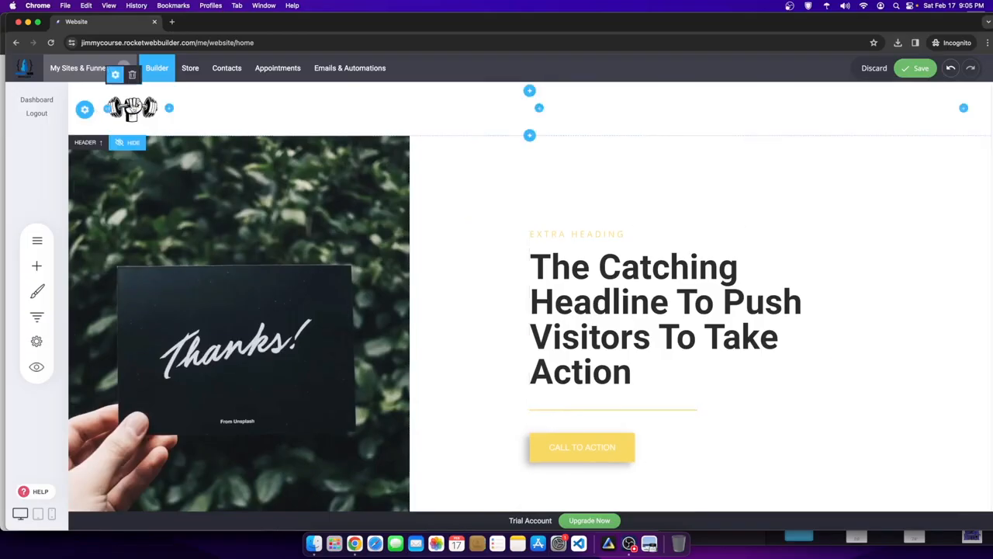
- Set the logo's maximum height to 100px and save the page
left_click(115, 74)
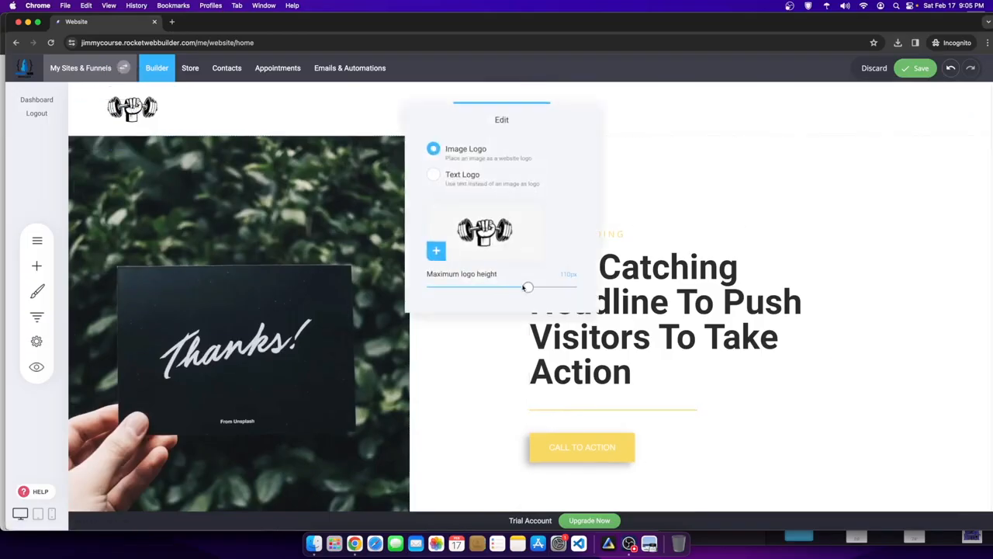
left_click_drag(527, 289, 498, 291)
left_click(363, 187)
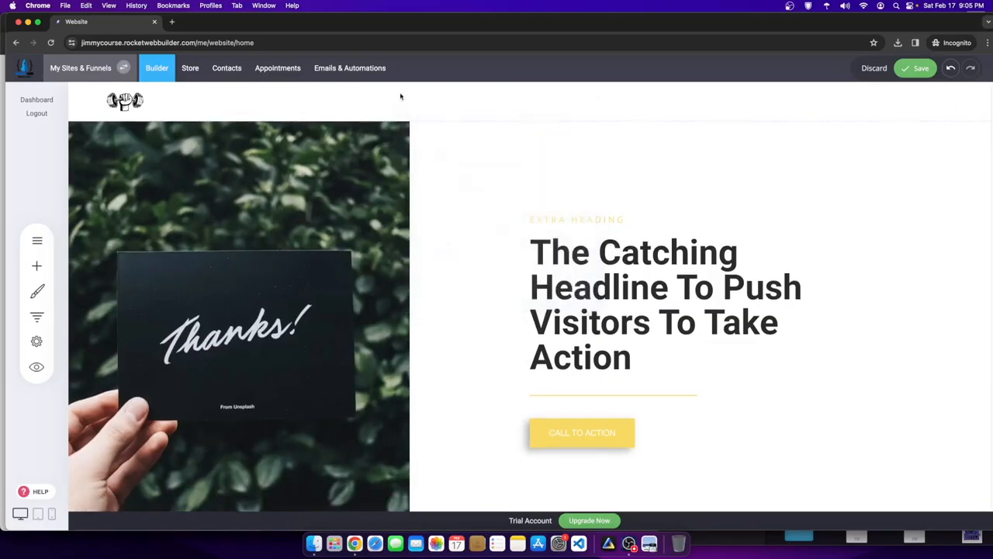
scroll(458, 279, "down", 1)
scroll(458, 279, "down", 2)
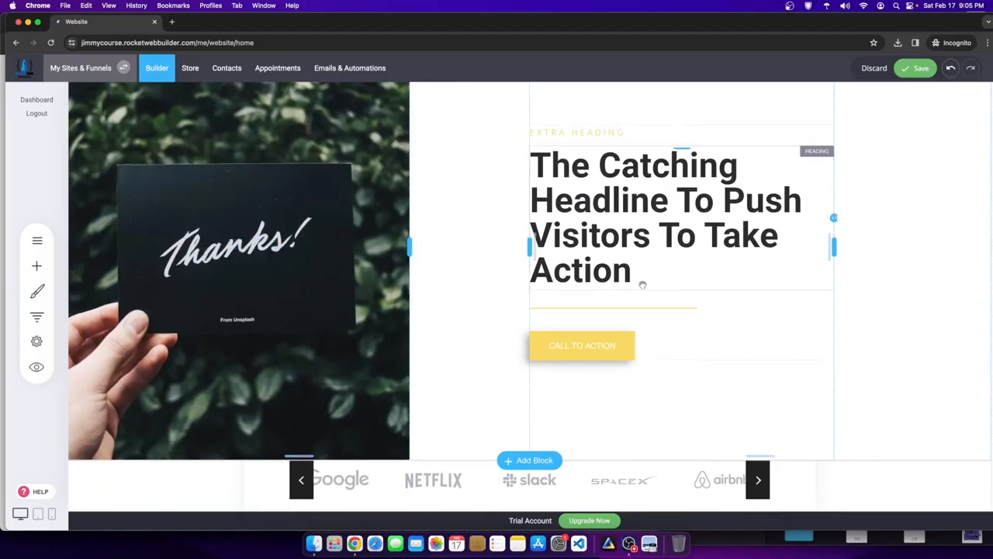
scroll(683, 227, "up", 2)
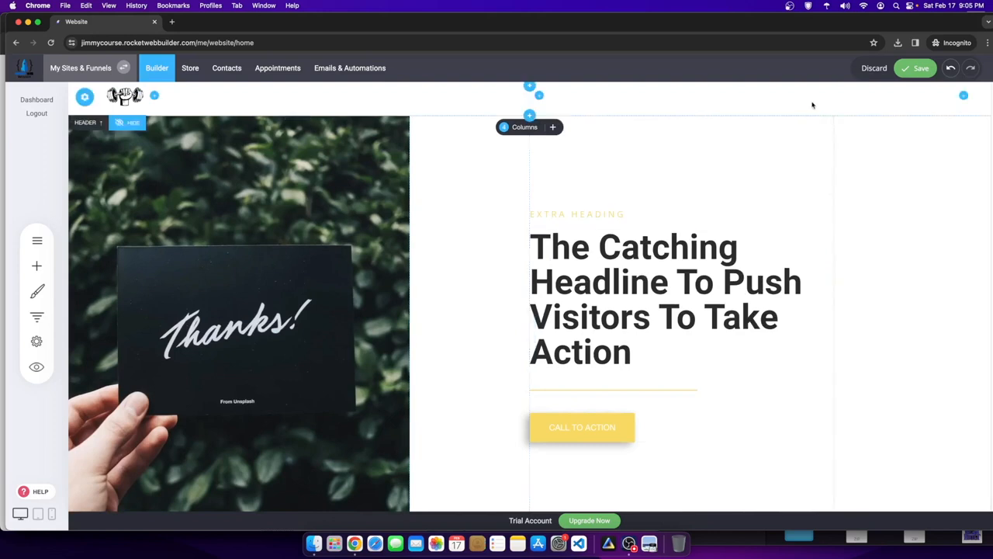
left_click(916, 67)
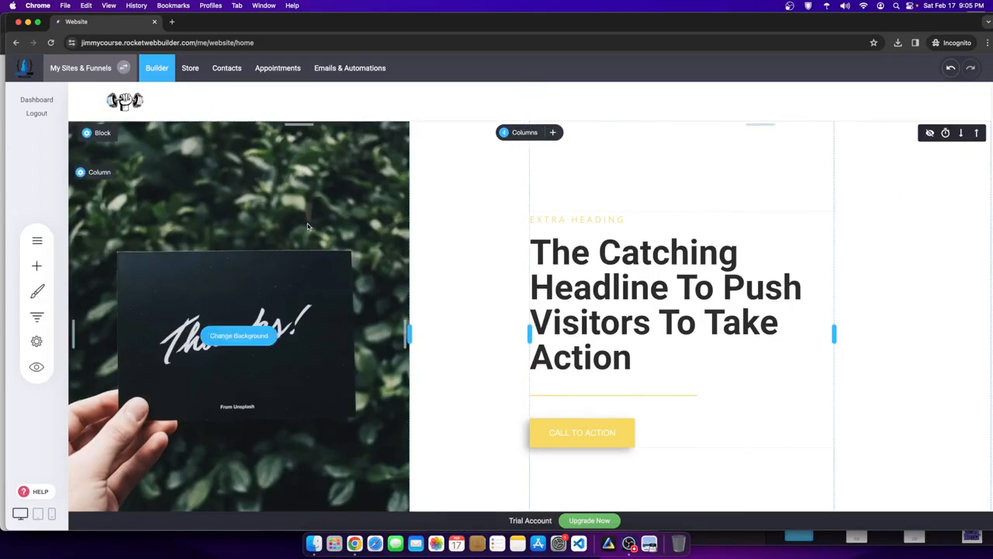
- Go through Pages & Popups, viewing Fitness Workout Coach, then open the Content page
scroll(383, 268, "down", 5)
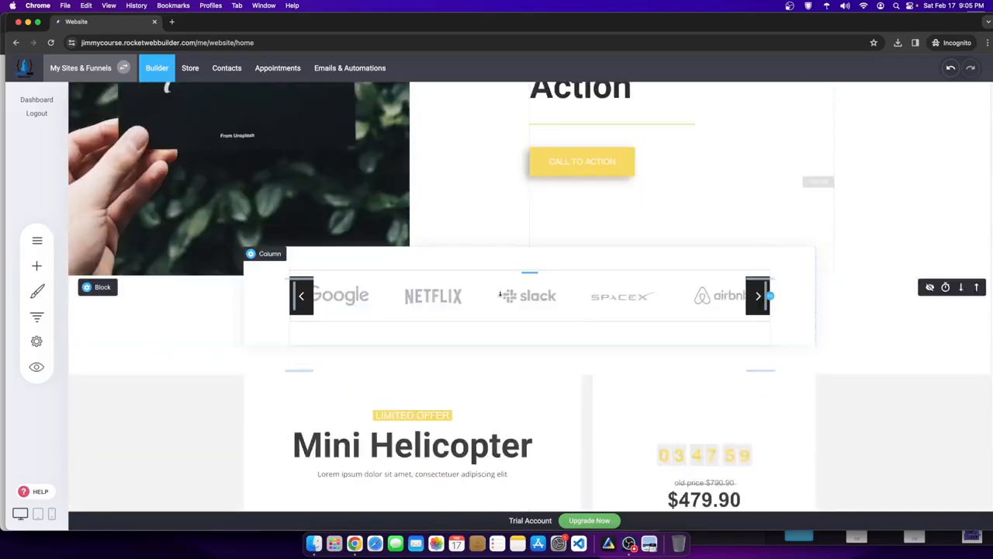
scroll(384, 268, "up", 5)
scroll(481, 371, "down", 6)
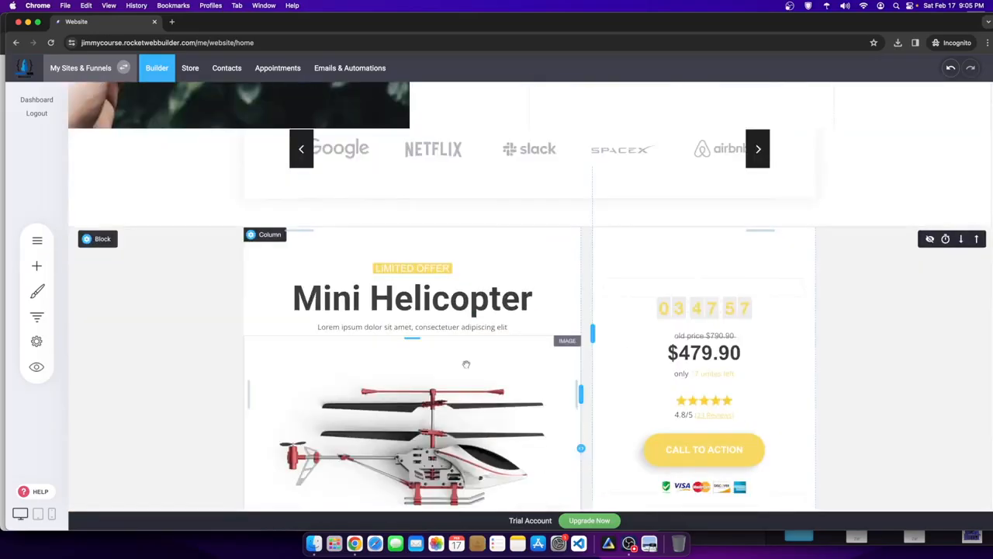
scroll(466, 364, "up", 6)
left_click(36, 244)
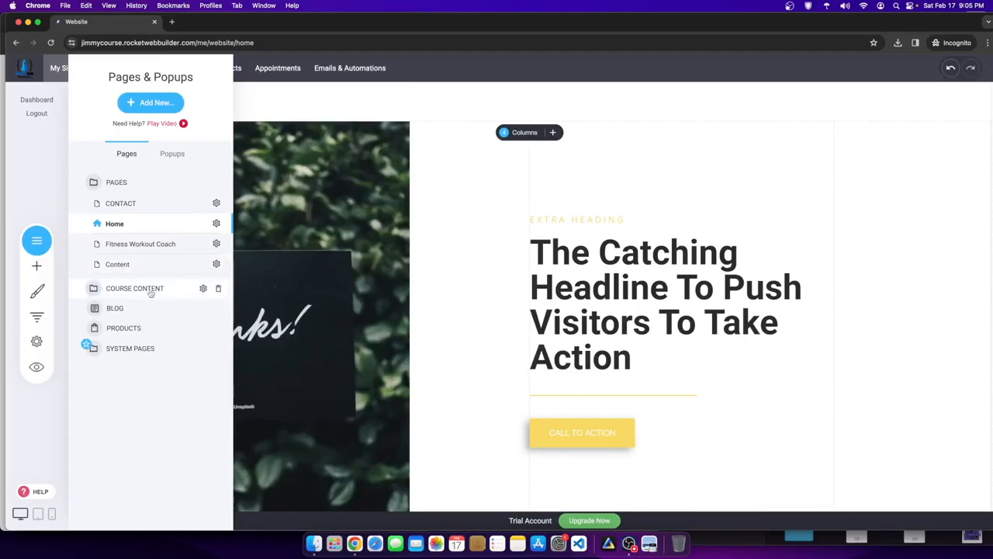
left_click(116, 244)
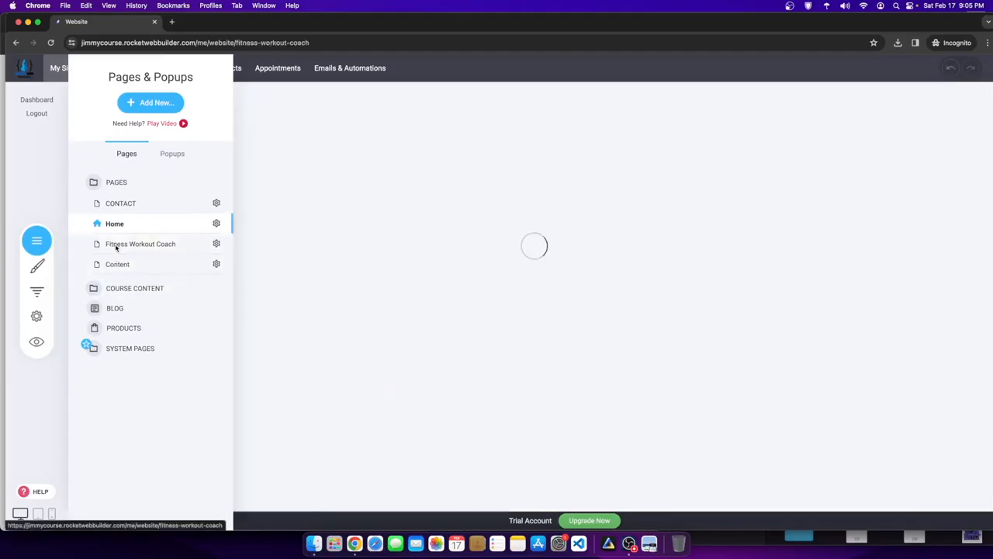
scroll(732, 365, "down", 10)
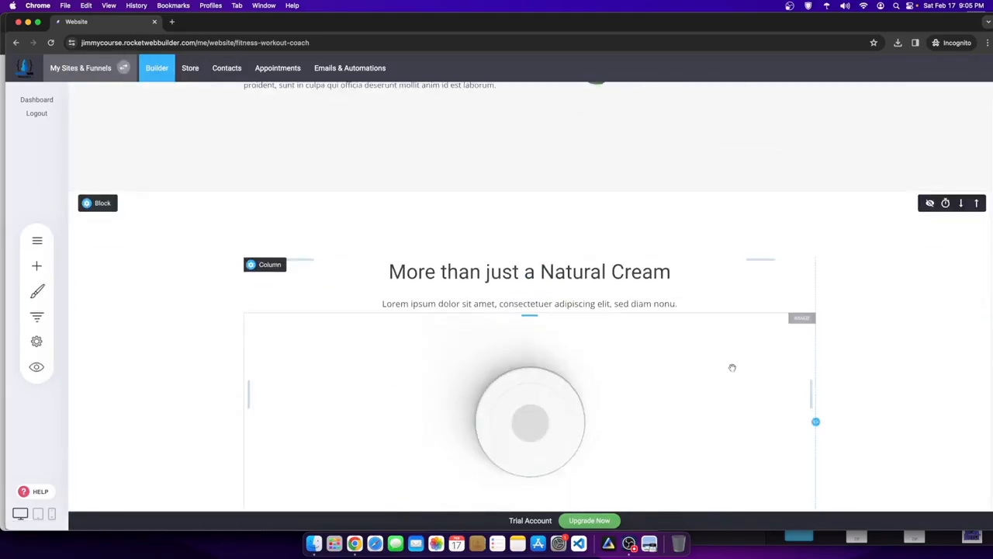
scroll(501, 225, "down", 5)
scroll(271, 262, "up", 6)
left_click(36, 240)
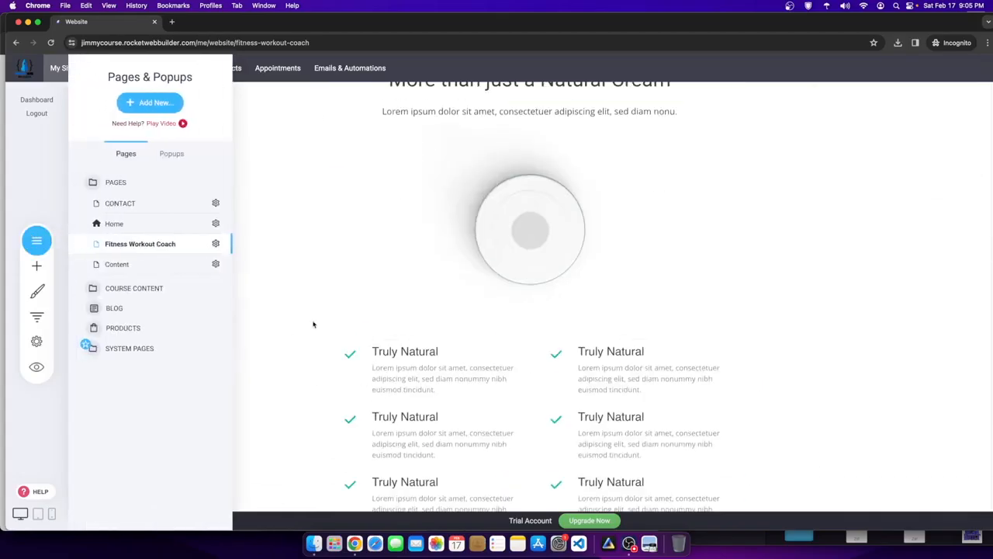
left_click(118, 265)
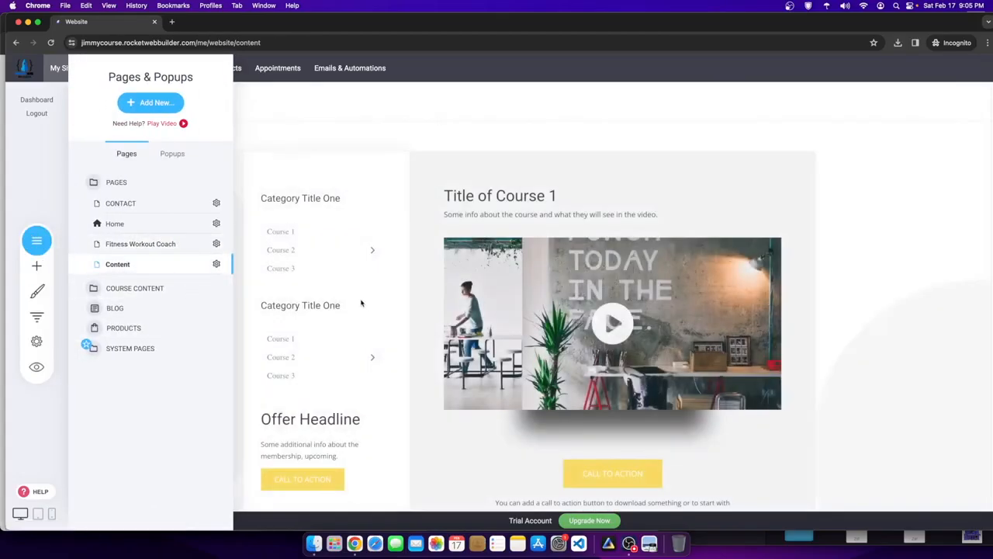
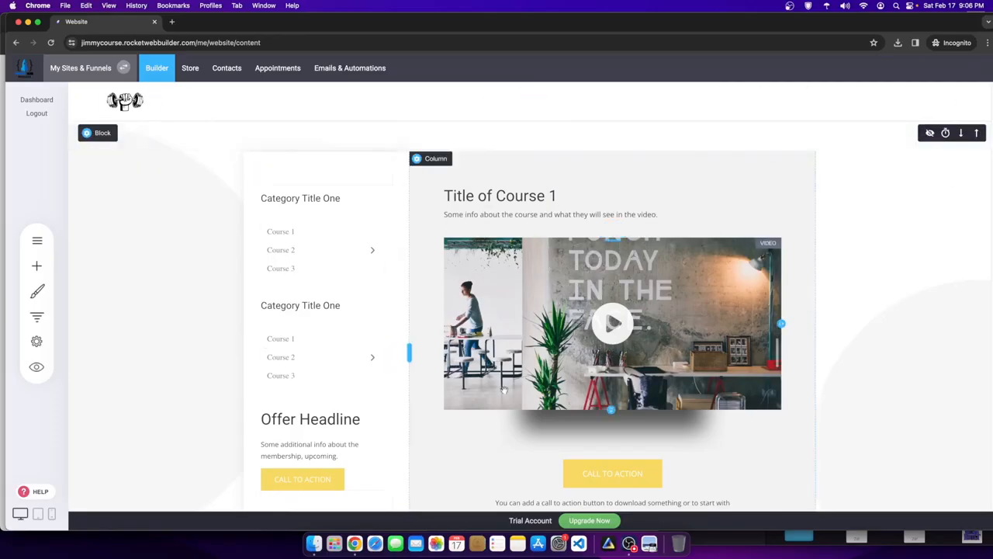
- Scroll the course page and shift the builder window right to uncover the Chrome window behind it
scroll(513, 270, "down", 1)
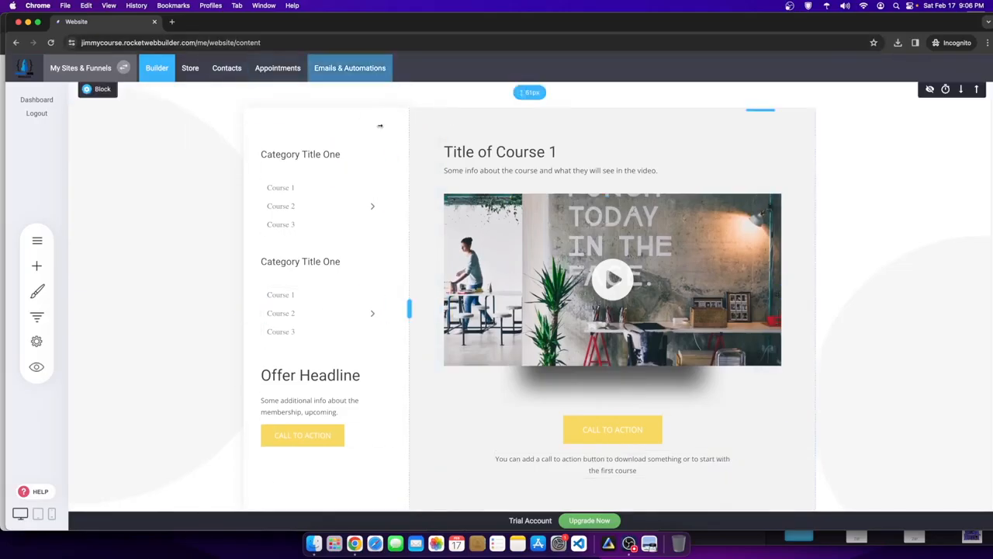
left_click_drag(10, 105, 160, 105)
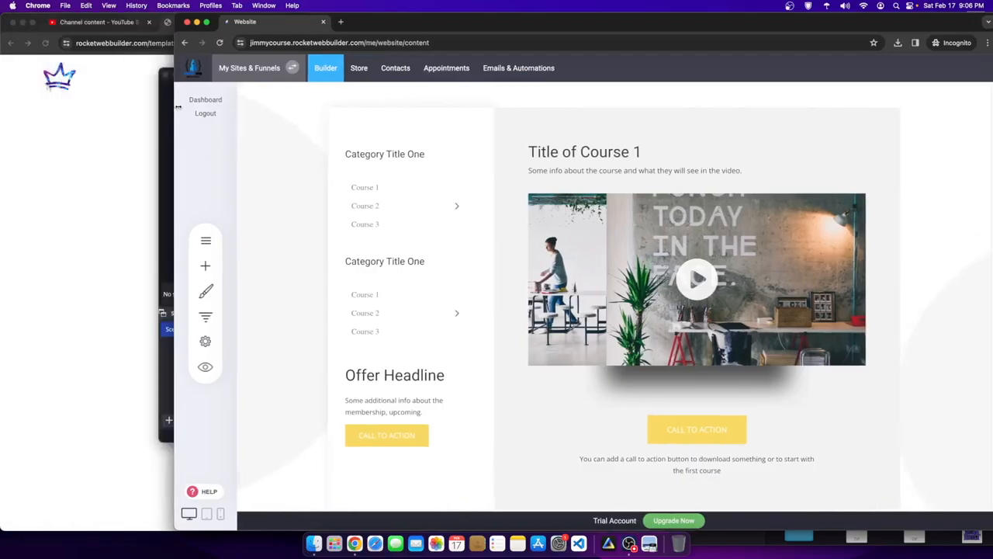
- Reload YouTube Studio's Channel content list and show 50 rows per page
left_click(78, 108)
left_click(109, 26)
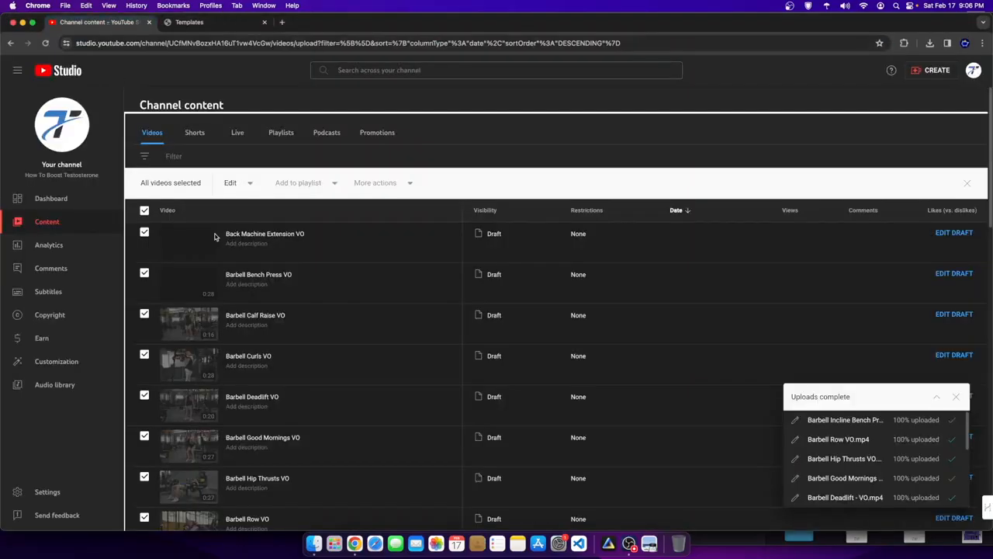
right_click(643, 125)
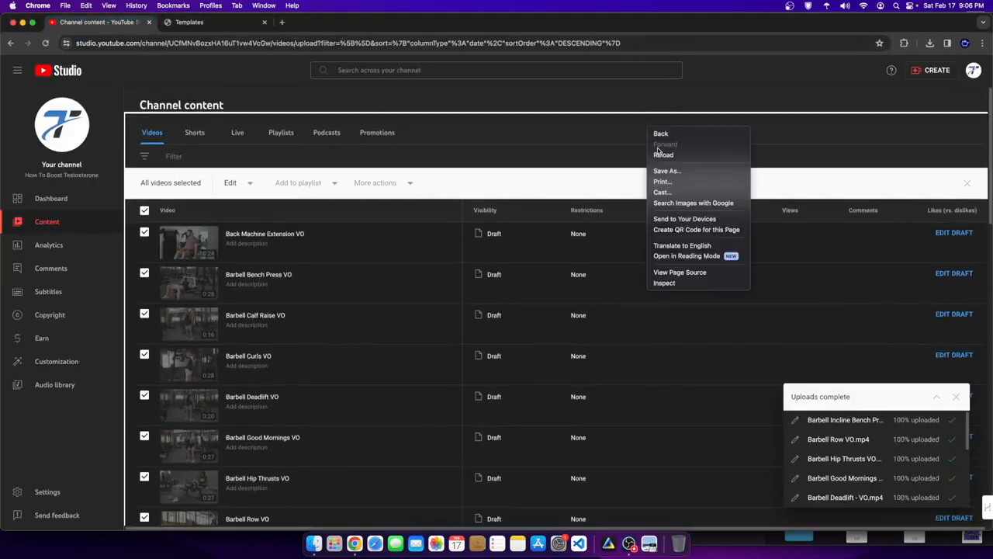
left_click(649, 155)
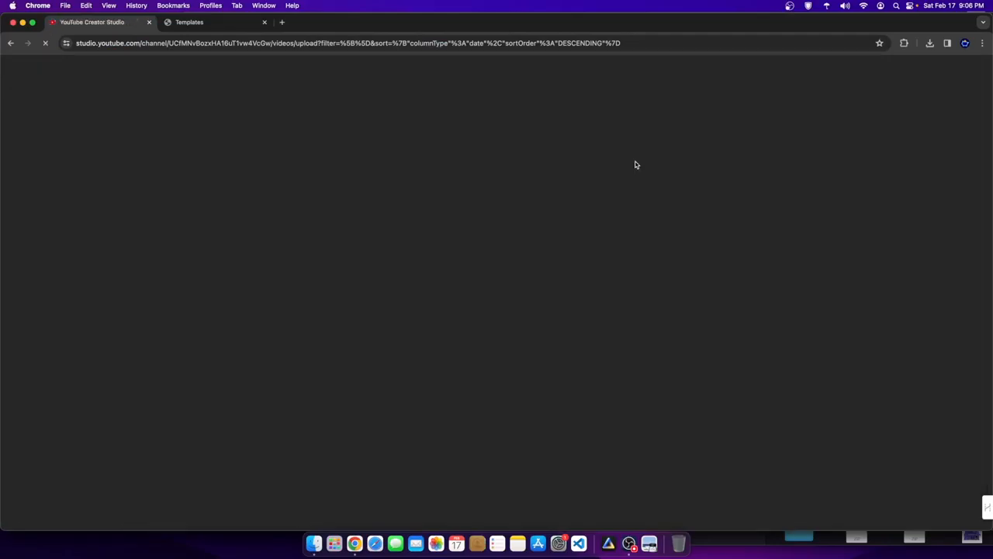
scroll(265, 369, "down", 6)
scroll(264, 369, "down", 5)
scroll(147, 328, "up", 10)
scroll(183, 269, "down", 10)
left_click(817, 478)
left_click(817, 475)
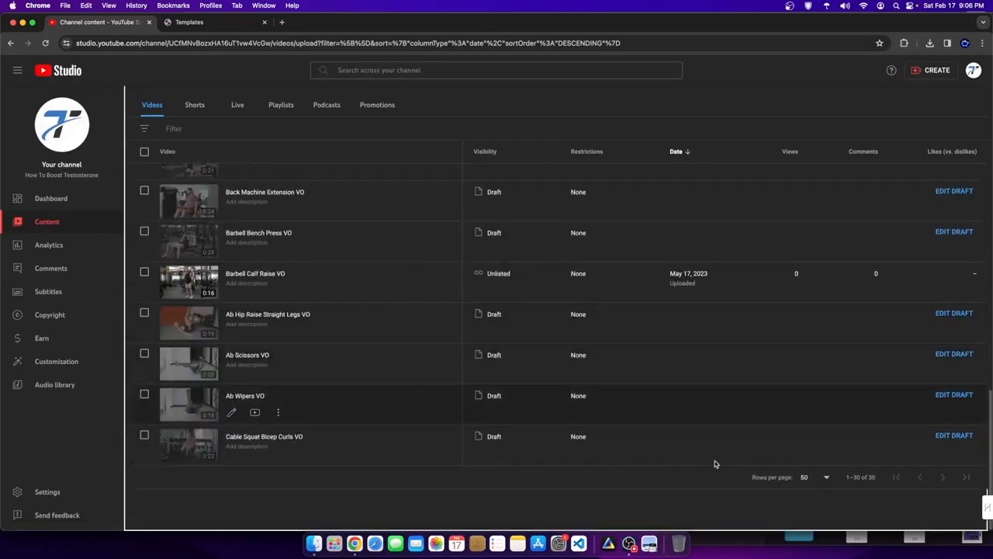
- Copy the shareable link for 'Diamond Push Ups on Knees VO', close the Templates tab, and return to the builder
scroll(233, 332, "up", 13)
scroll(233, 371, "down", 5)
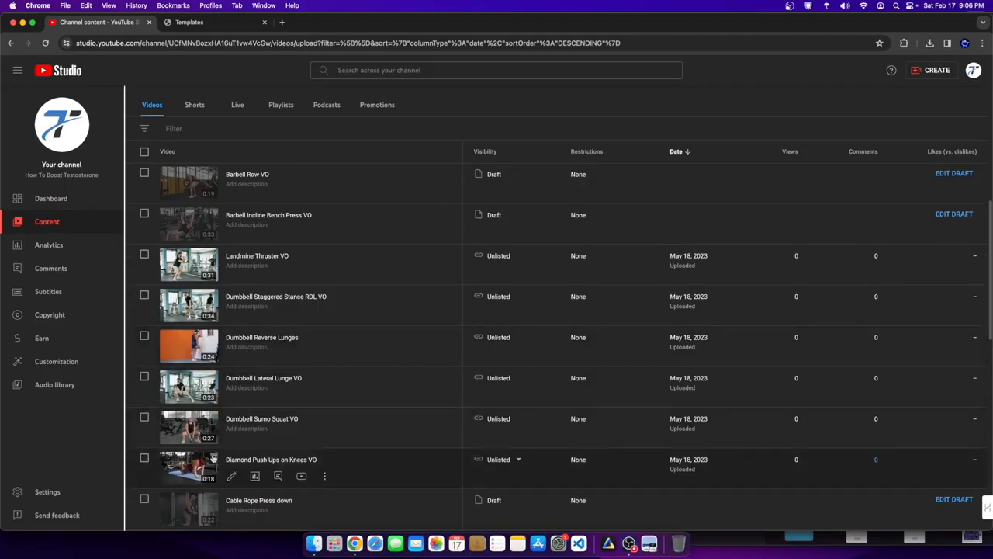
left_click(324, 476)
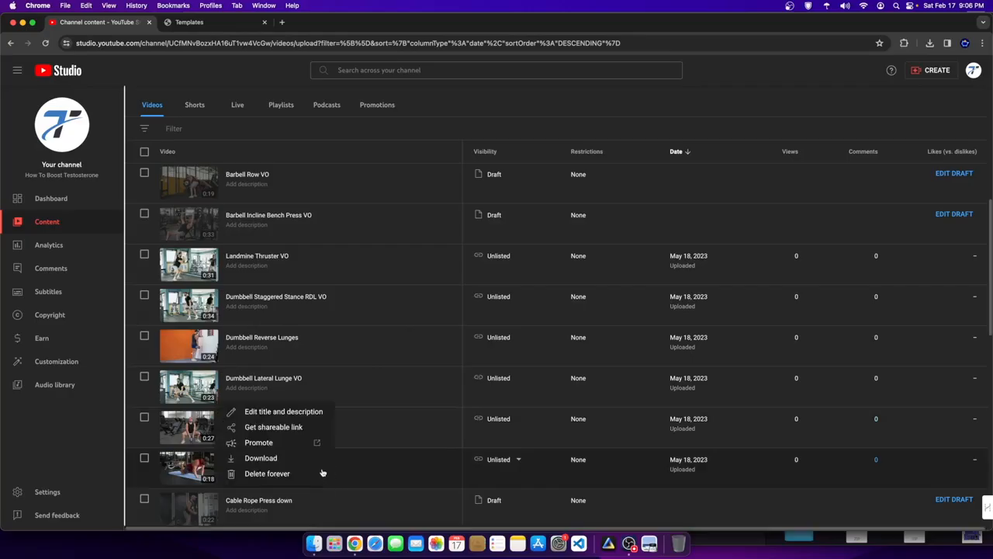
left_click(280, 427)
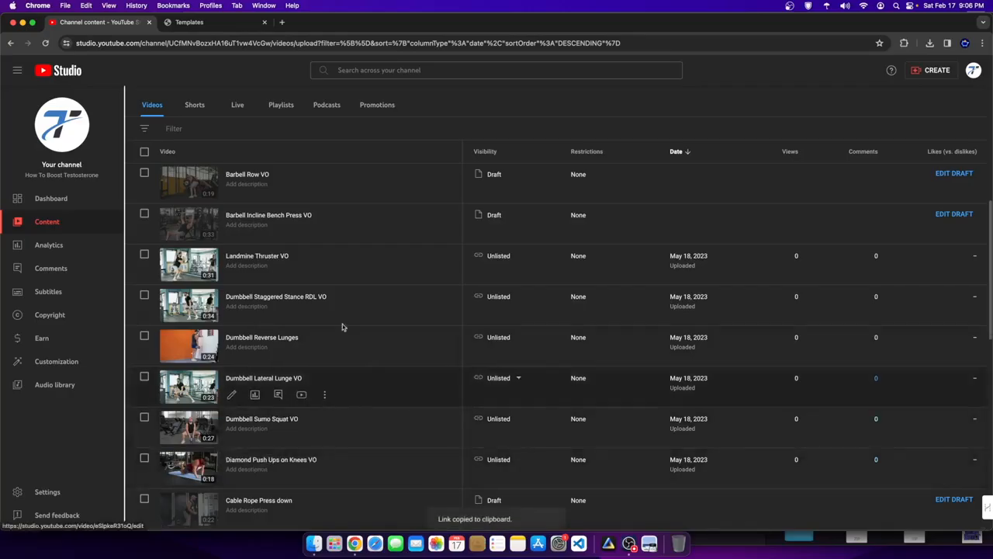
left_click(264, 21)
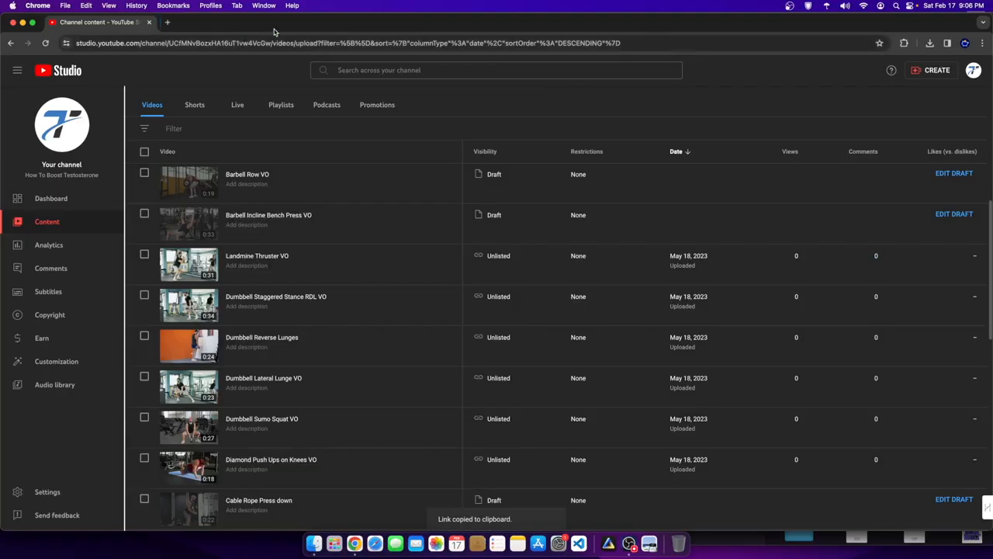
right_click(355, 543)
left_click(401, 434)
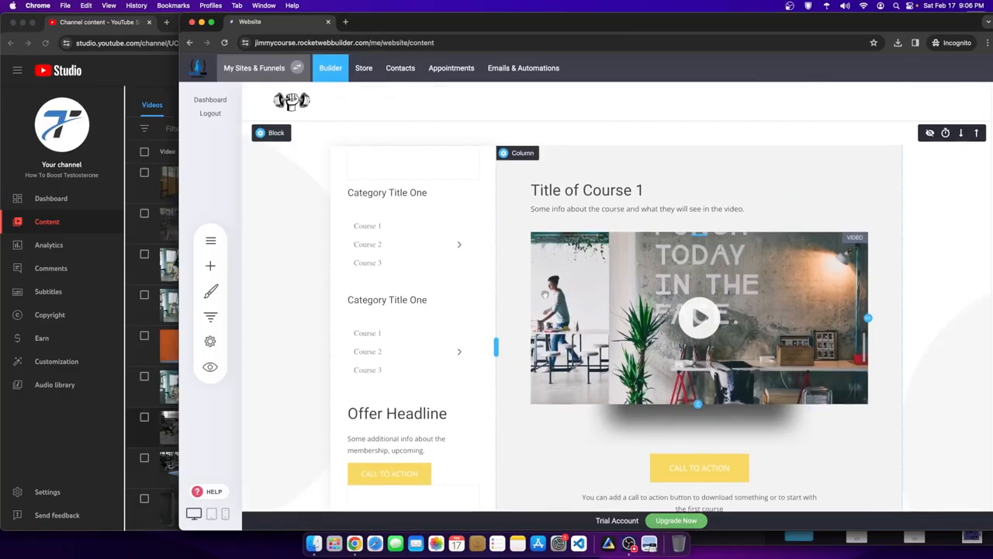
- Replace the course video's source URL with the copied Diamond Push Ups link and turn off the custom thumbnail
left_click(683, 288)
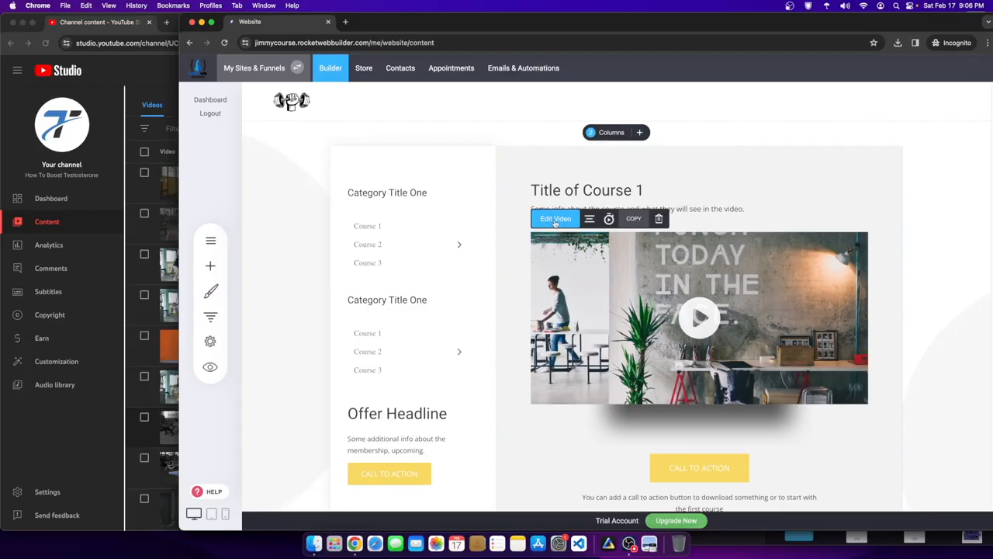
left_click(556, 220)
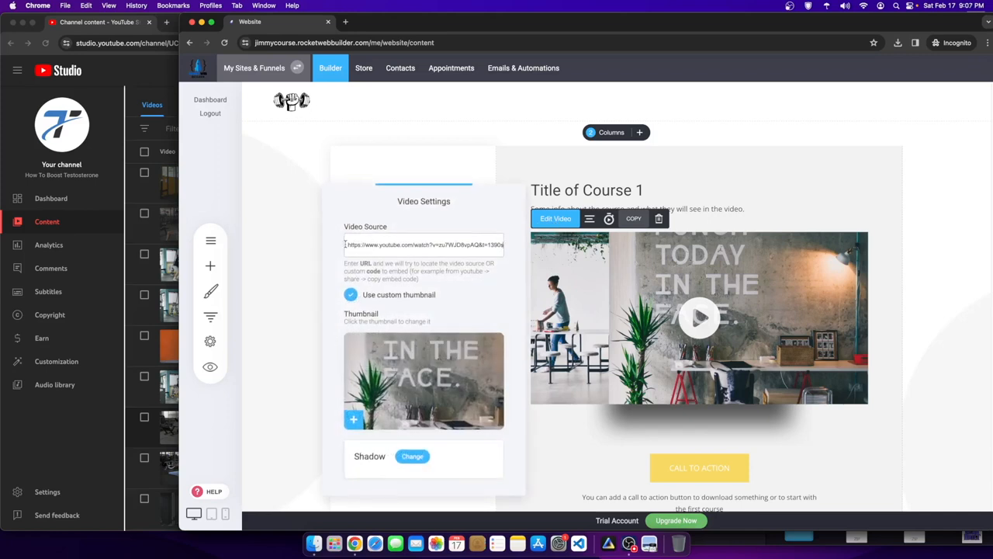
left_click_drag(347, 245, 504, 245)
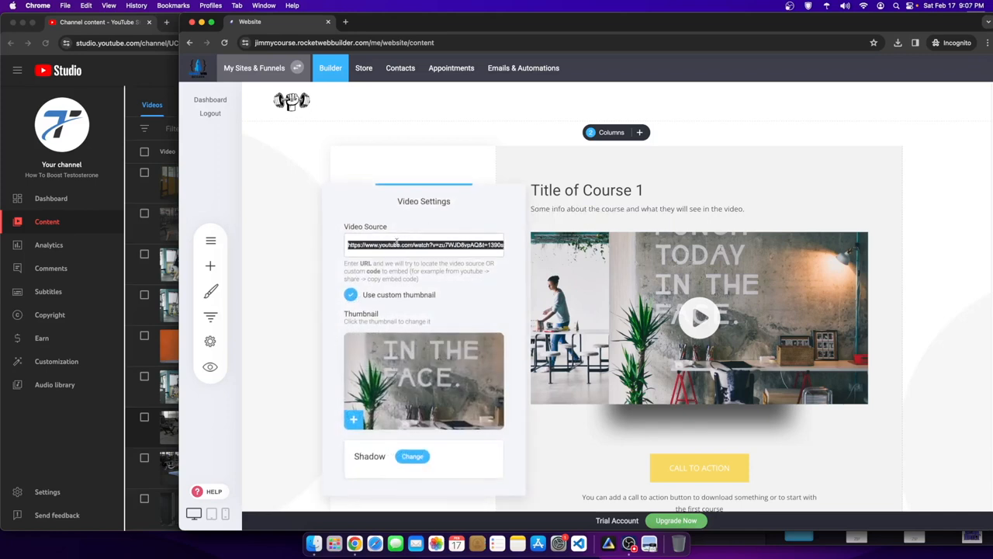
key("BackSpace")
key("super+v")
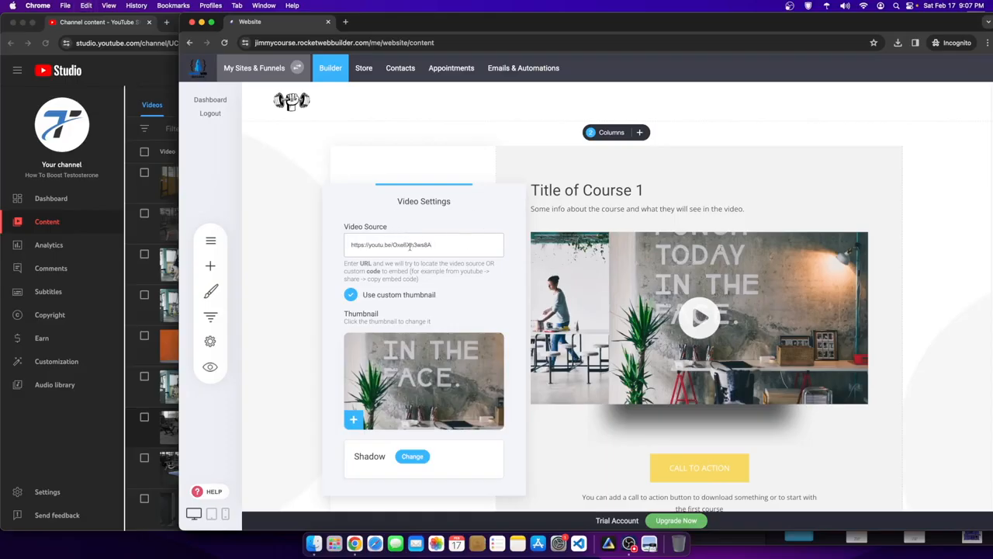
left_click(685, 305)
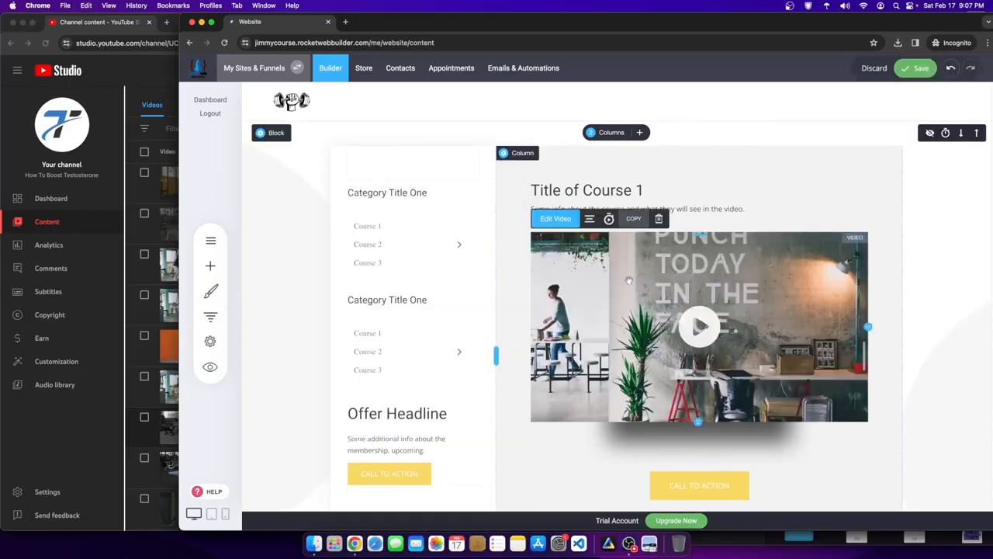
left_click(555, 221)
left_click(350, 295)
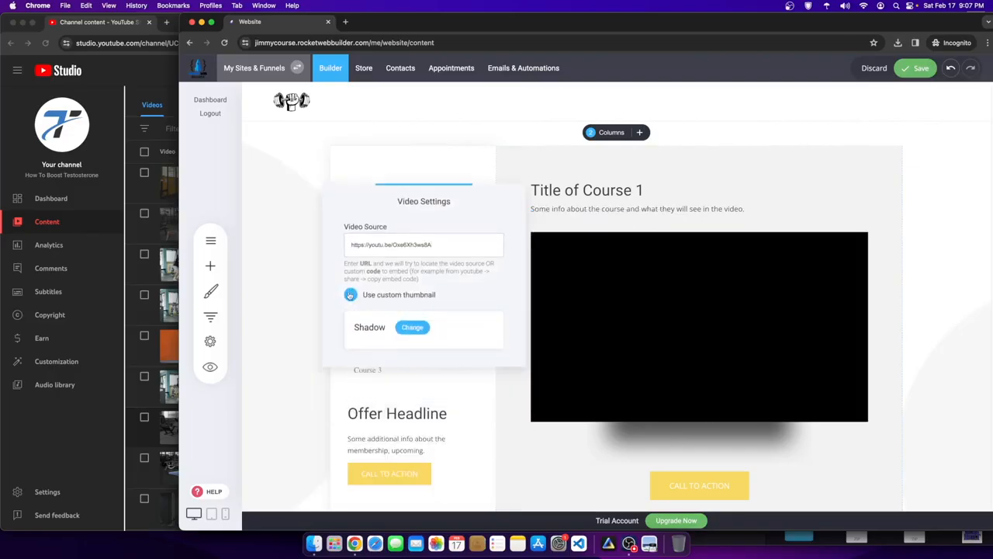
left_click(626, 176)
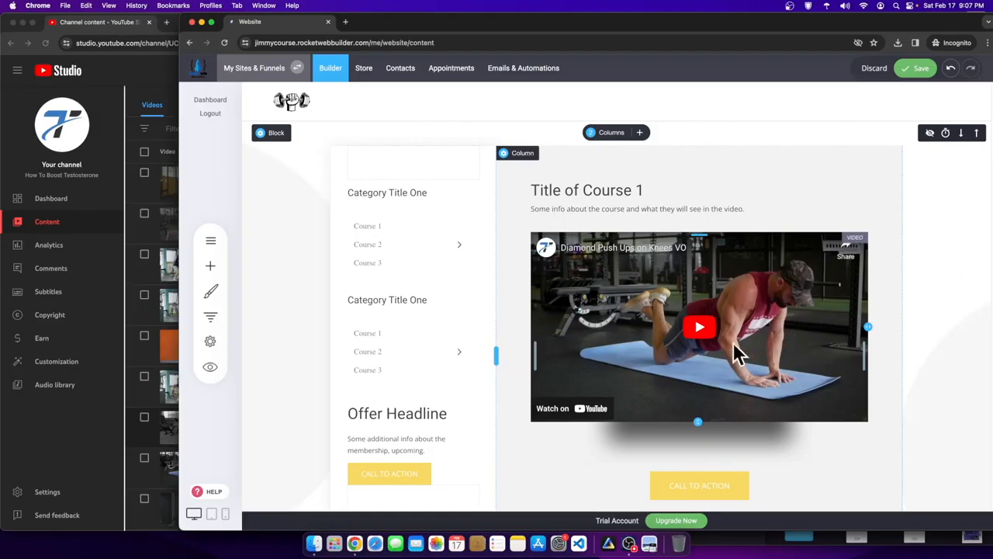
- Back in the Website builder window, retype the 'Title of Course 1' heading as Body Weight Exercises
left_click(123, 357)
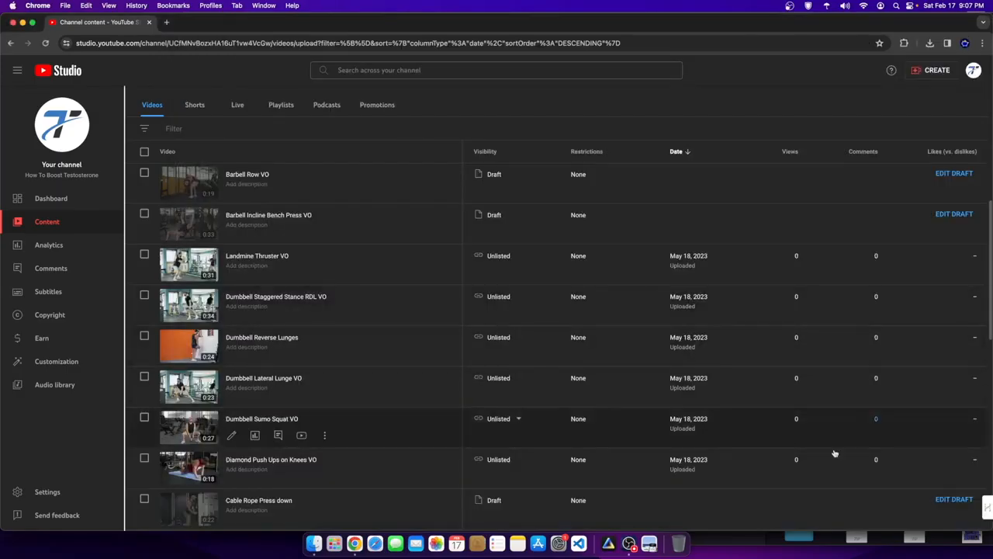
right_click(354, 545)
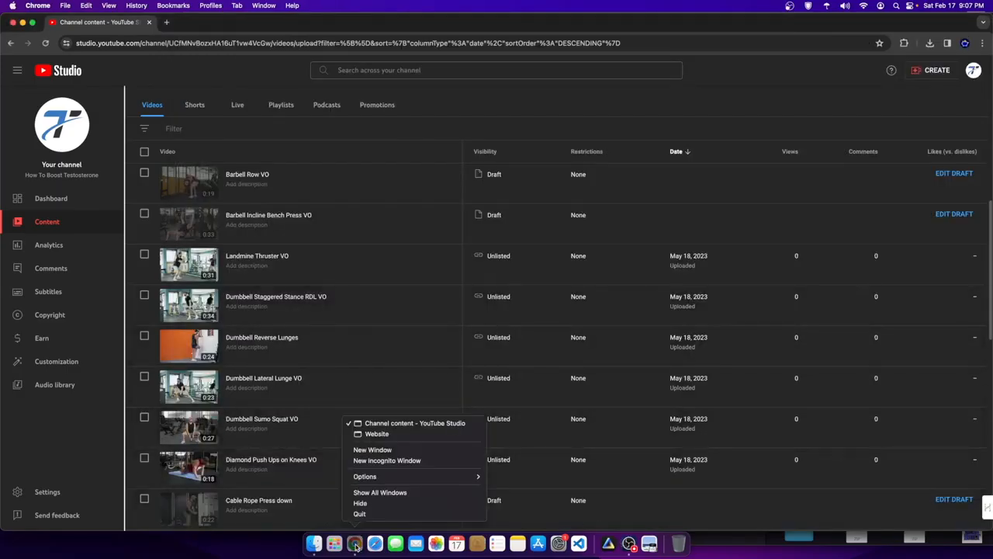
left_click(395, 439)
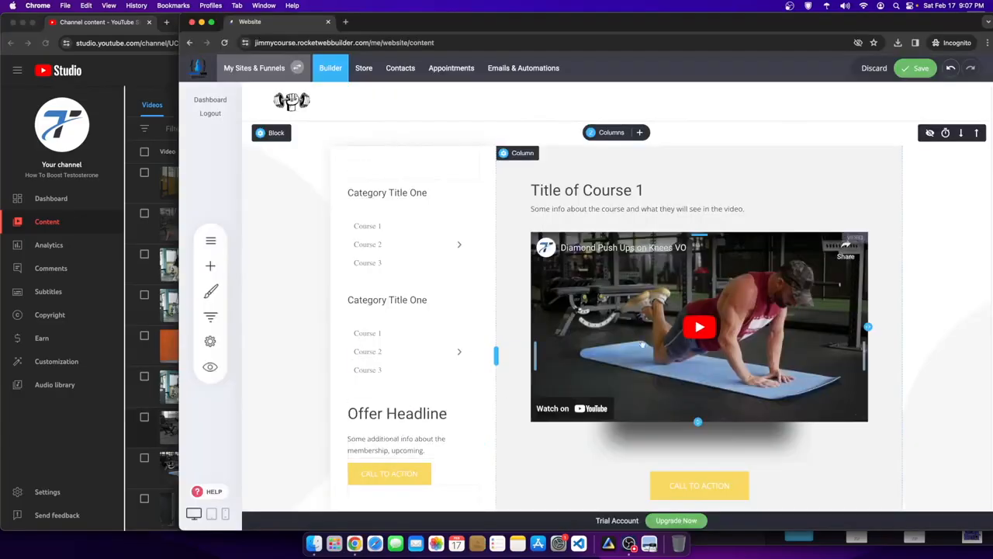
left_click(598, 190)
double_click(599, 190)
type("Body Weight Excersizes")
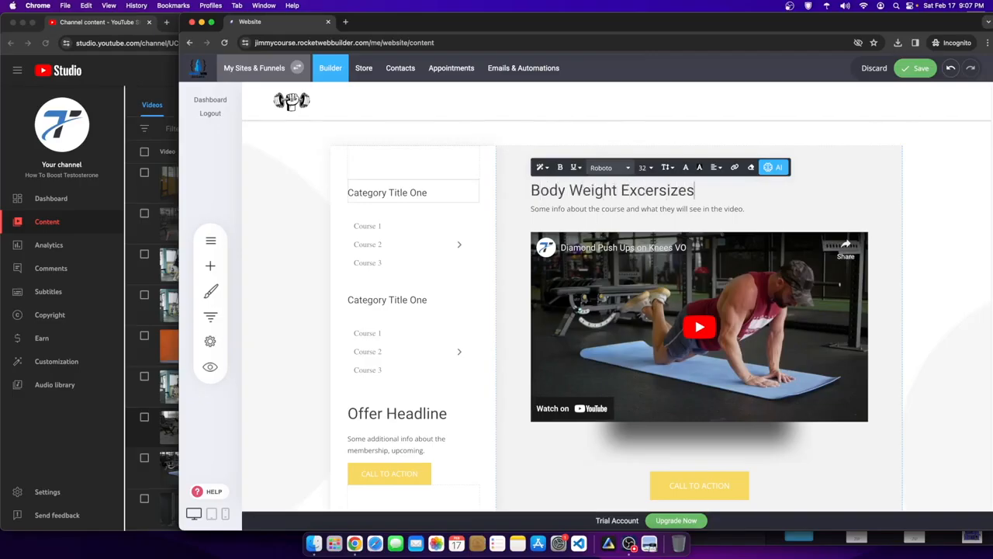
- Correct the misspelled 'Excersizes' to 'Exercises' from the spelling suggestions and finish editing the heading
double_click(661, 190)
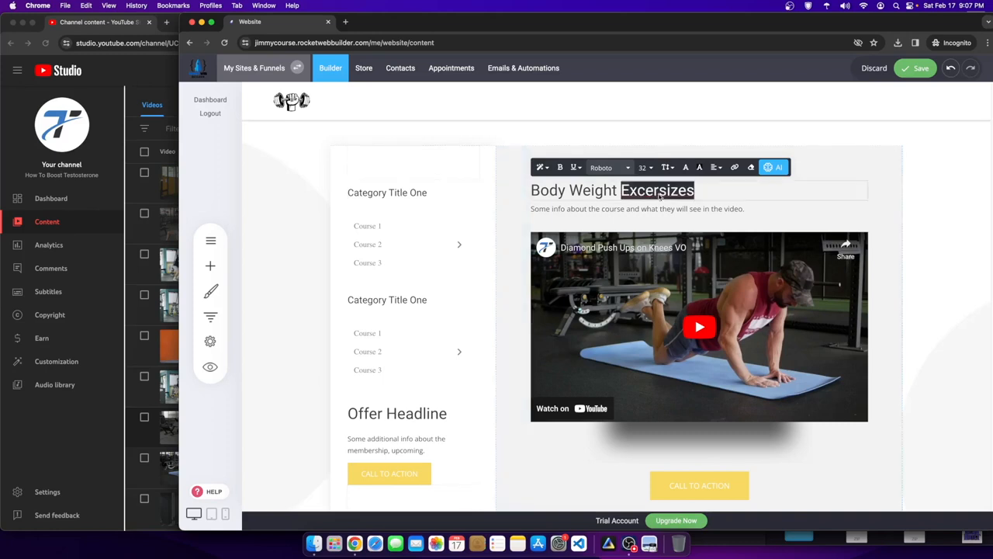
right_click(661, 192)
left_click(682, 199)
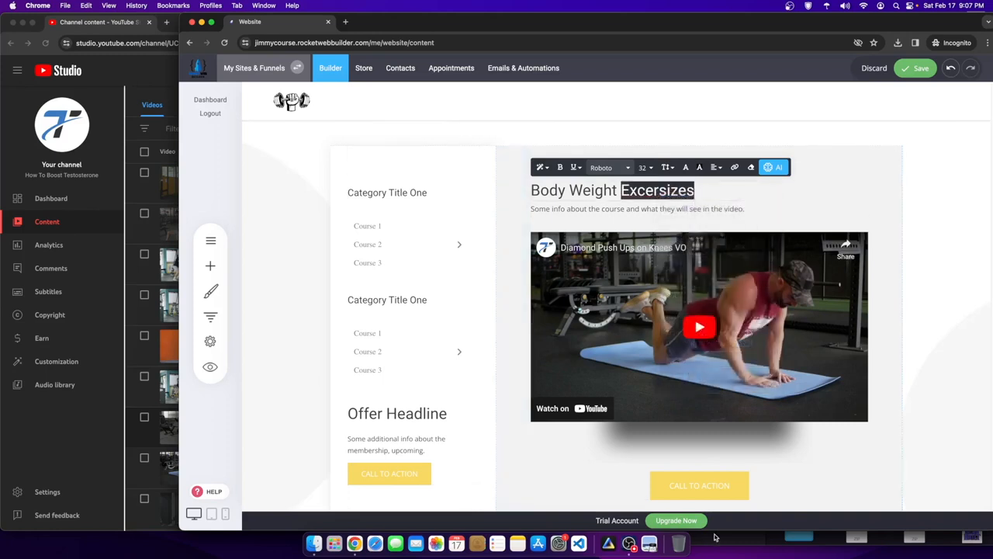
left_click(629, 545)
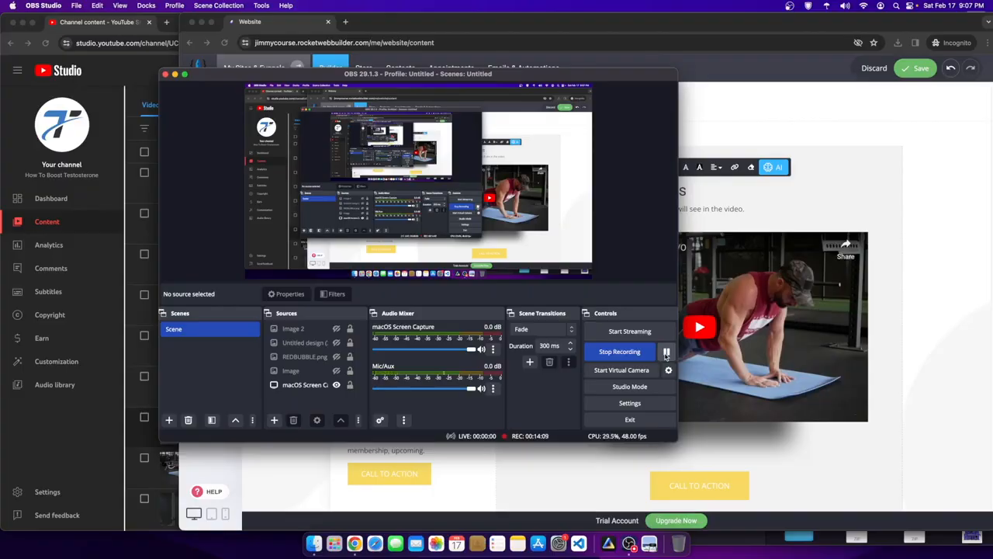
left_click(665, 353)
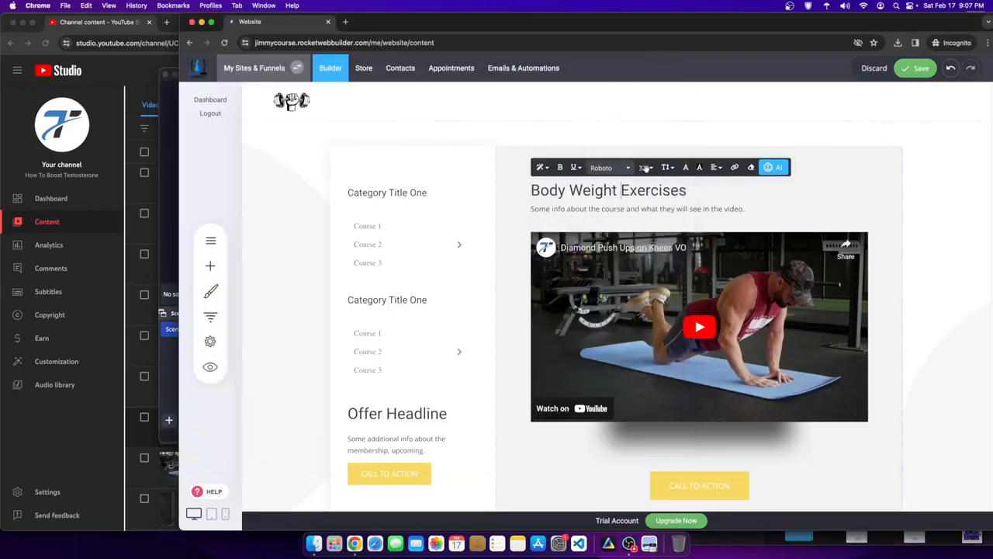
double_click(658, 189)
left_click_drag(711, 189, 541, 191)
left_click(696, 149)
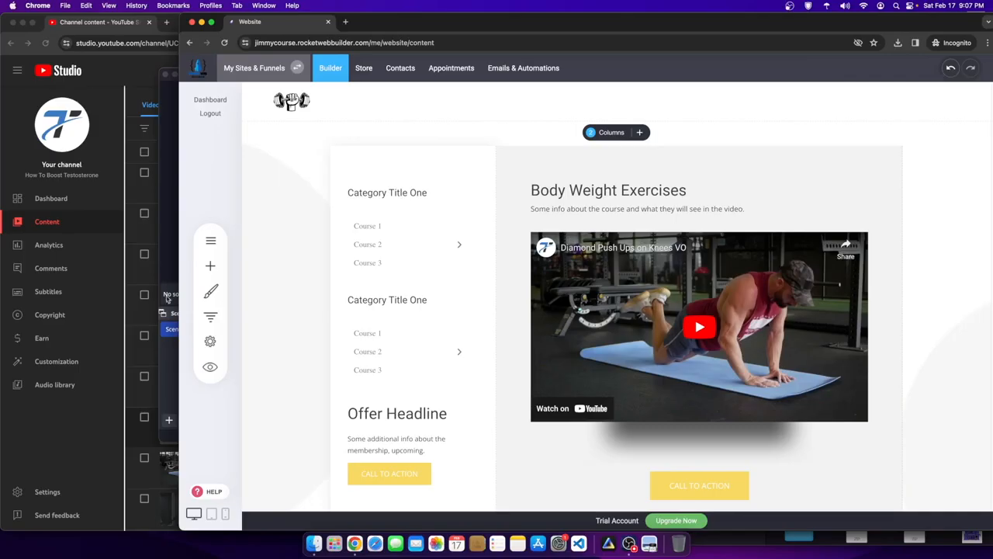
- Add Oswald 500 to the website fonts and reload the builder
left_click(209, 291)
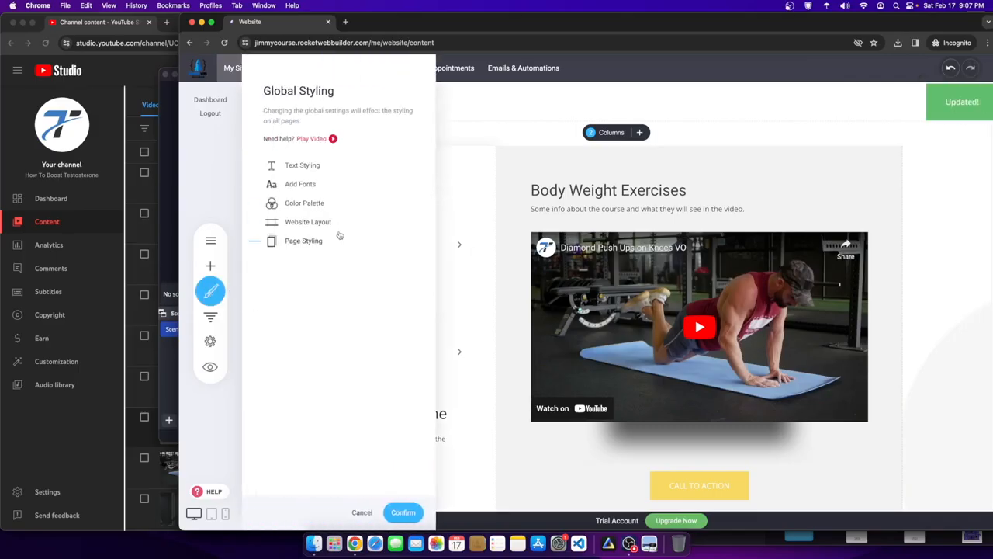
left_click(309, 186)
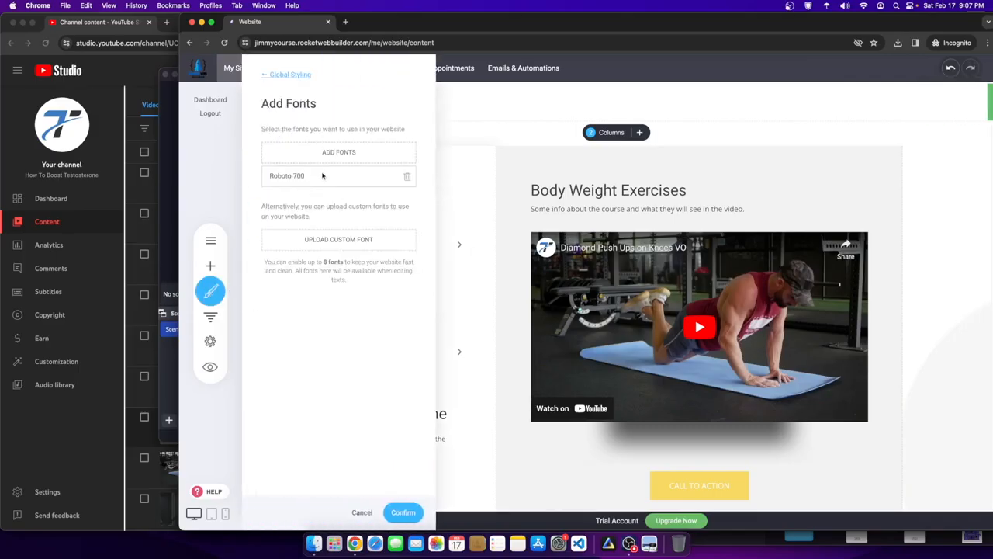
left_click(341, 155)
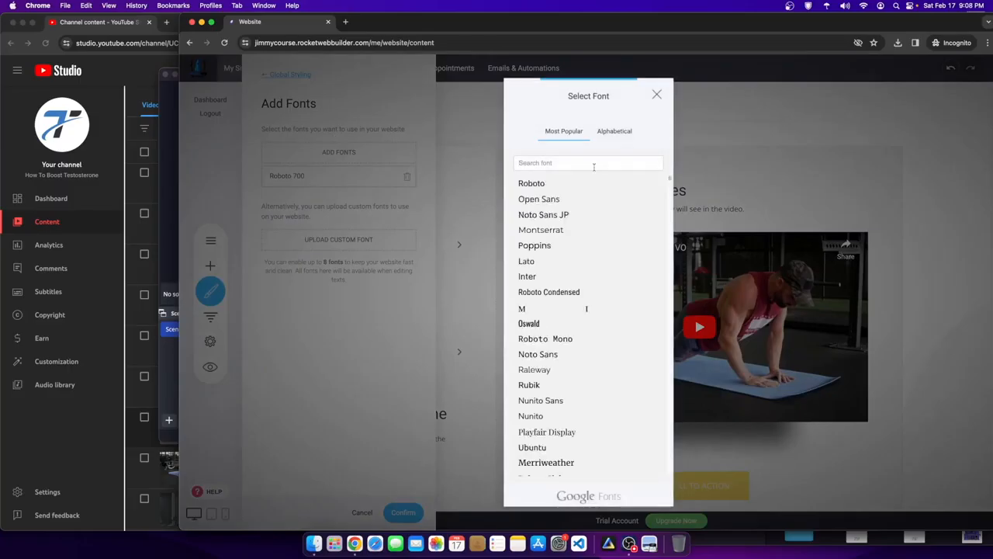
left_click(578, 323)
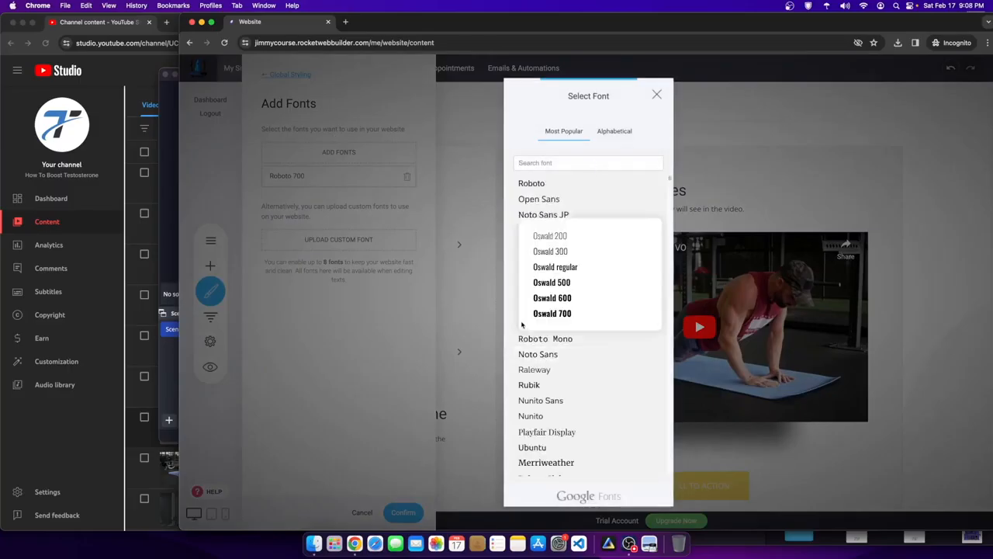
left_click(559, 282)
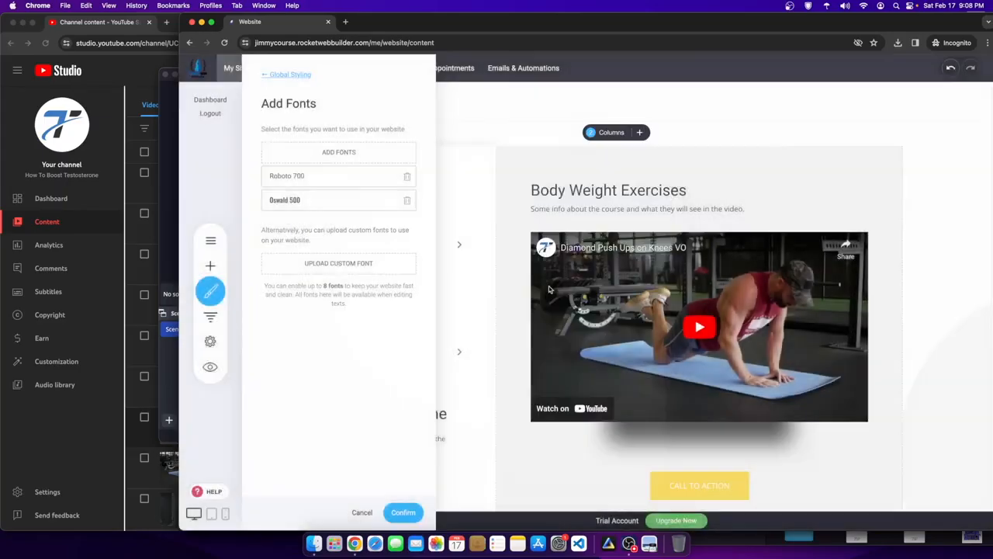
left_click(396, 514)
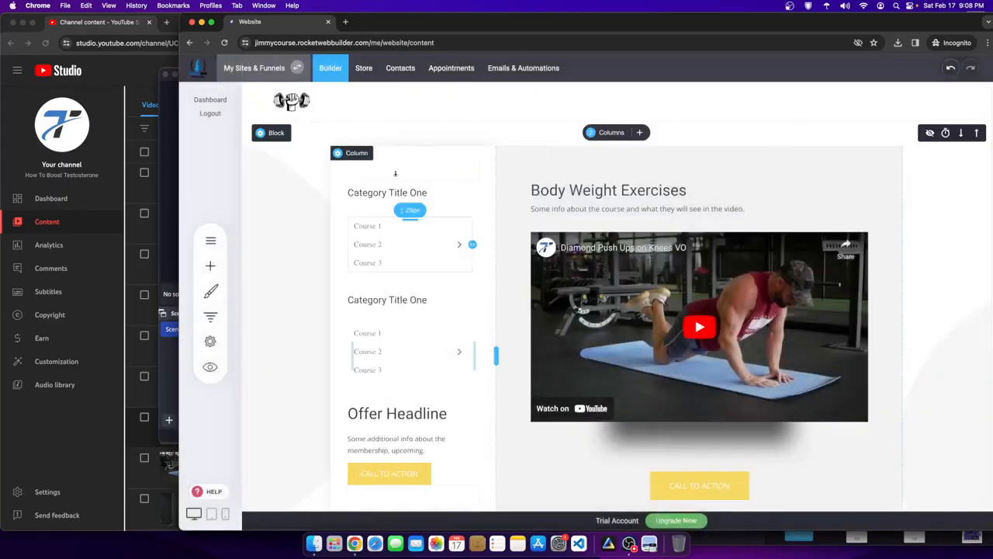
right_click(301, 226)
left_click(316, 253)
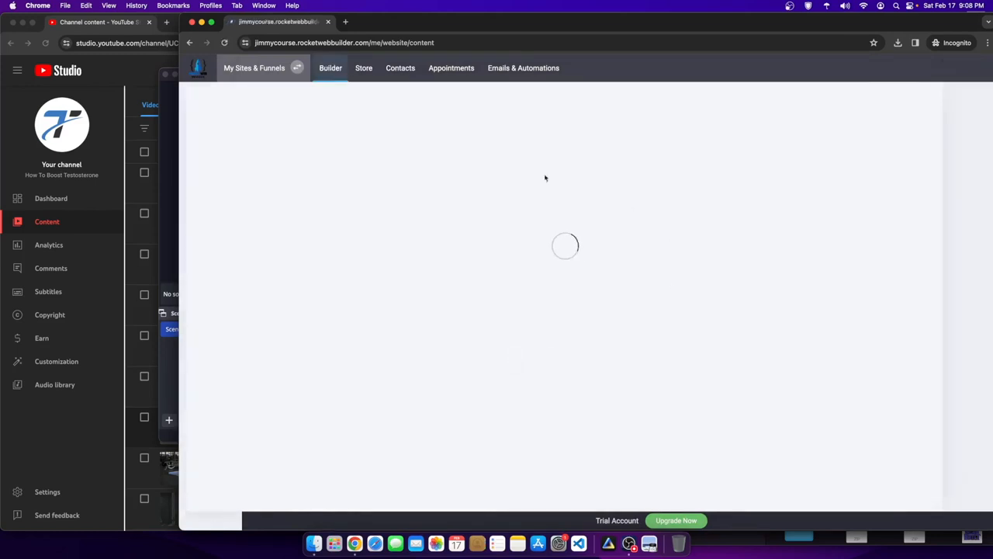
- In Global Styling's text styling, set Heading 1 and Heading 2 to Oswald
left_click(210, 290)
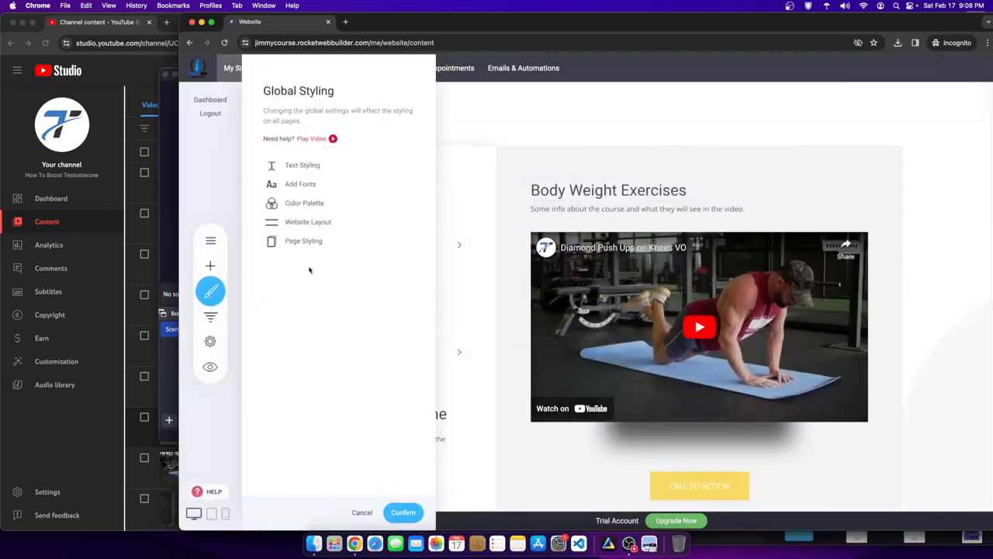
left_click(303, 166)
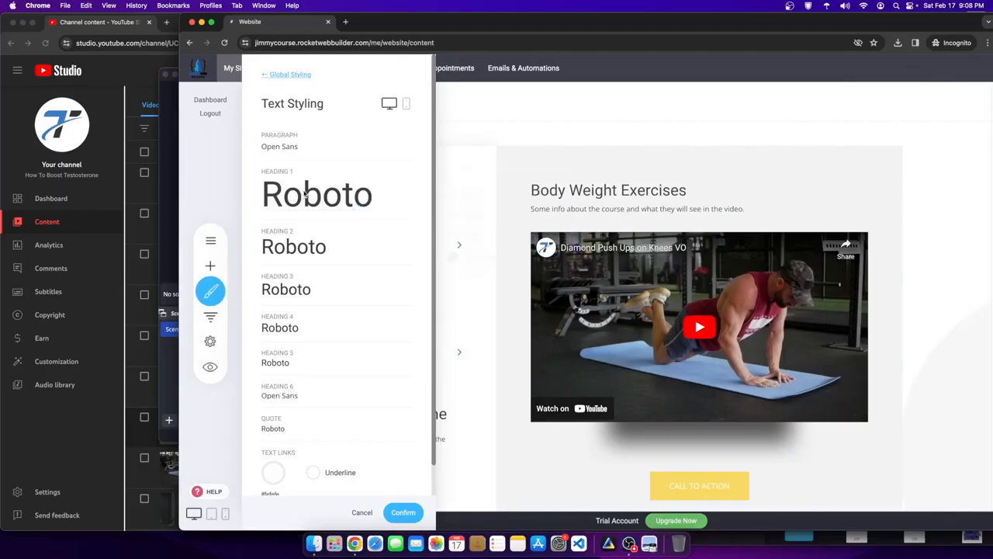
left_click(305, 195)
left_click(479, 165)
left_click(479, 176)
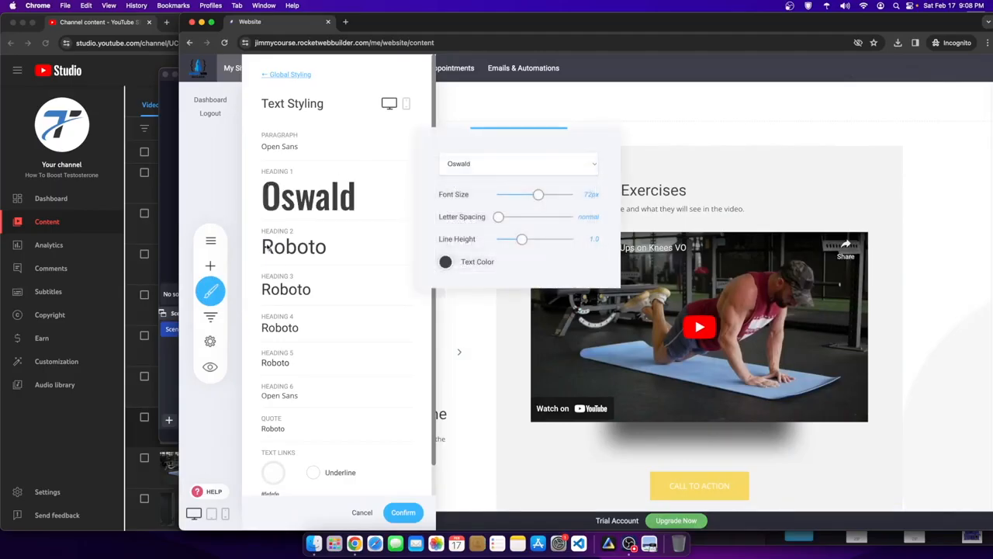
left_click(299, 247)
left_click(381, 255)
left_click(470, 216)
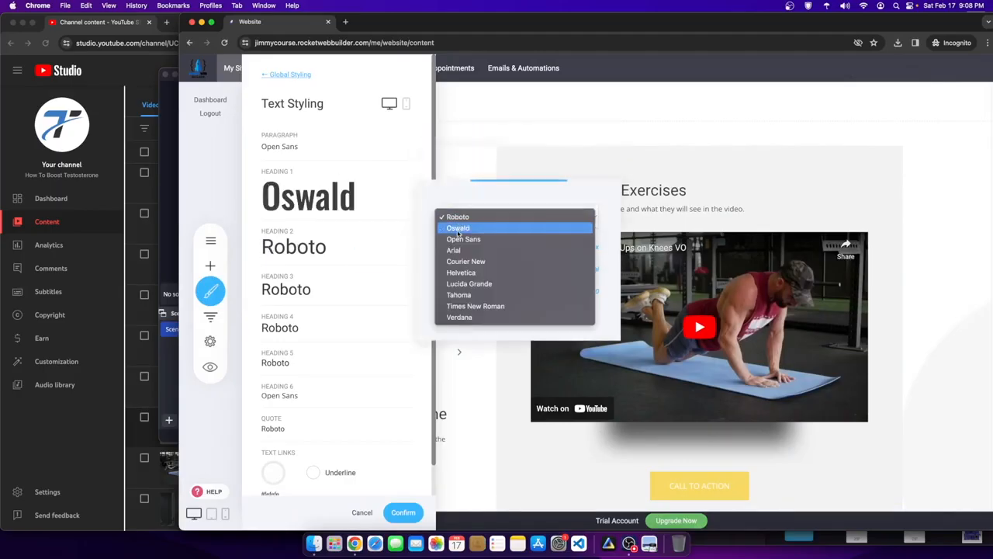
left_click(459, 228)
- Set Headings 3 through 6 to Oswald and confirm the text styling
left_click(326, 288)
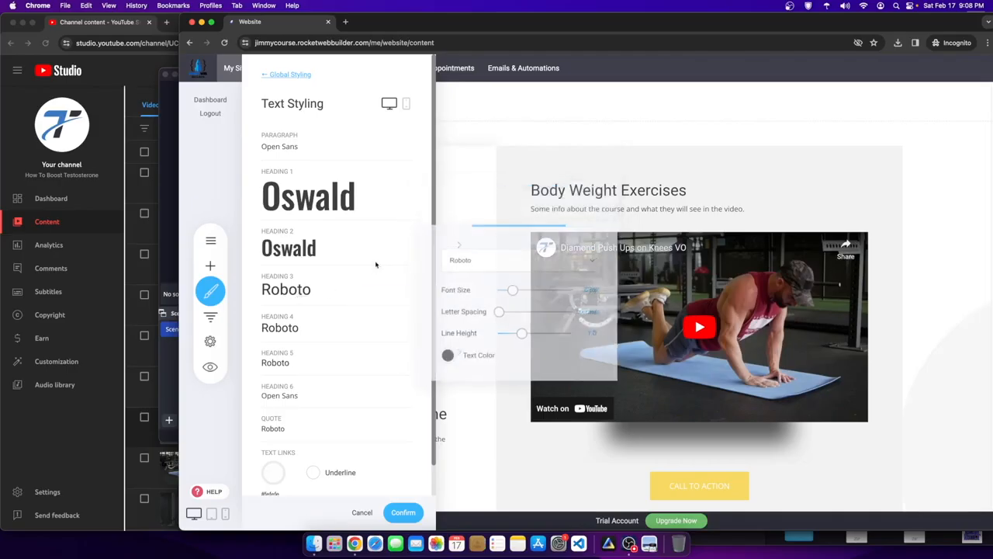
left_click(490, 257)
left_click(475, 271)
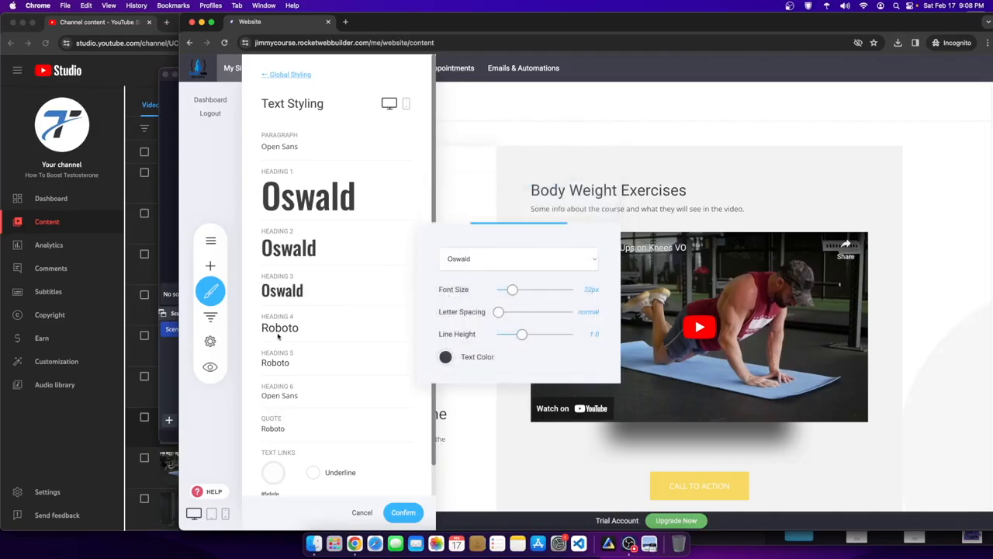
left_click(273, 328)
left_click(487, 292)
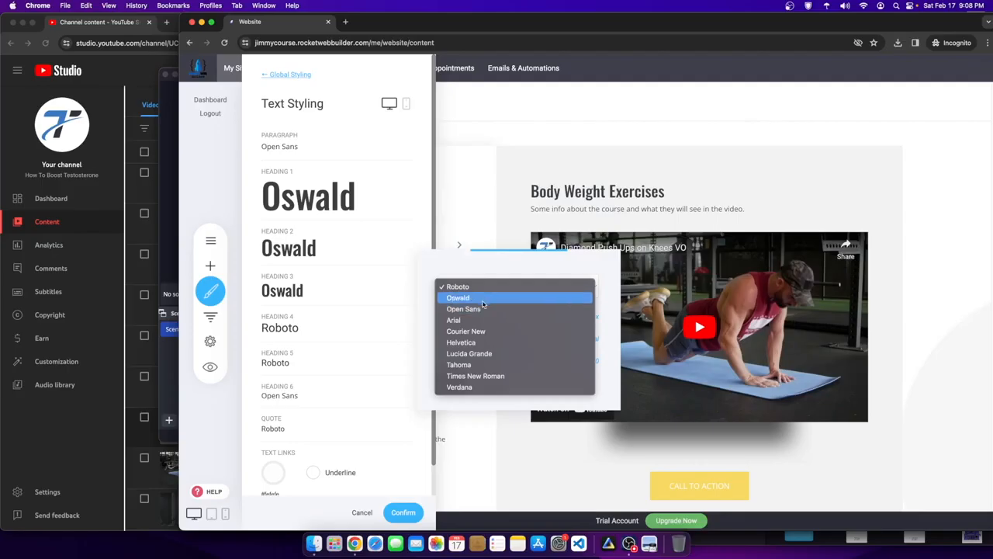
left_click(476, 298)
left_click(277, 368)
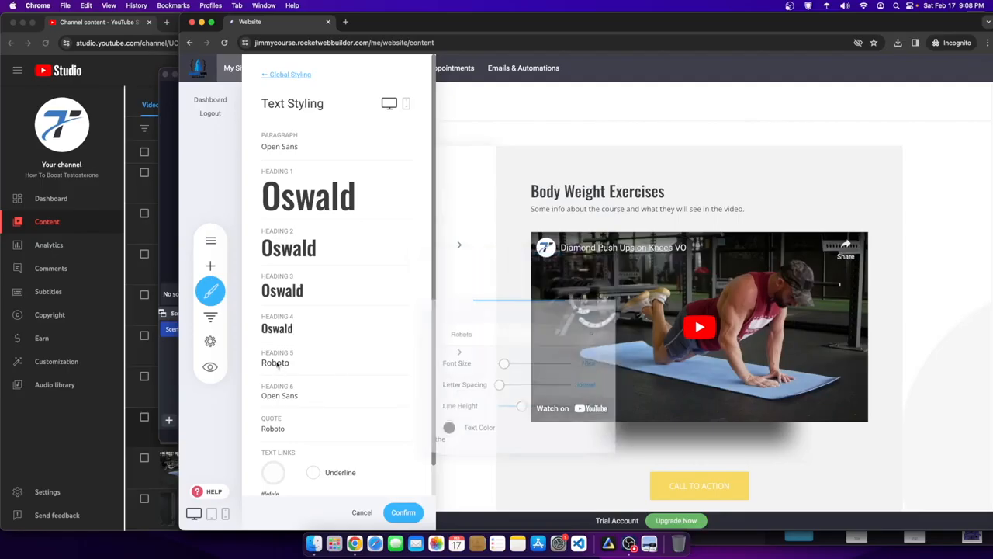
left_click(470, 330)
left_click(459, 343)
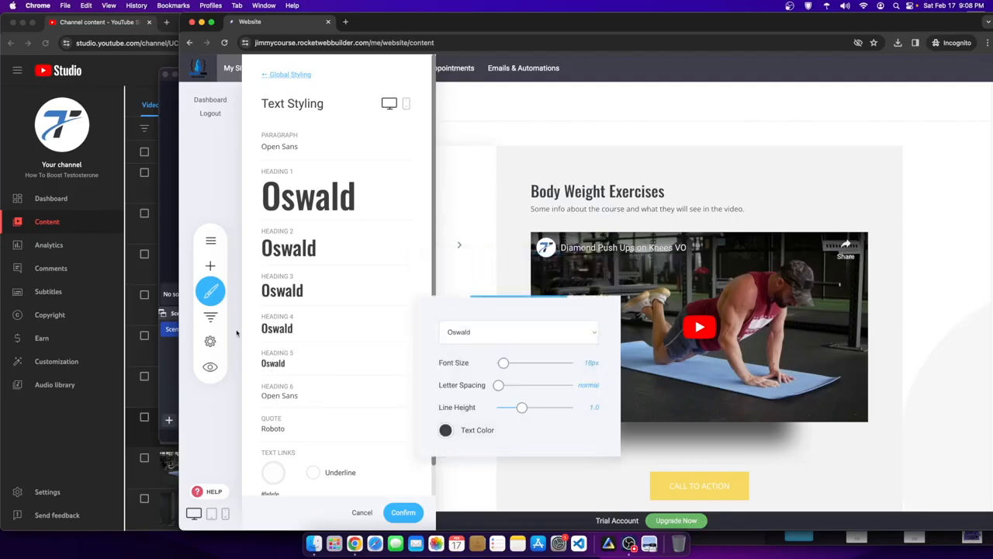
left_click(277, 390)
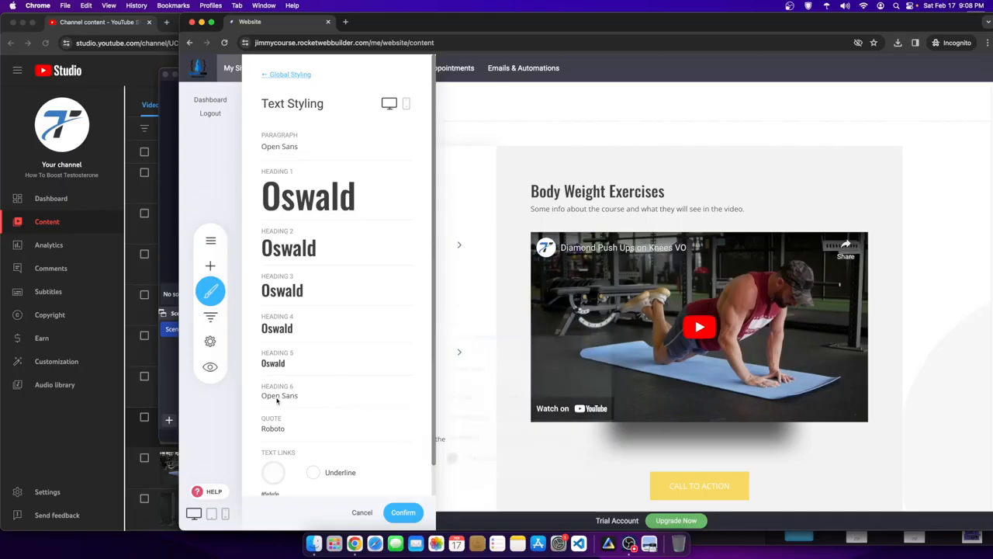
left_click(469, 367)
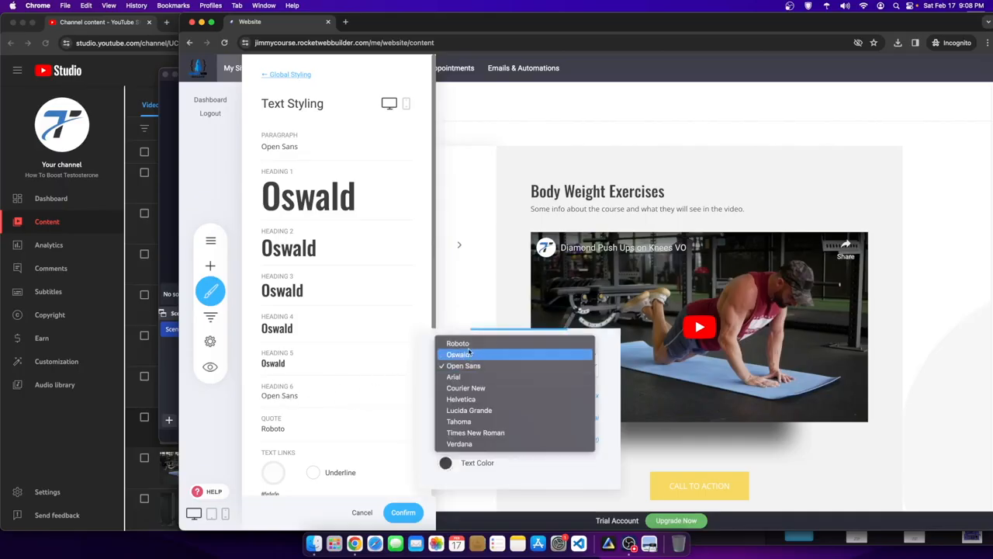
left_click(468, 353)
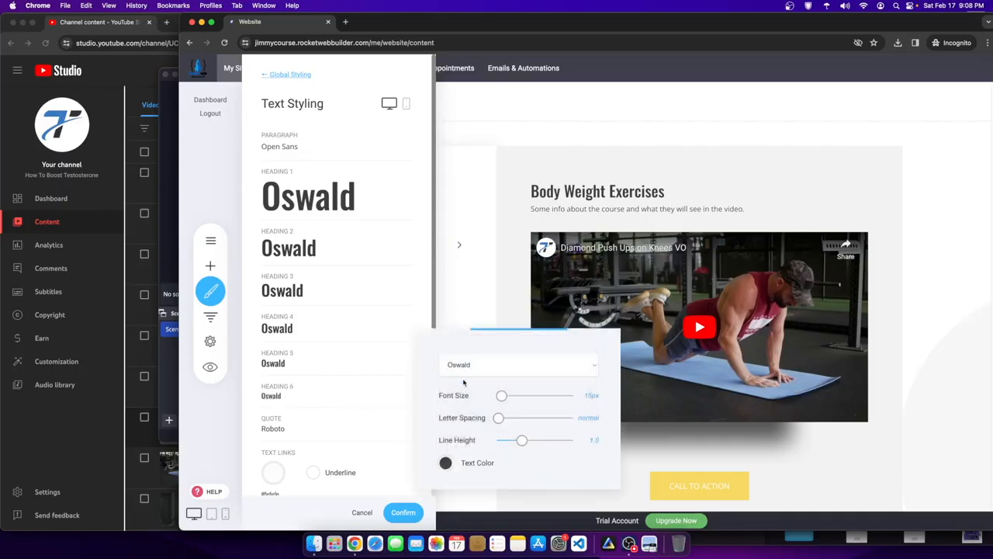
left_click(405, 515)
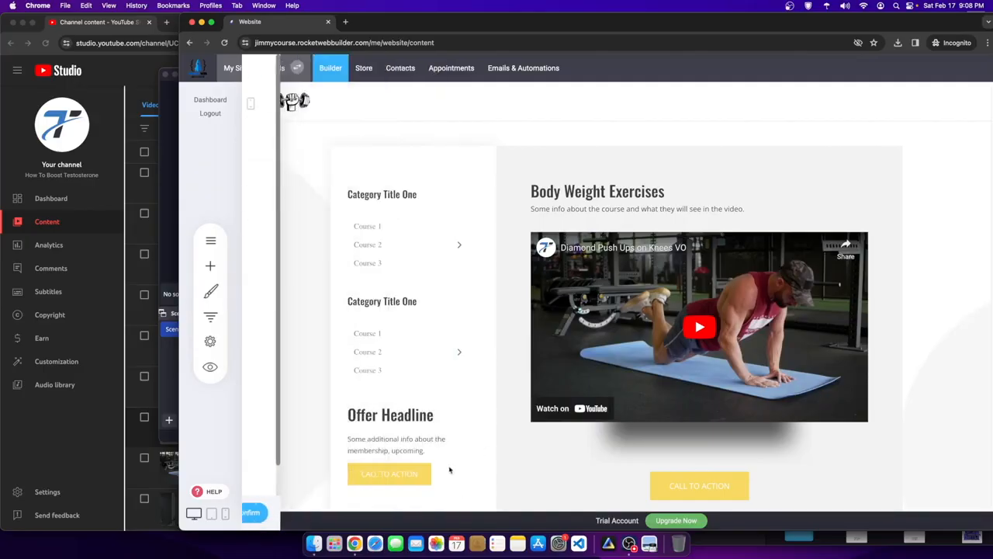
- Leave the Body Weight Exercises heading unchanged and show the Pages & Popups list
left_click(598, 191)
left_click(665, 191)
left_click_drag(665, 191, 497, 195)
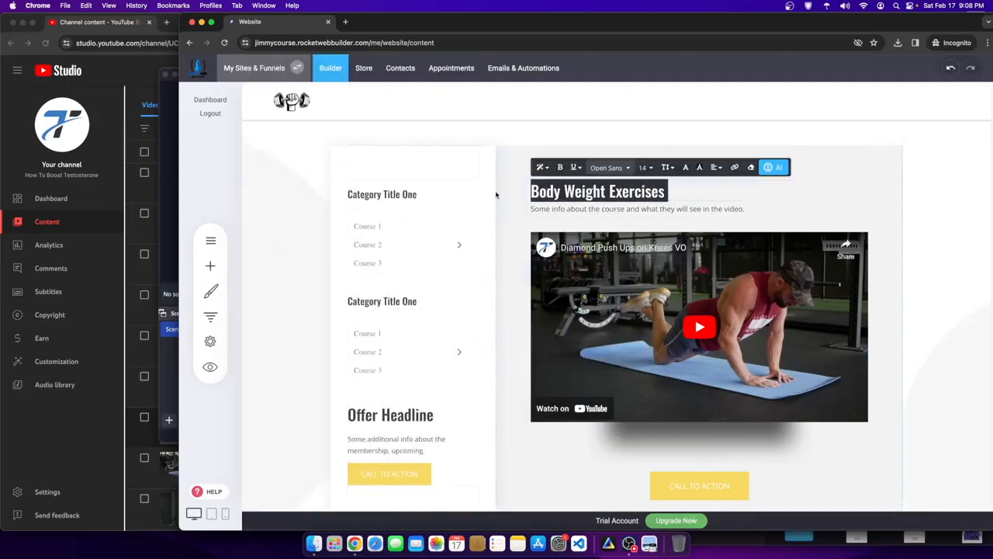
left_click(858, 182)
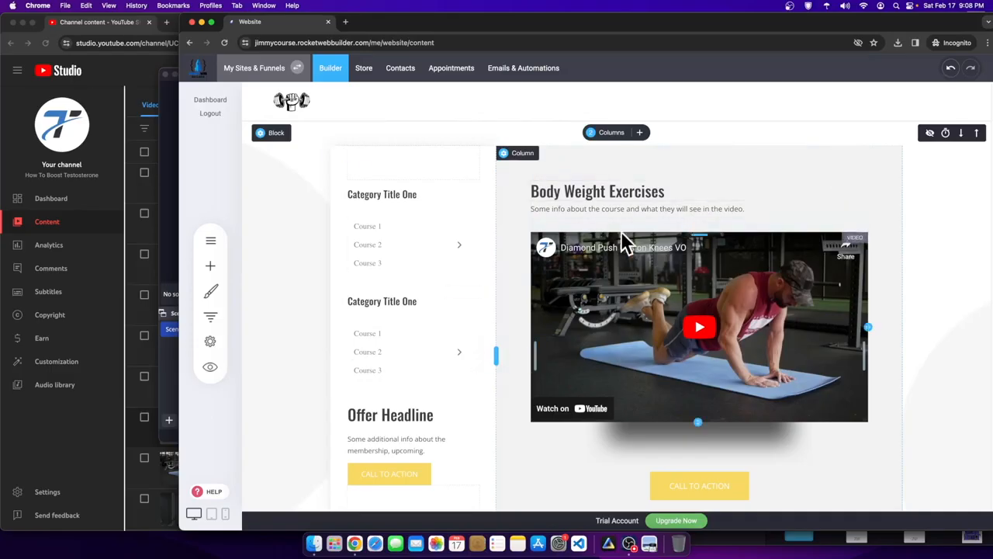
left_click(210, 241)
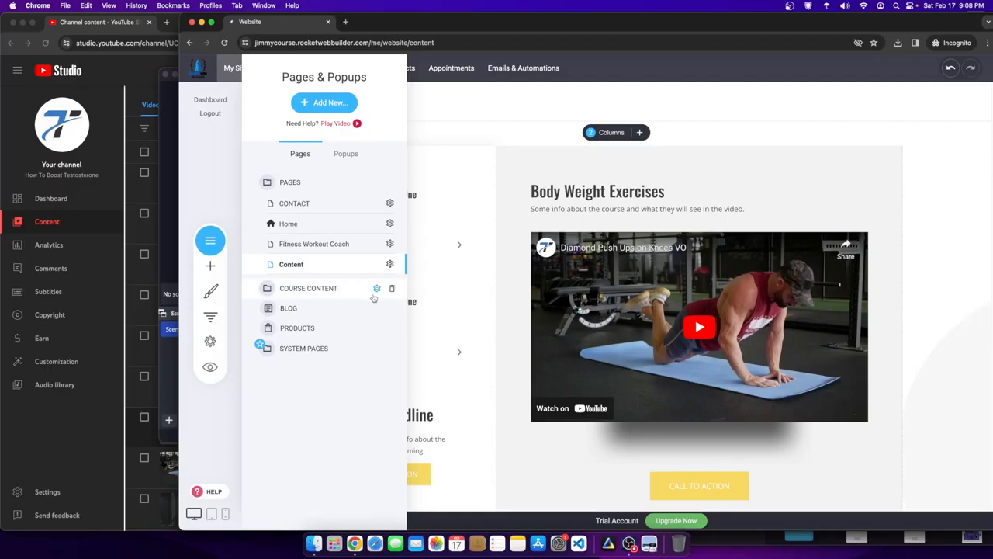
- Put the Content page into the Course Content group in its page settings and save
left_click(678, 255)
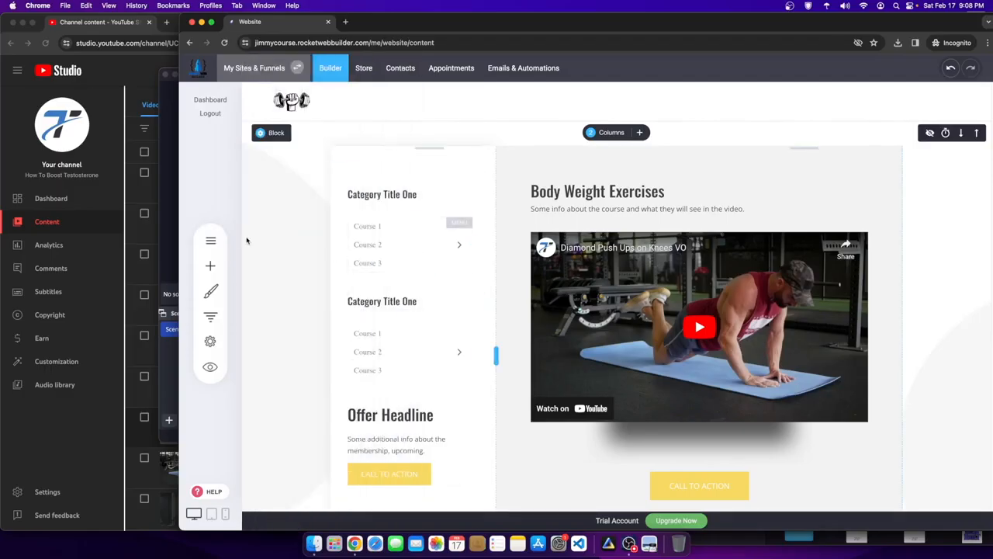
left_click(219, 242)
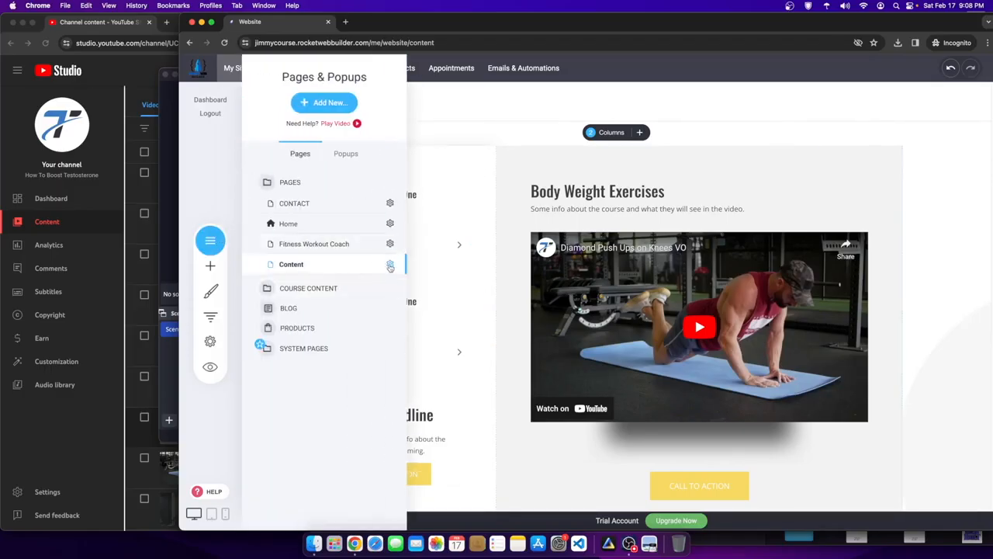
left_click(390, 266)
left_click(390, 185)
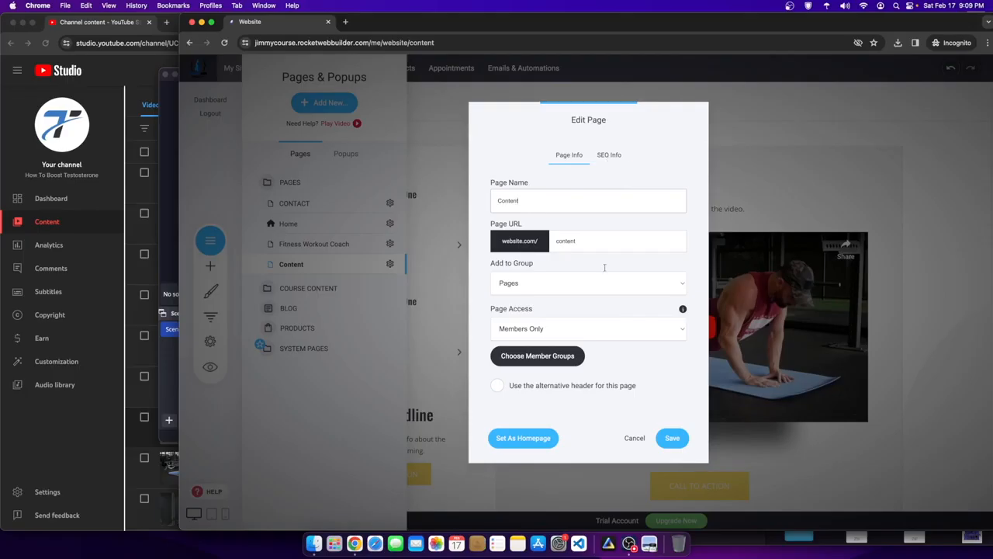
left_click(579, 281)
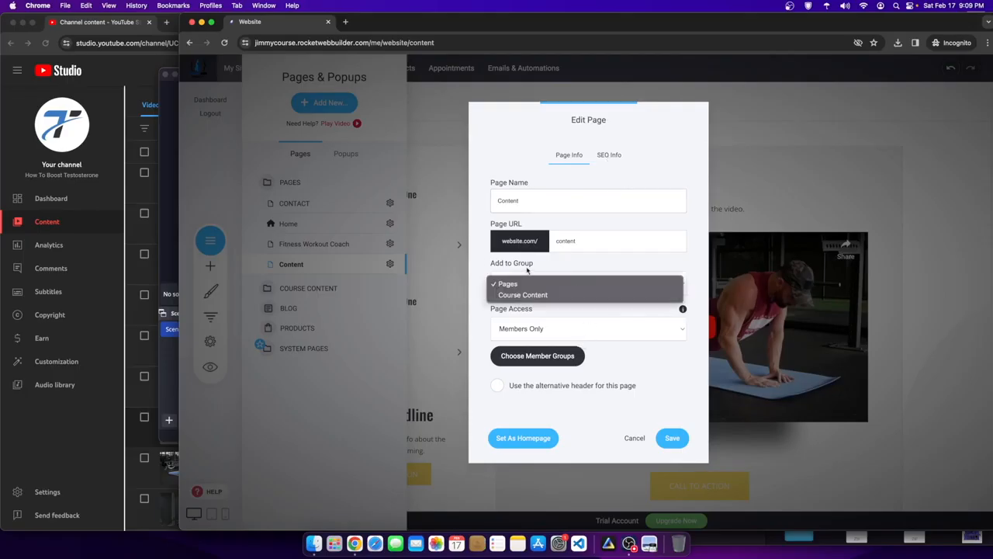
left_click(490, 265)
left_click(534, 282)
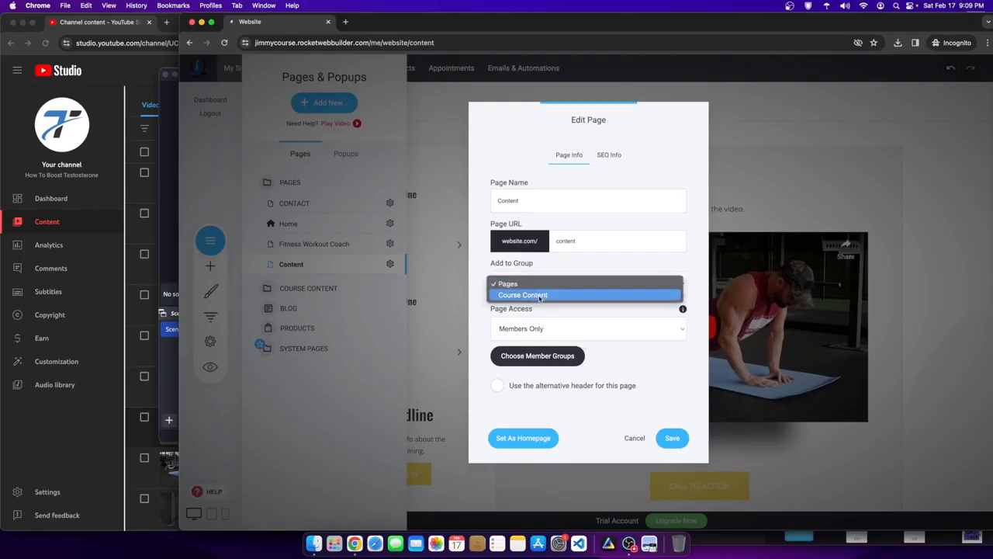
left_click(524, 296)
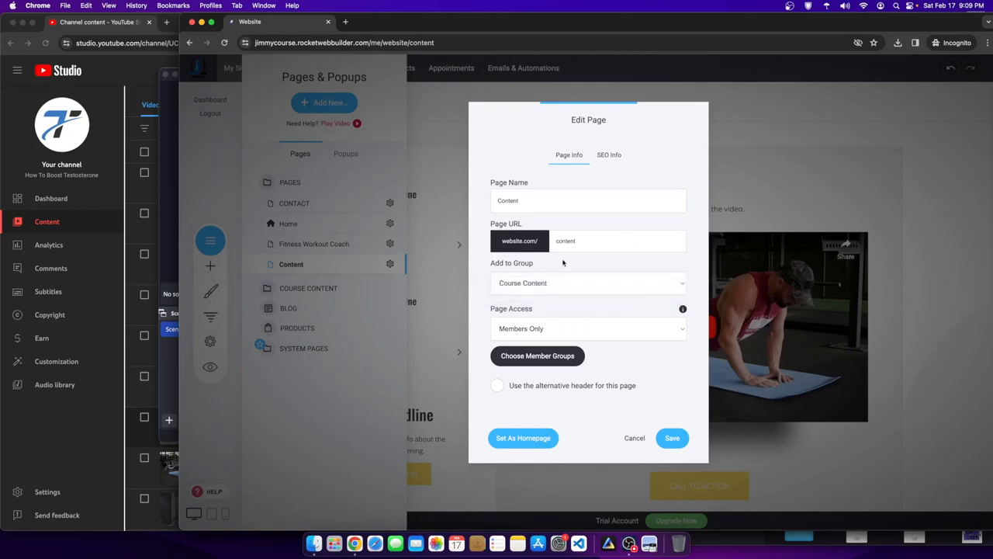
left_click(672, 447)
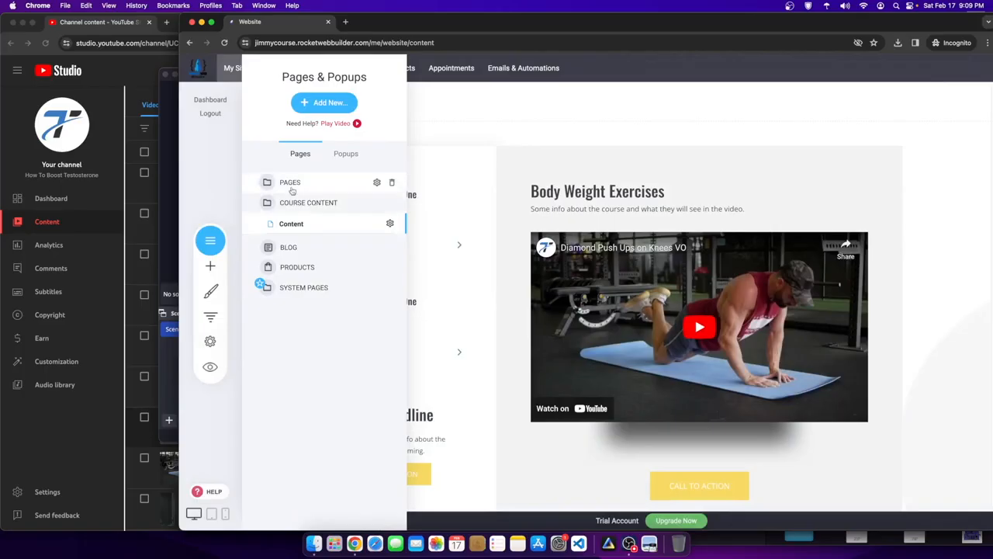
- Expand the PAGES and COURSE CONTENT folders to check the page, then close the list
left_click(289, 184)
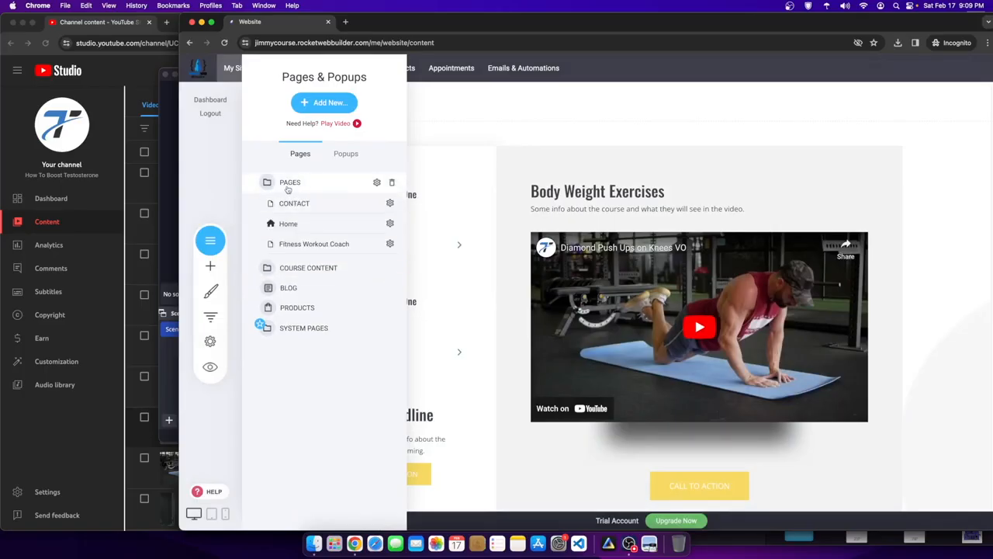
left_click(310, 270)
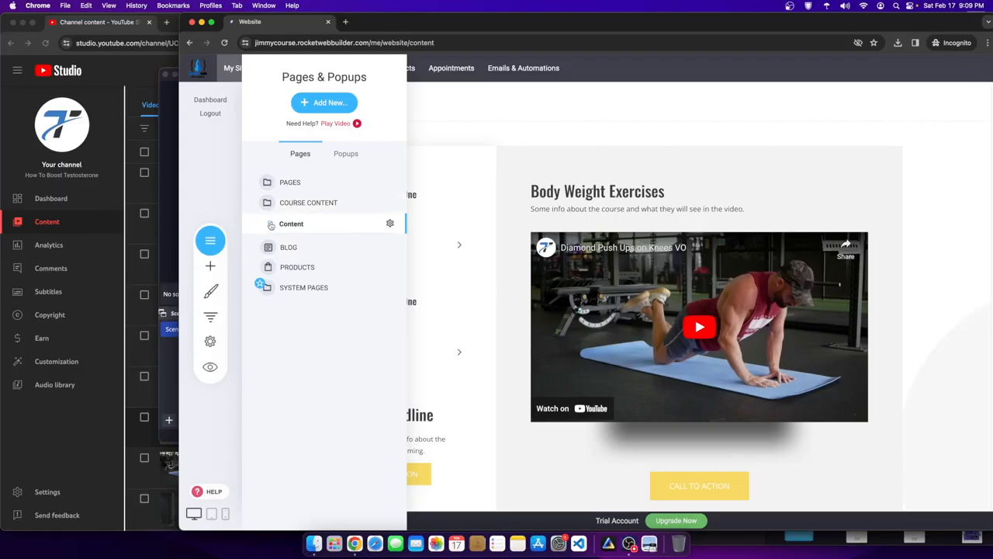
left_click(499, 191)
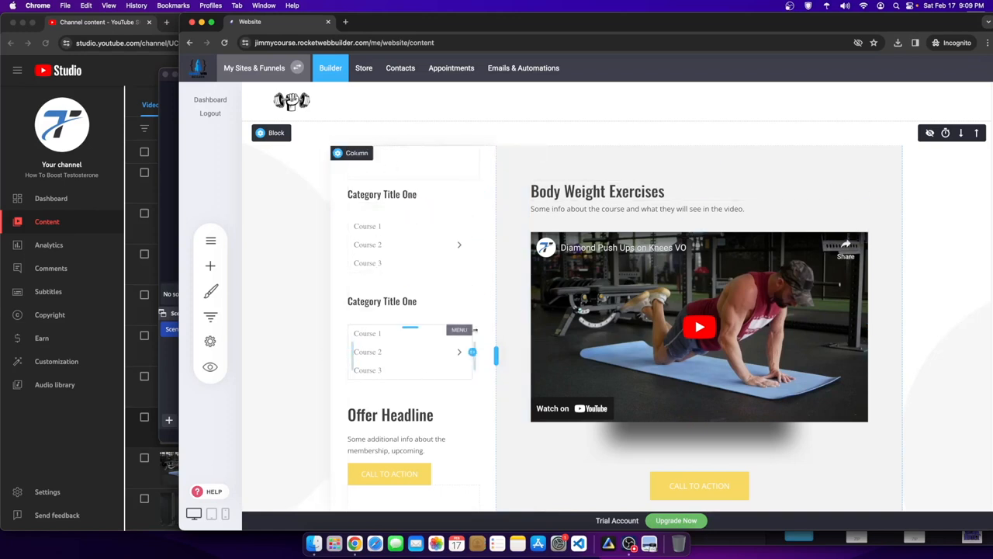
- Rename the first sidebar heading from 'Category Title One' to 'Body Weight Exercises'
left_click(411, 195)
left_click(411, 196)
left_click_drag(419, 195, 320, 191)
type("Body Weight Exercises")
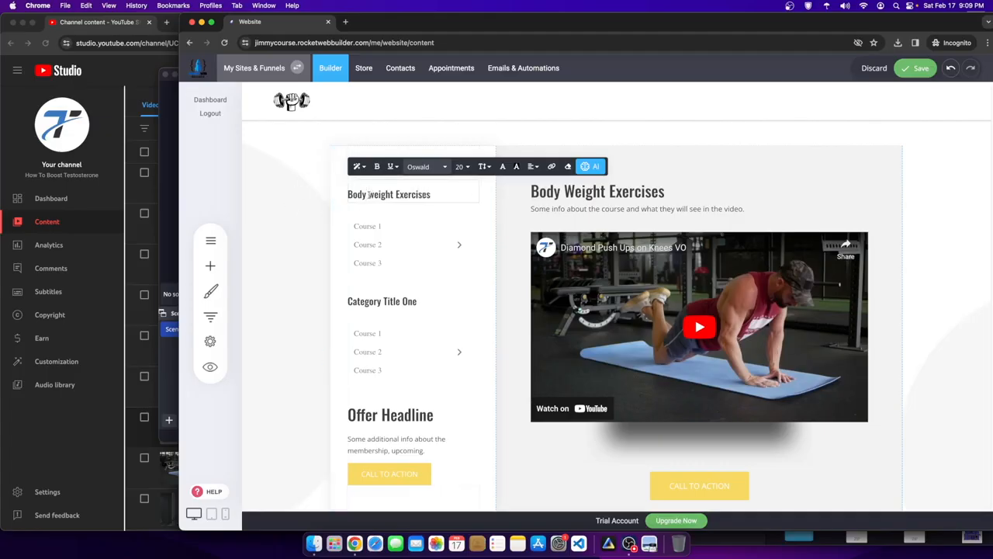
key("BackSpace")
key("BackSpace")
type("We")
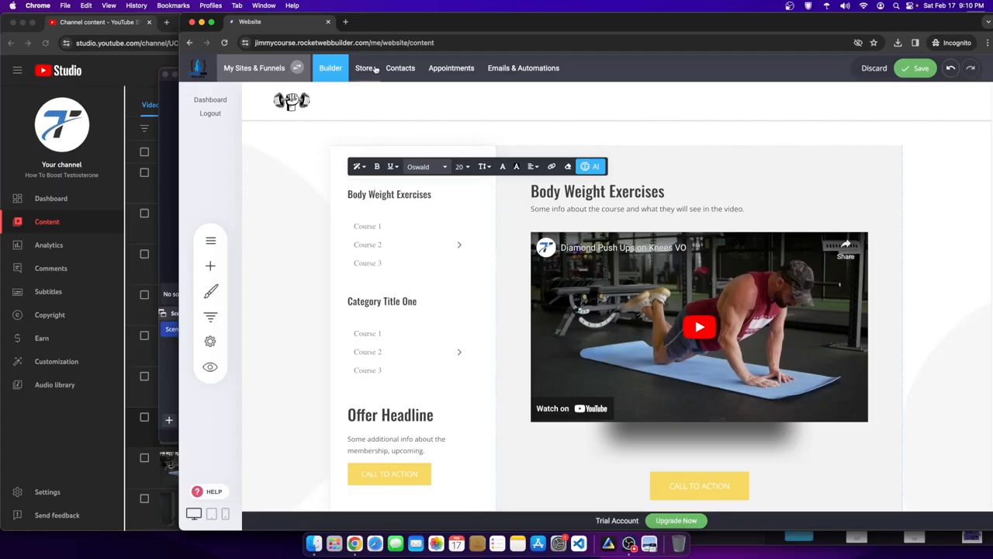
left_click(687, 139)
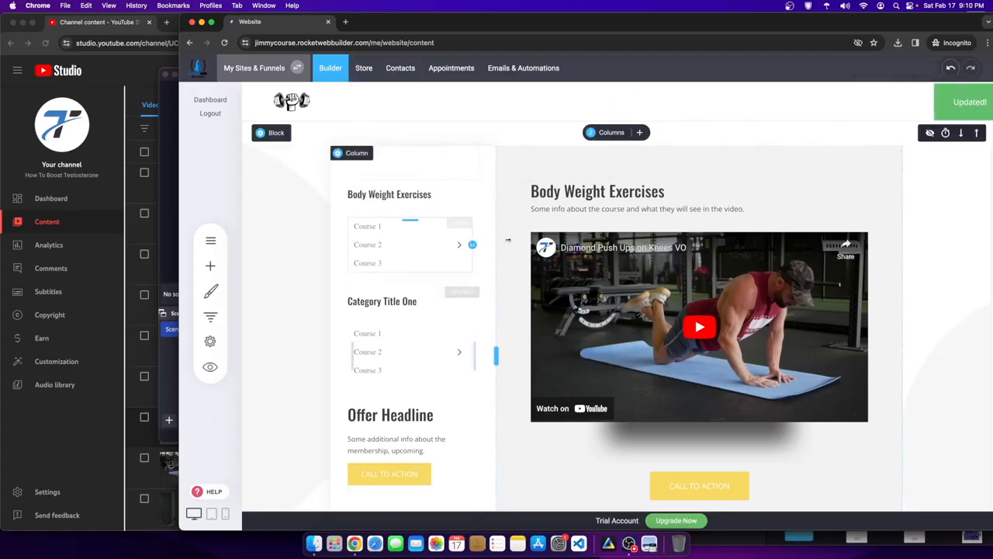
- Tighten the gap under that heading, then bring YouTube Studio forward
left_click_drag(391, 211, 391, 196)
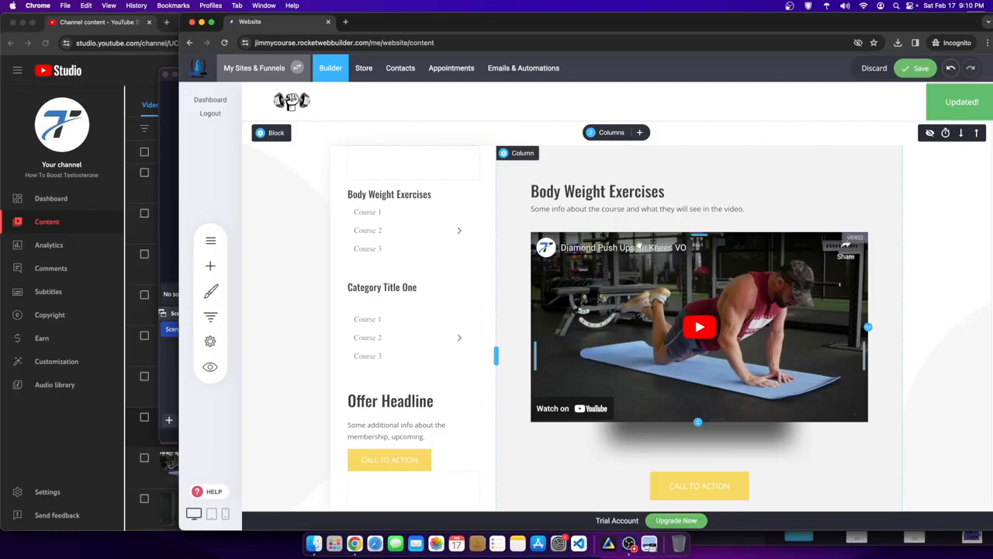
left_click(560, 248)
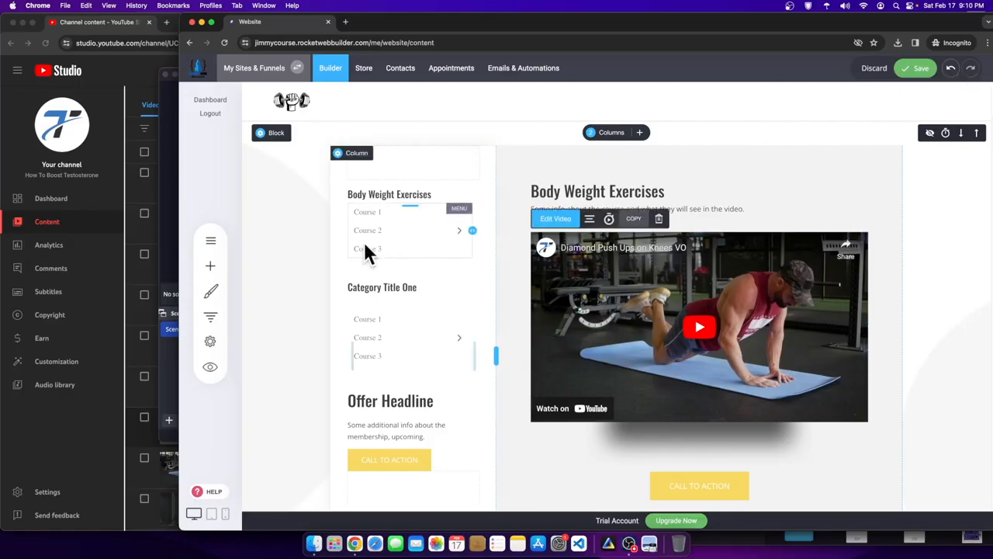
left_click(136, 364)
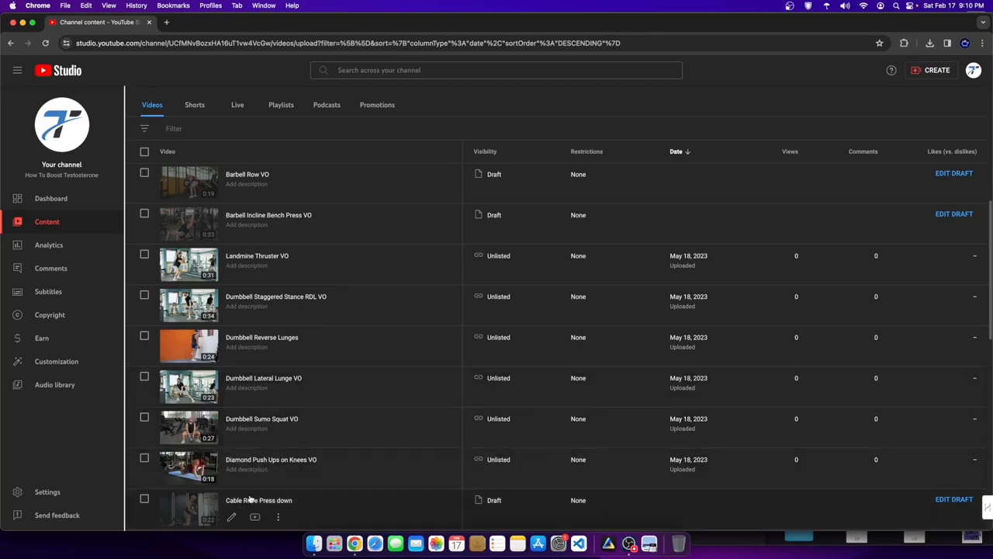
- Bulk-change the visibility of all 30 channel videos to Unlisted
scroll(252, 499, "down", 3)
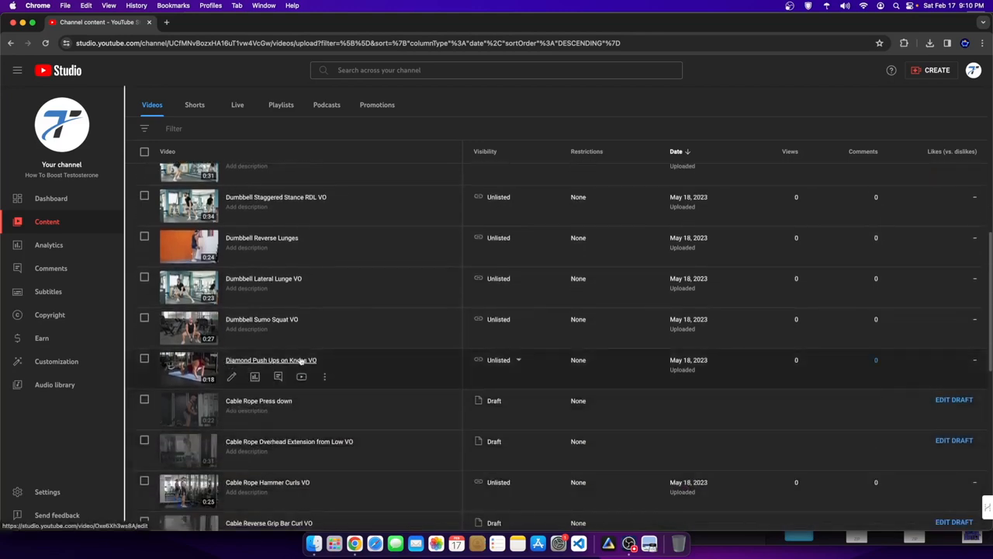
scroll(304, 467, "down", 3)
scroll(305, 465, "down", 10)
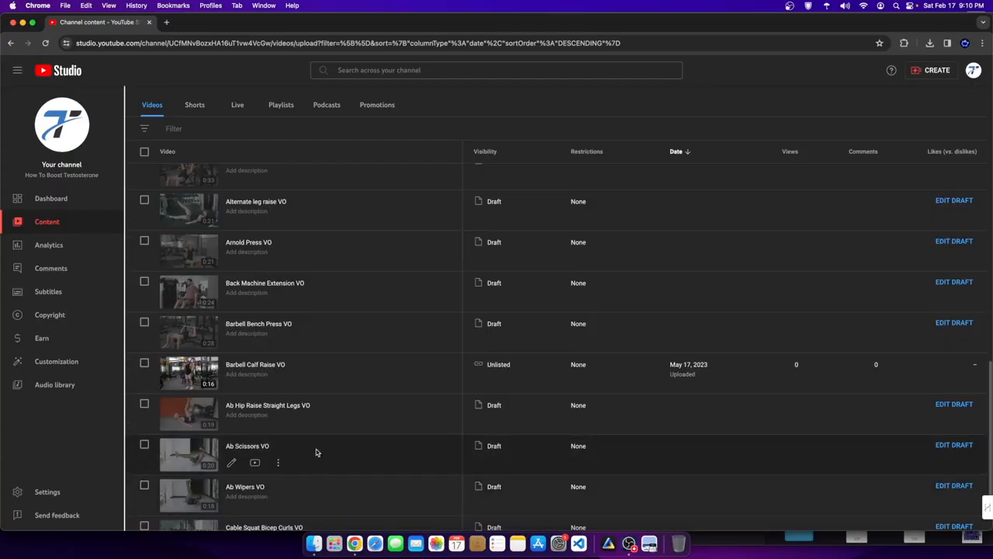
scroll(308, 440, "down", 3)
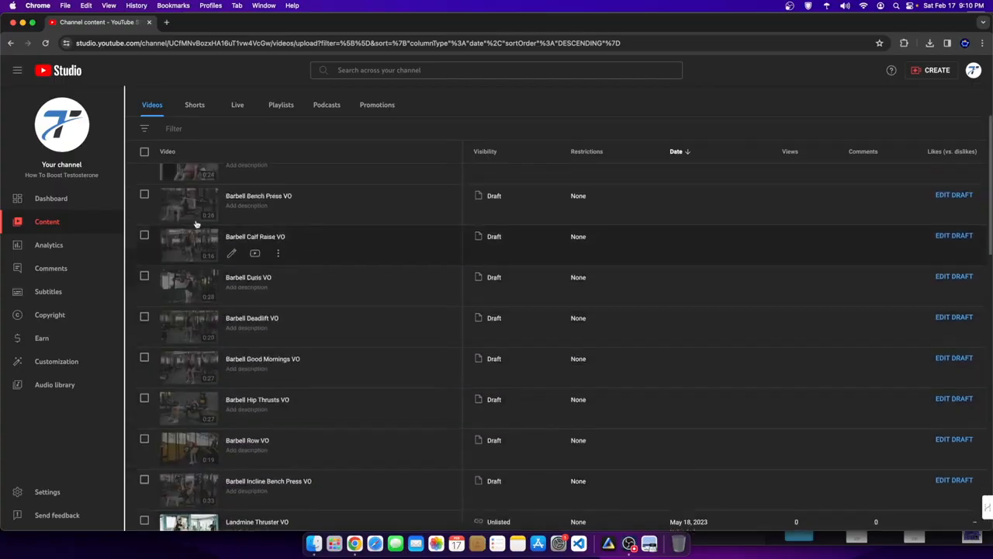
scroll(225, 256, "up", 3)
left_click(144, 179)
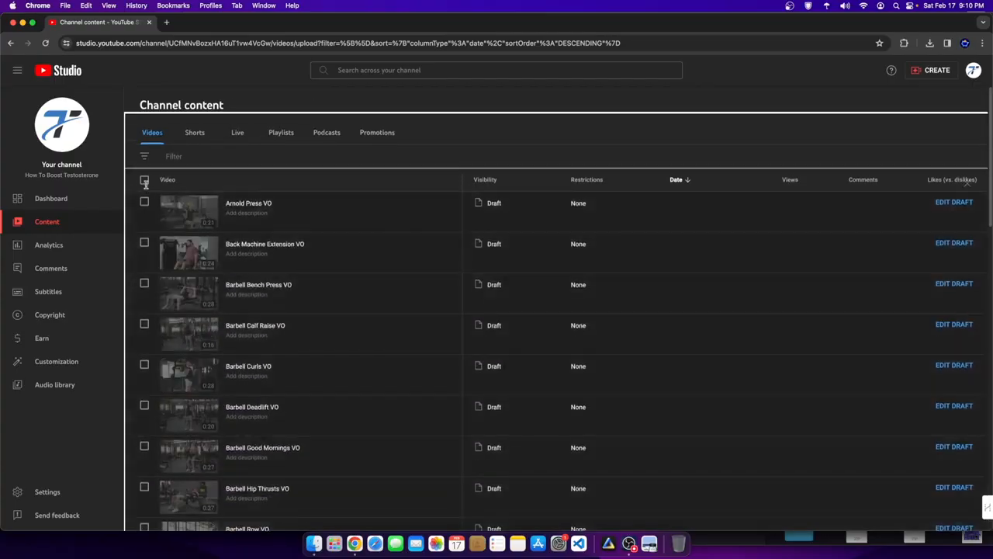
left_click(245, 185)
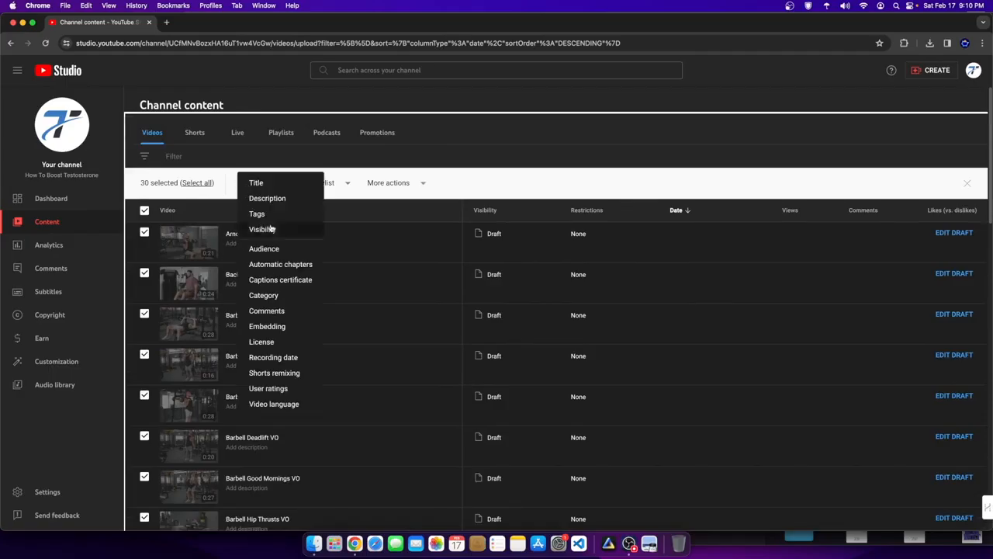
left_click(263, 229)
left_click(223, 233)
left_click(159, 267)
left_click(940, 183)
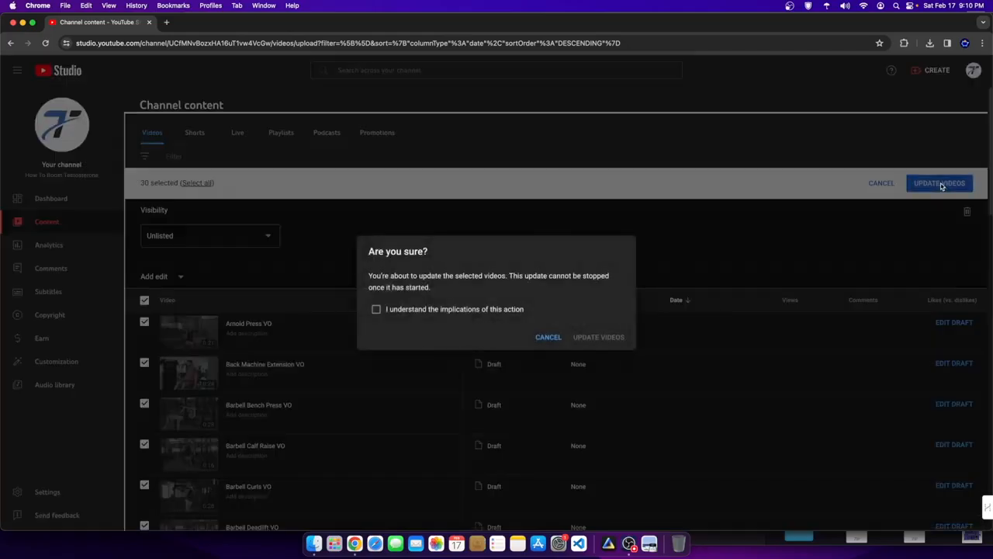
left_click(599, 340)
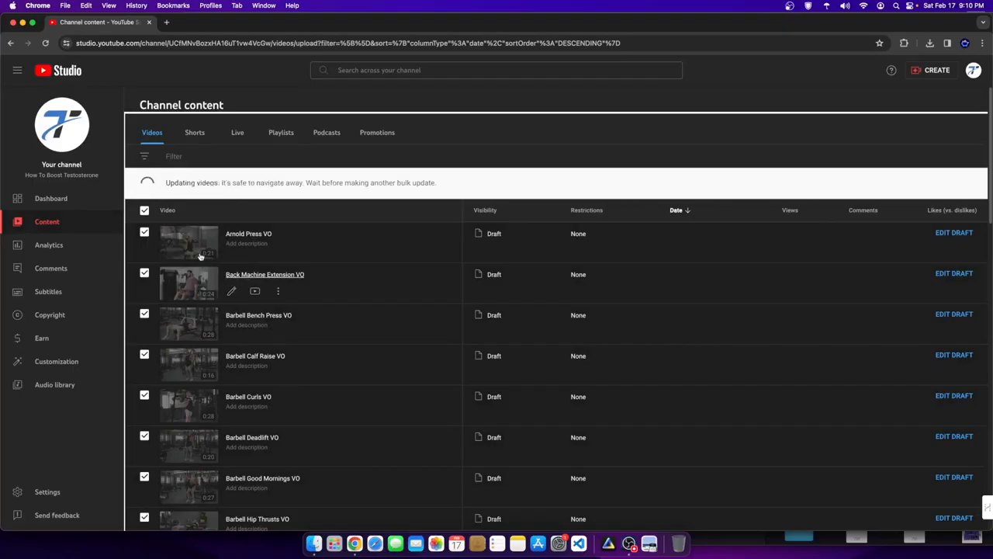
scroll(468, 414, "down", 10)
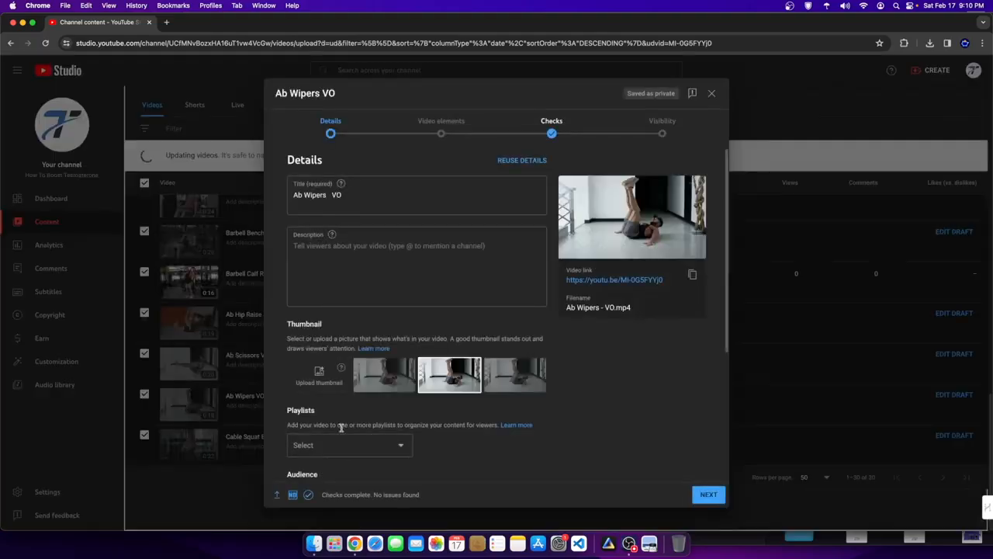
- Retitle the draft 'Ab Wipers', mark it not made for kids, and publish it
mouse_move(626, 229)
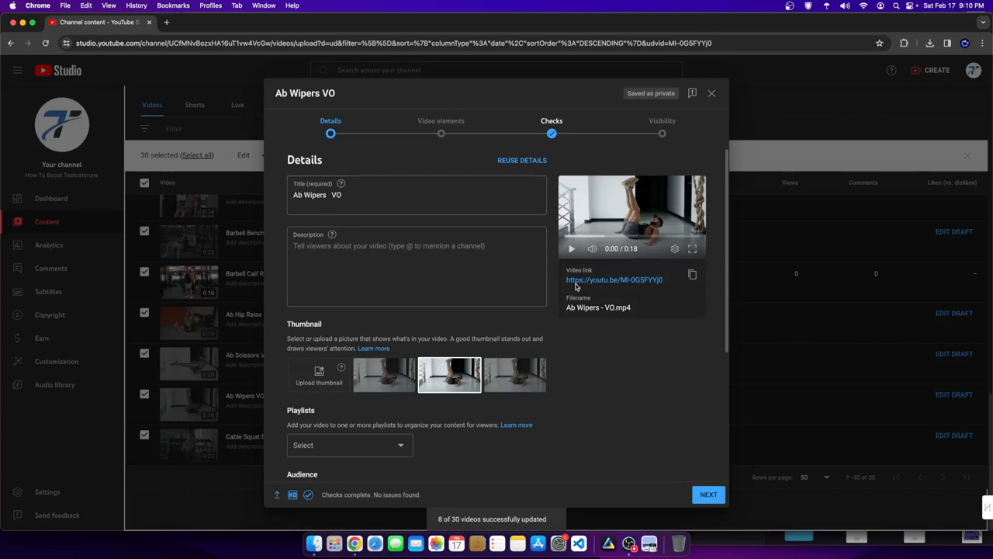
left_click(351, 195)
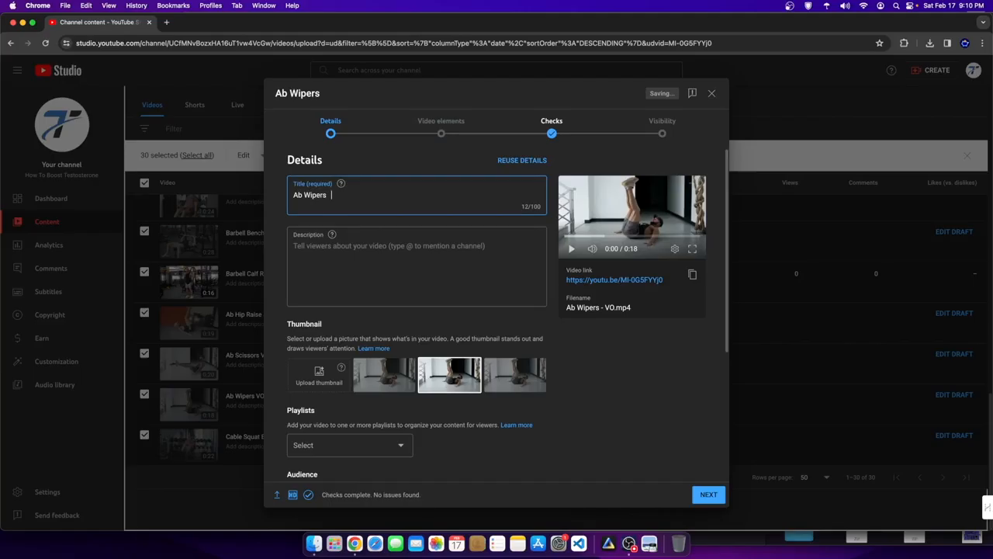
left_click(661, 127)
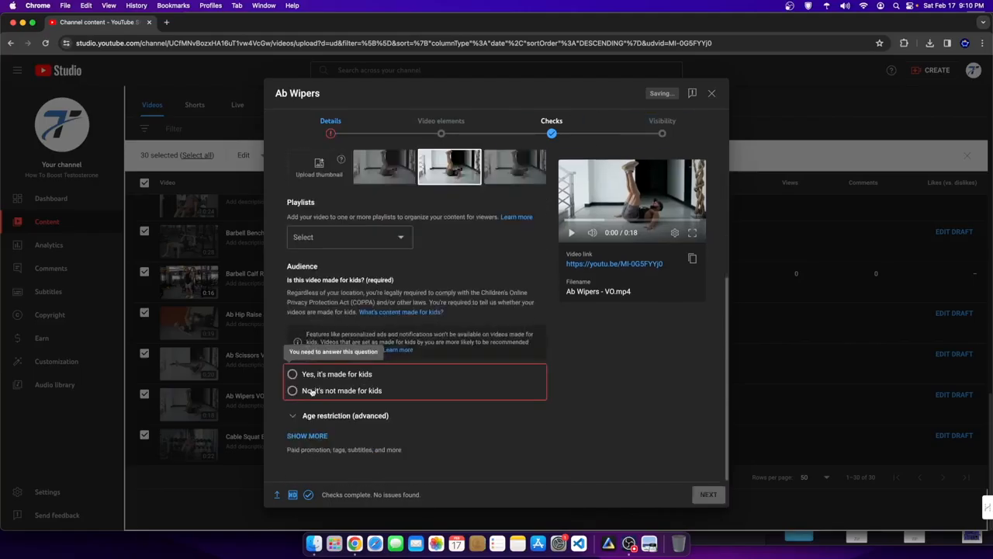
left_click(292, 391)
left_click(661, 126)
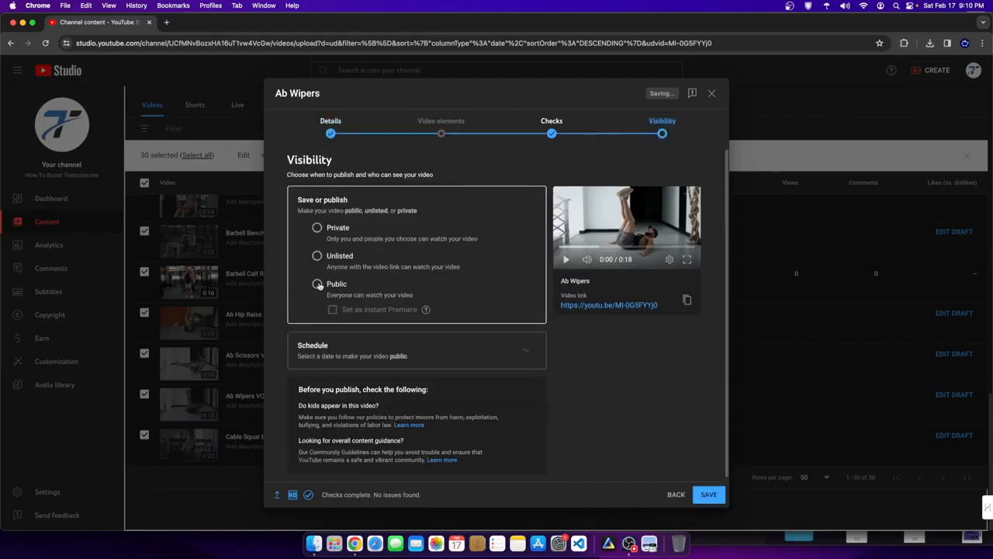
left_click(710, 494)
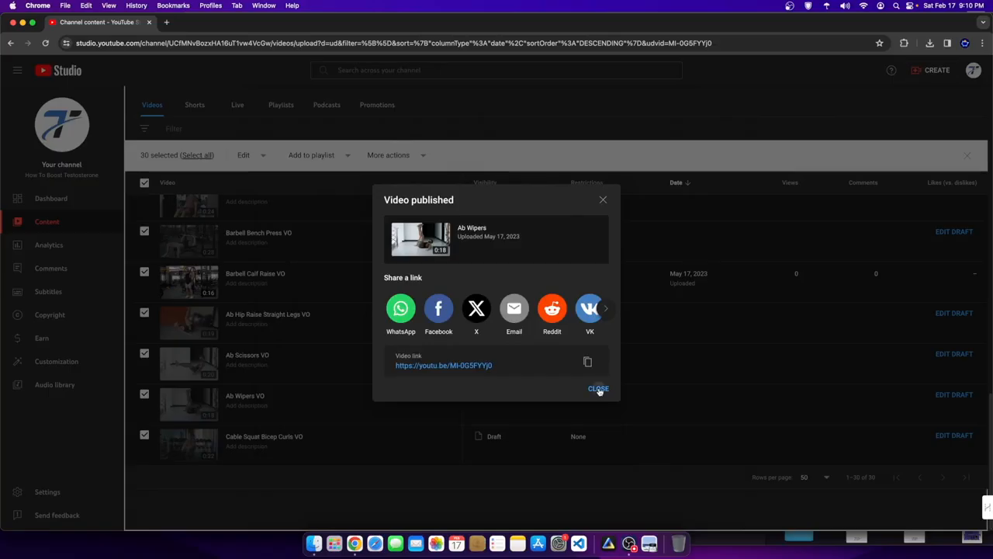
left_click(598, 389)
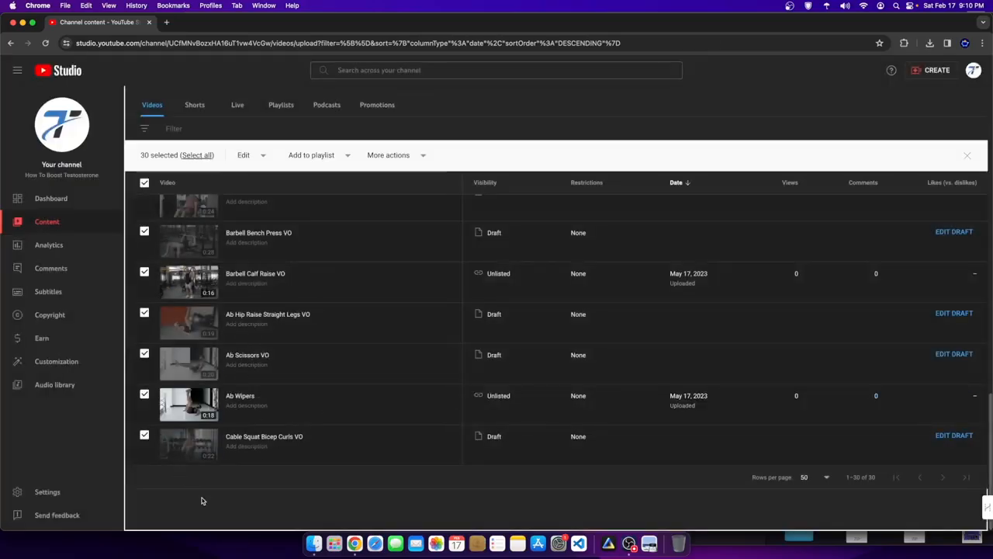
- Copy the Ab Wipers video link and bring the widened builder window back to the front
left_click(190, 402)
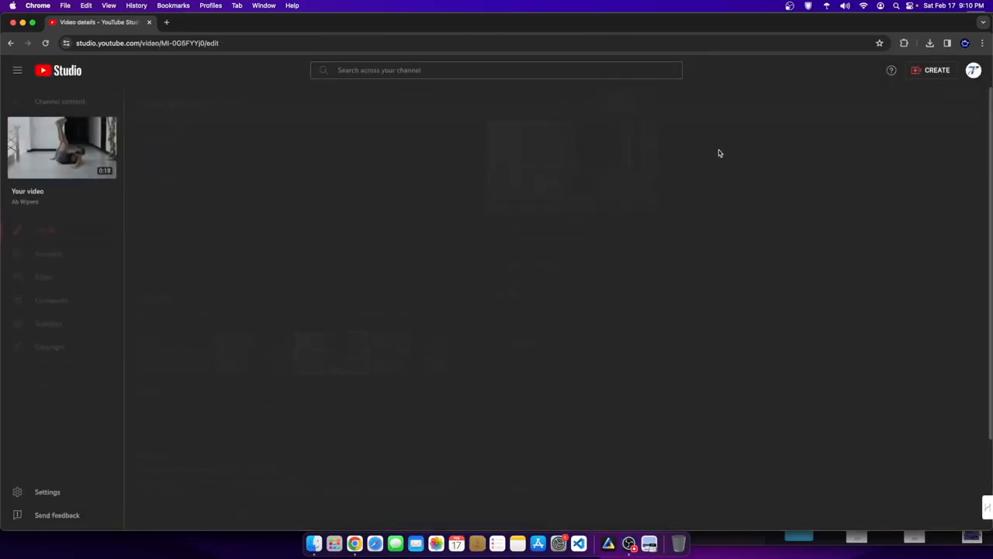
left_click(647, 106)
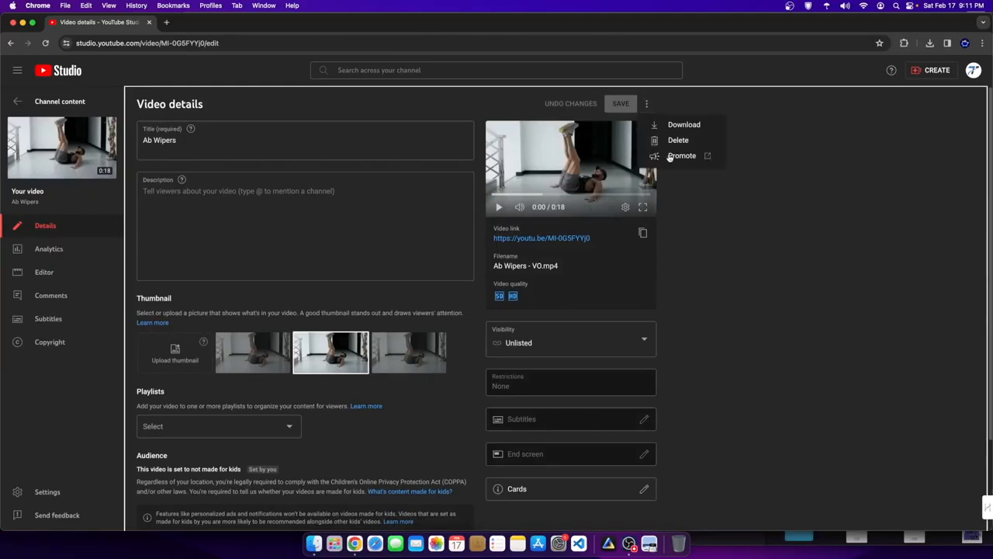
left_click(747, 300)
left_click(641, 231)
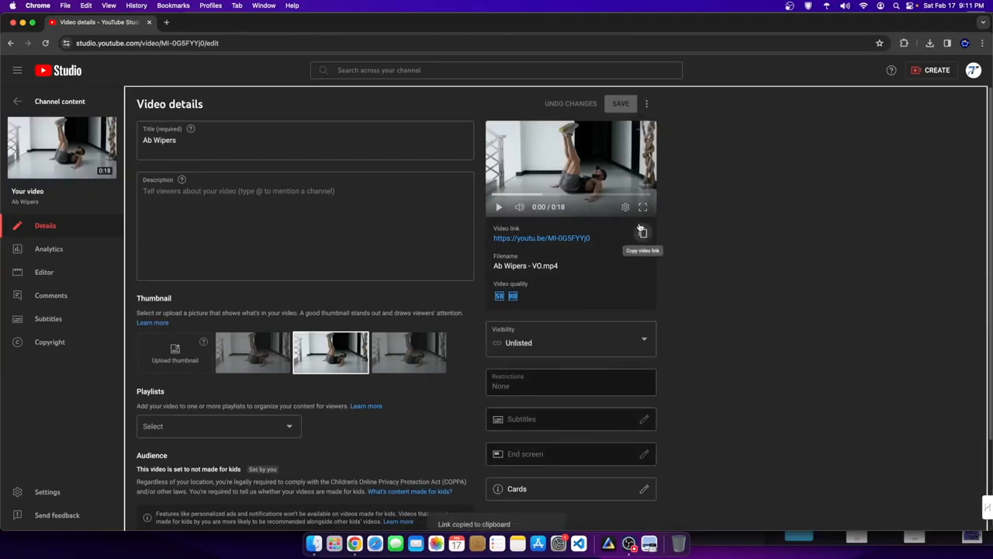
left_click_drag(206, 22, 628, 22)
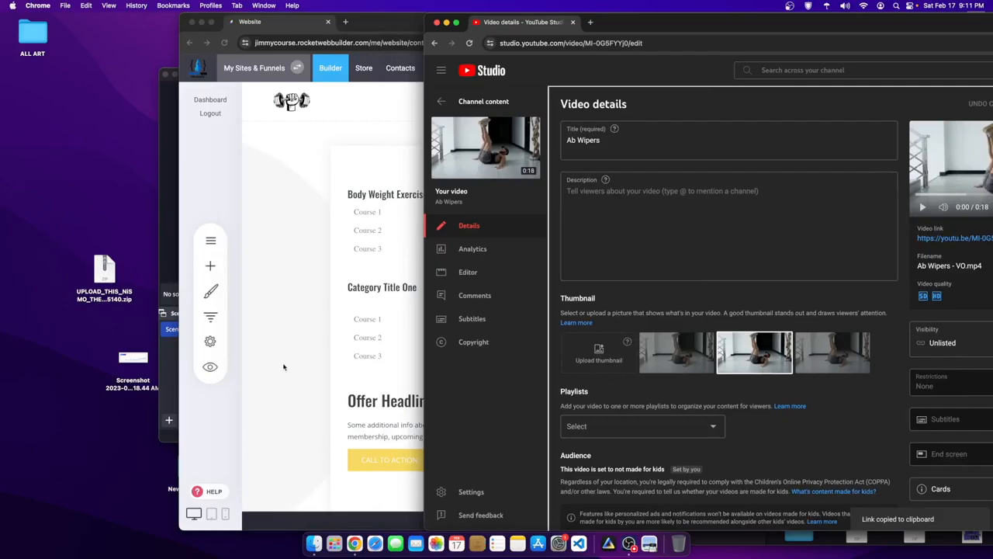
left_click(302, 303)
left_click_drag(692, 26, 546, 26)
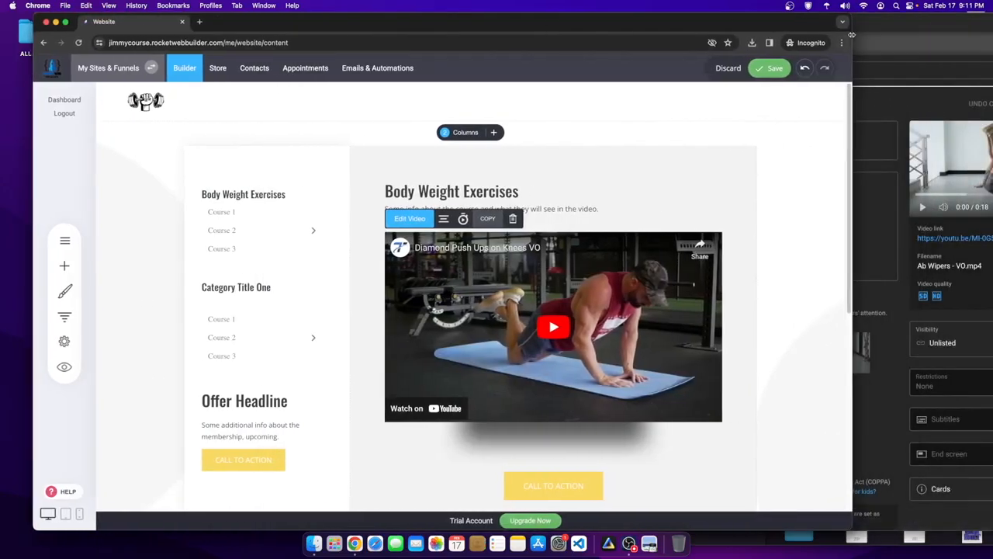
left_click_drag(852, 35, 991, 37)
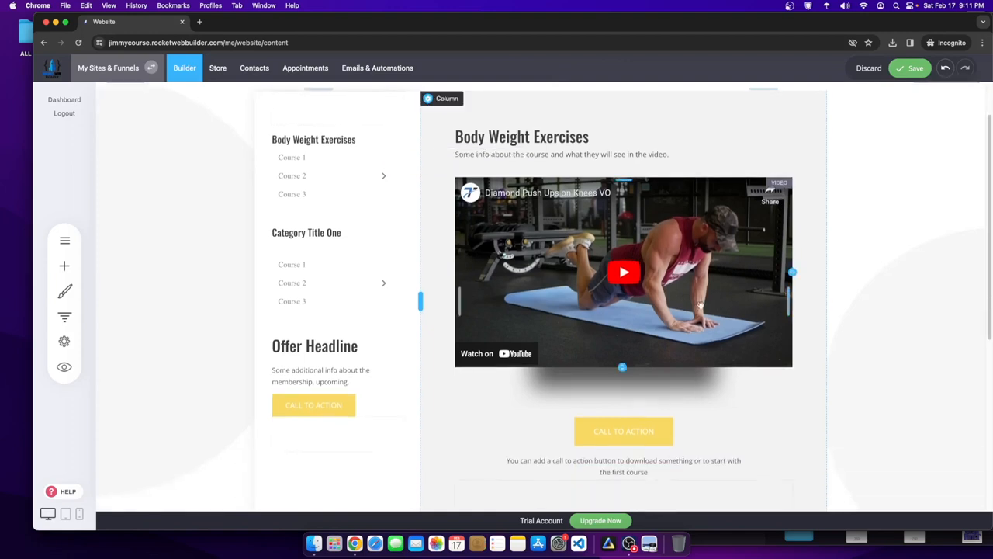
- Add a Video widget below the Diamond Push Ups video for the Ab Wipers exercise
left_click(65, 266)
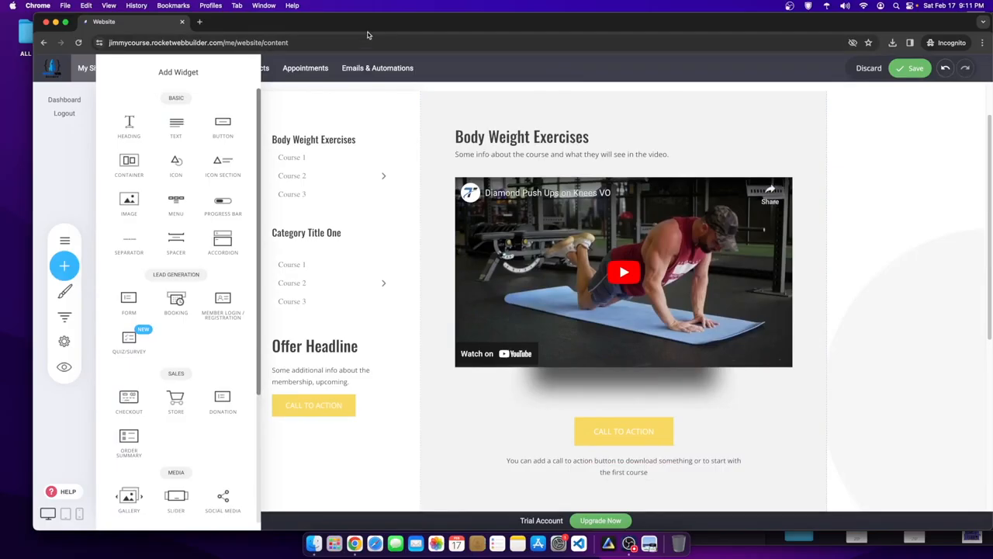
left_click_drag(370, 27, 350, 28)
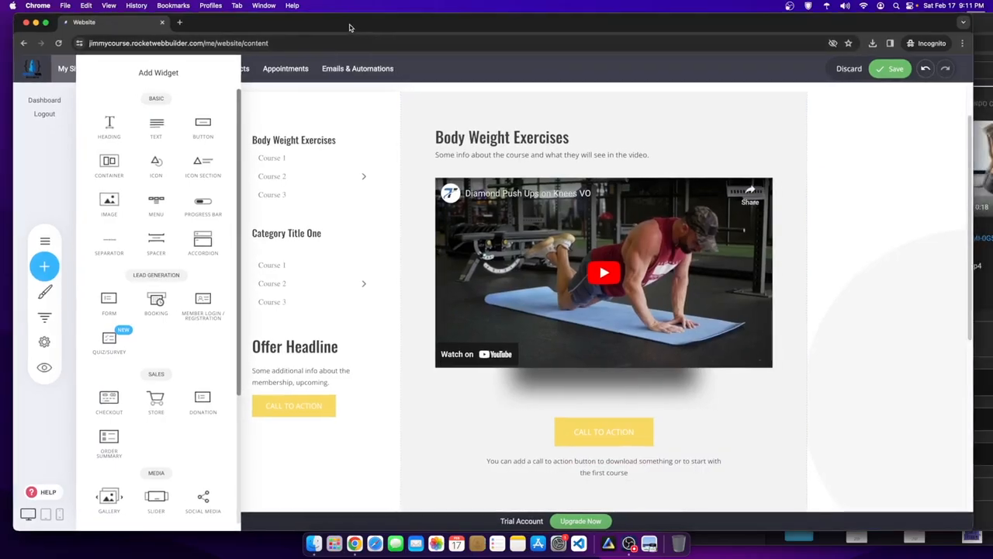
left_click(14, 411)
left_click_drag(13, 411, 3, 412)
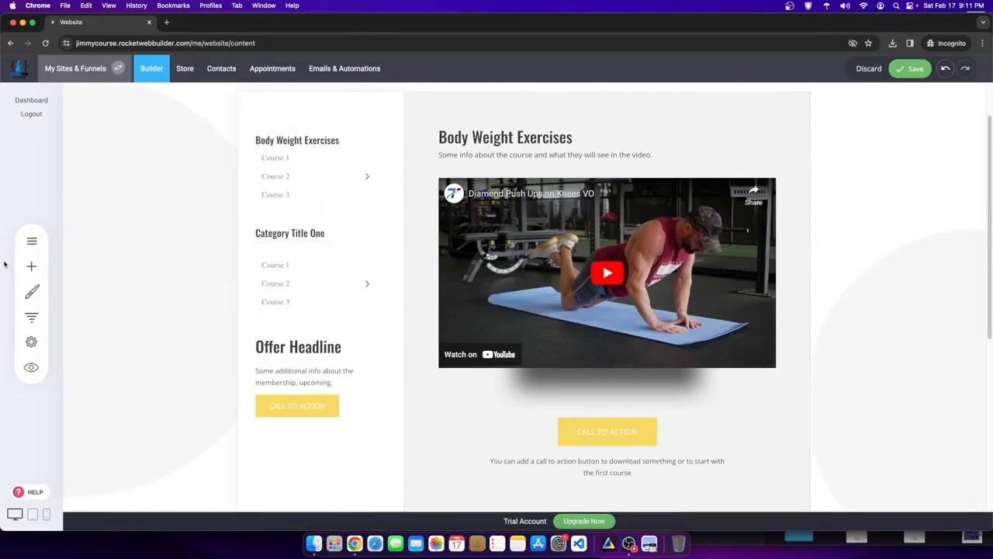
left_click(28, 267)
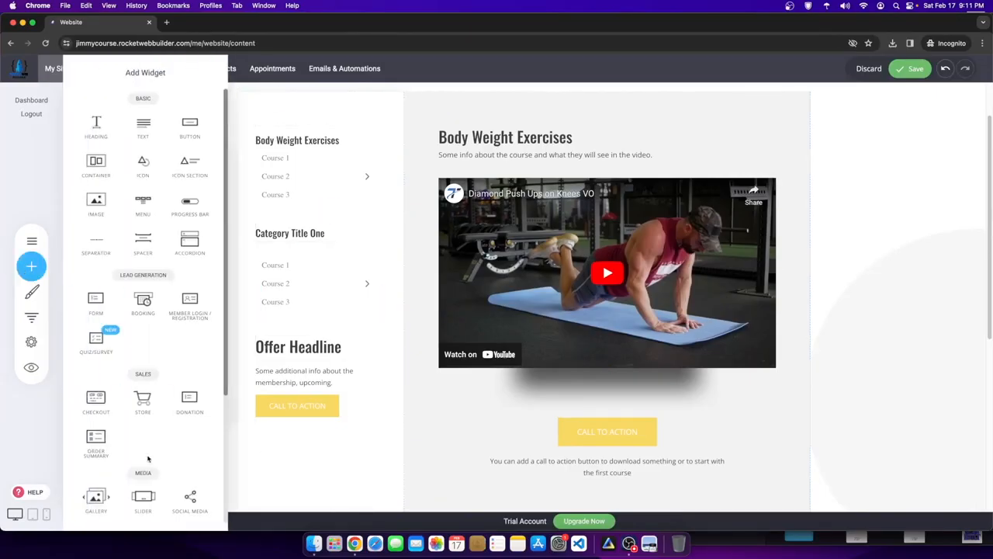
scroll(190, 403, "down", 5)
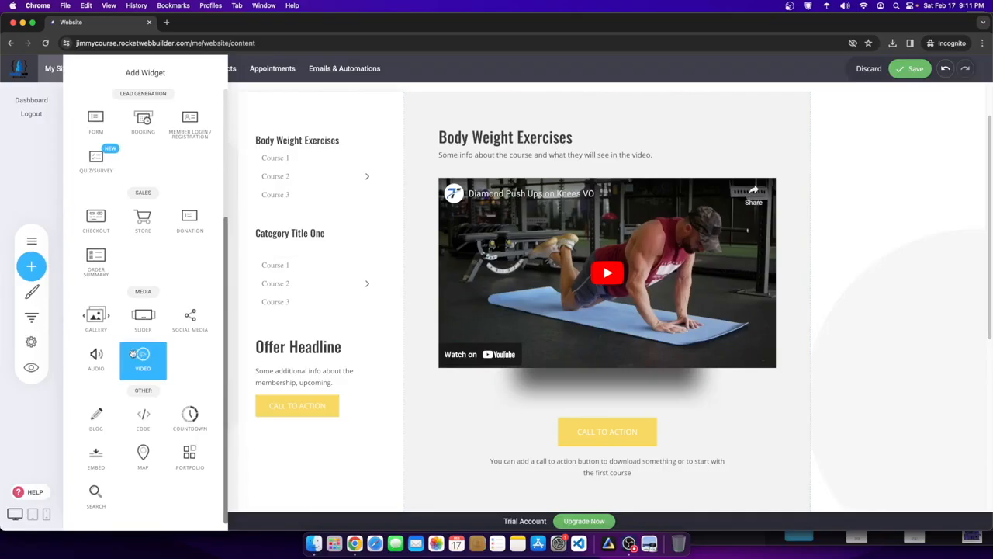
left_click_drag(140, 355, 617, 406)
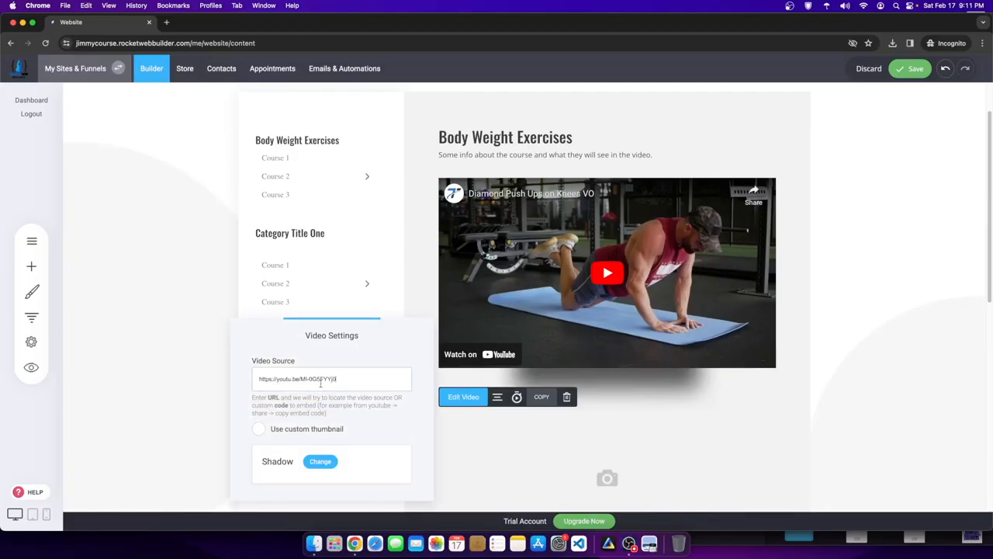
- Delete the call-to-action button and the text below the video, then save
left_click(630, 387)
scroll(469, 414, "down", 6)
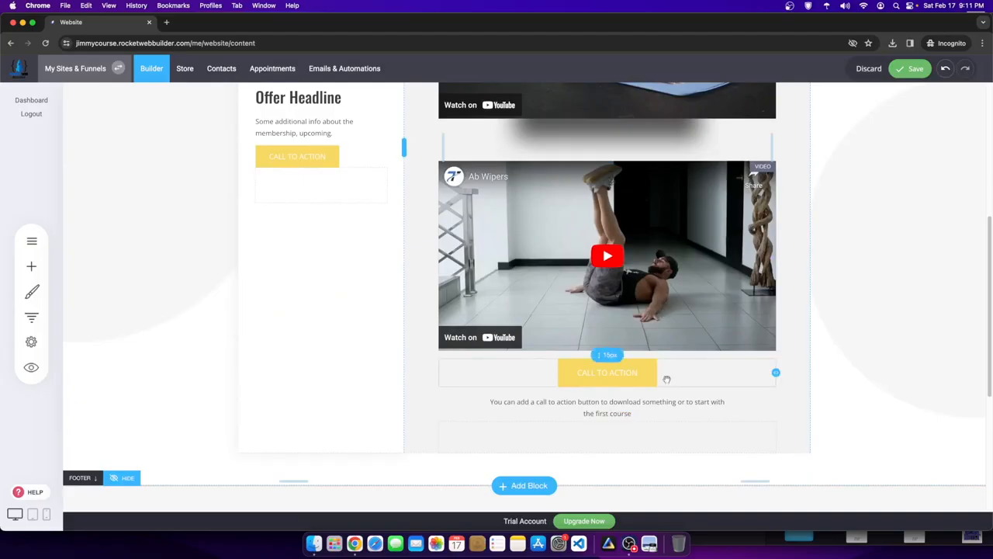
left_click(651, 373)
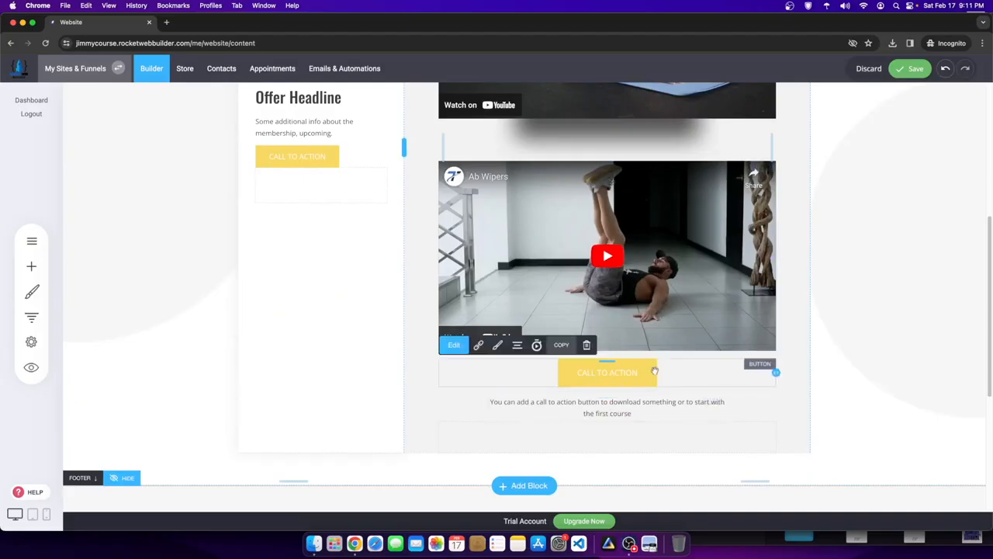
left_click(586, 345)
left_click(529, 272)
left_click(606, 366)
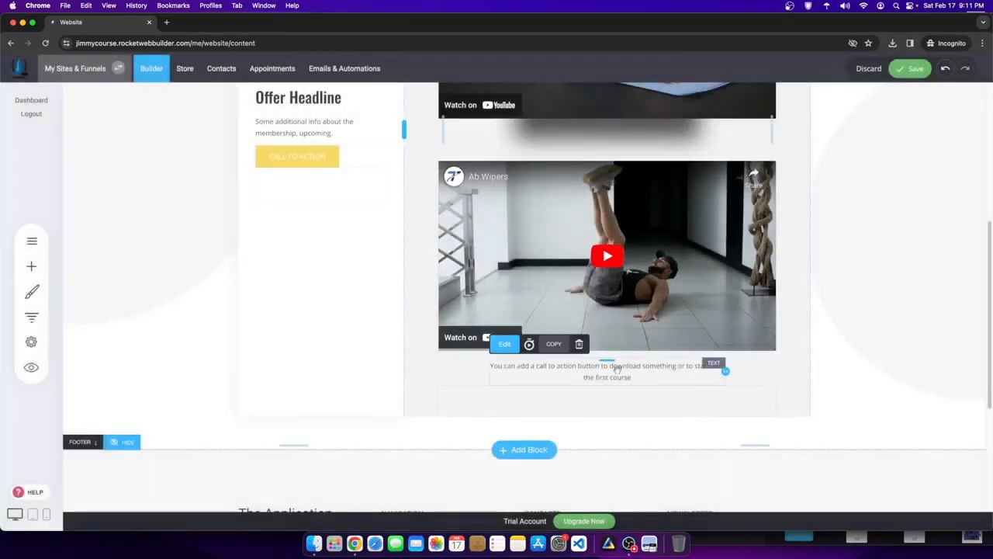
left_click(579, 344)
left_click(526, 271)
scroll(776, 201, "up", 5)
left_click(906, 70)
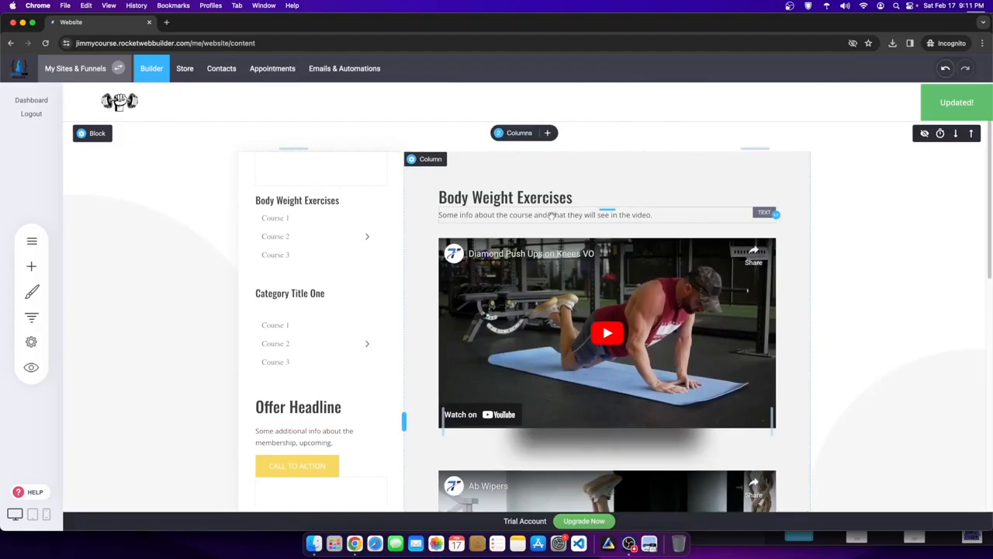
- Remove the course description text and the shadow image under the first video
left_click(656, 216)
left_click_drag(653, 215, 377, 217)
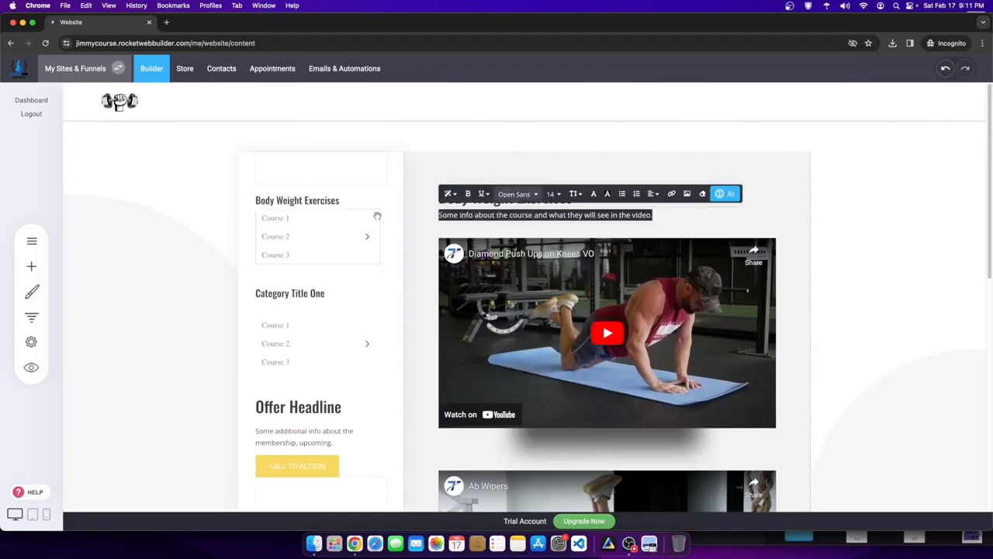
left_click(926, 232)
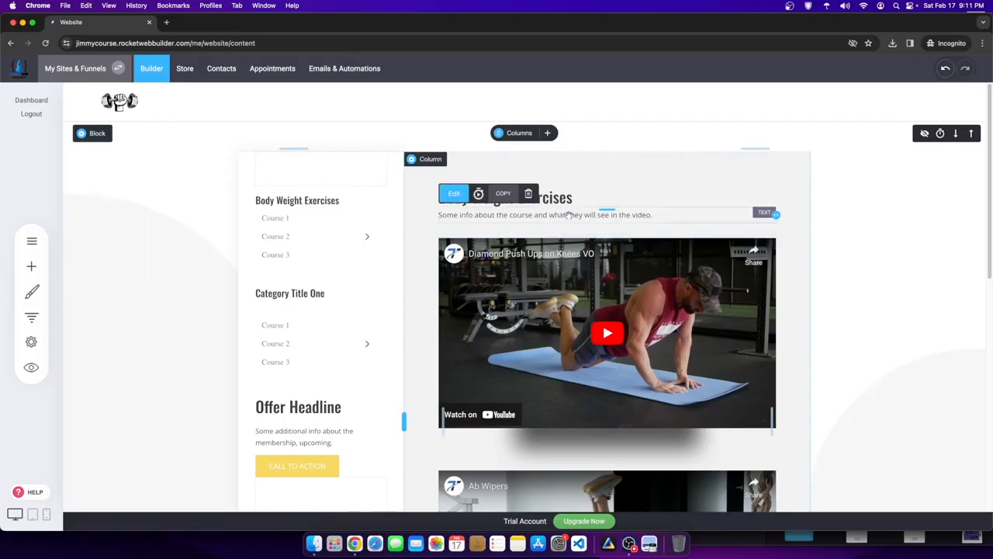
left_click(529, 193)
left_click(535, 273)
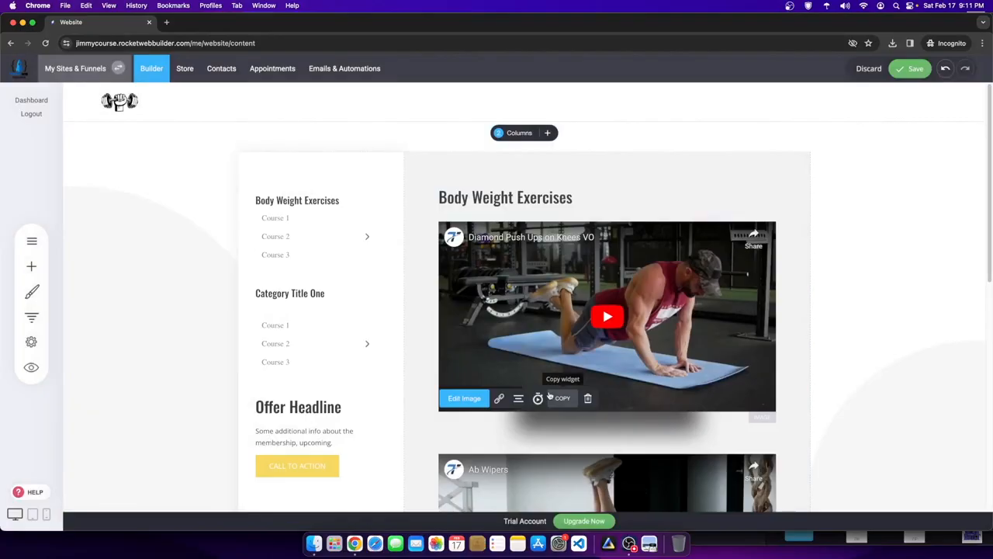
left_click(587, 398)
left_click(541, 273)
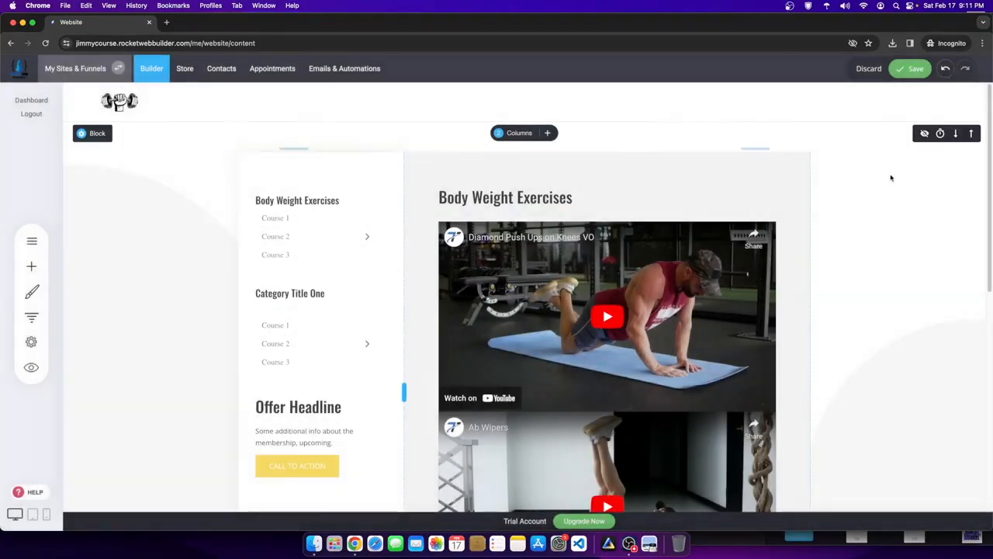
- Add a 70px gap above the Ab Wipers video and save the page
scroll(597, 396, "down", 1)
left_click_drag(605, 393, 606, 432)
scroll(603, 431, "down", 3)
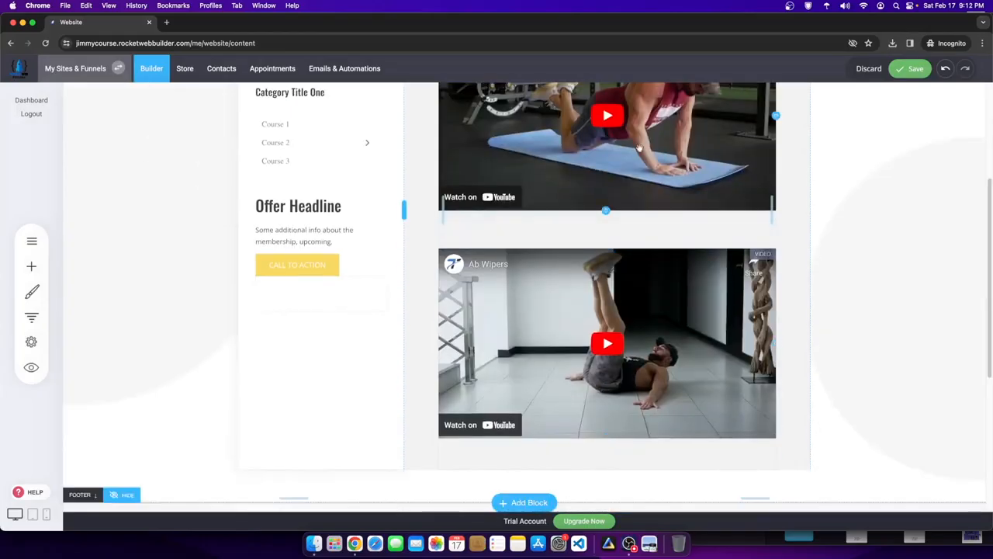
left_click(904, 68)
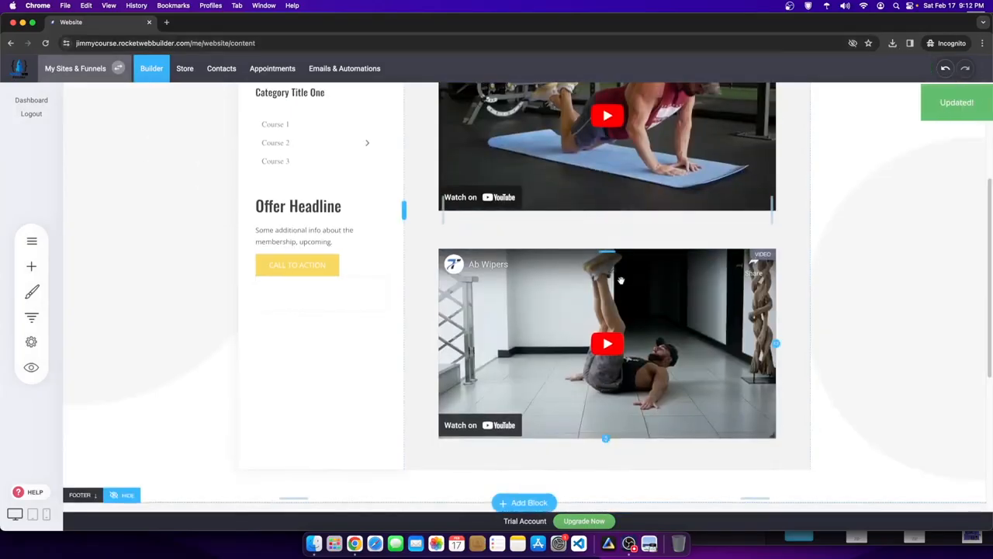
scroll(619, 279, "up", 3)
- Rename the Content page to 'Body Weight Exercises - Content' in its Page Settings
left_click(41, 243)
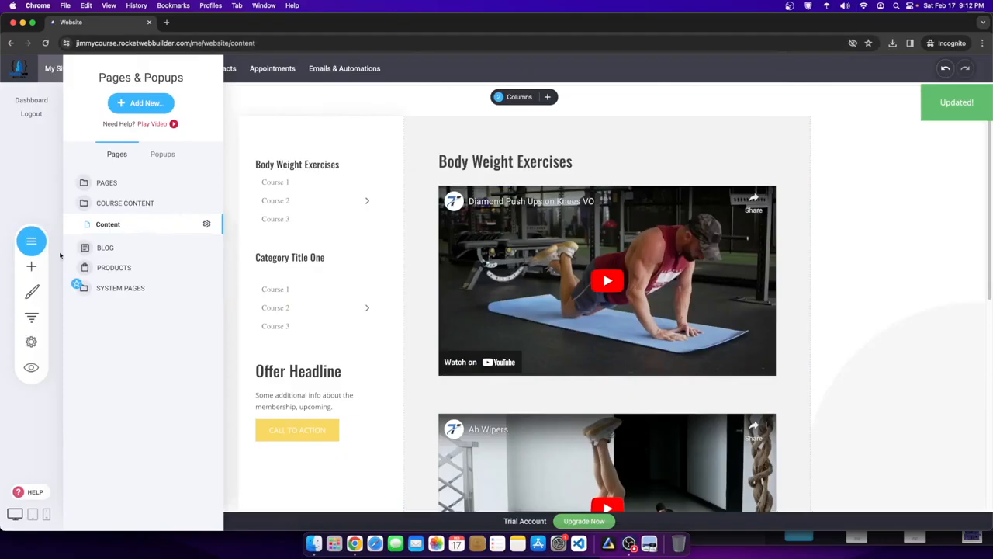
left_click(211, 225)
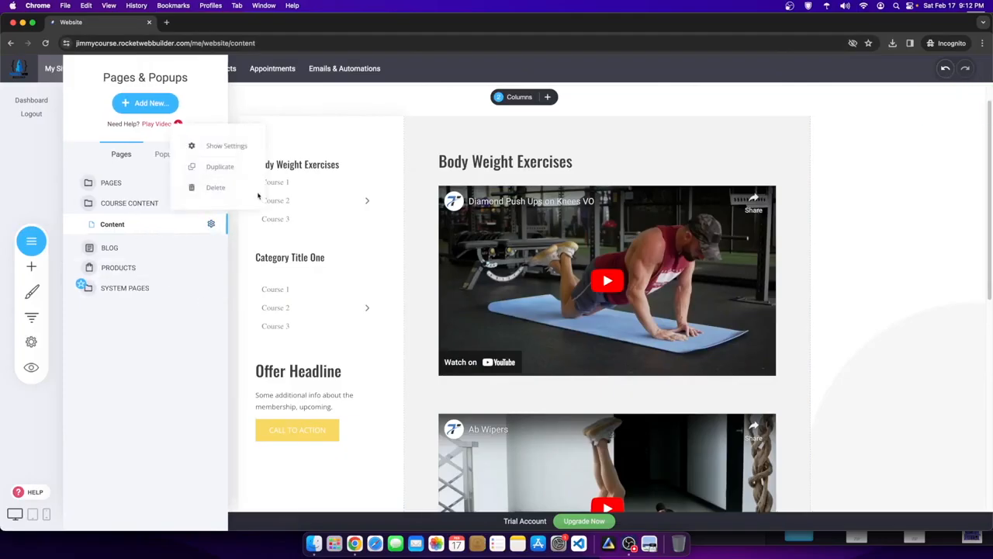
left_click(220, 150)
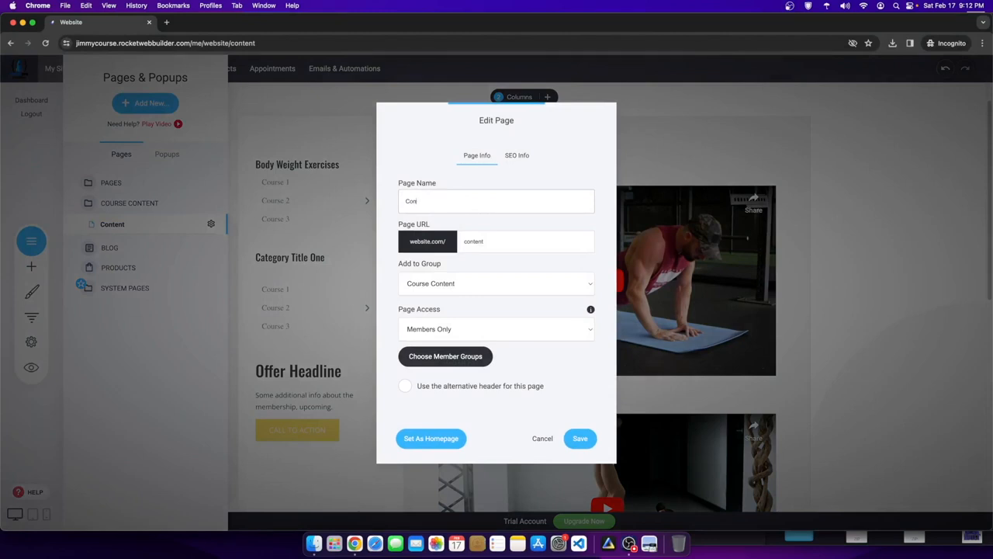
type("Bod")
left_click_drag(539, 202, 401, 190)
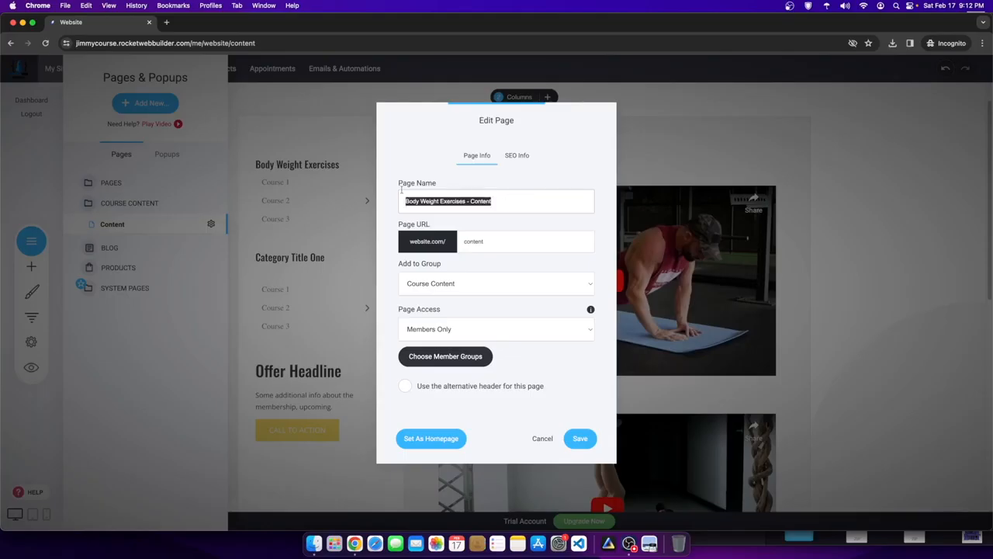
left_click(470, 200)
left_click_drag(460, 201, 373, 203)
key("super+c")
- Set the page's SEO title to 'Body Weight Exercises' and save the settings
left_click(516, 155)
key("super+v")
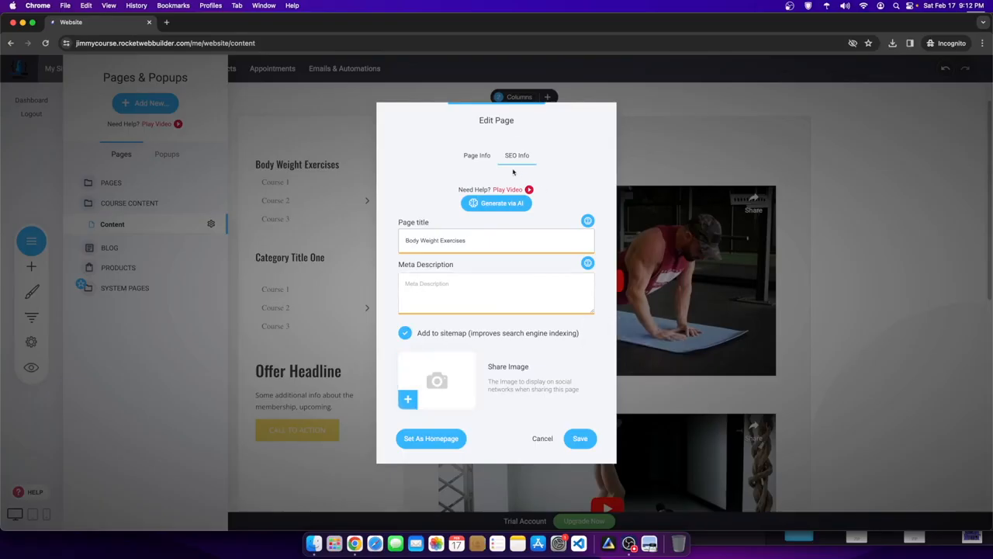
left_click(581, 439)
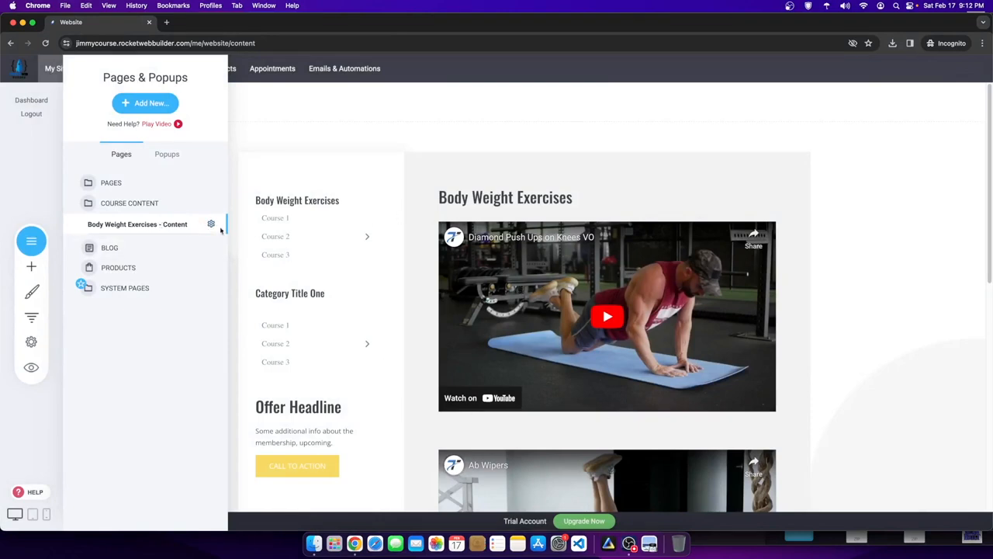
left_click(211, 223)
- Duplicate the course page, change the copy's heading to 'Weighted Exercises', and save
left_click(206, 167)
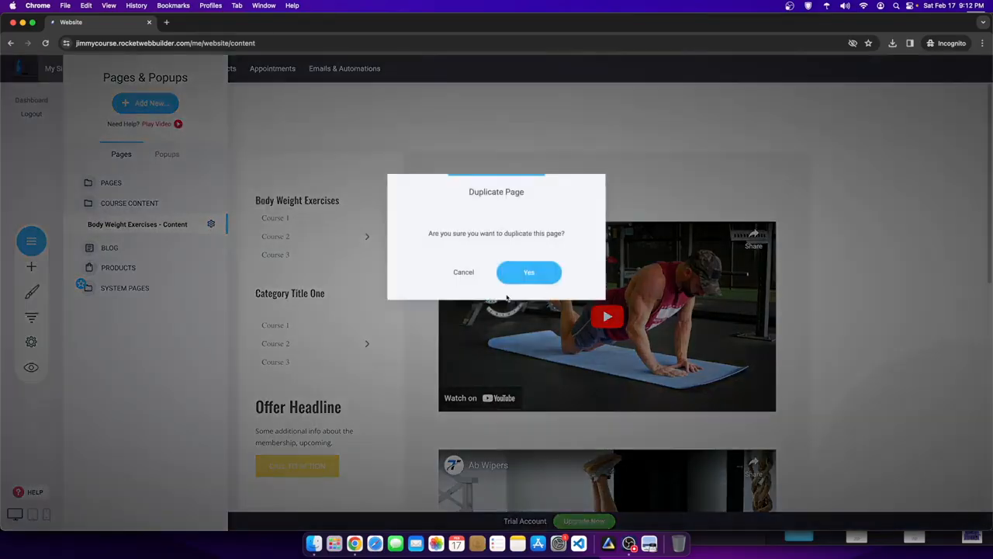
left_click(525, 271)
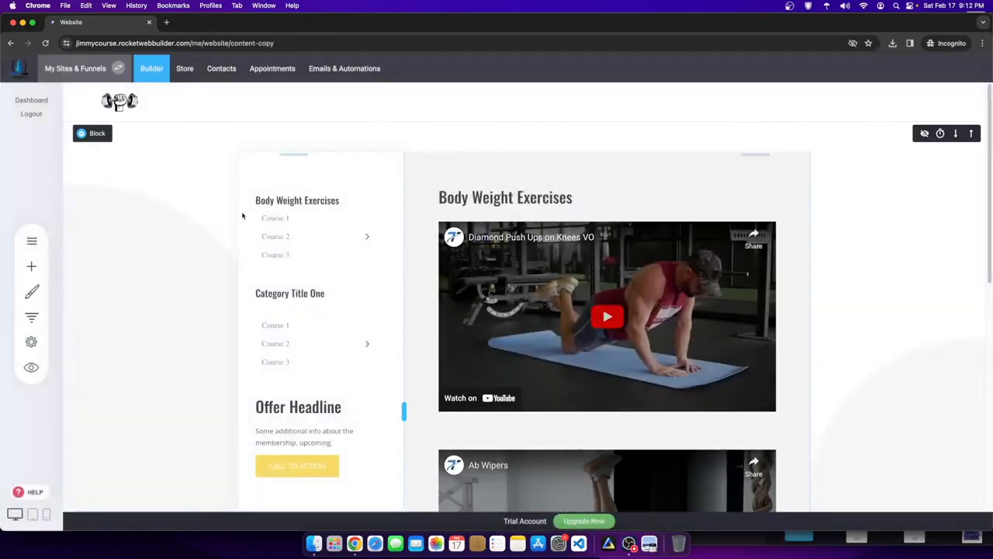
left_click(464, 199)
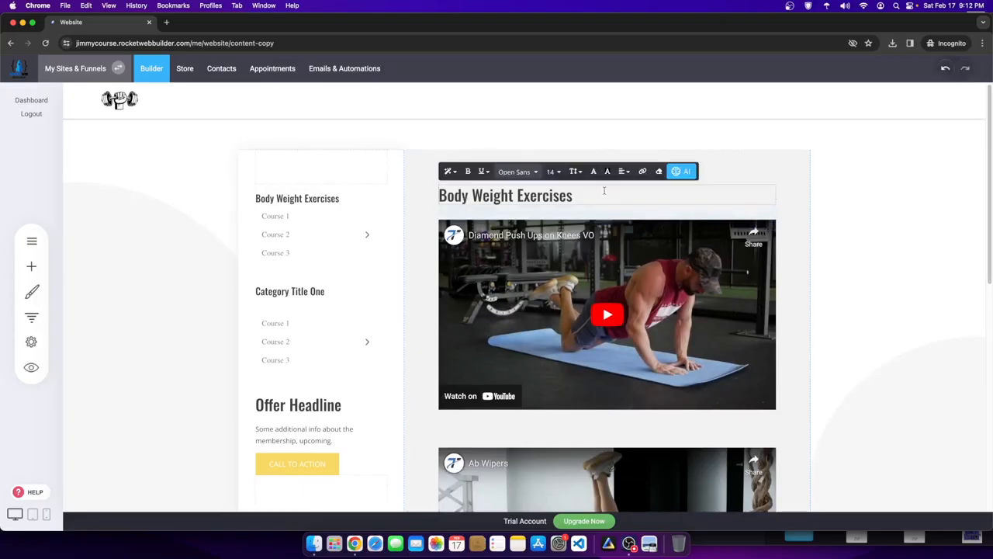
left_click_drag(471, 193, 423, 195)
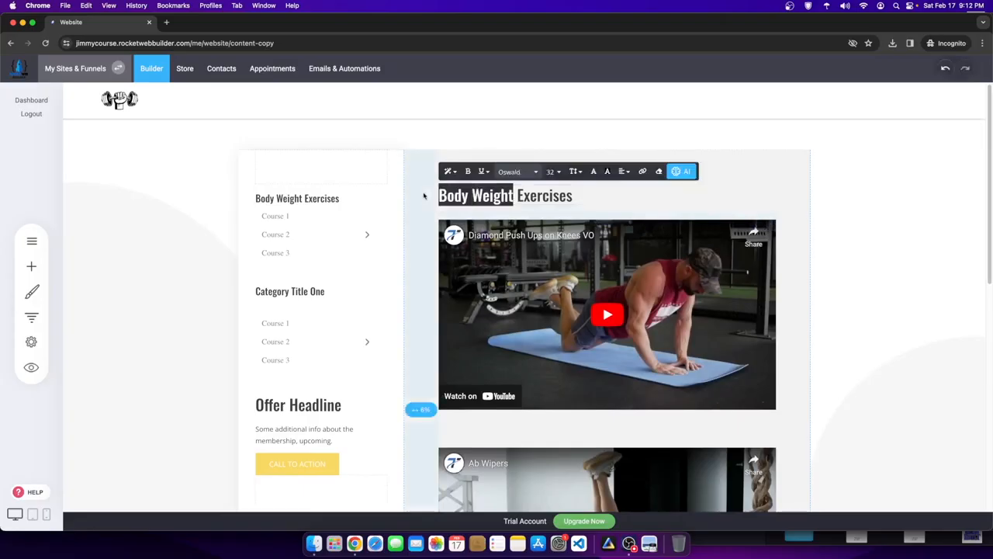
left_click(471, 193)
key("BackSpace")
type("ed")
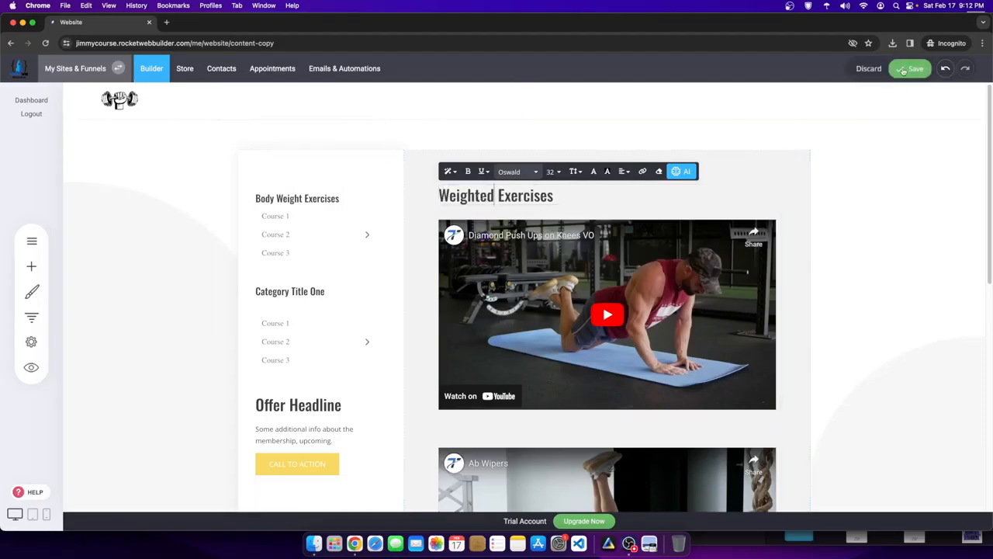
left_click(903, 70)
left_click_drag(621, 26, 285, 4)
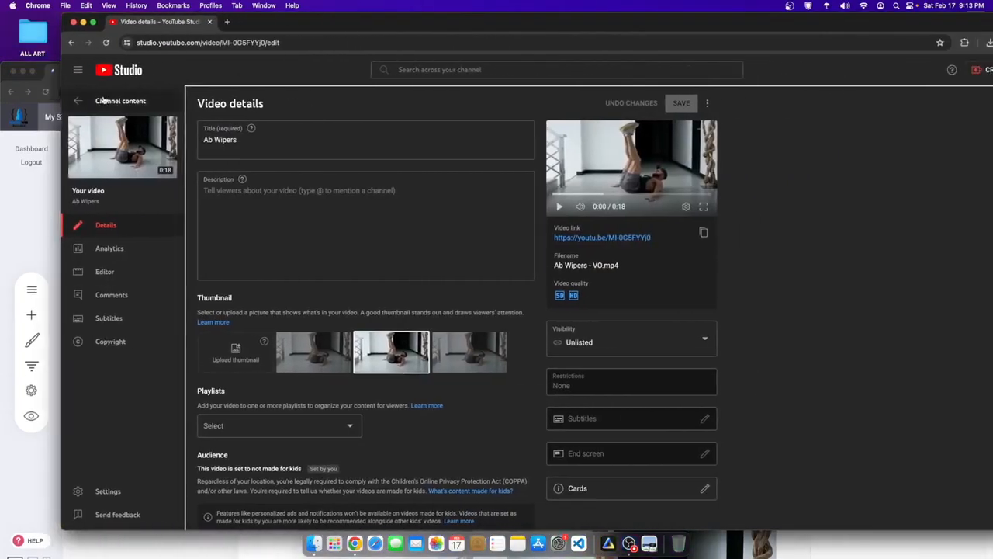
- Reload the channel content list and open the Barbell Bench Press VO details
left_click(138, 107)
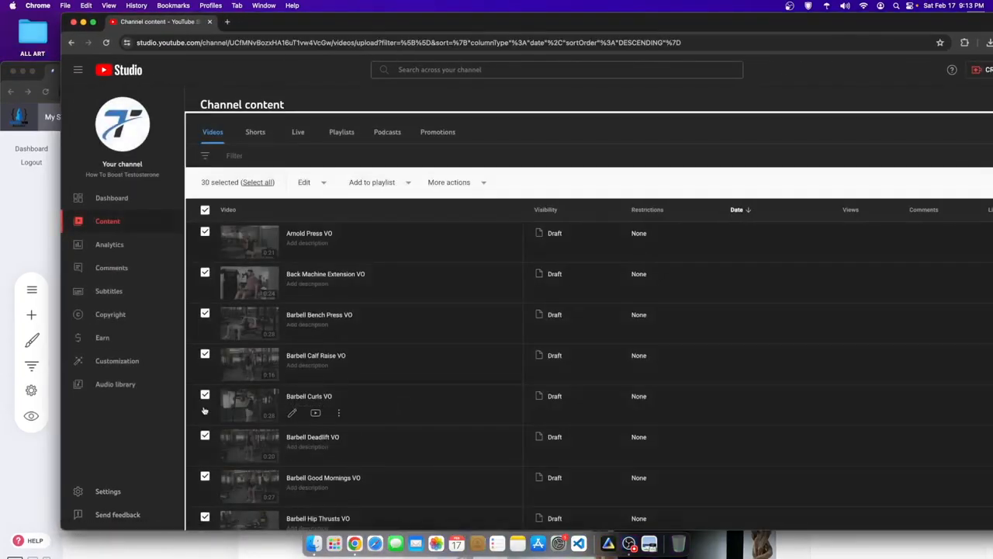
left_click(466, 152)
right_click(571, 160)
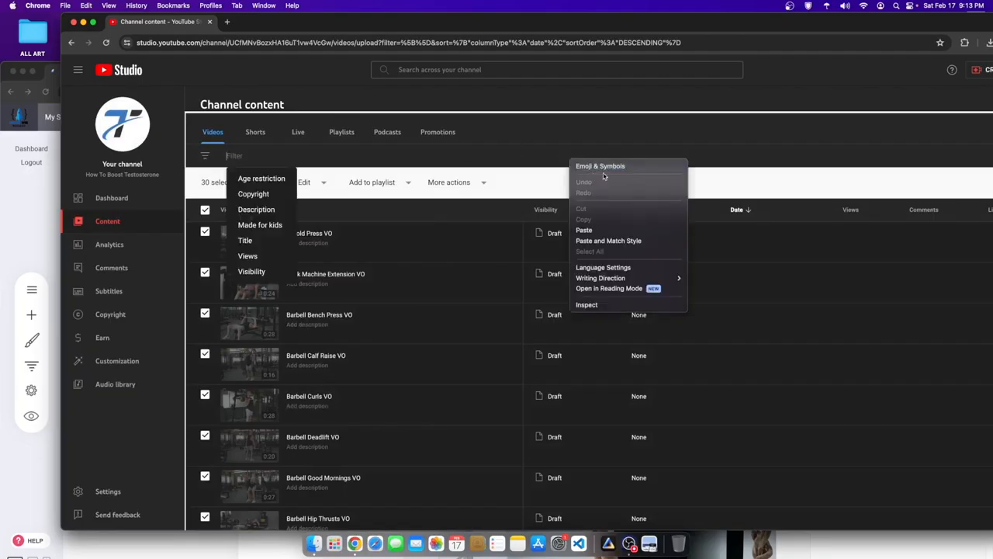
right_click(675, 117)
left_click(689, 145)
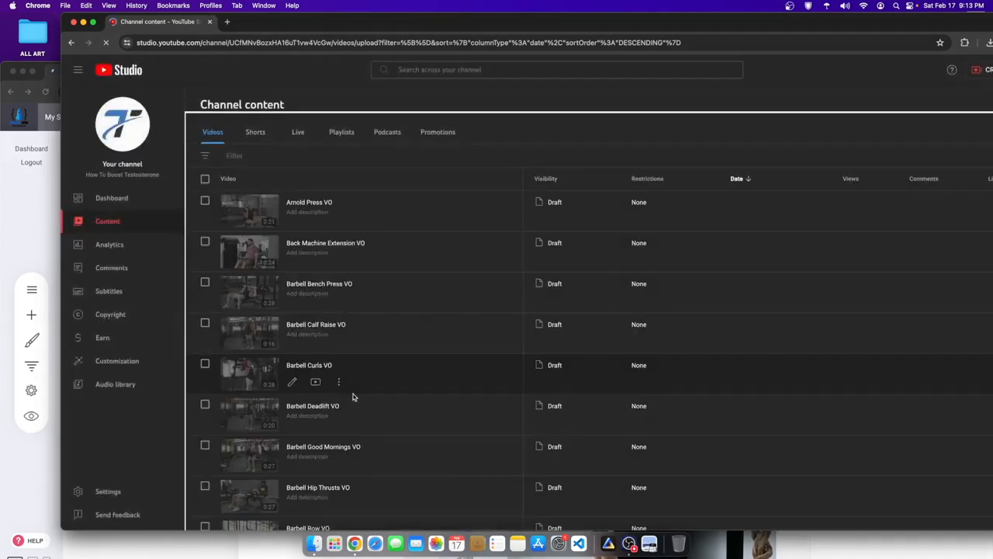
left_click(257, 293)
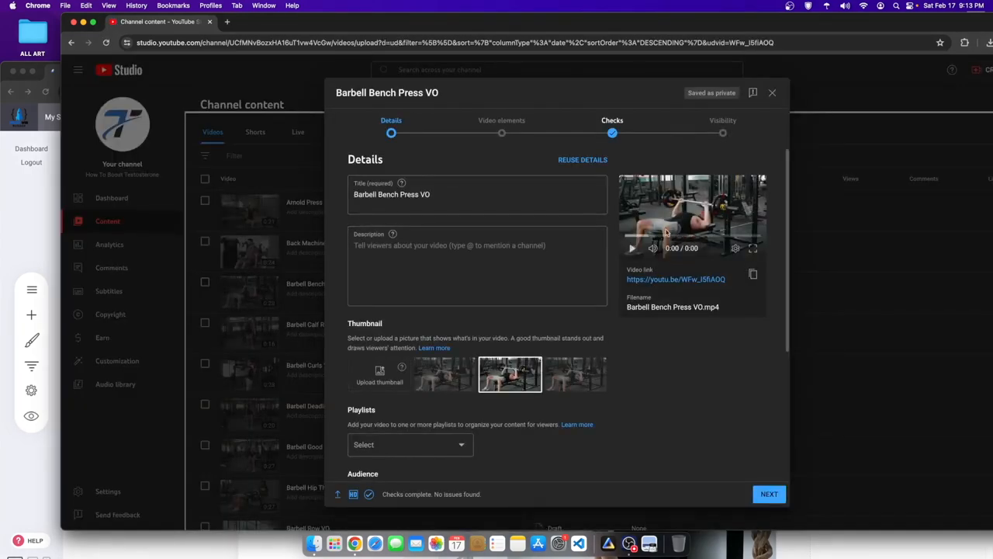
- Publish Barbell Bench Press VO as Unlisted, not made for kids, and copy its link
left_click(504, 138)
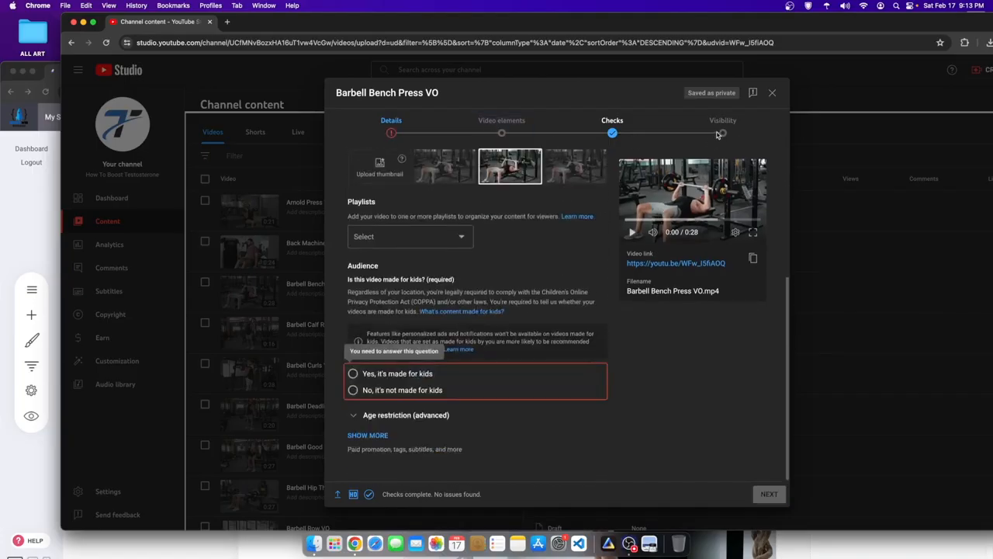
left_click(392, 389)
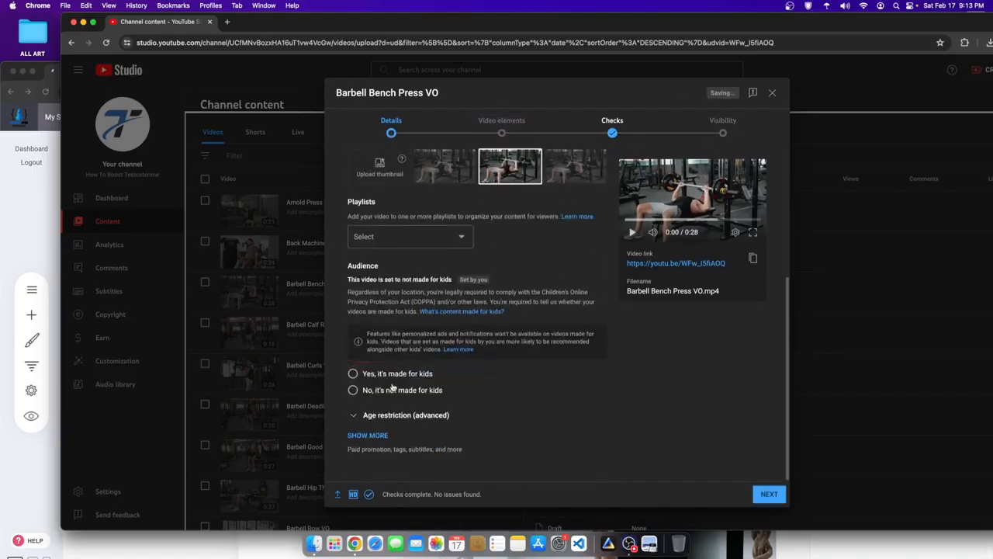
left_click(723, 128)
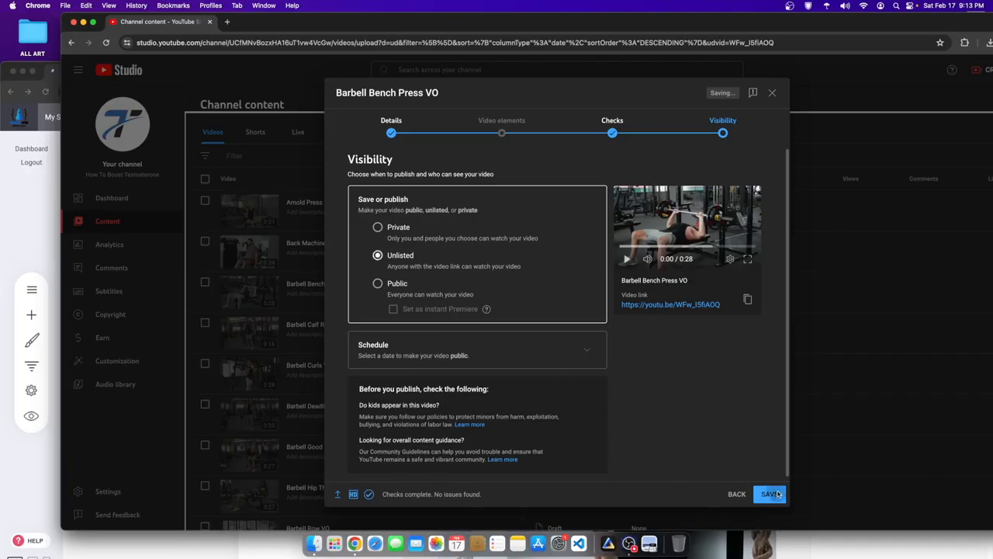
left_click(776, 494)
double_click(707, 21)
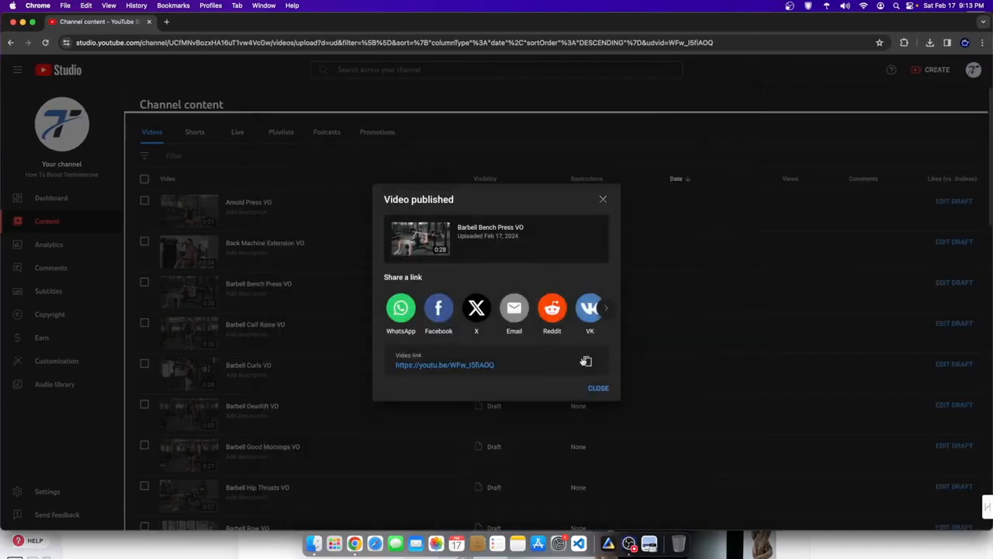
left_click(586, 361)
- Replace the first Weighted Exercises video's source with the Barbell Bench Press link and save
key("super+grave")
scroll(493, 329, "down", 1)
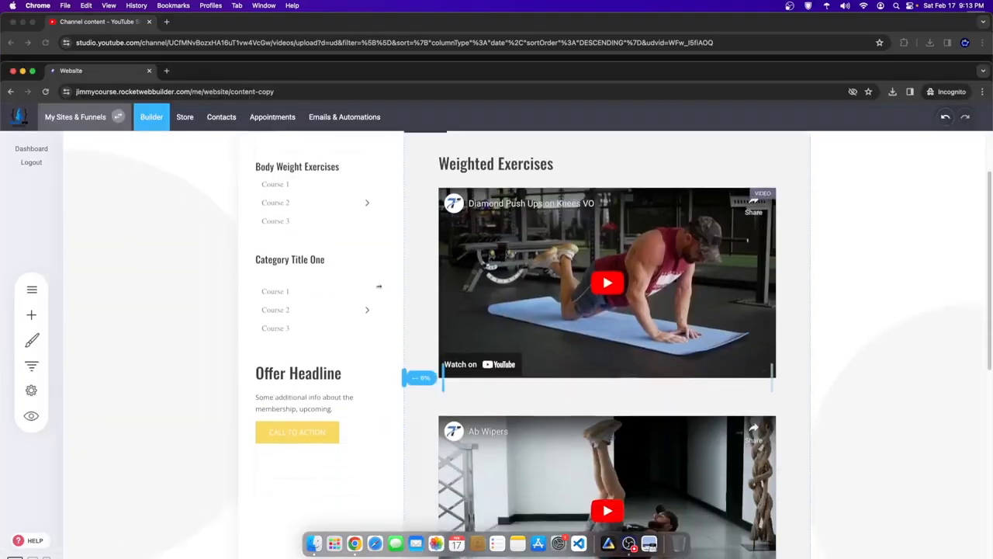
scroll(489, 246, "up", 1)
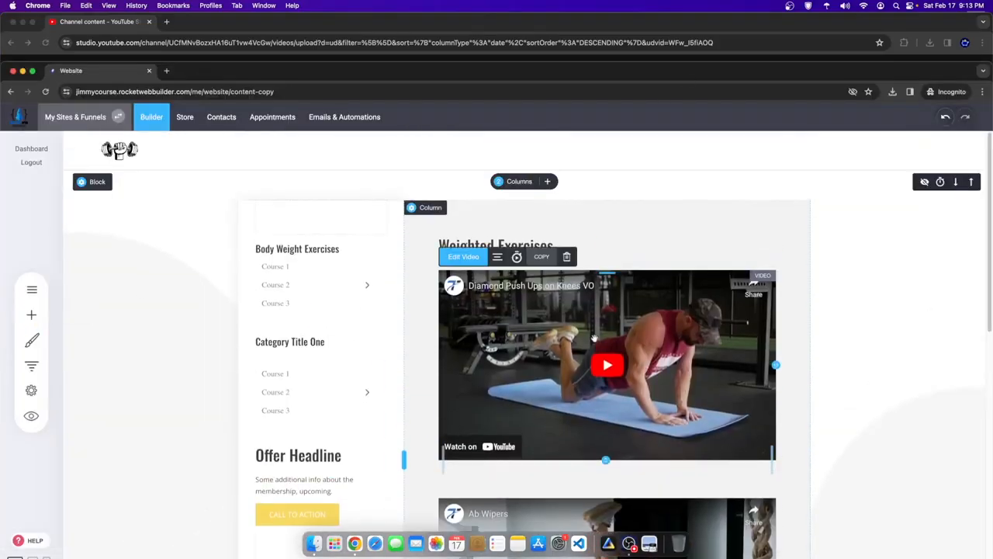
left_click(478, 259)
triple_click(338, 282)
key("super+v")
left_click(722, 242)
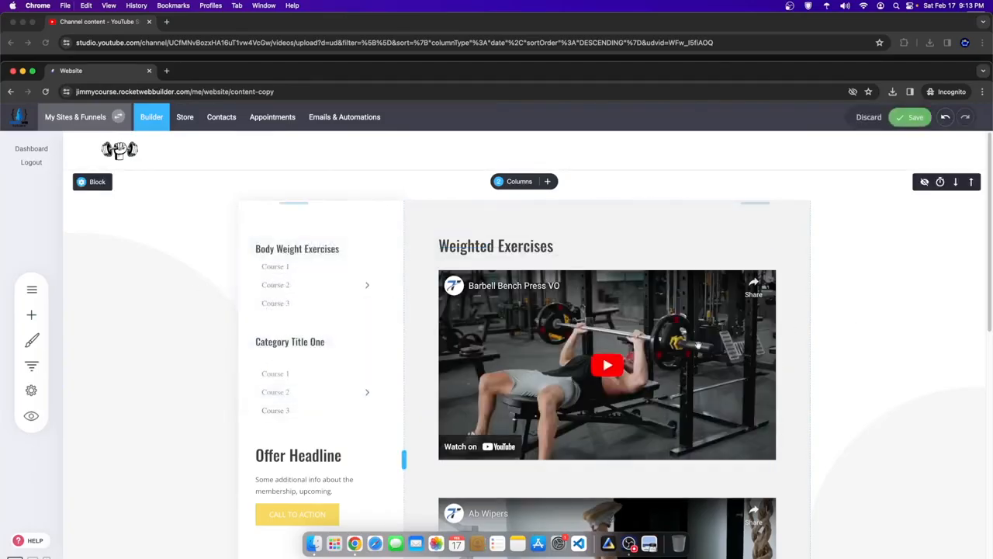
left_click(914, 125)
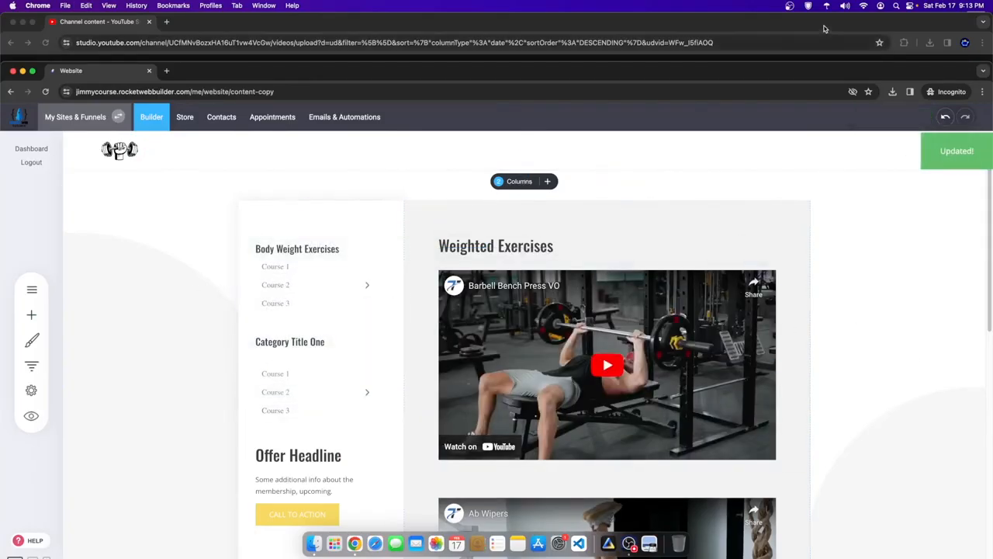
left_click(826, 28)
- Publish the Barbell Curls VO draft as Unlisted, not made for kids, and copy its link
left_click(598, 390)
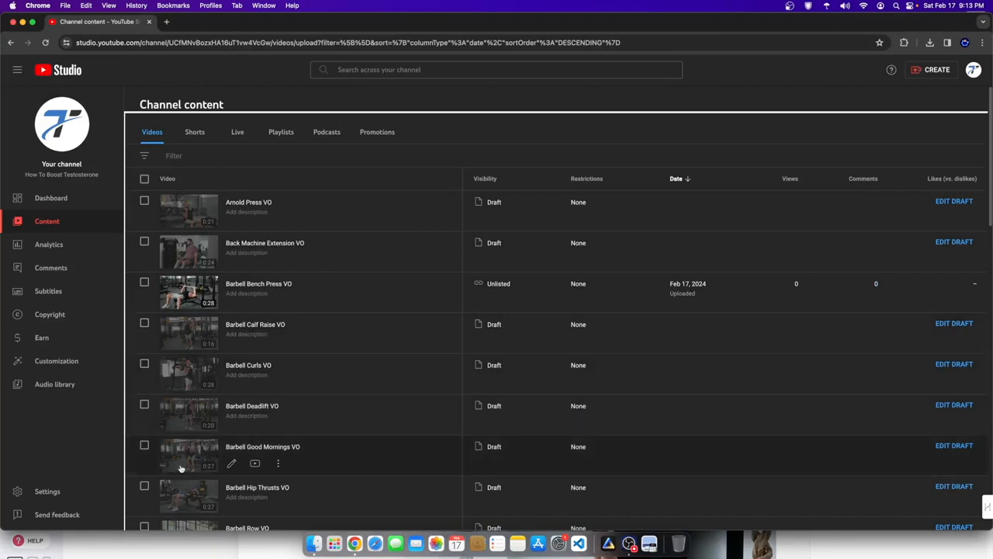
left_click(189, 378)
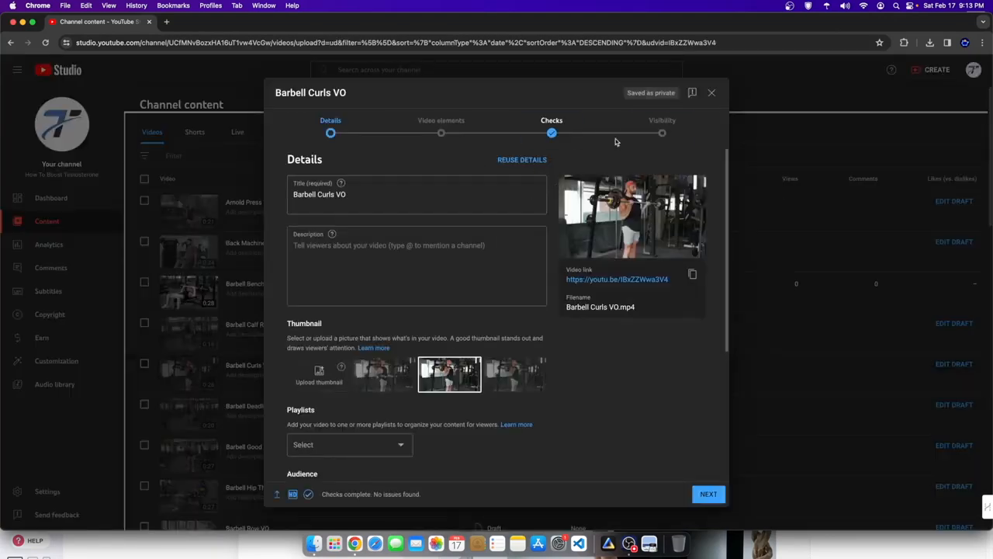
scroll(302, 200, "down", 3)
left_click(319, 391)
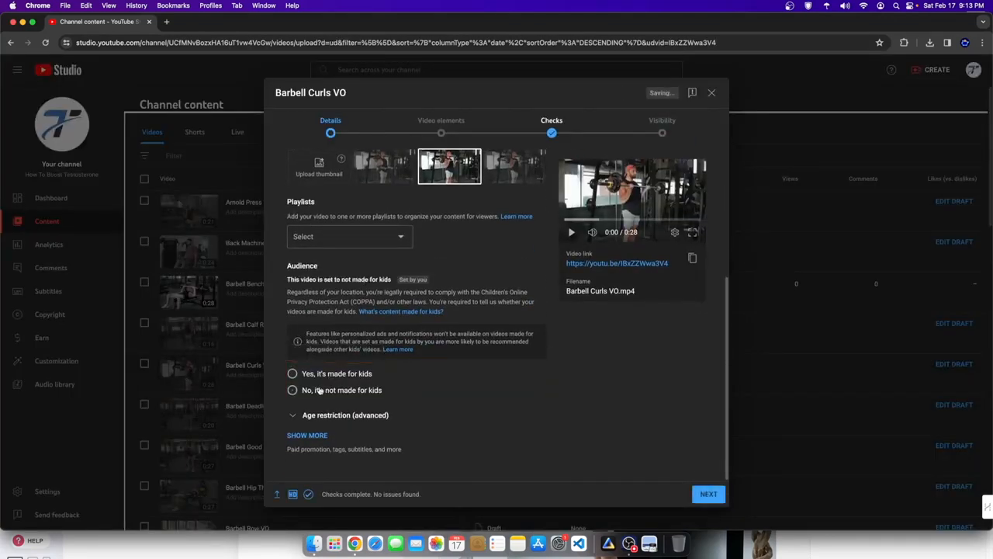
left_click(660, 127)
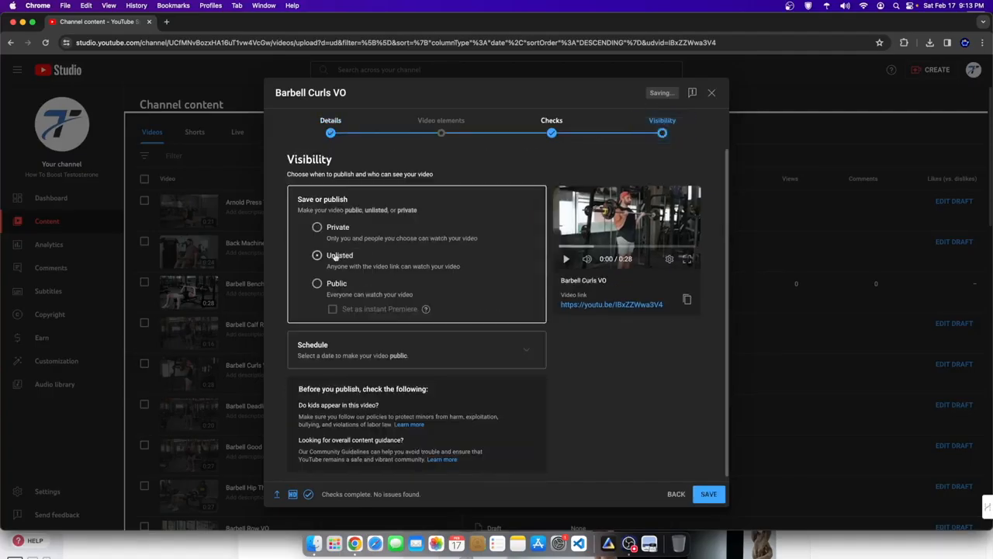
left_click(715, 499)
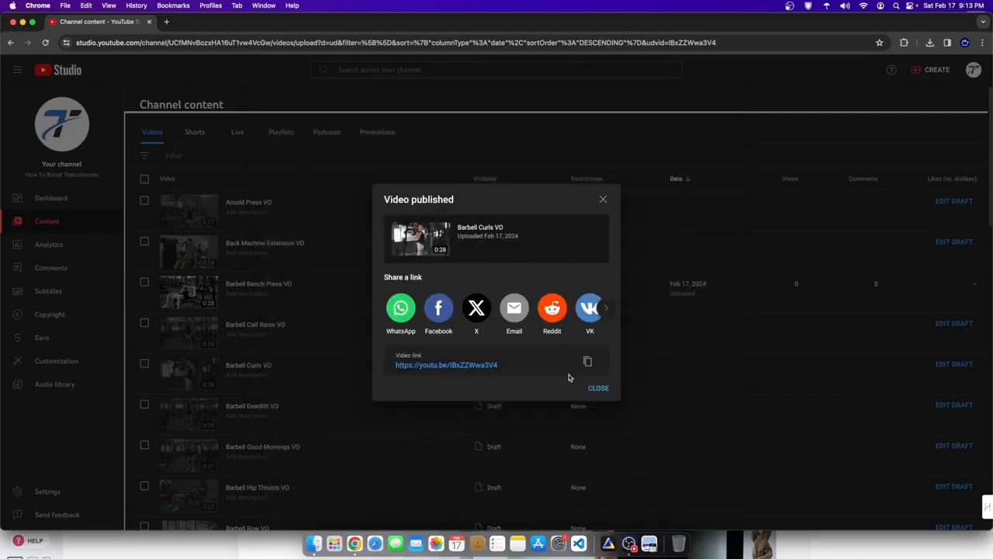
left_click(864, 543)
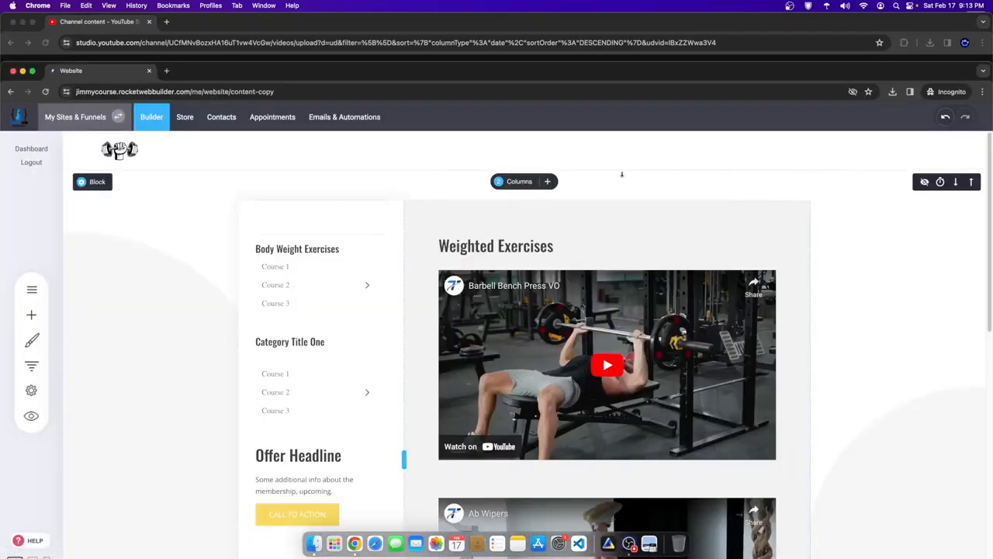
- Swap the Ab Wipers video's source URL for the Barbell Curls link and save the page
left_click_drag(679, 77, 679, 33)
scroll(602, 384, "down", 5)
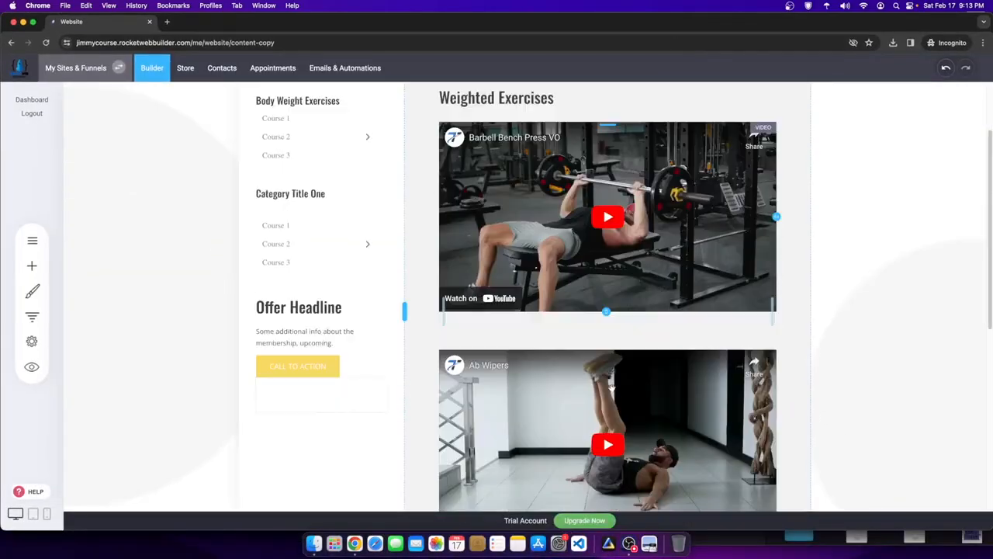
scroll(600, 388, "up", 1)
left_click(594, 394)
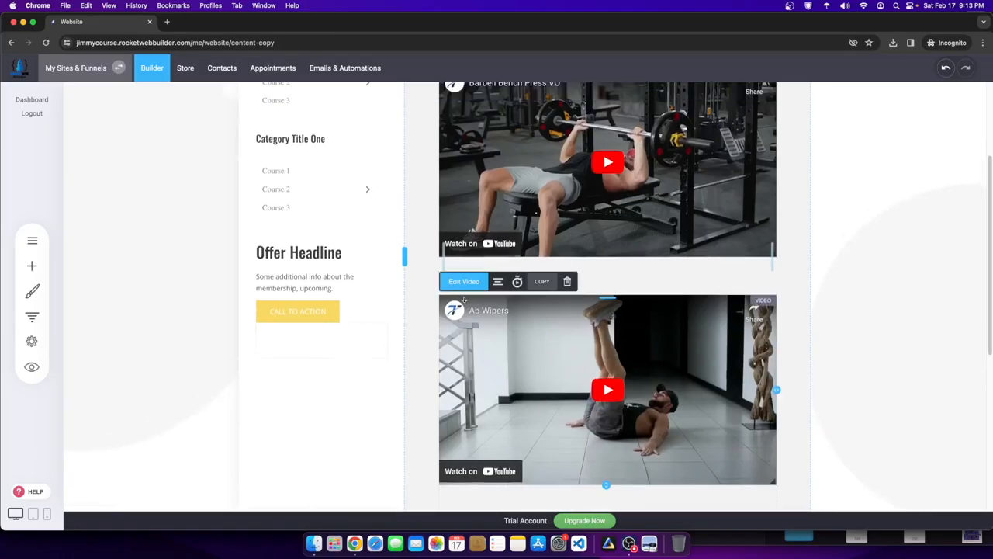
left_click(460, 285)
left_click_drag(268, 305, 248, 303)
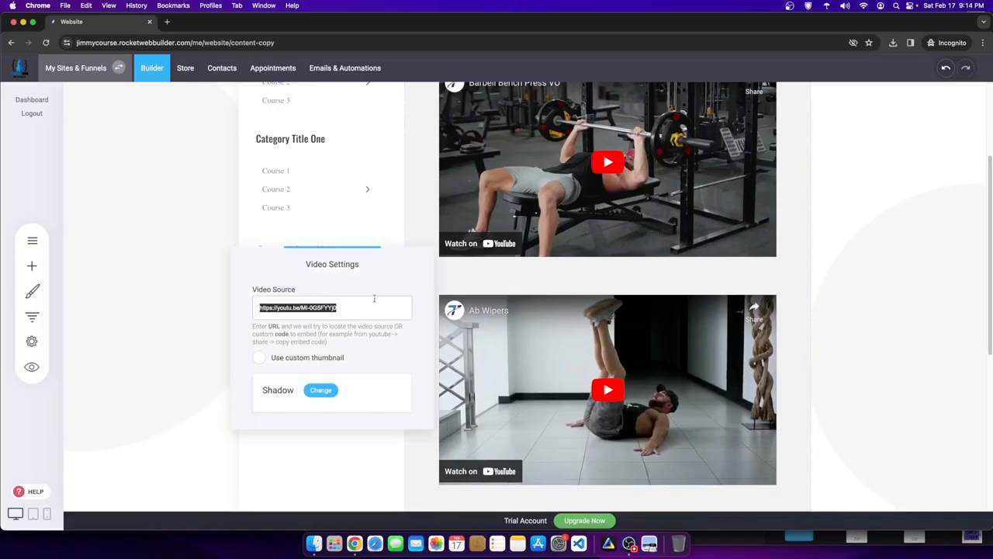
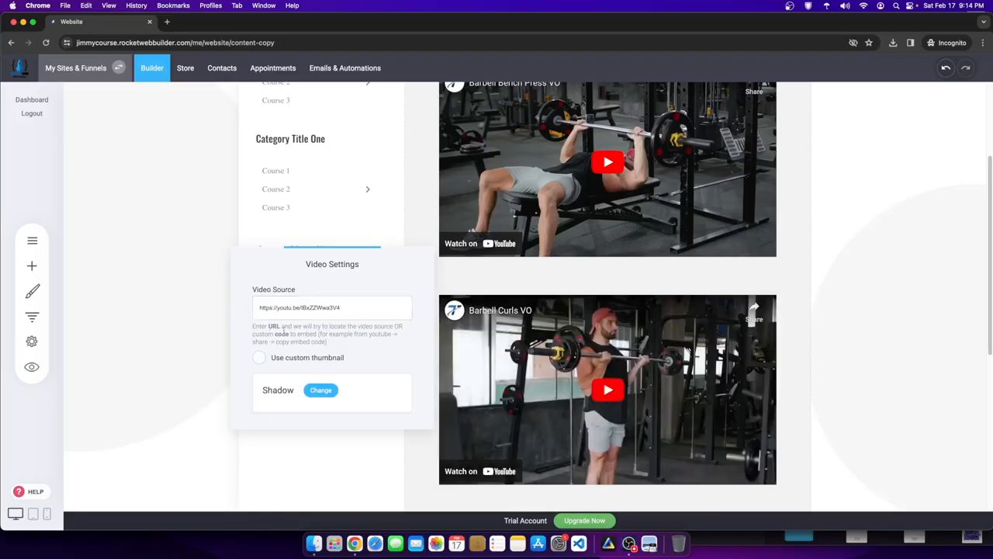
left_click_drag(252, 326, 311, 334)
left_click(263, 327)
left_click(940, 303)
left_click(914, 70)
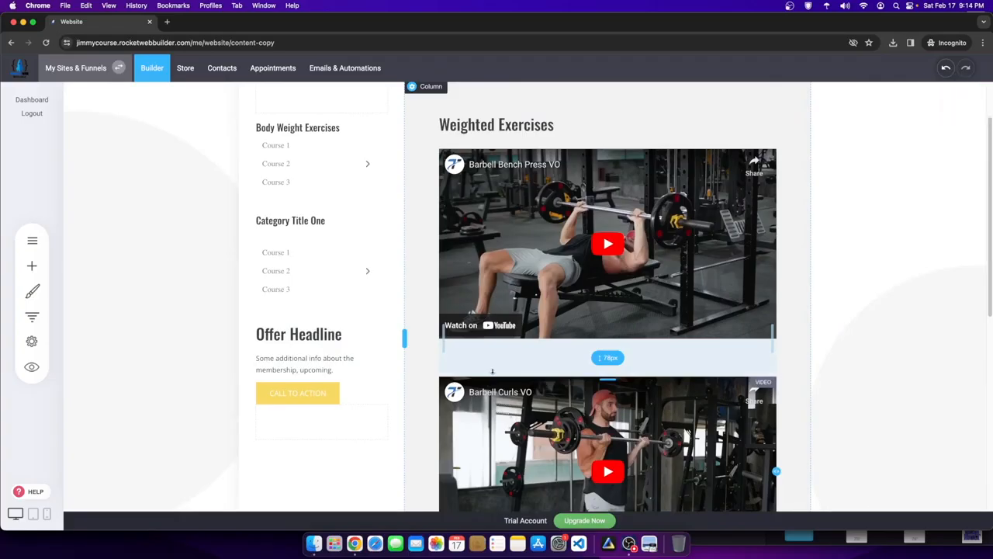
scroll(609, 357, "down", 3)
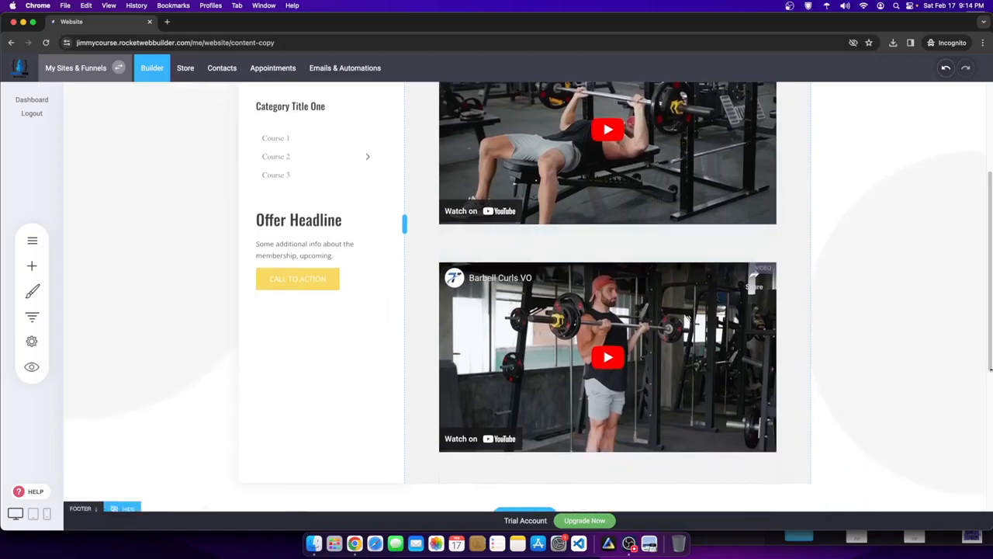
scroll(609, 357, "up", 5)
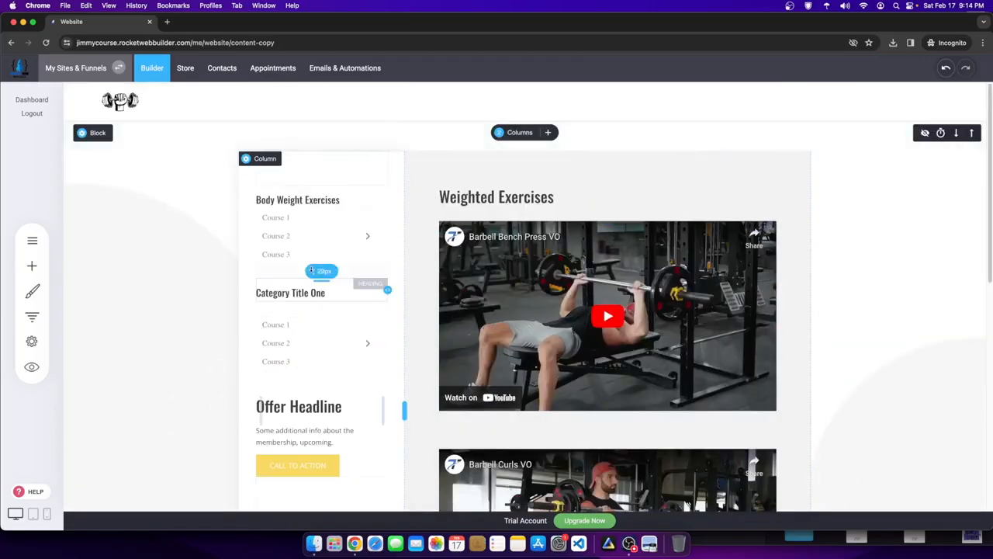
- Rename the sidebar's 'Category Title One' heading to 'Weighted Exercises' and shrink the gap below it
left_click(468, 198)
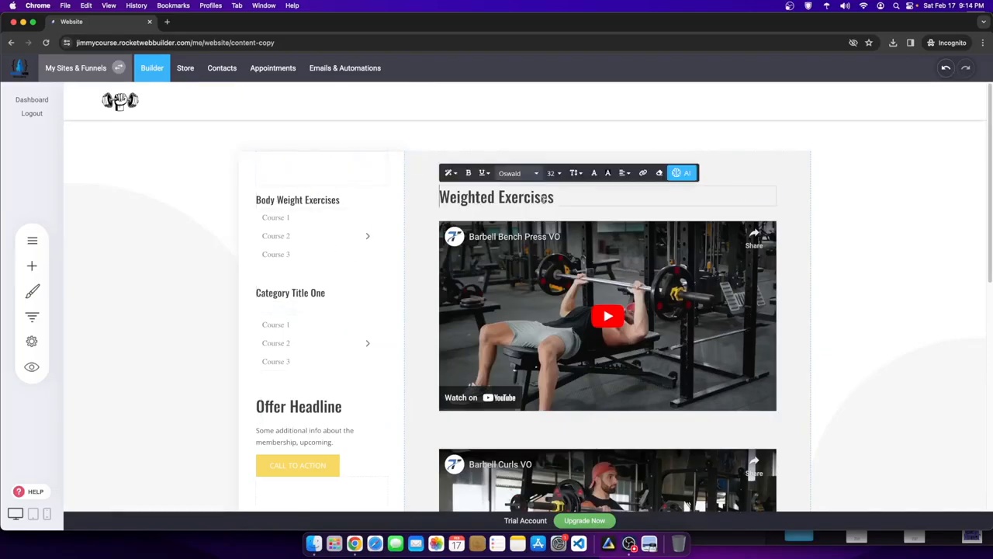
left_click_drag(560, 198, 450, 197)
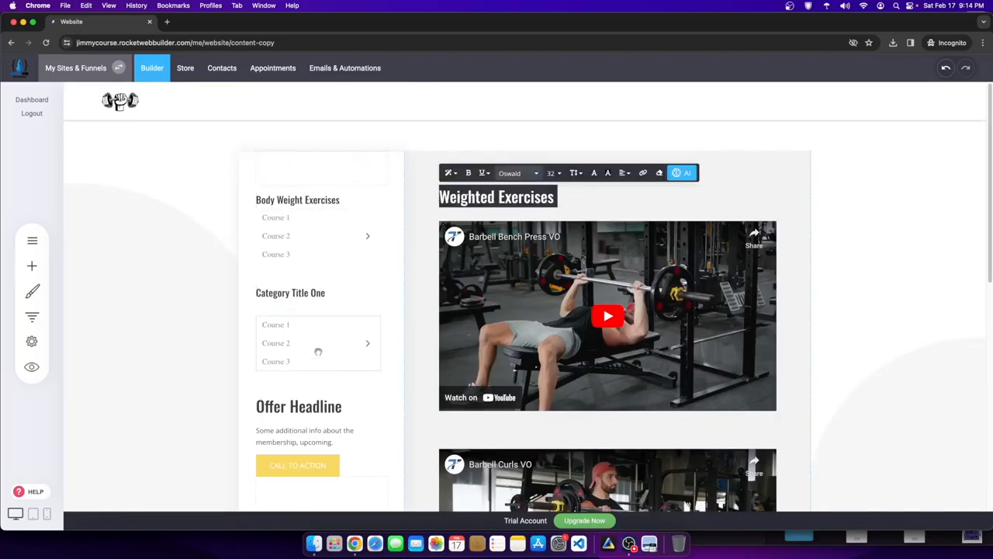
left_click(305, 295)
type("Weighted Exercises")
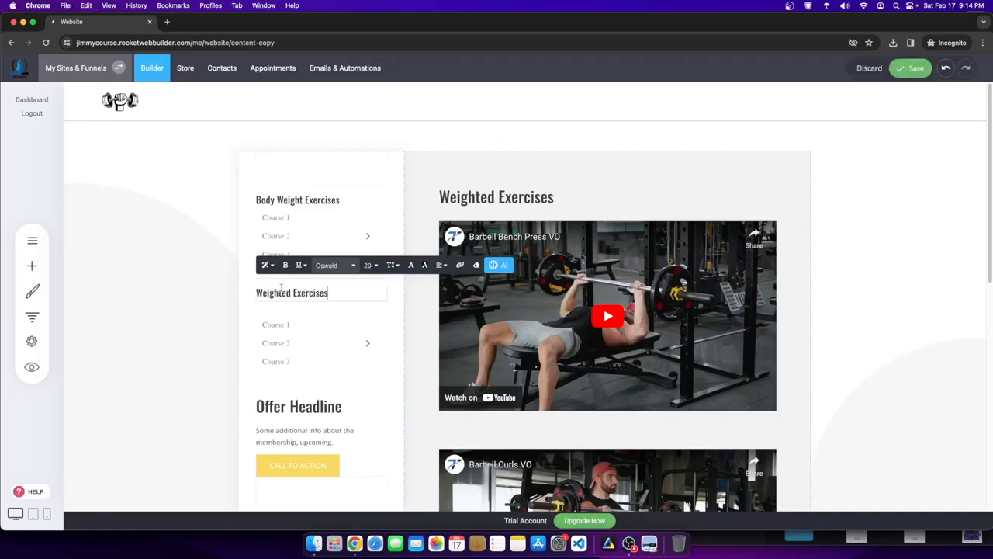
left_click(544, 207)
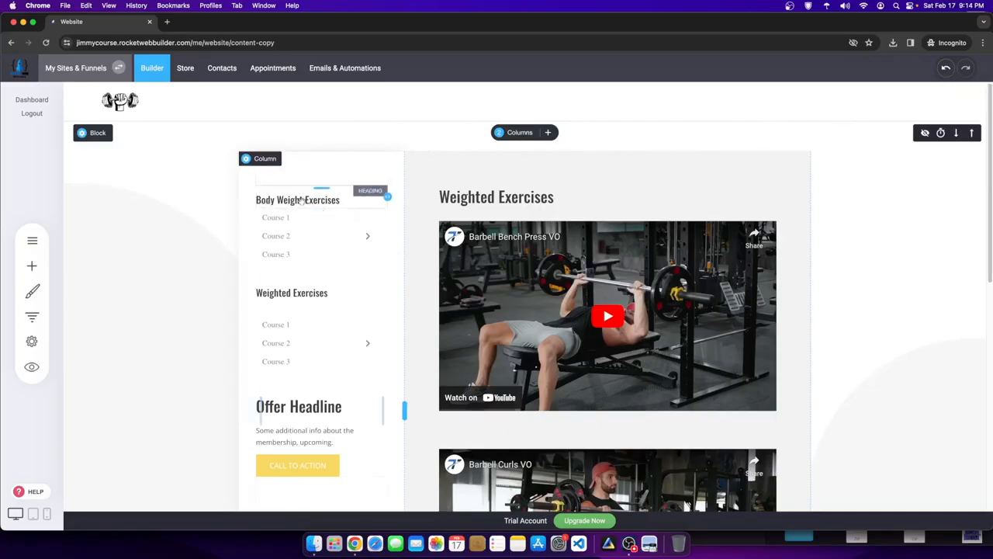
left_click_drag(287, 311, 285, 297)
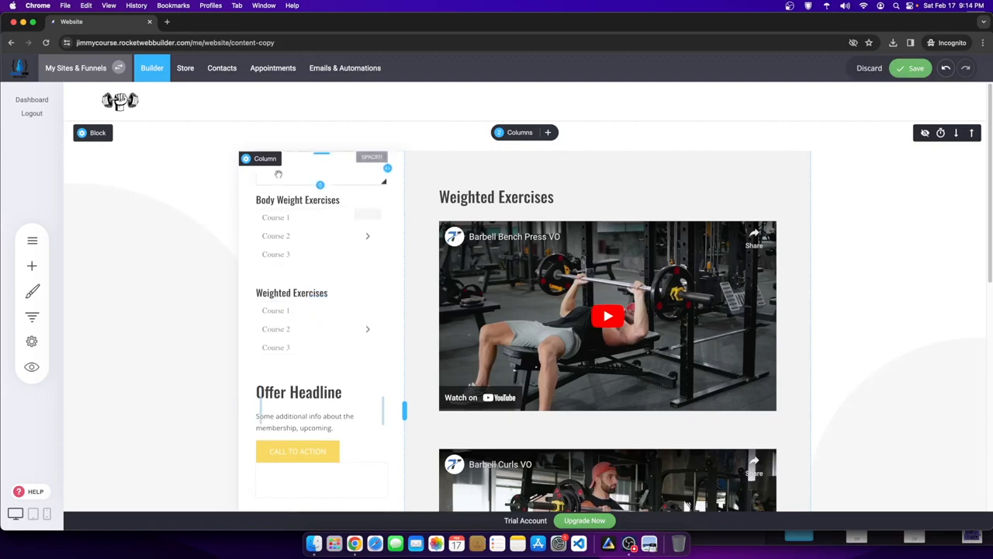
- Delete the course lists under both the Weighted Exercises and Body Weight Exercises headings
left_click(311, 319)
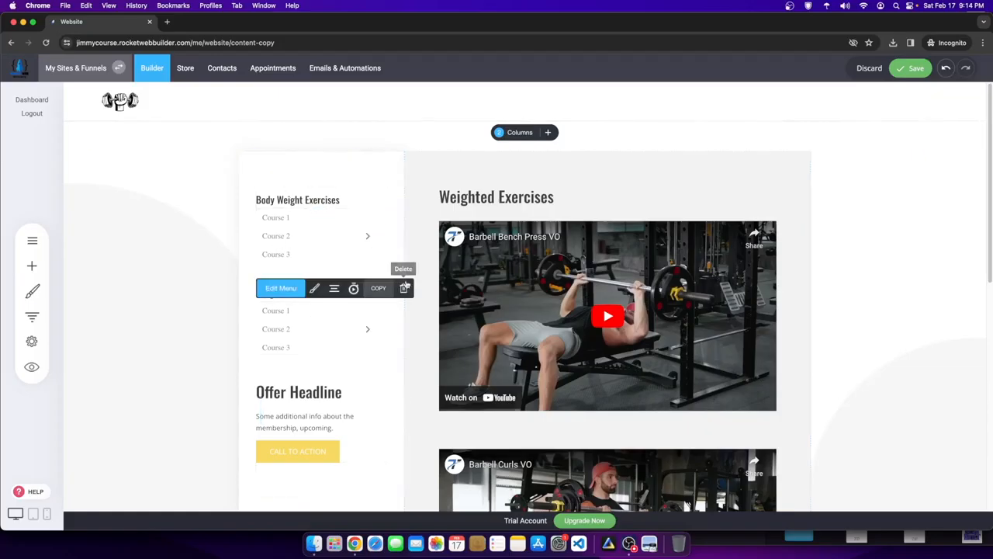
left_click(403, 288)
left_click(528, 271)
left_click(318, 232)
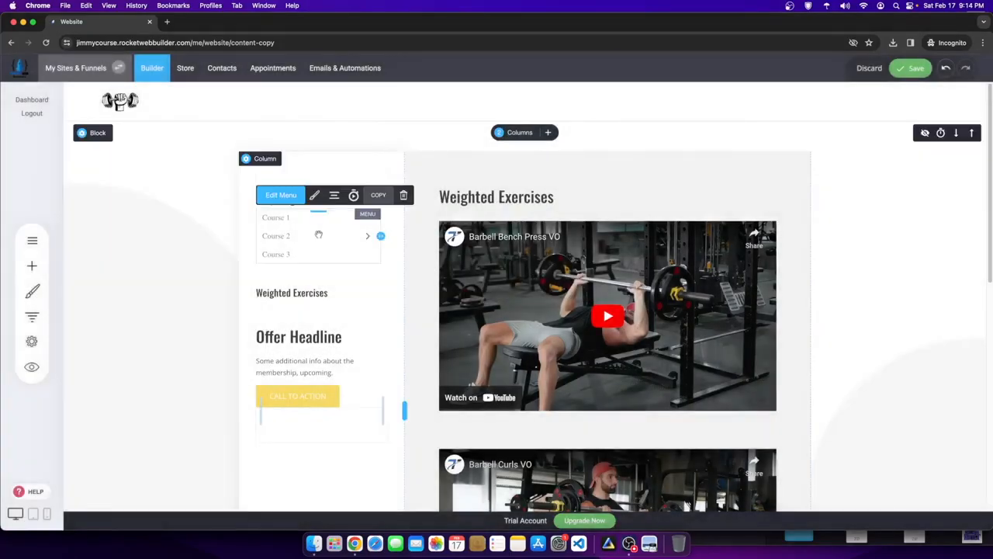
left_click(403, 195)
left_click(520, 264)
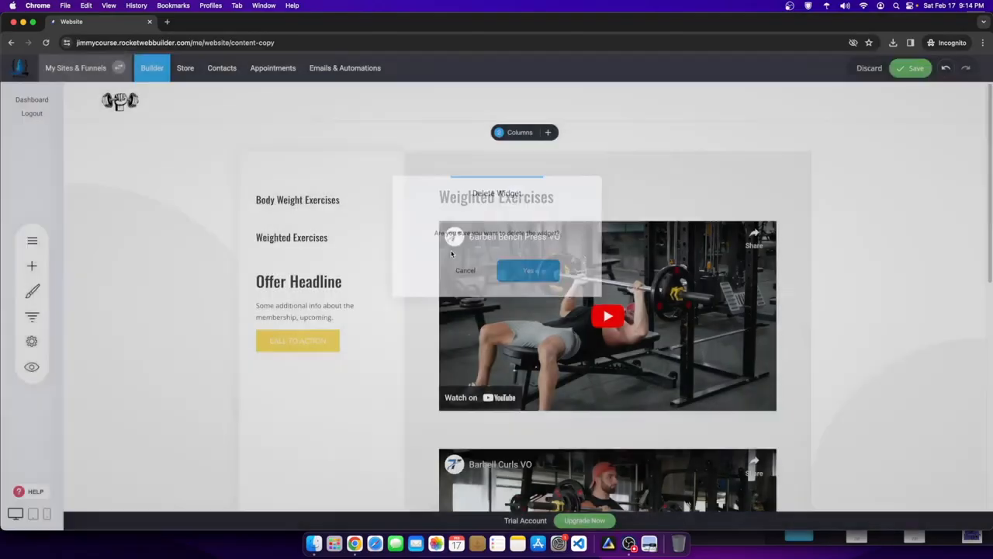
- Select the Body Weight Exercises sidebar heading text to prepare it for linking
left_click(315, 224)
left_click_drag(331, 223, 250, 222)
left_click(334, 236)
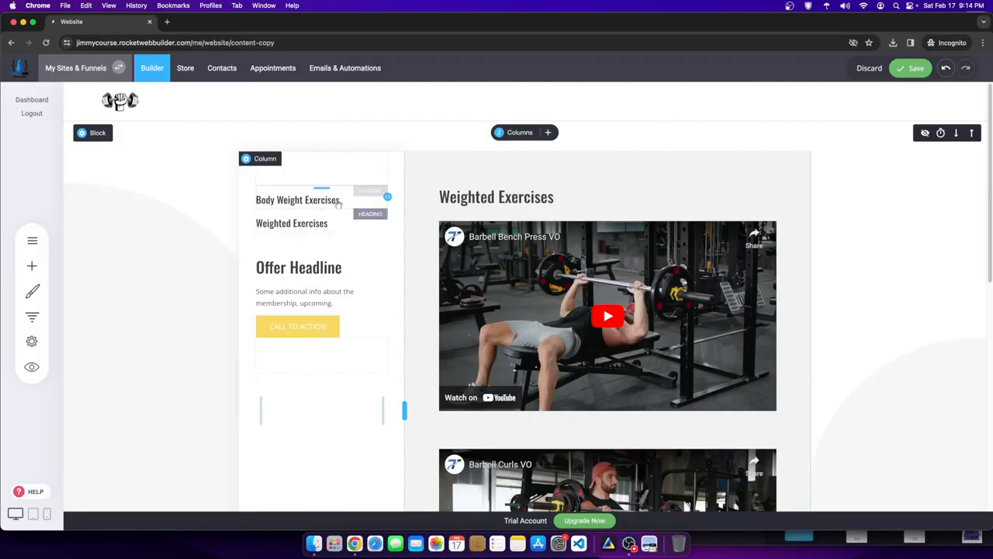
left_click(314, 200)
left_click_drag(339, 199, 255, 201)
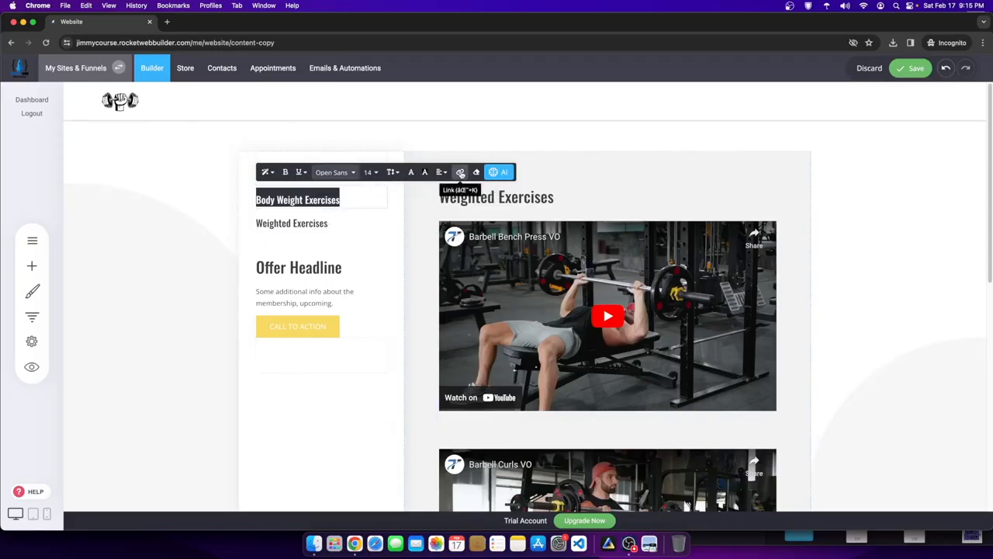
- Link the heading to the Course Content page 'Body Weight Exercises - Content' and save
left_click(460, 173)
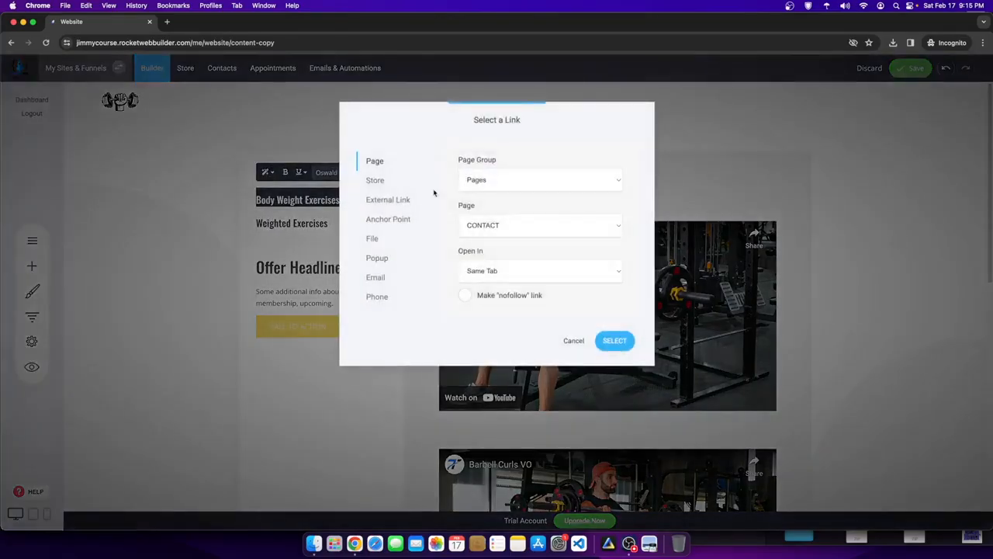
left_click(504, 183)
left_click(487, 192)
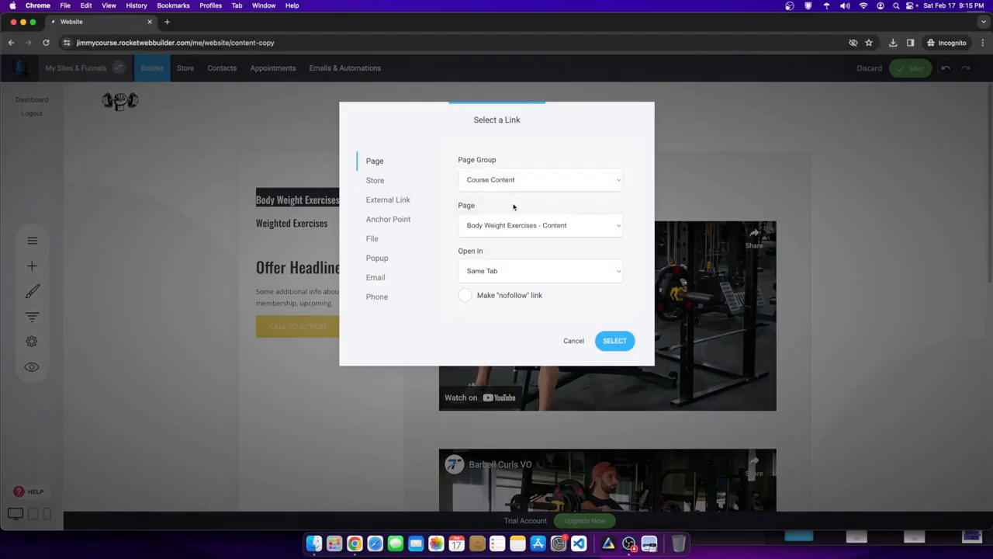
left_click(545, 226)
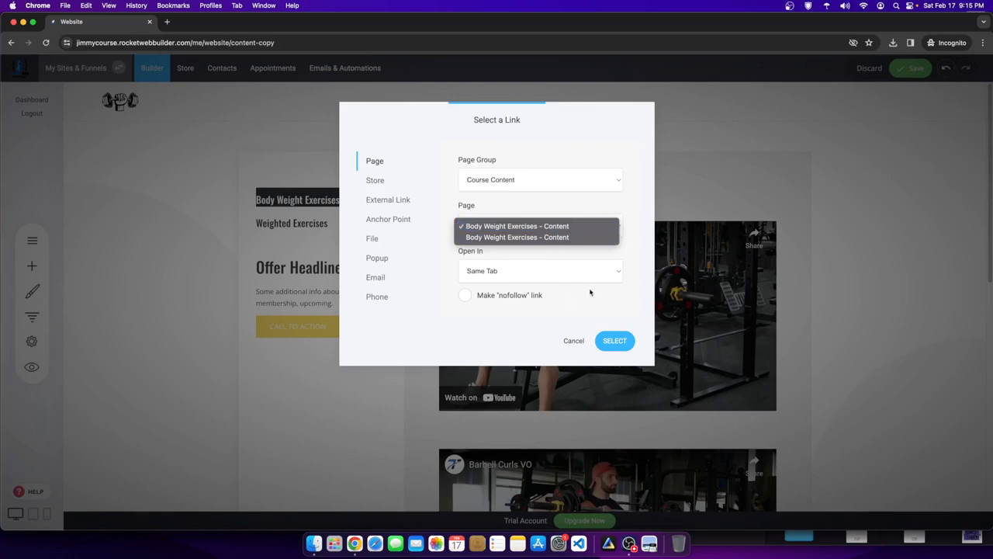
left_click(610, 329)
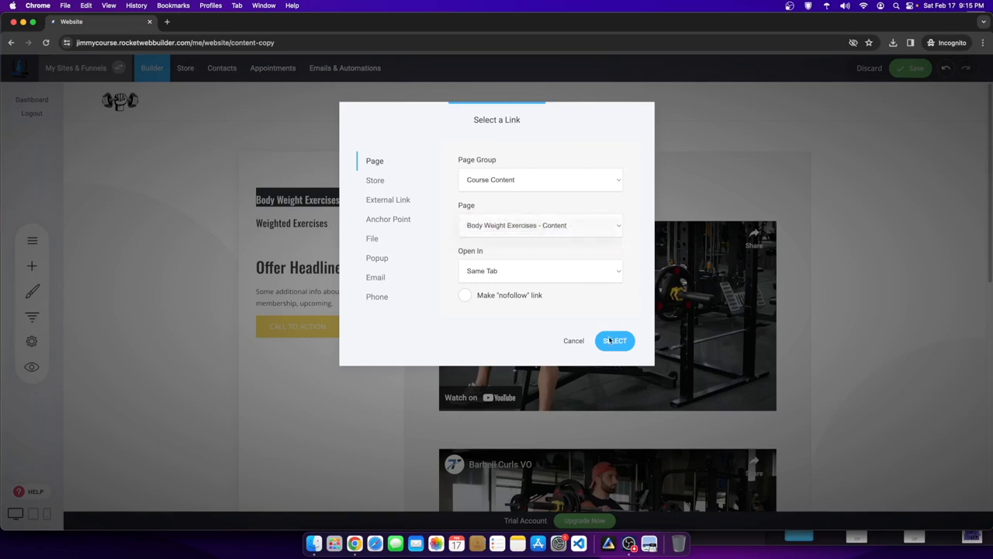
left_click(615, 340)
left_click(899, 66)
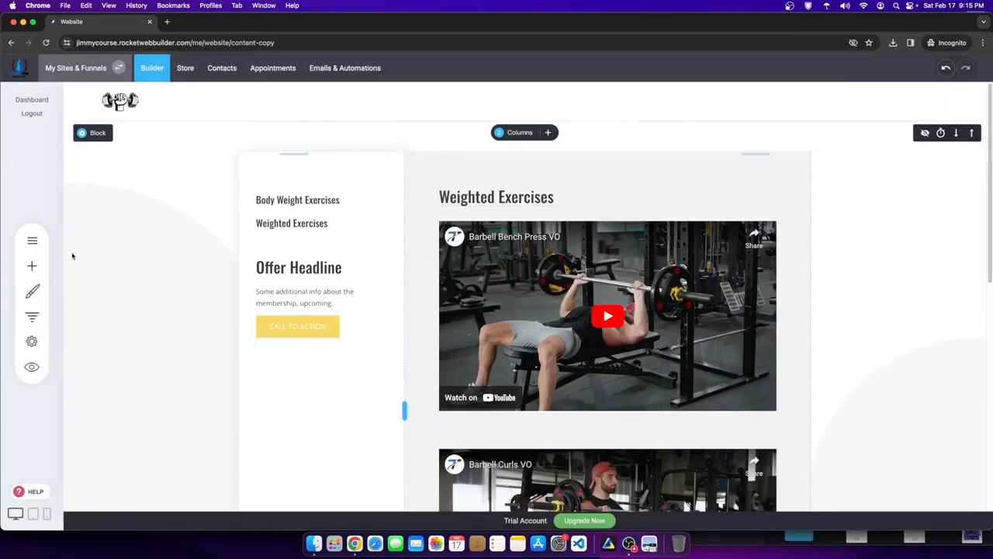
- Switch to the copied course page and check its Weighted Exercises heading
left_click(32, 240)
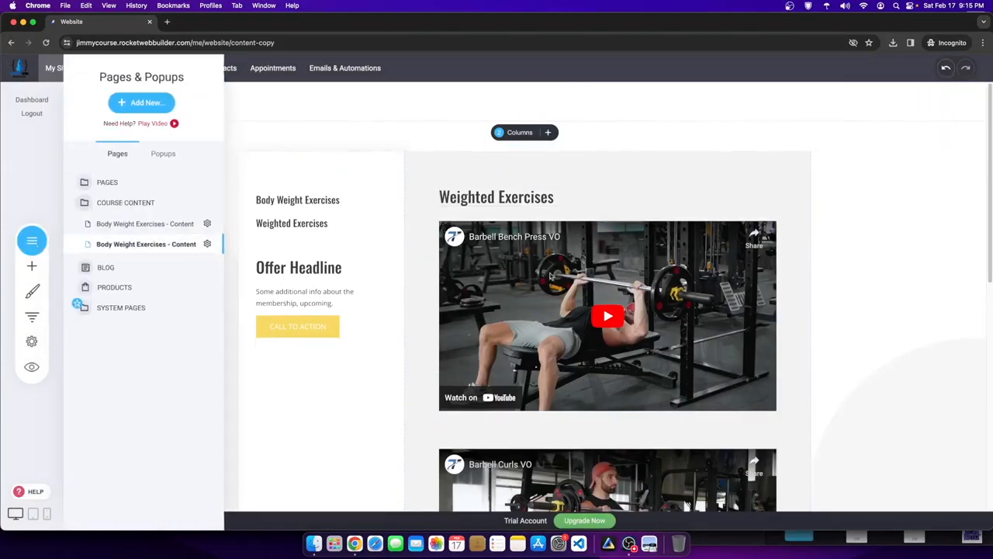
left_click(124, 225)
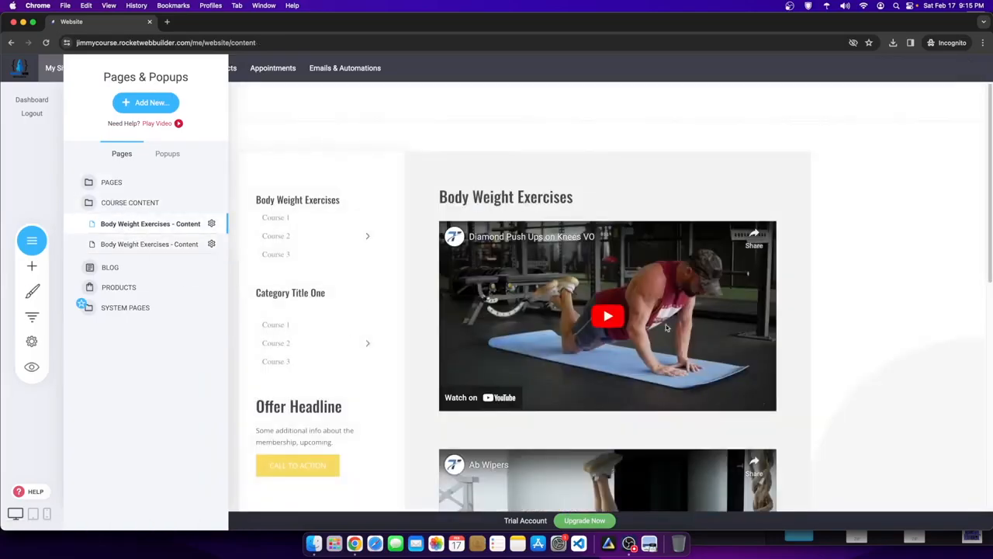
left_click(165, 243)
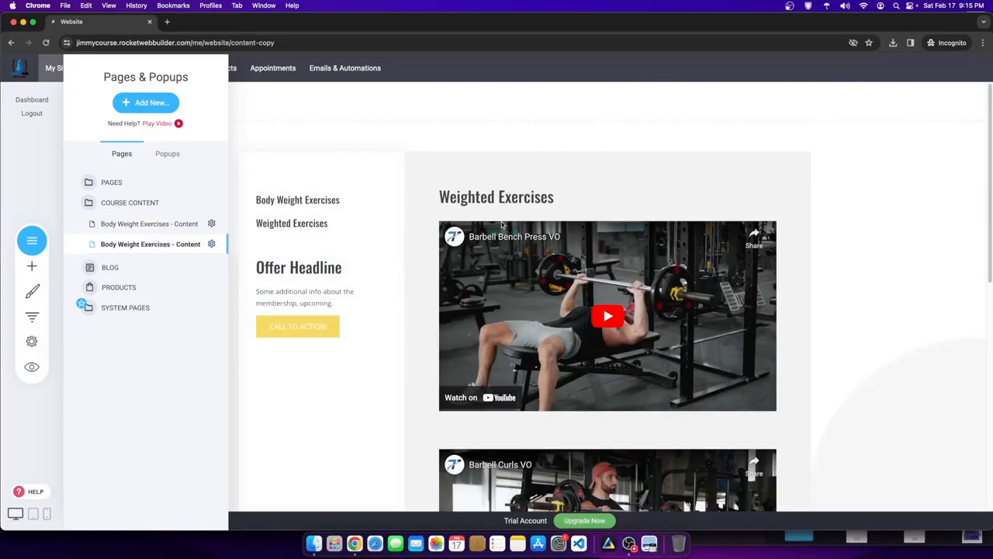
left_click(558, 197)
left_click_drag(558, 197, 443, 197)
key("super+c")
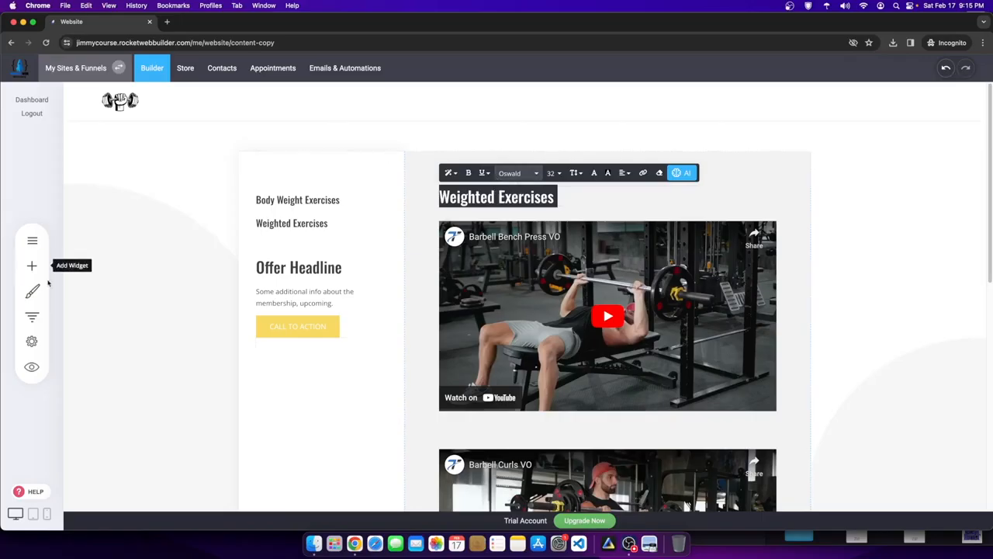
left_click(57, 342)
left_click(33, 342)
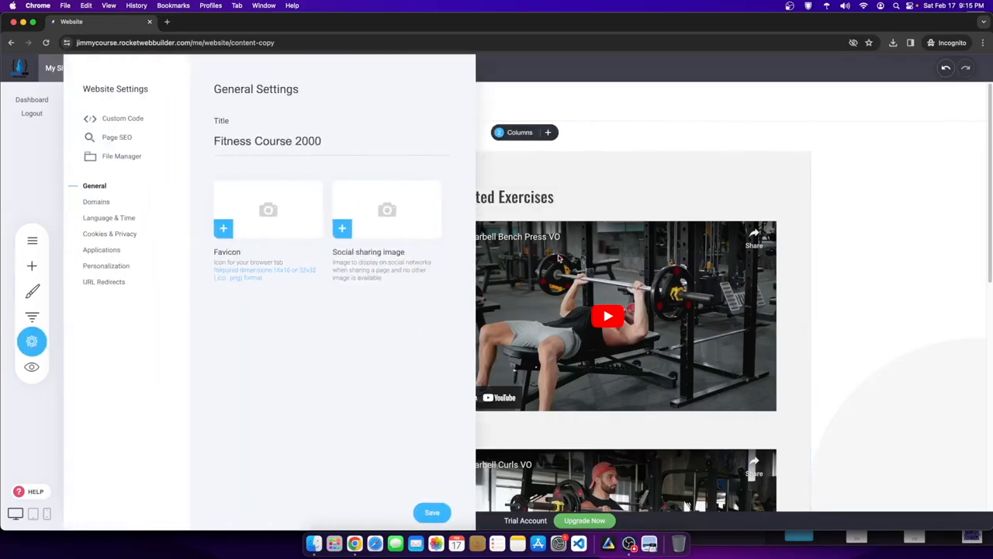
left_click(512, 260)
- Rename the second page to 'Weighted Exercises - Content' with URL weighted-exercises and save
left_click(32, 241)
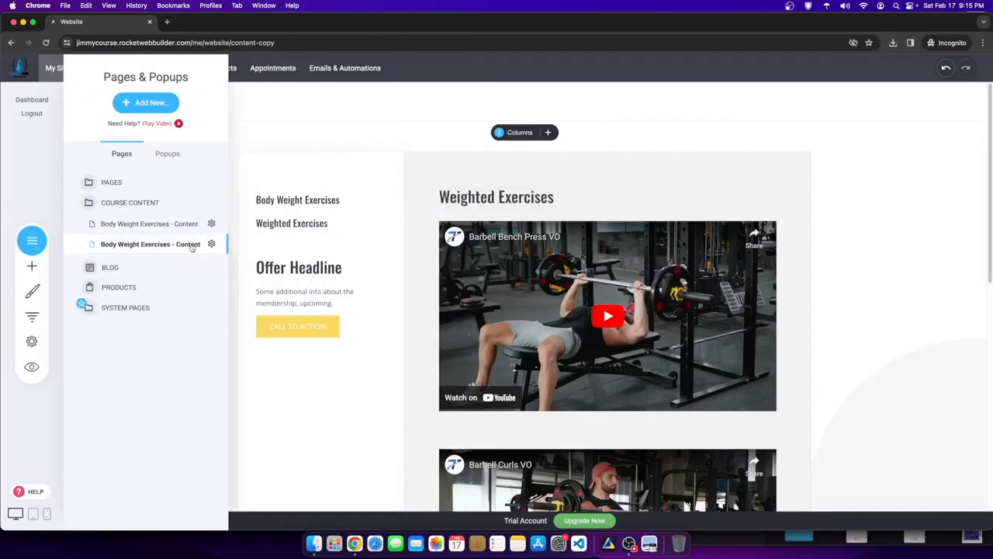
left_click(213, 245)
left_click(226, 167)
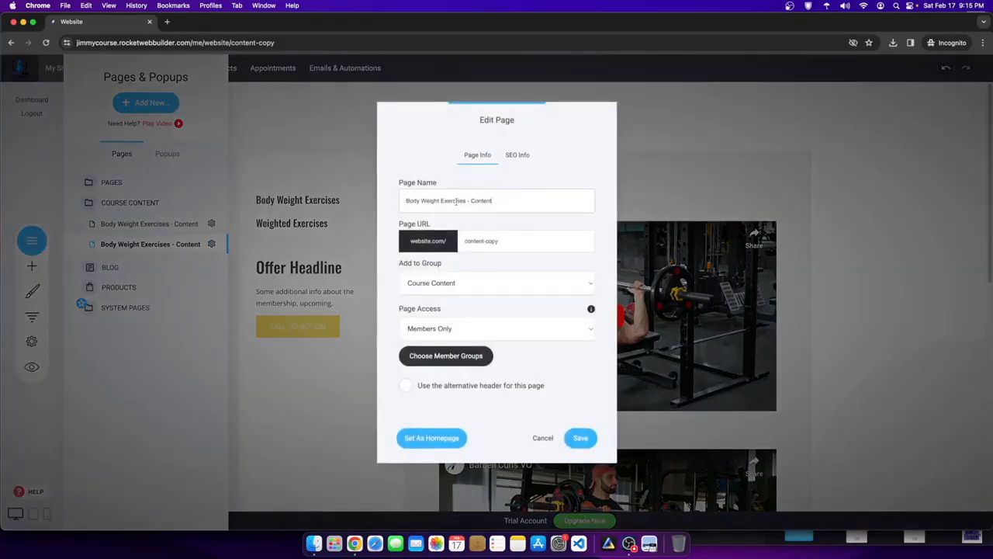
key("super+v")
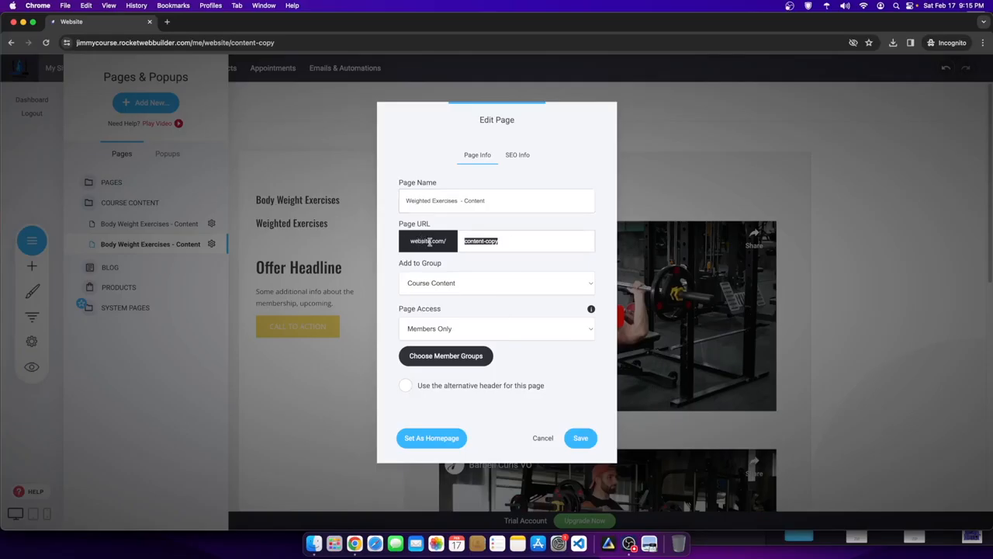
left_click(578, 437)
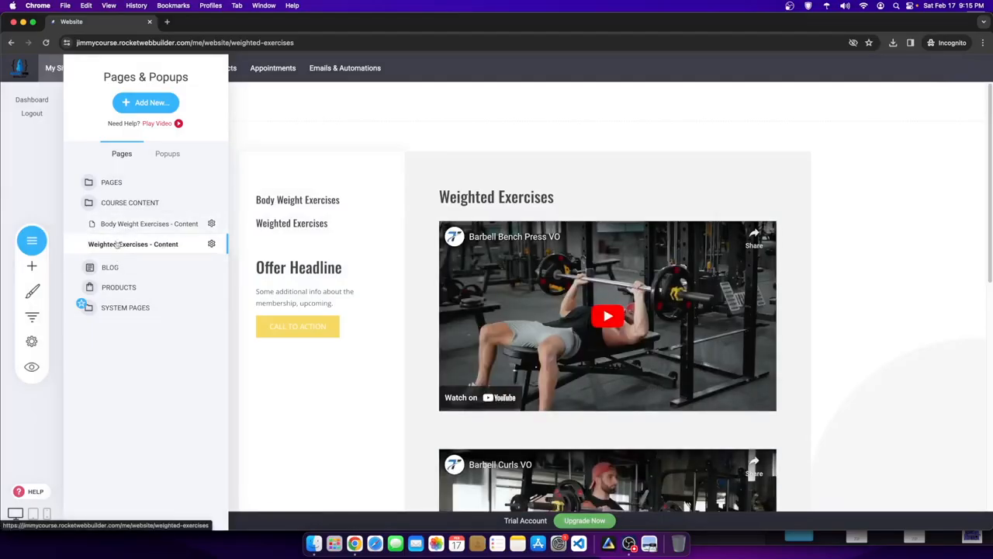
- Delete the Offer Headline, its description and the Call to Action button, then save
left_click(415, 344)
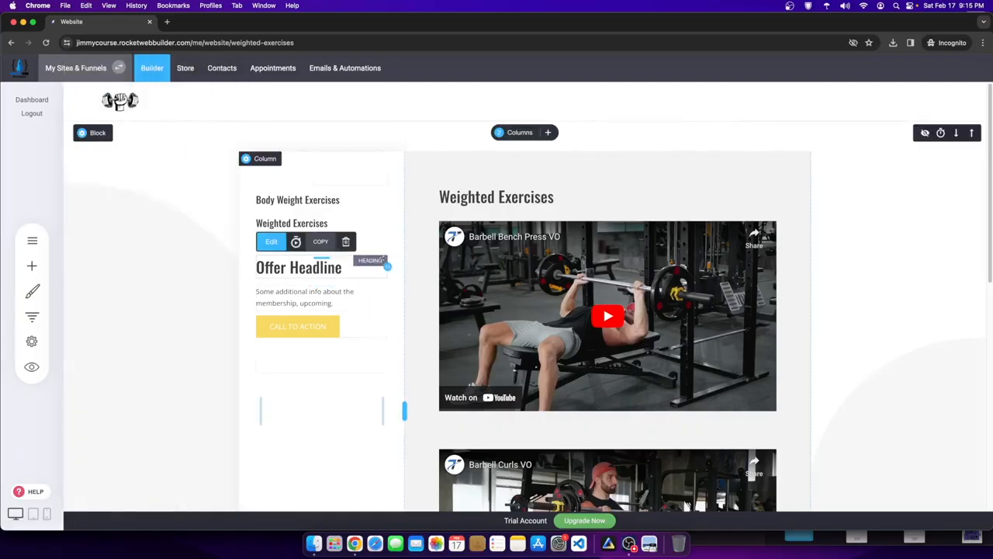
left_click(345, 242)
left_click(525, 273)
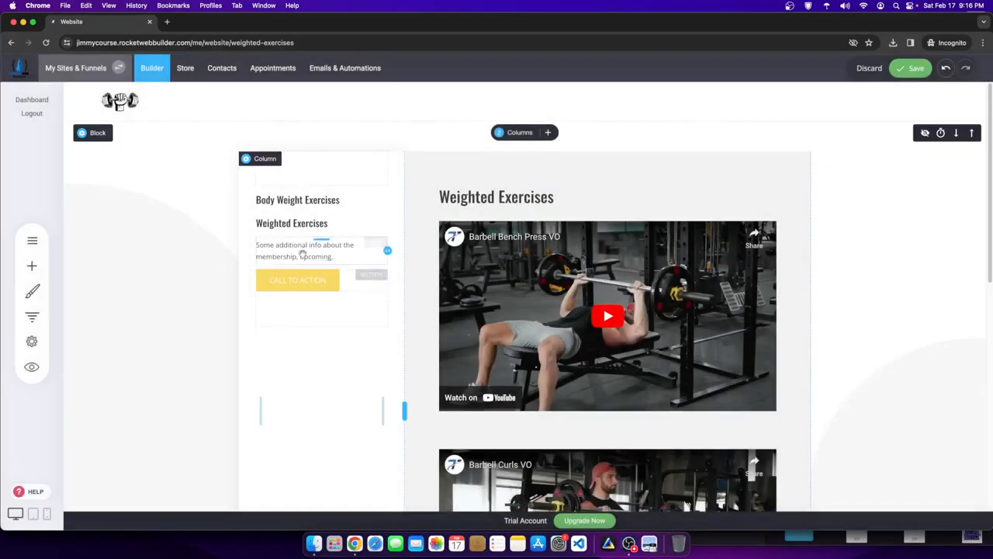
left_click(345, 223)
left_click(519, 272)
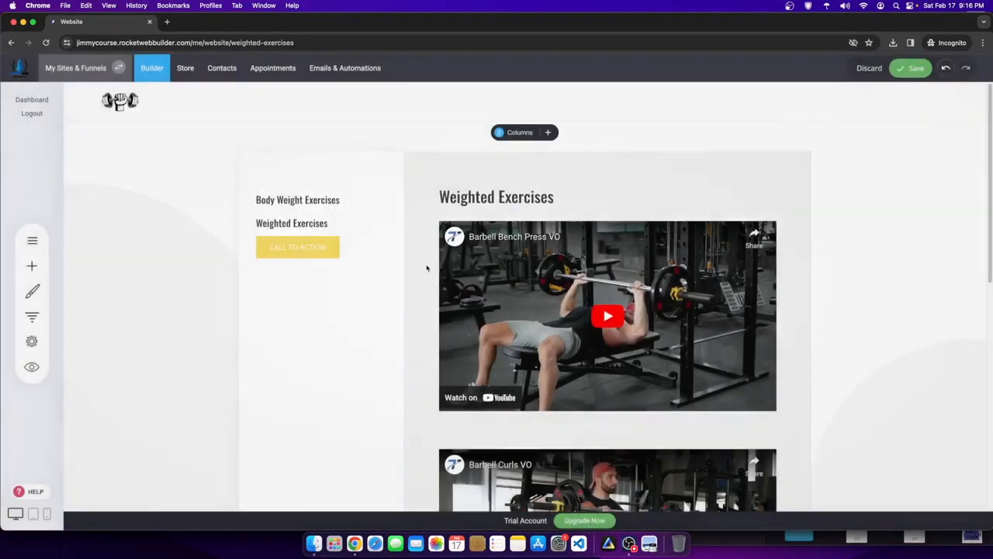
left_click(404, 223)
left_click(512, 271)
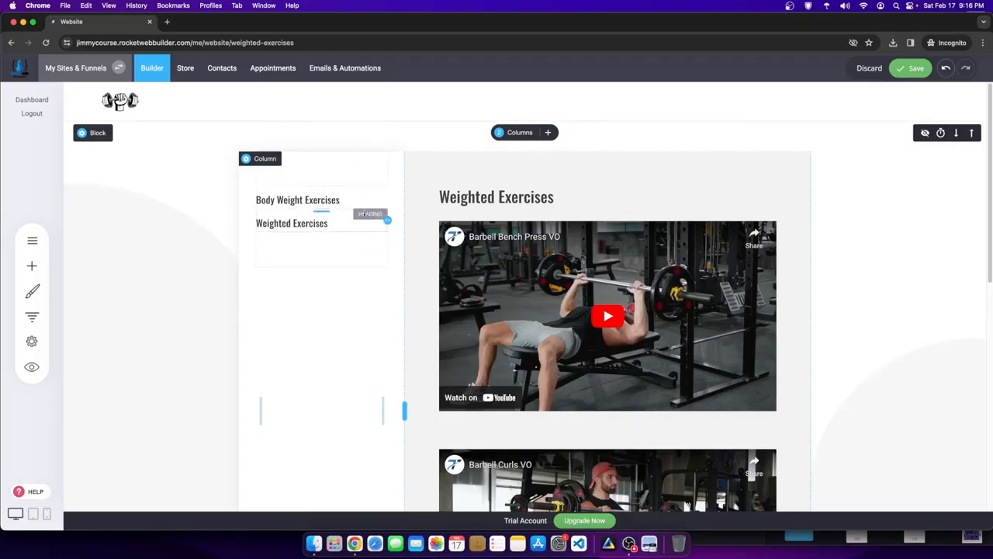
left_click(916, 68)
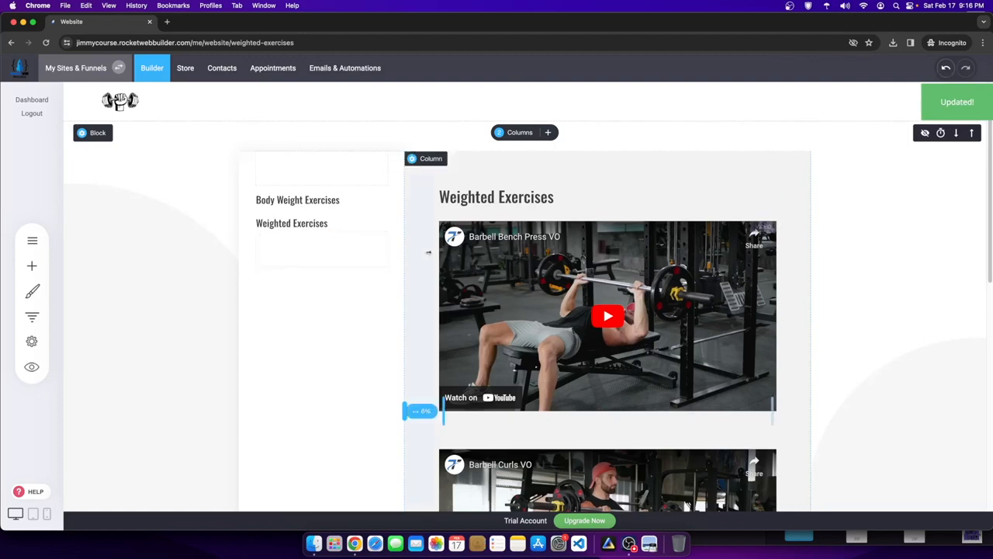
- Review the saved page and check Weighted Exercises - Content in the pages list
scroll(427, 252, "down", 5)
scroll(548, 288, "up", 3)
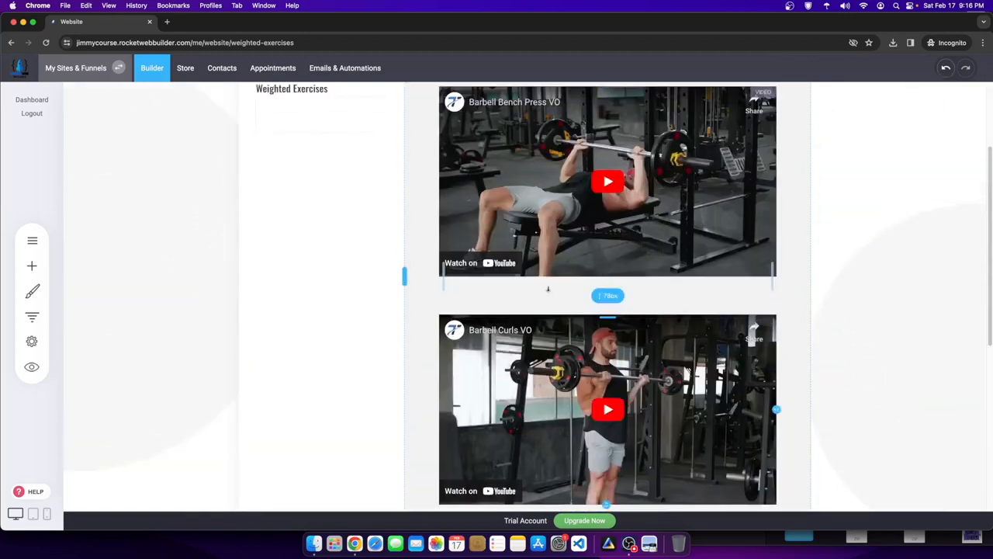
scroll(548, 289, "down", 1)
scroll(548, 264, "up", 3)
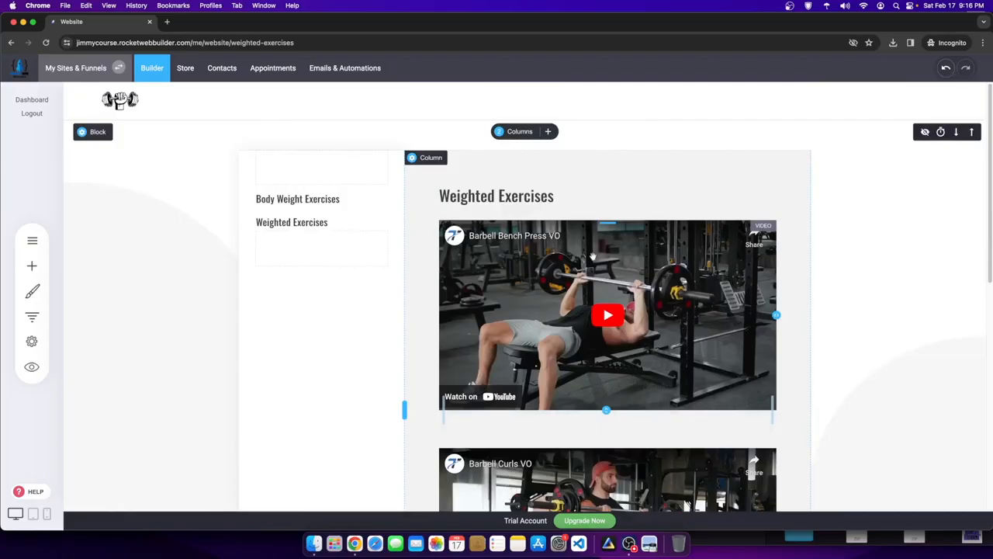
left_click(31, 241)
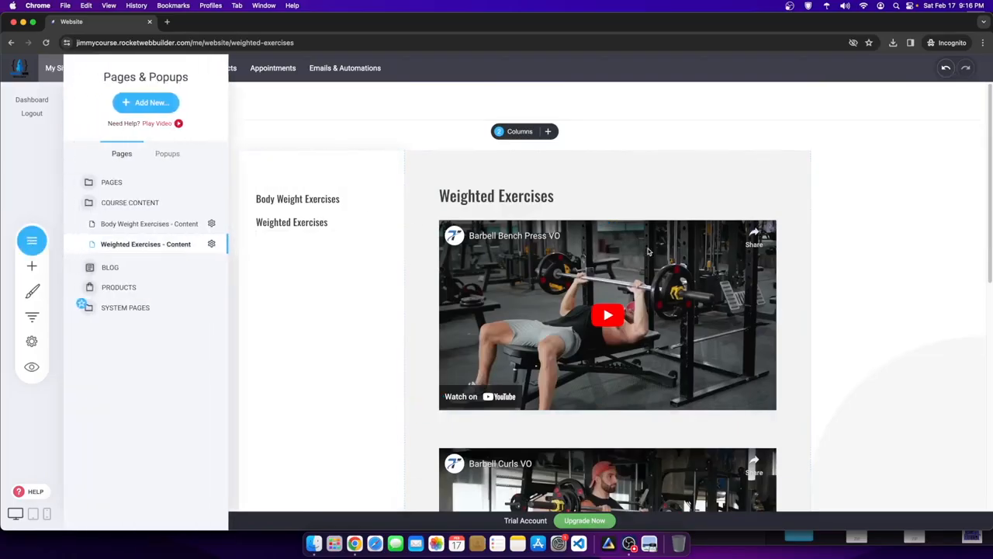
left_click(211, 244)
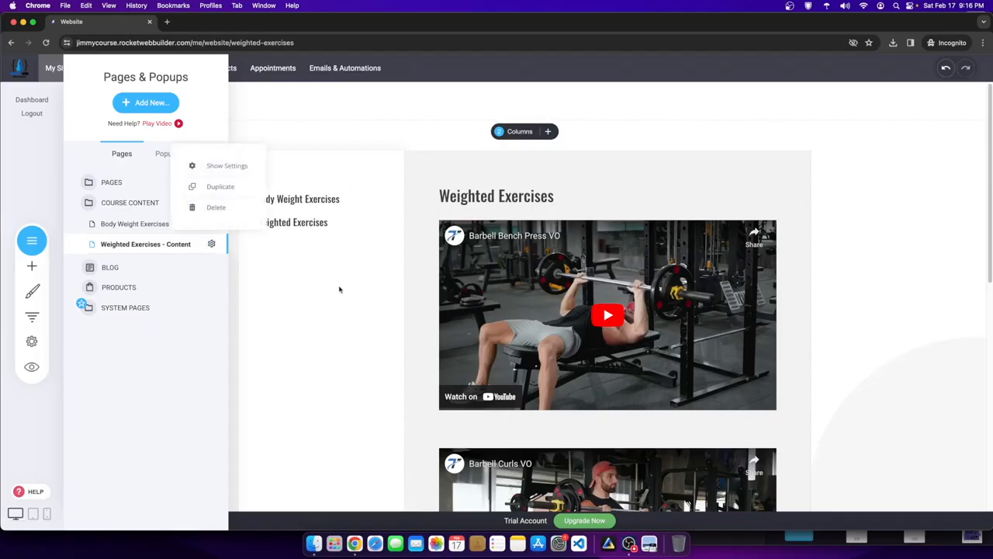
left_click(869, 419)
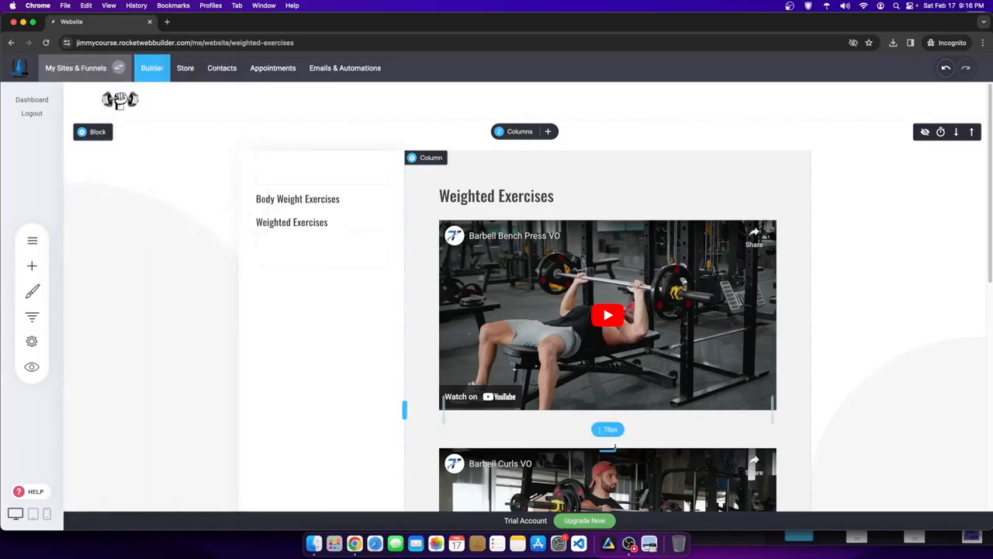
scroll(377, 298, "down", 3)
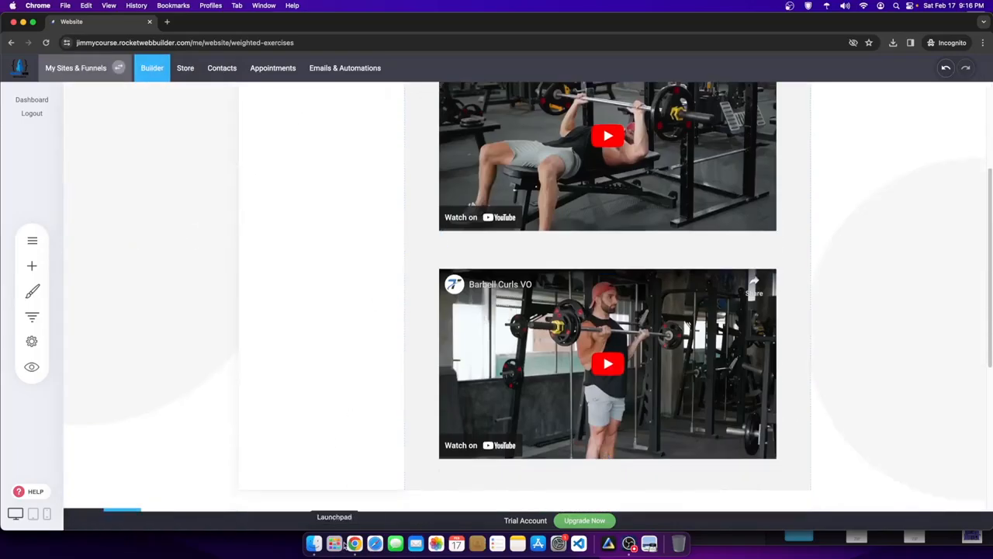
- In YouTube Studio, publish the Arnold Press VO draft as not made for kids
left_click_drag(829, 15, 831, 32)
left_click(831, 31)
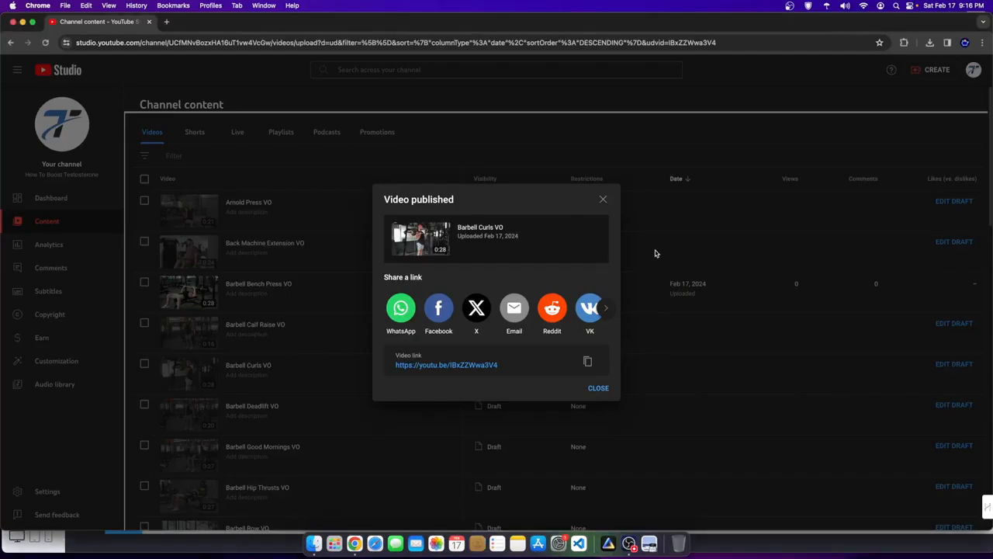
left_click(603, 198)
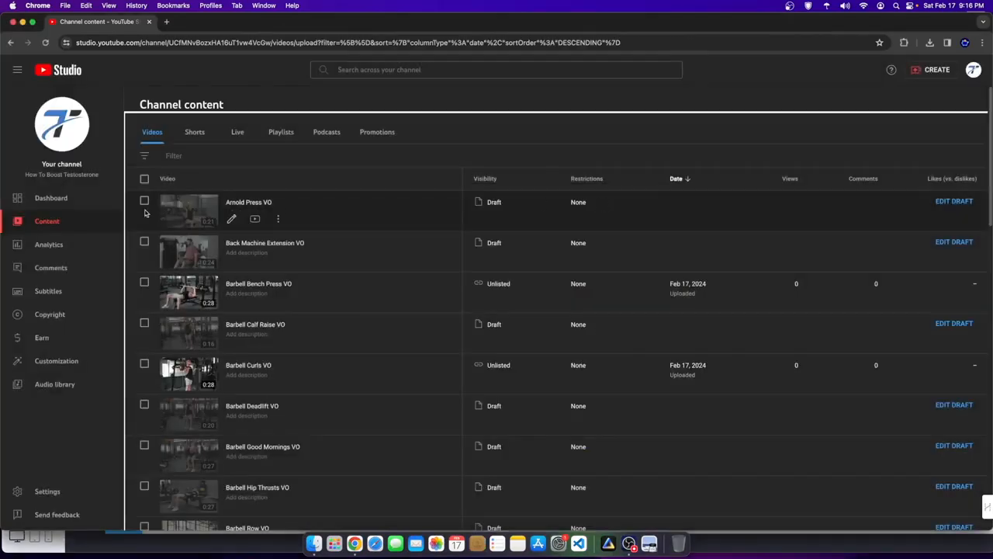
left_click(178, 201)
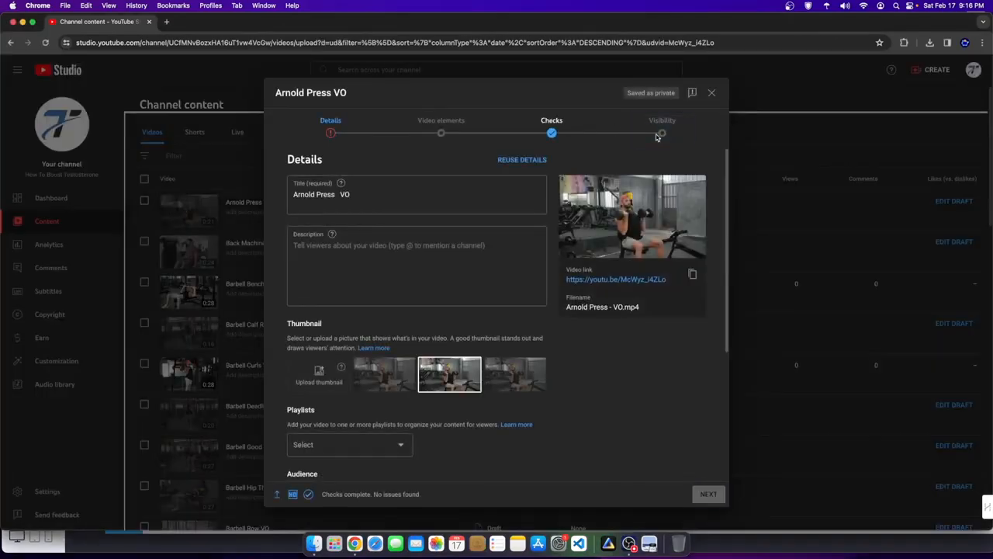
scroll(437, 178, "down", 5)
left_click(308, 392)
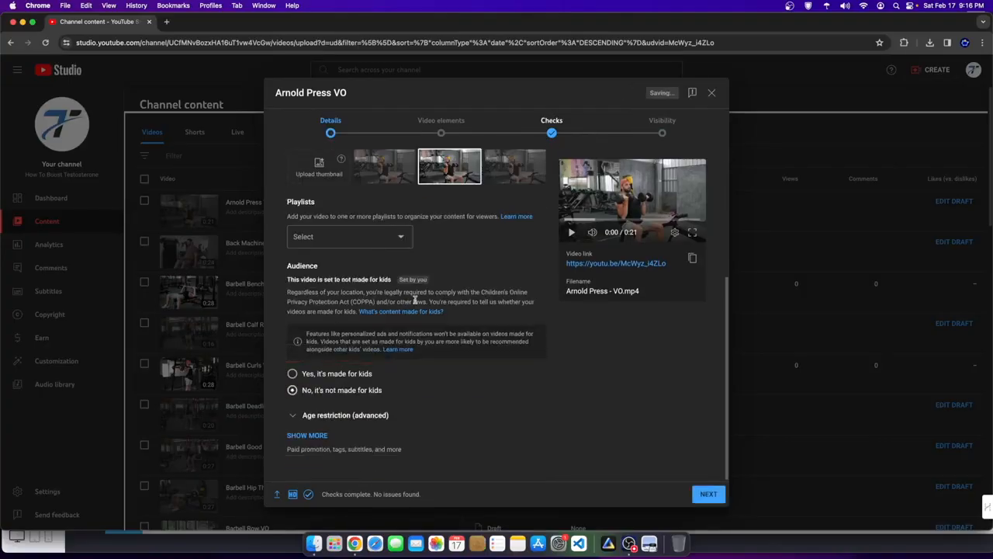
left_click(439, 127)
left_click(644, 130)
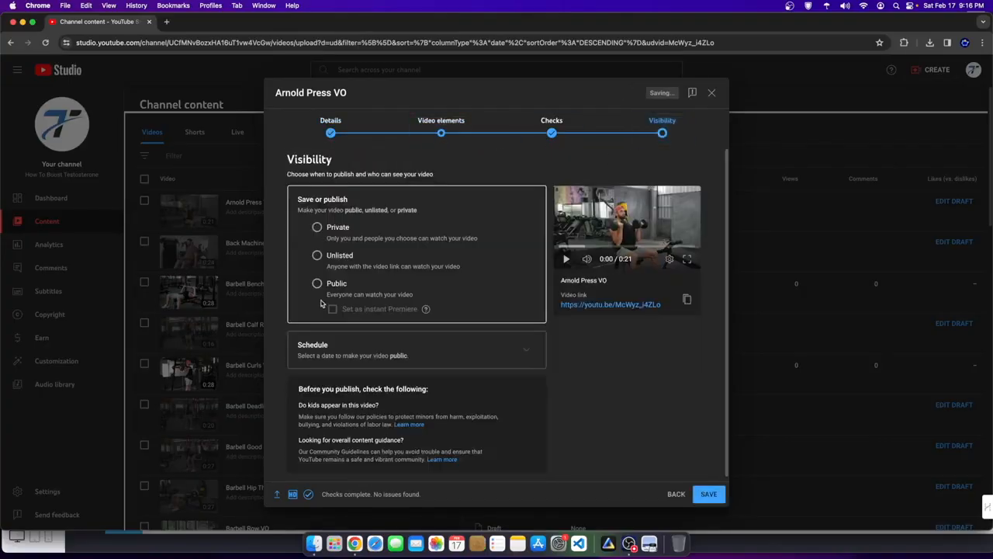
left_click(709, 494)
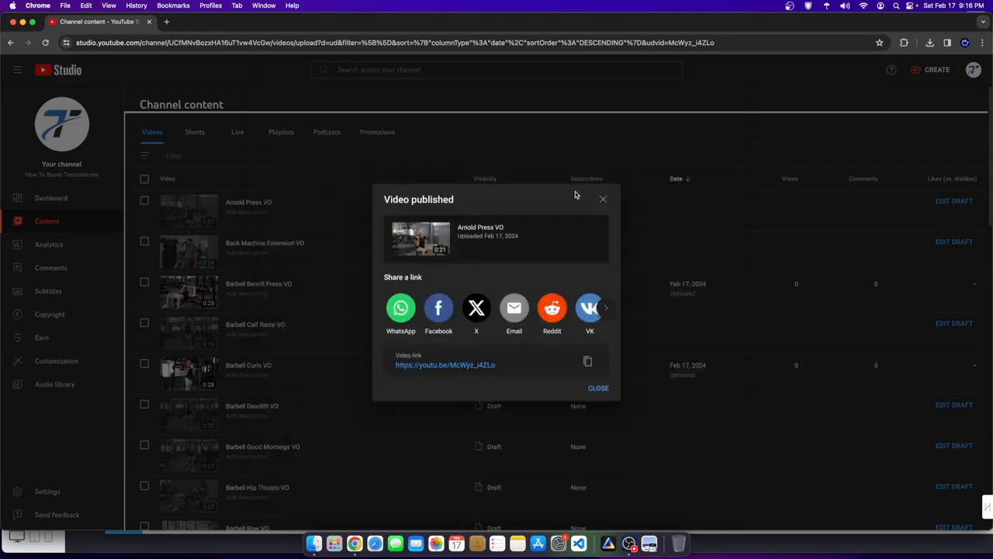
- Copy the Arnold Press VO share link and return to the website builder
left_click(587, 361)
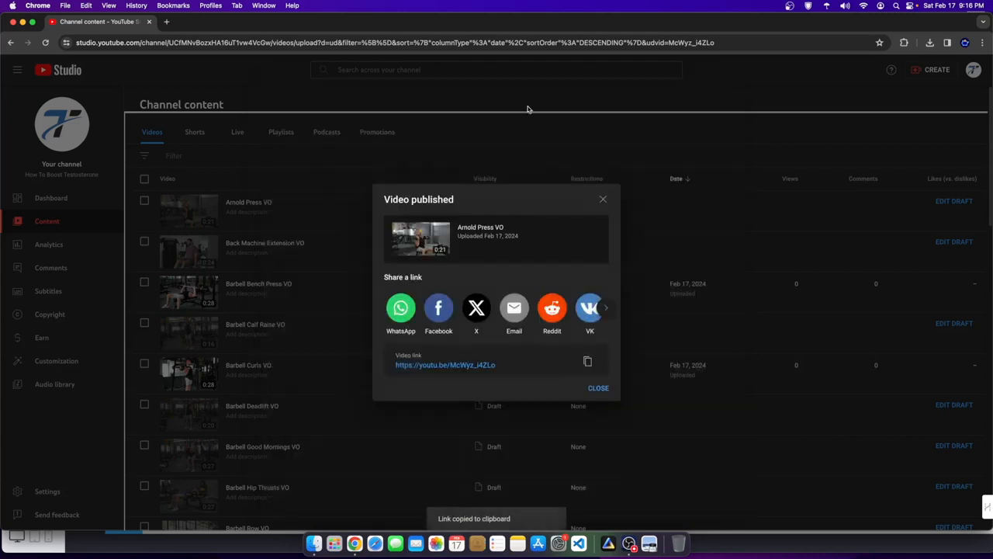
left_click_drag(616, 29, 726, 30)
left_click(58, 188)
- Add an Arnold Press VO video below Barbell Curls and tighten the spacing around them
scroll(439, 367, "down", 2)
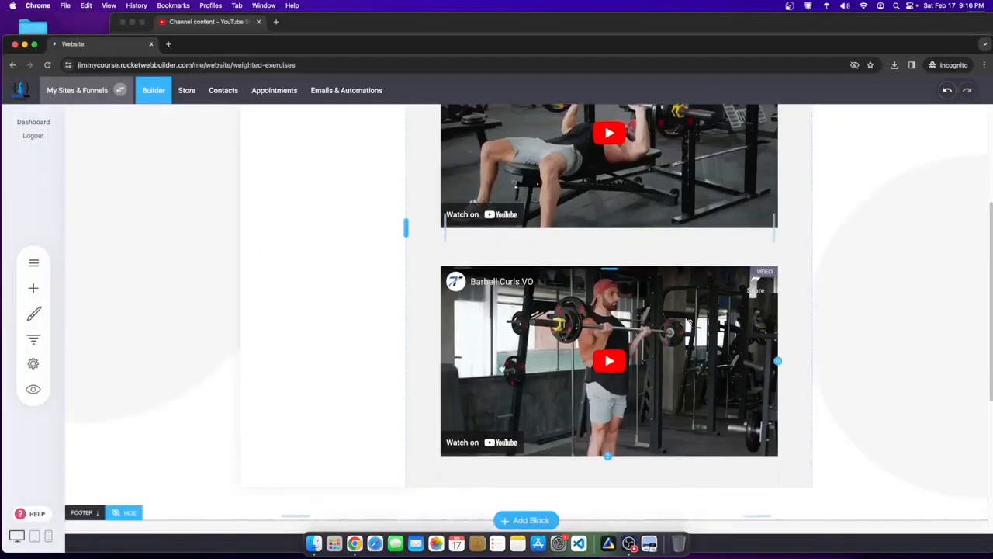
left_click(34, 288)
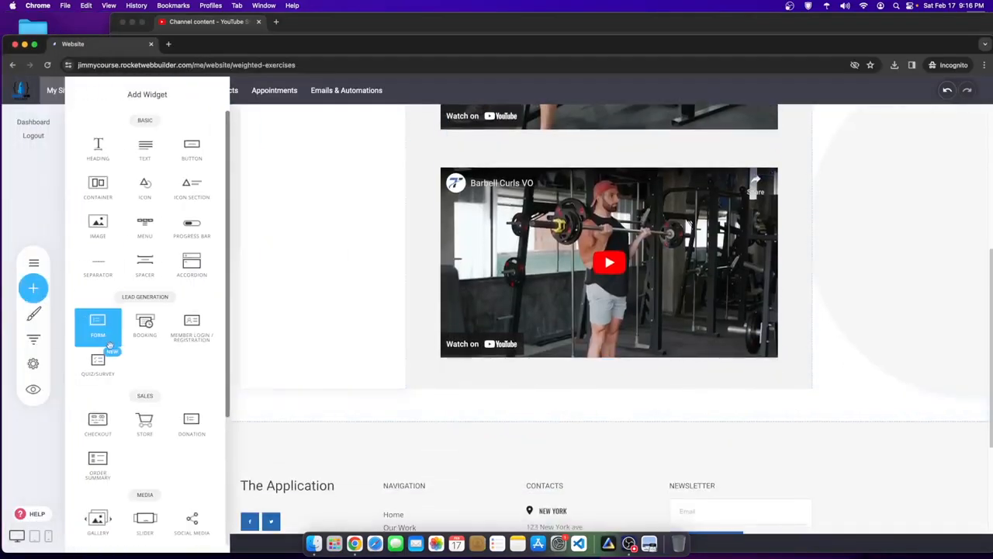
scroll(140, 372, "down", 3)
left_click_drag(144, 470, 603, 368)
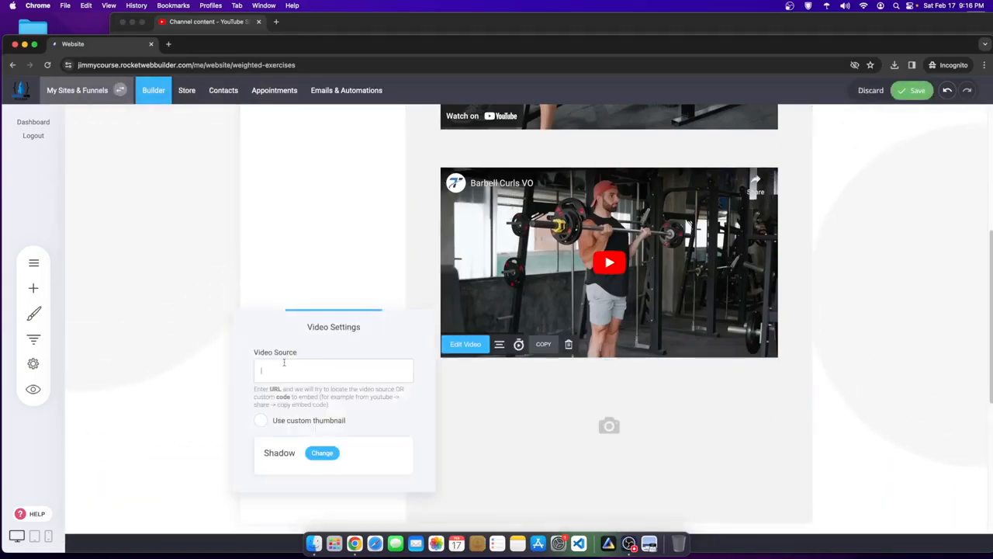
left_click(342, 260)
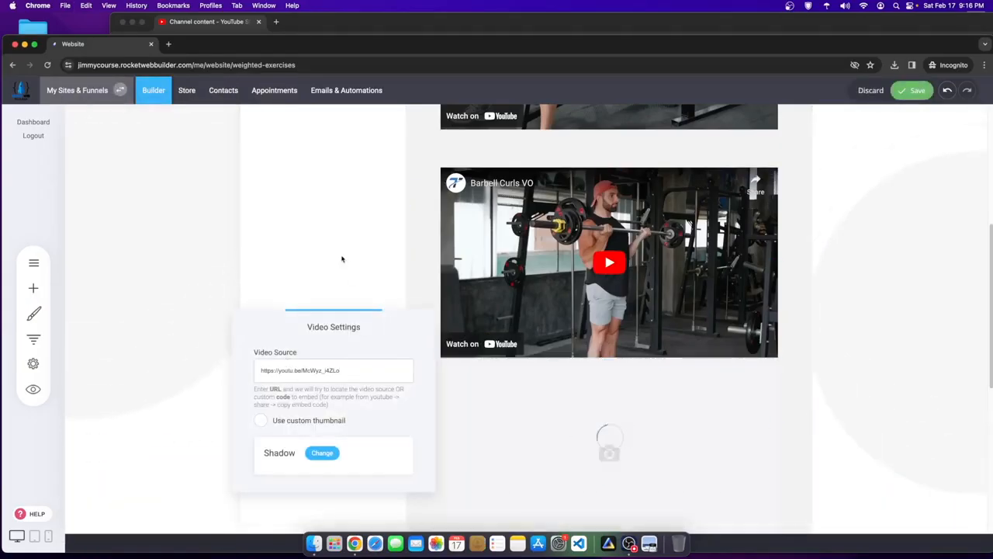
left_click_drag(617, 363, 609, 377)
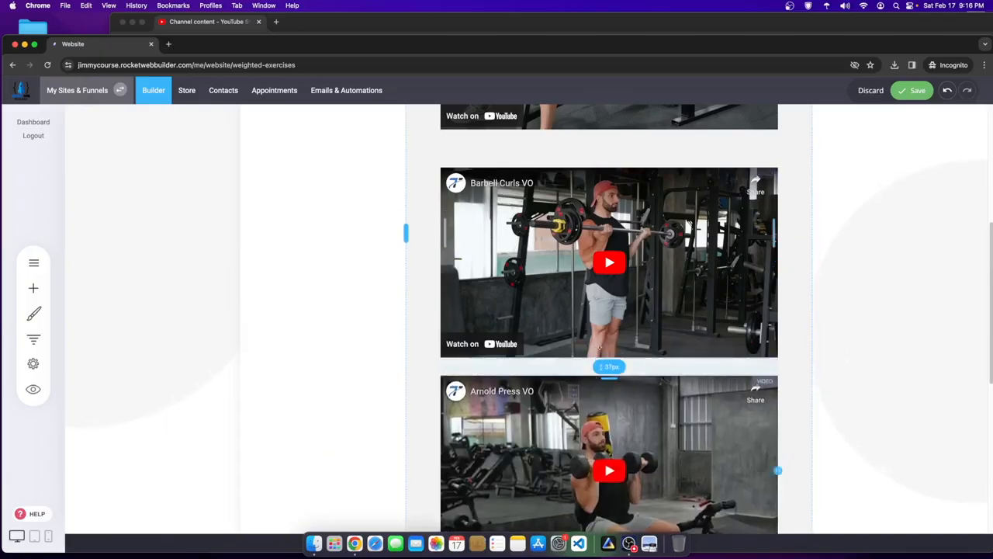
left_click_drag(628, 163, 630, 137)
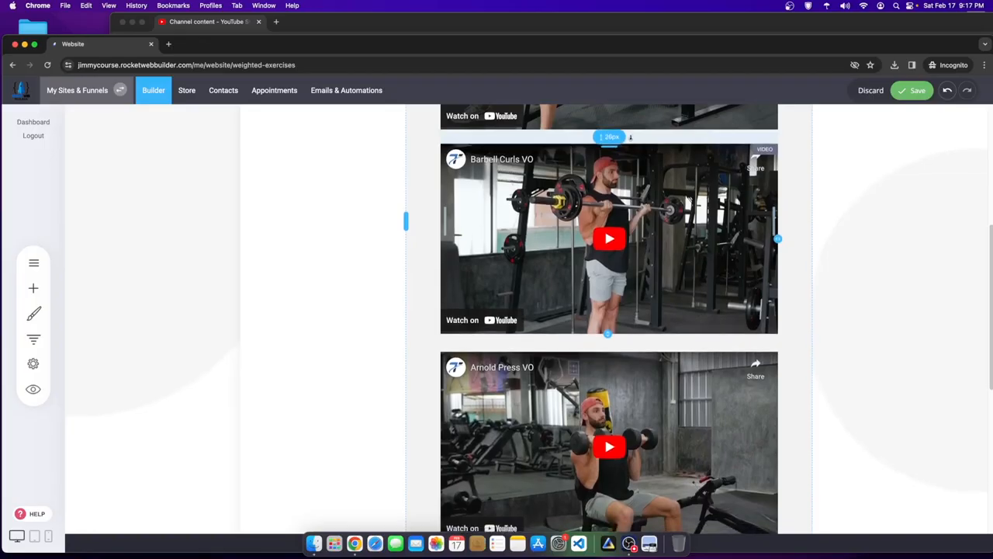
mouse_move(608, 334)
left_mouse_down()
mouse_move(599, 341)
mouse_move(608, 341)
left_mouse_up()
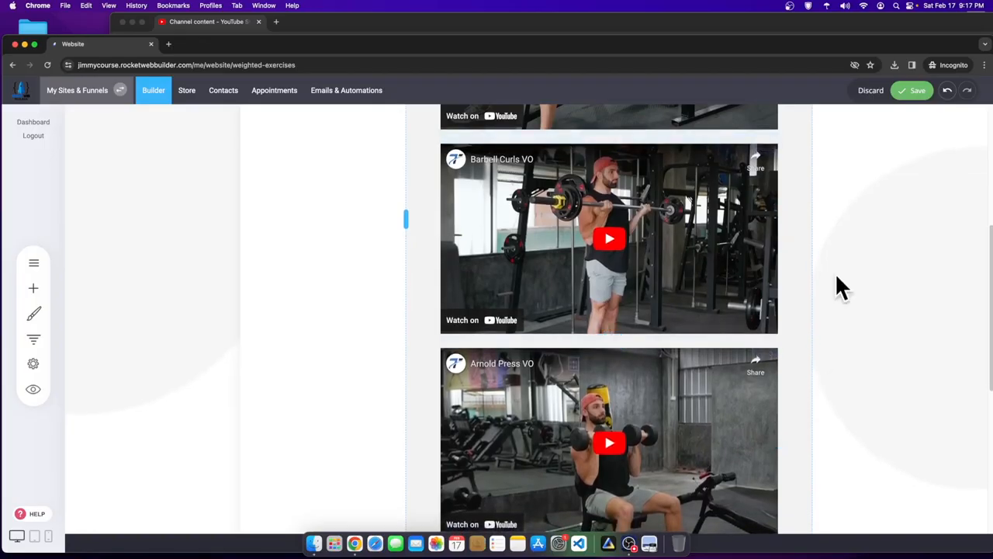
- Try saving, dismiss the invalid request error, and reload the builder page
left_click(919, 97)
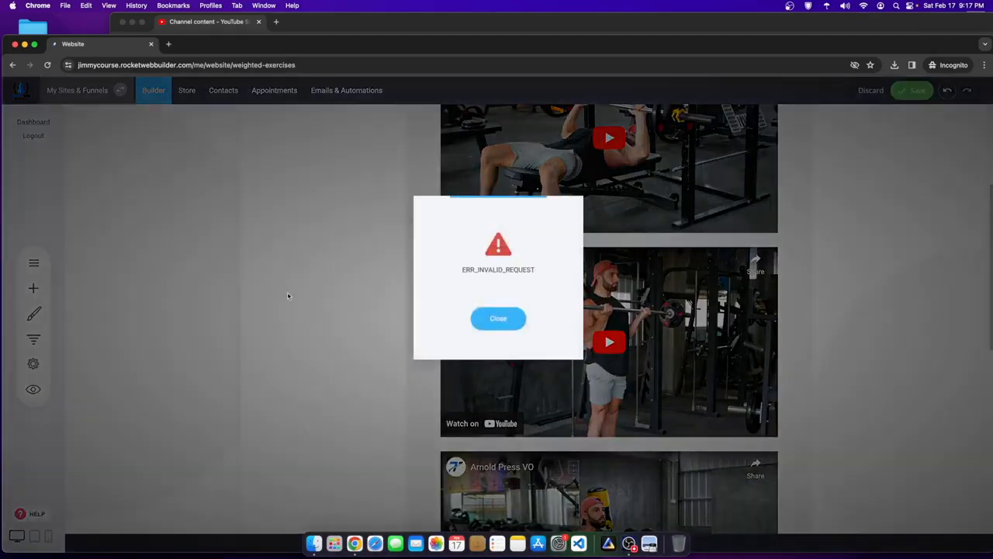
left_click(476, 320)
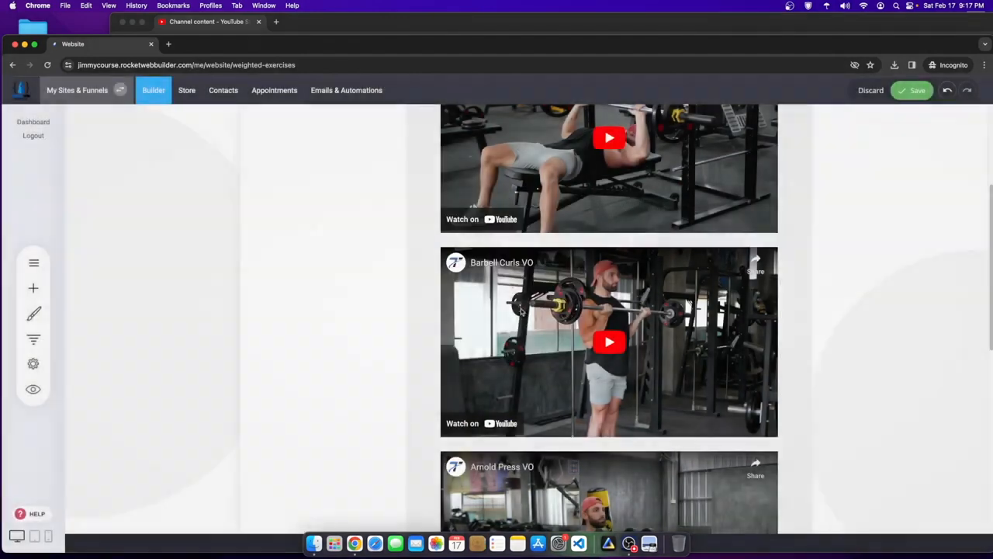
right_click(381, 215)
left_click(399, 241)
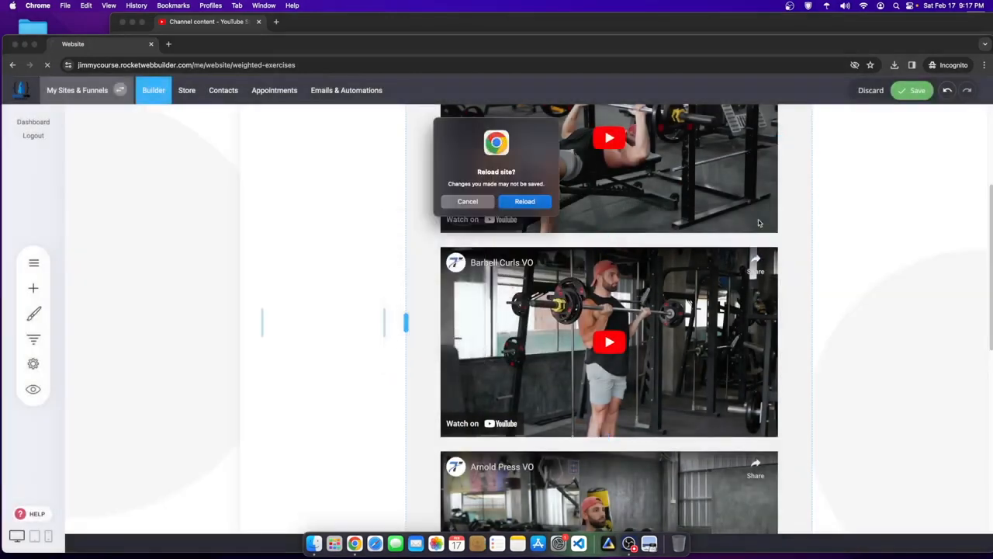
- Re-add the Arnold Press VO video below Barbell Curls, shrink the gaps, and save
left_click(534, 200)
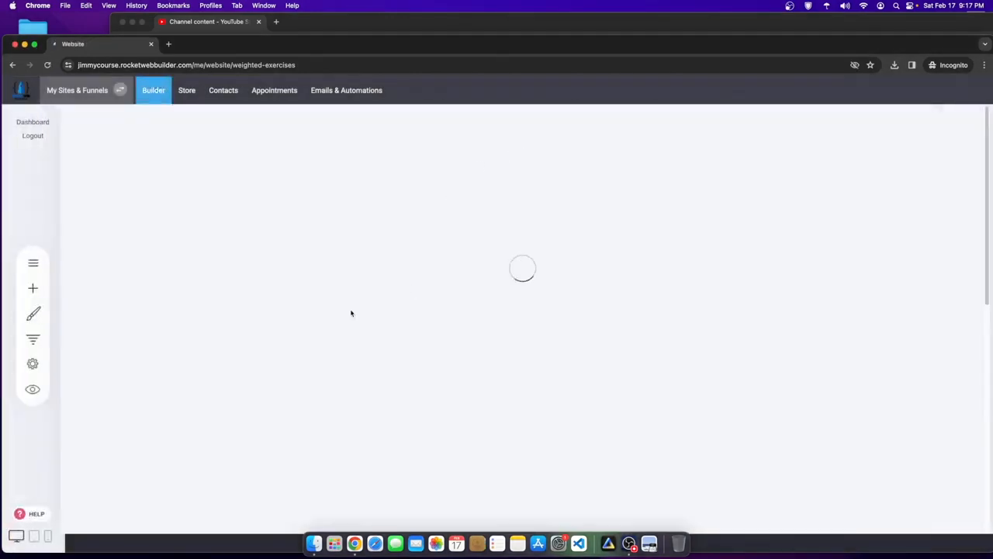
scroll(558, 358, "down", 5)
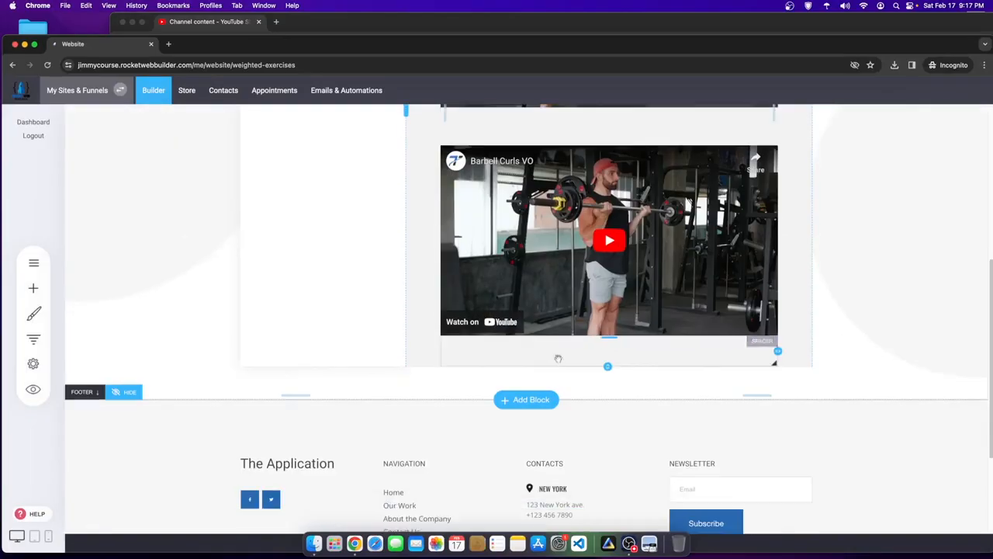
left_click(34, 288)
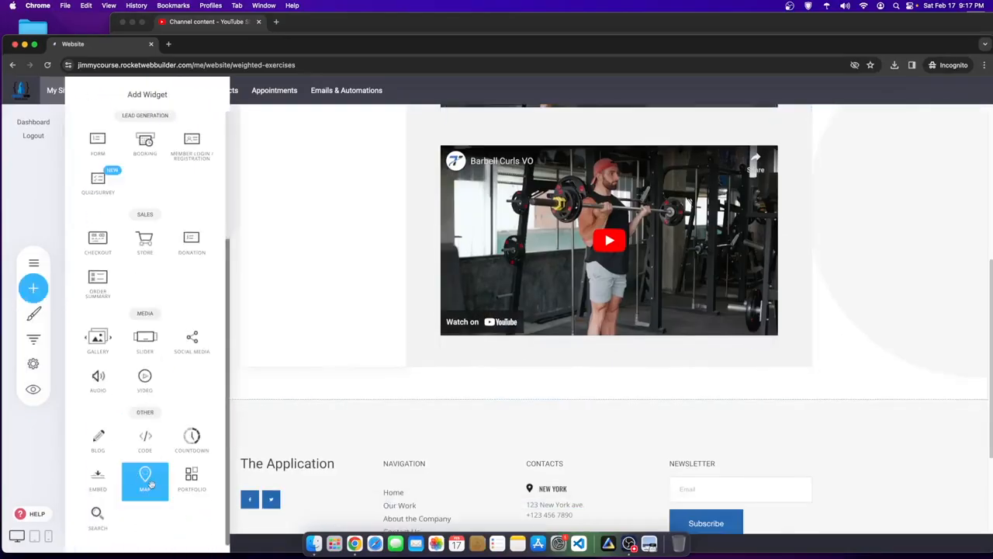
left_click_drag(146, 380, 643, 345)
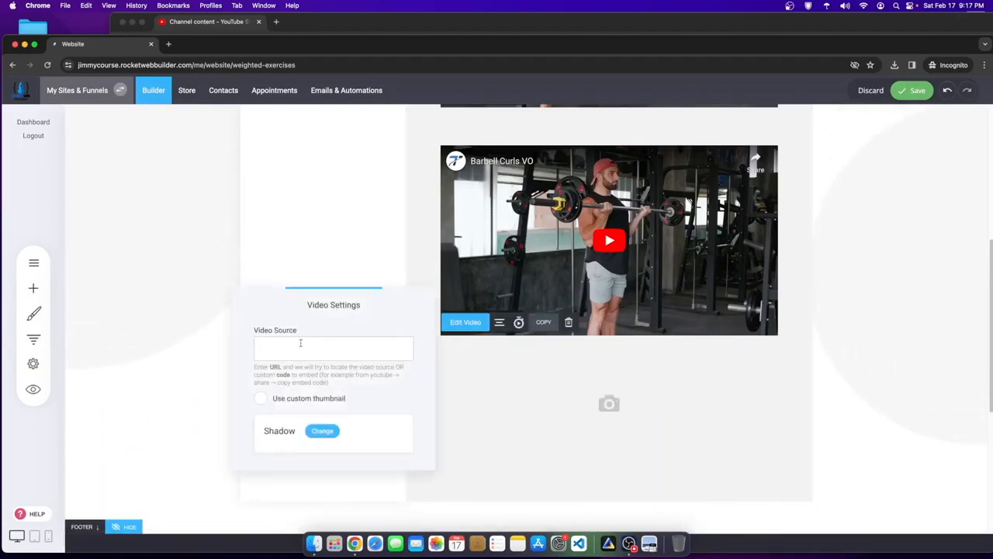
left_click(355, 269)
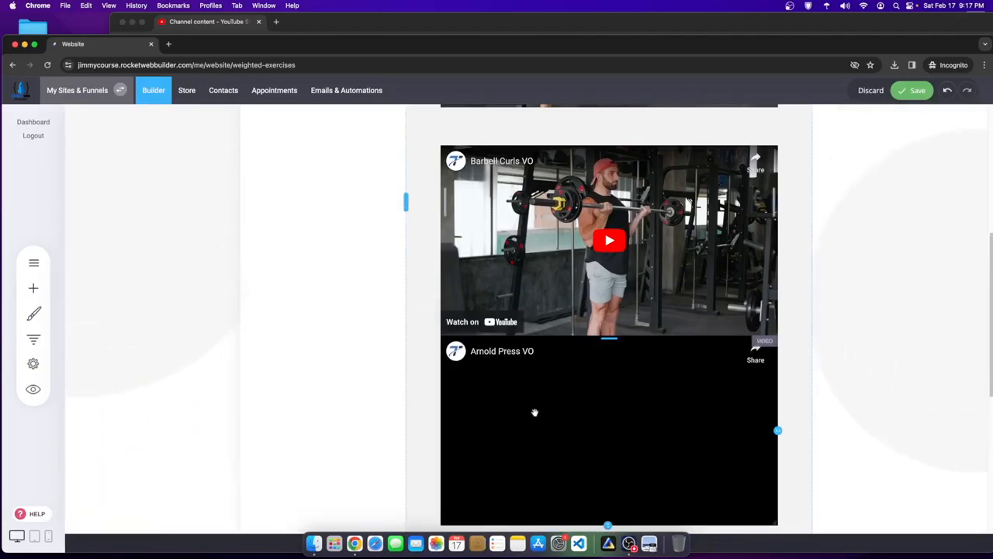
left_click_drag(607, 338, 606, 354)
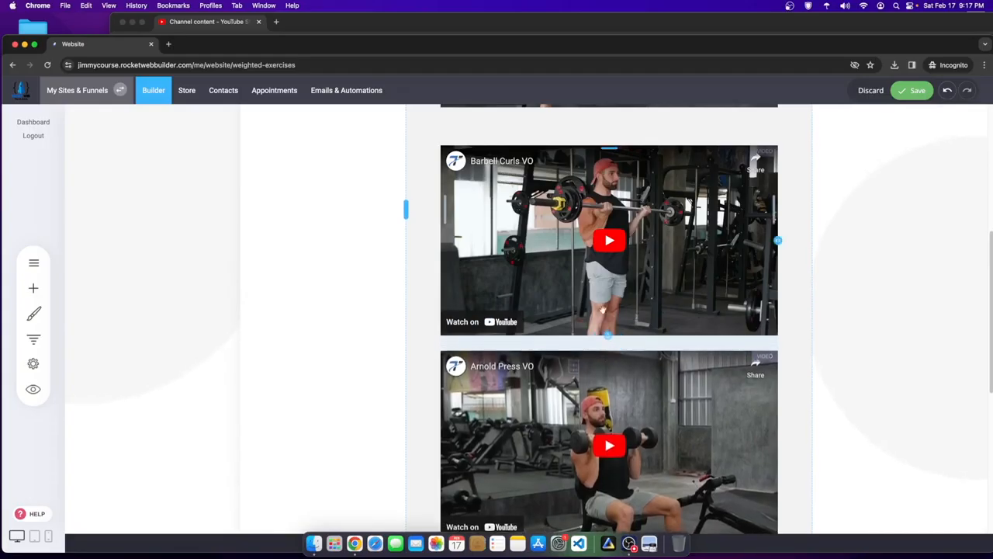
scroll(606, 265, "up", 1)
left_click_drag(601, 157, 603, 135)
left_click(917, 90)
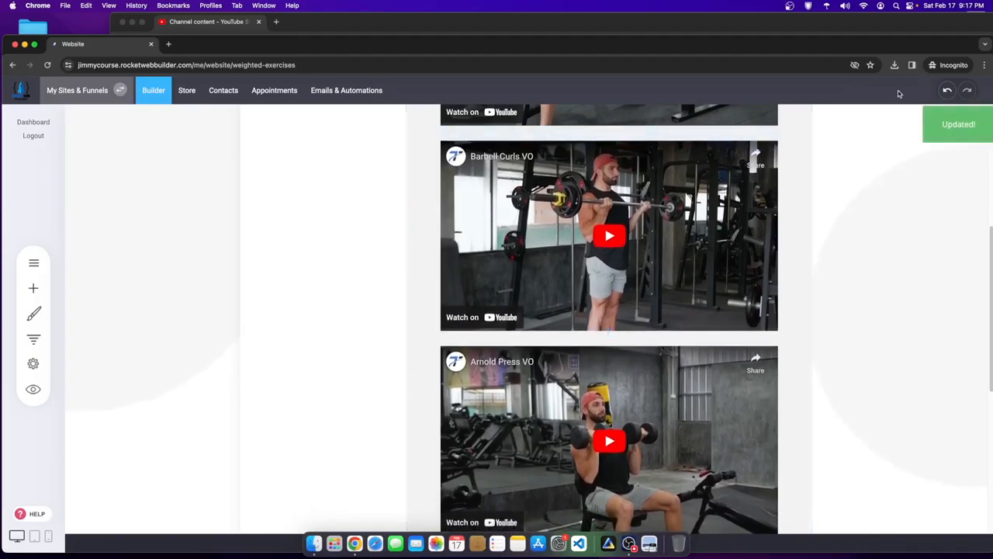
- Open the Body Weight Exercises - Content page and bring YouTube Studio forward
left_click(33, 263)
left_click(107, 247)
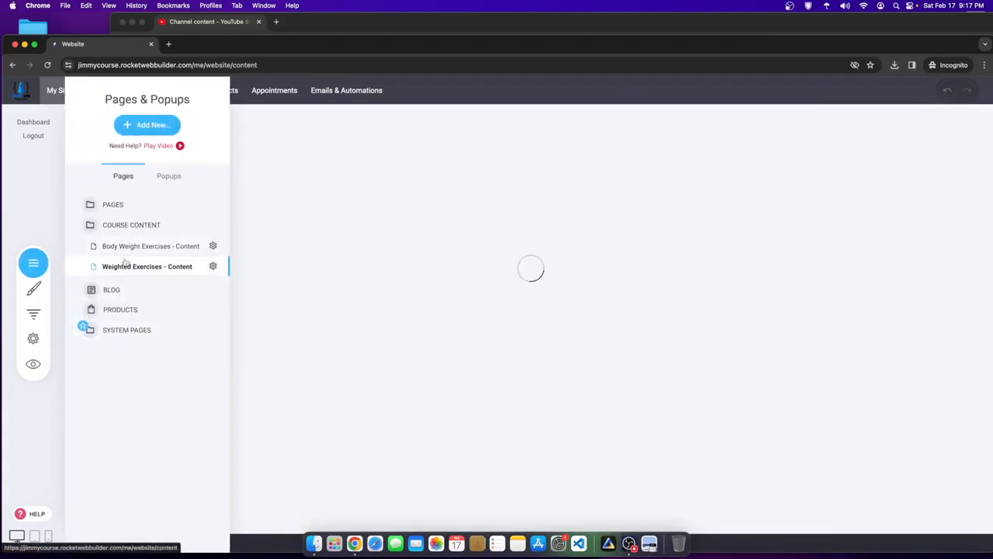
scroll(549, 439, "down", 10)
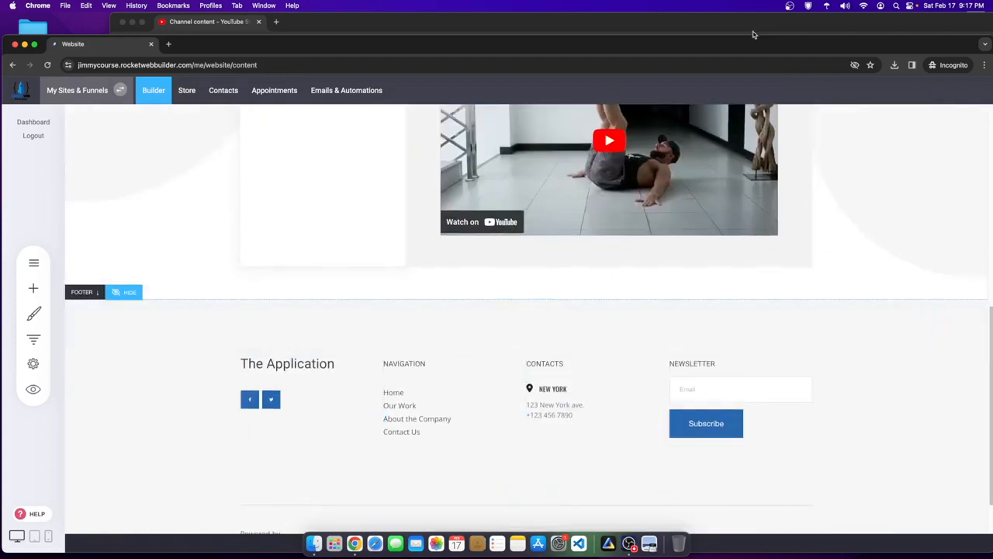
left_click_drag(753, 25, 745, 85)
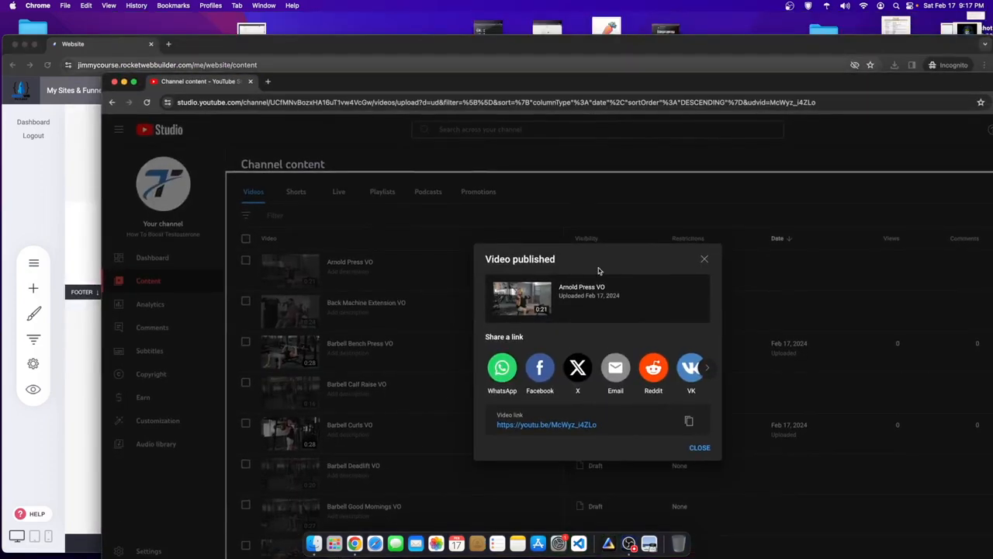
- Close the published confirmation and reposition the Studio window to see the drafts
left_click(702, 260)
scroll(410, 371, "down", 5)
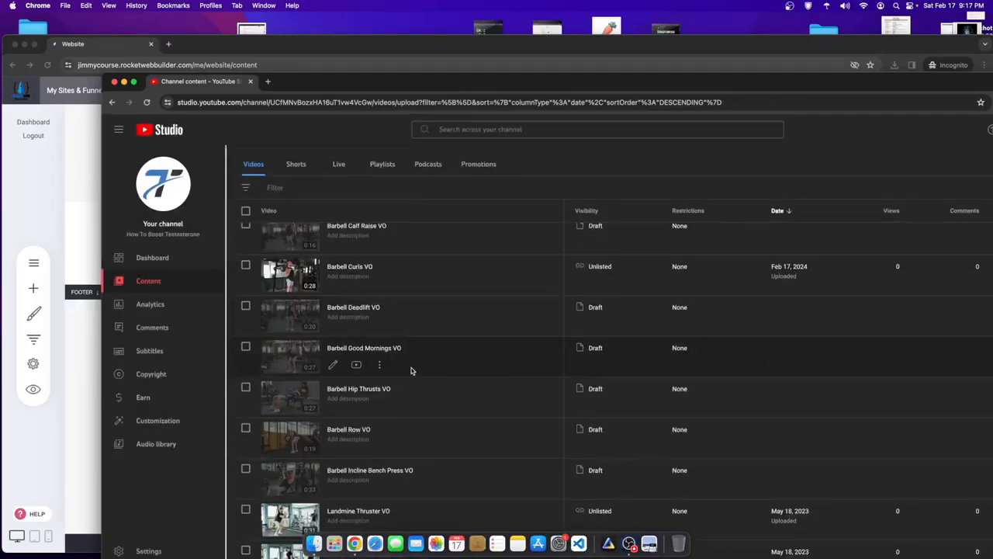
left_click_drag(488, 81, 392, 4)
scroll(210, 487, "down", 5)
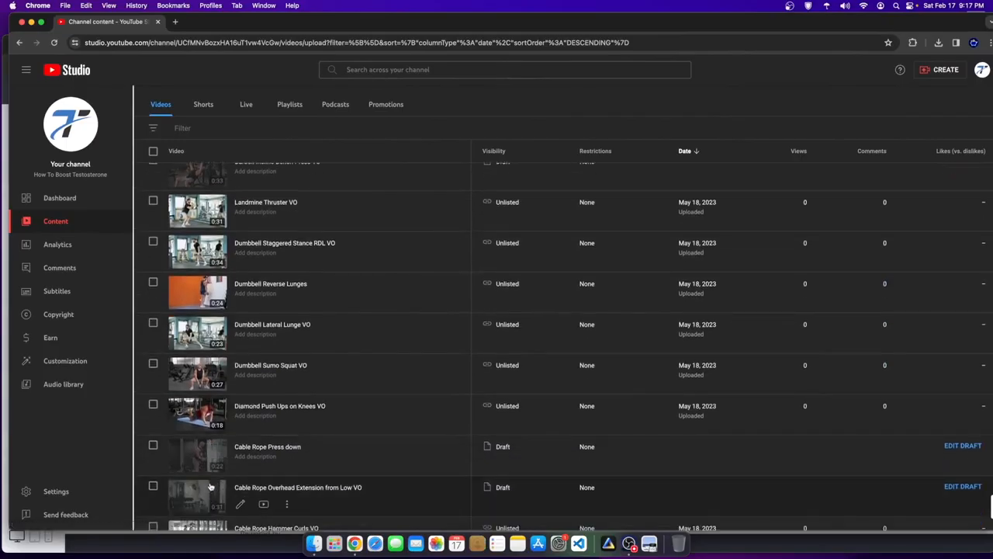
scroll(210, 487, "down", 2)
scroll(262, 502, "down", 2)
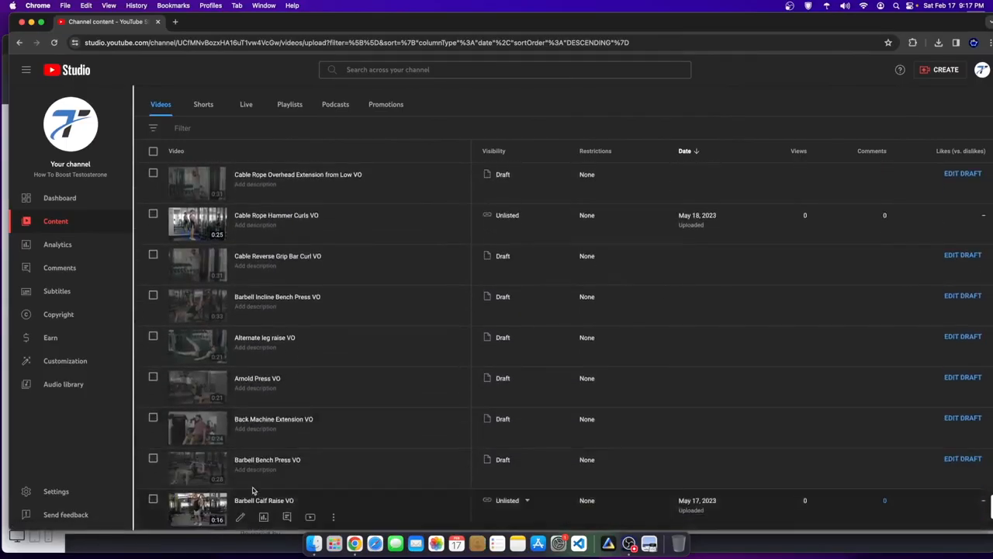
- Publish Alternate leg raise VO as unlisted, not made for kids, and copy its link
left_click(194, 347)
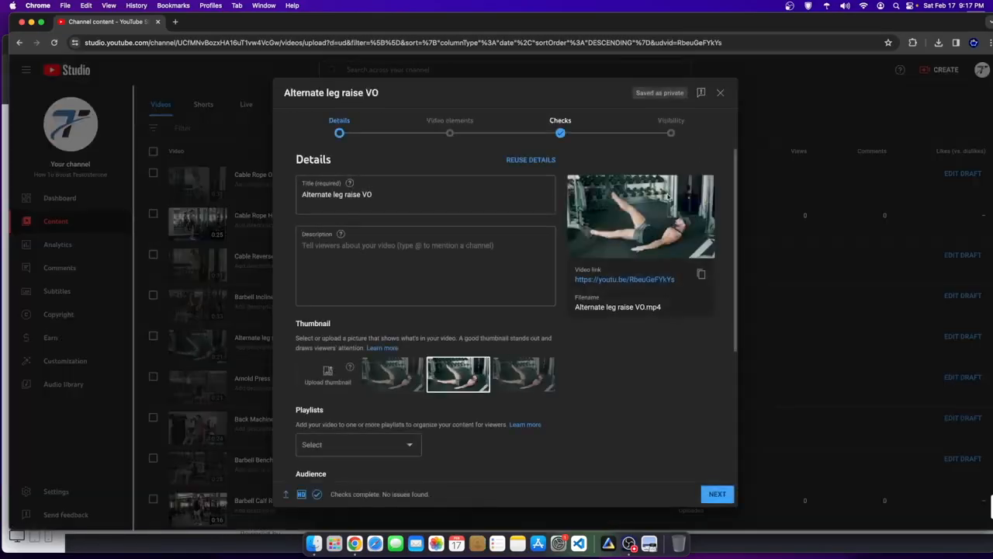
left_click(668, 129)
left_click(343, 391)
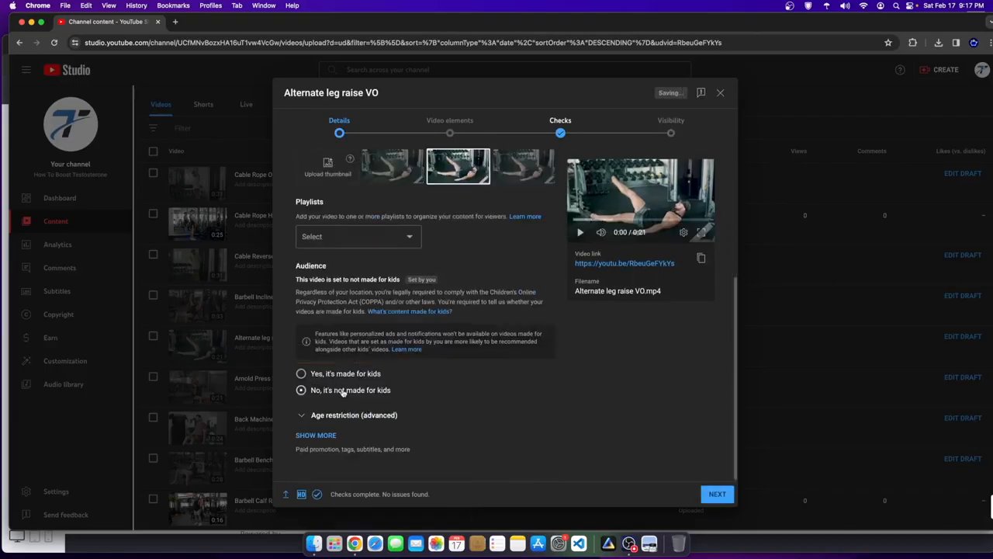
left_click(671, 128)
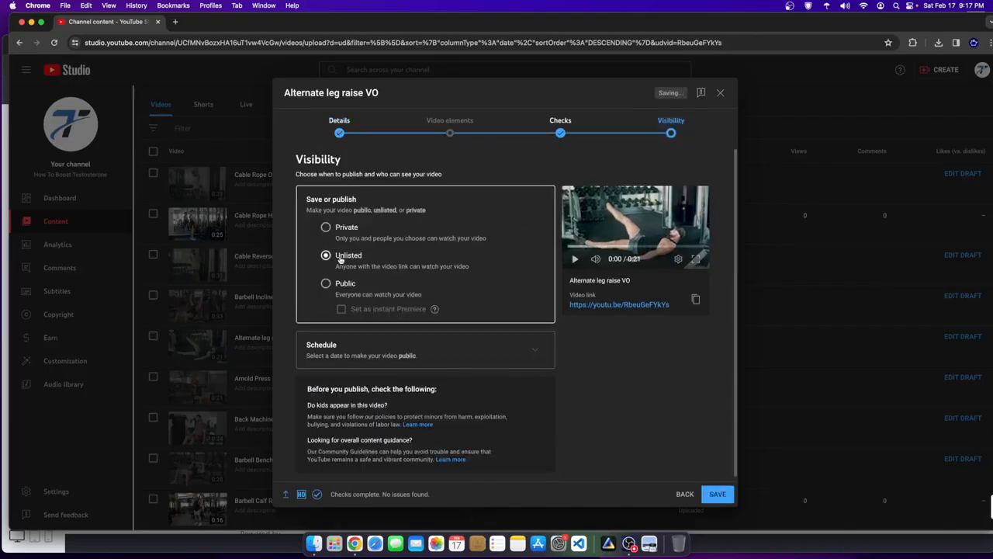
left_click(715, 494)
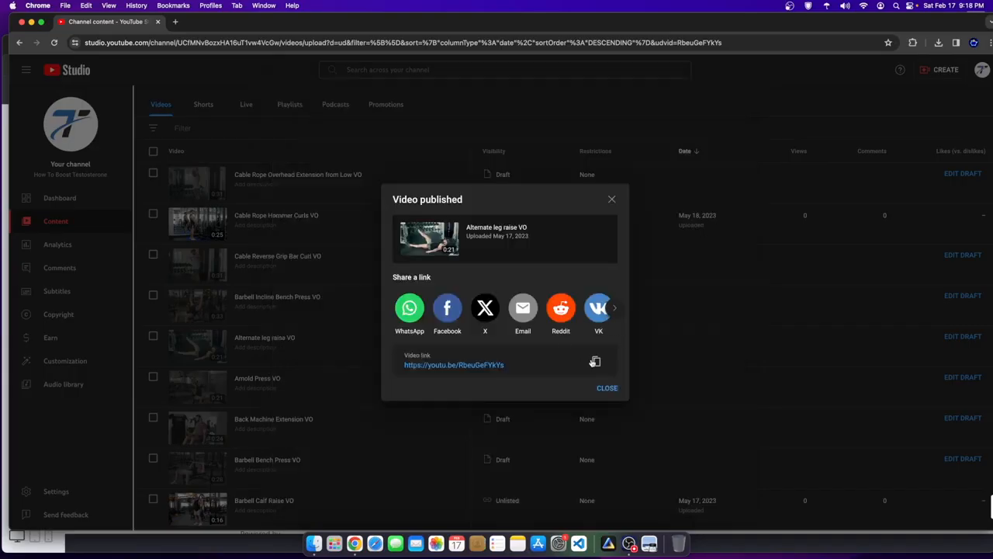
left_click(594, 362)
- Add the Alternate leg raise VO video below Ab Wipers with a small gap above it
left_click(2, 417)
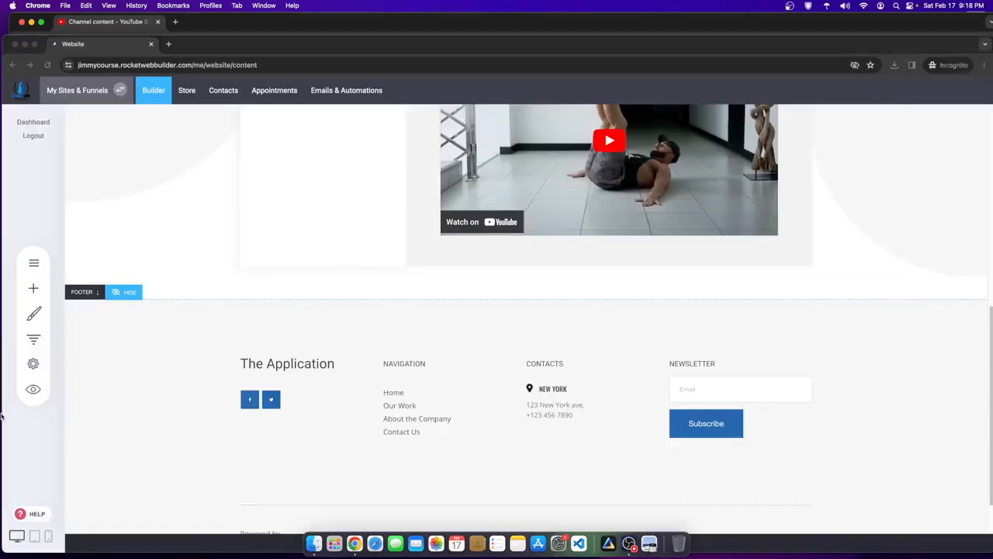
scroll(535, 334, "up", 6)
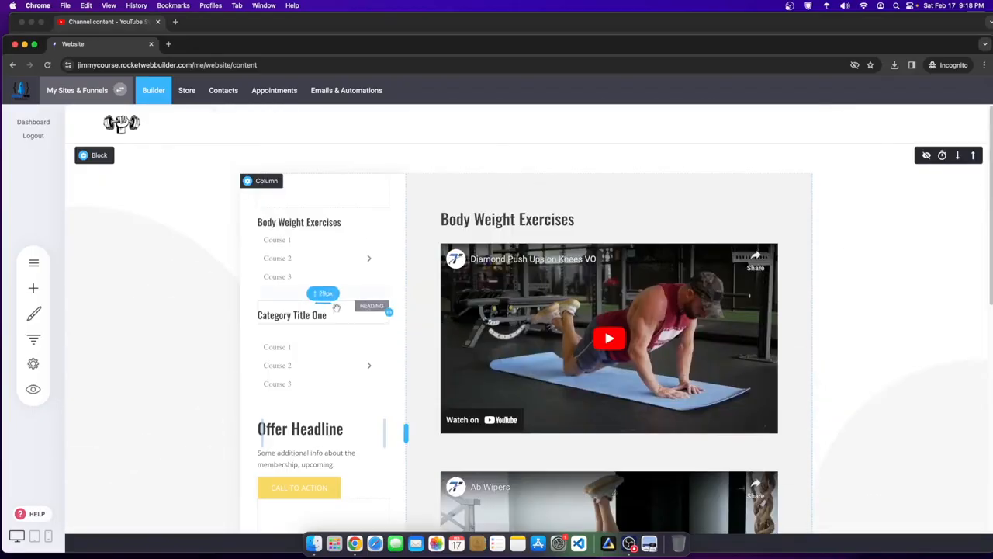
scroll(573, 398, "down", 5)
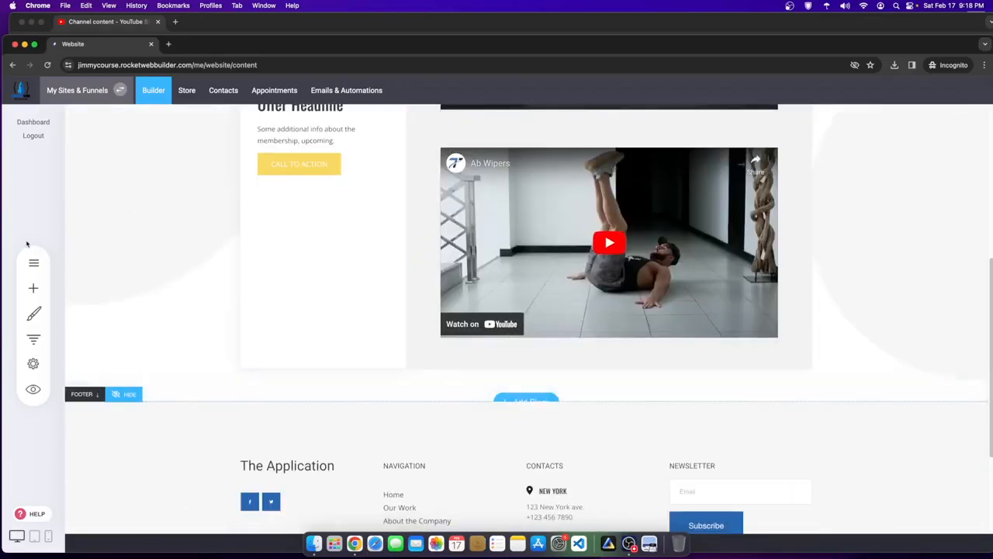
left_click(33, 288)
scroll(138, 424, "down", 4)
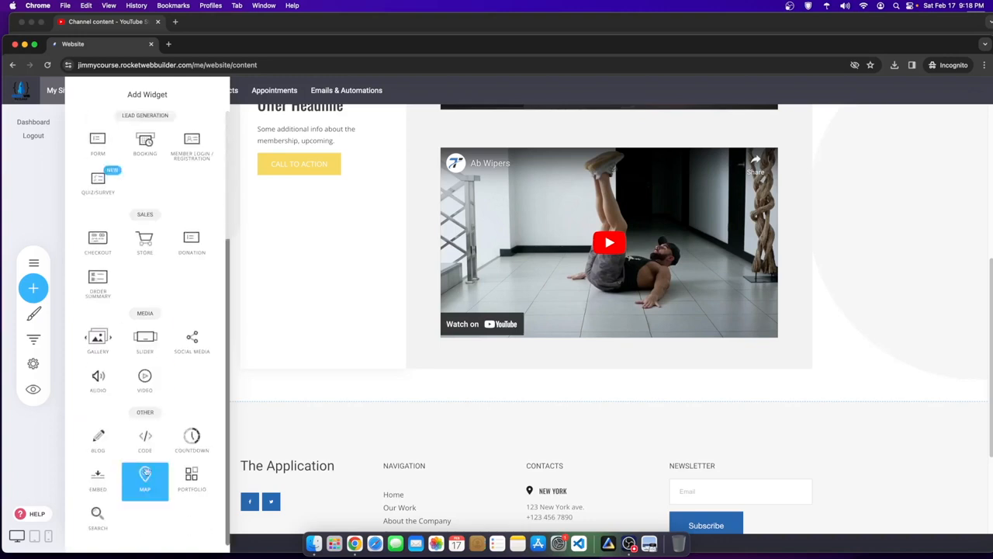
left_click_drag(145, 381, 641, 350)
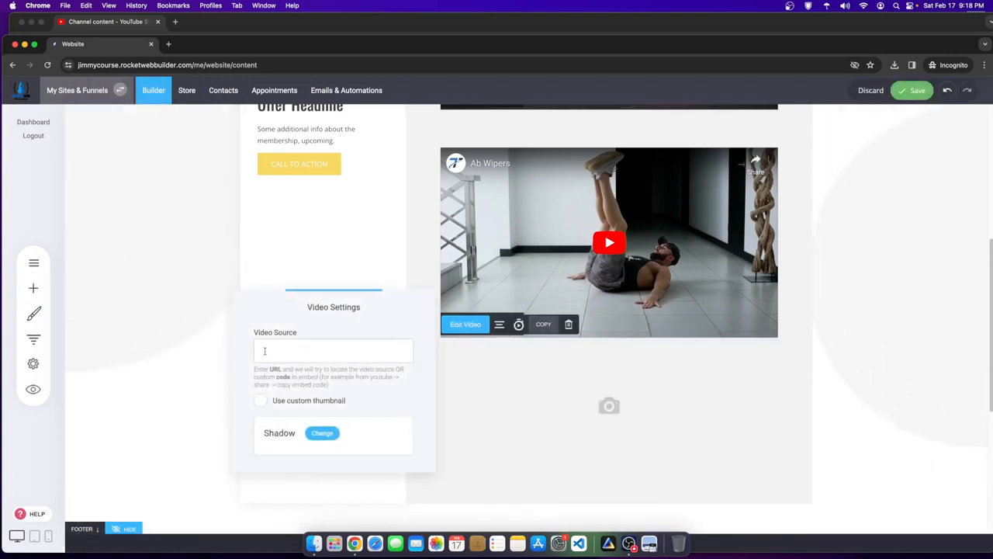
left_click(387, 267)
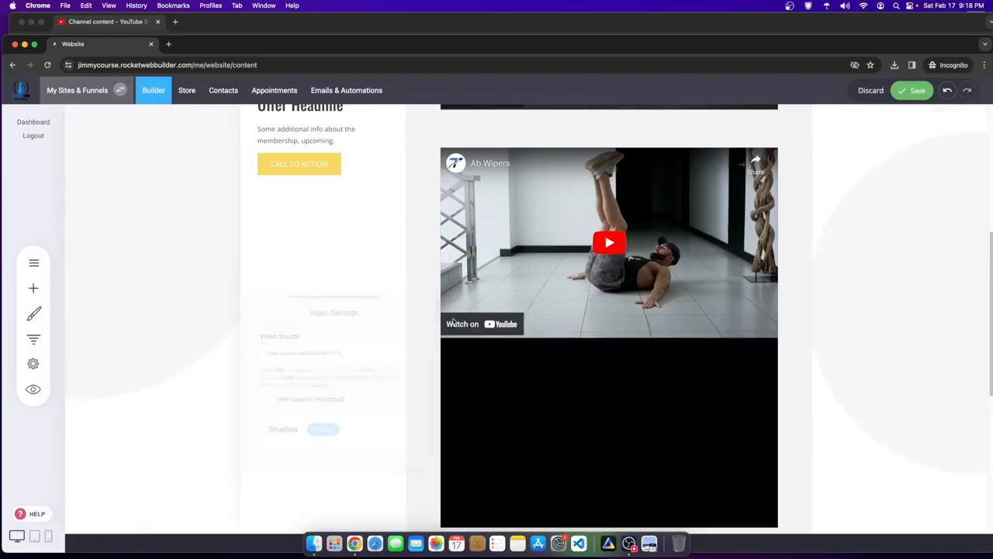
left_click_drag(611, 340, 610, 353)
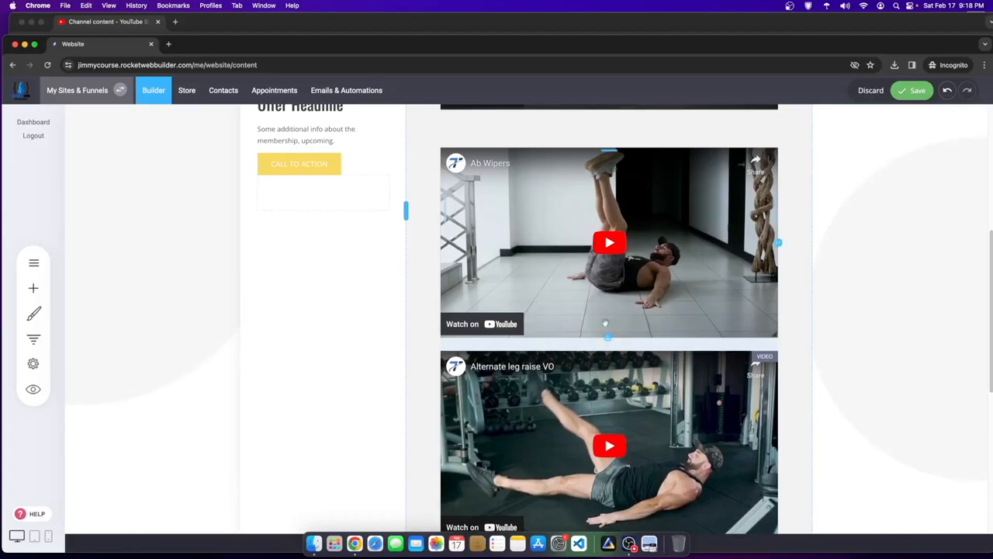
- Shrink the gap above the Ab Wipers video to match the other videos
scroll(592, 206, "up", 1)
left_click_drag(595, 163, 595, 136)
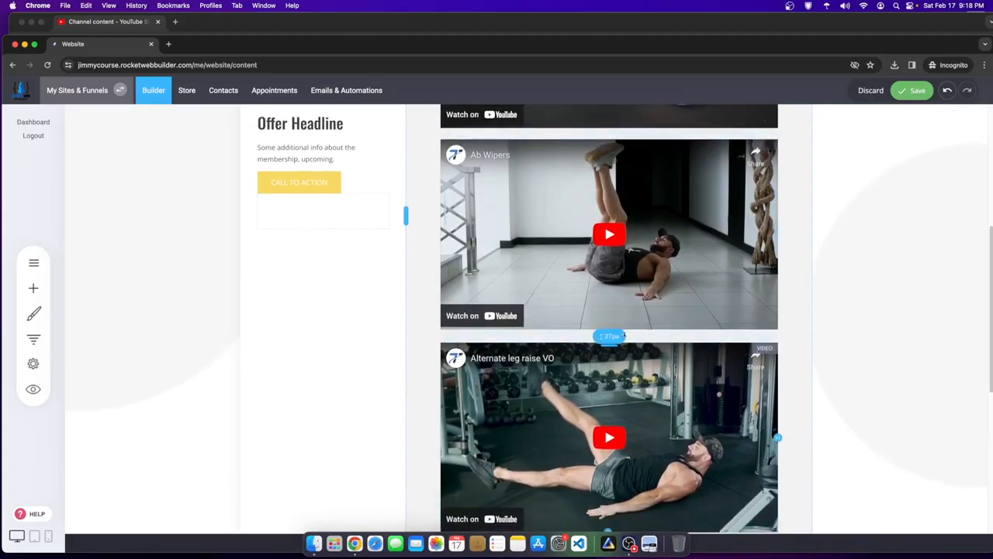
scroll(573, 385, "up", 5)
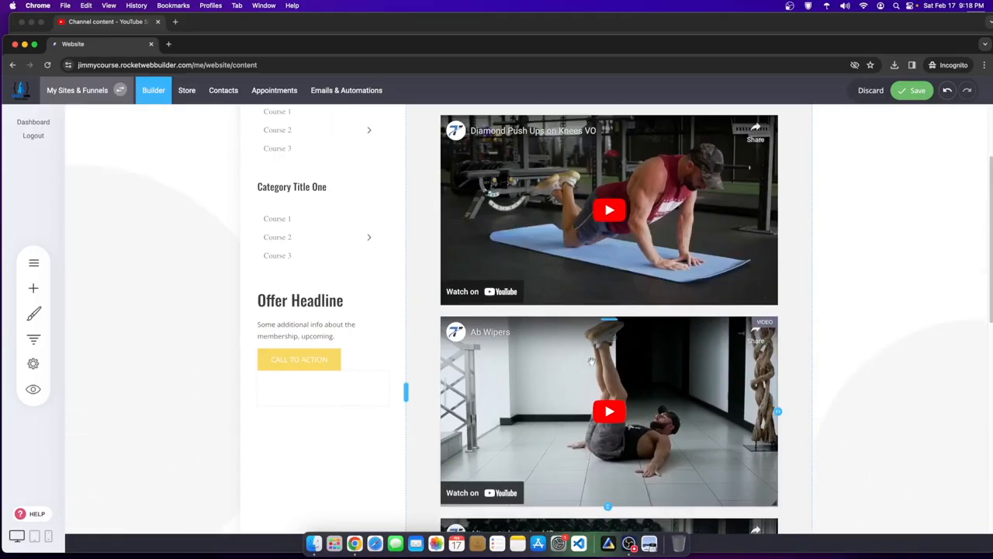
scroll(591, 361, "up", 4)
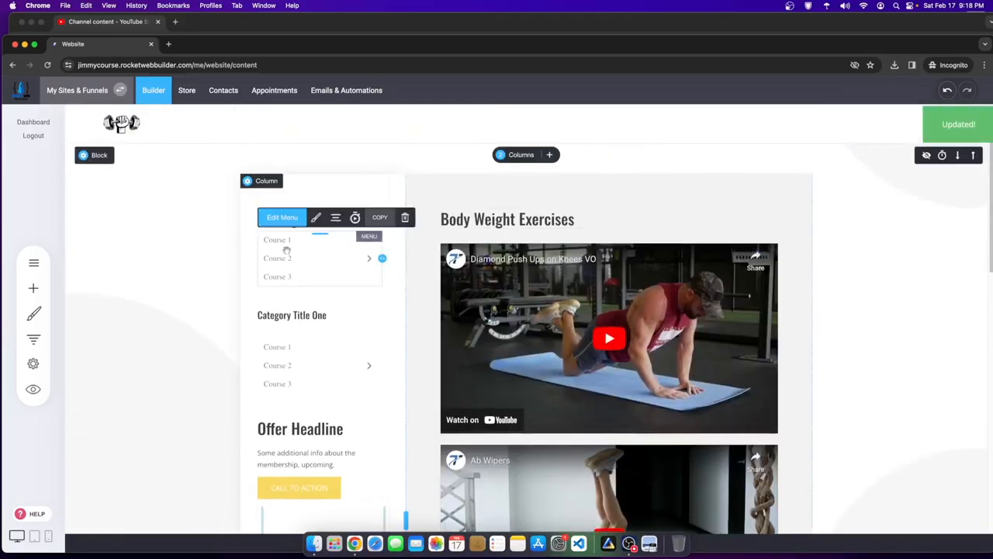
- Replace the course menu under Body Weight Exercises with a new text widget
left_click(405, 218)
left_click(536, 293)
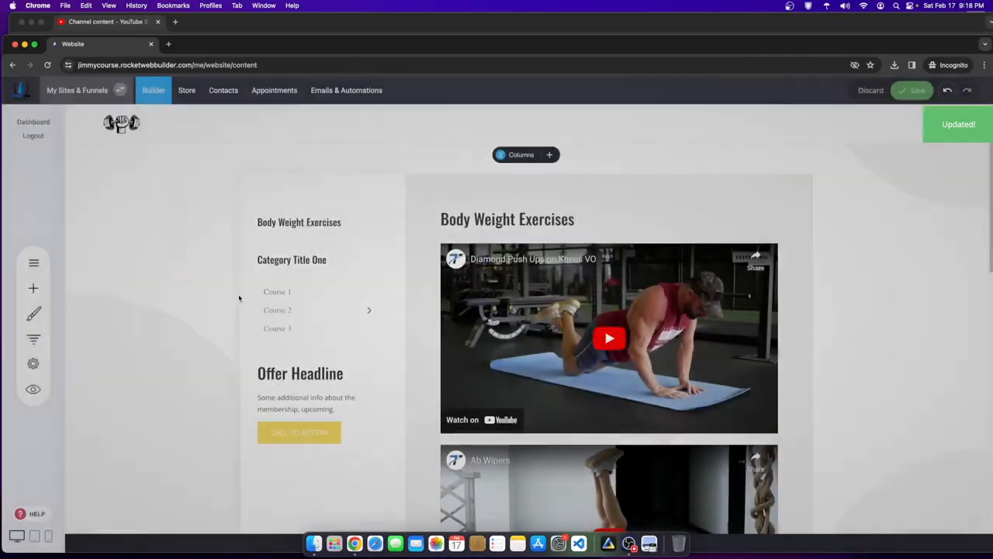
left_click(33, 288)
left_click_drag(144, 188, 306, 239)
left_click(304, 271)
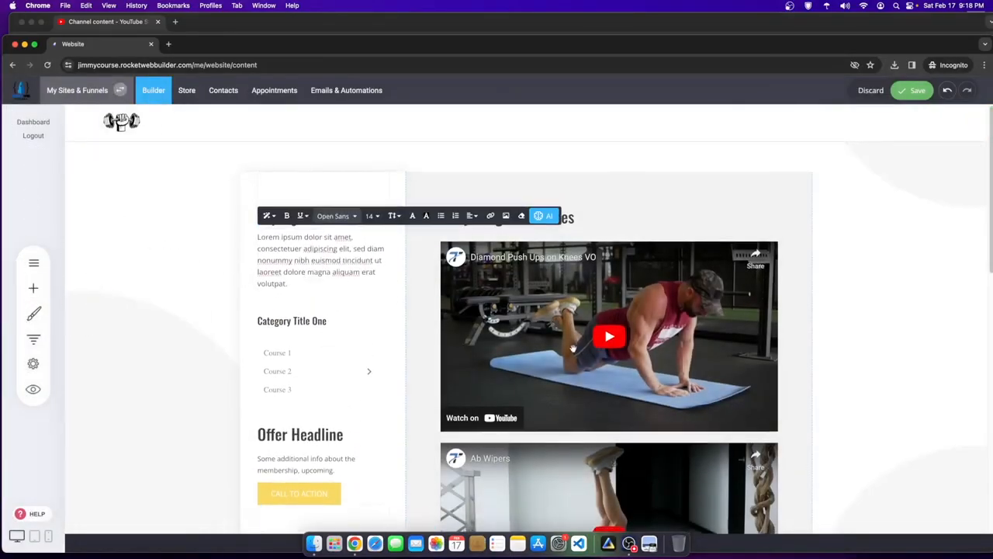
scroll(582, 341, "down", 2)
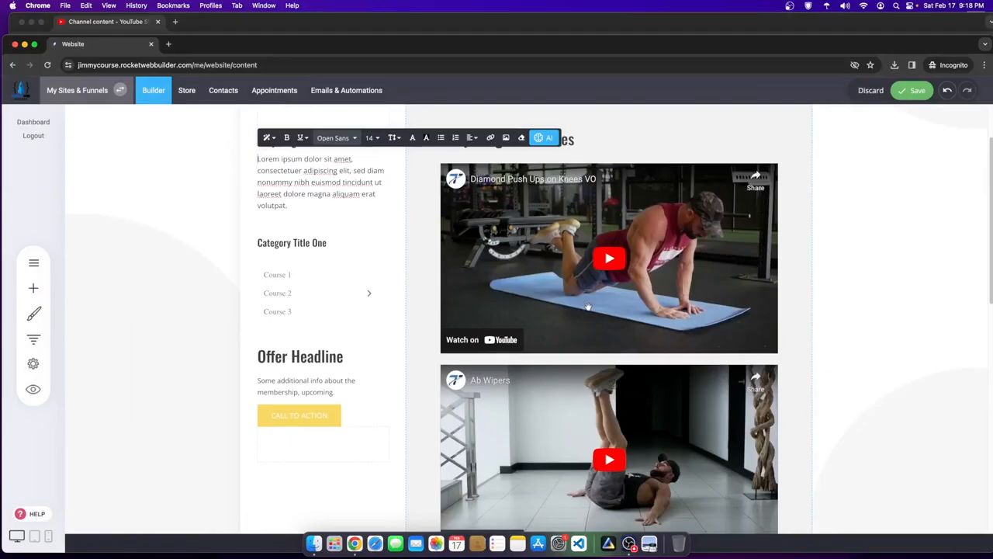
scroll(311, 243, "up", 2)
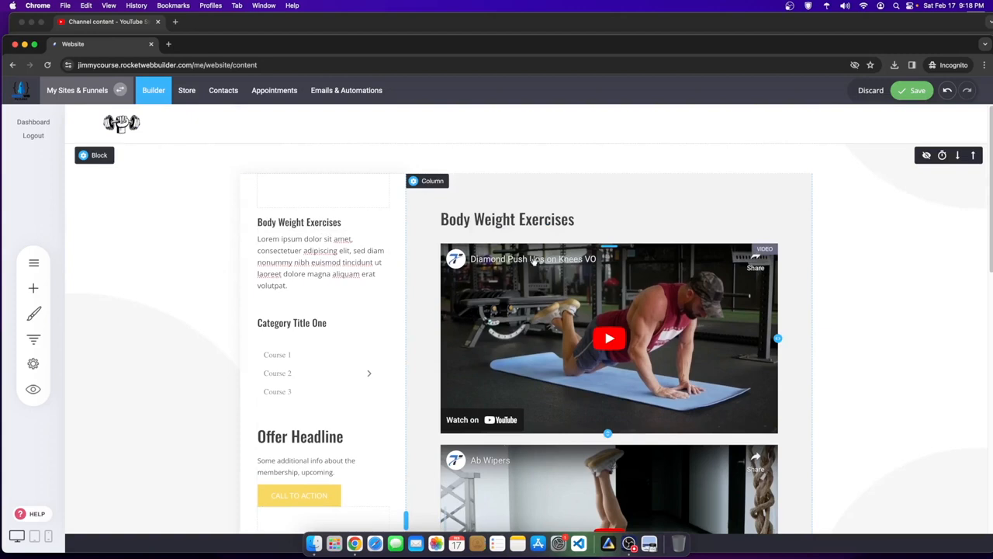
scroll(513, 383, "down", 6)
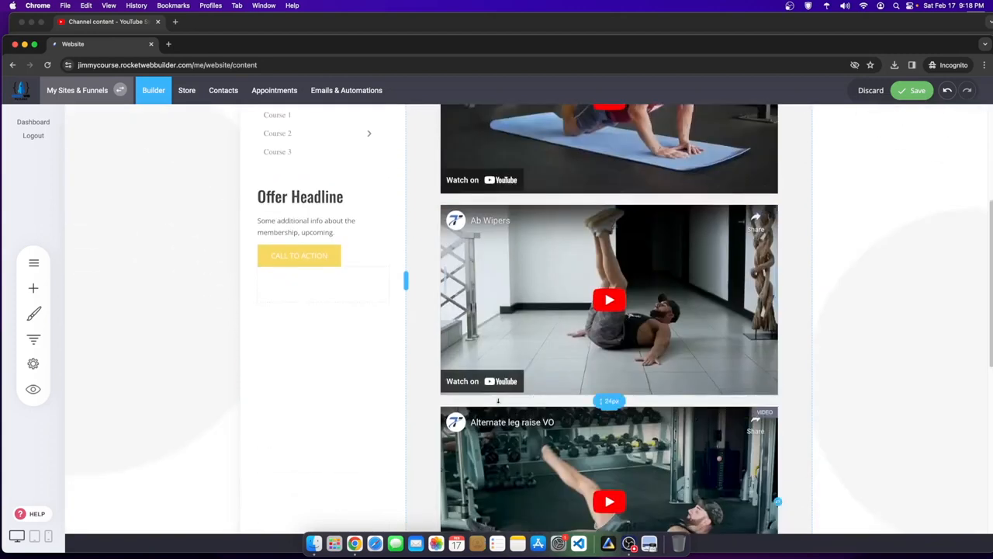
scroll(349, 303, "up", 6)
- Replace the placeholder text with Diamond Push Ups, Ab Wipers, Alternate Leg Raise on separate lines
left_click(311, 274)
left_click_drag(305, 294, 162, 215)
type("Diamond Push Ups")
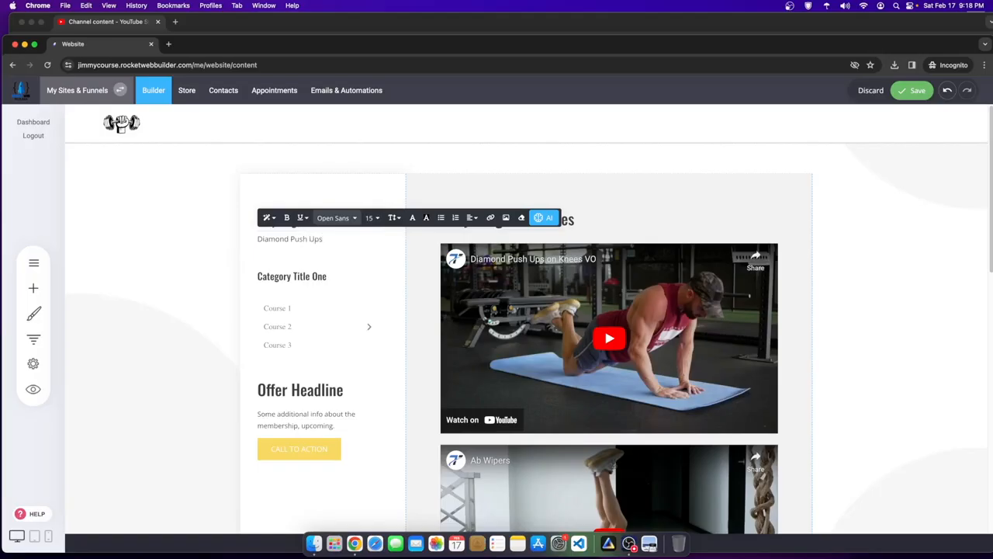
key("Return")
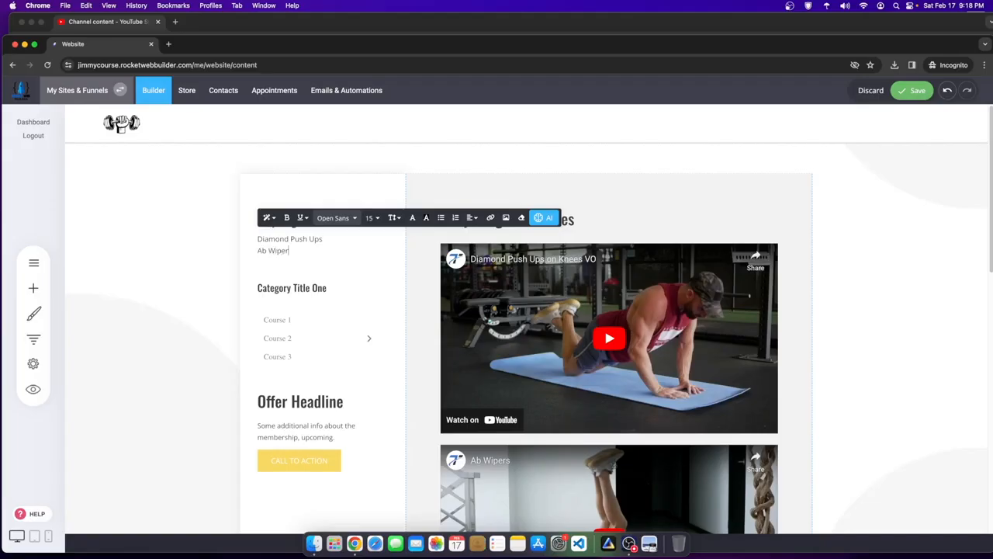
scroll(548, 308, "down", 5)
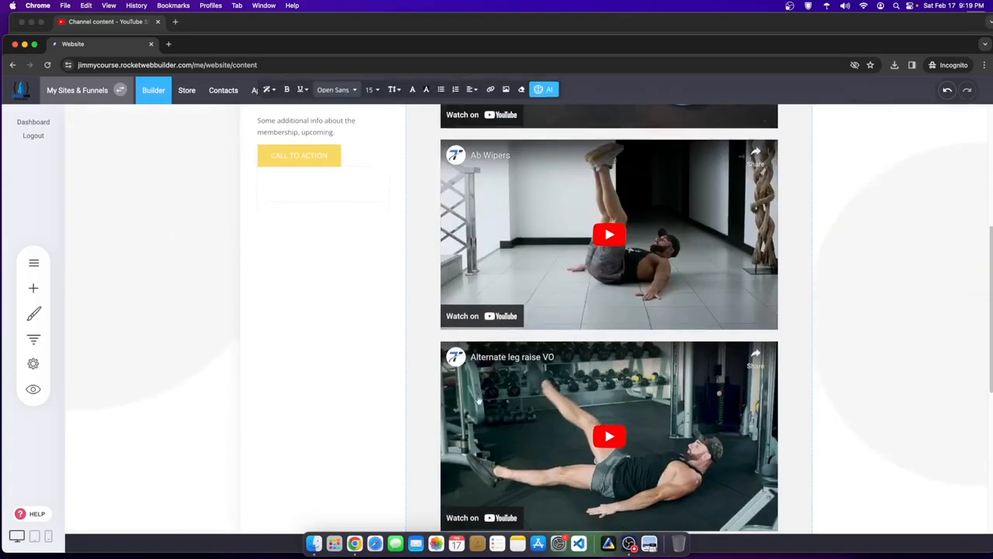
scroll(402, 285, "up", 5)
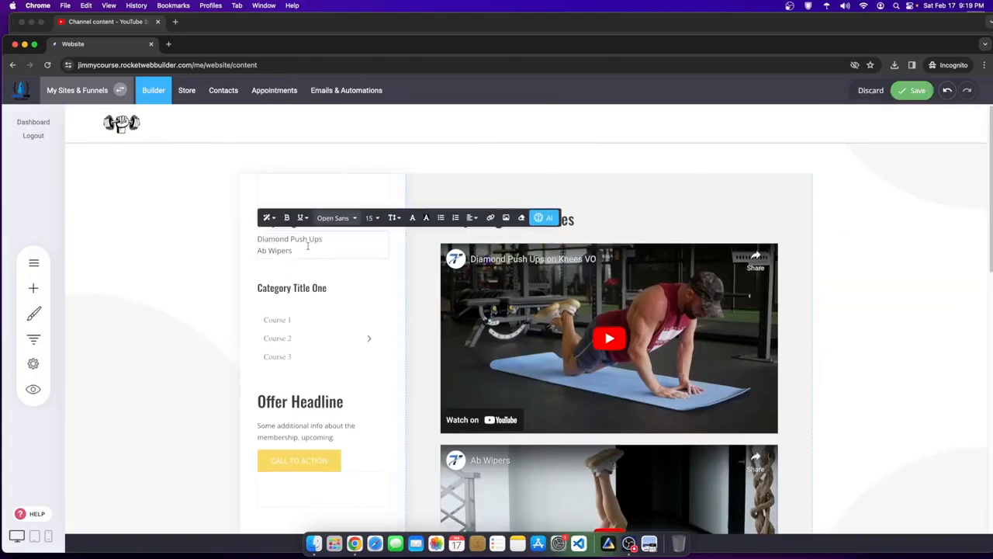
key("Return")
type("Alternate Leg Raise")
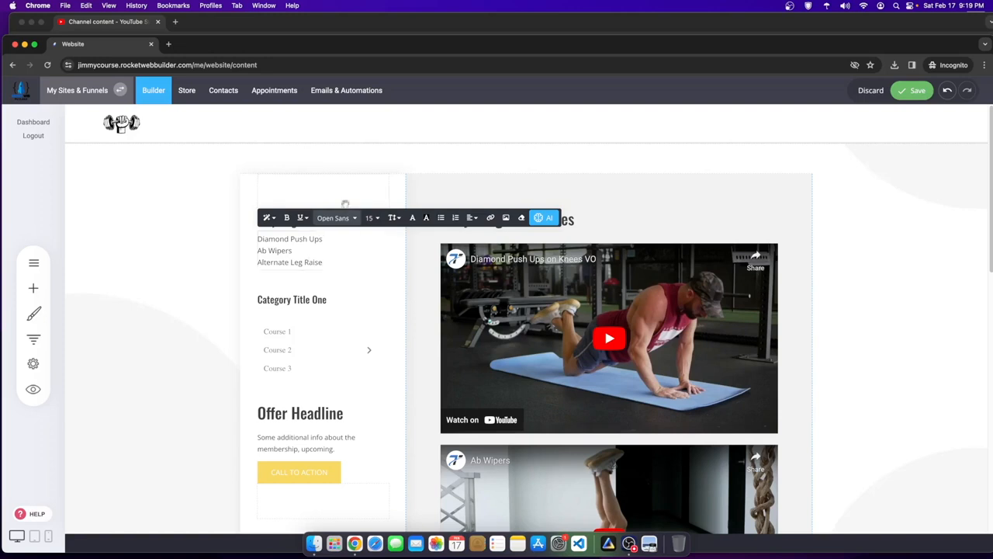
scroll(345, 204, "down", 3)
scroll(346, 204, "up", 3)
- Save the page and copy the exercise list widget for reuse
left_click(234, 288)
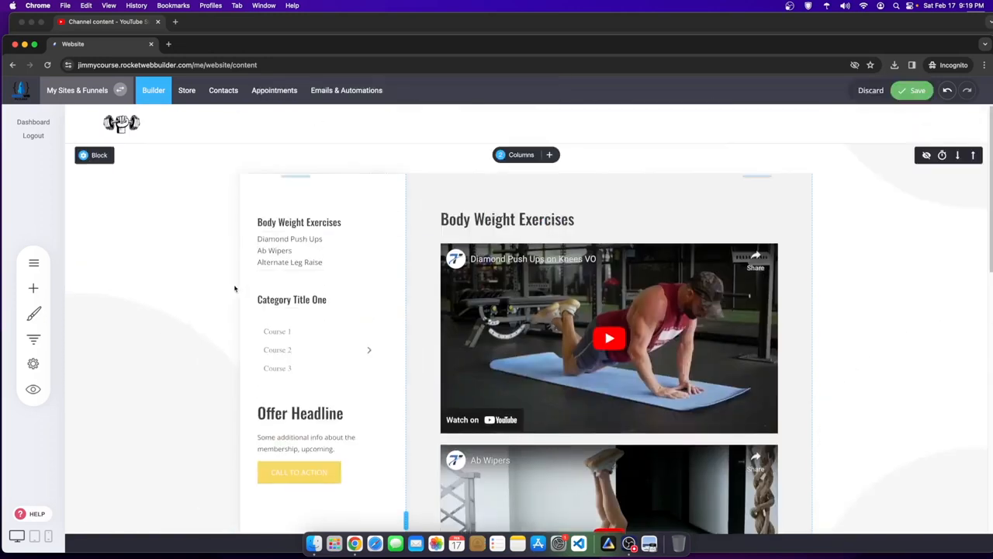
left_click(912, 90)
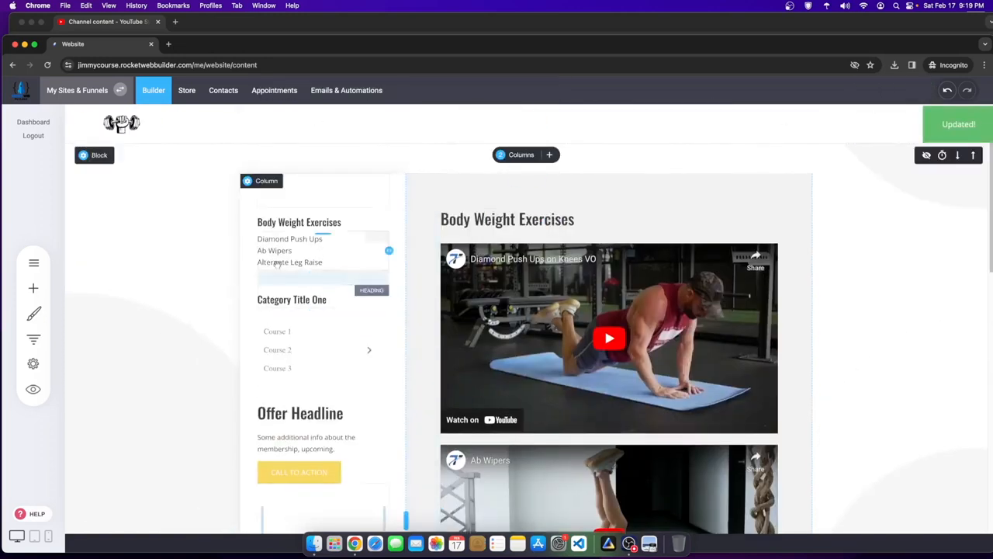
left_click(301, 248)
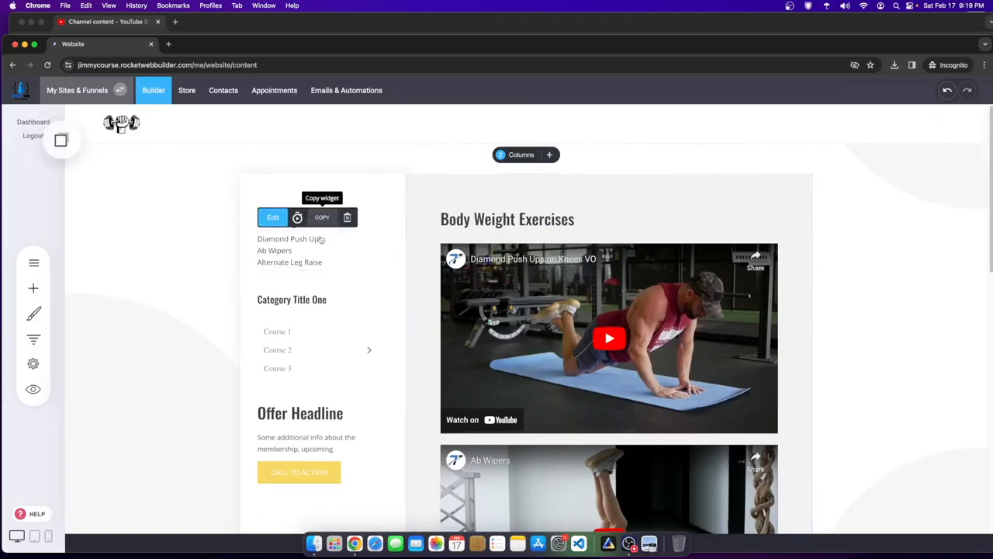
- Delete the Category Title One course menu and the Body Weight Exercises and Category Title One headings
left_click(287, 365)
left_click(405, 309)
left_click(531, 293)
left_click(360, 248)
left_click(348, 194)
left_click(532, 291)
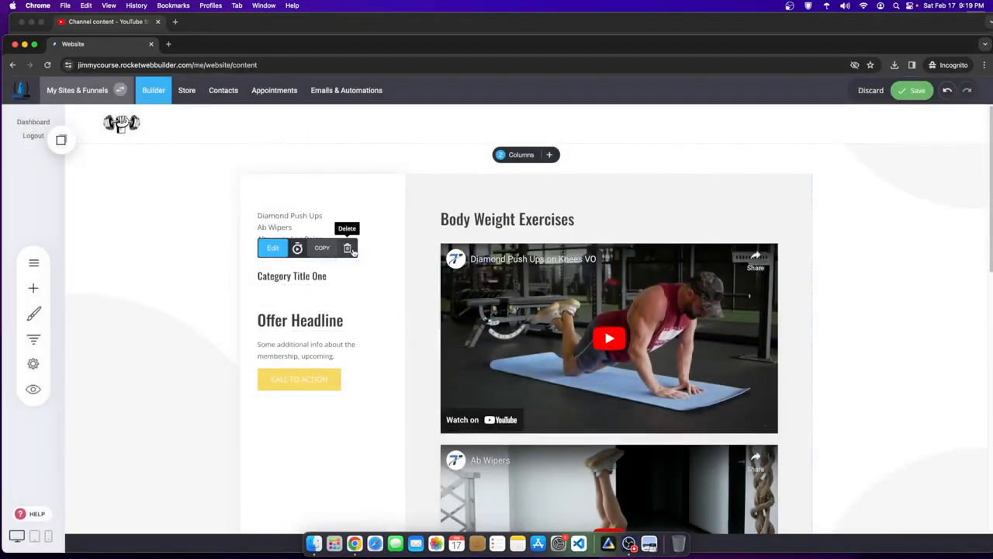
left_click(347, 247)
left_click(531, 293)
- Delete the membership info text, Offer Headline and Call to Action button, then save
left_click(307, 289)
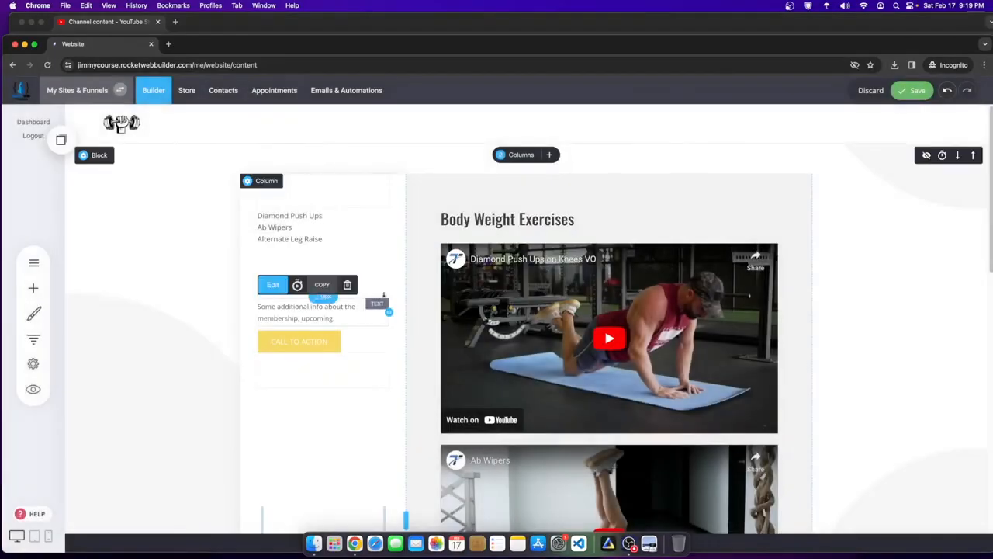
left_click(347, 284)
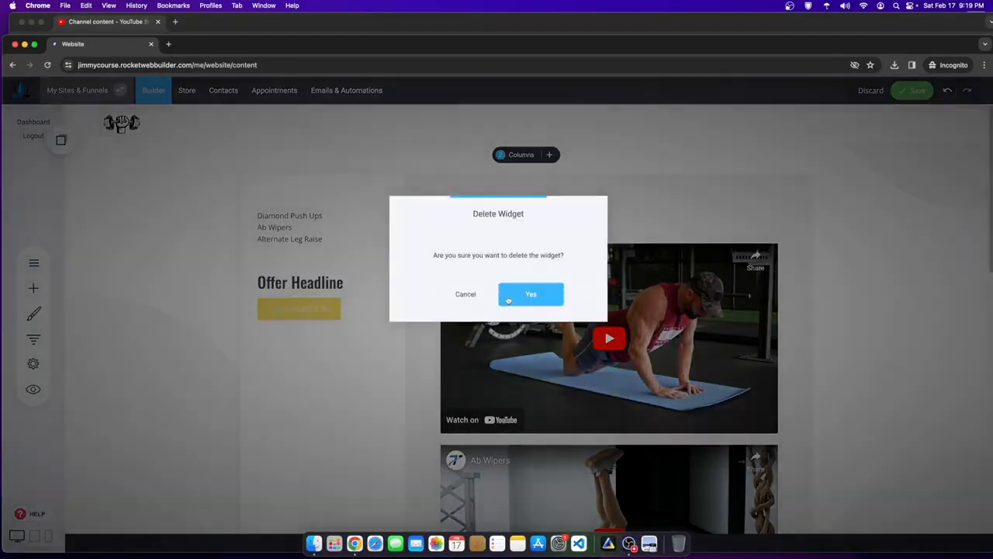
left_click(512, 296)
left_click(347, 256)
left_click(531, 294)
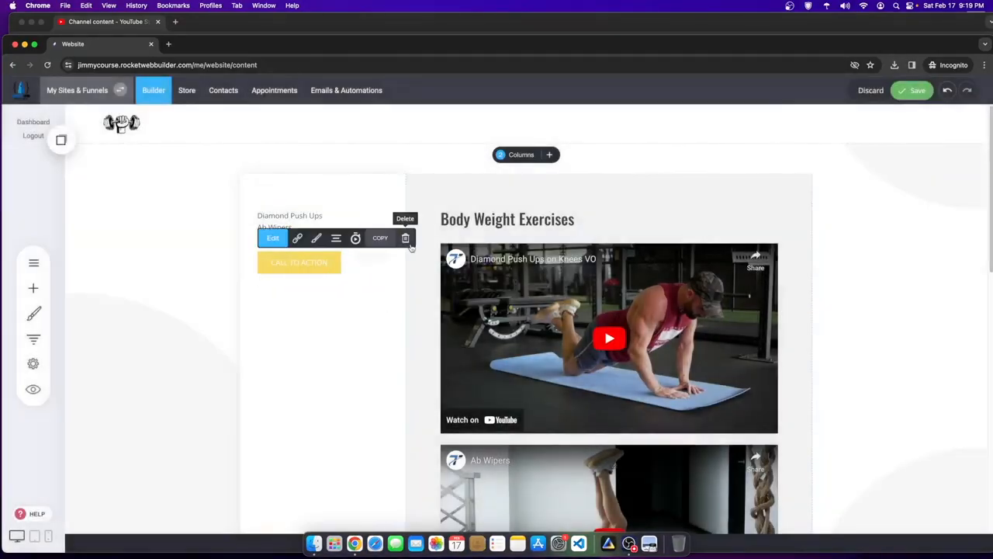
left_click(407, 241)
left_click(529, 291)
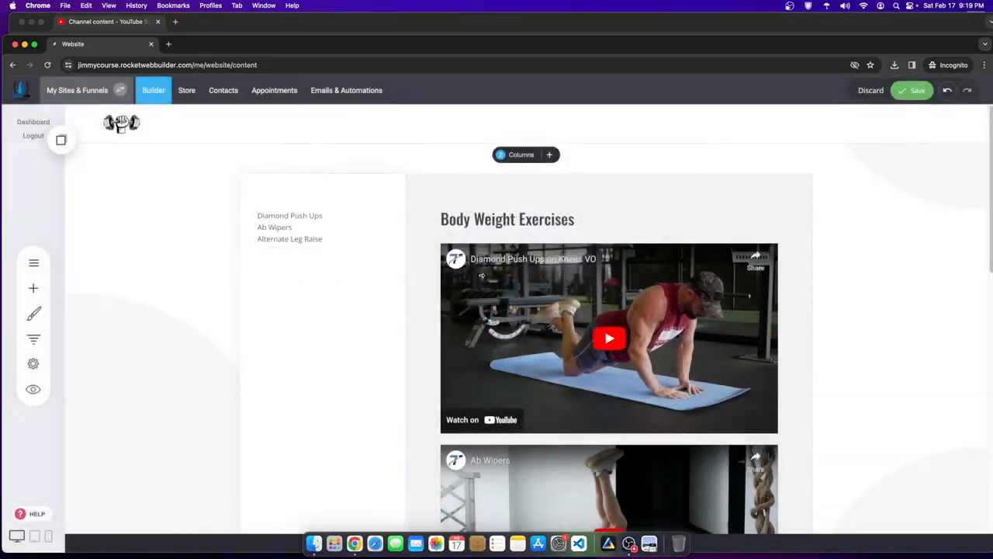
left_click(911, 93)
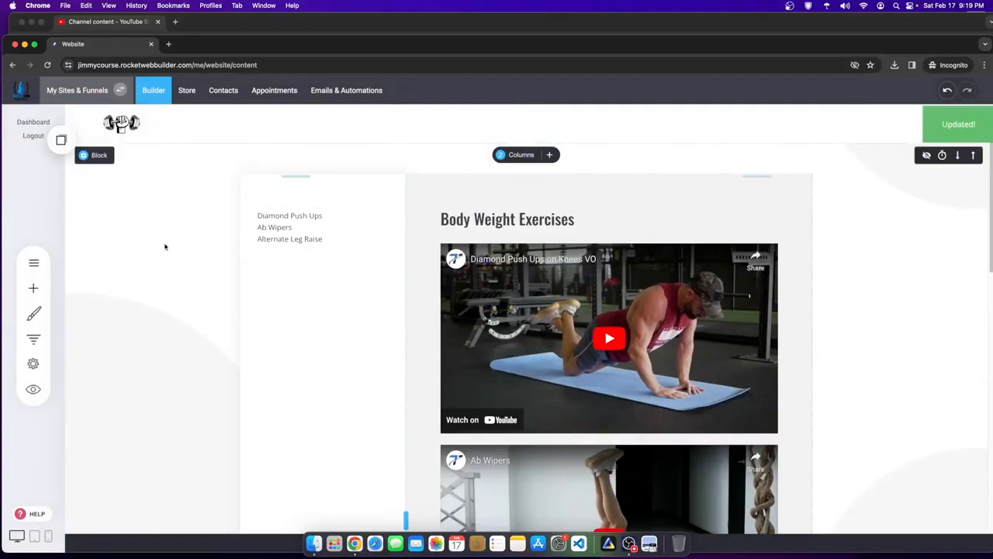
left_click(61, 140)
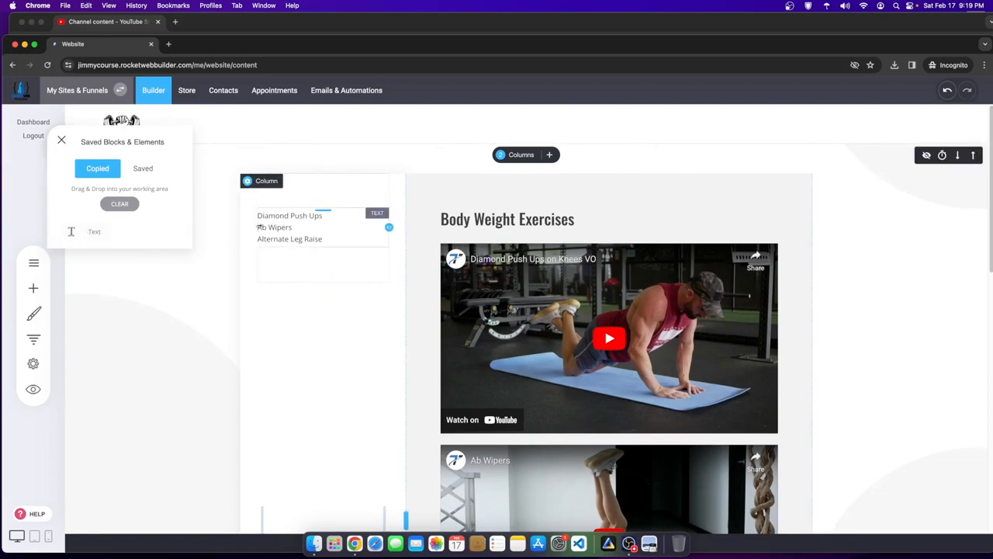
- Open and reload the Weighted Exercises - Content page, then place the copied three-exercise list under Body Weight Exercises
left_click(61, 140)
left_click(33, 262)
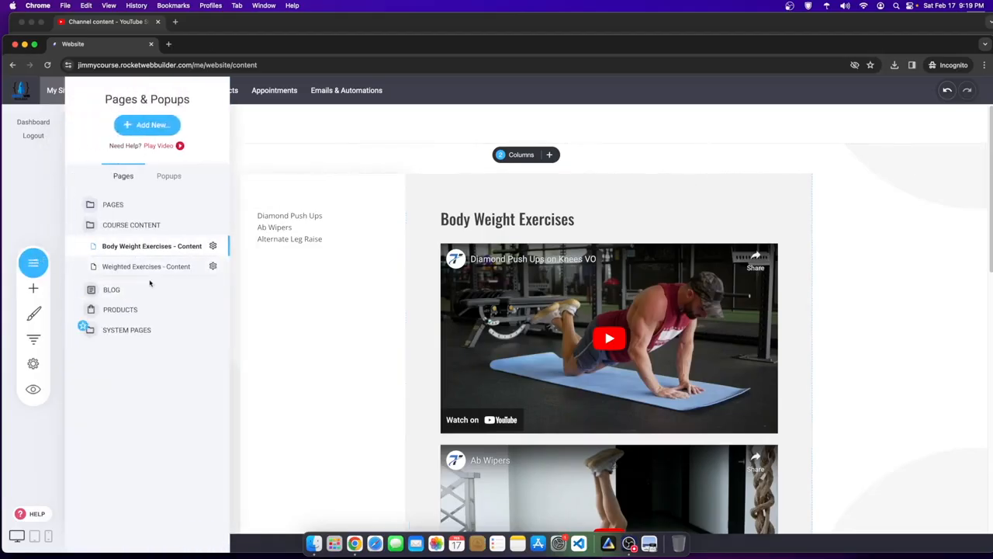
left_click(146, 266)
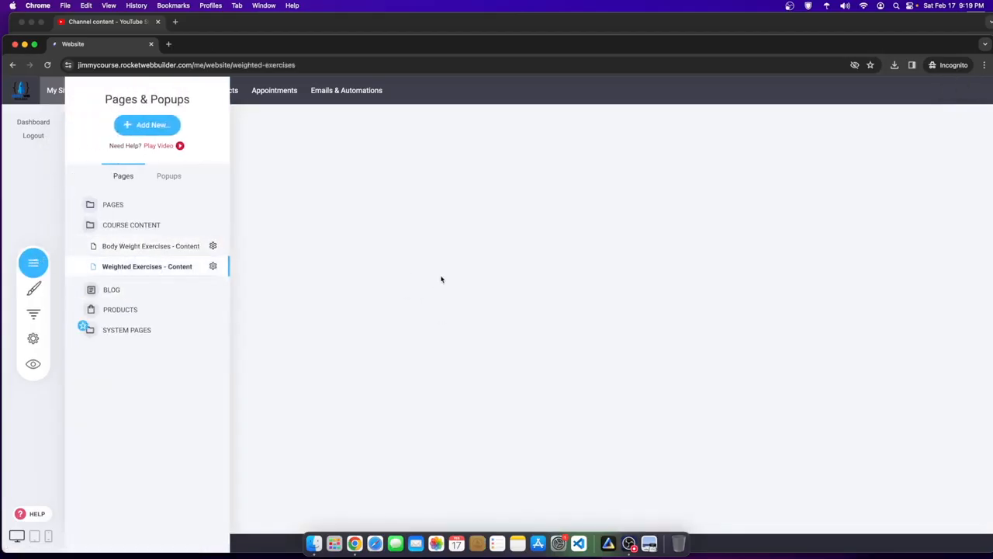
left_click(516, 219)
right_click(515, 215)
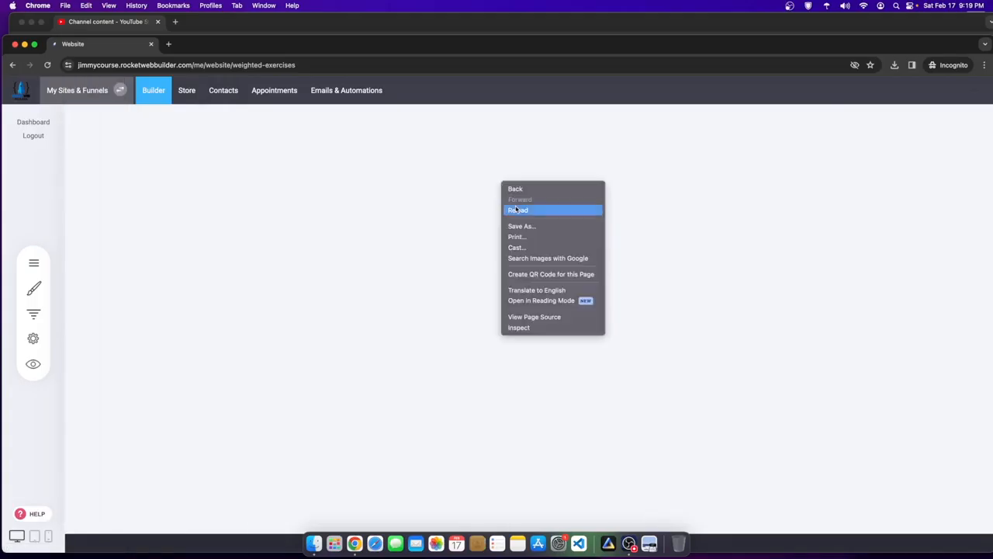
left_click(515, 209)
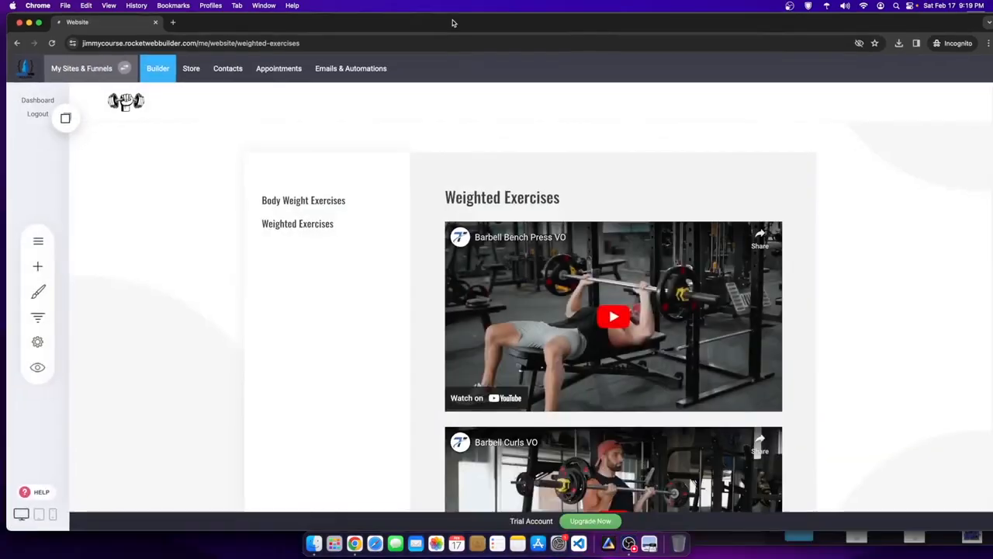
left_click(65, 118)
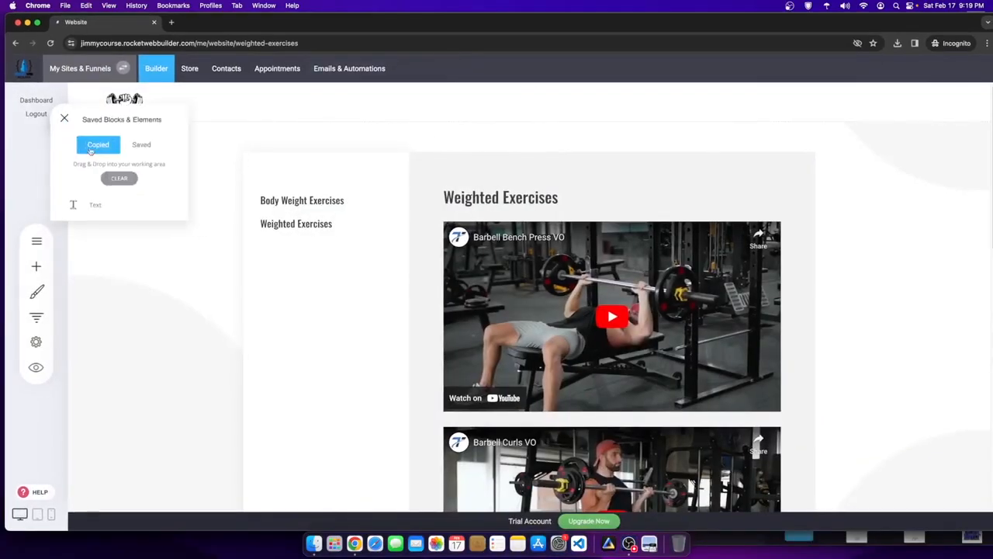
left_click_drag(85, 201, 284, 200)
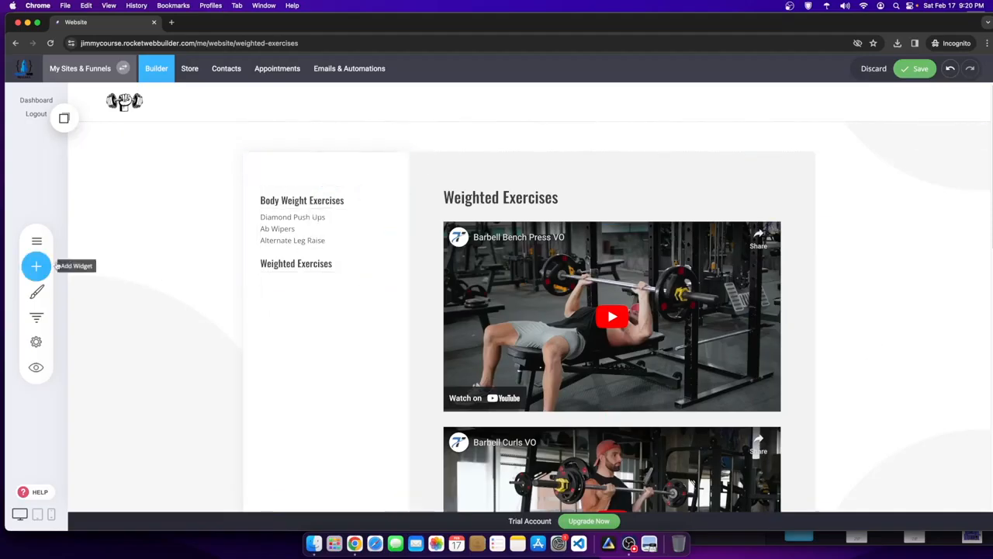
- Place a second copy of the exercise list under the Weighted Exercises sidebar heading
left_click(349, 236)
left_click(65, 120)
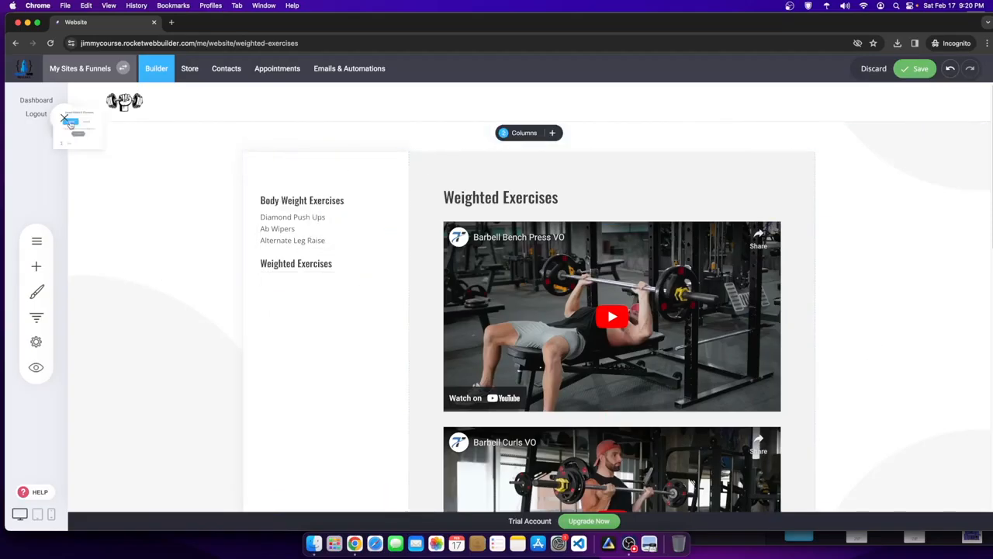
left_click_drag(73, 207, 319, 294)
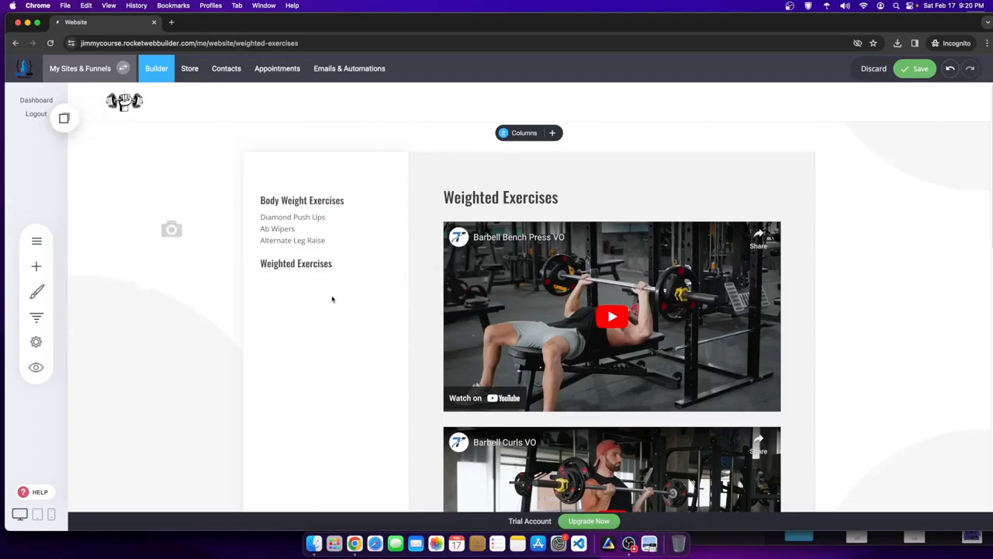
scroll(603, 317, "down", 2)
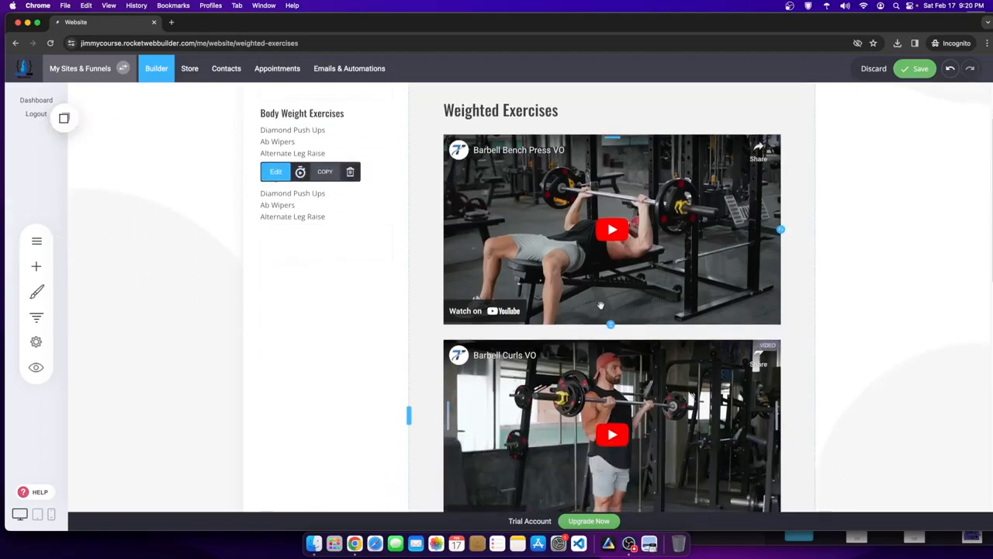
scroll(602, 317, "down", 5)
scroll(487, 233, "up", 6)
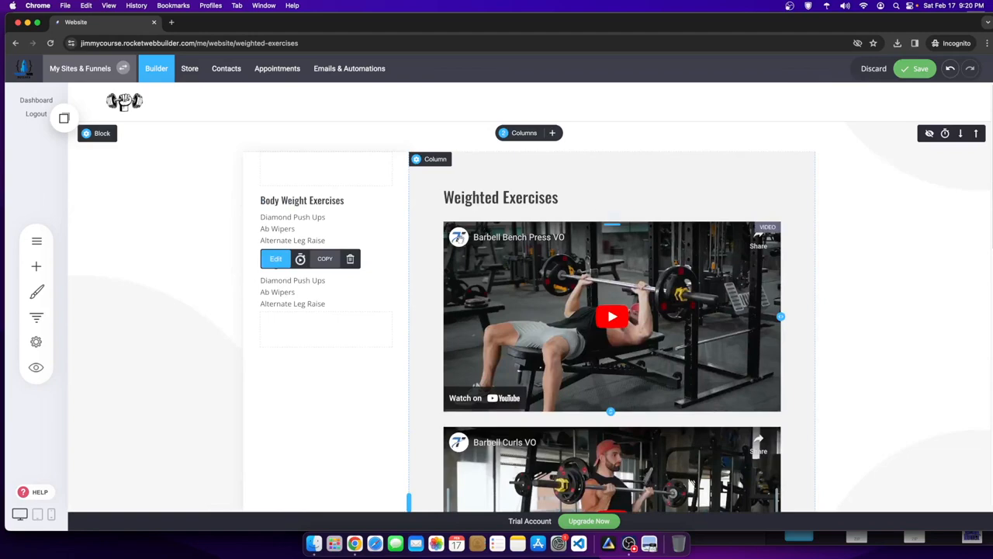
scroll(469, 357, "down", 4)
scroll(552, 333, "down", 2)
scroll(388, 311, "up", 6)
- Retype the second list's lines as Barbell Bench Press, Barbell Curls and Arnold Press
double_click(302, 303)
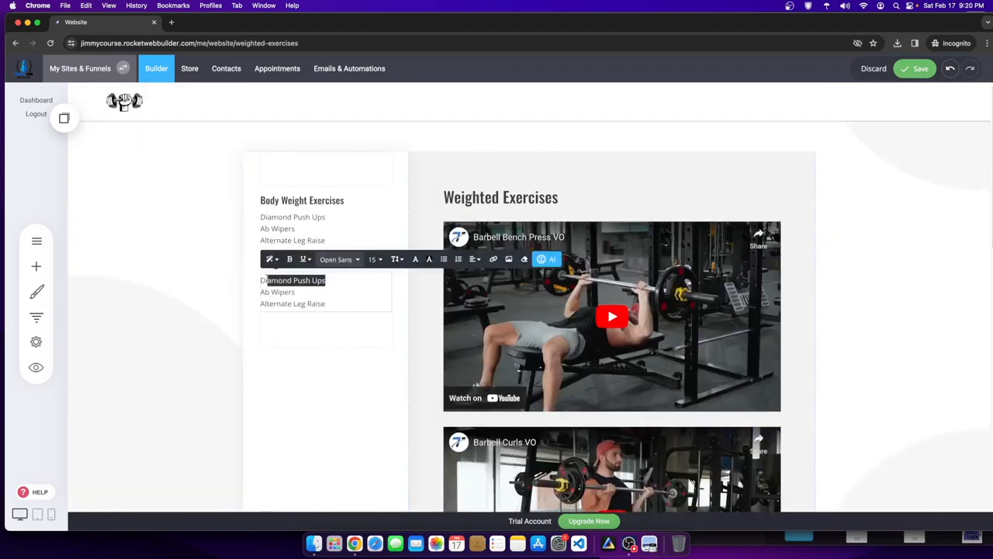
left_click_drag(270, 280, 260, 280)
type("Barebell Bench Press")
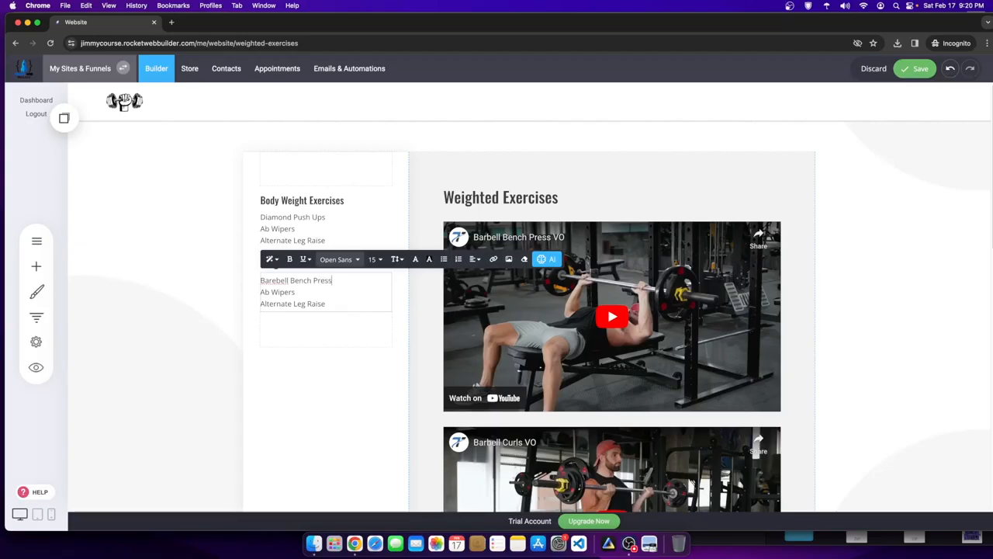
left_click_drag(305, 291, 260, 292)
type("Barebell")
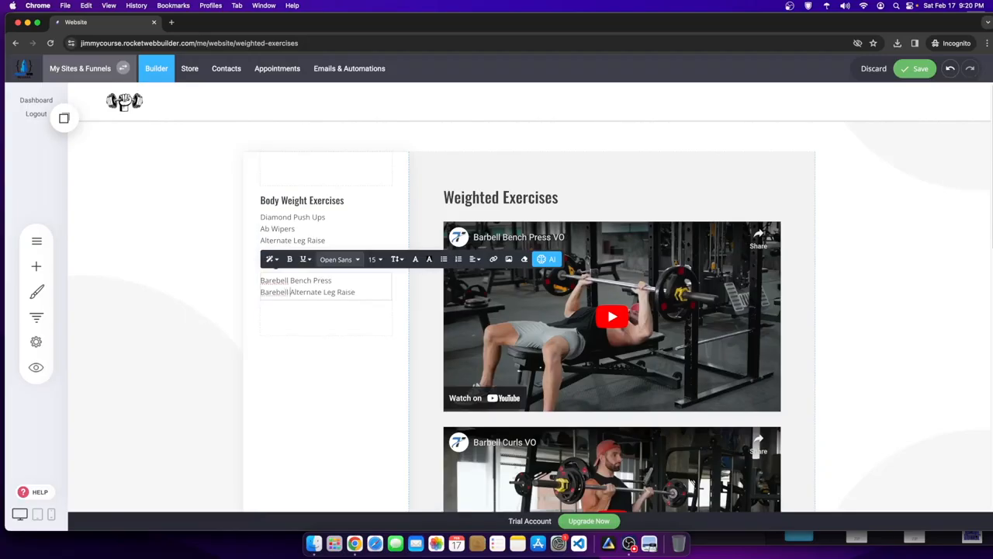
key("Return")
scroll(493, 411, "down", 5)
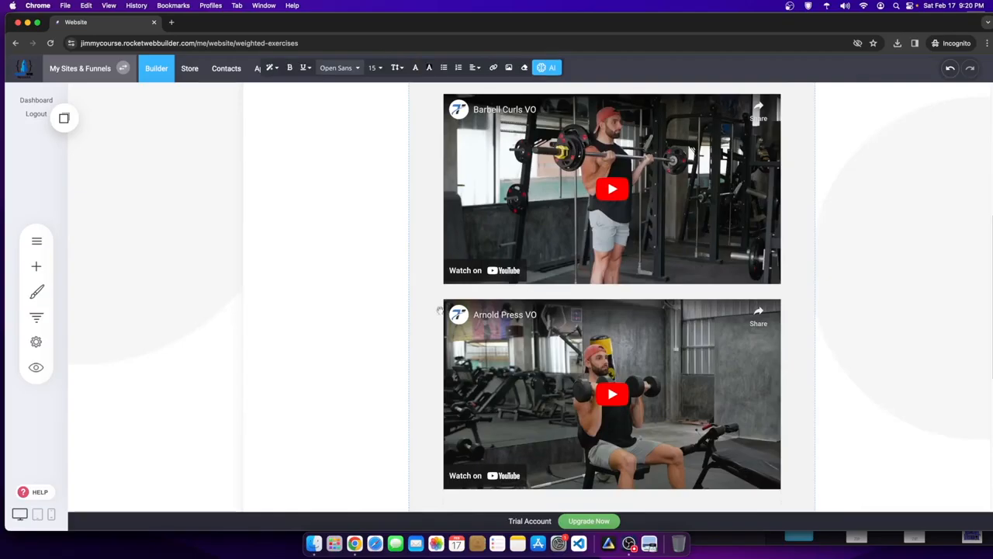
scroll(438, 309, "up", 5)
triple_click(325, 185)
type("arnold Press")
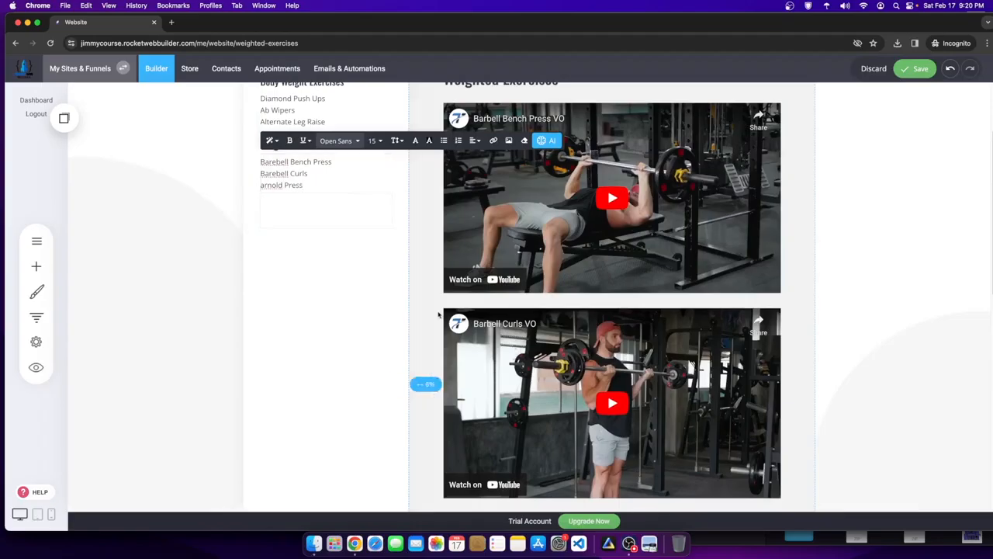
scroll(438, 314, "down", 1)
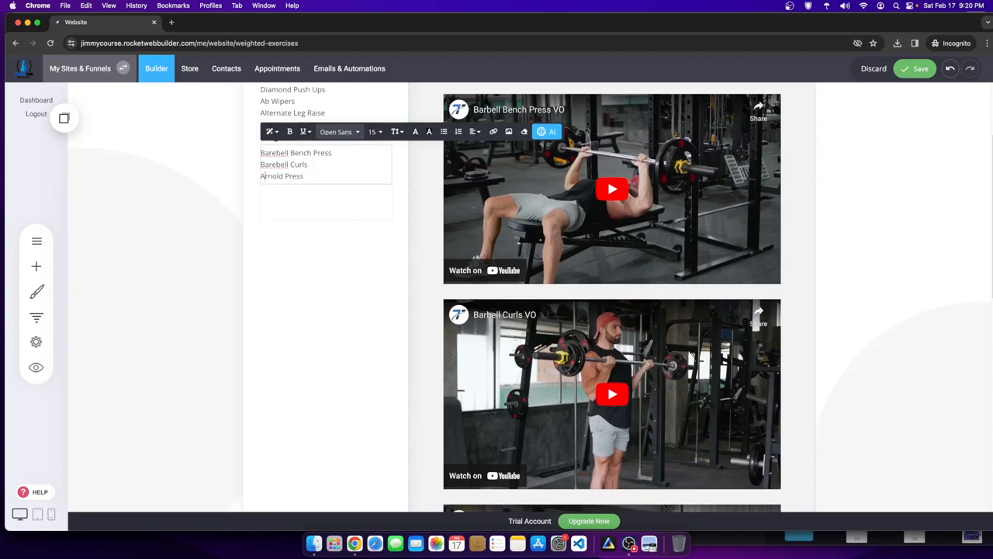
left_click(939, 160)
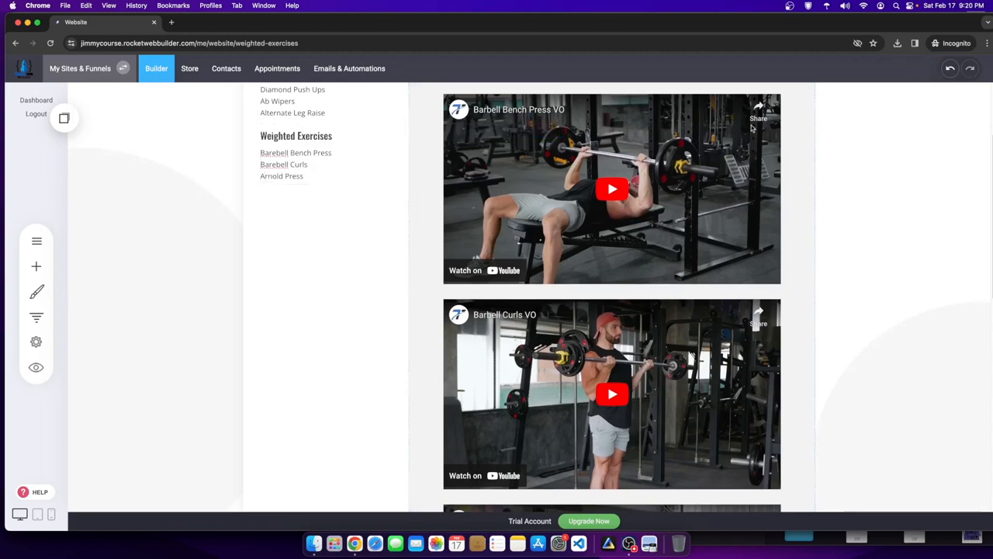
- Correct the spelling of Barbell Bench Press and save the page
scroll(334, 135, "up", 3)
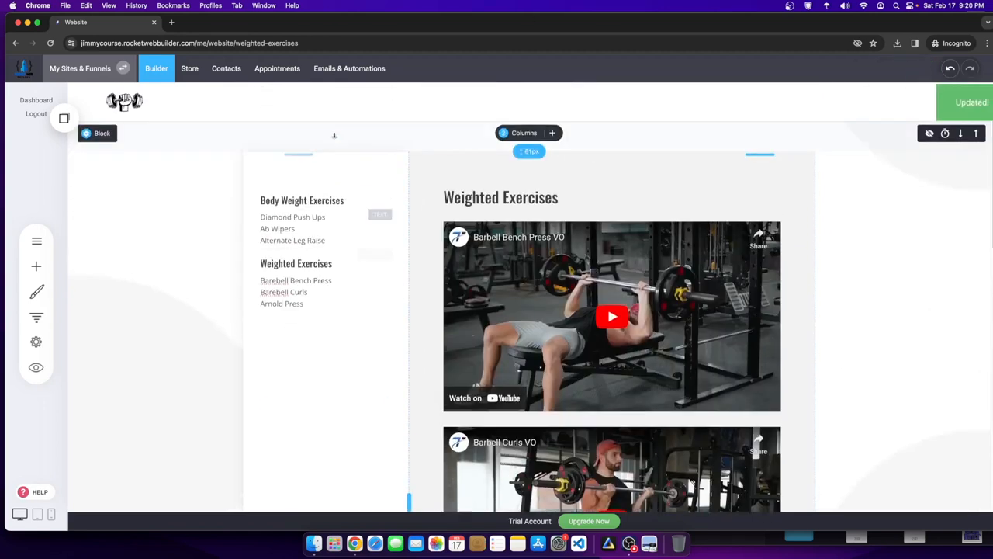
left_click(280, 285)
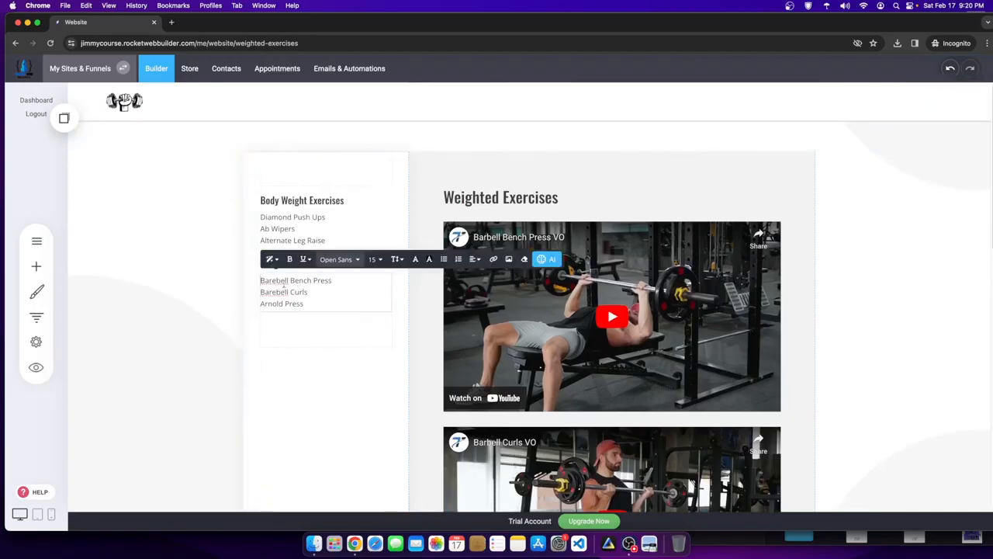
key("BackSpace")
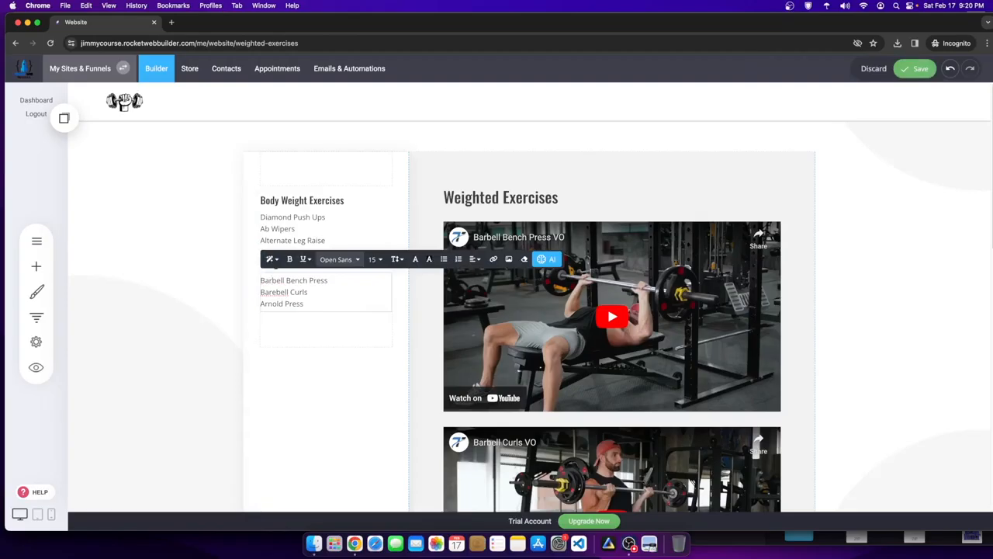
left_click(883, 228)
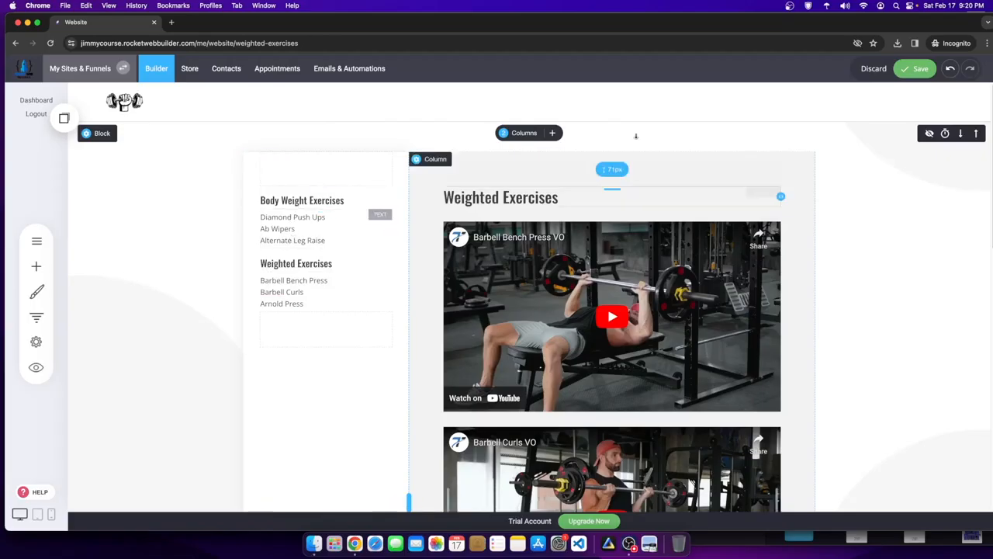
left_click(914, 68)
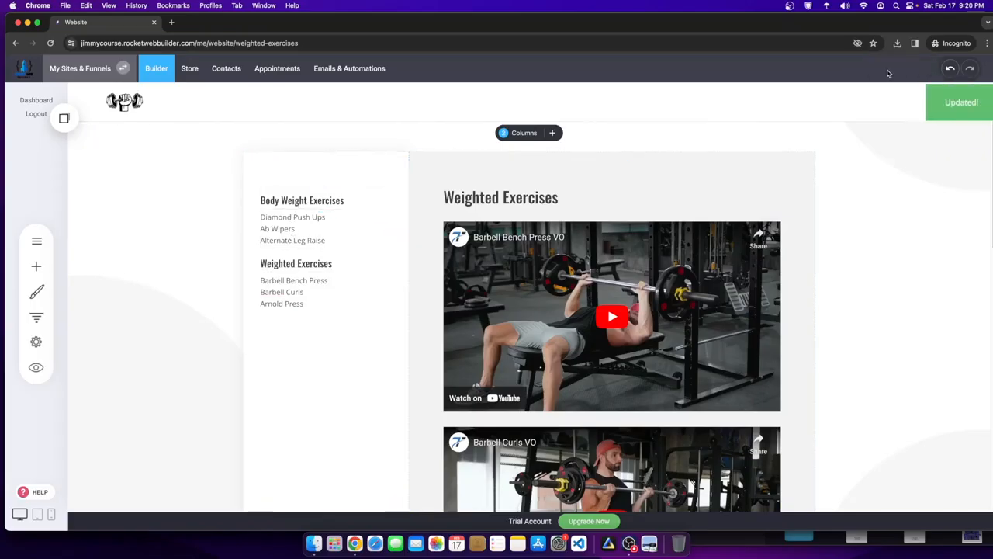
- Link the Body Weight Exercises heading to the Body Weight Exercises - Content page
double_click(318, 207)
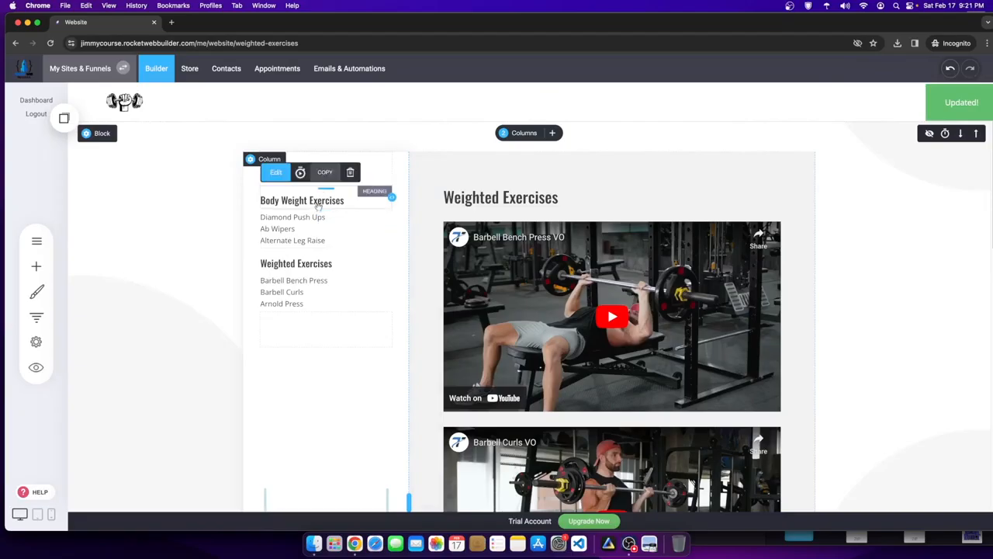
left_click_drag(373, 201, 223, 202)
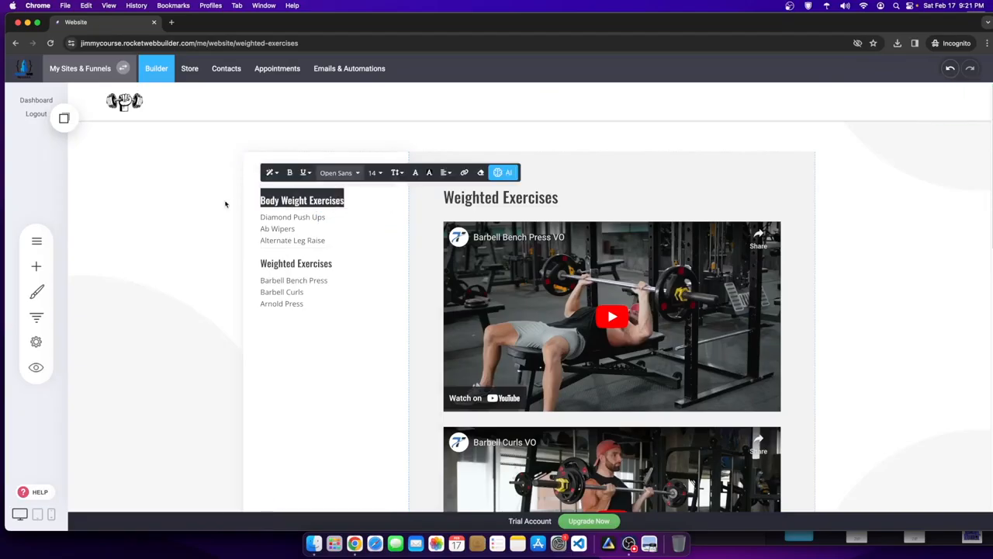
left_click(465, 173)
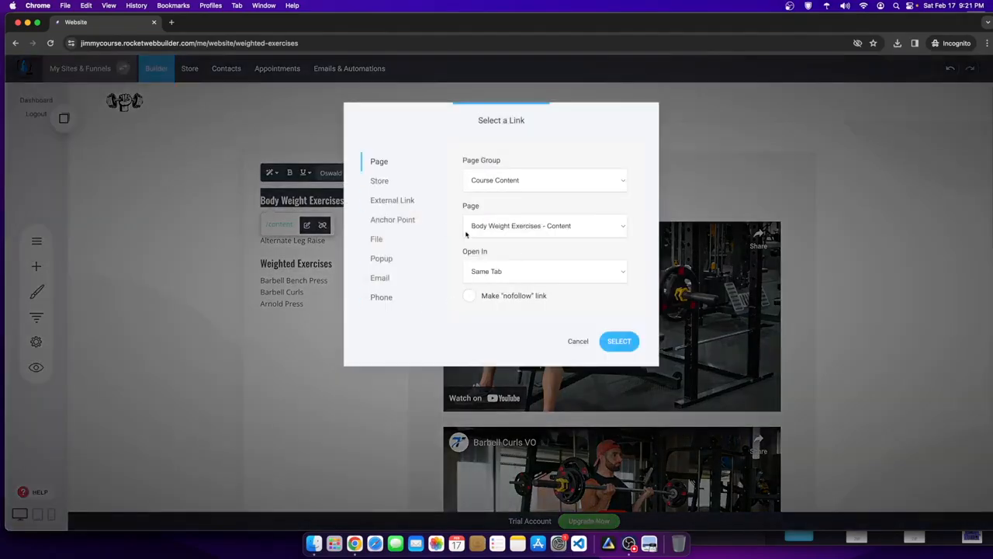
left_click(560, 229)
left_click(496, 226)
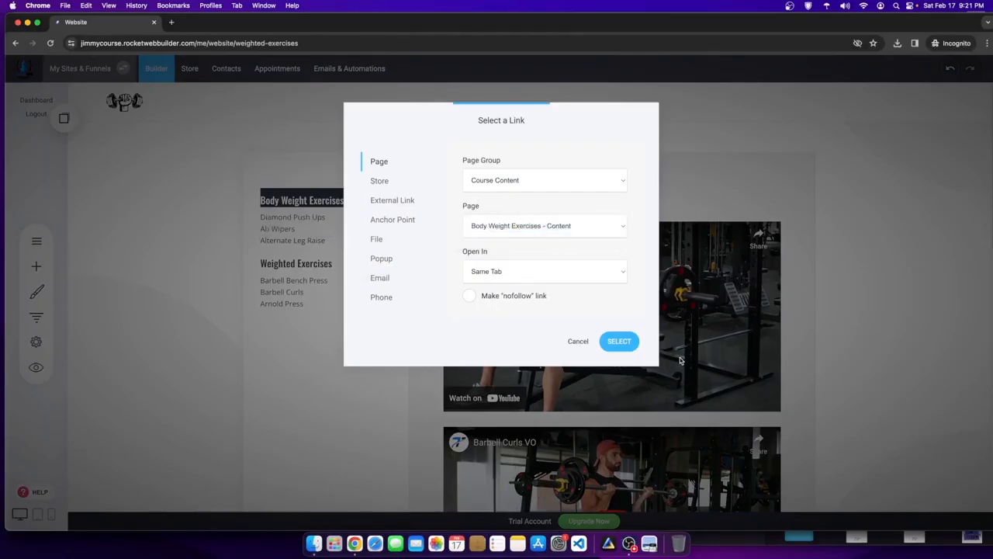
left_click(619, 340)
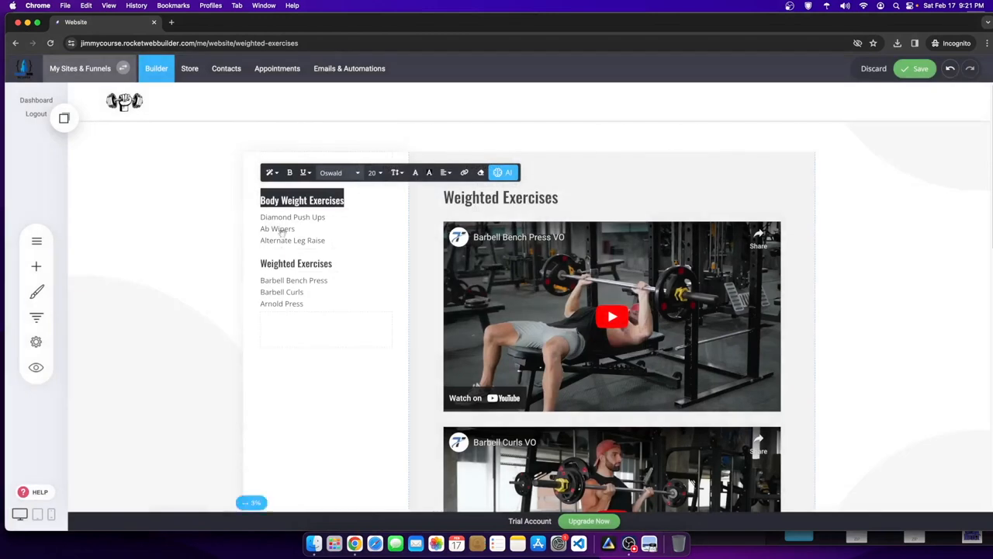
- Link the Weighted Exercises heading to the Course Content page Weighted Exercises - Content, and save
left_click(294, 264)
left_click_drag(348, 263, 229, 265)
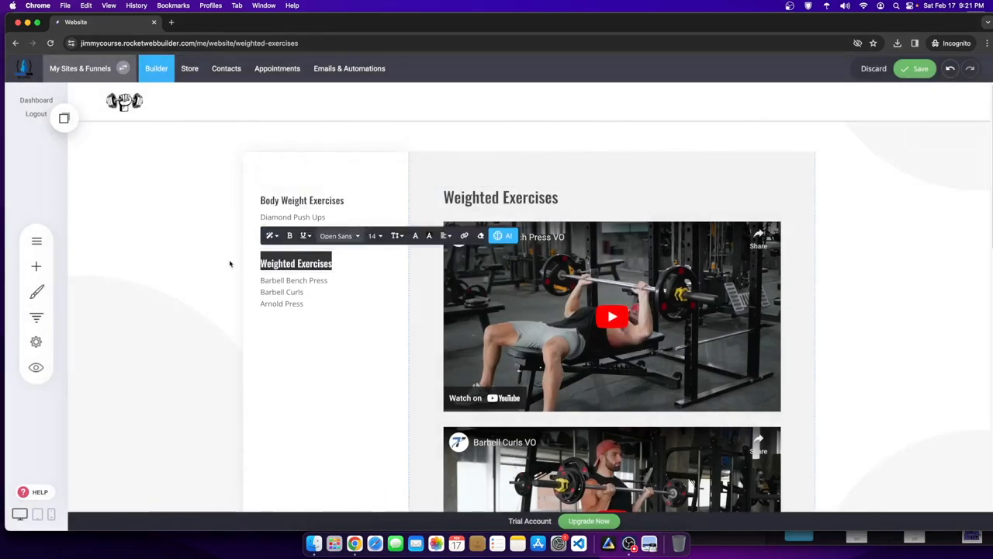
left_click(463, 236)
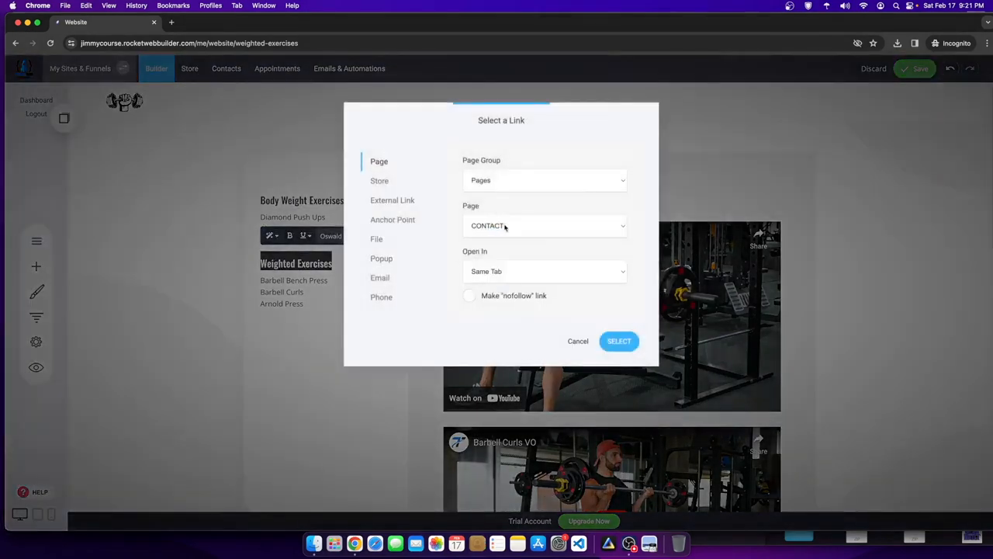
left_click(505, 225)
left_click(485, 178)
left_click(494, 192)
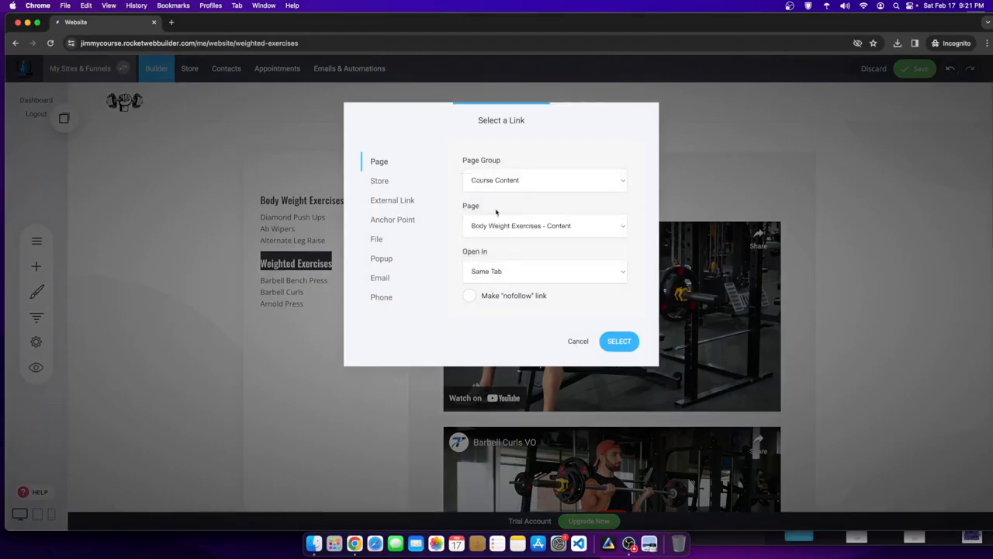
left_click(505, 225)
left_click(498, 241)
left_click(619, 341)
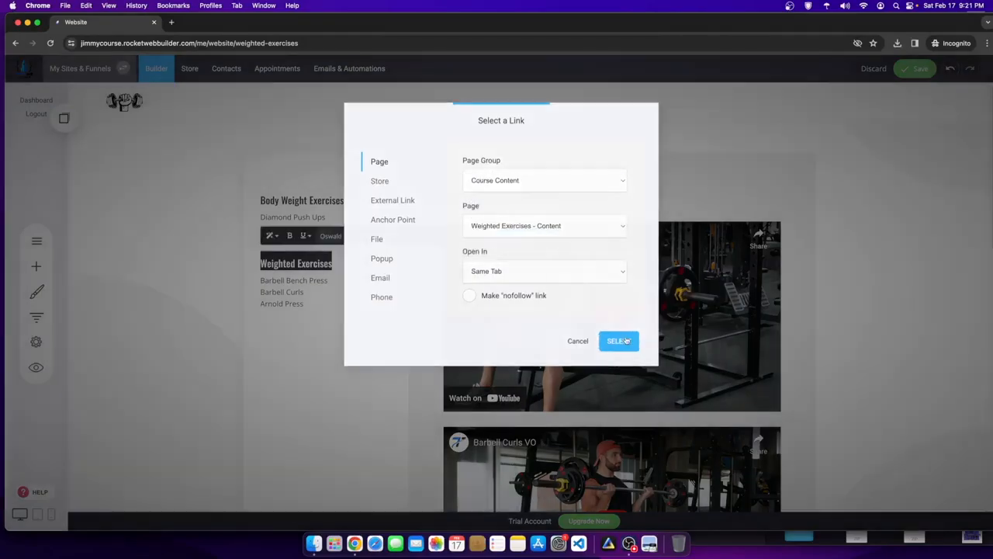
left_click(916, 68)
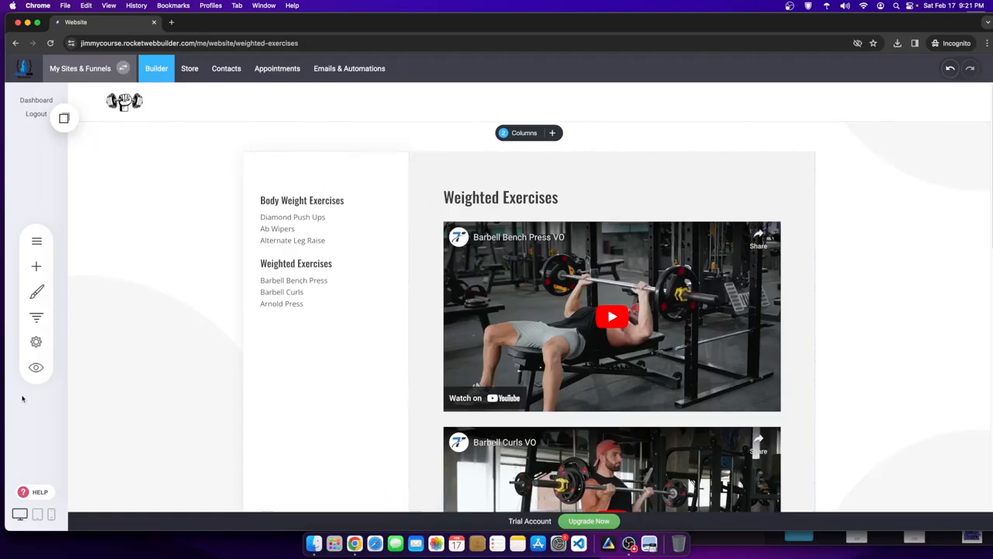
- Copy the sidebar exercise list and heading widgets from the Weighted Exercises page
left_click(36, 241)
left_click(125, 207)
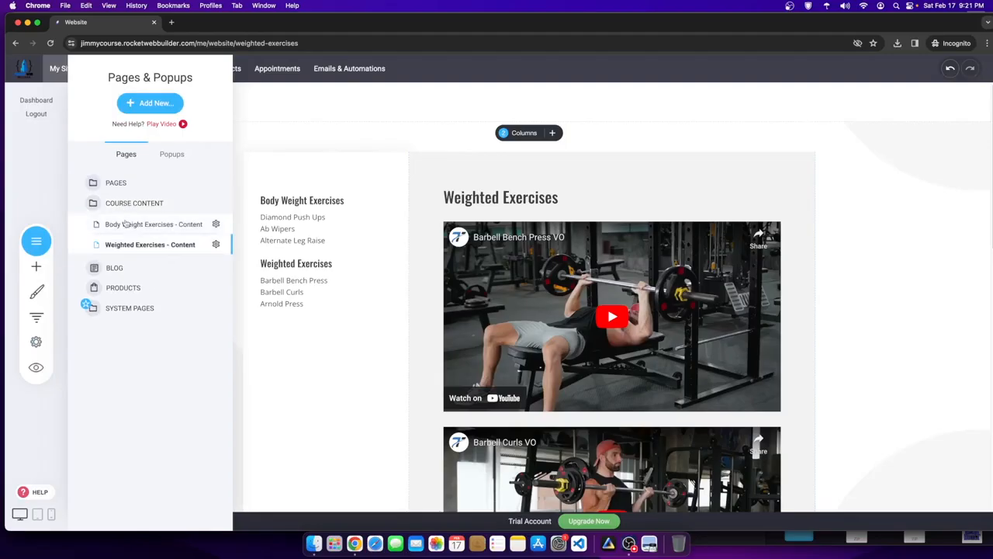
left_click(270, 268)
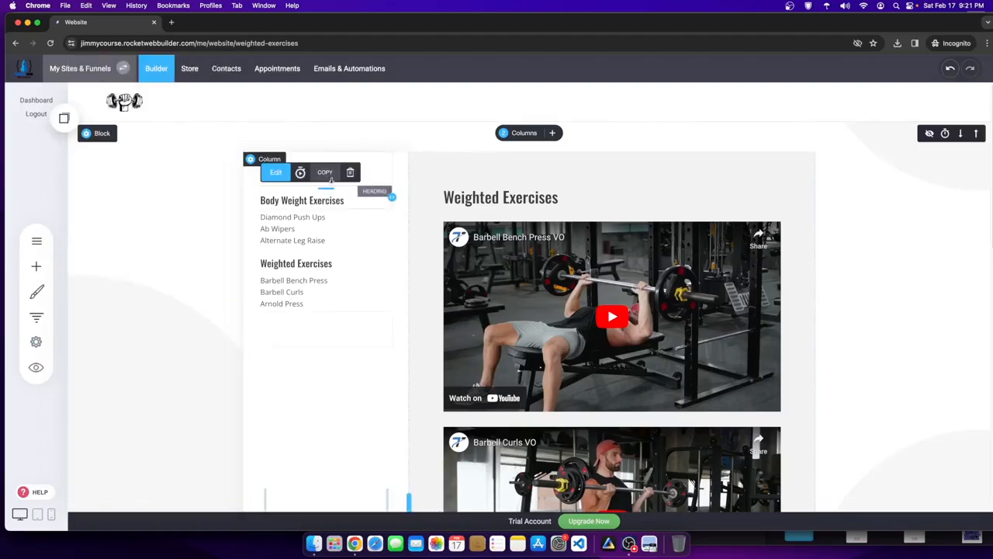
left_click(332, 172)
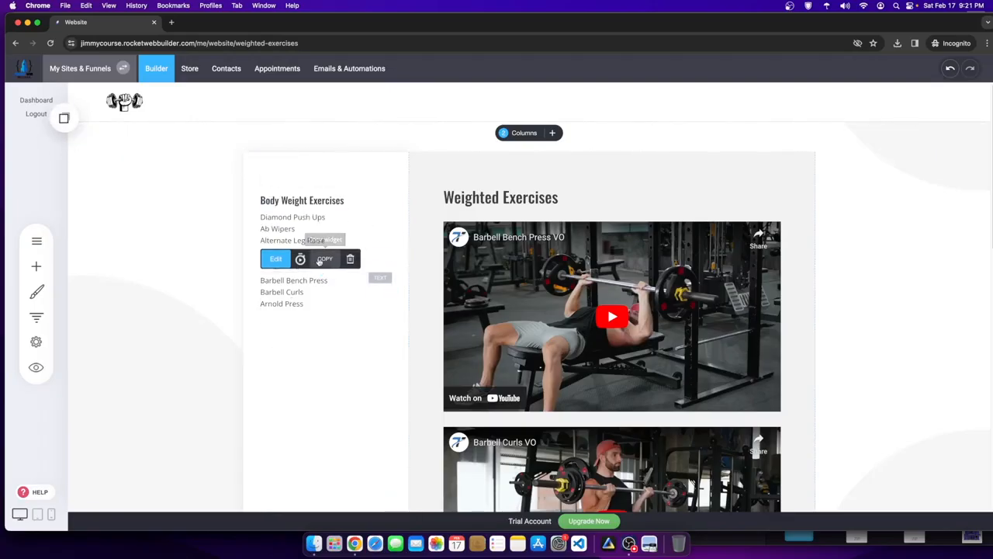
- On the Body Weight Exercises - Content page, paste the Weighted Exercises heading and list below Alternate Leg Raise
left_click(36, 243)
left_click(138, 225)
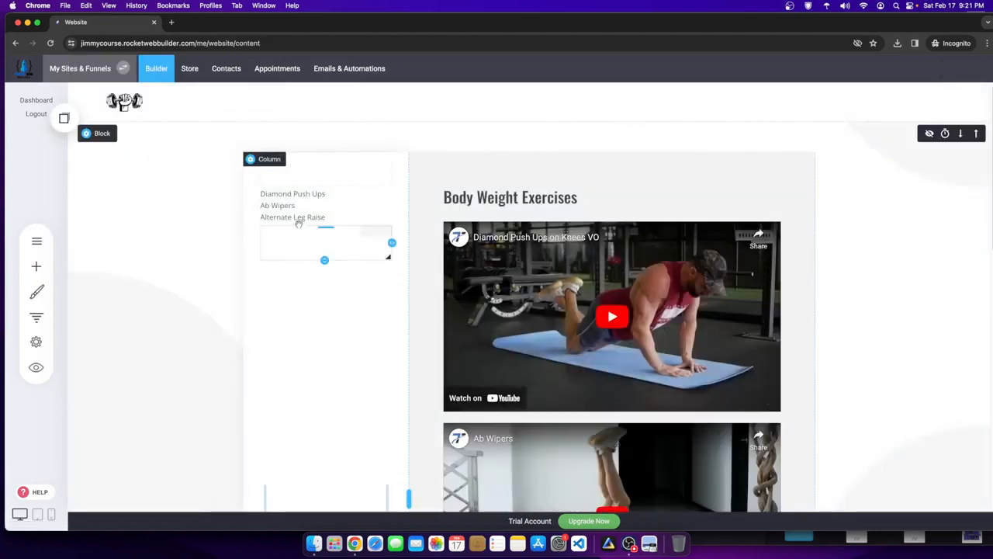
left_click(61, 130)
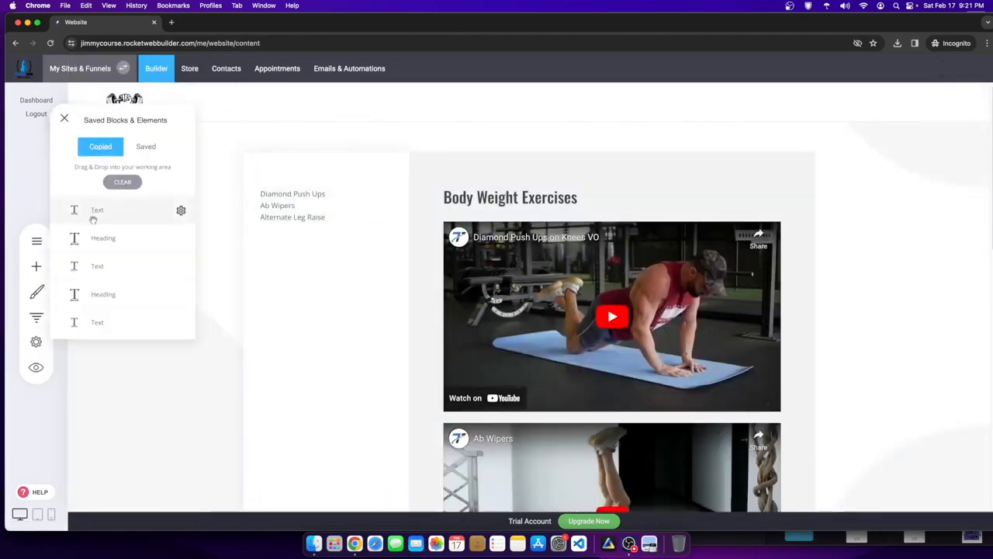
left_click_drag(97, 235, 321, 235)
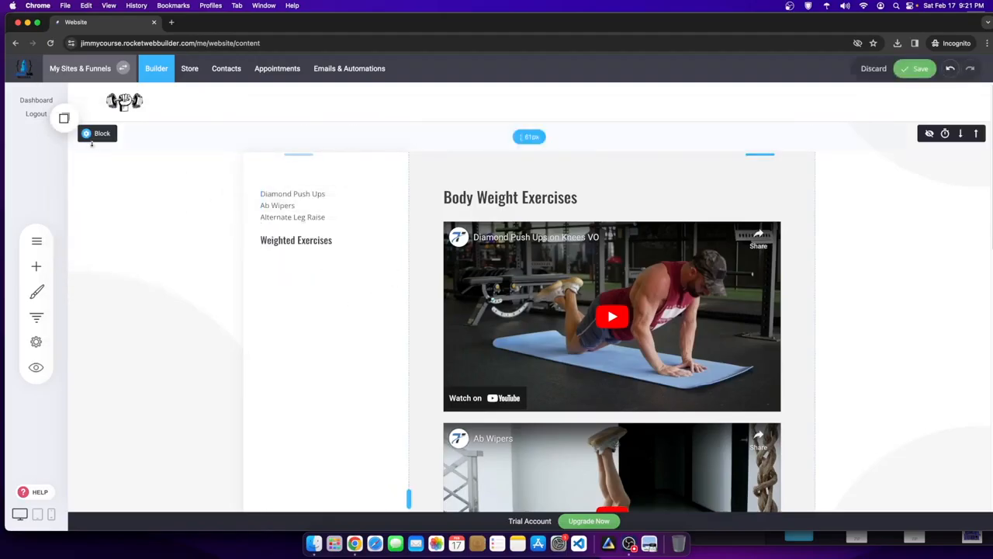
left_click(64, 124)
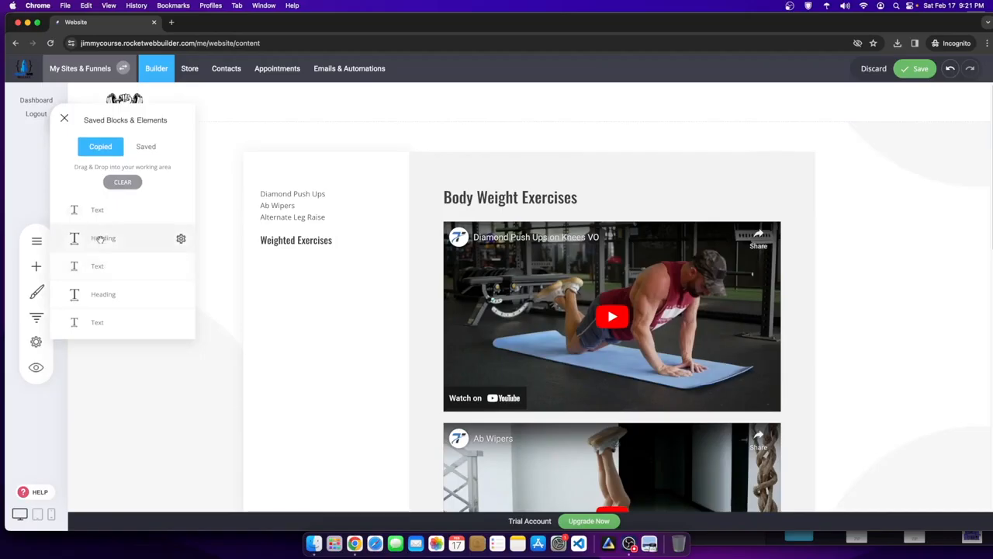
left_click_drag(101, 212, 310, 252)
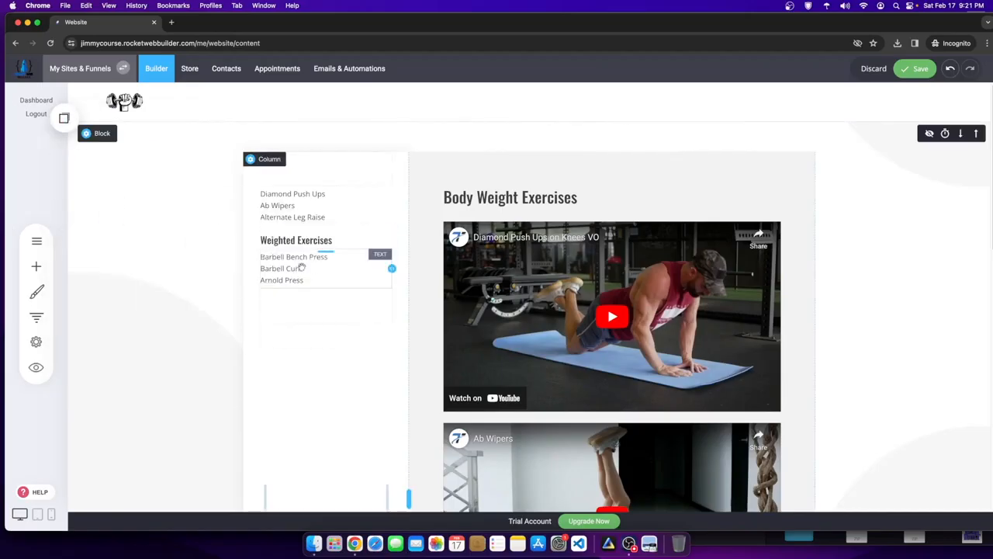
- Add the Body Weight Exercises heading above the first exercise list and save the page
left_click(64, 117)
left_click_drag(103, 294, 295, 184)
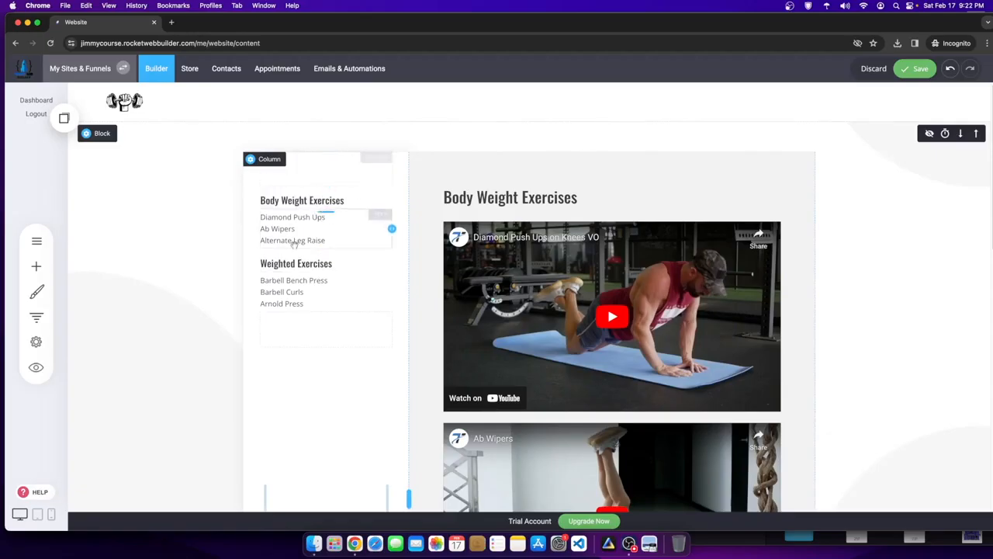
scroll(308, 289, "down", 1)
scroll(308, 290, "down", 1)
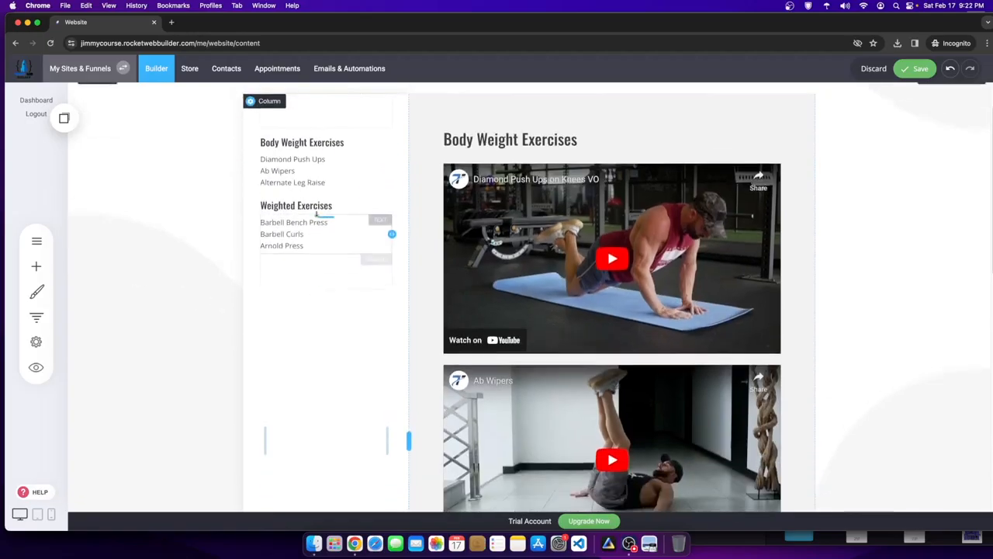
left_click(913, 72)
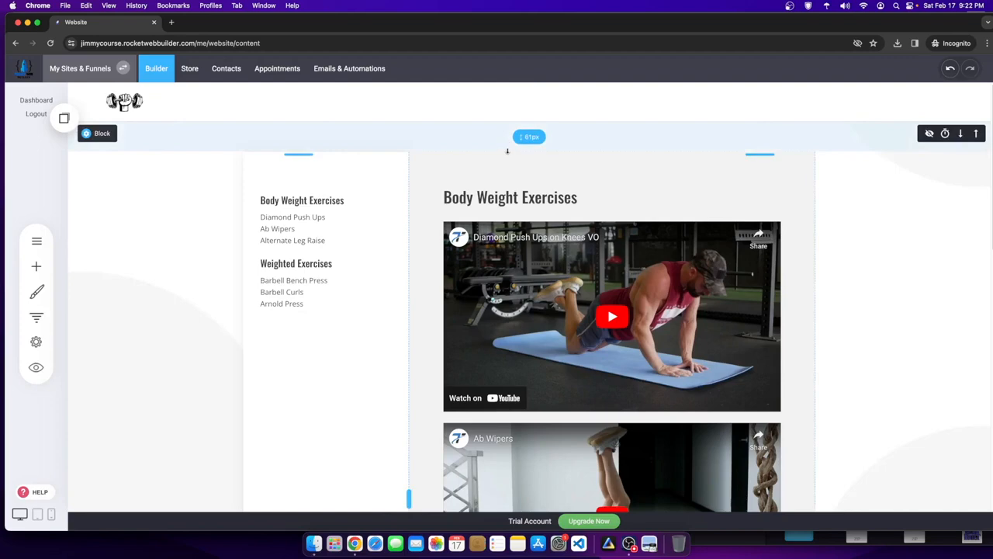
scroll(531, 269, "down", 10)
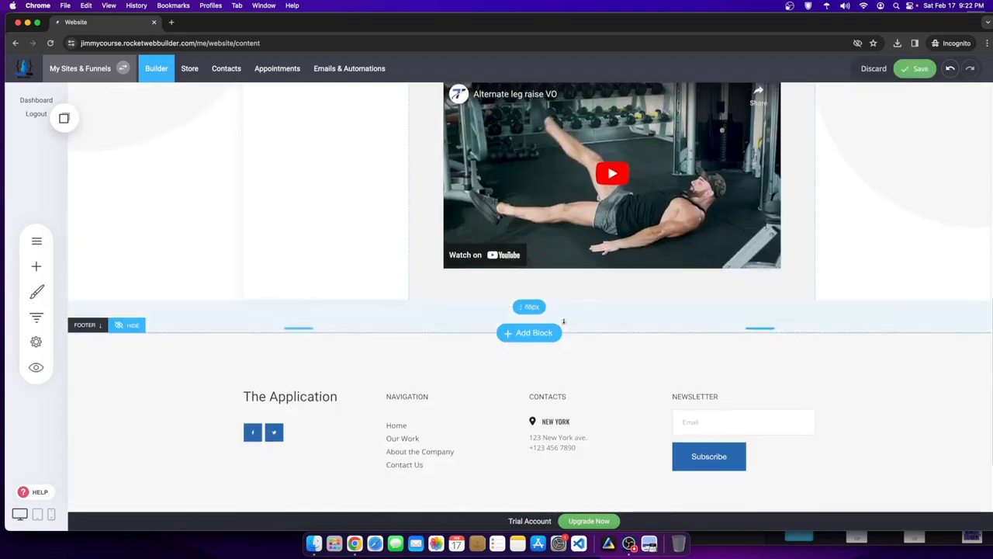
- Add an empty block and move it above the exercises section
left_click(524, 334)
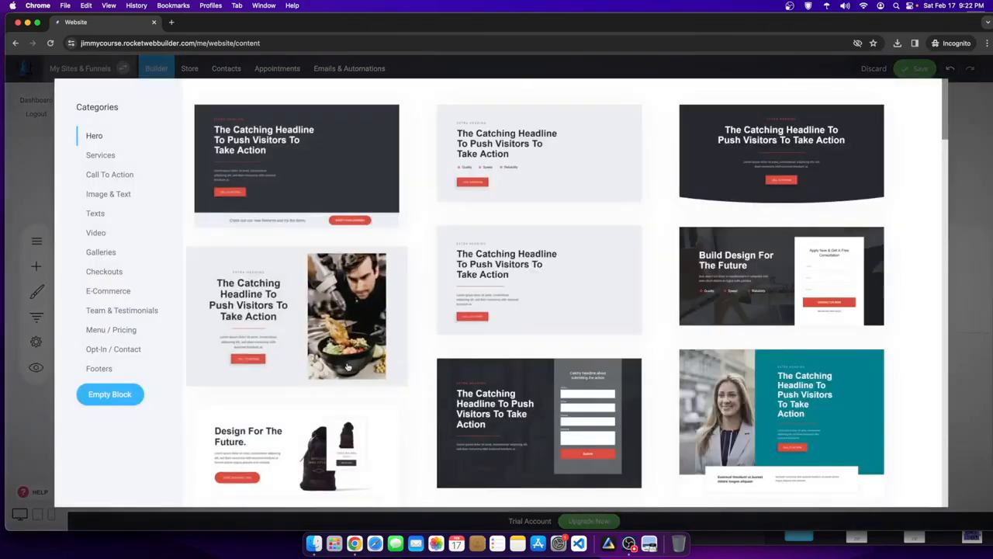
left_click(105, 398)
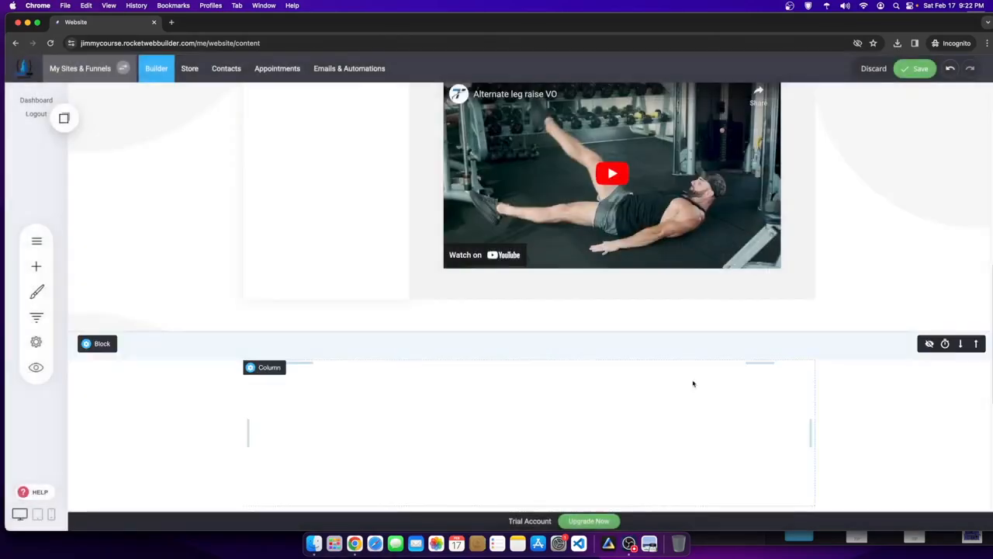
left_click(976, 344)
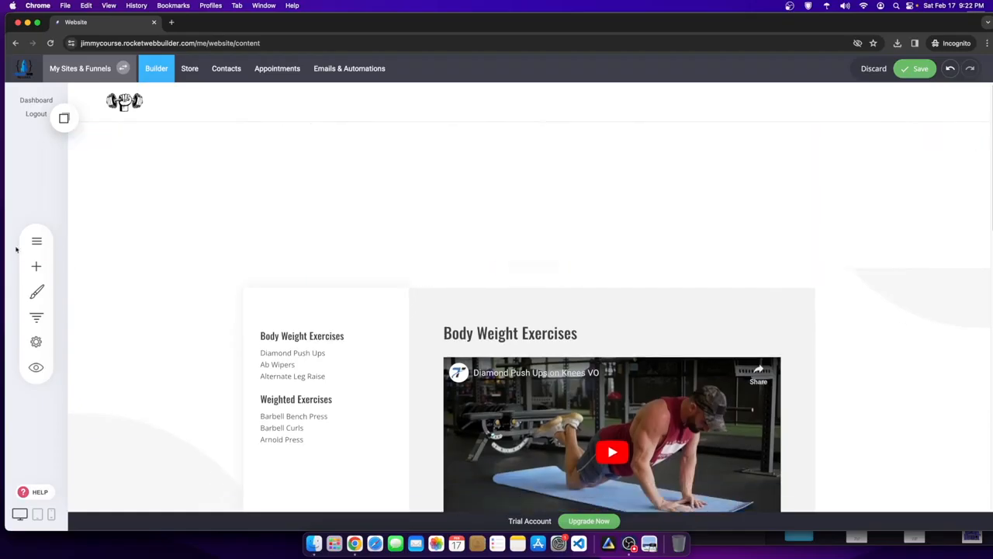
- Put a heading in the new block reading 'FITNESS COACH WORKOUT PROGRAM'
left_click(36, 266)
left_click_drag(102, 126, 596, 147)
left_click(225, 128)
double_click(217, 126)
type("FITNESS COACH WORKOUT PROGRAM")
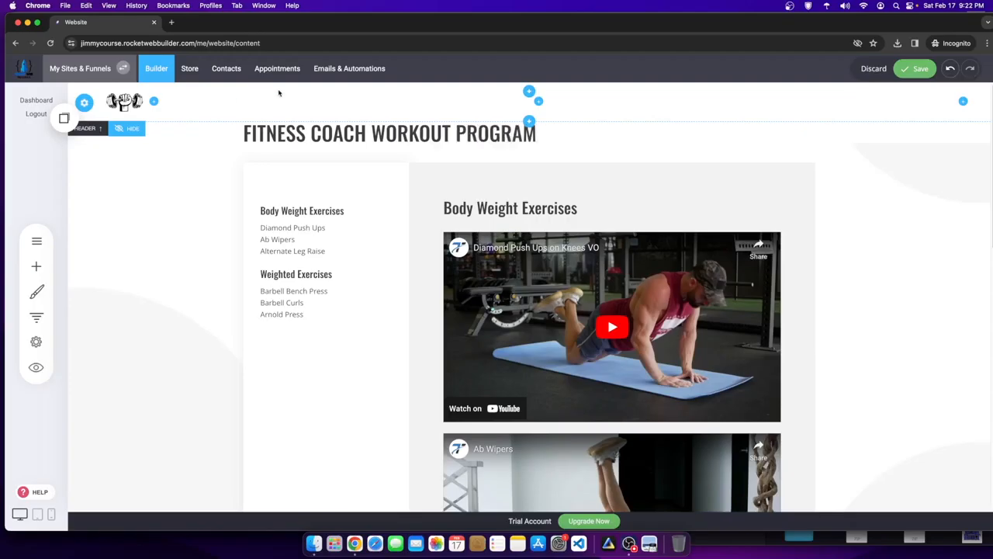
- Center the FITNESS COACH WORKOUT PROGRAM heading and set its font size to 72
left_click(277, 117)
double_click(278, 117)
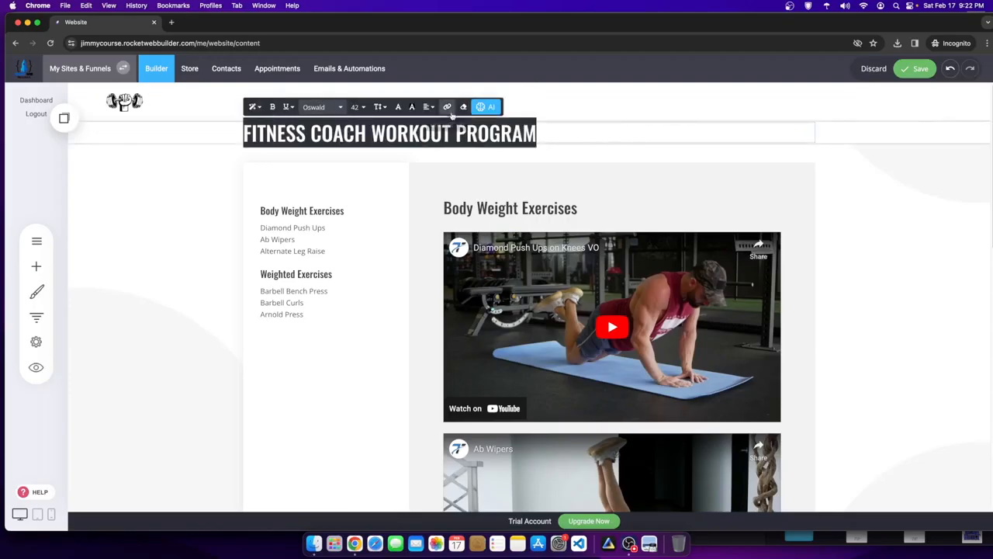
left_click(428, 106)
left_click(450, 132)
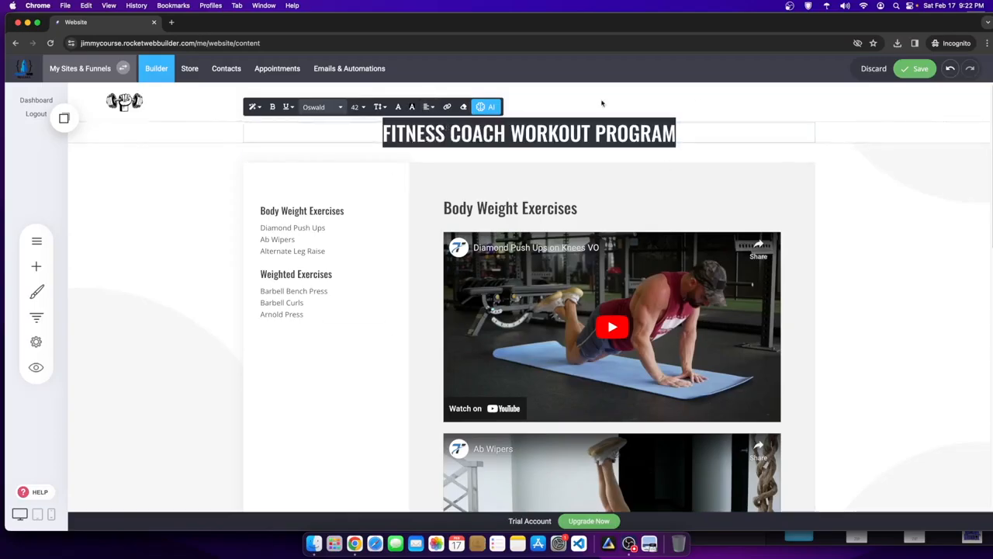
left_click(358, 107)
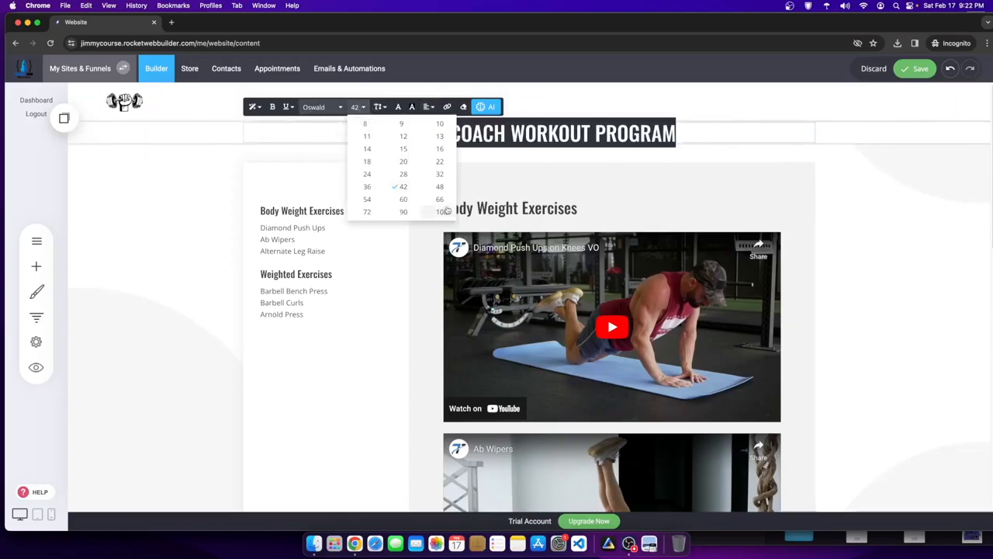
left_click(402, 212)
left_click_drag(616, 174, 307, 137)
left_click(358, 107)
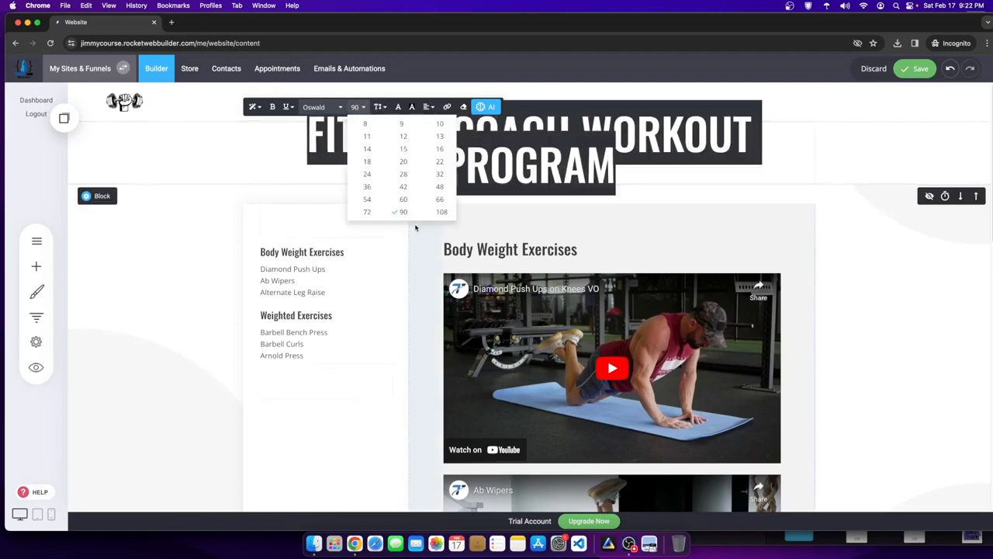
left_click(366, 212)
left_click(833, 127)
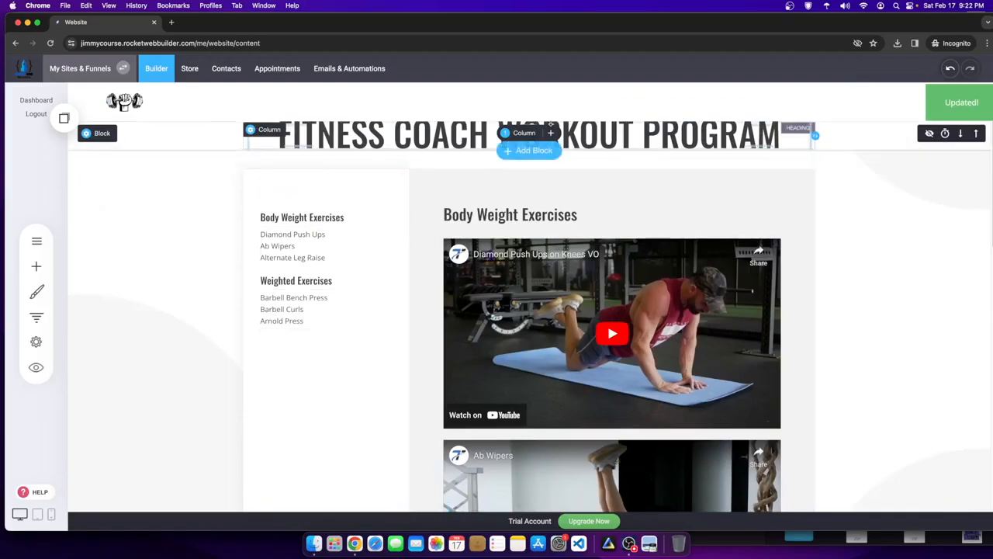
- Increase the space above the title heading and save the page
left_click_drag(554, 124, 553, 145)
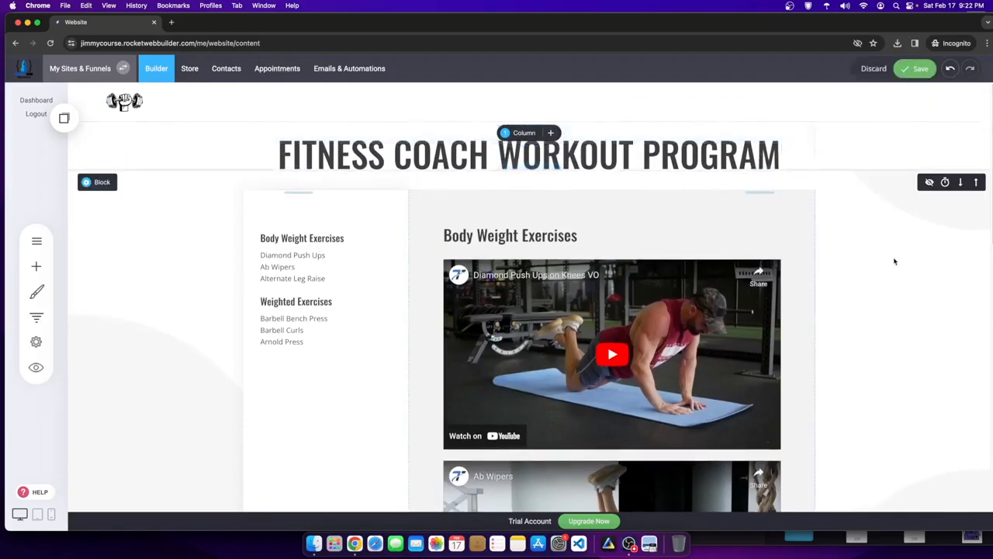
scroll(536, 159, "down", 3)
scroll(532, 164, "up", 3)
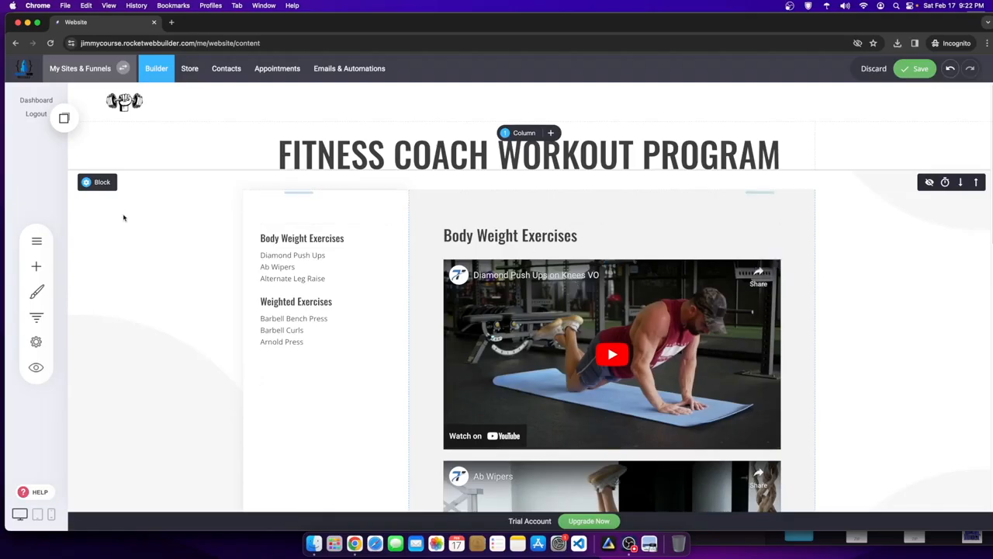
left_click(915, 69)
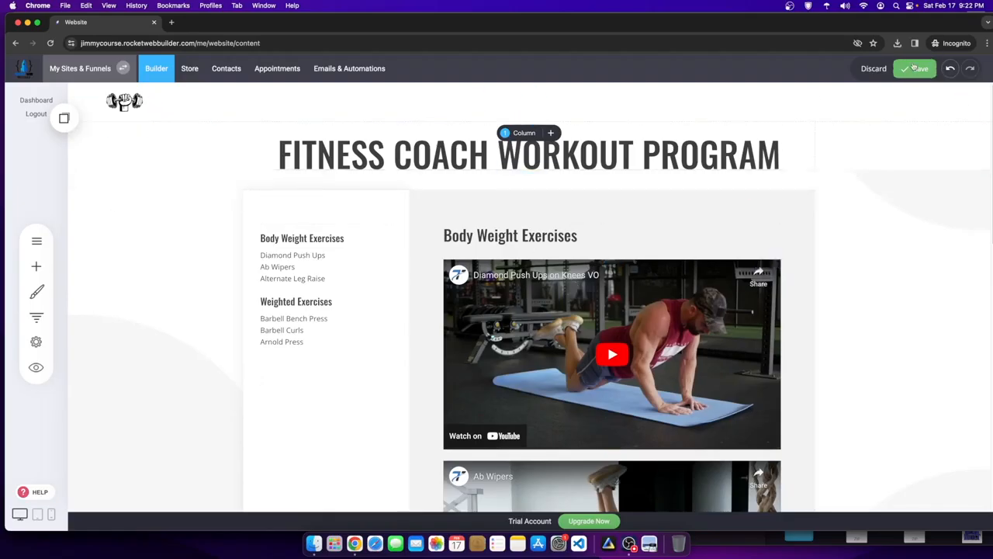
left_click(37, 241)
- Switch to the Weighted Exercises - Content page, showing its Barbell Bench Press and Barbell Curls videos
left_click(155, 243)
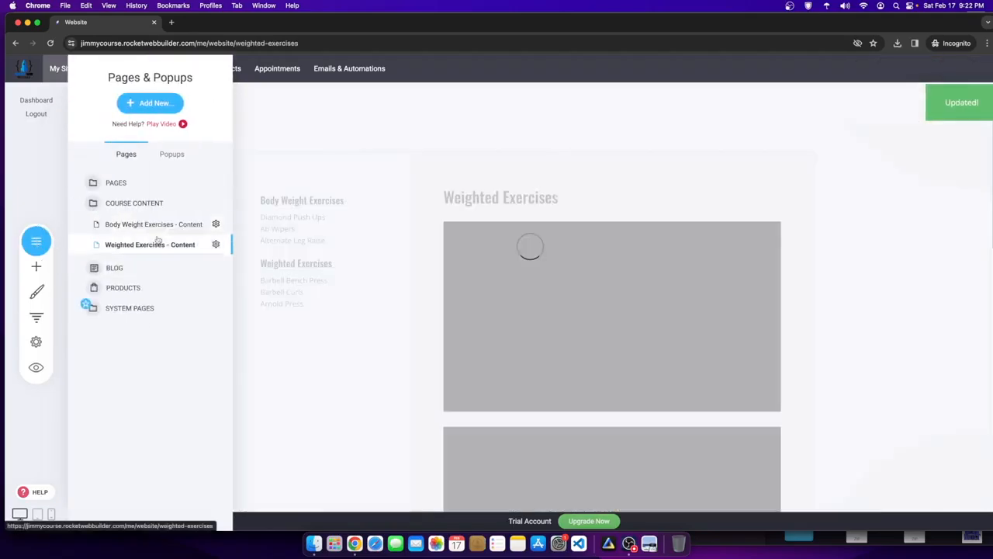
scroll(476, 260, "down", 10)
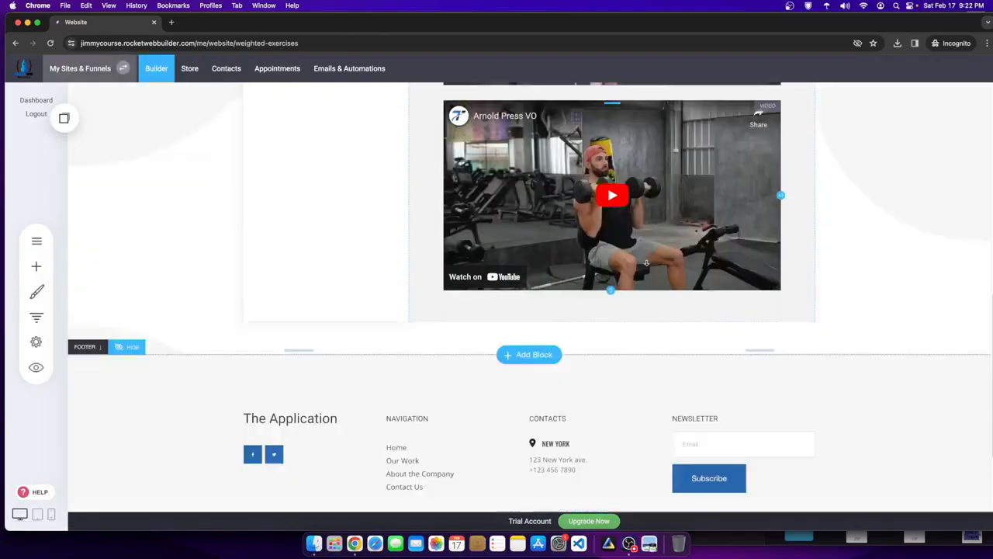
scroll(475, 261, "up", 10)
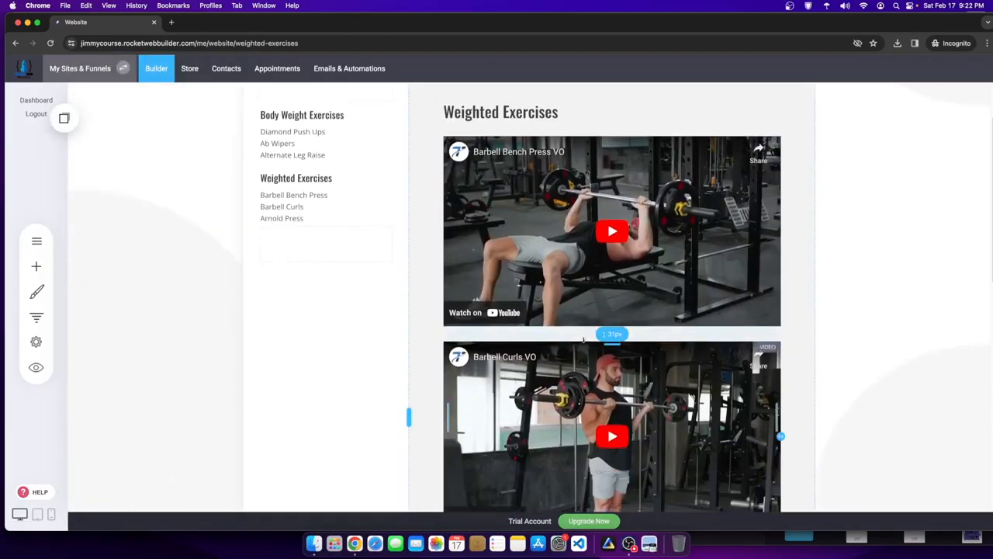
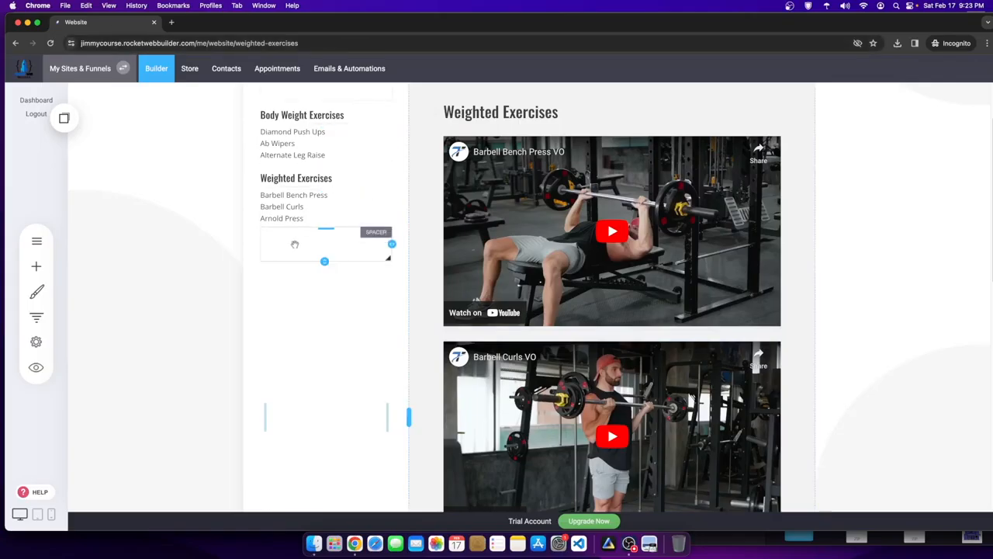
- Duplicate the Weighted Exercises - Content page from the Pages list and confirm
scroll(295, 236, "up", 3)
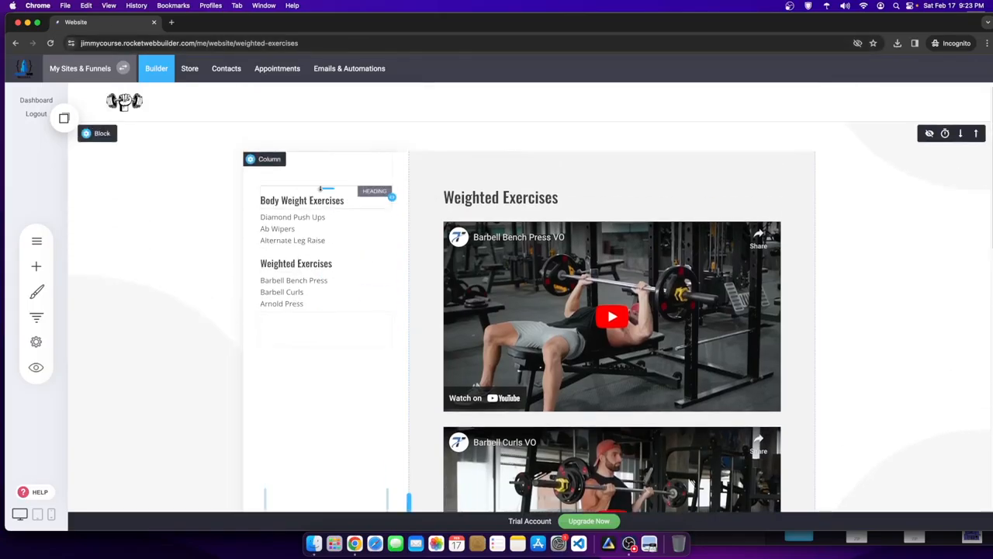
left_click(36, 240)
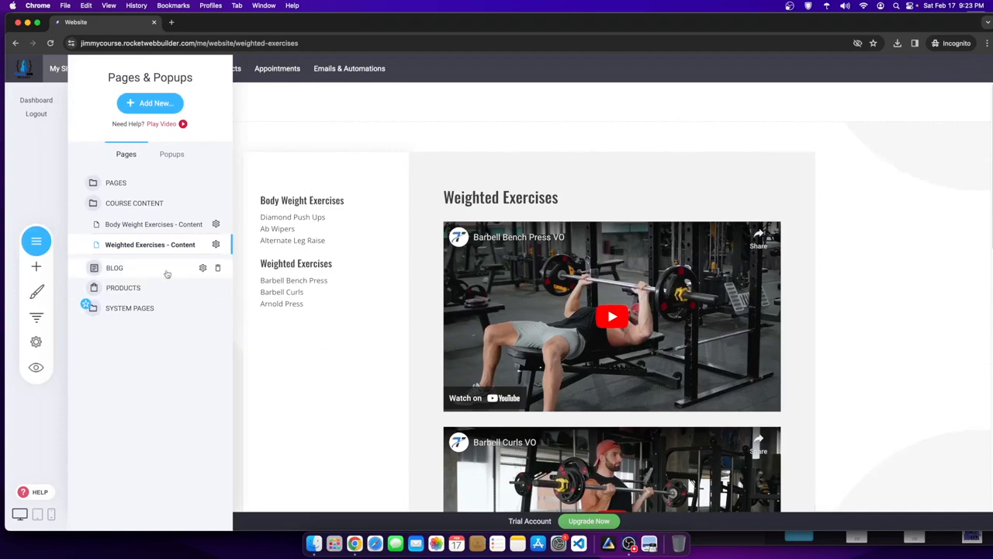
left_click(216, 244)
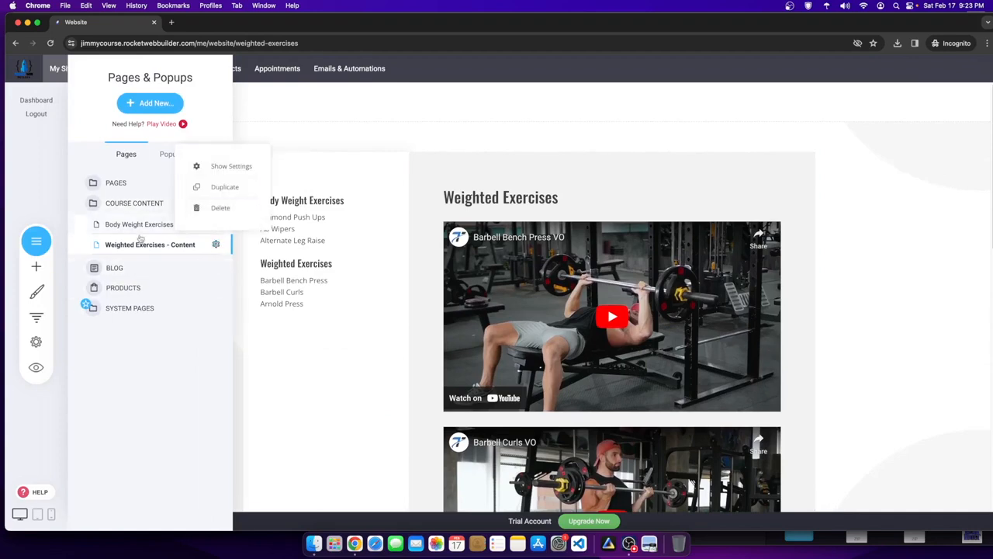
left_click(225, 187)
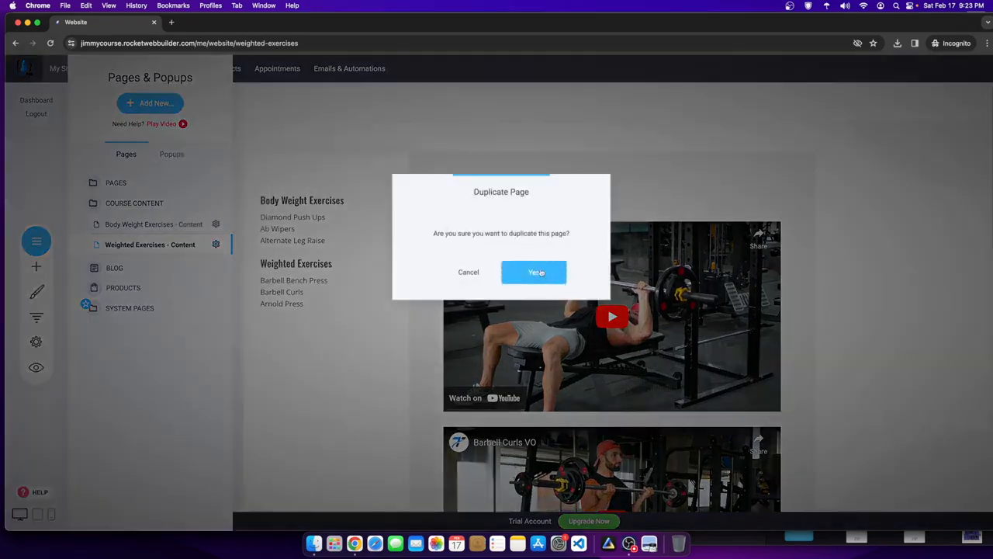
left_click(540, 272)
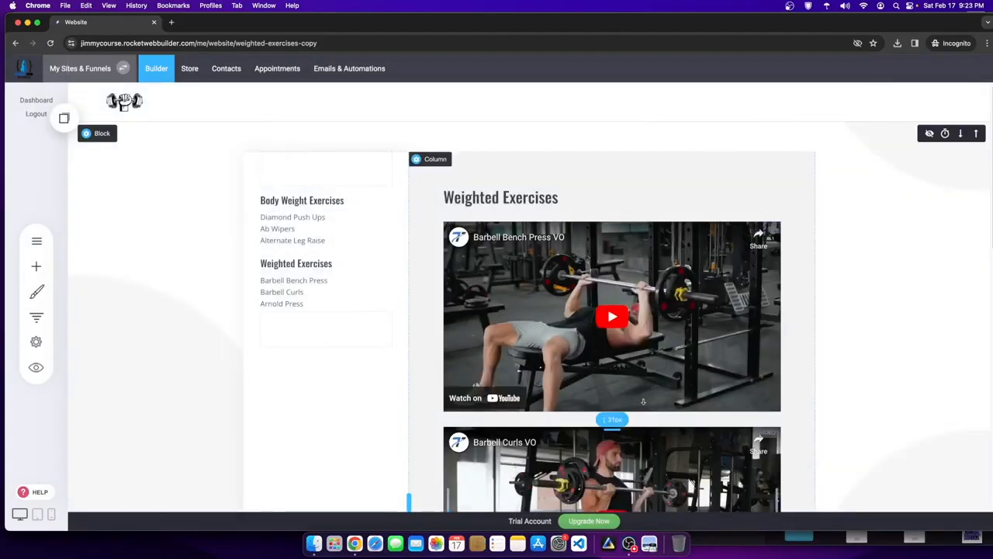
- Rename the copied page to Leg Exercises - Content in its page settings and save
left_click(36, 241)
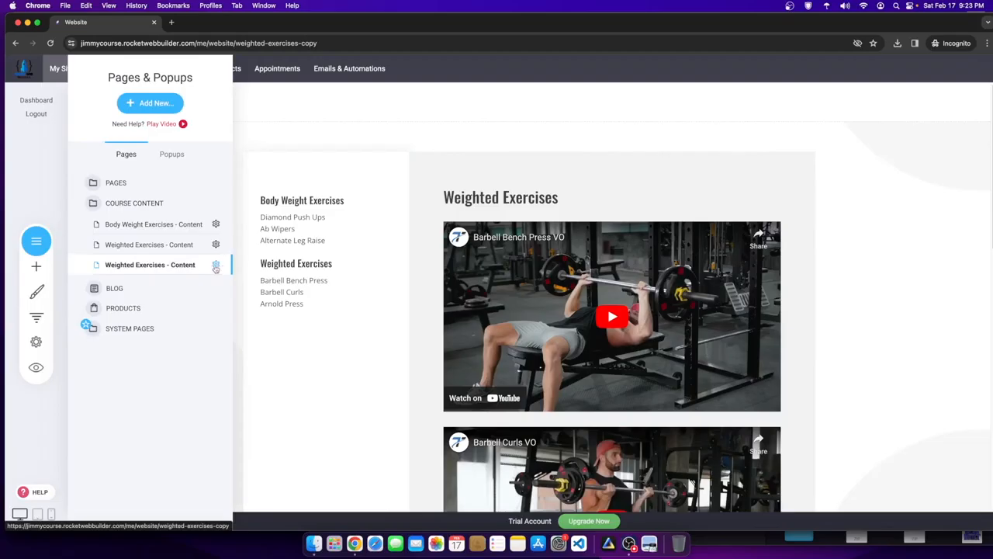
left_click(216, 266)
left_click(225, 188)
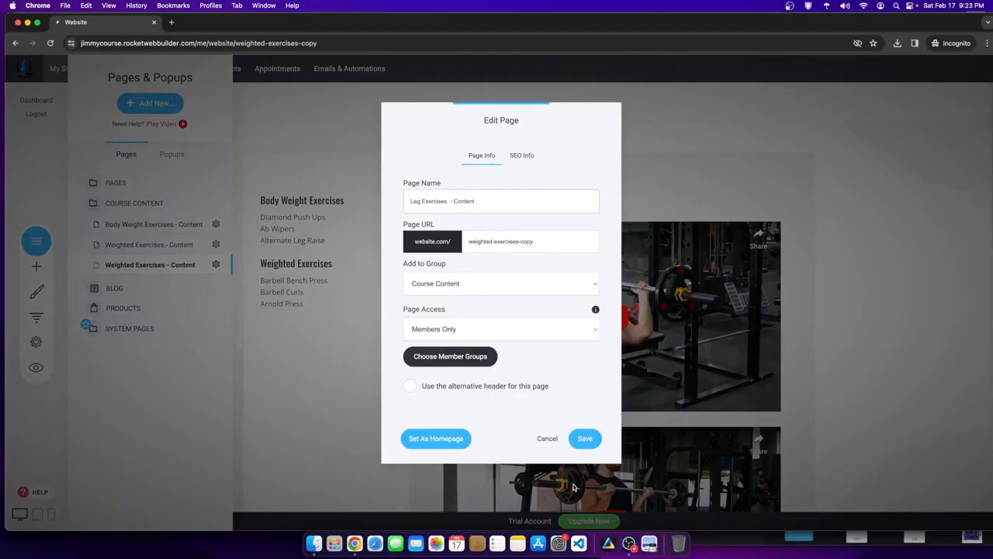
left_click(586, 439)
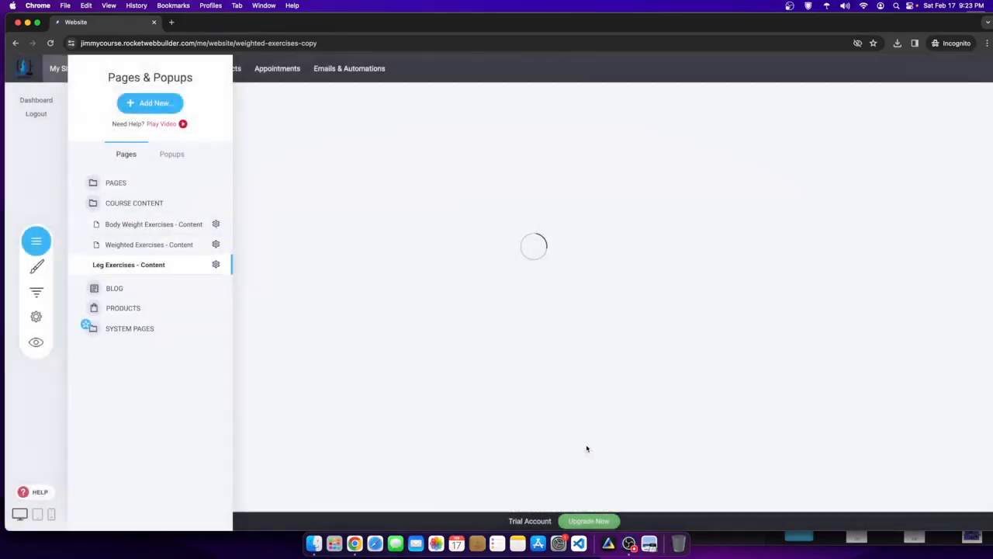
left_click(216, 266)
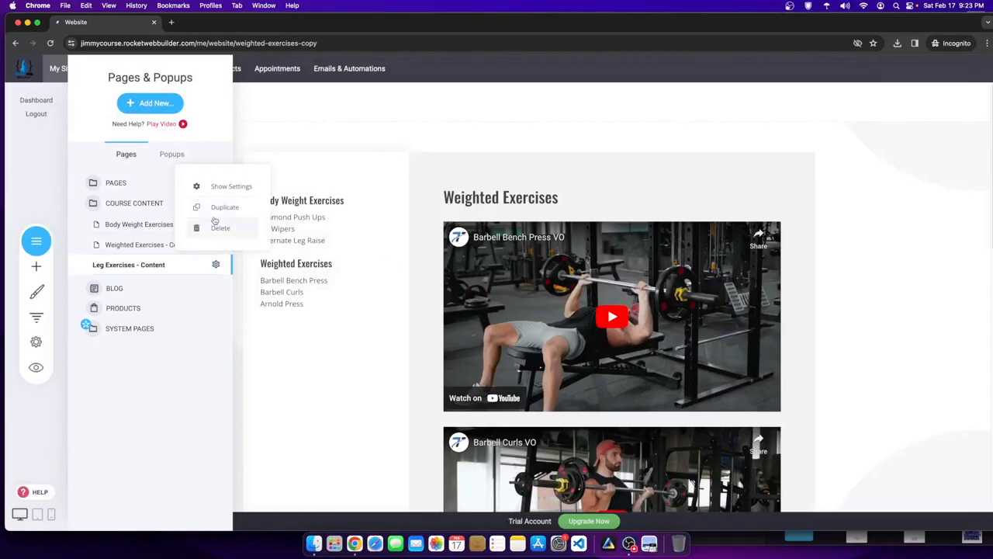
left_click(217, 187)
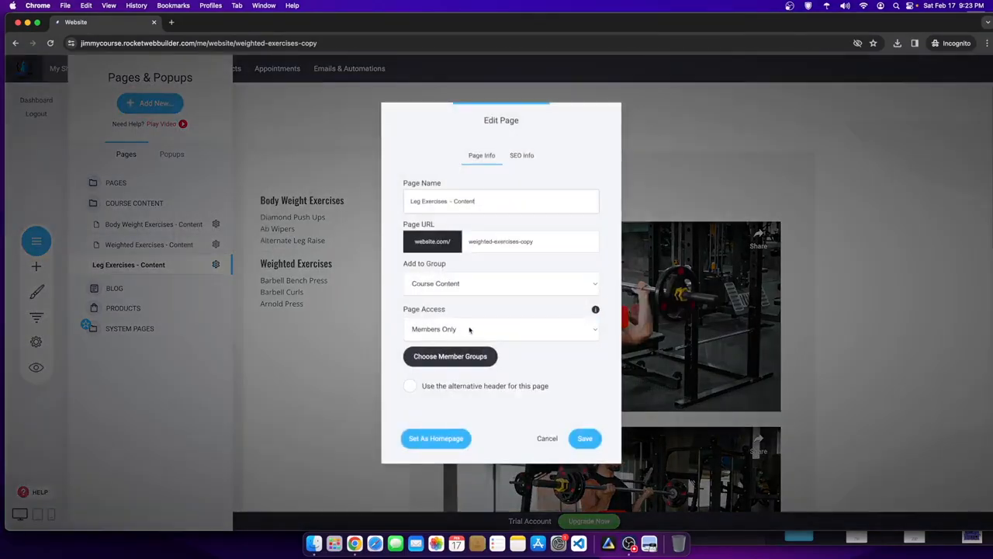
left_click(578, 439)
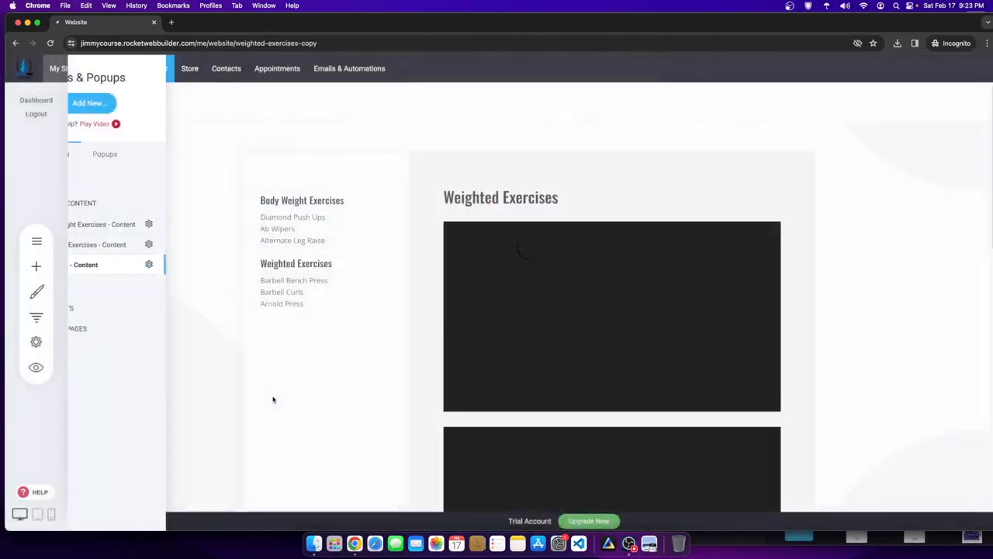
- Preview the live website, then close the preview
left_click(39, 367)
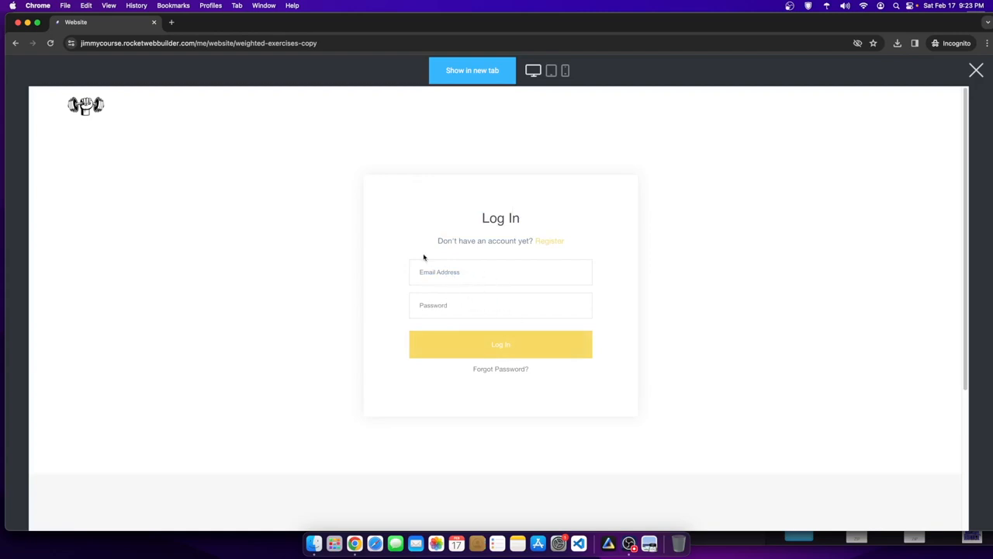
left_click(976, 70)
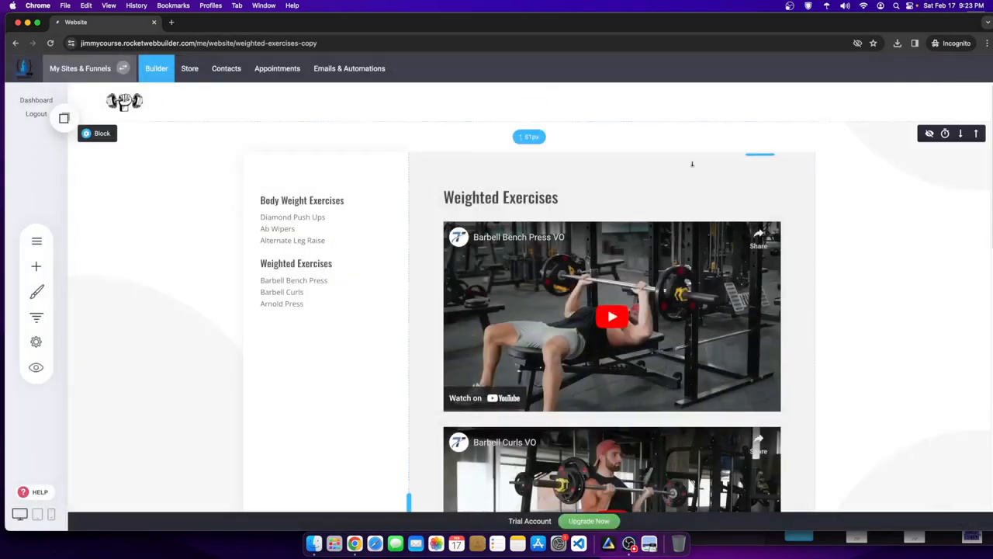
left_click(37, 240)
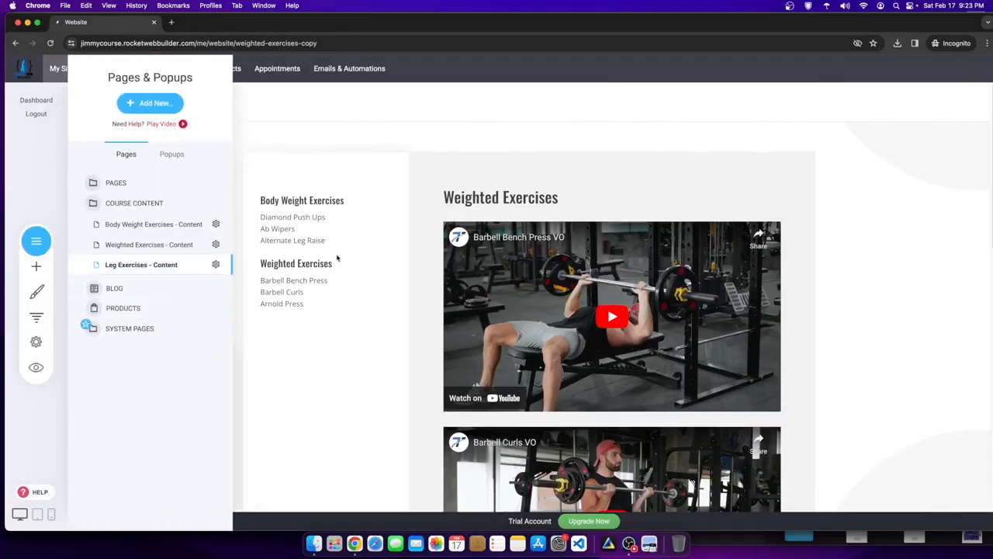
left_click(296, 206)
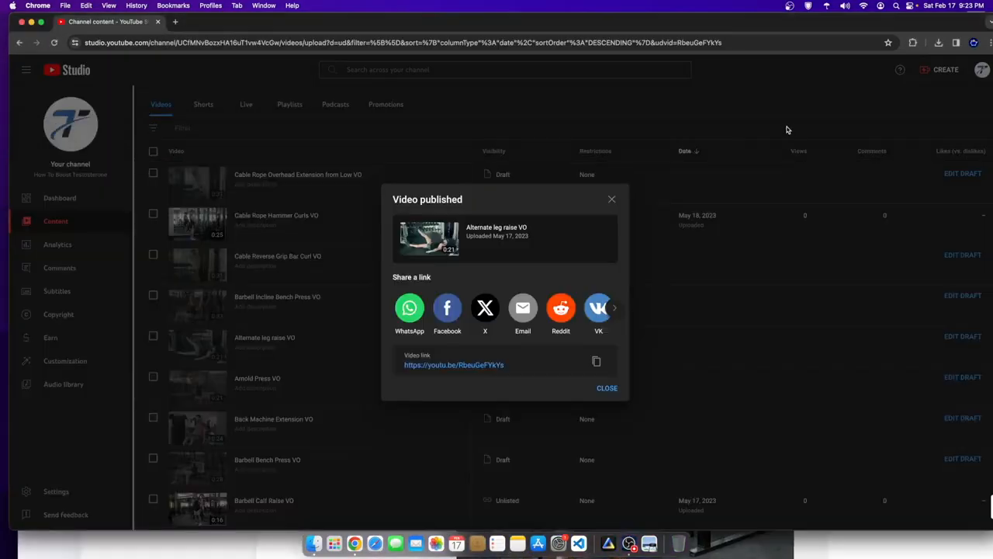
- Dismiss the Video published notice and check the Cable Squat Bicep Curls VO details
left_click(613, 200)
scroll(185, 489, "down", 5)
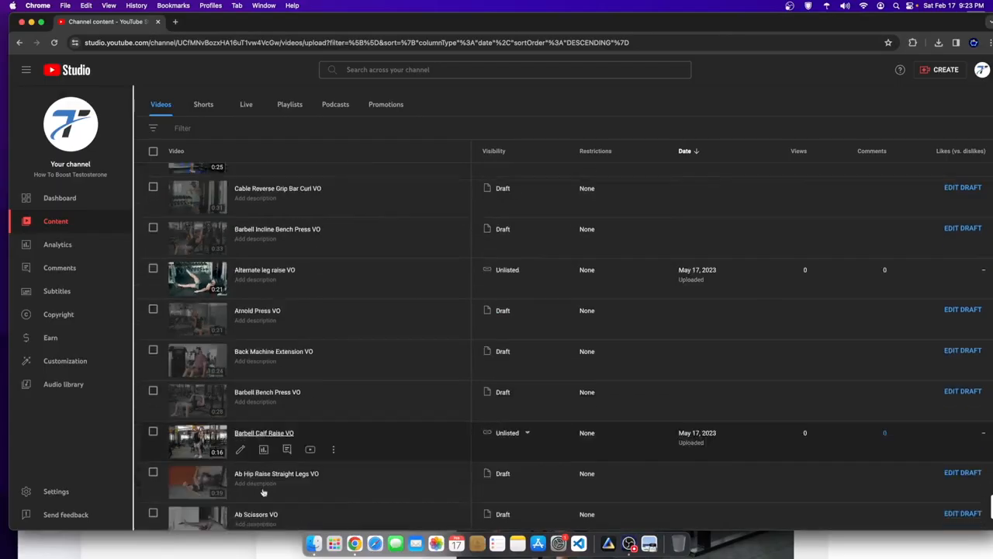
scroll(184, 488, "down", 2)
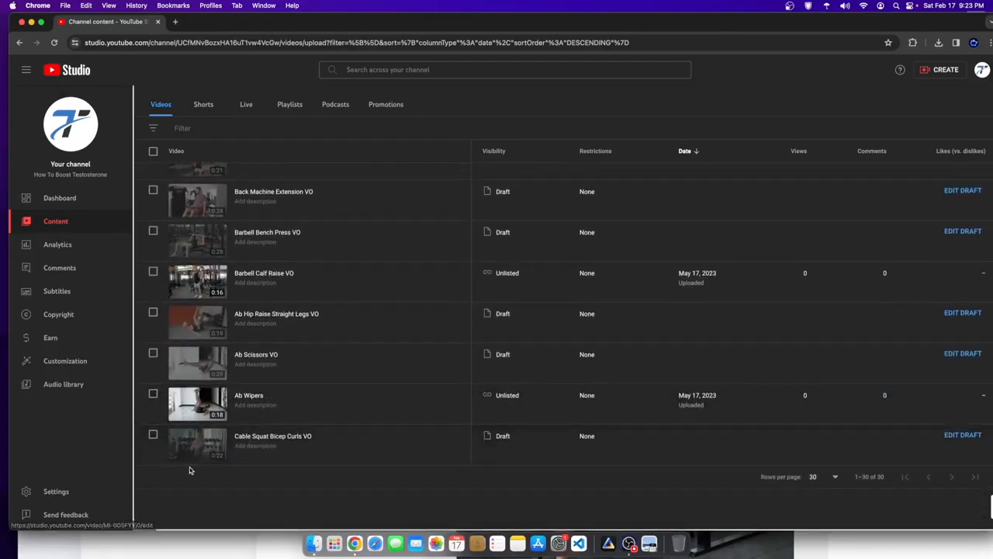
left_click(190, 444)
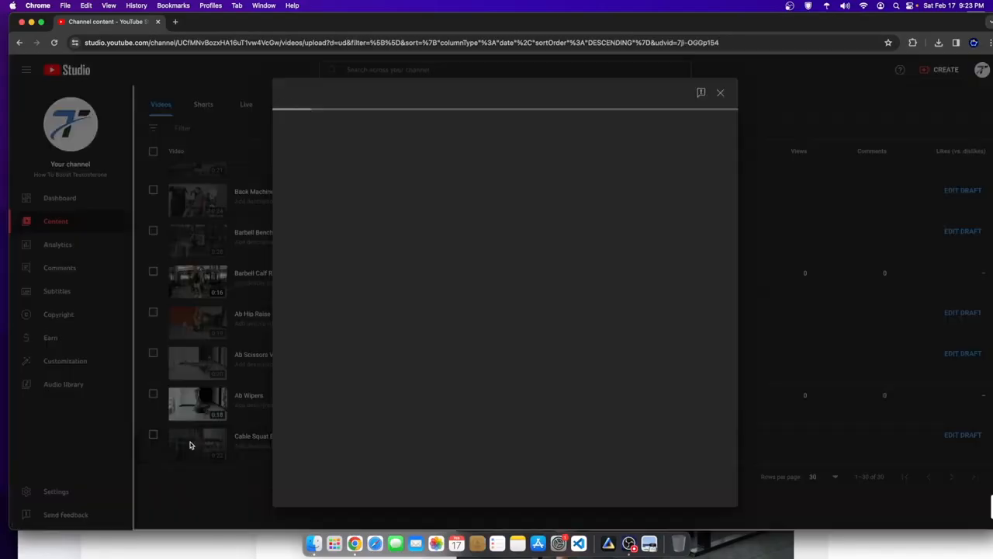
scroll(333, 222, "down", 5)
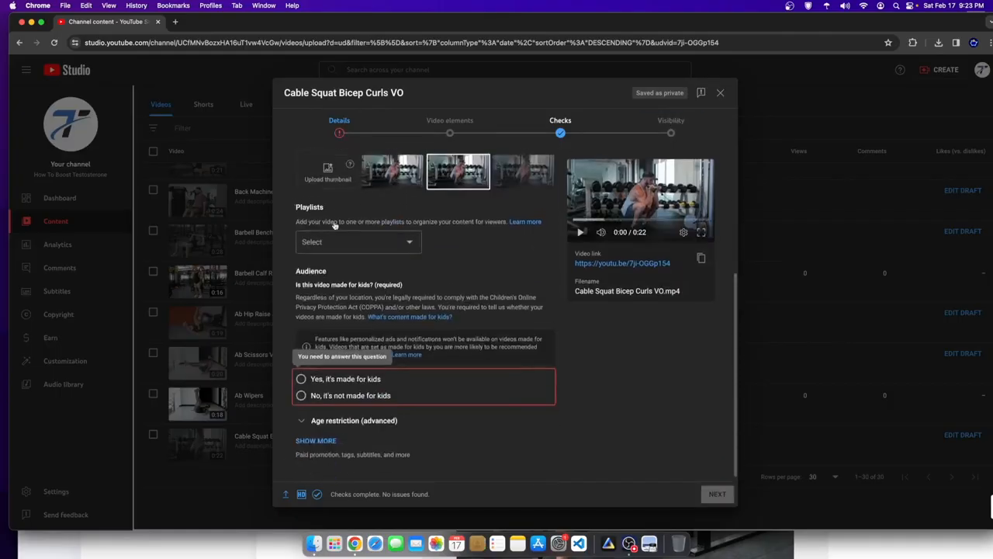
left_click(720, 93)
- Open the Dumbbell Reverse Lunges video details and copy its video link
scroll(286, 388, "up", 2)
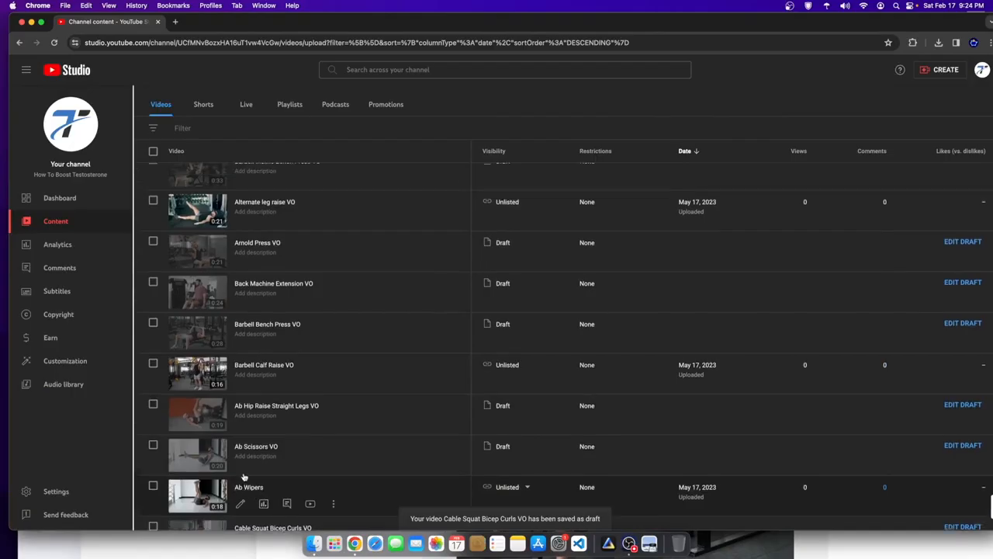
scroll(243, 475, "up", 5)
scroll(206, 423, "up", 5)
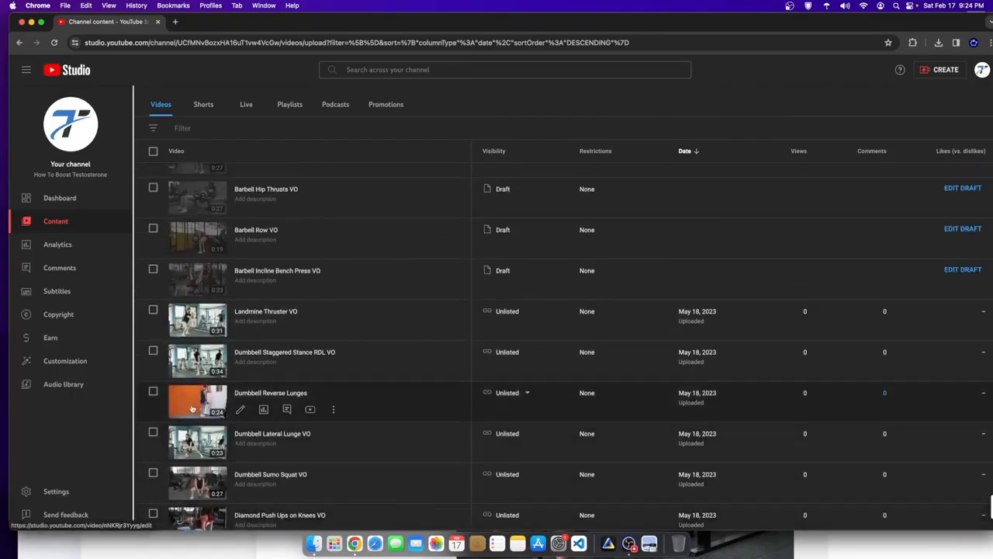
left_click(192, 407)
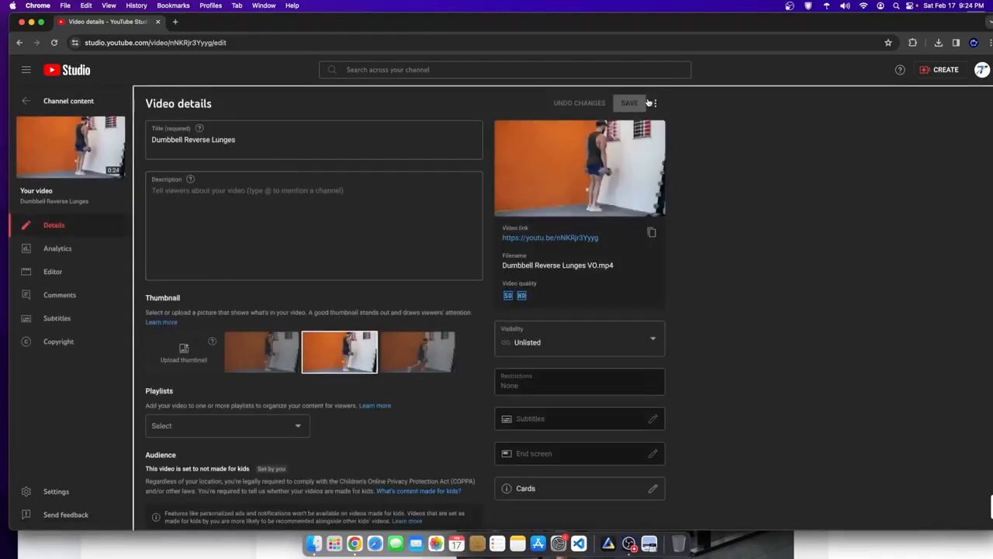
left_click(657, 104)
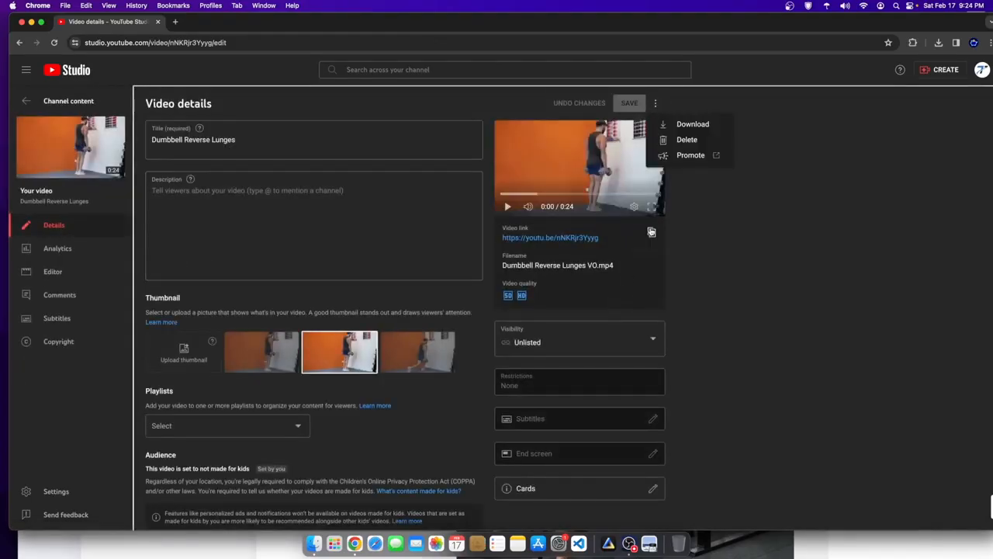
left_click(651, 231)
left_click(124, 543)
scroll(626, 386, "down", 3)
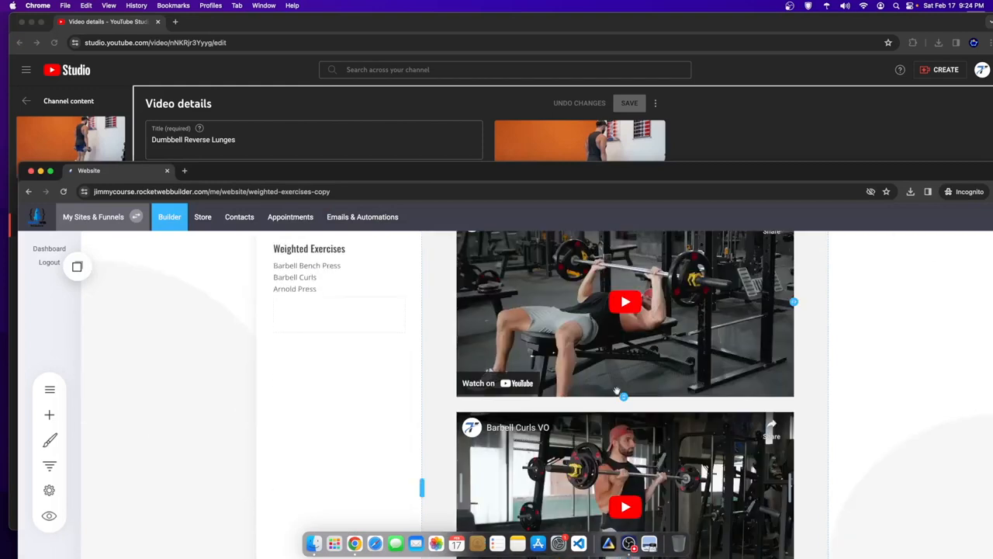
- Replace 'Weighted' with 'Leg' in the page's main heading so it reads Leg Exercises
scroll(562, 323, "up", 3)
left_click_drag(567, 173, 558, 23)
left_click(42, 240)
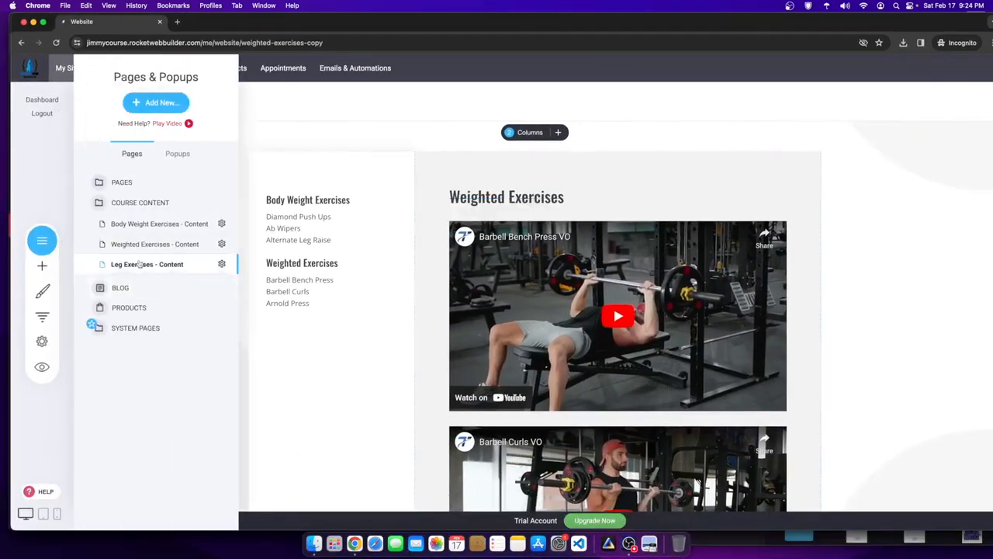
left_click(42, 241)
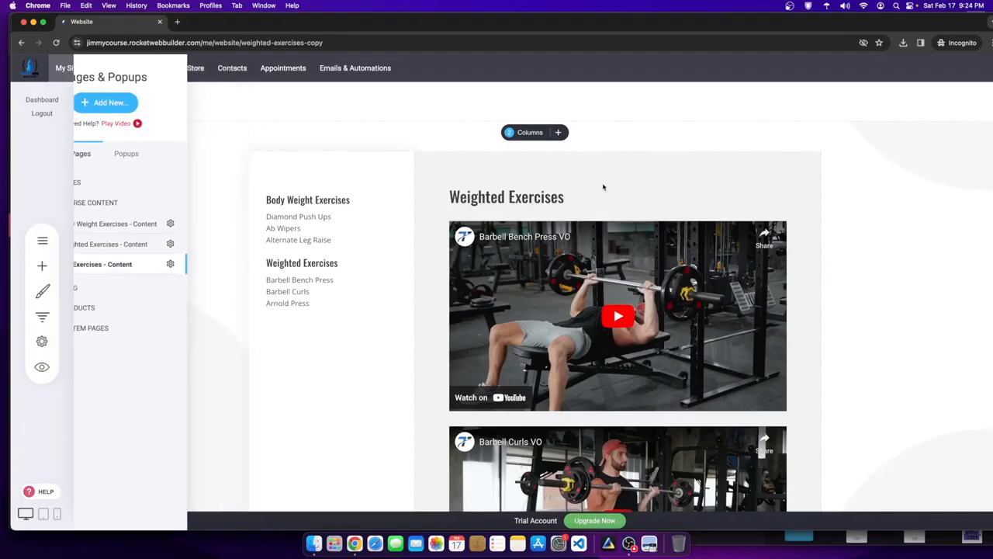
left_click(44, 242)
left_click(483, 198)
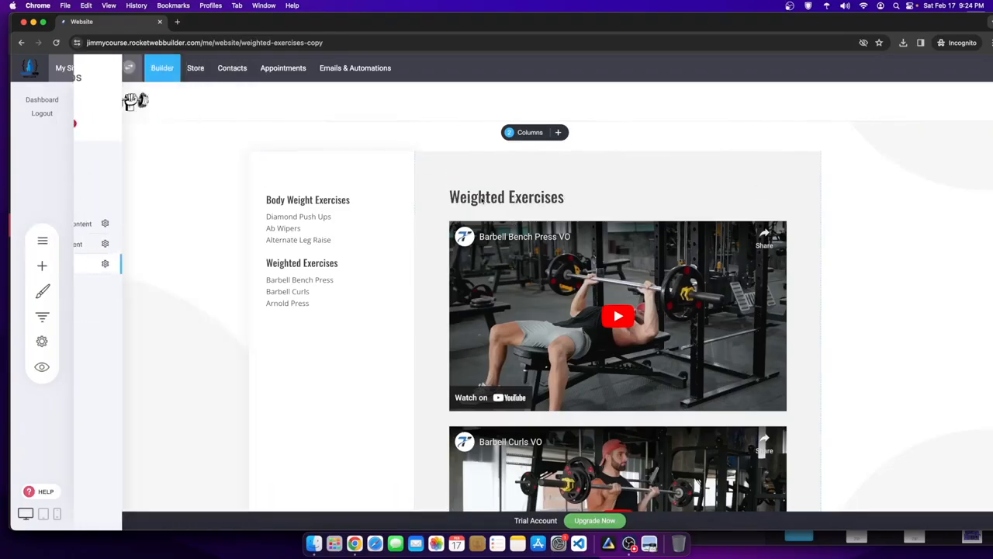
left_click(484, 198)
double_click(487, 197)
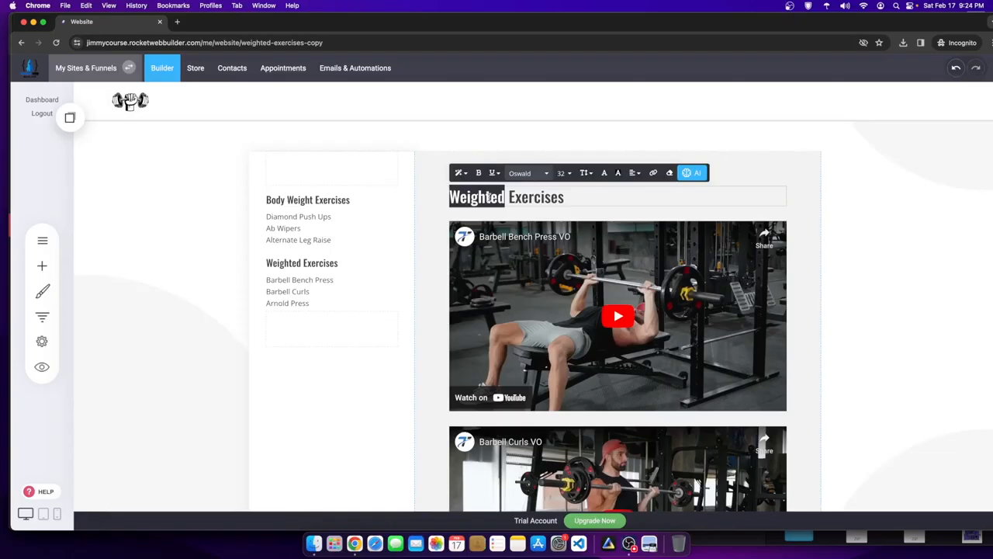
type("Leg")
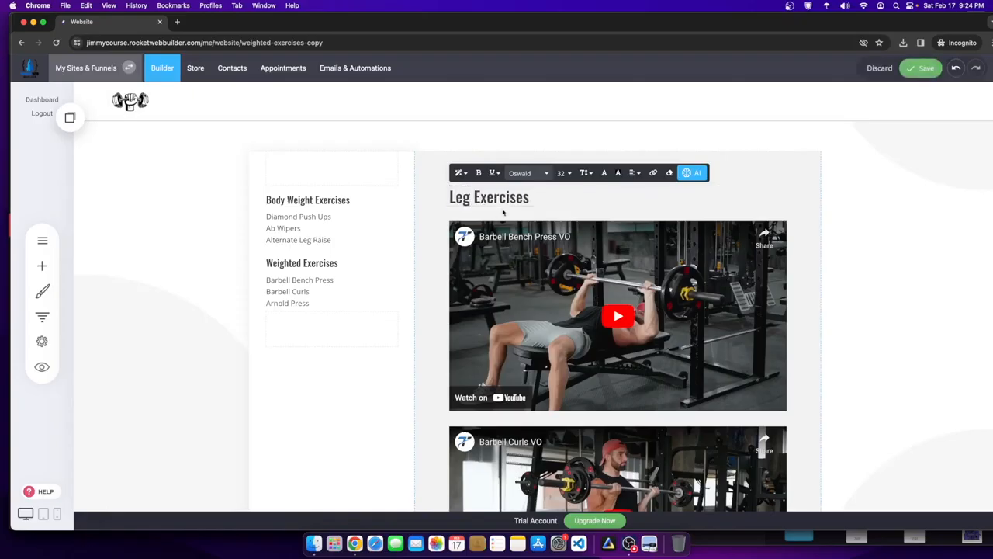
left_click(372, 255)
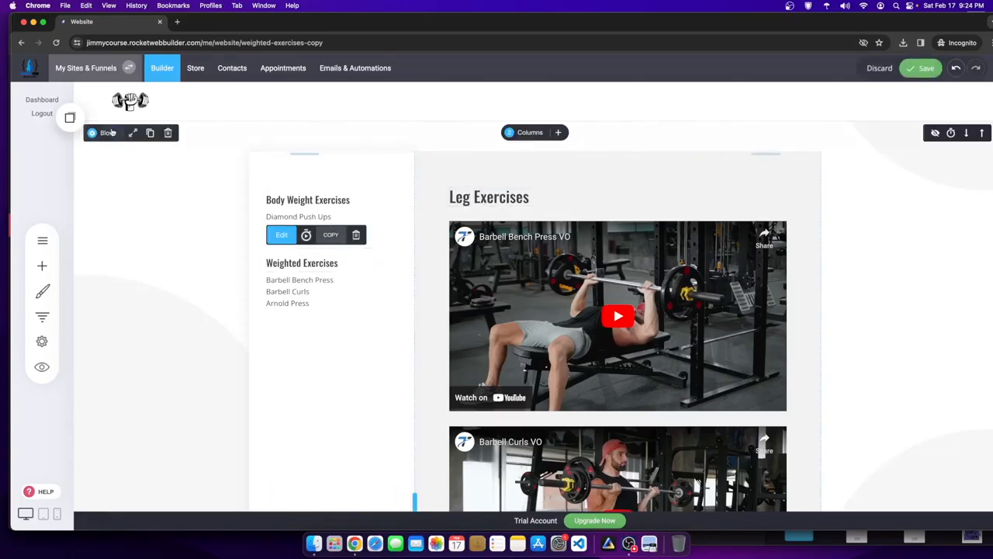
- Add a Leg Exercises heading below Arnold Press in the sidebar menu
left_click(69, 117)
left_click_drag(108, 235, 328, 325)
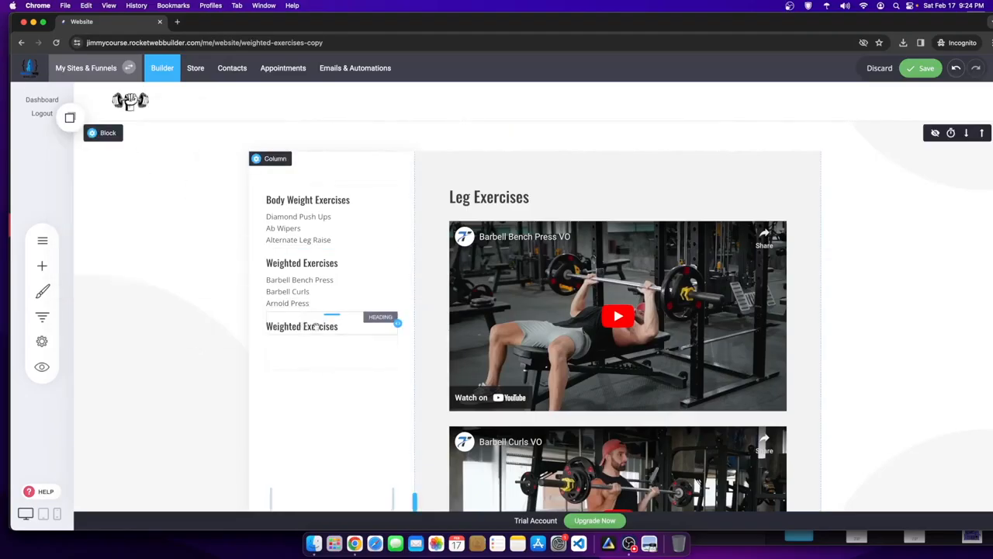
left_click(288, 329)
double_click(287, 329)
type("L")
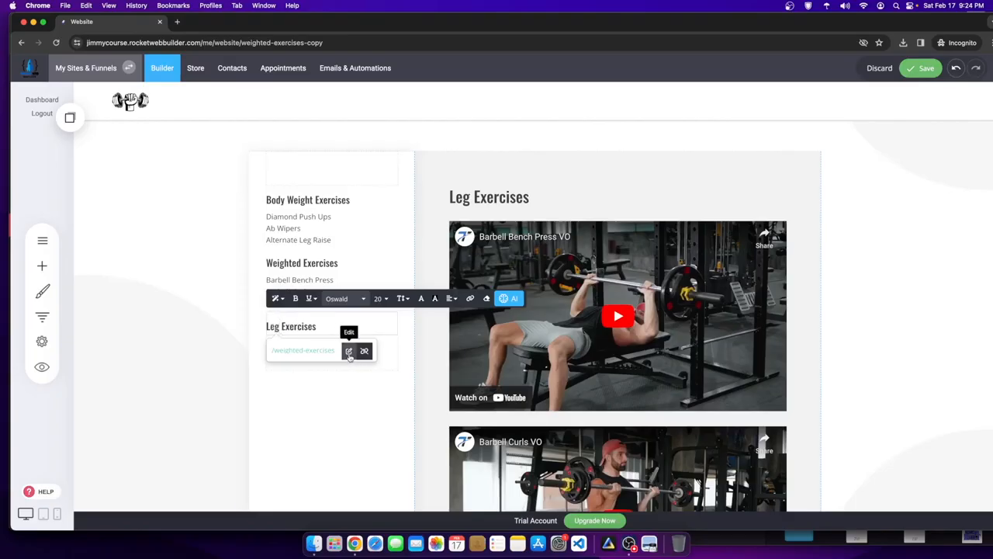
- Change the Leg Exercises heading's link to point to the page
left_click(364, 350)
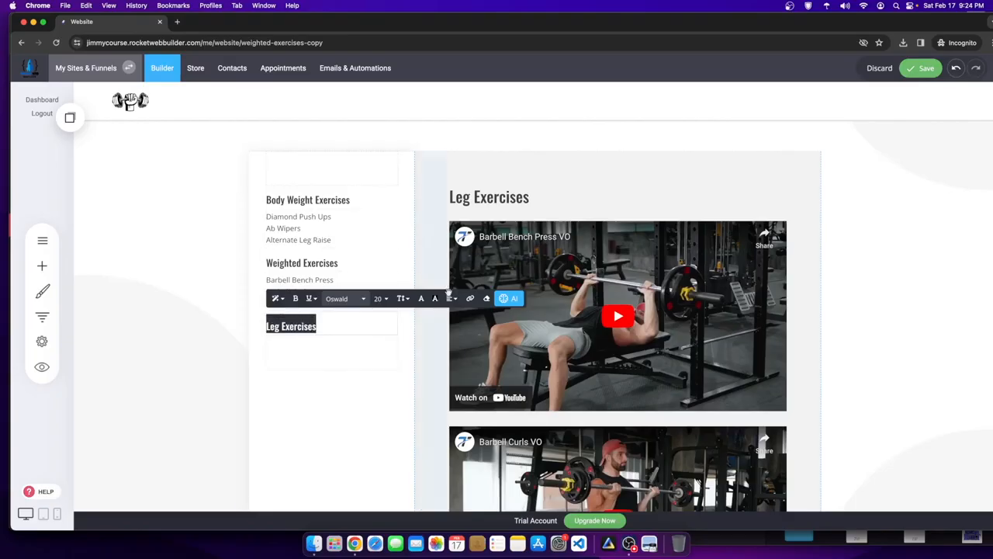
left_click(469, 298)
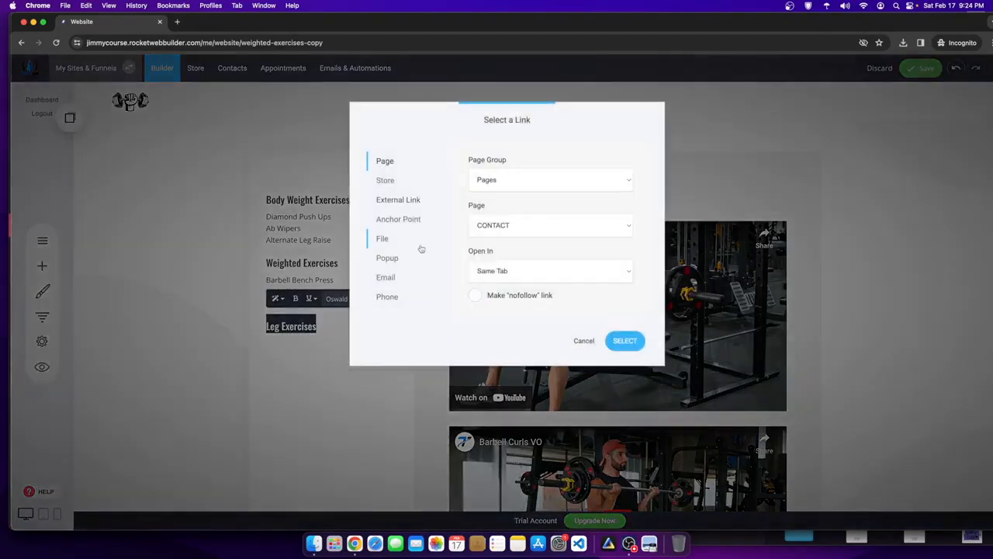
left_click(585, 340)
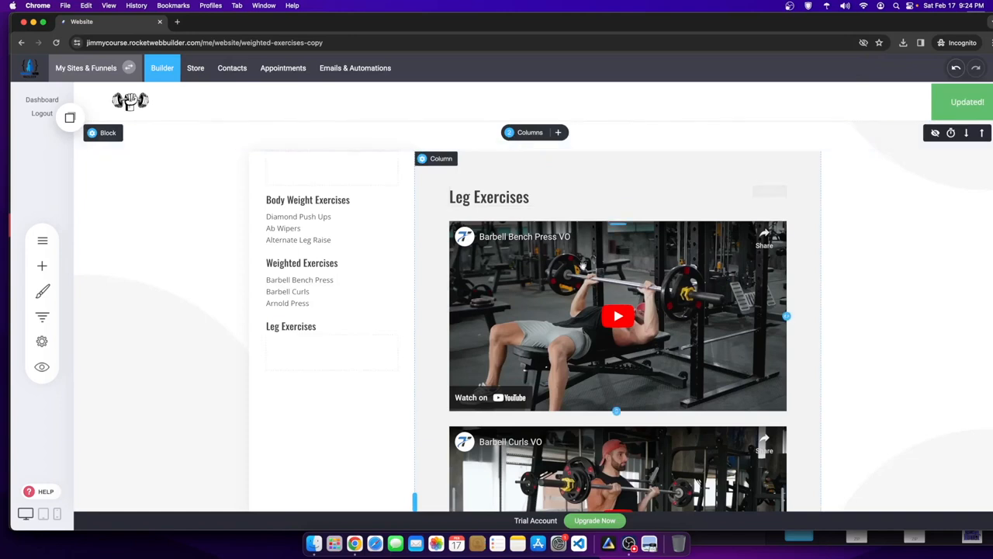
- Swap the first video's source to the Dumbbell Reverse Lunges link and save the page
left_click(546, 229)
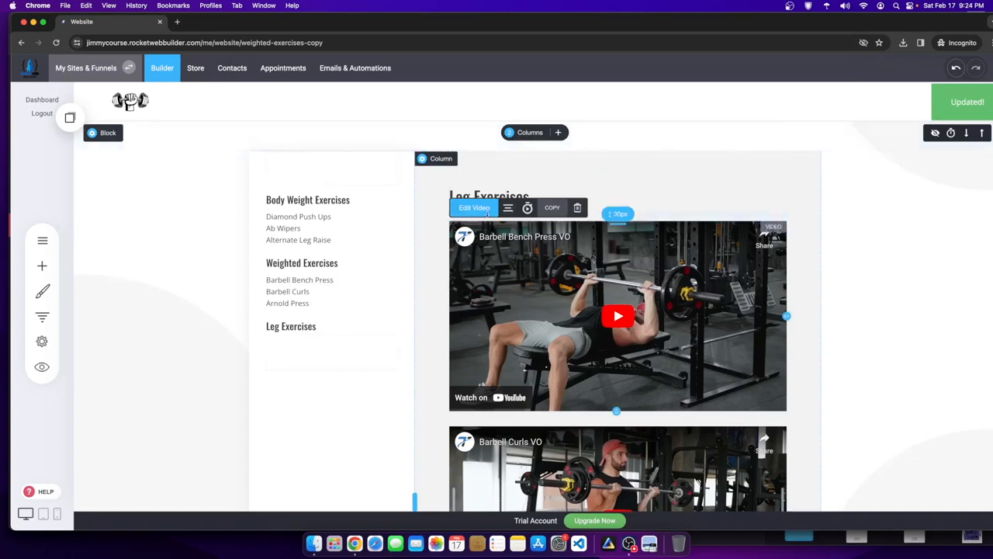
left_click(474, 207)
left_click_drag(351, 234, 268, 224)
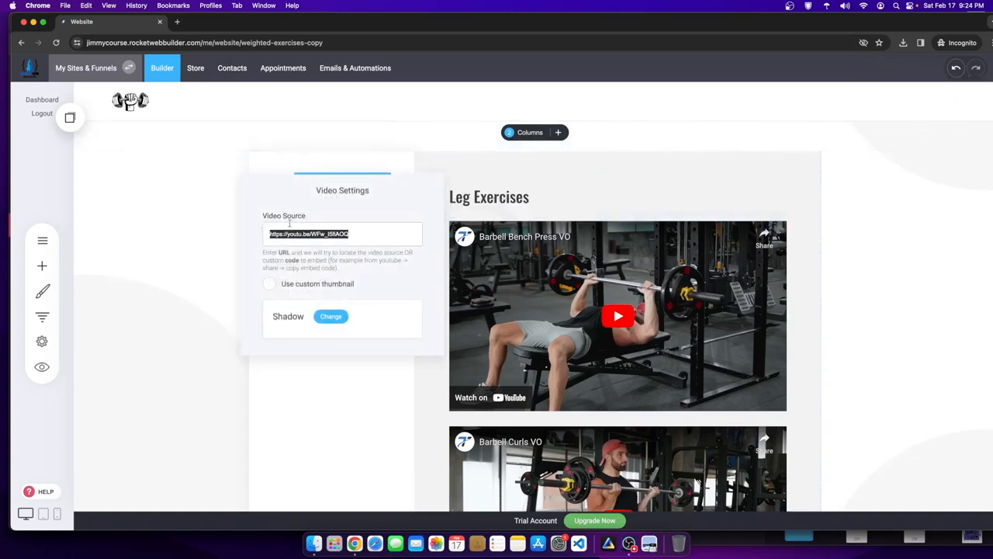
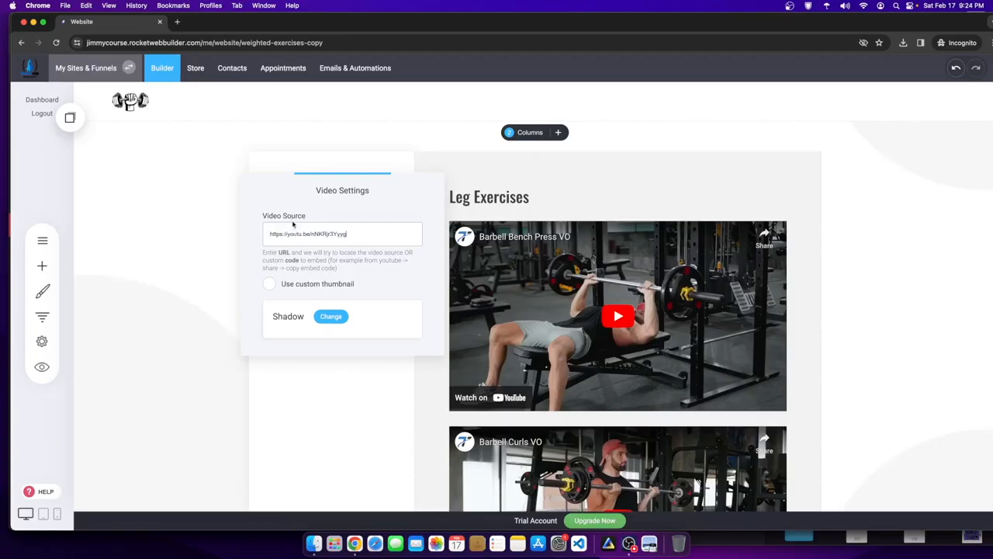
left_click(560, 207)
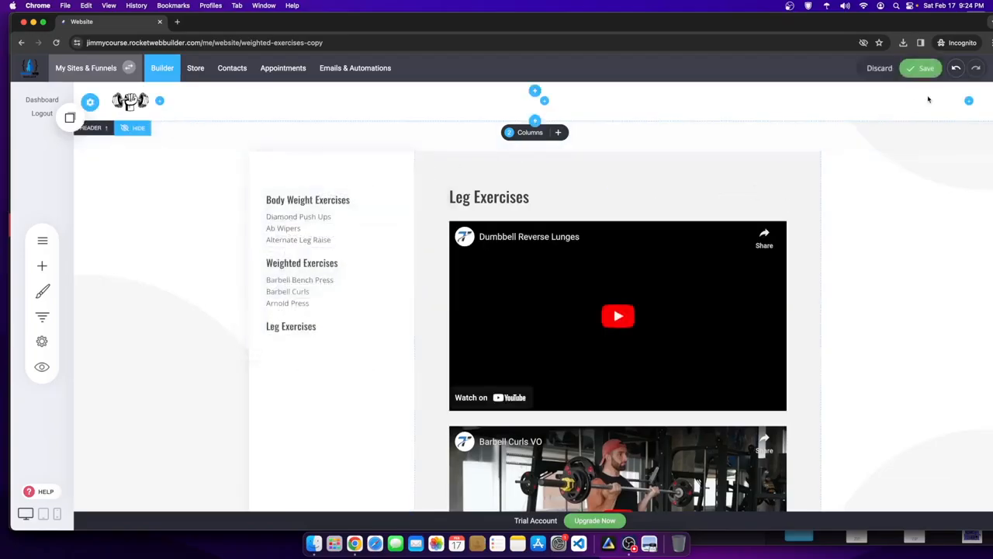
left_click(920, 68)
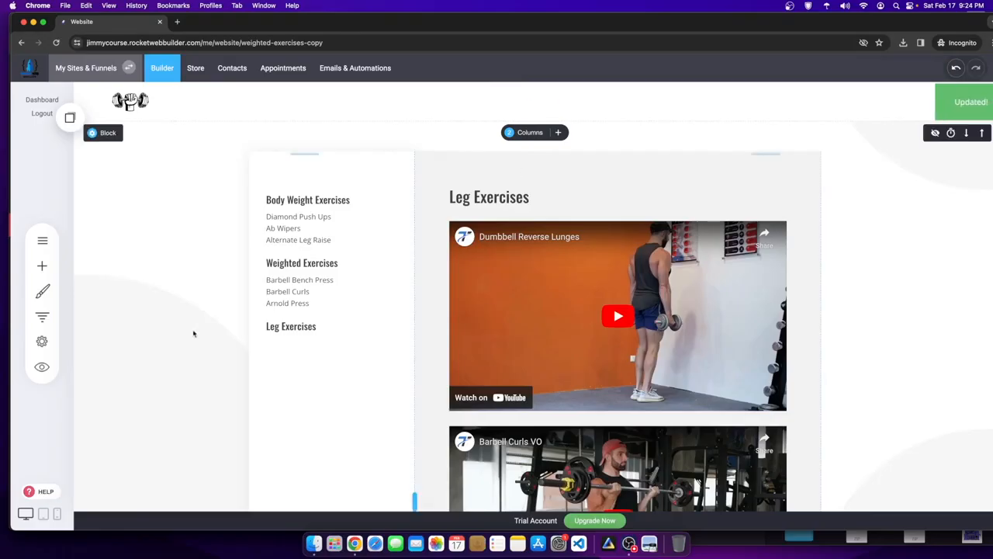
- Reload the builder and place a copied text block under the Leg Exercises heading
right_click(223, 232)
left_click(243, 264)
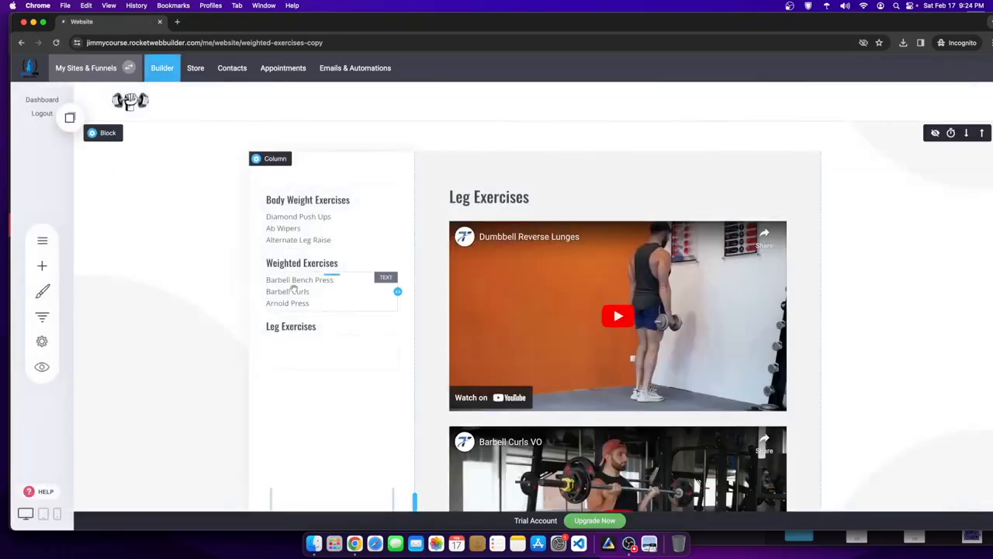
left_click(70, 117)
left_click_drag(115, 207, 332, 348)
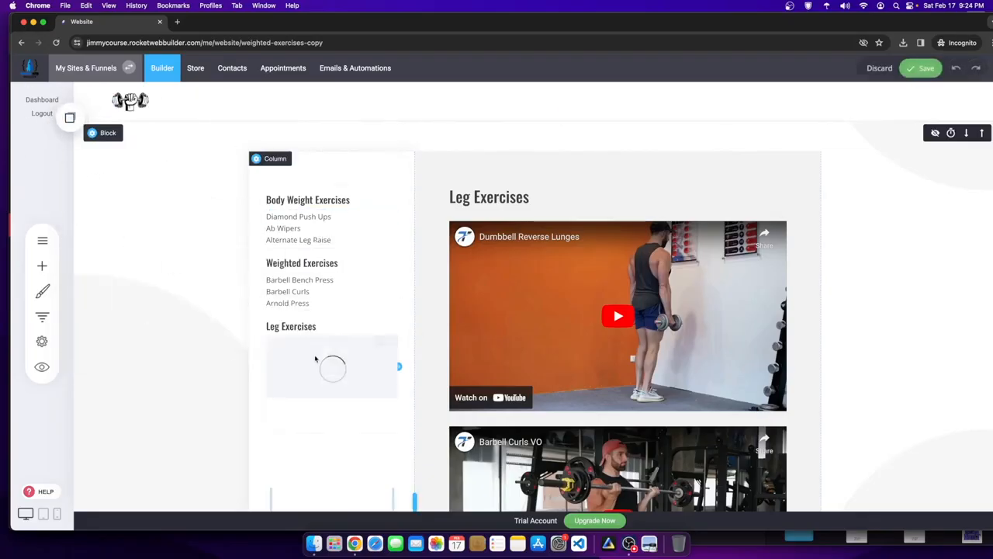
- Replace the new text block's lines with Dumbbell Reverse Lunges and save the page
left_click(310, 354)
left_click_drag(309, 366, 252, 335)
type("Dumbell Reverse Lun")
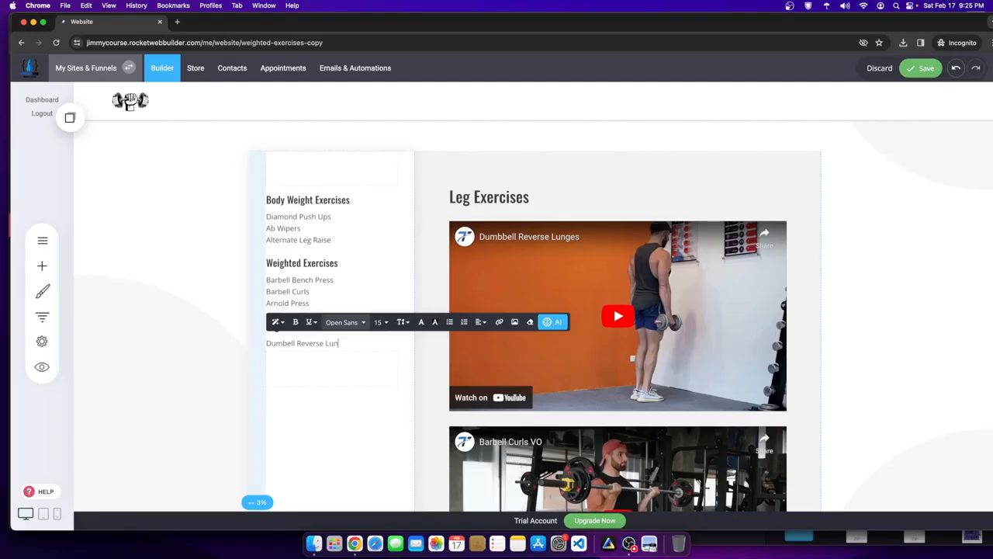
left_click(903, 185)
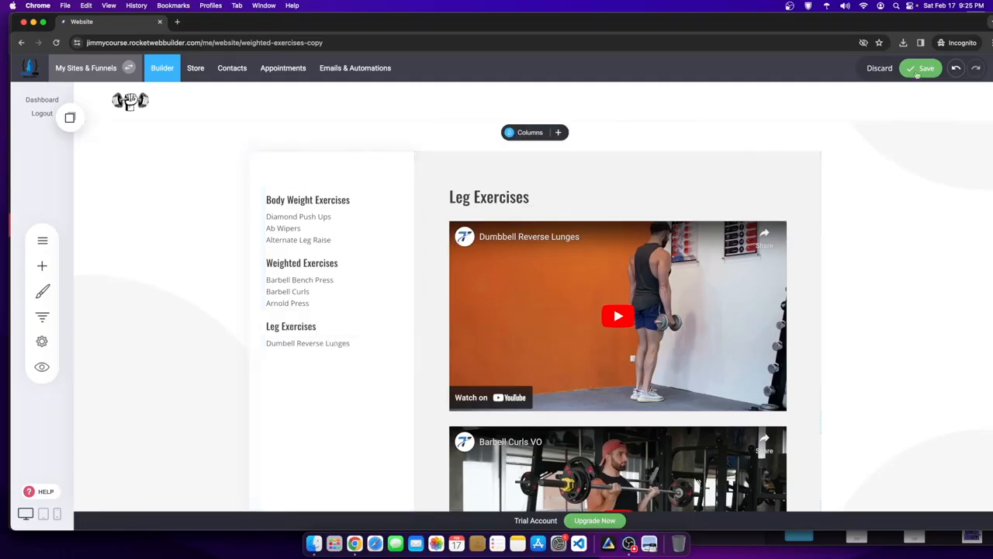
left_click(917, 71)
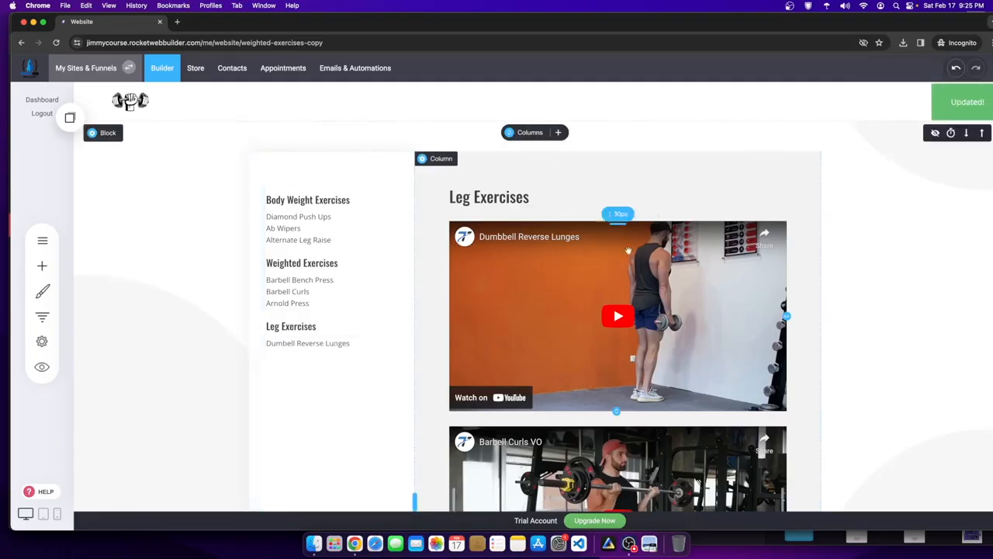
- Set the page URL to leg-exercises in the page settings
left_click(43, 339)
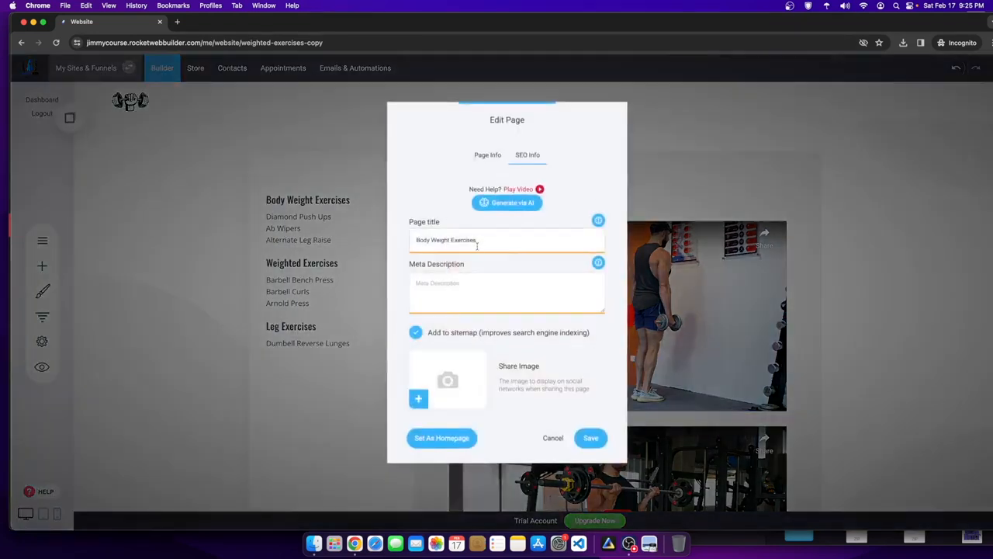
left_click_drag(478, 245, 402, 242)
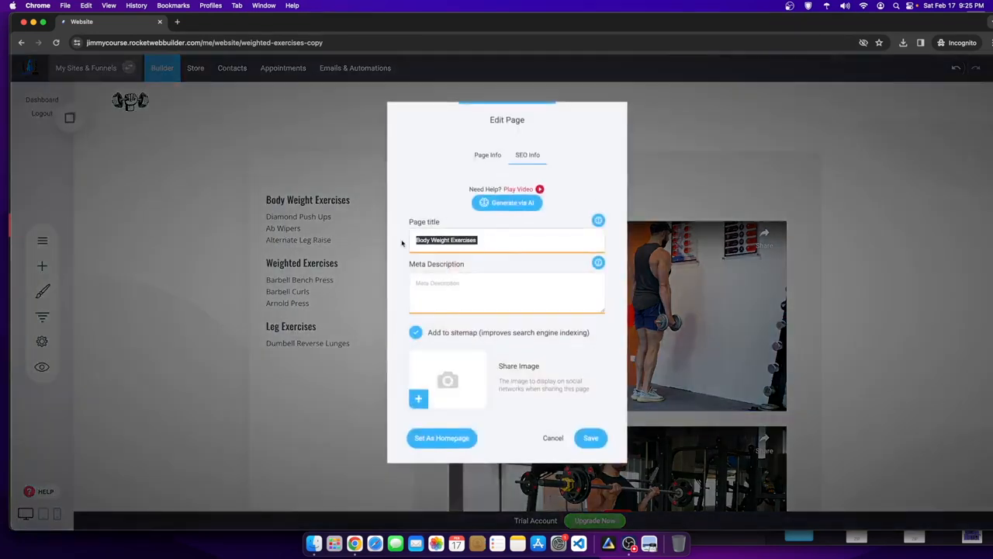
left_click(487, 155)
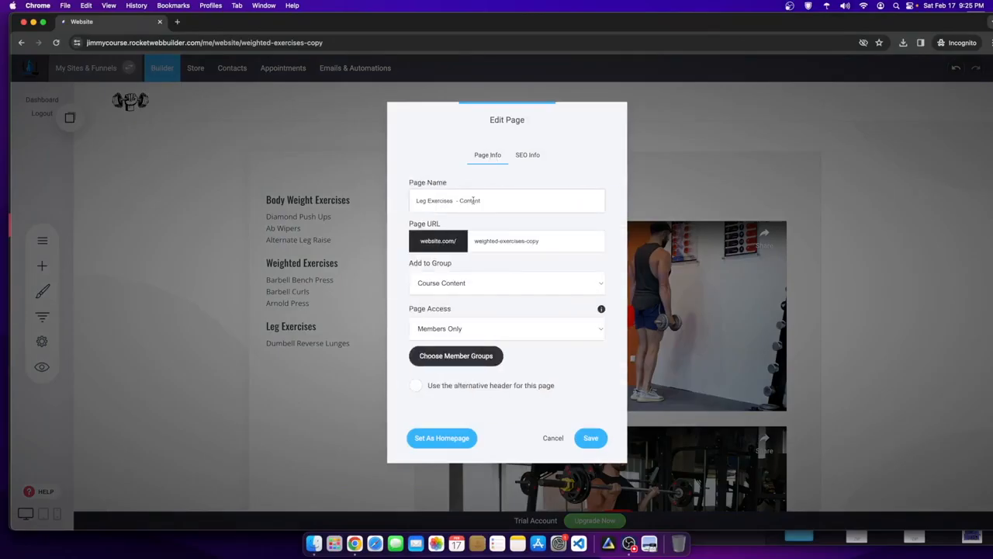
left_click(529, 154)
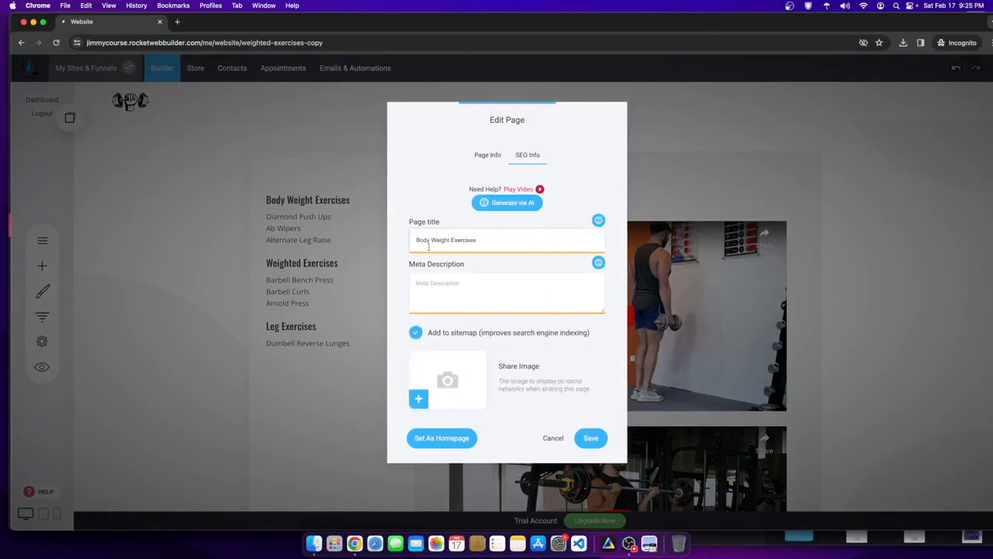
left_click(482, 160)
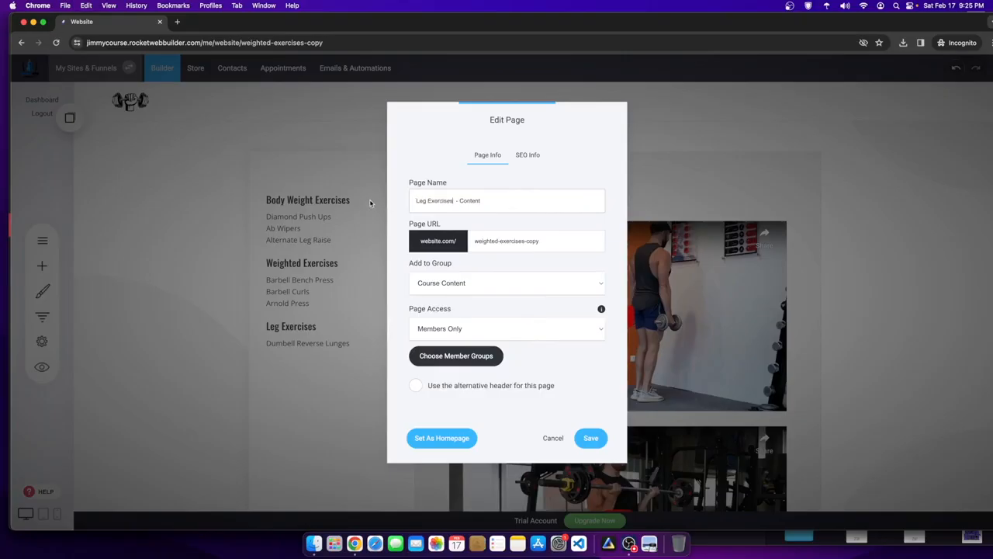
type("Leg Exercises")
- Set the SEO page title to Leg Exercises and save the settings
left_click(514, 164)
left_click(414, 242)
type("Leg Exercises")
left_click_drag(548, 242, 346, 245)
type("Leg Exercises")
left_click(591, 438)
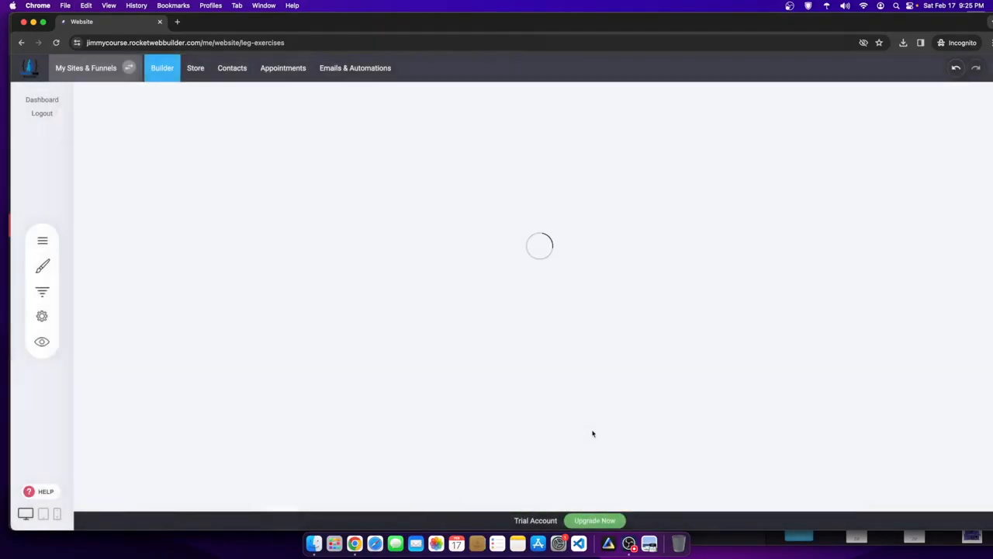
scroll(679, 265, "down", 8)
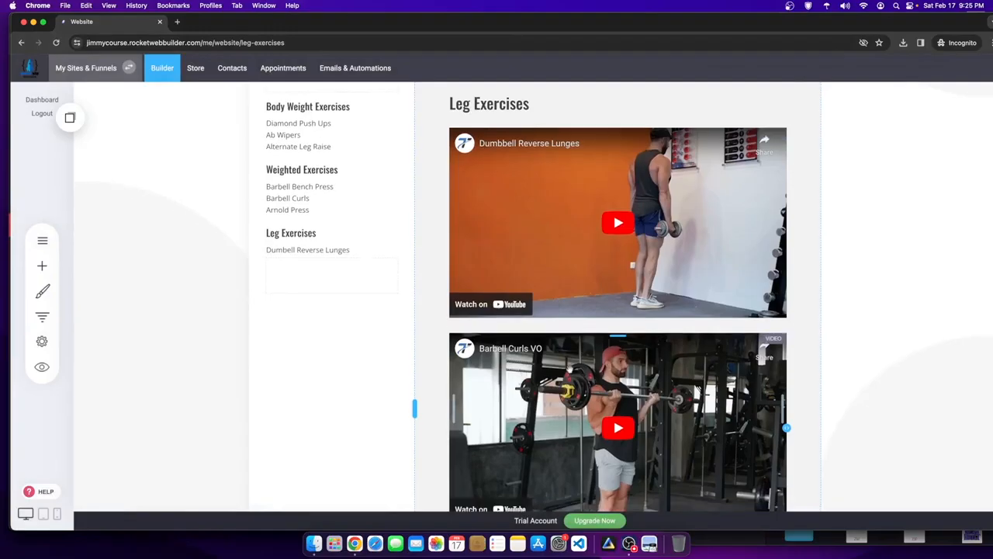
left_click_drag(803, 24, 799, 83)
left_click(765, 23)
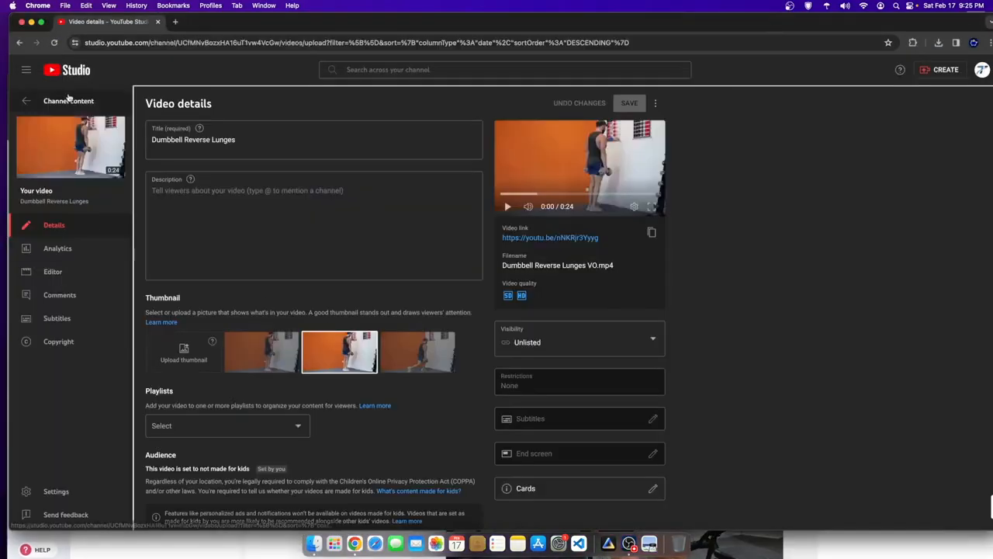
- Publish the Barbell Deadlift VO draft as Unlisted, not made for kids, and copy its link
left_click(70, 100)
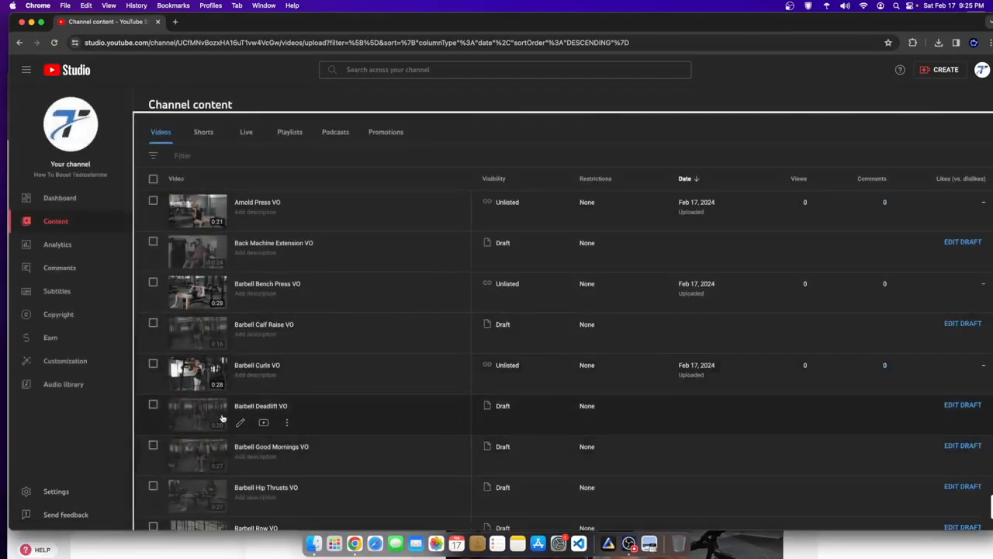
left_click(197, 426)
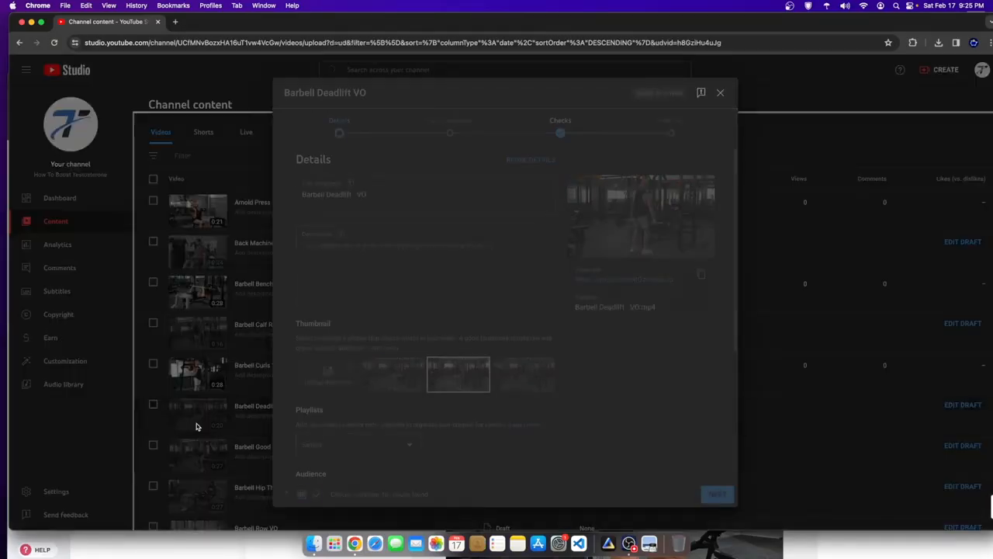
scroll(657, 149, "down", 1)
scroll(314, 166, "down", 4)
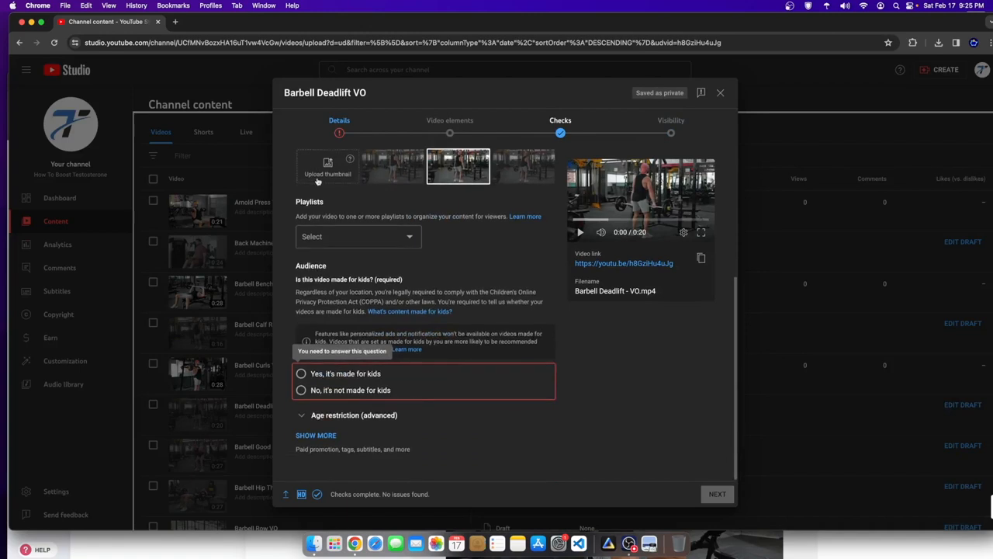
left_click(301, 390)
left_click(651, 127)
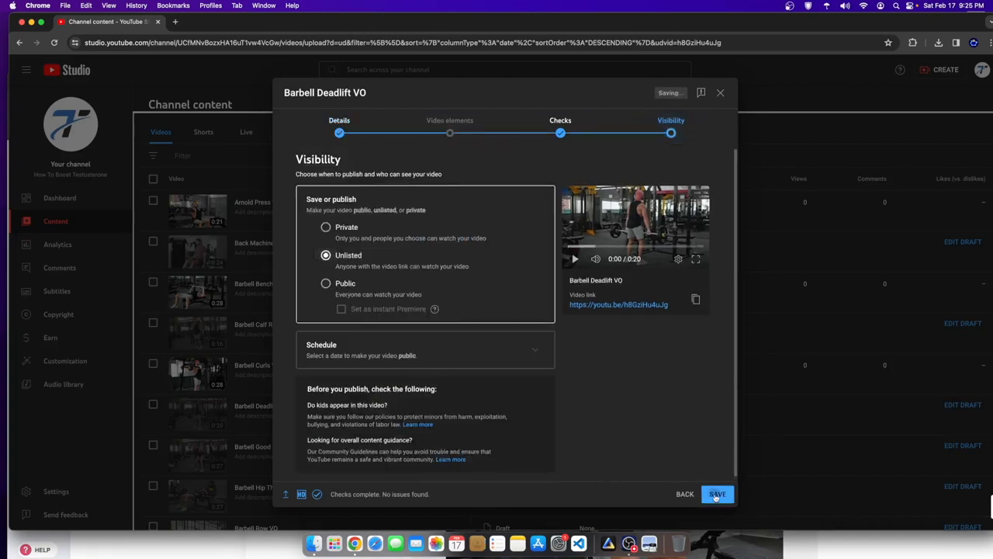
left_click(716, 495)
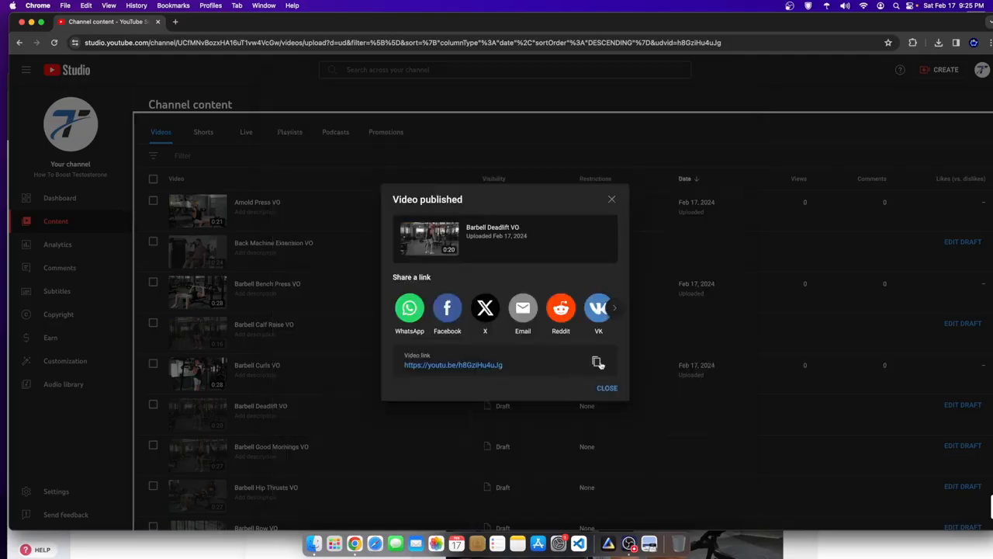
left_click(597, 362)
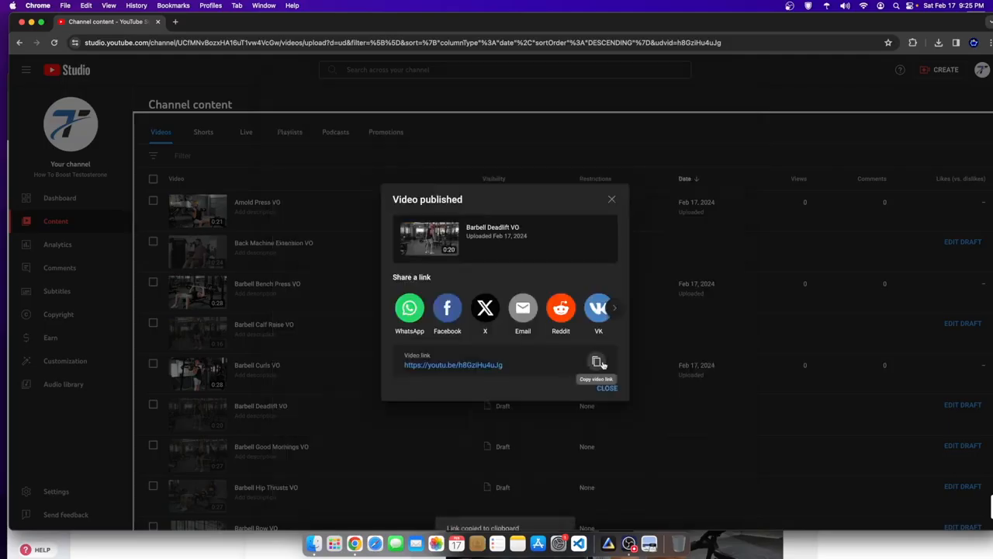
- Replace the Barbell Curls video with the Barbell Deadlift VO link and save the page
left_click(857, 554)
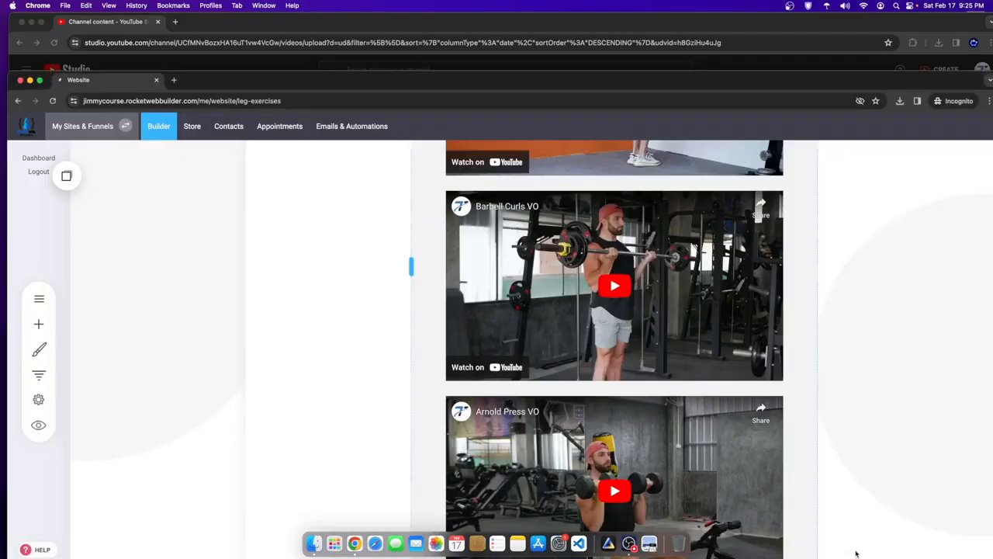
scroll(572, 395, "up", 4)
scroll(564, 391, "down", 3)
left_click(564, 391)
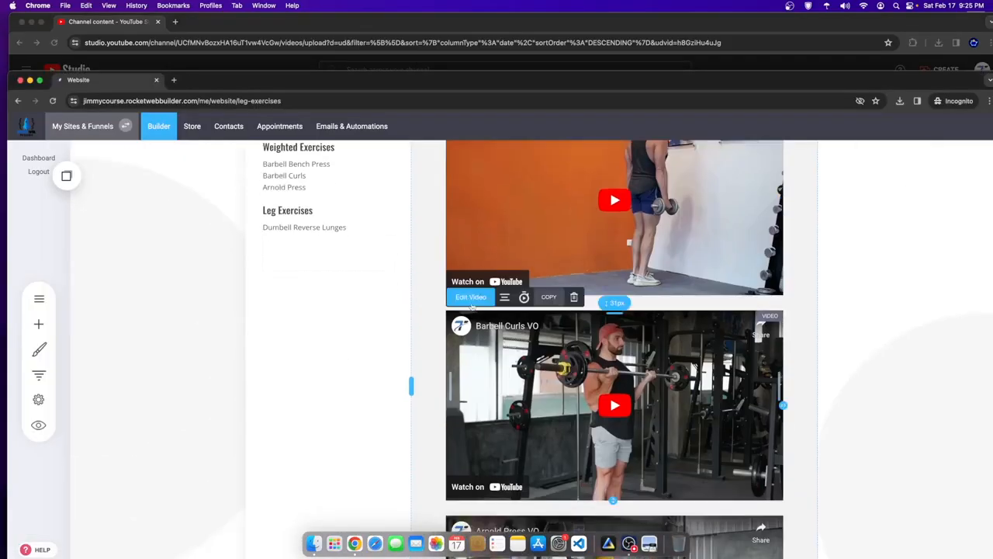
left_click(473, 298)
left_click_drag(367, 319, 233, 315)
key("super+v")
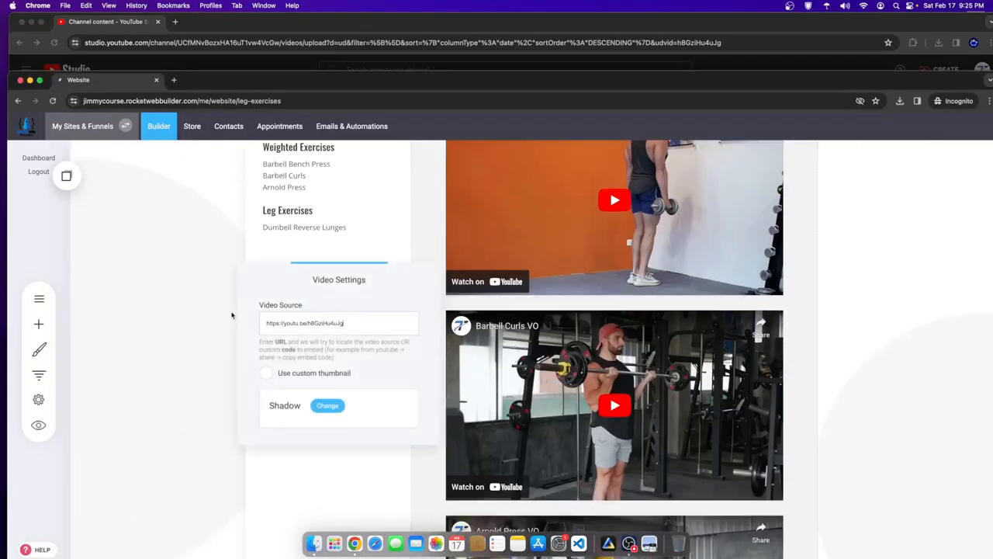
left_click(391, 232)
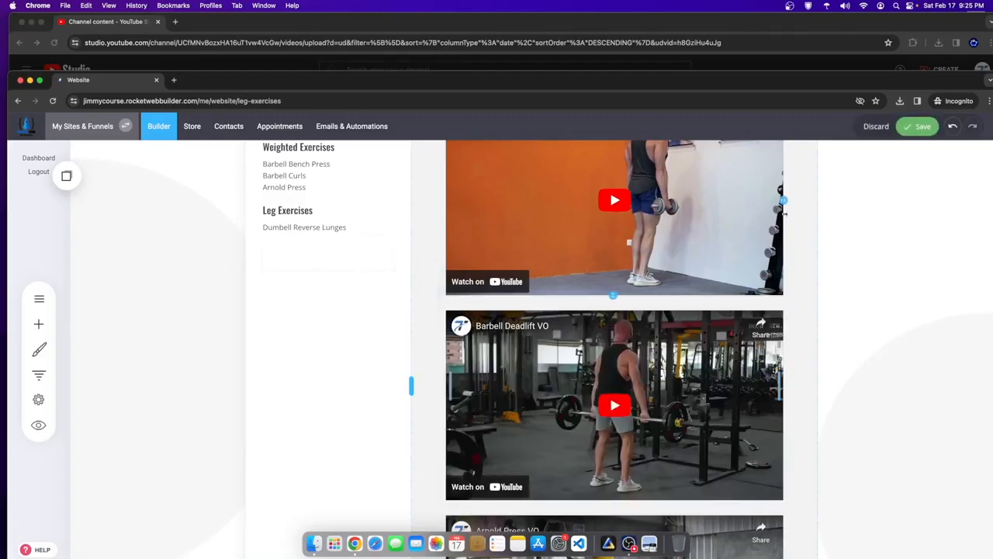
left_click(919, 126)
scroll(343, 405, "down", 2)
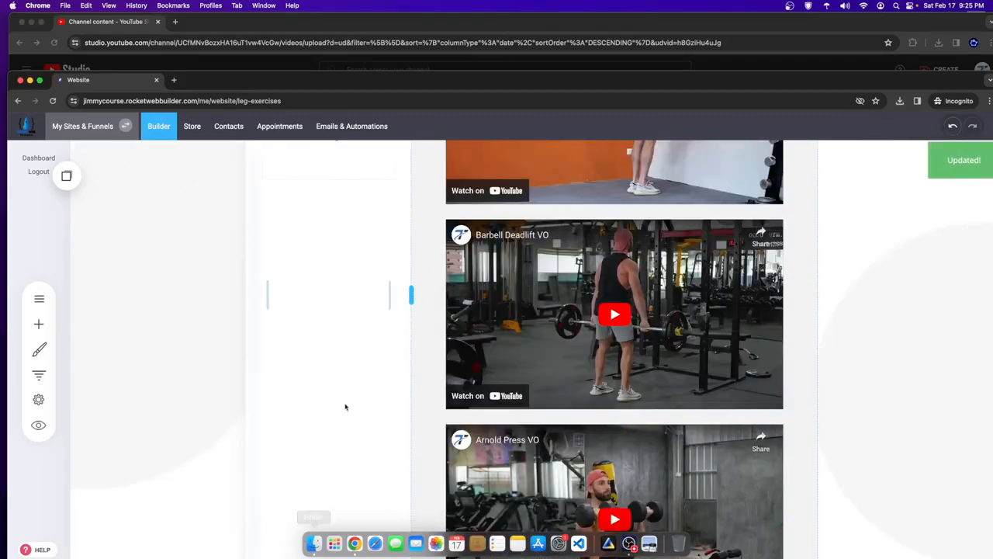
left_click(636, 24)
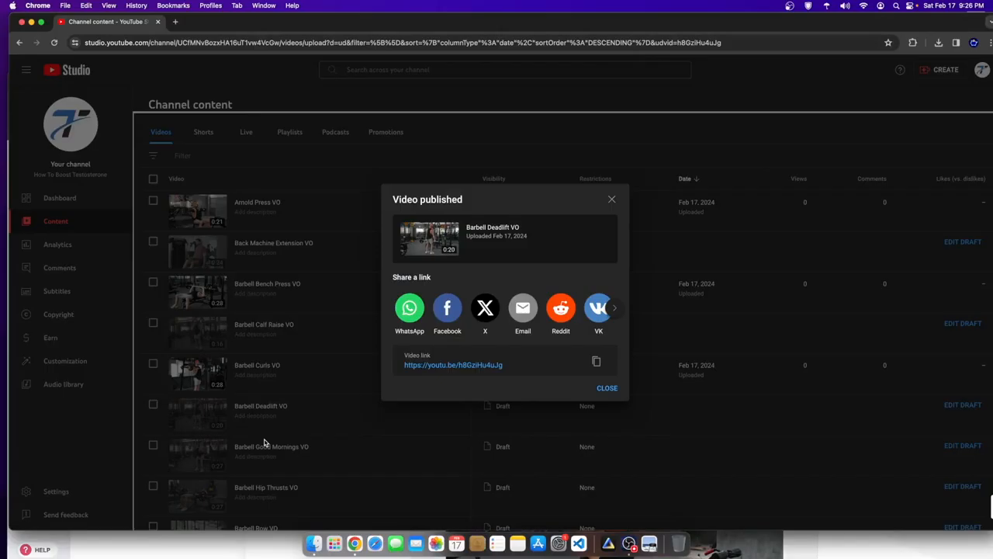
- Publish the Barbell Hip Thrusts VO draft, marked as not made for kids
left_click(611, 199)
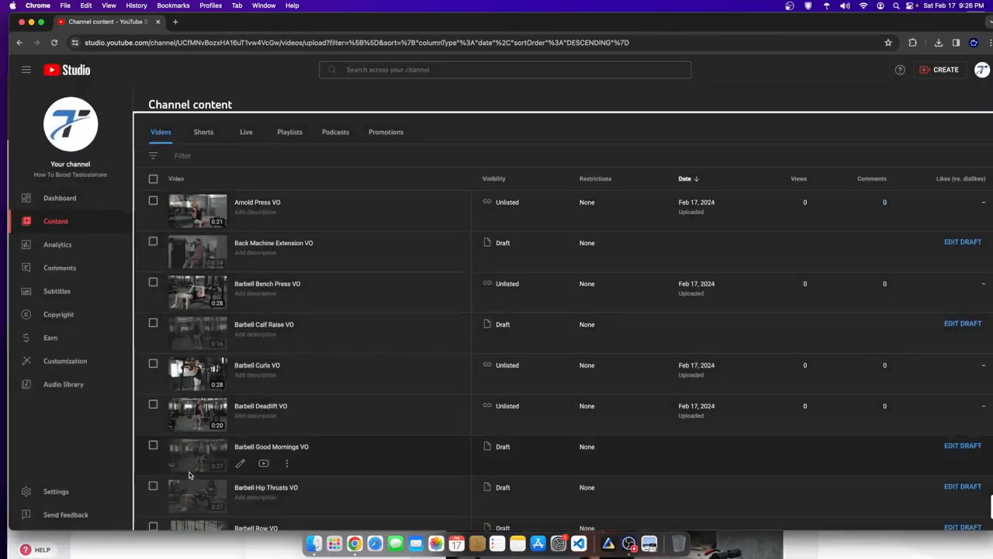
left_click(191, 490)
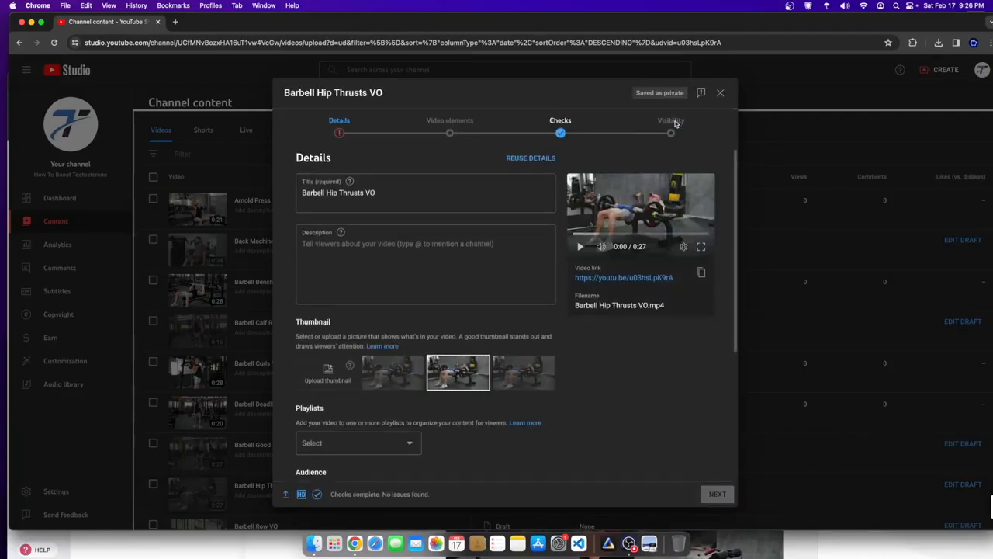
left_click(324, 390)
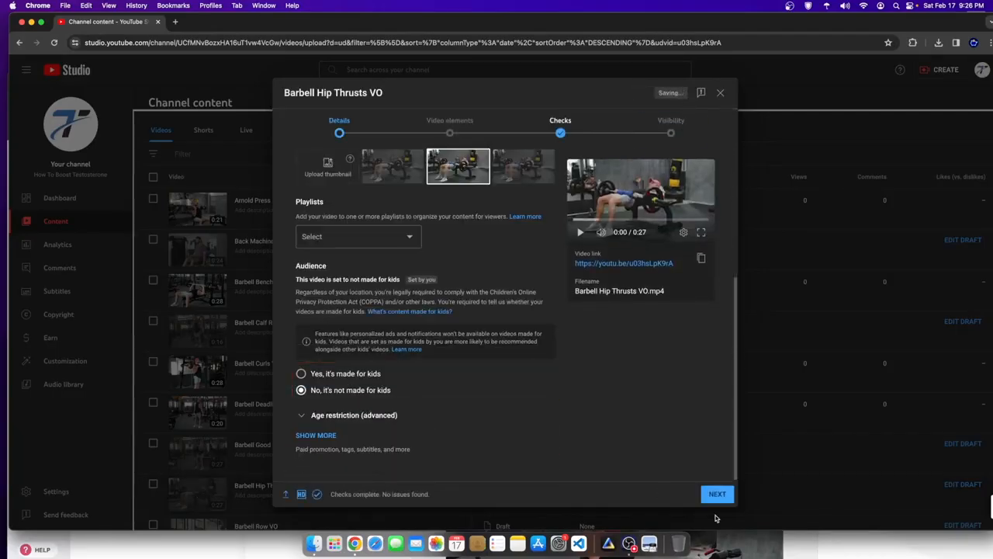
left_click(718, 497)
left_click(670, 130)
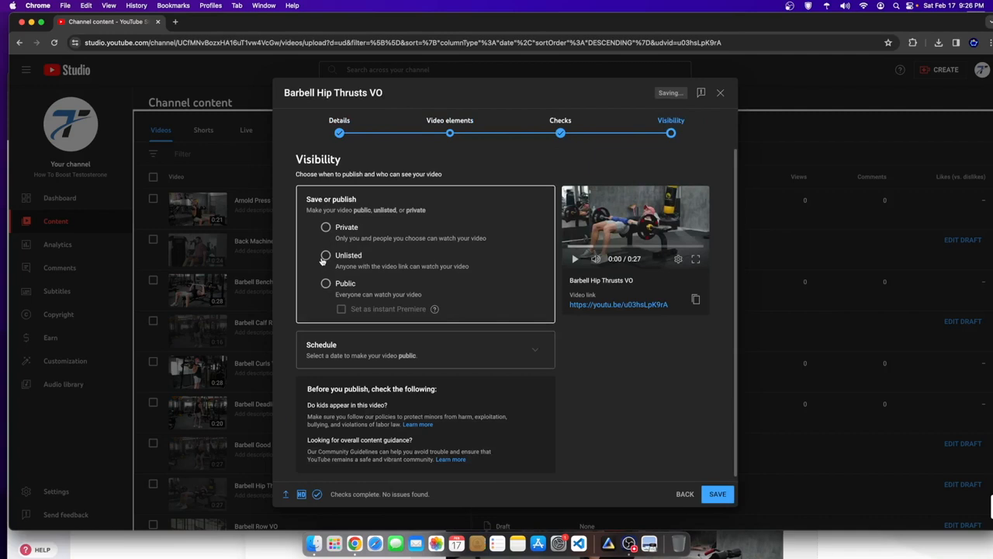
left_click(715, 494)
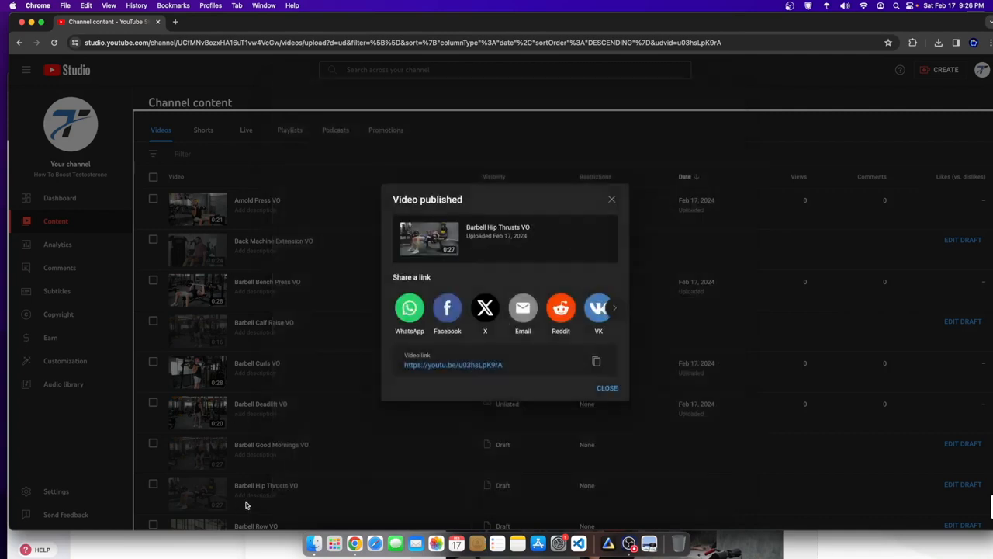
- Copy the published video's link and return to the website builder
left_click(596, 360)
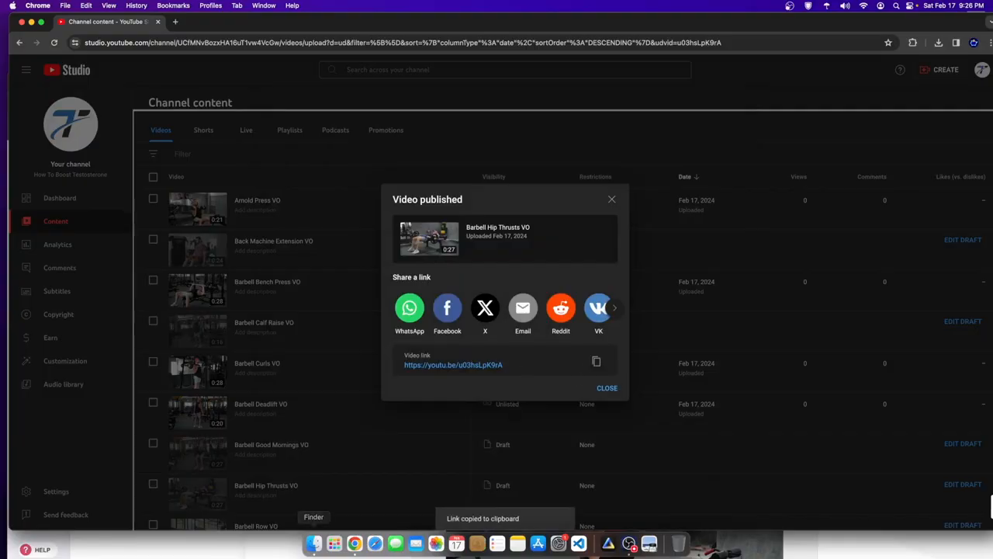
left_click(227, 548)
scroll(465, 341, "down", 2)
- Replace the Arnold Press VO video source with the Barbell Hip Thrusts VO link and save the page
mouse_move(474, 339)
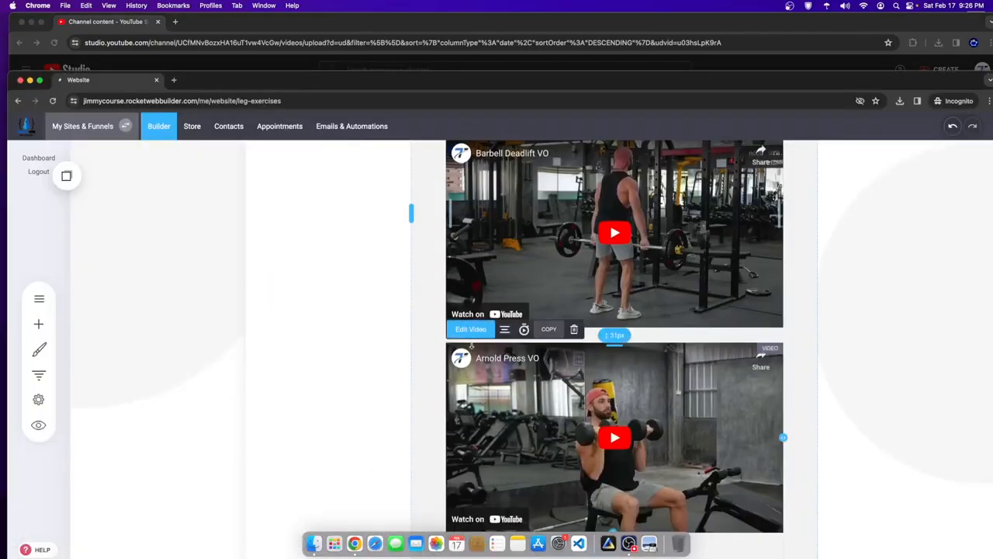
triple_click(269, 358)
key("cmd+v")
left_click(861, 314)
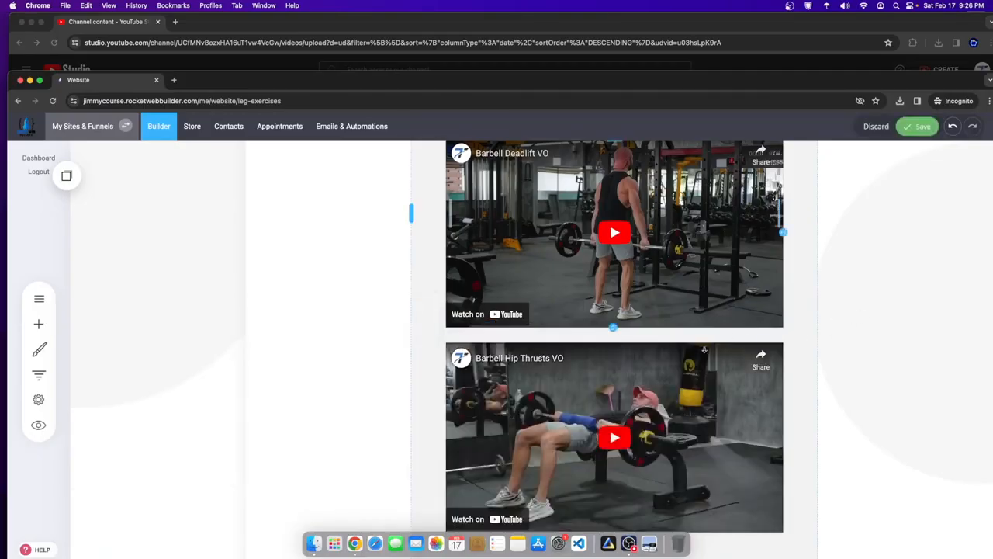
scroll(708, 354, "up", 5)
scroll(825, 264, "down", 4)
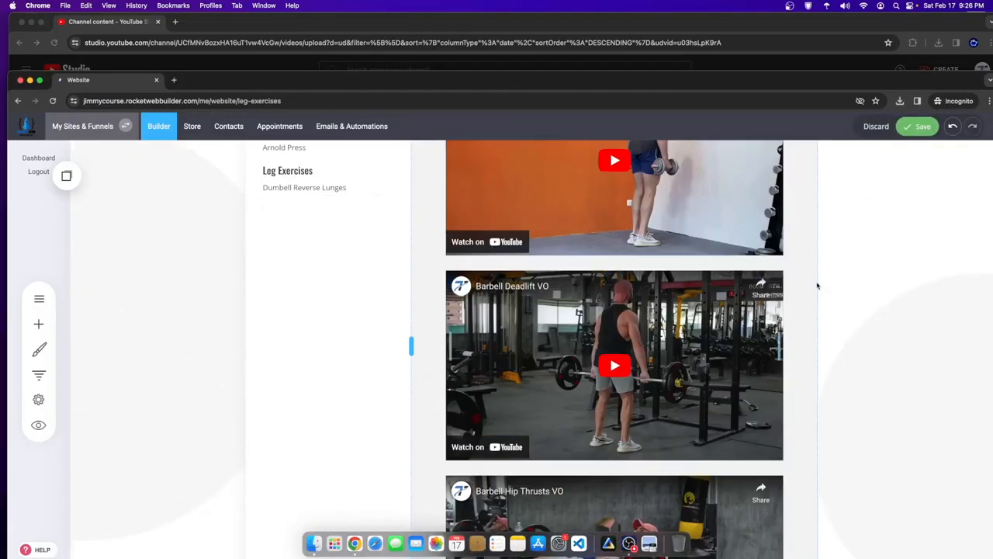
scroll(898, 186, "up", 2)
left_click(914, 130)
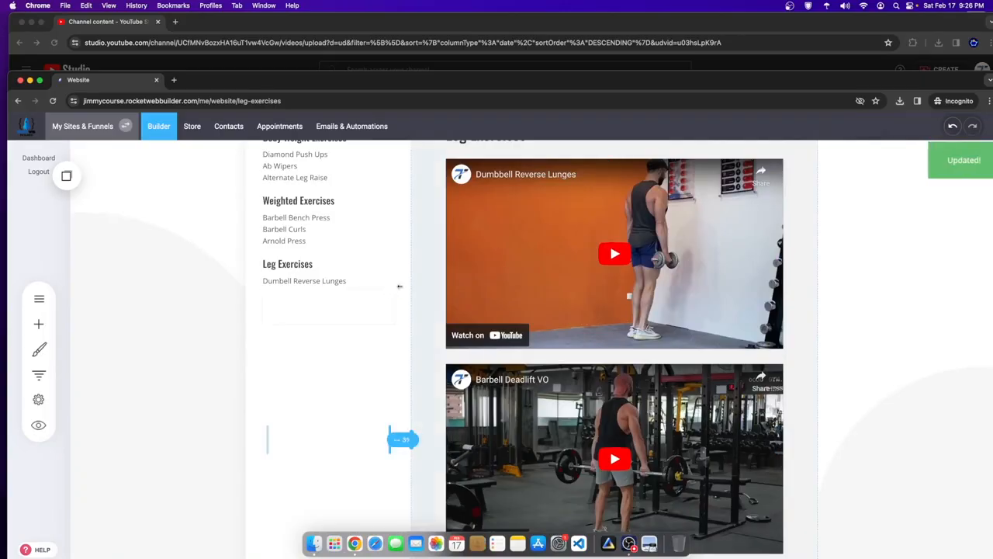
scroll(533, 367, "down", 2)
scroll(328, 256, "up", 1)
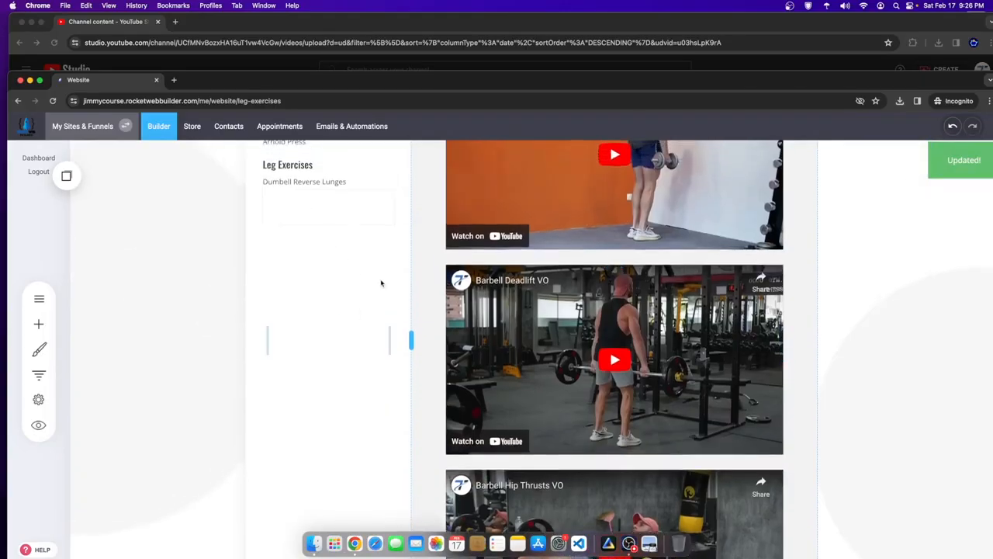
- Add Barbell Deadlift and Barbell Hip Thrust below Dumbbell Reverse Lunges and save
scroll(388, 276, "up", 3)
left_click(318, 381)
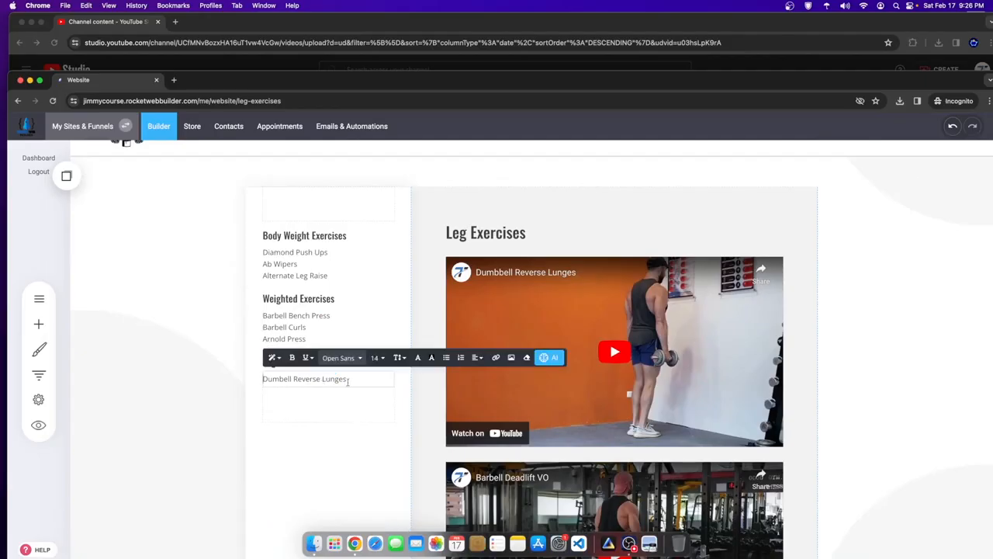
key("Return")
type("Barbell Deadlift")
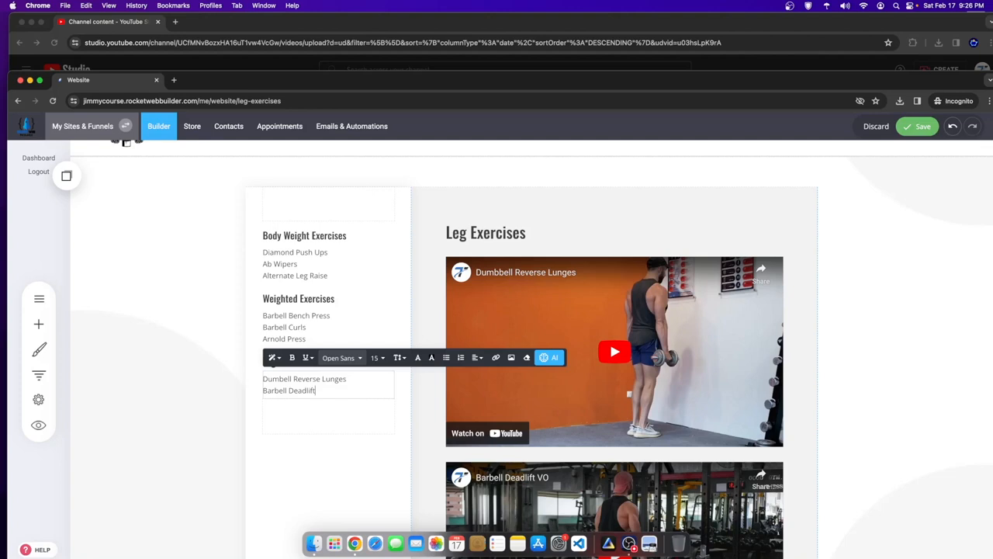
scroll(334, 416, "down", 3)
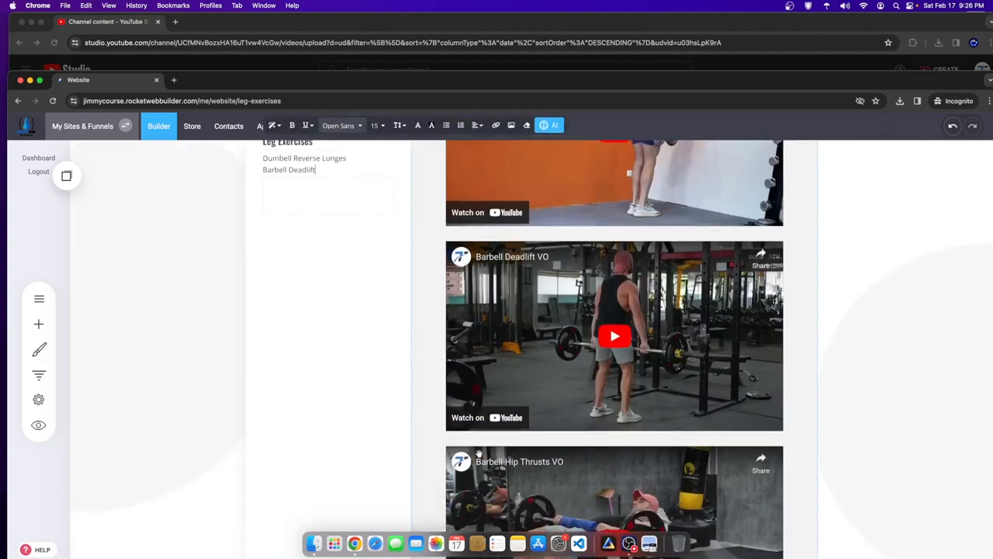
scroll(476, 453, "up", 3)
left_click(334, 368)
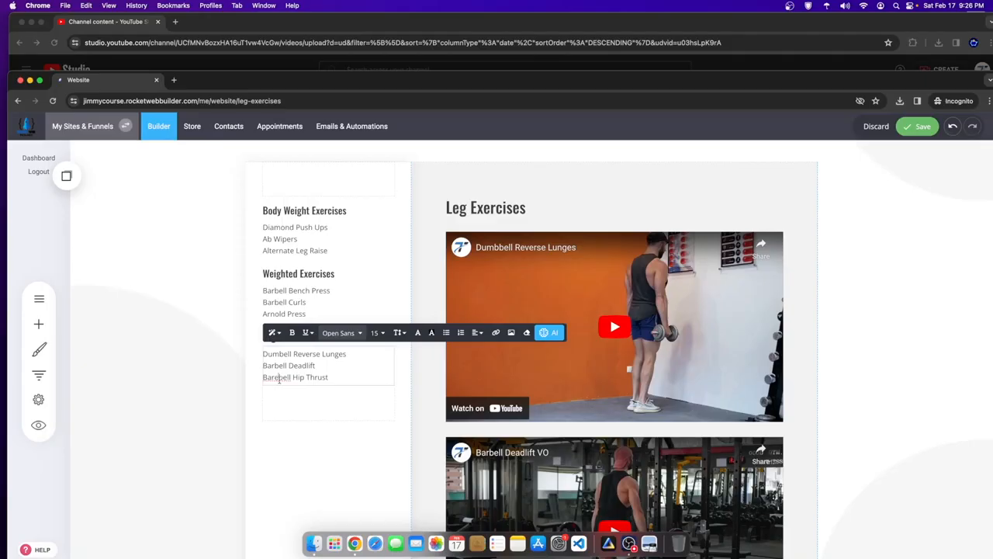
left_click(917, 126)
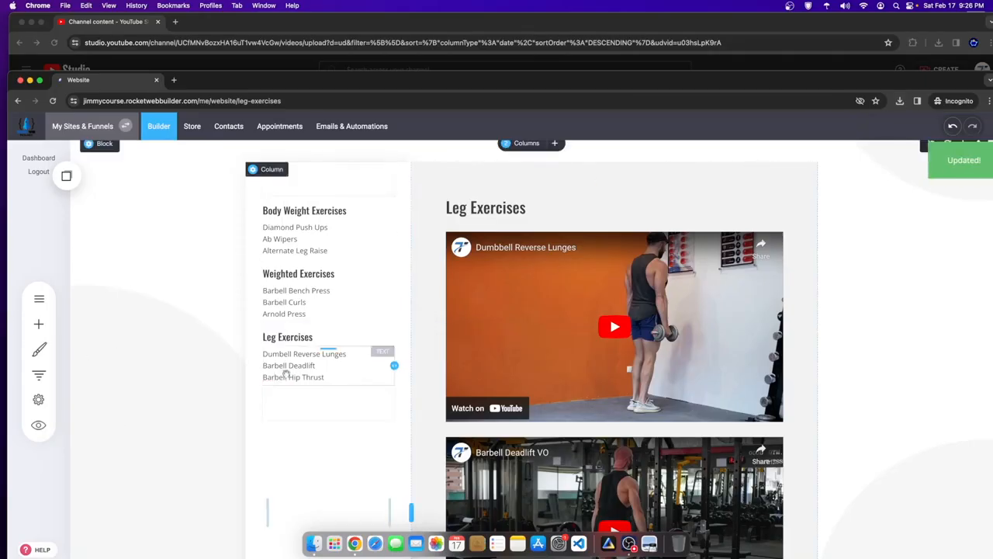
- Put the Leg Exercises heading into text-editing mode
left_click(319, 375)
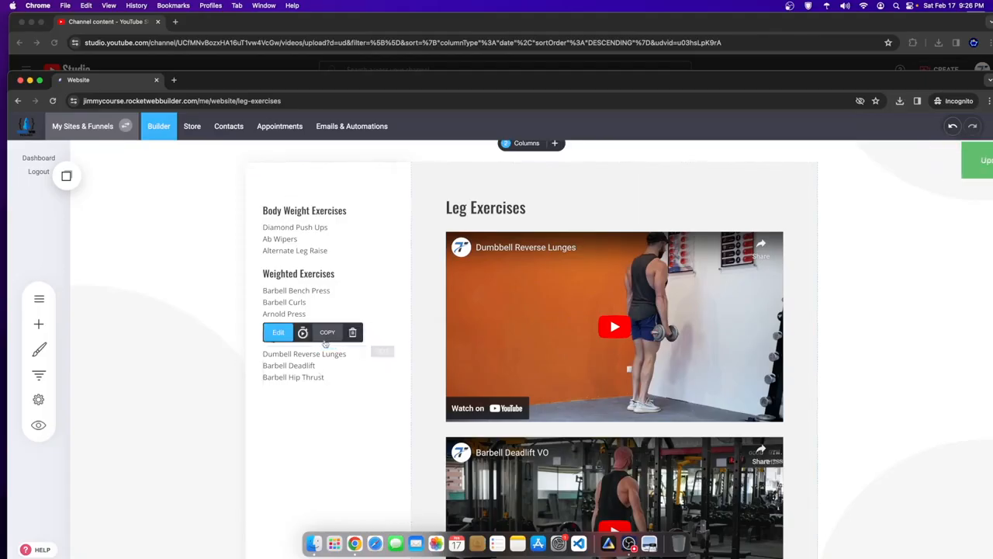
mouse_move(312, 342)
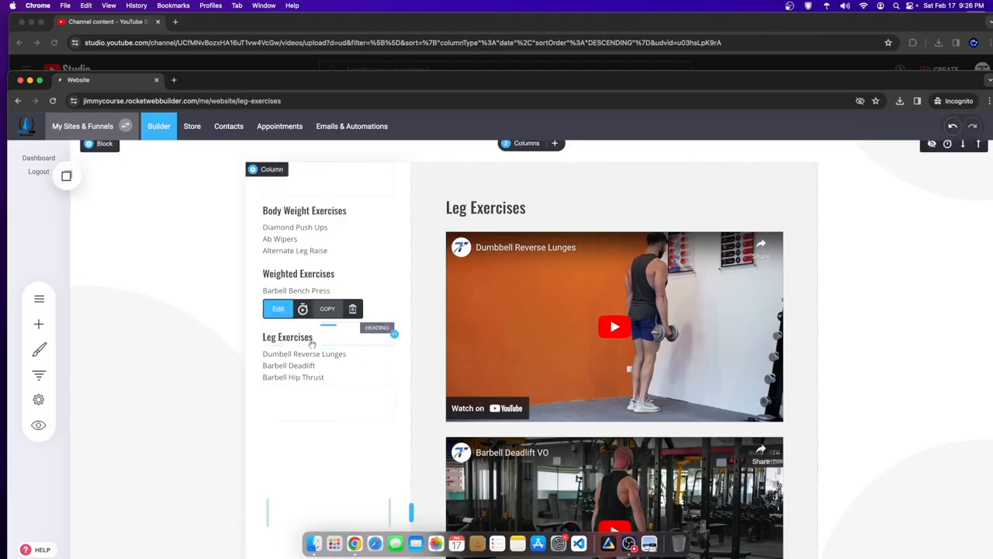
left_click(281, 311)
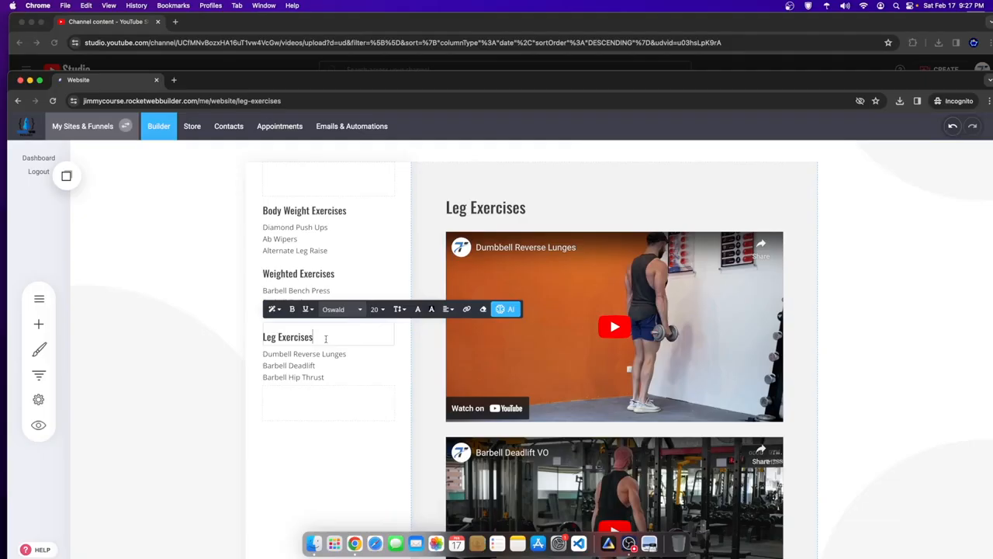
- Link the Leg Exercises heading to Course Content's Leg Exercises - Content page and save
left_click_drag(325, 338, 261, 339)
left_click(467, 309)
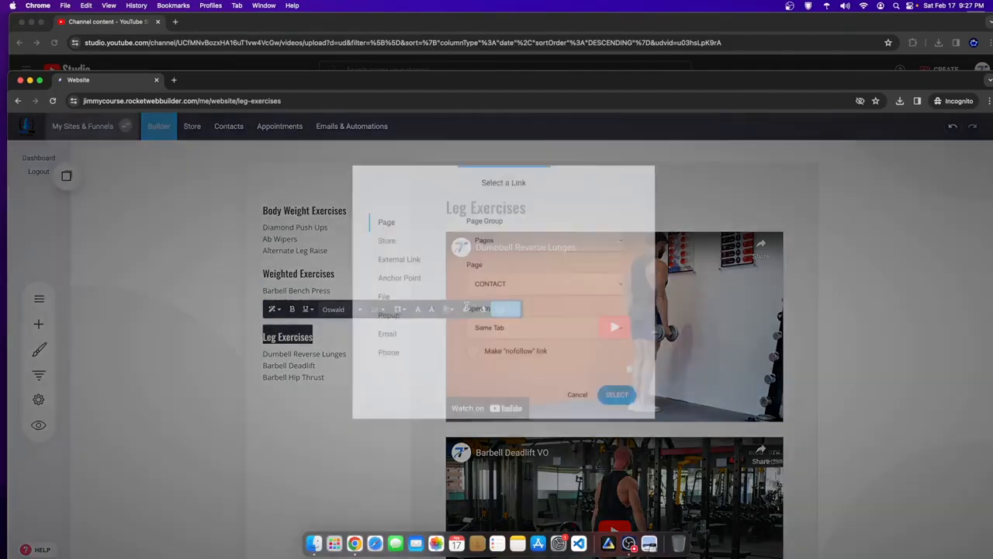
left_click(519, 290)
left_click(488, 239)
left_click(503, 284)
left_click(505, 240)
left_click(459, 254)
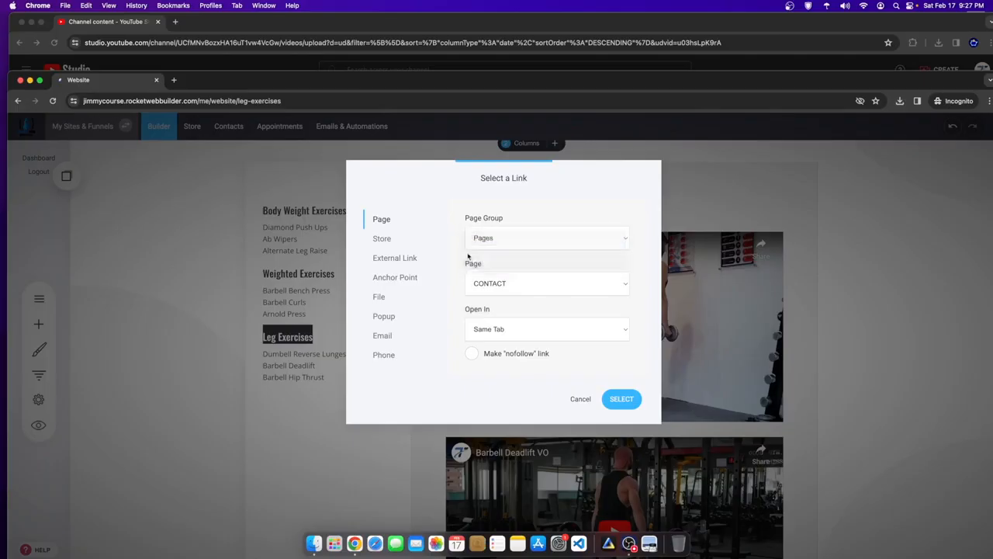
left_click(495, 283)
left_click(489, 307)
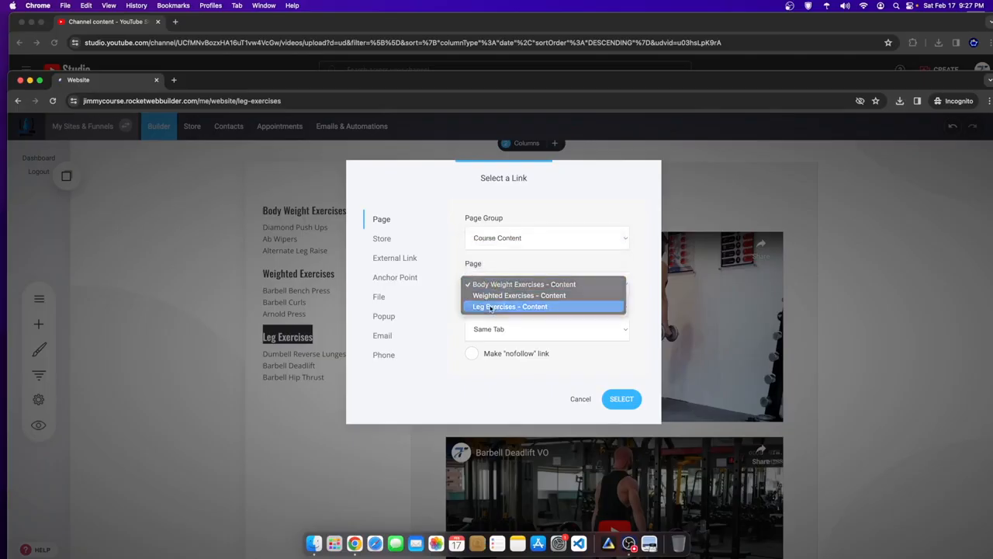
left_click(621, 398)
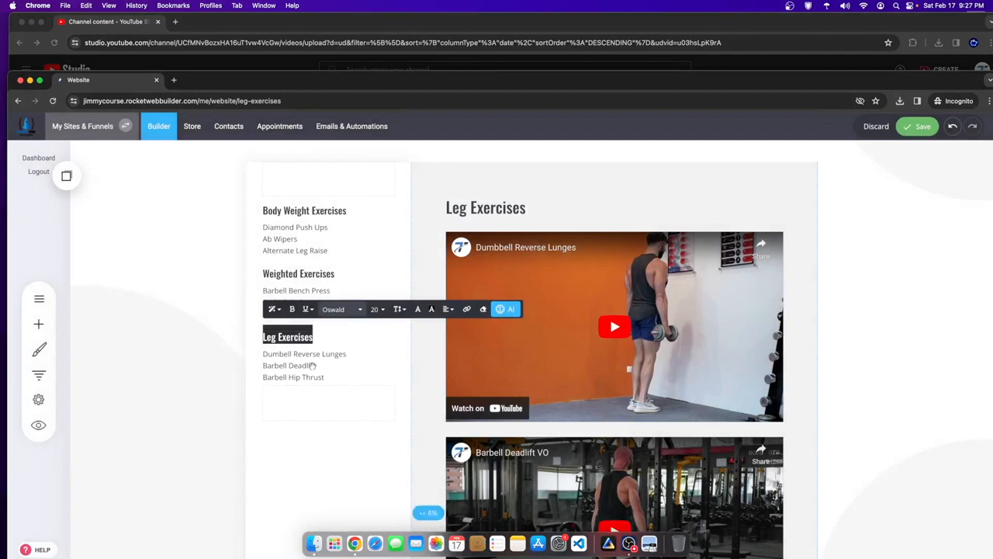
left_click(931, 130)
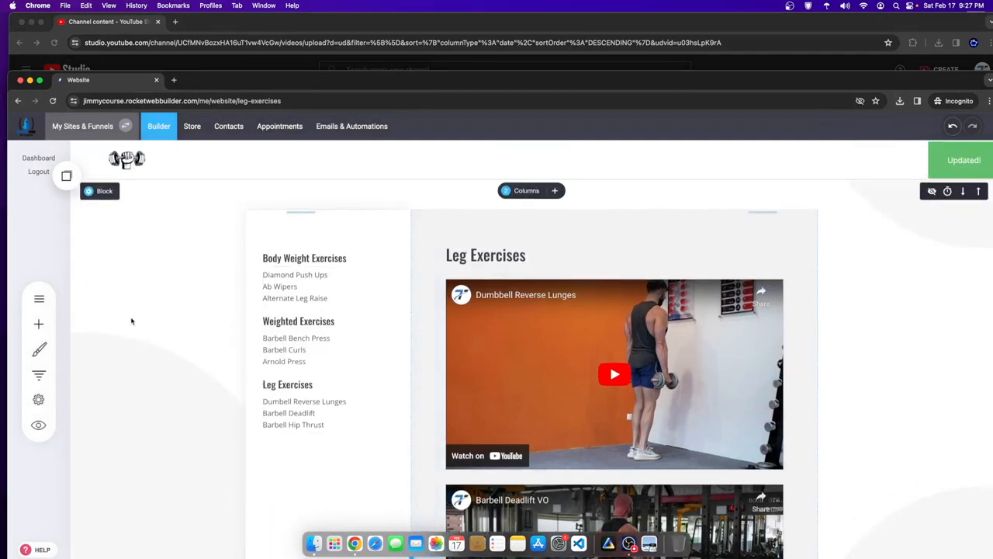
- Switch to the Body Weight Exercises - Content page
left_click(41, 298)
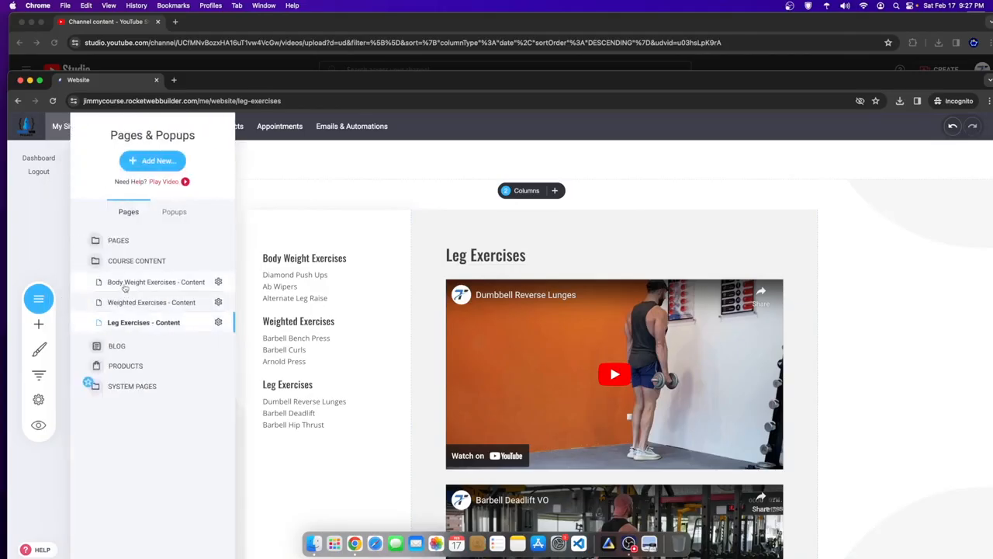
left_click(125, 282)
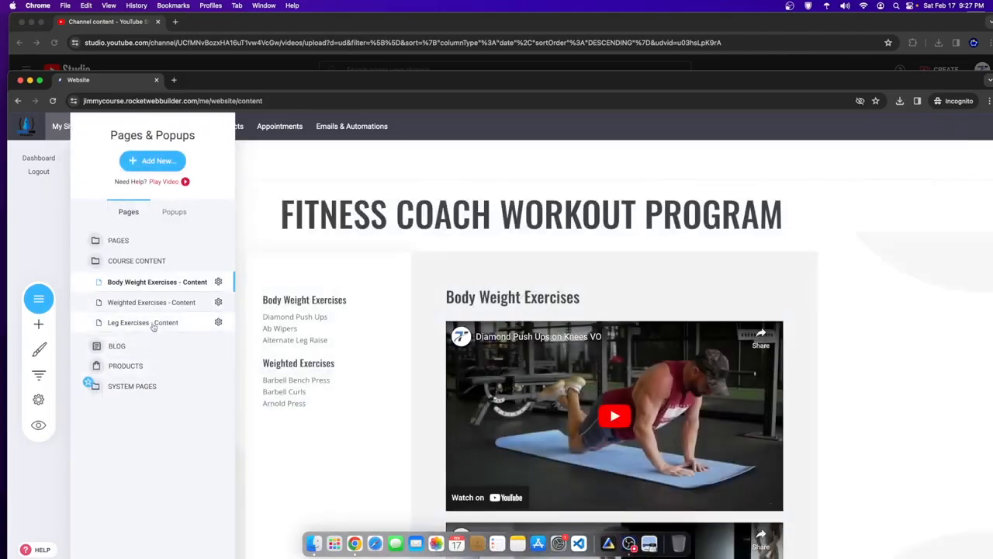
left_click(153, 323)
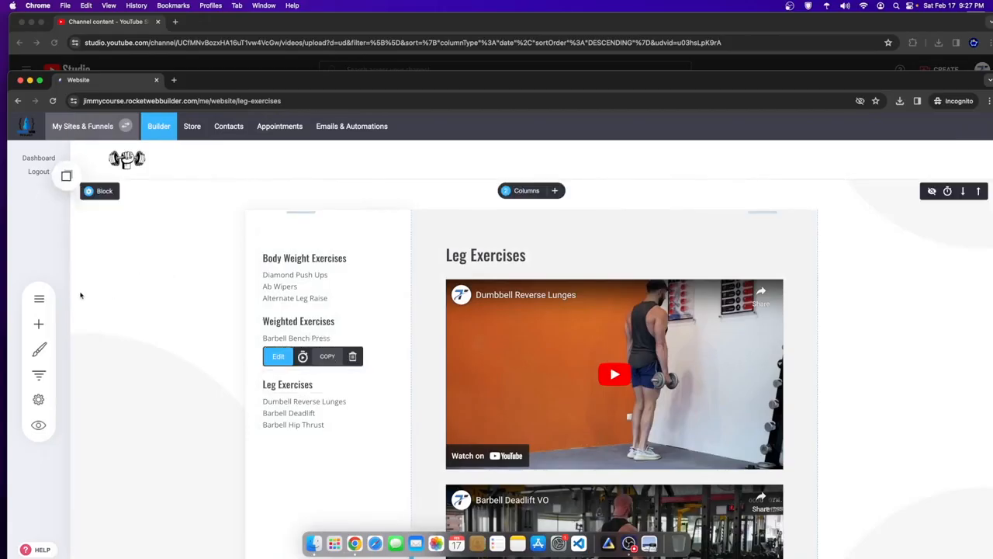
left_click(39, 299)
left_click(139, 282)
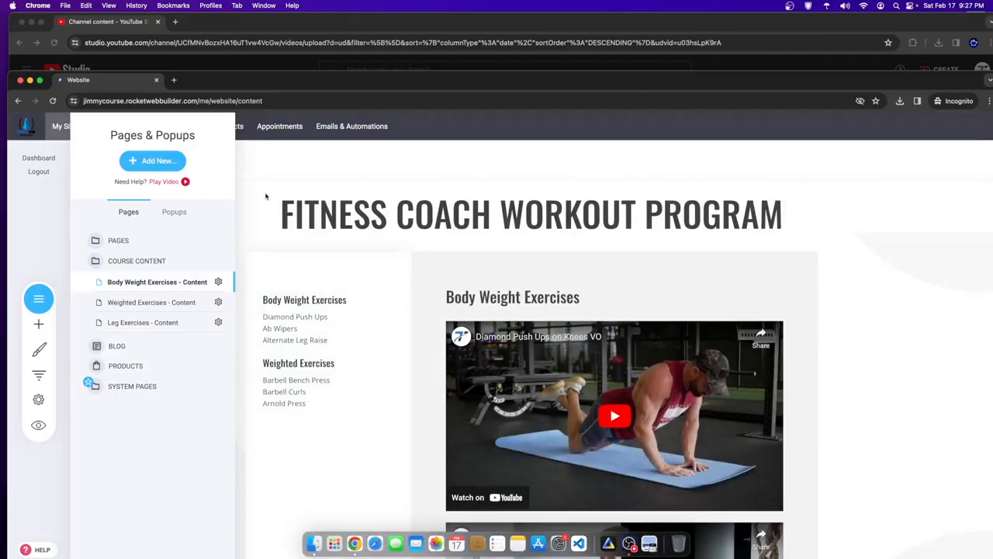
left_click(265, 196)
- Add the saved Leg Exercises heading and exercise list below Arnold Press and save the page
left_click(66, 177)
left_click_drag(104, 266, 293, 406)
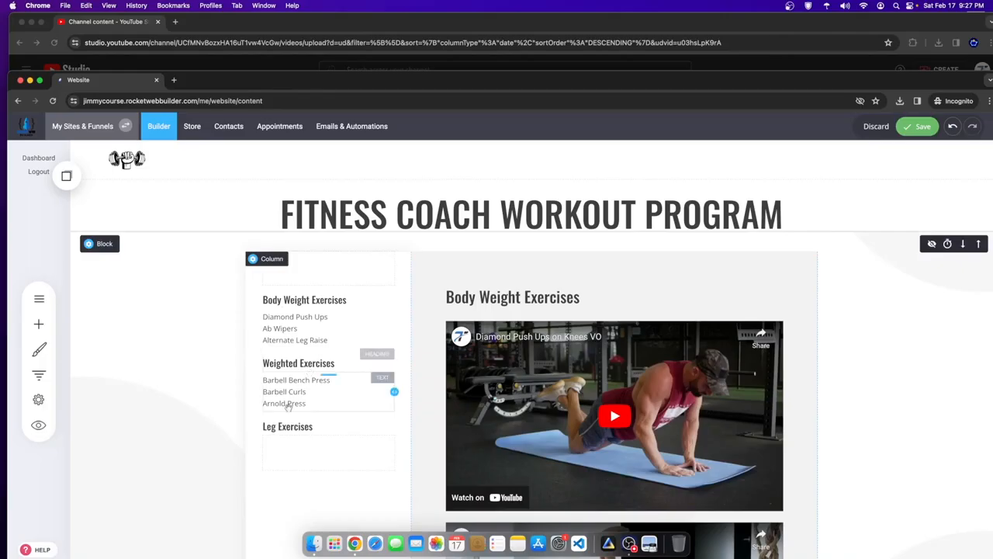
left_click(66, 177)
left_click_drag(103, 292, 317, 427)
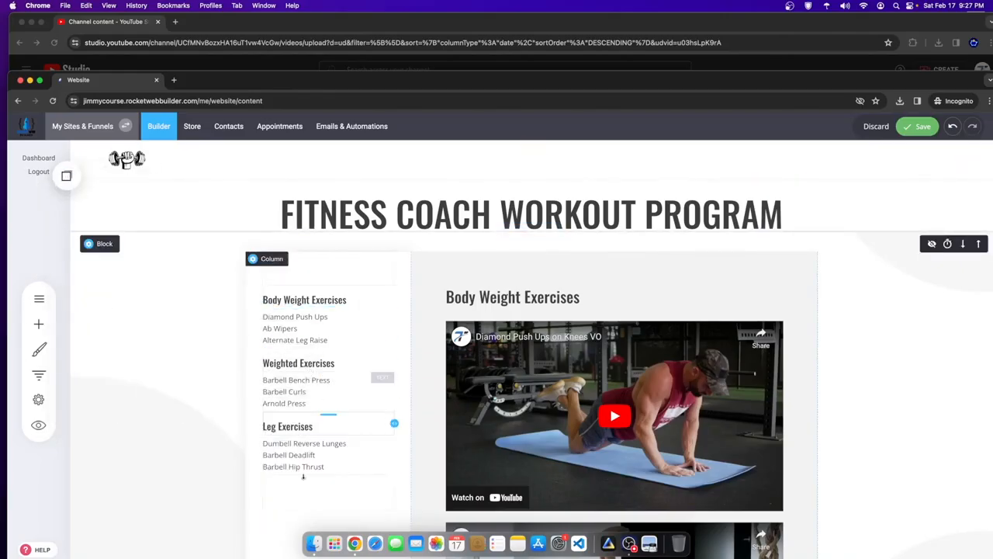
left_click(920, 132)
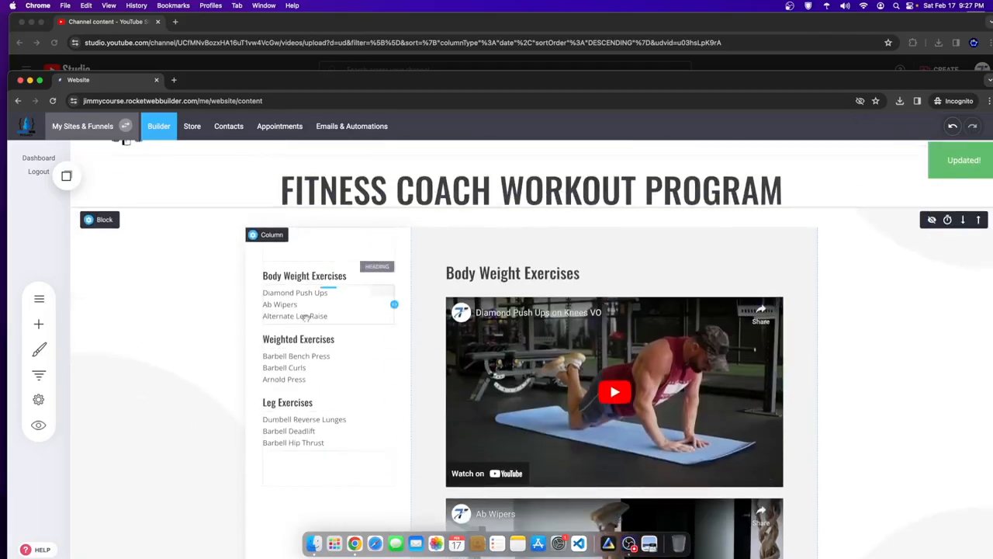
- Add the dumbbell logo image atop the left column and shrink it to a small size
left_click(40, 325)
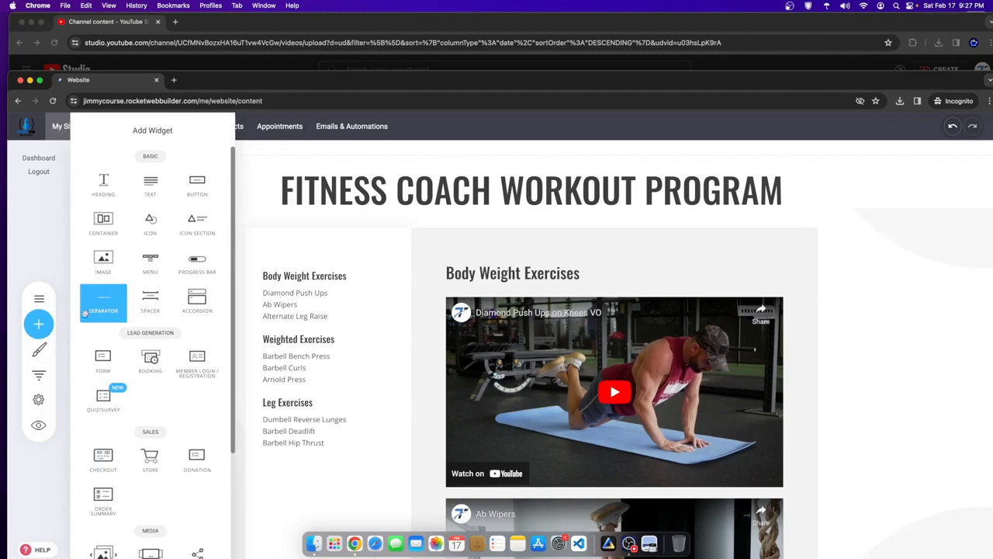
left_click_drag(120, 257, 326, 250)
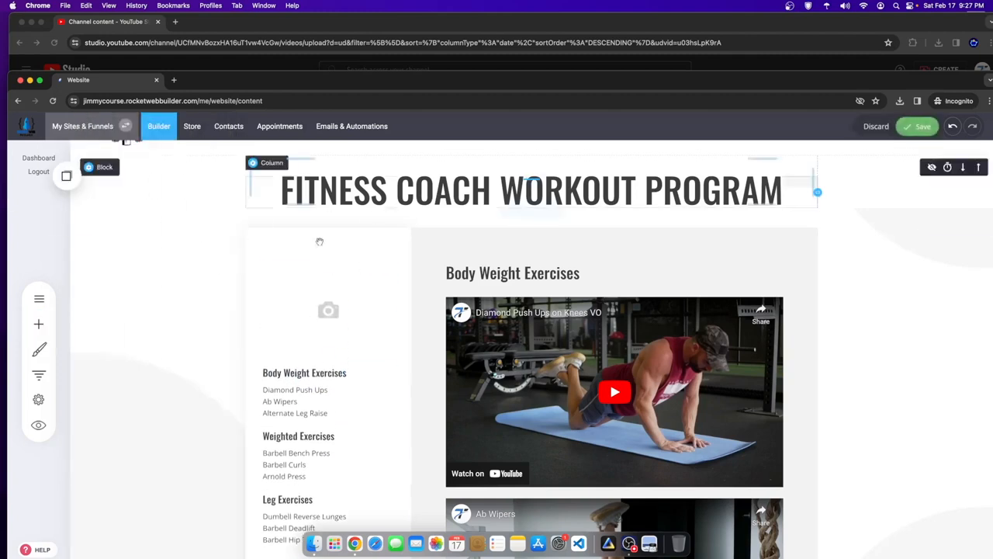
left_click(460, 284)
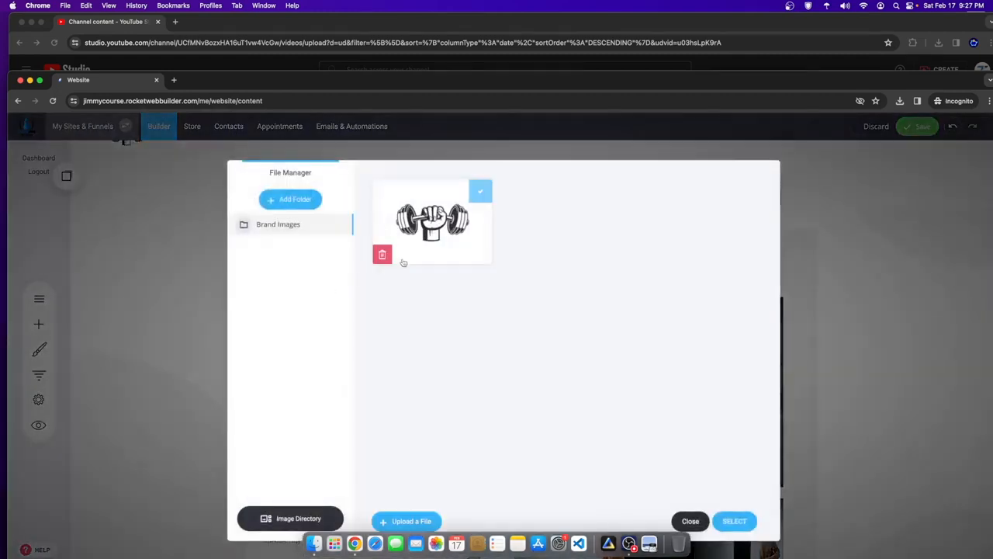
left_click(734, 521)
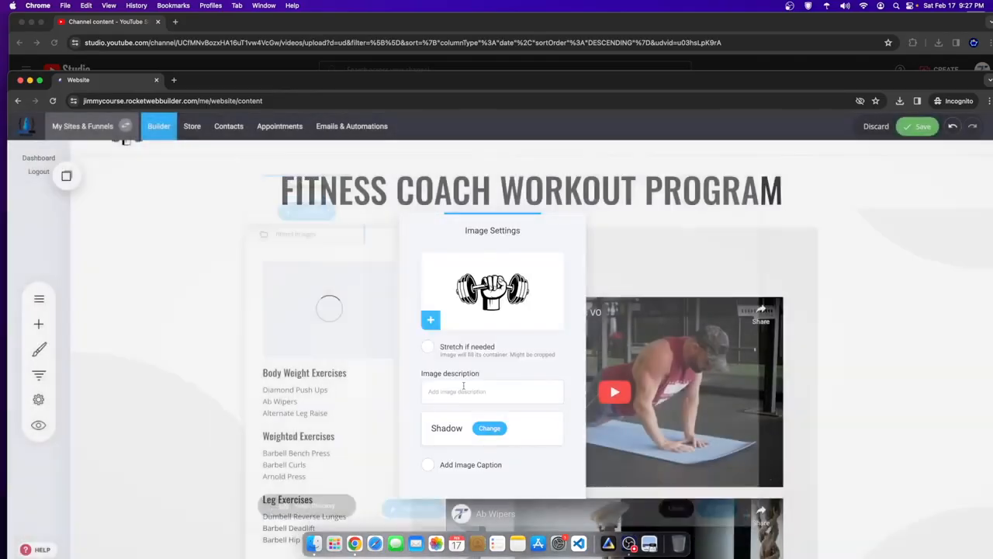
left_click(317, 350)
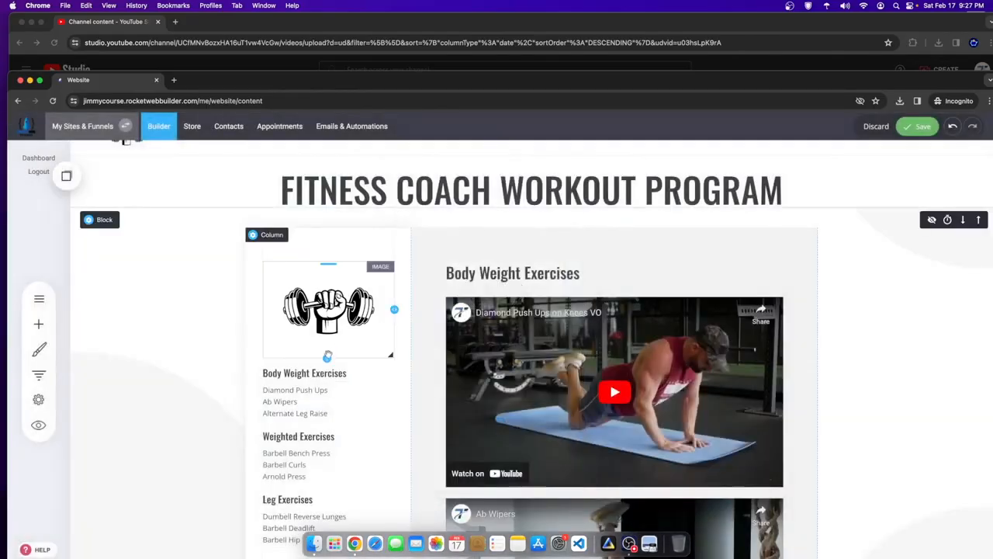
left_click_drag(327, 358, 327, 300)
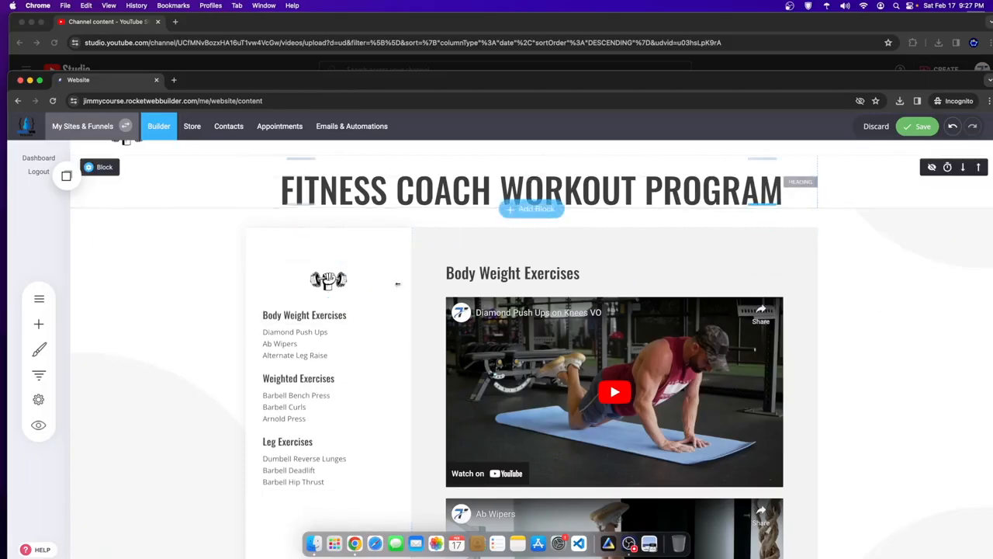
scroll(334, 252, "down", 2)
scroll(305, 293, "up", 3)
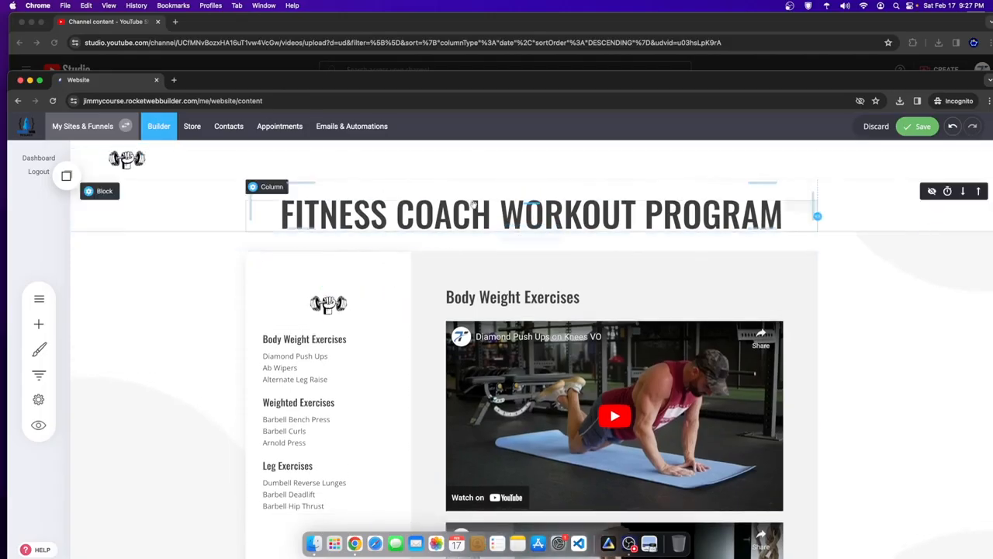
- Insert the dumbbell logo image above the FITNESS COACH WORKOUT PROGRAM title
left_click(38, 325)
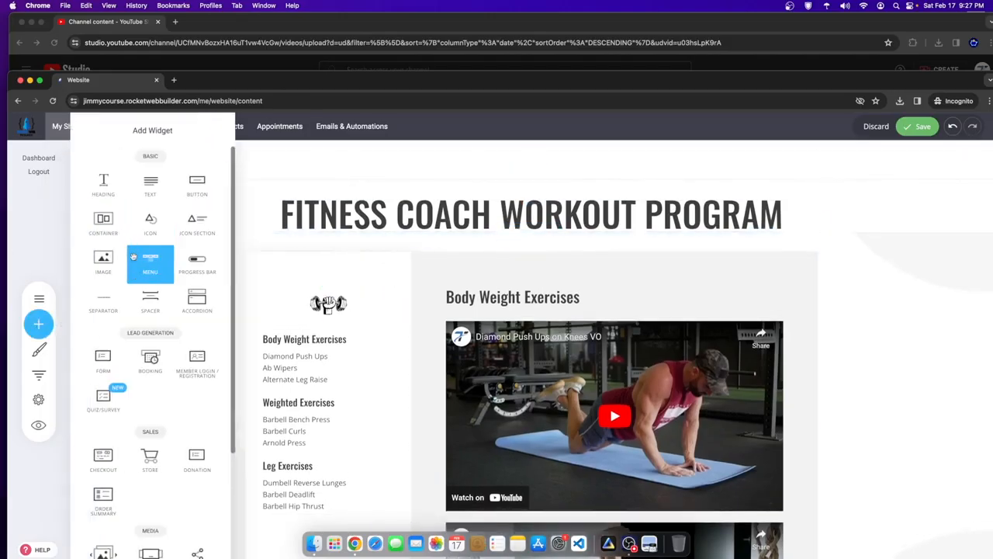
left_click_drag(116, 264, 559, 188)
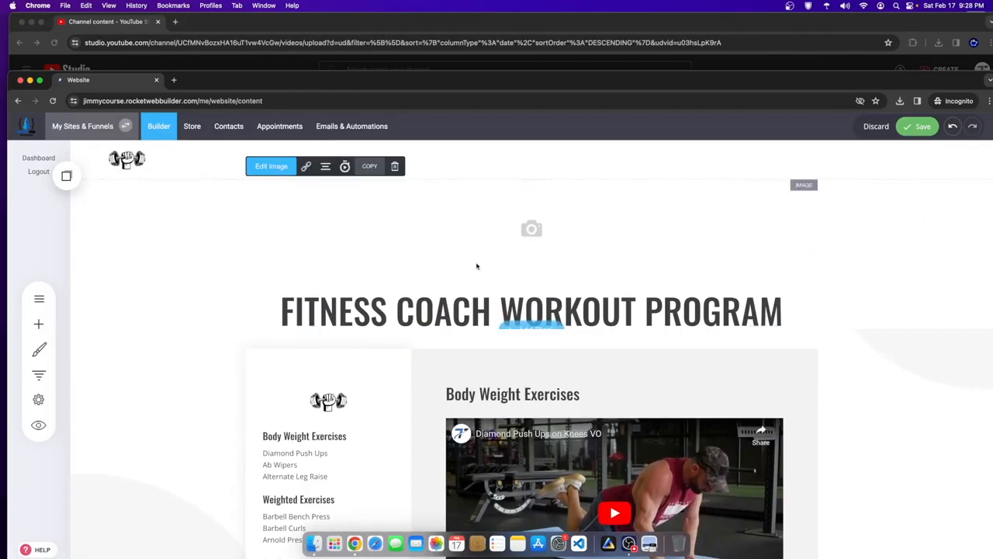
left_click(374, 233)
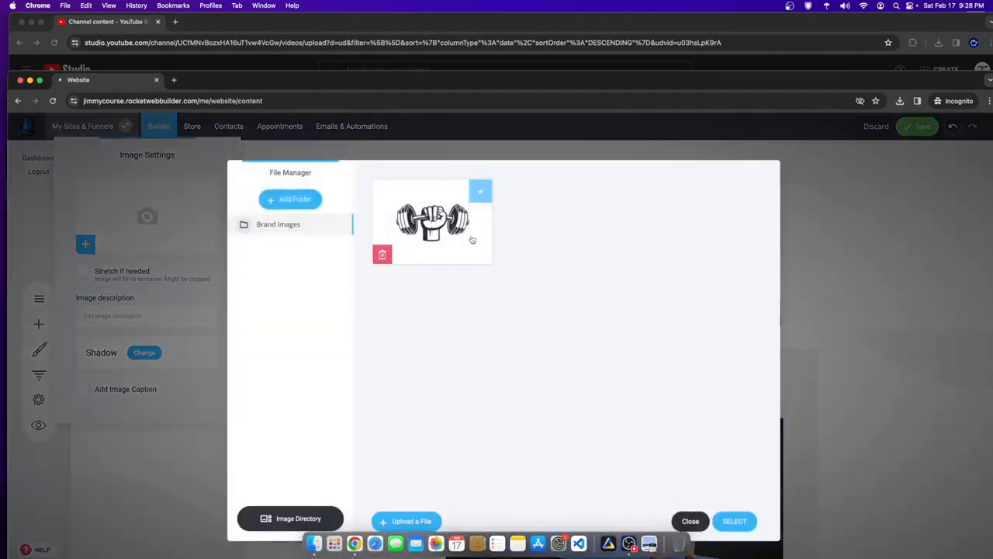
left_click(734, 522)
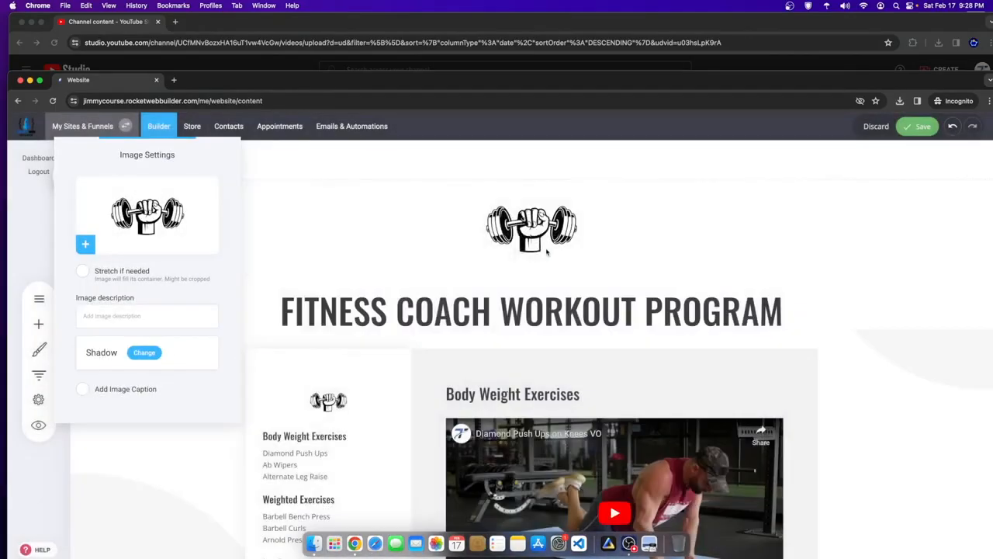
- Reduce the space above the title and save the page
left_click_drag(532, 287, 531, 228)
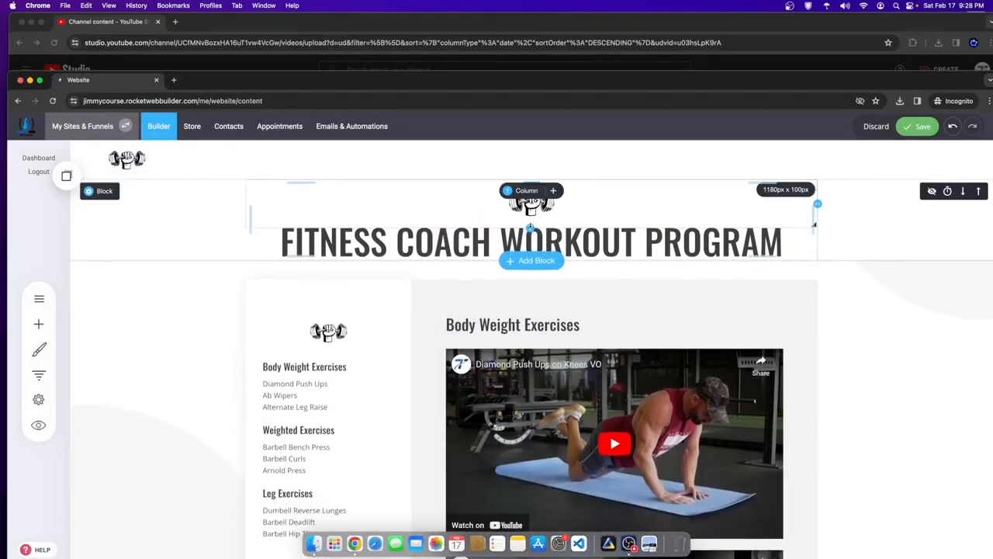
left_click(916, 132)
scroll(698, 316, "down", 2)
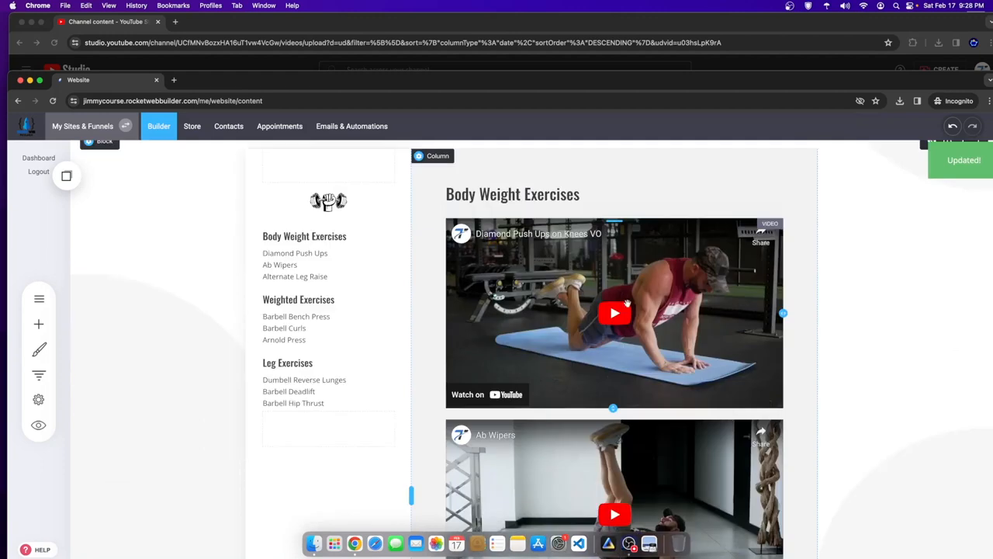
scroll(667, 326, "up", 2)
scroll(394, 423, "down", 2)
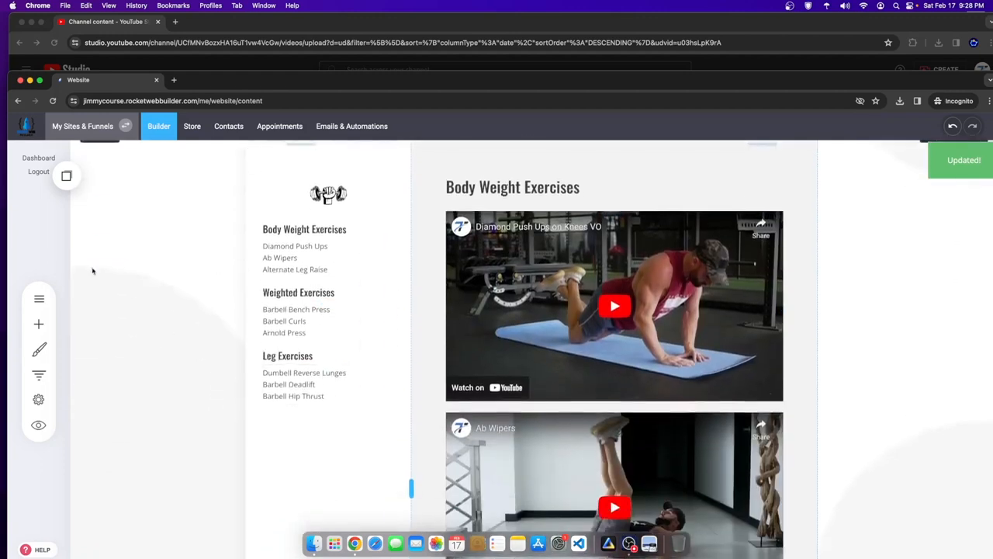
scroll(93, 271, "up", 1)
- On the Weighted Exercises page, add a small dumbbell logo above Body Weight Exercises
left_click(39, 298)
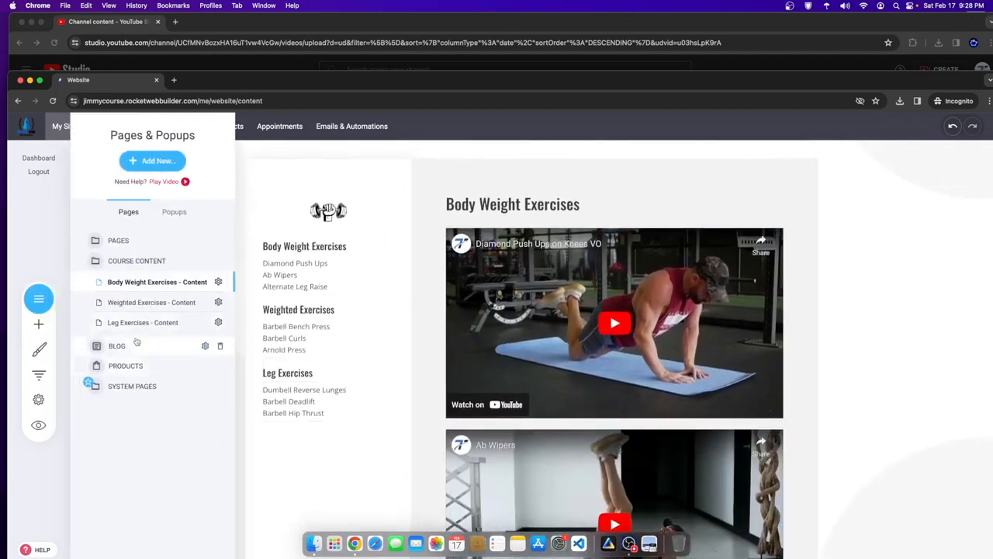
left_click(152, 302)
left_click(376, 363)
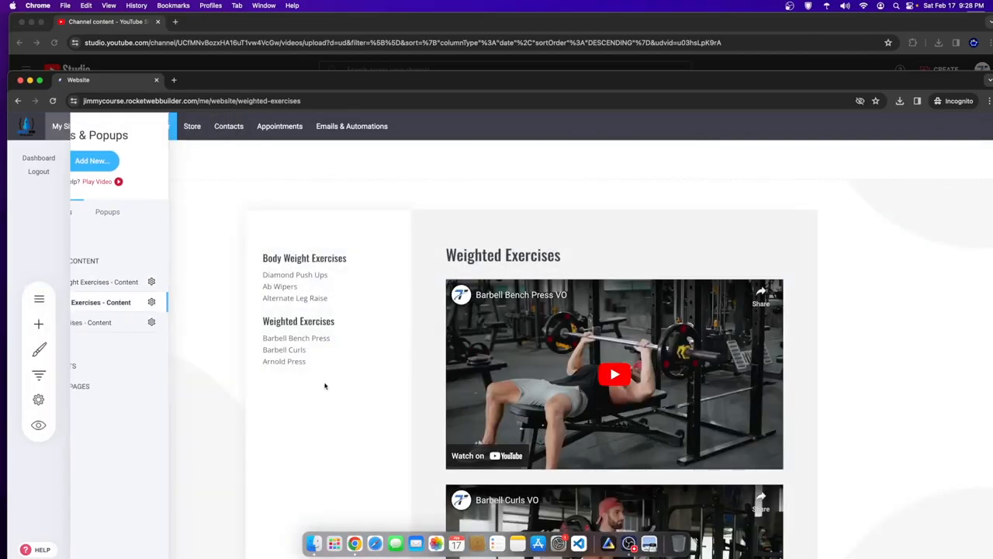
left_click(37, 327)
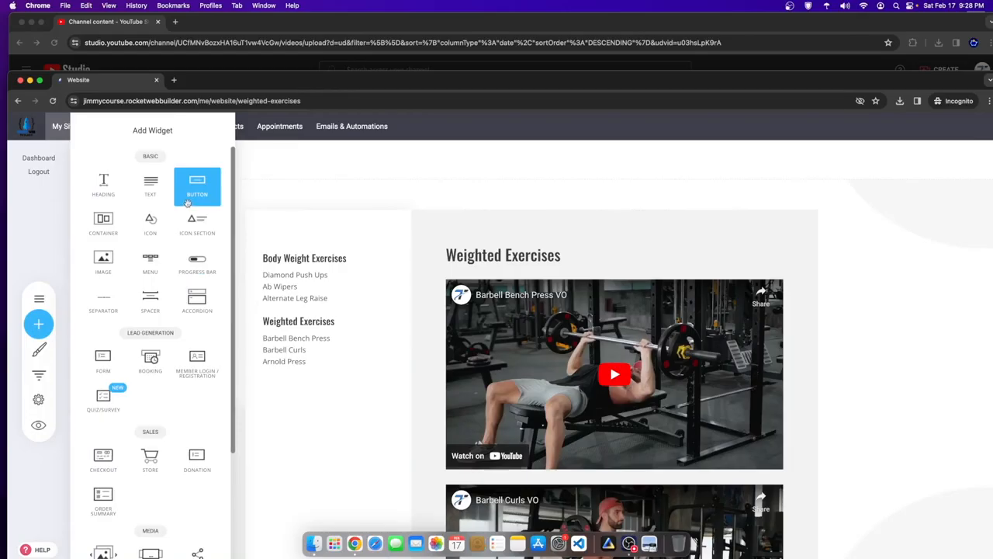
left_click_drag(106, 255, 318, 250)
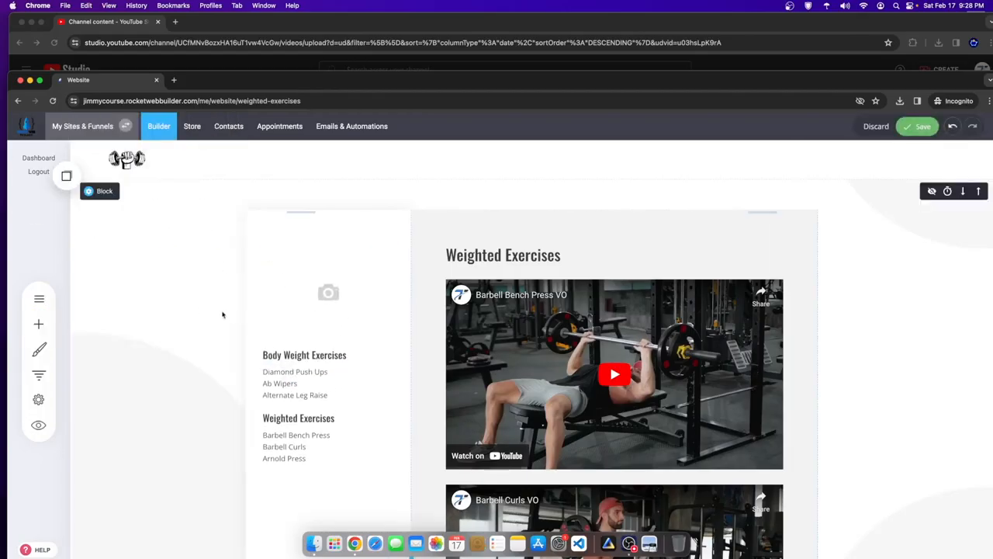
left_click(502, 267)
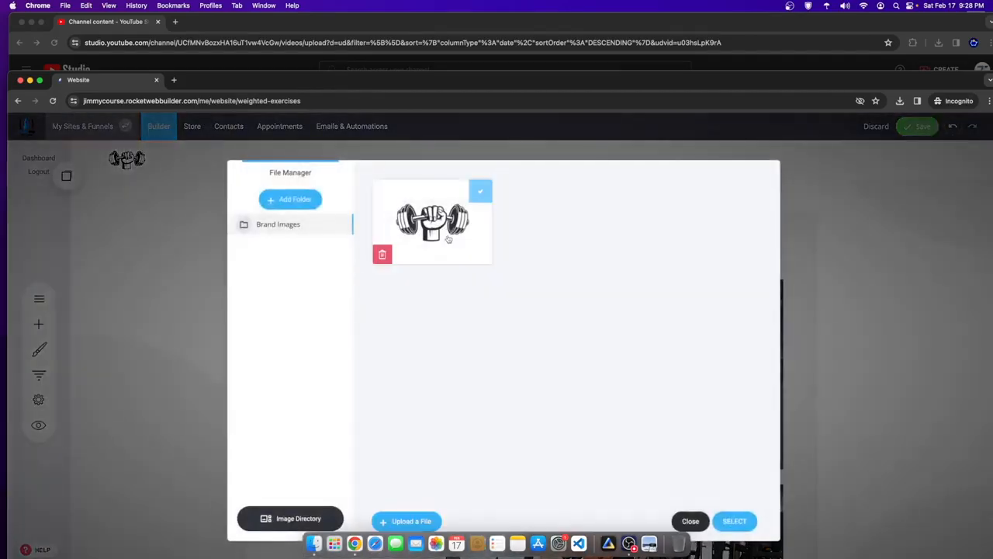
left_click(734, 521)
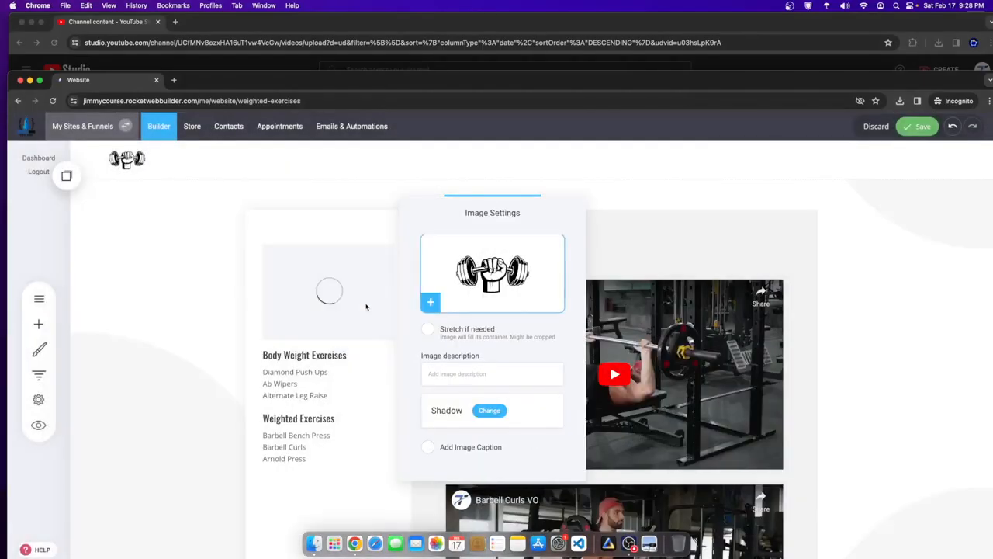
left_click_drag(327, 340, 327, 293)
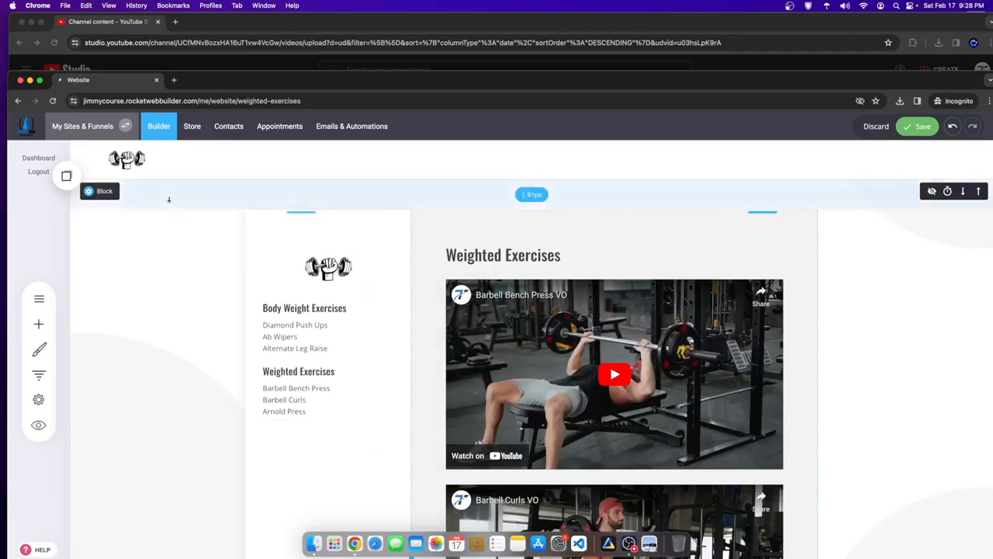
- Copy the dumbbell logo into Saved Blocks & Elements for reuse
left_click(340, 272)
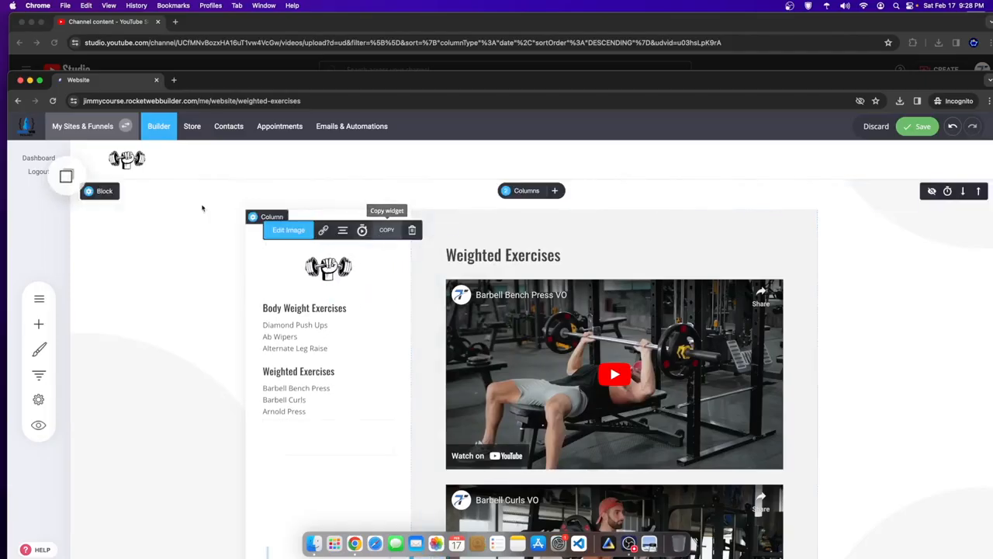
left_click(66, 176)
left_click_drag(132, 271, 83, 320)
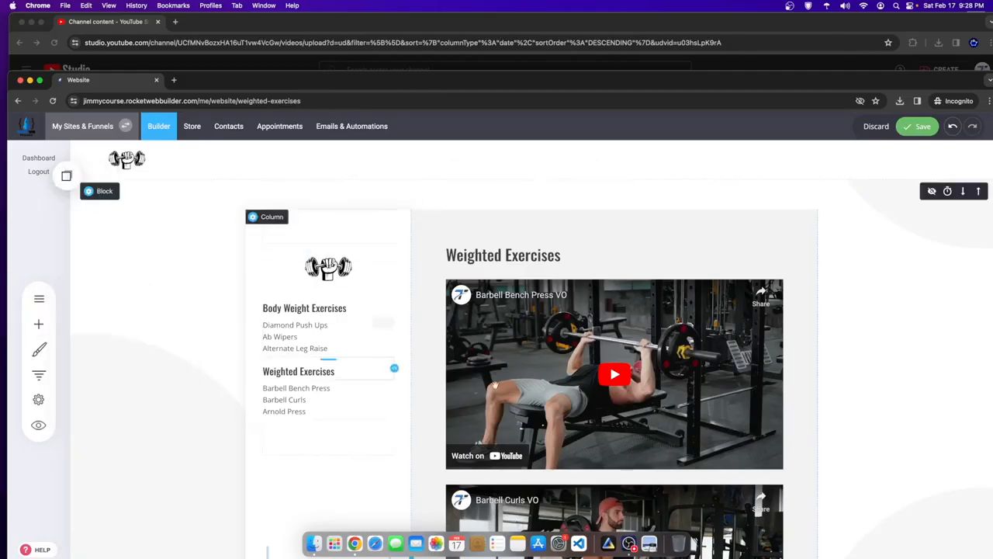
scroll(496, 399, "down", 8)
scroll(496, 388, "up", 8)
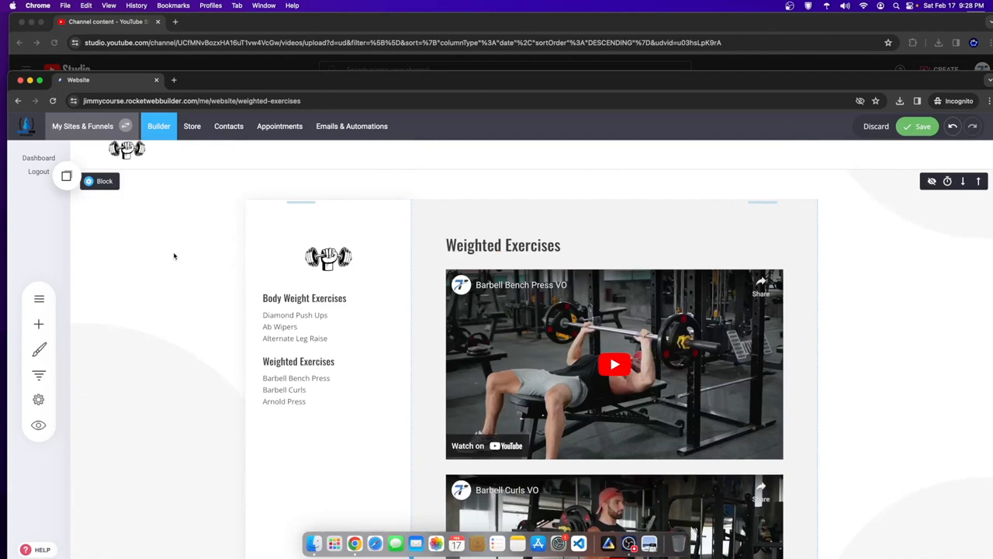
- Add the saved Leg Exercises heading and its three exercises under Arnold Press and save
left_click(67, 175)
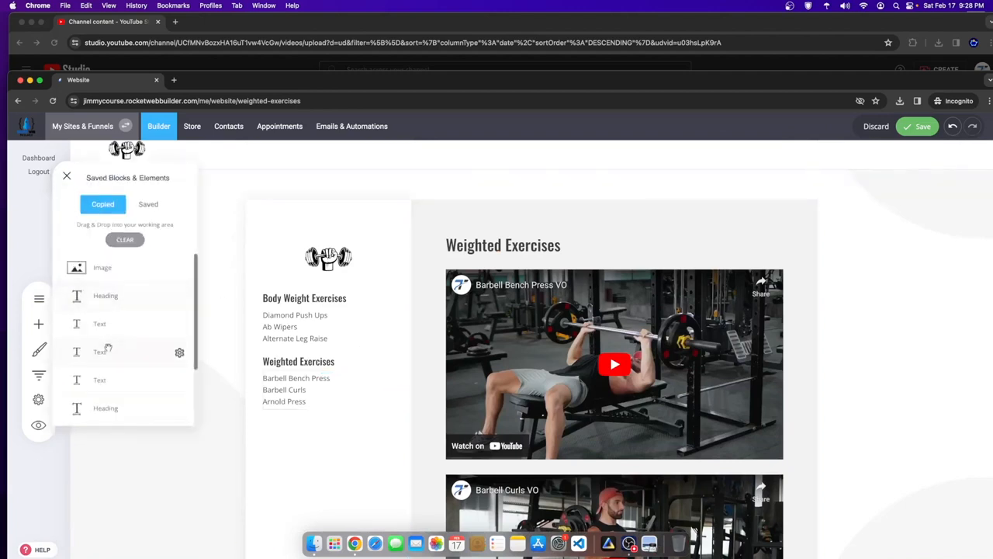
left_click_drag(108, 299, 260, 376)
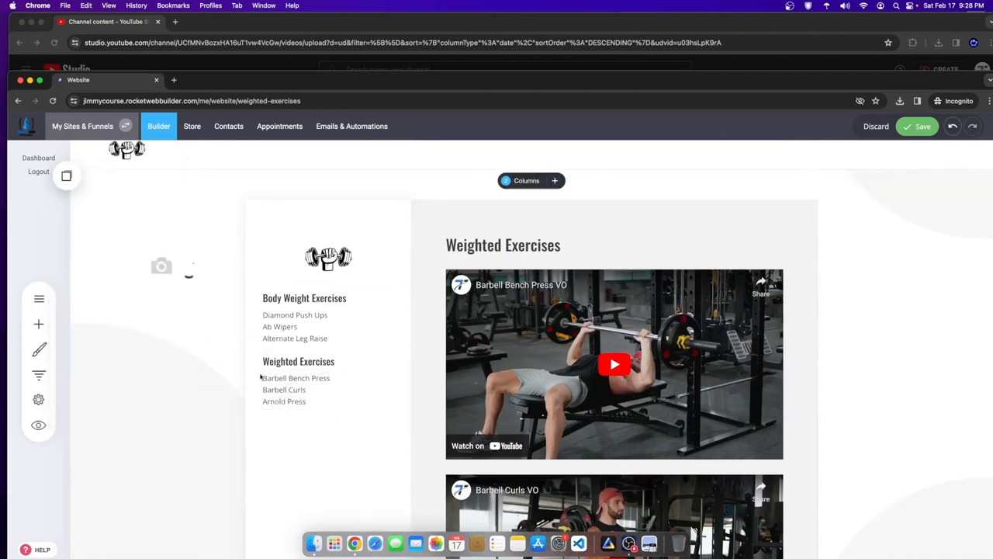
left_click(70, 181)
left_click_drag(101, 322, 318, 458)
scroll(302, 373, "down", 1)
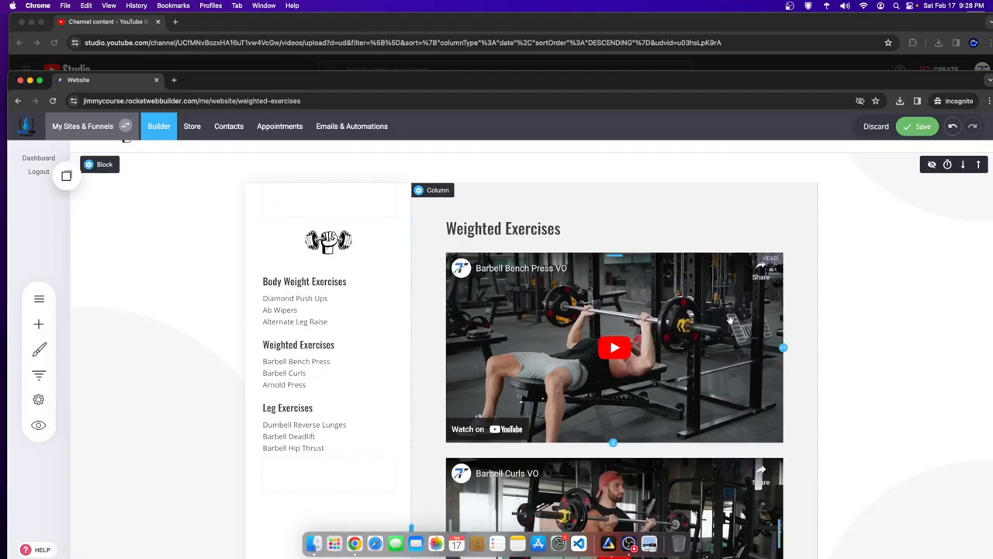
left_click(923, 125)
- Add an Empty Block section below the videos
scroll(851, 243, "down", 10)
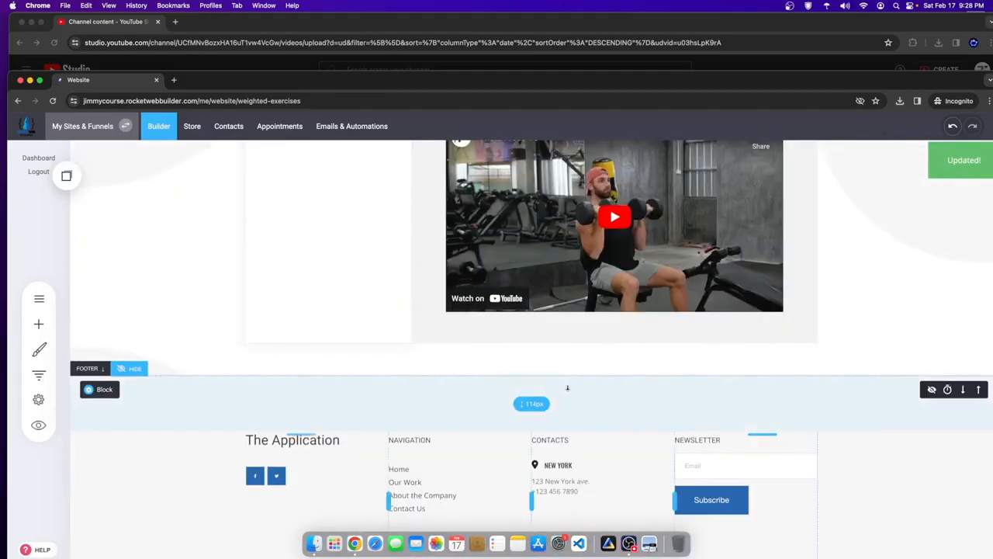
left_click(534, 373)
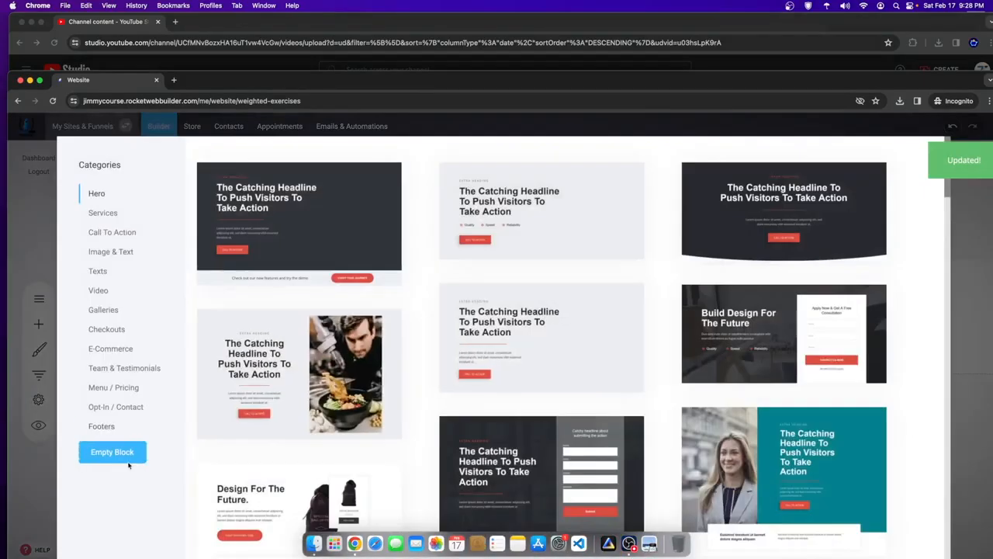
left_click(124, 458)
- Move the empty section to the top of the page and save
scroll(854, 232, "up", 3)
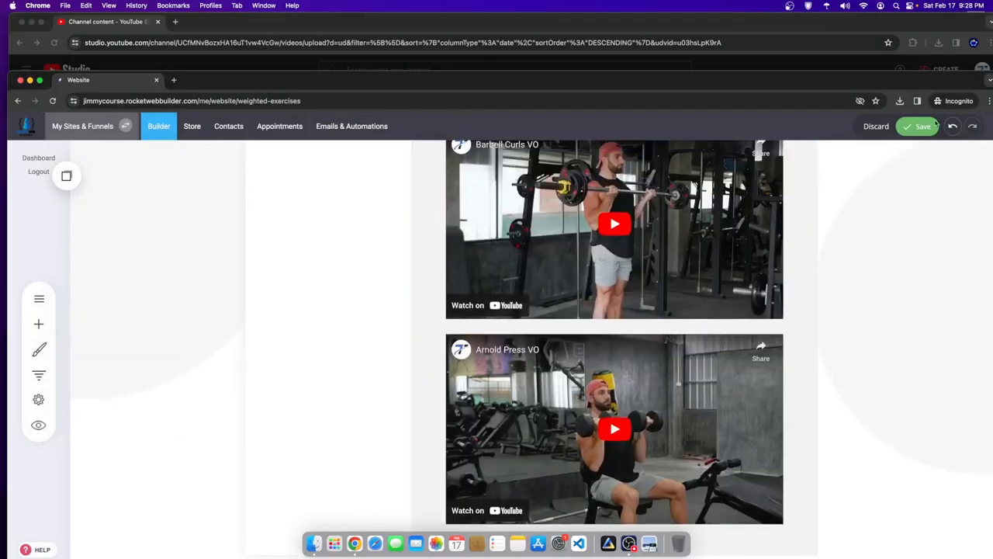
scroll(965, 326, "down", 5)
left_click(979, 255)
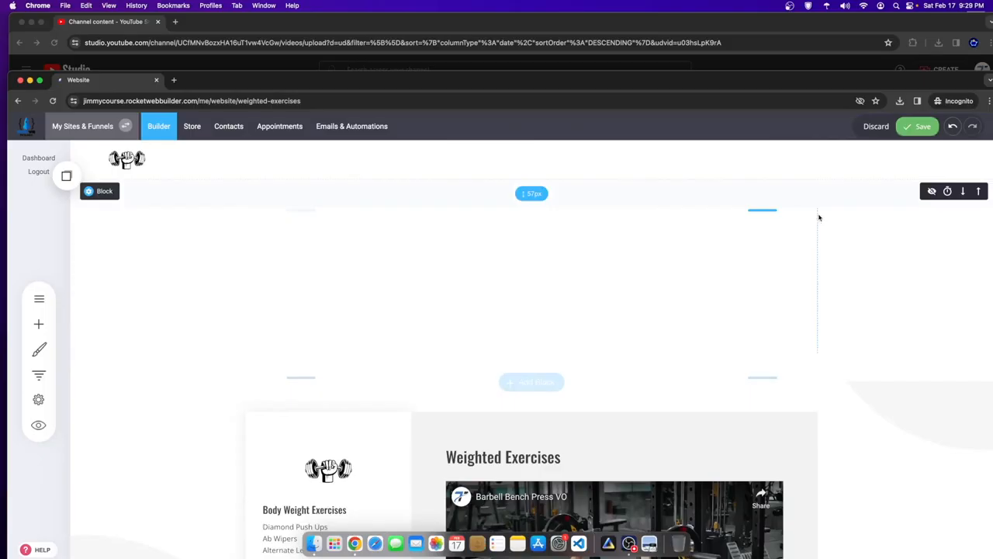
left_click(919, 126)
- Check the Body Weight Exercises page, then return to the Weighted Exercises content page
left_click(30, 297)
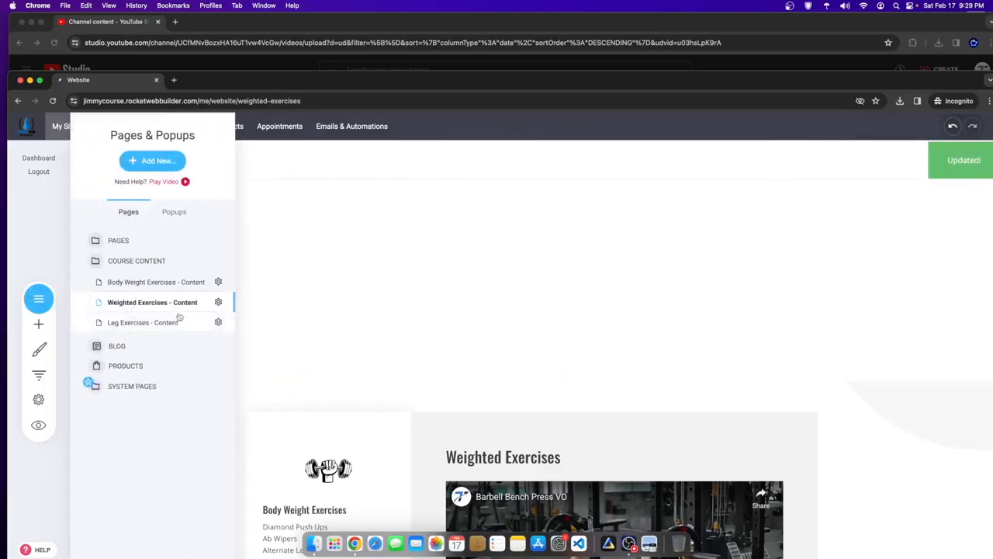
left_click(149, 284)
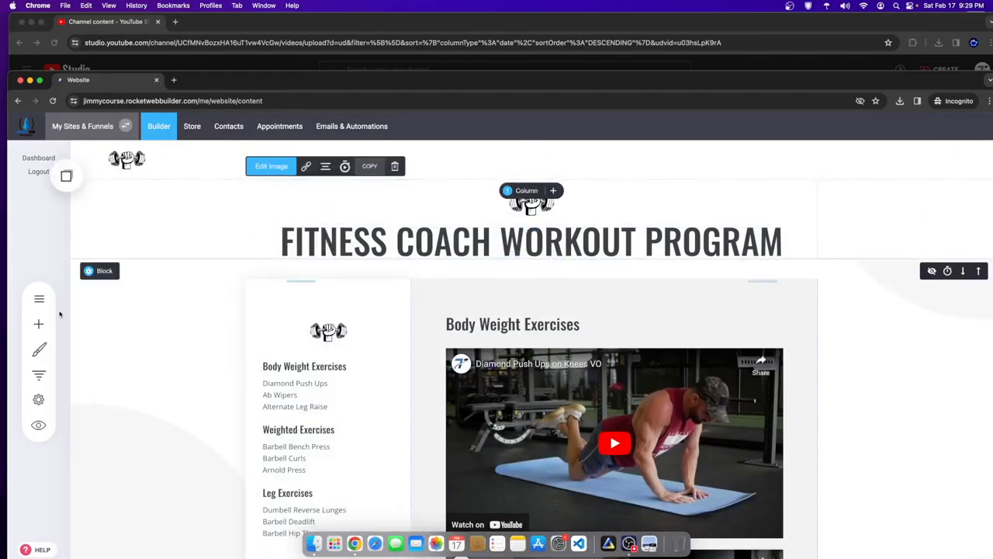
left_click(39, 298)
left_click(171, 304)
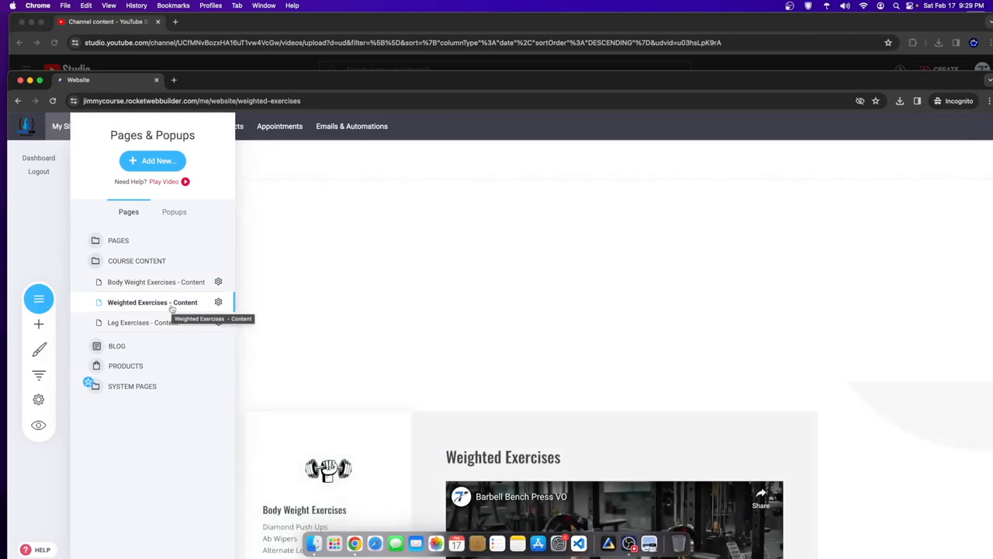
left_click(389, 250)
- Place the copied dumbbell logo and FITNESS COACH WORKOUT PROGRAM heading at the page top
left_click(66, 176)
left_click_drag(94, 284, 497, 198)
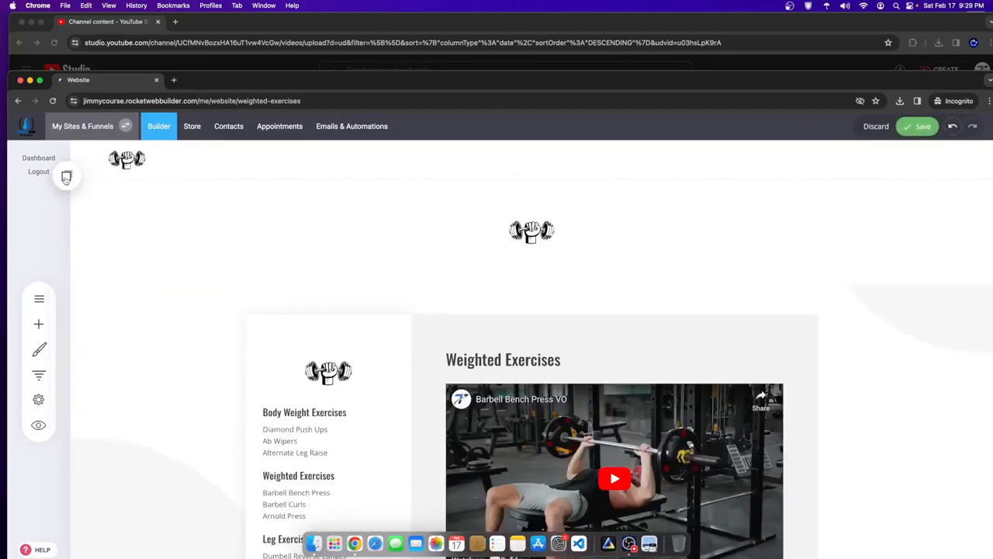
left_click(66, 176)
left_click_drag(101, 295, 540, 243)
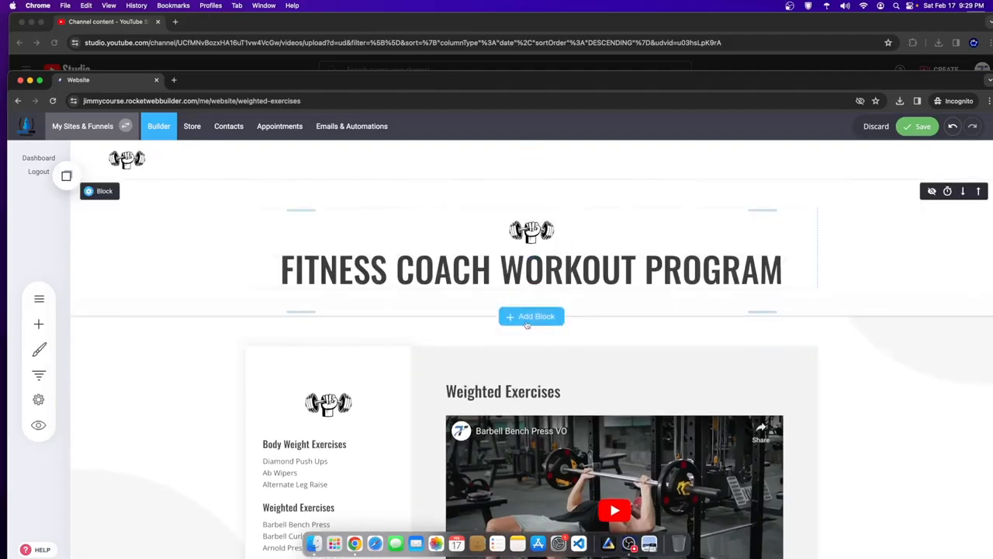
- Reduce the heading section's top padding and the gap above the content, then save
left_click_drag(444, 322, 445, 289)
left_click_drag(466, 193, 486, 125)
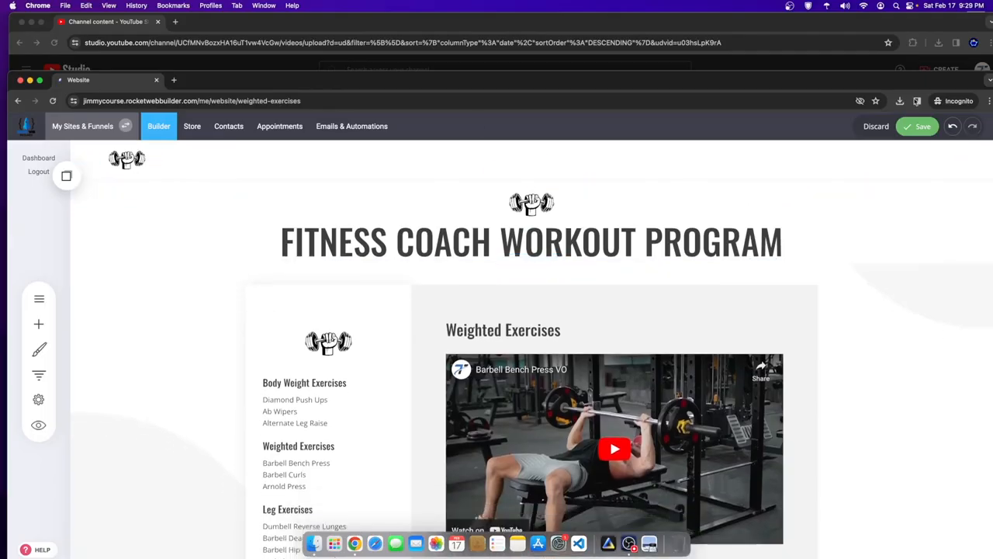
left_click(924, 126)
scroll(78, 304, "down", 5)
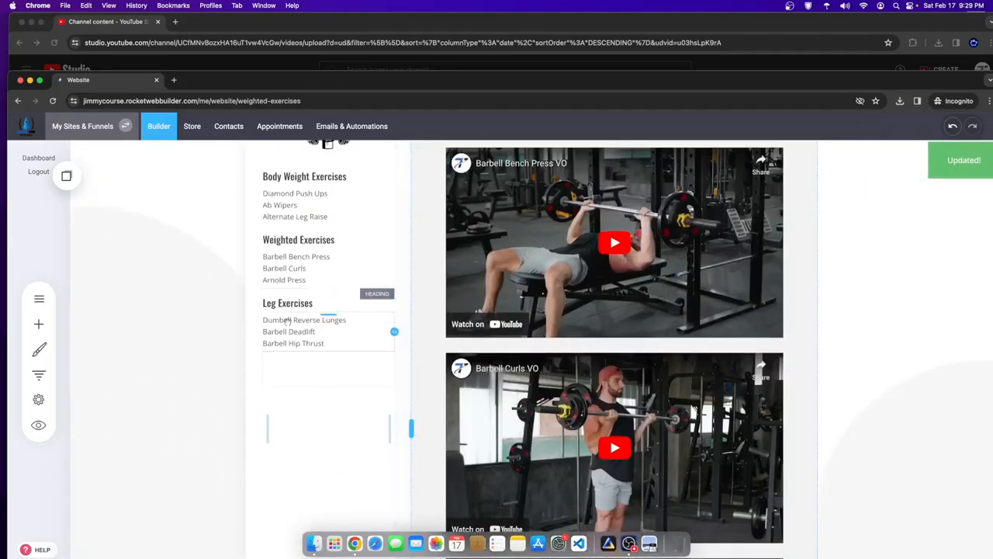
scroll(79, 304, "up", 5)
left_click(39, 298)
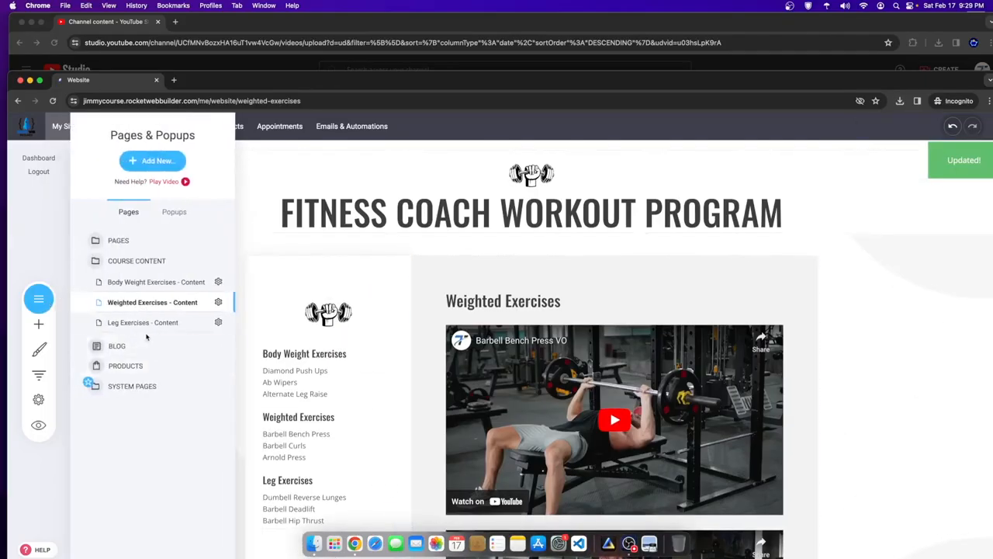
- Open the Leg Exercises page and add an empty section above its footer
left_click(152, 322)
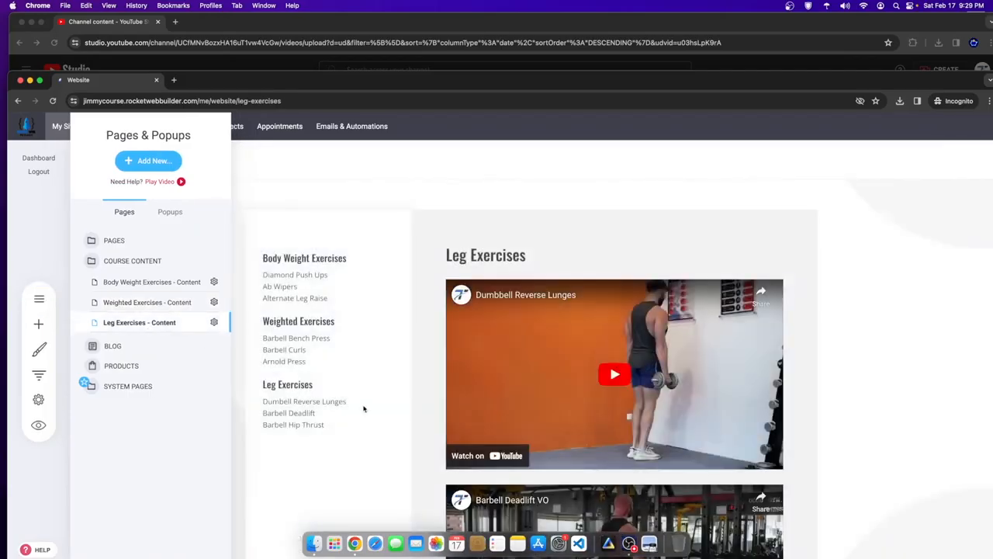
left_click(46, 306)
scroll(527, 349, "down", 10)
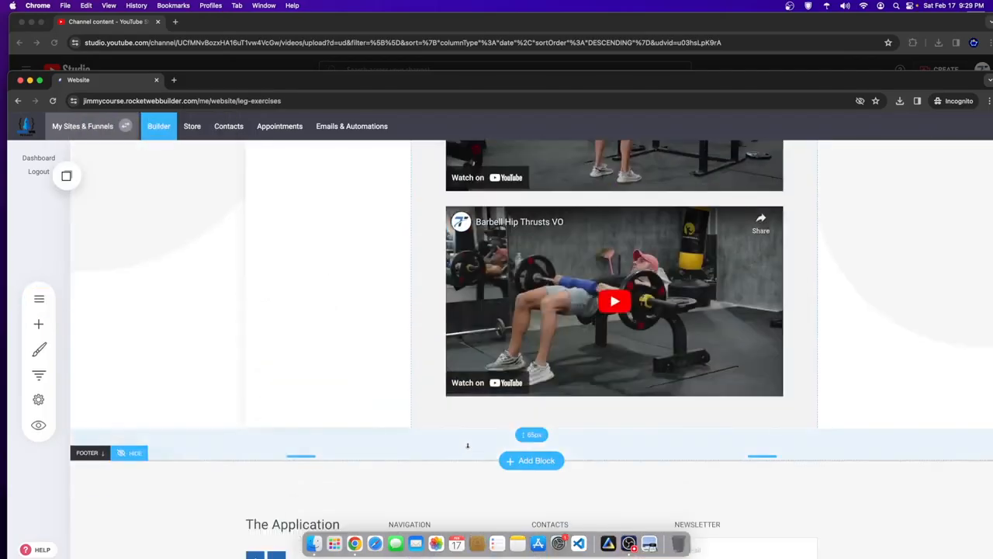
left_click(532, 459)
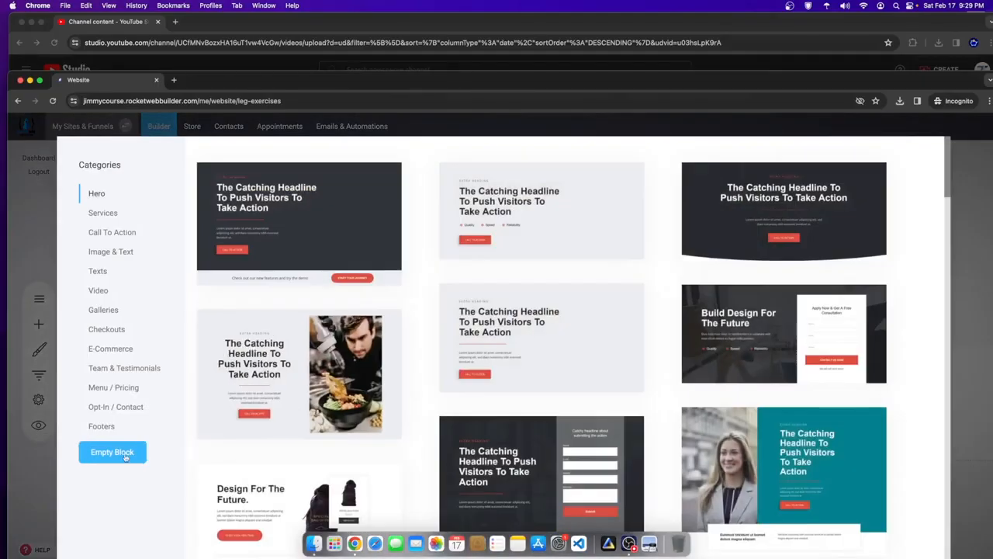
left_click(113, 451)
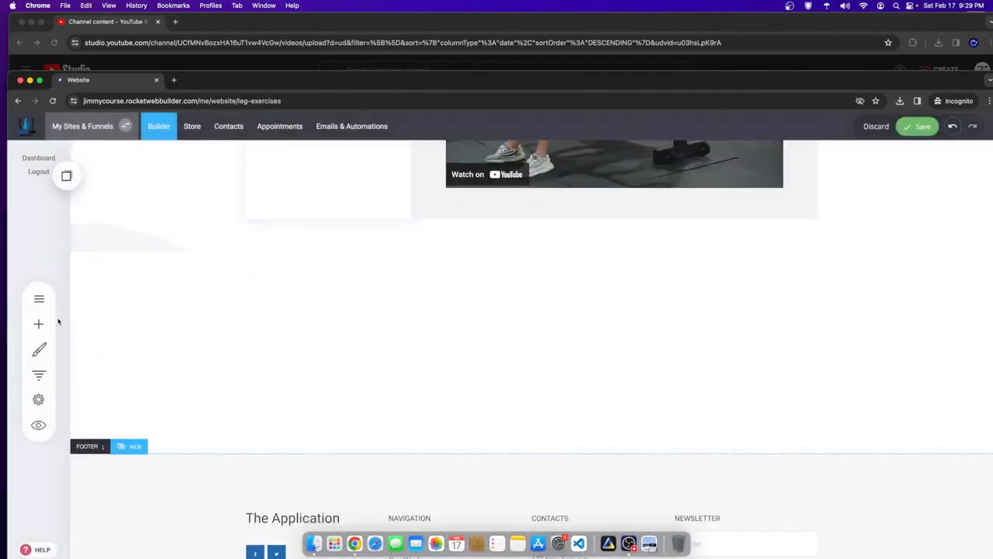
- Place the copied FITNESS COACH WORKOUT PROGRAM heading and dumbbell logo into the empty section
left_click(66, 176)
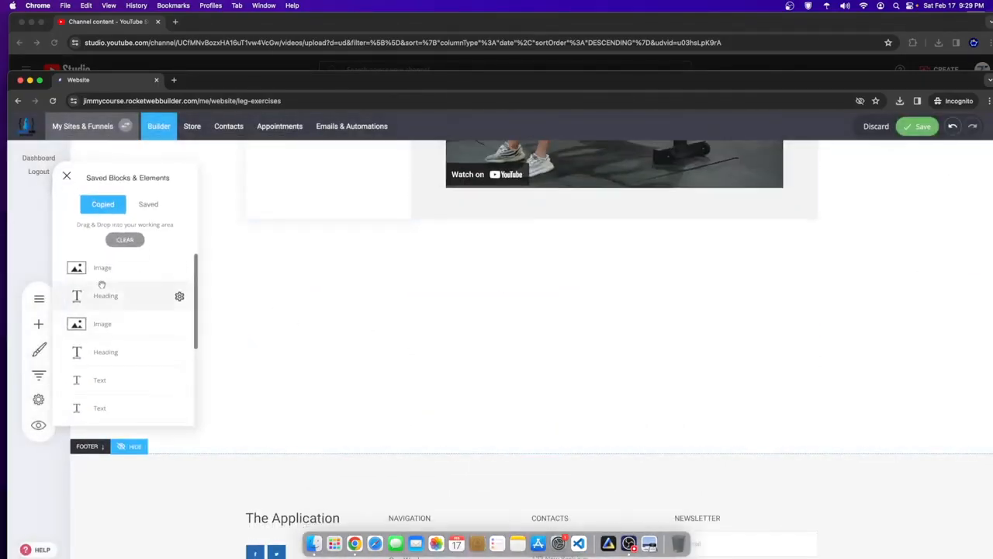
left_click_drag(109, 295, 457, 297)
left_click(66, 176)
left_click_drag(100, 263, 365, 267)
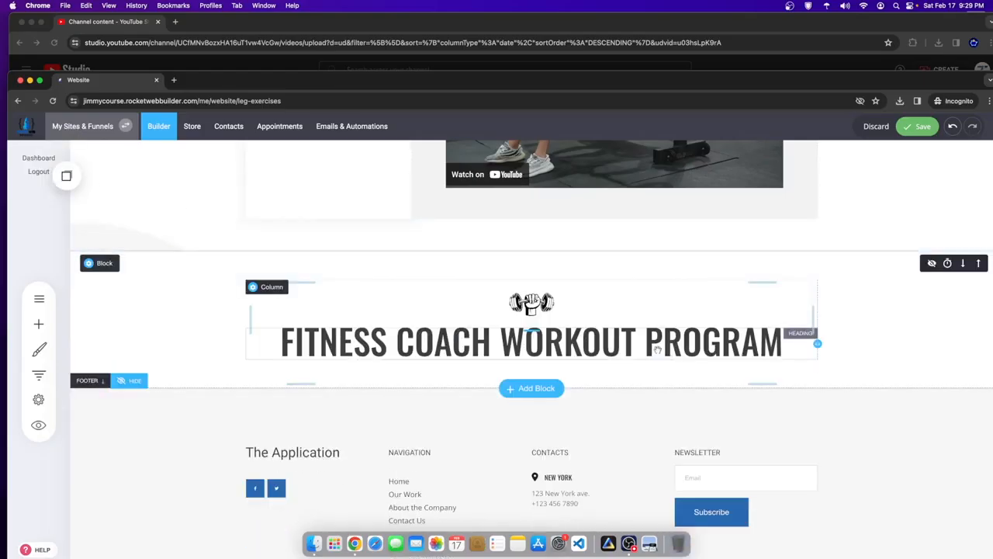
- Move the heading section to the page top and shrink the gaps around it
left_click(978, 264)
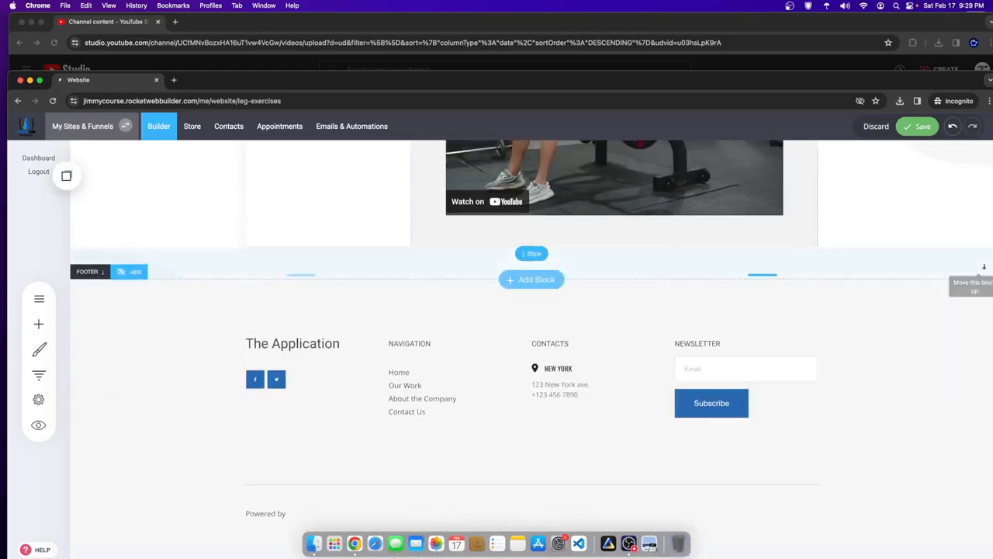
scroll(736, 243, "up", 6)
scroll(736, 243, "up", 5)
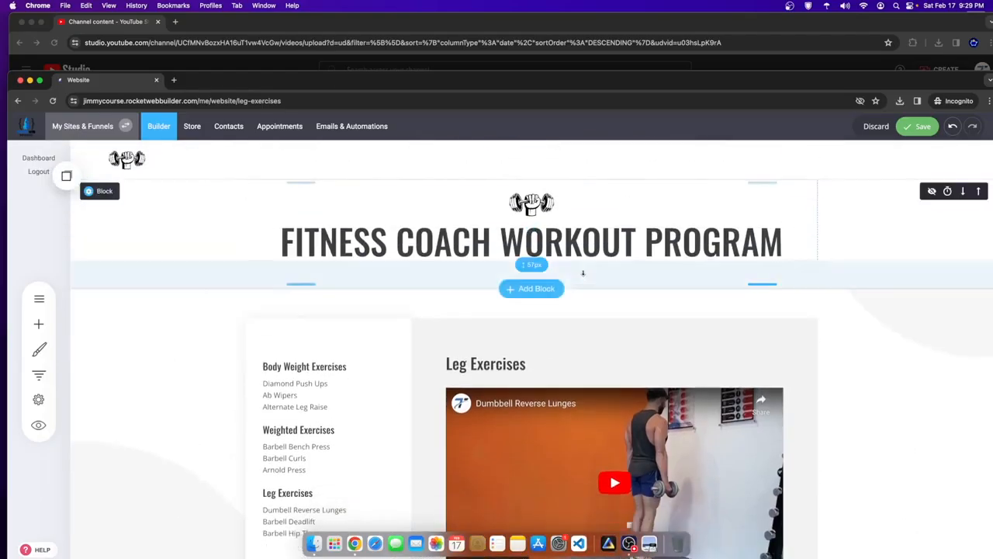
left_click_drag(583, 261, 582, 243)
left_click_drag(602, 285, 602, 273)
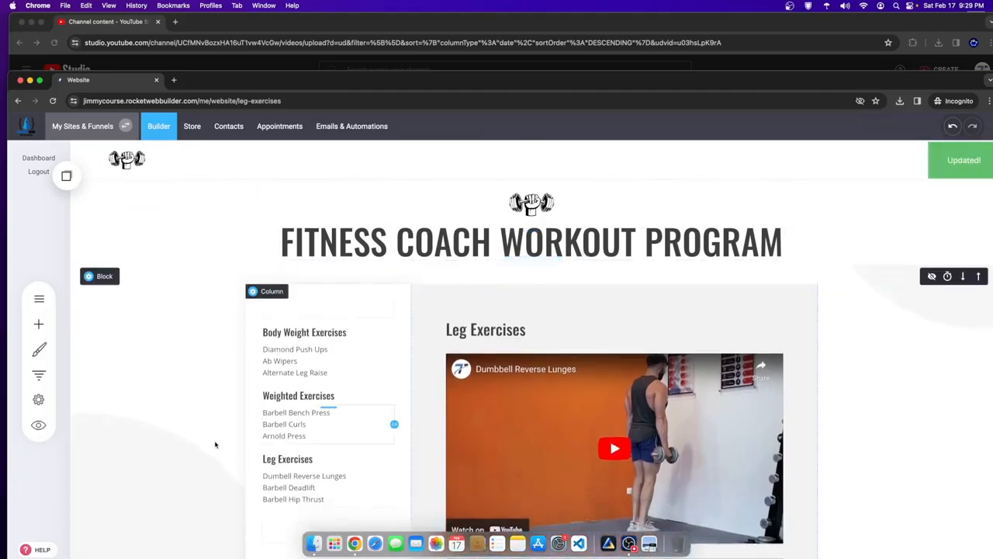
scroll(380, 403, "down", 2)
scroll(310, 439, "down", 4)
scroll(273, 417, "up", 3)
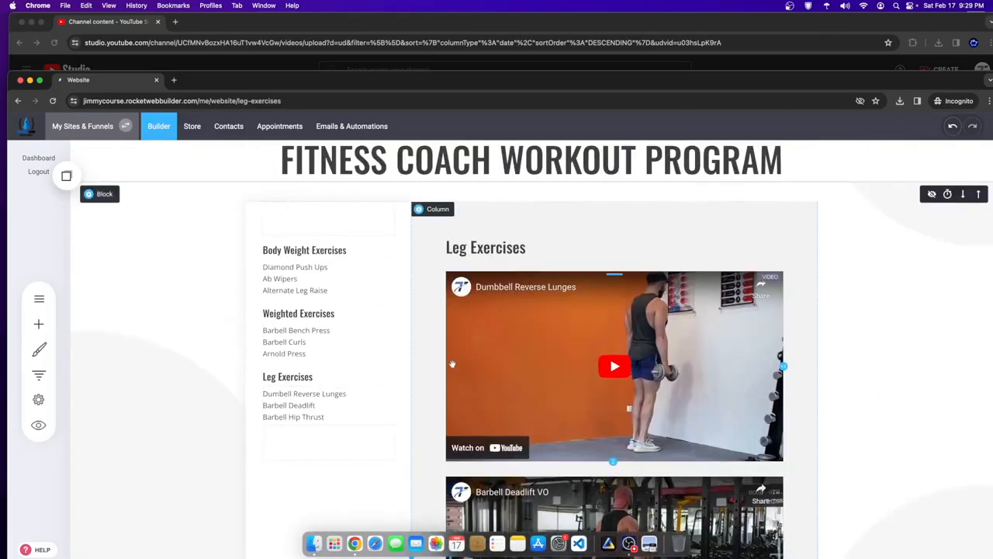
left_click(39, 298)
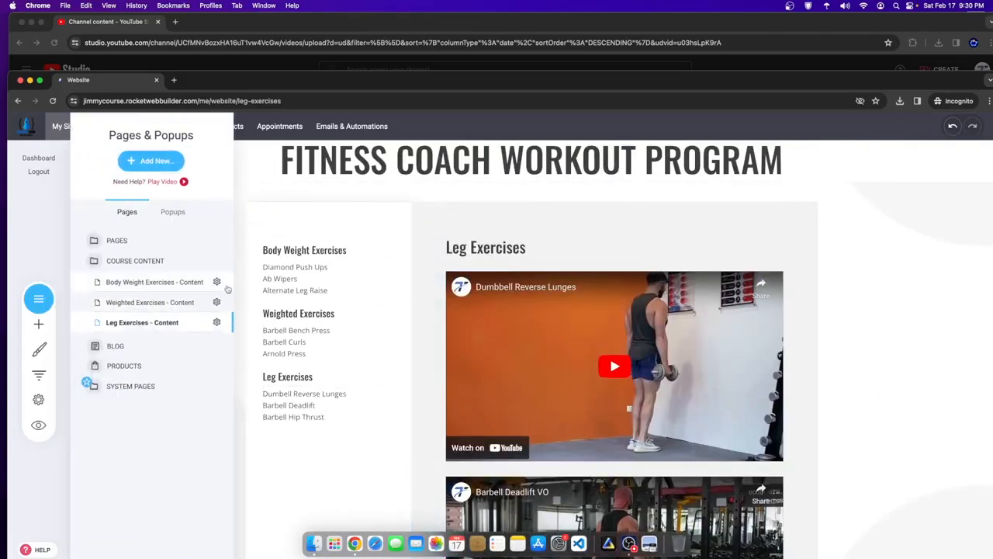
- Expand the PAGES folder and open the Home page for editing
left_click(140, 269)
left_click(140, 264)
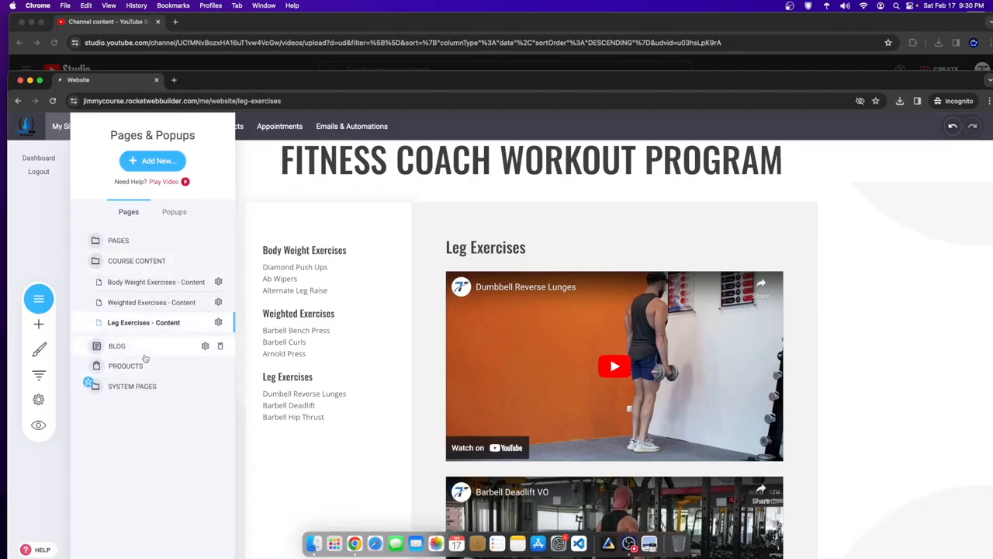
left_click(132, 245)
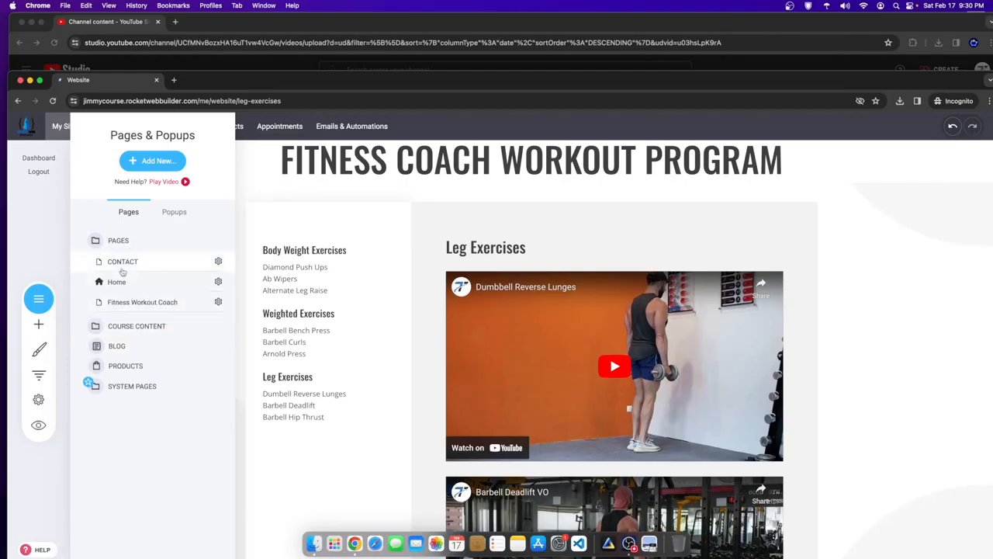
left_click(126, 282)
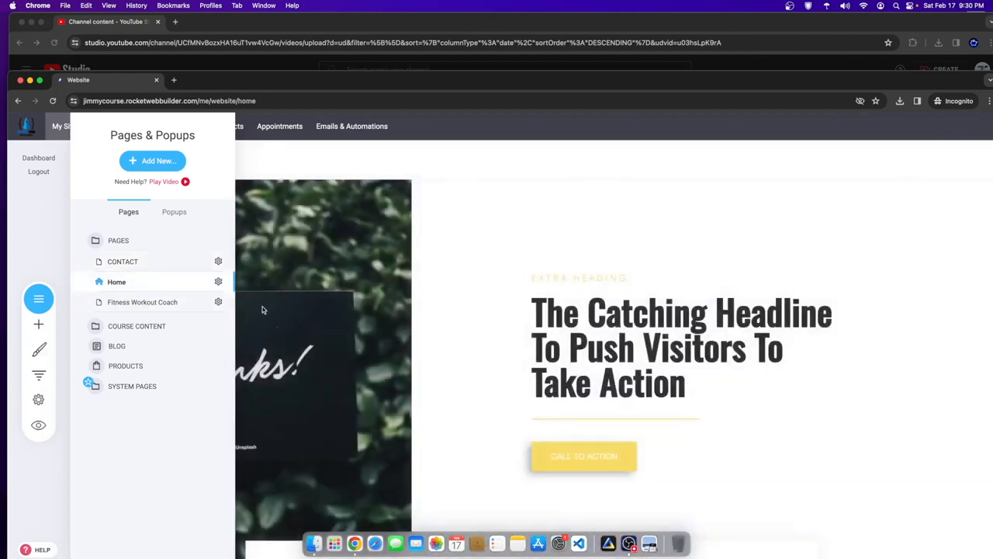
left_click(472, 374)
- Open the section template gallery above the Home footer and show the Video templates
scroll(512, 455, "down", 15)
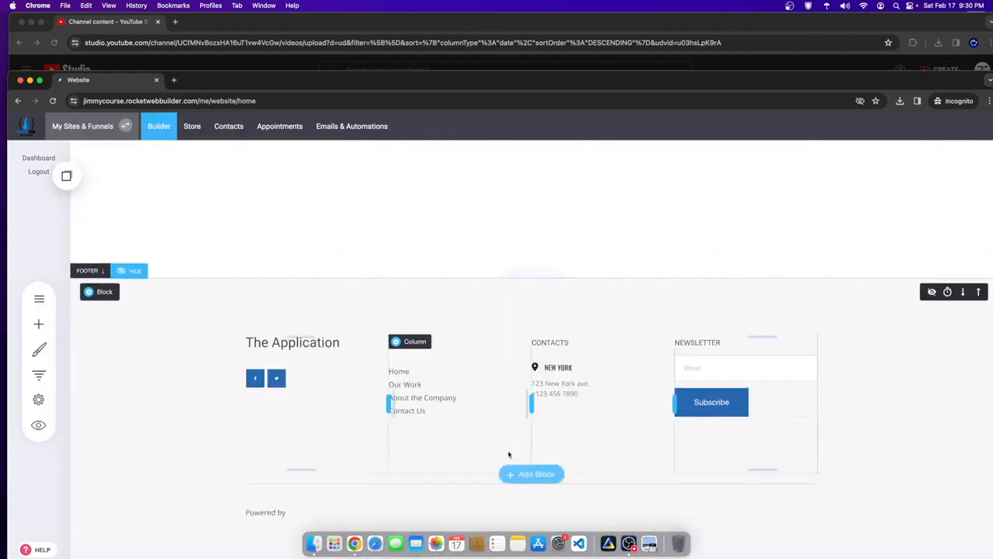
scroll(543, 446, "up", 8)
scroll(631, 412, "up", 4)
scroll(465, 388, "down", 6)
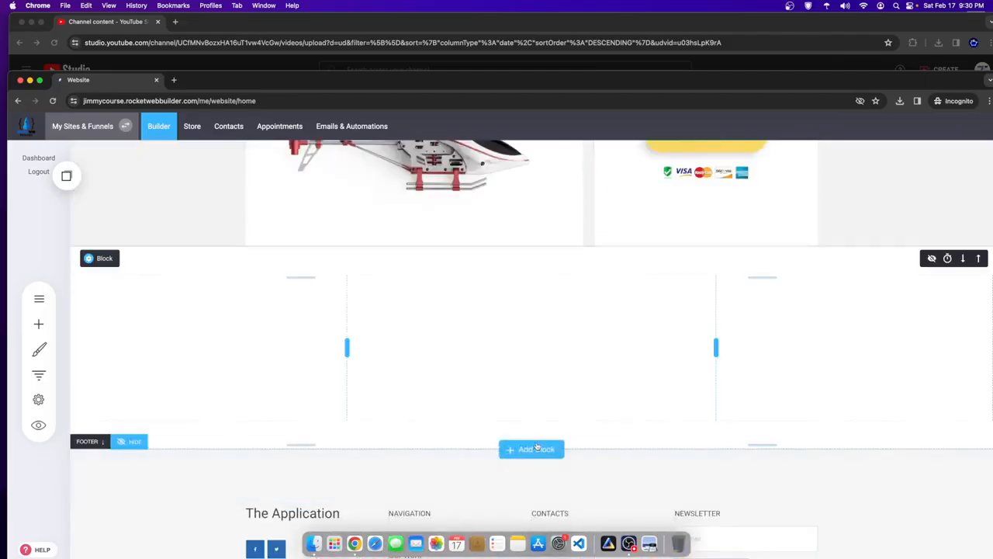
left_click(534, 449)
scroll(536, 446, "down", 20)
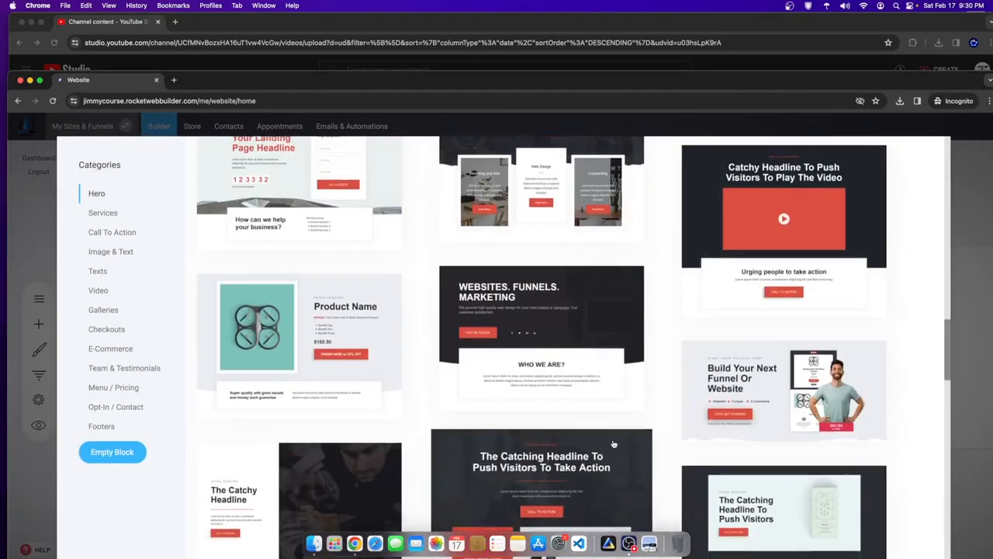
scroll(610, 339, "down", 15)
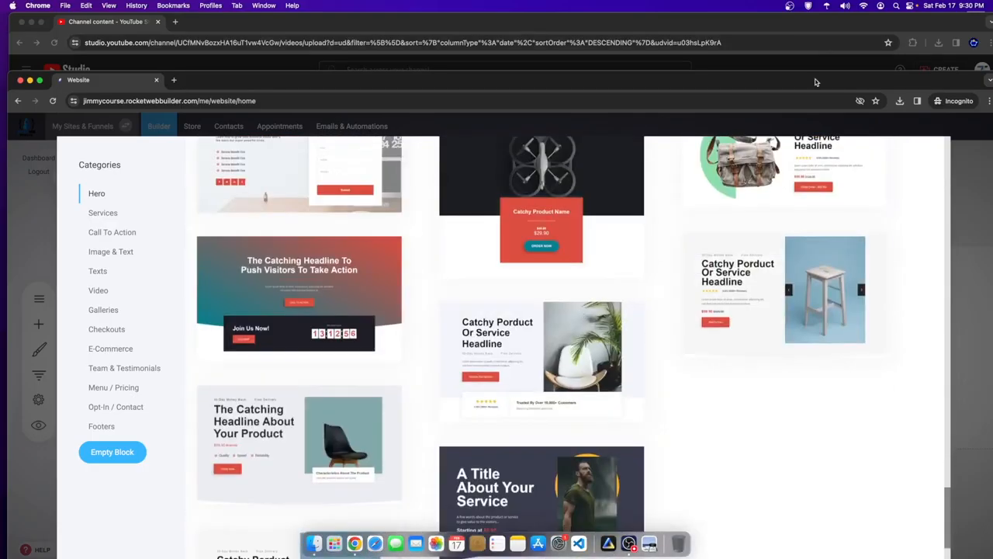
left_click_drag(812, 83, 805, 25)
scroll(339, 401, "down", 3)
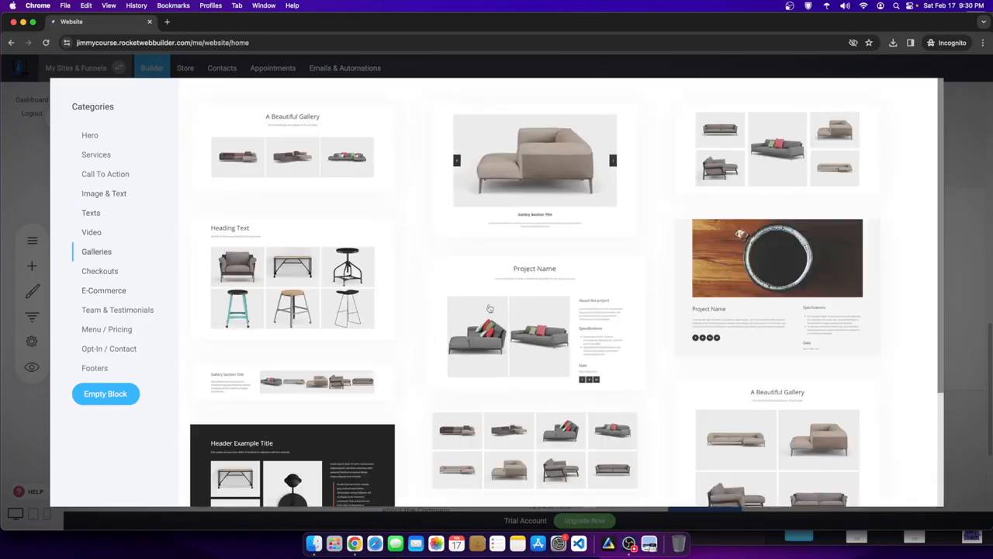
scroll(409, 387, "down", 2)
scroll(409, 387, "up", 2)
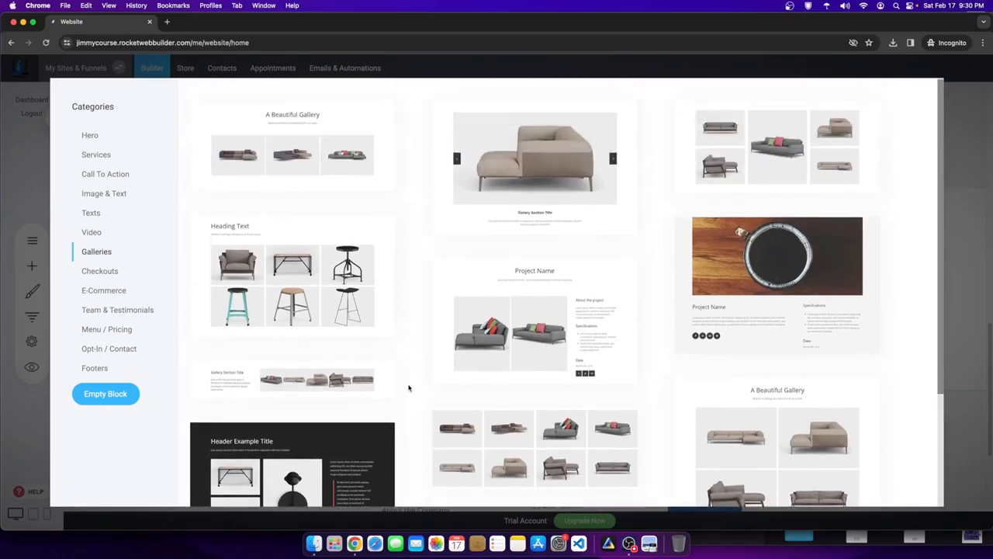
scroll(411, 387, "down", 4)
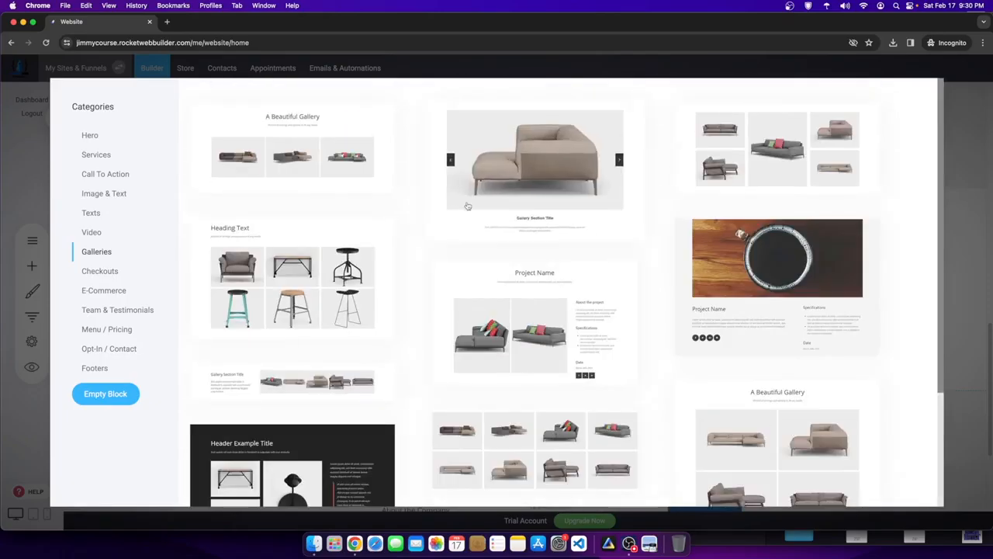
left_click(121, 237)
scroll(465, 233, "down", 3)
scroll(528, 210, "up", 3)
- Add the two-video testimonial section to the Home page
left_click(552, 186)
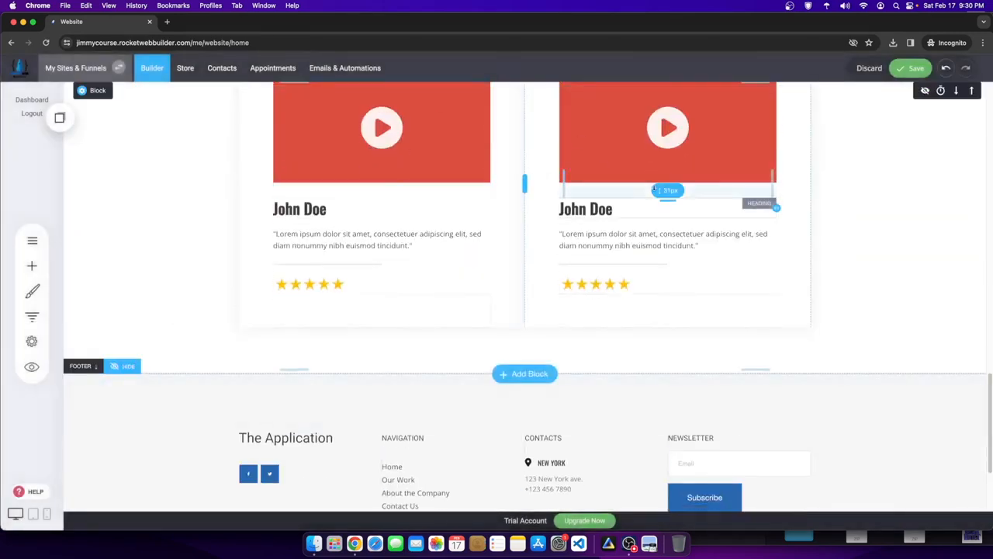
scroll(661, 156, "up", 6)
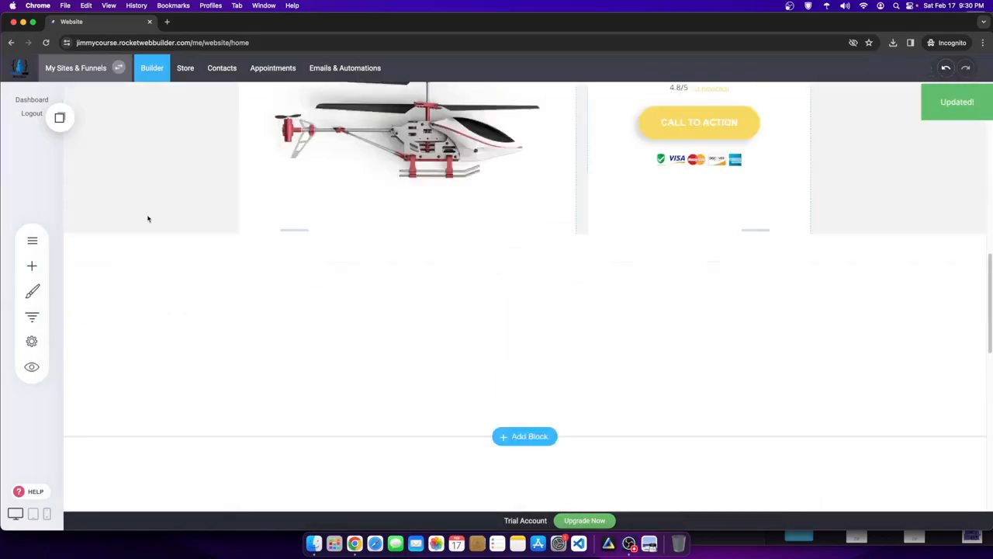
scroll(571, 406, "down", 4)
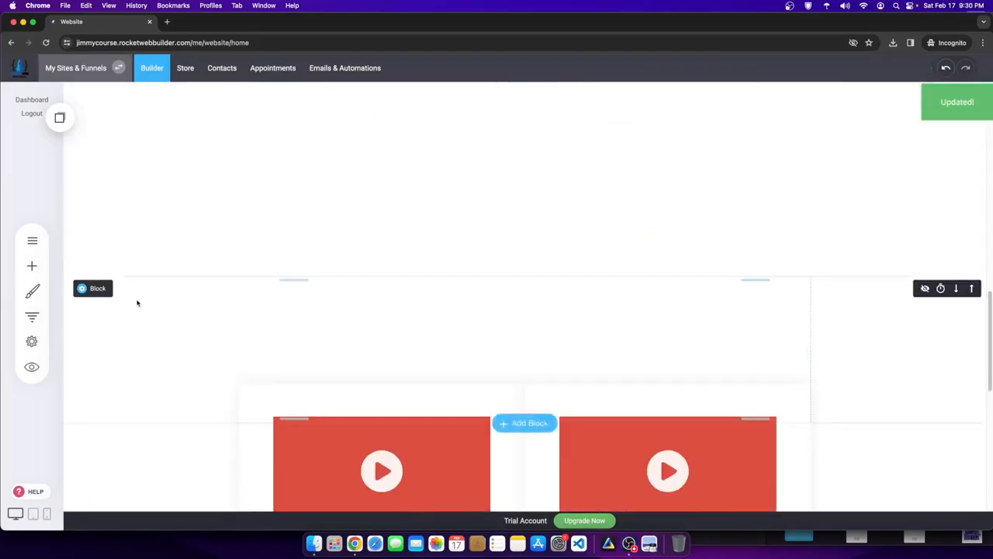
left_click(32, 240)
left_click(390, 471)
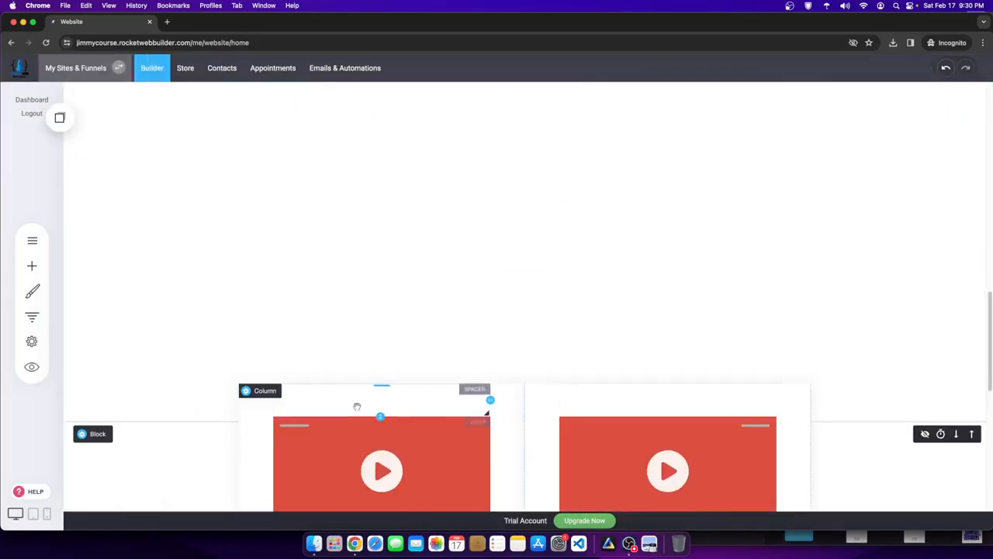
- Look through the left video's thumbnail options and close its settings unchanged
left_click(321, 401)
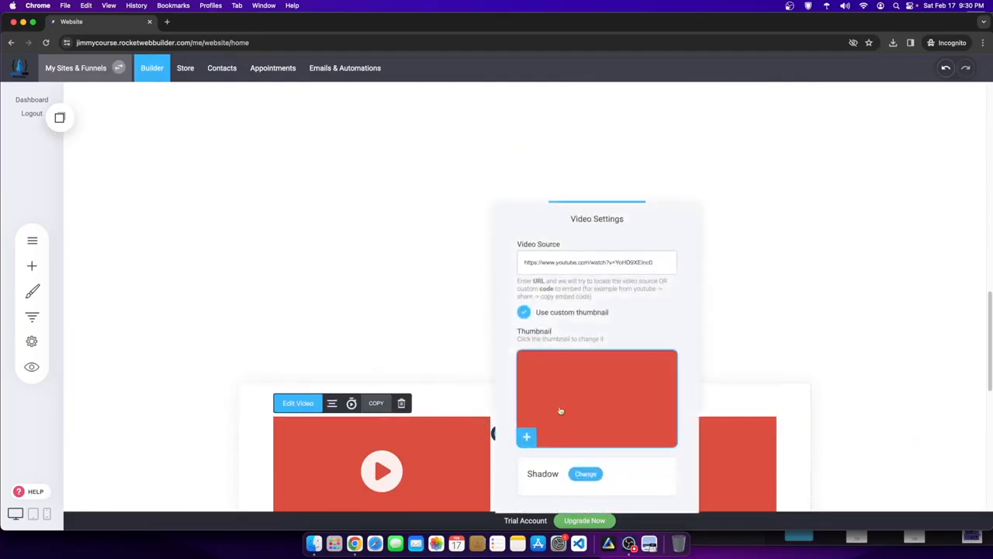
left_click(579, 432)
left_click(235, 460)
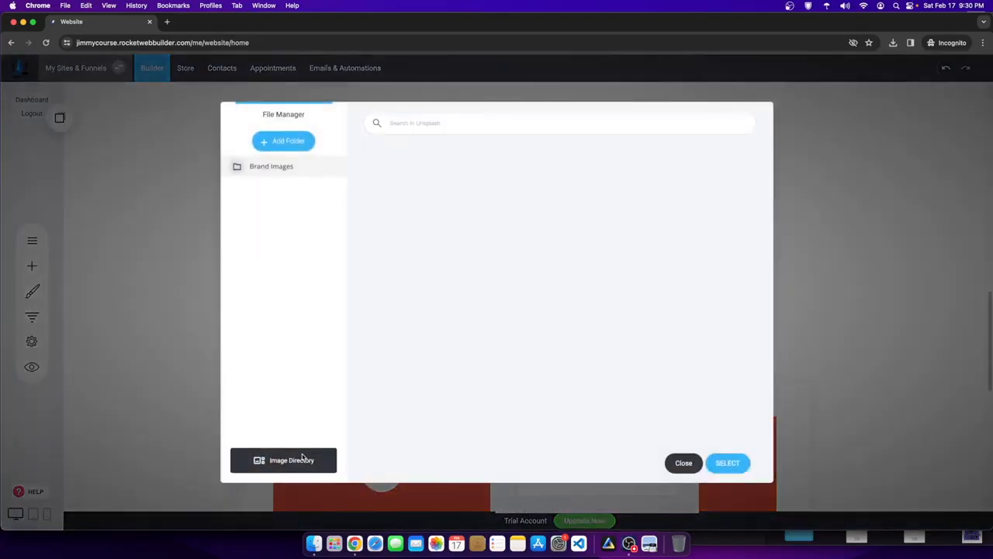
left_click(675, 463)
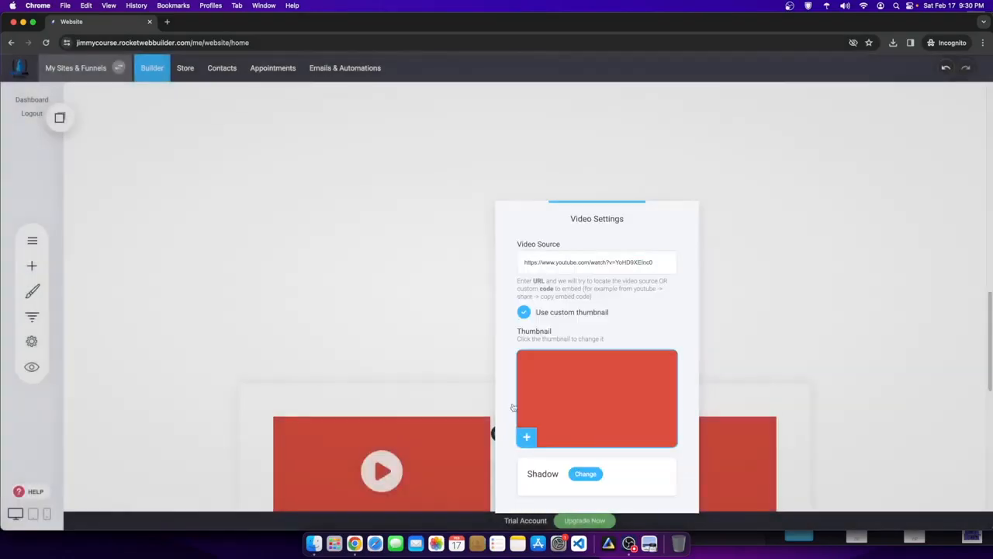
left_click(267, 447)
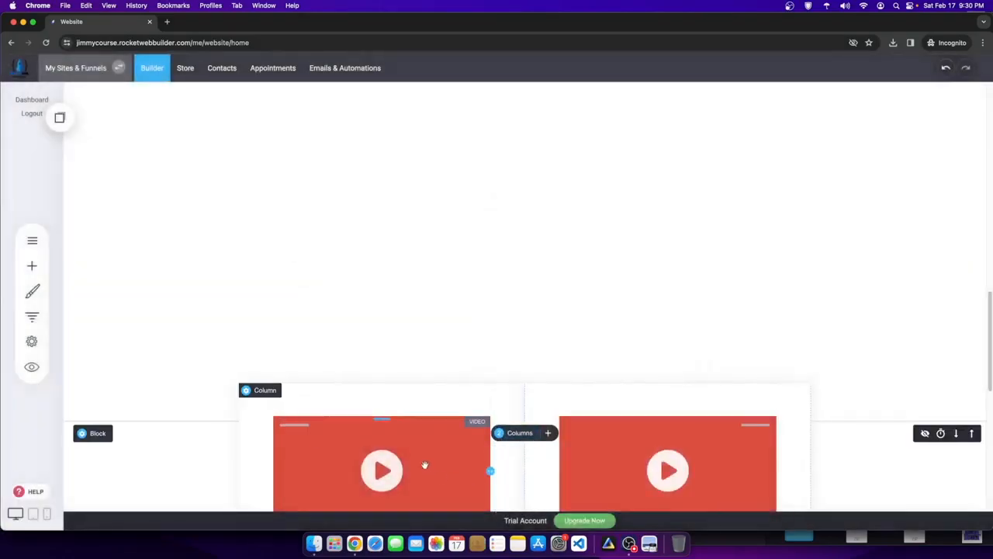
scroll(423, 463, "down", 5)
scroll(483, 348, "down", 3)
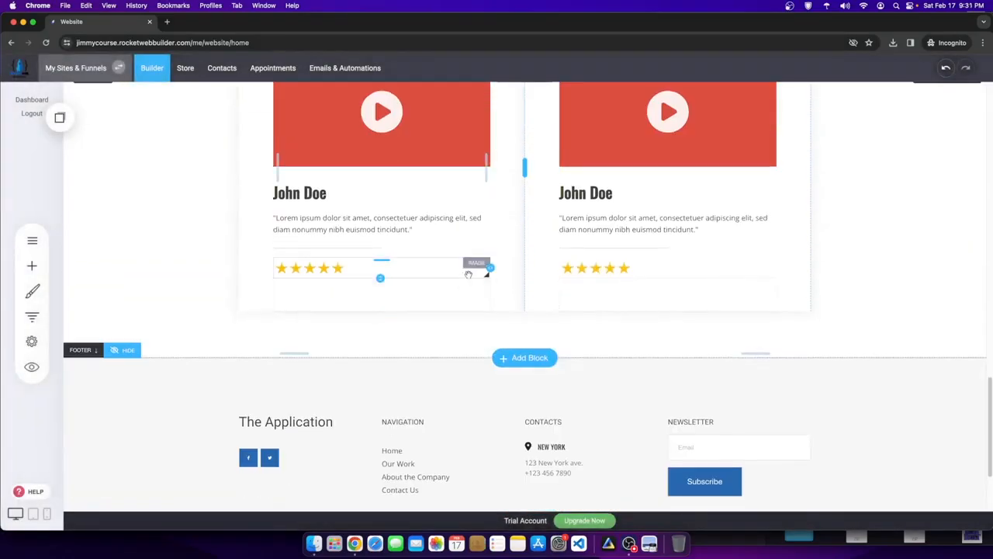
scroll(462, 276, "up", 3)
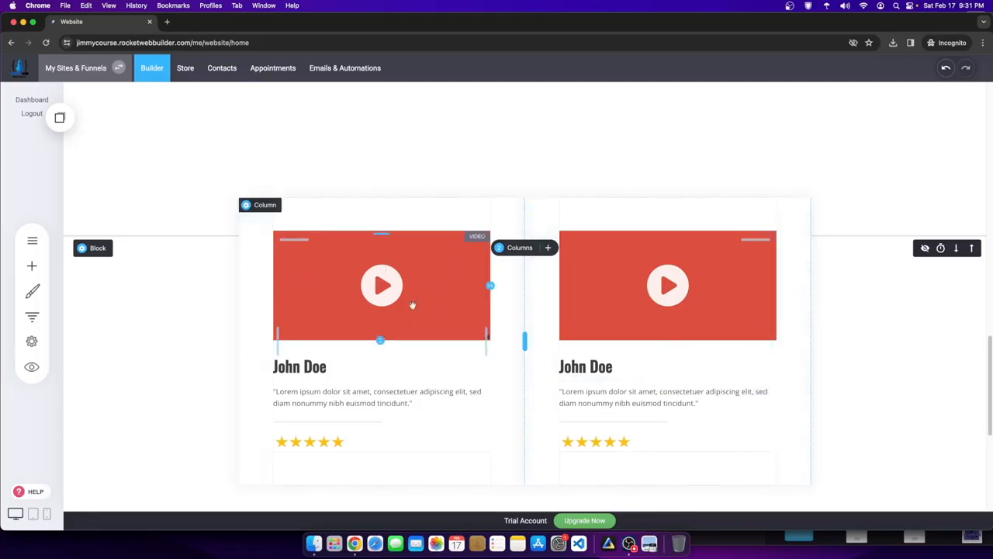
- Create a 'Testimonial Images' folder from the left video's custom thumbnail file manager
left_click(308, 251)
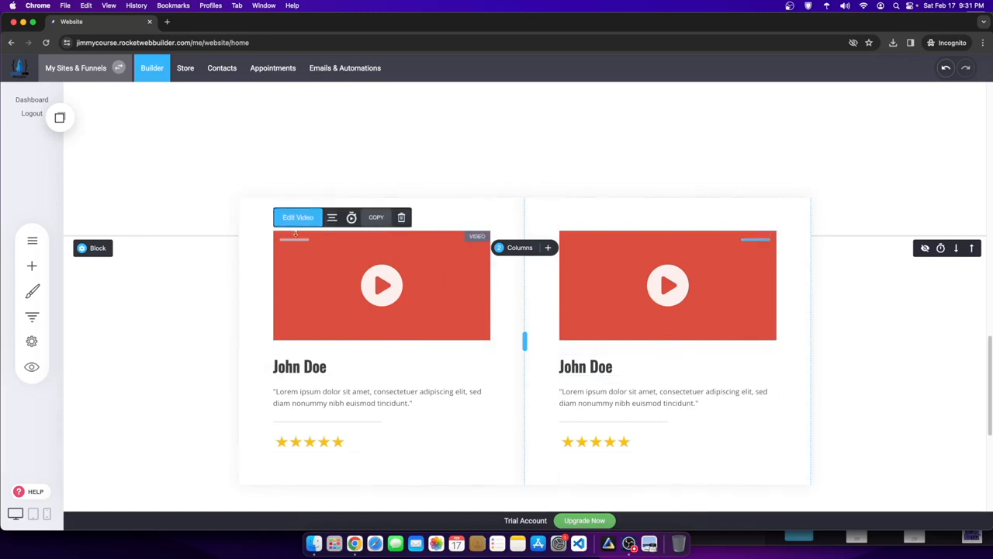
left_click(298, 218)
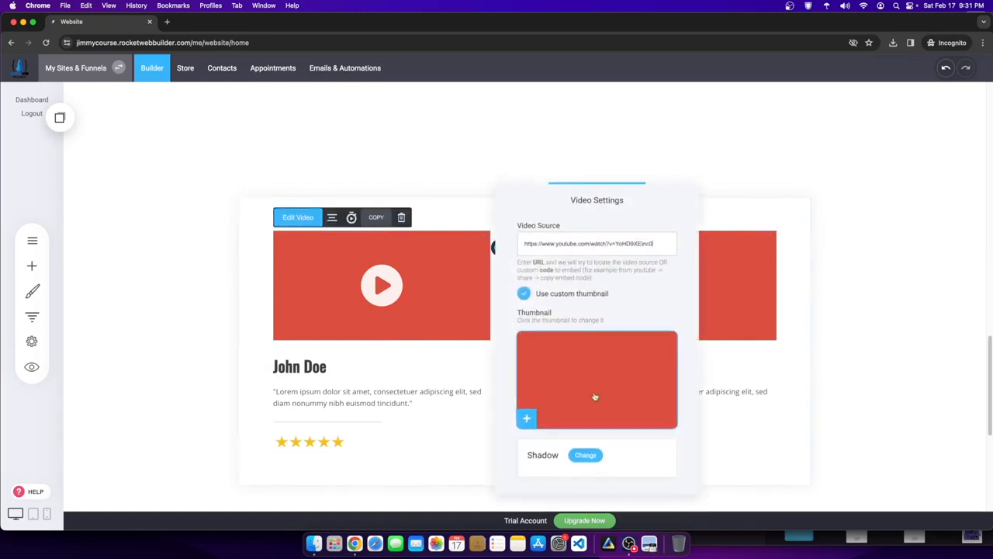
left_click(525, 294)
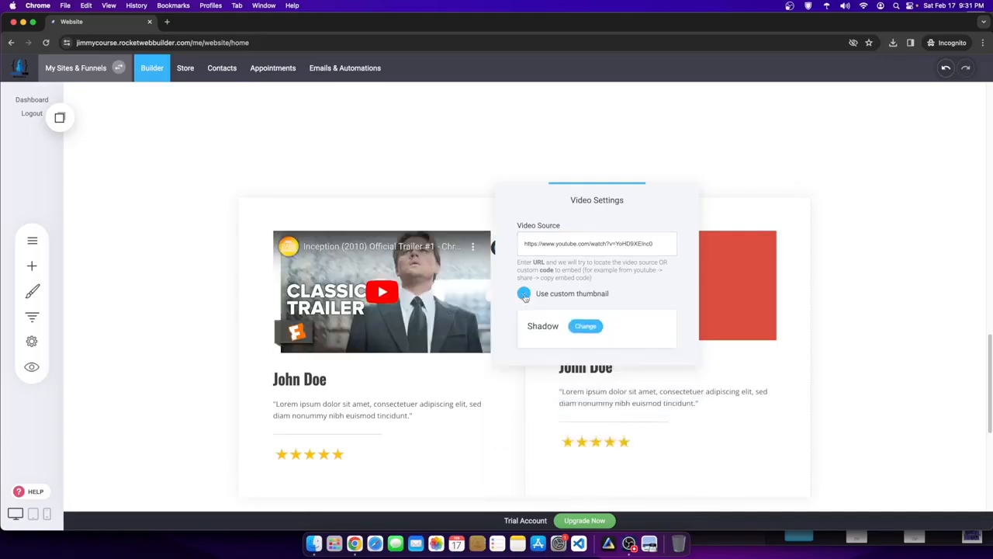
left_click(524, 294)
left_click(590, 349)
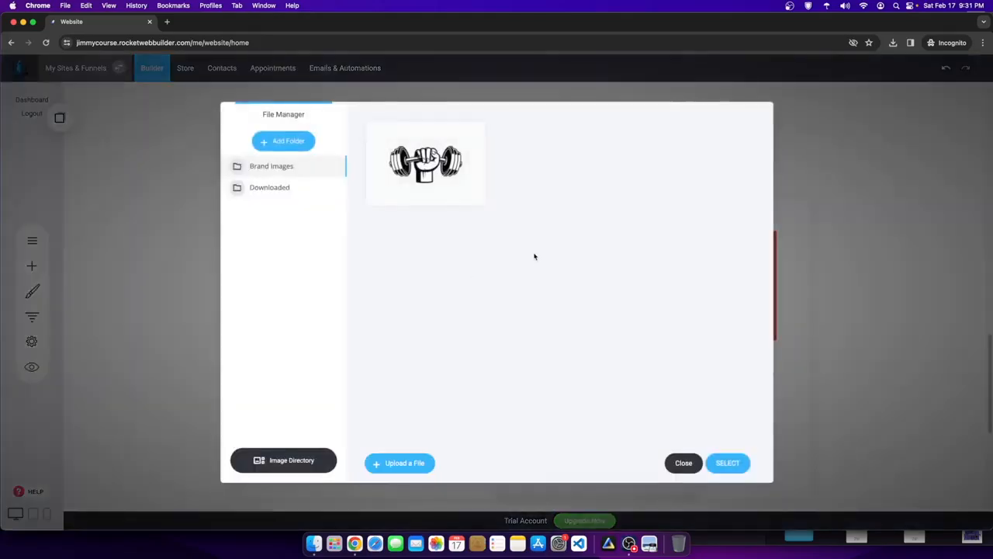
left_click(282, 141)
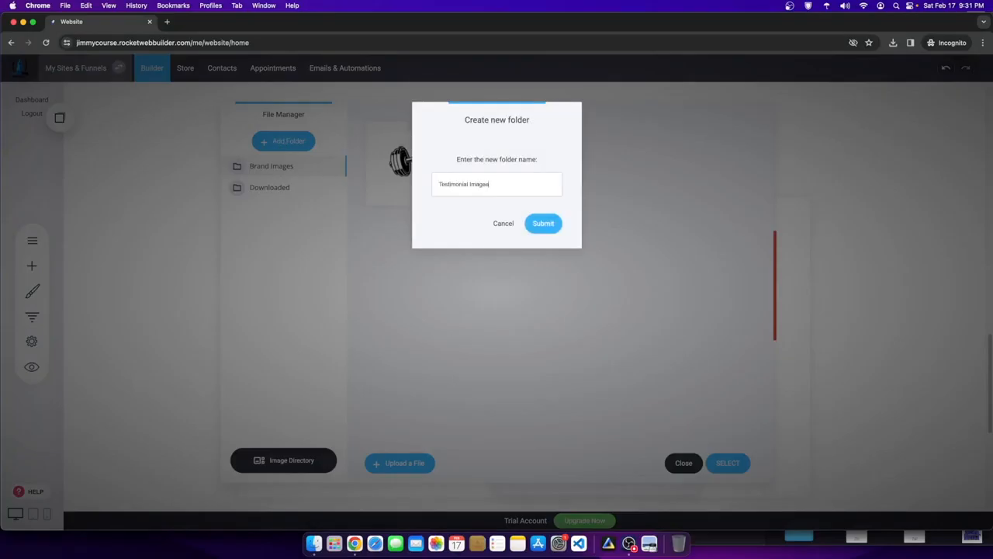
type("Testimonial Images")
key("Return")
left_click(263, 211)
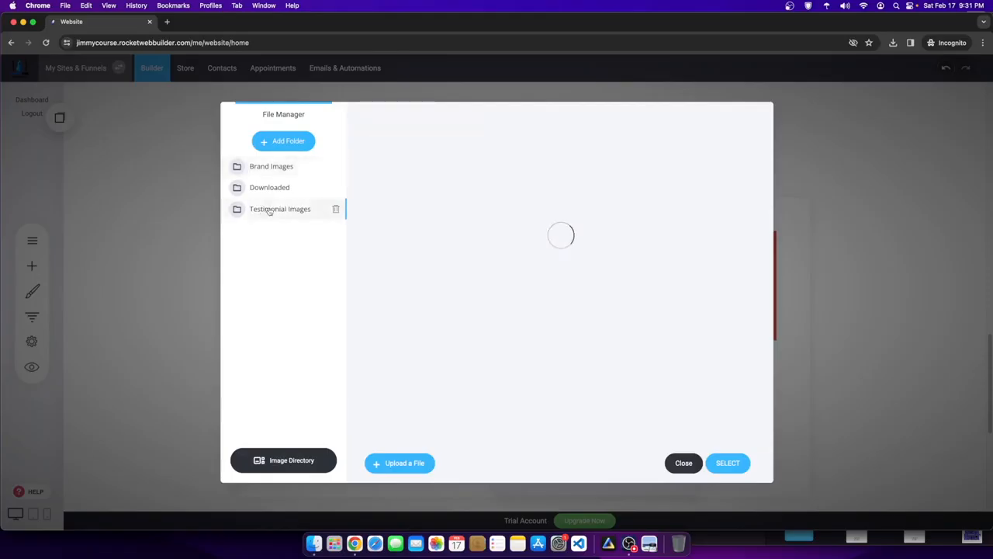
- Search the stock images and set a photo of a man lacing shoes as the thumbnail
left_click(285, 460)
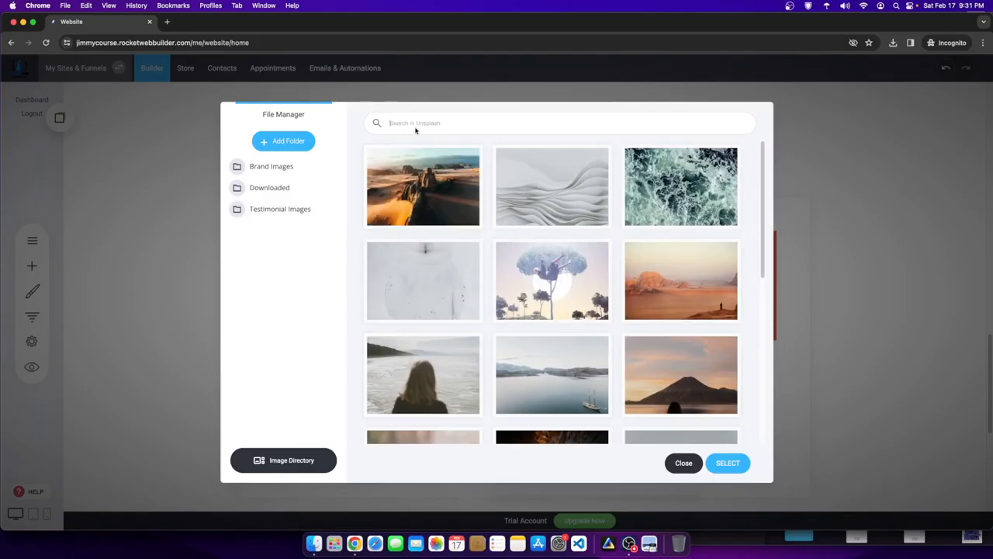
left_click(415, 130)
type("t")
type("itness")
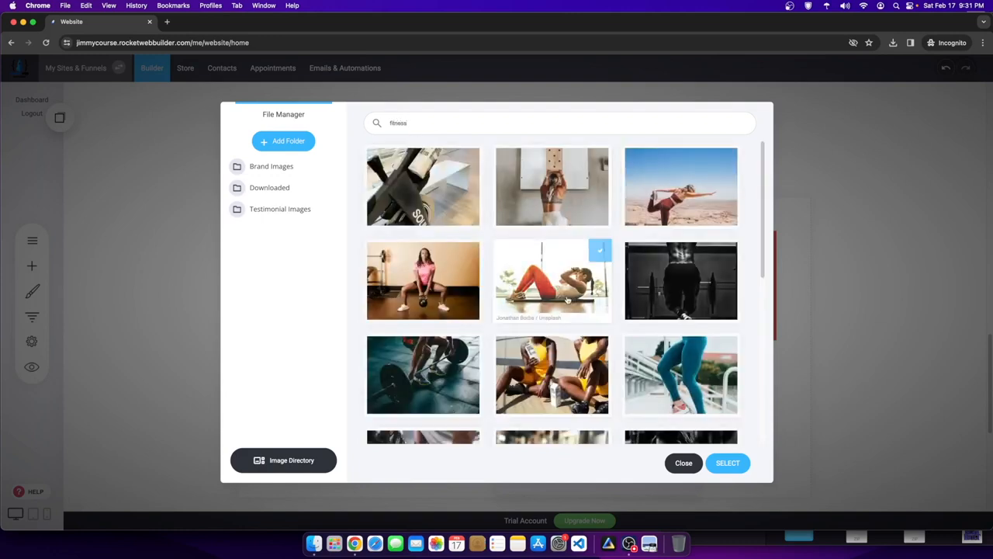
scroll(555, 372, "down", 5)
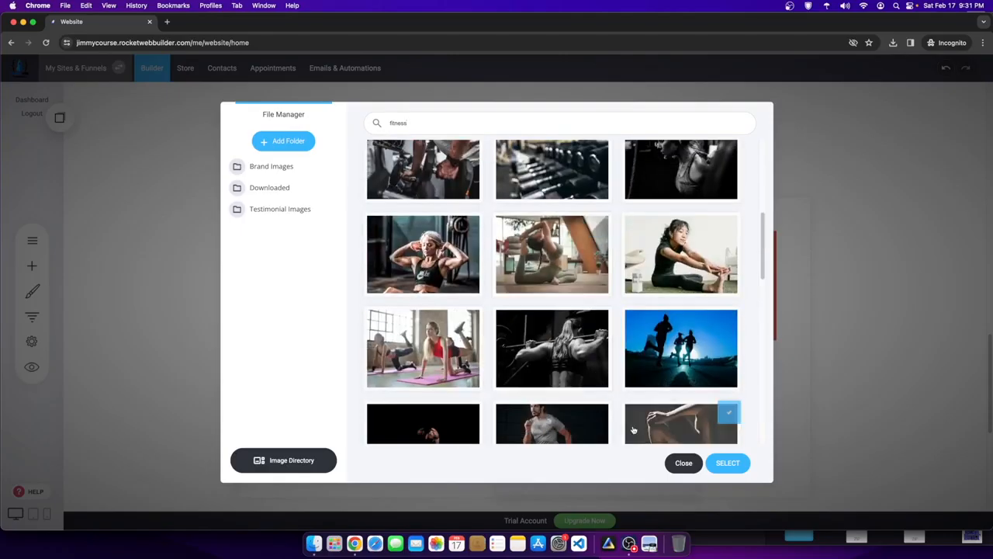
scroll(633, 429, "down", 6)
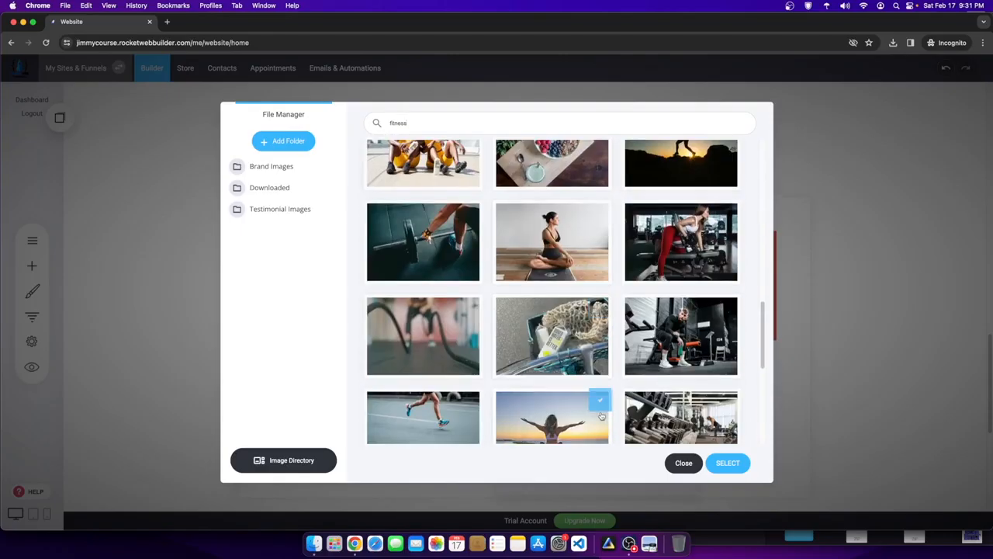
scroll(601, 416, "down", 8)
scroll(574, 325, "up", 2)
left_click(567, 203)
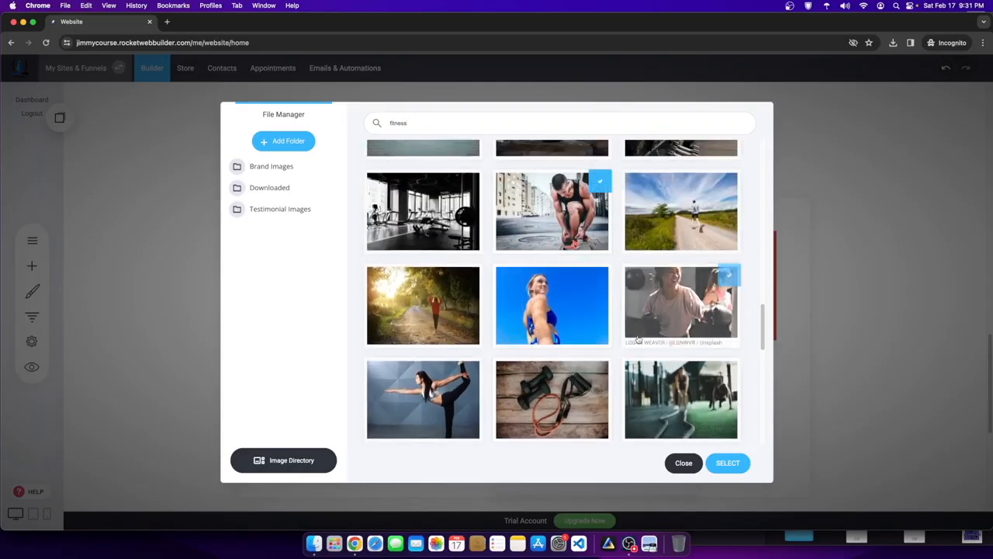
scroll(599, 383, "down", 8)
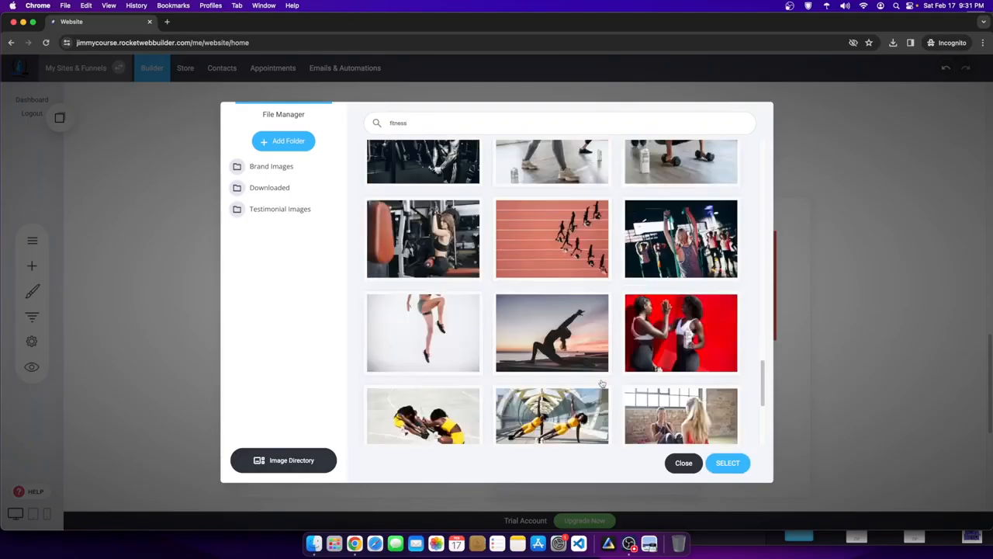
left_click(737, 462)
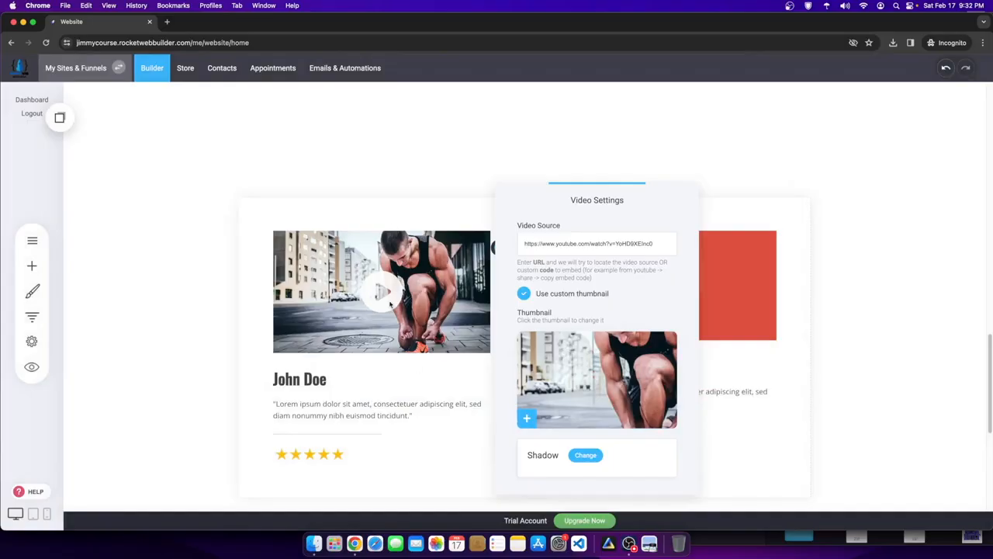
left_click(432, 299)
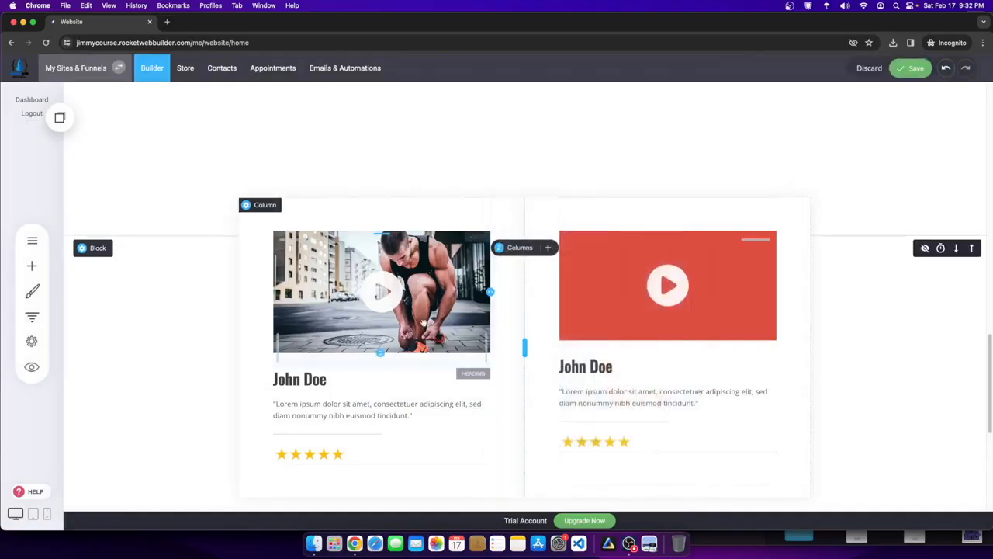
- Set the second video's thumbnail to a 'fitness' stock photo in Testimonial Images
double_click(315, 379)
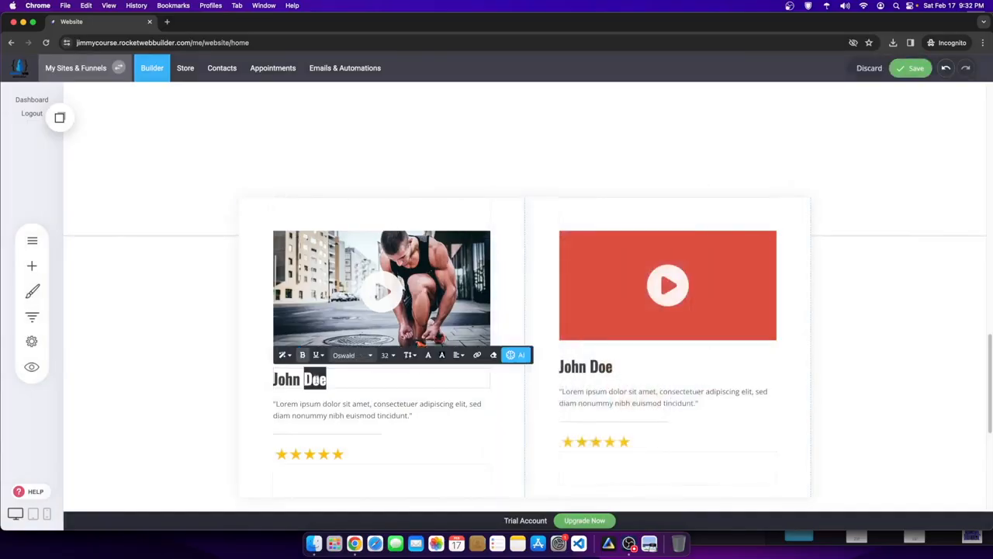
type("Henry")
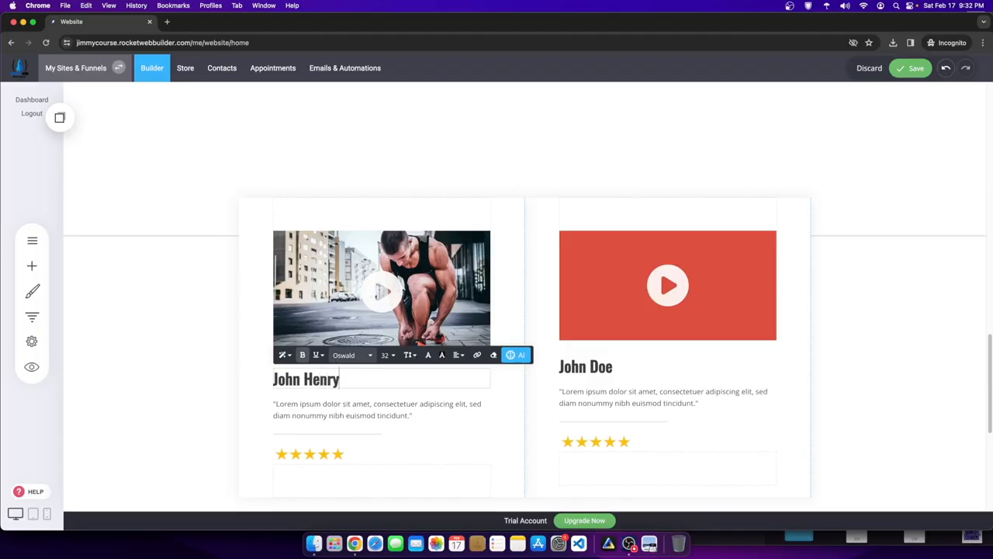
left_click(690, 264)
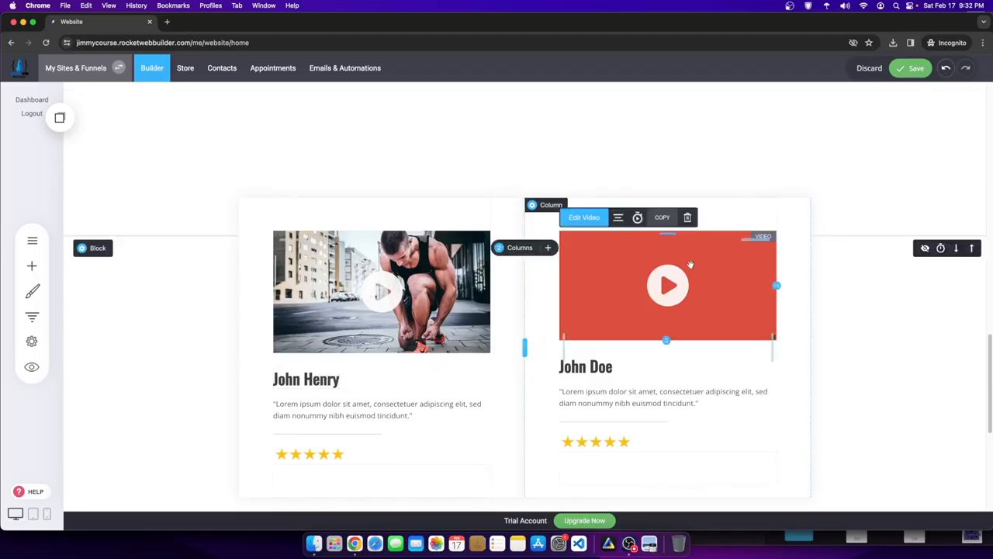
left_click(584, 217)
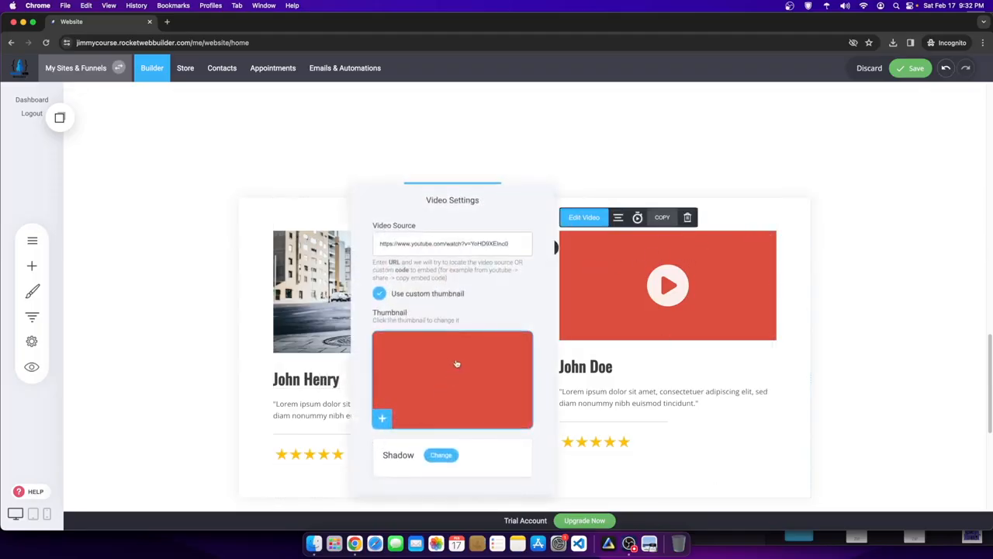
left_click(432, 370)
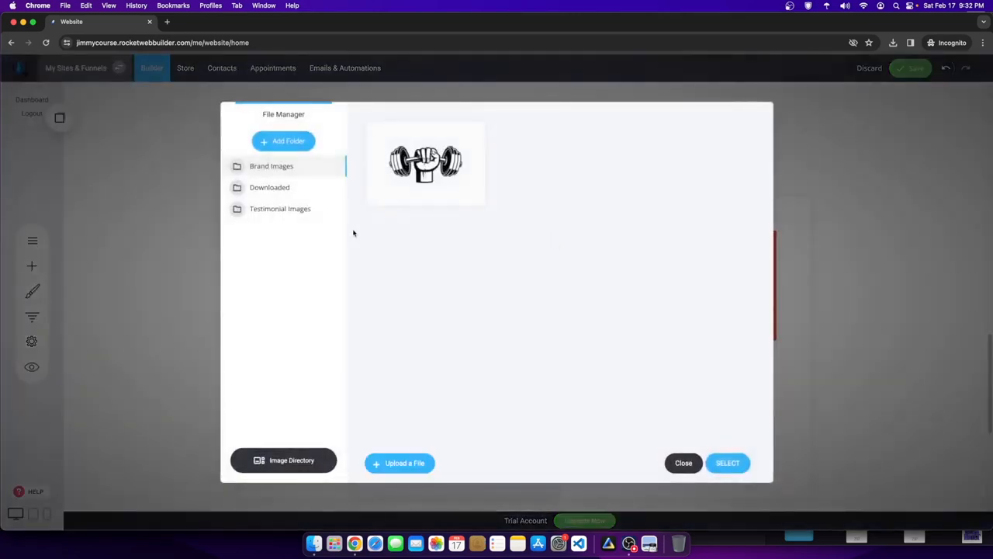
left_click(287, 209)
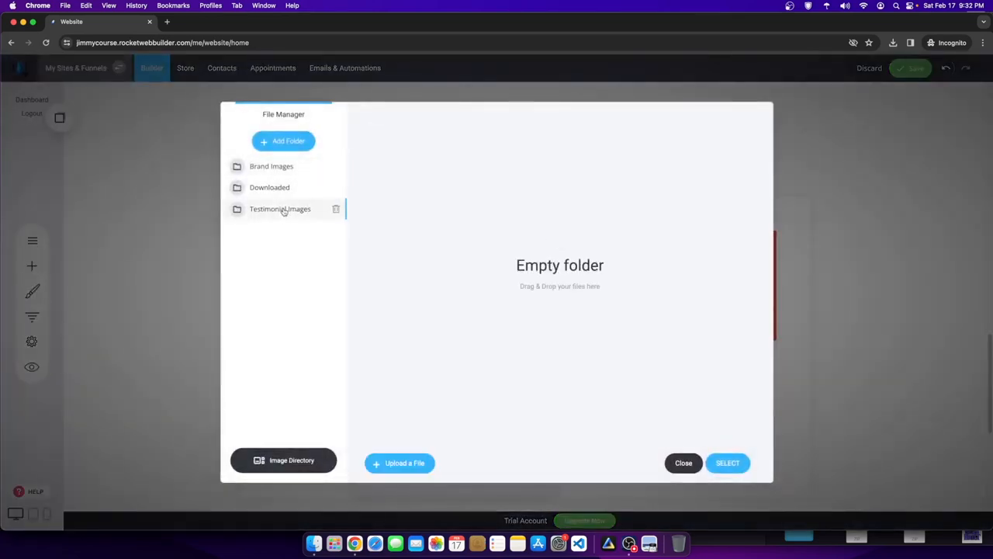
left_click(300, 460)
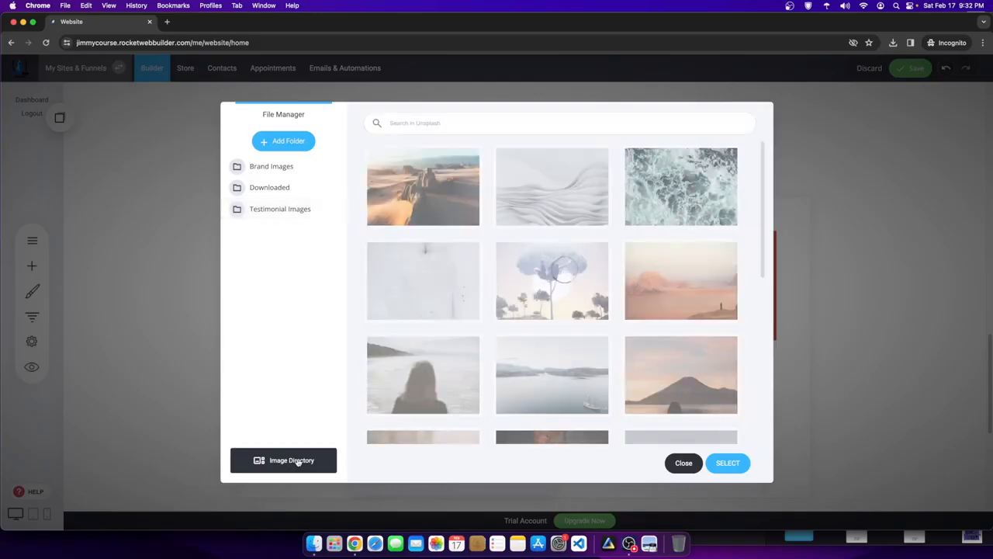
left_click(431, 124)
type("f")
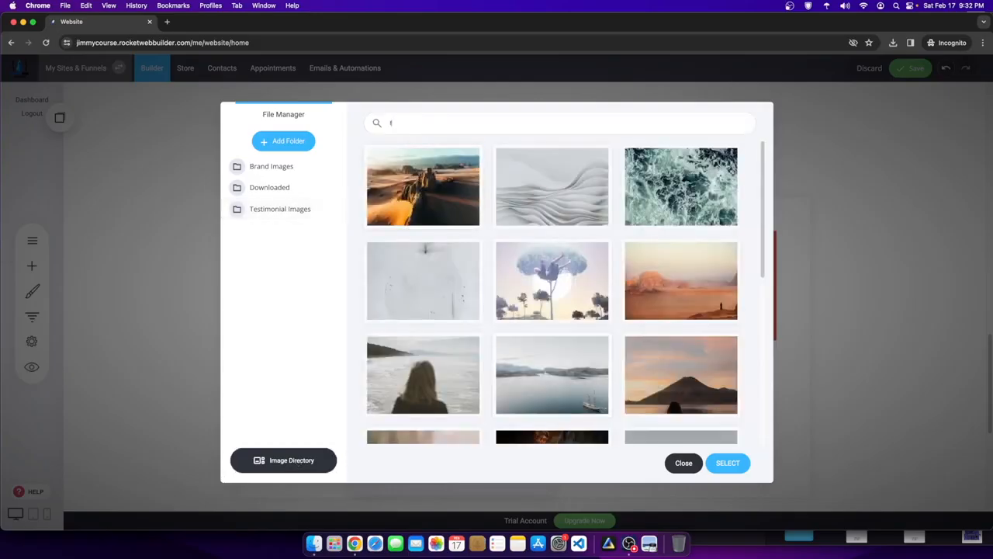
type("itness")
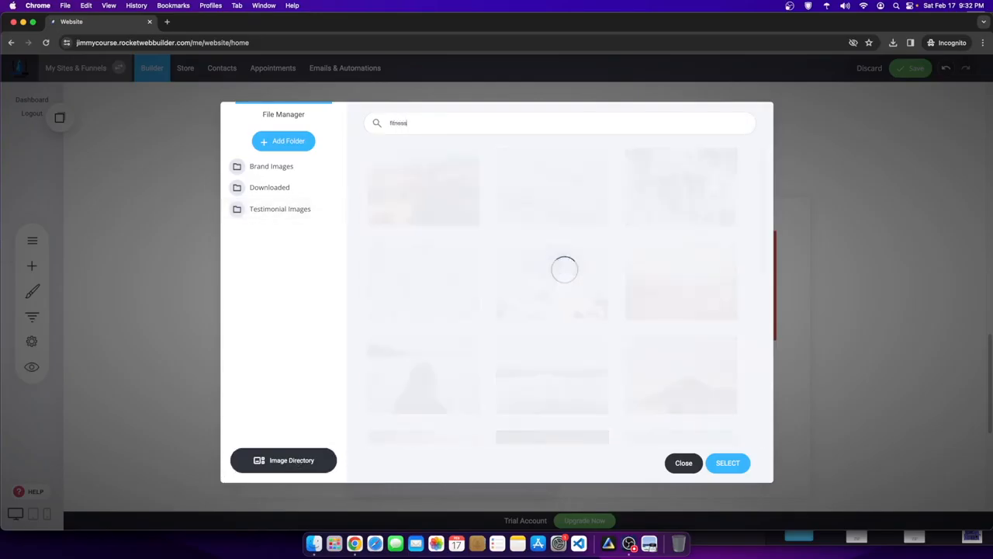
scroll(403, 374, "down", 5)
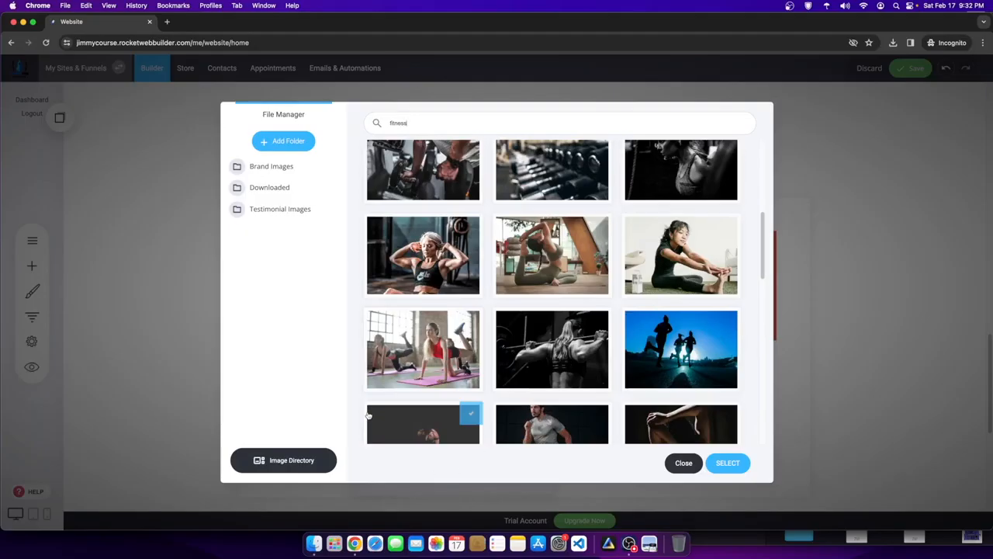
scroll(491, 419, "down", 2)
left_click(563, 177)
left_click(388, 163)
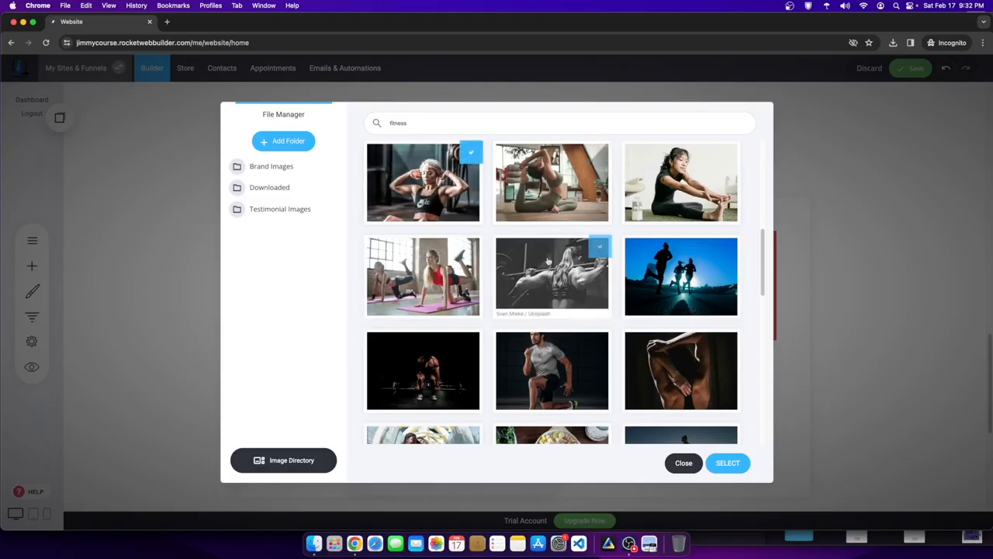
left_click(726, 462)
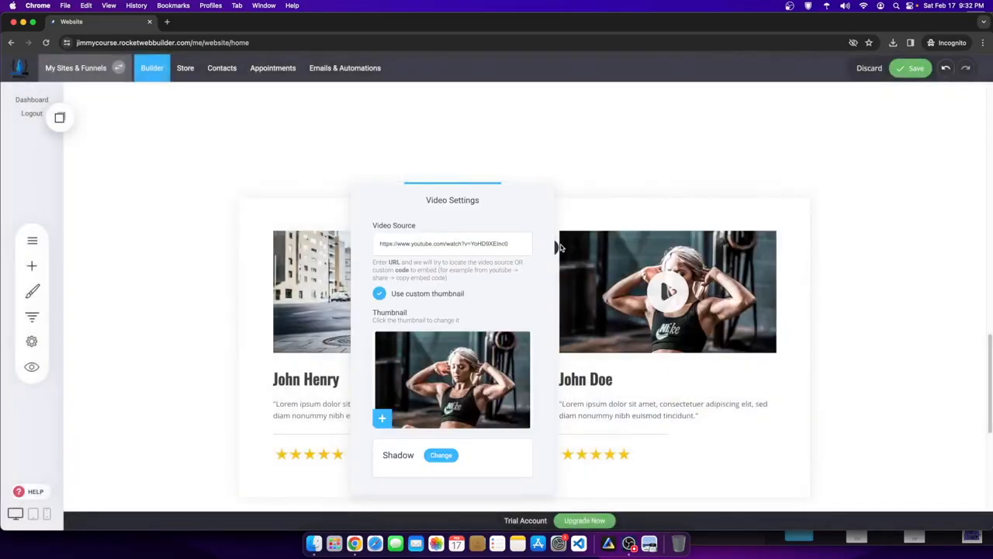
- Replace the second card's John Doe heading with the new reviewer's name
left_click(838, 179)
left_click(625, 378)
left_click_drag(625, 377, 490, 369)
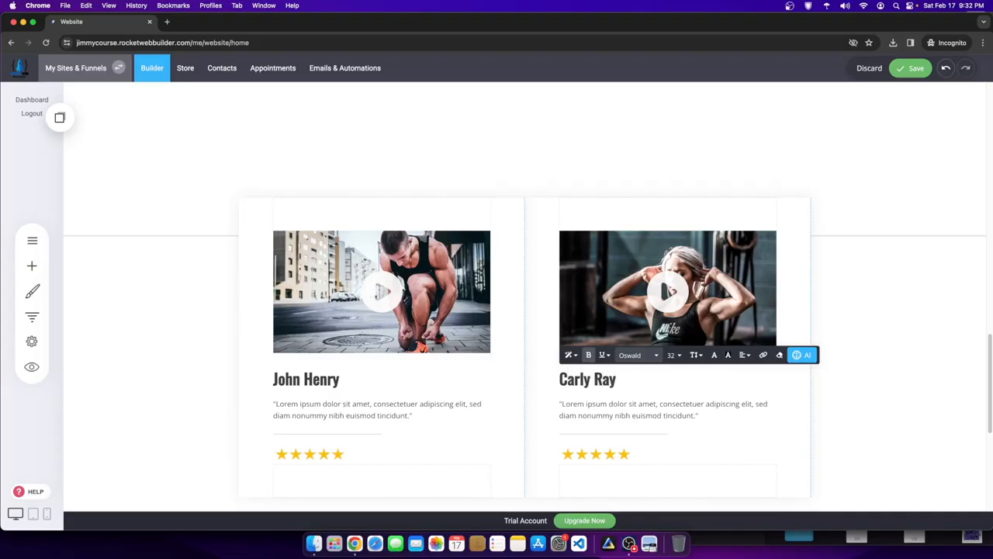
left_click(874, 236)
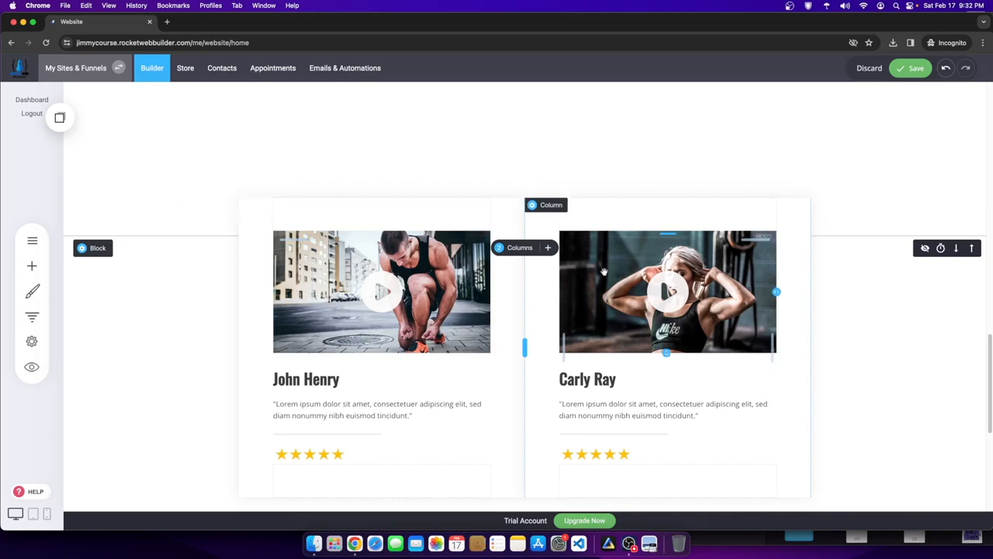
- Regenerate the quote with AI using 'Fitness woman testimonial for the fitness coach workout program'
left_click(701, 415)
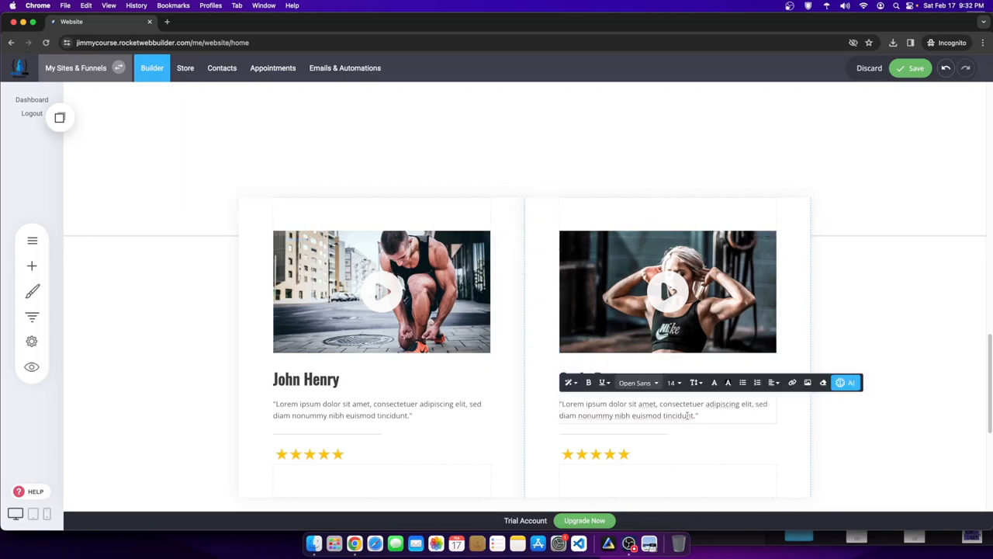
left_click_drag(688, 416, 559, 402)
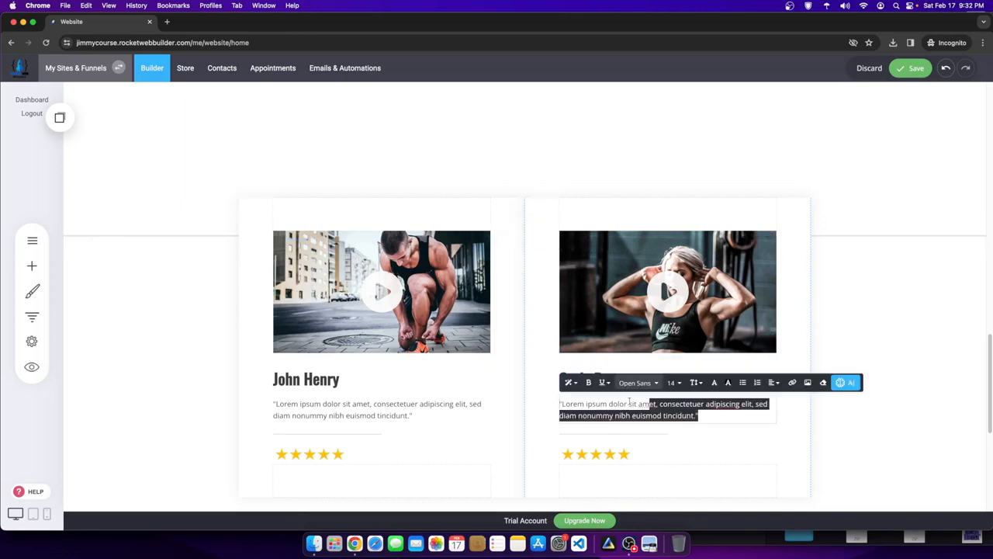
left_click(846, 382)
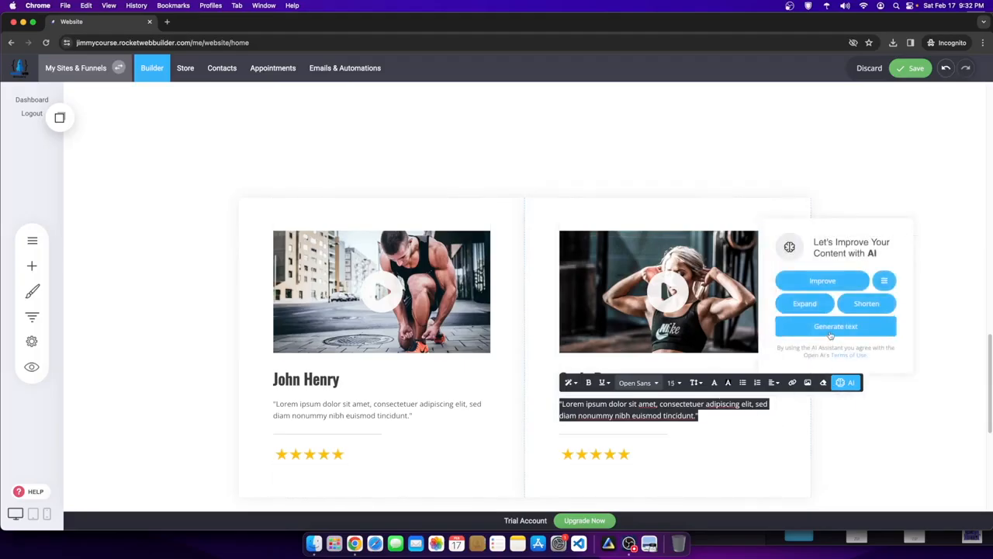
left_click(830, 335)
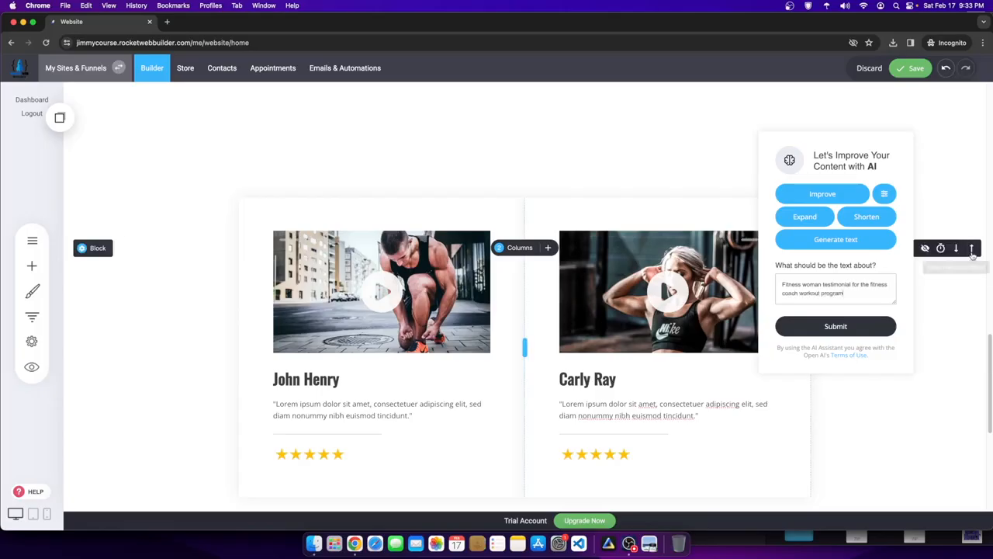
triple_click(802, 287)
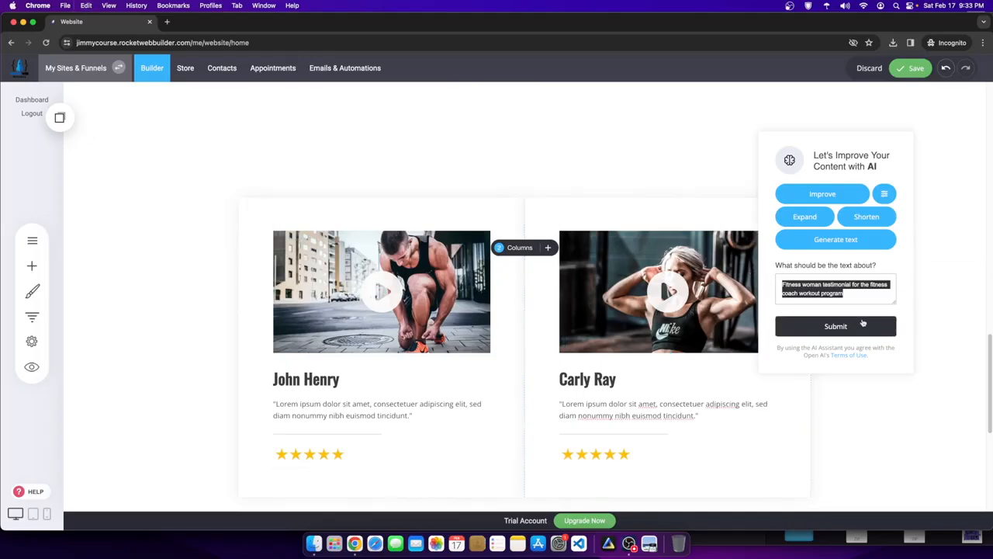
left_click(807, 326)
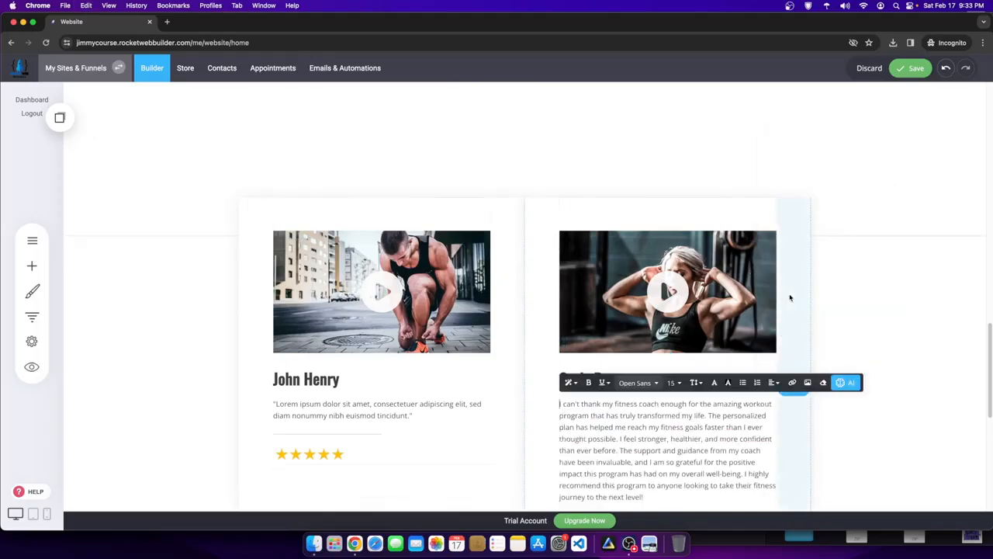
- Make the generated testimonial paragraph italic and centre-aligned
scroll(613, 407, "down", 1)
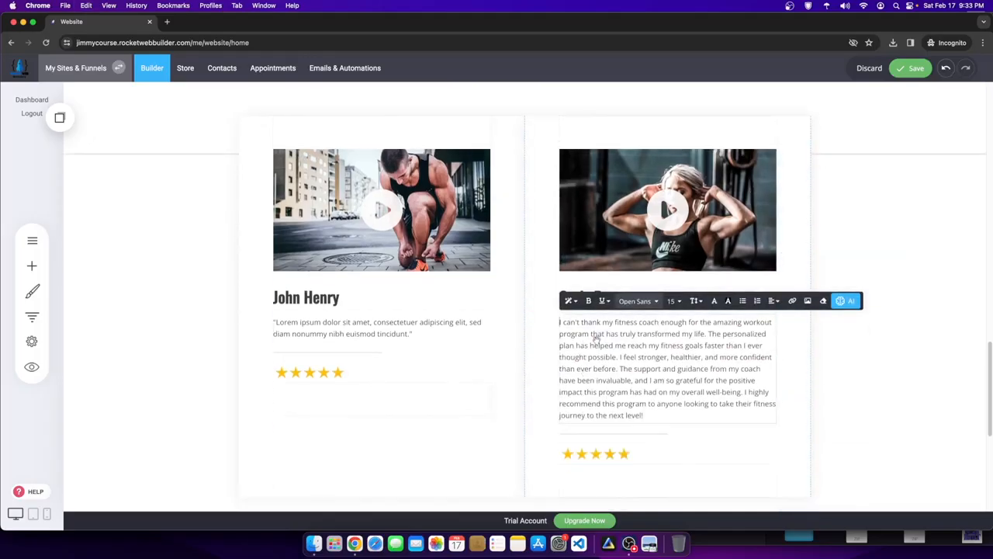
left_click_drag(662, 417, 559, 319)
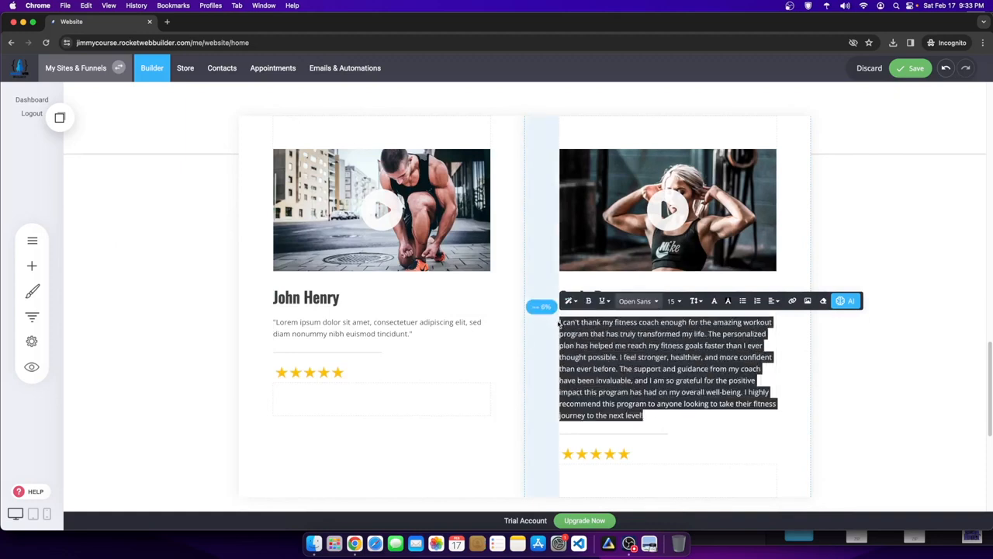
left_click(687, 392)
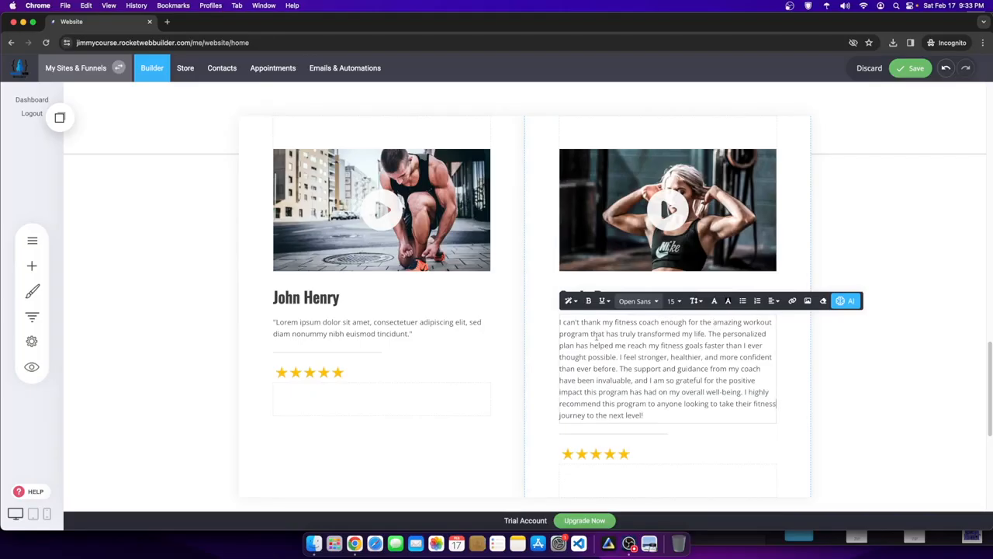
left_click_drag(587, 345, 550, 321)
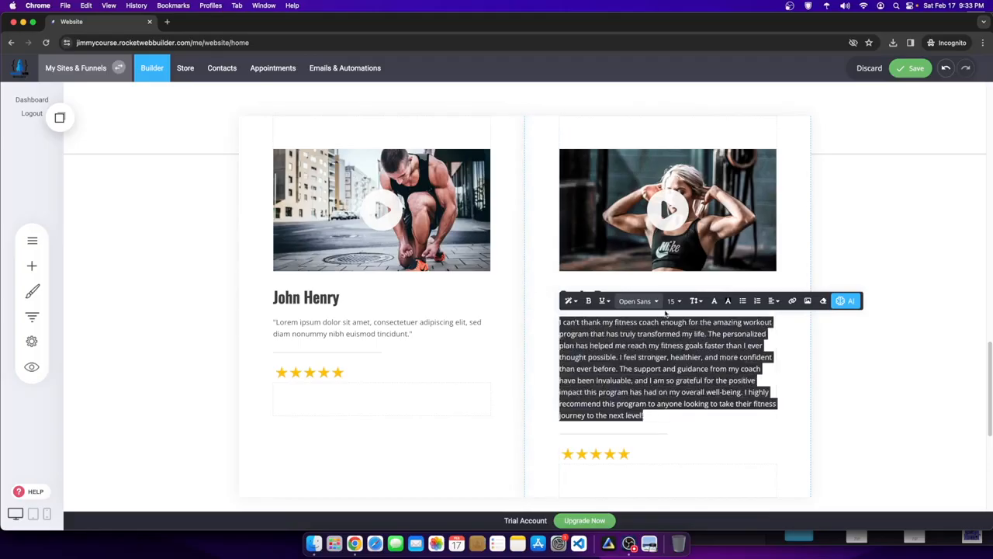
left_click(608, 302)
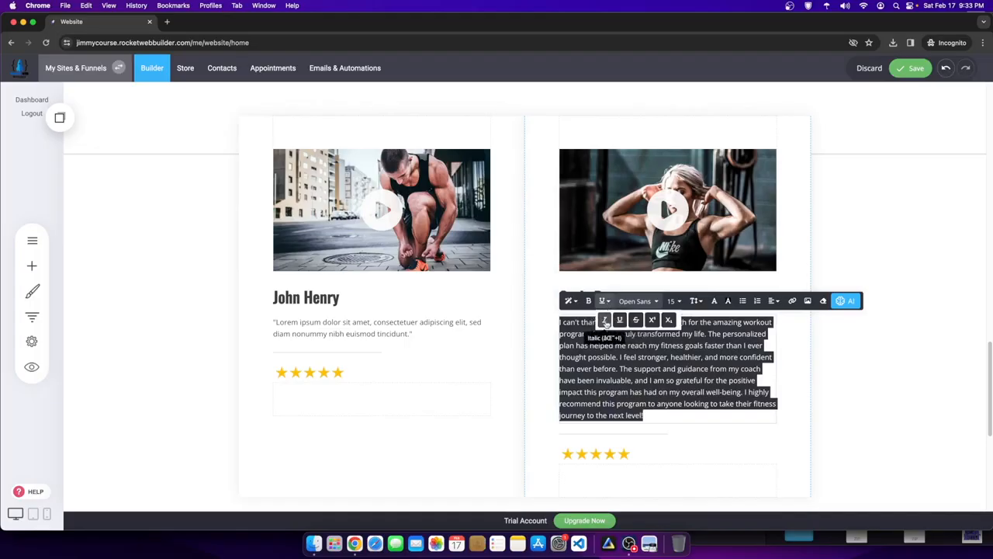
left_click(603, 320)
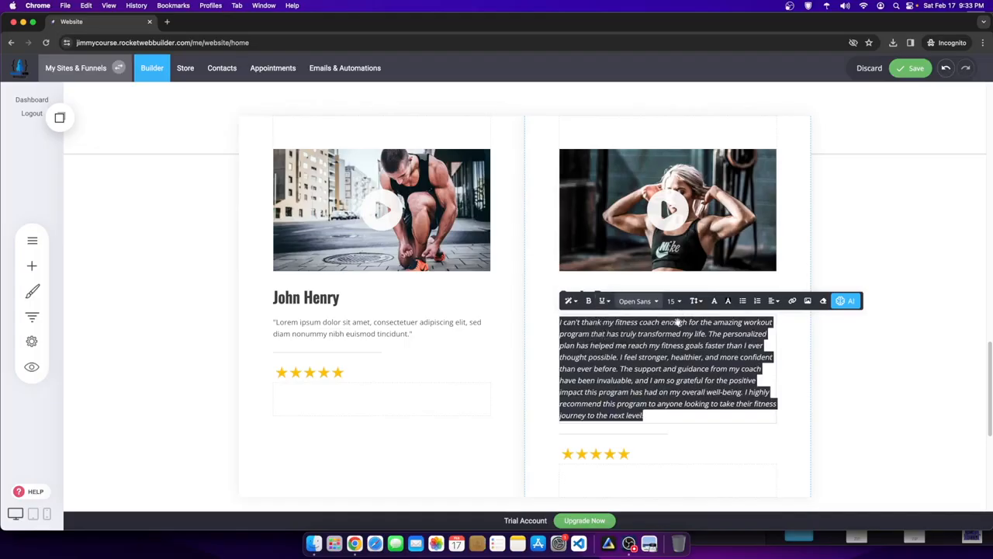
left_click(773, 301)
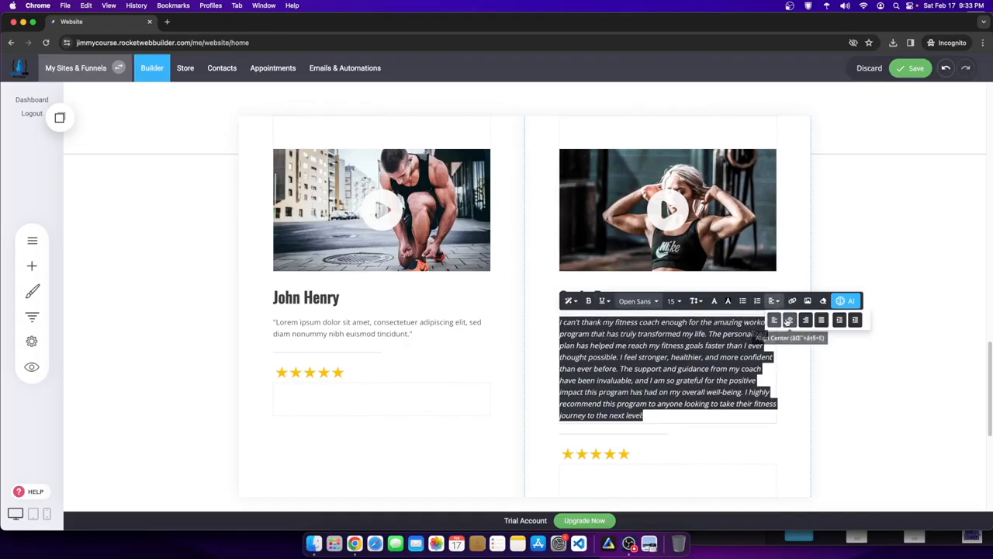
left_click(788, 320)
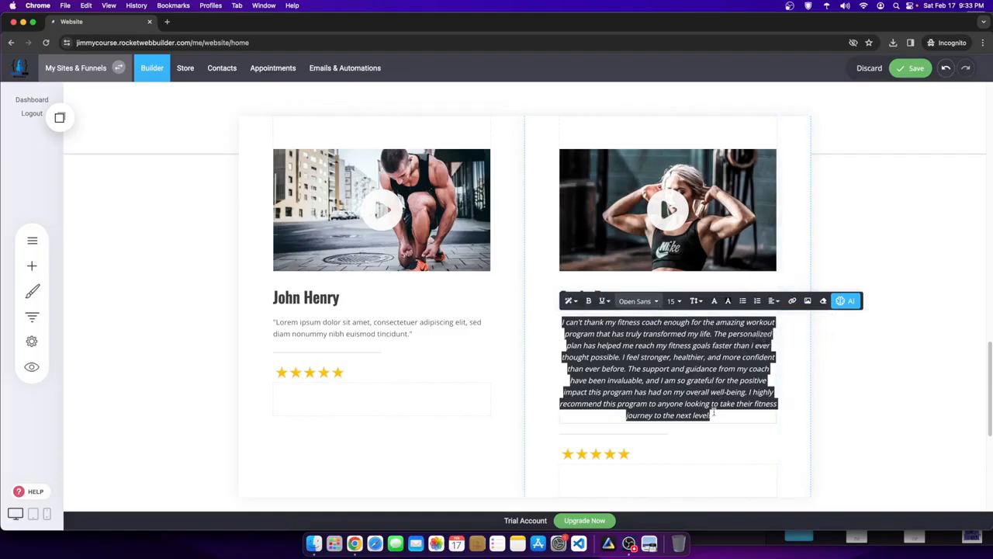
left_click(833, 388)
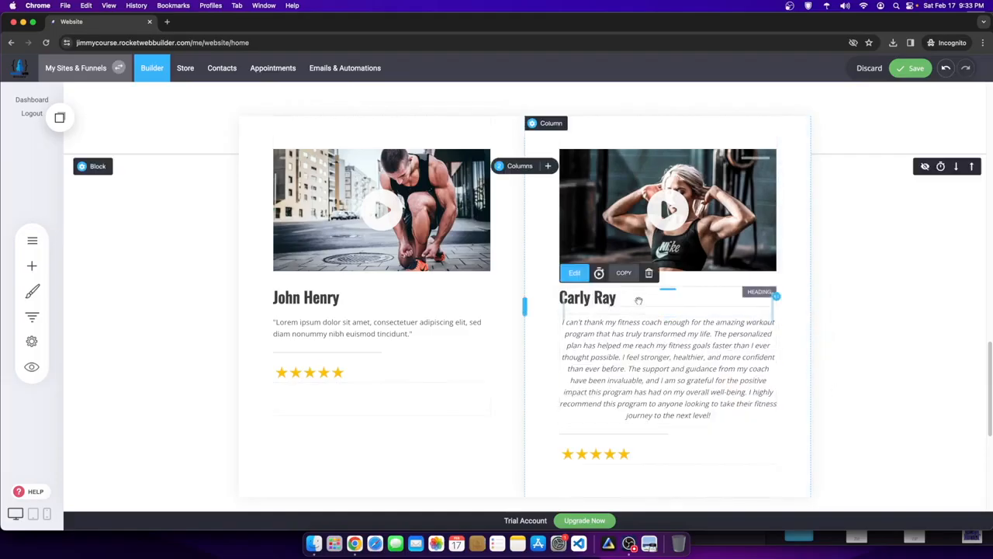
- Centre the reviewer's name heading above the testimonial
left_click(575, 272)
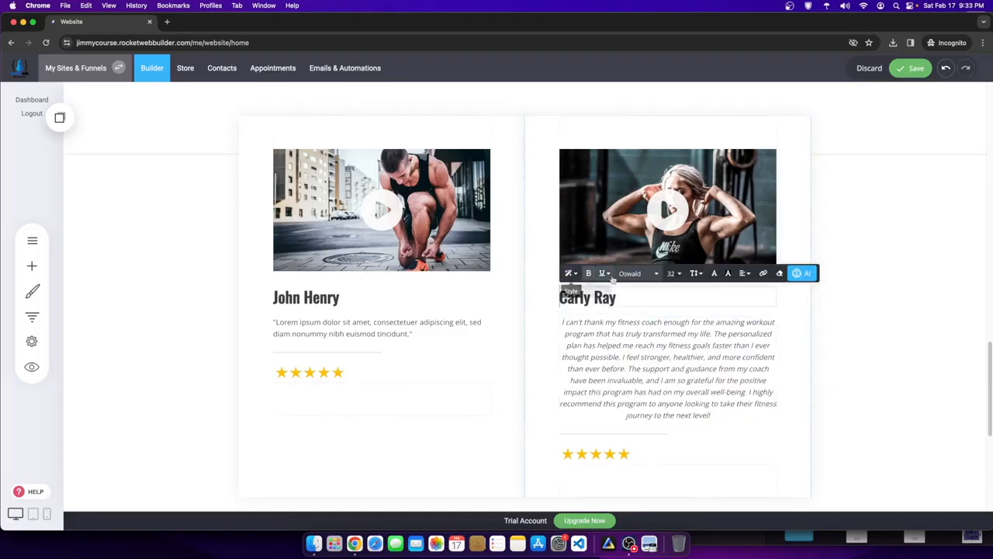
left_click(744, 276)
left_click(761, 291)
left_click(821, 268)
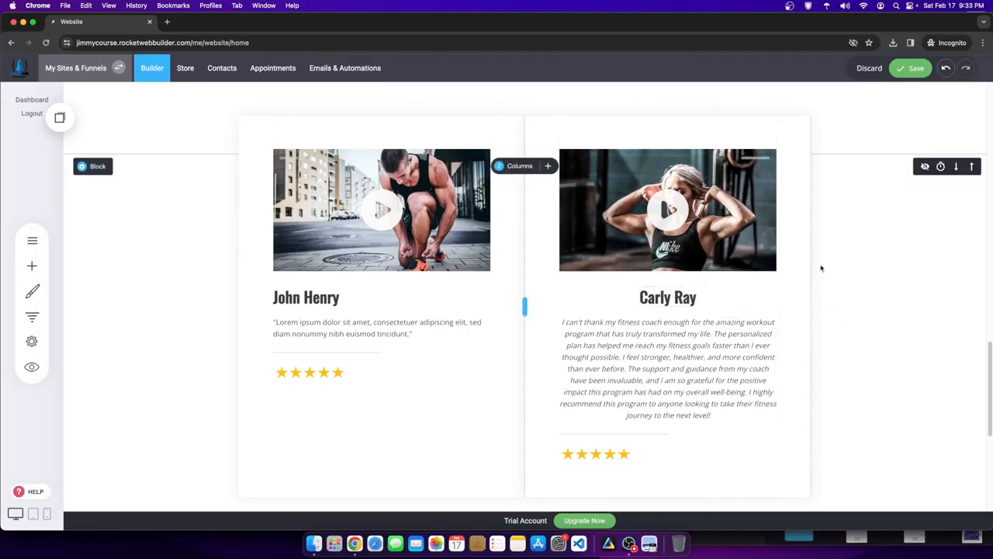
scroll(716, 301, "up", 1)
scroll(589, 299, "up", 3)
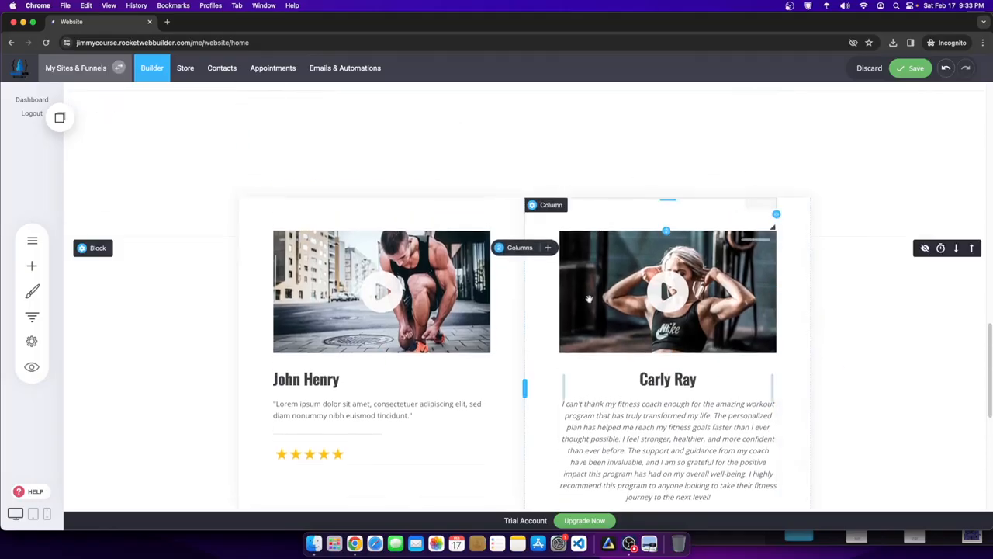
scroll(428, 321, "down", 3)
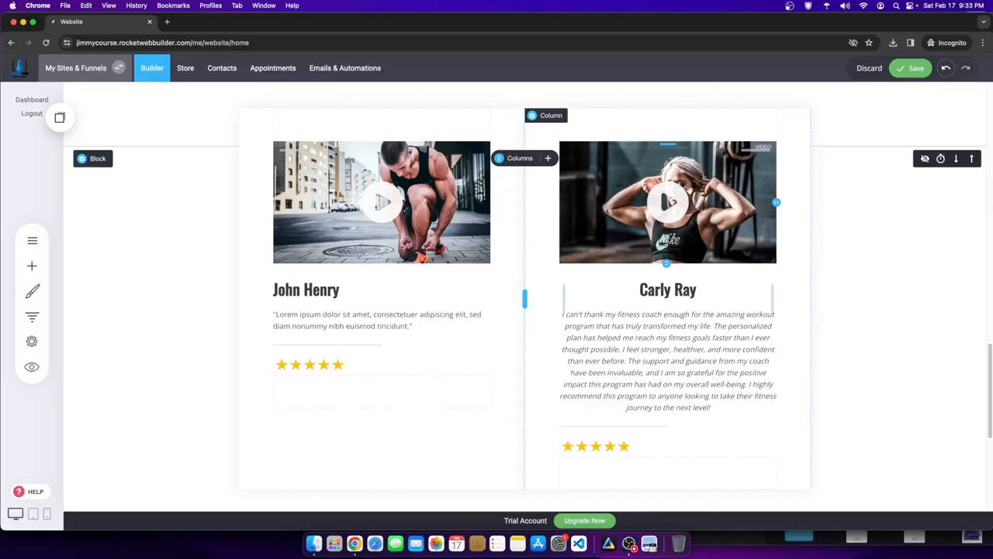
left_click(488, 317)
left_click(414, 327)
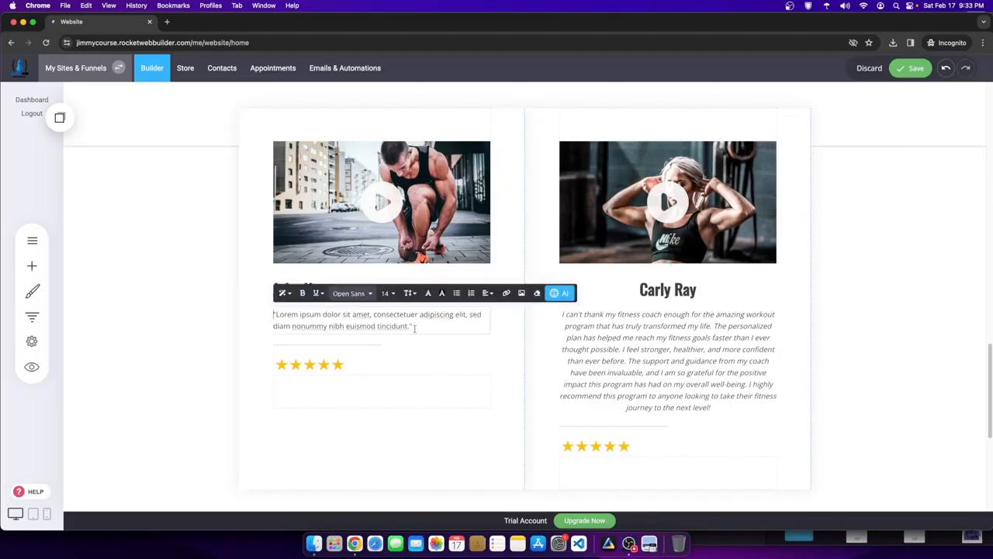
left_click_drag(414, 326, 273, 314)
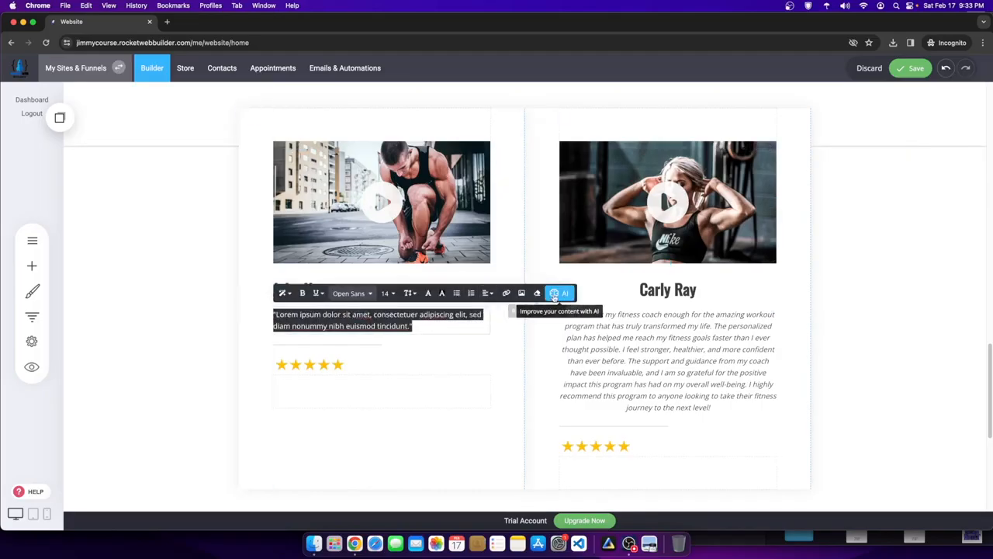
left_click(555, 294)
left_click(586, 238)
left_click(537, 227)
type("Fitness woman testimonial for the fitness coach workout program")
double_click(530, 215)
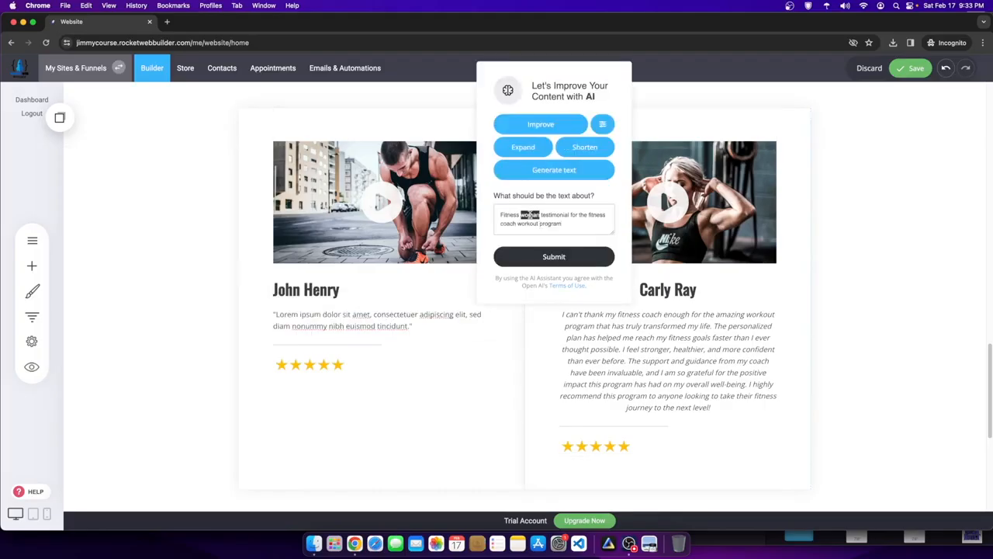
type("mens")
left_click(586, 251)
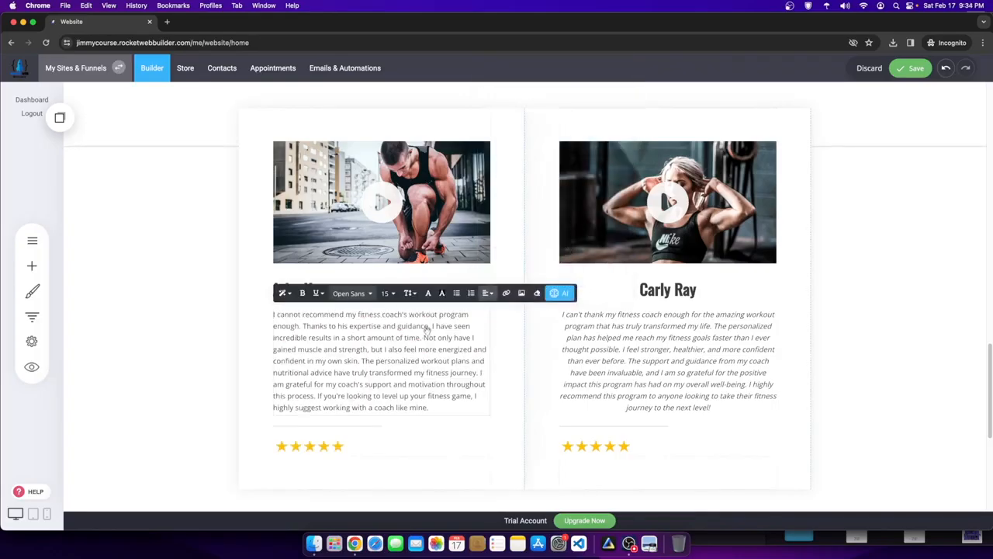
- Have the AI writing assistant improve the generated testimonial text
left_click_drag(431, 407, 546, 307)
left_click(445, 403)
left_click_drag(444, 404, 270, 310)
left_click(560, 292)
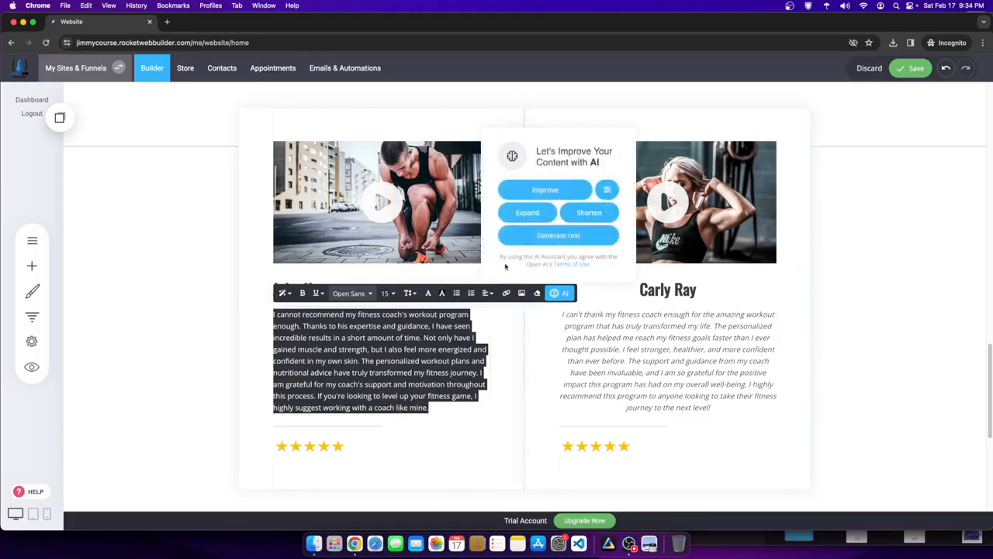
left_click(543, 189)
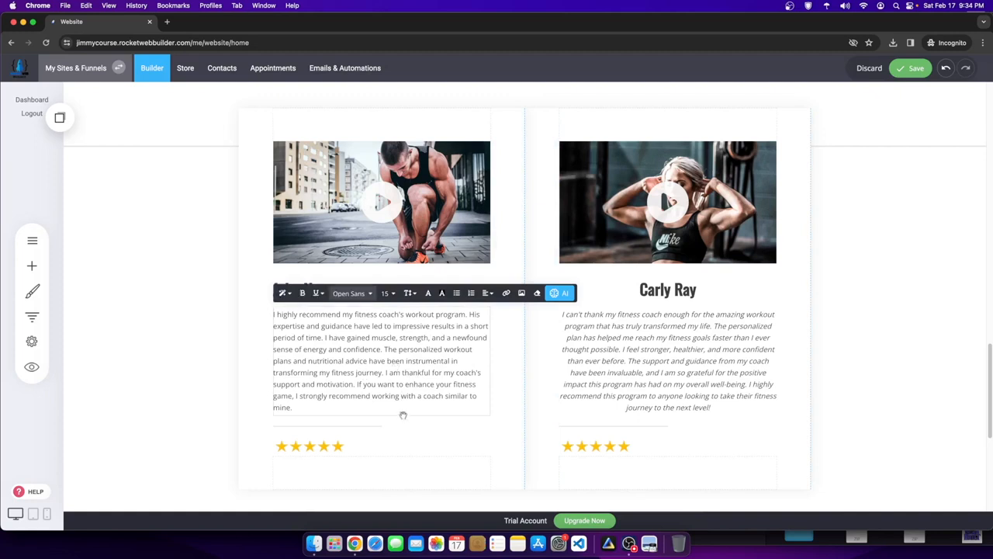
- Replace the testimonial's opening sentence with text beginning 'This programs'
left_click_drag(413, 411, 332, 281)
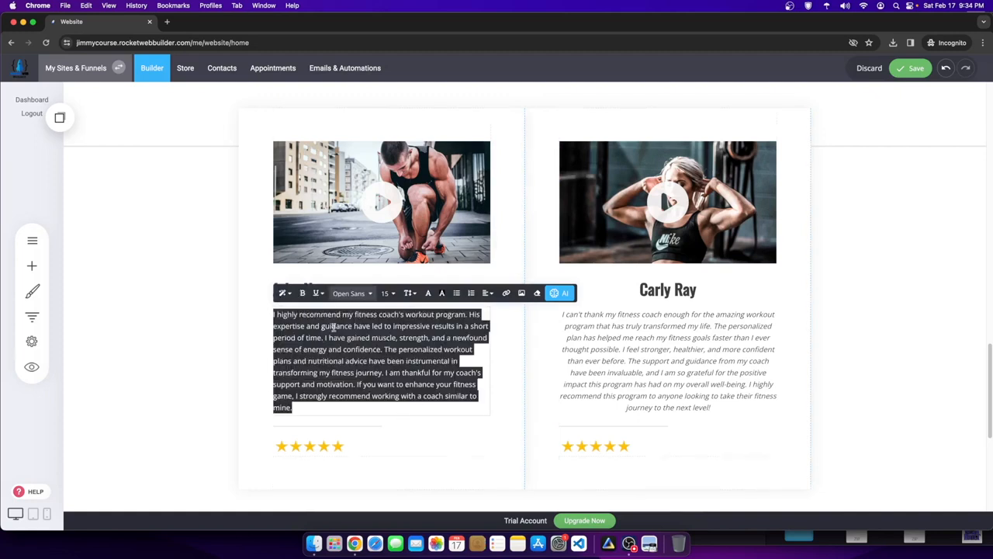
left_click(373, 337)
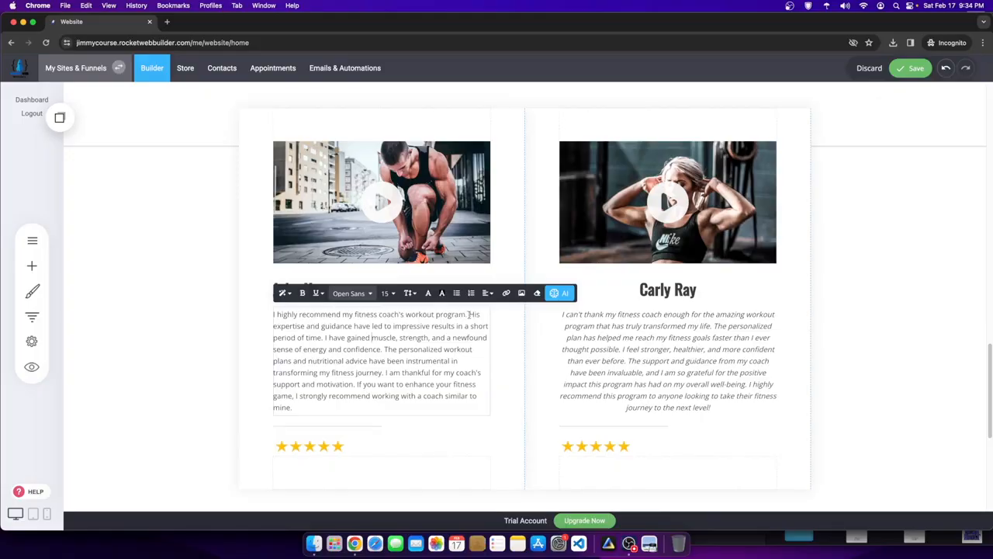
left_click_drag(468, 314, 300, 314)
key("BackSpace")
key("BackSpace")
key("BackSpace")
key("BackSpace")
key("BackSpace")
key("BackSpace")
key("BackSpace")
key("BackSpace")
key("BackSpace")
key("BackSpace")
key("BackSpace")
key("BackSpace")
key("Right")
key("BackSpace")
type("T")
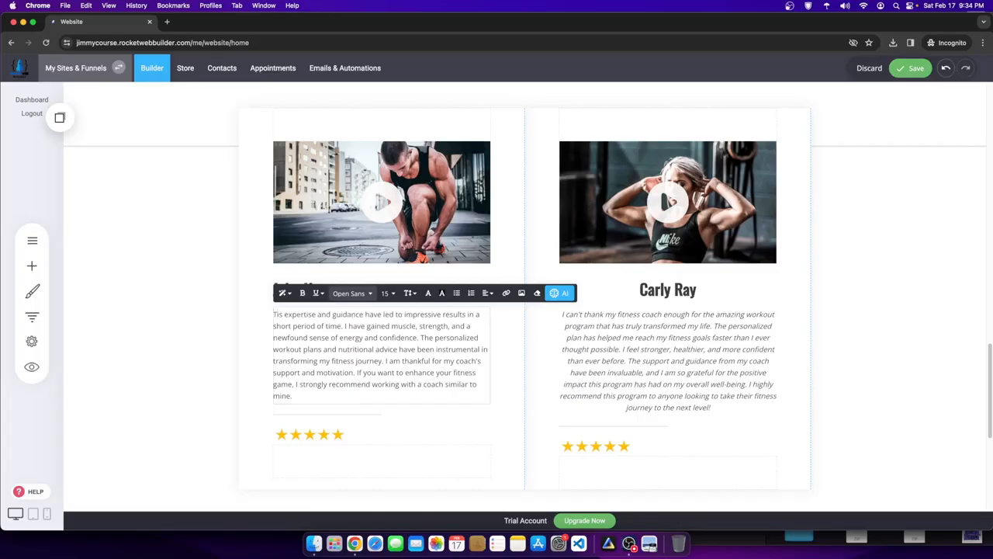
type("his programs")
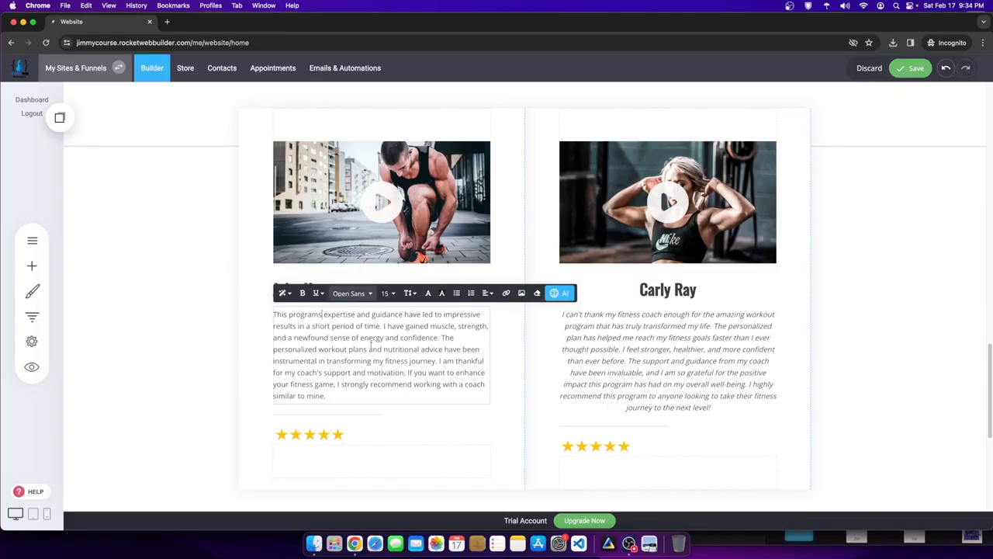
left_click_drag(348, 313, 392, 385)
left_click(989, 357)
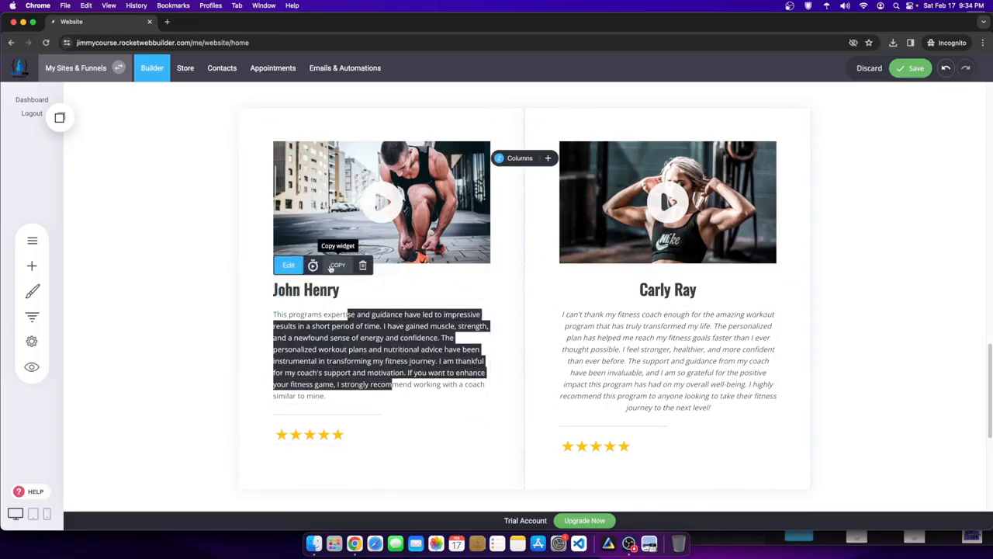
left_click(284, 265)
left_click(457, 266)
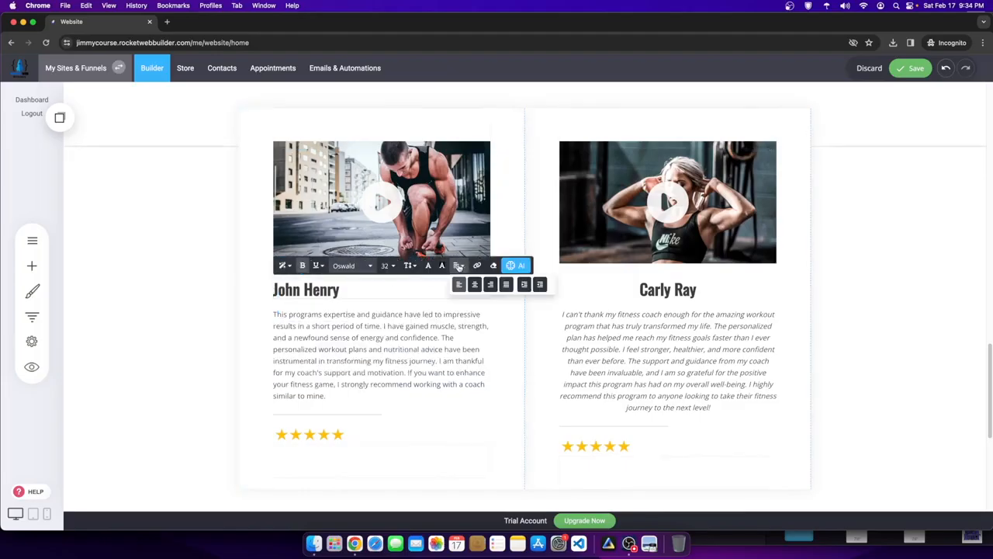
left_click(474, 284)
left_click(901, 314)
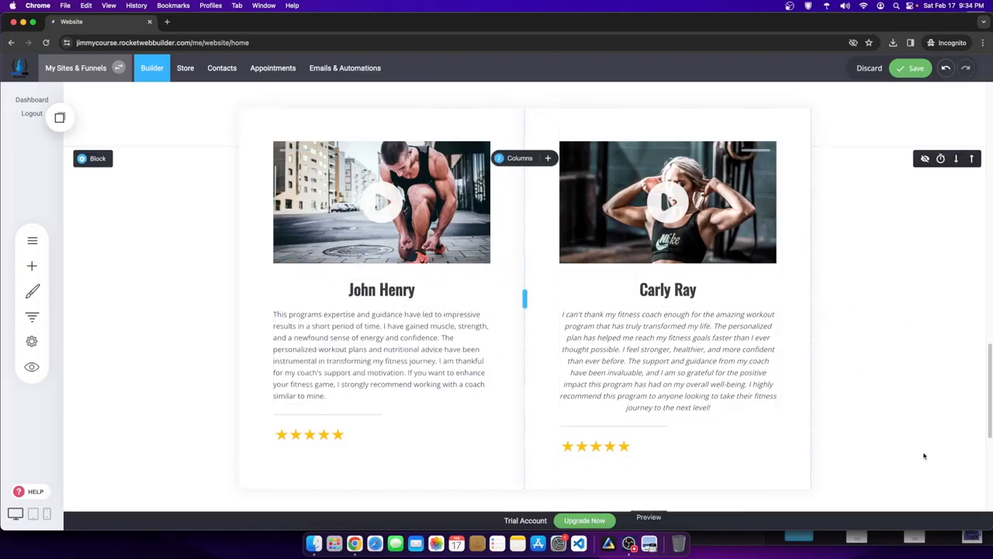
scroll(856, 365, "up", 3)
scroll(856, 365, "down", 3)
scroll(669, 351, "up", 3)
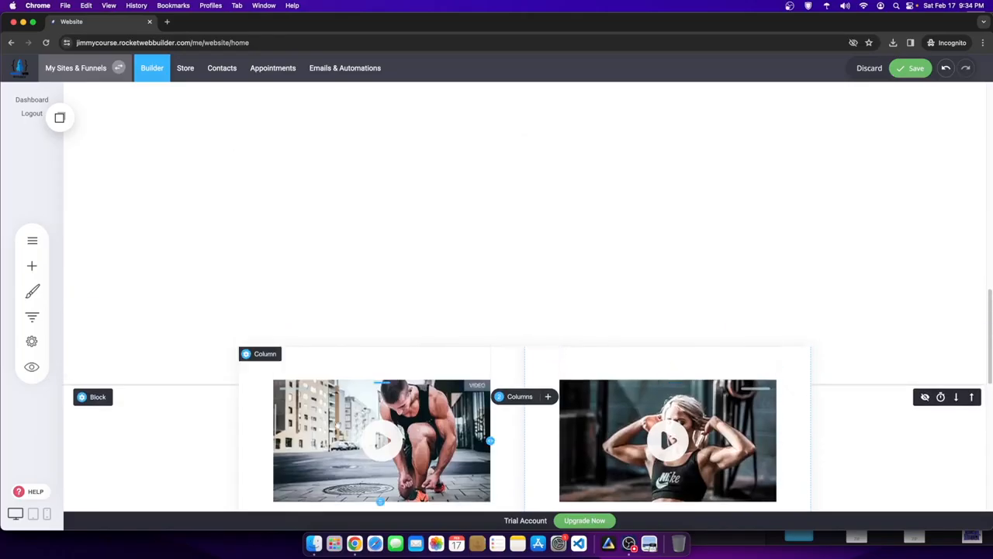
- Drop a placeholder Heading widget above the two testimonial columns
left_click(32, 265)
left_click_drag(99, 133, 543, 260)
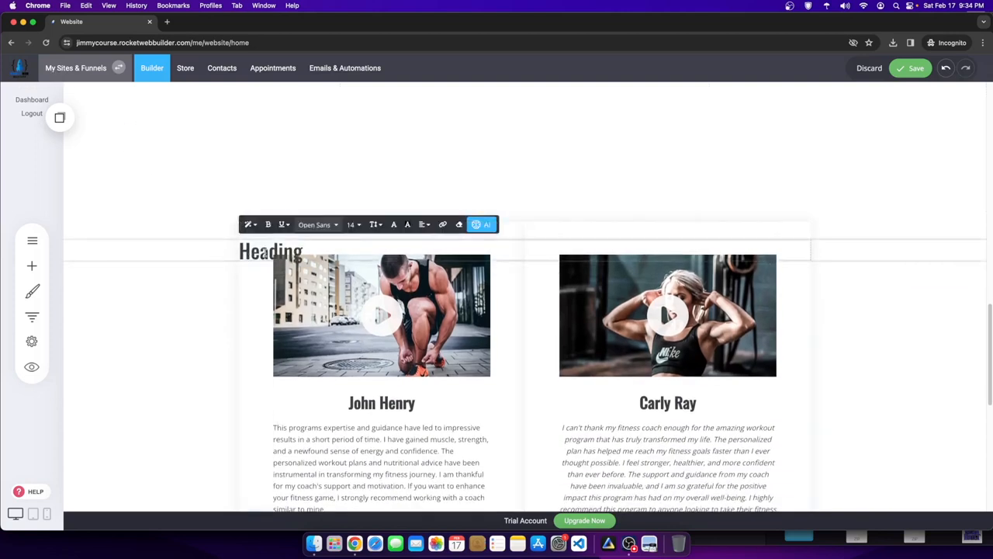
left_click(201, 253)
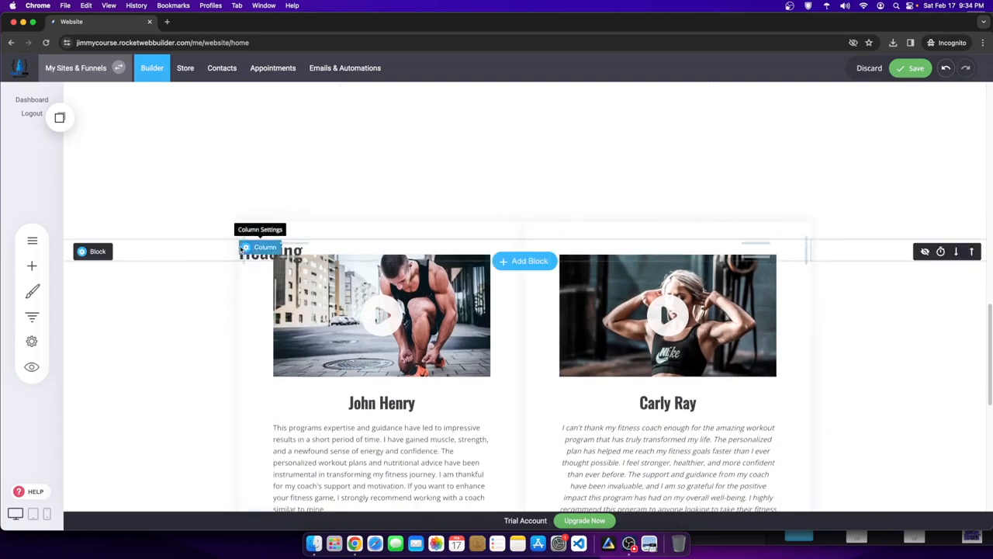
left_click(248, 249)
left_click(220, 257)
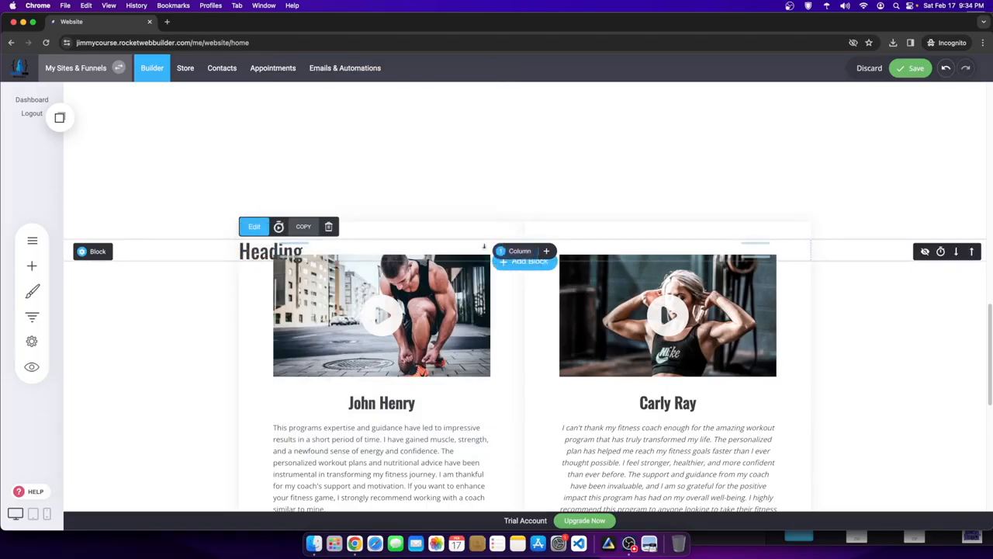
left_click(329, 226)
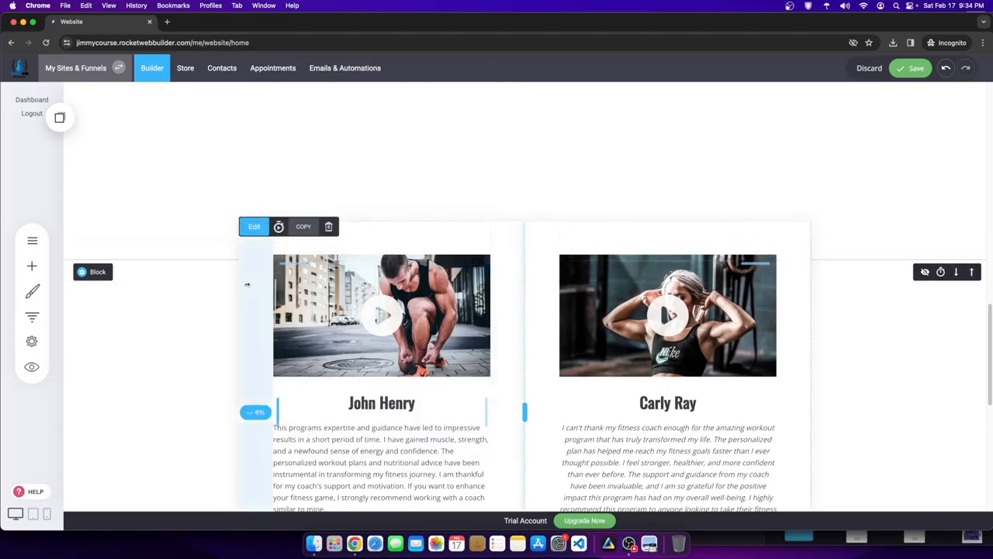
- Set both columns' top margin to 0px and their content alignment to middle
left_click(254, 231)
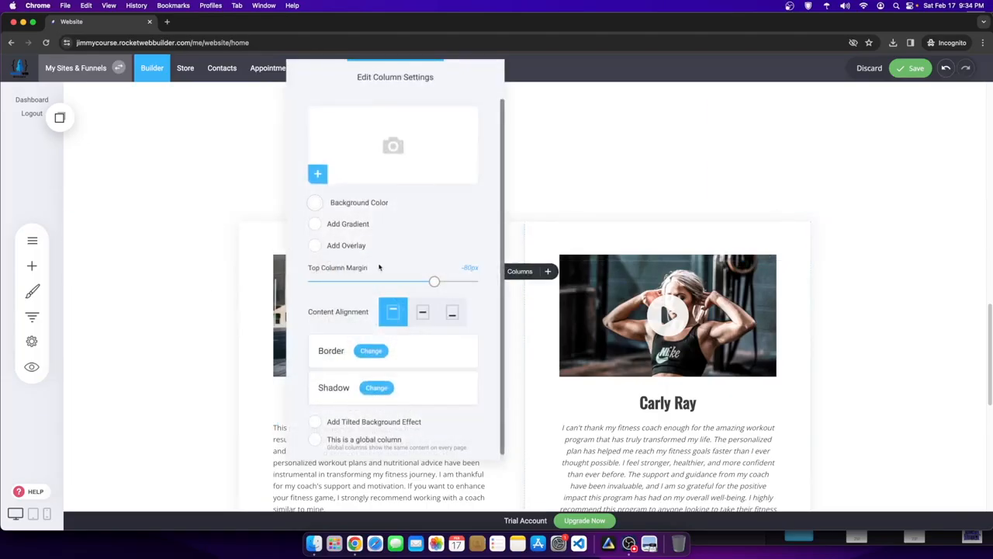
left_click_drag(431, 287, 485, 285)
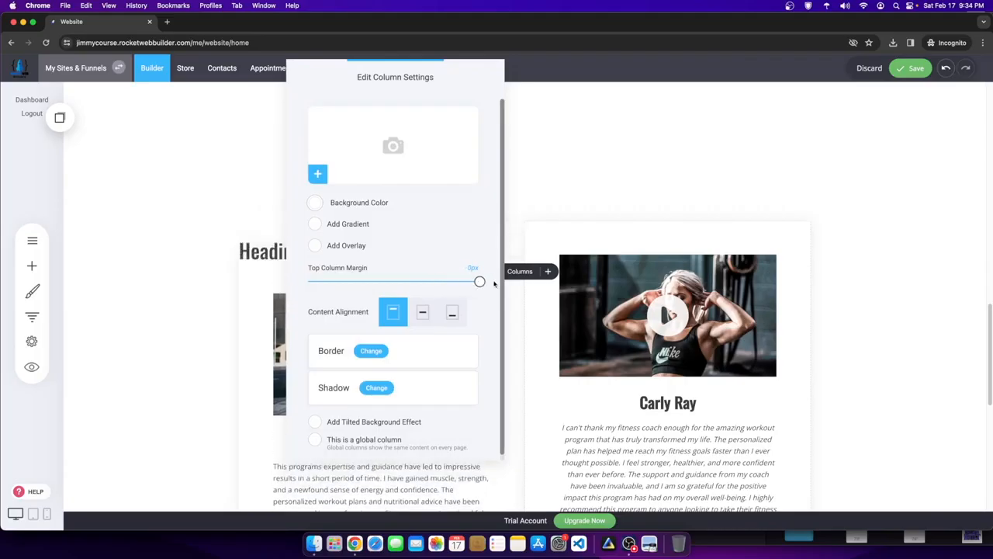
left_click(535, 224)
left_click(536, 227)
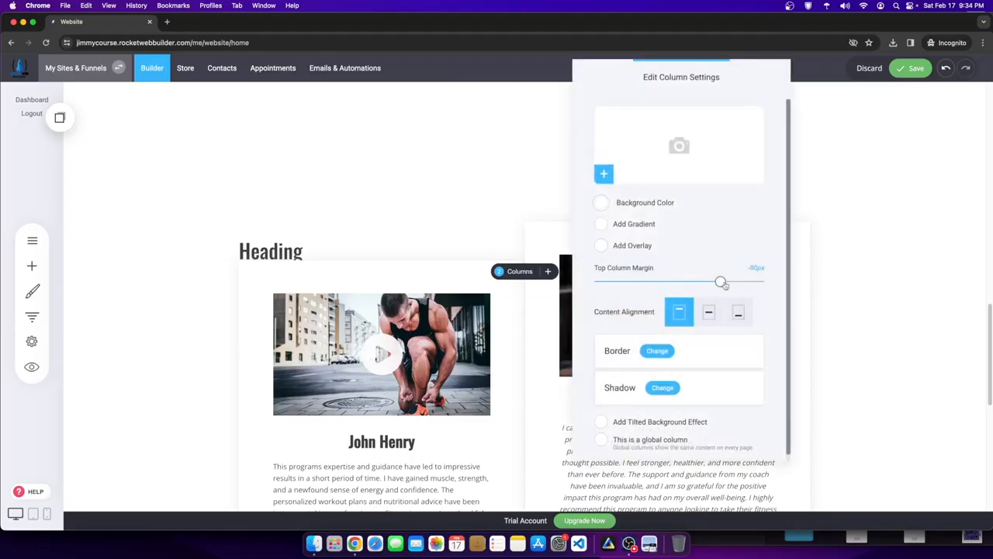
left_click_drag(722, 284, 892, 293)
left_click(708, 311)
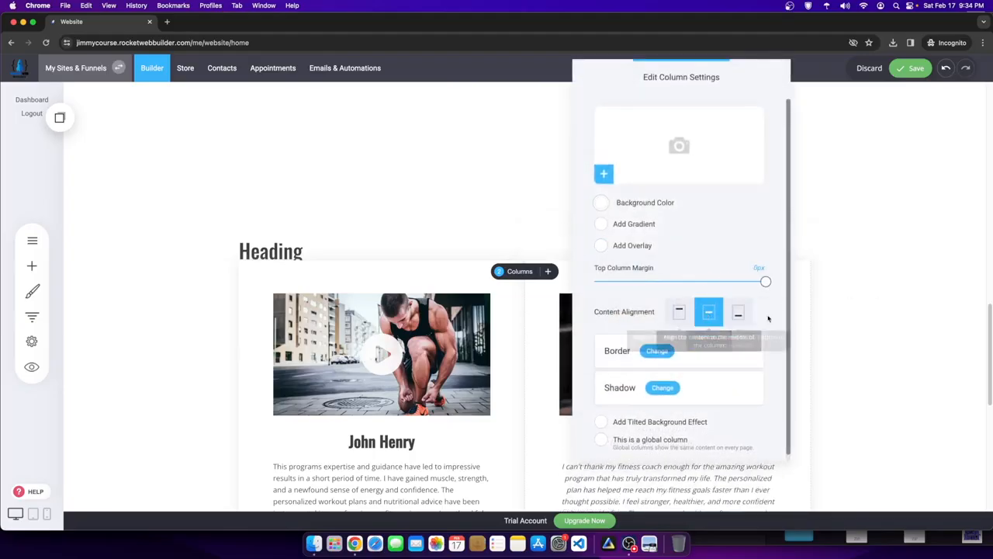
left_click(257, 266)
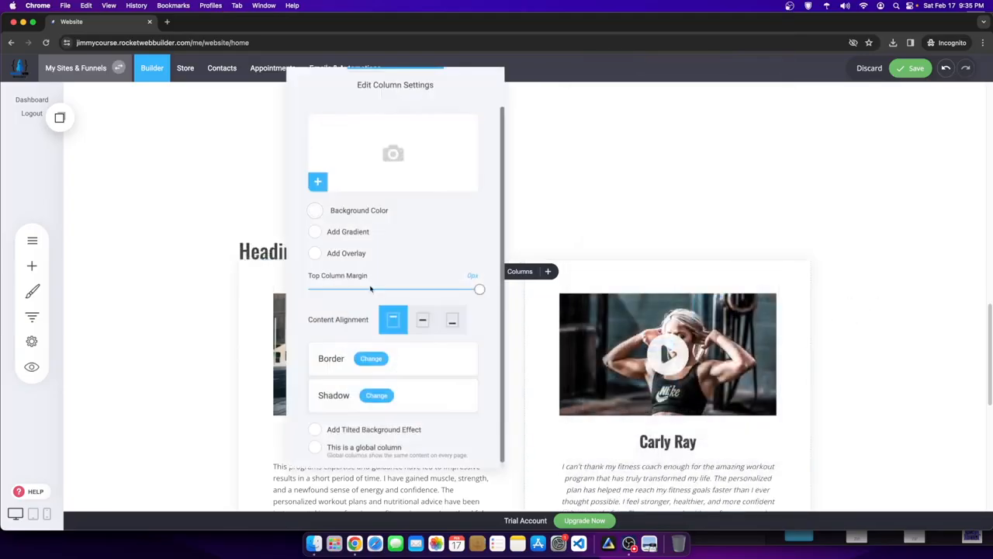
left_click(423, 320)
left_click(849, 311)
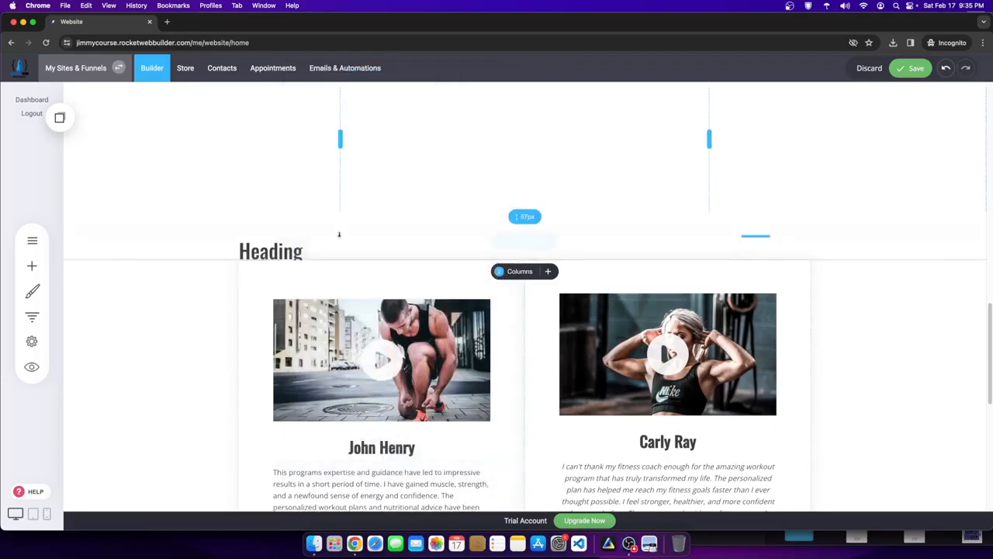
- Move the heading into the empty block above the cards and type TESTIMONIALS
left_click_drag(287, 251, 492, 215)
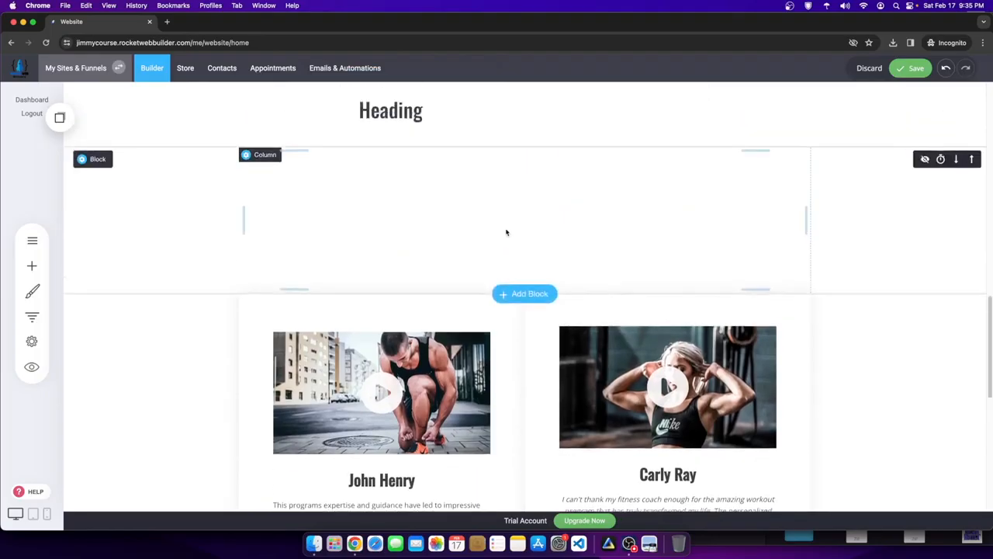
left_click_drag(409, 172, 332, 329)
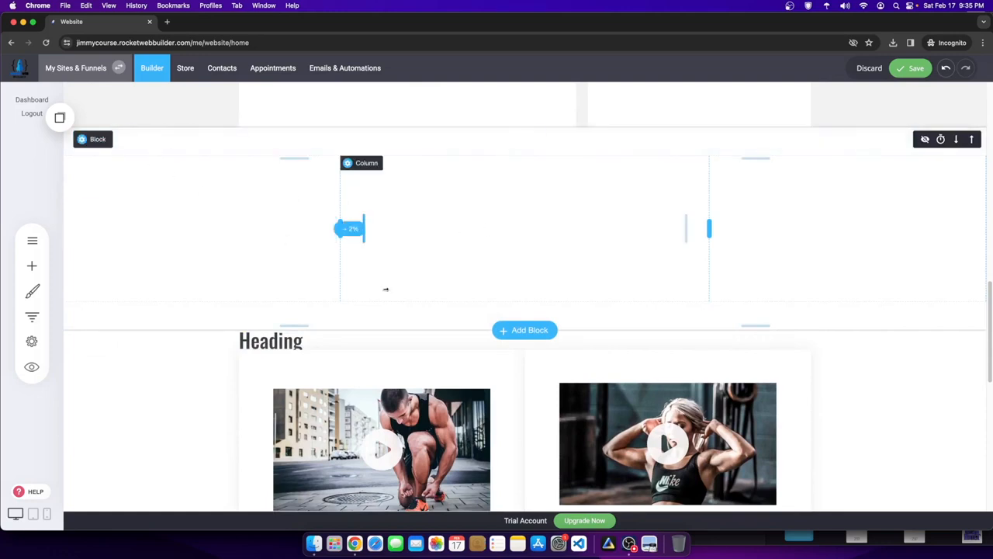
left_click(333, 339)
left_click_drag(333, 339, 221, 339)
type("TESTIMONIALS")
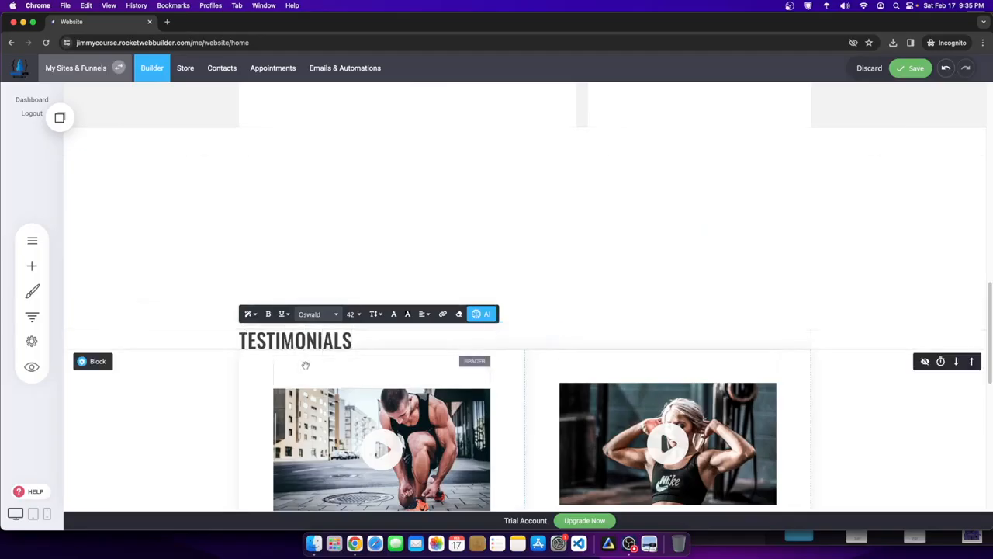
- Centre the TESTIMONIALS heading and remove the stray trailing characters
left_click_drag(354, 339, 456, 326)
left_click(423, 314)
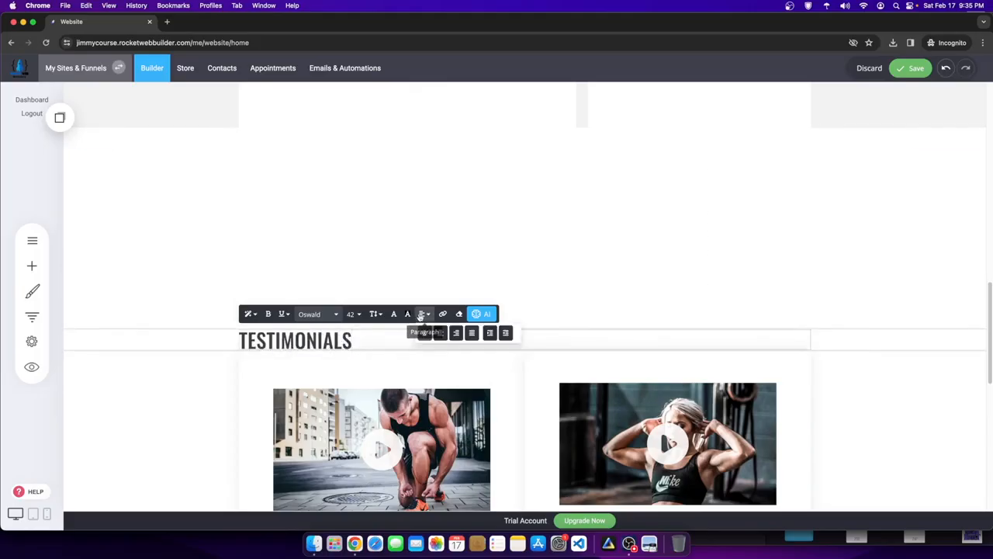
left_click(440, 333)
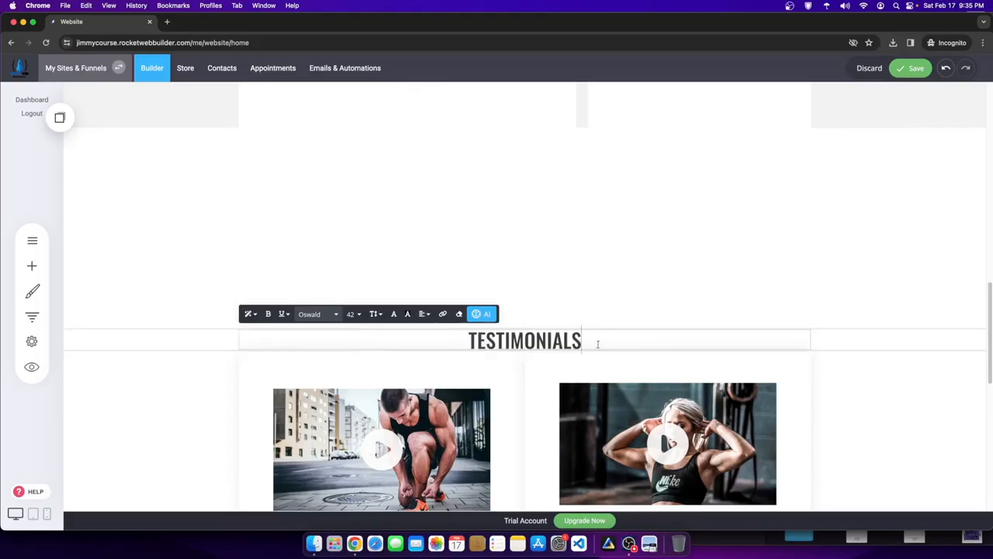
type("F")
key("BackSpace")
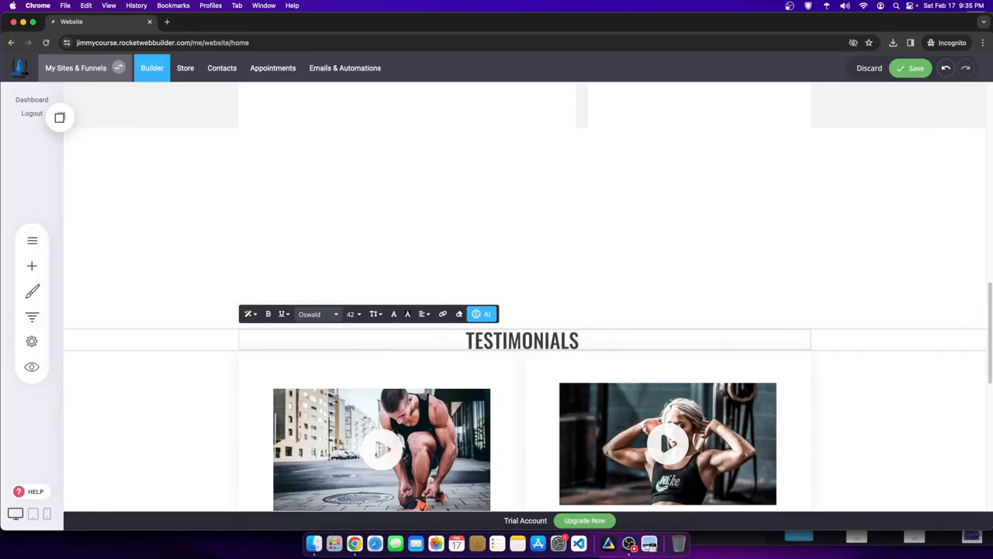
key("BackSpace")
- Enlarge the TESTIMONIALS heading to font size 90 and add space below its block
left_click(247, 362)
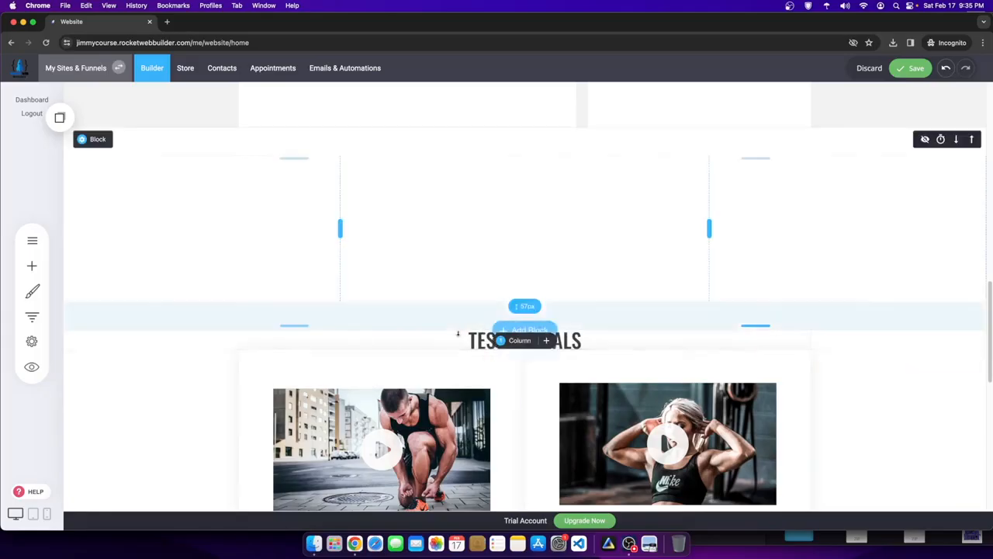
left_click(603, 338)
double_click(448, 343)
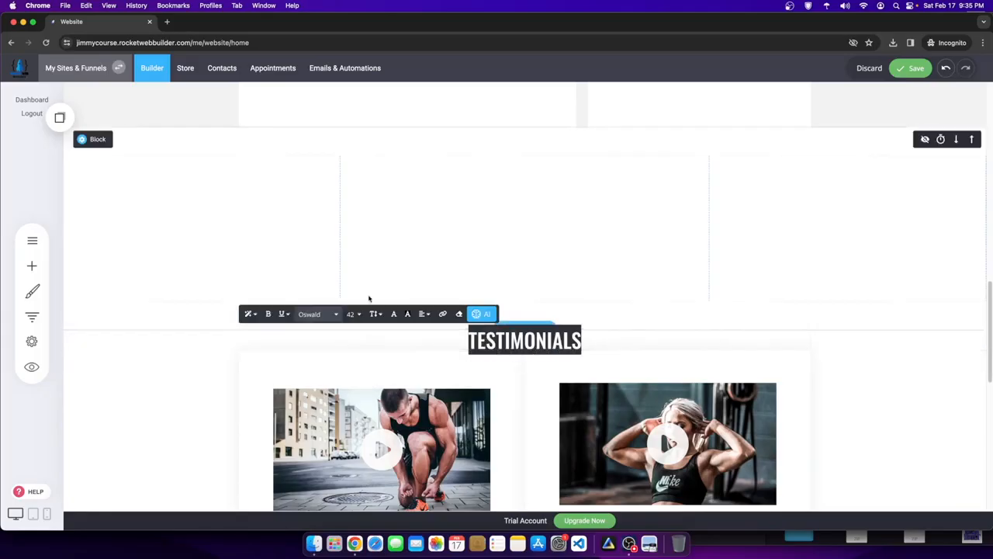
left_click(353, 313)
left_click(399, 418)
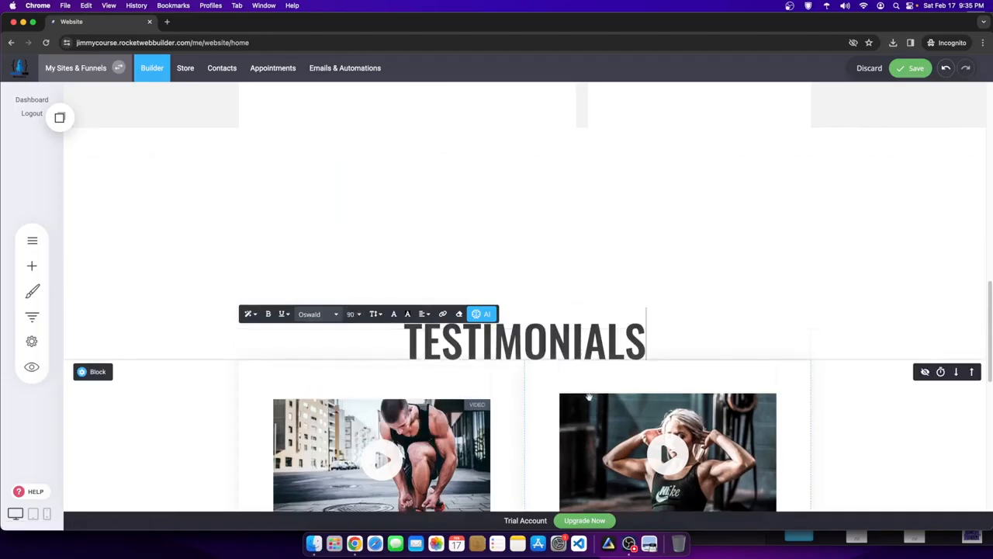
left_click_drag(776, 363, 775, 390)
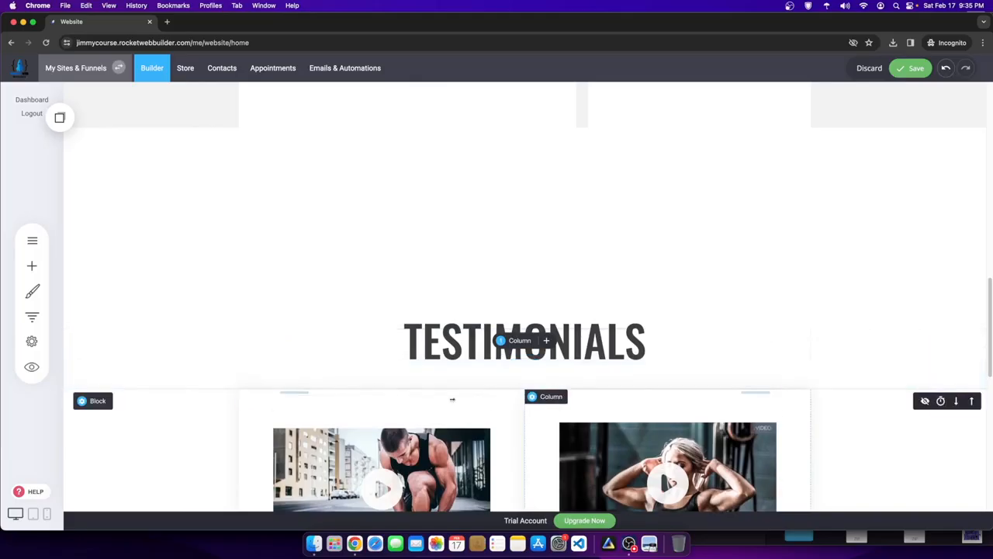
scroll(621, 311, "down", 5)
scroll(543, 256, "up", 4)
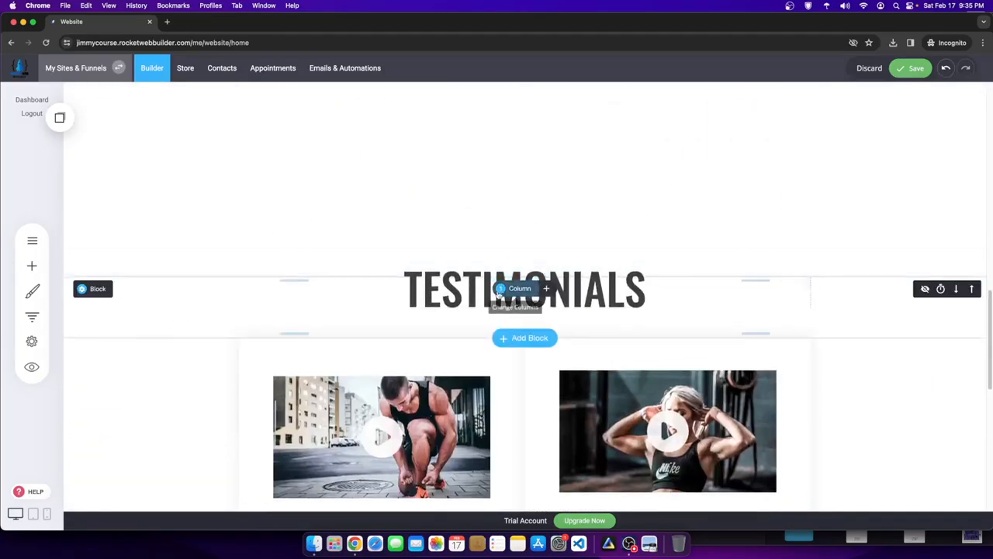
- Add a Paragraph under the heading and start typing the subtitle 'For The Fitness Coach'
left_click(31, 265)
left_click_drag(95, 166, 288, 203)
left_click_drag(403, 349, 497, 320)
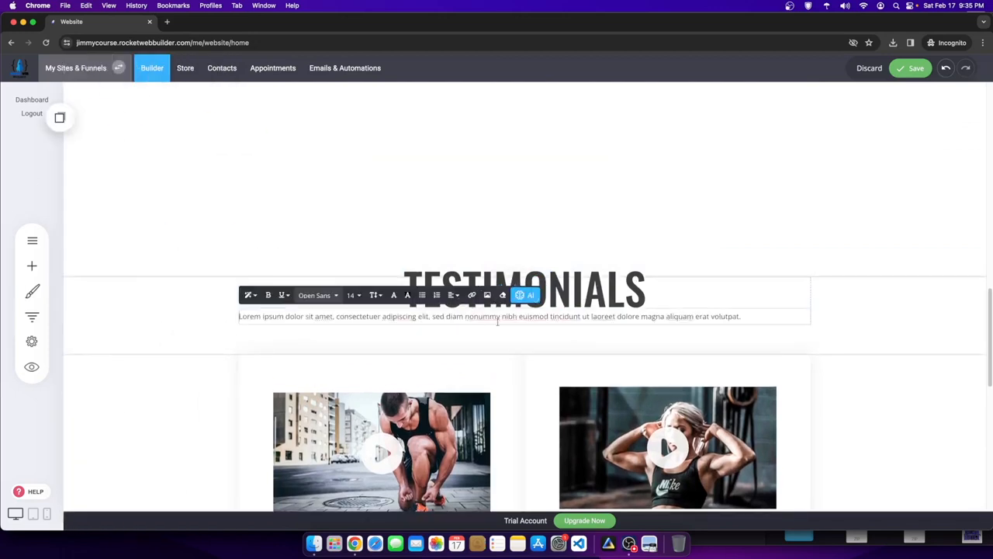
left_click_drag(775, 318, 222, 304)
type("F")
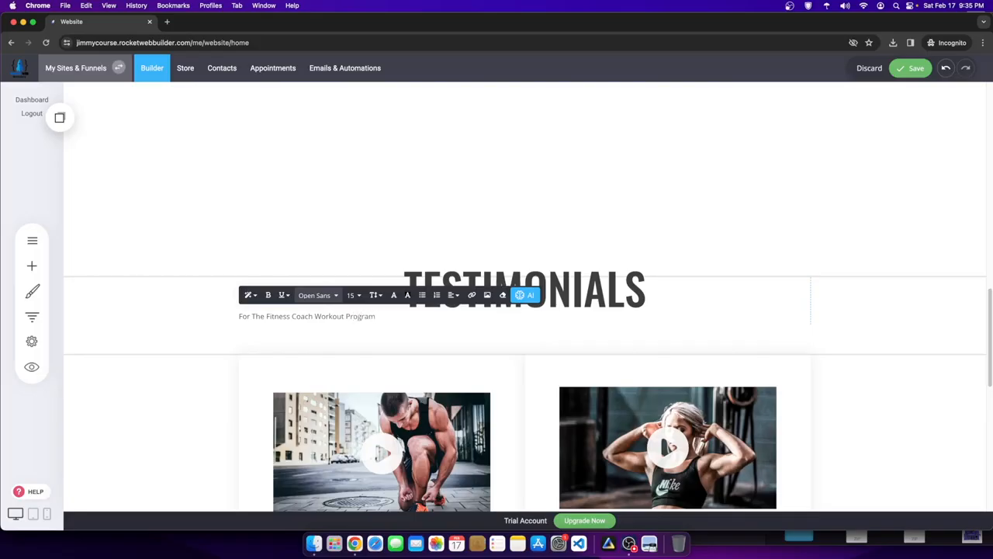
- Centre-align the 'For The Fitness Coach' subtitle under the TESTIMONIALS heading
scroll(725, 368, "up", 10)
scroll(485, 378, "down", 9)
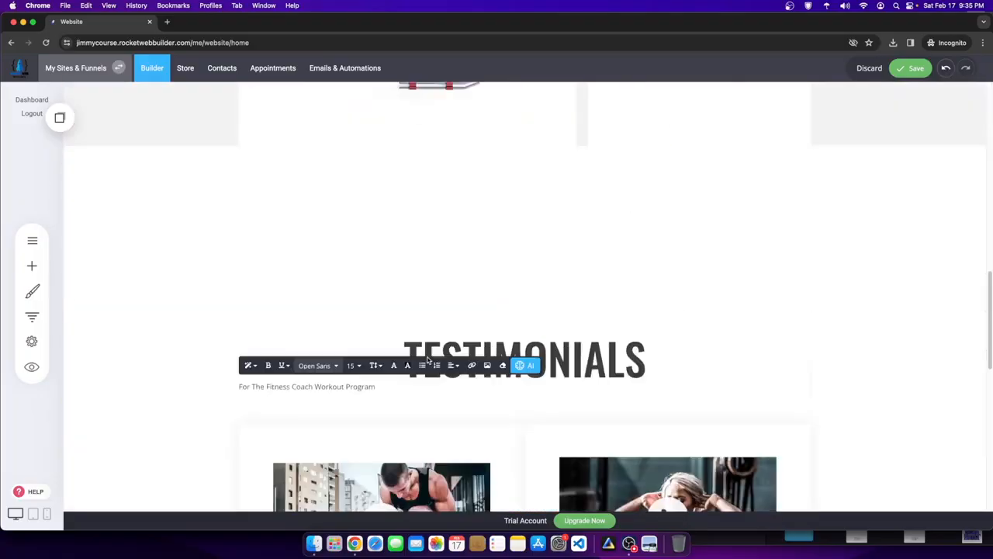
scroll(426, 353, "down", 6)
scroll(412, 349, "up", 7)
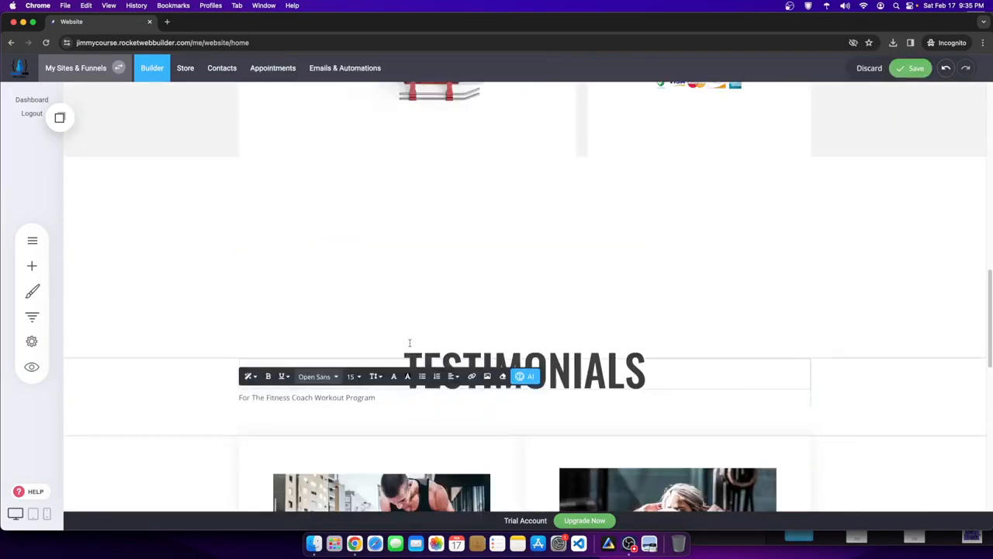
left_click_drag(403, 399, 157, 399)
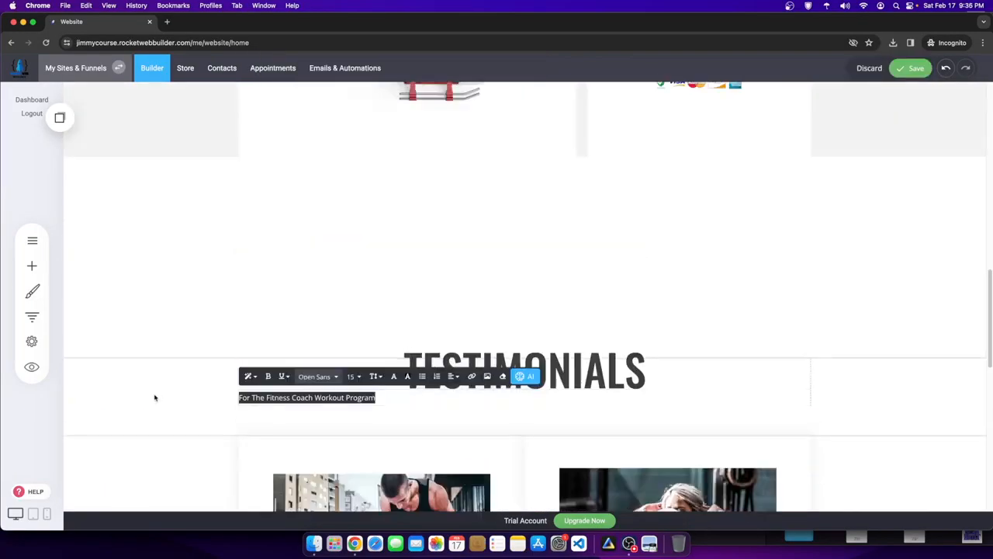
left_click(452, 376)
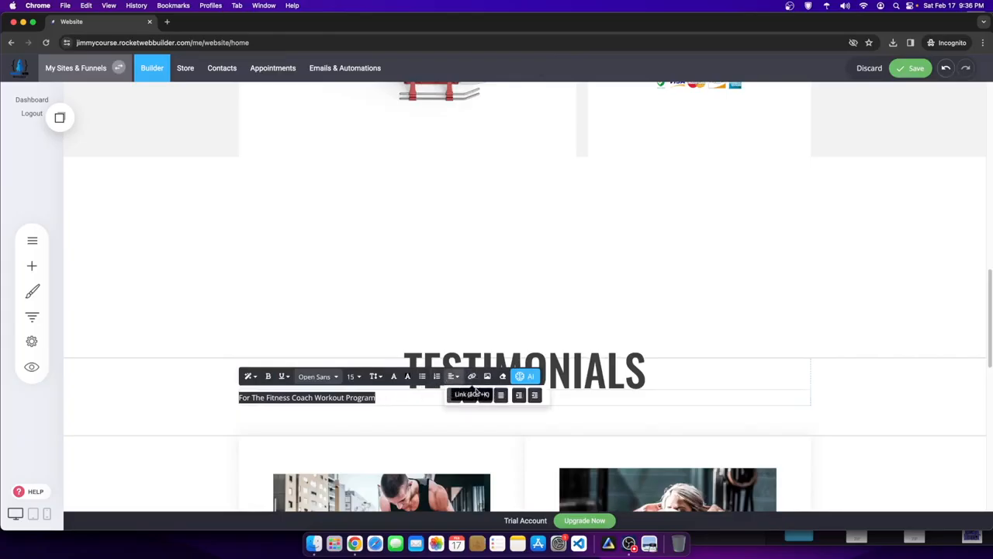
left_click(468, 394)
left_click(594, 379)
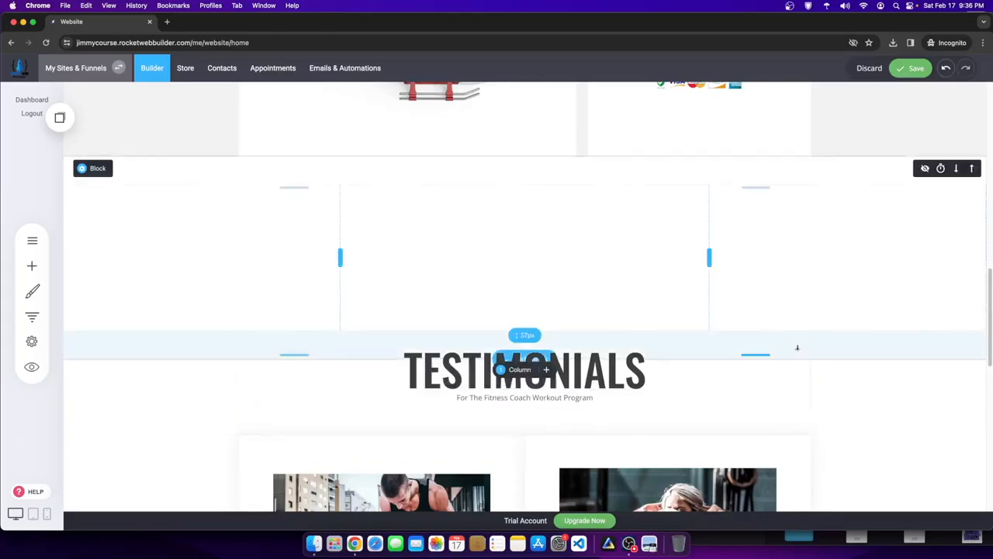
- Save the home page changes and bring up the Global Styling settings
scroll(602, 398, "up", 12)
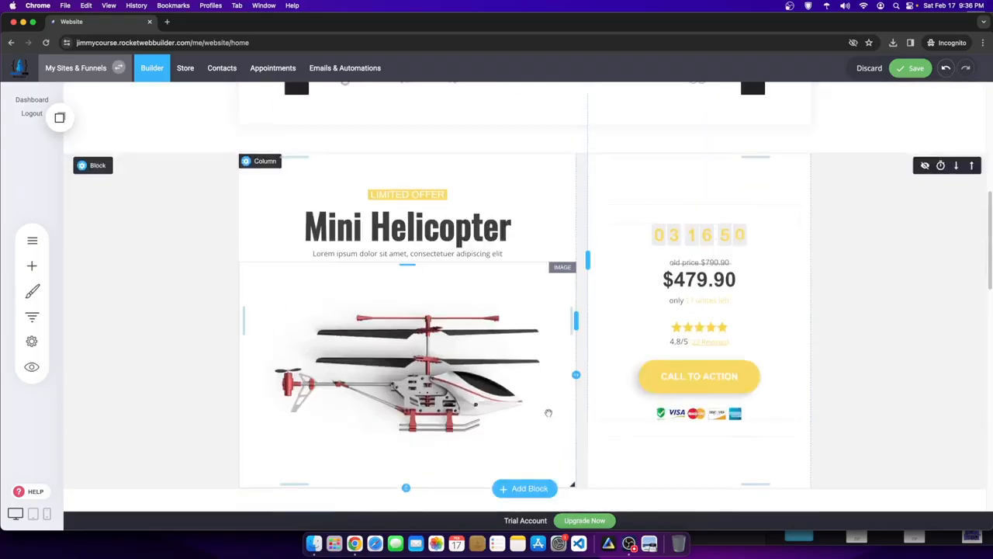
scroll(567, 422, "down", 18)
left_click(907, 70)
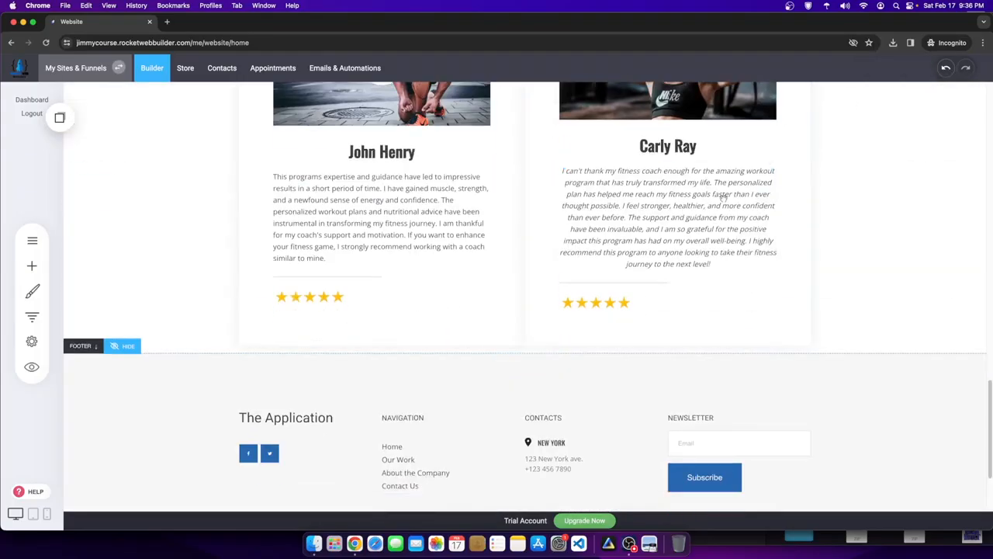
scroll(347, 341, "up", 3)
left_click(31, 294)
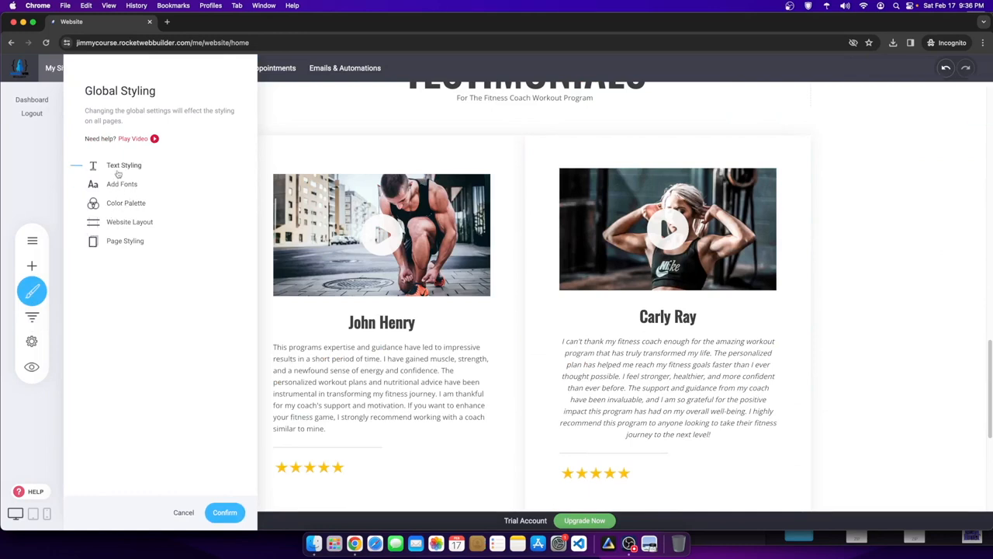
- Set the palette's primary colour to black #000000
left_click(114, 202)
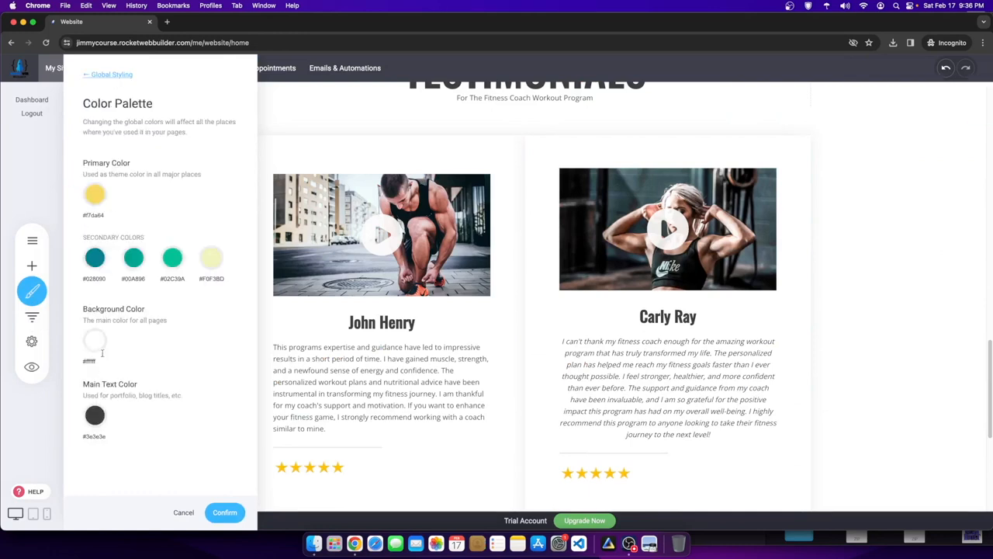
left_click(96, 195)
left_click_drag(133, 227, 73, 324)
left_click(157, 194)
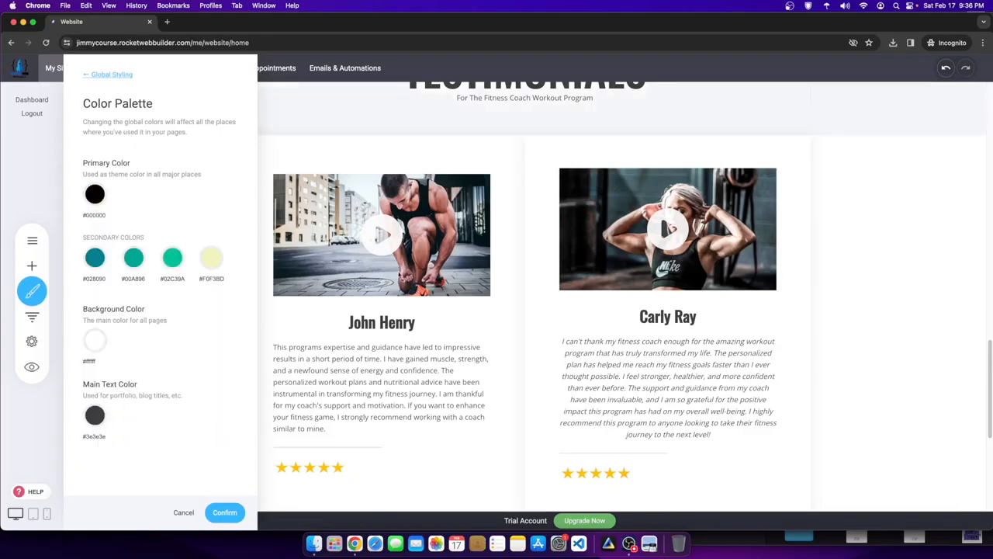
- Make the first three secondary colours light blue #4EB3EA
left_click(93, 259)
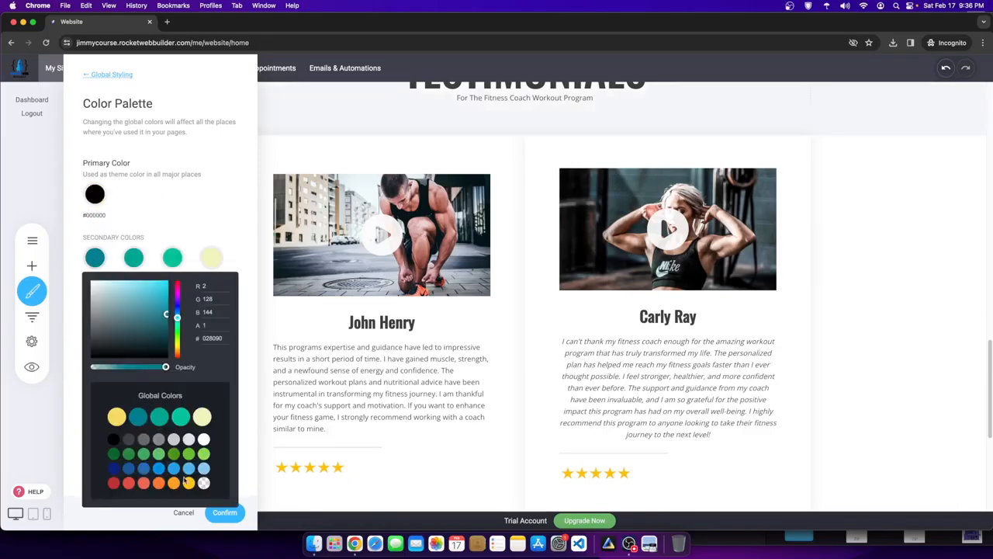
left_click(189, 472)
left_click(165, 212)
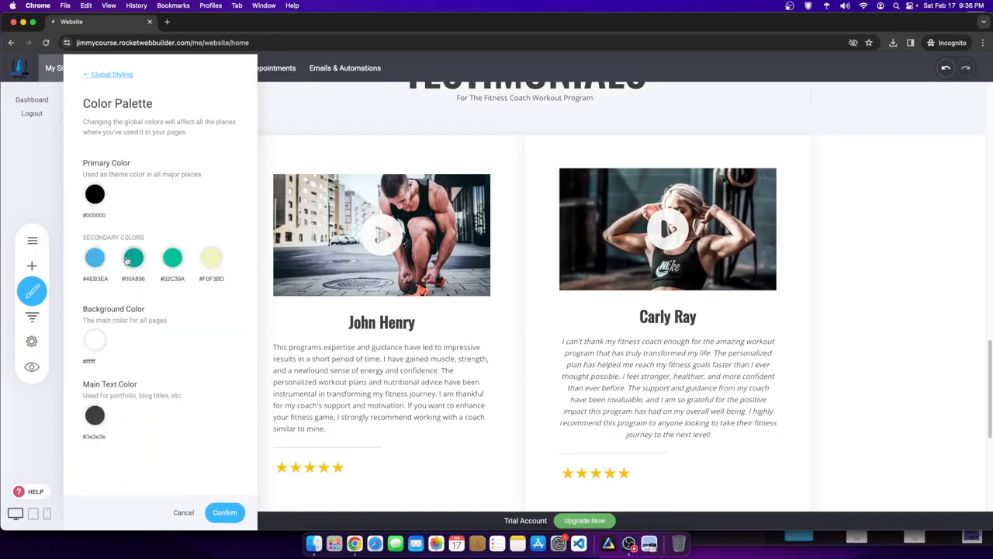
left_click(133, 258)
left_click(232, 471)
left_click(202, 202)
left_click(172, 259)
left_click(271, 468)
left_click(199, 210)
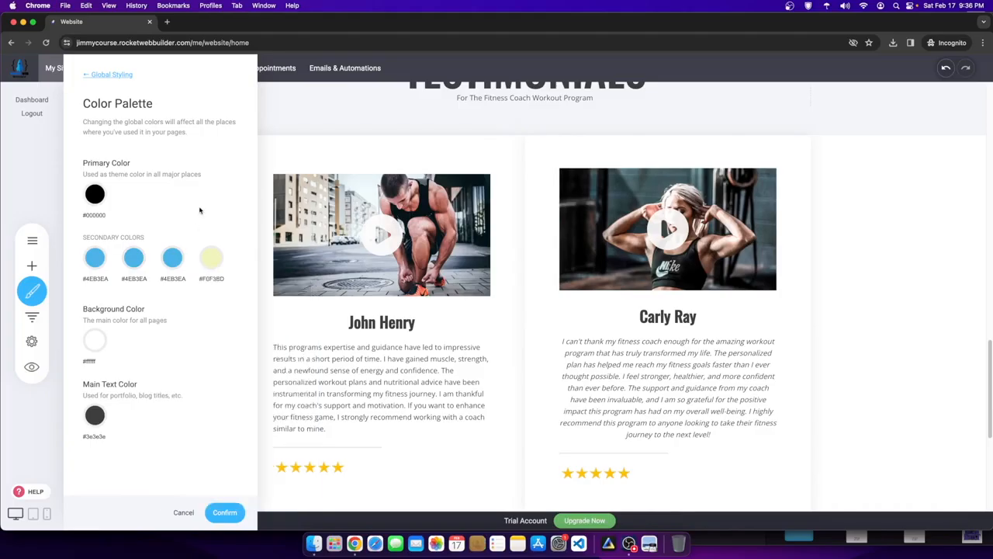
- Change the fourth secondary colour to olive #AEA854 and confirm the palette
left_click(211, 258)
left_click_drag(244, 311, 266, 313)
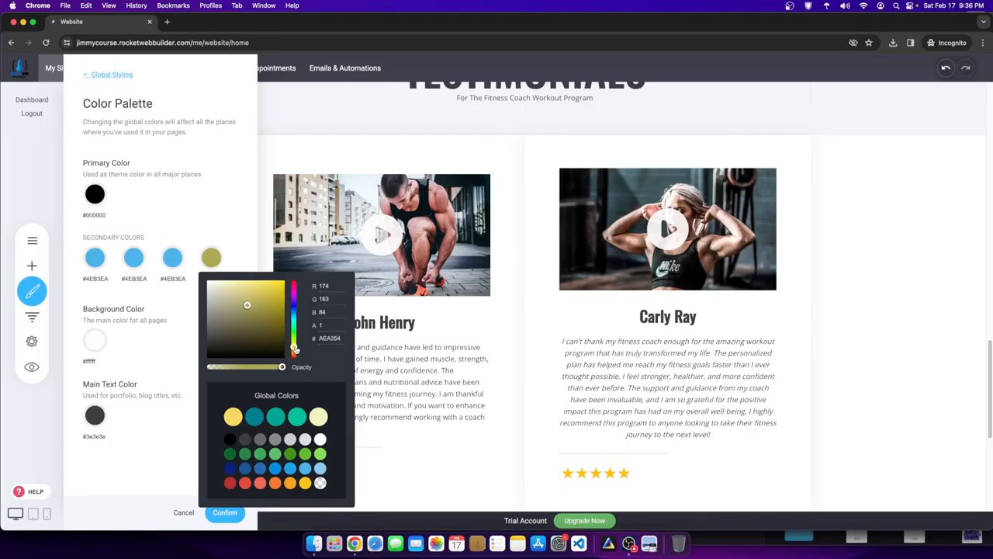
left_click(204, 226)
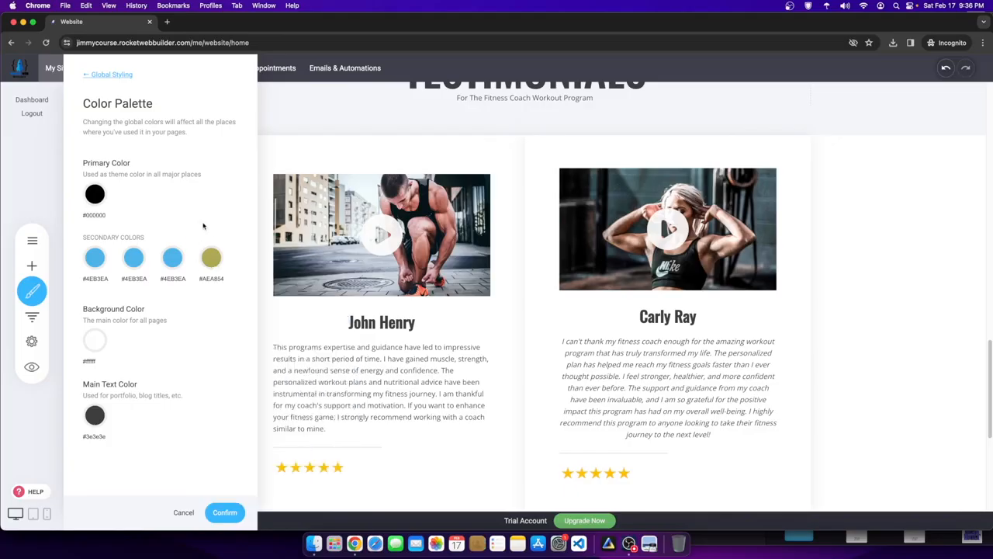
left_click(224, 513)
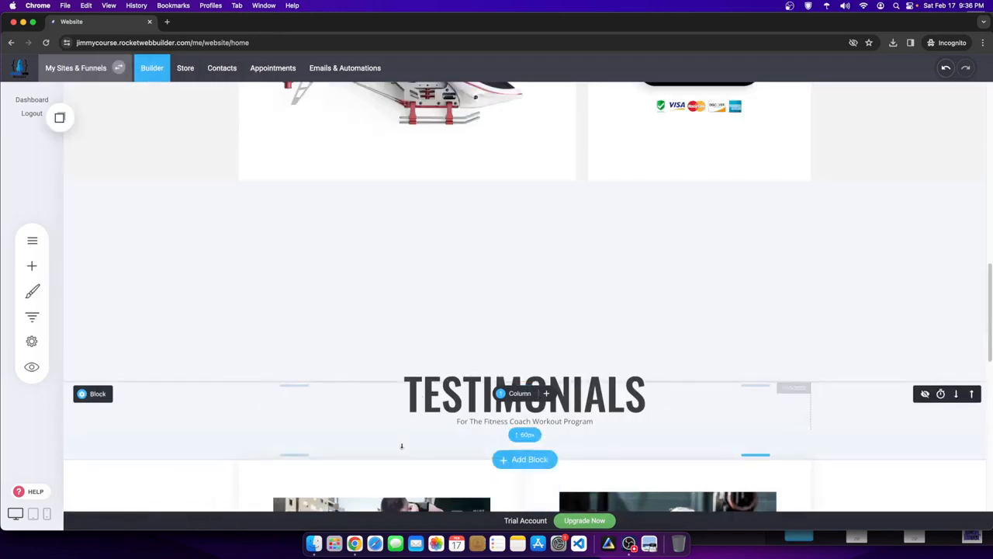
- Add a navigation menu widget to the page header
scroll(567, 227, "down", 4)
scroll(564, 280, "up", 15)
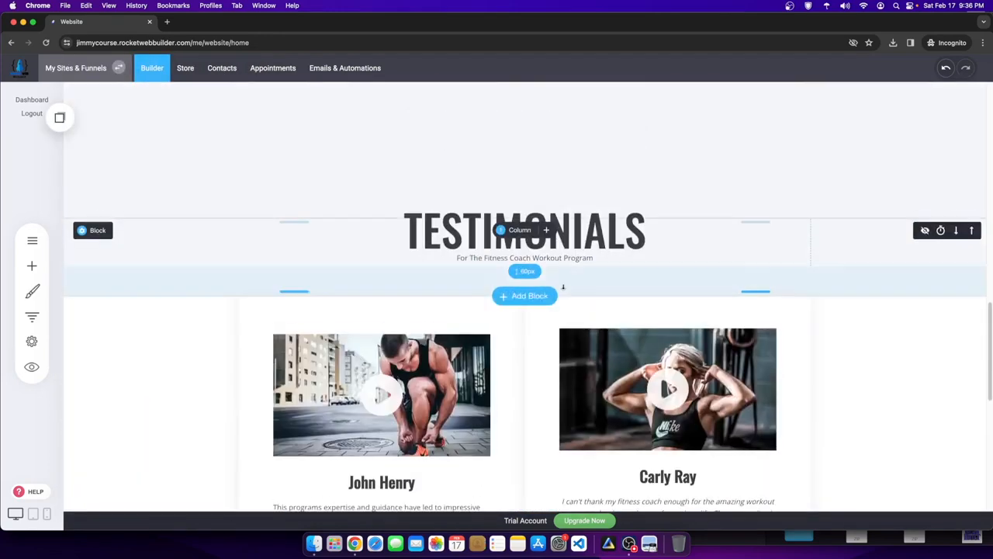
scroll(562, 291, "up", 3)
scroll(432, 332, "down", 5)
scroll(436, 334, "up", 5)
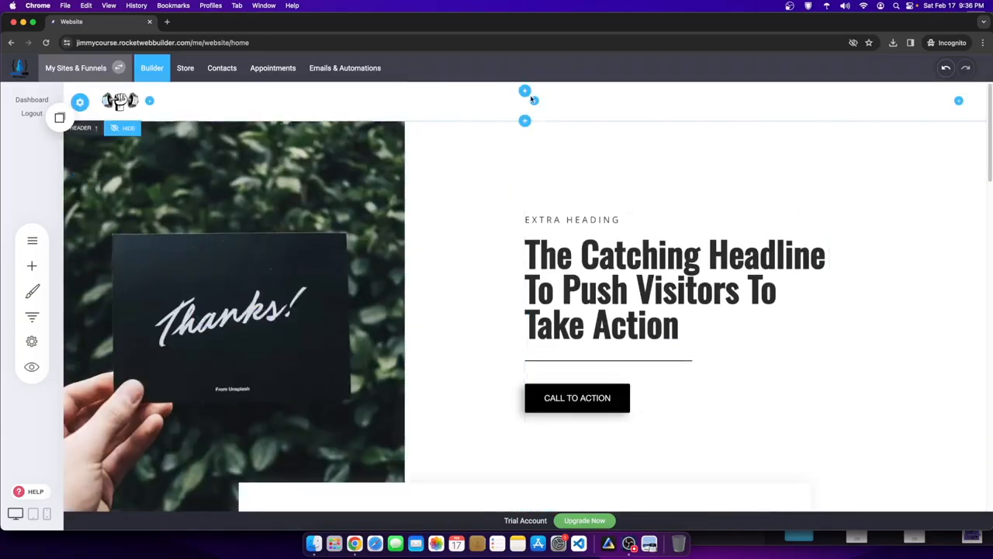
left_click(534, 100)
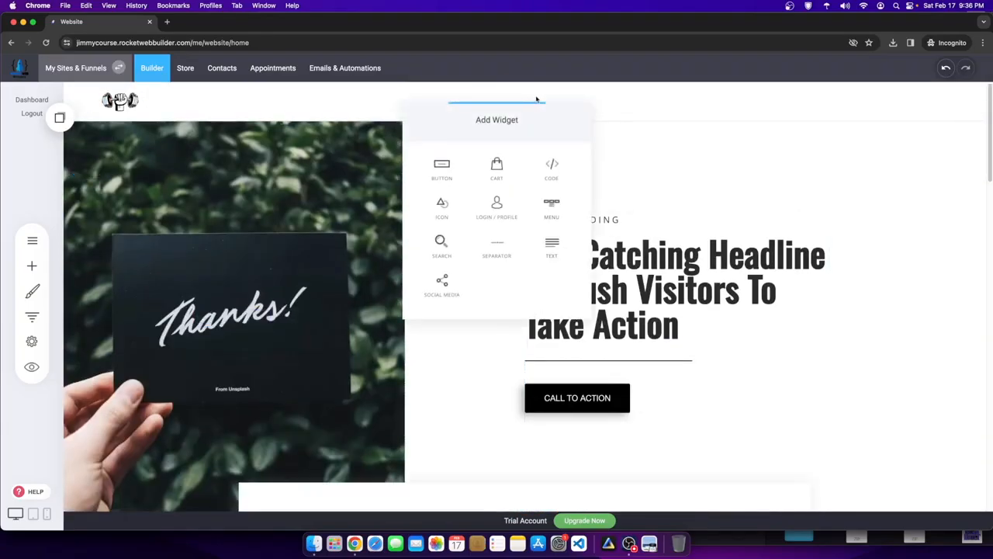
left_click(614, 129)
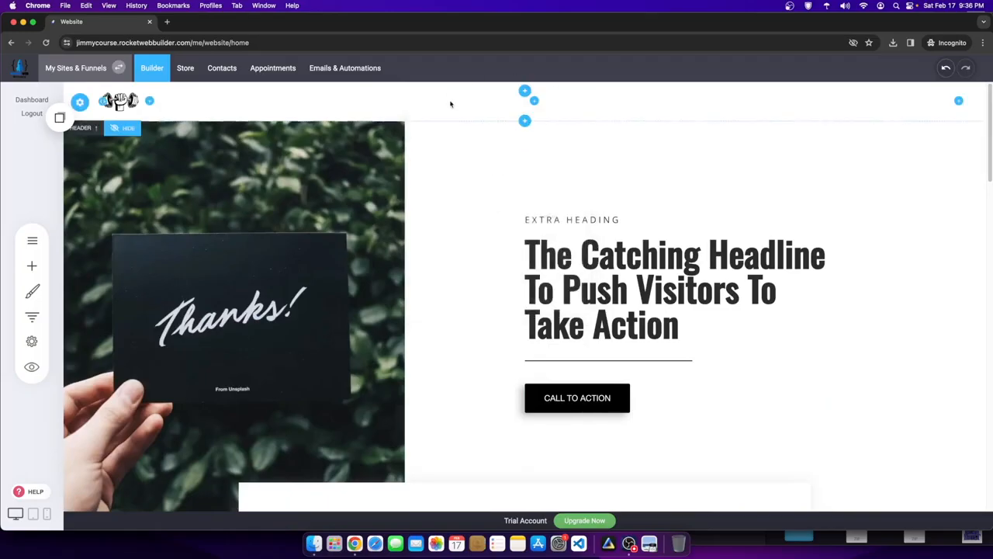
left_click(534, 102)
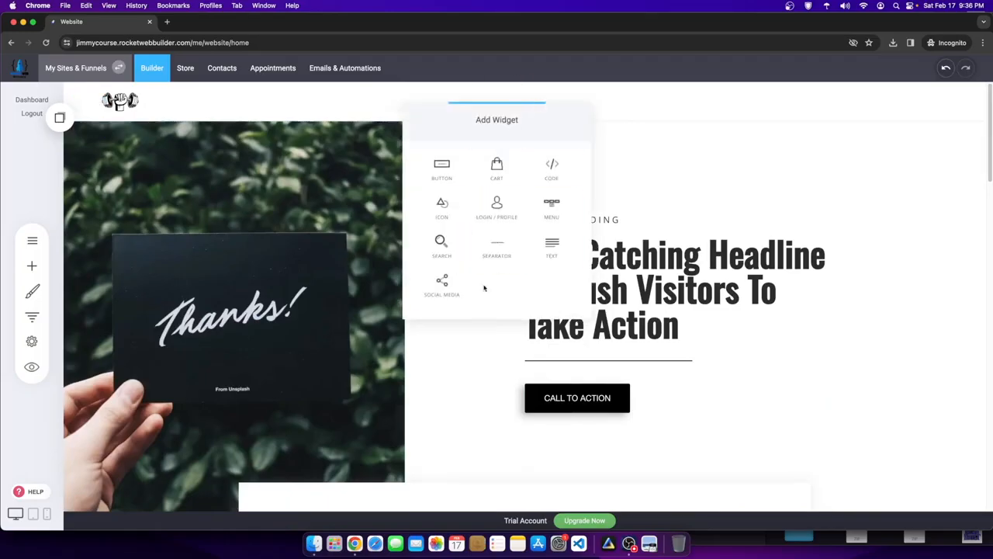
left_click(555, 212)
- Add a CONTACT US menu item linked to the CONTACT page
left_click(481, 151)
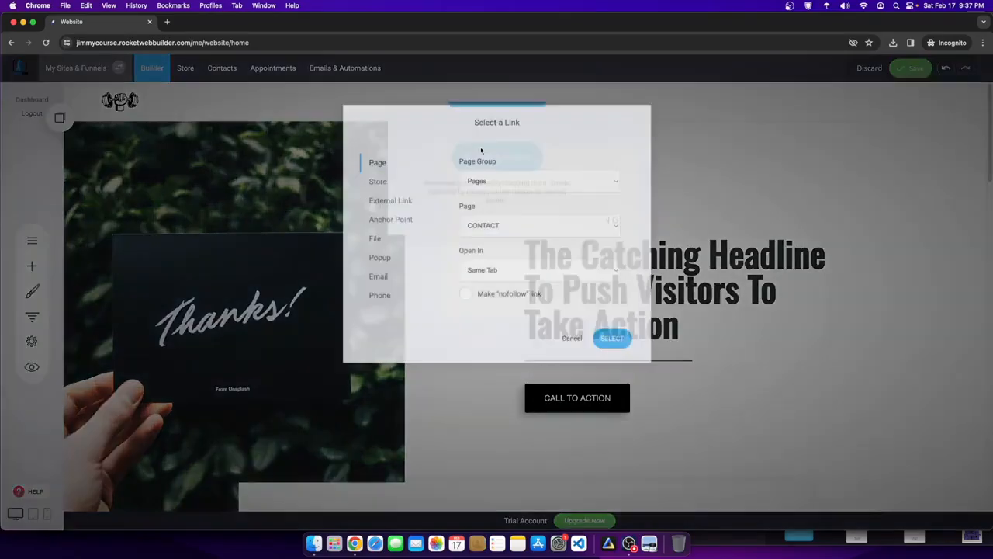
left_click(524, 232)
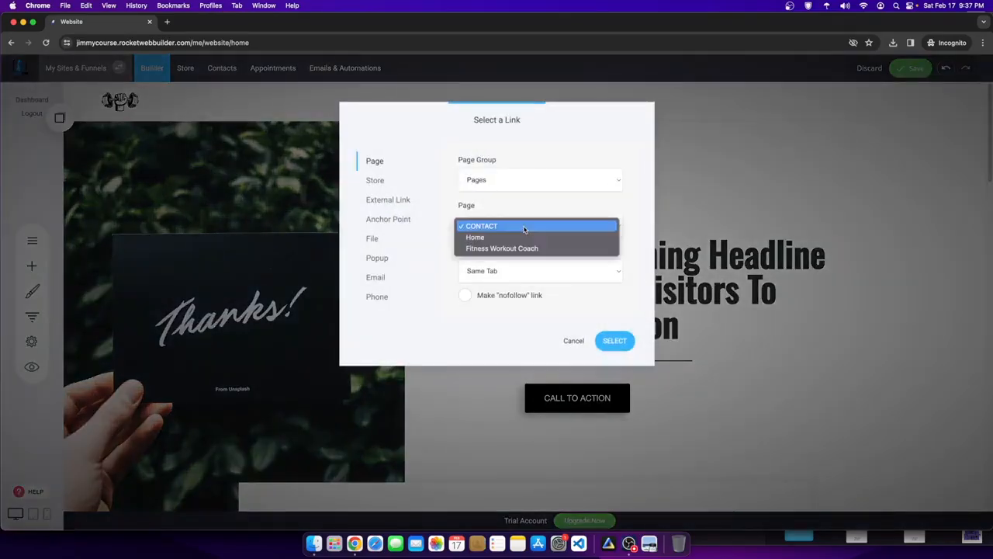
left_click(479, 180)
left_click(497, 225)
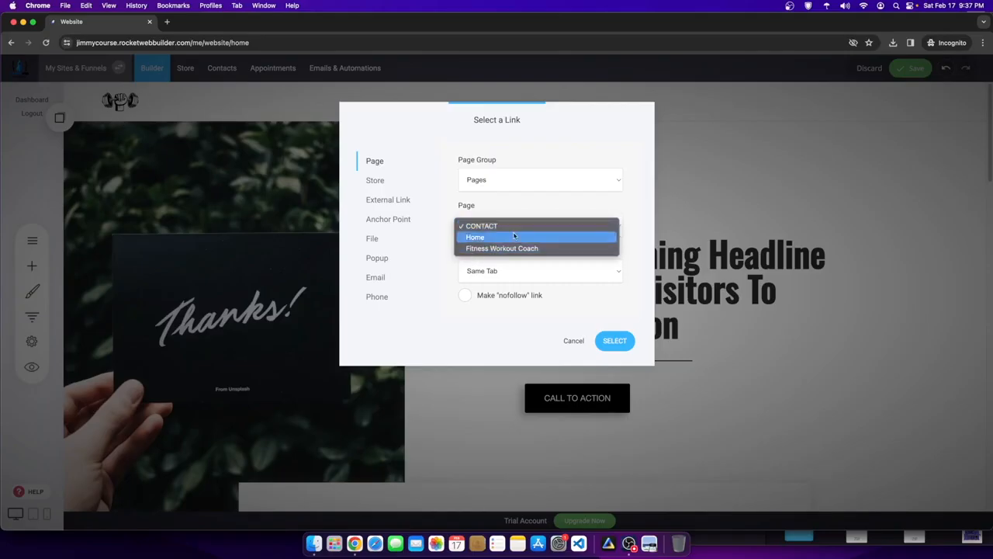
left_click(618, 343)
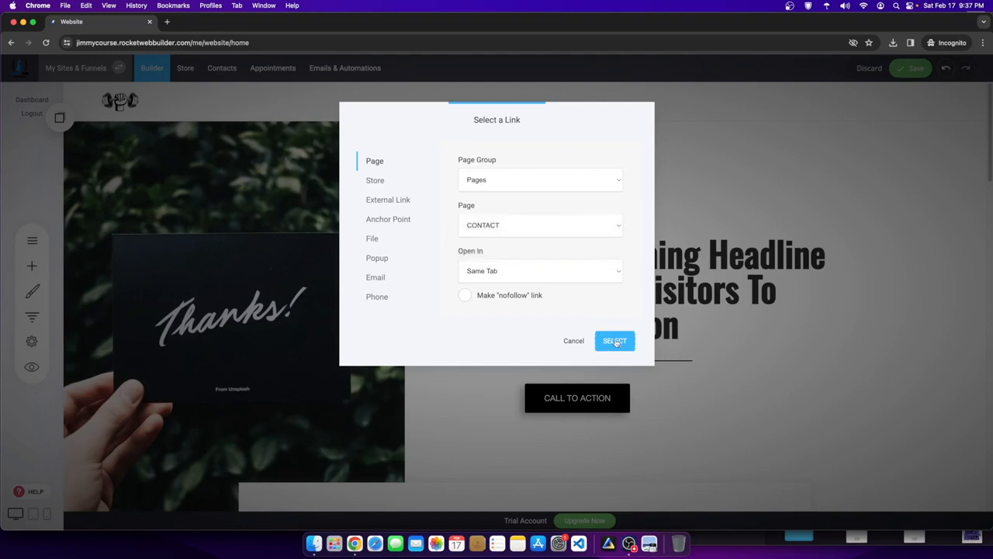
left_click(615, 342)
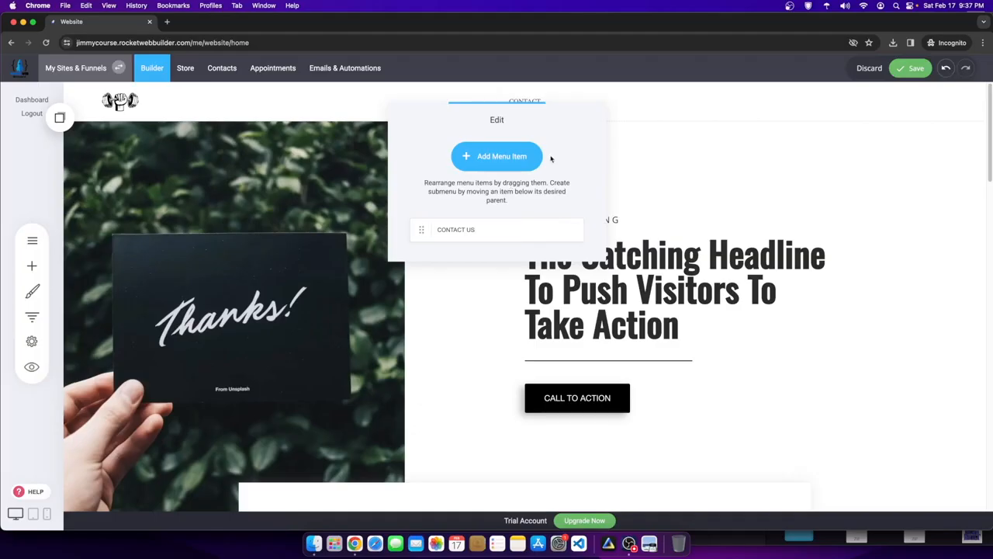
- Add a second menu item linking to the Fitness Workout Coach page
left_click(506, 158)
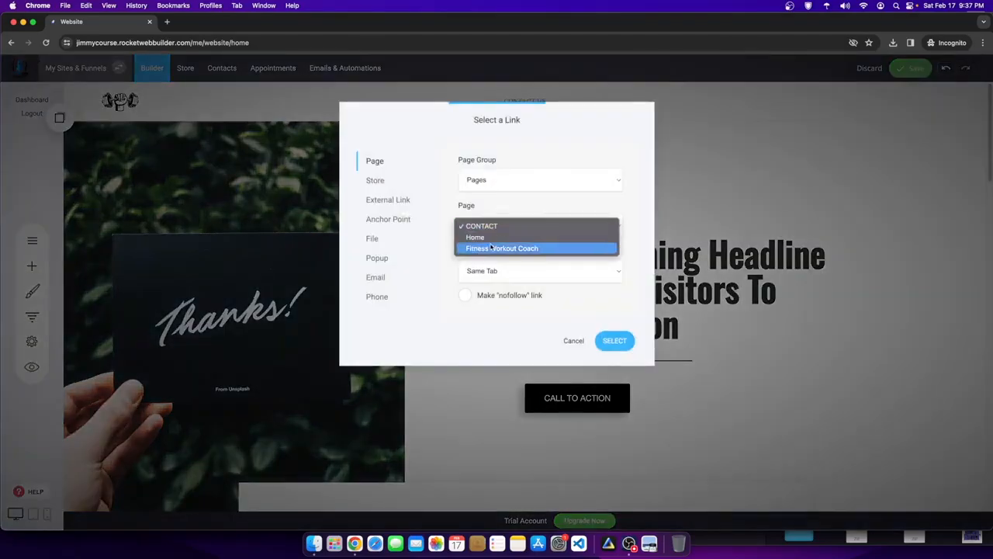
left_click(501, 249)
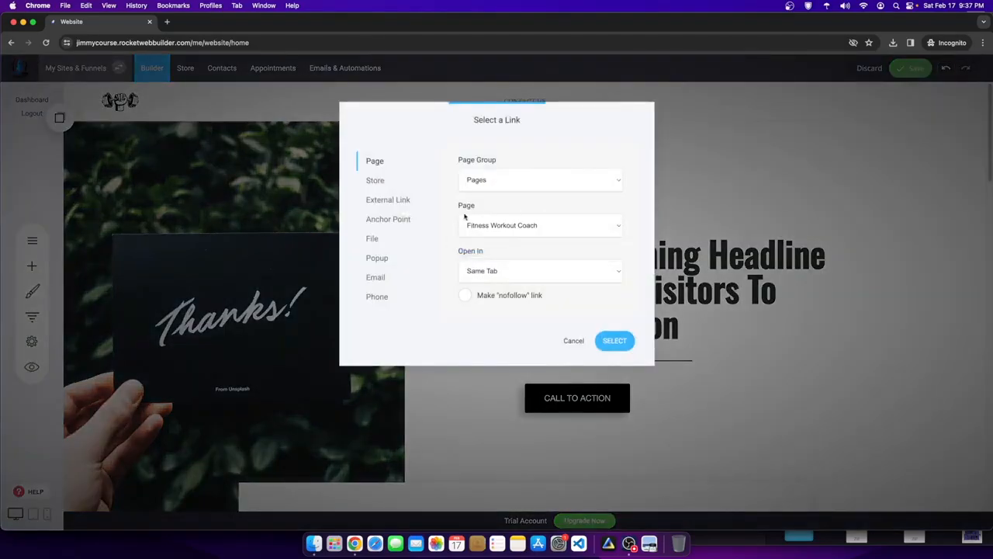
left_click(613, 341)
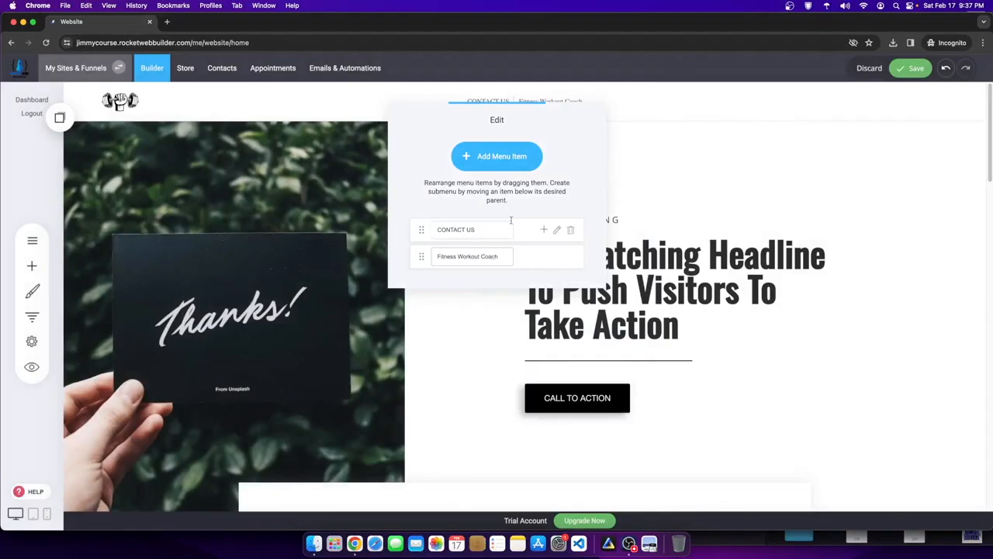
left_click(682, 144)
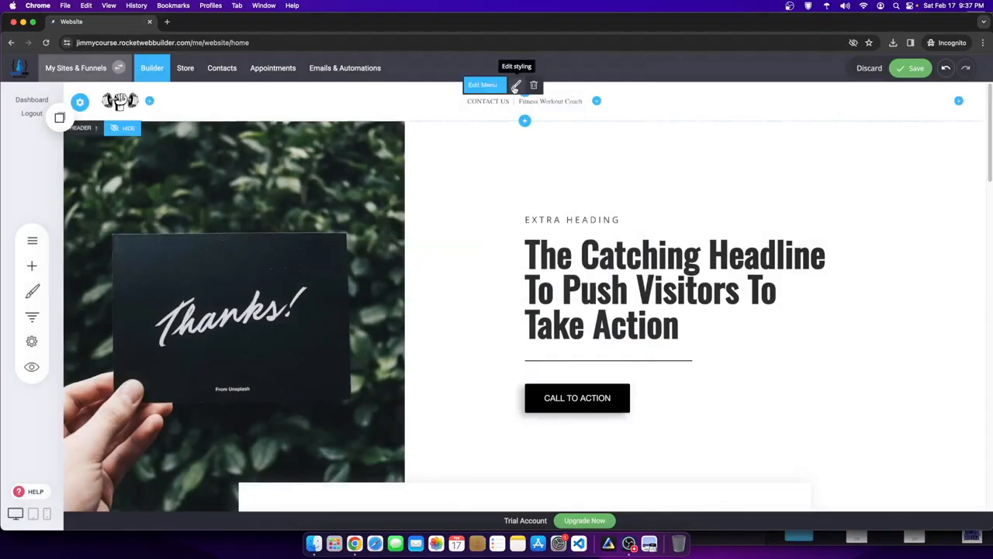
- Set the header menu font to Oswald
left_click(515, 86)
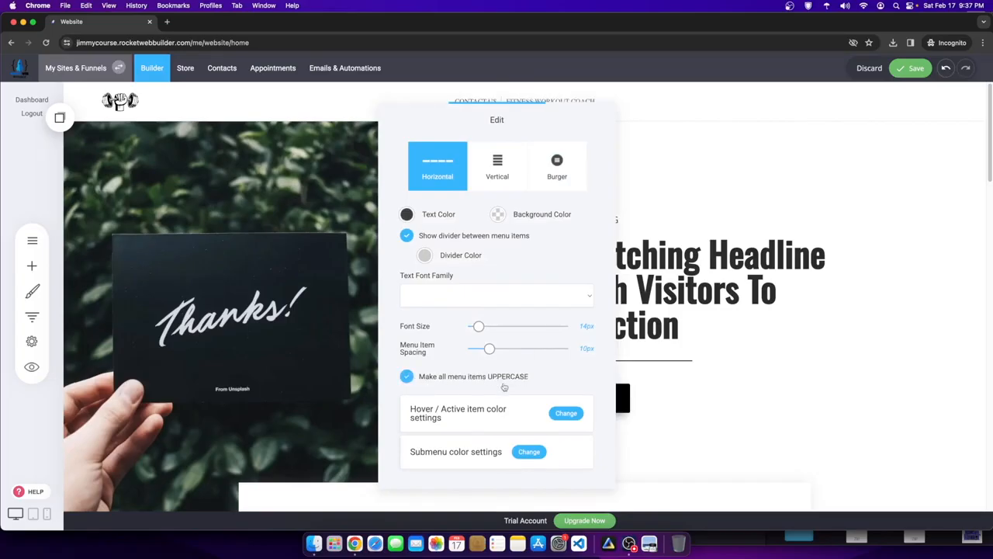
left_click(460, 294)
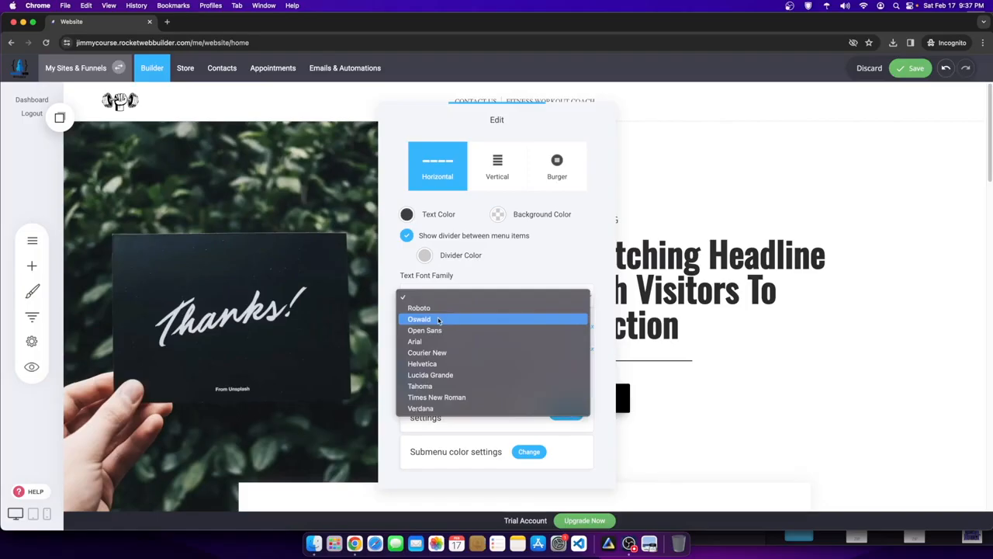
left_click(438, 319)
left_click(711, 214)
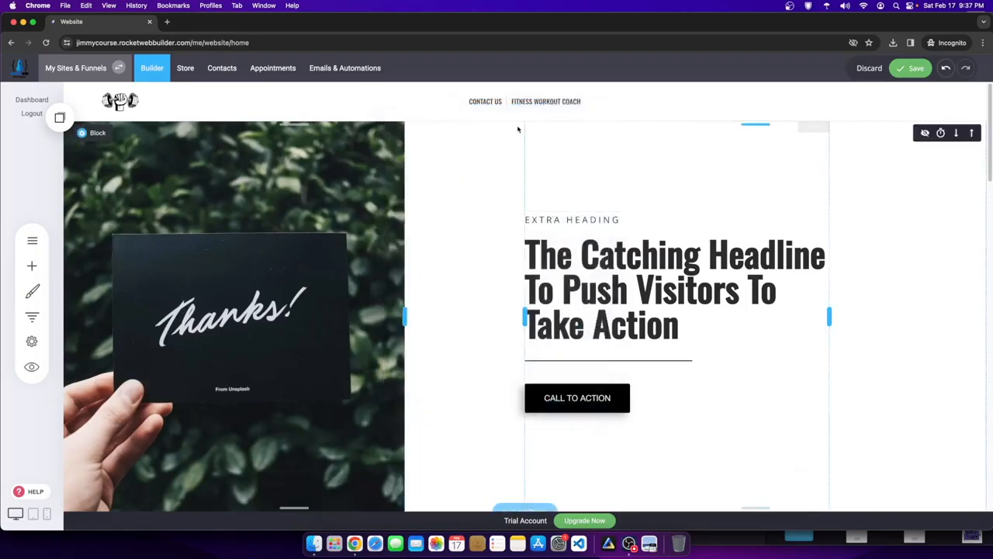
- Order the menu as Fitness Workout Coach, Blog, CONTACT US, adding a Blog-linked item
left_click(487, 90)
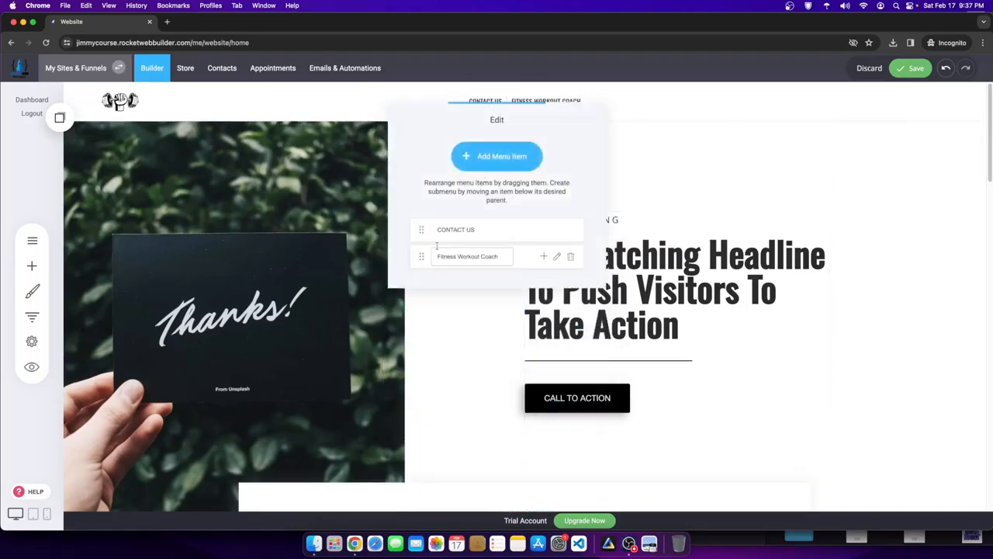
left_click_drag(424, 256, 423, 230)
left_click(485, 159)
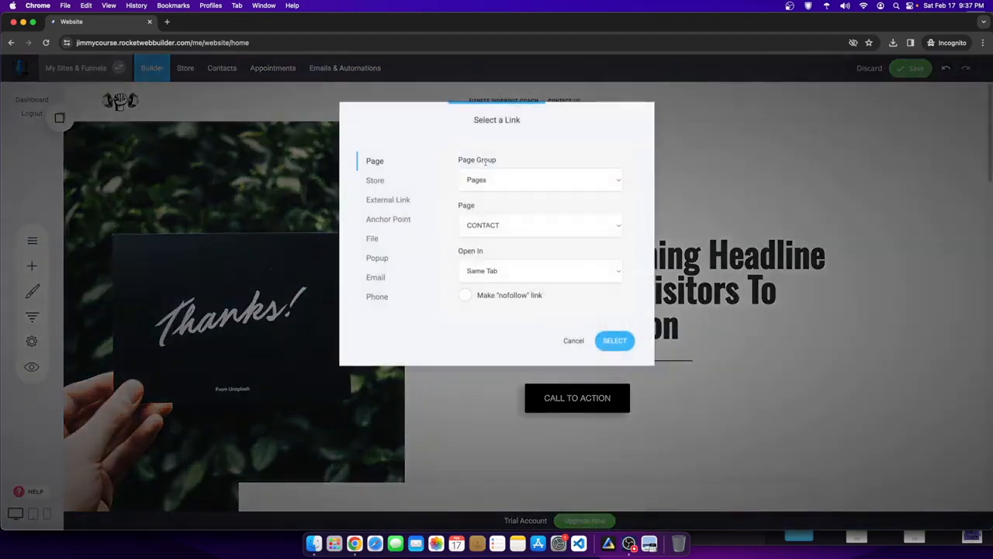
left_click(508, 179)
left_click(495, 203)
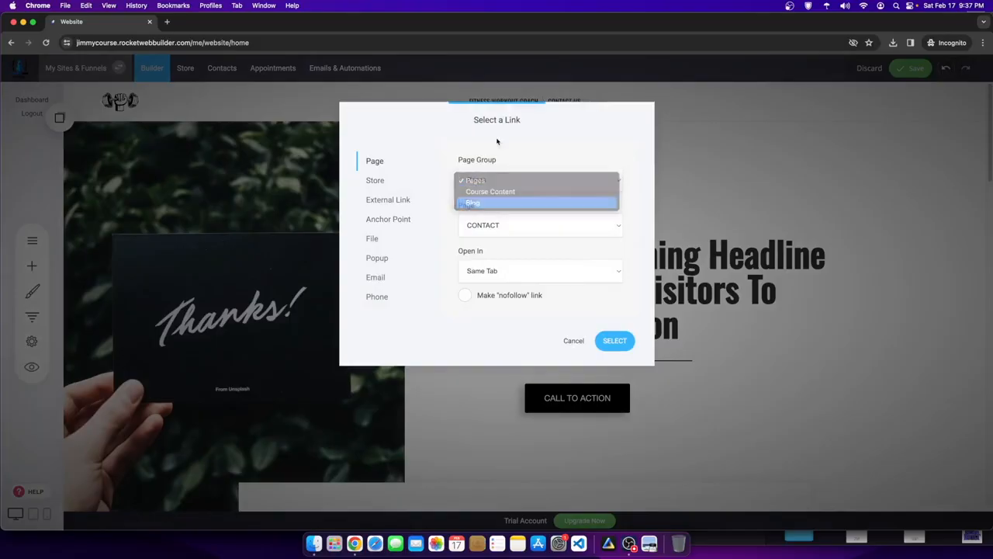
left_click(615, 341)
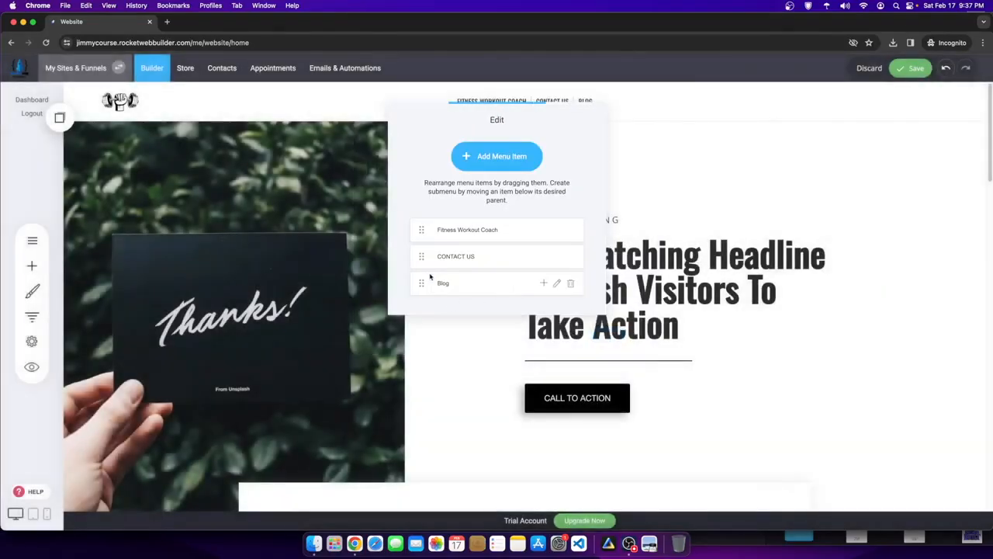
left_click_drag(422, 282, 420, 229)
left_click(712, 226)
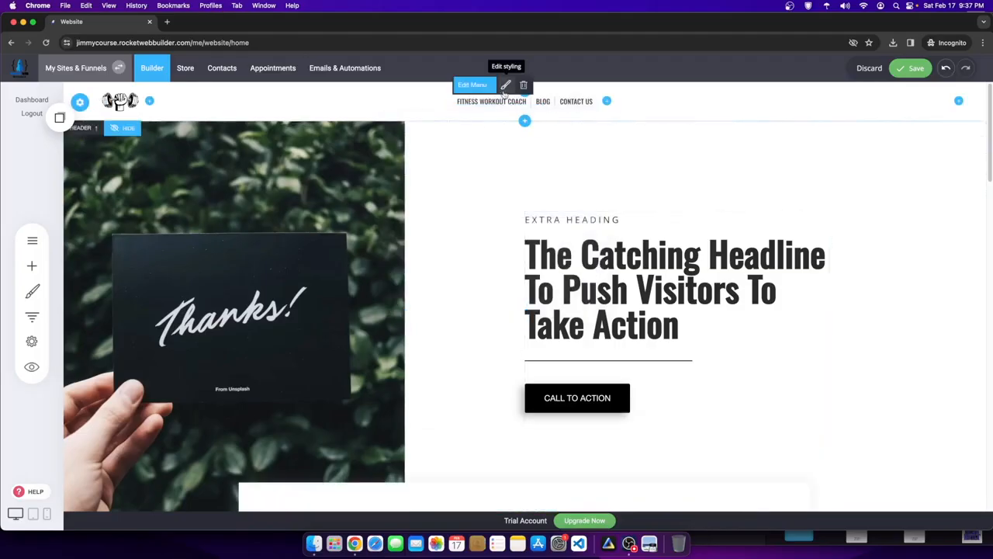
- Turn off the menu dividers and save the page
left_click(505, 85)
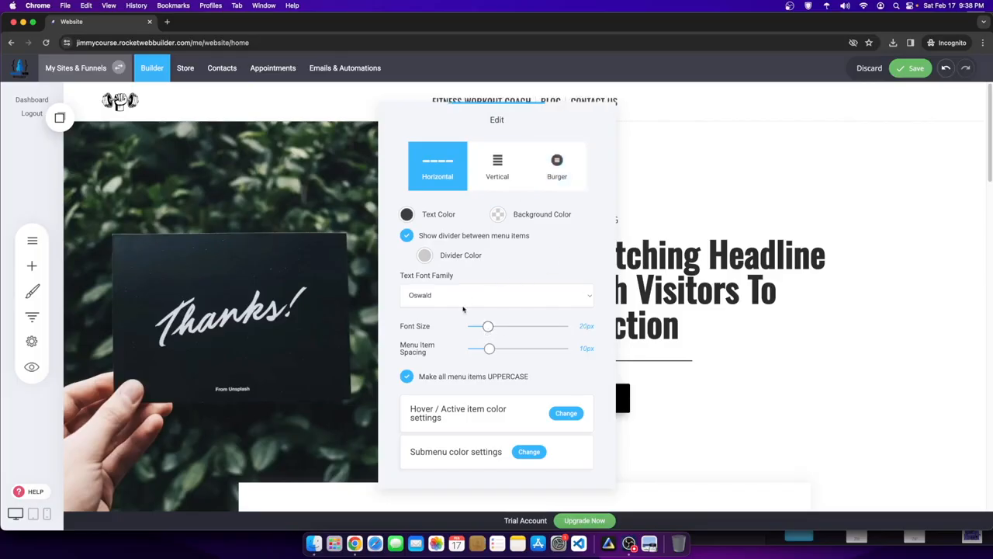
left_click(408, 236)
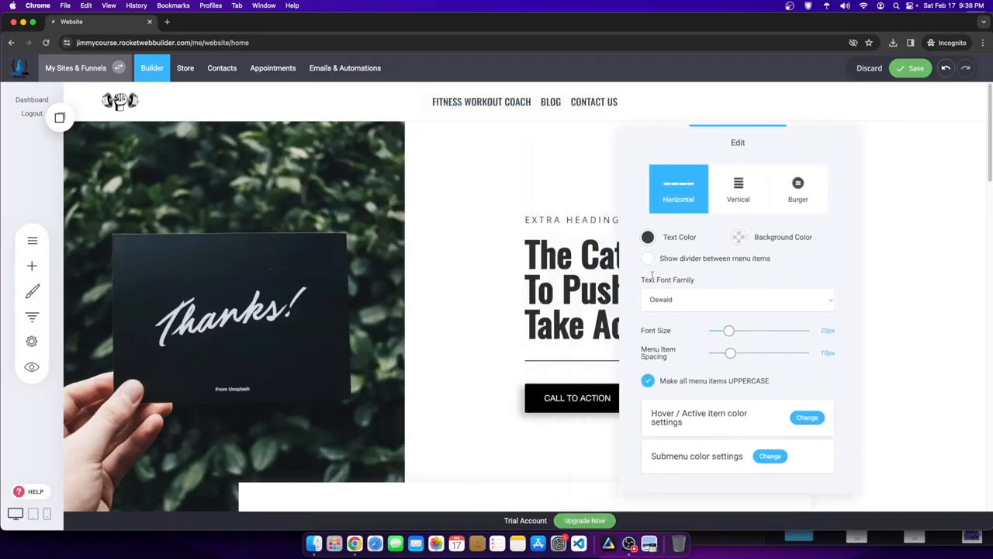
left_click(647, 258)
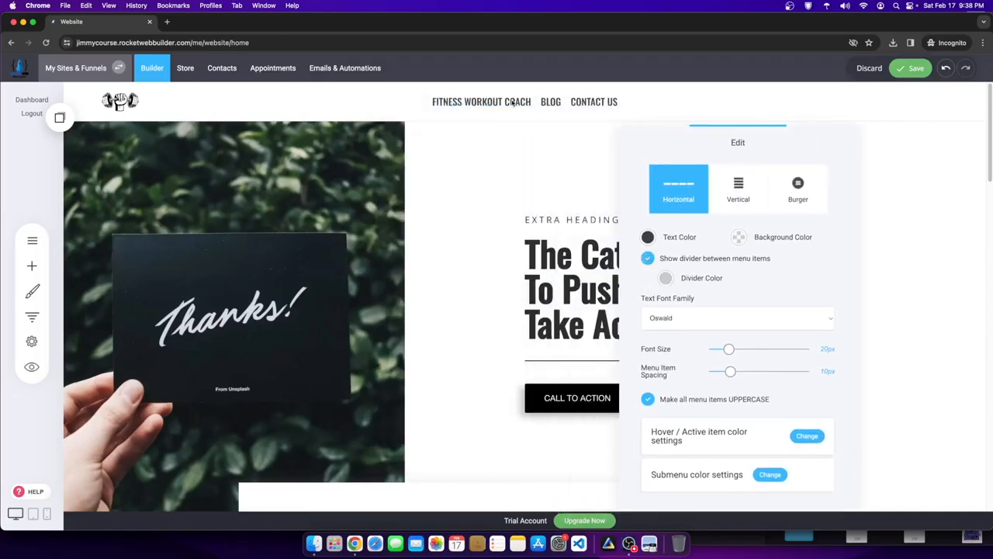
left_click(648, 260)
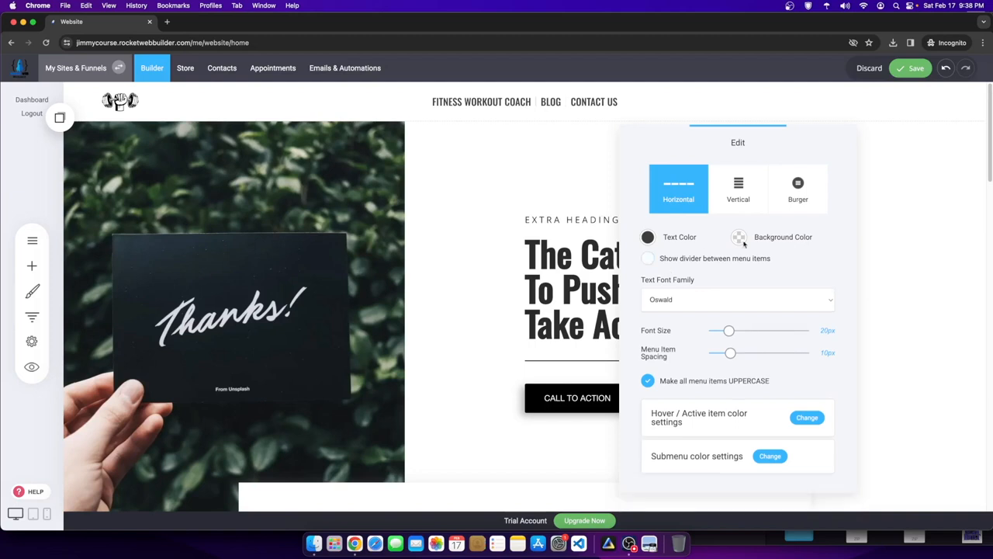
left_click(445, 192)
left_click(910, 68)
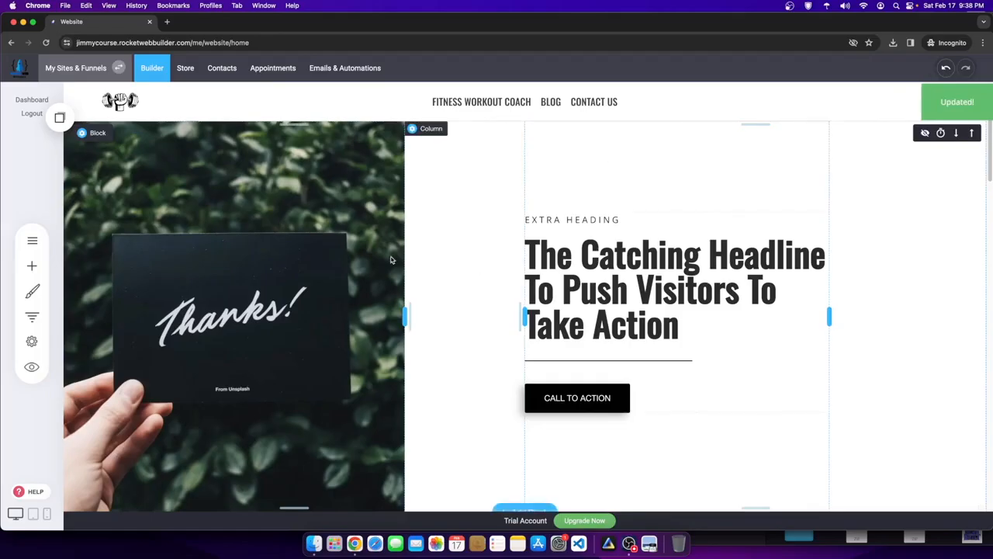
scroll(466, 295, "down", 6)
scroll(667, 318, "up", 4)
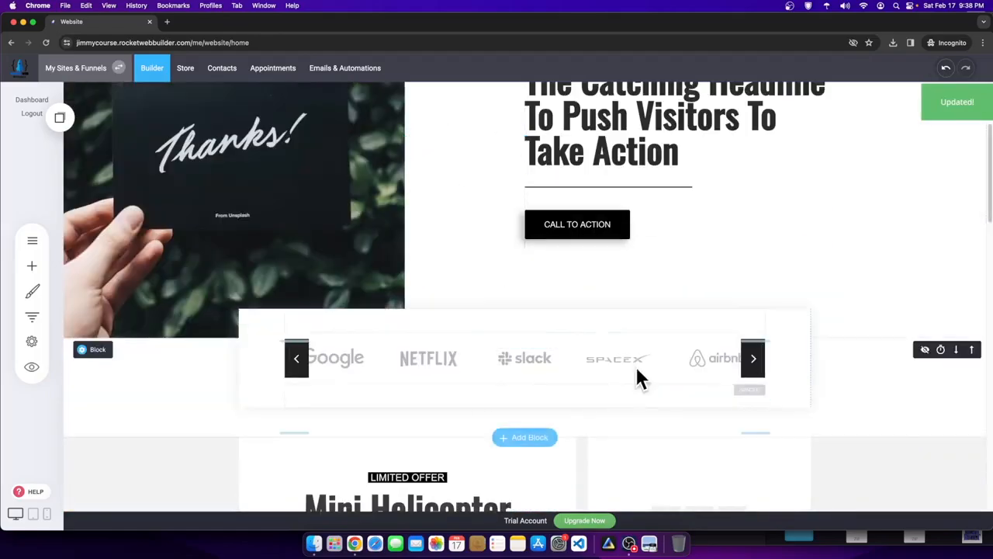
scroll(576, 377, "down", 5)
scroll(447, 324, "up", 1)
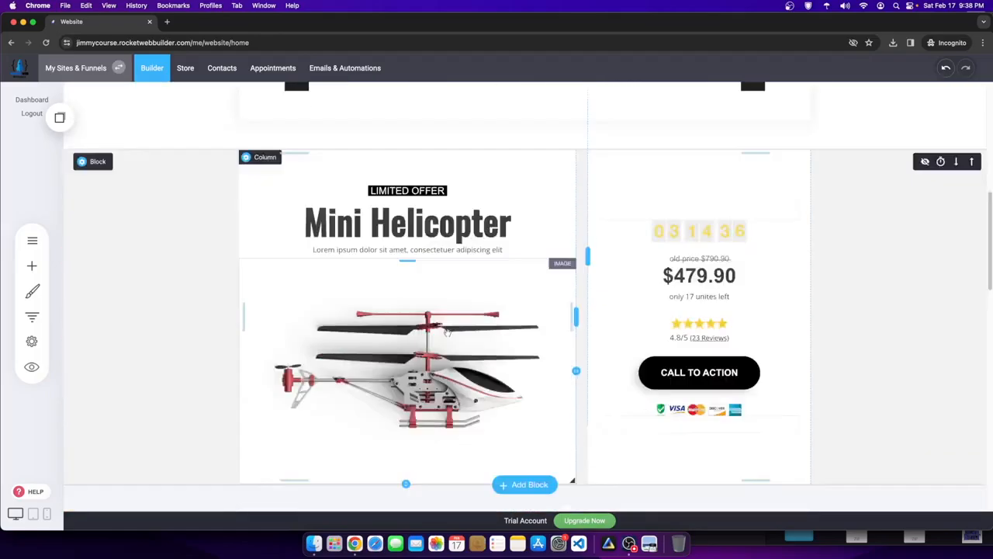
scroll(448, 324, "down", 8)
scroll(587, 268, "up", 4)
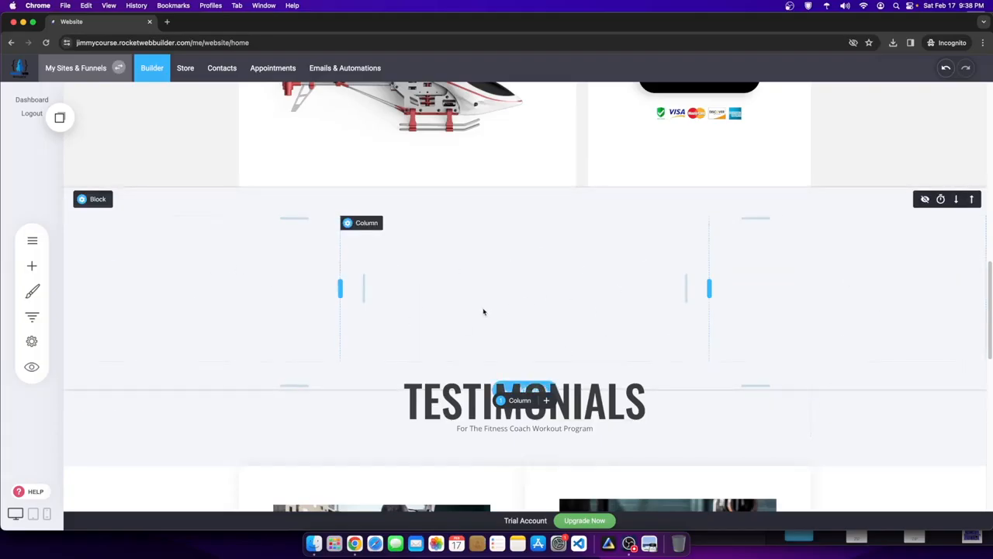
scroll(483, 311, "up", 6)
scroll(453, 310, "down", 3)
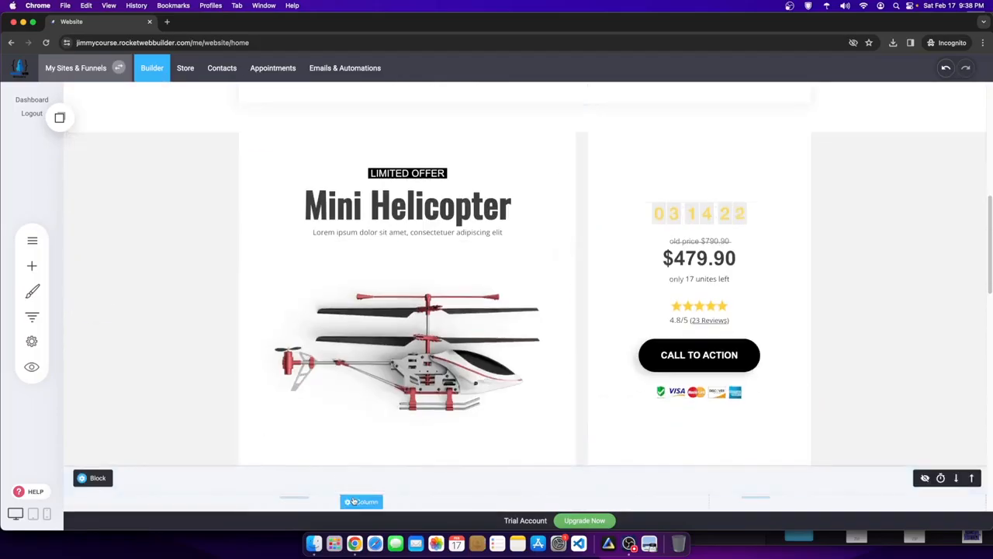
scroll(435, 458, "up", 10)
scroll(524, 415, "down", 4)
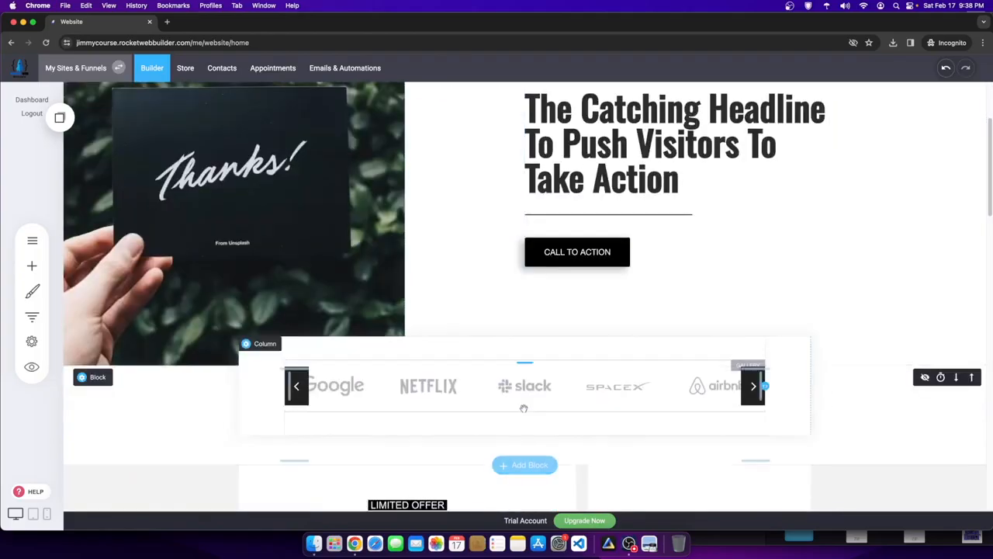
scroll(535, 426, "down", 8)
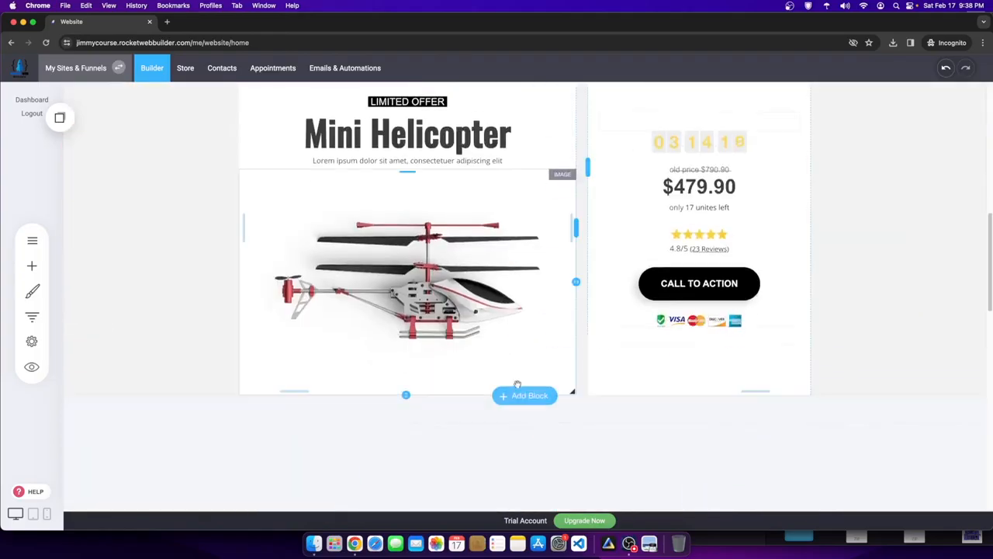
- Insert the Design For The Future hero template below the Mini Helicopter section
left_click(524, 395)
scroll(440, 413, "down", 8)
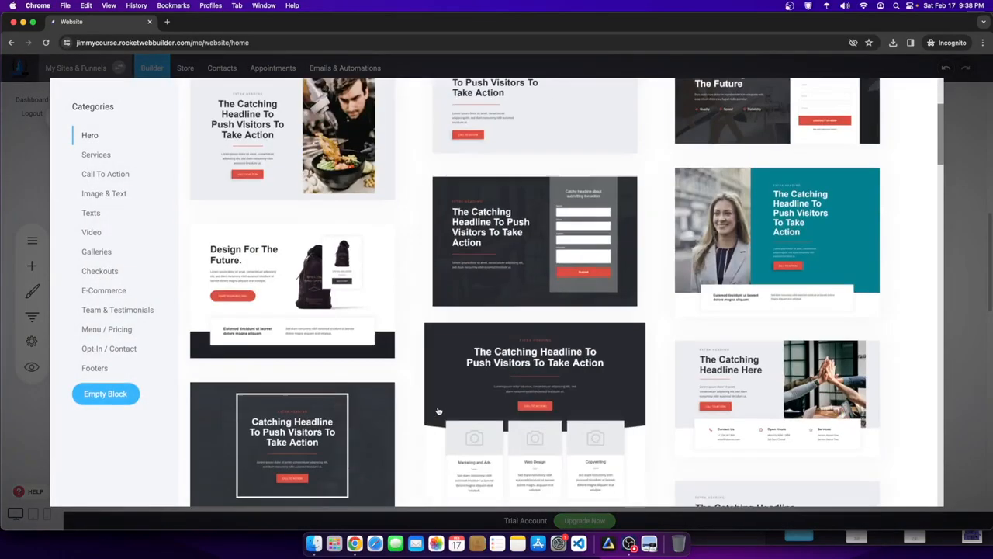
scroll(373, 419, "up", 2)
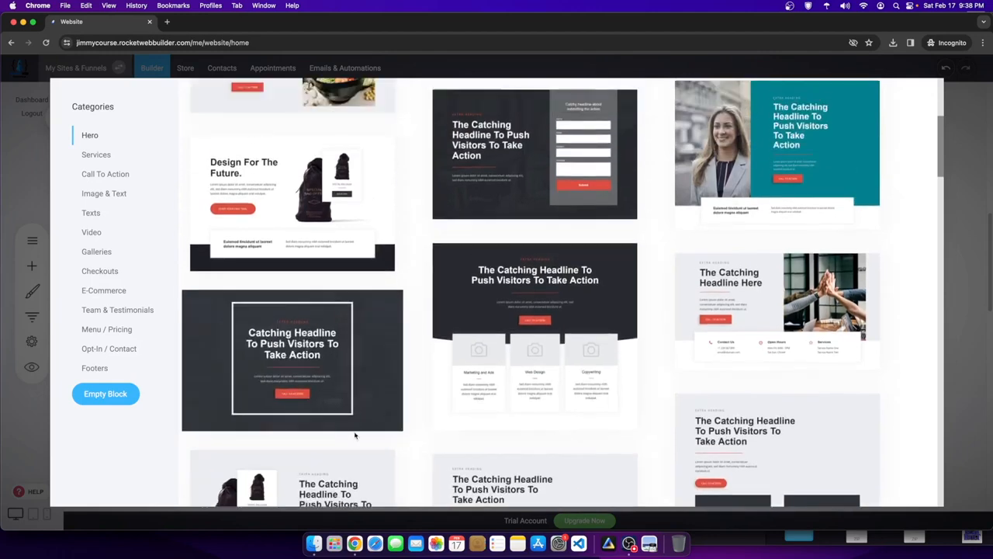
scroll(355, 438, "down", 4)
scroll(350, 460, "up", 4)
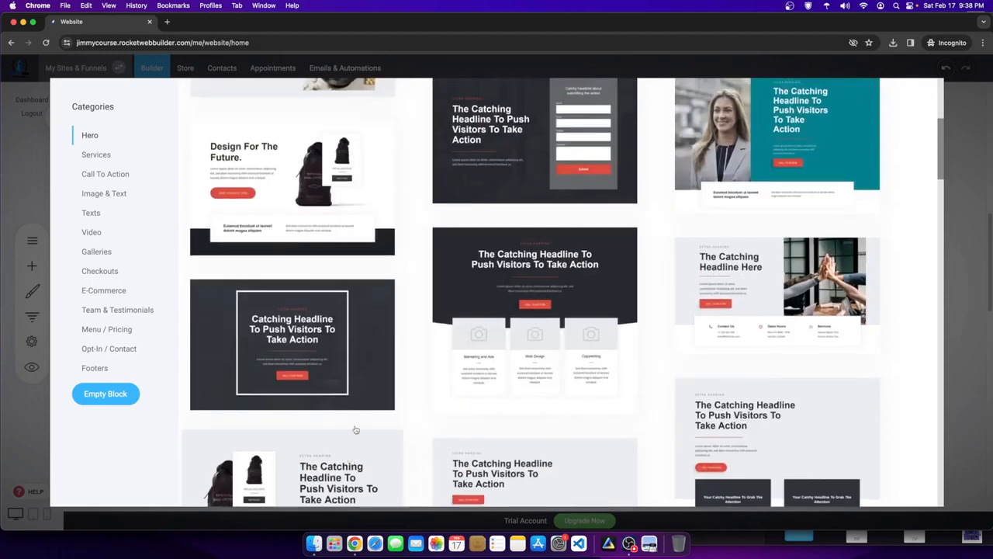
scroll(350, 457, "down", 3)
scroll(382, 196, "up", 4)
left_click(382, 197)
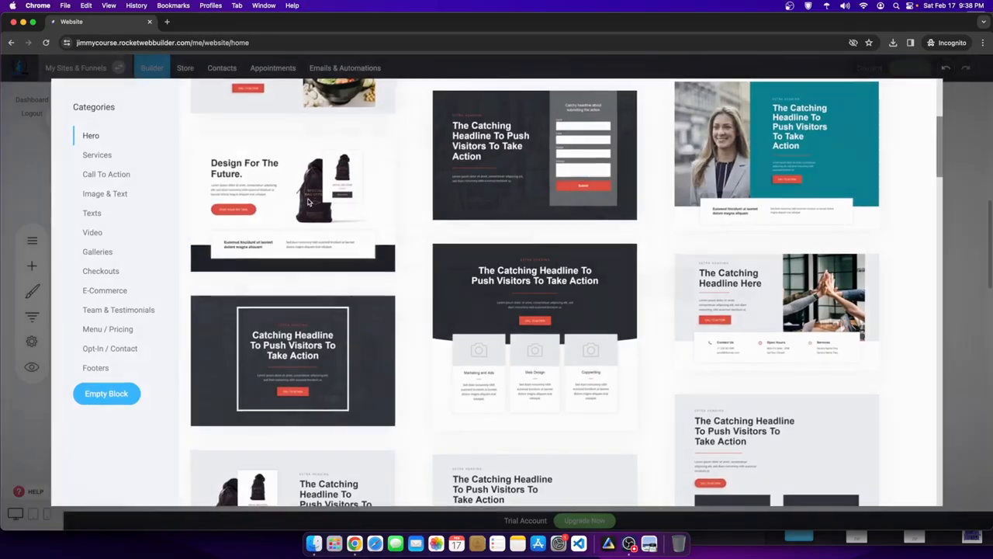
scroll(617, 287, "down", 5)
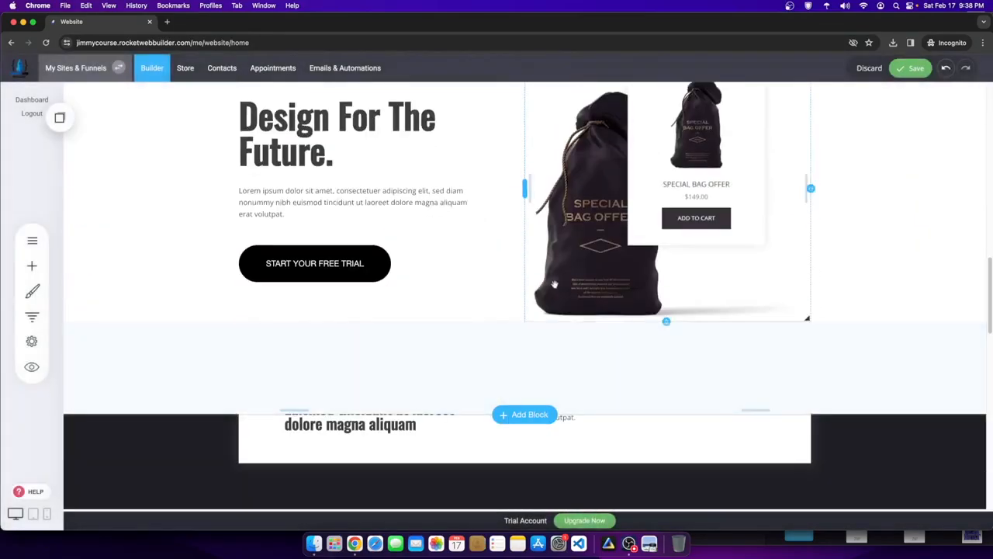
scroll(504, 341, "up", 3)
scroll(535, 462, "down", 2)
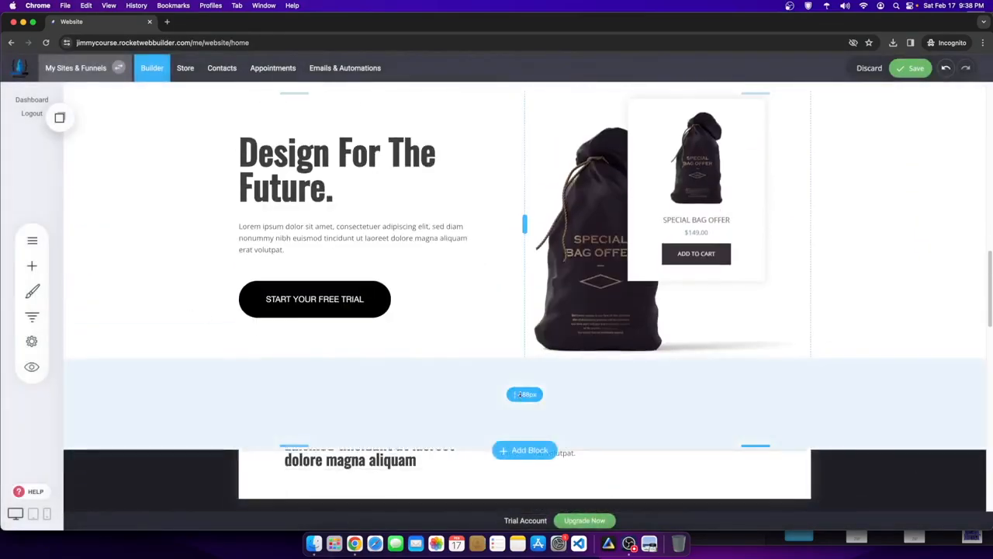
- Insert another Design For The Future template block further down the page
left_click(523, 450)
scroll(285, 330, "down", 3)
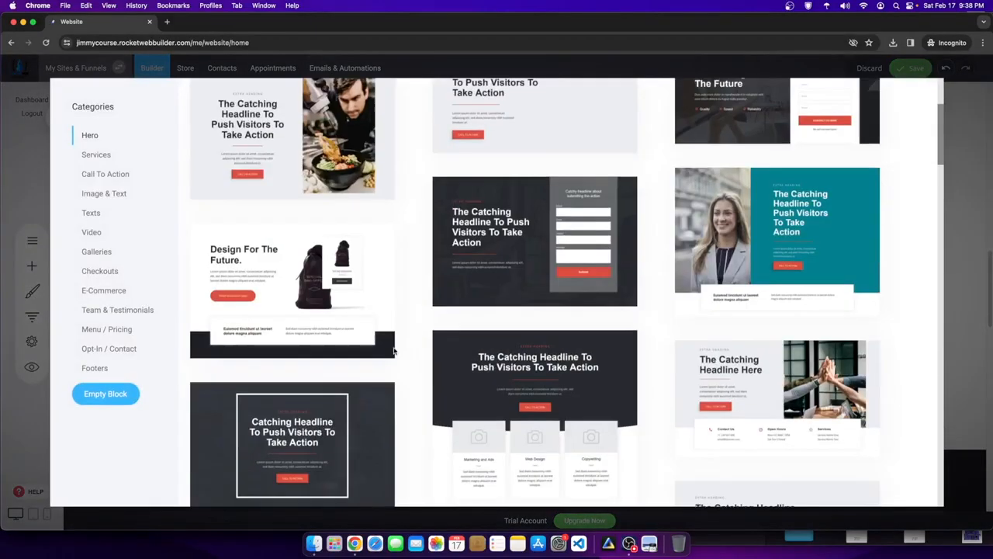
scroll(285, 329, "down", 4)
scroll(233, 271, "up", 4)
left_click(291, 310)
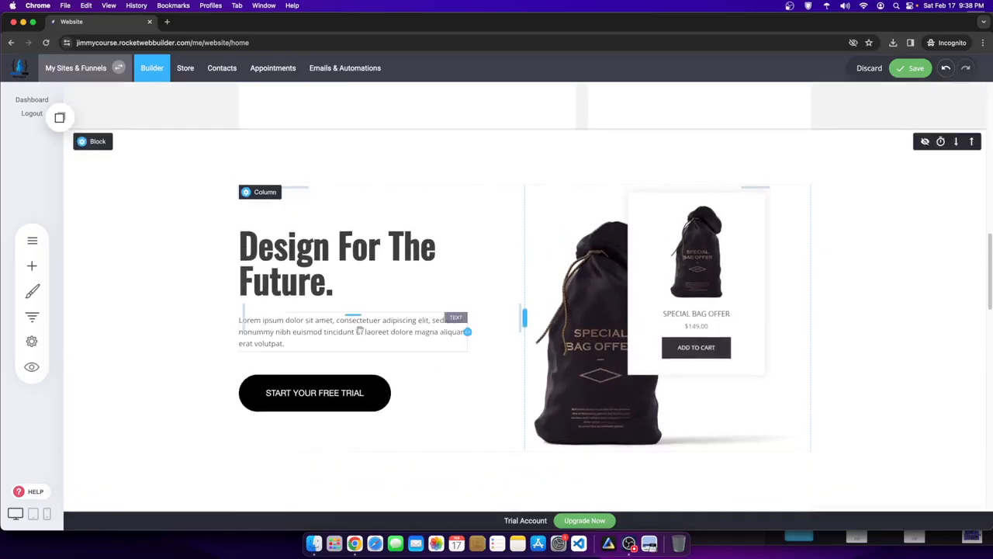
- Add an Icon Section under the Design For The Future heading and copy its Section Title item
left_click(32, 264)
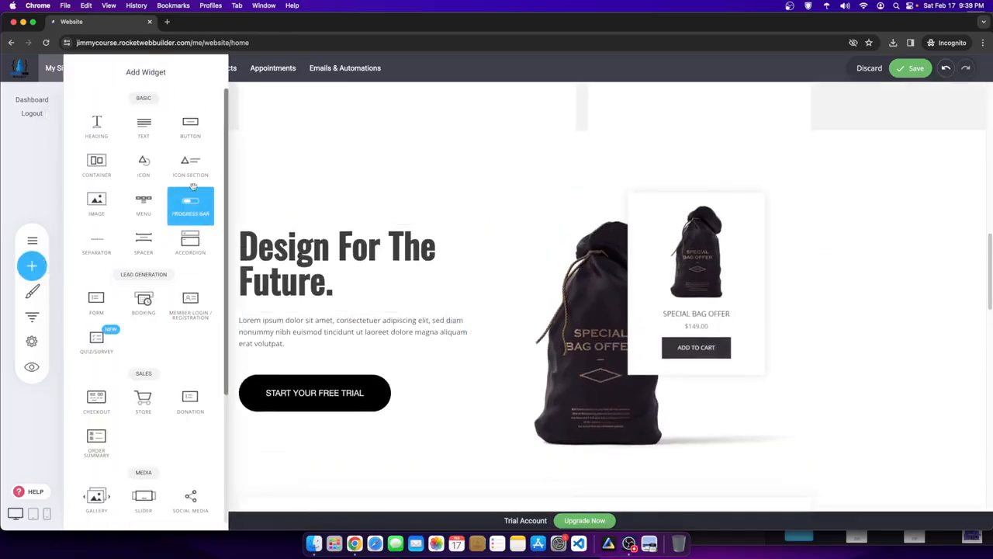
left_click_drag(189, 172, 236, 301)
left_click(217, 297)
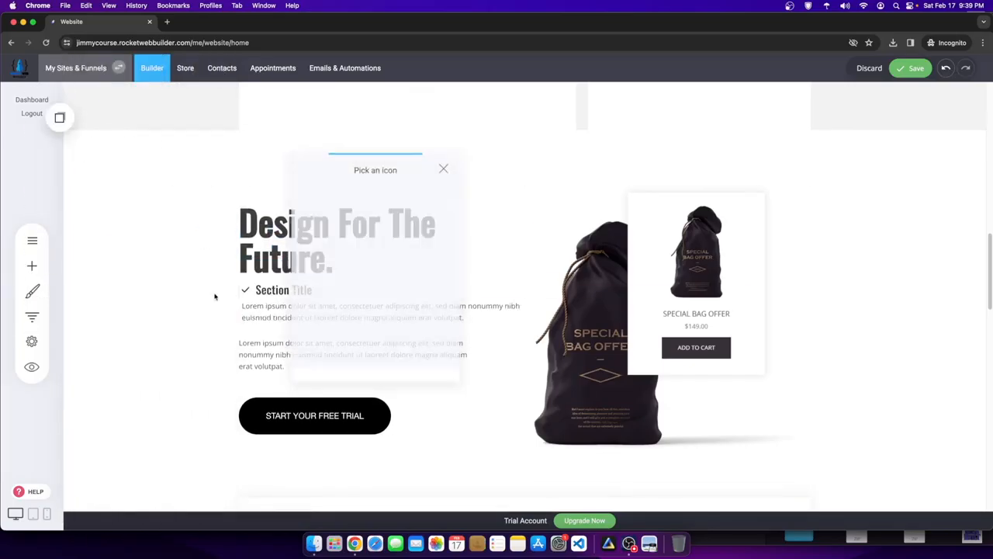
left_click(321, 301)
left_click(361, 274)
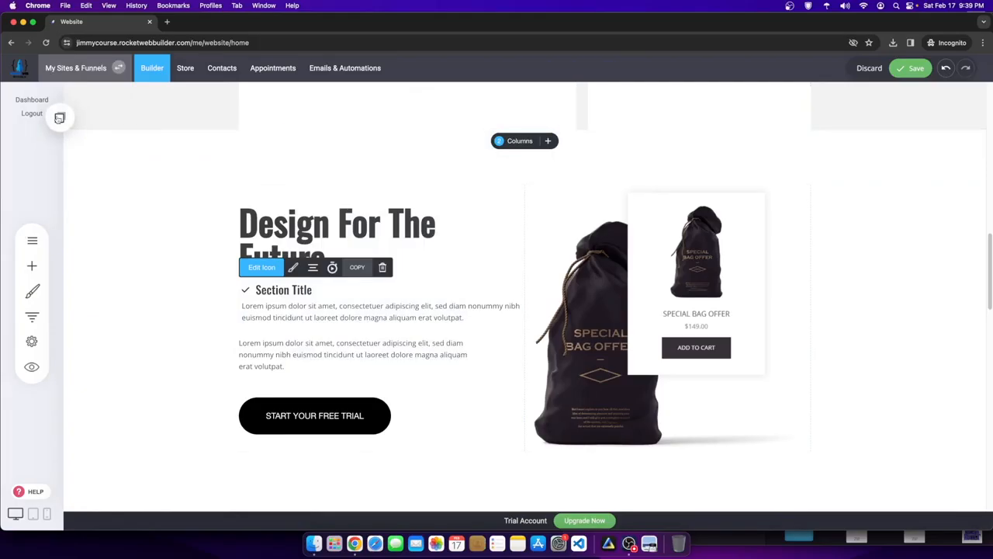
- Place Section Title copies from Saved Blocks & Elements into the list and delete the paragraph below
left_click(60, 117)
left_click_drag(115, 235, 38, 221)
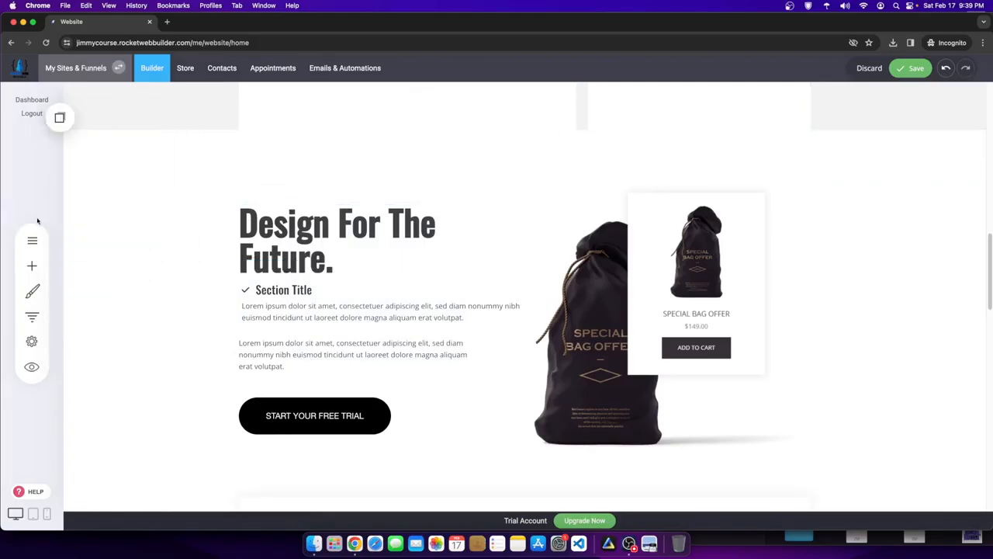
left_click(60, 117)
left_click_drag(127, 233, 368, 306)
left_click(60, 117)
left_click(60, 117)
left_click_drag(117, 235, 363, 341)
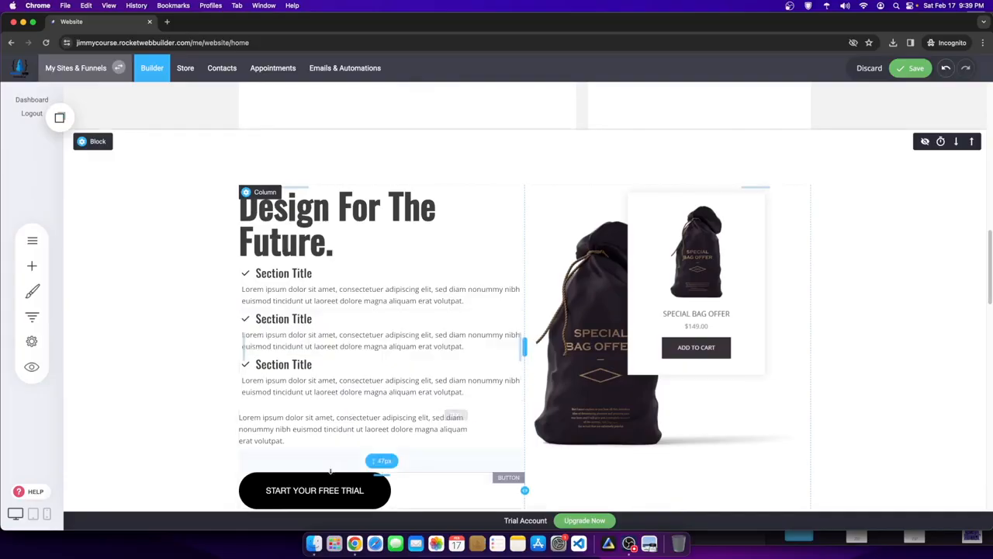
left_click(329, 394)
left_click(520, 270)
- Move the Design For The Future block up above the helicopter, logo strip and Thanks! blocks
scroll(882, 336, "up", 3)
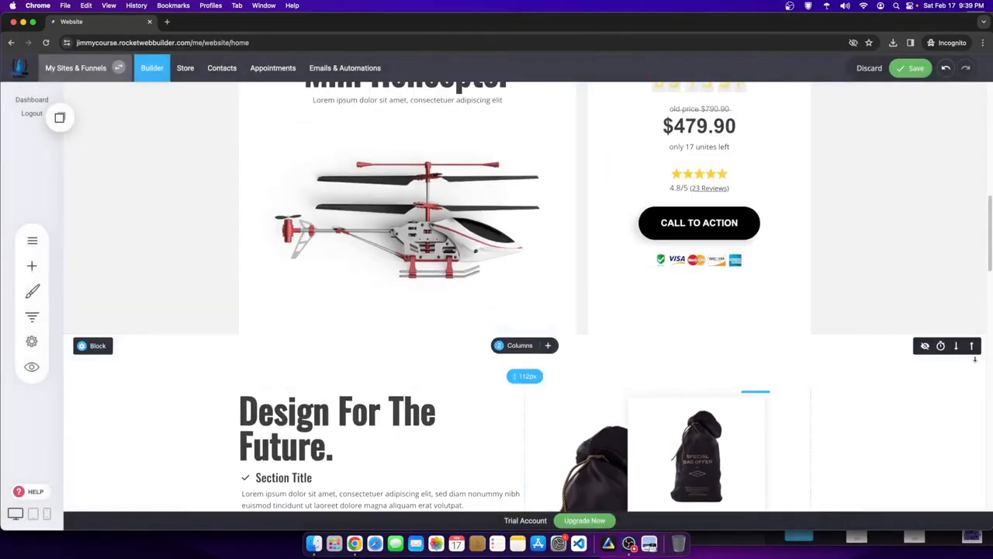
left_click(971, 345)
scroll(946, 365, "up", 3)
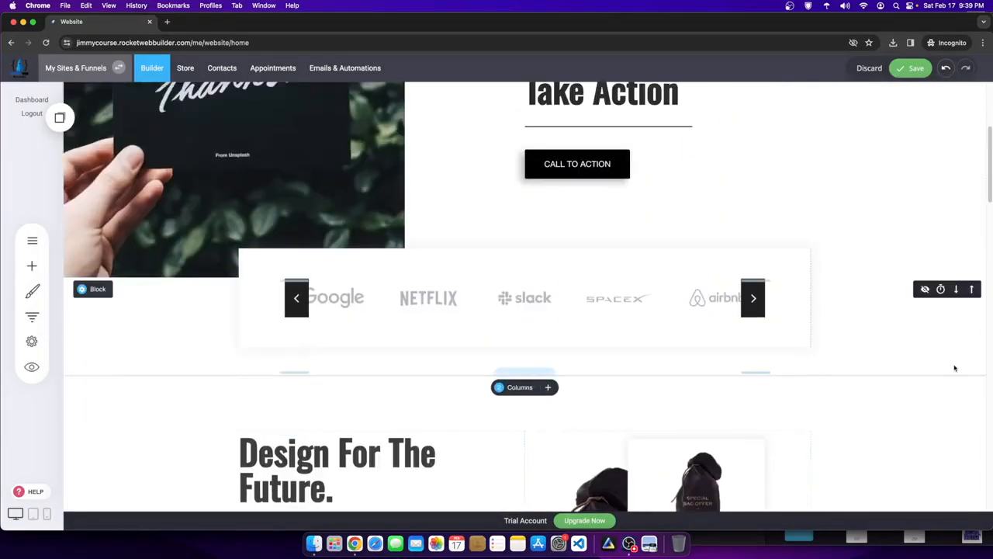
left_click(971, 388)
scroll(979, 397, "up", 3)
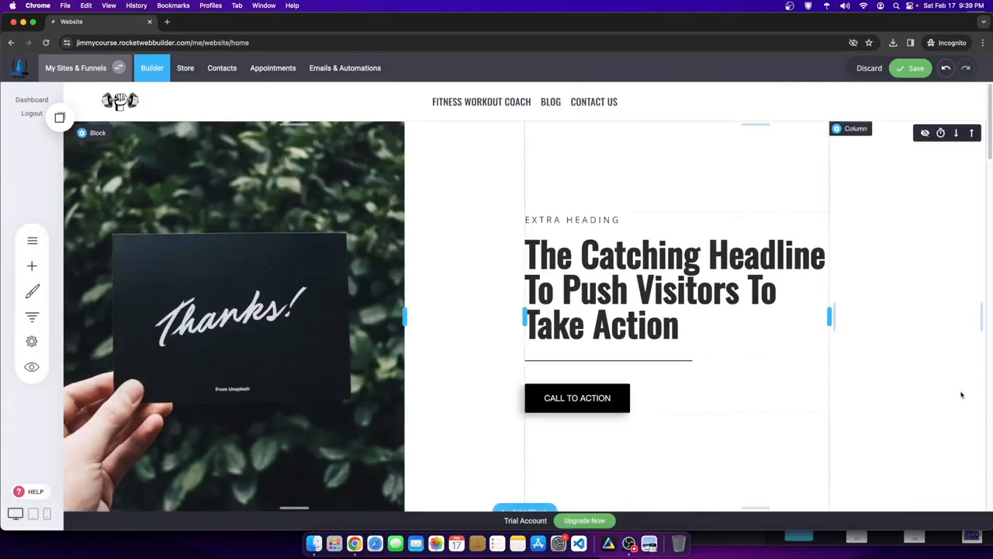
scroll(962, 396, "down", 3)
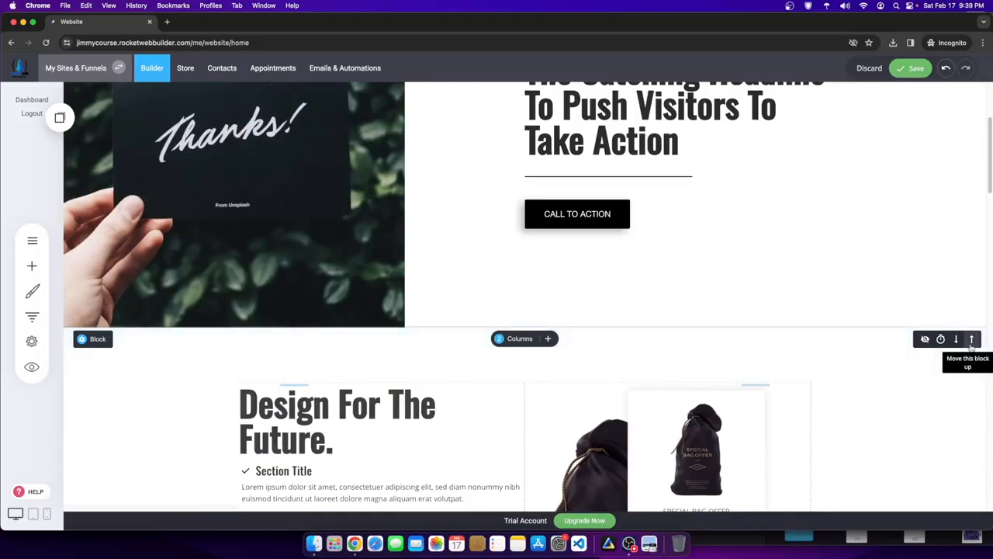
left_click(971, 339)
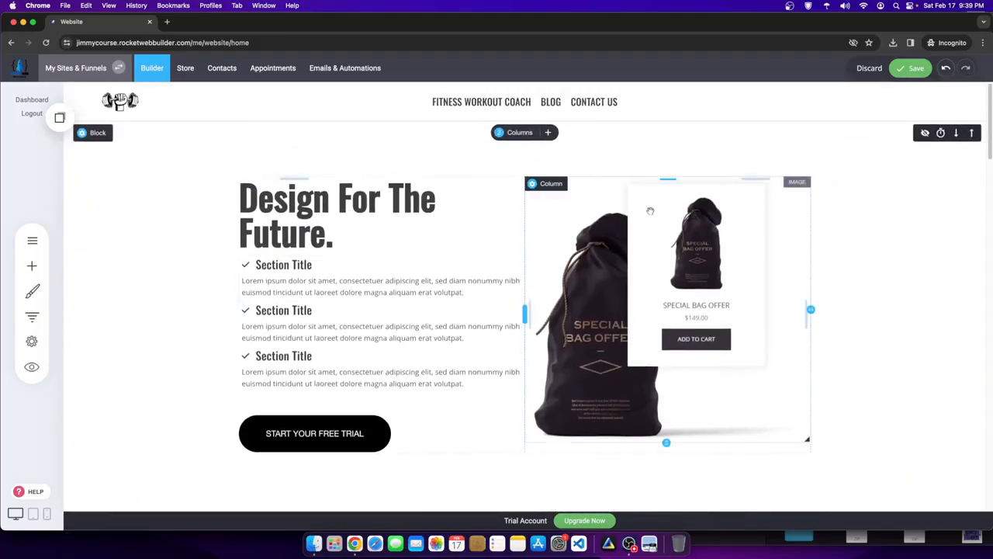
- Reduce the block's top and bottom padding
left_click_drag(585, 158, 588, 112)
left_click_drag(455, 439, 476, 375)
left_click_drag(456, 410, 458, 399)
- Delete the Thanks! block
scroll(558, 388, "down", 6)
scroll(630, 386, "up", 3)
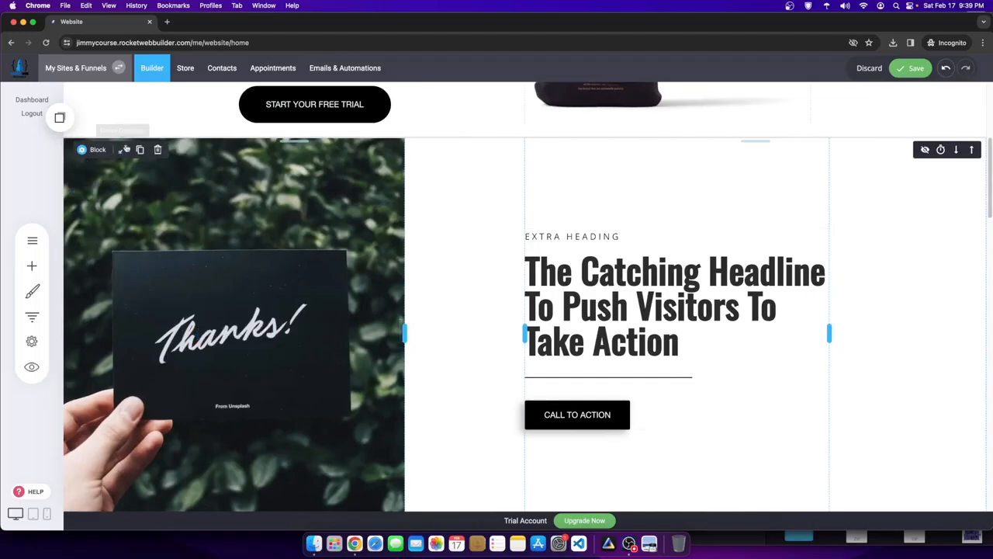
left_click(156, 150)
left_click(523, 270)
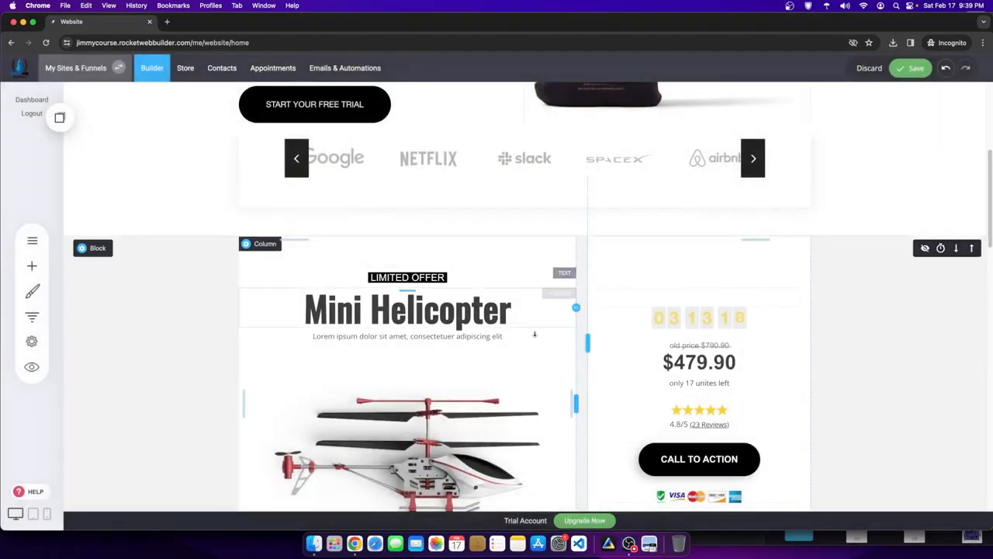
scroll(521, 269, "up", 5)
scroll(590, 434, "up", 1)
- Replace the heading with AI-generated text 'Transform Your Body with Our Fitness Coach Workout Program: Achieve Your Health Goals Today!'
left_click(315, 188)
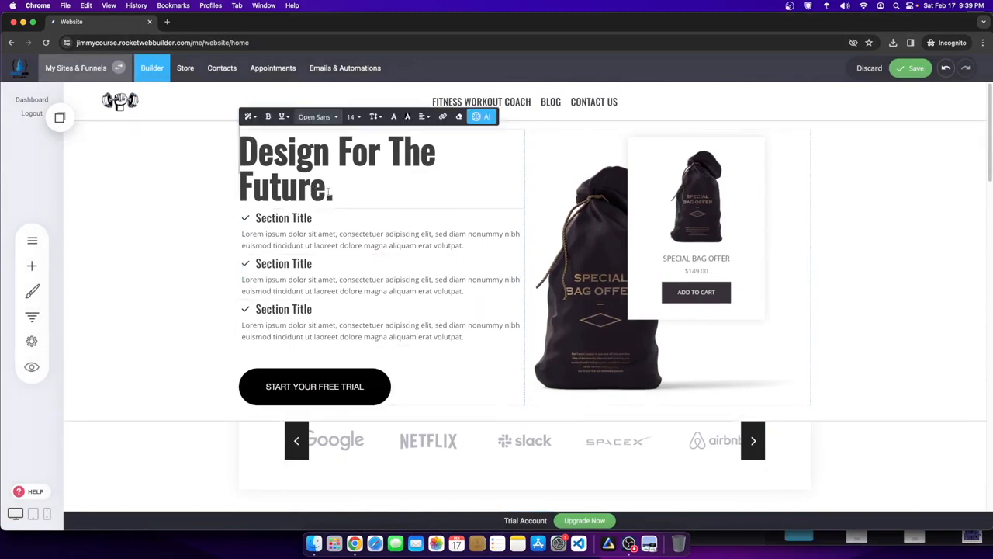
left_click_drag(328, 195, 229, 166)
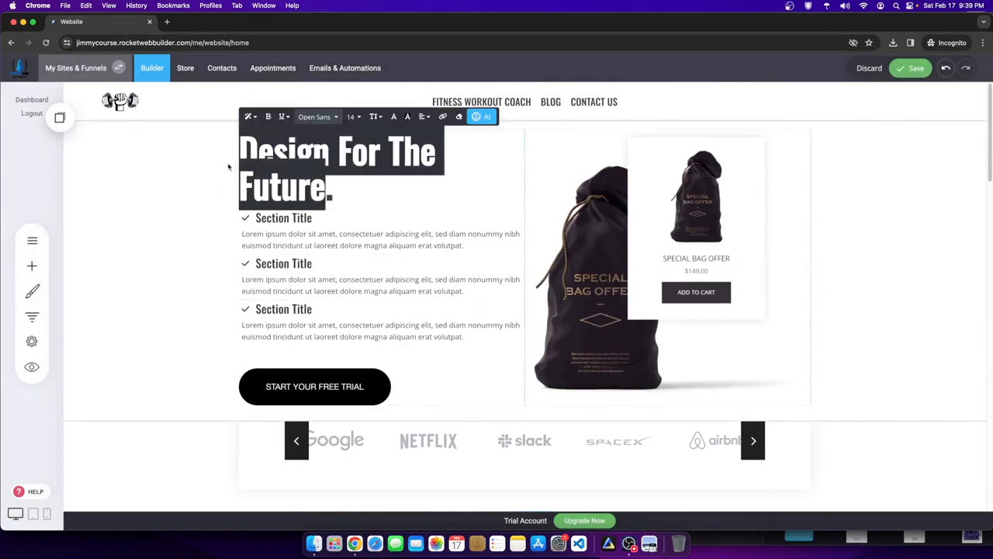
left_click(482, 117)
left_click(490, 177)
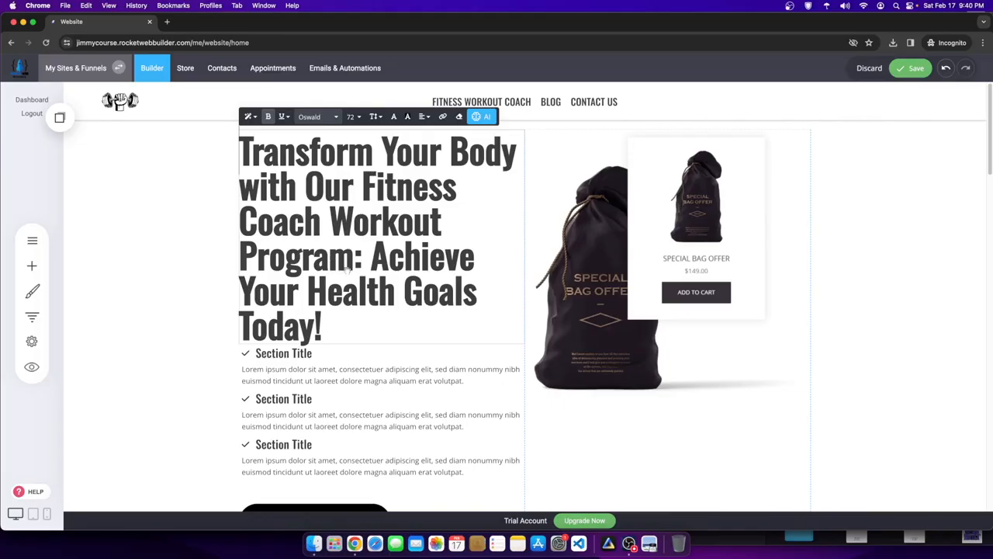
left_click(842, 242)
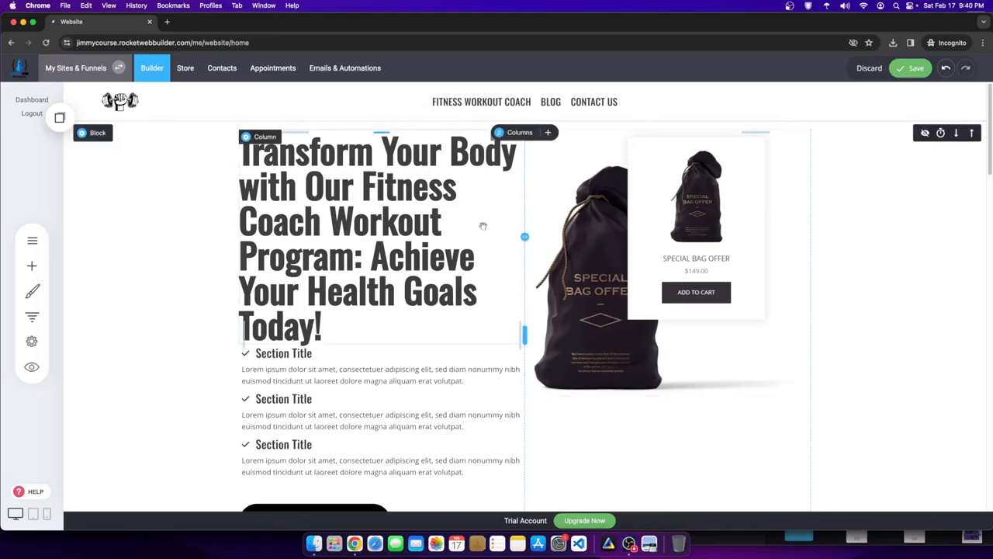
- Move the heading into a new full-width row above the columns and centre it
left_click(549, 133)
left_click_drag(425, 307, 512, 132)
left_click_drag(611, 208, 479, 142)
left_click(540, 204)
left_click_drag(540, 204, 235, 136)
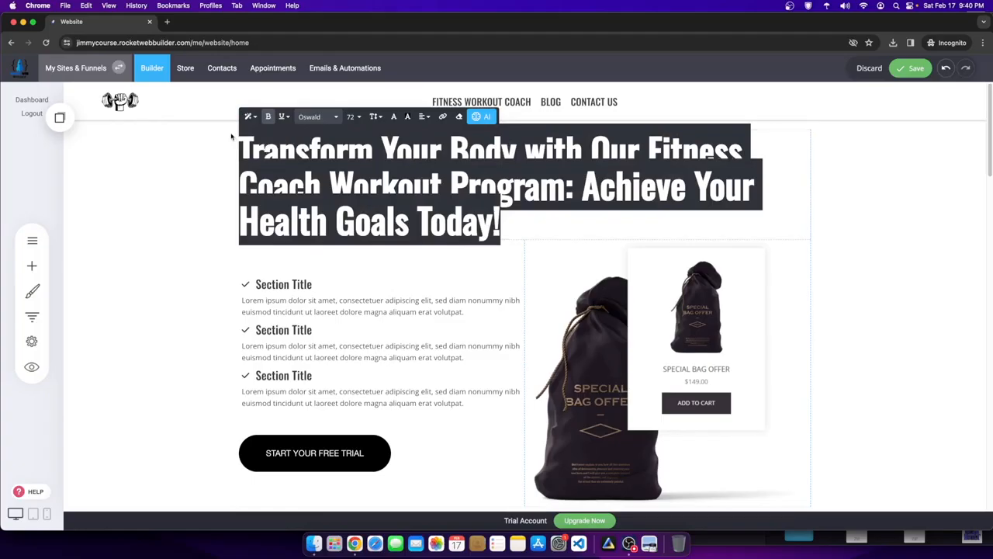
left_click(423, 116)
left_click(443, 133)
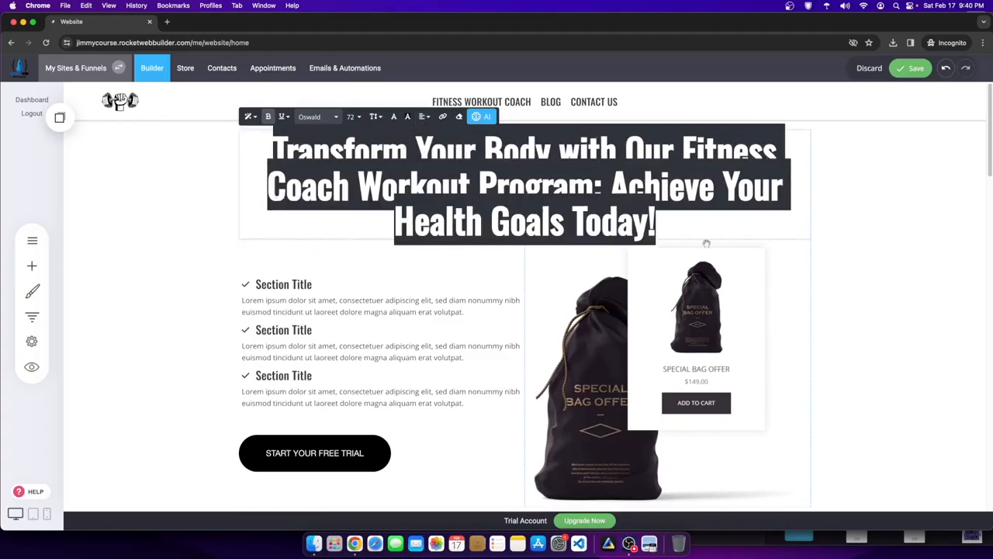
left_click(888, 261)
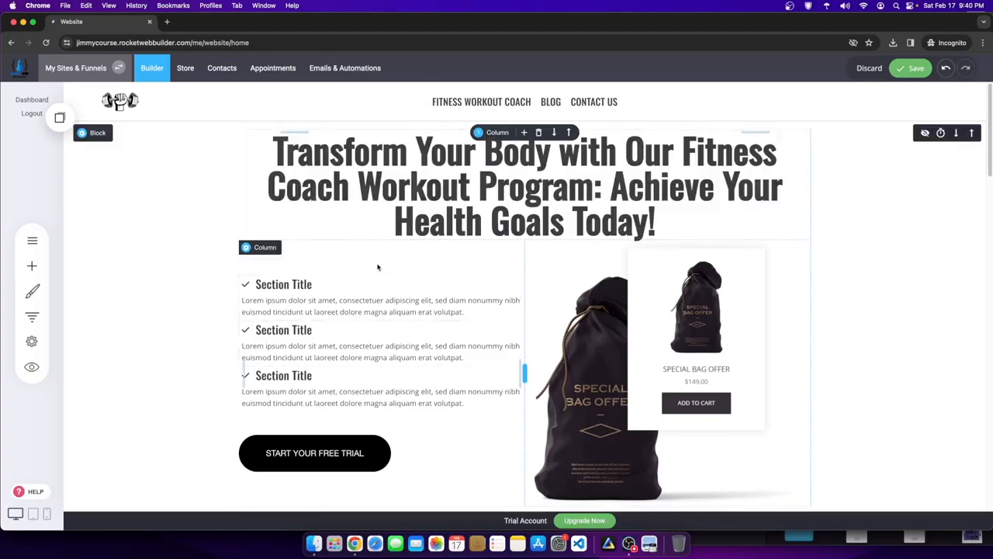
left_click(293, 285)
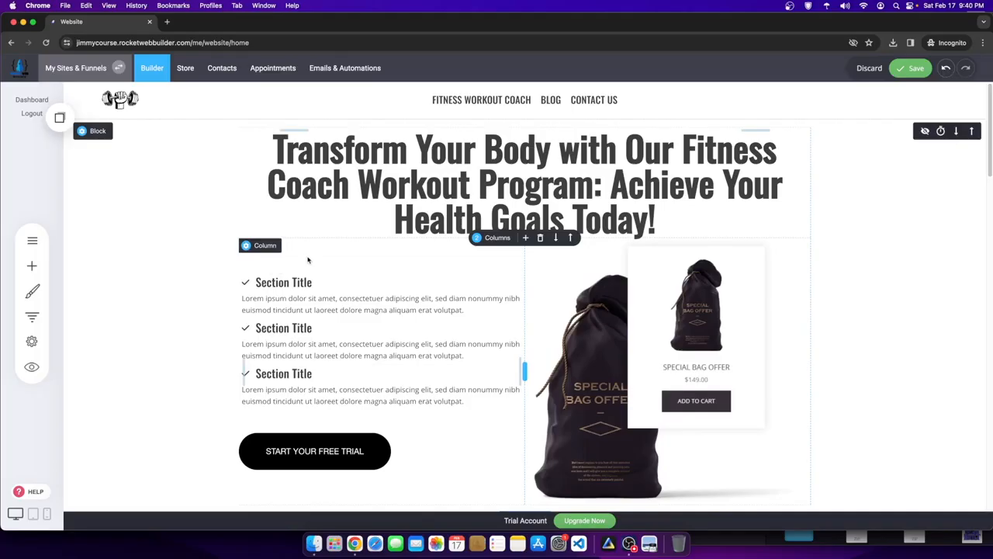
- Clear the first two titles and make the first item read 'Over 300+ Daily Workout Videos'
left_click(293, 283)
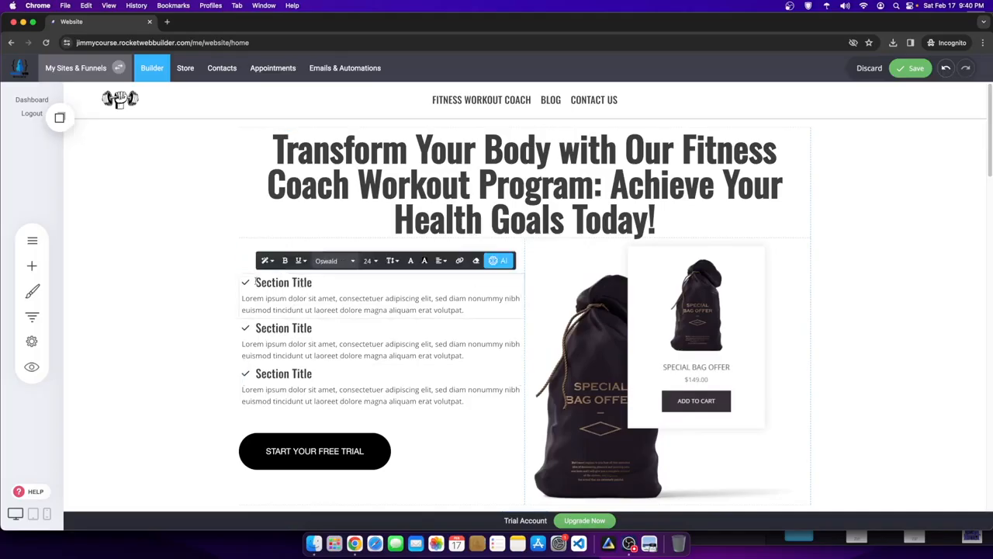
left_click_drag(260, 282, 363, 287)
key("BackSpace")
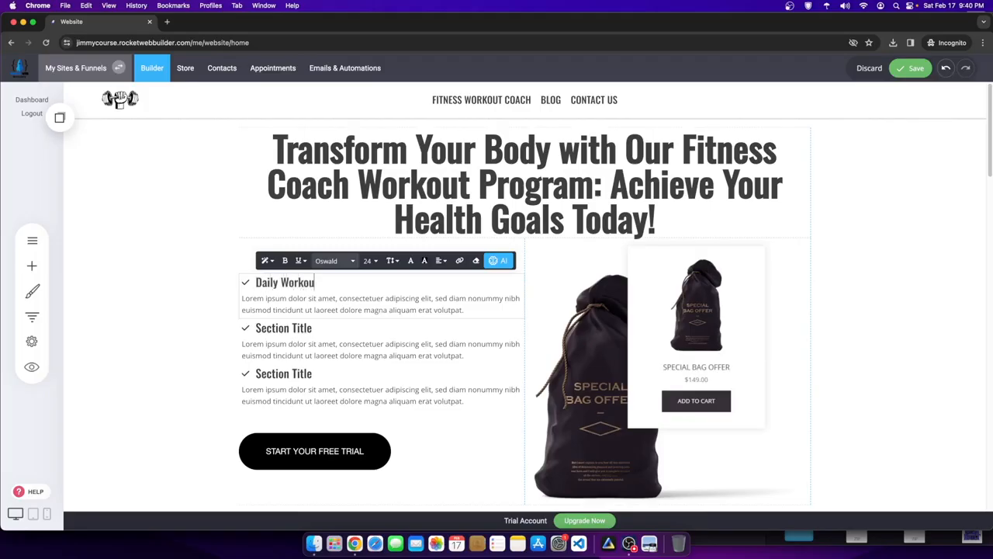
left_click(312, 327)
left_click_drag(259, 329, 326, 332)
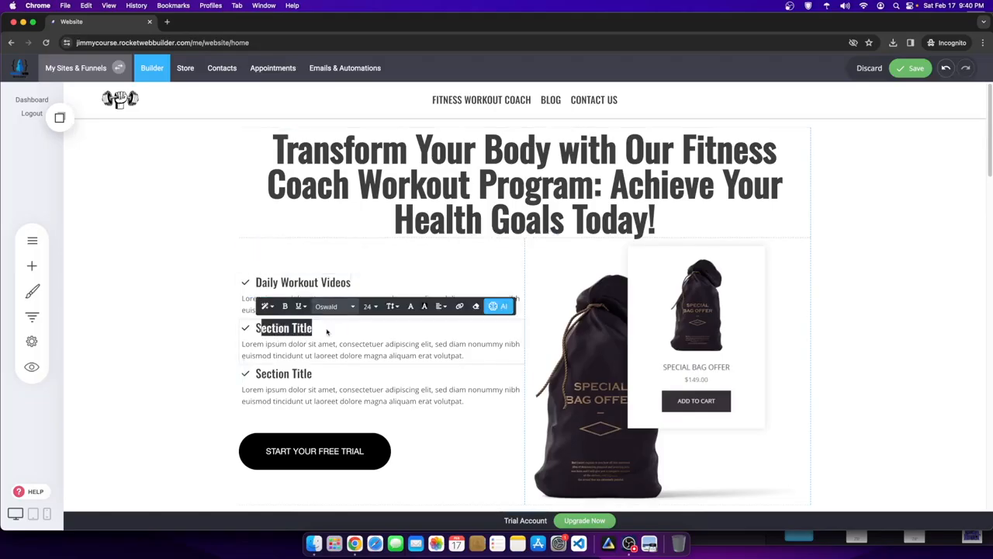
key("BackSpace")
key("BackSpace")
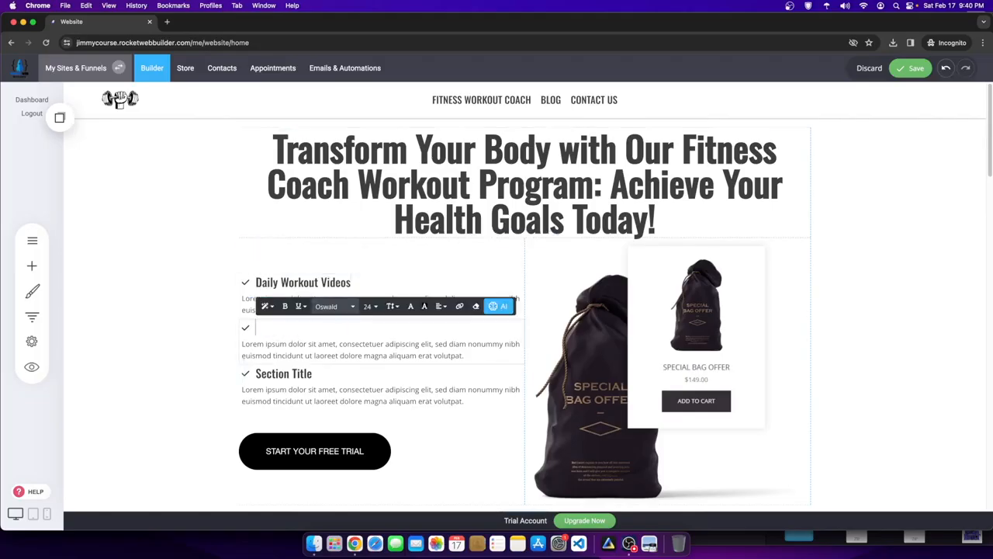
left_click(279, 284)
left_click(251, 284)
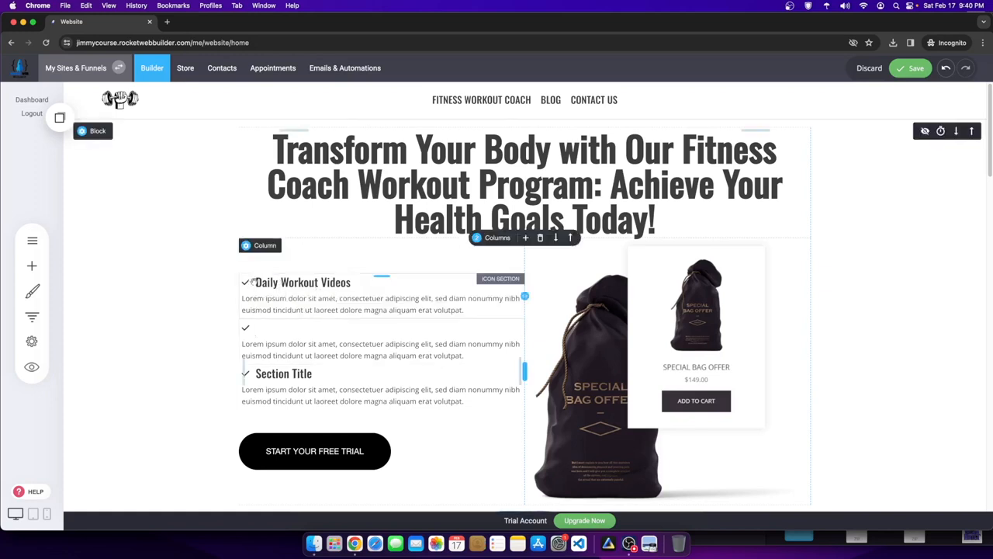
left_click(256, 282)
type("Over 300")
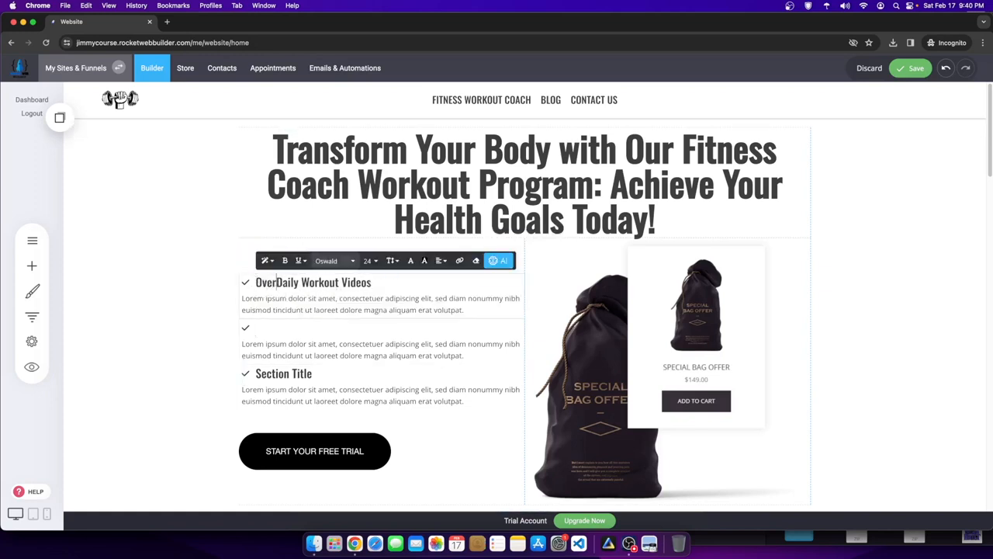
type("+")
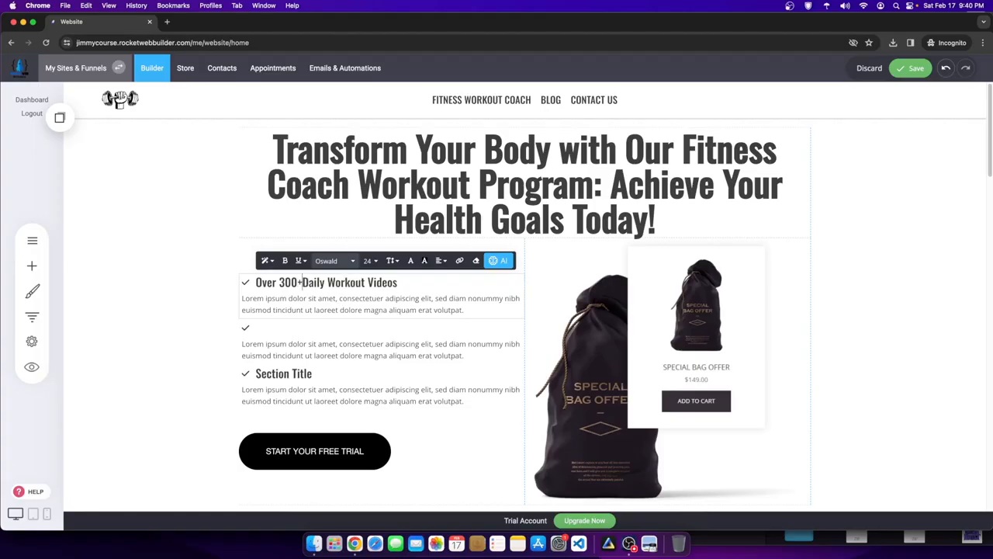
- Delete the extra second list item
left_click(262, 331)
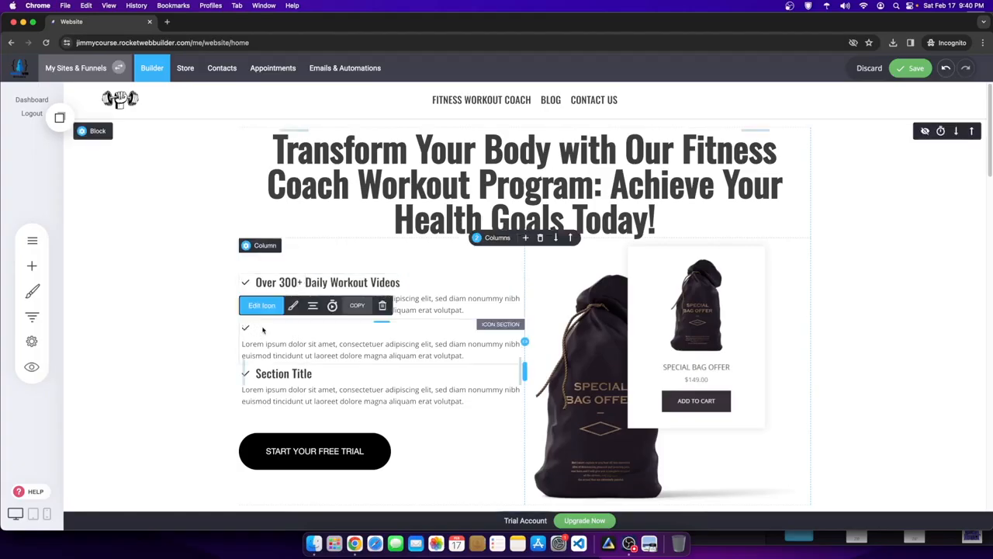
left_click(267, 340)
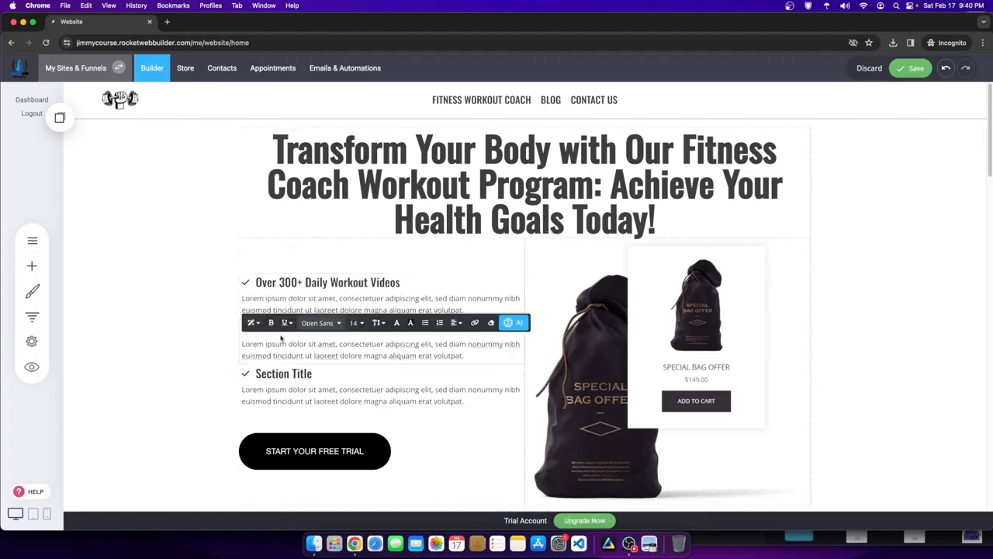
left_click(213, 341)
left_click(256, 329)
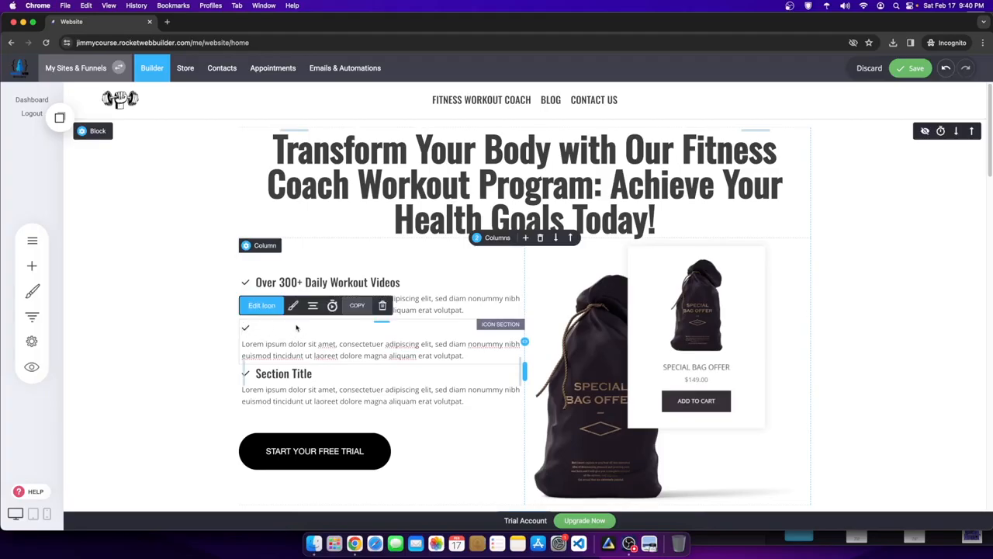
left_click(381, 305)
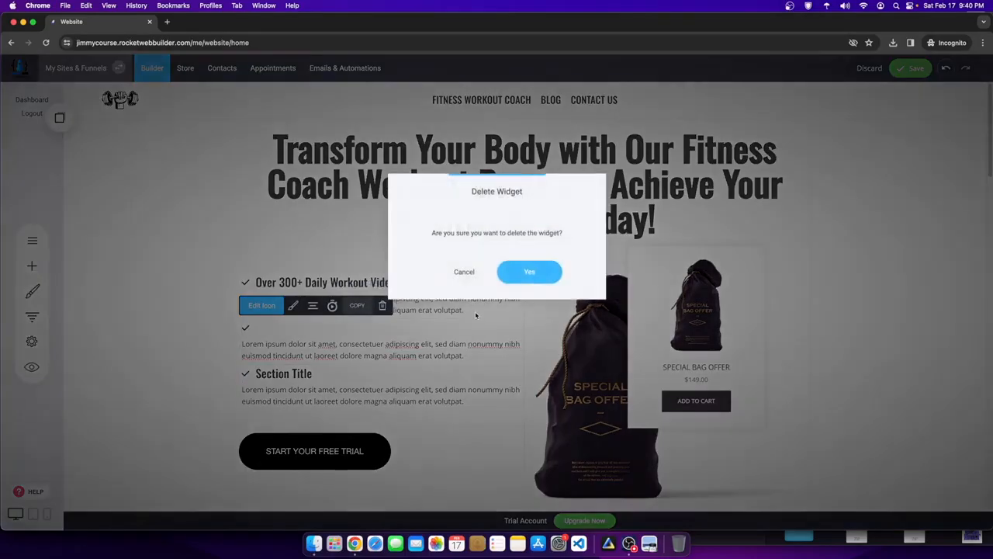
left_click(524, 271)
- Insert a saved list item between the two items, titled 'Easy Fitness Routine Created For You'
left_click(321, 310)
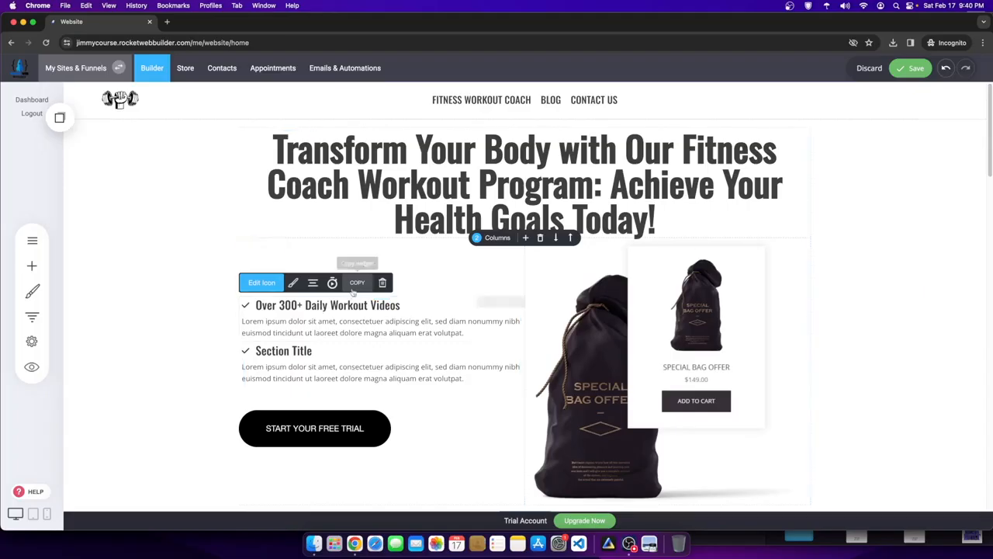
left_click(59, 117)
left_click_drag(101, 209, 338, 340)
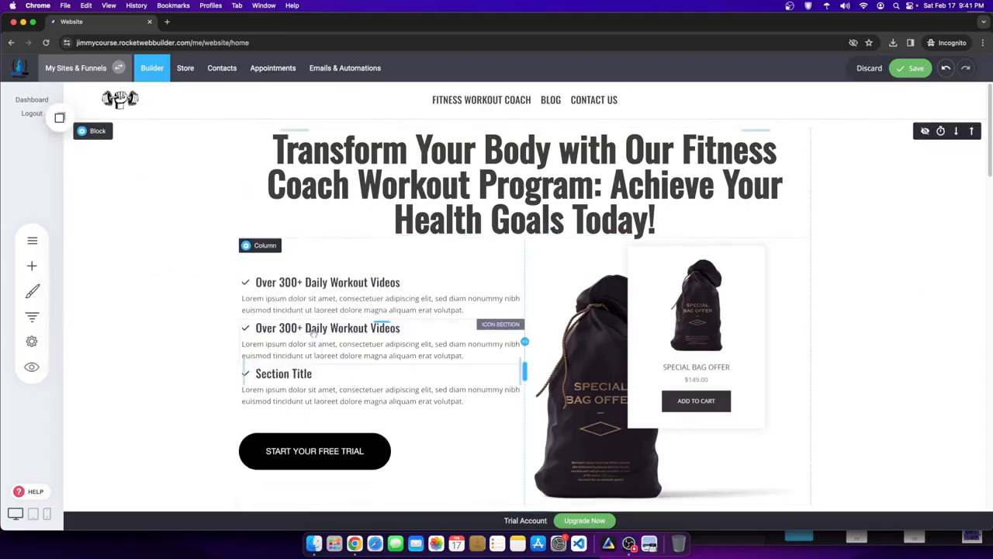
left_click(347, 333)
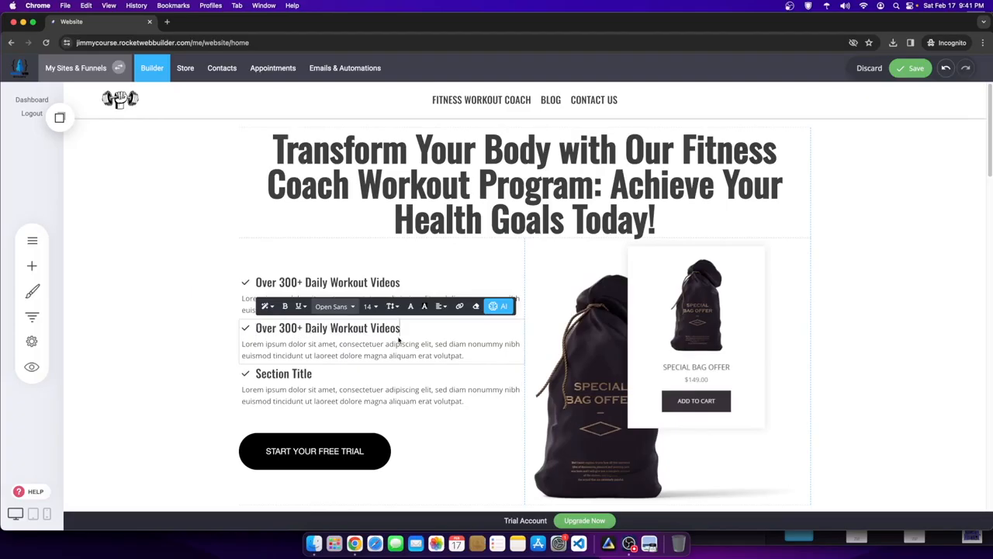
left_click_drag(260, 327, 400, 329)
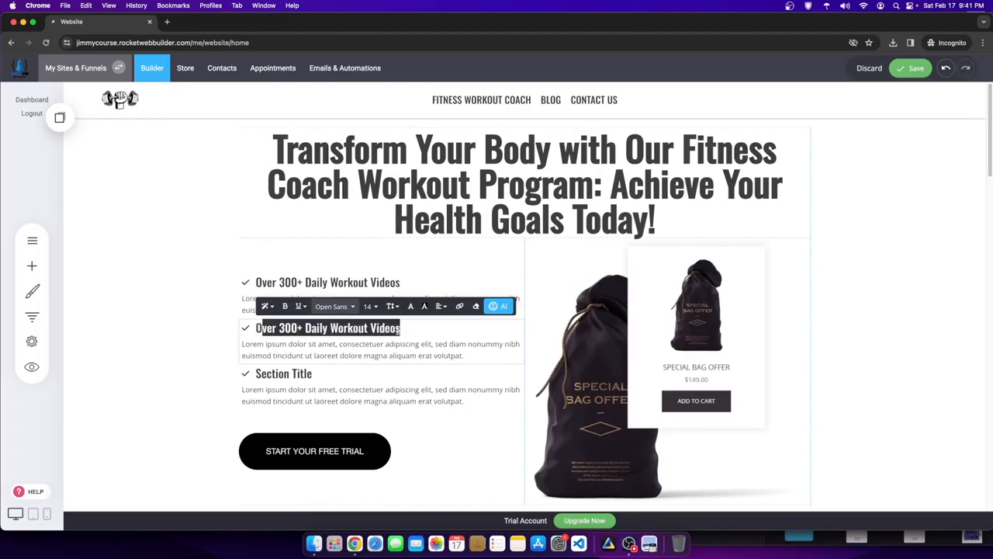
key("BackSpace")
type("Easy")
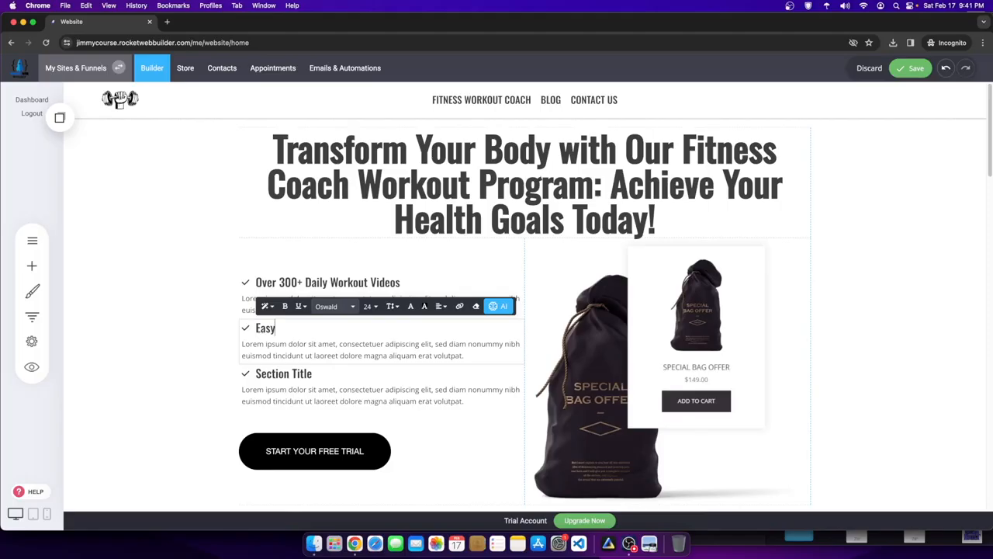
type(" Fitness Routine")
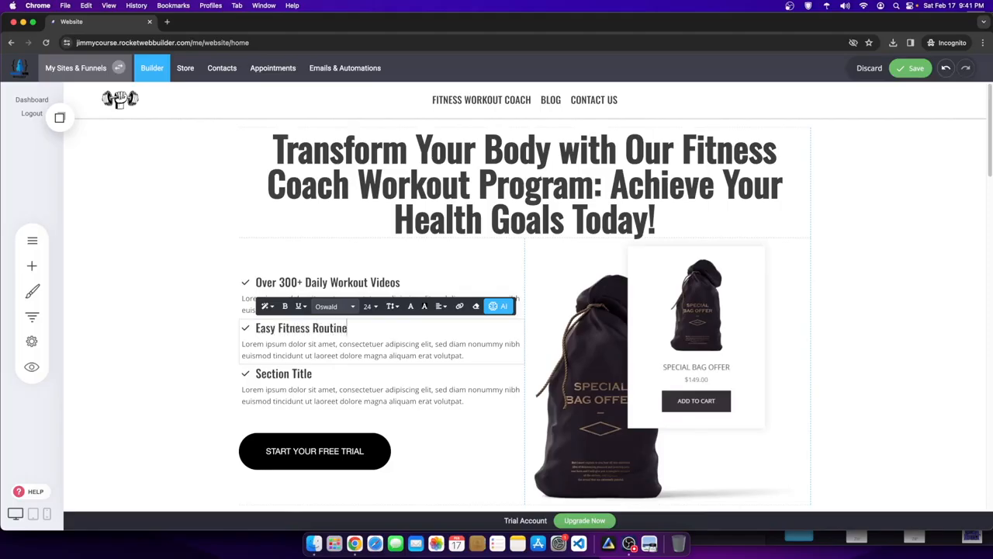
type(" Created For You")
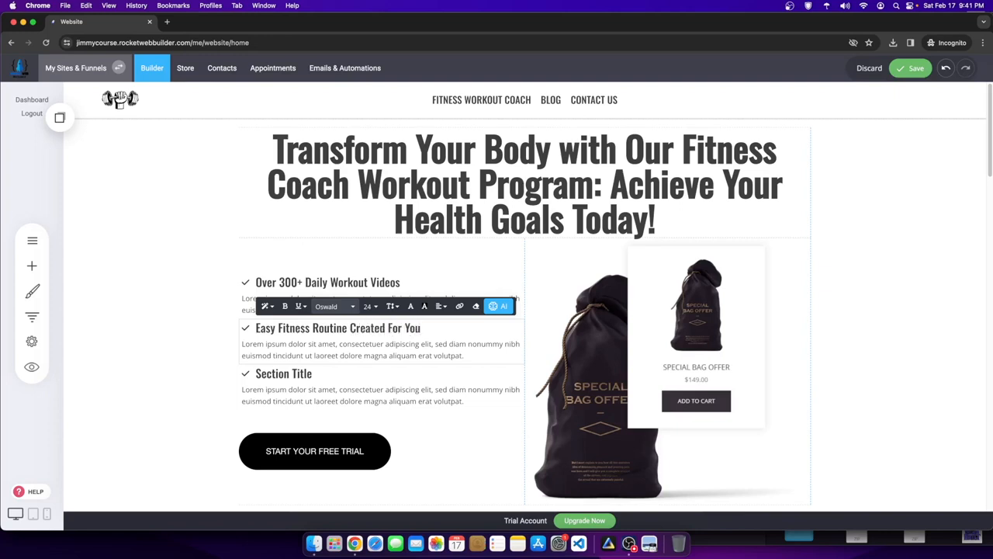
- Retitle the third item 'Meal Planning & Nutrition Guidance'
left_click(306, 373)
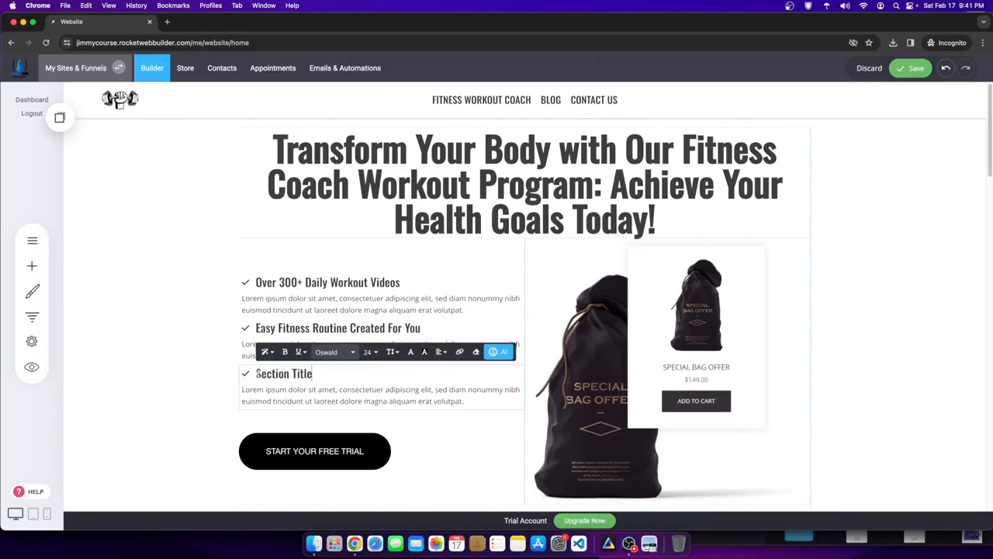
left_click_drag(256, 373, 395, 381)
type("Ma")
type("al Planning")
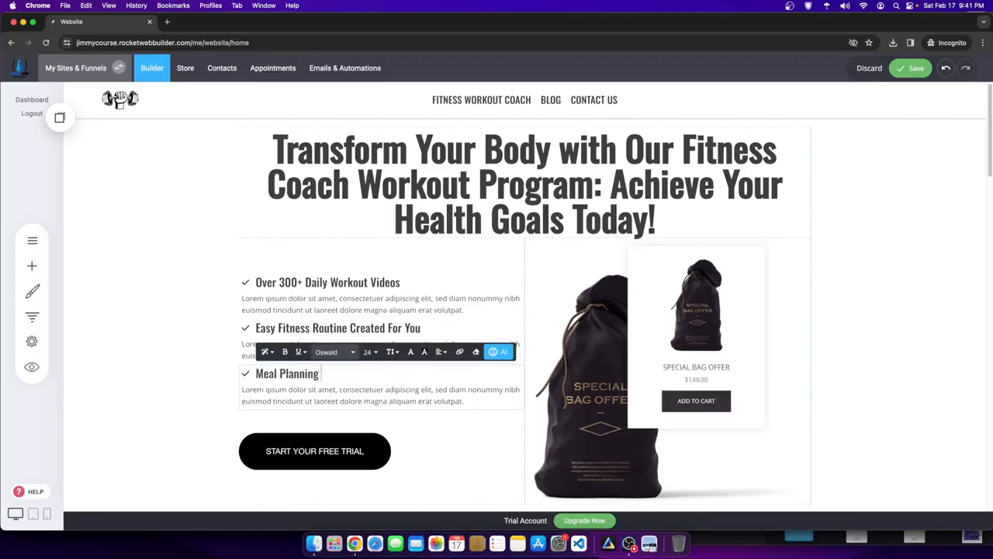
type(" & Nutrition Guidance")
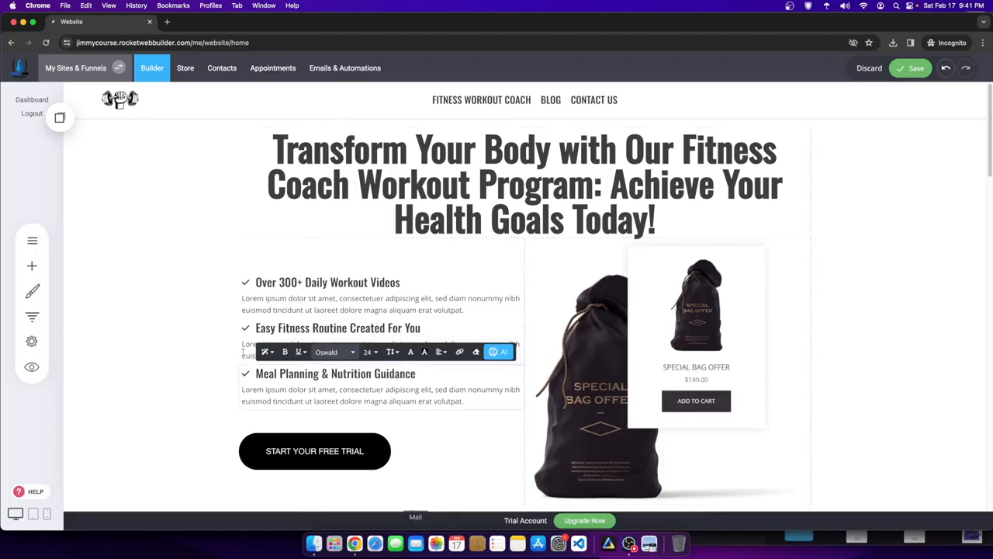
left_click(361, 250)
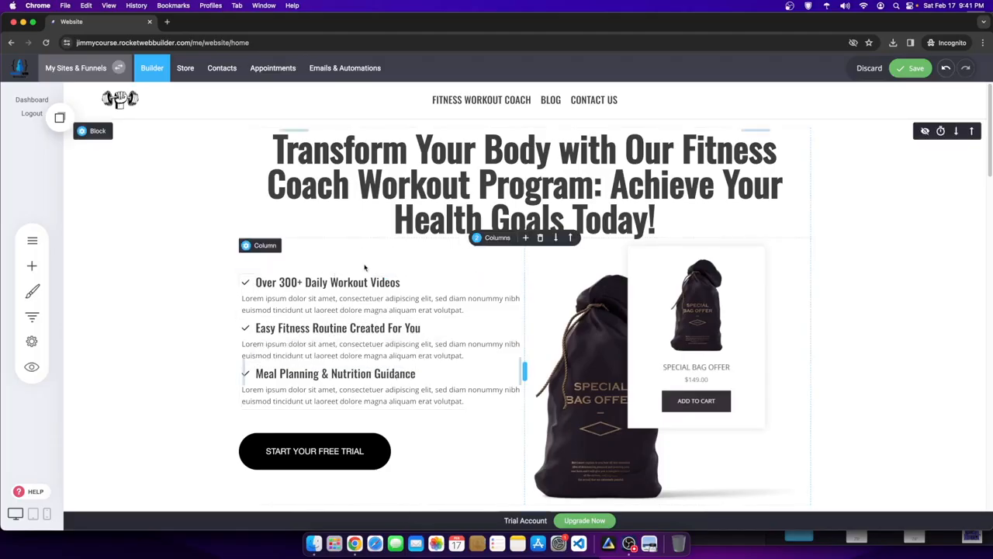
- Give the first list item's checkmark icon the blue global colour
left_click(634, 331)
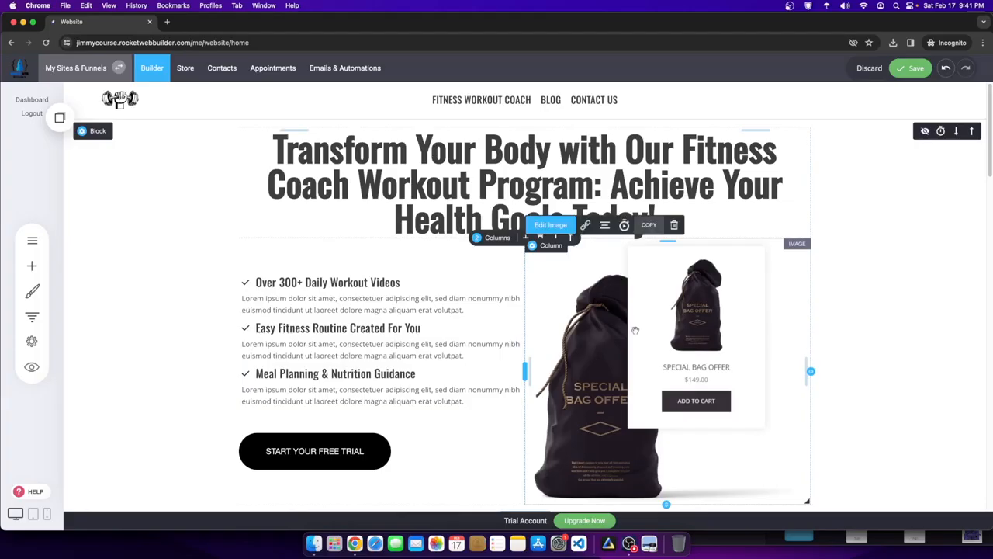
left_click(493, 268)
left_click(704, 277)
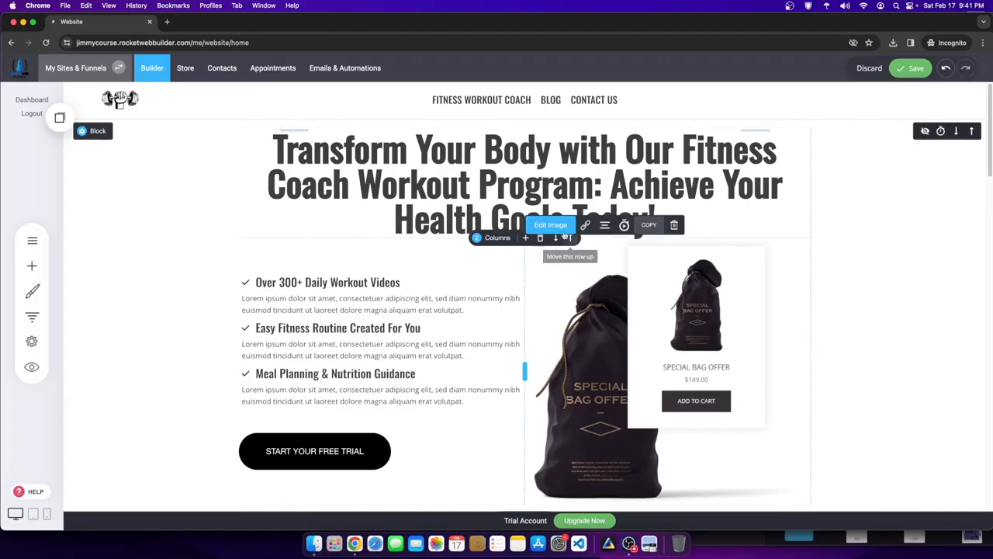
left_click(337, 286)
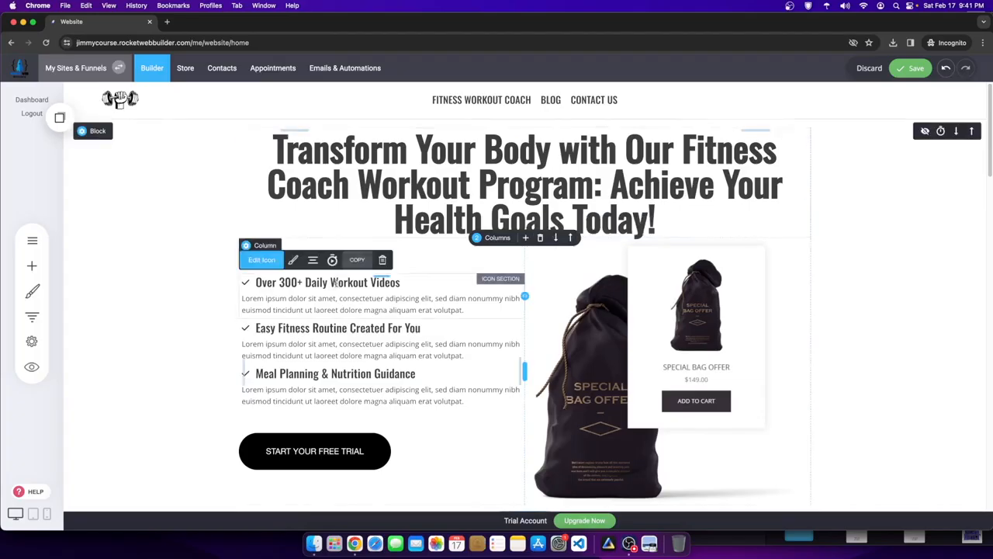
left_click(293, 259)
left_click(331, 332)
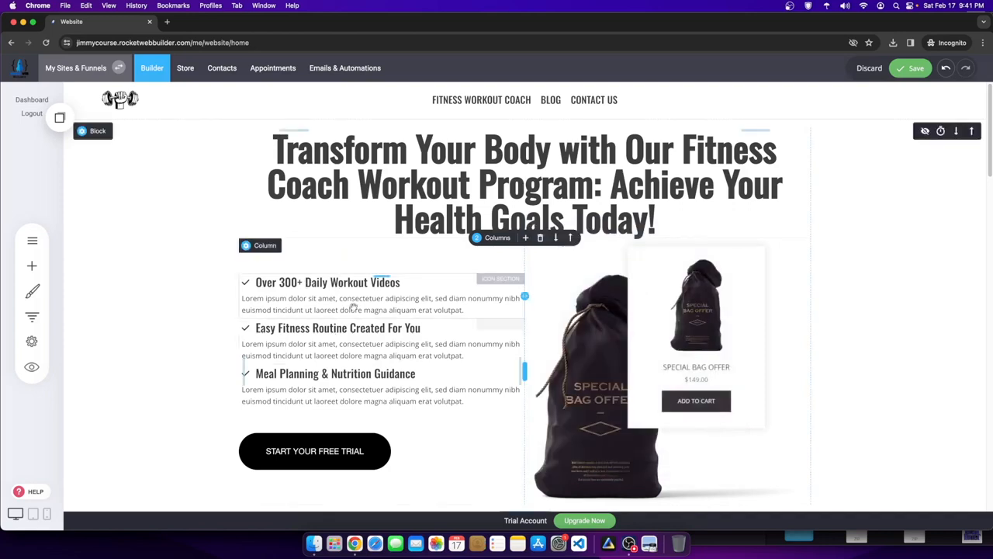
left_click(294, 259)
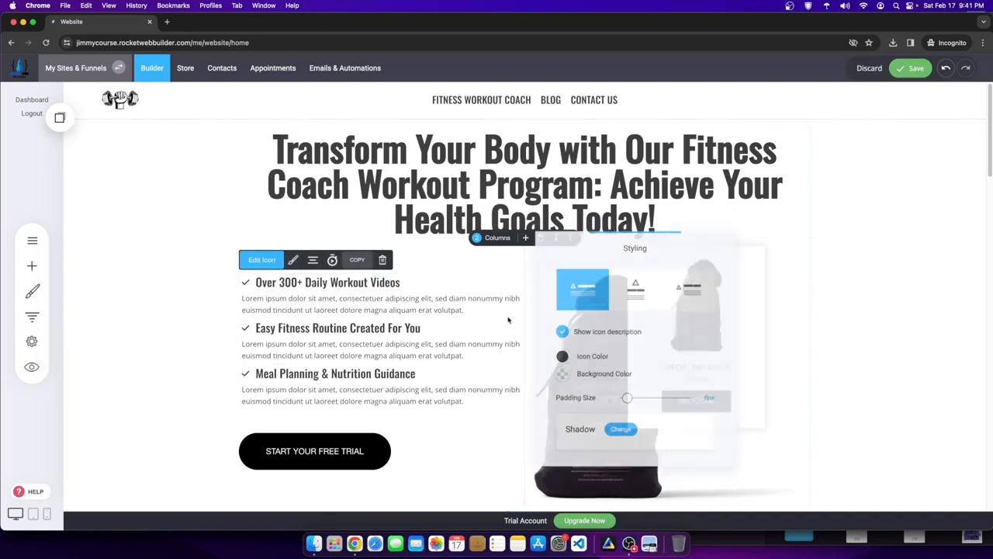
left_click(560, 361)
left_click(630, 441)
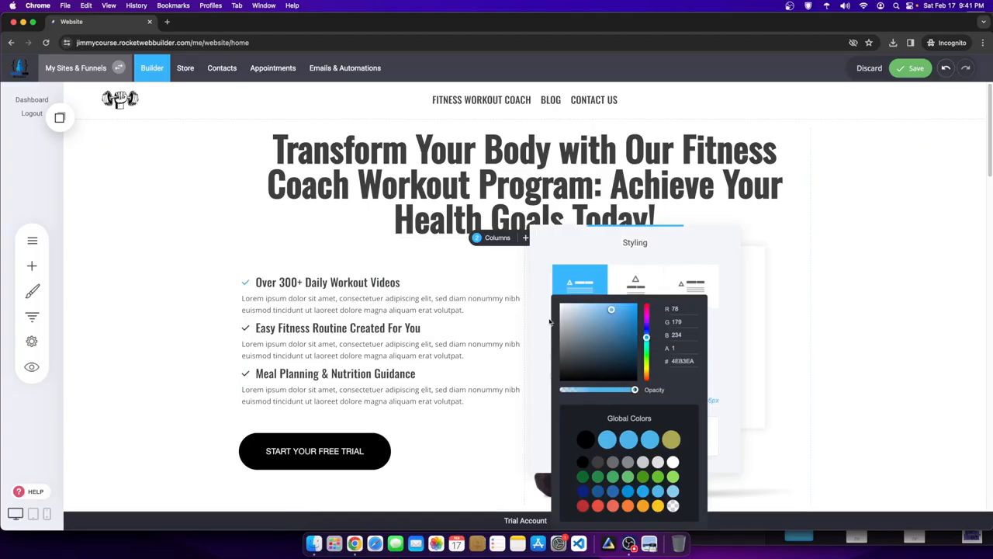
left_click(850, 348)
- Give the third list item's checkmark icon the blue global colour
left_click(277, 342)
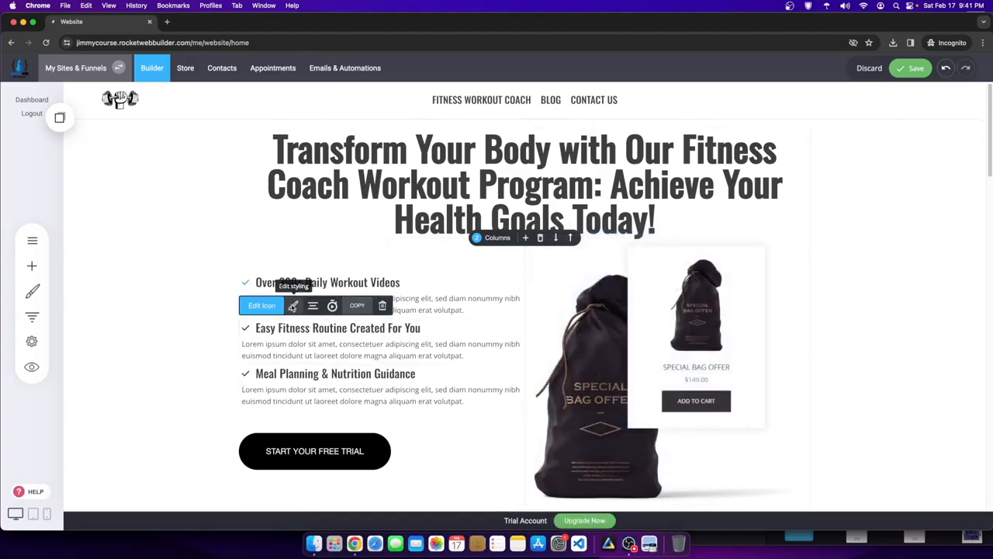
left_click(294, 304)
left_click(556, 402)
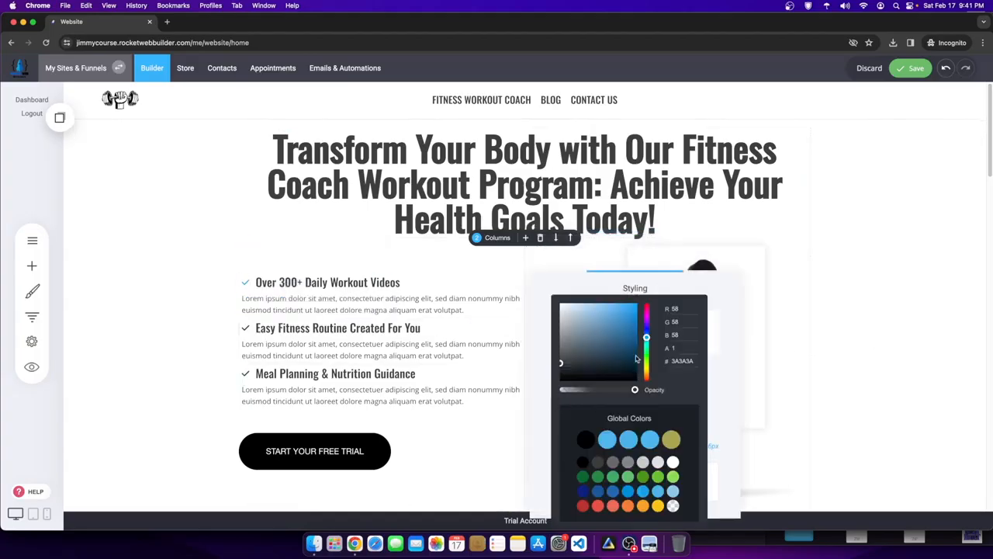
left_click(396, 405)
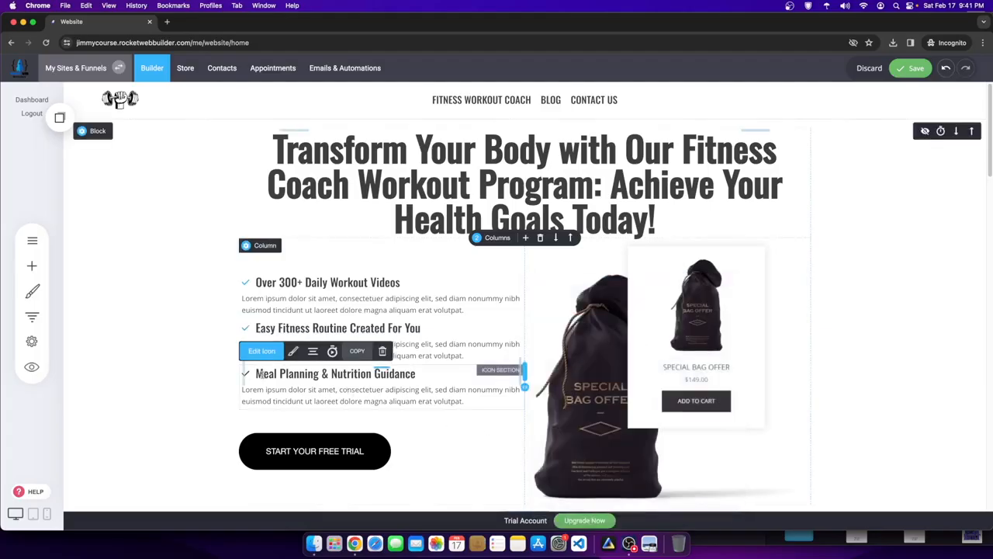
left_click(291, 352)
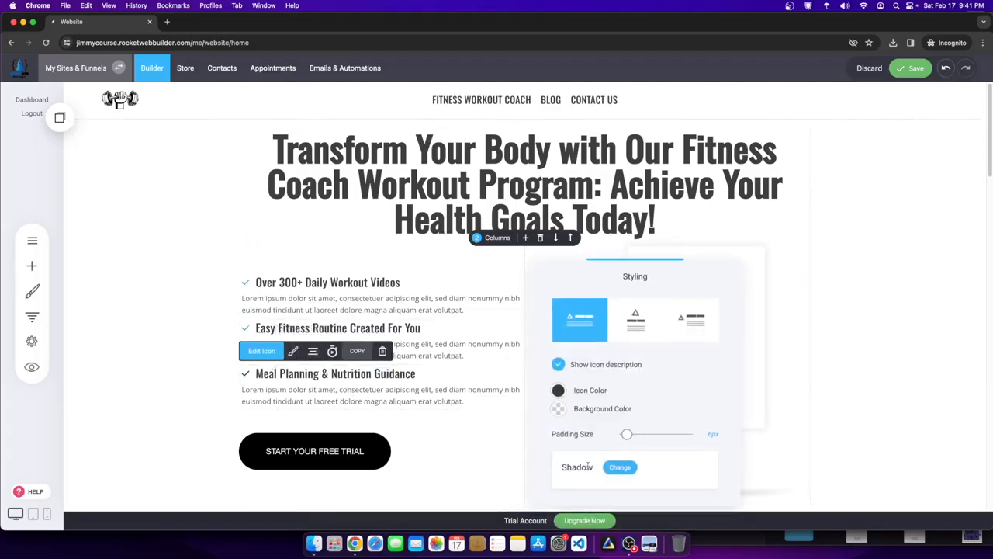
left_click(559, 391)
left_click(620, 443)
left_click(830, 357)
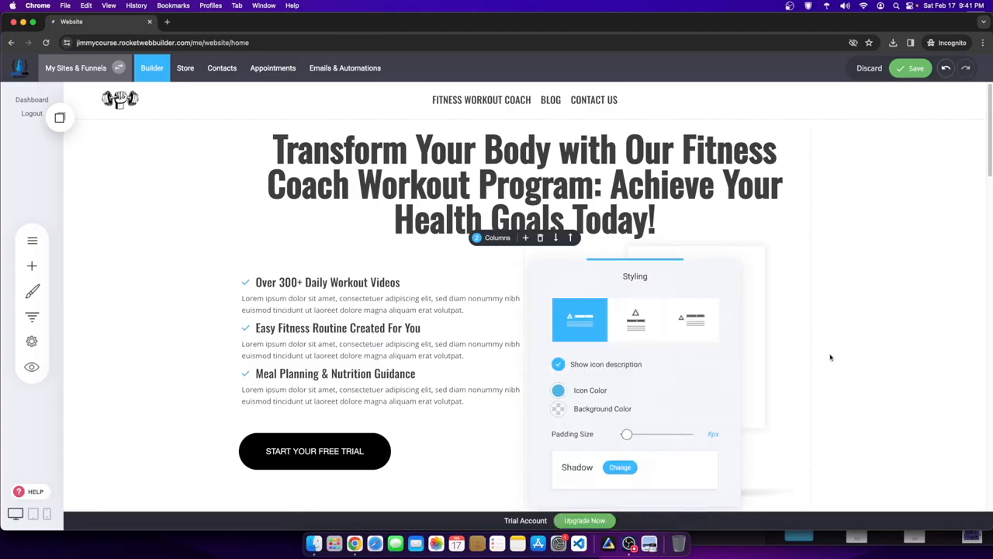
left_click(258, 332)
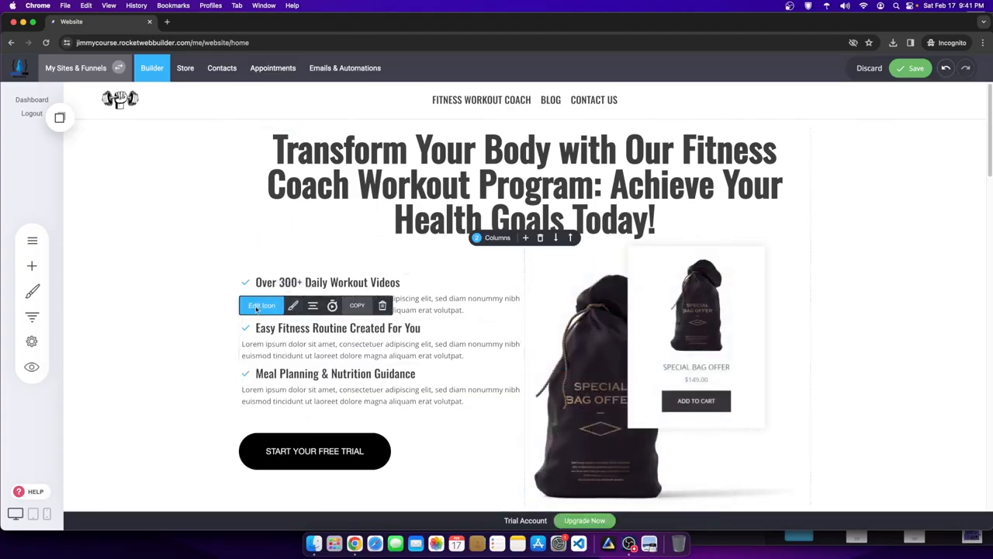
- Replace the second item's checkmark with an icon found by searching 'fitnee'
left_click(256, 307)
type("f")
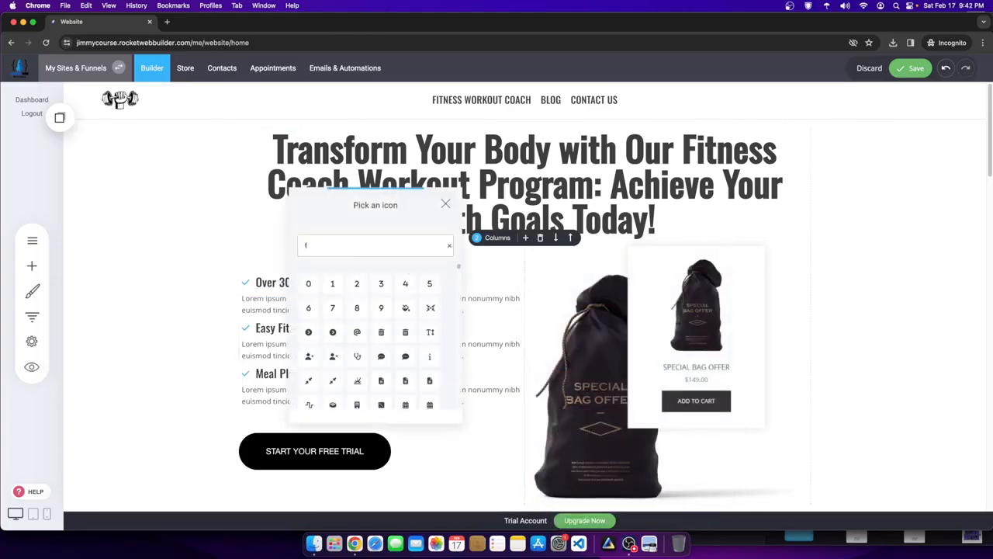
type("itne")
type("e")
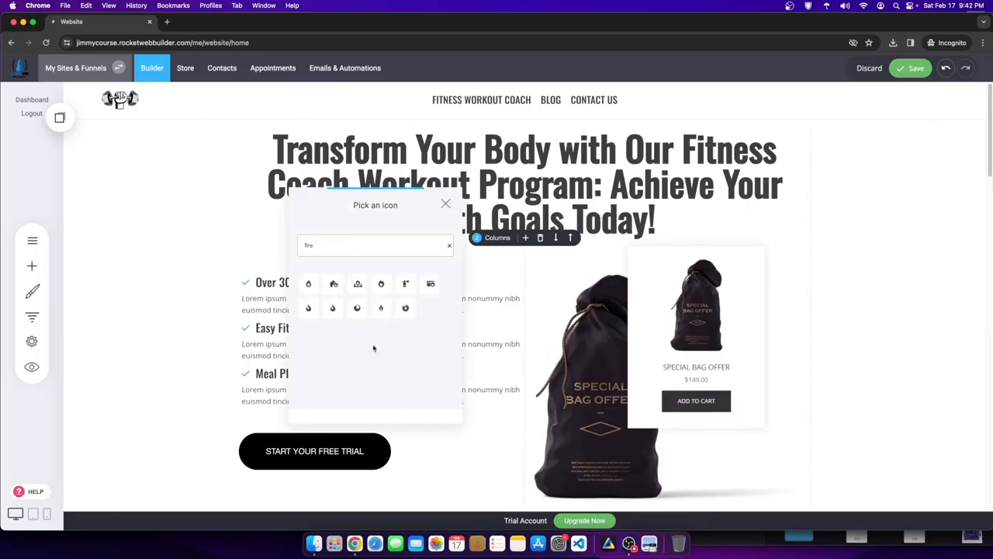
left_click(307, 309)
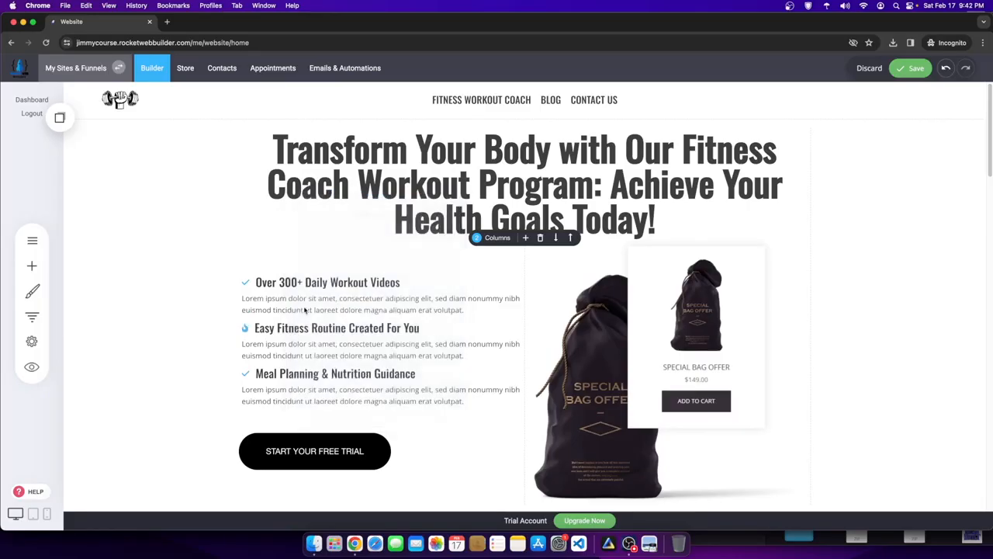
left_click(268, 260)
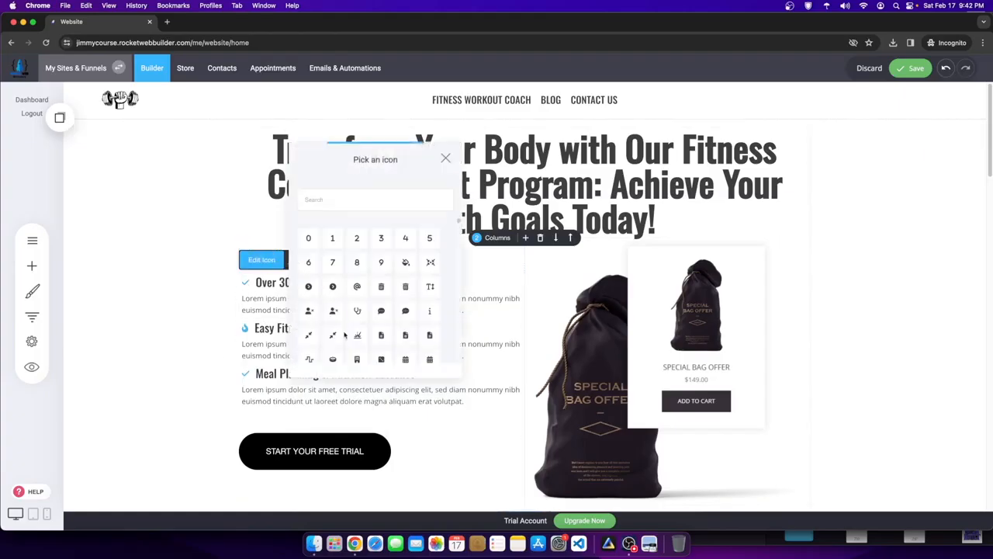
left_click(256, 380)
- Open the Meal Planning item's icon chooser and try searches like 'muscle'
left_click(245, 374)
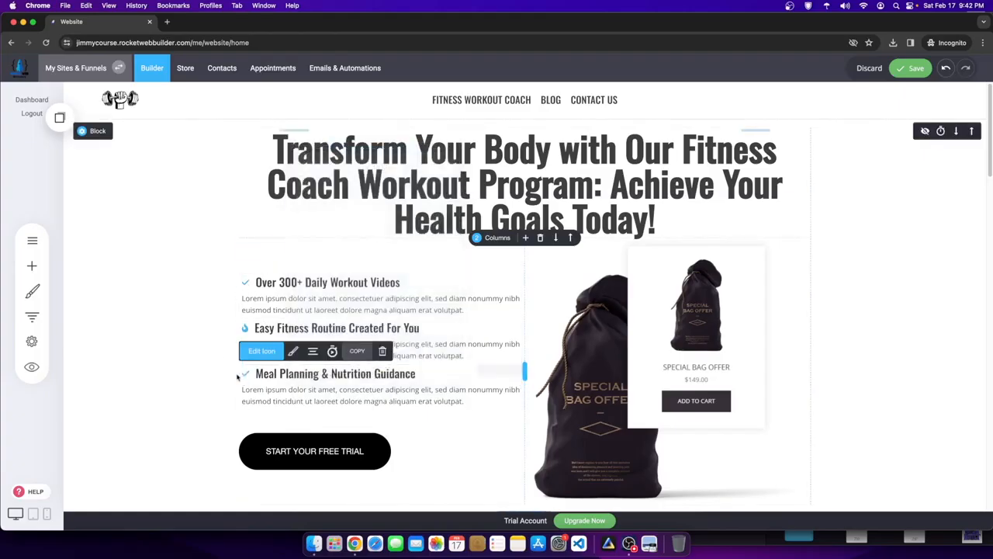
left_click(293, 351)
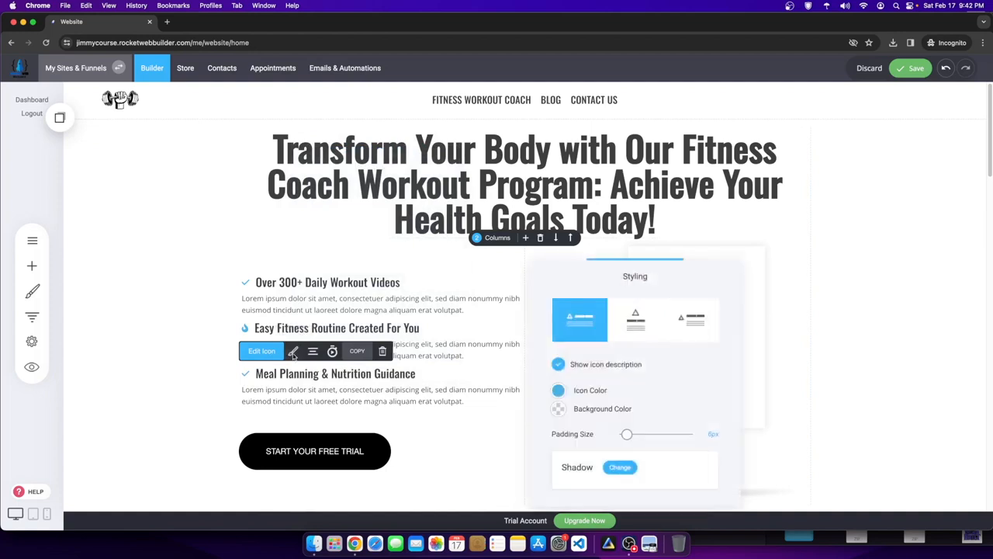
left_click(263, 388)
left_click(246, 373)
left_click(262, 351)
type("muscle")
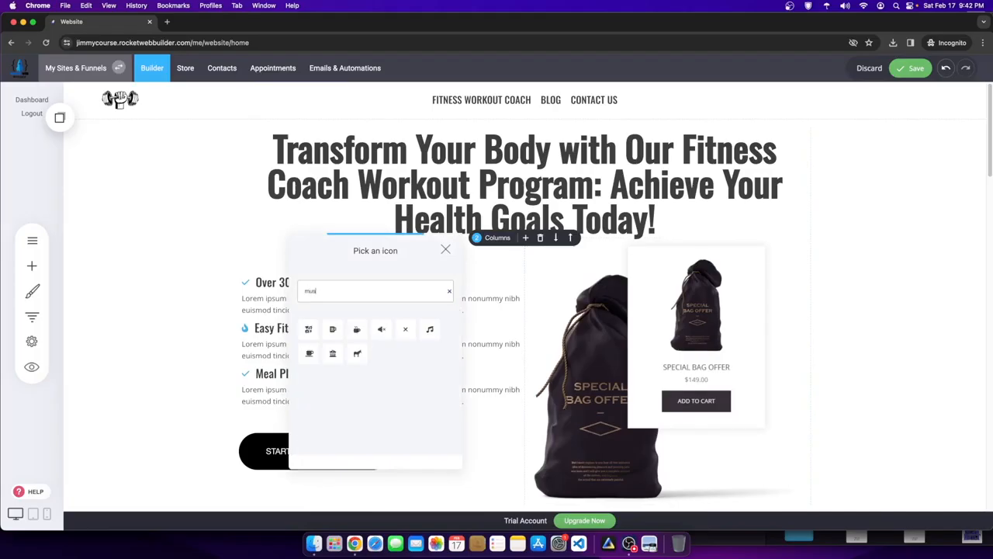
key("BackSpace")
key("BackSpace")
key("BackSpace")
key("BackSpace")
type("t")
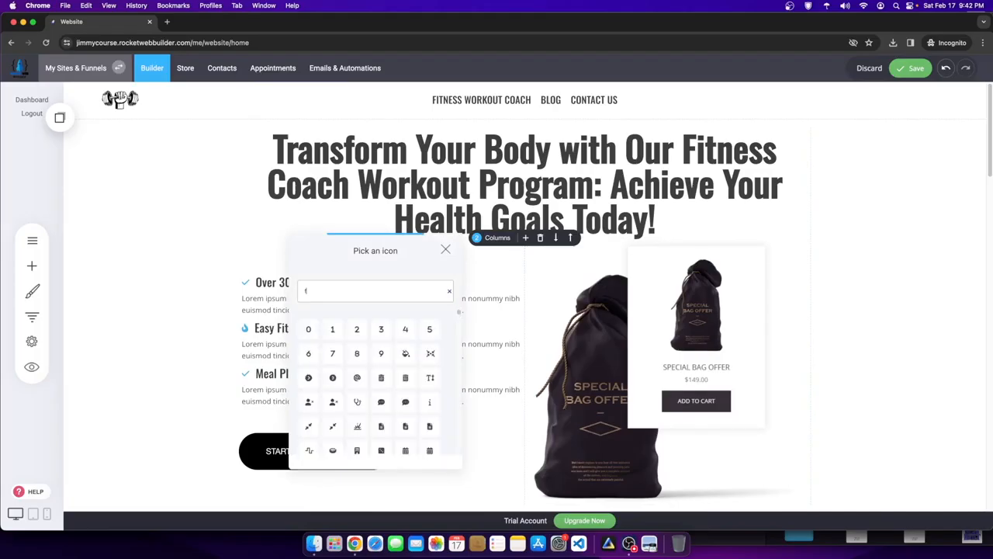
type("le")
key("BackSpace")
key("BackSpace")
key("BackSpace")
- Browse the icon grid and pick the dumbbell icon for the Meal Planning item
scroll(354, 373, "down", 10)
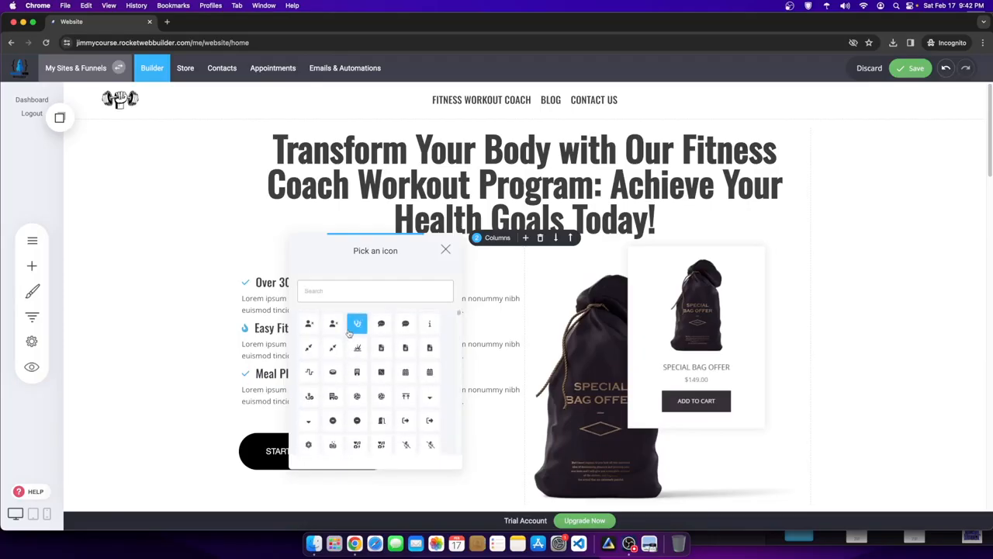
scroll(378, 397, "down", 8)
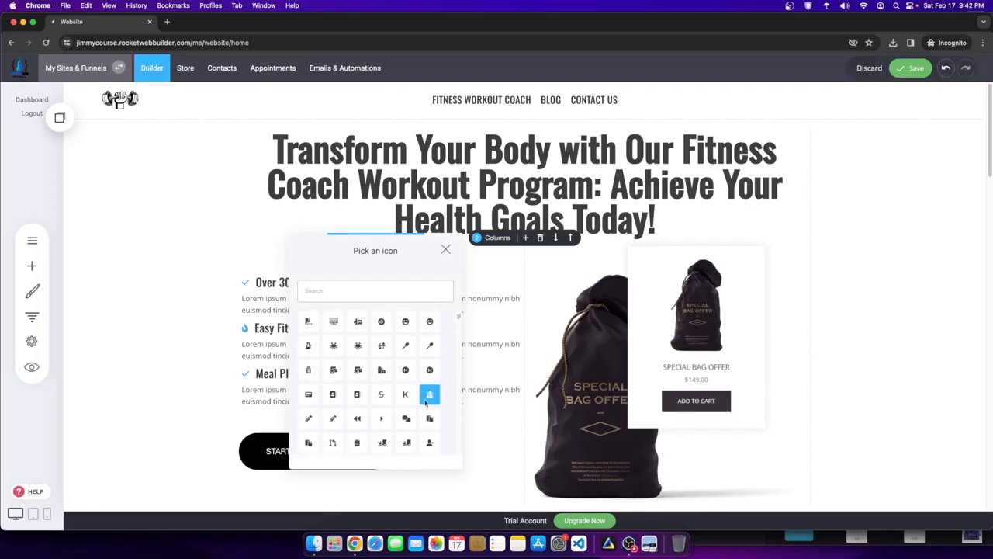
scroll(307, 384, "down", 2)
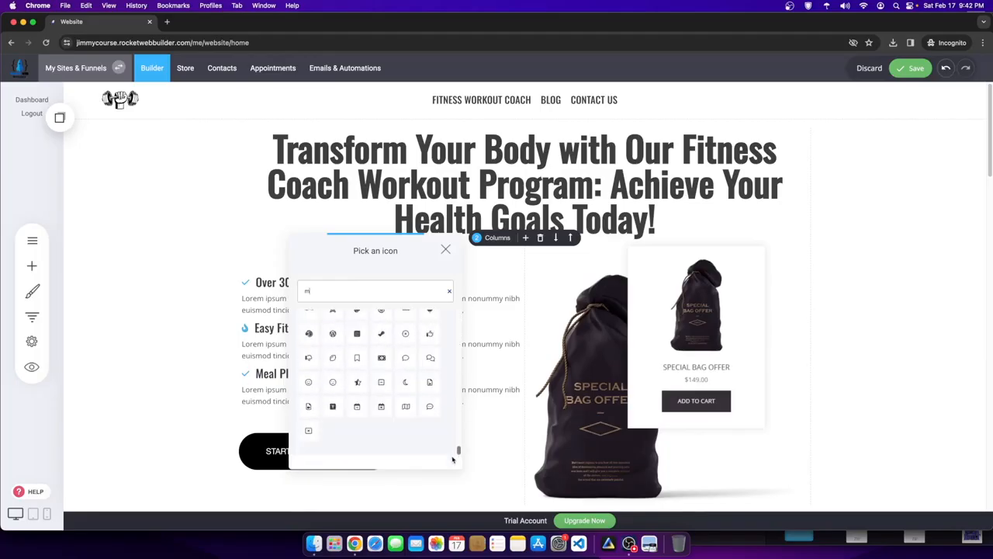
scroll(348, 432, "up", 5)
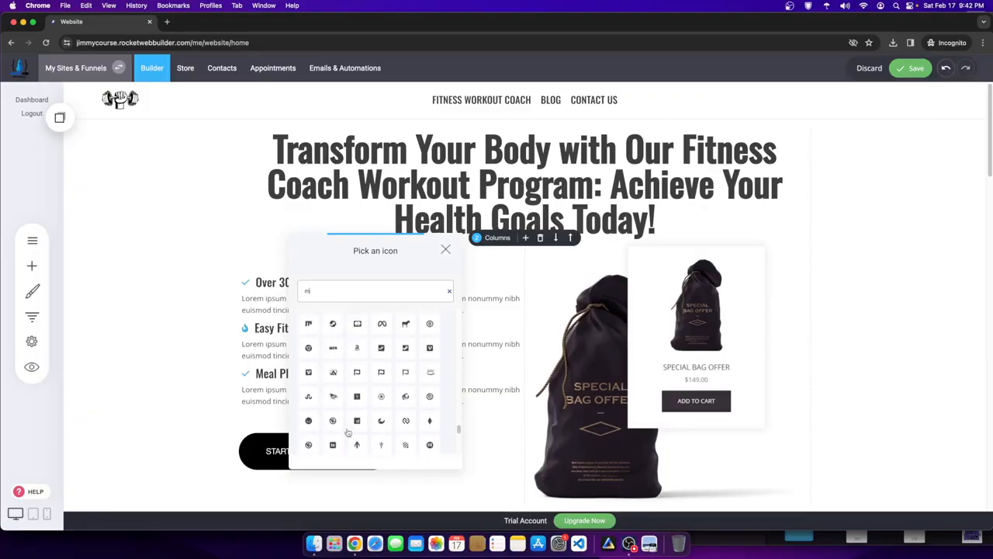
scroll(349, 432, "up", 1)
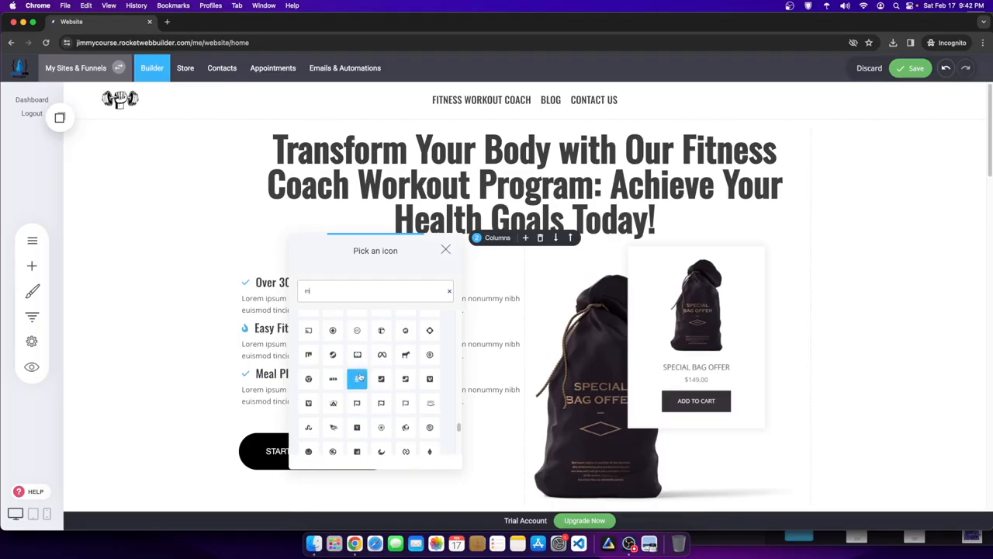
scroll(359, 378, "up", 3)
scroll(359, 375, "up", 5)
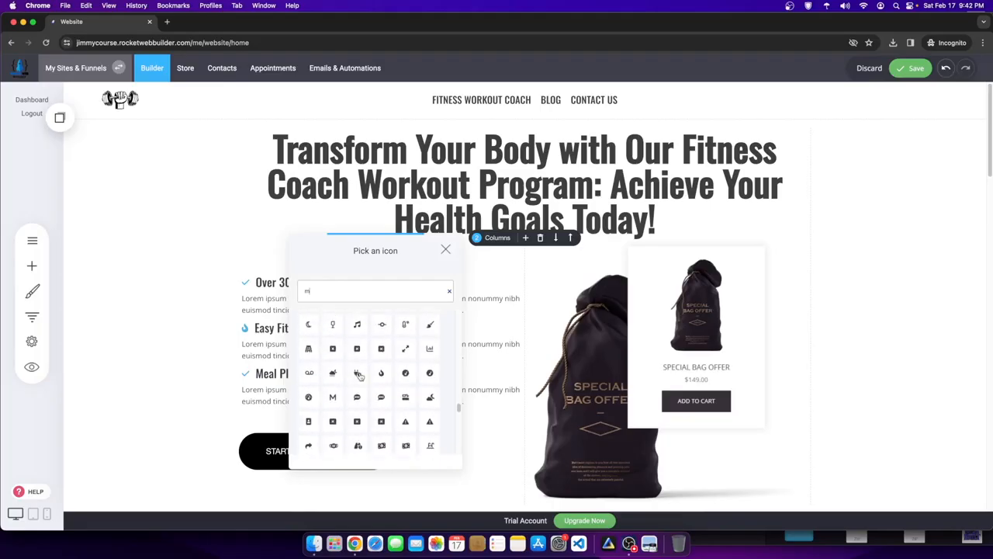
scroll(356, 389, "up", 1)
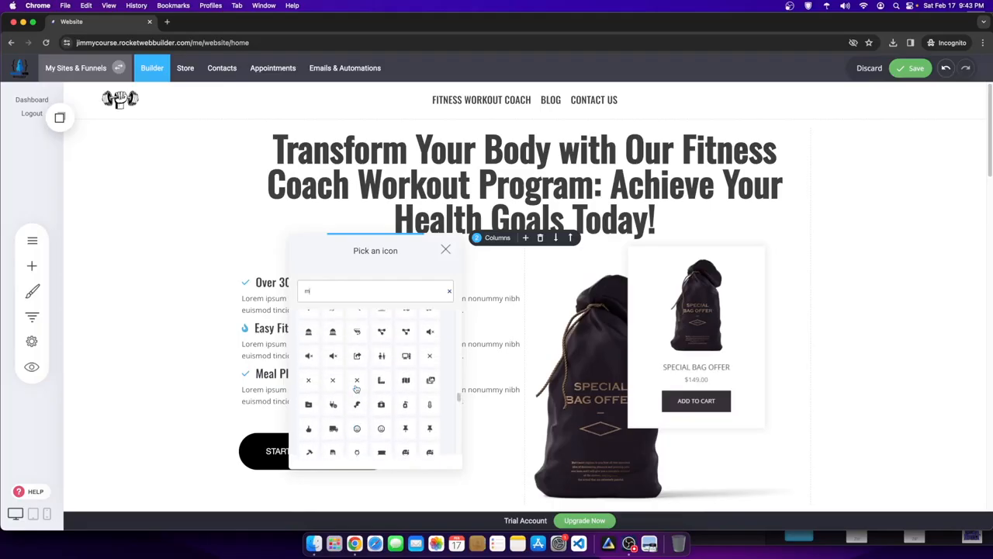
scroll(407, 419, "up", 4)
scroll(347, 402, "up", 2)
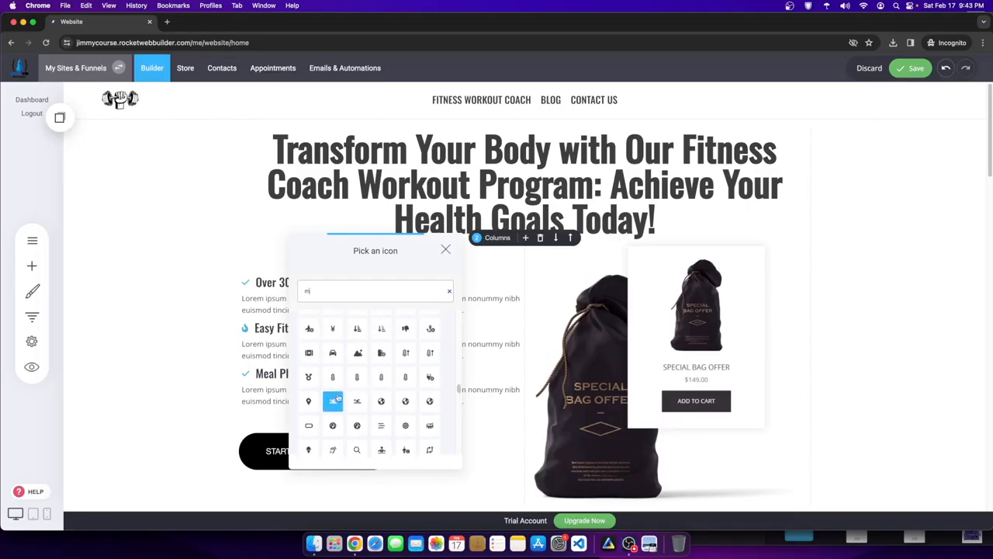
scroll(385, 390, "up", 5)
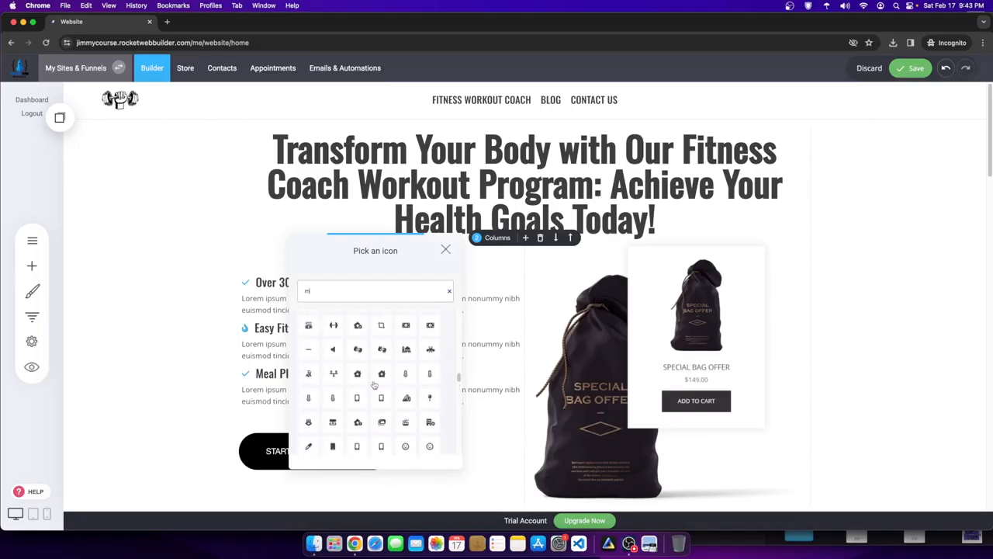
left_click(333, 400)
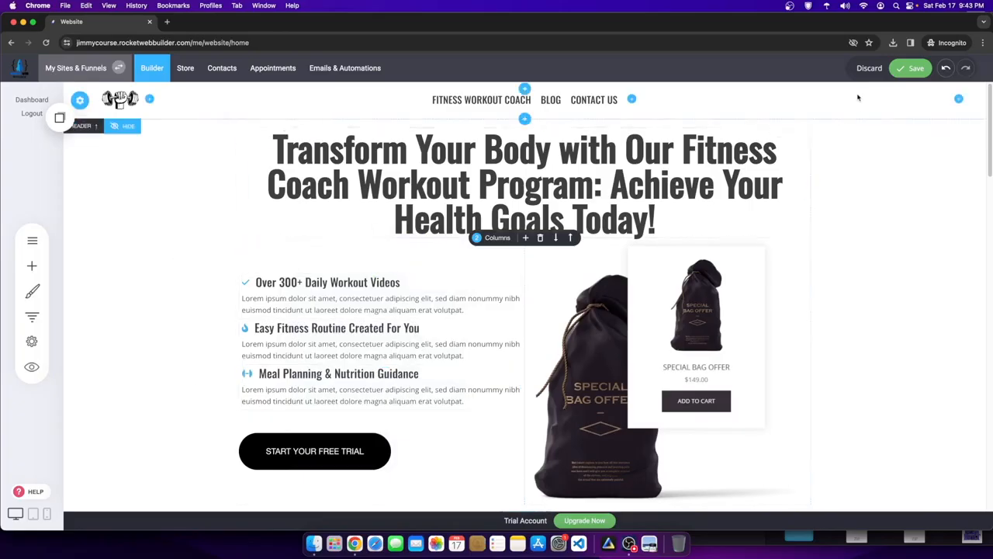
- Save the page, then start changing the START YOUR FREE TRIAL button's text
left_click(900, 69)
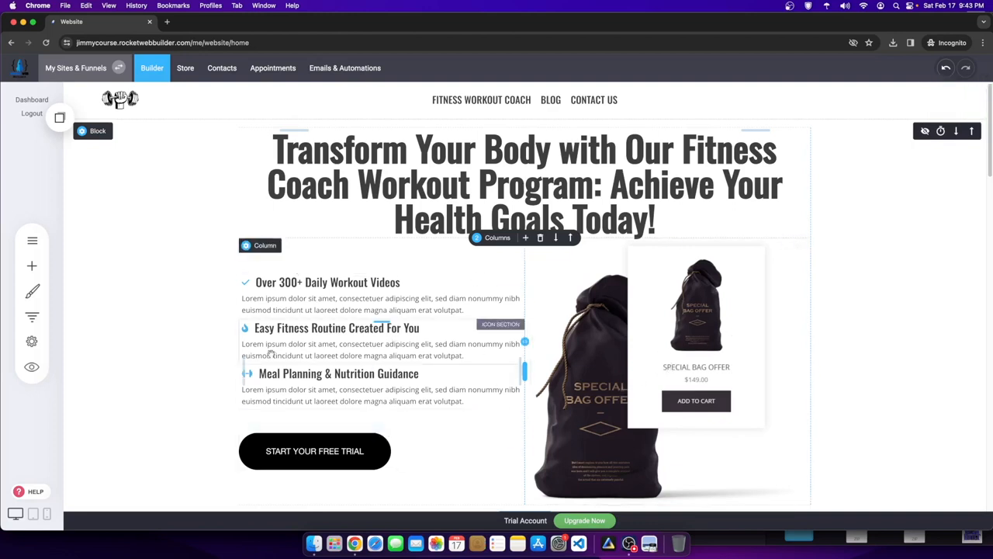
scroll(381, 325, "down", 2)
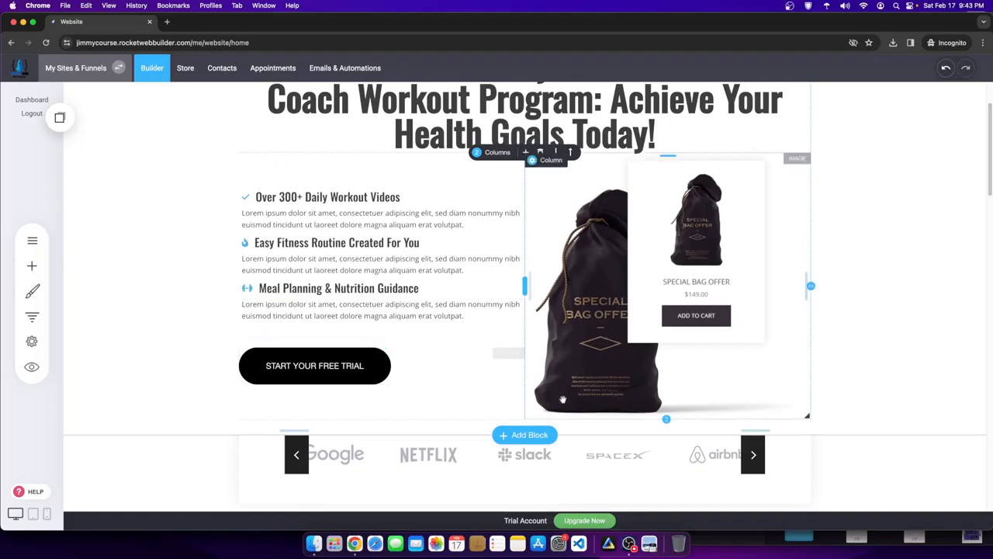
left_click(353, 363)
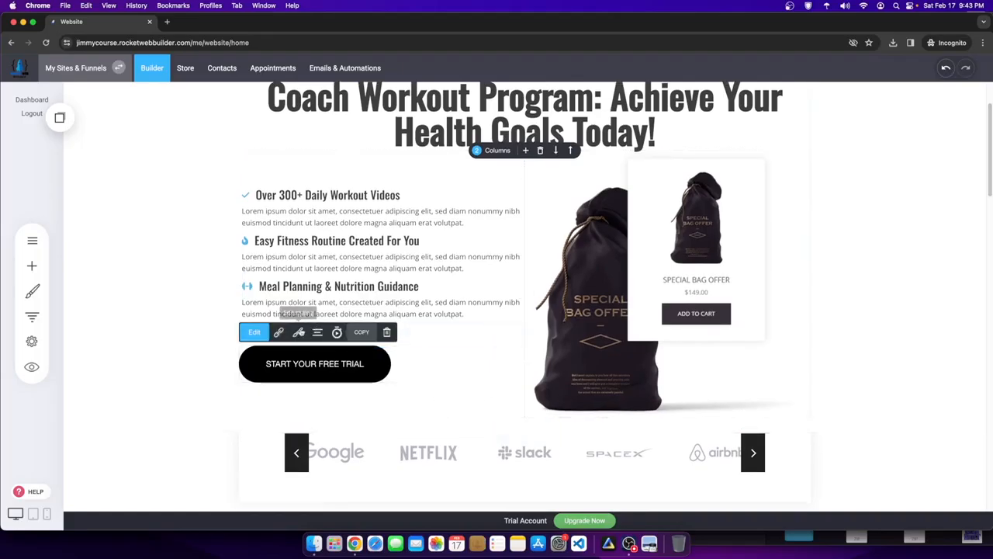
left_click(254, 332)
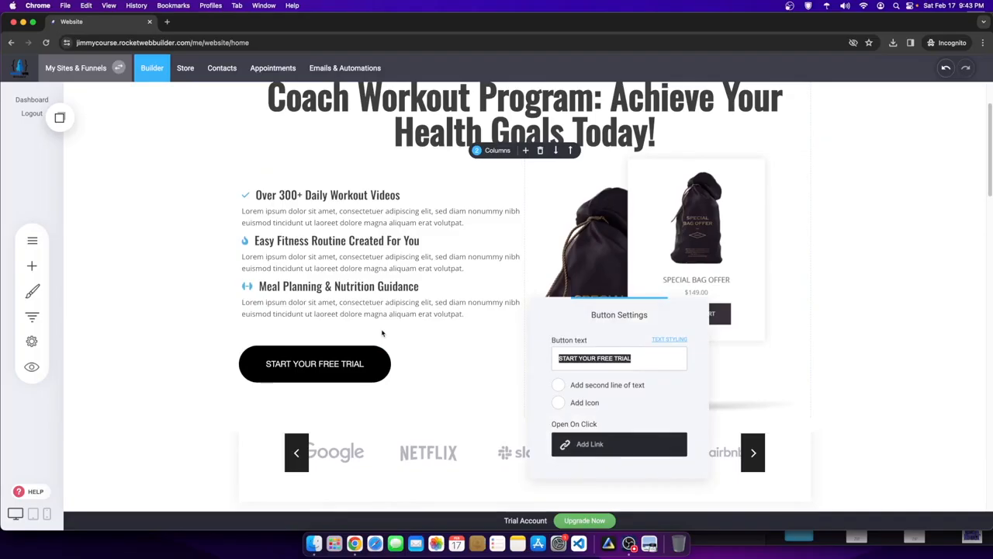
type("Join For $9")
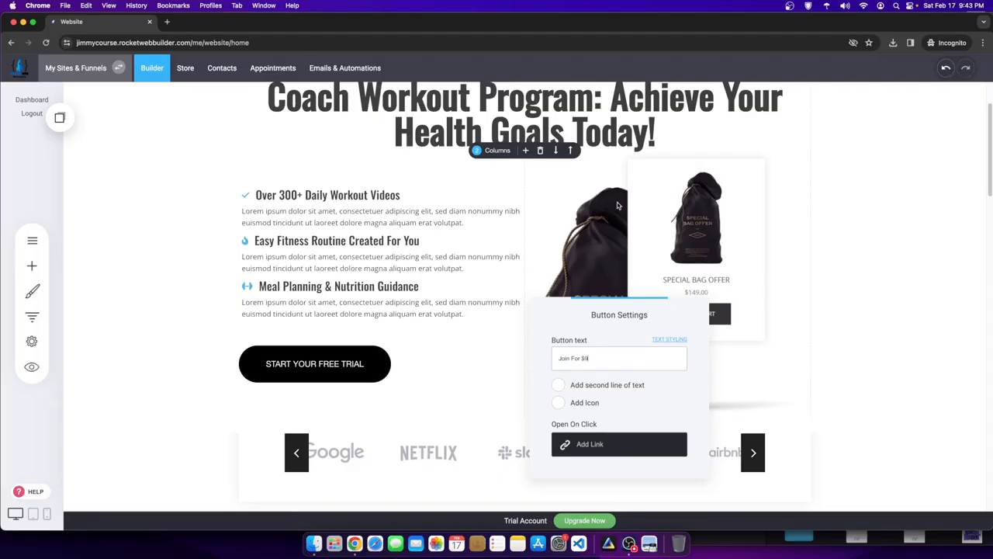
left_click(791, 206)
- Set the button label to JOIN FOR JUST $9 in the Oswald font
mouse_move(277, 363)
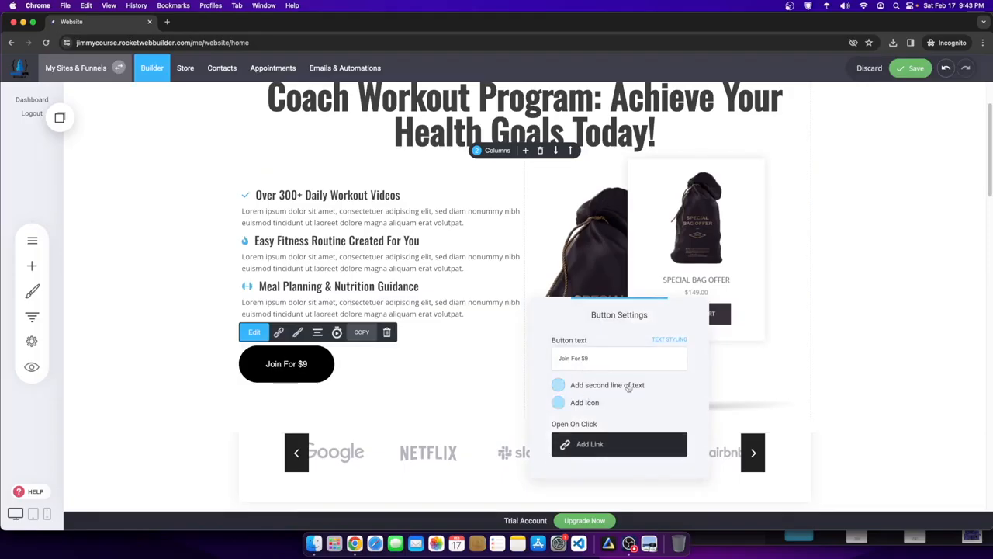
left_click(676, 341)
left_click(745, 329)
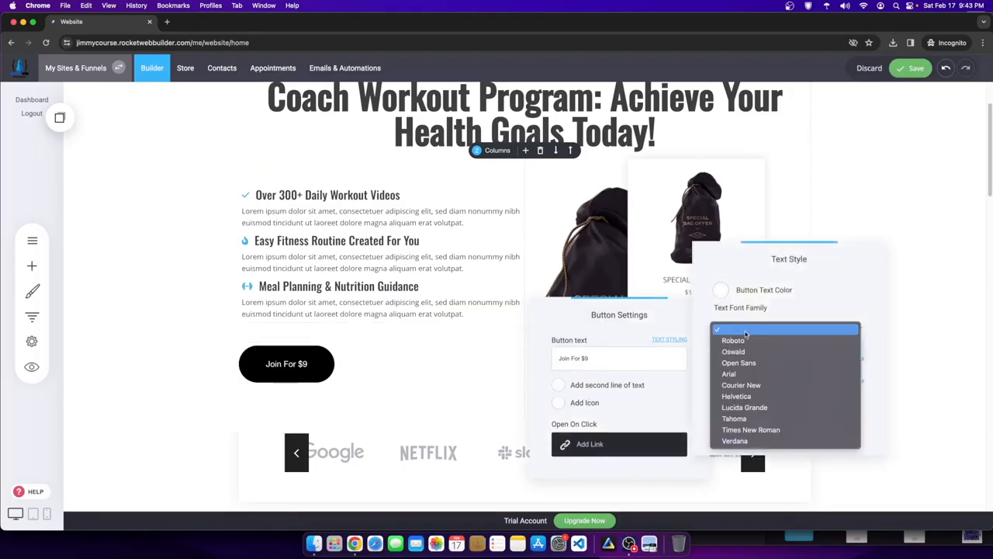
left_click(731, 353)
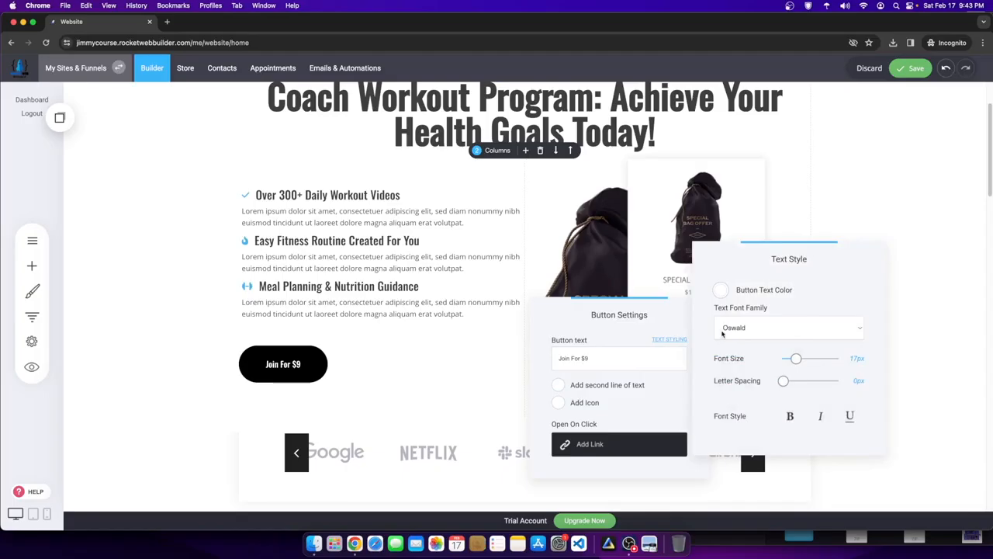
left_click(618, 355)
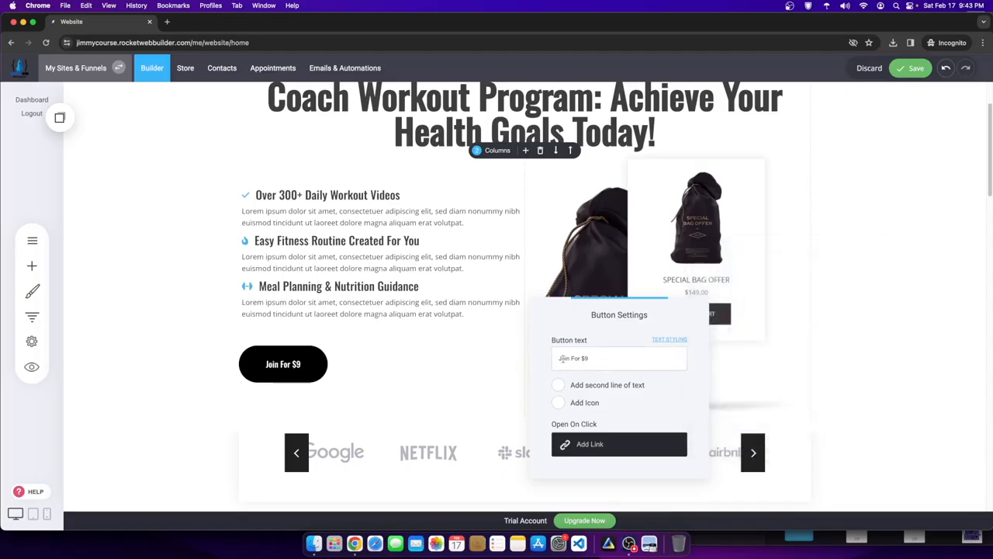
triple_click(562, 358)
type("JOIN FOR JUST")
- Add a right-arrow icon to the button, positioned after the text
left_click(558, 402)
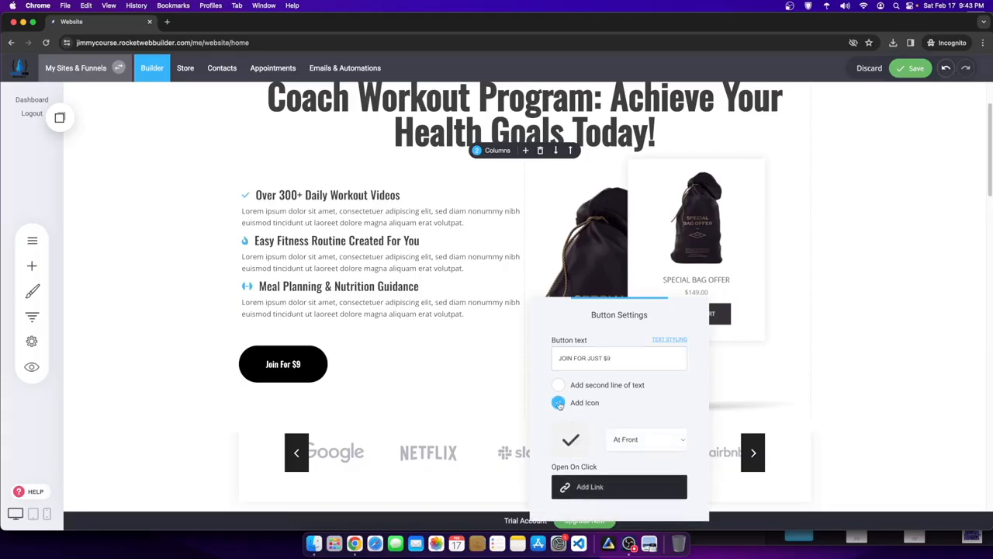
left_click(568, 442)
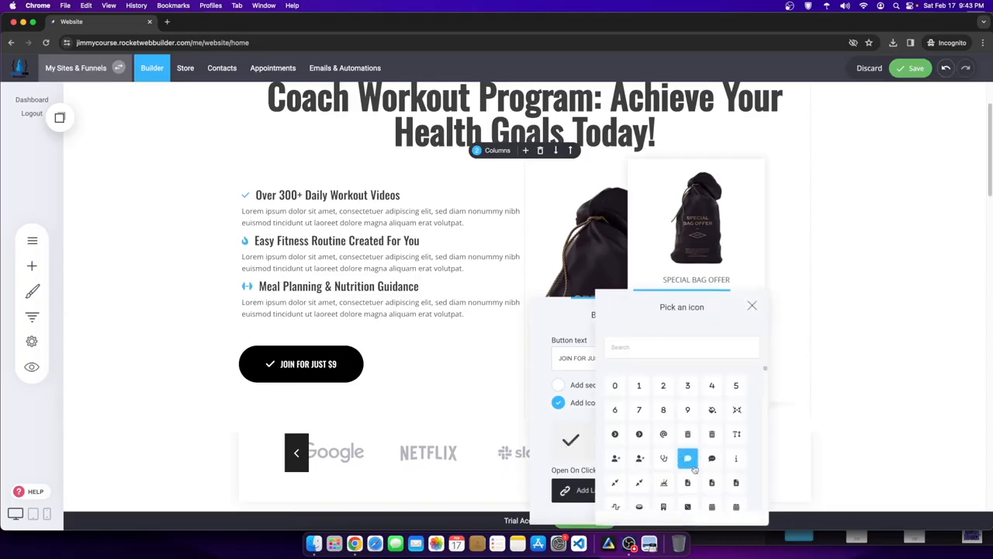
left_click(648, 347)
type("arrow")
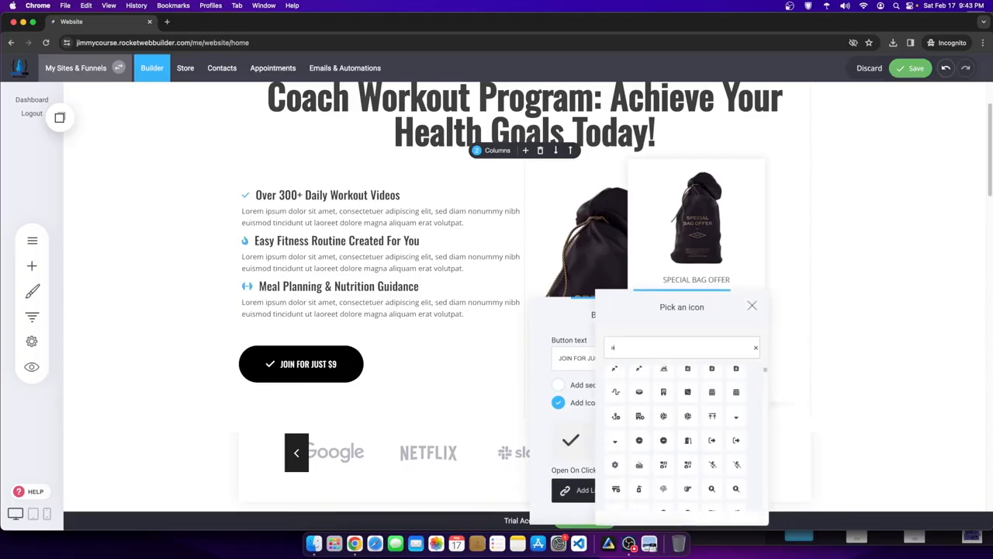
scroll(688, 442, "down", 5)
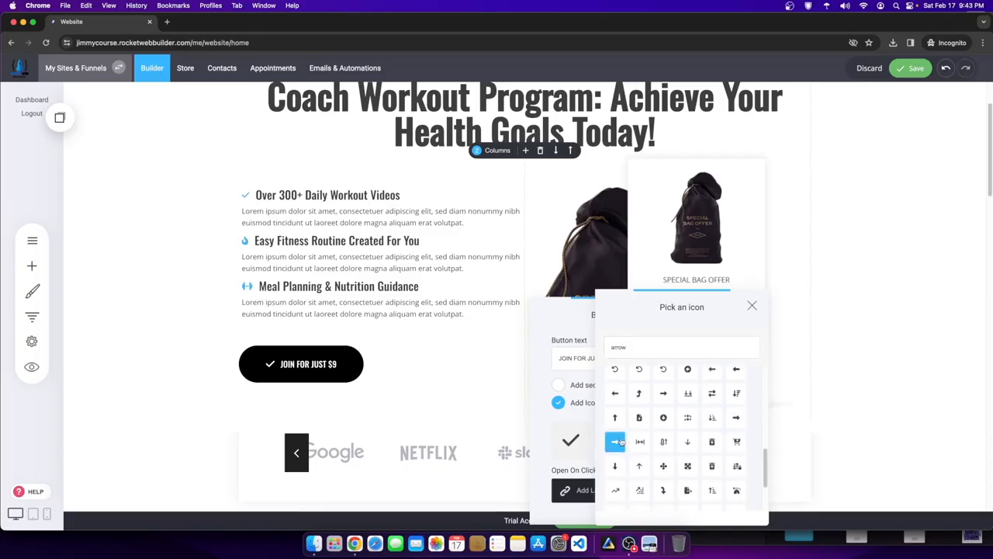
left_click(617, 441)
left_click(633, 440)
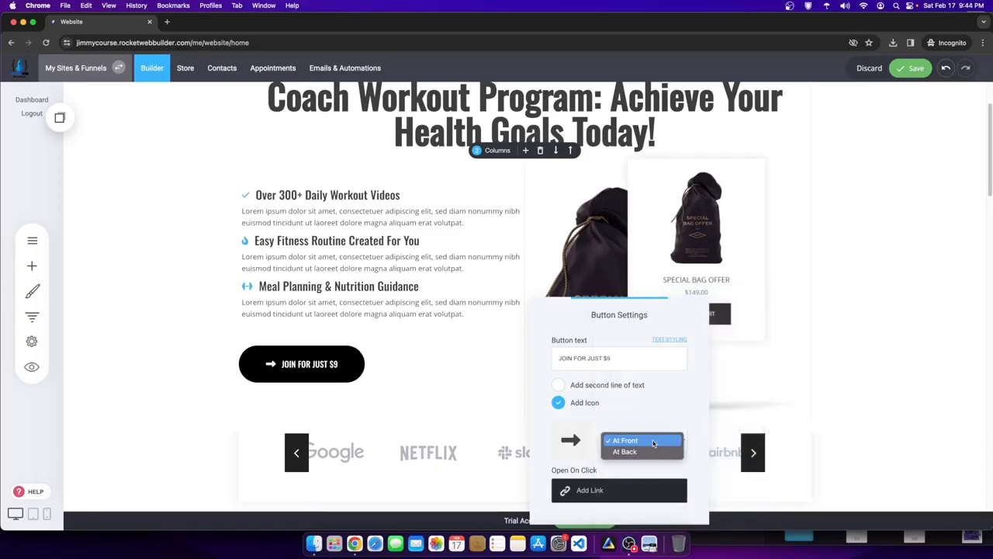
left_click(649, 455)
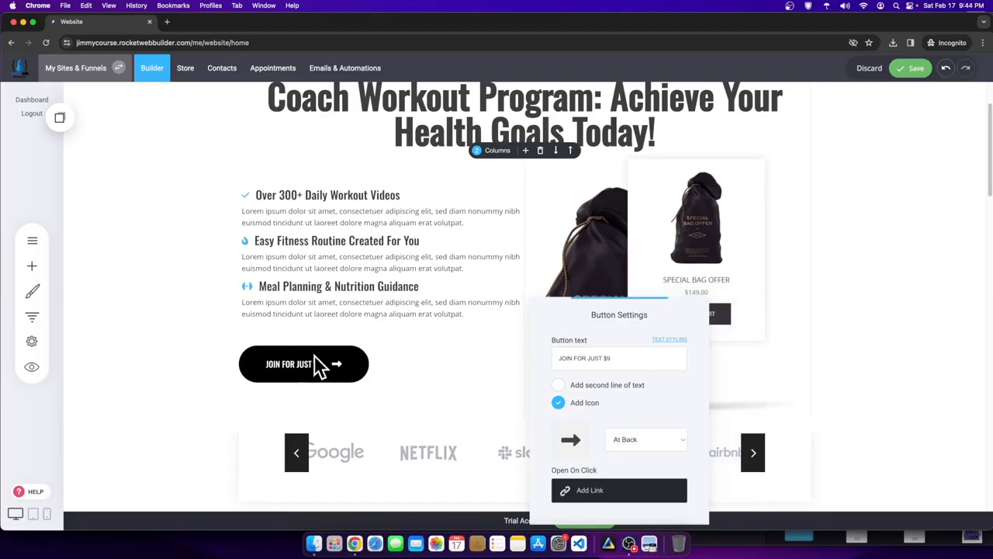
left_click(442, 399)
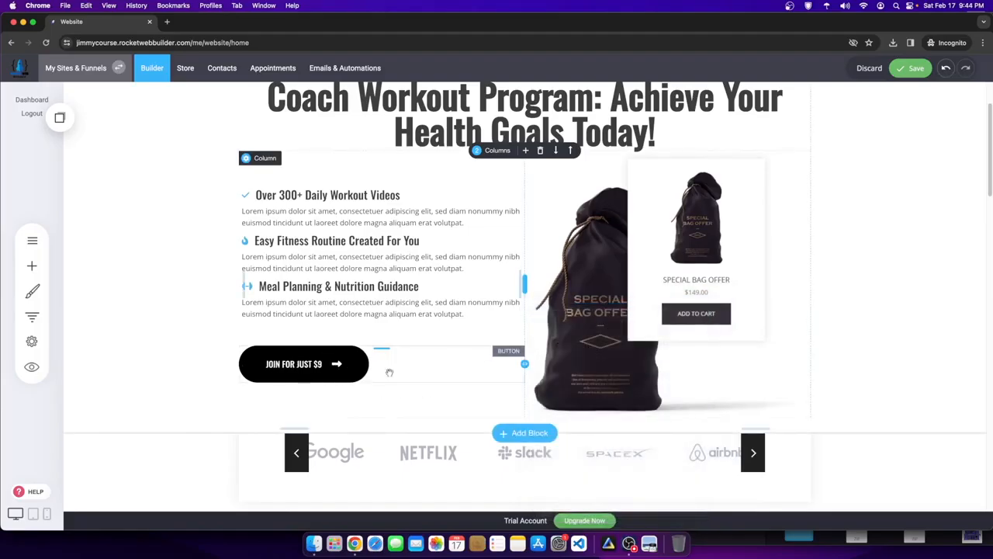
- Save, then open the Weighted Exercises - Content page from Course Content in phone layout
left_click(911, 68)
scroll(466, 356, "up", 2)
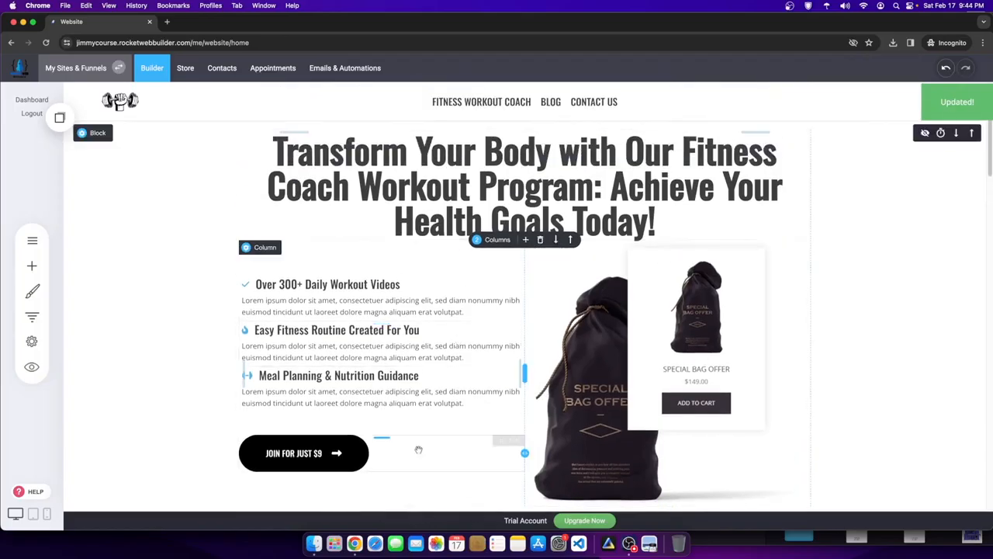
left_click(31, 242)
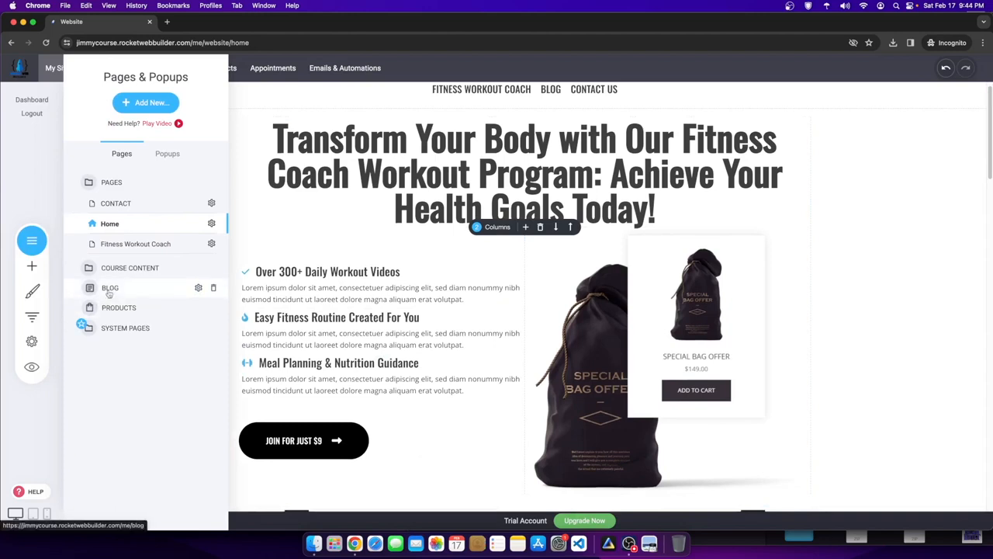
left_click(121, 268)
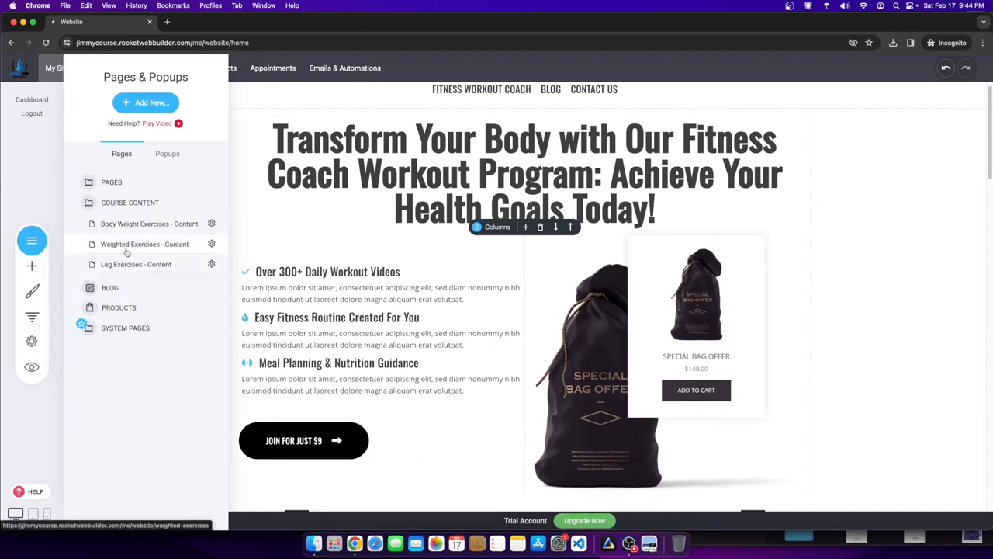
left_click(126, 247)
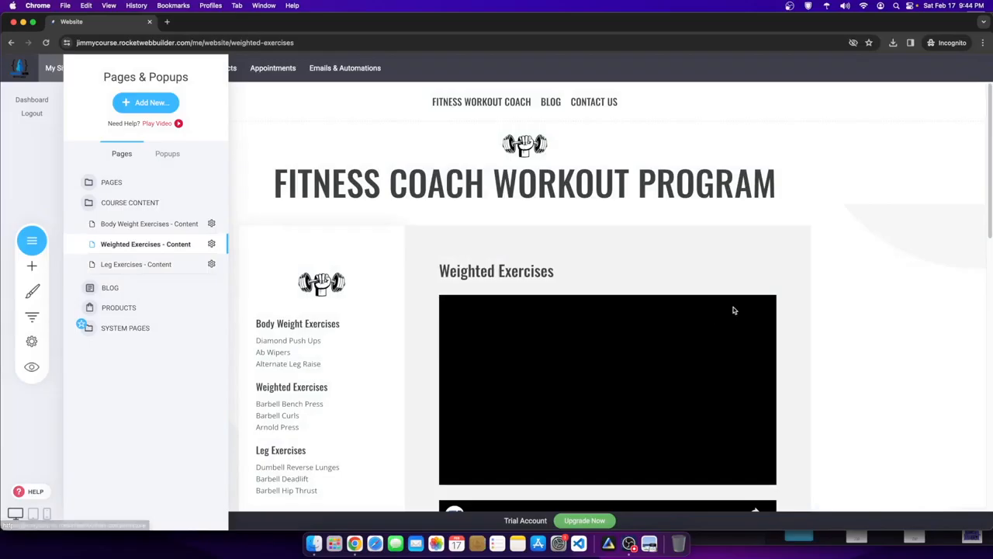
left_click(47, 514)
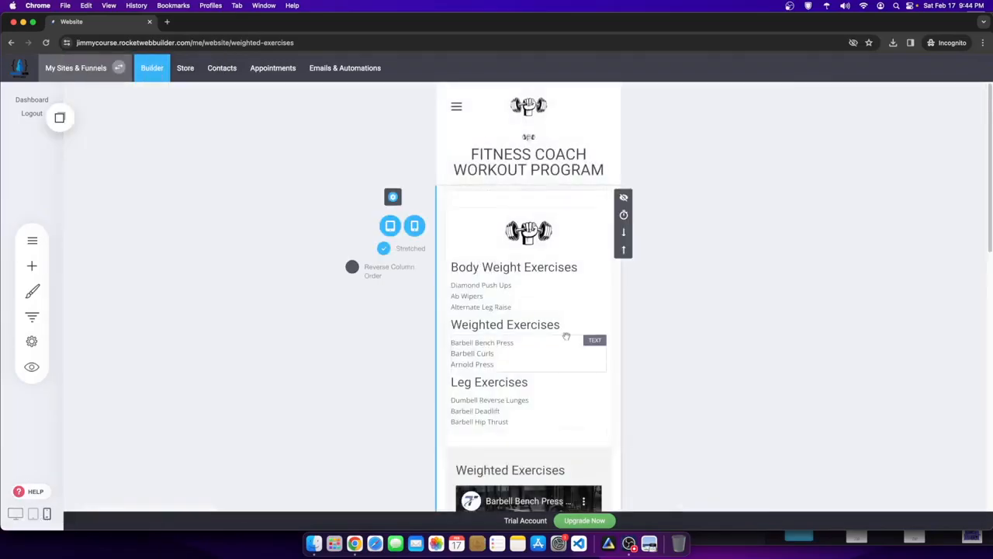
scroll(555, 365, "down", 5)
scroll(551, 382, "down", 3)
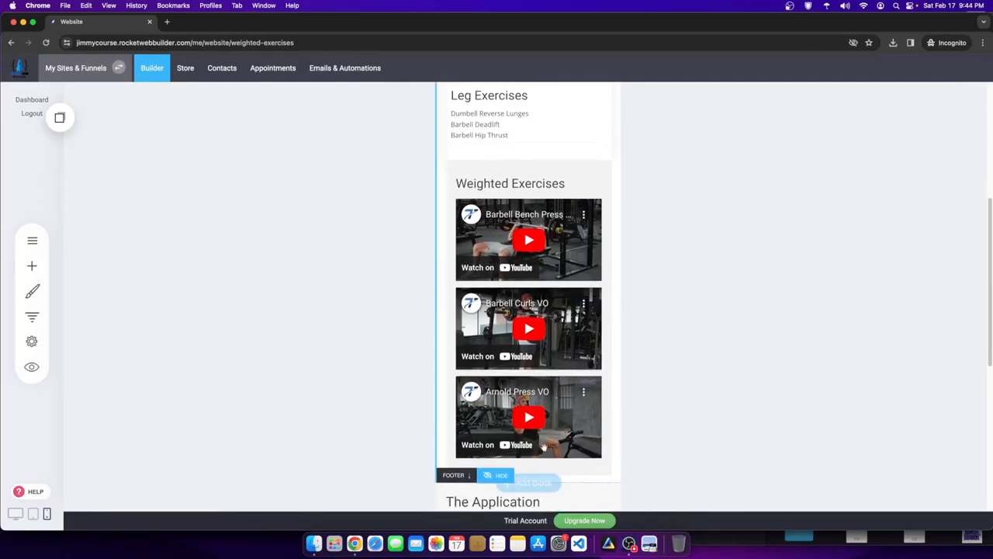
scroll(326, 341, "down", 1)
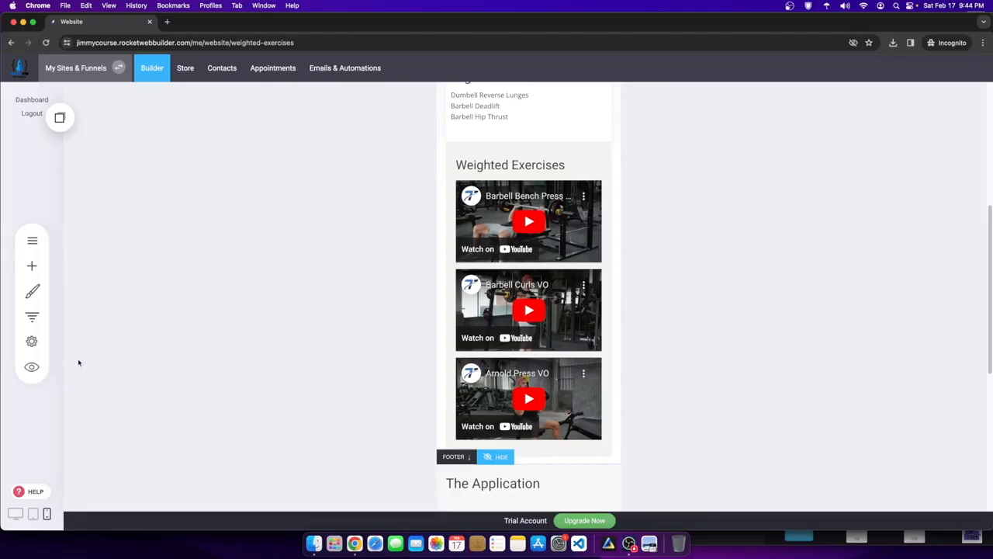
- Set the page's group to Course Content and access to Public, save, and preview it
left_click(32, 342)
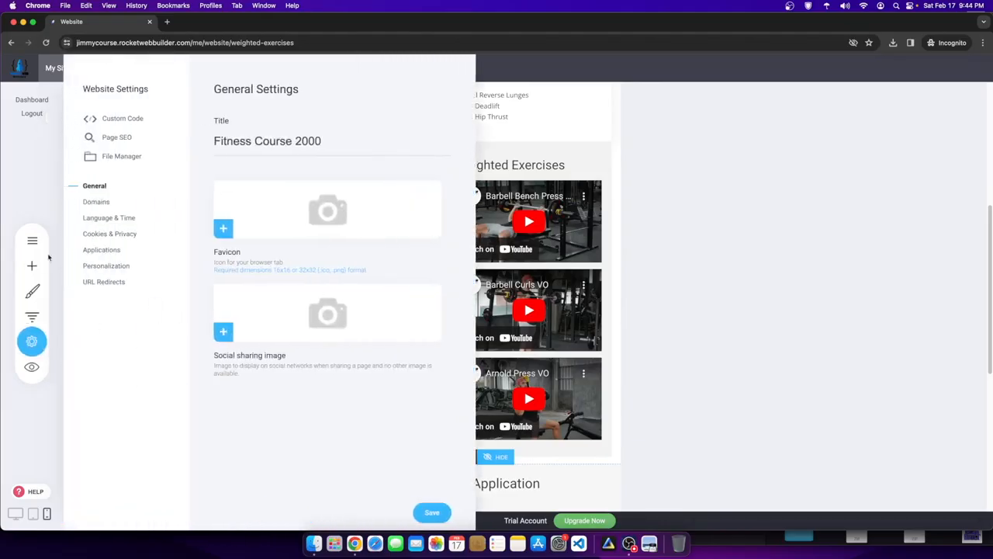
left_click(118, 138)
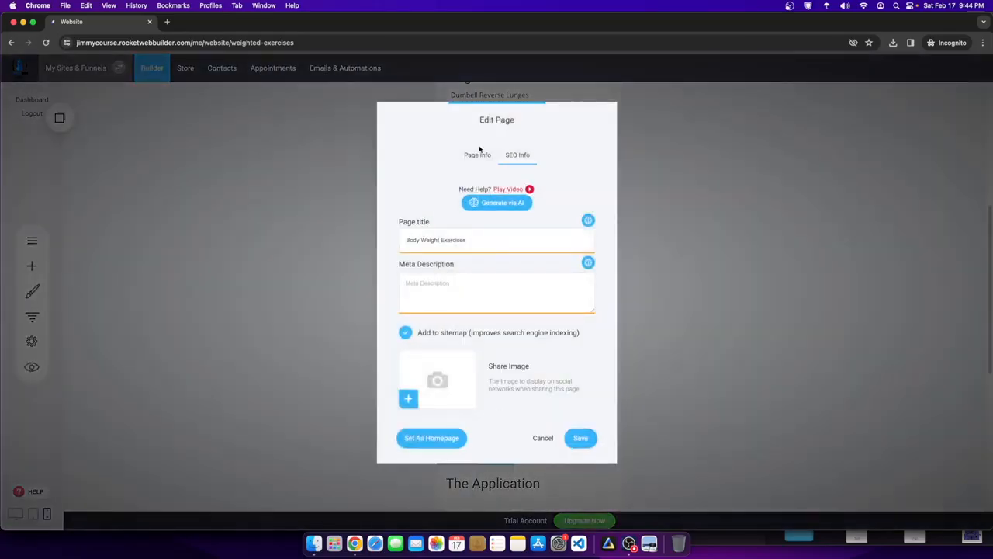
left_click(478, 154)
left_click(462, 286)
left_click(456, 330)
left_click(457, 330)
left_click(431, 309)
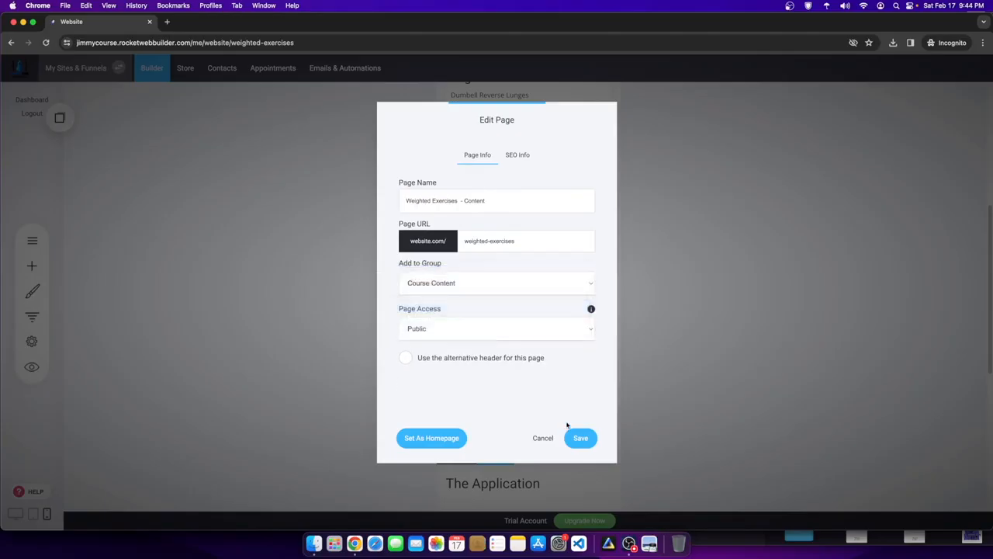
left_click(578, 437)
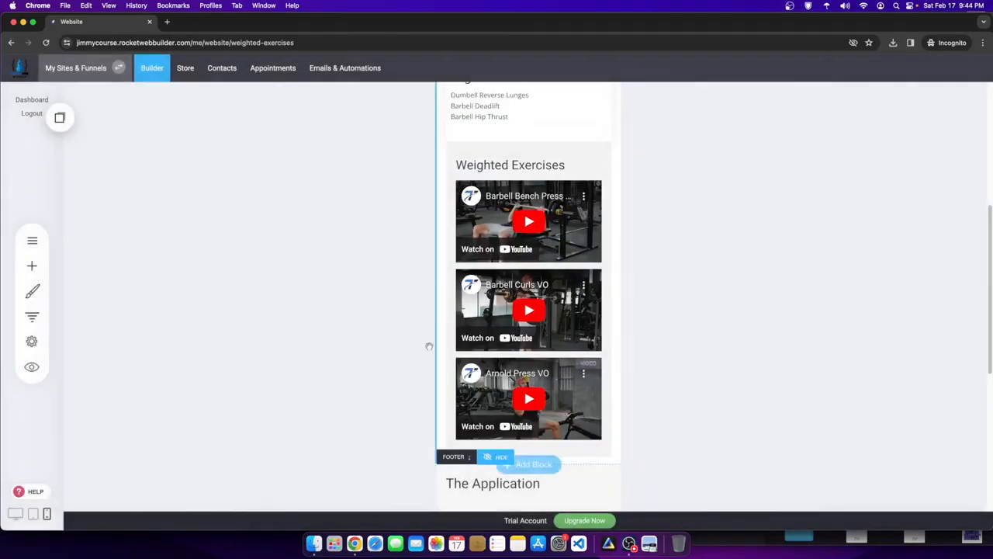
left_click(32, 366)
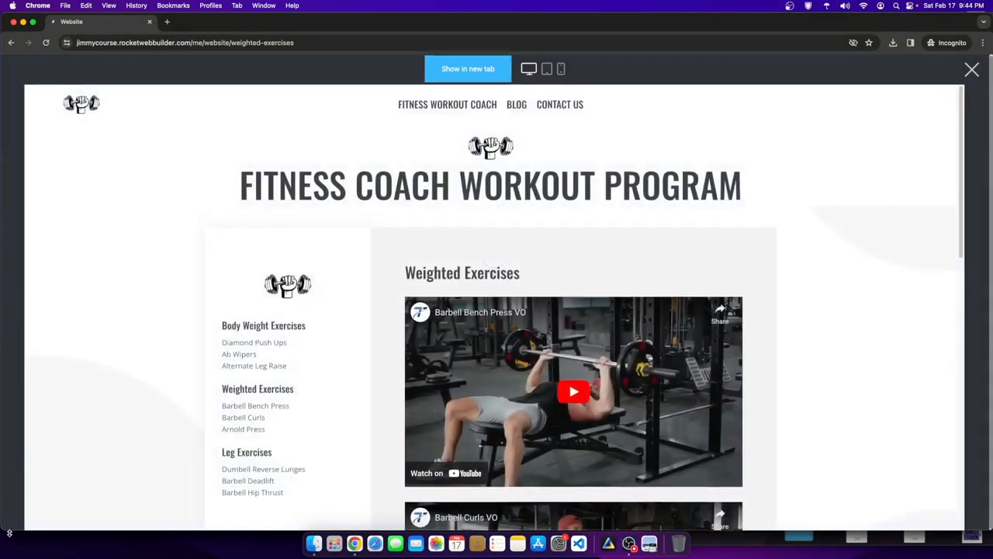
- Screenshot the Weighted Exercises videos in phone preview, then return to the desktop editor
scroll(84, 452, "down", 2)
scroll(45, 396, "down", 4)
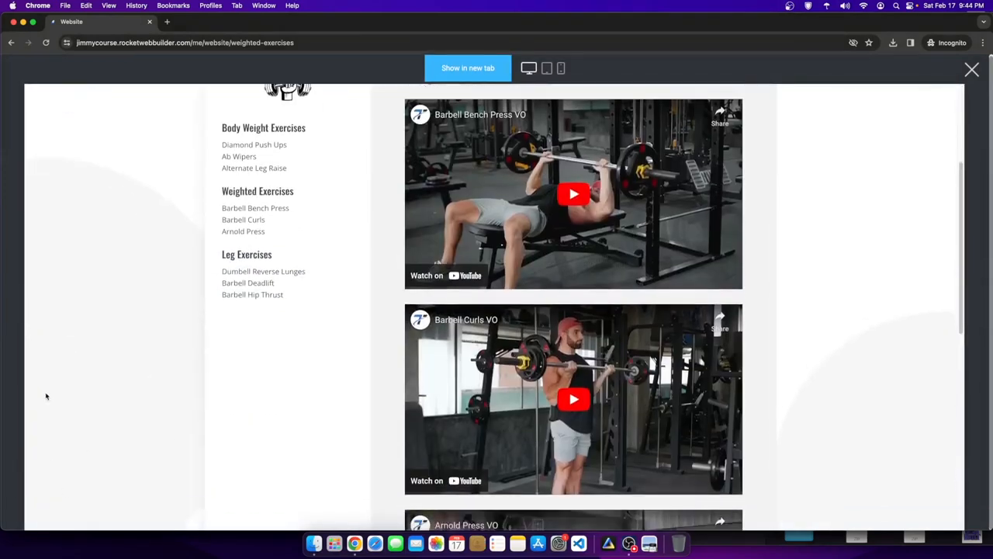
left_click(561, 69)
scroll(521, 293, "down", 5)
scroll(522, 293, "up", 3)
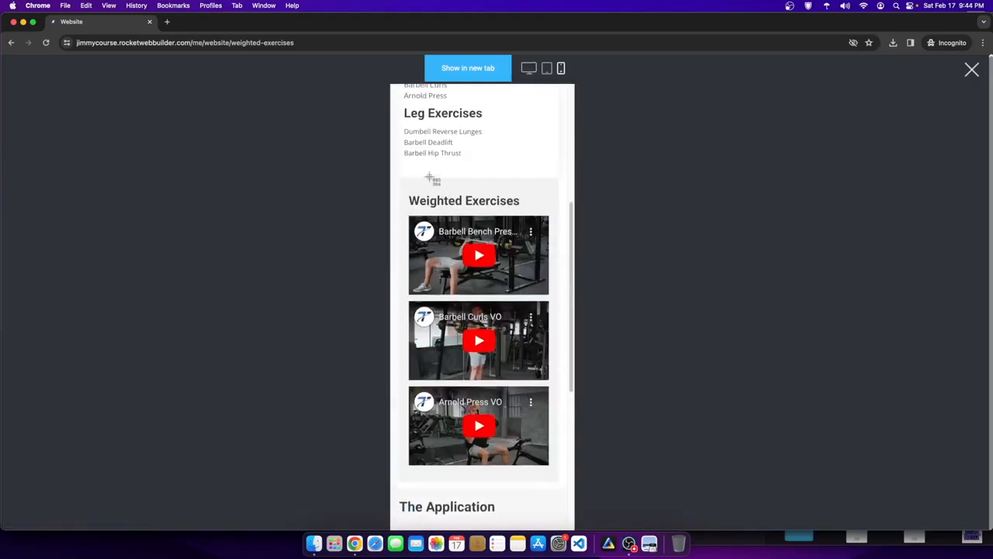
left_click_drag(405, 181, 557, 475)
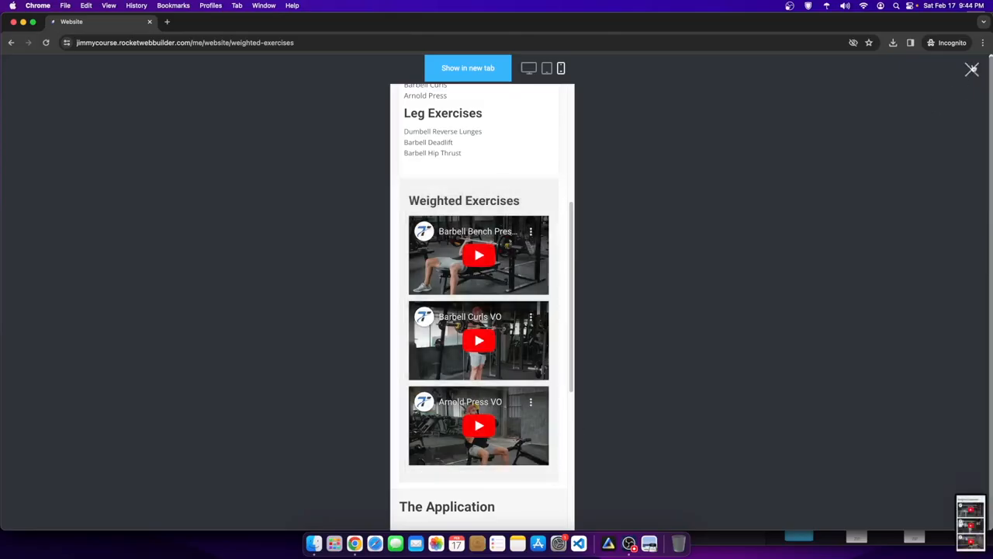
left_click(972, 69)
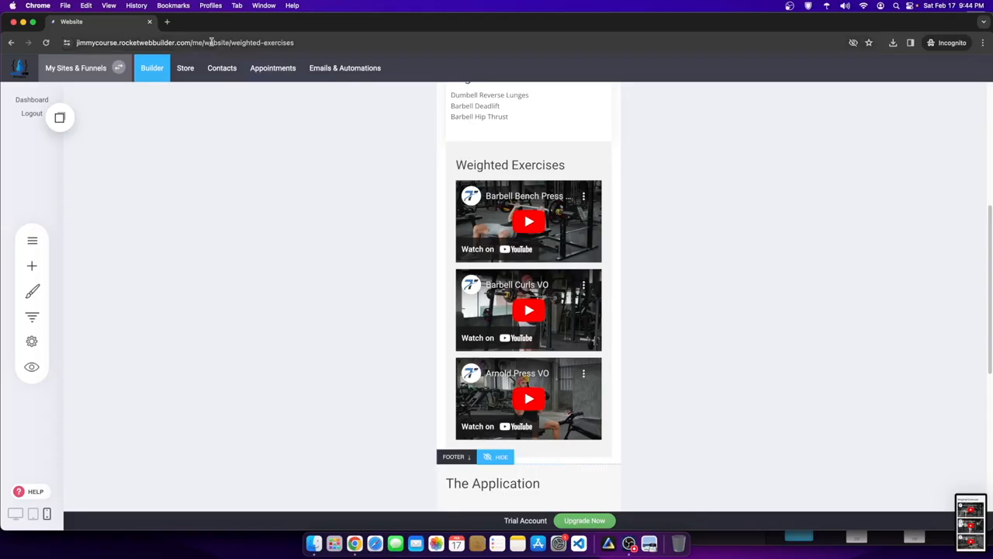
scroll(439, 273, "up", 4)
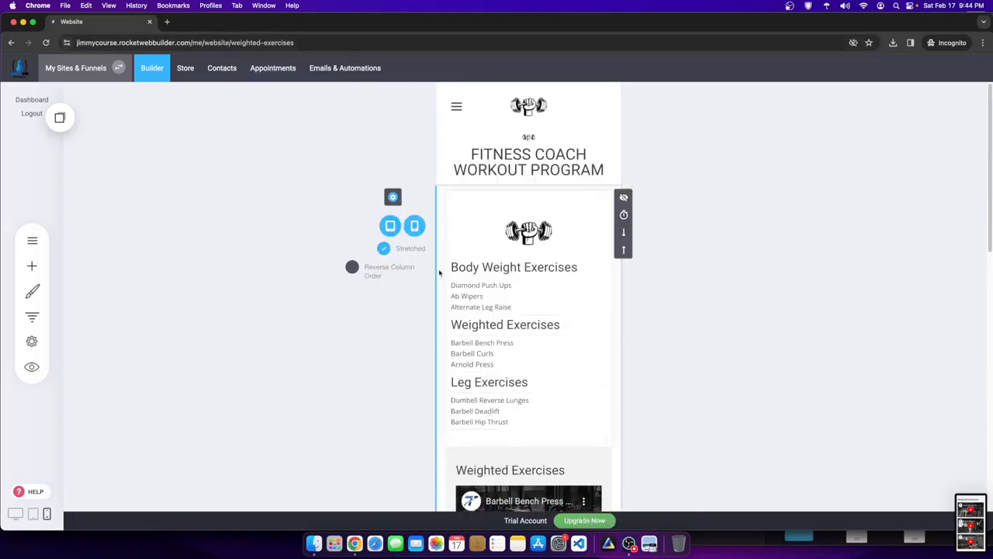
left_click(15, 513)
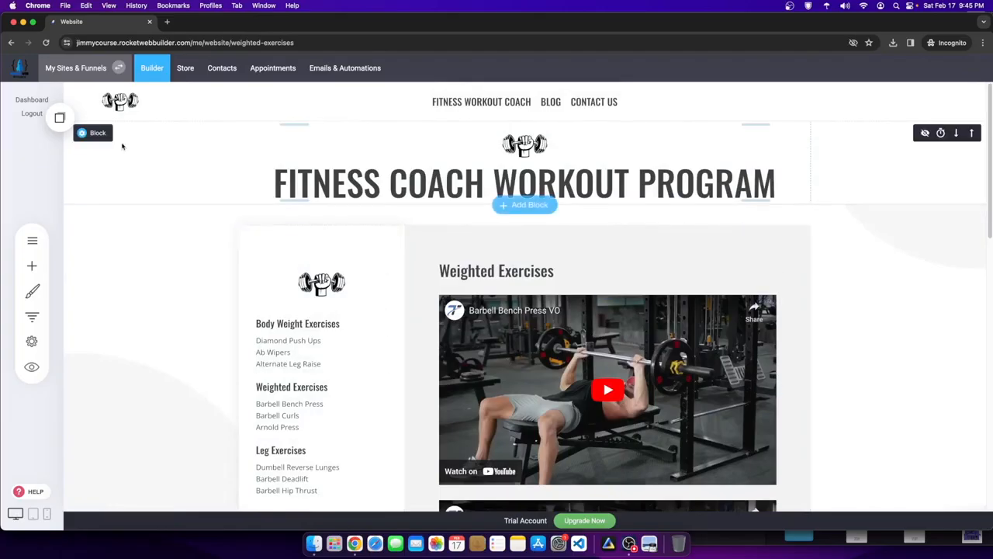
- Switch the editor to the Home page via the pages list
left_click(32, 240)
left_click(138, 192)
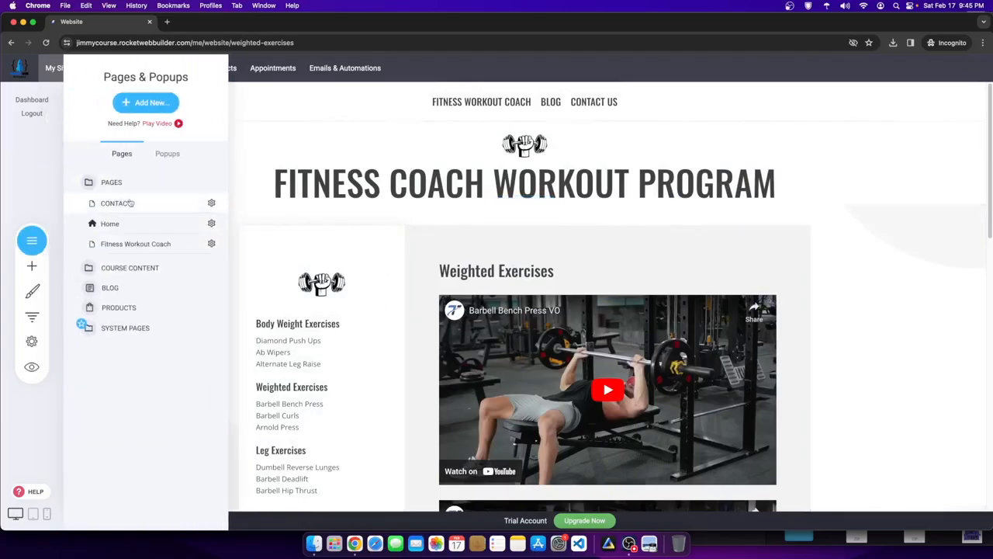
left_click(121, 203)
left_click(121, 243)
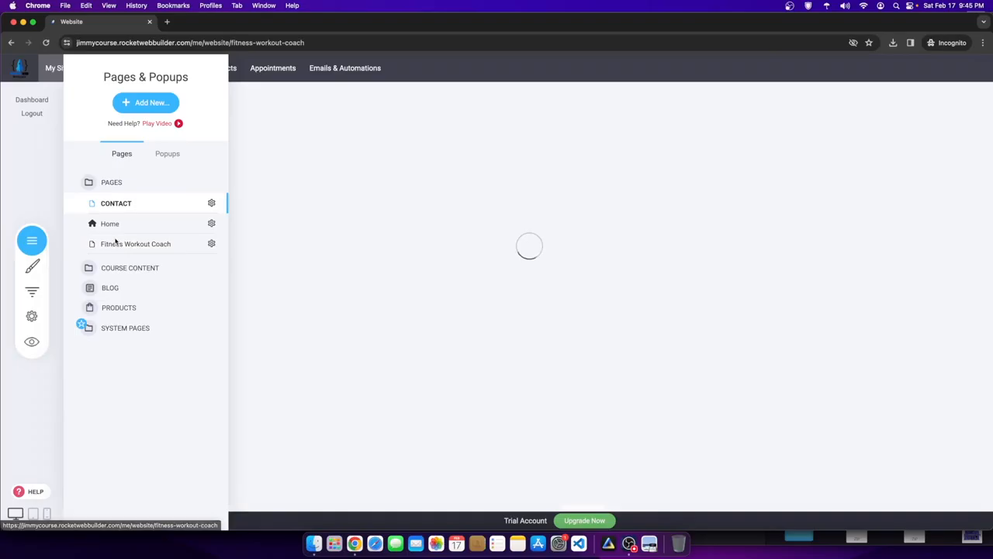
left_click(105, 223)
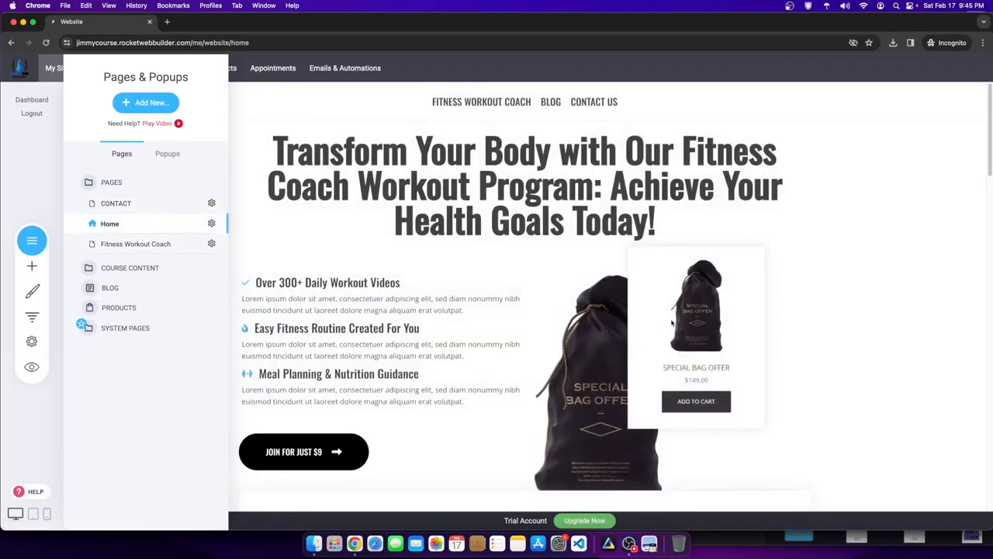
left_click(661, 328)
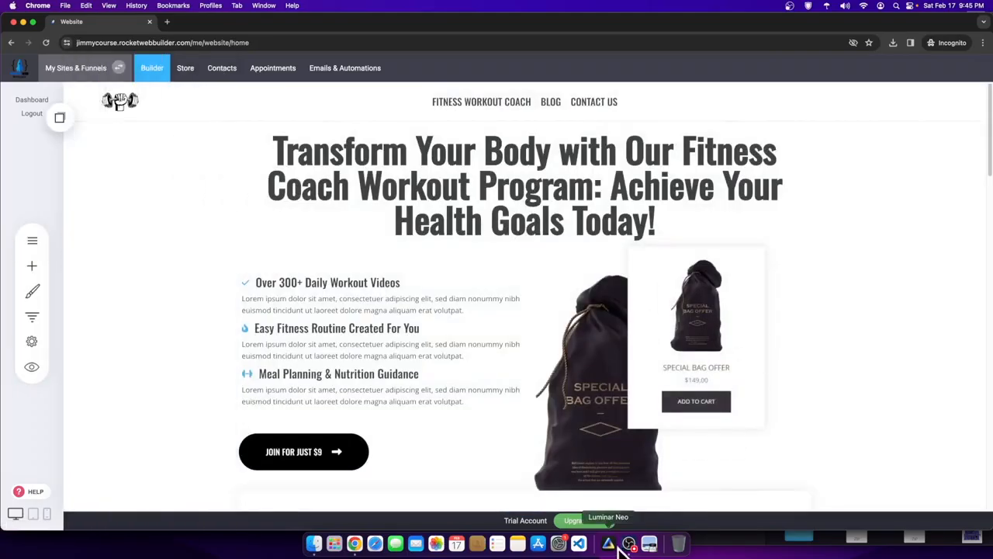
- Open the File Manager to replace the hero's bag image
left_click(628, 544)
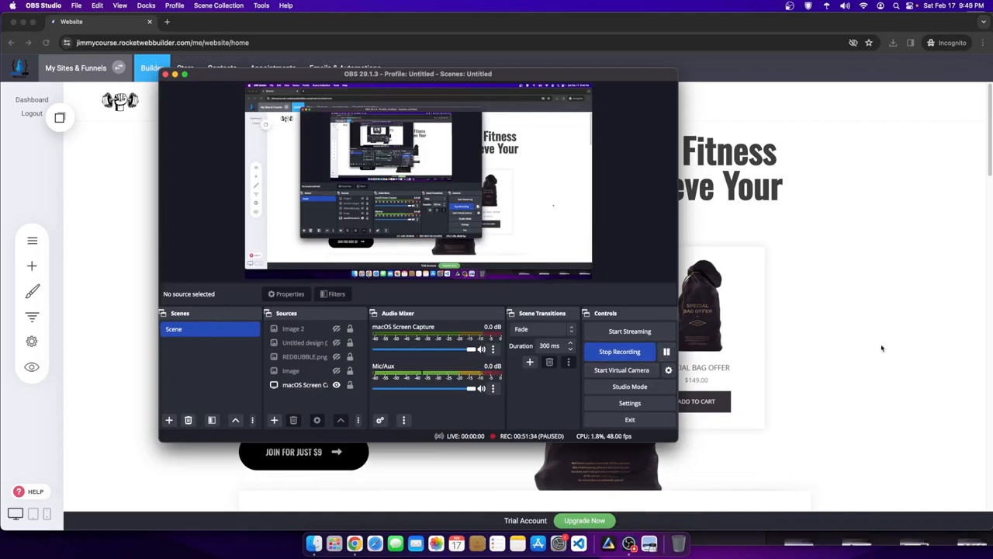
left_click(666, 351)
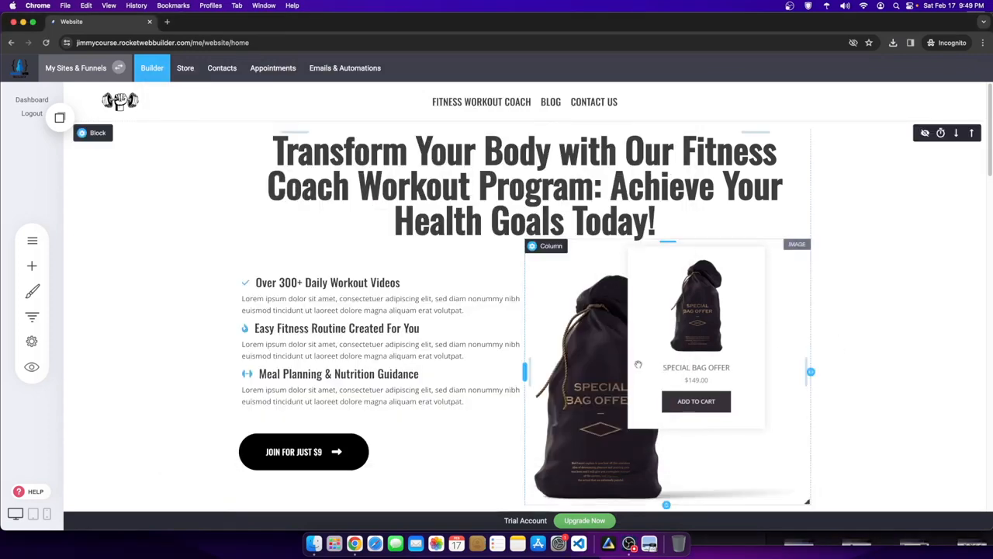
left_click(648, 354)
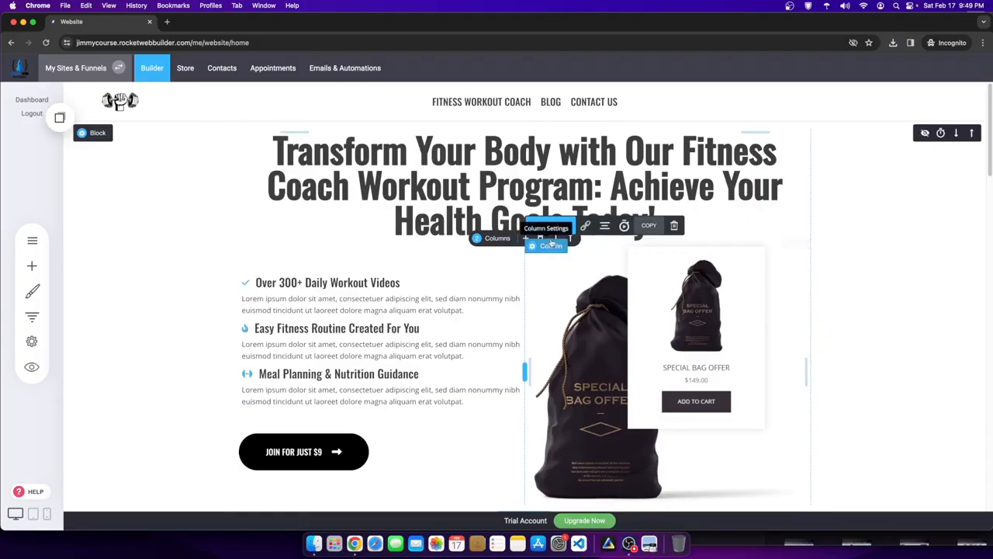
left_click(549, 227)
left_click(382, 292)
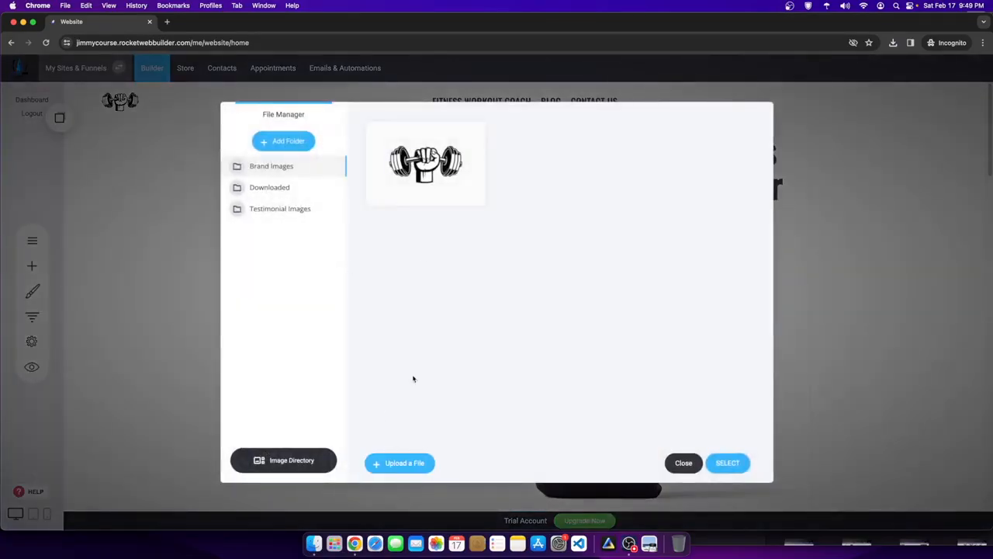
- Upload an image file into the Brand Images folder, then show the Desktop in Finder
left_click(402, 464)
double_click(413, 222)
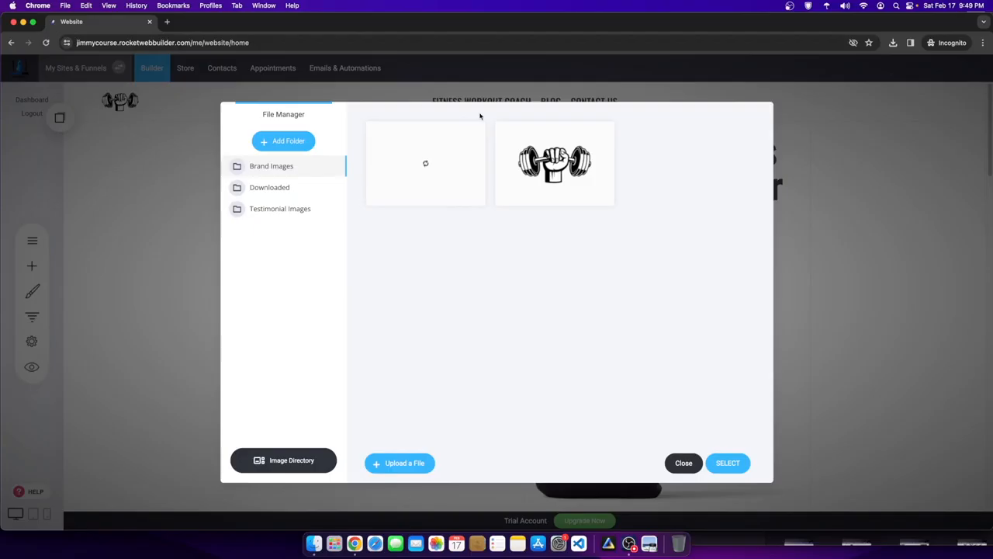
left_click(310, 542)
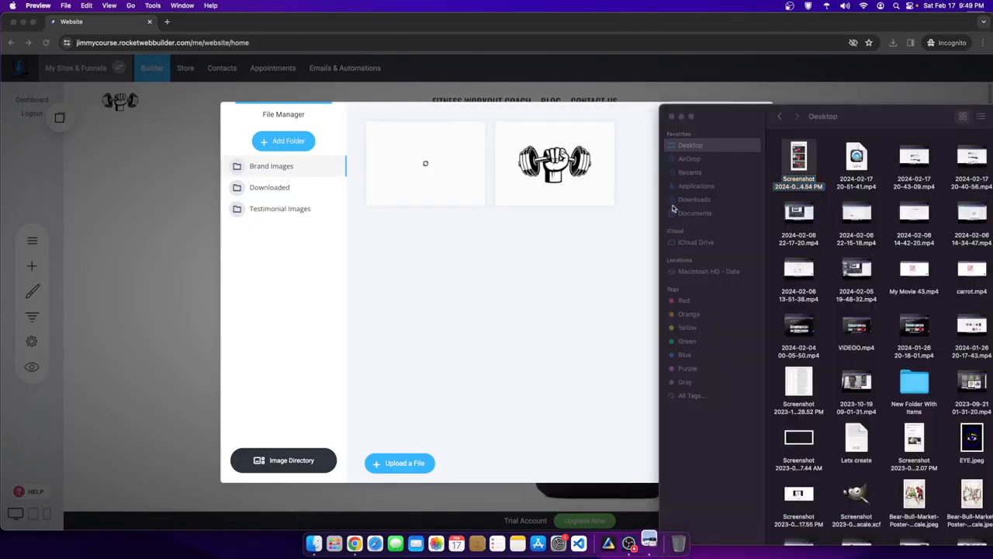
- Open the (Bulk 1) City (12).png phone screenshot from Downloads in Preview
left_click(14, 28)
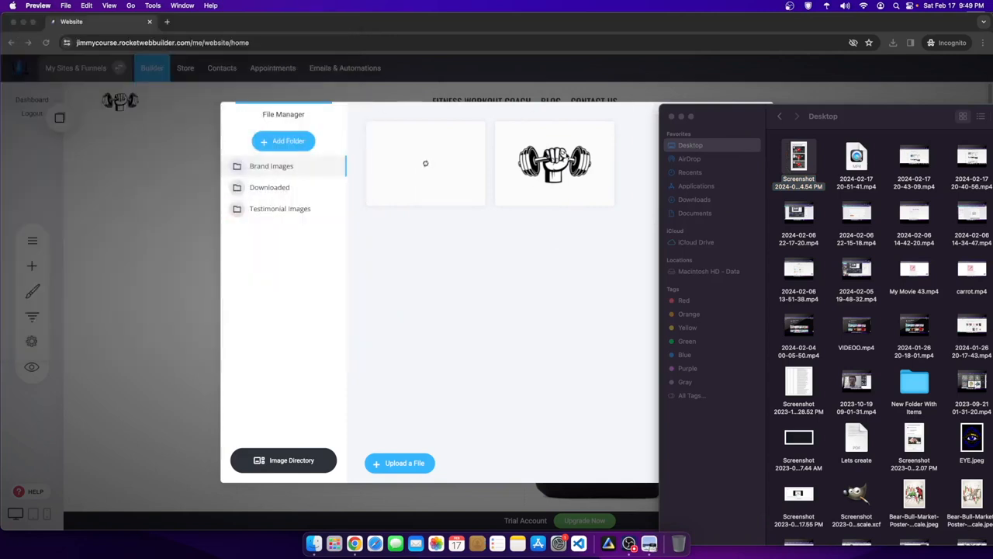
left_click(693, 200)
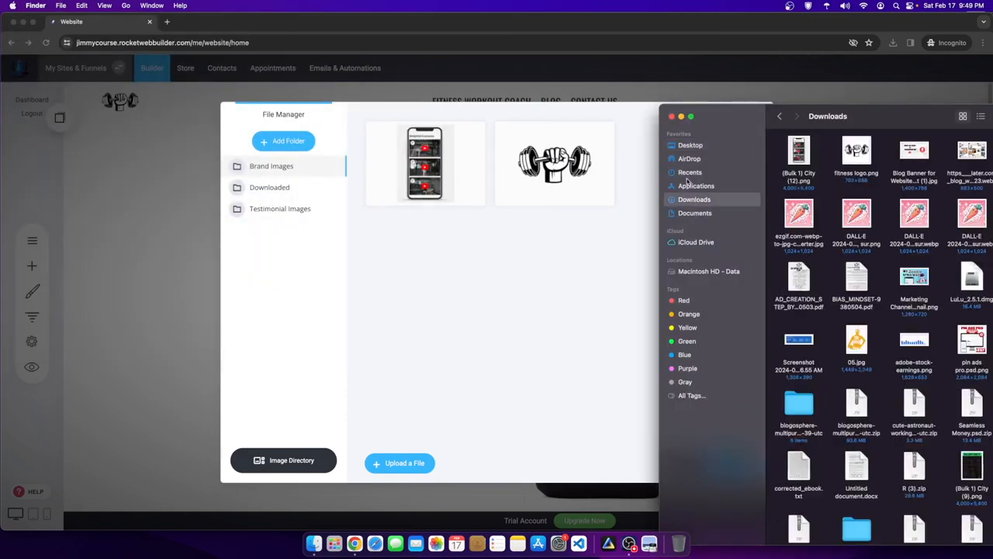
left_click(803, 151)
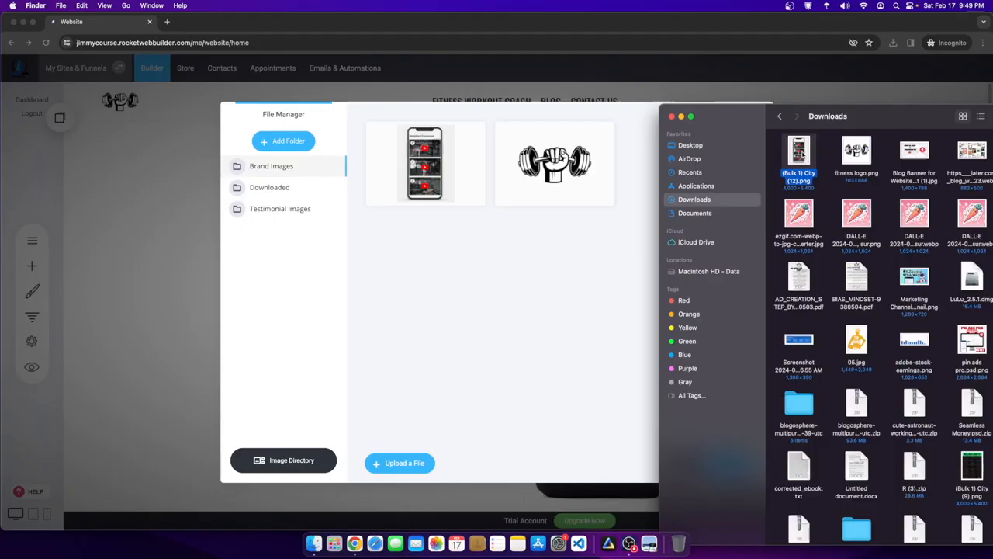
double_click(803, 152)
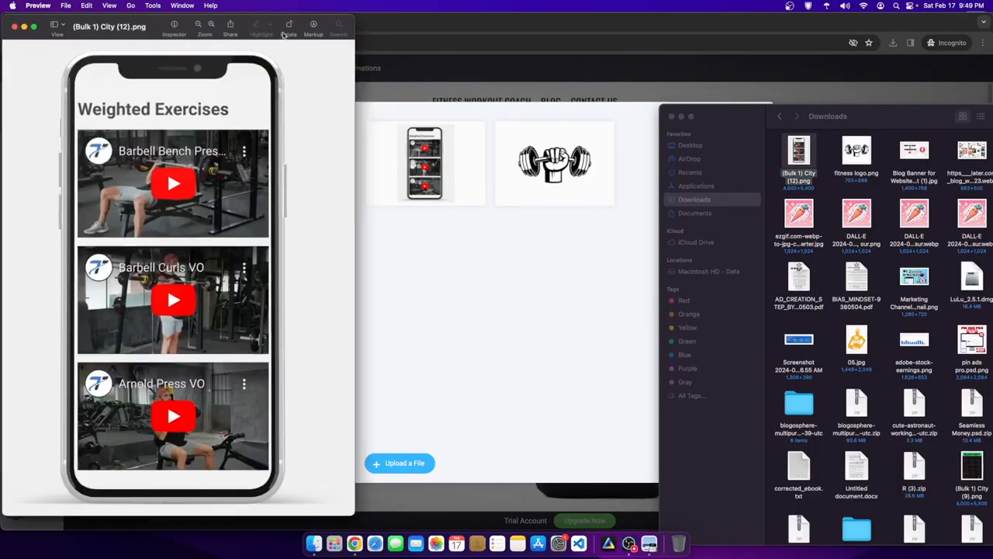
- Resize the image to 2000 pixels wide, scaled proportionally to 2000 × 2700
left_click(312, 27)
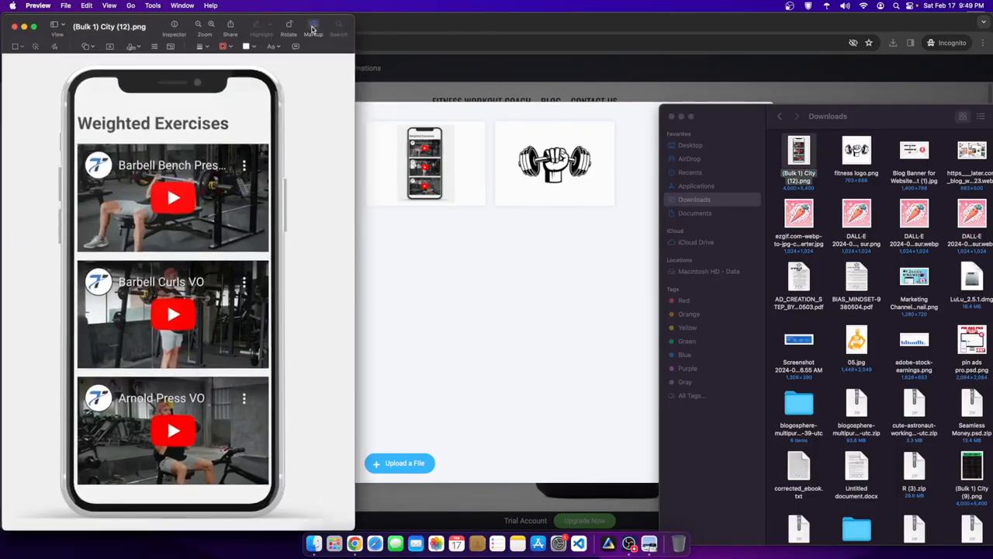
left_click(169, 48)
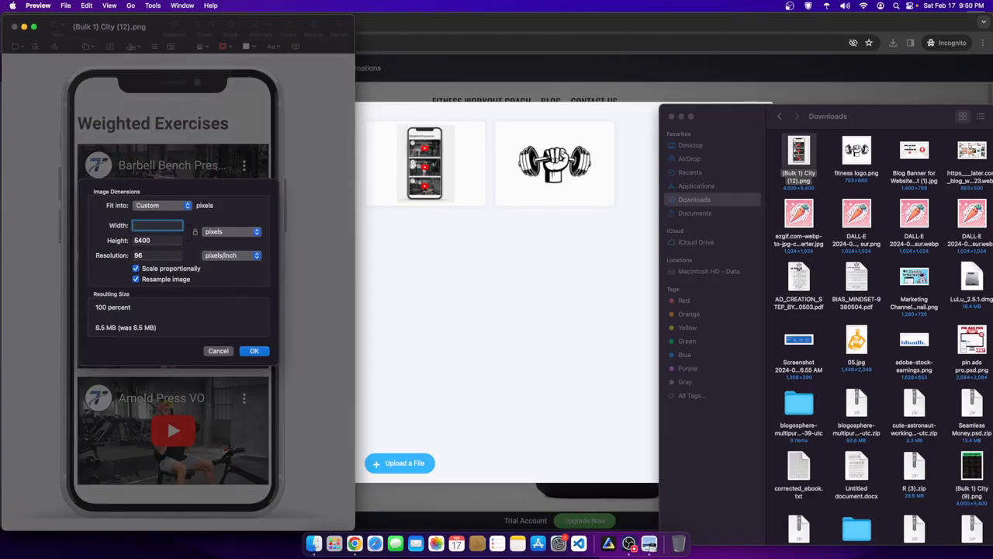
type("2000")
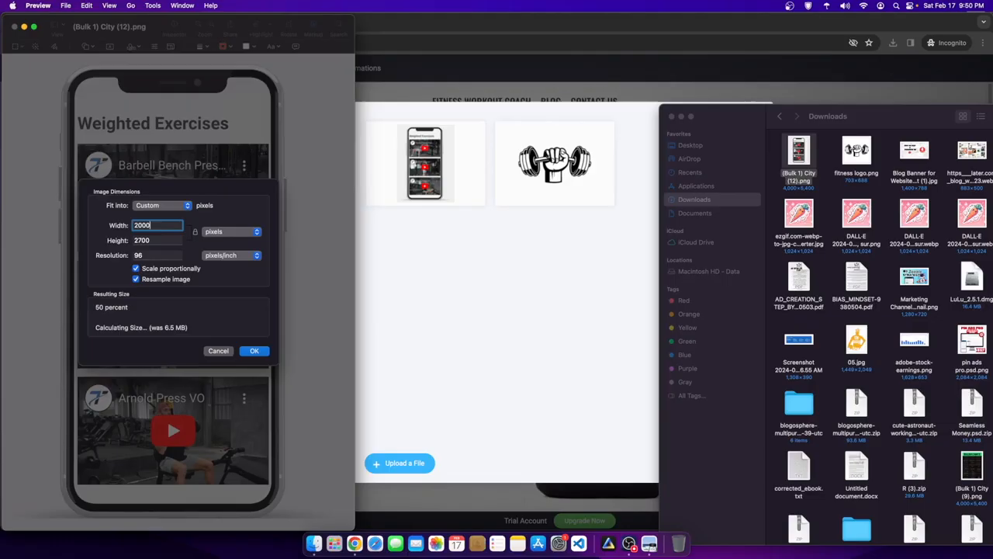
left_click(256, 355)
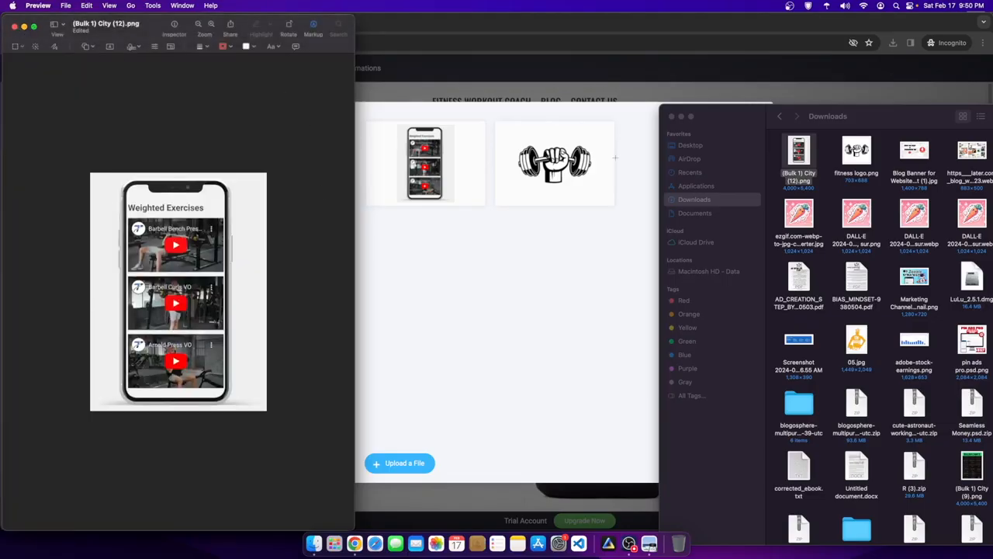
- Upload the resized phone-mockup PNG to the builder's file manager
left_click_drag(800, 147, 552, 271)
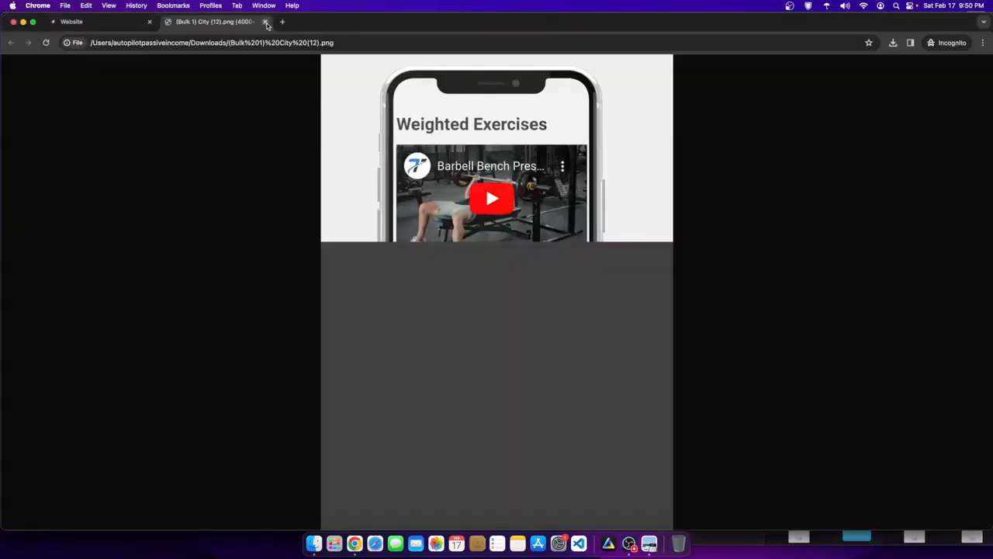
left_click(265, 22)
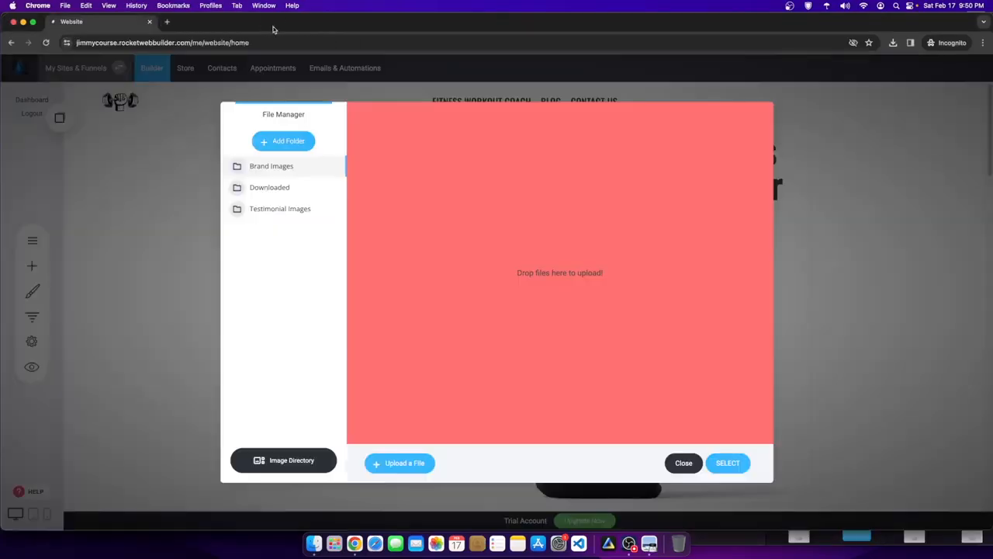
left_click(401, 463)
double_click(418, 220)
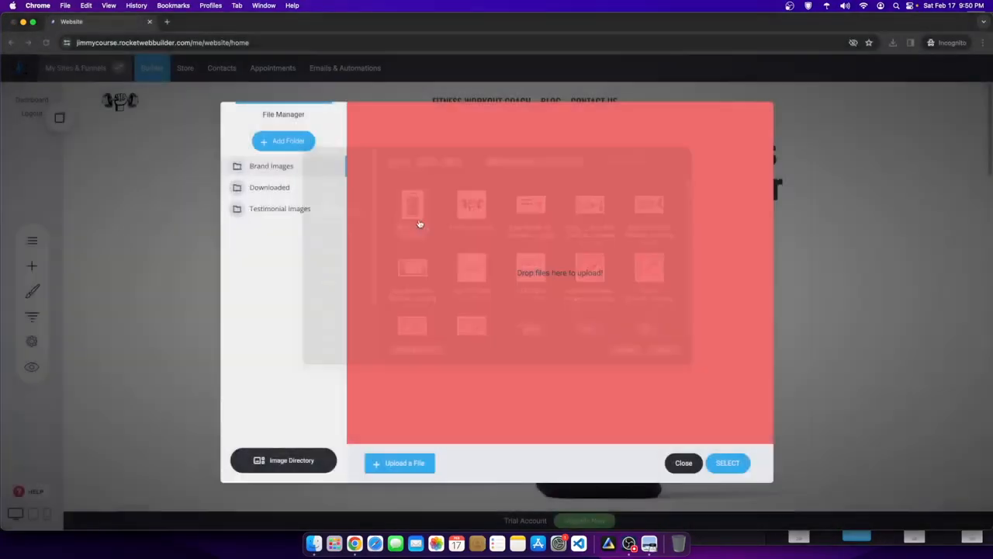
left_click(685, 465)
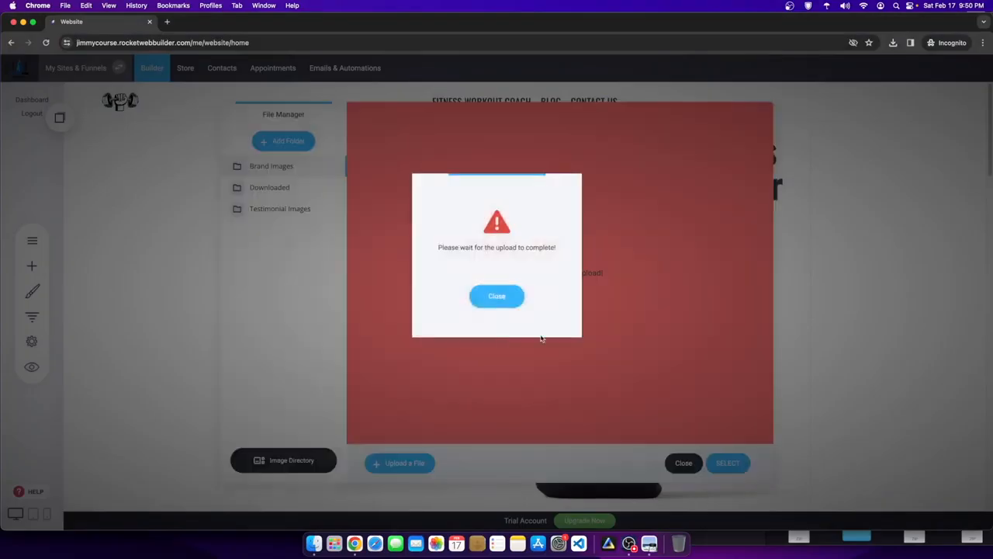
left_click(505, 296)
left_click(681, 464)
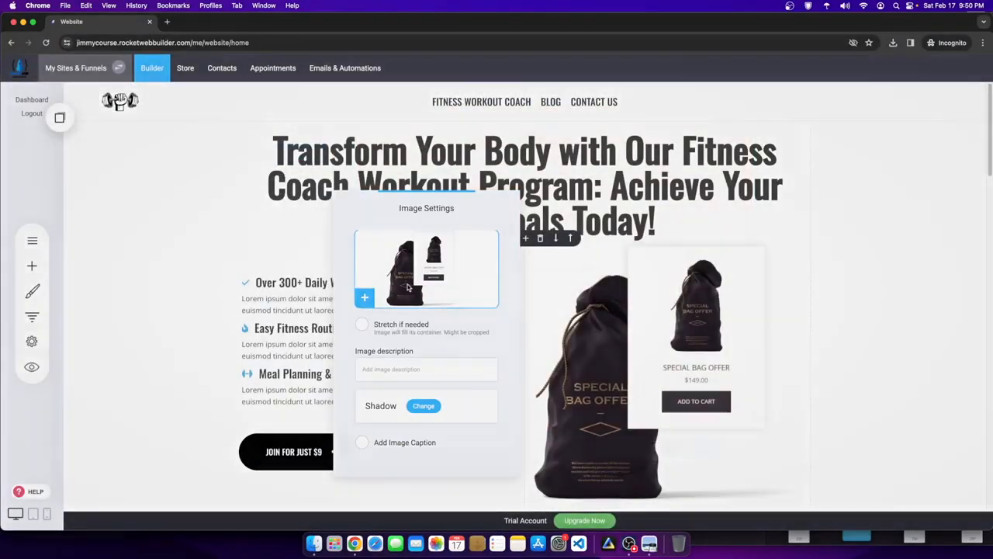
- Delete the old phone-mockup upload from the image library
left_click(364, 297)
left_click(418, 208)
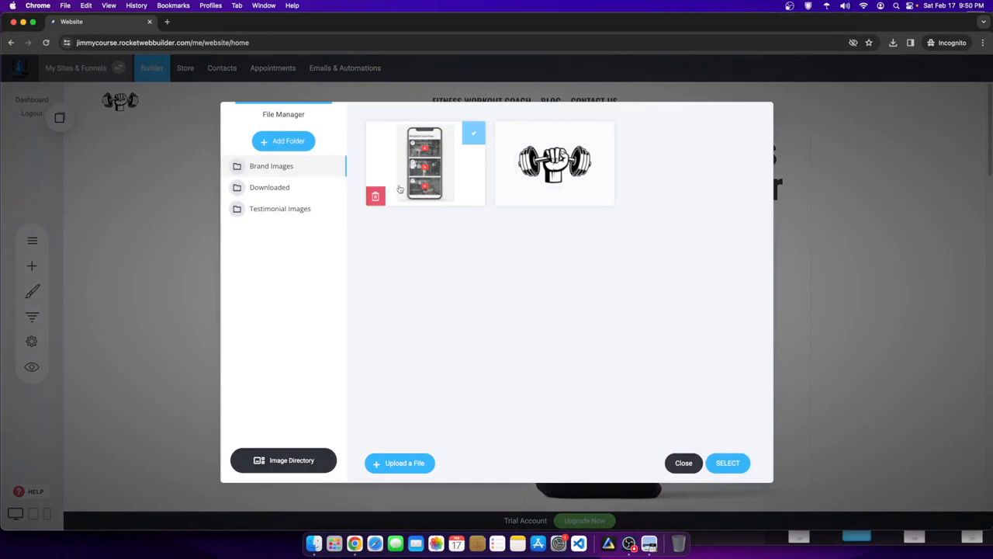
left_click(375, 197)
left_click(512, 284)
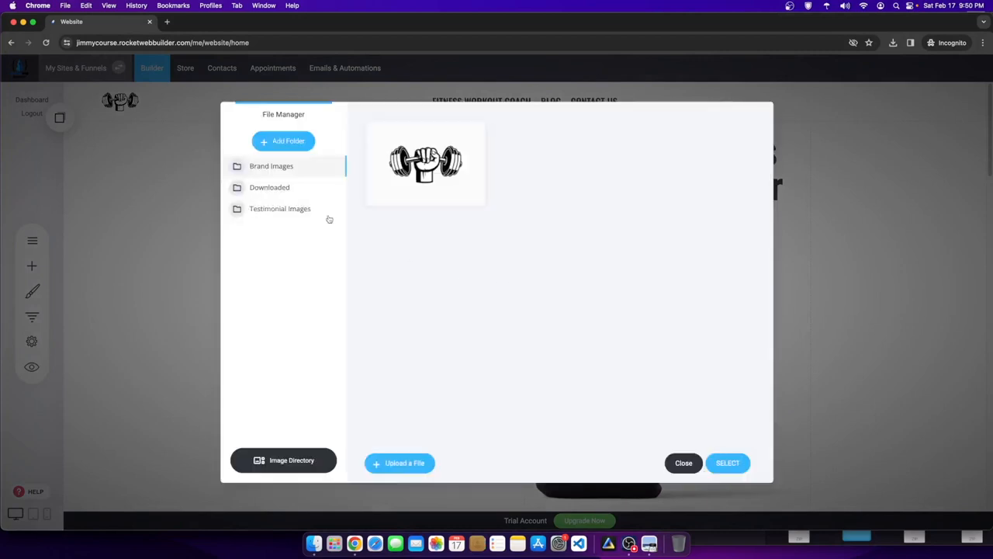
- Place the new phone image in the hero's right column, replacing the bag picture
left_click(264, 209)
left_click(264, 187)
left_click(272, 167)
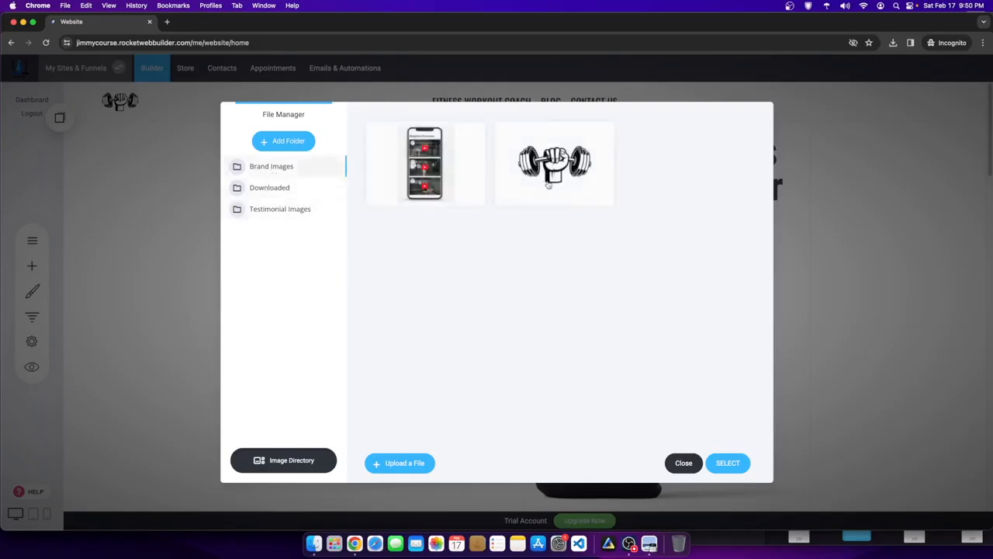
mouse_move(373, 210)
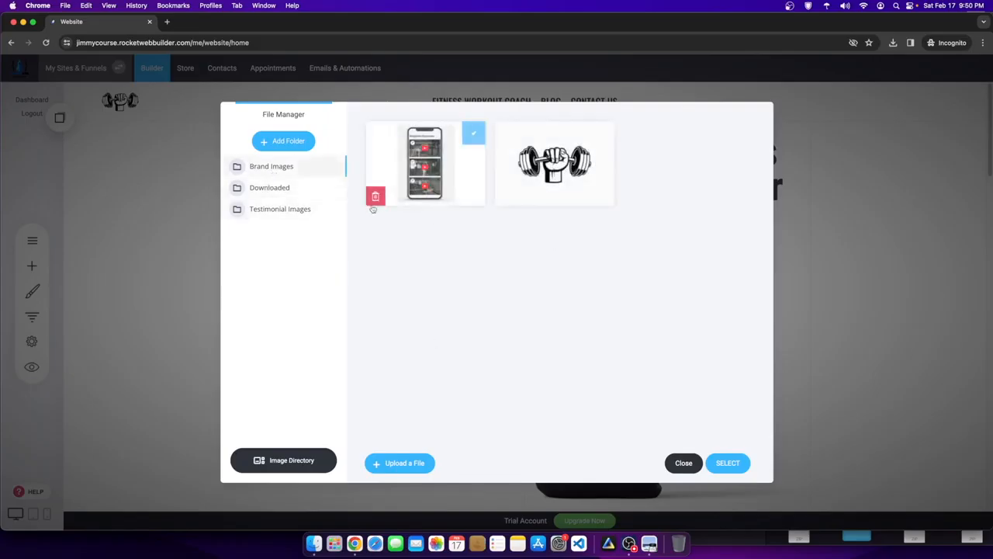
left_click(729, 462)
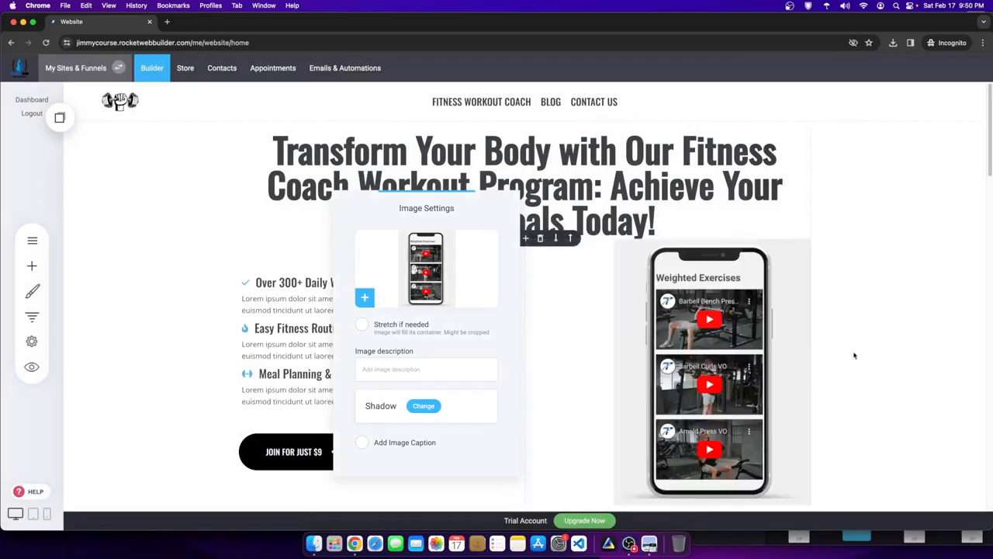
left_click(854, 355)
scroll(857, 354, "down", 1)
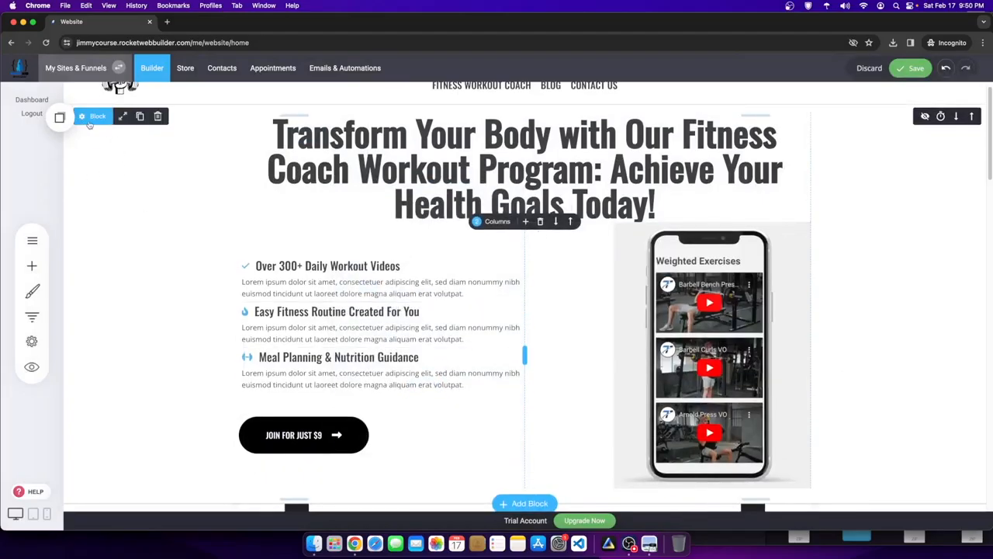
- Open the Background Color picker in the hero block's Container Settings
left_click(90, 121)
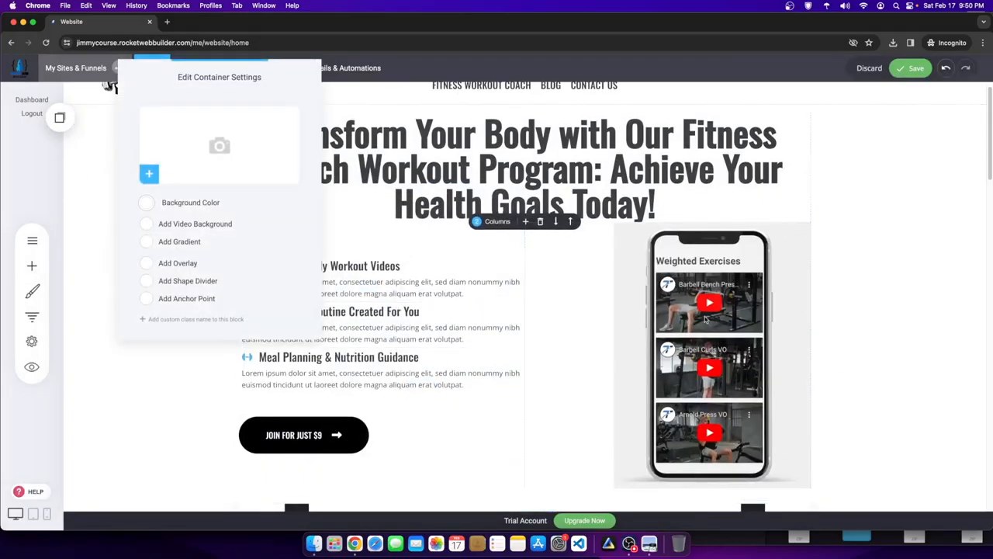
left_click(147, 204)
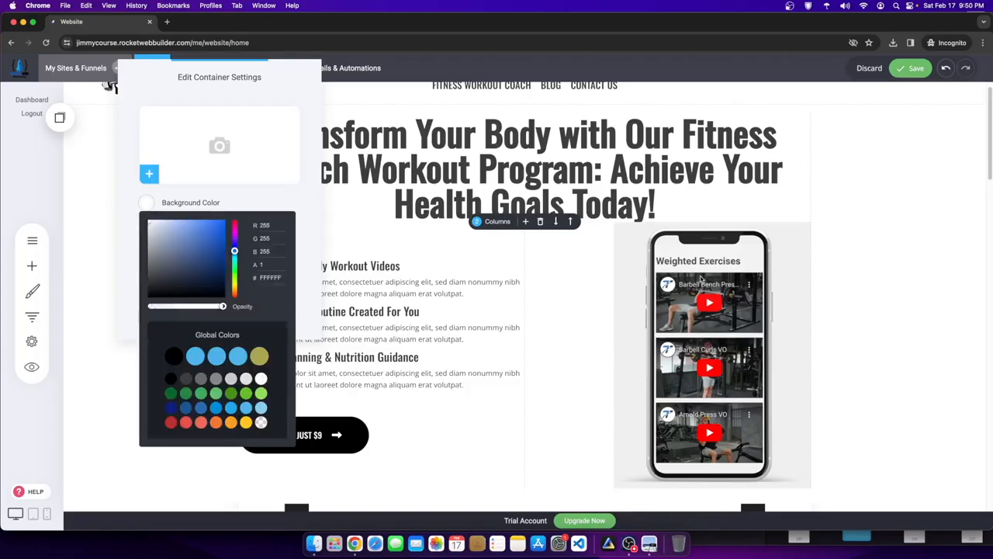
left_click(628, 544)
left_click(900, 302)
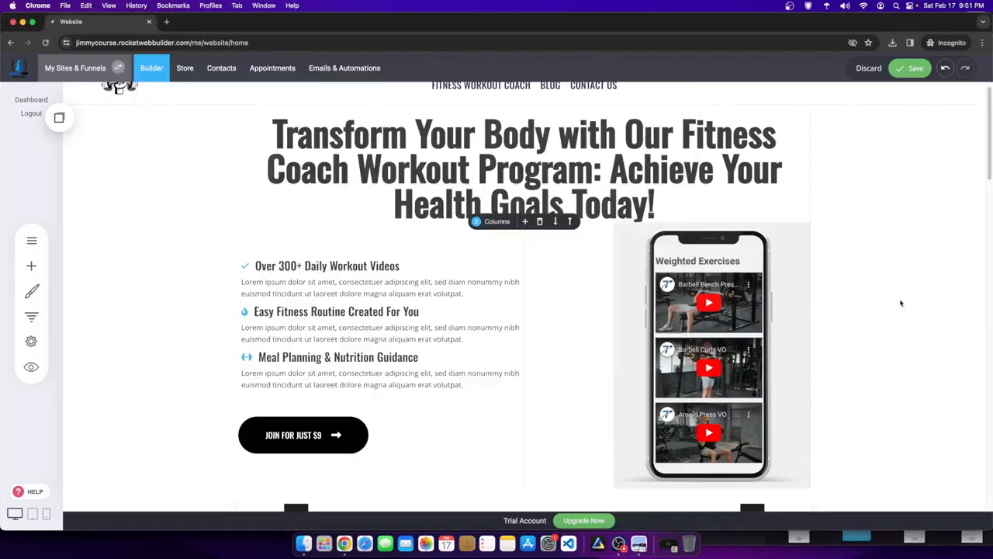
left_click(85, 118)
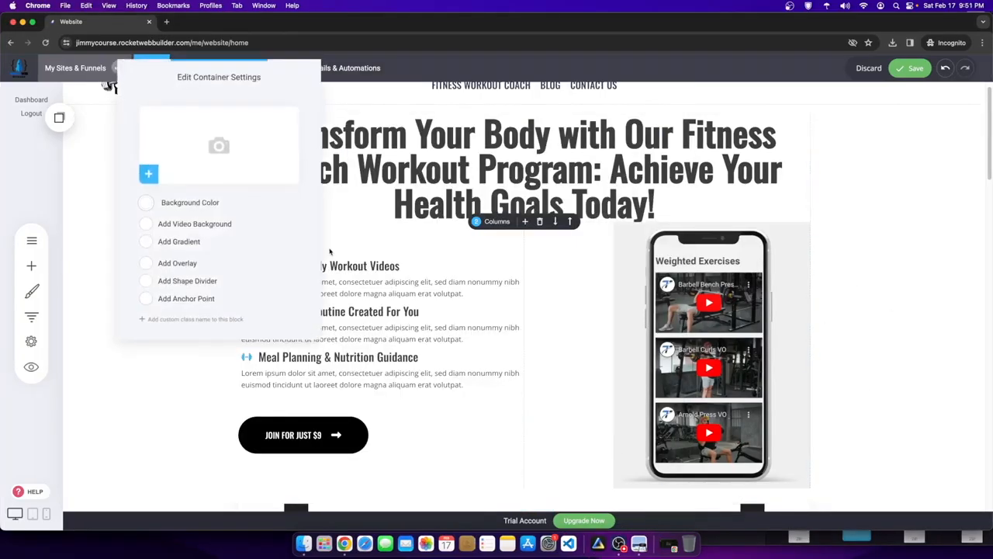
left_click(147, 204)
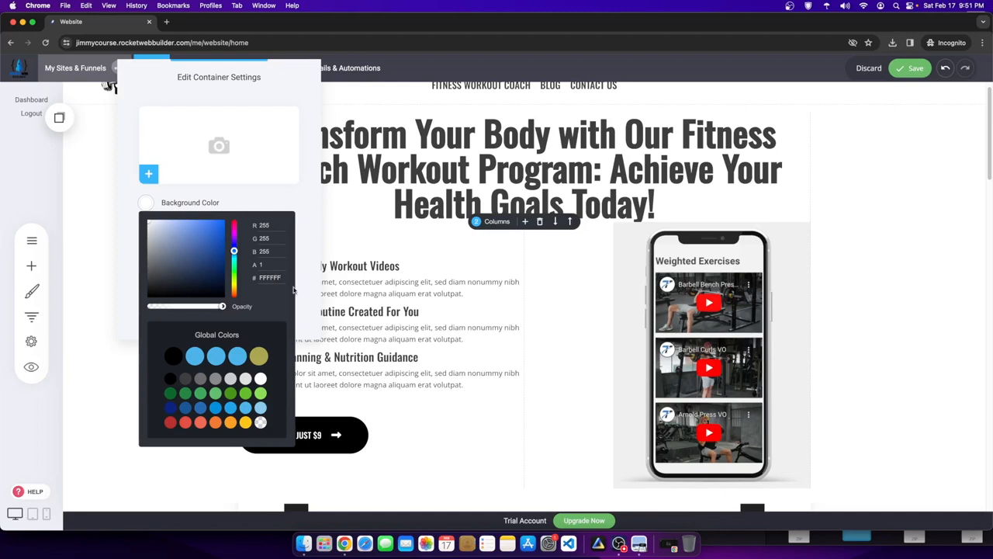
- Close the Downloads and Preview windows and bring up the Canva design
left_click(345, 541)
left_click_drag(750, 25, 740, 126)
left_click(864, 114)
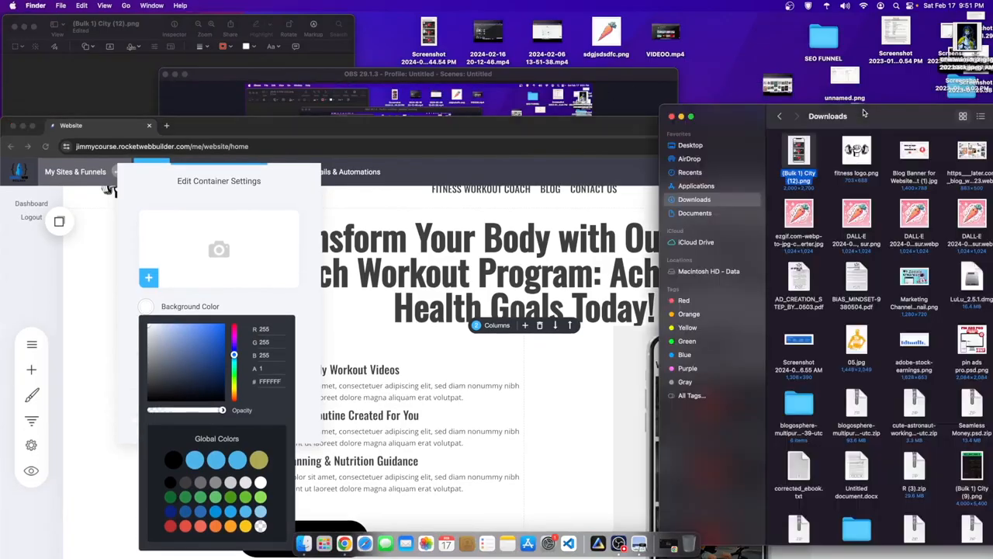
left_click(672, 117)
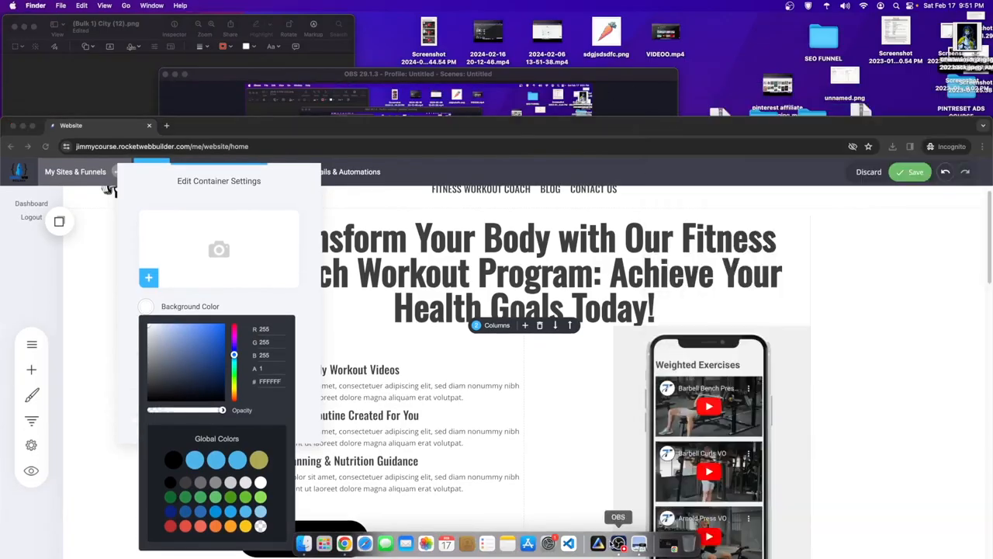
right_click(344, 543)
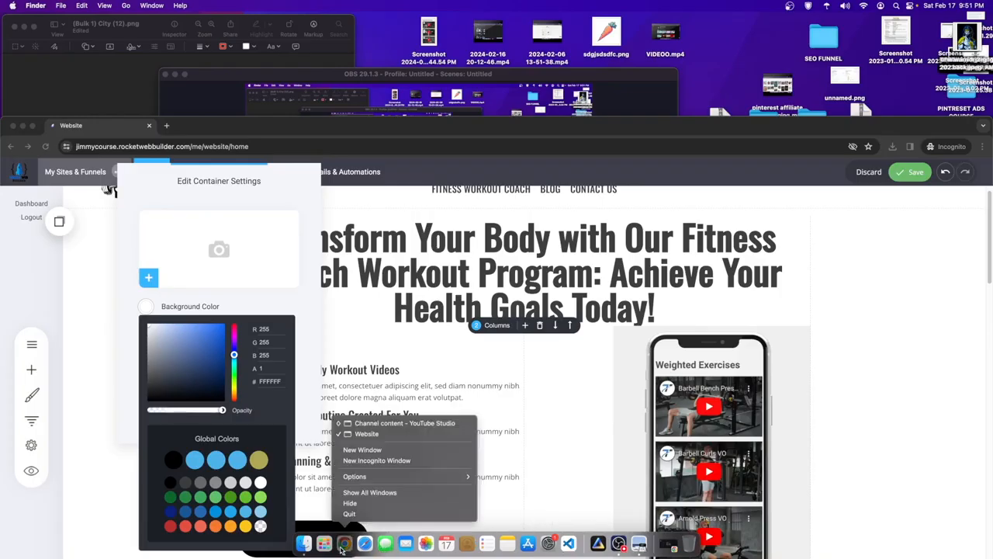
left_click(367, 433)
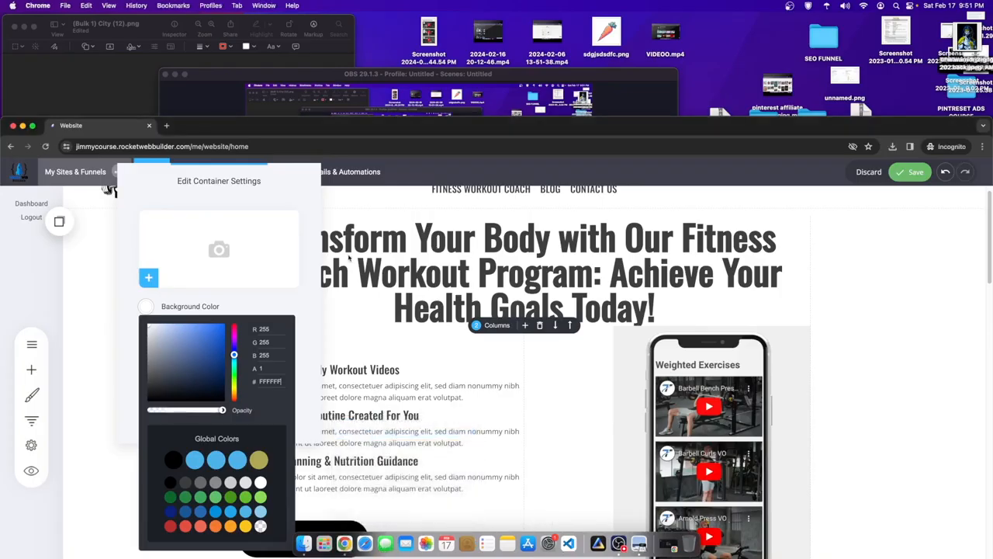
left_click_drag(301, 125, 457, 53)
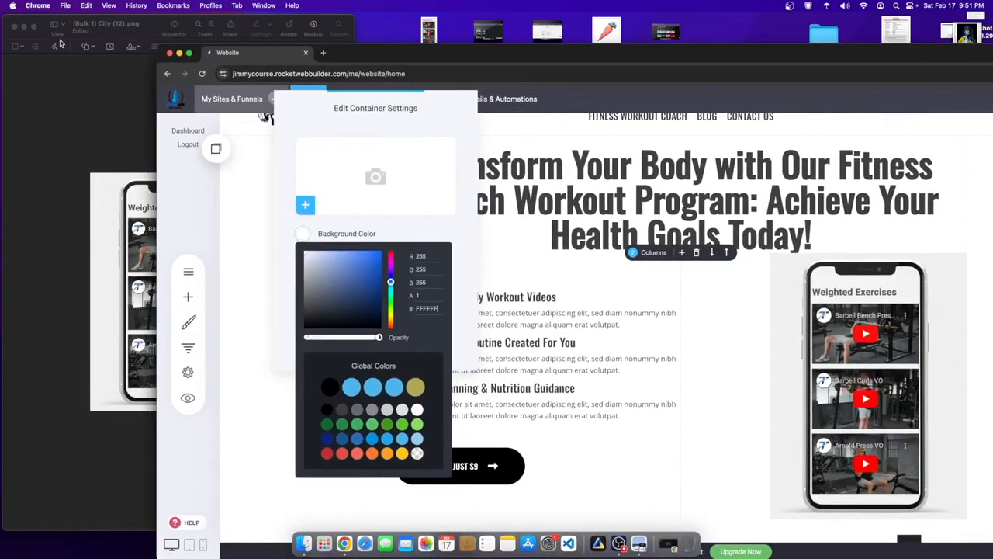
left_click(14, 28)
left_click_drag(532, 50, 399, 5)
right_click(343, 543)
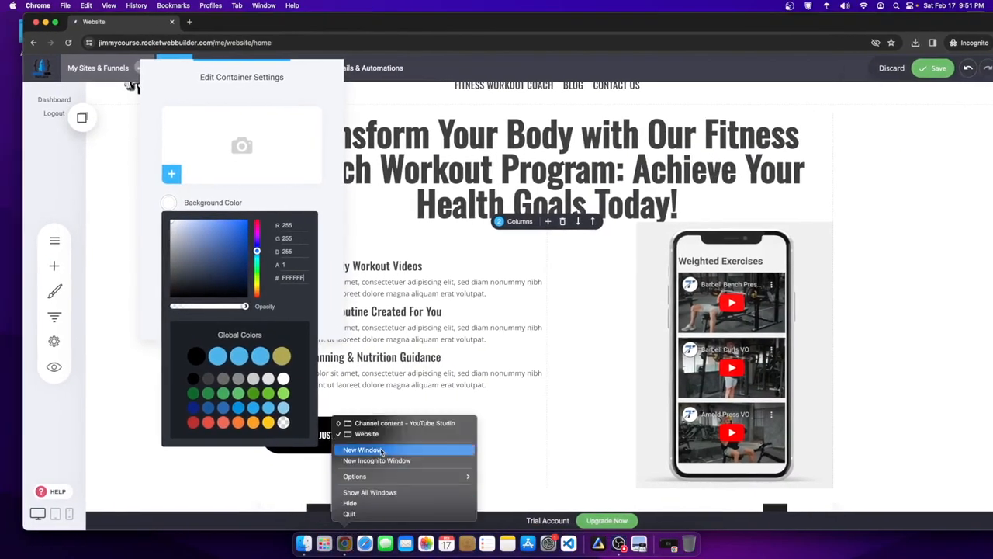
left_click(378, 423)
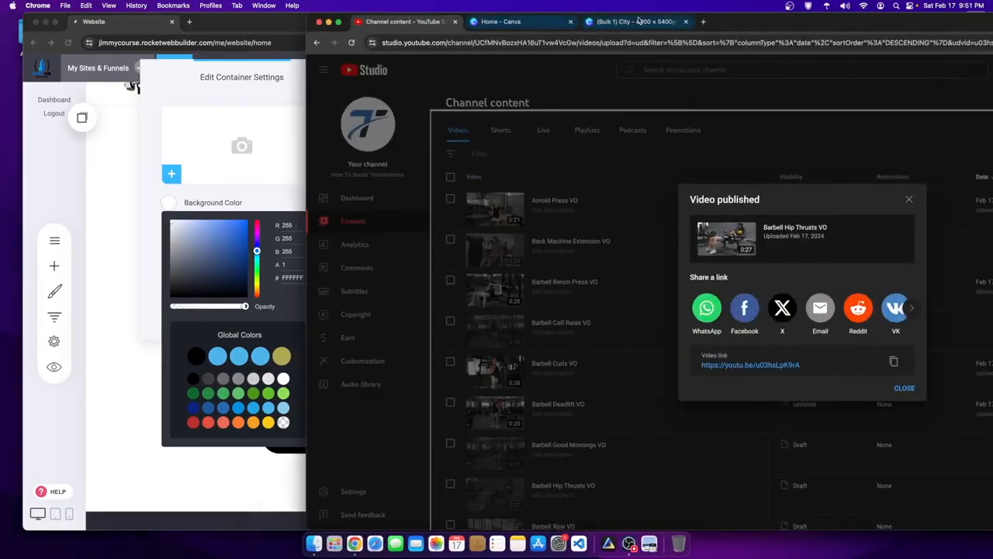
left_click(638, 21)
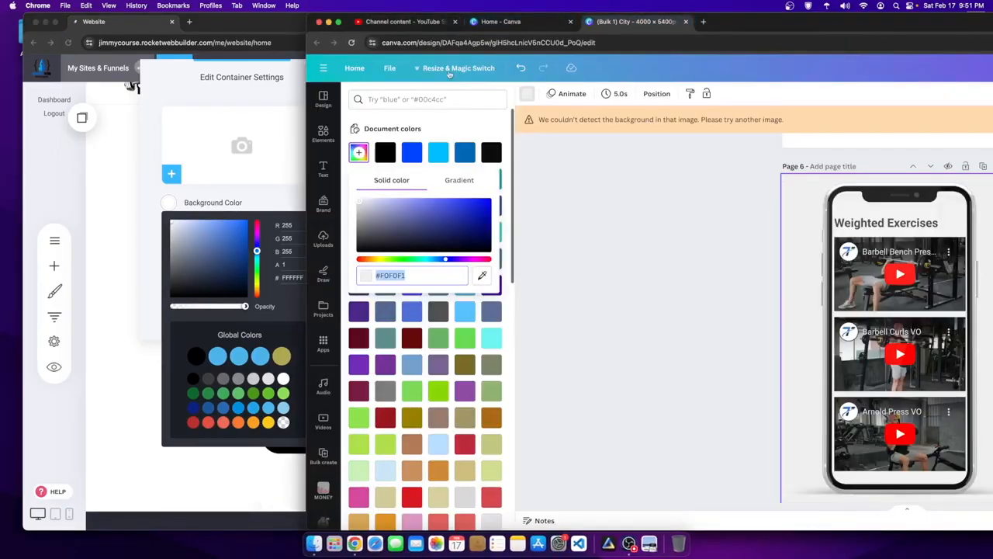
- Copy #F0F0F1 from Canva and paste it as the hero background colour
right_click(398, 276)
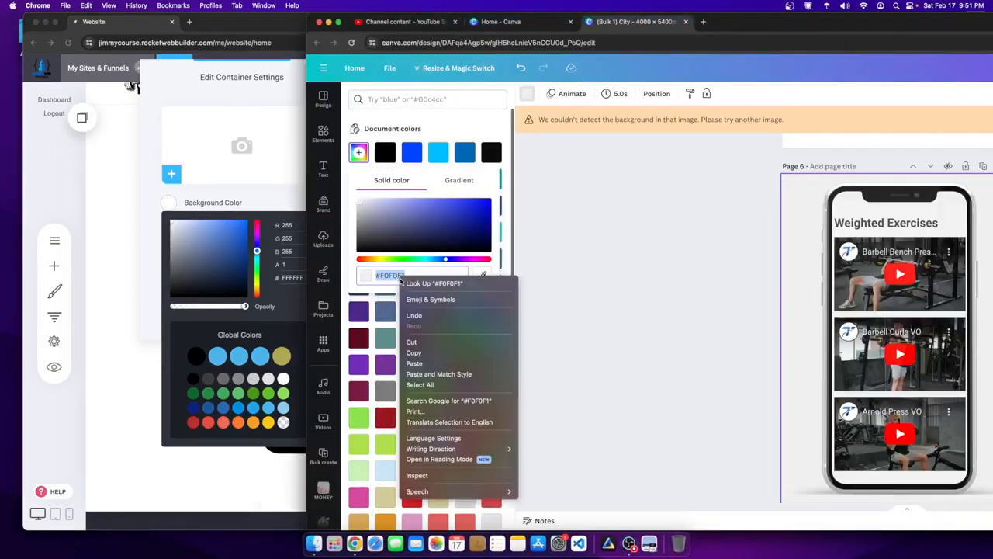
left_click(419, 349)
left_click(274, 291)
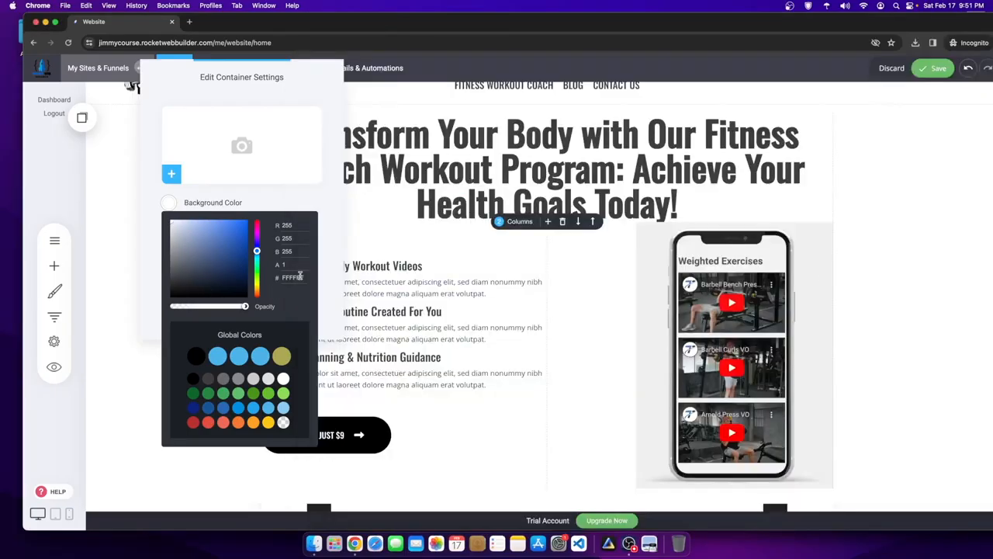
type("#F0F0F1")
left_click(325, 209)
- Make the phone mockup image slightly narrower with its right resize handle
left_click(786, 191)
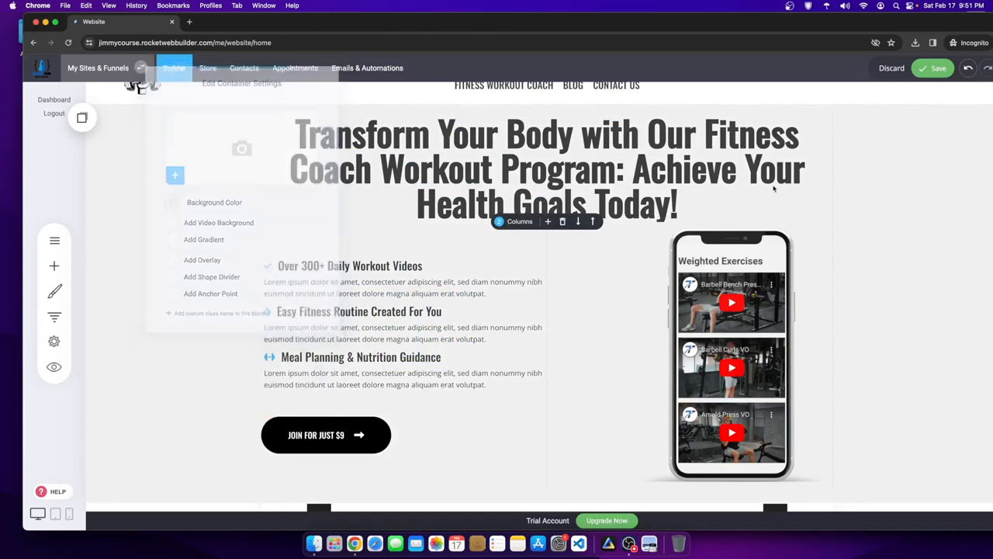
scroll(787, 192, "up", 1)
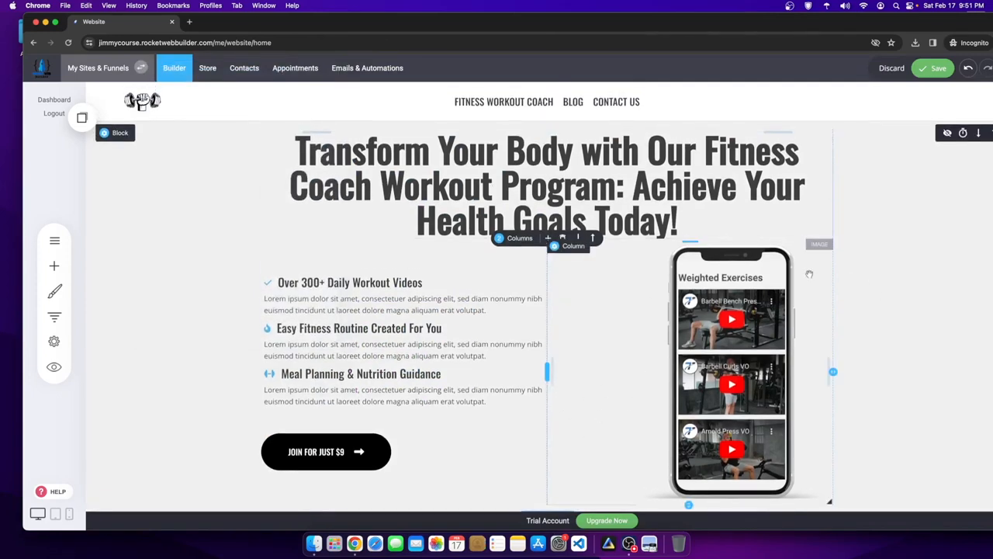
scroll(588, 395, "down", 1)
mouse_move(693, 304)
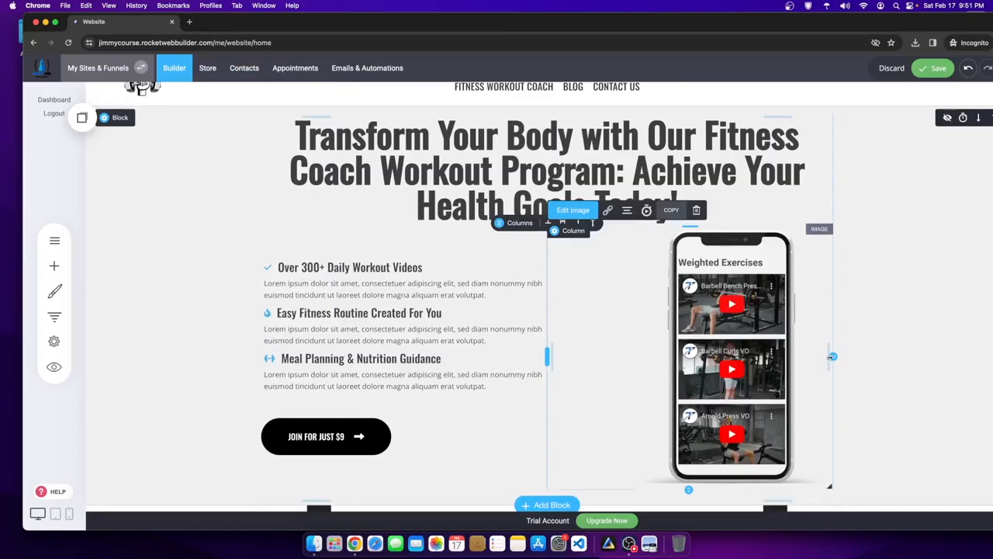
left_click_drag(831, 356, 776, 356)
scroll(854, 295, "down", 5)
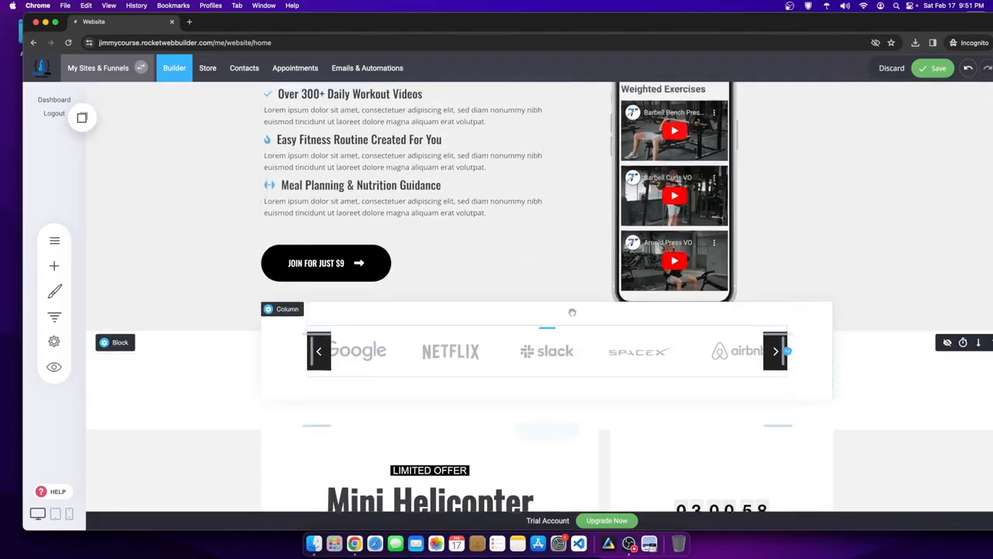
scroll(883, 247, "up", 2)
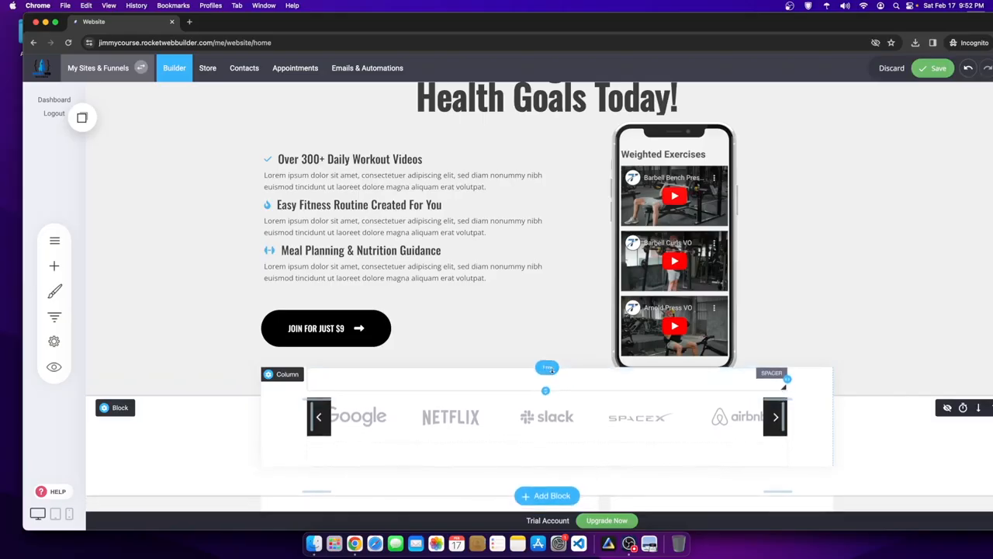
- Change the phone column's top margin from -66px to -15px
left_click(283, 380)
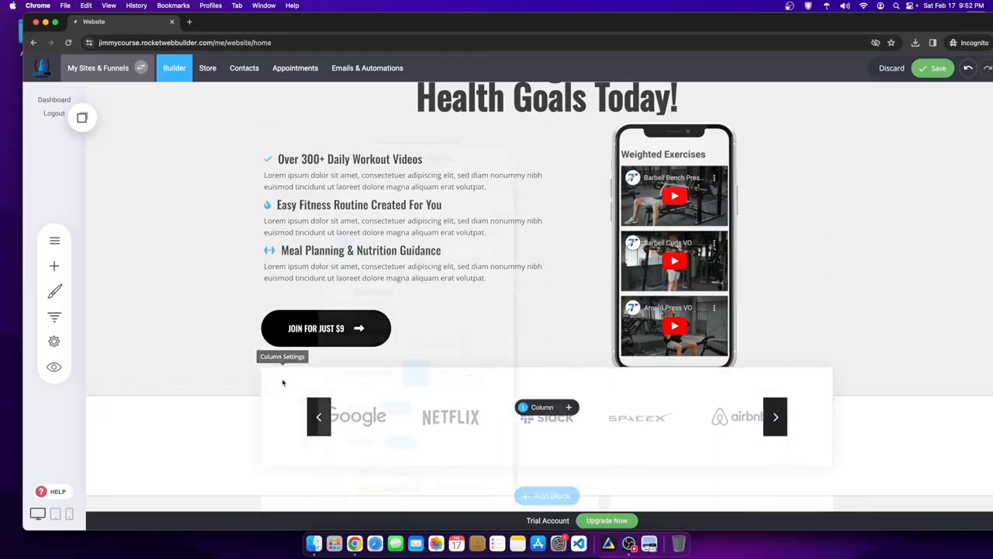
left_click_drag(464, 346, 490, 347)
left_click(849, 347)
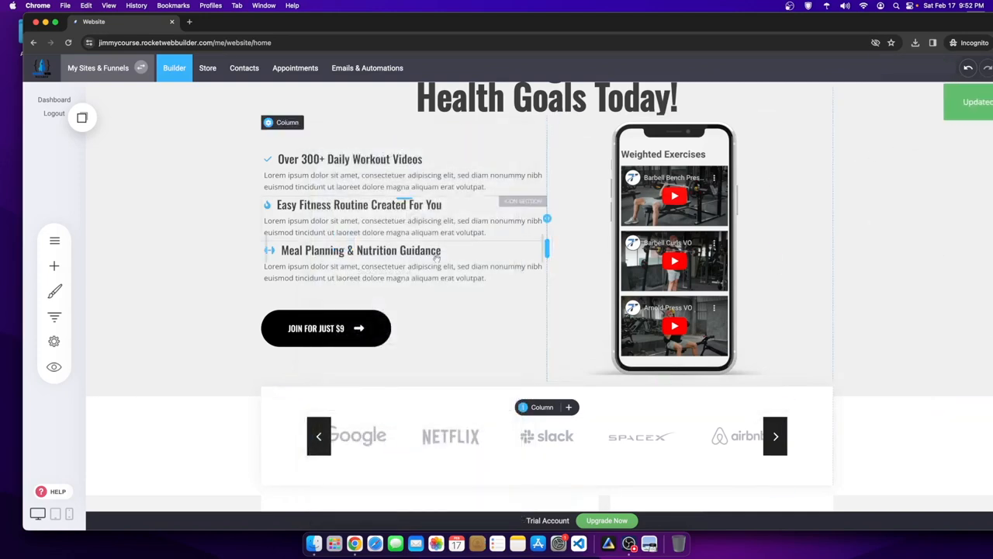
scroll(838, 271, "up", 3)
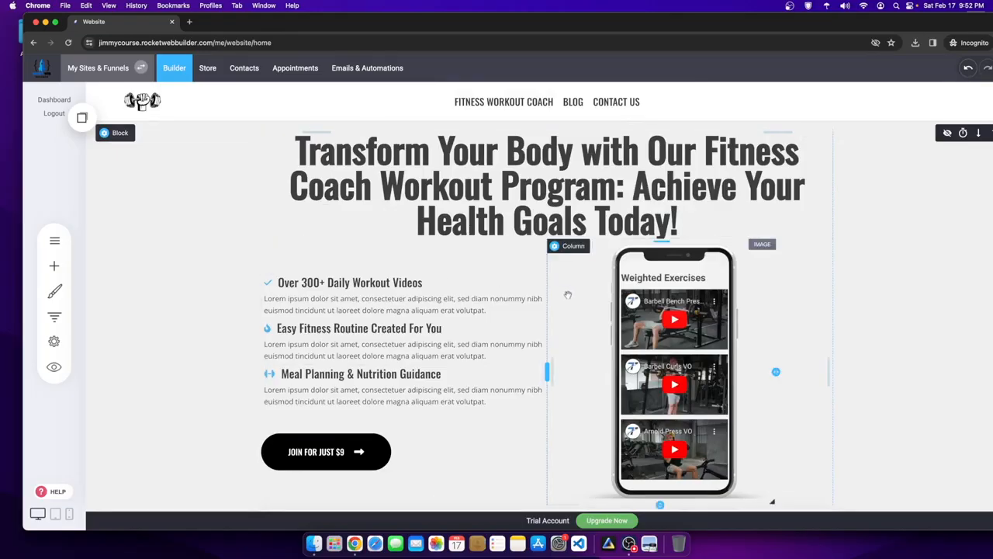
- Copy the hero's F0F0F1 background value and enable a dark overlay on the hero block
left_click(114, 134)
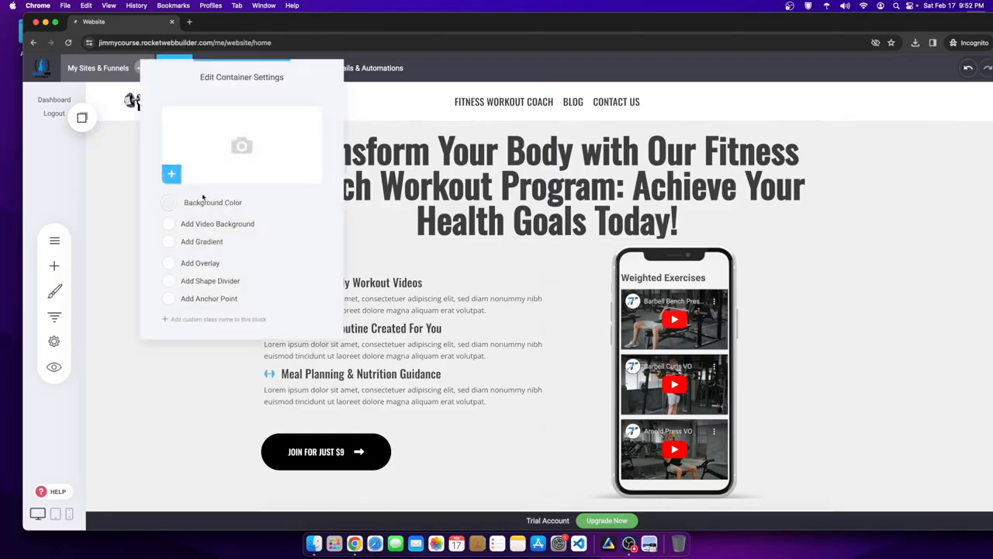
left_click(169, 202)
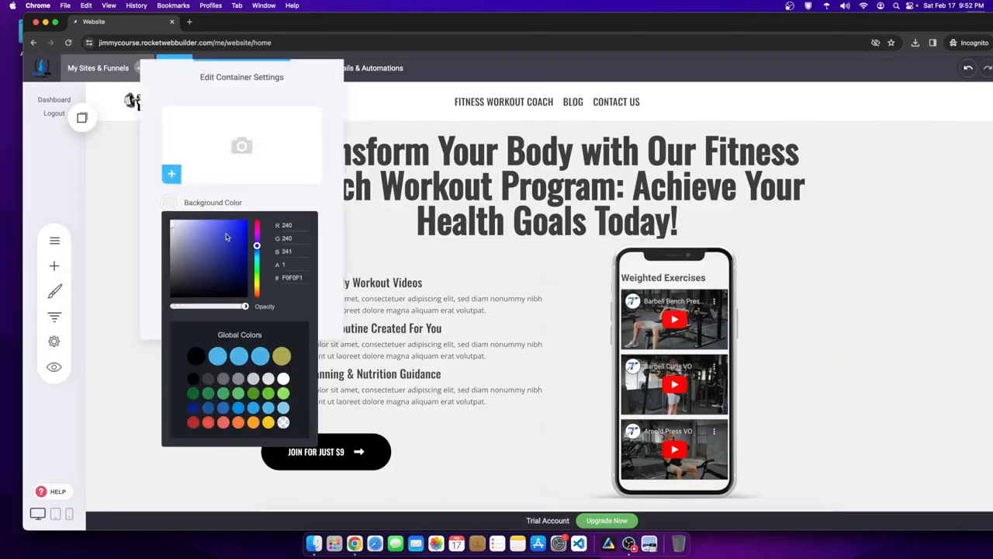
right_click(291, 278)
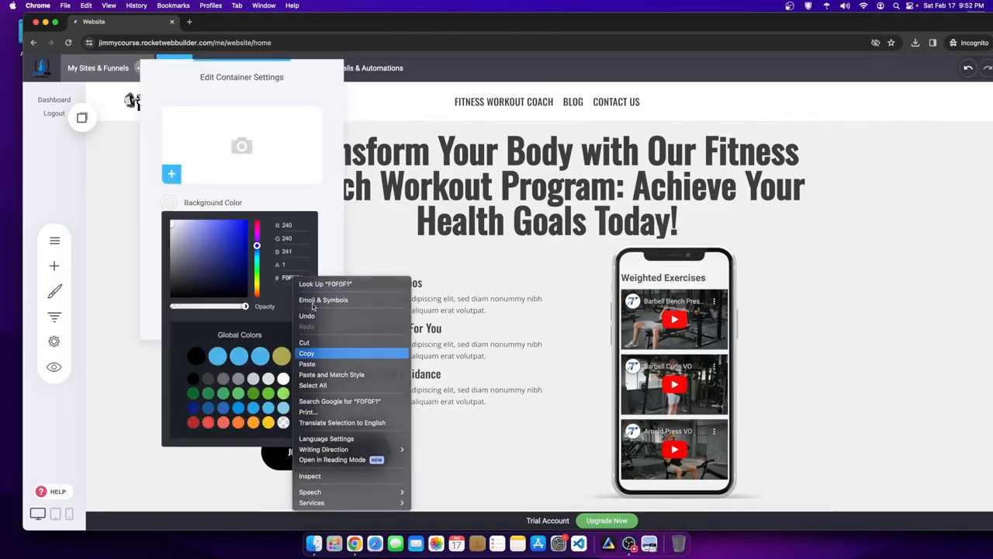
left_click(316, 351)
left_click(294, 194)
left_click(169, 263)
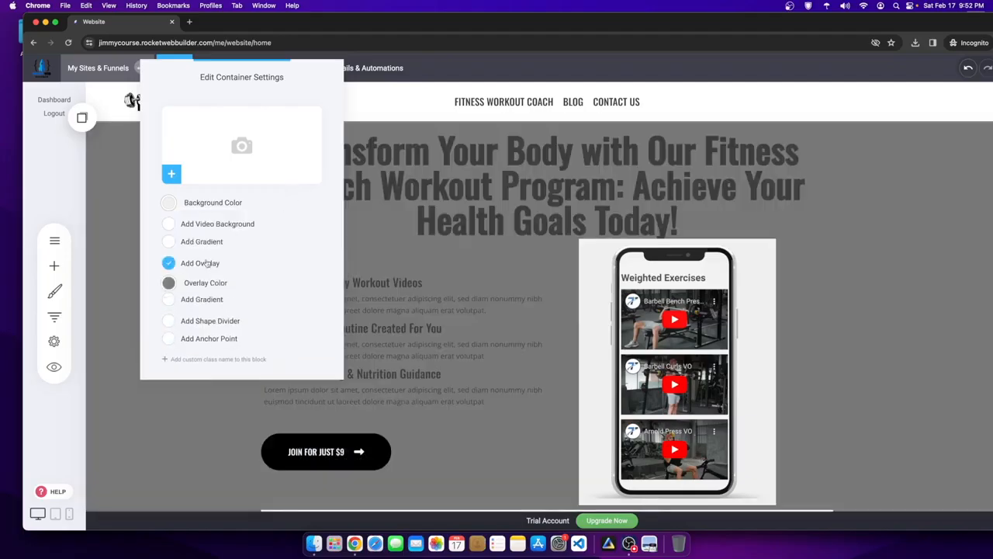
- Search Unsplash for 'fitness' and set the man-in-gym photo as the hero background image
left_click(173, 172)
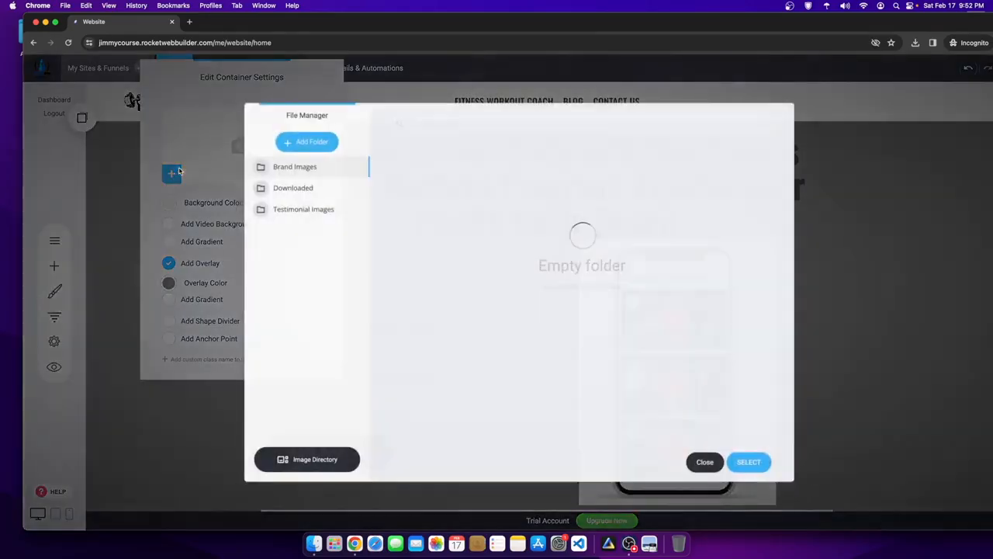
left_click(313, 459)
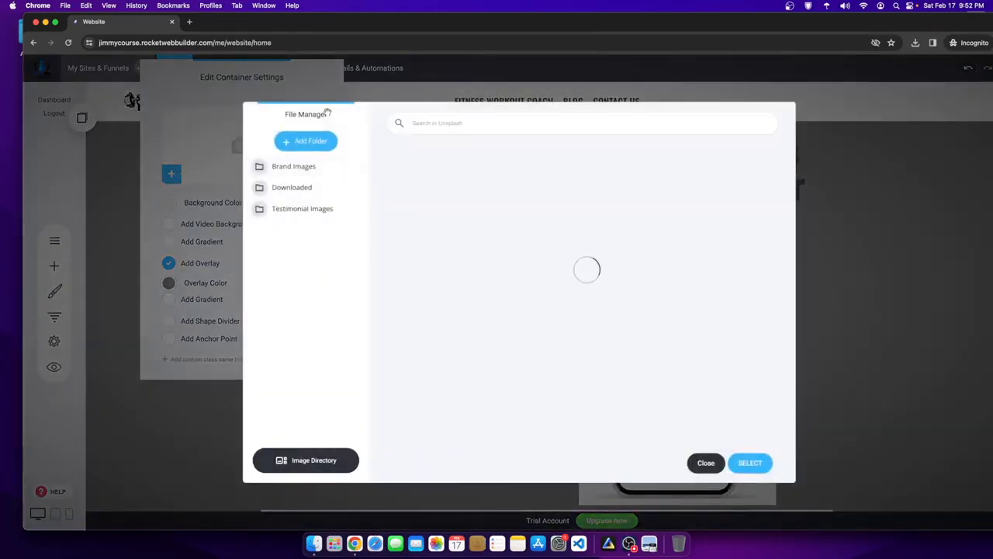
type("tness")
scroll(536, 380, "down", 5)
scroll(544, 388, "down", 5)
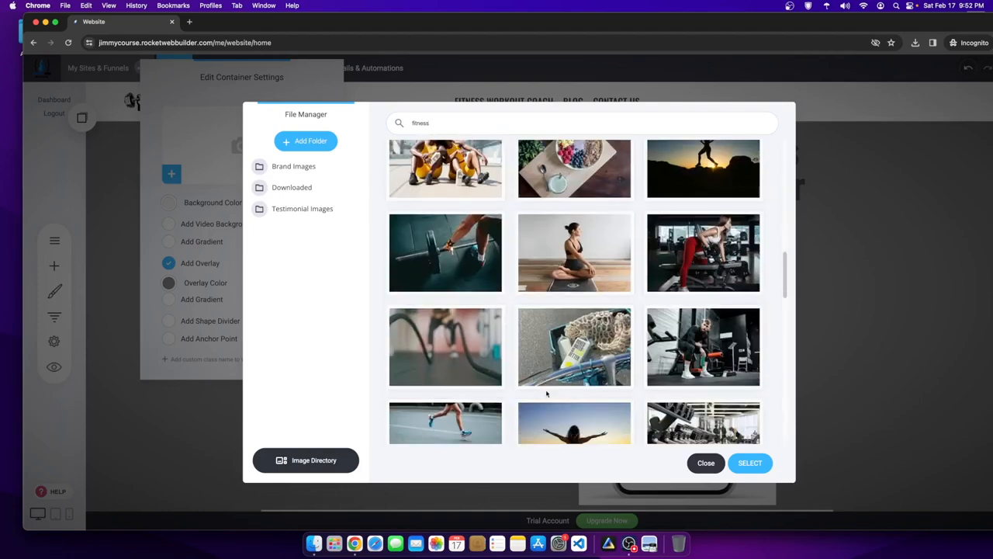
scroll(688, 367, "down", 5)
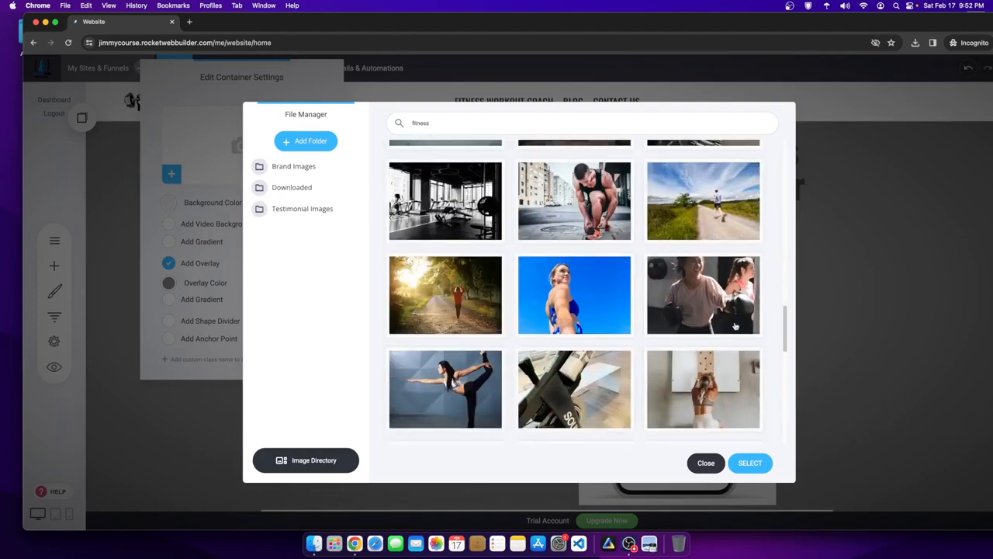
scroll(687, 367, "down", 5)
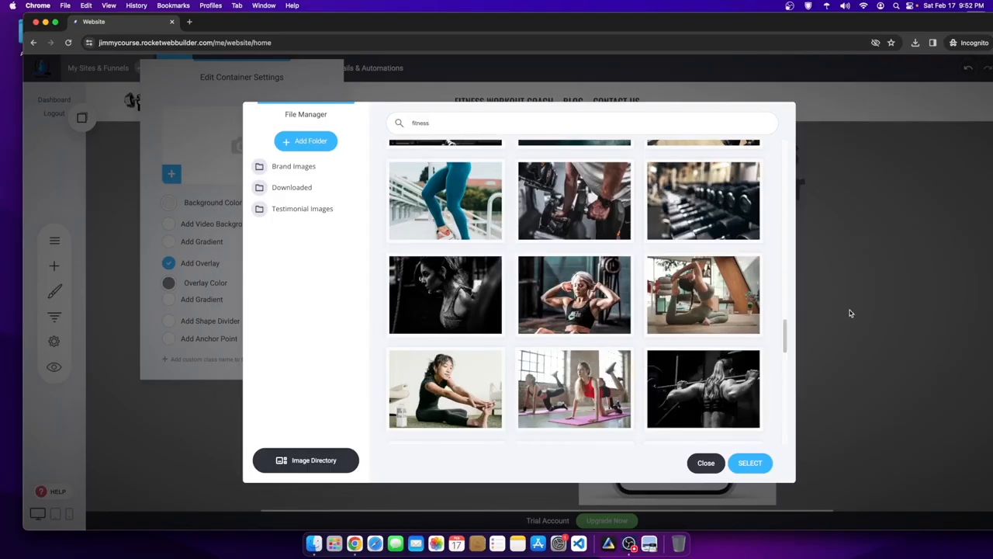
scroll(623, 430, "down", 2)
scroll(675, 429, "down", 4)
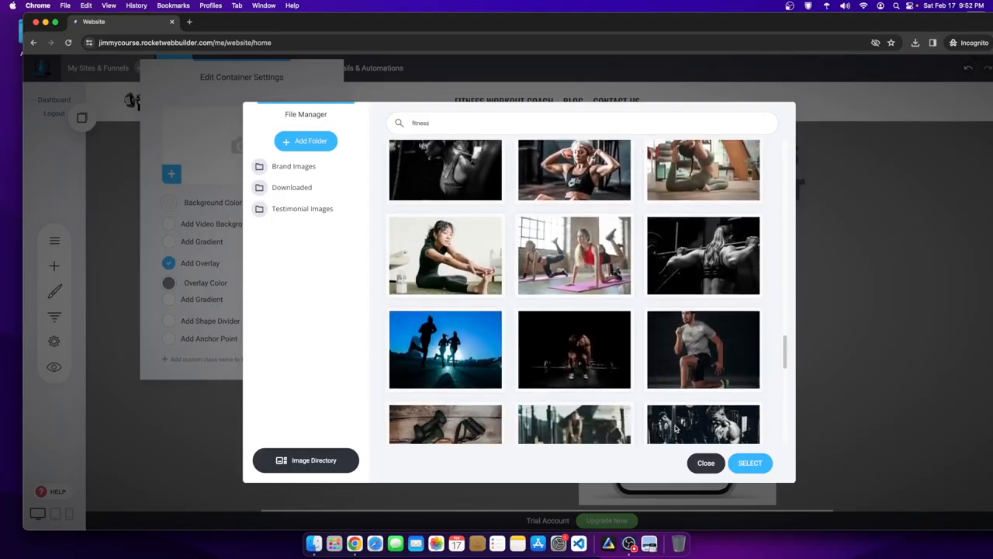
scroll(670, 425, "down", 3)
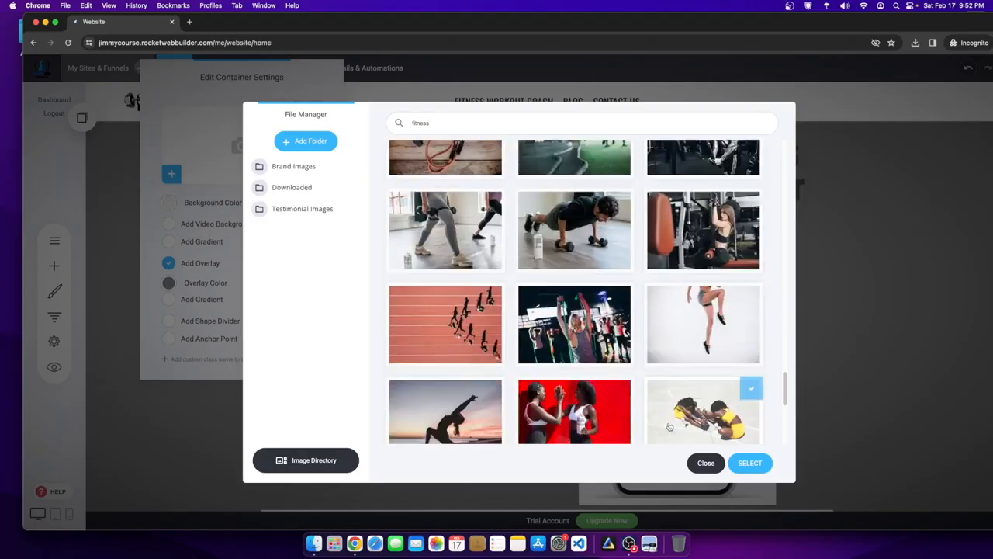
scroll(675, 404, "up", 3)
left_click(703, 281)
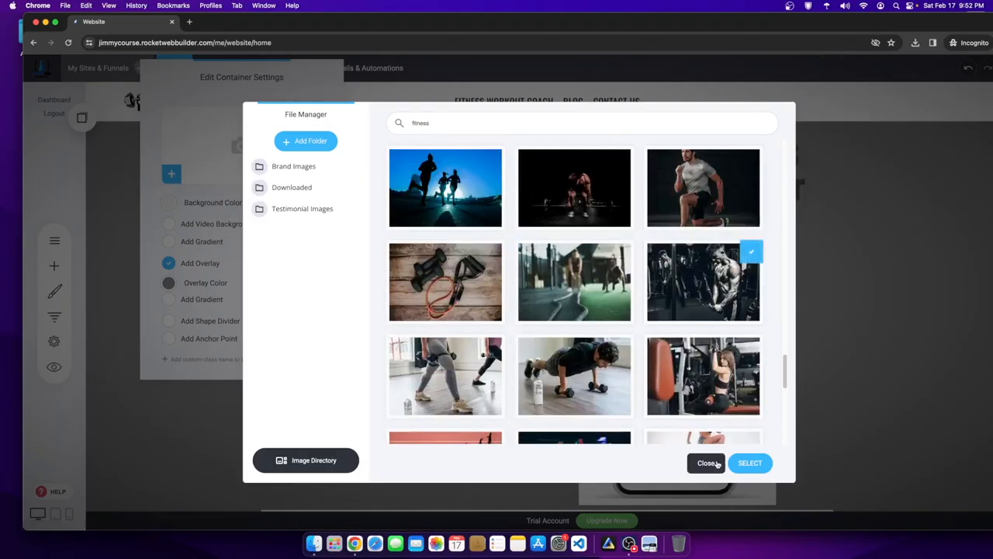
left_click(743, 463)
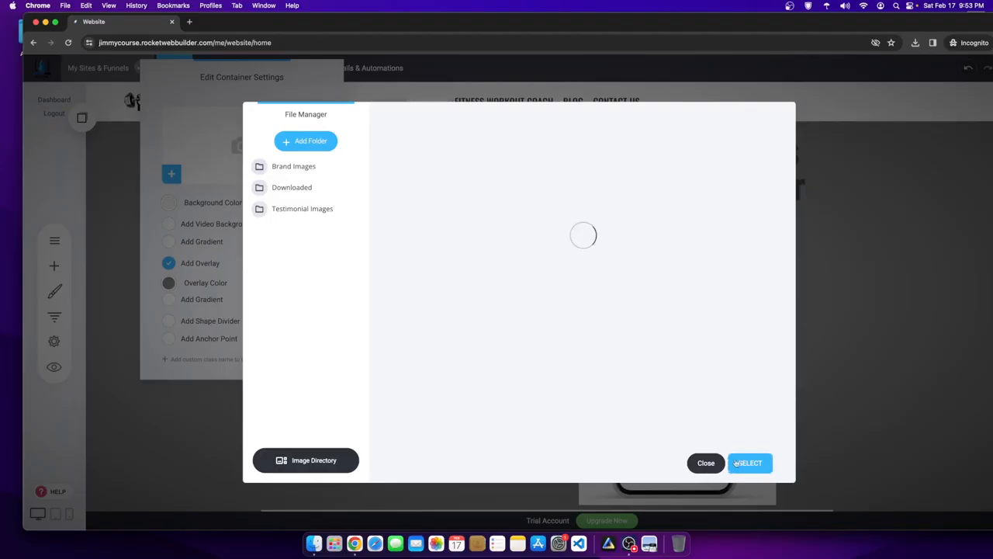
- Set the downloaded gym photo as the hero background with repeat set to 'Cover whole area'
left_click(706, 463)
left_click(225, 166)
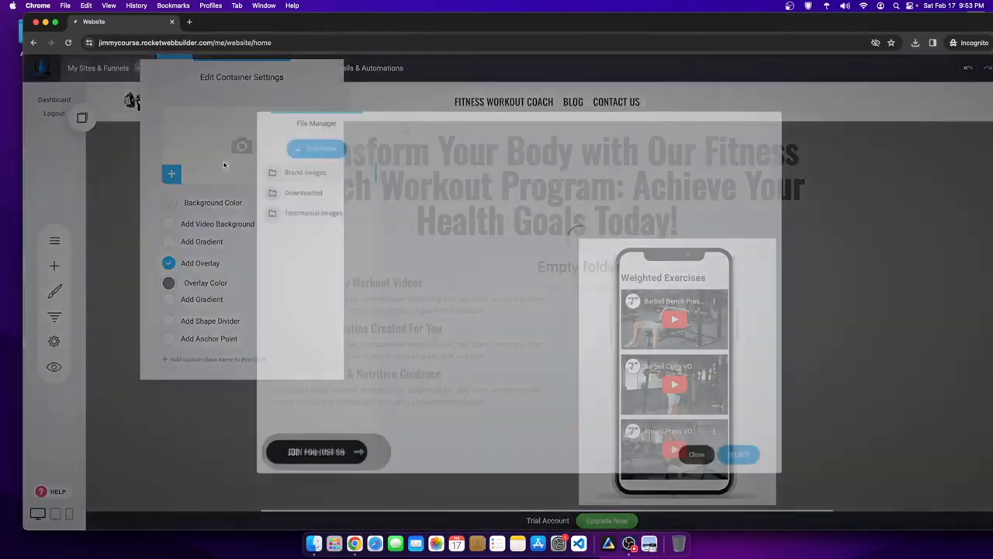
left_click(306, 187)
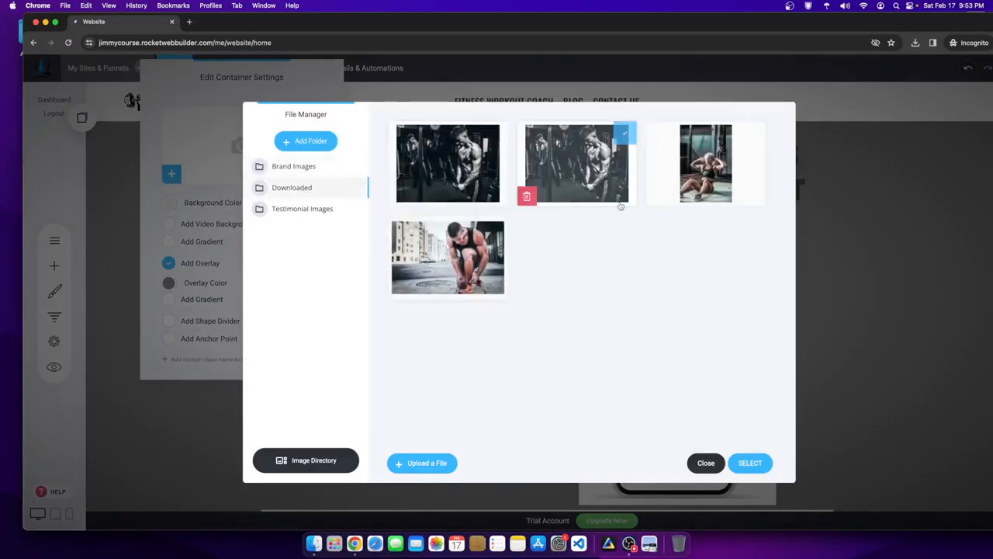
left_click(754, 466)
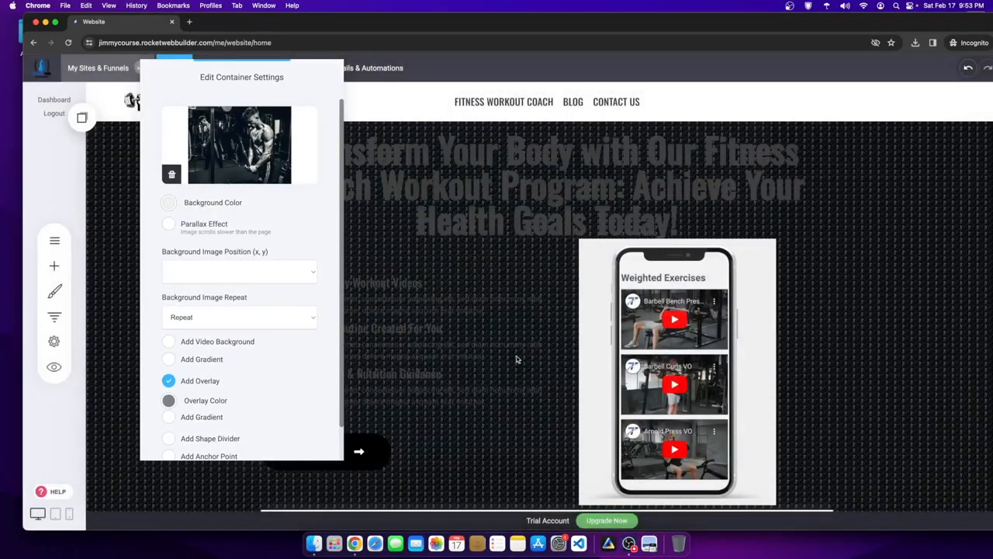
left_click(224, 321)
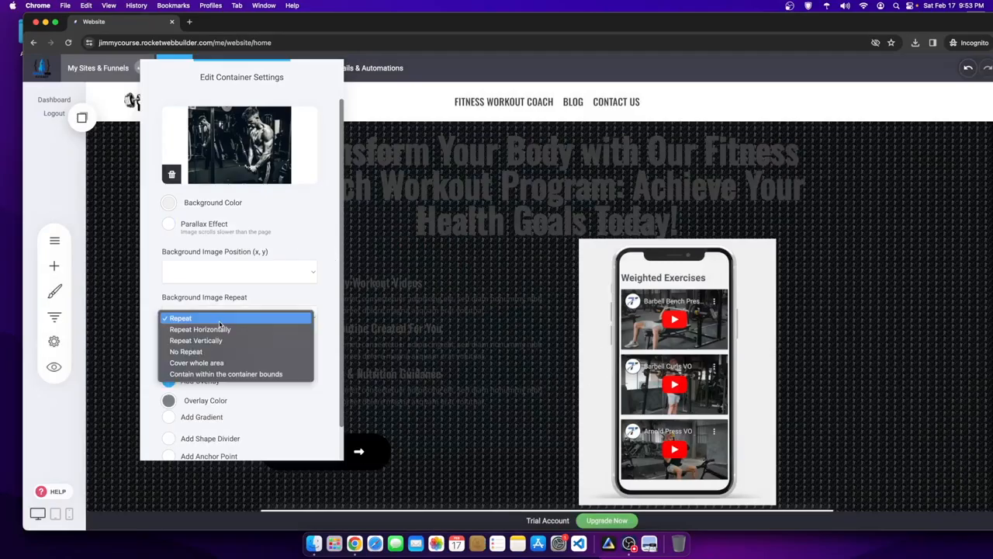
left_click(210, 363)
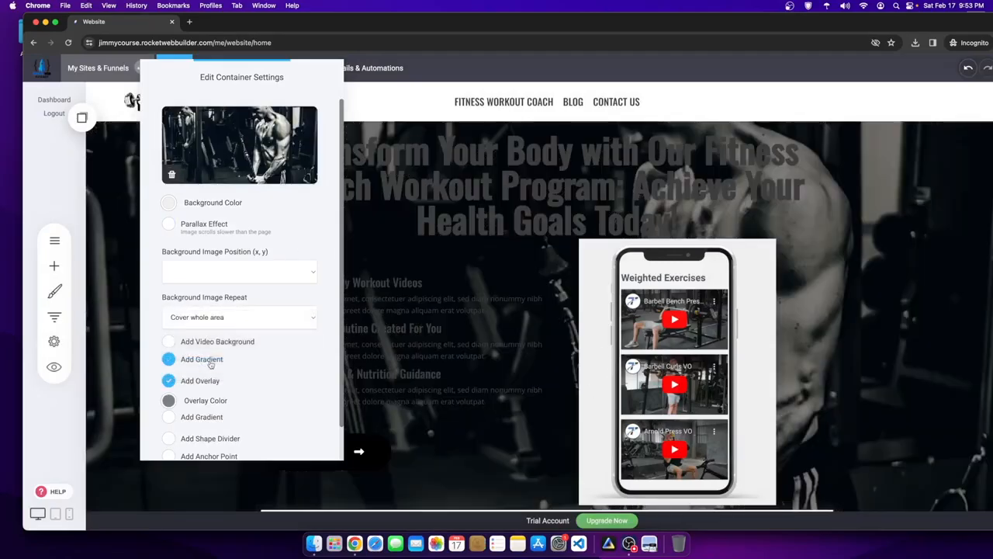
- Close the container settings and select the hero's phone image
left_click(466, 324)
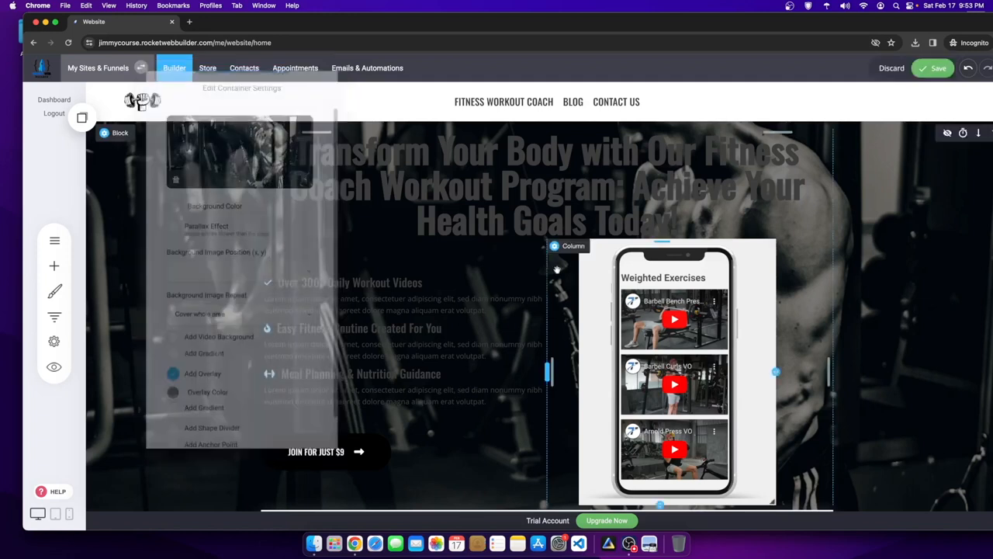
left_click(663, 382)
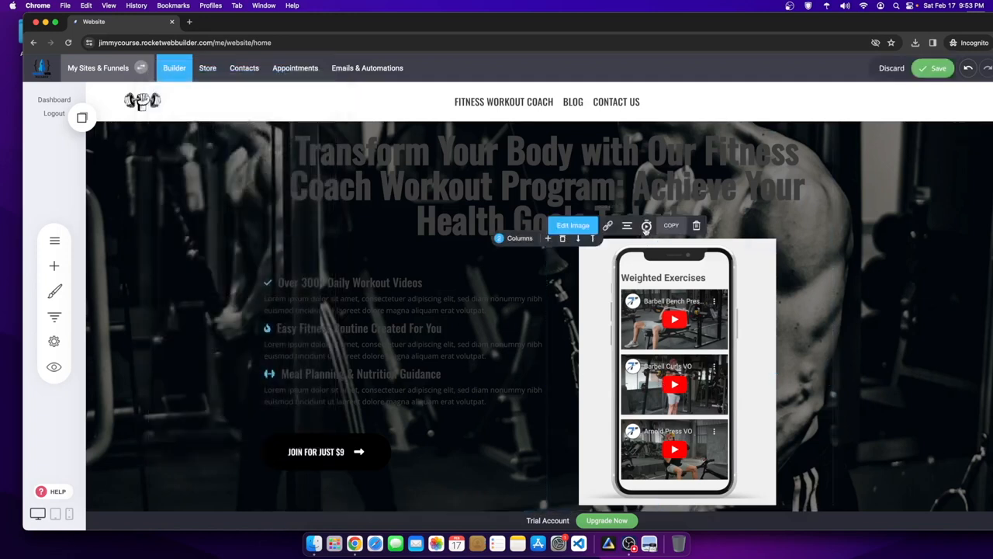
left_click(629, 543)
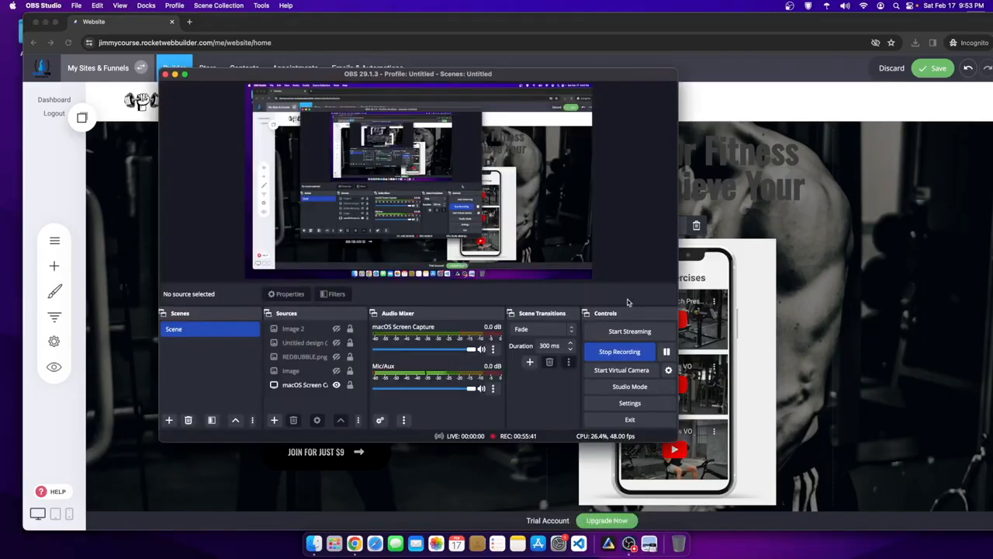
- Delete the duplicate gym photo from the phone image's library
left_click(666, 353)
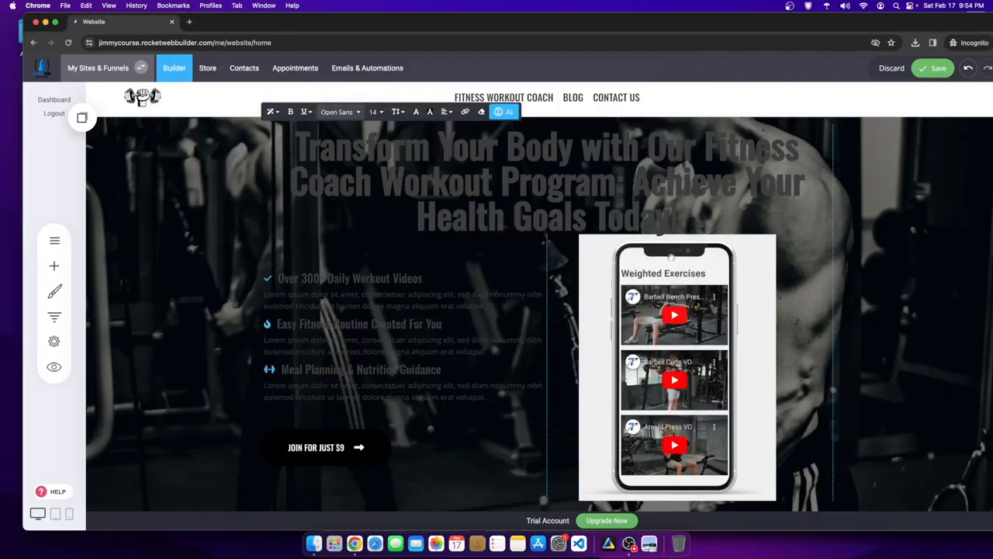
left_click(573, 221)
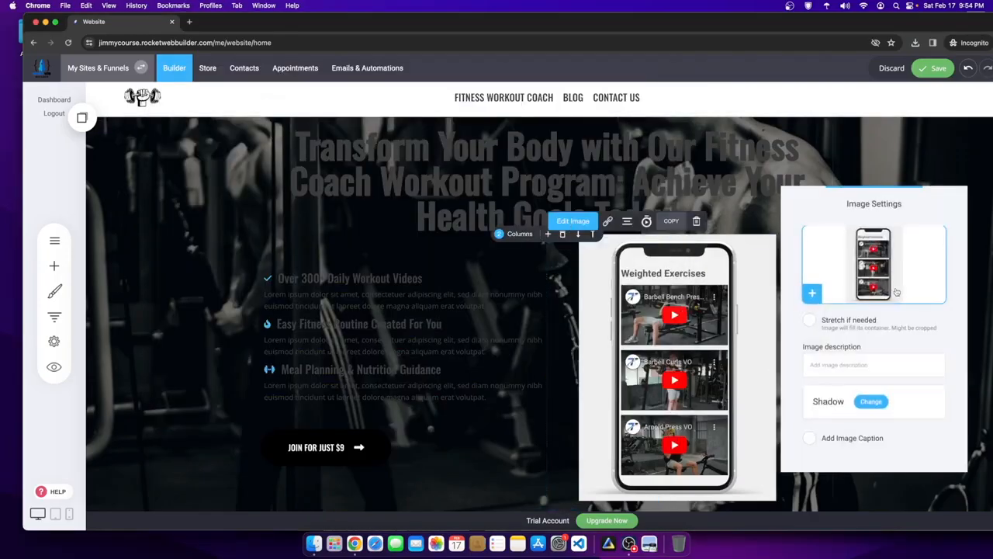
left_click(811, 292)
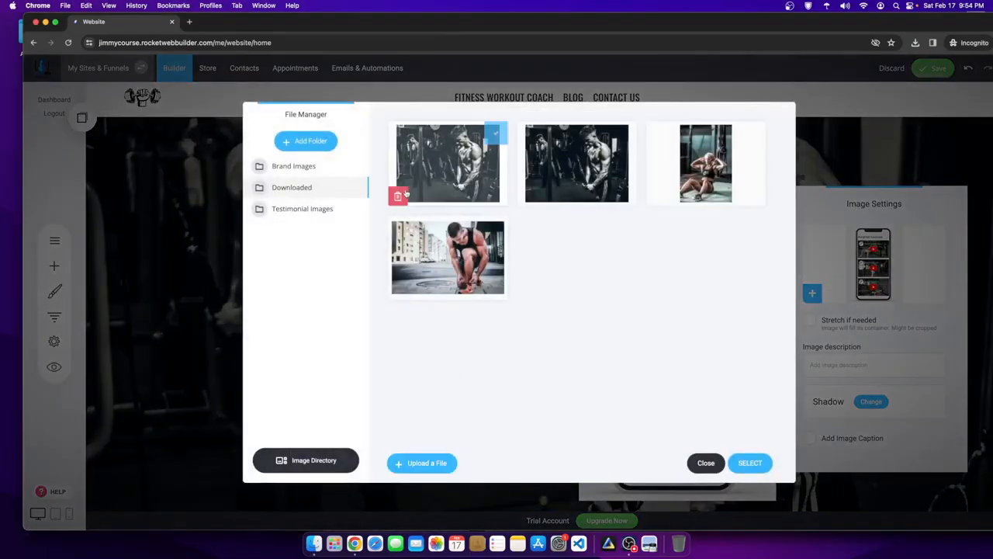
left_click(404, 194)
left_click(552, 284)
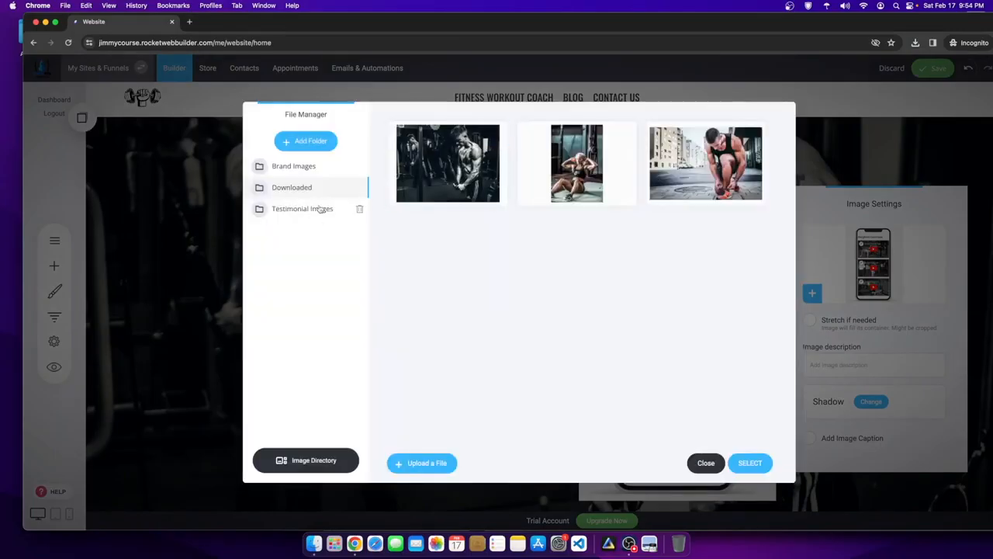
- Delete the old phone mockup image from the Brand Images folder
left_click(321, 209)
left_click(299, 166)
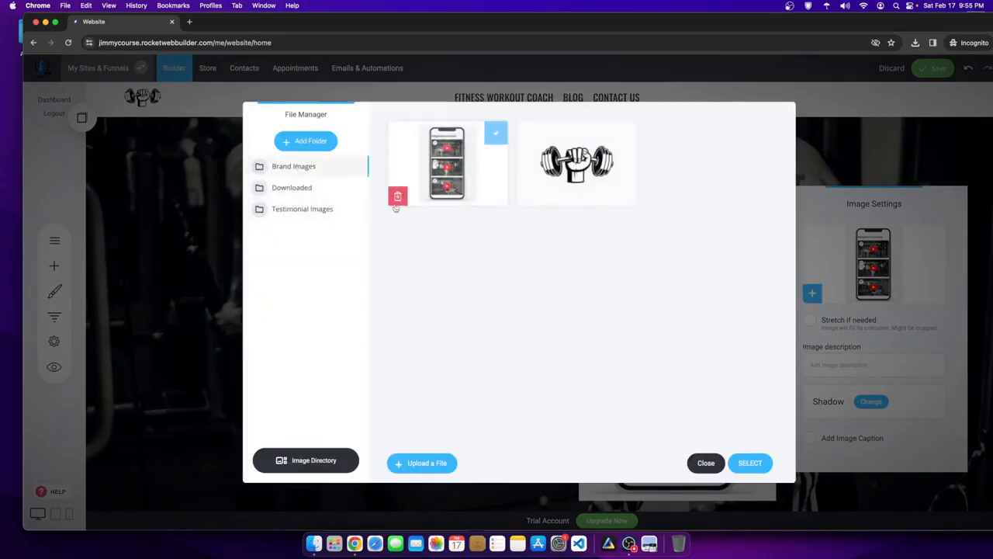
left_click(398, 196)
left_click(551, 281)
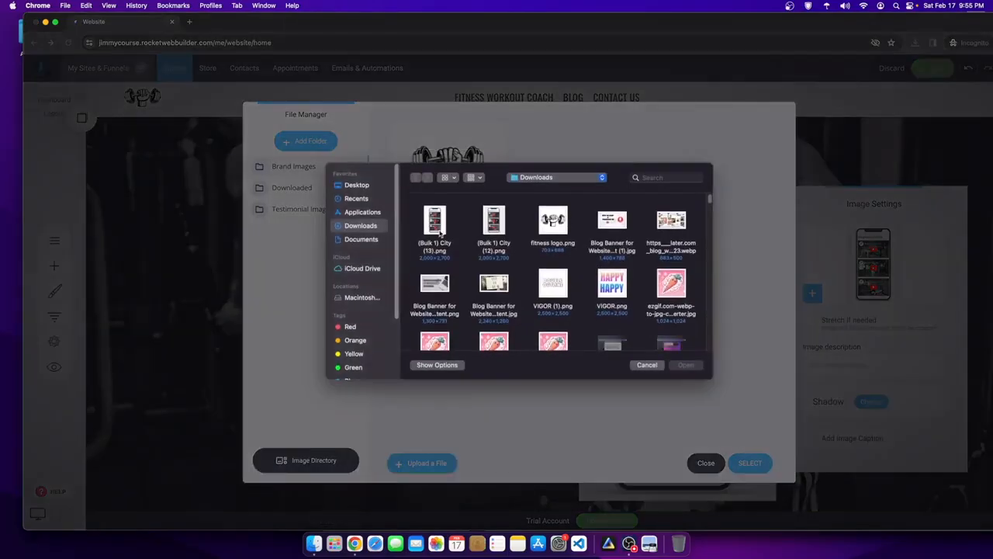
- Upload a new image from Downloads, place it in the phone image block, and save the page
double_click(438, 229)
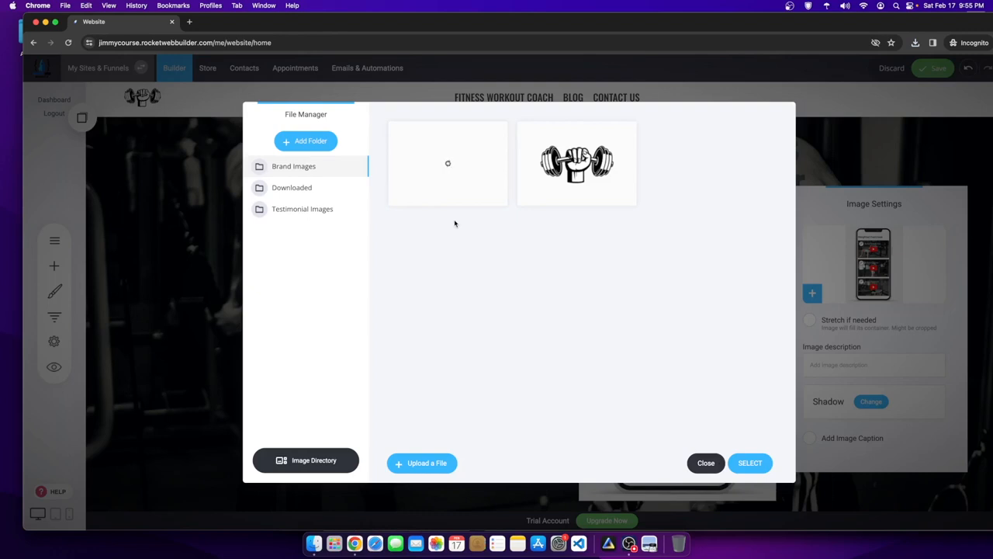
left_click(455, 177)
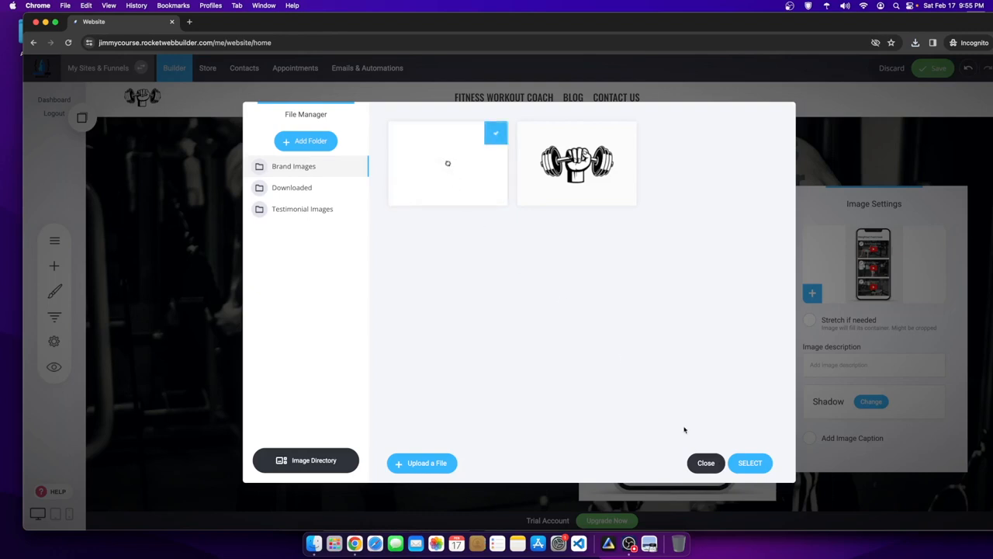
left_click(758, 465)
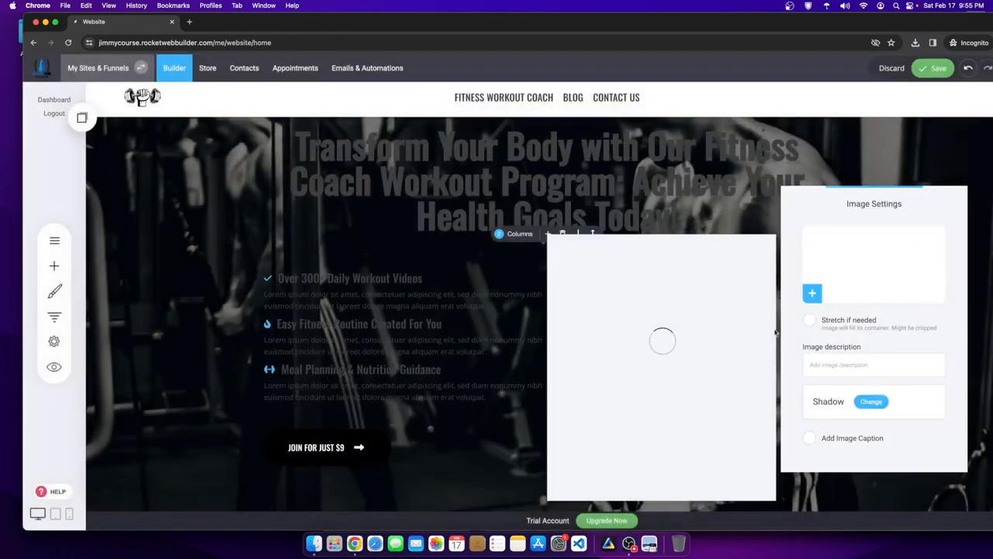
left_click(933, 70)
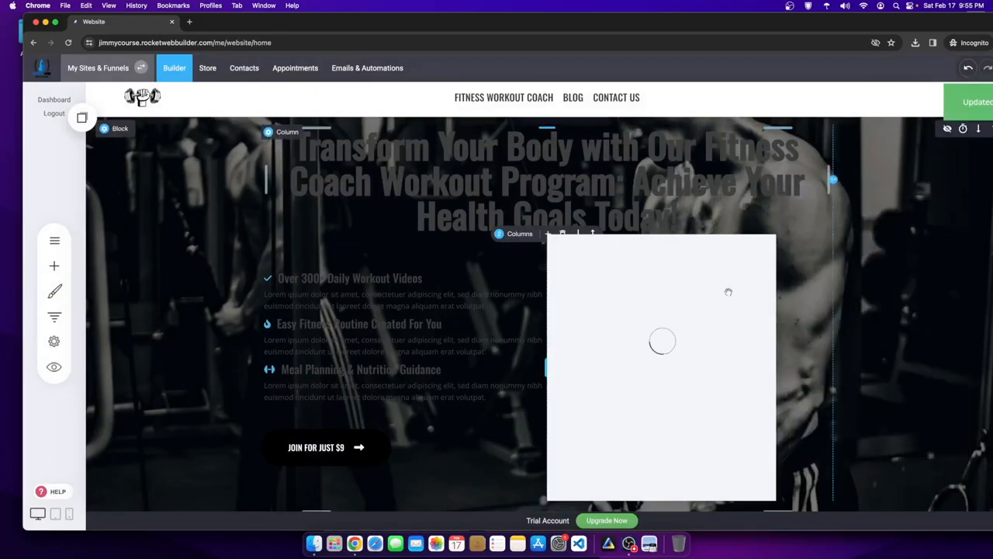
scroll(759, 395, "down", 1)
scroll(582, 350, "down", 1)
scroll(412, 256, "up", 2)
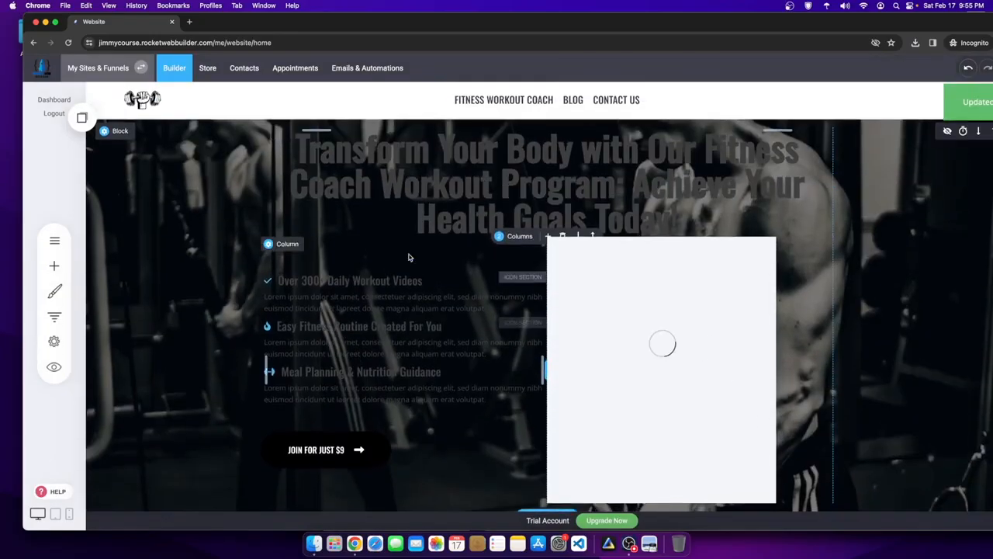
- Make the main hero heading light blue, save, and reload the builder page
left_click(502, 191)
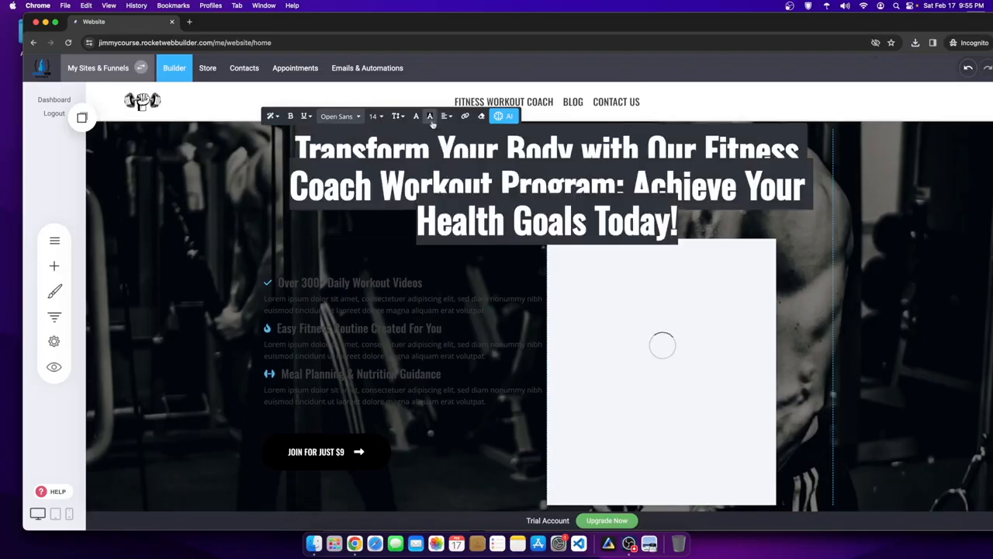
left_click(431, 116)
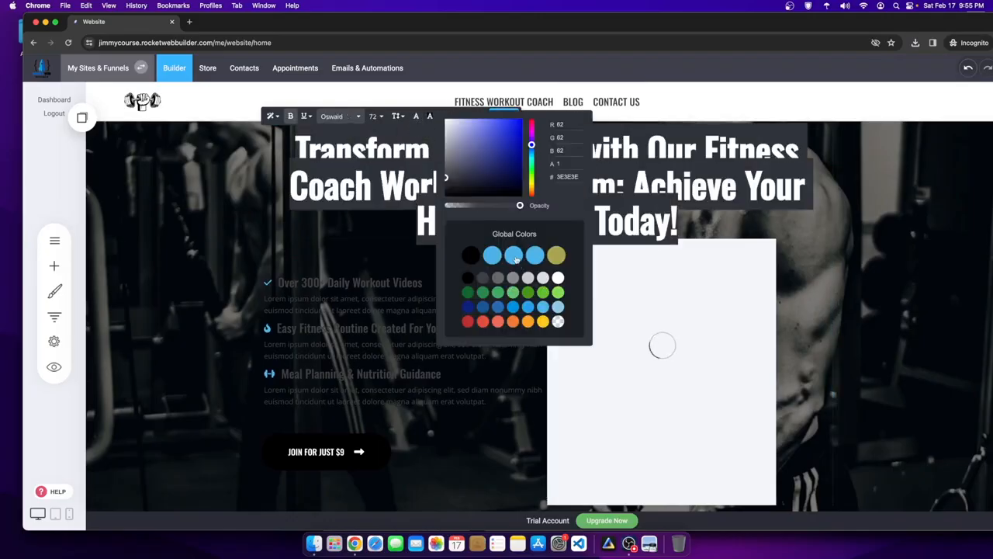
left_click(681, 268)
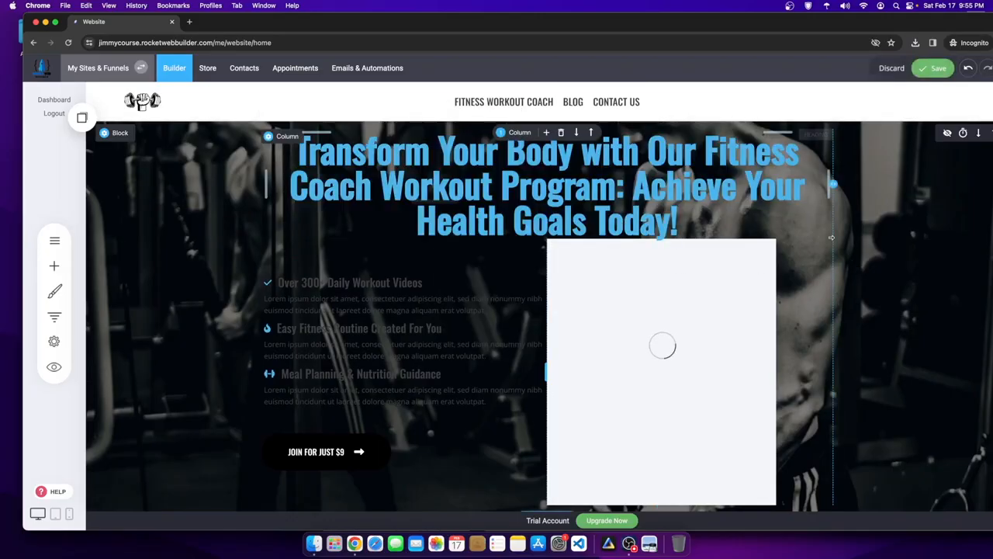
left_click(933, 68)
right_click(393, 207)
left_click(423, 235)
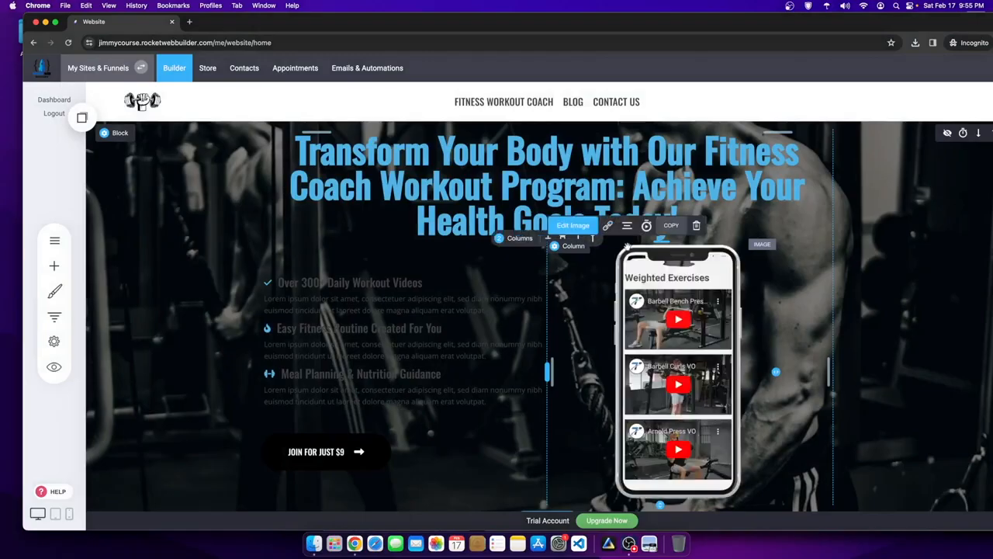
scroll(594, 235, "down", 1)
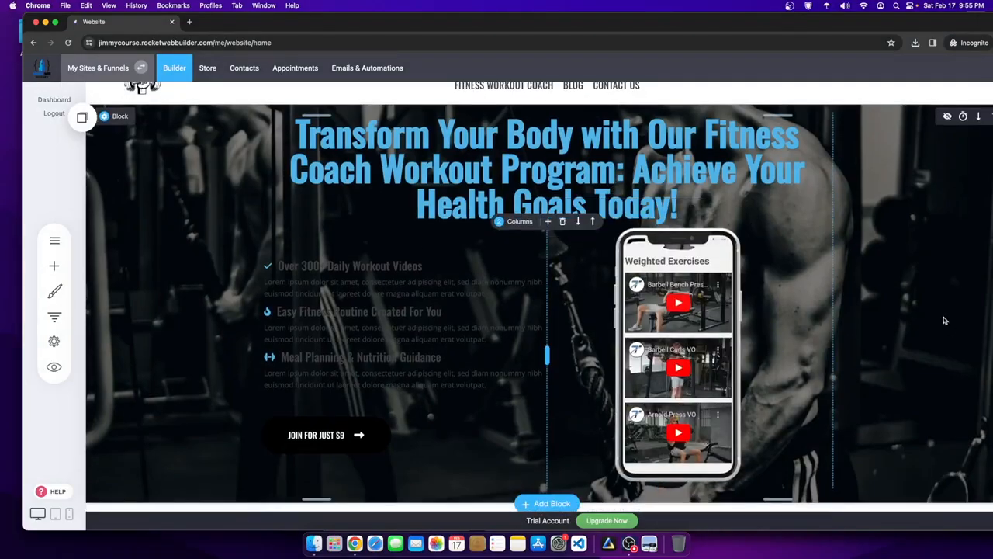
- Colour the Over 300+ Daily Workout Videos heading light blue
left_click(423, 266)
left_click_drag(423, 265, 264, 265)
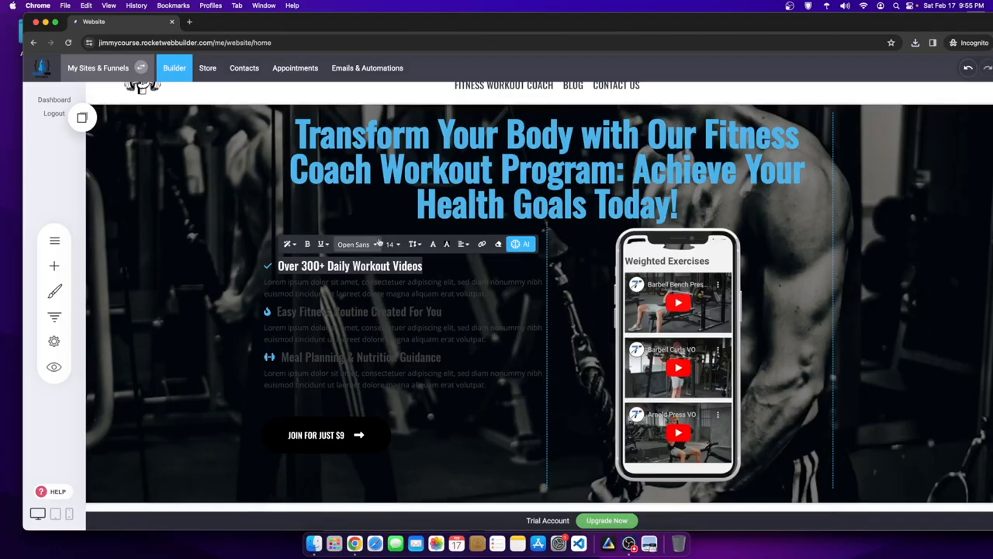
left_click(433, 244)
left_click(512, 383)
left_click(314, 323)
left_click(194, 329)
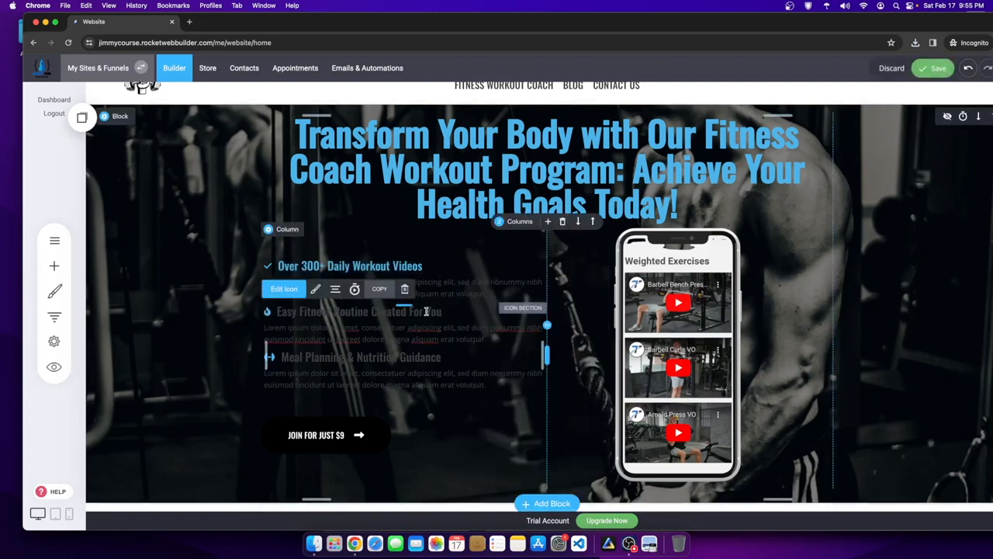
- Undo an accidental split of the Easy Fitness Routine heading, leaving its droplet icon unchanged
double_click(332, 314)
left_click_drag(277, 312, 378, 326)
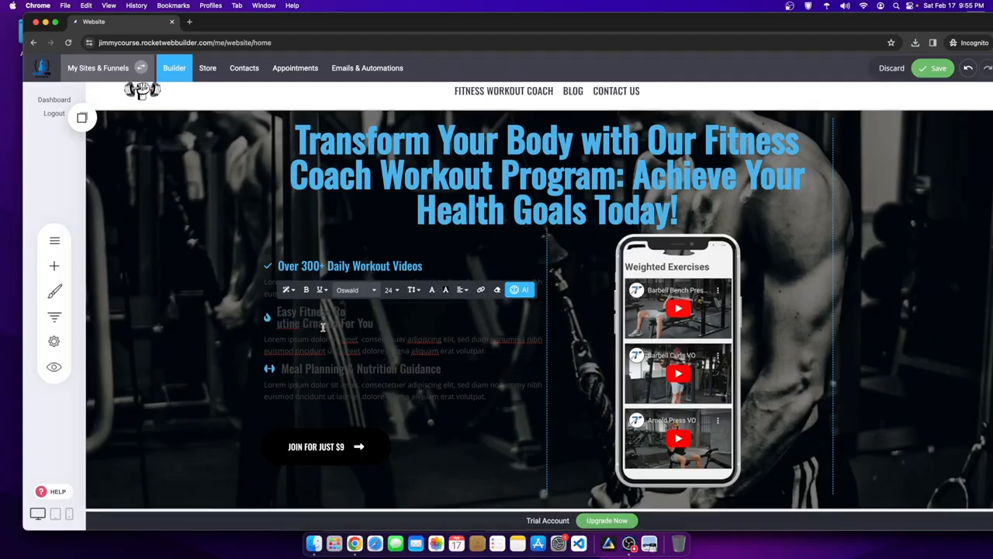
key("super+z")
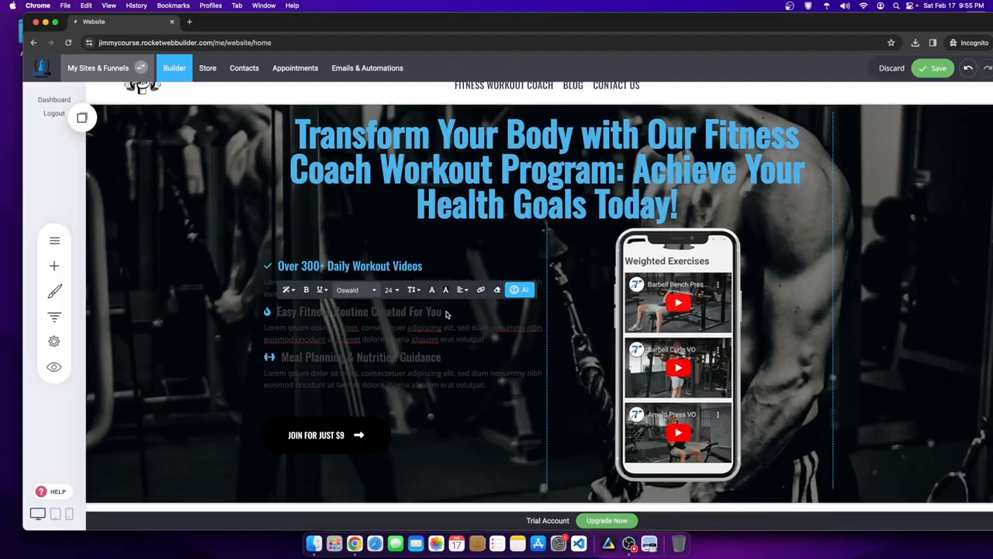
left_click(267, 311)
left_click(284, 288)
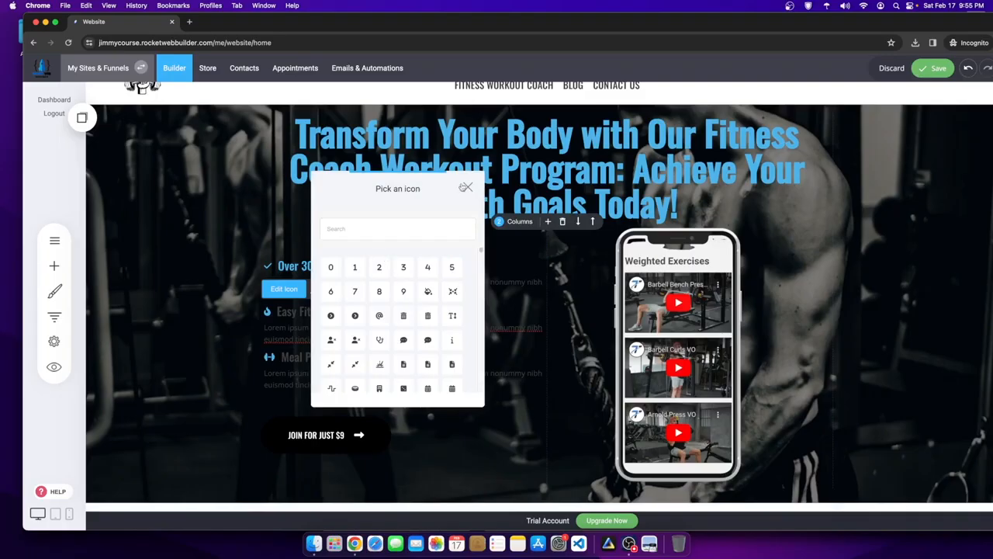
left_click(465, 188)
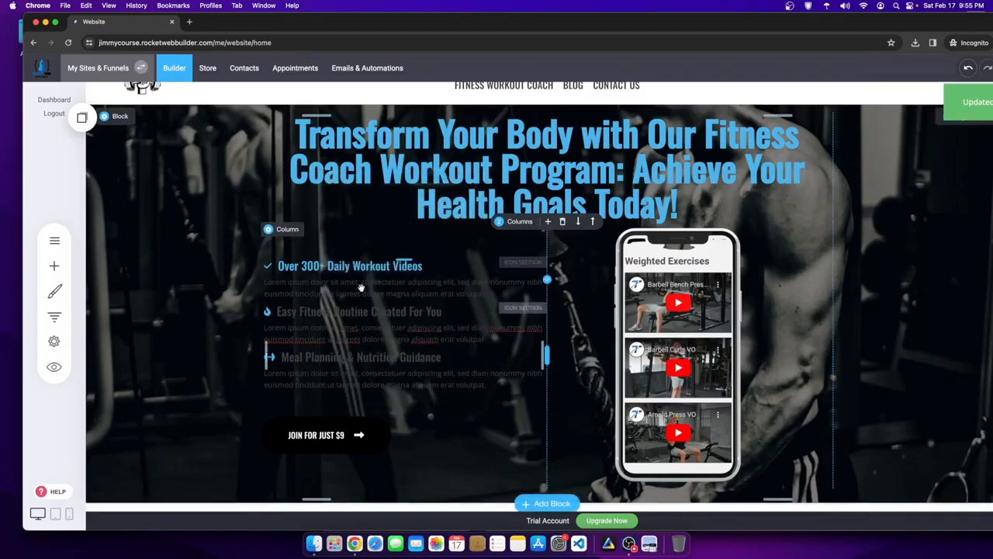
- Colour the Meal Planning & Nutrition Guidance heading blue
left_click(285, 358)
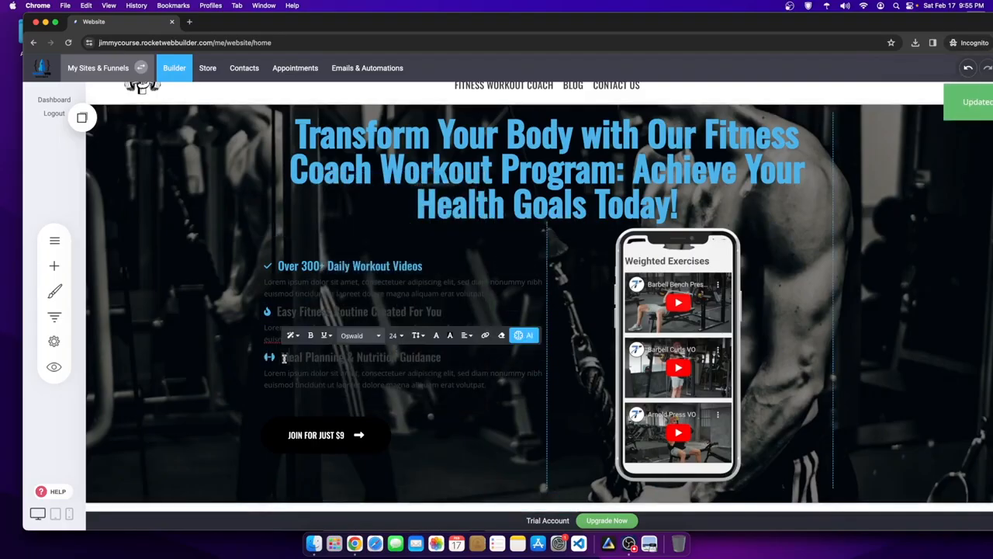
left_click_drag(284, 359, 458, 363)
left_click(436, 335)
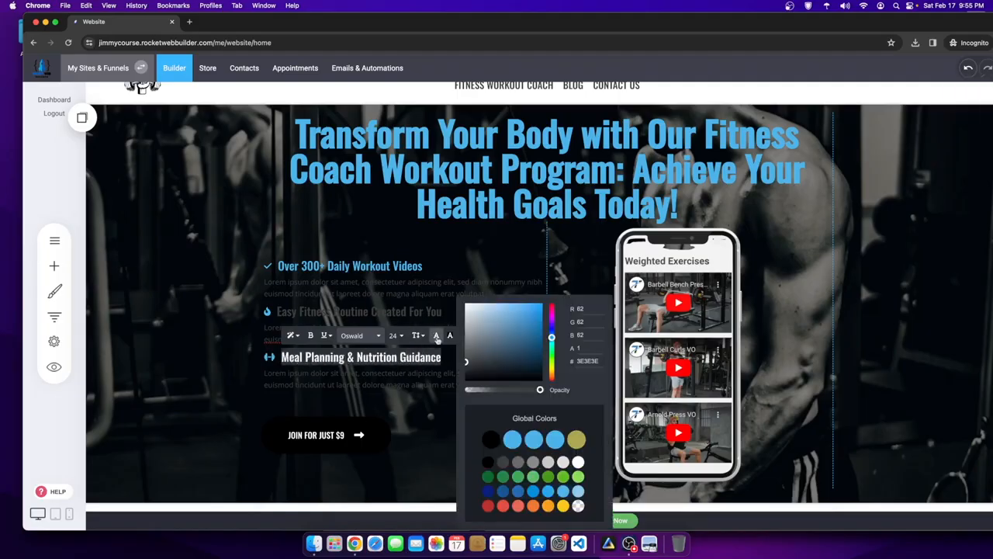
left_click(515, 444)
left_click(370, 432)
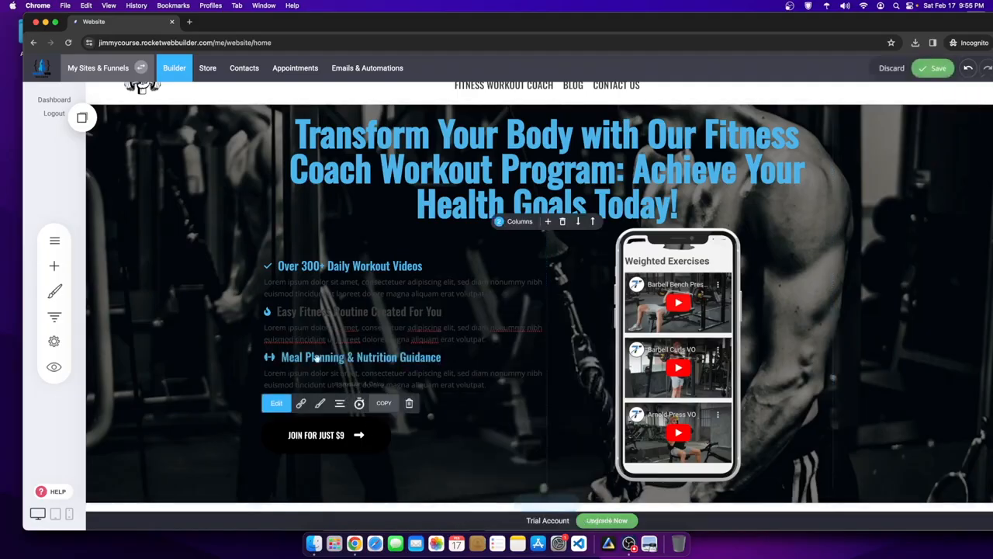
- Colour the Easy Fitness Routine Created For You heading blue
double_click(316, 312)
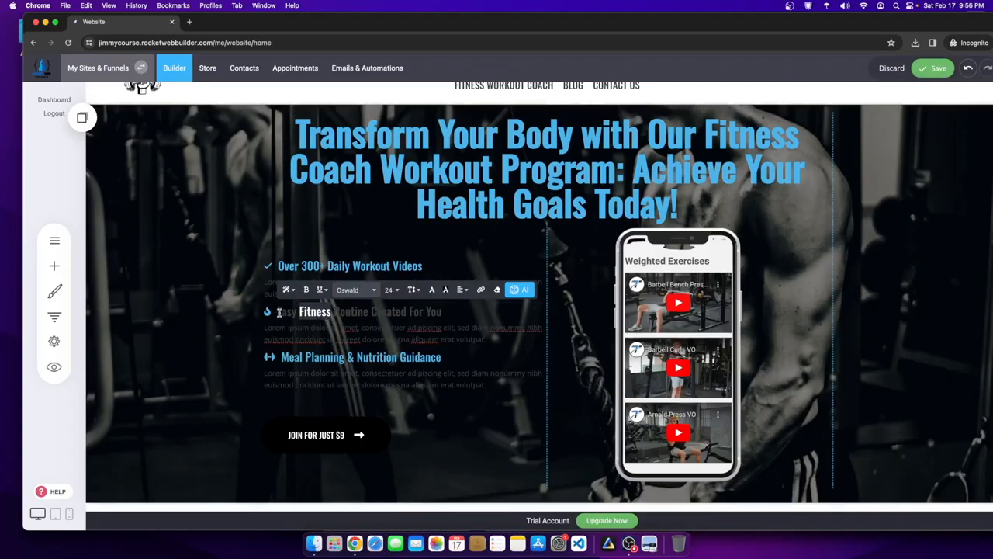
left_click_drag(278, 311, 444, 312)
left_click(432, 289)
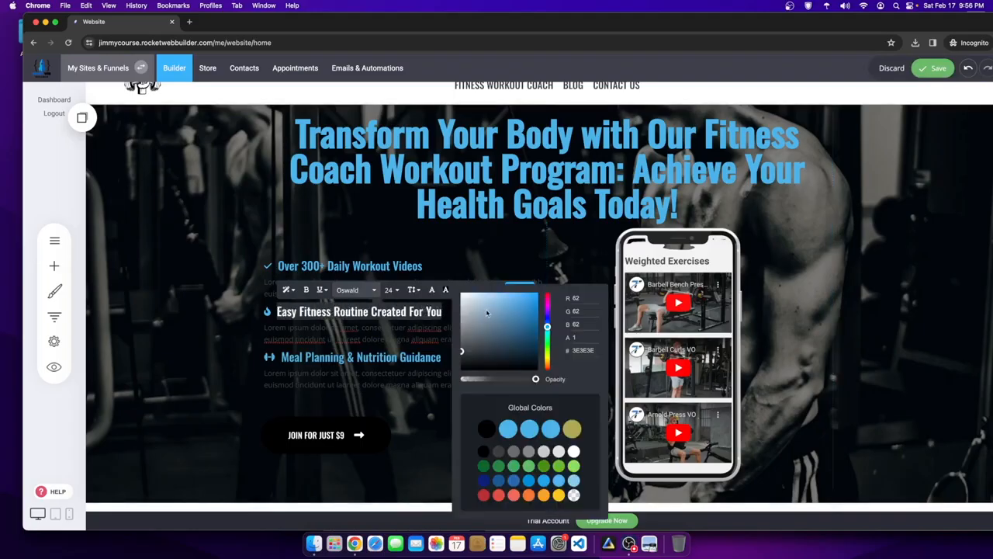
left_click(529, 429)
left_click(368, 441)
- Give the JOIN FOR JUST $9 button a blue outer shadow glow
scroll(443, 420, "down", 1)
scroll(443, 421, "down", 1)
left_click(318, 324)
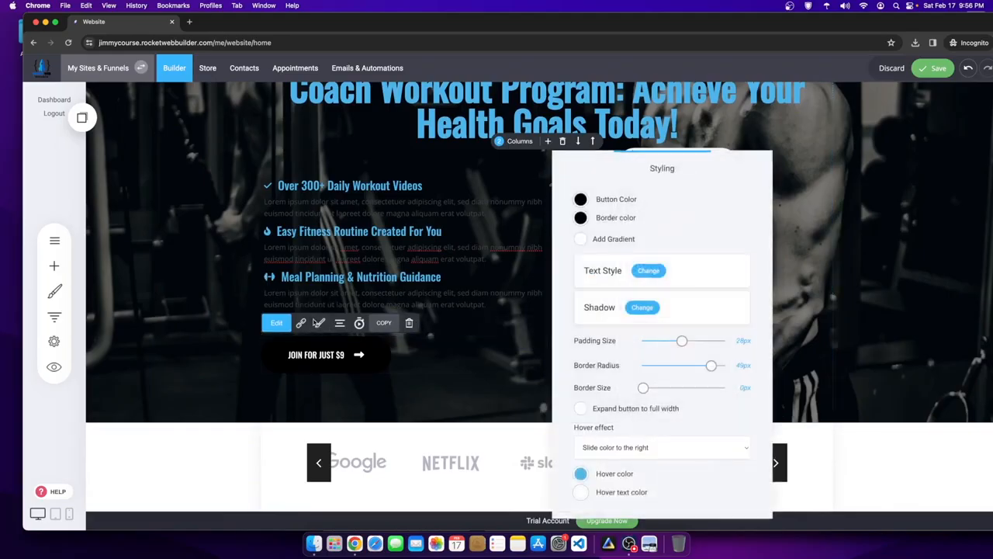
left_click(640, 307)
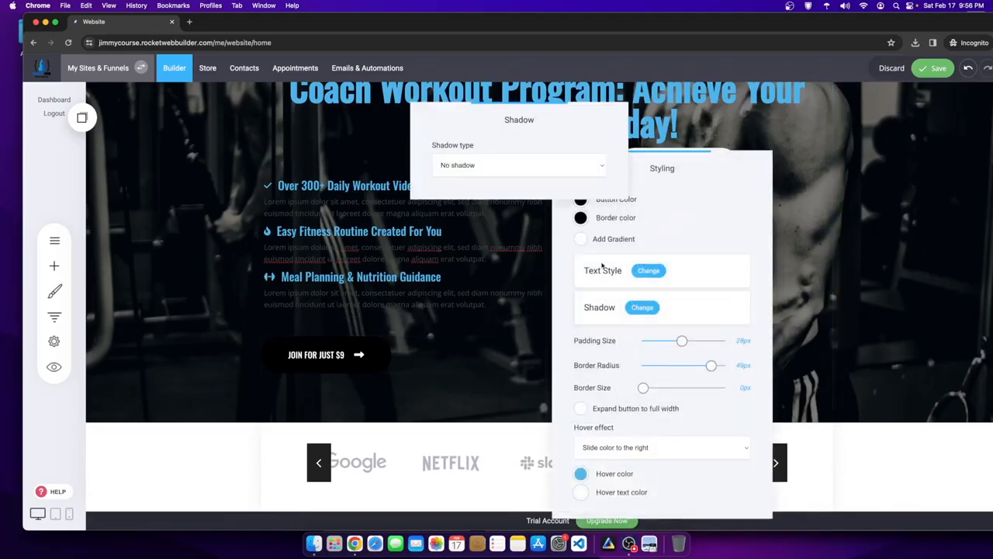
left_click(476, 169)
left_click(462, 179)
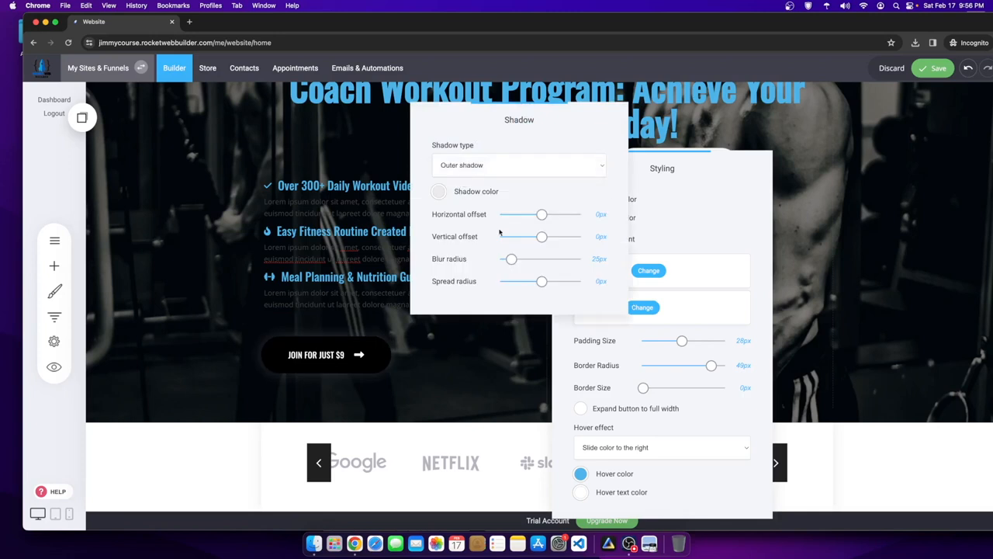
left_click(440, 191)
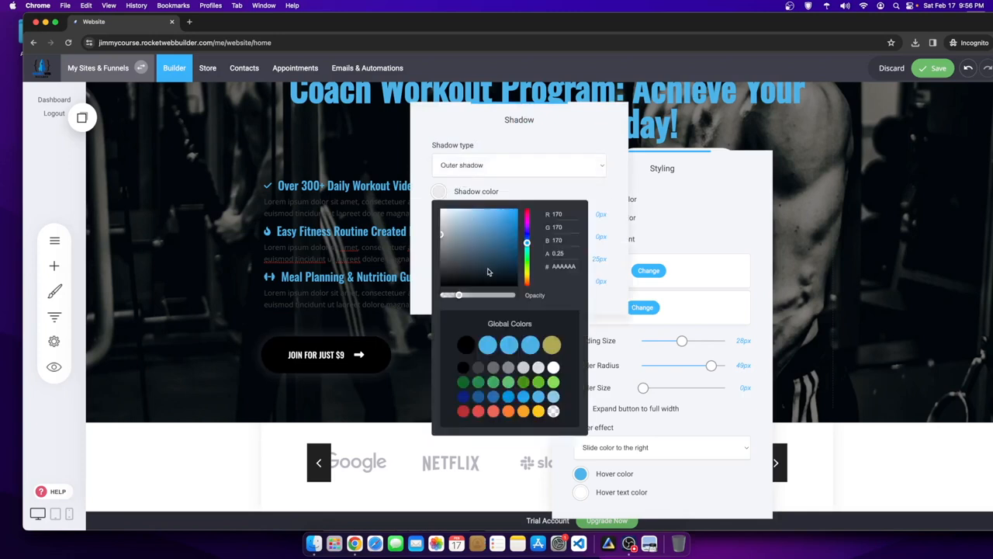
left_click(508, 341)
left_click(419, 319)
left_click(349, 393)
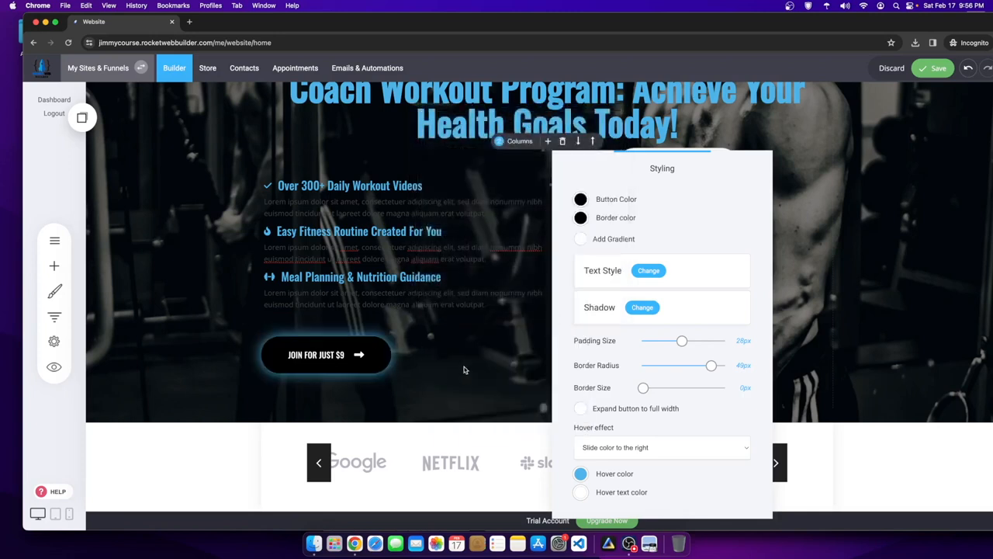
left_click(441, 379)
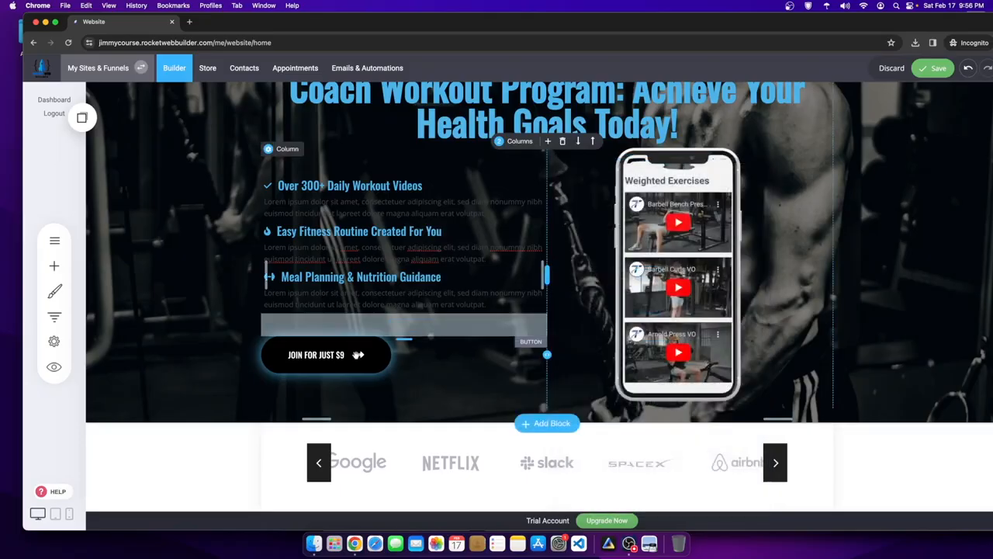
- Set the Join button's fill colour to blue
left_click(320, 323)
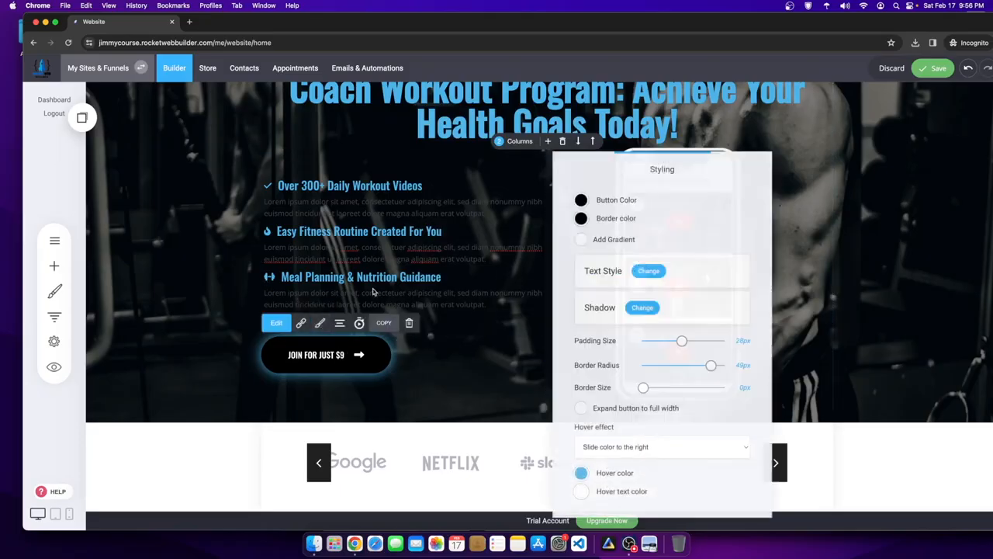
left_click(581, 199)
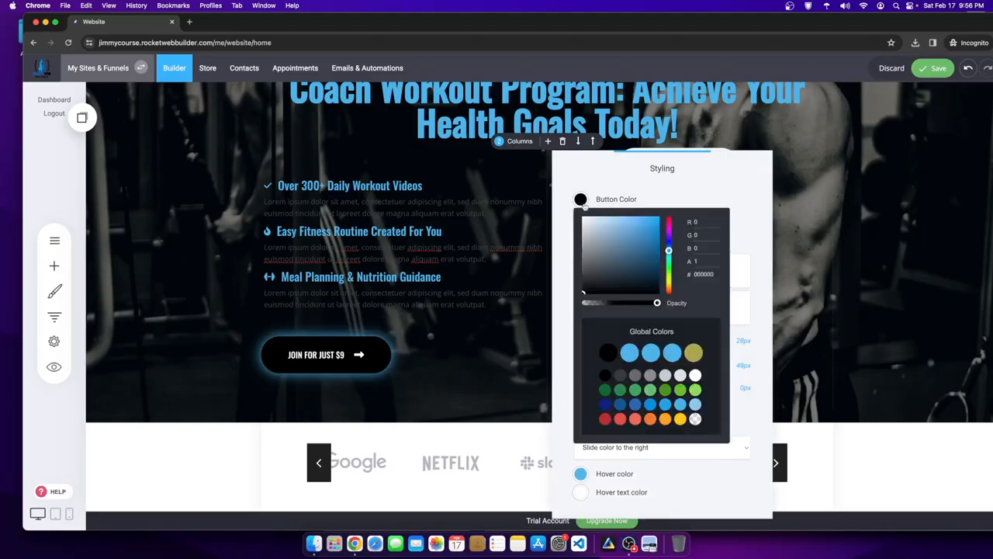
left_click(643, 356)
left_click(509, 377)
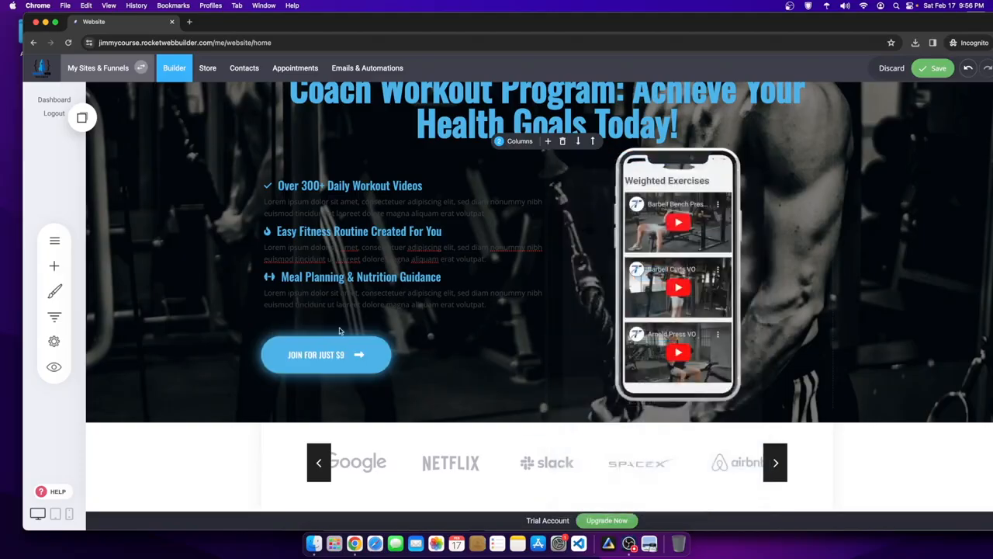
- Centre-align the Join button in its column
left_click(368, 352)
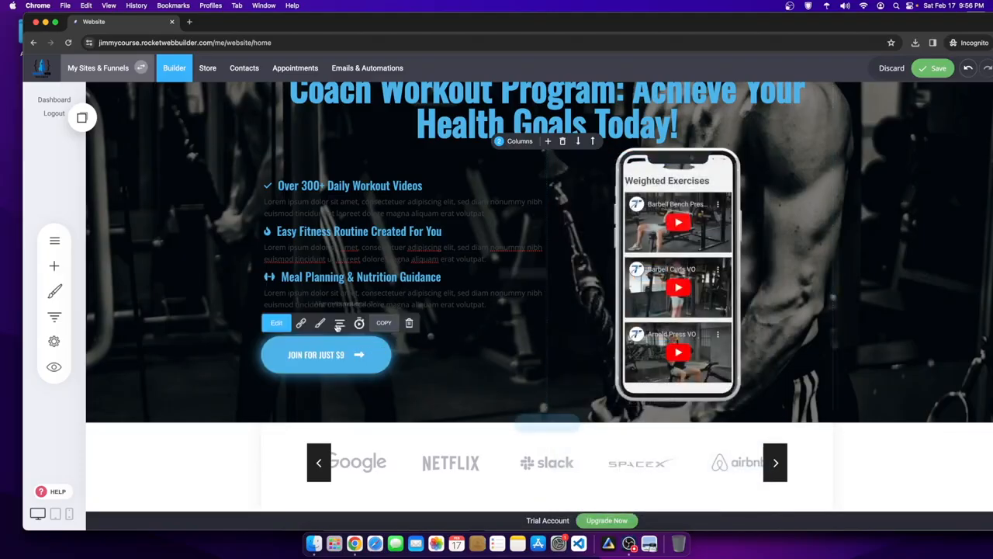
left_click(332, 329)
left_click(338, 267)
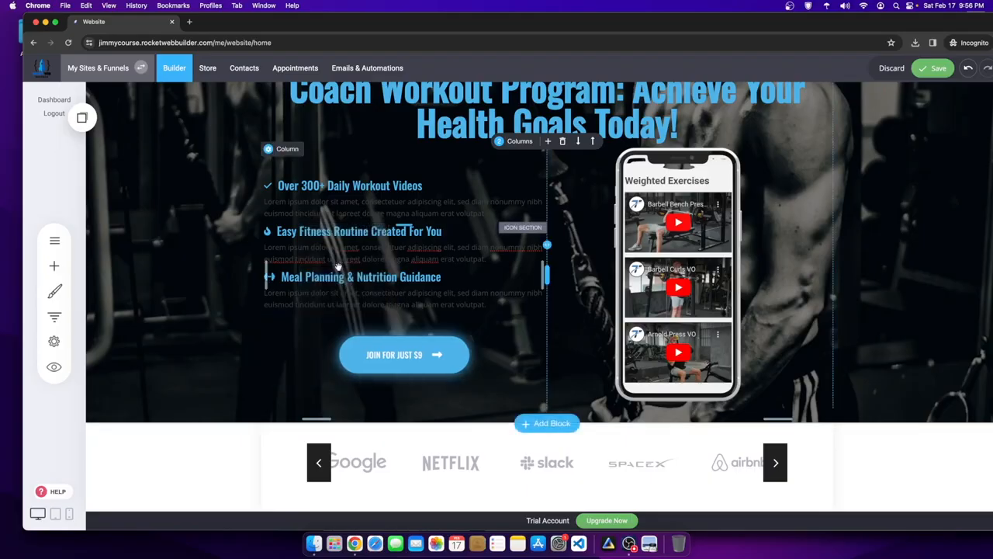
scroll(338, 267, "up", 2)
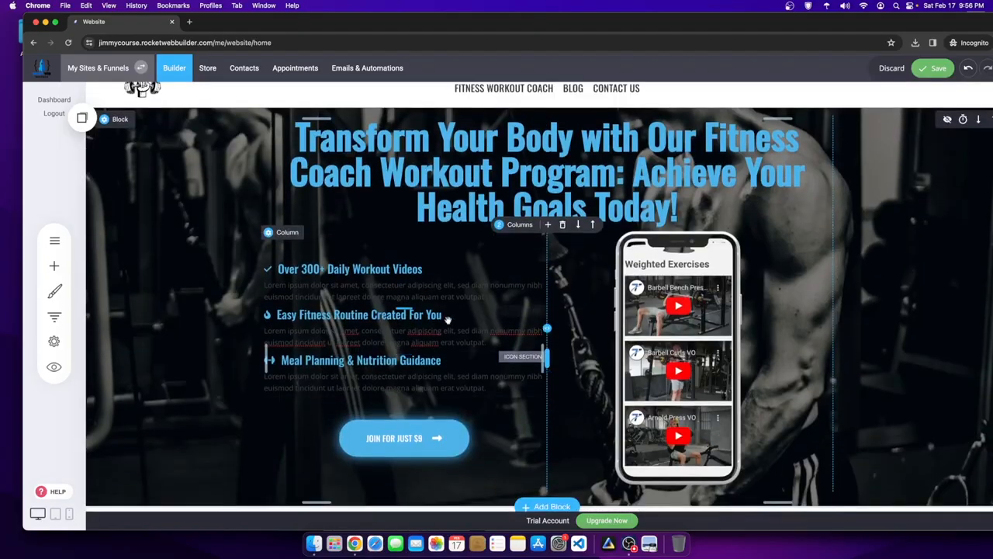
- Select the whole lorem ipsum paragraph under Over 300+ Daily Workout Videos
double_click(417, 340)
left_click(499, 340)
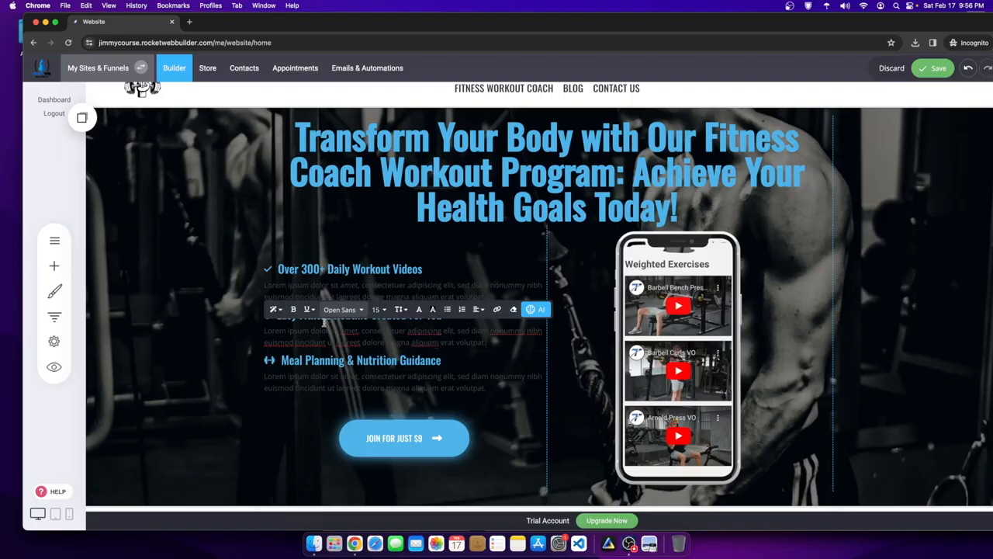
left_click(221, 331)
double_click(309, 315)
left_click(295, 313)
left_click(388, 313)
left_click(266, 314)
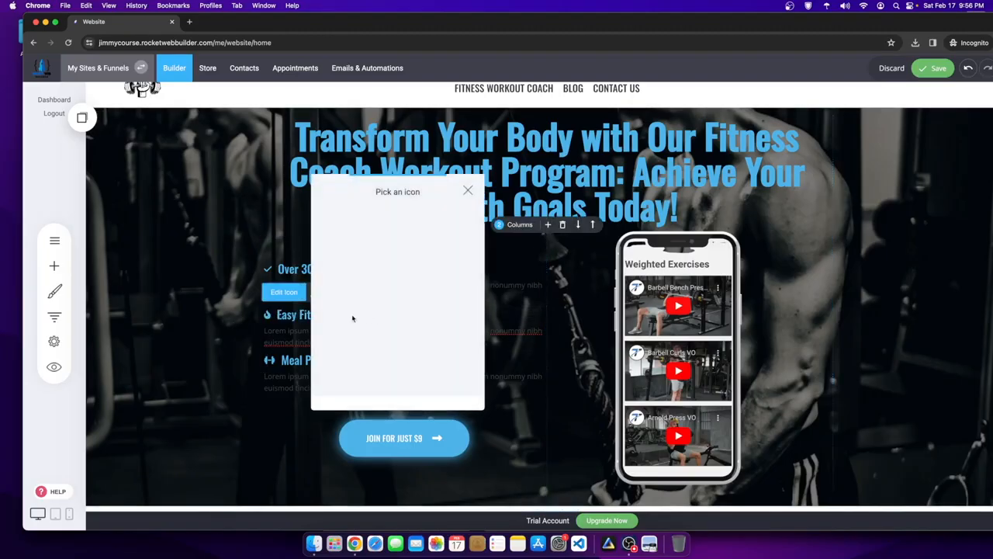
left_click(246, 339)
double_click(290, 284)
left_click_drag(487, 297, 255, 291)
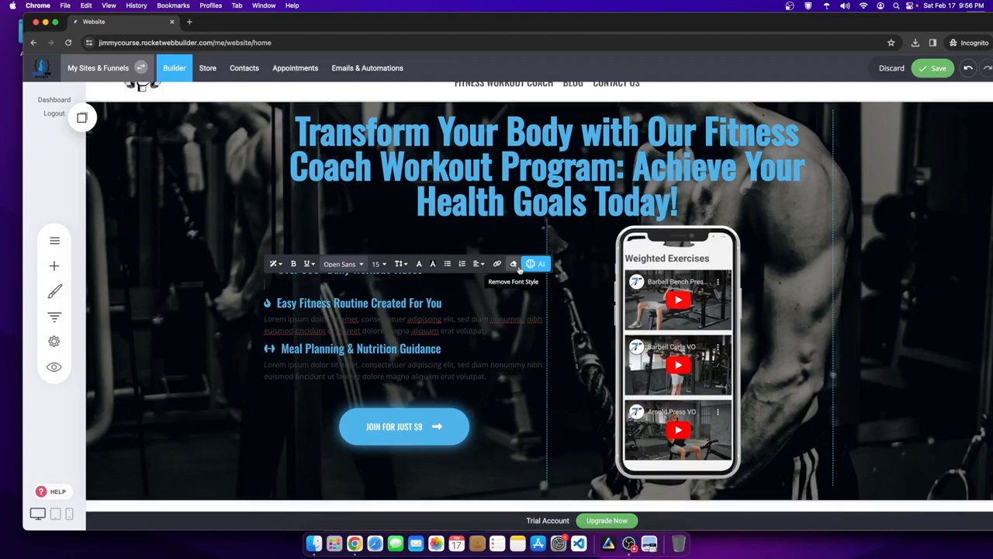
- Have the AI assistant write a paragraph about the 300+ daily workout video library
left_click(535, 263)
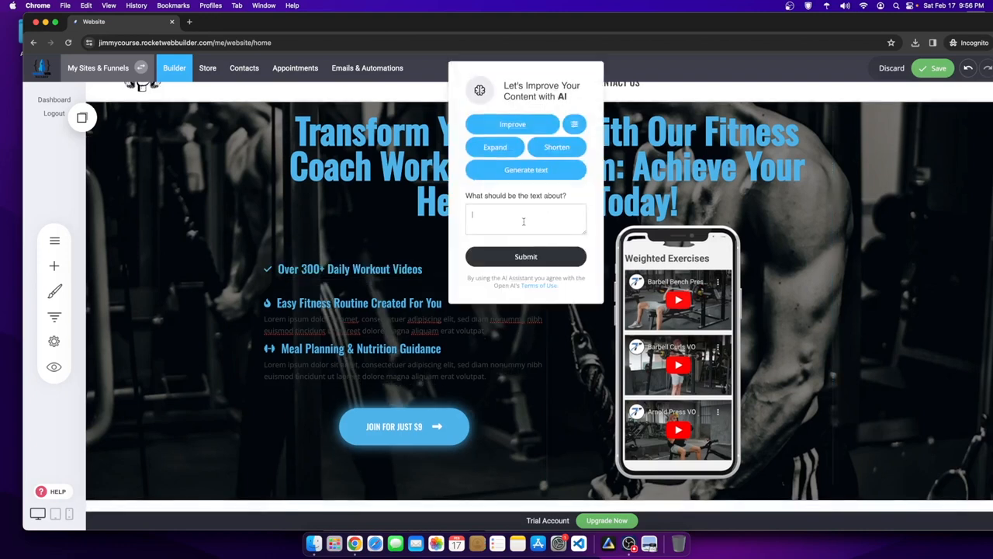
left_click(524, 221)
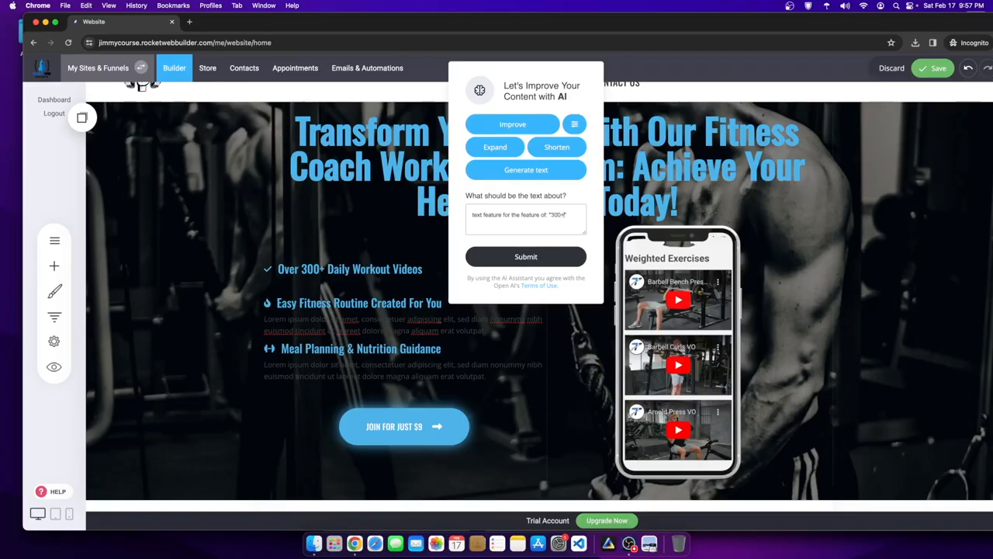
type("ly")
key("Return")
left_click_drag(474, 212, 575, 268)
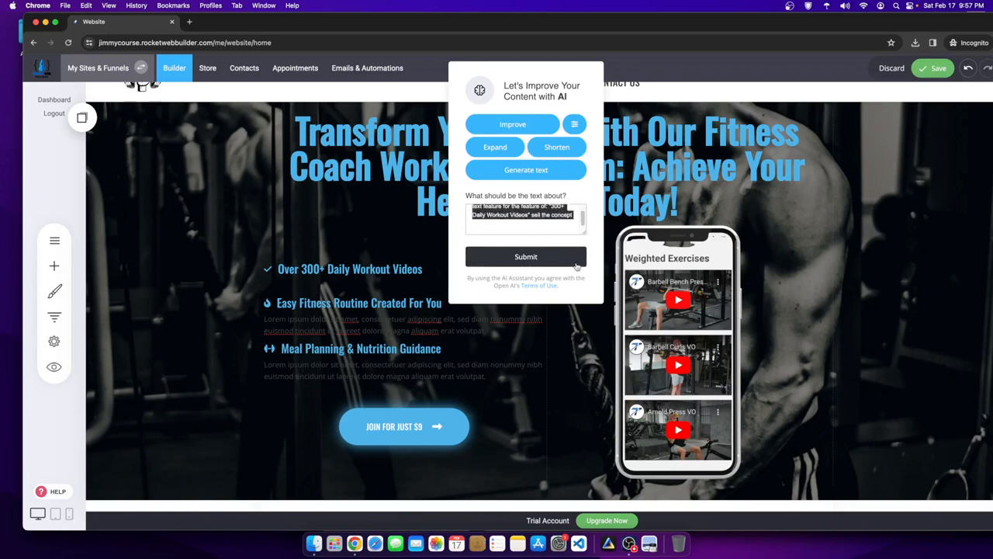
left_click(533, 256)
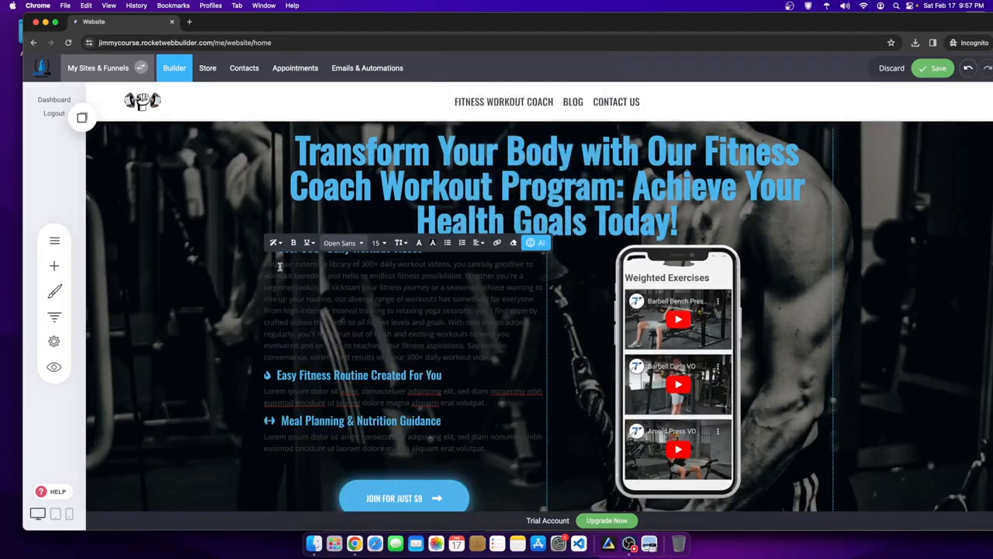
left_click_drag(273, 265, 444, 324)
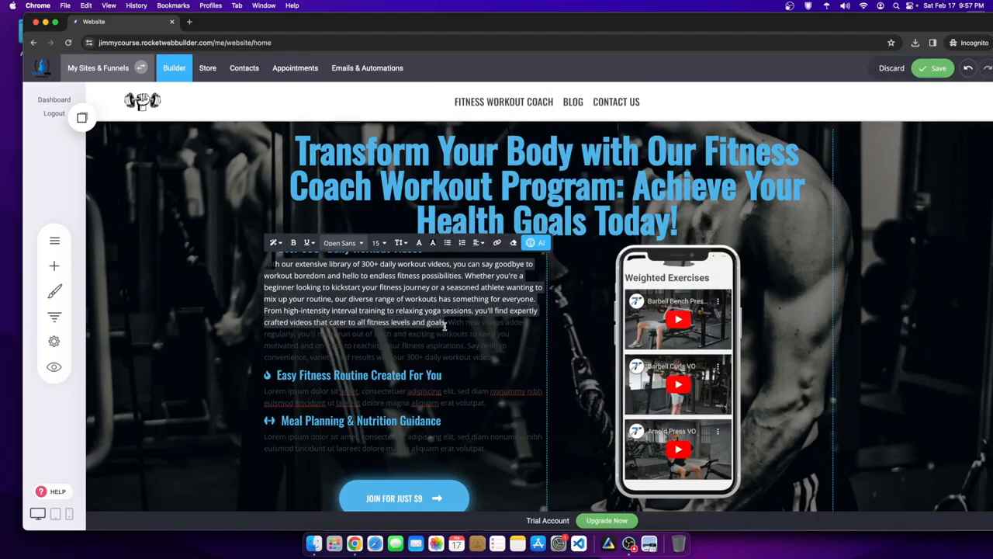
left_click(483, 316)
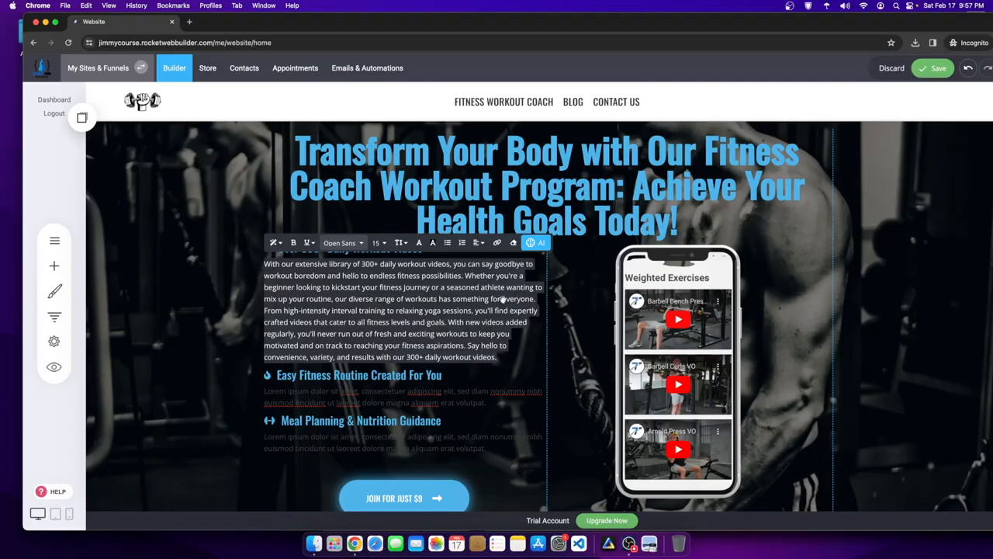
left_click(490, 367)
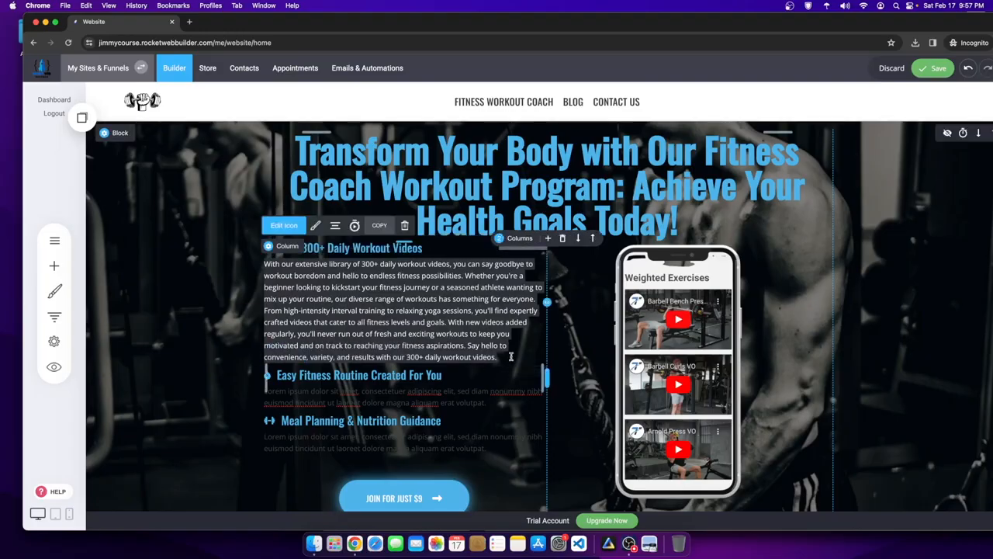
- Delete the closing sentence and the 'With new videos added' sentence from the paragraph
left_click(505, 356)
left_click_drag(505, 355, 468, 344)
key("BackSpace")
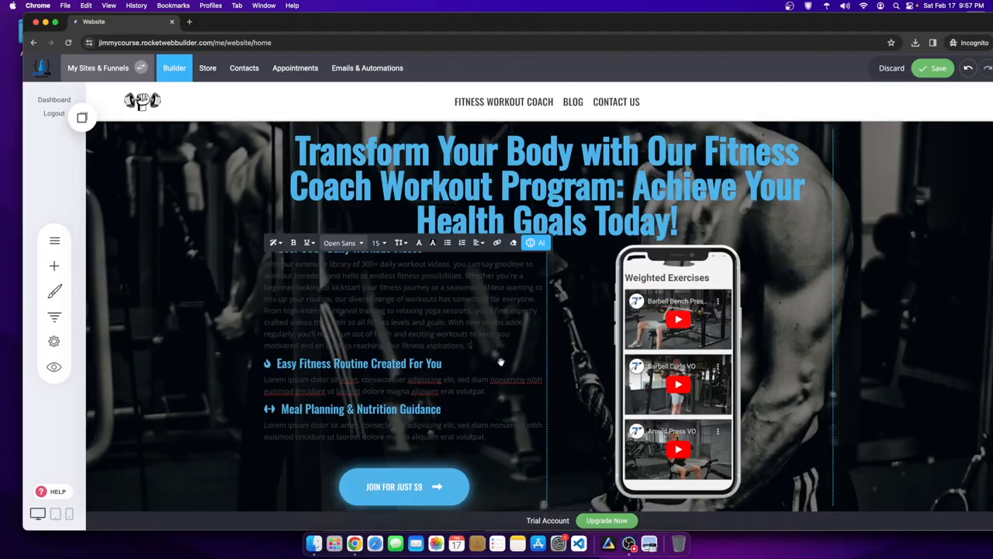
left_click_drag(485, 345, 363, 287)
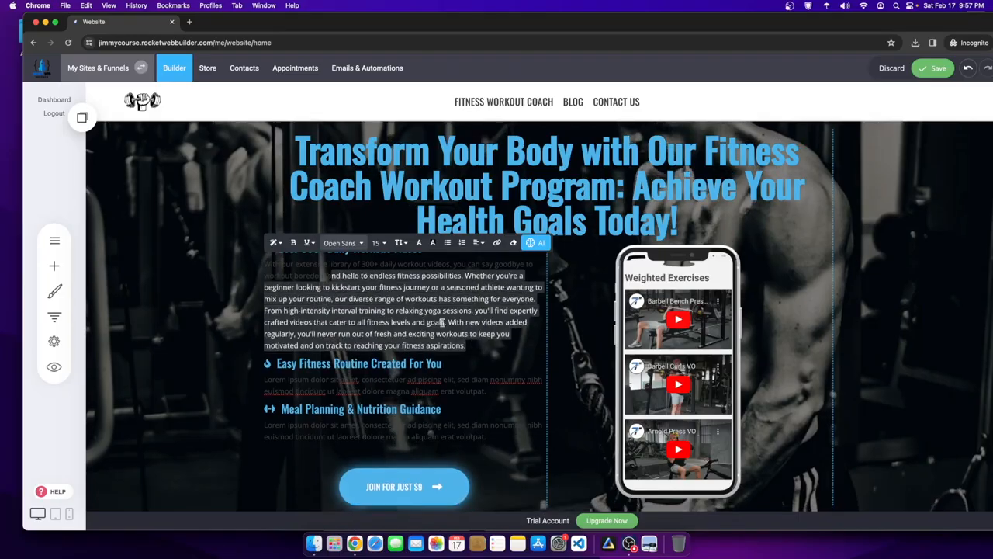
left_click_drag(443, 321, 489, 376)
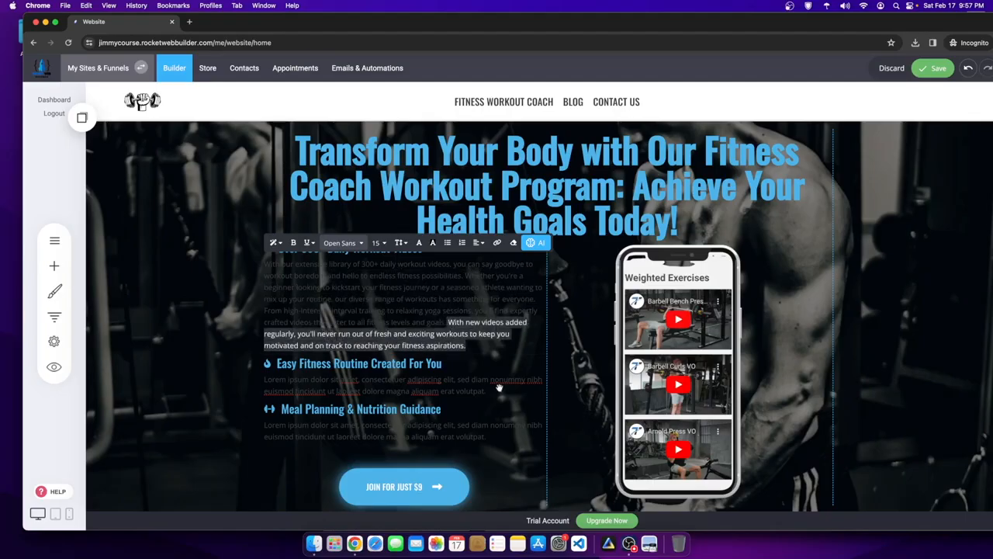
key("BackSpace")
double_click(483, 321)
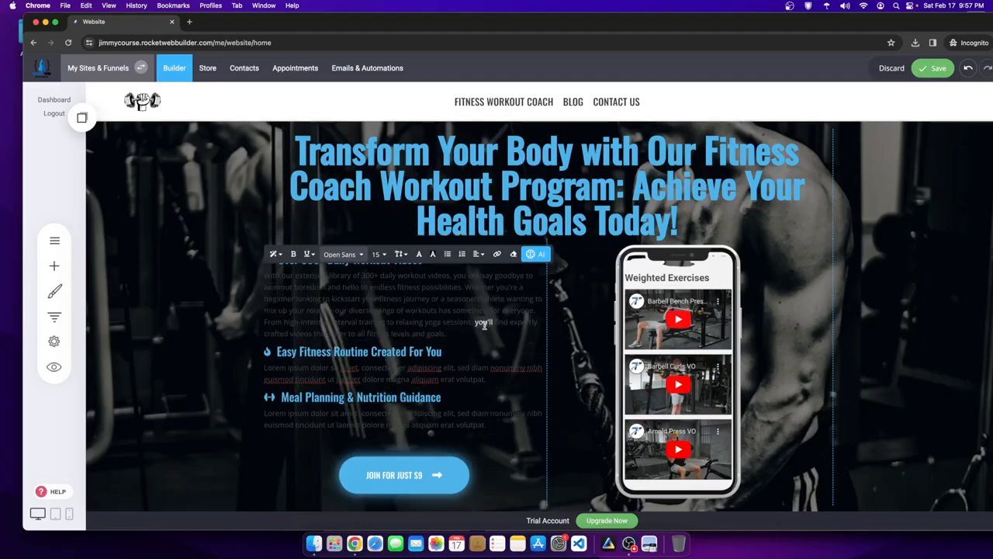
scroll(465, 360, "down", 2)
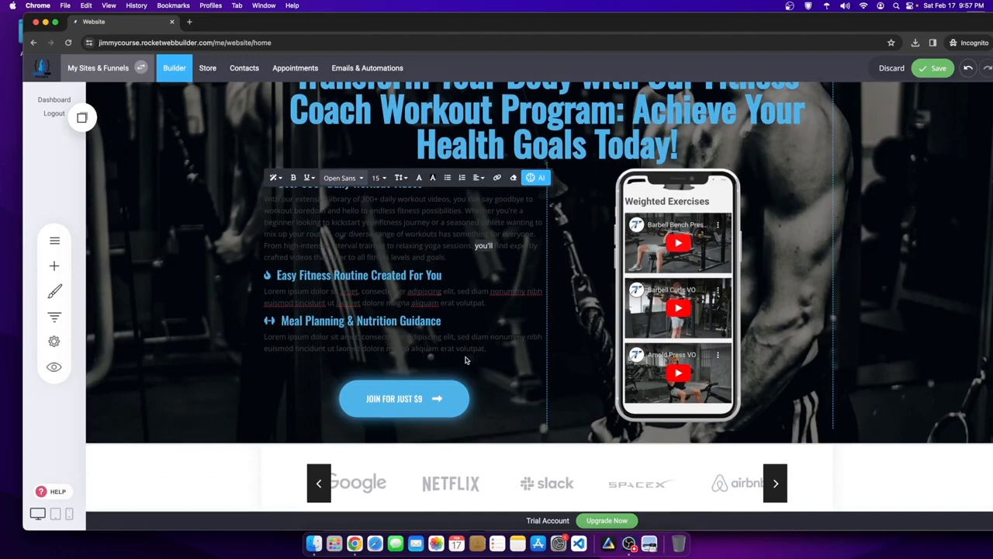
scroll(419, 290, "up", 1)
left_click(447, 276)
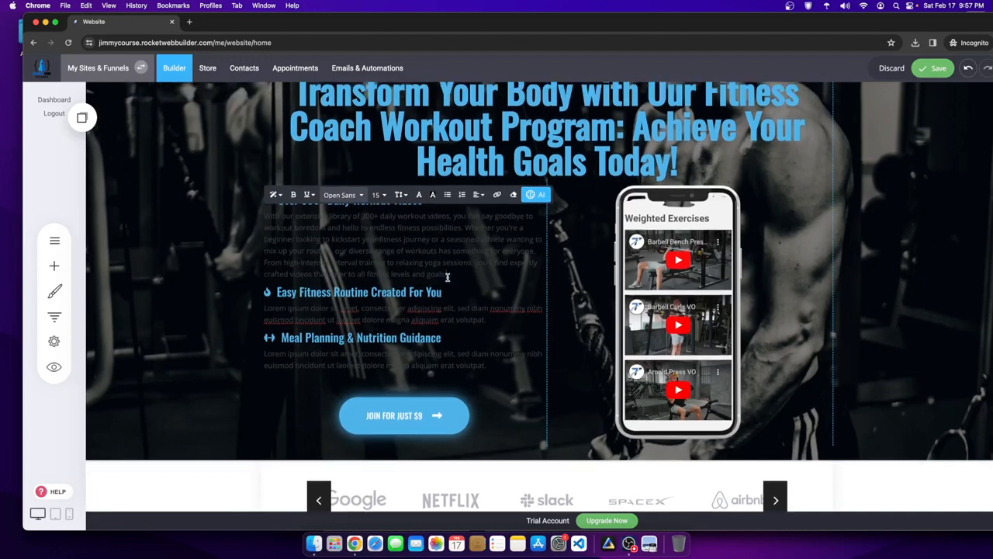
- Shorten the paragraph with AI Shorten and delete the leftover trailing text
left_click_drag(450, 276, 265, 215)
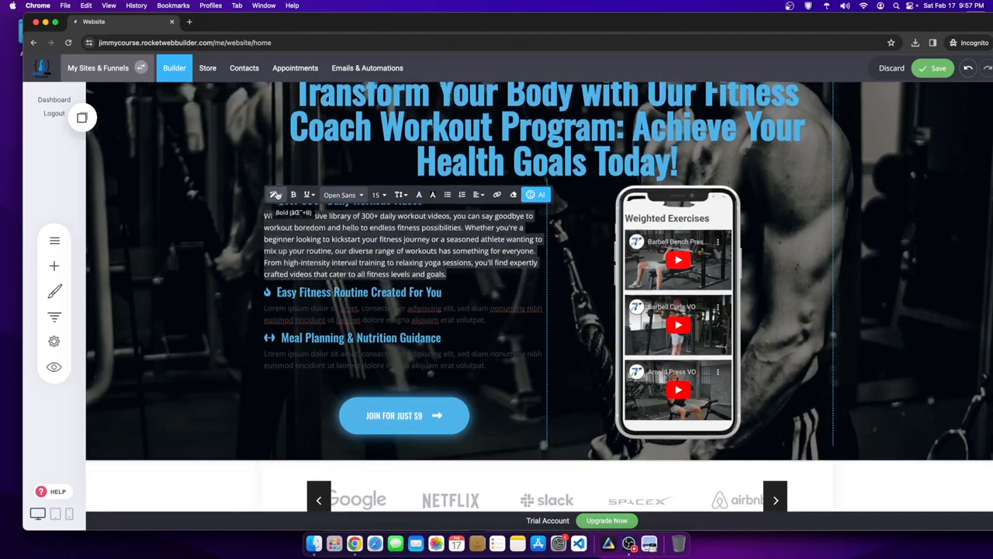
left_click(530, 196)
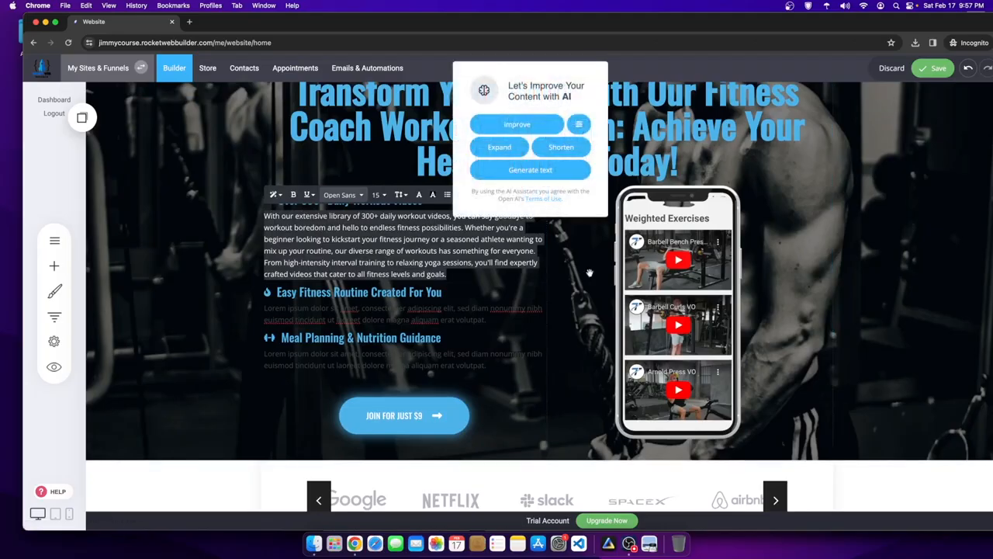
left_click(558, 149)
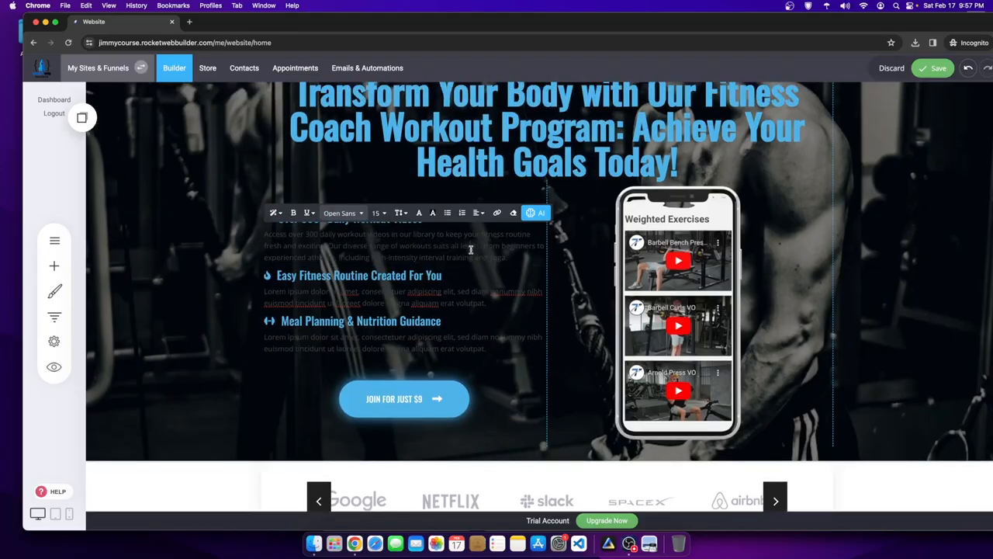
left_click_drag(517, 260, 478, 245)
key("BackSpace")
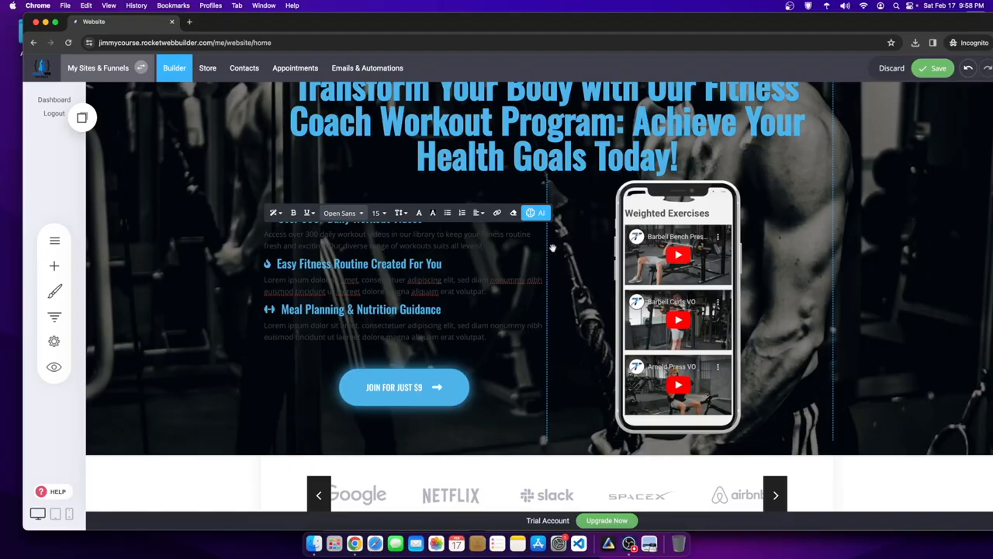
- Colour the whole first feature paragraph white
triple_click(512, 246)
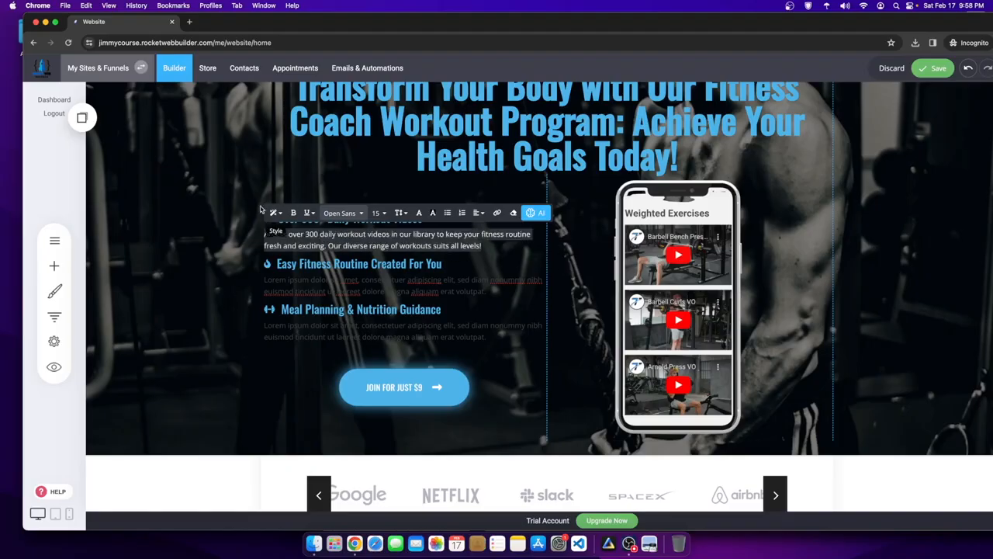
left_click(433, 213)
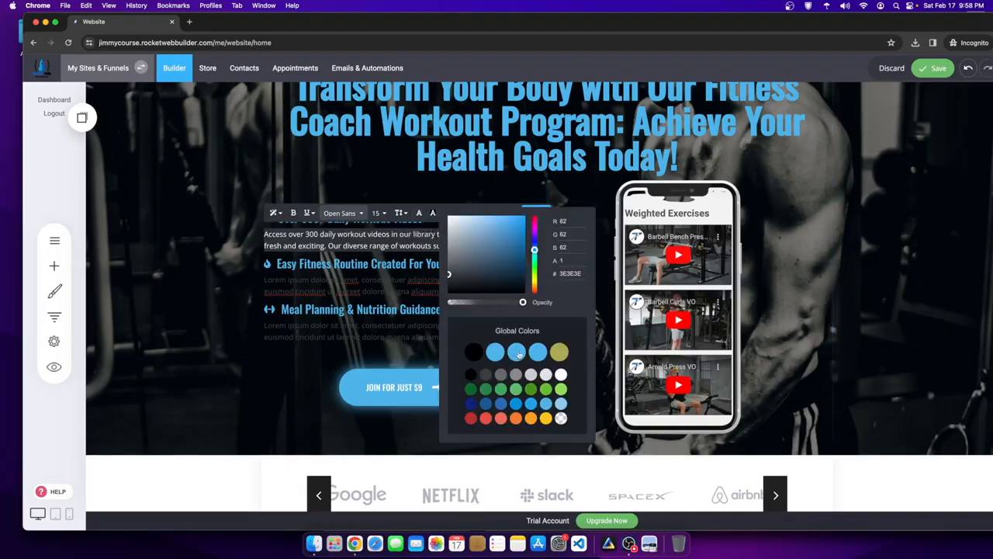
left_click(560, 374)
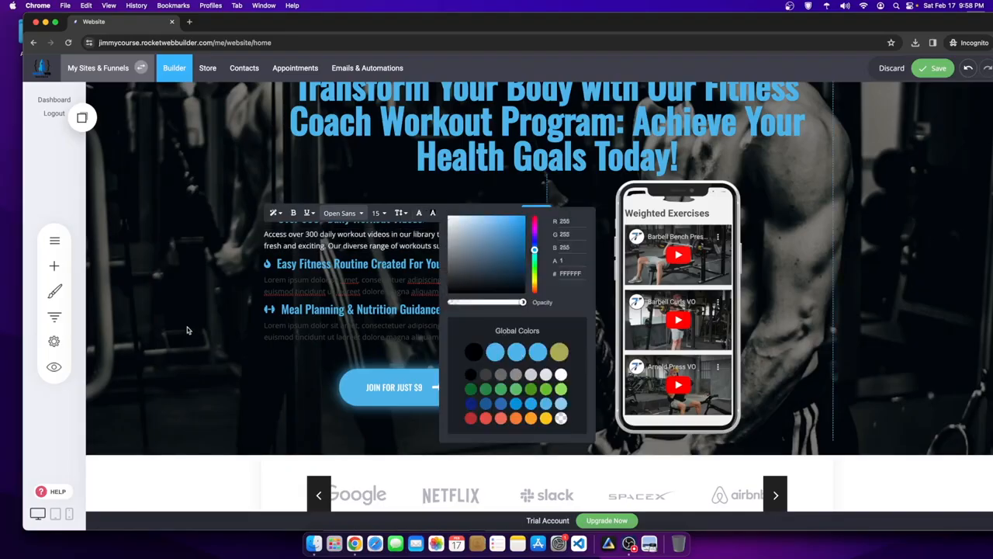
left_click(187, 329)
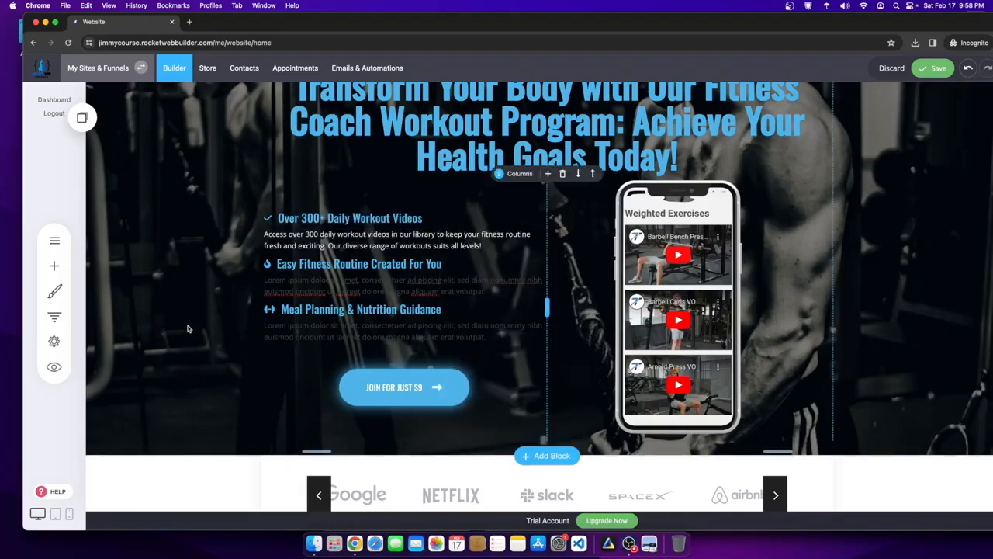
- Generate AI text for the Easy Fitness Routine paragraph using a 'custom fitness routine' prompt
left_click(442, 243)
left_click(471, 291)
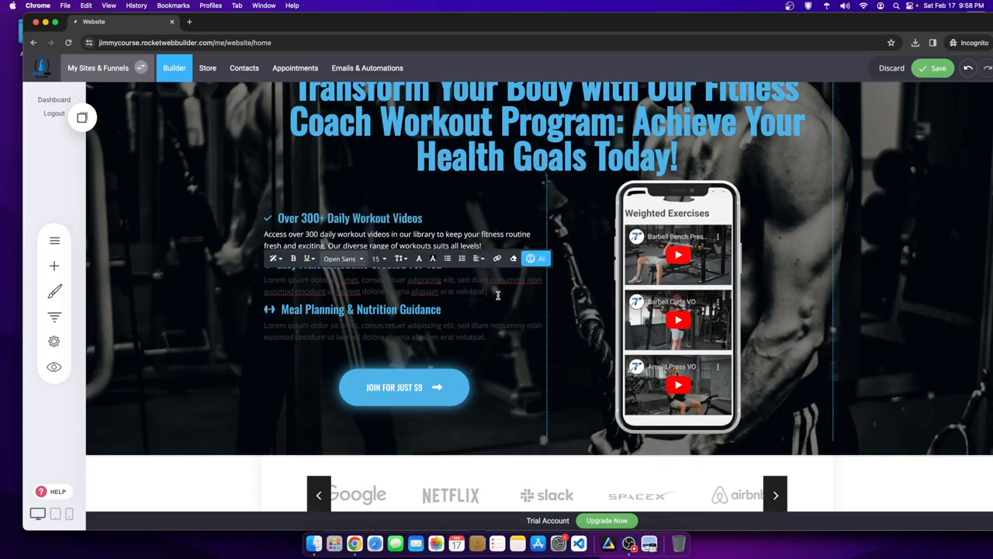
left_click_drag(498, 295, 253, 284)
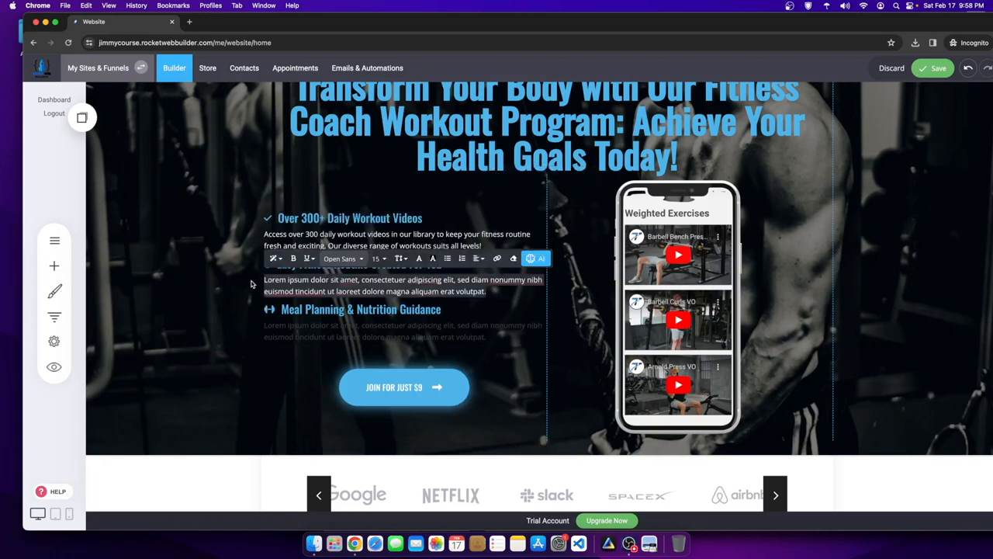
left_click(489, 293)
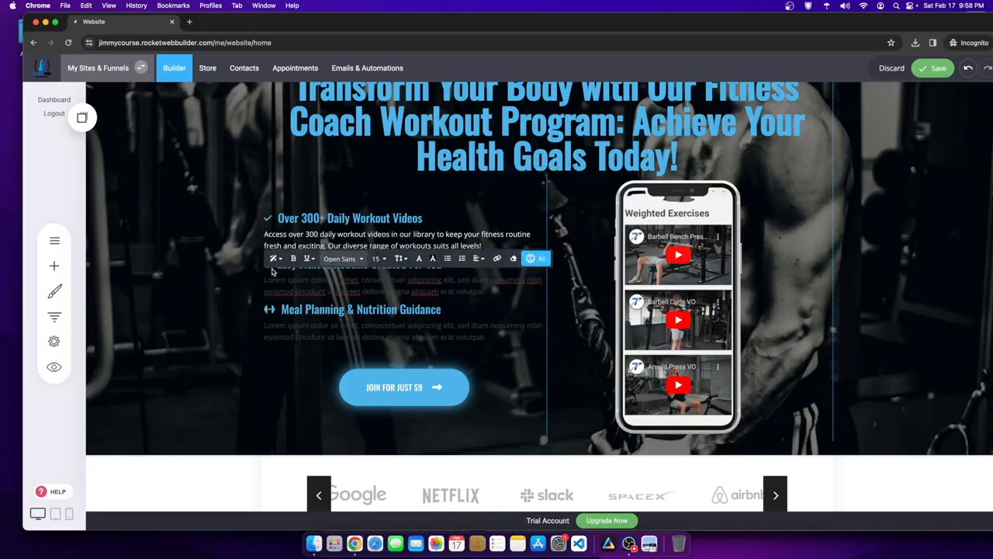
left_click(536, 258)
left_click(528, 202)
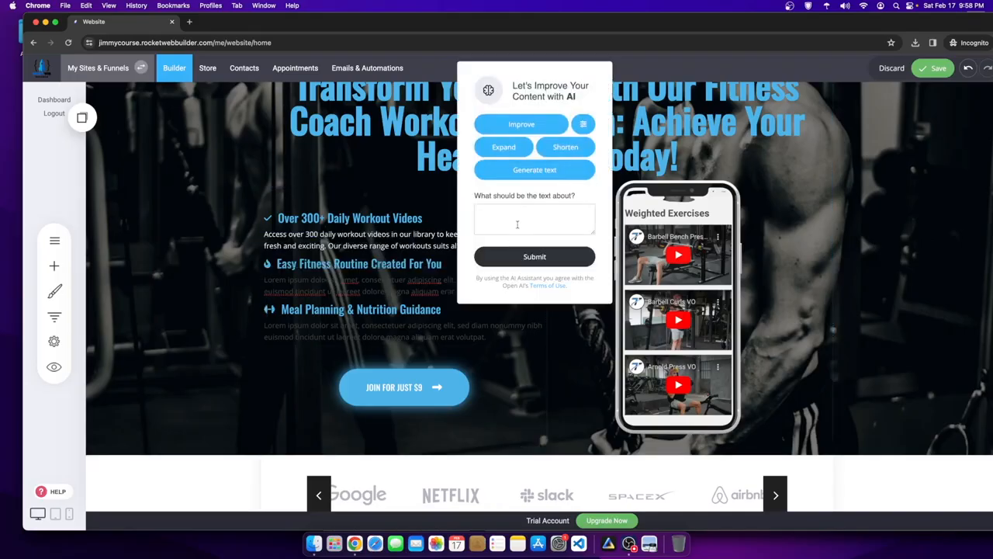
left_click(515, 220)
key("super+v")
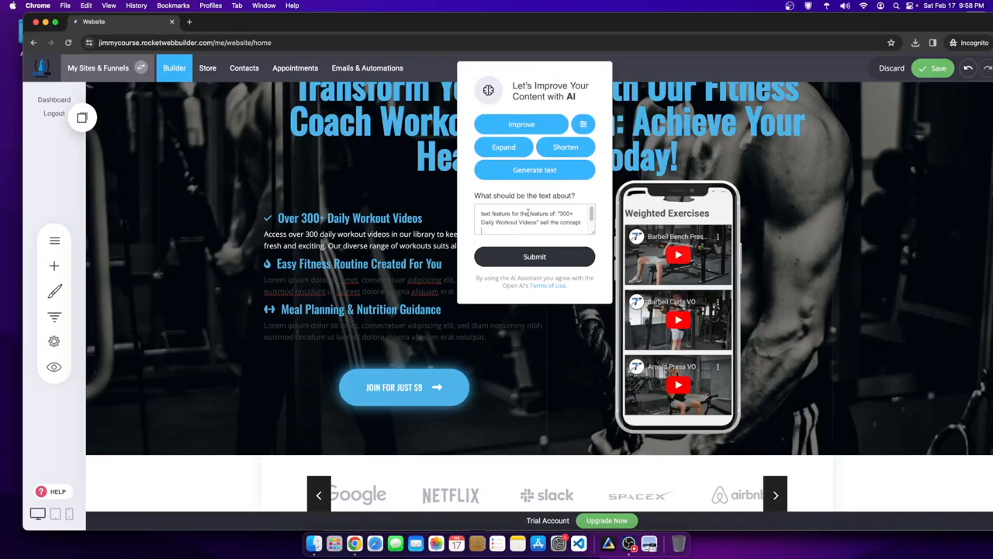
left_click_drag(560, 213, 537, 222)
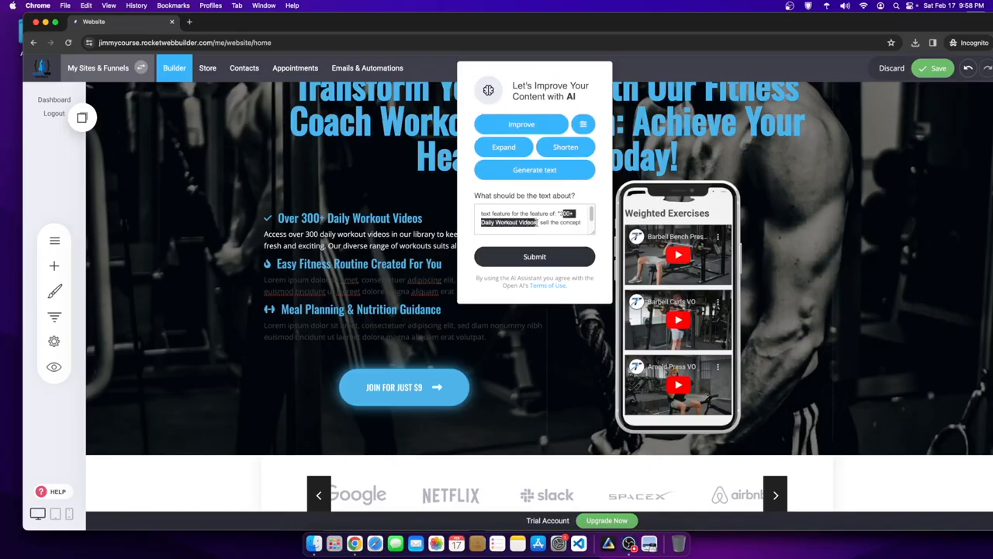
key("BackSpace")
type("custom f")
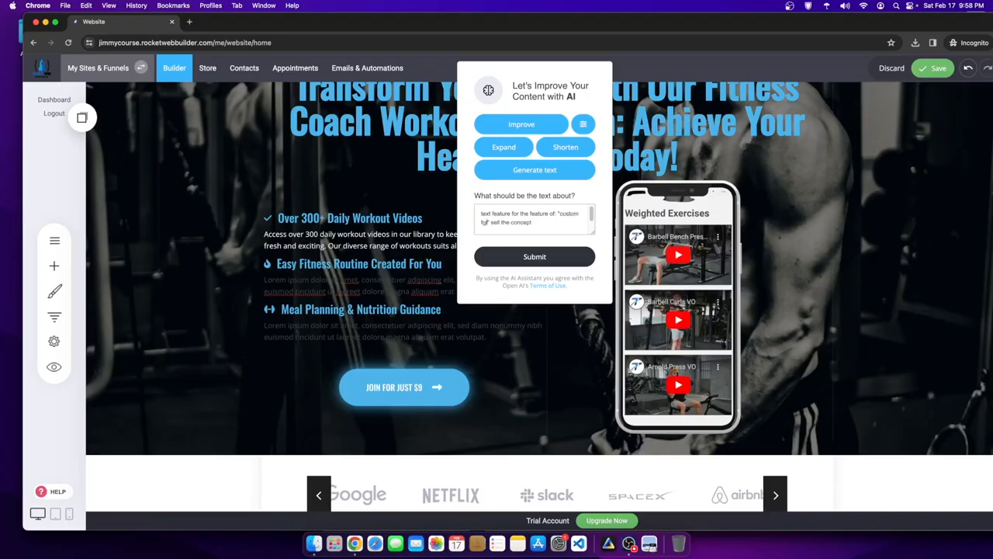
type("itness routine")
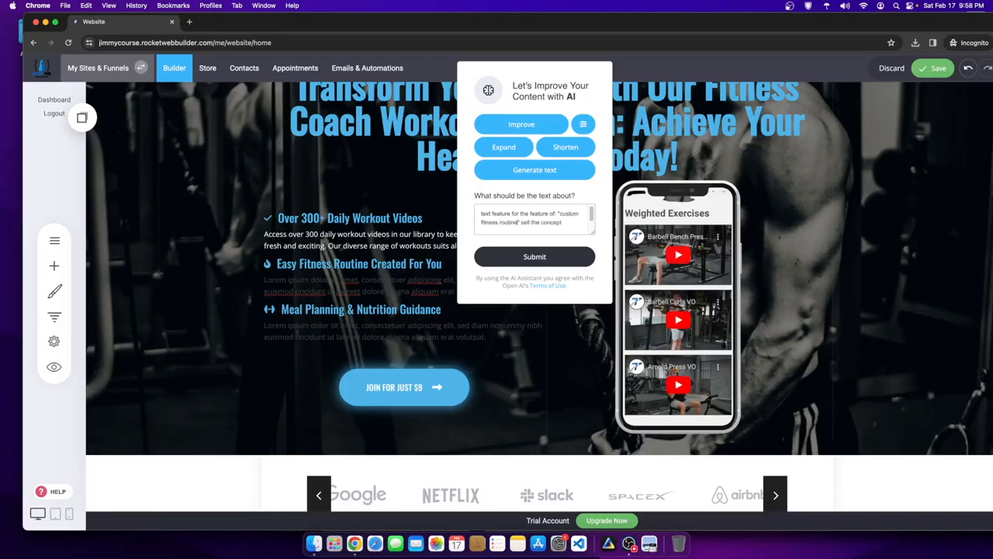
left_click(548, 252)
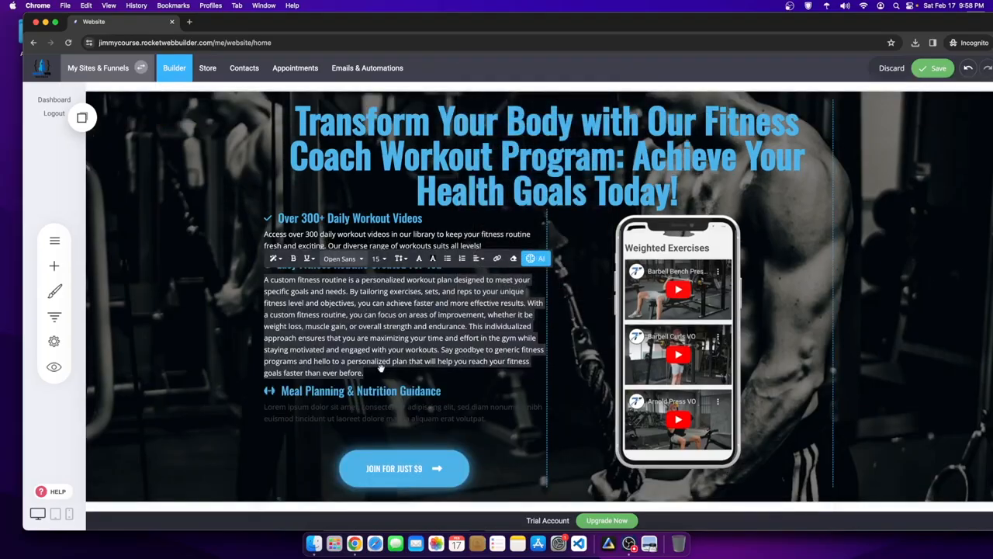
- Trim the generated text to its final 'Say goodbye' sentence and colour it white
left_click(395, 371)
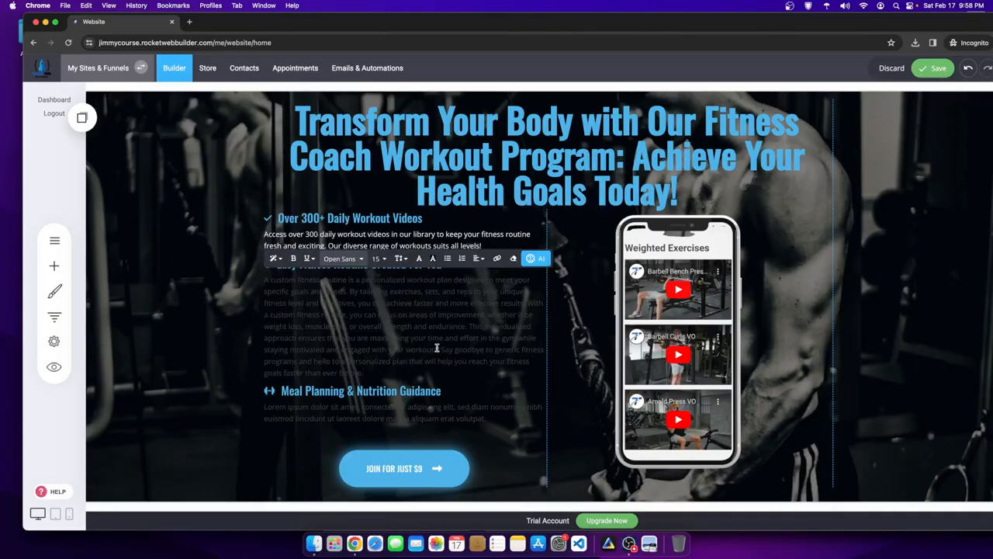
left_click_drag(442, 348, 221, 272)
key("BackSpace")
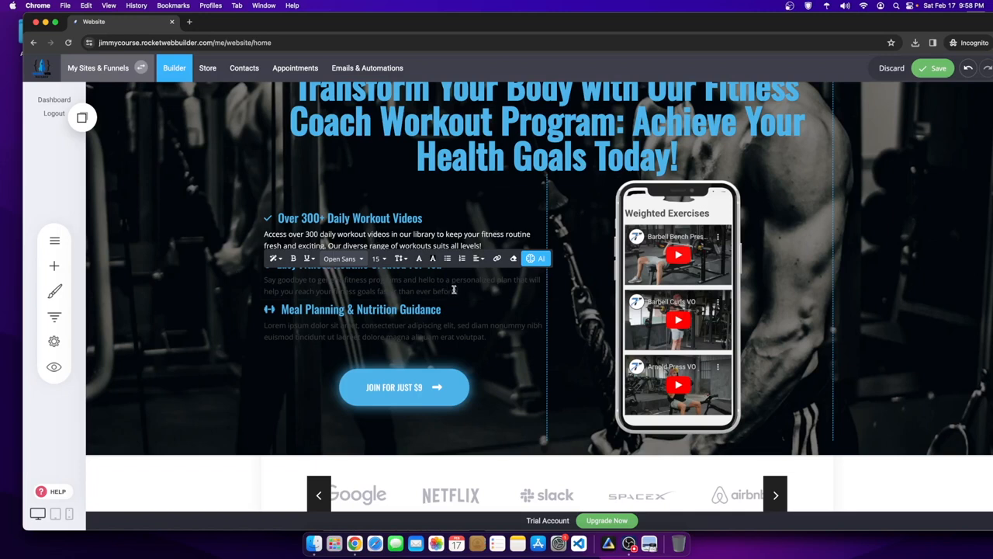
left_click_drag(463, 291, 265, 273)
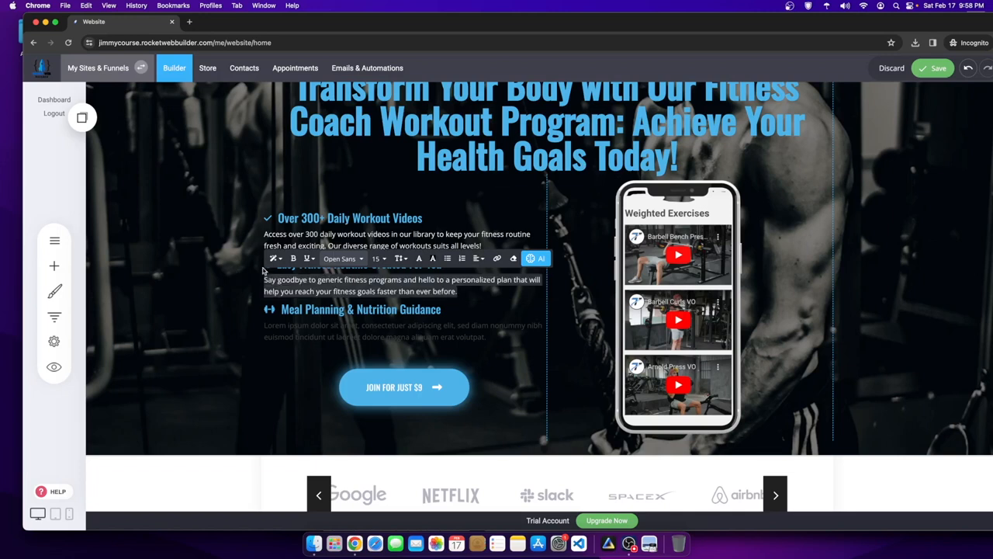
left_click(430, 261)
left_click(563, 422)
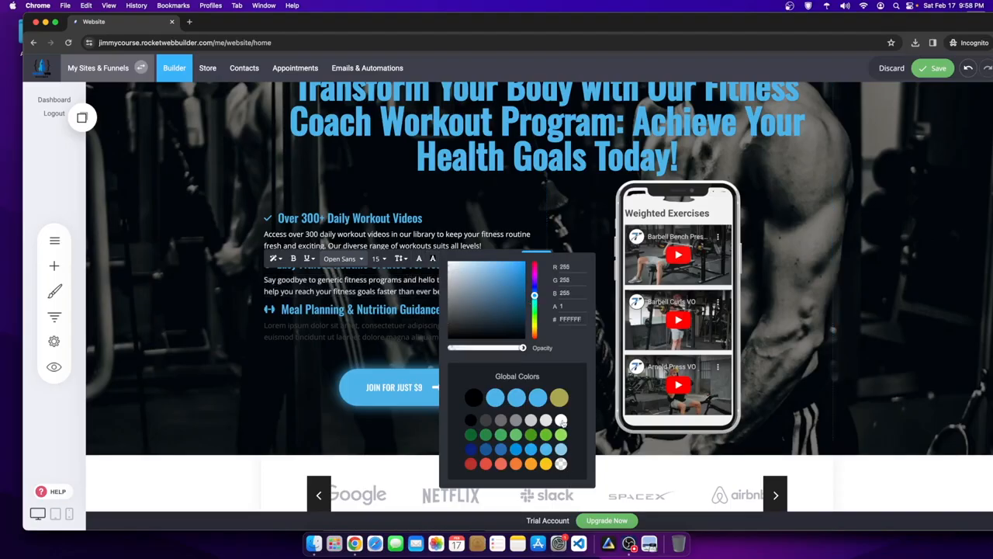
left_click(311, 342)
left_click(325, 335)
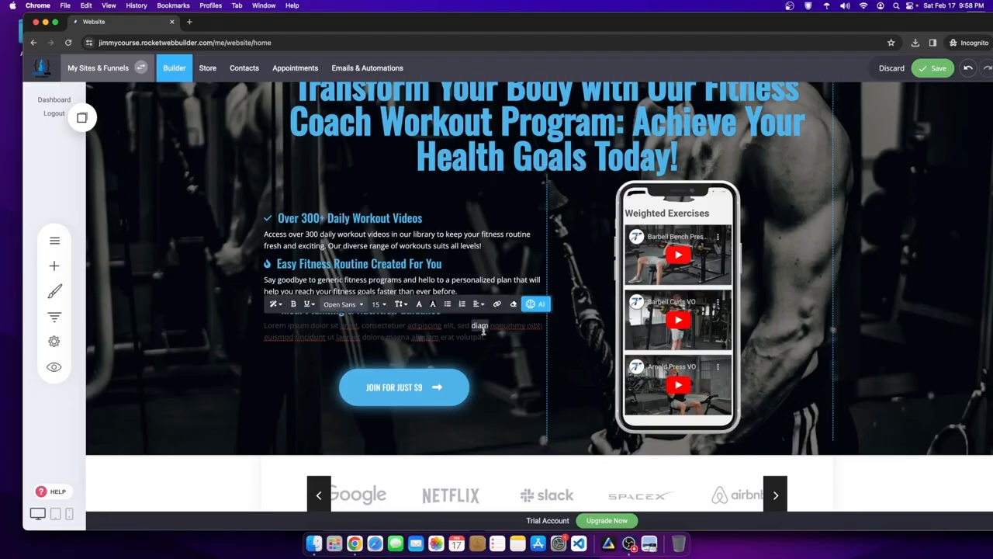
- Replace the lorem ipsum paragraph with AI-generated text from a custom meal planning prompt
left_click_drag(487, 336, 226, 326)
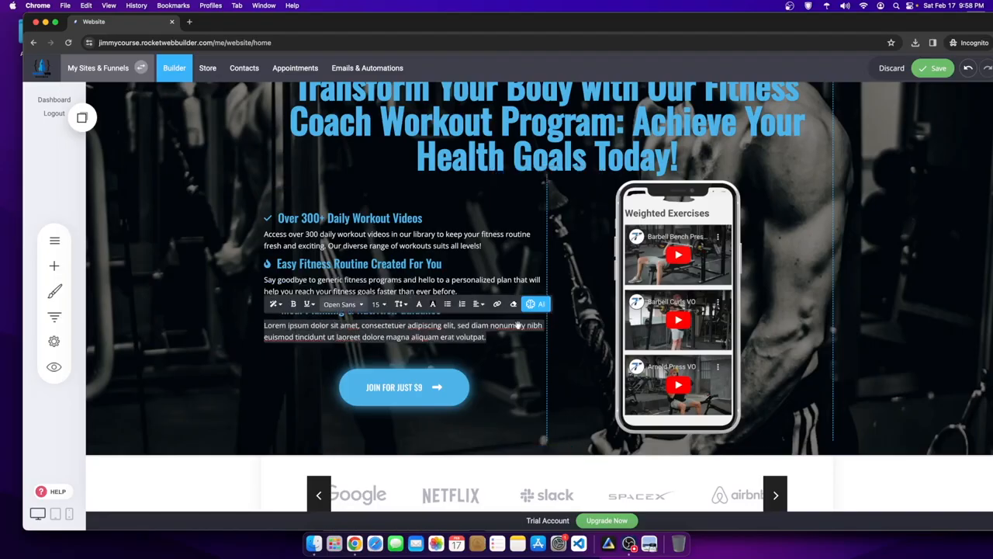
left_click(535, 303)
left_click(530, 246)
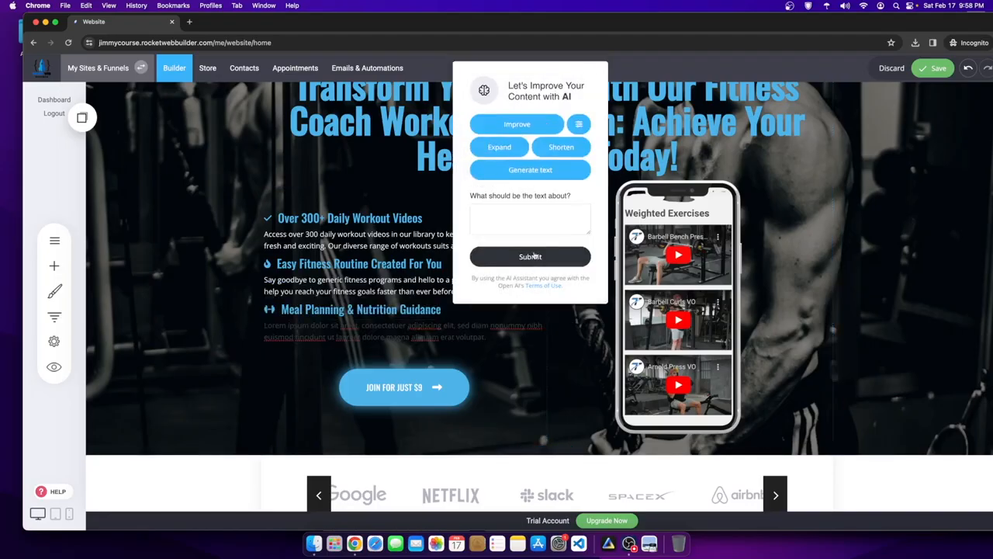
key("super+v")
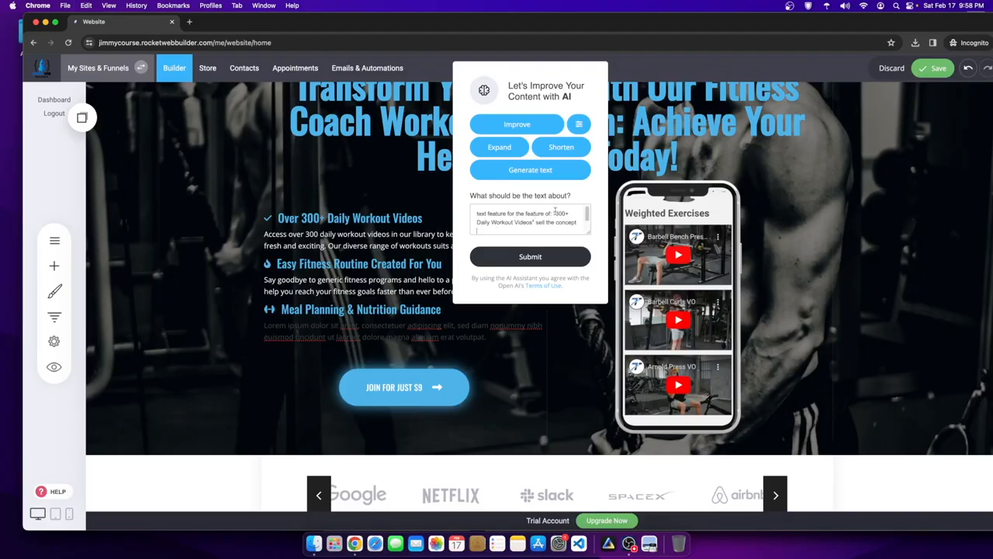
left_click_drag(557, 212, 529, 215)
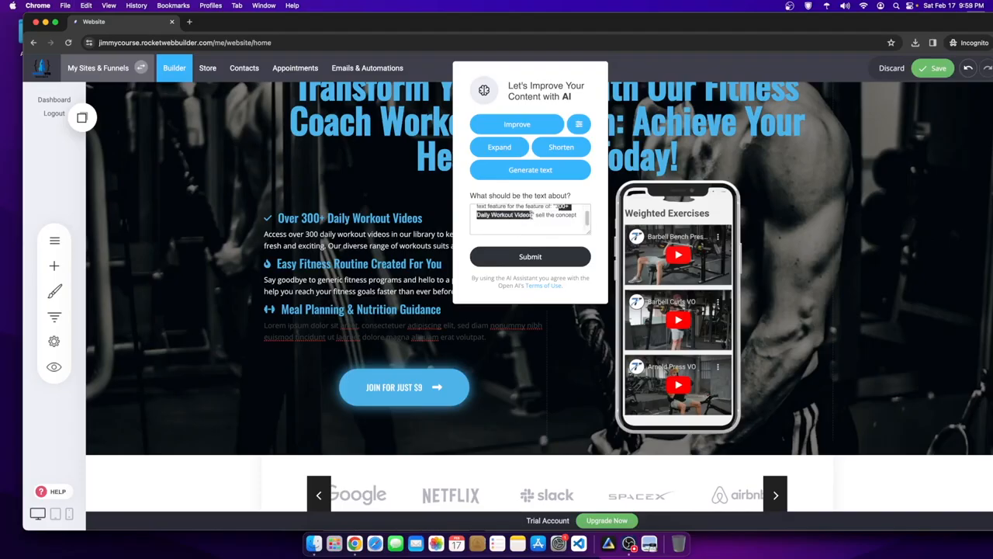
type("3")
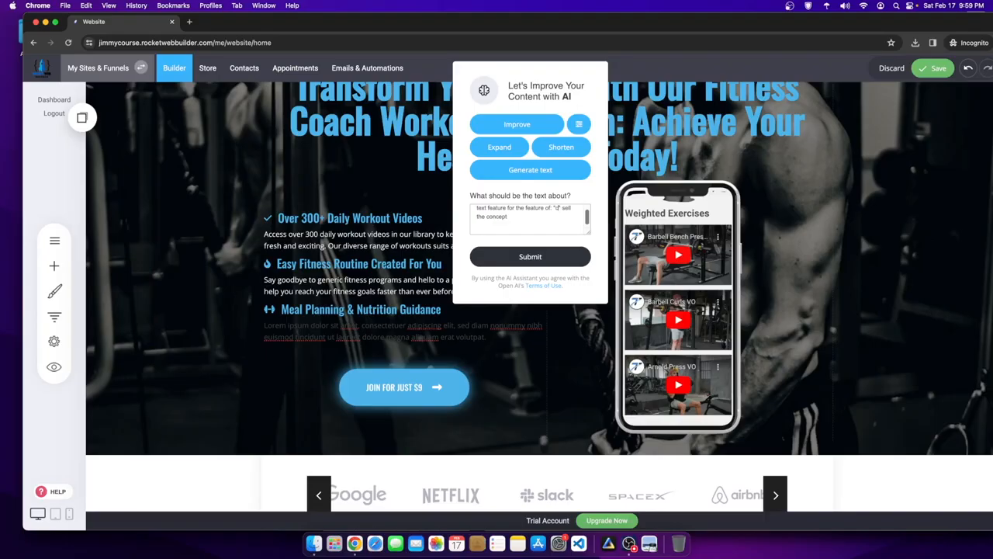
type("ustum meal planning")
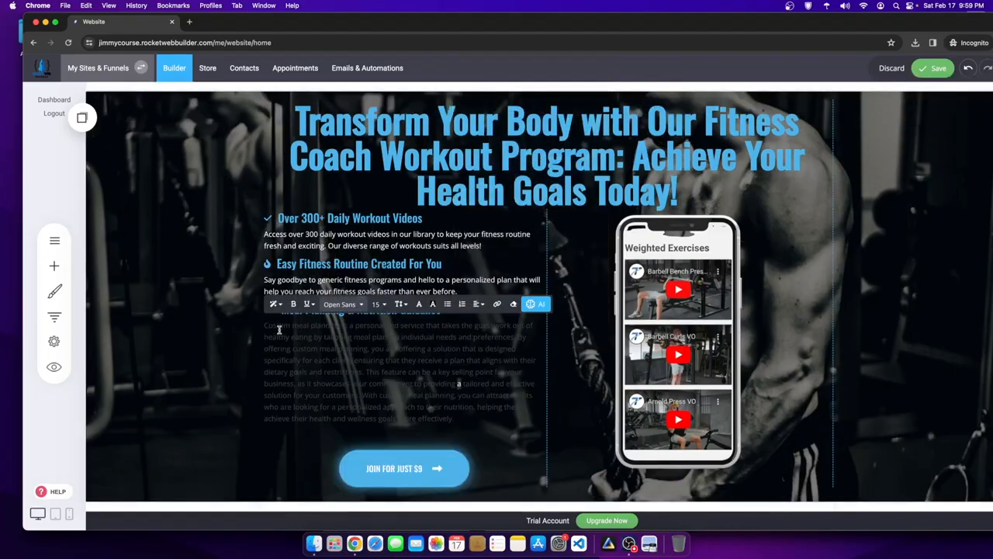
- Delete the generated paragraph's trailing text from 'you are offering' to the end
left_click_drag(264, 327, 326, 349)
left_click(345, 332)
left_click(326, 336)
left_click_drag(370, 349, 467, 422)
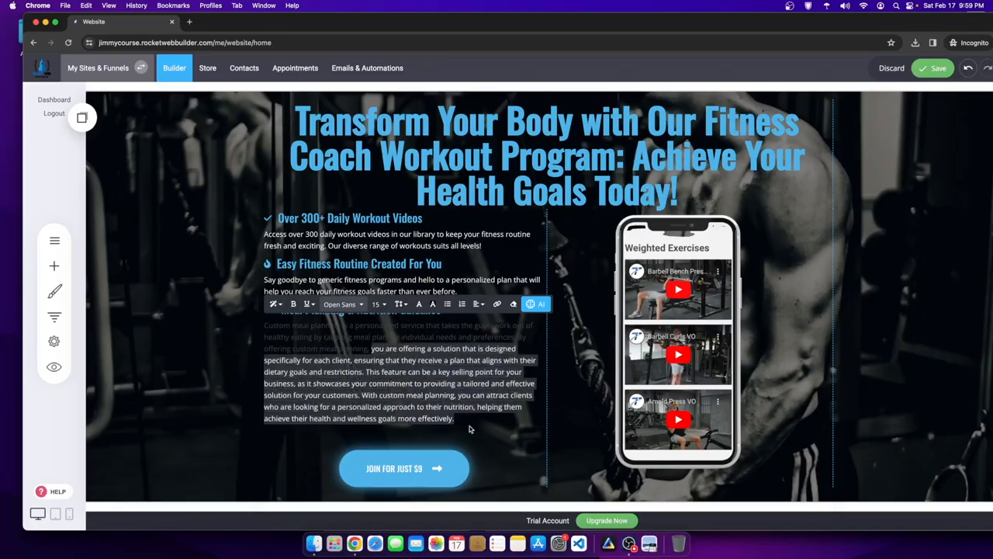
key("BackSpace")
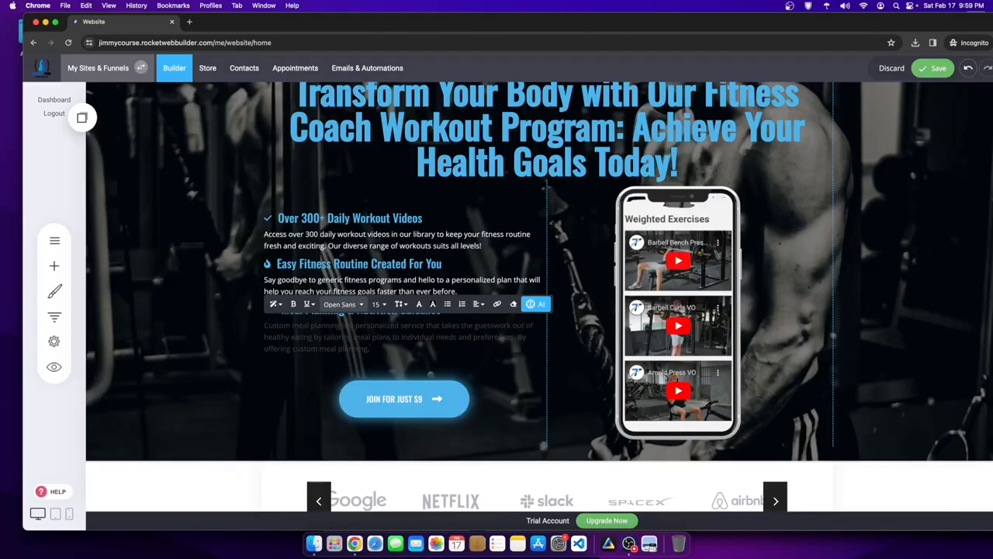
- Make the Meal Planning & Nutrition Guidance paragraph text white
scroll(382, 370, "up", 2)
triple_click(375, 394)
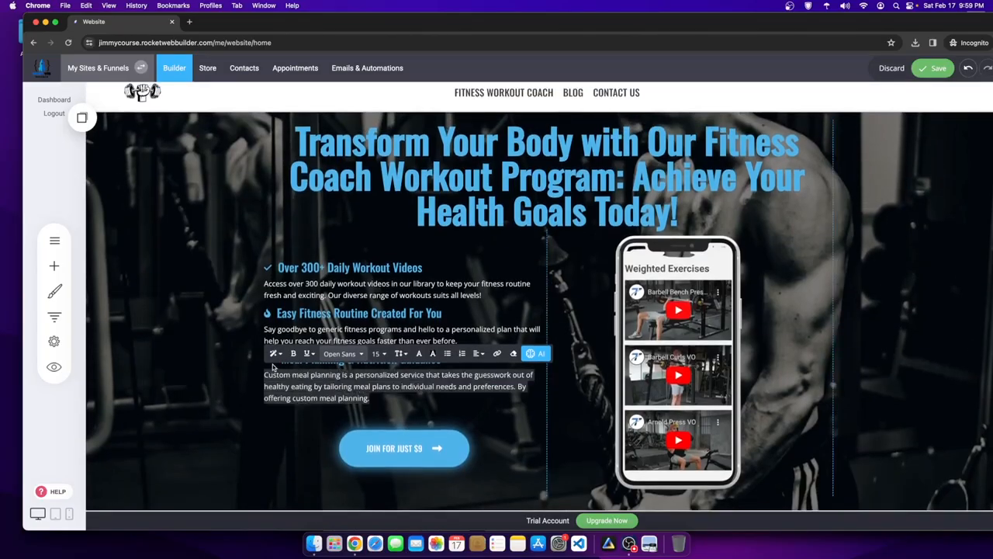
left_click(420, 354)
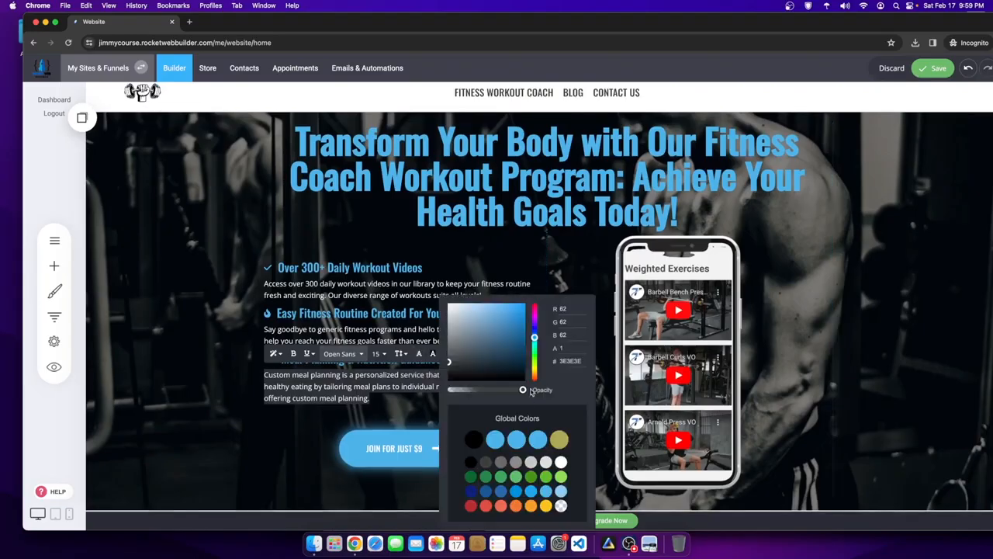
left_click(563, 463)
left_click(861, 309)
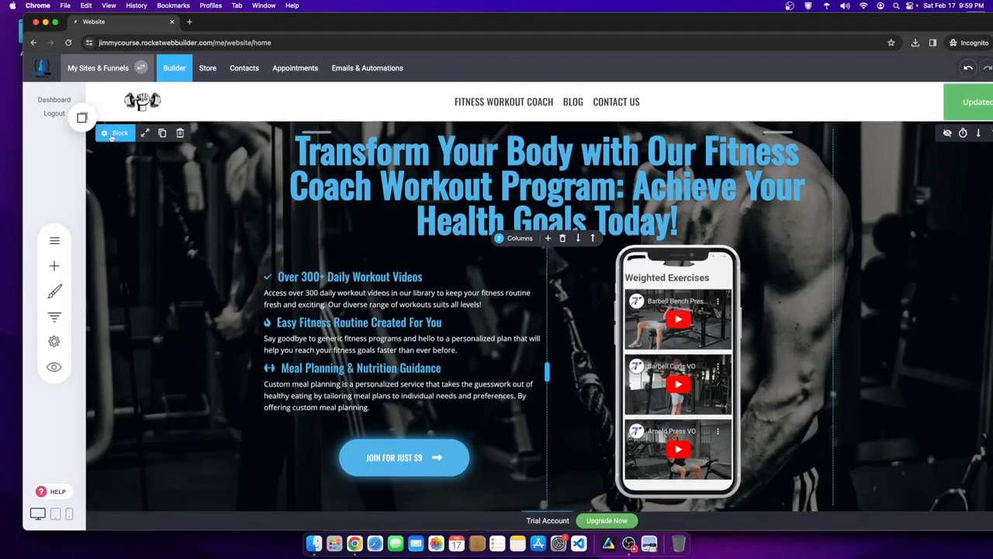
- Raise the hero section's black overlay opacity from 0.5 to about 0.75
left_click(113, 135)
left_click(169, 400)
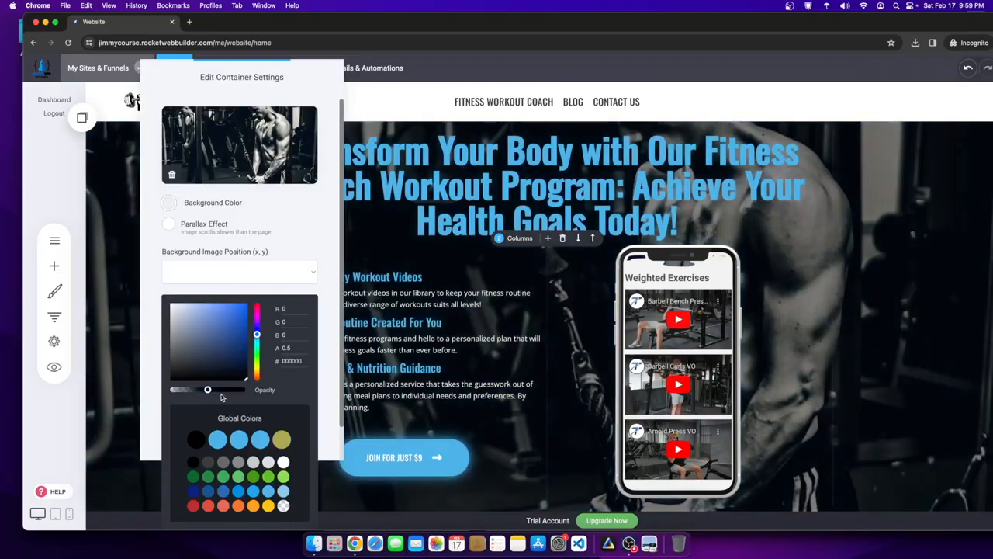
left_click_drag(217, 390, 227, 390)
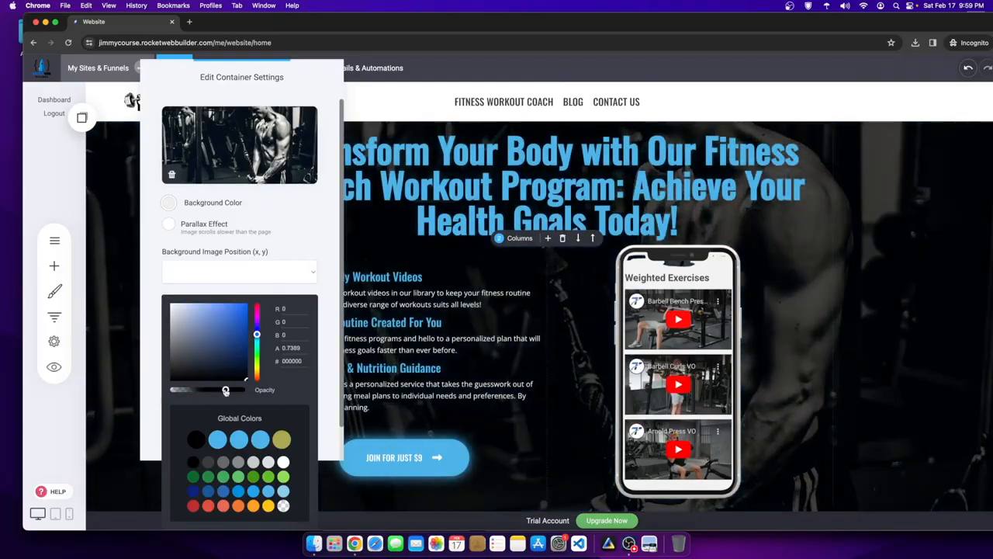
left_click(822, 382)
scroll(822, 380, "down", 1)
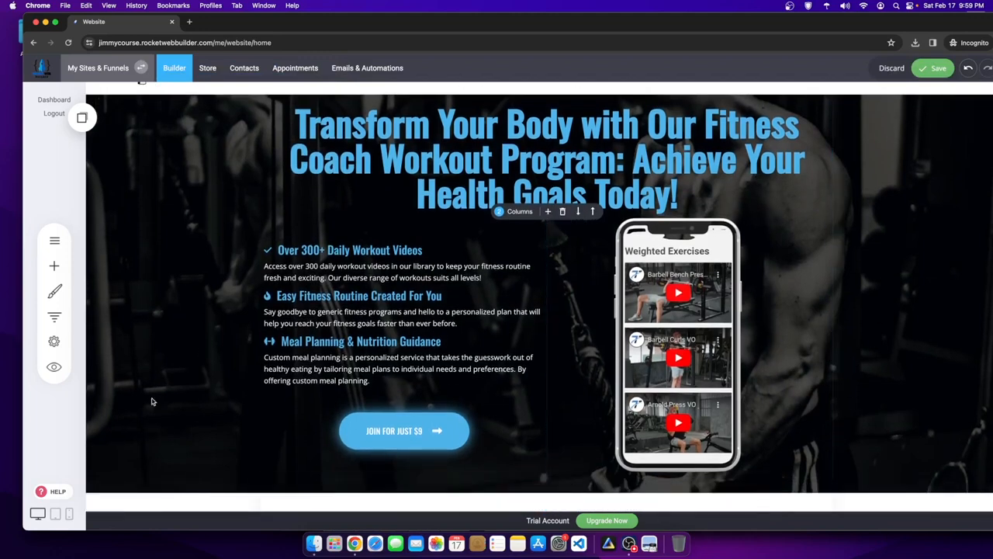
- Delete the Mini Helicopter offer block below the brand-logo slider
scroll(747, 452, "down", 5)
scroll(713, 284, "down", 5)
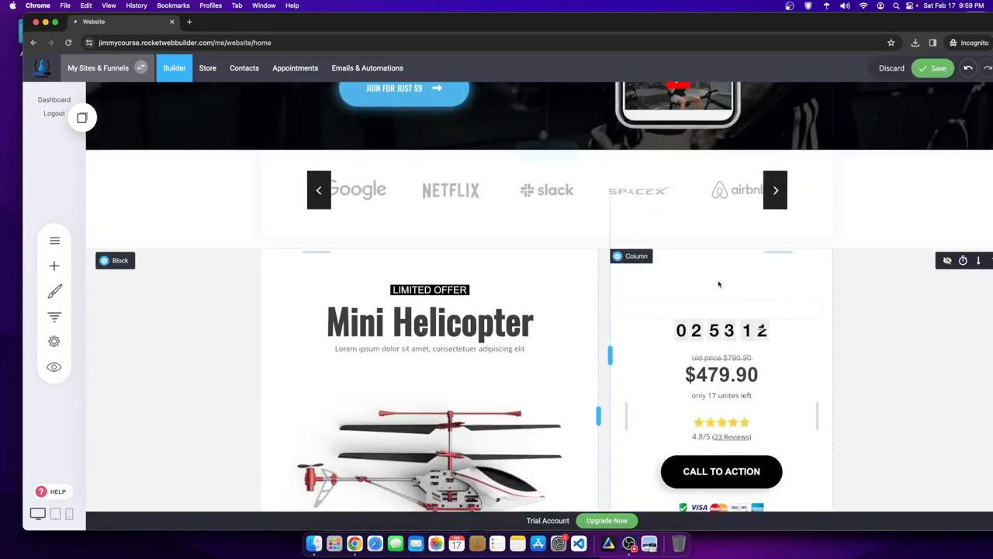
scroll(898, 330, "down", 1)
scroll(897, 330, "up", 3)
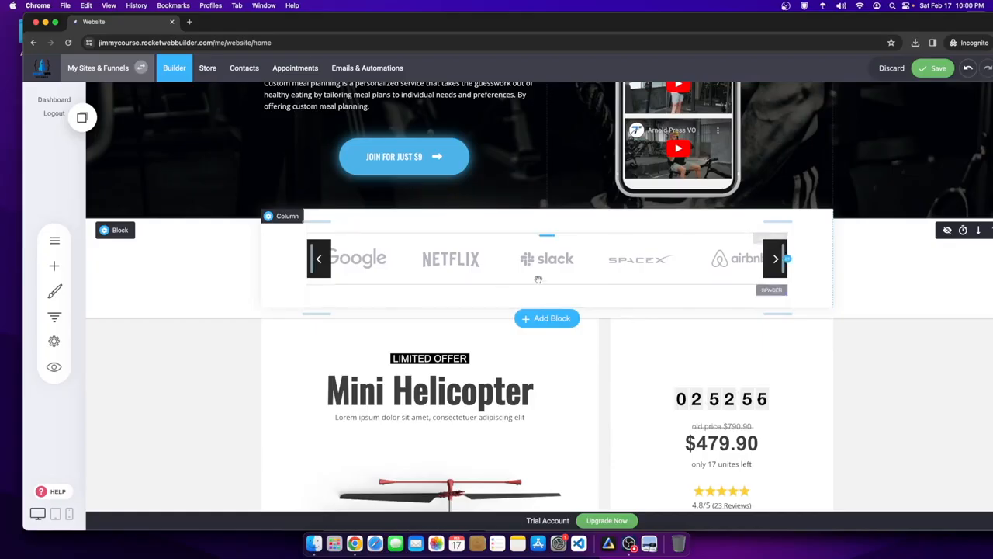
scroll(466, 310, "down", 5)
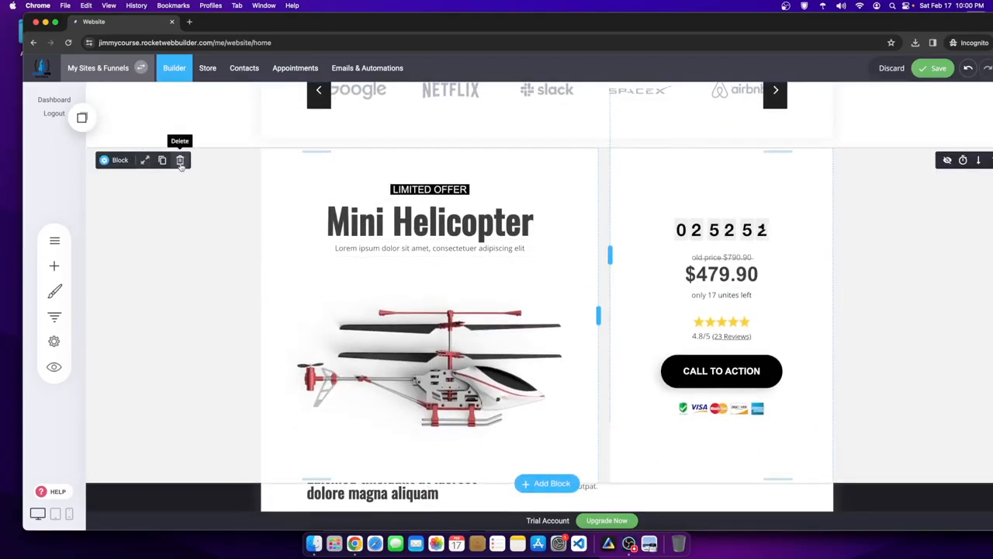
left_click(179, 160)
left_click(550, 271)
- Save the home page changes
scroll(550, 217, "up", 5)
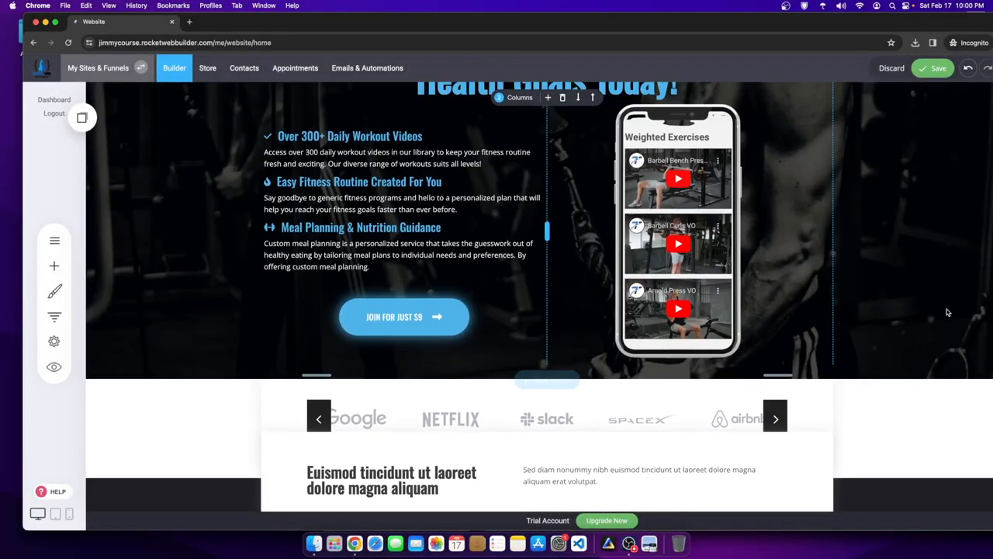
left_click(933, 68)
scroll(314, 329, "down", 5)
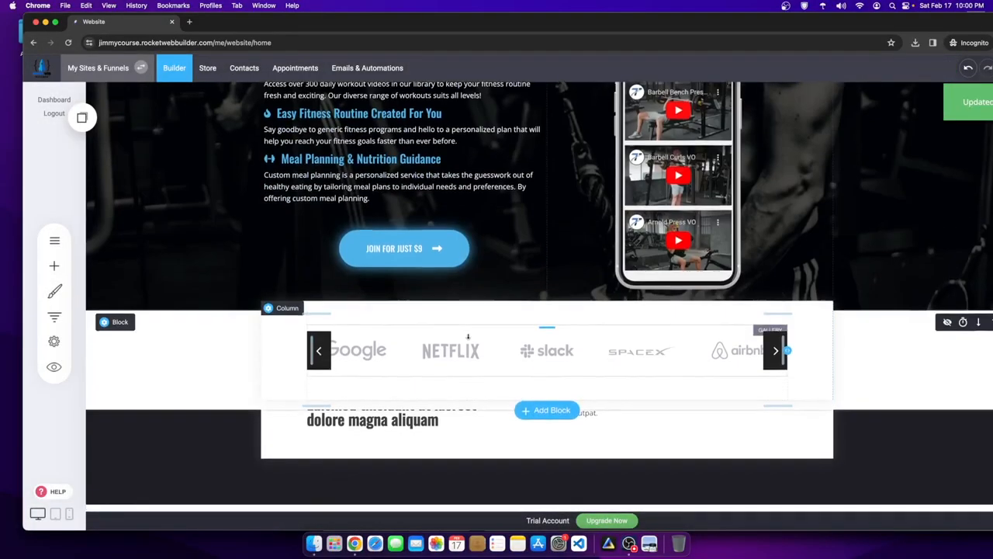
scroll(315, 329, "up", 5)
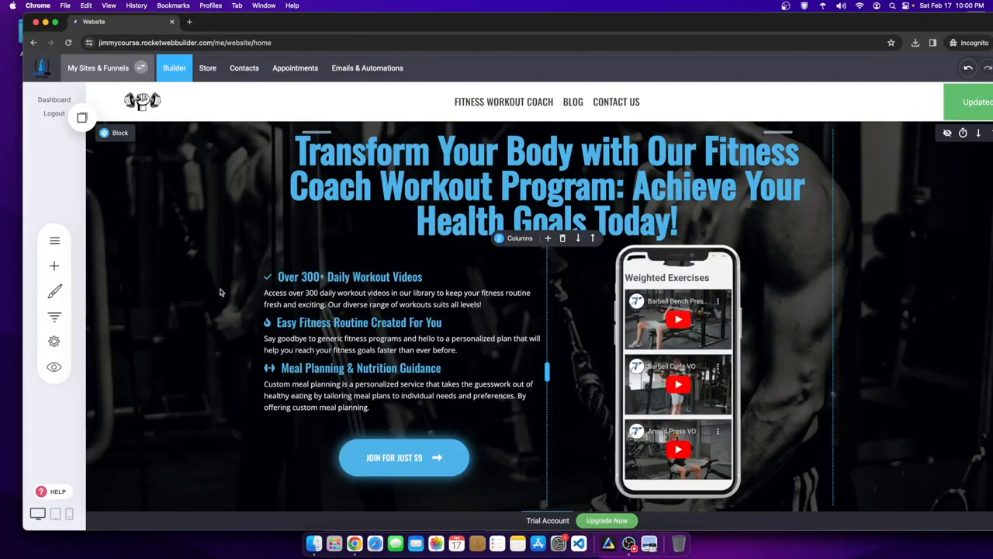
- Switch to the Fitness Workout Coach page and scroll down to the Organic Skin Cream block
left_click(54, 241)
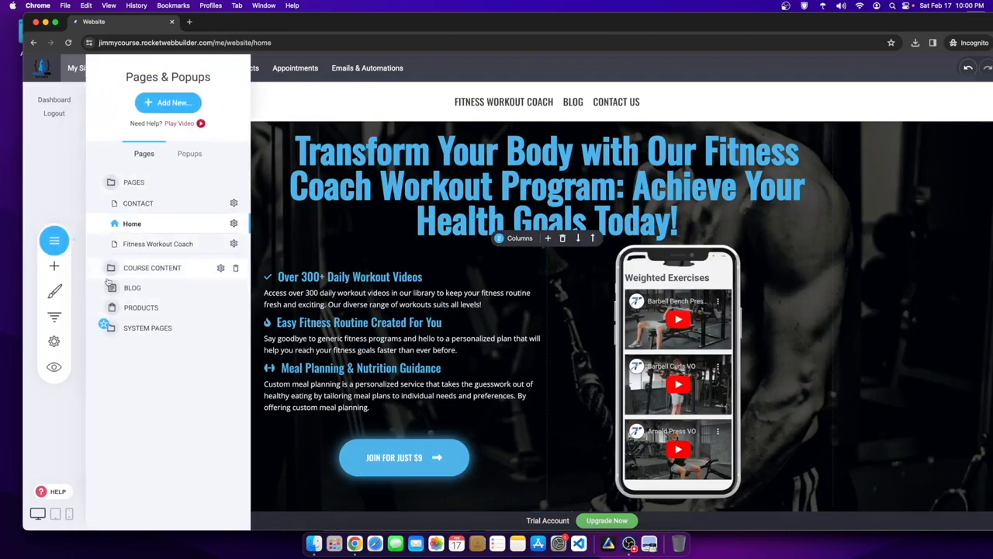
left_click(138, 247)
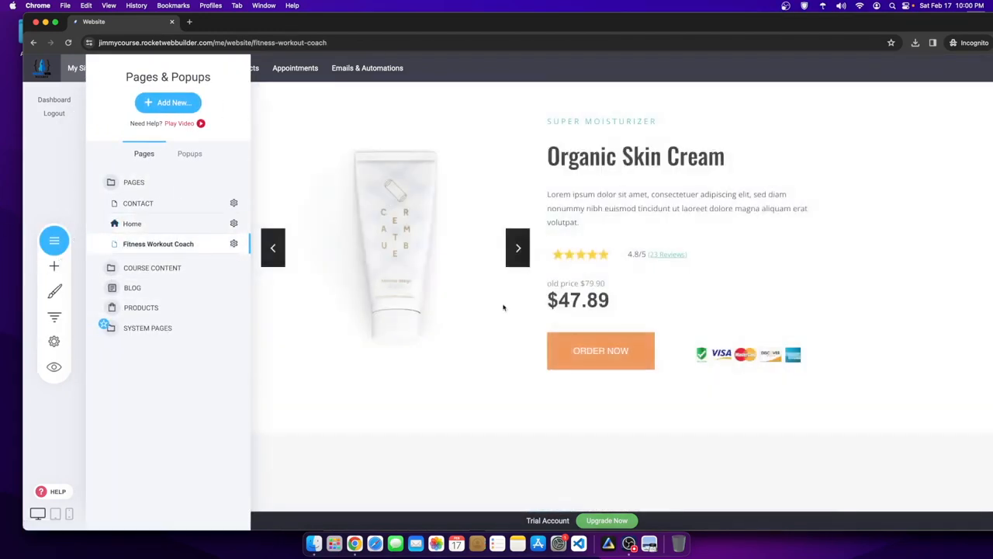
left_click(780, 300)
scroll(624, 308, "down", 10)
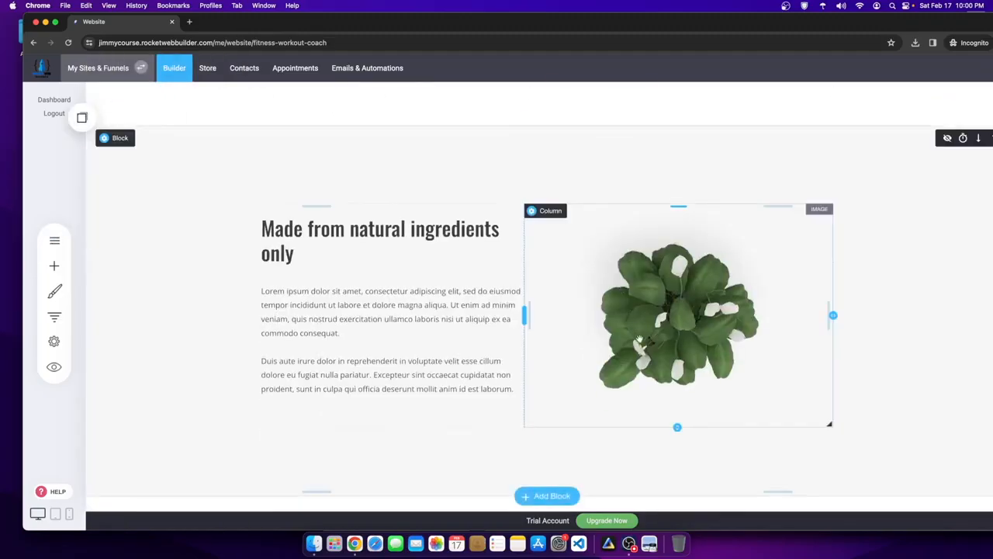
scroll(623, 308, "up", 10)
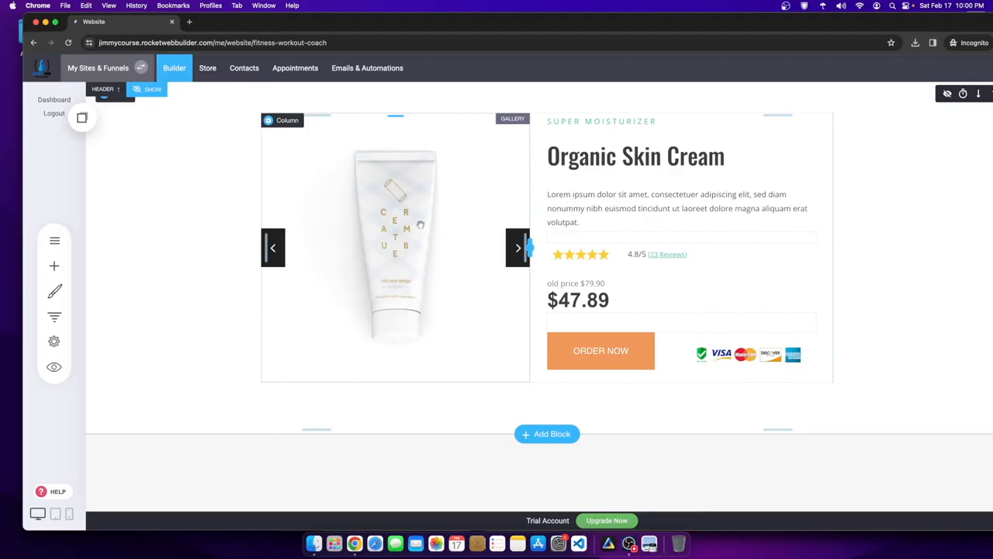
scroll(419, 224, "down", 15)
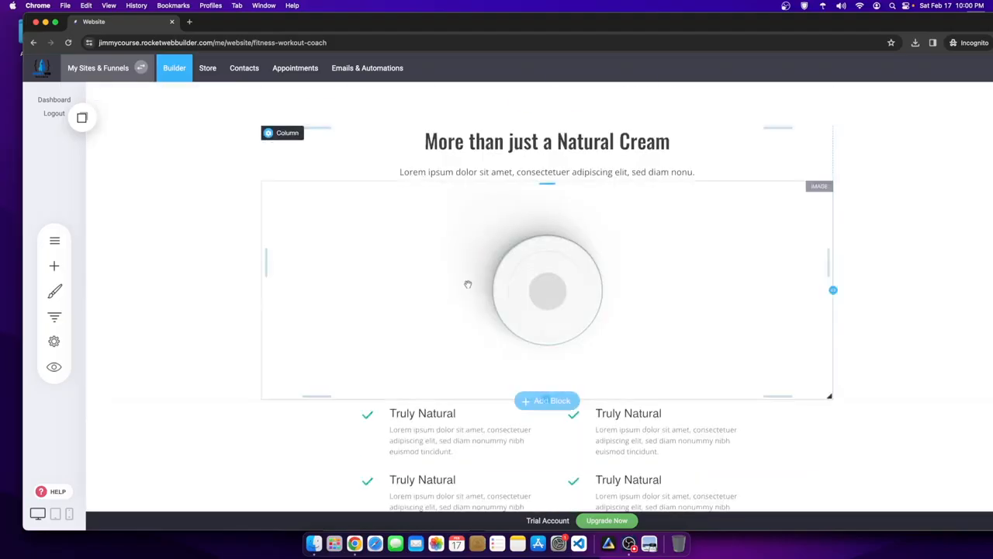
scroll(443, 282, "down", 6)
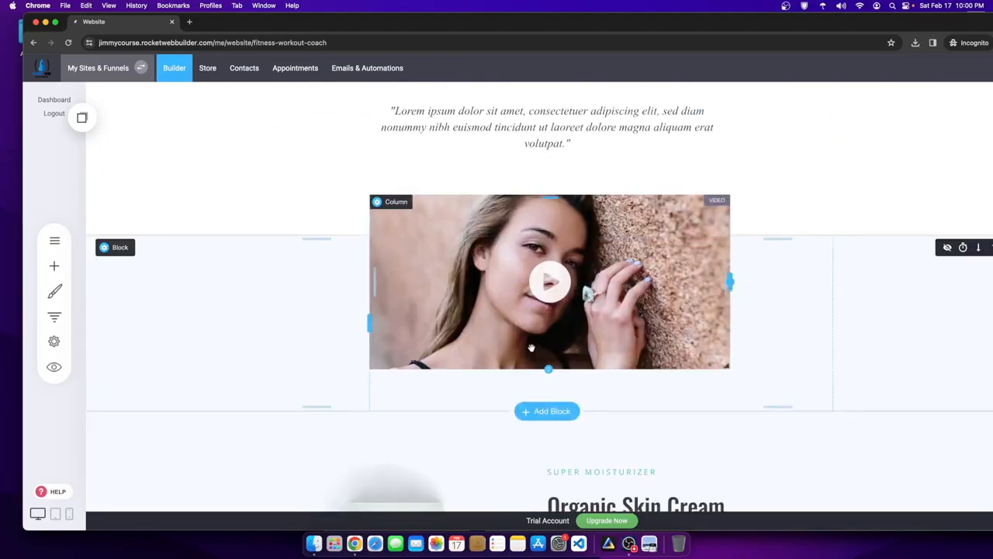
scroll(531, 347, "down", 10)
scroll(519, 345, "up", 10)
scroll(519, 346, "up", 15)
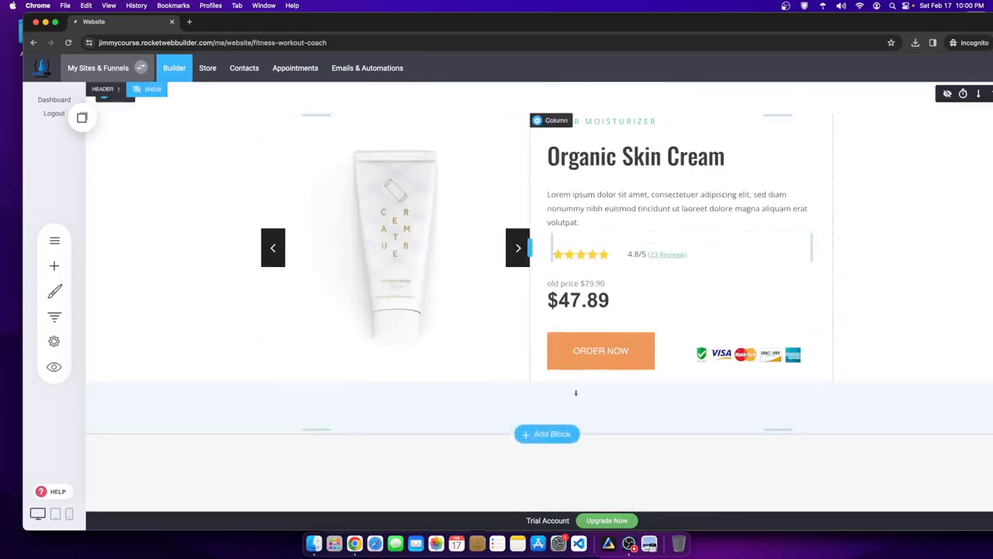
- Return from OBS to the editor and scroll to the Quality Content workout images
left_click(650, 541)
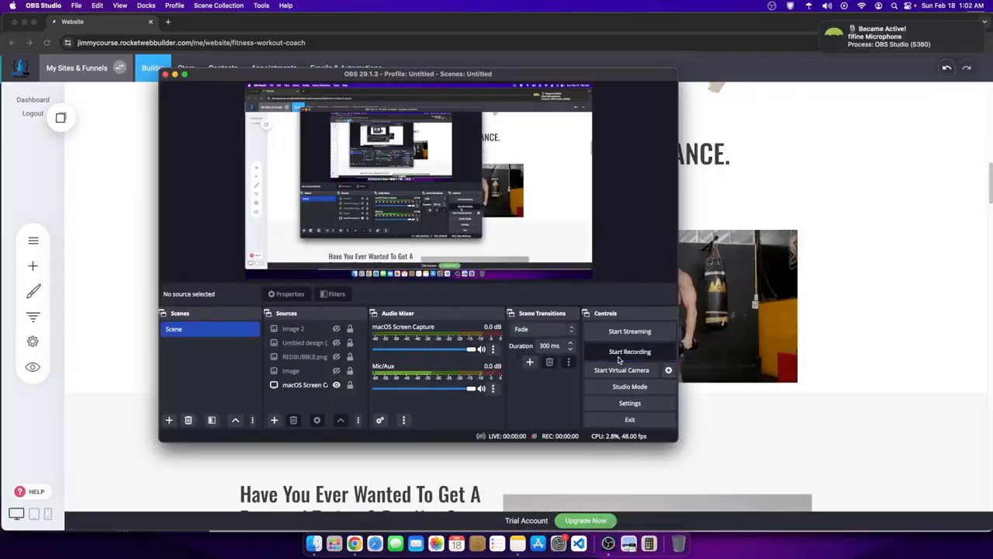
left_click(871, 339)
scroll(447, 313, "up", 10)
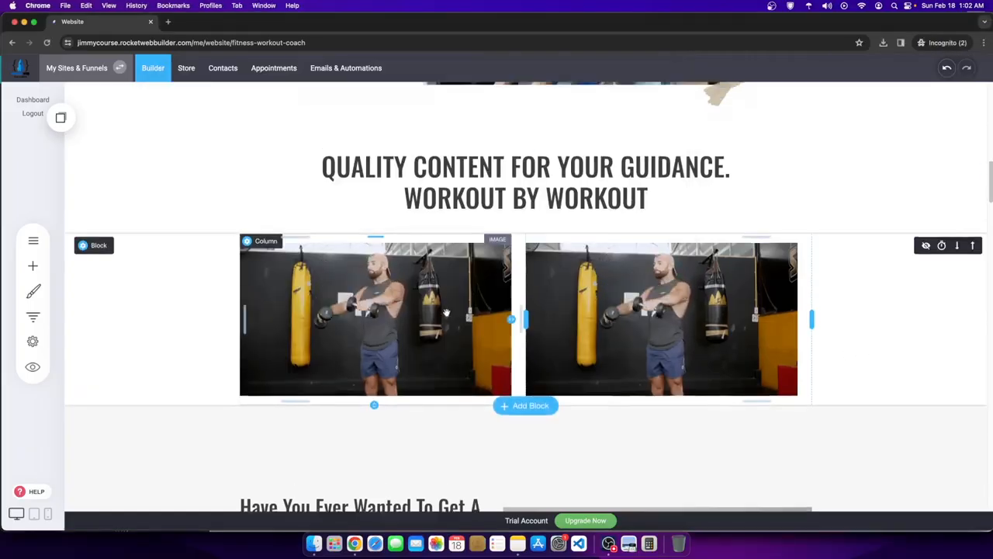
scroll(446, 312, "up", 2)
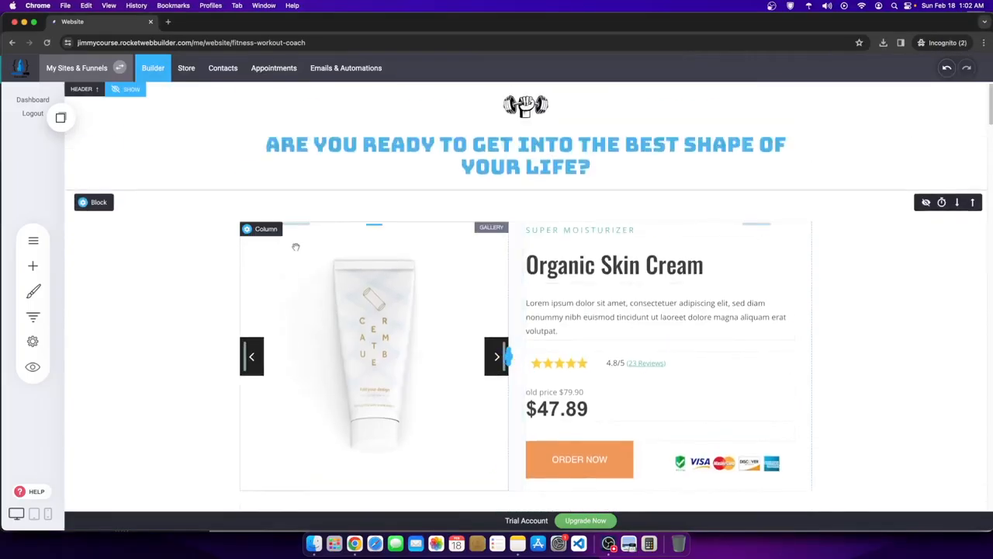
scroll(296, 247, "down", 7)
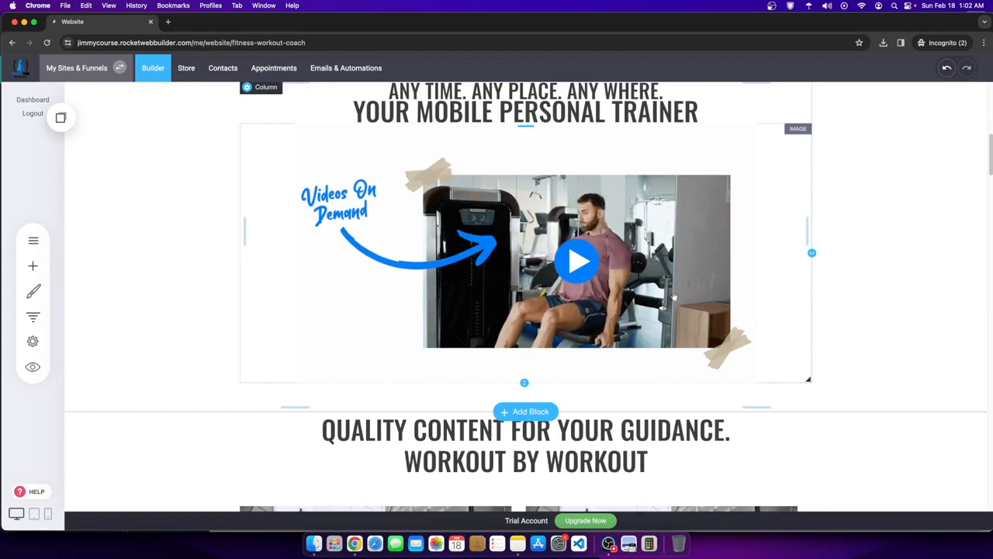
scroll(543, 311, "up", 1)
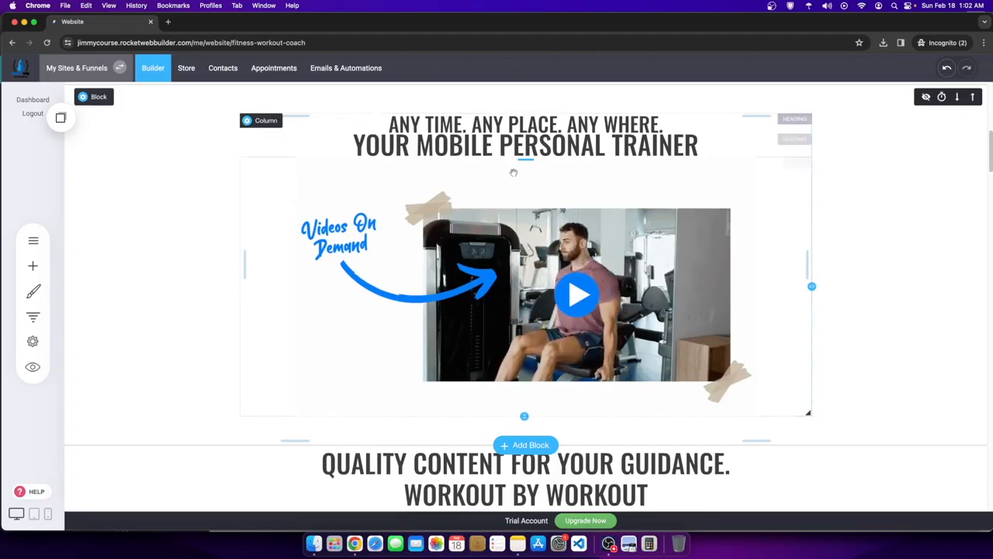
scroll(512, 172, "down", 1)
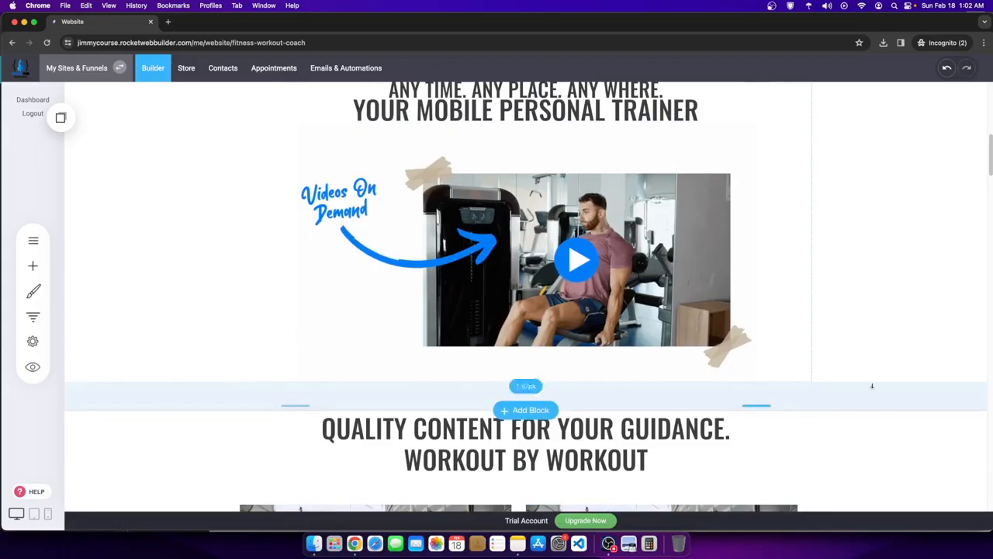
scroll(680, 353, "up", 10)
scroll(680, 353, "down", 8)
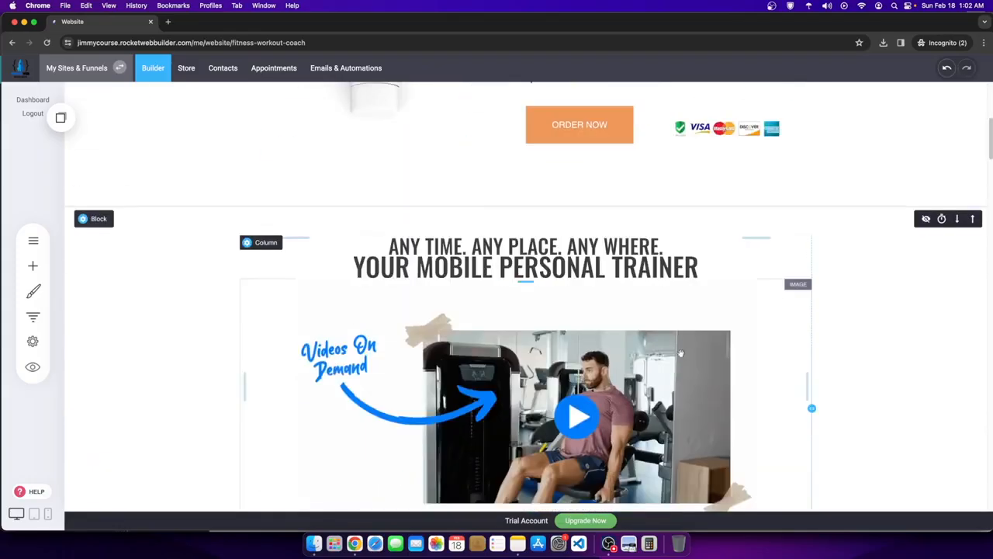
scroll(680, 353, "down", 15)
scroll(581, 330, "up", 5)
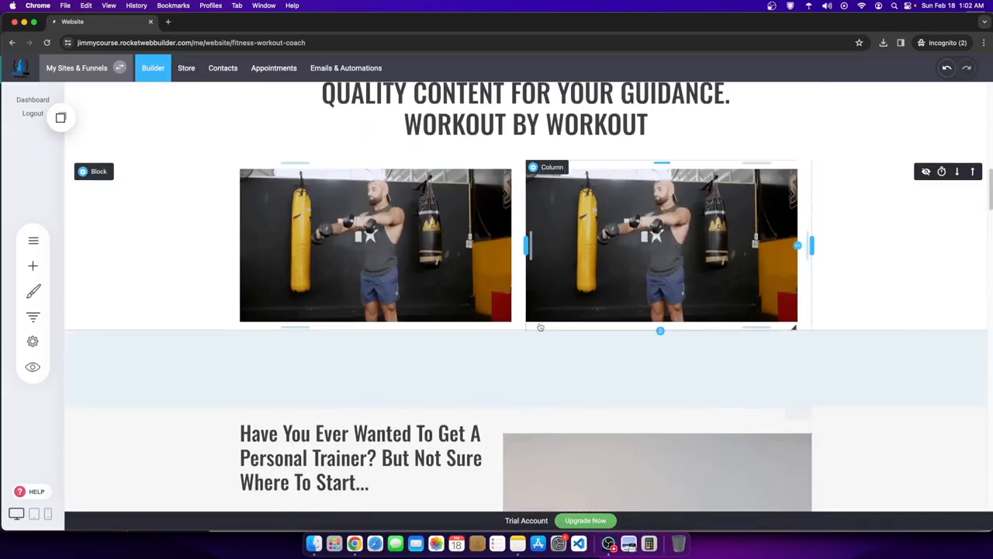
scroll(580, 329, "up", 5)
- Replace the right Quality Content workout image with the GIF of a woman exercising on a mat
scroll(366, 242, "down", 2)
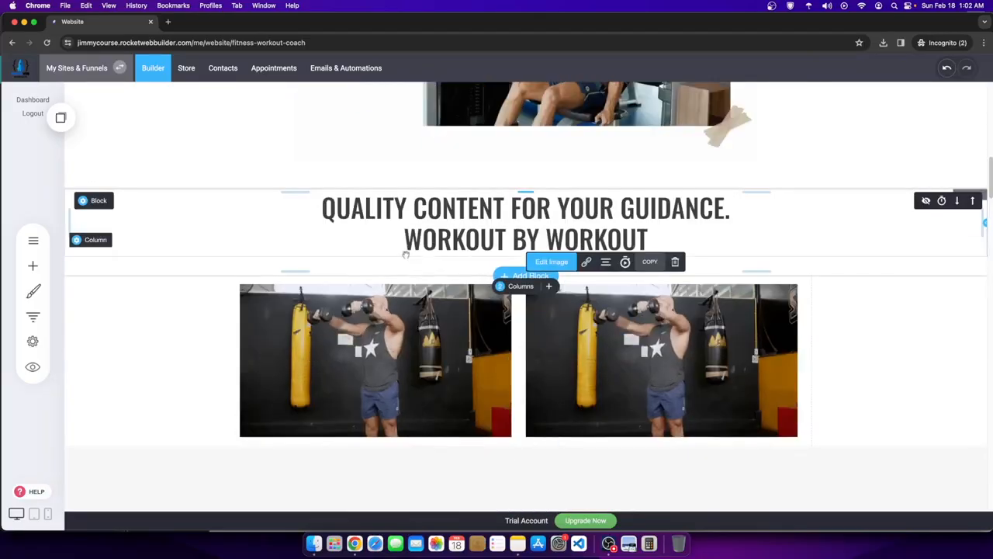
left_click(553, 262)
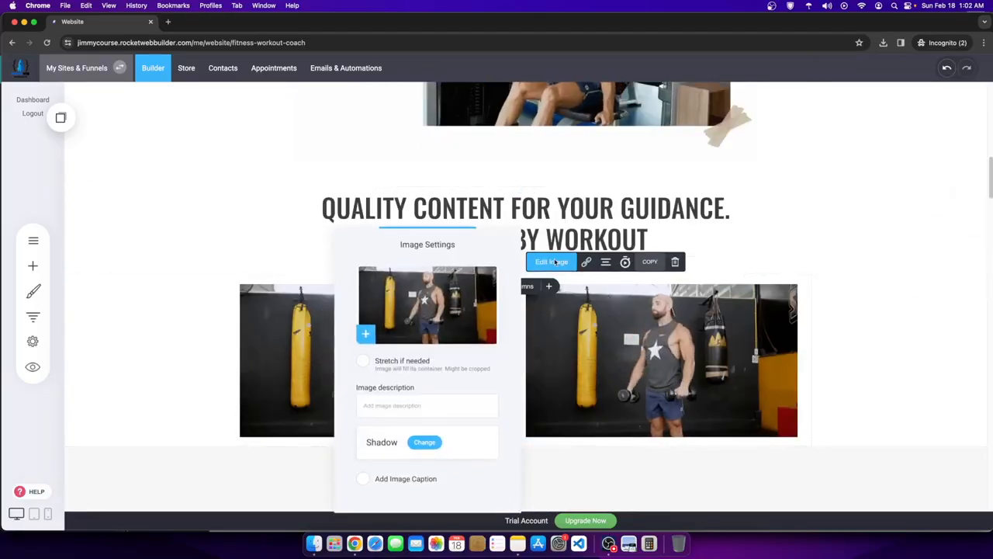
left_click(443, 311)
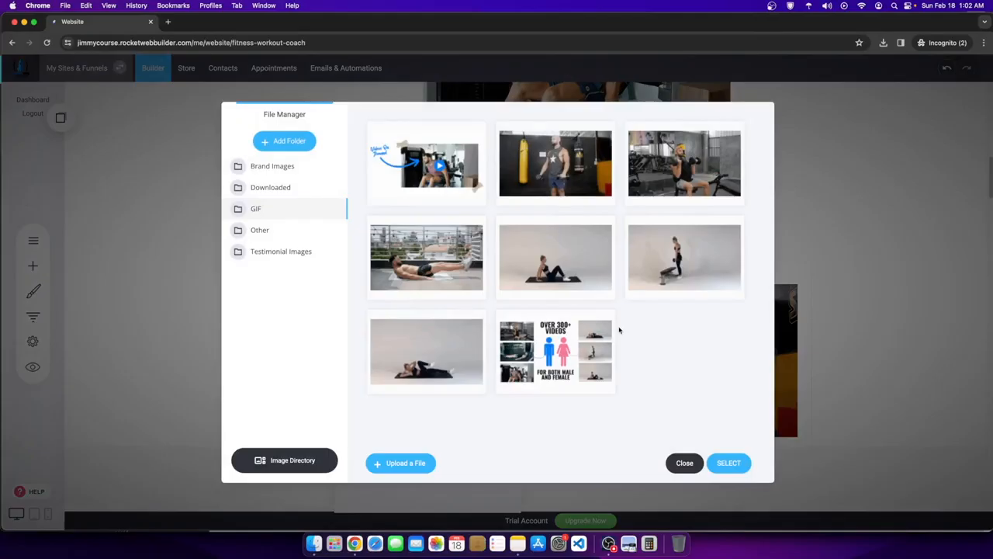
left_click(556, 260)
left_click(723, 465)
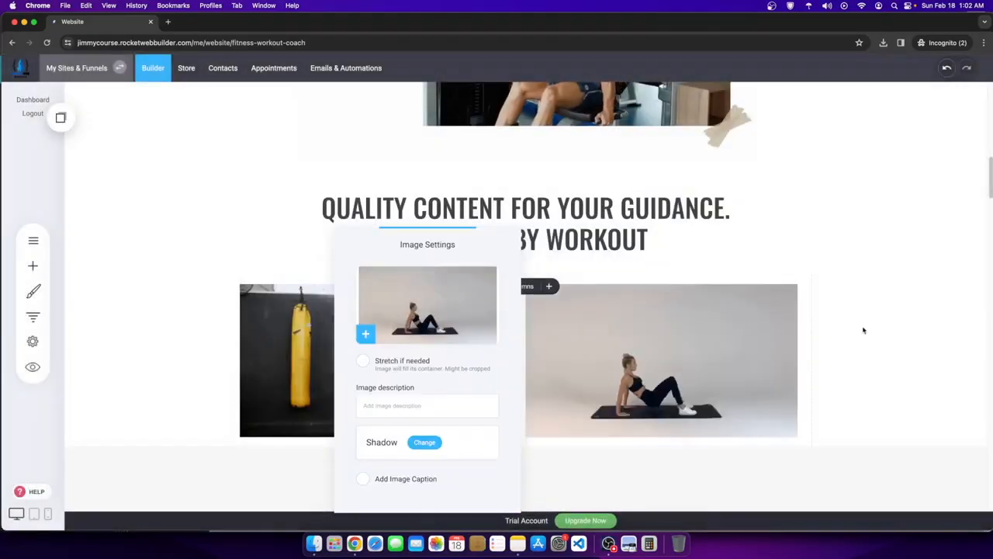
left_click(862, 340)
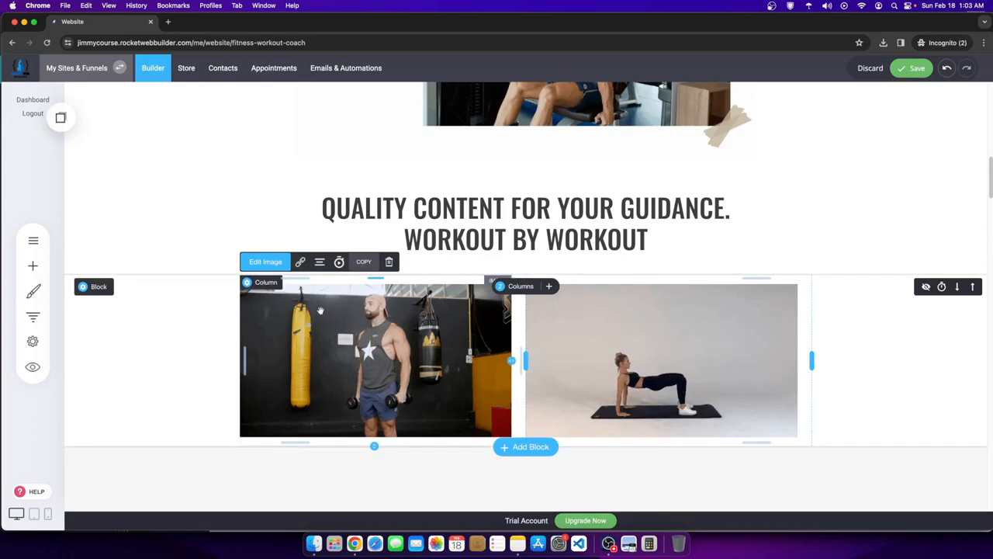
left_click(63, 121)
- Add saved dumbbell boxing images beneath both workout images, filling a second and third row
left_click_drag(101, 215, 413, 443)
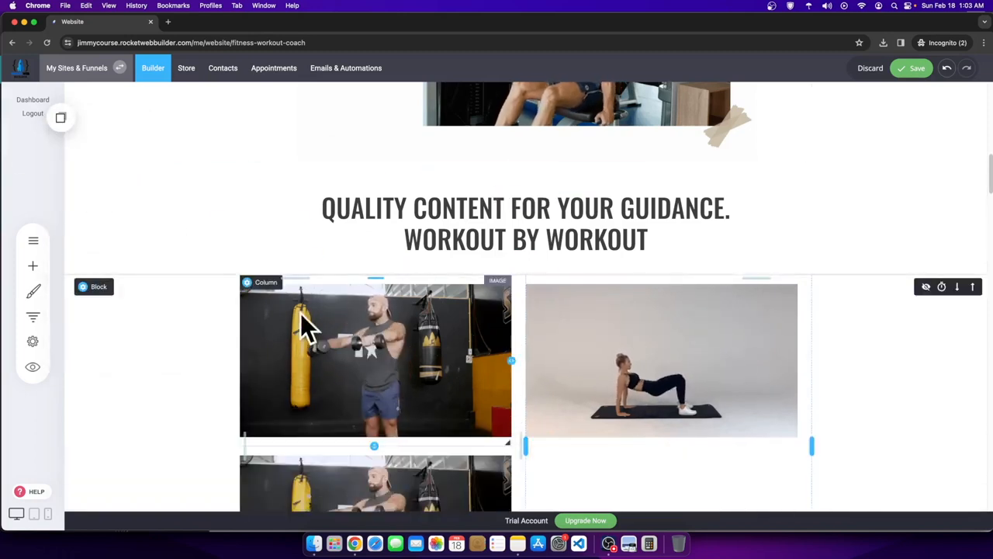
scroll(326, 350, "down", 1)
scroll(326, 351, "down", 1)
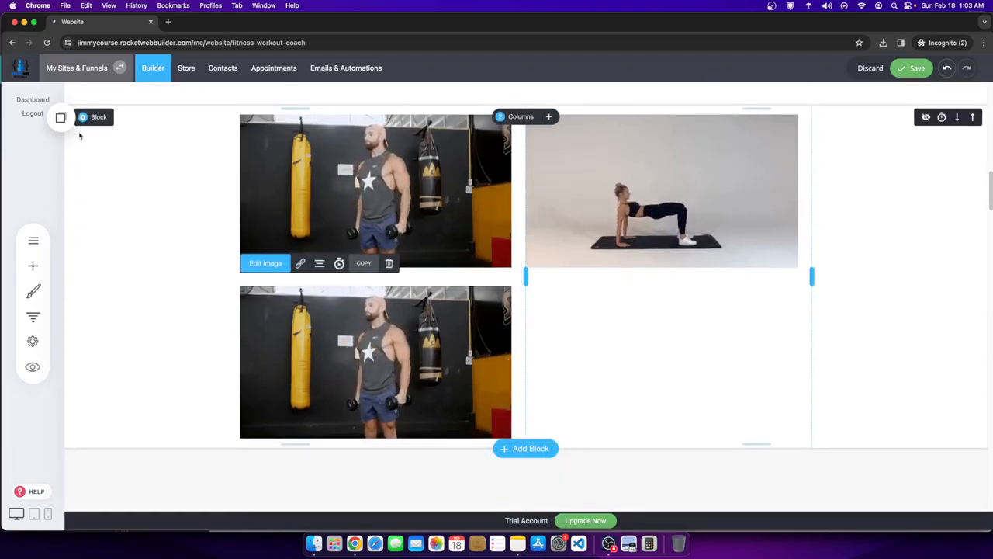
left_click(62, 117)
left_click_drag(116, 183, 659, 335)
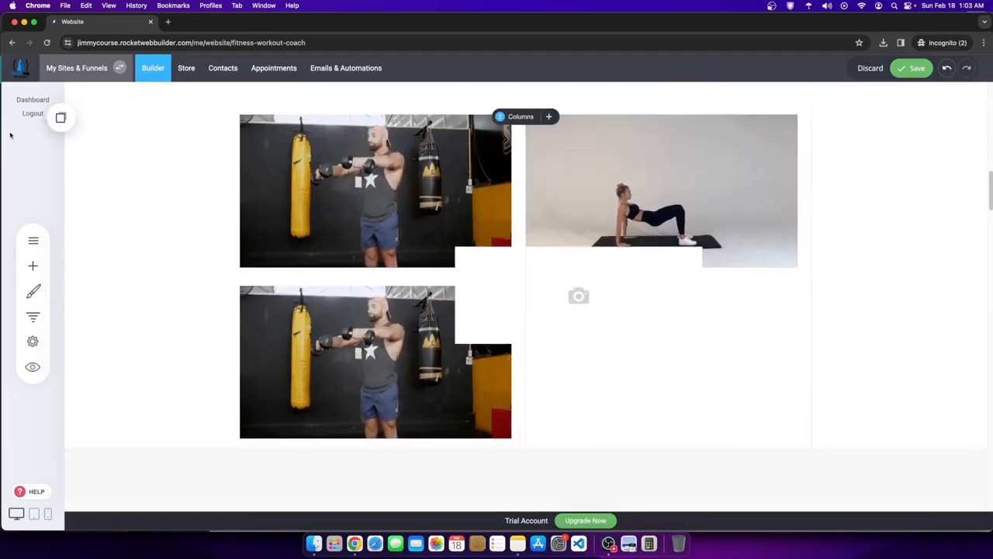
left_click(69, 117)
left_click_drag(124, 237, 381, 429)
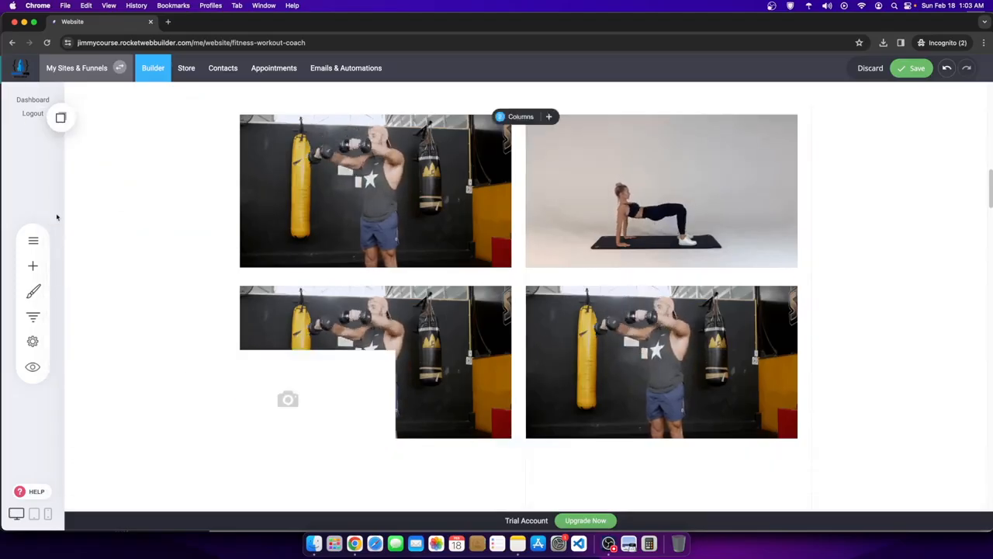
left_click(60, 118)
left_click_drag(95, 207, 667, 484)
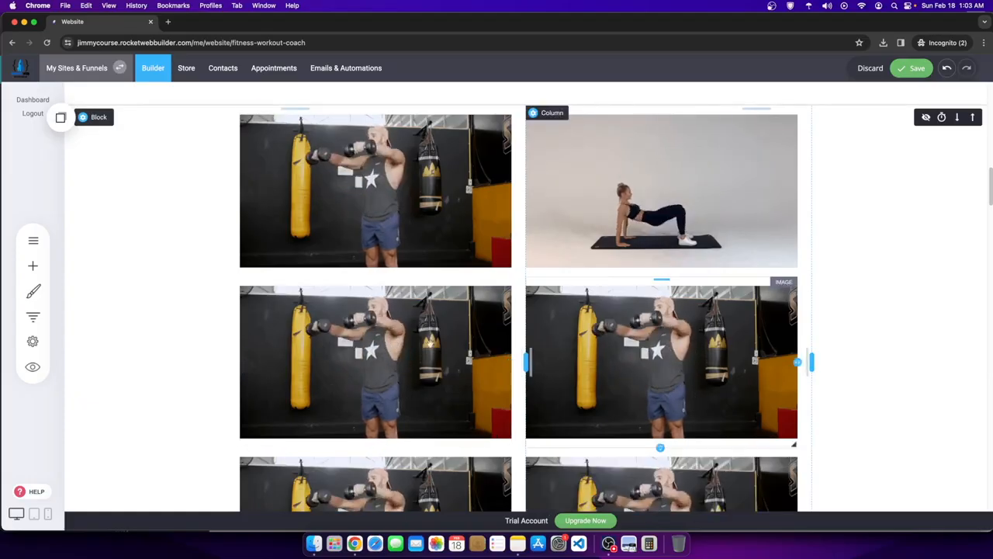
- Change the second-row left image to the woman's crunch GIF
left_click(311, 311)
left_click(265, 263)
left_click(547, 335)
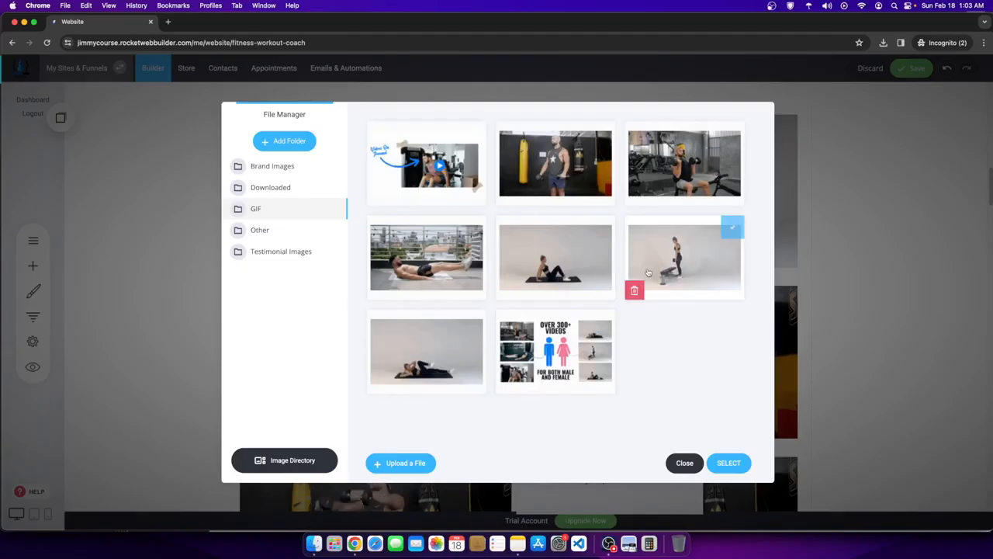
left_click(731, 466)
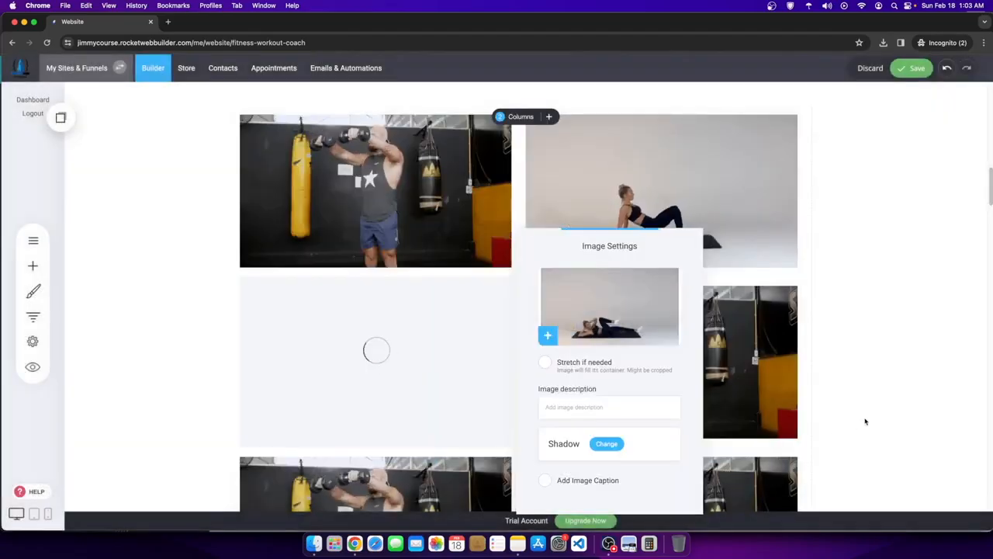
left_click(863, 419)
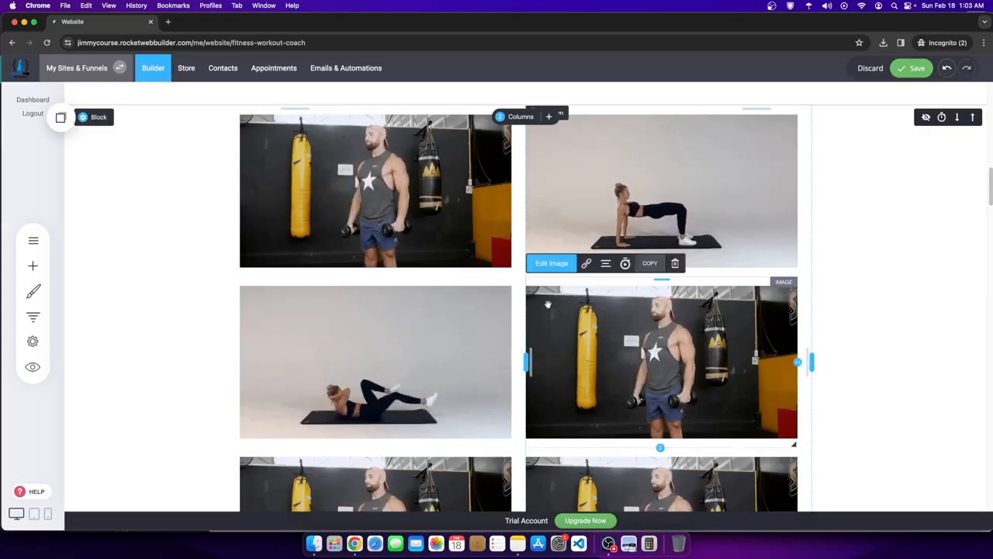
- Change the second-row right image to the rooftop leg-raise GIF
left_click(551, 263)
left_click(418, 321)
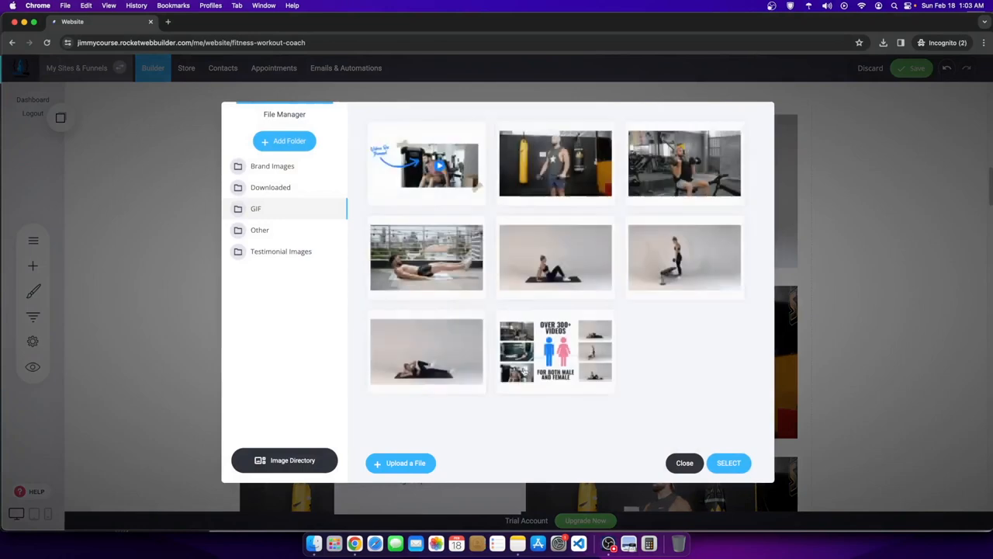
left_click(435, 256)
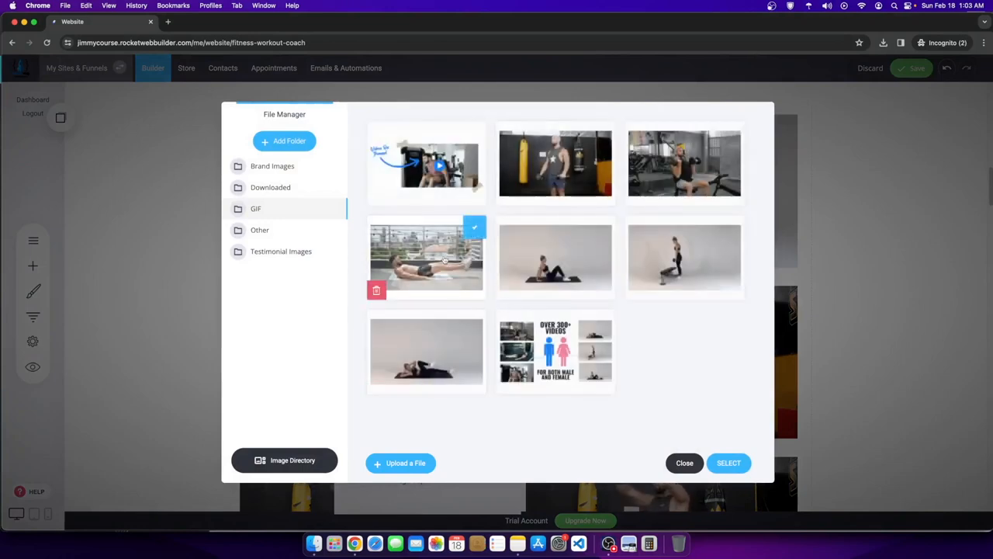
left_click(723, 465)
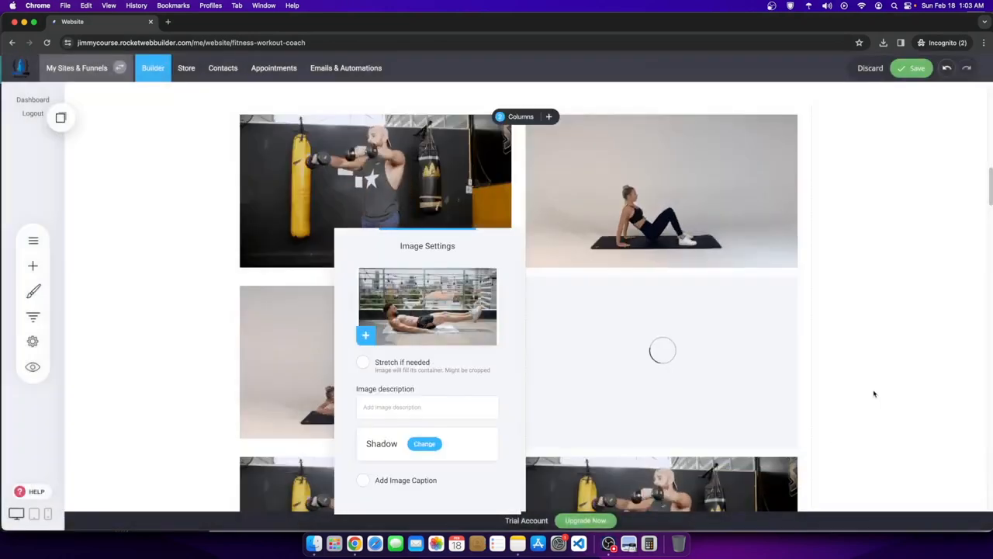
left_click(872, 383)
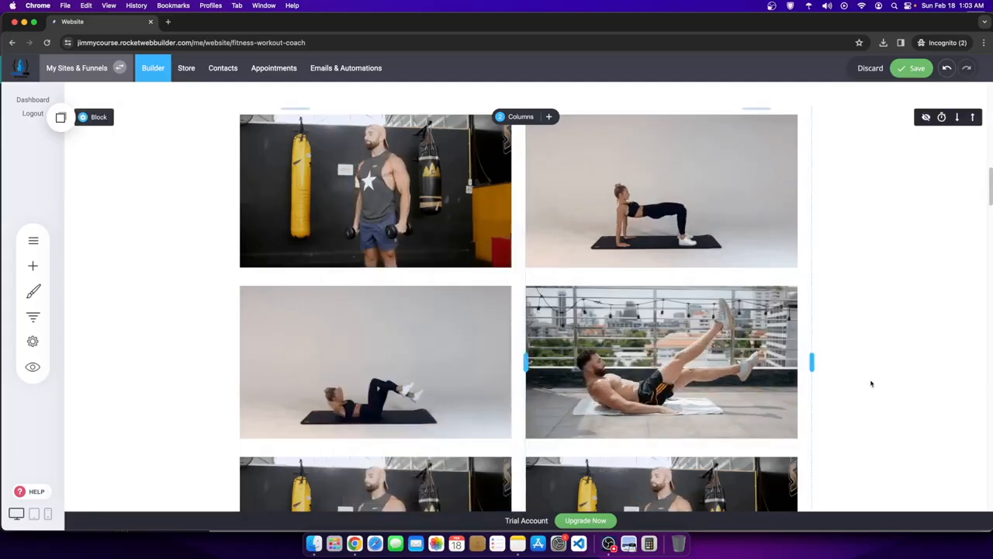
- Change the third-row left image to the seated dumbbell press GIF
scroll(871, 384, "down", 3)
left_click(365, 407)
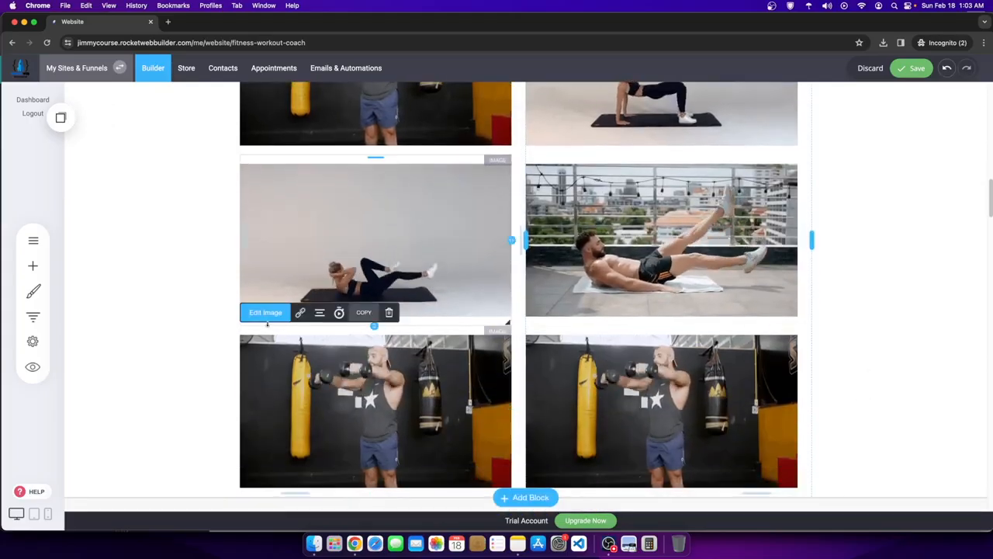
left_click(271, 315)
left_click(587, 293)
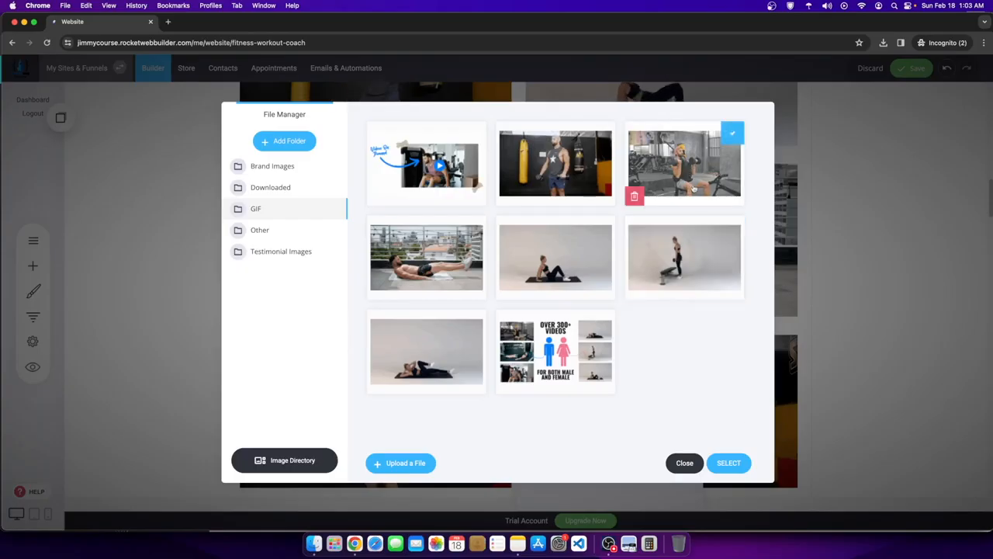
left_click(728, 462)
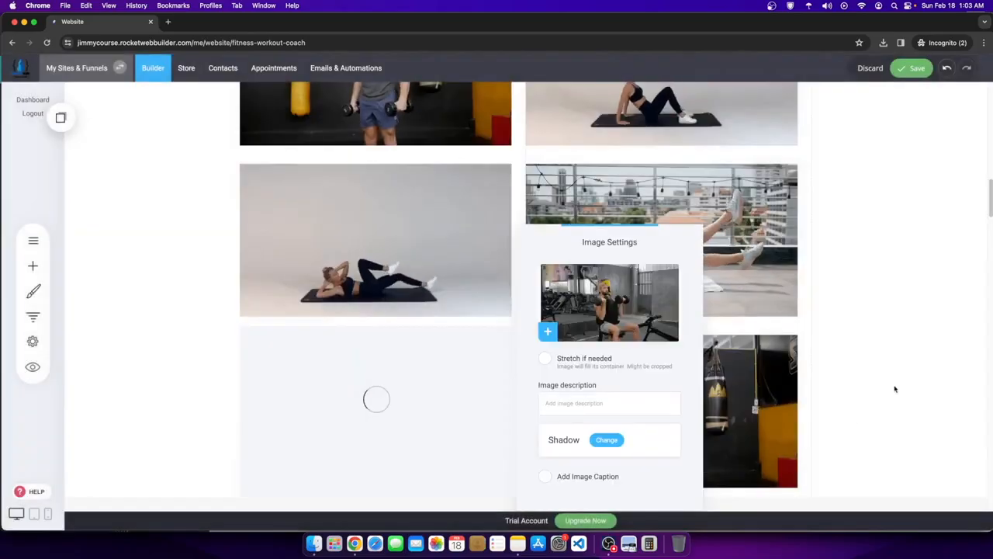
left_click(899, 381)
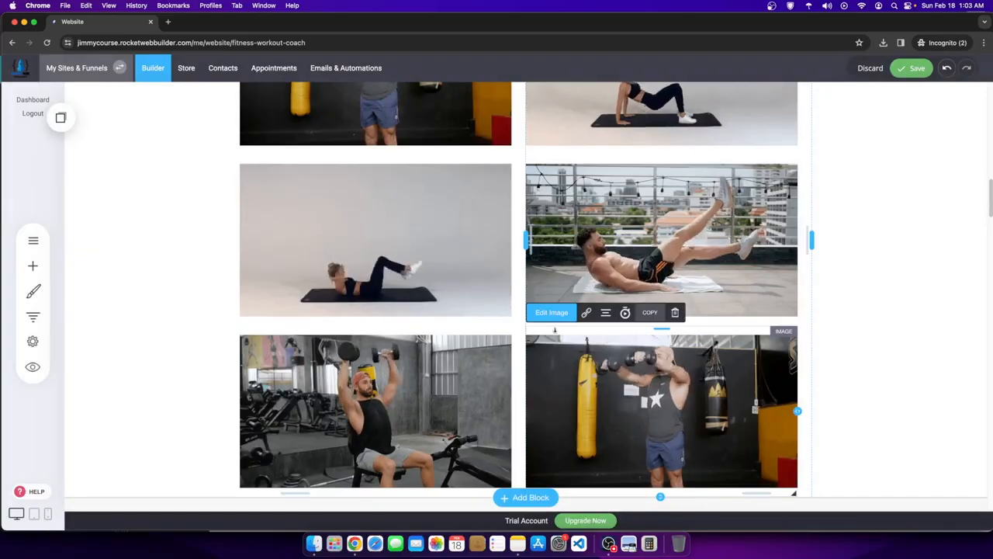
- Change the third-row right image to the resistance-band squats GIF
left_click(551, 312)
left_click(453, 282)
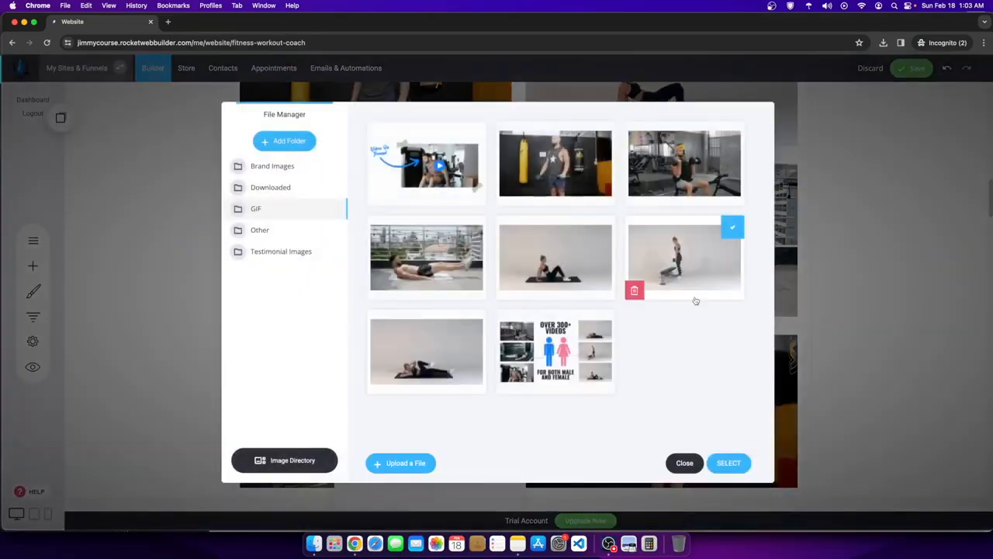
left_click(726, 463)
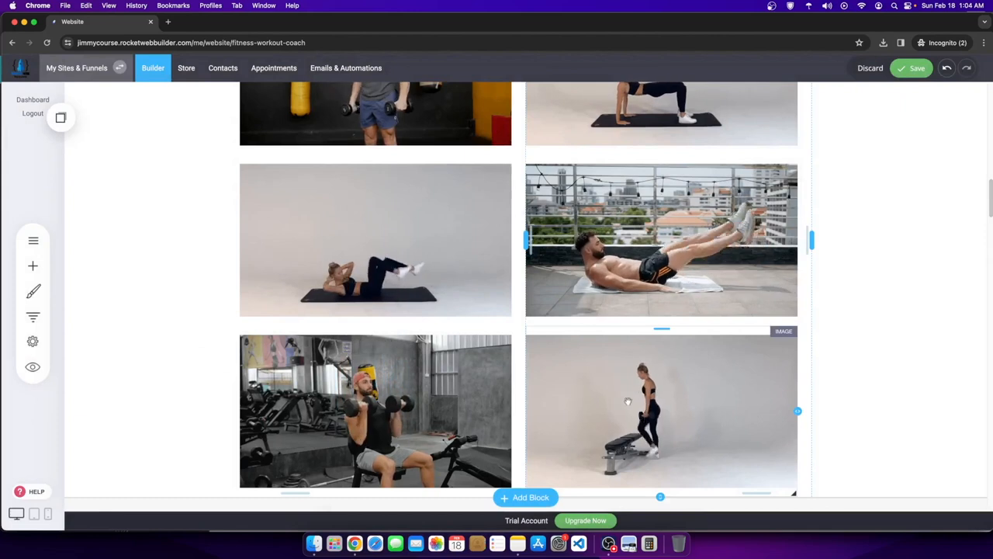
scroll(625, 415, "up", 2)
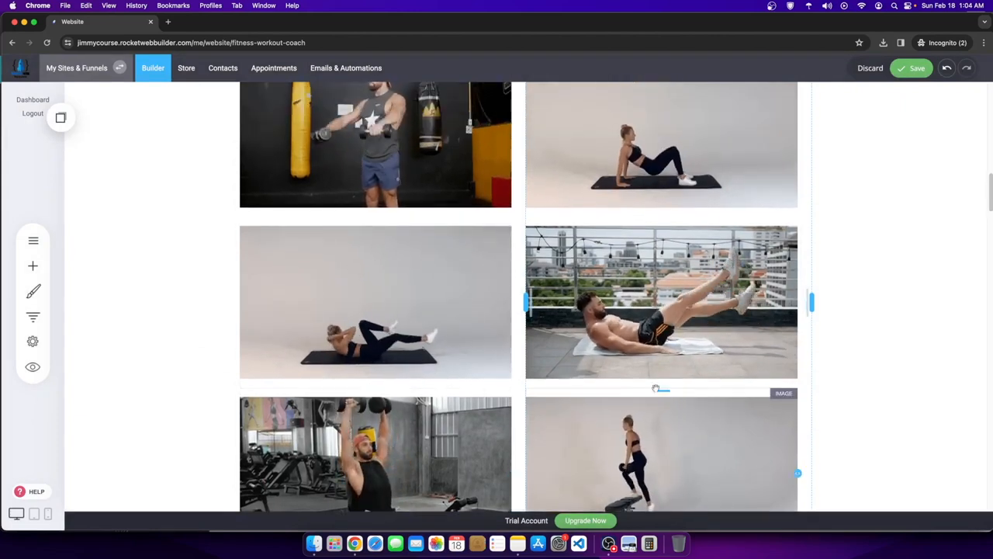
scroll(737, 406, "down", 2)
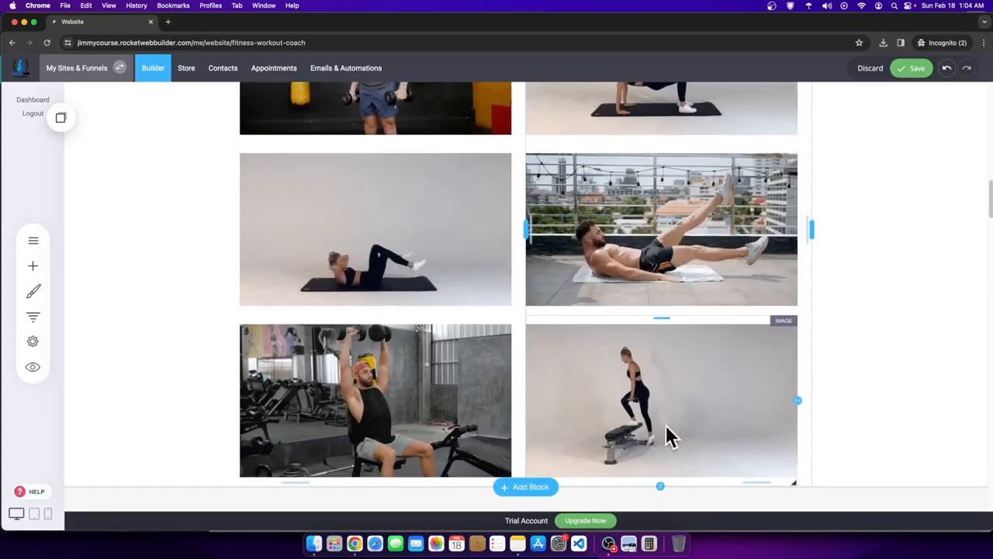
left_click(610, 544)
left_click(667, 351)
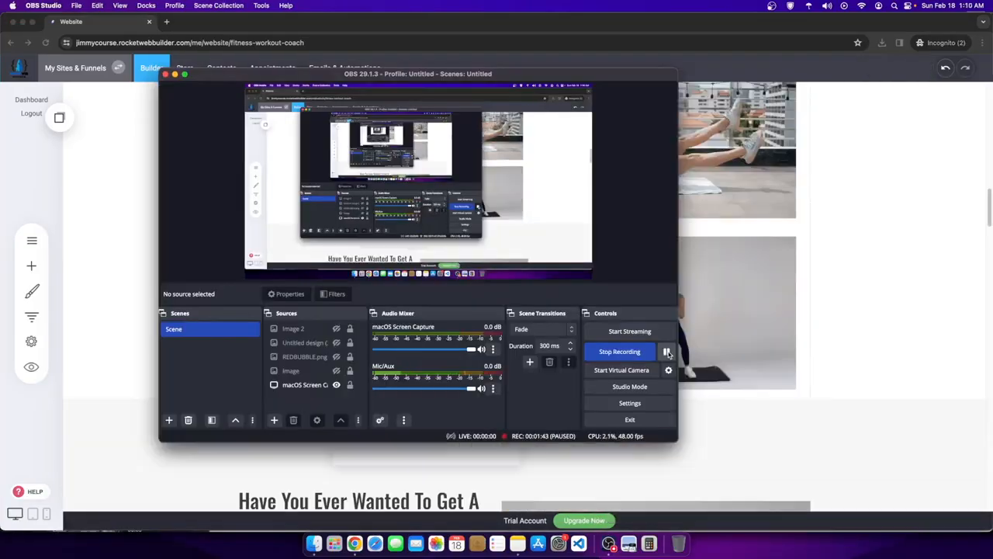
left_click(844, 315)
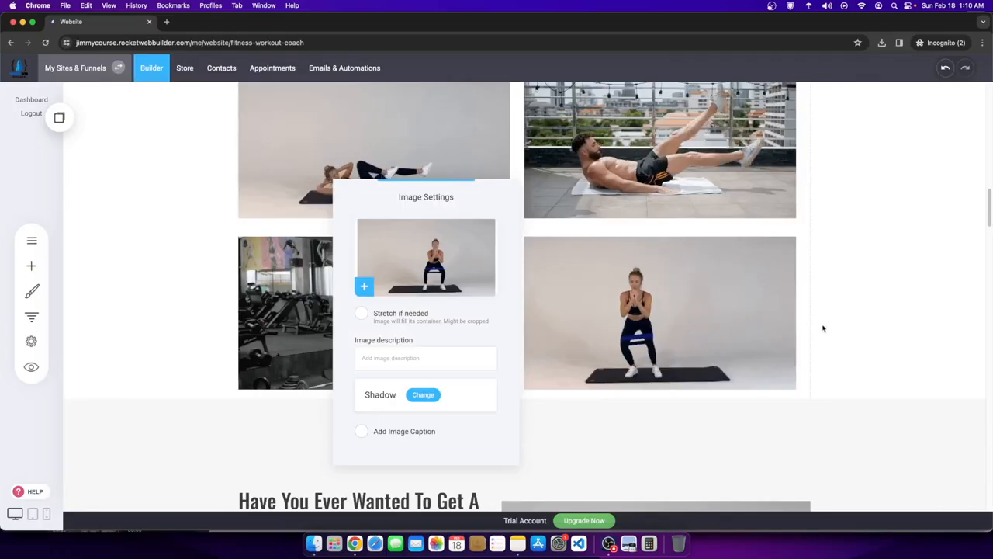
left_click(822, 328)
scroll(608, 331, "up", 1)
scroll(609, 331, "up", 5)
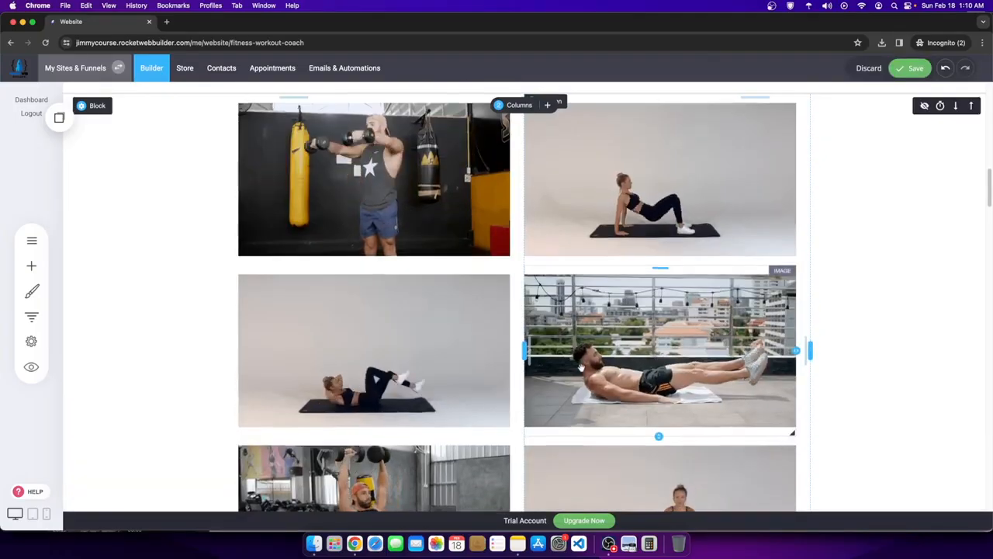
- Select the QUALITY CONTENT FOR YOUR GUIDANCE heading
scroll(658, 386, "down", 6)
scroll(658, 385, "up", 4)
scroll(623, 377, "up", 7)
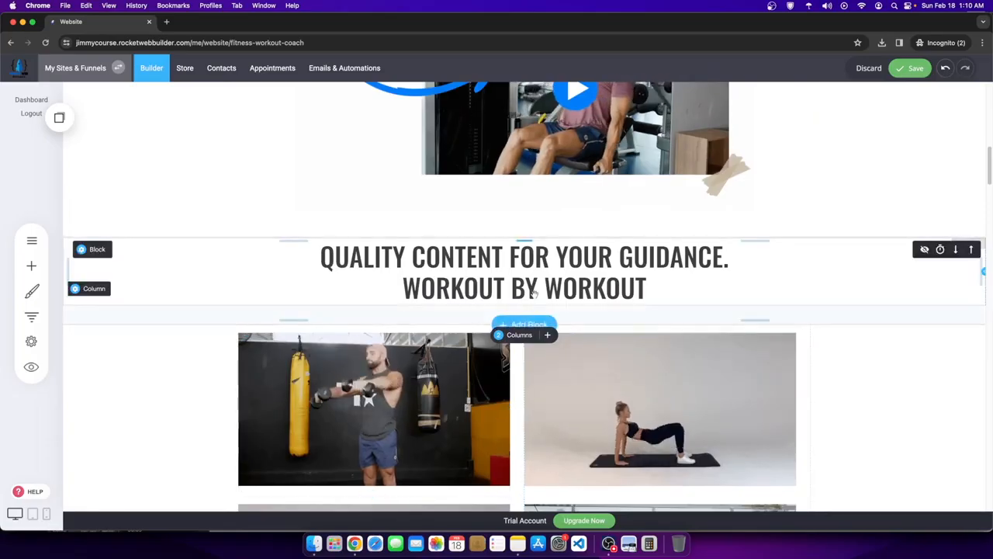
left_click(667, 289)
scroll(707, 335, "down", 5)
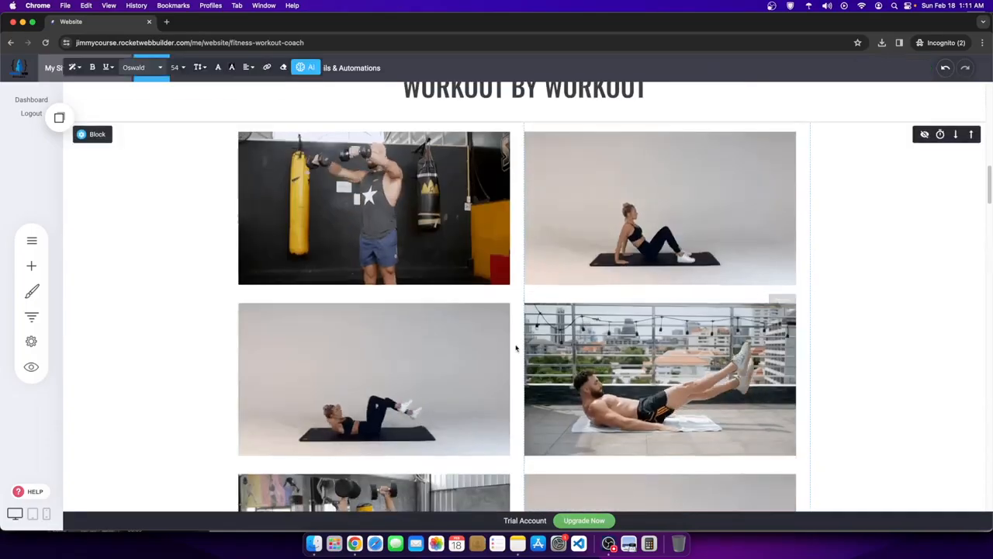
scroll(722, 345, "down", 2)
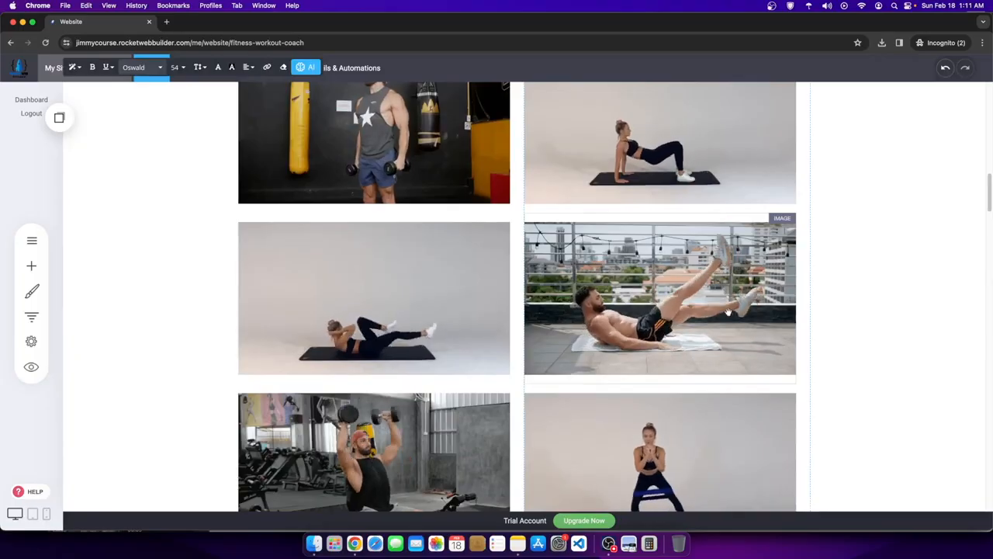
- Make the top-right workout image slightly shorter and save the page
scroll(518, 279, "up", 8)
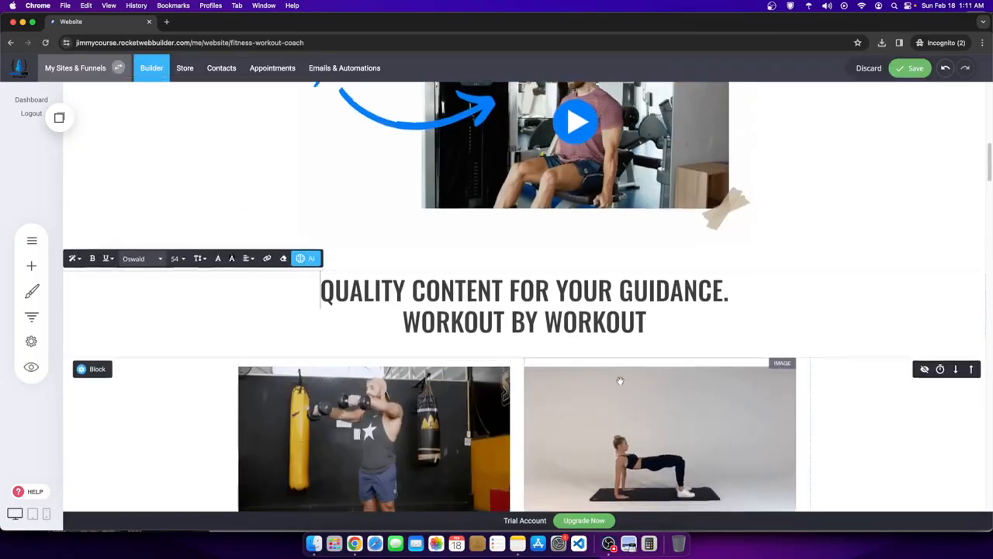
scroll(520, 368, "down", 5)
scroll(520, 368, "down", 4)
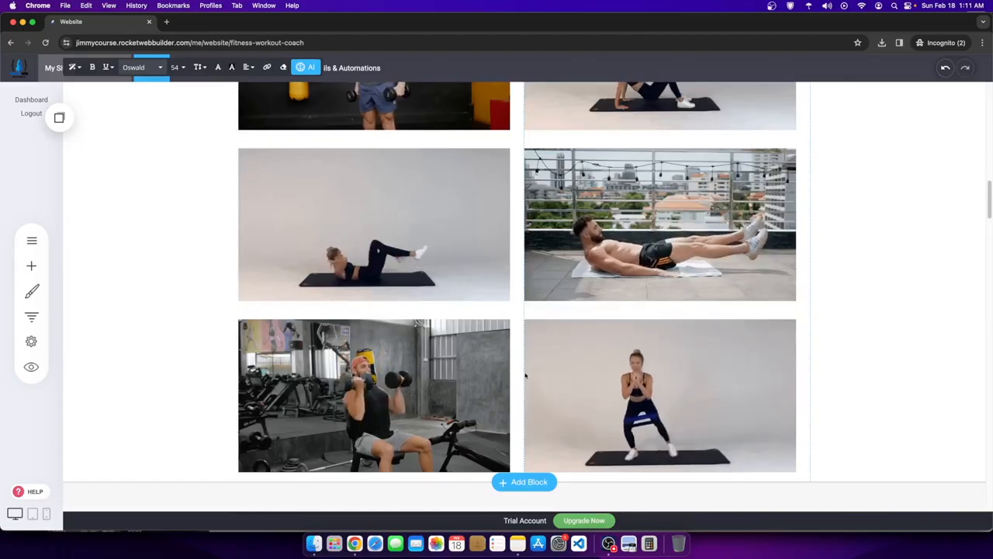
scroll(575, 450, "up", 10)
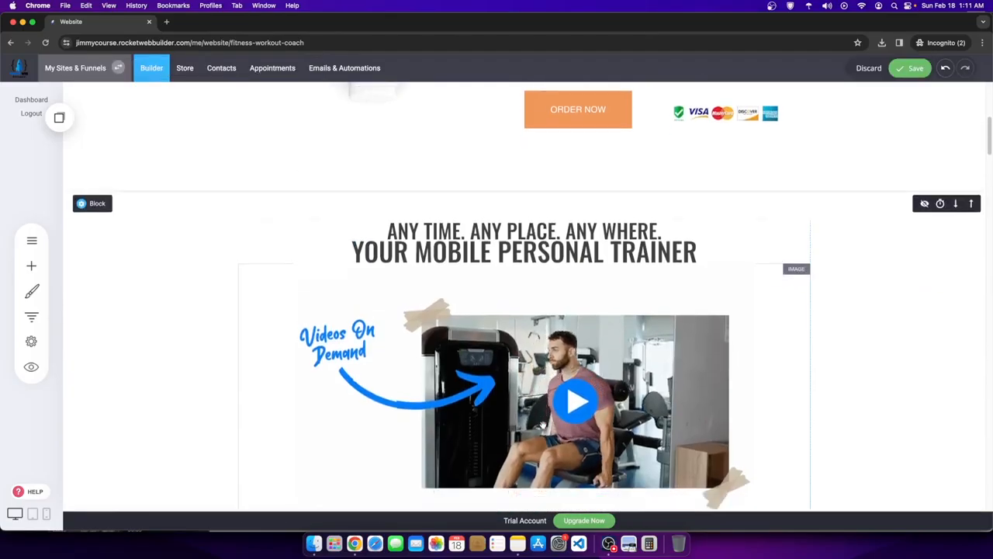
scroll(622, 363, "down", 6)
left_click(642, 336)
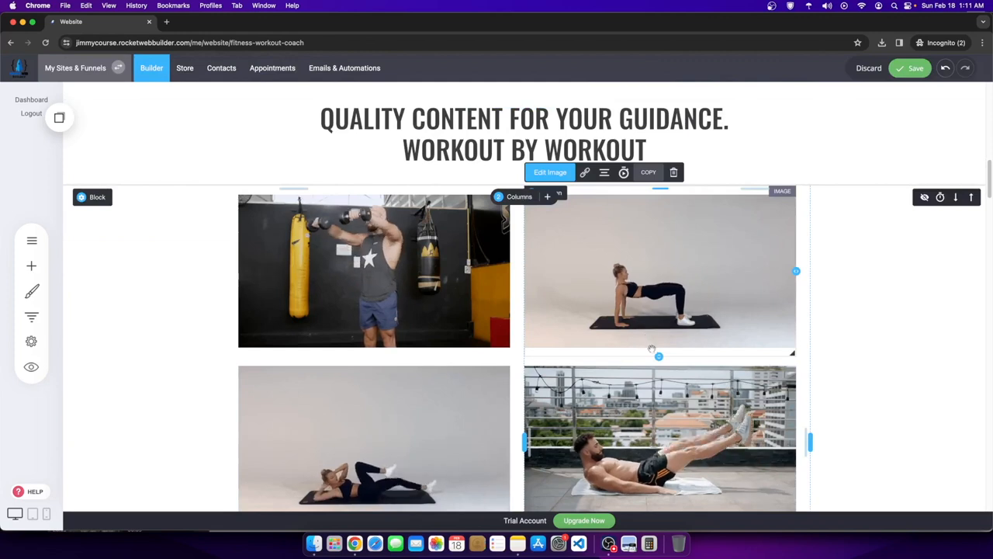
left_click_drag(658, 355, 658, 354)
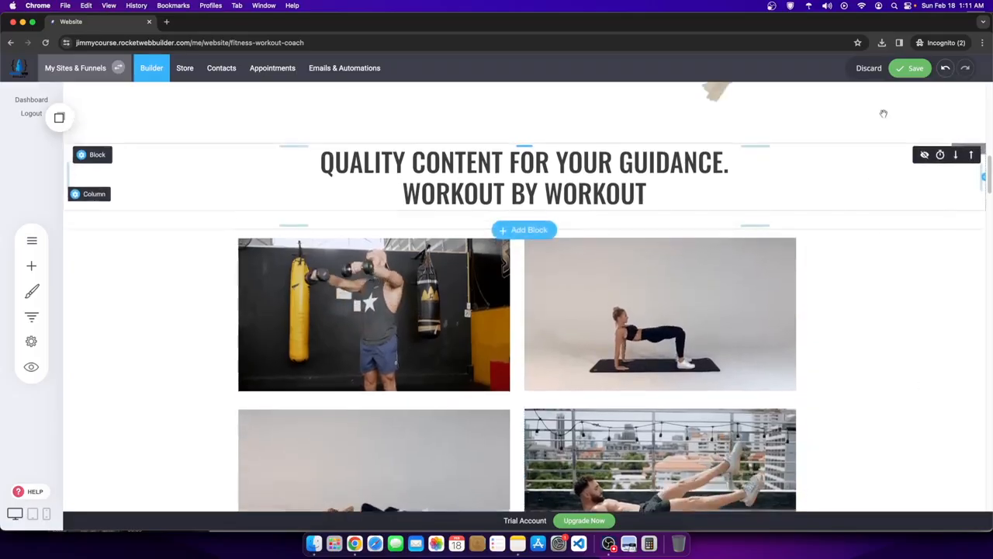
left_click(909, 67)
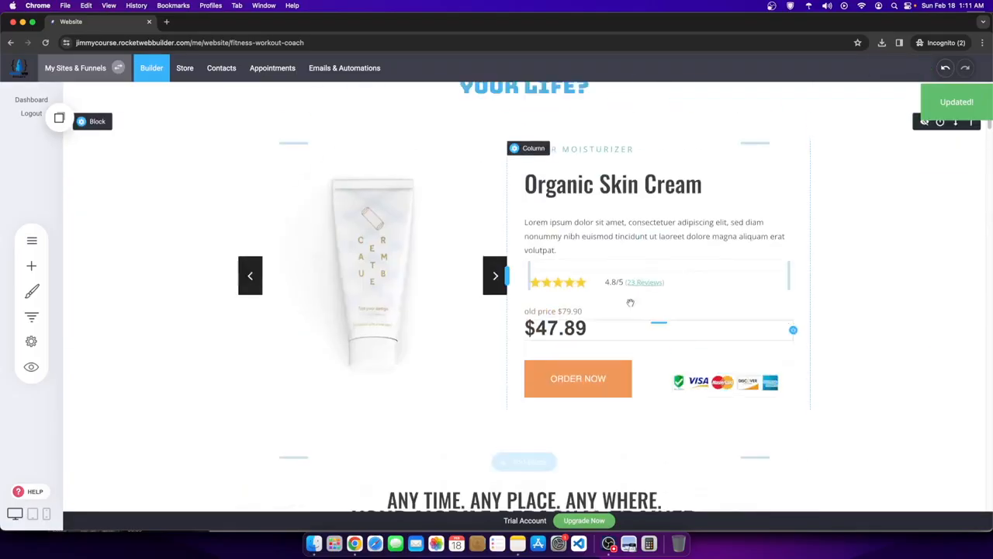
- Reduce the product block's top padding and save again
left_click(413, 197)
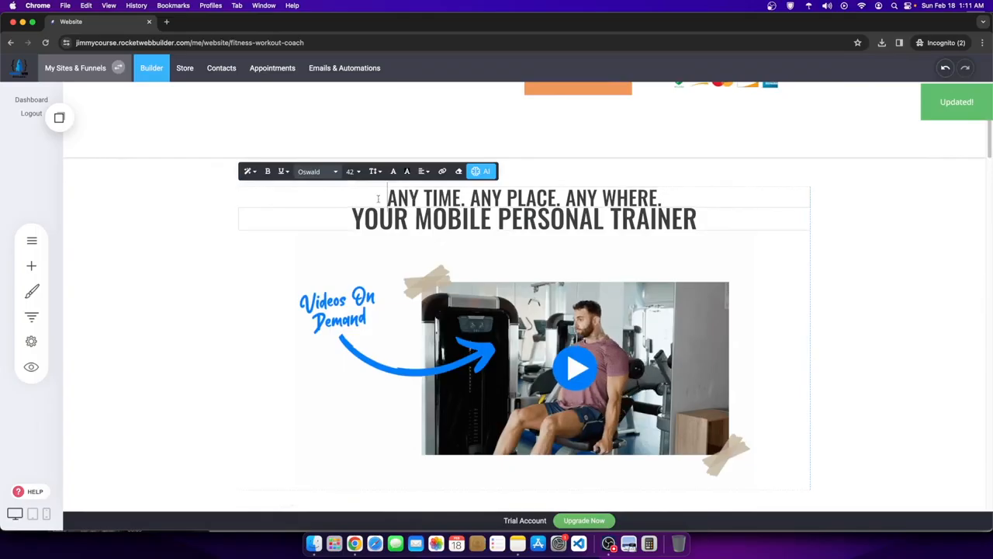
scroll(516, 295, "up", 5)
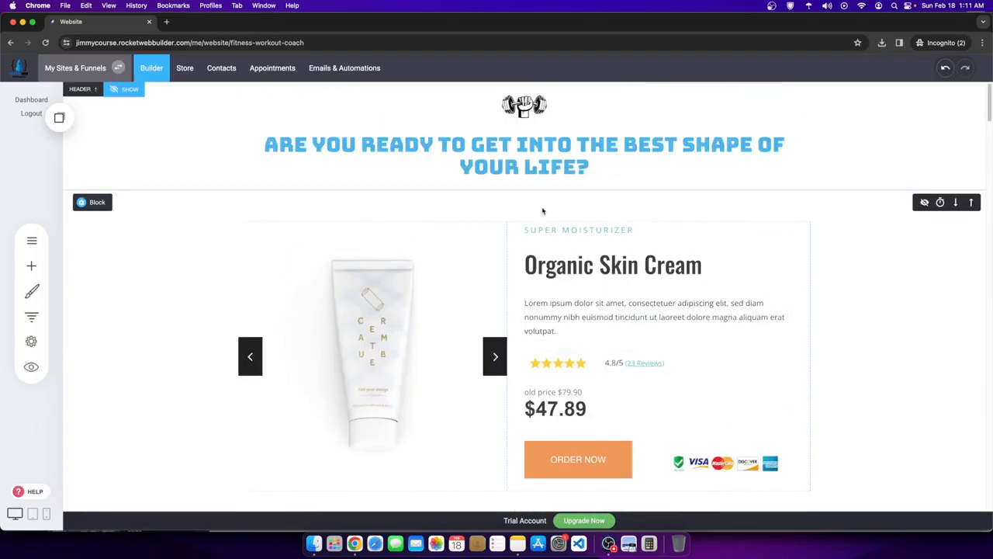
left_click_drag(526, 205, 524, 177)
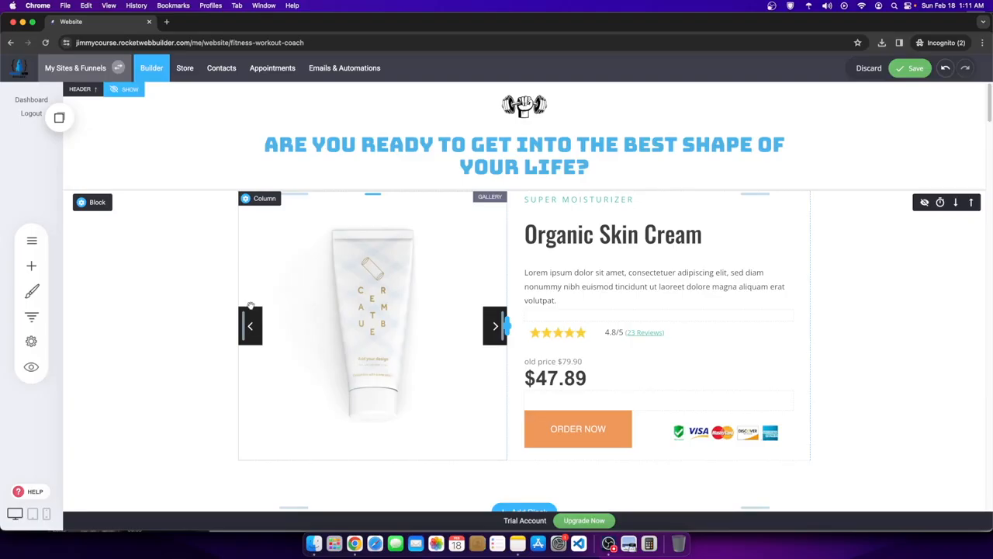
left_click(914, 68)
- Select the 'Any Time. Any Place.' heading and its trainer video image
scroll(465, 335, "down", 10)
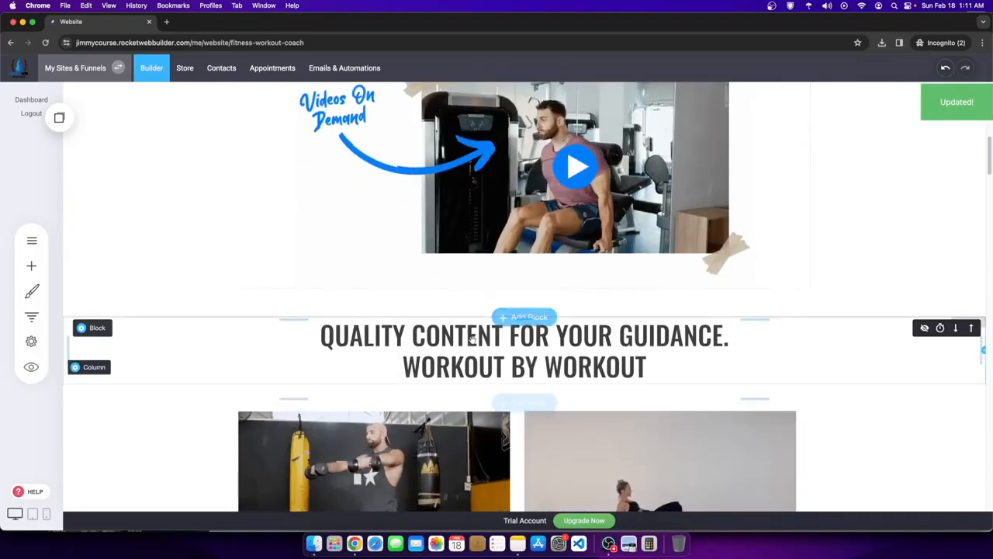
scroll(465, 335, "up", 3)
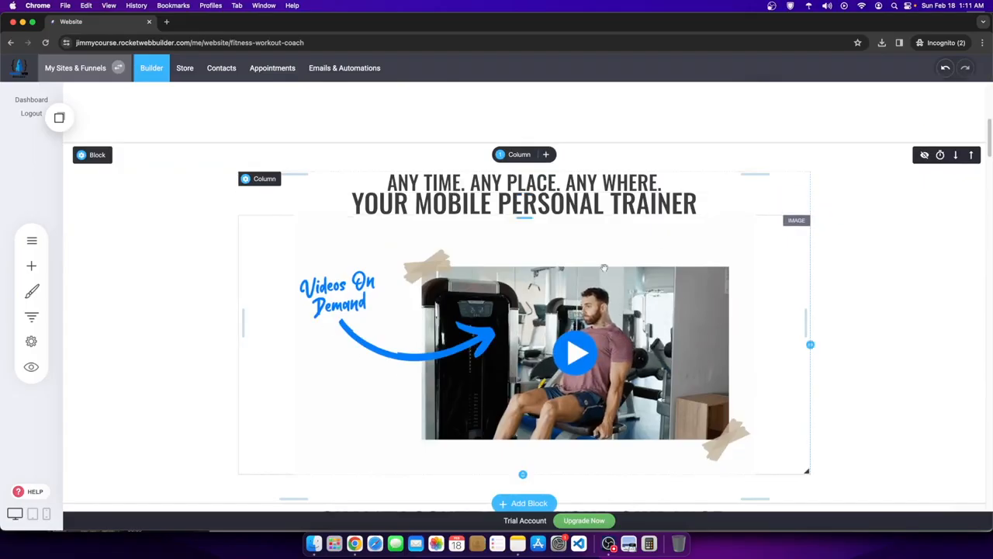
left_click(381, 181)
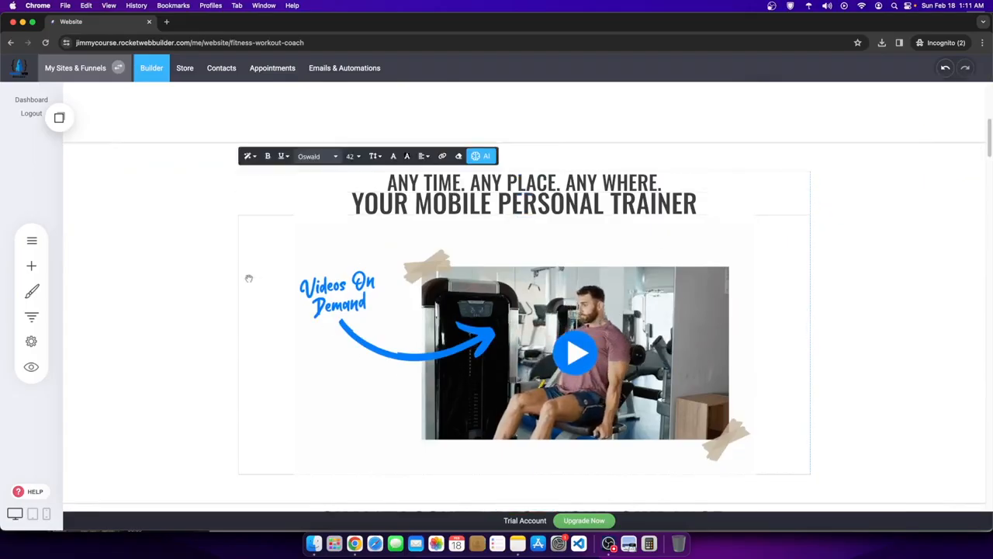
left_click(248, 278)
scroll(248, 275, "down", 10)
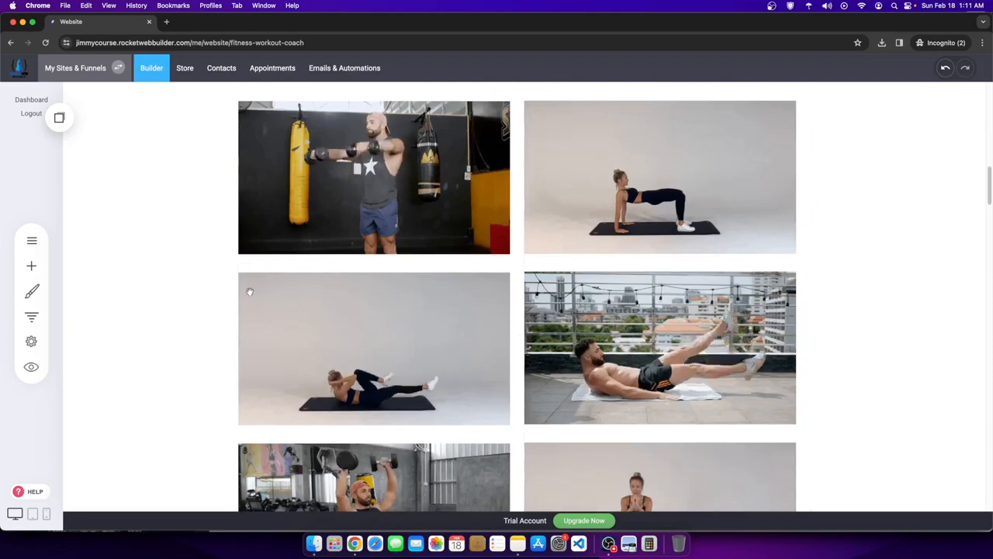
scroll(584, 393, "up", 10)
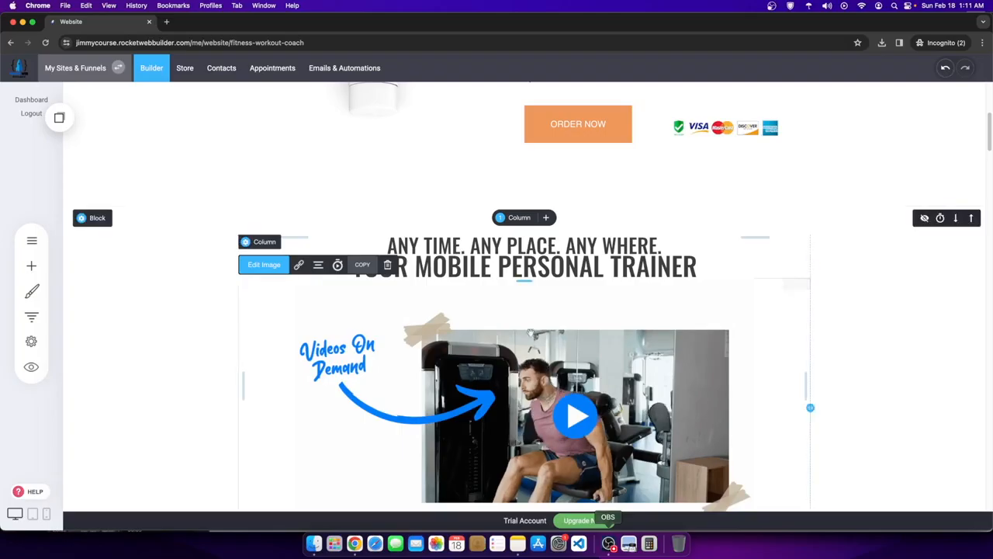
scroll(89, 140, "down", 2)
- Open the File Manager from the trainer section's container background image setting
left_click(89, 140)
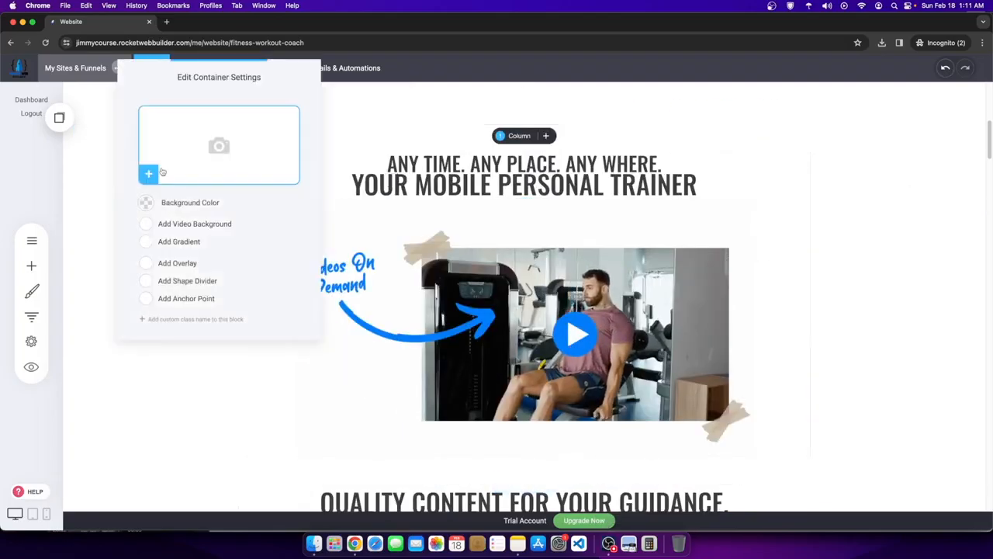
left_click(243, 166)
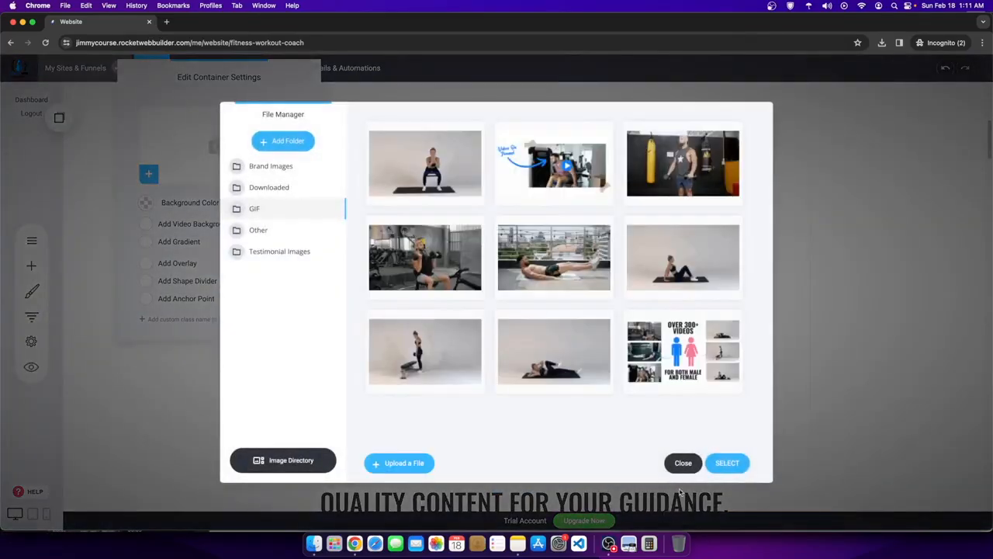
left_click(608, 543)
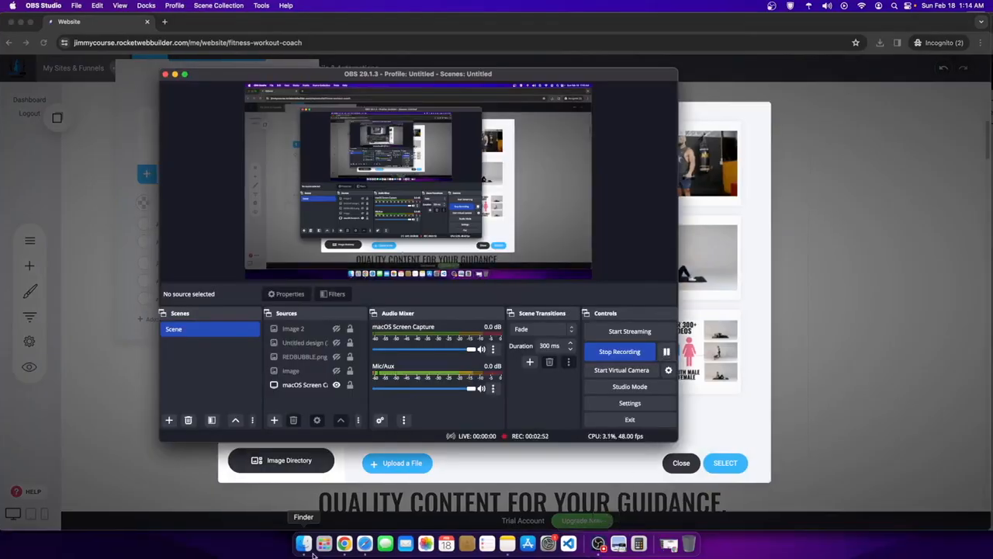
left_click(557, 477)
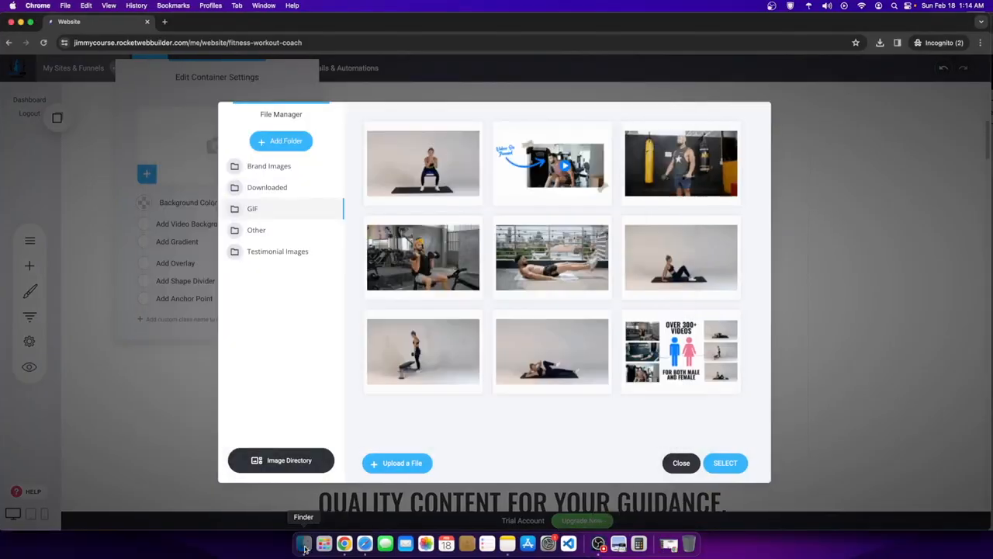
left_click(304, 544)
- Rename the first Downloads file in Finder to background.svg, then show File Manager's Other folder
mouse_move(743, 136)
left_mouse_down()
mouse_move(476, 266)
mouse_move(709, 150)
mouse_move(746, 144)
left_mouse_up()
right_click(755, 152)
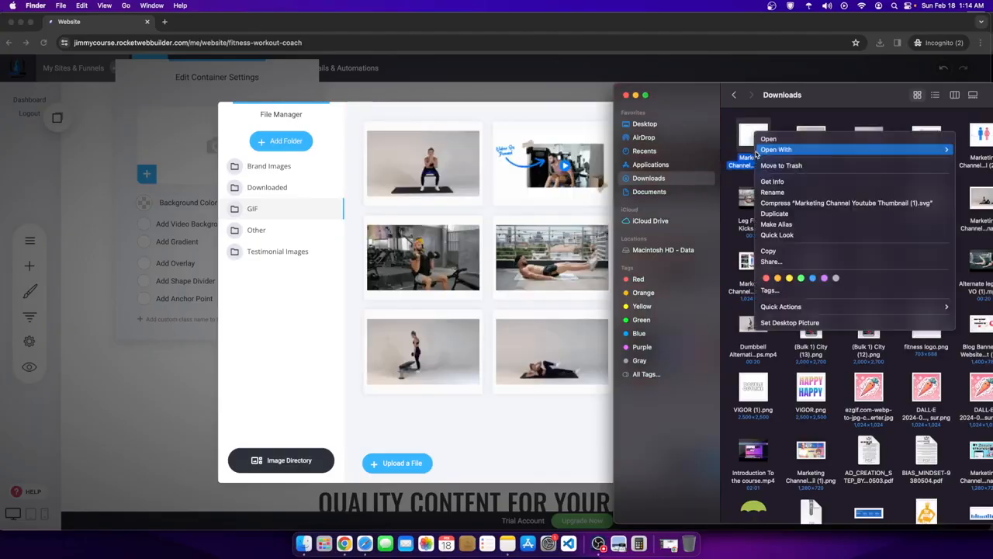
left_click(774, 194)
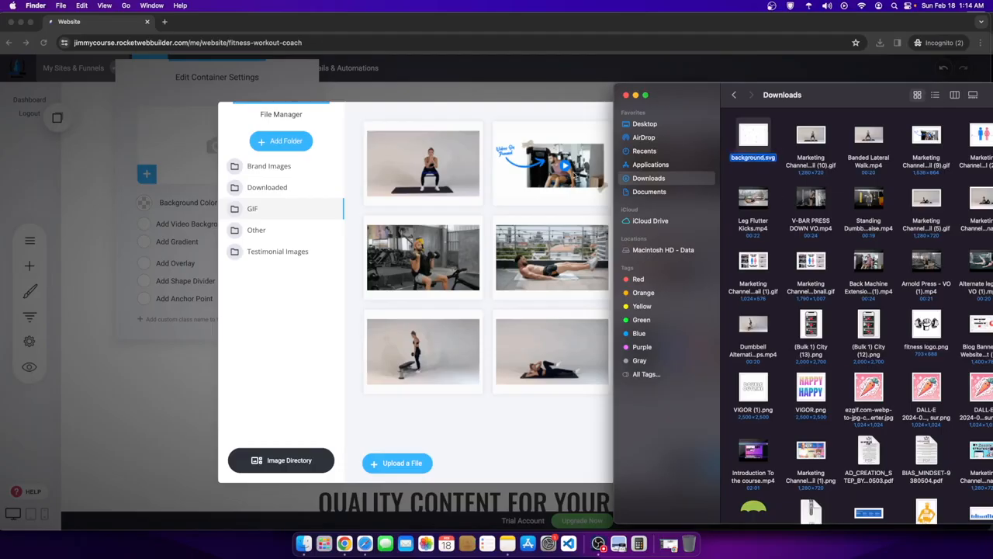
left_click(264, 236)
left_click(259, 230)
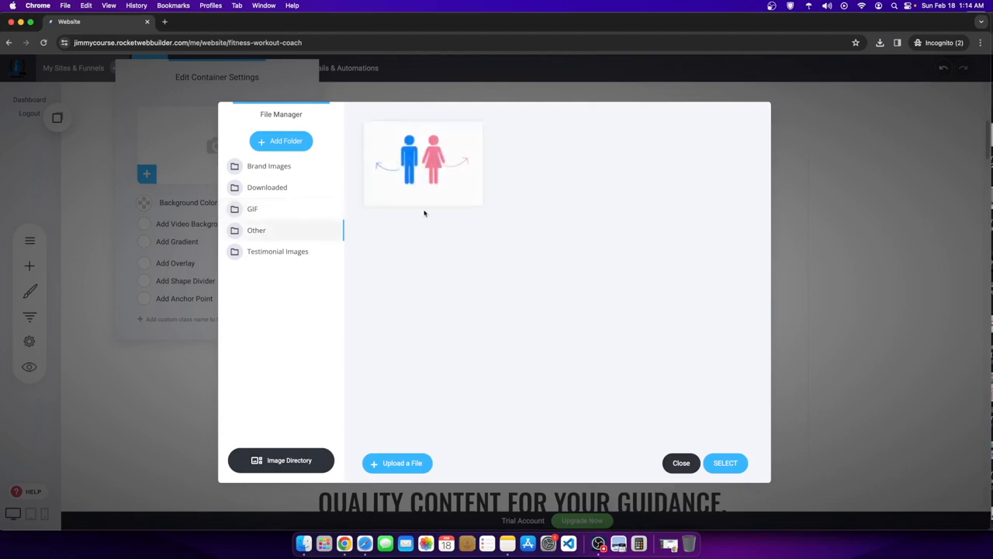
- Upload background.svg into the Other folder and use it as the block's background image
left_click(307, 553)
left_click_drag(751, 143, 473, 256)
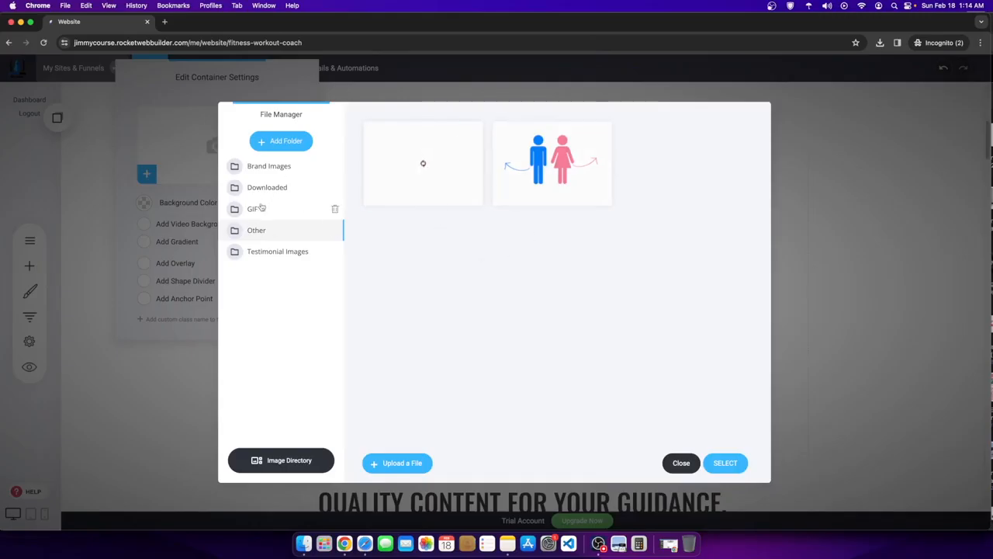
mouse_move(450, 166)
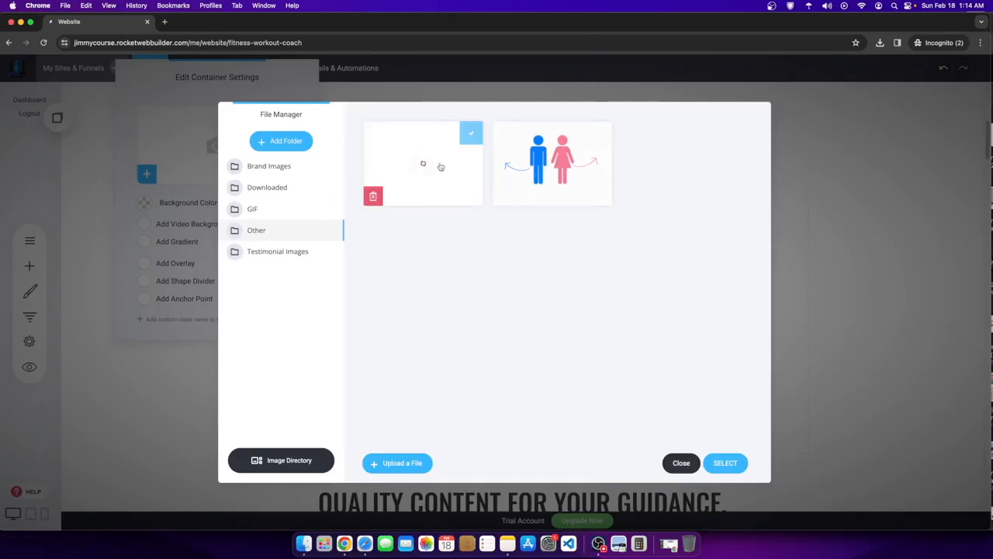
left_click(725, 463)
left_click(813, 325)
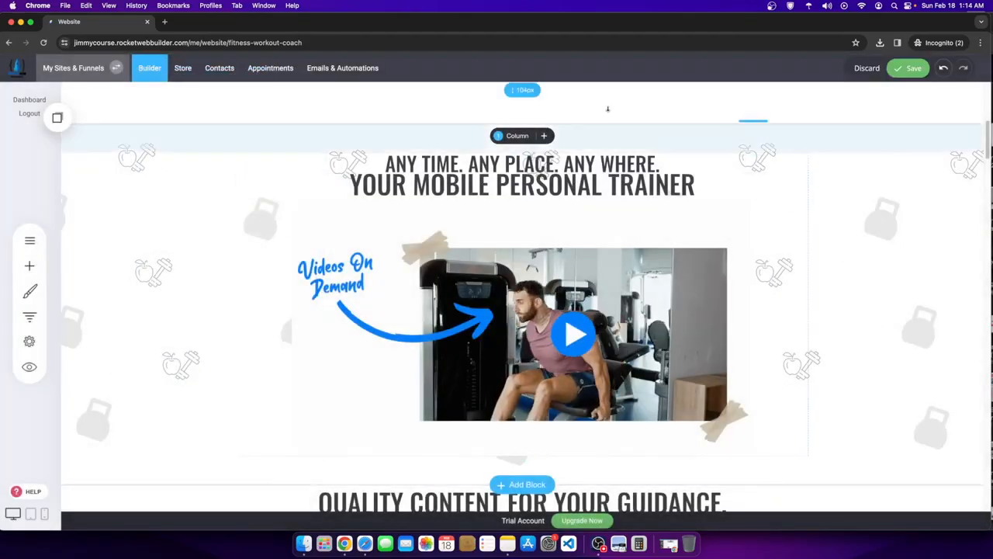
- Open the video section block's container settings
scroll(683, 339, "up", 3)
scroll(620, 310, "down", 3)
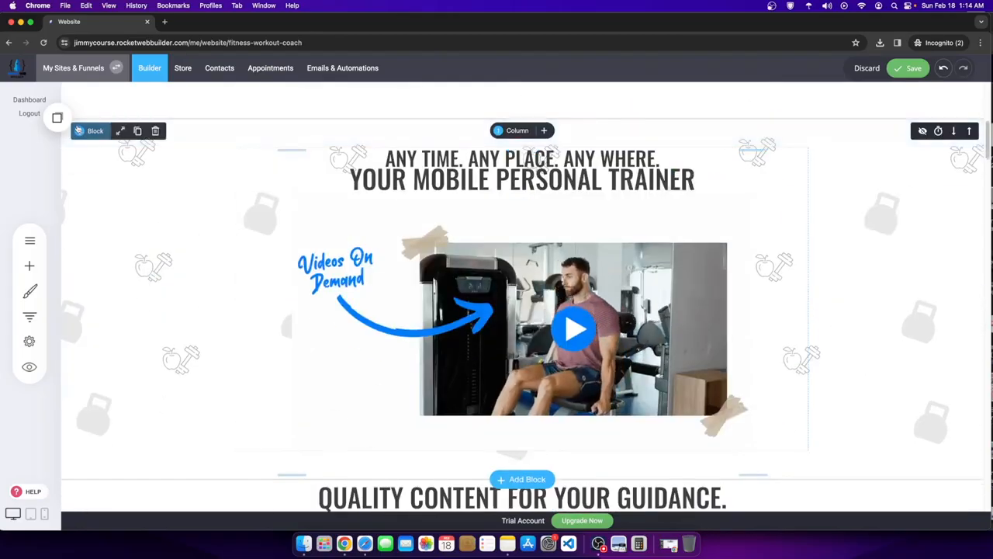
left_click(80, 131)
- Try the background Cover, Contain, No Repeat, Repeat Horizontally and Repeat Vertically options
left_click(196, 318)
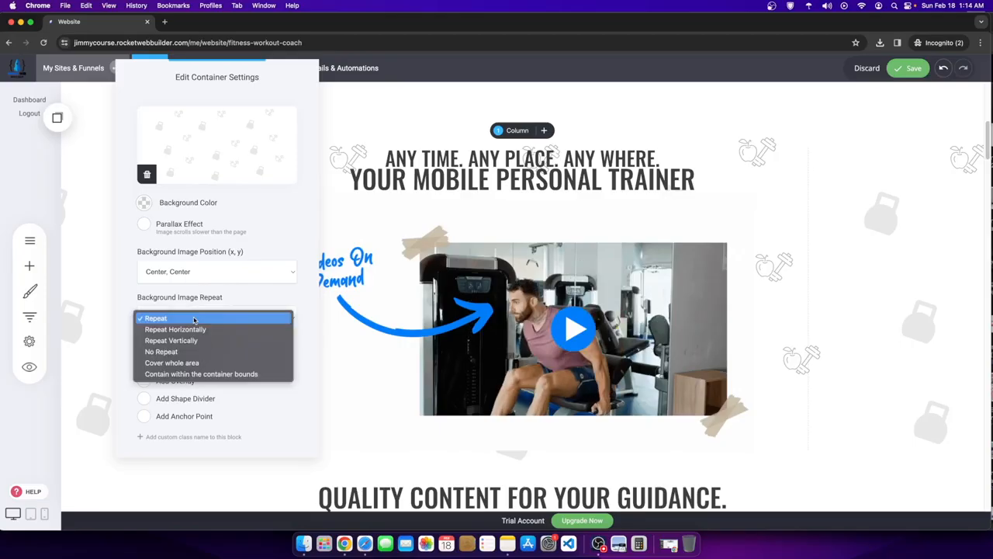
left_click(198, 362)
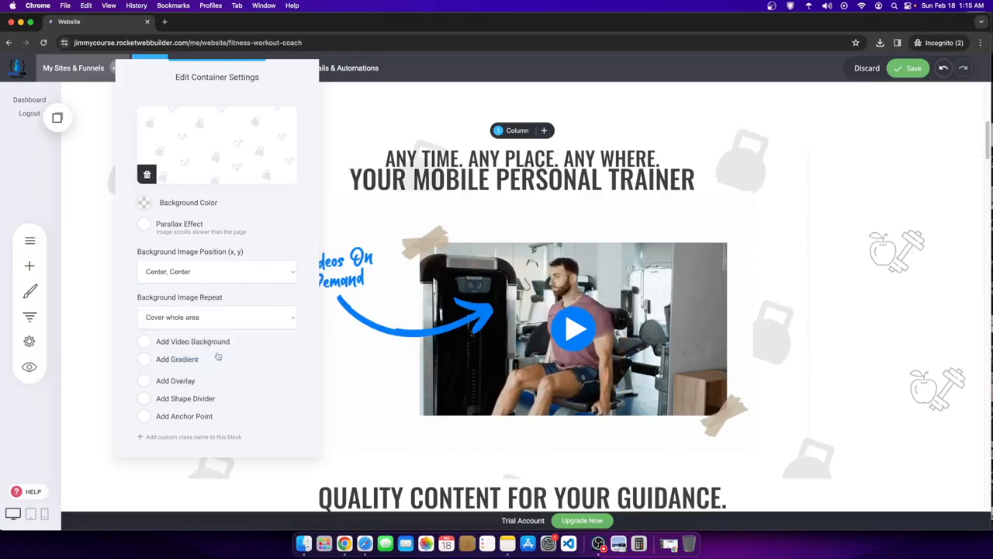
left_click(190, 315)
left_click(188, 330)
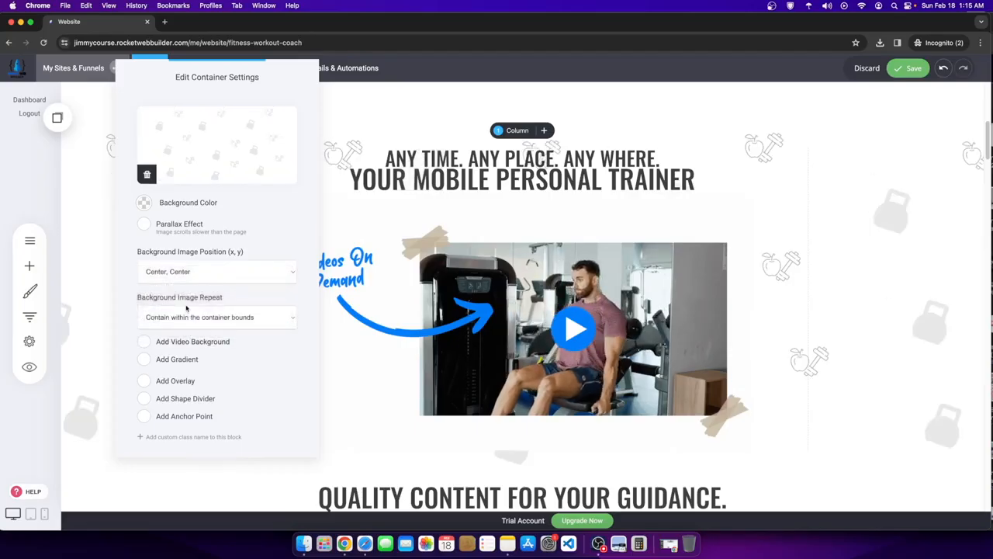
left_click(192, 322)
left_click(179, 300)
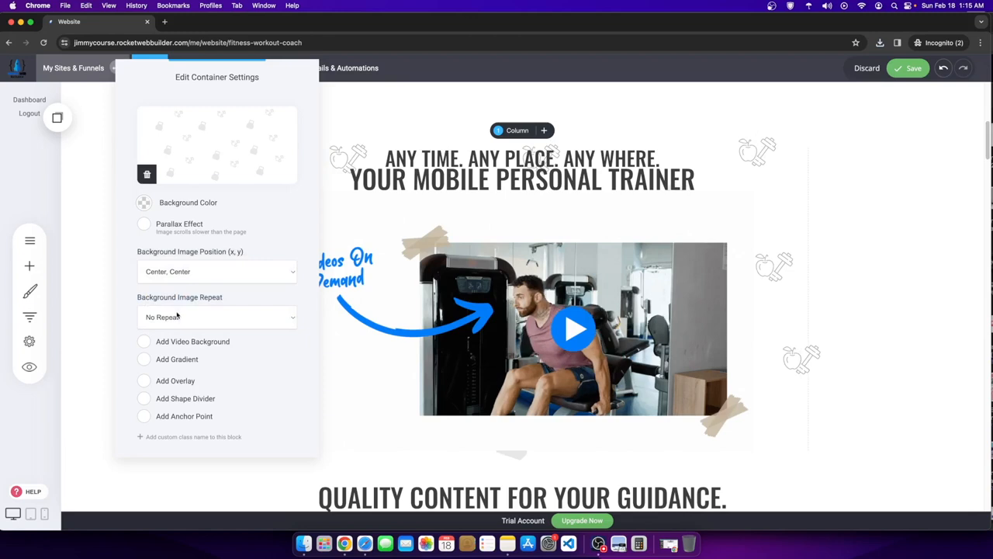
left_click(177, 314)
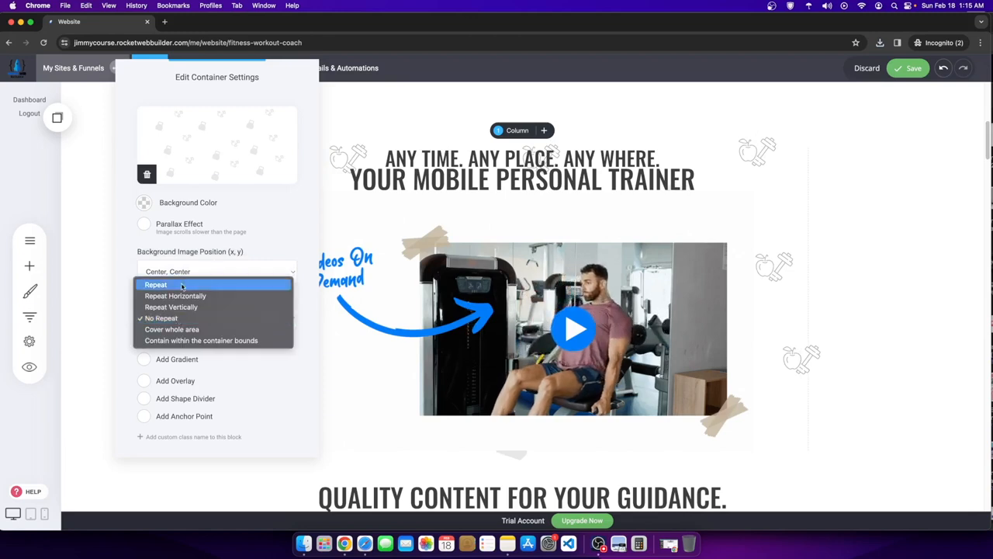
left_click(177, 296)
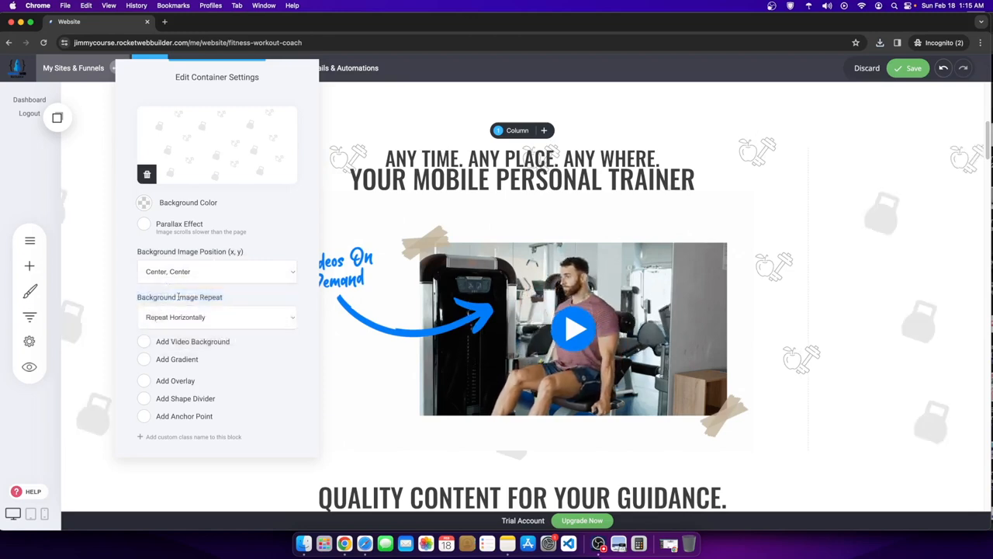
left_click(180, 316)
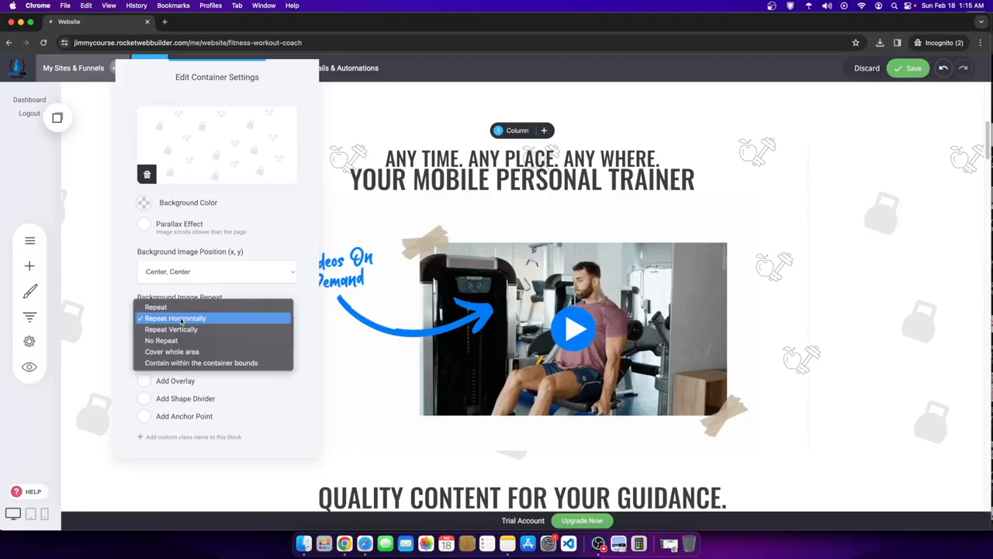
left_click(180, 329)
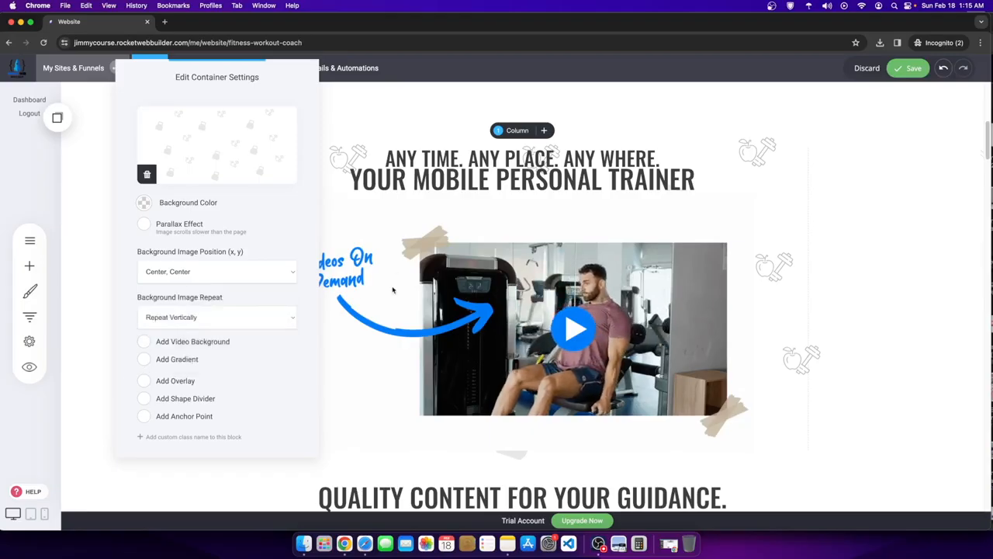
- Switch the background to Contain and then Cover, and close the container settings
left_click(195, 310)
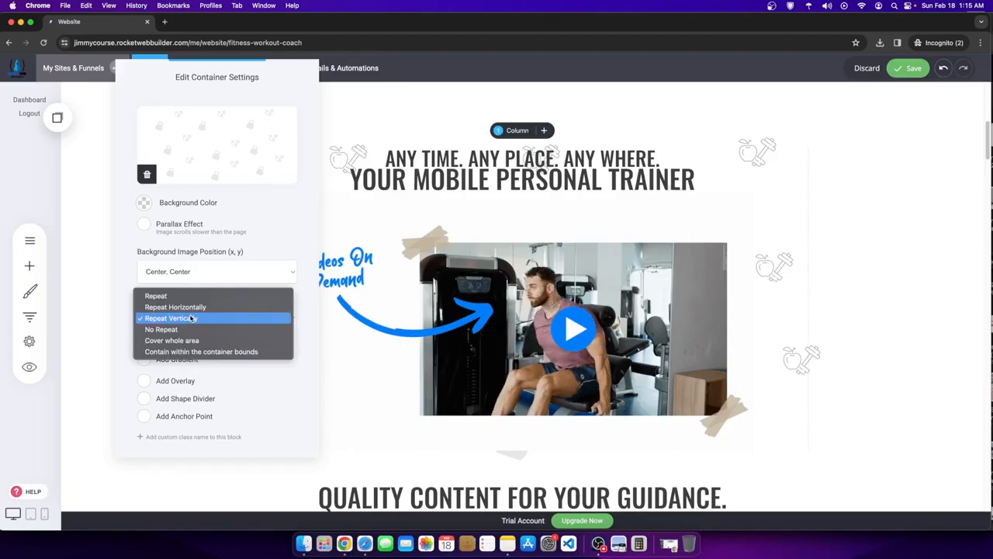
left_click(200, 351)
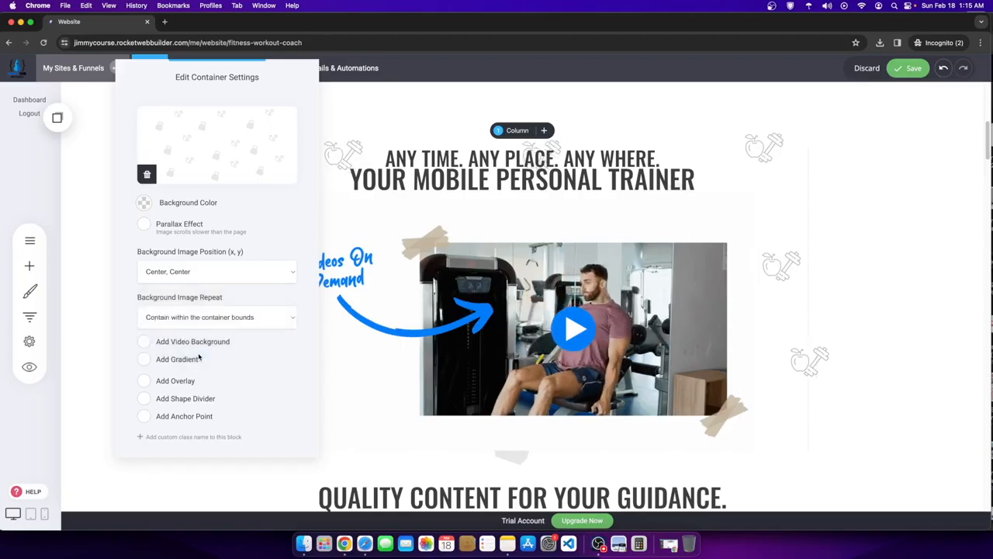
left_click(178, 320)
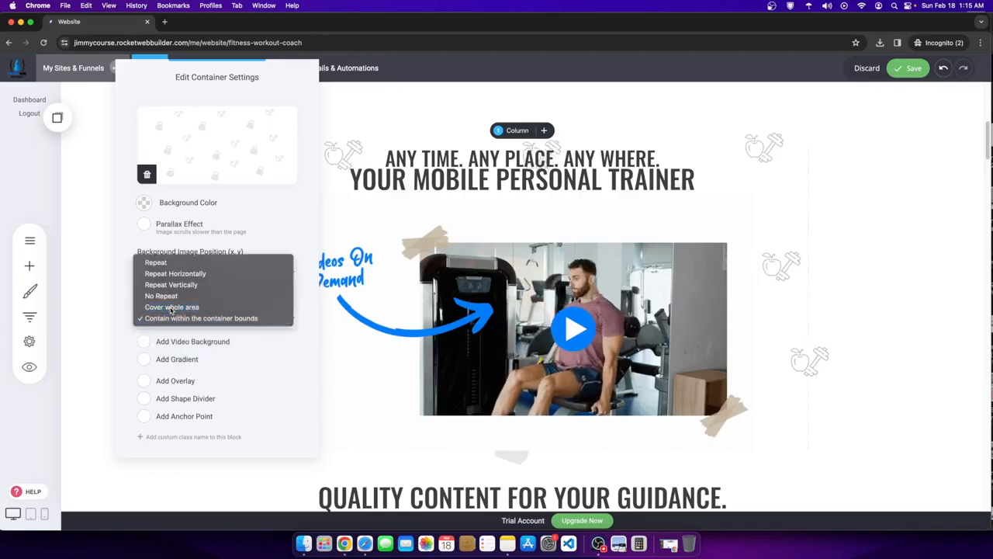
left_click(172, 309)
left_click(194, 312)
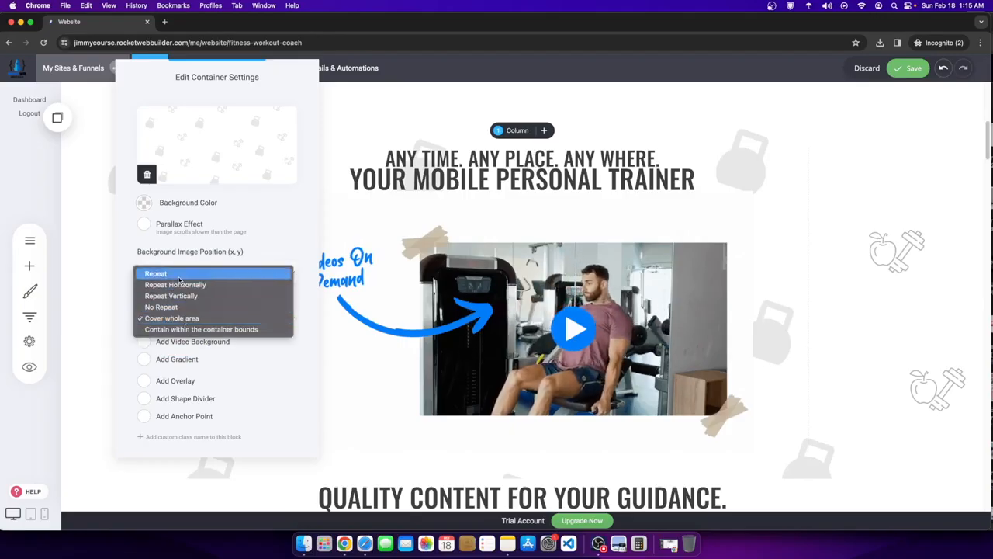
left_click(861, 355)
left_click(808, 383)
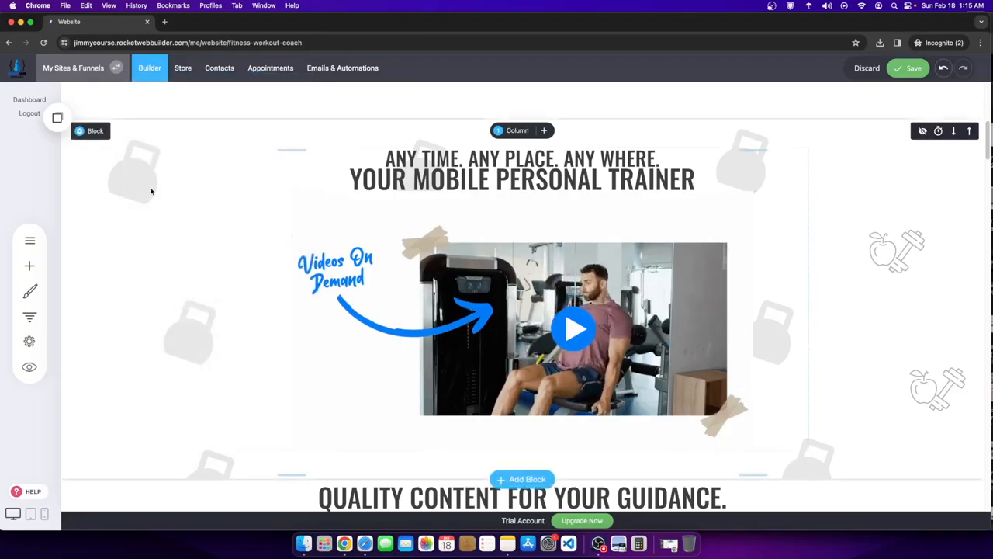
- Set the section's background image to Contain within the block bounds
left_click(90, 131)
left_click(192, 324)
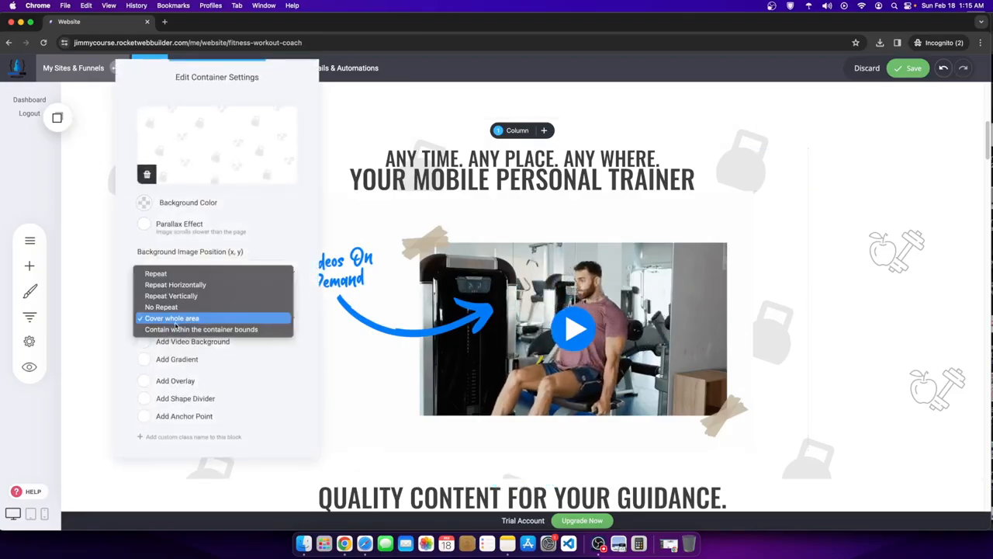
left_click(178, 338)
left_click(181, 323)
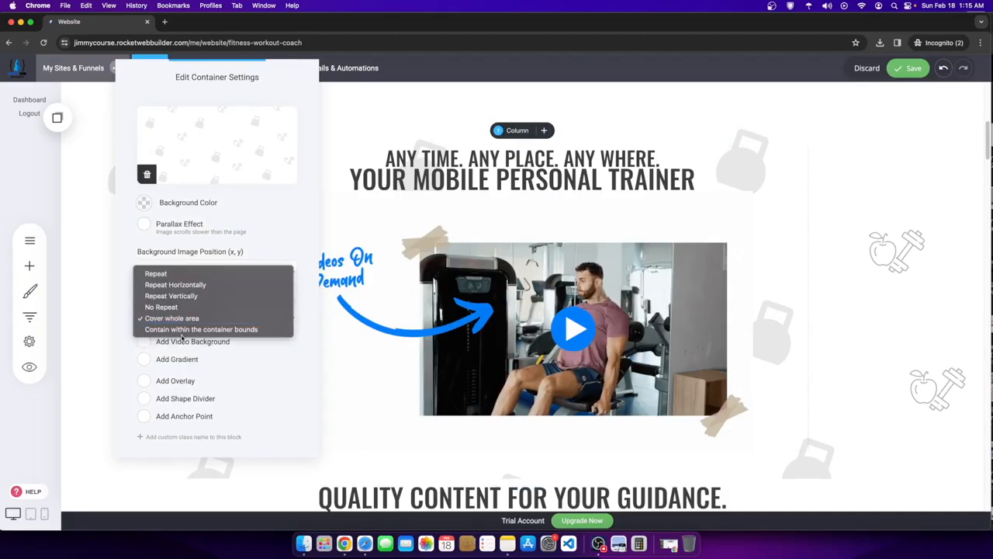
left_click(183, 330)
left_click(900, 320)
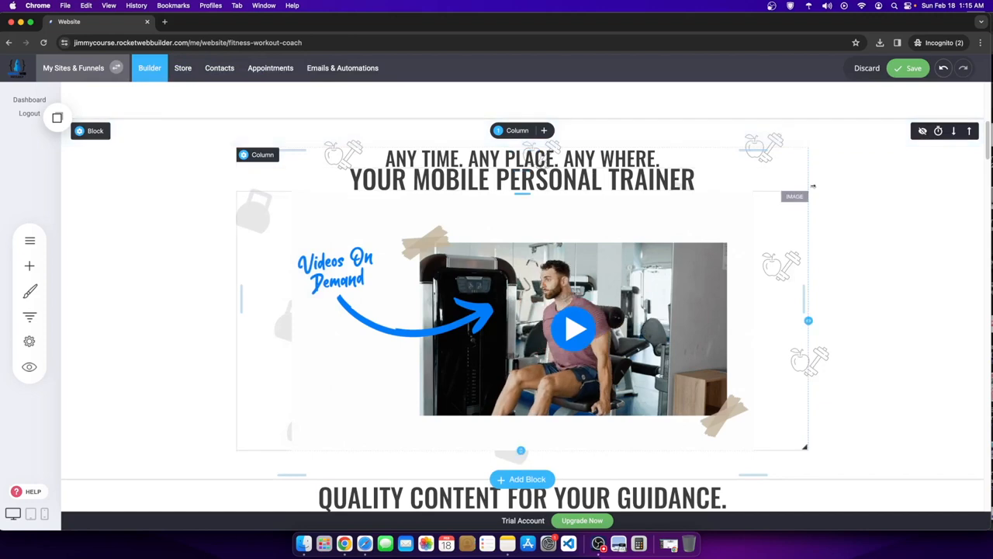
- Reopen the section's container settings
left_click(94, 132)
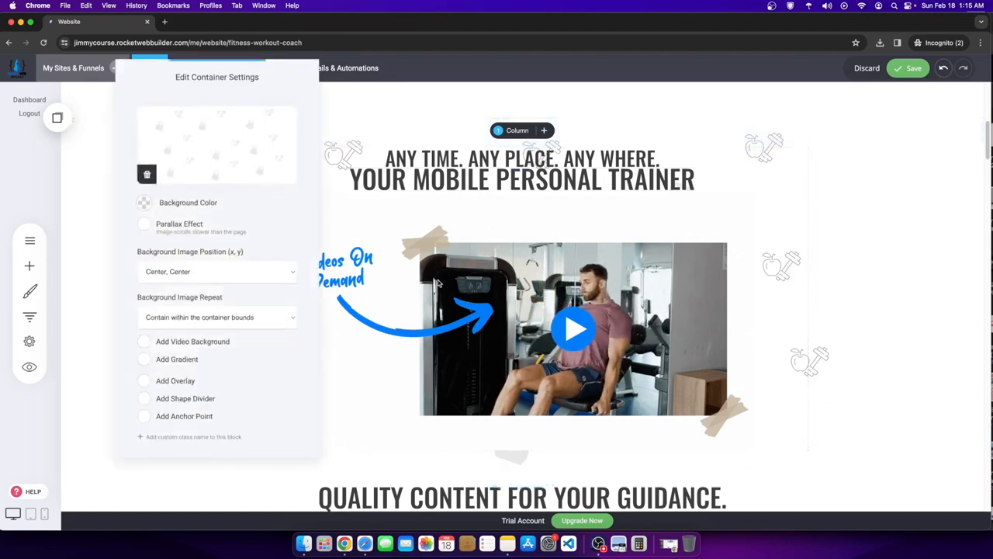
left_click(71, 177)
left_click(92, 134)
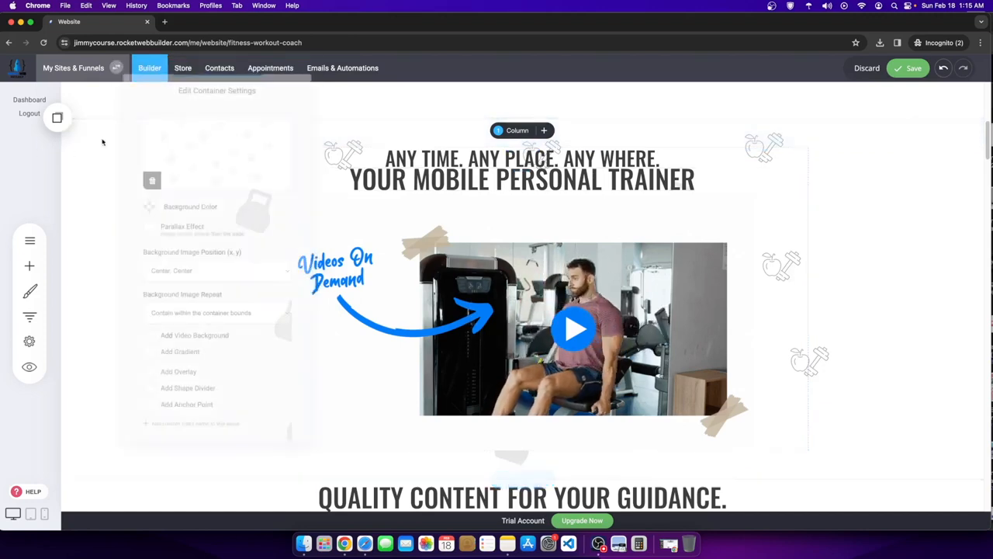
- Make the video section Full-Width and drag its bottom edge up to shorten it
left_click(94, 169)
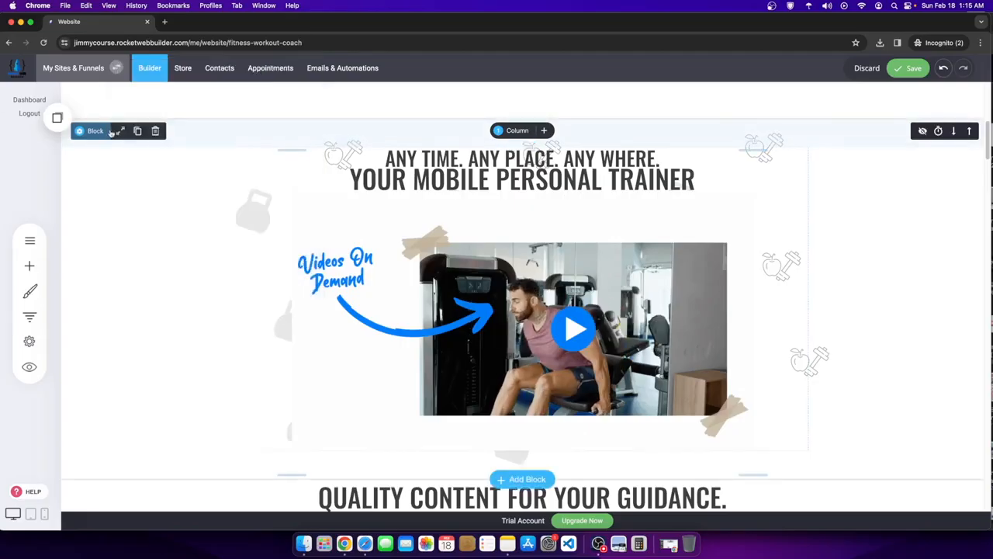
left_click(120, 132)
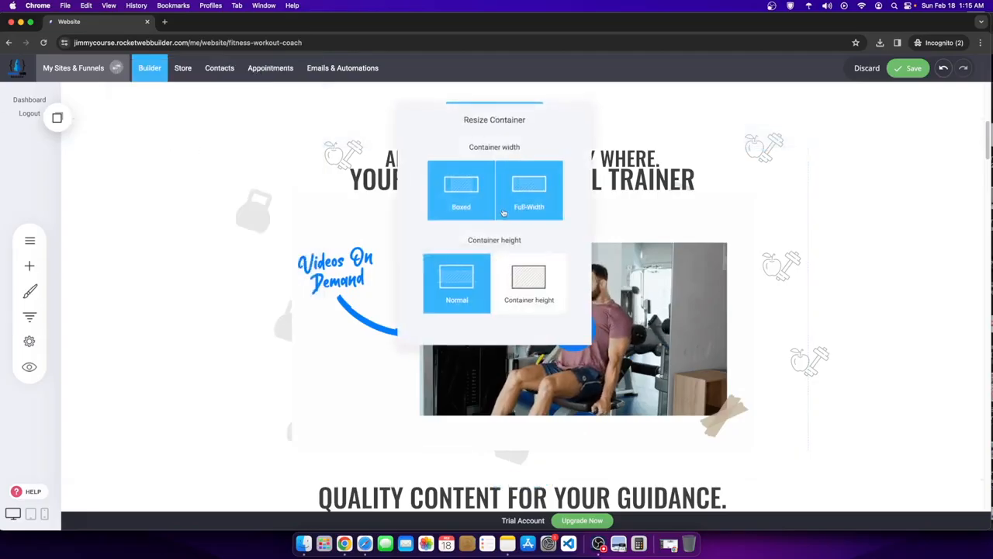
left_click(529, 204)
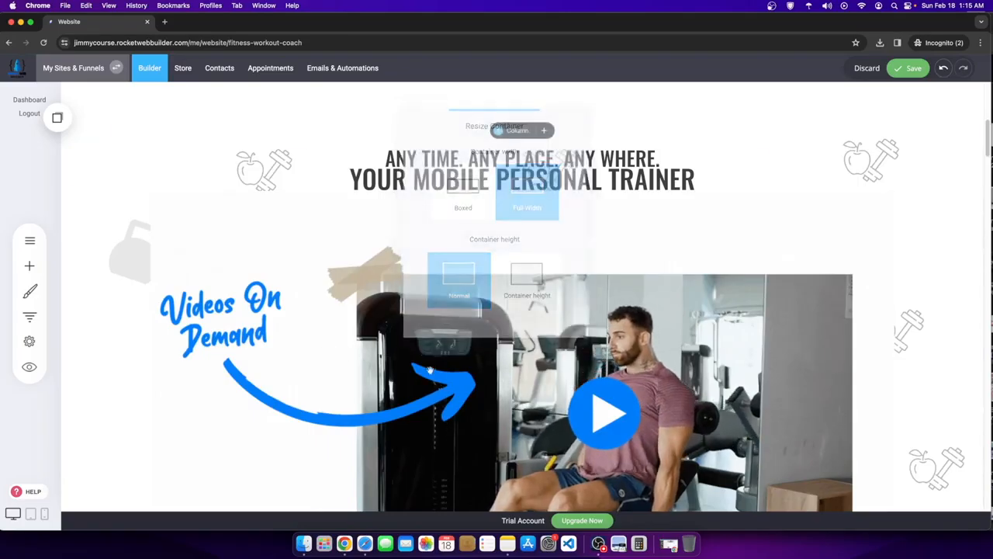
scroll(541, 391, "down", 5)
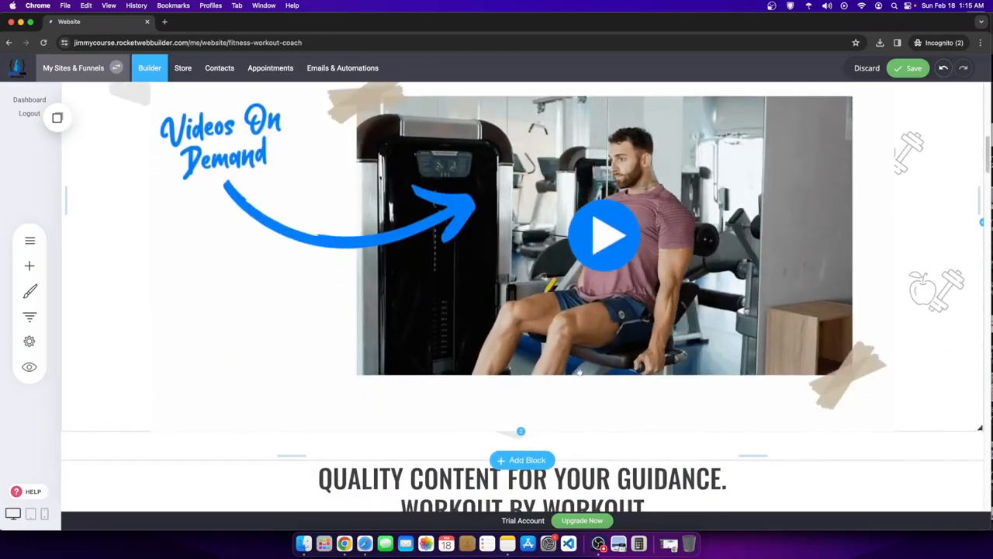
left_click_drag(521, 431, 524, 273)
scroll(524, 275, "up", 4)
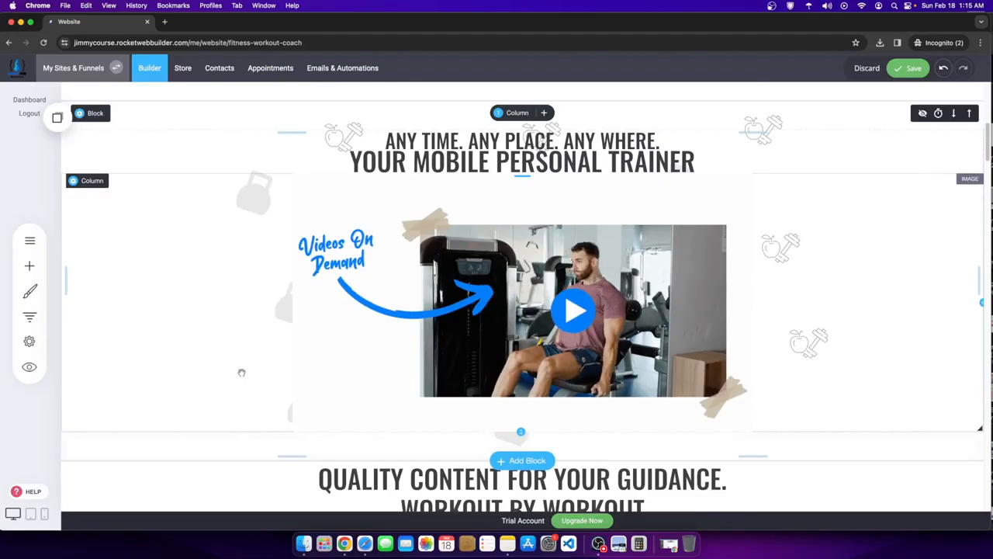
- Set the section's Background Image Repeat to Repeat Horizontally
left_click(272, 222)
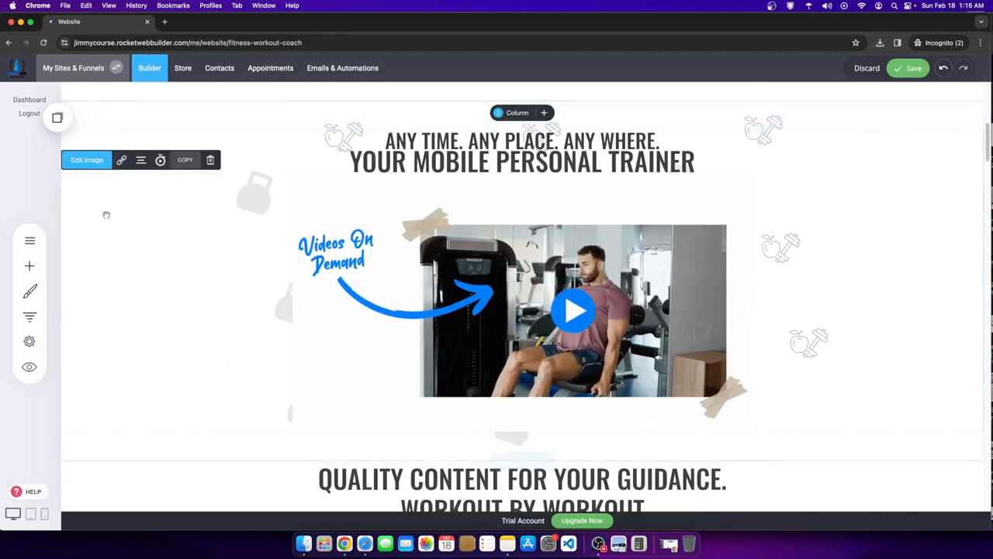
left_click(122, 114)
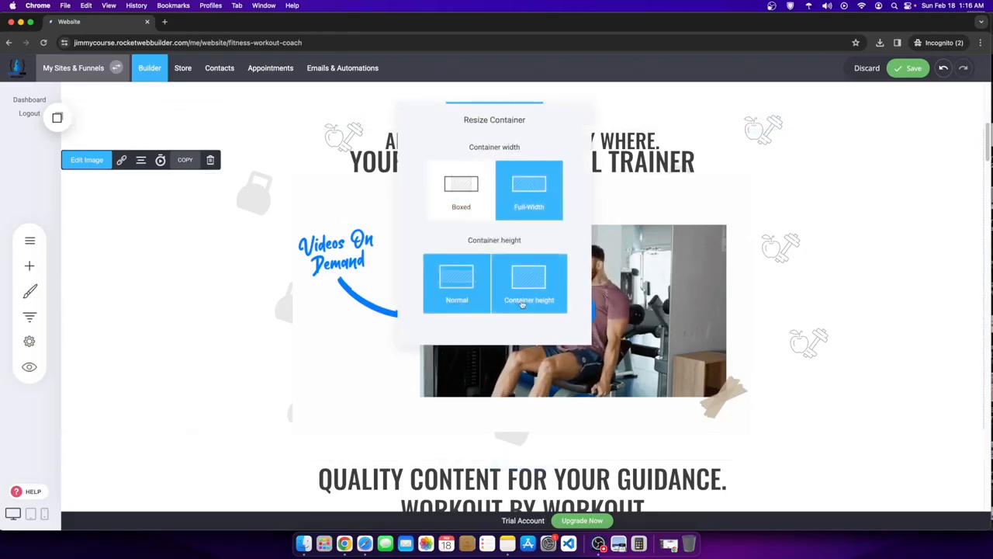
left_click(122, 212)
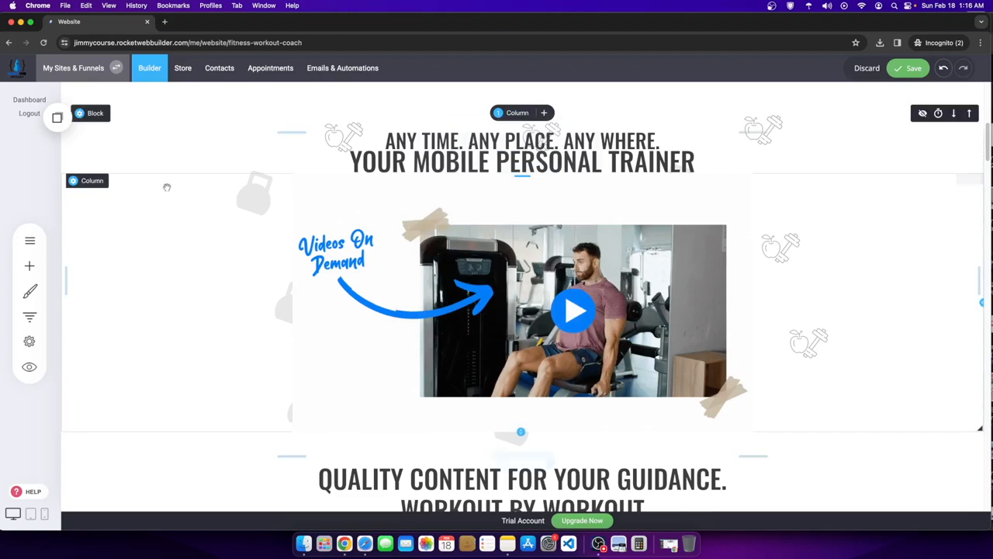
left_click(98, 116)
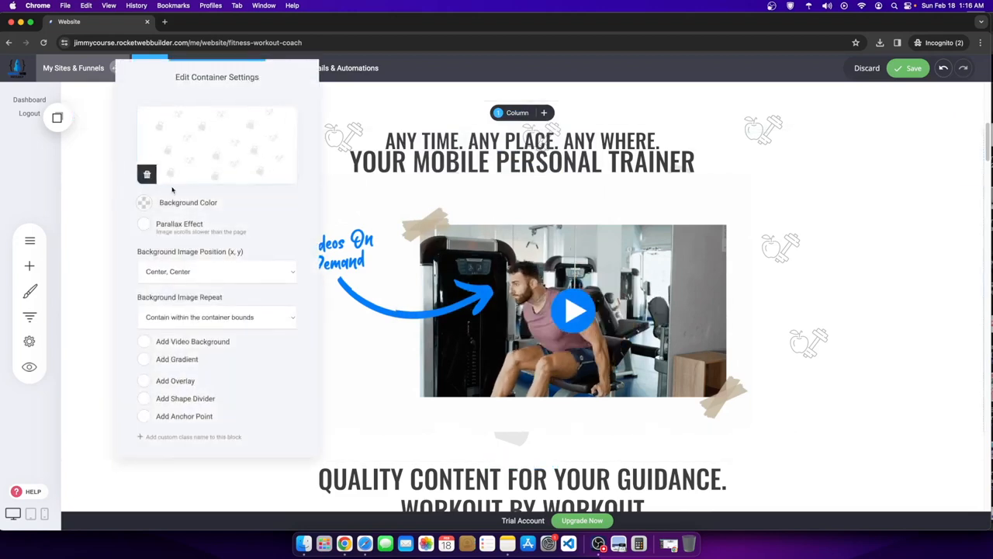
left_click(235, 316)
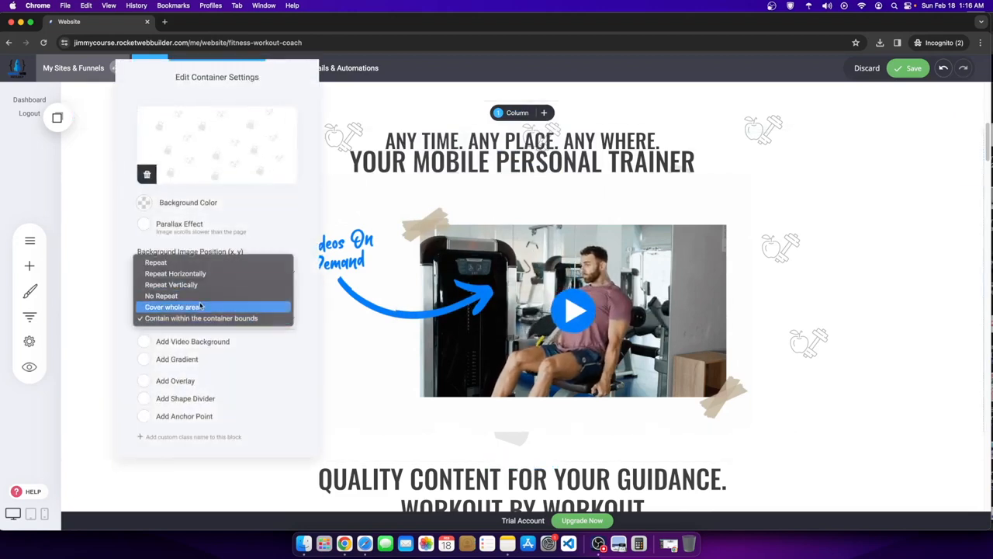
left_click(200, 307)
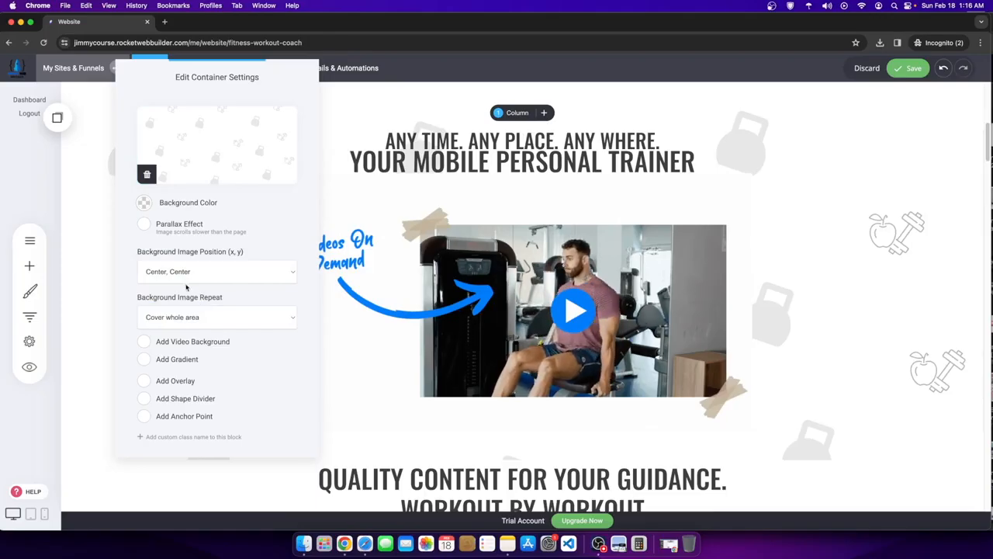
left_click(186, 308)
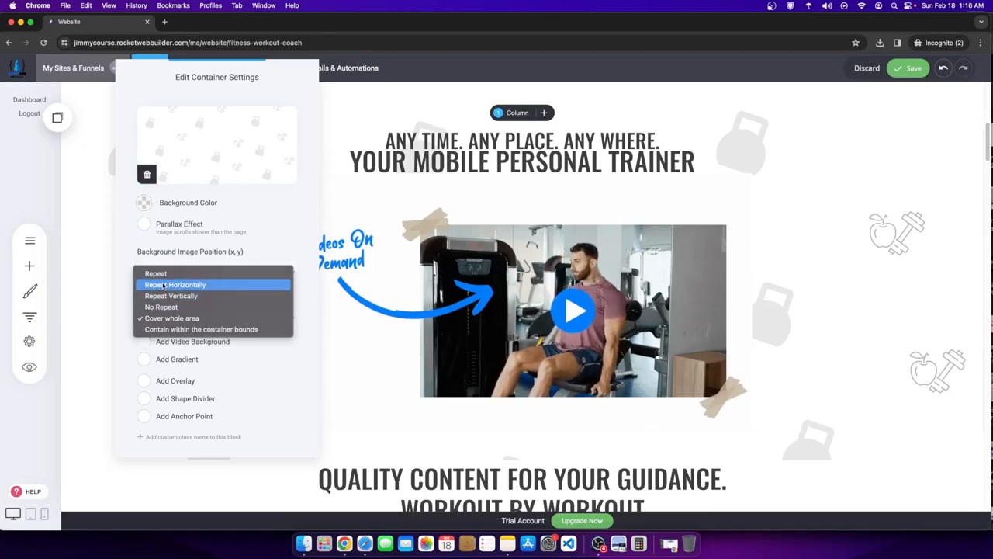
left_click(163, 285)
left_click(749, 287)
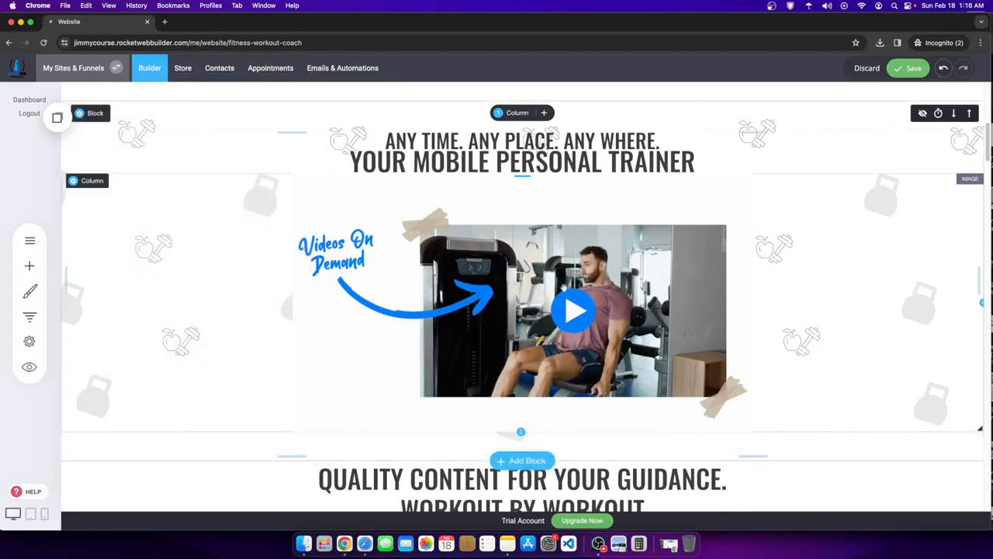
scroll(565, 287, "up", 2)
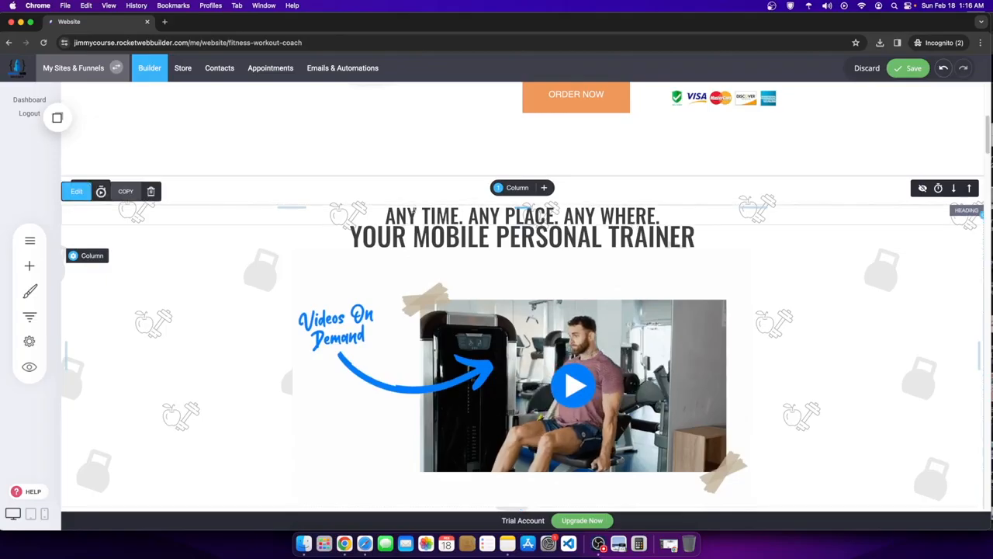
- Set the YOUR MOBILE PERSONAL TRAINER heading to font size 66
left_click(349, 236)
left_click_drag(349, 236, 747, 236)
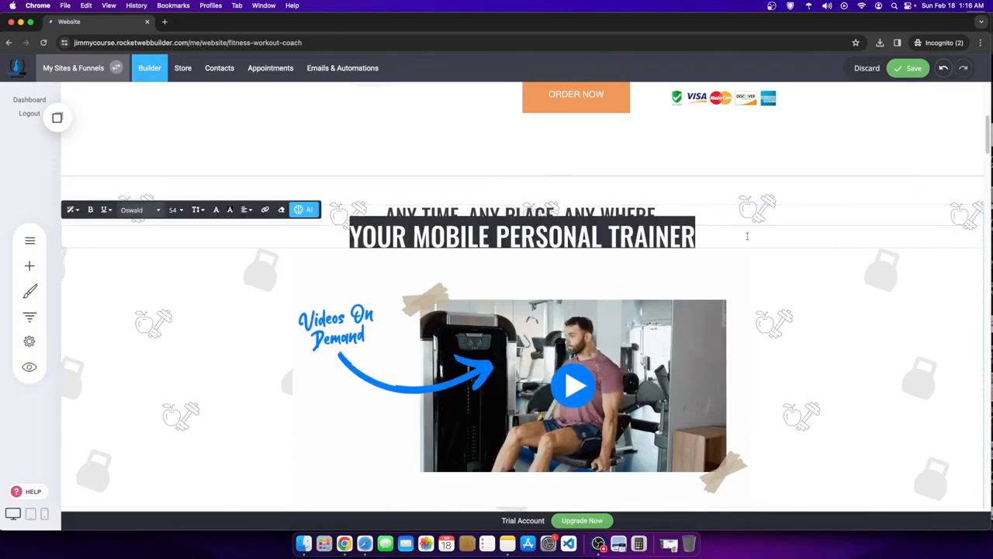
left_click(175, 210)
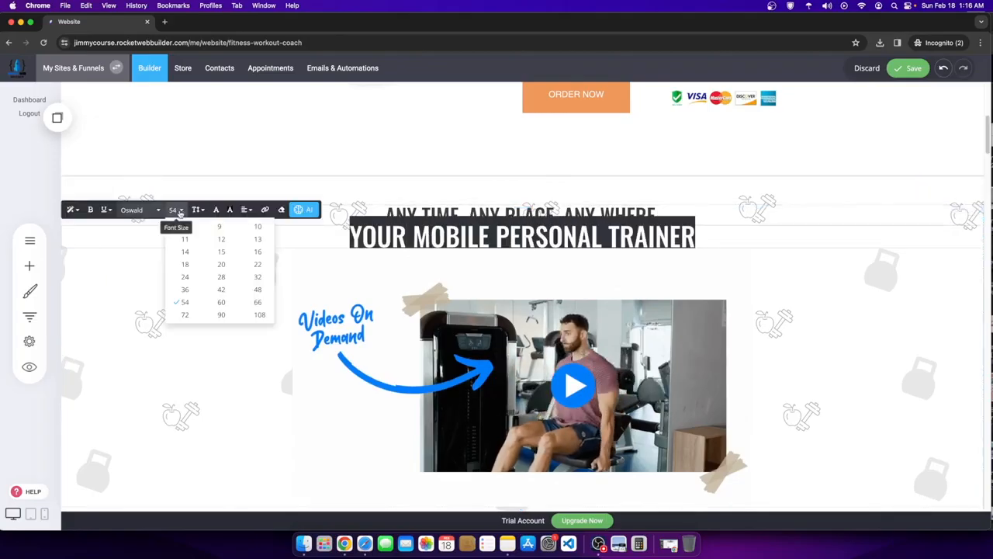
left_click(258, 302)
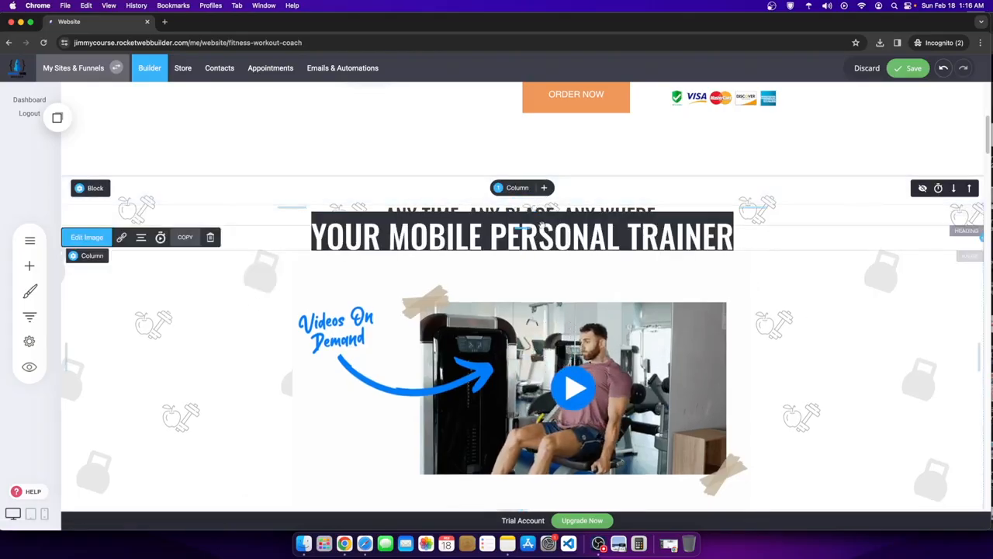
left_click(540, 236)
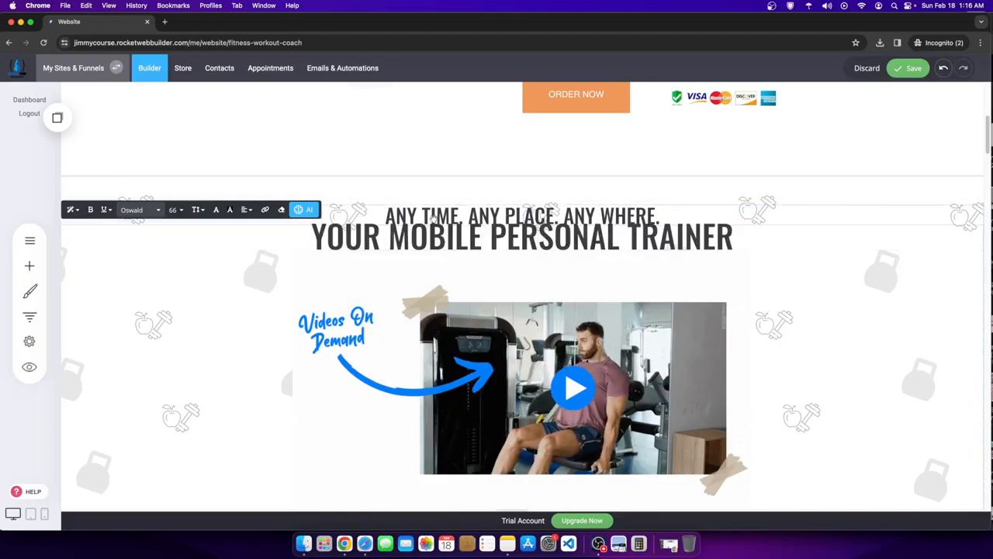
- Make the heading words MOBILE PERSONAL bold
left_click_drag(362, 217, 672, 216)
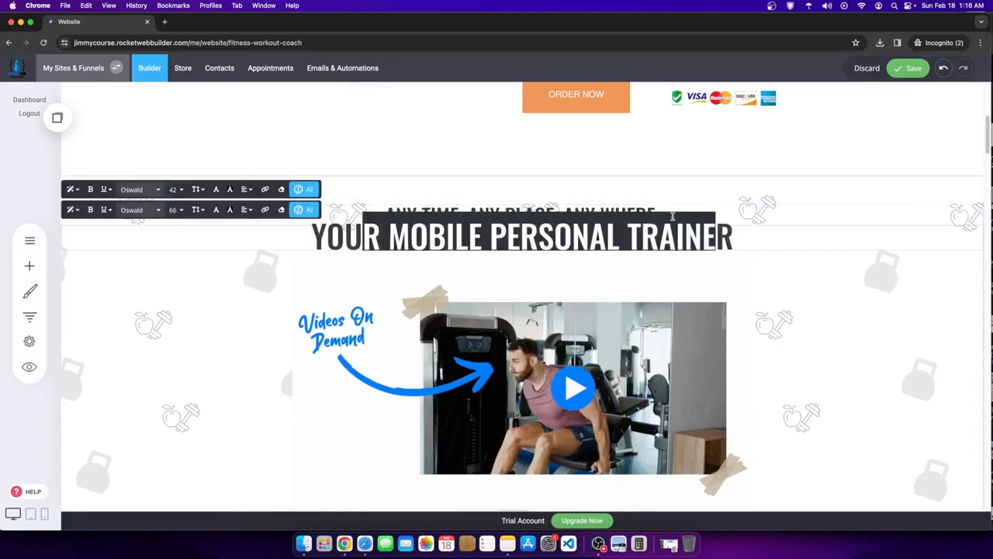
left_click(411, 204)
left_click_drag(387, 224, 684, 233)
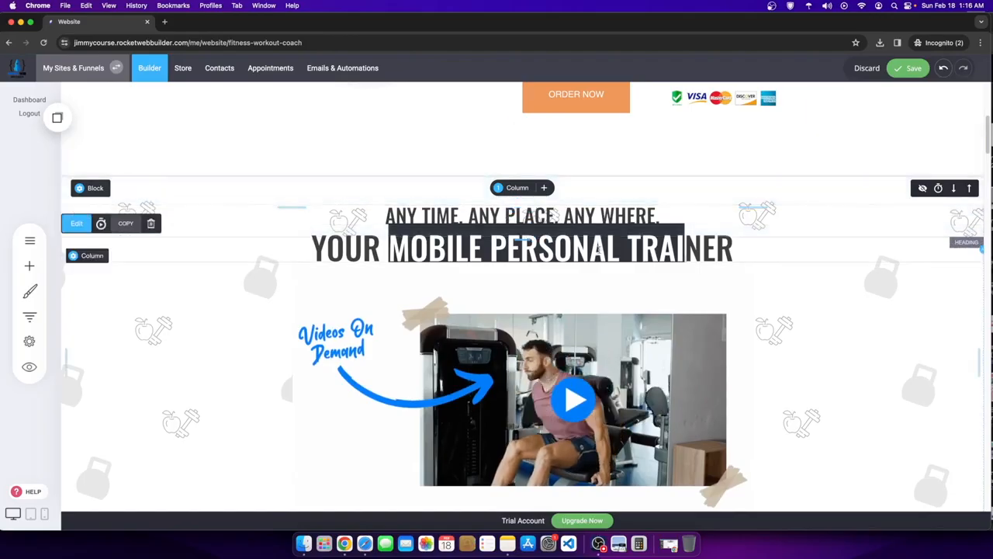
left_click(599, 249)
left_click(593, 249)
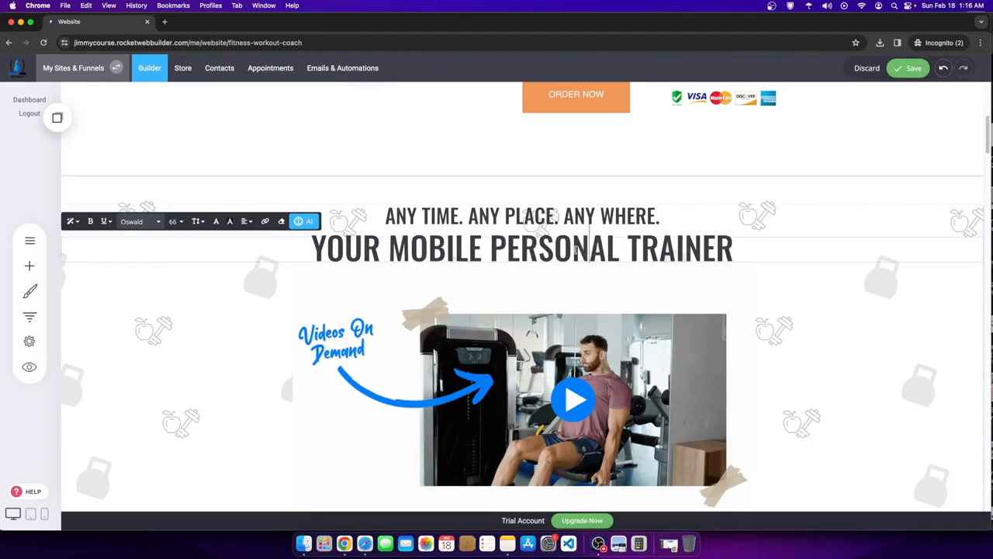
left_click_drag(499, 245, 630, 248)
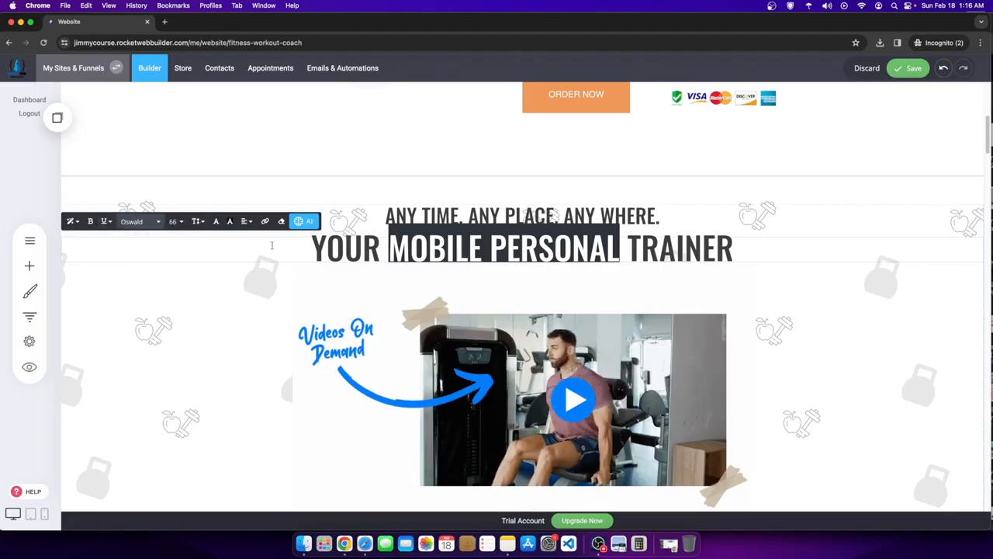
left_click(90, 222)
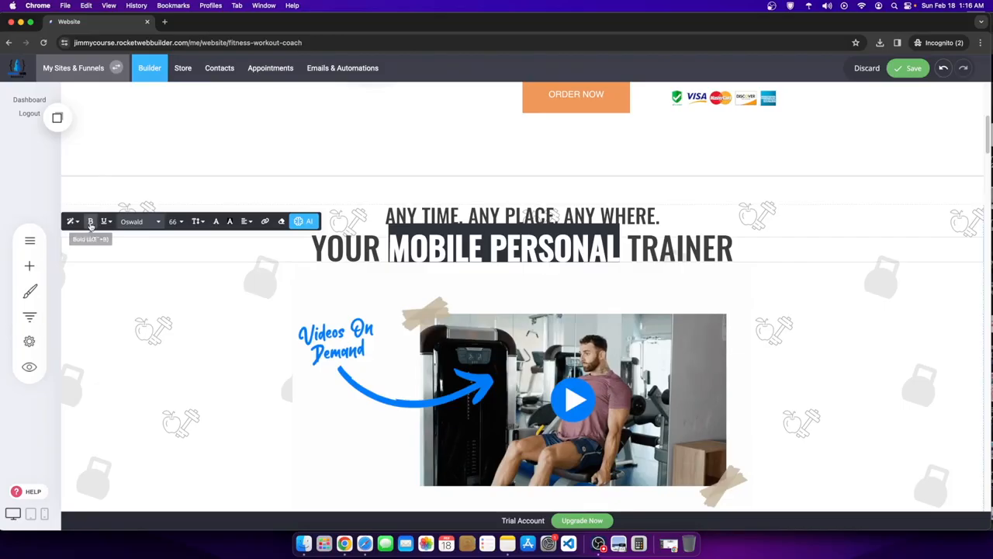
left_click(442, 301)
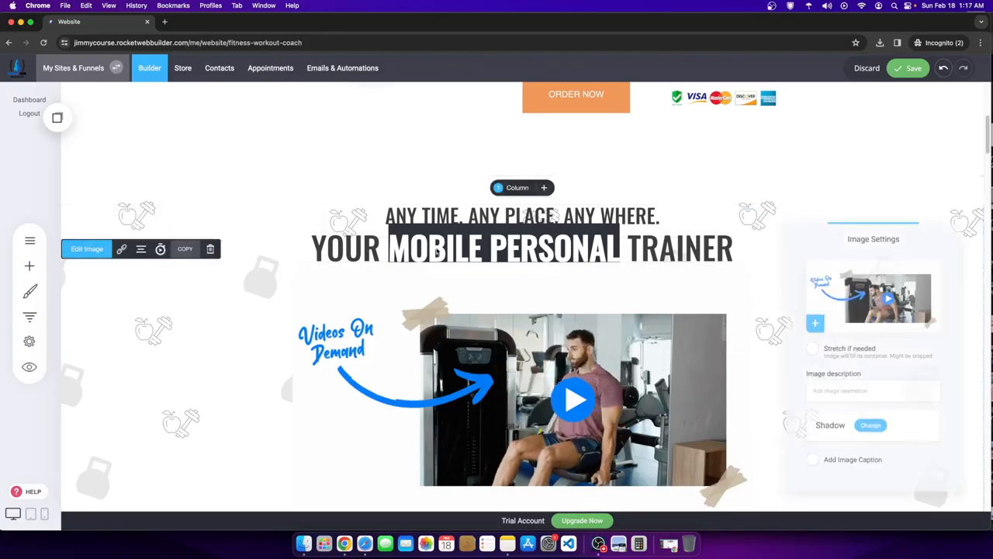
- Reselect MOBILE PERSONAL, check the extra formatting options, and save the page
left_click(390, 246)
left_click_drag(391, 246, 574, 245)
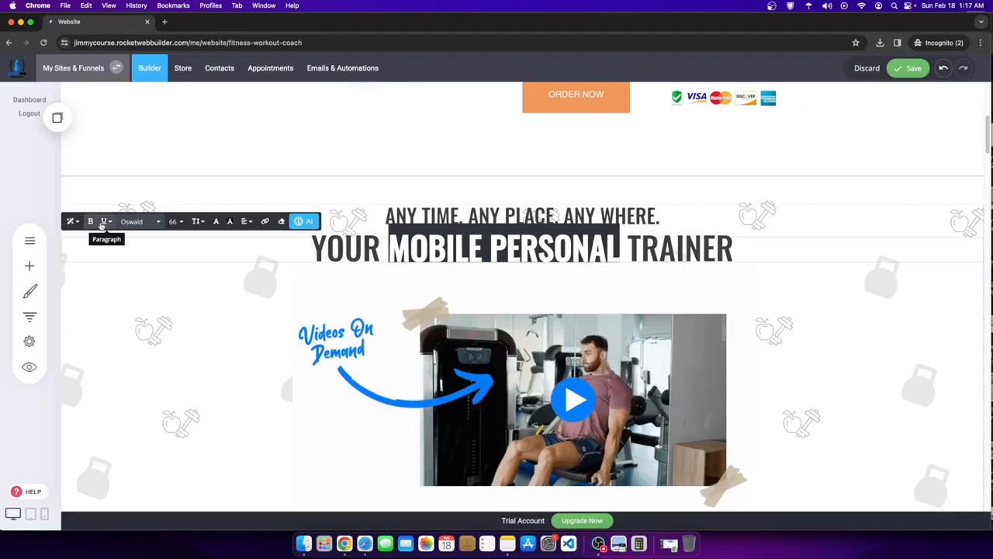
left_click(122, 240)
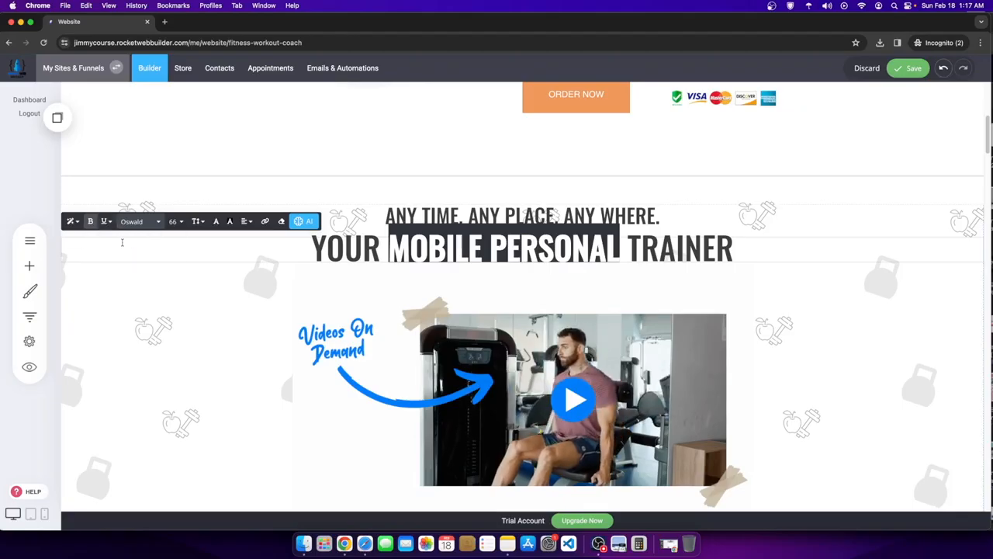
left_click(114, 223)
left_click(124, 240)
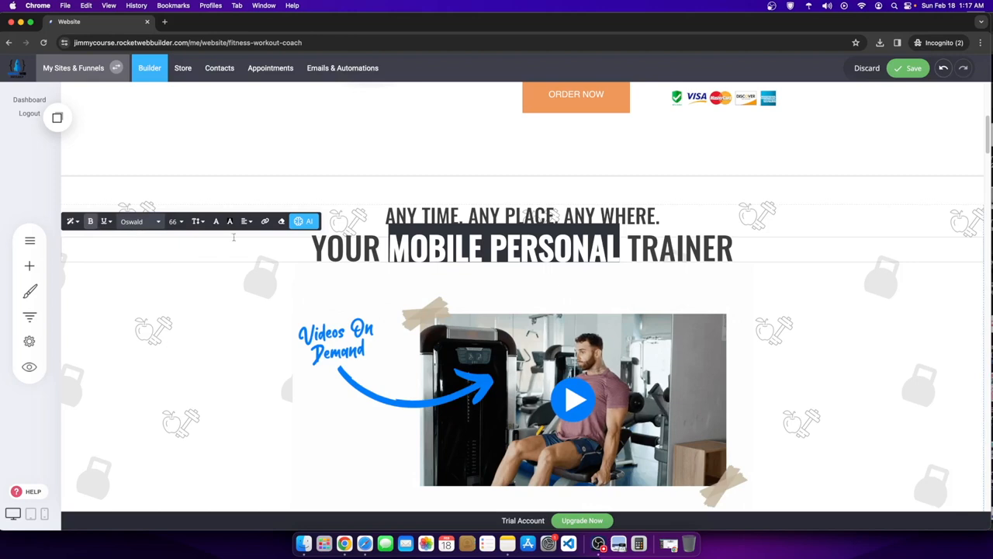
left_click(117, 301)
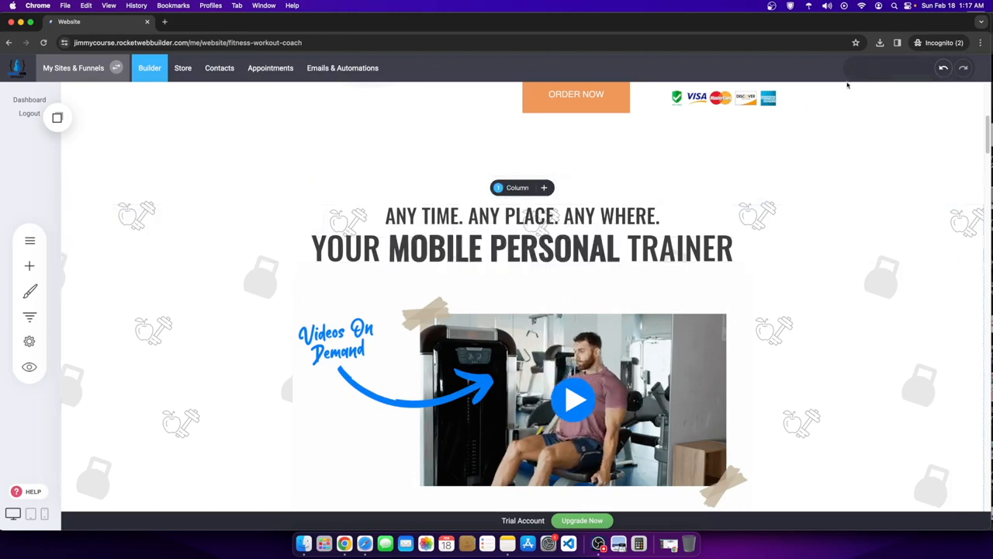
- Set the website layout Grid Width to 1280px and confirm
left_click(29, 291)
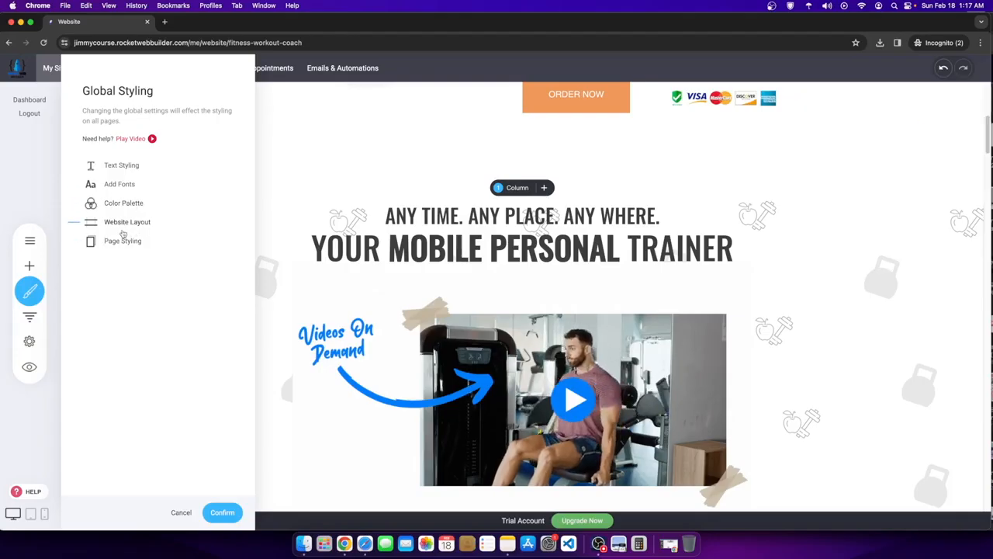
left_click(124, 223)
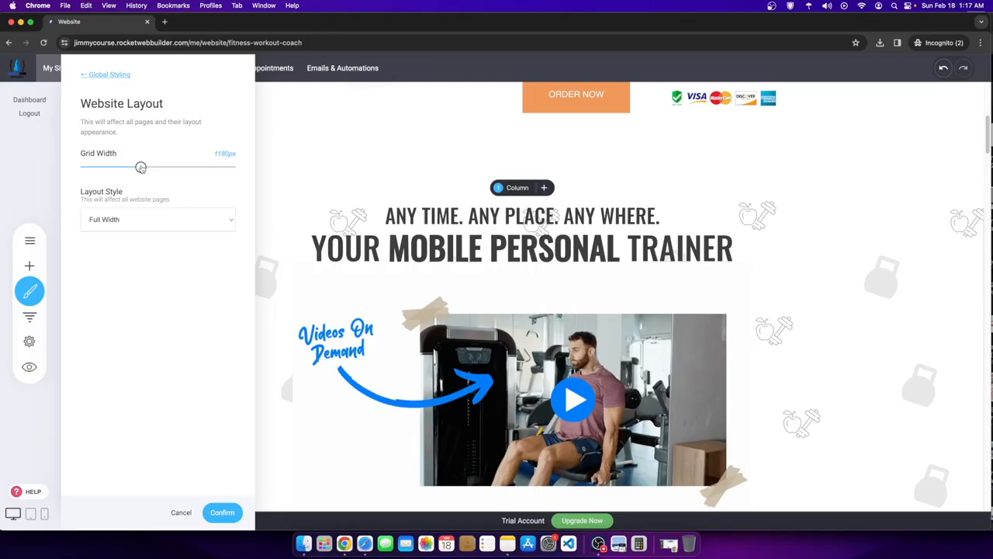
left_click_drag(146, 168, 153, 168)
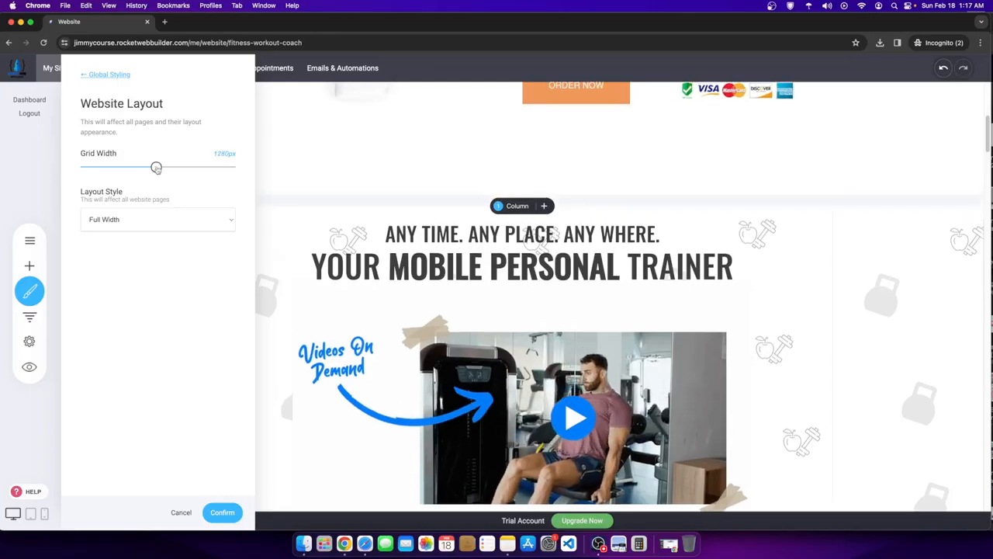
left_click(222, 512)
scroll(330, 330, "down", 5)
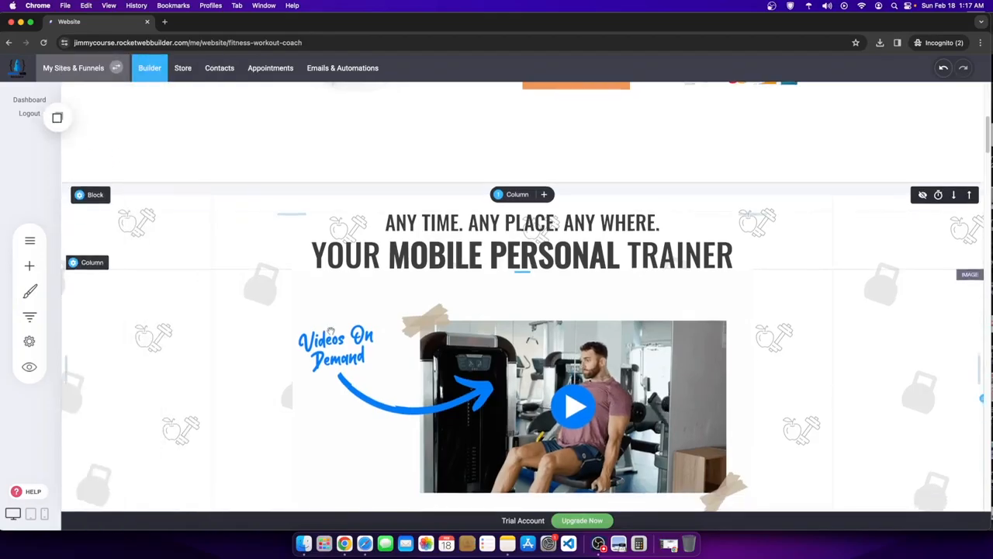
scroll(330, 330, "up", 4)
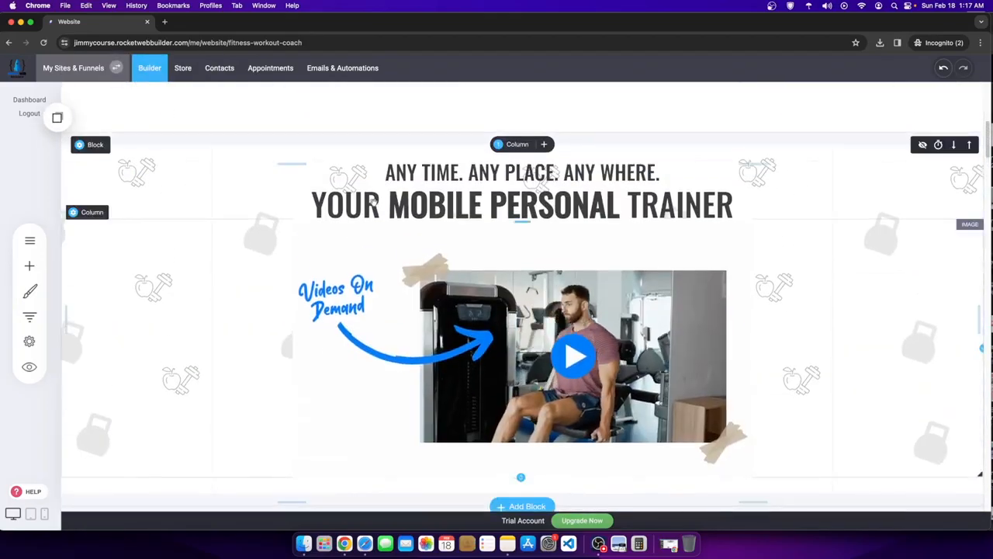
- Make text links blue in the global text styling settings
left_click(30, 343)
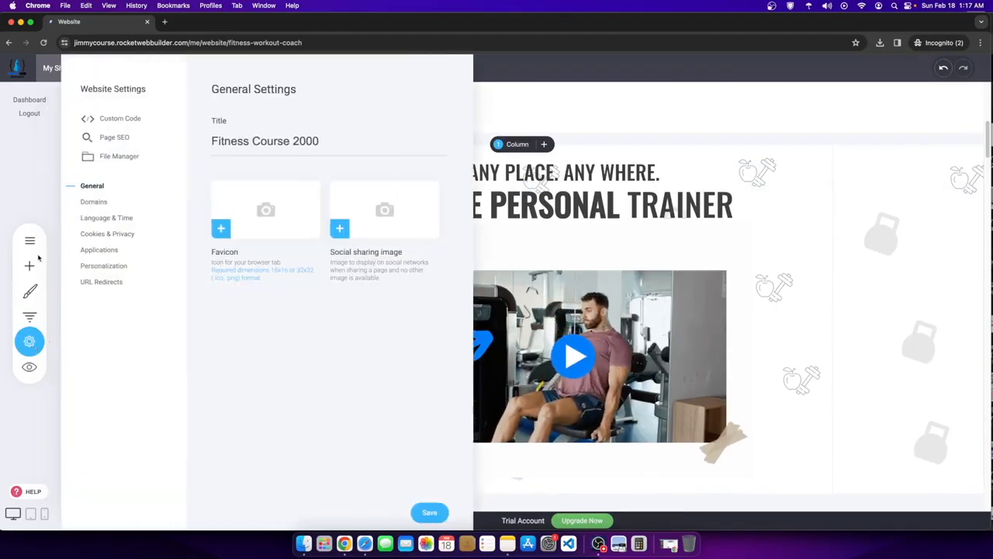
left_click(30, 291)
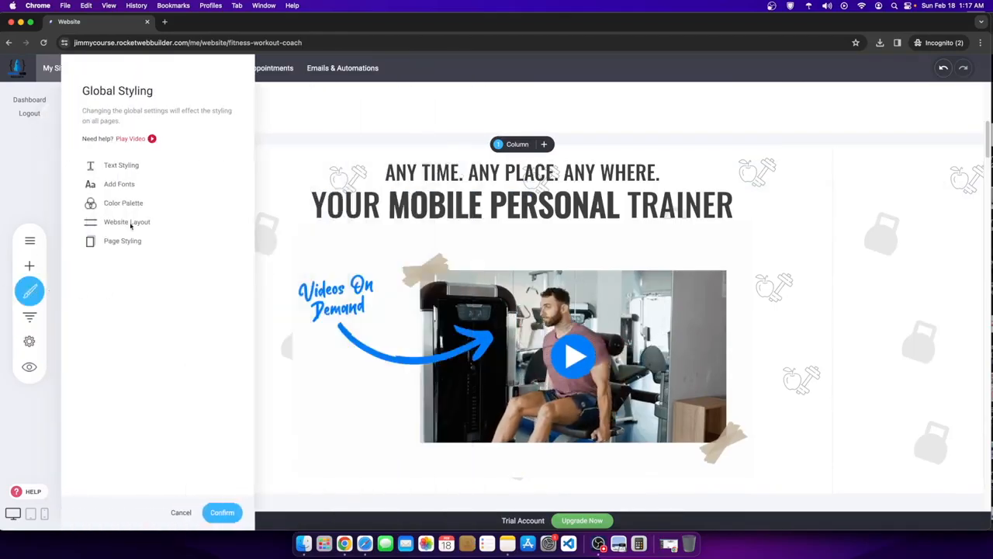
left_click(117, 168)
scroll(123, 426, "down", 2)
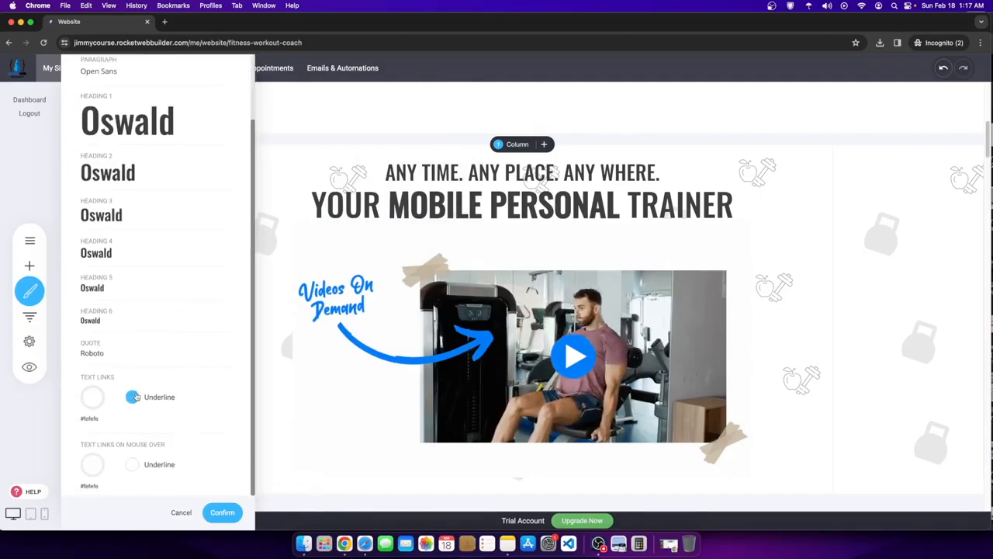
left_click(92, 400)
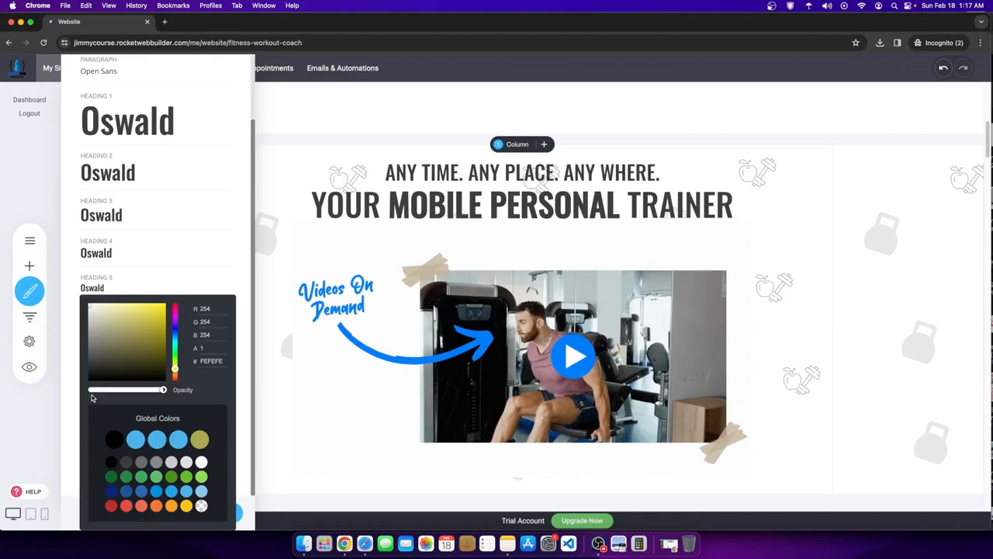
left_click(136, 440)
left_click(491, 290)
left_click(528, 283)
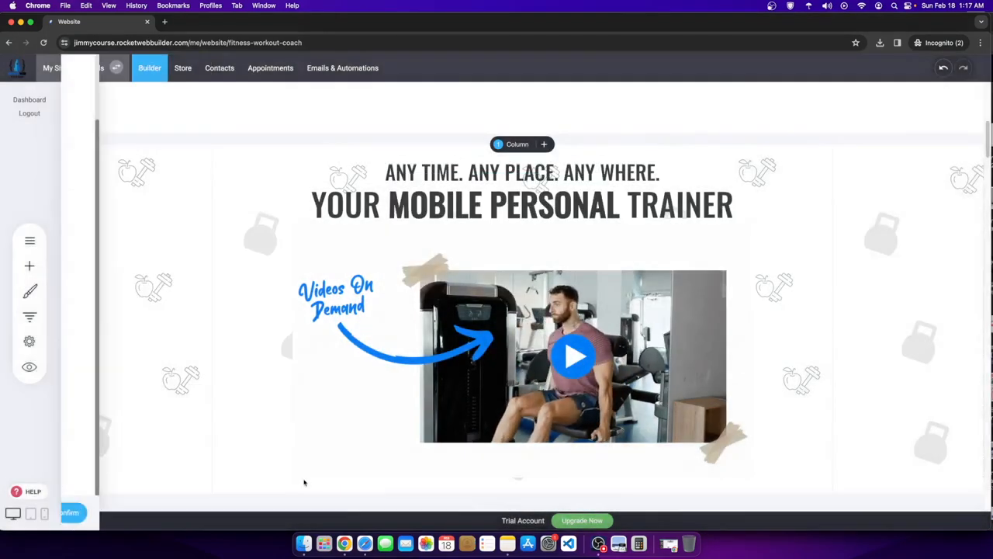
- Select MOBILE PERSONAL in the trainer heading and bring up its text colours
left_click(423, 208)
left_click_drag(400, 208, 618, 208)
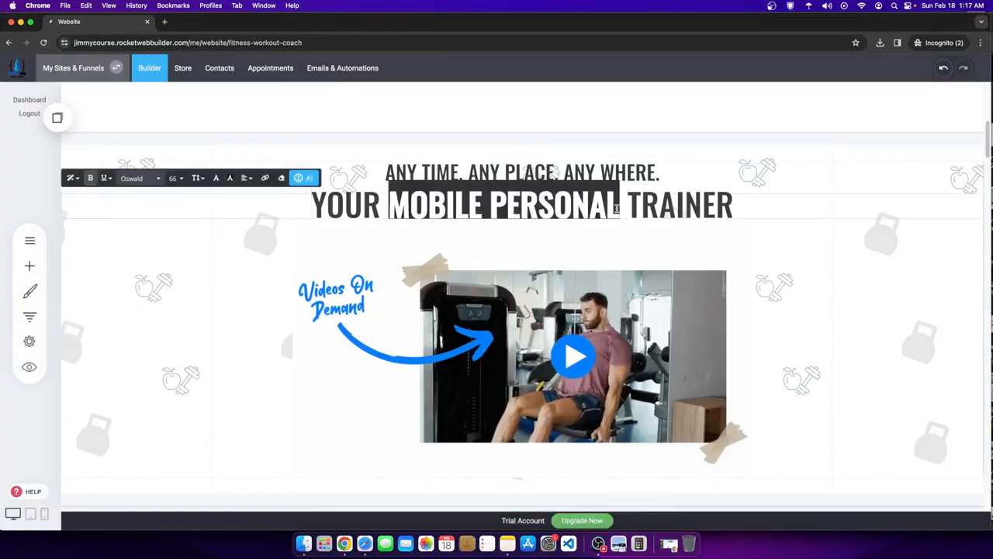
left_click(216, 179)
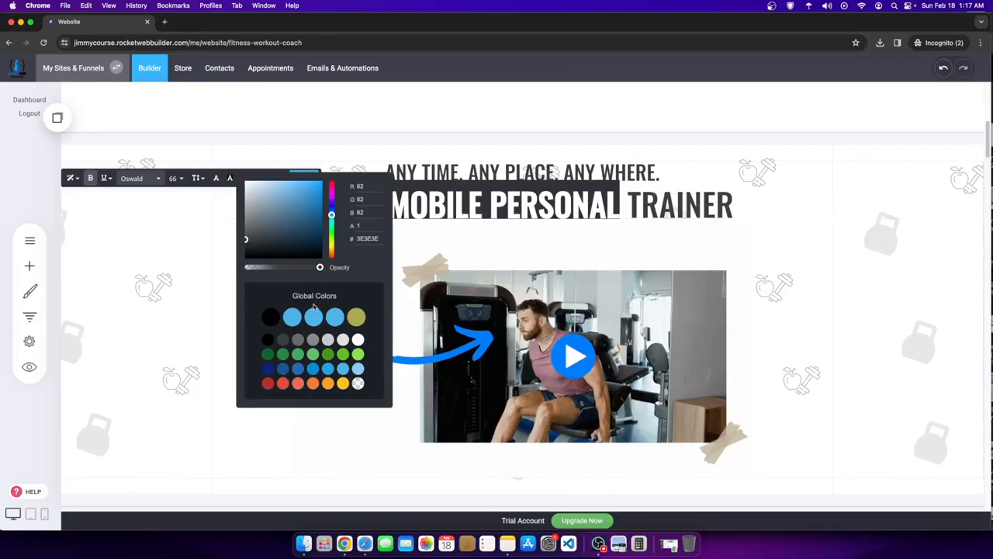
- Keep MOBILE PERSONAL blue and add space between the heading and the video
left_click(786, 255)
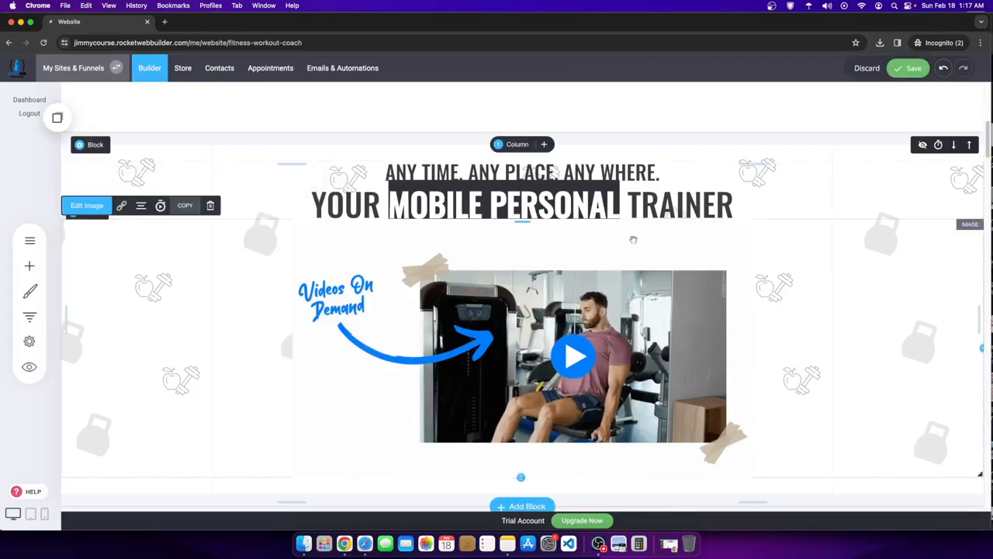
left_click(722, 183)
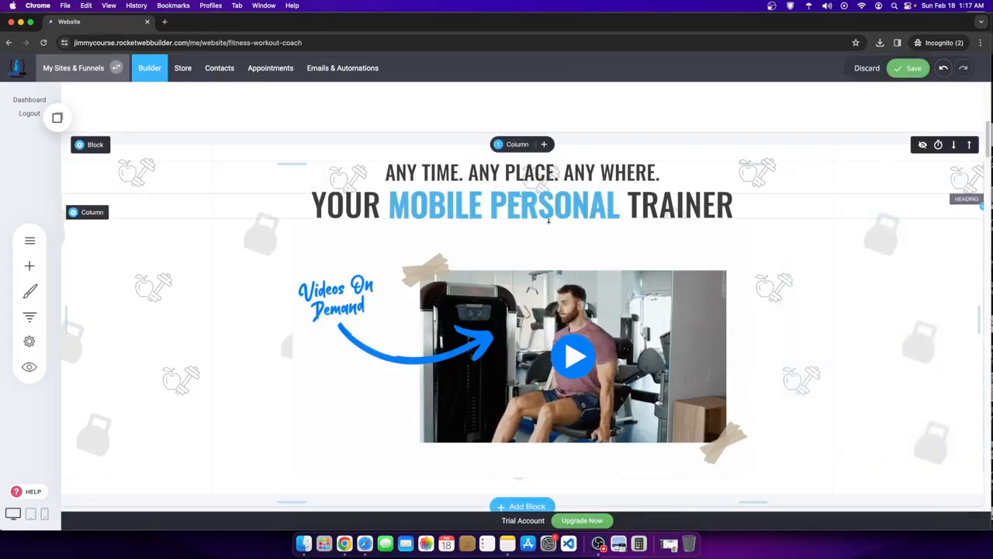
left_click_drag(547, 222, 547, 232)
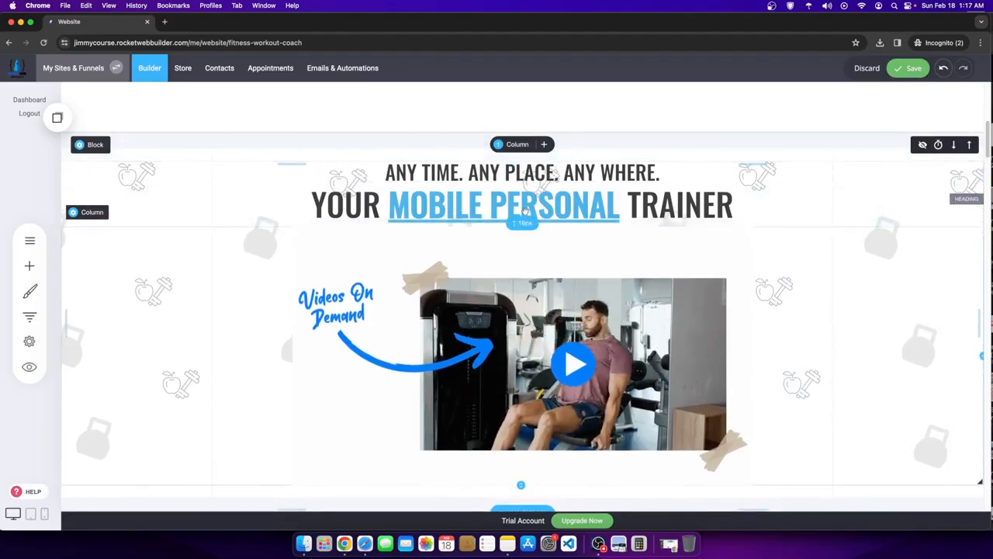
- Colour MOBILE PERSONAL in the trainer heading a darker blue
left_click(519, 205)
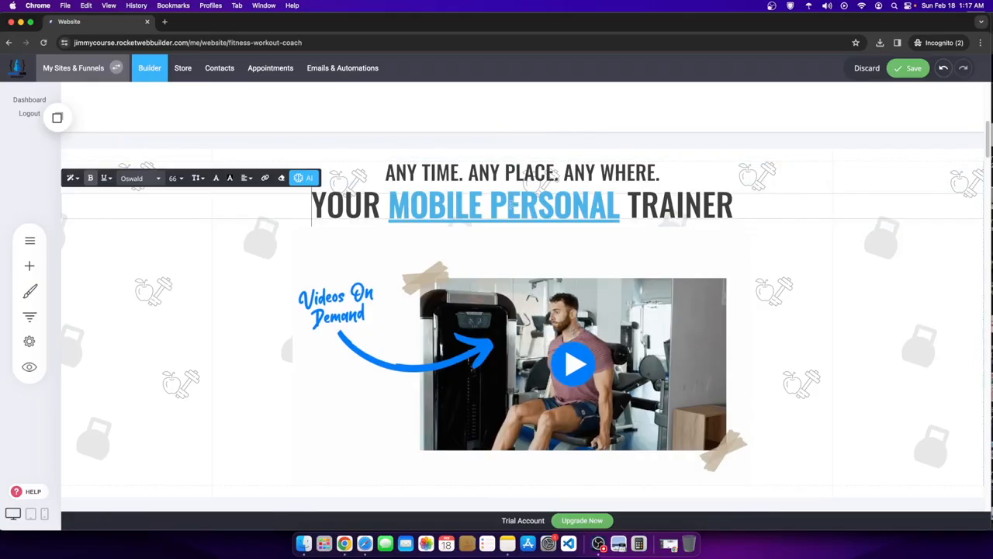
left_click_drag(389, 208, 598, 206)
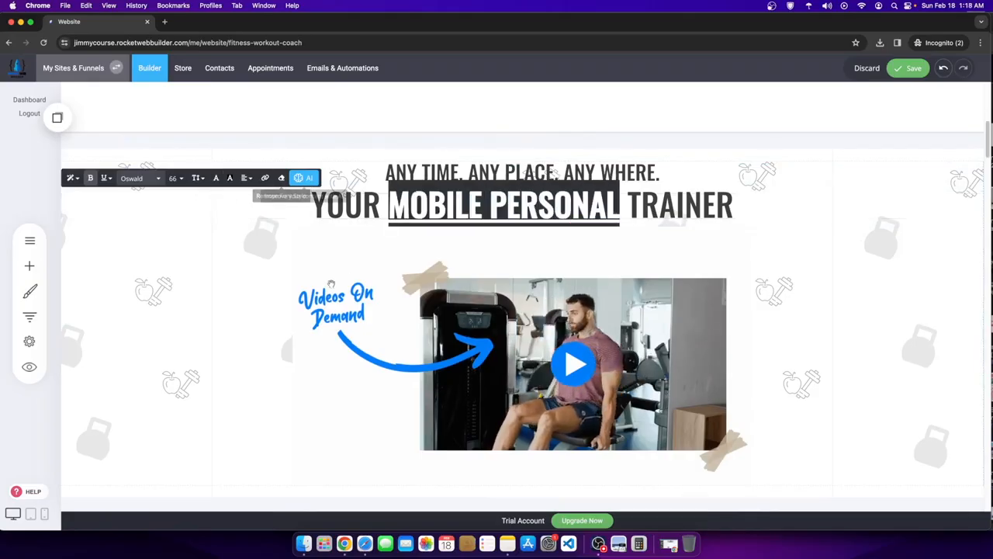
left_click(229, 179)
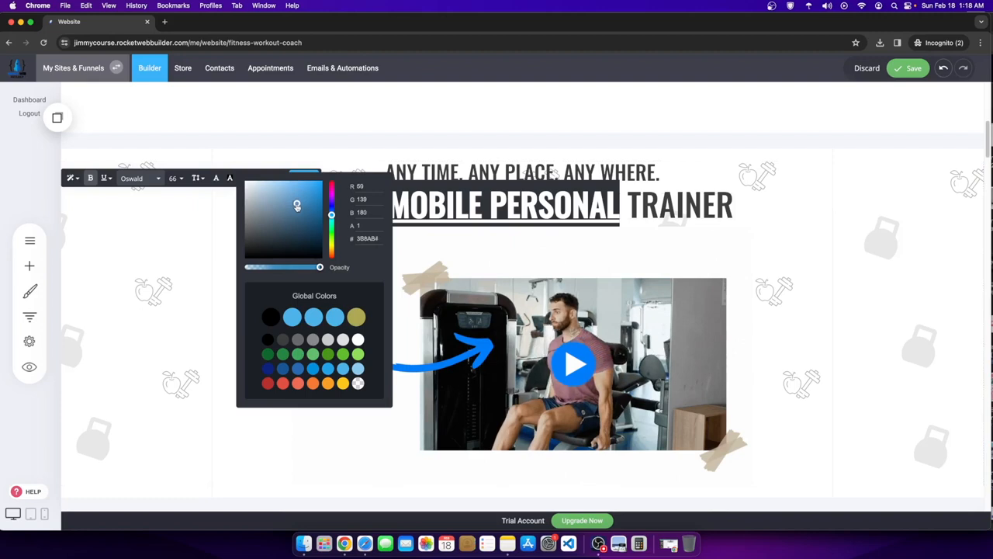
left_click(802, 280)
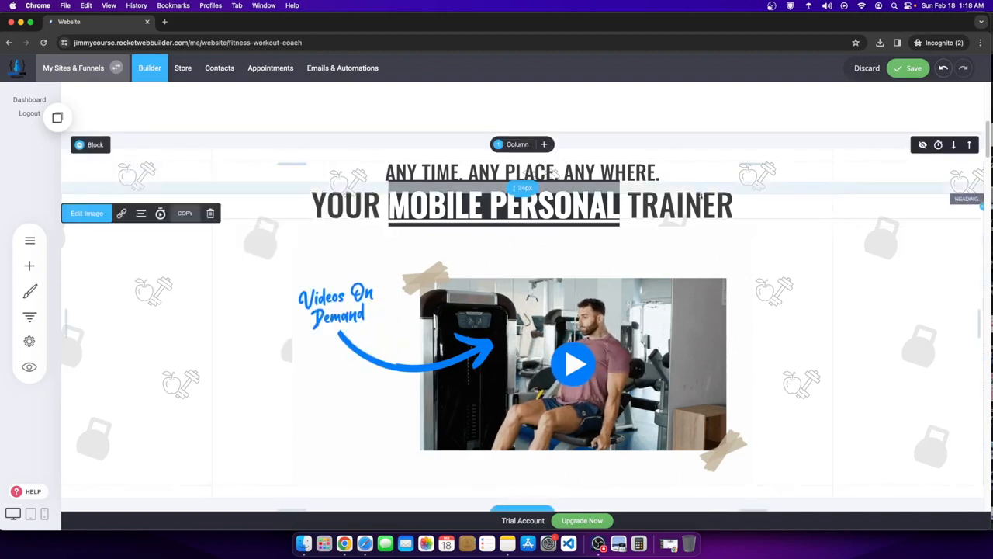
triple_click(679, 204)
left_click(679, 205)
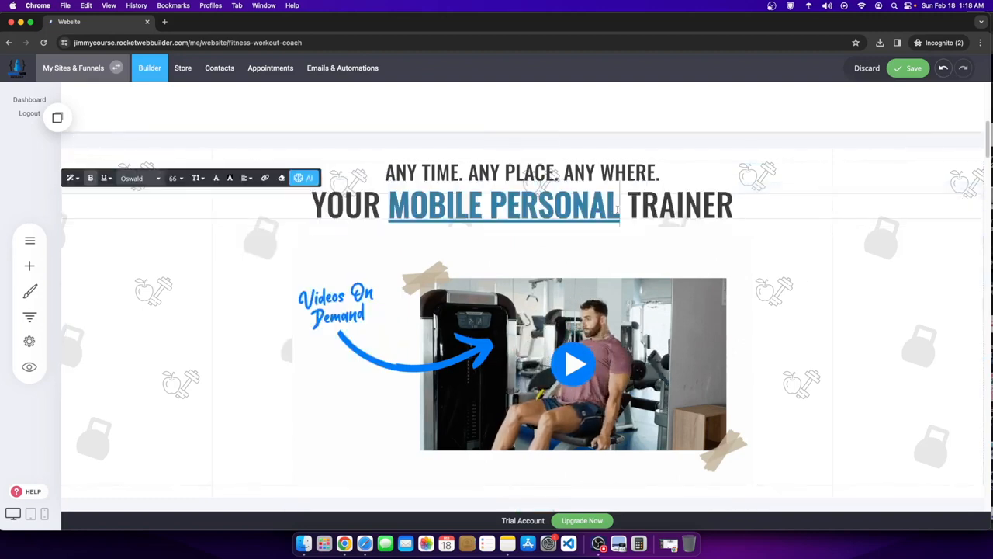
left_click(914, 71)
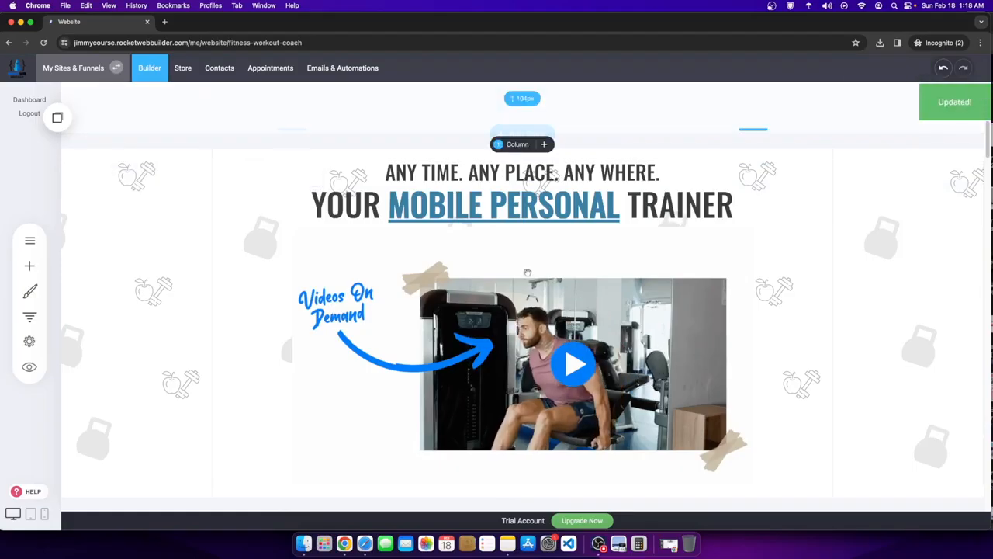
- Recolour MOBILE PERSONAL light blue, hex 4EB3EA
triple_click(398, 207)
left_click(396, 207)
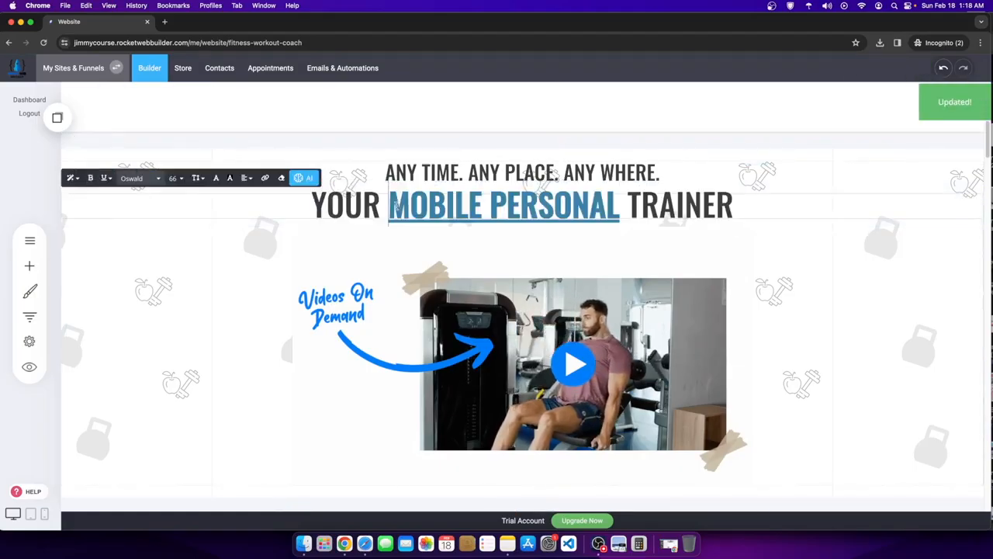
left_click_drag(605, 207, 539, 207)
mouse_move(396, 206)
left_mouse_down()
mouse_move(625, 206)
mouse_move(385, 206)
left_mouse_up()
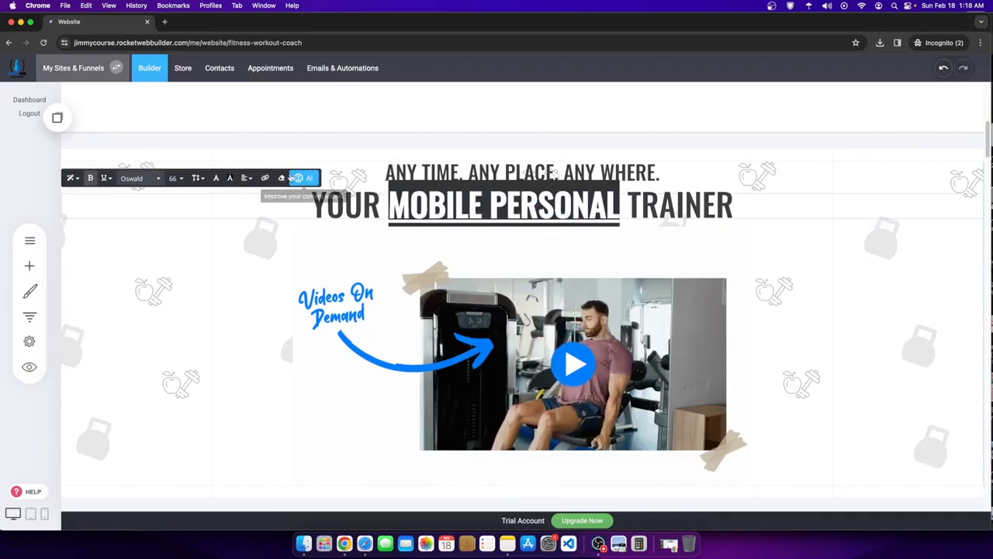
left_click(218, 178)
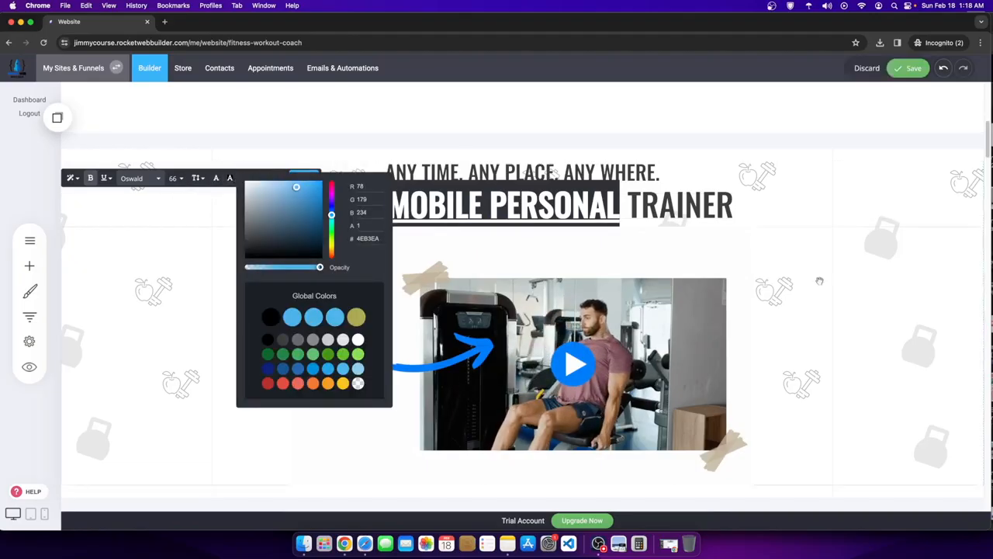
left_click(716, 282)
- Select the QUALITY CONTENT FOR YOUR GUIDANCE heading text and review the surrounding page
scroll(572, 267, "up", 2)
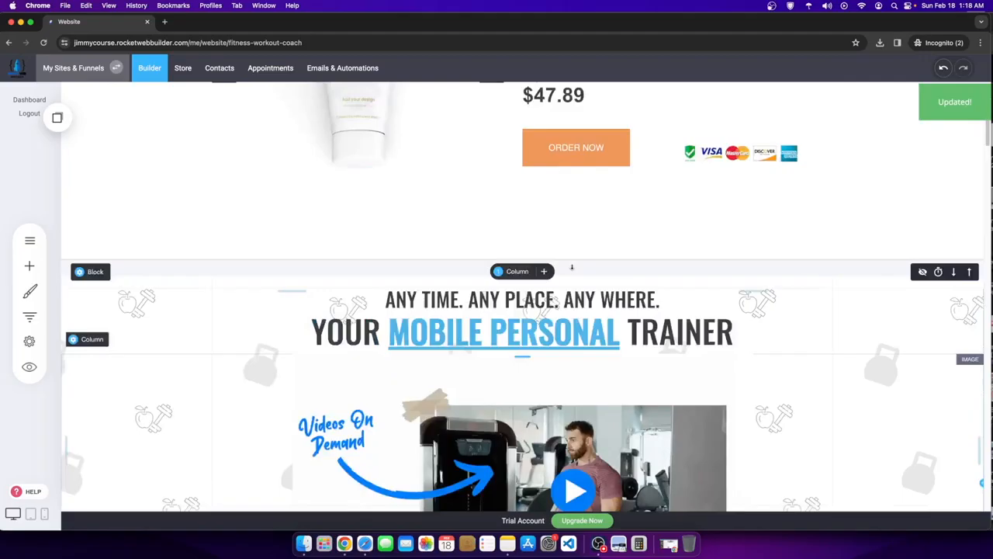
scroll(696, 319, "down", 5)
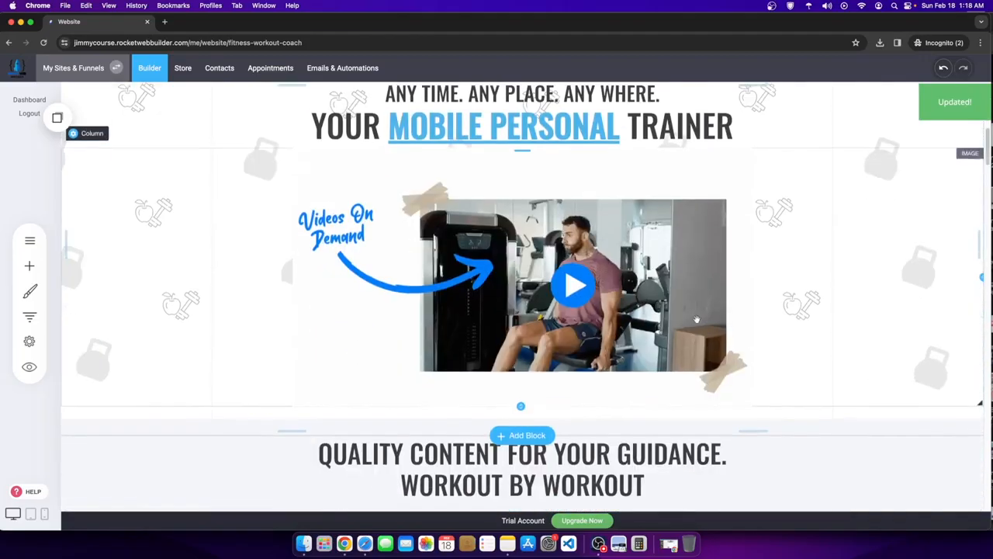
scroll(489, 345, "down", 1)
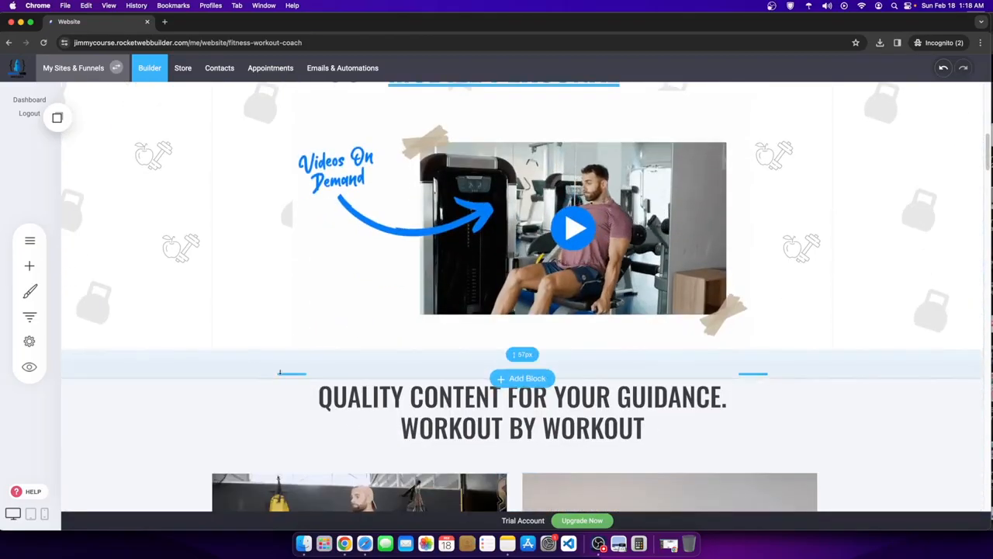
scroll(452, 243, "down", 3)
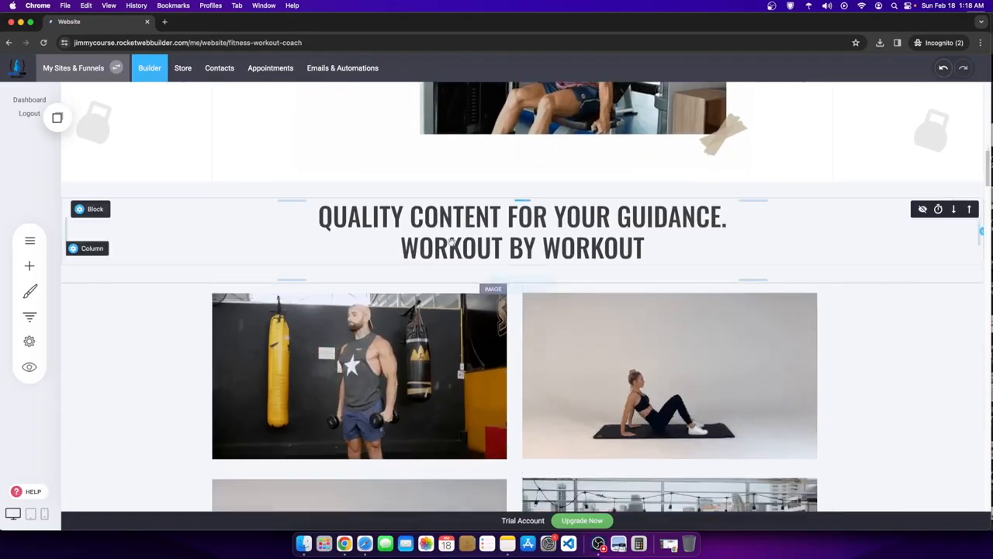
left_click(212, 220)
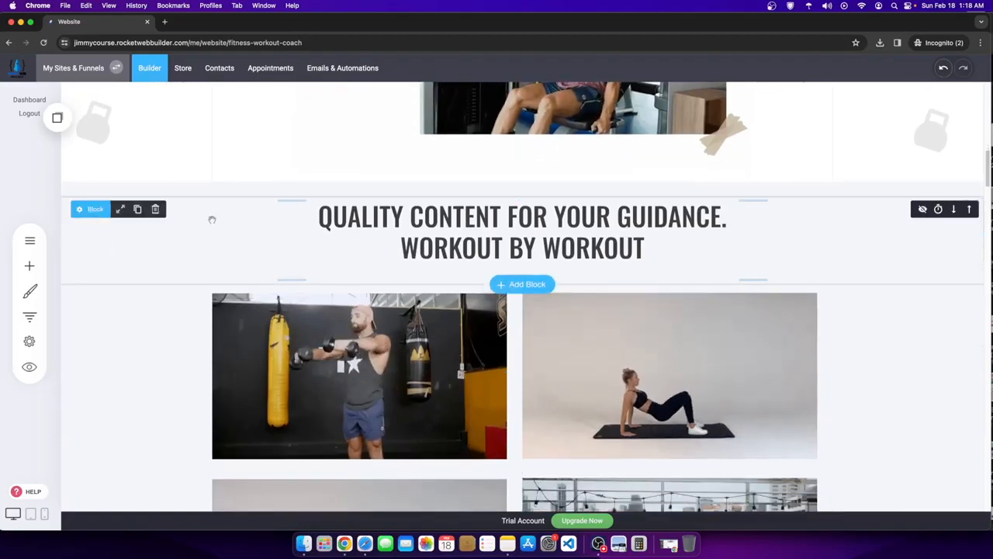
left_click(507, 218)
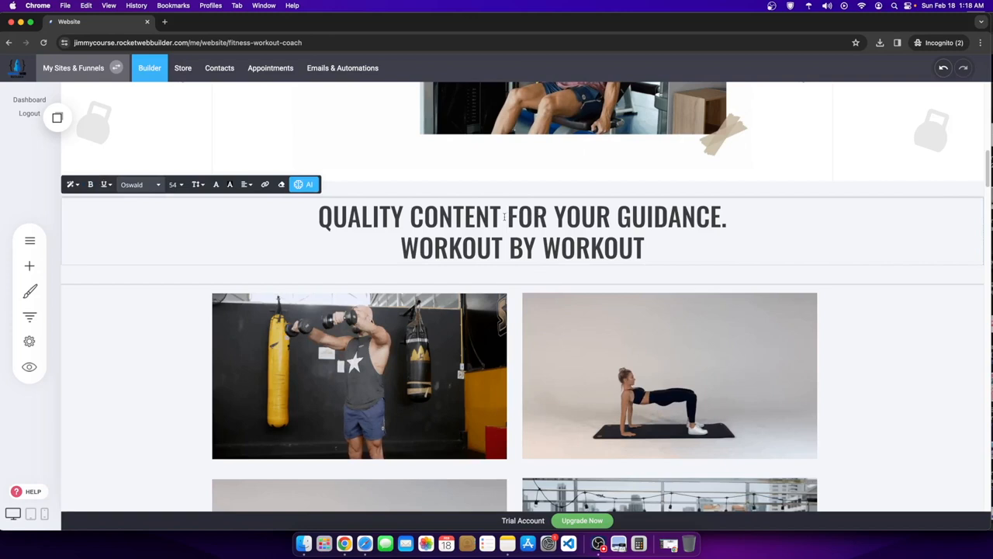
left_click_drag(504, 218, 710, 221)
scroll(427, 270, "up", 8)
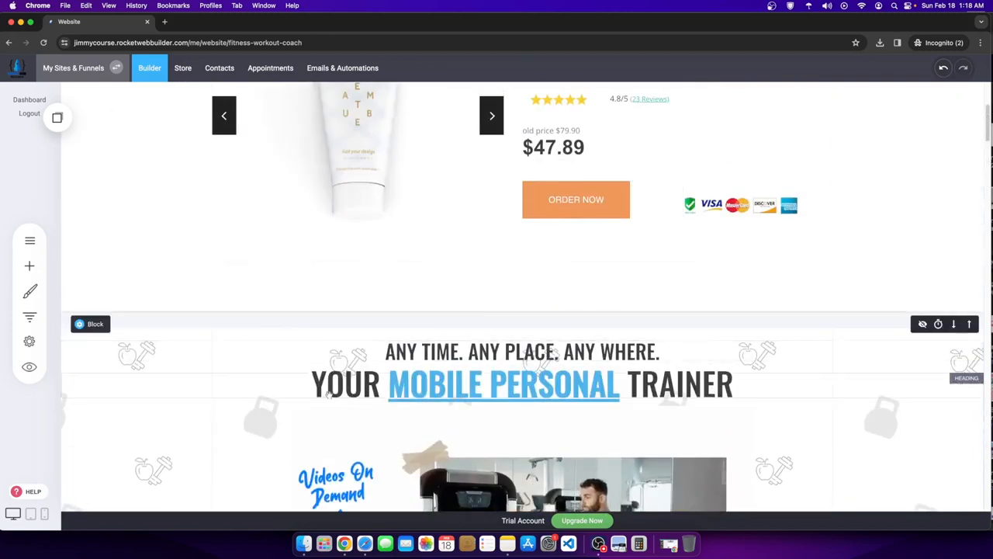
scroll(724, 391, "down", 5)
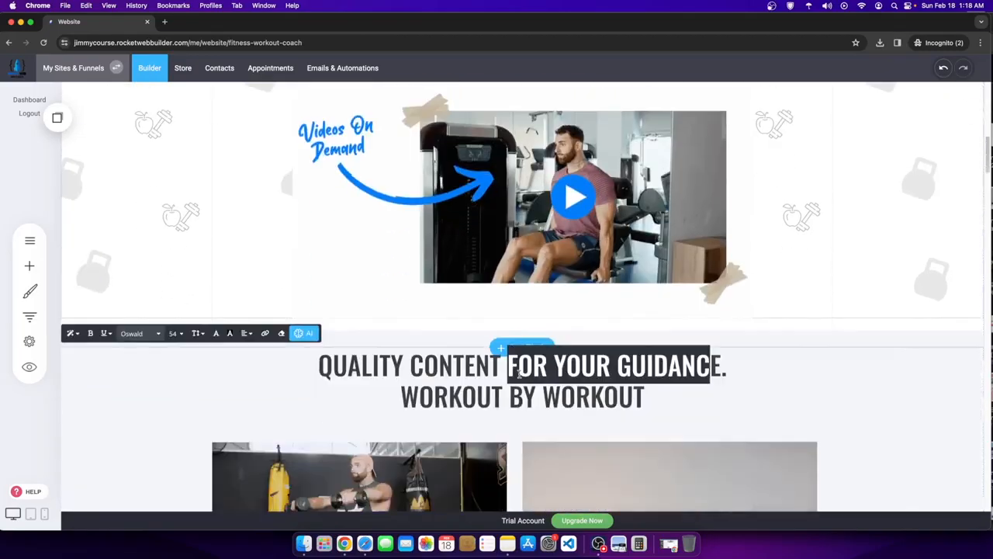
scroll(745, 388, "down", 3)
scroll(776, 364, "down", 5)
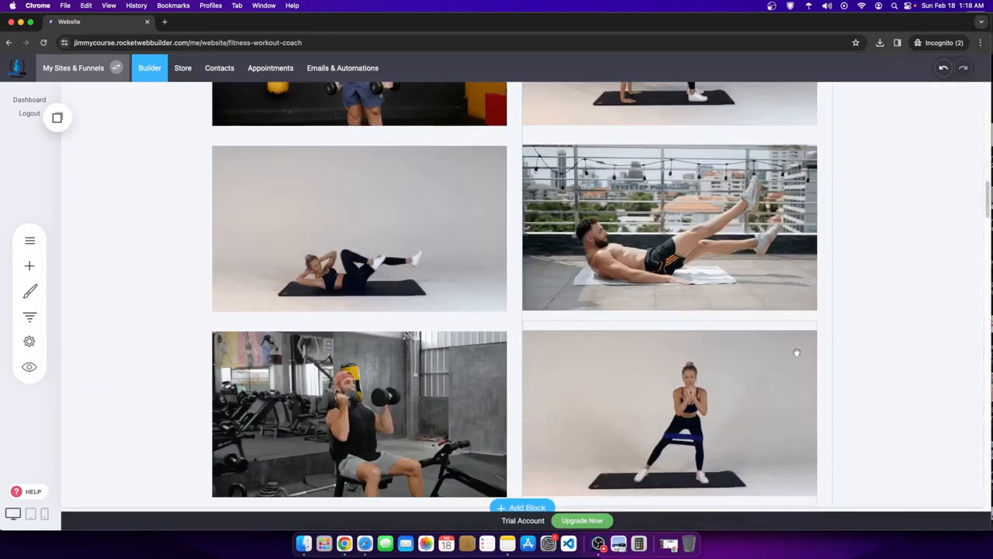
scroll(594, 417, "up", 1)
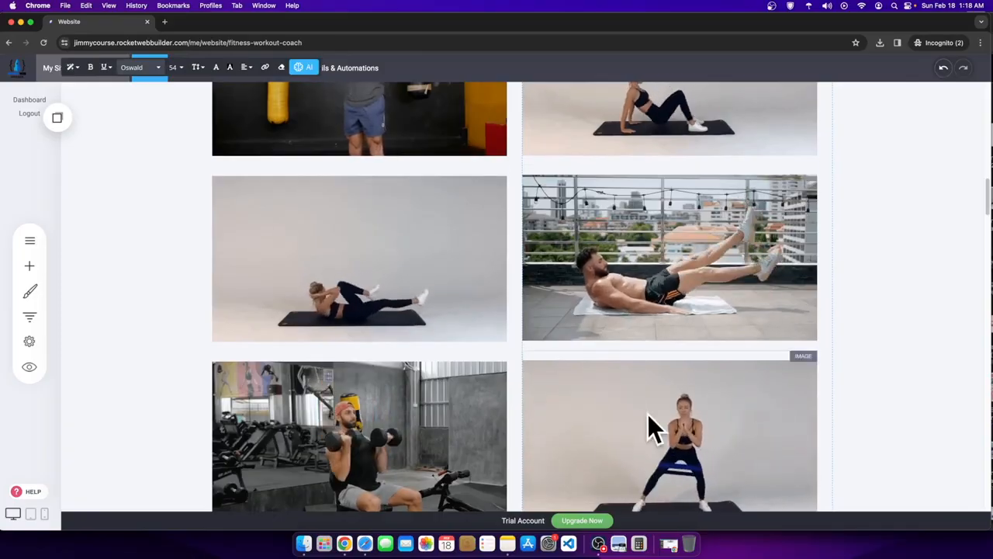
scroll(651, 416, "up", 1)
scroll(647, 417, "up", 3)
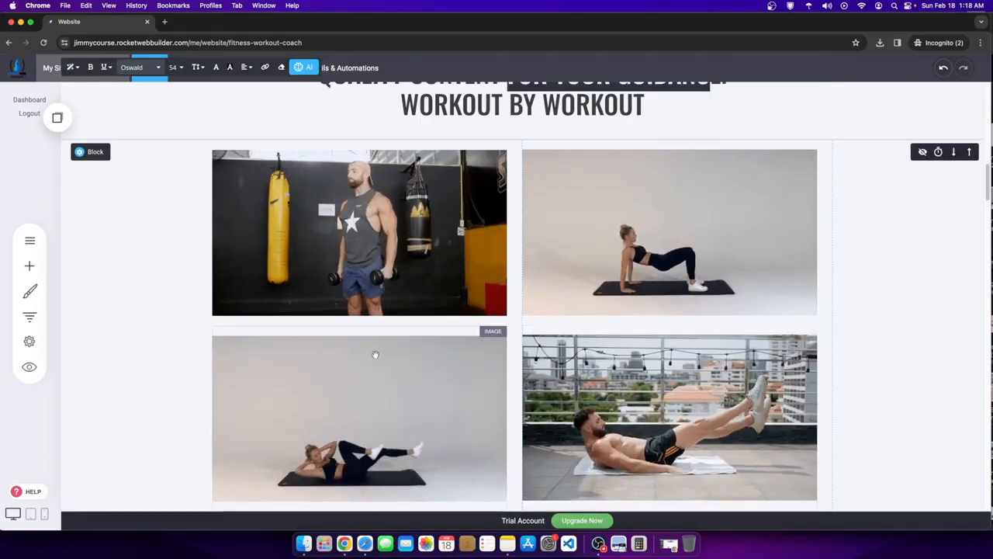
scroll(375, 357, "down", 5)
scroll(463, 269, "up", 5)
scroll(464, 269, "up", 2)
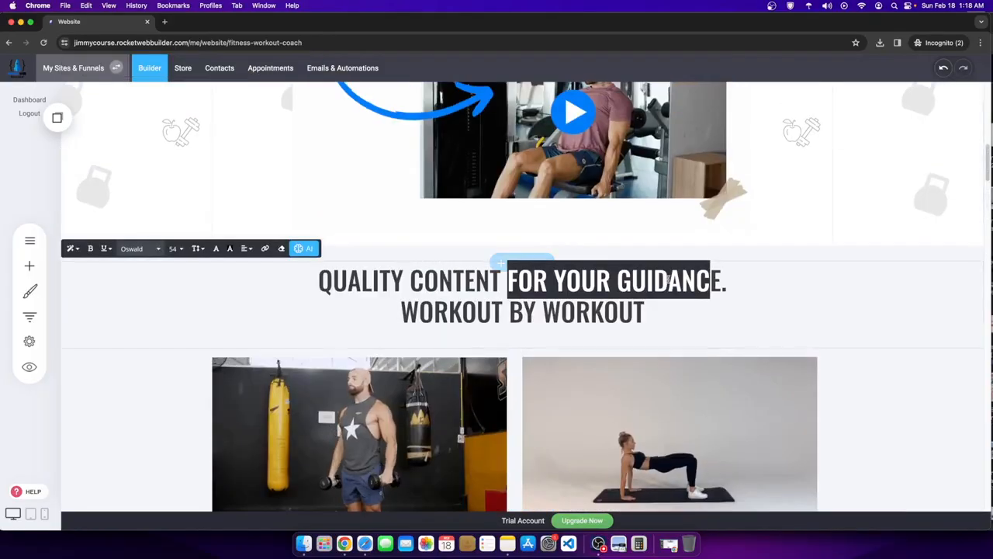
left_click(79, 269)
- Delete the QUALITY CONTENT heading block, confirming Yes in Delete Widget
left_click(94, 368)
mouse_move(82, 274)
left_click(156, 273)
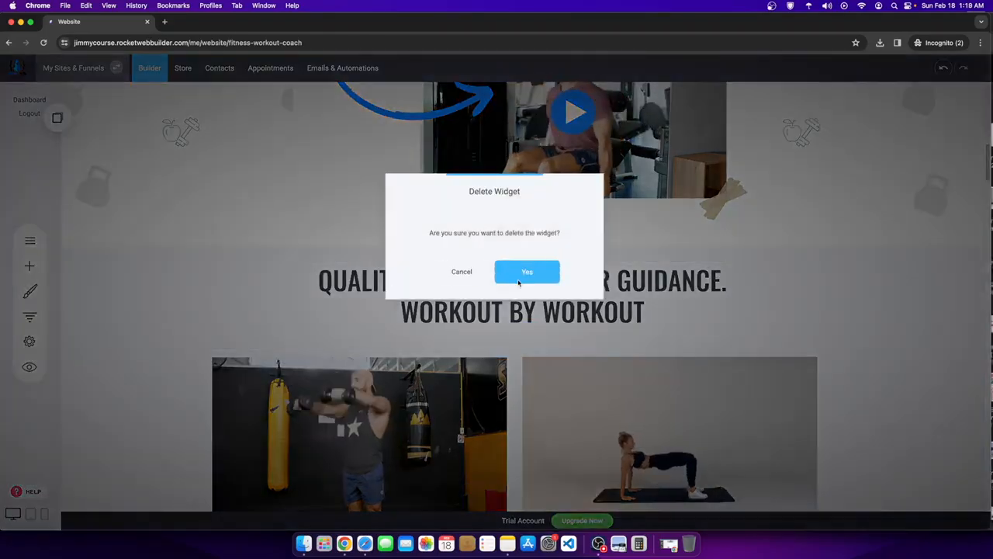
left_click(527, 273)
- Browse the panel of widgets available to add
left_click(24, 266)
scroll(574, 387, "down", 3)
scroll(567, 404, "down", 4)
- Browse the block library's Team & Testimonials, E-Commerce, Gallery, Video and Text templates
left_click(524, 289)
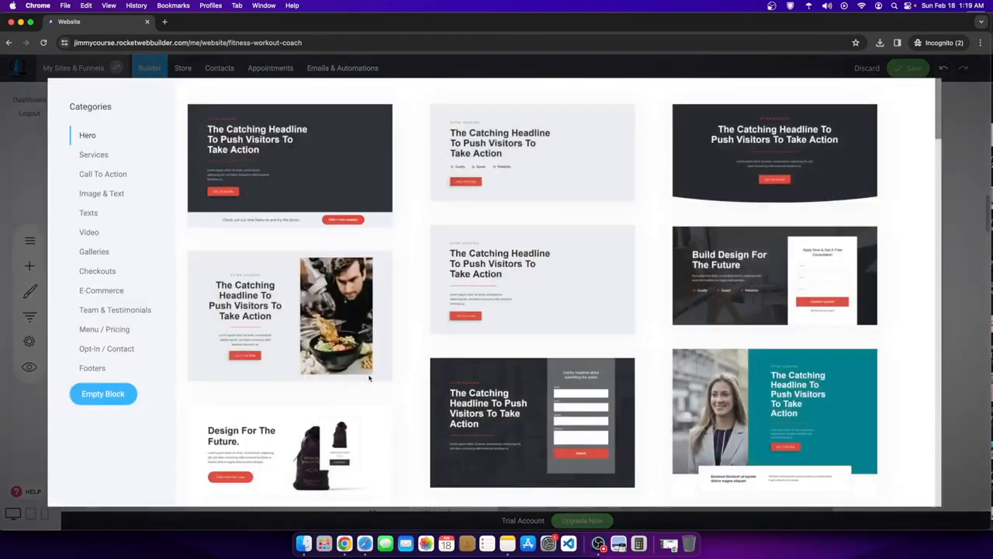
left_click(99, 312)
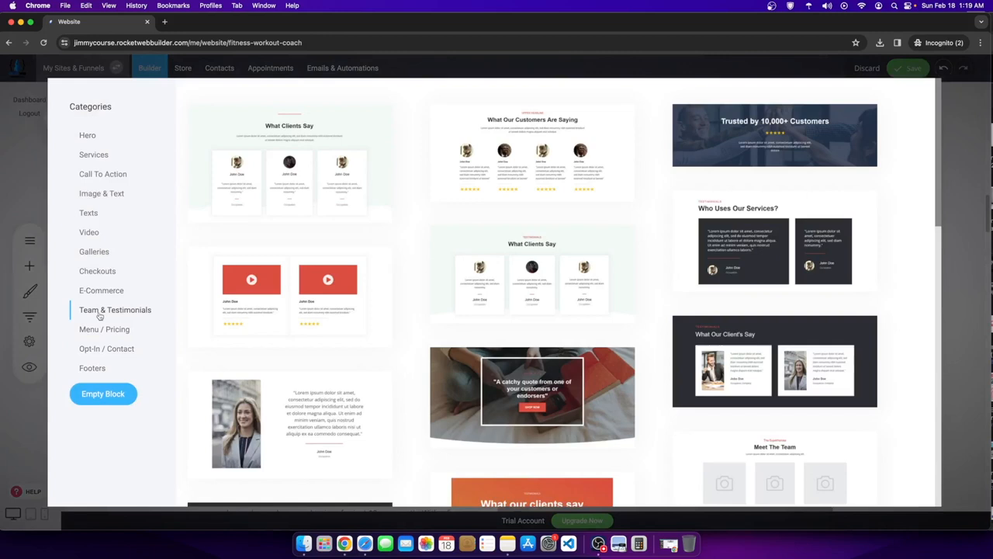
left_click(101, 290)
left_click(102, 252)
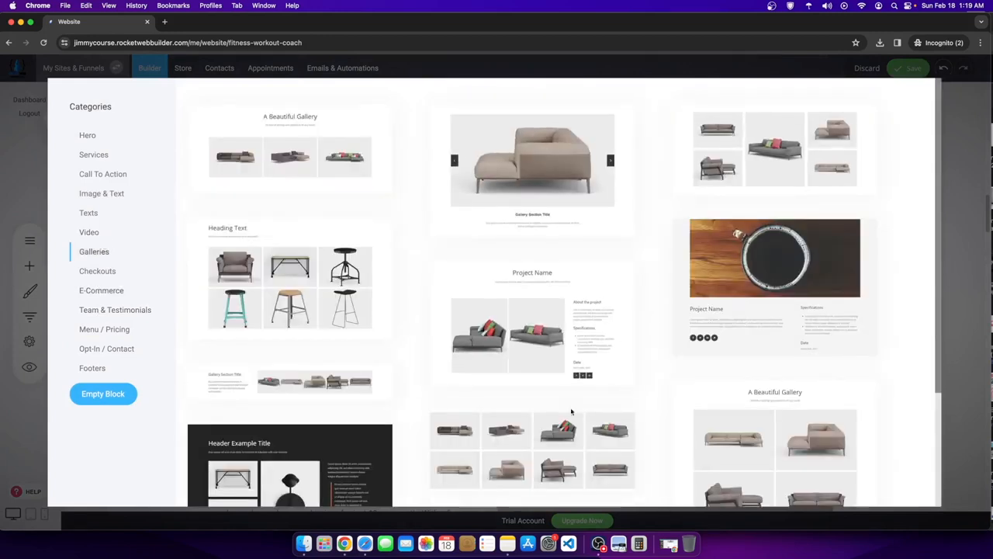
scroll(572, 419, "down", 1)
scroll(571, 412, "down", 4)
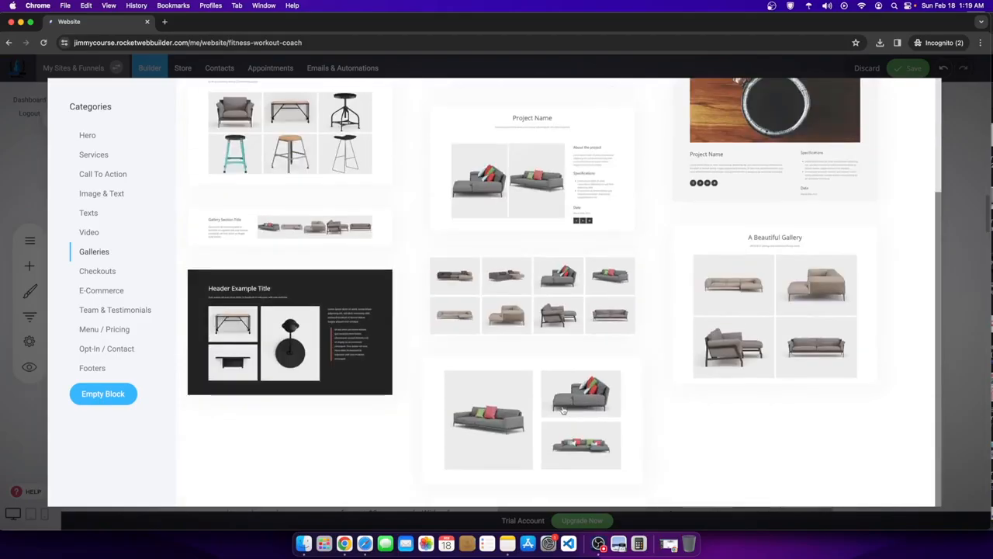
scroll(563, 410, "up", 1)
scroll(563, 410, "up", 3)
left_click(94, 235)
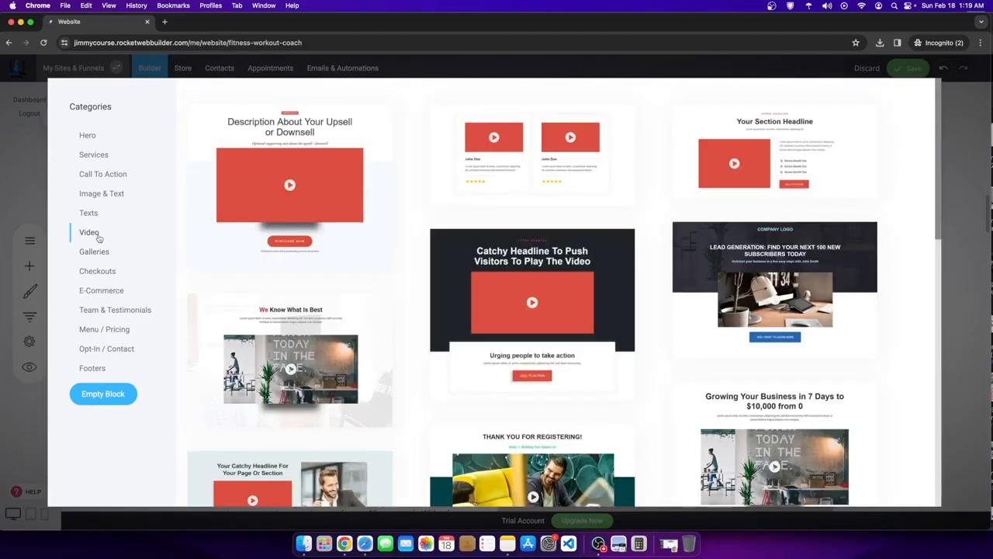
scroll(306, 298, "down", 10)
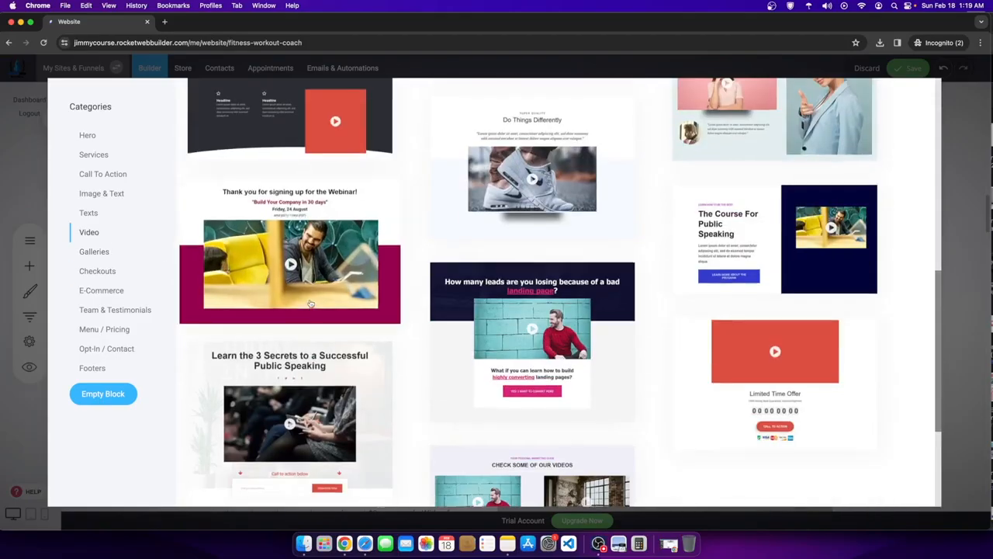
scroll(208, 278, "up", 8)
left_click(87, 212)
scroll(567, 367, "down", 1)
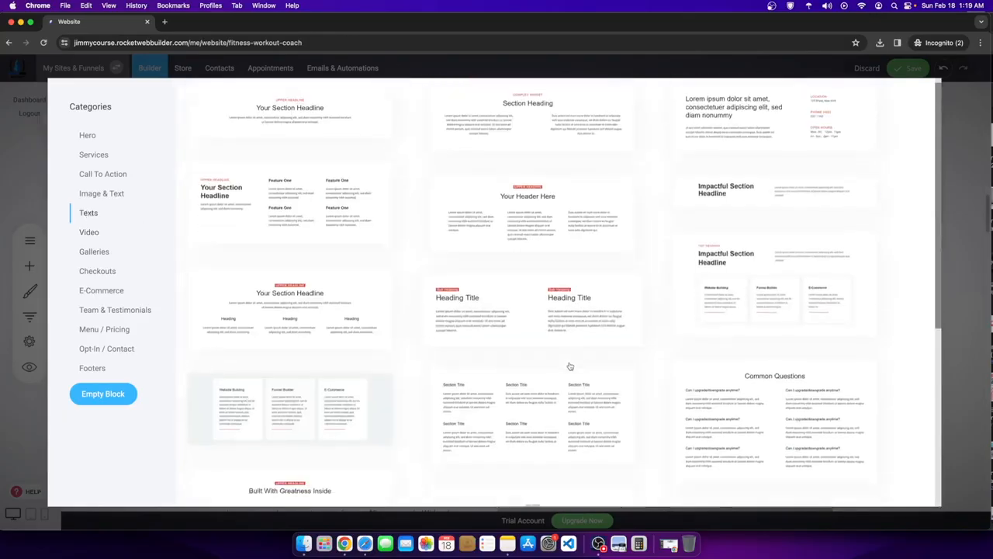
scroll(567, 366, "up", 3)
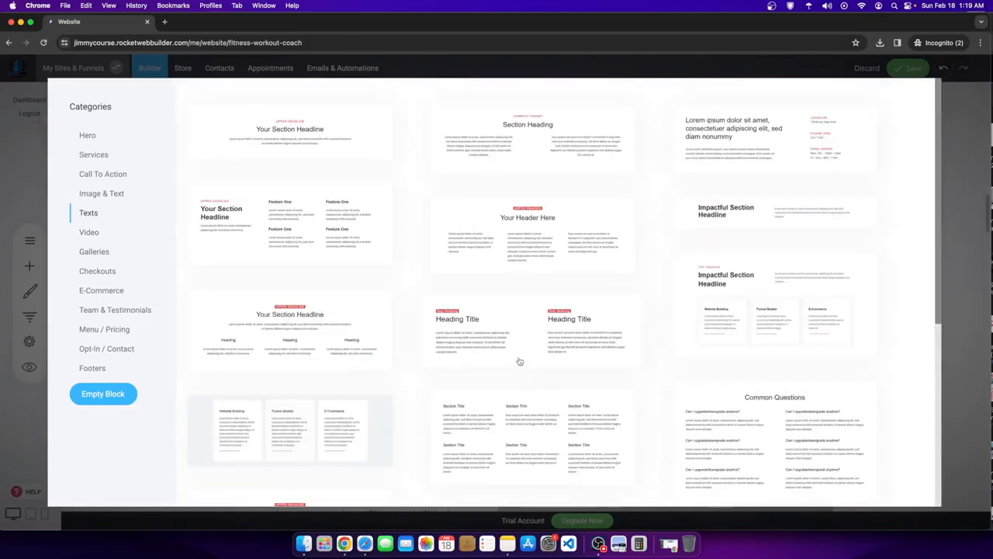
scroll(520, 361, "down", 5)
- Insert the Heading Example image-and-text block below the workout images and select its first Section Title
left_click(114, 194)
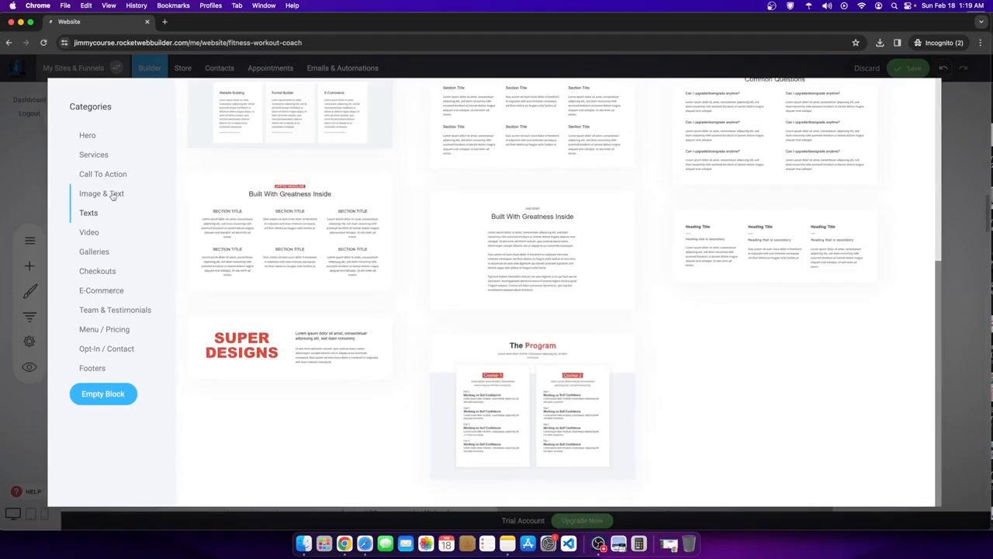
scroll(419, 305, "up", 4)
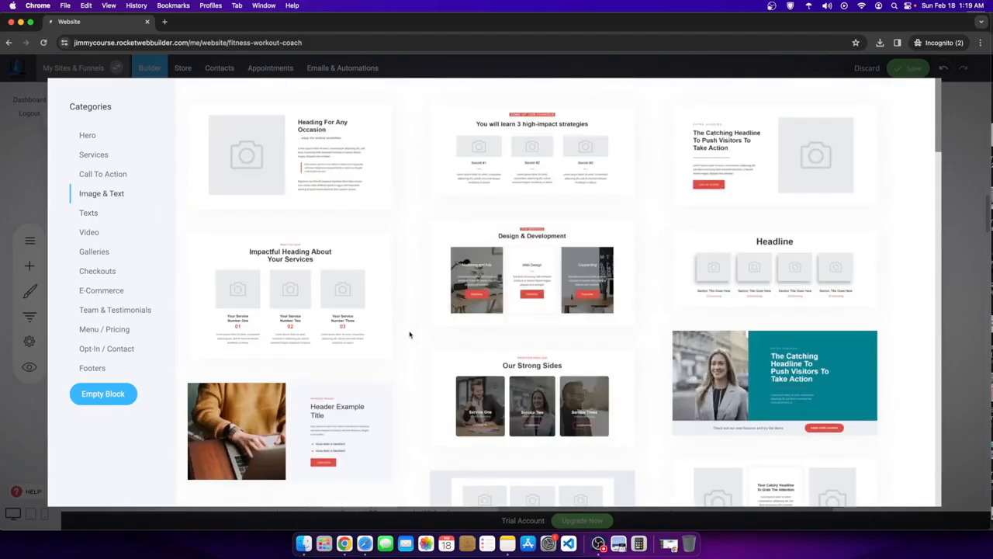
scroll(409, 334, "down", 15)
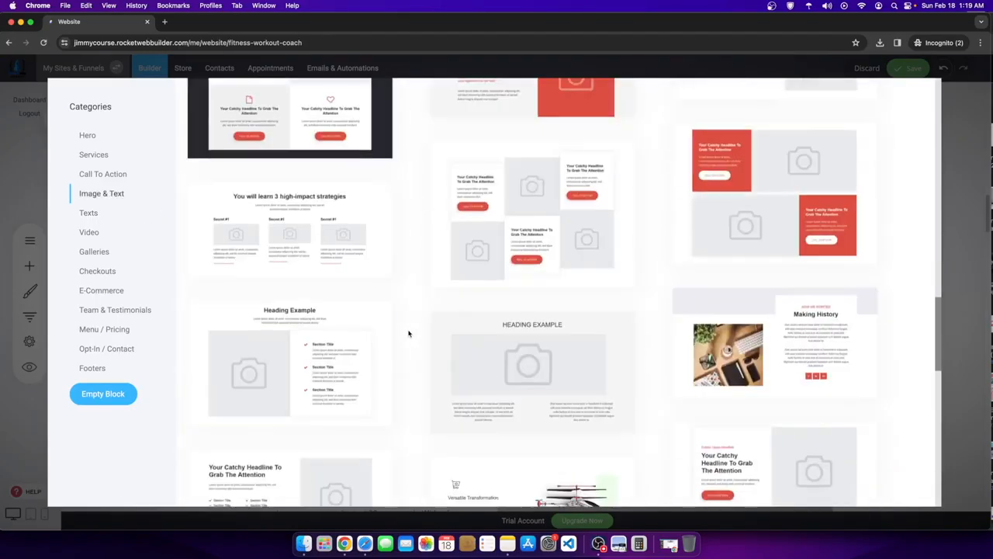
scroll(409, 334, "up", 4)
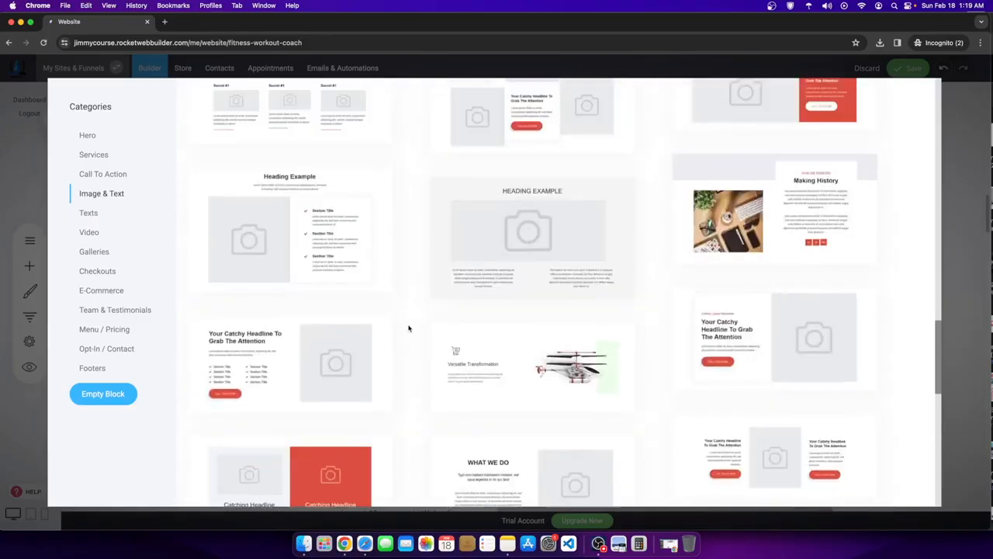
left_click(343, 259)
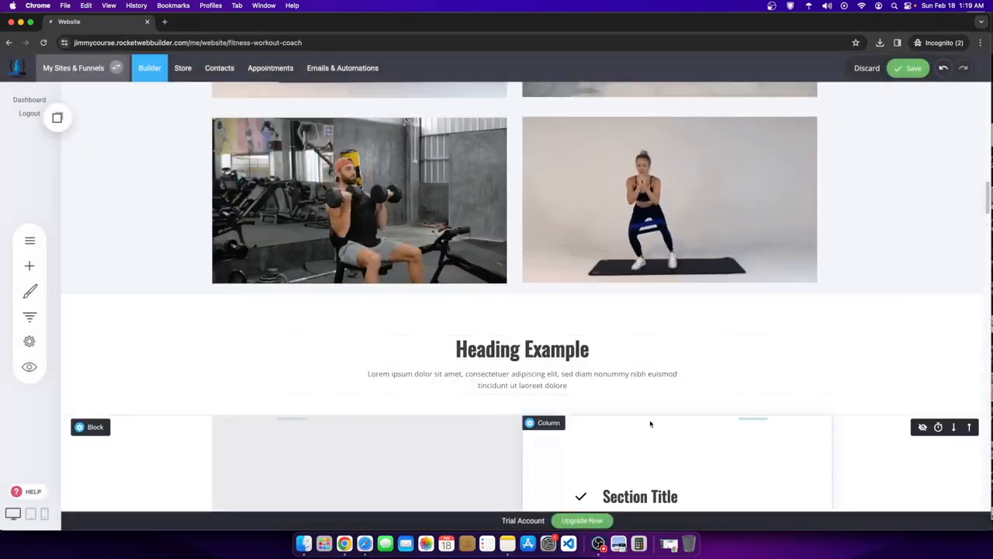
scroll(650, 423, "down", 3)
left_click(640, 305)
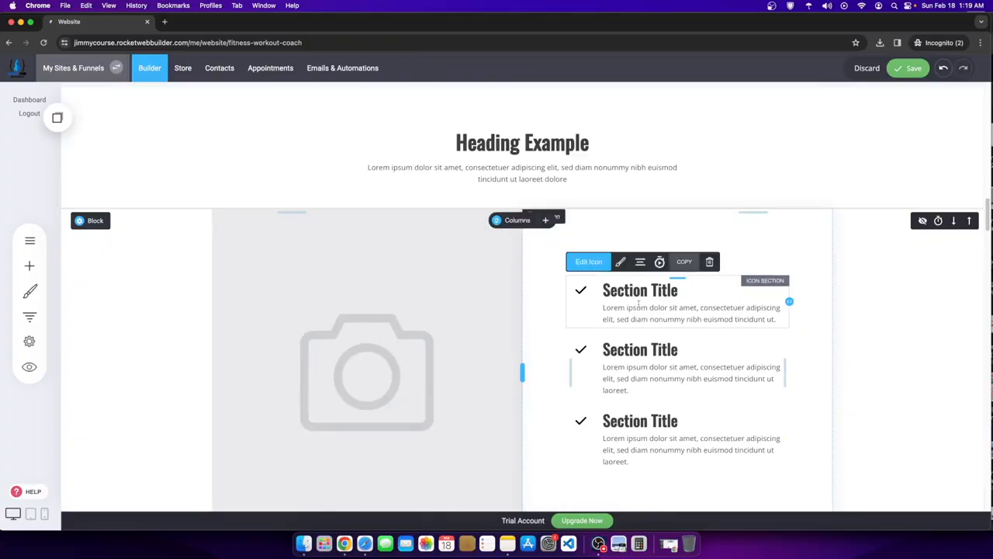
scroll(638, 305, "up", 6)
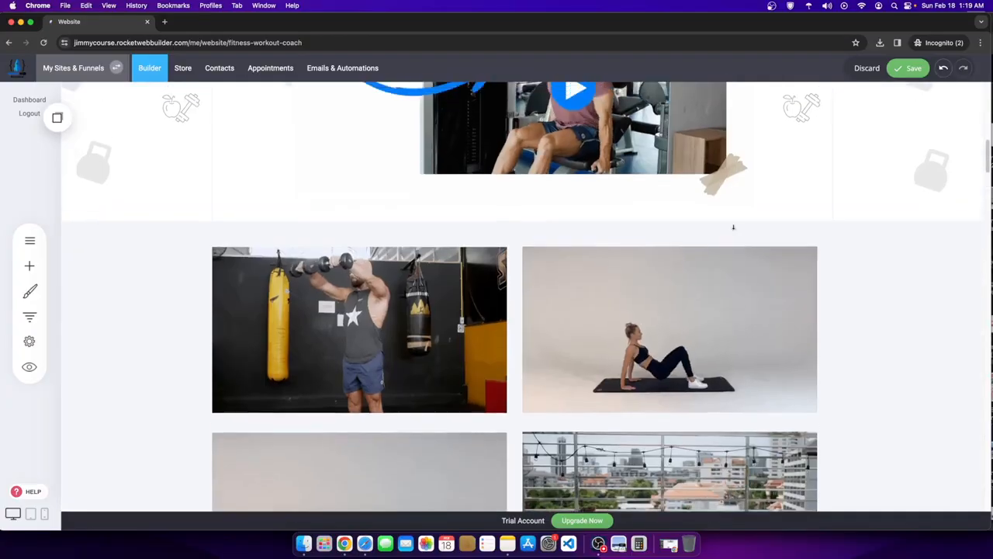
- Insert an empty block above the workout GIF grid and split it into 3 columns
left_click(523, 239)
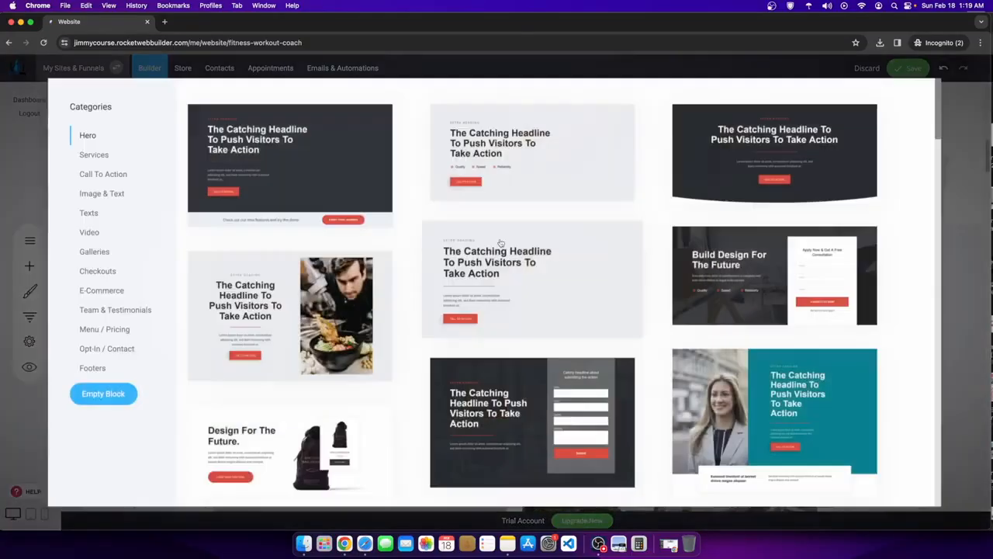
left_click(128, 394)
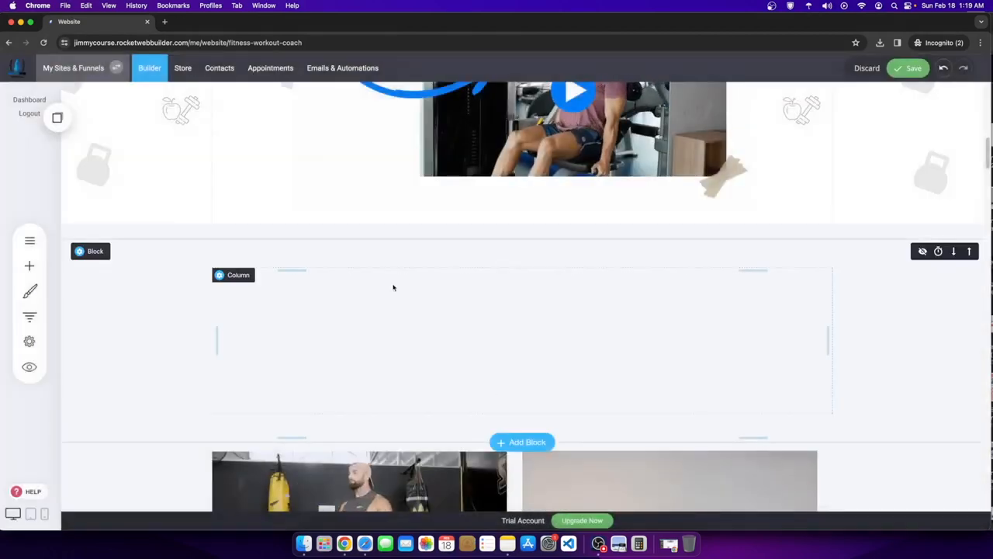
left_click(155, 251)
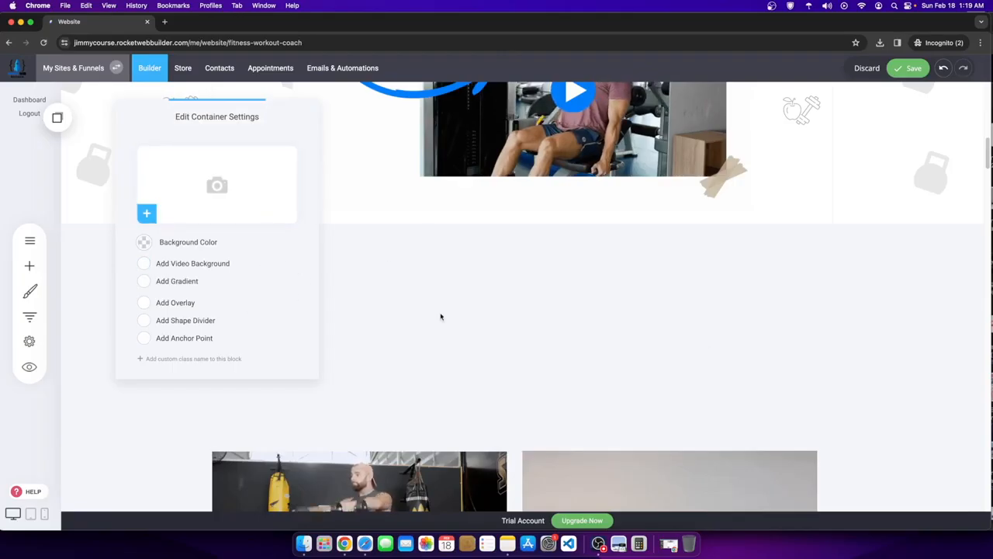
scroll(680, 299, "down", 10)
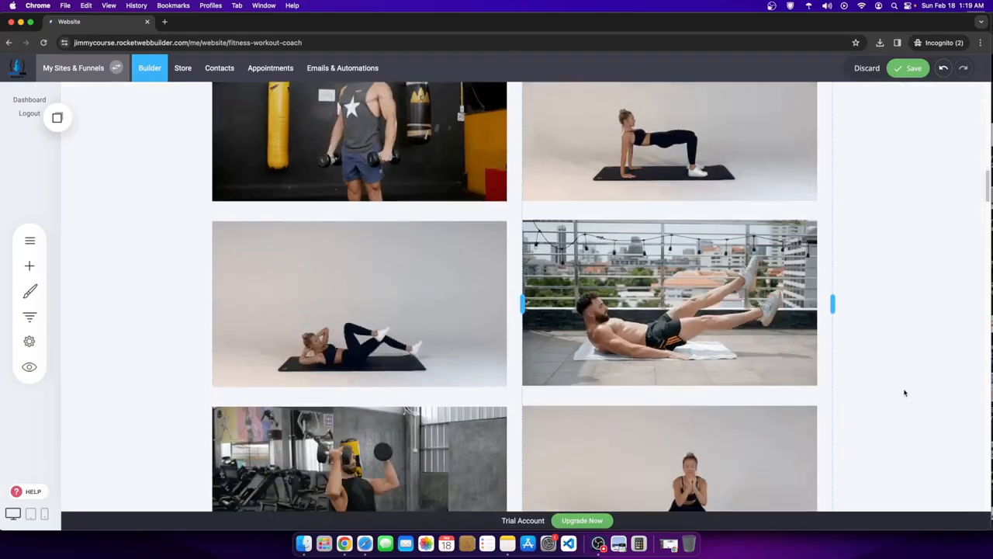
scroll(907, 395, "down", 3)
scroll(566, 427, "down", 4)
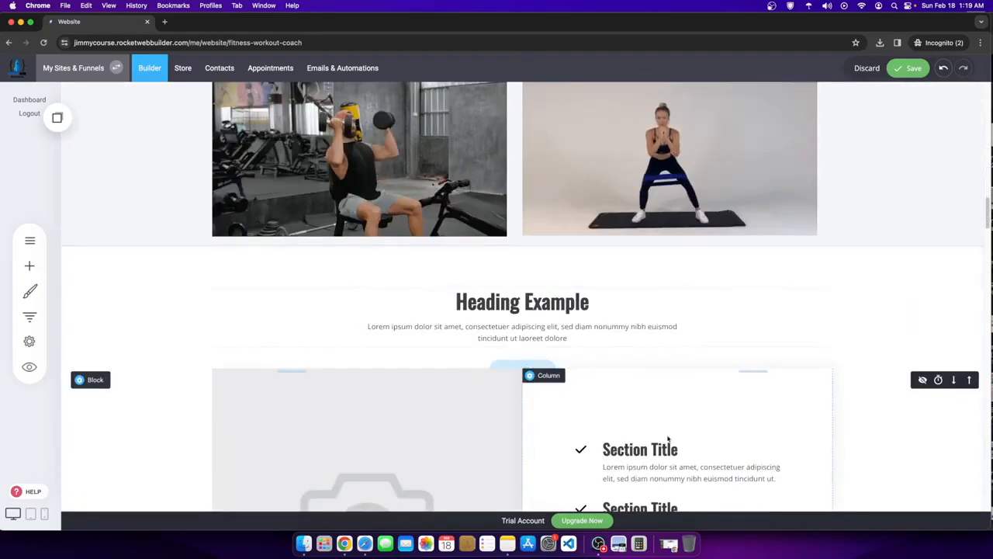
scroll(420, 333, "up", 5)
scroll(419, 334, "up", 6)
scroll(420, 334, "down", 5)
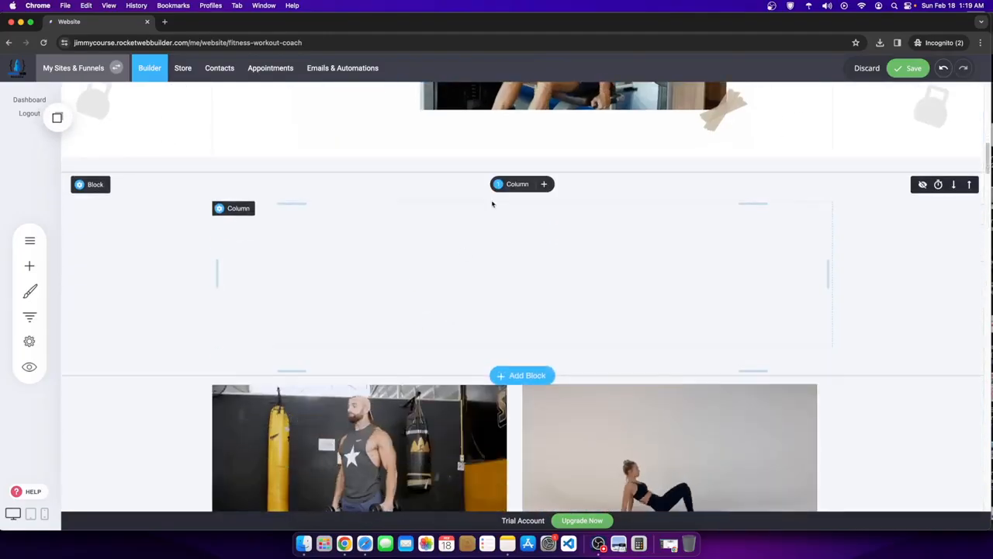
left_click(517, 186)
left_click(550, 230)
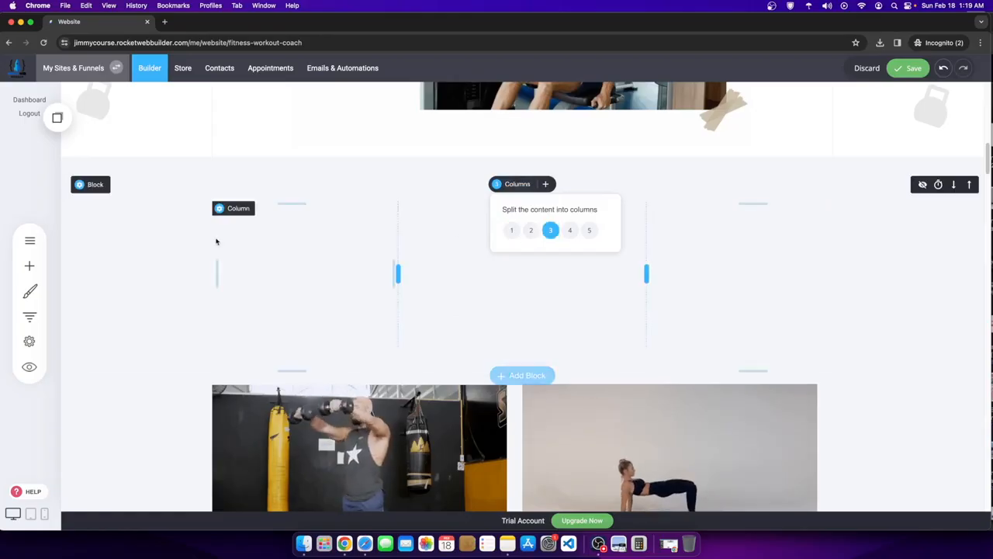
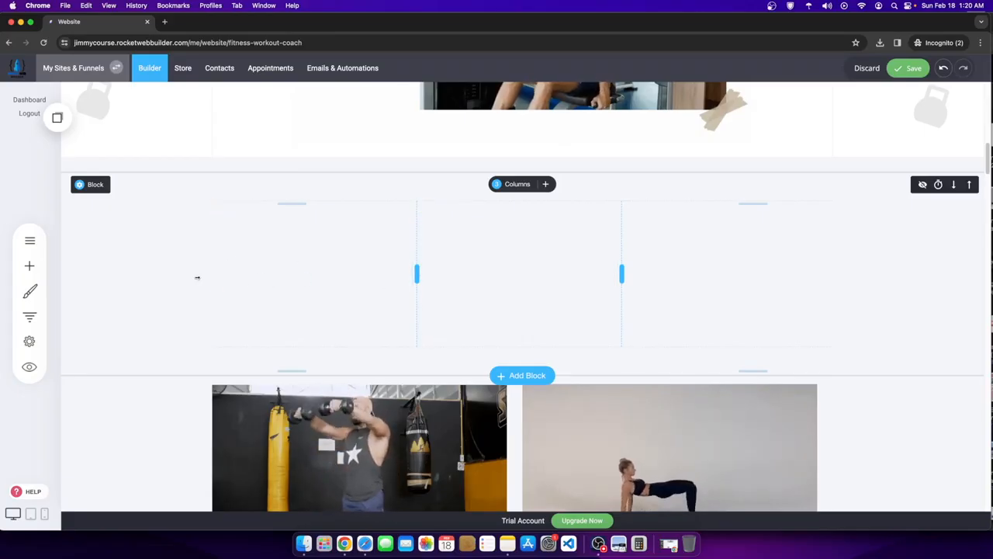
- Place an Icon Section in the first column and copy it
left_click(28, 264)
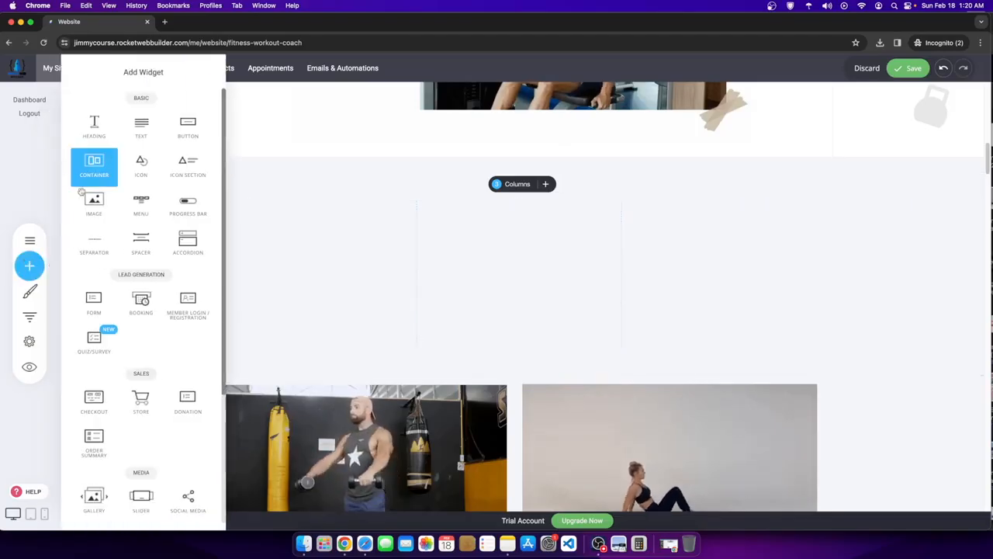
left_click(44, 138)
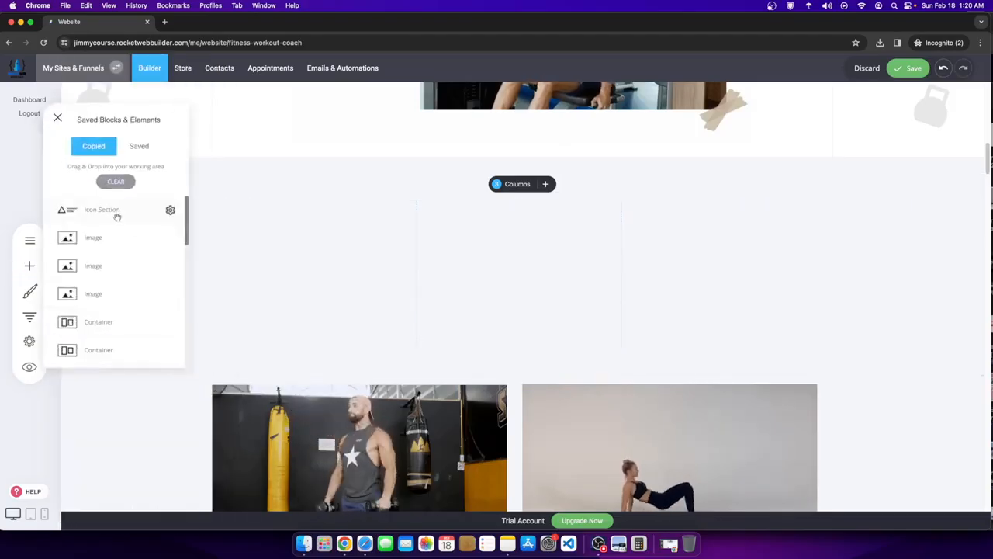
left_click_drag(334, 217, 333, 215)
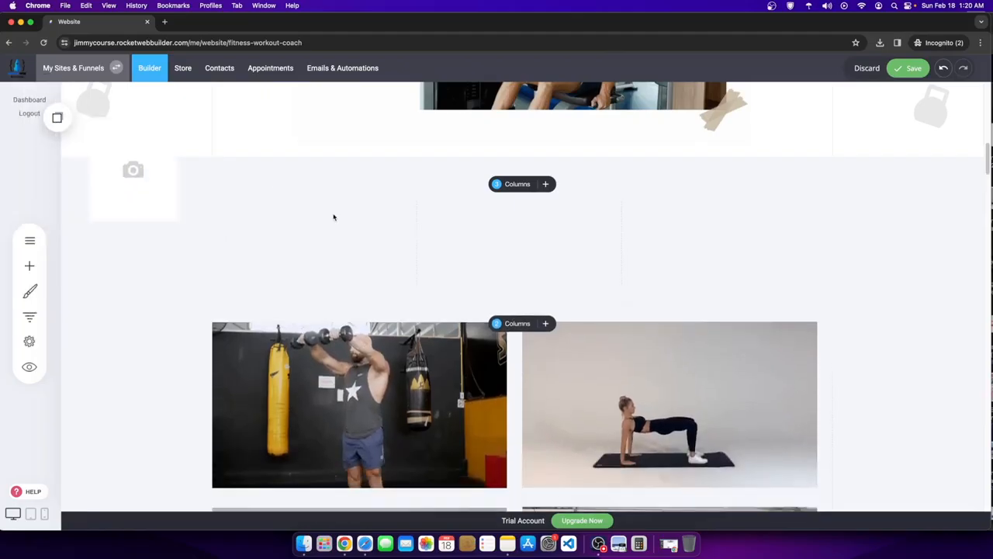
left_click(308, 217)
left_click(329, 188)
- Add copies of the Icon Section from Saved Blocks & Elements to the second and third columns
left_click(57, 118)
left_click_drag(85, 237, 503, 217)
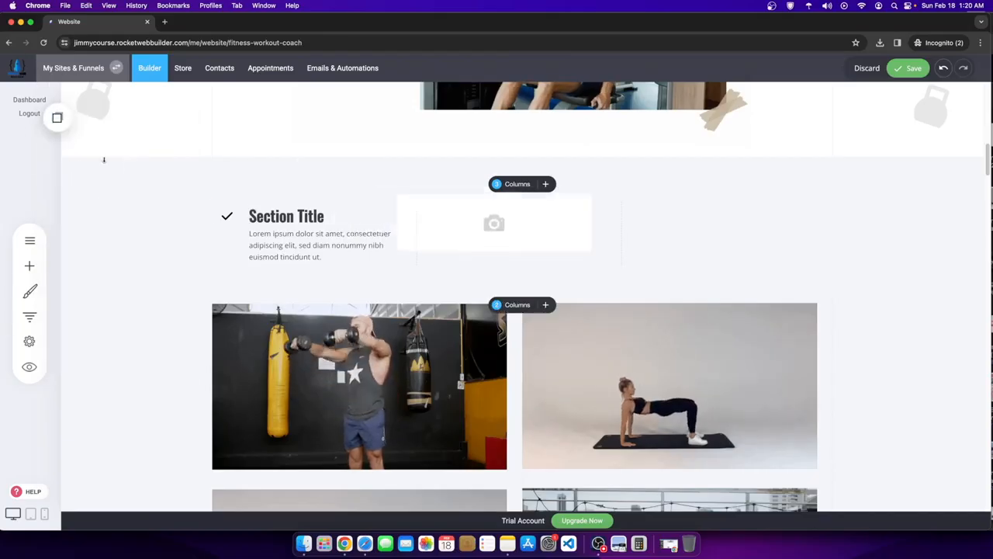
left_click(57, 118)
left_click_drag(87, 209, 687, 214)
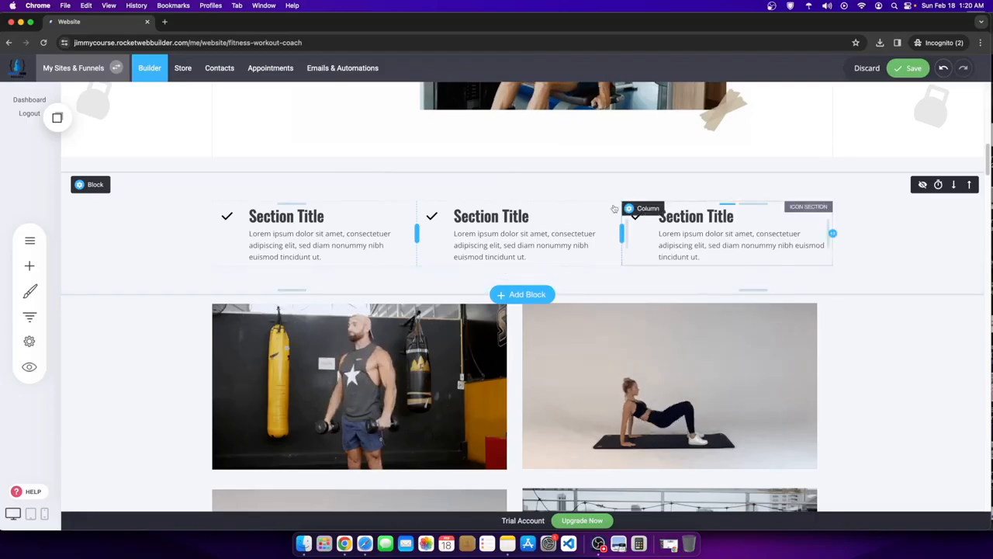
scroll(595, 257, "up", 4)
scroll(549, 377, "down", 4)
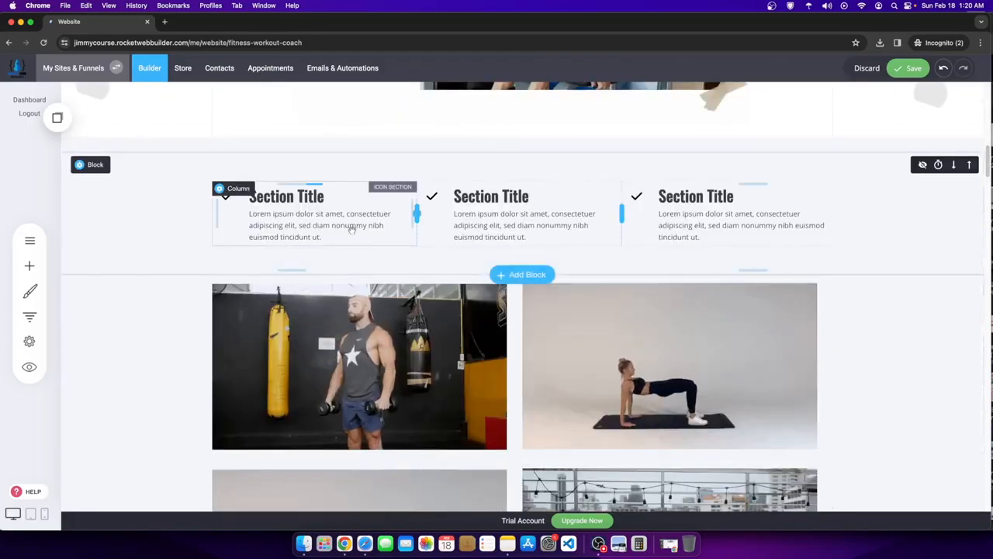
scroll(351, 229, "down", 3)
scroll(171, 293, "up", 3)
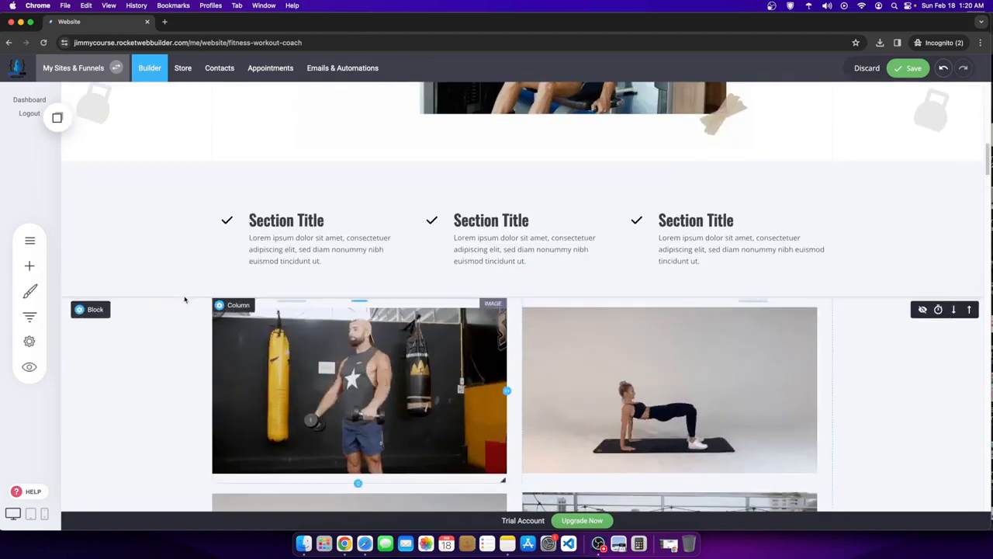
scroll(185, 299, "down", 2)
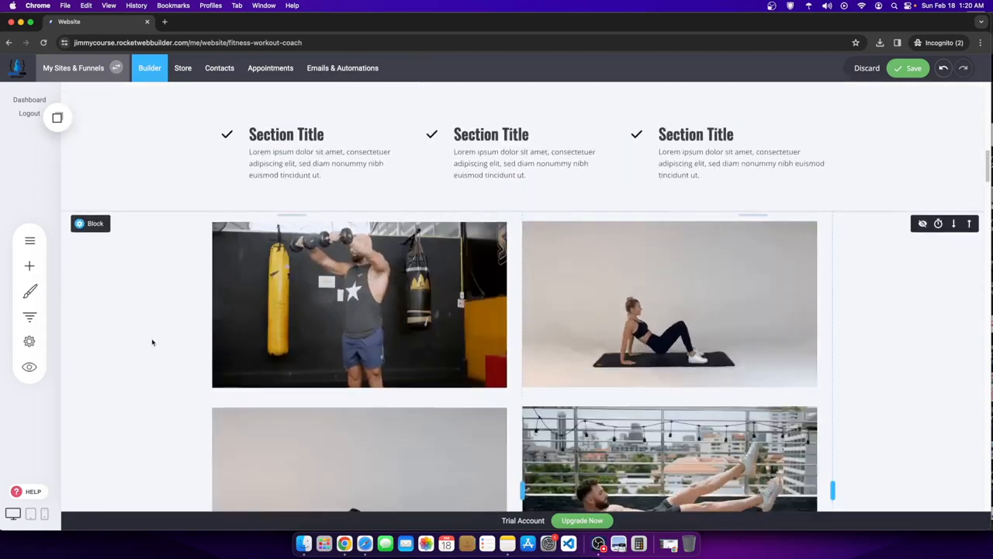
scroll(151, 343, "down", 5)
scroll(138, 331, "up", 1)
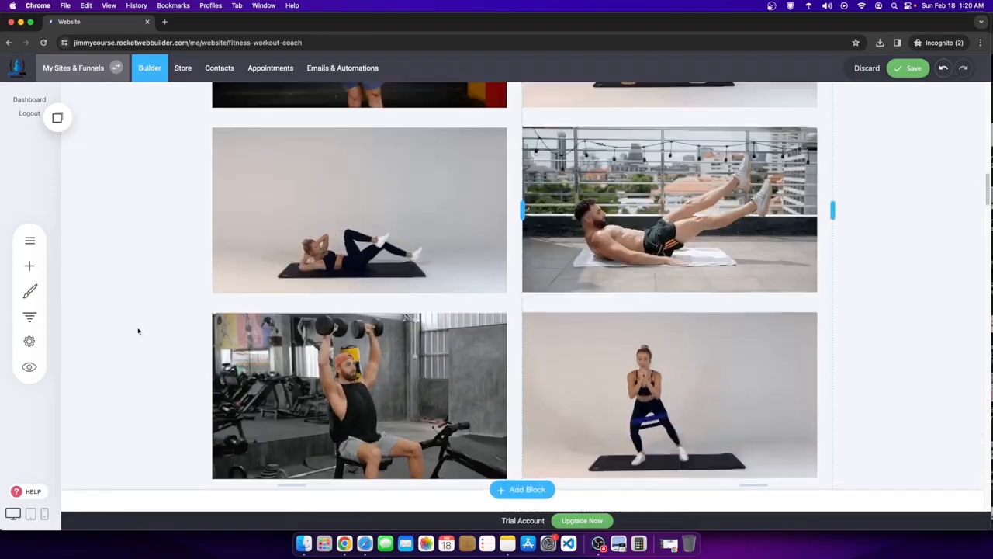
scroll(138, 331, "up", 6)
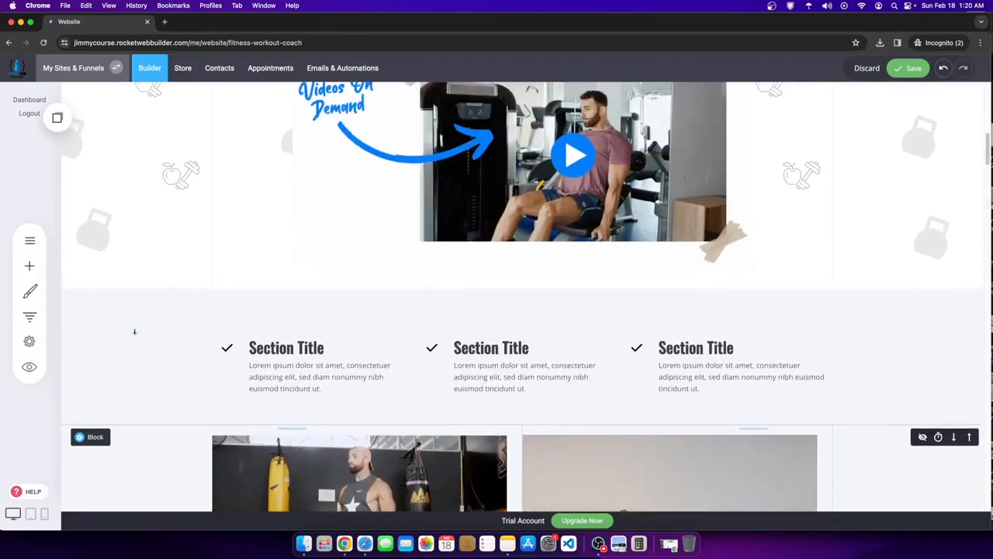
scroll(134, 332, "down", 2)
scroll(135, 332, "down", 2)
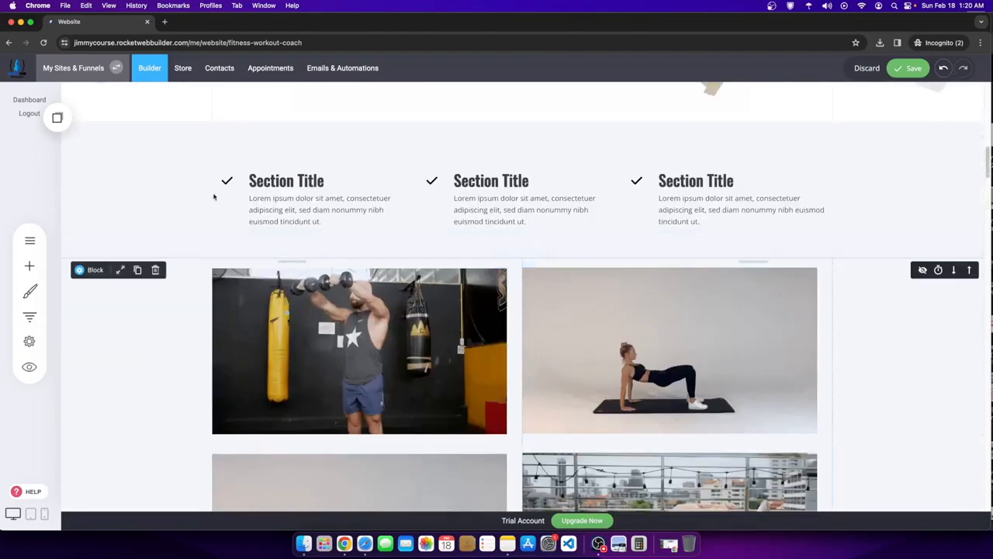
- Color the first and third Section Title headings with the light-blue Global Colors swatch
left_click(280, 178)
left_click_drag(324, 180, 248, 180)
left_click(403, 155)
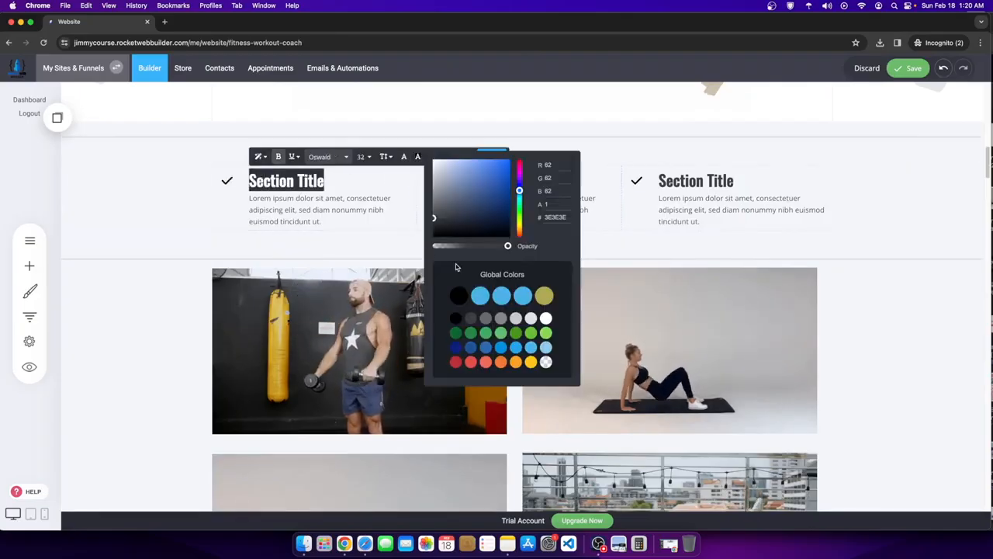
left_click(501, 295)
left_click(738, 180)
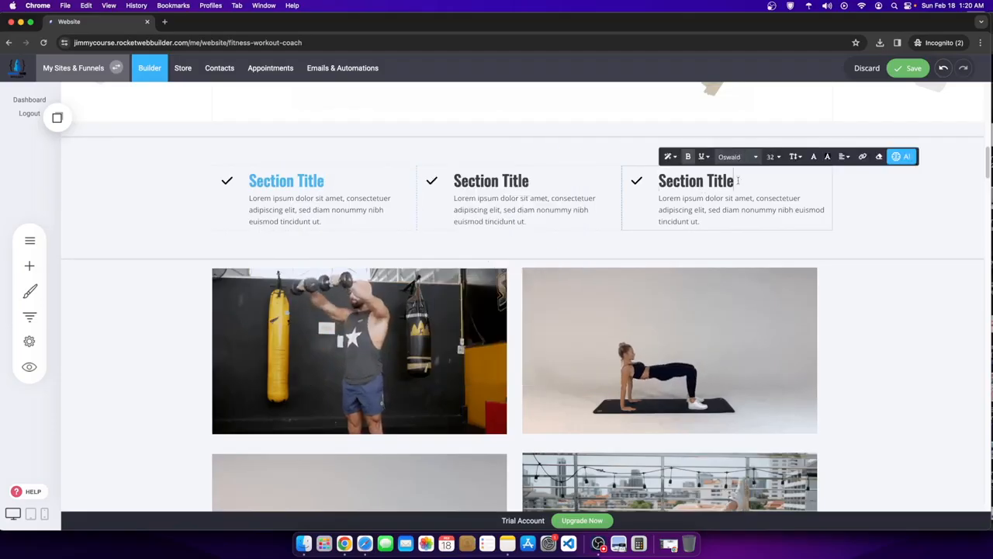
left_click_drag(737, 180, 637, 182)
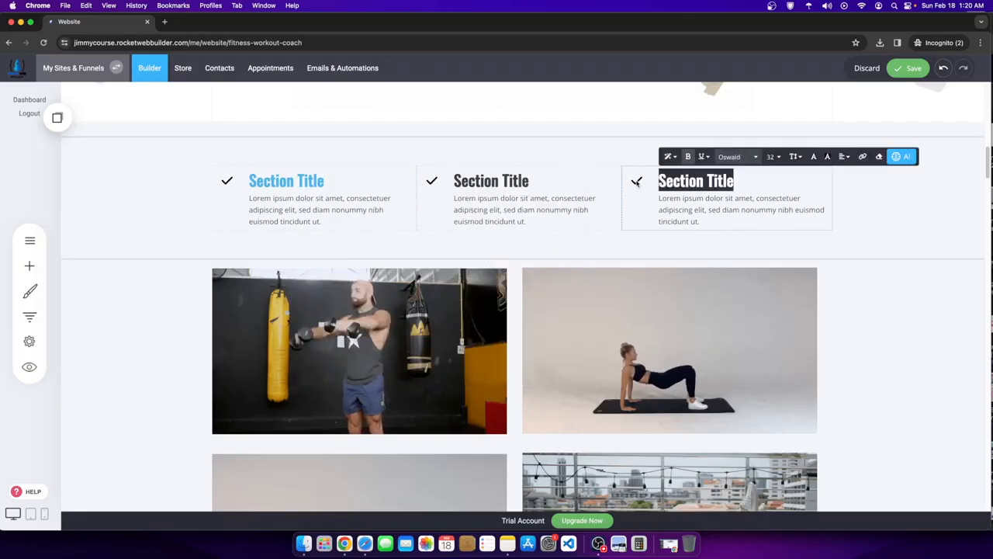
left_click(813, 156)
left_click(909, 296)
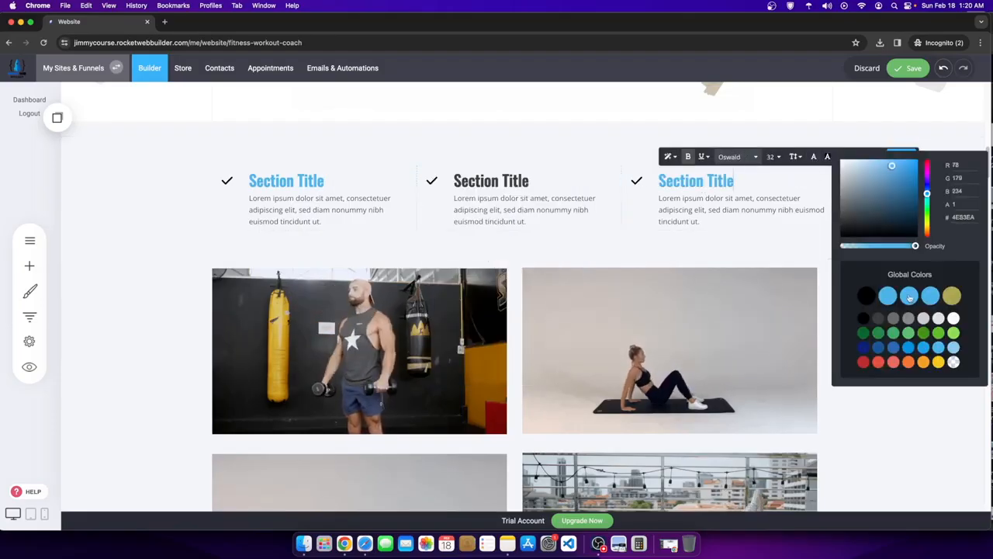
- Make the middle Section Title heading light blue as well
double_click(555, 195)
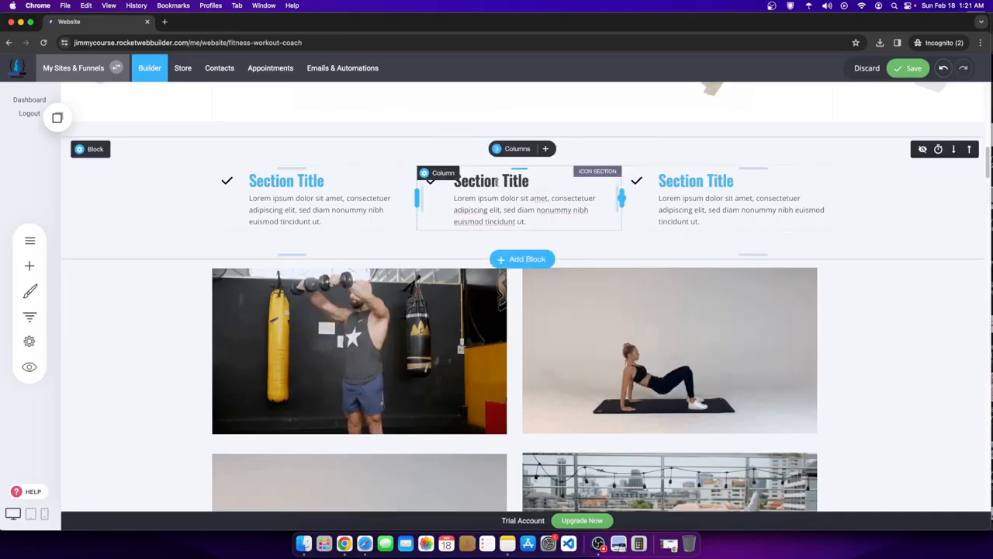
left_click(463, 182)
left_click_drag(463, 182, 337, 175)
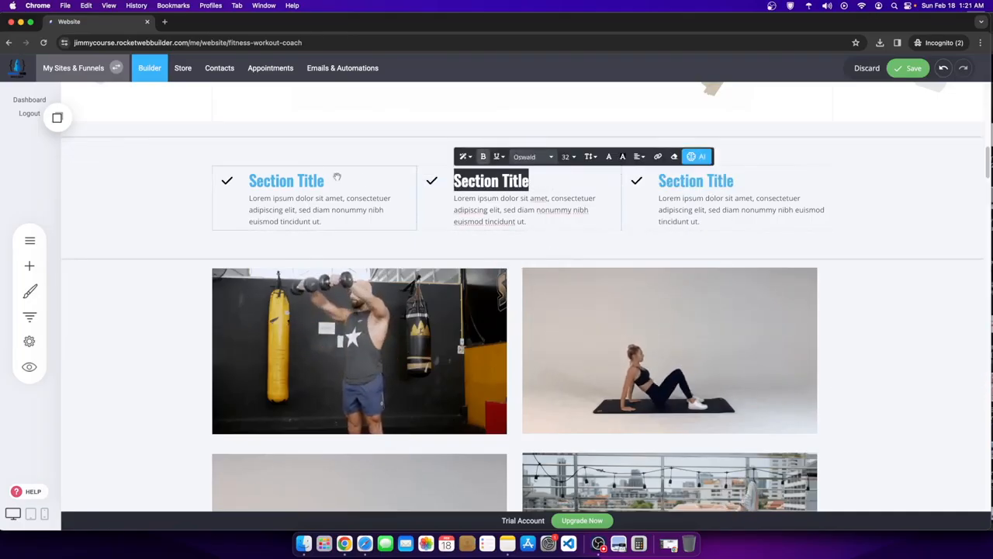
left_click(611, 157)
left_click(706, 300)
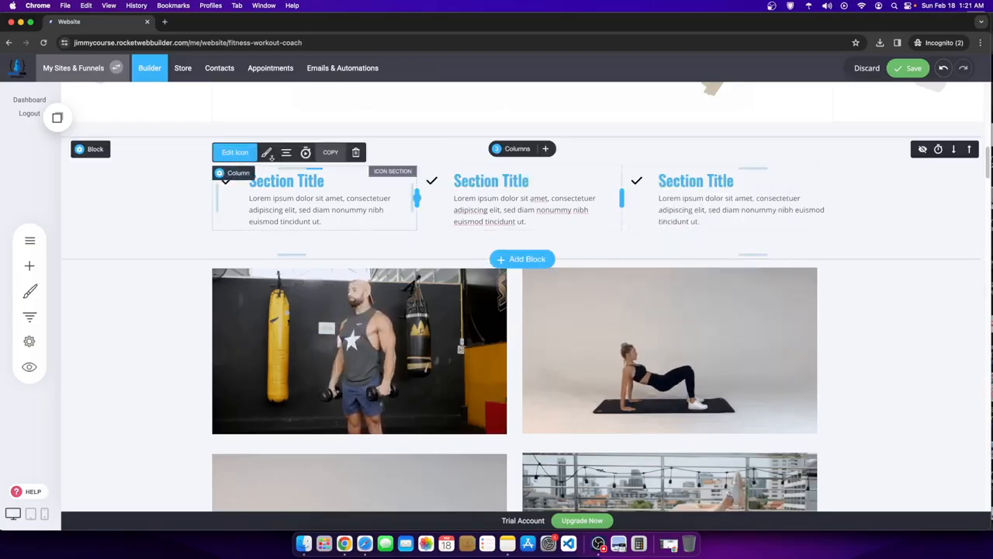
- Replace the first column's checkmark with the 'apple' icon
left_click(268, 153)
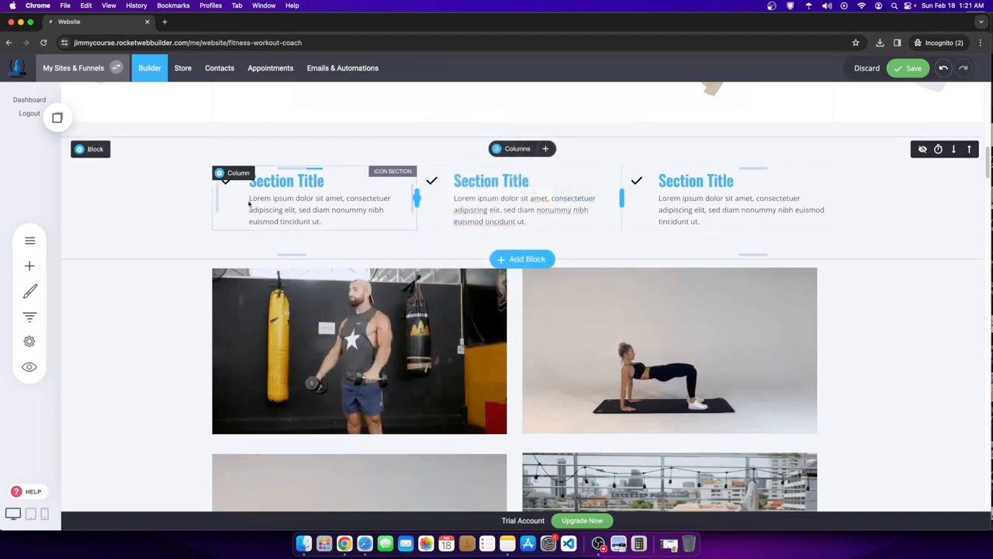
left_click(226, 180)
left_click(235, 152)
left_click(307, 119)
type("a")
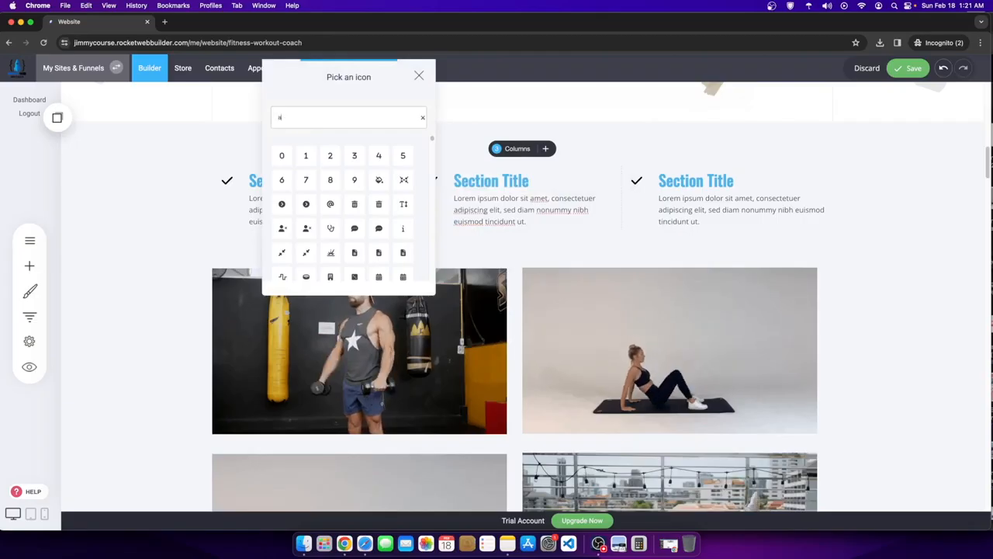
type("pple")
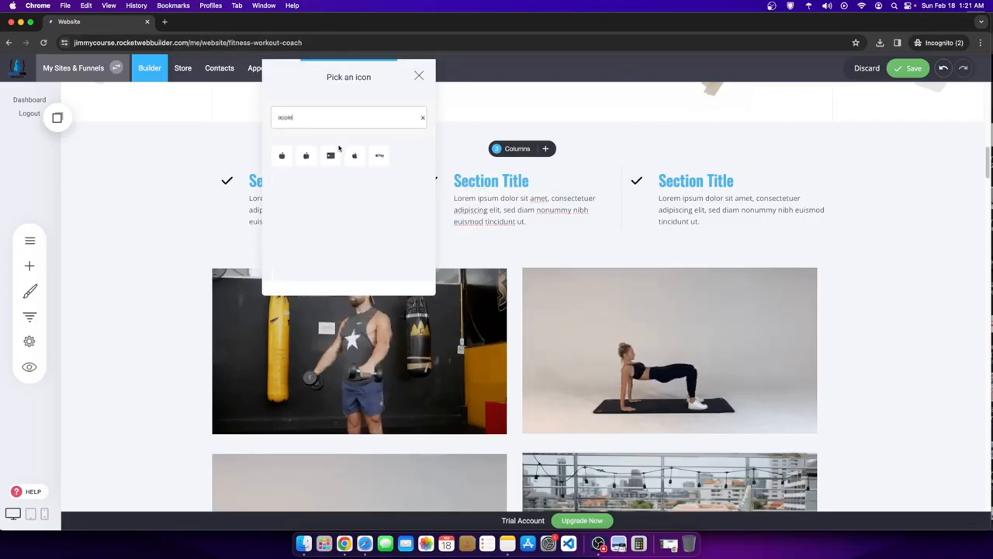
left_click(282, 155)
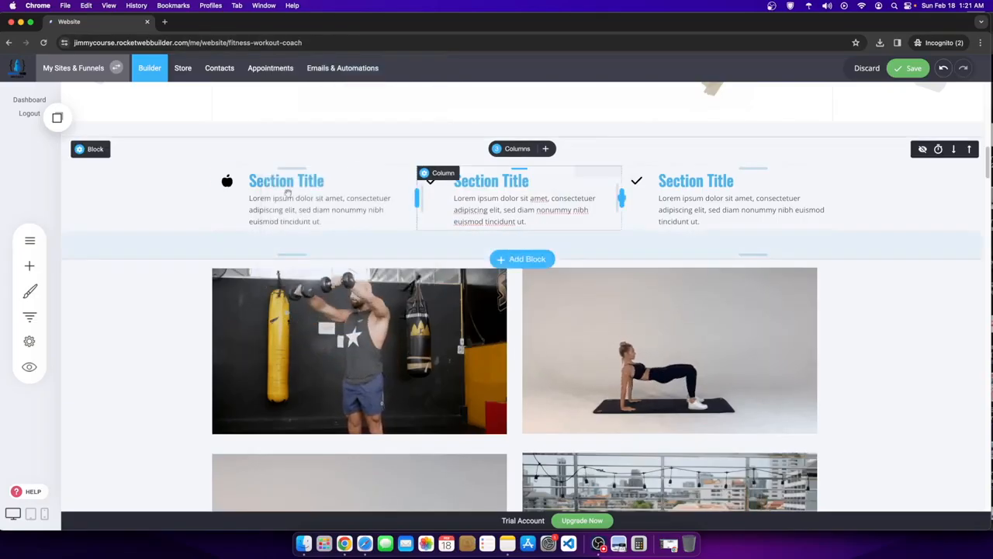
- Set the apple icon's Icon Color to the light-blue swatch
left_click(226, 181)
left_click(266, 152)
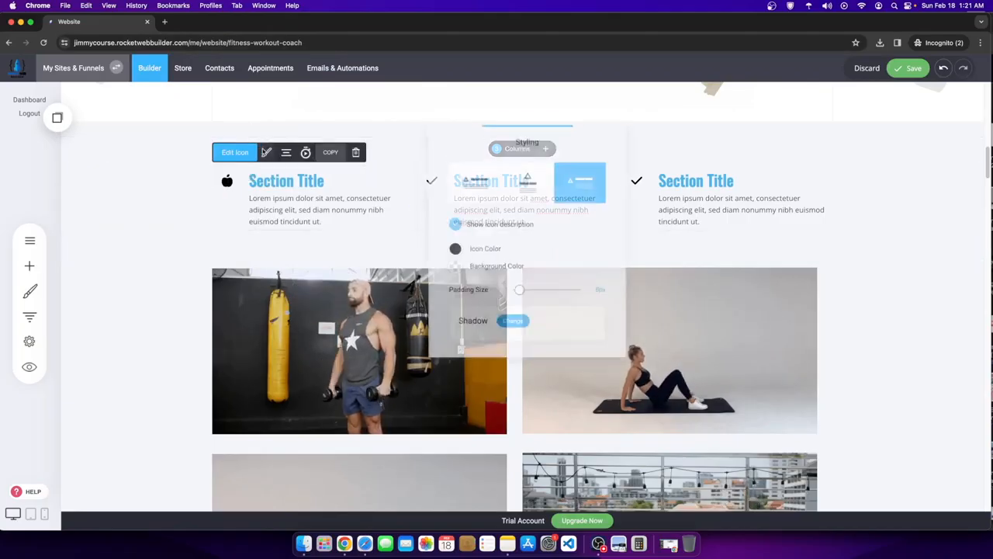
left_click(450, 250)
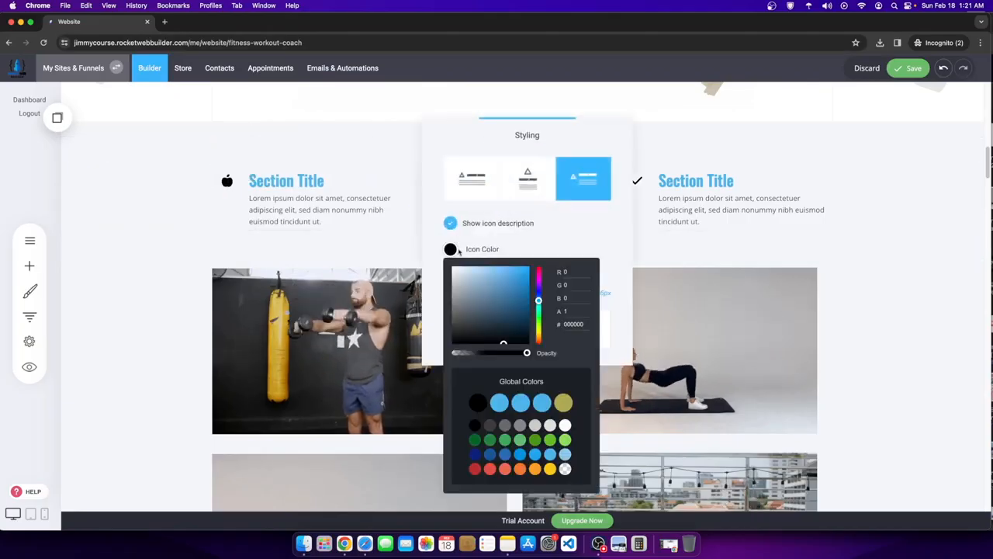
left_click(519, 403)
left_click(701, 208)
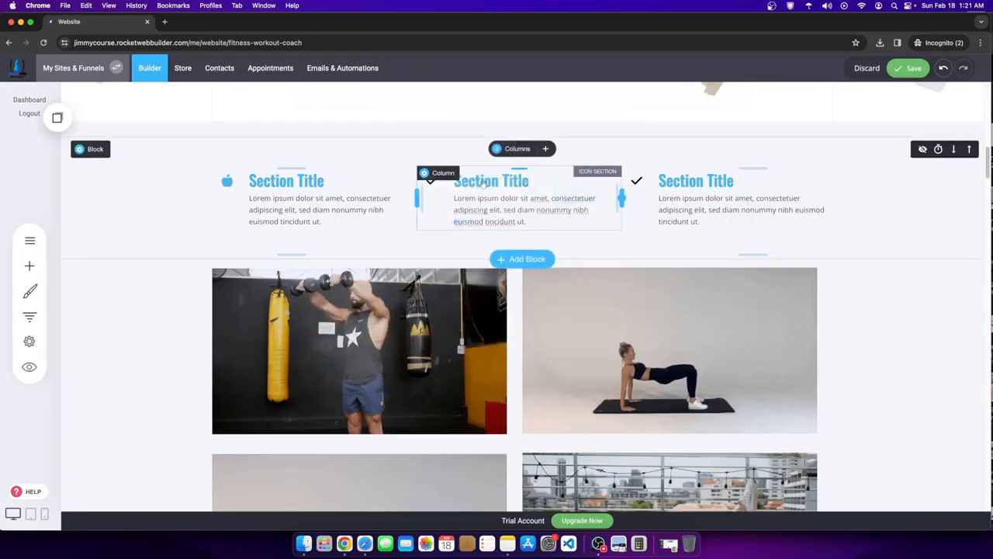
- Replace the middle column's checkmark with a weight-scale icon found by searching 'weight'
left_click(426, 184)
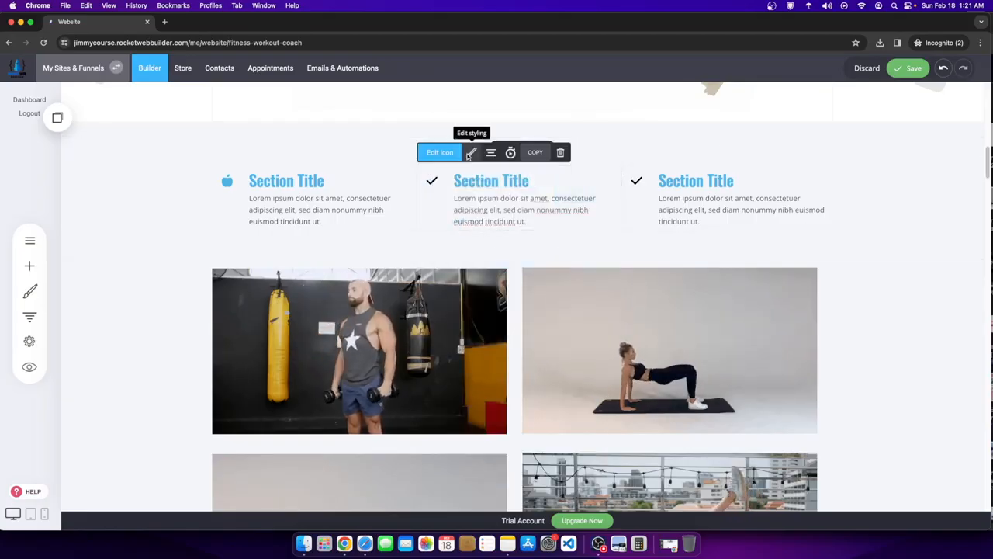
left_click(471, 152)
left_click(378, 160)
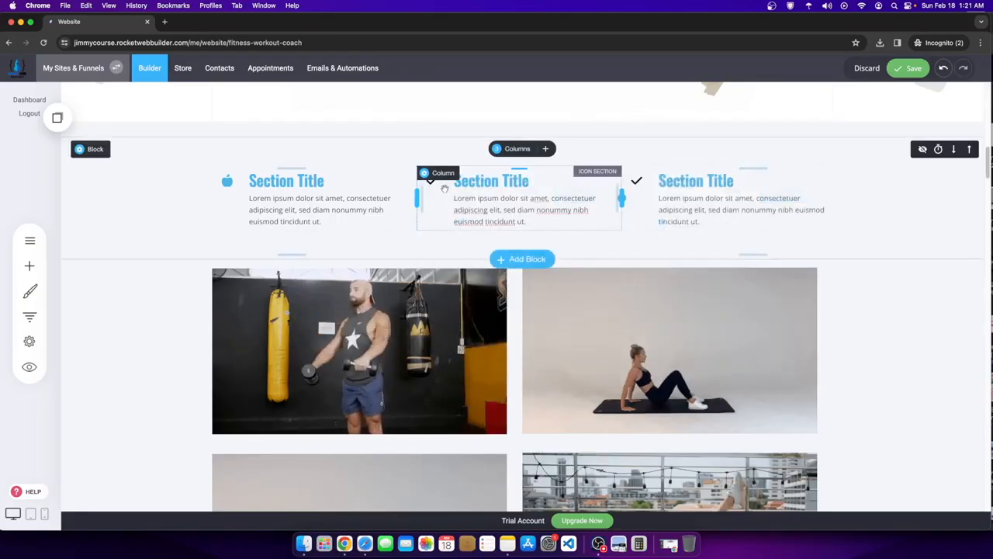
left_click(433, 184)
left_click(440, 153)
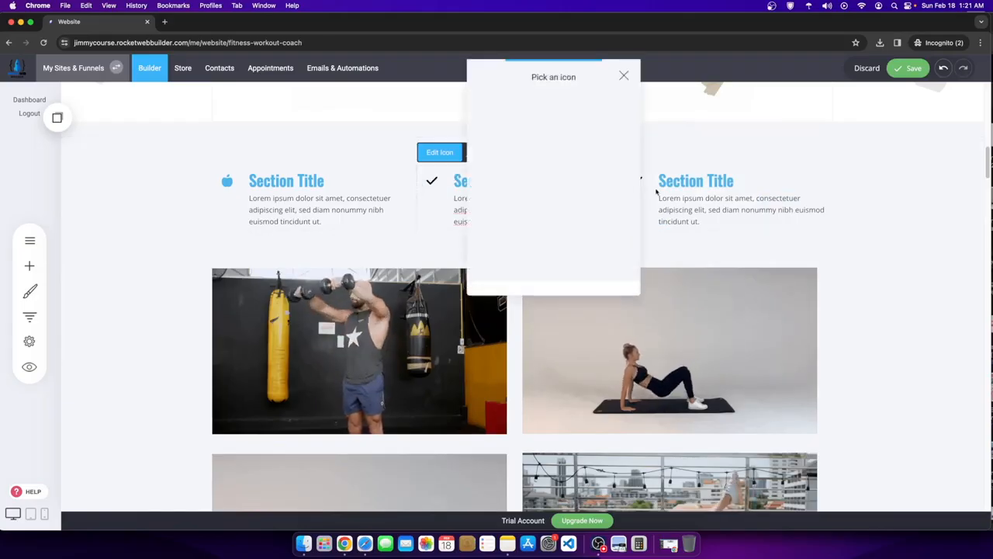
left_click(549, 120)
type("weight")
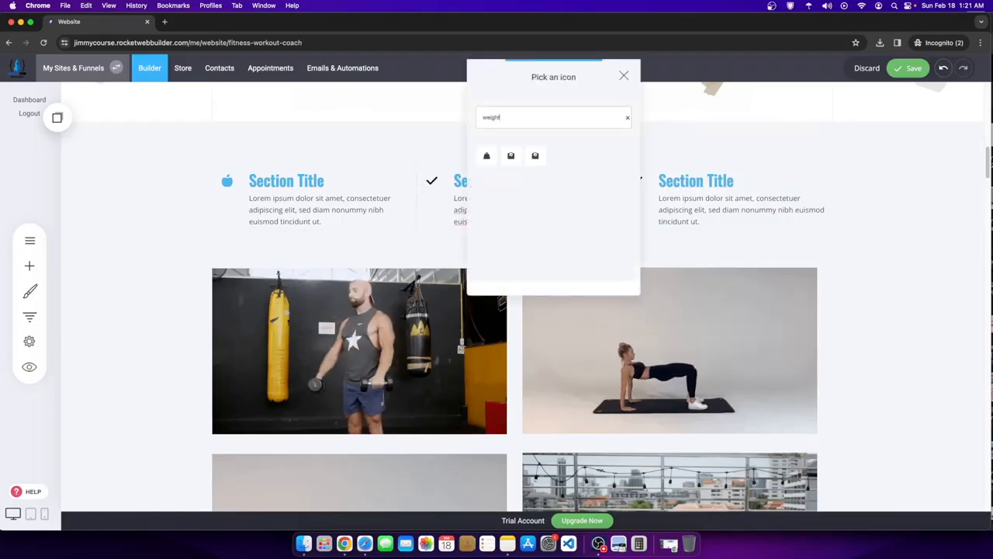
left_click(511, 159)
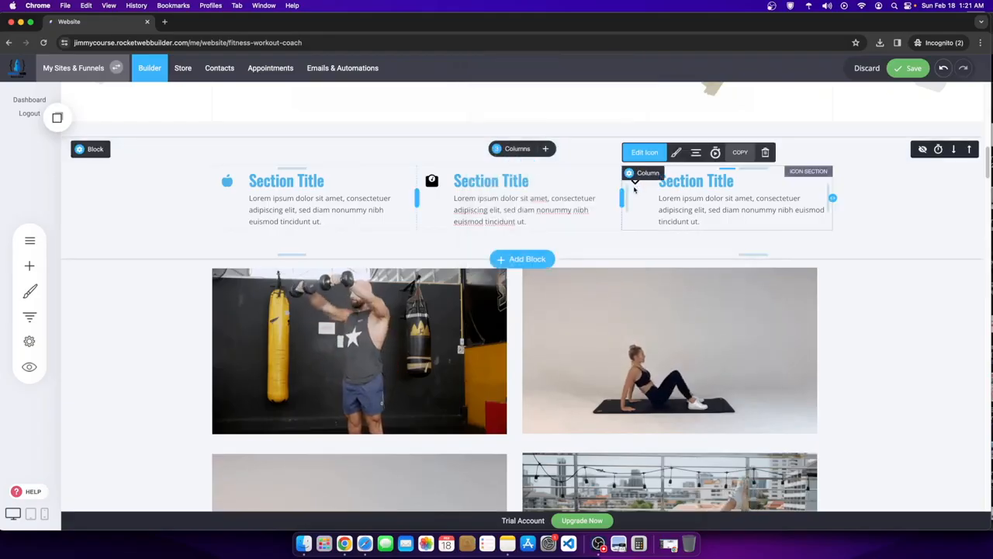
- Search icons for the third column using terms like fit, muscle, arm, jam and hand
left_click(644, 152)
left_click(726, 121)
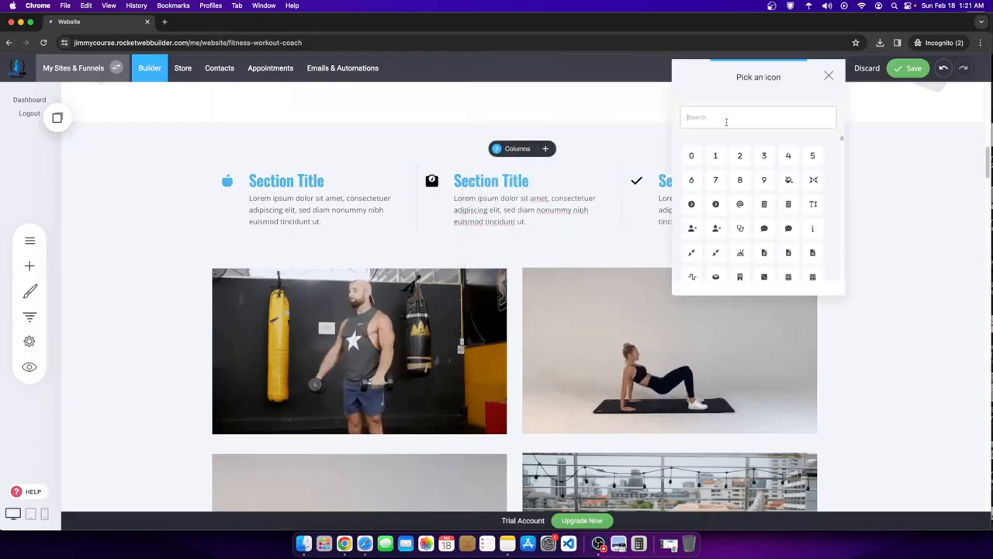
type("heal")
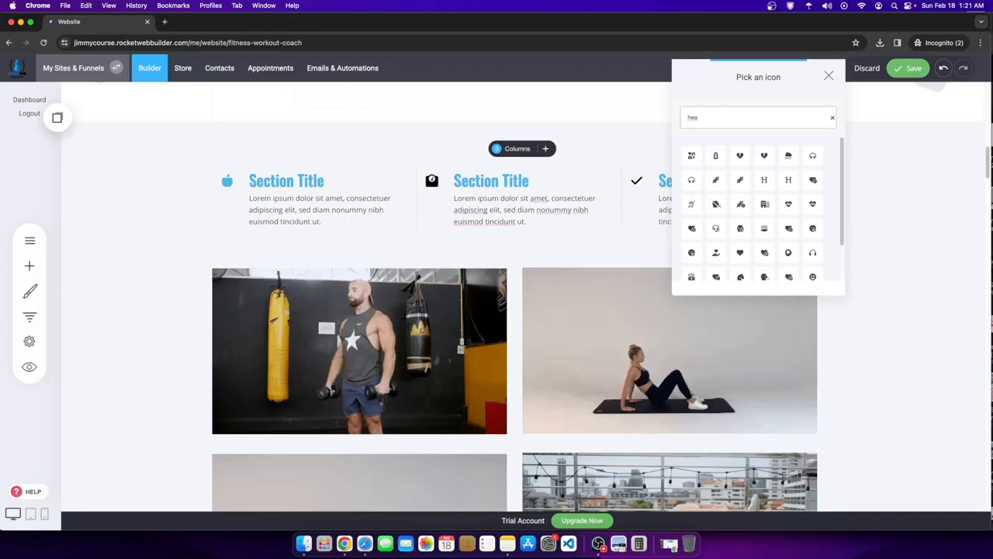
key("BackSpace")
key("BackSpace")
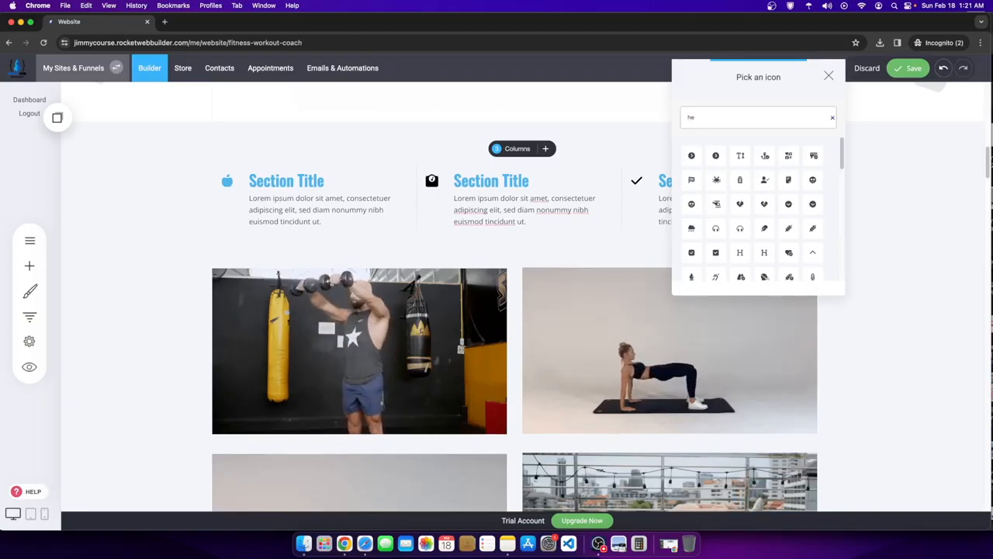
key("BackSpace")
type("gy")
key("BackSpace")
key("BackSpace")
type("fit")
key("BackSpace")
type("t")
key("BackSpace")
key("BackSpace")
key("BackSpace")
type("m")
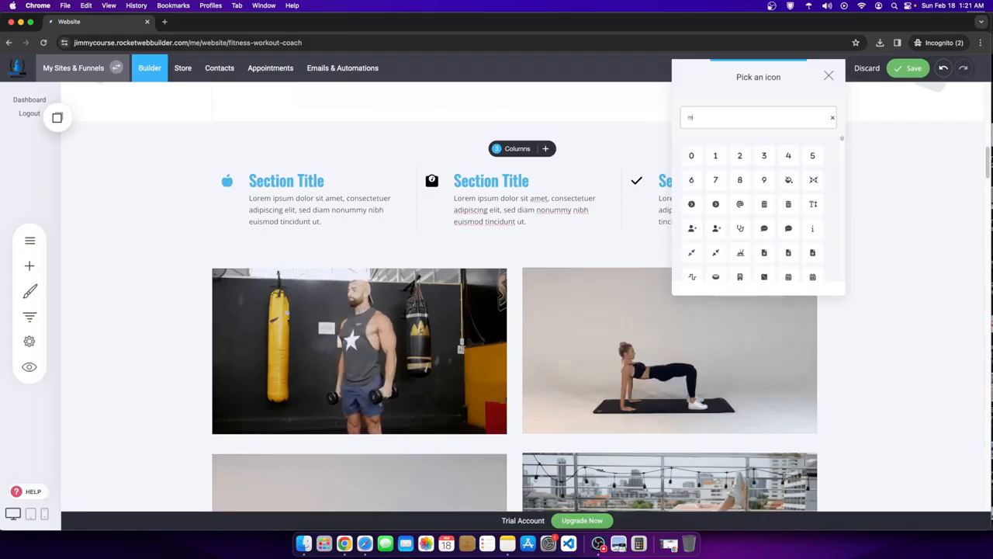
type("uscle")
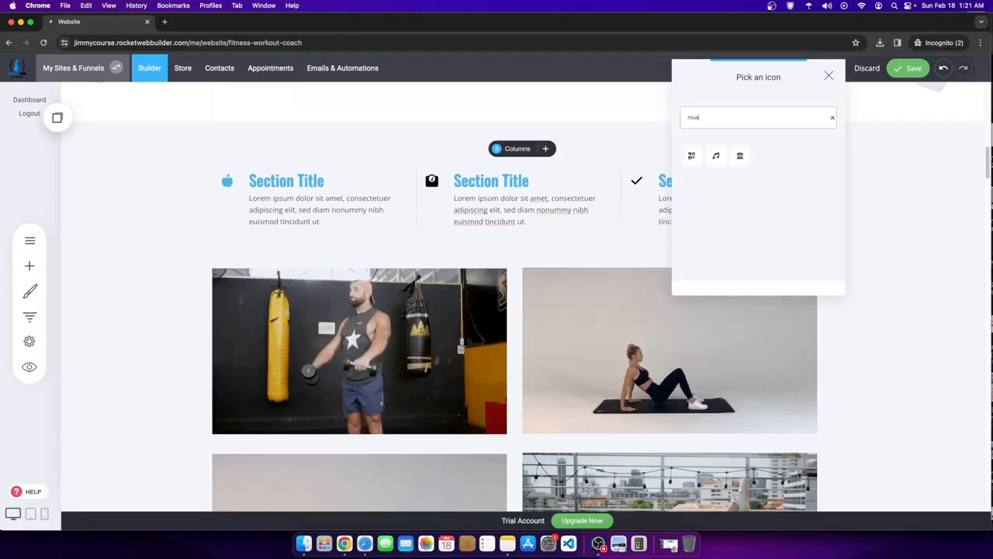
key("BackSpace")
key("BackSpace")
key("BackSpace")
key("BackSpace")
type("arm")
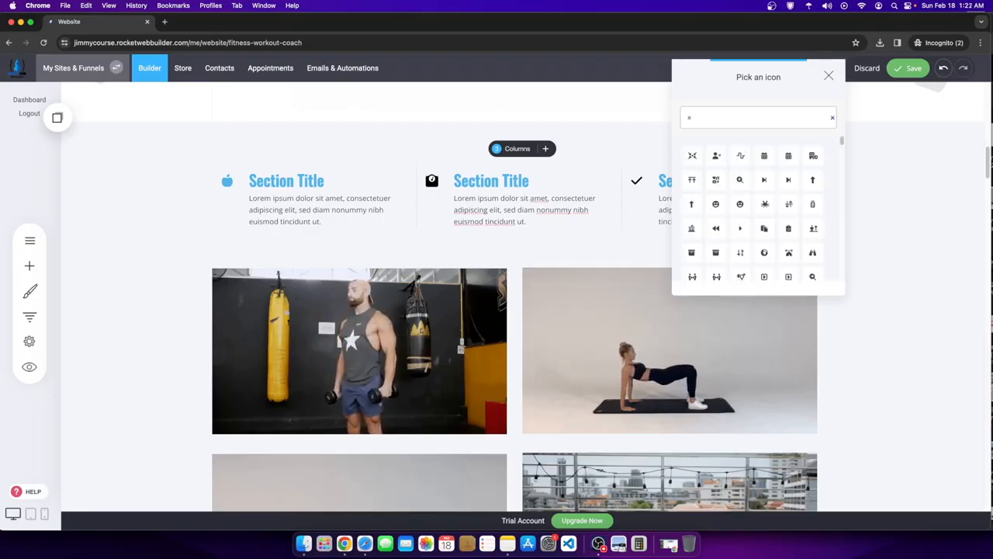
key("BackSpace")
type("fit")
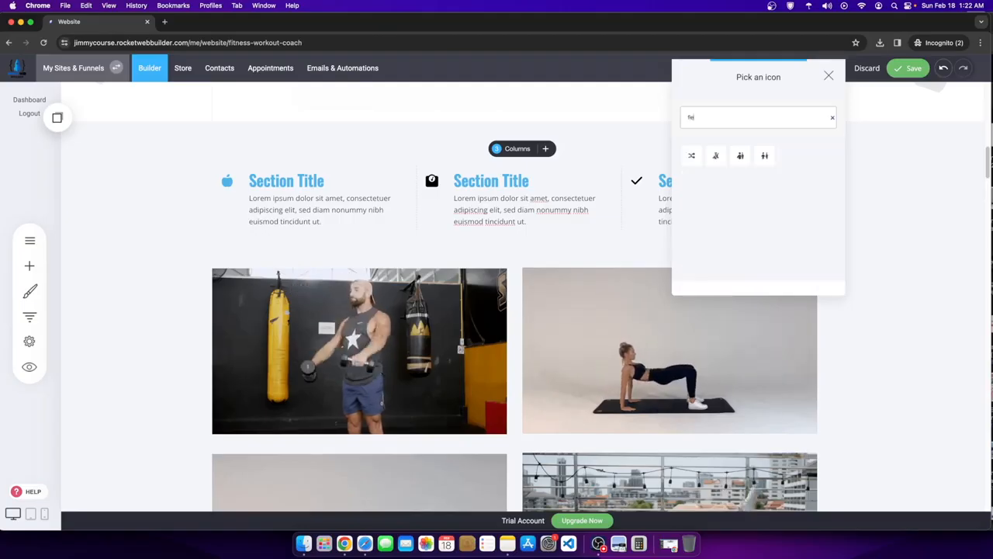
key("BackSpace")
key("BackSpace")
key("BackSpace")
type("j")
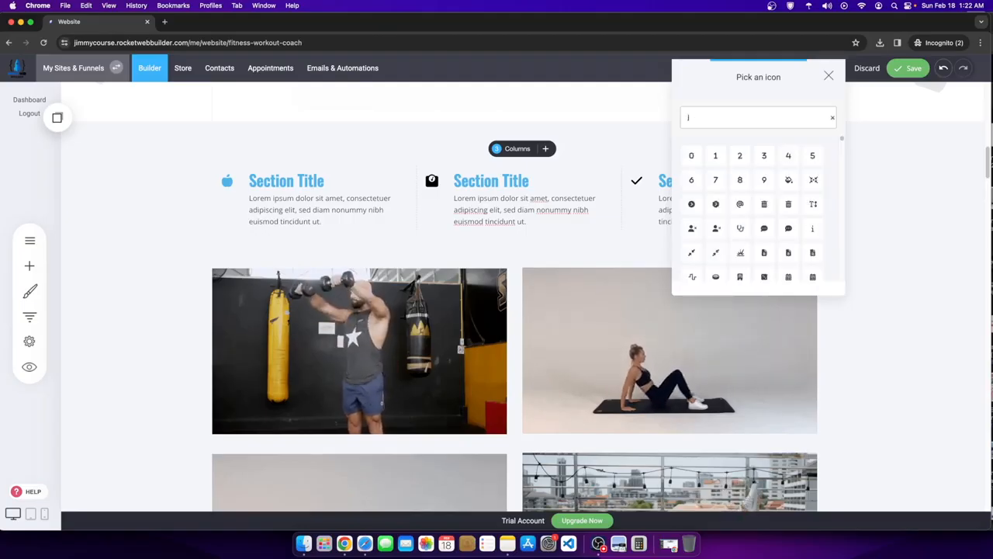
type("am")
key("BackSpace")
key("BackSpace")
key("BackSpace")
type("h")
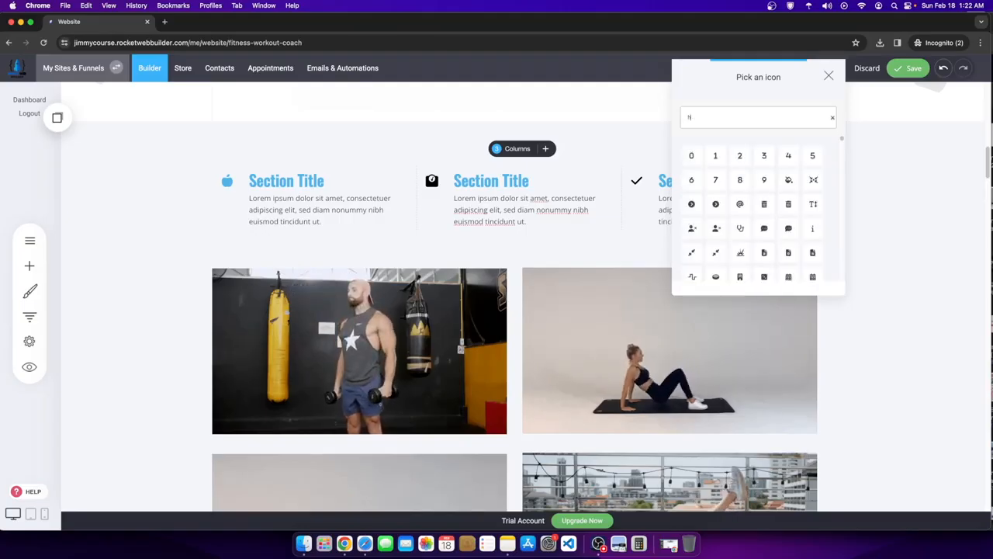
type("and")
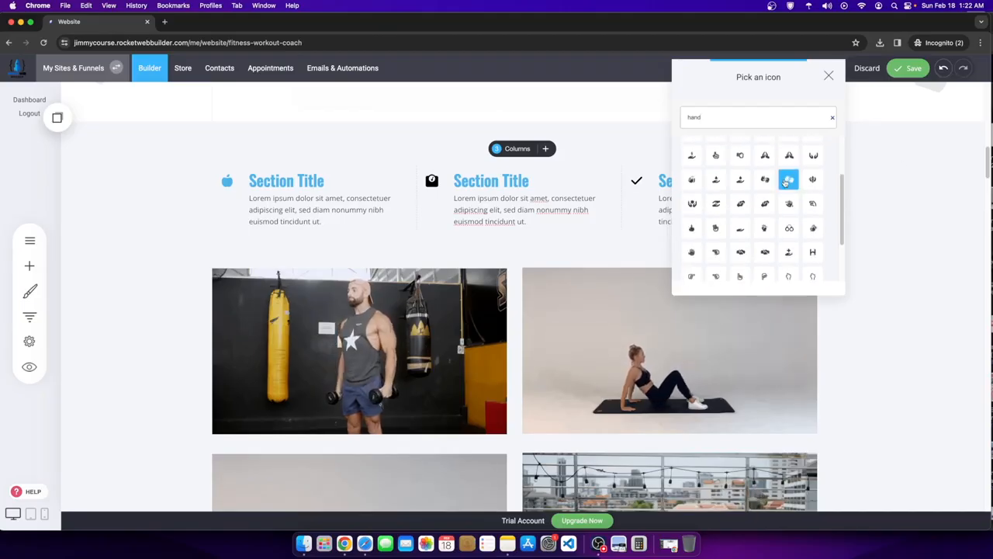
- After trying life, burn and heal, search 'heart' and use the heart icon in the third column
scroll(775, 170, "up", 3)
left_click_drag(715, 117, 649, 105)
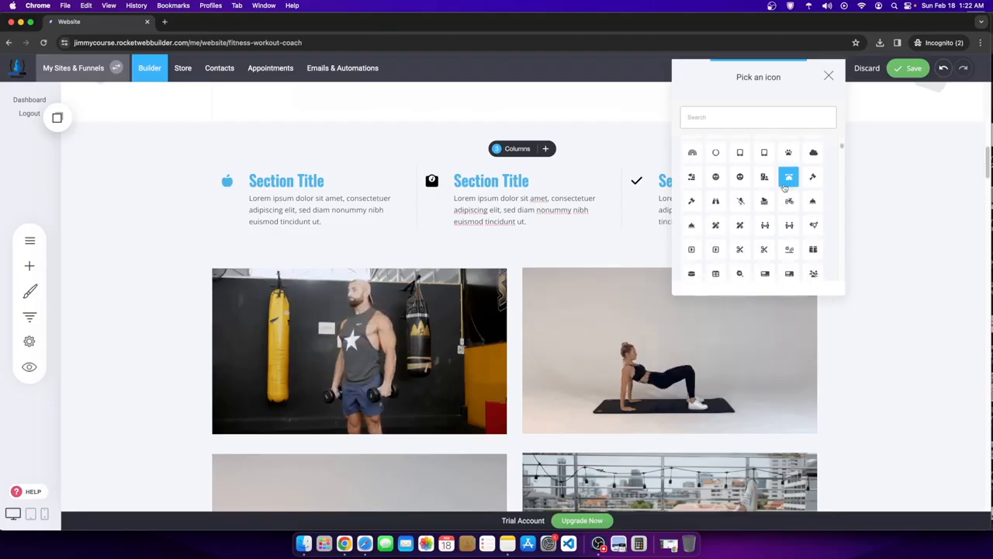
scroll(792, 194, "down", 3)
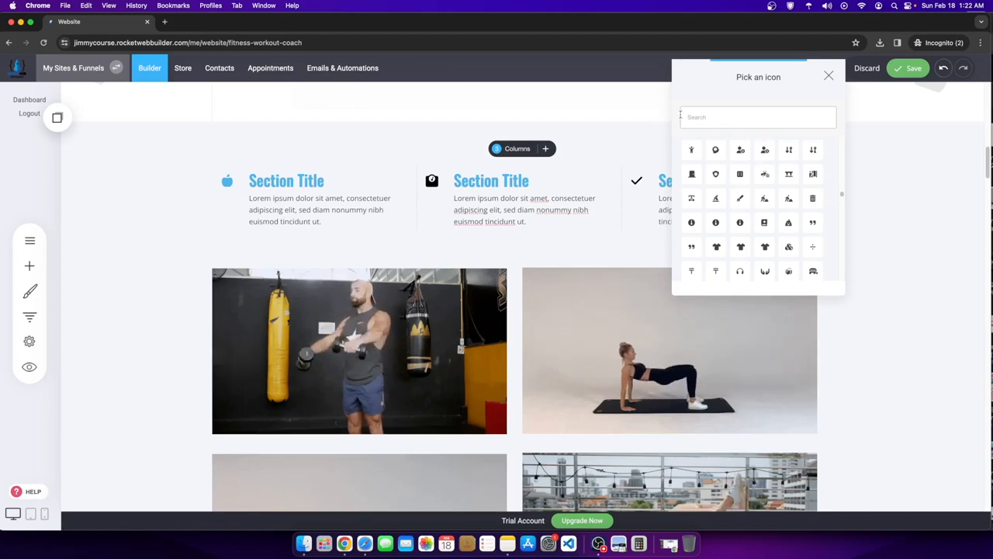
type("life")
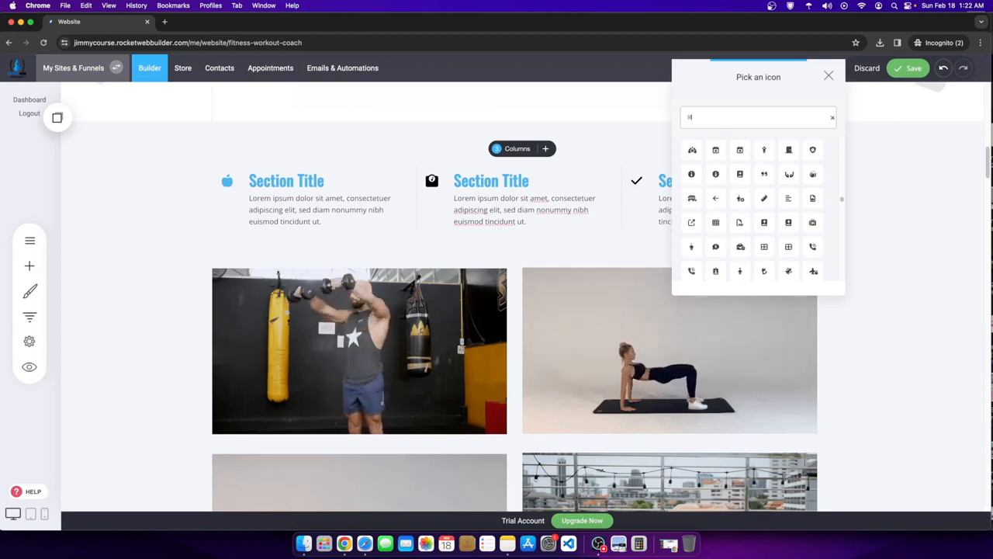
key("BackSpace")
key("BackSpace")
key("BackSpace")
key("BackSpace")
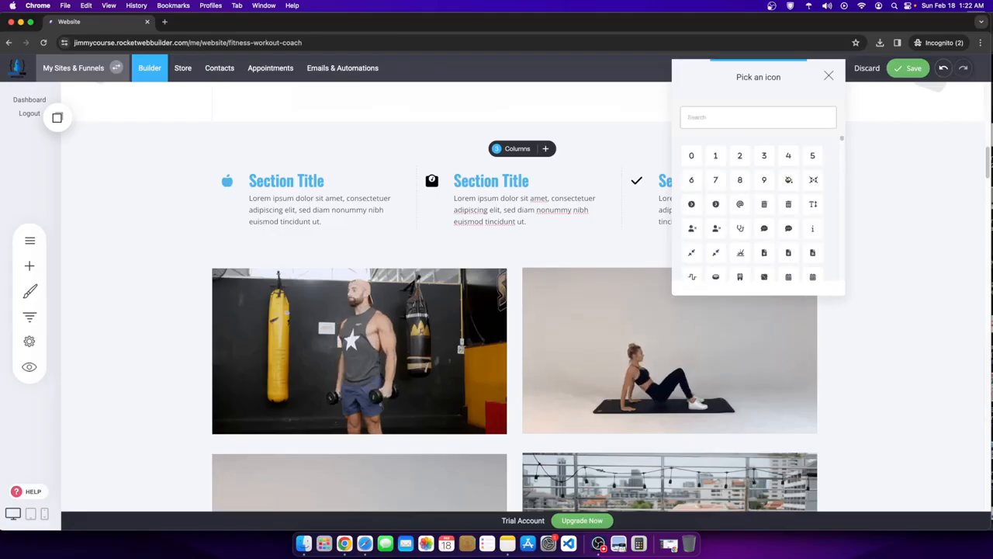
type("ju")
key("BackSpace")
key("BackSpace")
type("burn")
key("BackSpace")
key("BackSpace")
key("BackSpace")
key("BackSpace")
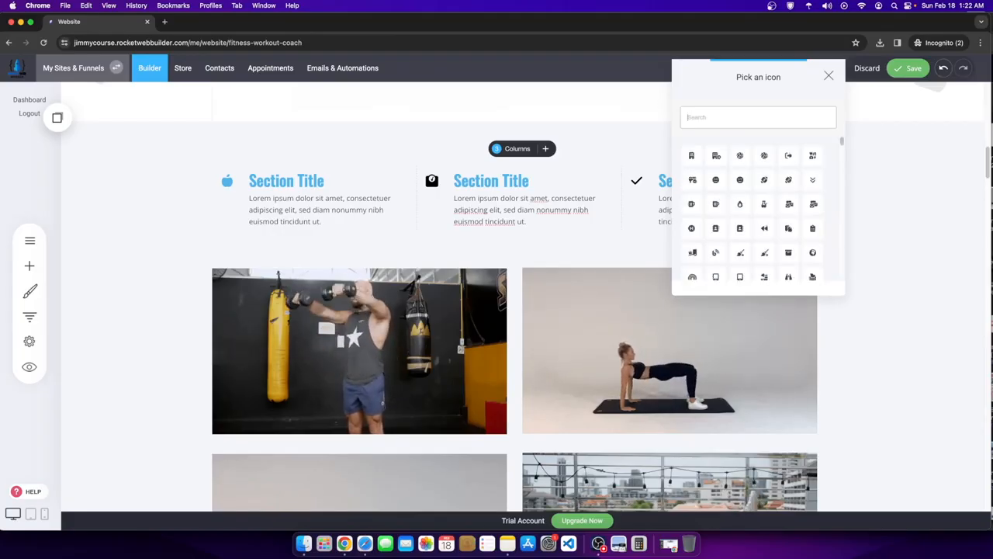
type("heal")
key("BackSpace")
key("BackSpace")
key("BackSpace")
type("heart")
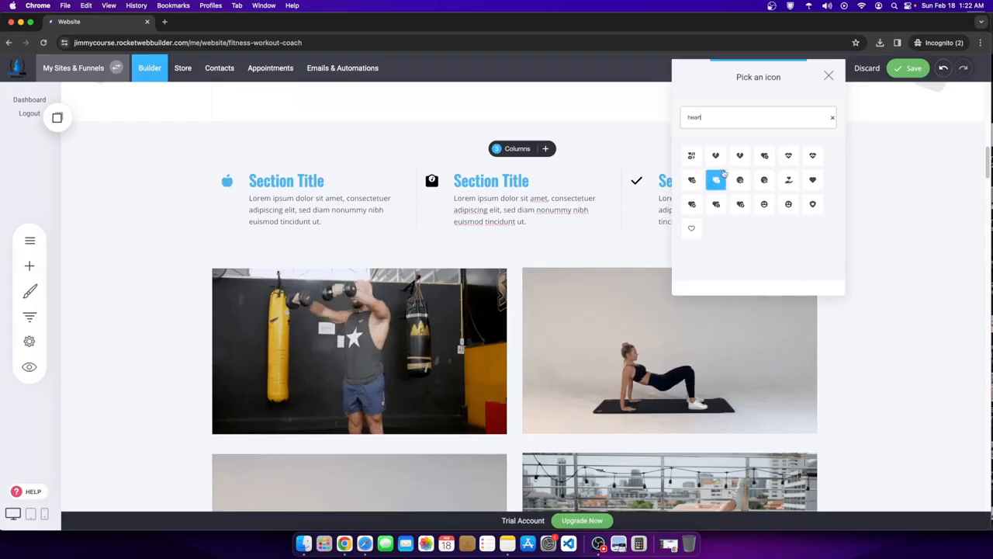
left_click(811, 158)
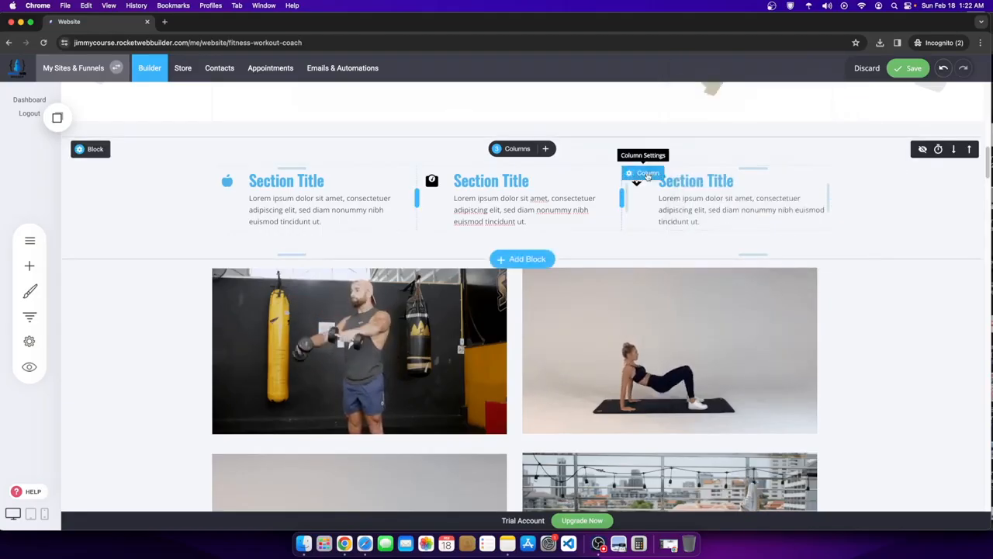
- Set the heart icon's Icon Color to the blue global swatch
left_click(646, 173)
left_click(904, 250)
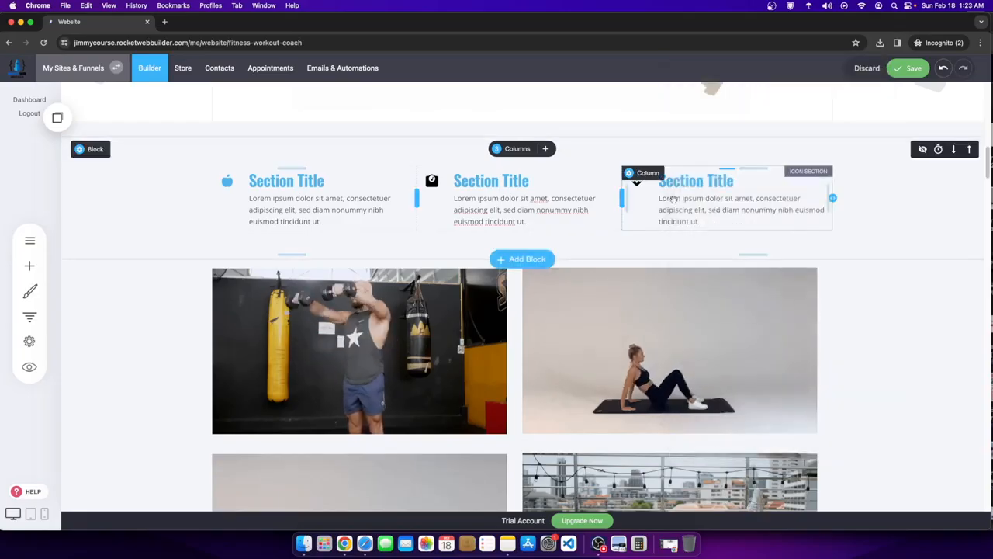
left_click(682, 208)
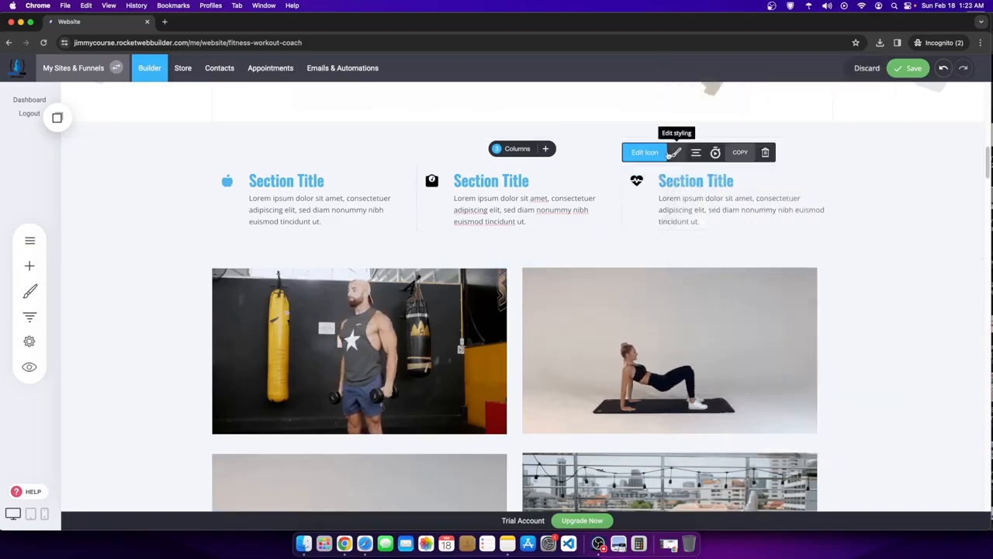
left_click(675, 152)
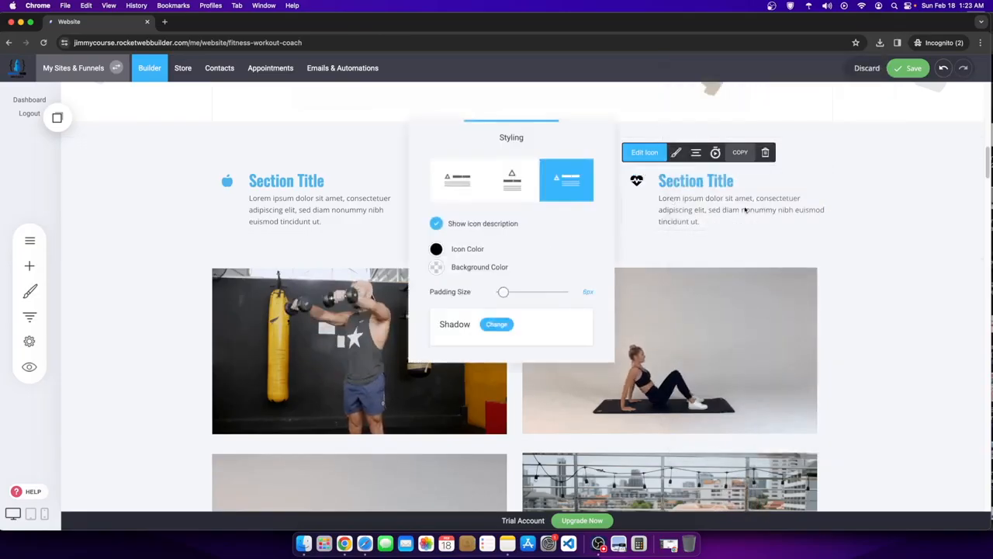
left_click(437, 249)
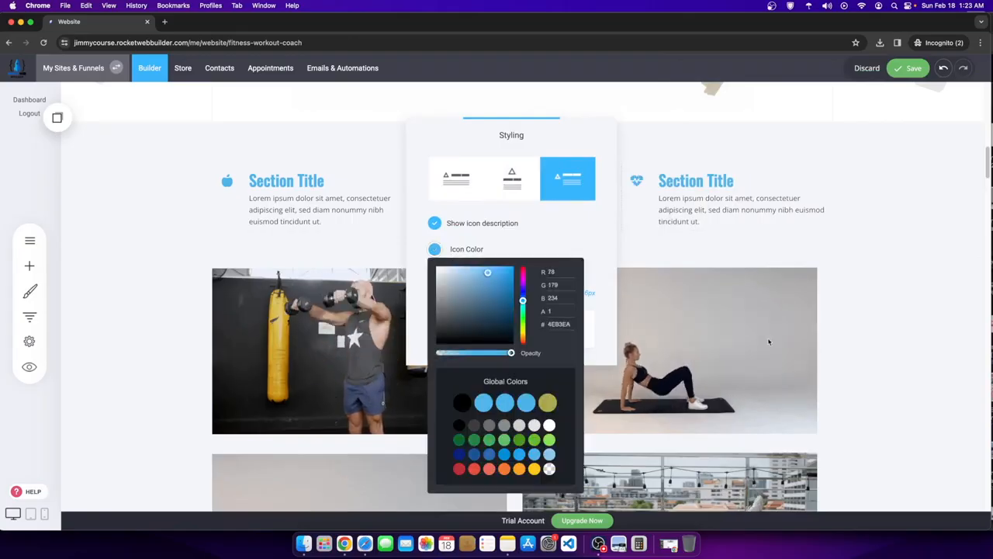
left_click(504, 405)
- Make the middle column's weight icon blue too and close the styling panel
left_click(434, 181)
left_click(429, 186)
left_click(471, 152)
left_click(656, 250)
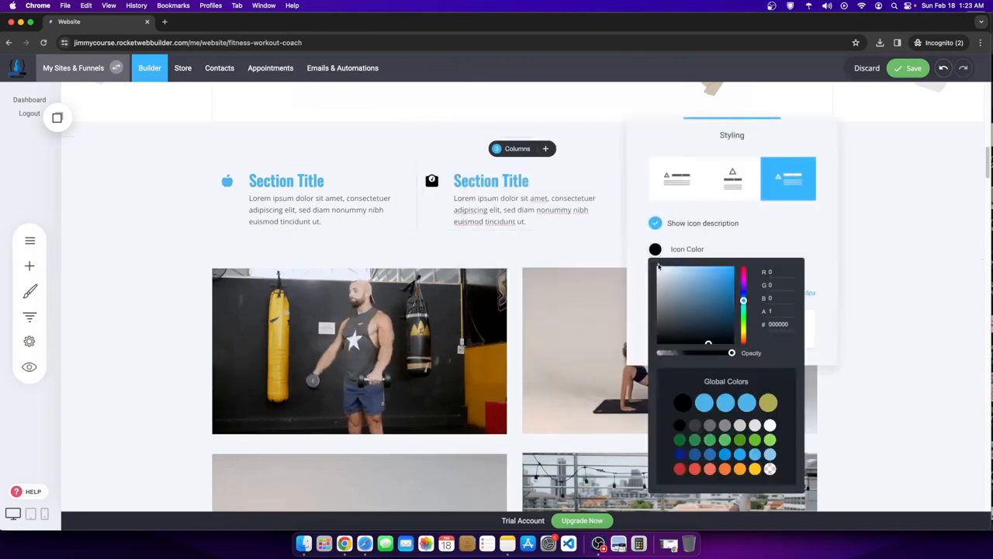
left_click(724, 403)
left_click(890, 310)
left_click(891, 310)
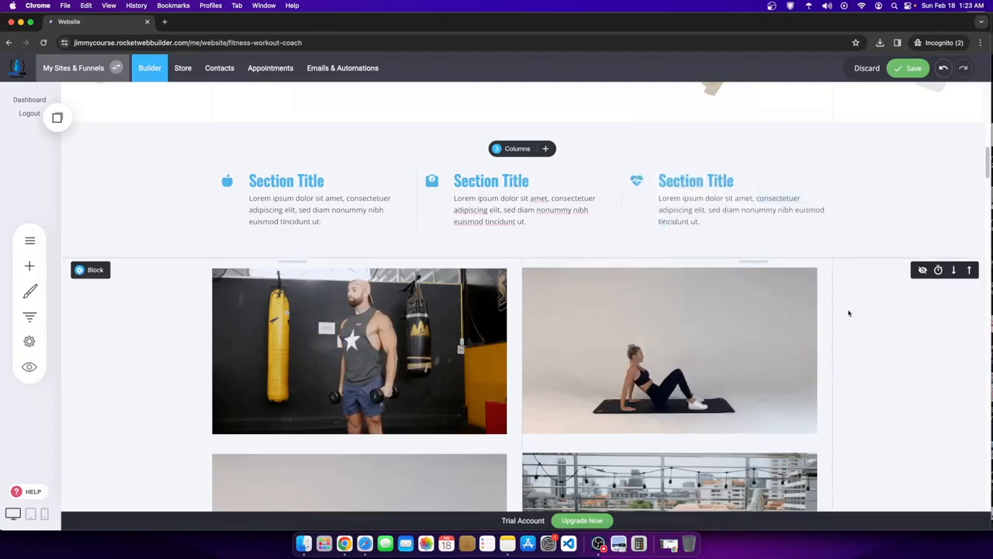
scroll(595, 314, "up", 3)
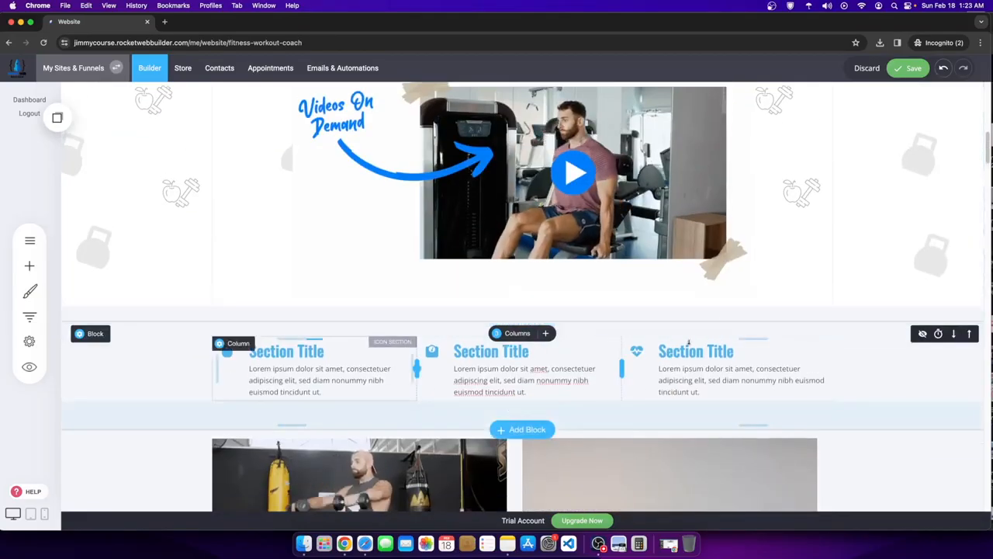
- Save the page and rename the first column heading to MEAL PLANNING
left_click(892, 70)
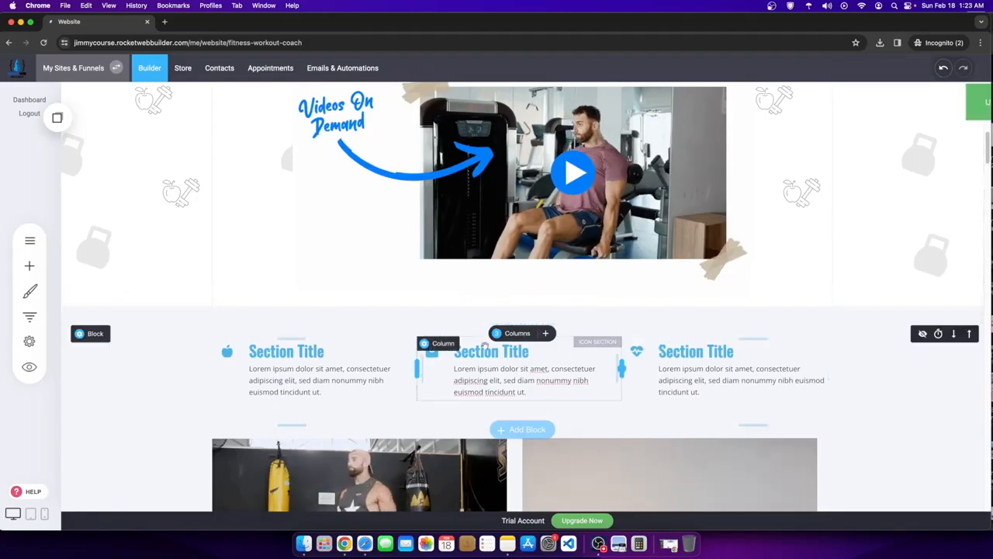
left_click(271, 351)
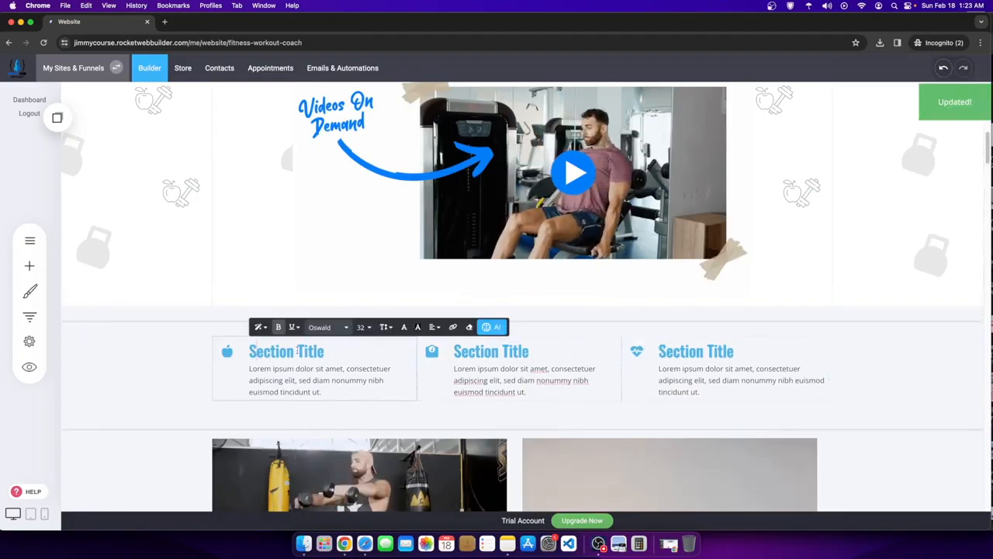
left_click_drag(257, 351, 381, 350)
key("BackSpace")
key("BackSpace")
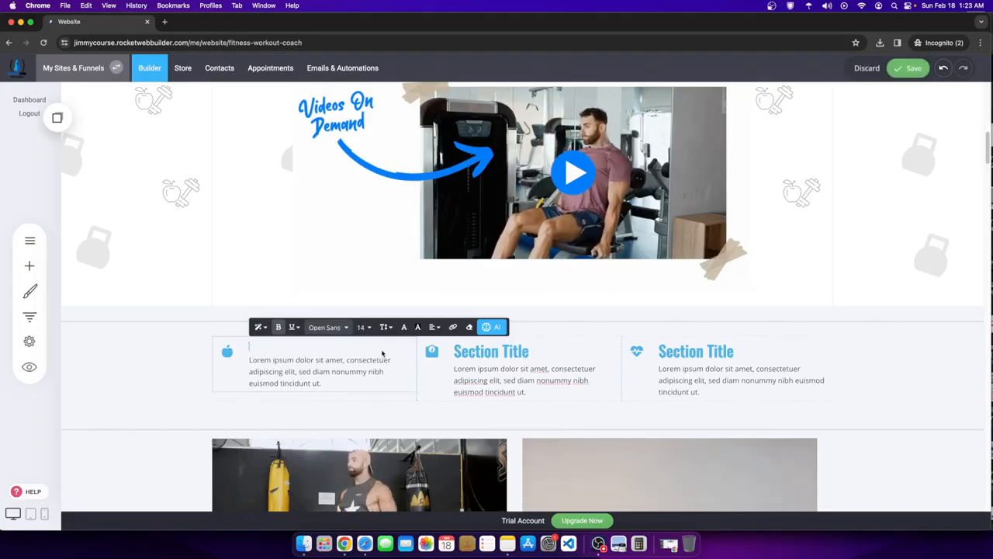
type("M")
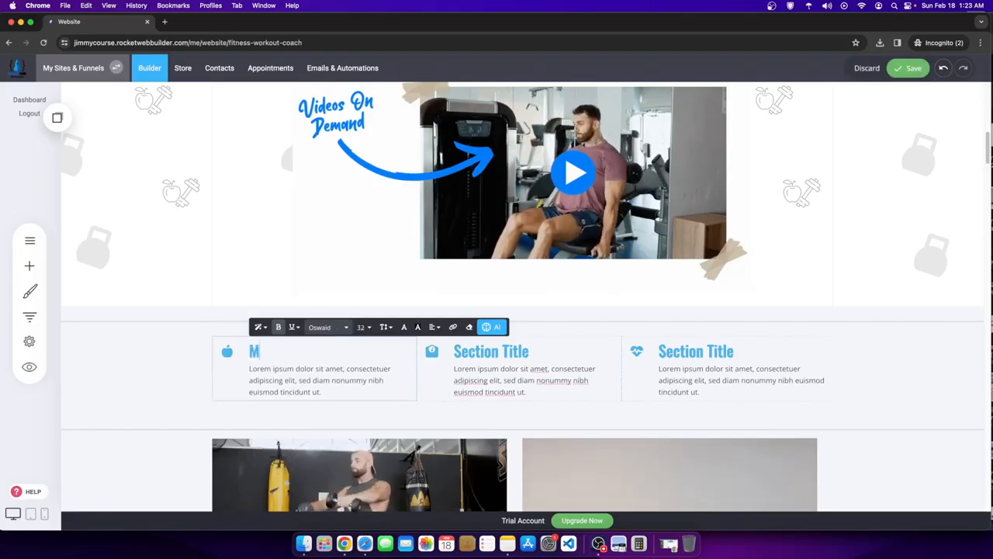
type("EAL PLANNING")
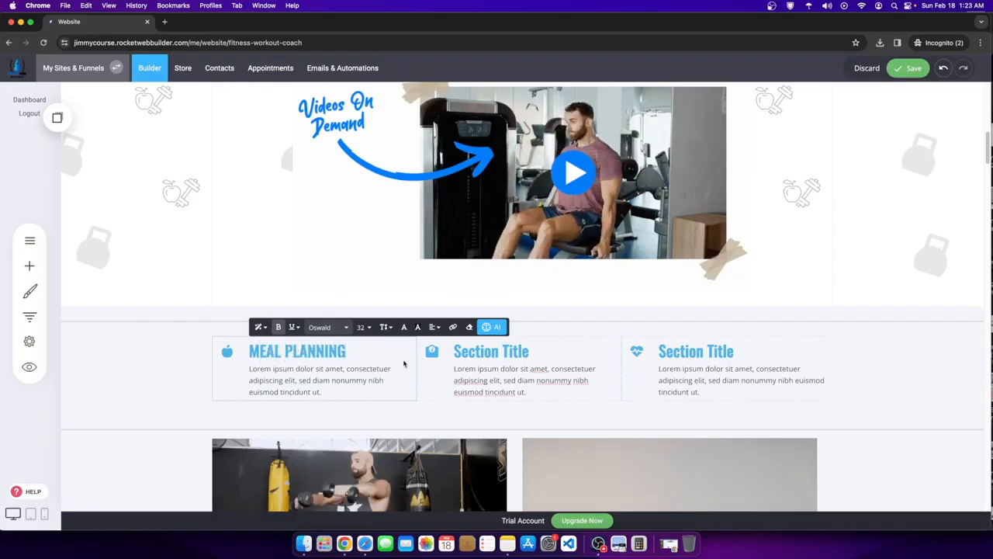
- Retitle the second heading ACHIEVE WEIGHT GOALS and begin typing IMPROVE HEALTH in the third
double_click(466, 352)
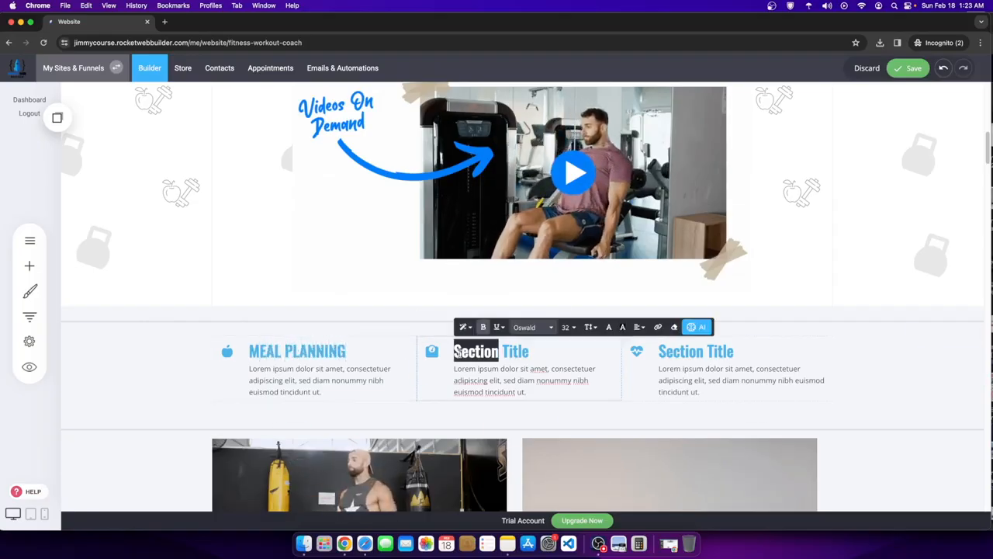
triple_click(458, 351)
key("BackSpace")
type("ACHIEVE")
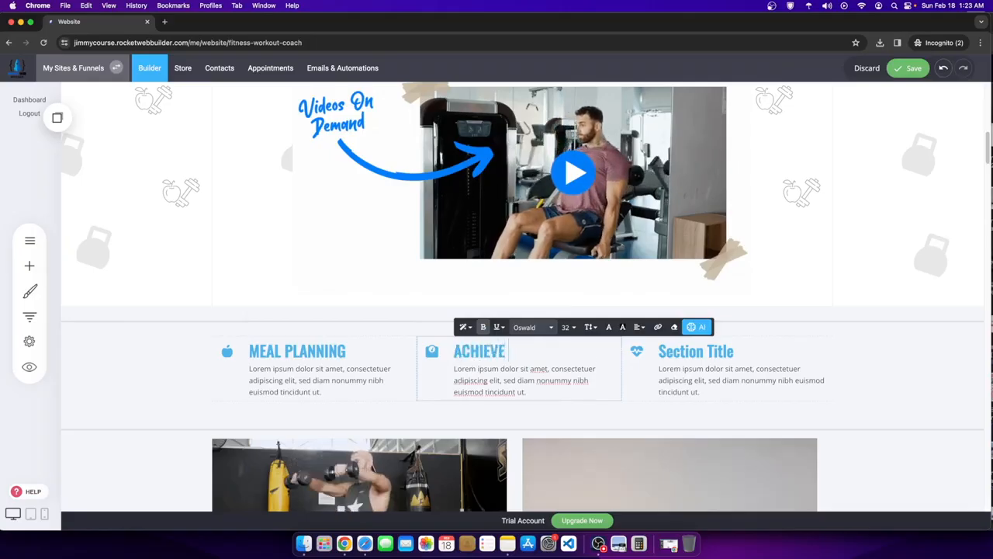
type(" WEIGF")
type("T C")
type("OALS")
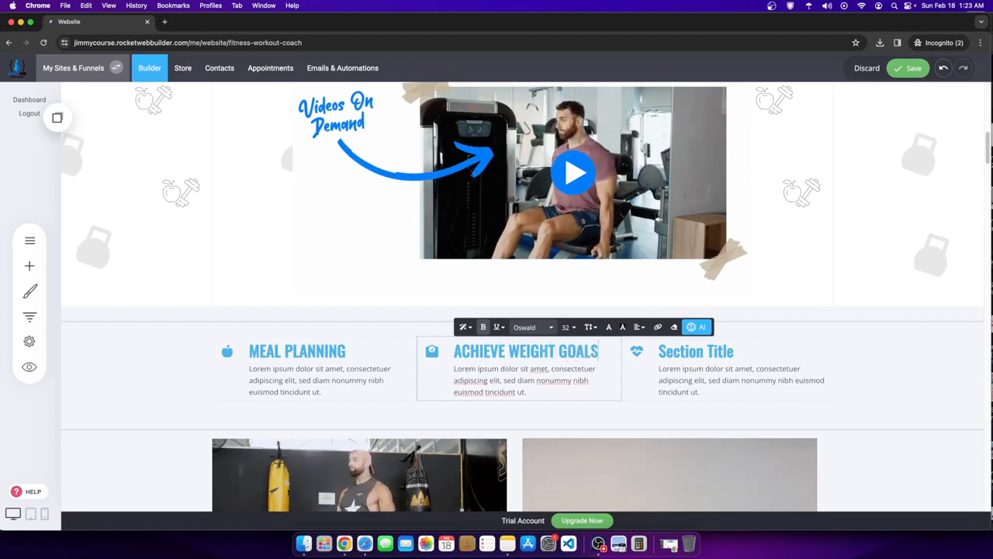
double_click(684, 350)
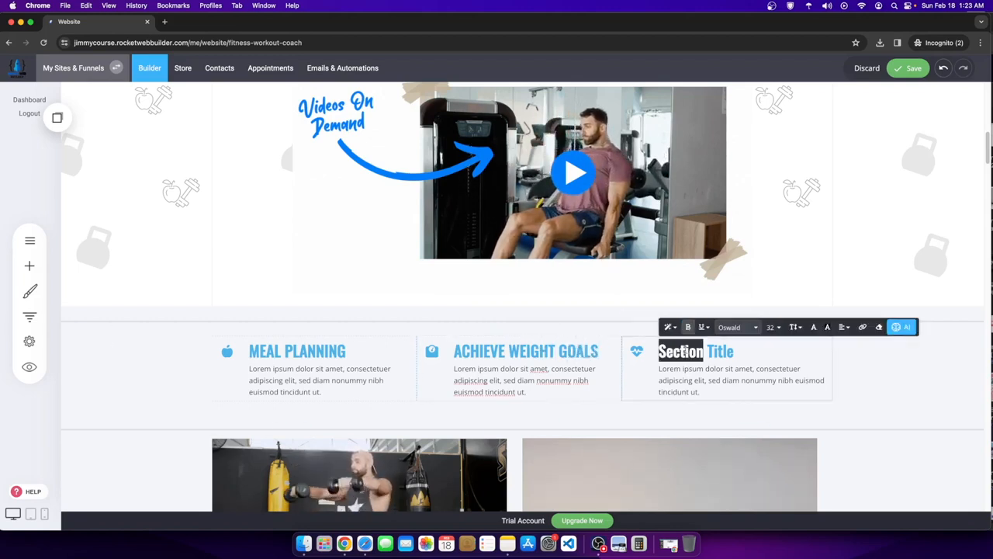
left_click(669, 350)
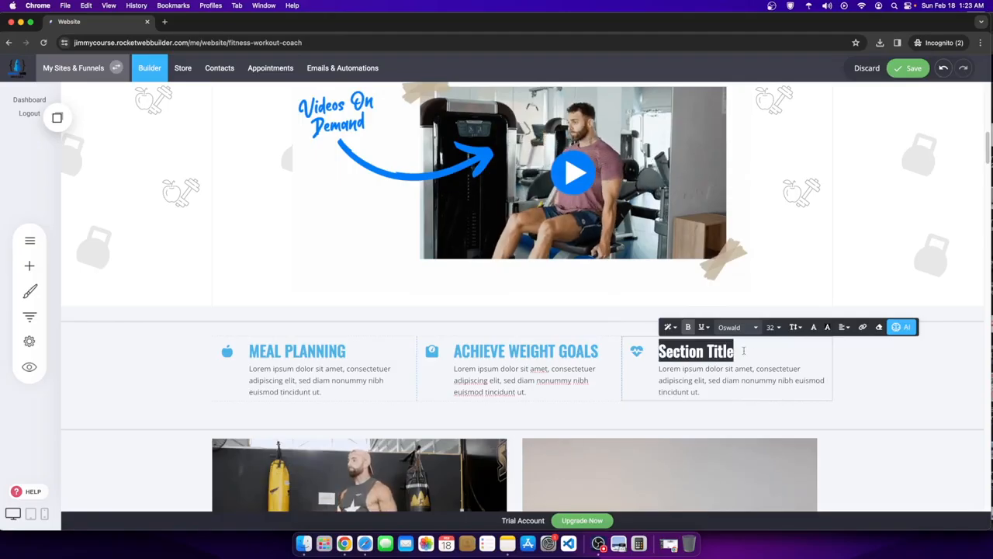
type("IMPROVE HEALTH")
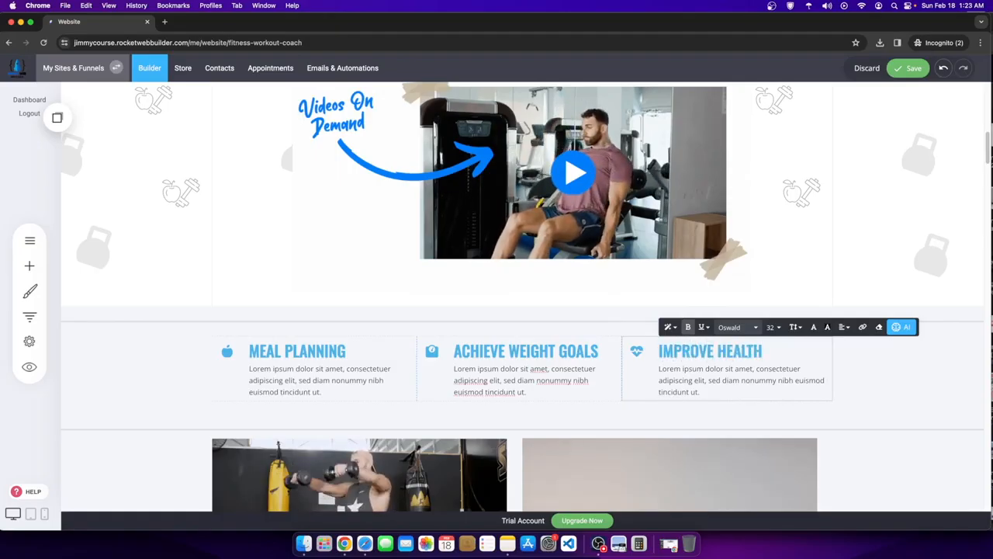
- Rename the lower checklist's first heading to PRE- BUILT WORKOUT PLANS
scroll(652, 326, "down", 2)
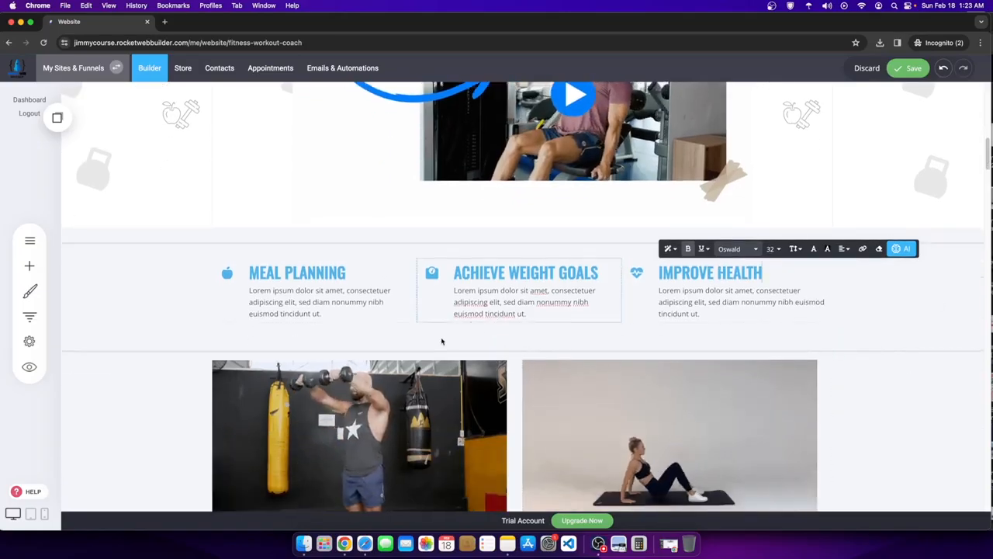
scroll(652, 338, "down", 1)
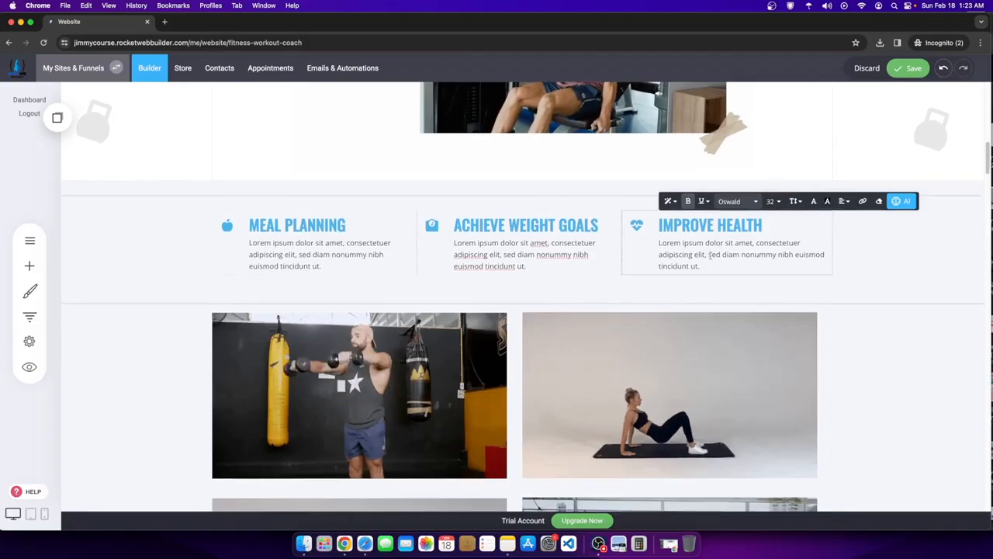
scroll(667, 341, "down", 3)
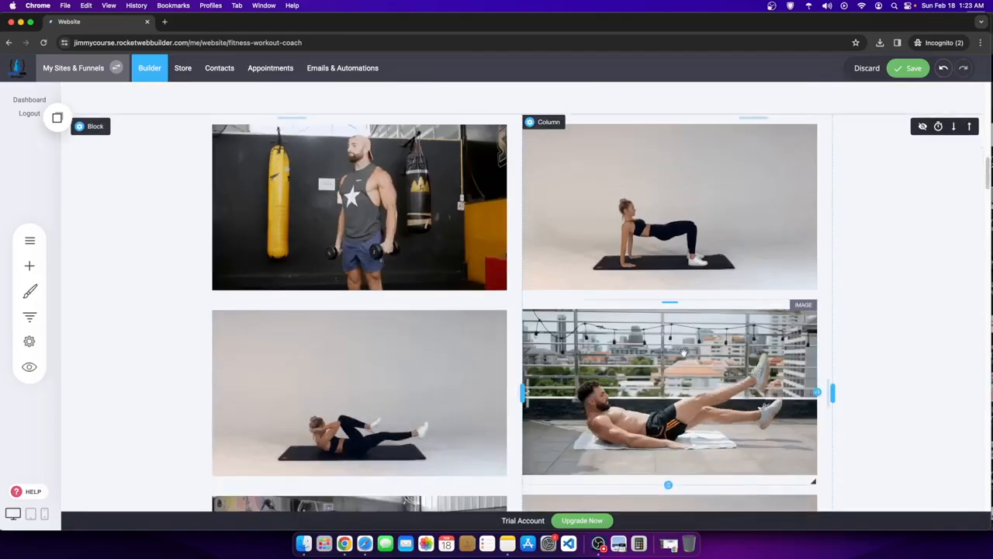
scroll(657, 353, "up", 2)
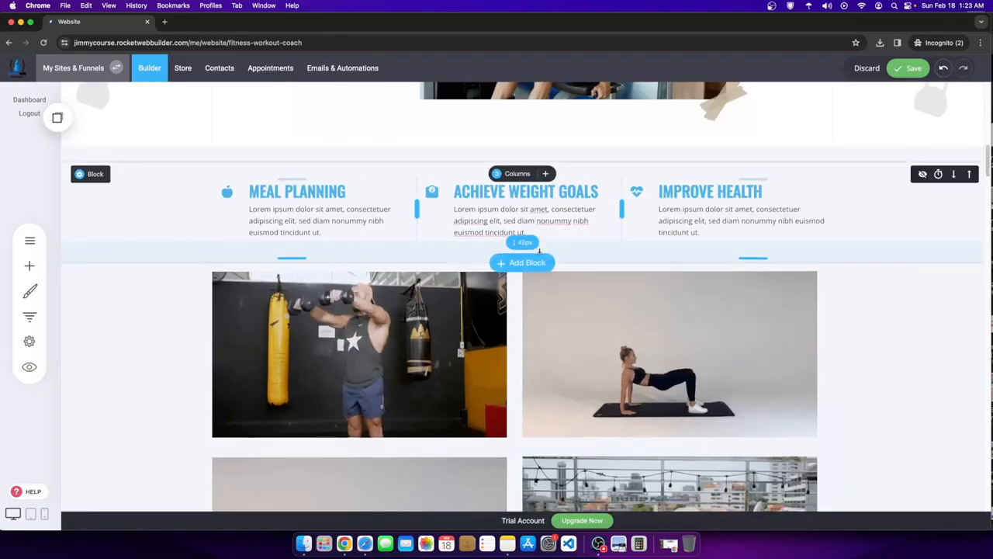
scroll(908, 401, "down", 8)
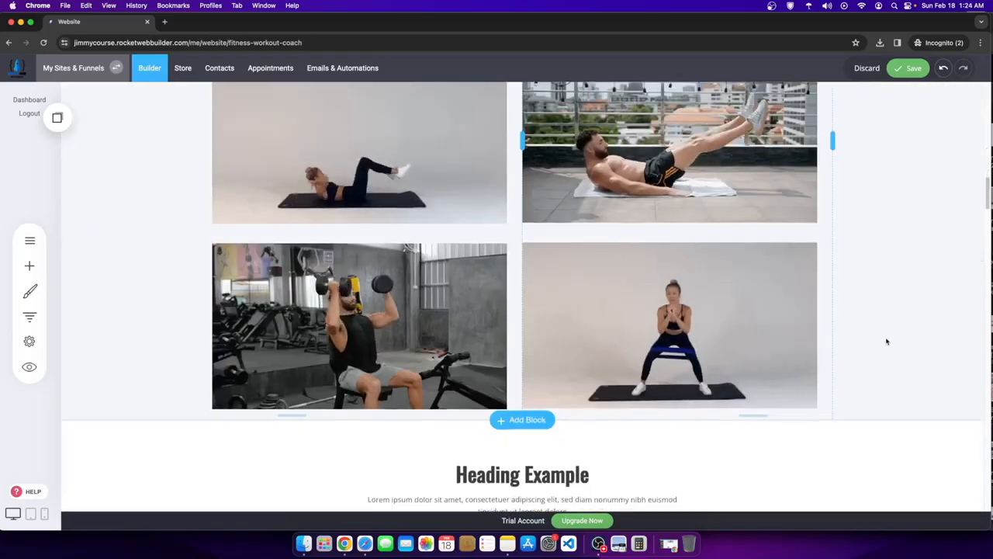
scroll(698, 348, "down", 3)
scroll(697, 343, "down", 2)
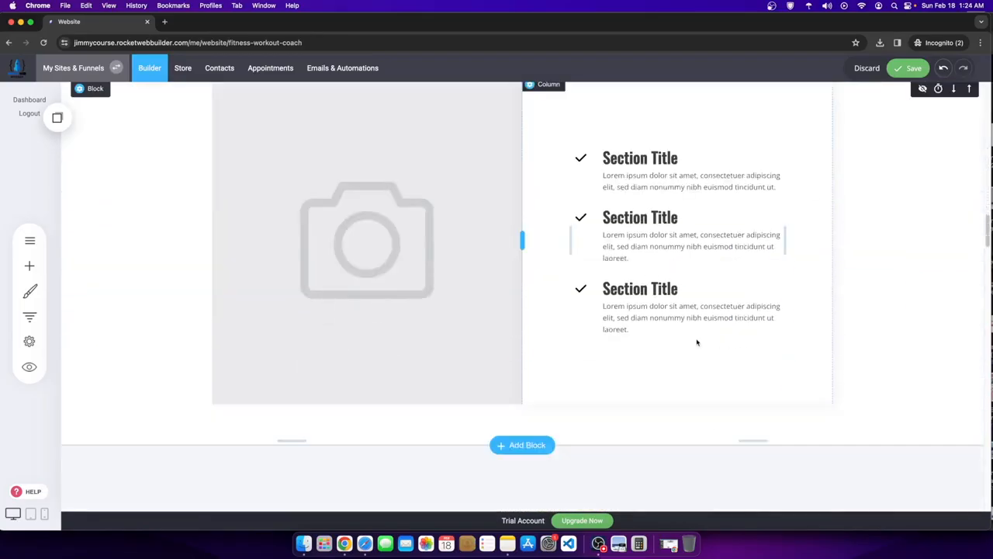
scroll(481, 246, "up", 3)
left_click(609, 347)
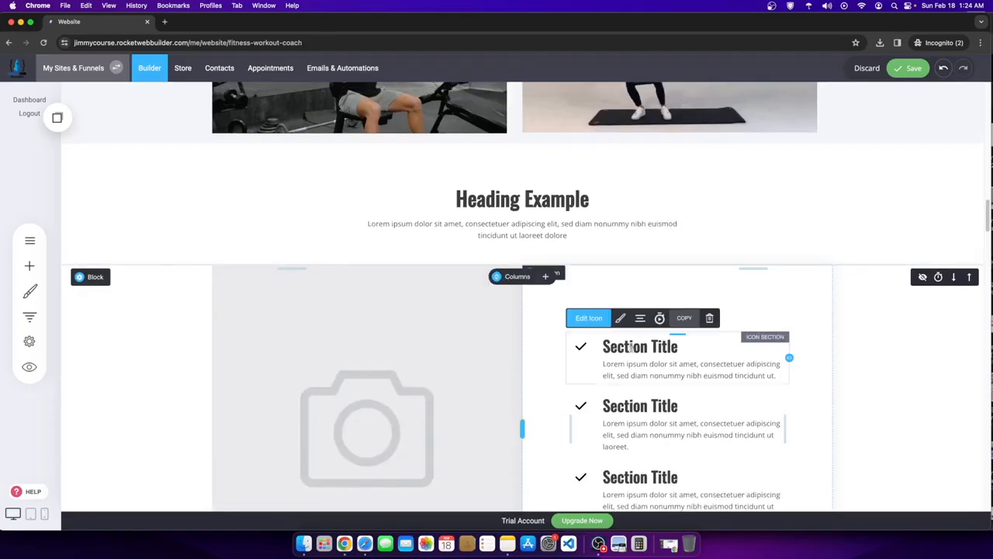
left_click(608, 348)
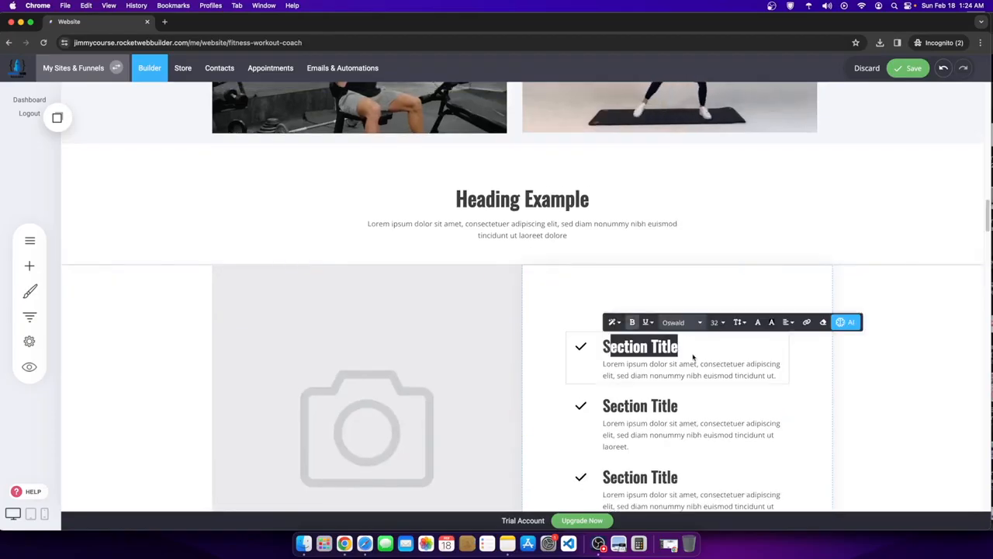
key("BackSpace")
type("TRACk")
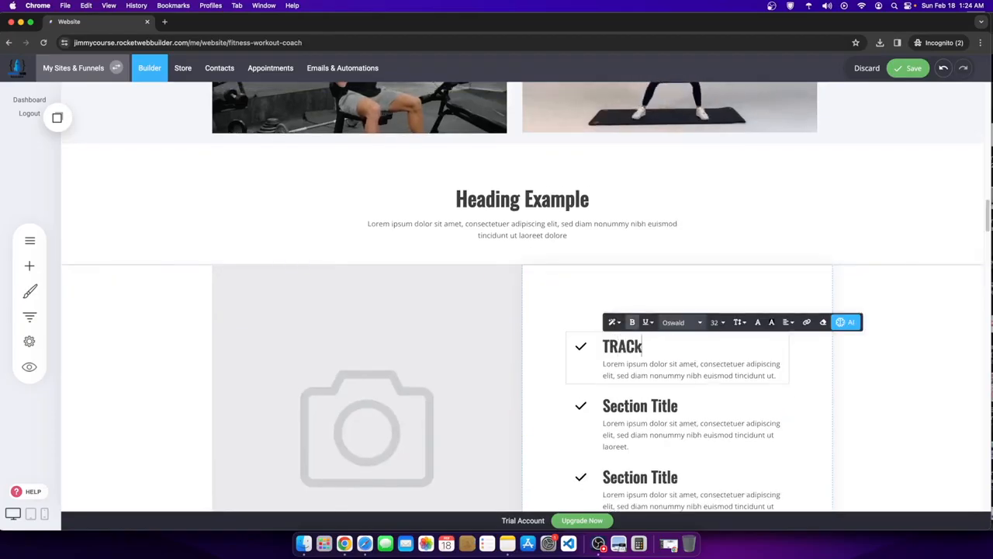
type("A")
key("BackSpace")
key("BackSpace")
key("BackSpace")
type("PRE- BUILT WORKOUT PLANS")
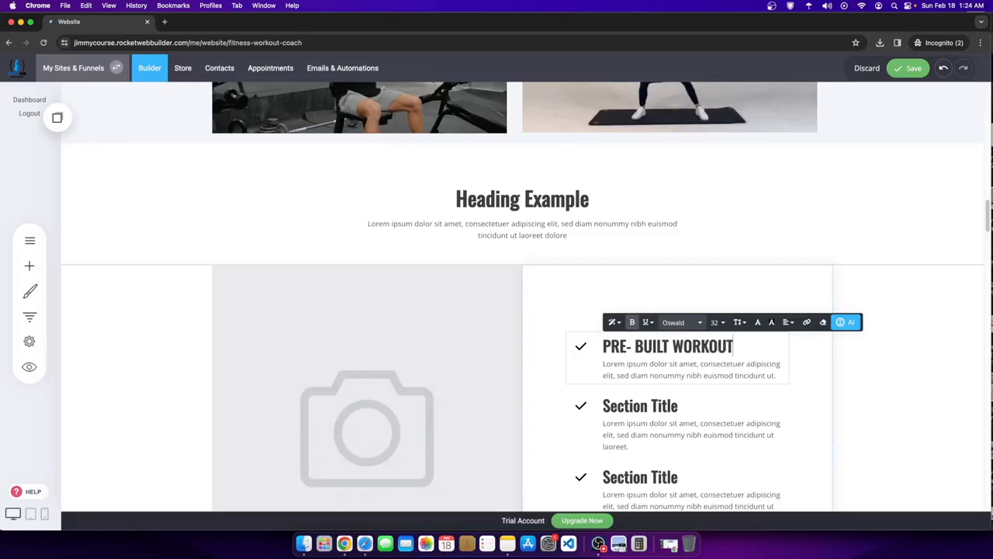
- Retitle the second and third checklist headings EASE OF USE and WORRY FREE & EASY ACCESS
left_click(665, 403)
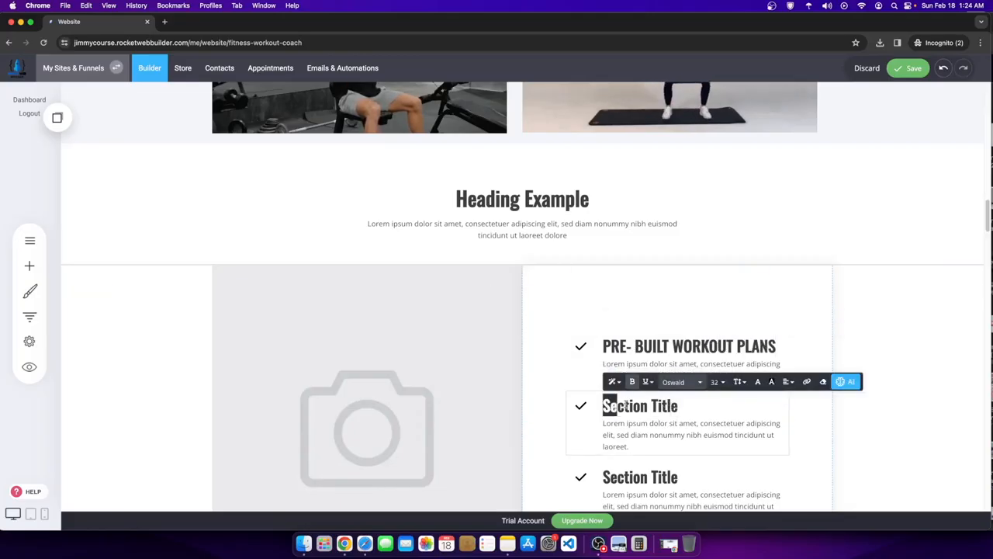
type("EASE OF USE")
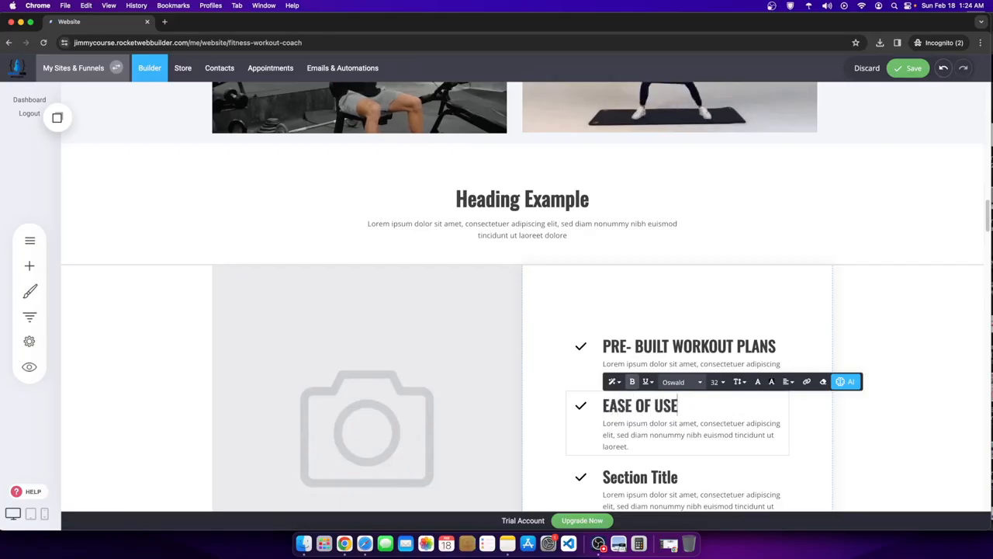
scroll(665, 477, "down", 1)
left_click(661, 458)
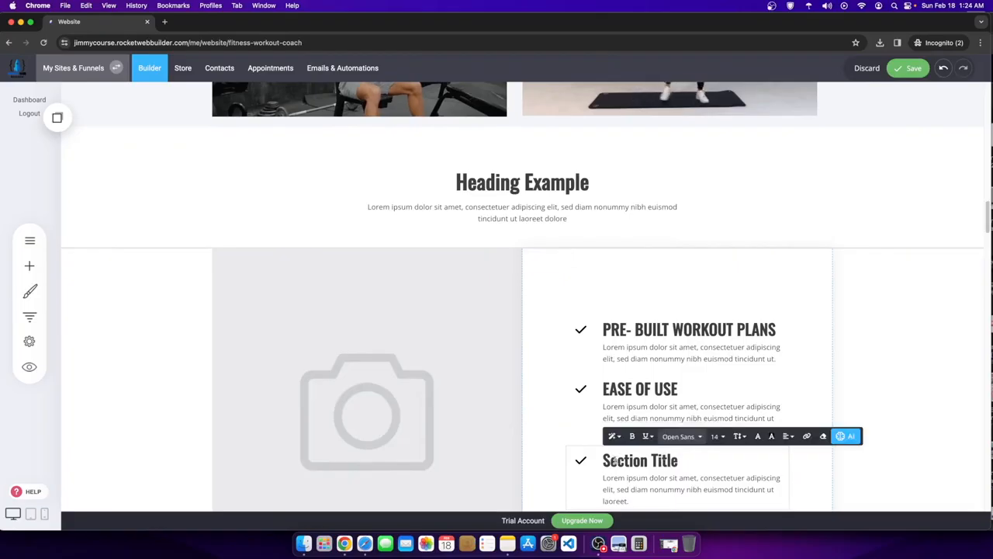
left_click_drag(607, 459, 720, 465)
key("BackSpace")
type("WORRY FREE & EASY ACC")
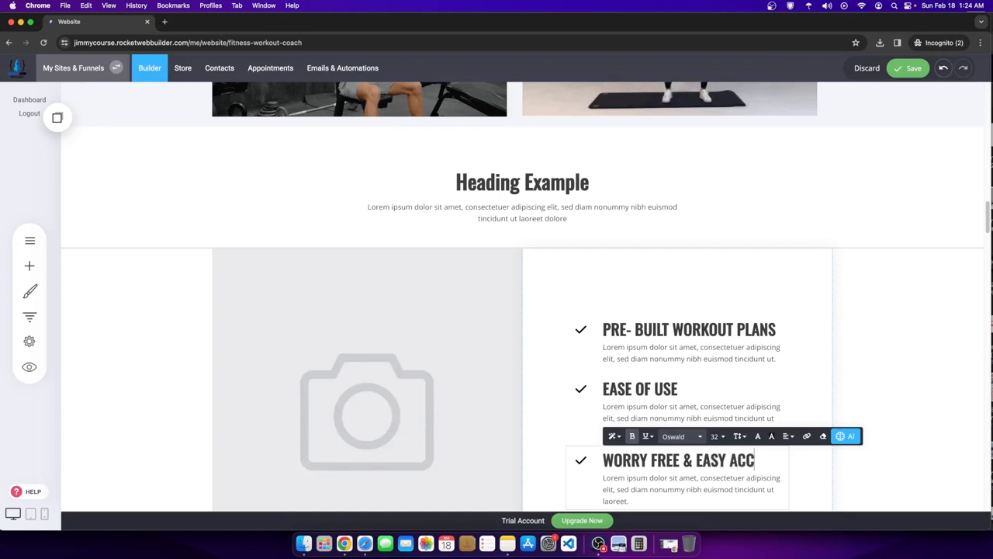
- Finish editing the checklist headings and save the page changes
left_click(802, 358)
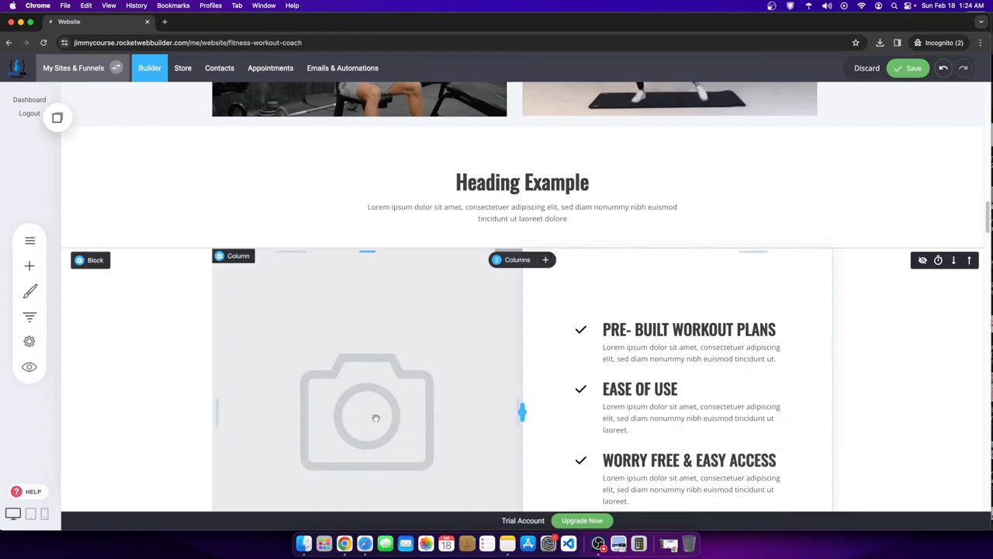
scroll(339, 280, "down", 3)
scroll(380, 264, "down", 6)
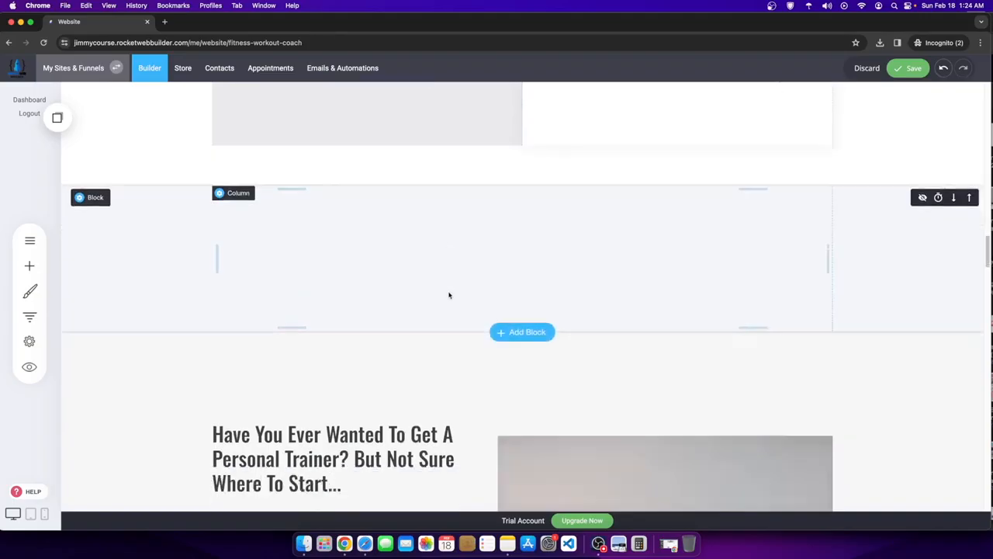
scroll(341, 279, "up", 3)
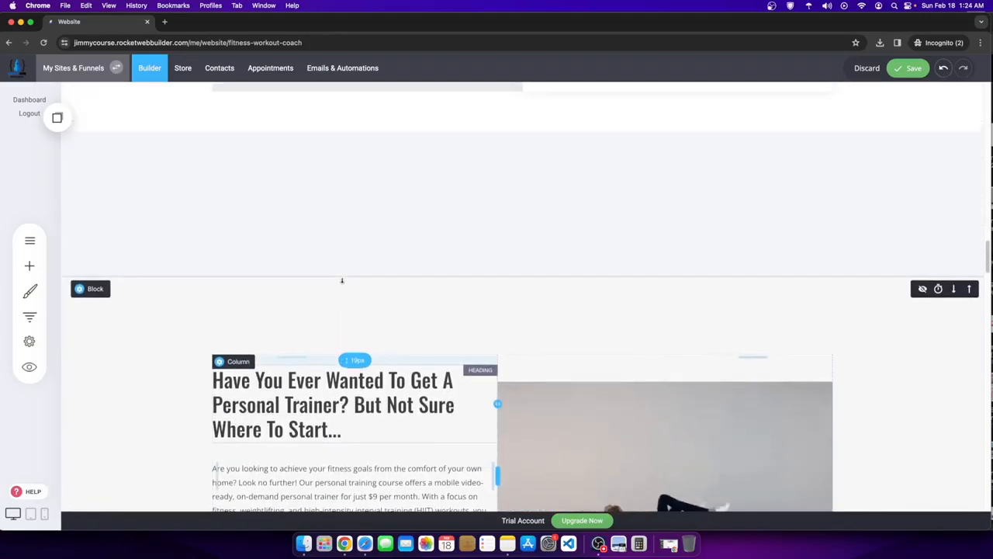
scroll(466, 280, "down", 4)
left_click(584, 280)
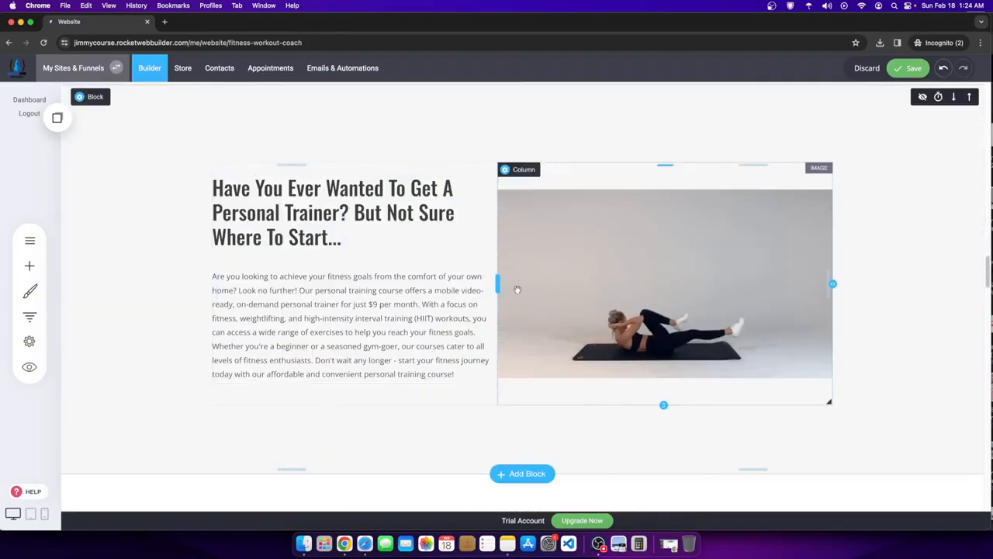
scroll(503, 291, "up", 5)
scroll(503, 290, "up", 15)
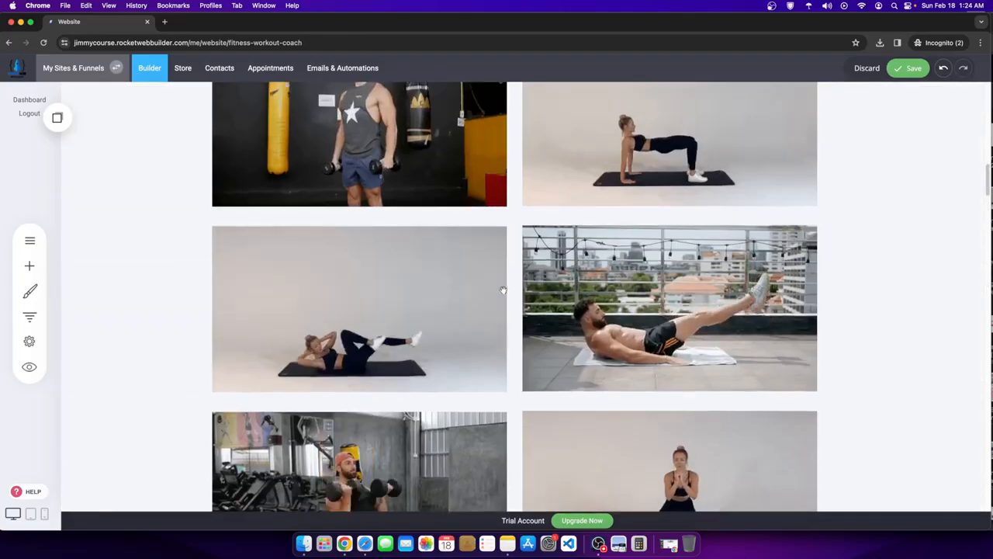
scroll(591, 297, "up", 6)
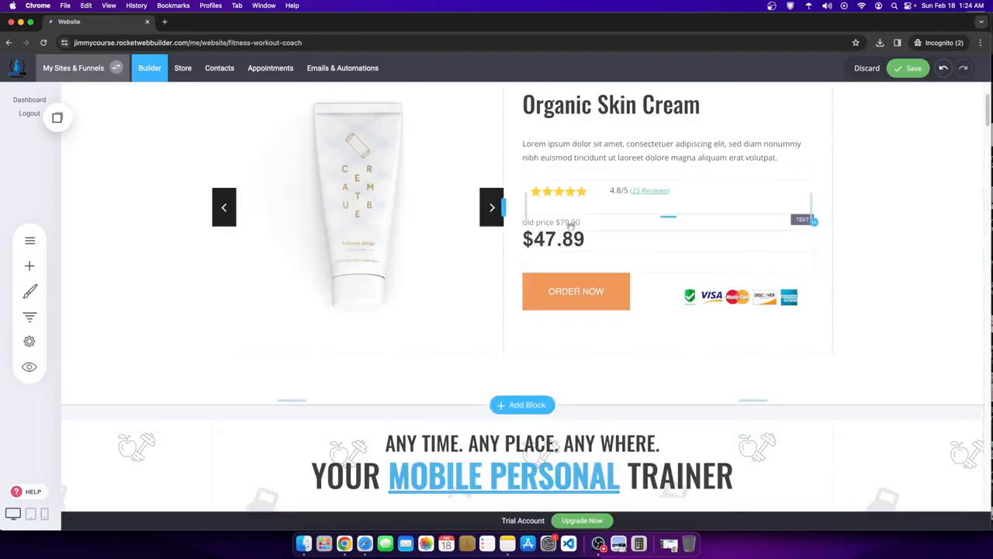
scroll(413, 249, "down", 4)
scroll(413, 248, "down", 18)
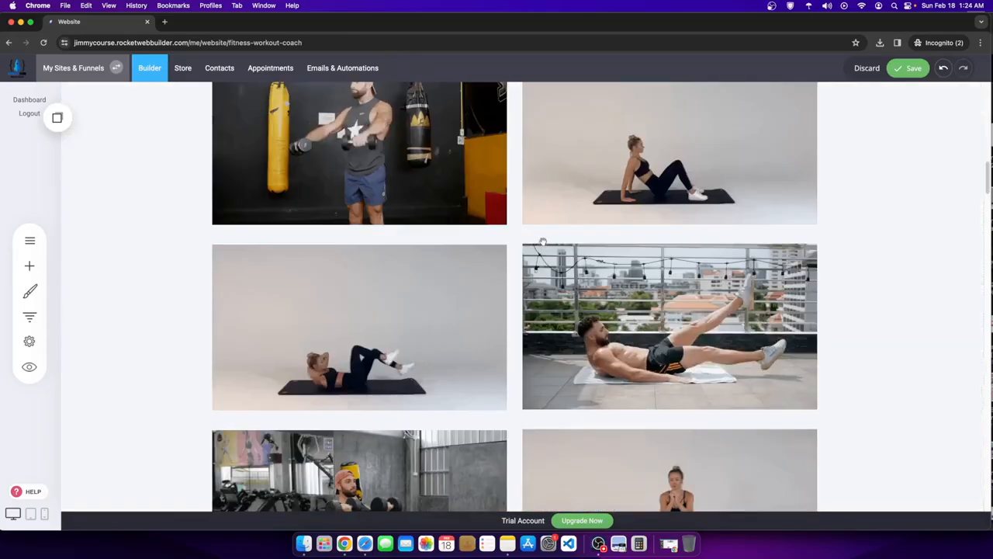
scroll(549, 244, "down", 6)
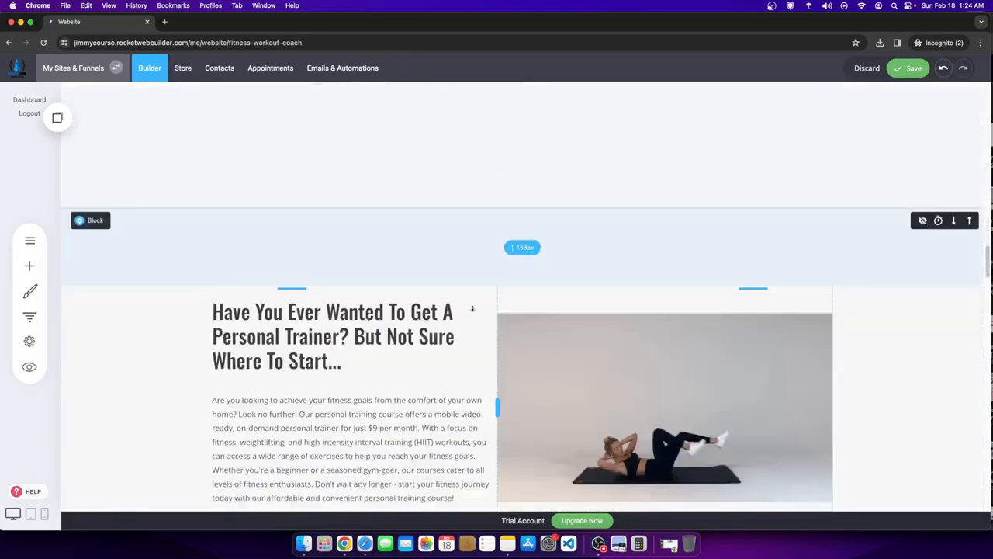
left_click(409, 218)
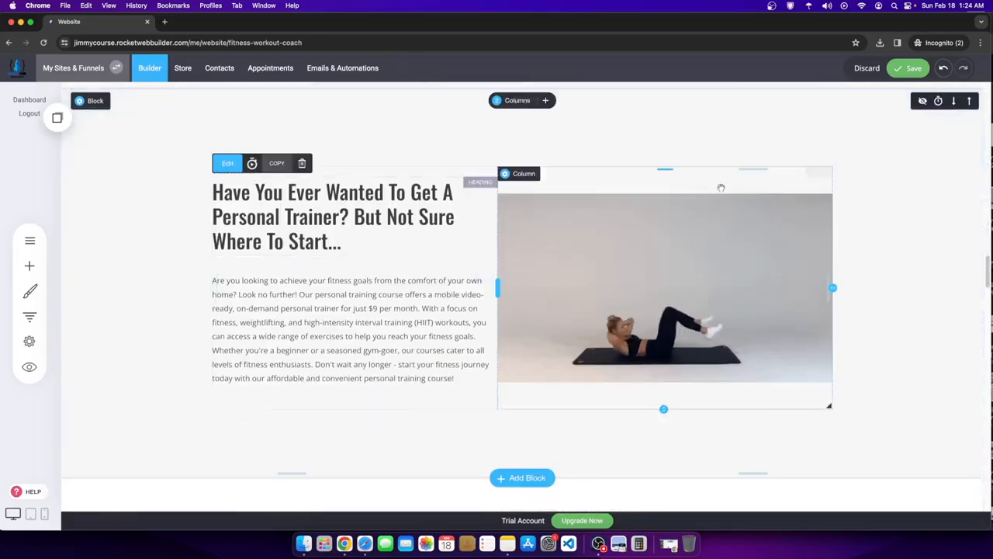
left_click(920, 69)
- Scroll down to the ORDER NOW pricing row above the 'Learn first about promotions' section
scroll(598, 246, "up", 5)
scroll(597, 246, "up", 10)
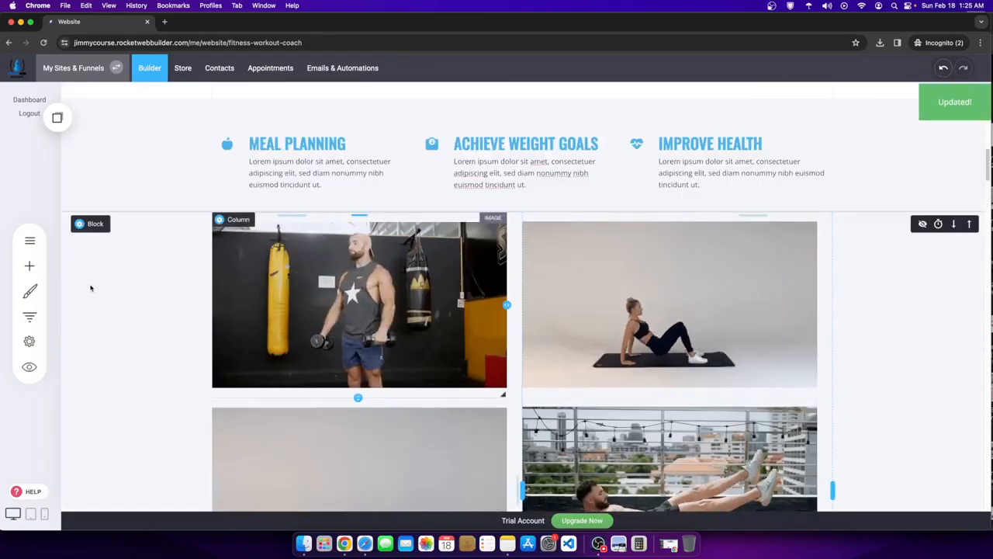
left_click(31, 240)
left_click(792, 339)
scroll(520, 186, "up", 1)
scroll(592, 242, "up", 10)
scroll(560, 242, "down", 8)
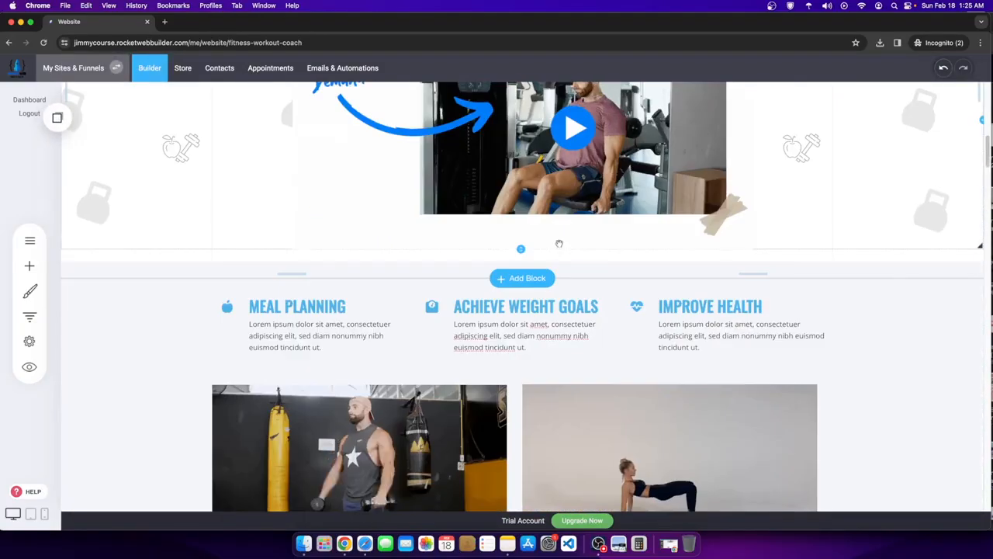
scroll(560, 242, "down", 8)
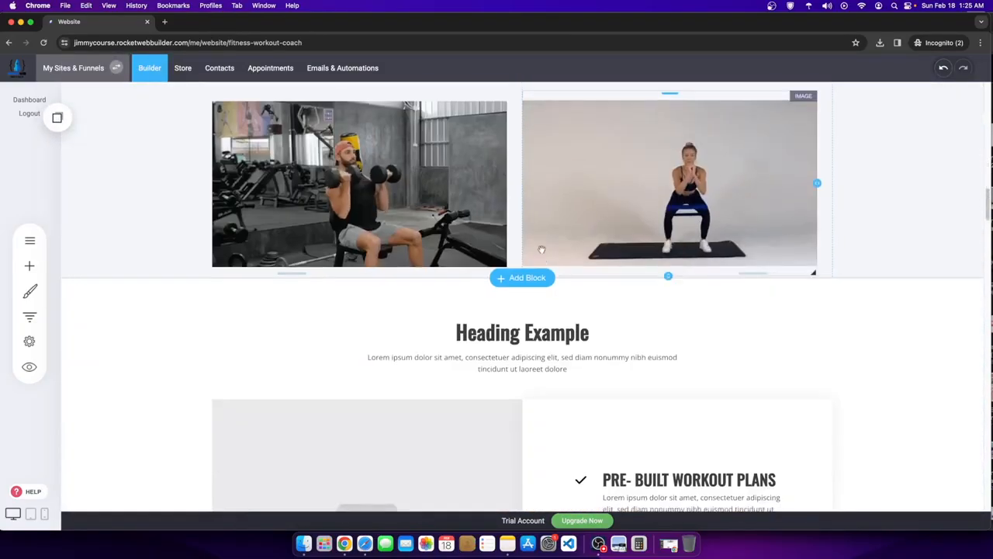
scroll(539, 257, "down", 5)
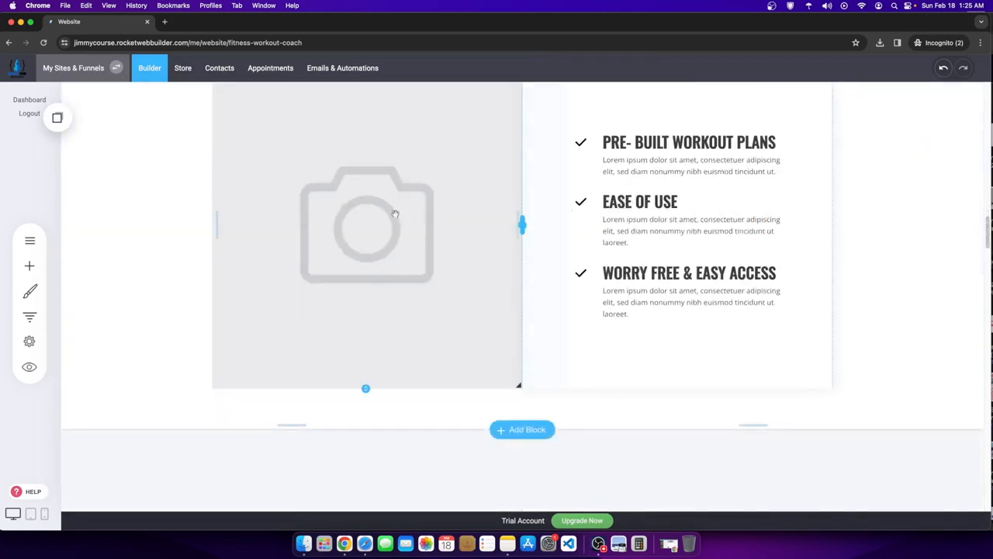
scroll(661, 290, "down", 8)
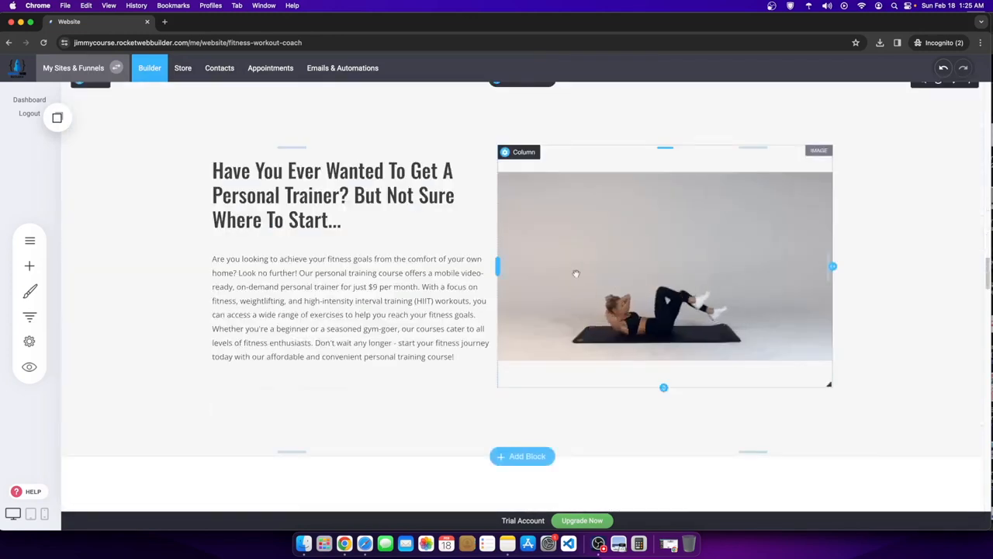
scroll(583, 271, "up", 5)
scroll(426, 294, "down", 1)
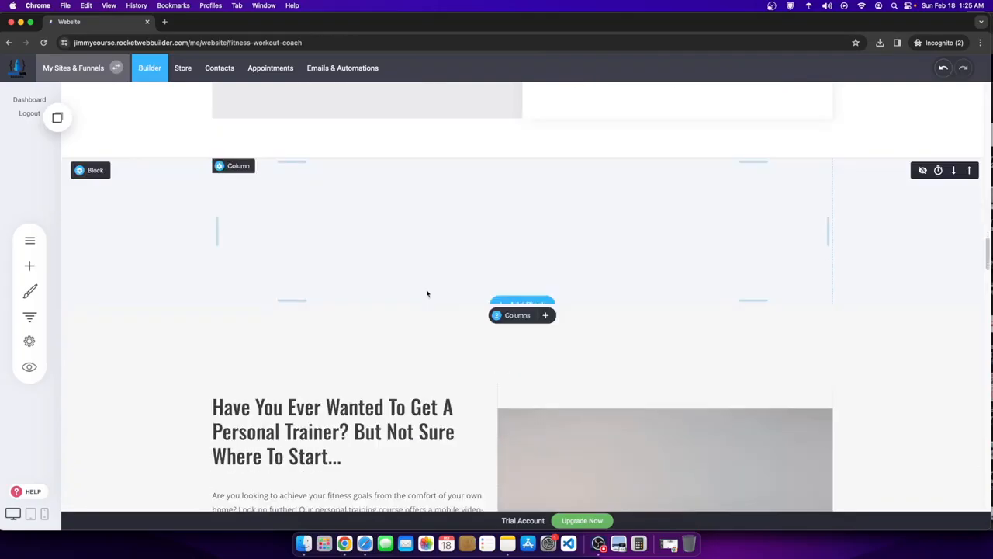
scroll(427, 292, "up", 7)
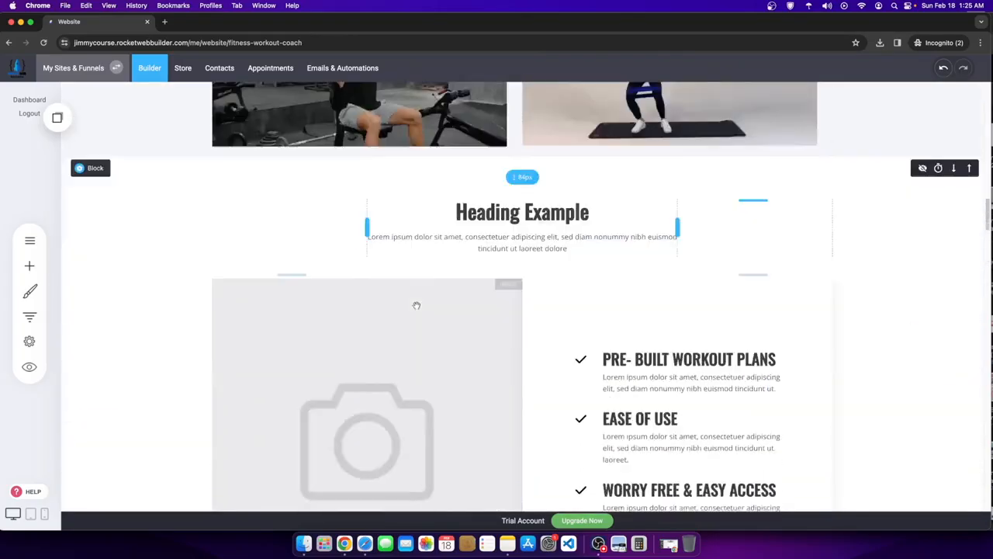
scroll(415, 306, "down", 11)
scroll(499, 330, "down", 6)
scroll(378, 248, "down", 1)
scroll(379, 249, "up", 2)
scroll(379, 248, "down", 10)
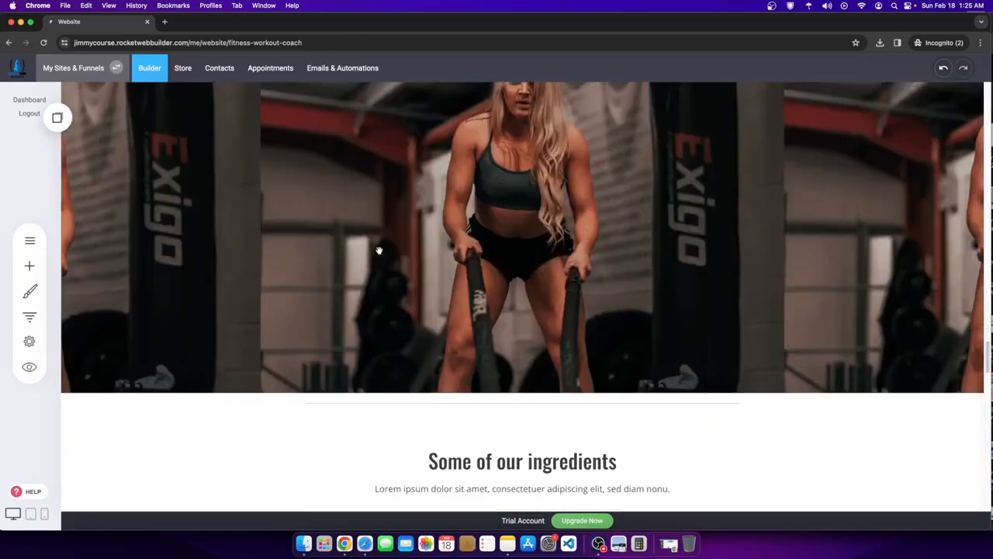
scroll(378, 250, "down", 15)
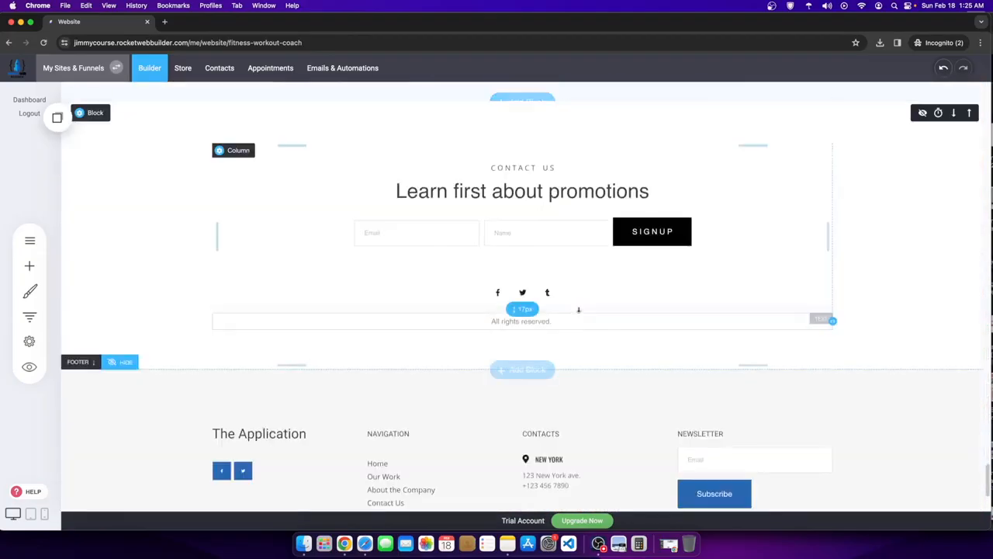
scroll(564, 311, "up", 4)
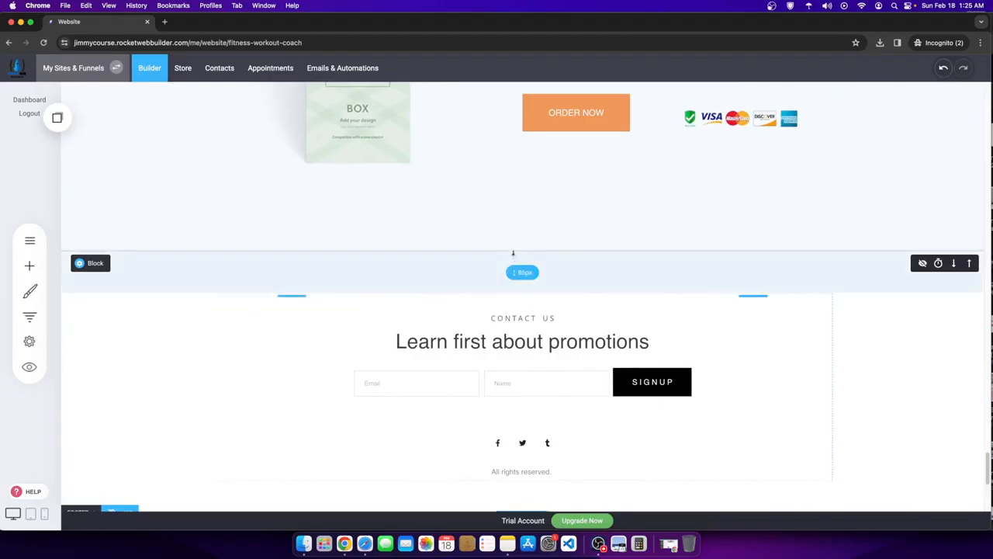
- Browse the section template categories, then add an Empty Block below the ORDER NOW row
left_click(513, 254)
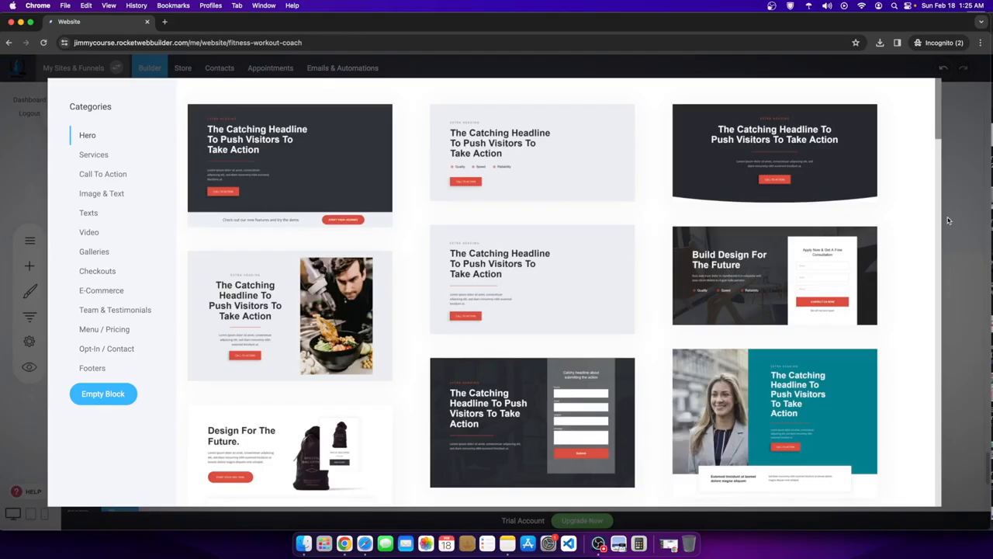
left_click(89, 367)
left_click(99, 329)
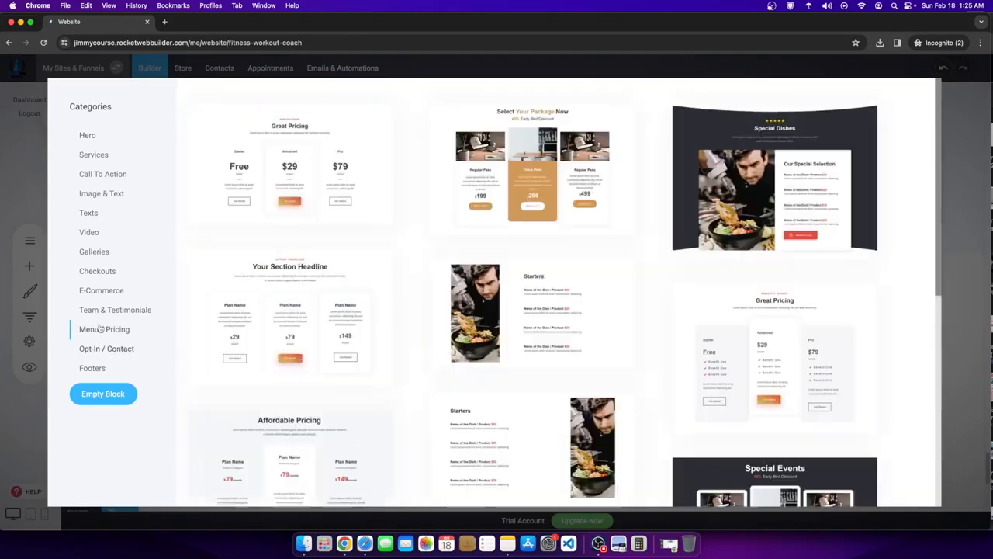
left_click(87, 311)
left_click(97, 289)
left_click(88, 232)
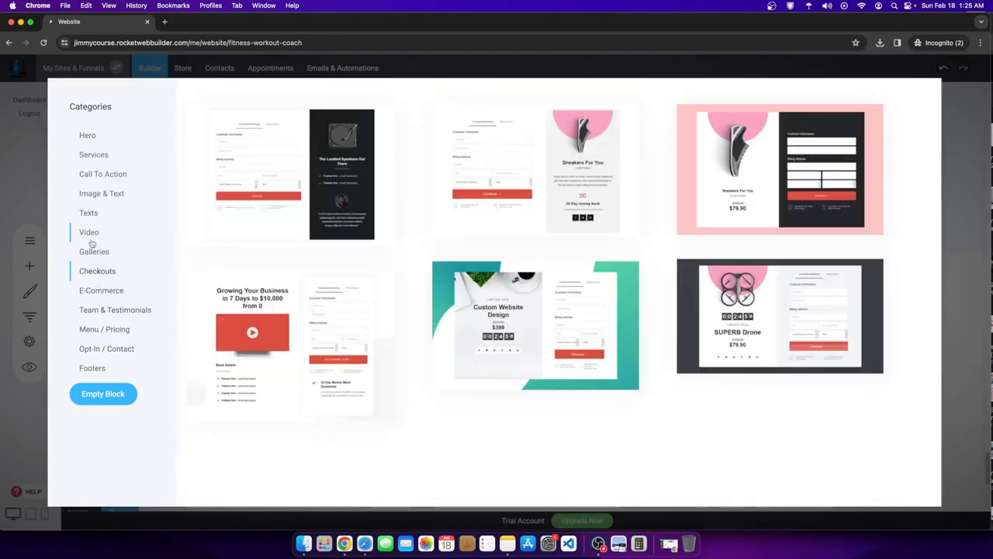
scroll(392, 498, "down", 5)
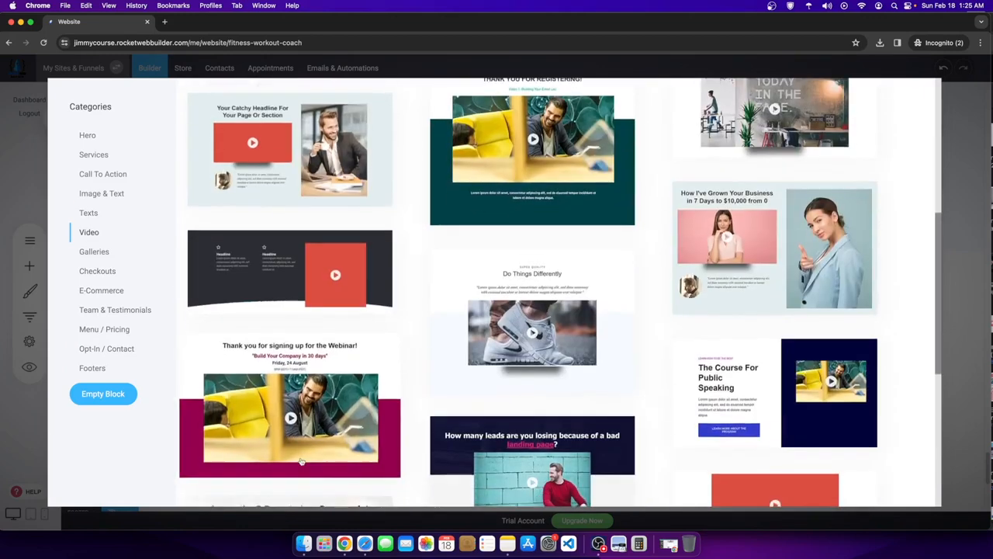
scroll(392, 498, "down", 5)
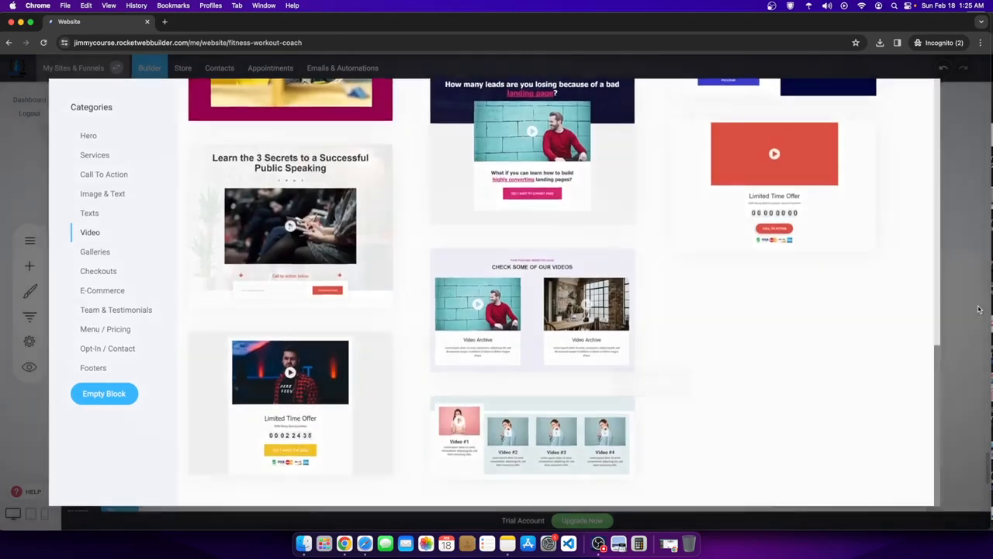
left_click(989, 324)
left_click(519, 250)
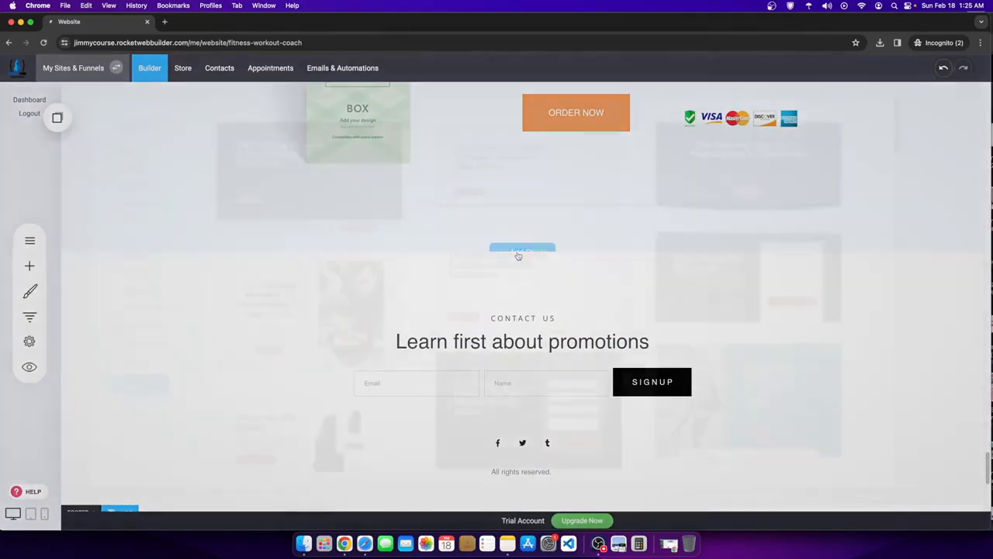
left_click(120, 394)
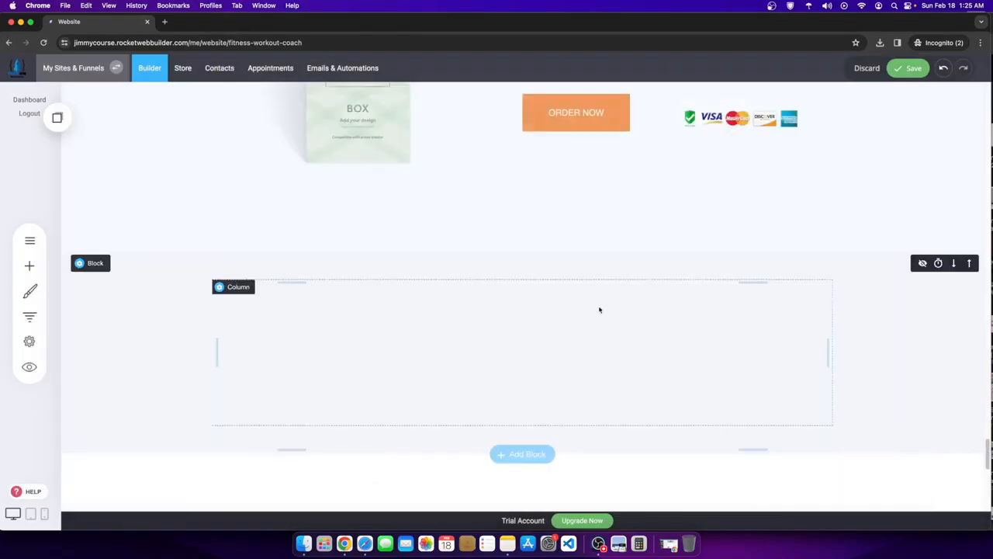
- Place an Accordion in the empty section, split it into 3 columns, and widen the accordion column
left_click(30, 266)
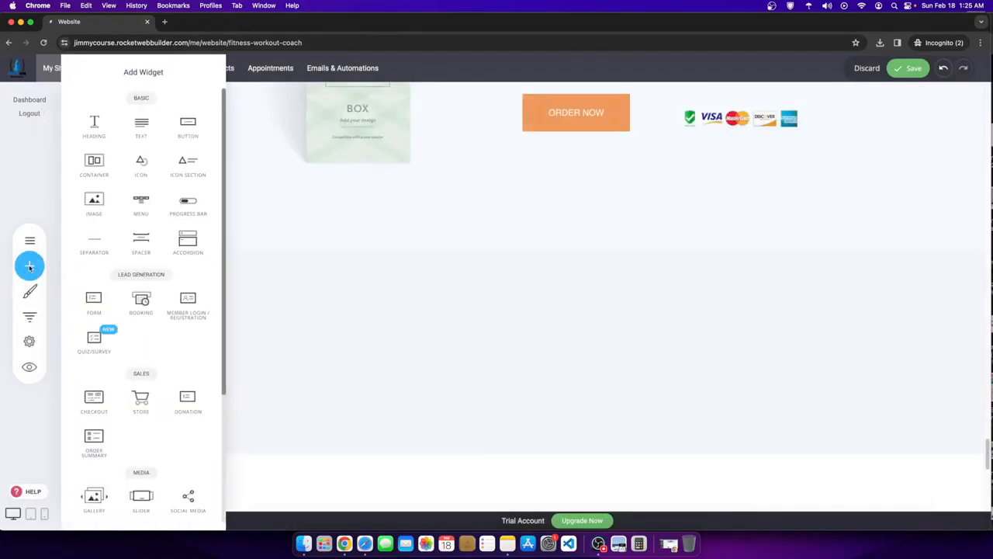
left_click_drag(188, 240, 574, 302)
left_click(538, 304)
left_click(515, 353)
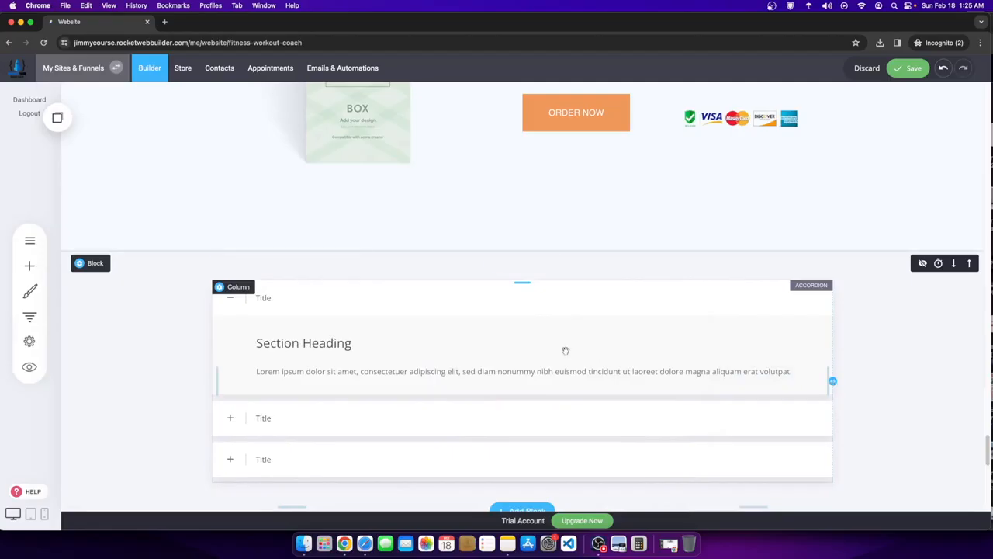
left_click(516, 262)
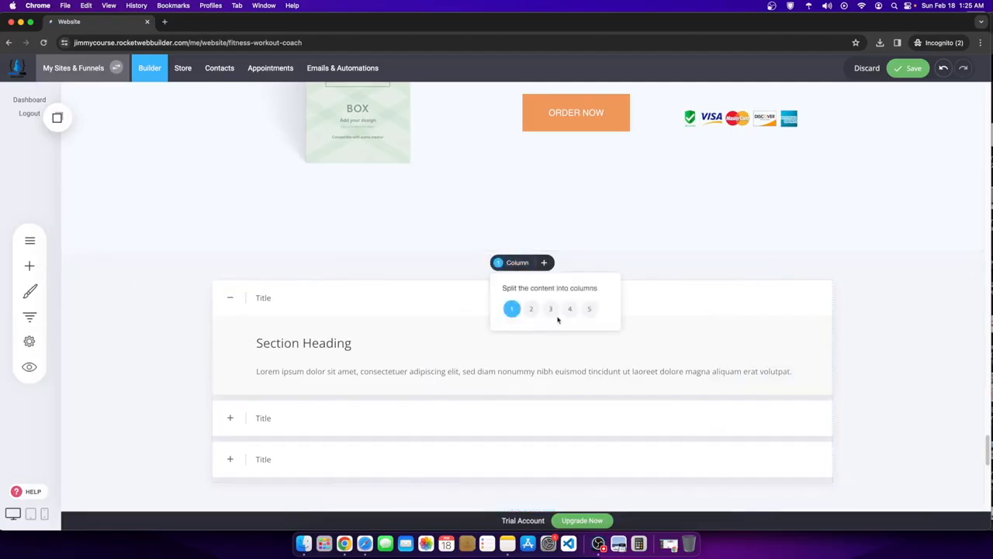
left_click(550, 308)
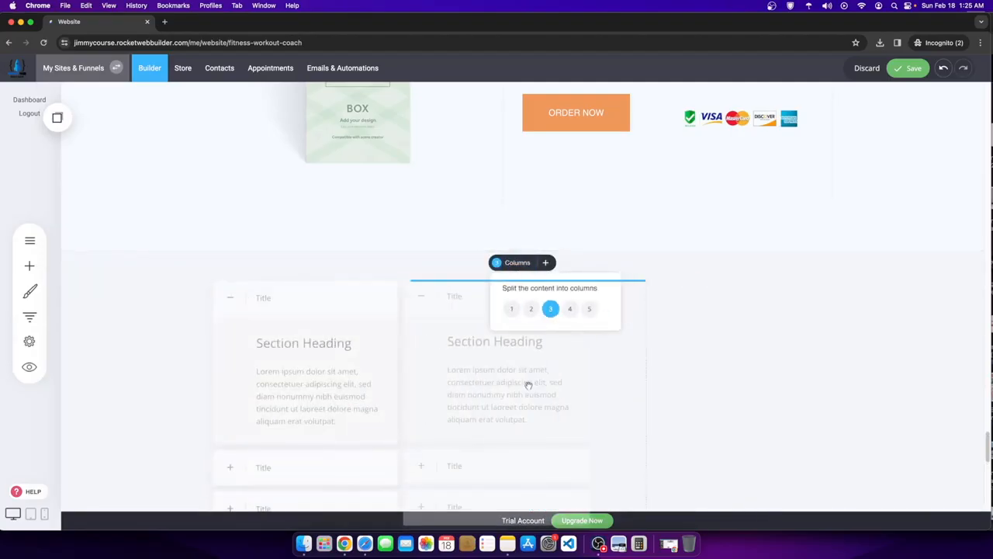
left_click_drag(647, 402, 814, 401)
left_click_drag(397, 390, 286, 390)
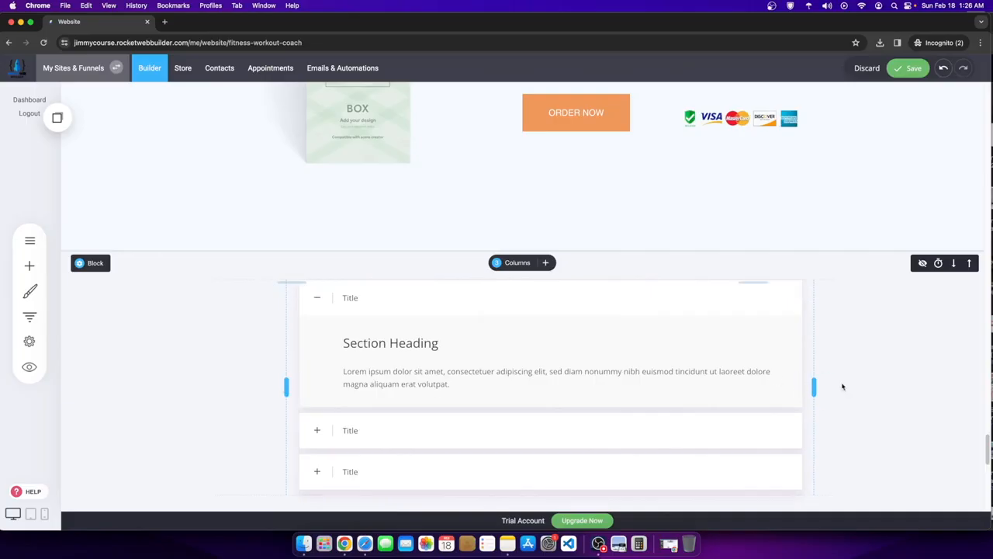
left_click_drag(814, 382, 776, 381)
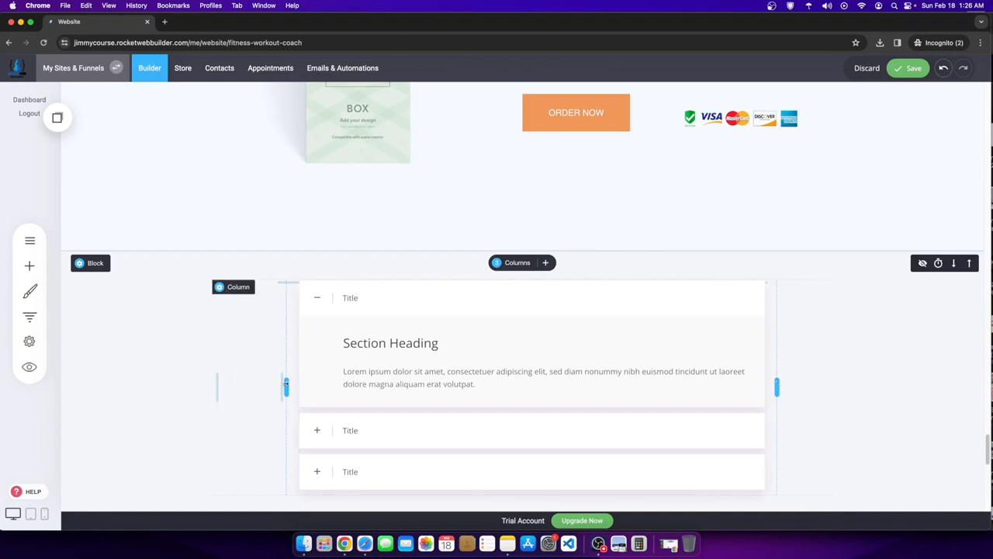
left_click_drag(285, 386, 273, 386)
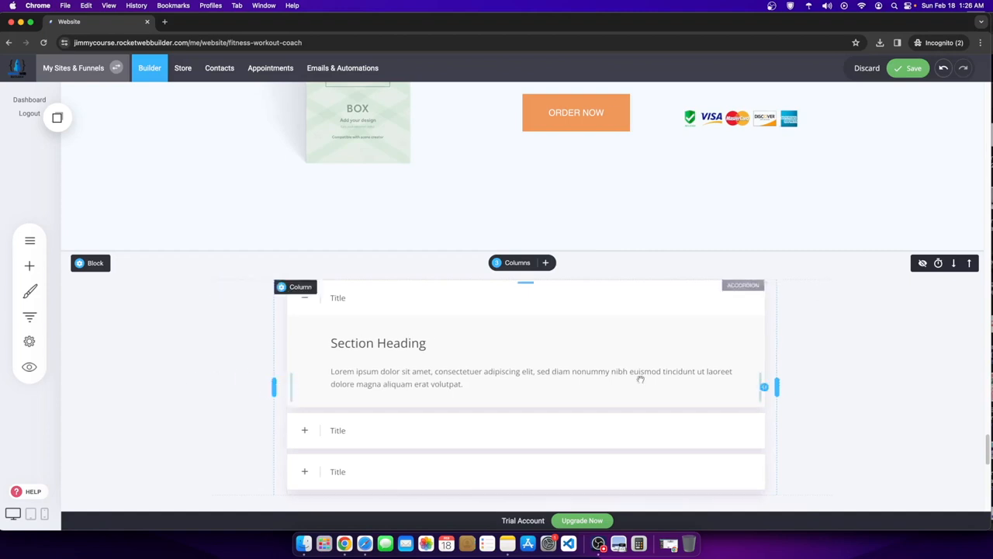
left_click_drag(776, 380, 769, 381)
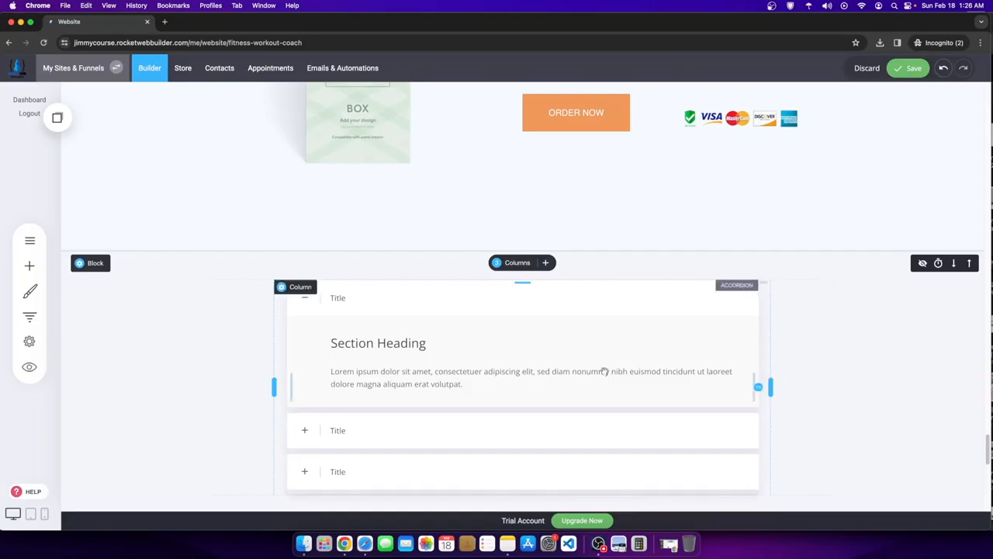
left_click(388, 370)
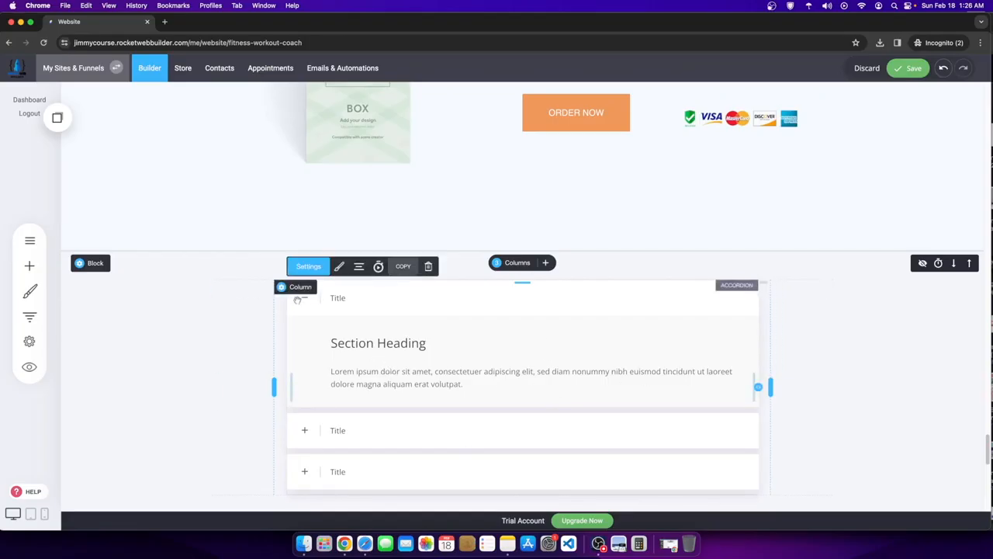
- Add a heading reading 'FAQs' above the accordion and center it
left_click(30, 265)
left_click_drag(101, 129, 475, 286)
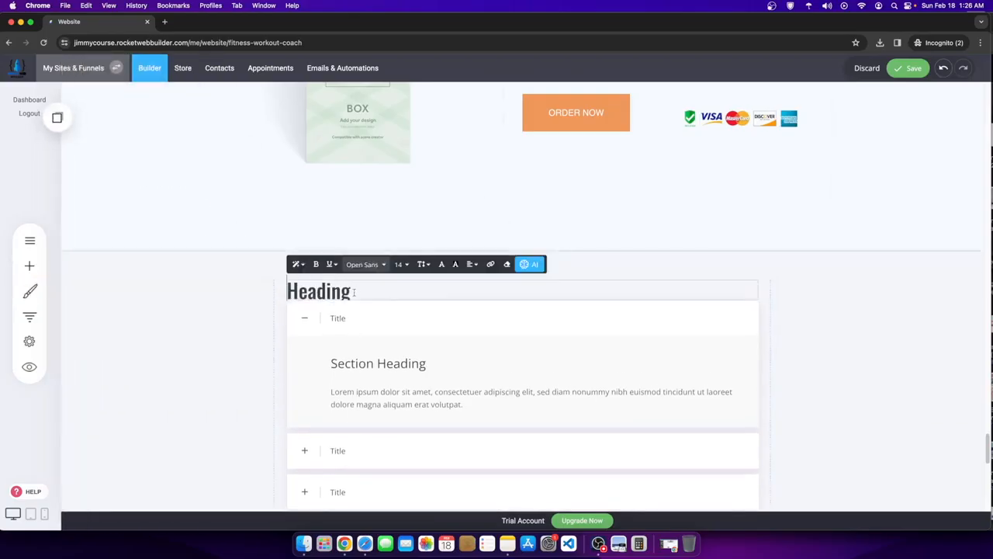
left_click_drag(354, 291, 189, 291)
type("FAQs")
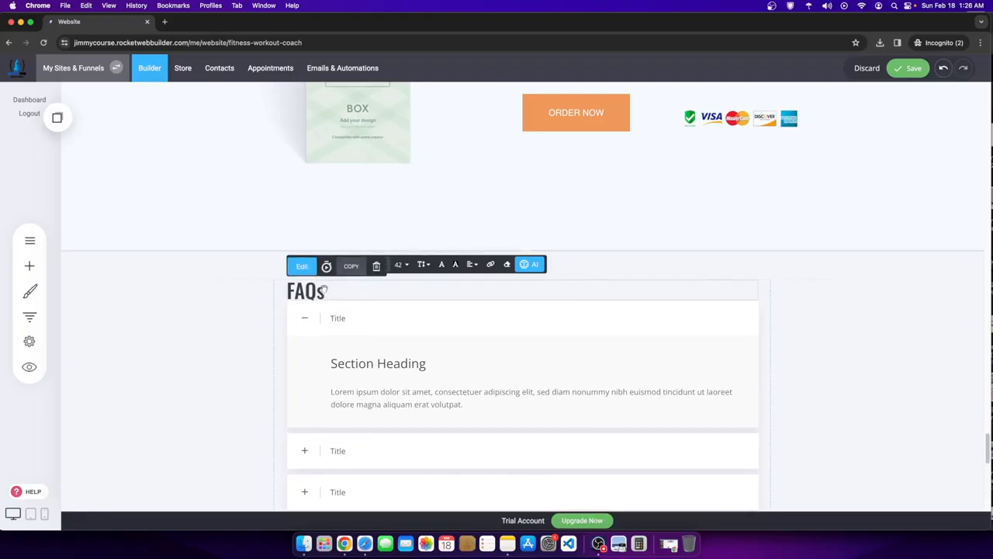
left_click_drag(325, 288, 277, 288)
left_click(471, 264)
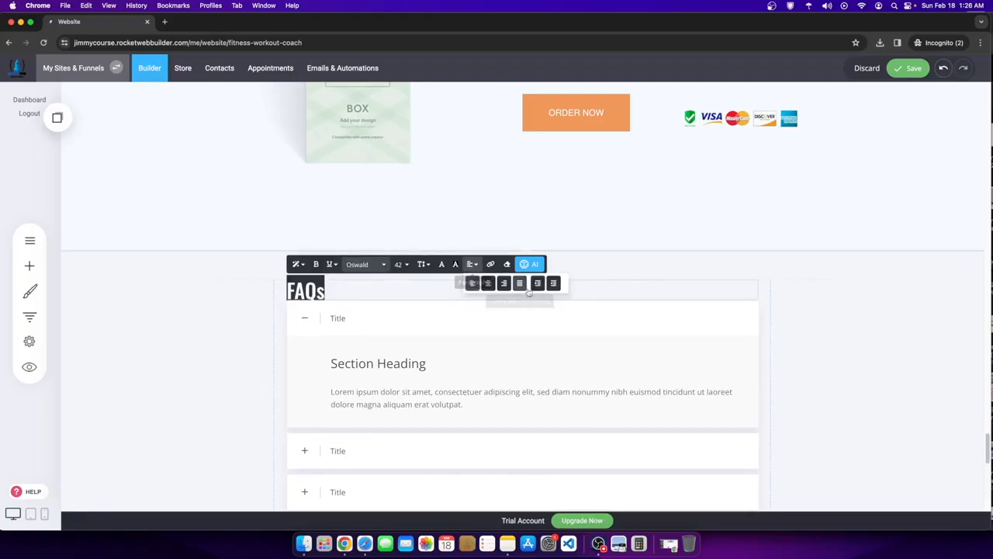
left_click(487, 283)
left_click(714, 278)
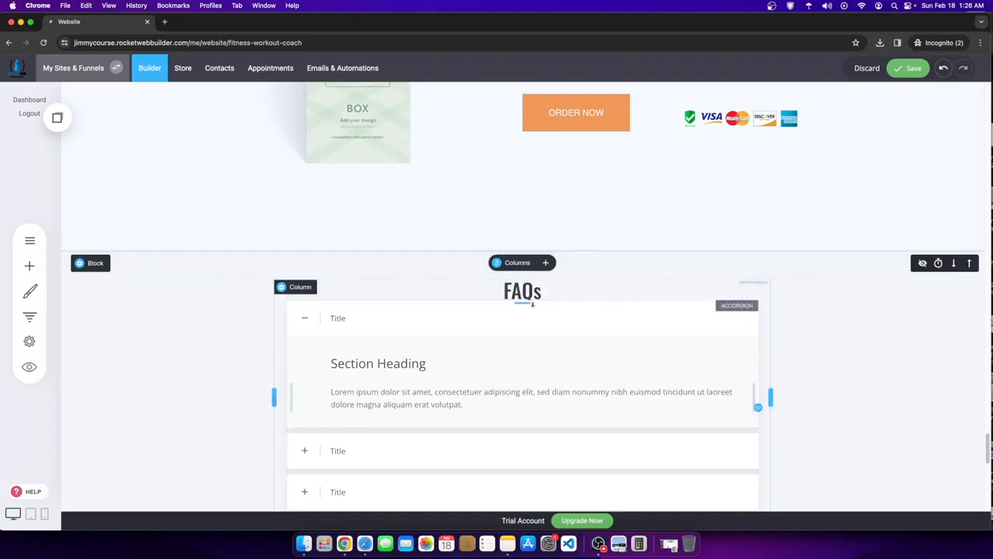
- Scroll to the Organic Skin Cream product section and save the page changes
scroll(574, 361, "down", 1)
scroll(578, 359, "up", 3)
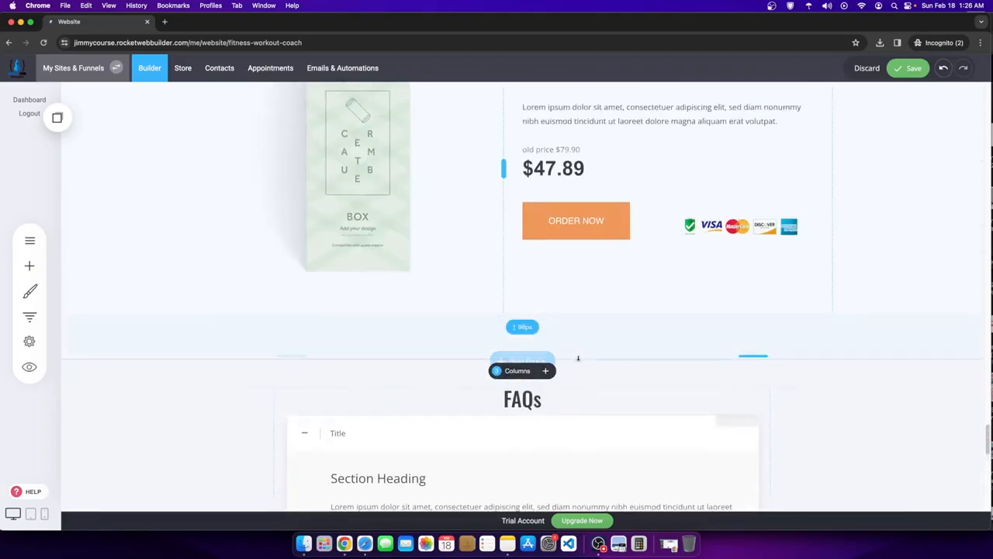
scroll(578, 359, "up", 5)
scroll(808, 208, "down", 4)
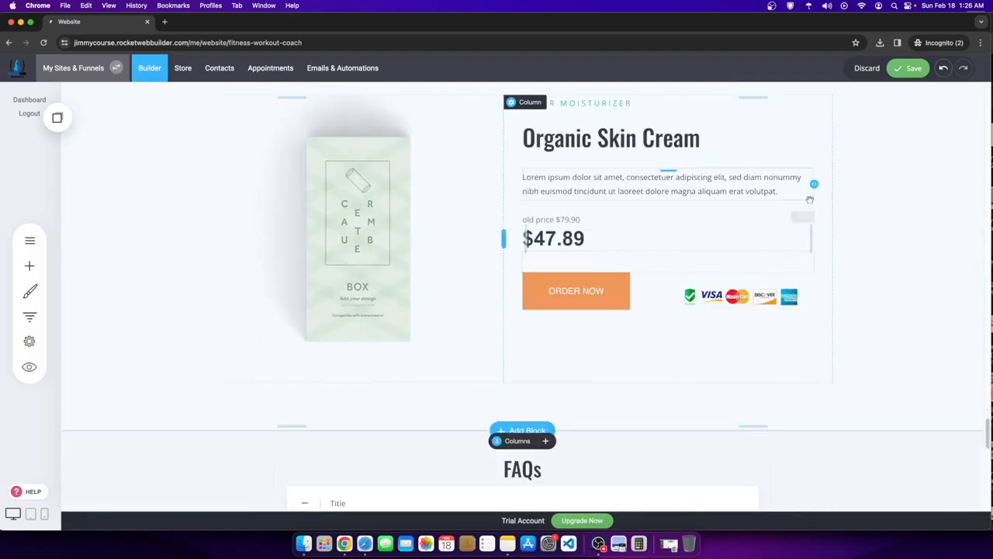
scroll(651, 200, "up", 13)
scroll(641, 221, "up", 10)
scroll(641, 242, "up", 12)
scroll(626, 257, "up", 15)
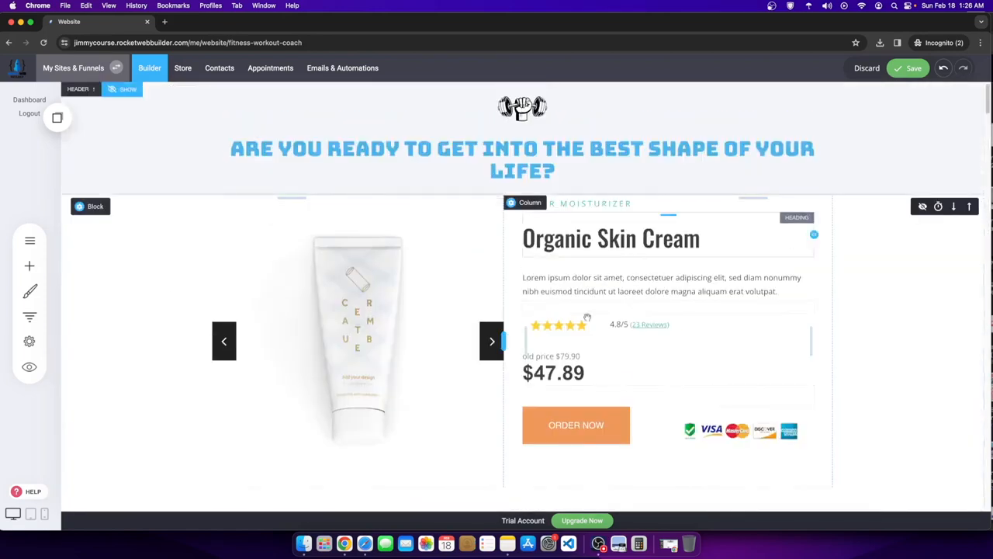
scroll(566, 377, "down", 4)
left_click_drag(529, 355, 537, 314)
scroll(536, 310, "up", 4)
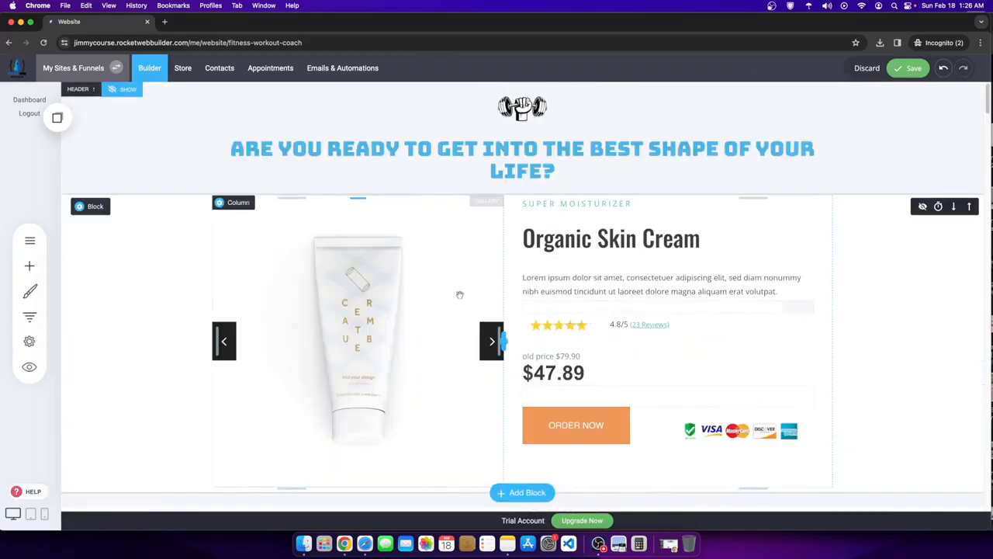
left_click(920, 75)
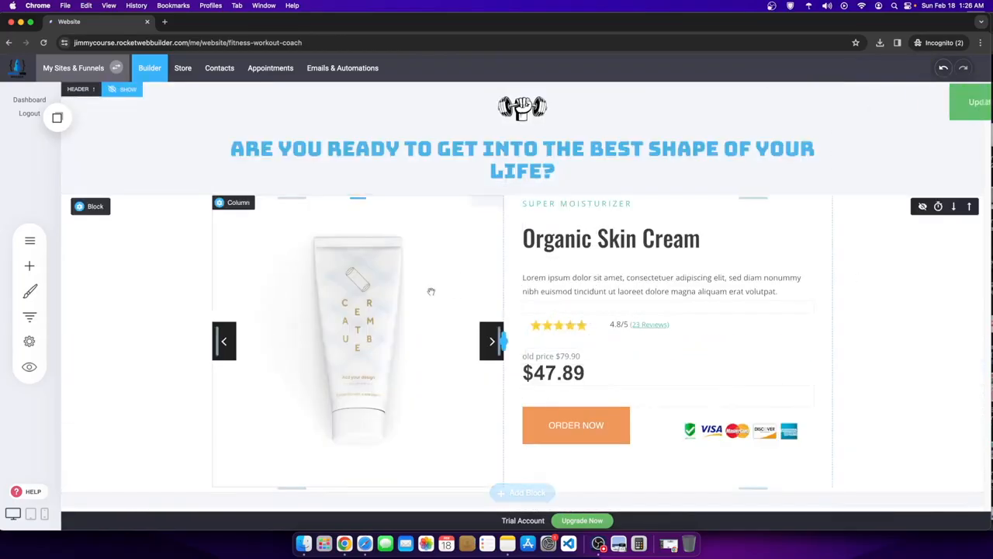
- Delete all three existing images from the product slider
left_click(430, 291)
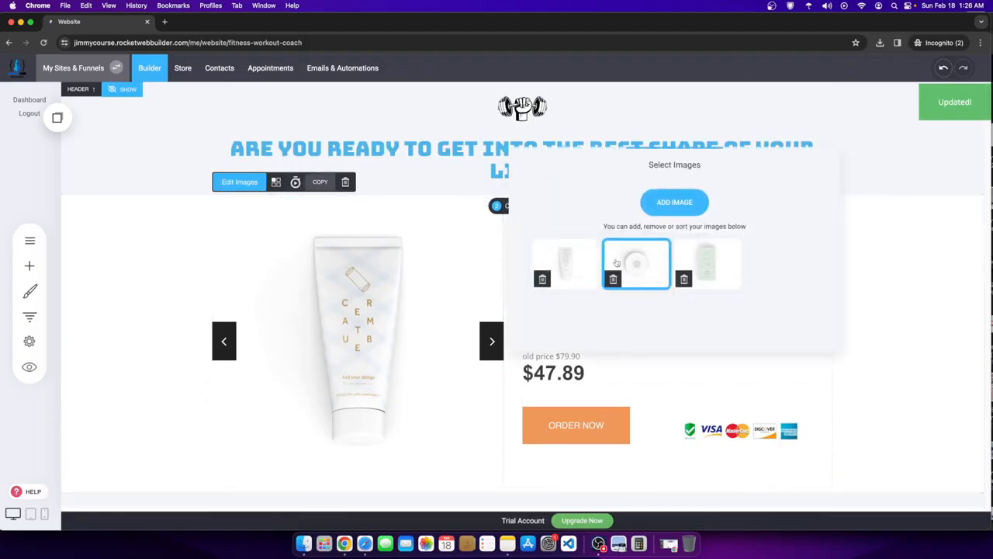
left_click(678, 277)
left_click(528, 250)
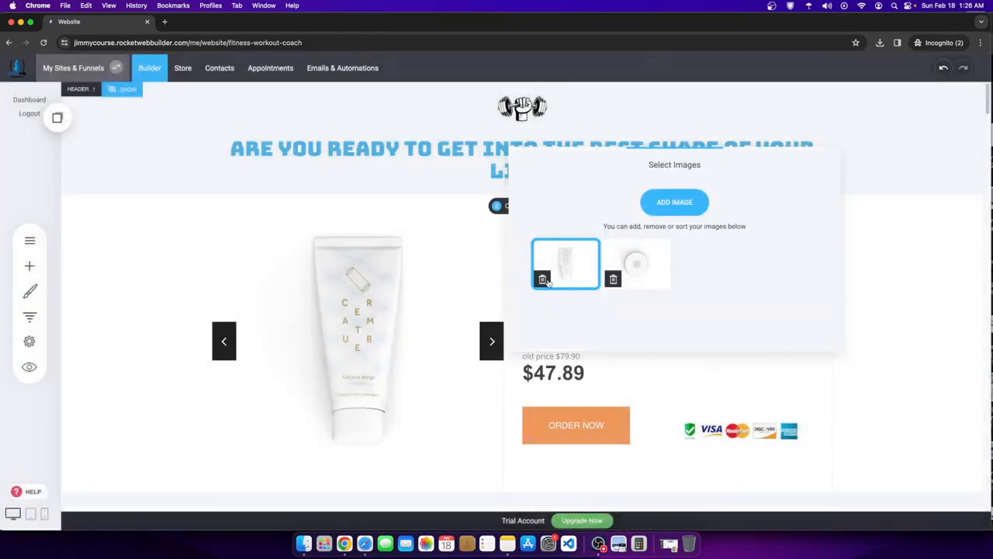
left_click(607, 280)
left_click(526, 252)
left_click(543, 279)
left_click(543, 252)
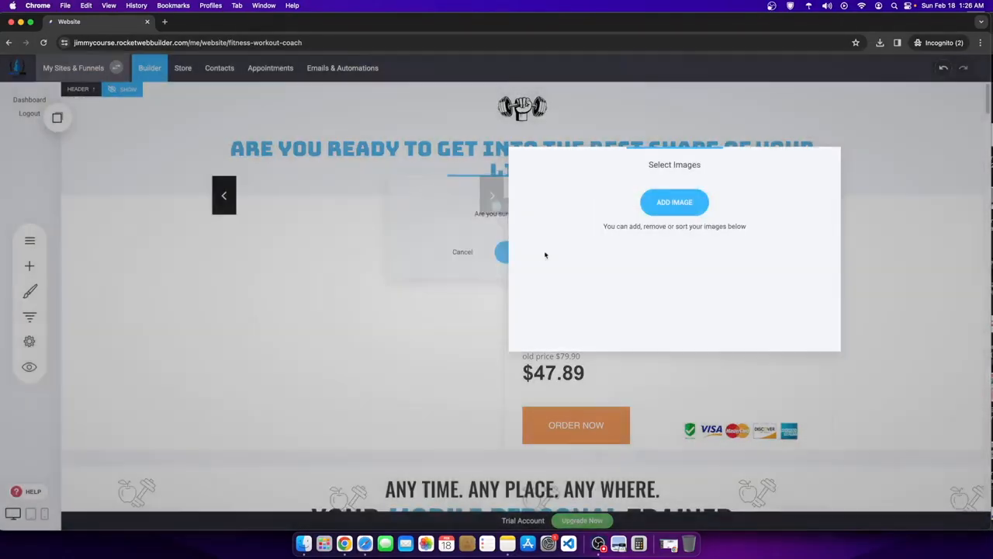
- Choose the phone image from the brand images in File Manager for the gallery
left_click(678, 208)
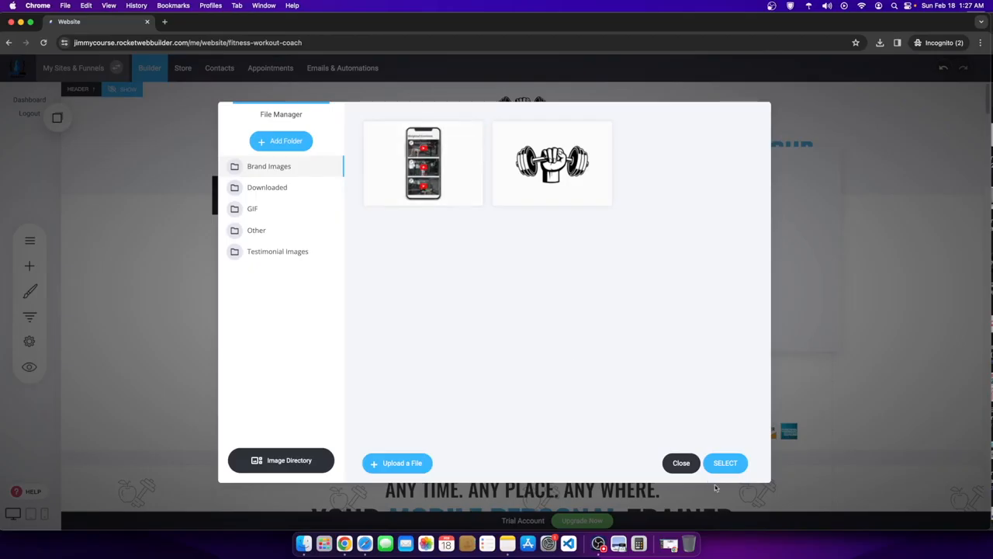
left_click(454, 200)
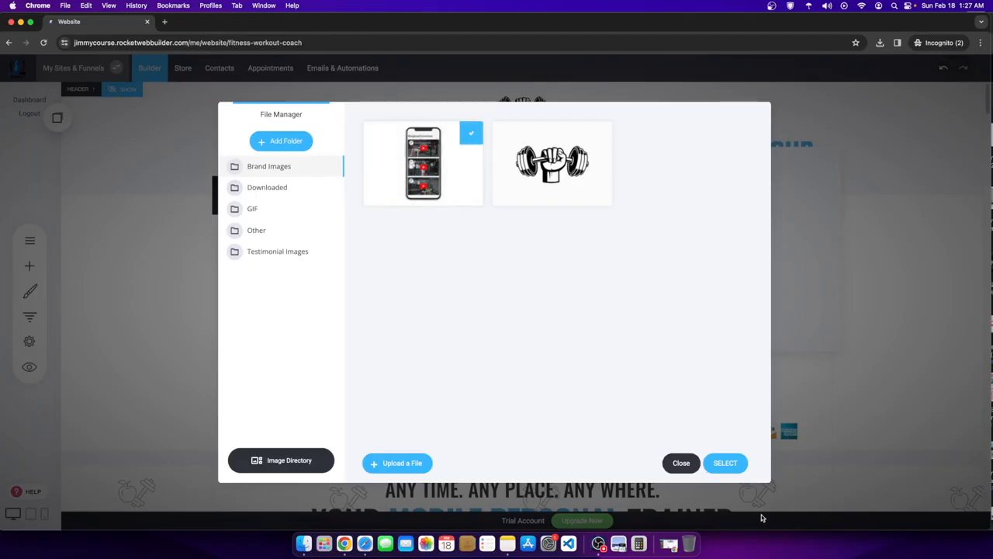
left_click(724, 462)
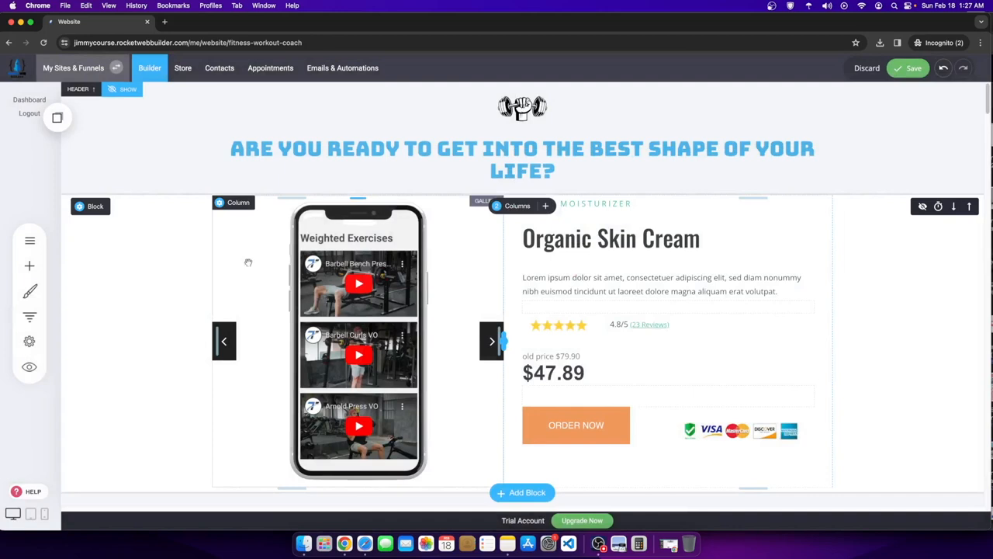
- Delete the phone image from the product image gallery
left_click(339, 262)
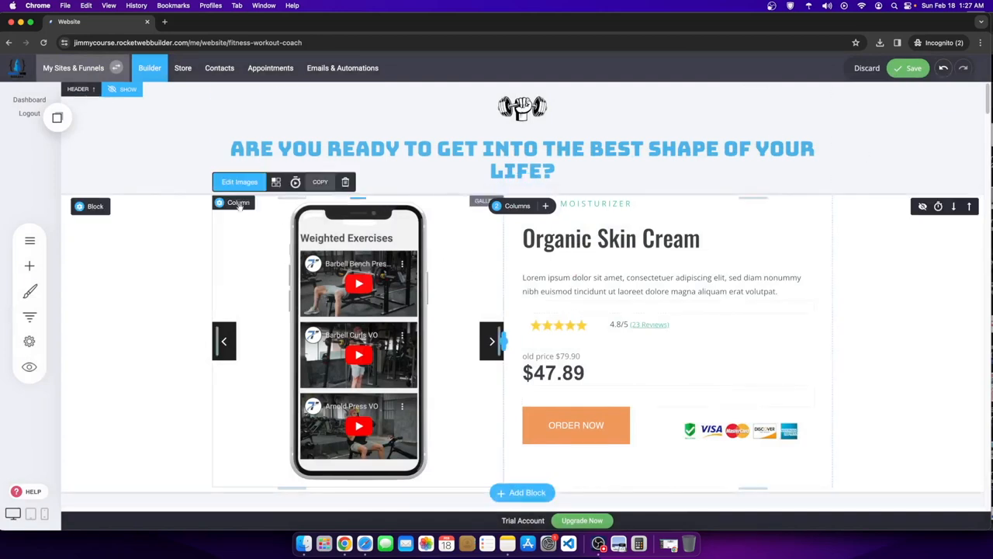
left_click(239, 182)
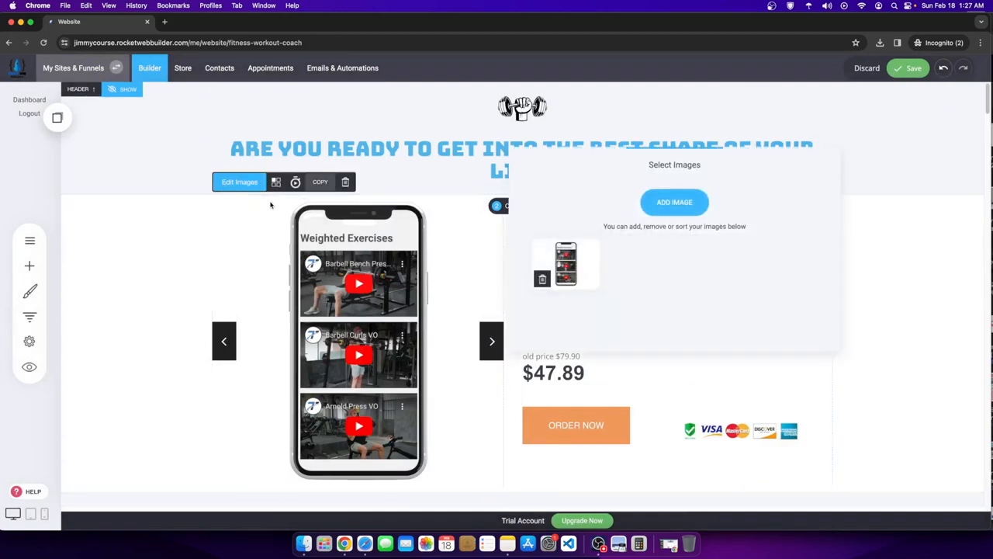
left_click(541, 279)
left_click(523, 251)
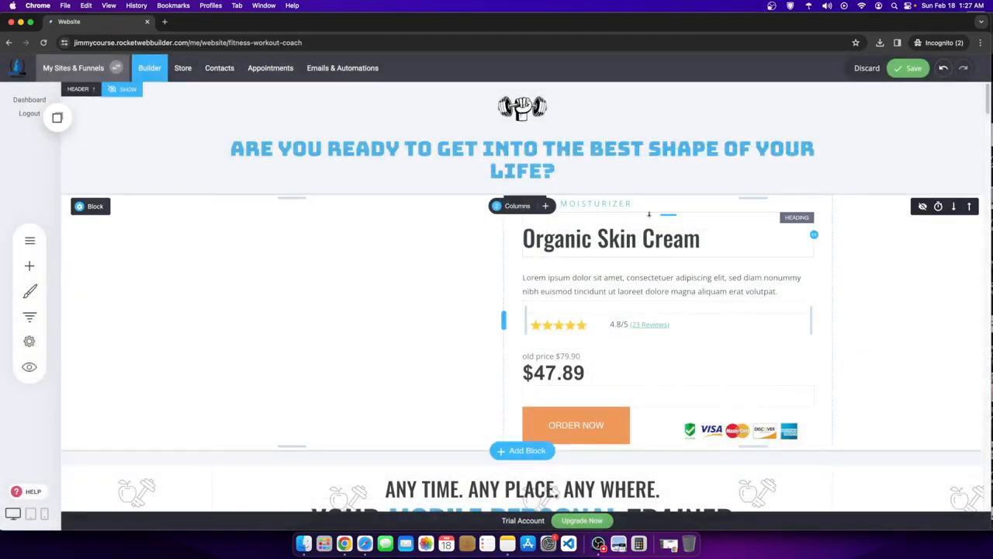
- Retitle the product heading 'WORKOUT FITNESS COACH PROGRAM' at font size 36
left_click(645, 236)
left_click_drag(699, 238, 521, 236)
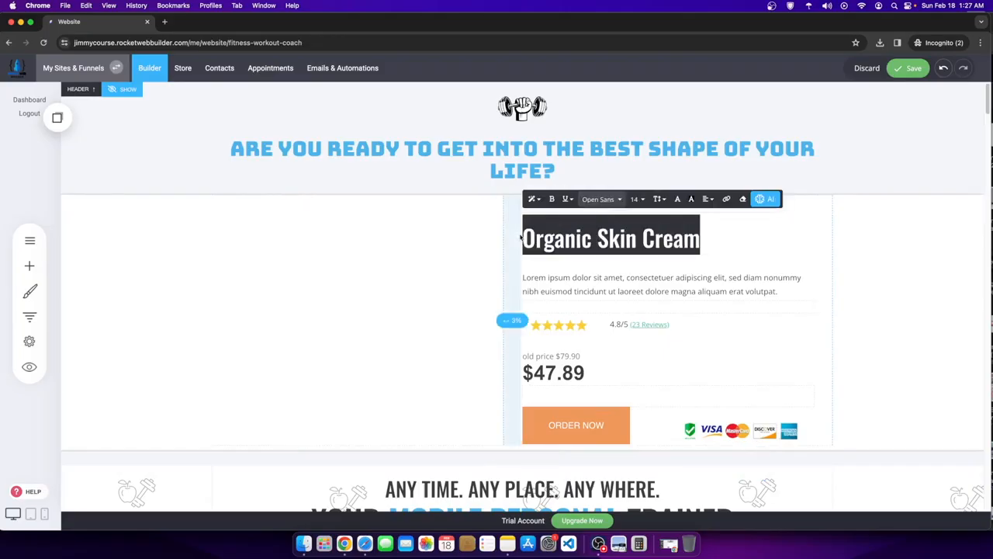
type("WORKOUT FI")
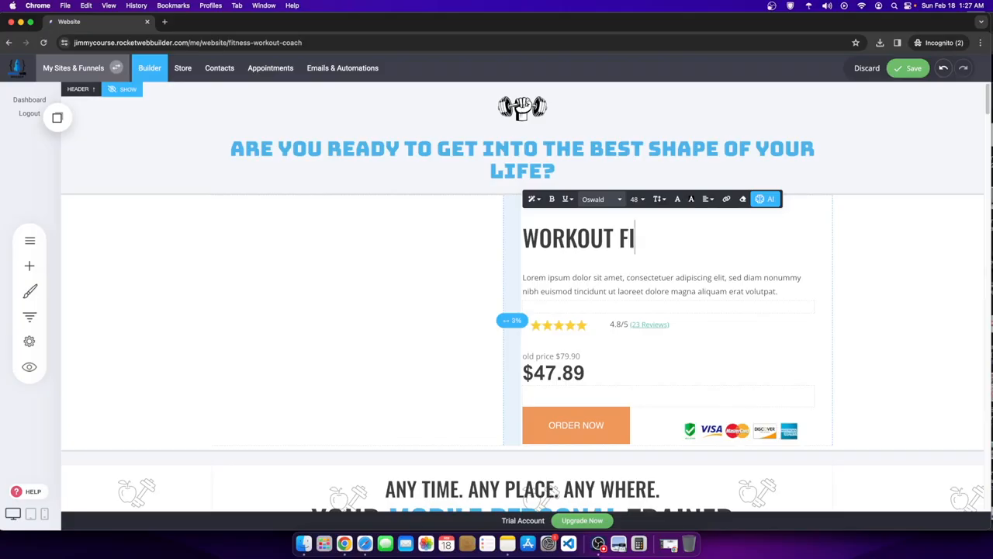
type("TNESS COACH PROGRAM")
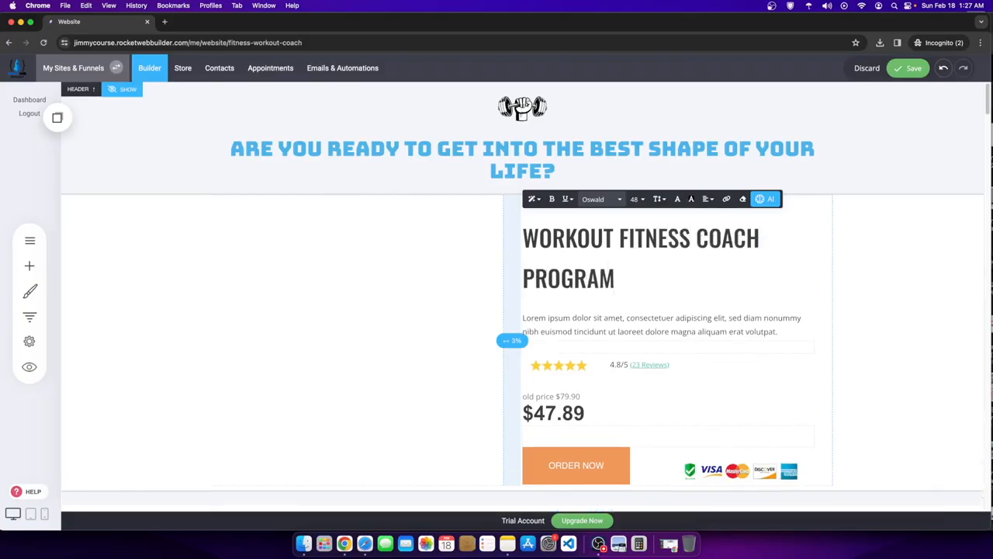
left_click_drag(662, 272, 521, 236)
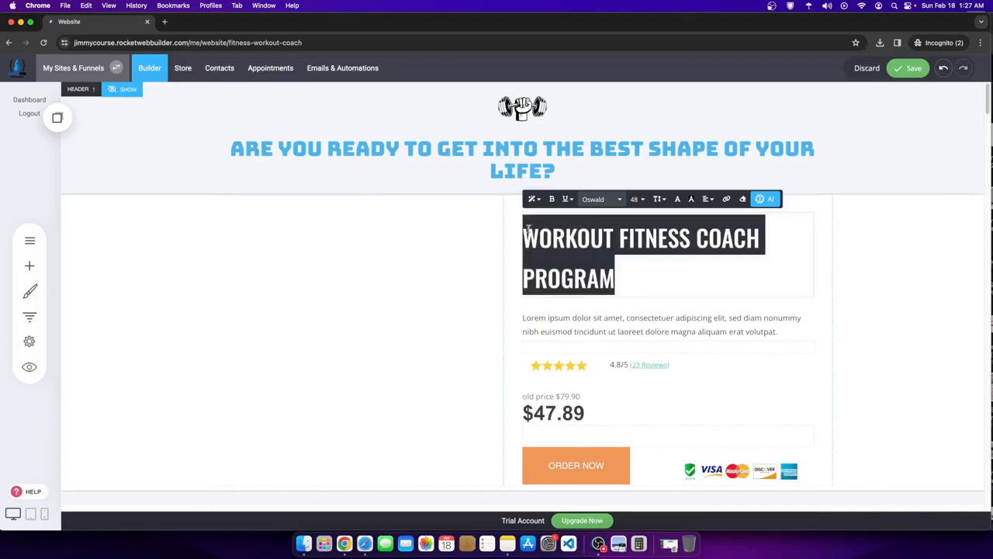
left_click(647, 198)
left_click(680, 279)
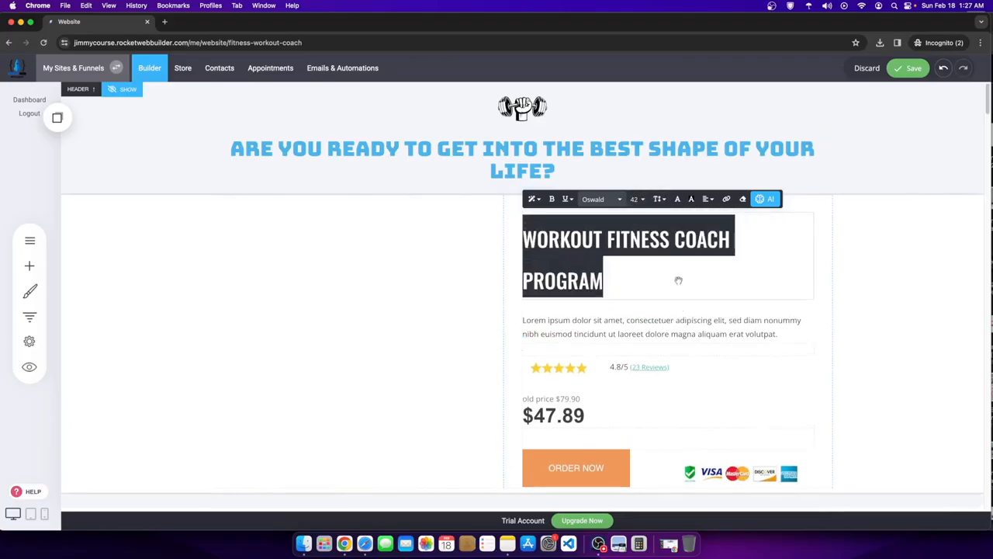
left_click(637, 198)
left_click(647, 283)
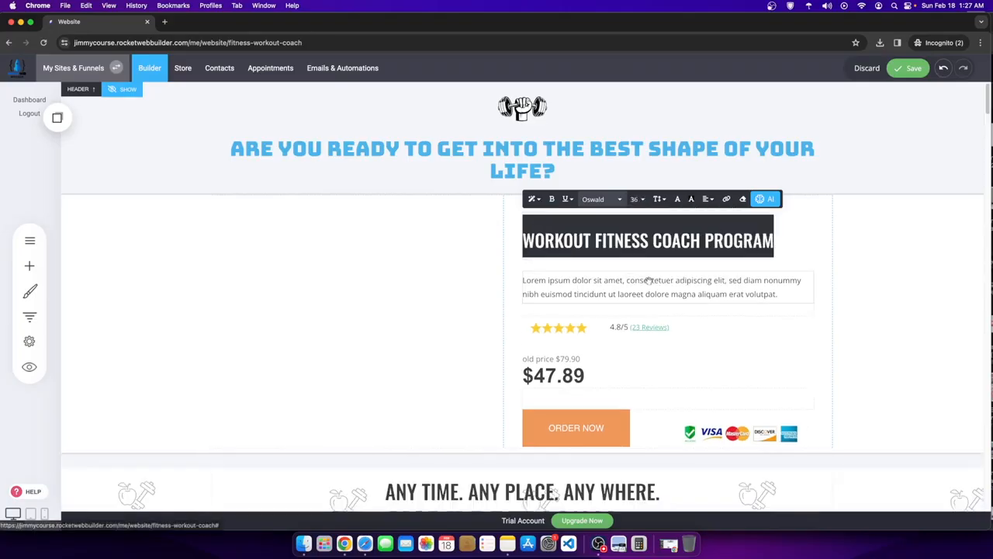
- Move the star rating and 4.8/5 rating text under the heading, side by side
left_click_drag(575, 329, 576, 272)
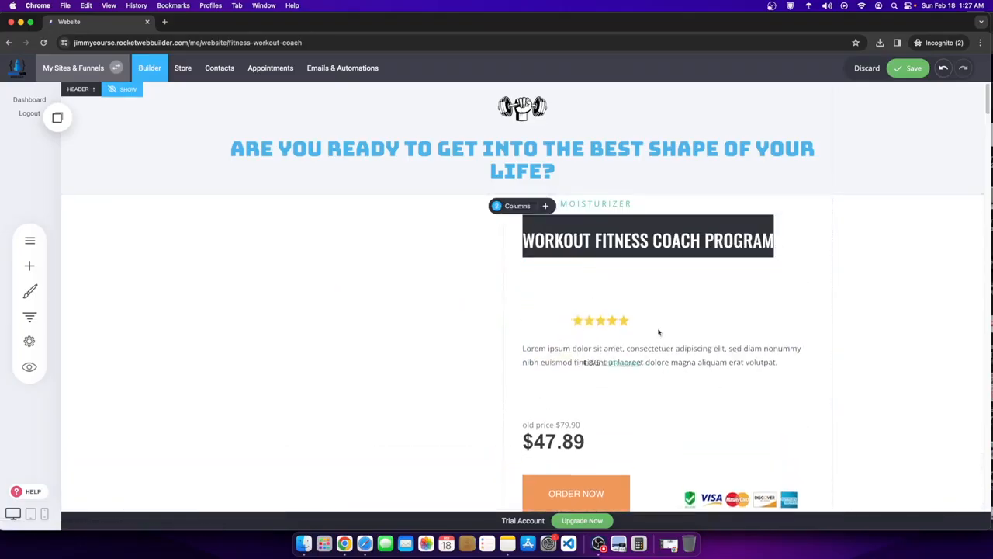
left_click_drag(810, 353, 593, 270)
left_click(560, 347)
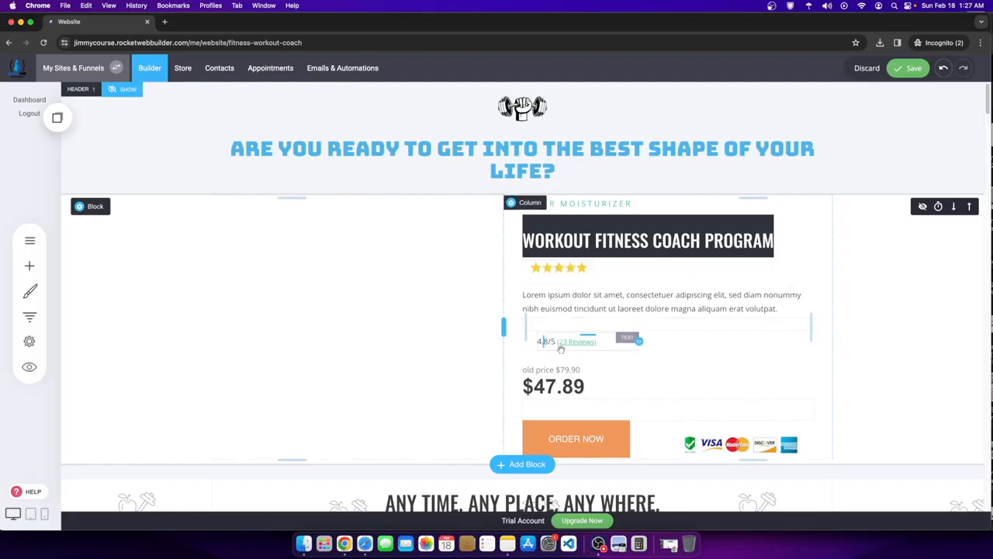
left_click_drag(583, 336, 597, 288)
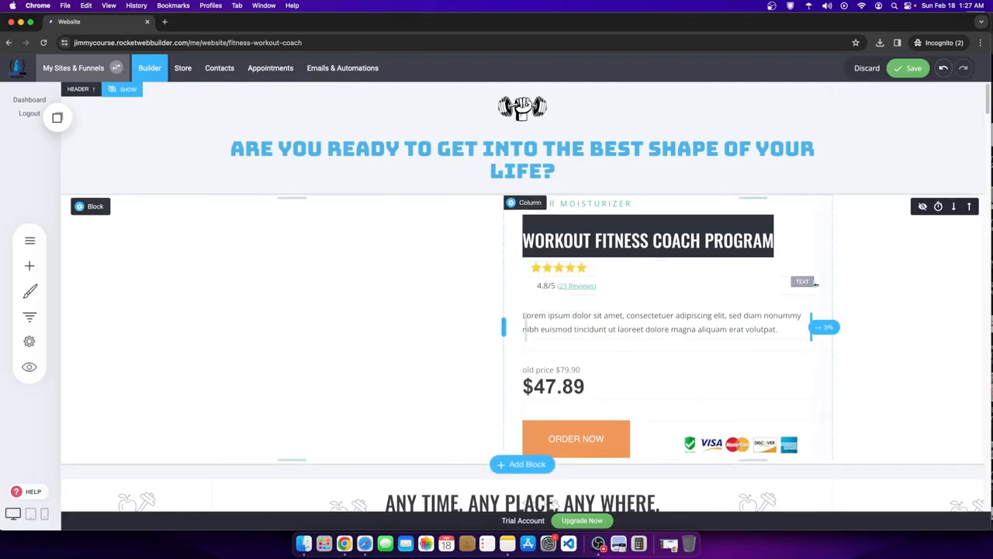
left_click_drag(813, 285, 591, 272)
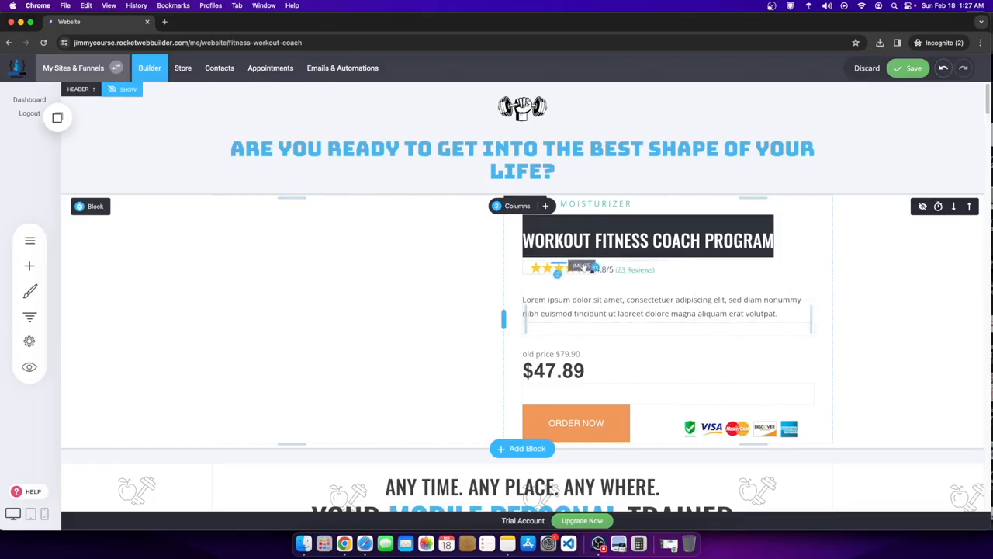
left_click_drag(590, 268, 581, 269)
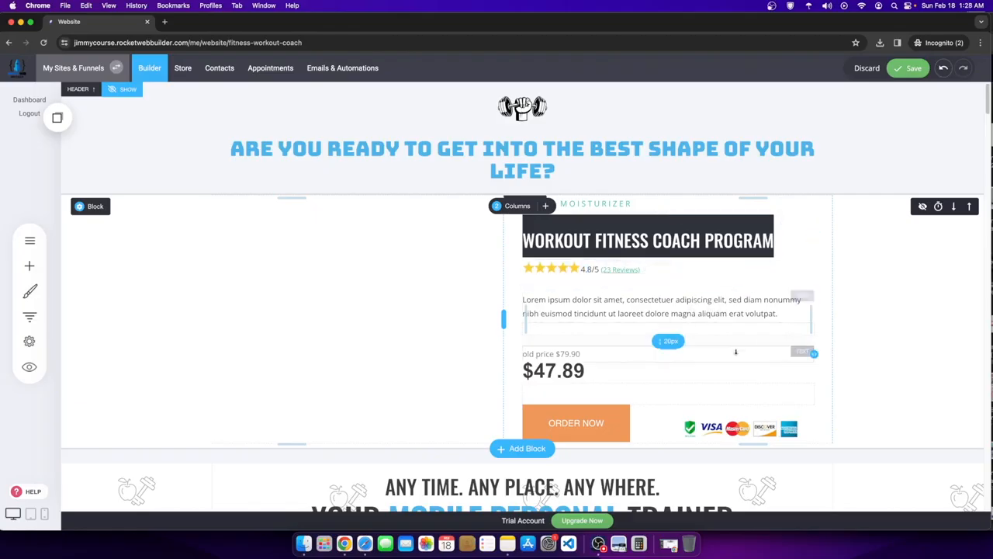
- Set the 4.8/5 (23 Reviews) rating text's line height to 1.0
left_click(621, 271)
triple_click(612, 271)
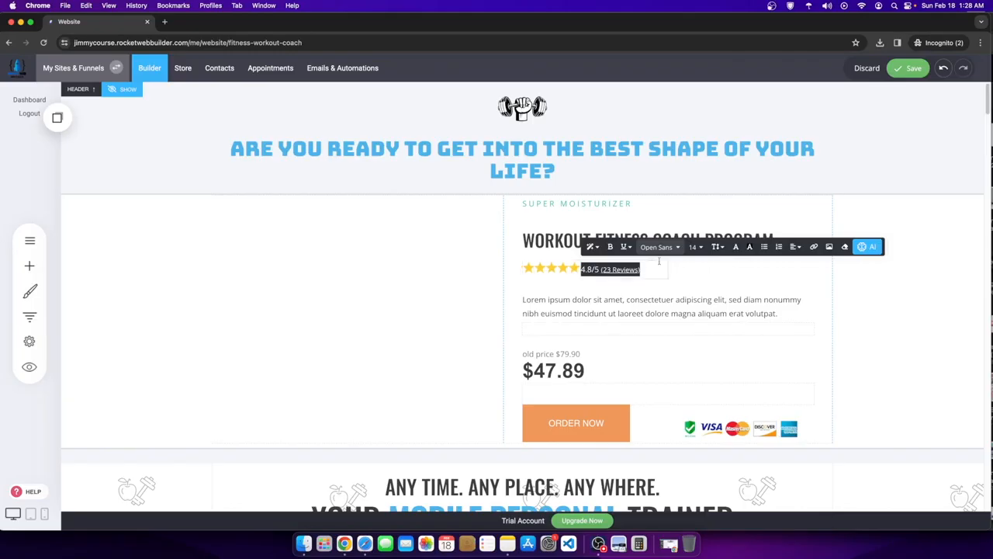
left_click(716, 246)
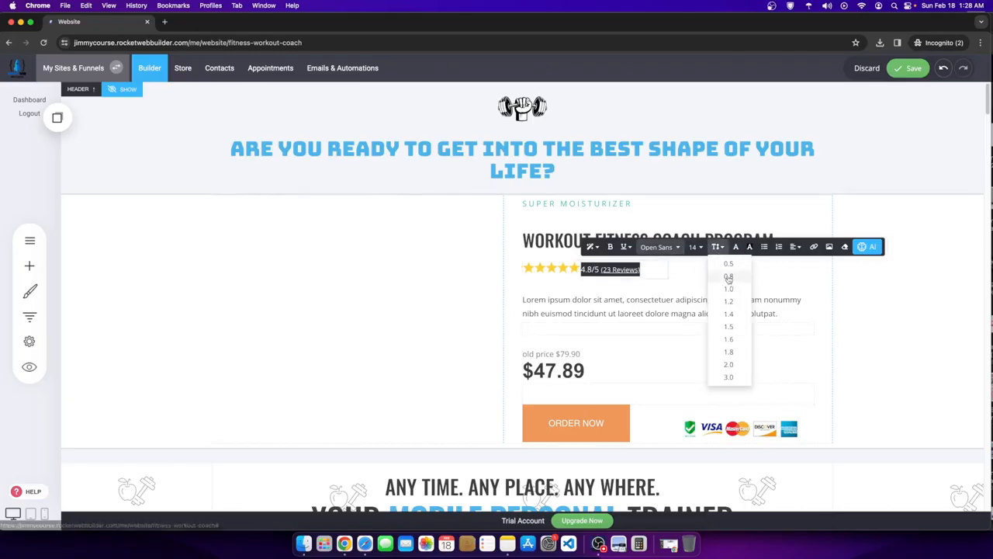
left_click(728, 277)
left_click(717, 246)
left_click(730, 288)
left_click(717, 247)
left_click(733, 300)
left_click(851, 296)
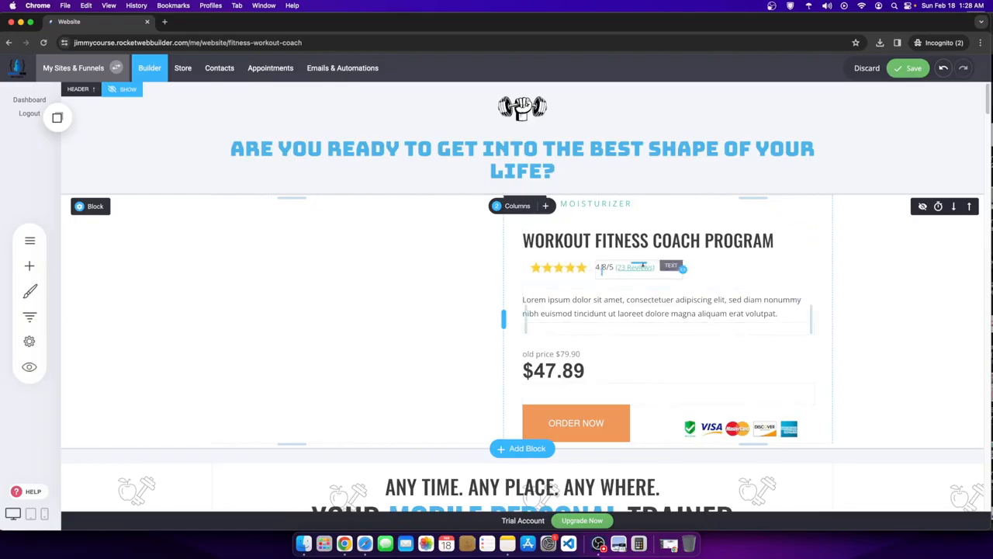
- Replace the SUPER MOISTURIZER caption text, typing 'MOBI' to start the new product label
left_click(621, 204)
left_click_drag(623, 204, 492, 204)
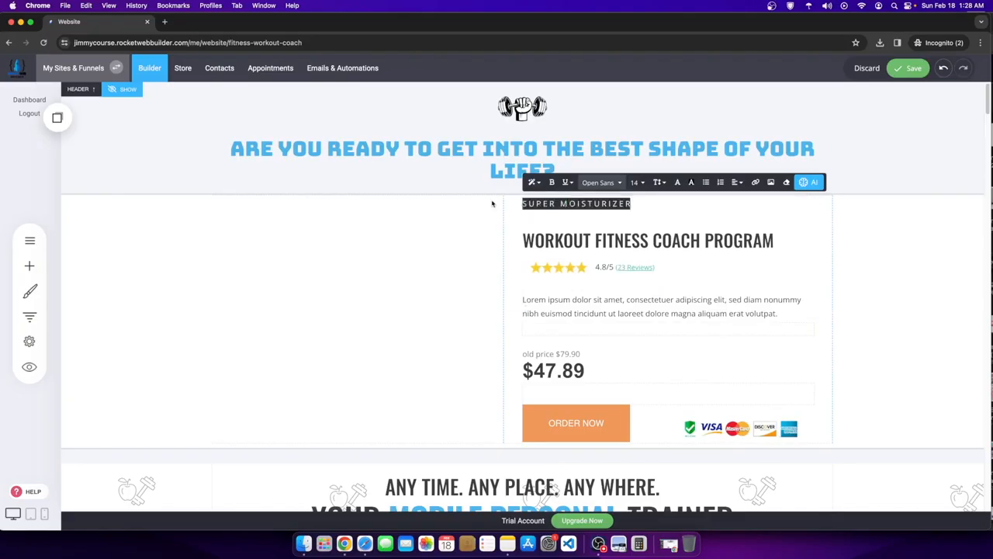
type("MOBILE PERSONAL TRAINING SYST")
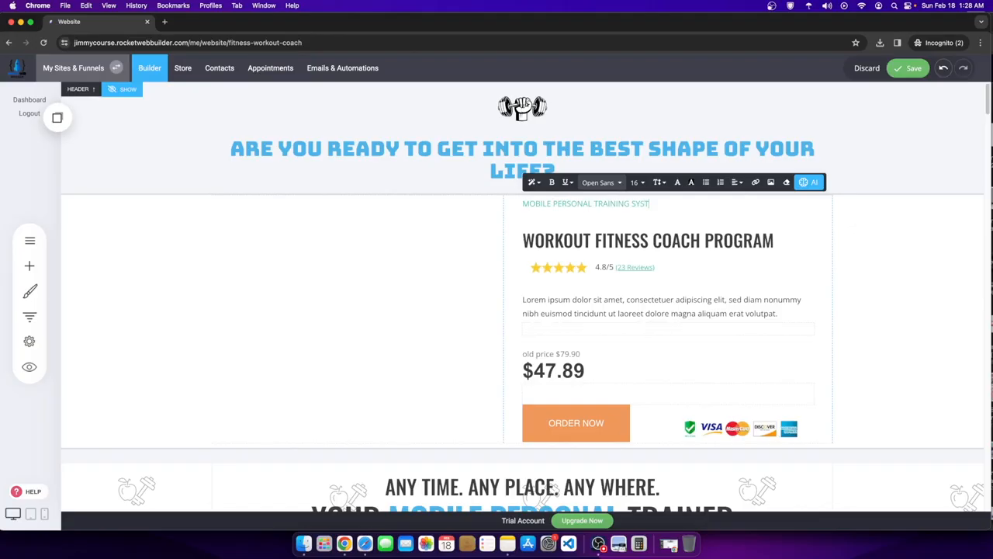
- Tighten the program heading's line height, trying 1.0 and settling on 0.5
left_click(632, 232)
left_click_drag(774, 240, 527, 230)
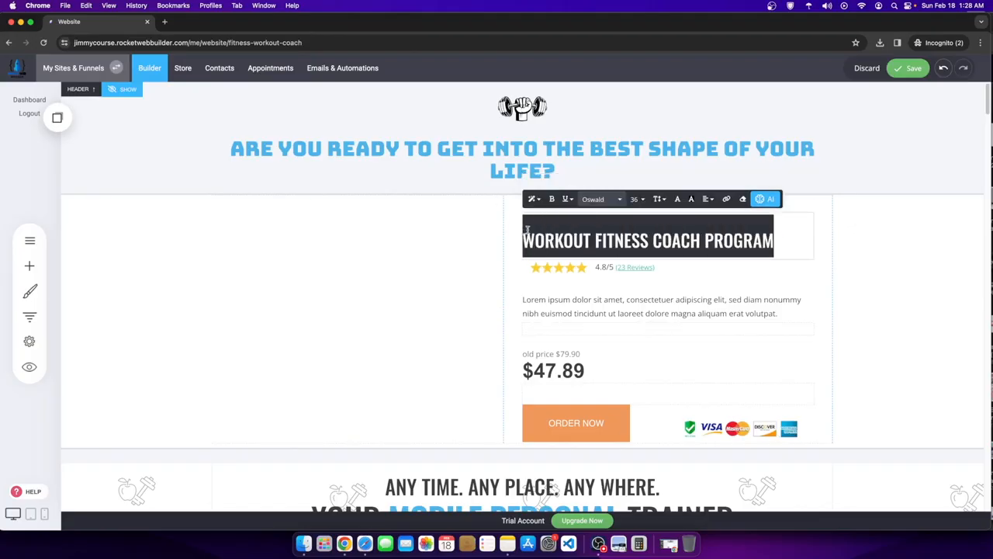
left_click(659, 199)
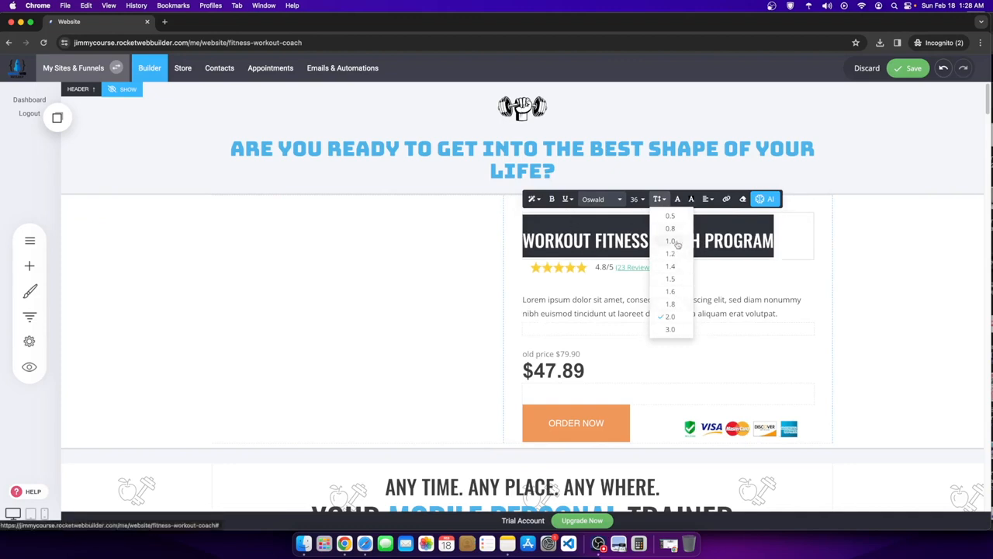
left_click(670, 240)
left_click(887, 262)
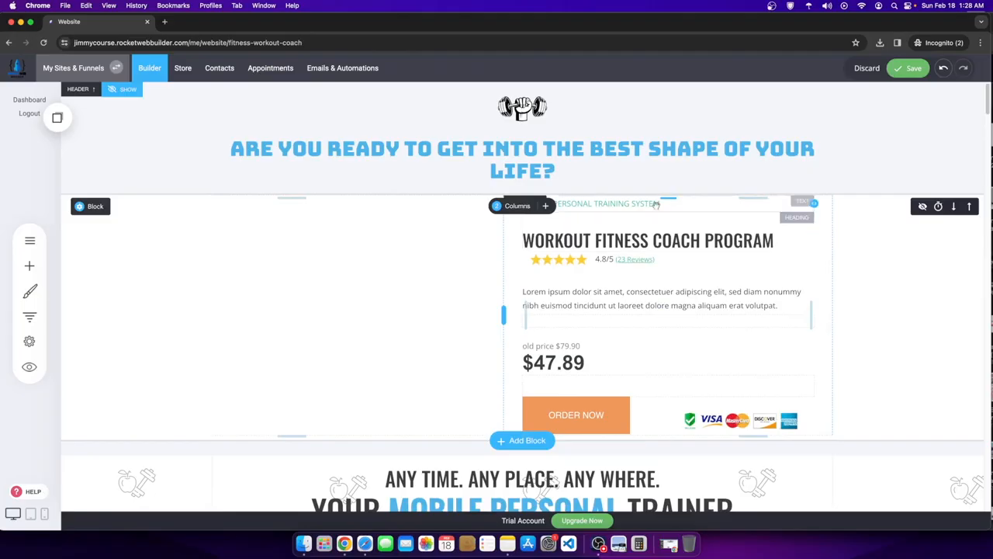
left_click(649, 207)
left_click(653, 225)
left_click_drag(793, 241, 518, 241)
left_click(658, 198)
left_click(670, 216)
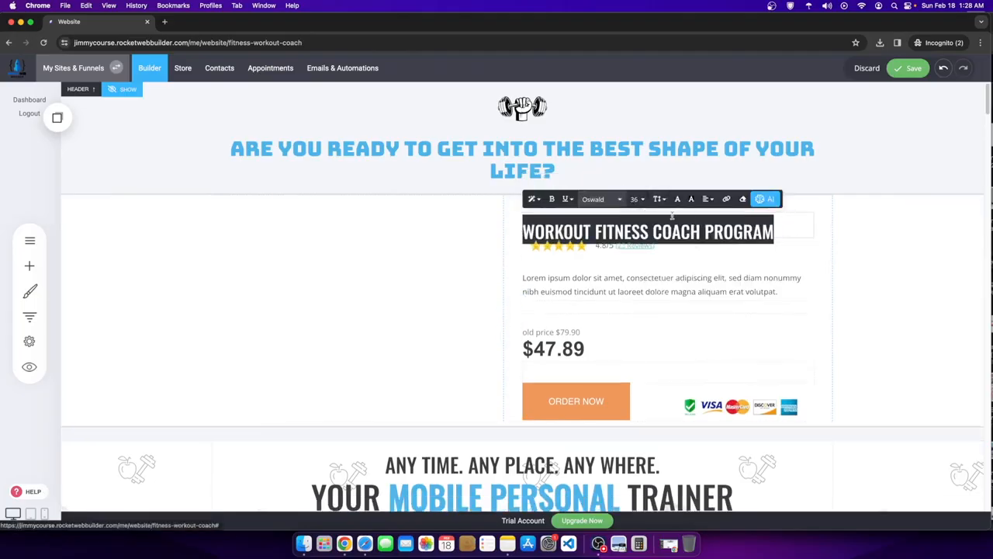
left_click(834, 250)
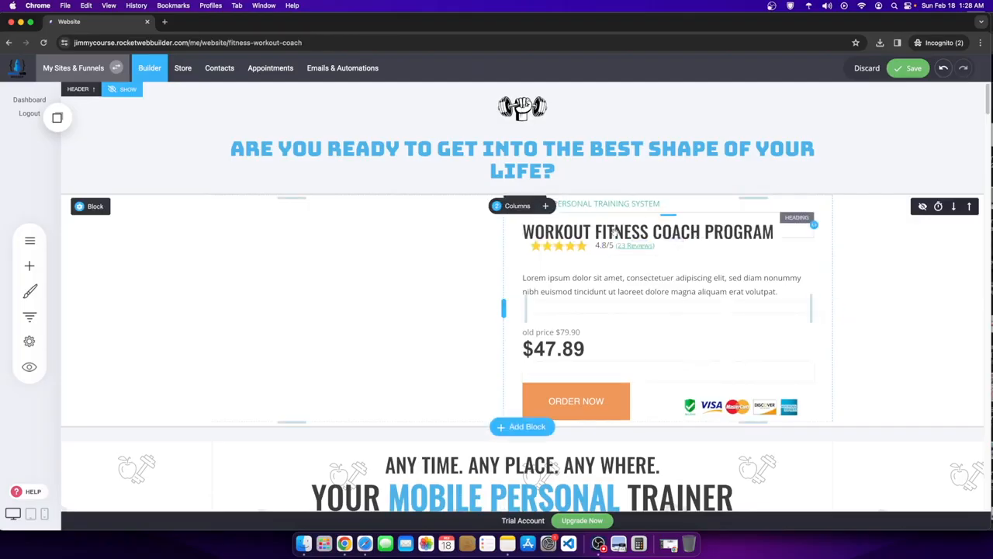
- Colour the product caption with the blue global colour
left_click(611, 204)
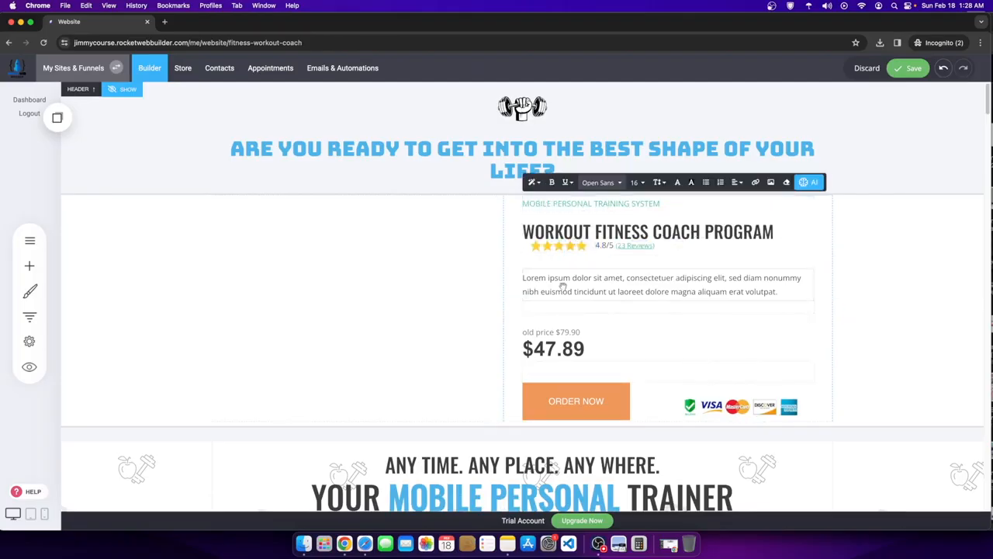
left_click(906, 289)
left_click_drag(663, 204, 457, 205)
left_click(678, 183)
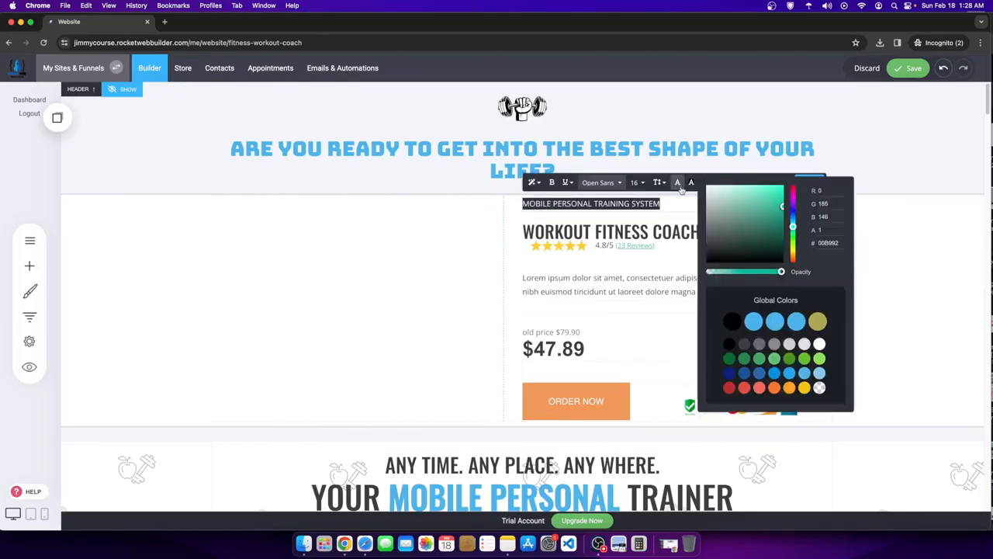
left_click(771, 326)
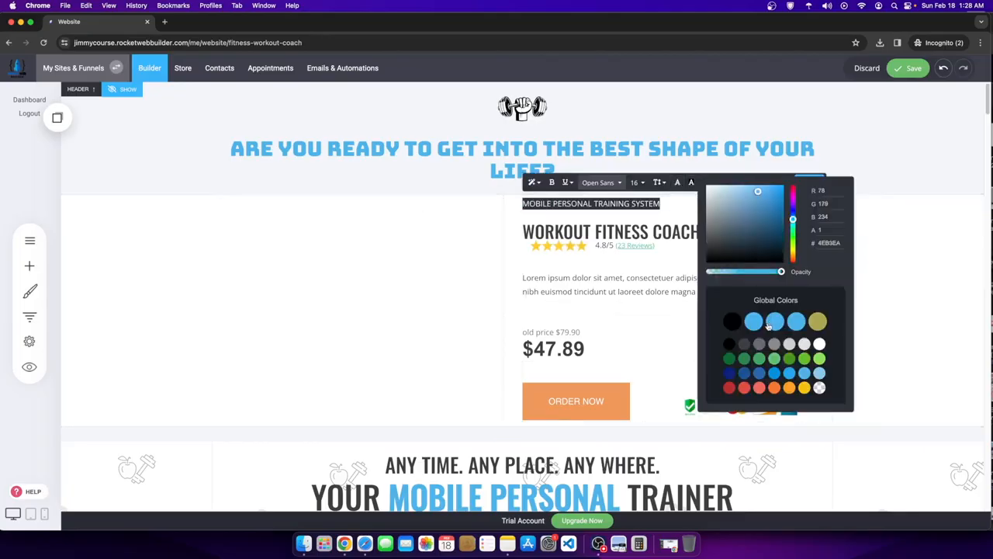
left_click(943, 282)
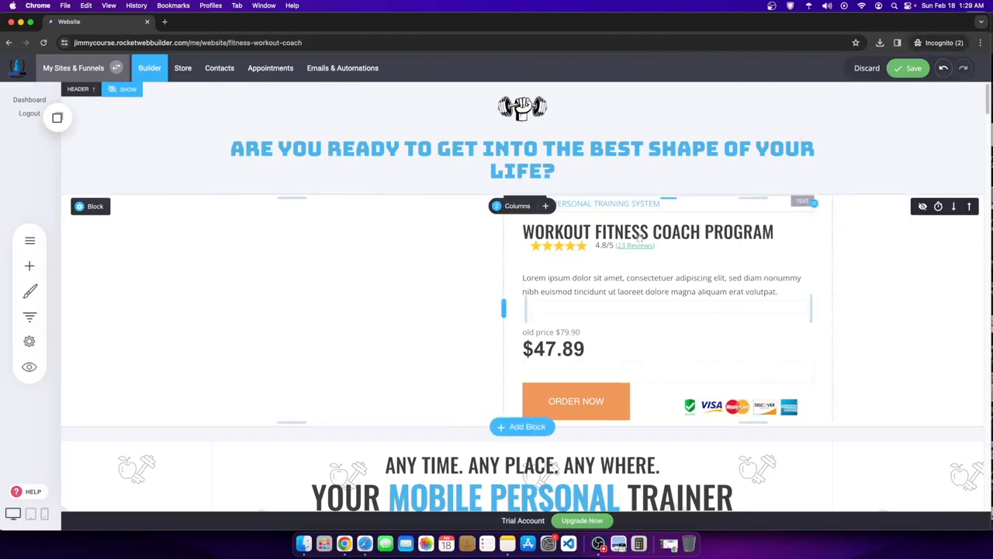
- Make the reviews link under the star rating blue
left_click(648, 246)
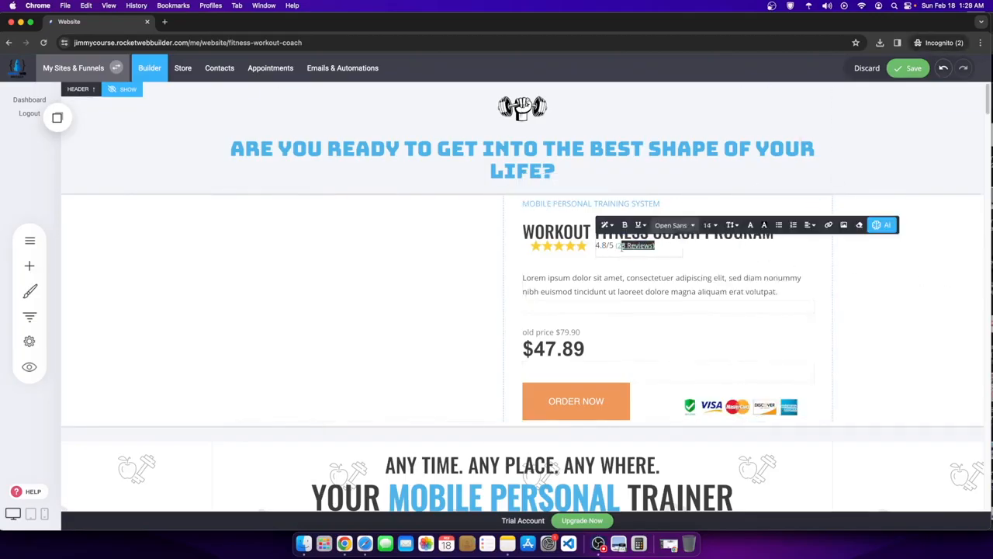
left_click(750, 226)
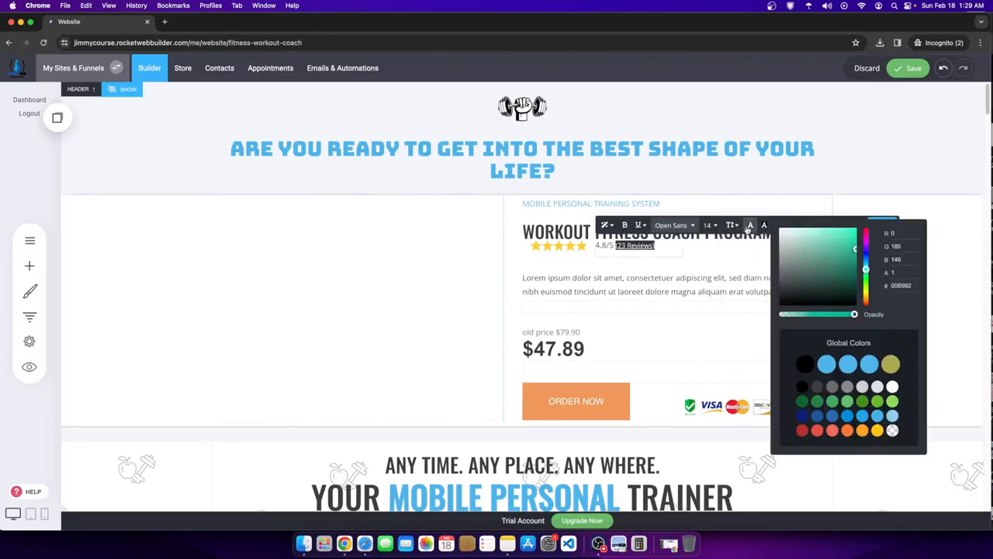
left_click(849, 368)
- Save the page, dismissing the 'Invalid request!' error and saving again
left_click(958, 218)
left_click(914, 69)
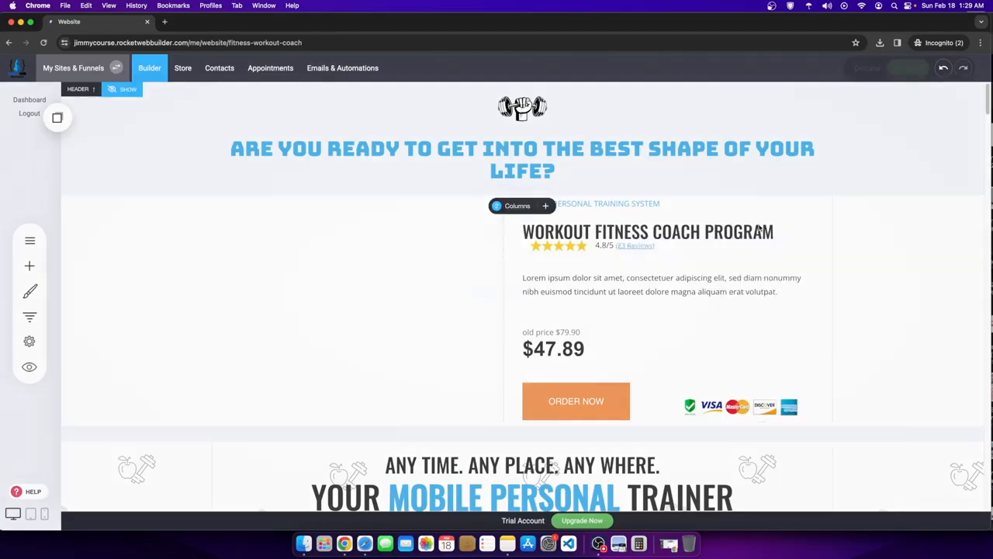
left_click(475, 294)
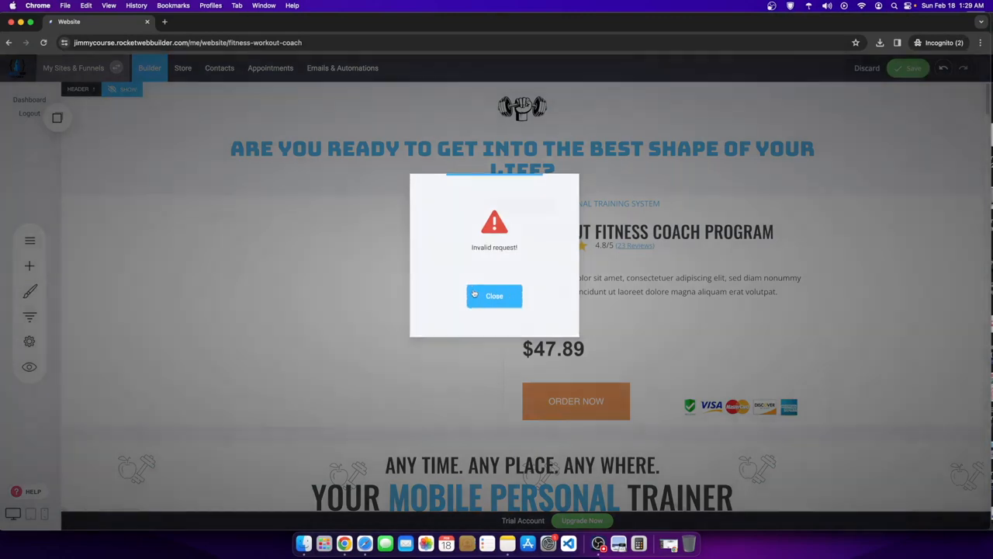
left_click(907, 69)
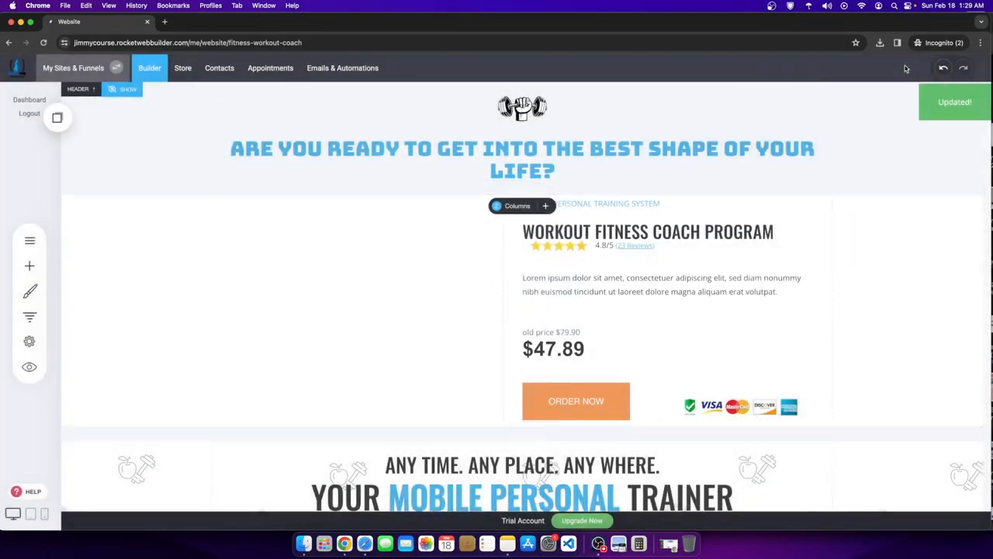
- Switch the editor to the Body Weight Exercises - Content page under COURSE CONTENT
scroll(416, 412, "down", 5)
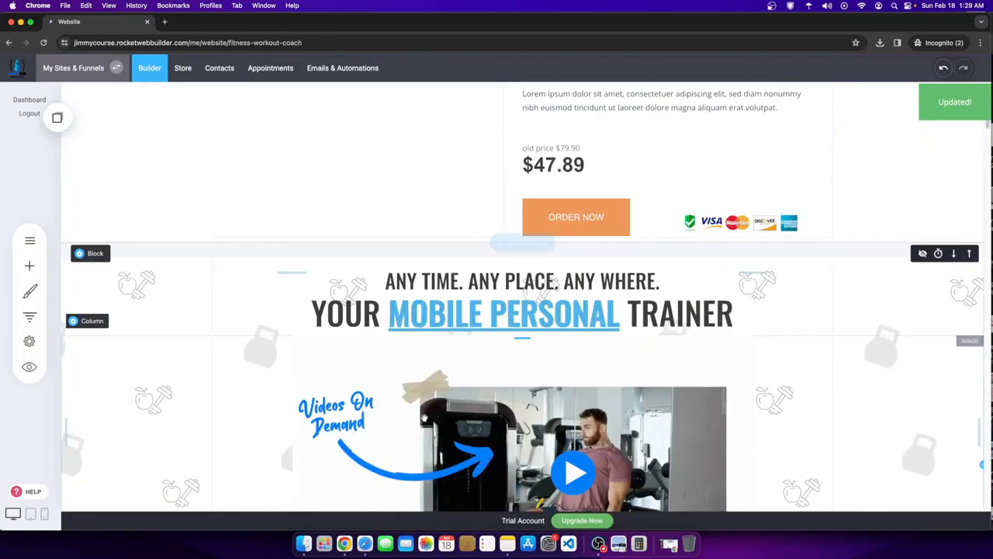
scroll(415, 412, "up", 3)
scroll(415, 412, "up", 2)
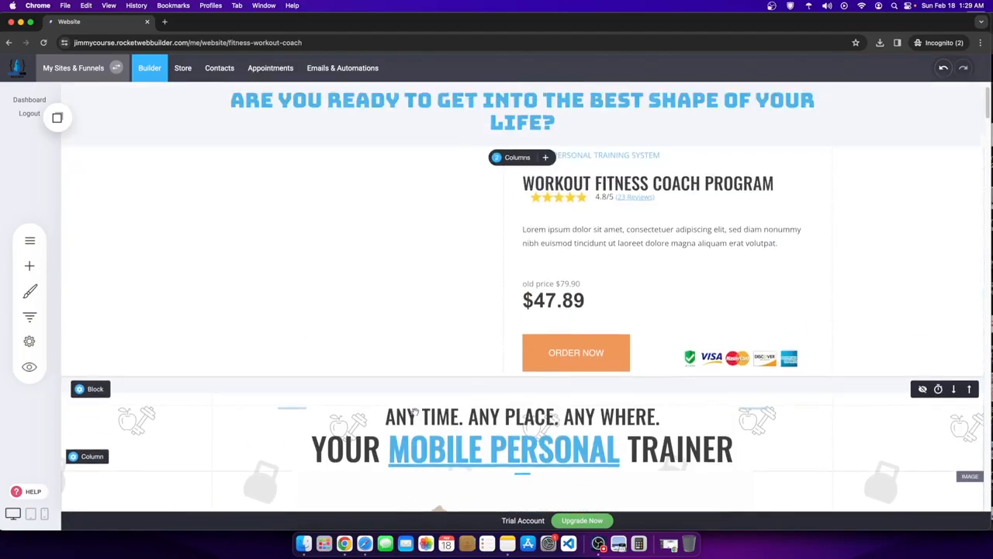
left_click(29, 242)
left_click(124, 268)
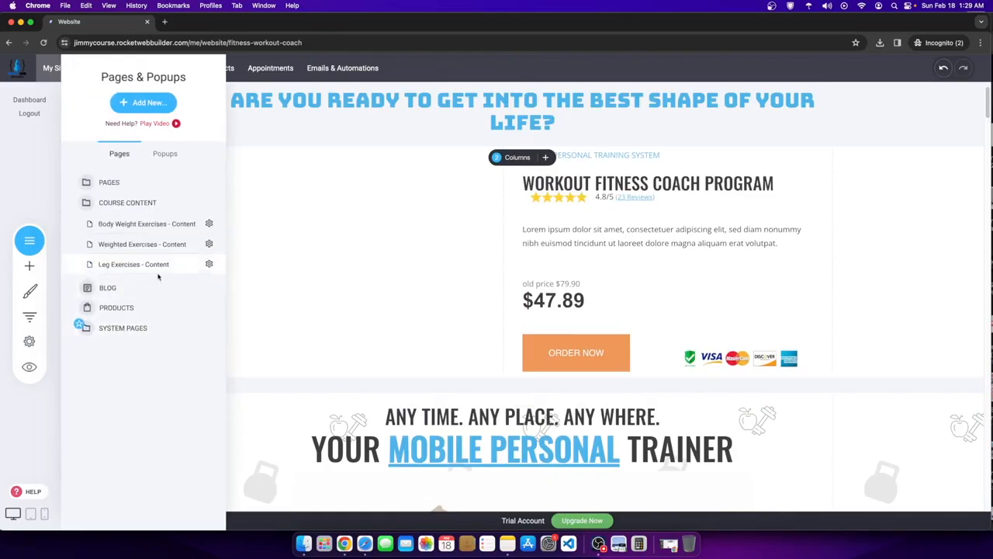
left_click(124, 225)
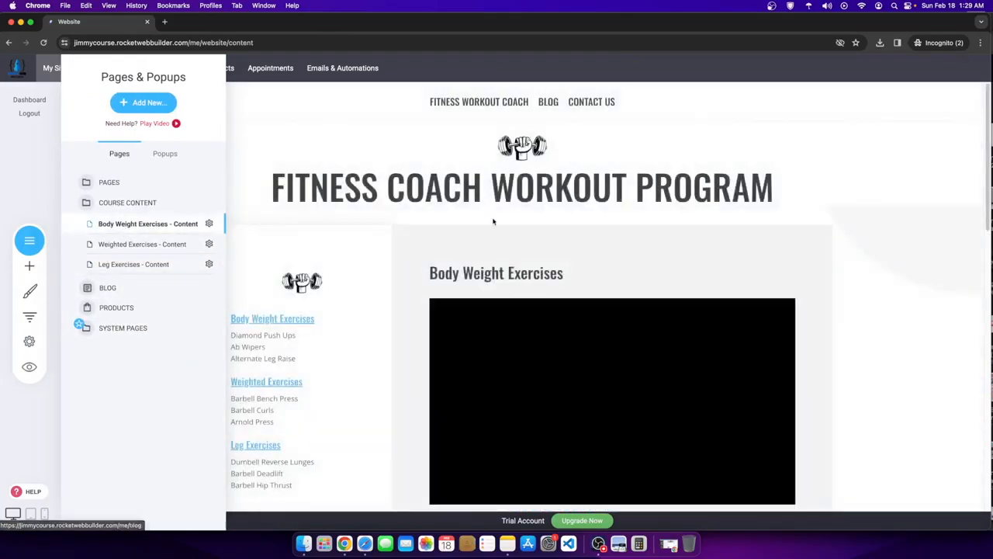
left_click(577, 243)
- Scroll through the exercise page and capture a screenshot of the exercise list
scroll(270, 393, "down", 2)
scroll(312, 358, "down", 3)
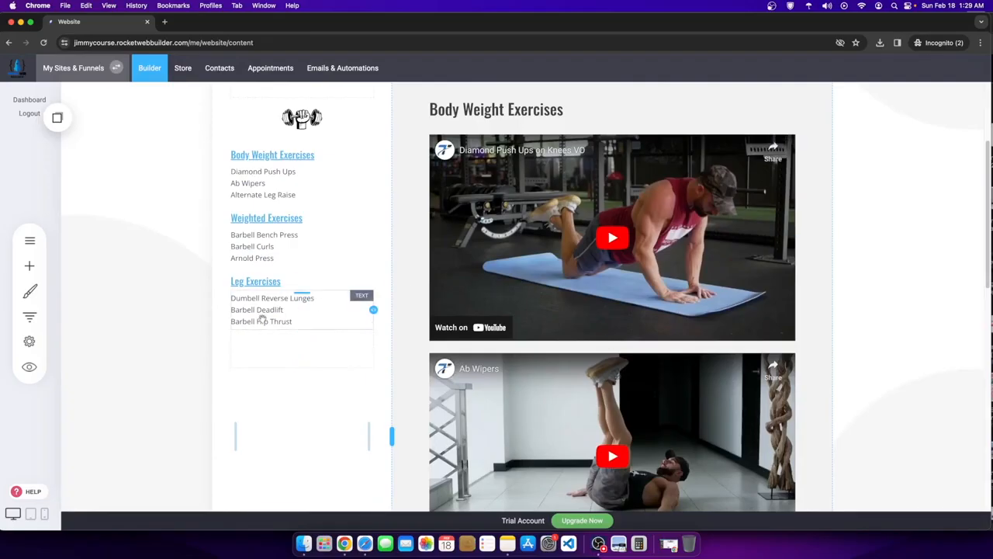
scroll(310, 373, "up", 1)
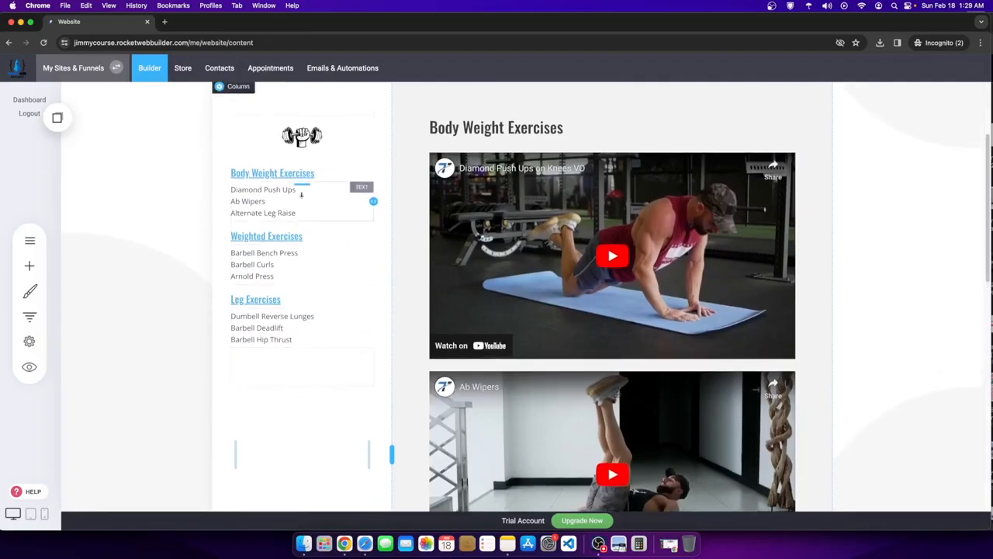
scroll(310, 256, "up", 5)
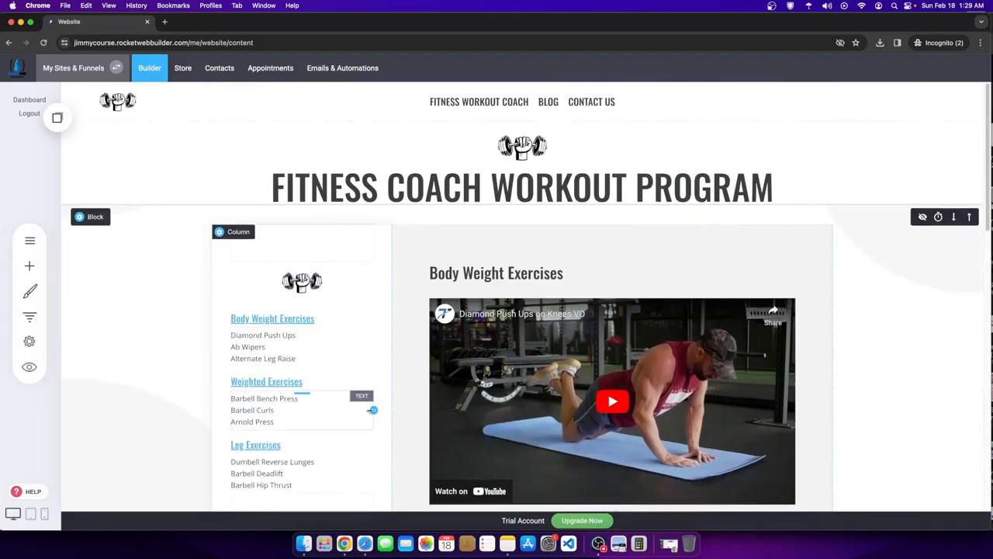
scroll(373, 409, "down", 5)
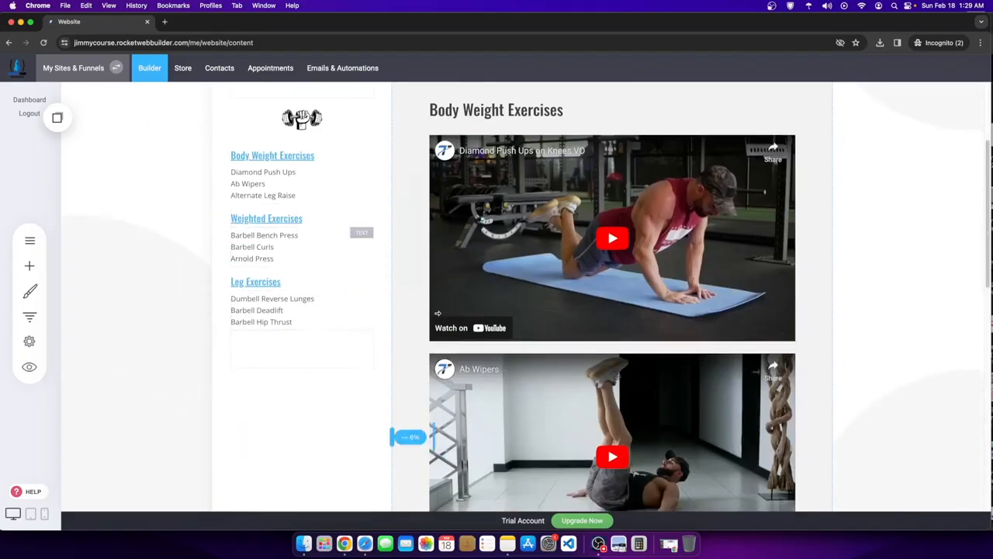
scroll(293, 348, "down", 12)
scroll(293, 348, "up", 12)
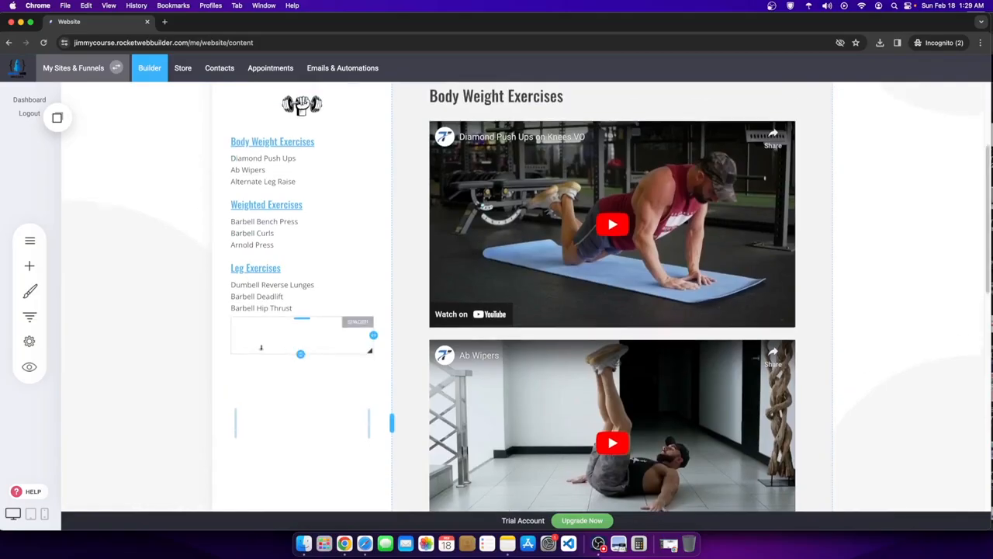
scroll(294, 465, "up", 5)
scroll(294, 465, "down", 5)
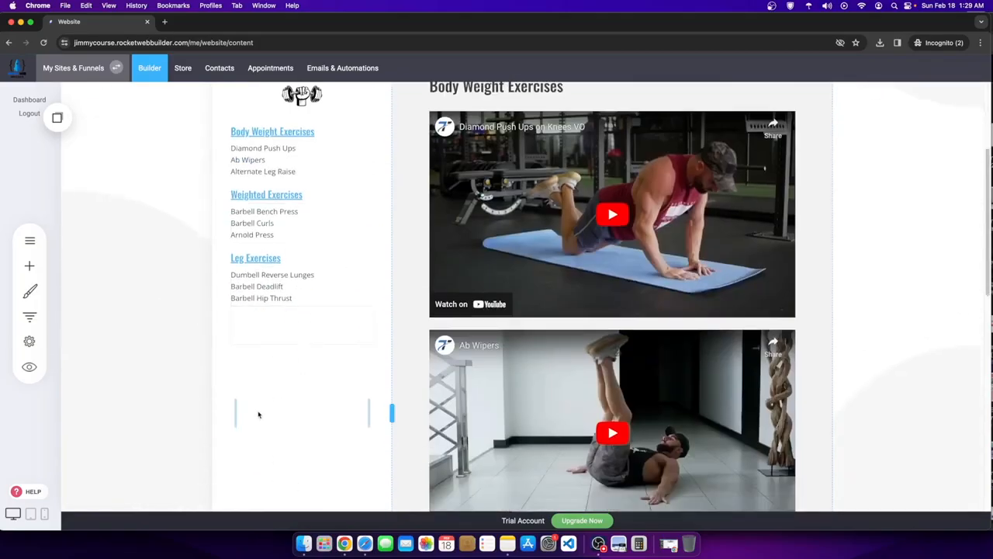
scroll(260, 429, "down", 2)
scroll(268, 415, "up", 4)
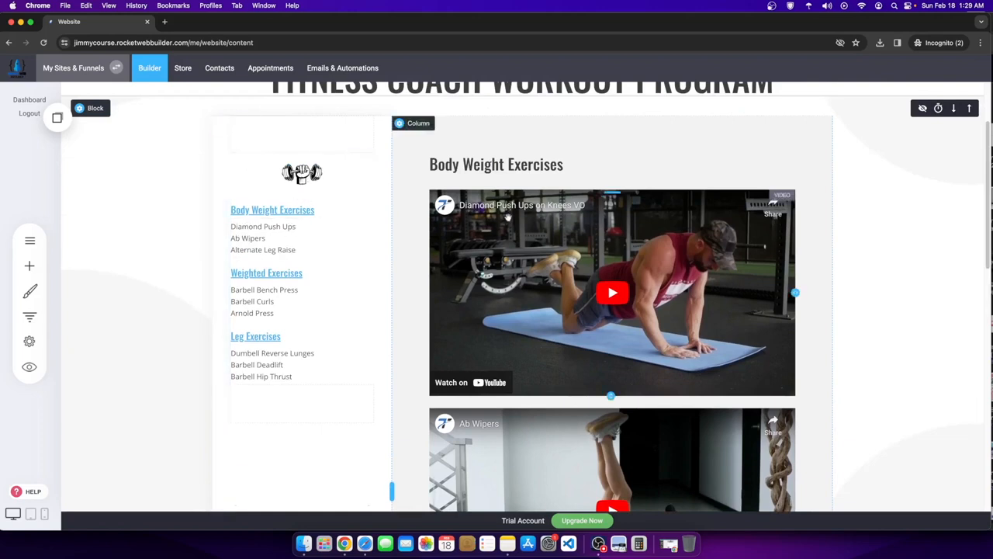
left_click_drag(225, 155, 362, 386)
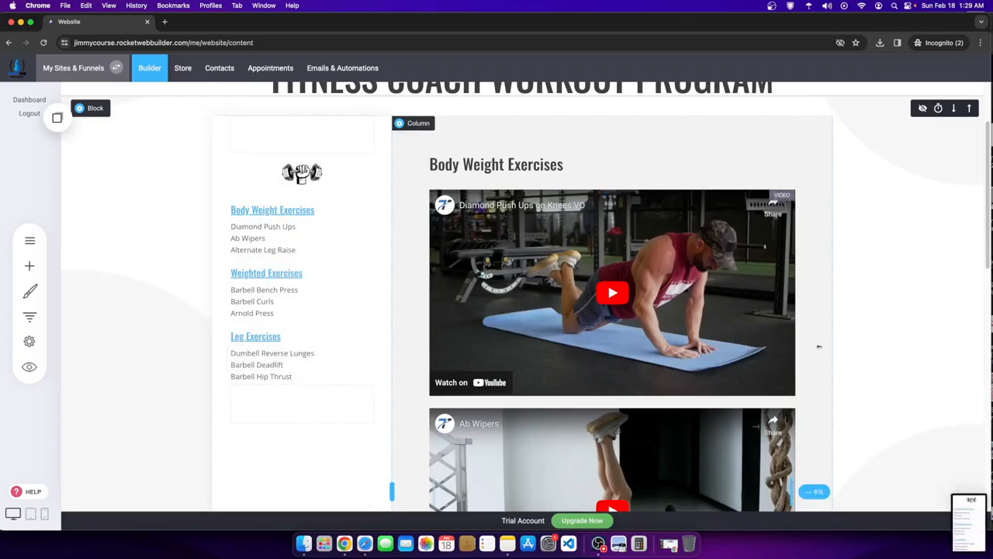
- Zoom the browser page out and capture a screenshot of the video column
left_click(982, 42)
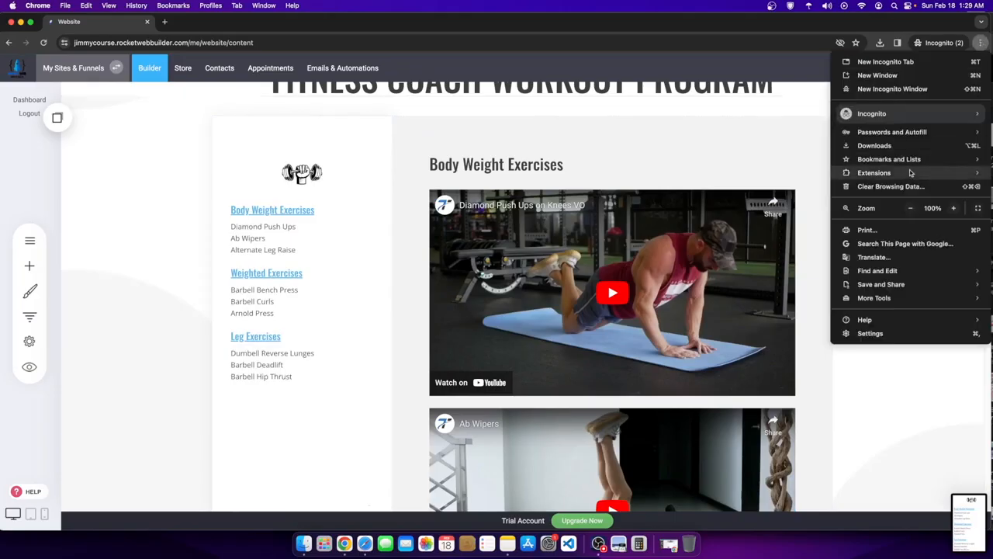
left_click(910, 208)
left_click(910, 208)
left_click(910, 207)
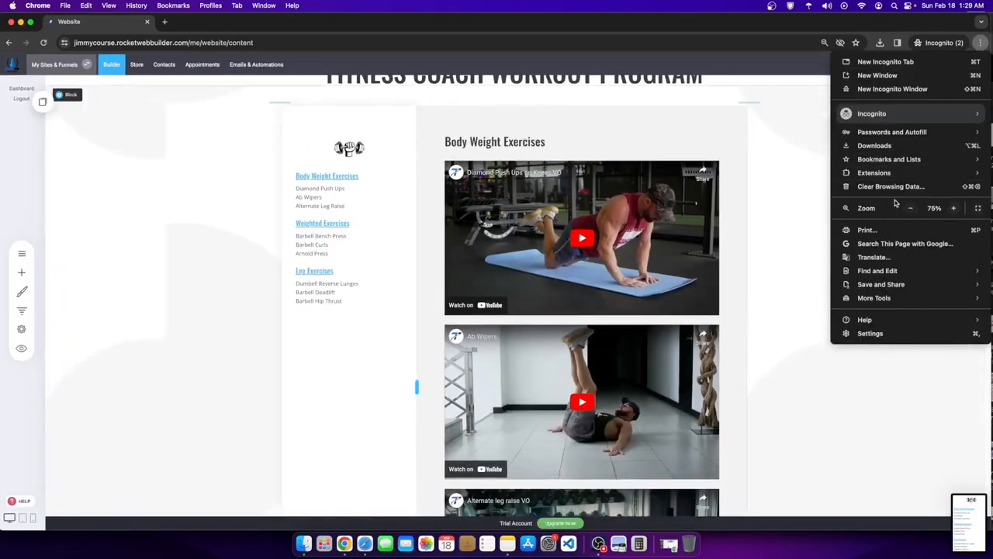
key("super+minus")
key("super+minus")
key("super+minus")
left_click(712, 234)
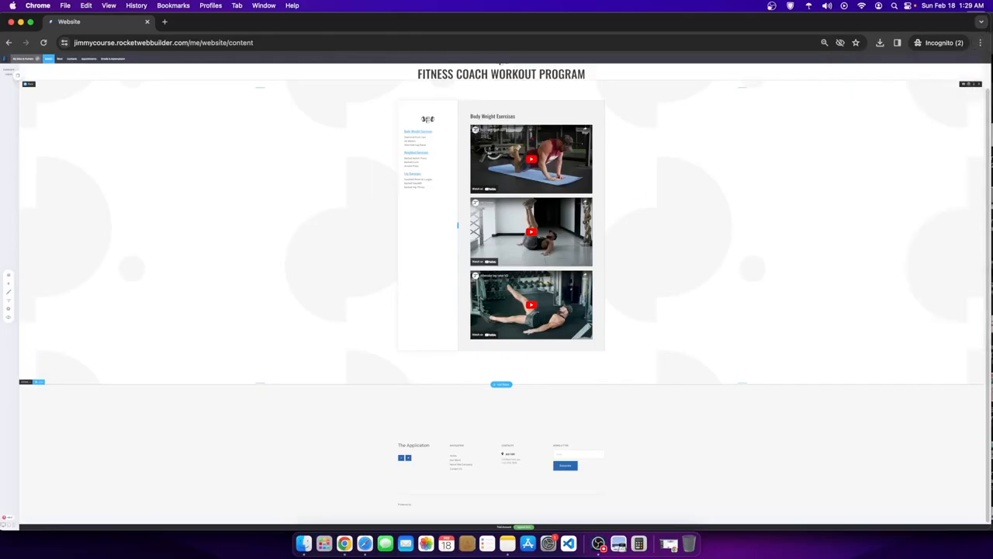
left_click_drag(468, 121, 597, 343)
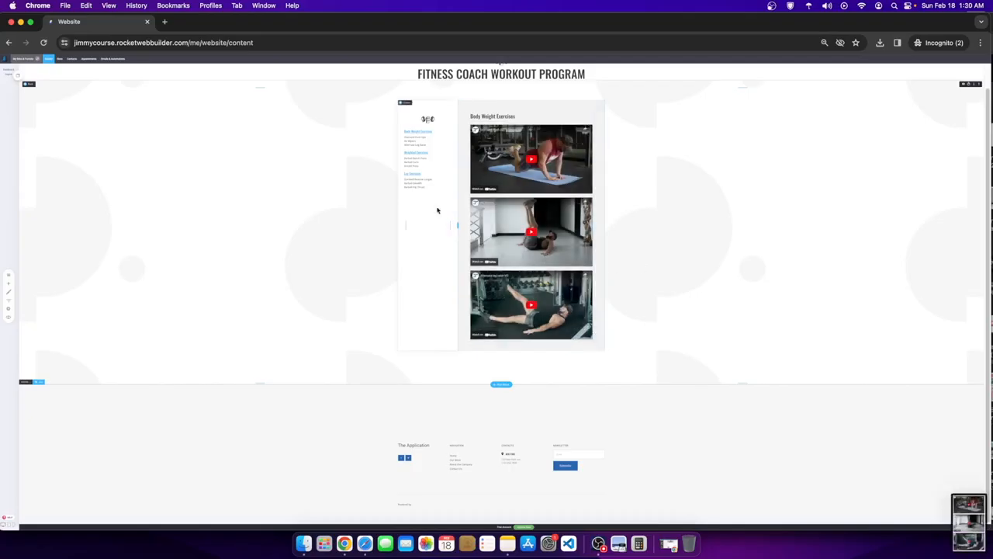
- Centre-align the Body Weight Exercises heading
left_click(512, 132)
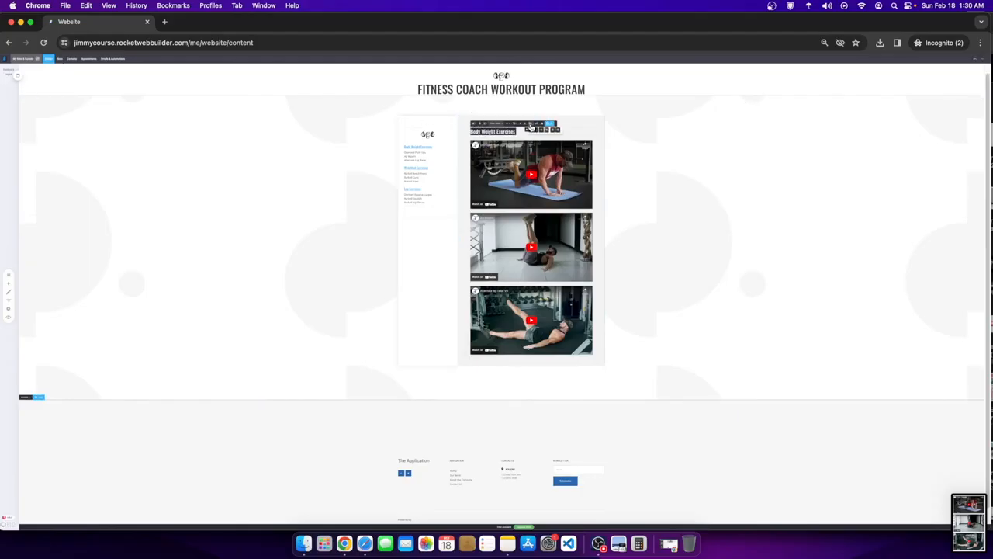
left_click(537, 131)
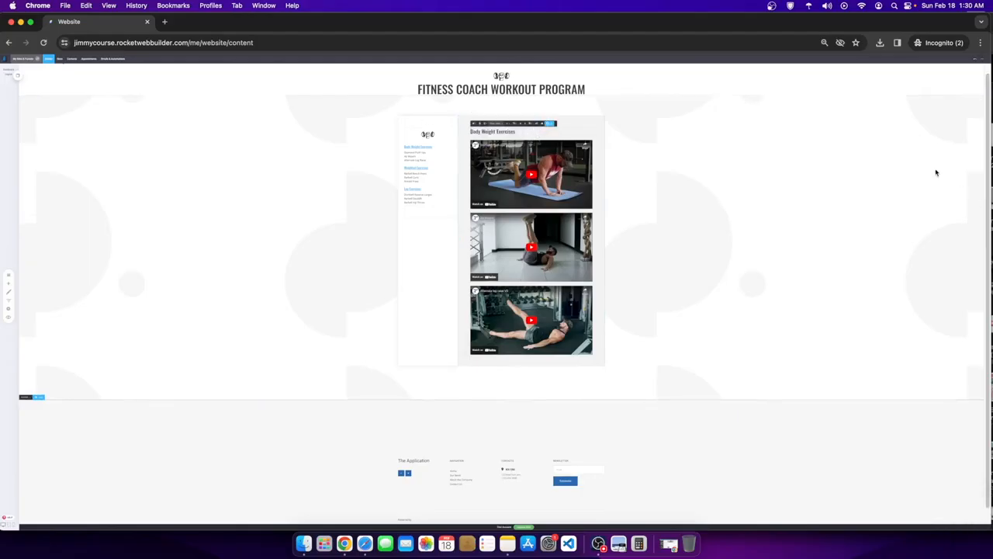
left_click(981, 43)
left_click(954, 208)
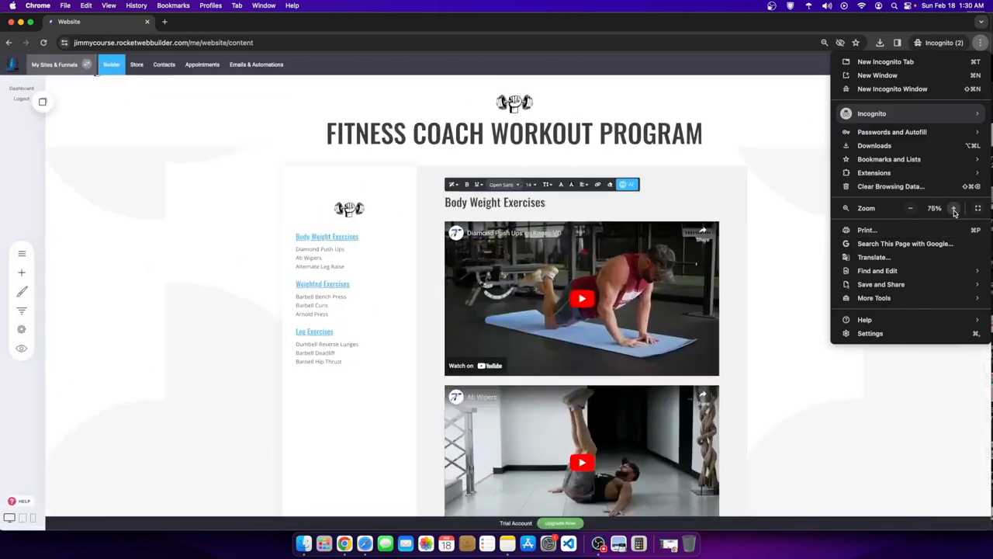
left_click(583, 186)
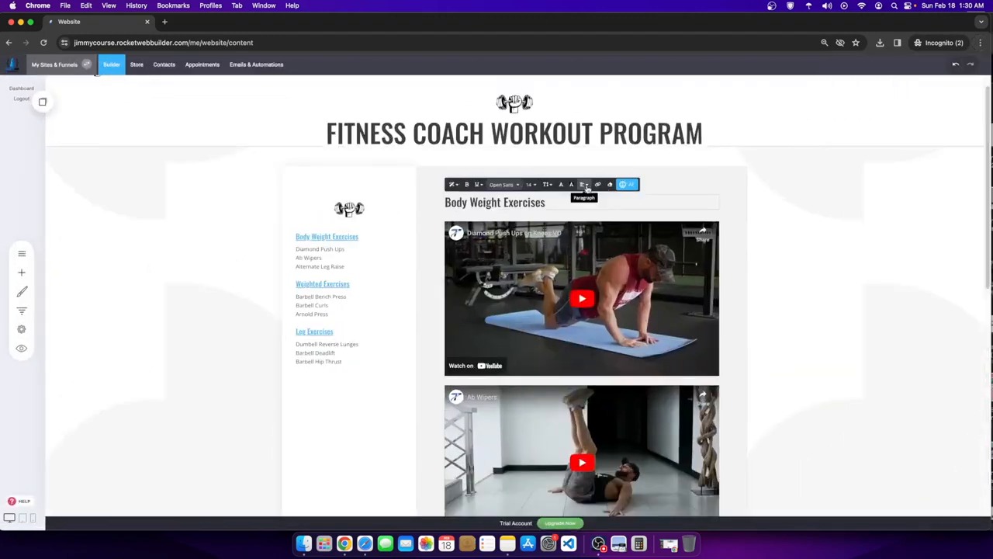
left_click(584, 186)
left_click(595, 198)
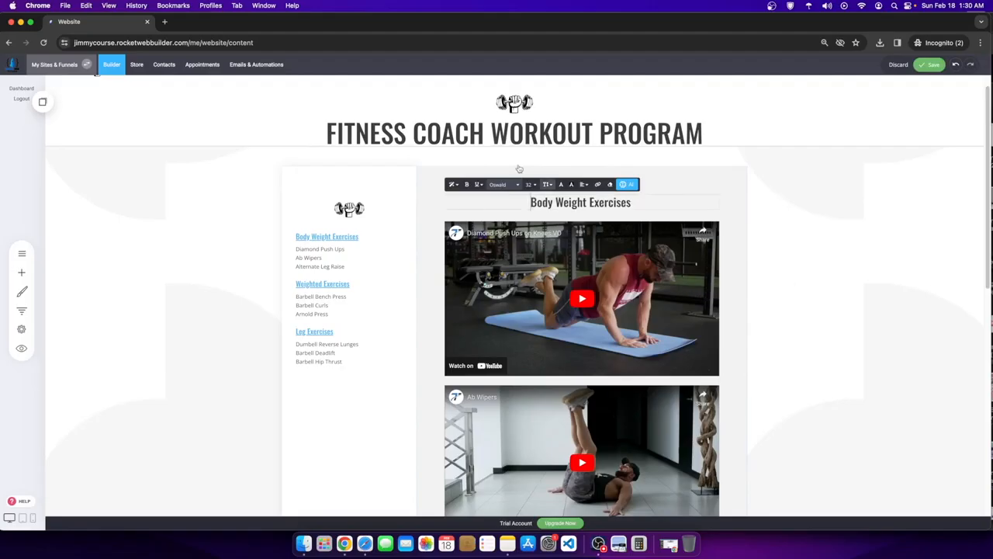
- Restore browser zoom to 100%, save the centred heading, and open the pages list
scroll(325, 281, "down", 1)
scroll(318, 233, "down", 5)
scroll(295, 233, "up", 4)
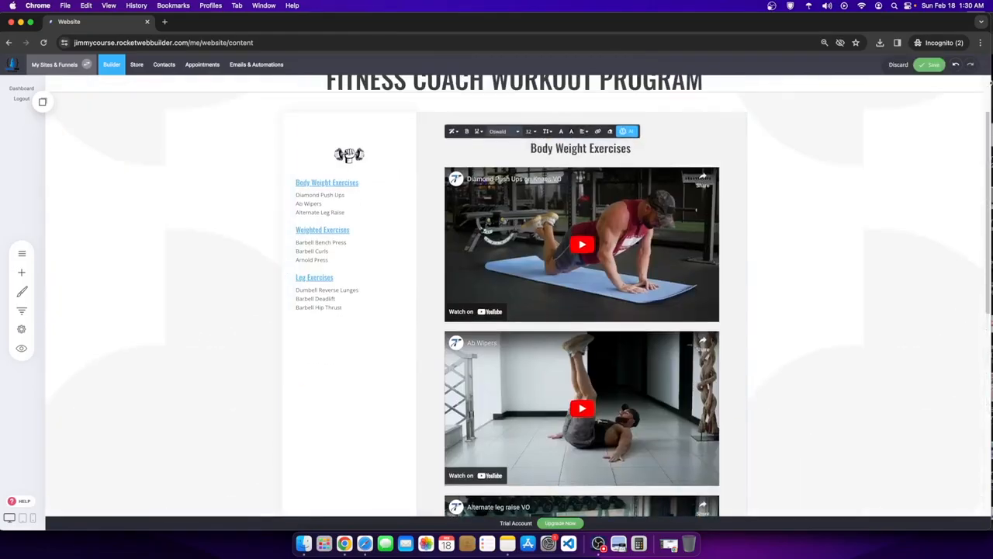
left_click(980, 43)
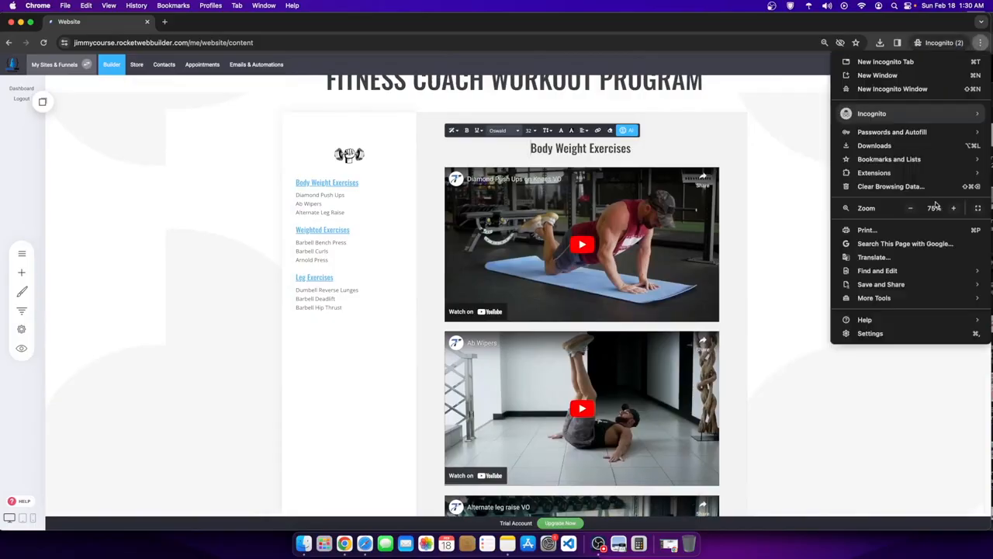
left_click(953, 208)
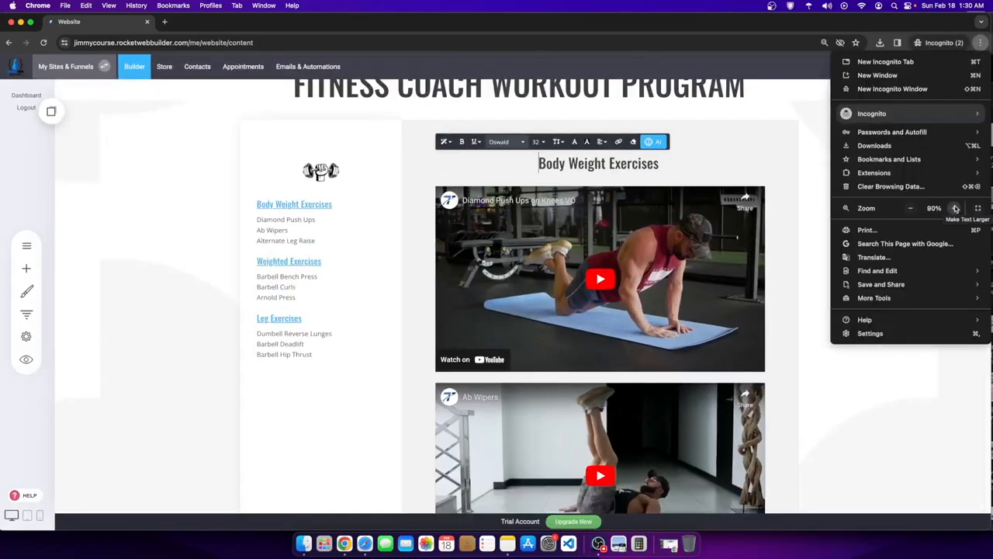
left_click(955, 208)
left_click(955, 208)
scroll(277, 259, "down", 2)
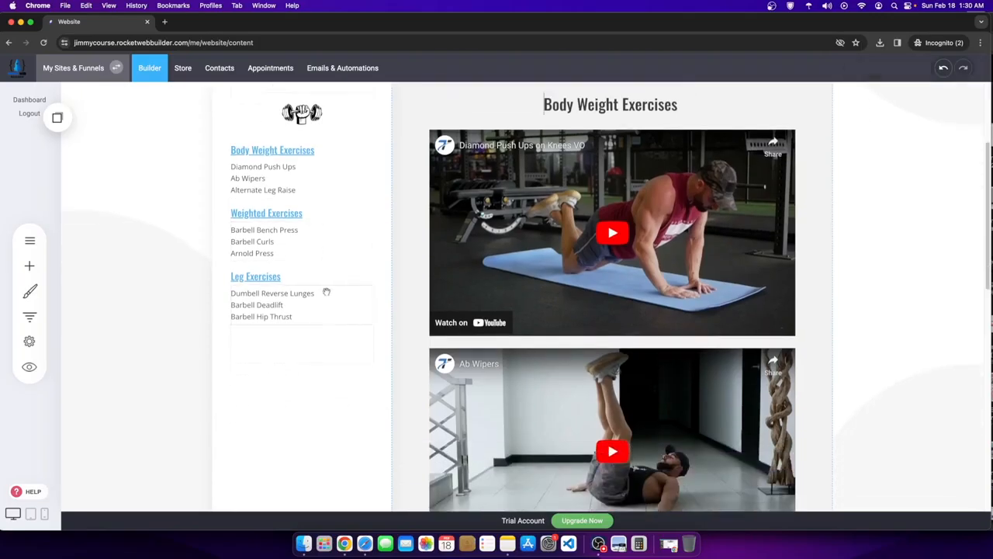
scroll(232, 268, "up", 5)
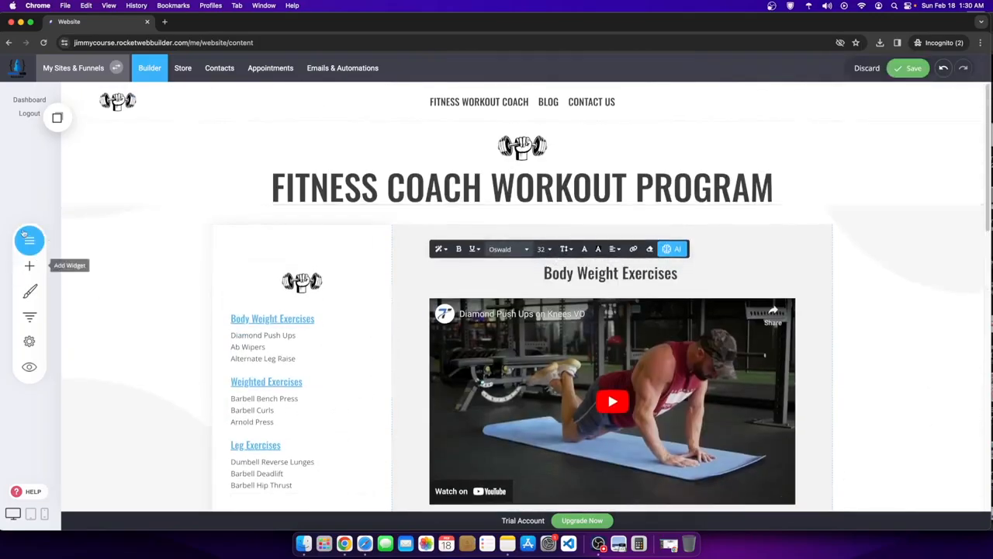
scroll(325, 331, "down", 5)
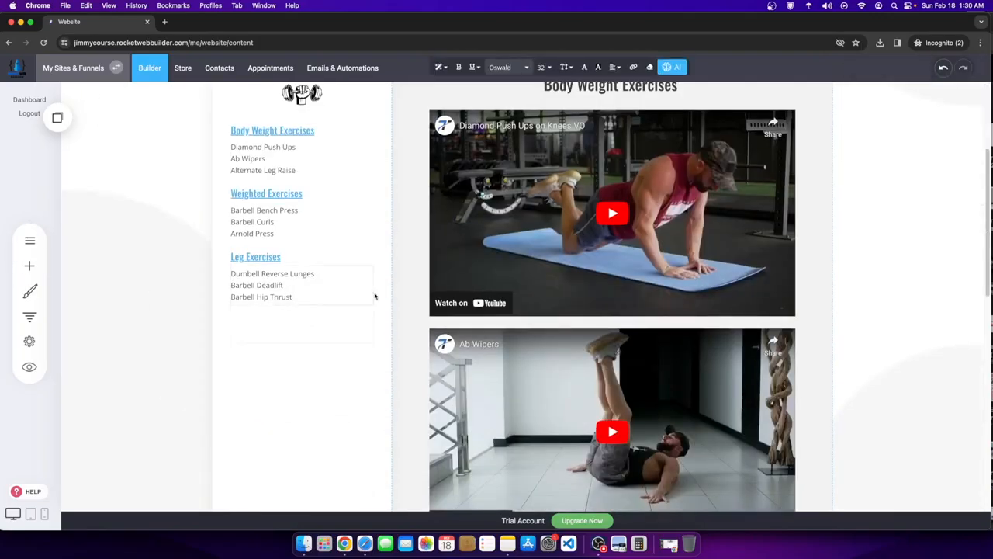
scroll(375, 296, "up", 5)
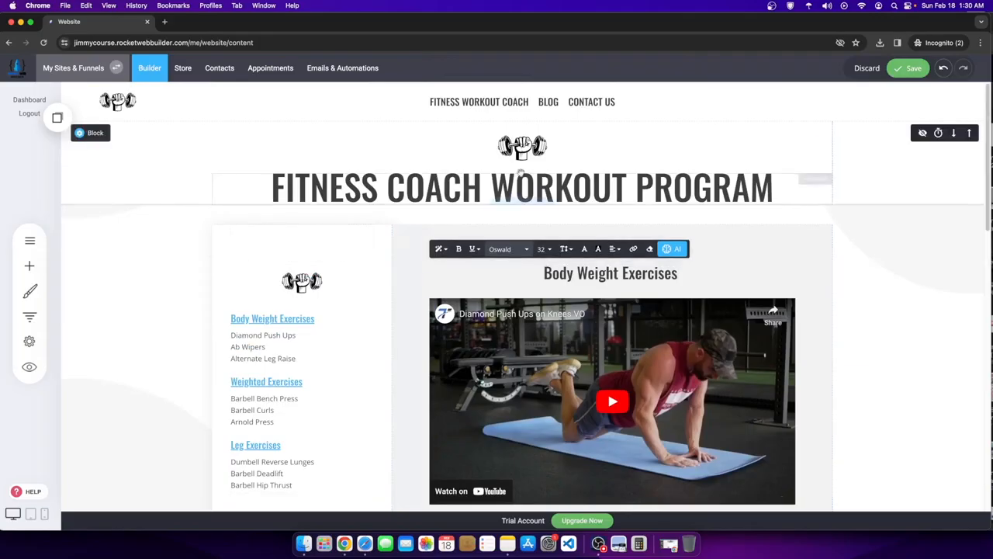
left_click(914, 68)
left_click(30, 240)
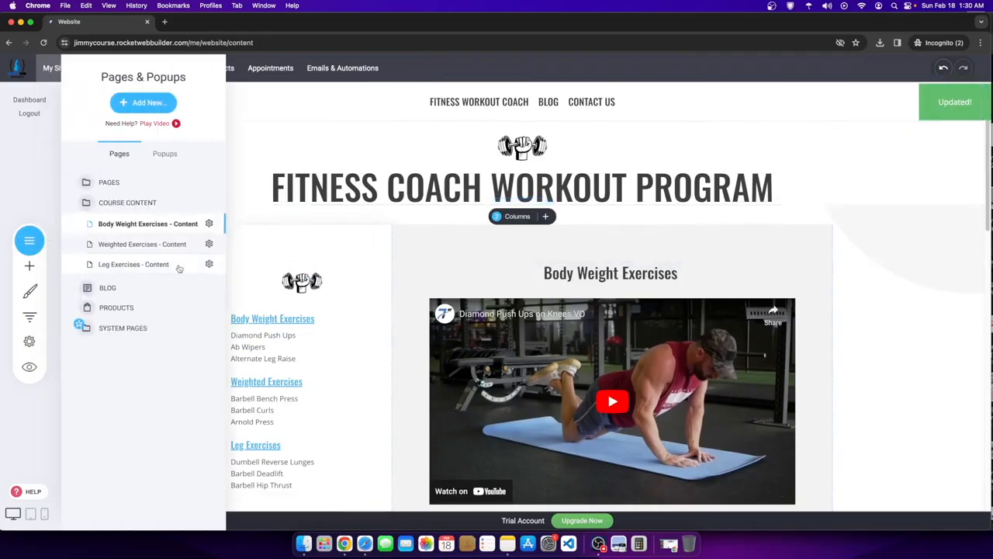
- Open the Fitness Workout Coach sales page from the pages list
left_click(134, 245)
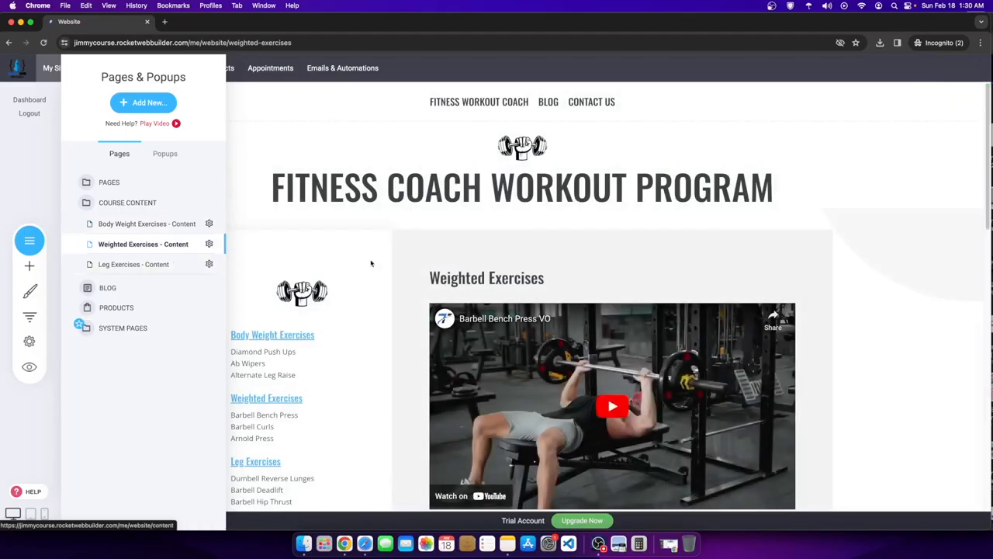
left_click(108, 182)
left_click(124, 242)
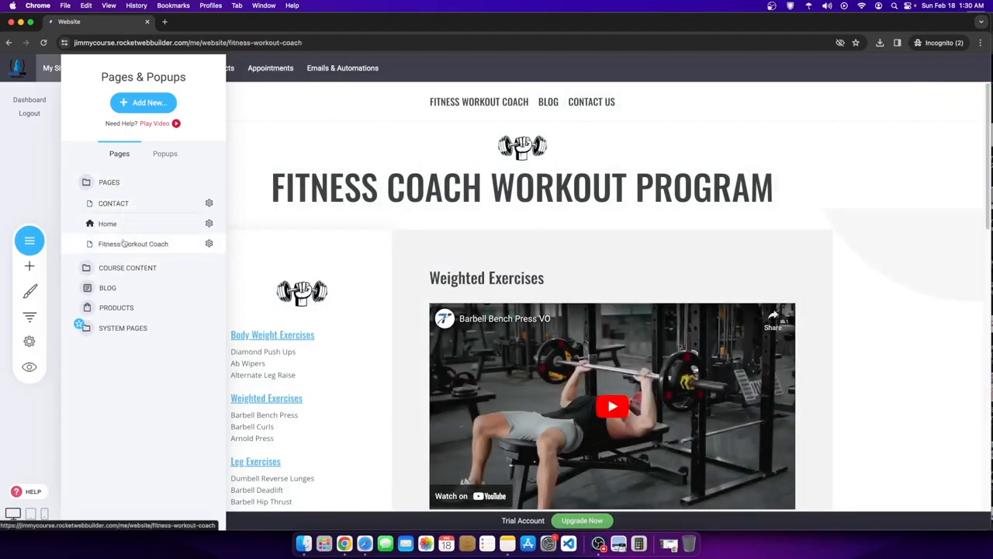
- Scroll the sales page back up to the pricing block showing $47.89
scroll(492, 300, "down", 15)
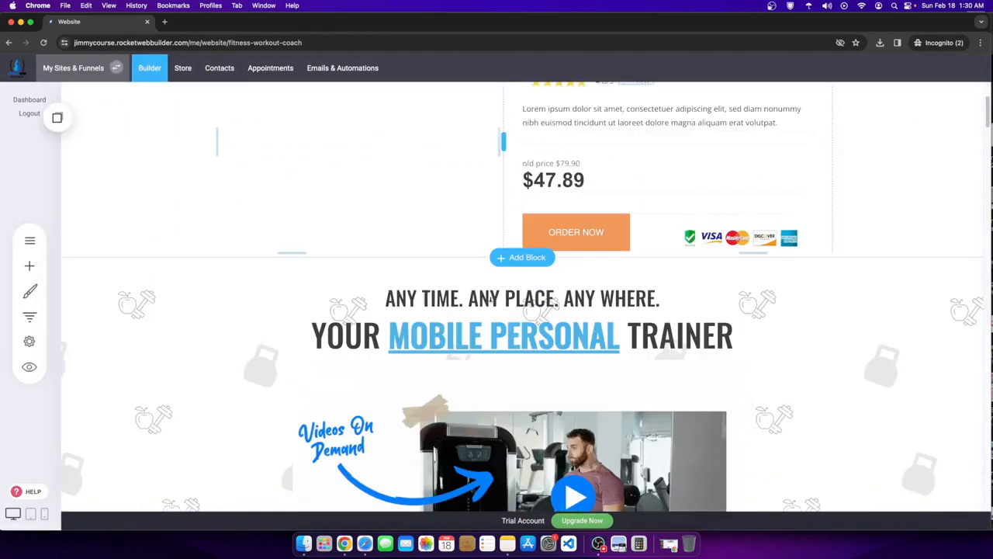
scroll(492, 300, "down", 2)
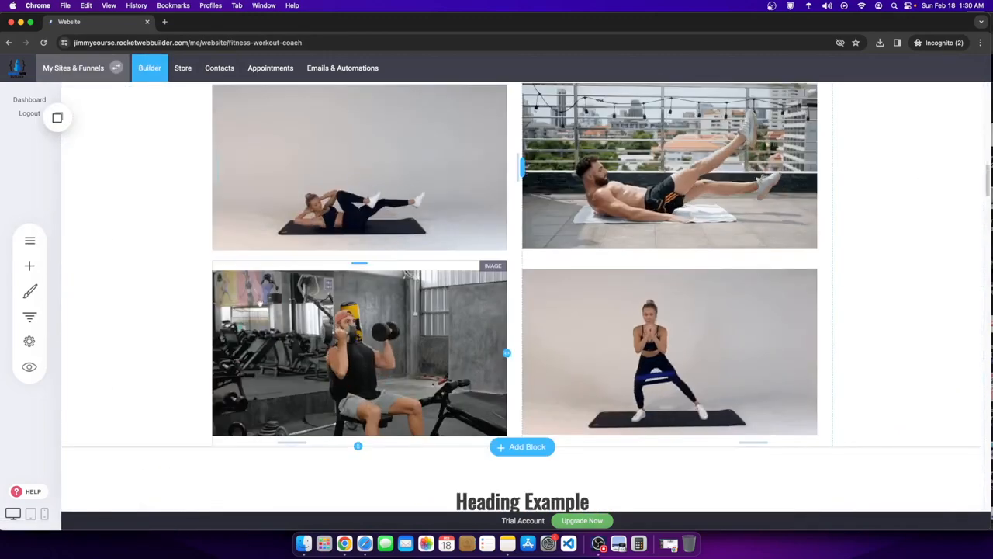
scroll(569, 375, "down", 5)
scroll(444, 364, "down", 3)
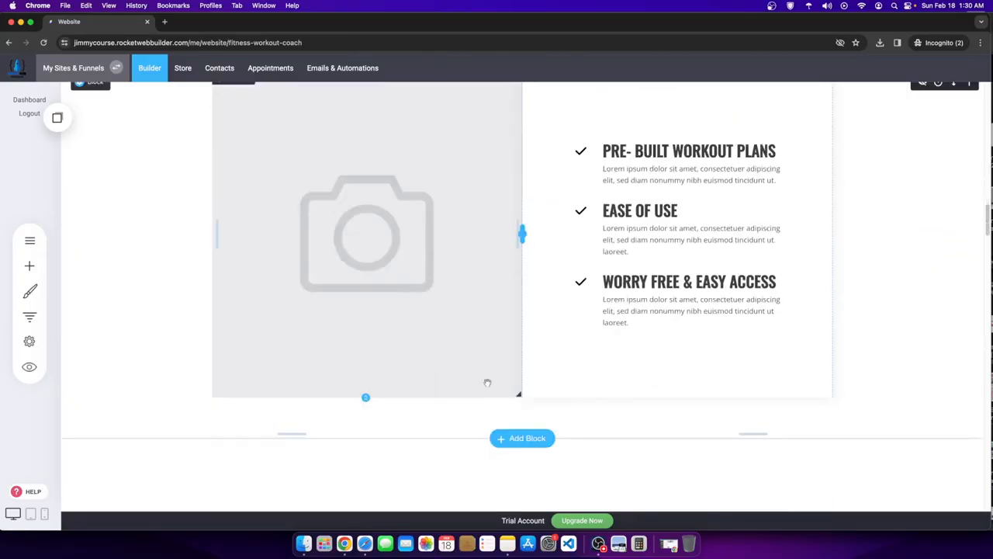
scroll(618, 313, "up", 2)
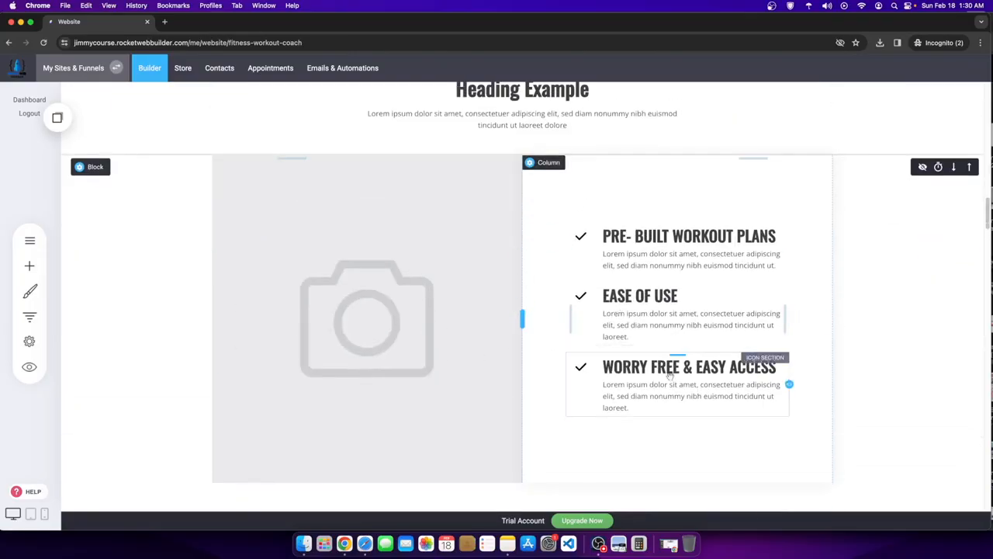
scroll(478, 372, "down", 5)
scroll(435, 361, "up", 5)
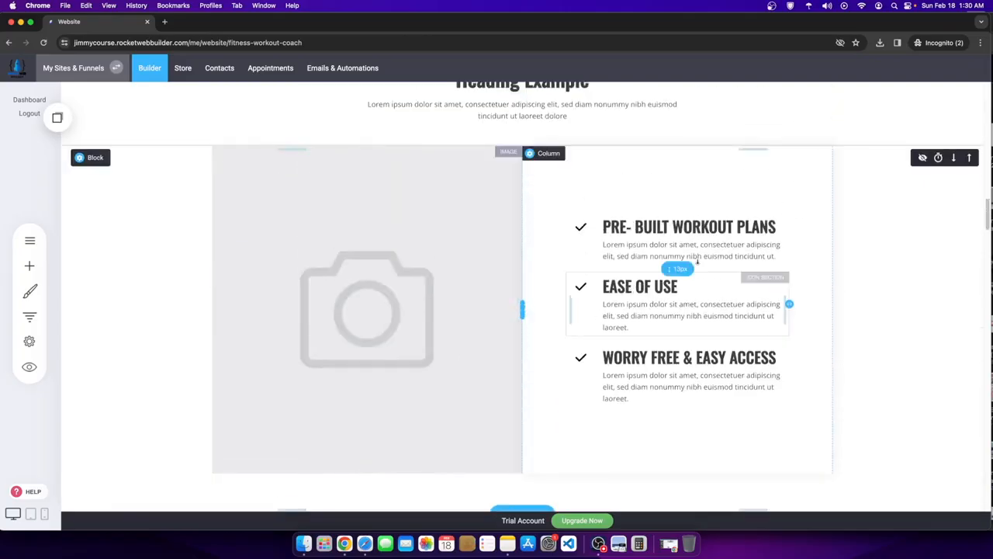
left_click(29, 266)
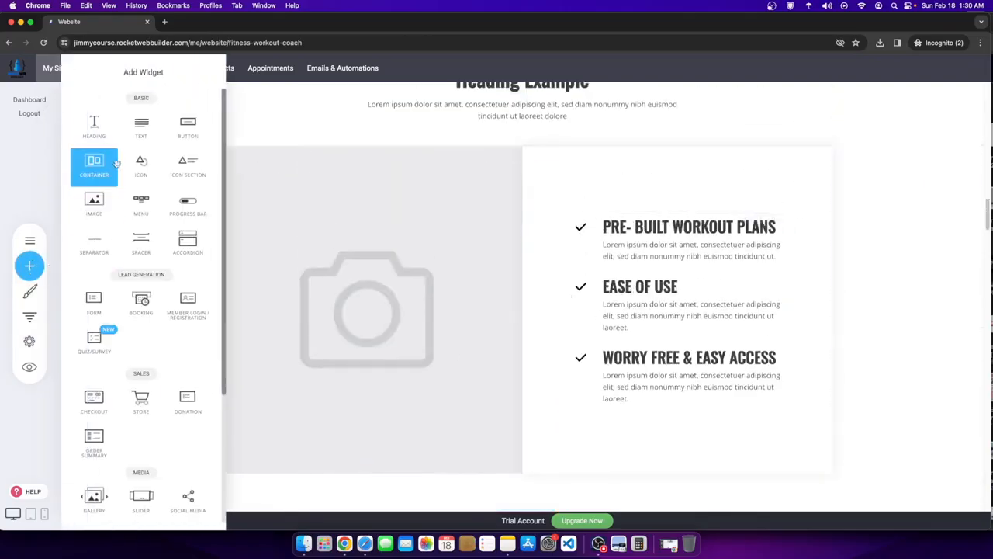
left_click(623, 259)
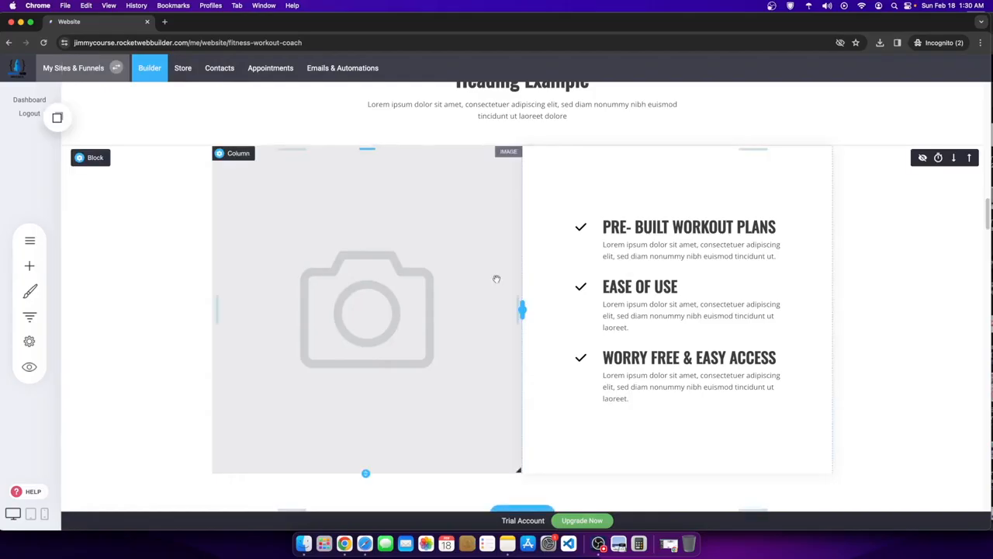
scroll(494, 280, "up", 15)
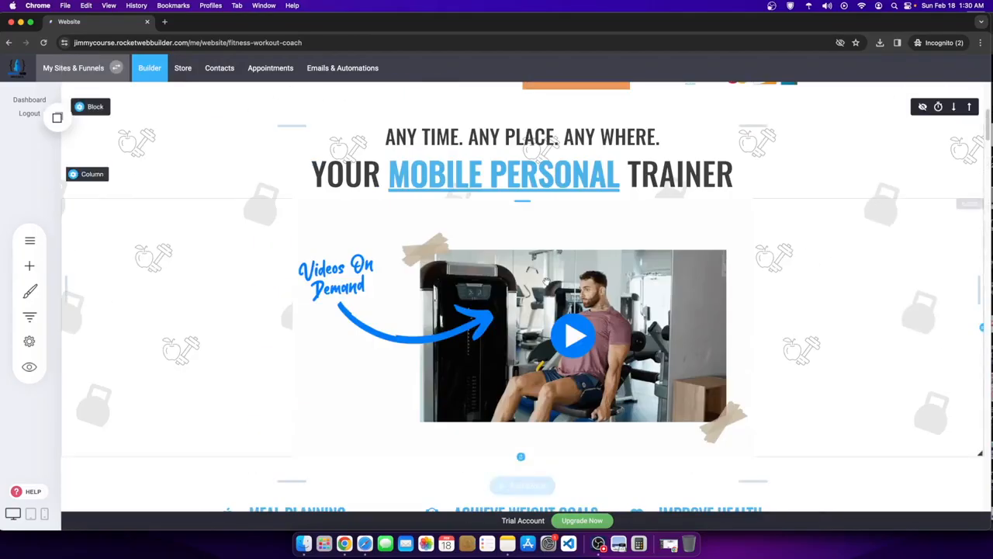
scroll(535, 282, "up", 2)
- Replace the $47.89 price with '$9 Per Month'
left_click(553, 343)
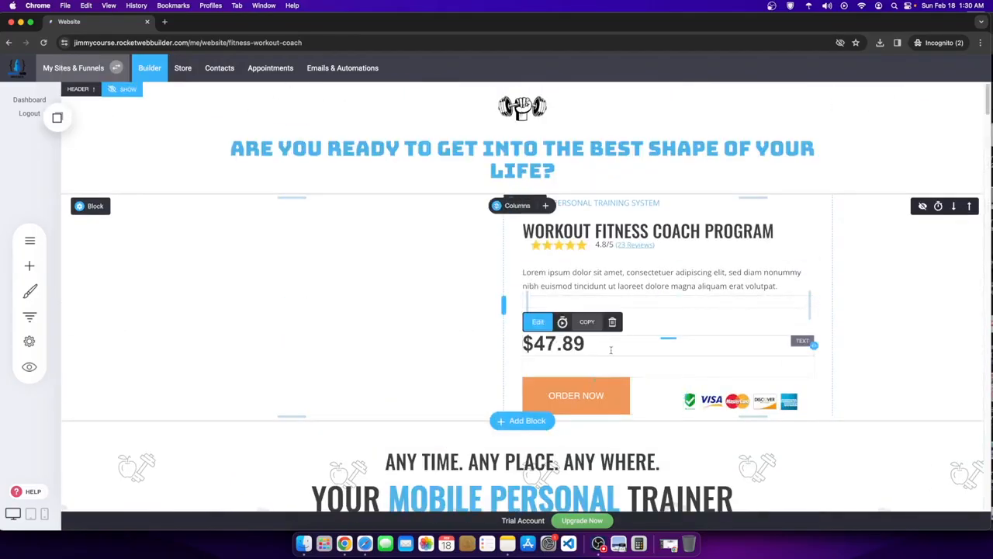
left_click_drag(611, 350, 509, 342)
key("BackSpace")
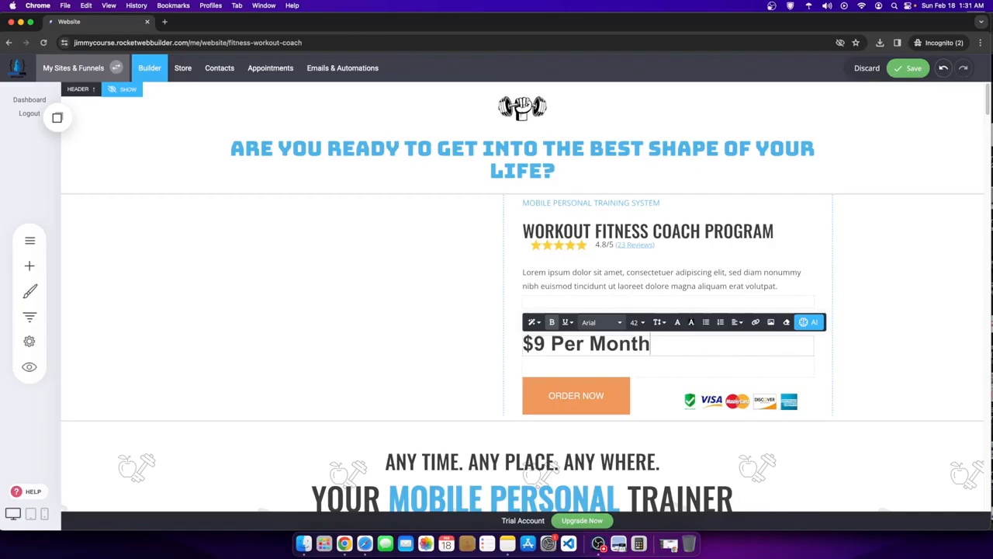
left_click(831, 304)
left_click(612, 343)
left_click_drag(648, 343, 563, 332)
left_click(897, 300)
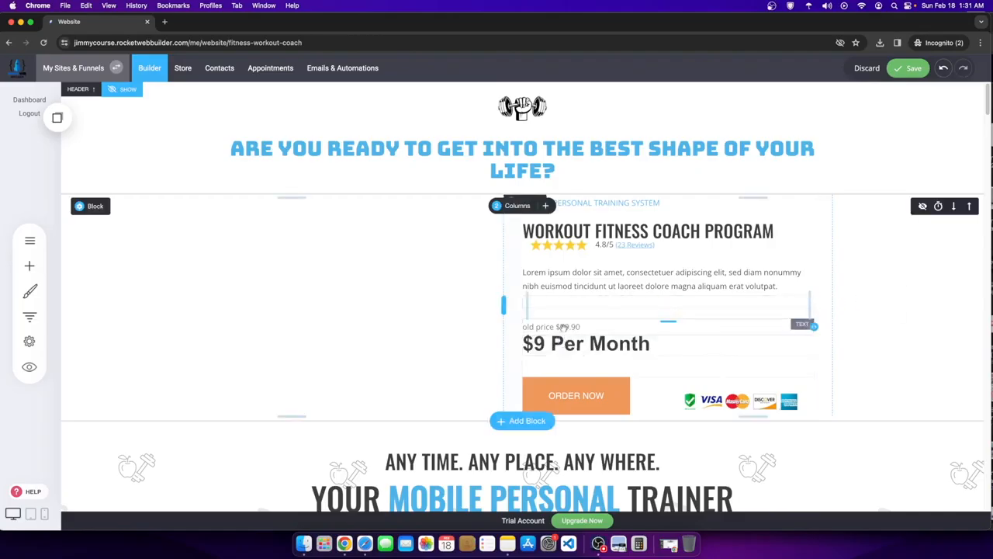
- Change the old $79.90 line to 'WAS $19.99' and strike it through
left_click(576, 326)
left_click_drag(581, 326, 508, 329)
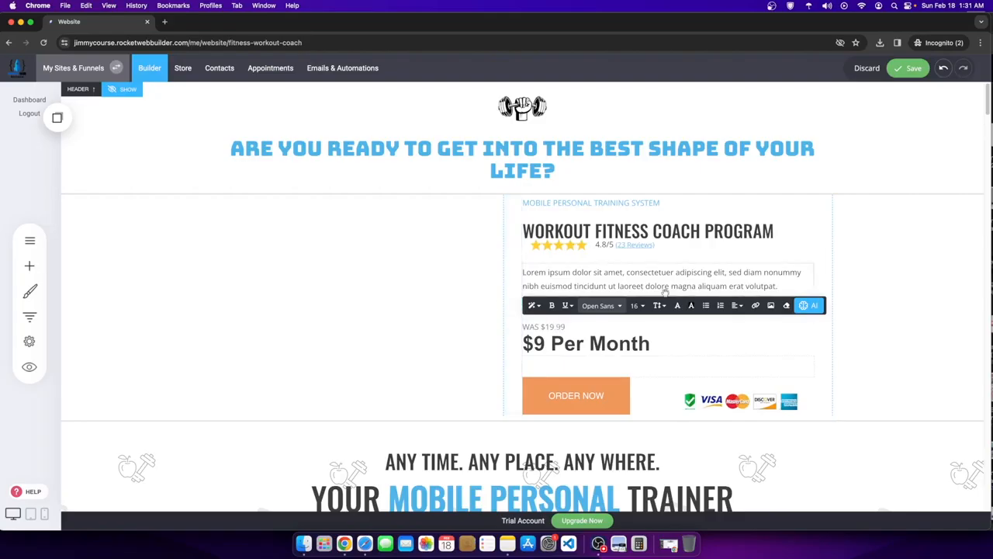
left_click_drag(570, 326, 520, 326)
left_click(567, 305)
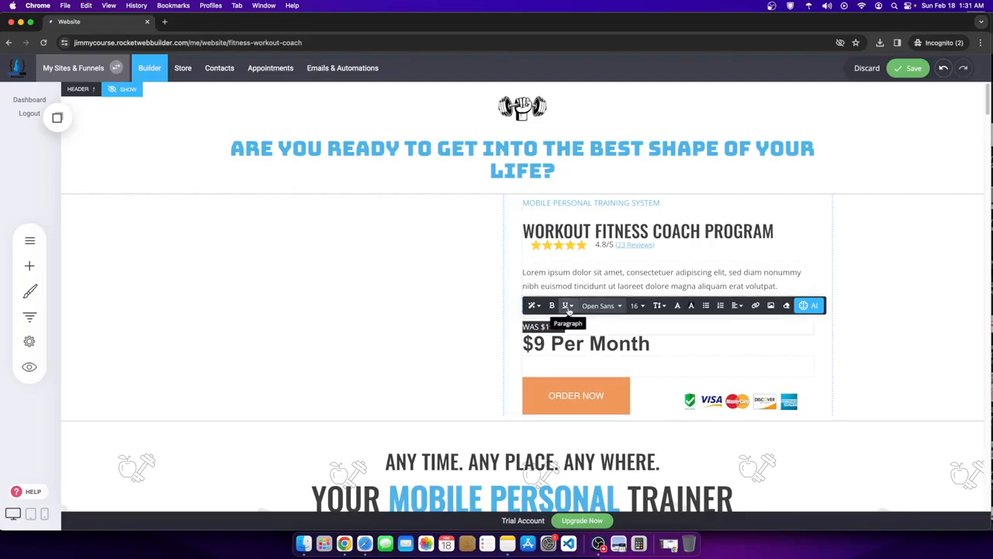
left_click(598, 323)
left_click(892, 281)
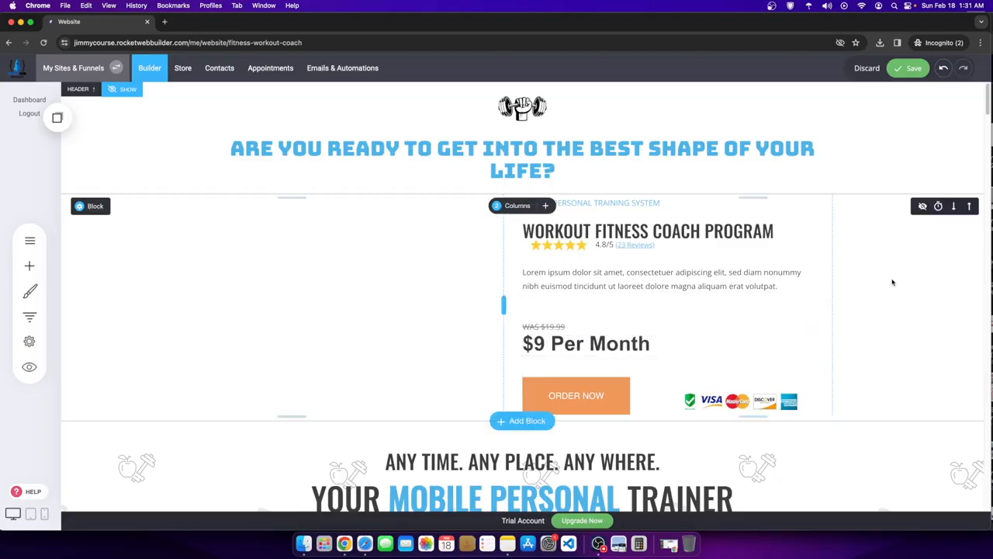
left_click(666, 346)
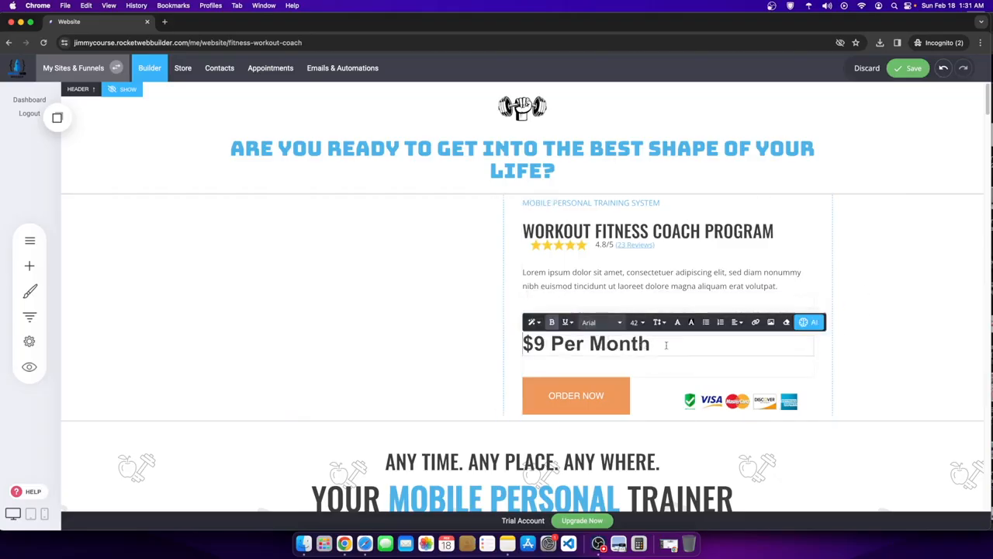
- Delete the payment-cards image beside ORDER NOW and the spacer under the price
left_click(613, 393)
left_click_drag(720, 409, 627, 432)
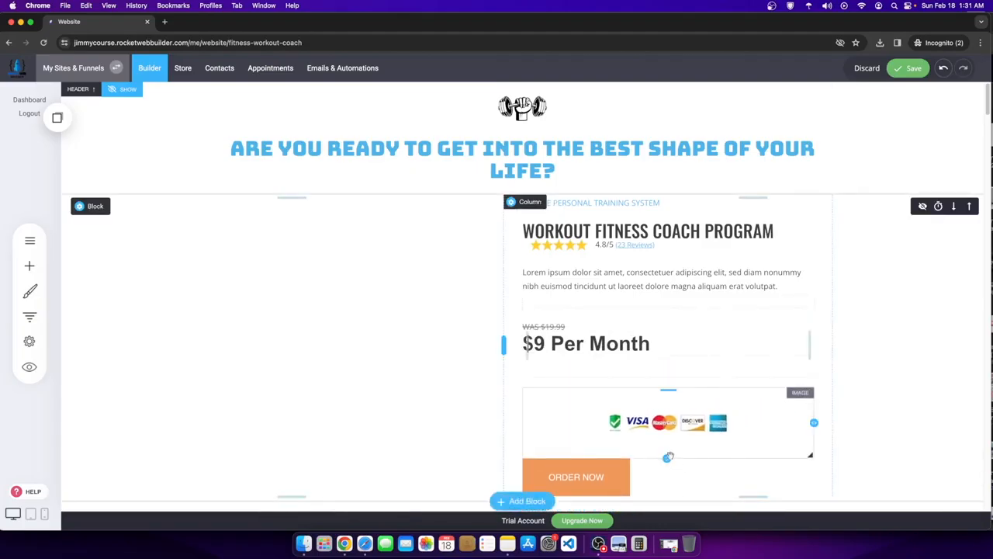
left_click_drag(666, 457, 667, 400)
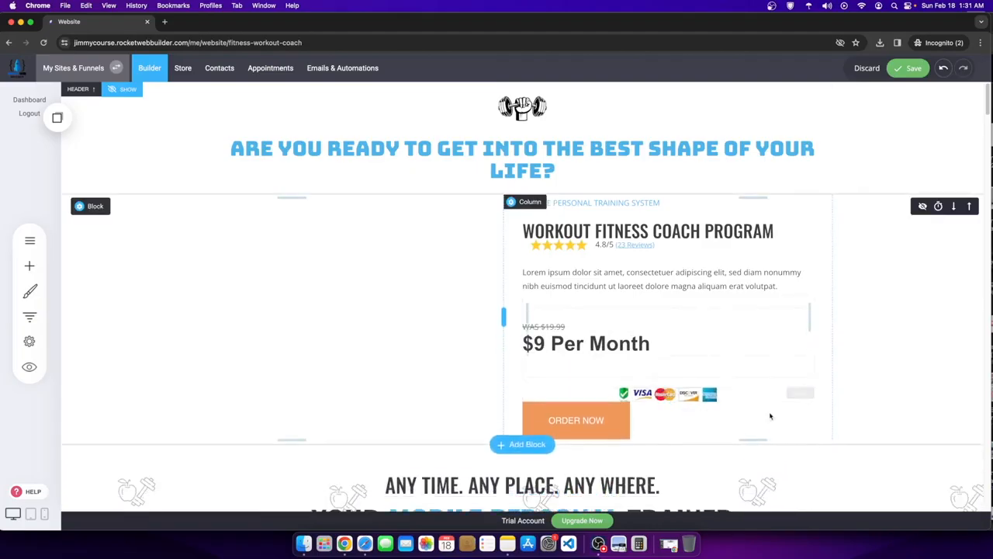
left_click_drag(814, 395, 637, 391)
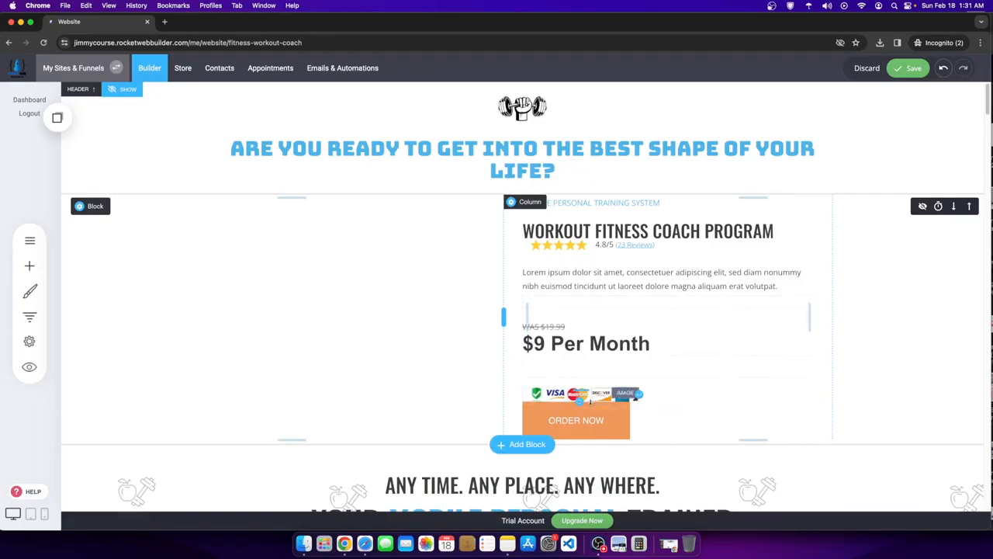
left_click_drag(602, 402, 603, 409)
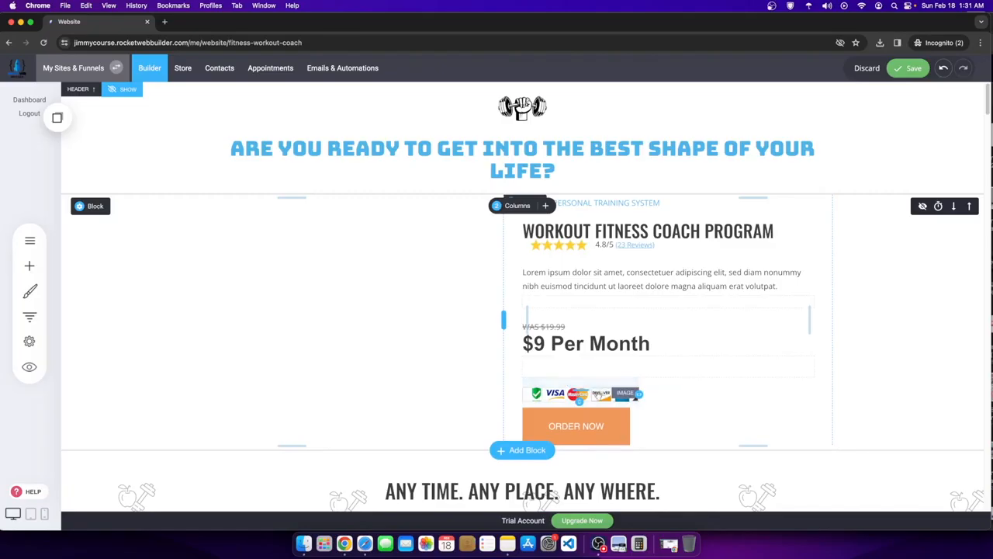
left_click(671, 373)
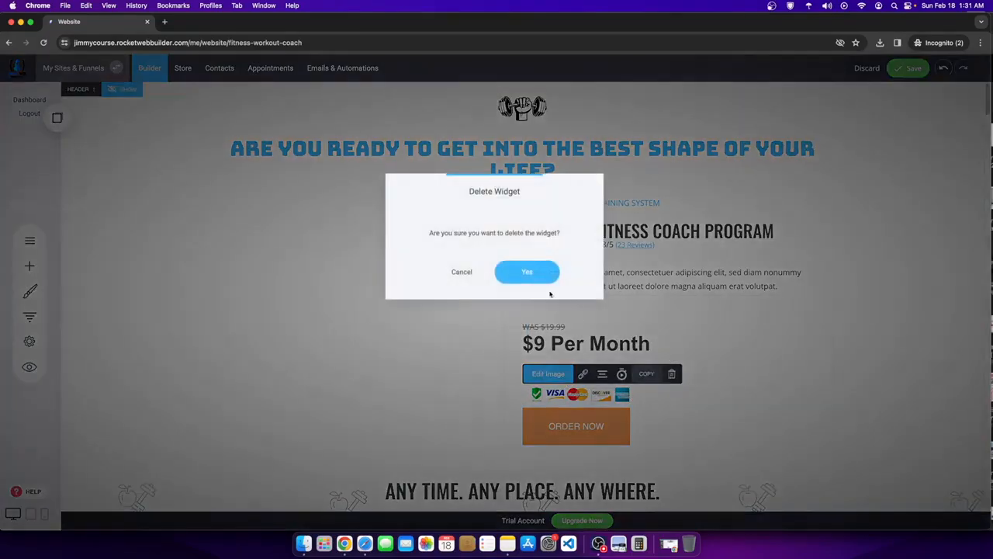
left_click(528, 272)
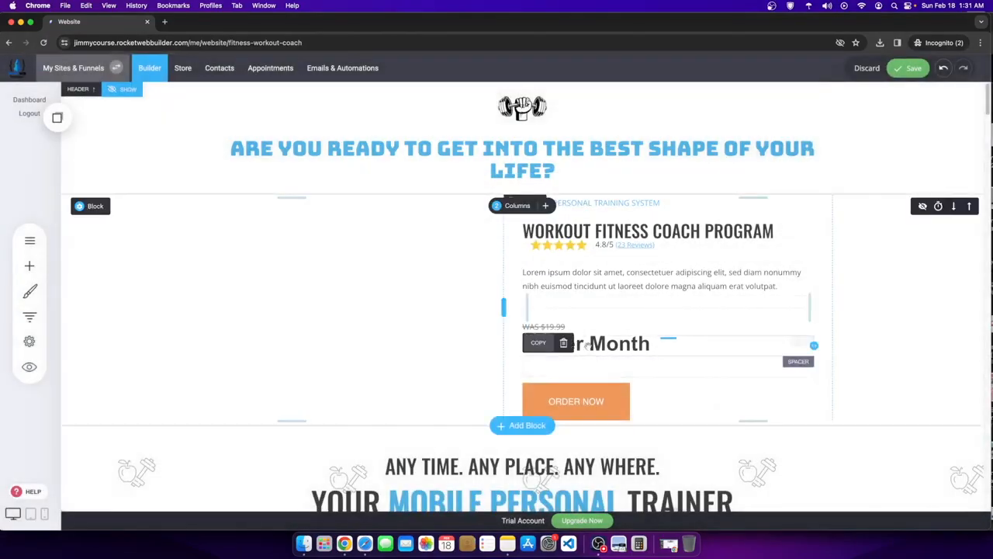
left_click(563, 342)
left_click(526, 270)
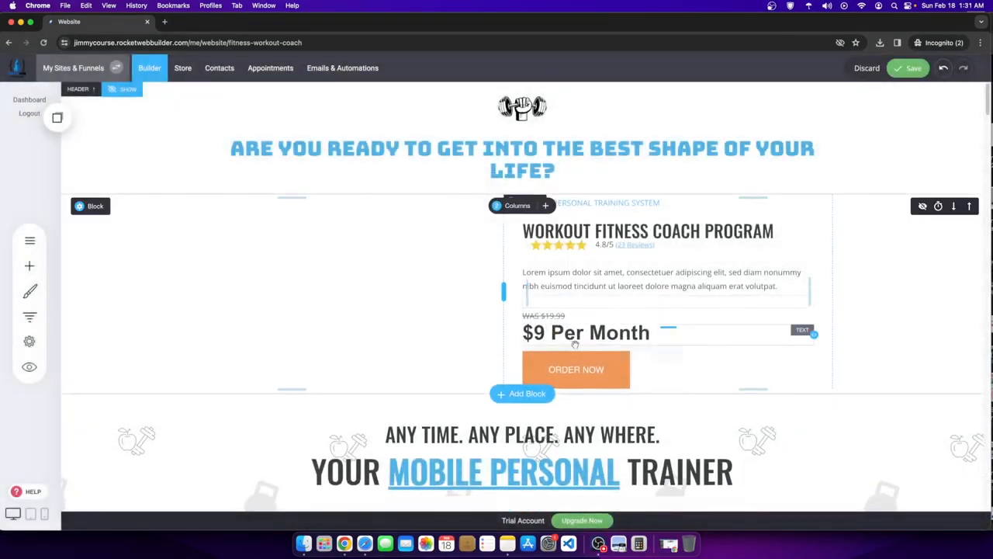
- Set both '$9 Per Month' and 'WAS $19.99' to the Oswald font
double_click(617, 334)
left_click(597, 311)
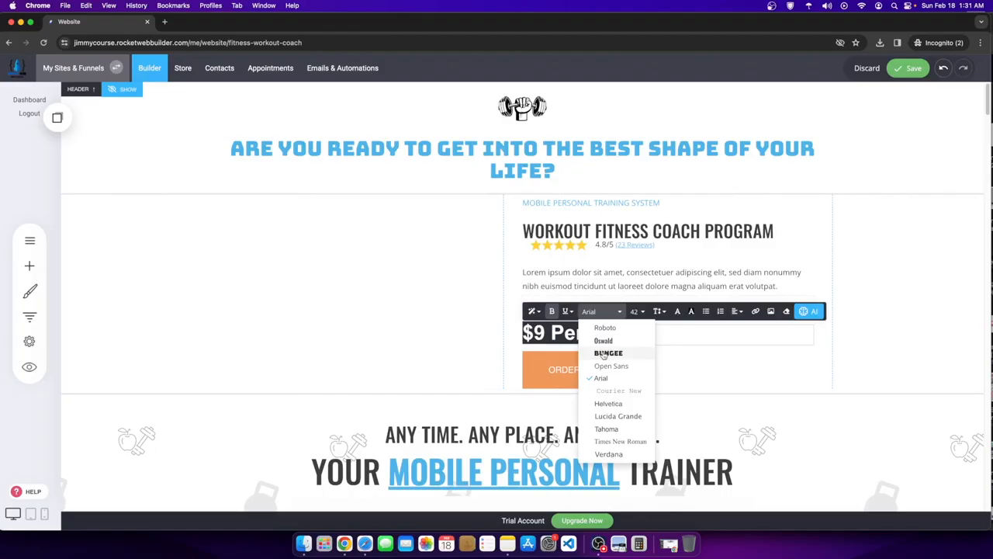
left_click(604, 341)
left_click(866, 284)
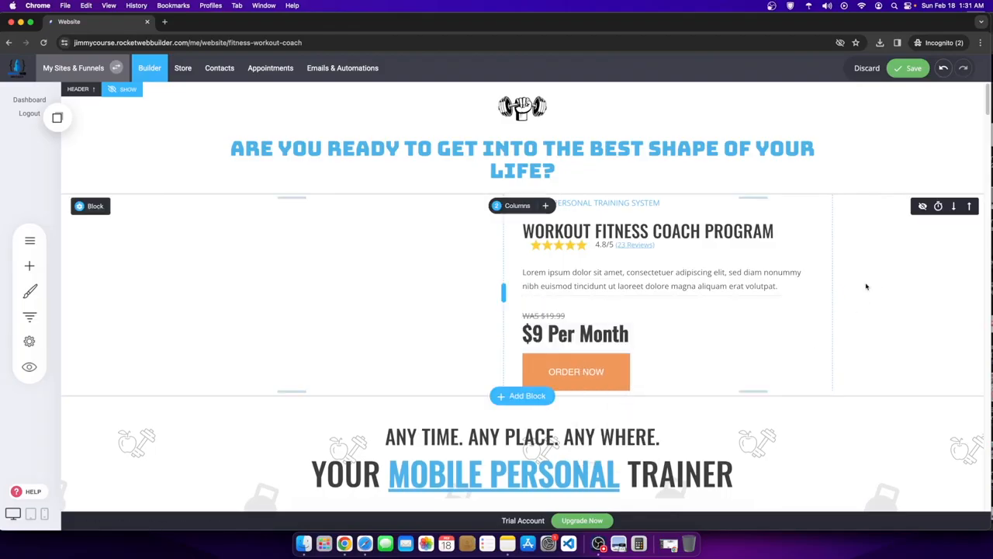
left_click(563, 317)
left_click(601, 295)
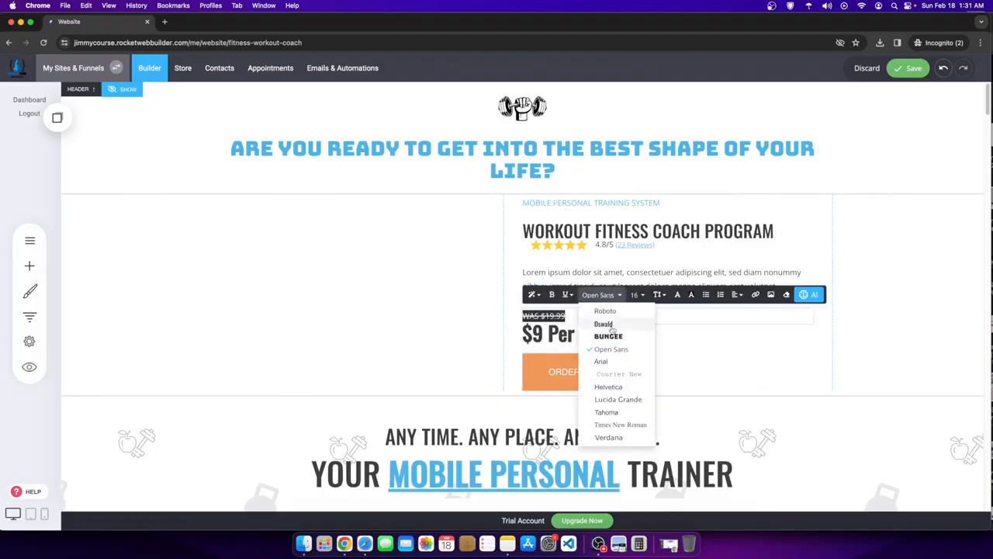
left_click(611, 326)
left_click(880, 281)
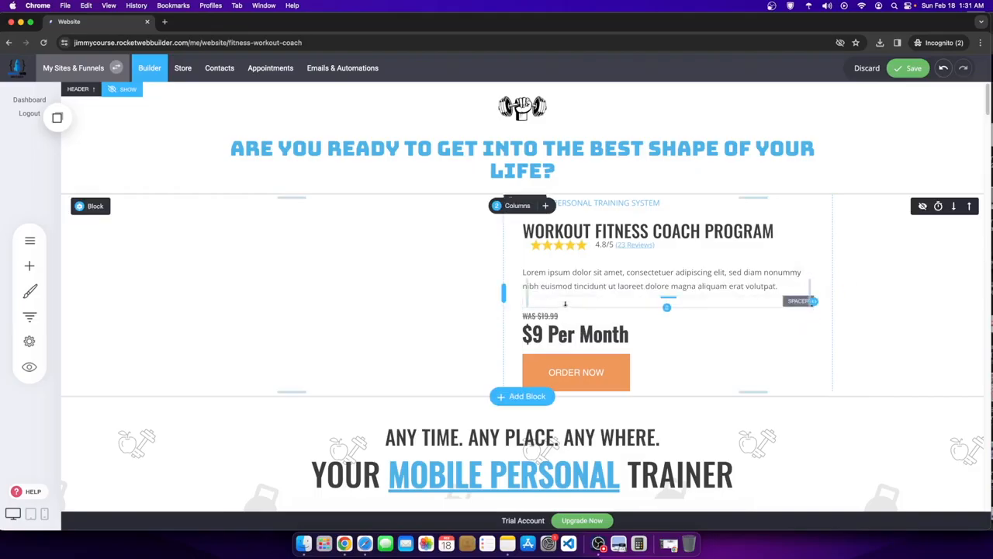
- Remove the spacer under the description and save the page
left_click_drag(571, 302, 618, 308)
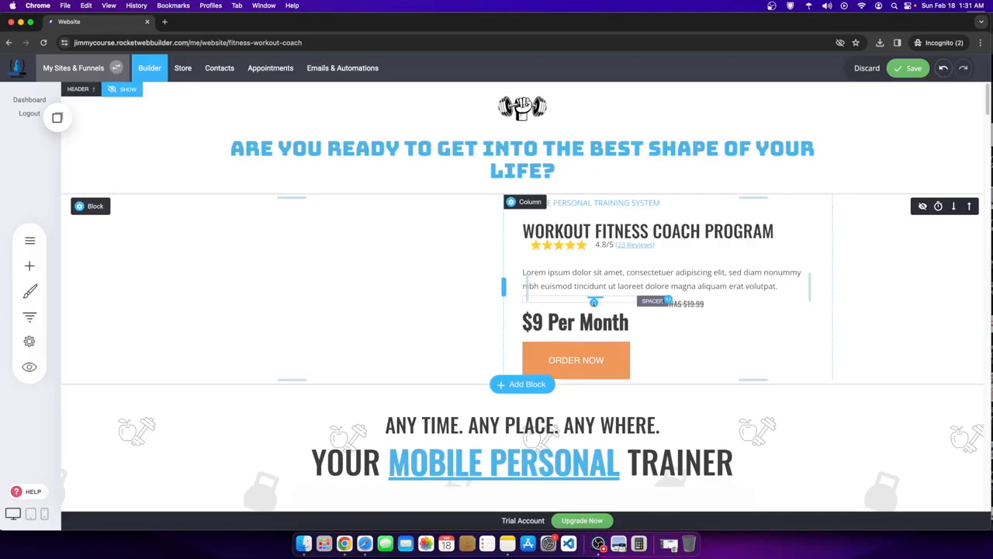
left_click_drag(594, 302, 591, 345)
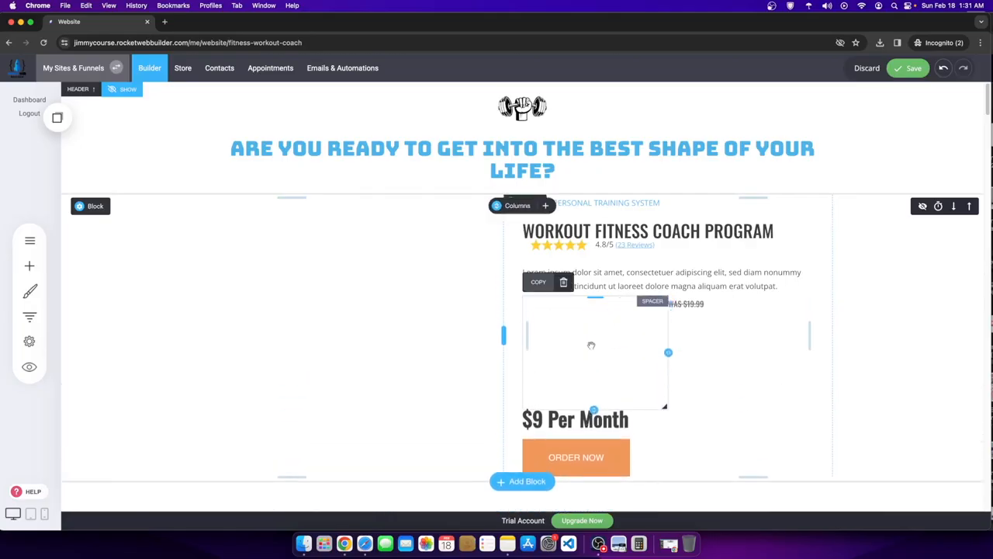
left_click(564, 281)
left_click(544, 276)
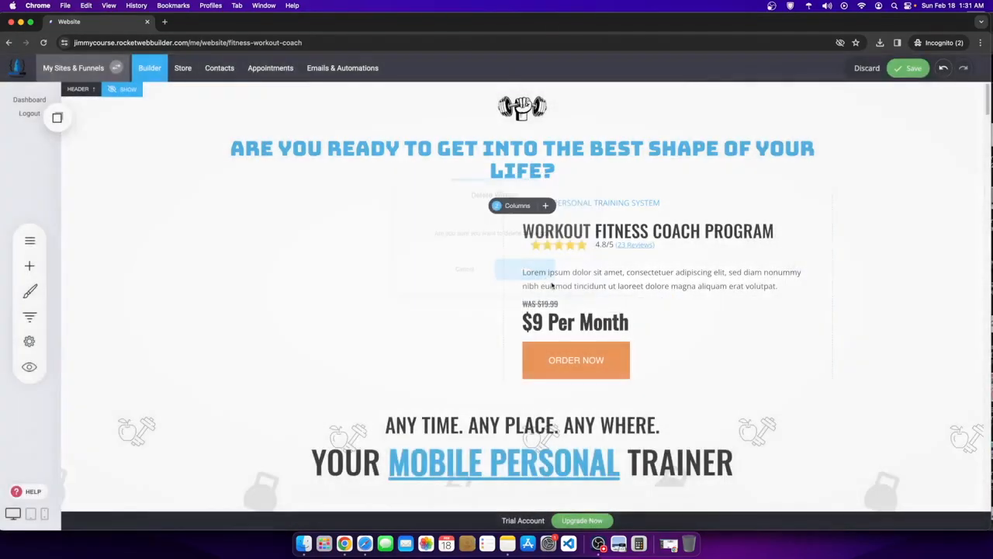
left_click(913, 69)
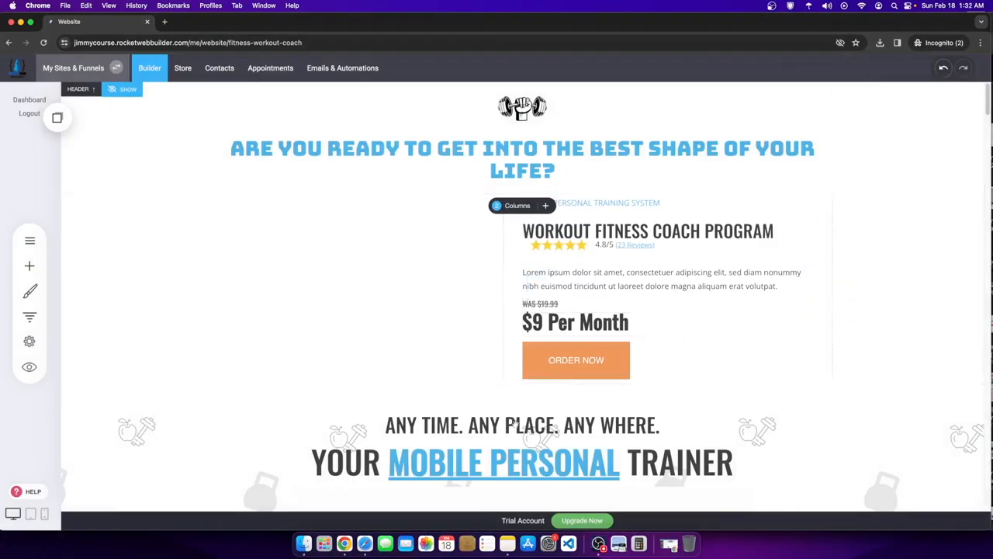
scroll(582, 323, "down", 2)
scroll(667, 299, "up", 2)
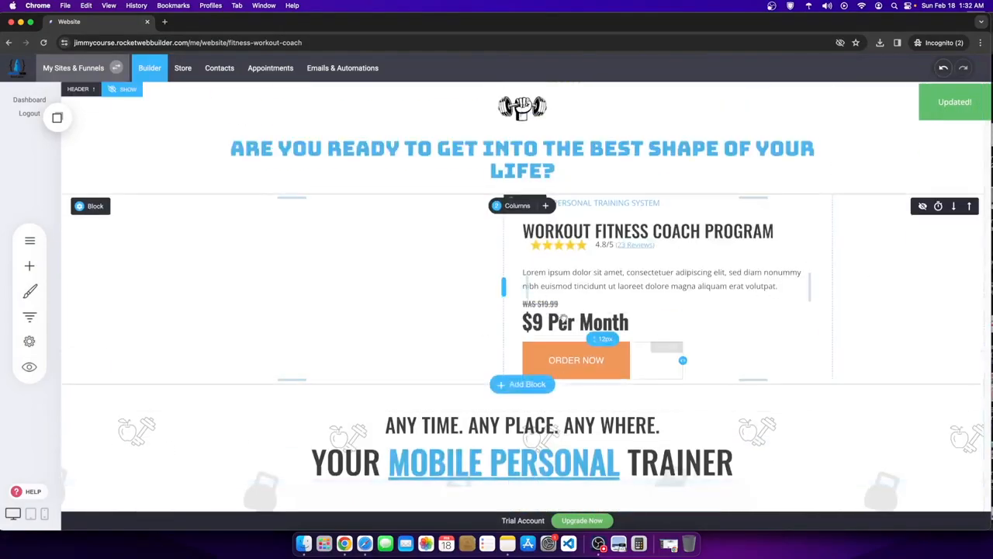
- Make ORDER NOW blue, borderless and full-width, and reduce the spacing above it
left_click(590, 359)
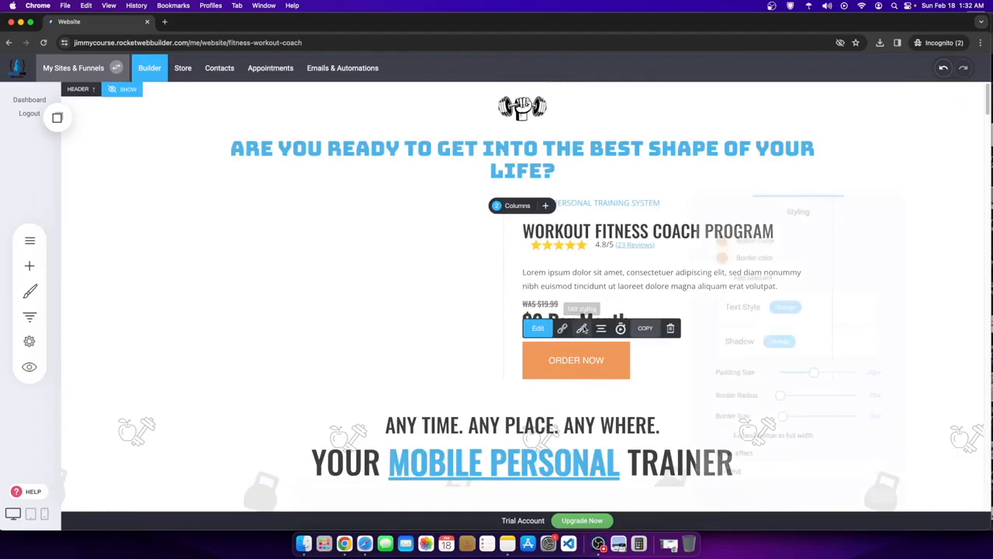
left_click(581, 328)
left_click(717, 232)
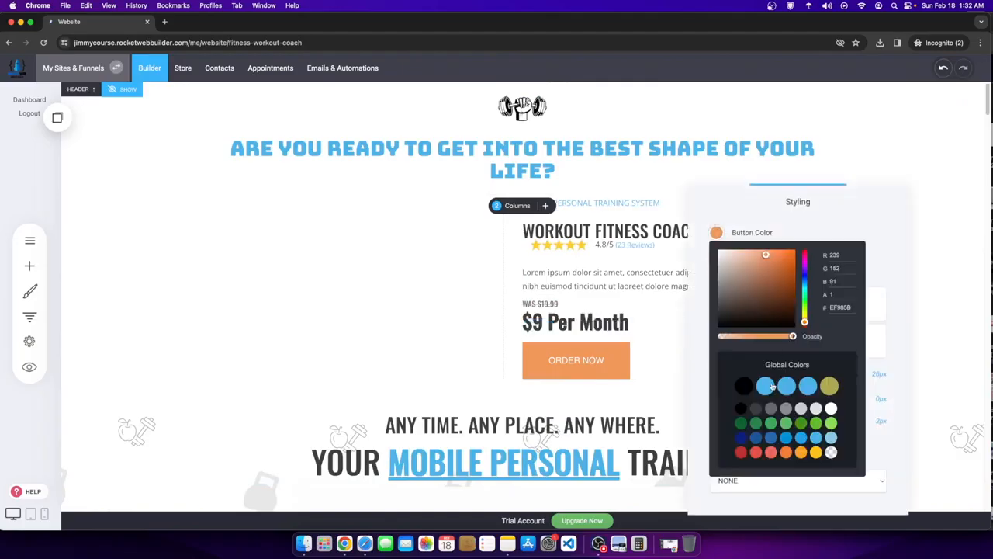
left_click(806, 209)
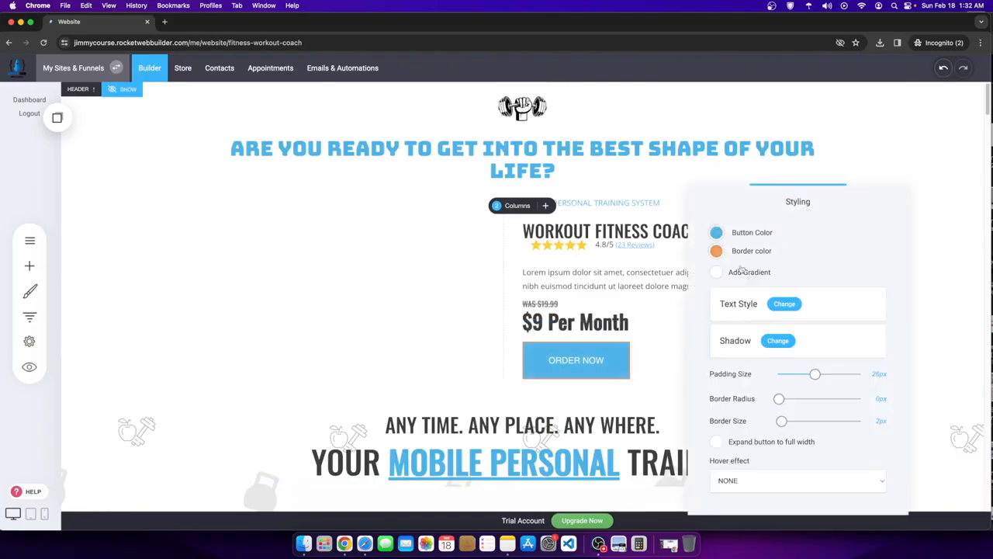
left_click(717, 252)
left_click(797, 233)
left_click_drag(782, 423, 733, 422)
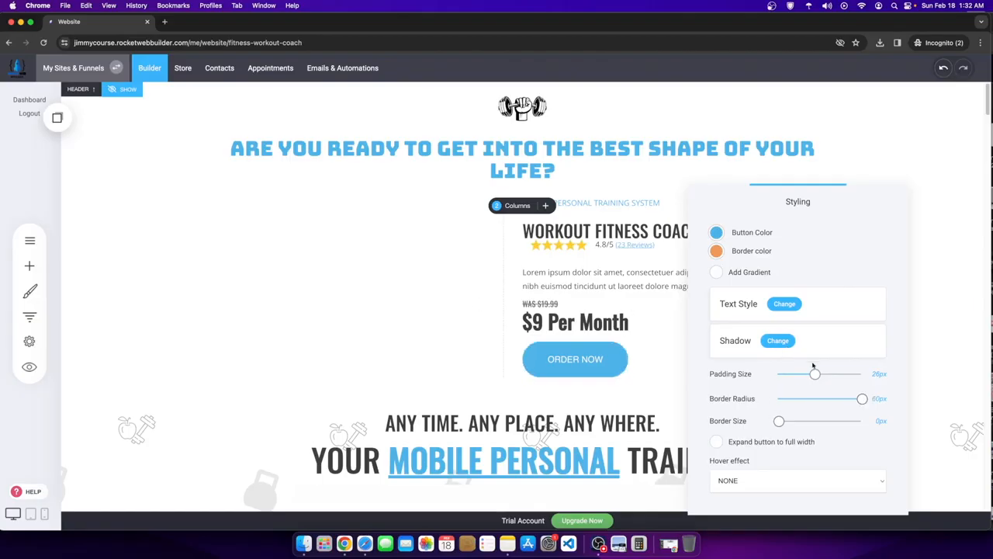
left_click(717, 442)
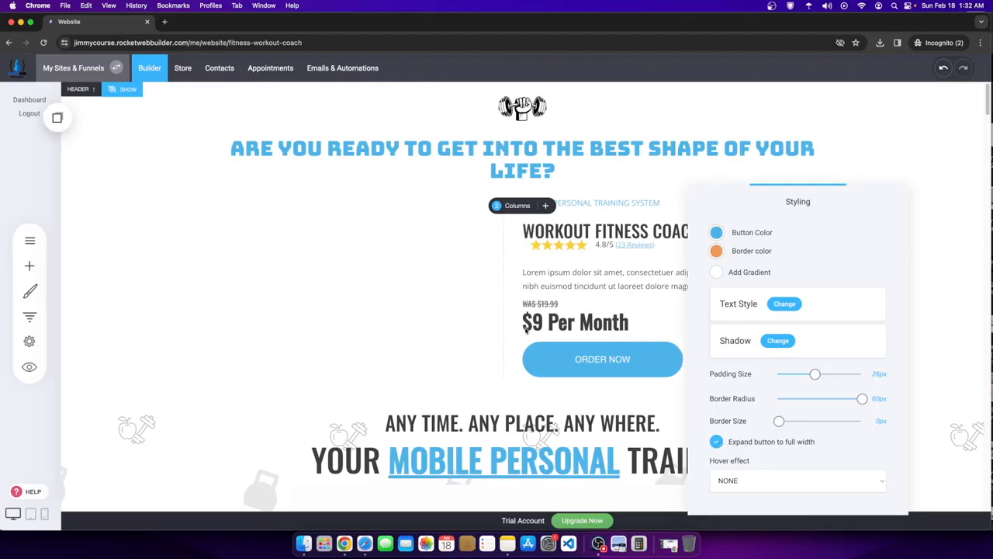
left_click(620, 376)
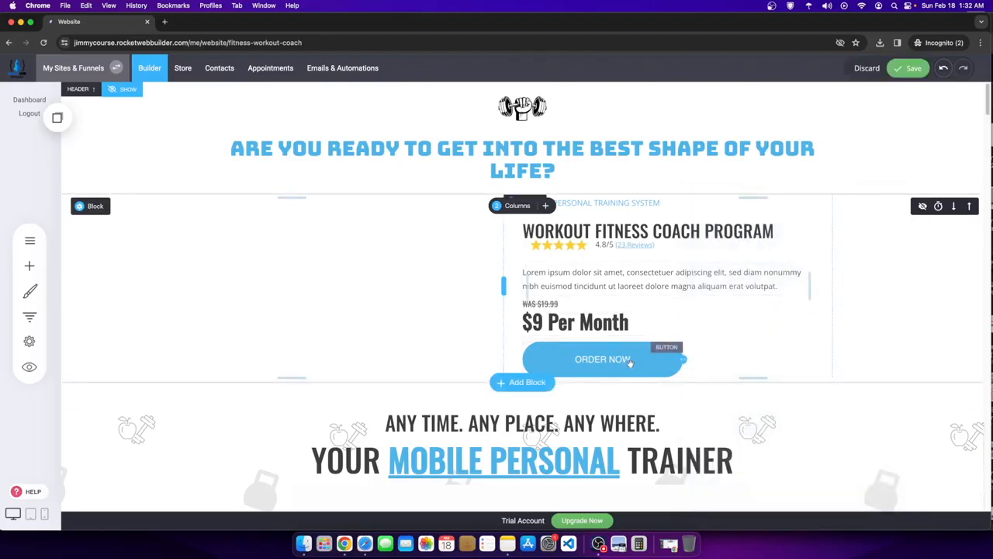
left_click_drag(613, 340, 605, 332)
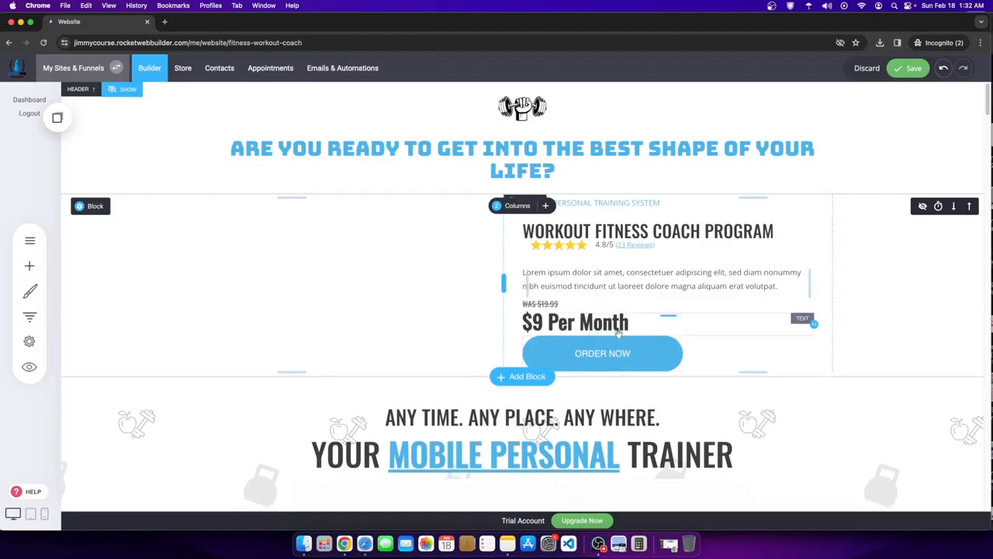
- Add 'Cancel Anytime' after '$9 Per Month' and set it in italic at size 20
left_click(632, 325)
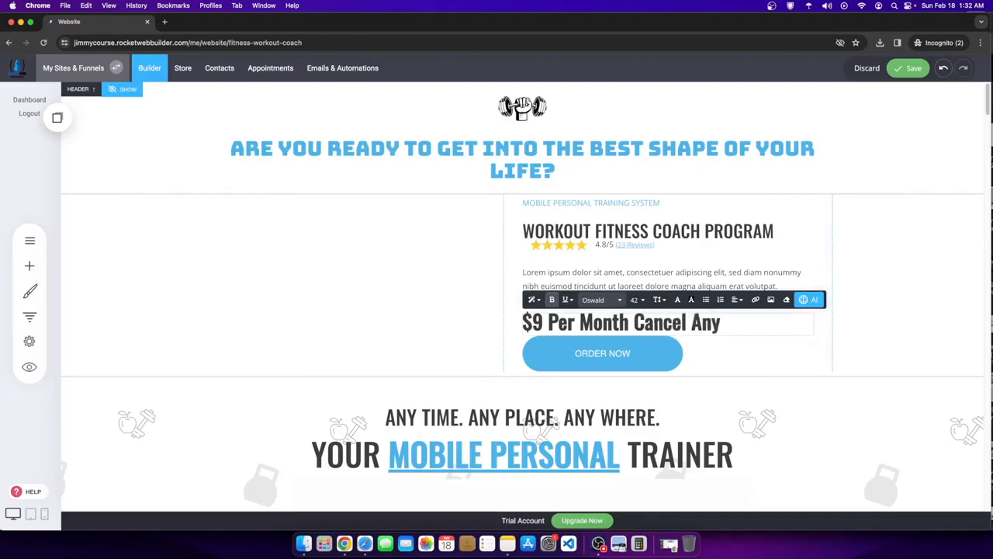
triple_click(633, 322)
left_click_drag(745, 320, 755, 320)
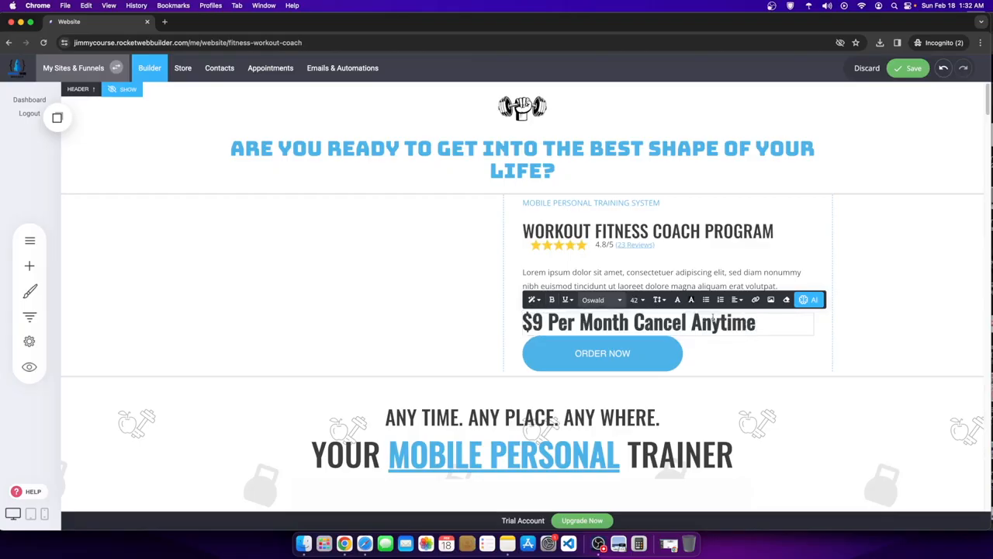
left_click_drag(637, 321, 660, 320)
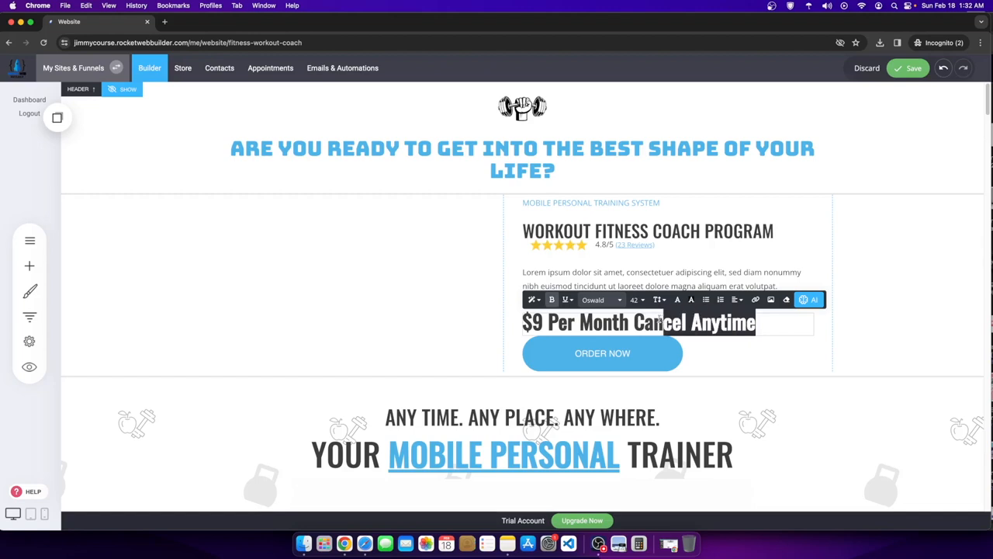
left_click(567, 299)
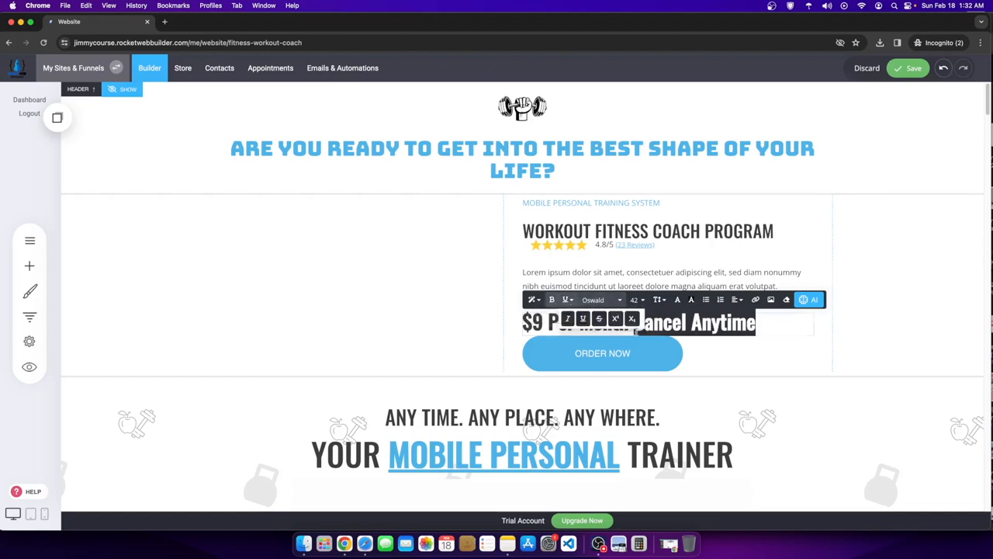
left_click(567, 319)
left_click(637, 300)
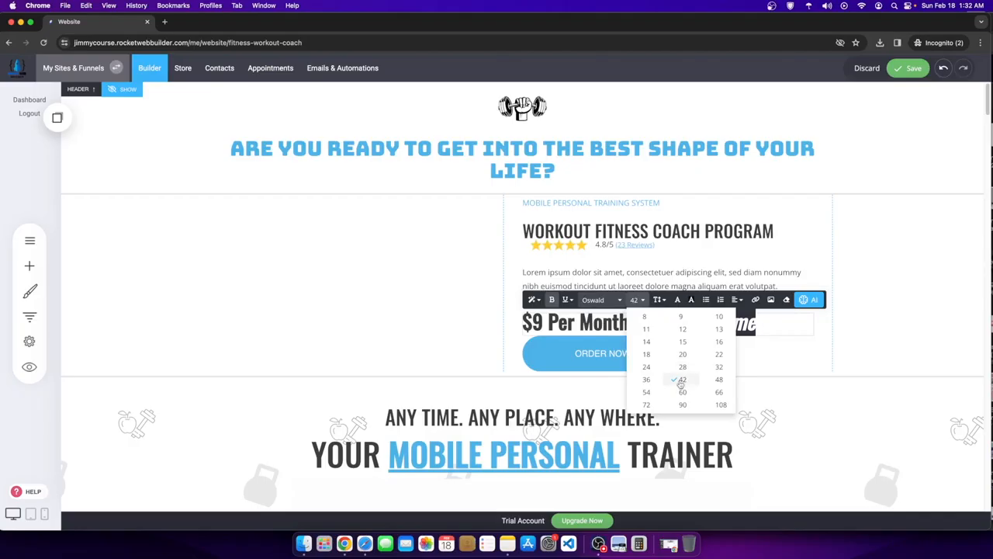
left_click(682, 354)
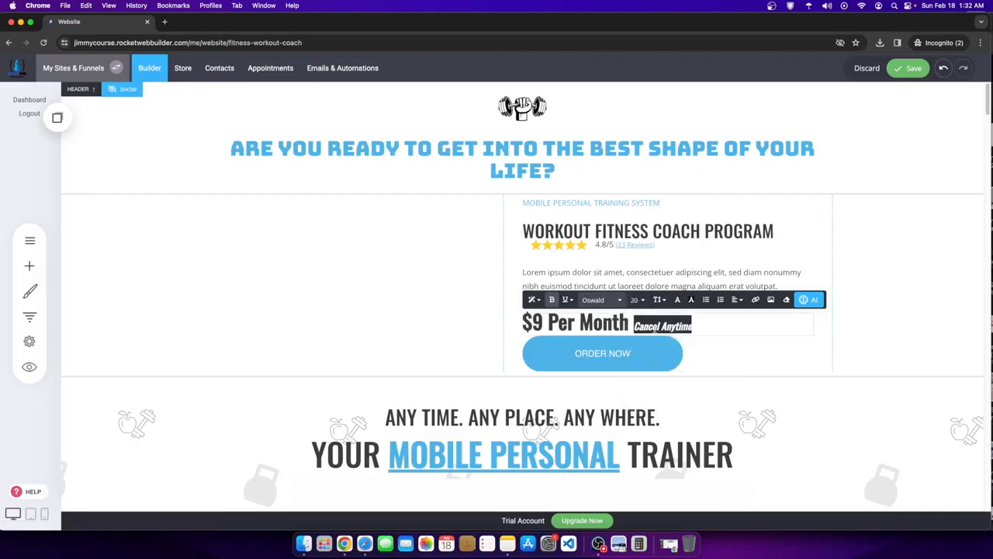
- Finish editing the price line and save the page
left_click(867, 292)
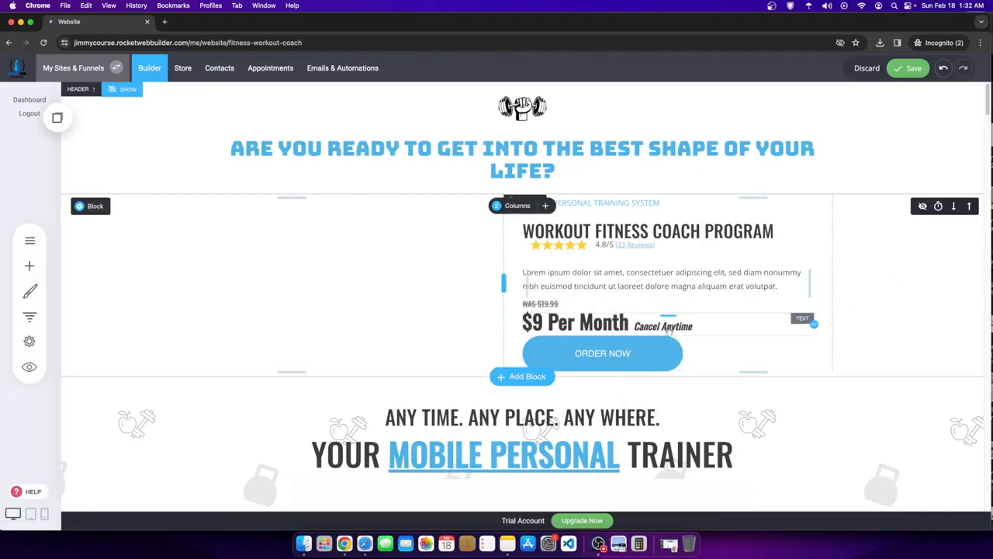
left_click(695, 325)
left_click(795, 334)
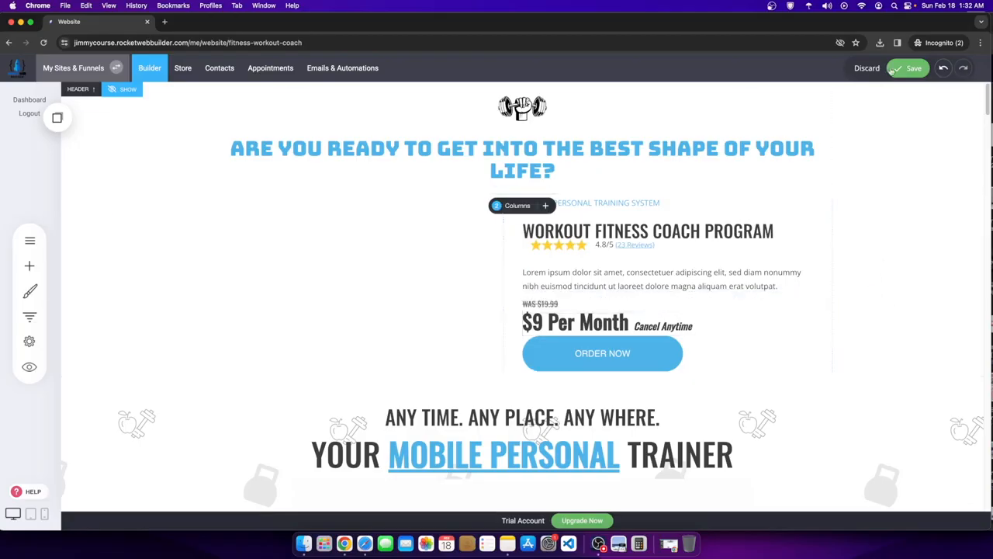
left_click(908, 68)
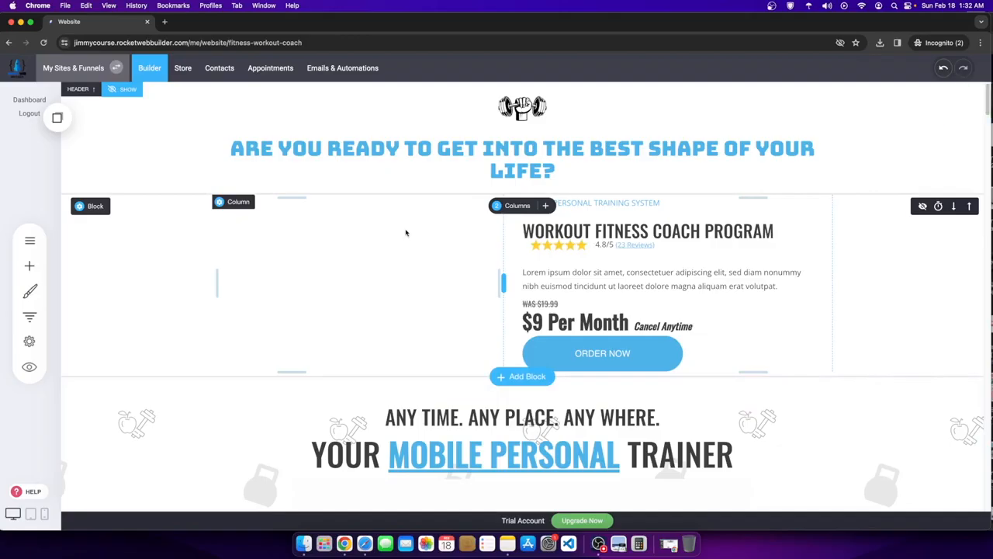
- Replace the 'Heading Example' heading text with 'WHY THE FITNESS'
scroll(326, 244, "down", 7)
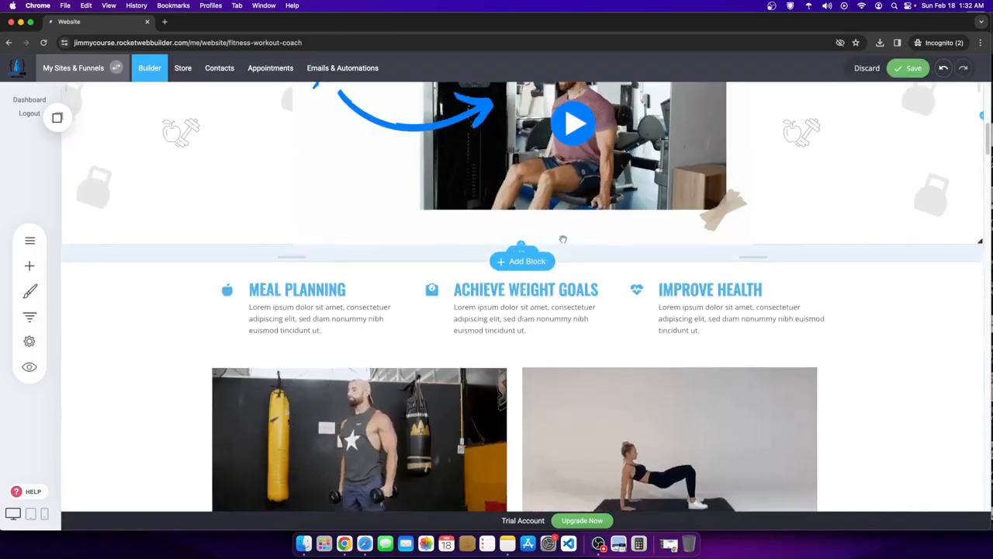
scroll(555, 241, "down", 3)
scroll(494, 238, "up", 3)
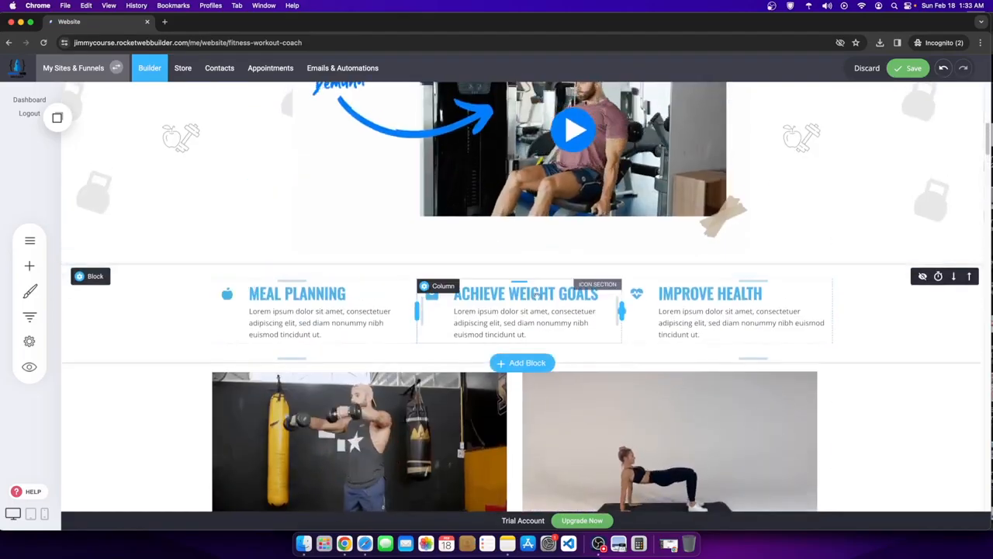
scroll(725, 326, "down", 3)
scroll(715, 338, "down", 12)
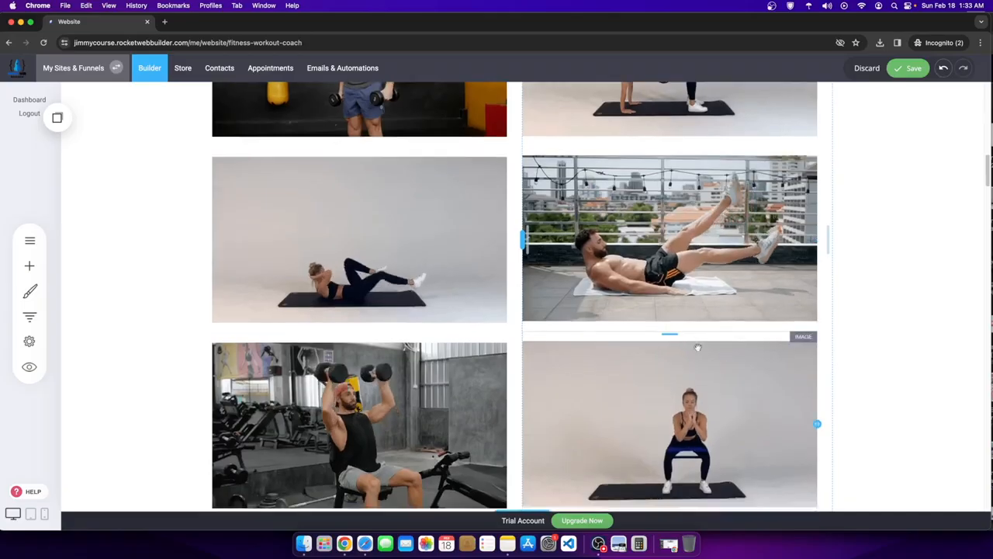
scroll(605, 371, "down", 1)
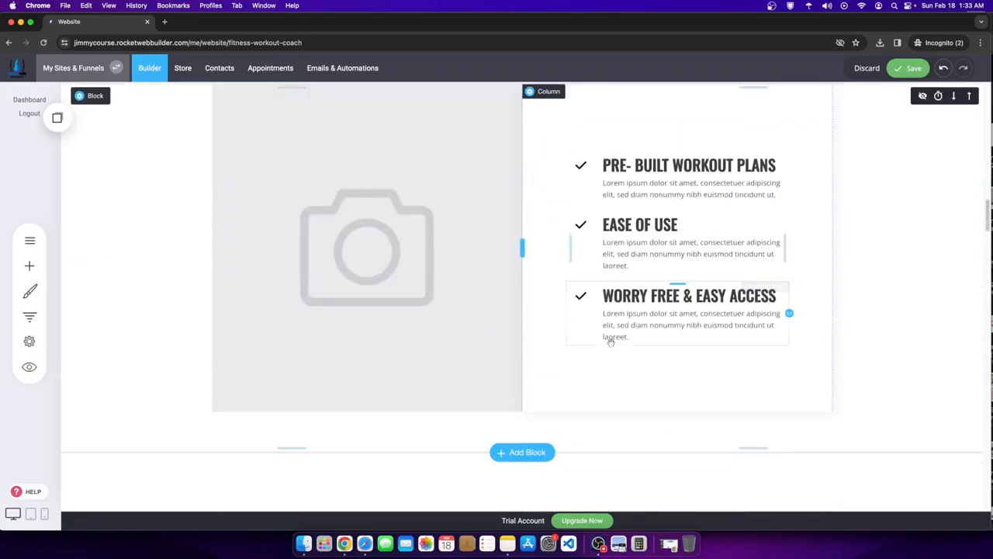
scroll(611, 291, "up", 10)
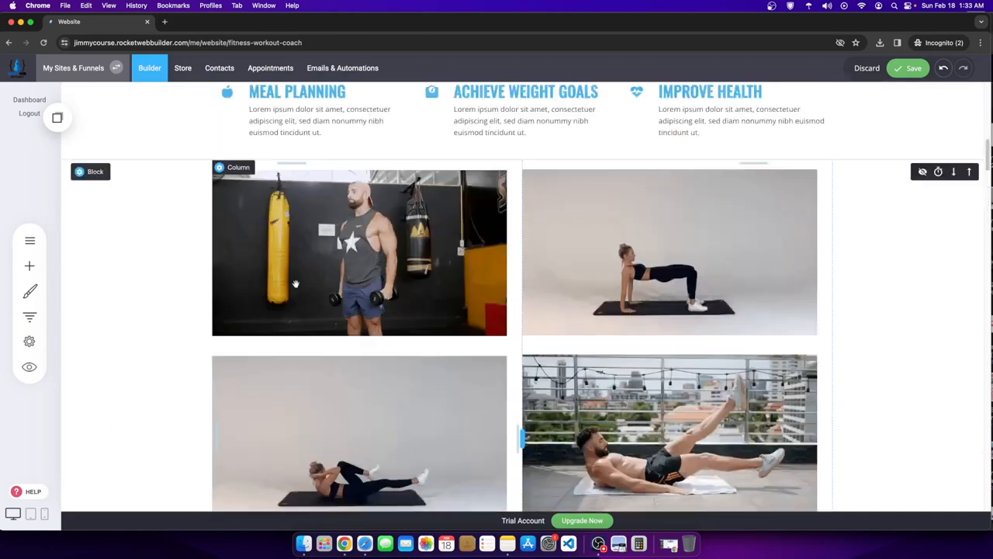
scroll(489, 372, "down", 10)
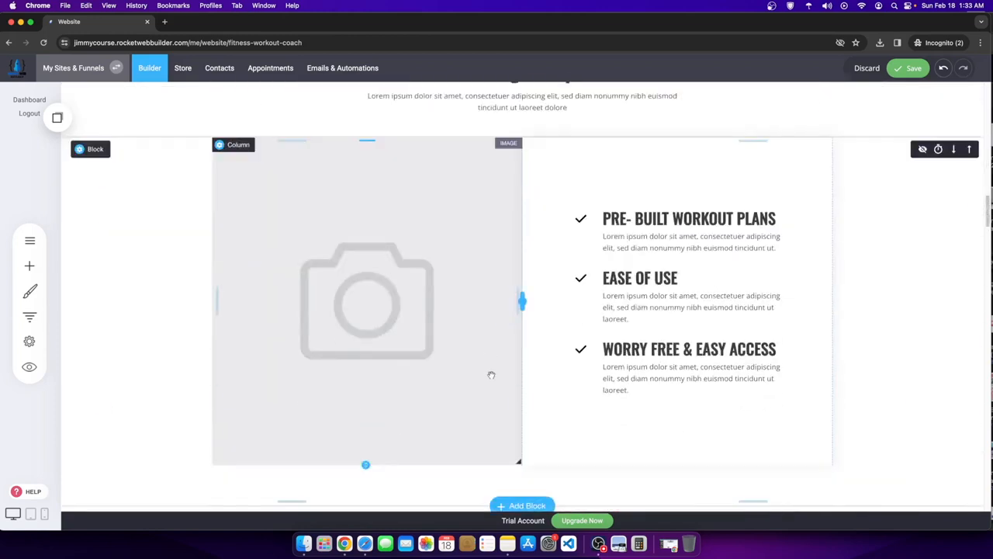
scroll(492, 241, "up", 2)
left_click(478, 165)
double_click(478, 166)
type("WHY THE FITNEWSS")
key("BackSpace")
key("BackSpace")
key("BackSpace")
type("SS")
- Go back up to the WORKOUT FITNESS COACH PROGRAM title in the pricing block
scroll(613, 176, "up", 20)
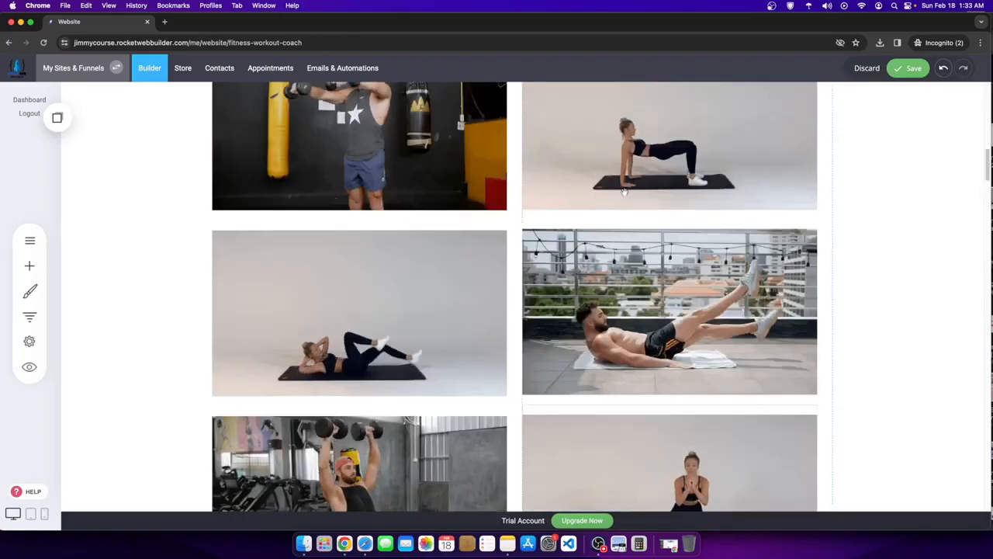
scroll(604, 234, "up", 2)
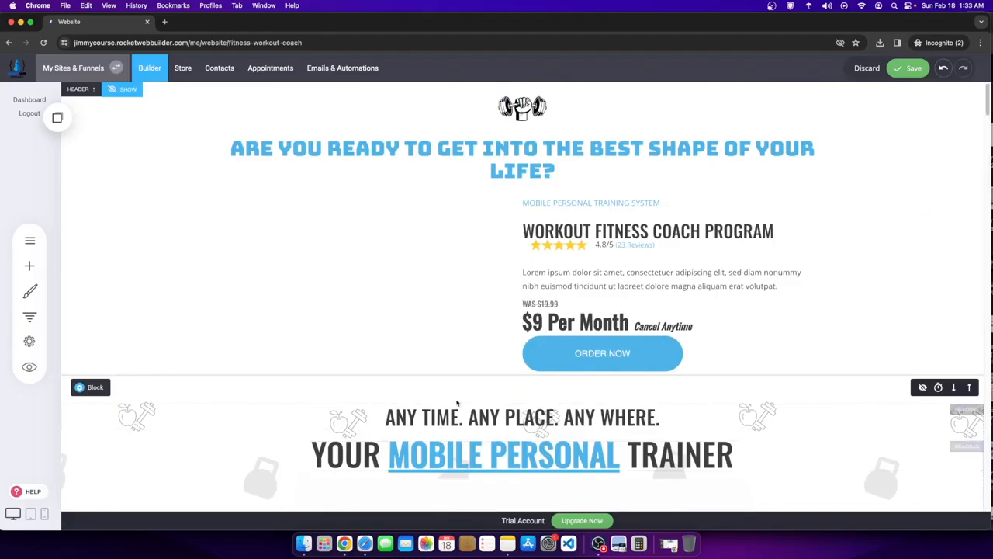
left_click(609, 231)
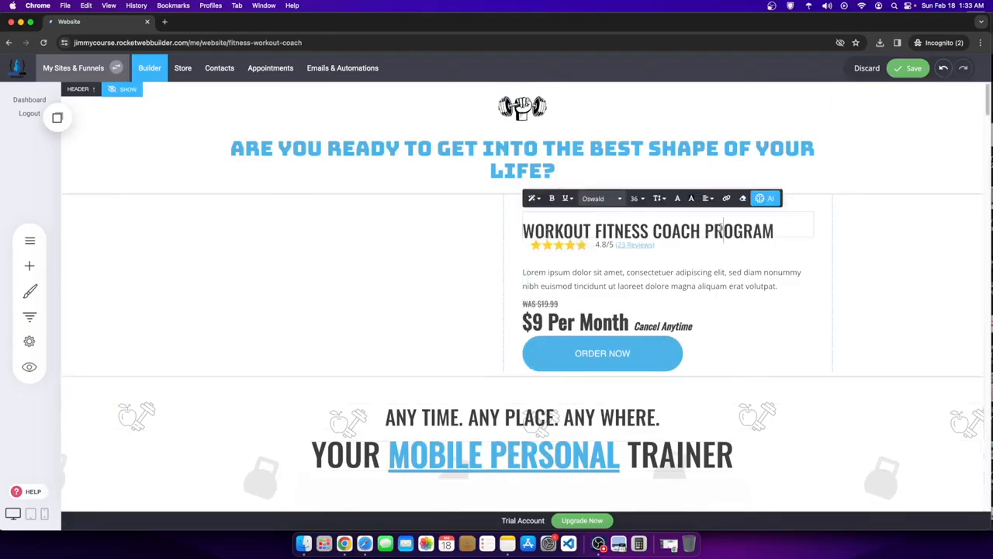
- Copy the WORKOUT FITNESS COACH PROGRAM title and paste it over FITNESS in the lower heading
left_click_drag(773, 231, 520, 233)
key("super+c")
scroll(510, 351, "down", 10)
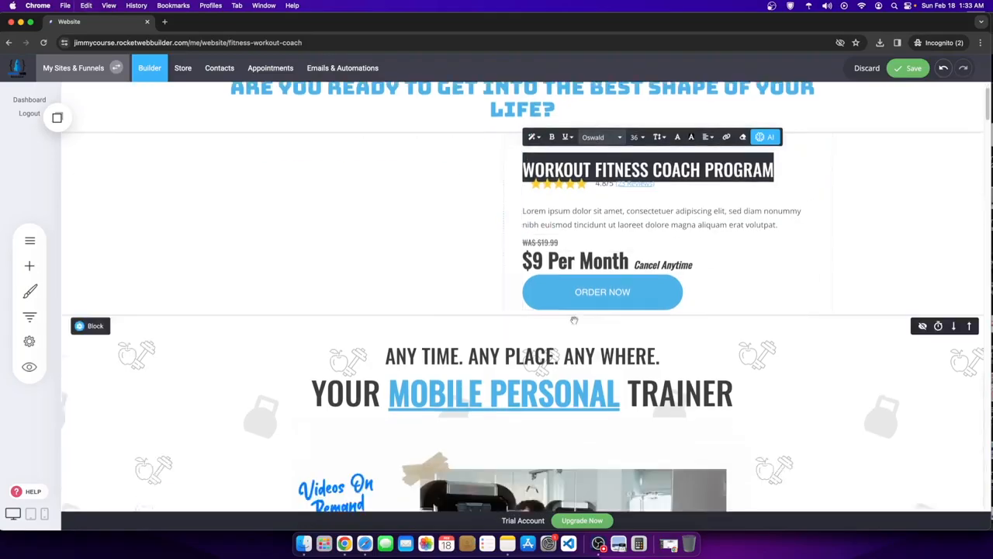
scroll(510, 351, "up", 3)
scroll(524, 333, "down", 6)
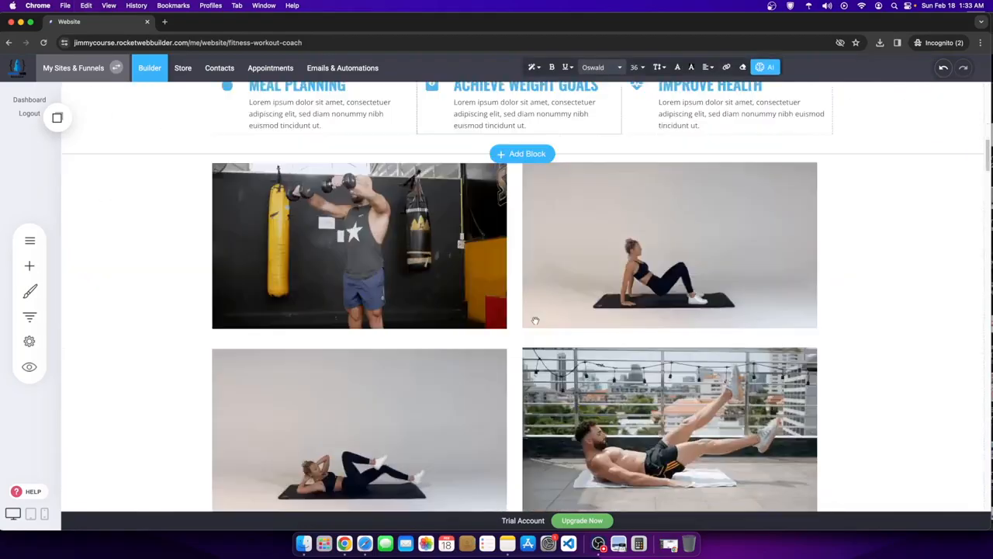
scroll(534, 320, "down", 4)
left_click(573, 241)
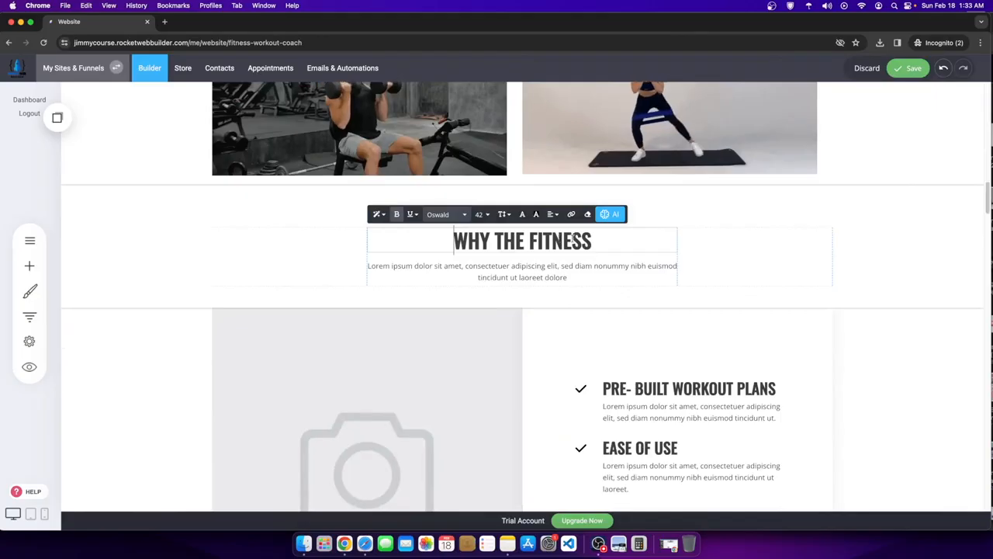
left_click_drag(531, 241, 594, 242)
key("super+v")
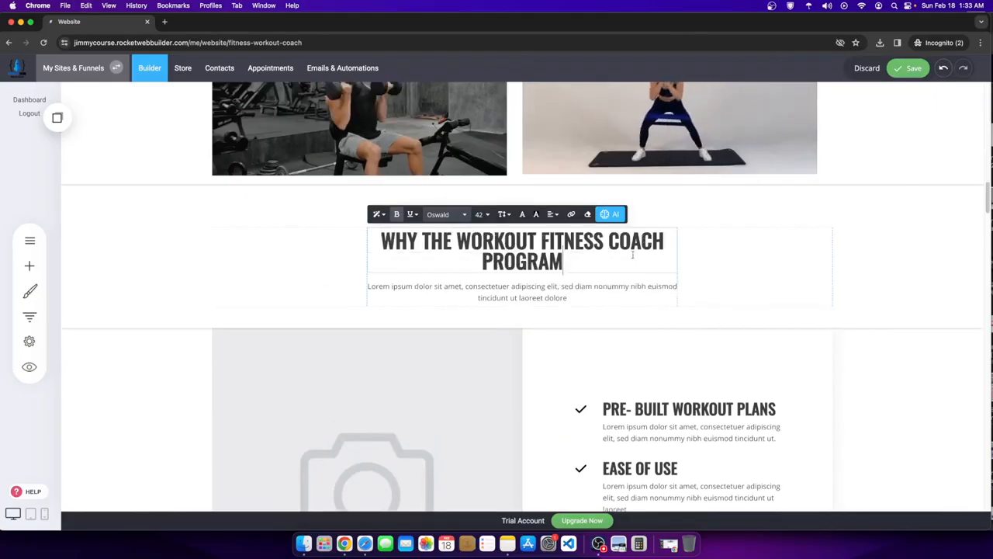
- Append 'IS IDEAL FOR YOU?' after PROGRAM in the checklist heading
left_click(679, 255)
left_click(603, 258)
type("IS IDEAL FOR YTOUOU?")
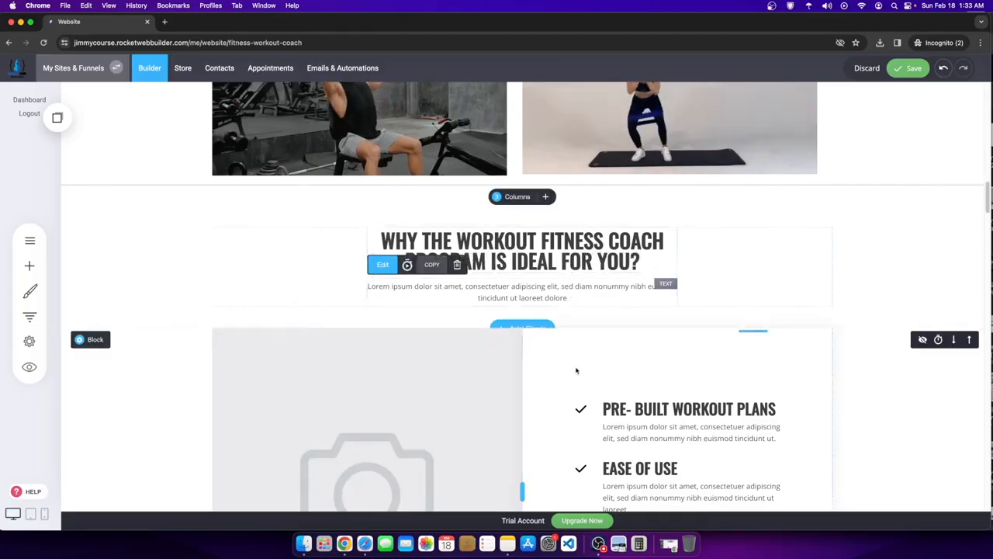
scroll(621, 353, "down", 5)
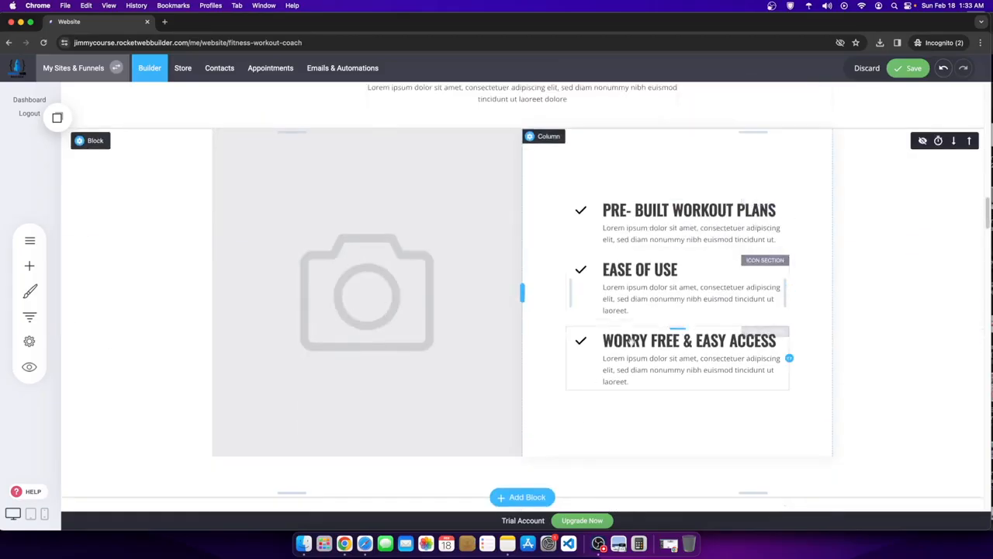
- Copy the EASE OF USE checklist item and drop a duplicate into the list
left_click(618, 254)
left_click(683, 242)
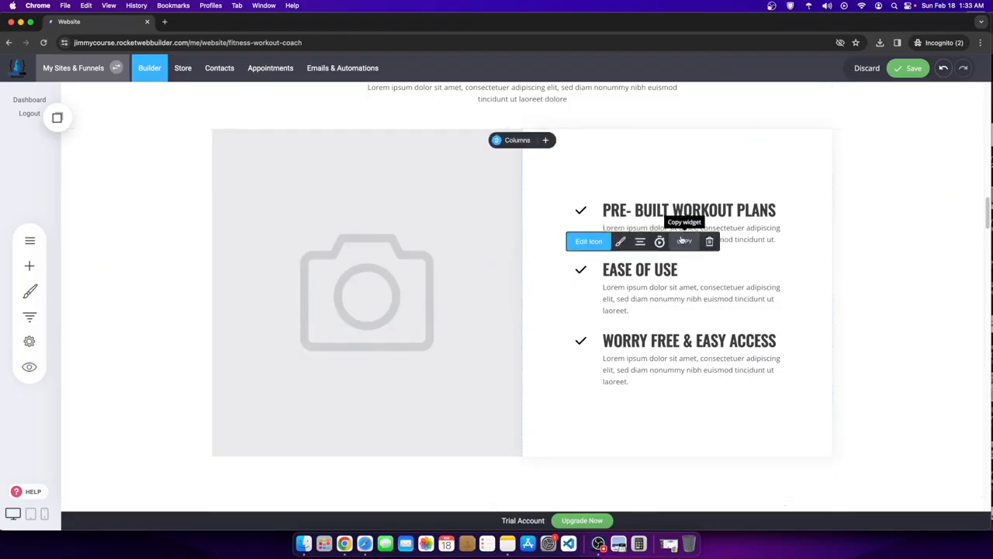
left_click(56, 117)
left_click_drag(101, 210, 690, 259)
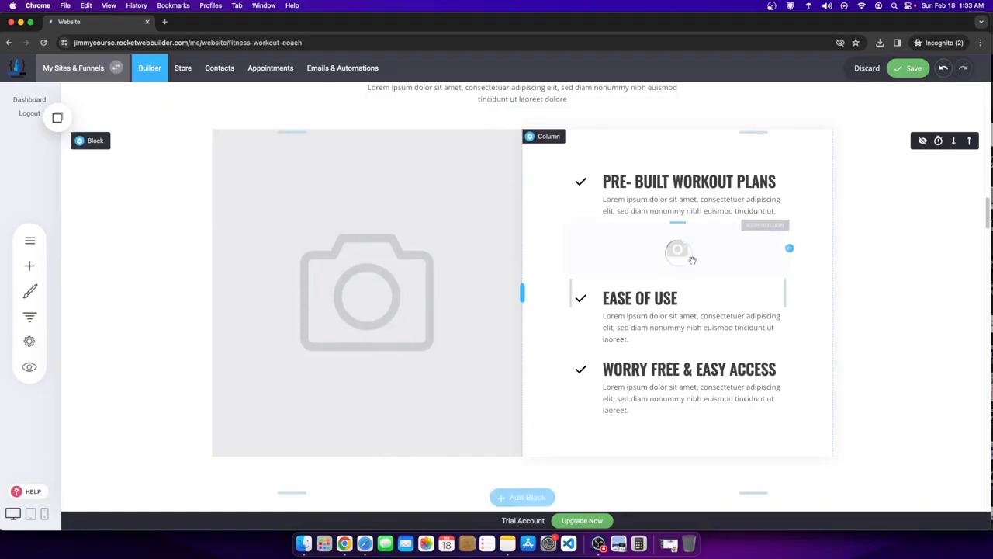
- Retype the new item's heading as 'COST: .30 Cents Per Day'
left_click(668, 235)
left_click(684, 235)
triple_click(683, 235)
type("AFFORDABLE COST")
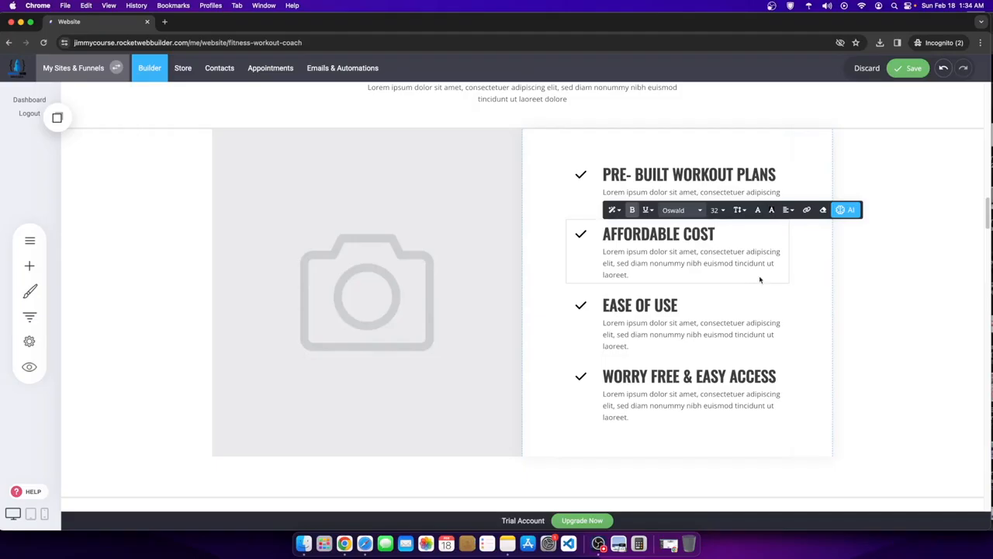
left_click_drag(722, 235, 605, 235)
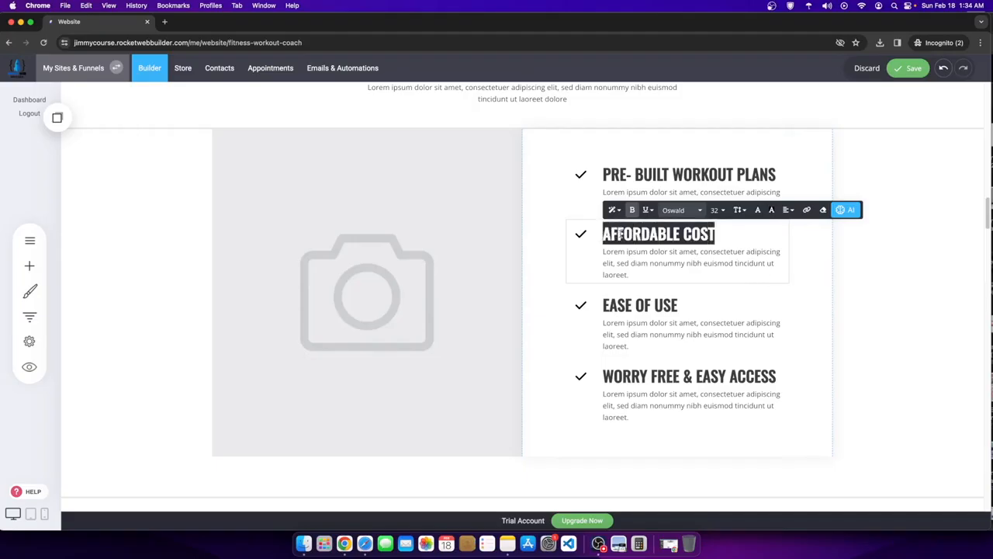
type("COST: .30 Cents Per Day")
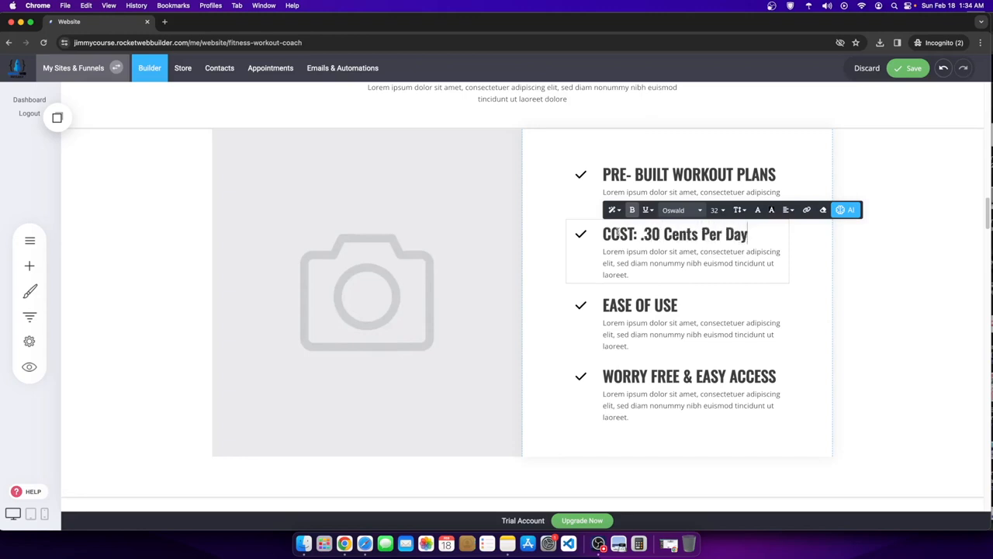
left_click(854, 288)
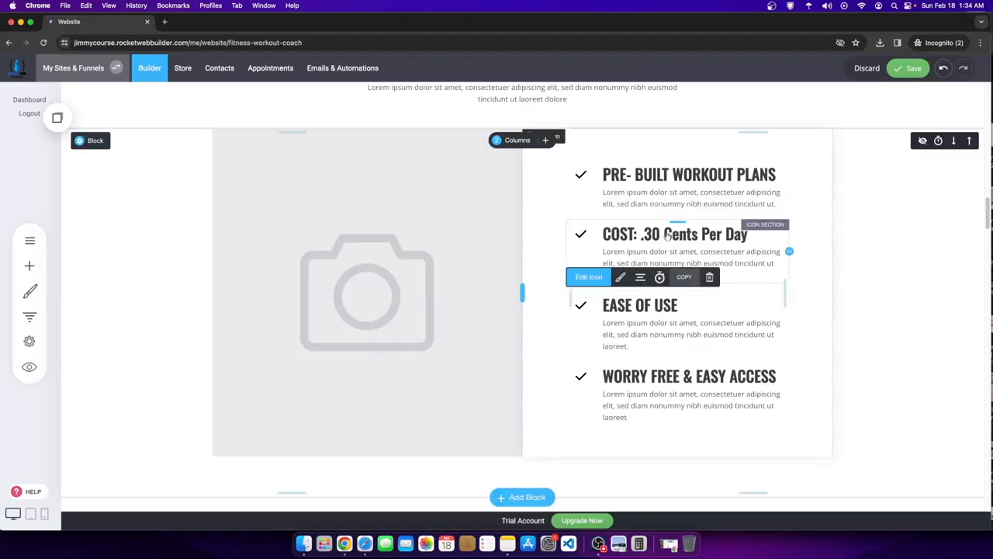
- Add another checklist item below EASE OF USE headed 'PRE DETERMINED DAILY WORKOUT SCHEDUELE'
left_click(62, 118)
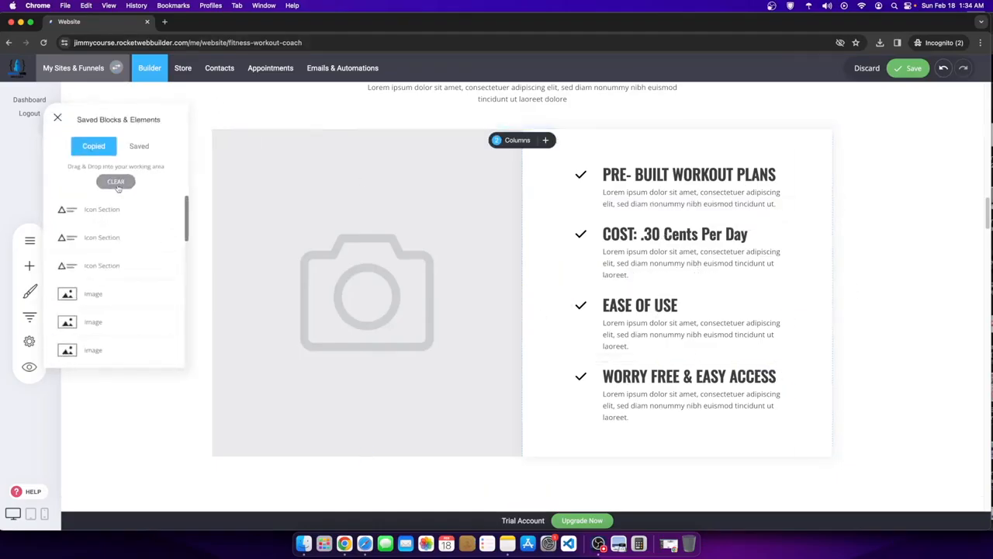
left_click_drag(110, 213, 658, 337)
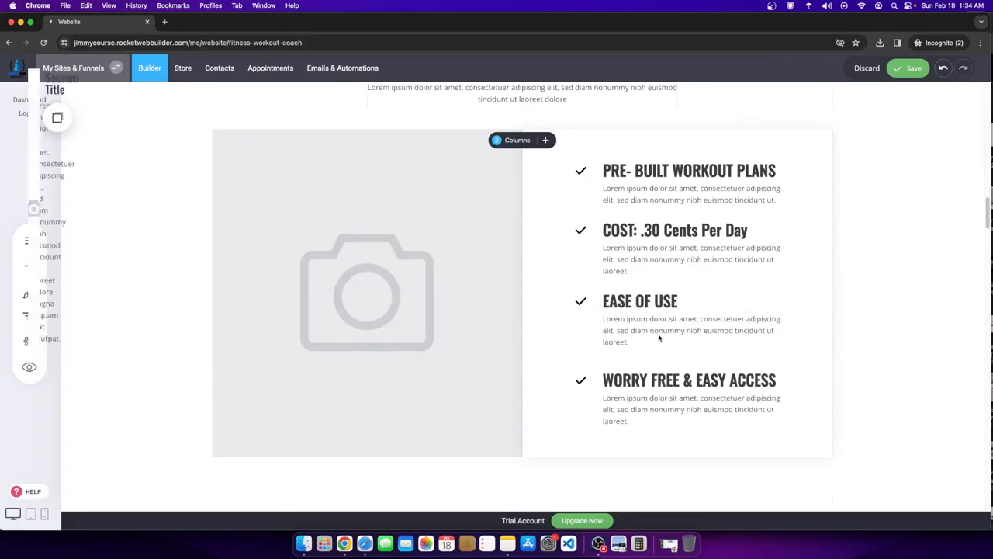
double_click(634, 344)
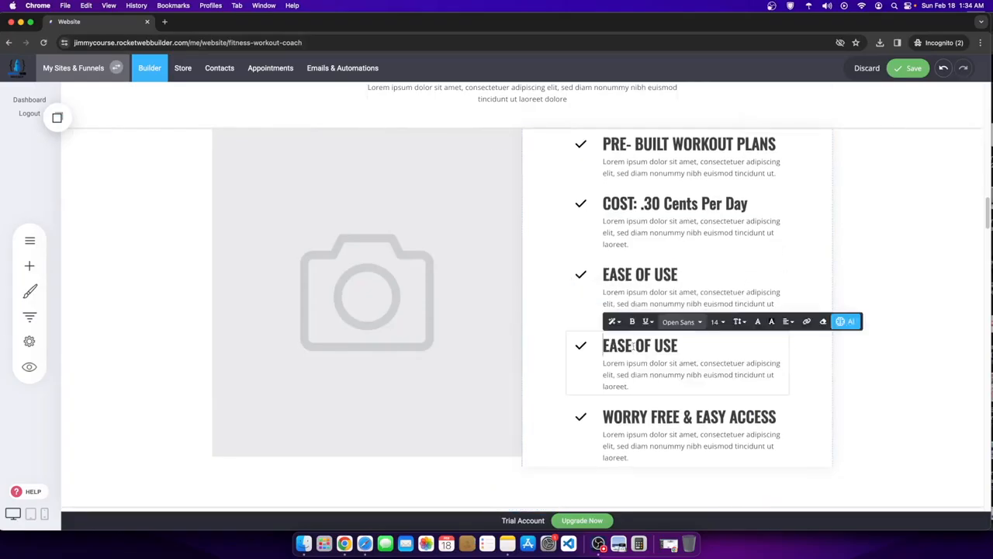
left_click_drag(616, 347, 770, 356)
key("BackSpace")
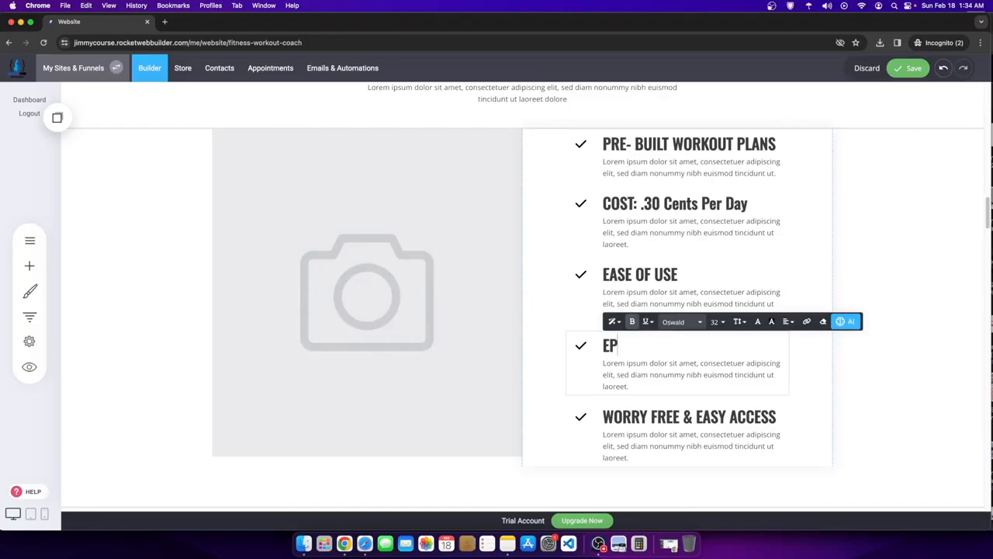
key("BackSpace")
key("BackSpace")
key("BackSpace")
key("BackSpace")
type("PRE DETERMINED D")
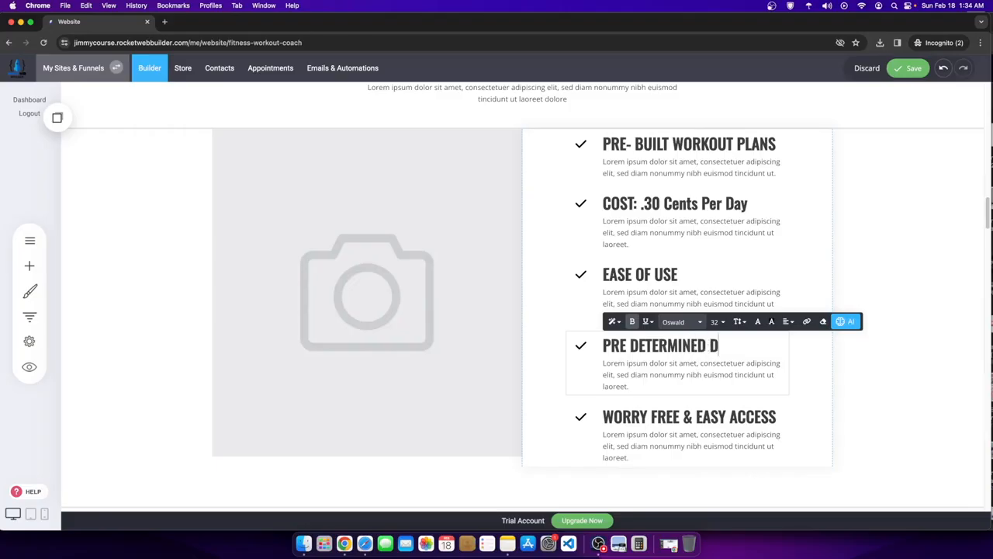
type("OUT SCHEDUELE")
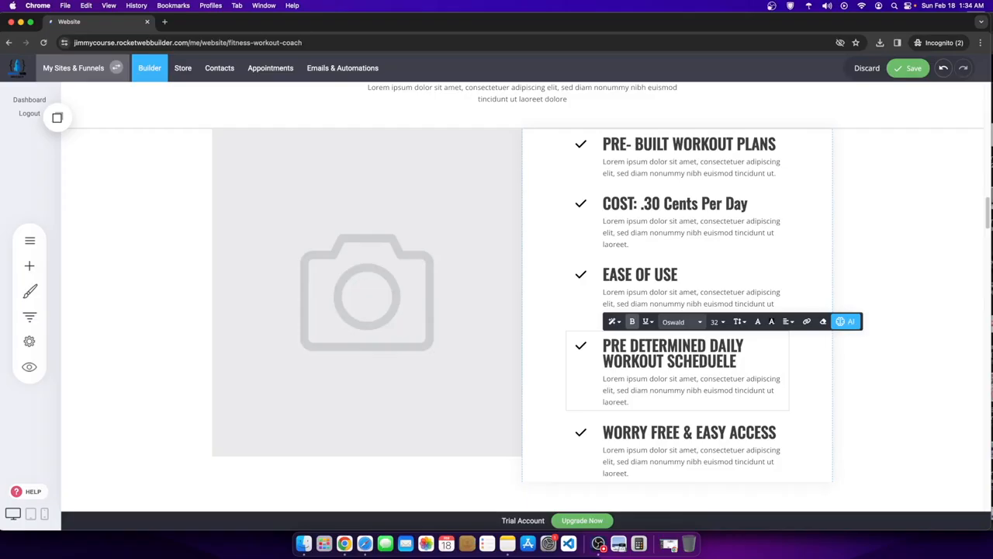
left_click(908, 232)
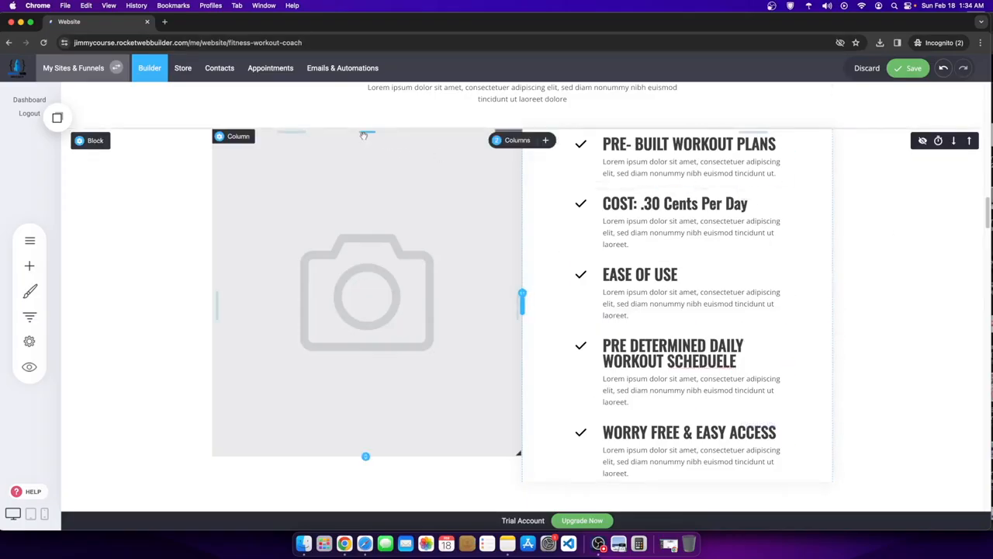
- Add top padding to the image column and change 'Cents' to 'CENTS' in the cost heading
left_click_drag(363, 134, 366, 150)
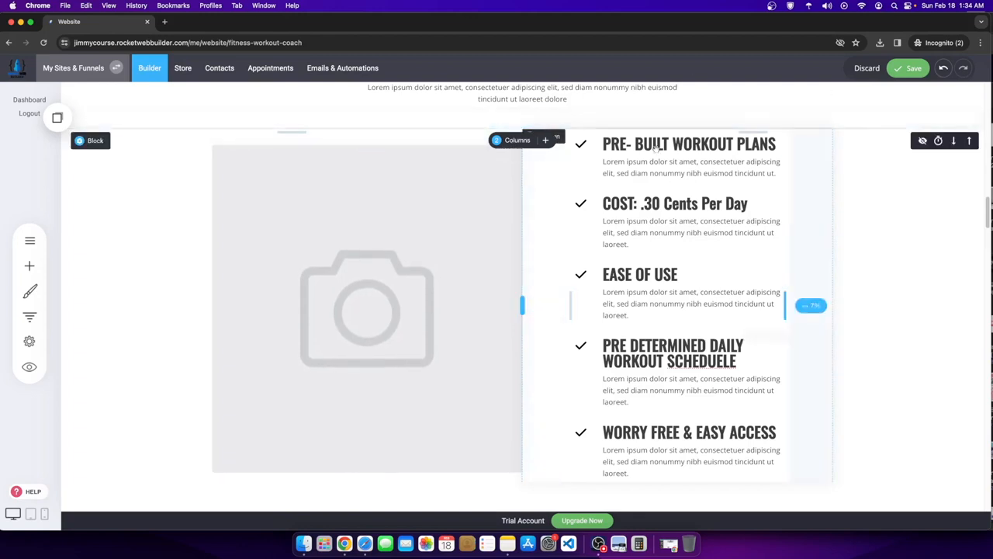
double_click(690, 204)
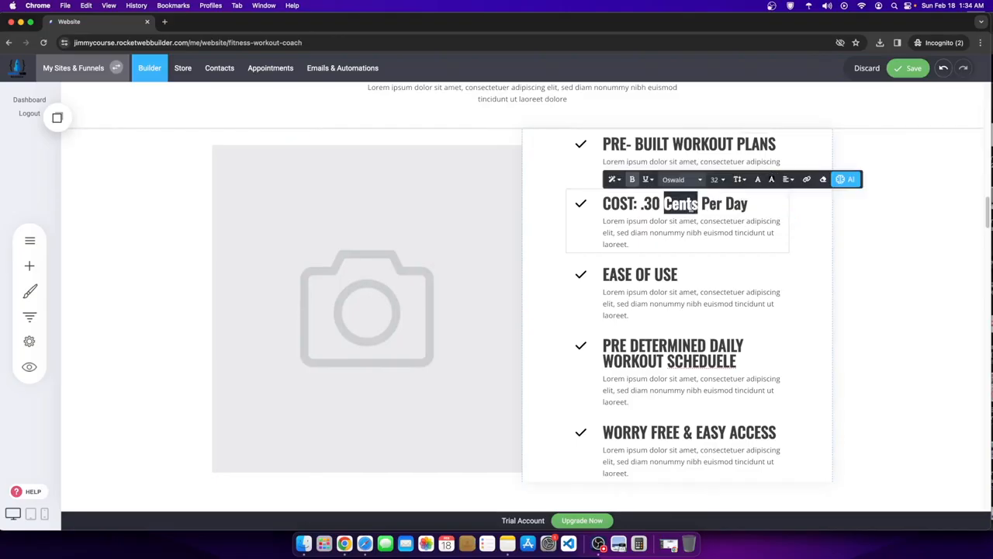
type("C")
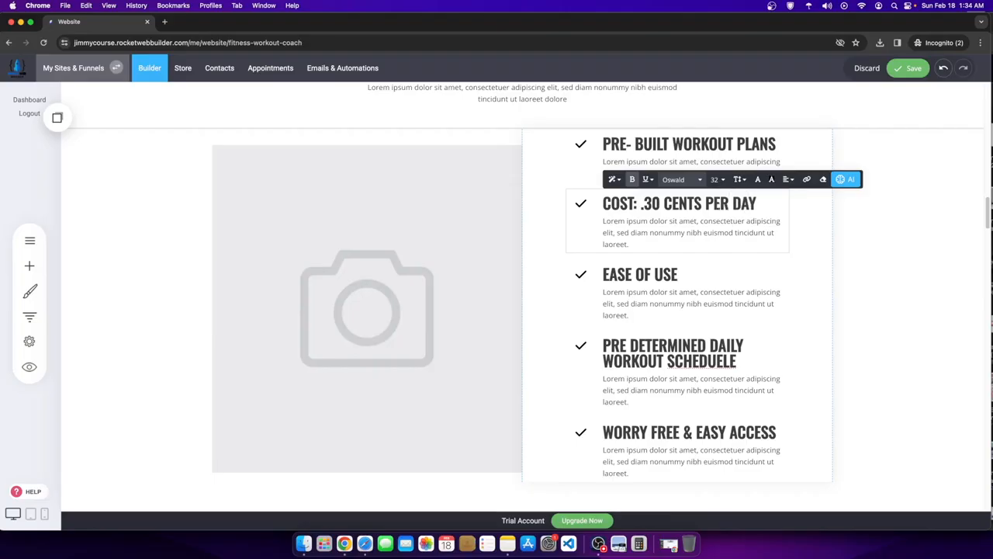
left_click(913, 73)
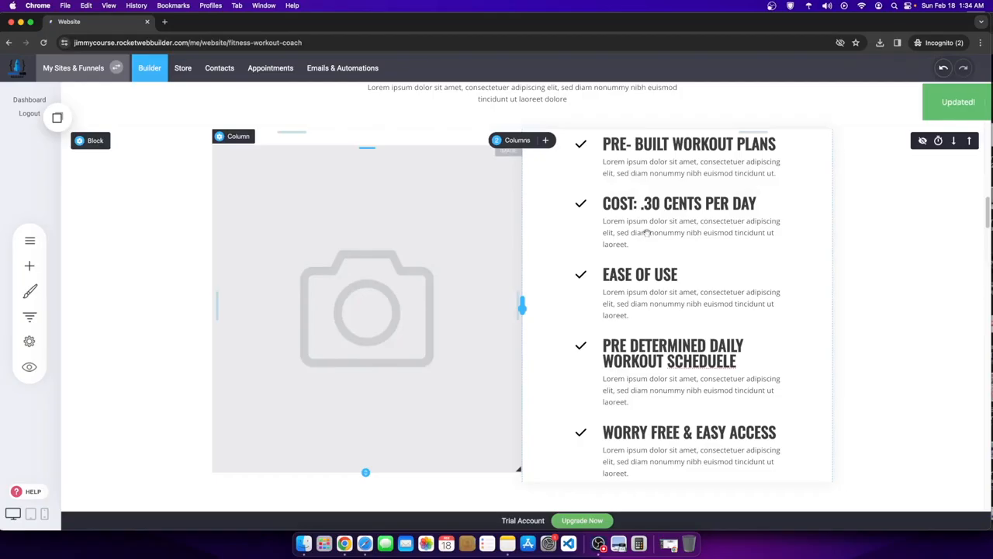
scroll(443, 326, "down", 7)
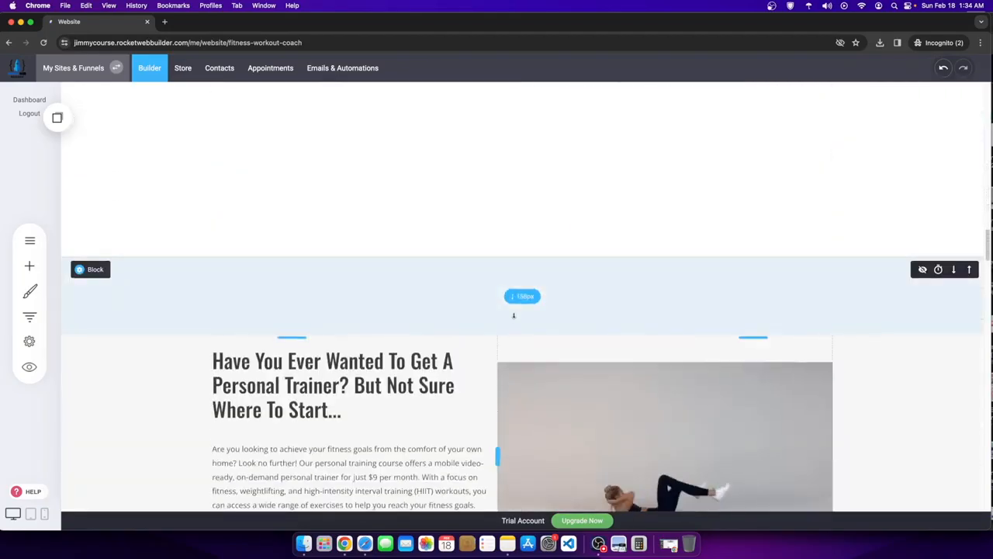
scroll(447, 325, "down", 5)
scroll(442, 324, "up", 1)
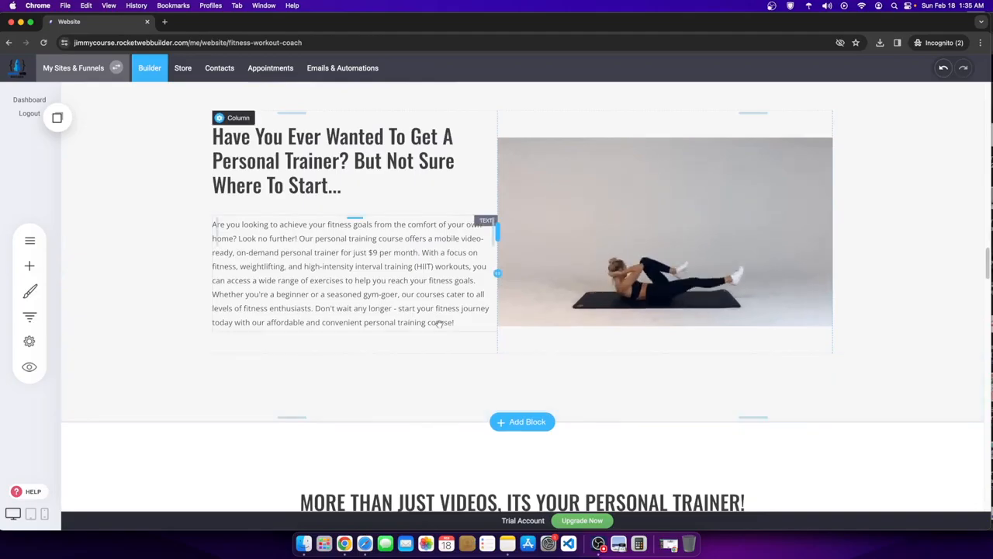
scroll(606, 399, "down", 3)
scroll(607, 399, "down", 7)
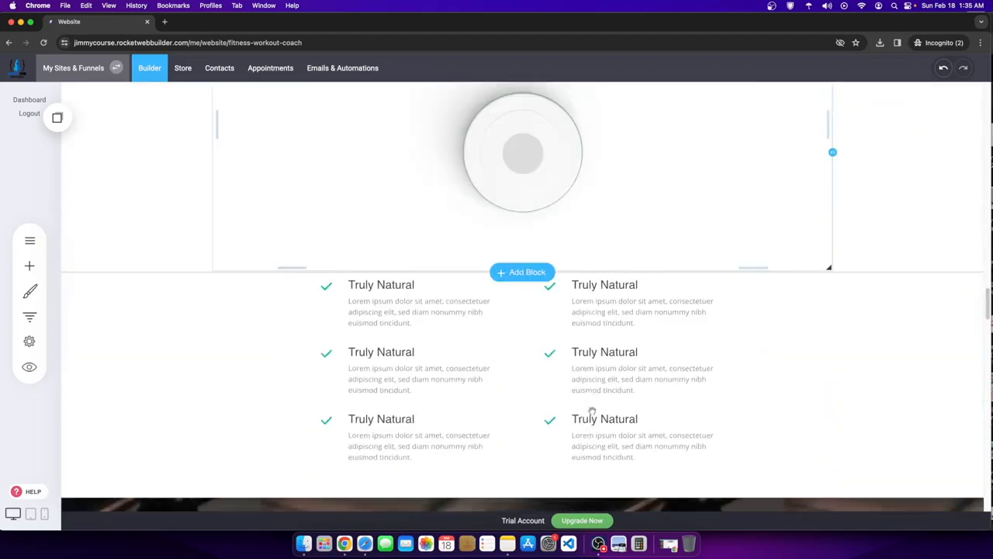
scroll(589, 403, "up", 10)
scroll(241, 465, "up", 4)
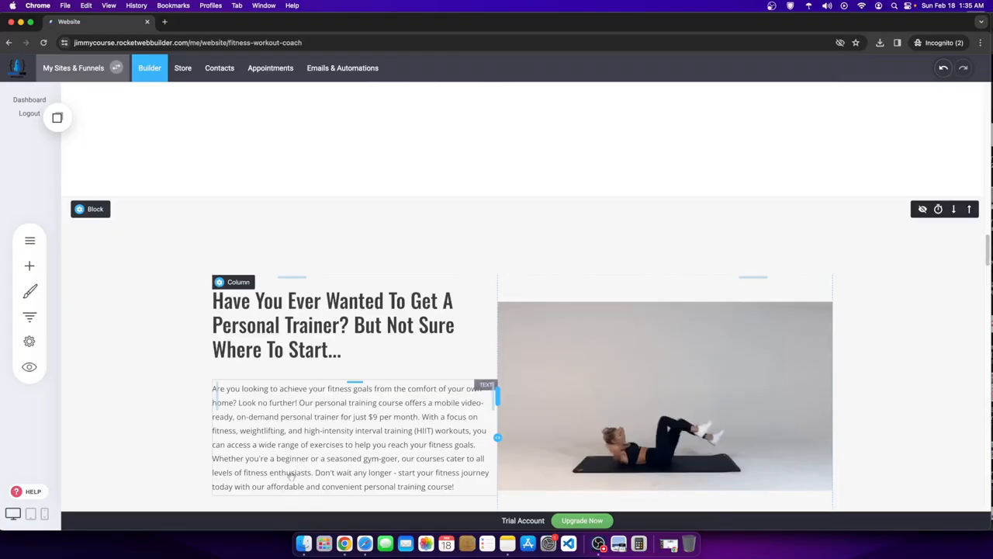
scroll(290, 450, "down", 2)
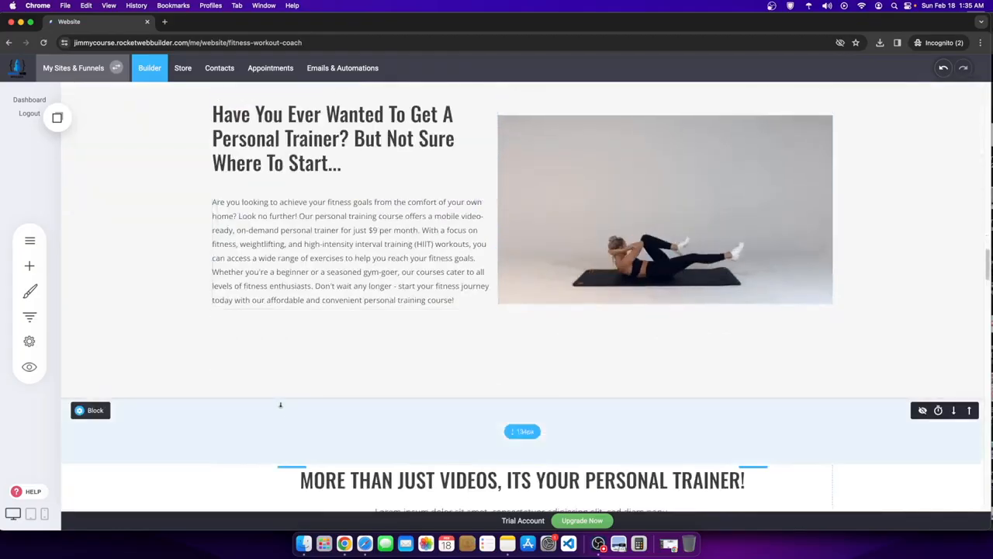
scroll(264, 406, "down", 9)
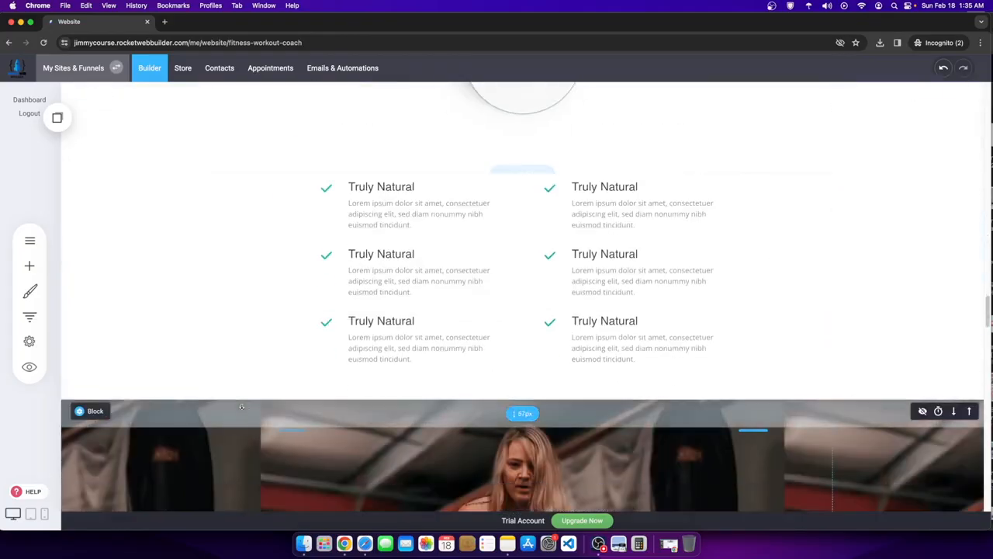
scroll(242, 408, "down", 15)
scroll(244, 408, "down", 3)
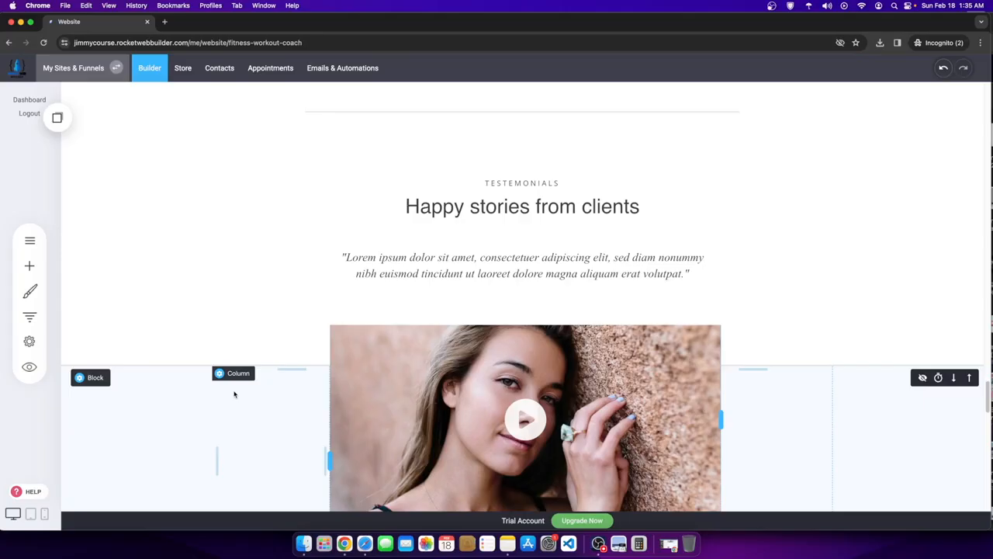
scroll(465, 357, "down", 15)
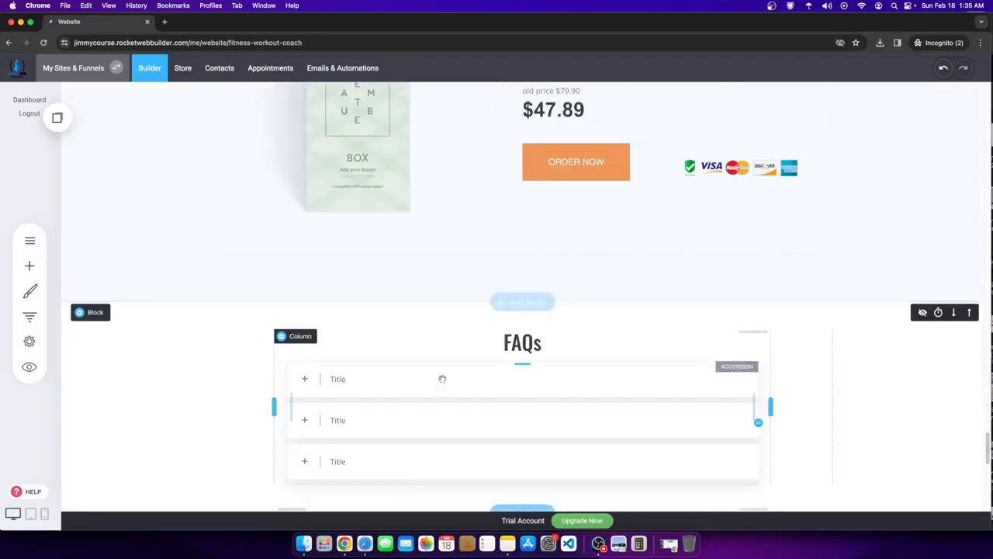
scroll(419, 380, "down", 4)
scroll(416, 418, "up", 5)
scroll(414, 381, "down", 2)
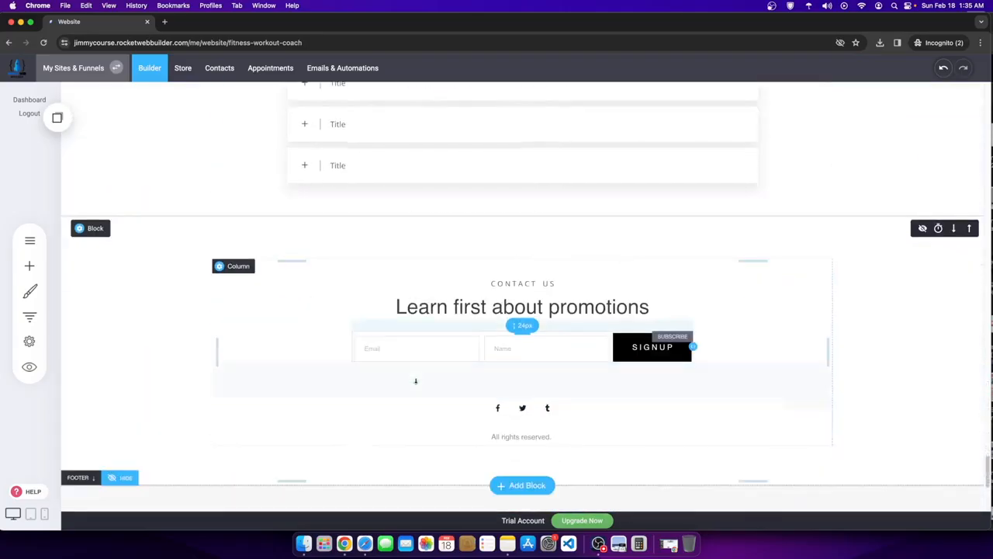
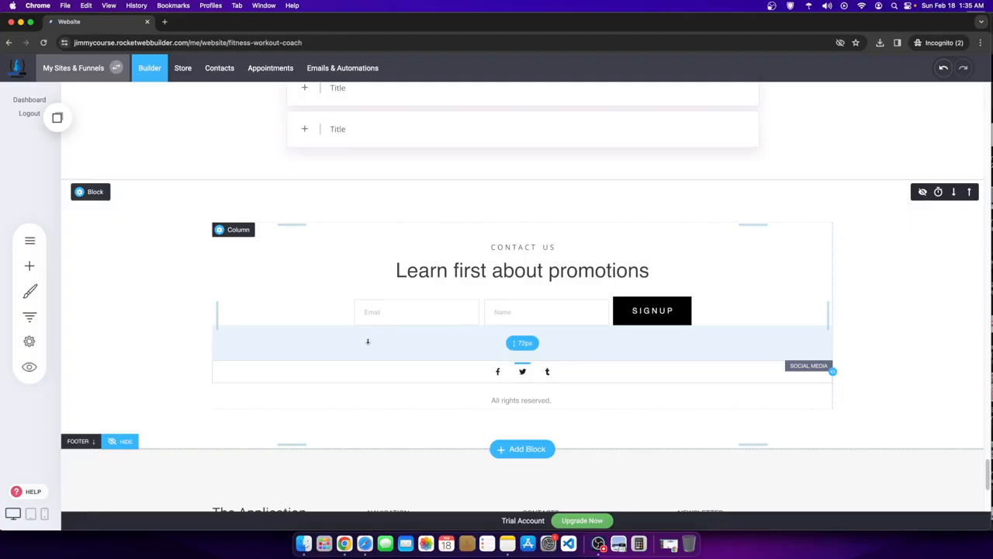
- Add an empty block below the benefits checklist
scroll(367, 341, "up", 12)
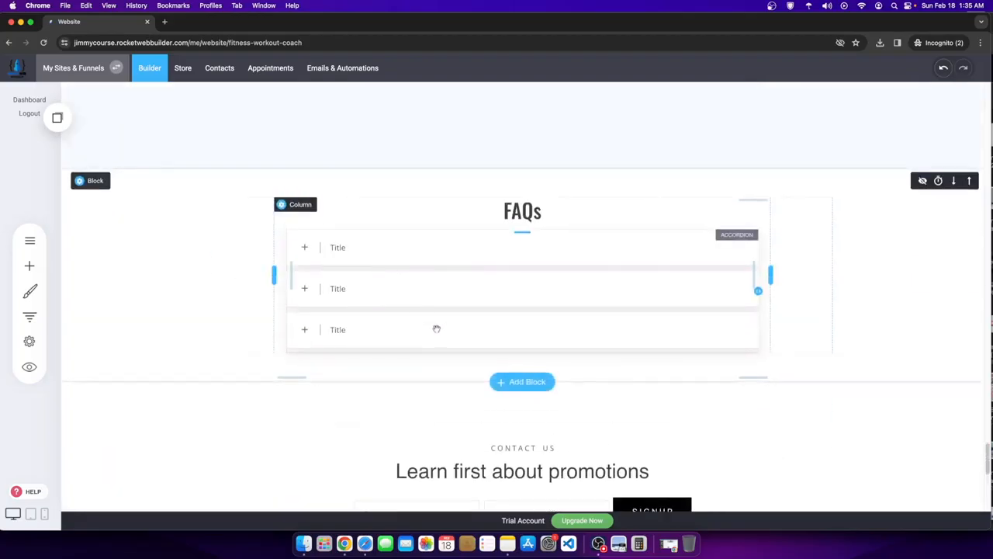
scroll(424, 366, "up", 5)
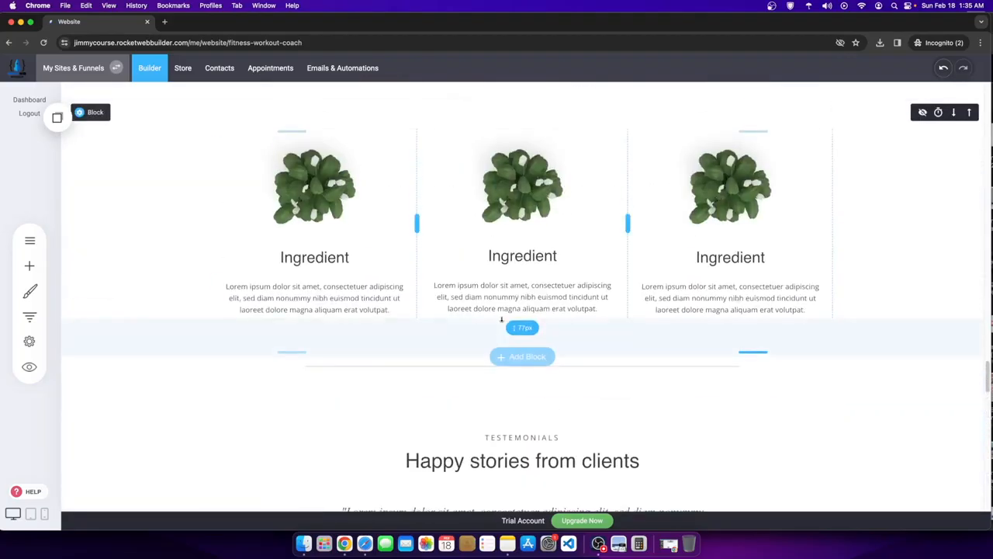
scroll(518, 342, "up", 10)
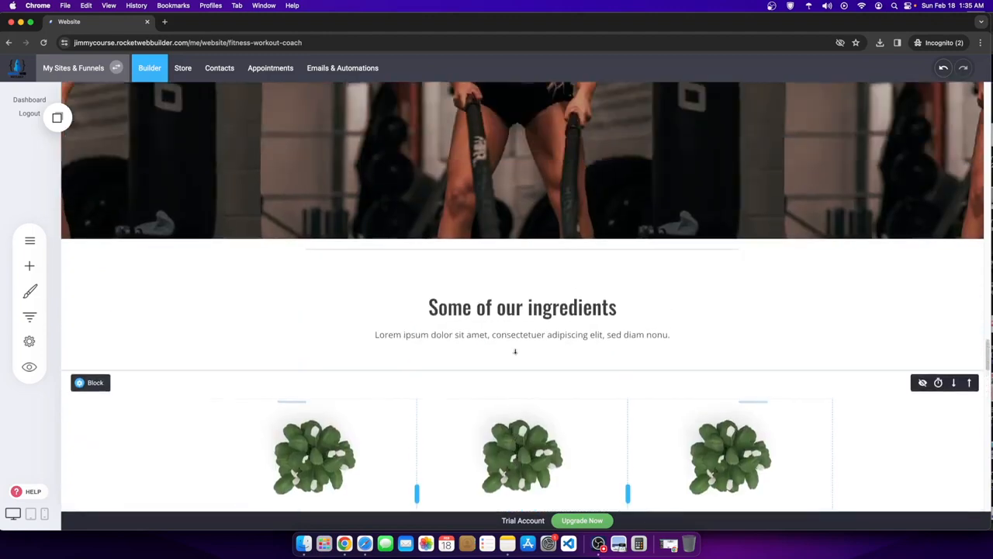
scroll(510, 348, "up", 10)
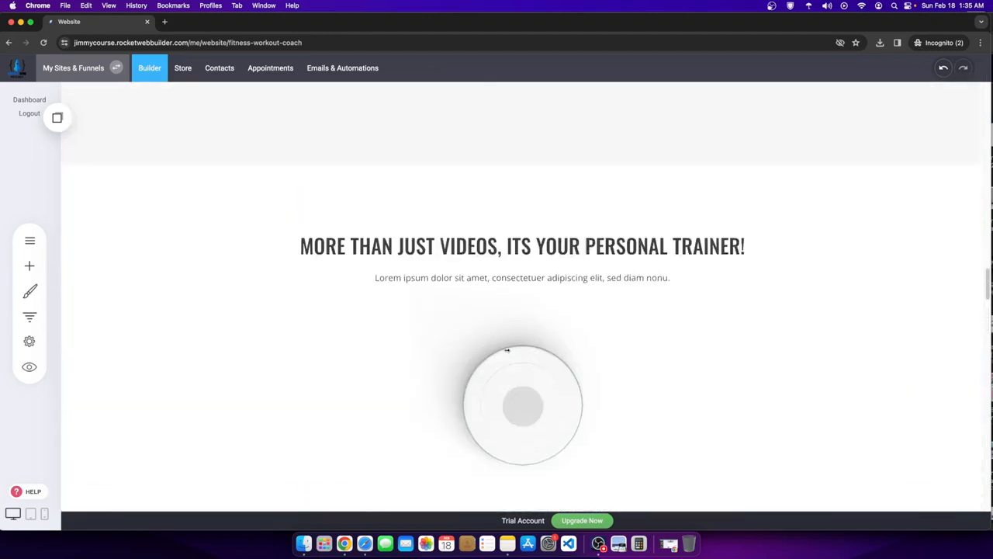
scroll(611, 283, "up", 10)
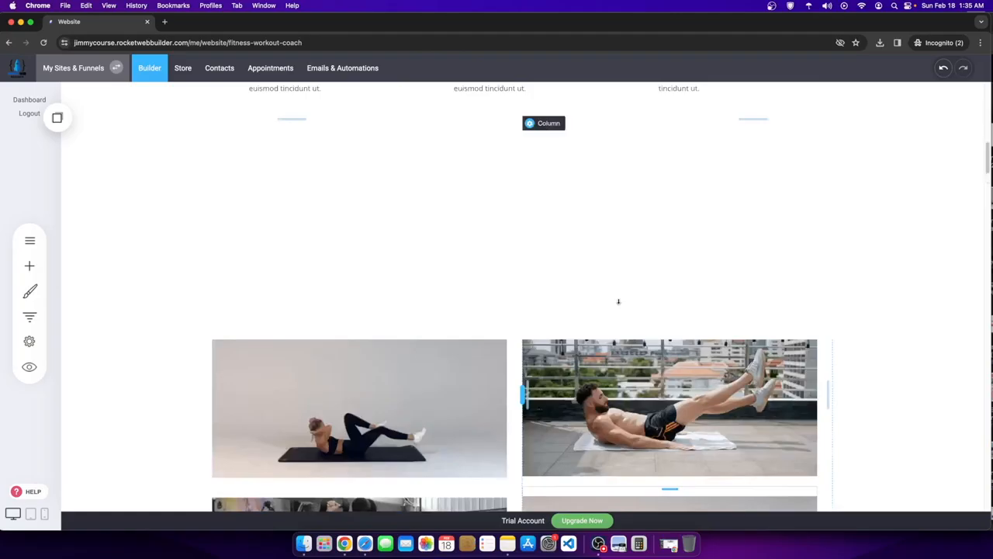
scroll(491, 312, "down", 15)
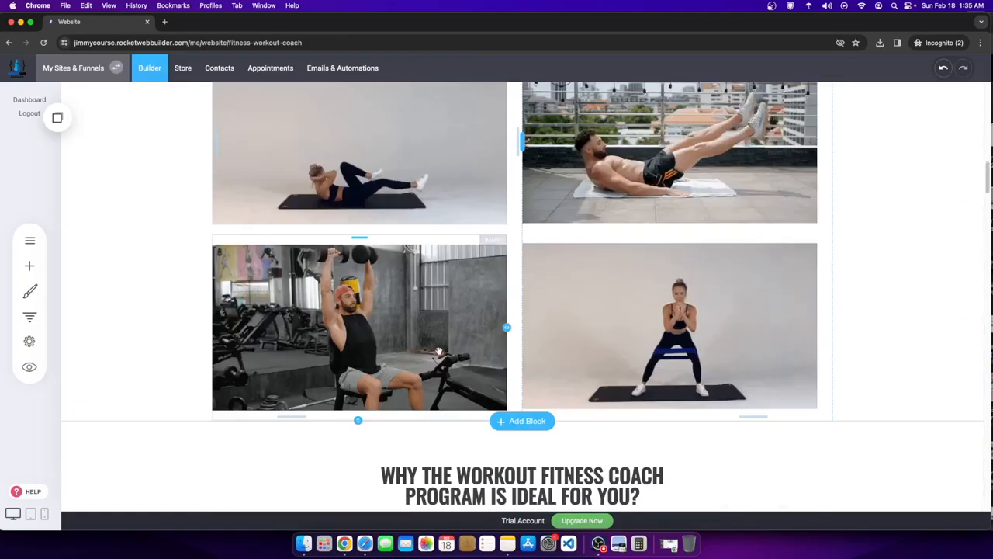
scroll(695, 317, "down", 15)
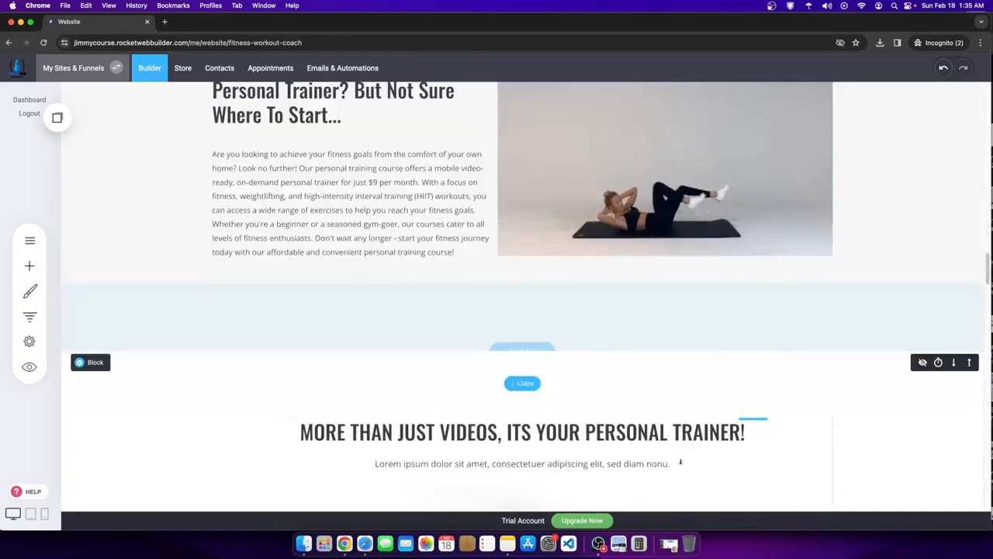
left_click(598, 542)
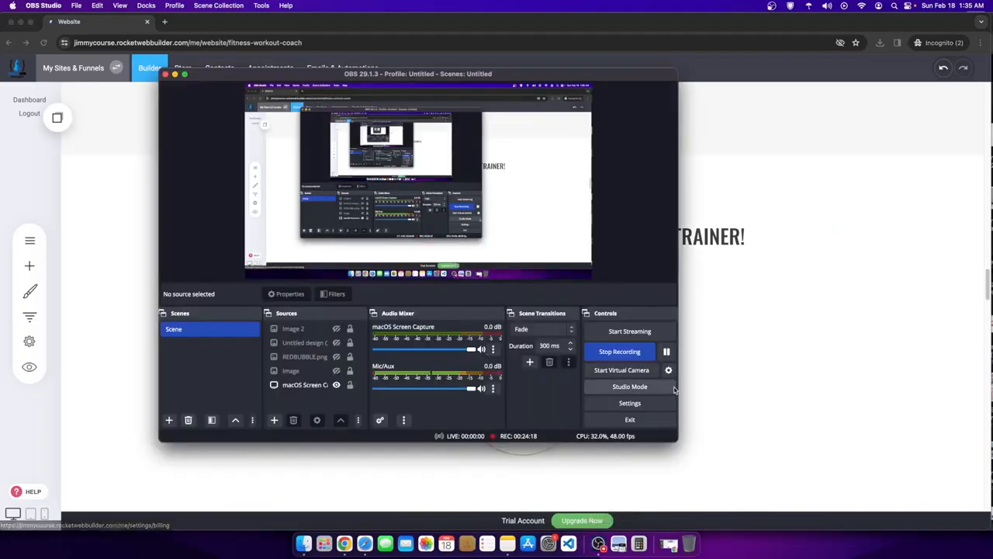
scroll(882, 313, "up", 8)
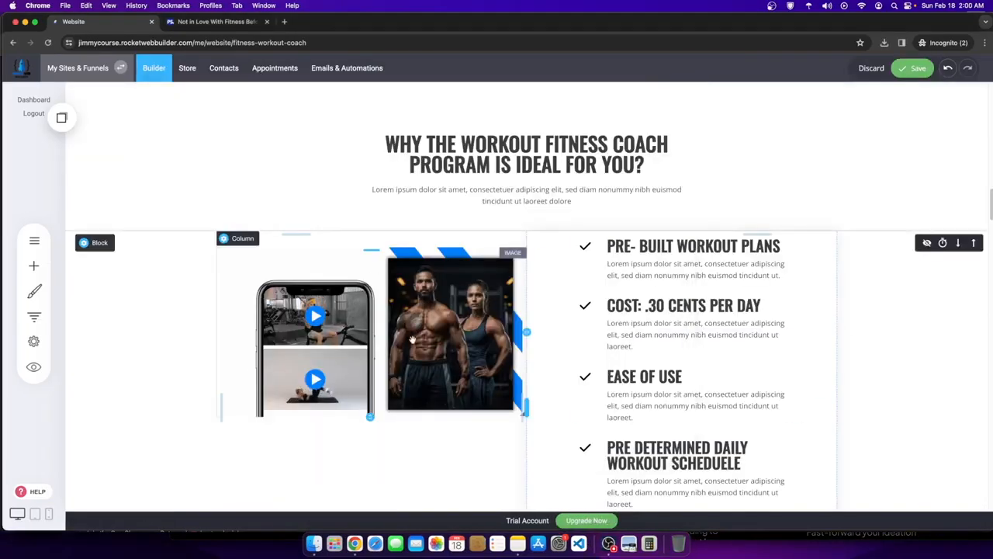
scroll(422, 374, "down", 1)
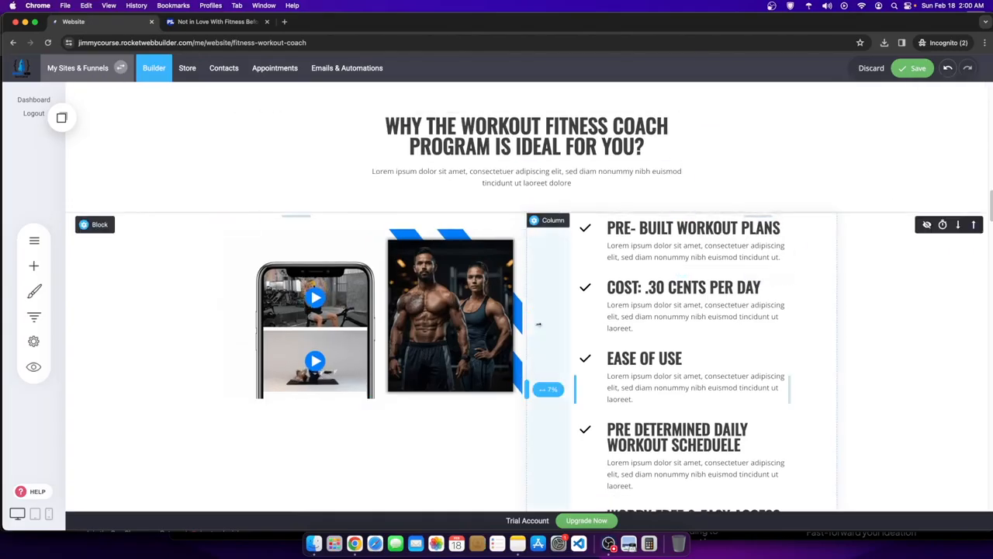
scroll(535, 350, "down", 5)
left_click(555, 455)
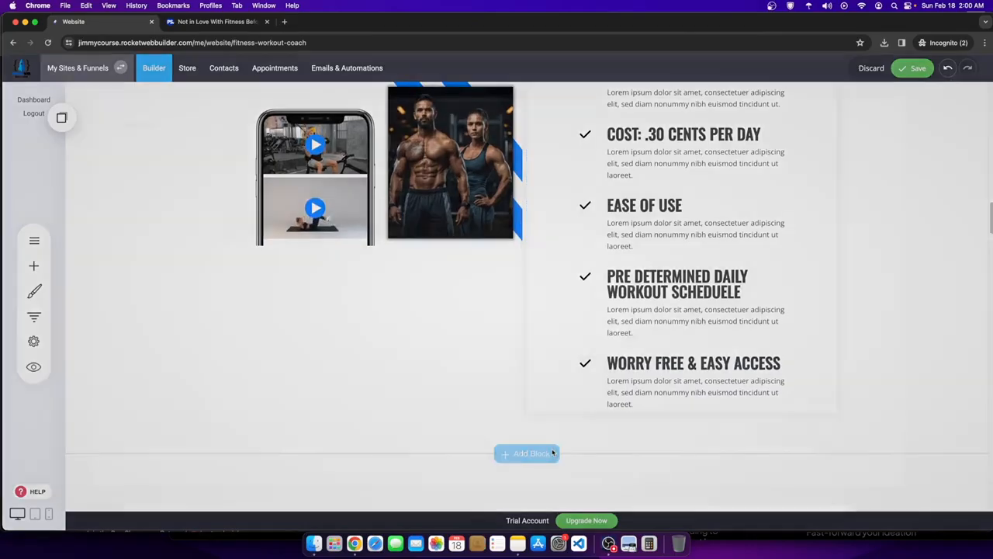
left_click(119, 392)
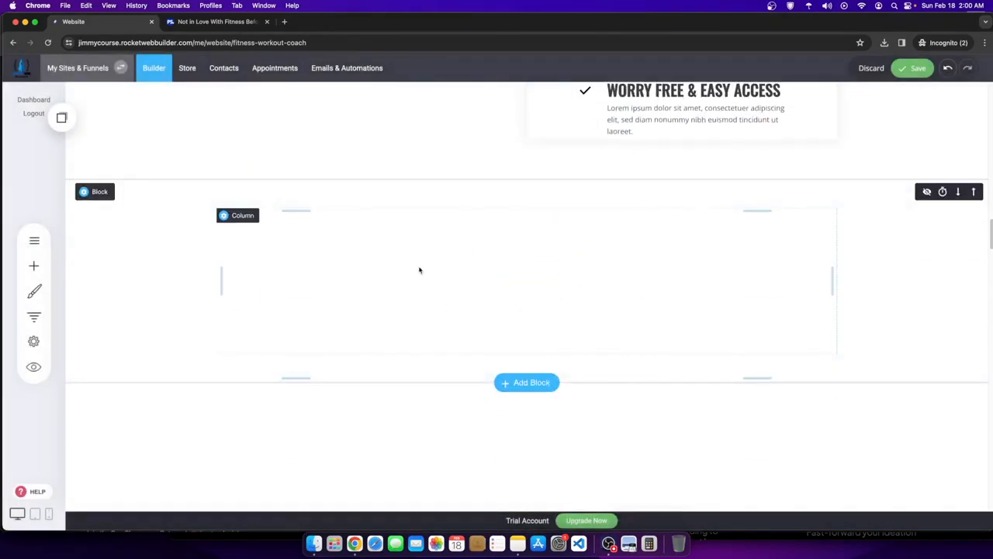
- Move the phone and couple images into the new block and shrink its height
scroll(419, 270, "up", 2)
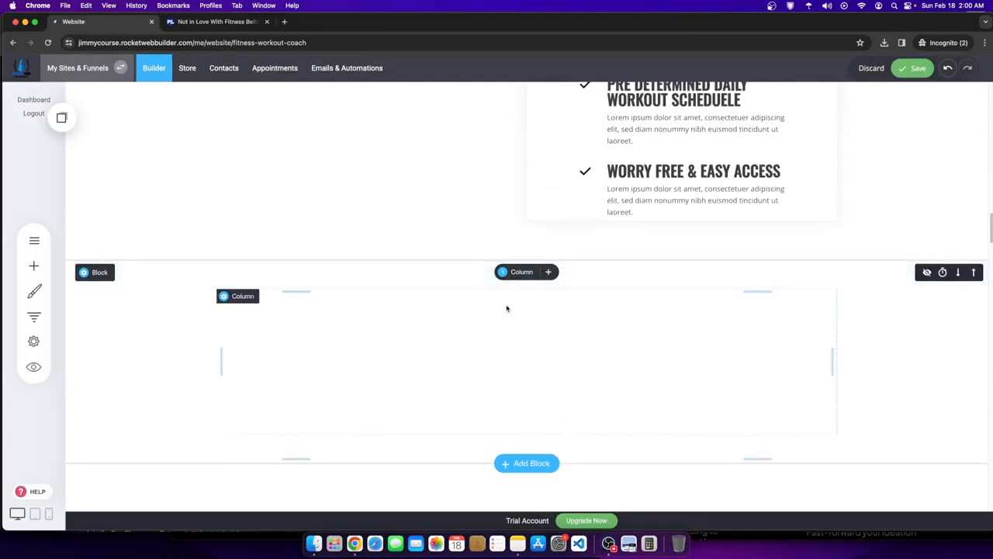
scroll(476, 309, "up", 3)
scroll(512, 372, "down", 2)
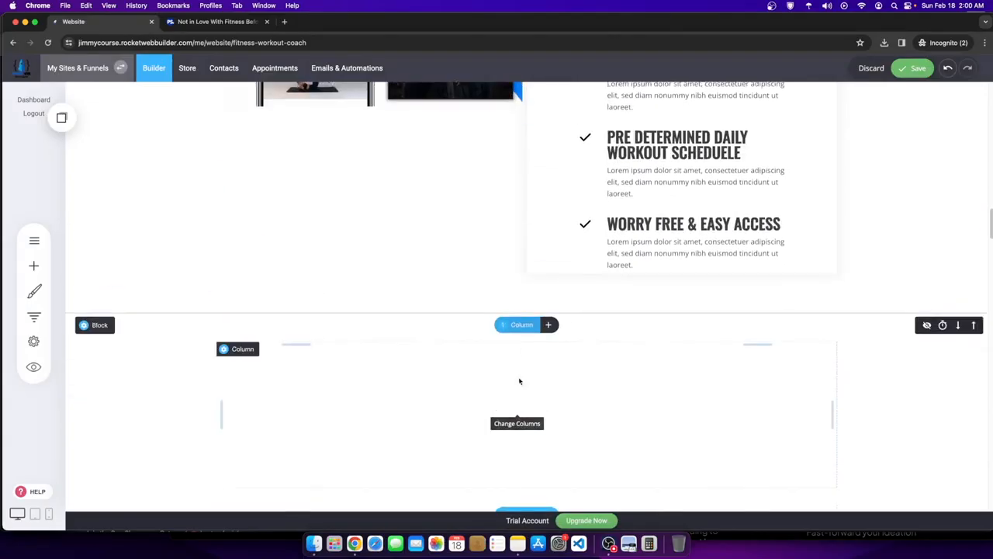
scroll(372, 186, "up", 2)
left_click_drag(563, 468, 578, 431)
scroll(578, 431, "down", 5)
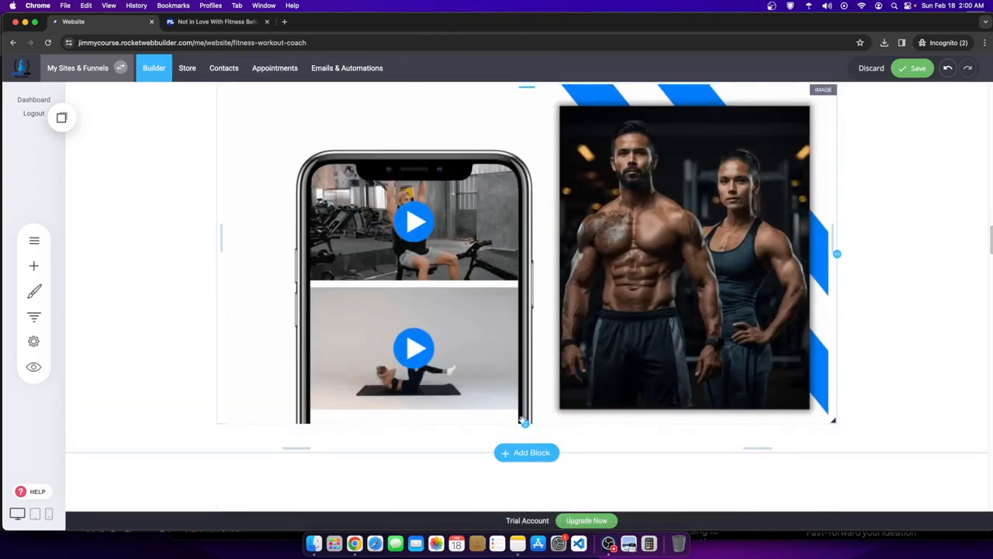
left_click_drag(525, 423, 525, 287)
scroll(561, 243, "up", 1)
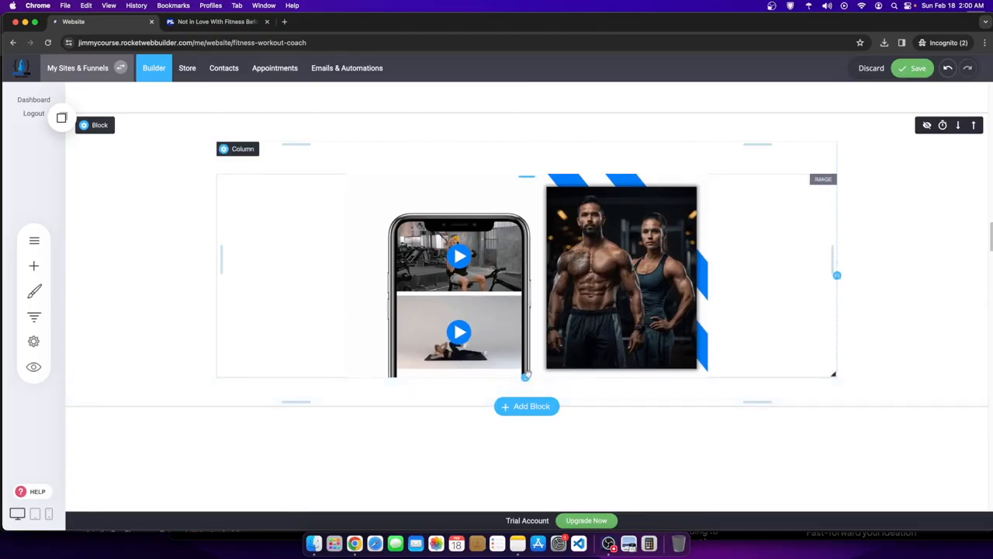
scroll(574, 355, "up", 2)
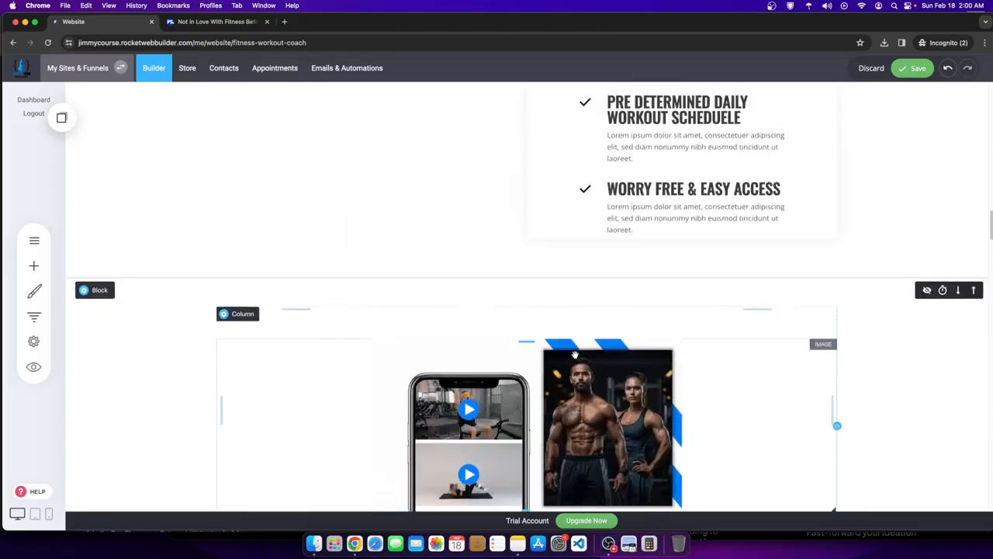
- Move the image block above the checklist and merge the checklist into one column
left_click(973, 289)
scroll(754, 310, "up", 2)
scroll(597, 361, "down", 2)
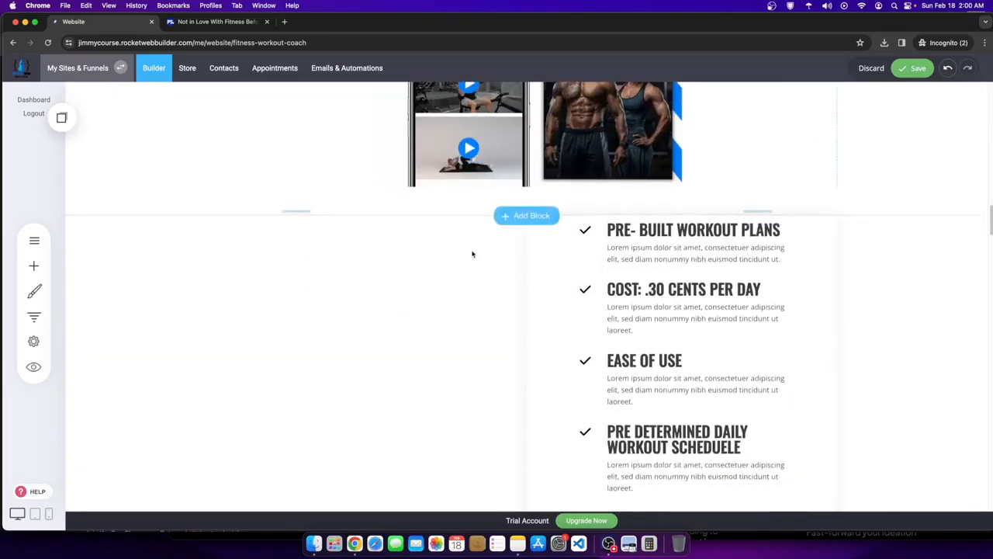
left_click(522, 226)
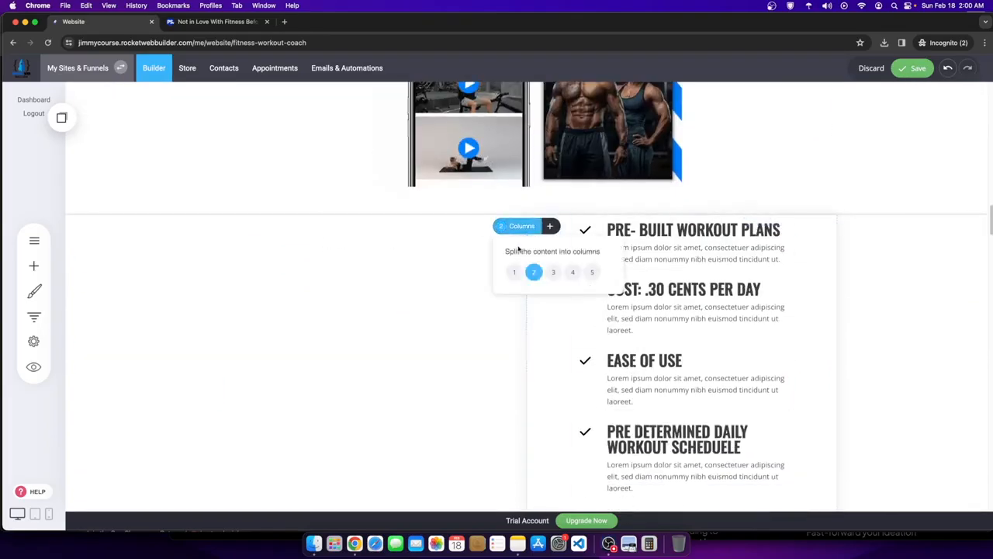
left_click(515, 273)
scroll(530, 285, "down", 1)
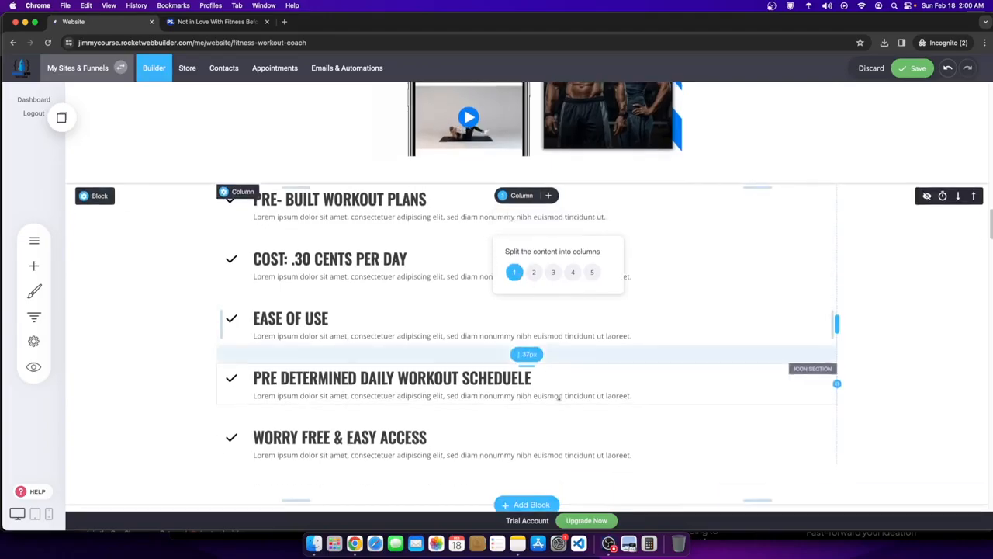
- Give the checklist column an outer shadow, then split it into two columns
left_click(241, 174)
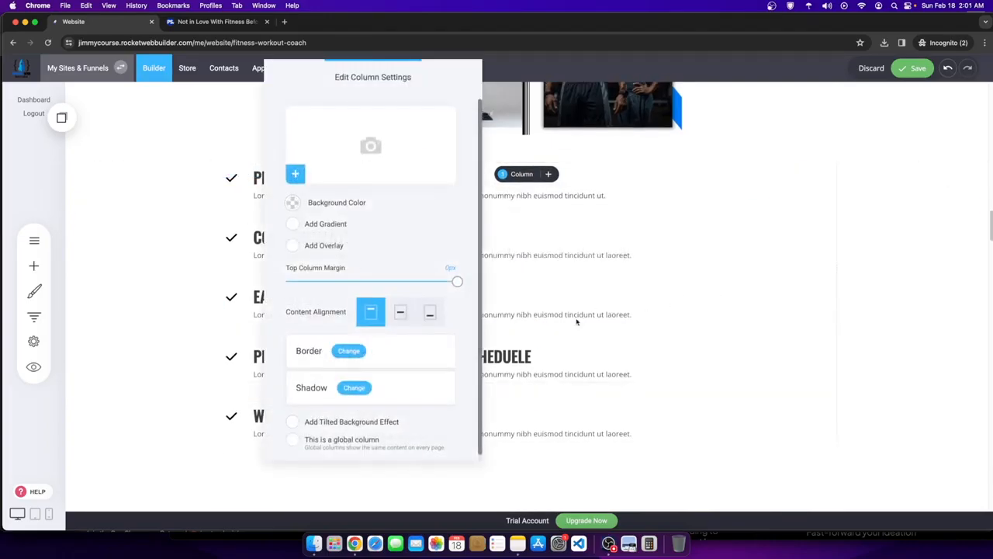
left_click(354, 387)
left_click(441, 165)
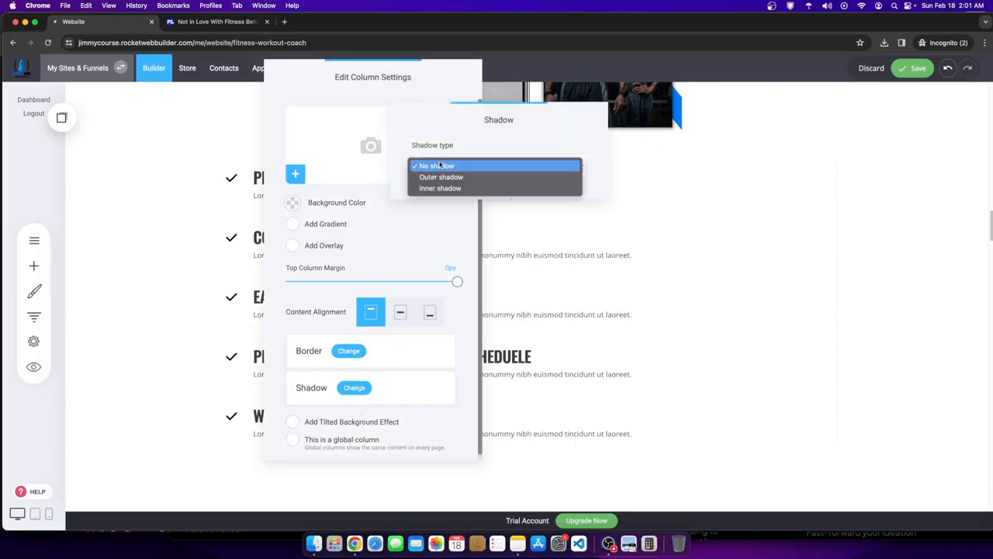
left_click(443, 176)
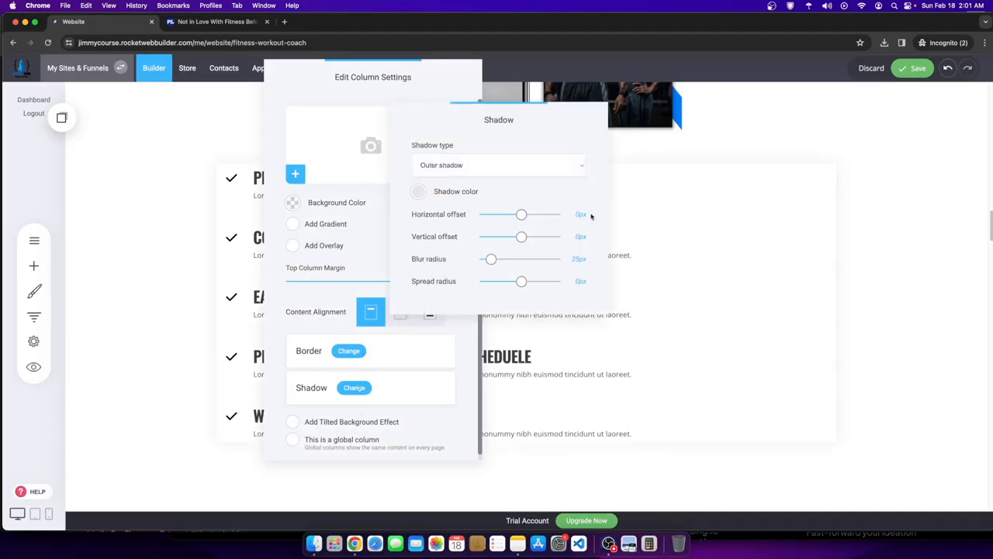
left_click(669, 255)
left_click(742, 243)
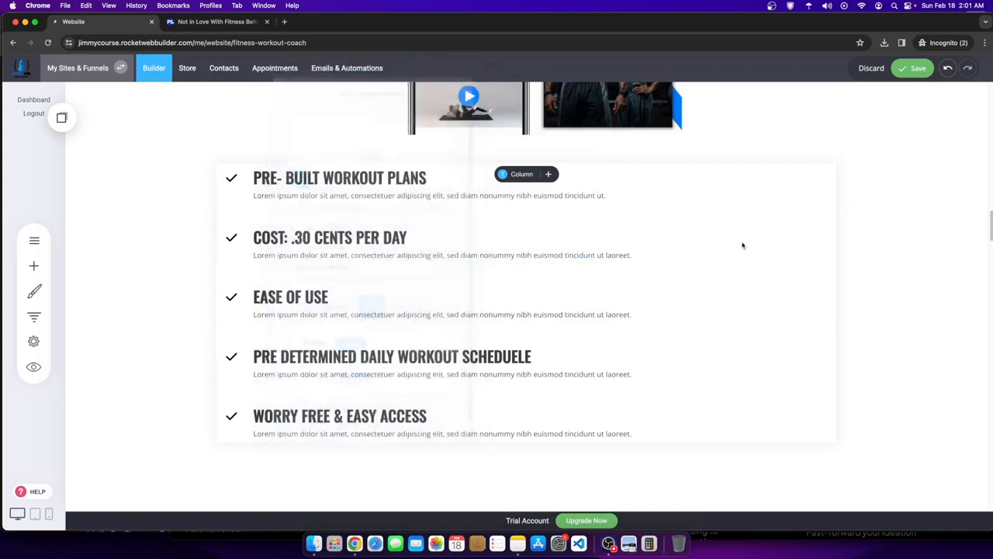
left_click(522, 176)
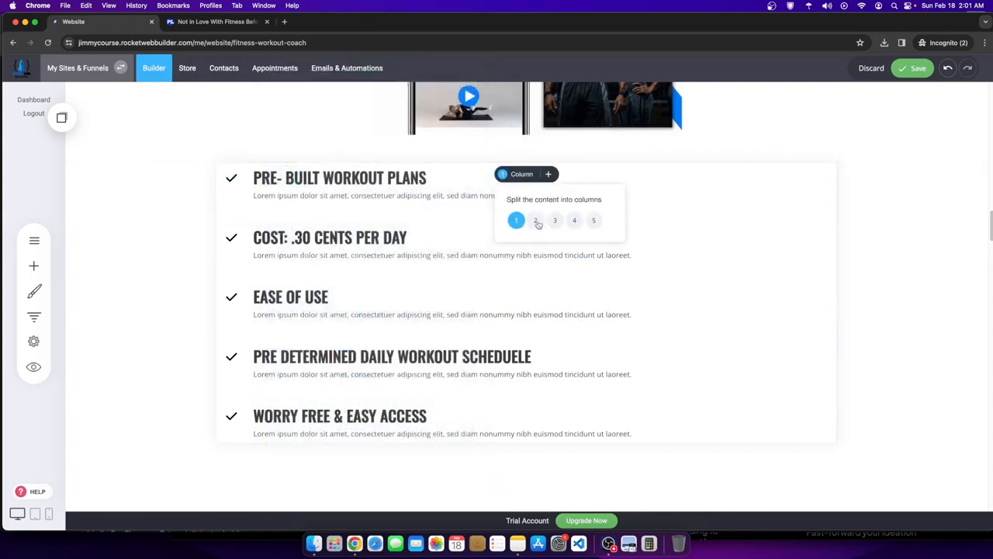
left_click(536, 222)
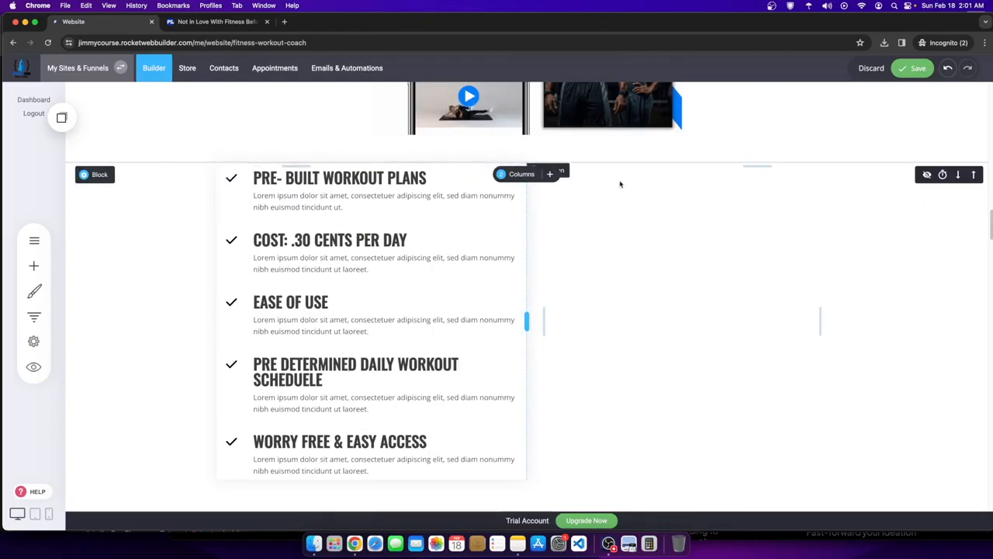
- Drag COST: .30 CENTS PER DAY, EASE OF USE and the daily workout schedule item into the right column
scroll(419, 364, "up", 2)
left_click_drag(397, 339, 673, 280)
left_click_drag(495, 332, 727, 343)
left_click_drag(391, 348, 699, 428)
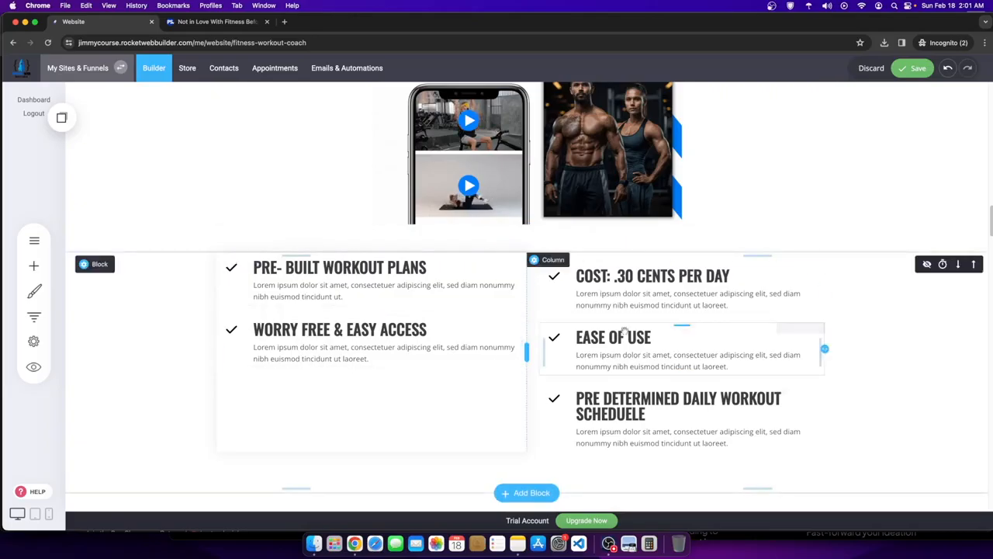
- Give the right checklist column an outer shadow with 25px blur and close its settings
left_click(518, 262)
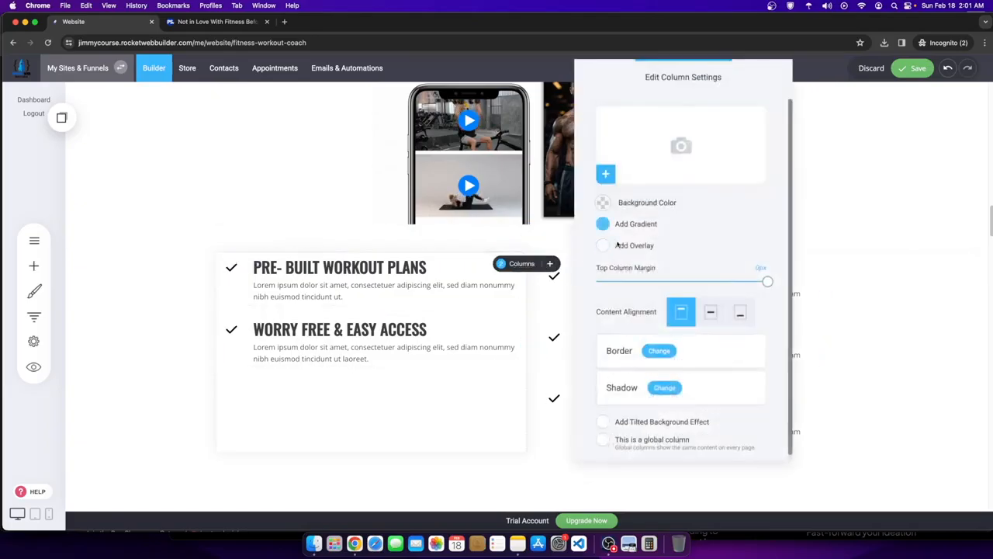
left_click(660, 388)
left_click(450, 166)
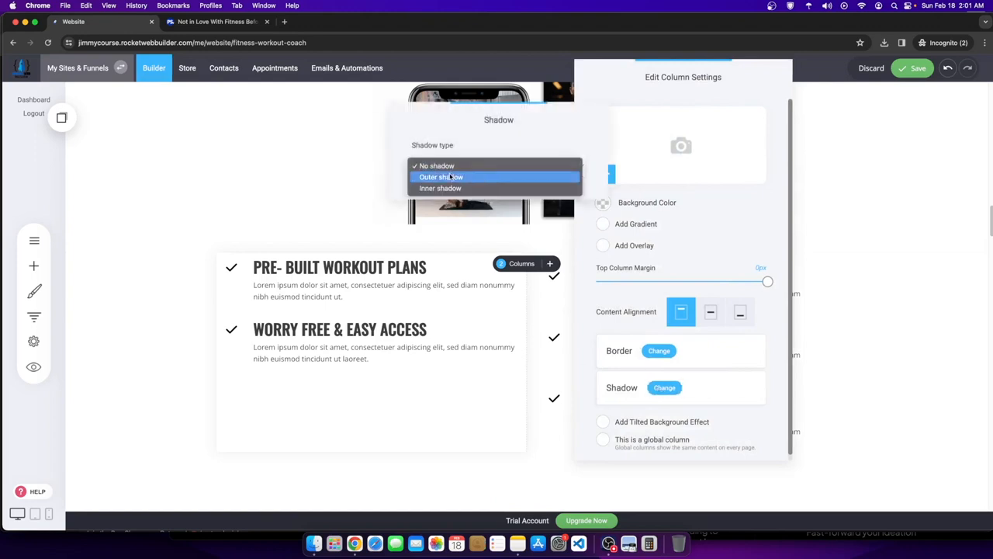
left_click(450, 177)
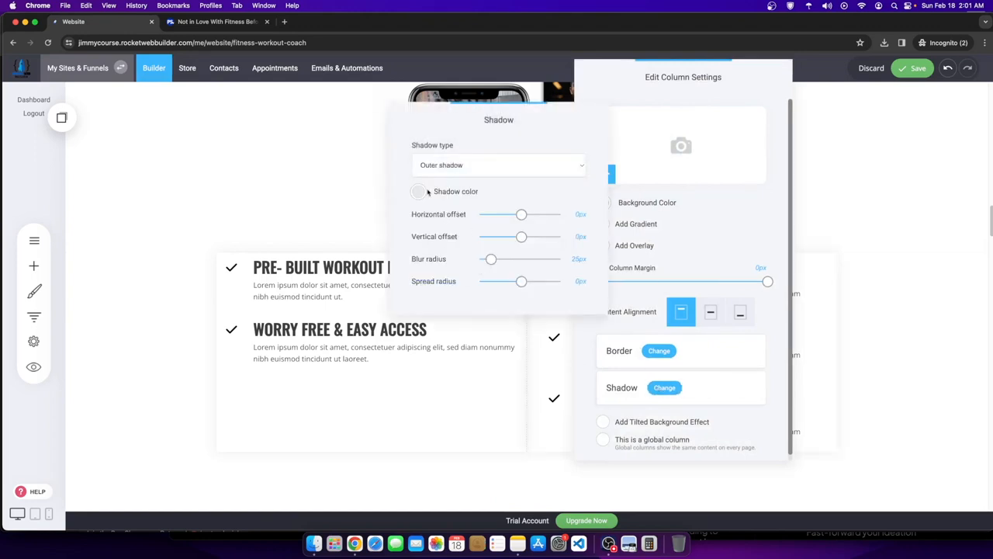
left_click(446, 163)
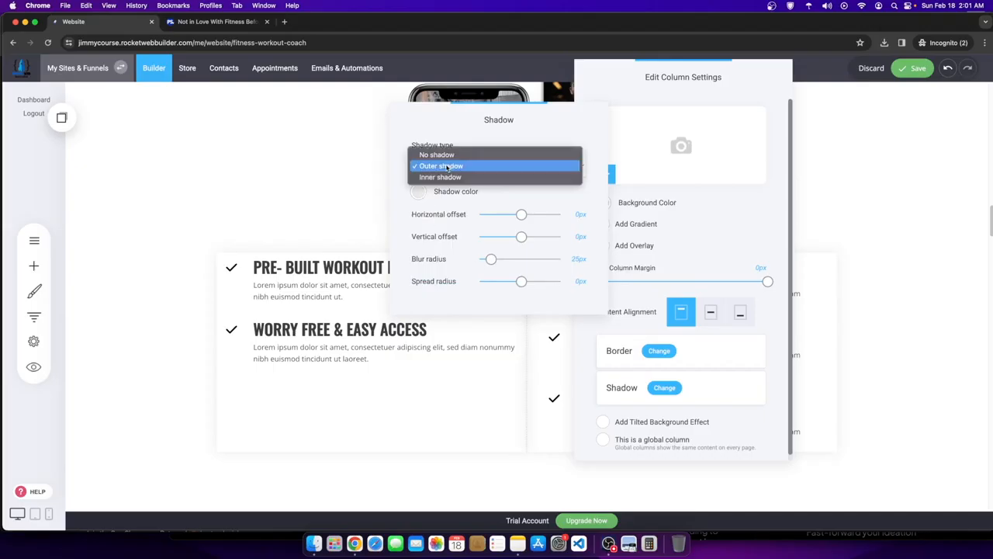
left_click(807, 261)
left_click(838, 260)
left_click(829, 255)
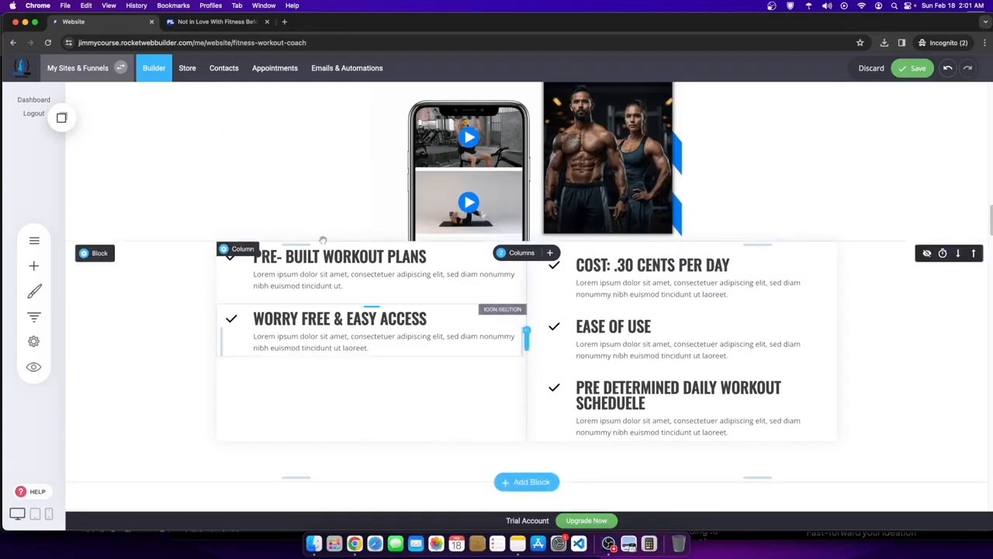
- Pull the left and right checklist columns up with small negative top margins
left_click(236, 247)
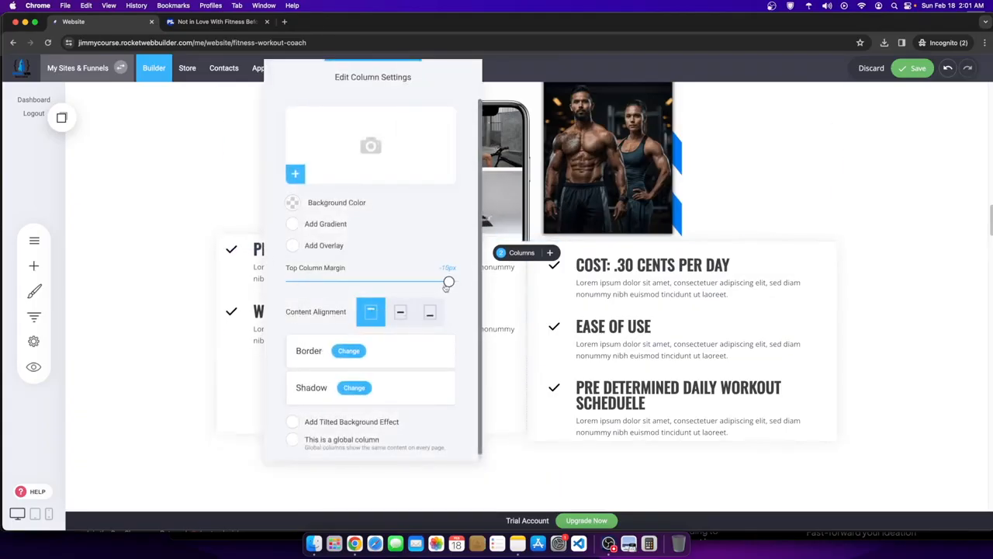
left_click_drag(424, 289, 447, 302)
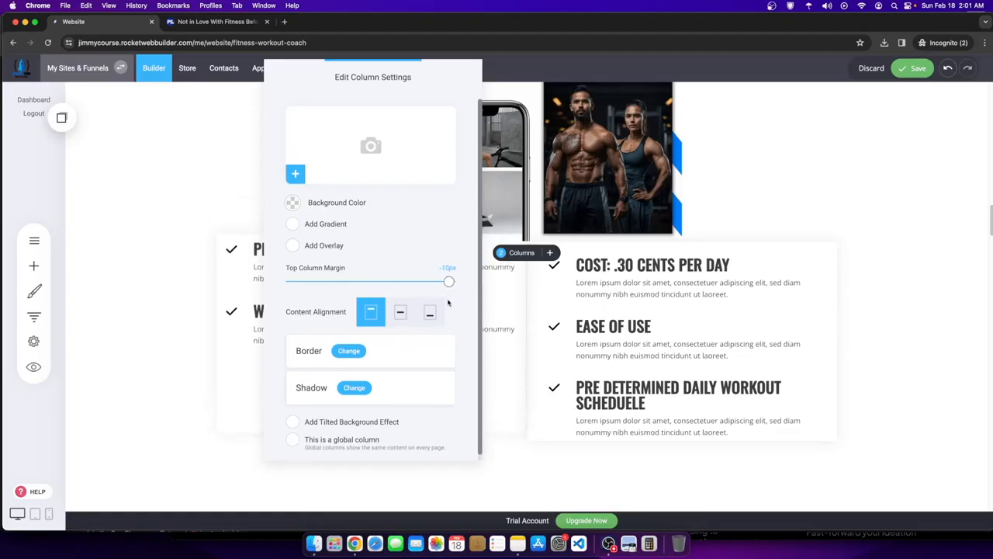
left_click(294, 204)
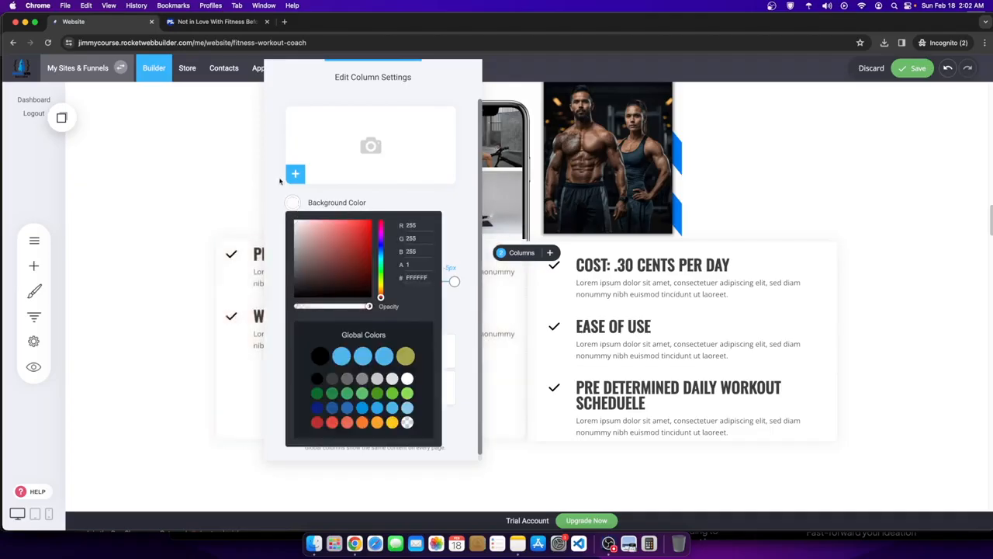
left_click_drag(401, 72, 786, 109)
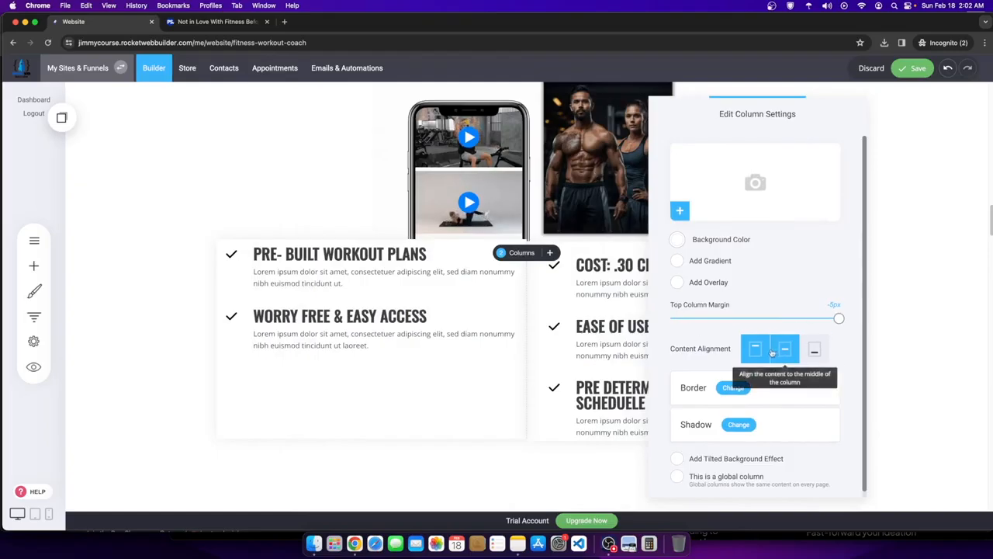
left_click_drag(839, 318, 824, 326)
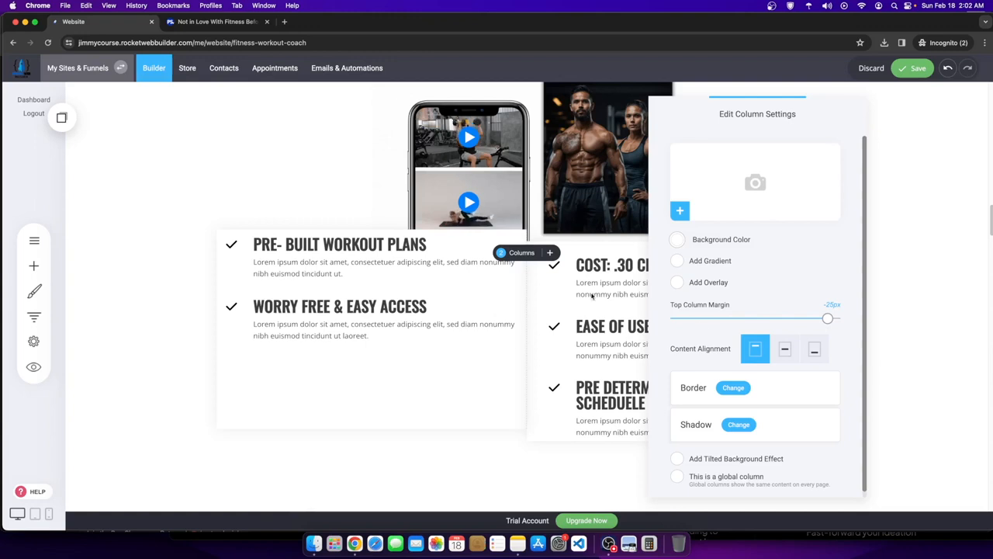
left_click(917, 249)
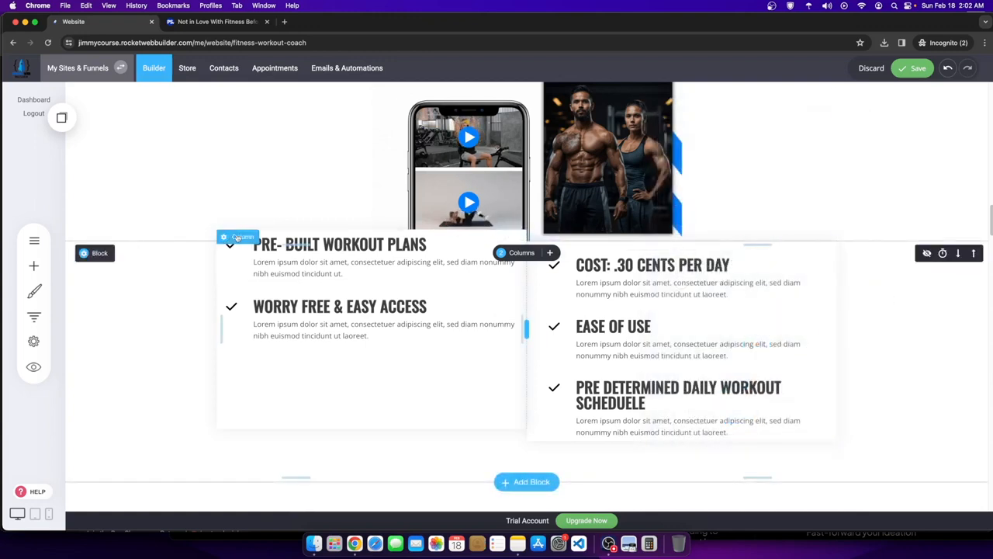
left_click(240, 233)
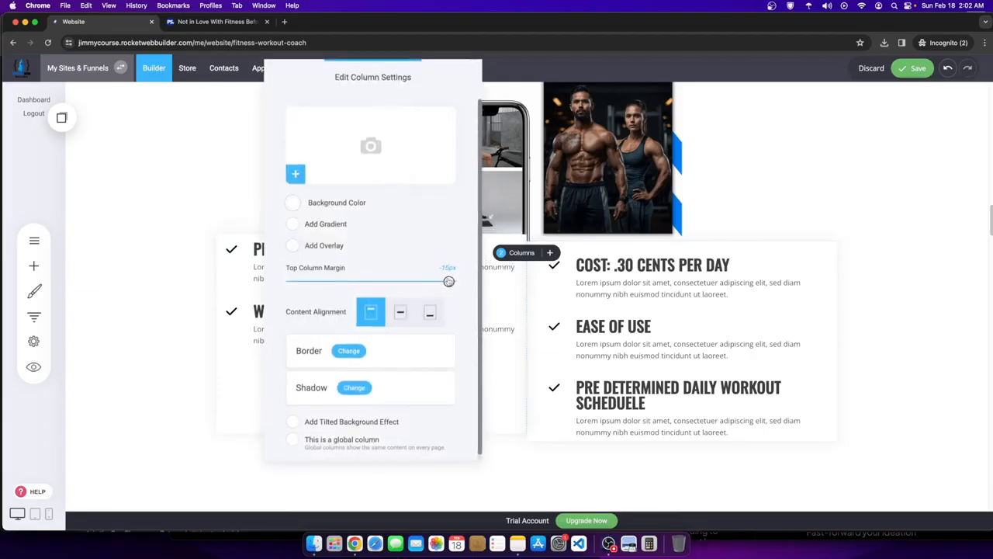
left_click(556, 277)
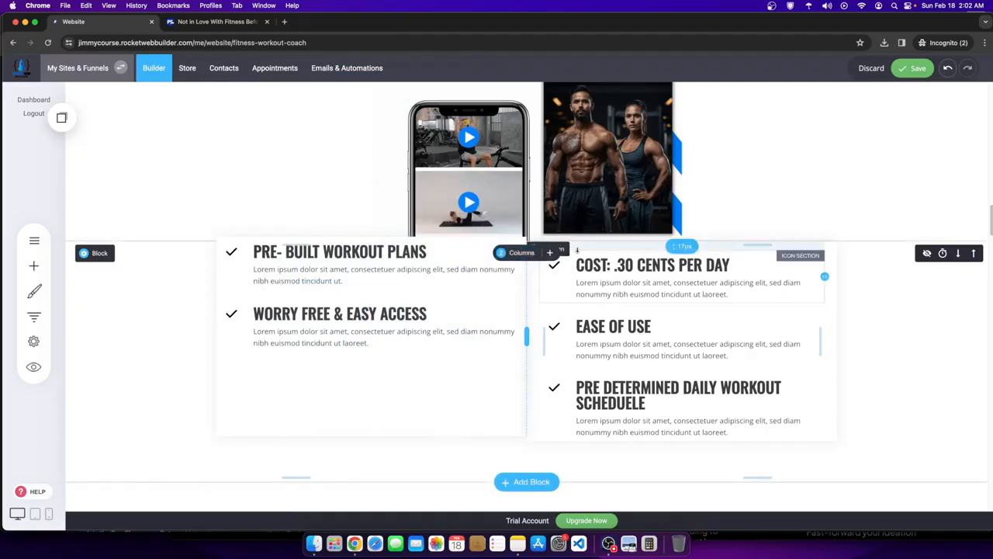
left_click(557, 253)
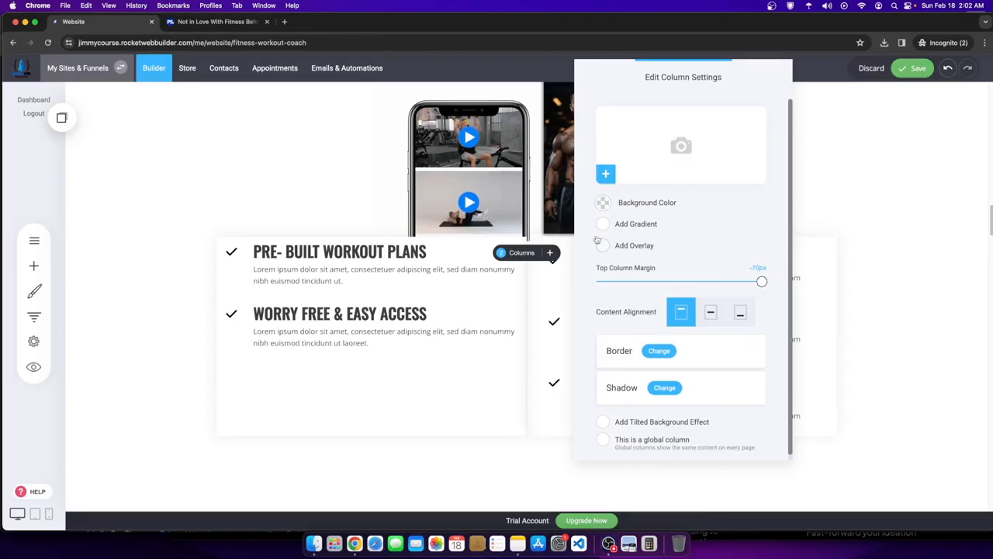
left_click(605, 204)
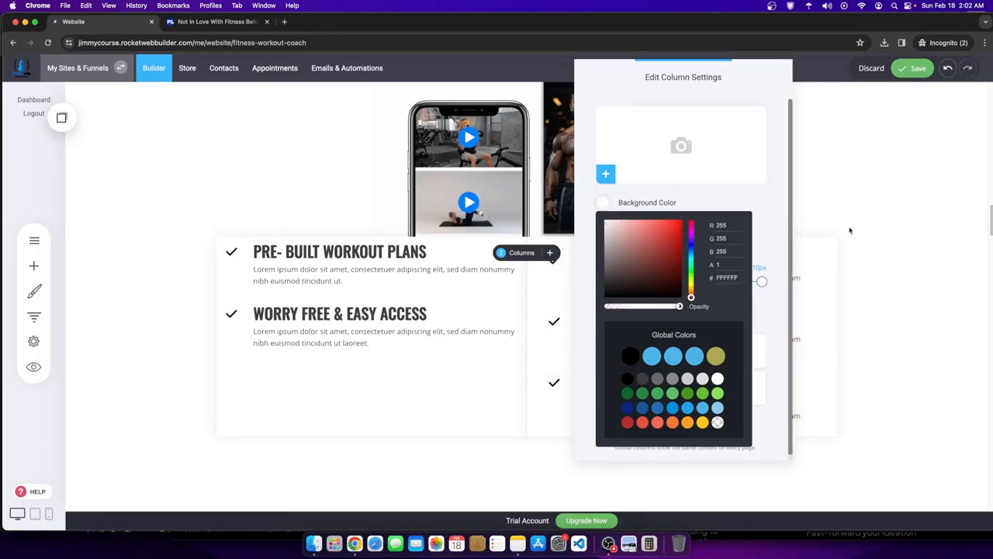
left_click(849, 230)
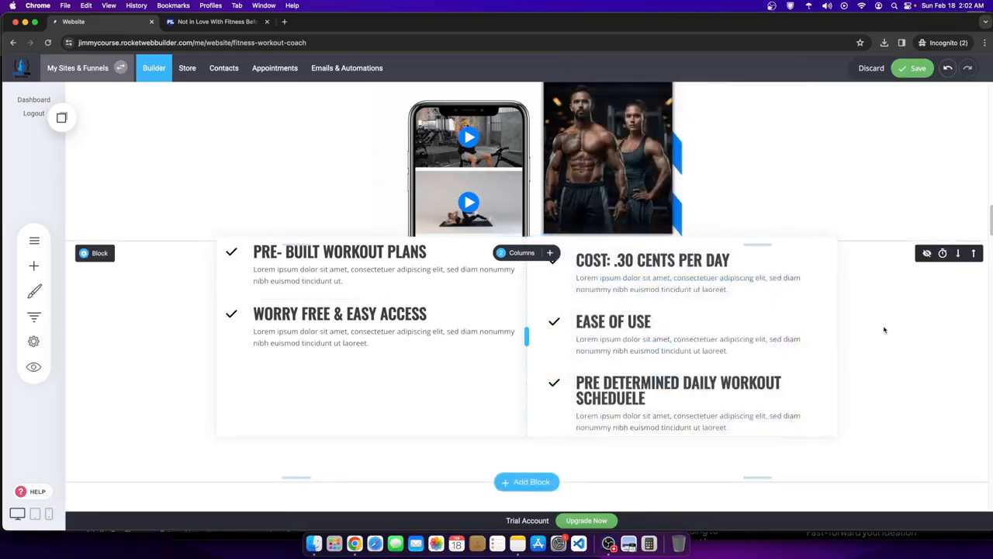
- Enlarge the phone-and-trainers image, tighten the spacing below its block, and save the page
scroll(535, 361, "up", 3)
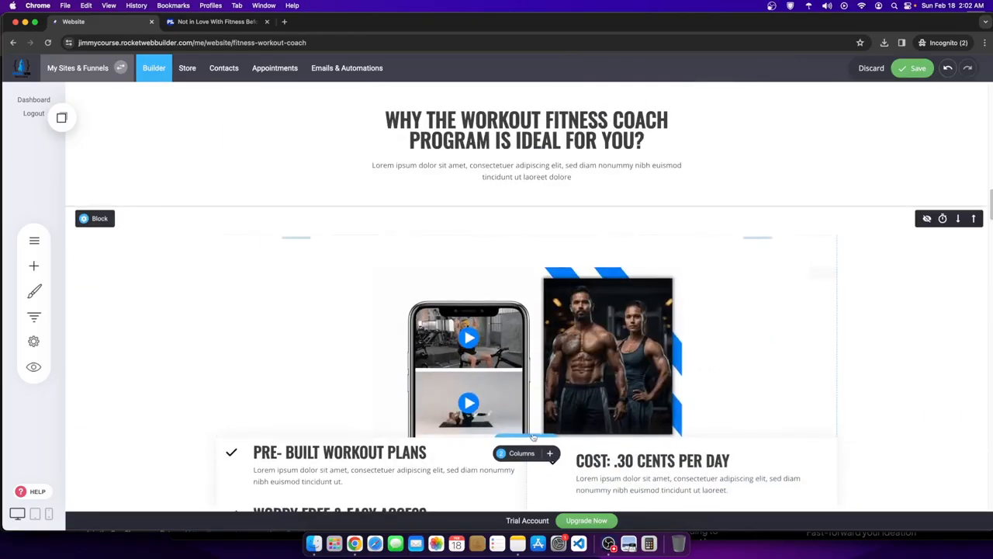
scroll(548, 324, "down", 1)
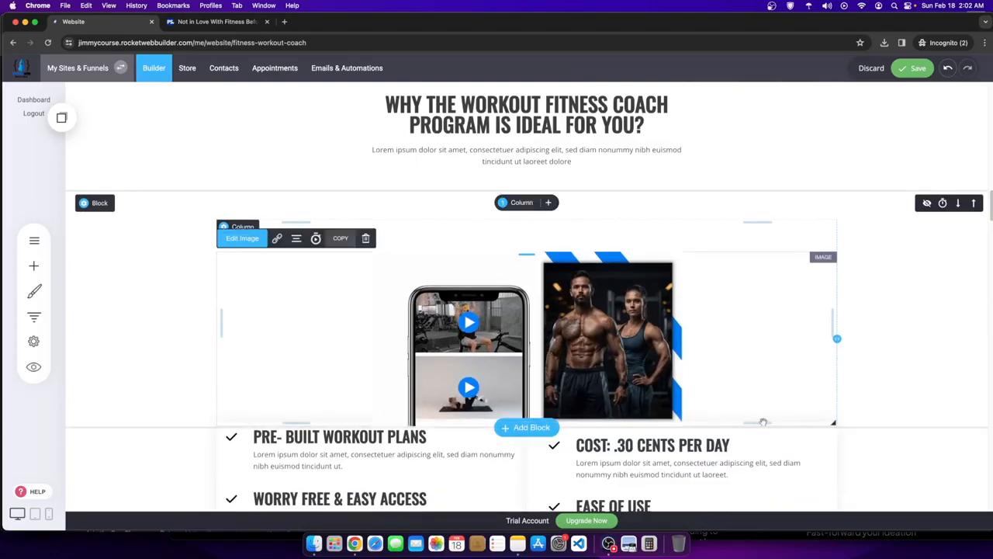
left_click_drag(763, 423, 764, 431)
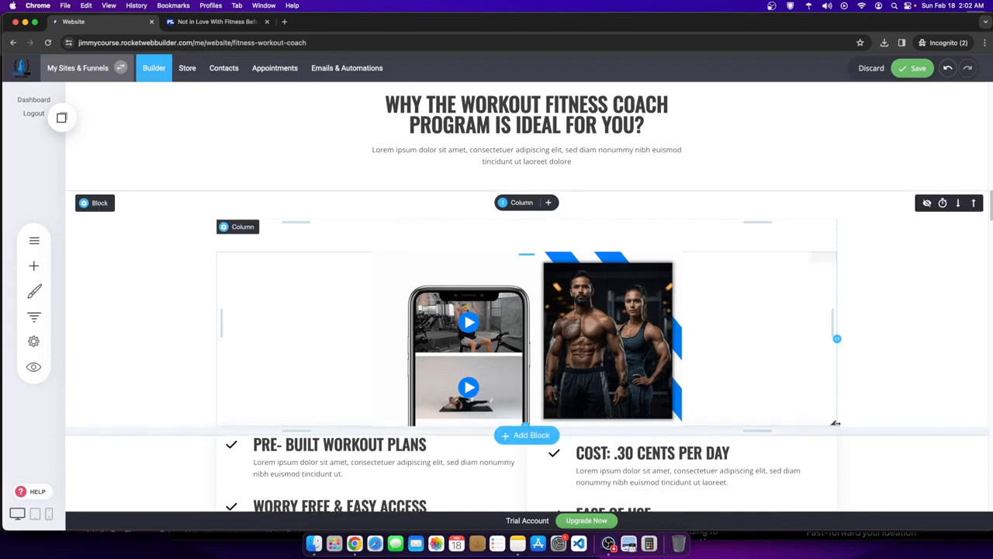
left_click_drag(835, 423, 835, 482)
scroll(516, 331, "down", 5)
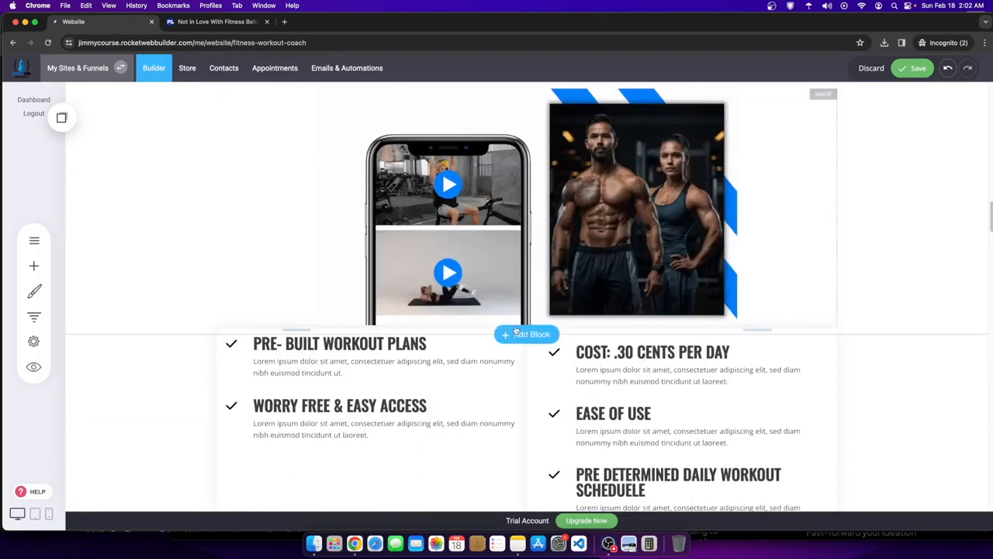
left_click_drag(489, 329, 493, 310)
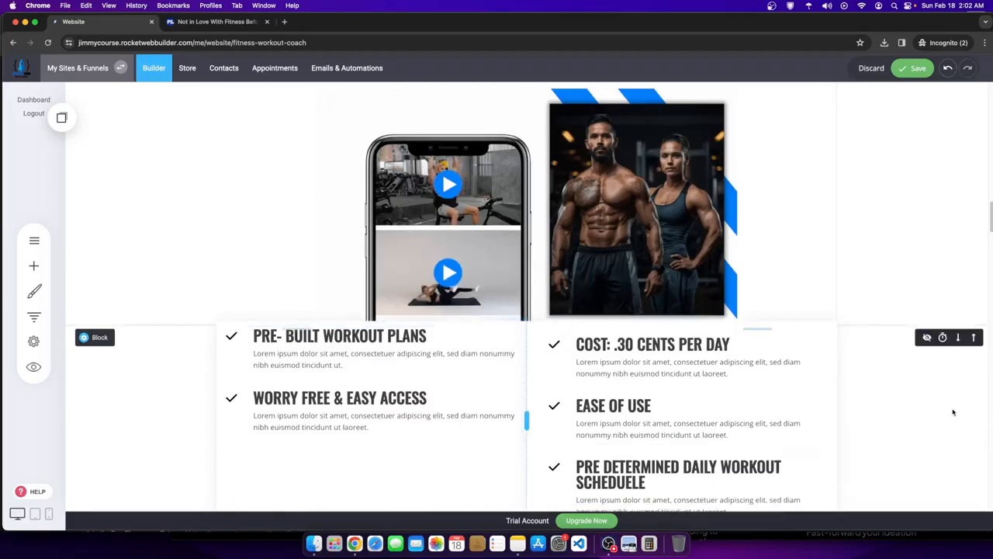
scroll(756, 368, "up", 3)
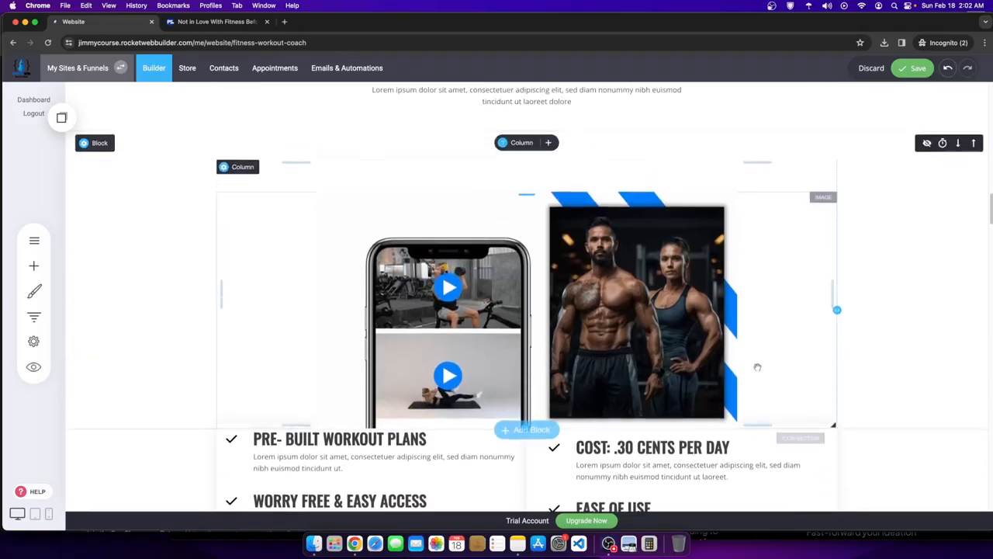
left_click(912, 68)
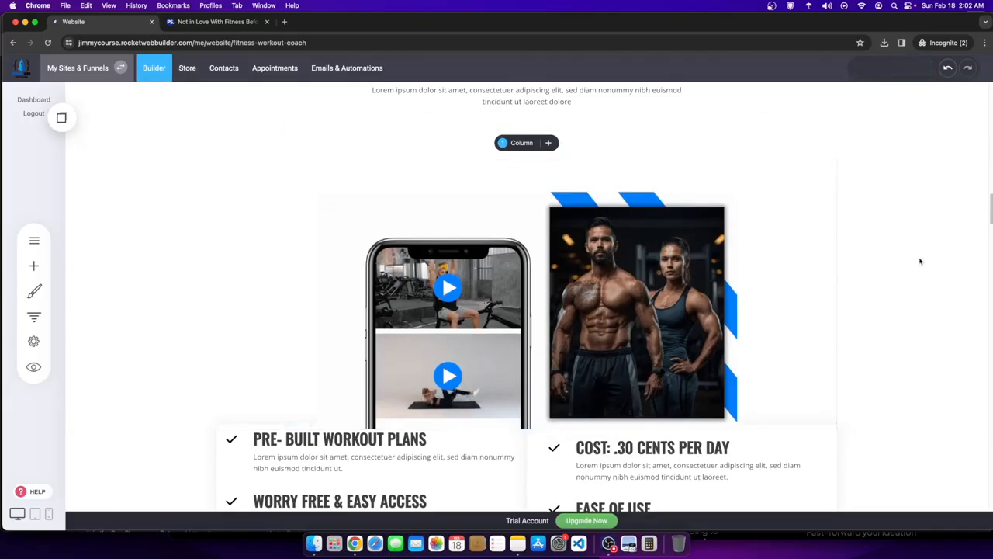
- Remove the image block's top padding to lift the image higher
scroll(948, 306, "up", 2)
scroll(931, 307, "down", 3)
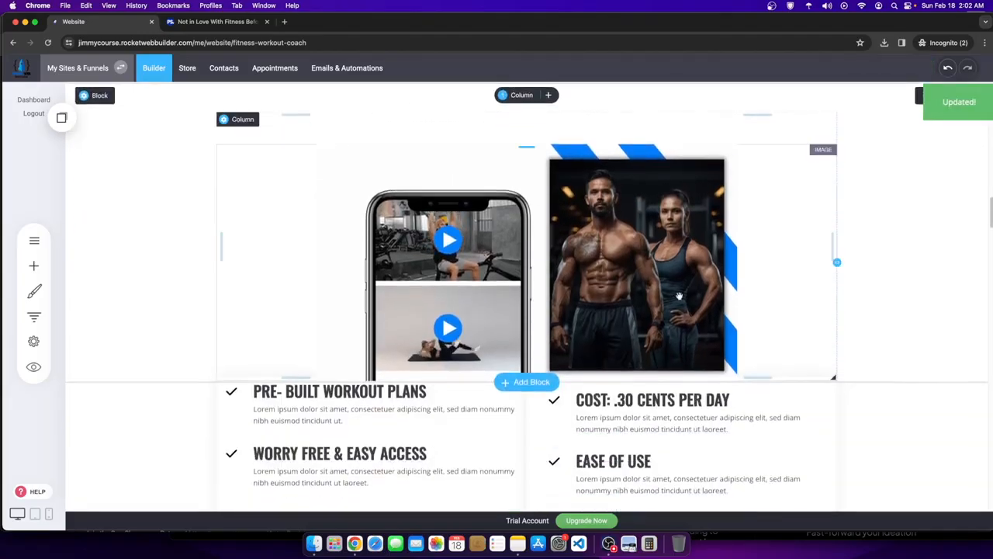
scroll(657, 311, "up", 1)
scroll(648, 317, "down", 3)
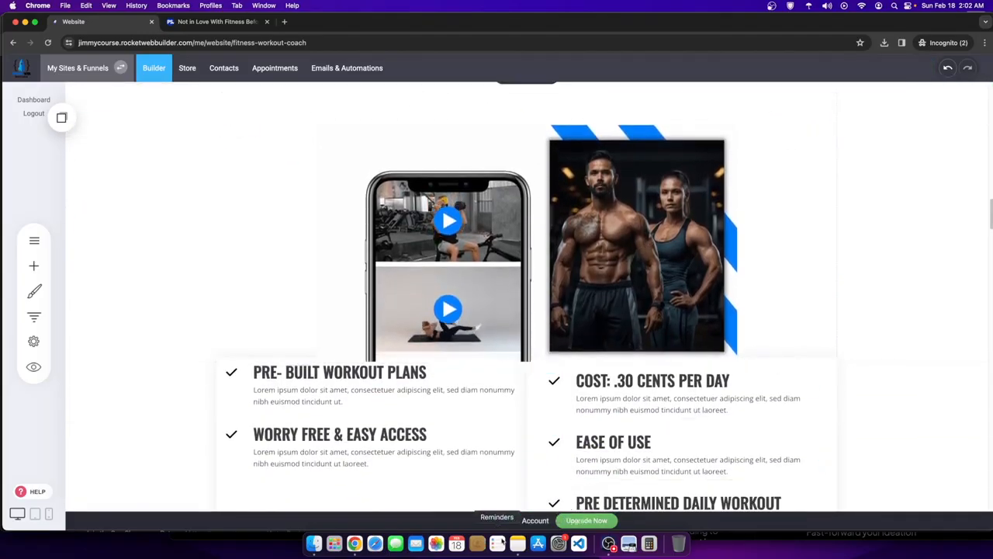
scroll(518, 323, "up", 4)
left_click_drag(630, 244, 636, 149)
- Raise the image column, resize the heading text, and make the heading area one full-width column
left_click_drag(528, 254, 527, 222)
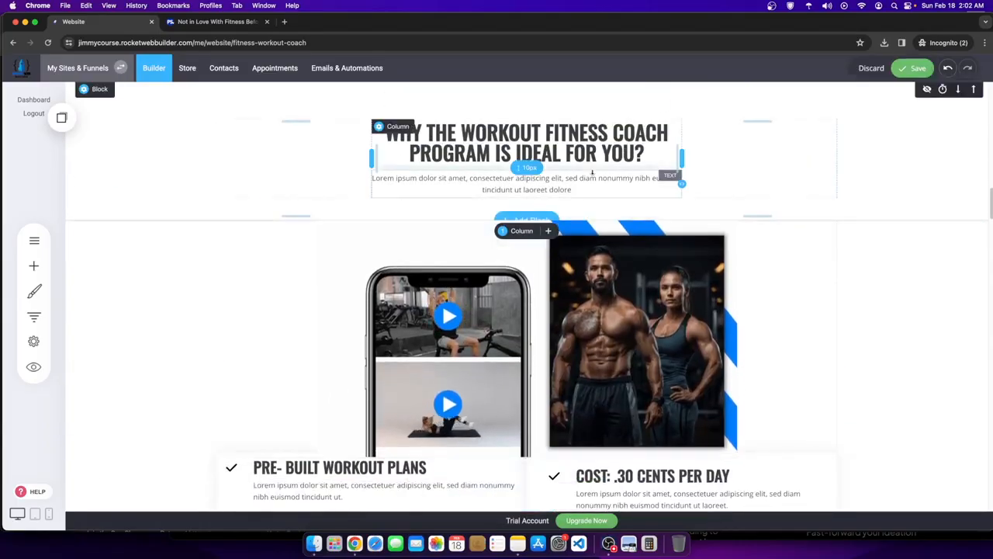
scroll(508, 334, "up", 2)
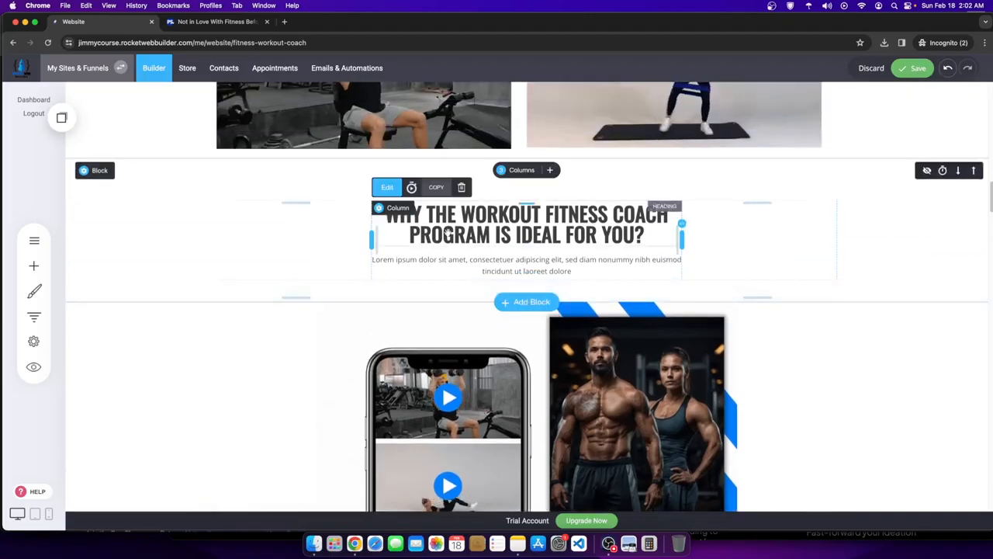
left_click(390, 215)
left_click_drag(387, 214, 621, 239)
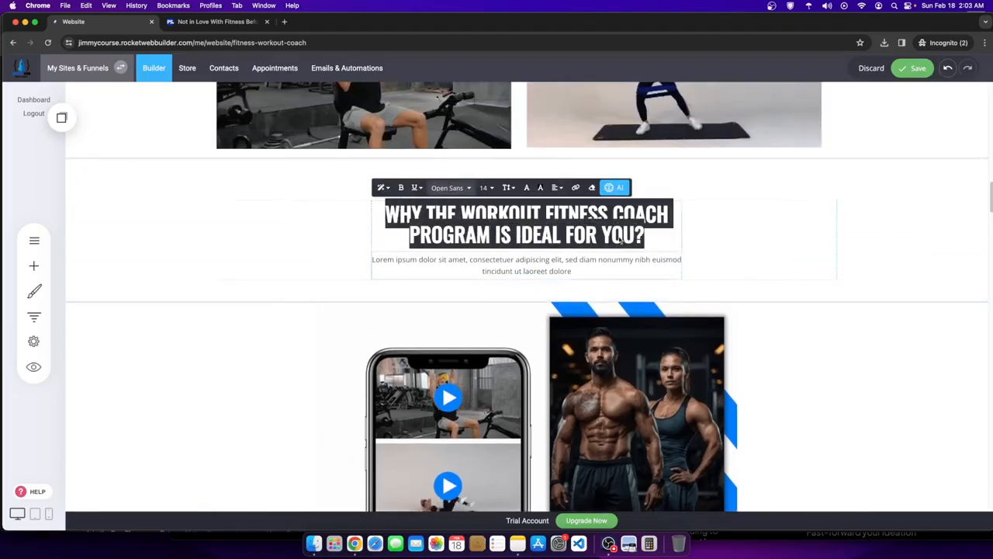
left_click(485, 188)
left_click(535, 278)
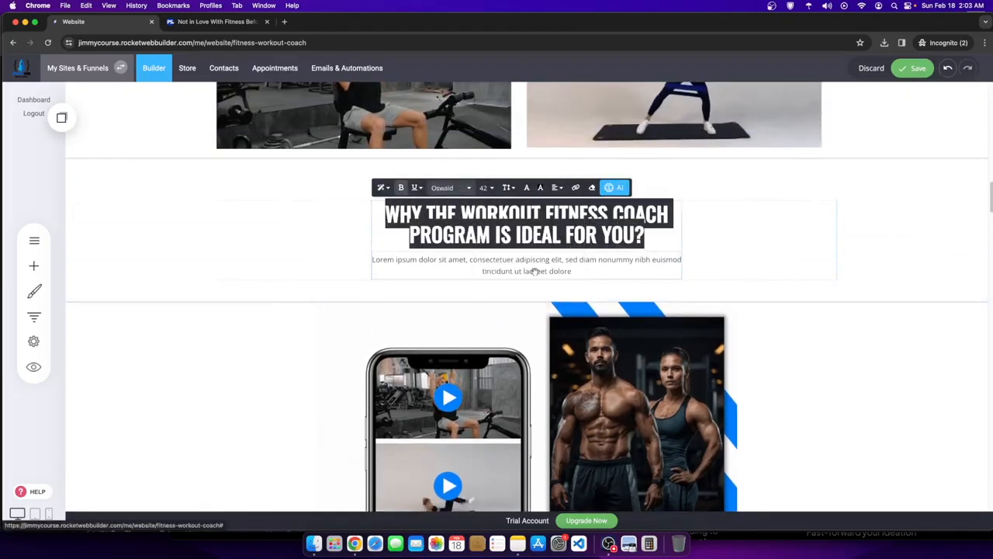
left_click(678, 218)
left_click_drag(681, 235, 719, 237)
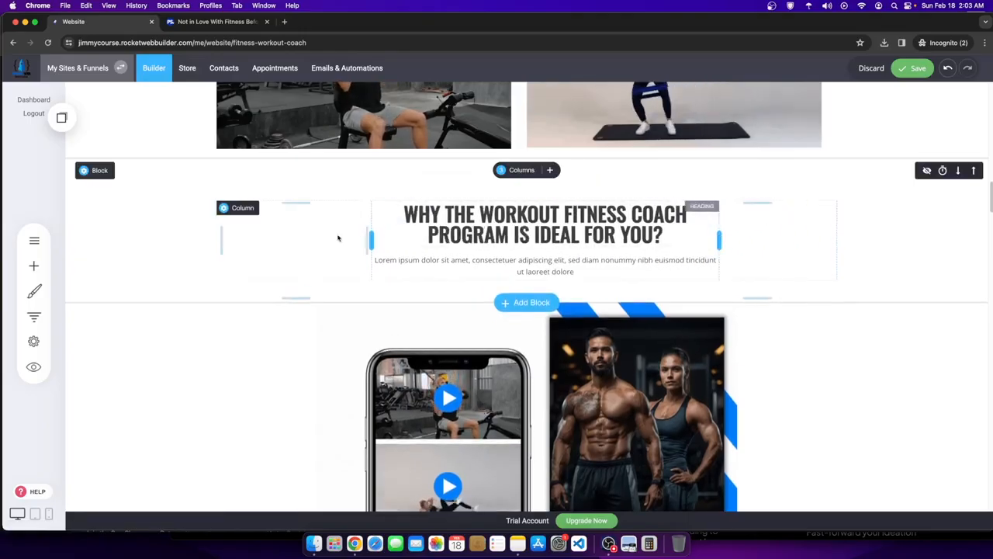
left_click(513, 170)
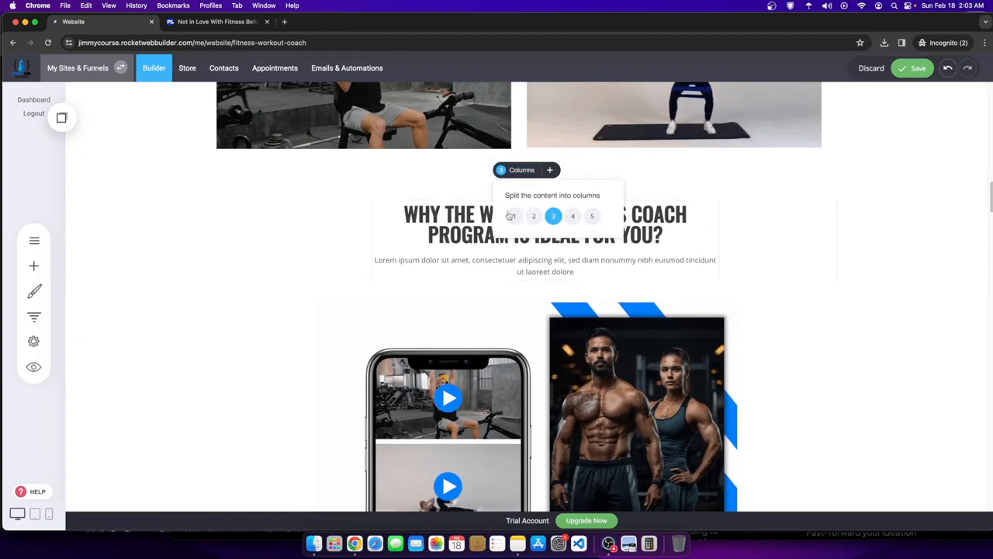
left_click(510, 216)
- Set the 'Why the Workout Fitness Coach' heading to font size 90
left_click(264, 227)
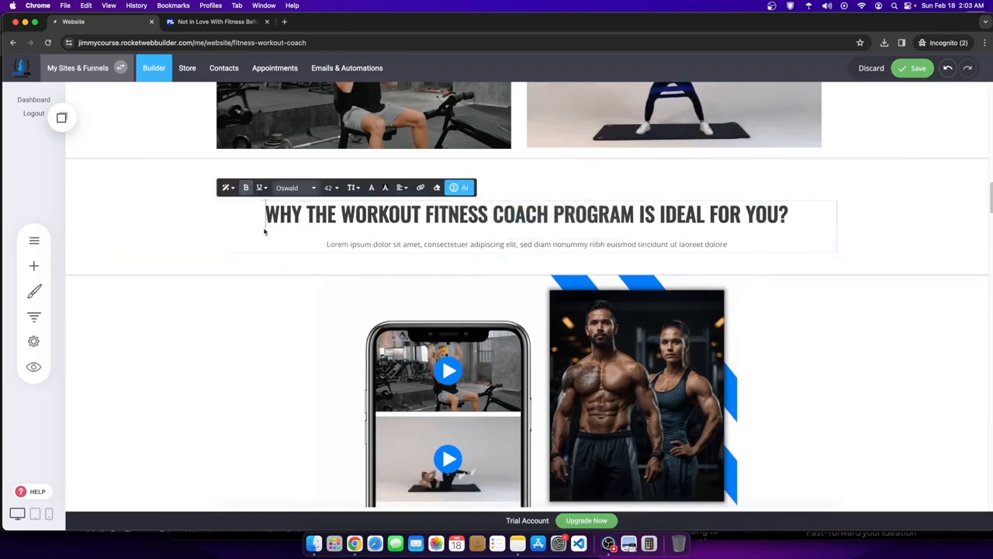
left_click_drag(264, 221, 809, 216)
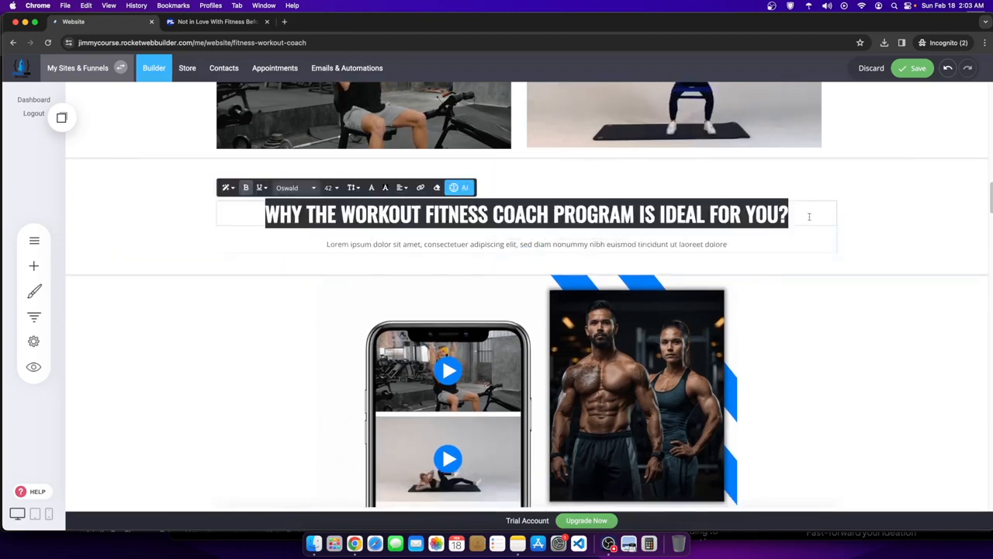
left_click(335, 189)
left_click(377, 292)
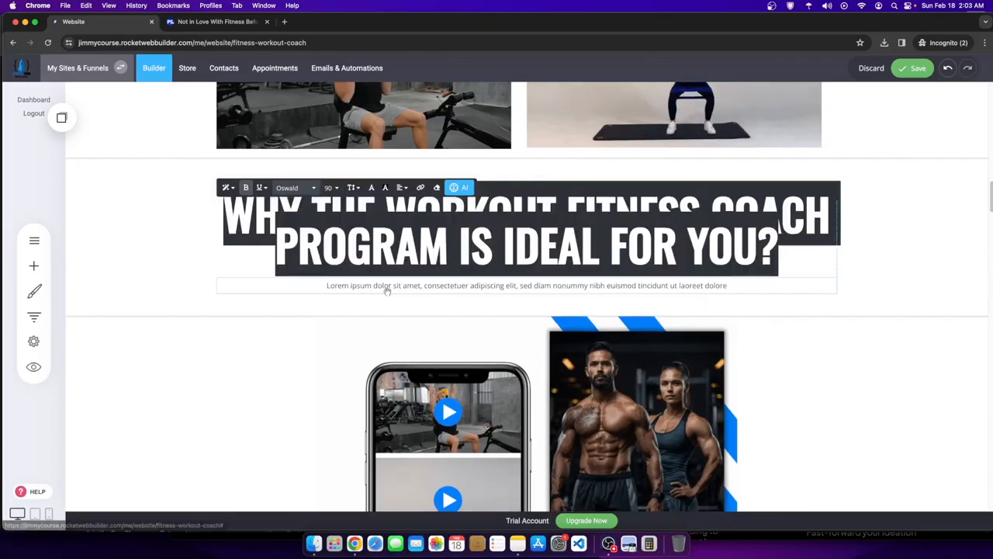
left_click(880, 272)
- Set the heading's line height to 1.2, leaving the paragraph below unchanged
left_click(416, 224)
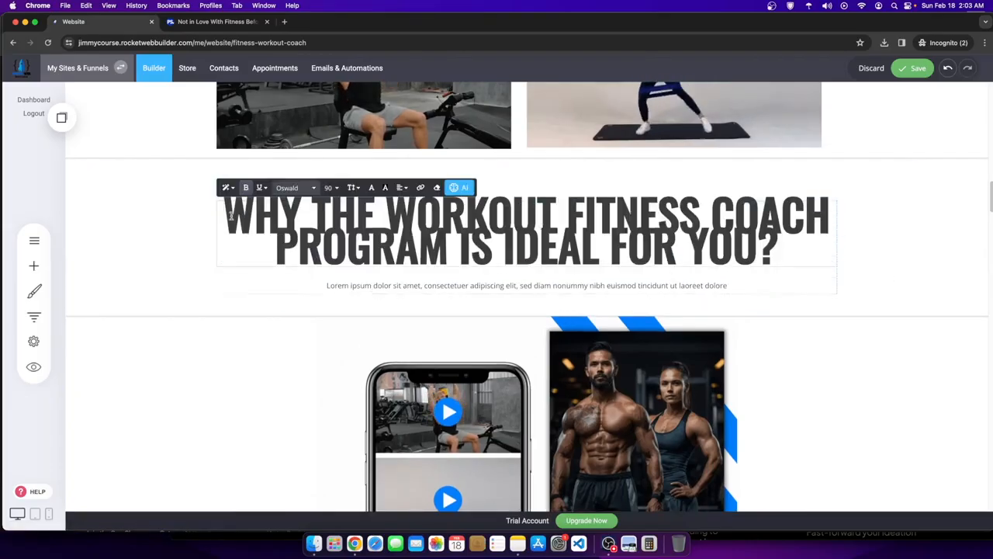
left_click_drag(231, 216, 838, 280)
left_click(354, 188)
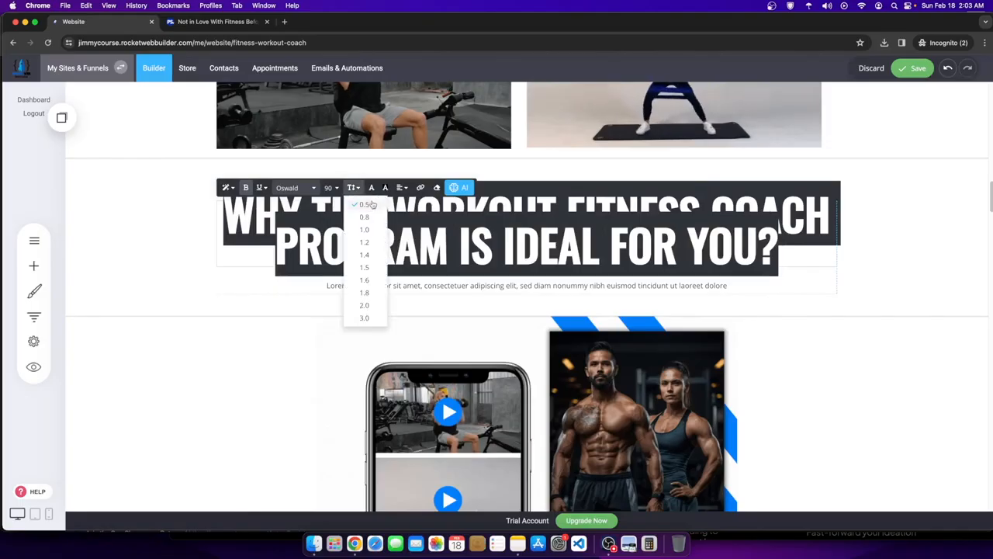
left_click(368, 242)
left_click(878, 312)
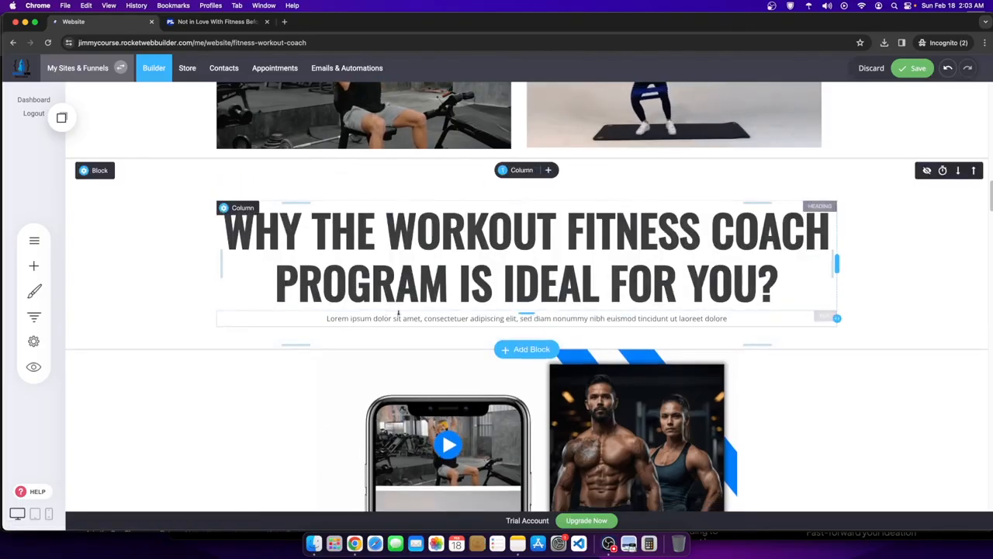
left_click(321, 317)
left_click_drag(323, 318, 727, 319)
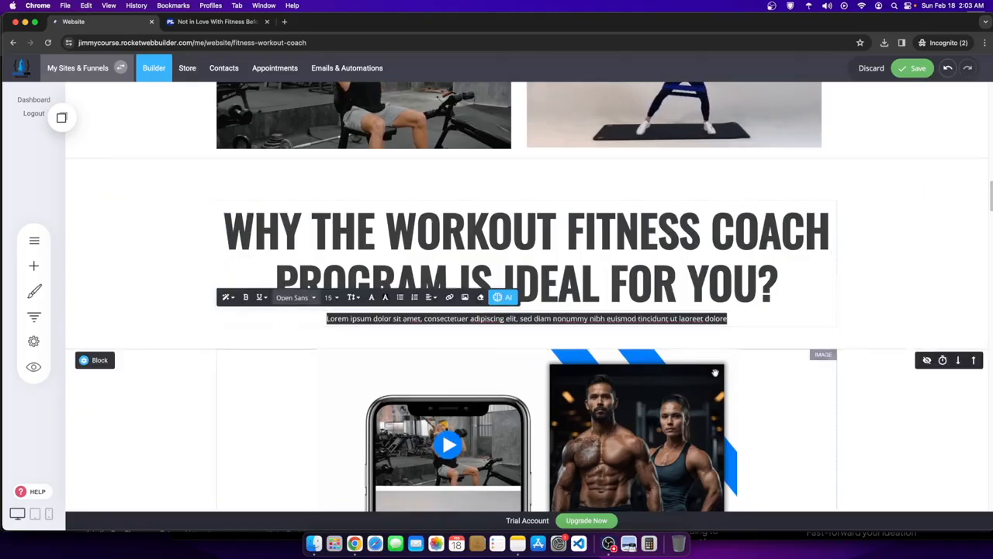
left_click(573, 338)
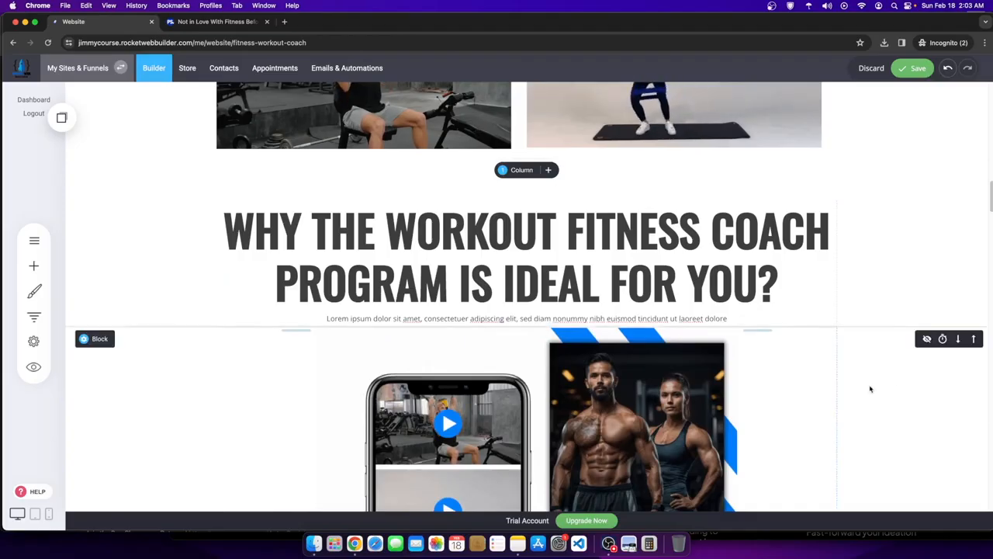
- Delete the Worry Free & Easy Access item from the checklist
scroll(394, 364, "down", 4)
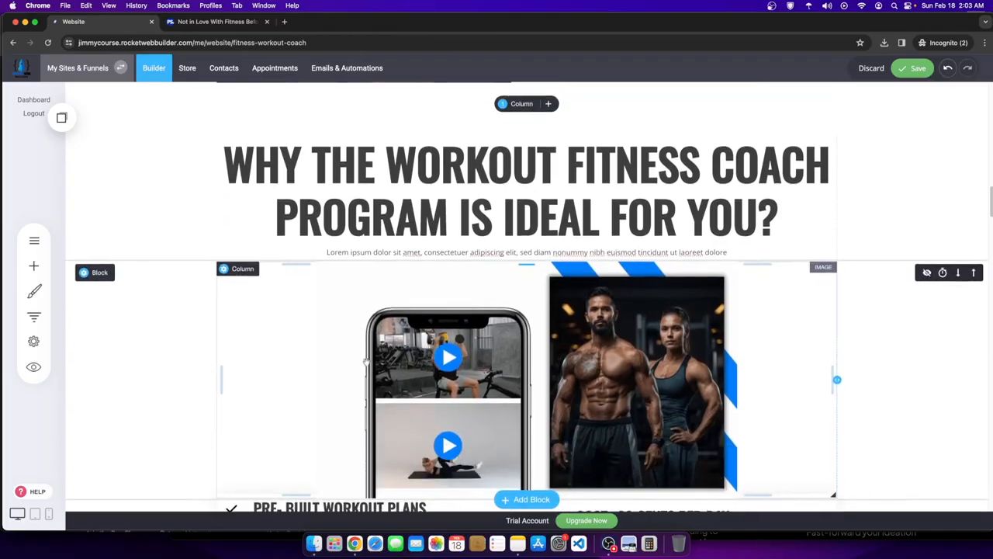
scroll(961, 339, "down", 4)
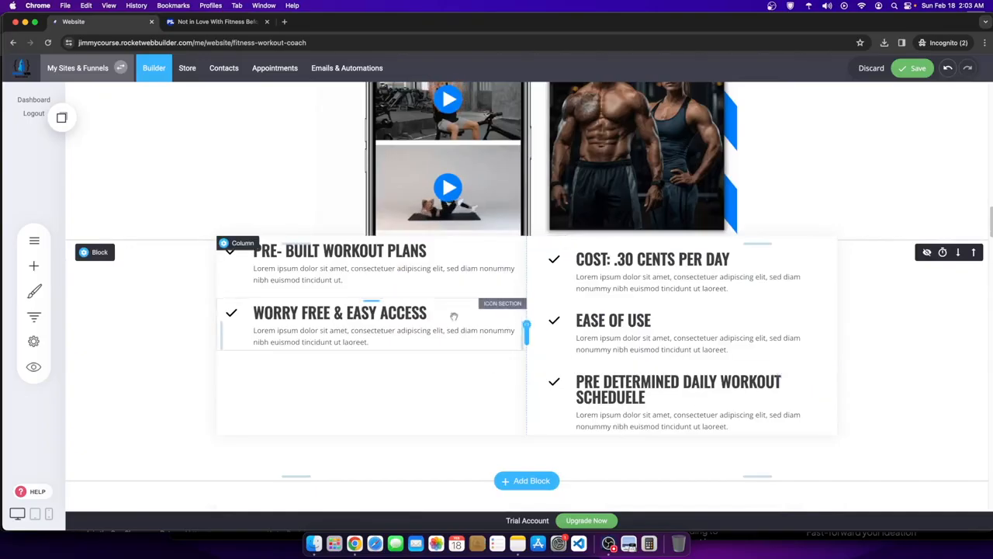
left_click(388, 328)
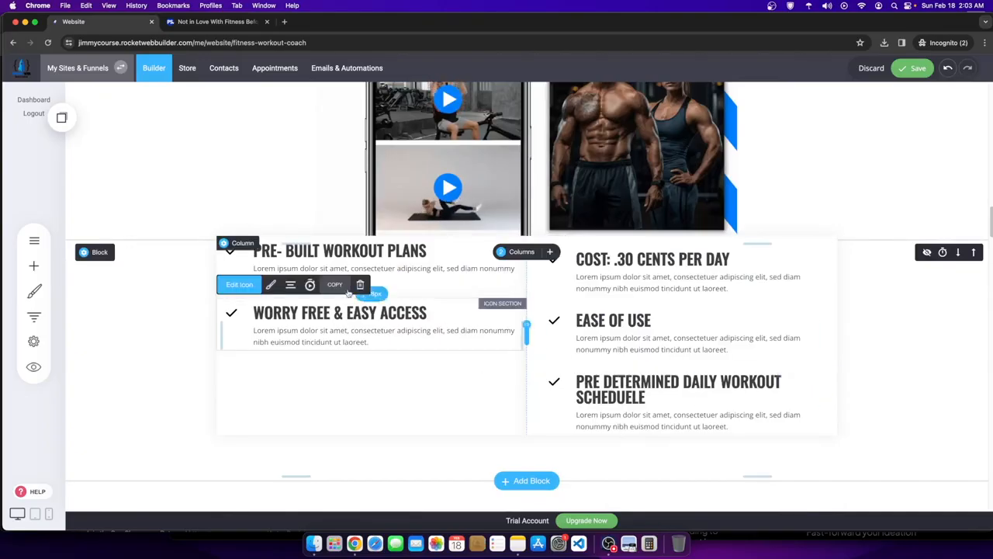
left_click(360, 285)
left_click(530, 271)
- Move Pre Determined Daily Workout Scheduele under Pre-Built Workout Plans in the left column
left_click_drag(605, 388, 358, 321)
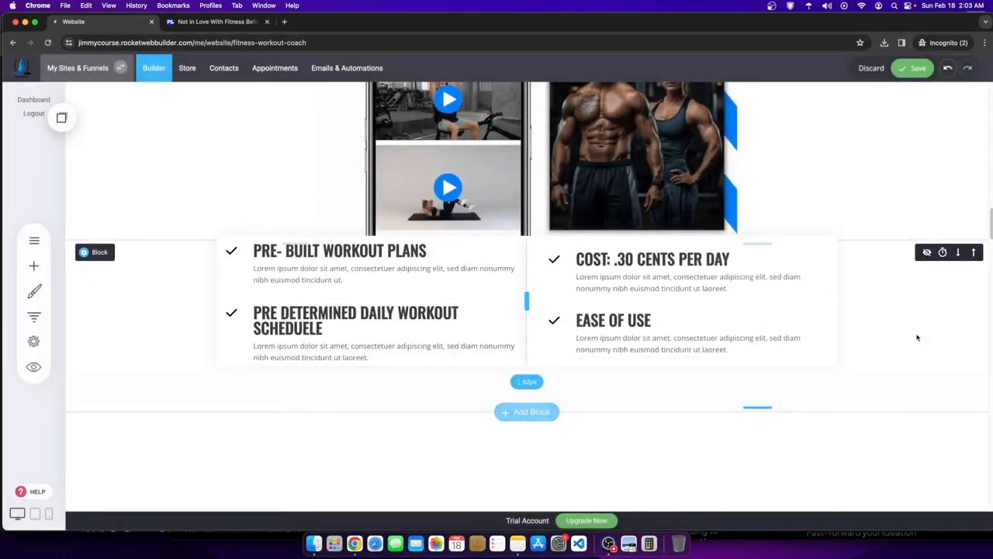
scroll(435, 380, "up", 5)
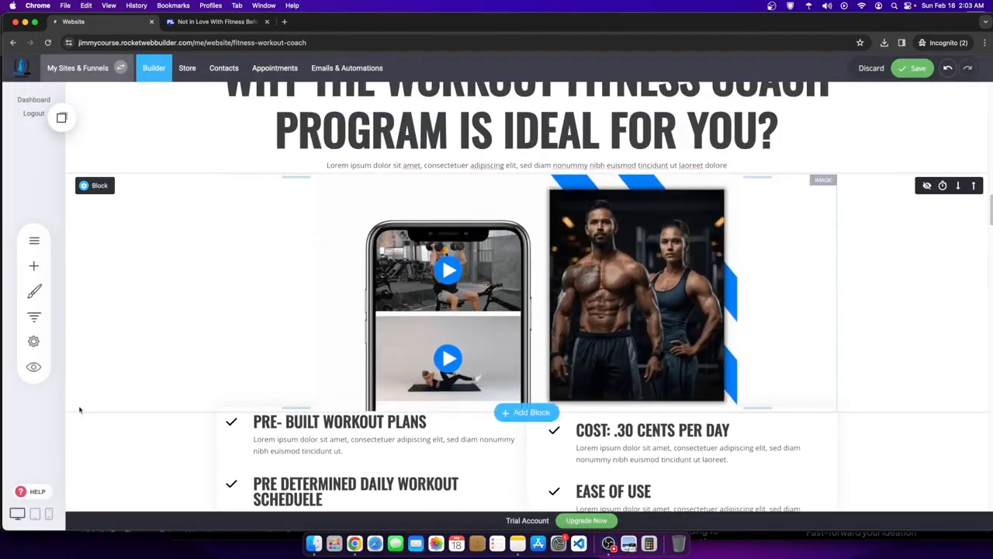
scroll(256, 423, "up", 10)
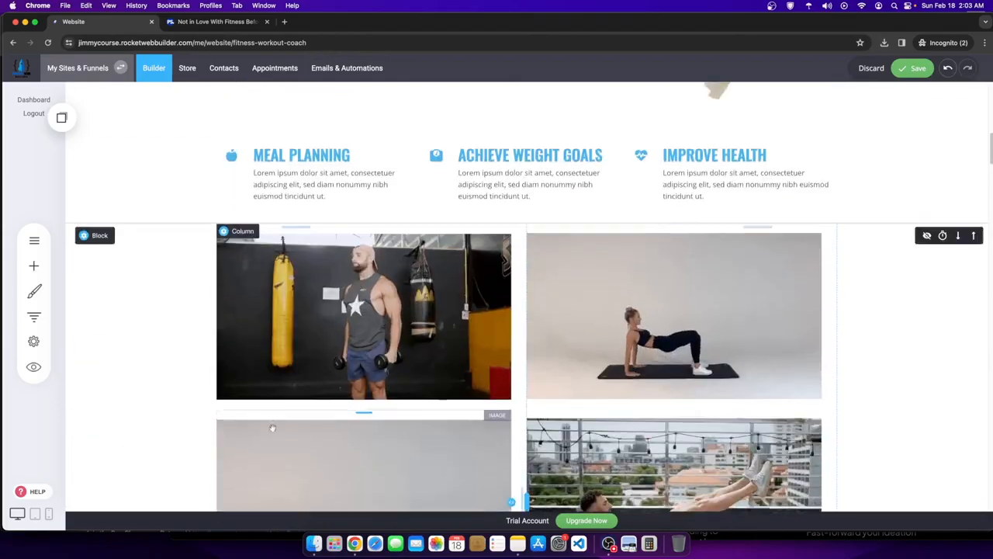
scroll(481, 396, "down", 3)
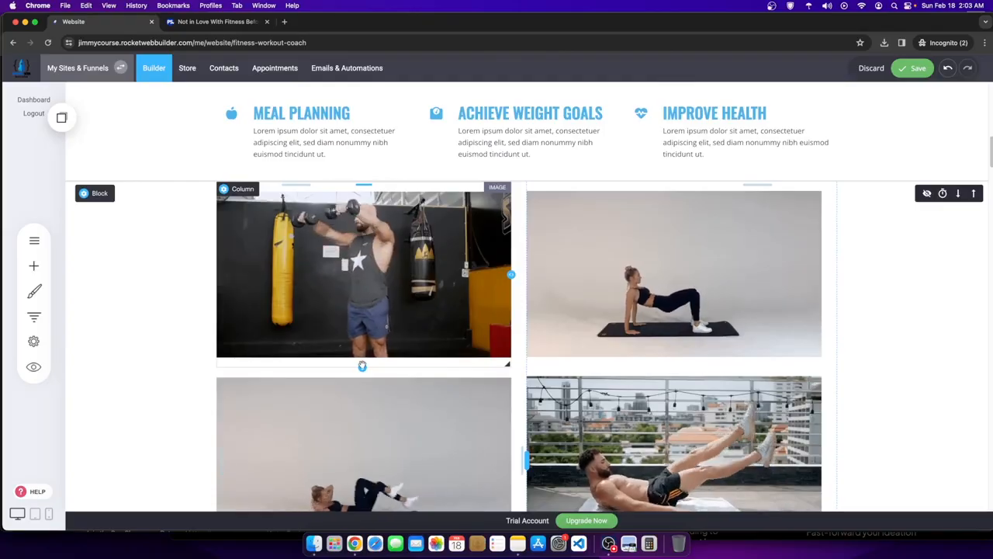
scroll(574, 373, "down", 3)
scroll(574, 374, "down", 5)
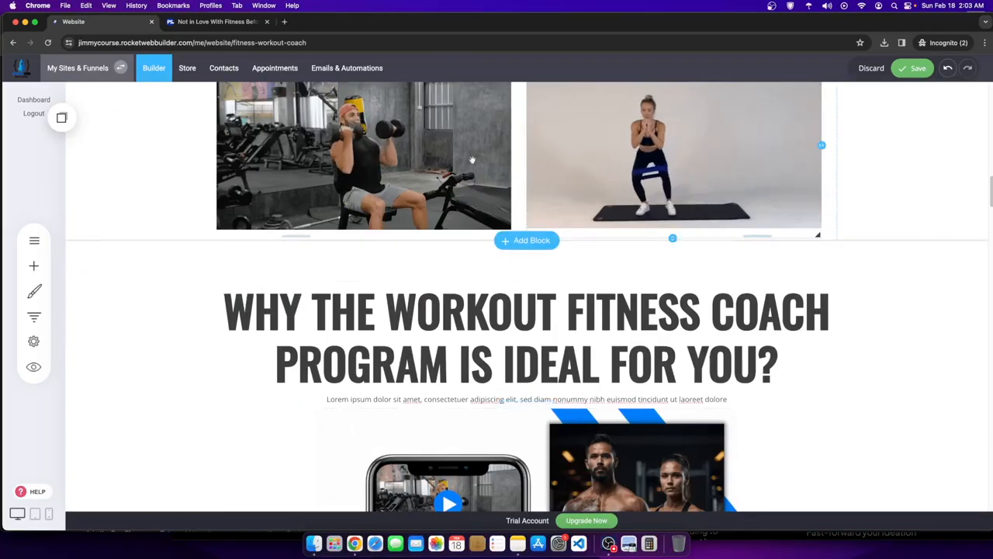
scroll(603, 265, "down", 3)
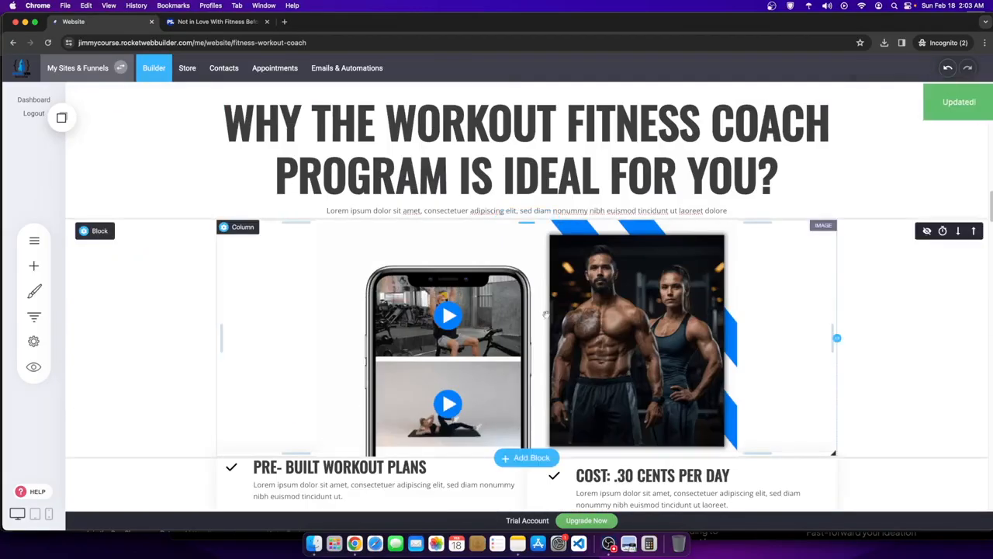
scroll(631, 355, "down", 7)
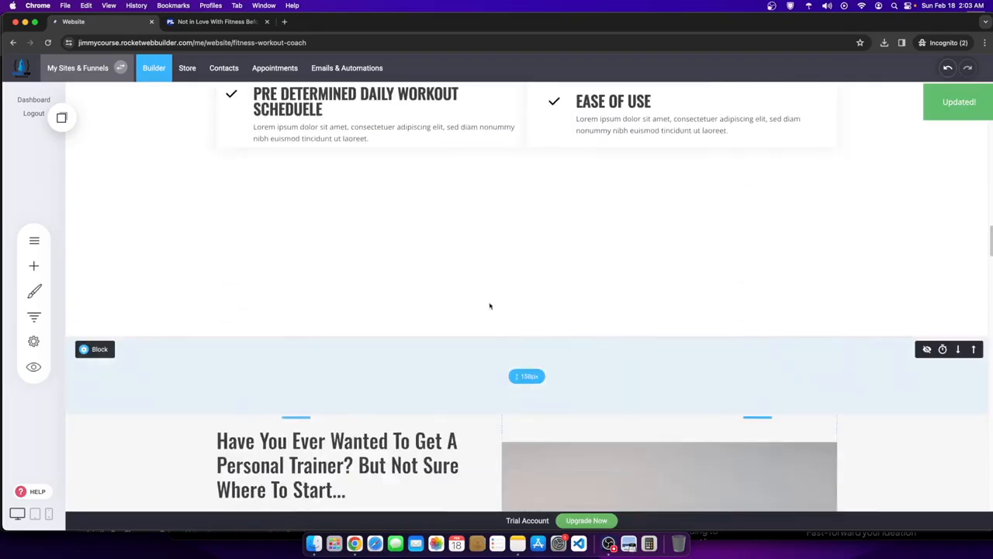
scroll(489, 306, "up", 3)
scroll(462, 225, "up", 20)
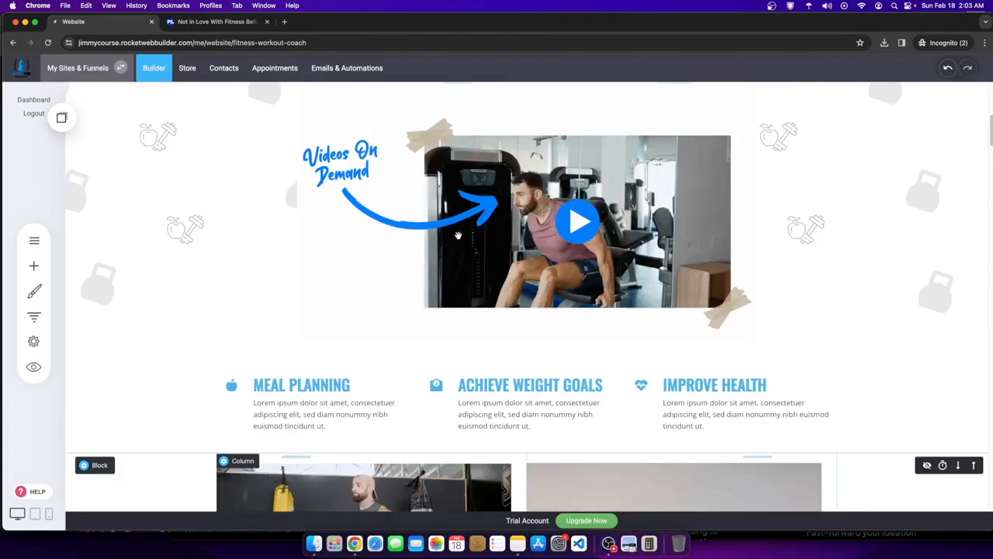
scroll(457, 244, "up", 3)
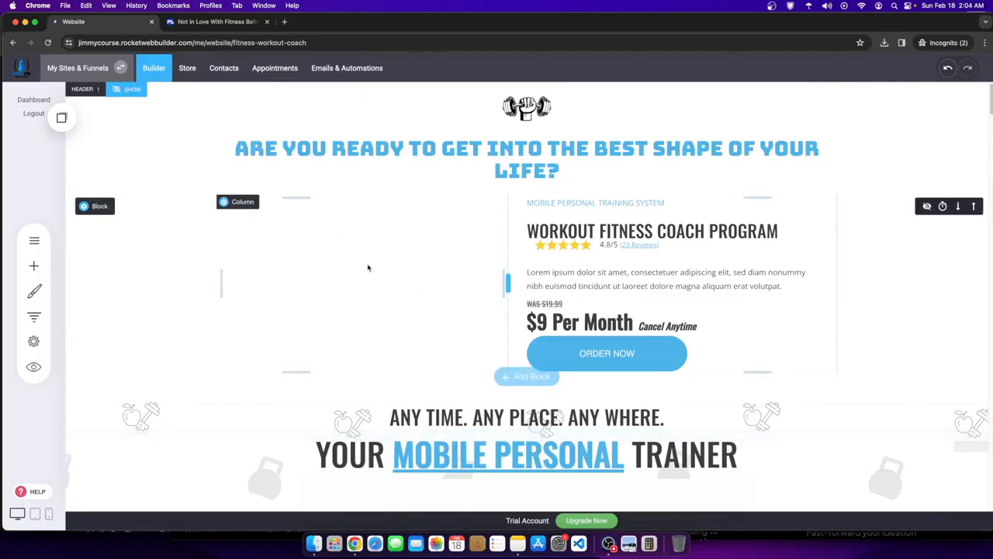
- Stop the OBS Studio screen recording
left_click(608, 543)
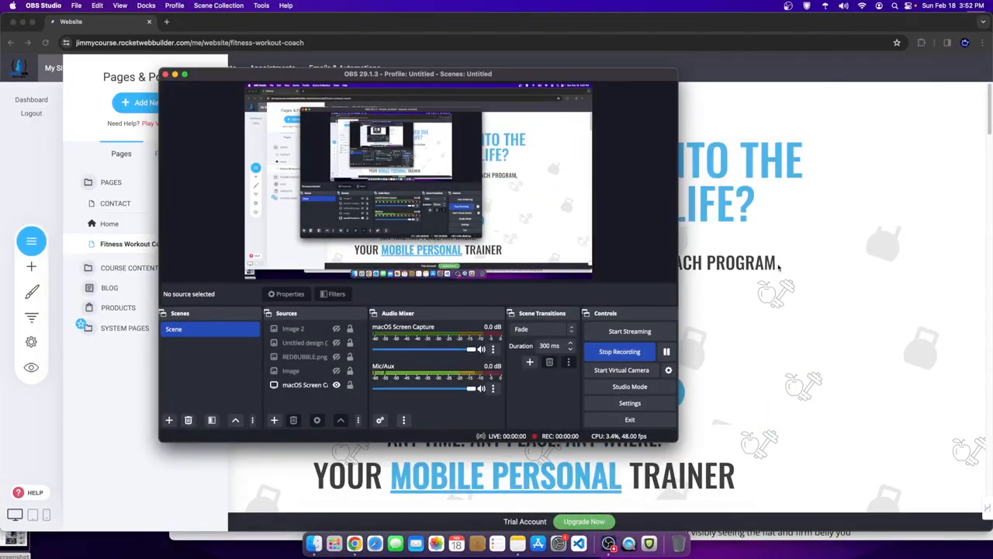
left_click(779, 266)
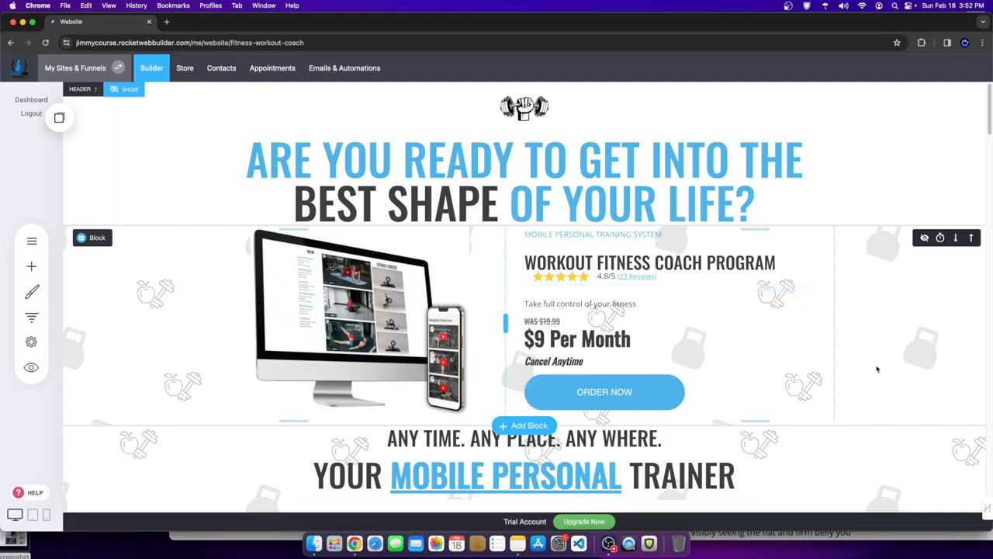
left_click_drag(654, 294, 654, 284)
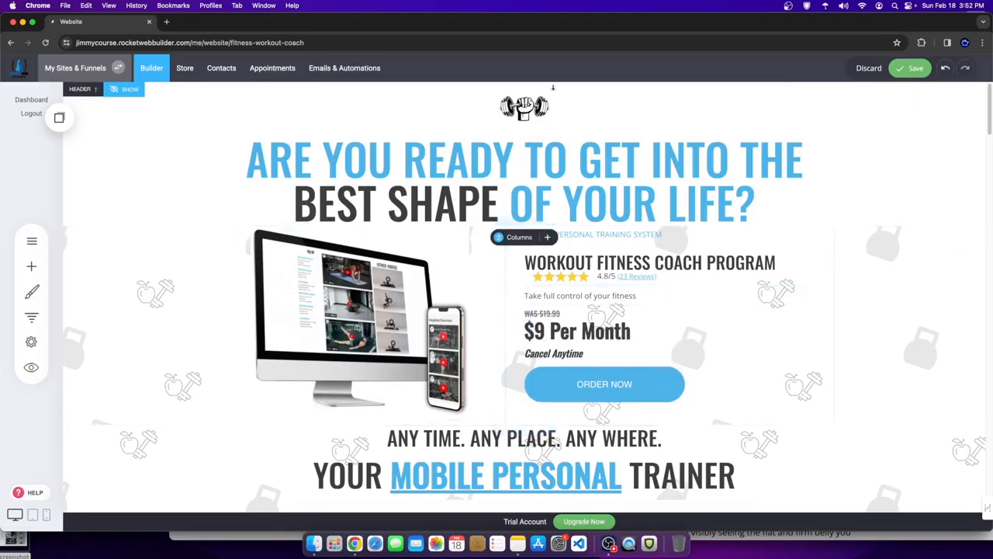
scroll(571, 202, "down", 1)
scroll(570, 201, "down", 1)
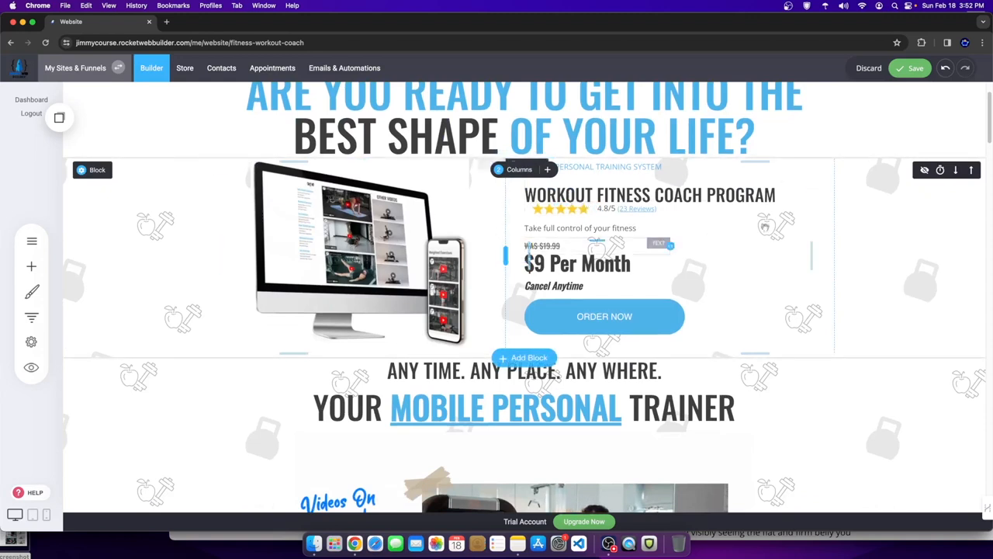
scroll(823, 163, "down", 5)
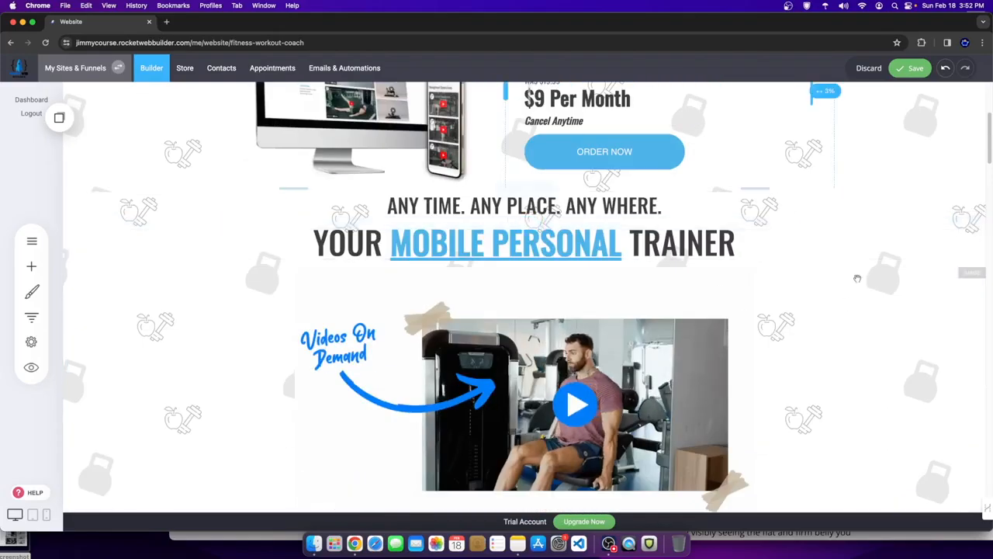
scroll(458, 334, "down", 1)
scroll(458, 334, "down", 1)
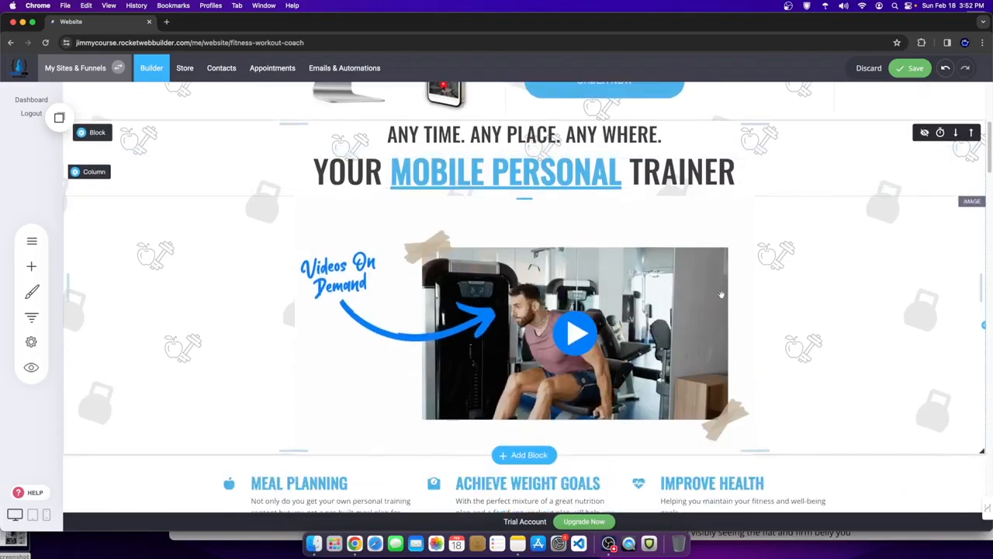
scroll(500, 363, "down", 4)
scroll(501, 363, "down", 6)
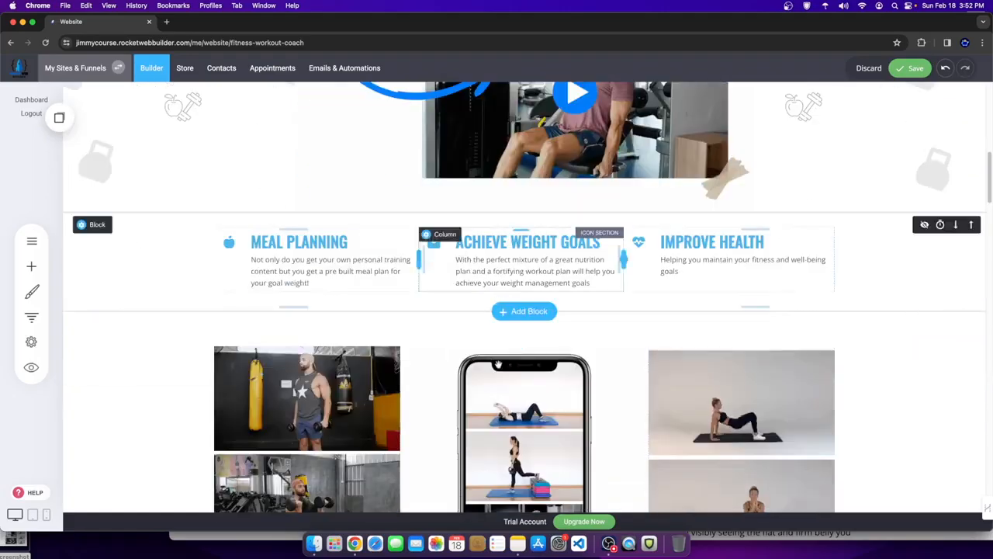
scroll(443, 394, "down", 1)
scroll(442, 393, "down", 5)
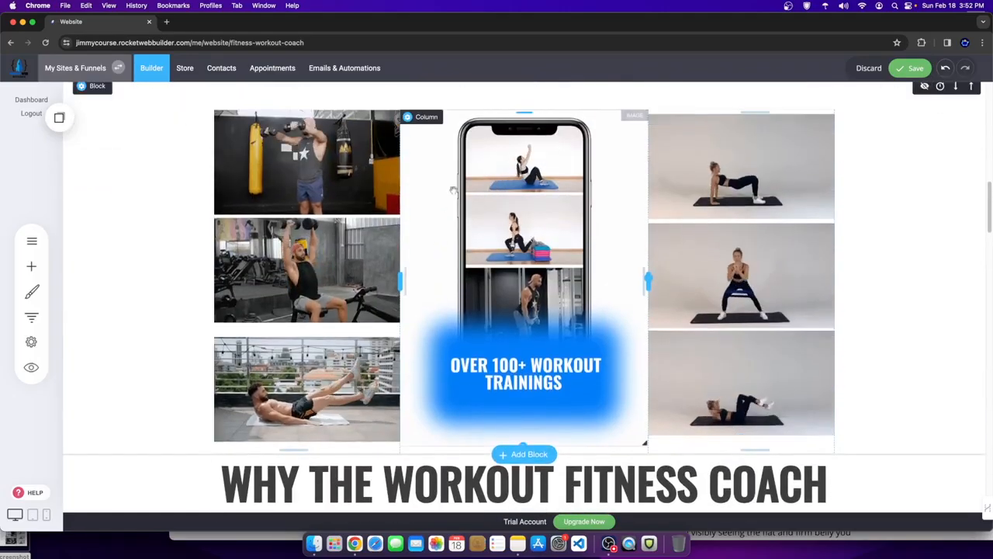
scroll(870, 296, "up", 3)
scroll(811, 321, "down", 2)
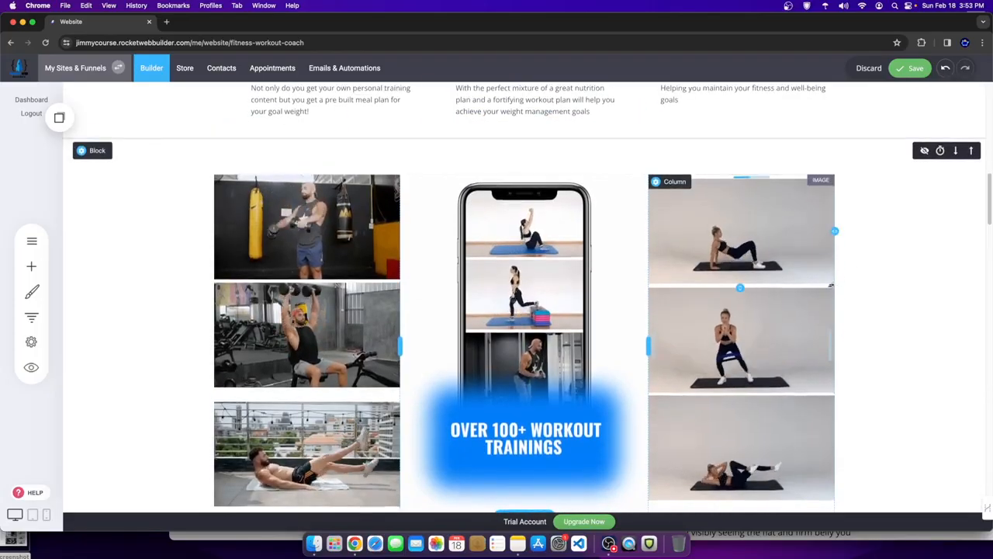
scroll(831, 286, "up", 1)
scroll(831, 285, "down", 4)
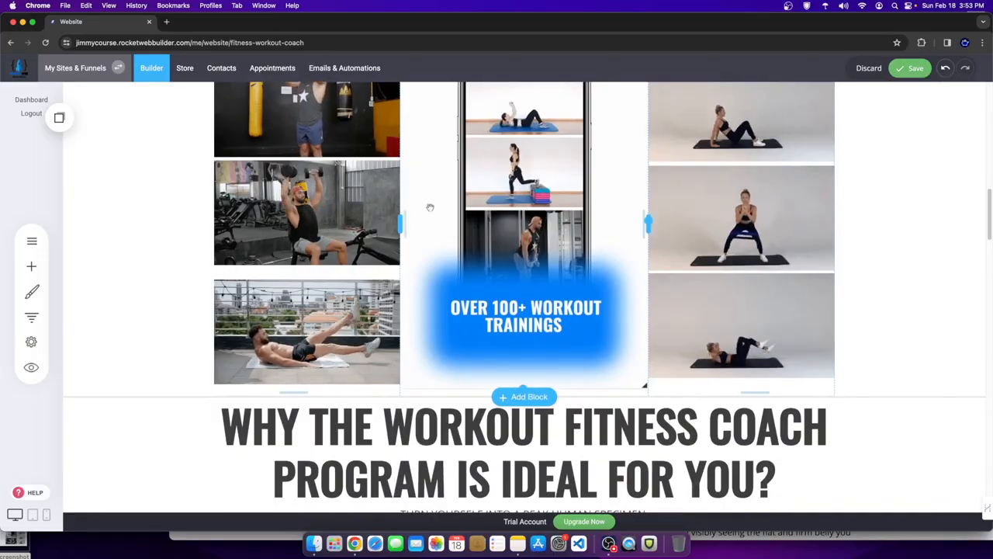
scroll(461, 204, "up", 6)
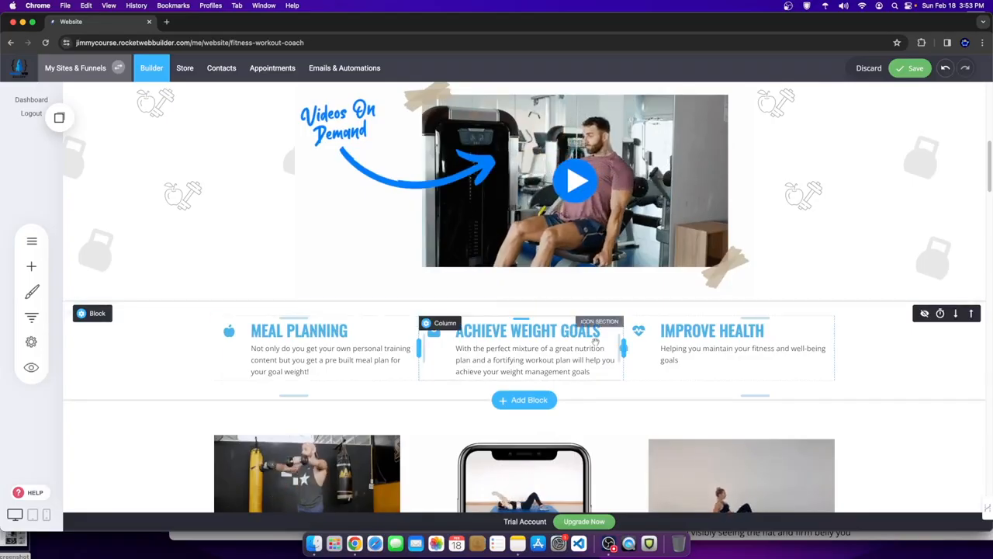
scroll(716, 346, "down", 5)
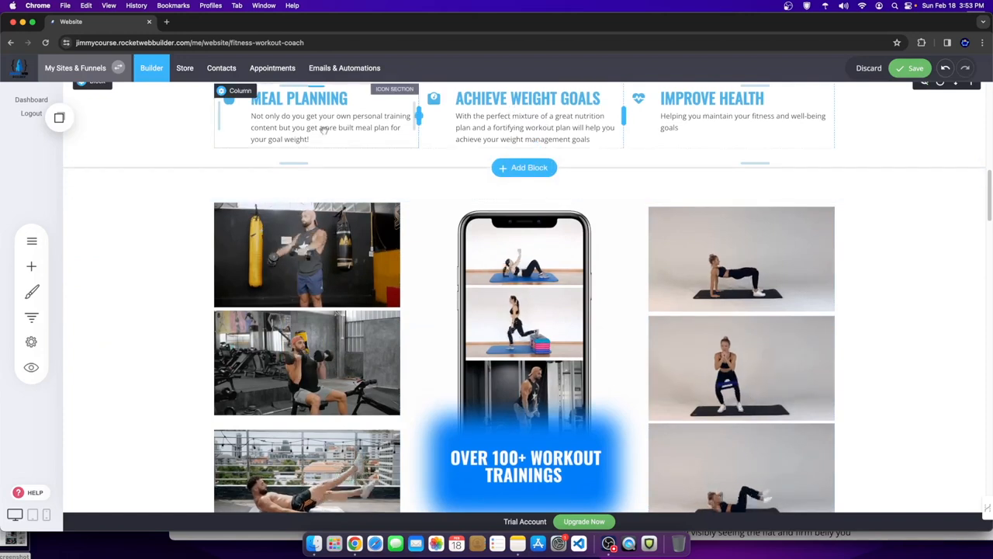
- Open the AI assistant on the Achieve Weight Goals description and view its tone options
scroll(644, 189, "up", 3)
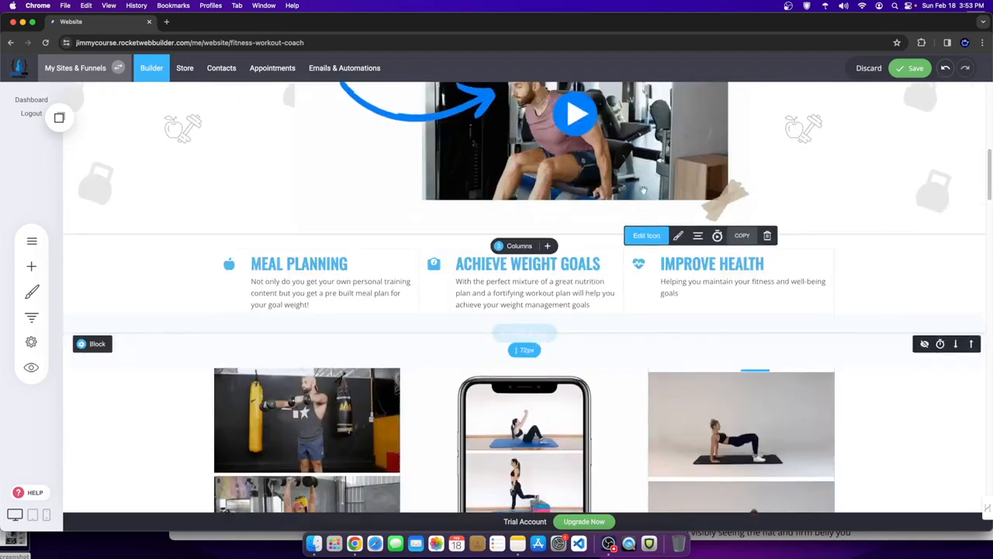
left_click(545, 276)
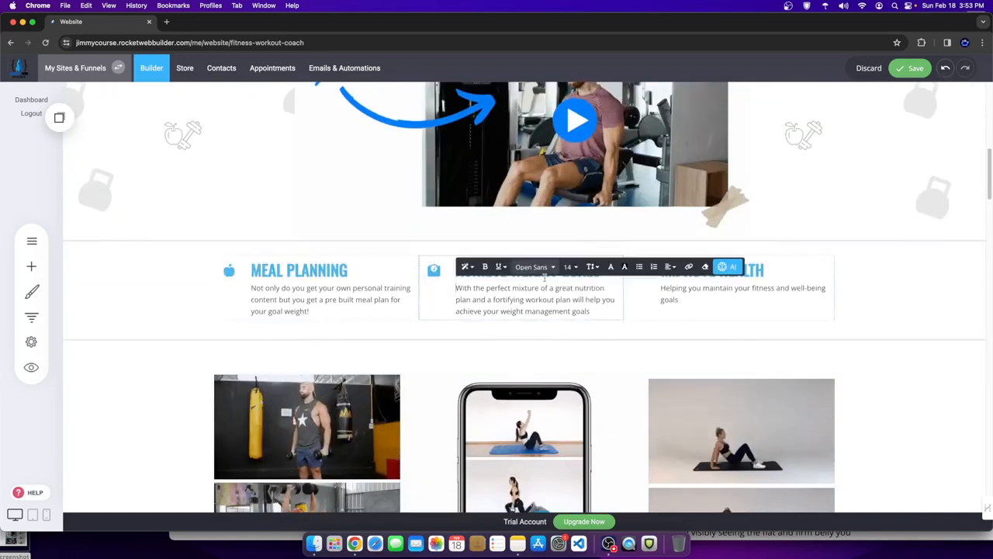
left_click(726, 267)
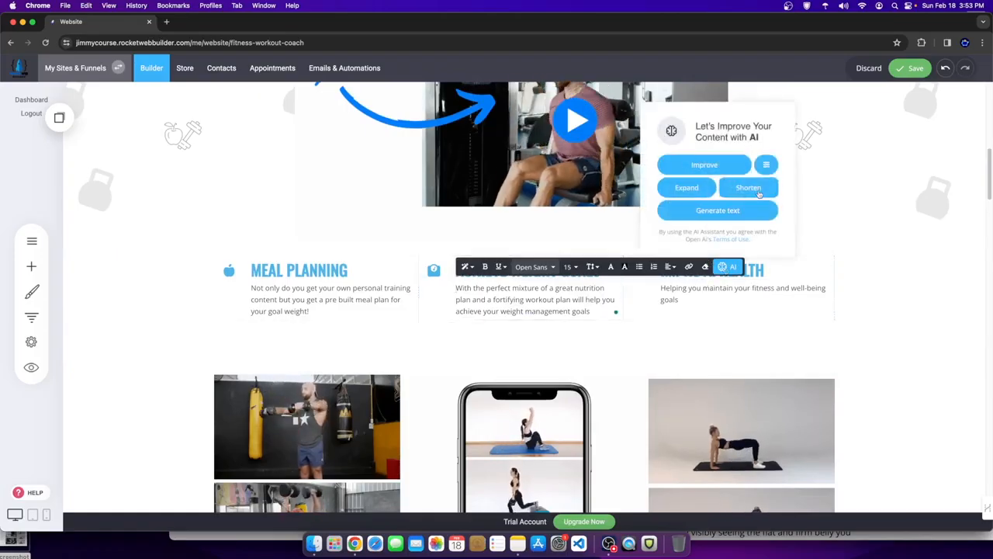
left_click(766, 164)
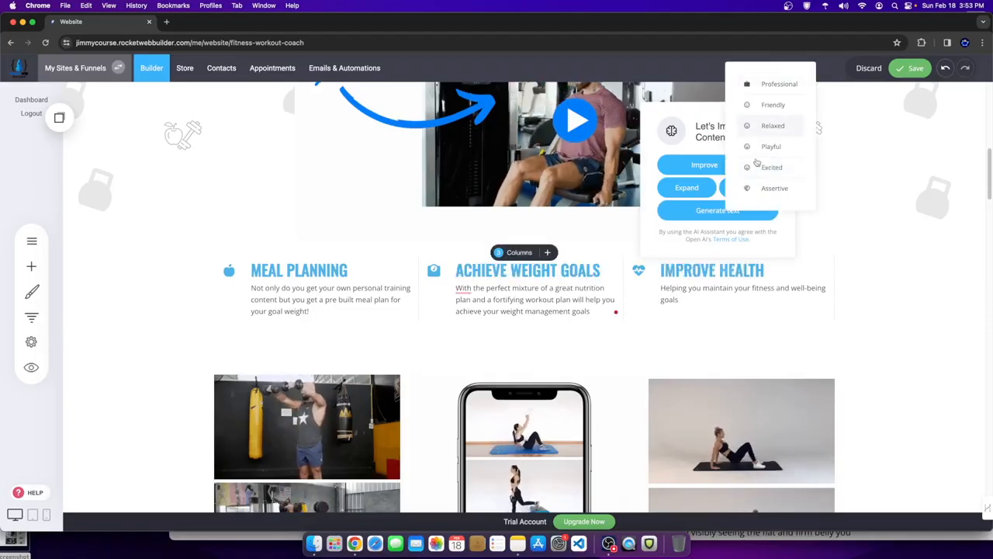
scroll(803, 281, "down", 10)
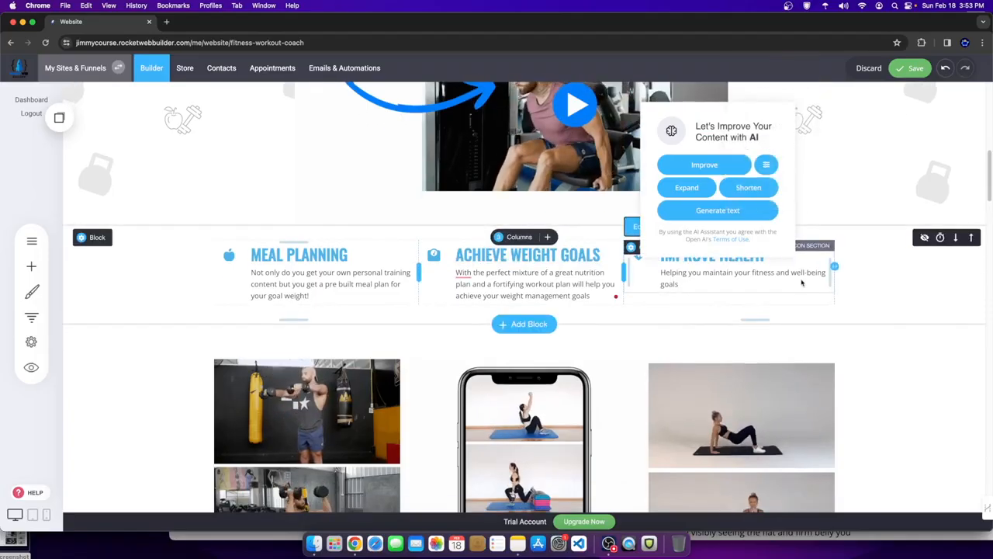
scroll(797, 281, "down", 5)
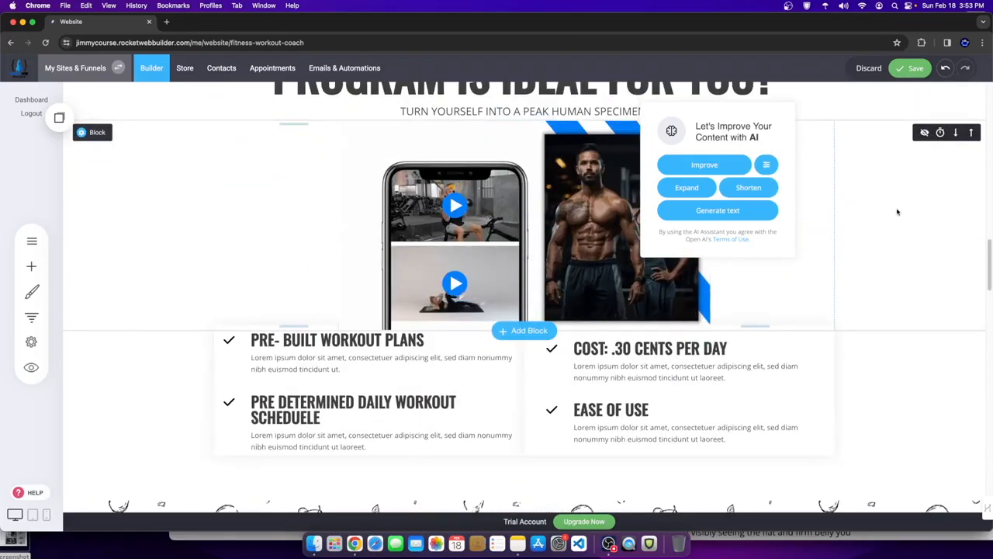
- Dismiss the AI writing assistant and scroll down to the 'More than just videos, its your personal trainer!' block
left_click(898, 211)
scroll(665, 226, "down", 4)
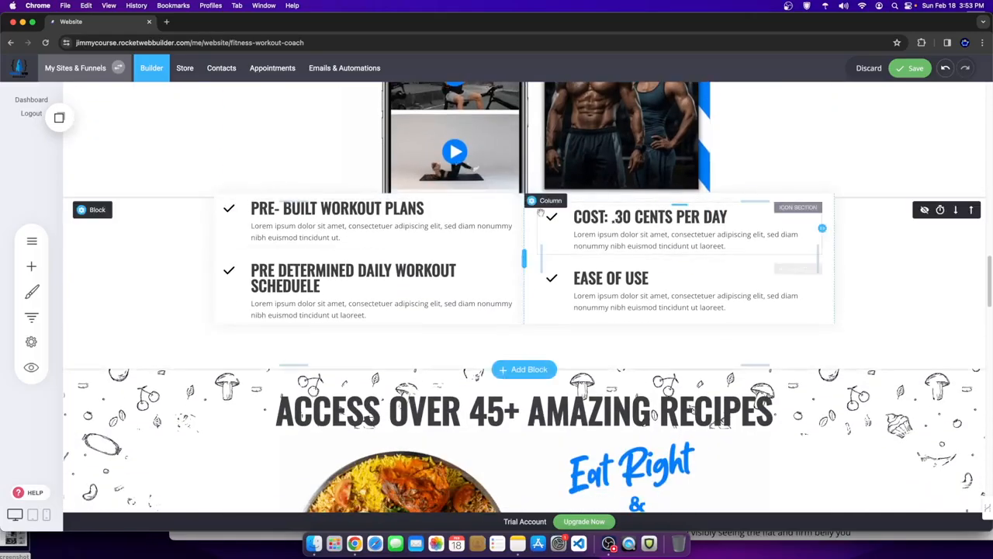
scroll(506, 245, "down", 8)
scroll(506, 247, "up", 1)
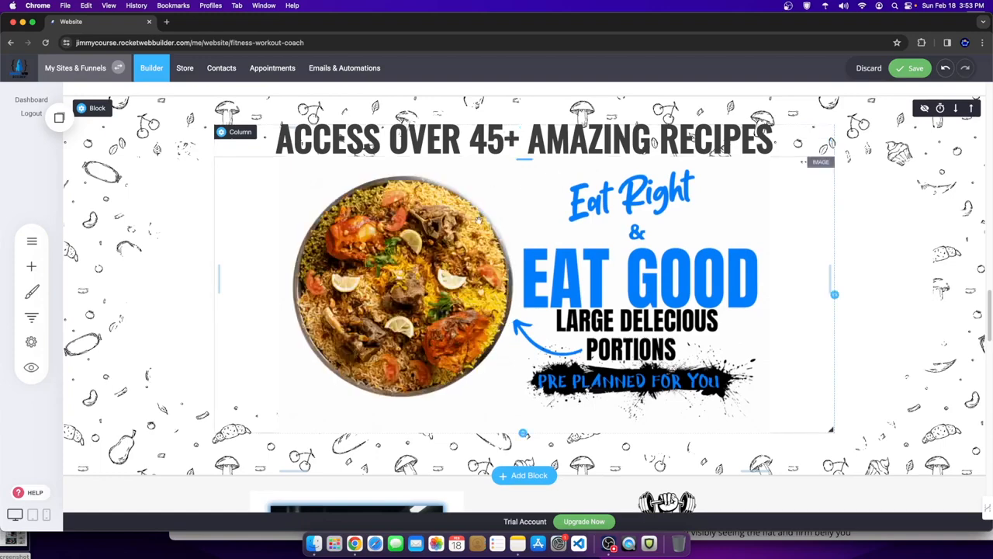
scroll(648, 214, "down", 8)
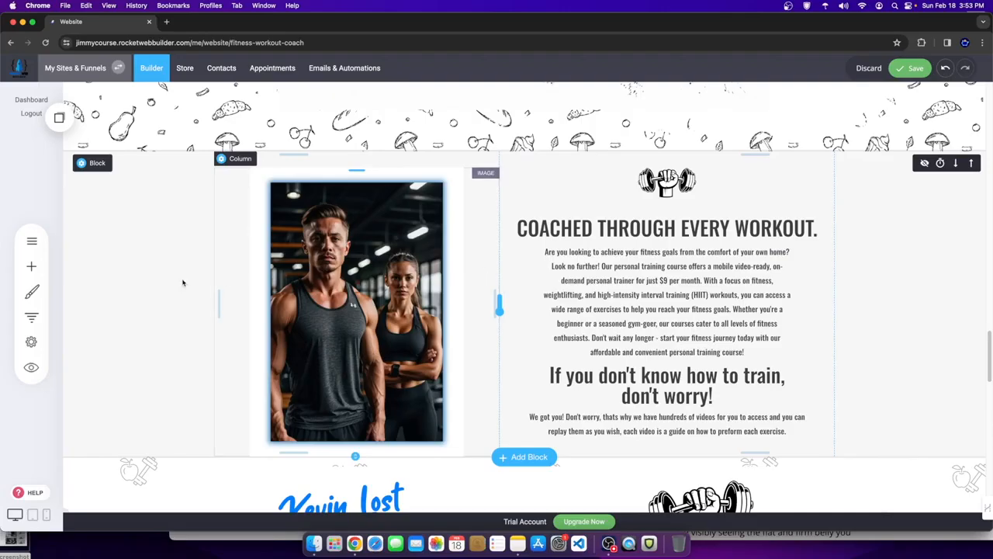
scroll(492, 359, "down", 5)
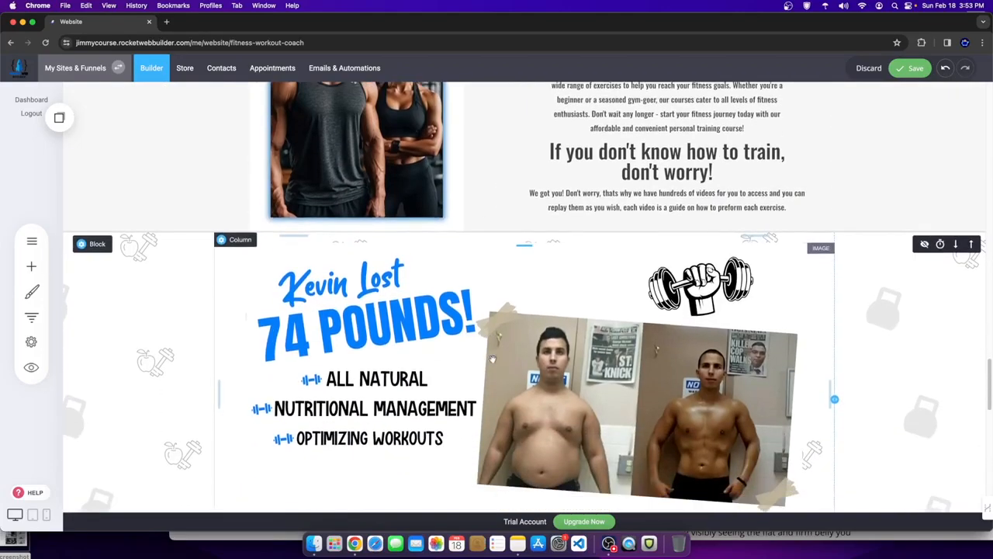
scroll(492, 360, "down", 1)
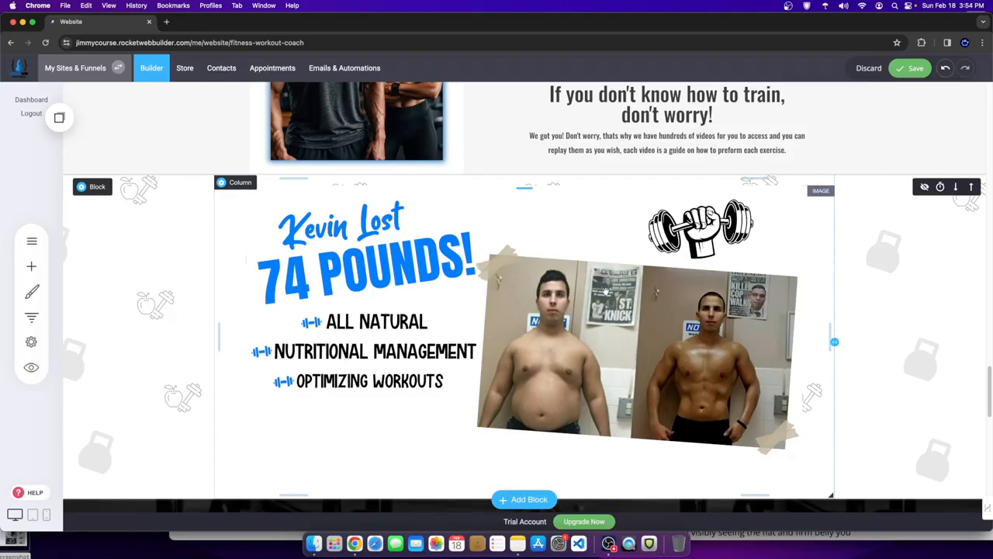
scroll(448, 377, "down", 1)
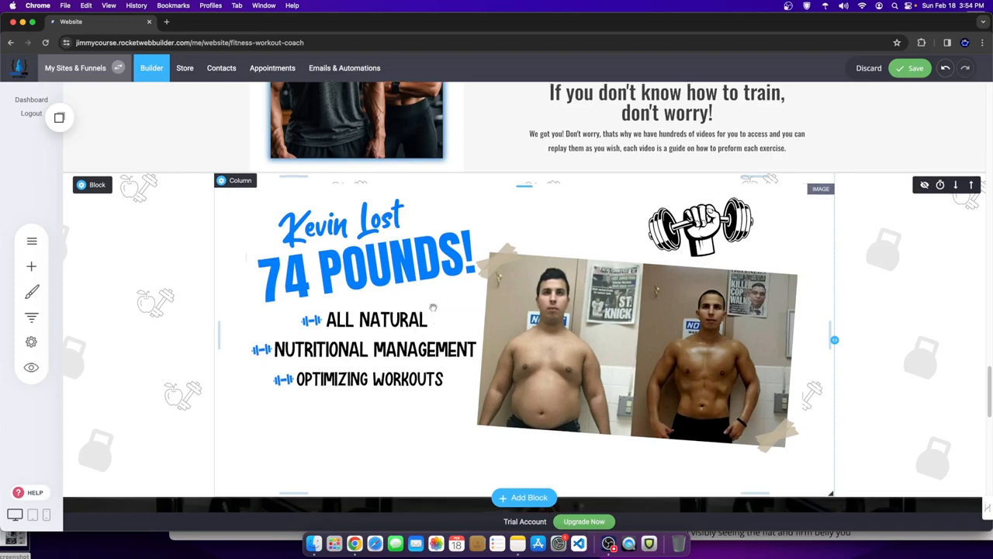
scroll(433, 308, "up", 5)
scroll(497, 310, "down", 5)
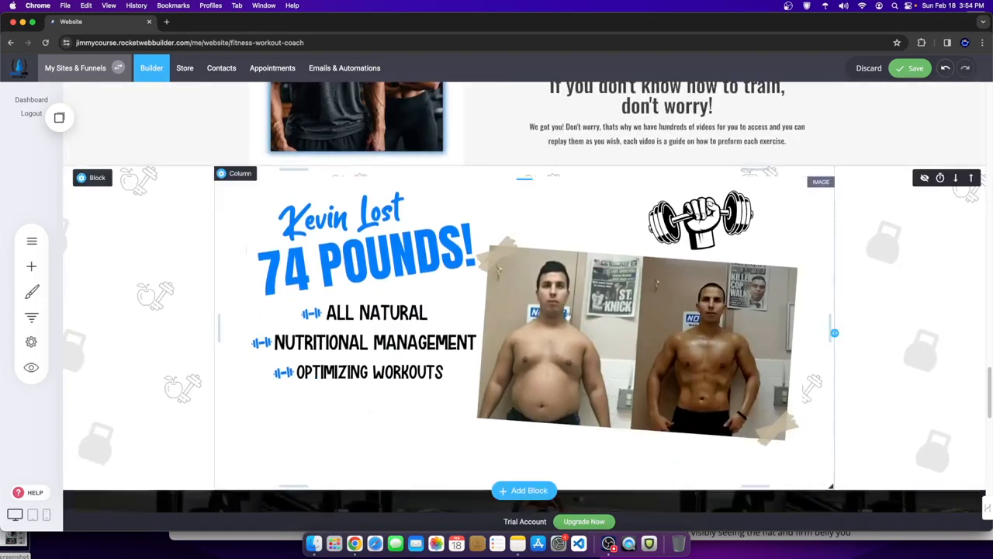
scroll(609, 337, "down", 5)
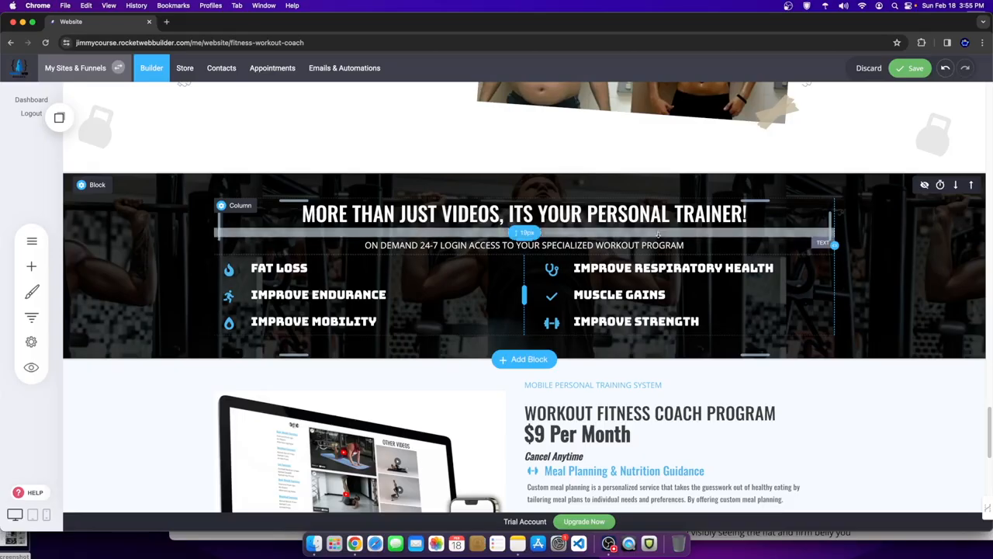
- Shrink the gap above the trainer subheading, then review the page down to the FAQs section
left_click_drag(659, 234, 662, 218)
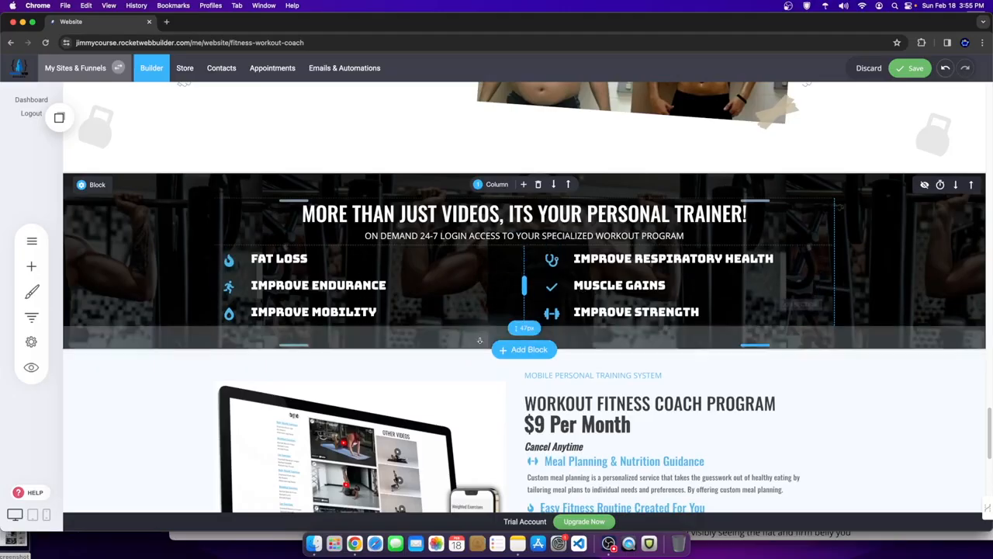
scroll(538, 251, "down", 5)
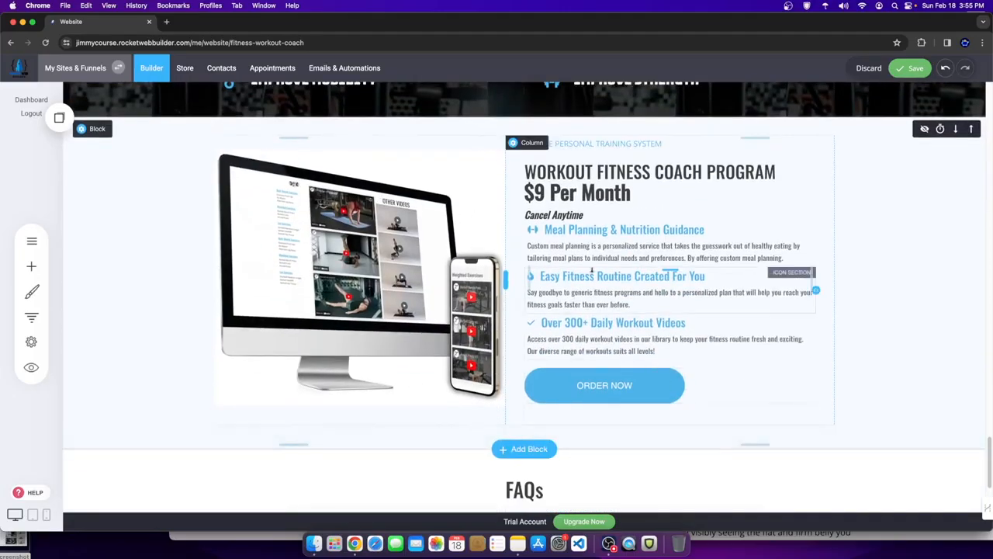
scroll(659, 449, "up", 2)
scroll(658, 450, "up", 20)
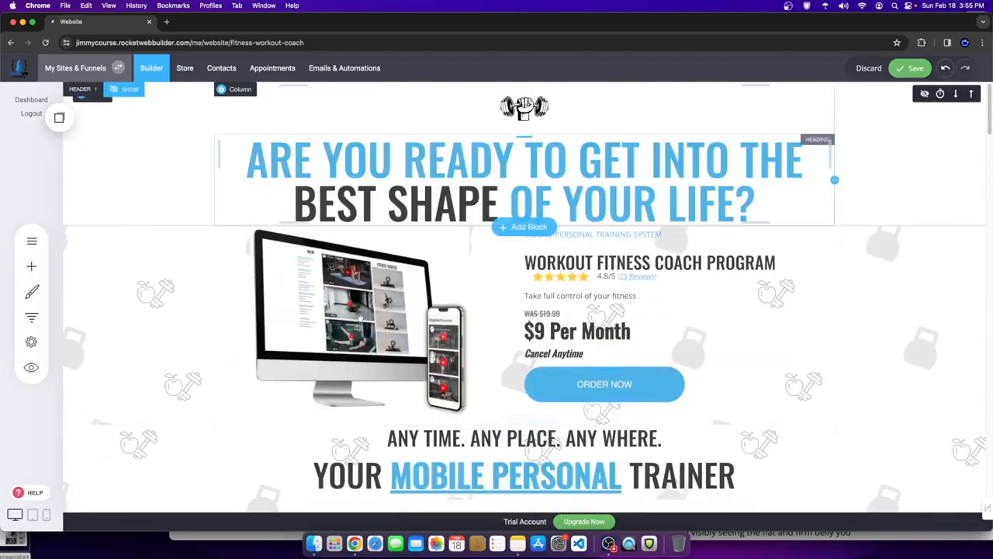
scroll(586, 360, "down", 10)
scroll(586, 360, "down", 15)
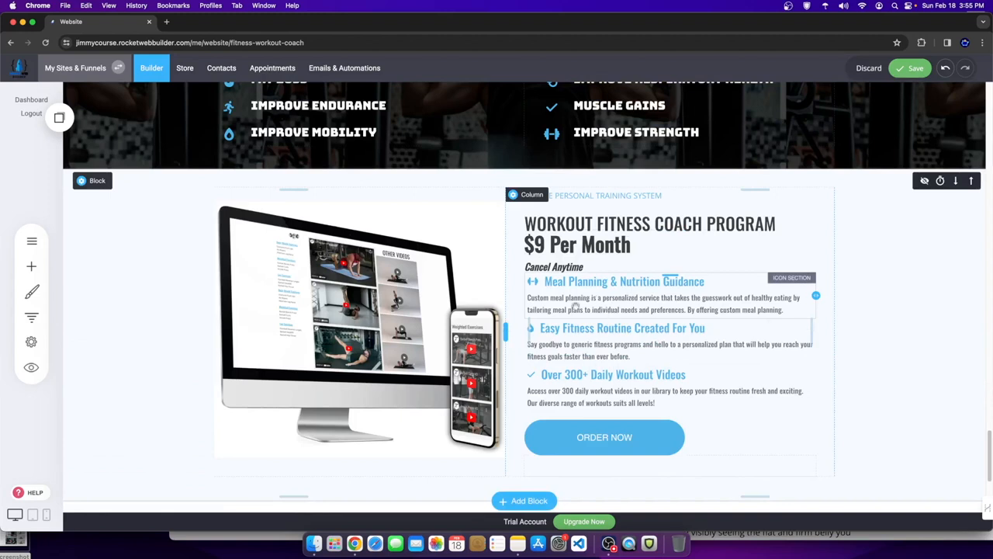
scroll(547, 330, "down", 5)
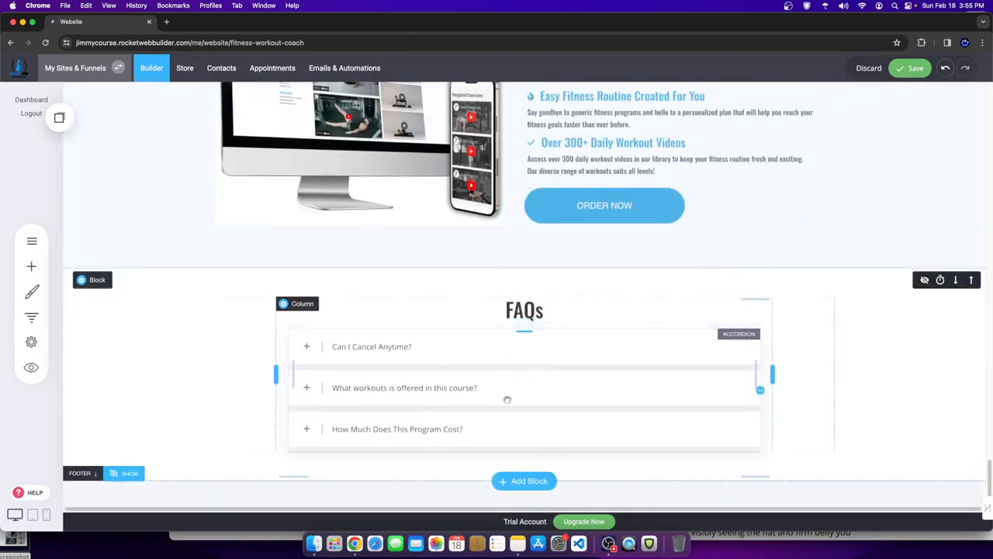
scroll(503, 397, "up", 10)
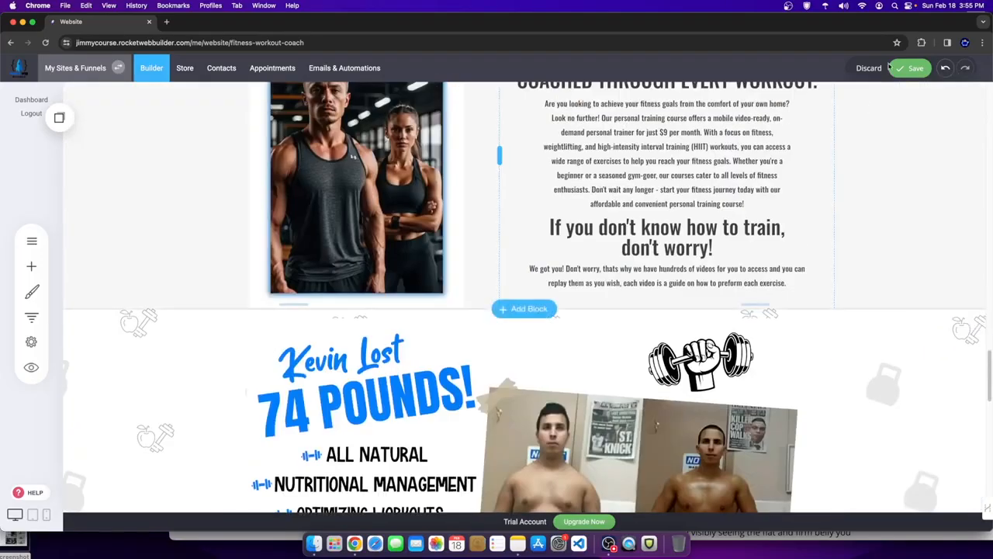
- Save the page edits
left_click(905, 68)
scroll(545, 309, "down", 10)
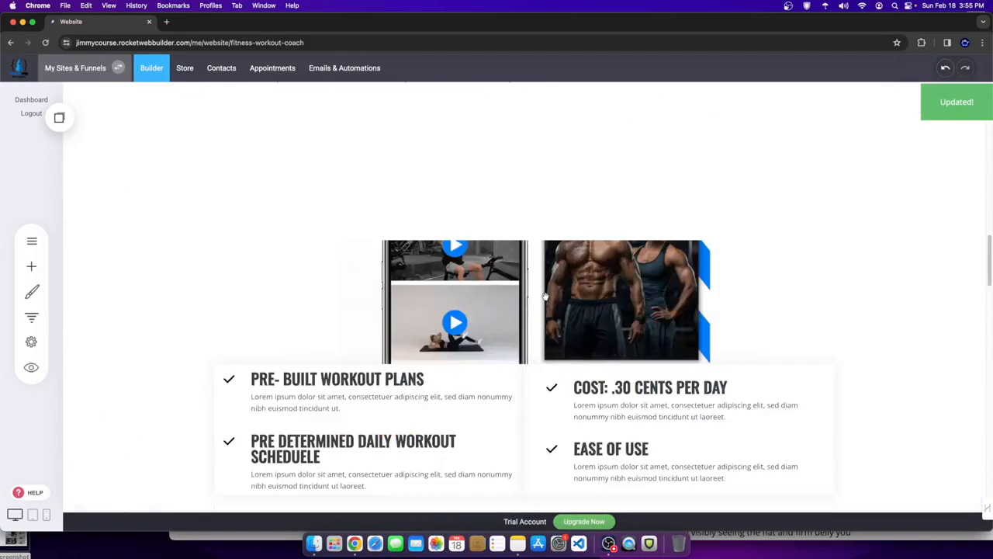
scroll(545, 309, "up", 10)
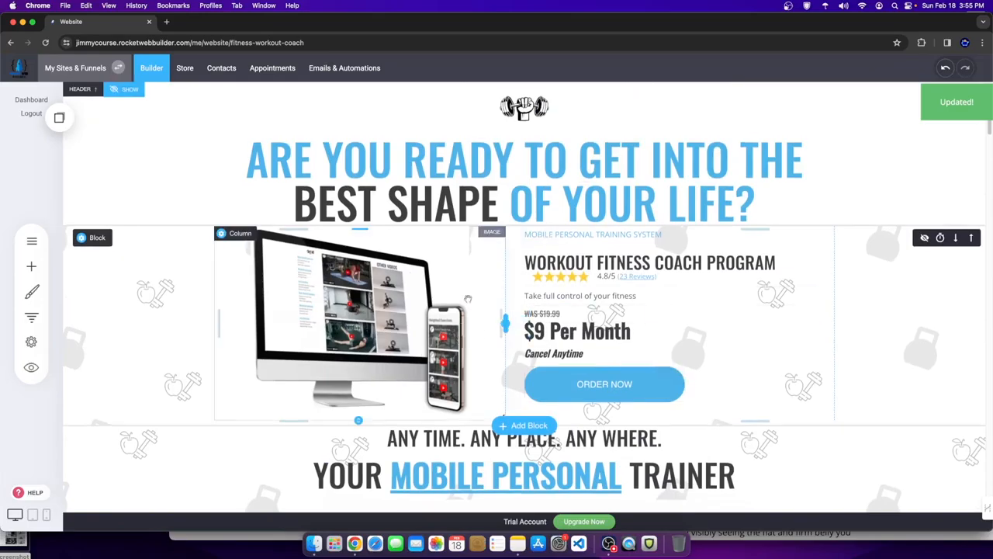
- Add a Heading widget above the hero headline, then delete it so the hero stays unchanged
left_click(473, 163)
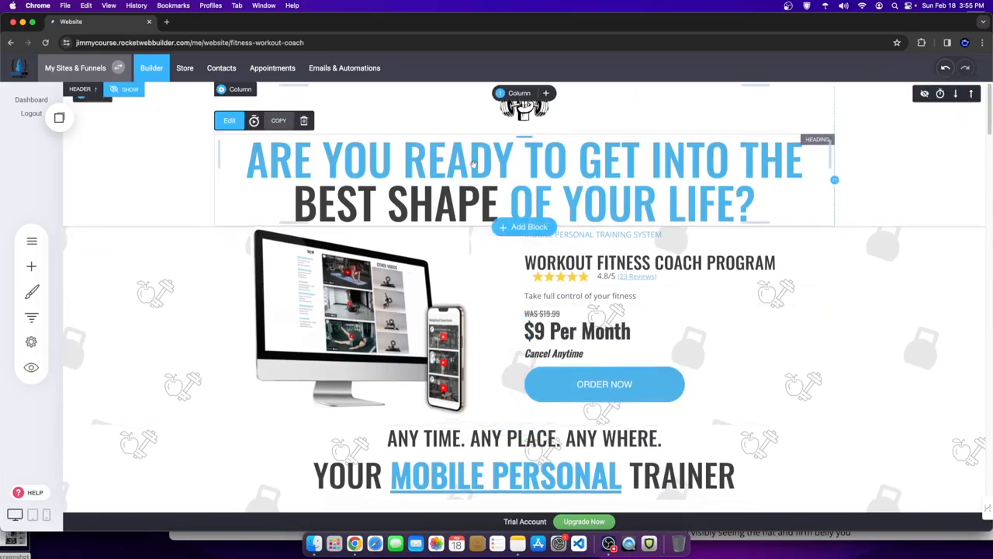
left_click(21, 267)
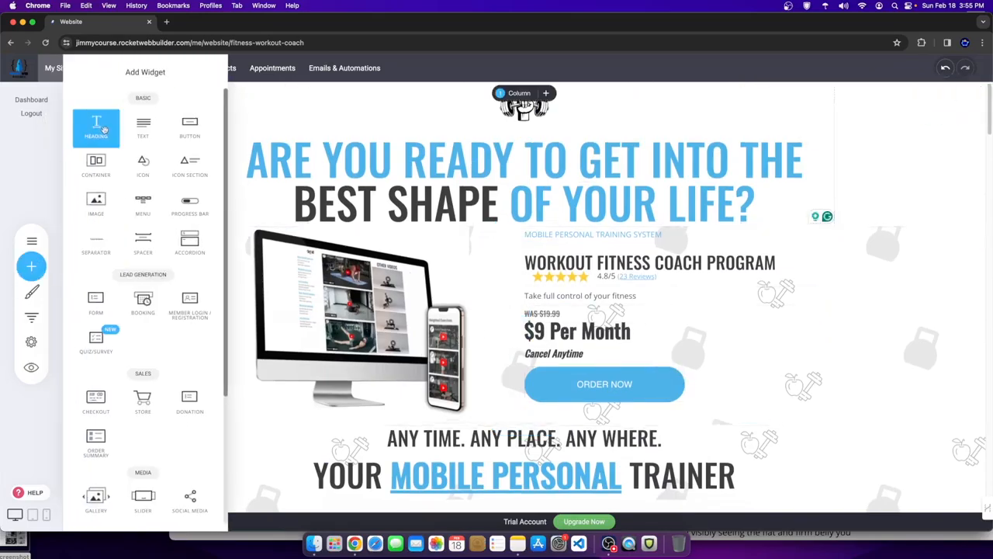
left_click_drag(96, 124, 458, 141)
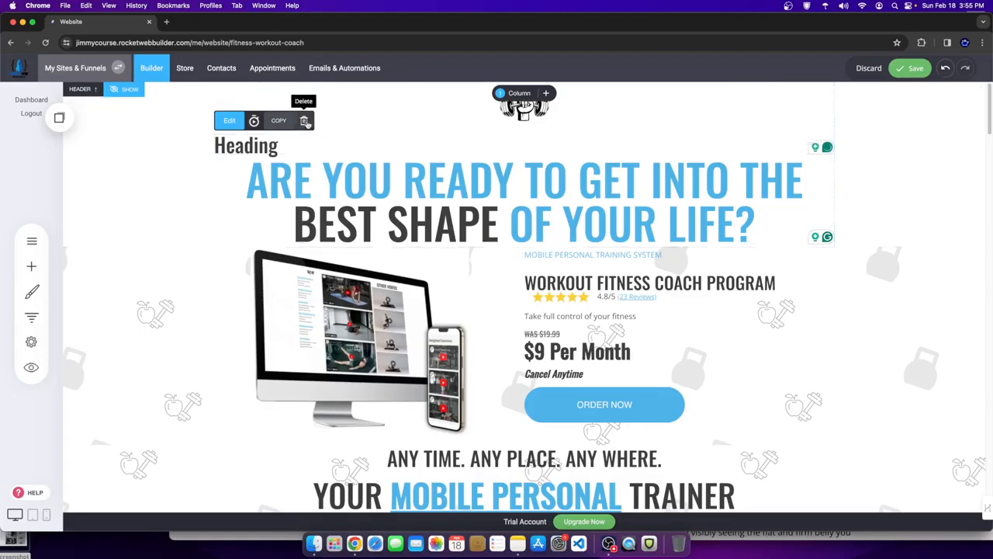
left_click(303, 121)
left_click(525, 279)
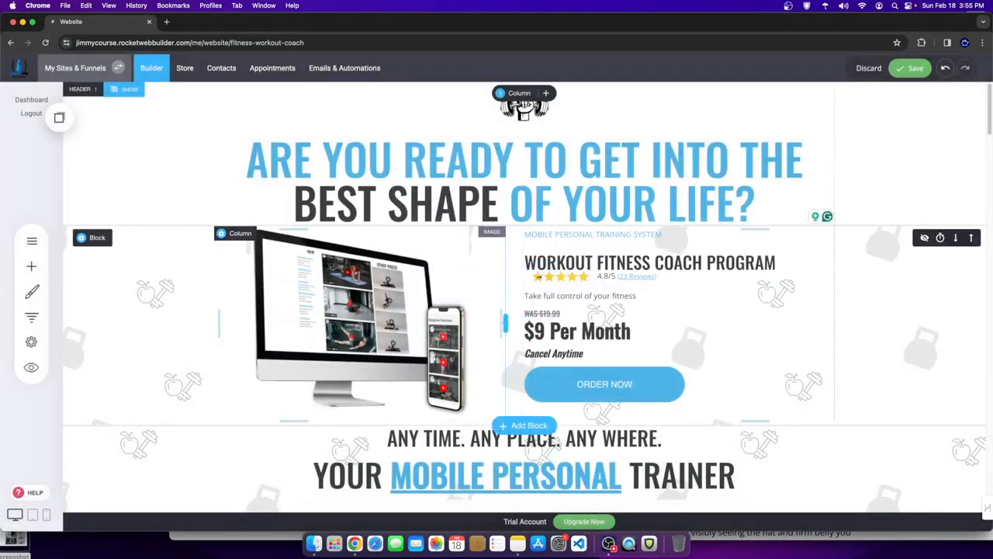
scroll(341, 326, "down", 1)
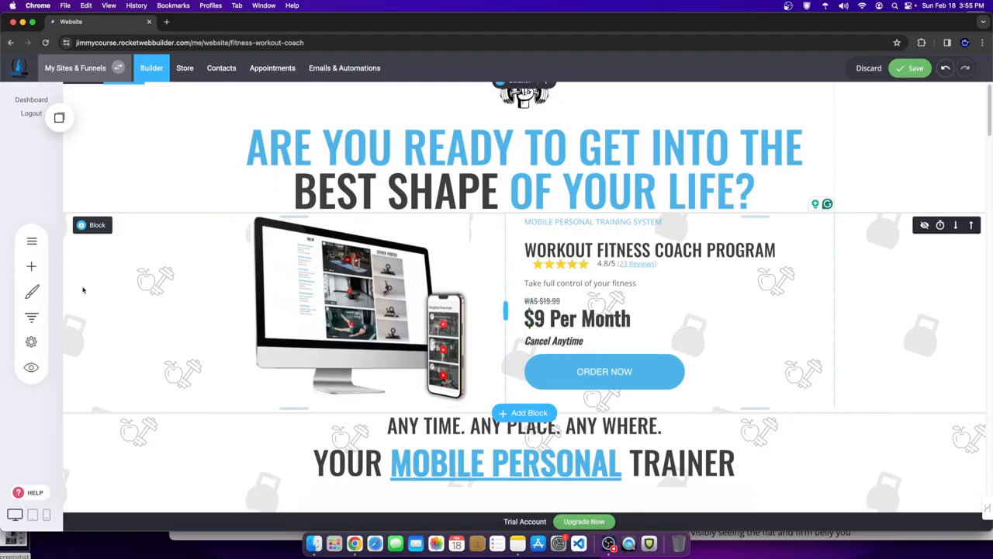
left_click(31, 266)
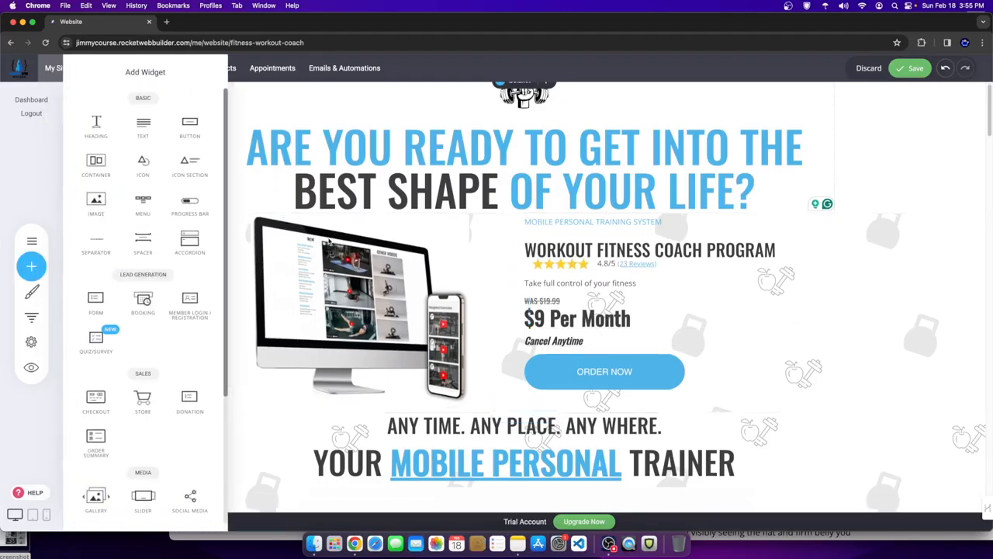
left_click(521, 314)
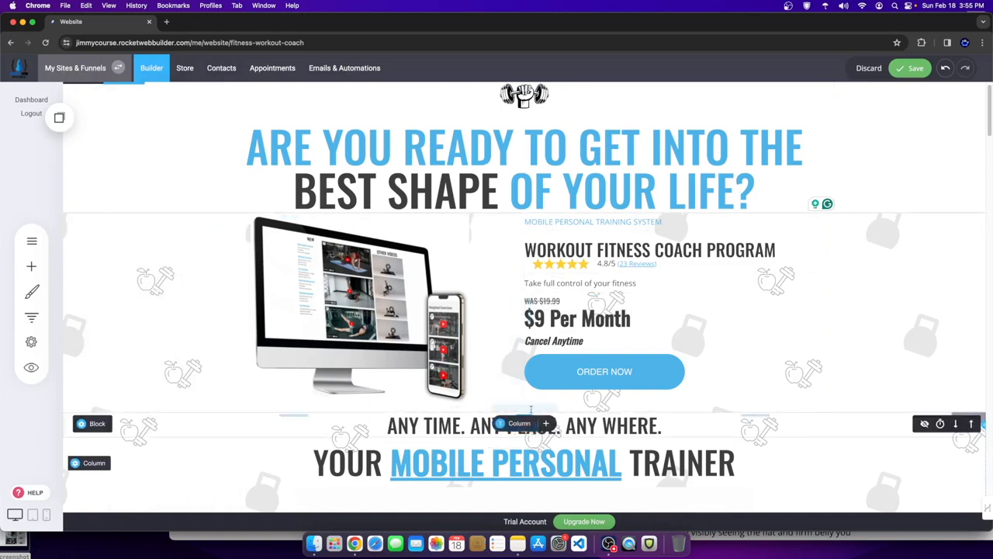
left_click(541, 376)
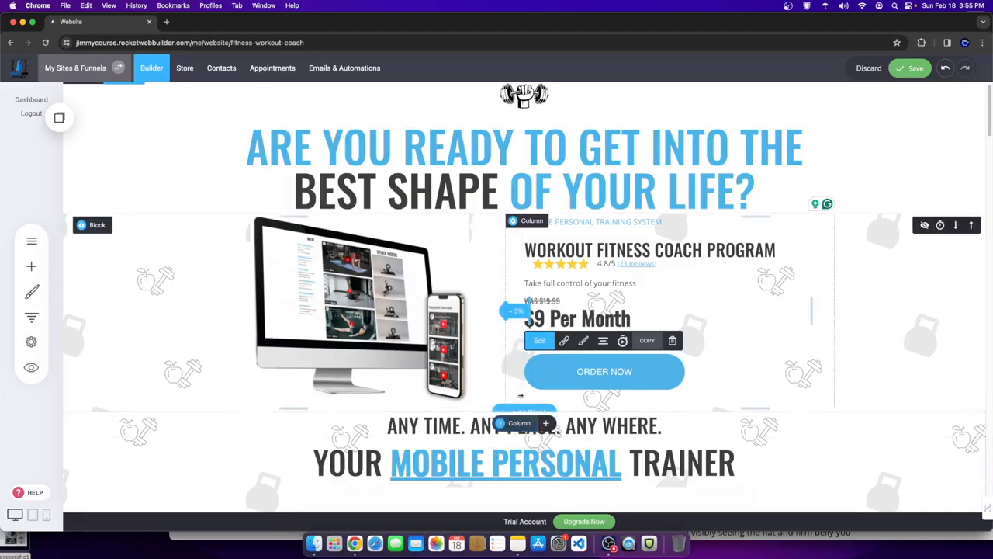
left_click(519, 396)
left_click(525, 413)
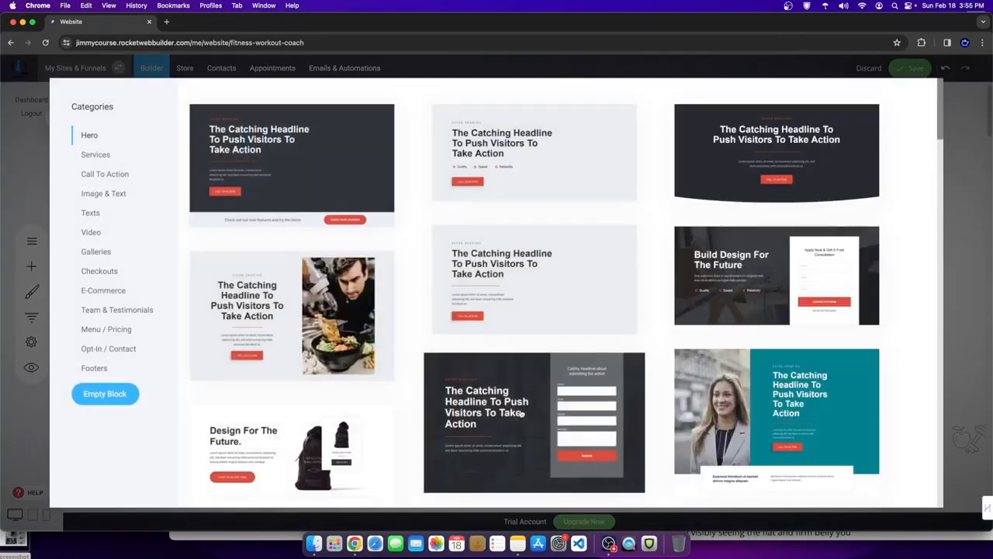
left_click(105, 393)
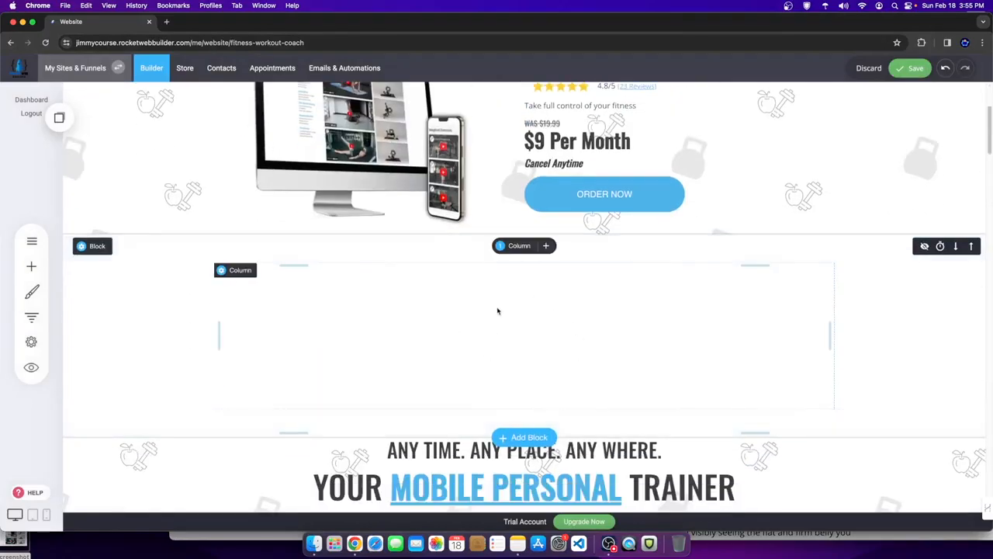
left_click(520, 246)
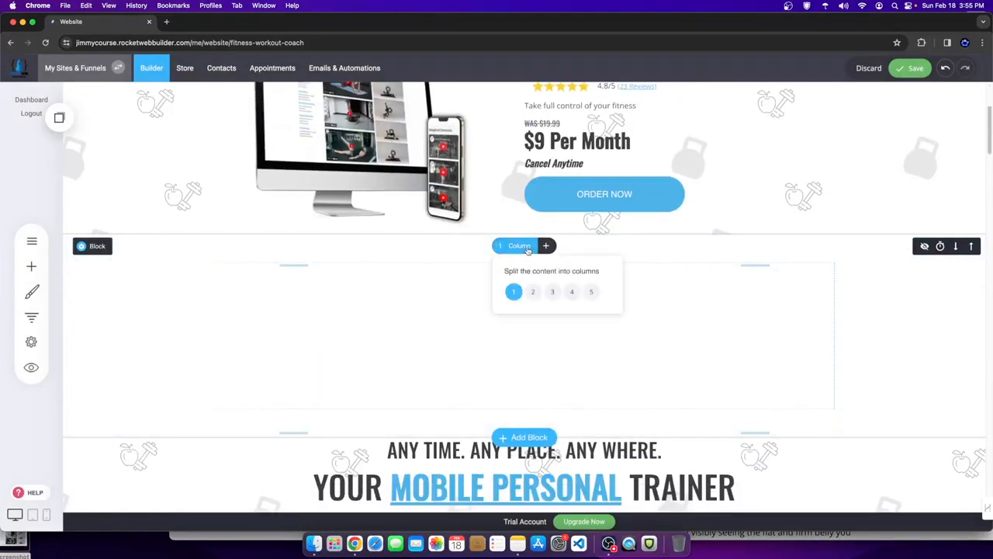
left_click(532, 292)
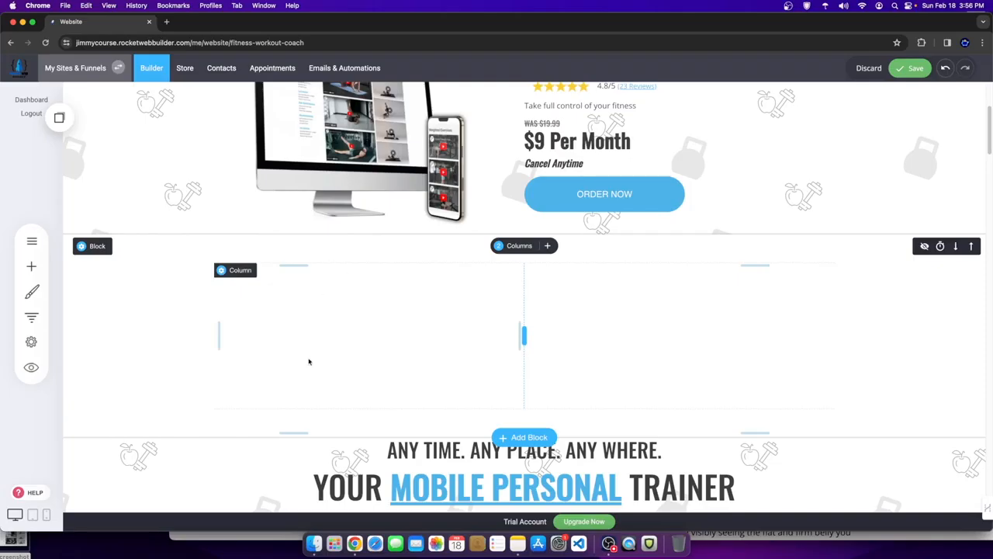
mouse_move(97, 246)
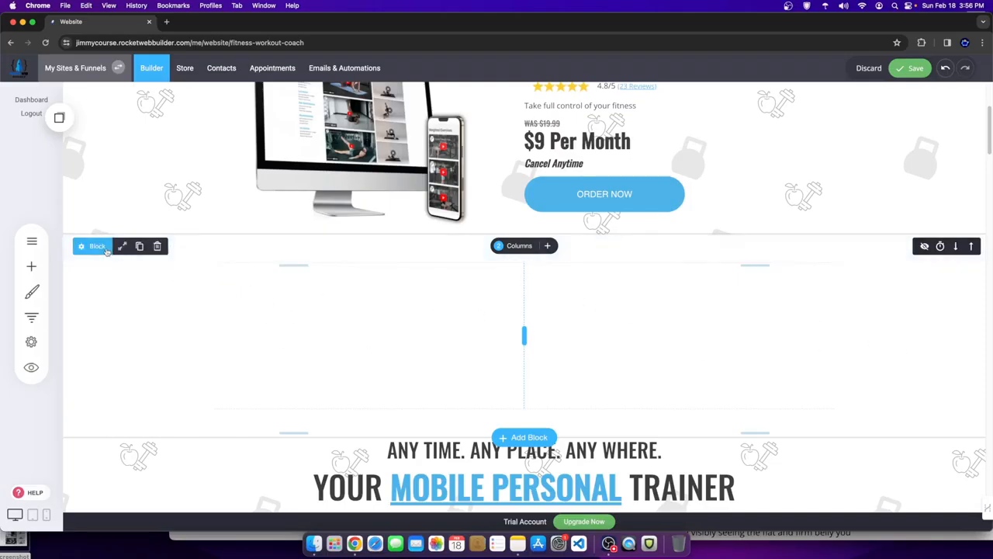
left_click(122, 245)
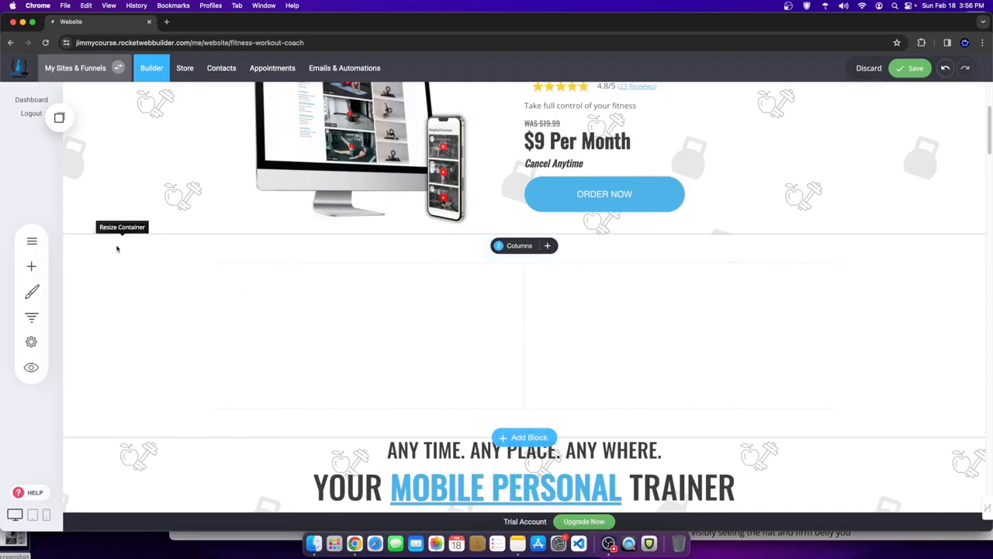
left_click(537, 183)
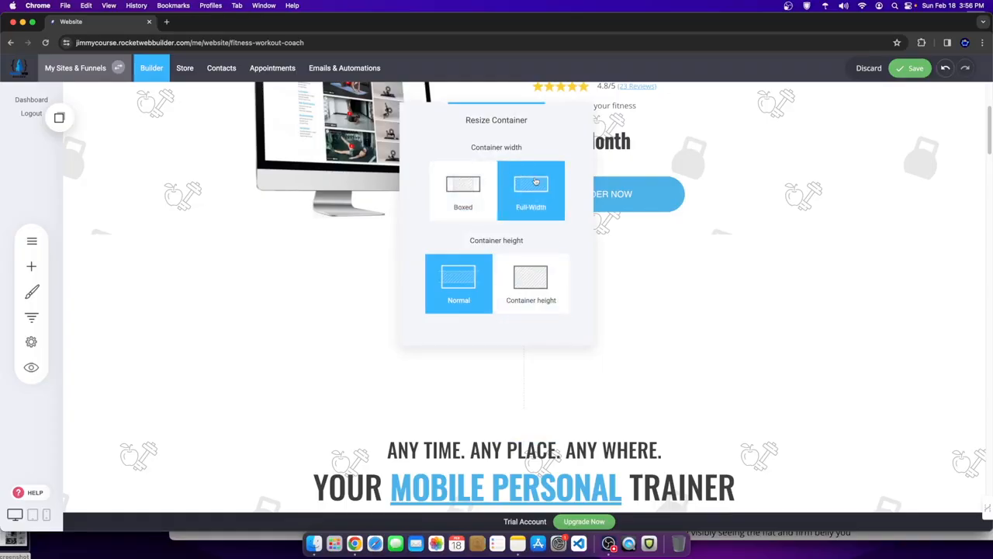
left_click(757, 353)
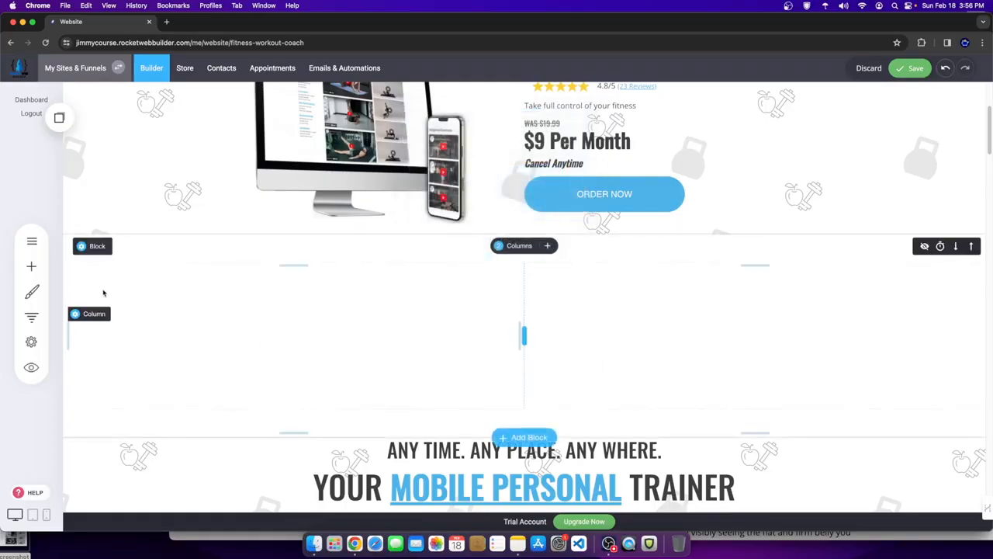
left_click(159, 246)
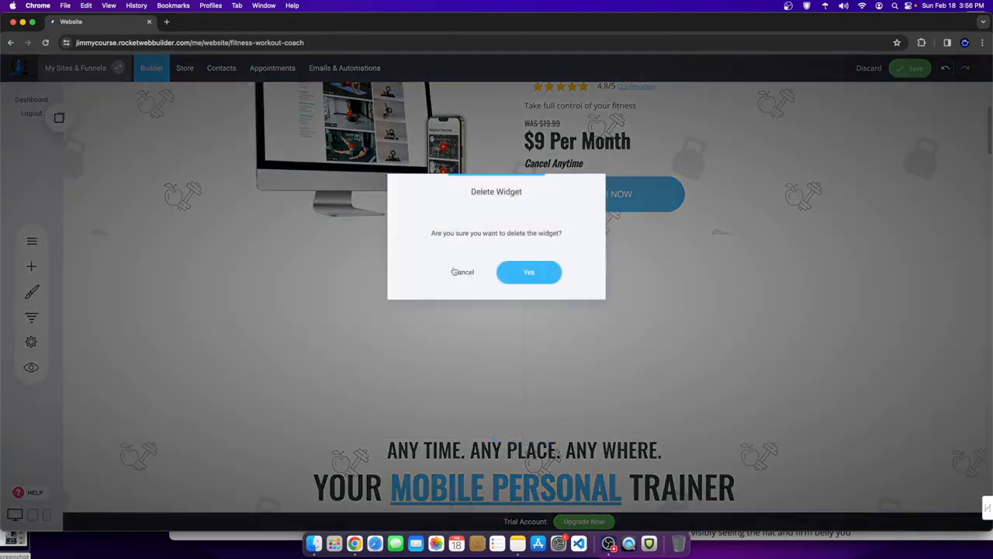
left_click(502, 279)
scroll(578, 422, "up", 5)
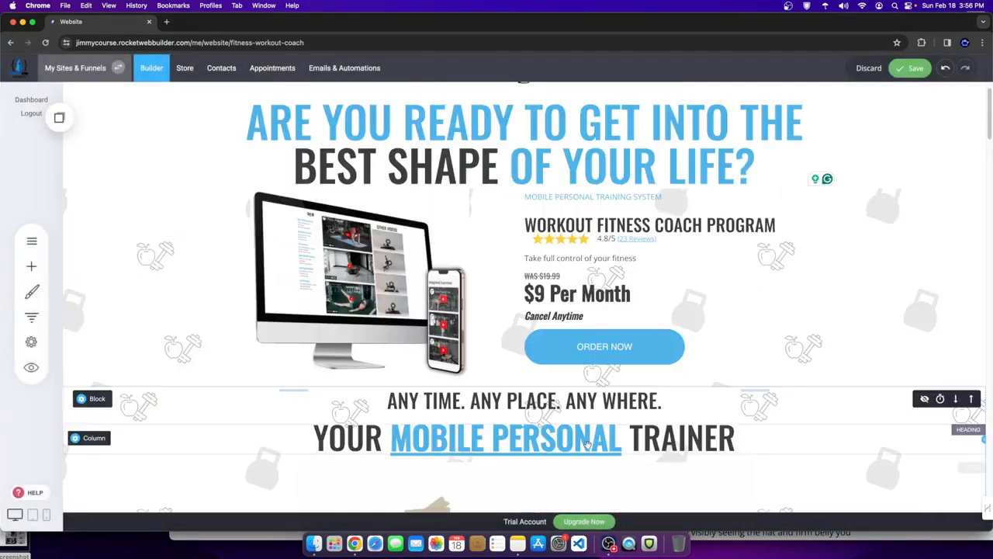
scroll(578, 419, "up", 1)
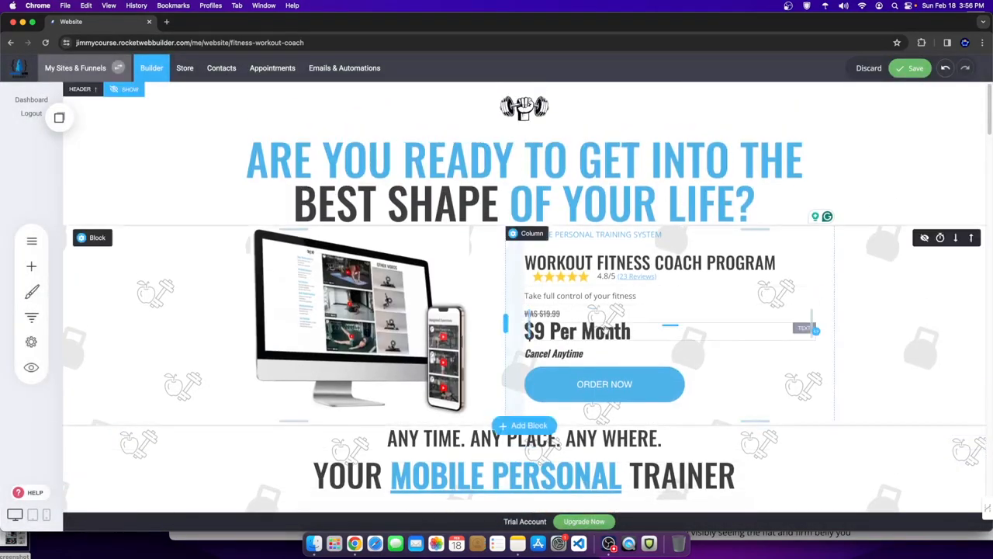
scroll(625, 307, "down", 5)
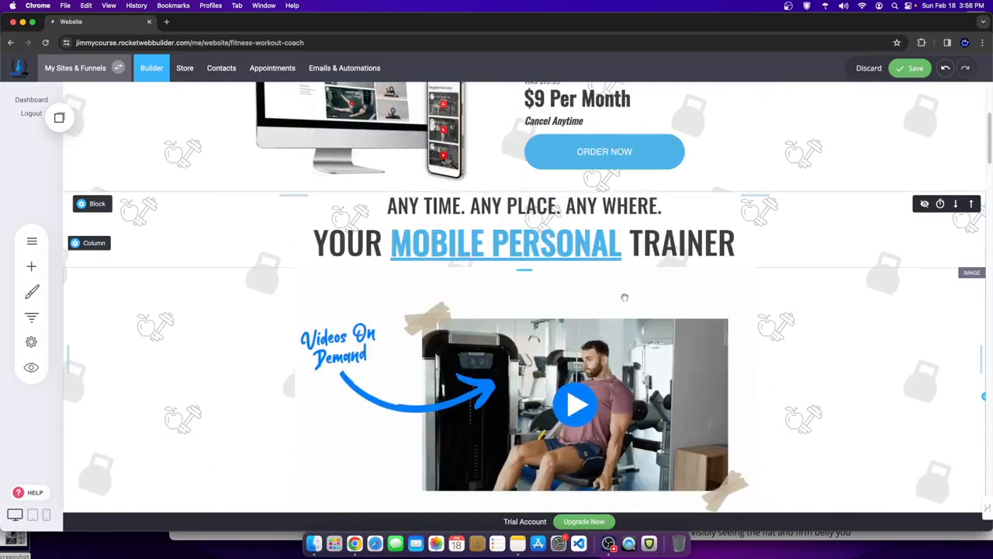
scroll(598, 279, "down", 2)
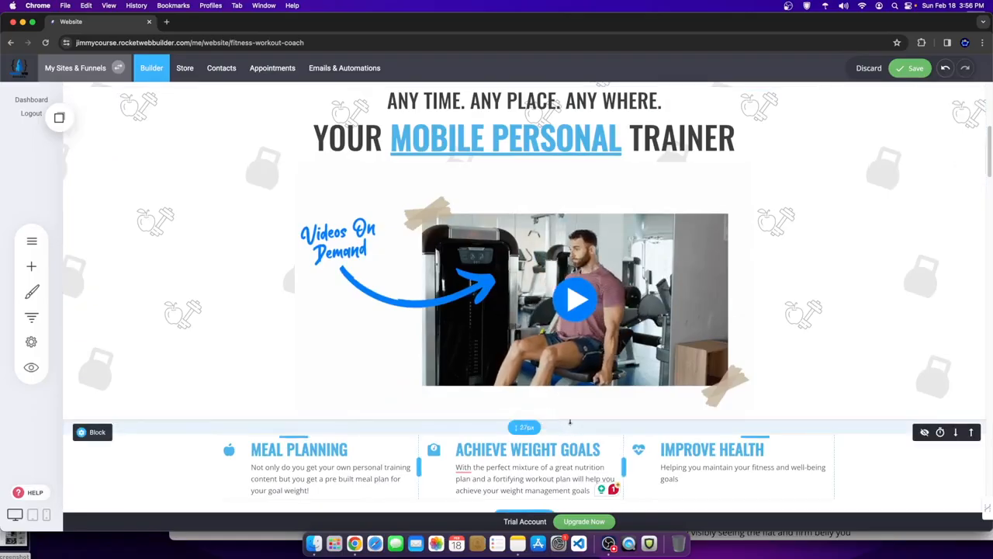
scroll(466, 388, "up", 6)
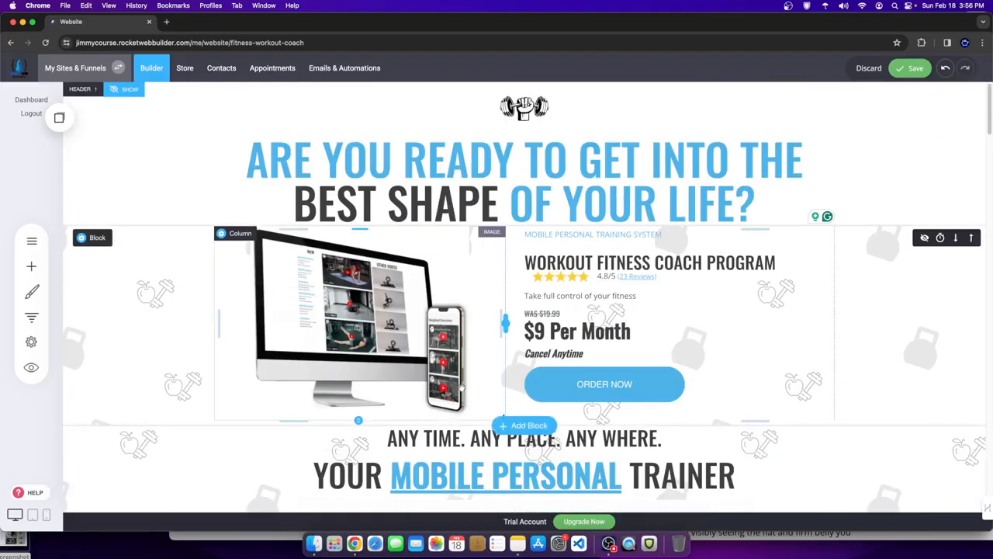
scroll(468, 400, "down", 6)
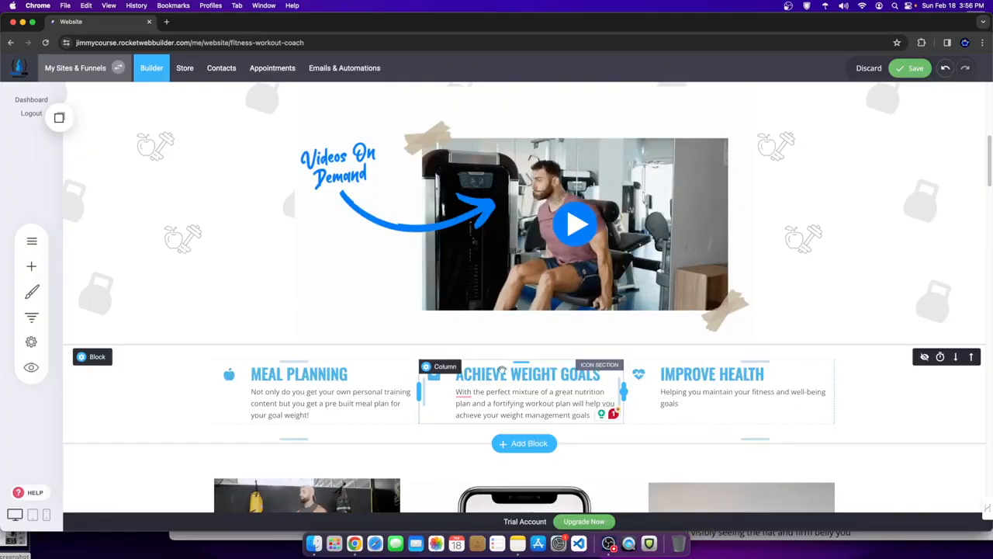
scroll(618, 304, "up", 2)
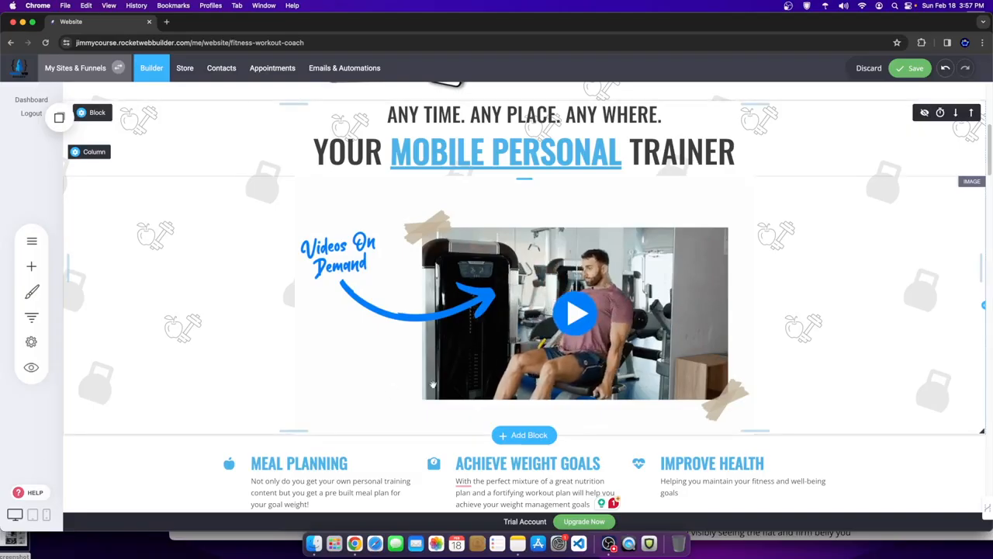
scroll(425, 362, "down", 5)
scroll(425, 362, "up", 8)
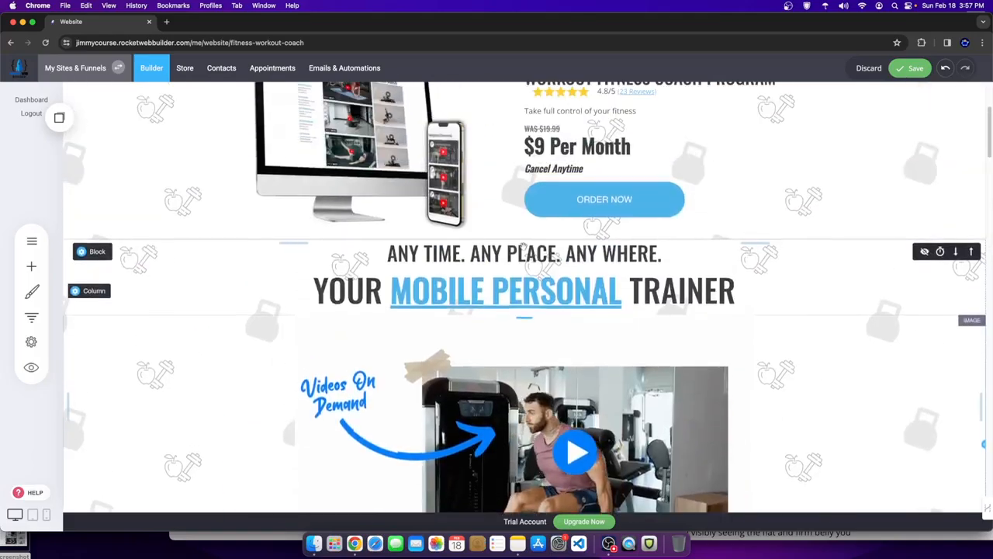
scroll(456, 308, "down", 3)
- Browse the Add Widget list, then open the ORDER NOW button's styling settings (26px padding, 60px radius)
scroll(456, 308, "up", 4)
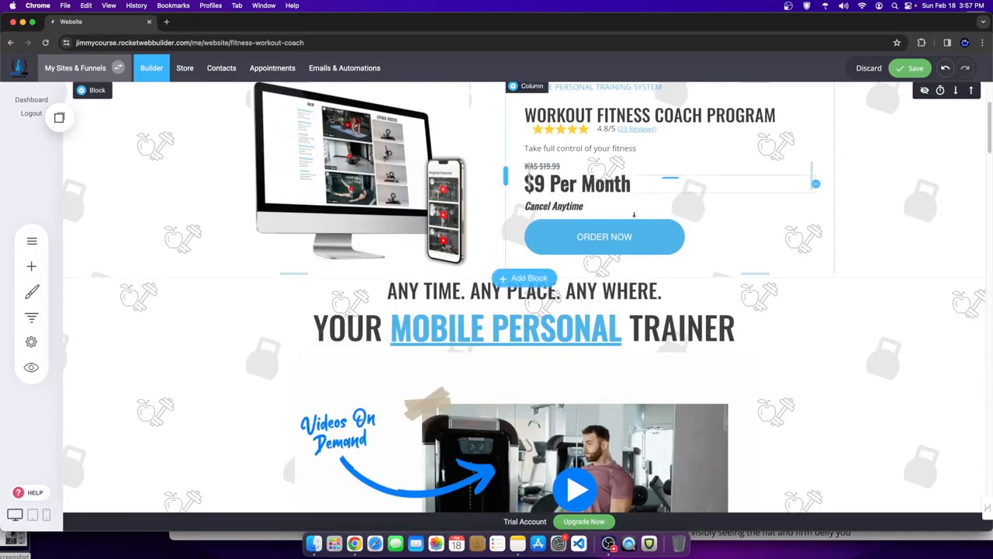
left_click(31, 266)
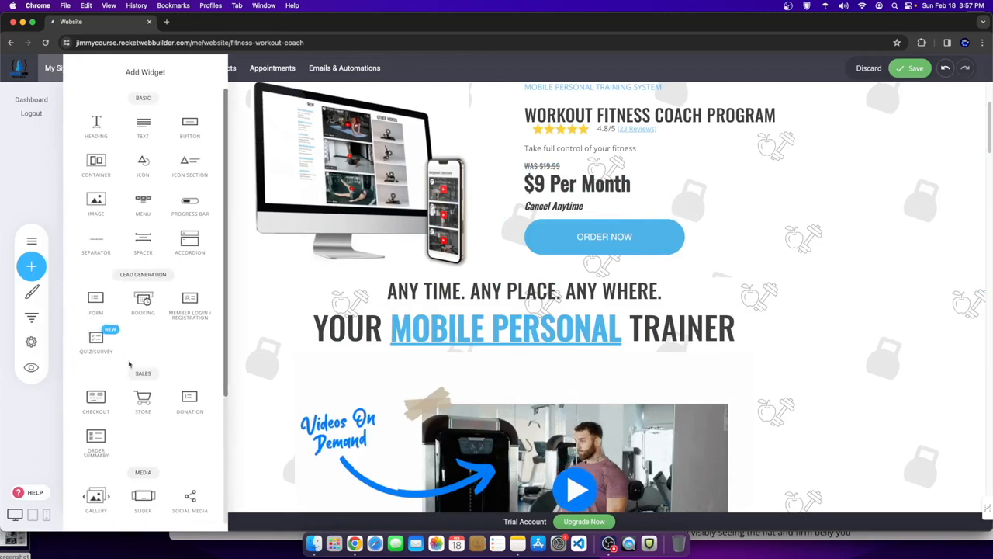
scroll(123, 369, "down", 5)
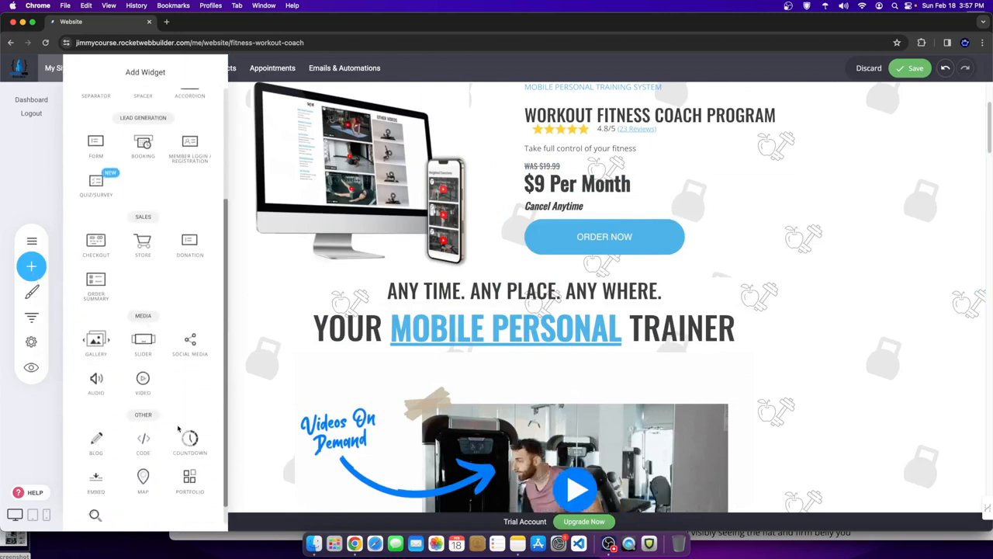
scroll(134, 314, "up", 5)
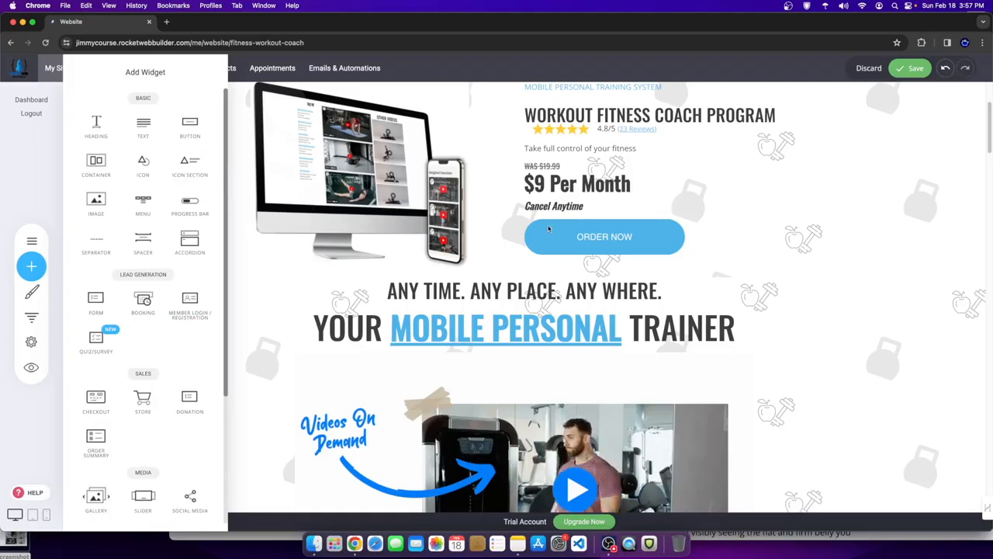
left_click(609, 237)
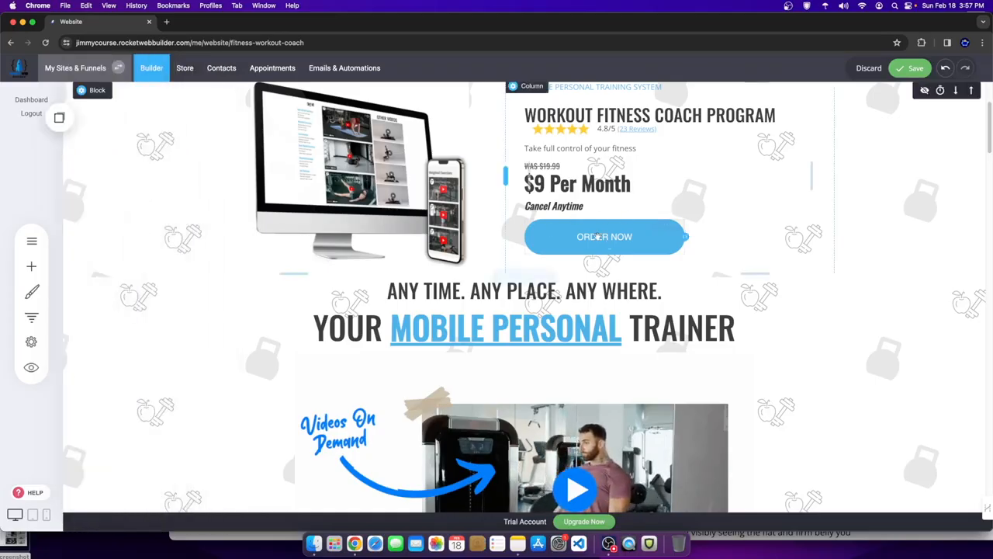
mouse_move(596, 236)
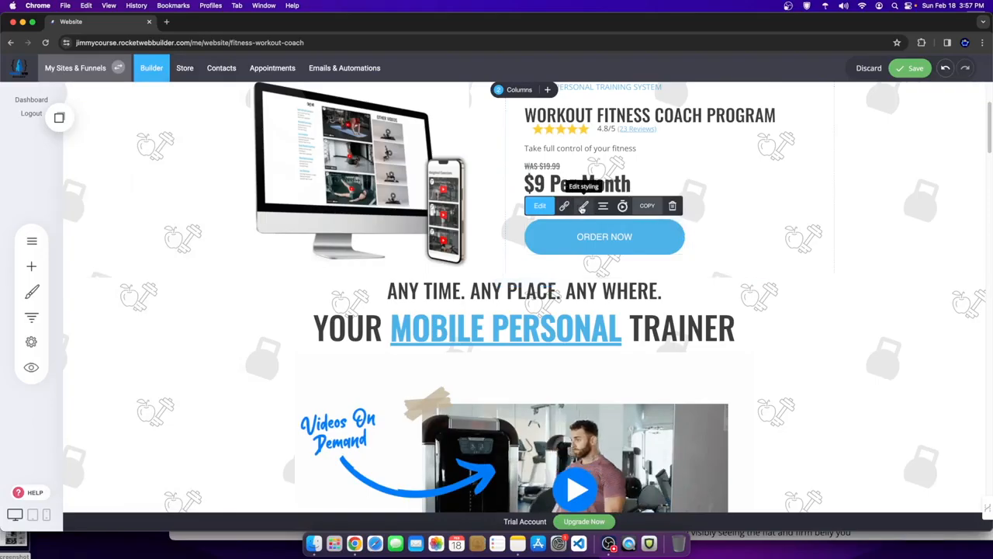
left_click(585, 207)
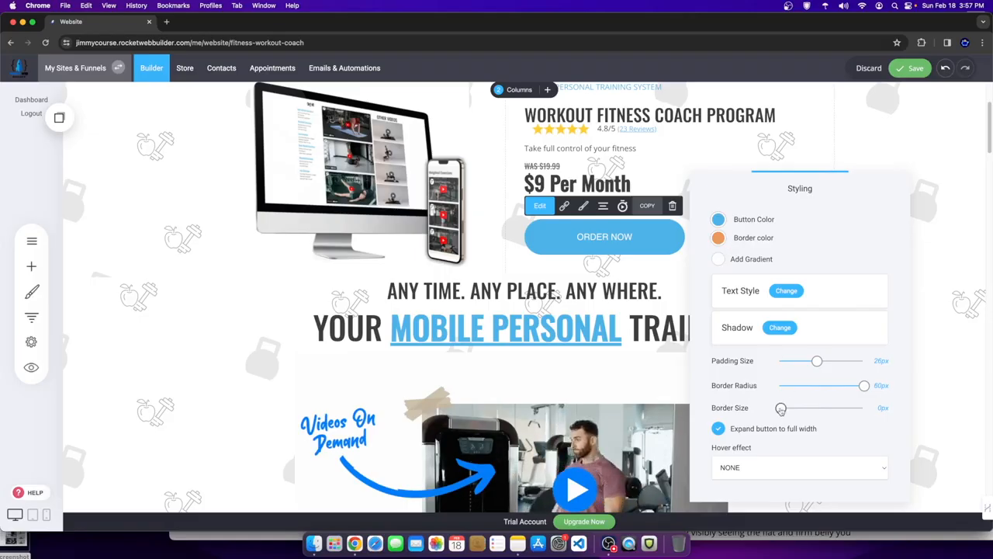
- Adjust the ORDER NOW border and set its label to Oswald font at 25px
mouse_move(783, 411)
left_mouse_down()
mouse_move(903, 415)
mouse_move(779, 409)
left_mouse_up()
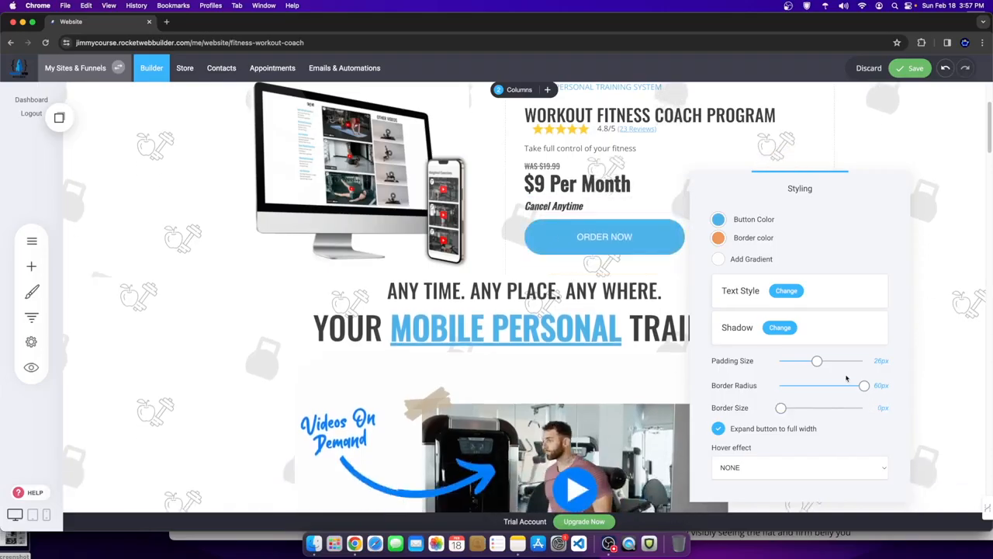
left_click(784, 292)
left_click(603, 235)
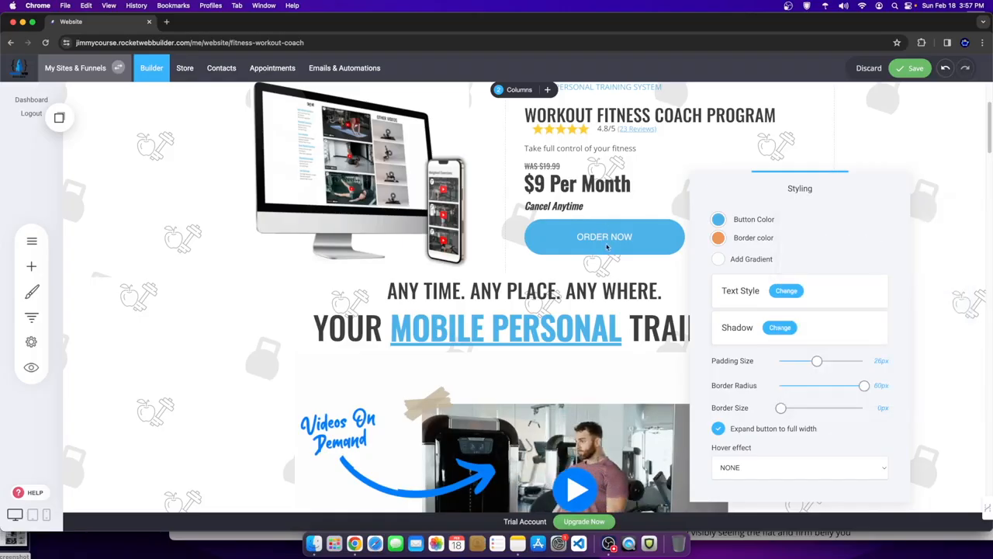
left_click(786, 290)
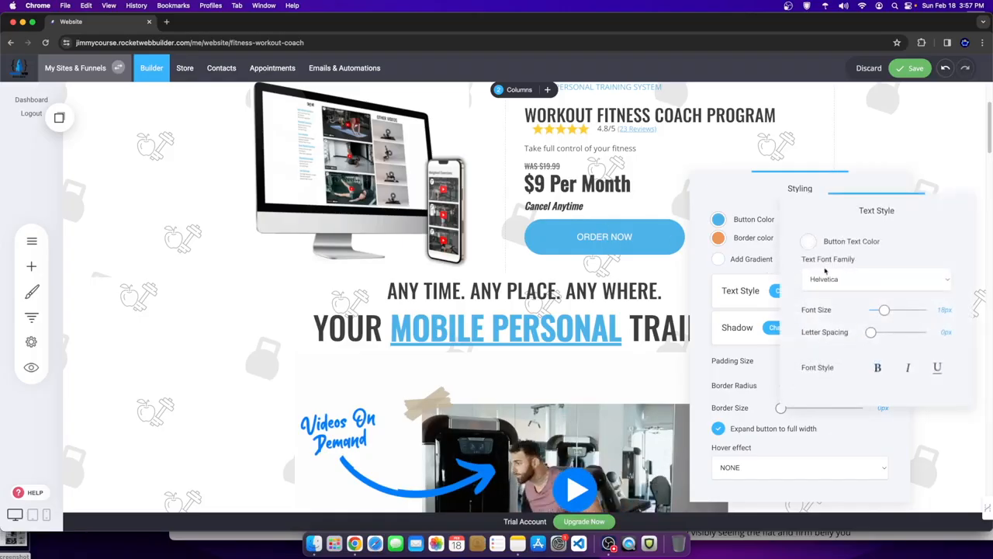
left_click(838, 278)
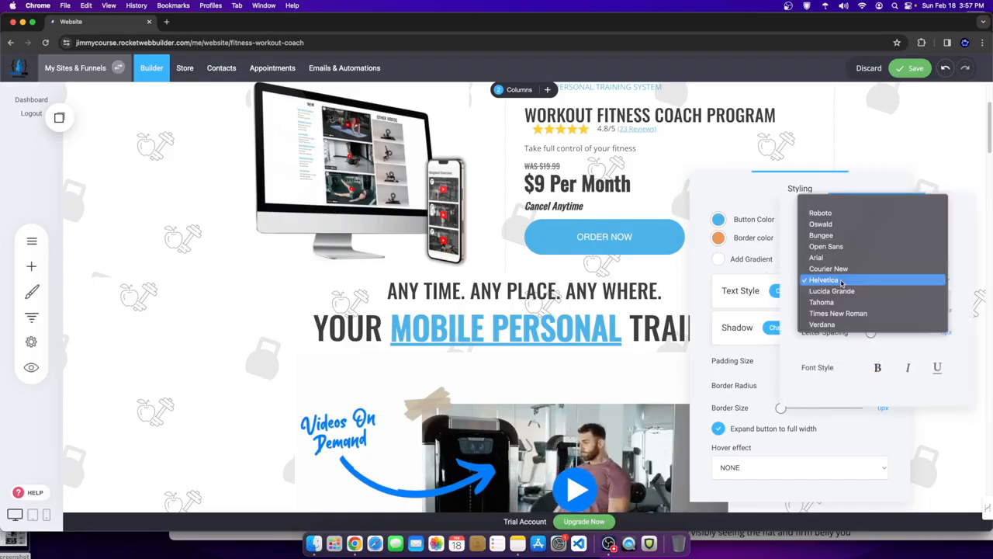
left_click(827, 221)
left_click(624, 241)
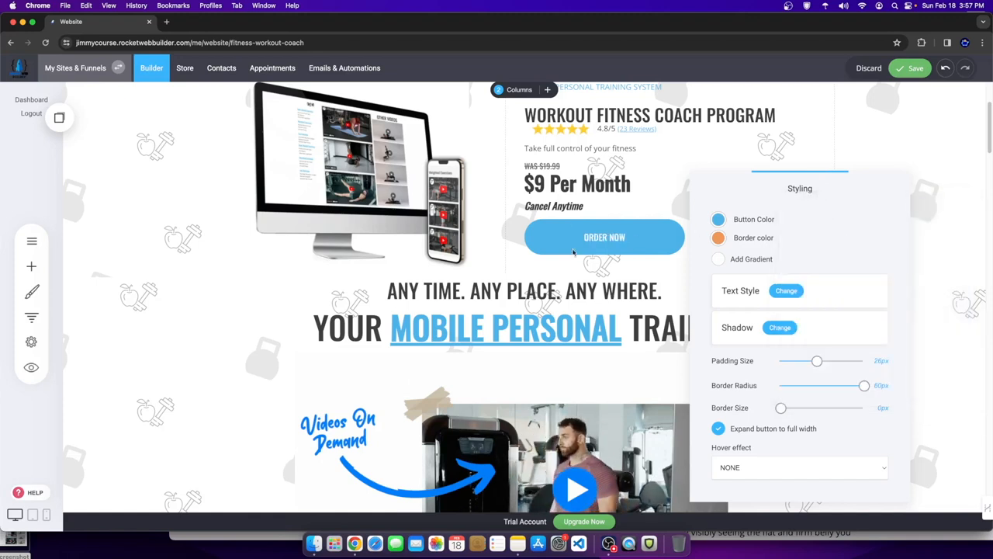
left_click(784, 290)
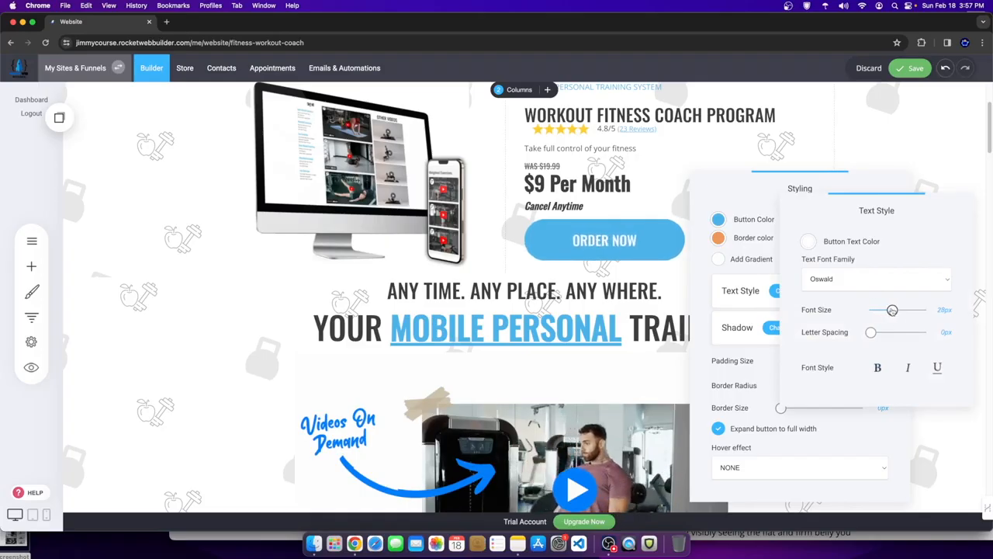
left_click_drag(885, 309, 889, 309)
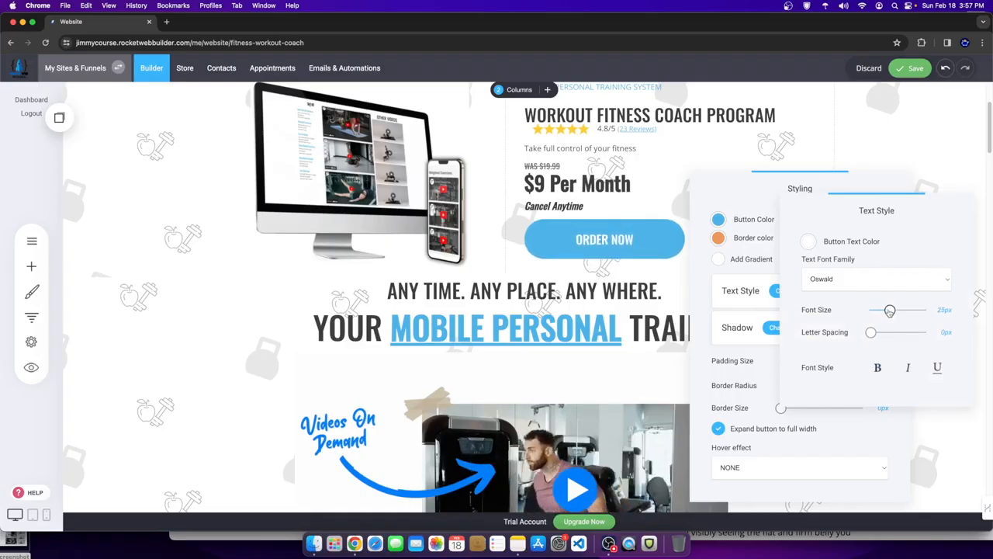
left_click(742, 339)
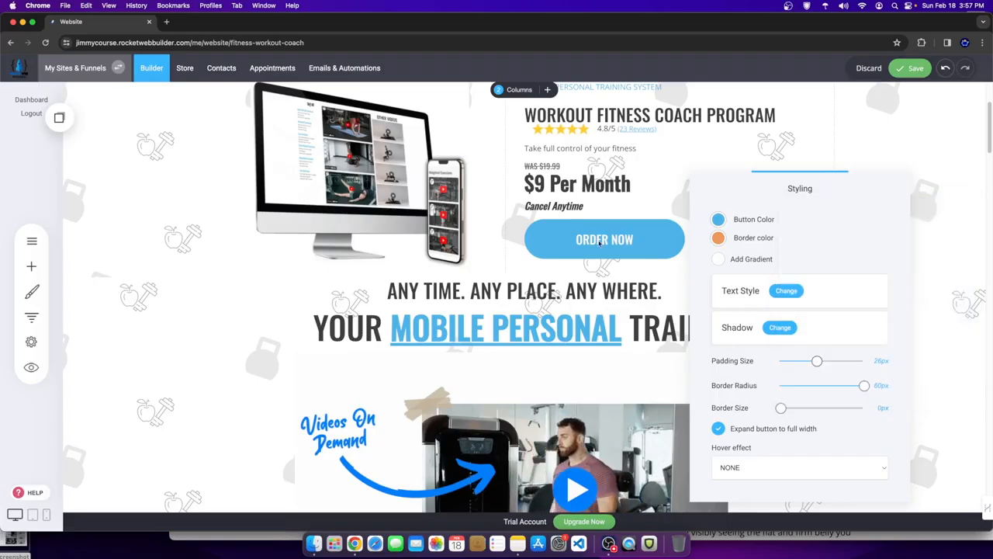
- Reduce the button padding, add a dark 2F2722 outer shadow, and save the page
left_click_drag(816, 362, 807, 362)
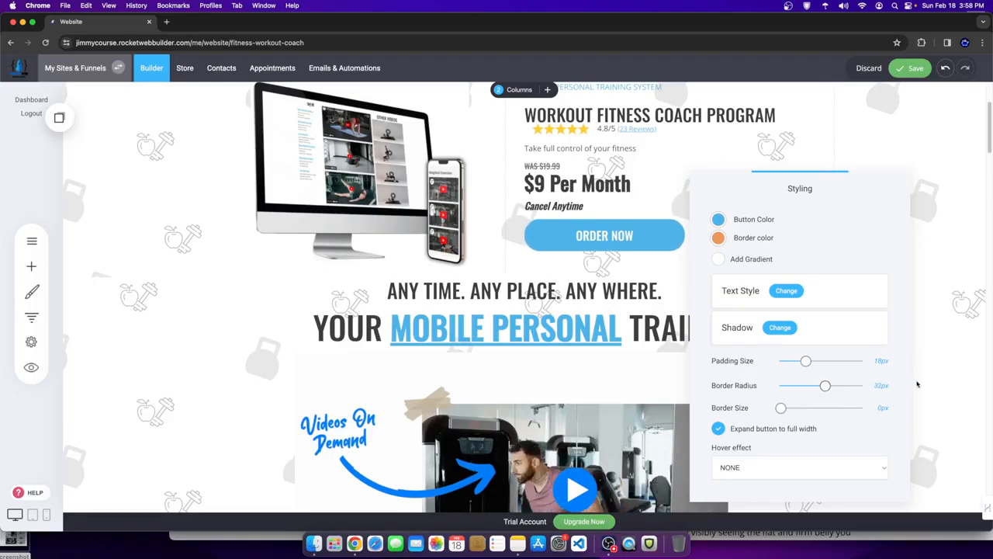
left_click(777, 327)
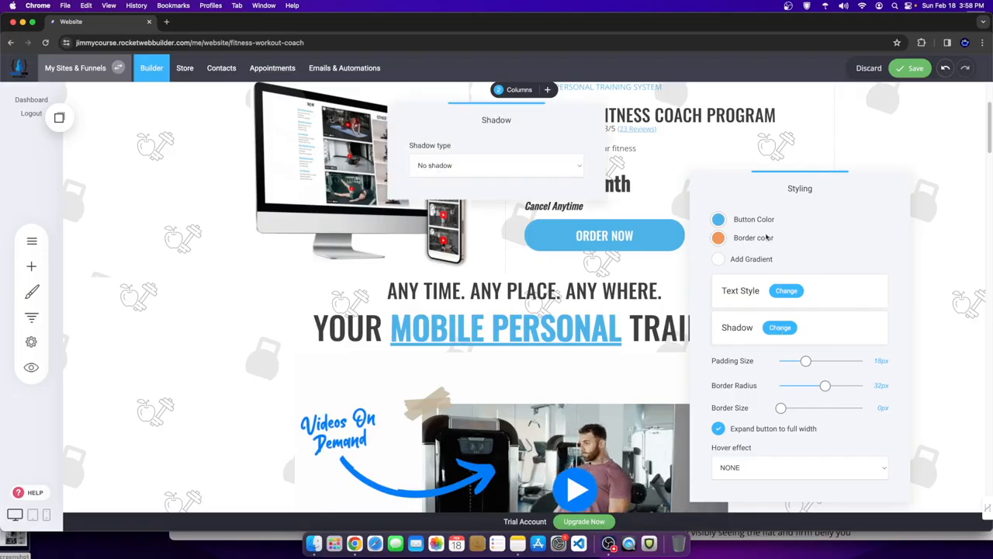
left_click(454, 167)
left_click(434, 175)
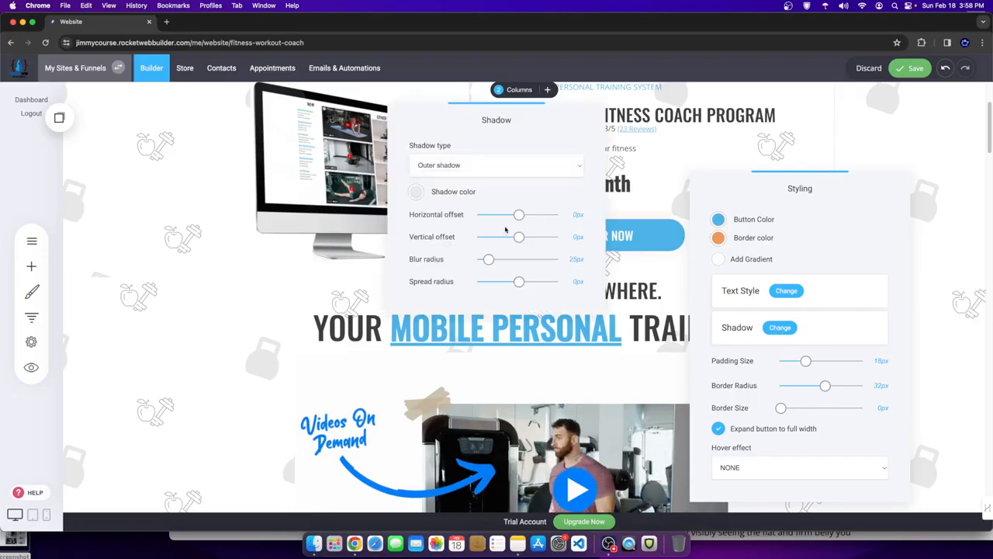
left_click(430, 194)
left_click(439, 273)
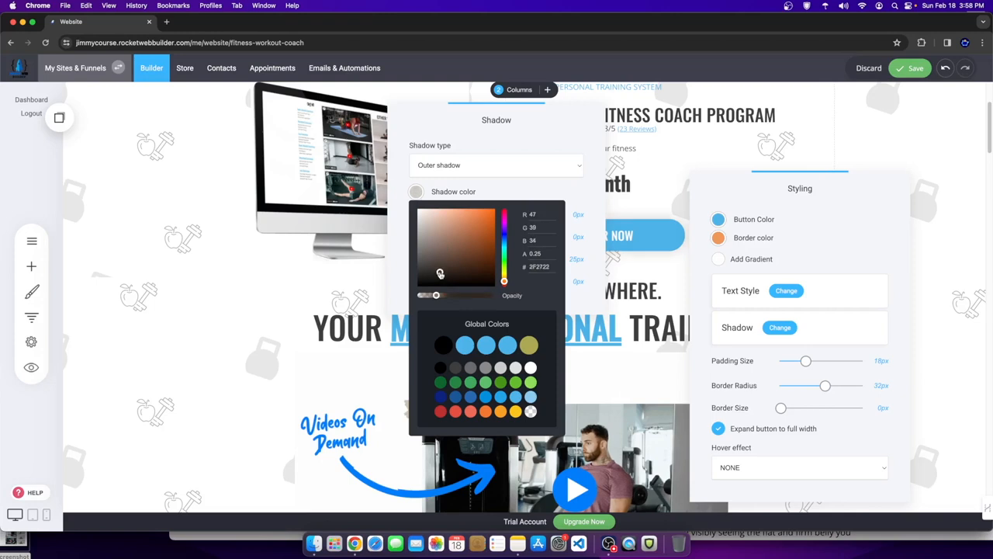
left_click(872, 148)
left_click(872, 148)
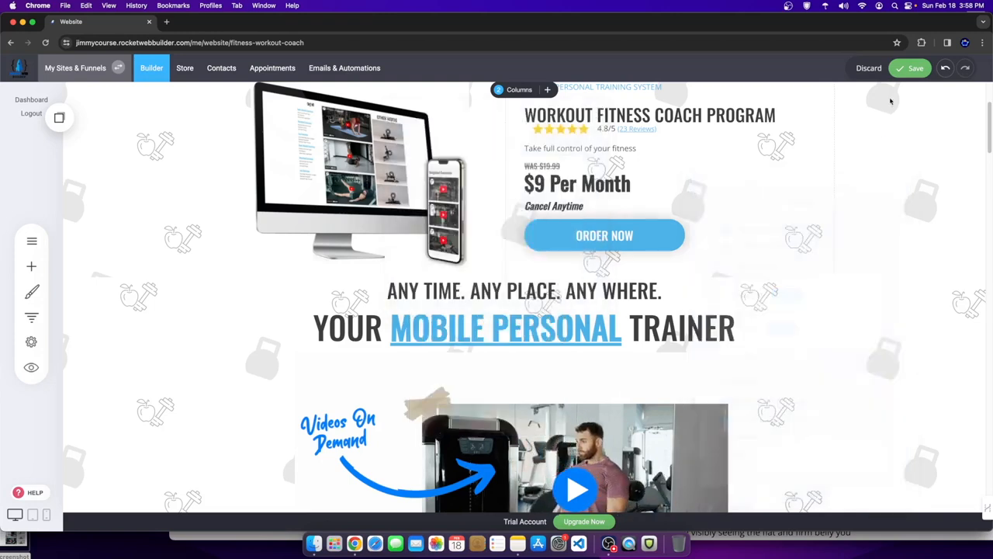
left_click(909, 69)
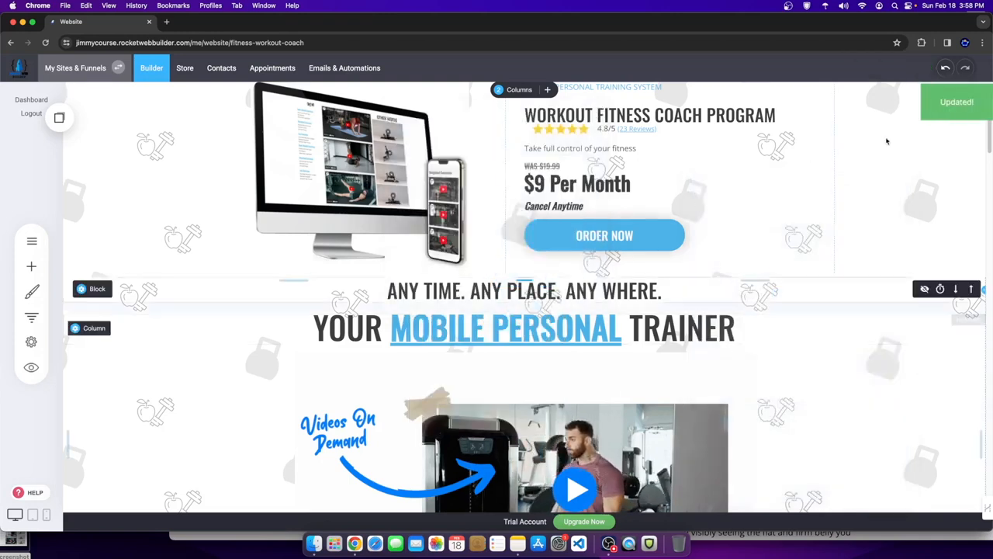
scroll(755, 373, "down", 10)
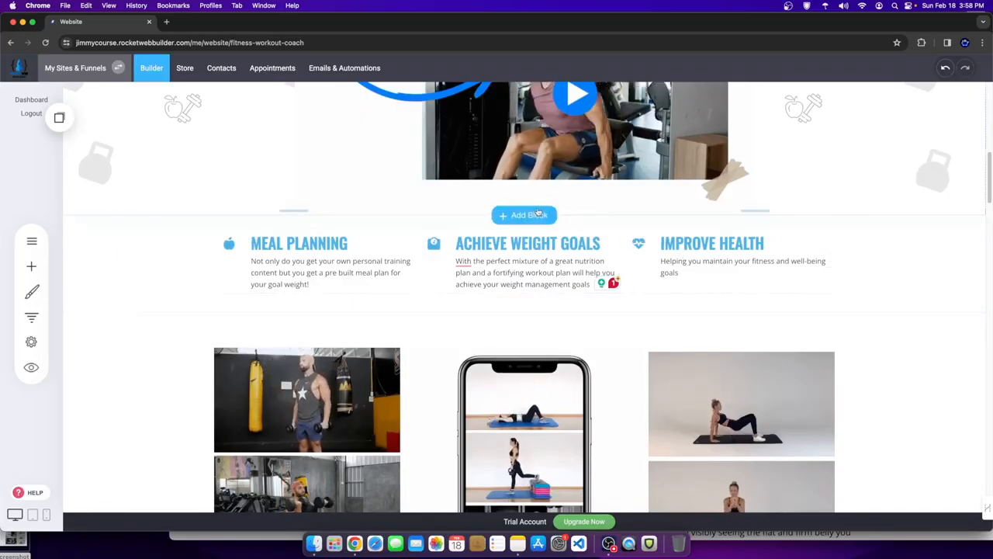
left_click(530, 220)
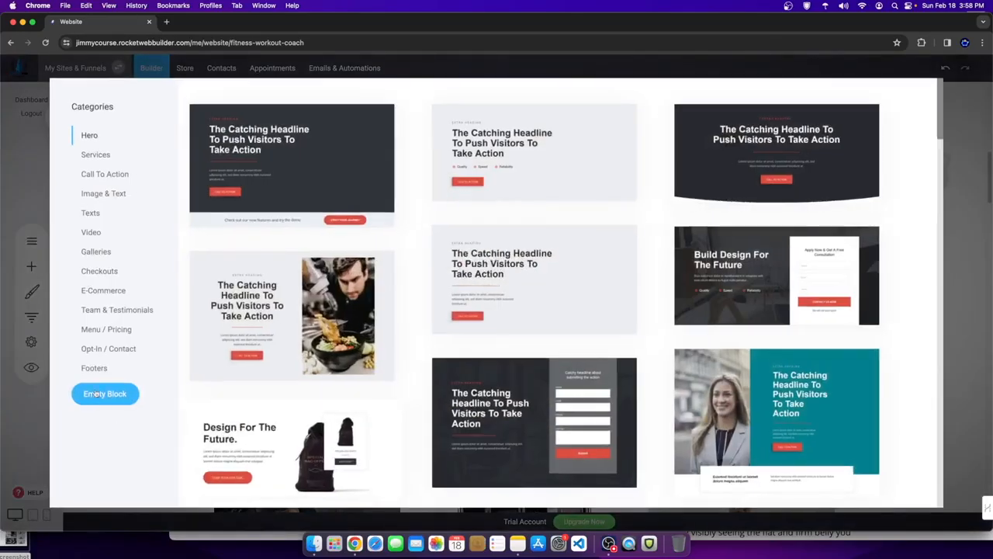
left_click(97, 391)
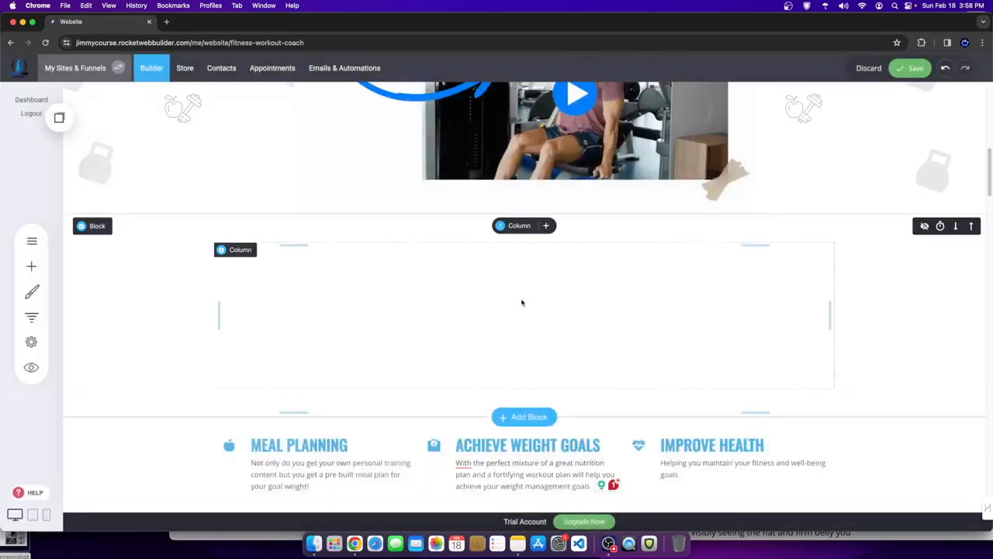
left_click(545, 225)
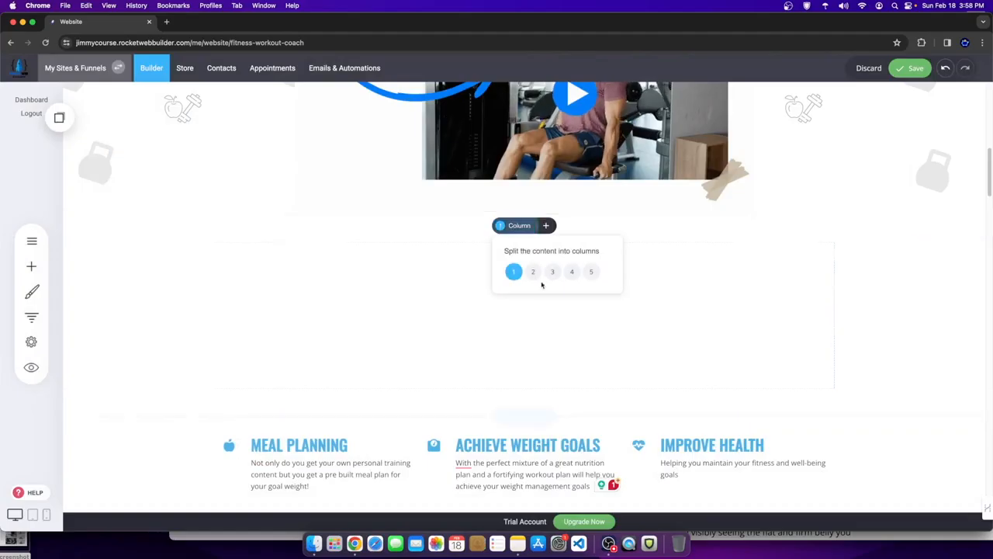
left_click(553, 272)
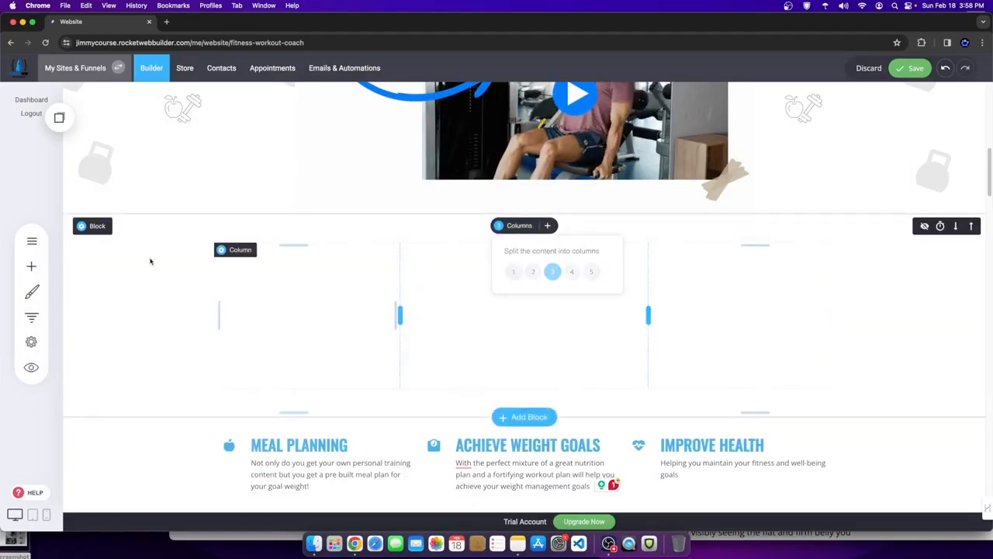
left_click(524, 218)
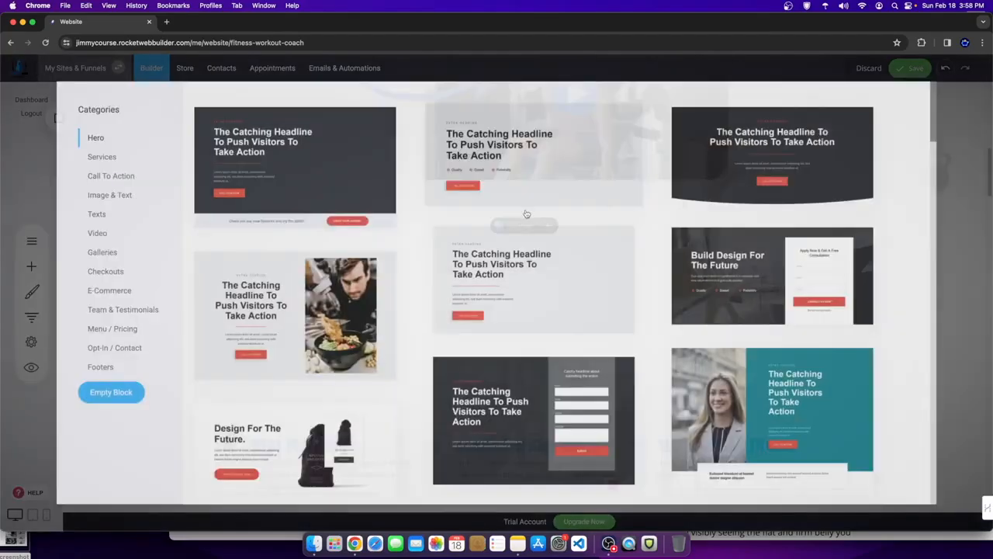
left_click(131, 310)
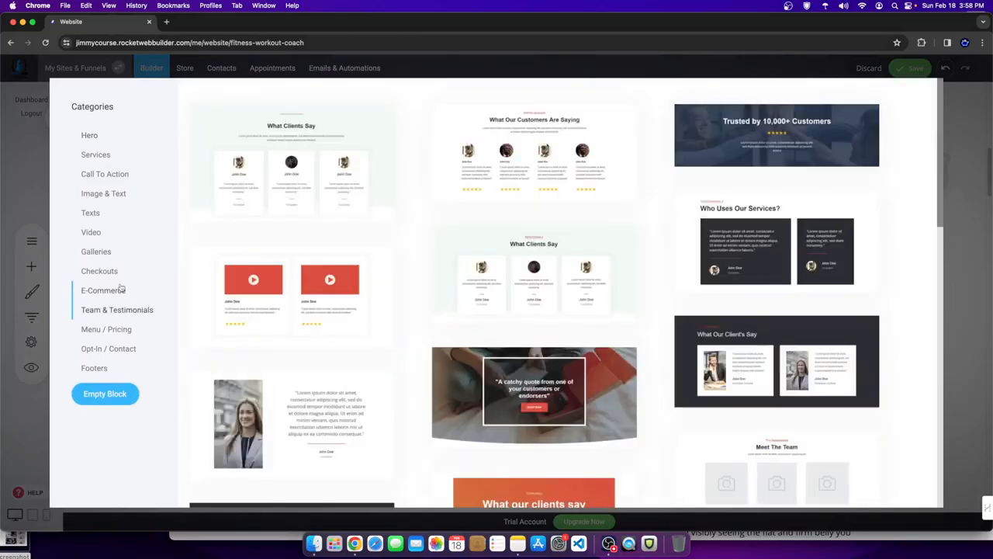
left_click(120, 288)
left_click(118, 234)
left_click(124, 212)
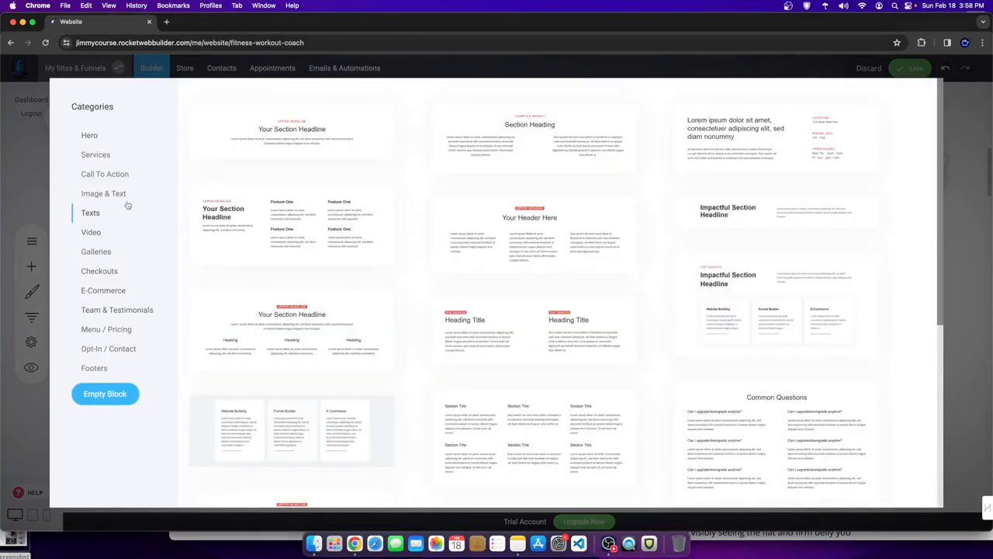
scroll(470, 412, "down", 5)
scroll(869, 342, "up", 5)
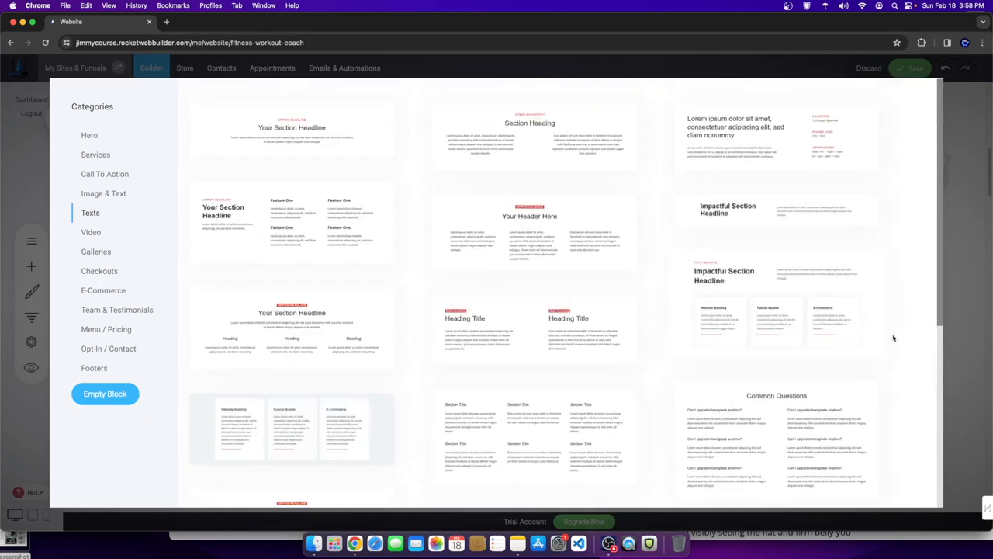
left_click(734, 328)
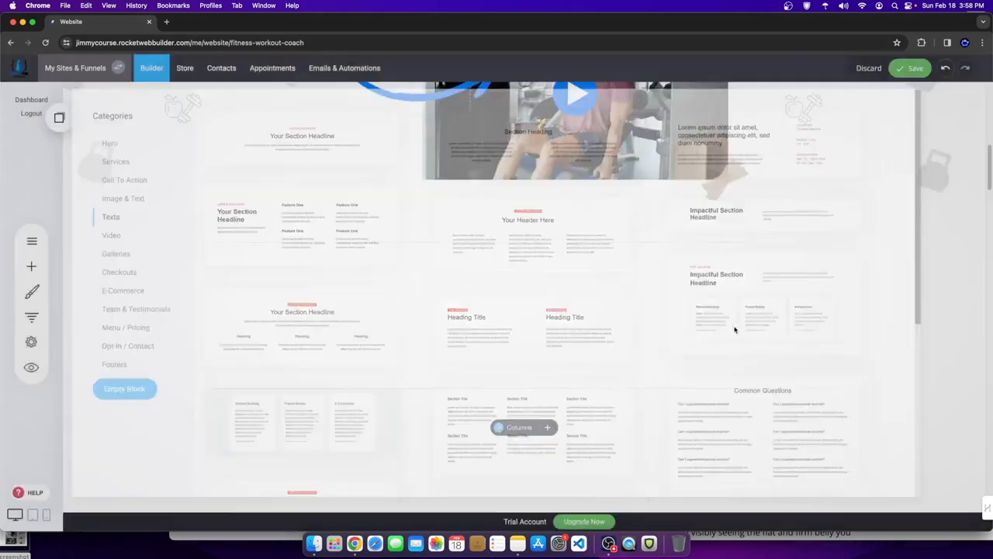
scroll(548, 337, "down", 1)
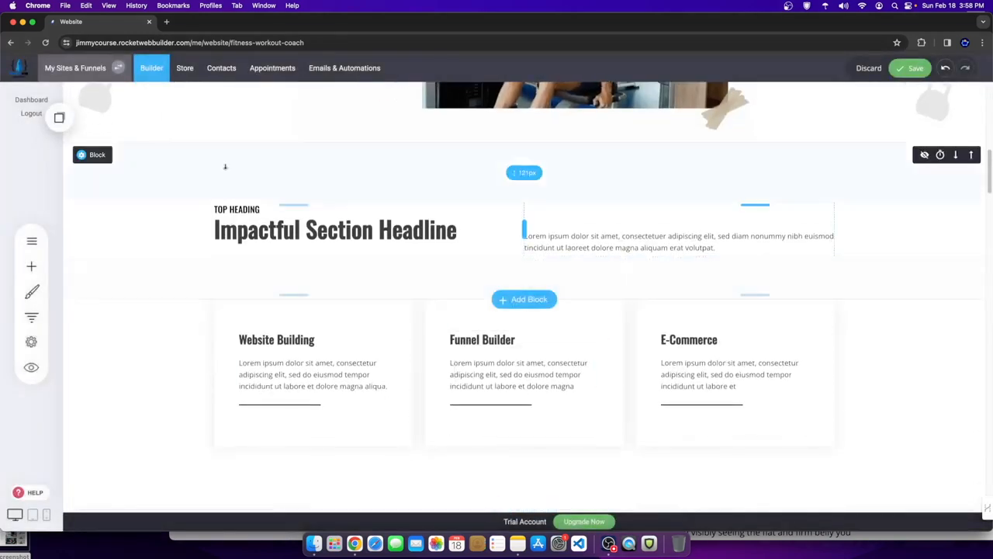
left_click(157, 155)
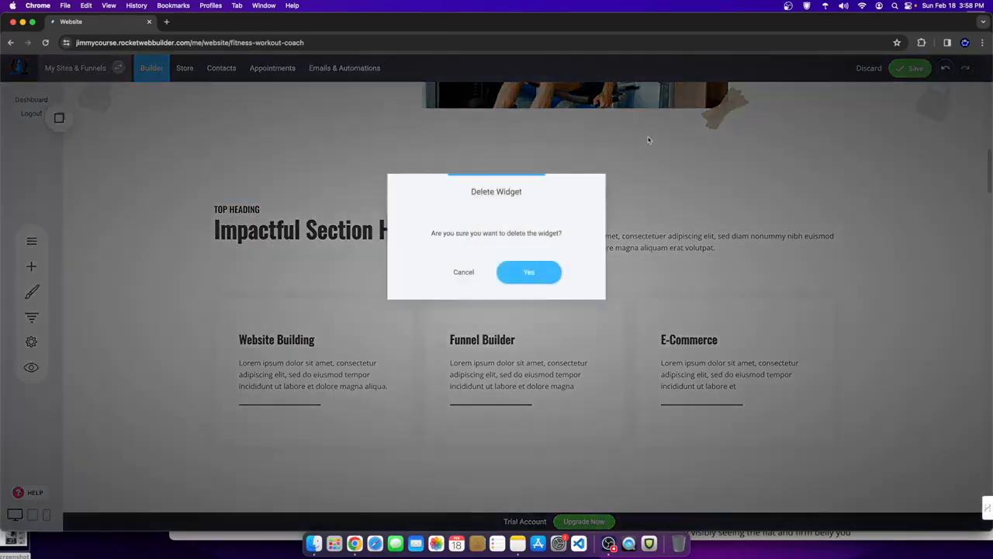
left_click(513, 265)
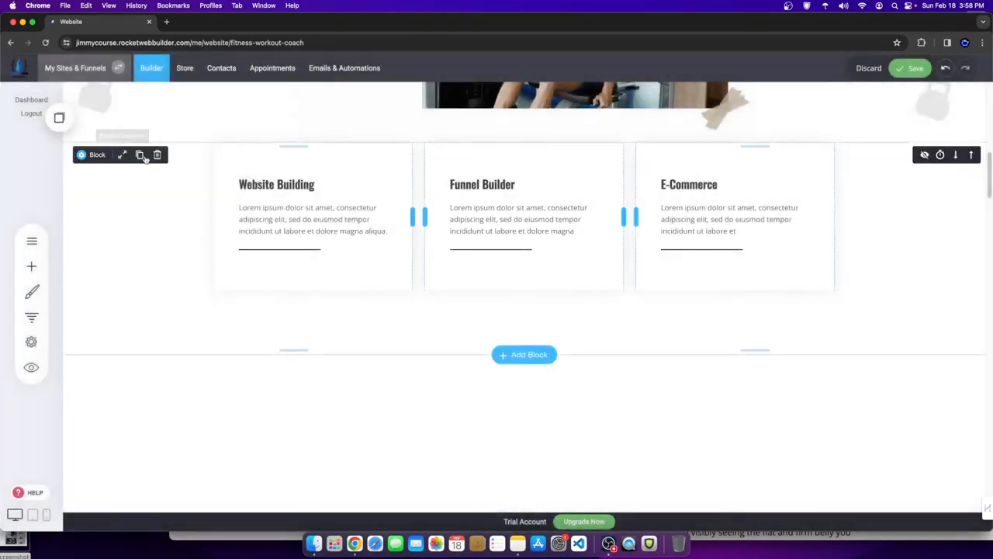
left_click(157, 155)
left_click(529, 269)
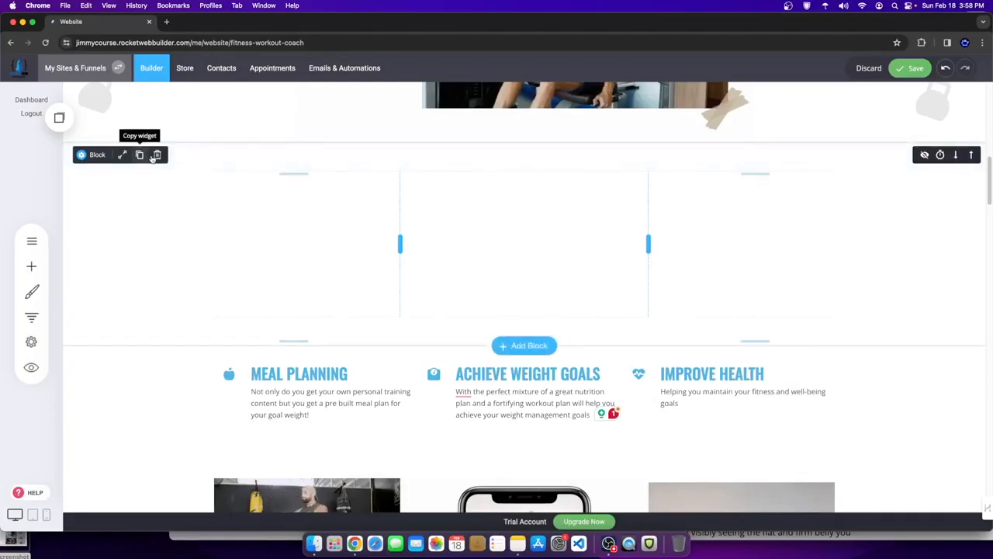
left_click(157, 155)
left_click(528, 270)
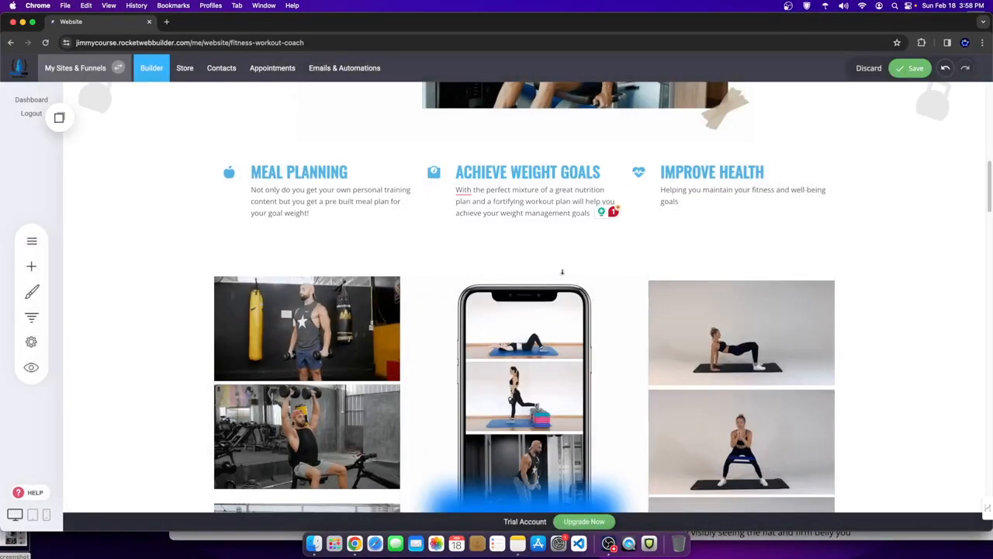
- Scroll down to the four benefit cards and the Access Over 45+ Amazing Recipes section
scroll(730, 220, "down", 2)
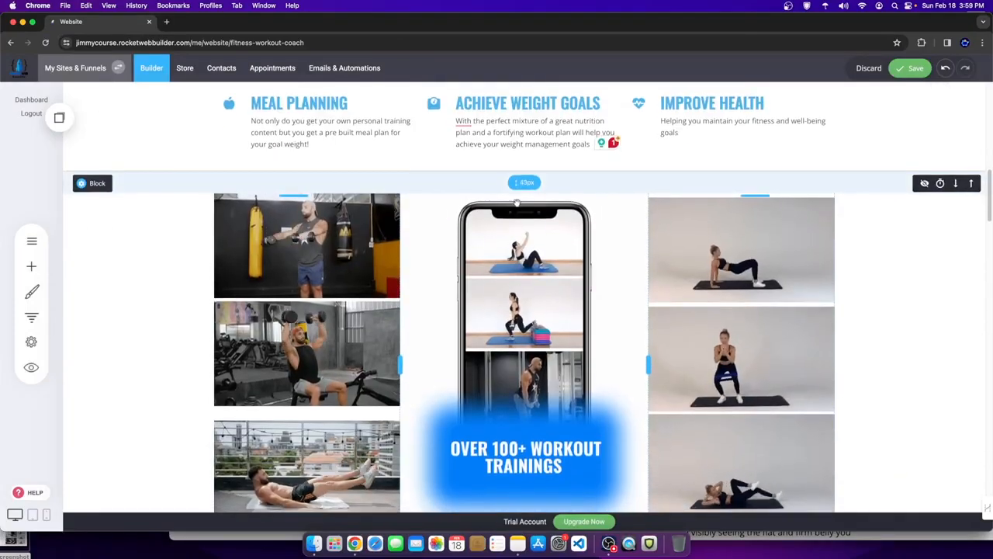
scroll(698, 264, "down", 2)
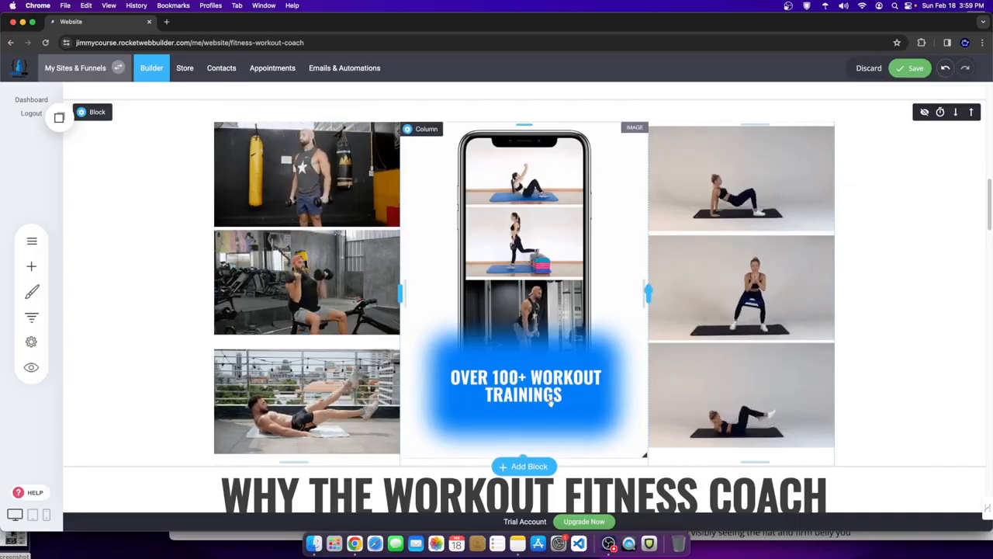
scroll(685, 347, "down", 5)
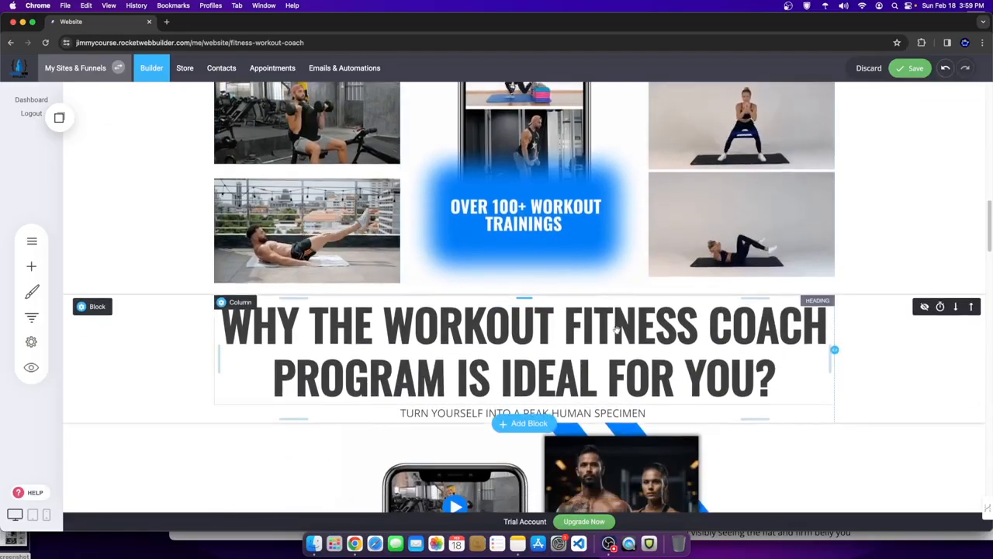
scroll(505, 258, "up", 3)
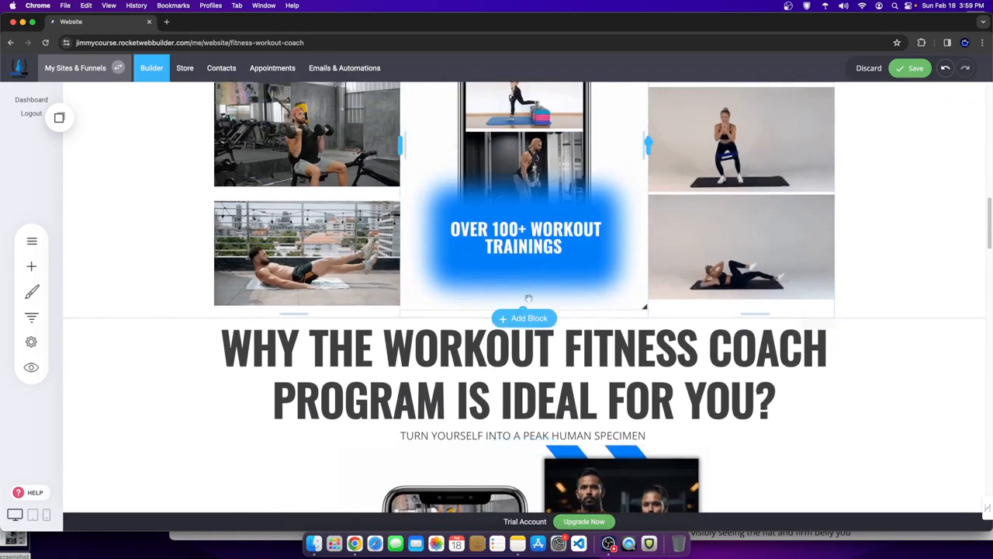
scroll(715, 307, "up", 5)
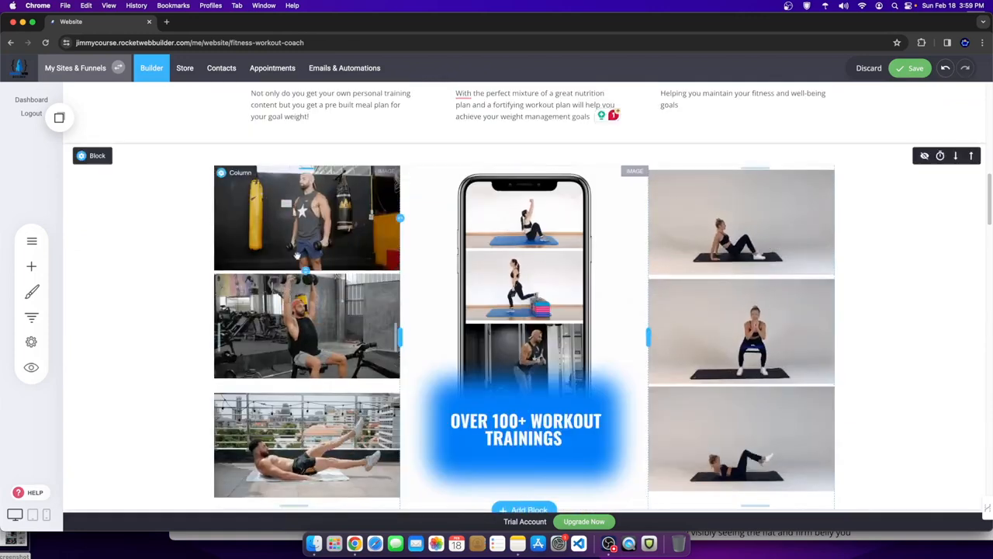
scroll(353, 414, "down", 5)
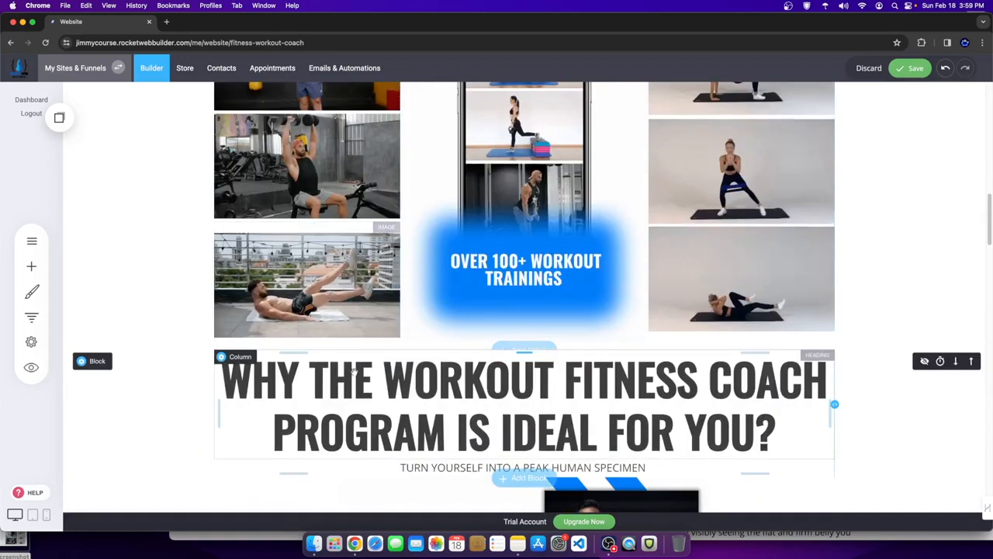
scroll(354, 361, "down", 4)
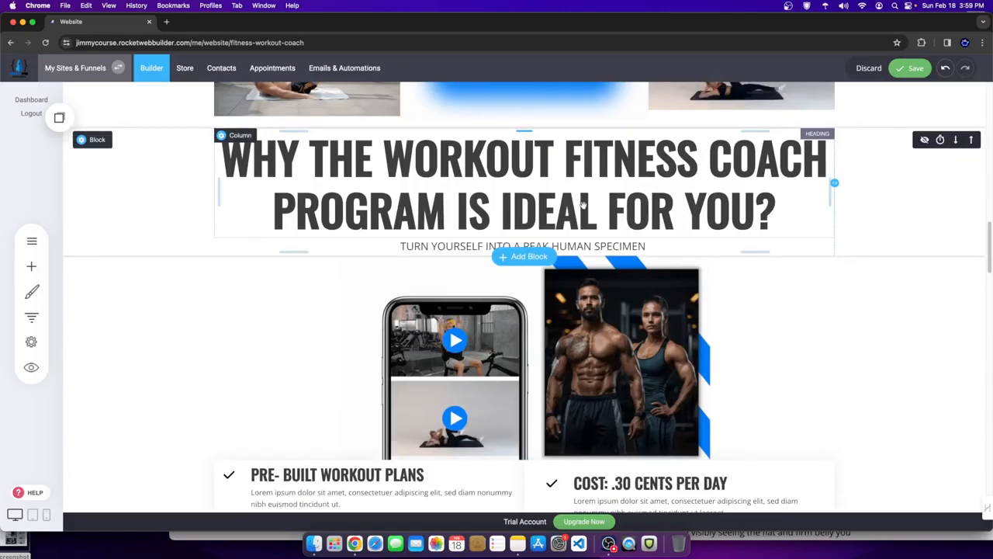
scroll(643, 272, "down", 2)
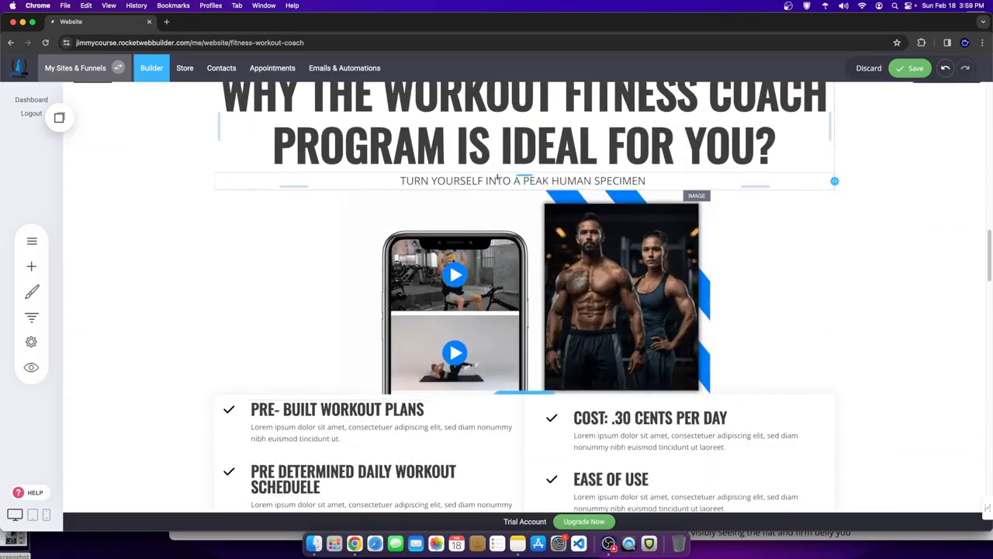
scroll(519, 177, "down", 4)
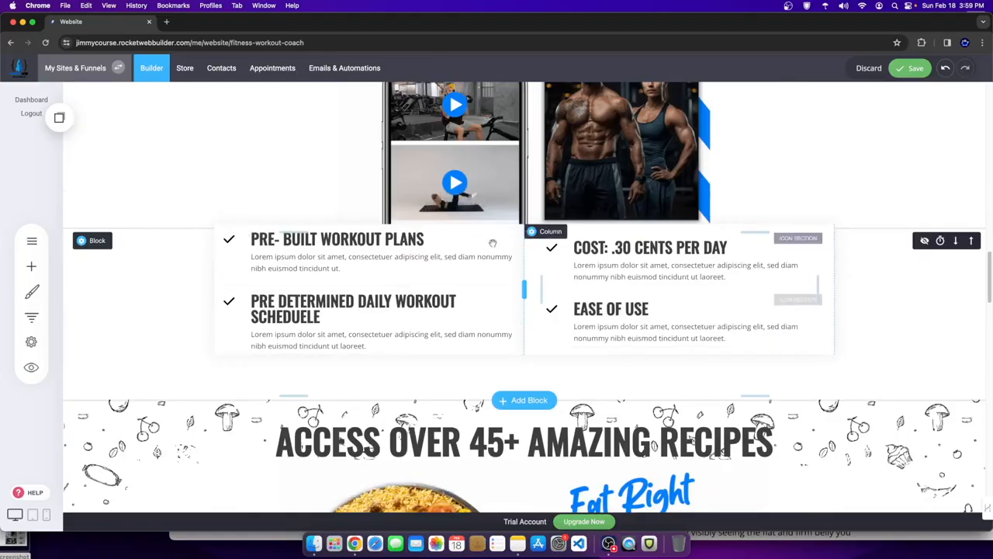
- Select the COST: .30 CENTS PER DAY heading text to reuse as the AI topic
double_click(673, 277)
left_click_drag(738, 277, 554, 267)
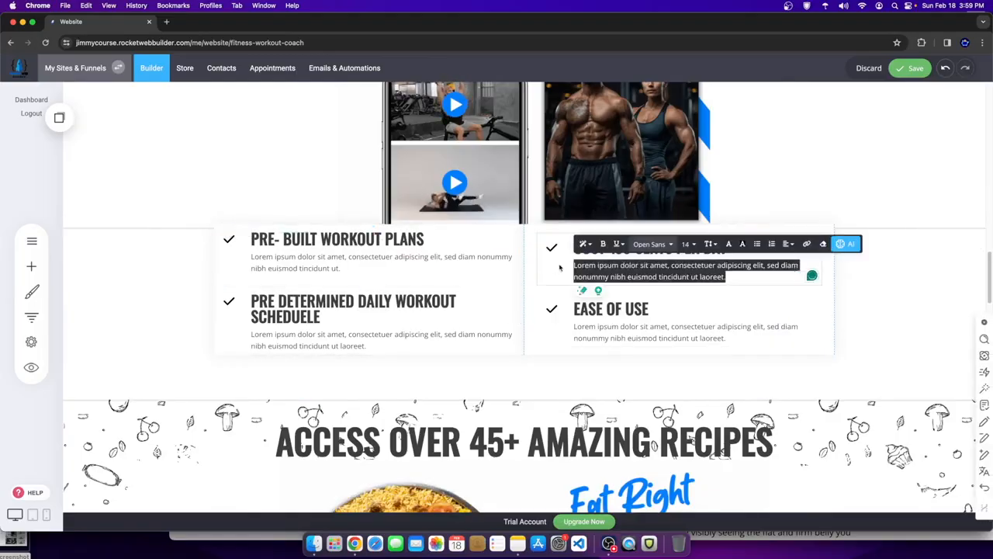
left_click(890, 290)
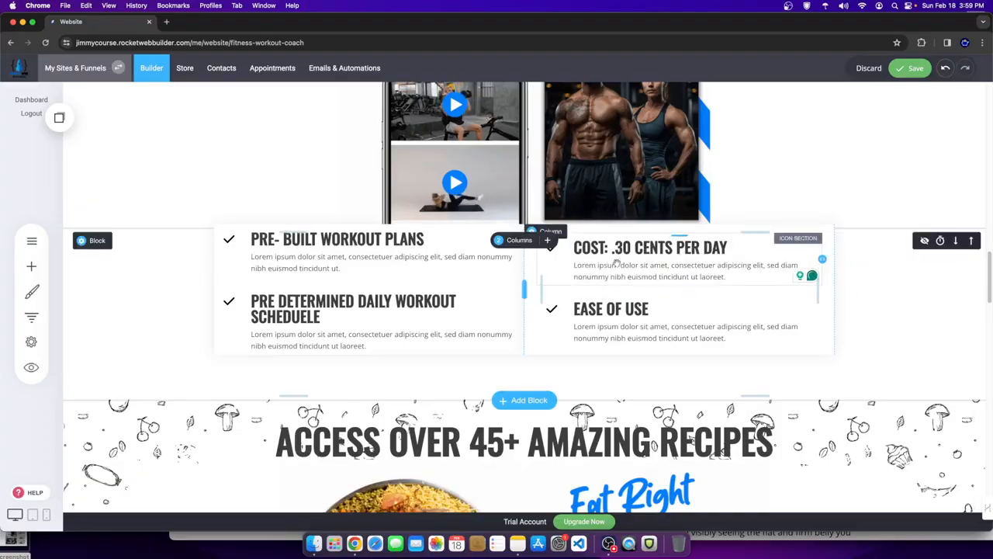
double_click(661, 265)
left_click(871, 277)
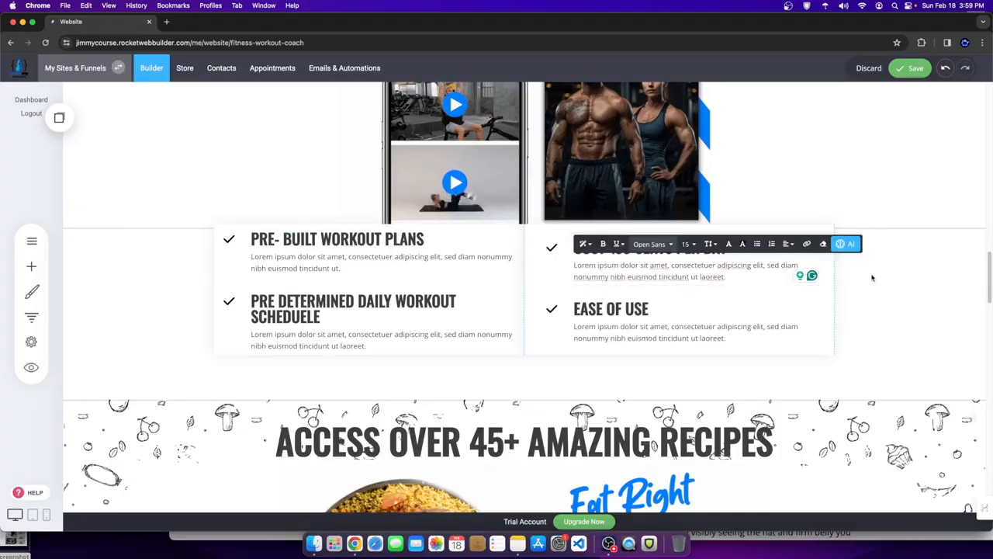
double_click(650, 249)
left_click_drag(730, 248, 591, 248)
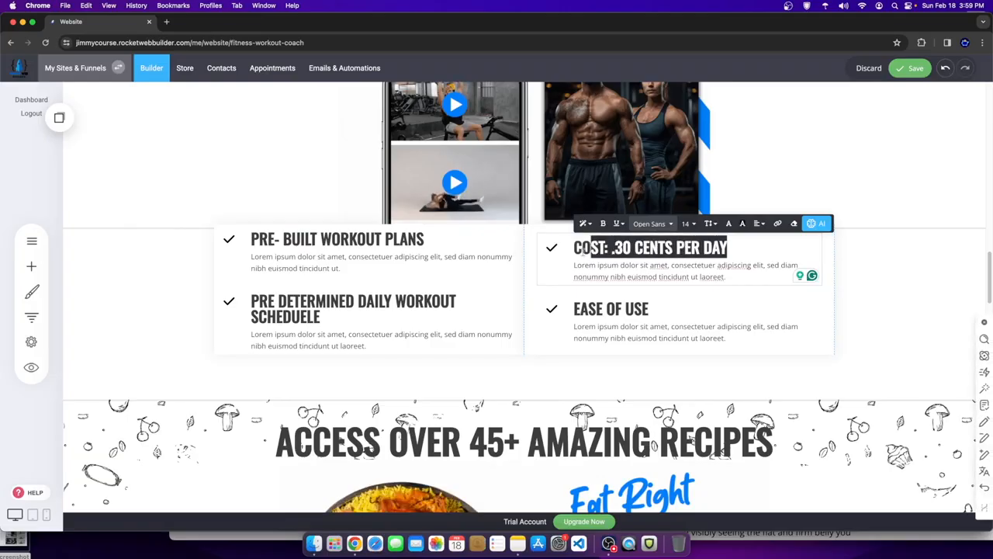
- Select the whole Lorem ipsum placeholder paragraph in the COST card
left_click(816, 223)
left_click(712, 277)
left_click(739, 281)
left_click(734, 275)
left_click_drag(733, 276, 581, 266)
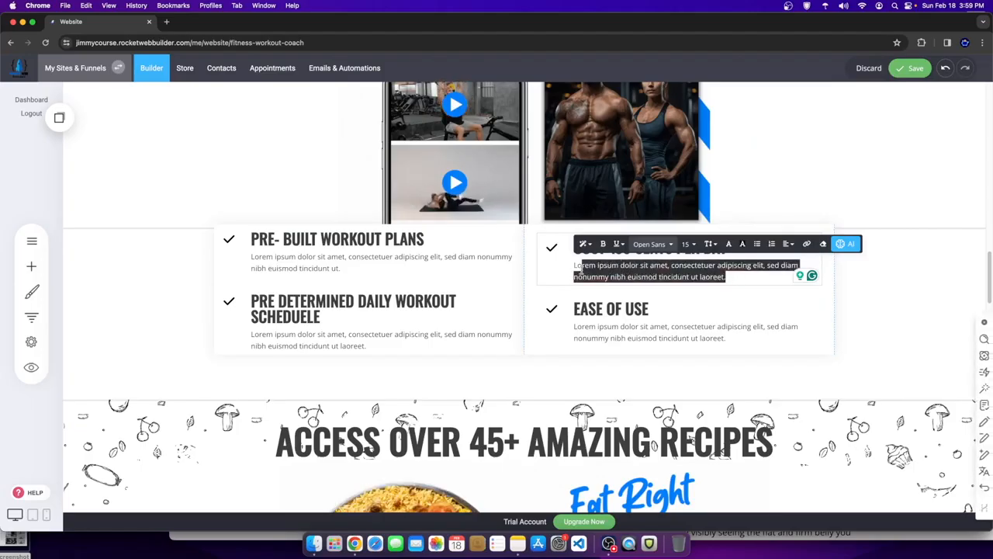
left_click(702, 268)
left_click_drag(731, 277, 574, 265)
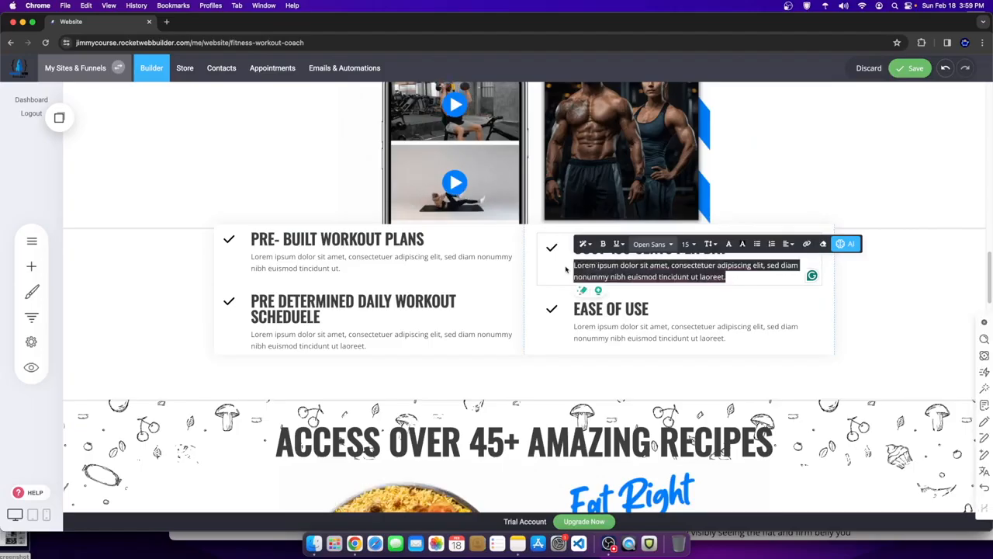
- Generate AI text from the pasted COST heading plus a coaching-program prompt
left_click(846, 243)
left_click(845, 184)
left_click(829, 220)
type("COST: .30 CENTS PER DAY")
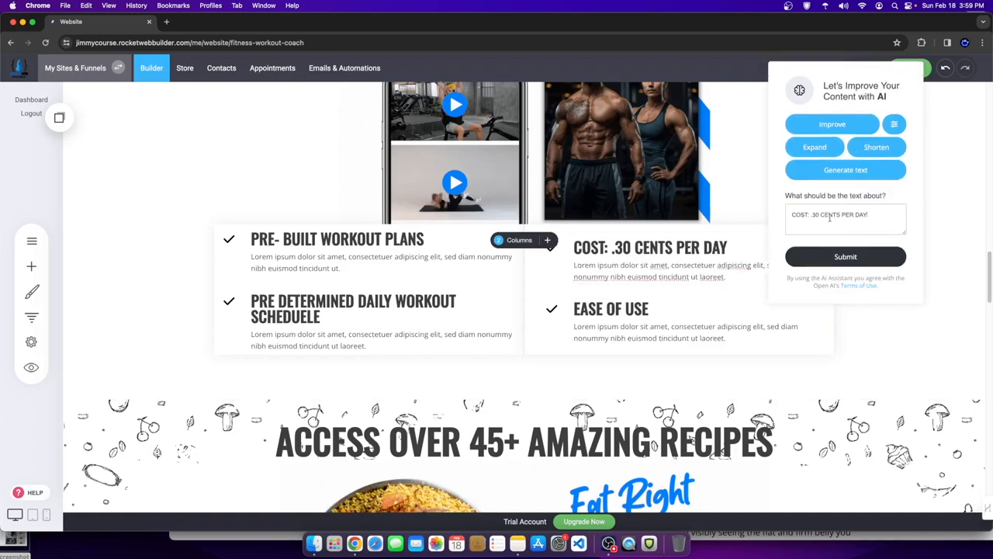
type("for the")
key("BackSpace")
key("BackSpace")
key("BackSpace")
key("BackSpace")
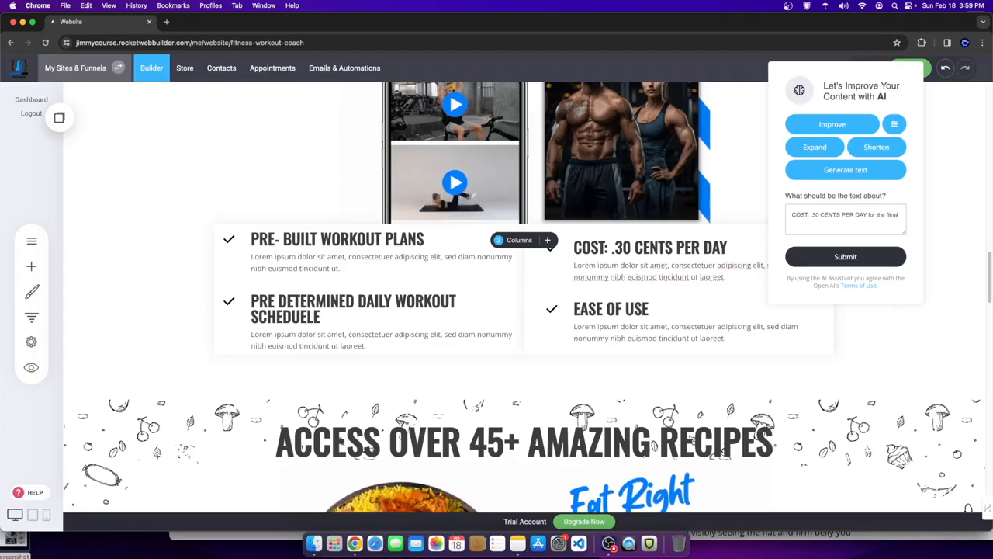
type("ss coaching workout program")
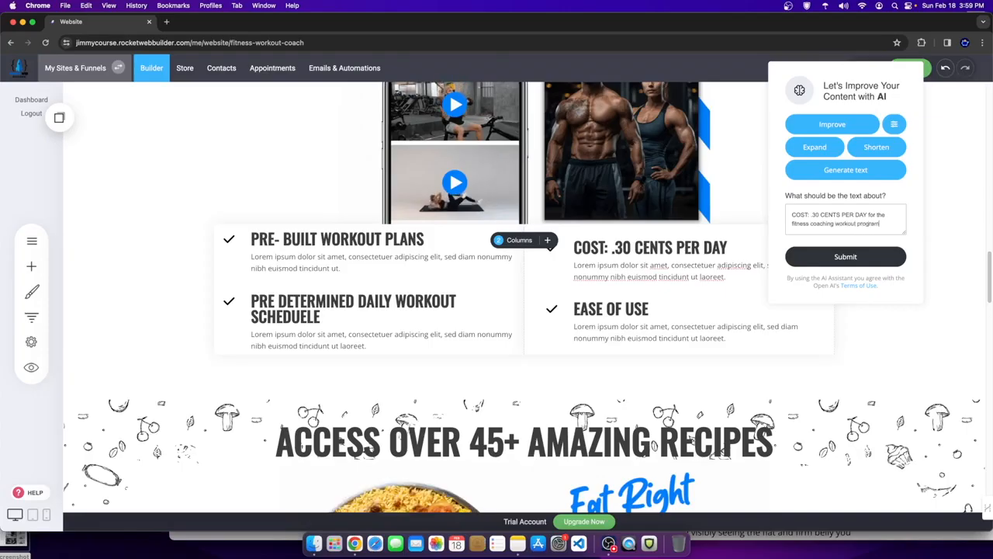
key("super+a")
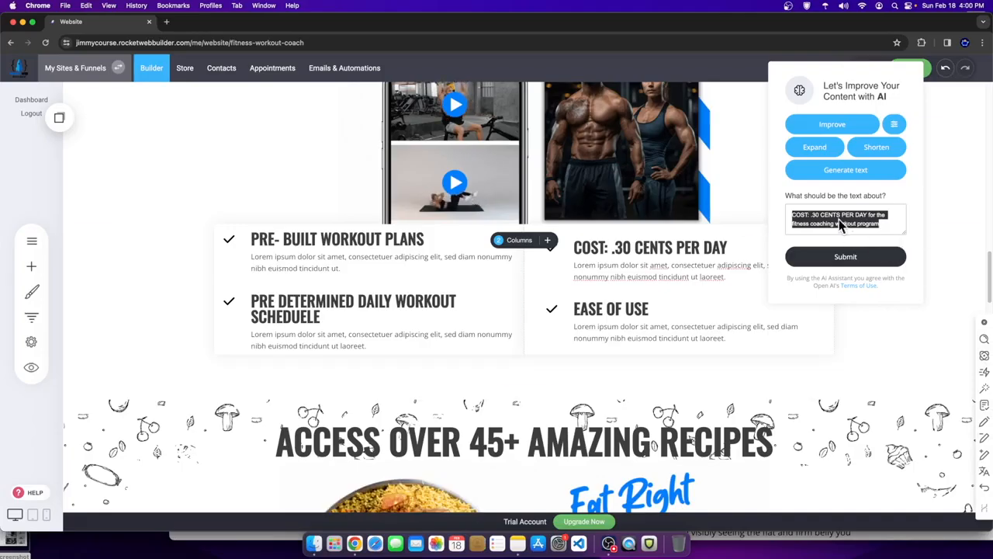
left_click(845, 258)
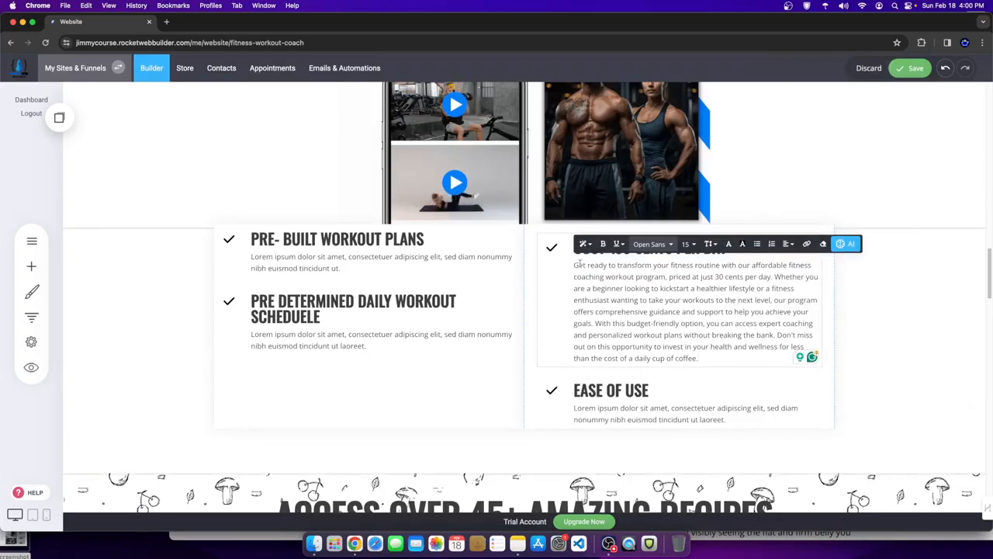
- Check the generated COST paragraph and select the EASE OF USE placeholder paragraph
left_click_drag(574, 264, 639, 409)
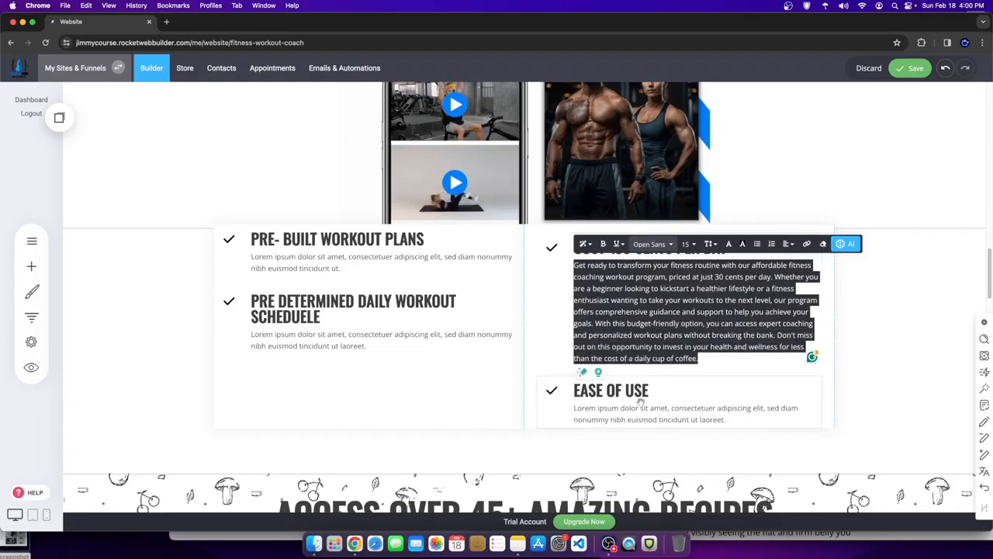
left_click(718, 419)
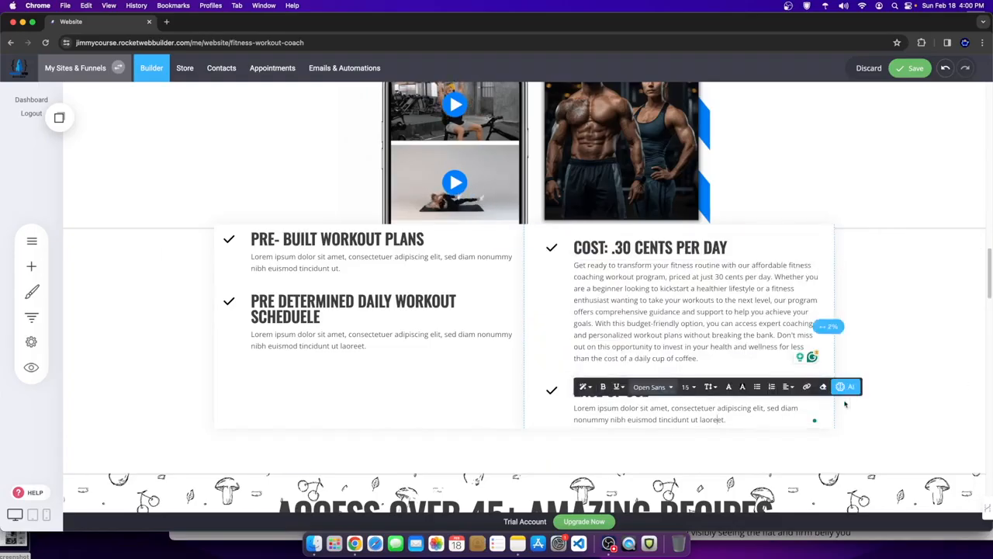
key("super+a")
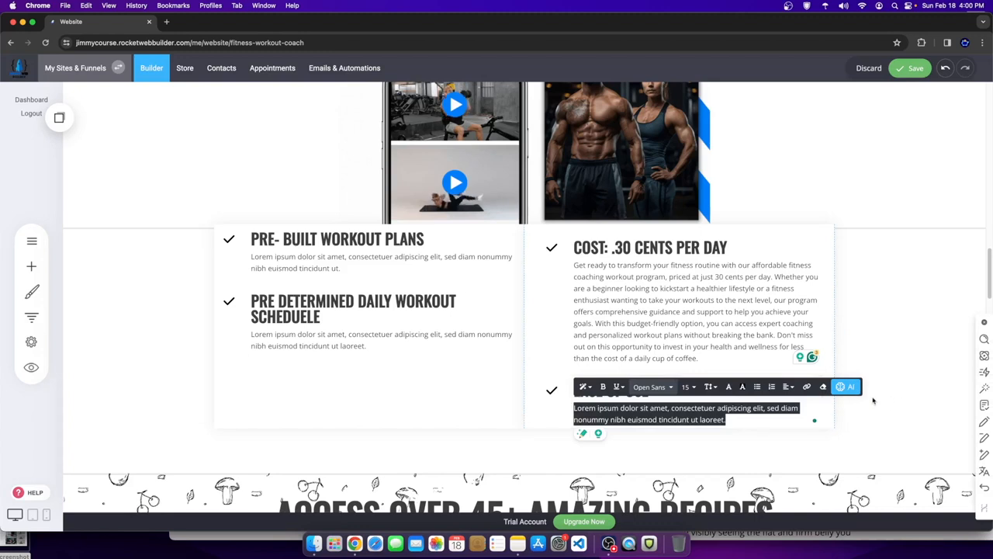
- Generate an AI paragraph on ease of use and easy access to the coaching program, then save
left_click(848, 387)
left_click(844, 241)
left_click(829, 294)
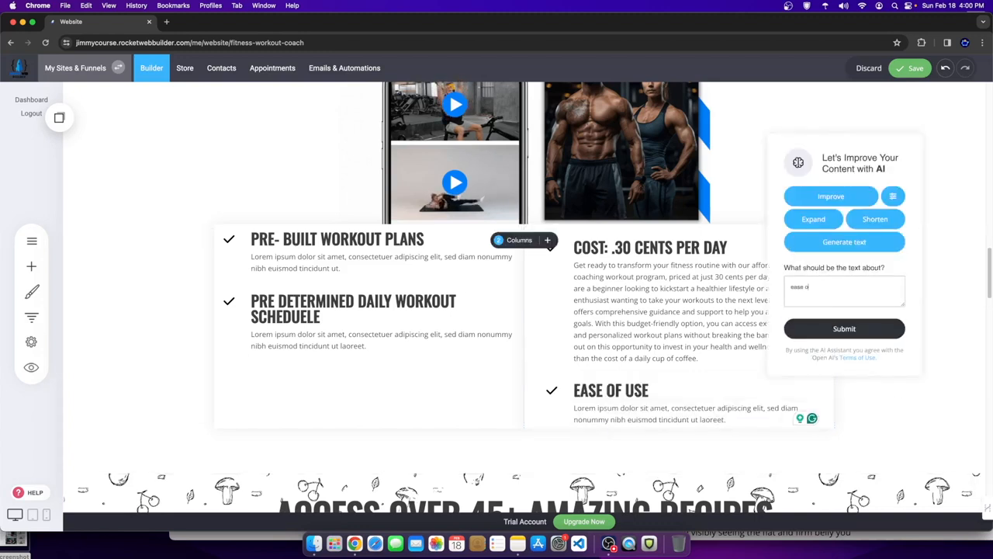
type("ease of")
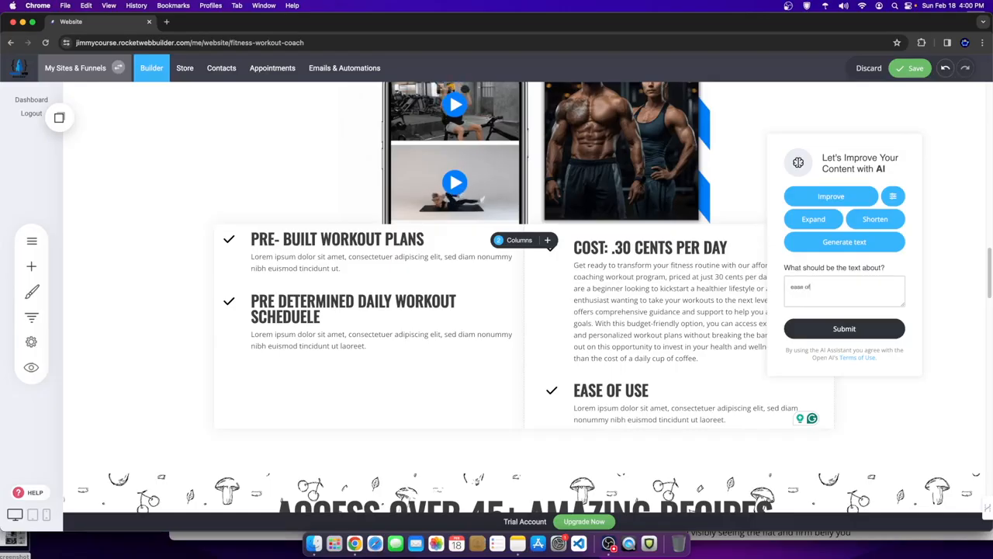
type(" use and easy access to personal train")
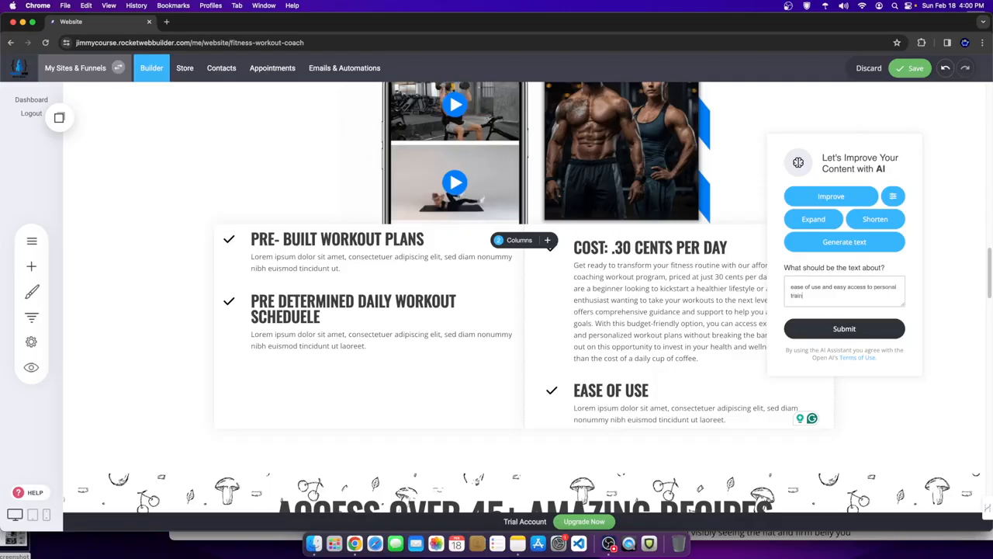
type("our fitness")
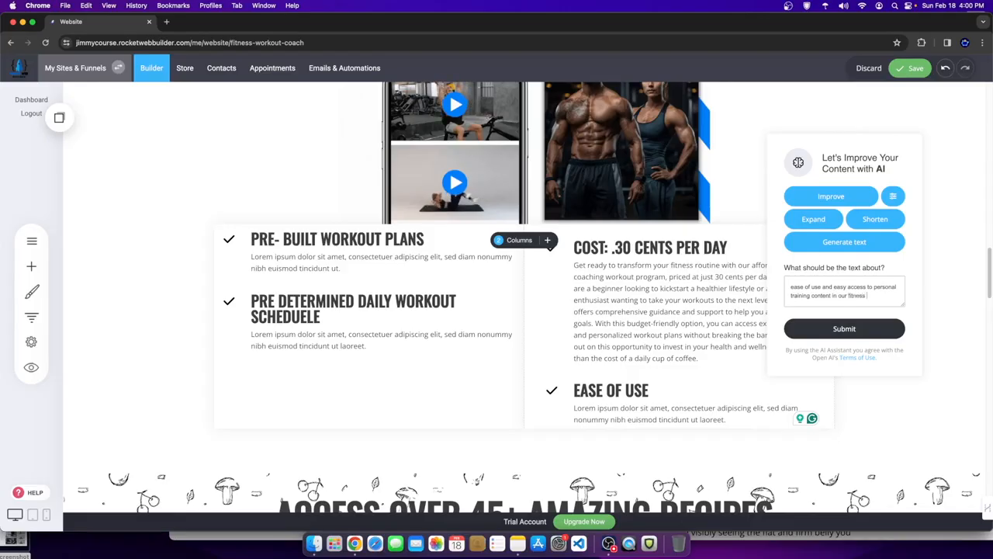
type(" coaching program")
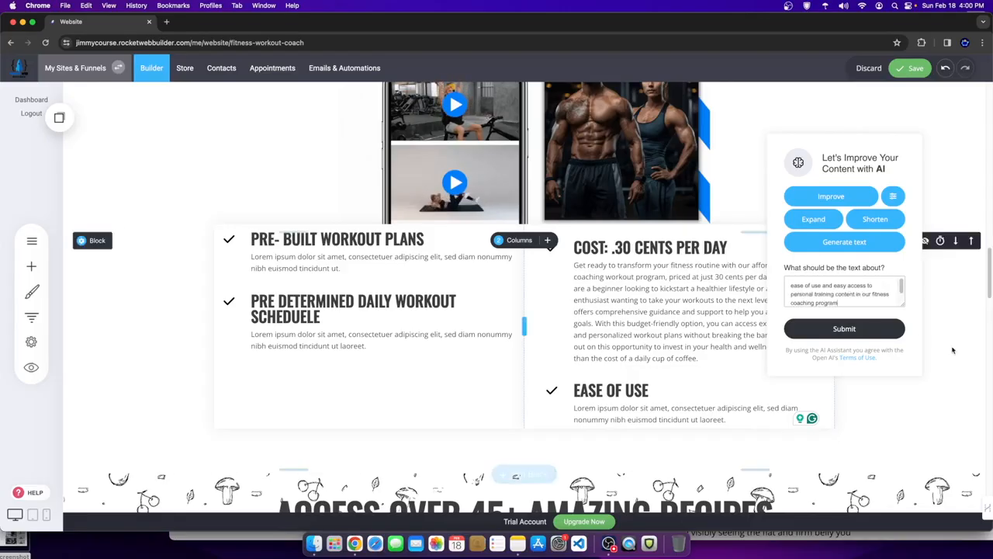
left_click(879, 333)
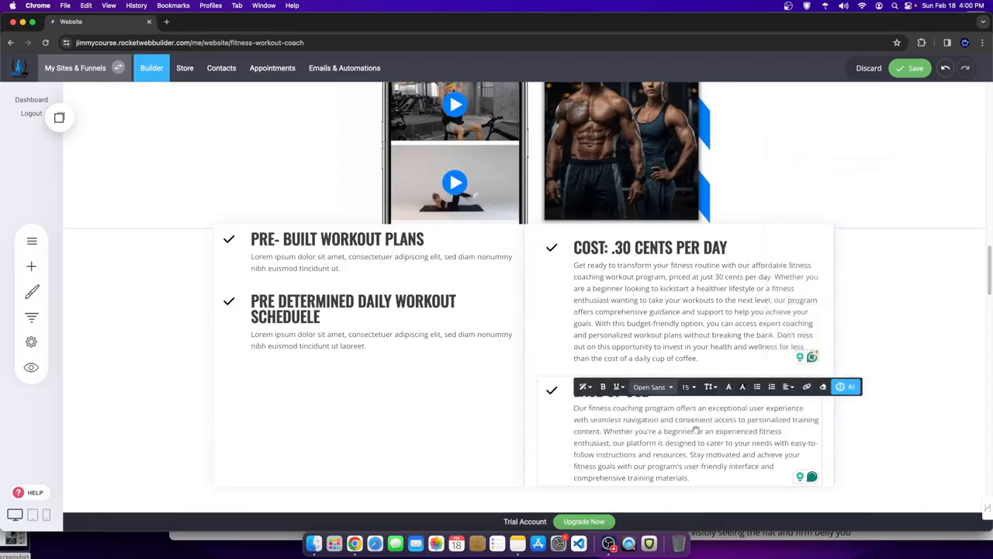
left_click(912, 67)
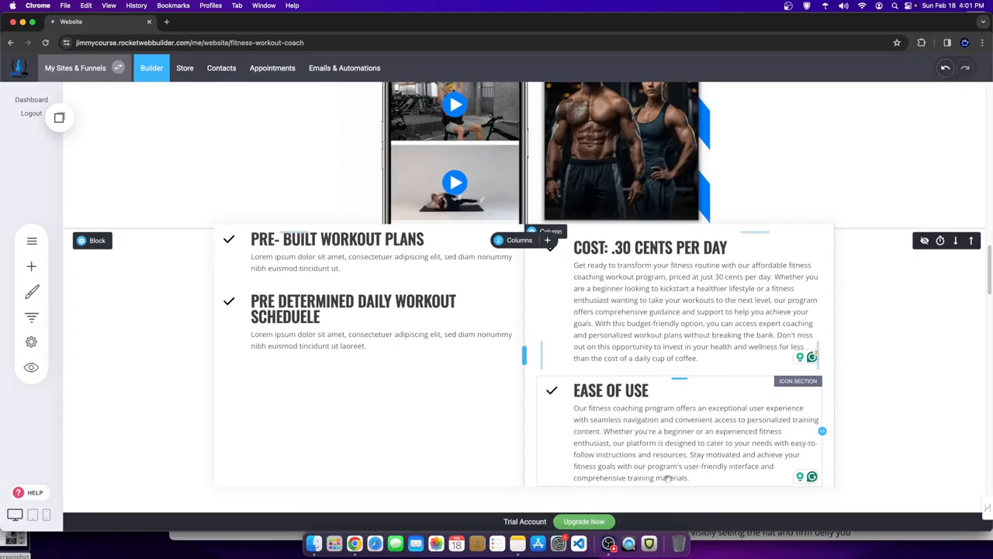
- Select the PRE DETERMINED DAILY WORKOUT SCHEDUELE heading text
left_click(693, 467)
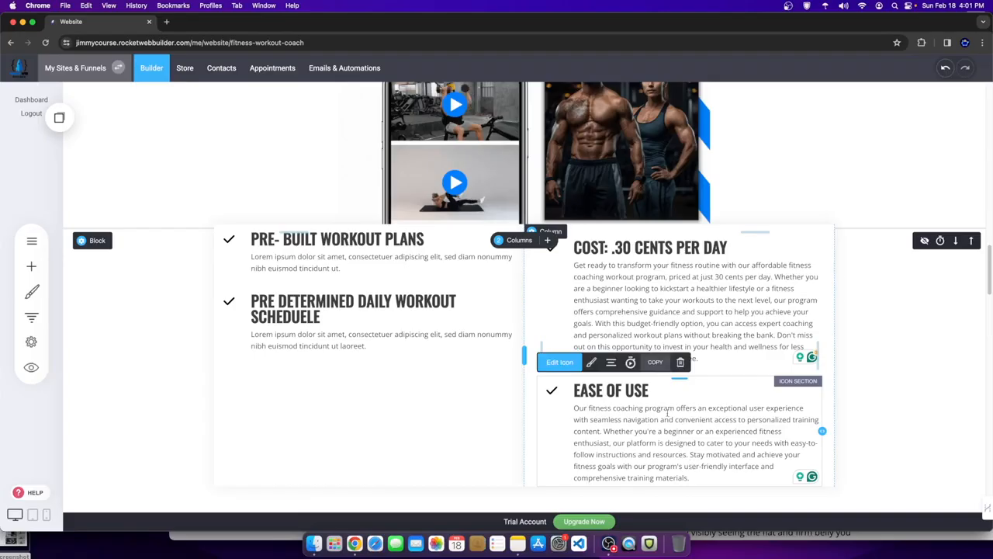
left_click(639, 455)
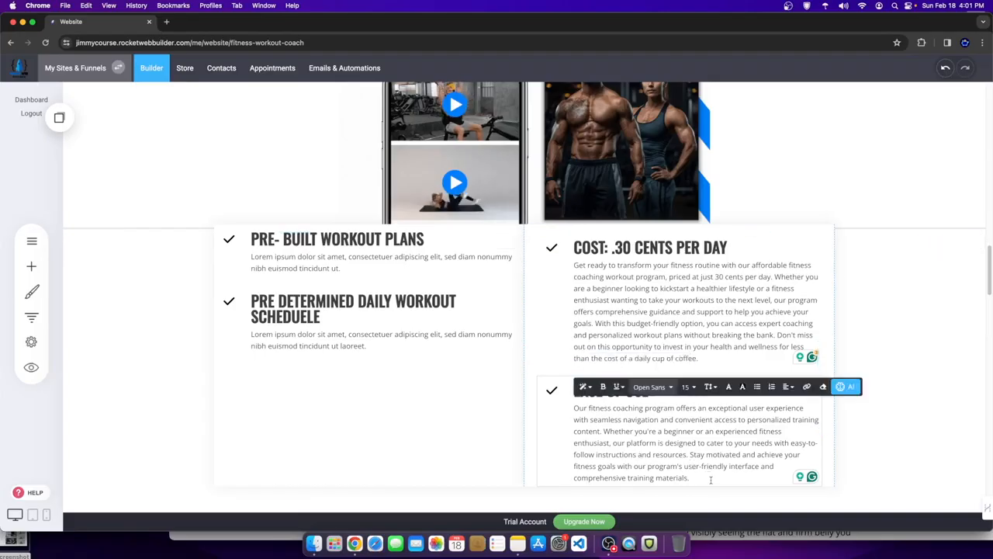
left_click(320, 317)
left_click_drag(320, 317, 245, 304)
key("cmd+c")
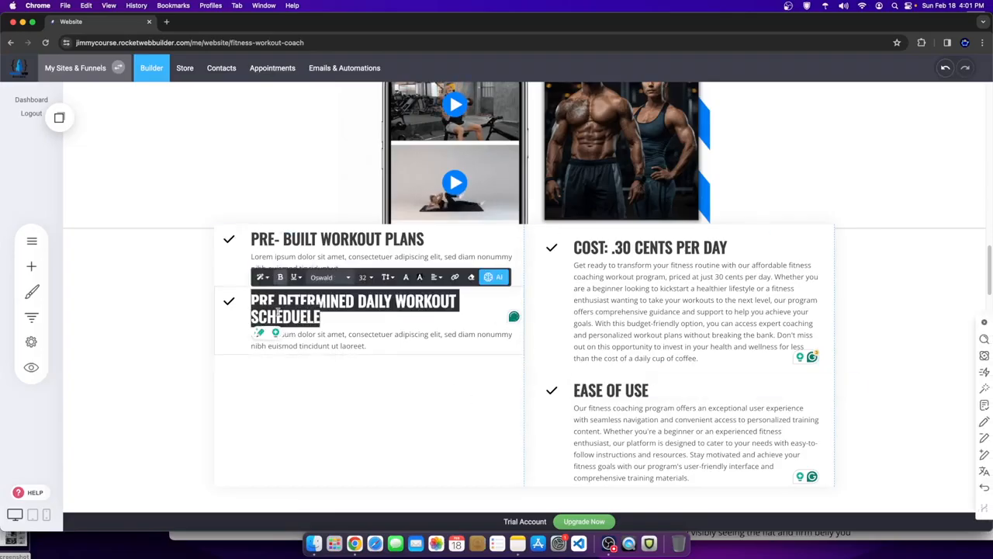
- Select the schedule card's placeholder paragraph and paste its heading into the AI topic box
left_click(390, 348)
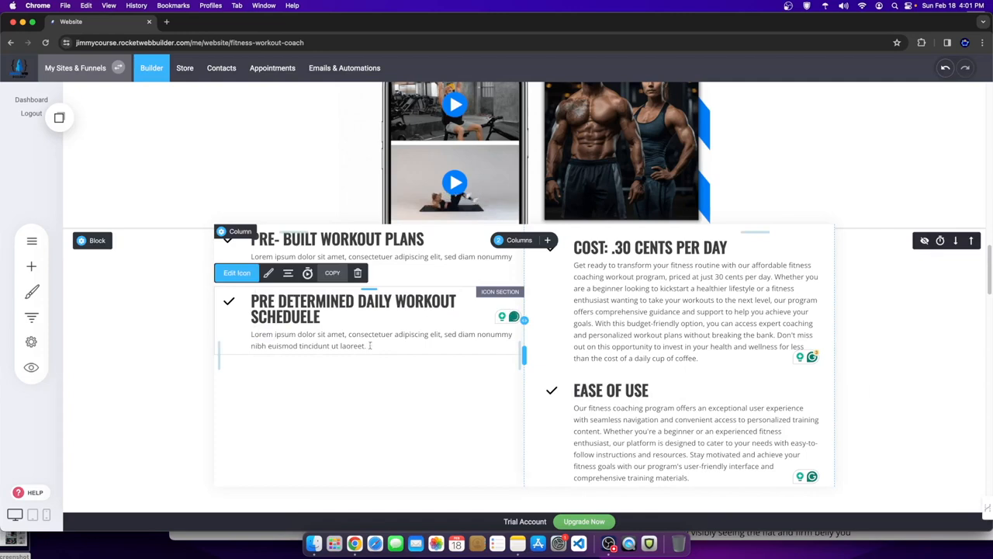
left_click_drag(366, 346, 239, 336)
left_click(522, 312)
left_click(514, 218)
key("cmd+v")
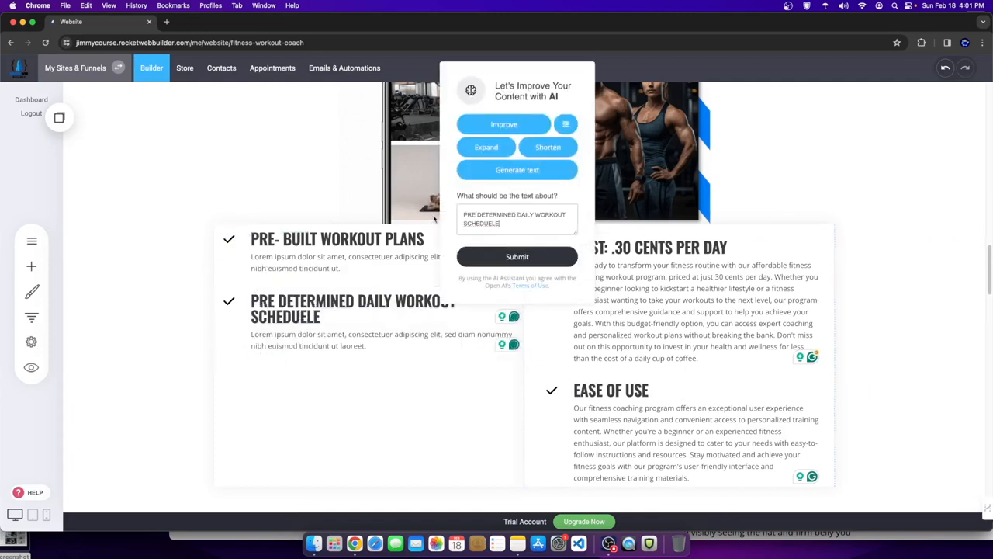
- Extend the prompt with 'for our fintess coaching program' and generate the paragraph
right_click(476, 225)
left_click(470, 226)
left_click(472, 226)
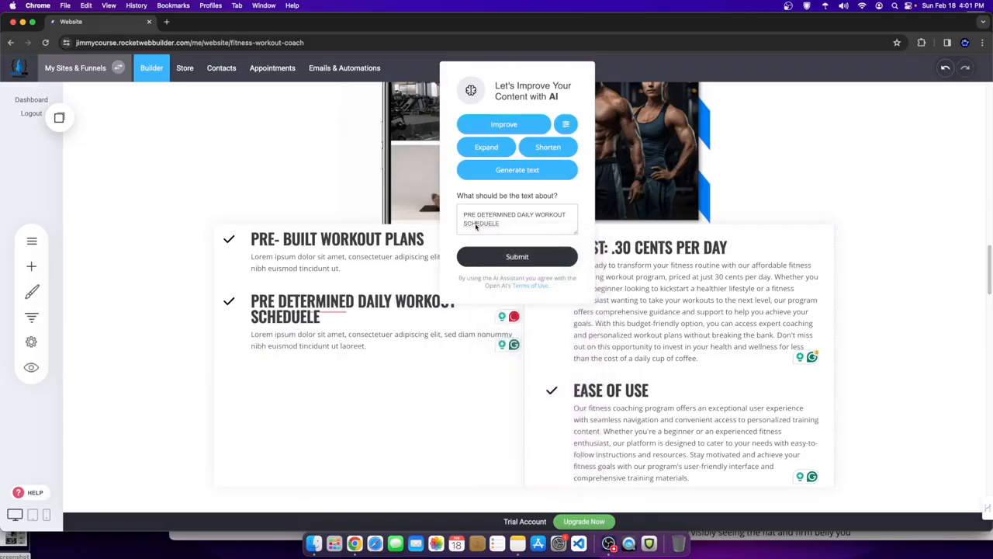
right_click(489, 224)
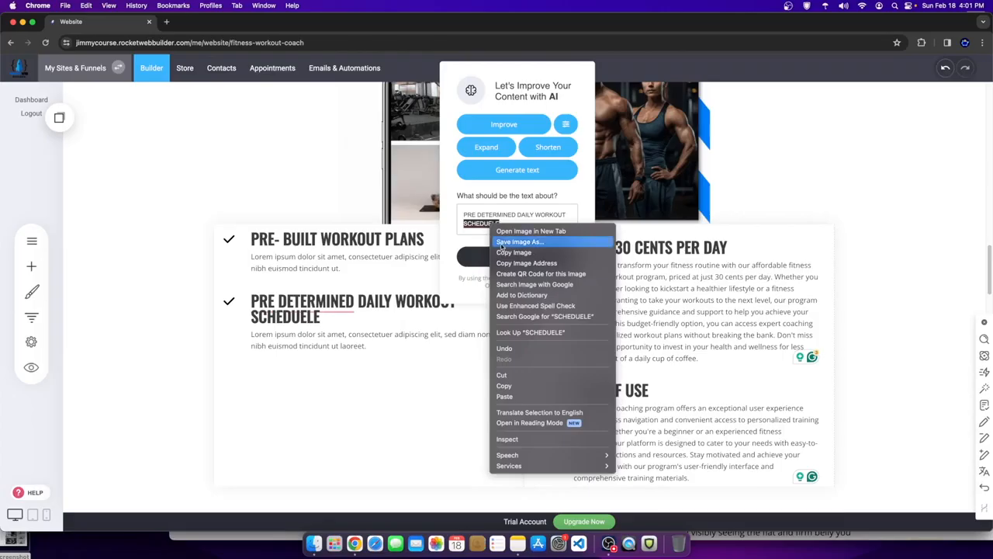
key("Escape")
left_click(519, 228)
type("wih")
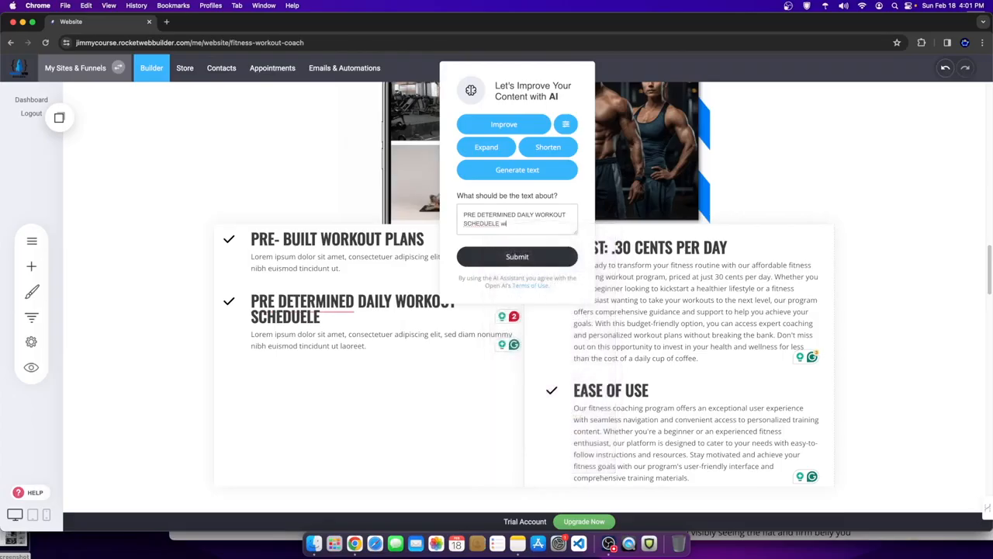
key("BackSpace")
key("BackSpace")
type("for our fitntess coaching program")
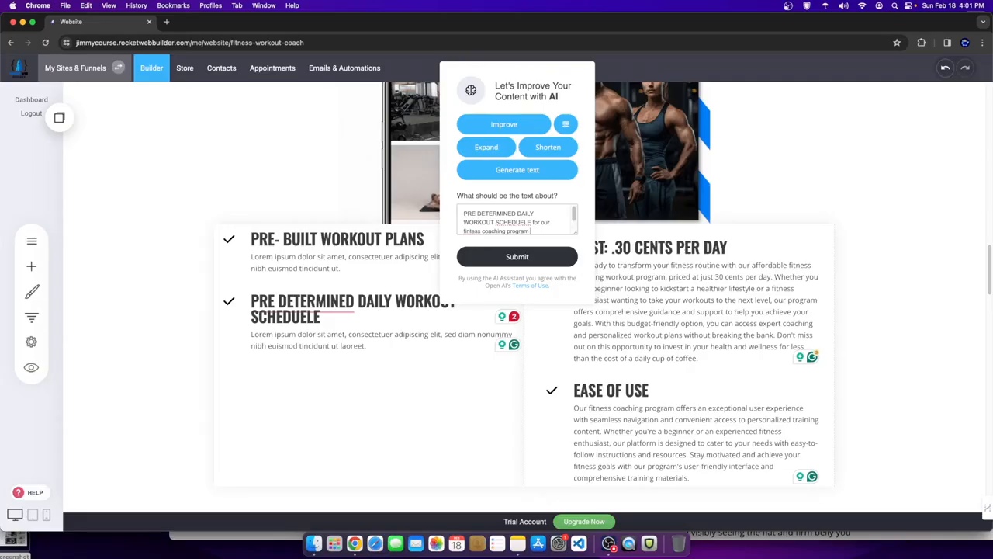
scroll(508, 219, "down", 1)
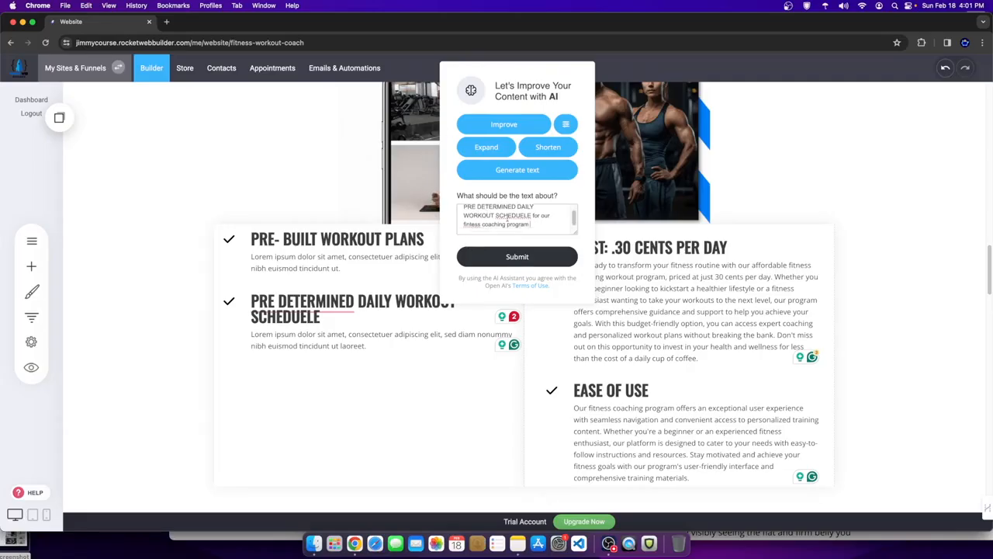
left_click(522, 257)
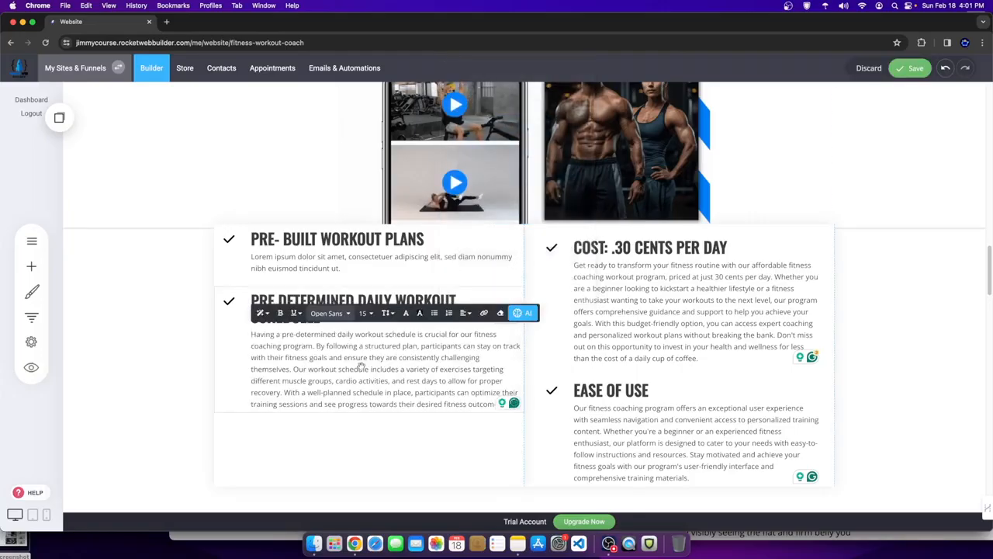
- Have the AI assistant improve the wording of the second benefit heading
left_click(347, 421)
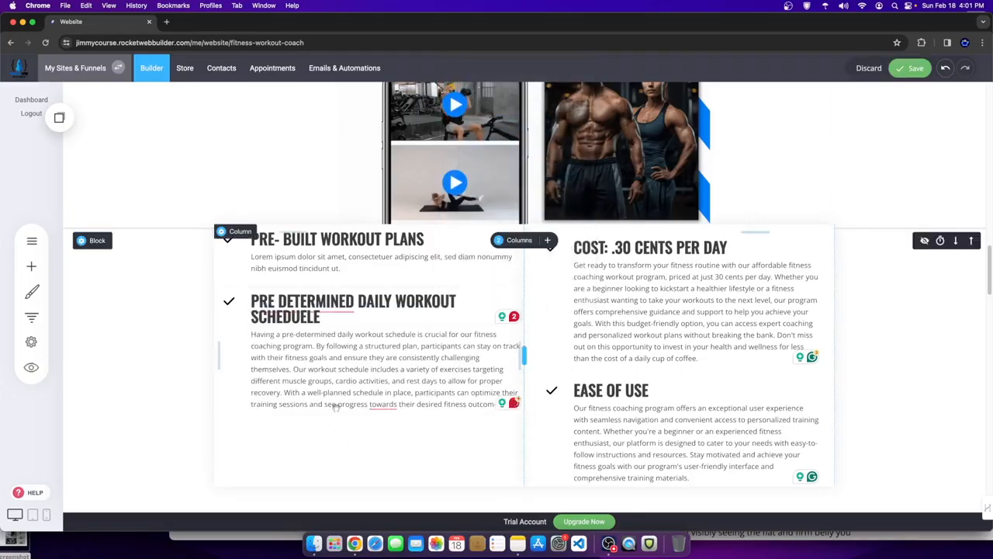
triple_click(360, 311)
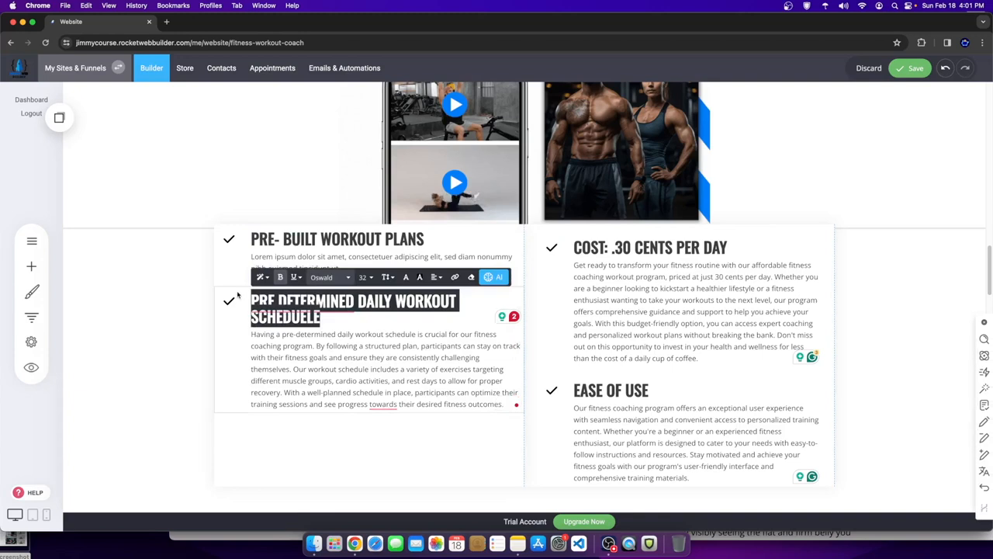
left_click(494, 277)
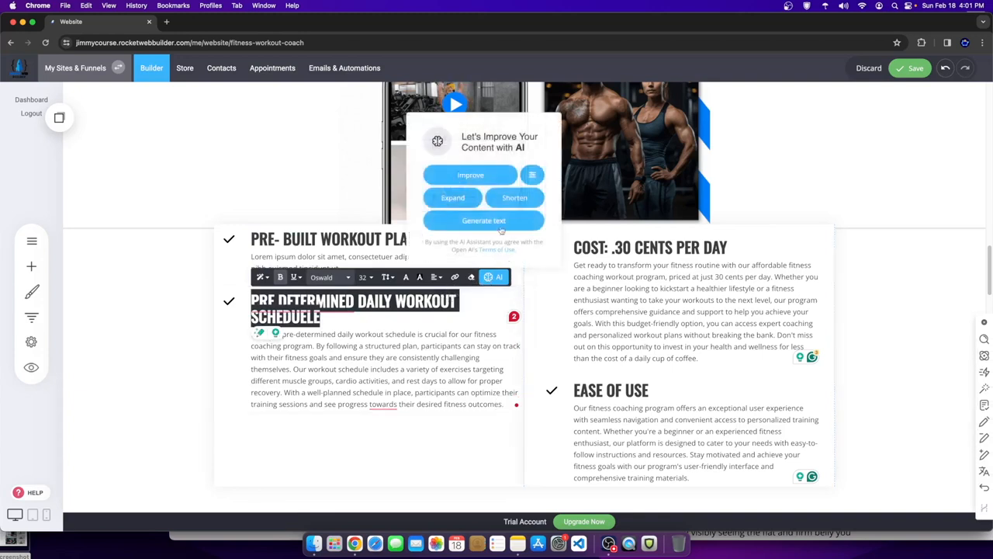
left_click(462, 175)
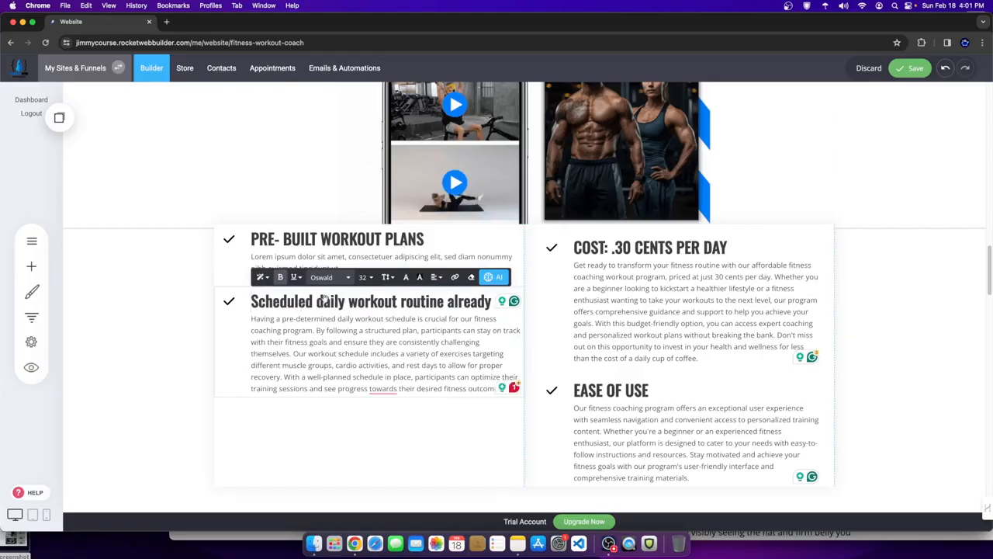
- Add 'set.' after 'already' in the heading, undoing the accidental replacement of 'already'
double_click(372, 301)
left_click(334, 301)
double_click(469, 301)
type("set.")
left_click_drag(470, 301, 449, 301)
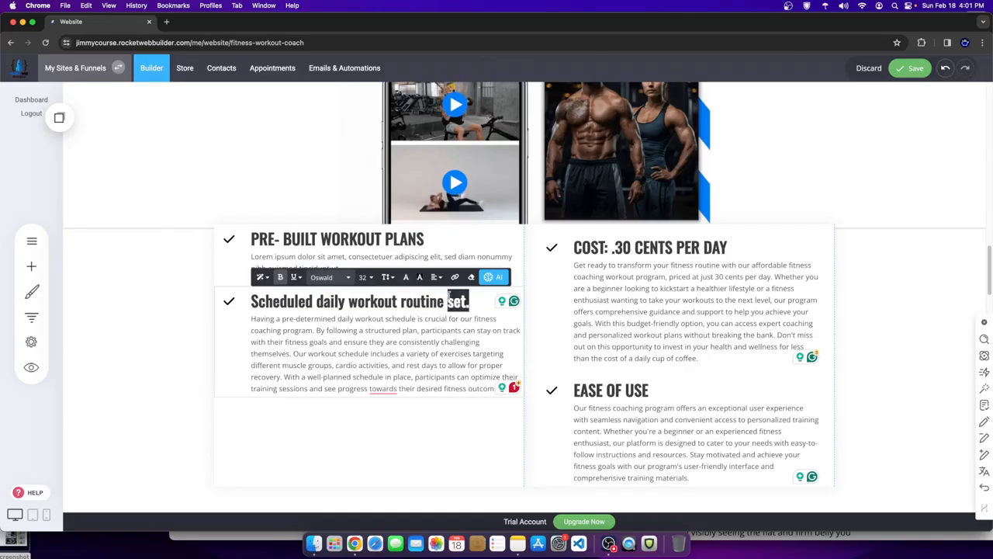
key("super+z")
- Replace the word 'daily' with 'DAILY' in the heading
left_click(465, 300)
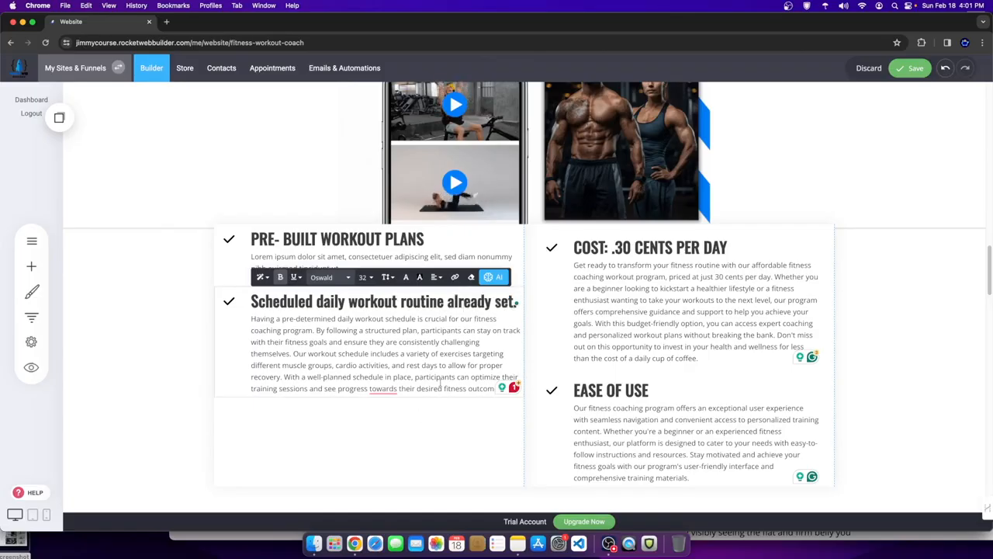
left_click_drag(267, 304, 368, 301)
left_click(332, 300)
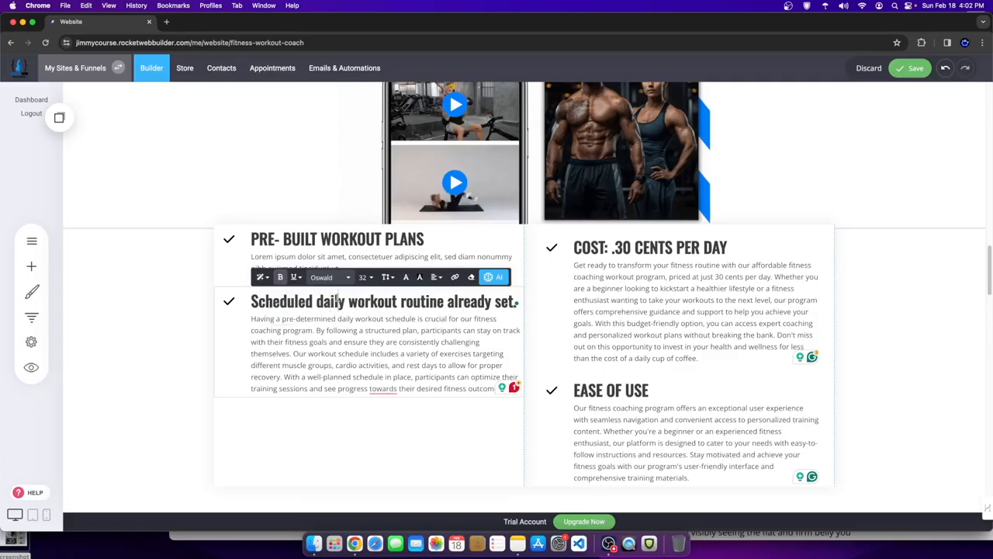
double_click(331, 301)
key("BackSpace")
type("DAILY")
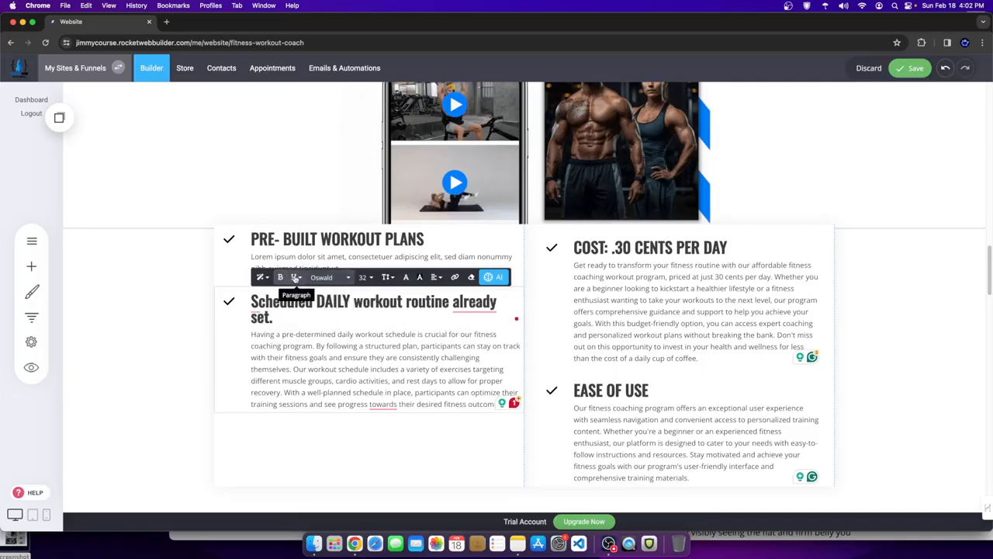
- Capitalize the ending so the heading reads 'Scheduled DAILY workout routine already SET.'
left_click(264, 277)
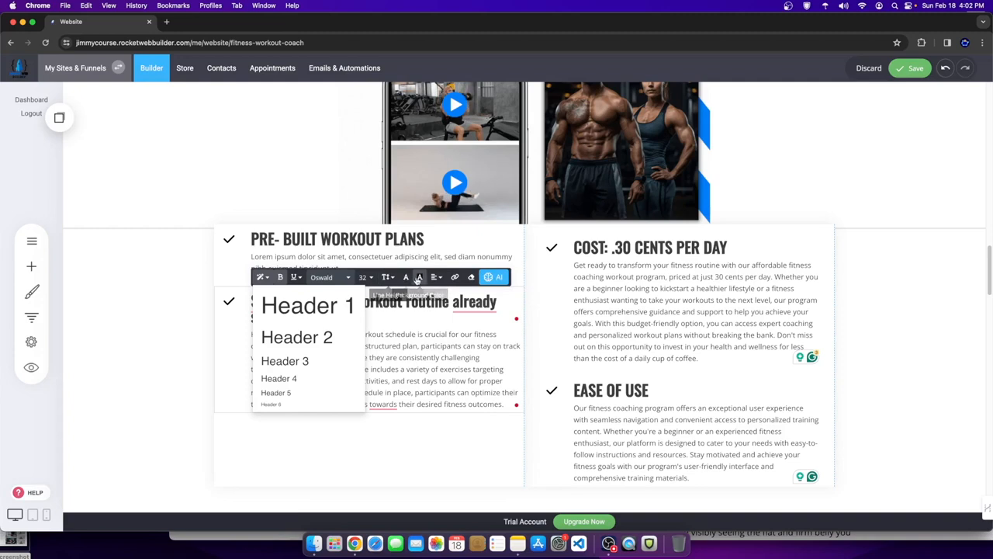
left_click(398, 302)
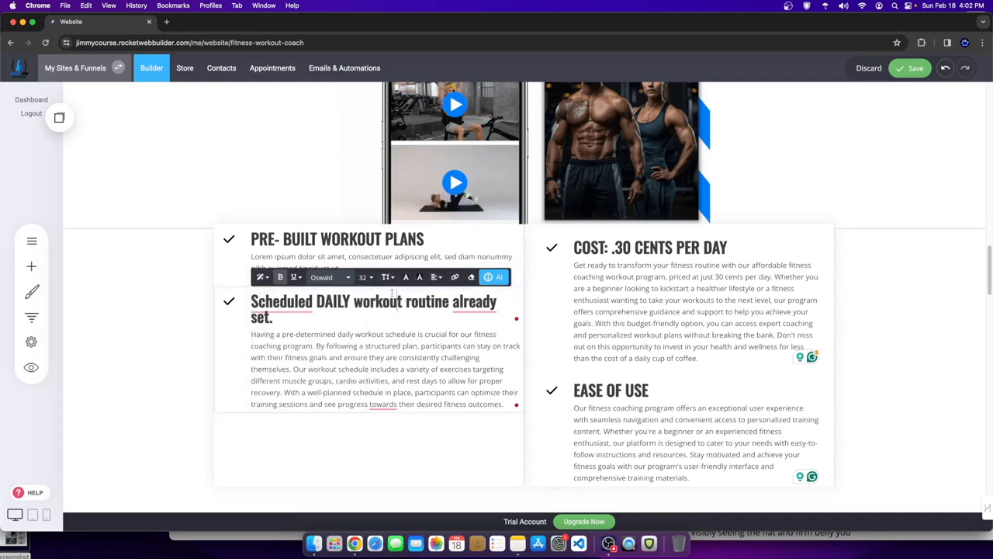
key("BackSpace")
key("BackSpace")
type("ET")
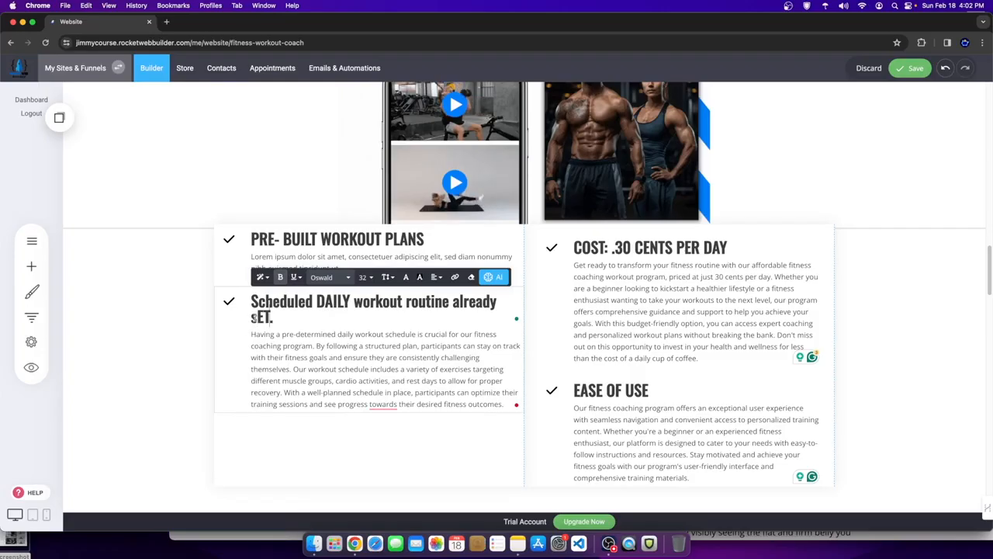
left_click(257, 315)
key("BackSpace")
type("S")
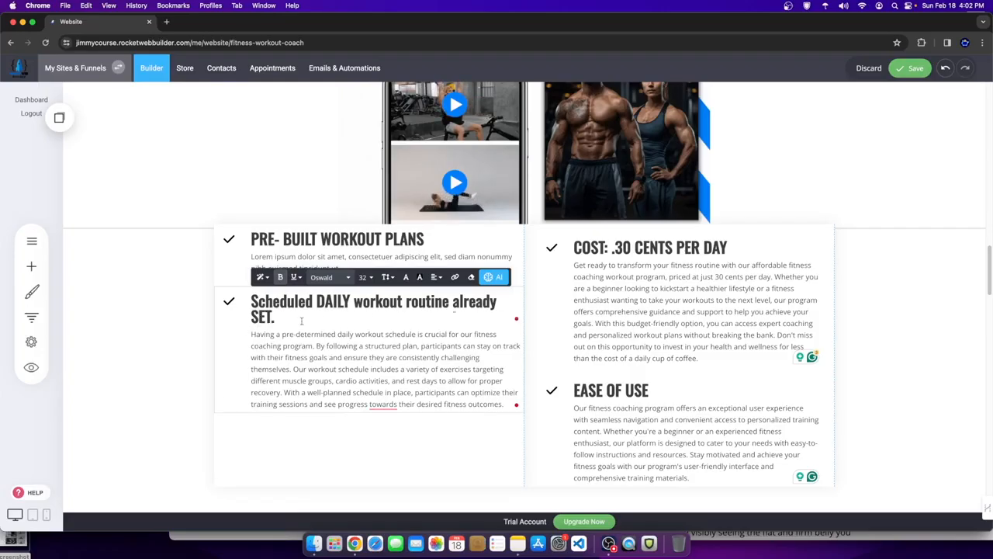
mouse_move(268, 305)
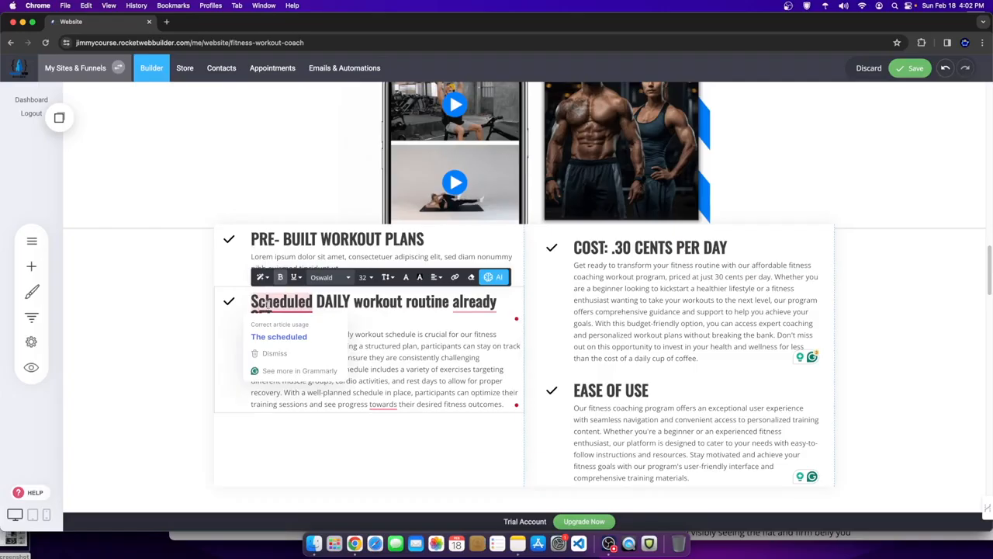
left_click(184, 275)
- Revert the accidental icon change on the PRE- BUILT WORKOUT PLANS checkmark
left_click(340, 243)
left_click_drag(425, 240, 250, 246)
key("cmd+c")
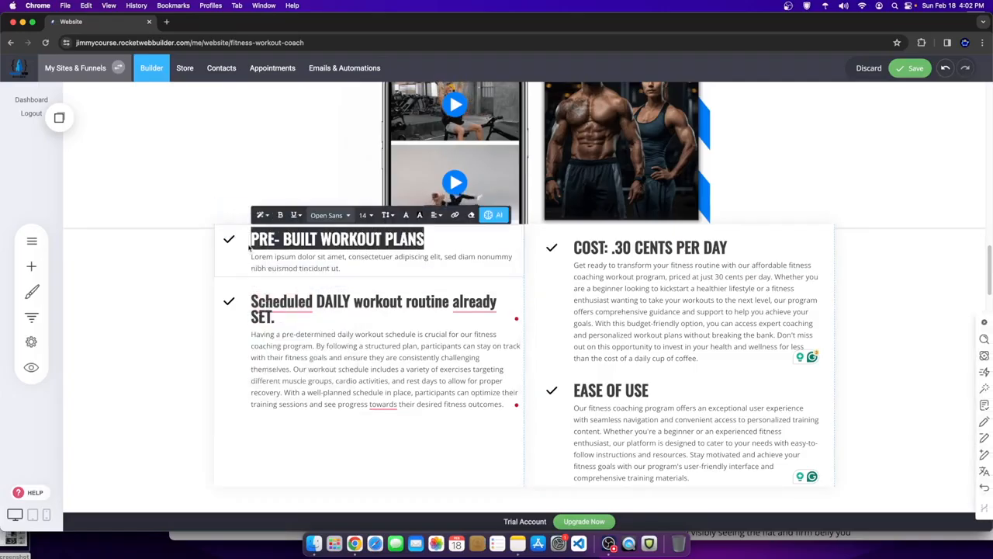
left_click(194, 272)
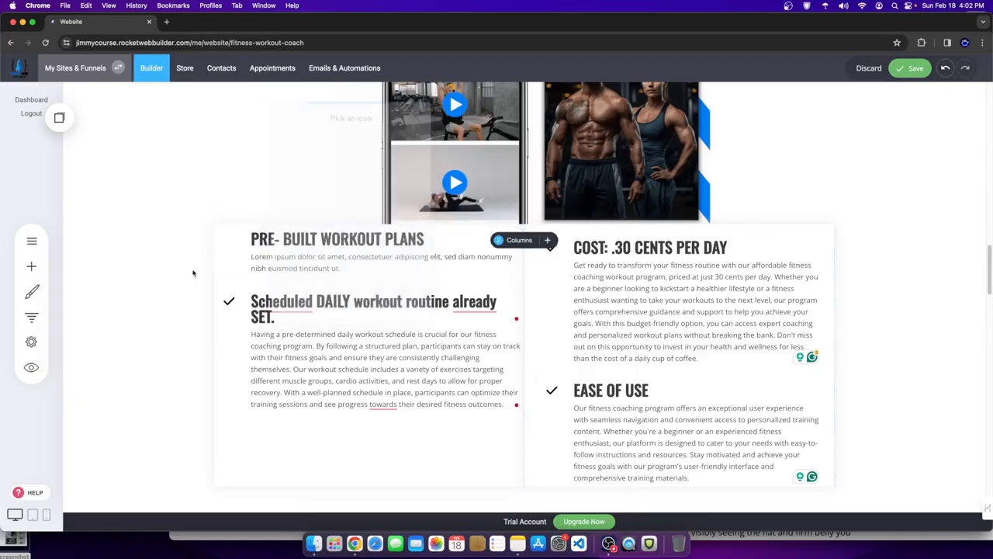
left_click(232, 243)
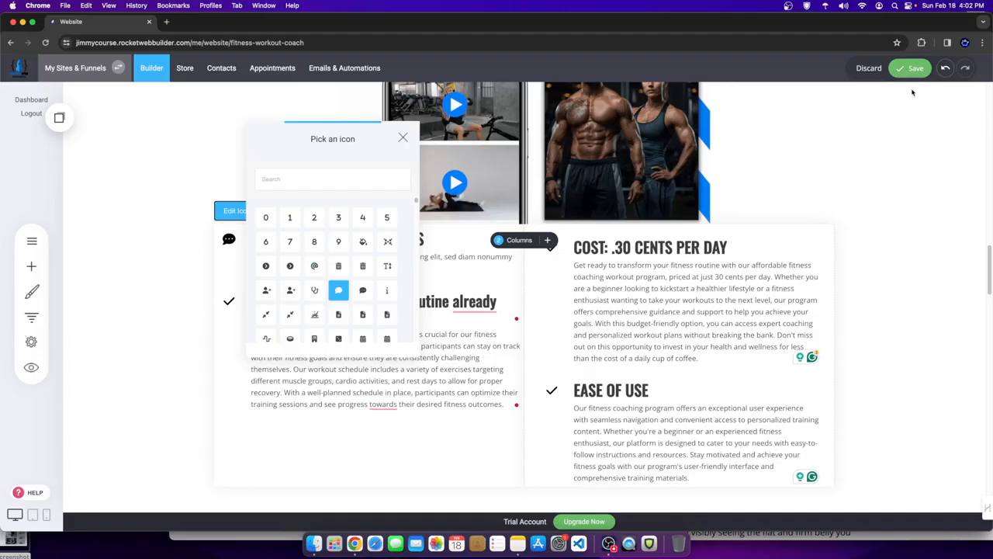
left_click(946, 72)
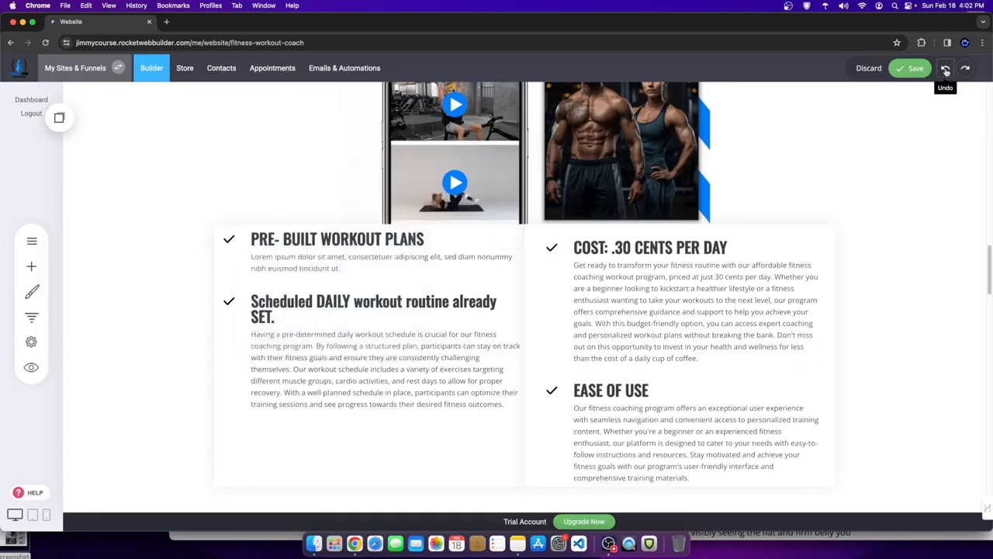
left_click(346, 267)
- Replace the placeholder paragraph with AI-generated text prompted by the PRE- BUILT WORKOUT PLANS heading
triple_click(347, 267)
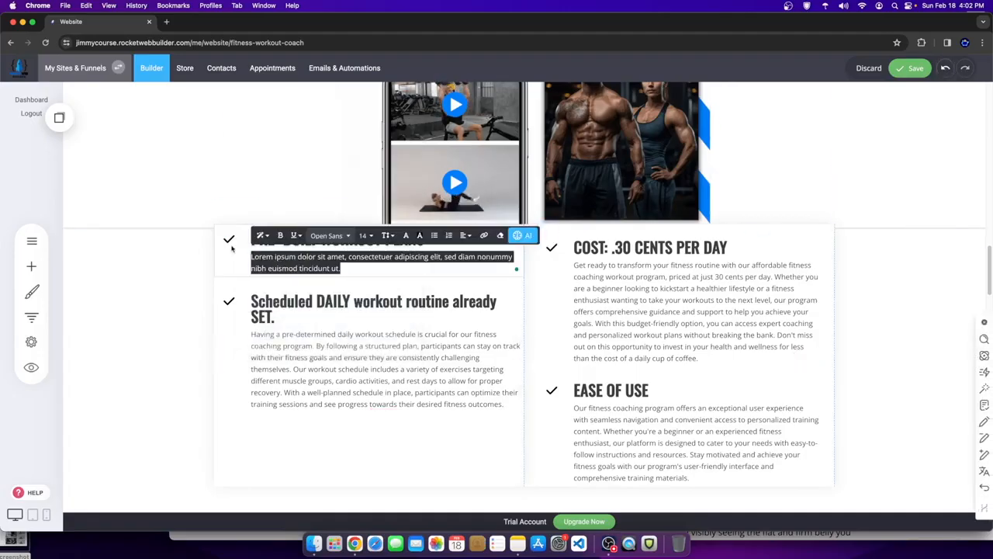
left_click(522, 234)
left_click(512, 177)
left_click(514, 209)
key("cmd+v")
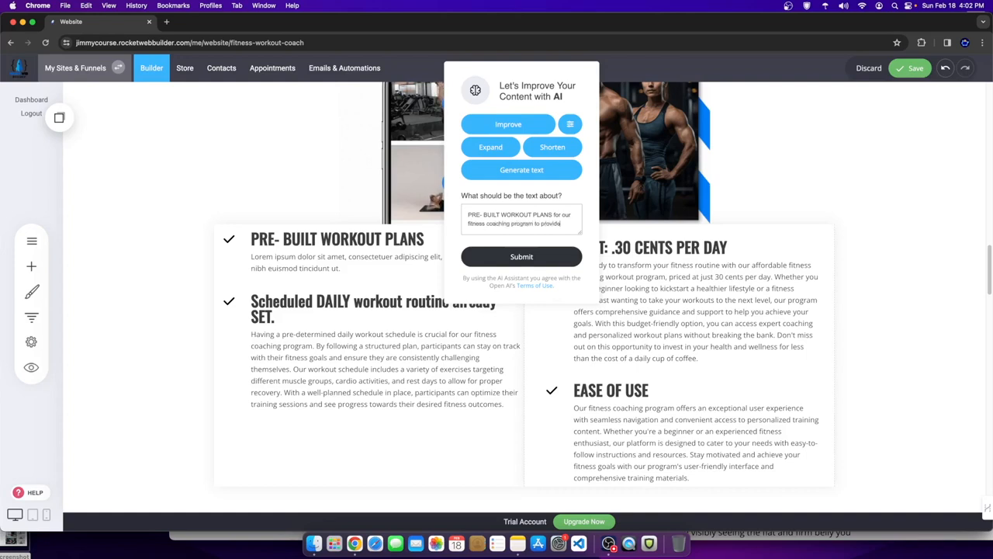
type("timal training intensity")
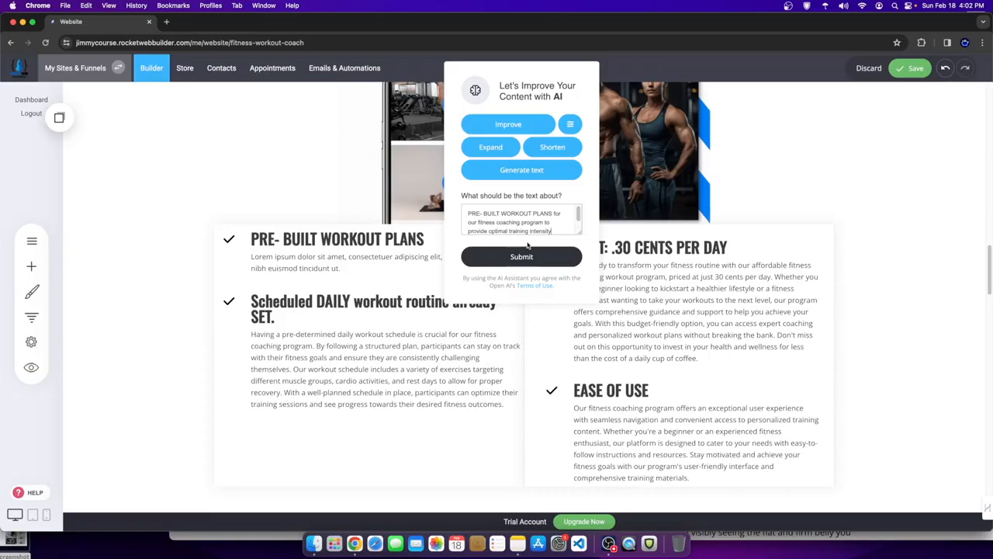
left_click(508, 257)
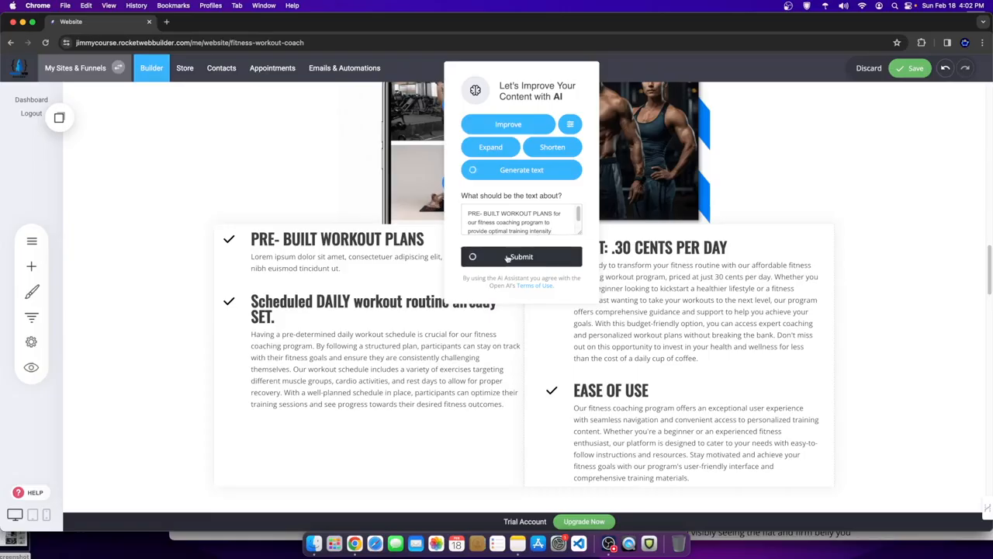
- Save the page changes
scroll(445, 368, "up", 5)
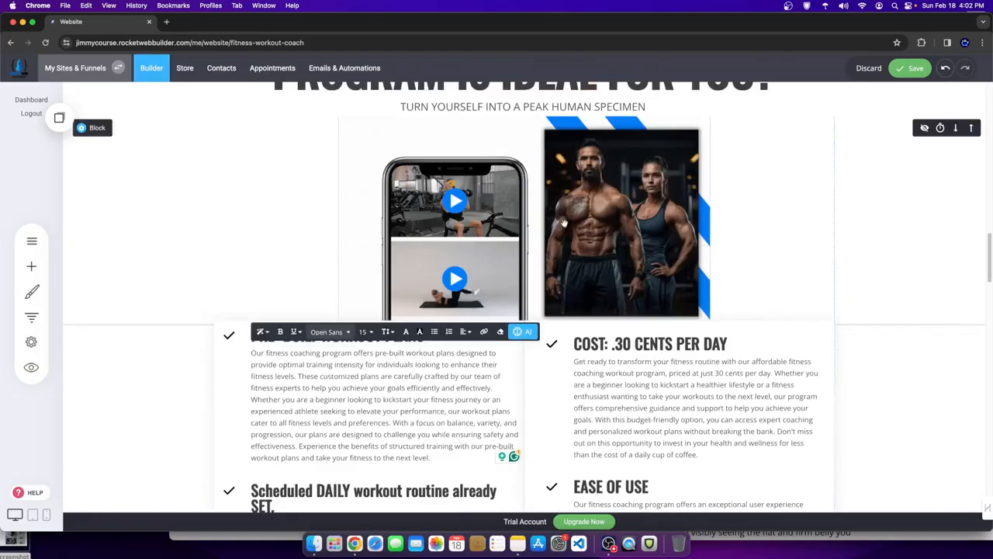
left_click(909, 67)
scroll(563, 319, "down", 10)
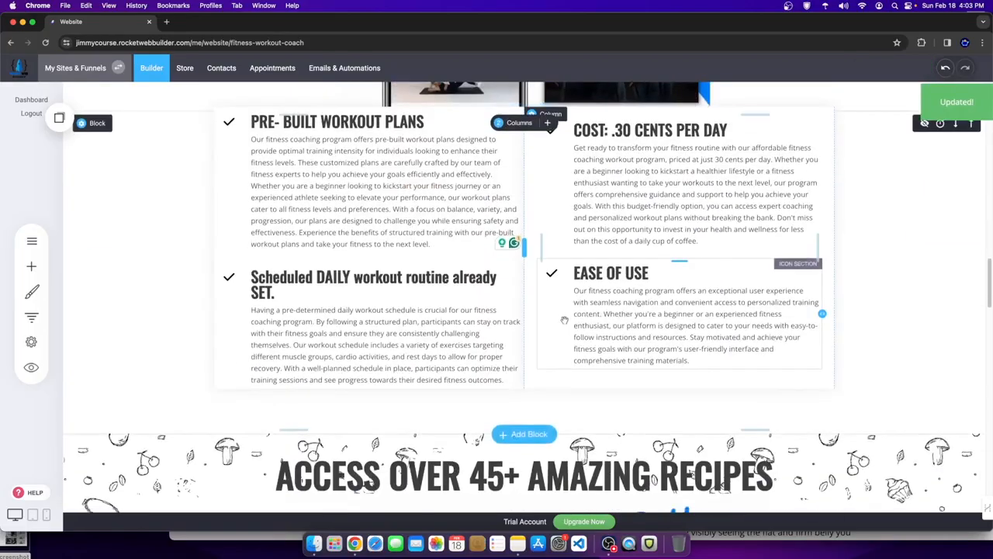
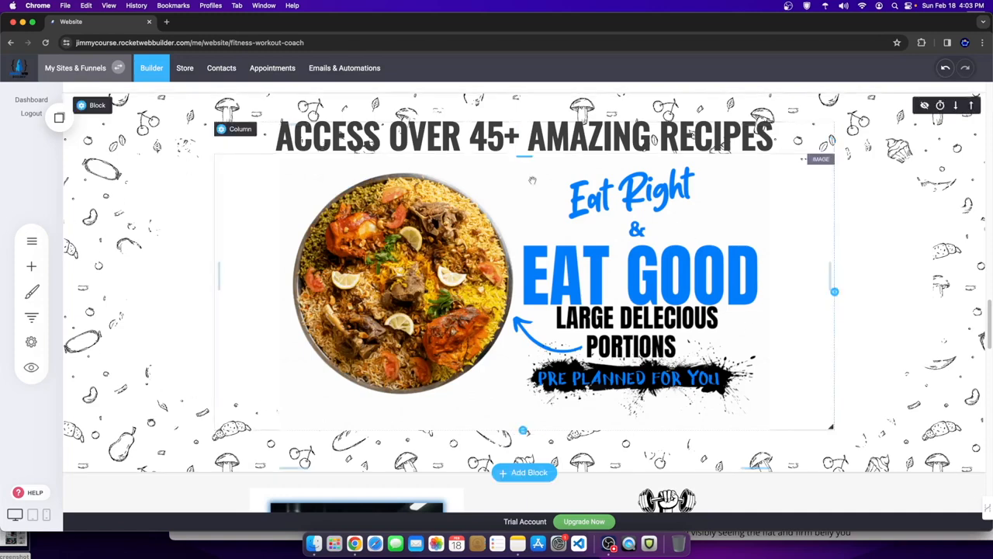
- Set the muscular-back photo from the Downloaded folder as the recipes section background
left_click(92, 107)
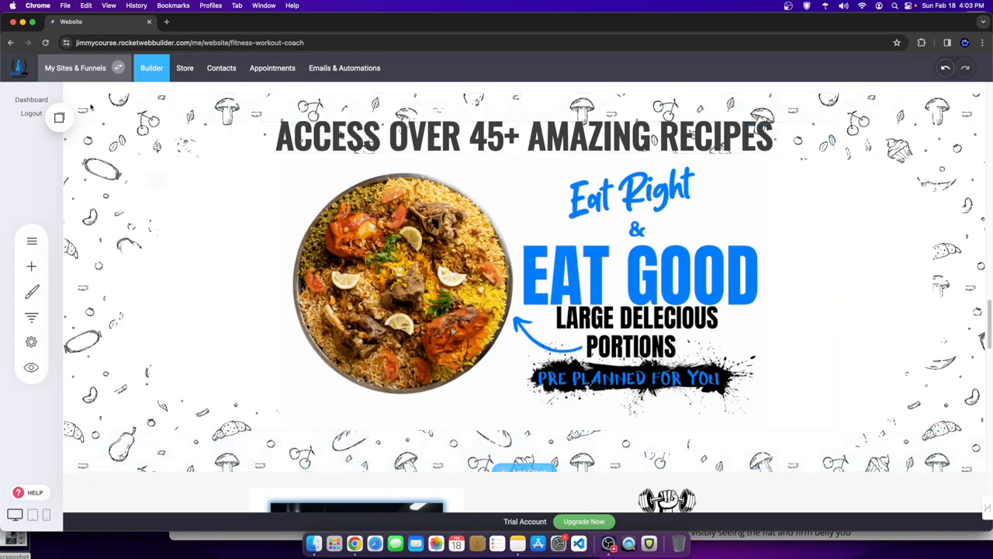
left_click(194, 179)
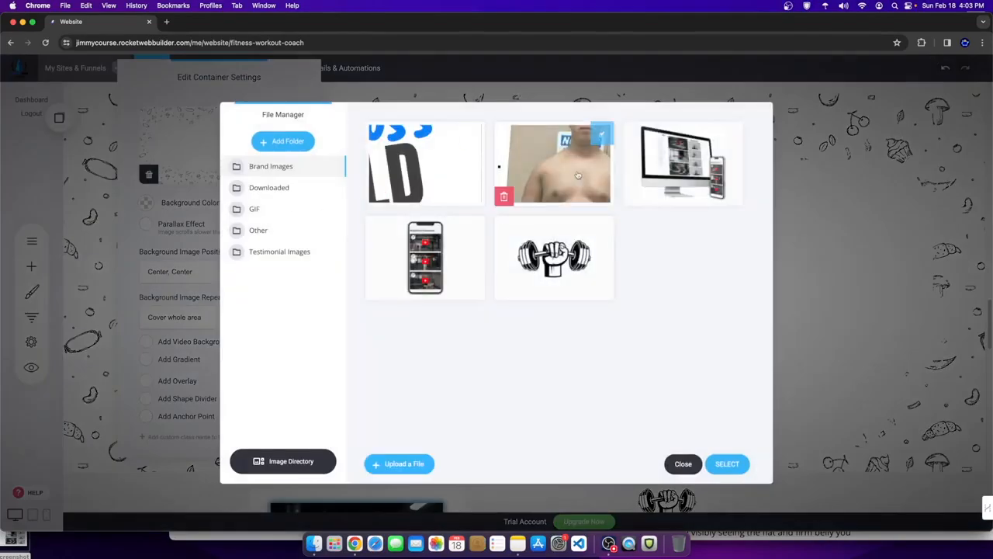
left_click(337, 187)
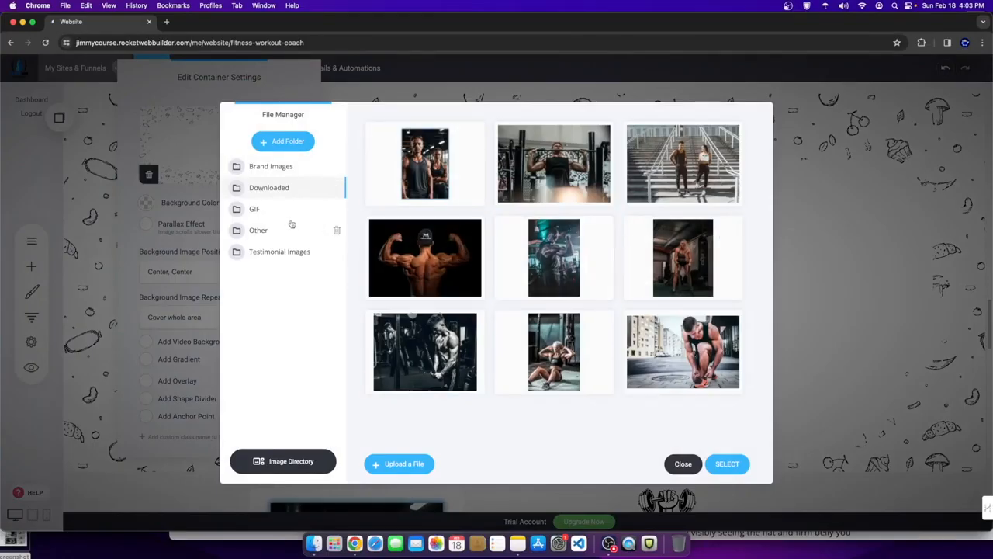
left_click(472, 227)
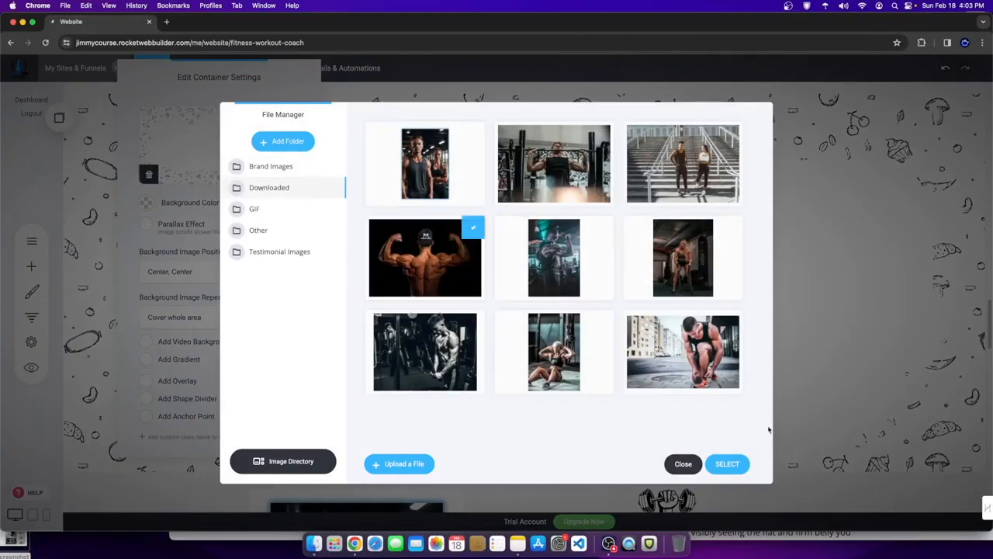
left_click(727, 463)
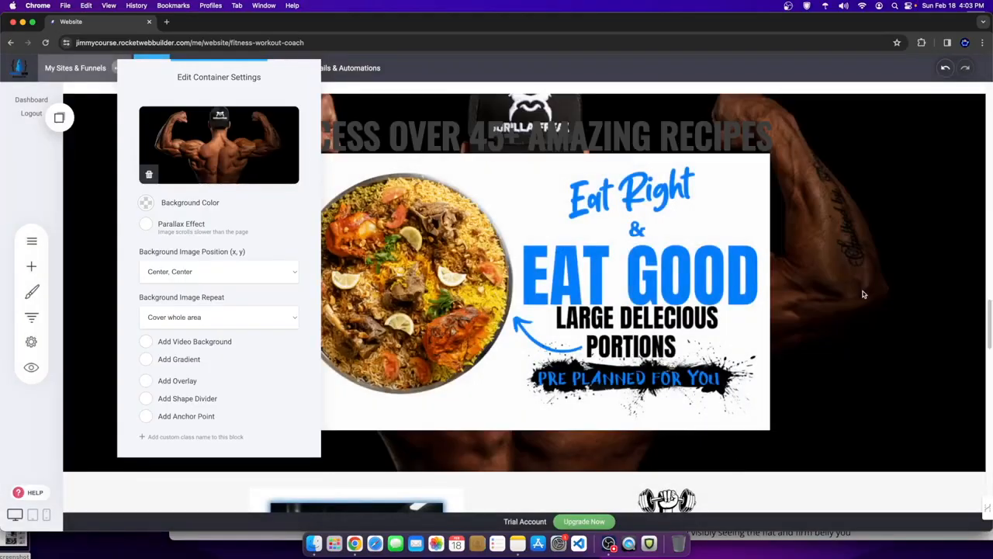
left_click(198, 157)
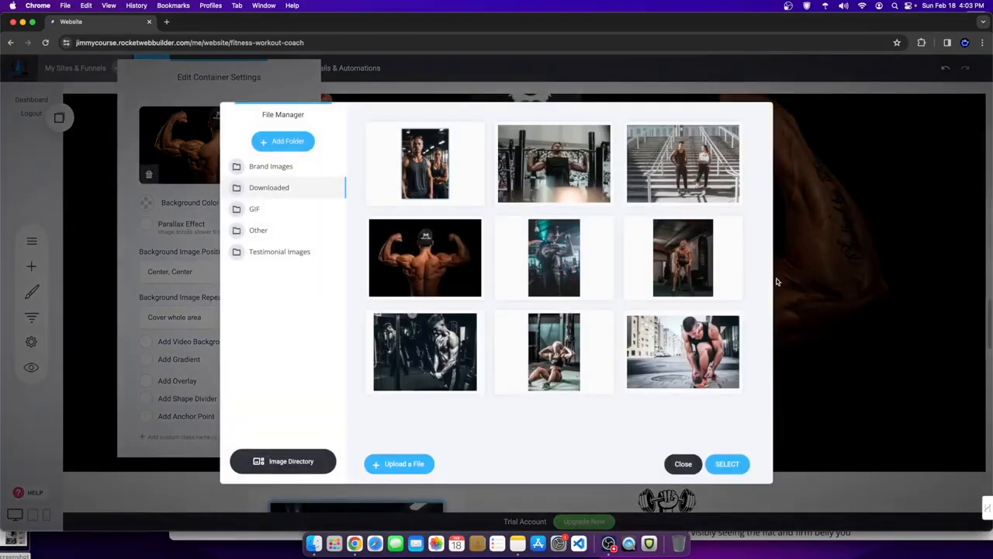
left_click(698, 464)
left_click(843, 396)
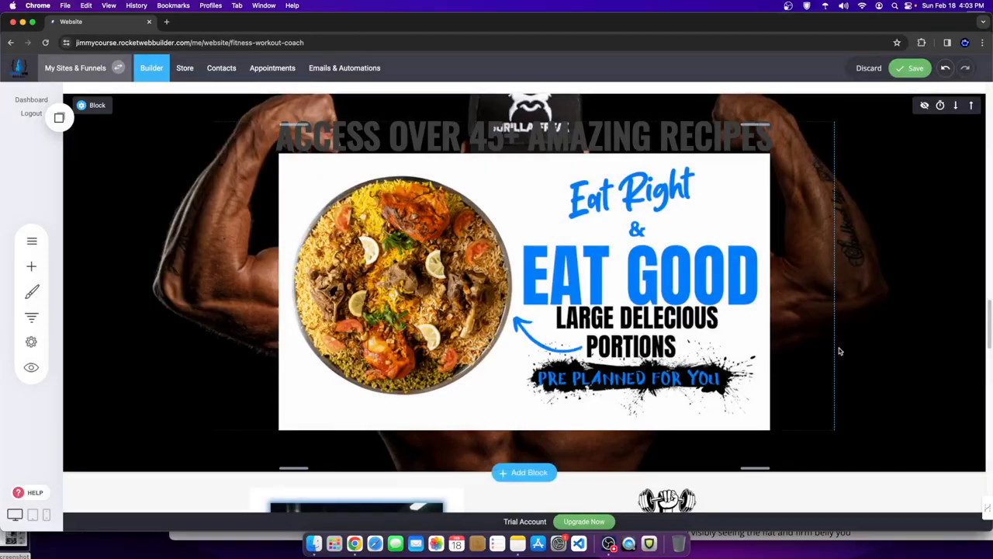
- Remove the recipes section's background image and browse the Testimonial Images and GIF folders
left_click(197, 175)
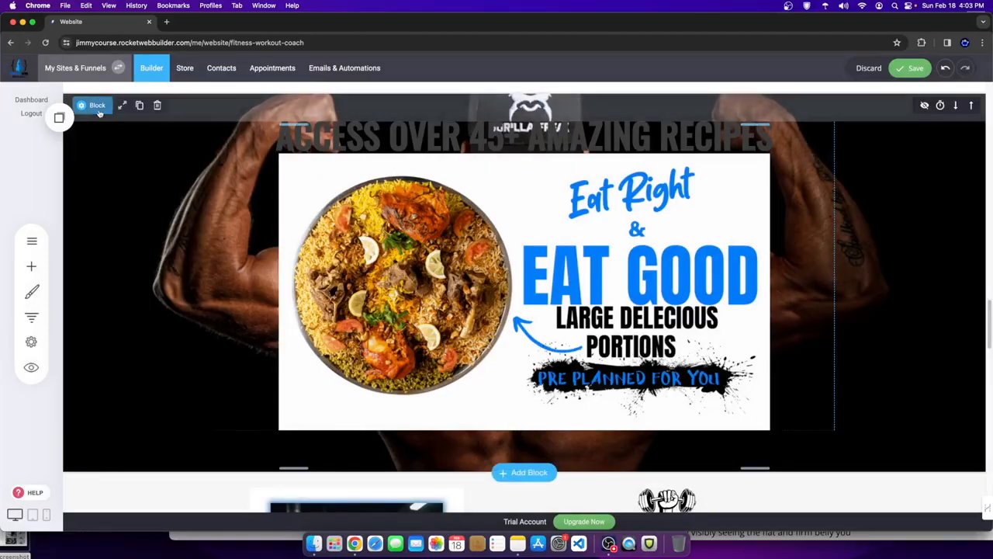
left_click(150, 174)
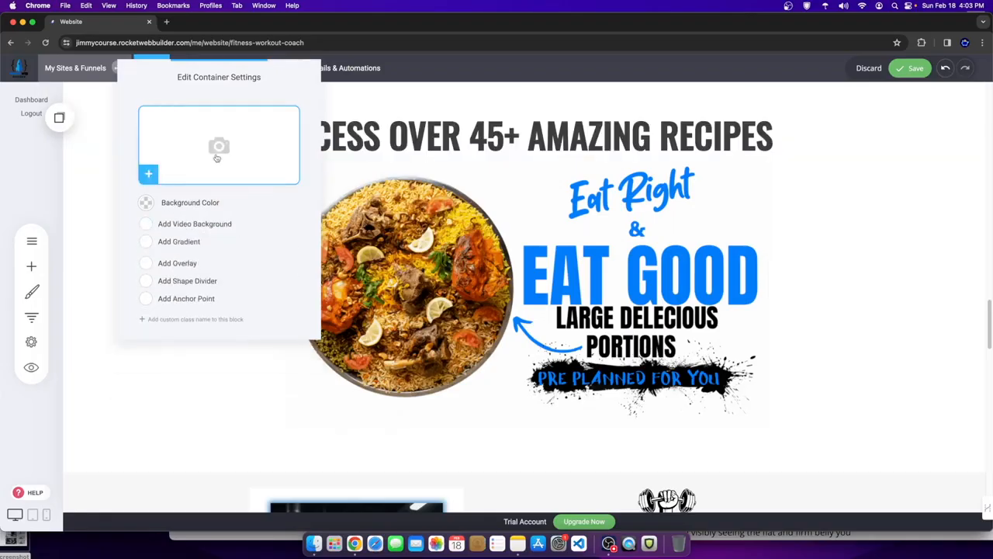
left_click(148, 173)
left_click(283, 251)
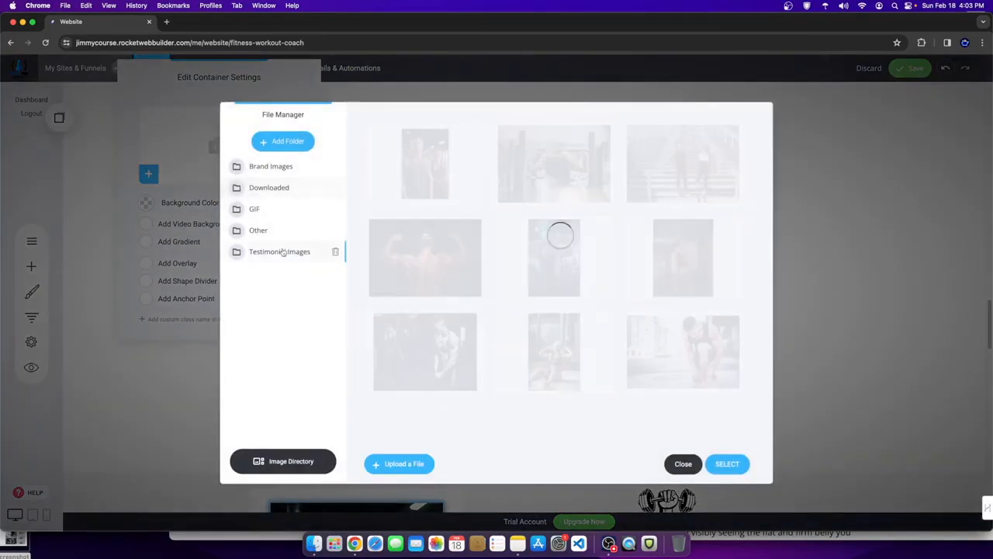
left_click(261, 210)
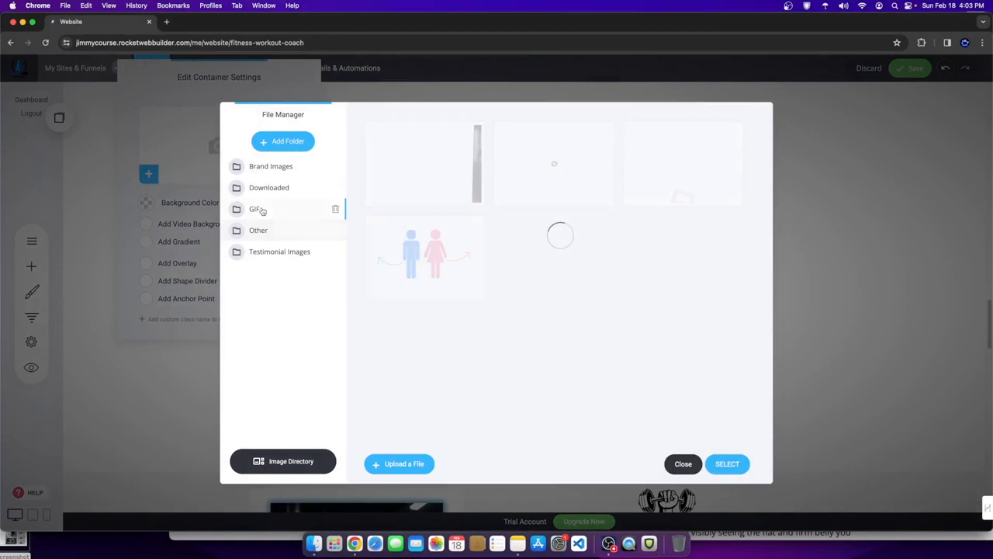
scroll(587, 375, "down", 2)
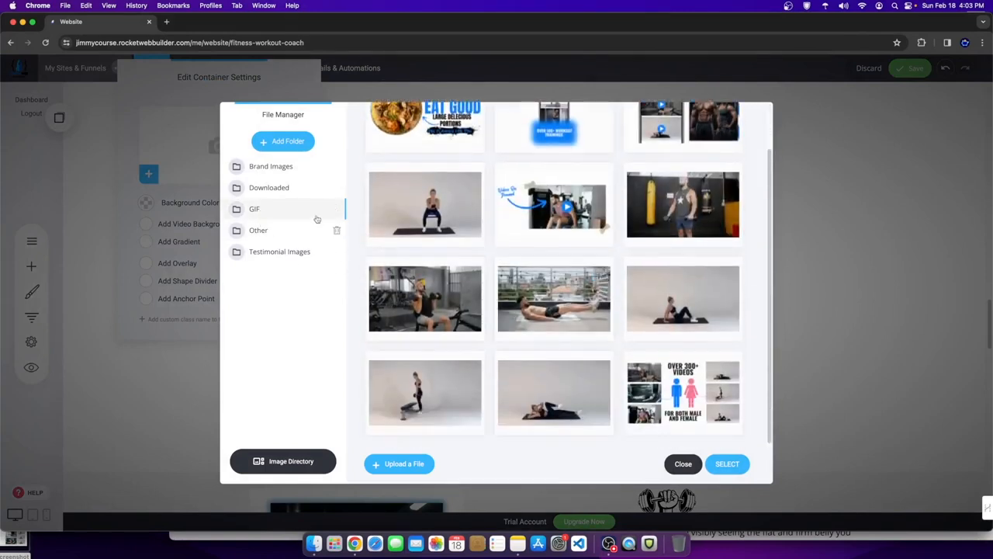
- Apply the food-doodle pattern from the Other folder as the recipes section background
left_click(267, 189)
left_click(256, 166)
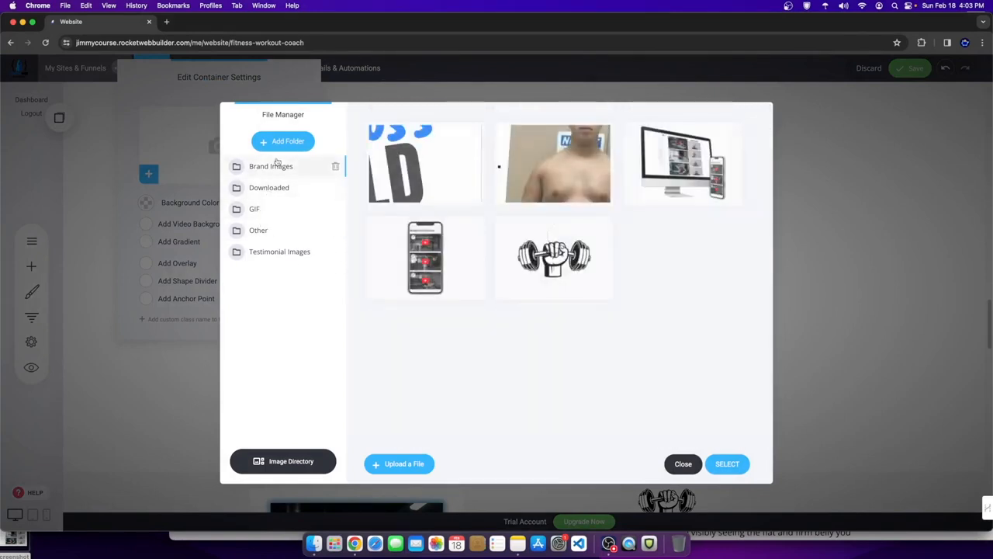
left_click(264, 210)
left_click(260, 230)
mouse_move(553, 189)
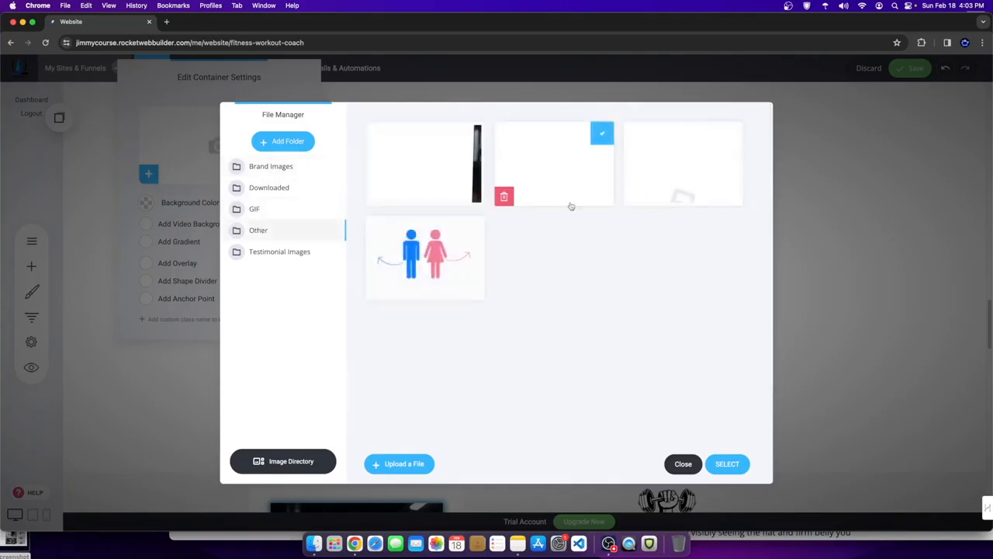
left_click(722, 460)
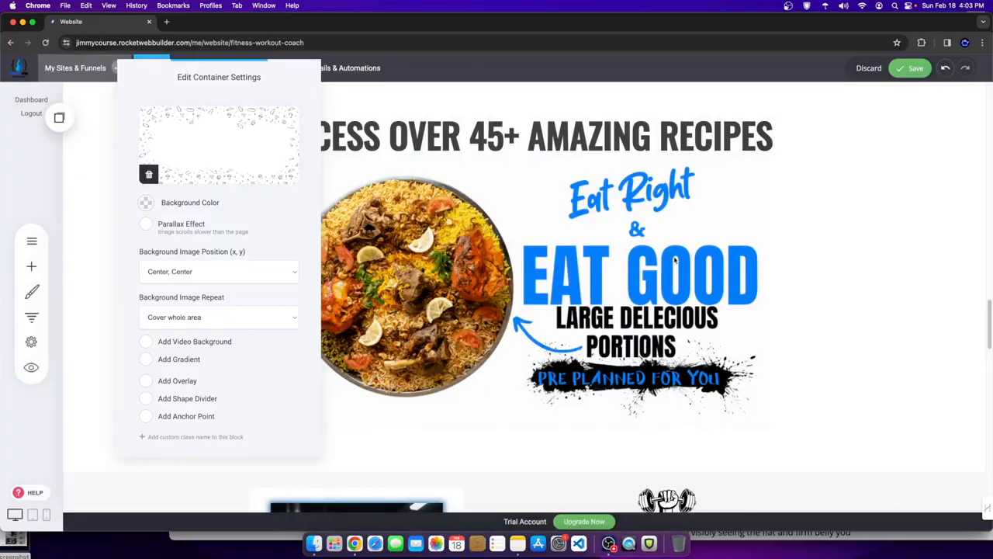
left_click(867, 303)
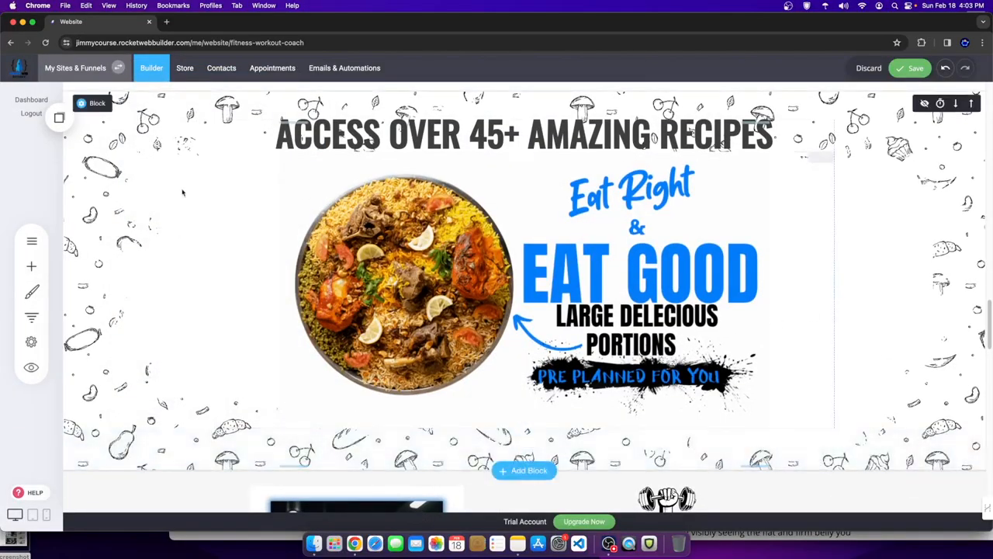
- Reopen the recipes section's image library and leave it without changes
left_click(87, 113)
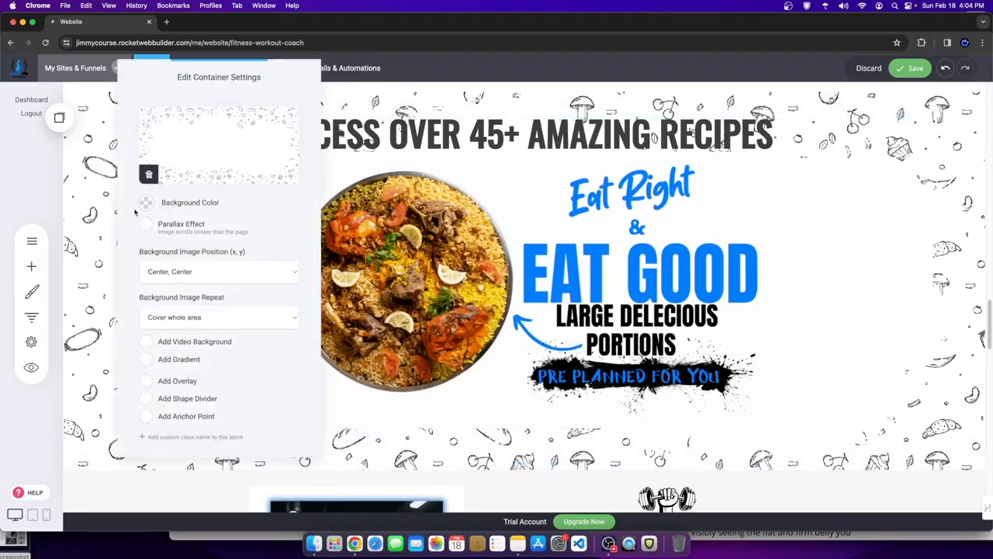
left_click(198, 160)
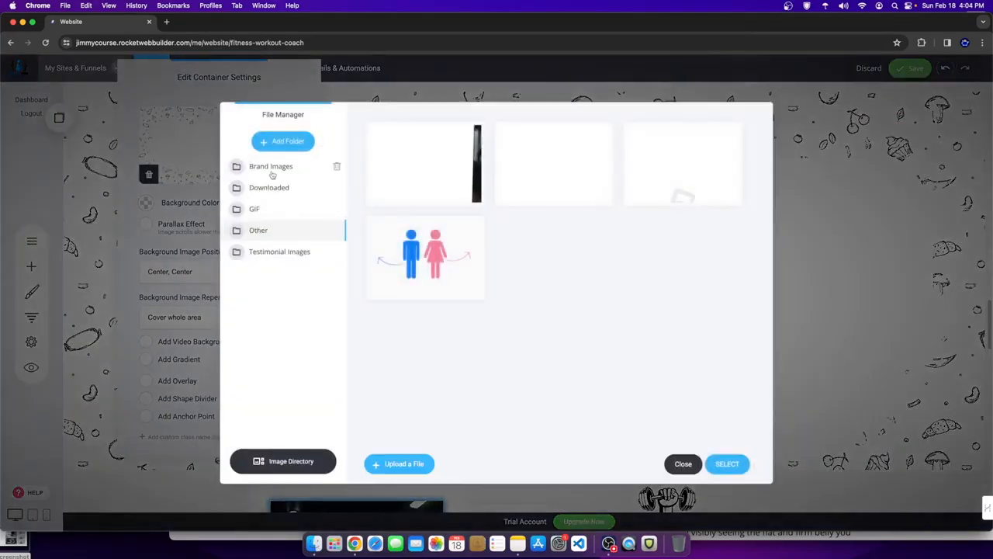
left_click(682, 464)
scroll(524, 310, "down", 5)
scroll(663, 248, "down", 2)
scroll(573, 346, "up", 1)
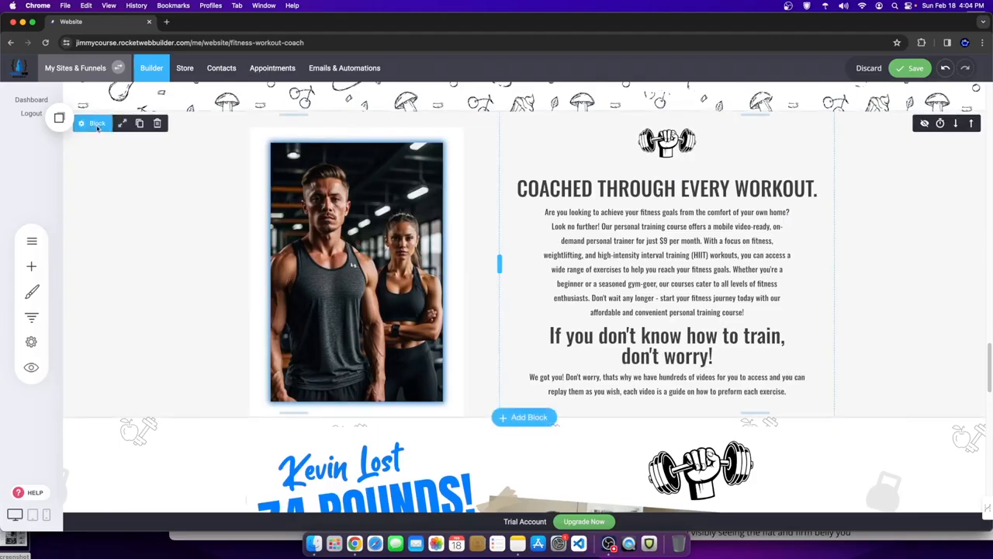
- Make the 'Coached through every workout' section background white (FFFFFF)
left_click(96, 125)
left_click(147, 204)
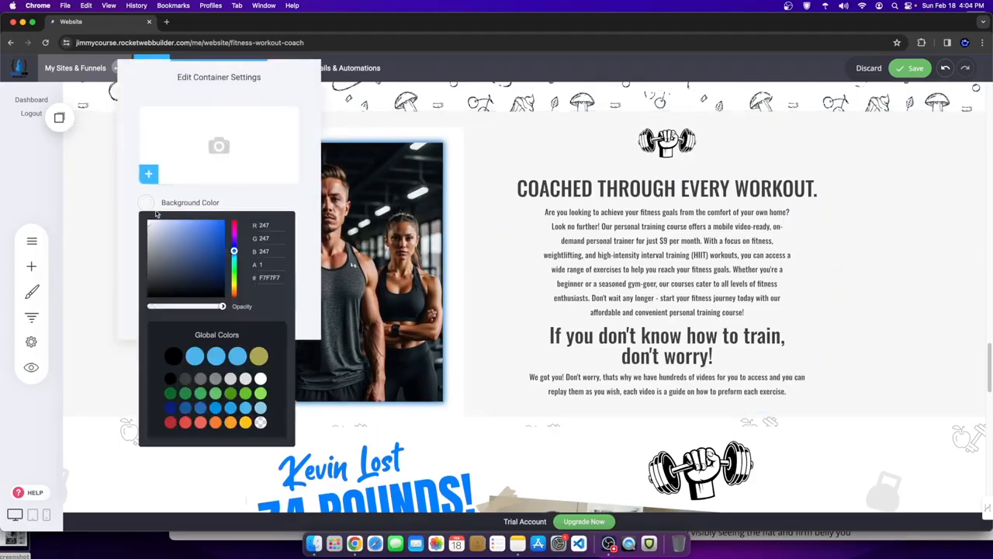
left_click_drag(210, 284, 115, 169)
left_click(535, 190)
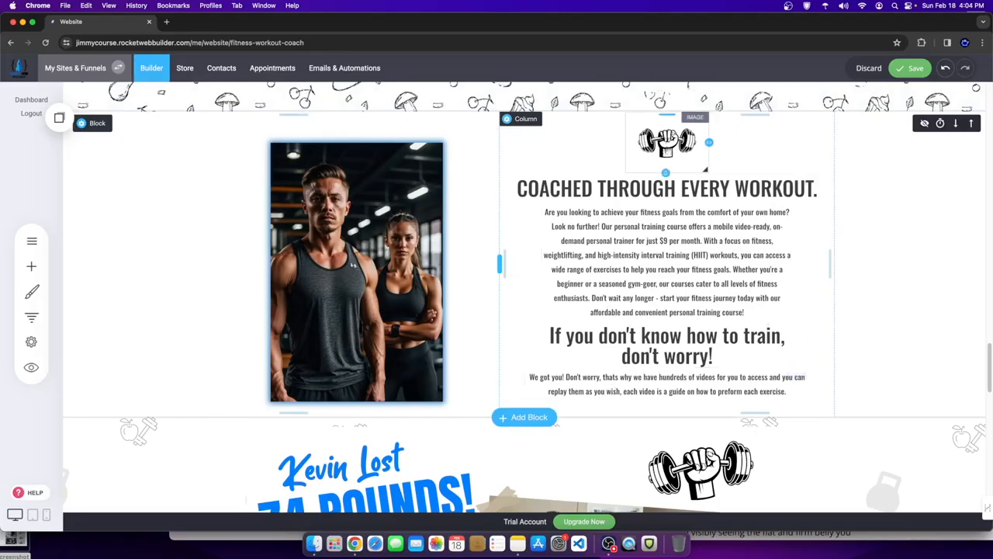
scroll(514, 378, "down", 8)
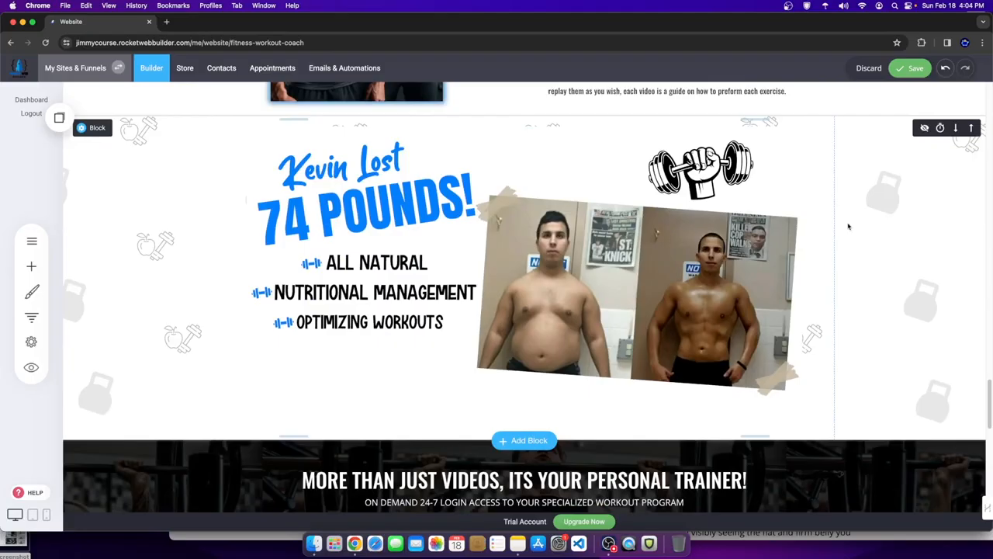
scroll(913, 211, "down", 5)
scroll(623, 385, "down", 3)
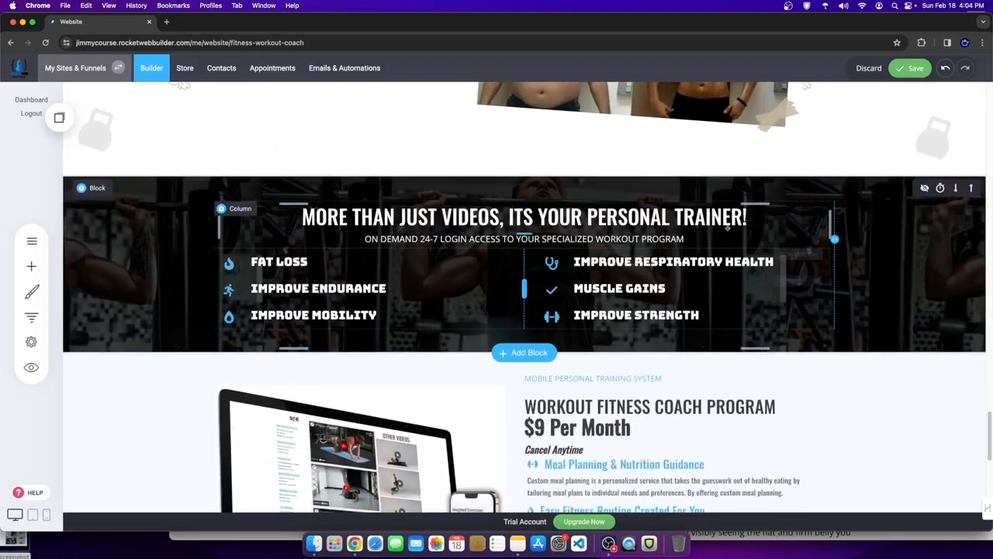
left_click(38, 264)
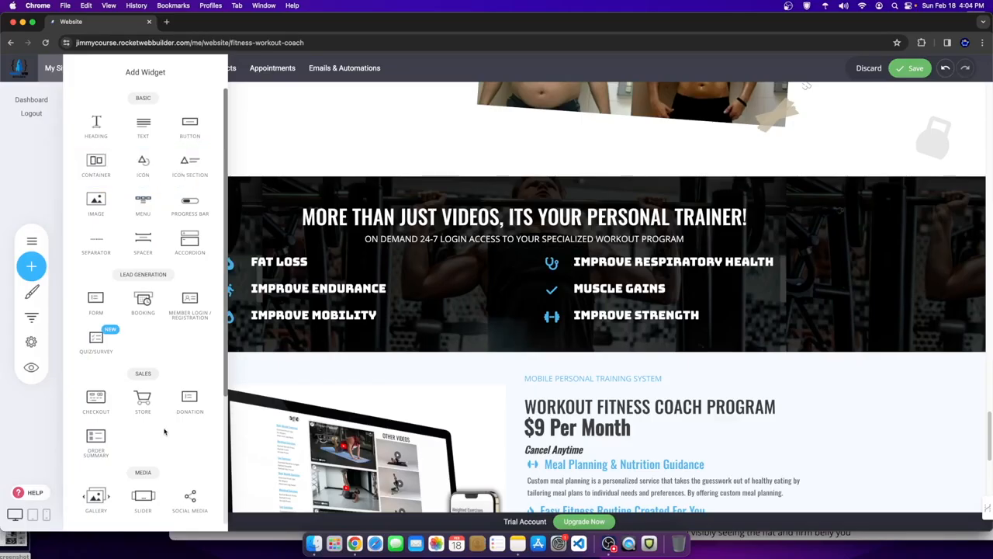
scroll(164, 431, "down", 5)
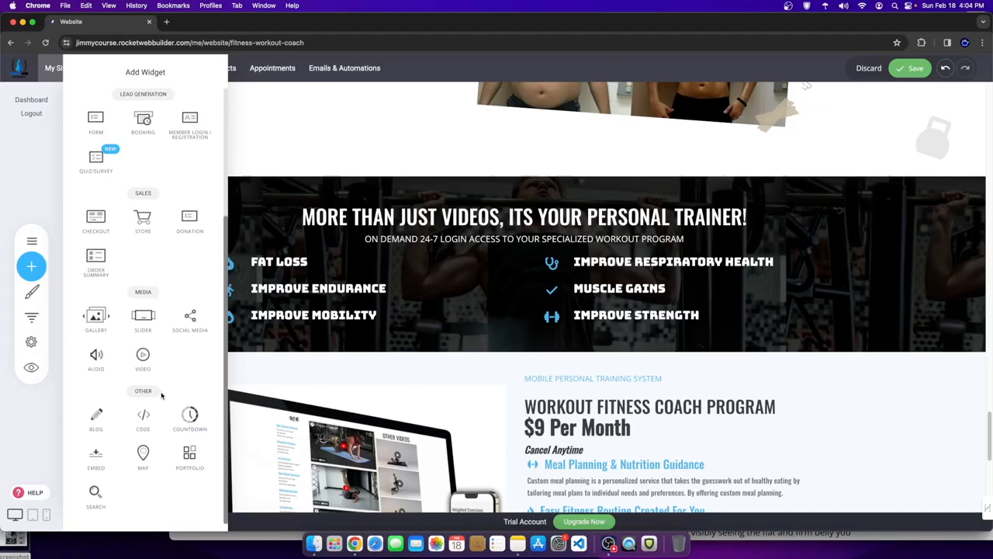
scroll(152, 396, "up", 5)
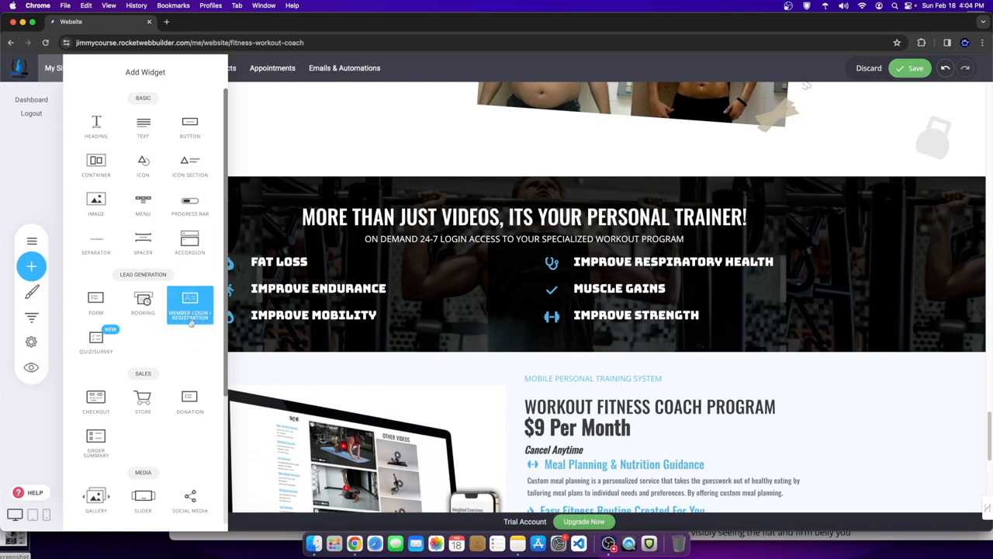
scroll(95, 364, "down", 5)
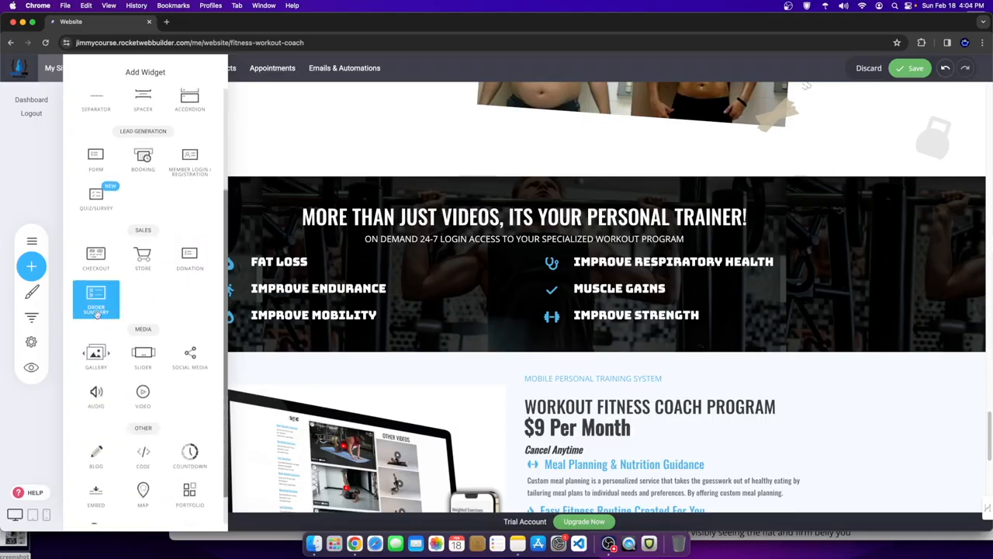
scroll(75, 381, "down", 1)
scroll(75, 381, "down", 1)
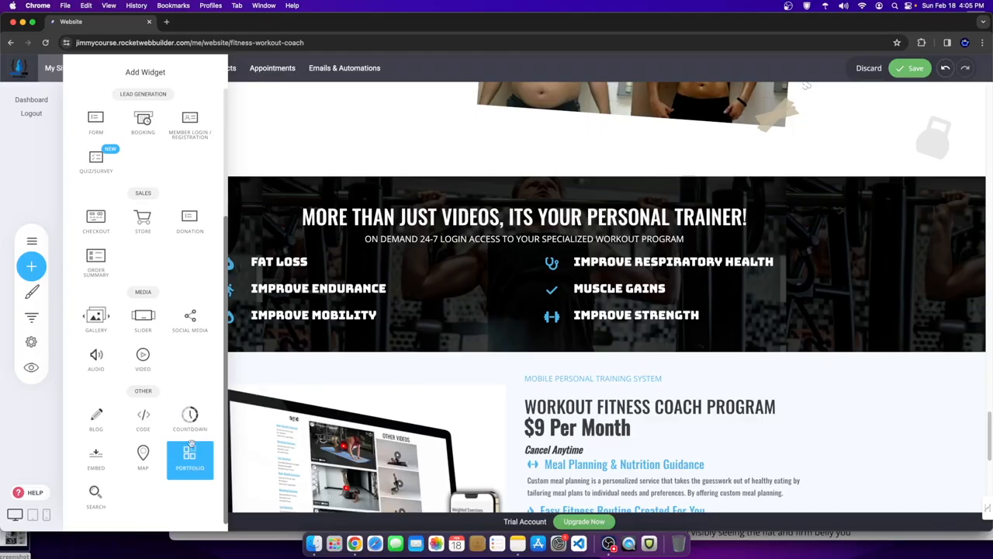
left_click_drag(99, 452, 650, 383)
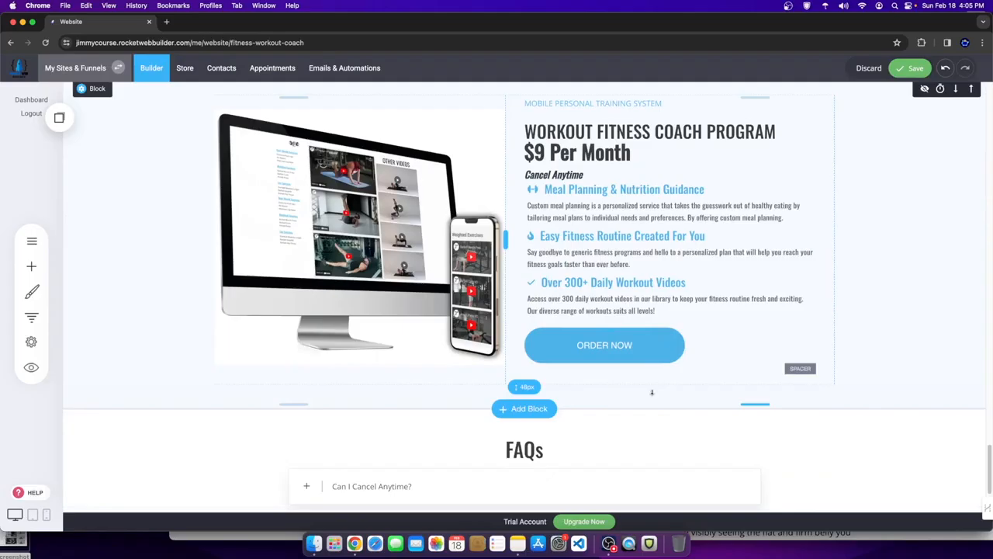
scroll(392, 265, "up", 1)
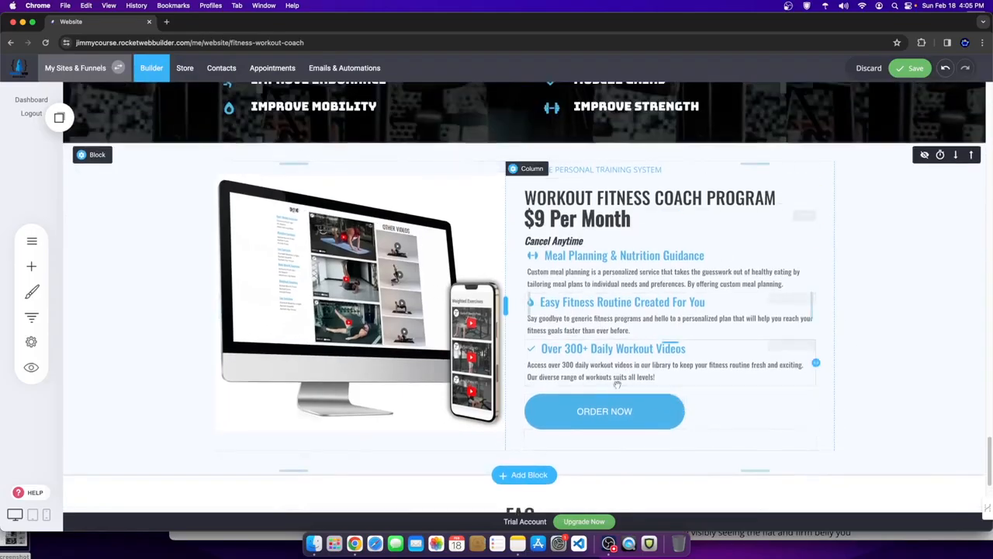
scroll(535, 428, "down", 3)
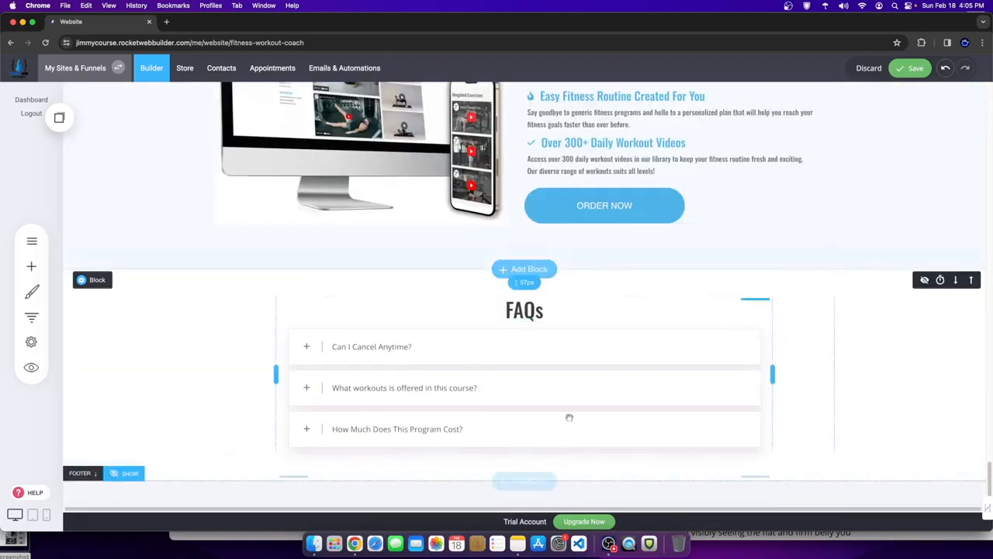
left_click(502, 359)
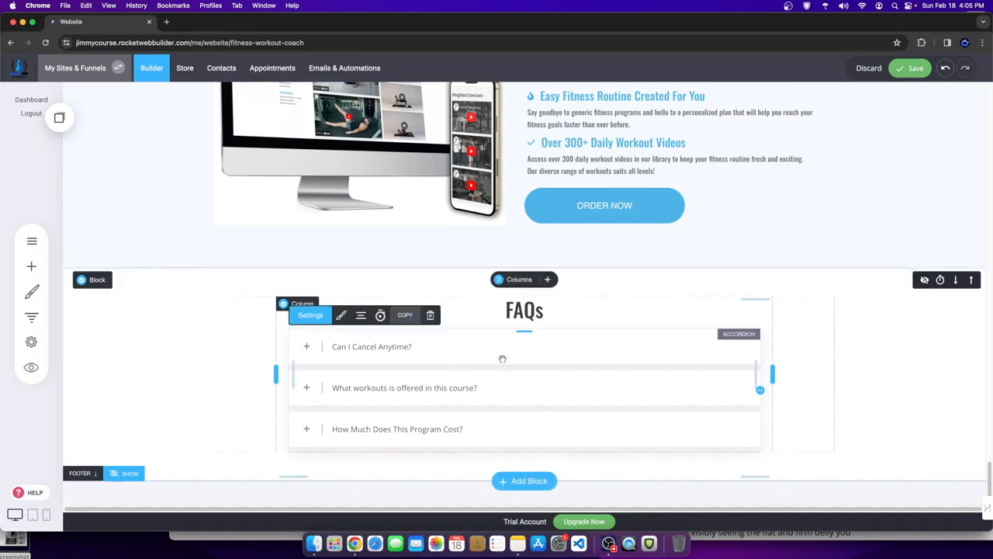
left_click(31, 266)
scroll(125, 434, "down", 5)
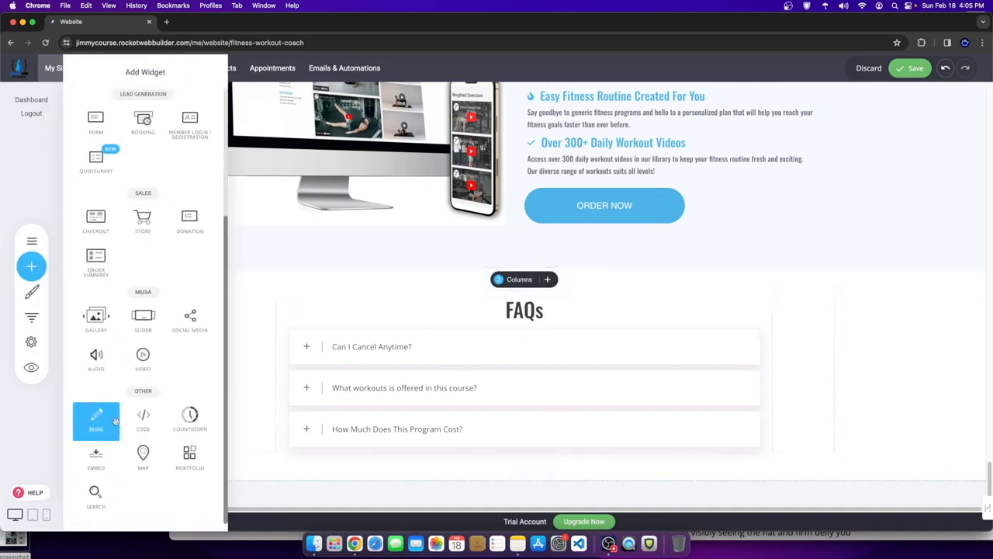
scroll(116, 404, "up", 4)
scroll(115, 373, "up", 1)
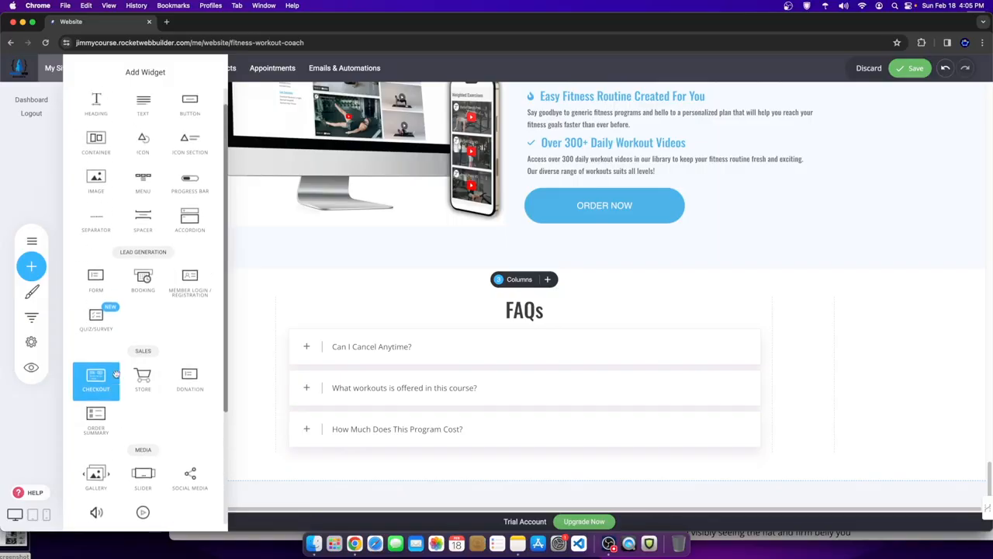
scroll(116, 376, "up", 1)
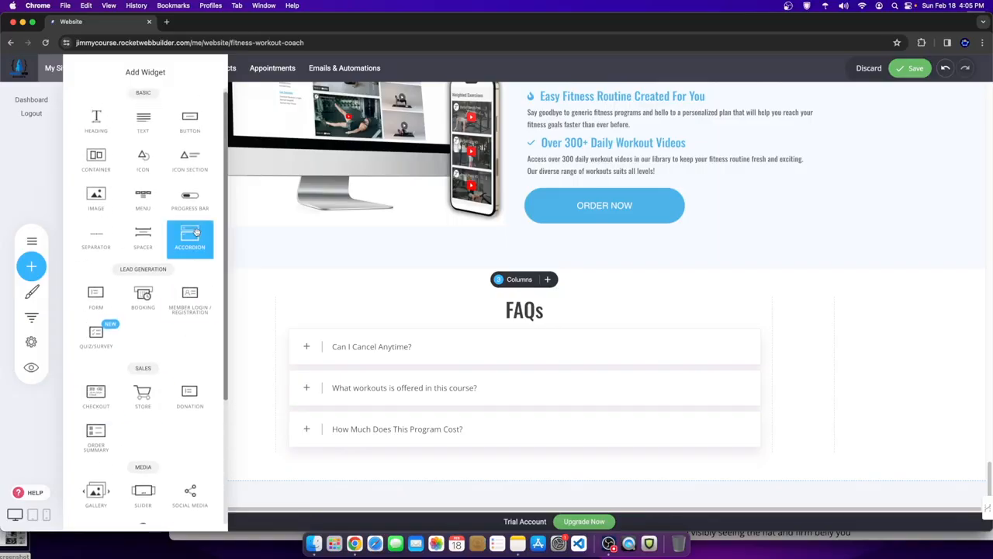
left_click_drag(205, 245, 48, 245)
left_click(336, 336)
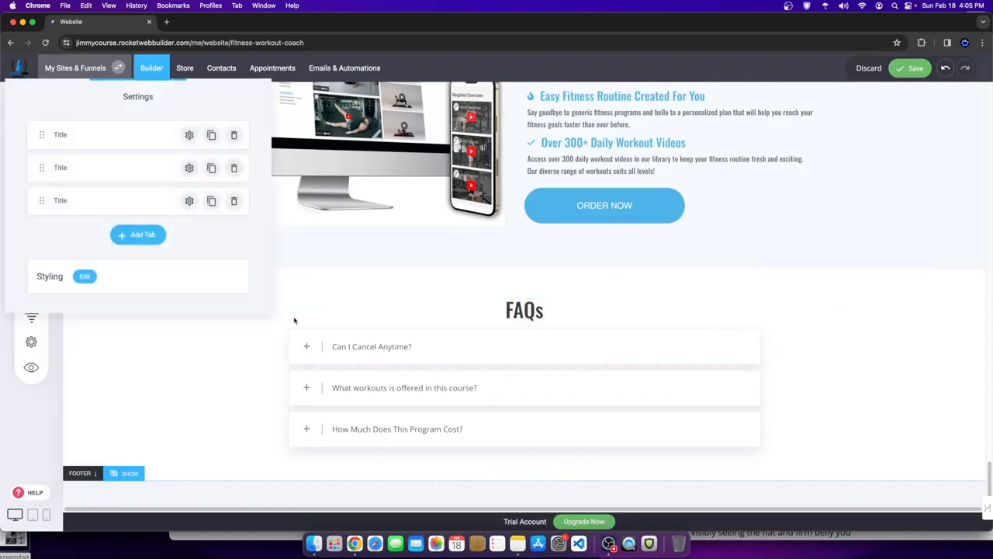
left_click(348, 346)
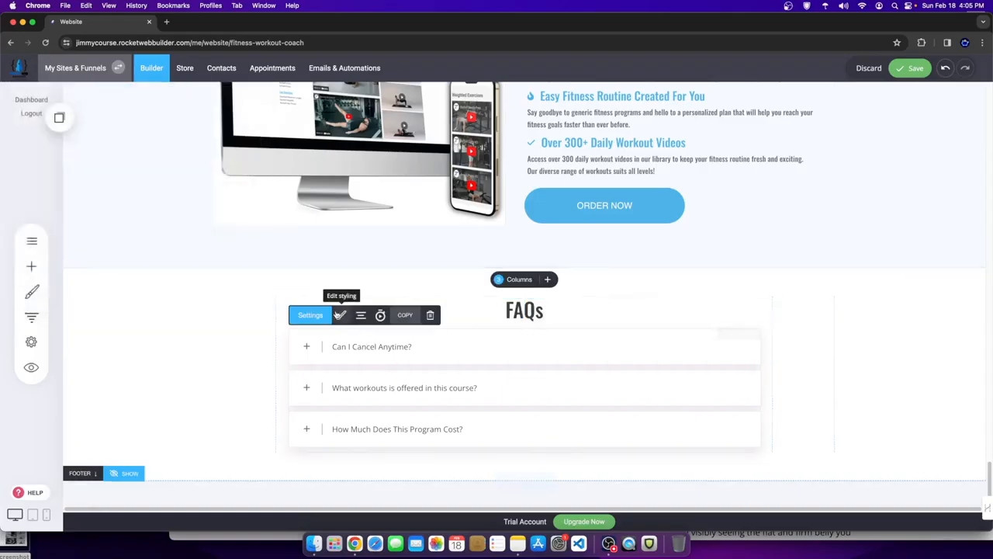
left_click(311, 315)
left_click(201, 336)
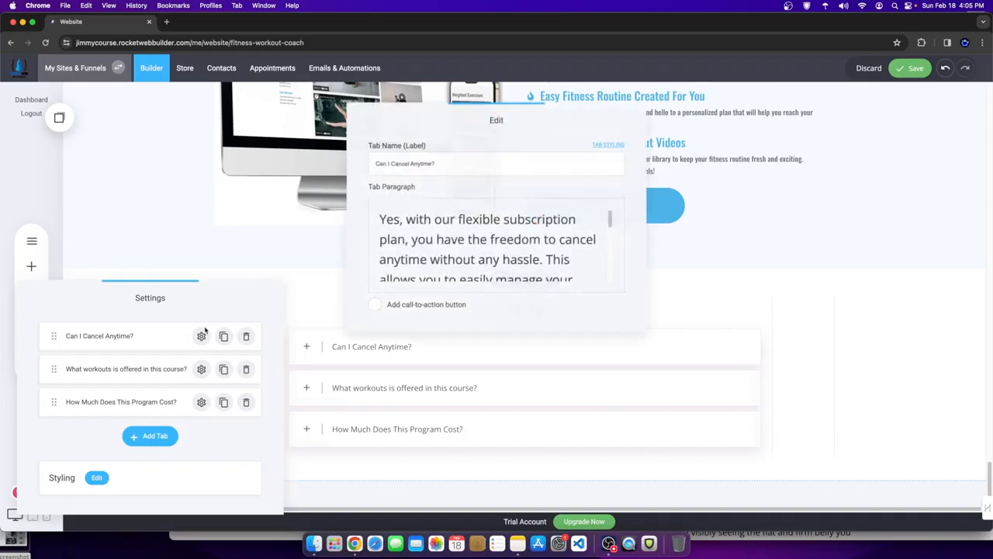
left_click_drag(418, 164, 344, 155)
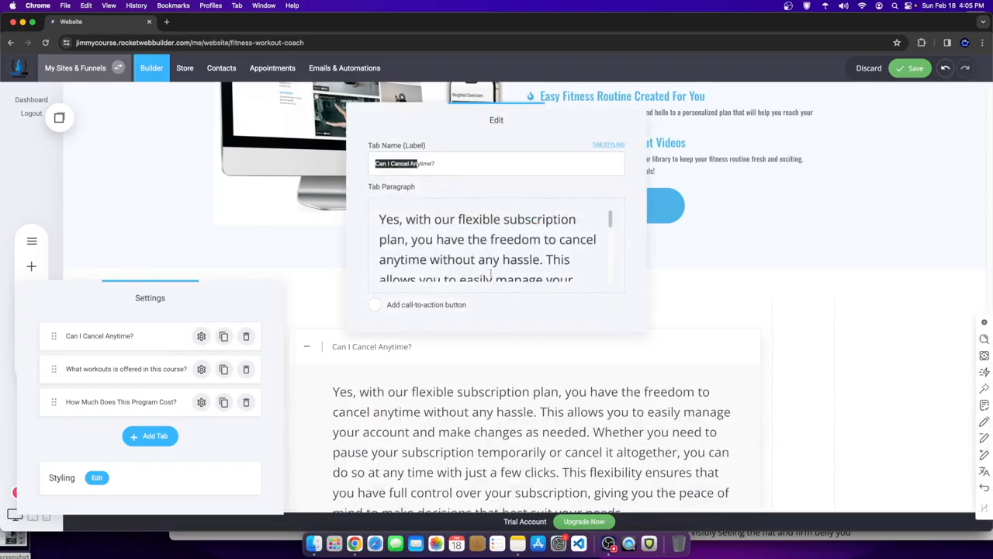
left_click_drag(488, 273, 385, 221)
left_click(540, 334)
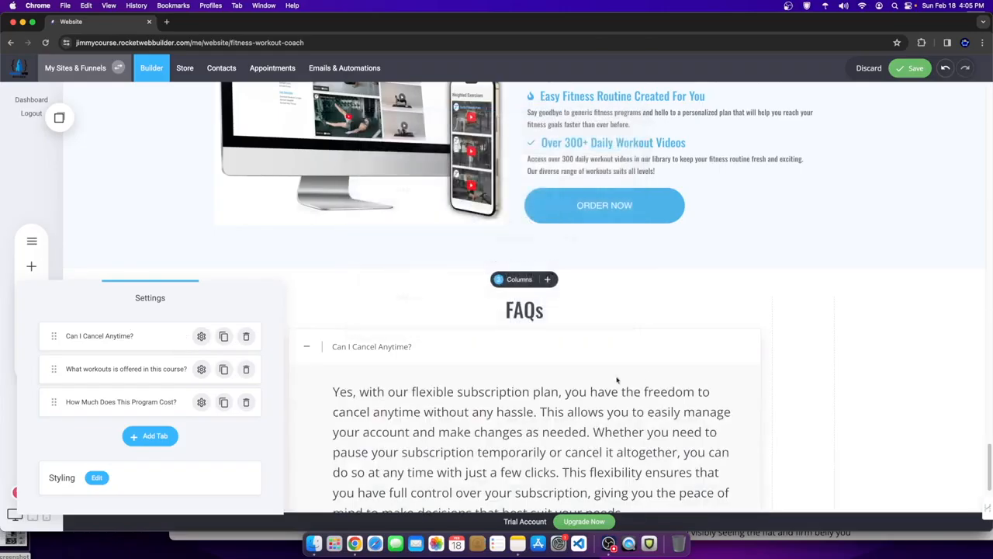
left_click(770, 345)
scroll(766, 305, "down", 2)
scroll(693, 321, "down", 1)
scroll(690, 324, "up", 6)
scroll(671, 341, "up", 15)
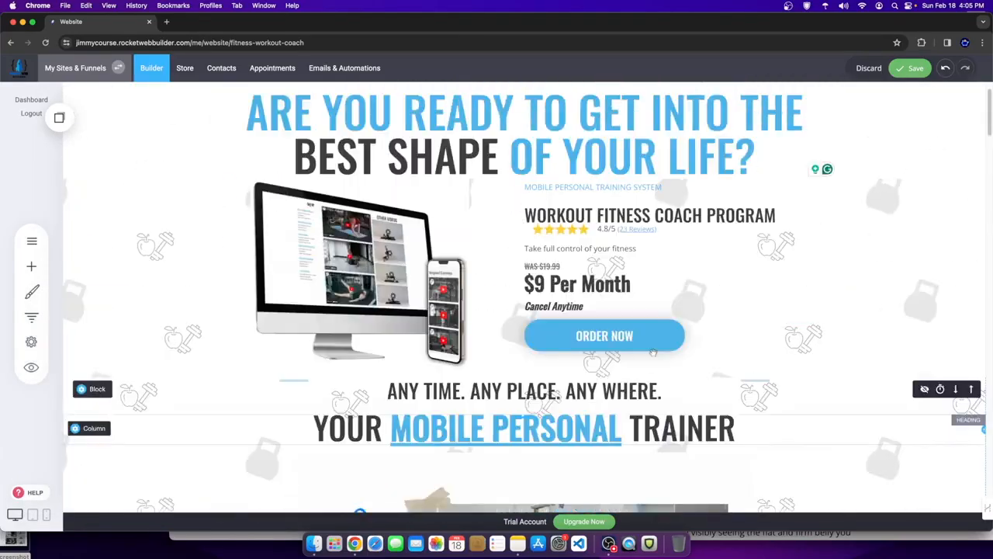
- Open the Home page from the site pages list and scroll through it
scroll(653, 351, "up", 1)
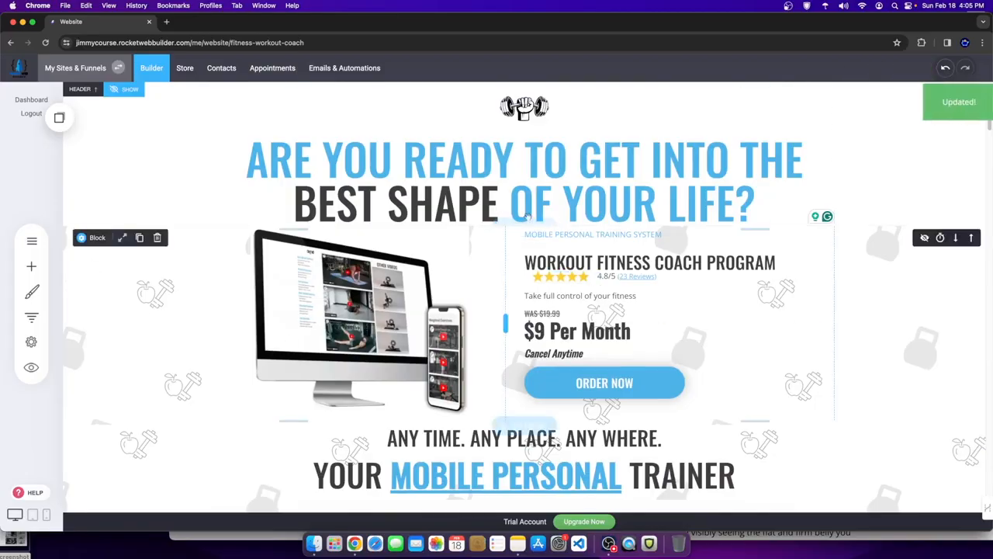
left_click(32, 241)
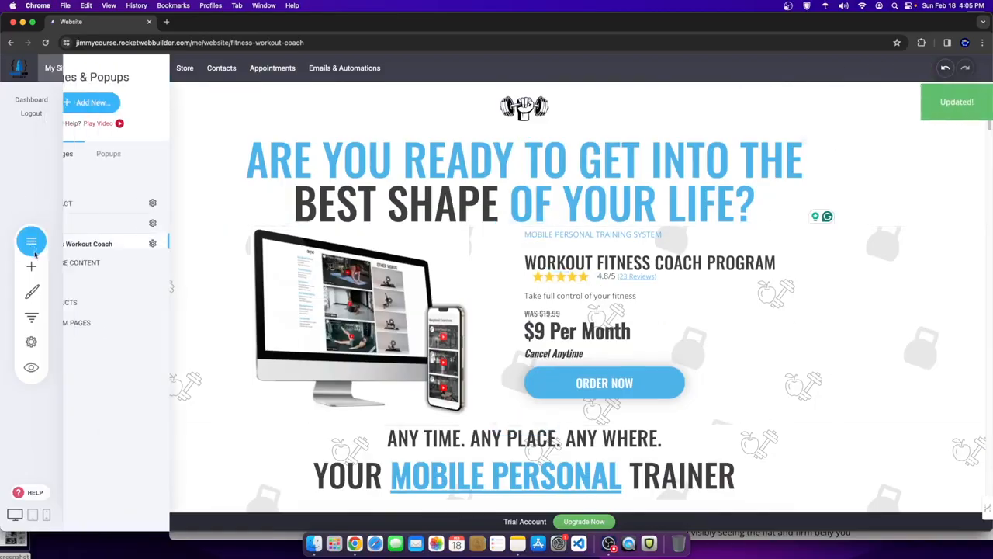
left_click(117, 224)
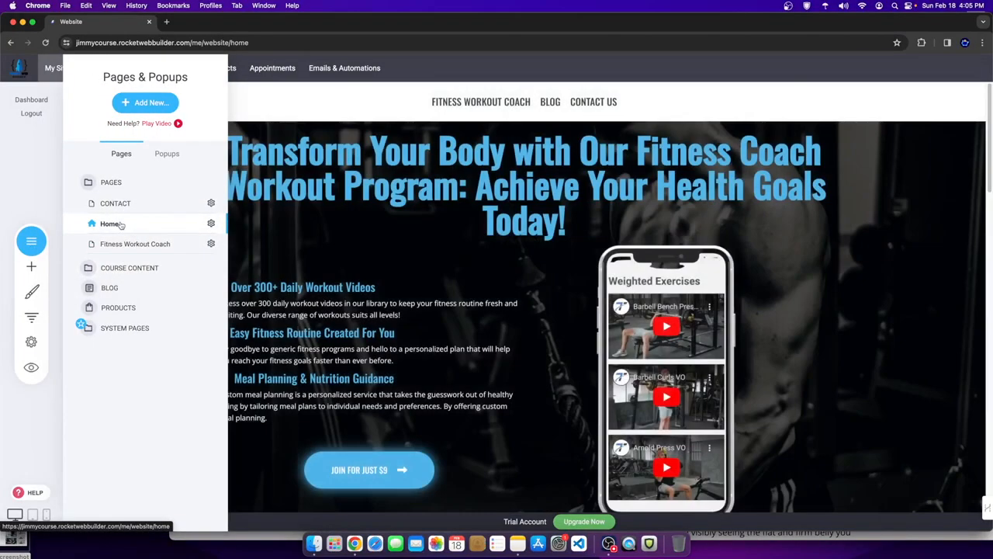
scroll(390, 356, "down", 3)
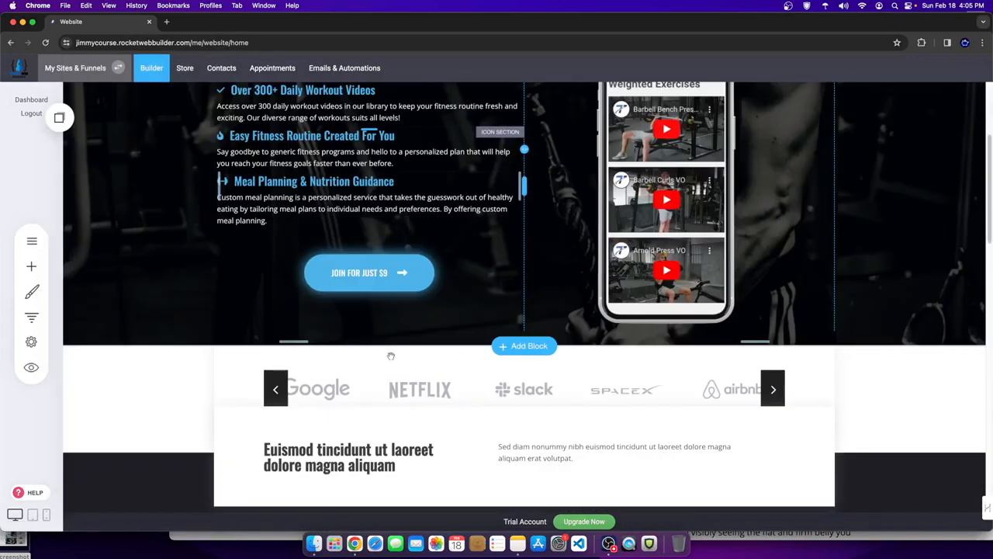
scroll(390, 355, "down", 5)
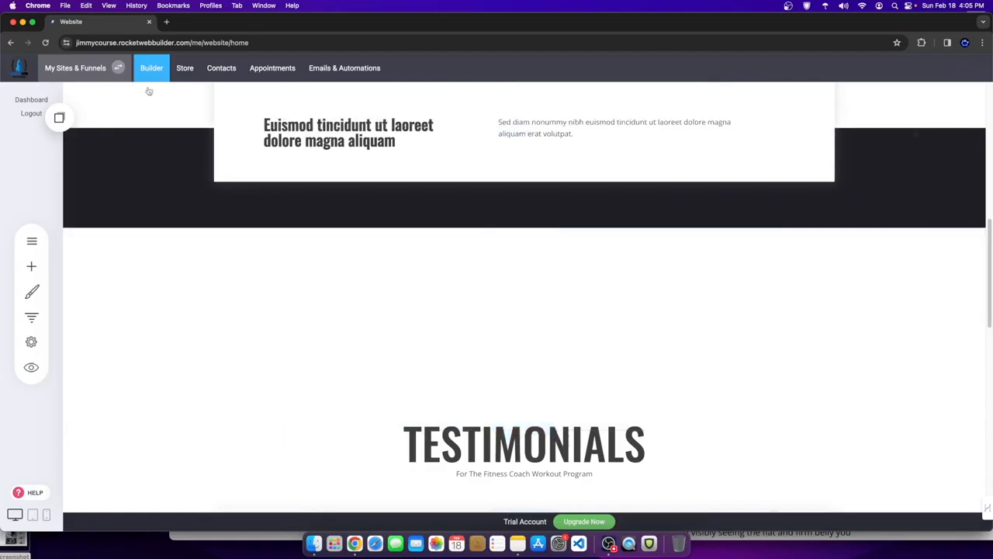
- Open the site's Blog List from the pages list
left_click(32, 242)
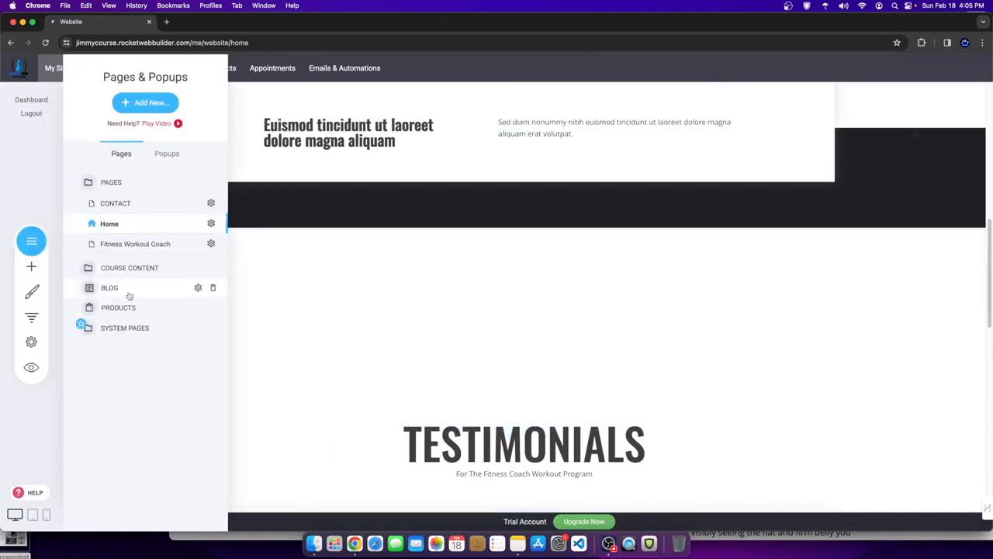
left_click(147, 103)
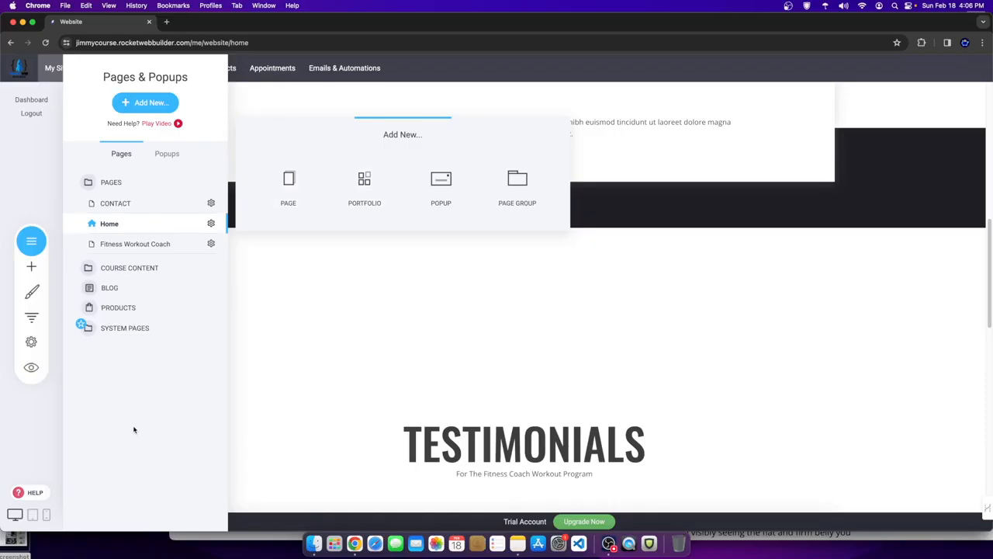
left_click(109, 288)
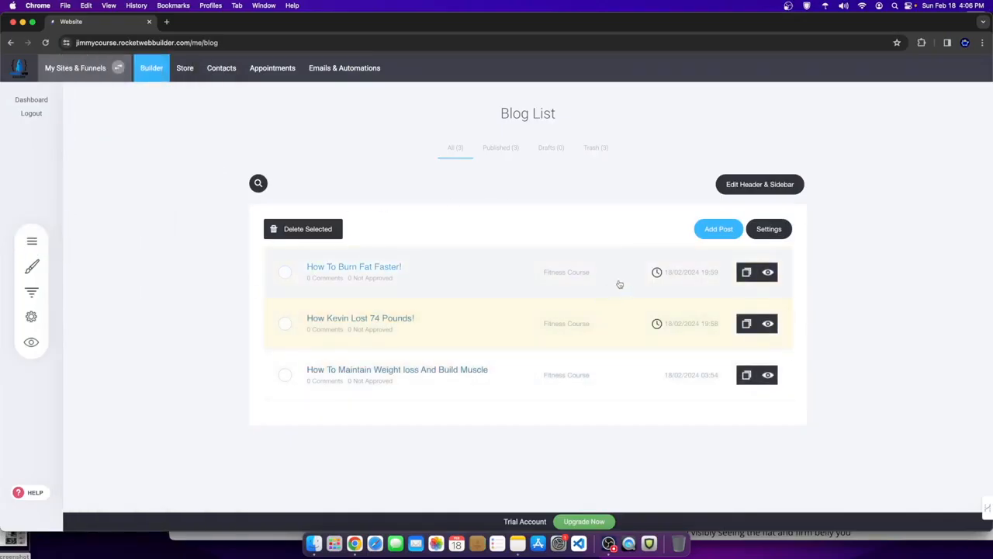
- Start a new blog post and try to save it, dismissing the missing-category warning
left_click(718, 229)
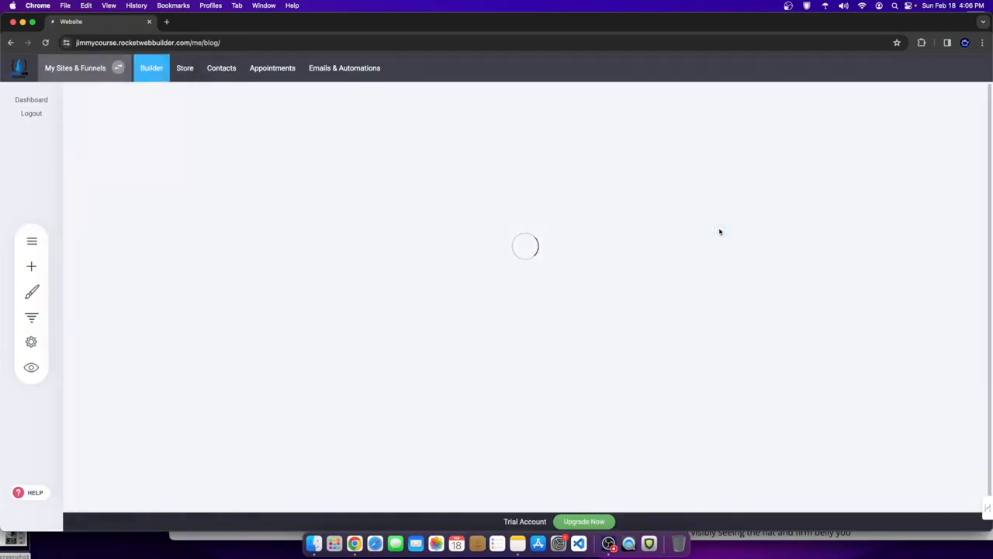
scroll(417, 380, "down", 2)
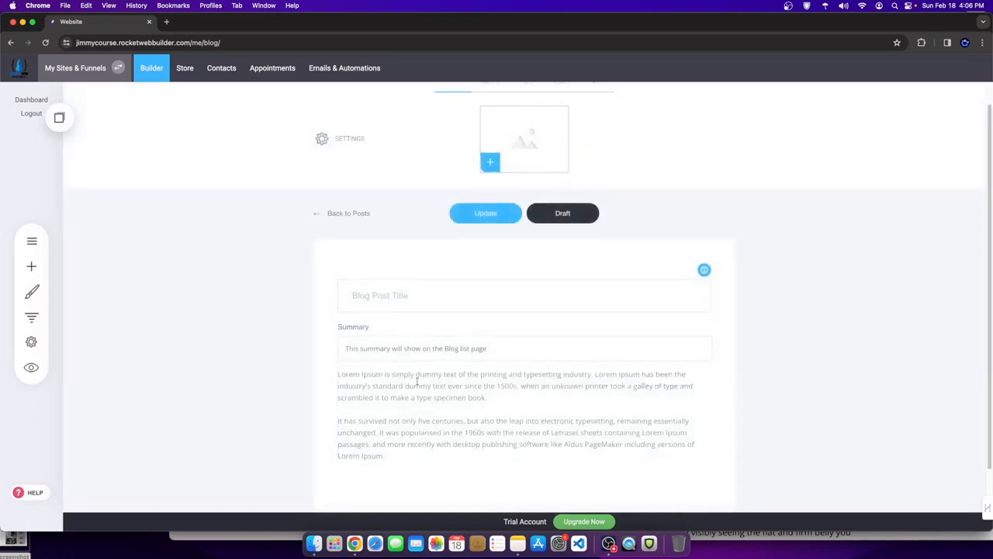
scroll(379, 173, "up", 2)
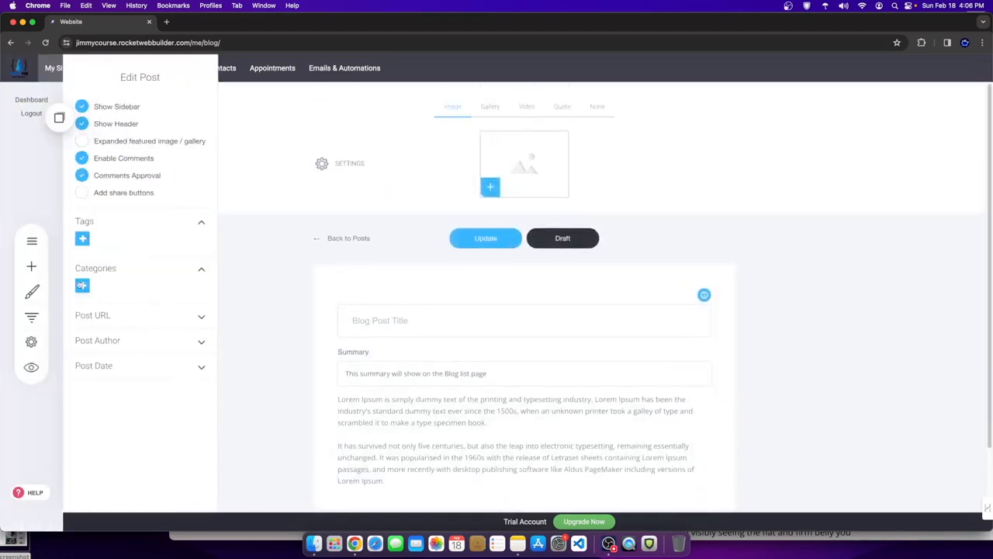
left_click(482, 238)
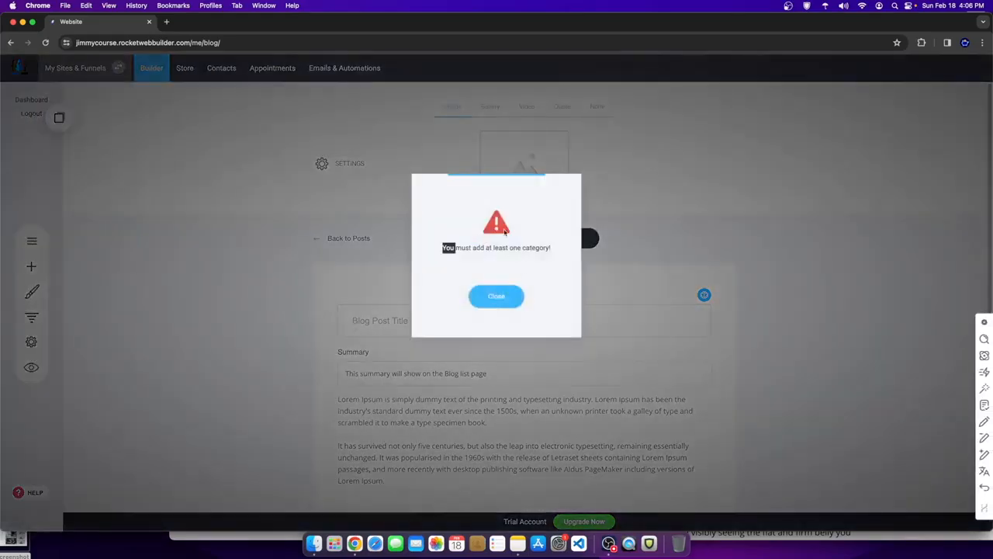
left_click_drag(520, 243, 532, 247)
left_click(496, 295)
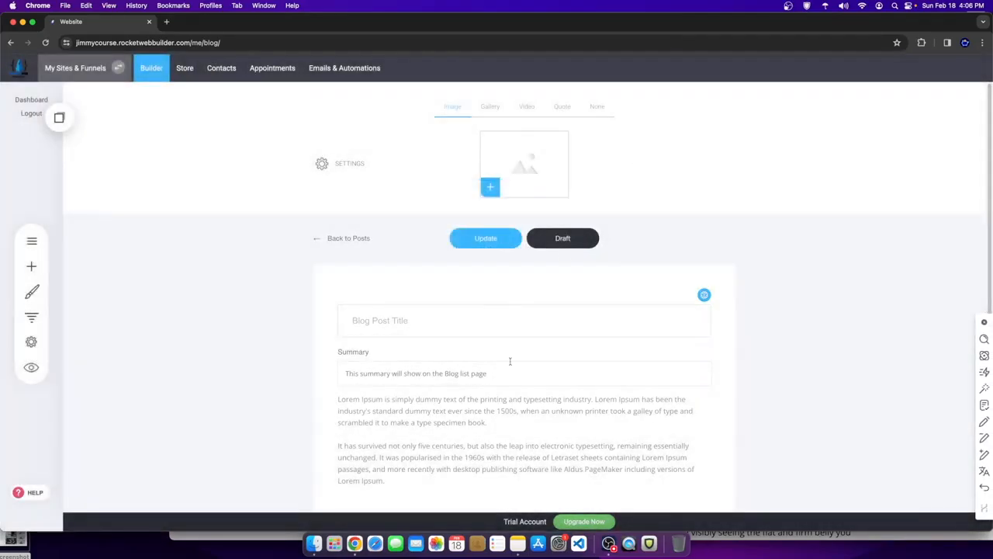
- Type 'f' in the post's Categories, close settings without a category, and return to the Blog List
left_click(321, 163)
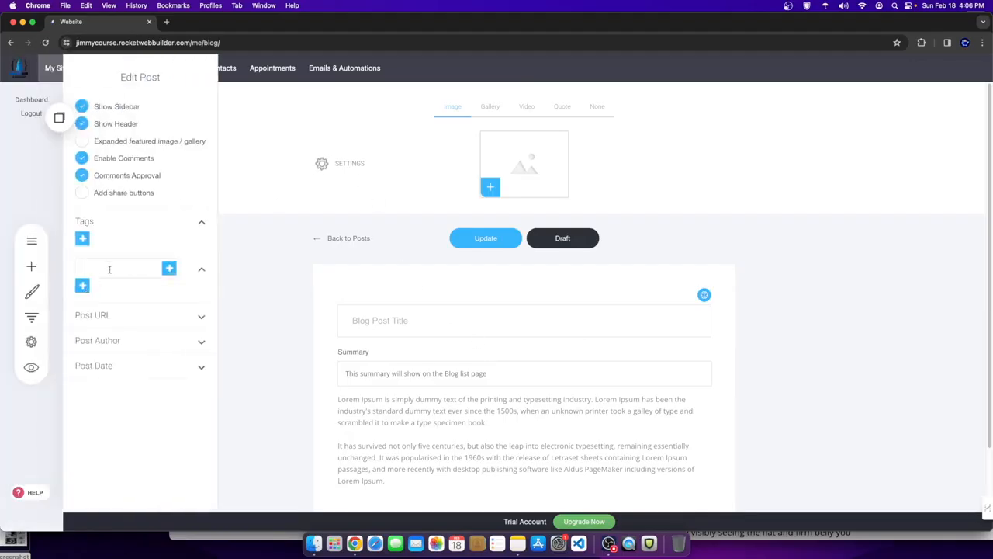
type("f")
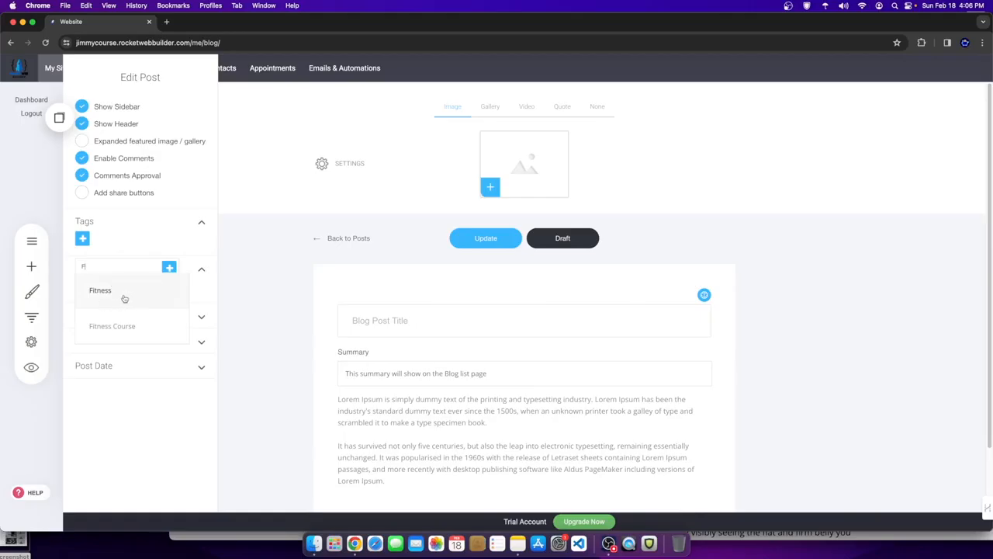
left_click(317, 262)
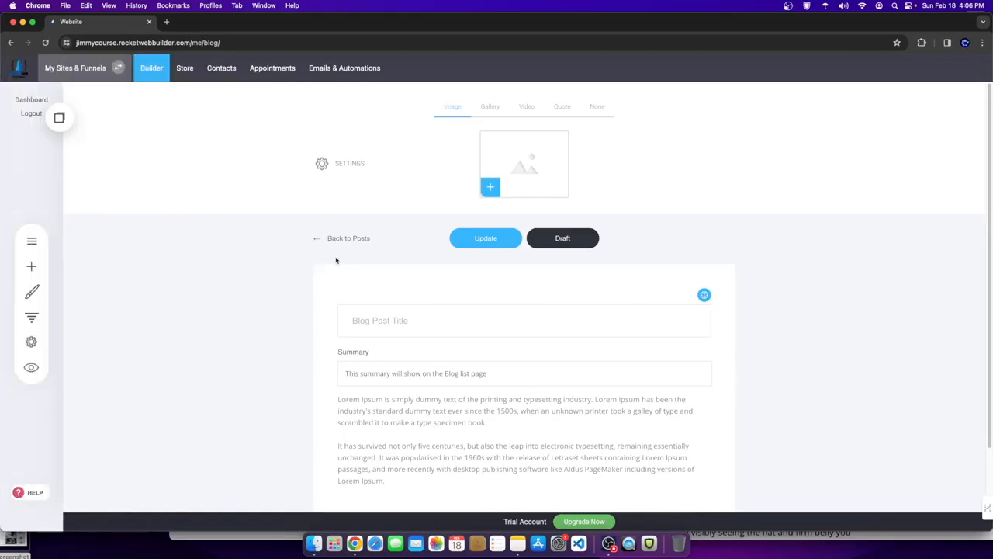
left_click(337, 244)
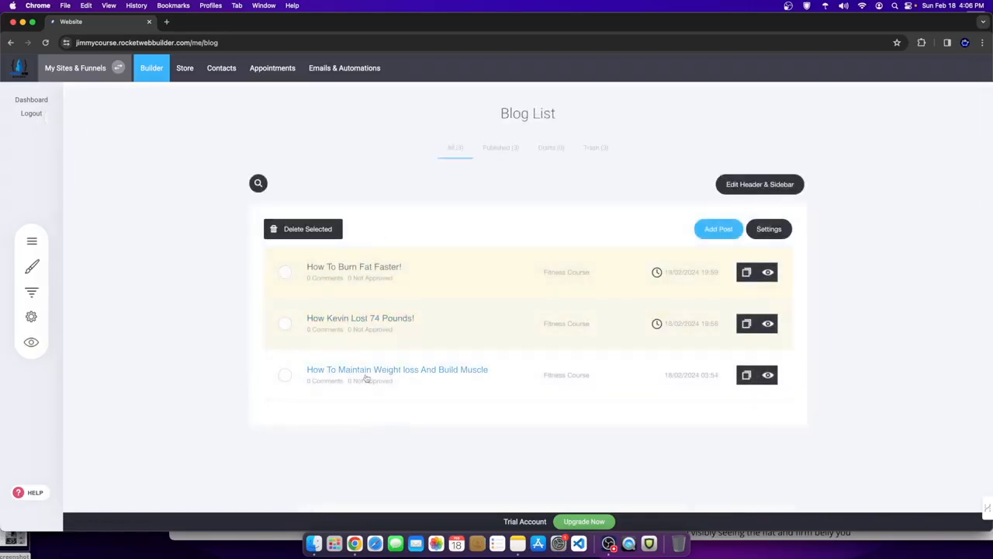
- Preview the How Kevin Lost 74 Pounds! post, then start editing its body text
left_click(328, 332)
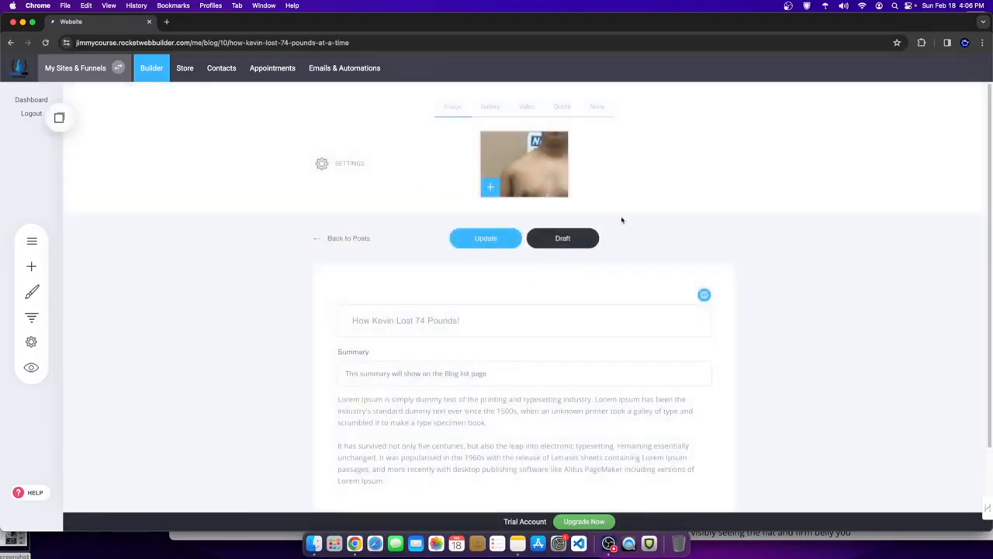
left_click(31, 367)
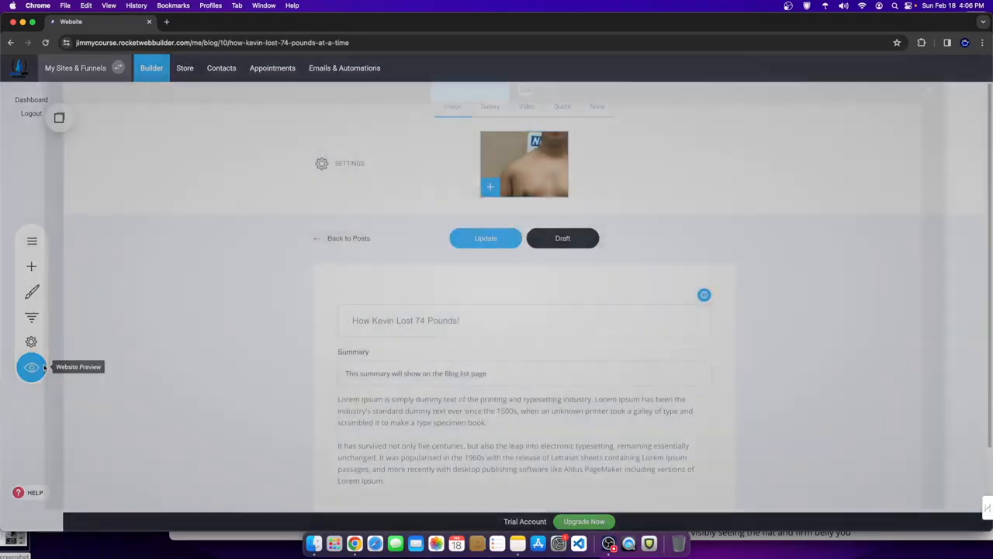
scroll(492, 310, "down", 1)
scroll(398, 288, "down", 5)
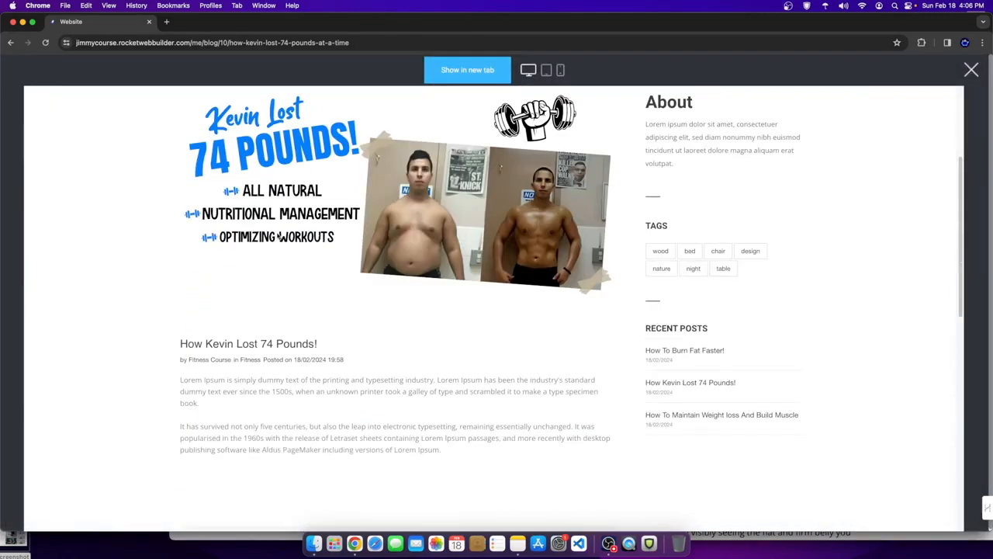
scroll(398, 288, "up", 3)
scroll(372, 349, "down", 3)
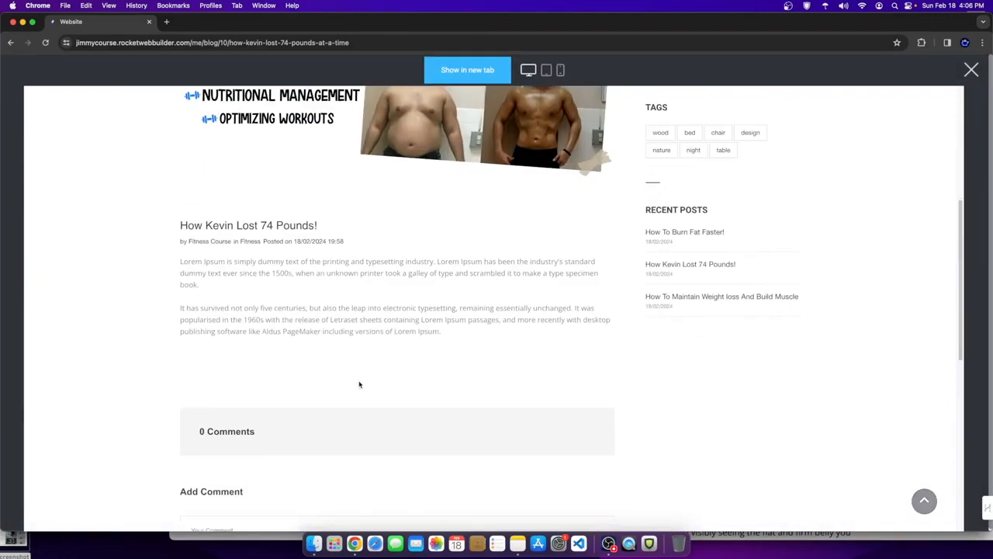
left_click_drag(235, 269, 383, 329)
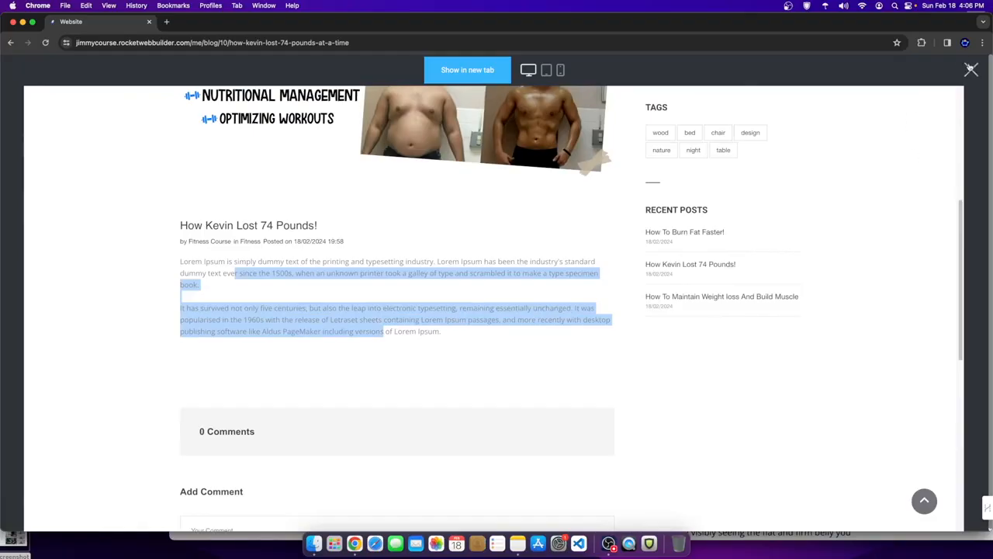
left_click(971, 69)
double_click(602, 385)
- Look through the AI text options for the Kevin post body, then close the assistant unchanged
left_click(625, 326)
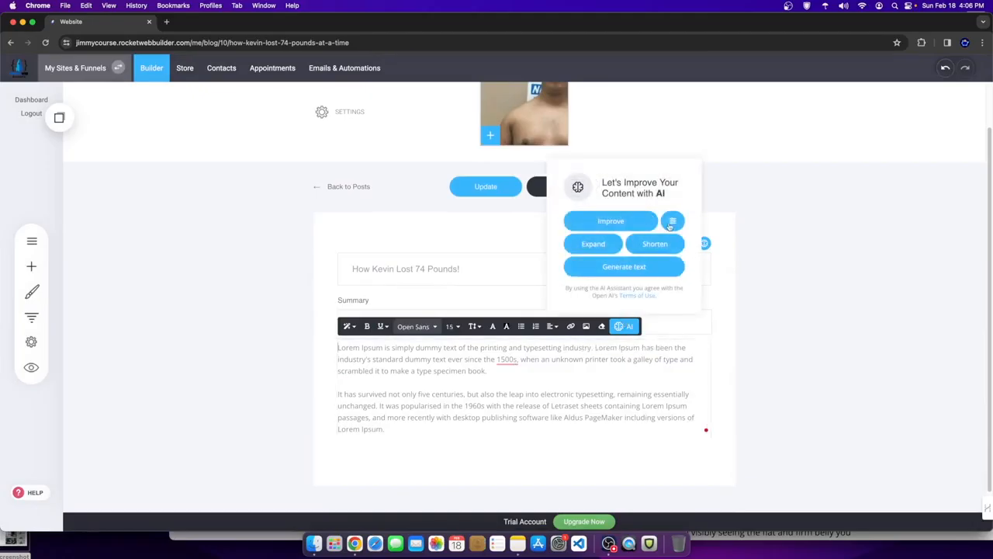
left_click(639, 267)
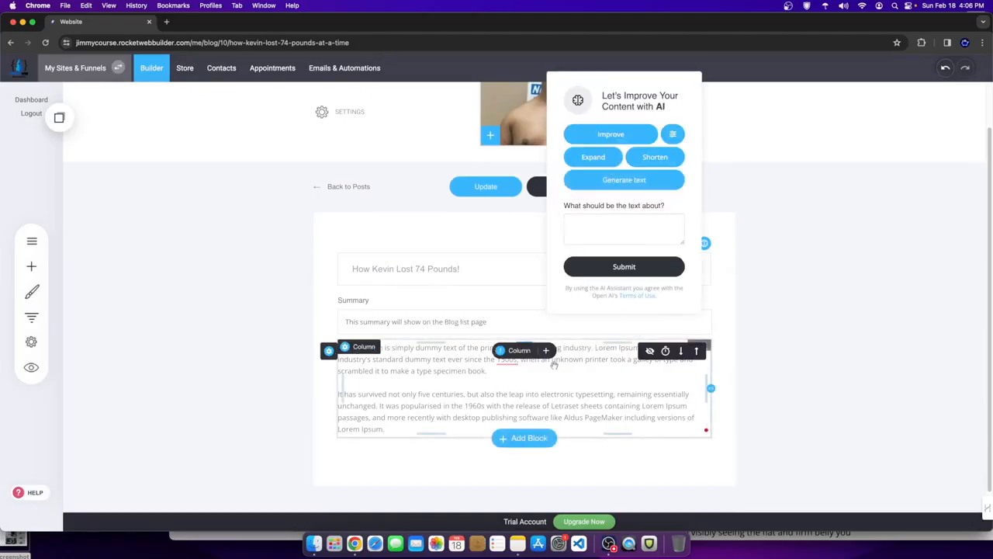
left_click(789, 391)
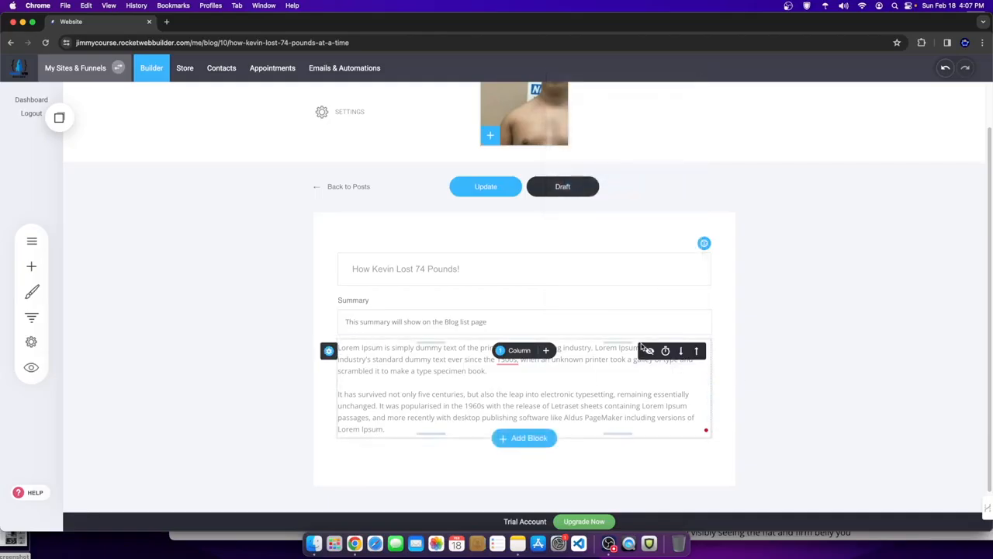
scroll(401, 346, "up", 2)
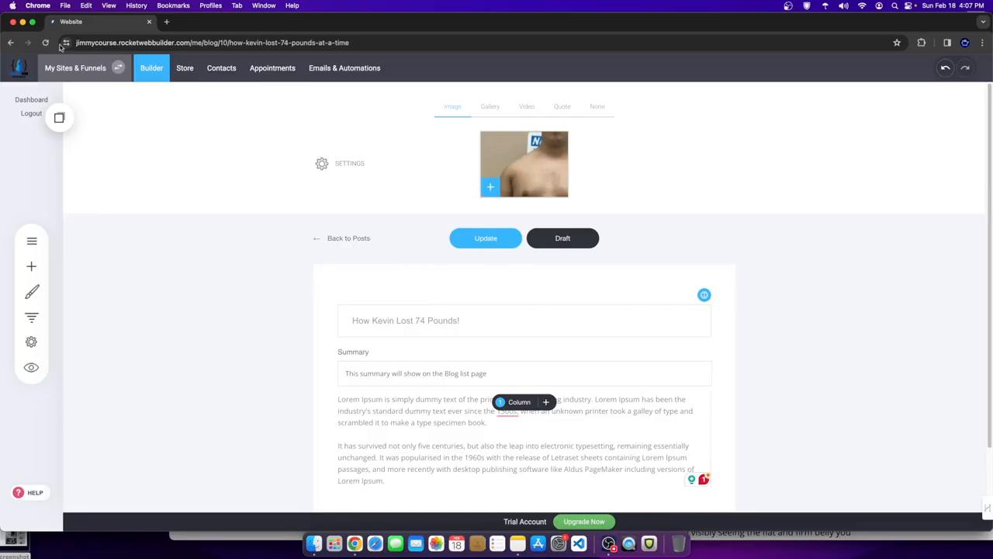
- Search 'cashcowniche sites' in a new tab, browse the Cash Cow Niche Sites store, then return to the builder
left_click(164, 21)
type("cashc")
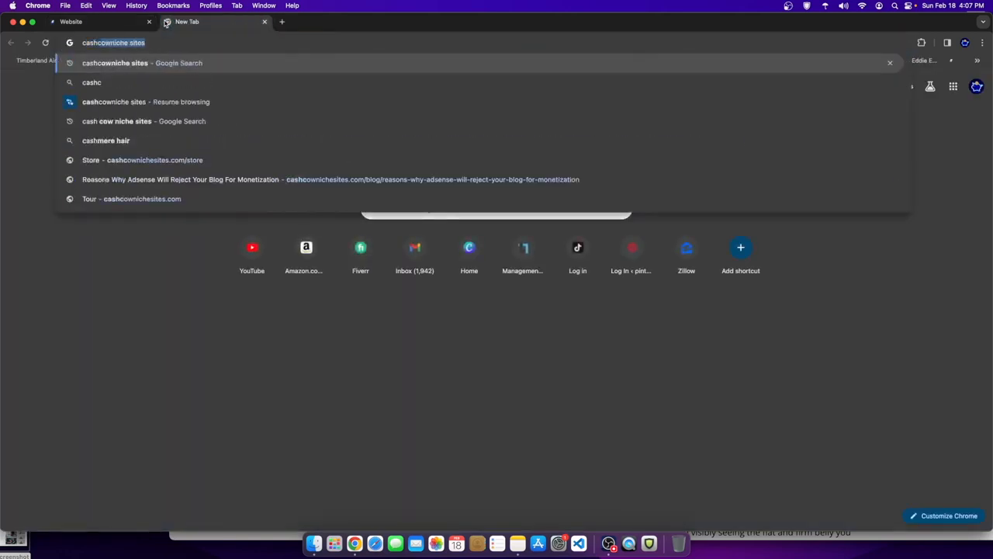
key("Return")
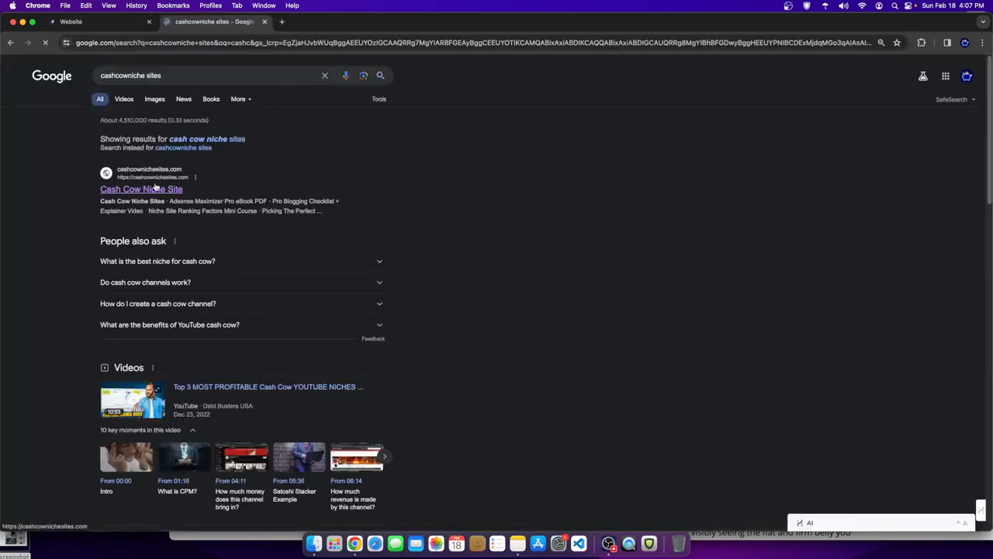
left_click(155, 188)
scroll(481, 342, "down", 5)
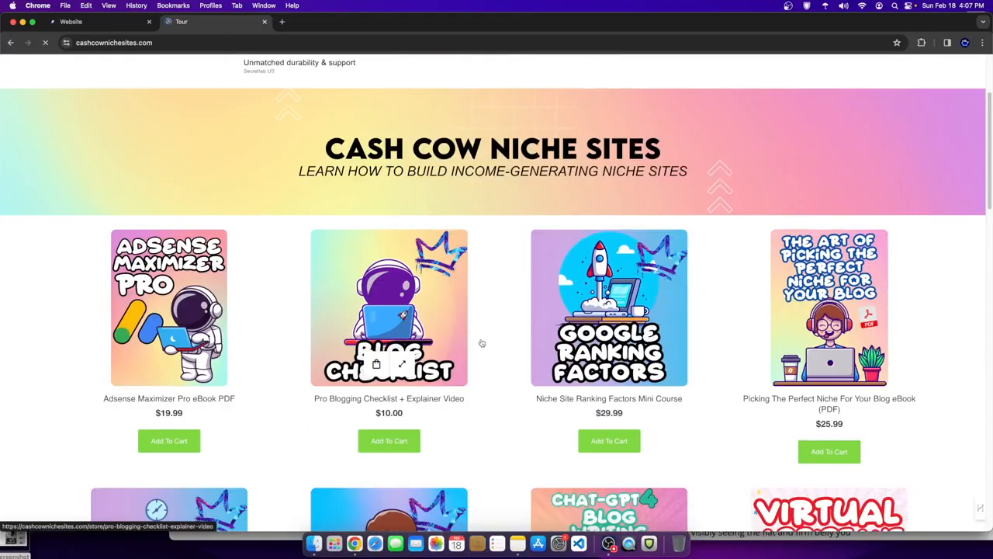
scroll(481, 342, "down", 5)
scroll(605, 373, "up", 3)
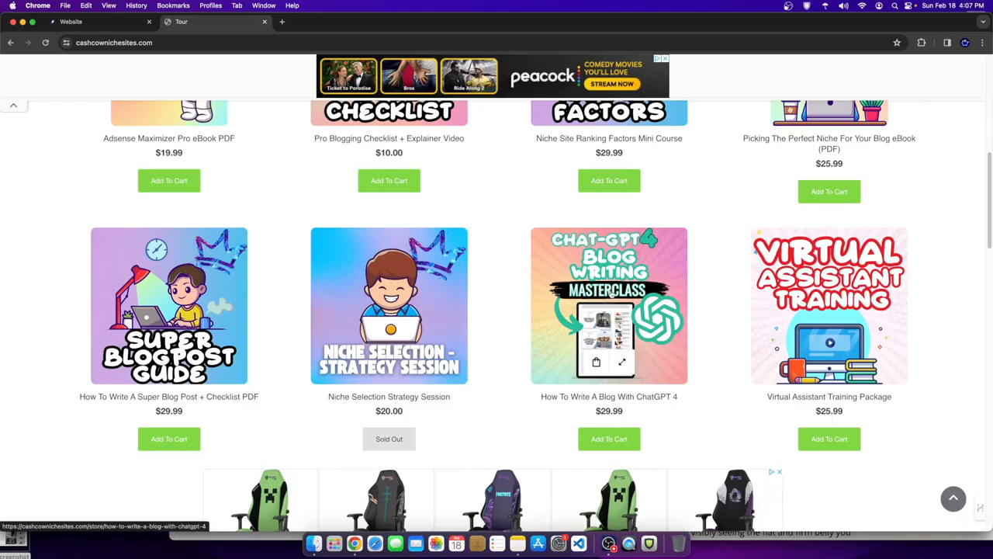
scroll(611, 295, "up", 3)
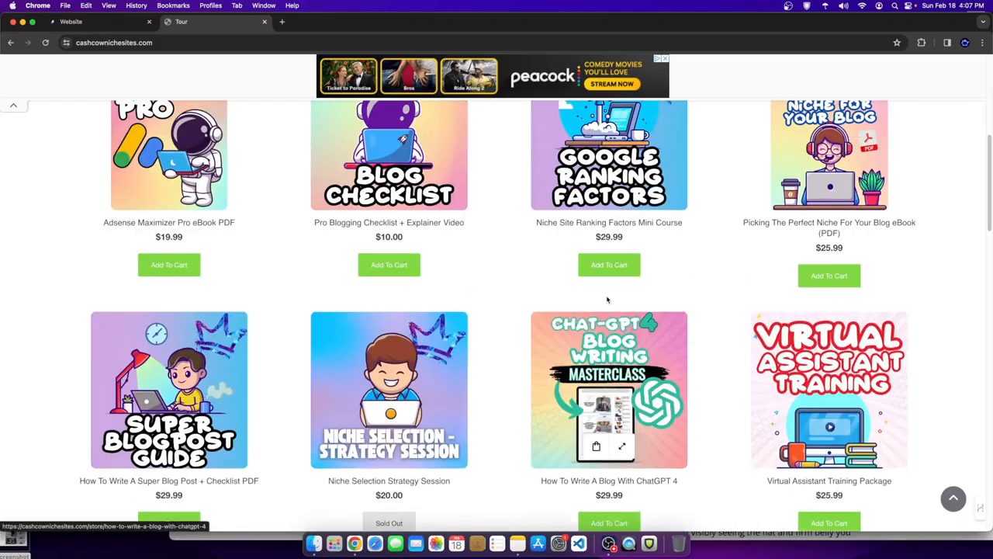
scroll(506, 360, "up", 1)
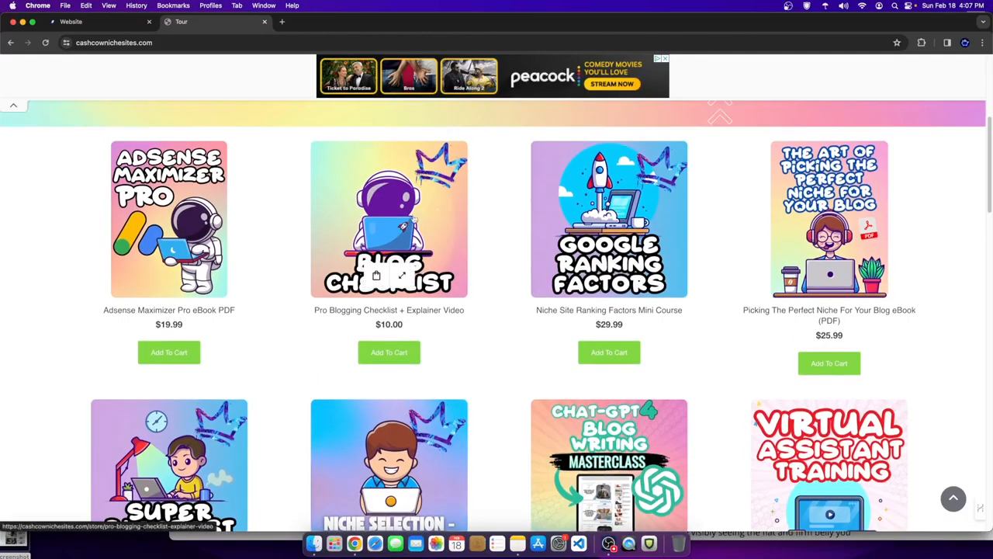
scroll(404, 226, "down", 4)
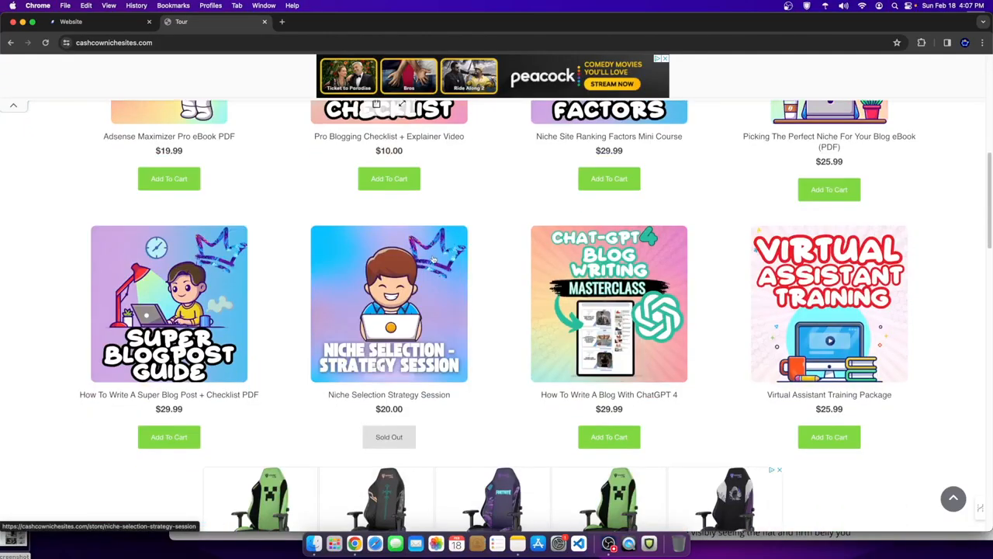
left_click(93, 21)
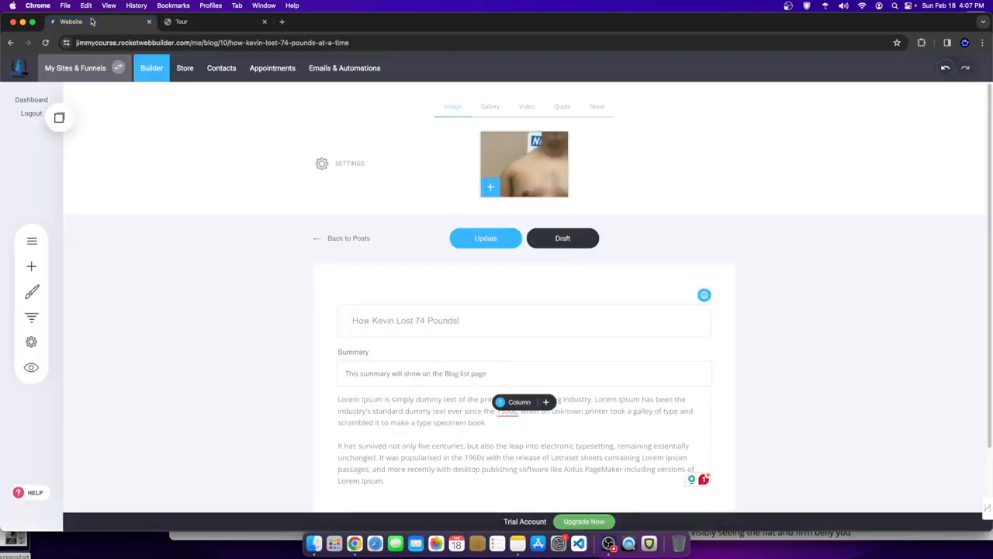
- Re-date How To Burn Fat Faster! to 18/02/2024 16:07 and update it
left_click(324, 238)
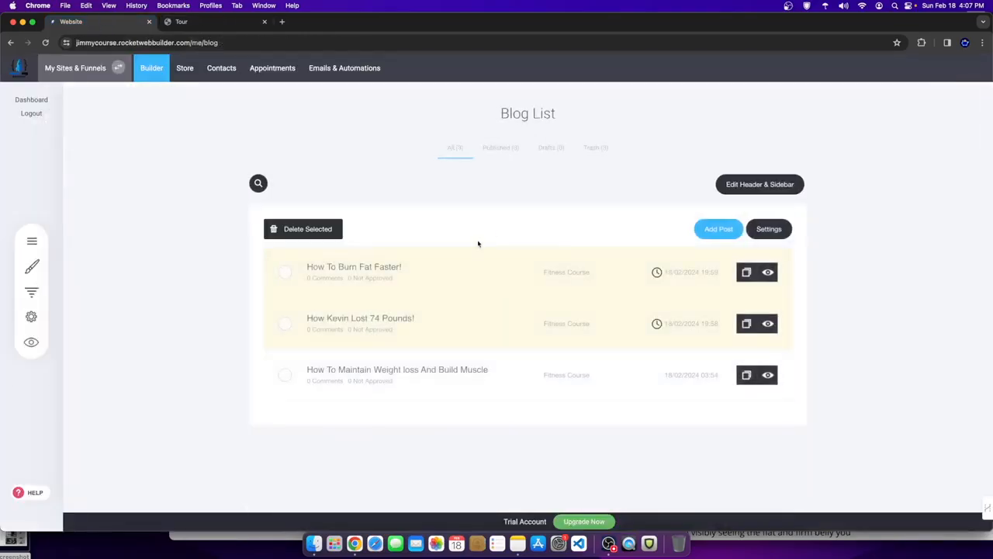
left_click(633, 271)
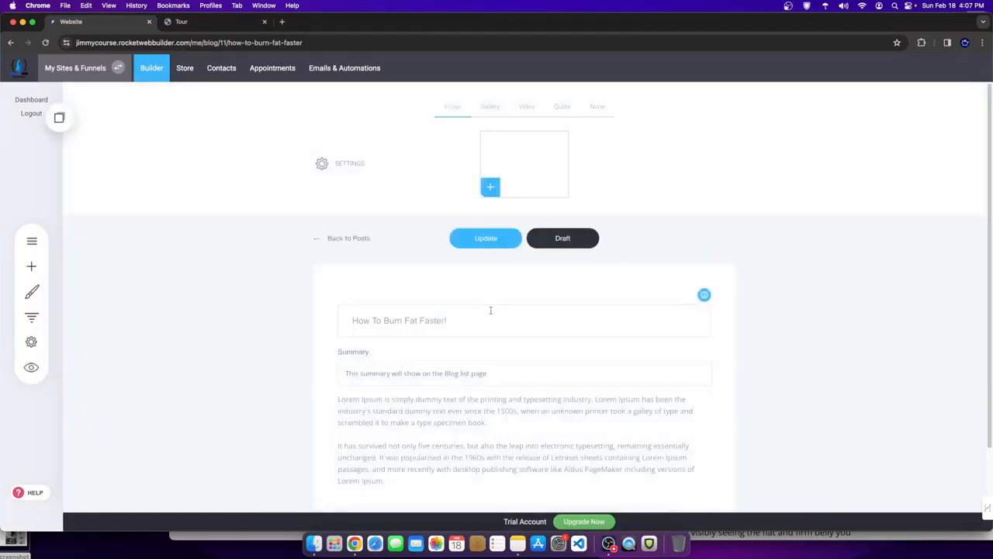
left_click(348, 238)
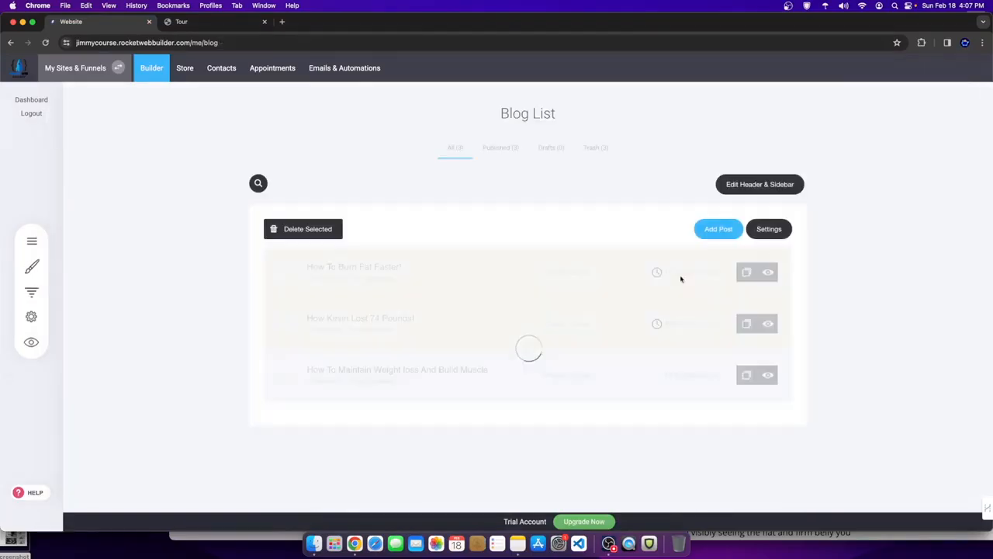
left_click(458, 273)
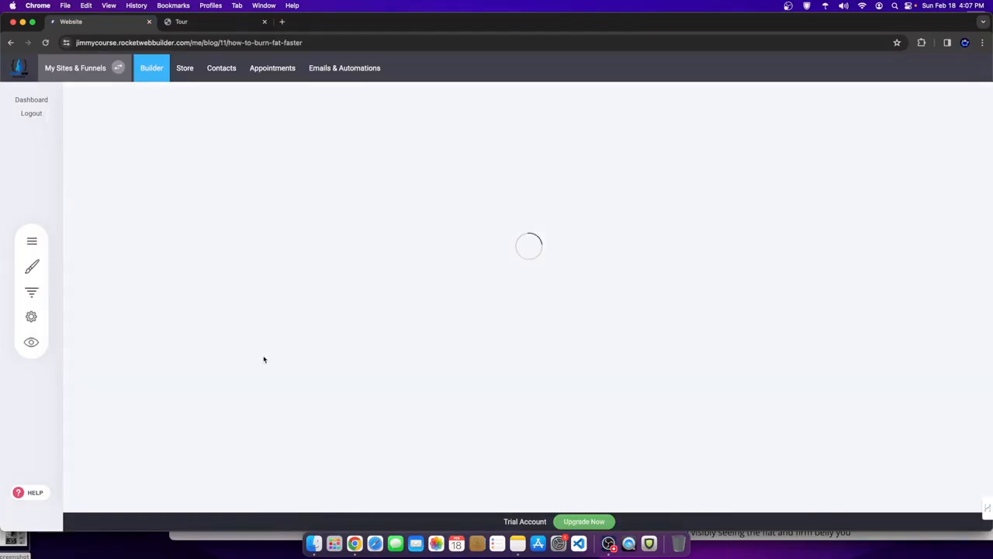
left_click(343, 161)
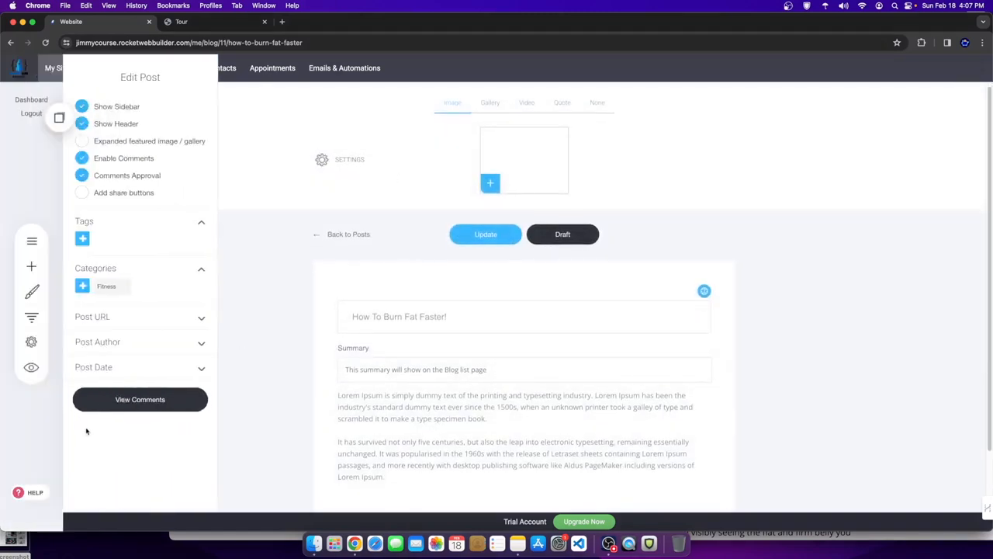
left_click(126, 370)
left_click(135, 402)
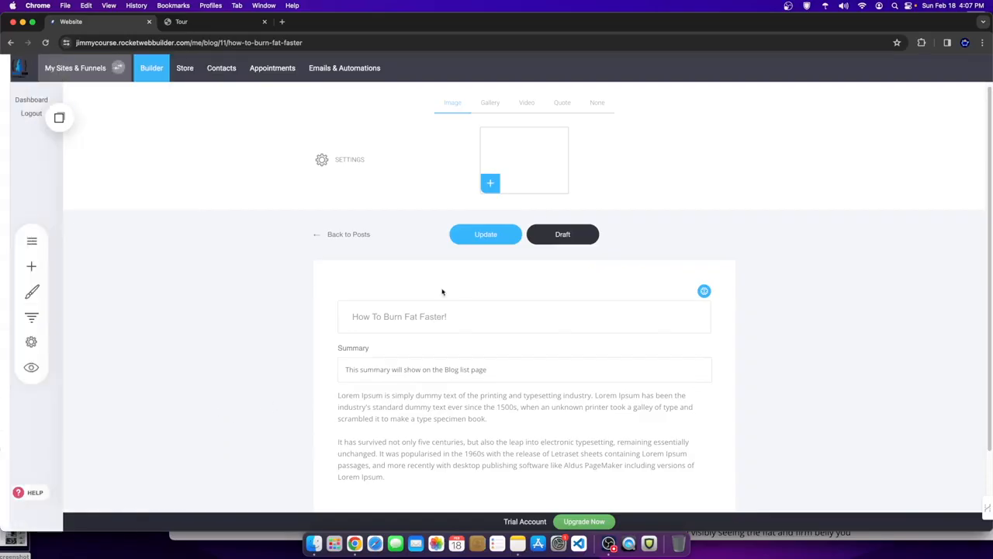
left_click(486, 234)
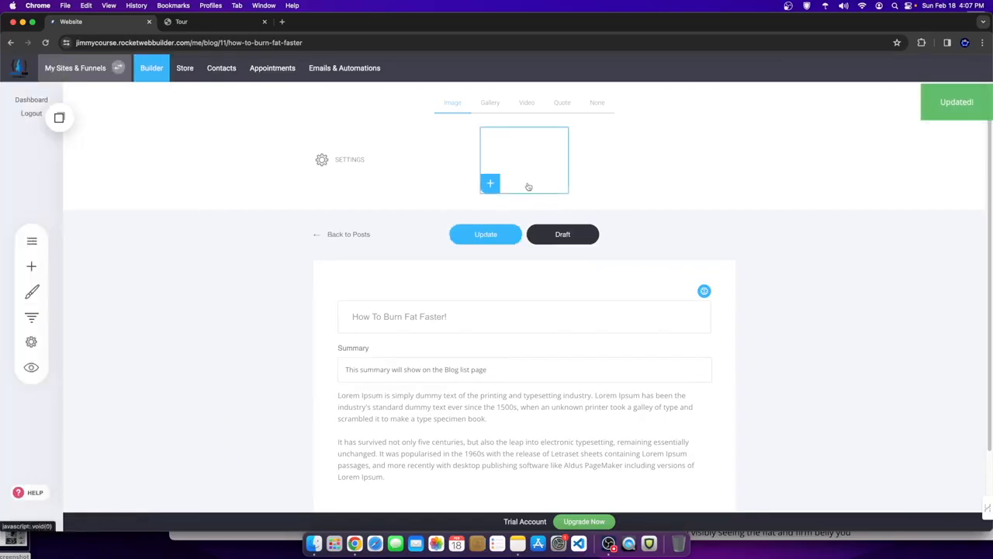
left_click(330, 237)
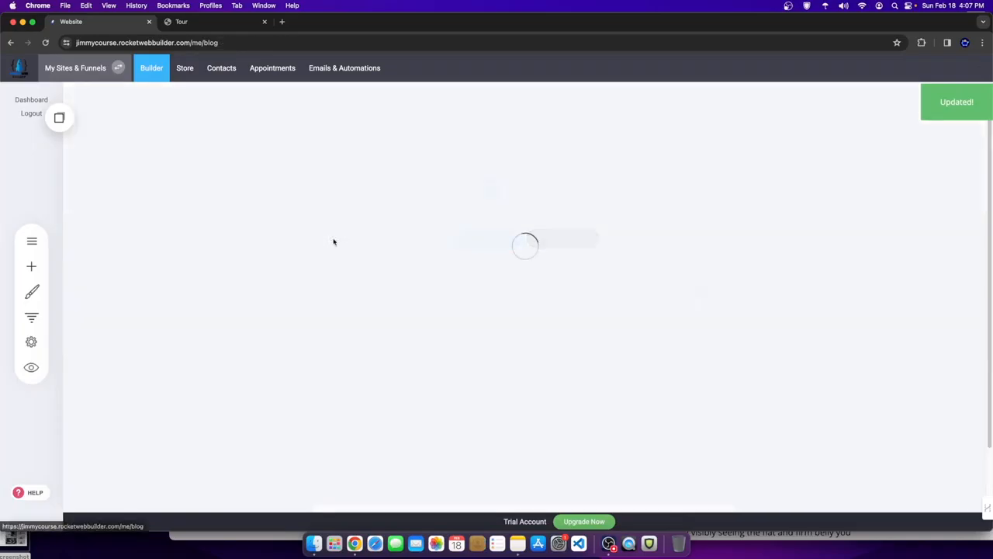
- Re-date How Kevin Lost 74 Pounds! to 18/02/2024 16:08, update it, and return to the Blog List
left_click(384, 273)
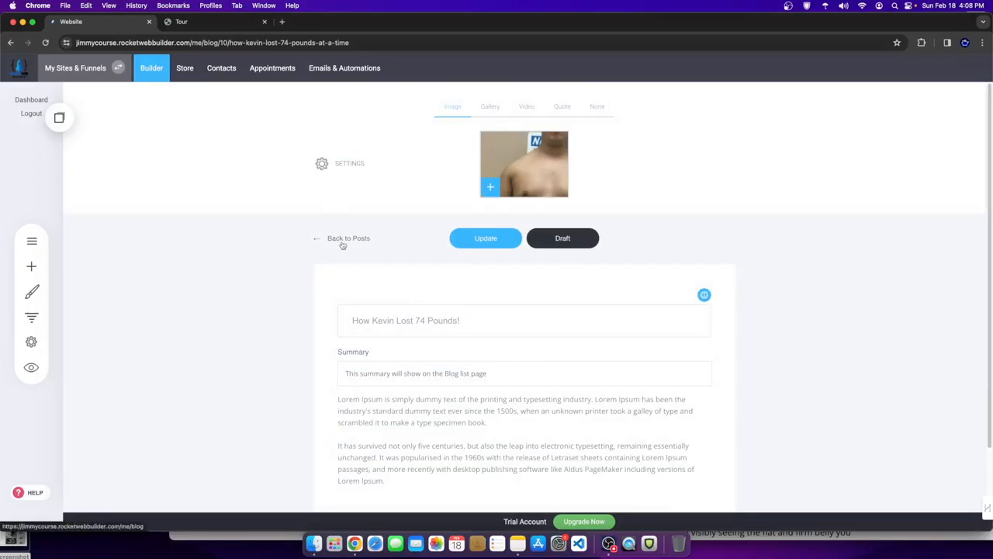
left_click(321, 161)
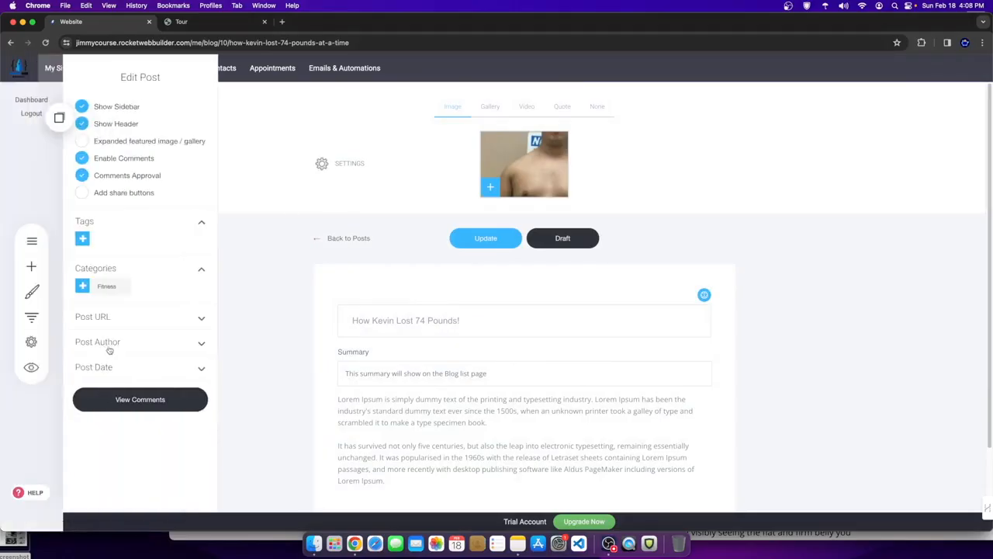
left_click(113, 369)
left_click(110, 401)
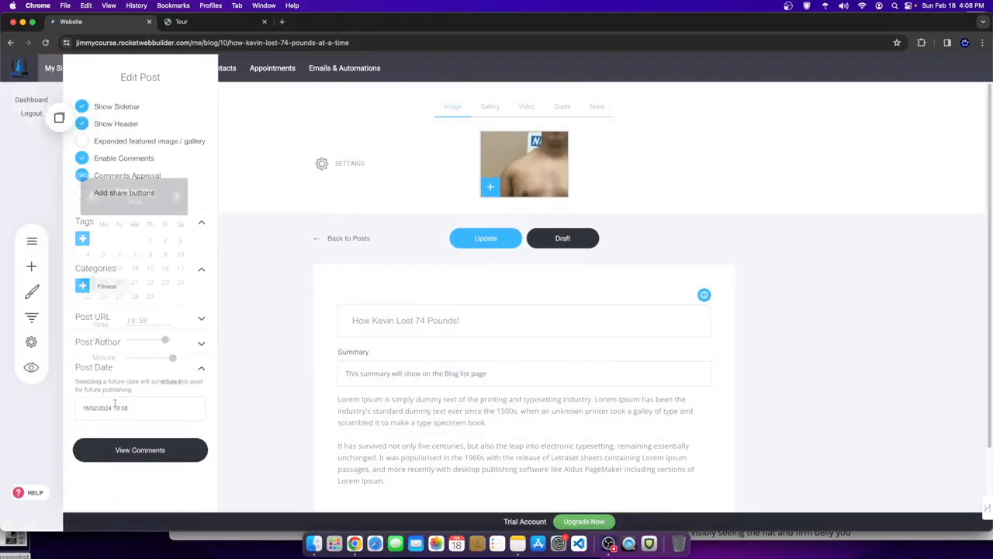
left_click(485, 238)
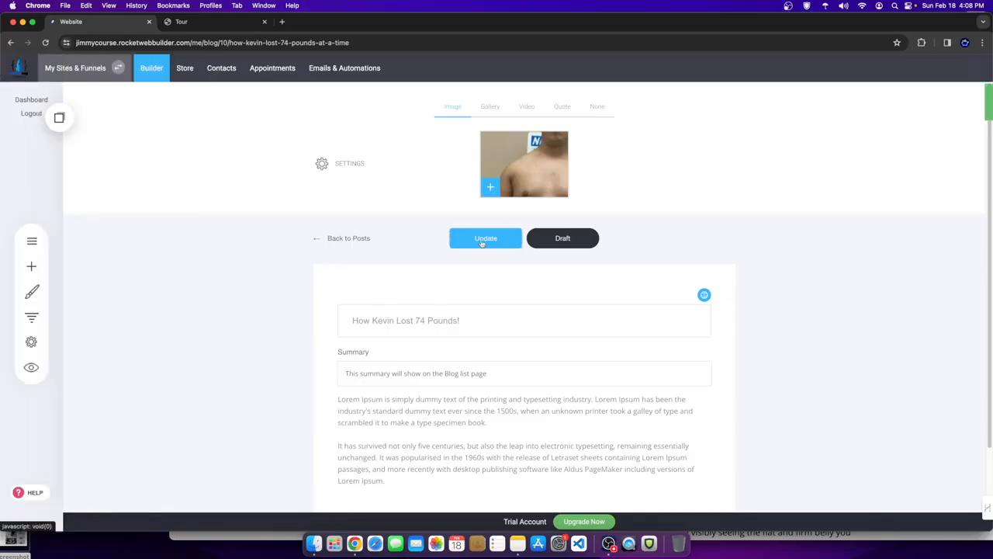
left_click(342, 238)
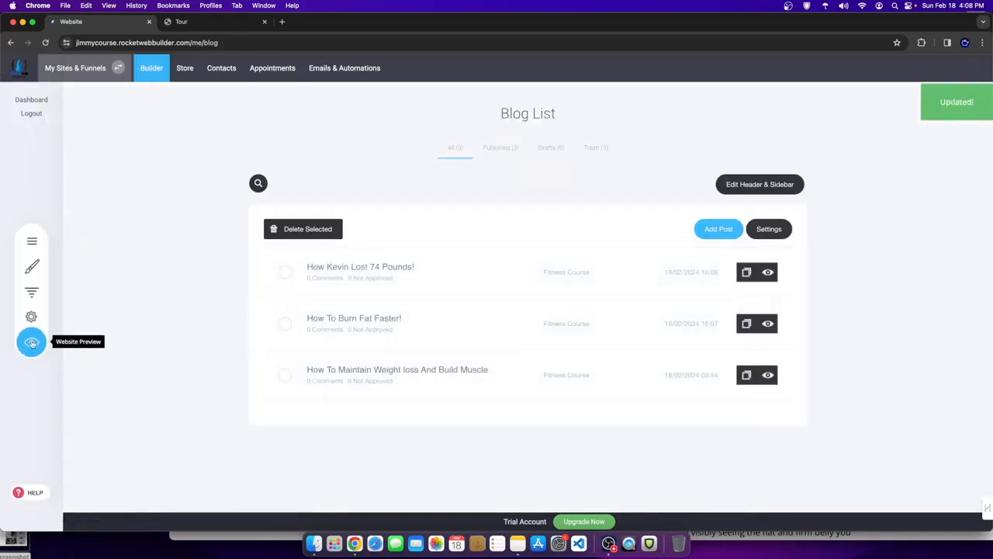
- Preview the Blog page to check the re-dated posts
left_click(32, 343)
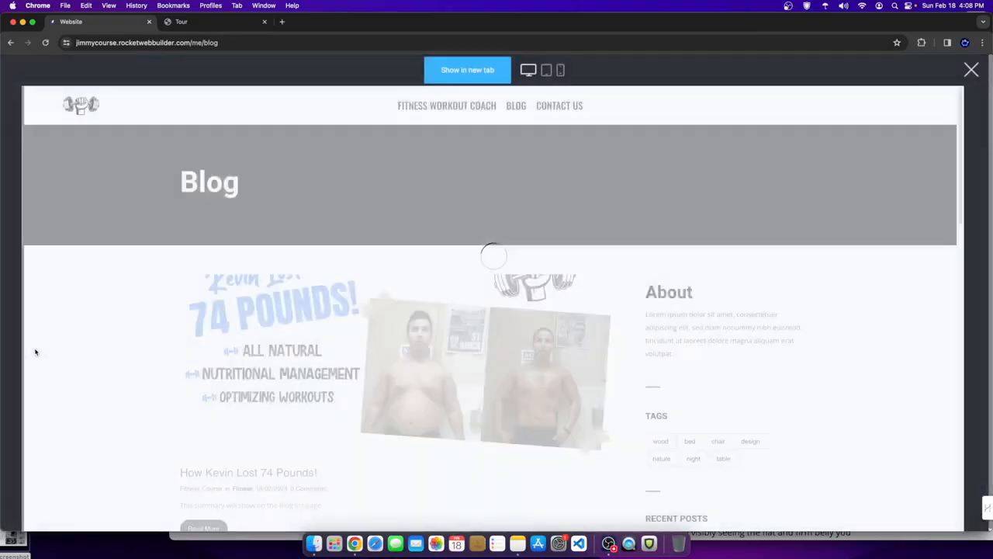
scroll(363, 357, "down", 3)
scroll(414, 395, "down", 6)
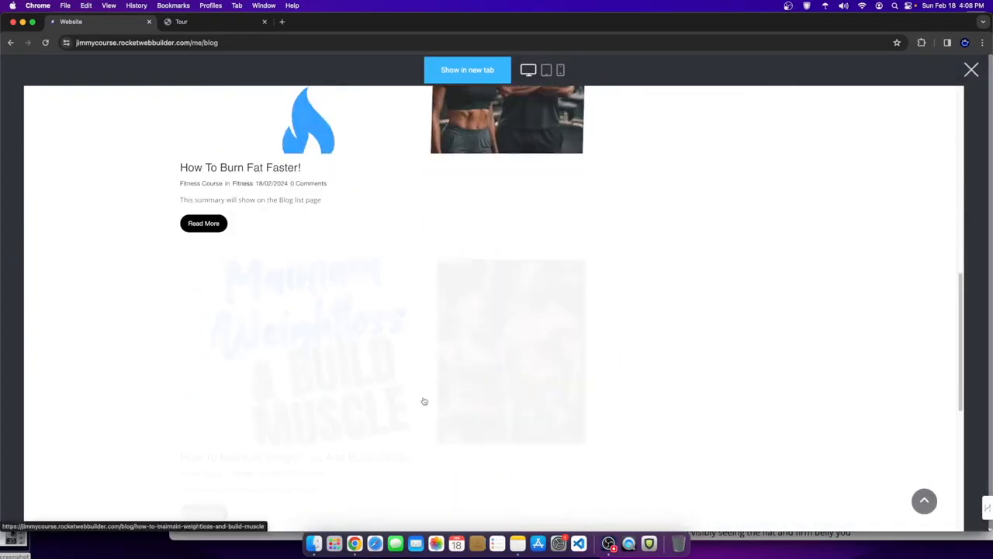
scroll(723, 435, "up", 1)
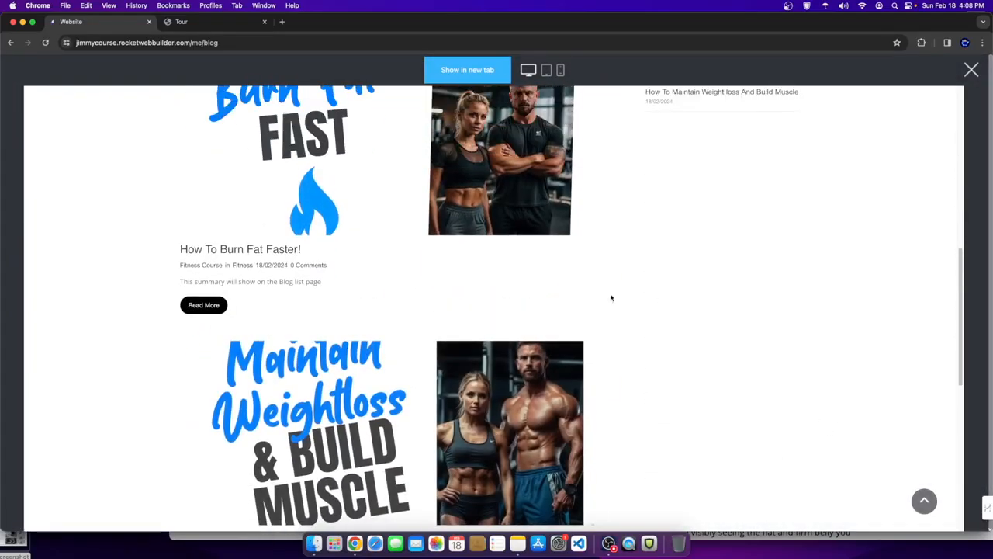
scroll(691, 282, "up", 8)
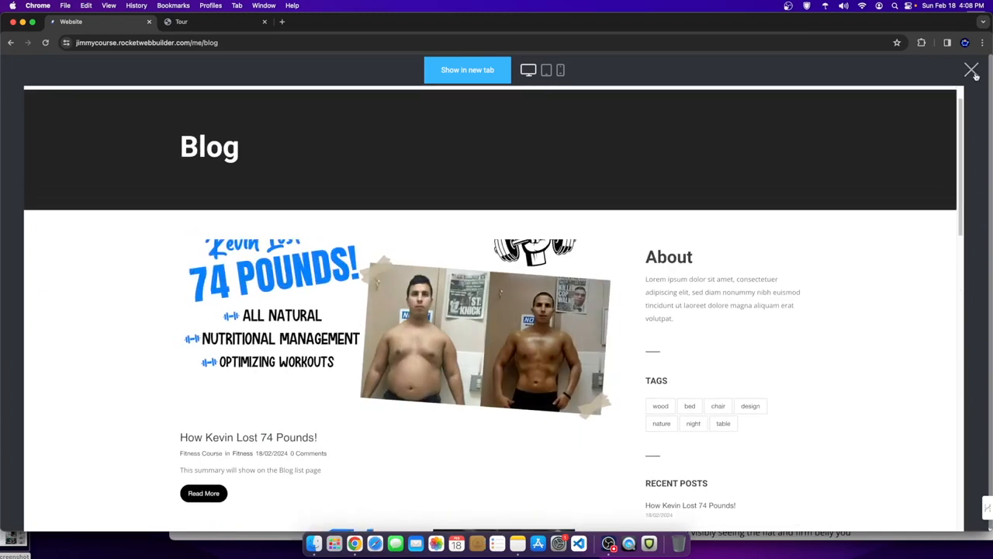
left_click(971, 70)
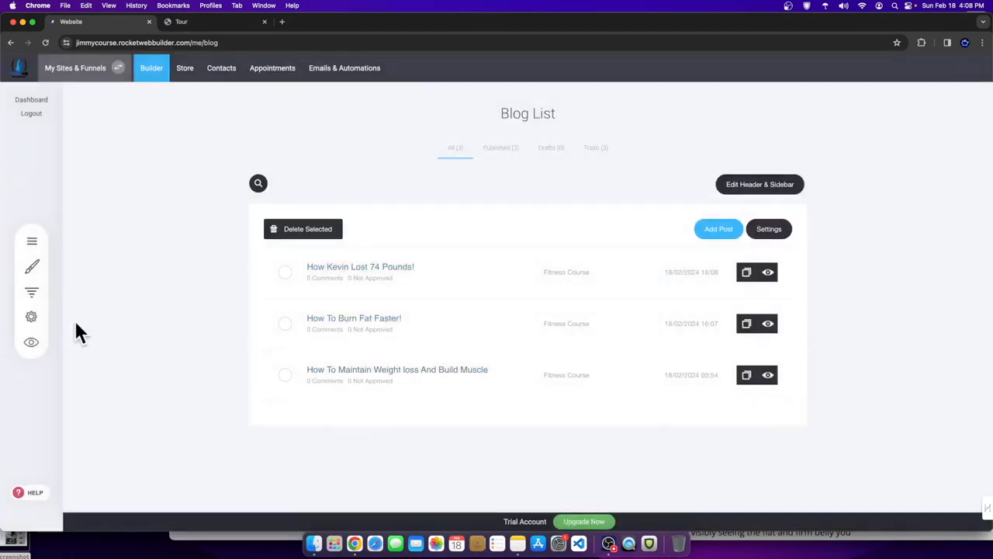
- Preview the site from the home page, view the Blog page and its title, then close the preview
left_click(194, 68)
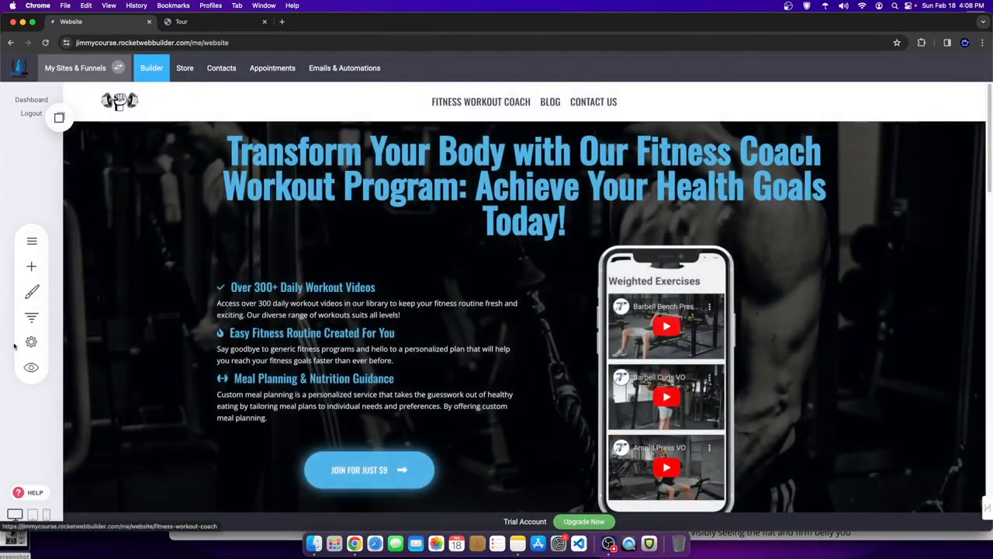
left_click(31, 367)
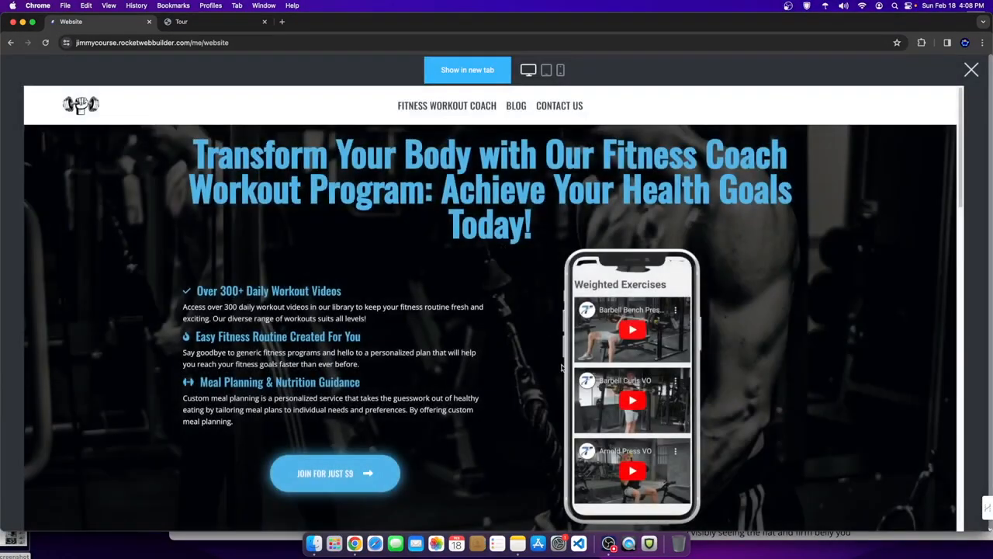
left_click(516, 105)
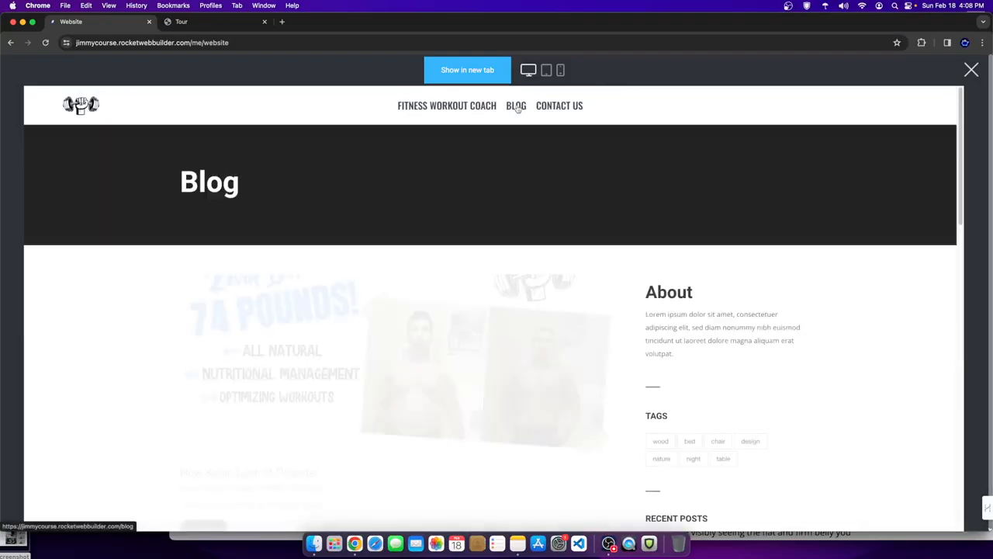
scroll(449, 359, "down", 5)
scroll(450, 349, "down", 6)
scroll(450, 349, "up", 10)
left_click_drag(180, 183, 388, 185)
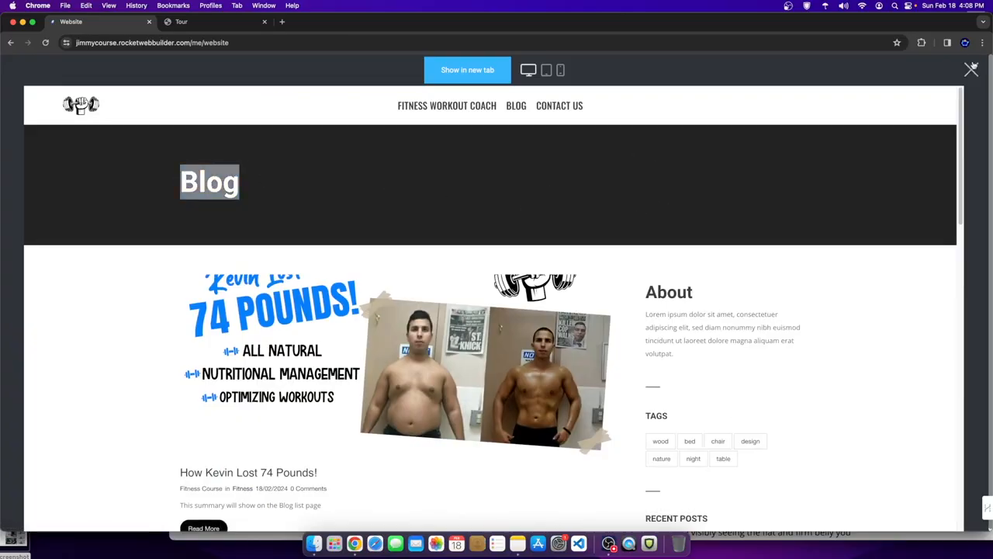
left_click(972, 69)
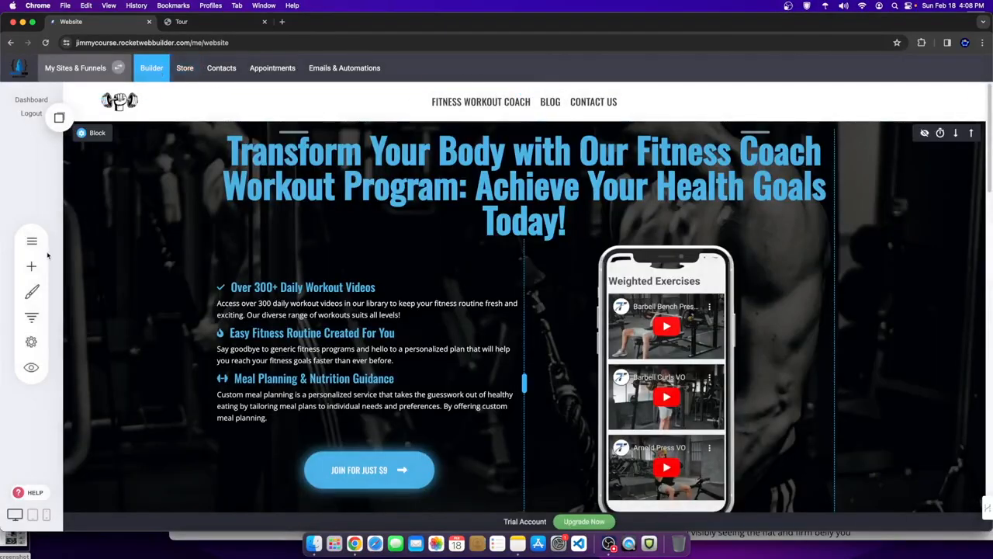
left_click(31, 241)
- In the Blog page's header and sidebar layout, make the header background white
left_click(126, 287)
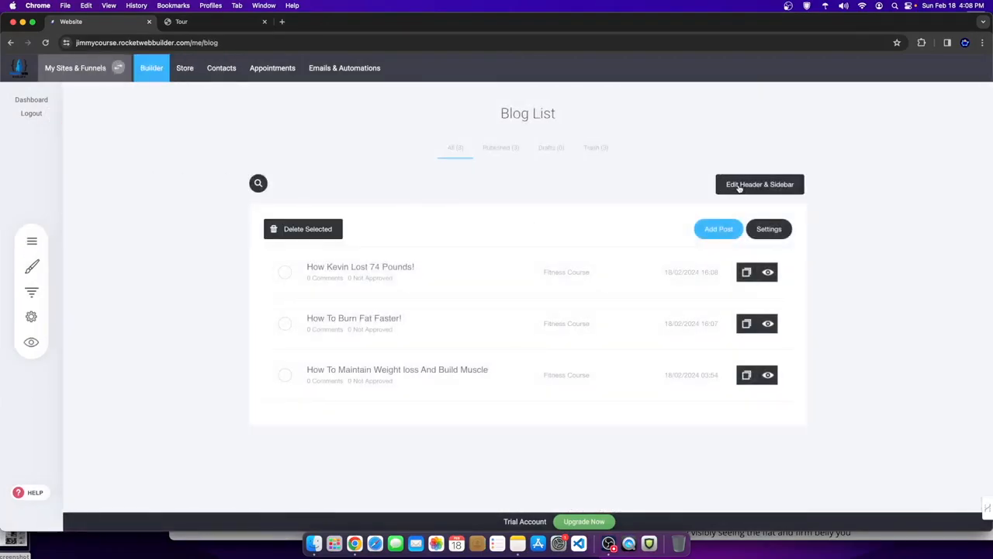
left_click(760, 185)
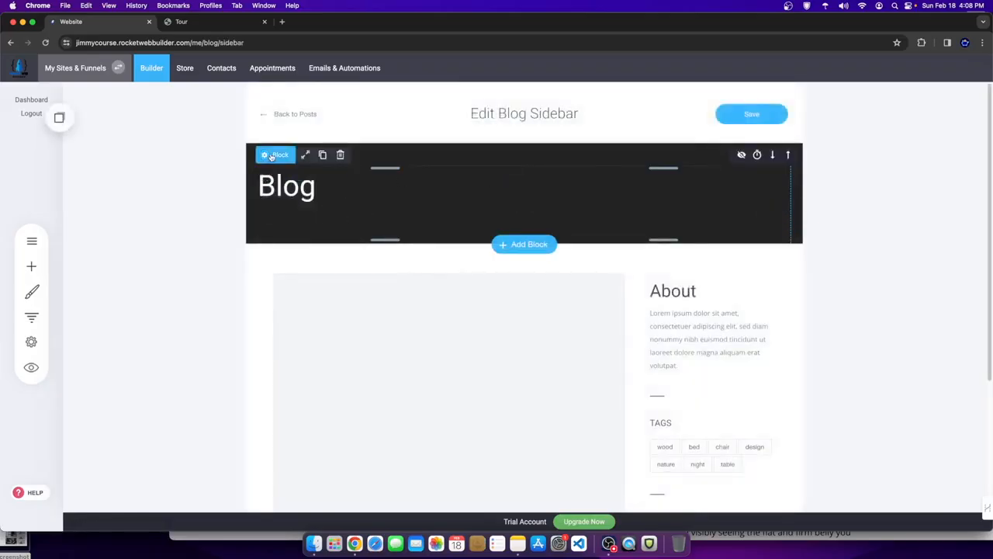
left_click(268, 154)
left_click(328, 204)
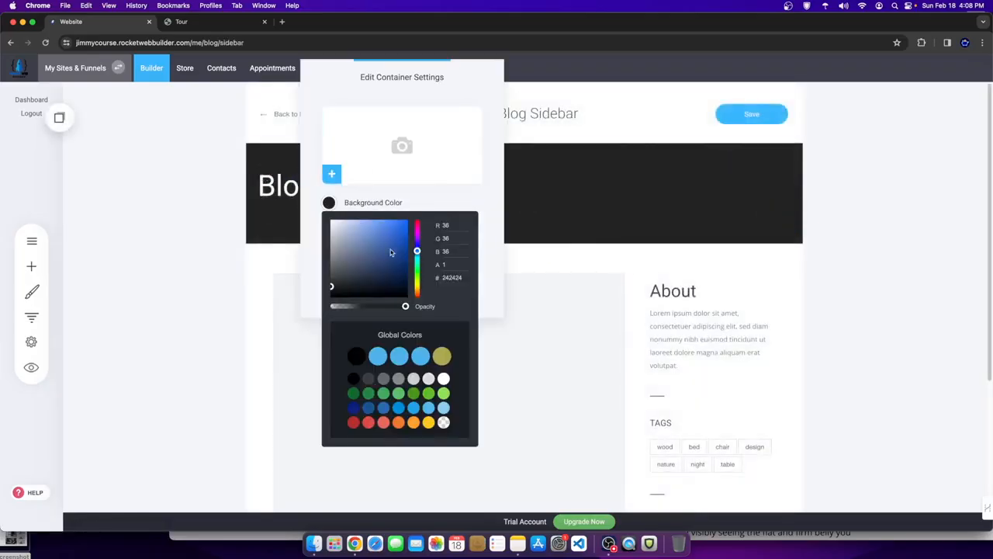
left_click_drag(390, 249, 319, 188)
left_click(601, 191)
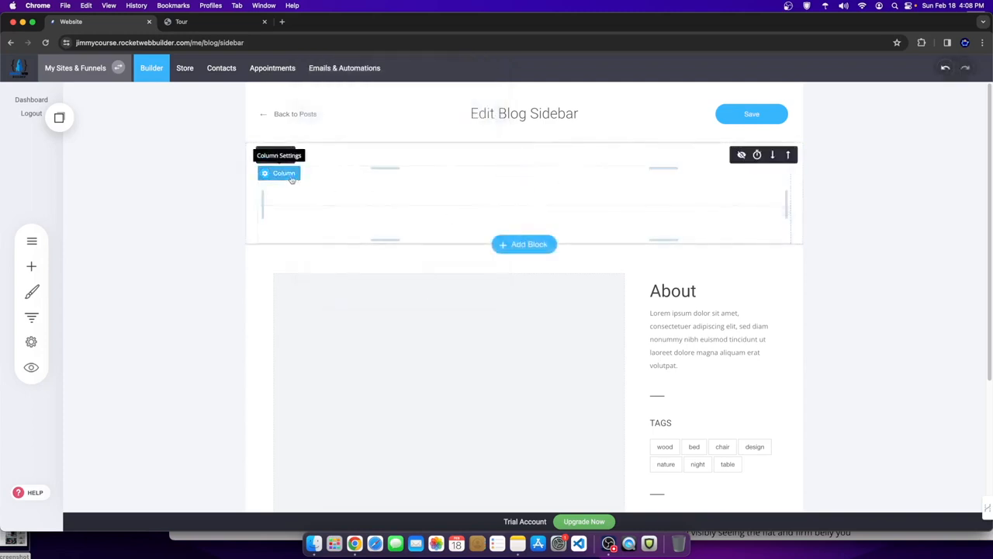
- Delete the Blog title from the blog header
left_click(394, 187)
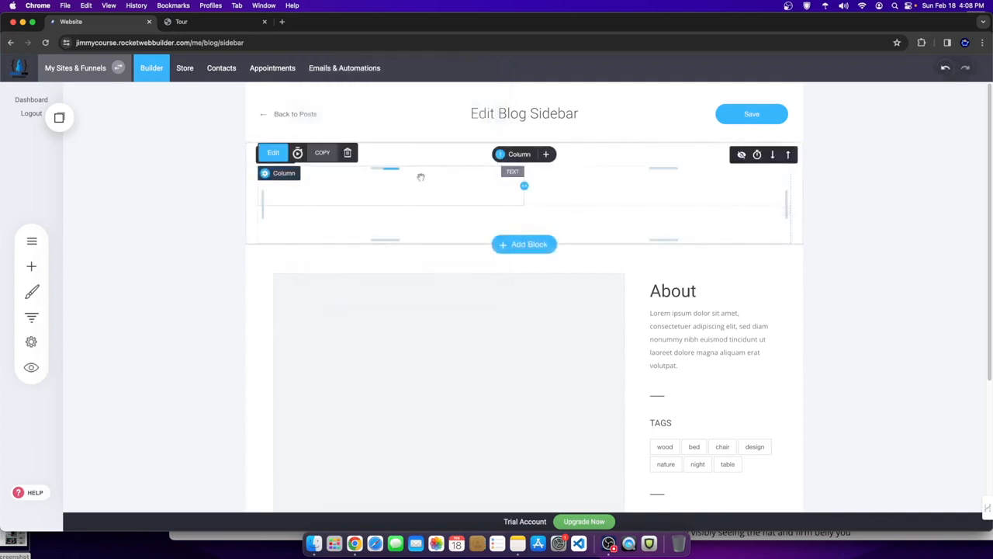
double_click(362, 185)
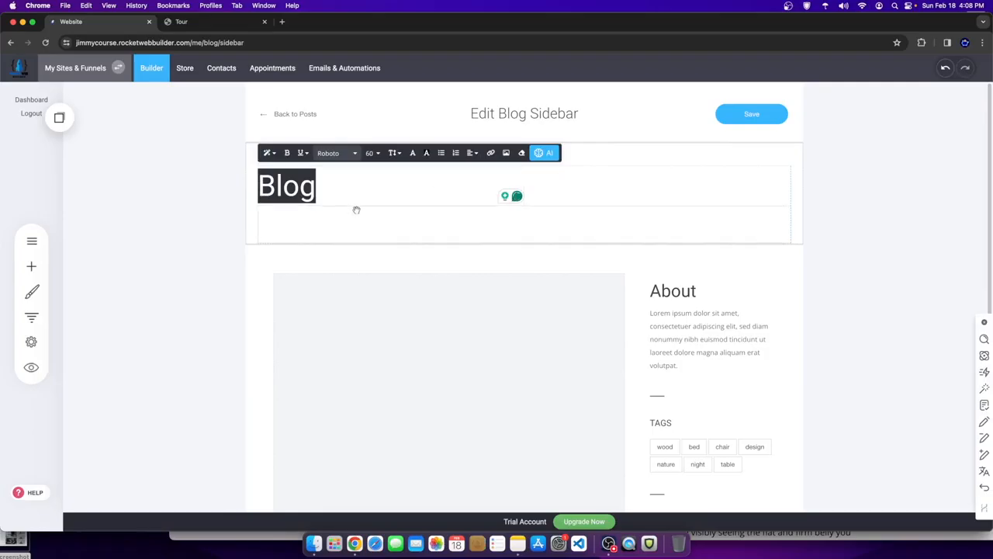
left_click(363, 204)
left_click(348, 152)
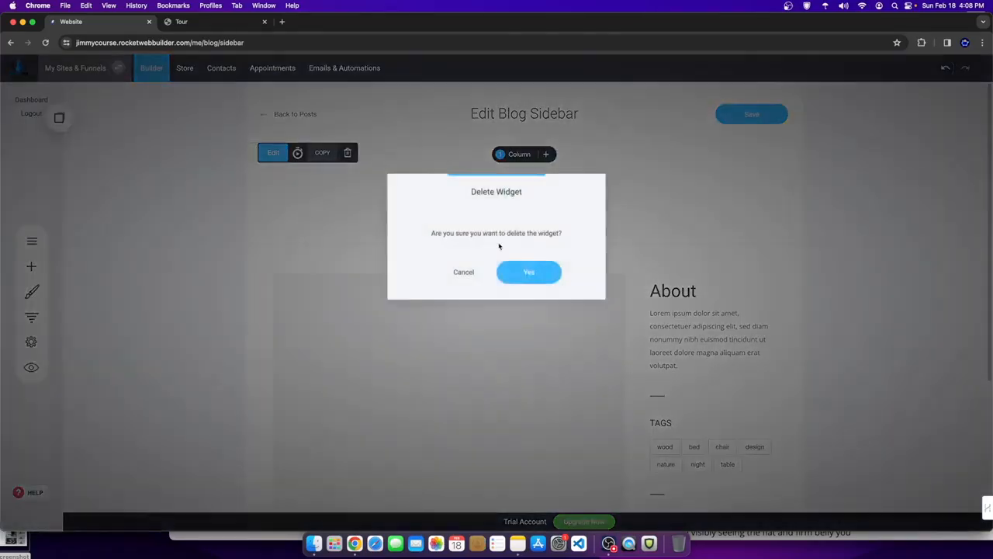
left_click(539, 272)
- Give the header a fitness pattern background image and delete its spacer
left_click(282, 153)
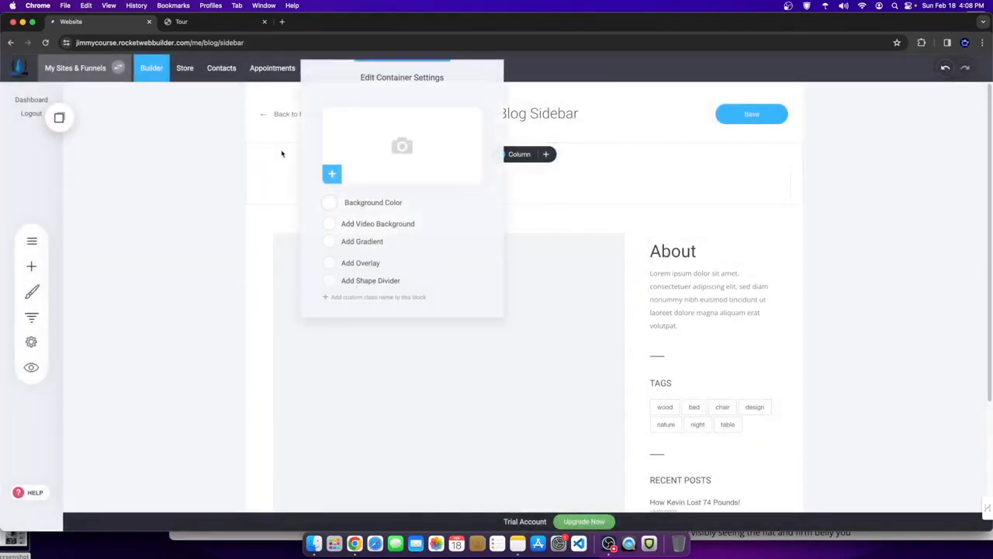
left_click(353, 168)
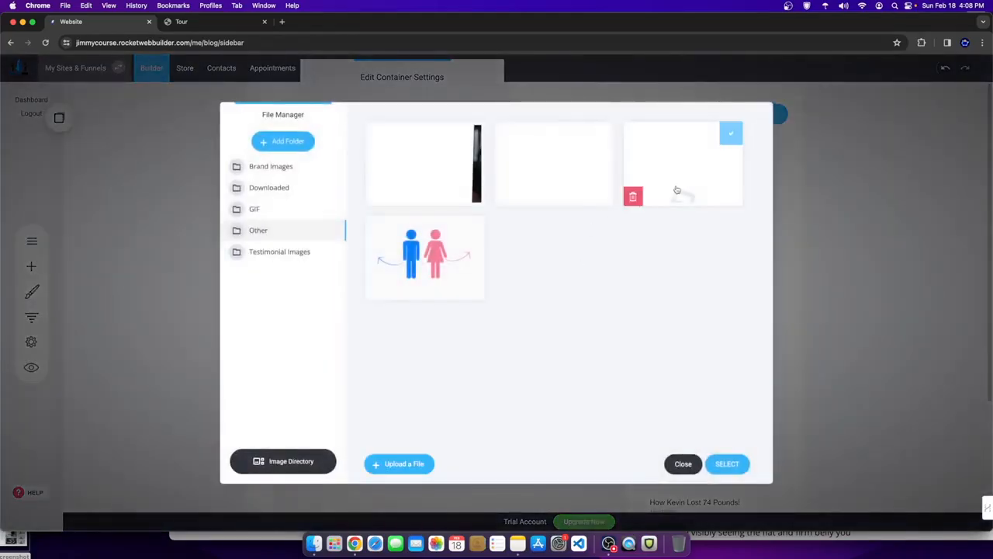
left_click(724, 463)
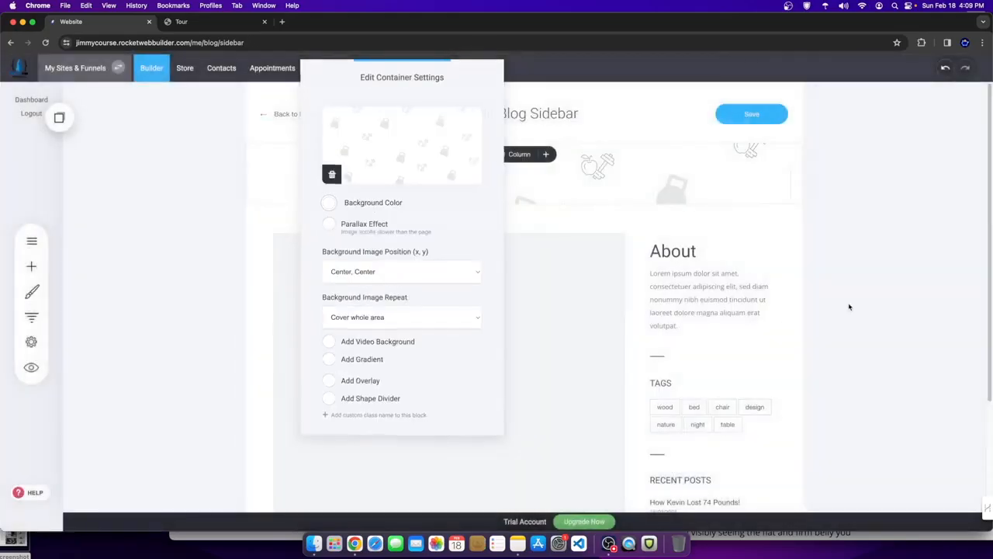
left_click(850, 308)
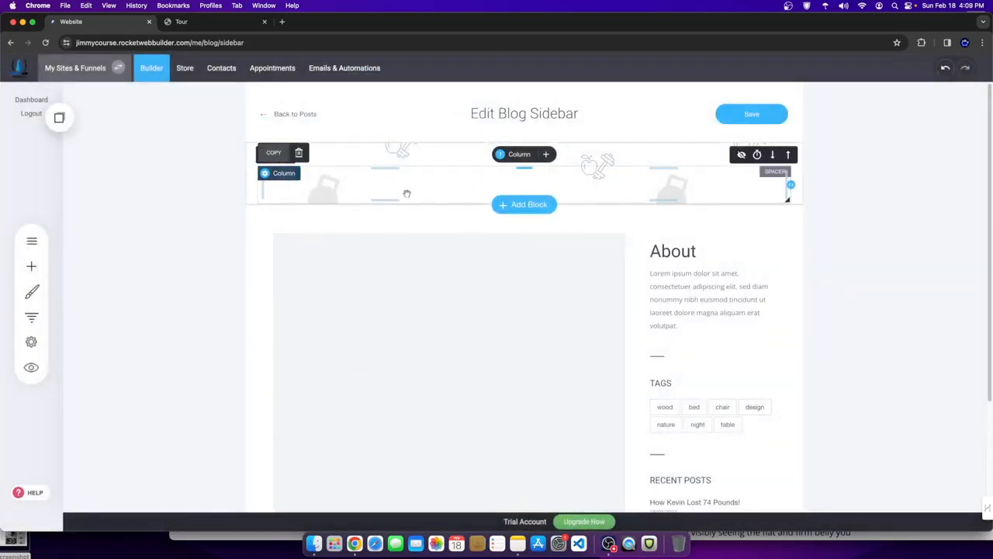
left_click(299, 153)
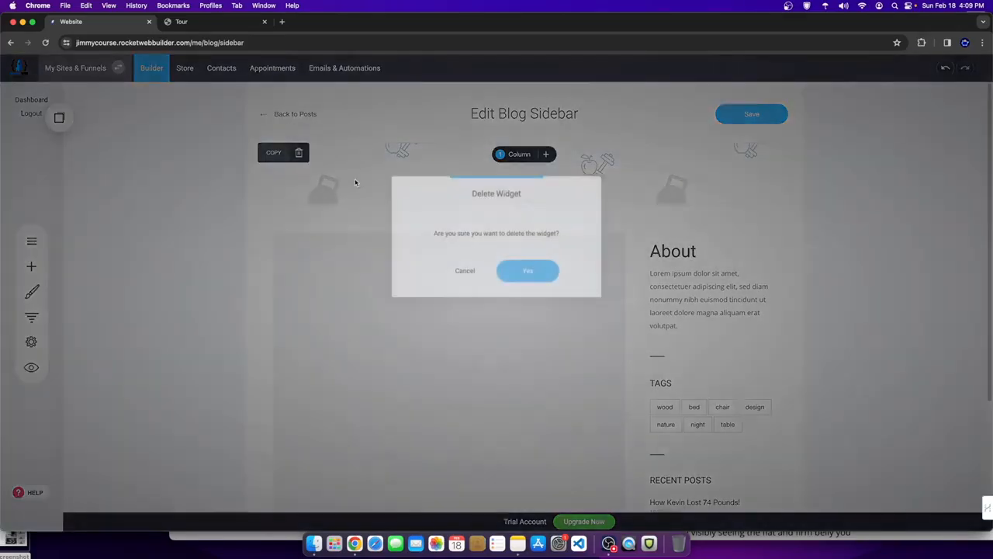
left_click(543, 276)
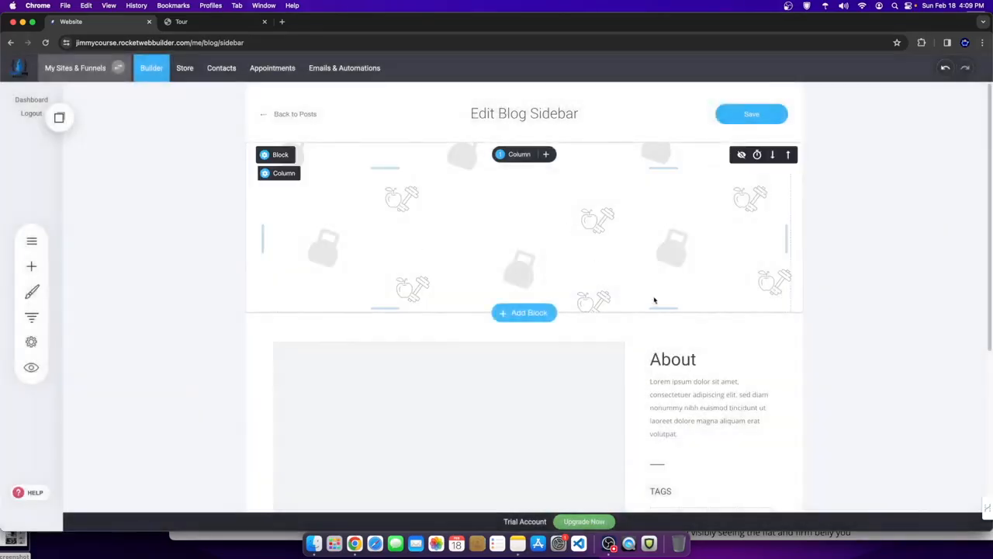
- Add a Heading to the blog header reading 'FITNESS COACHING BLOG'
left_click(31, 267)
left_click_drag(98, 136, 499, 194)
left_click_drag(360, 177, 207, 168)
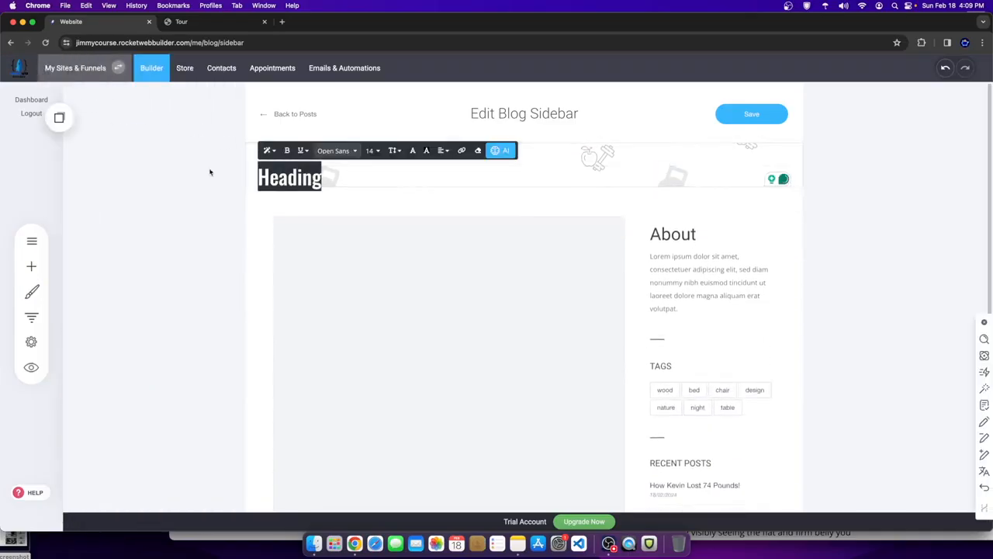
type("FITNESS COACHING BLOG")
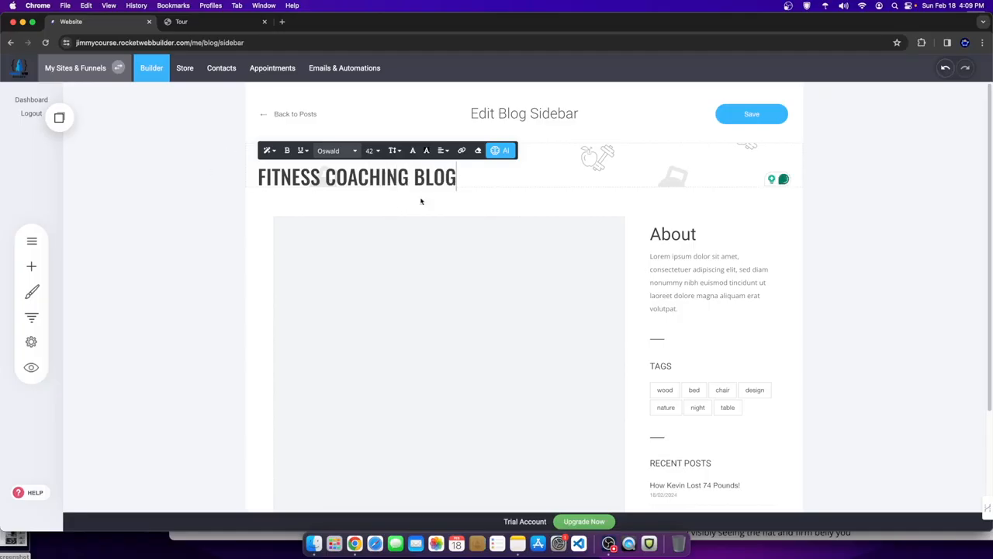
- Give the heading a text background colour, centre it, and save the header
left_click_drag(469, 177, 253, 175)
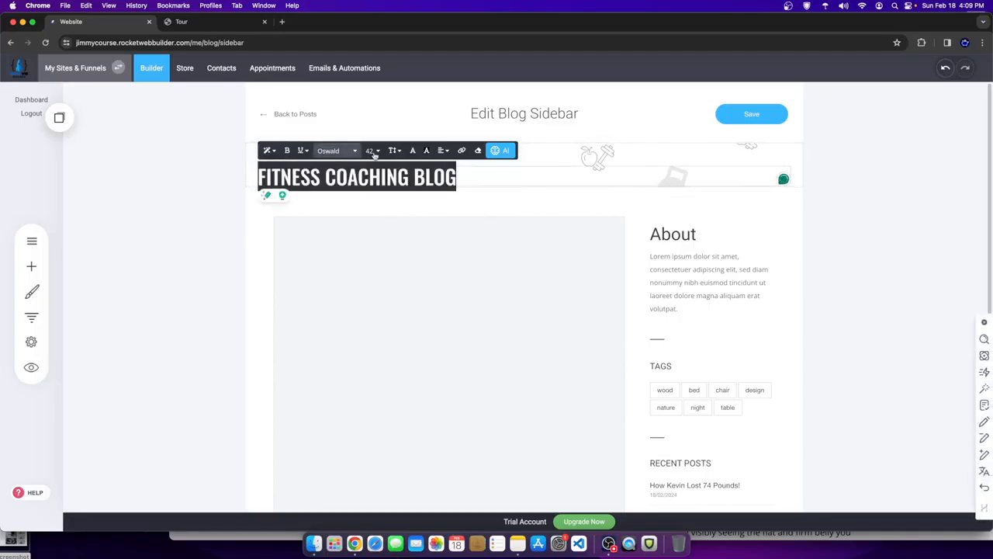
left_click(426, 150)
left_click(461, 170)
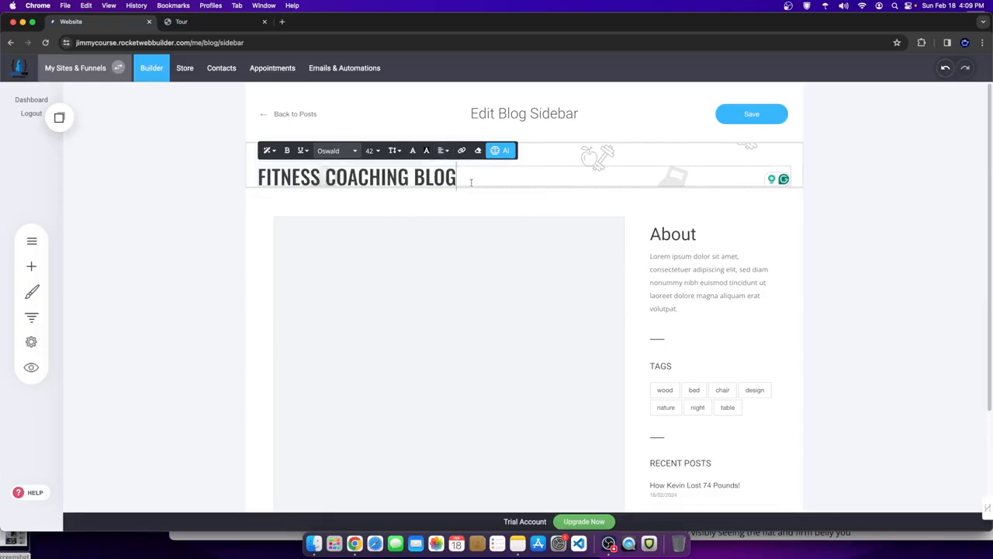
left_click_drag(471, 183, 222, 183)
left_click(443, 150)
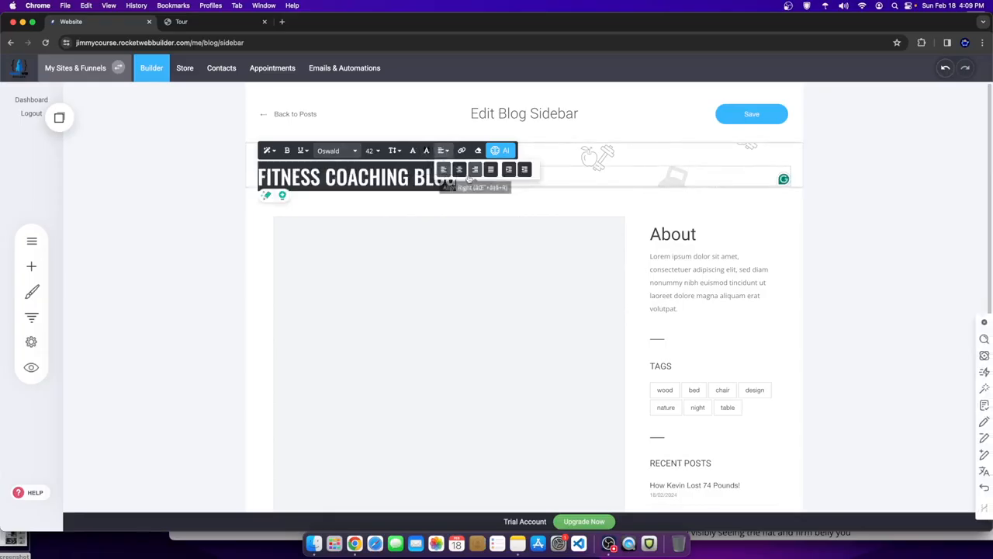
left_click(460, 170)
left_click(767, 118)
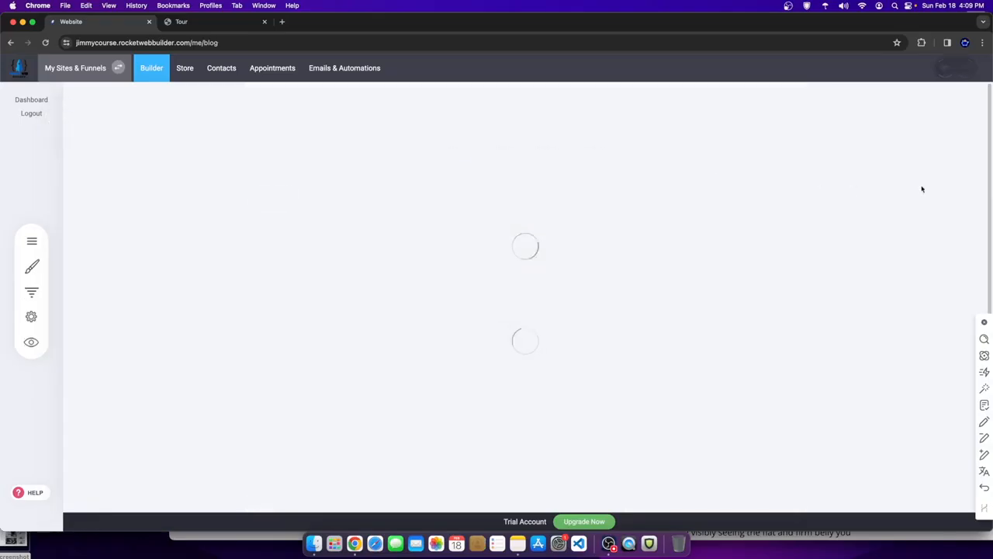
- Drag the blog header's bottom padding to 60px and save the header and sidebar
left_click(729, 185)
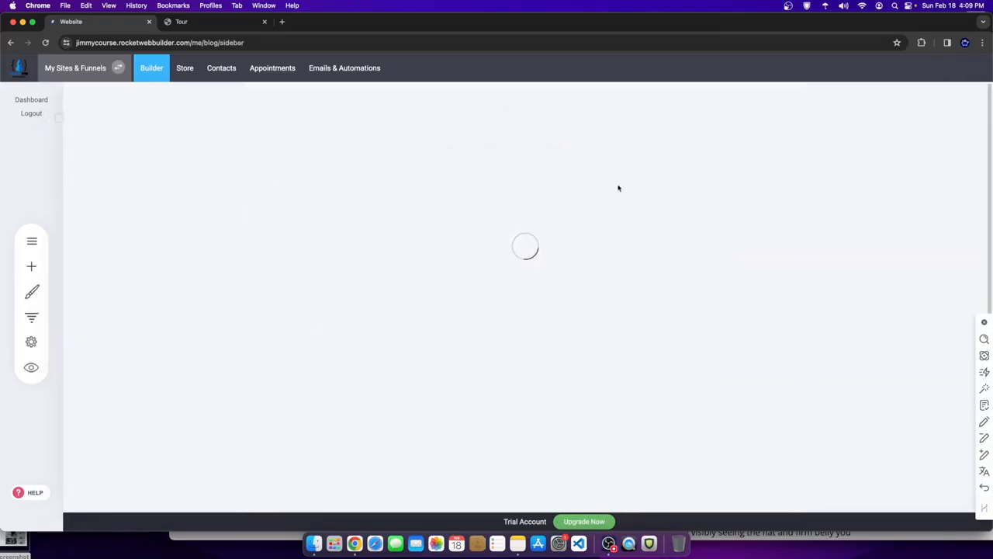
left_click_drag(655, 189, 656, 219)
left_click_drag(534, 201, 602, 196)
scroll(713, 333, "down", 5)
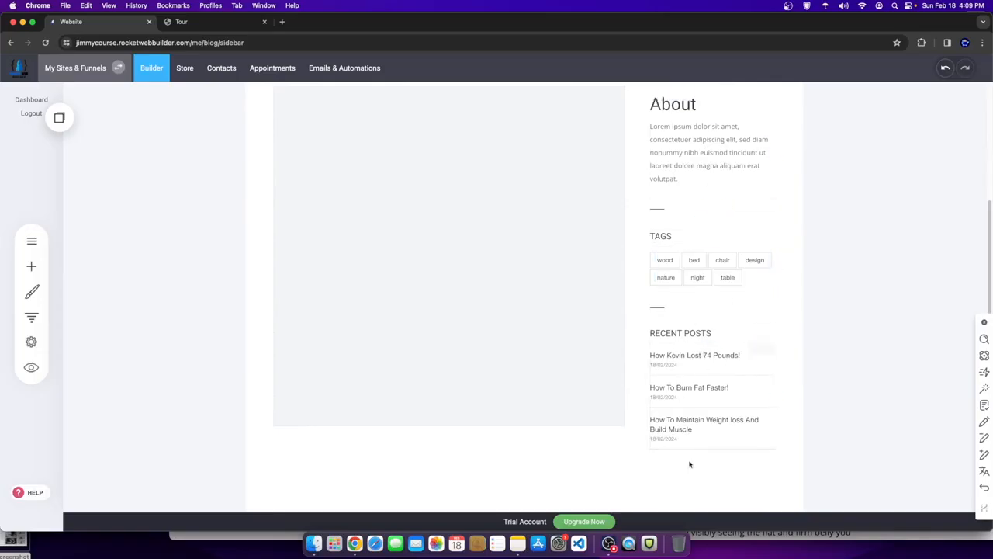
left_click(31, 266)
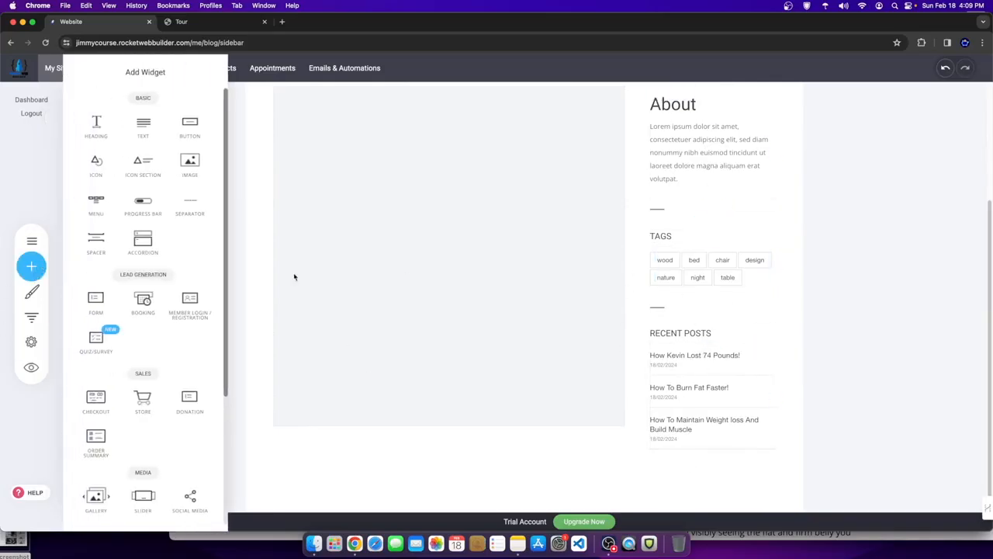
scroll(124, 326, "down", 3)
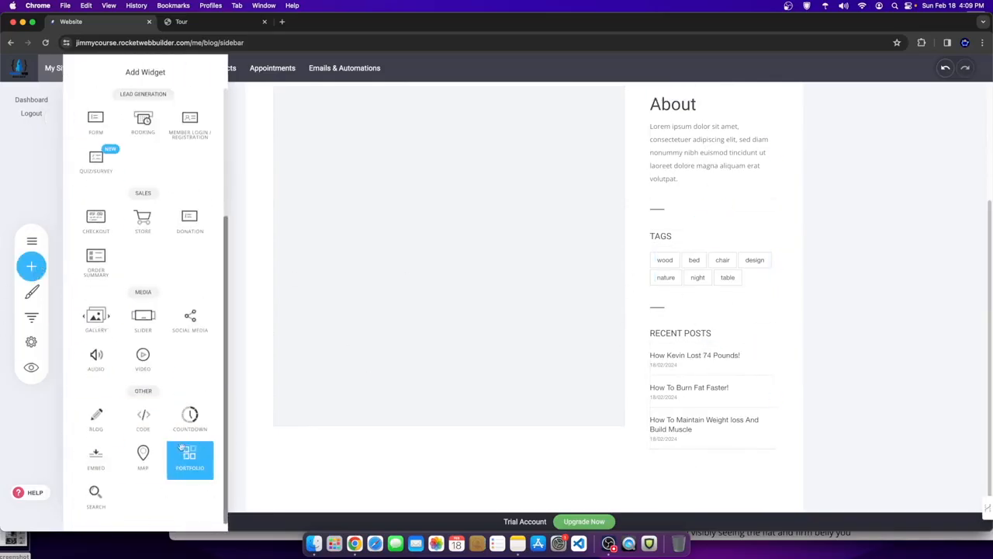
scroll(124, 434, "up", 3)
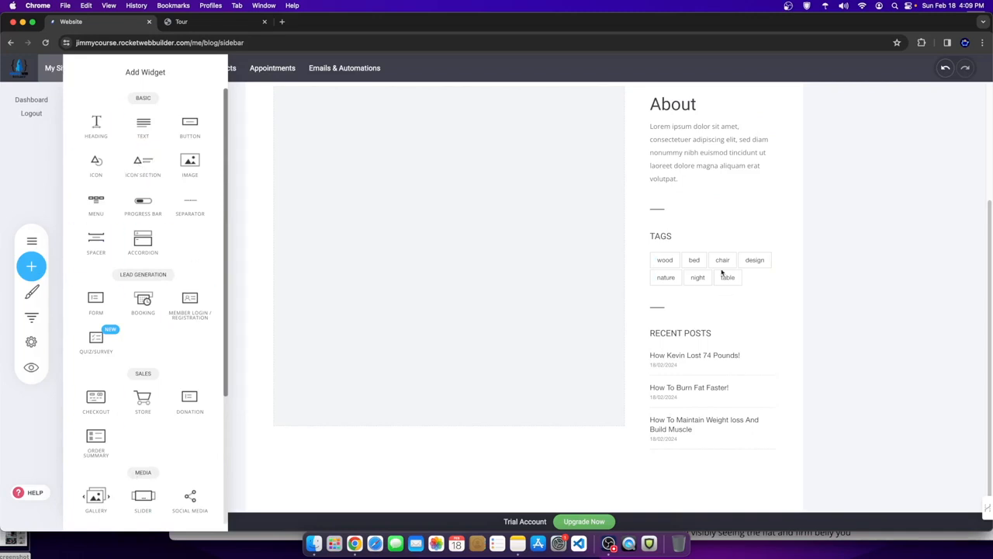
left_click(411, 237)
scroll(497, 235, "up", 3)
left_click(740, 116)
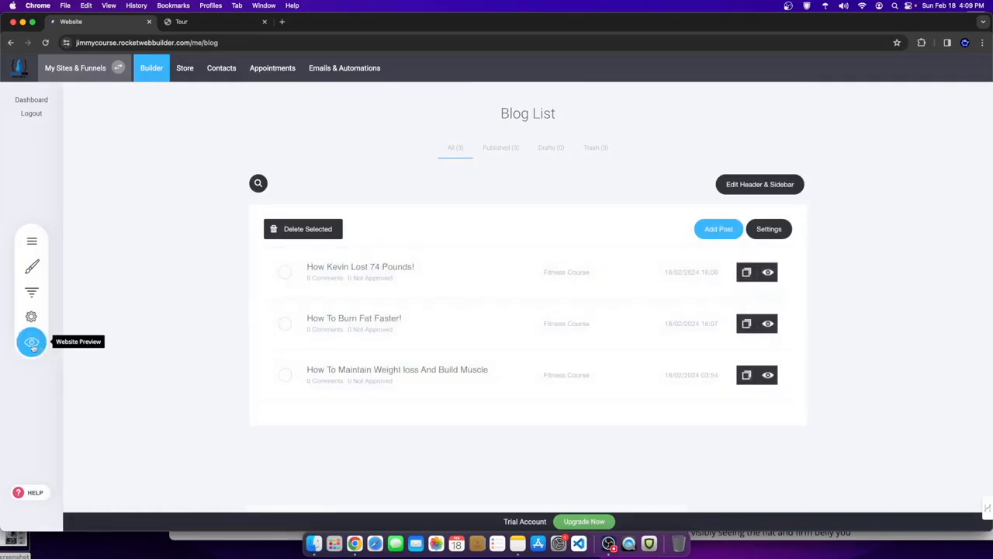
- Preview the blog page to check the header, then return to editing pages
left_click(32, 343)
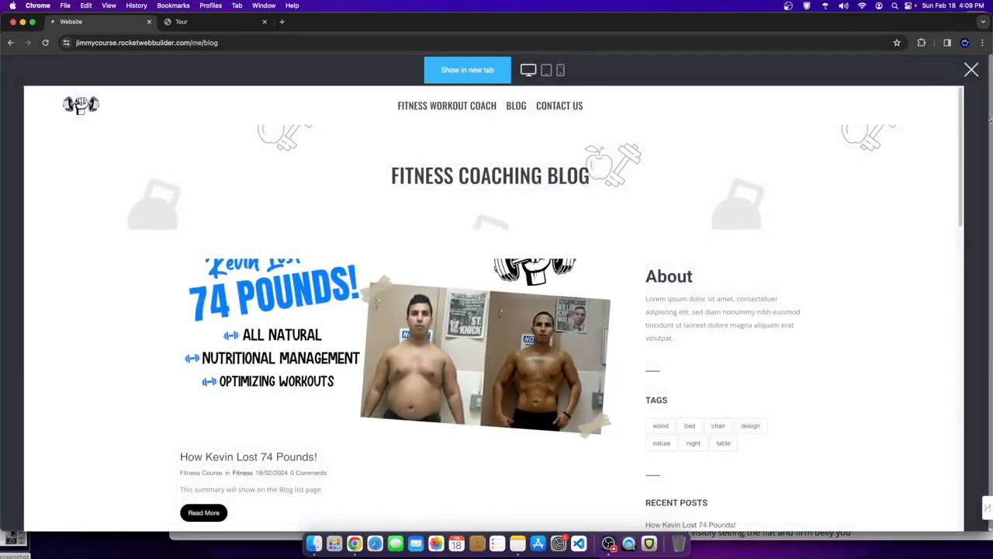
left_click(971, 70)
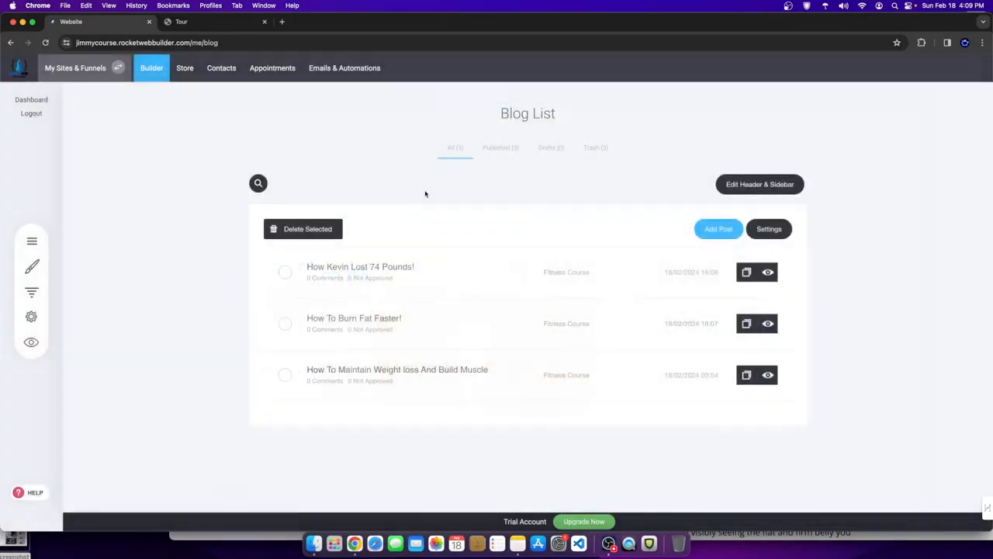
left_click(152, 68)
- Insert an Empty Block into the home page, then delete it
scroll(582, 305, "down", 10)
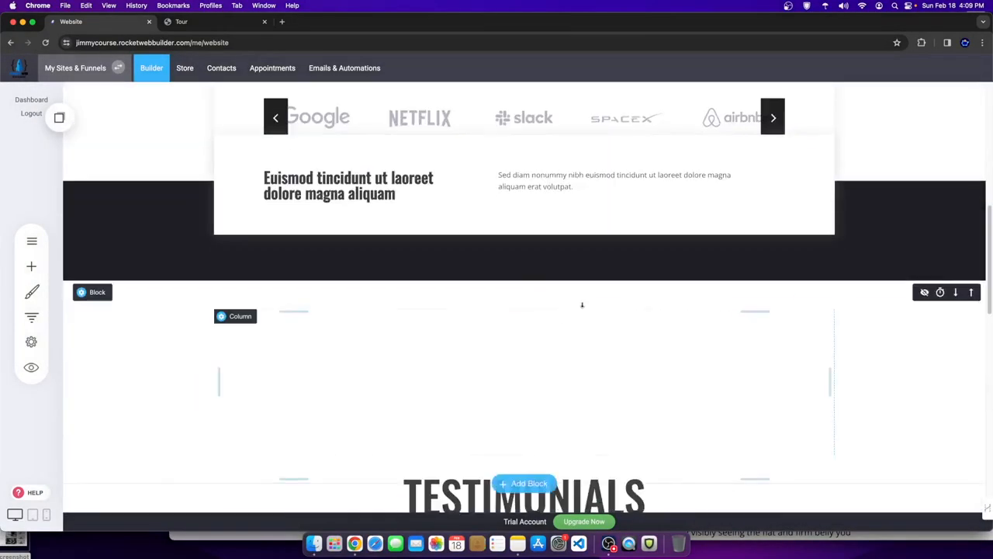
scroll(582, 304, "down", 5)
scroll(567, 290, "up", 2)
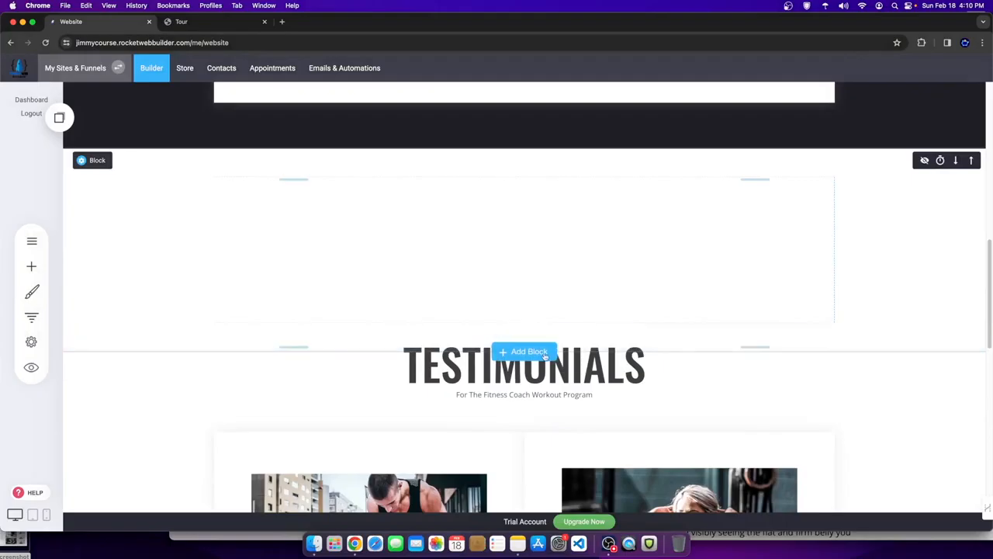
left_click(535, 352)
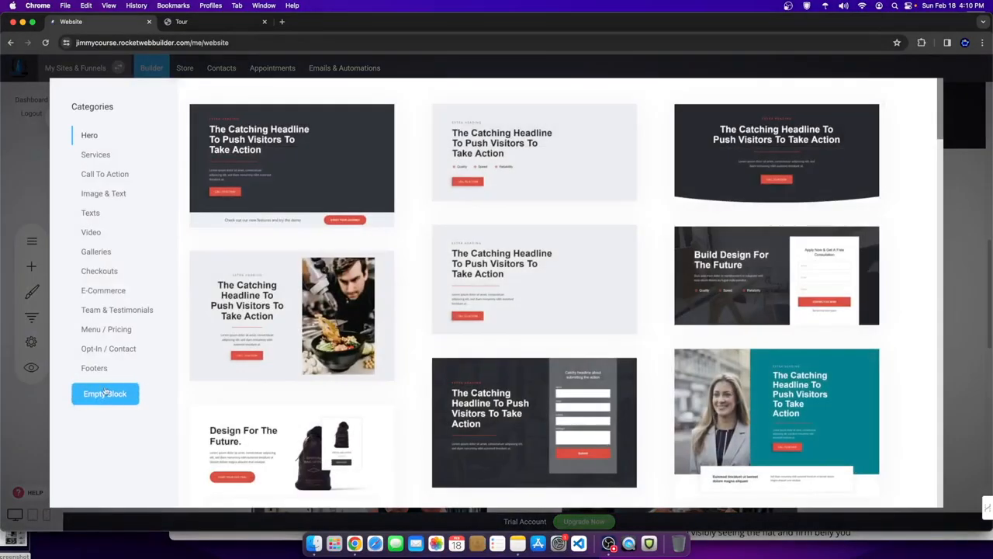
left_click(104, 393)
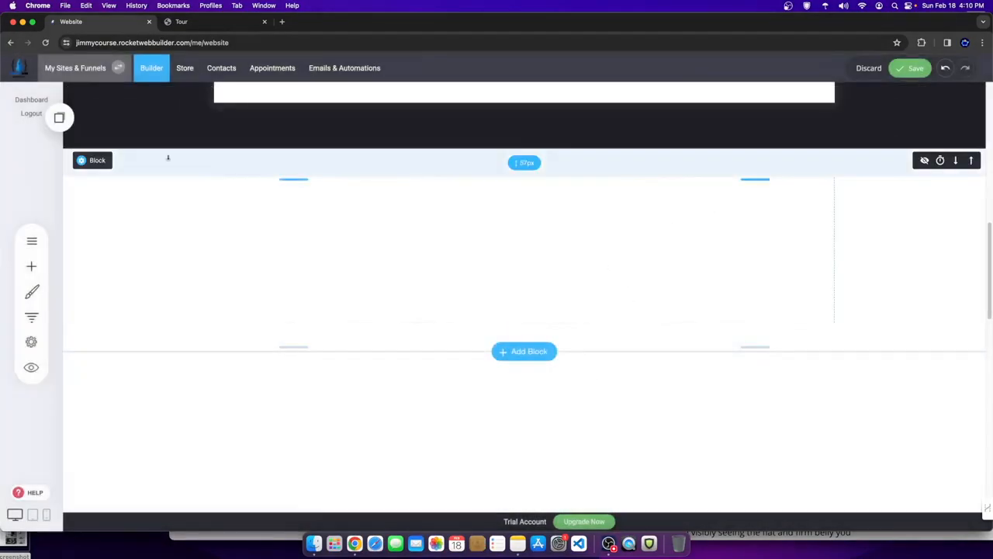
left_click(155, 160)
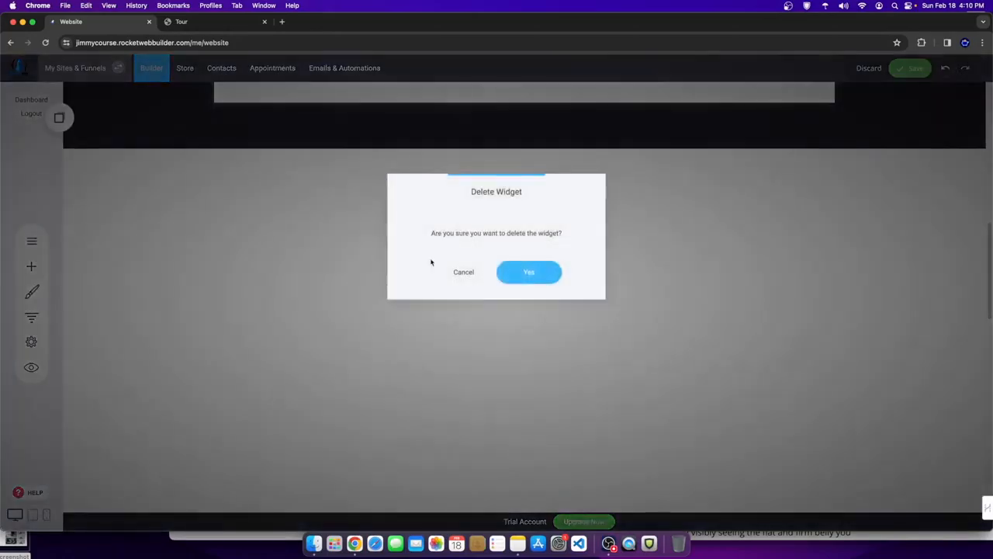
left_click(517, 278)
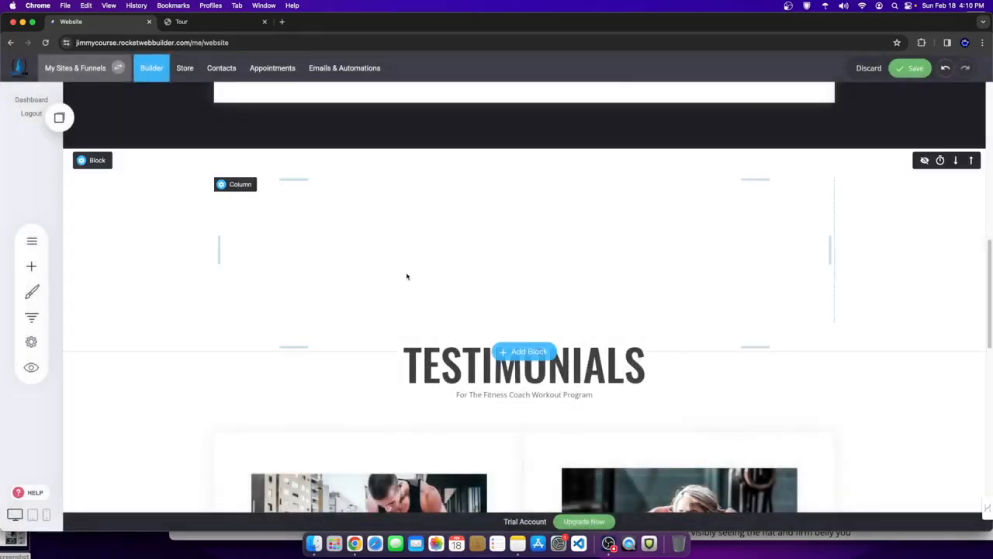
- Drag the BLOG widget from Add Widget to sit above the Testimonials section
left_click(32, 266)
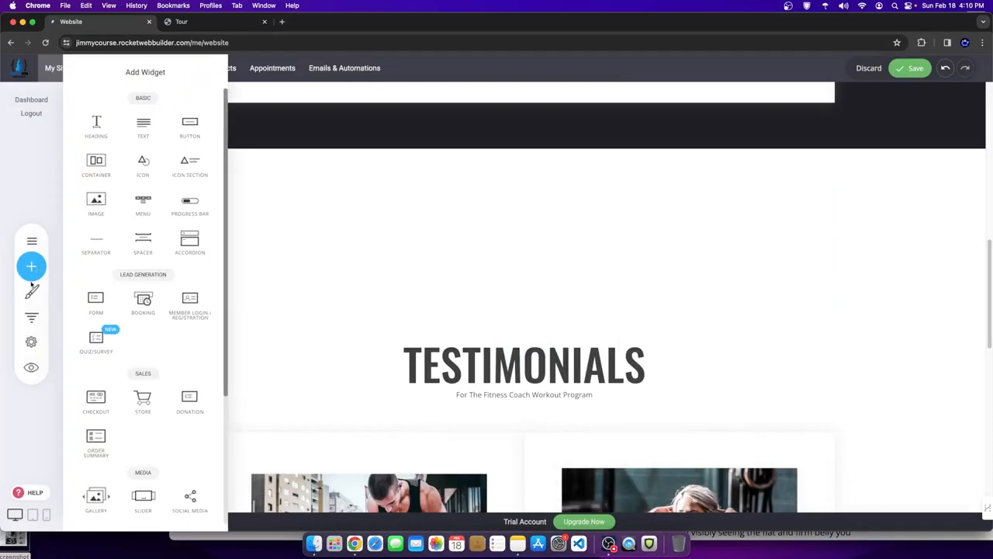
scroll(139, 349, "down", 5)
left_click_drag(96, 419, 490, 206)
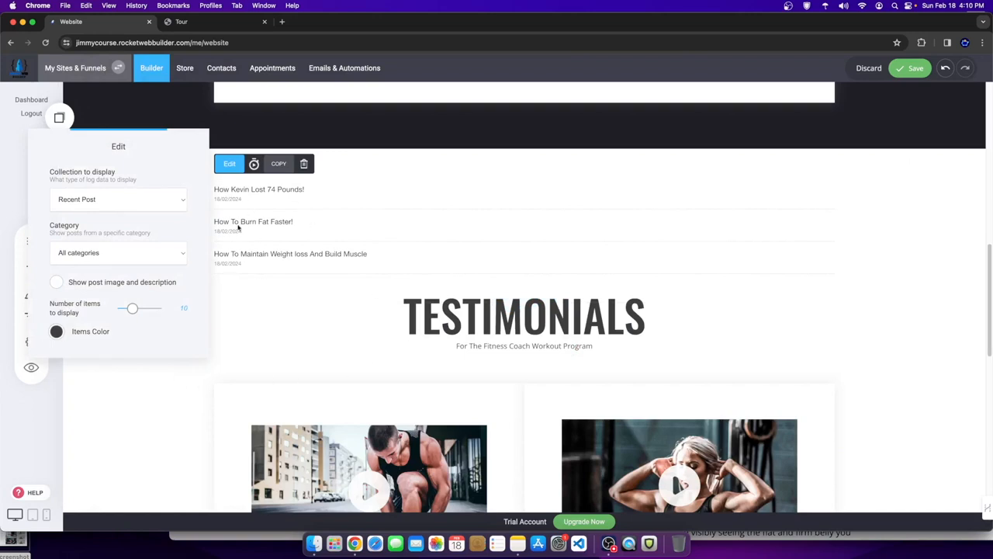
- Show post images and descriptions and set the blog widget layout to Masonry
left_click(123, 284)
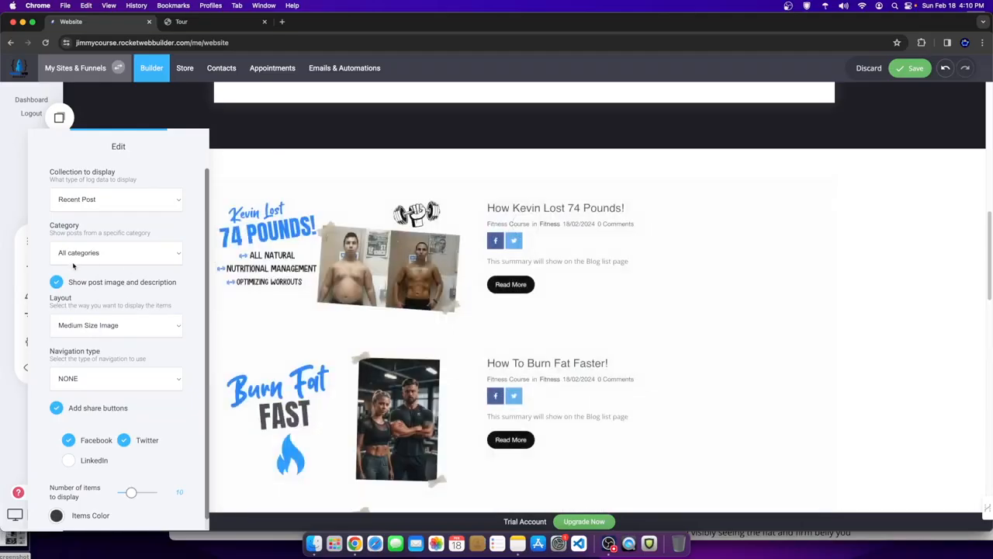
scroll(109, 376, "down", 1)
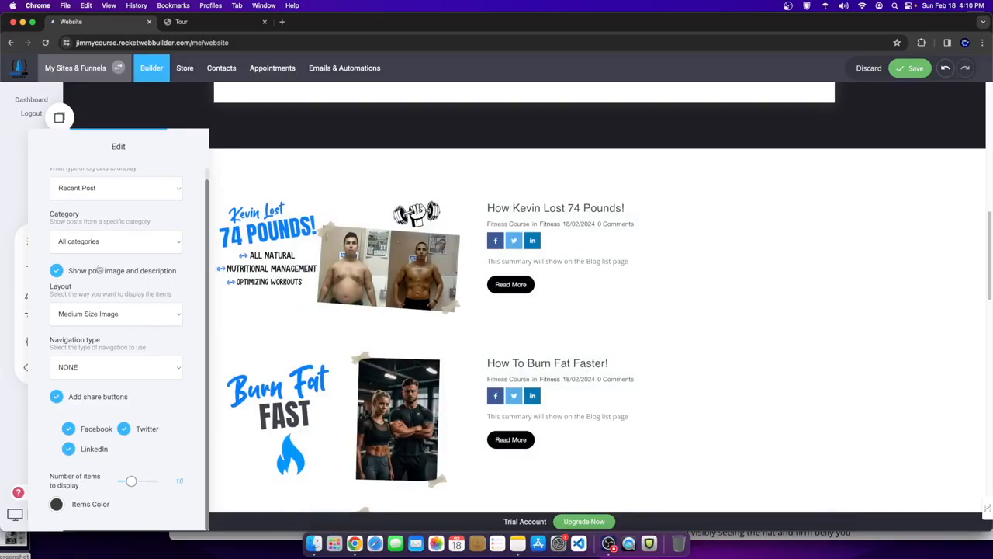
scroll(119, 277, "up", 1)
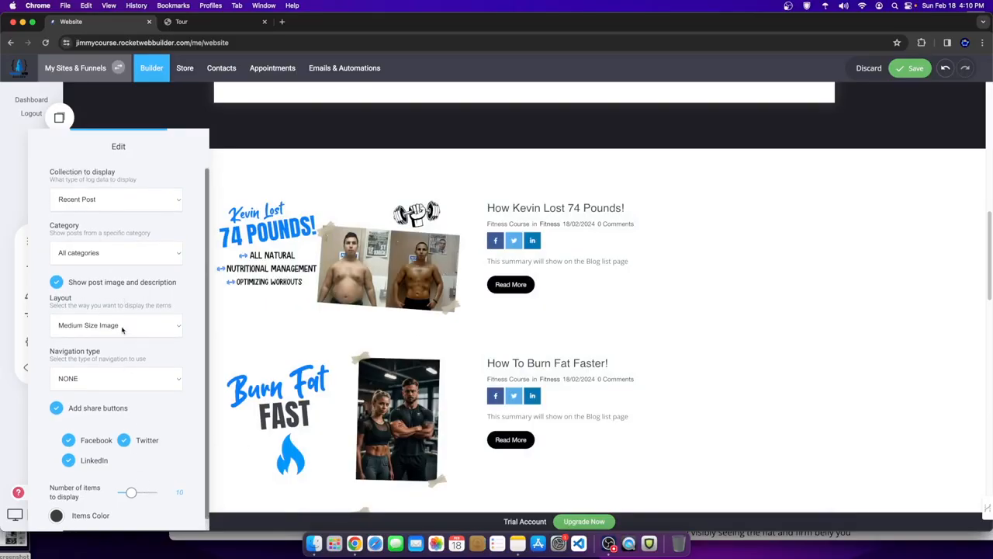
left_click(87, 326)
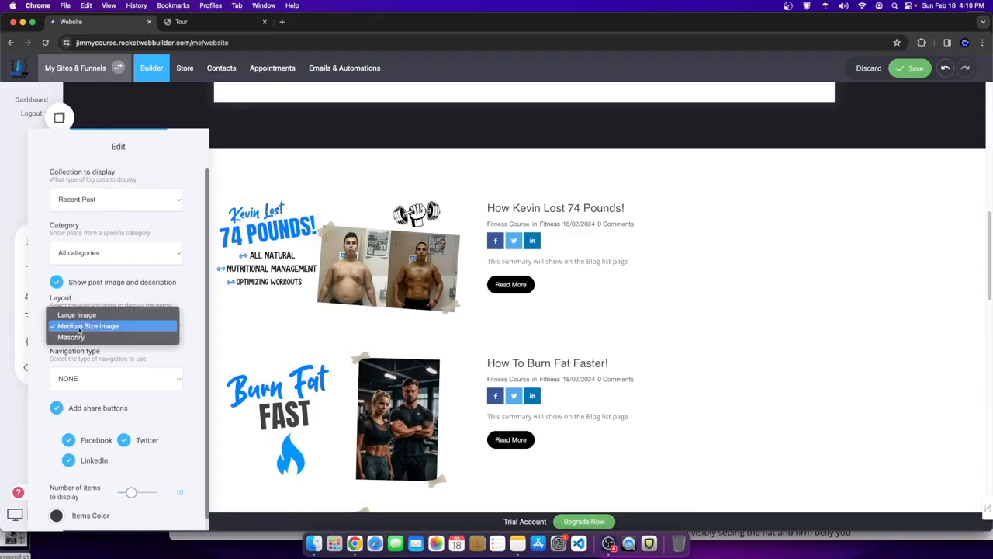
left_click(84, 315)
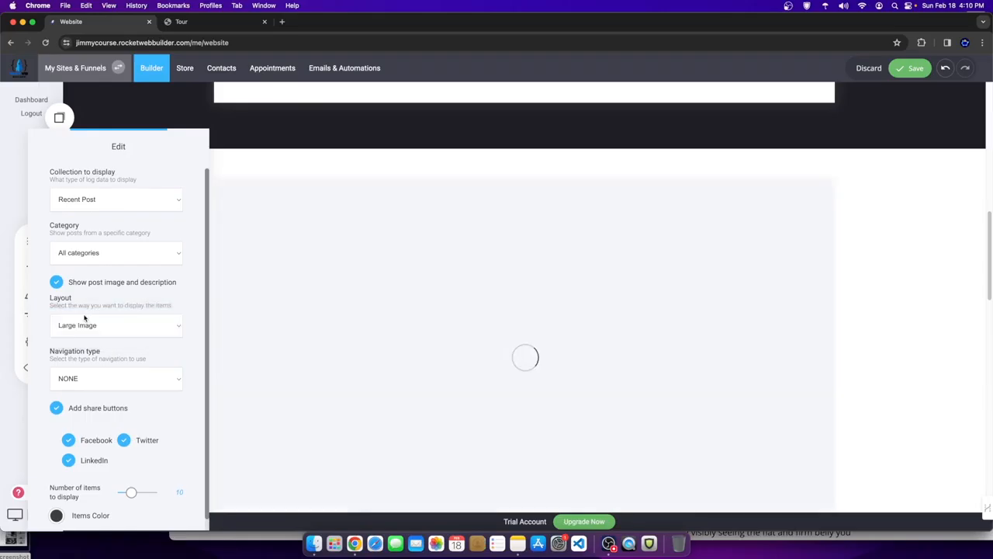
left_click(83, 324)
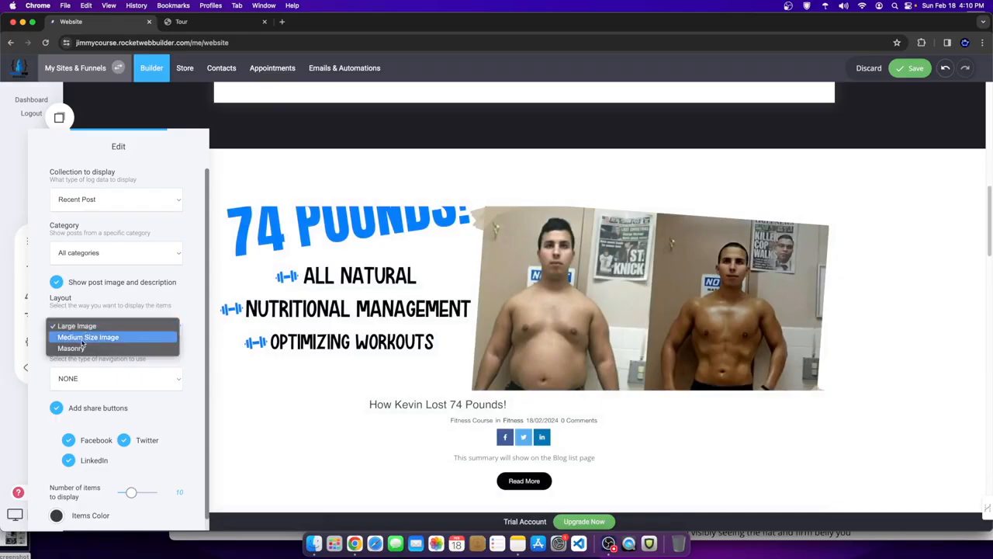
left_click(80, 347)
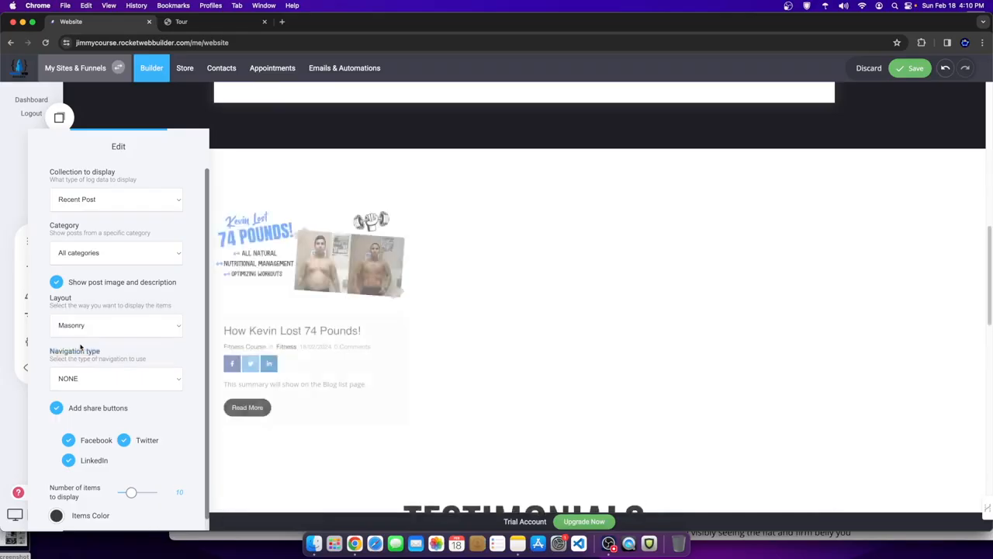
left_click(689, 351)
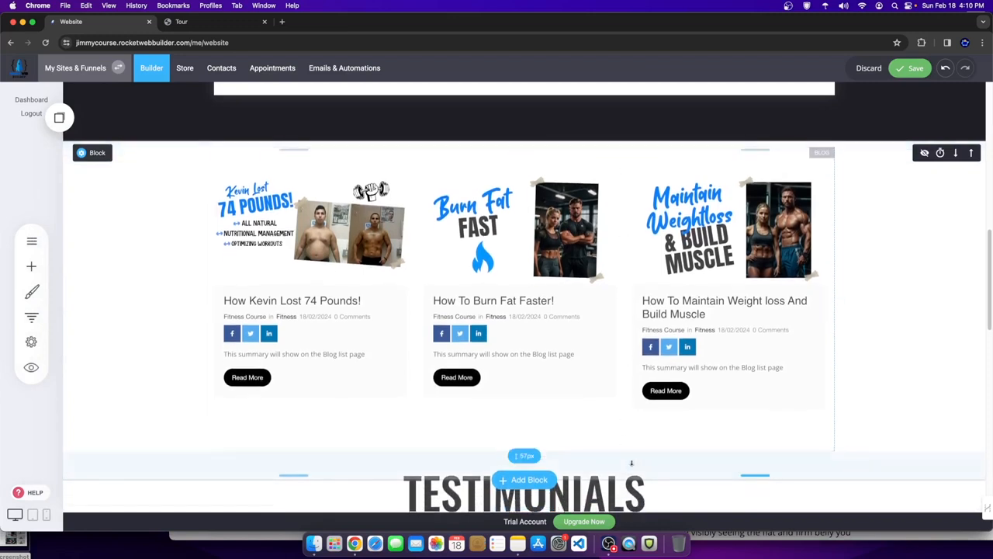
- Set the blog section's background to the third image in the Other folder
left_click(95, 160)
left_click(201, 160)
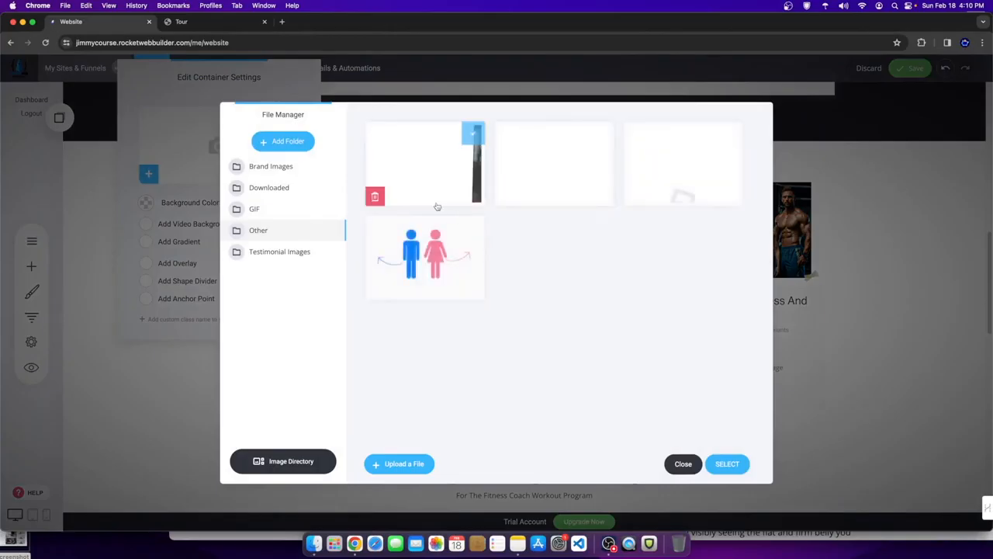
left_click(672, 177)
left_click(729, 463)
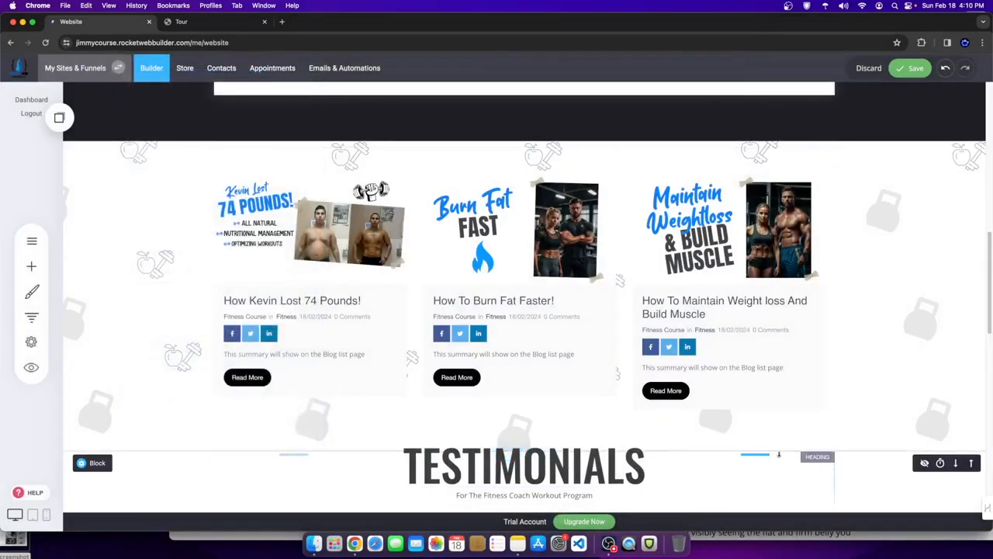
- Delete the text block below the logo carousel
scroll(560, 410, "down", 5)
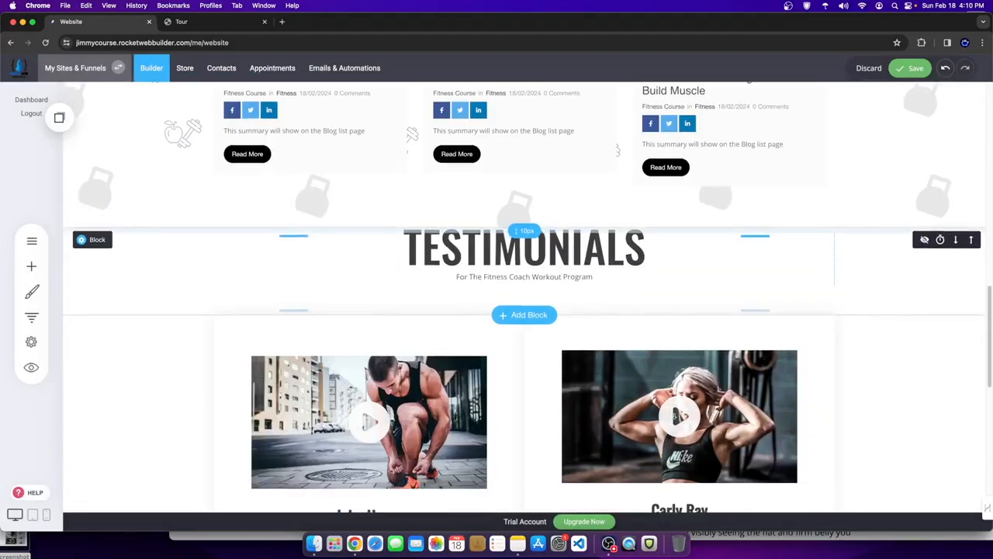
scroll(560, 409, "down", 2)
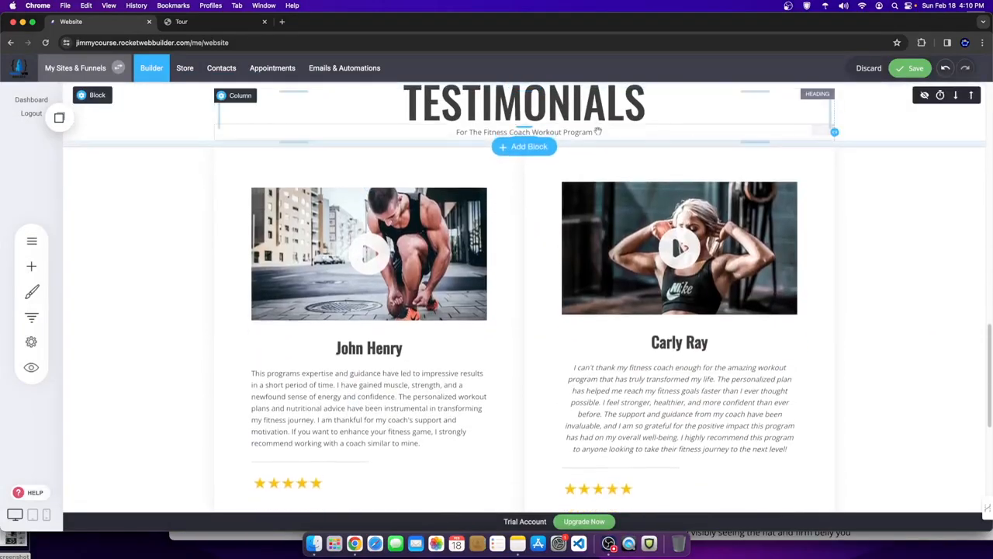
scroll(875, 381, "down", 3)
scroll(523, 367, "up", 2)
scroll(523, 367, "up", 10)
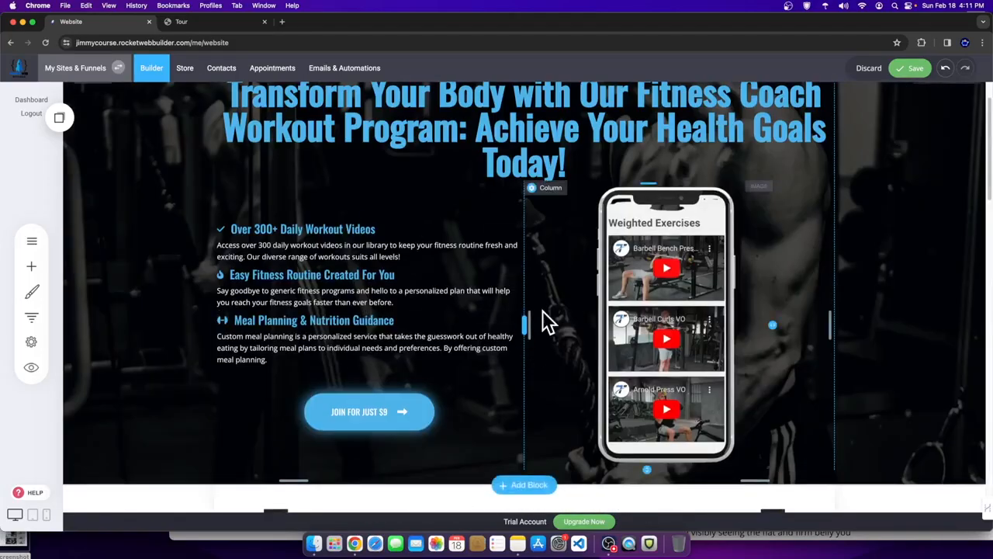
scroll(523, 342, "down", 3)
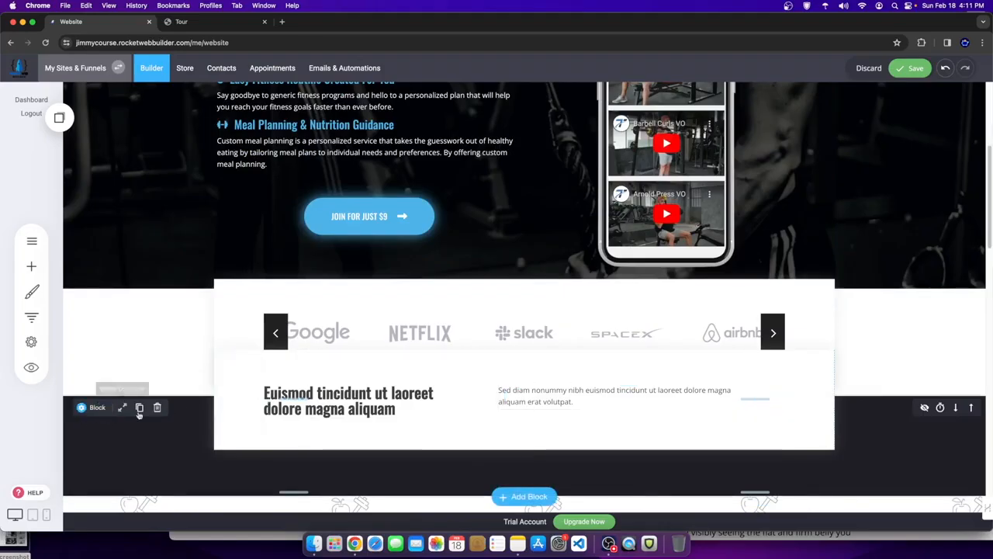
left_click(155, 410)
left_click(527, 272)
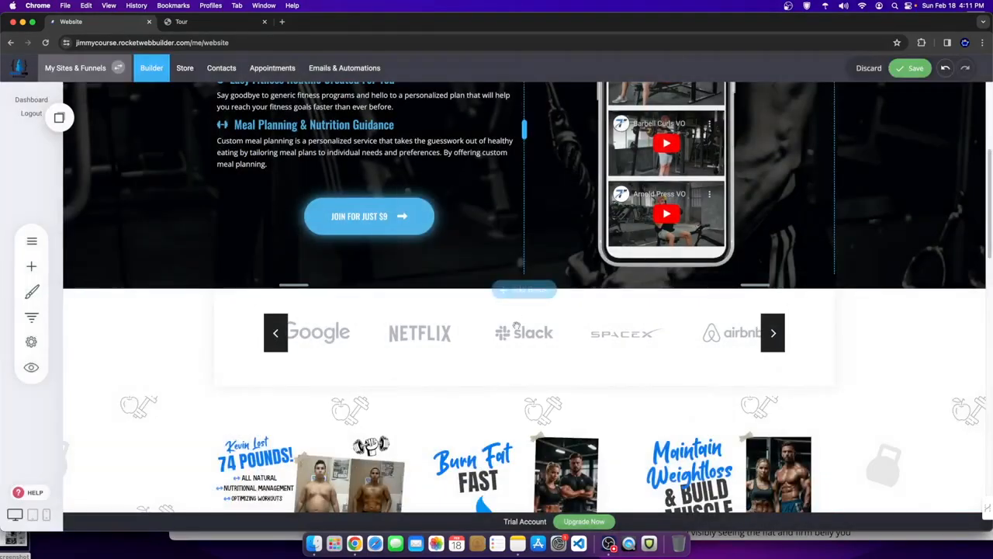
- Save the home page and go to the Contact Us page
scroll(179, 394, "up", 2)
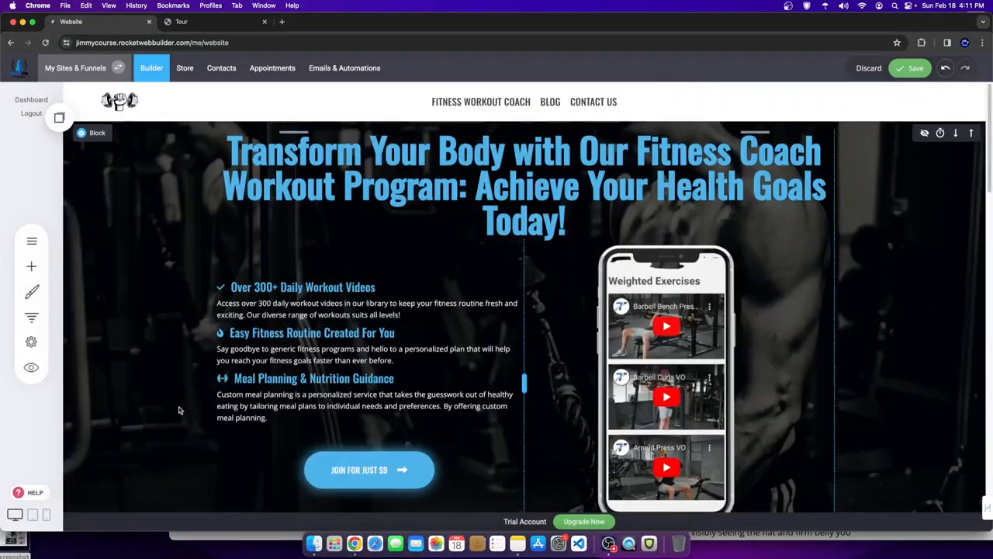
scroll(177, 398, "down", 10)
scroll(175, 403, "down", 8)
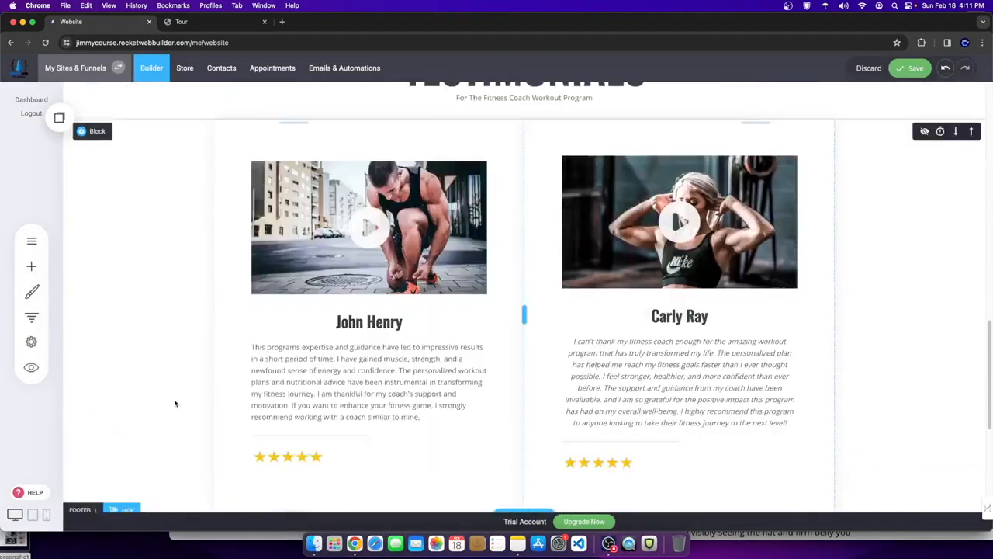
left_click(909, 68)
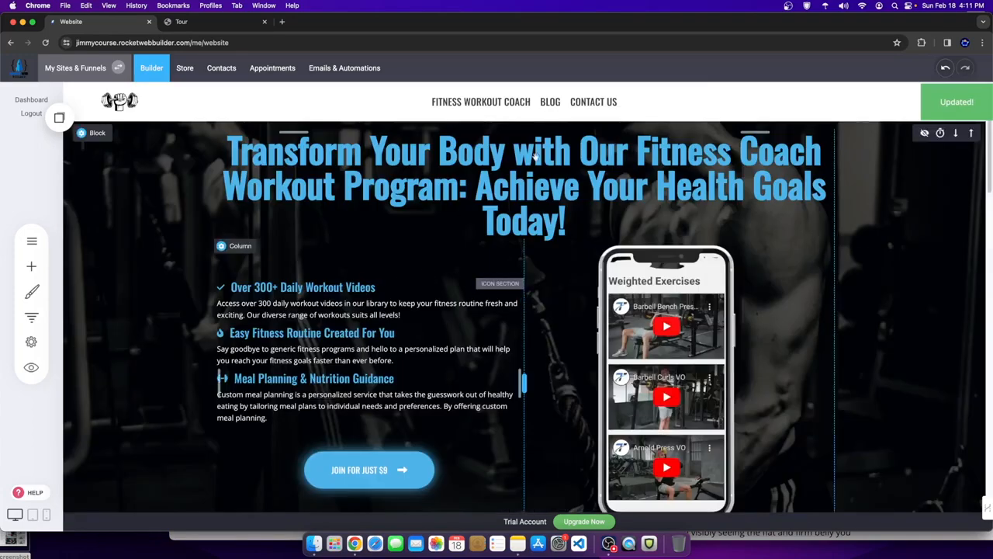
left_click(595, 101)
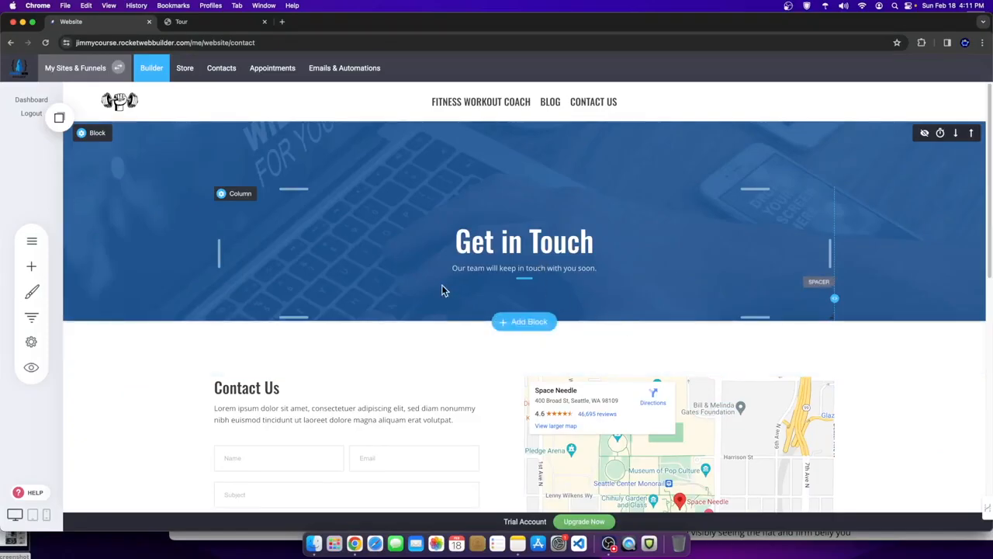
- Replace the Get in Touch block's background with the third, fitness-pattern image
left_click(82, 132)
left_click(121, 174)
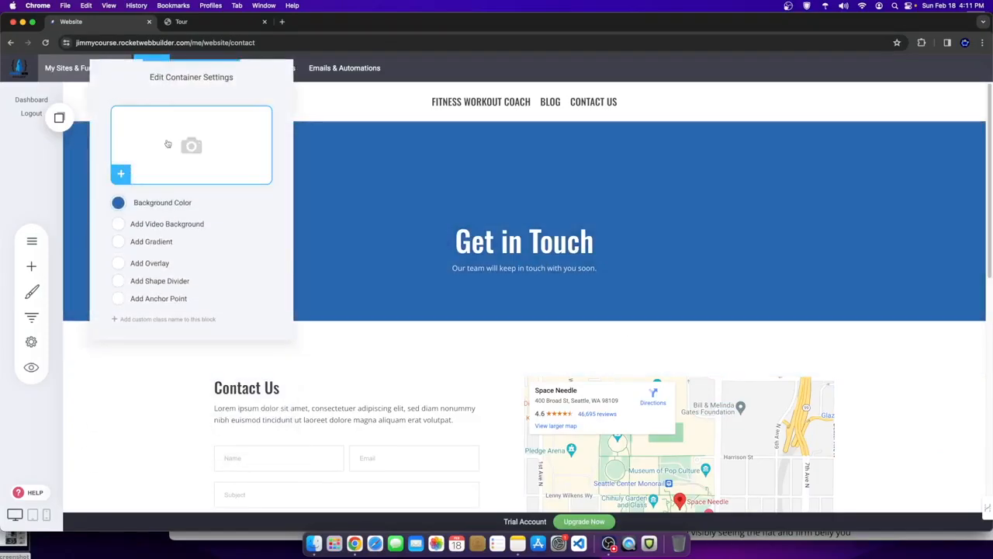
left_click(120, 173)
left_click(683, 167)
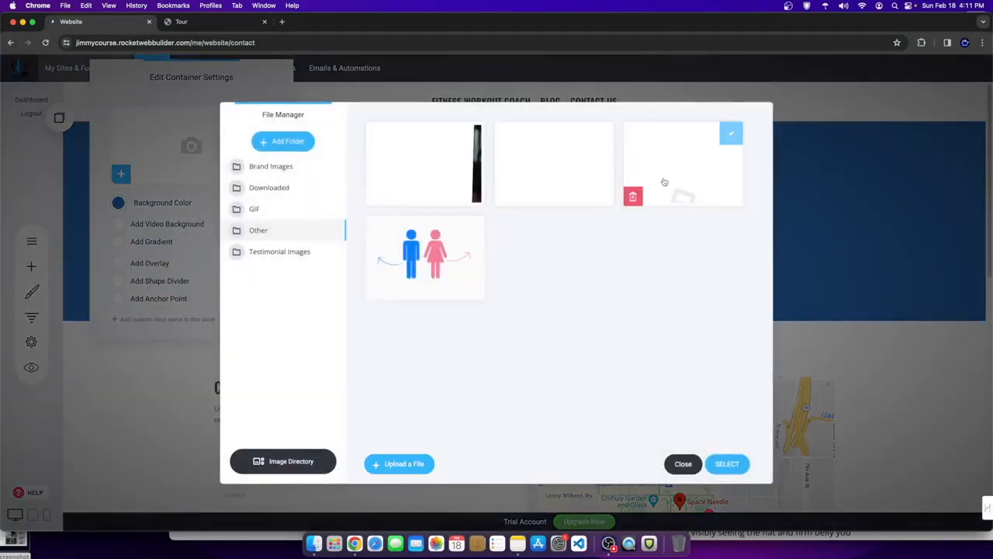
left_click(727, 463)
left_click(762, 317)
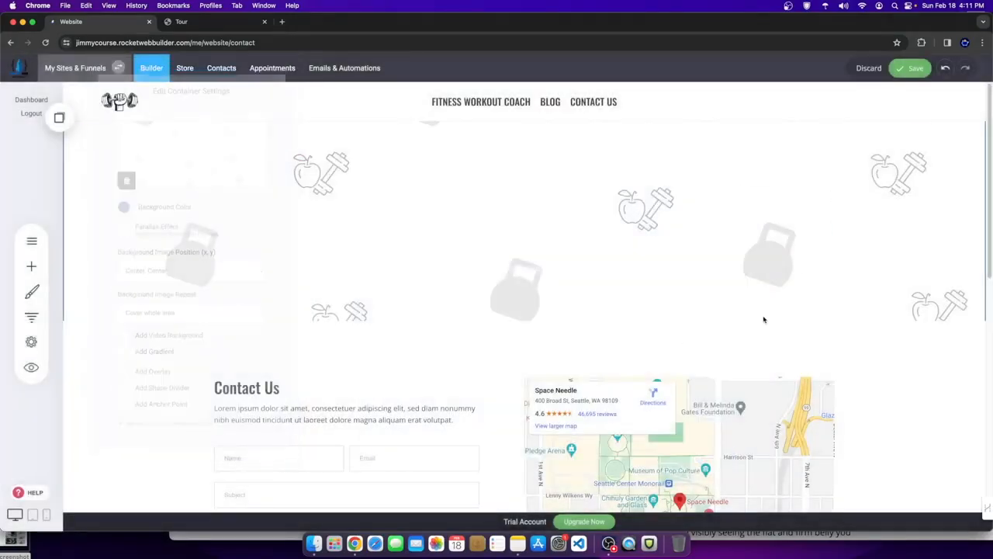
- Select the Get in Touch heading text to check its colour, and reduce the block's top padding
left_click(317, 233)
left_click_drag(318, 234, 672, 223)
left_click(382, 205)
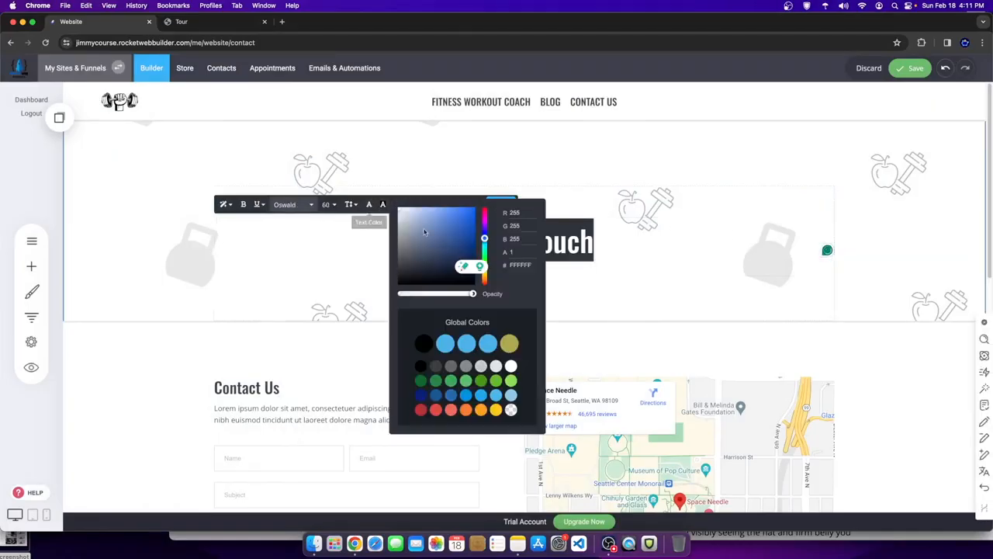
left_click(734, 262)
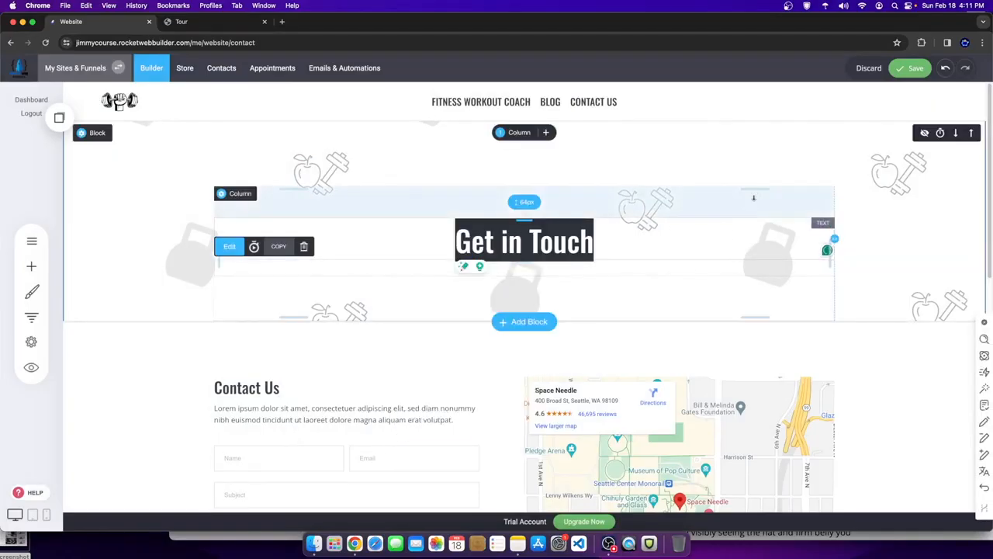
left_click(538, 239)
left_click(536, 239)
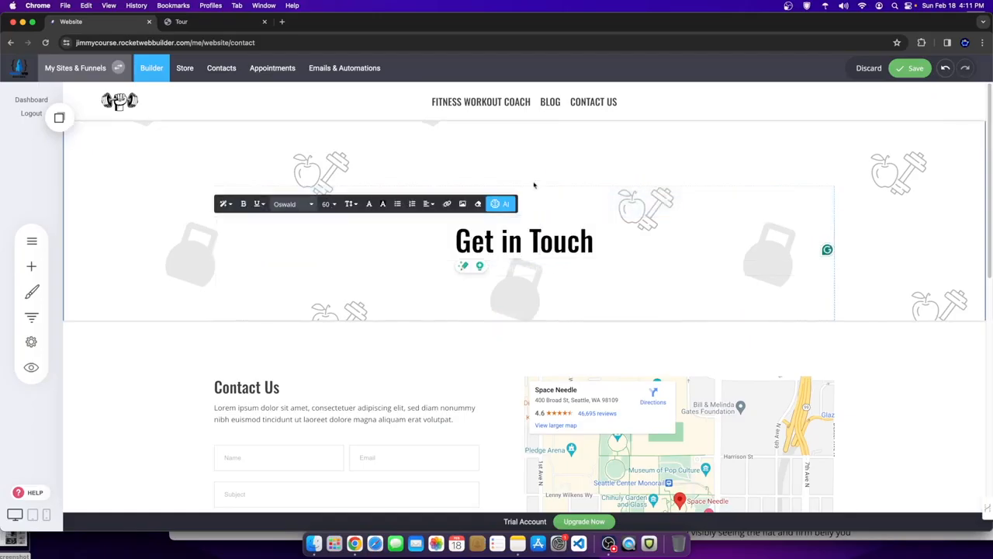
left_click_drag(549, 139, 548, 113)
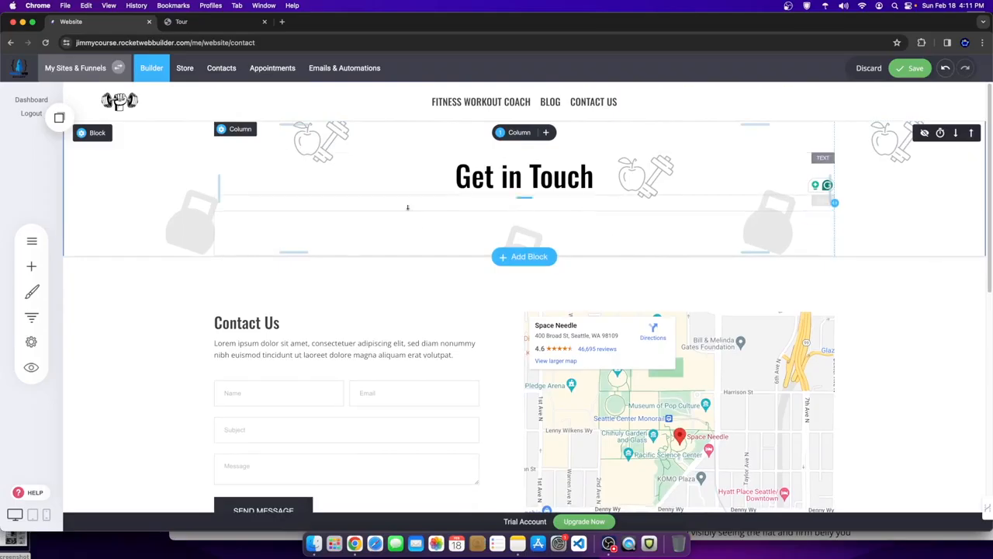
- Delete the empty widget under the heading and add a hero-template block
left_click(255, 198)
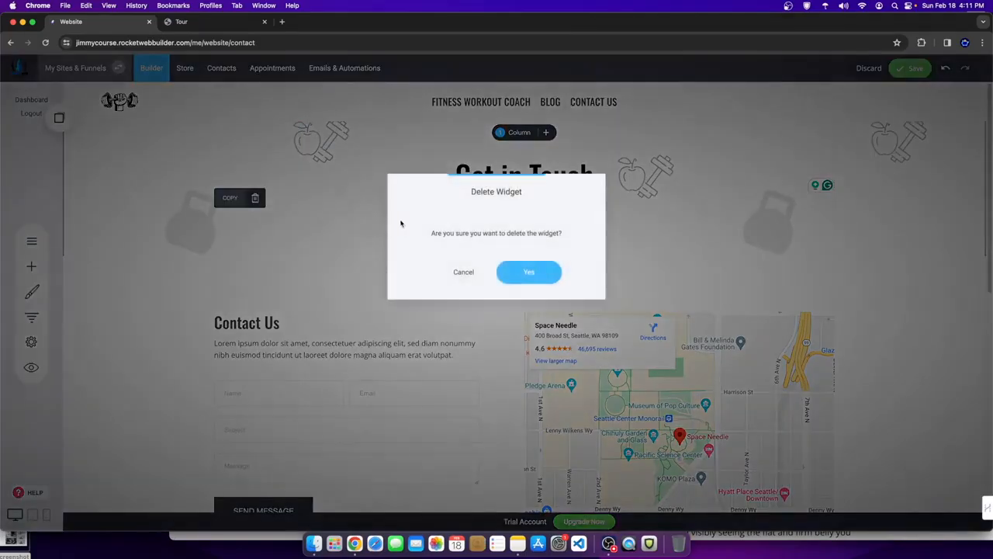
left_click(525, 272)
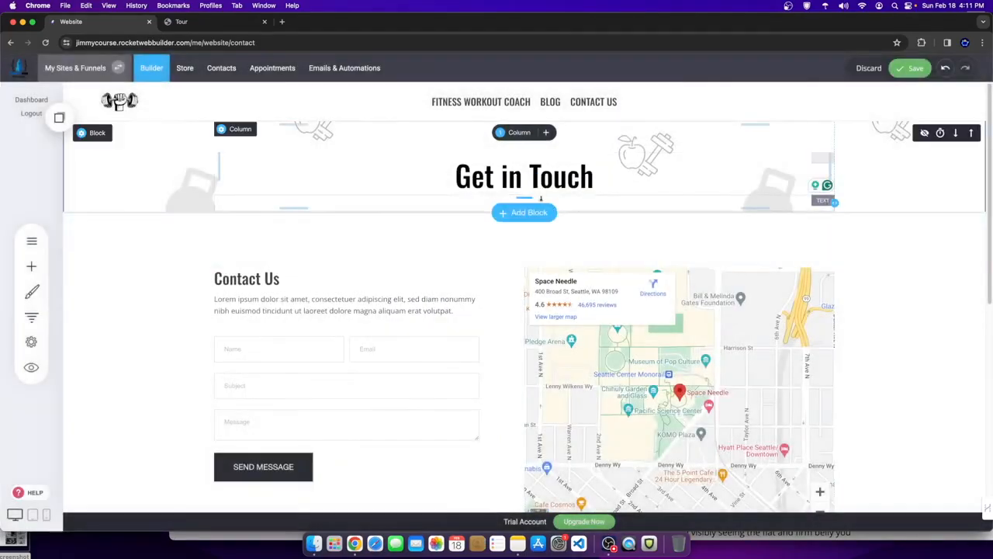
left_click(527, 212)
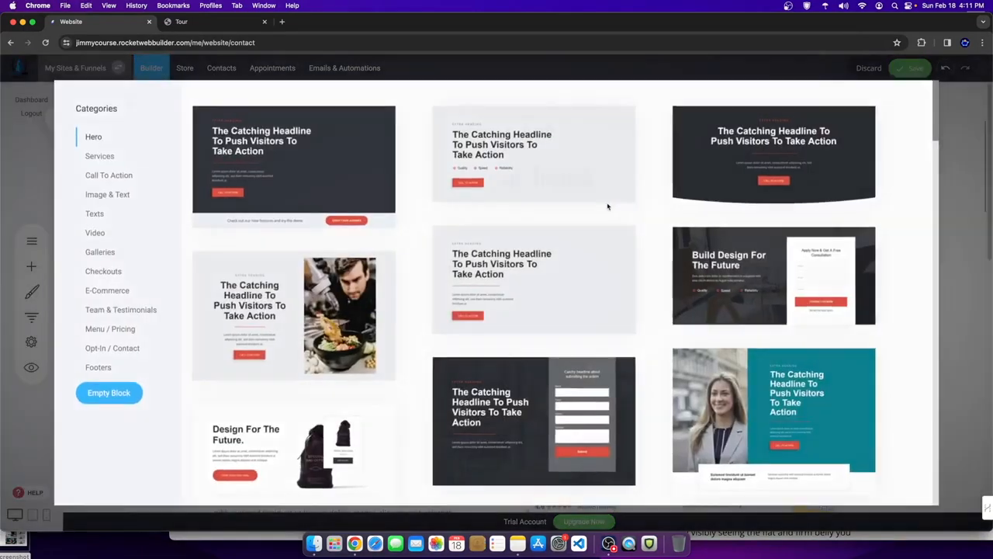
left_click(691, 201)
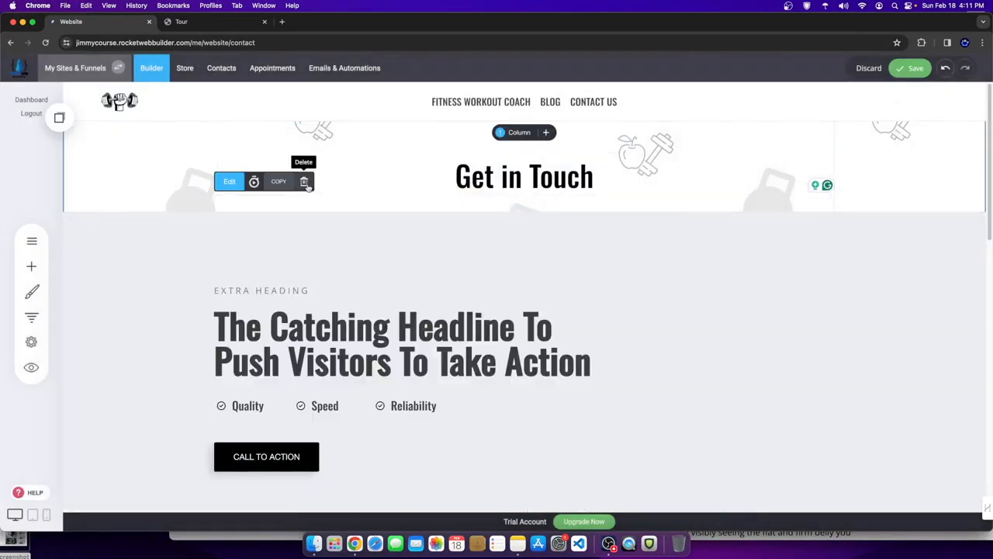
- Delete the leftover widget beside the heading and remove the new hero block
left_click(303, 181)
left_click(529, 272)
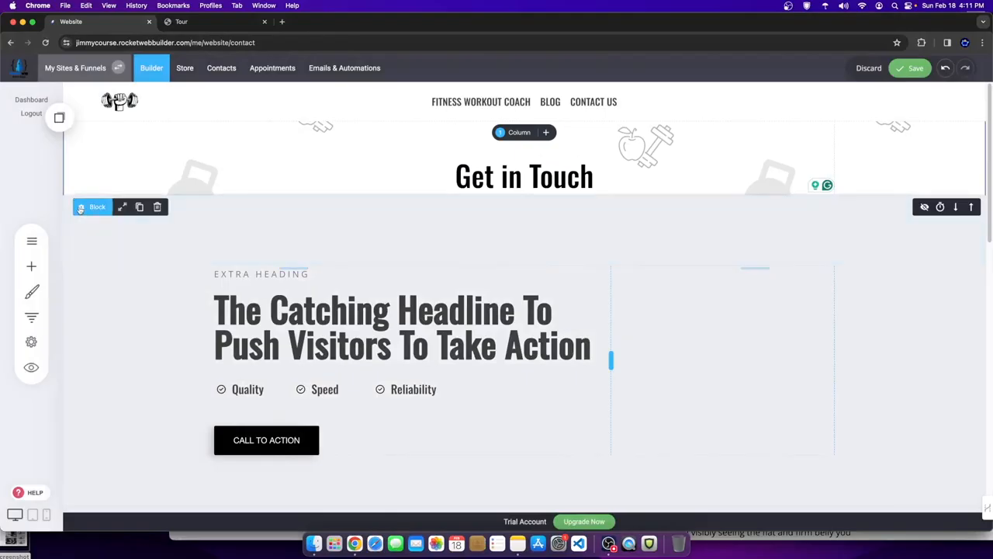
left_click(155, 206)
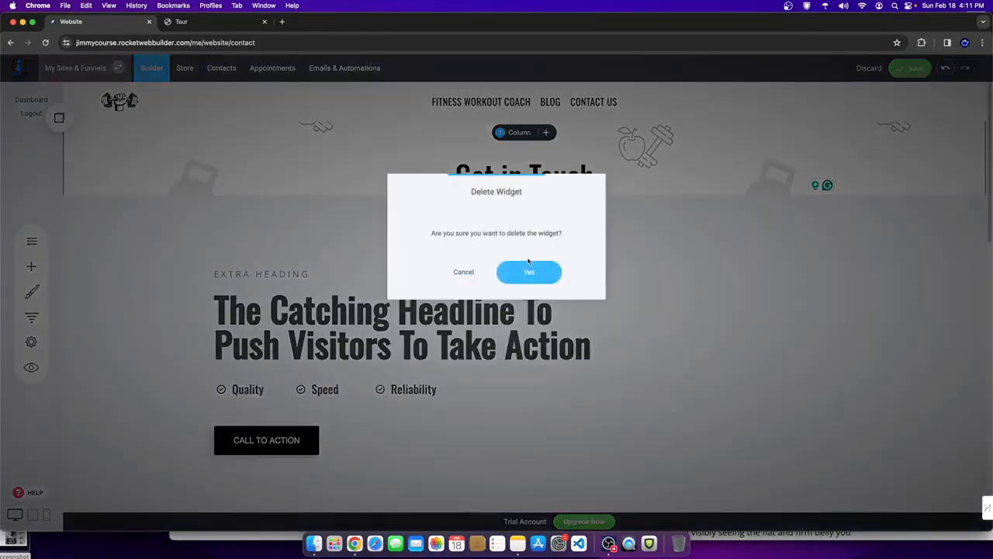
left_click(530, 271)
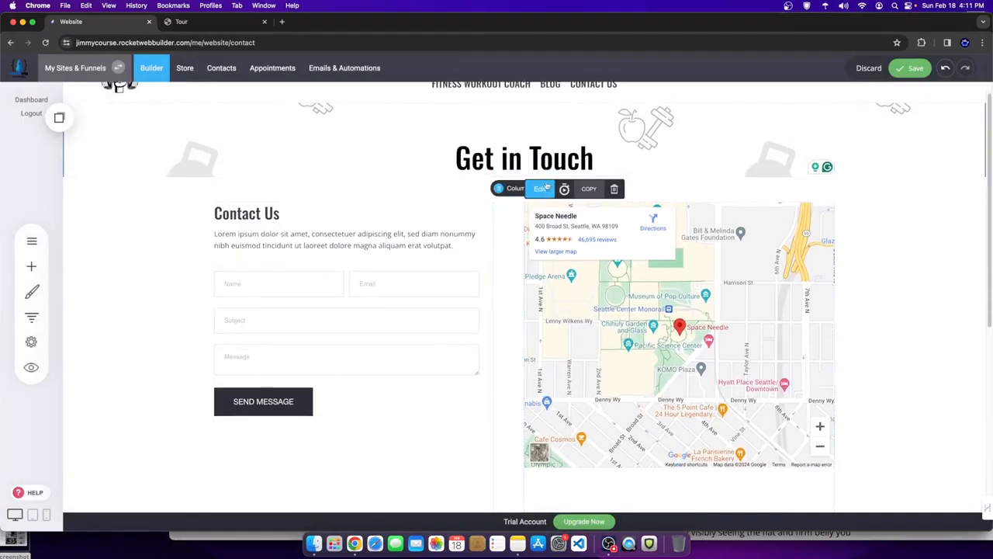
- Select the map's location text in its settings, then save the page
left_click(585, 206)
triple_click(466, 215)
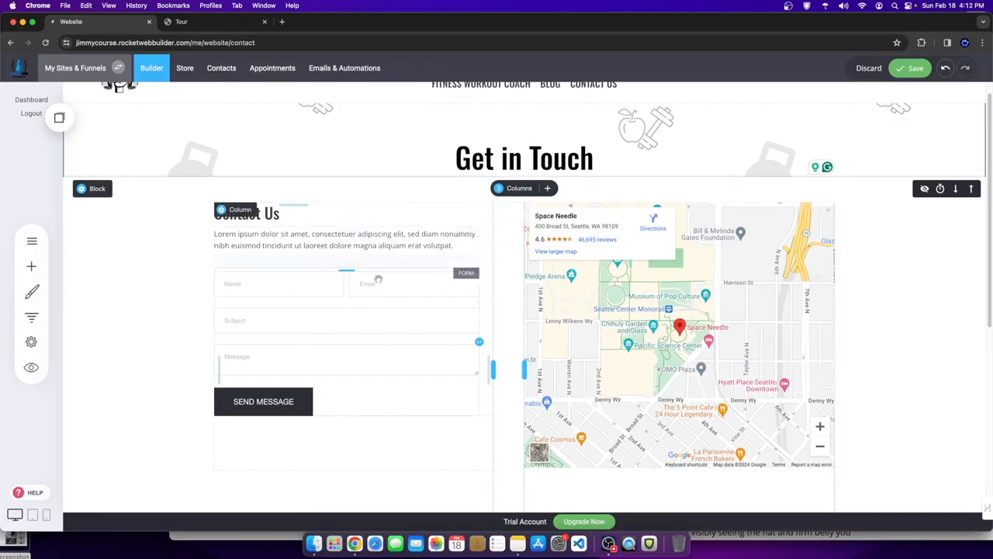
left_click(906, 68)
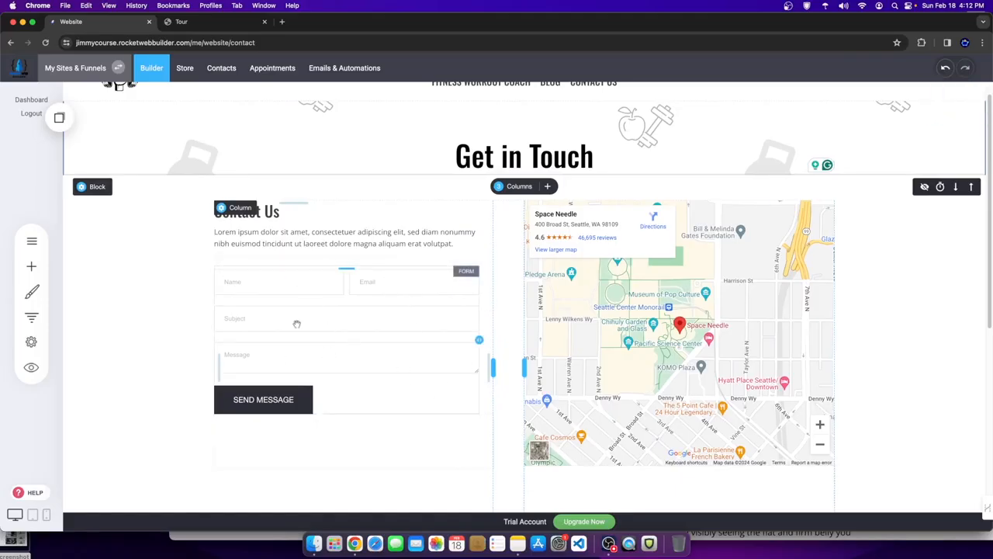
- Browse the contact form's field list and add-field choices without adding anything
left_click(284, 296)
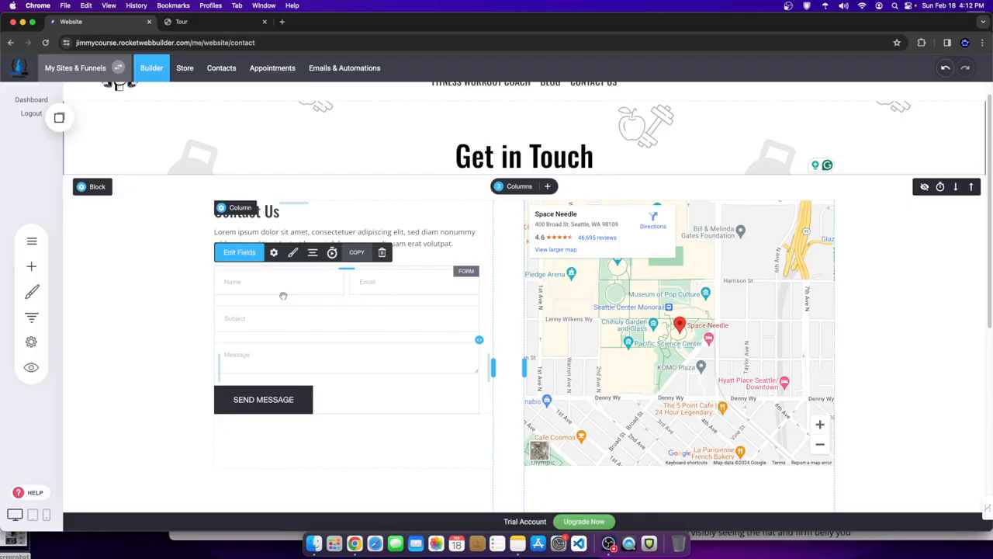
left_click(248, 253)
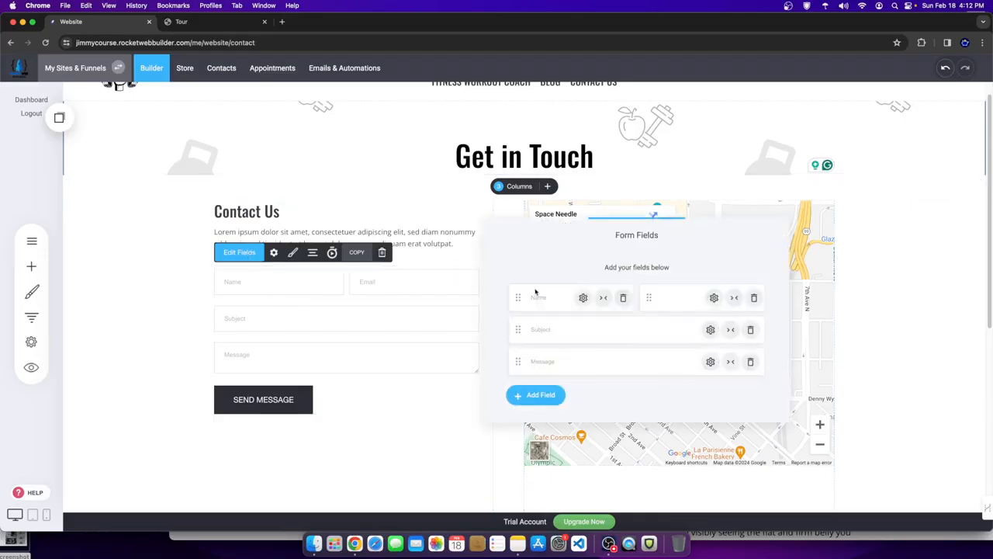
left_click(363, 341)
left_click(259, 290)
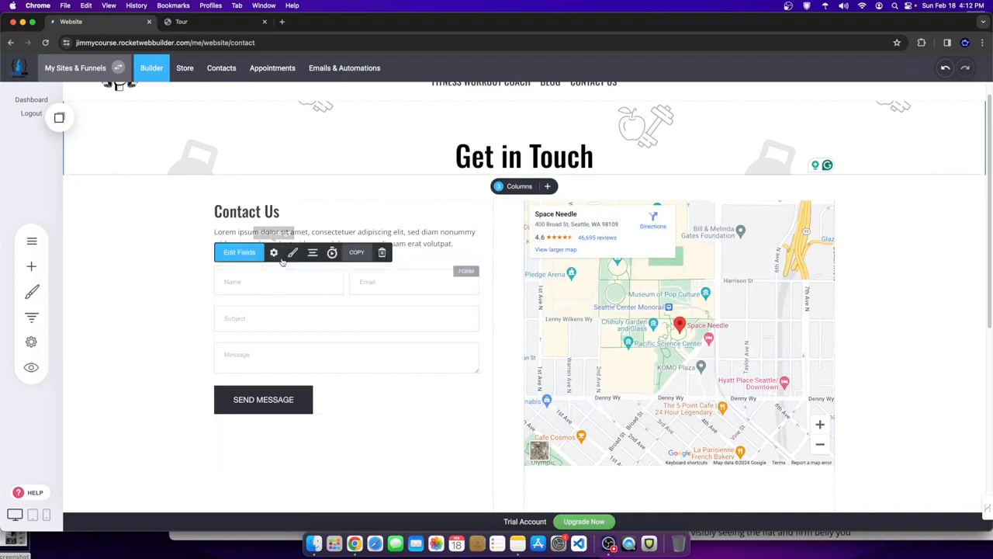
left_click(243, 255)
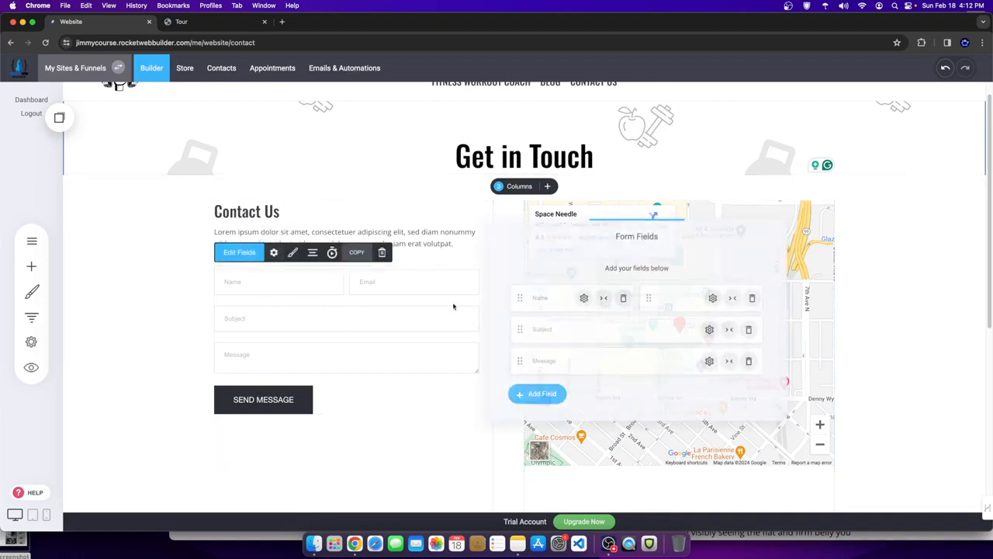
left_click(533, 397)
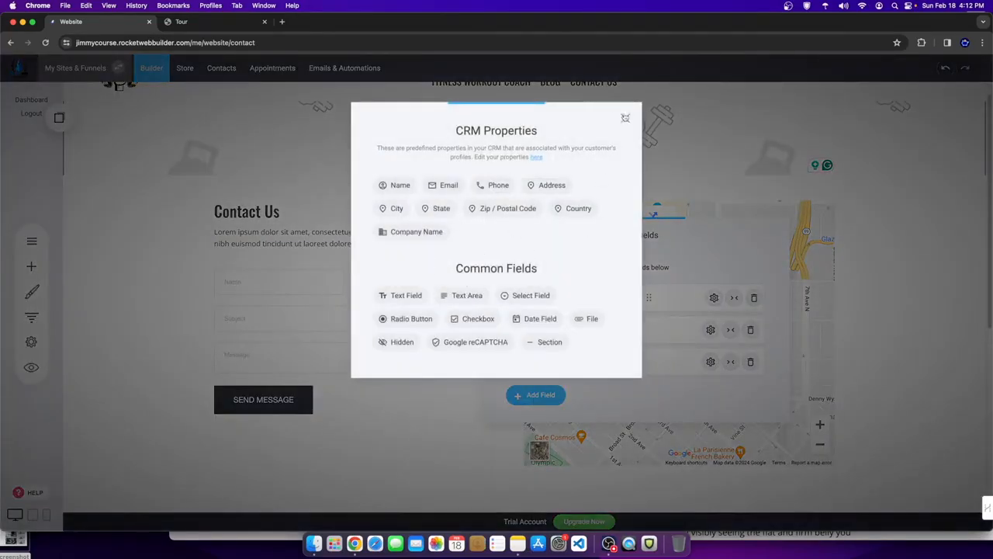
left_click(626, 119)
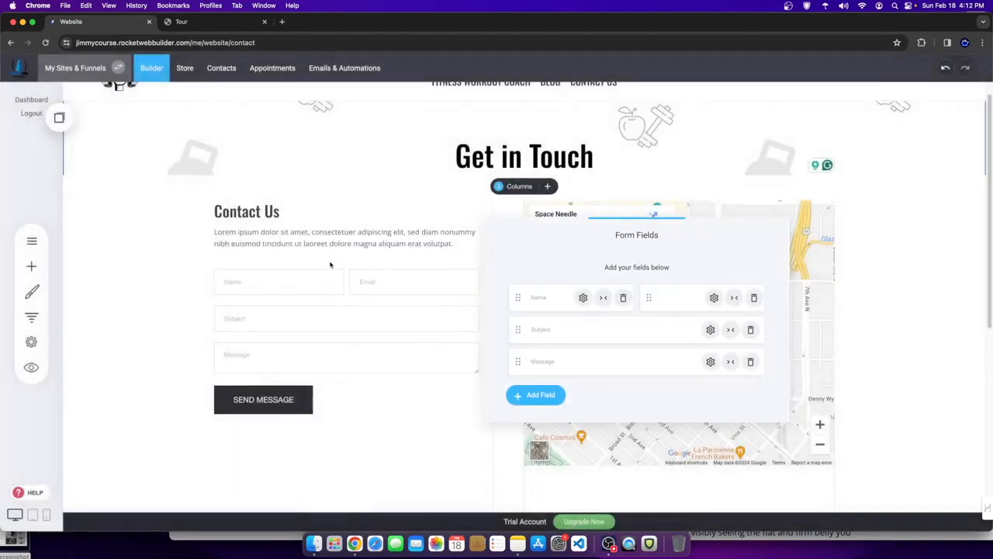
left_click(332, 297)
- In the form settings, enter a notification email and switch off new-submission notifications
left_click(275, 253)
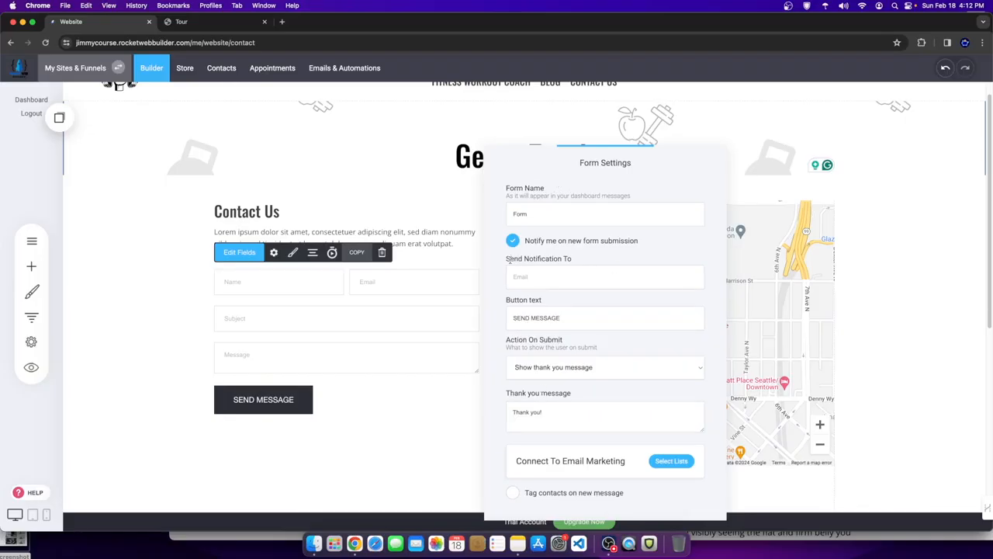
left_click_drag(509, 261, 580, 264)
left_click(541, 268)
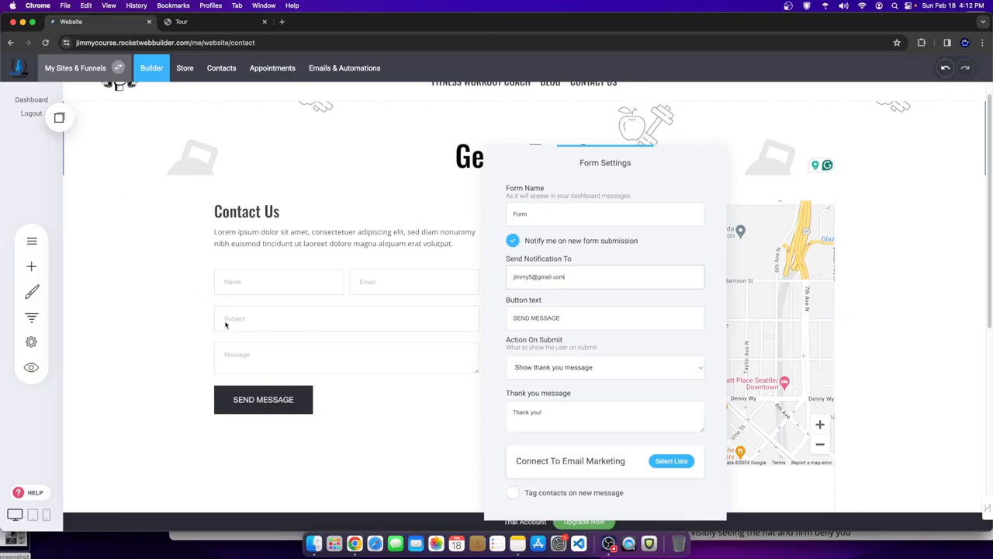
left_click_drag(573, 283, 474, 280)
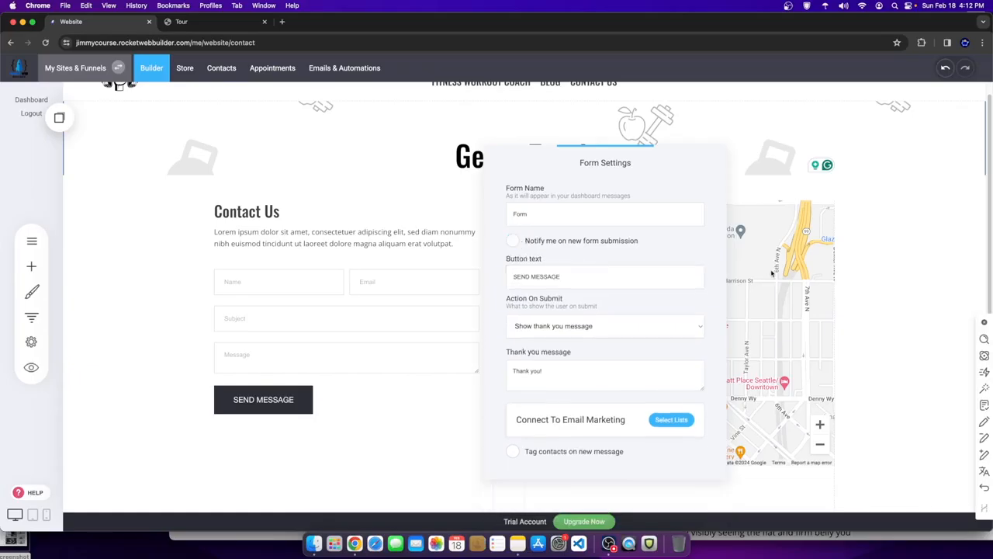
left_click(409, 283)
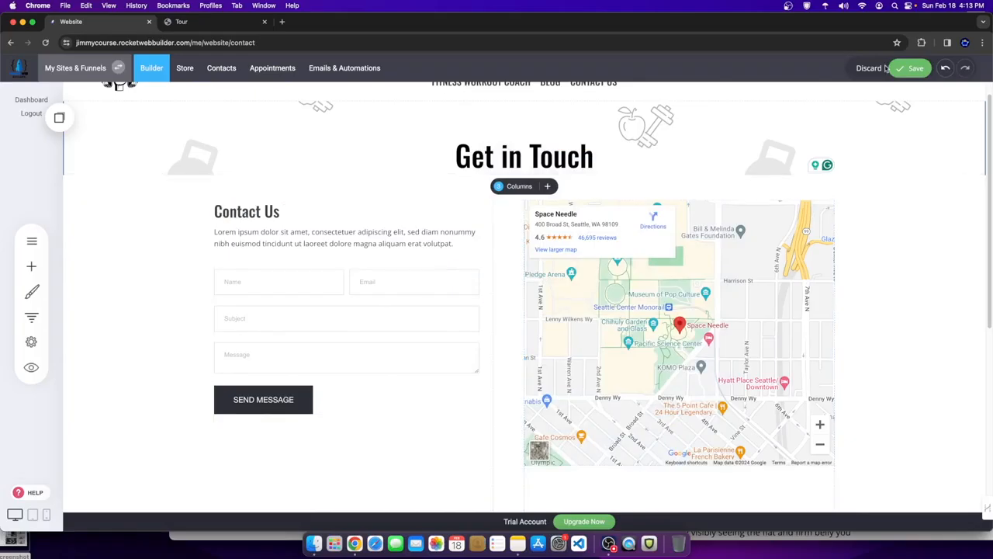
- Save the Contact page, dismiss the Contacts intro video, and return to the Builder
left_click(909, 67)
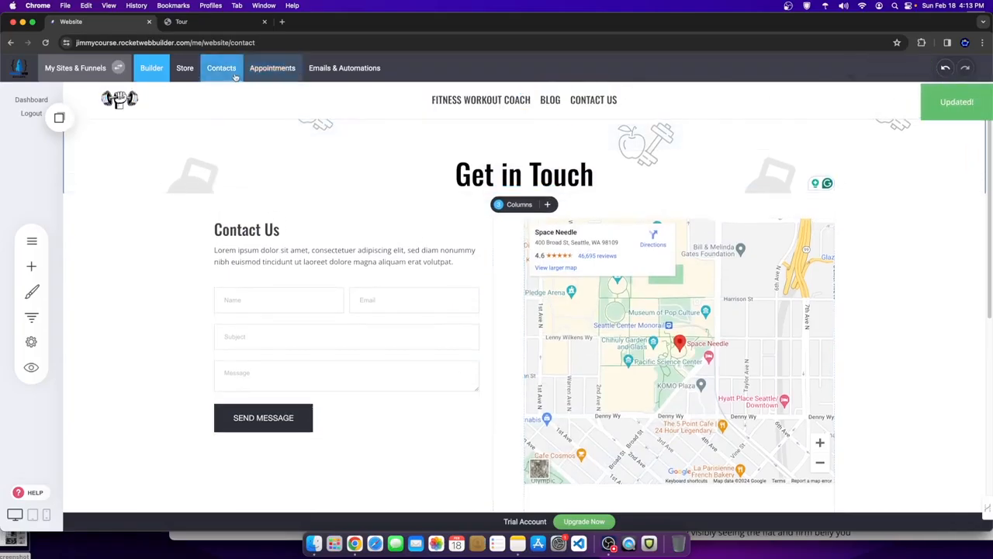
left_click(208, 69)
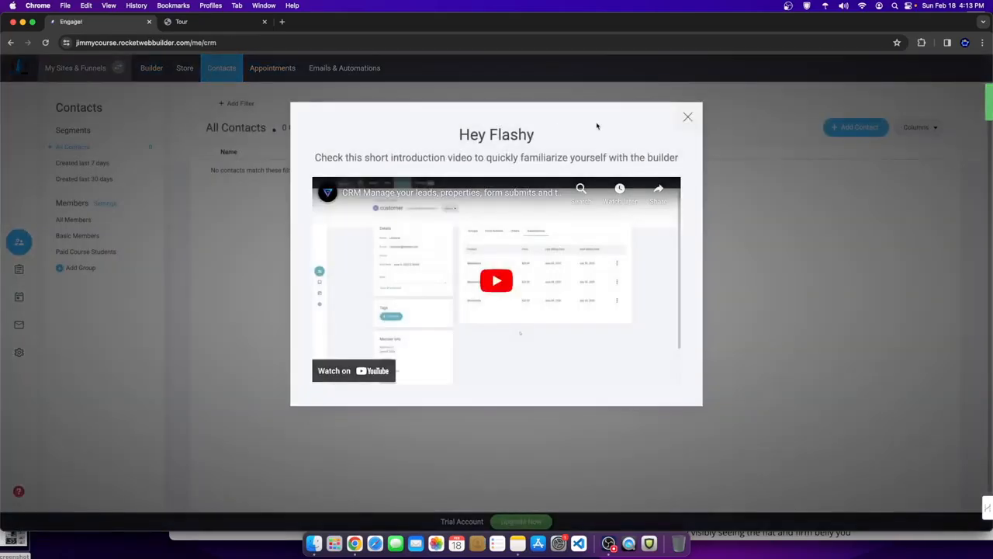
left_click(684, 120)
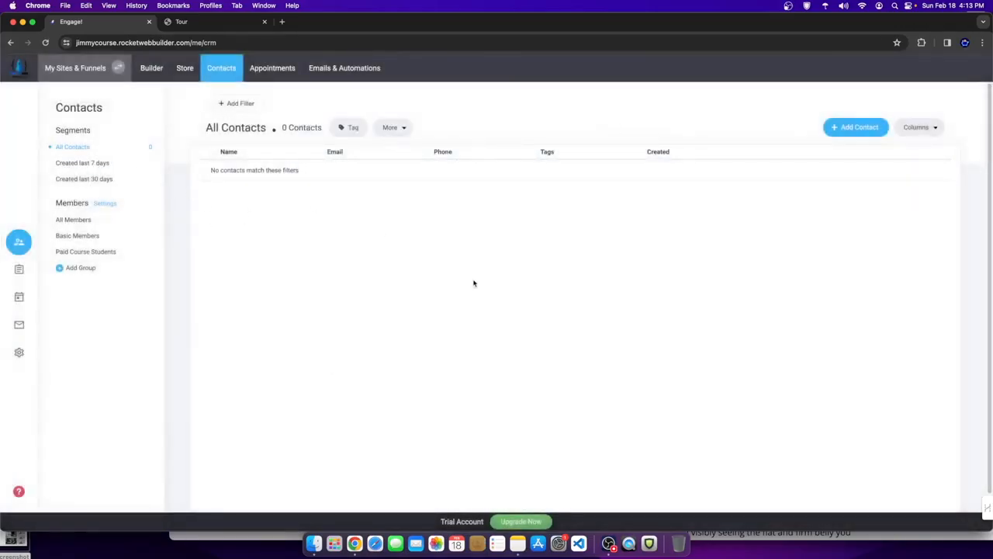
left_click(151, 68)
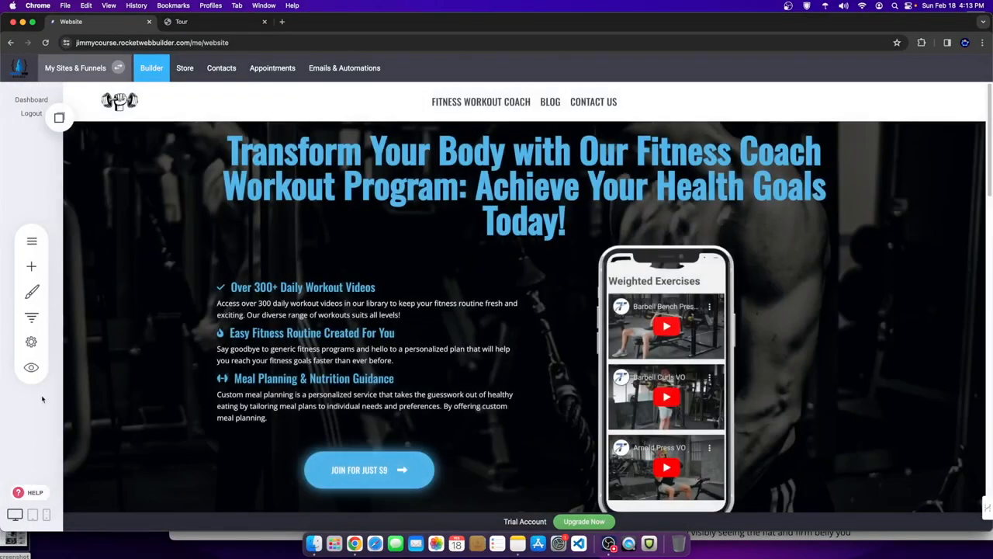
- Preview the Contact Us page and fill the form with test text 'asfwefwef' and a test email
left_click(36, 372)
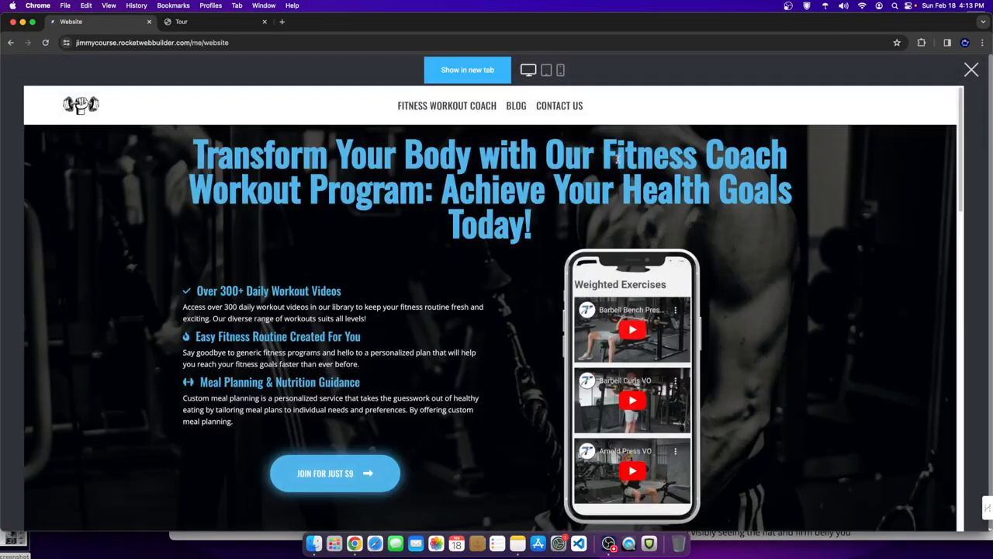
left_click(551, 107)
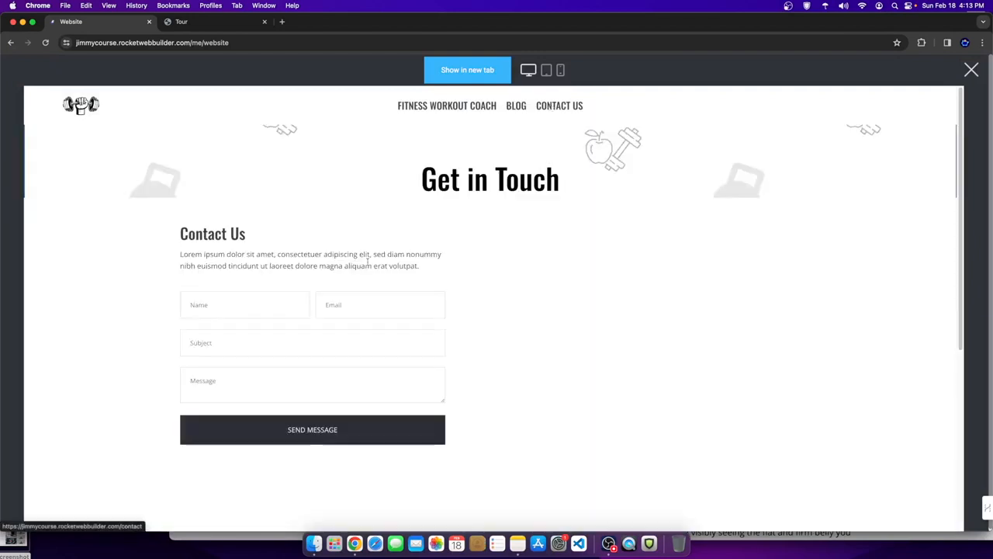
left_click(268, 304)
left_click(272, 341)
type("asfwefwef")
left_click(252, 380)
type("sdcsdc")
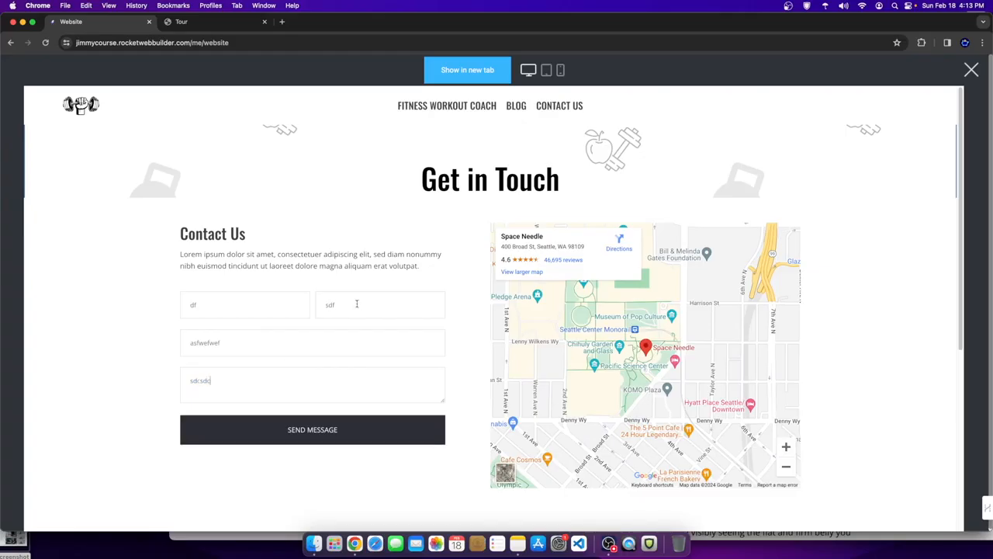
type("sdf@gmail.com")
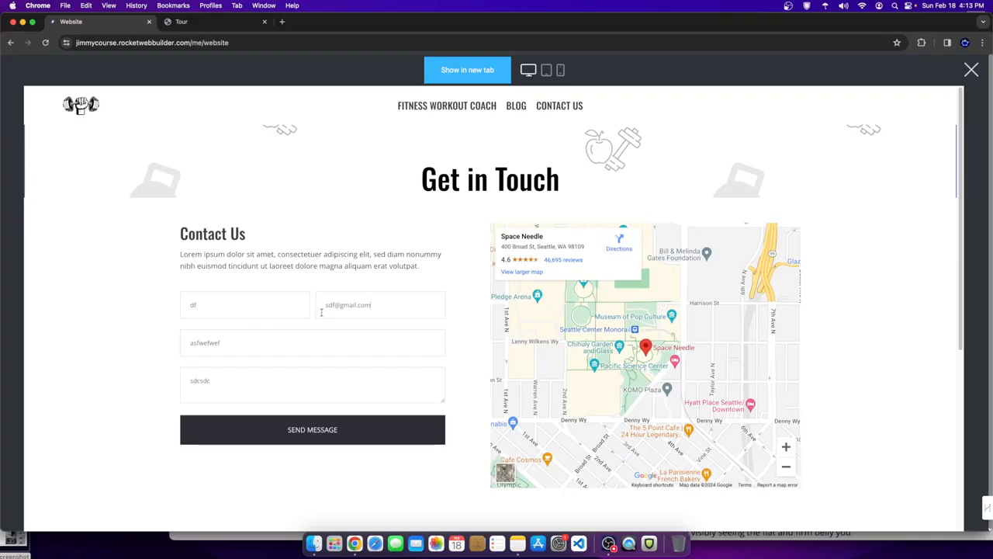
- Send the test message, check the Thank you! confirmation, and close the preview
left_click_drag(234, 343, 135, 349)
left_click_drag(215, 380, 164, 380)
left_click(316, 427)
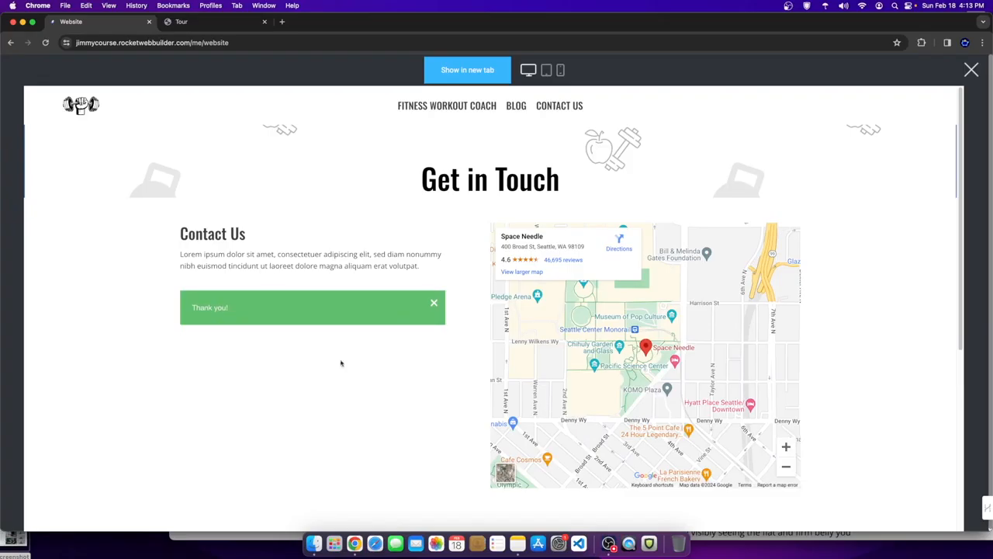
left_click_drag(193, 309, 311, 299)
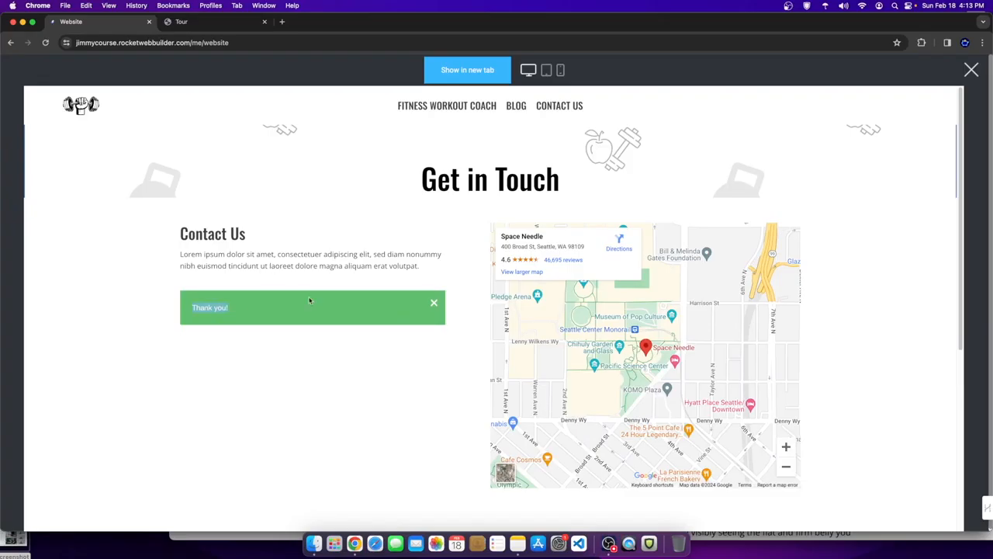
left_click(970, 70)
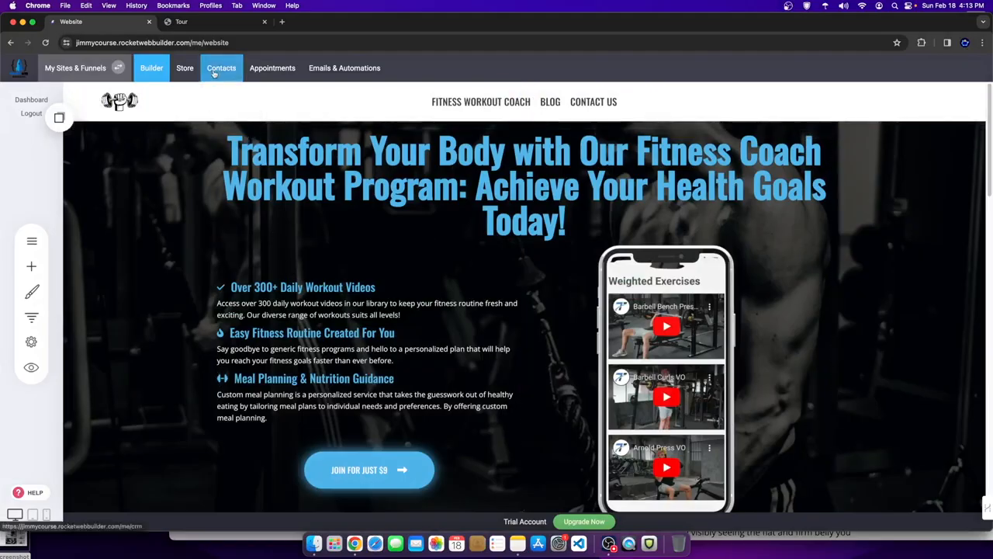
- Review the submitted form message's name and email, then open the All Contacts list
left_click(215, 70)
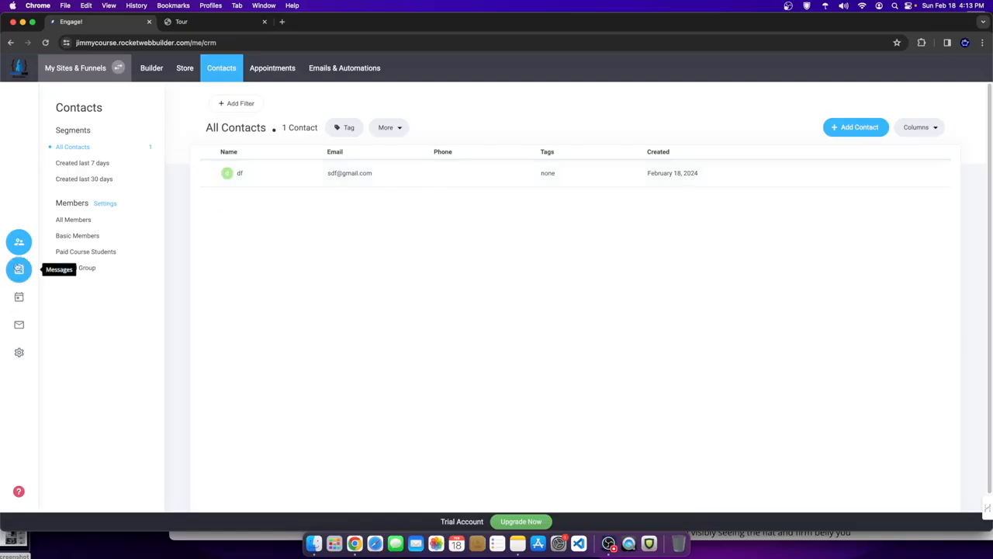
left_click(19, 270)
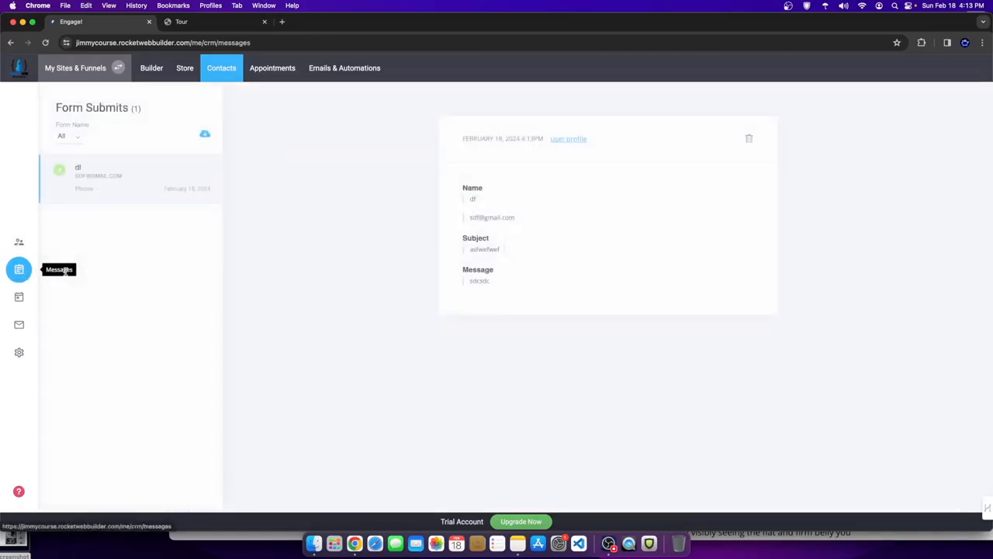
left_click_drag(457, 185, 492, 192)
left_click(492, 192)
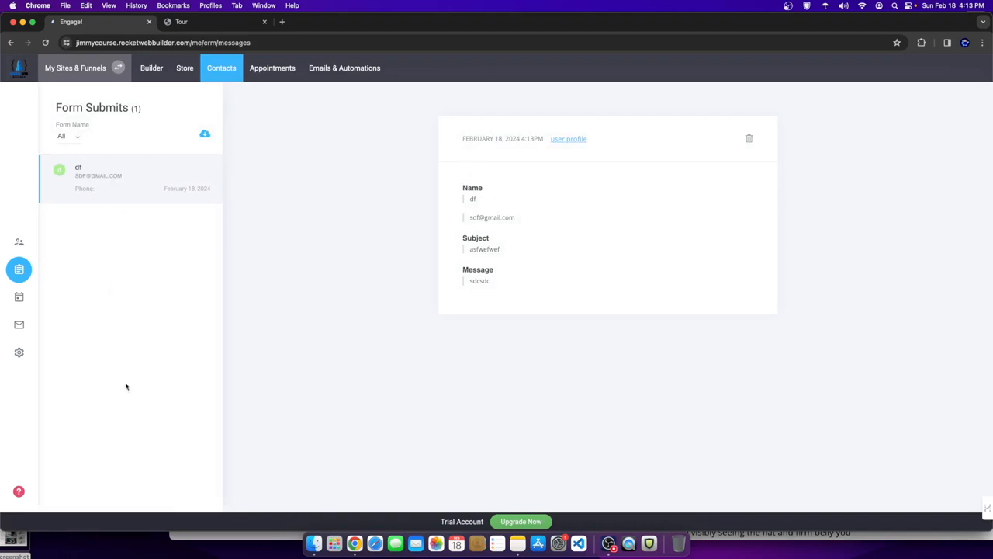
left_click_drag(455, 178, 535, 286)
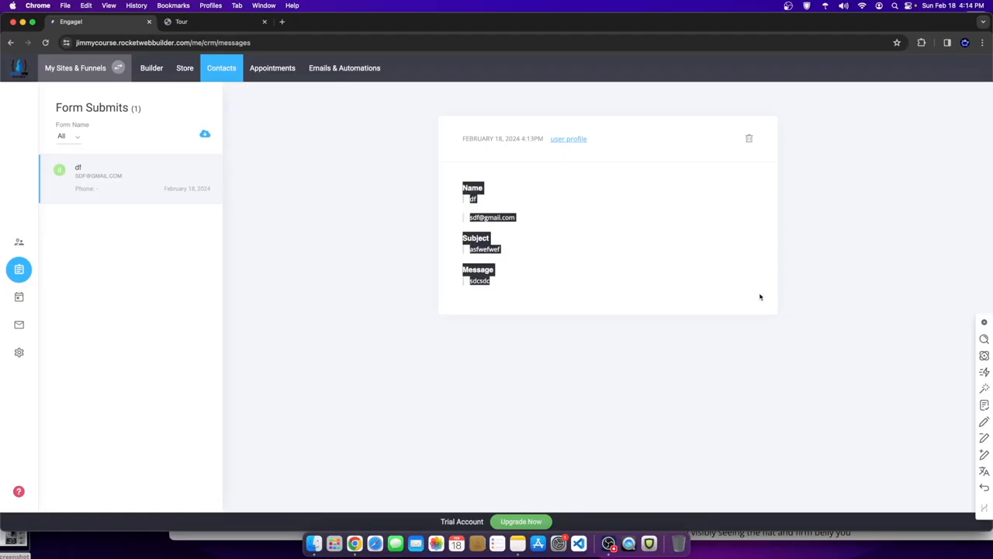
left_click(980, 323)
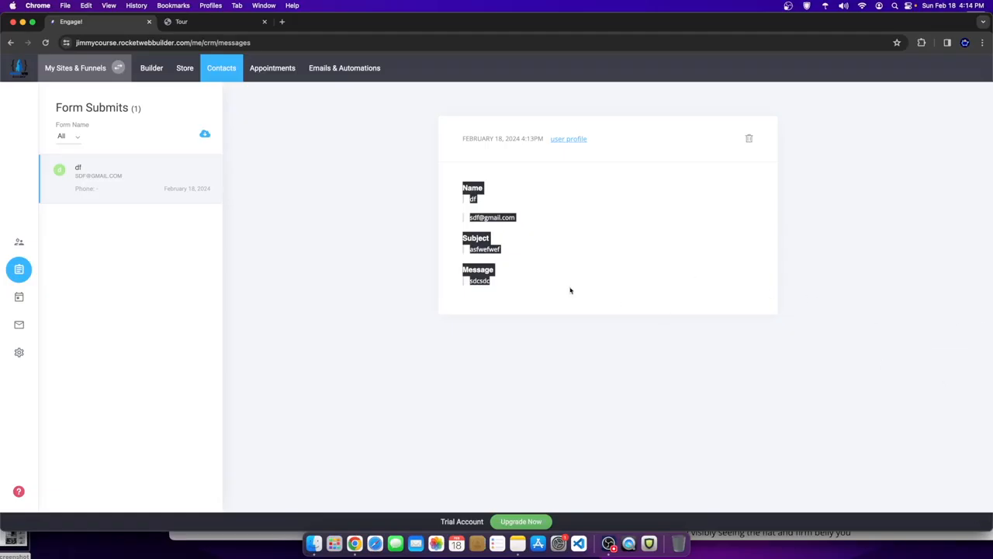
left_click(255, 185)
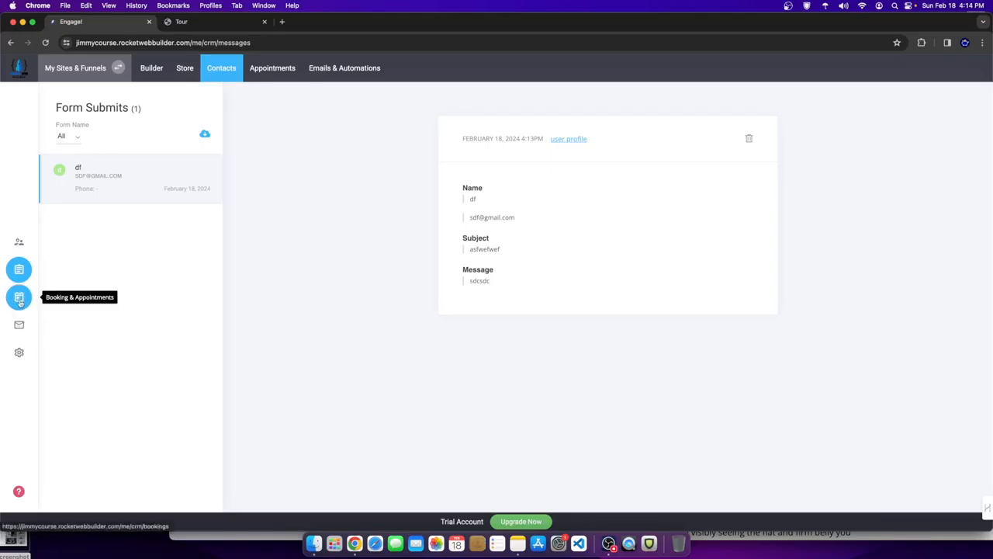
left_click(18, 241)
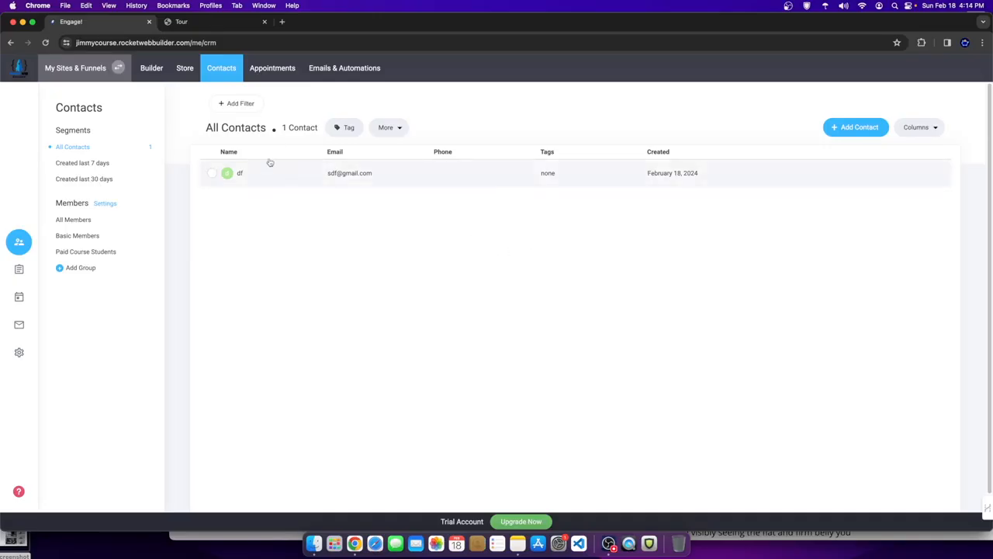
- On the Contact page, set the form to tag contacts on new messages with 'Inq'
left_click(152, 68)
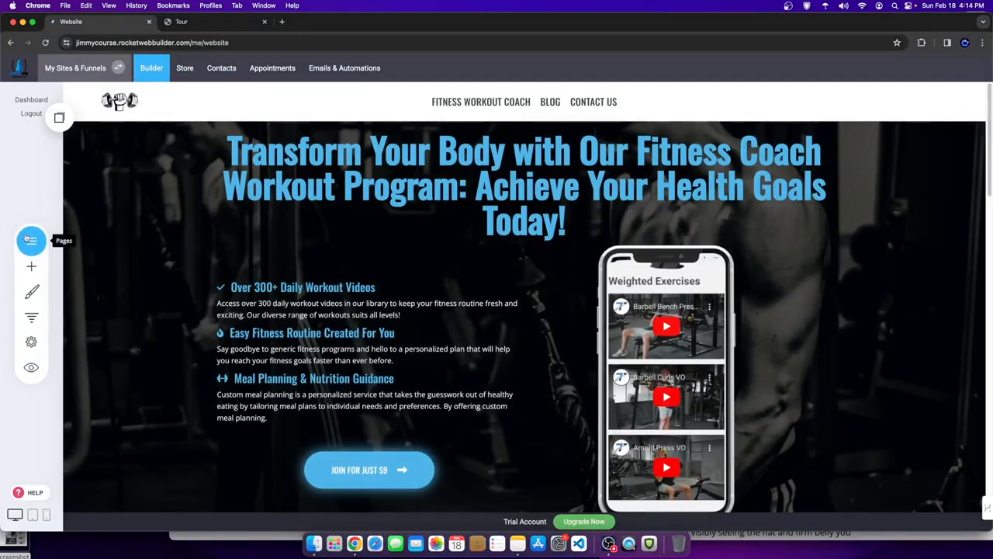
left_click(28, 239)
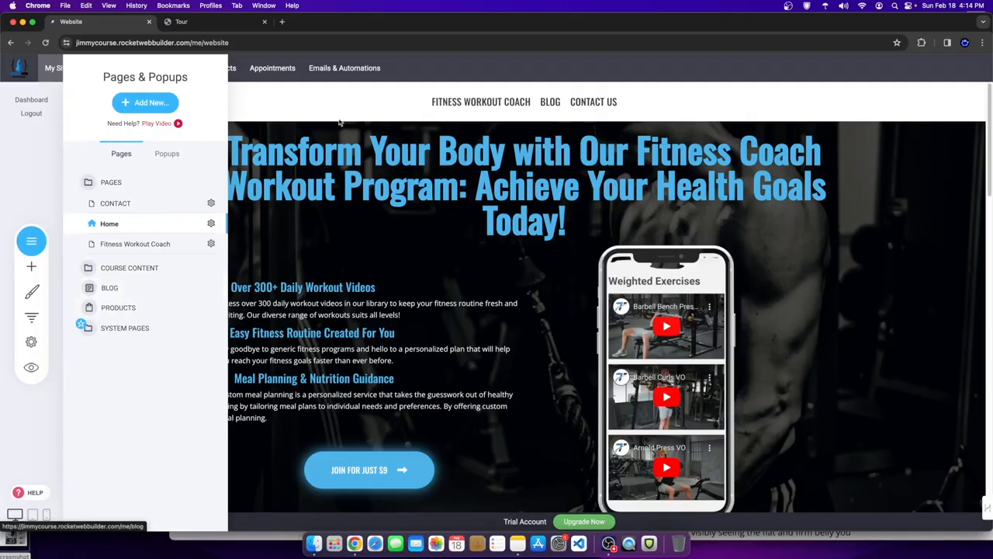
left_click(593, 102)
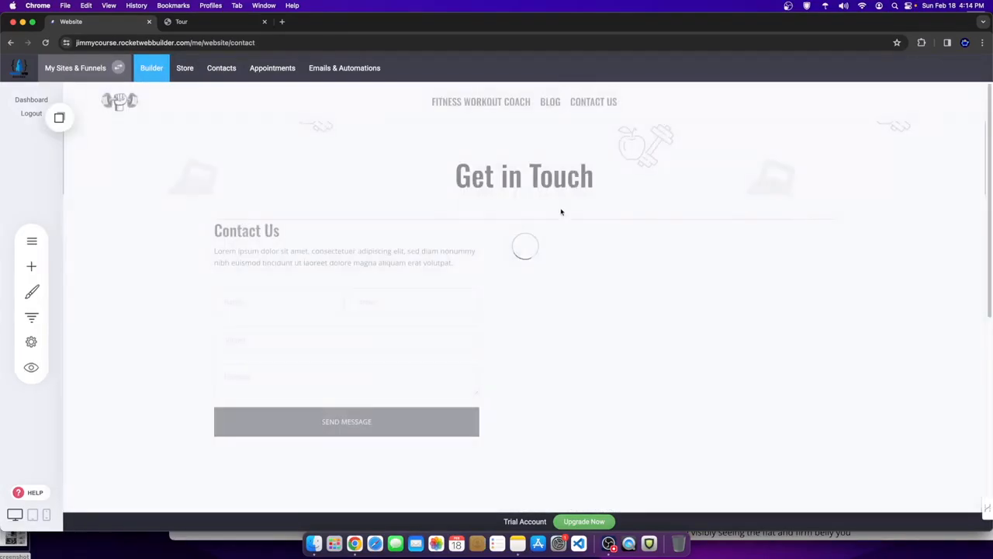
left_click(394, 312)
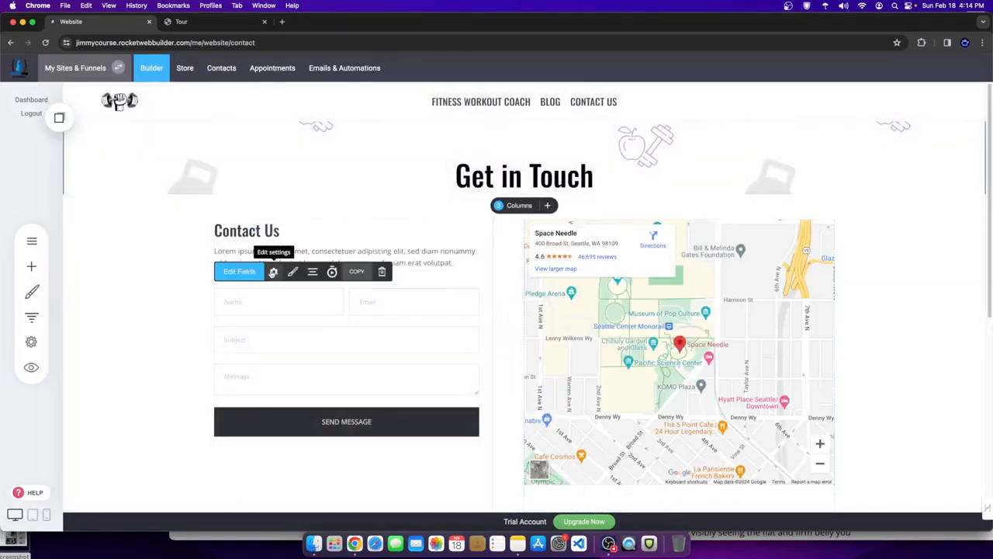
left_click(273, 270)
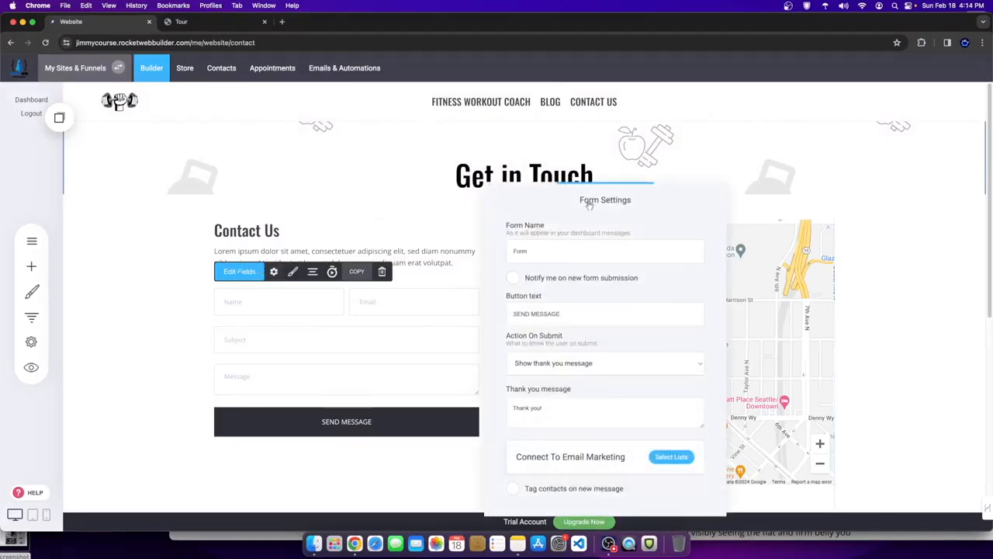
left_click(569, 410)
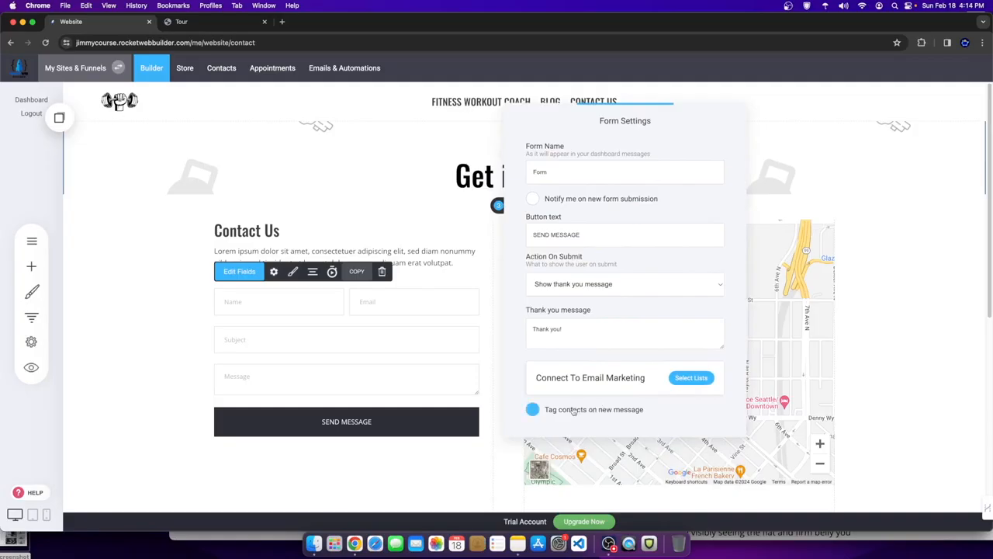
left_click(565, 410)
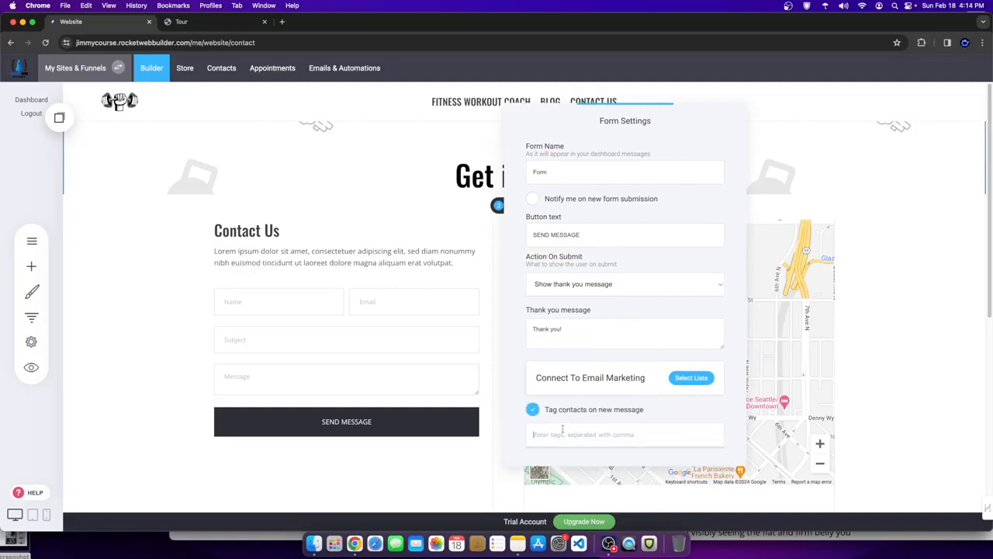
left_click(562, 428)
type("Inq.")
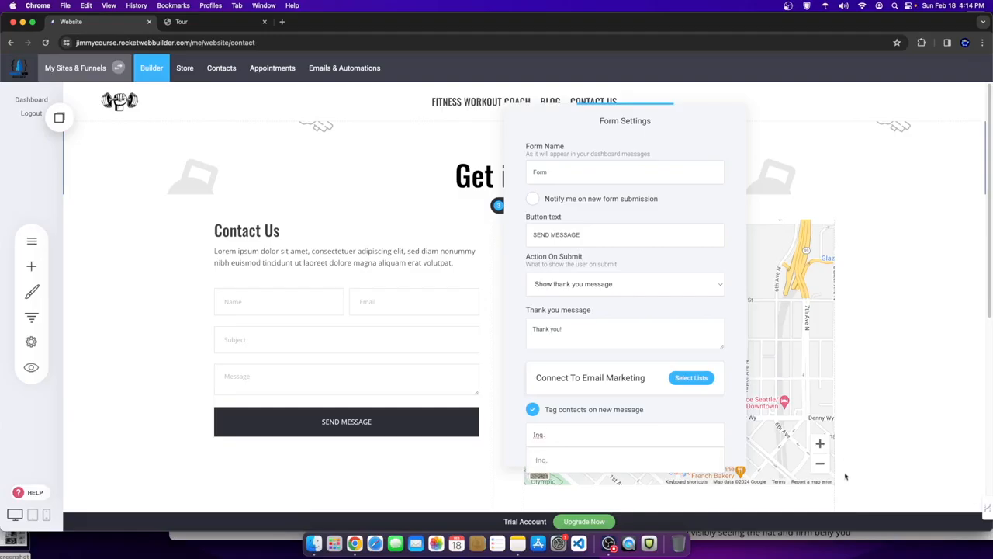
left_click(867, 432)
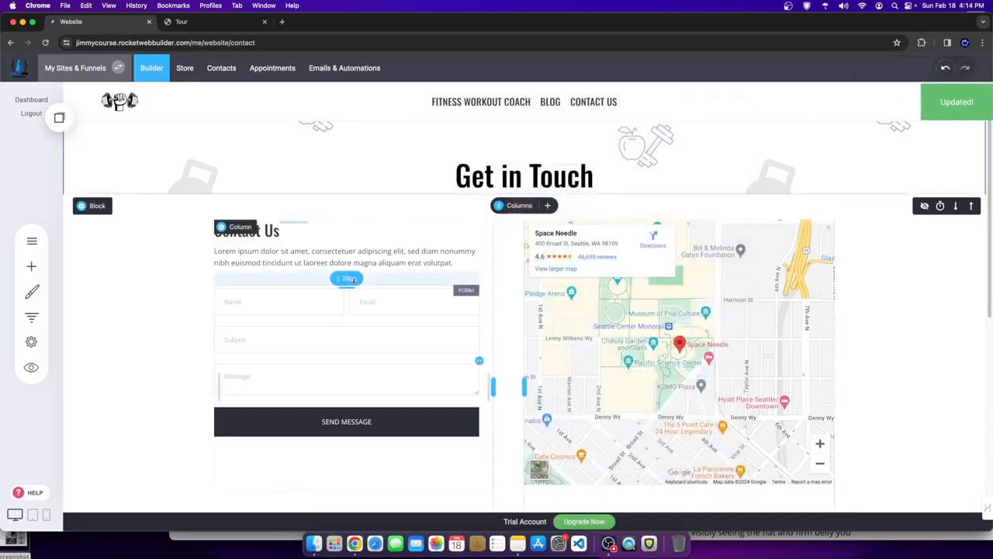
- In the website preview, fill the contact form with a test name, e-mail, subject and message, and send it
left_click(33, 376)
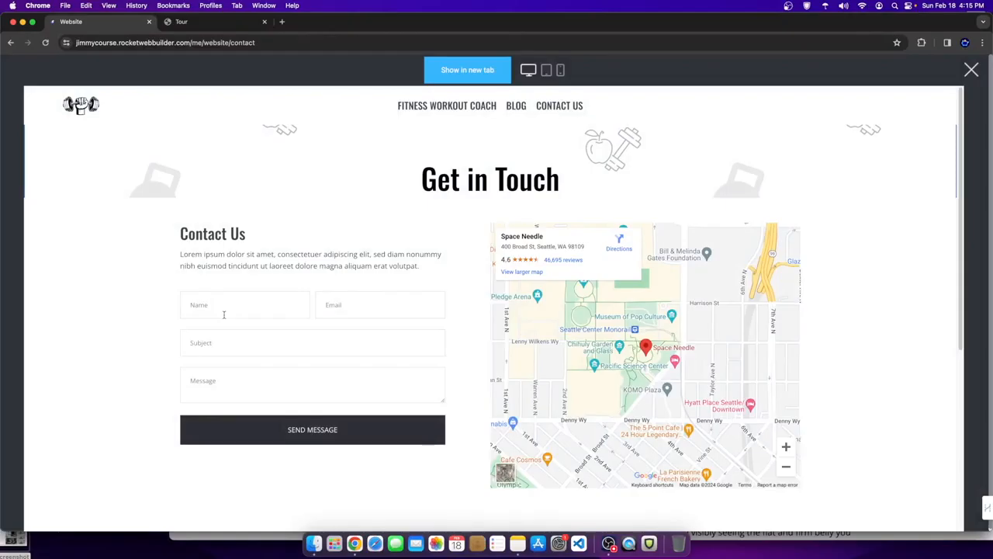
left_click(251, 296)
type("dsfgdsfge")
left_click(348, 306)
type("sdfsdcwec@gmail.com")
left_click(323, 329)
type("sdfsdfercerc")
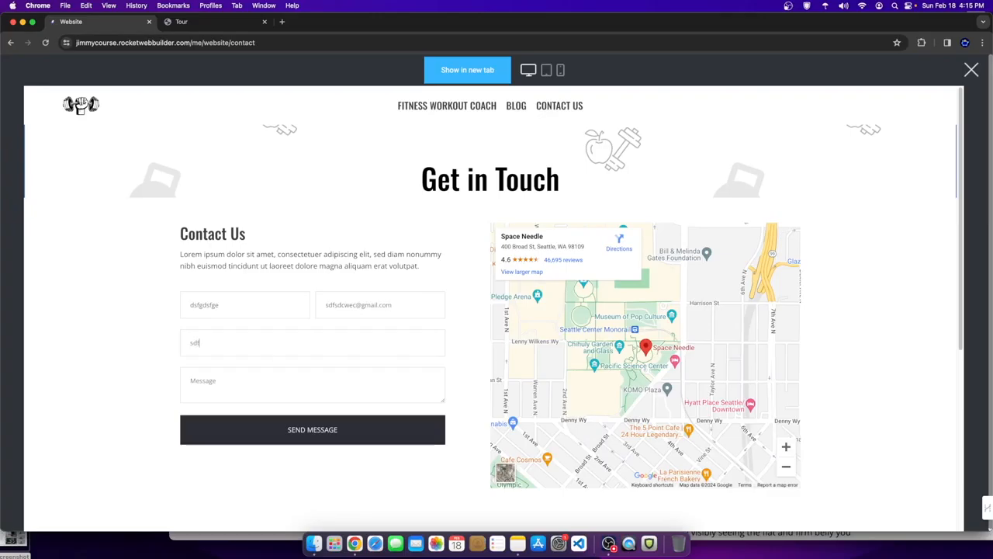
left_click(230, 396)
type("ervergvdfbsrwbewrbv")
left_click(301, 430)
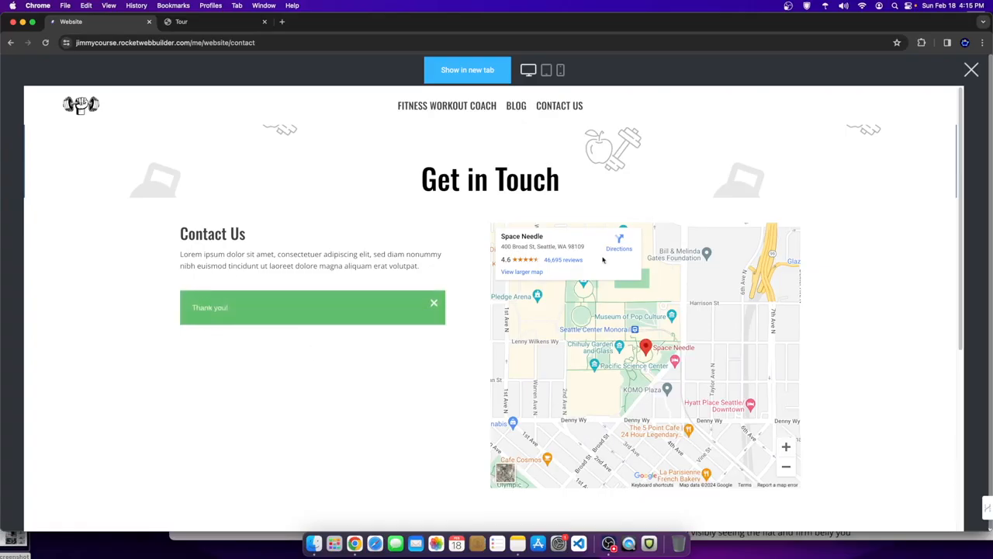
- Close the preview and check that Contacts now has the new contact tagged Inq
left_click(972, 71)
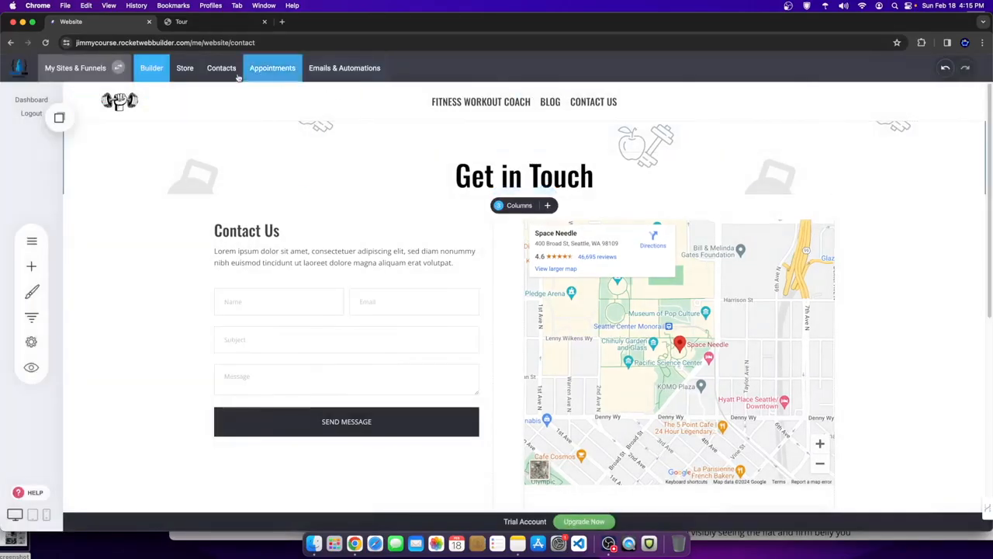
left_click(224, 71)
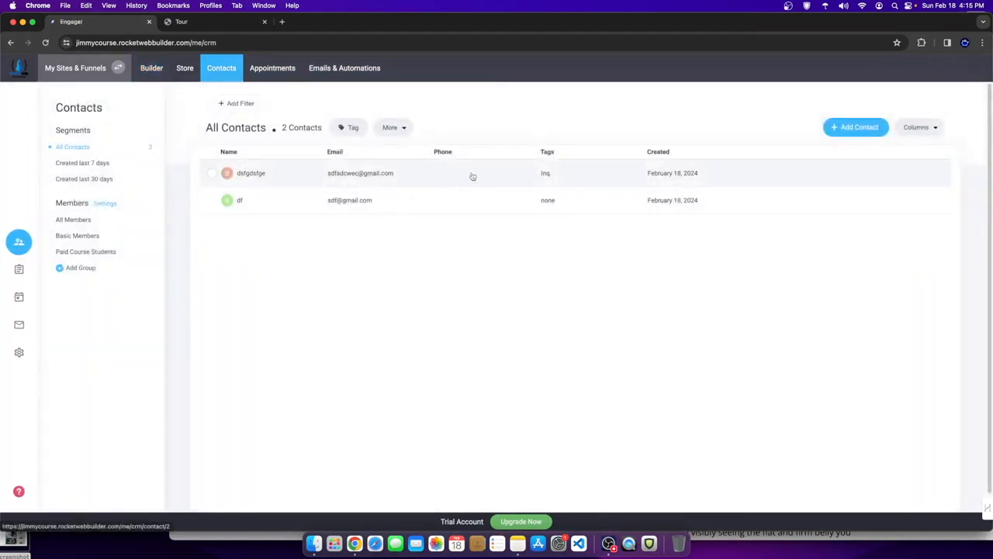
left_click_drag(535, 177, 567, 176)
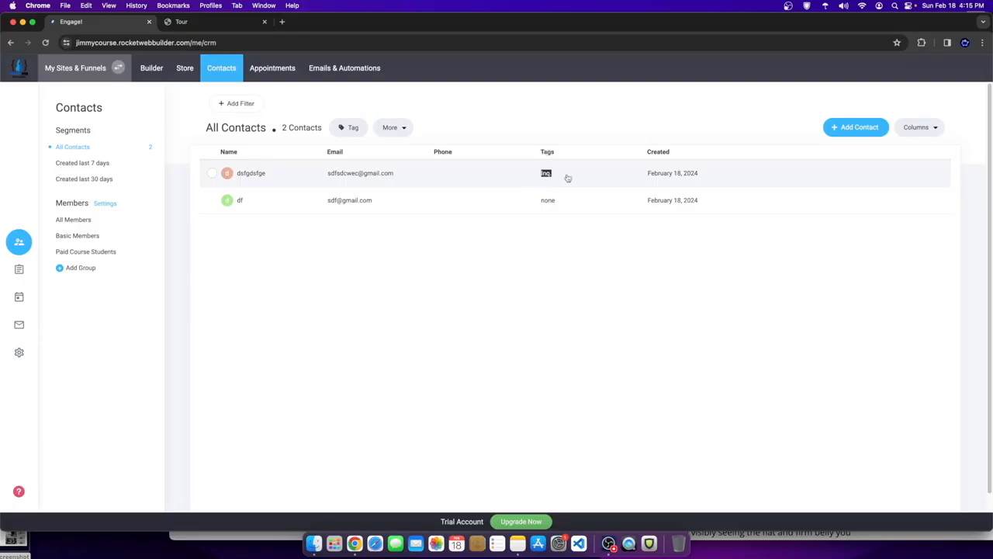
left_click_drag(568, 178, 430, 104)
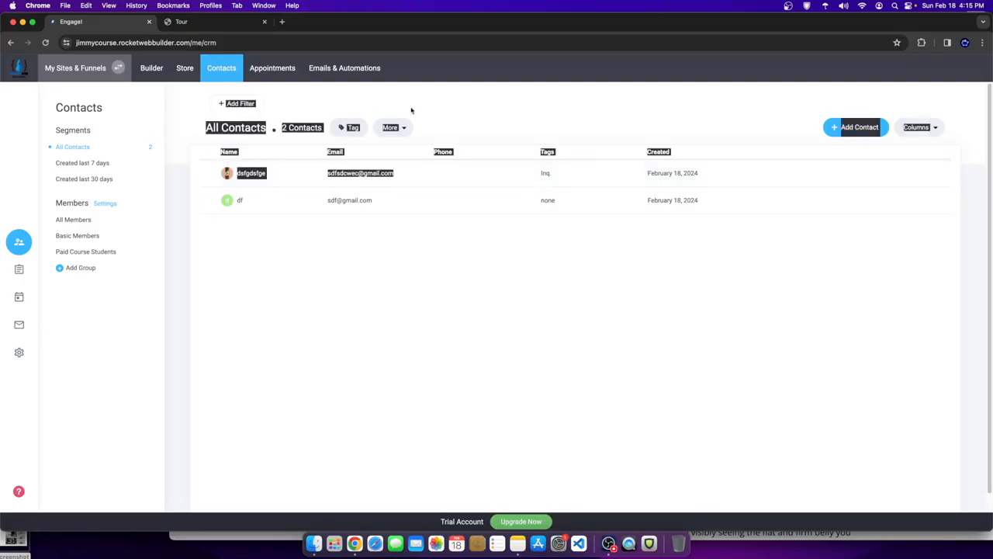
left_click(460, 109)
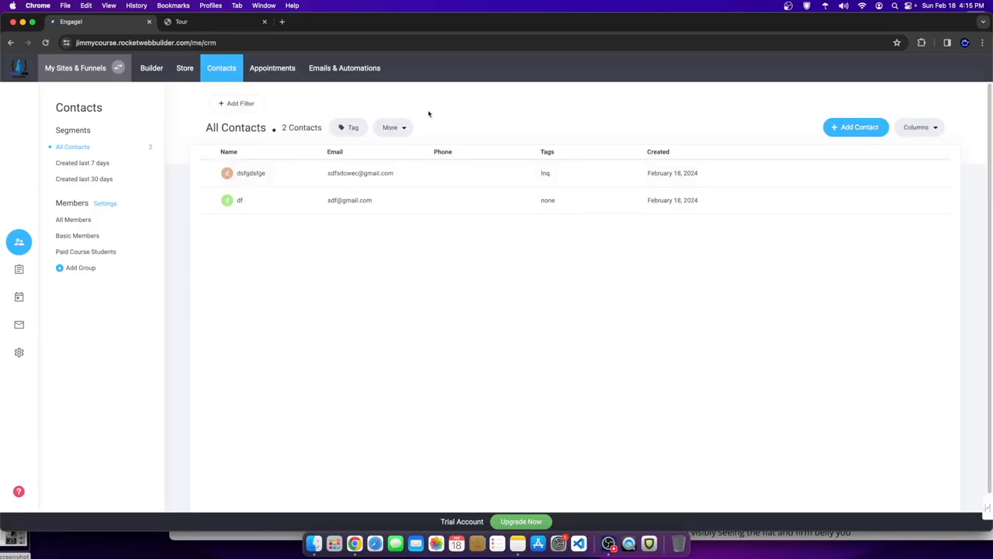
left_click(183, 68)
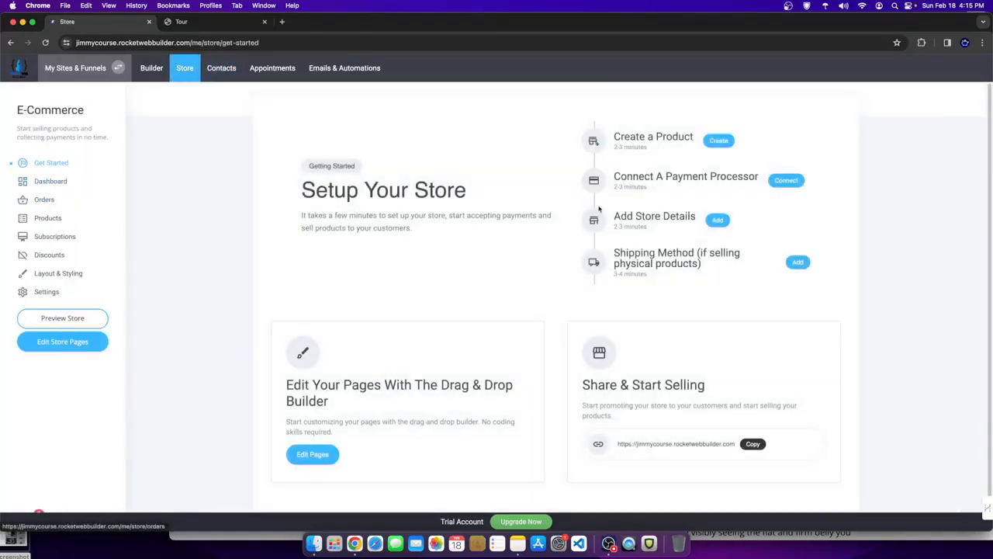
- Start a new product and give it the title 'dfsxj'
left_click(718, 141)
scroll(590, 341, "down", 10)
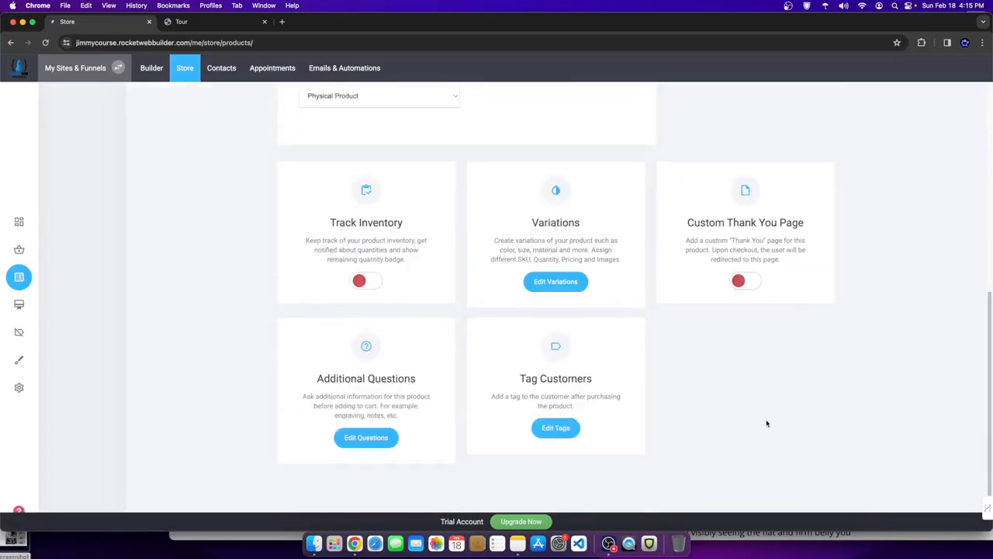
left_click_drag(501, 381, 586, 378)
scroll(545, 358, "up", 10)
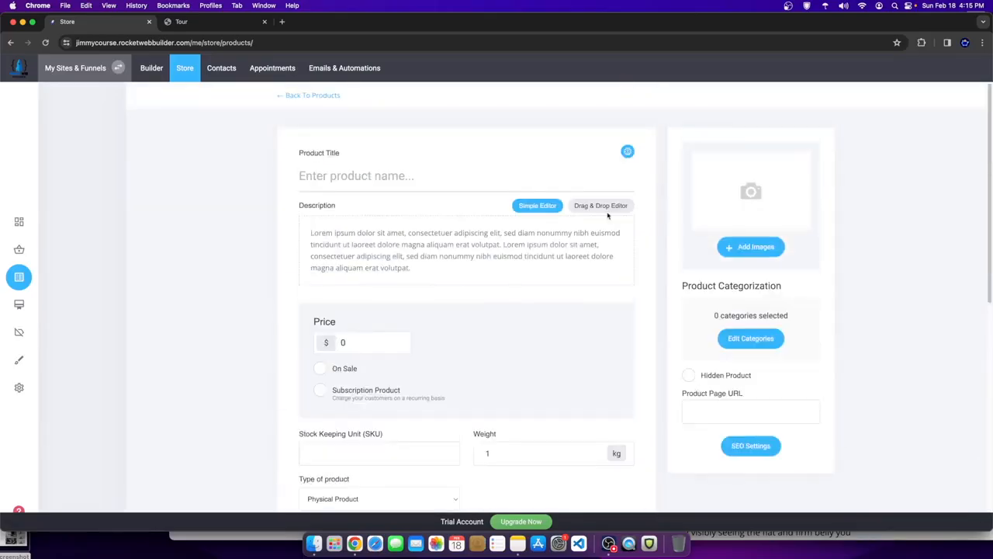
left_click(377, 183)
type("dfsxj")
- Open Edit Tags for buyers and Add new tag, then cancel both without adding a tag
scroll(533, 349, "down", 10)
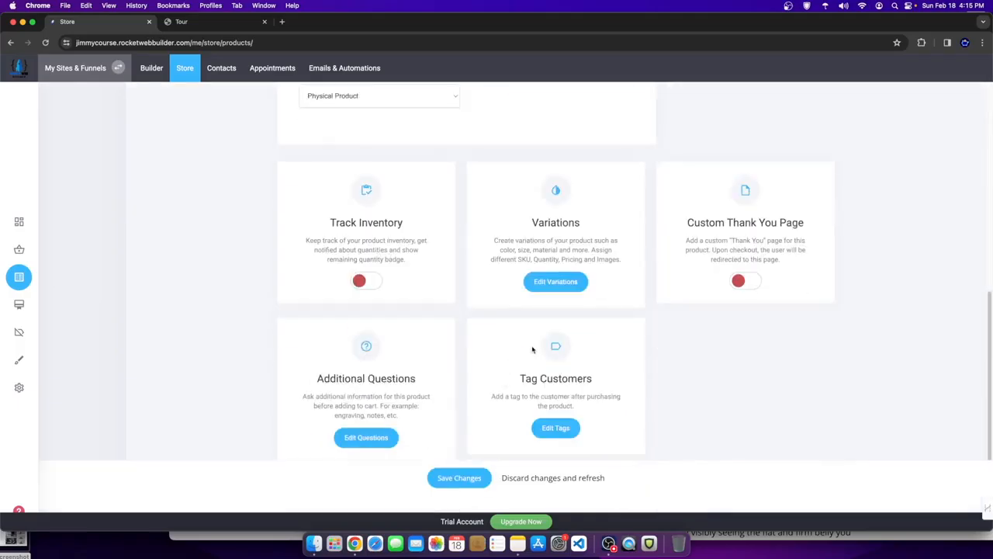
left_click(556, 428)
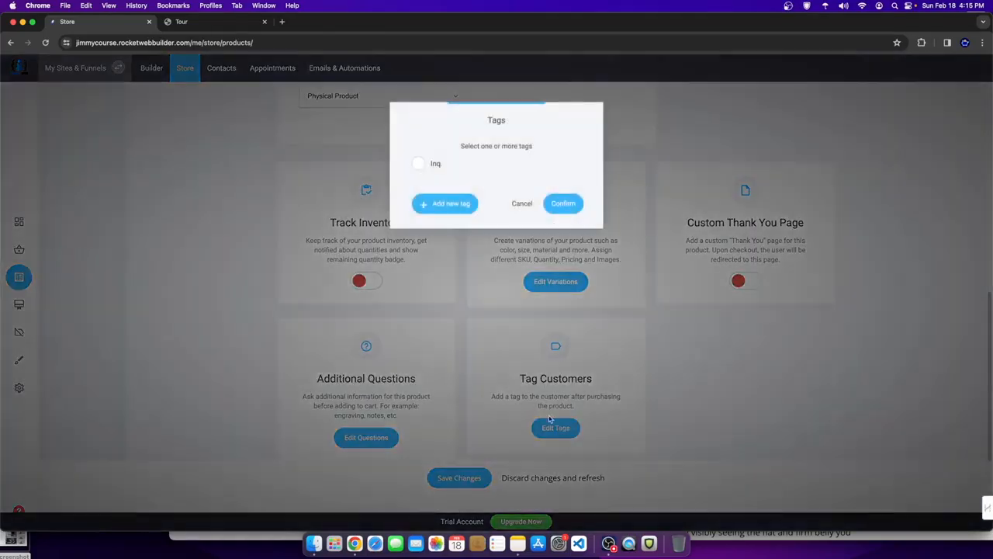
left_click(442, 203)
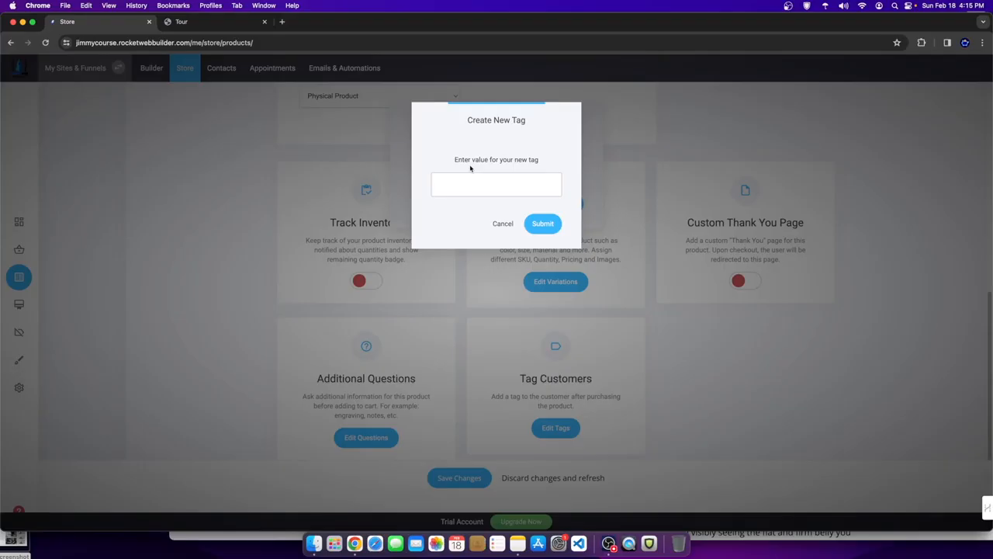
left_click(502, 224)
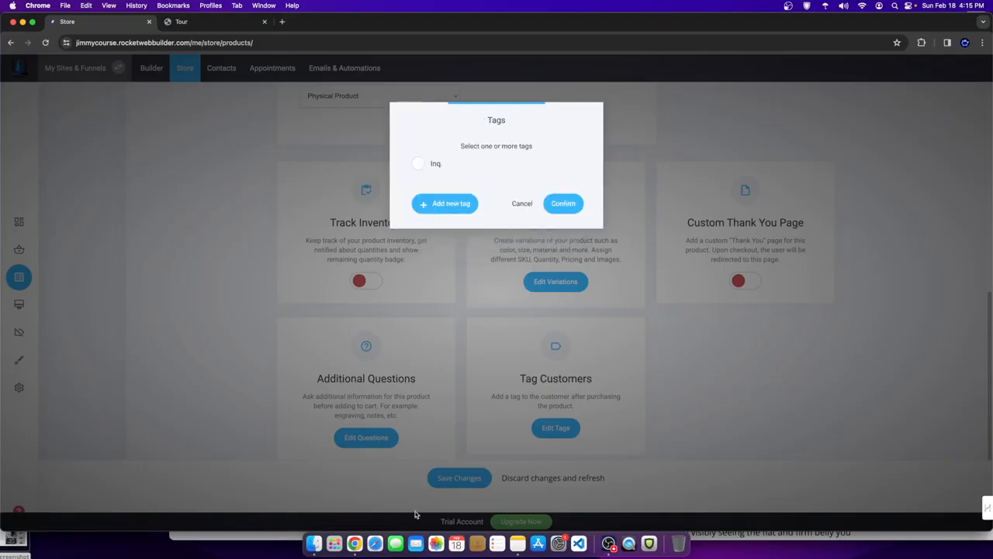
left_click(522, 204)
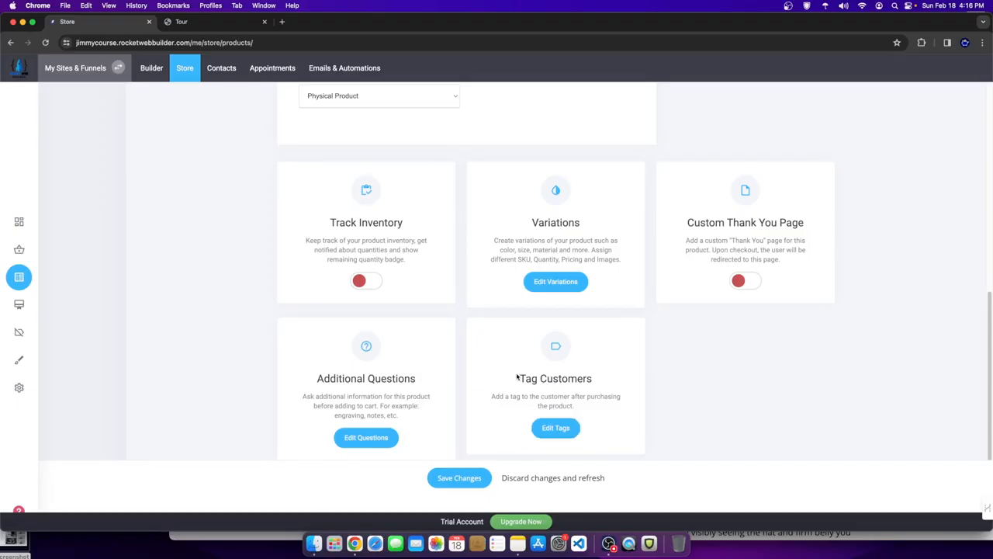
- Leave the product editor for the Builder and discard the unsaved product draft
scroll(209, 184, "up", 6)
left_click(309, 96)
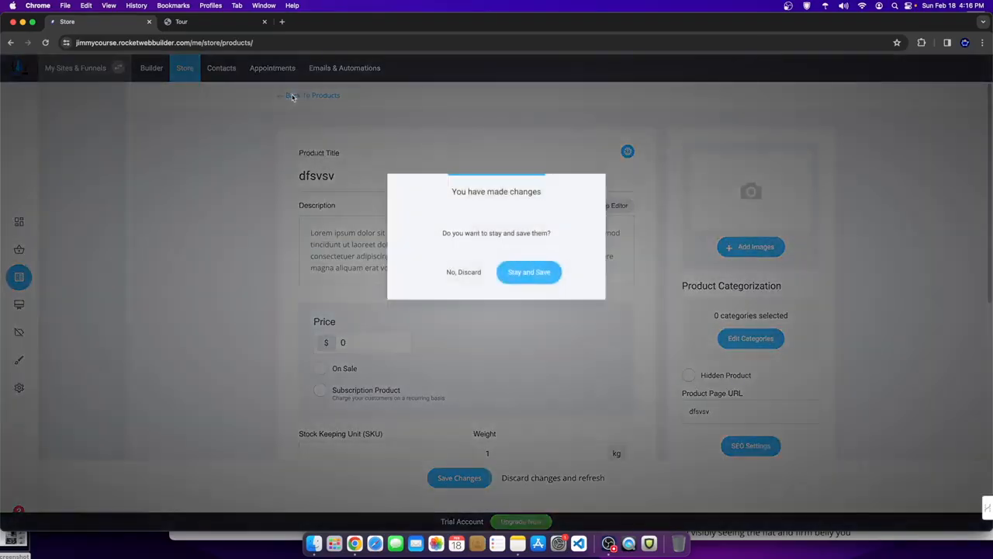
left_click(533, 272)
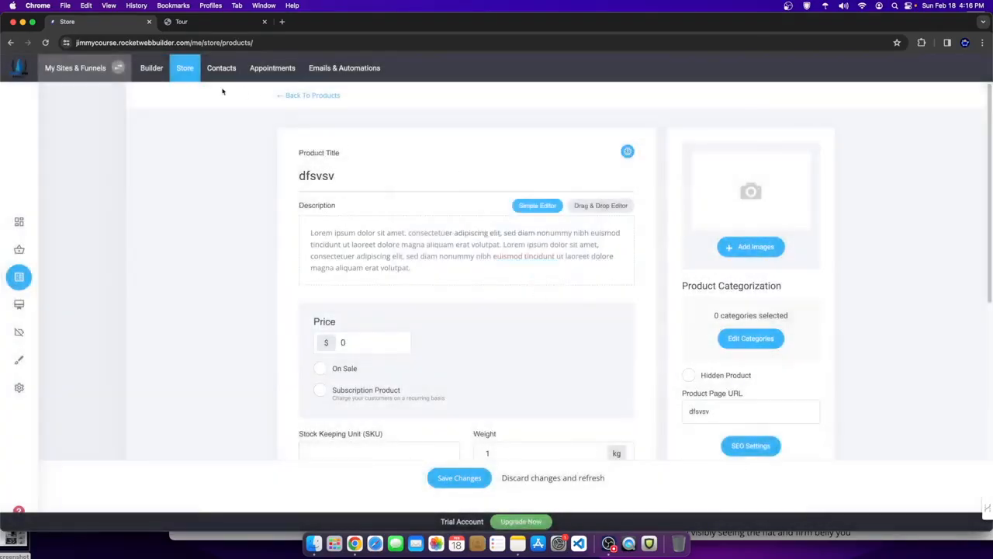
left_click(169, 72)
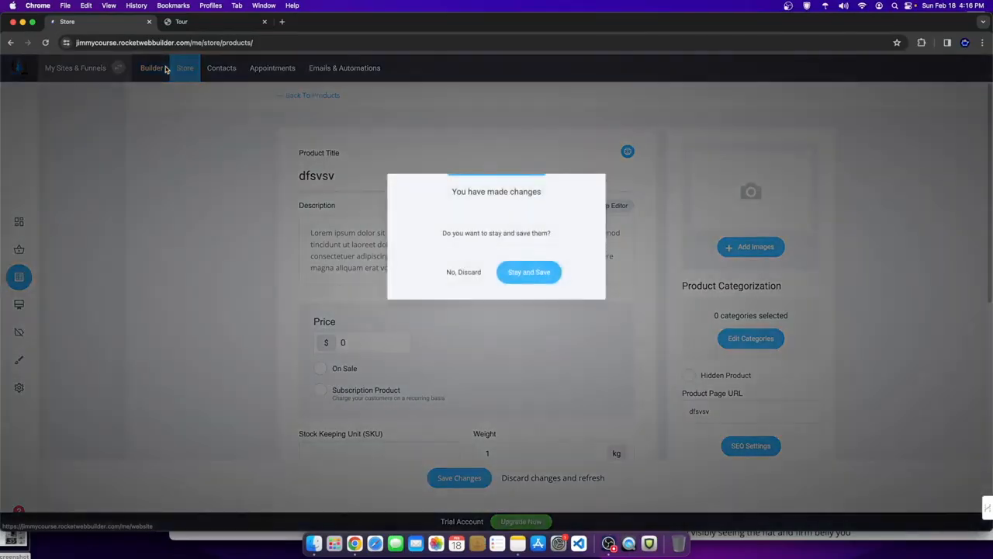
left_click(463, 272)
- Open the Store Dashboard showing $0.00 sales, 0 orders and 0 abandoned carts over 7 days
scroll(470, 353, "down", 10)
scroll(470, 353, "down", 10)
scroll(686, 392, "up", 8)
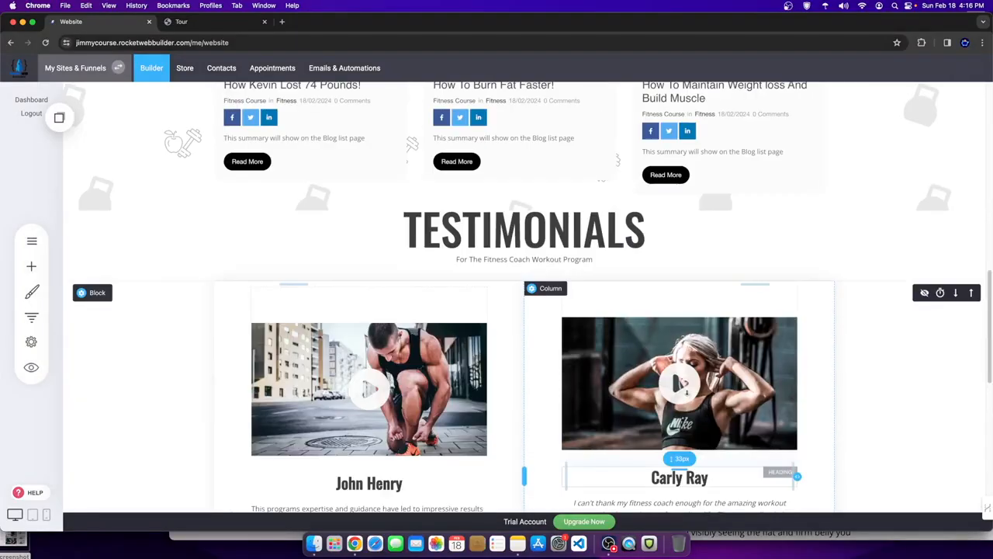
scroll(686, 392, "up", 10)
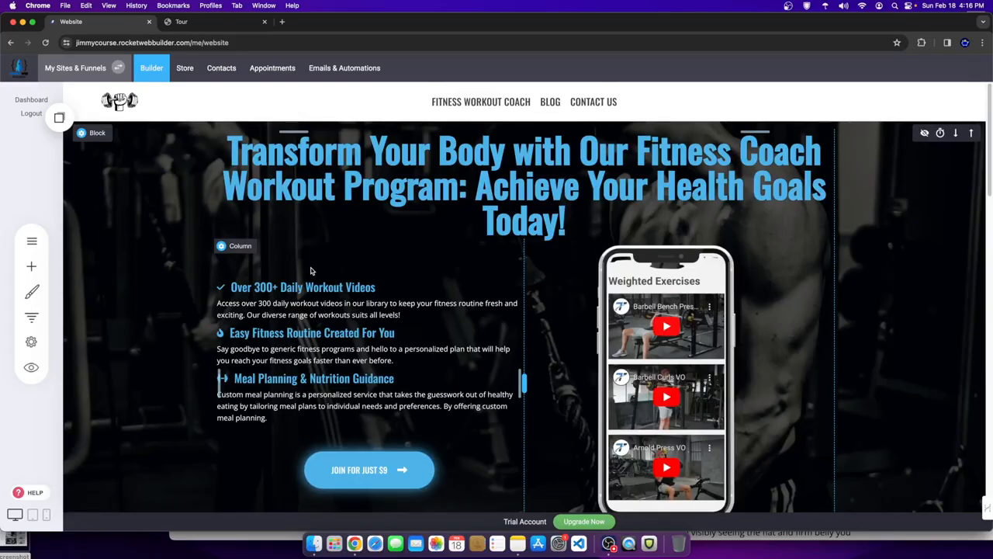
left_click(194, 75)
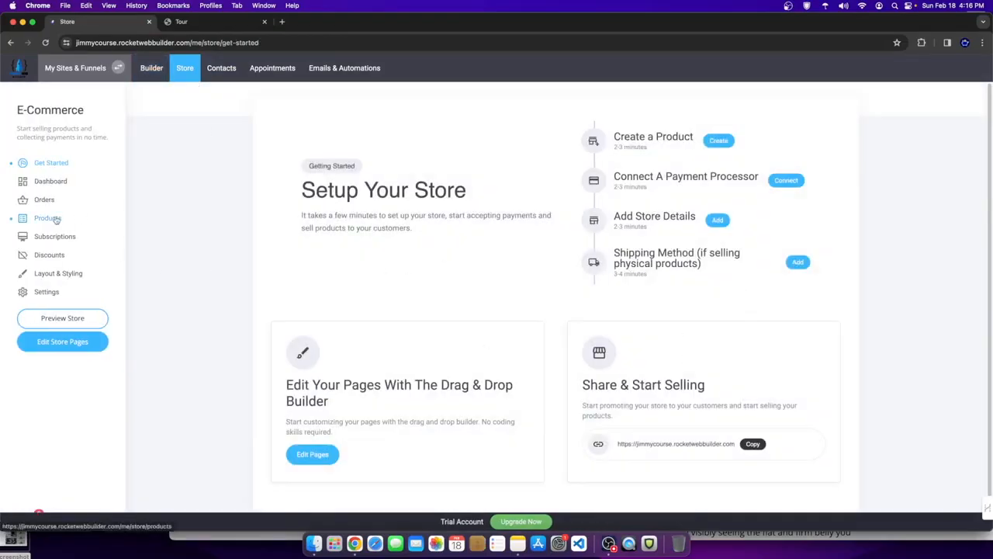
left_click(52, 184)
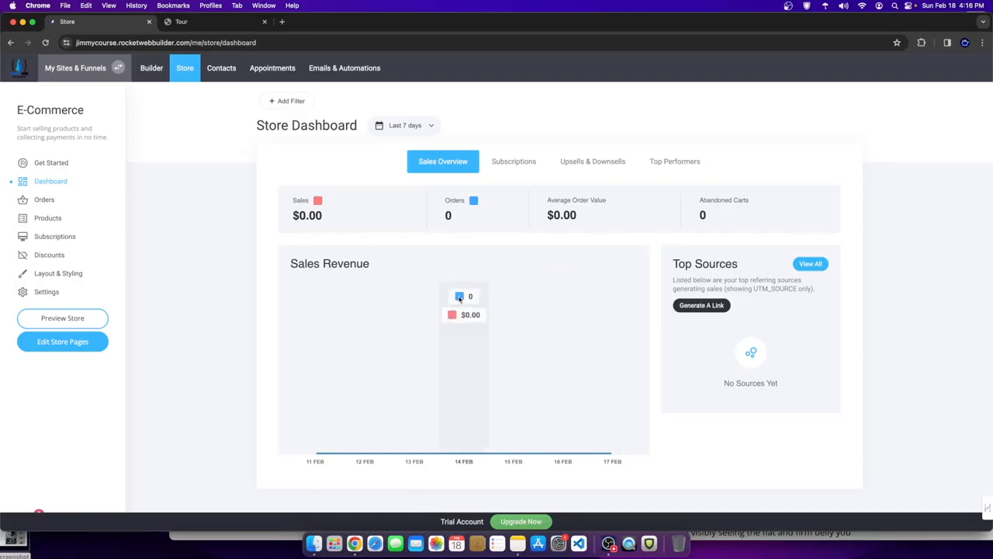
- In Store Settings > Payments, choose Add Another and browse the available payment providers
left_click(61, 299)
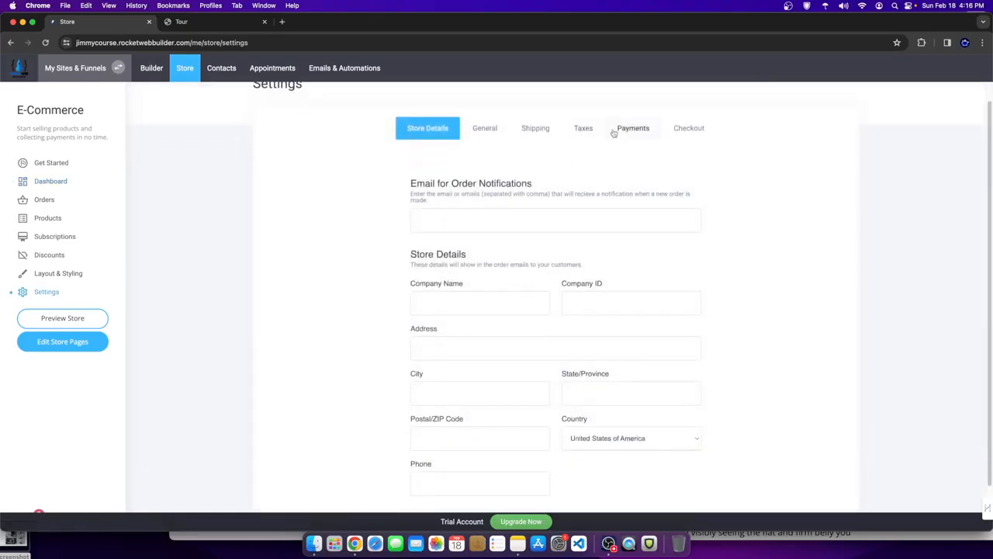
left_click(629, 145)
left_click(678, 210)
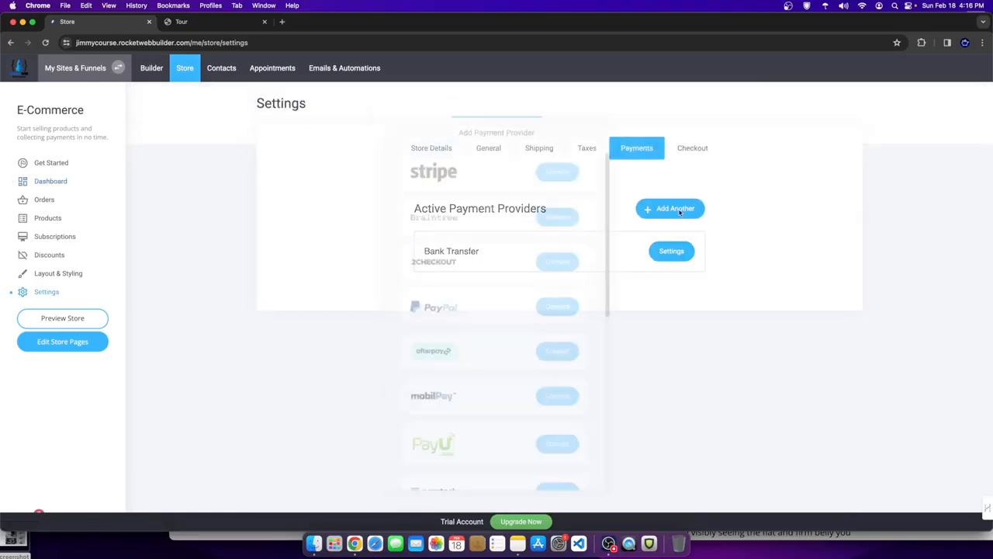
scroll(494, 339, "down", 5)
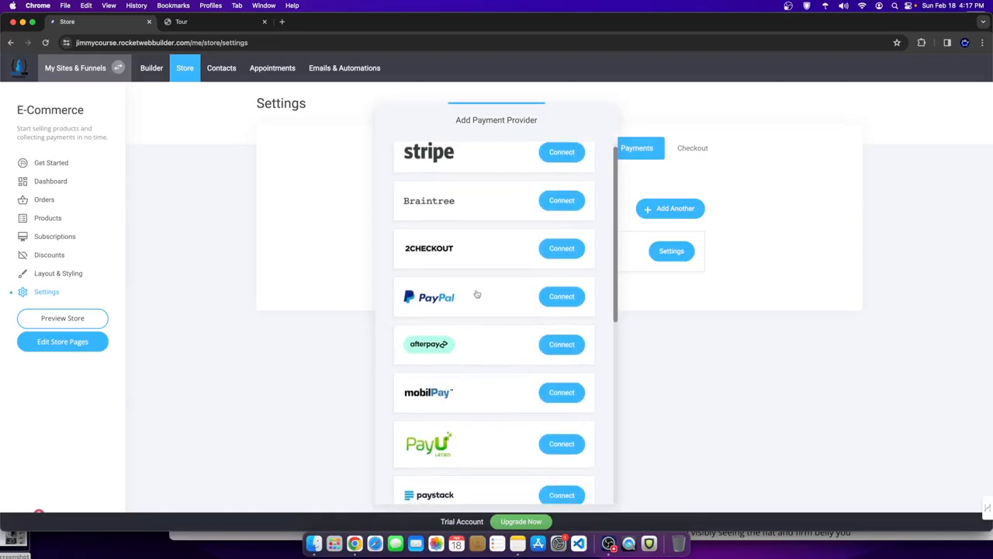
scroll(458, 349, "down", 4)
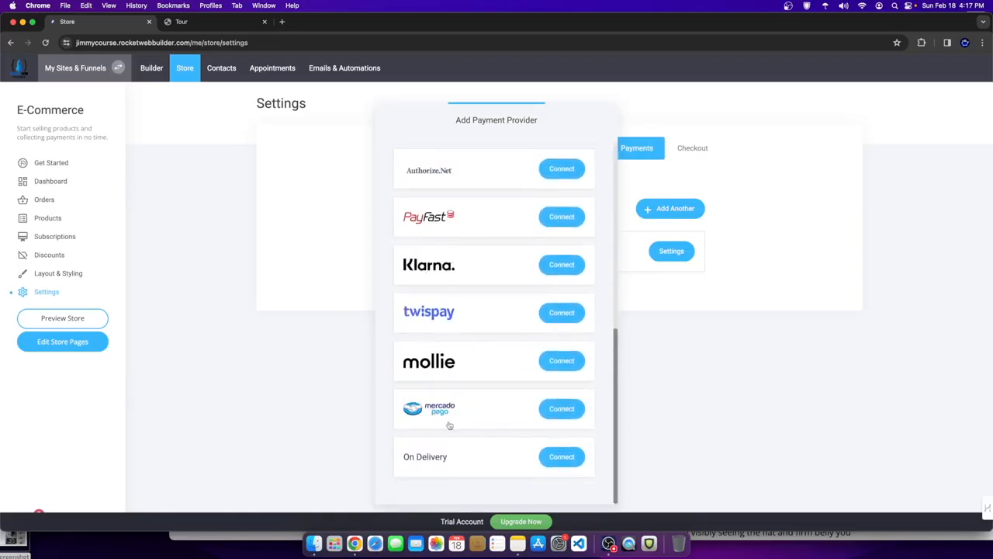
scroll(395, 331, "up", 3)
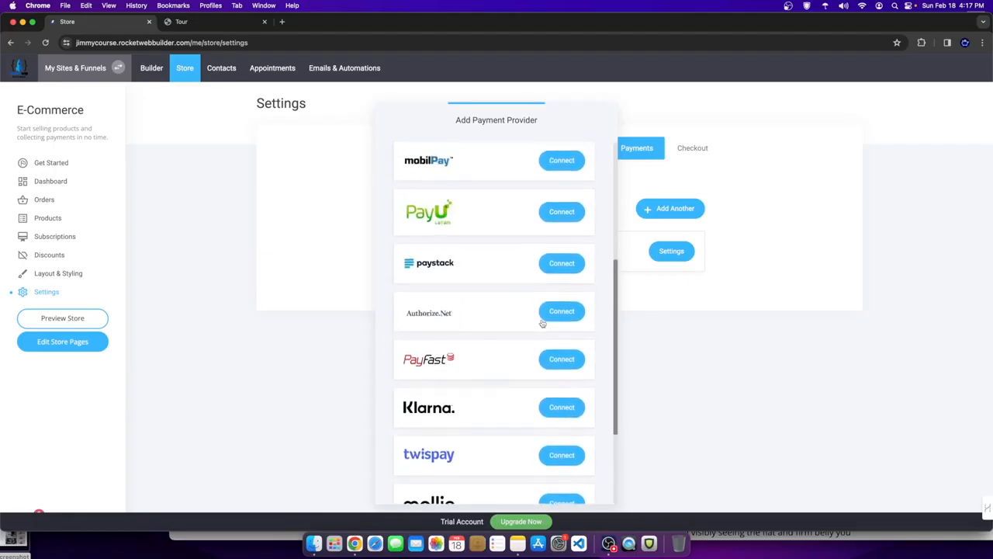
scroll(497, 267, "up", 3)
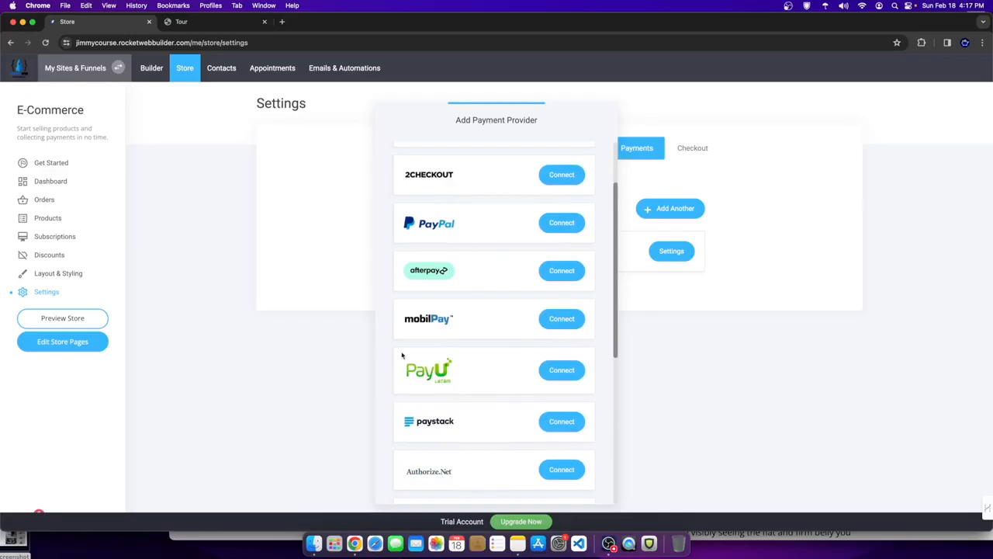
scroll(394, 277, "up", 2)
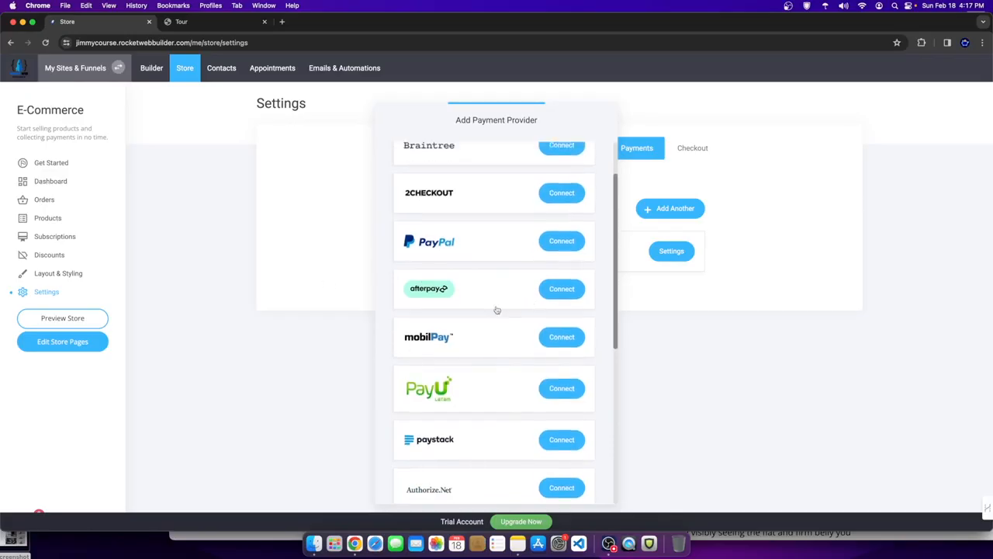
scroll(501, 257, "down", 8)
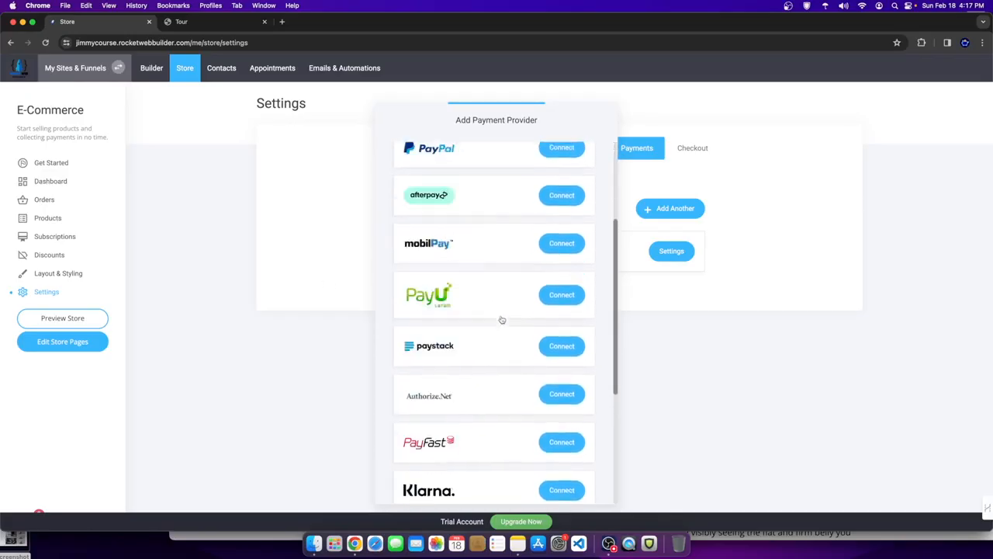
scroll(512, 277, "up", 8)
- Try connecting Stripe, then return to Payments with Bank Transfer still the only provider and go back to the builder
left_click(697, 332)
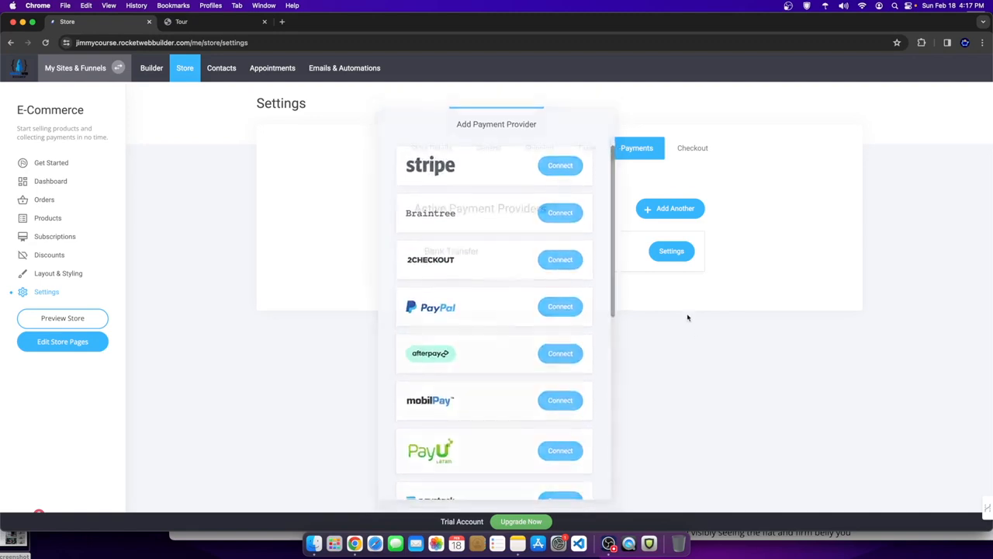
left_click(685, 211)
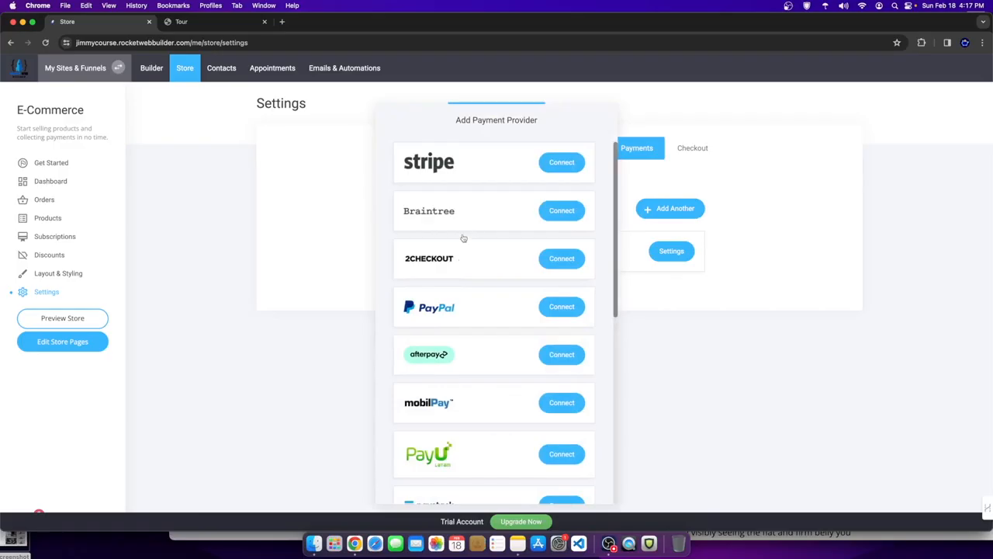
left_click(558, 163)
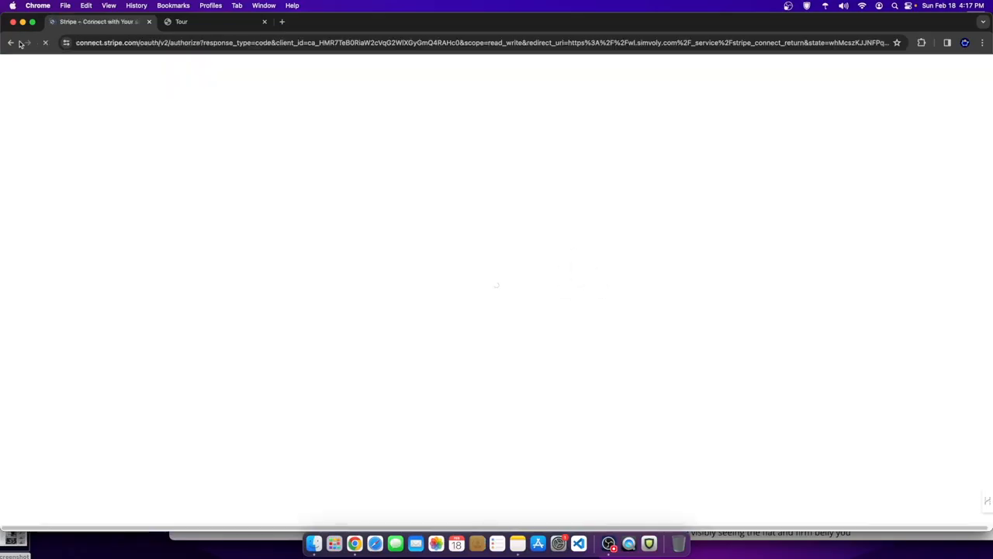
left_click(13, 43)
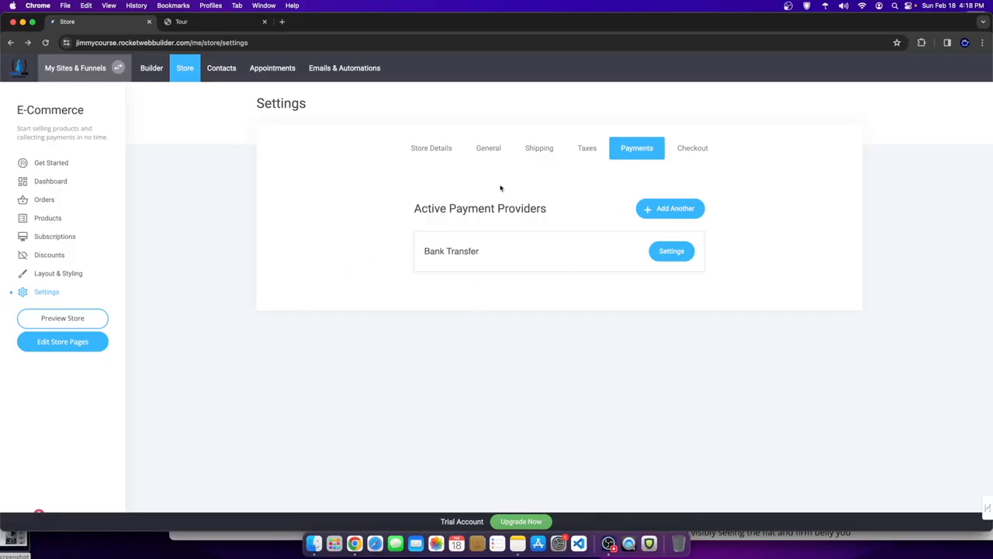
left_click(154, 70)
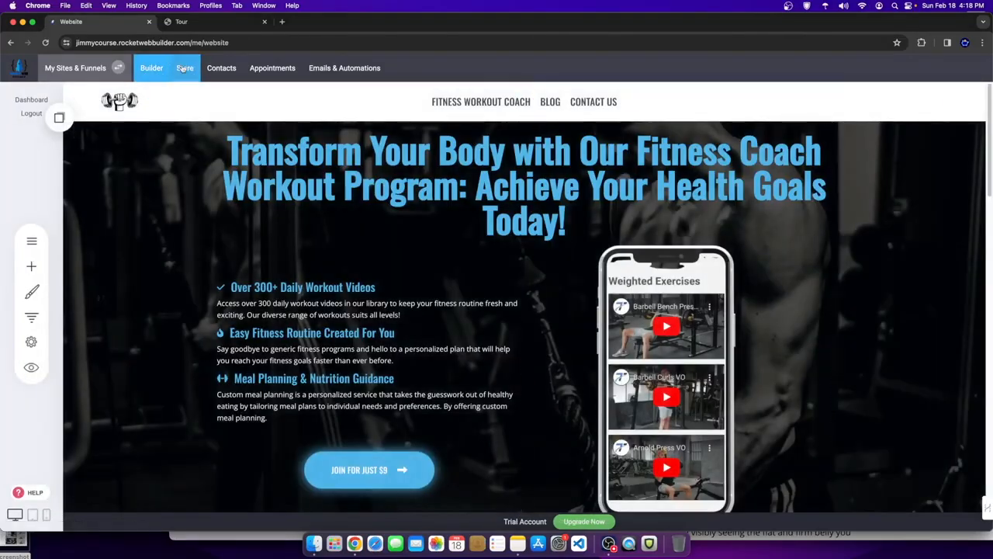
- Open Body Weight Exercises - Content from COURSE CONTENT in the Pages panel and scroll through its videos
left_click(184, 68)
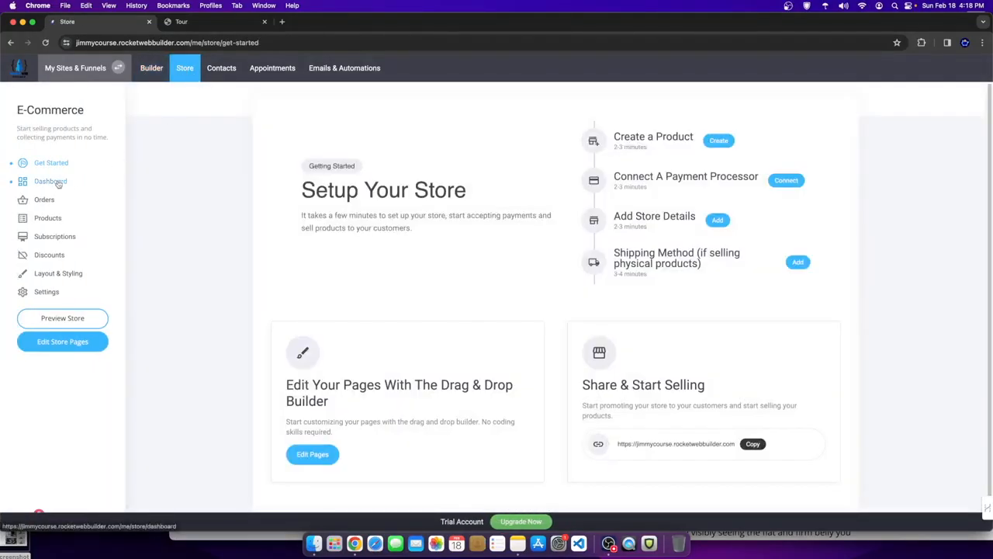
left_click(156, 70)
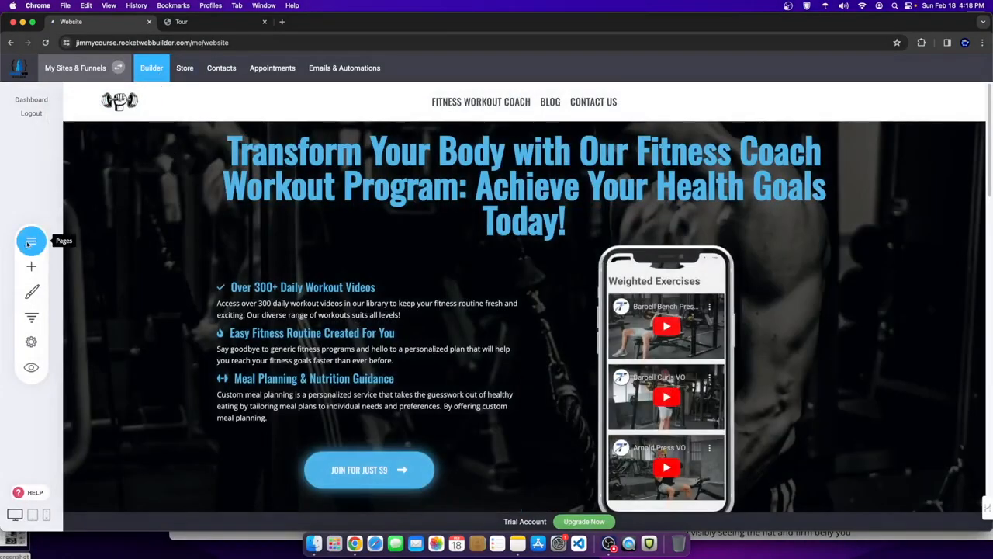
left_click(30, 242)
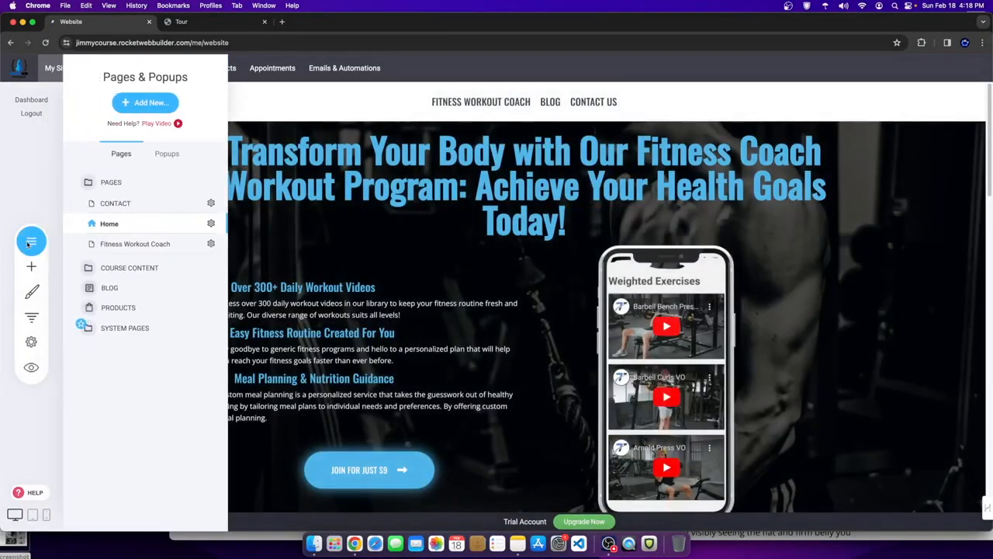
left_click(110, 268)
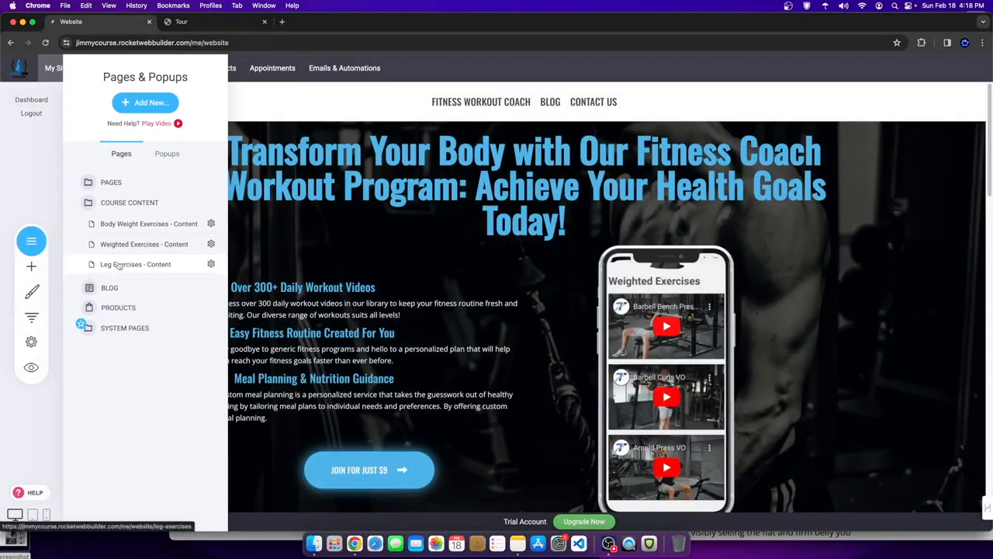
left_click(128, 224)
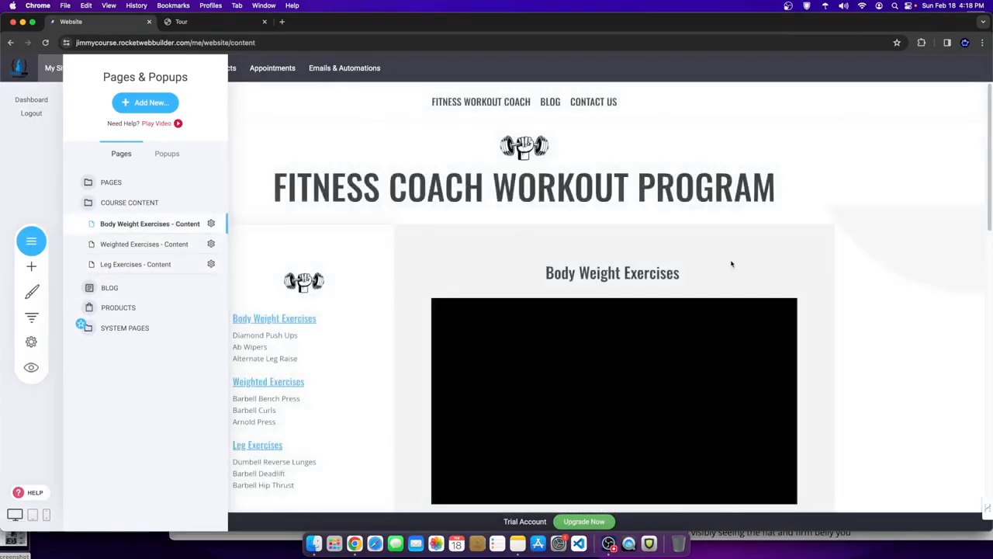
left_click(557, 224)
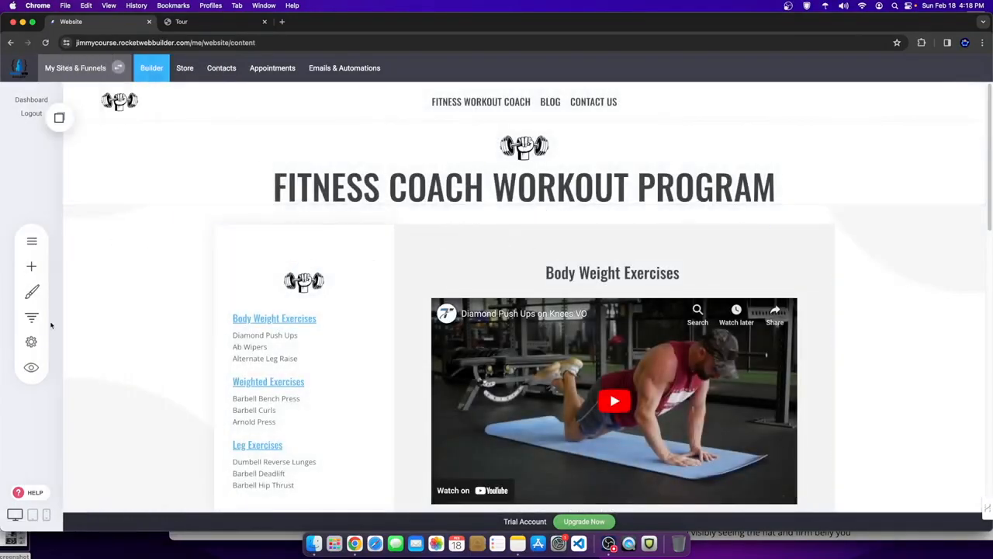
scroll(785, 245, "down", 6)
scroll(785, 244, "down", 5)
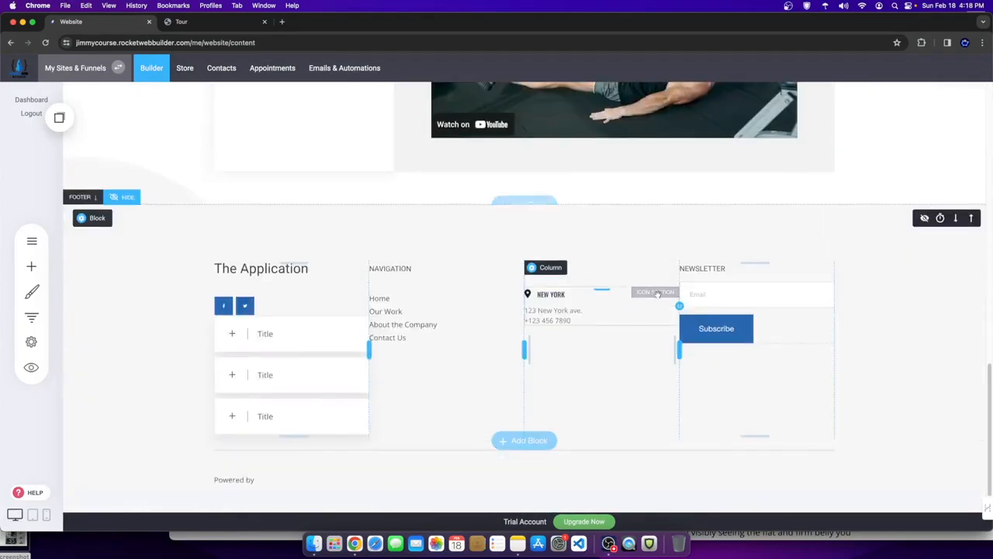
scroll(636, 269, "up", 10)
scroll(613, 270, "down", 4)
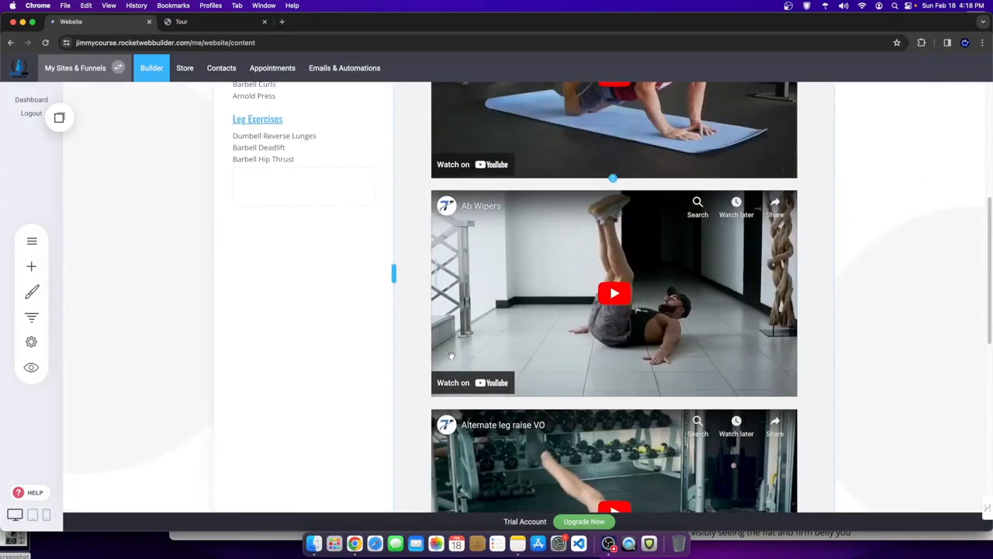
scroll(450, 351, "up", 5)
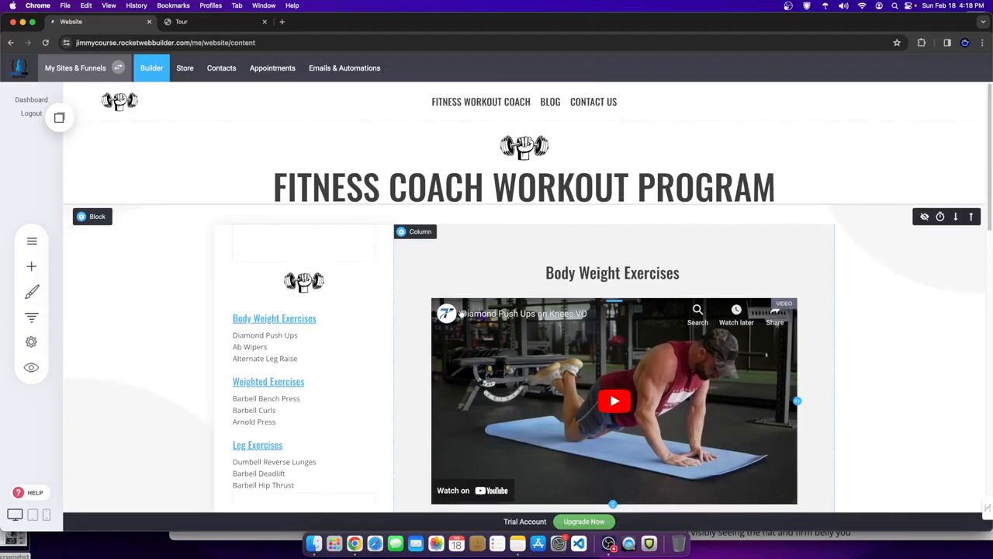
- Set Body Weight Exercises - Content to Members Only for Paid Course Students and save
left_click(31, 341)
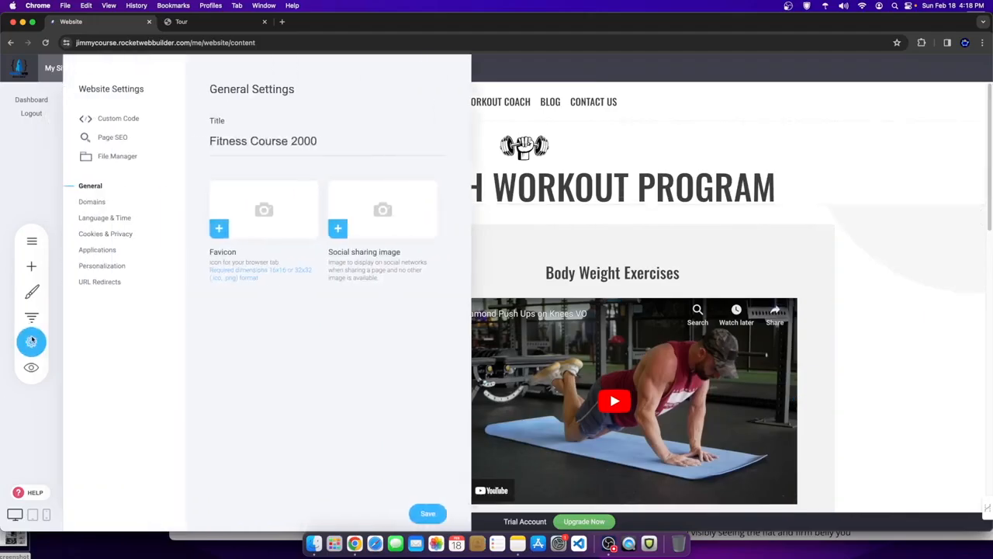
left_click(111, 139)
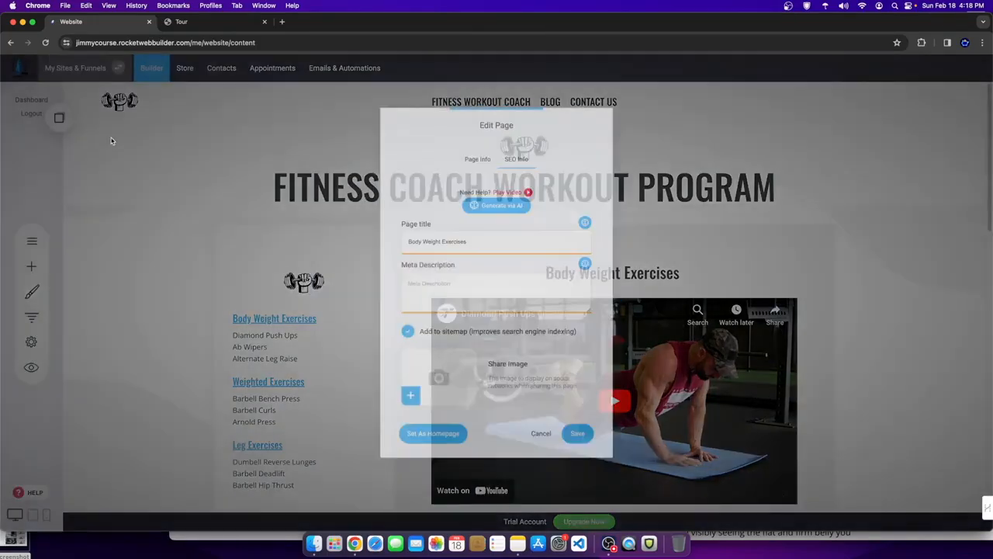
left_click(474, 157)
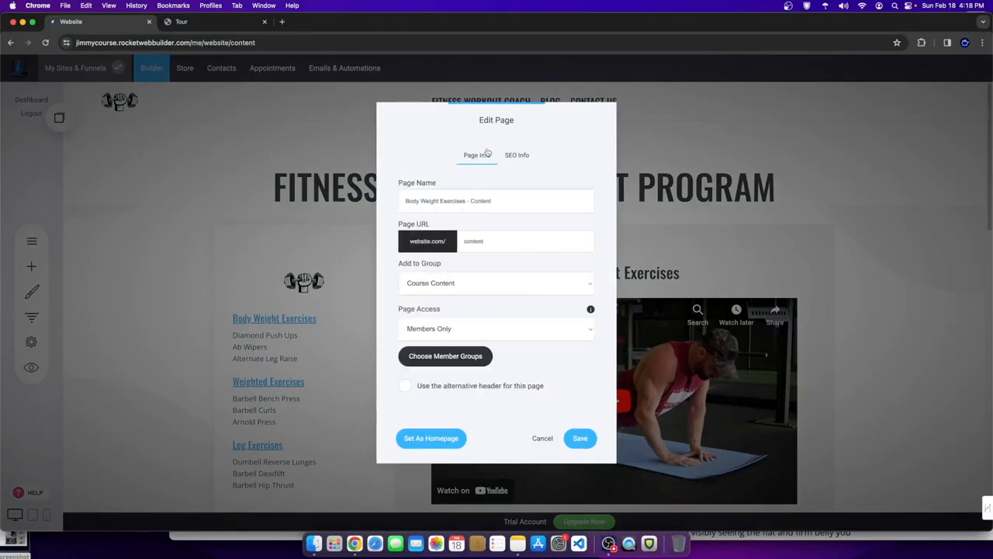
left_click(417, 329)
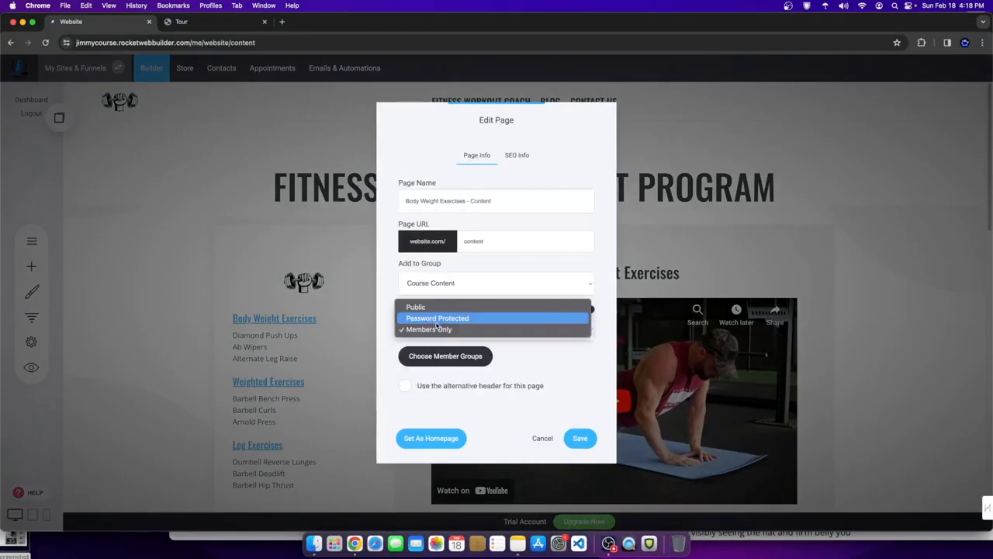
left_click(432, 329)
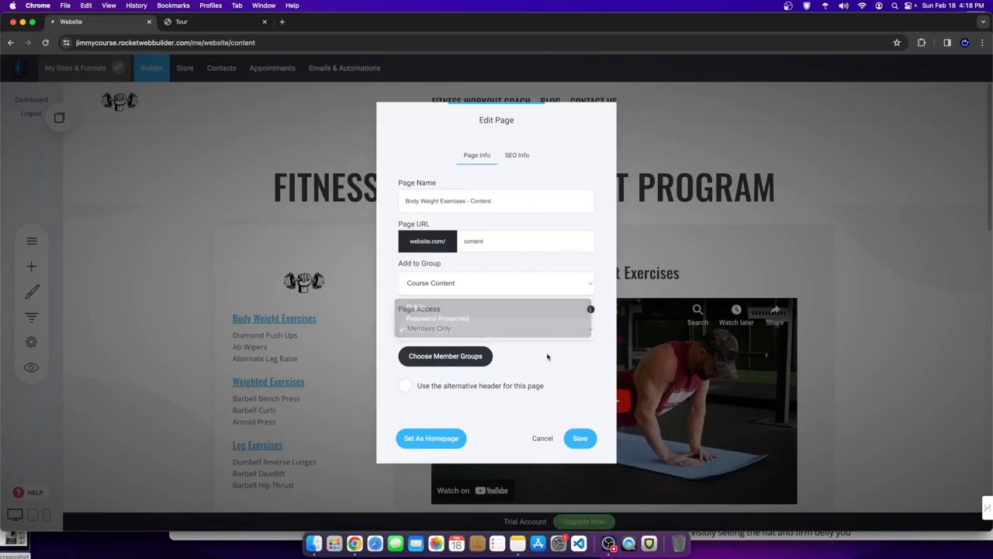
left_click(439, 356)
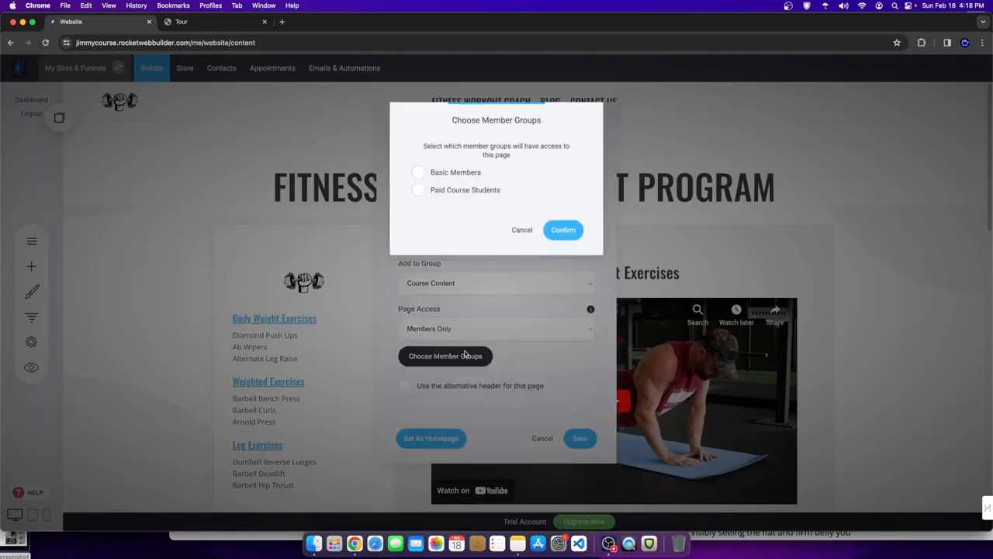
left_click(420, 191)
left_click(569, 231)
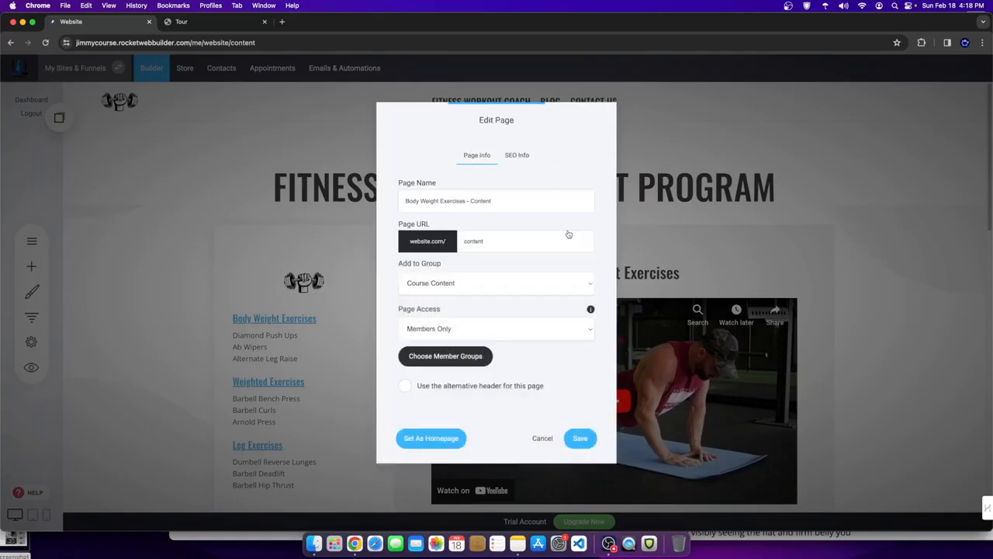
left_click(579, 439)
left_click(32, 240)
- Open Weighted Exercises - Content settings, keep it in Course Content and set access to Members Only
left_click(156, 244)
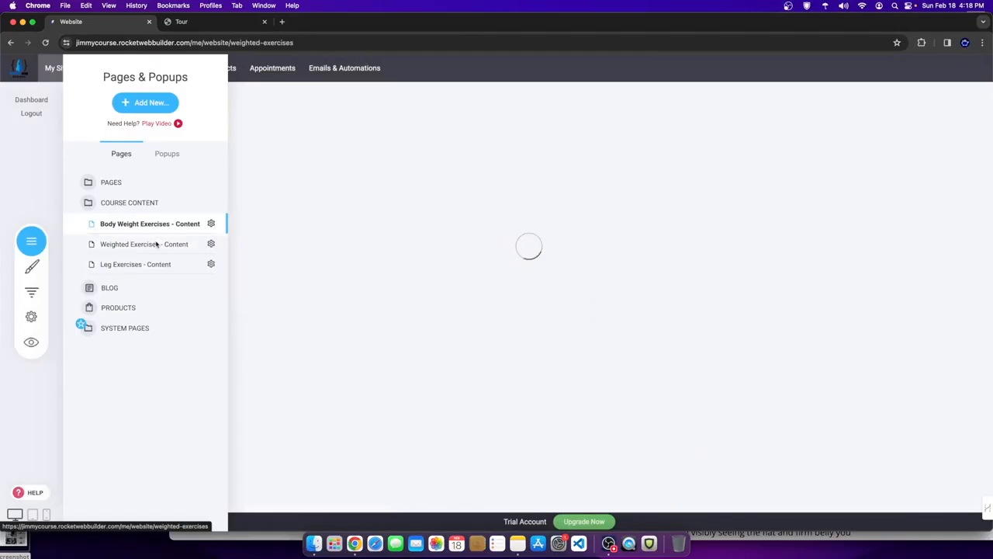
left_click(210, 245)
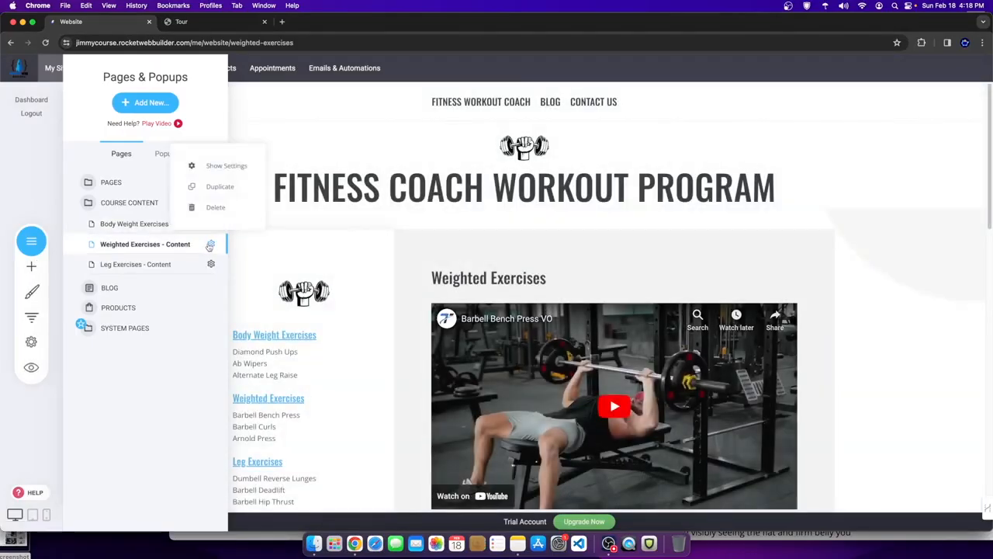
left_click(221, 166)
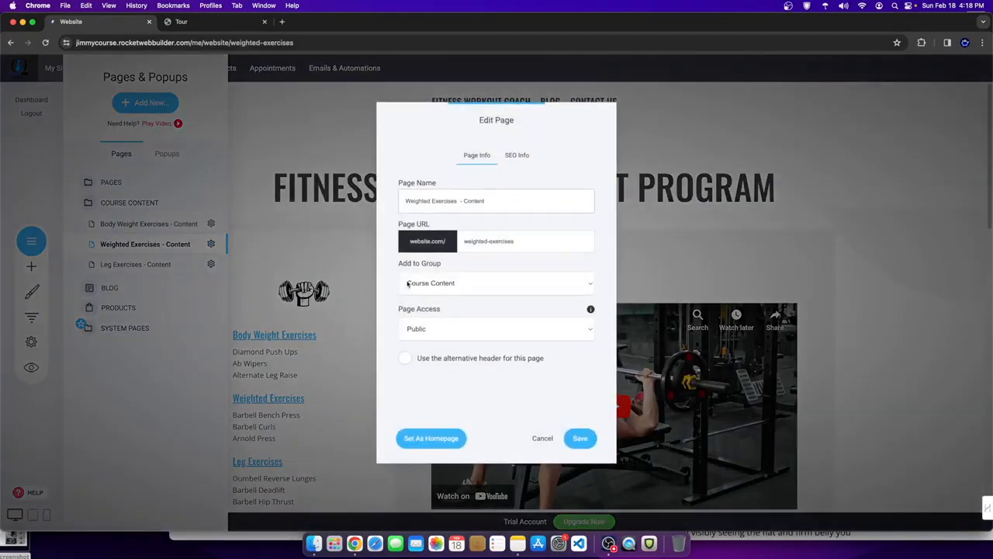
left_click(437, 285)
left_click(453, 329)
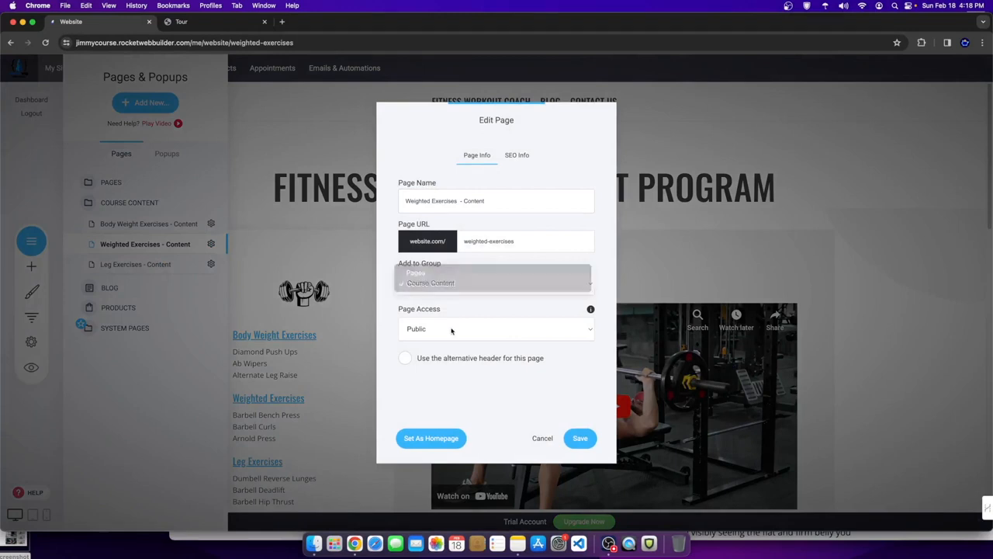
left_click(440, 325)
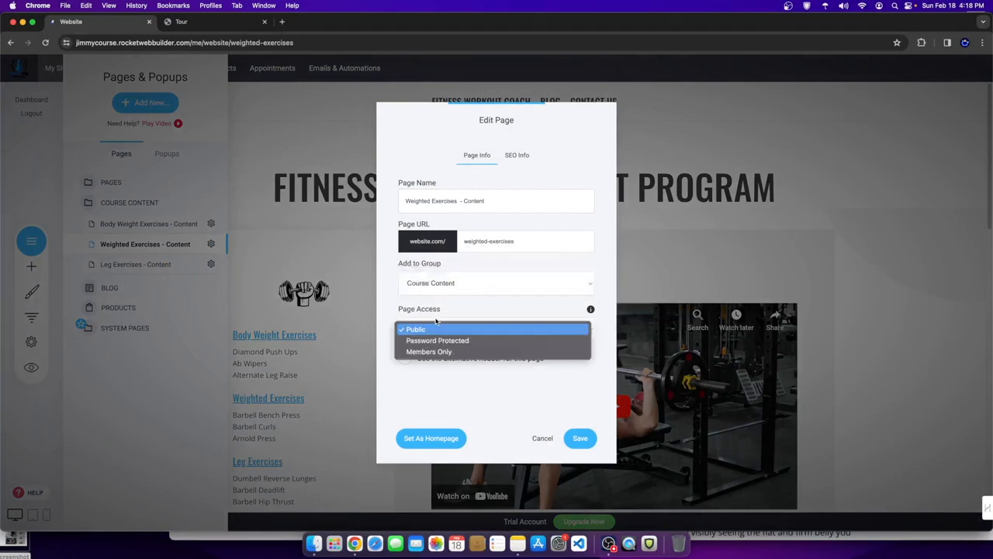
left_click(461, 352)
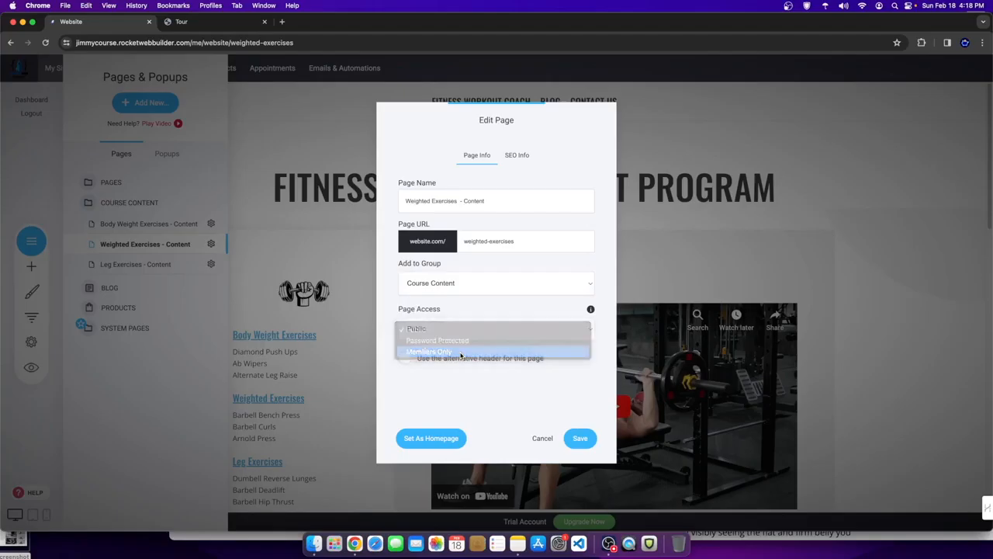
left_click(438, 292)
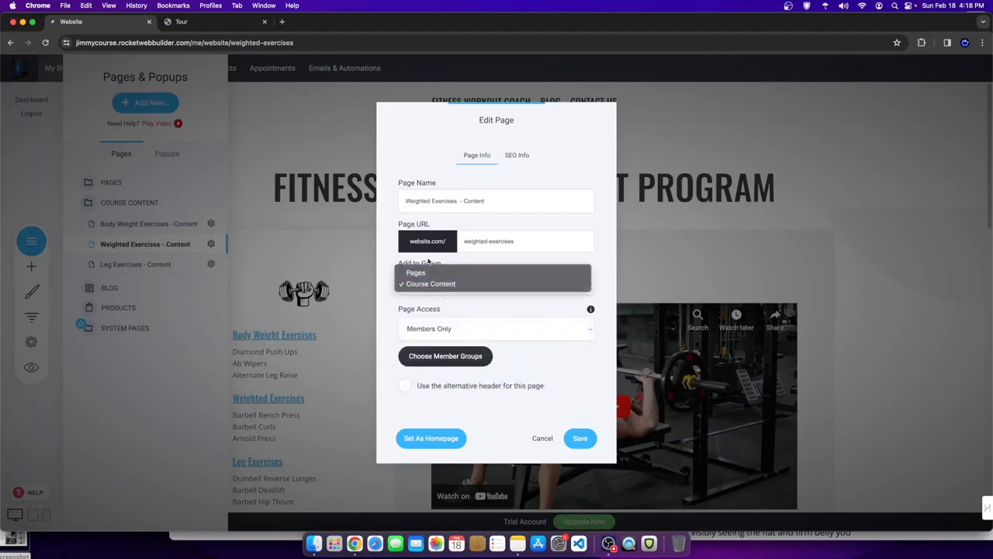
left_click(446, 297)
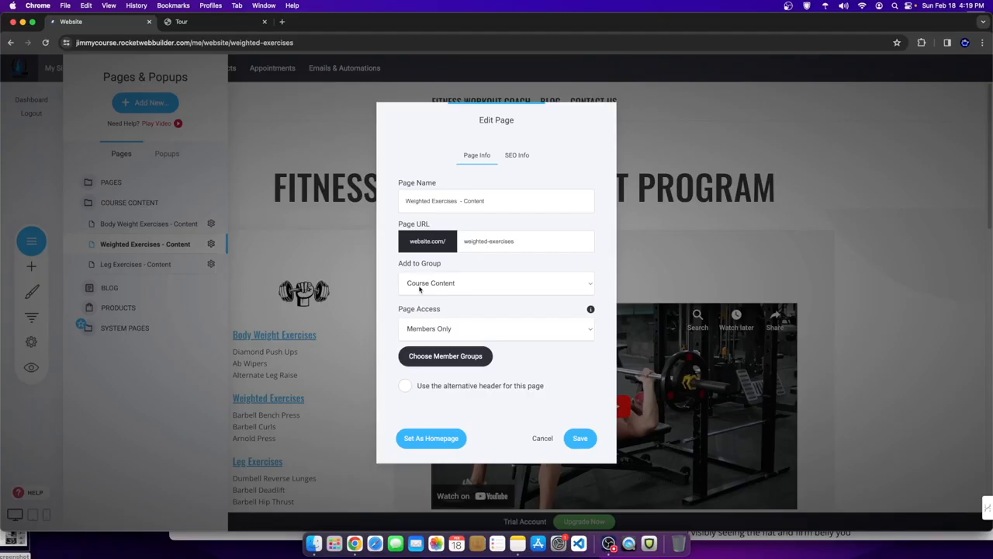
- Limit the page's member groups to Paid Course Students, confirm, and save the settings
left_click(487, 357)
left_click(435, 171)
left_click(433, 187)
left_click(521, 230)
left_click_drag(395, 328, 458, 328)
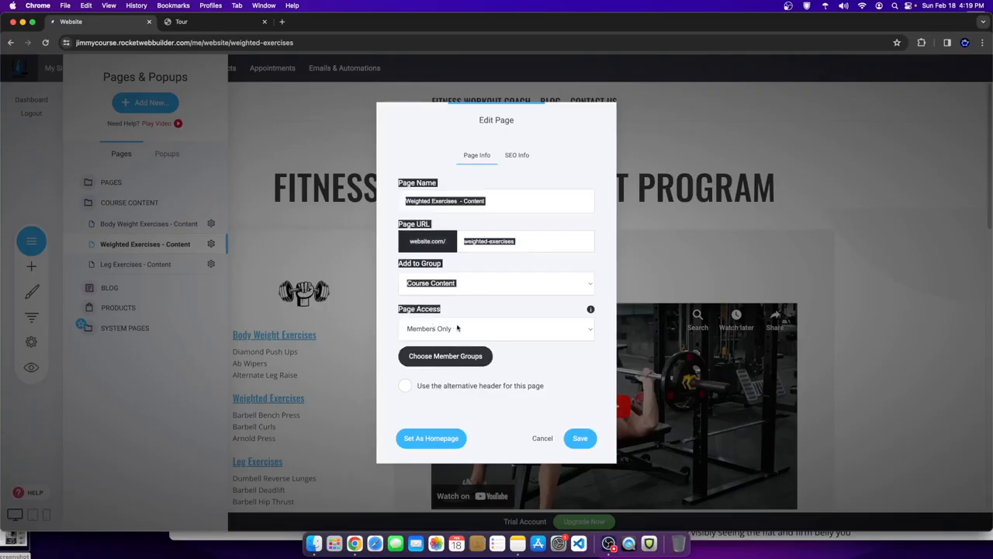
left_click(459, 328)
left_click(432, 354)
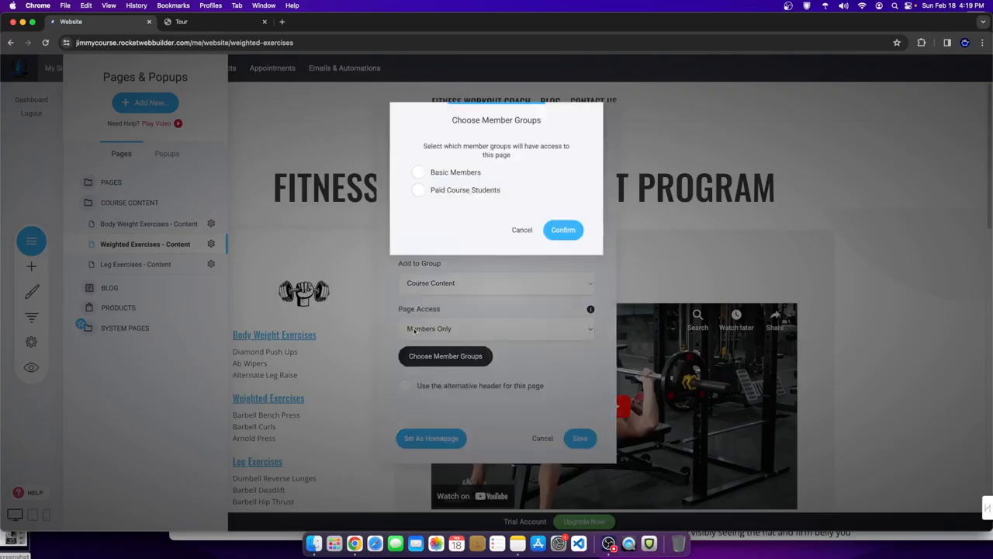
left_click(419, 190)
left_click(564, 230)
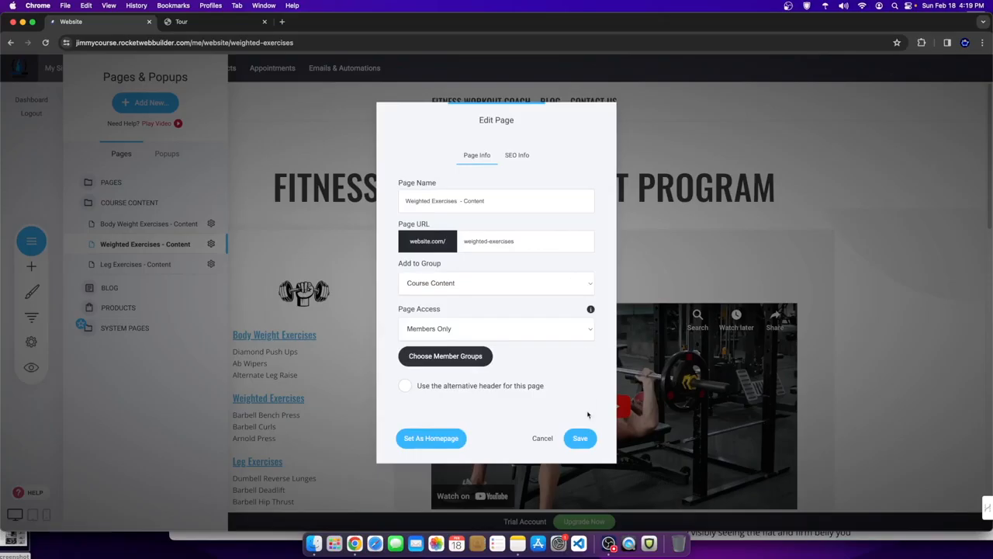
left_click(584, 437)
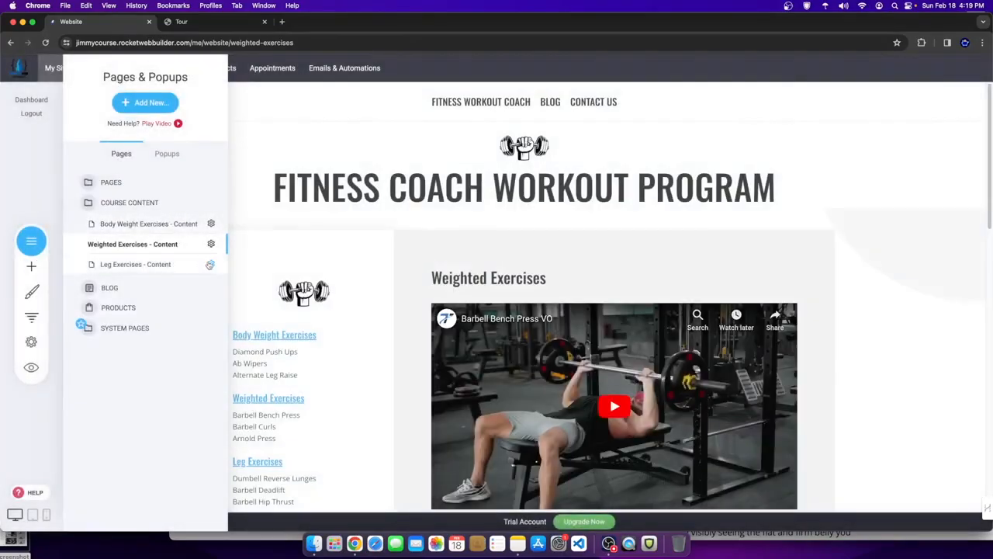
- Give Leg Exercises - Content Members Only access for Paid Course Students in Course Content and save
left_click(210, 263)
left_click(223, 187)
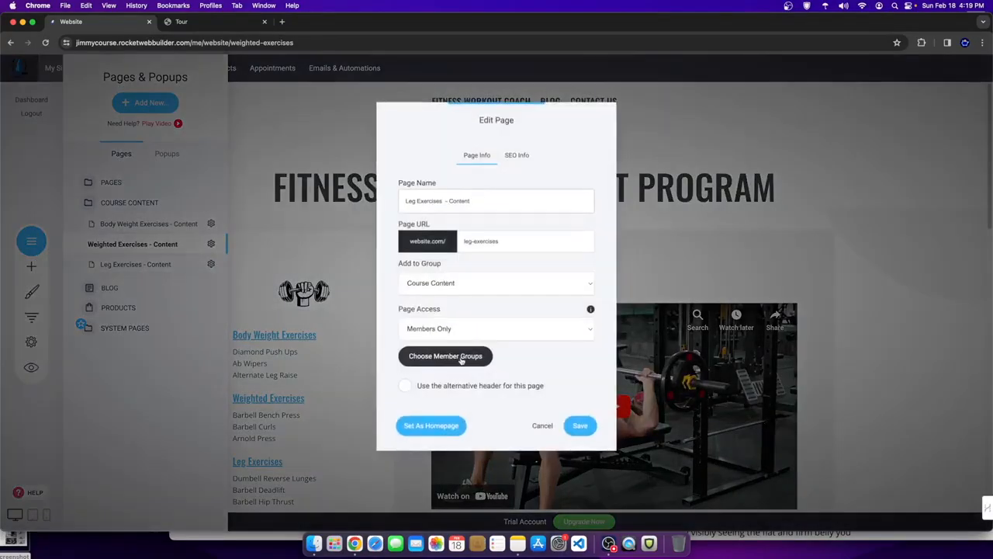
left_click(481, 334)
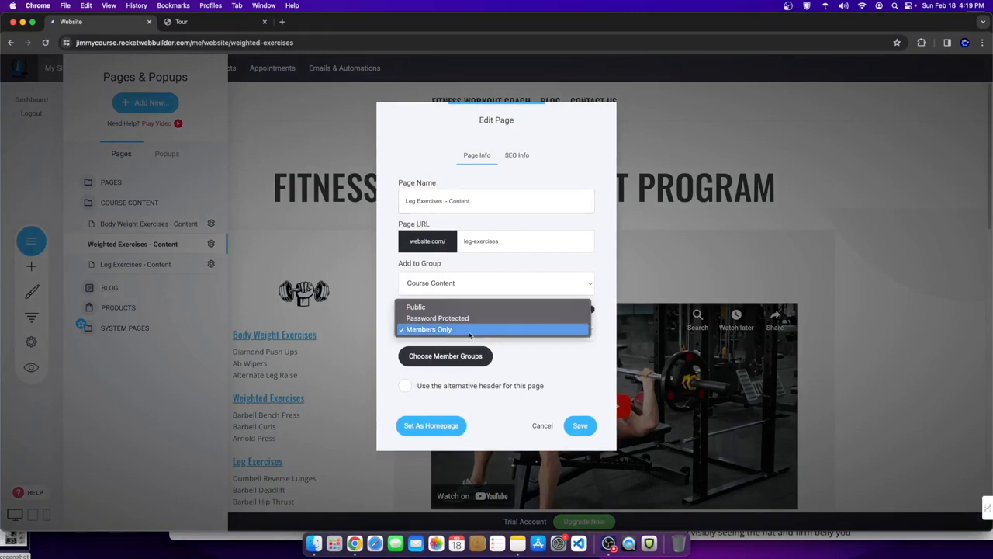
left_click(444, 359)
left_click(418, 190)
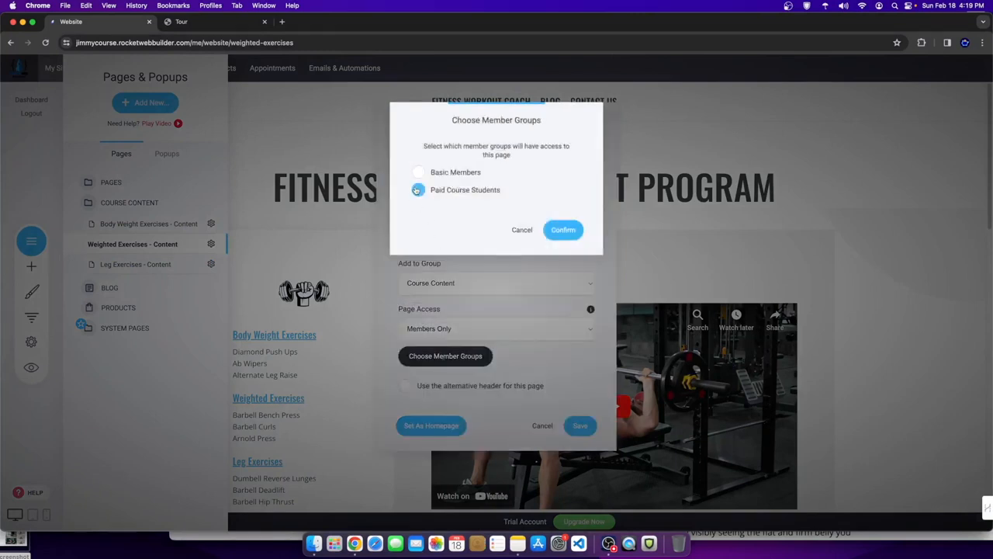
left_click(562, 230)
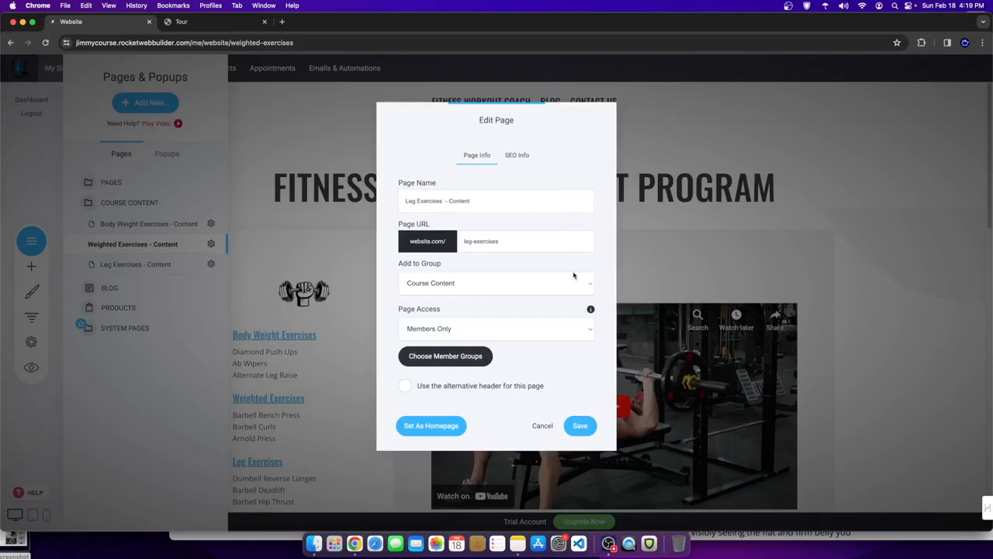
left_click(449, 284)
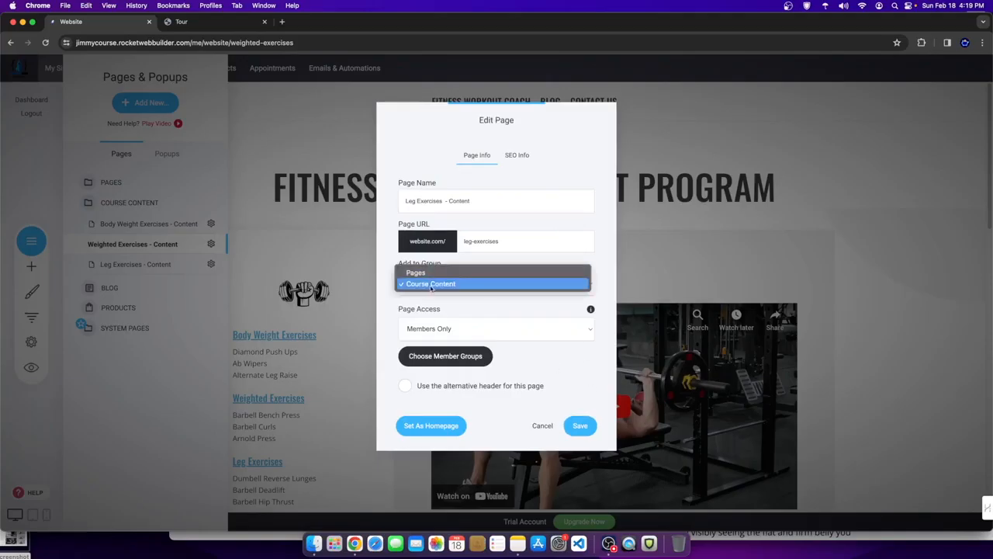
left_click(577, 436)
left_click(580, 427)
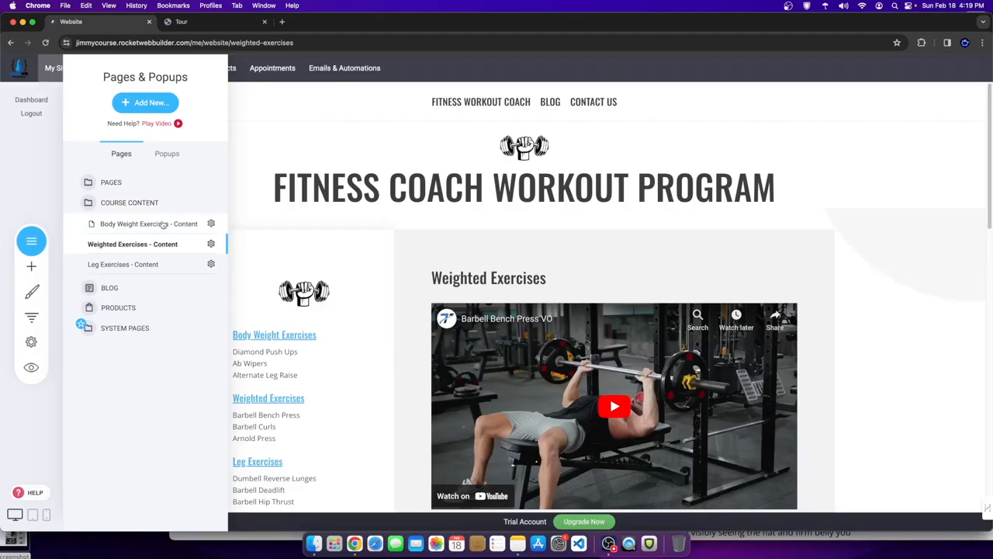
- Expand the PAGES and COURSE CONTENT folders, then close the Pages panel to view Weighted Exercises
left_click(111, 181)
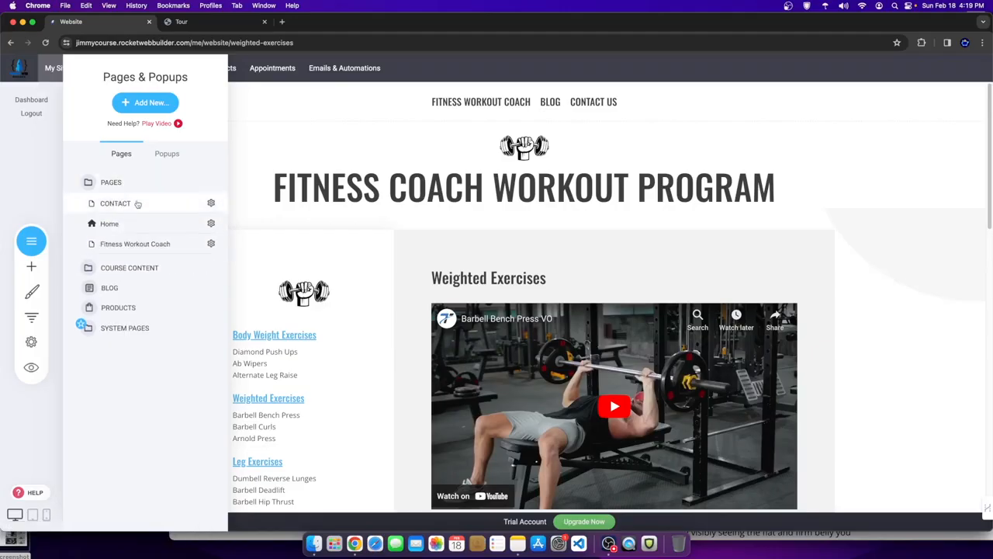
left_click(127, 267)
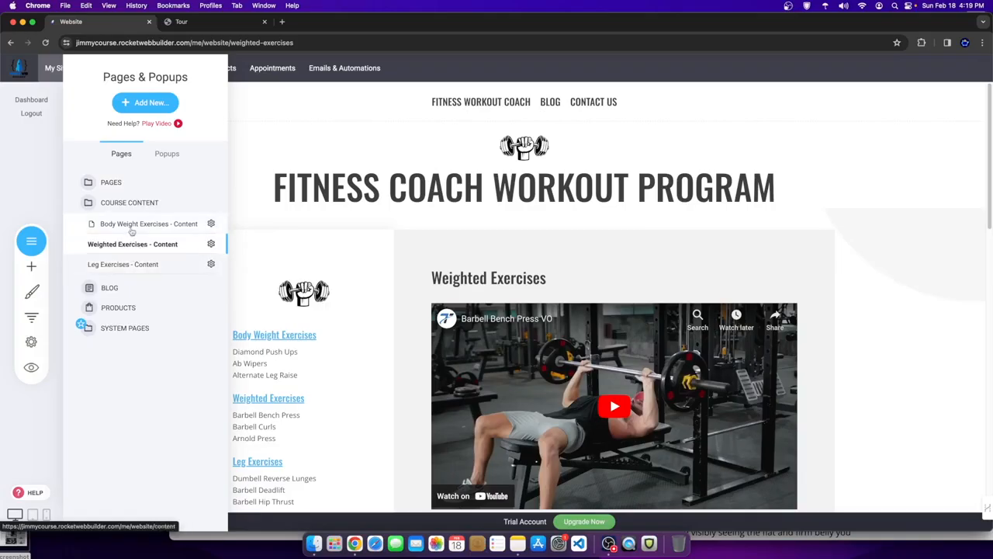
left_click(266, 256)
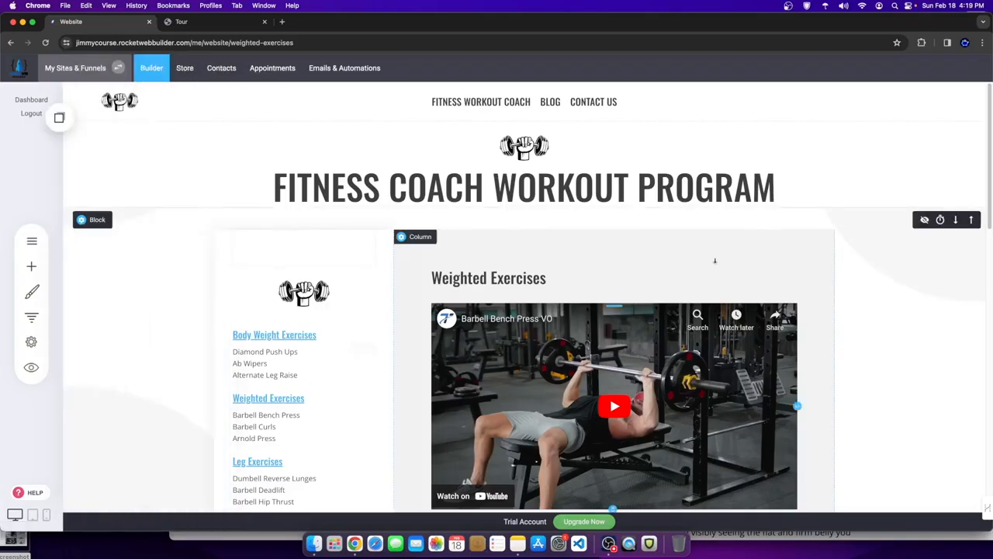
- Preview the site as a visitor, then go to the Store's empty Products page and start adding a product
left_click(32, 367)
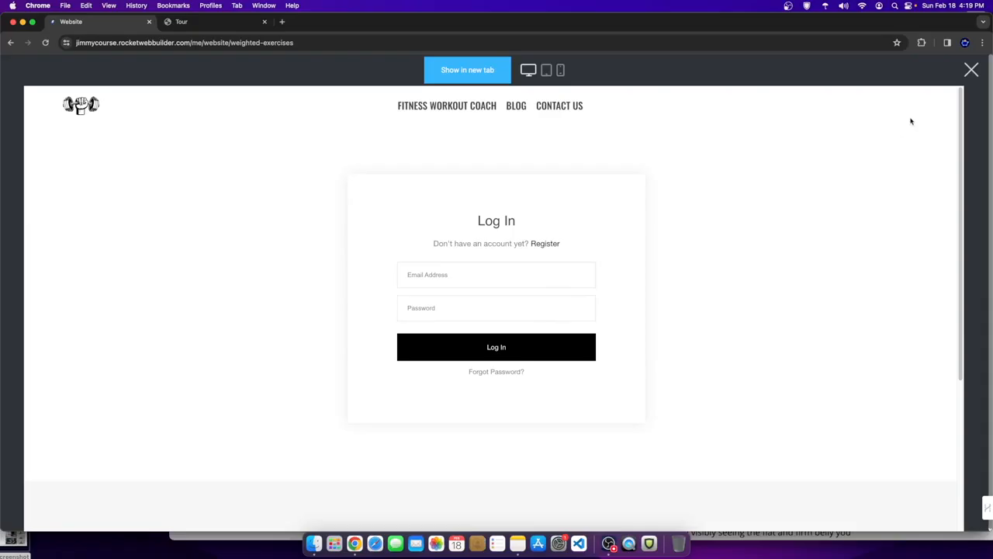
left_click(974, 71)
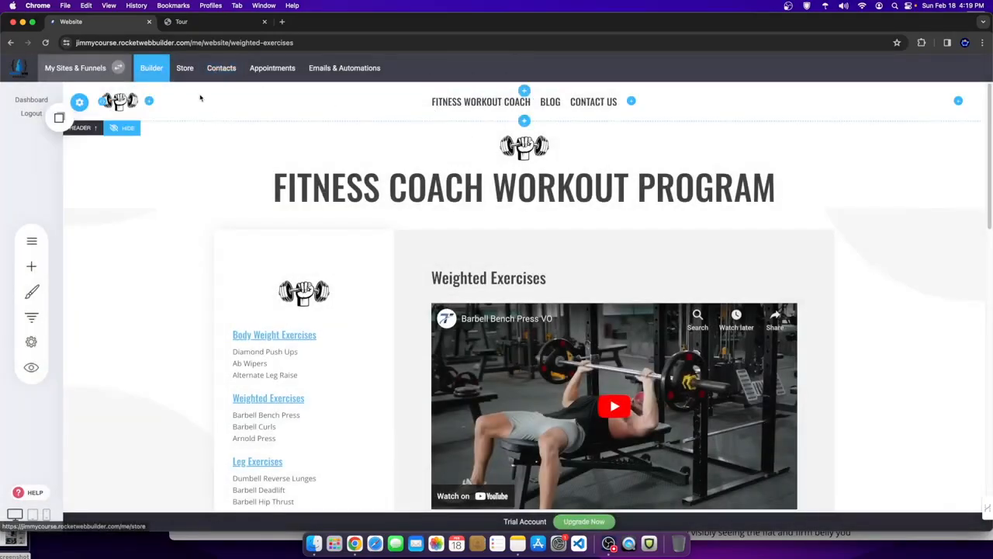
left_click(180, 69)
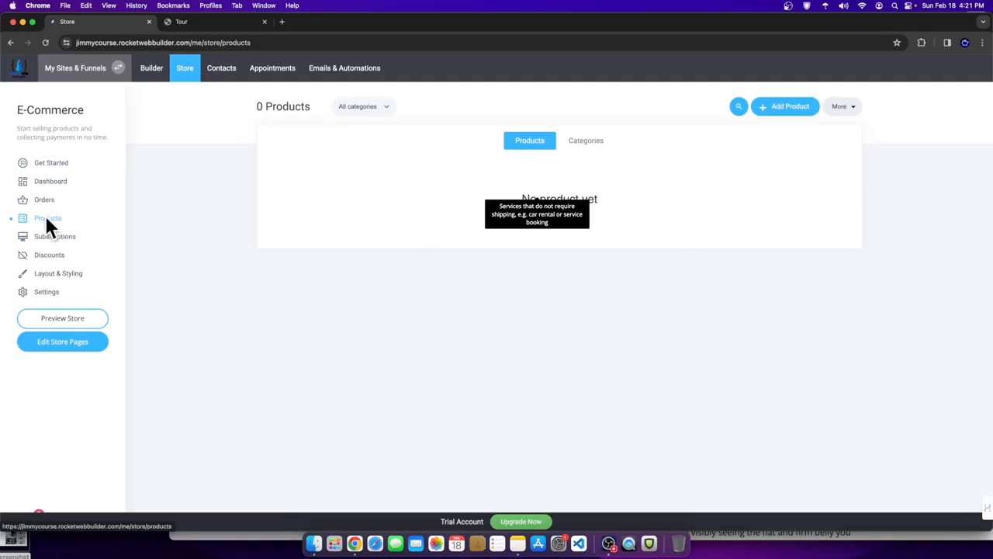
left_click(785, 107)
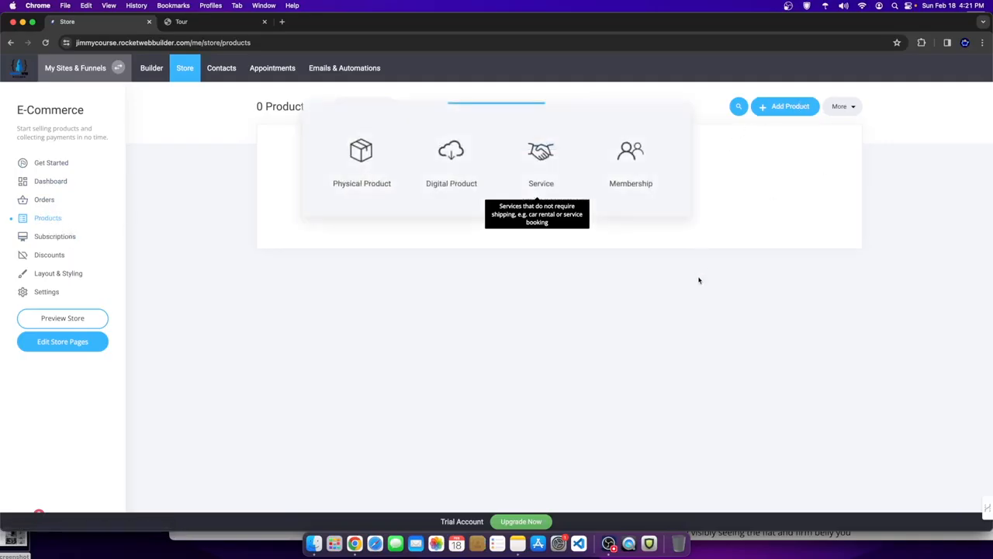
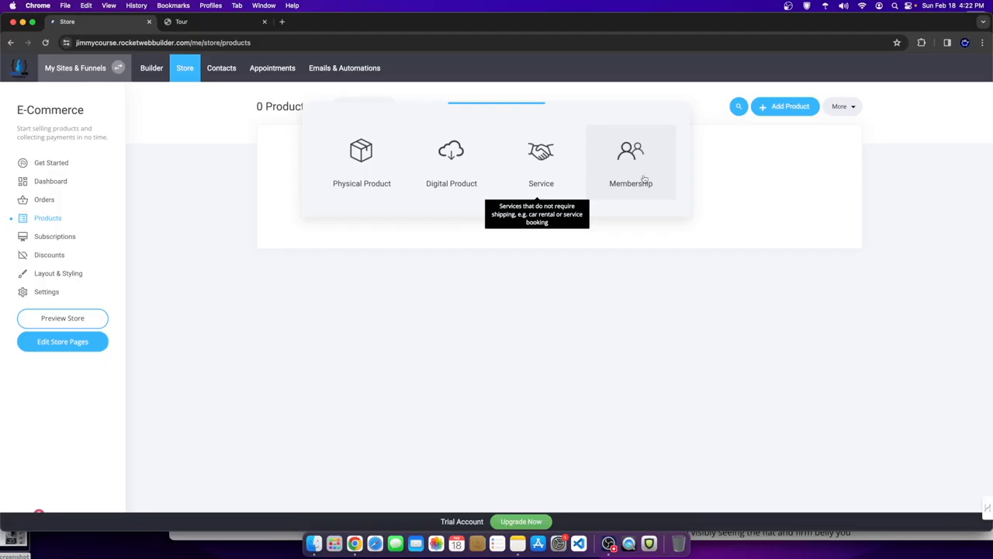
- Create a Membership product titled 'Fitness Coaching Program' priced at $9
left_click(632, 172)
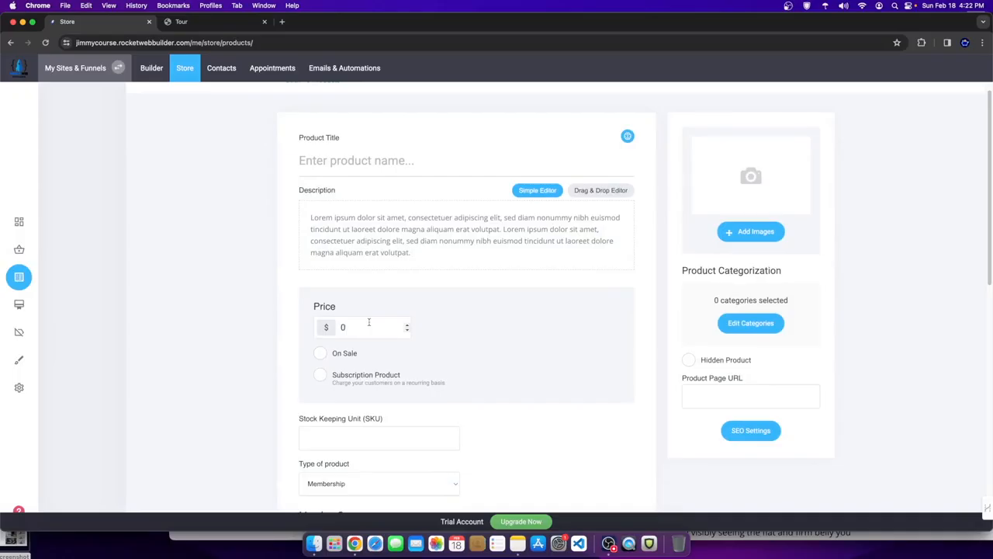
key("BackSpace")
type("9")
left_click(360, 160)
type("F")
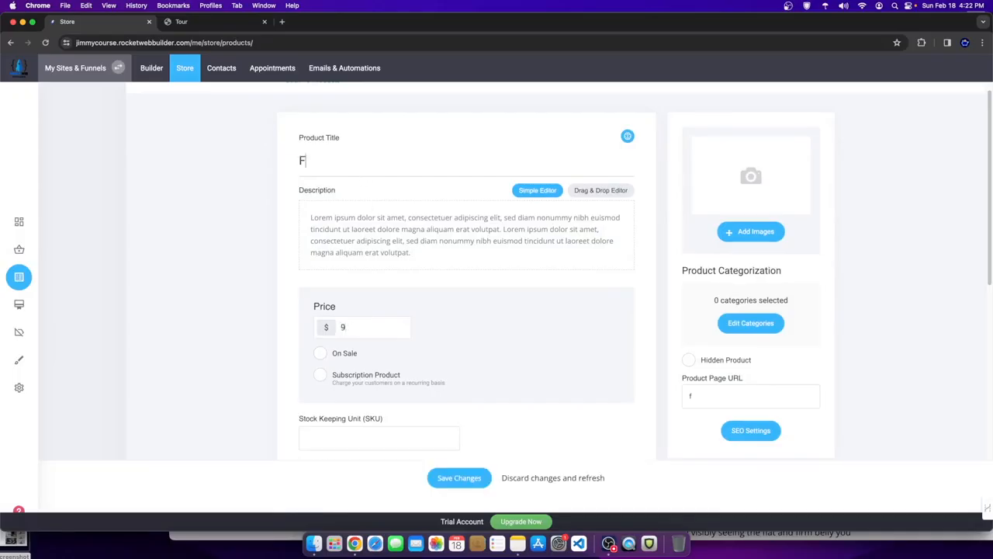
type("itness Coaching Program")
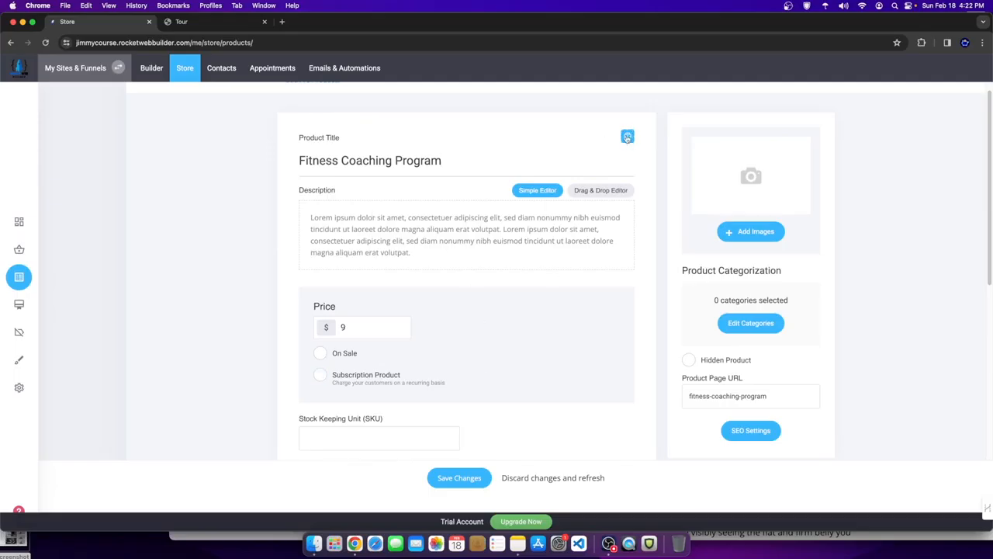
scroll(506, 358, "down", 1)
- Switch the Fitness Coaching Program description to the Drag & Drop Editor, keeping its placeholder text
left_click(480, 225)
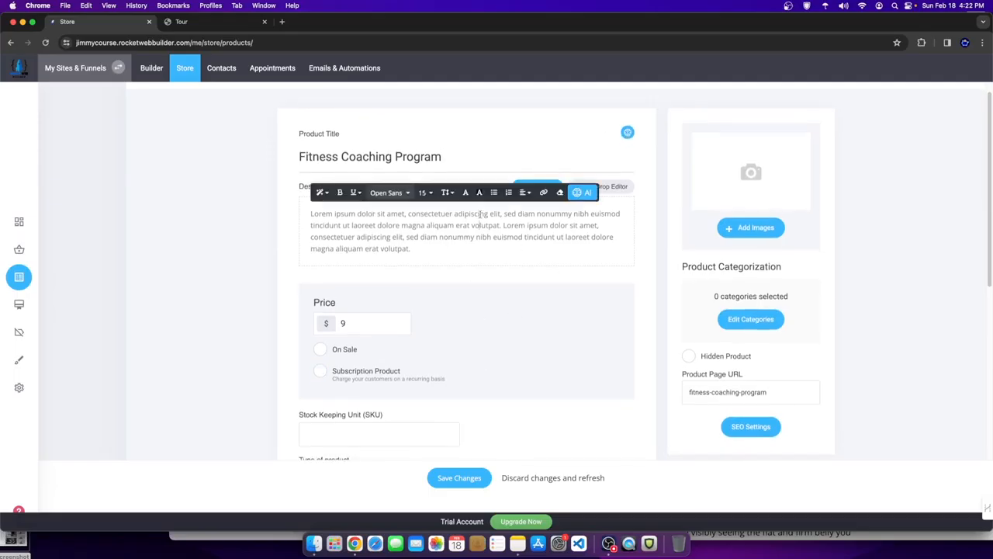
left_click(619, 187)
left_click(458, 269)
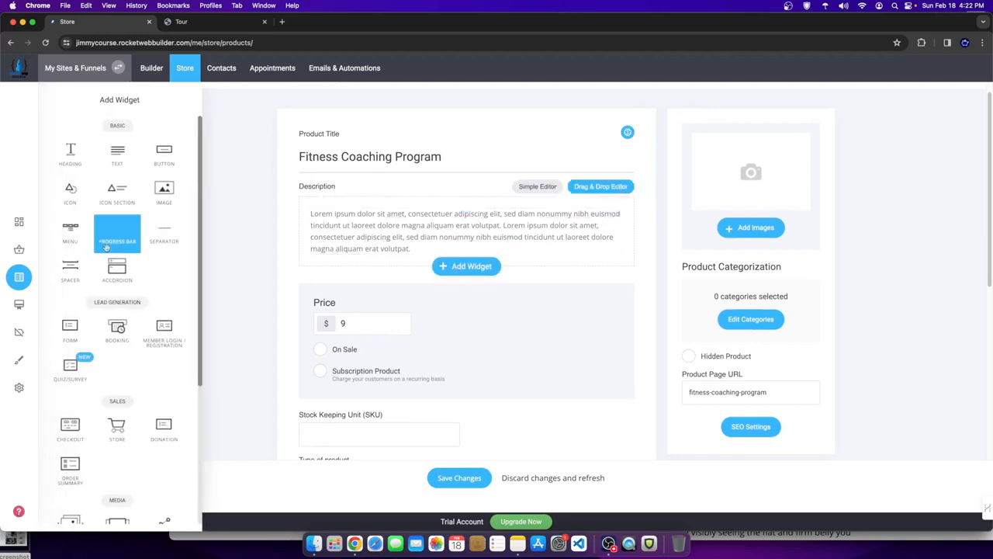
left_click_drag(313, 208, 394, 234)
left_click(875, 121)
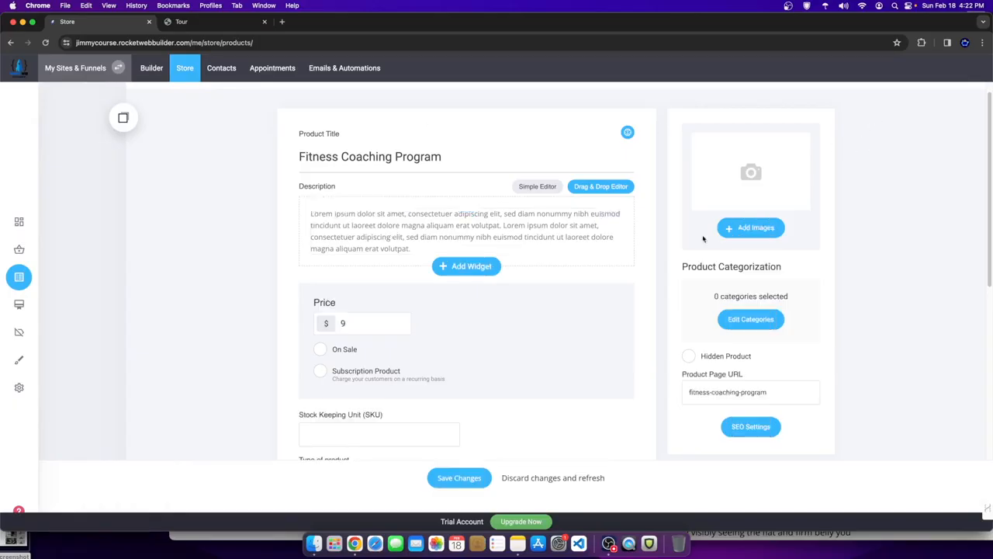
scroll(497, 443, "down", 5)
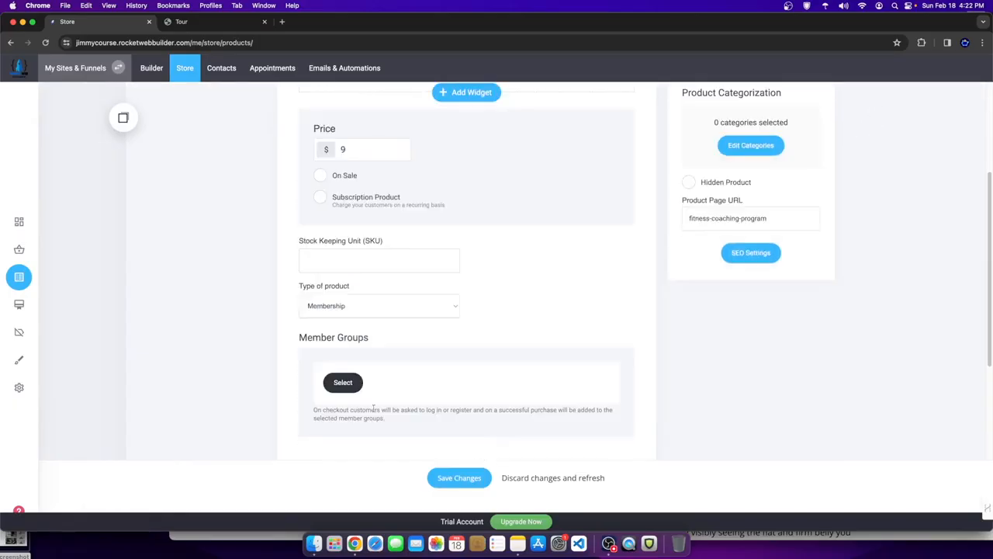
scroll(532, 233, "up", 5)
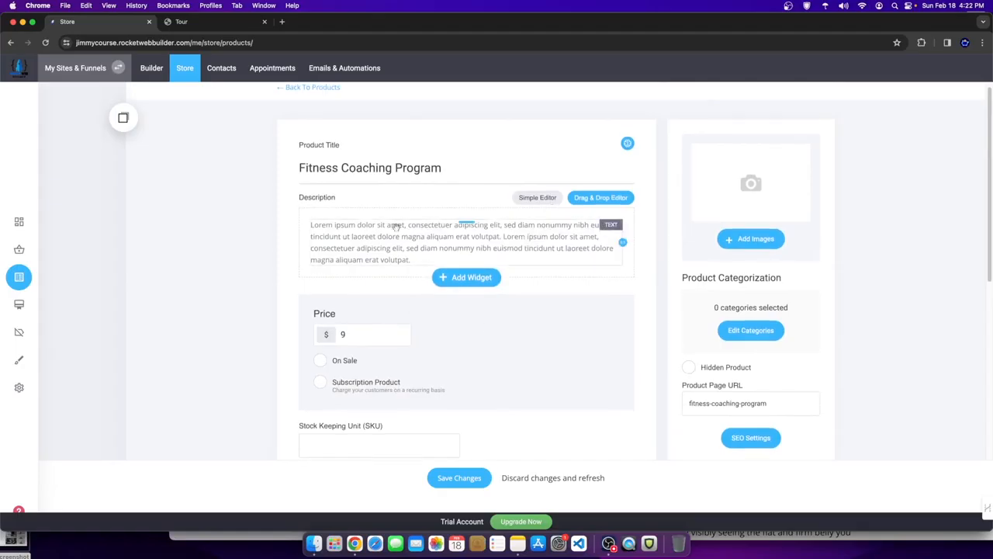
triple_click(344, 164)
scroll(407, 334, "down", 3)
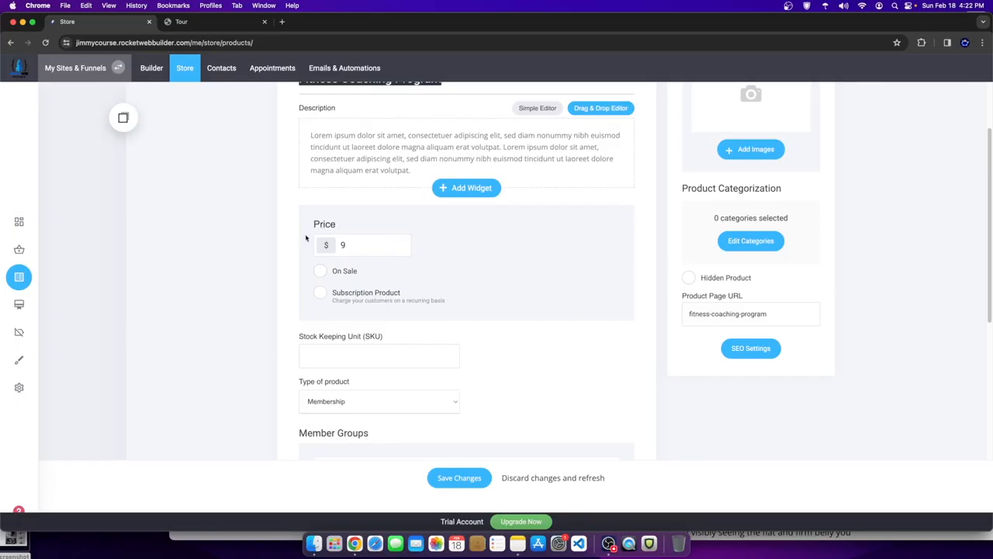
scroll(349, 233, "down", 5)
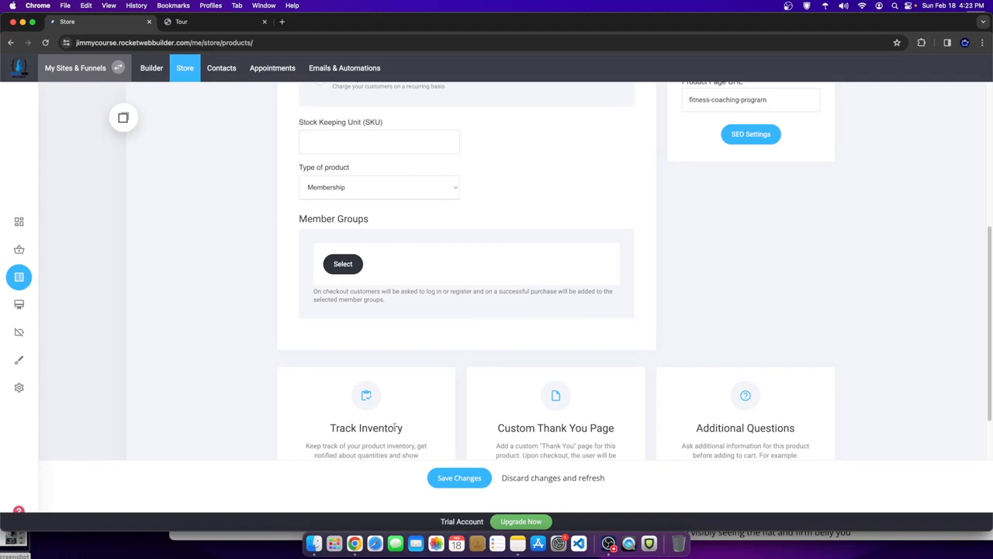
- Assign the product to the Paid Course Students member group
left_click(463, 478)
left_click(508, 298)
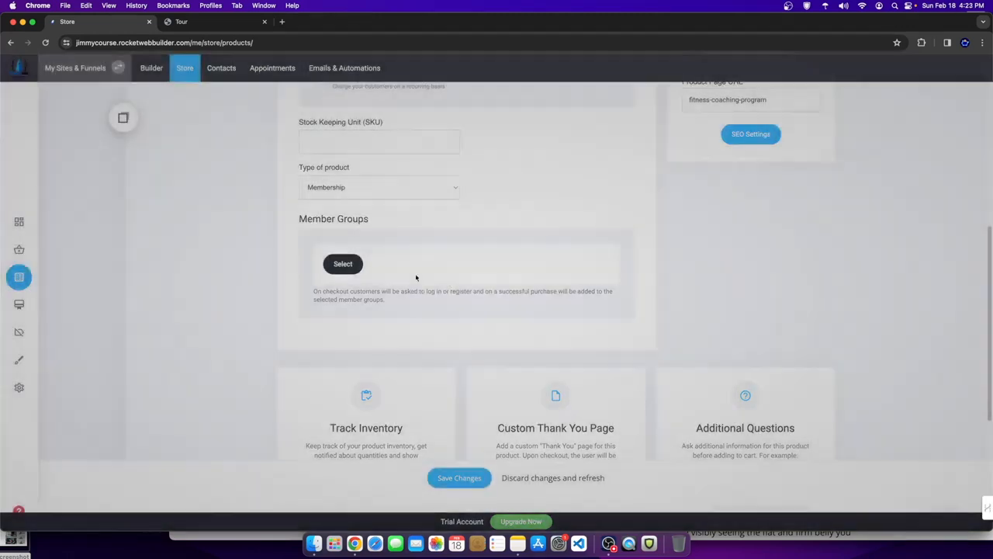
left_click(343, 262)
left_click(419, 148)
left_click(420, 167)
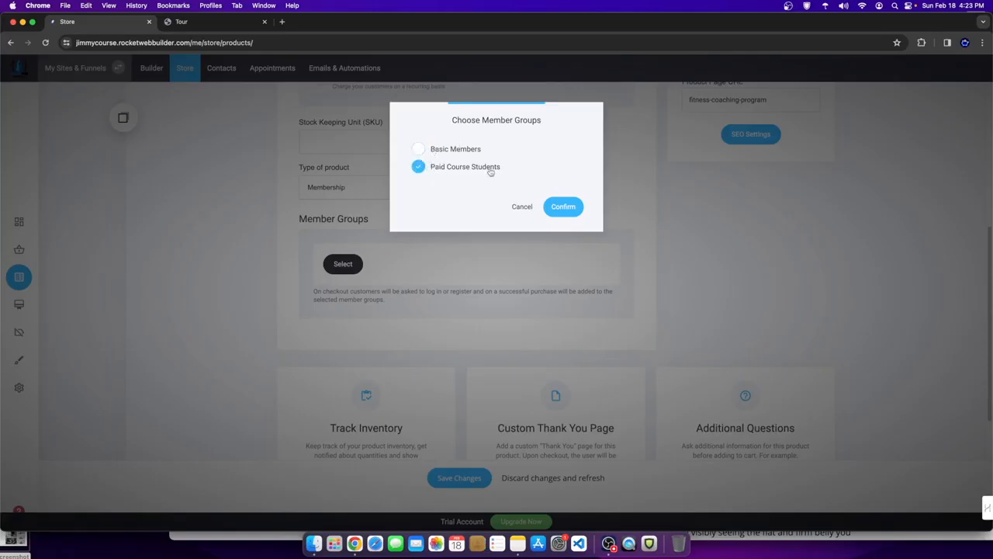
left_click(563, 206)
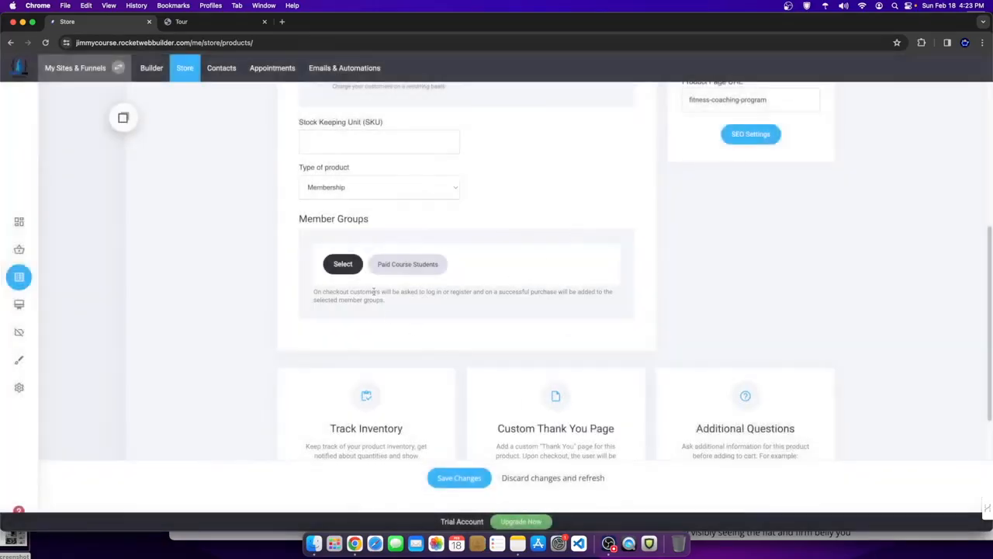
- Switch on the product's Custom Thank You Page option
scroll(461, 384, "down", 1)
scroll(461, 384, "down", 3)
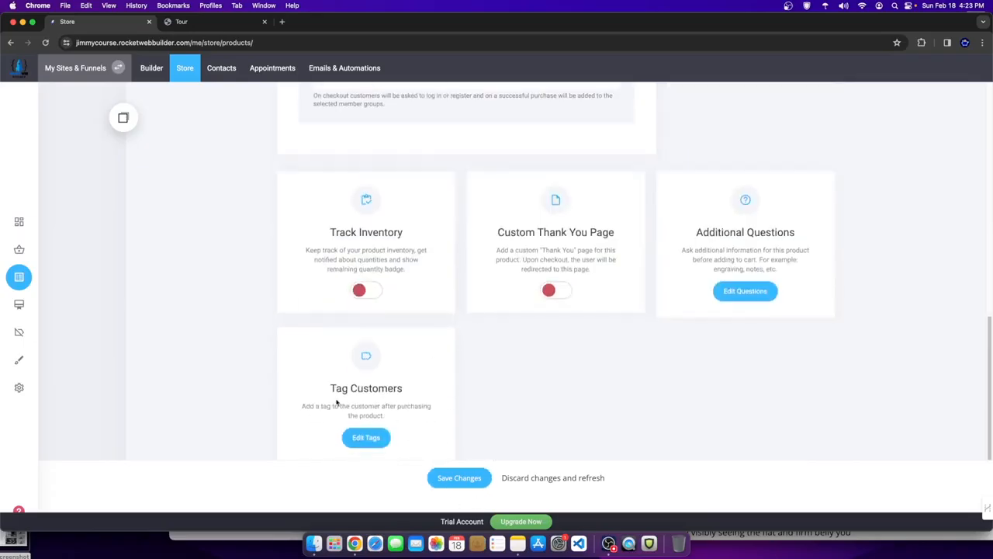
scroll(510, 379, "up", 2)
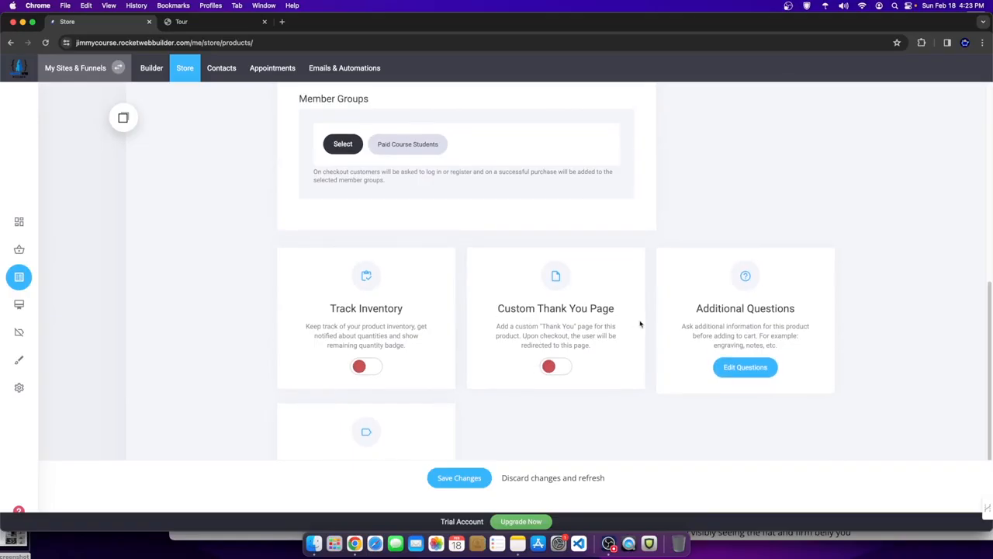
triple_click(617, 314)
left_click(611, 348)
- Point the thank-you redirect to Course Content's Body Weight Exercises - Content page
left_click(555, 365)
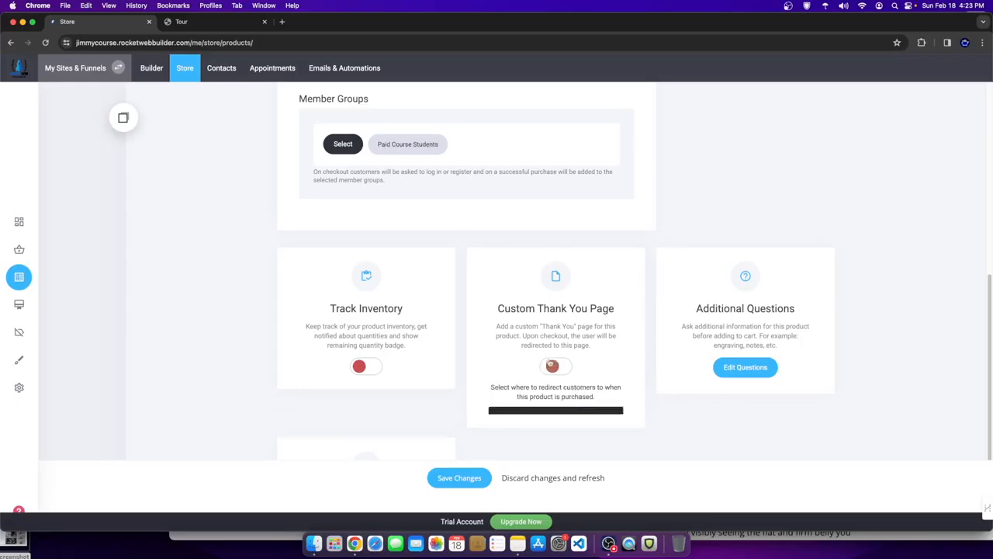
left_click(513, 422)
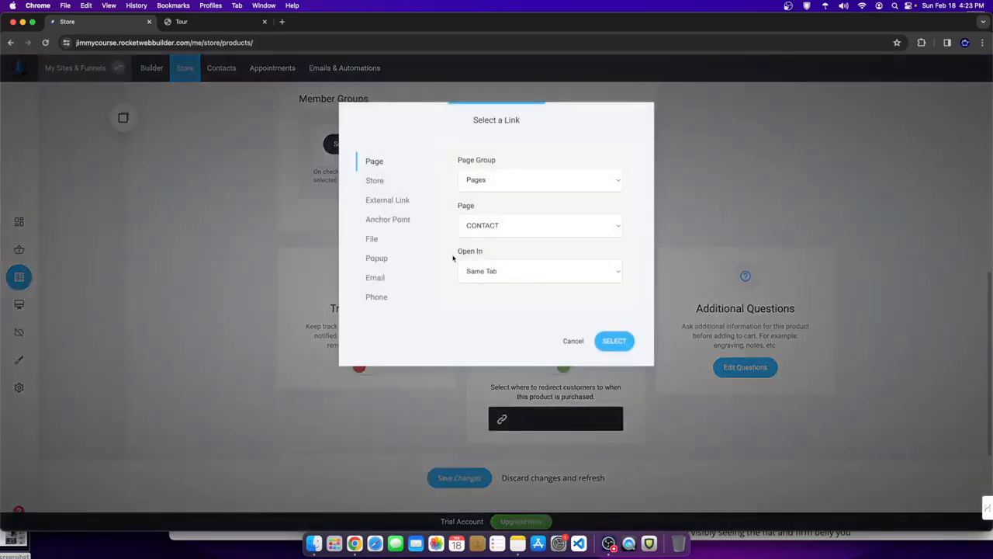
left_click(475, 225)
left_click(496, 202)
left_click(487, 179)
left_click(486, 191)
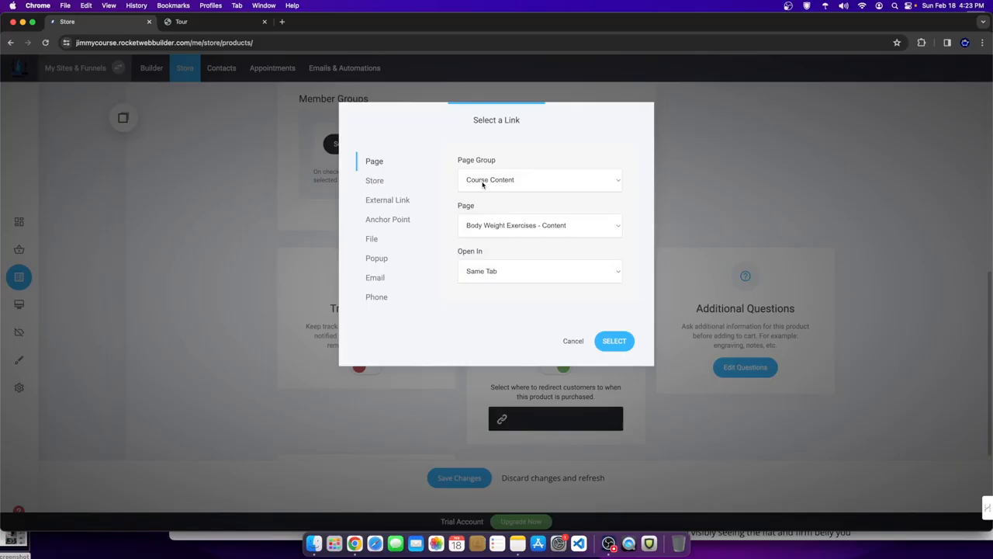
left_click(476, 221)
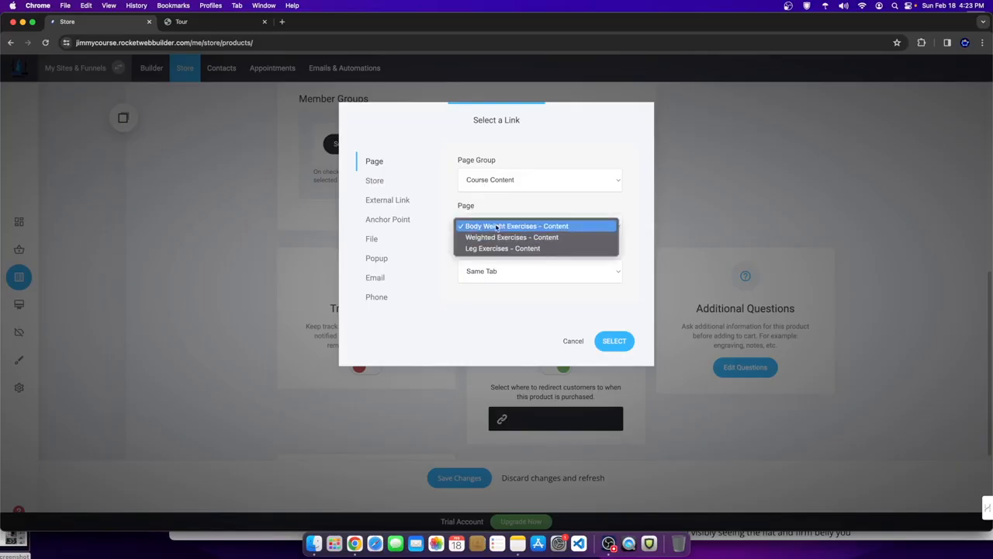
left_click(546, 227)
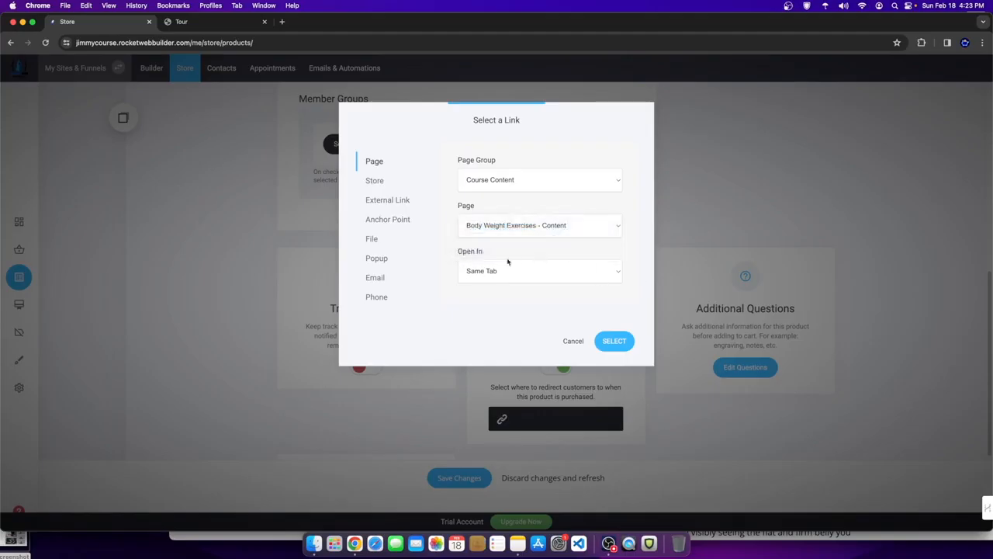
left_click(613, 342)
- Save the Fitness Coaching Program product settings
scroll(523, 373, "down", 5)
left_click(458, 478)
left_click(493, 296)
scroll(481, 340, "up", 2)
scroll(481, 340, "up", 1)
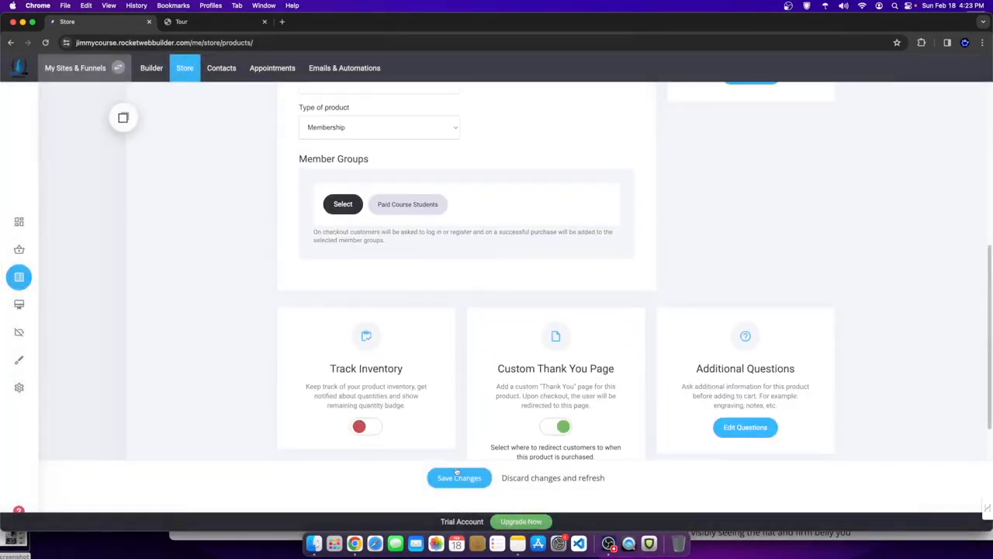
left_click(458, 478)
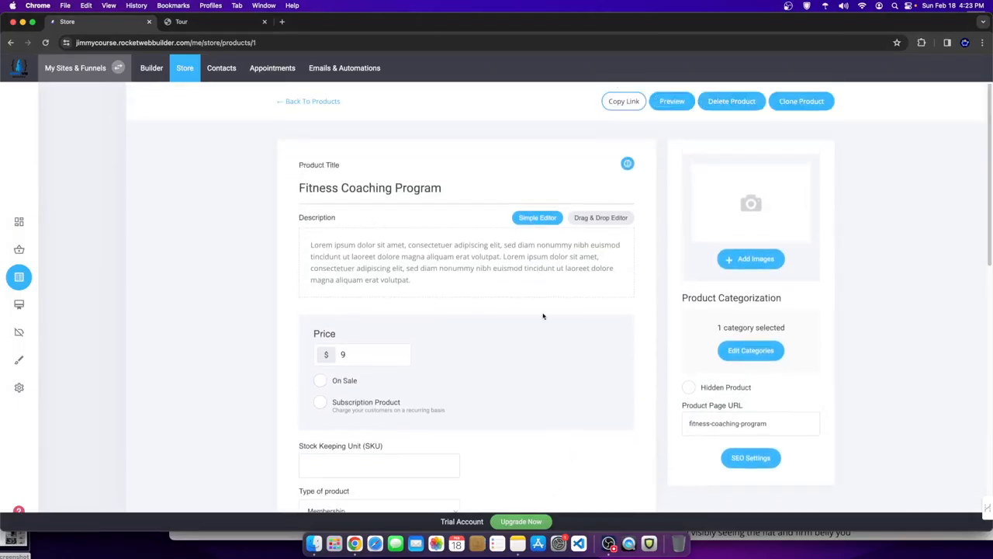
left_click_drag(357, 355, 317, 356)
scroll(491, 395, "down", 10)
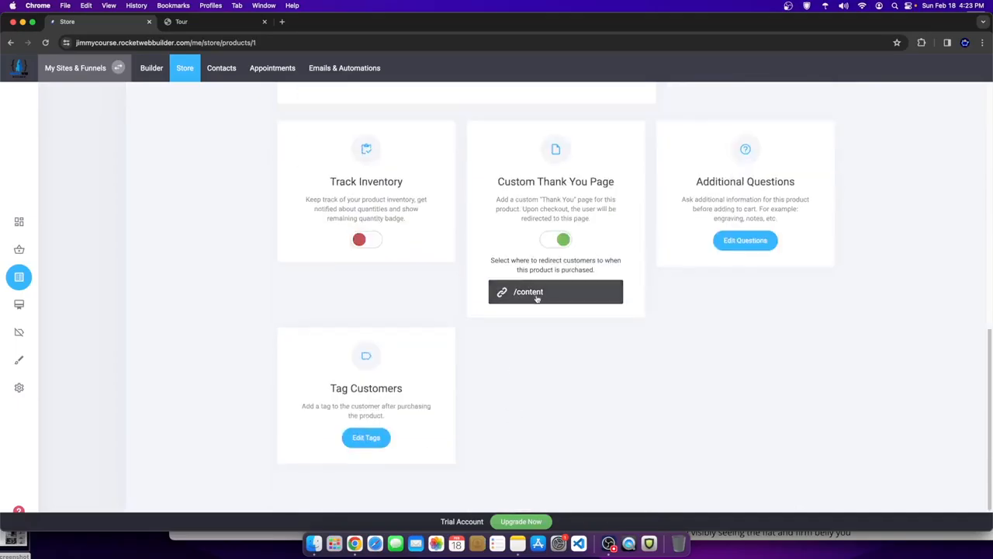
scroll(513, 295, "up", 10)
scroll(514, 295, "up", 2)
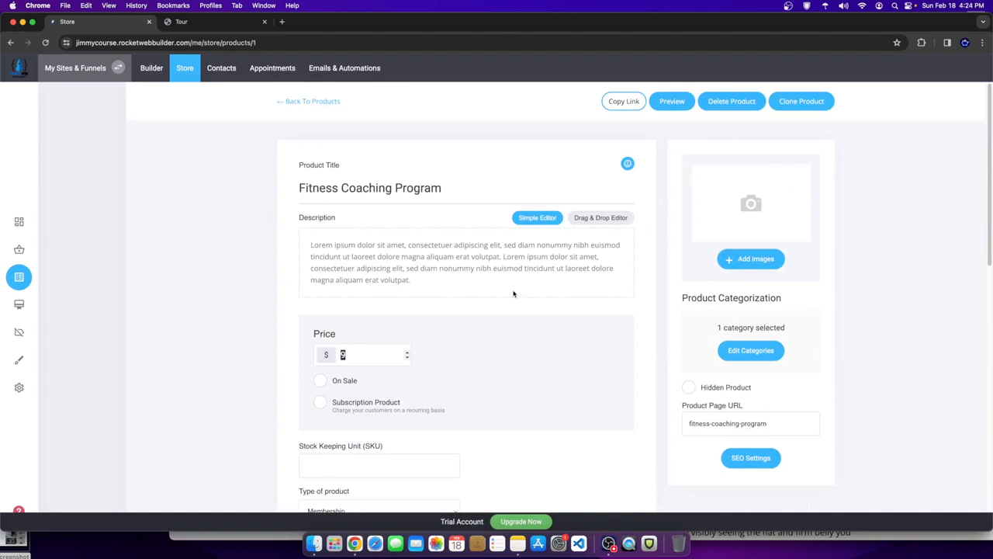
left_click(312, 102)
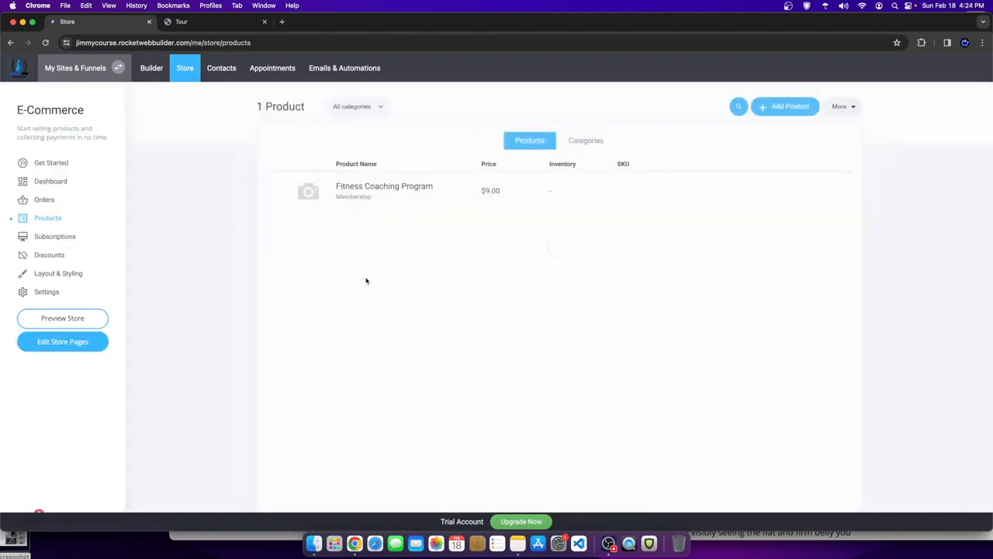
left_click(788, 108)
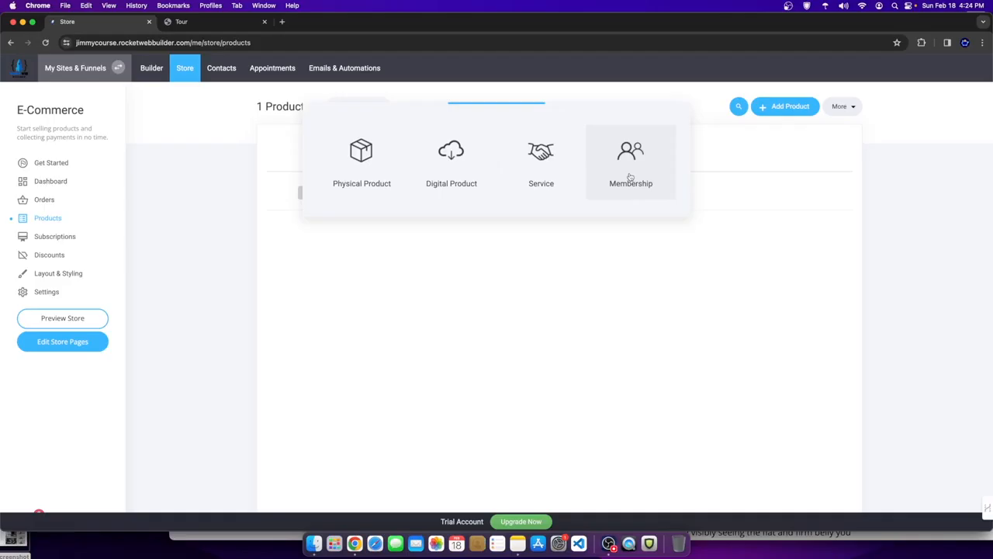
left_click(725, 243)
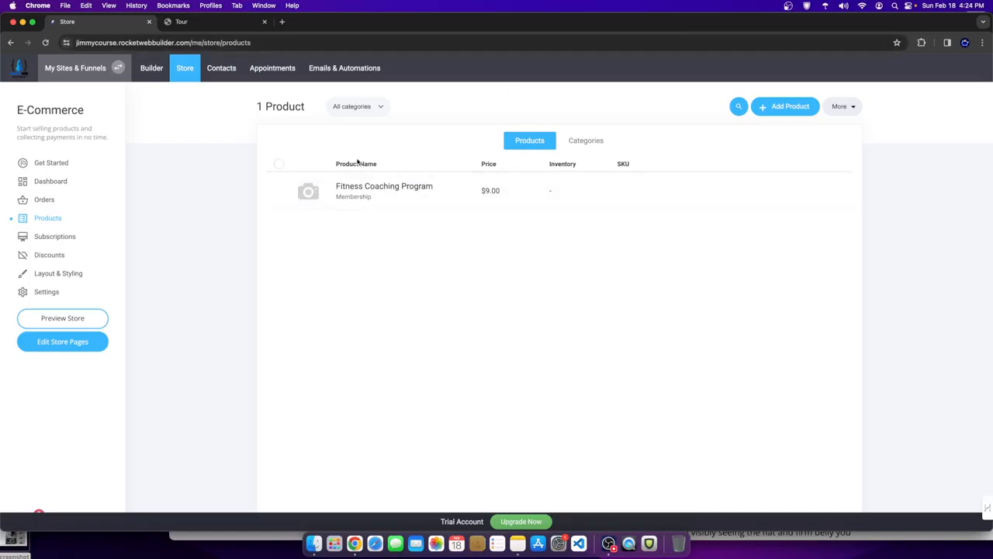
left_click(486, 190)
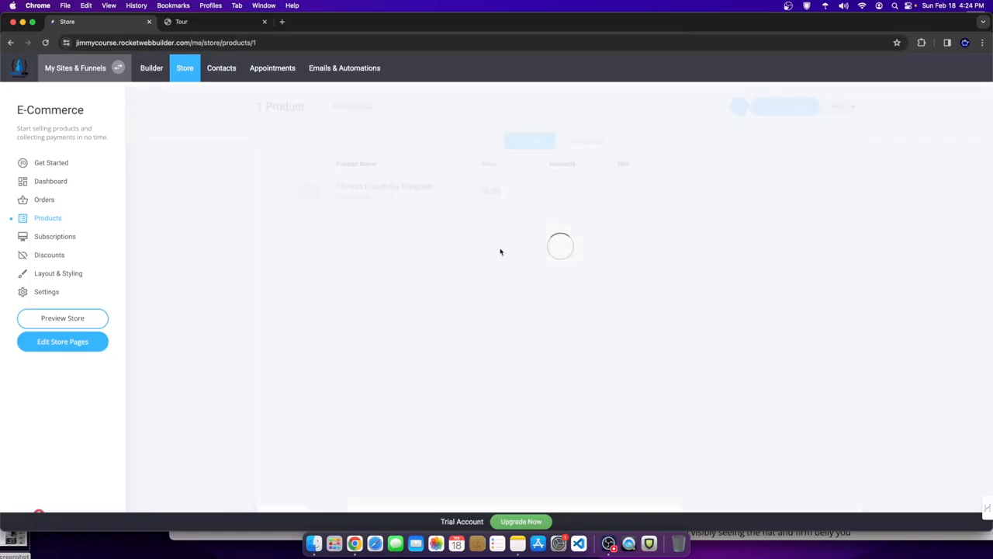
scroll(393, 354, "down", 5)
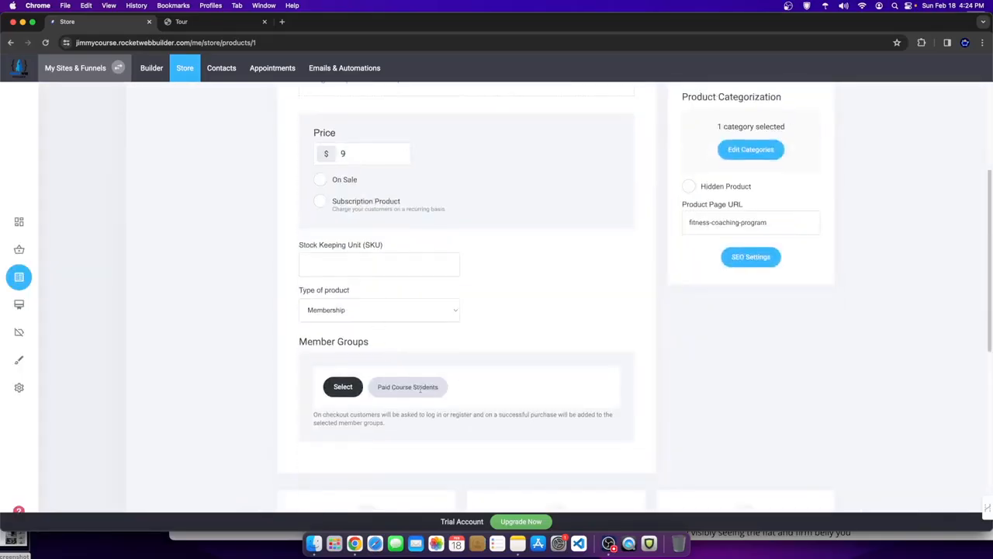
scroll(415, 390, "up", 5)
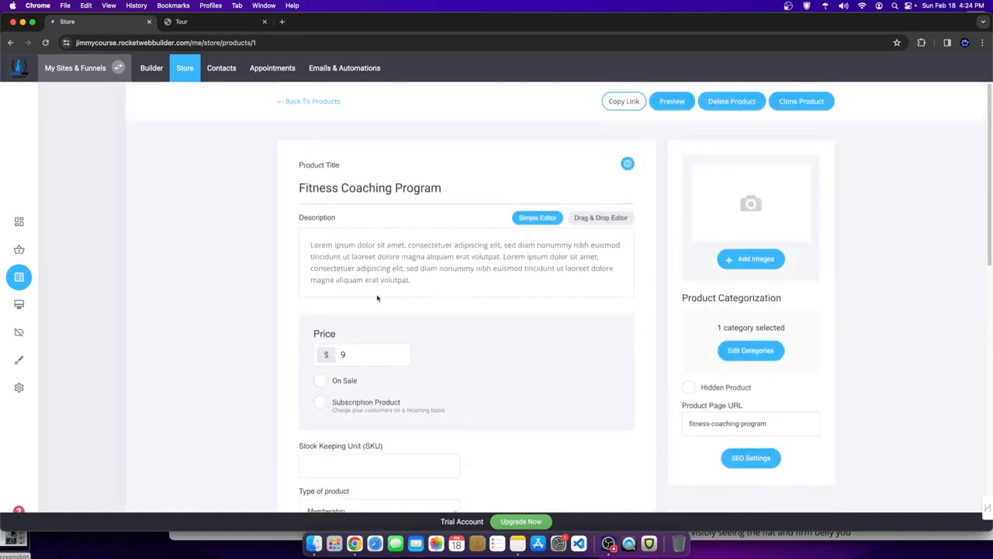
left_click(312, 102)
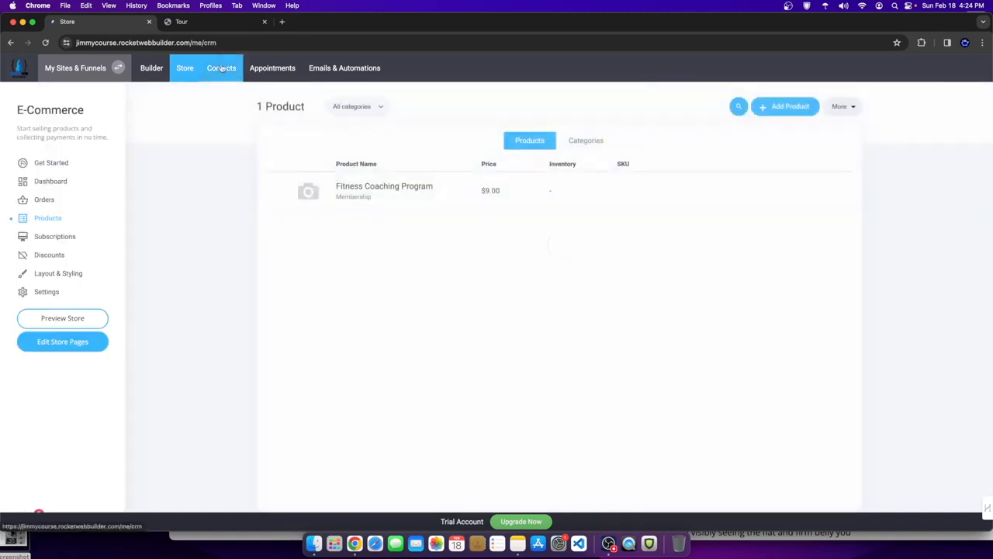
- Visit Contacts, cancel adding a member group, and return to the Store's Setup Your Store page
left_click(209, 76)
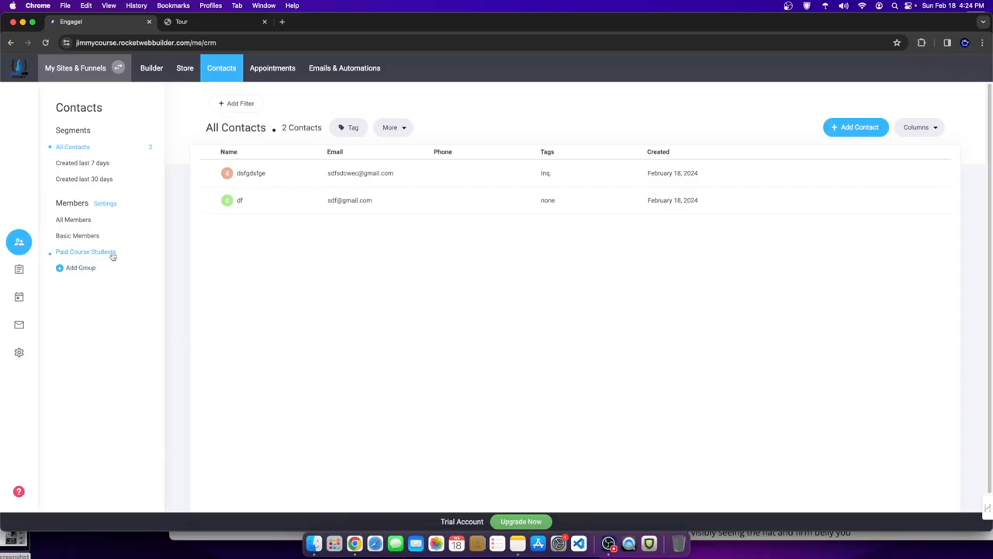
left_click(94, 270)
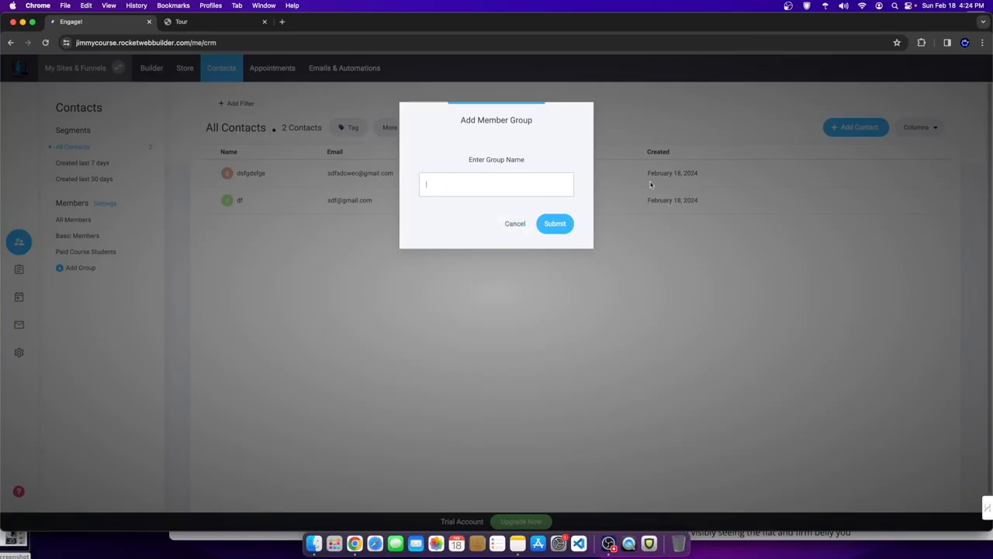
left_click(515, 225)
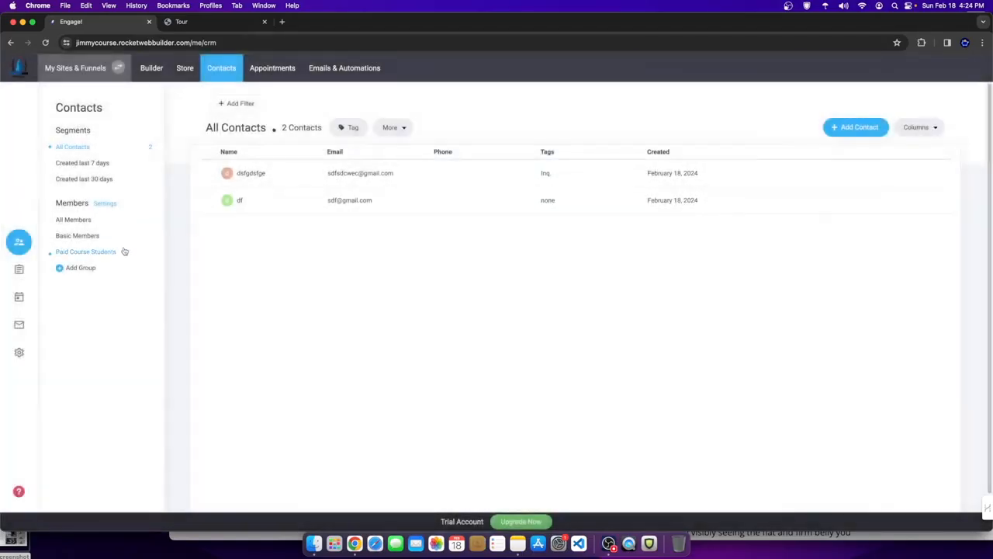
left_click(189, 78)
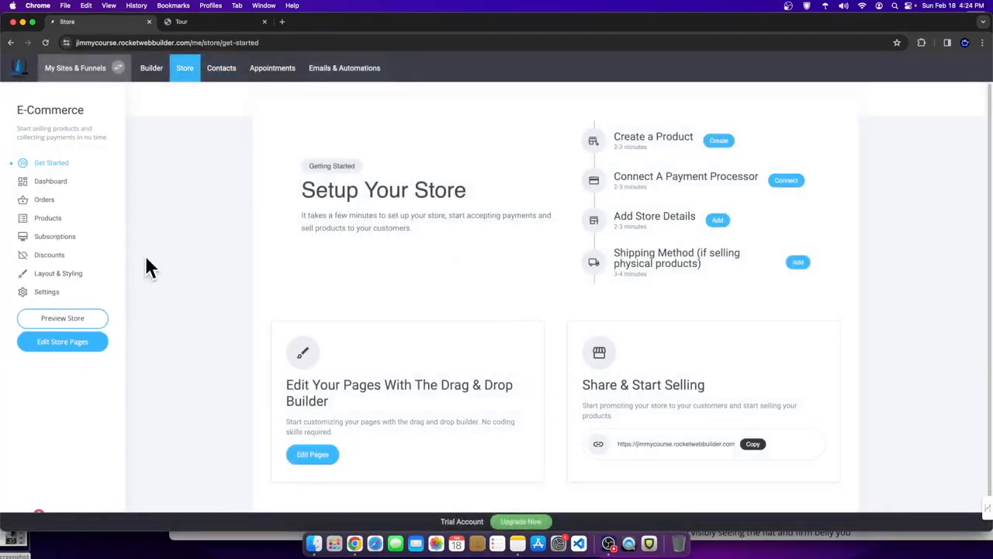
- Confirm the $9.00 Fitness Coaching Program product still grants Paid Course Students, then return to Products
left_click(47, 218)
left_click(363, 197)
scroll(513, 305, "down", 5)
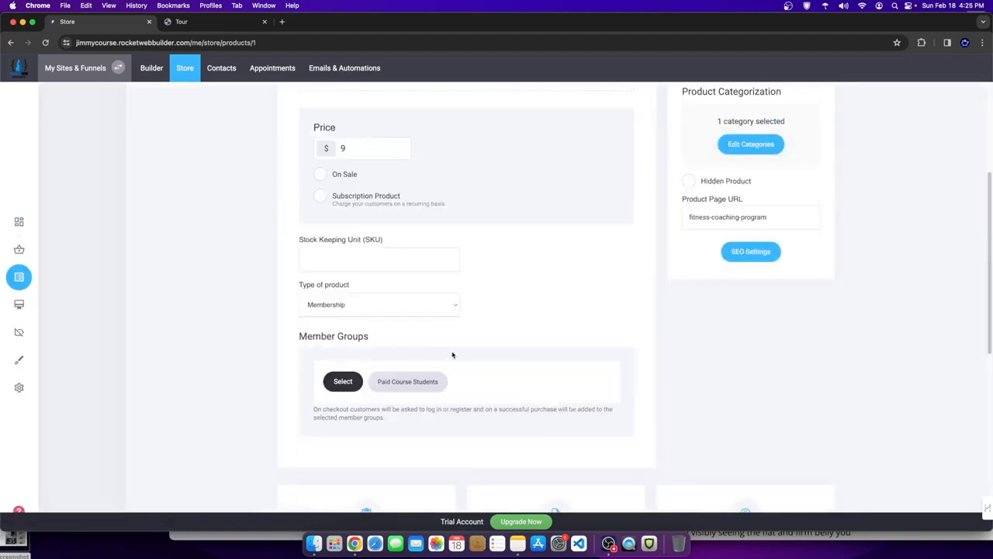
left_click(344, 380)
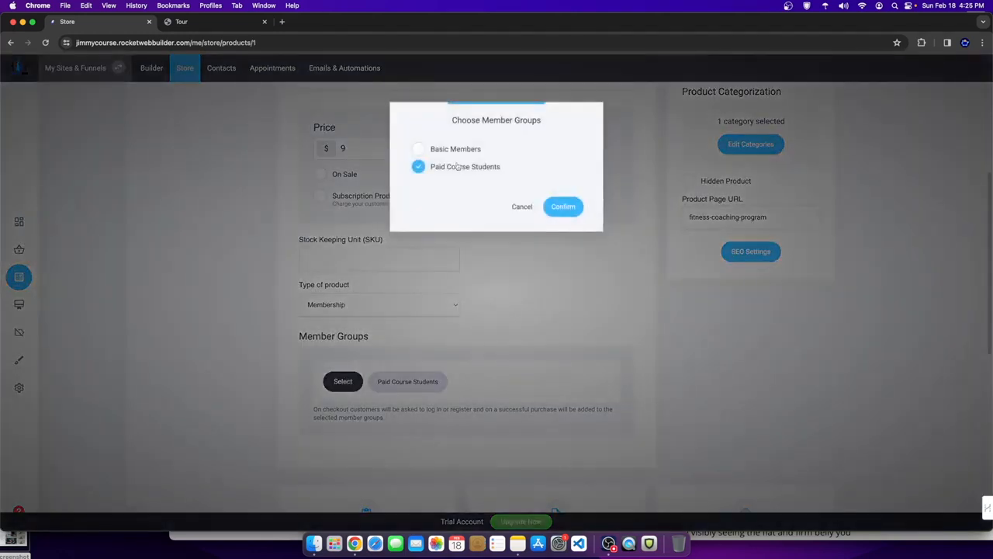
left_click(530, 207)
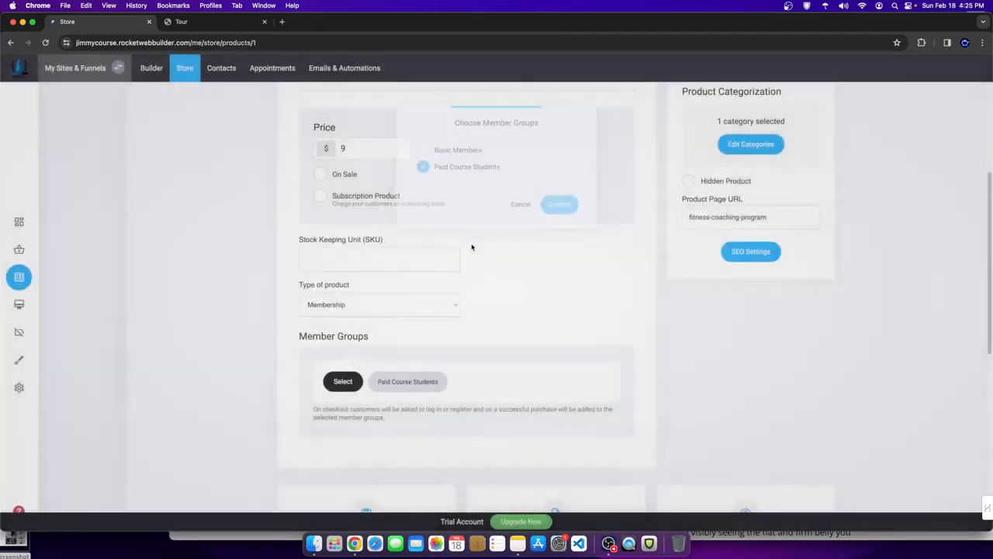
scroll(565, 384, "down", 1)
scroll(565, 384, "down", 5)
scroll(513, 411, "up", 11)
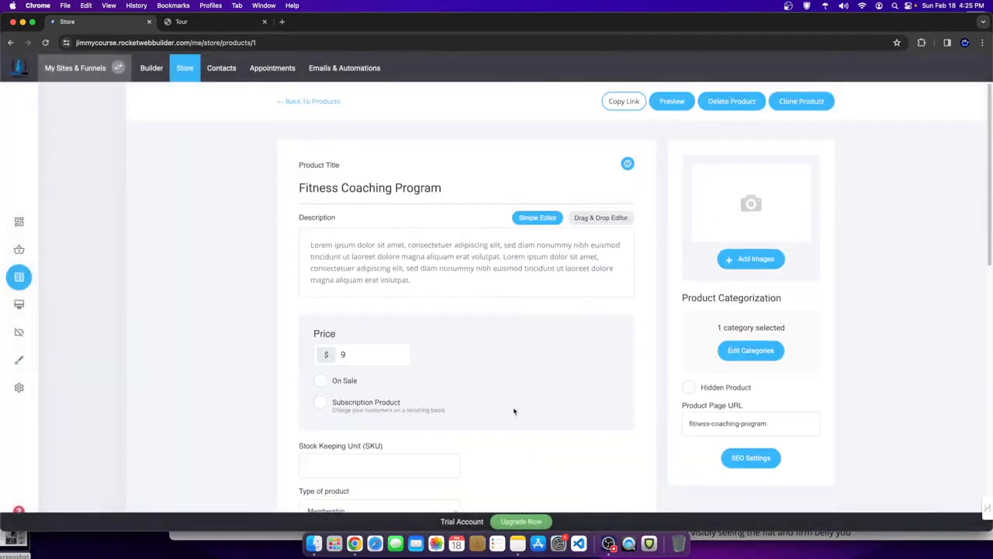
scroll(436, 261, "down", 8)
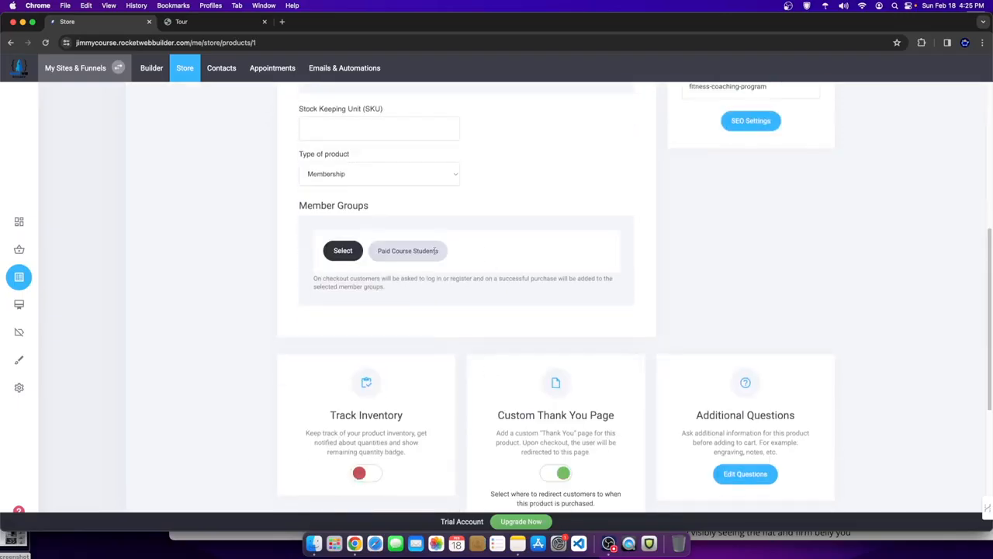
scroll(434, 294, "up", 5)
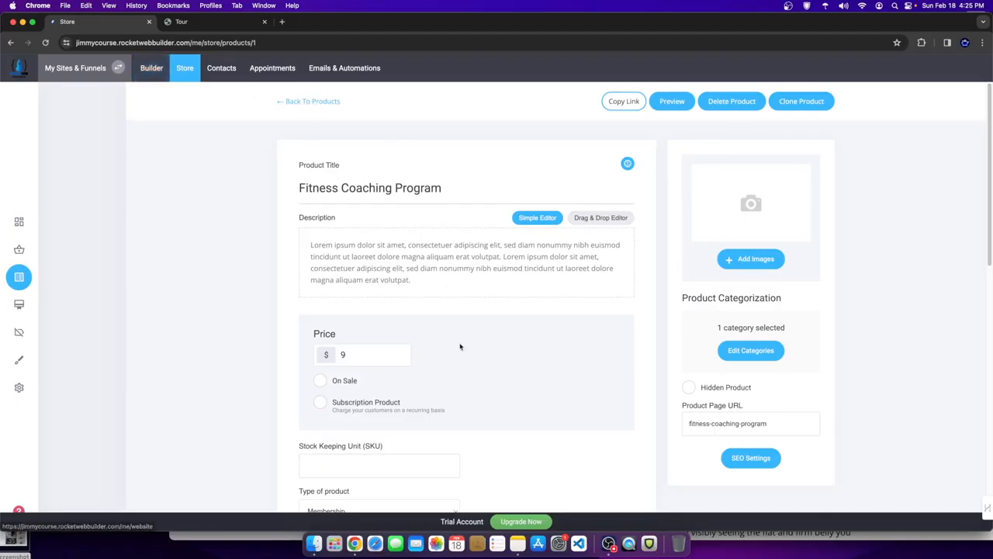
scroll(457, 350, "down", 2)
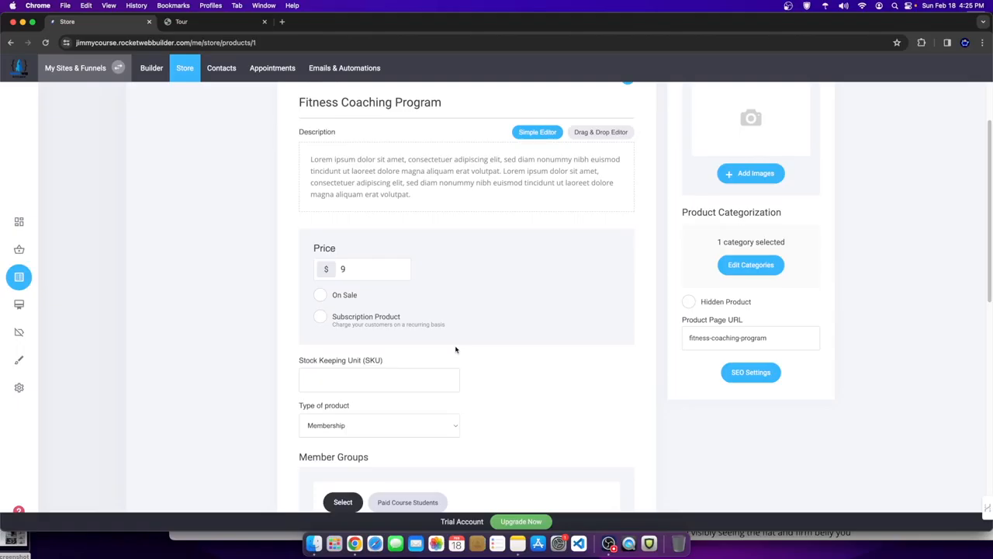
scroll(450, 317, "down", 2)
scroll(368, 248, "up", 5)
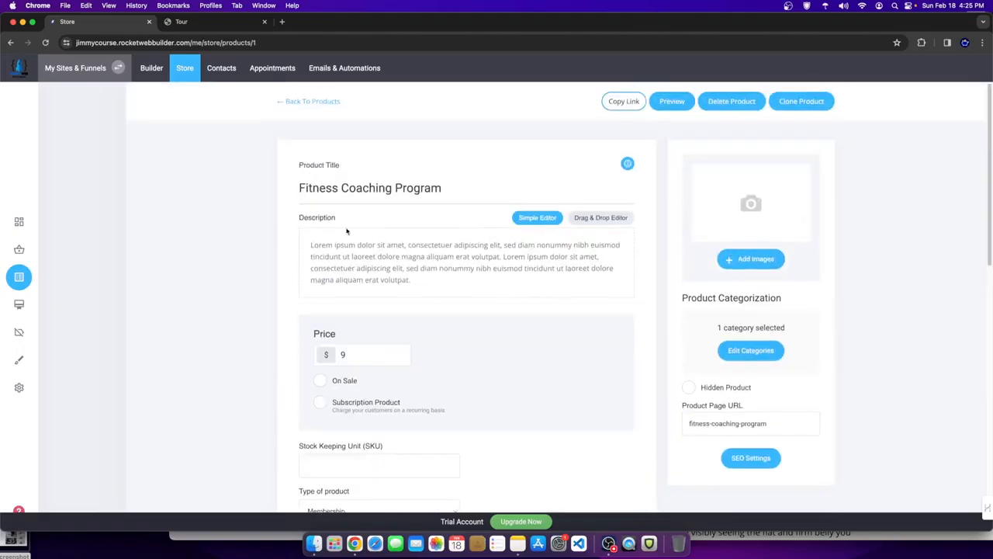
left_click(310, 103)
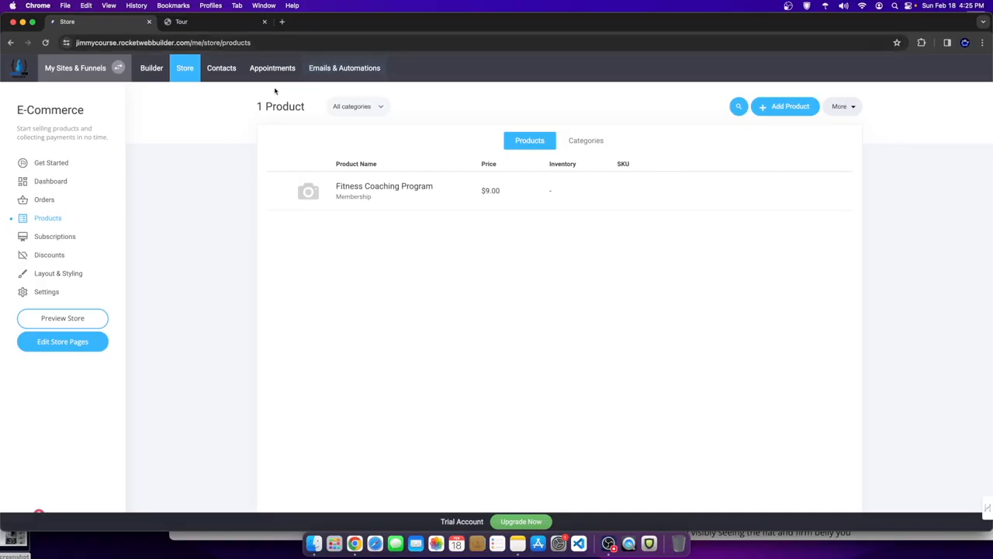
- Check that Paid Course Students has 0 members, then go to the website builder
left_click(221, 68)
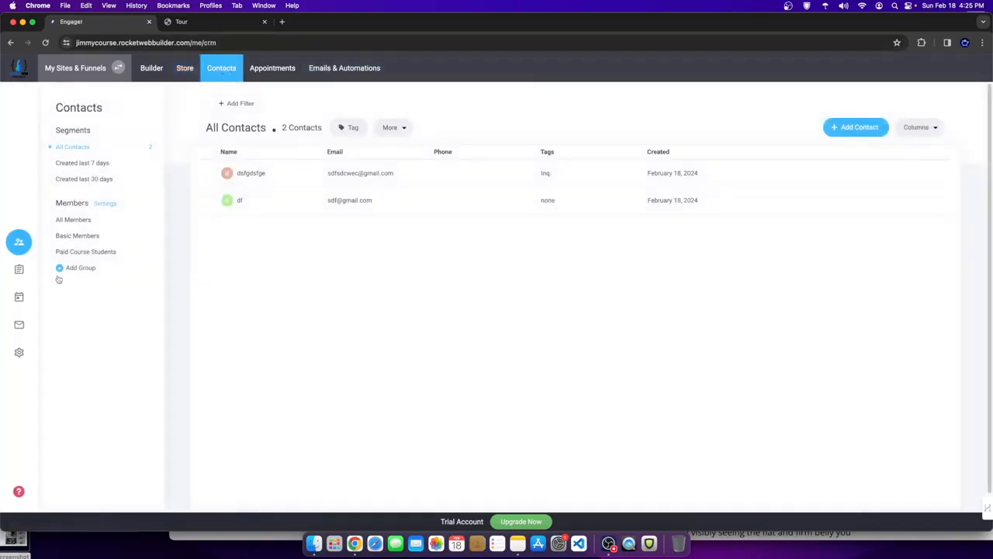
left_click(103, 255)
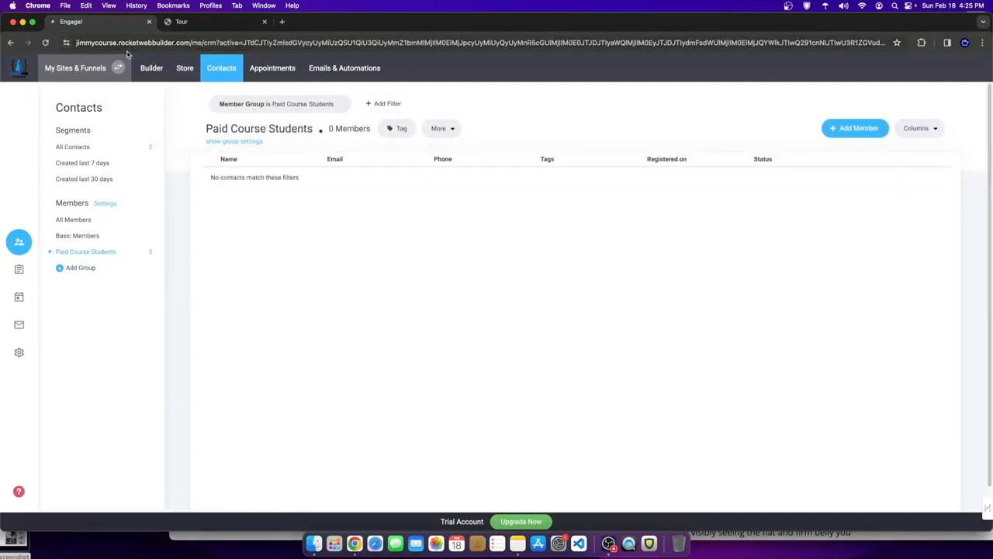
left_click(151, 67)
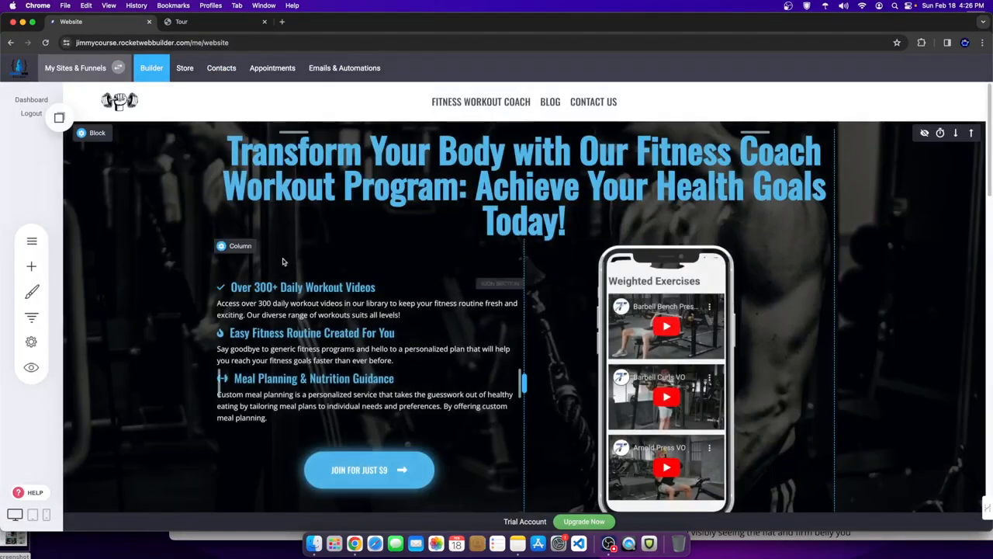
- Open the Fitness Workout Coach sales page and select its ORDER NOW button
scroll(411, 310, "down", 3)
scroll(371, 269, "up", 3)
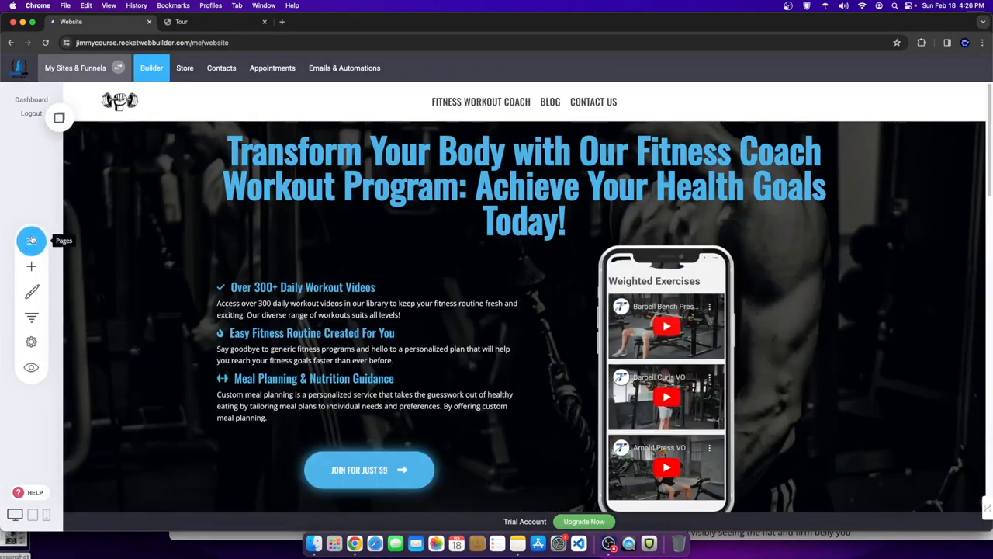
left_click(31, 240)
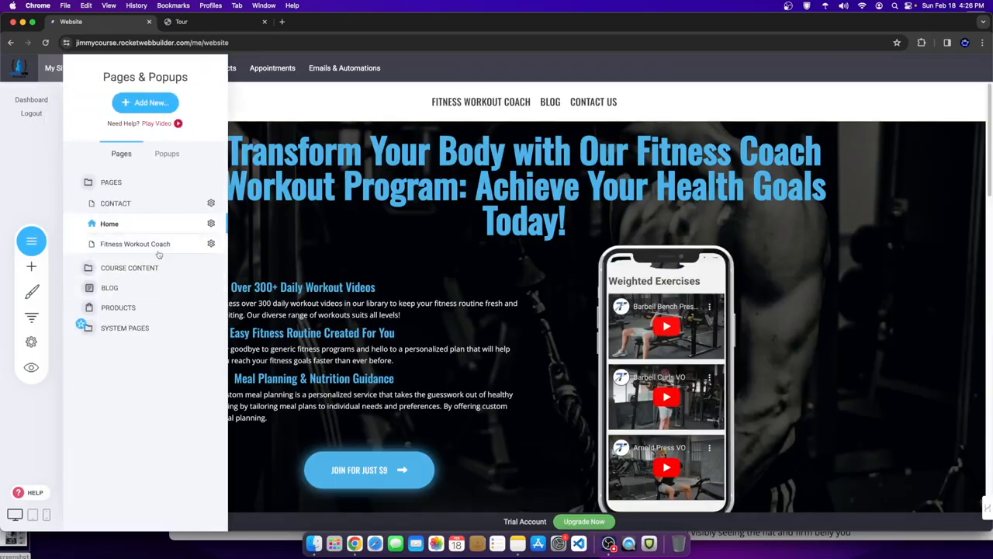
left_click(157, 247)
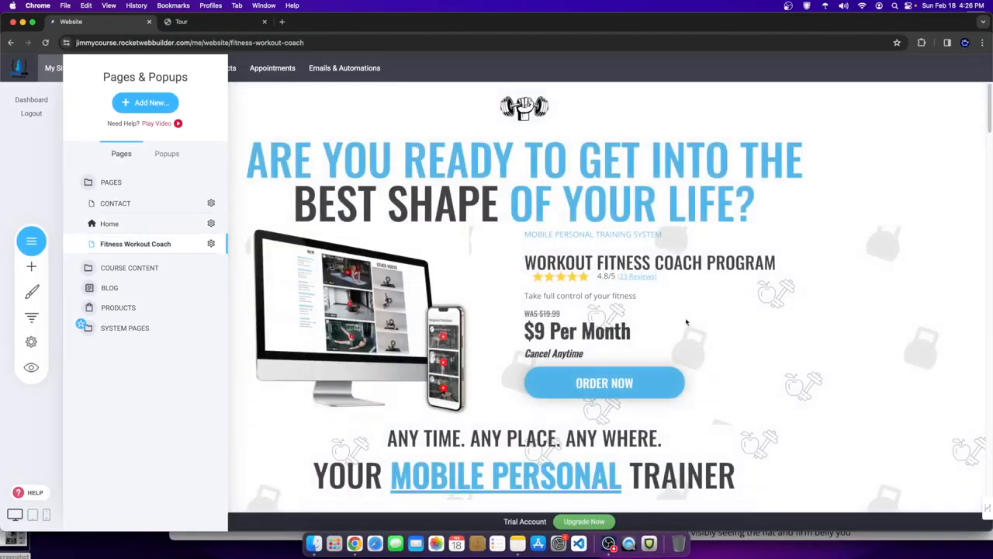
left_click(576, 381)
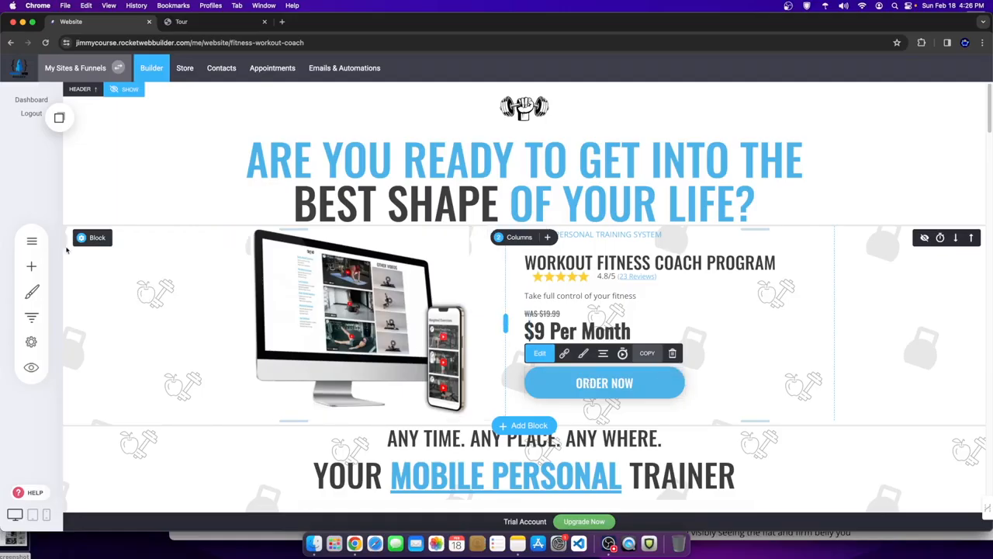
left_click(29, 242)
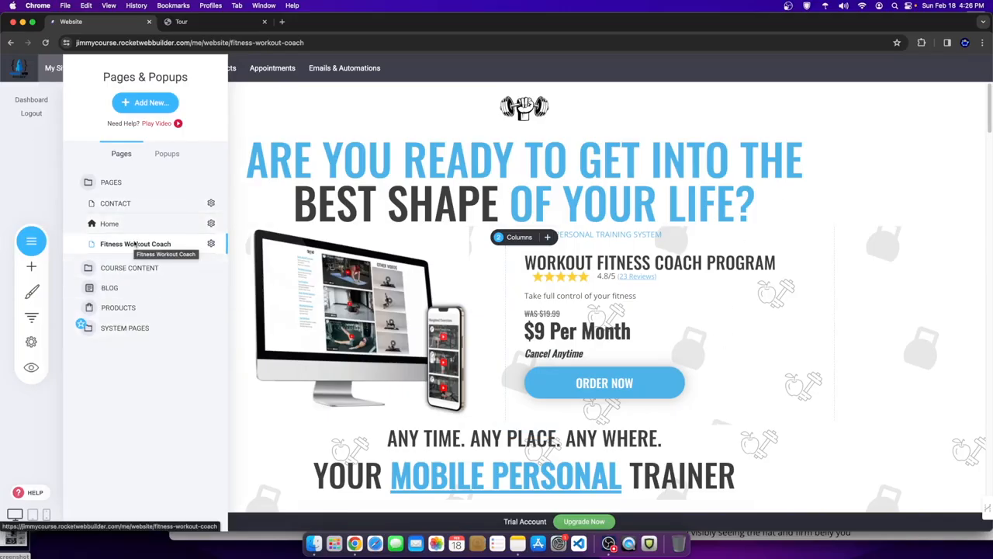
- Add a checkout popup from the lower Checkout template with Bank Transfer payment
left_click(163, 153)
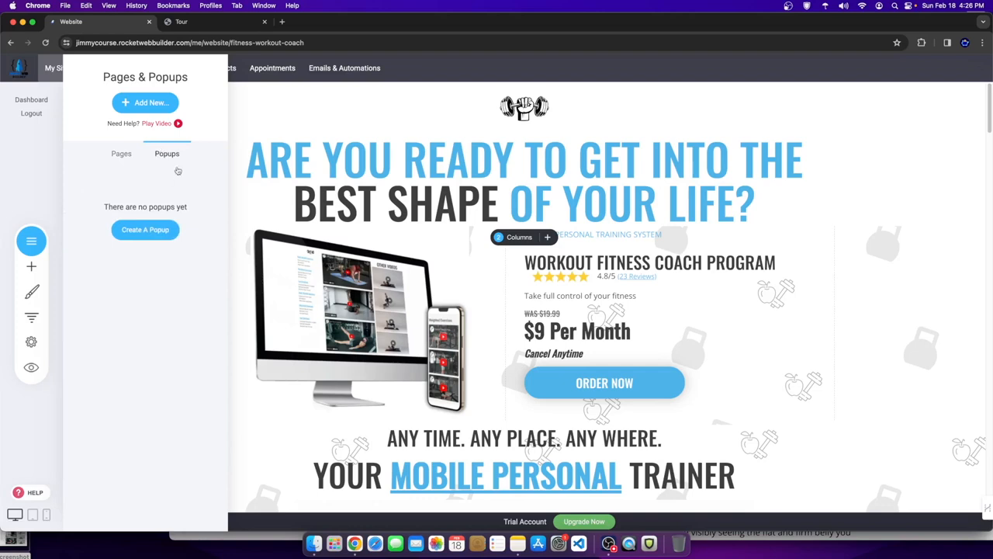
left_click(145, 230)
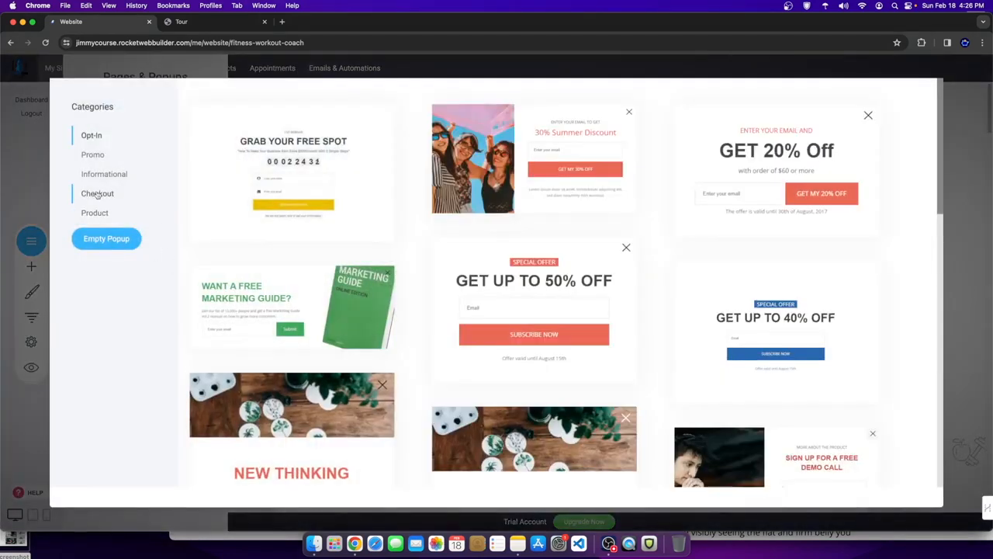
left_click(97, 194)
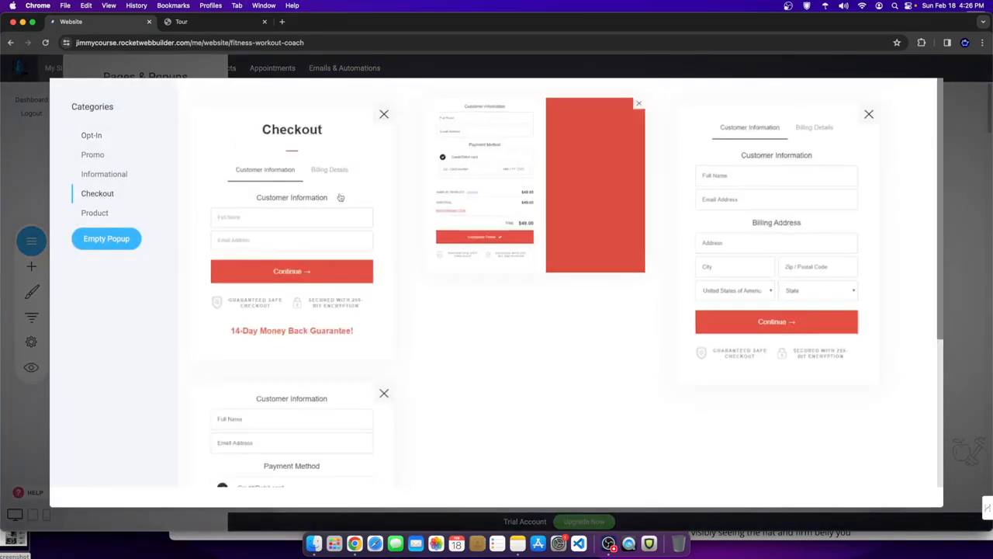
scroll(378, 435, "down", 5)
scroll(430, 450, "up", 5)
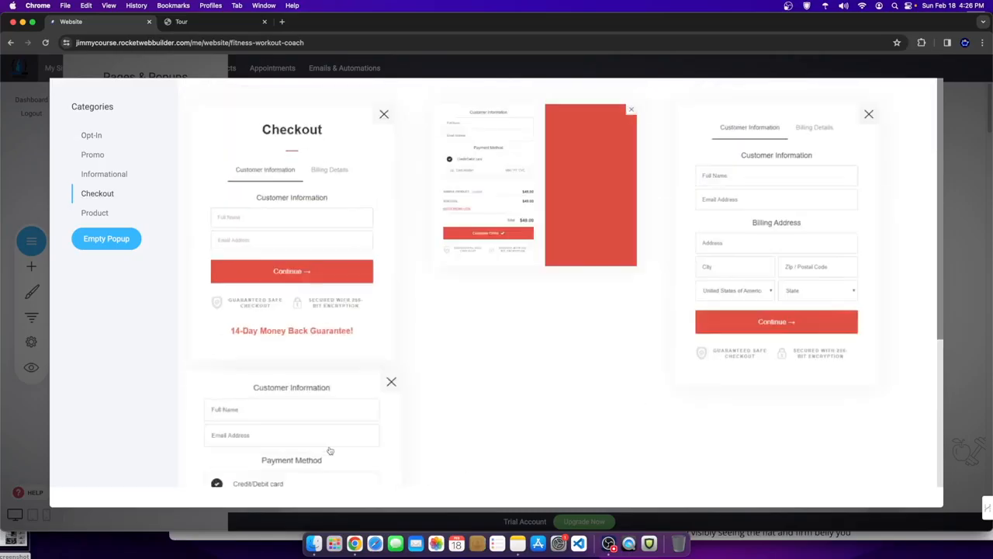
scroll(334, 428, "down", 5)
left_click(311, 370)
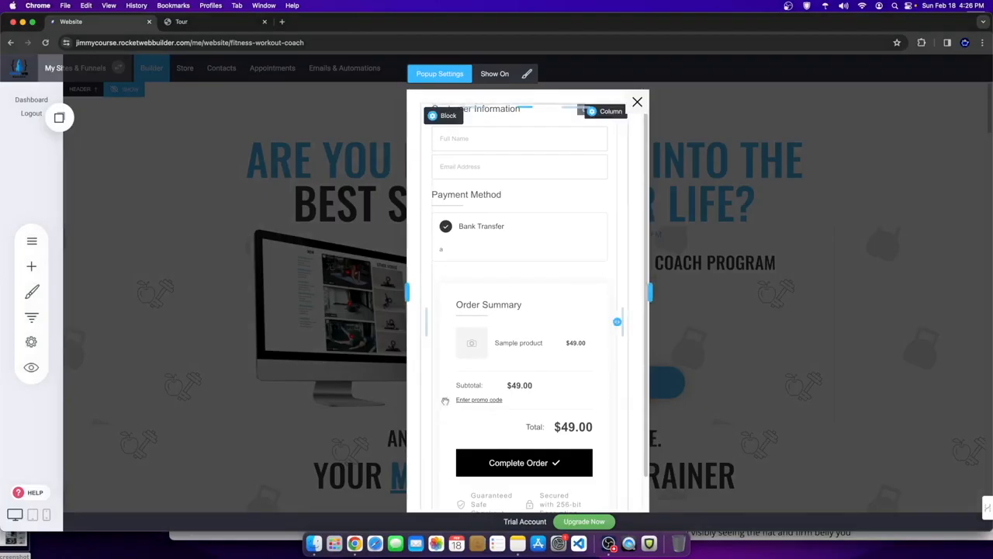
- Set the checkout form to sell the Fitness Coaching Program product at $9.00
left_click(547, 231)
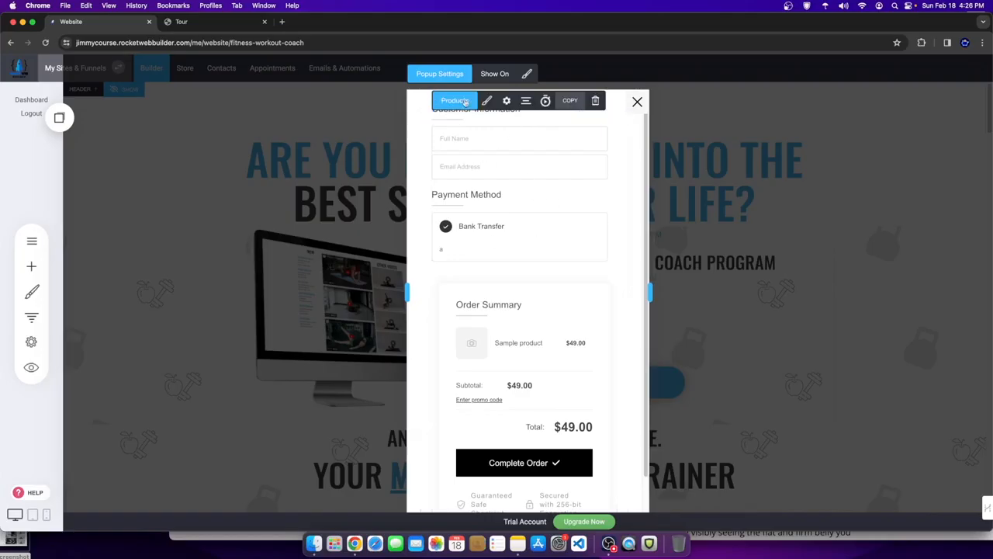
left_click(467, 104)
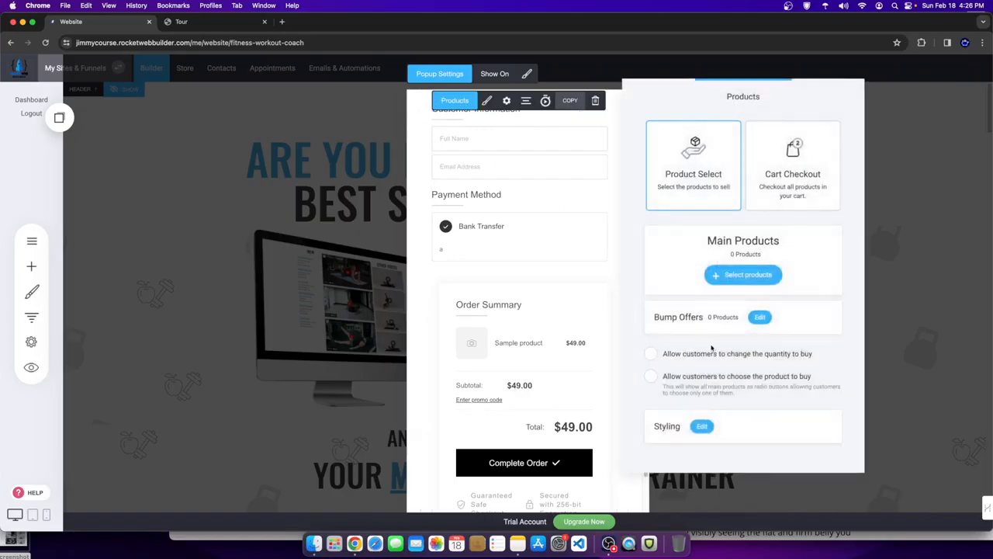
left_click(744, 274)
left_click(419, 151)
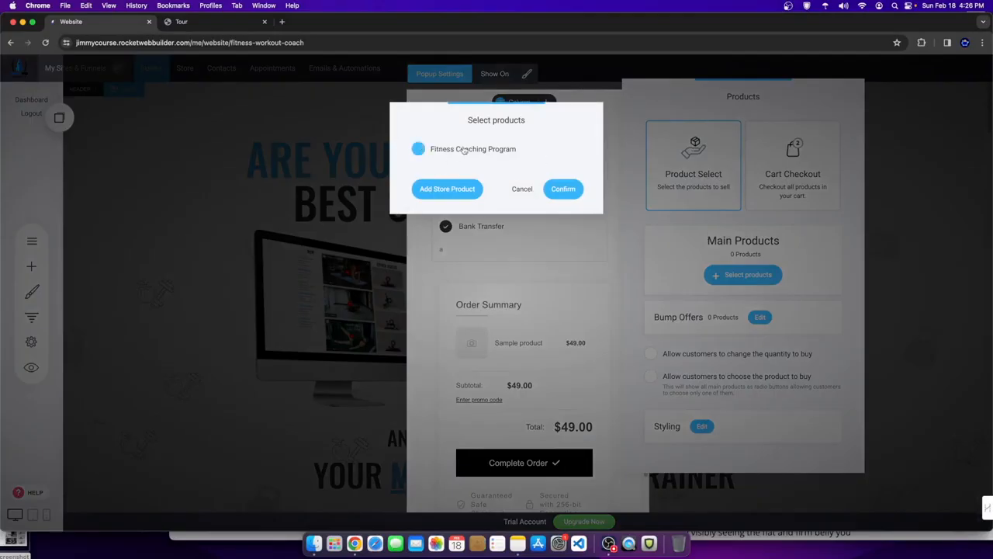
left_click(563, 189)
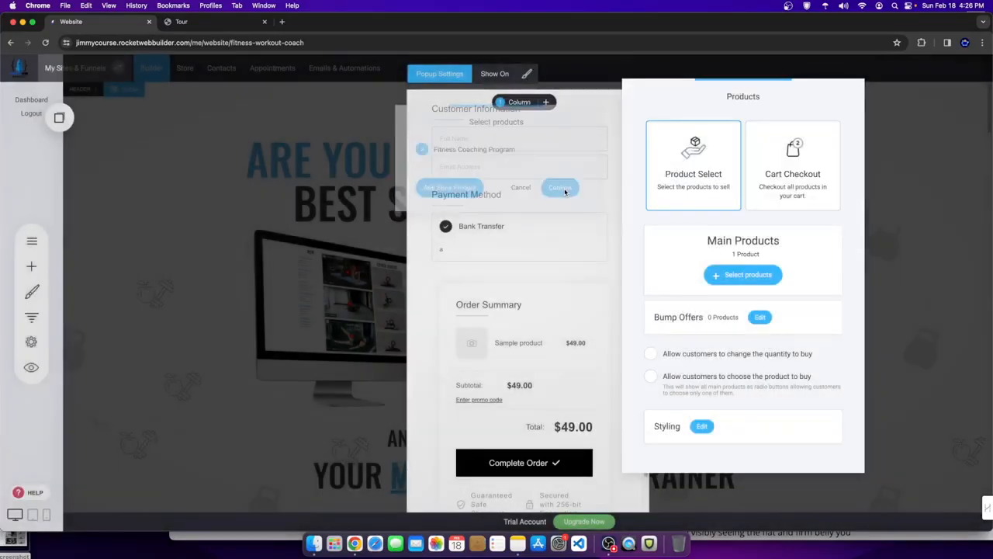
left_click(546, 367)
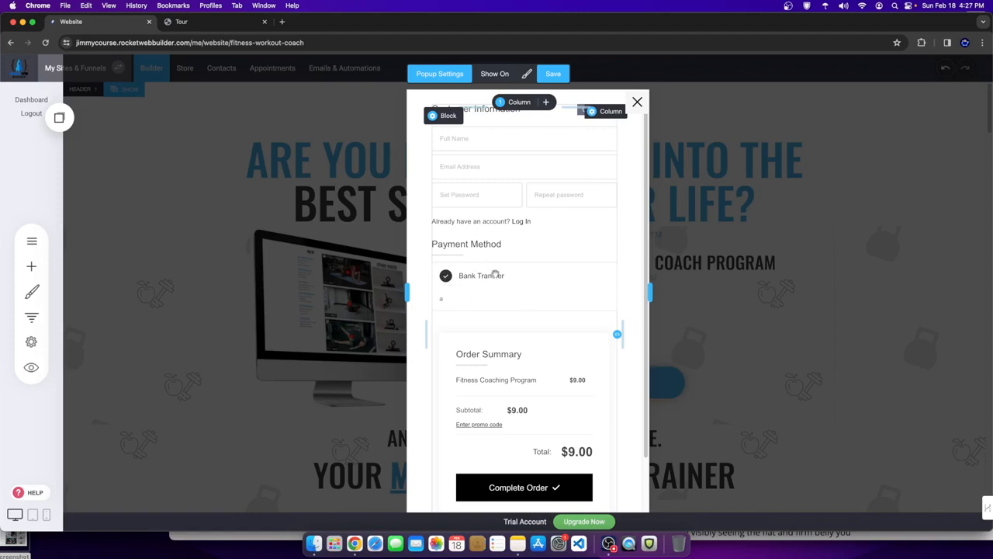
- Save the checkout popup so it shows as Updated
scroll(456, 270, "down", 2)
scroll(505, 350, "up", 2)
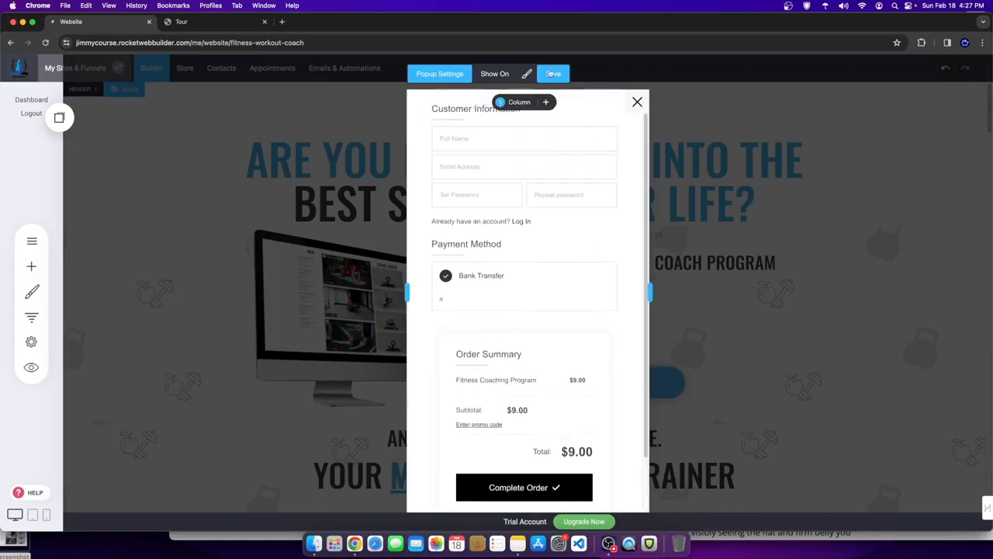
left_click(552, 73)
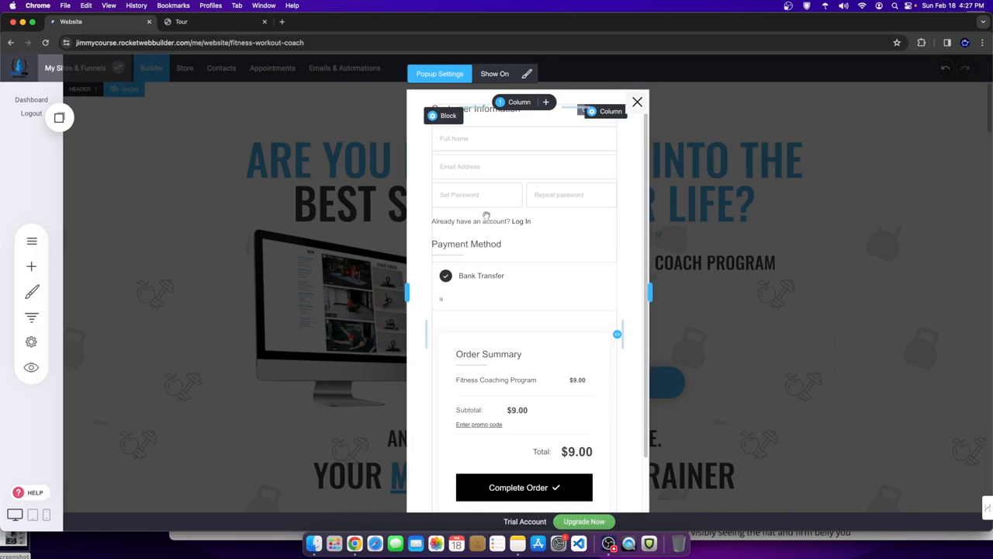
scroll(527, 373, "down", 3)
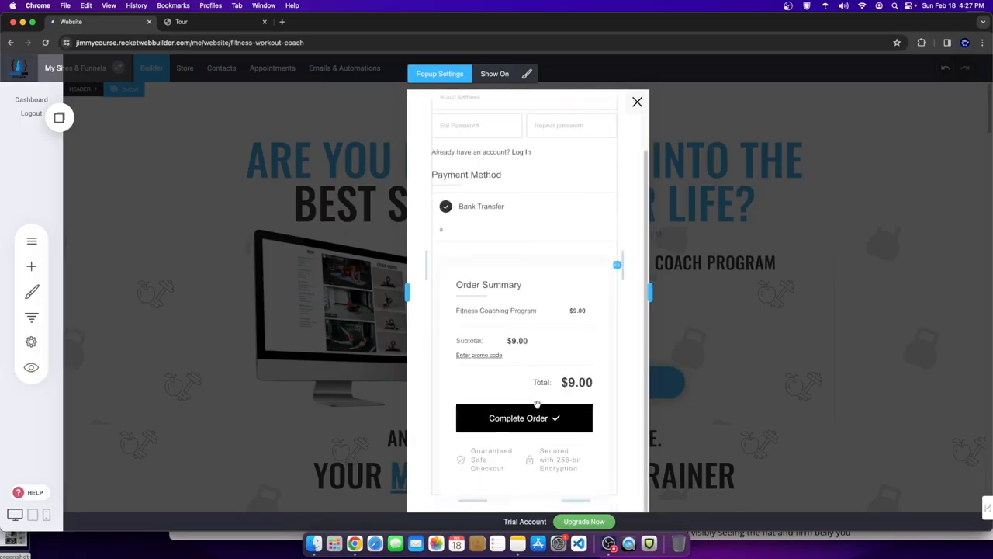
scroll(575, 331, "up", 3)
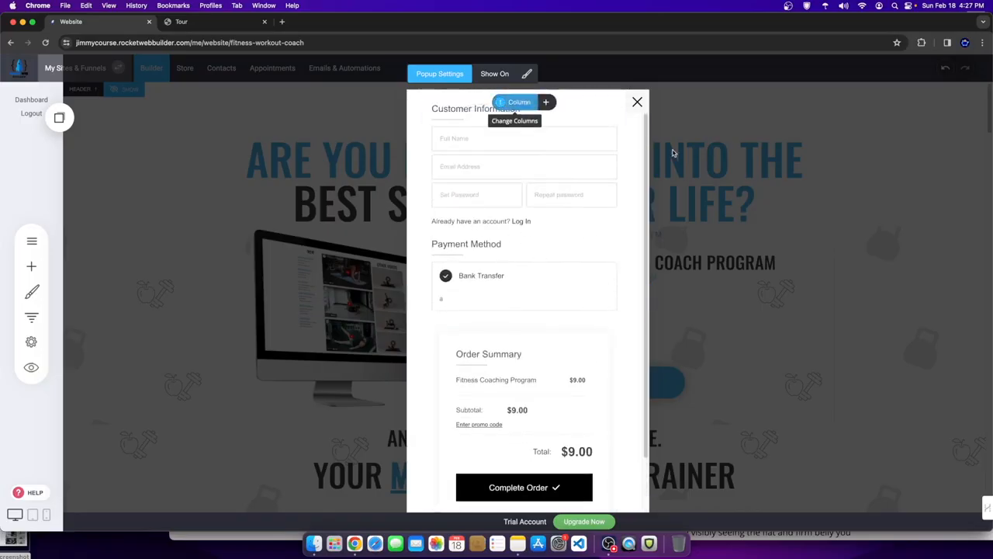
- Rename the checkout popup from 'New popup' to 'FITNESS COACHING PAYMENT POPUP' and save it
left_click(495, 80)
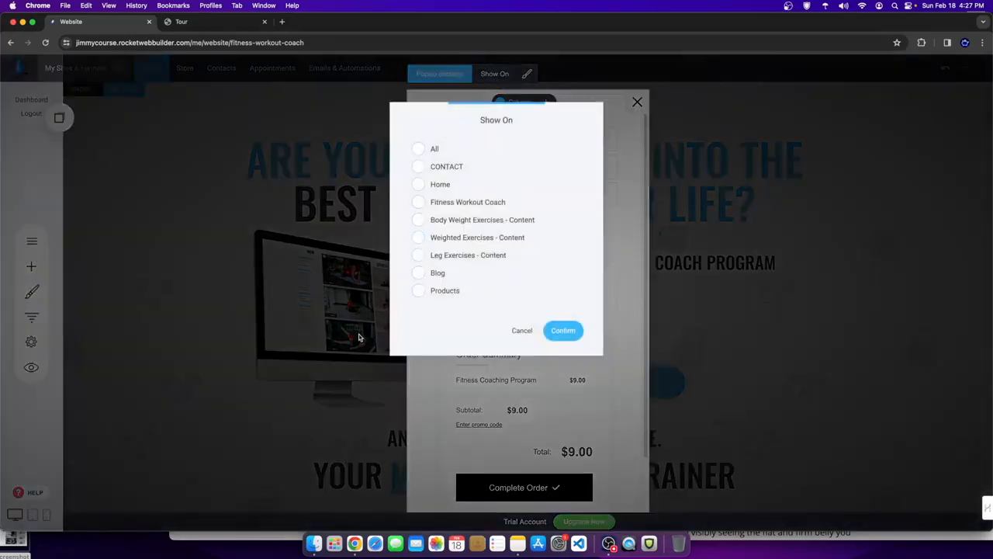
left_click(523, 330)
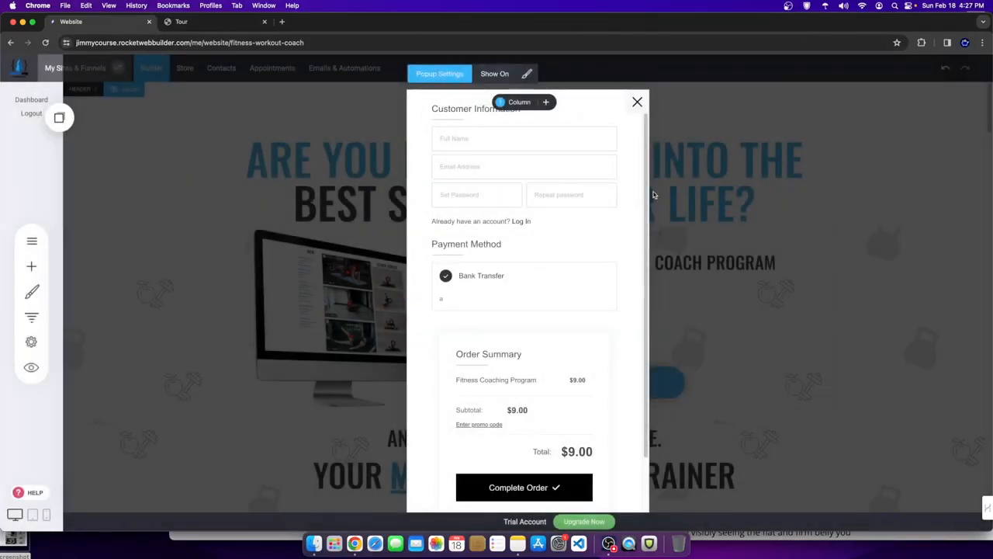
left_click(448, 74)
left_click_drag(450, 280, 404, 274)
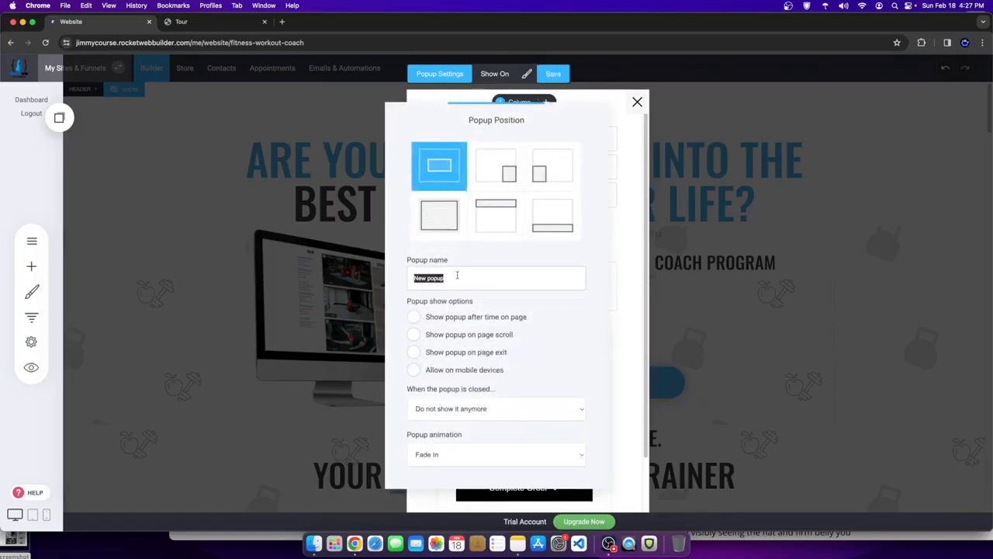
type("Fi")
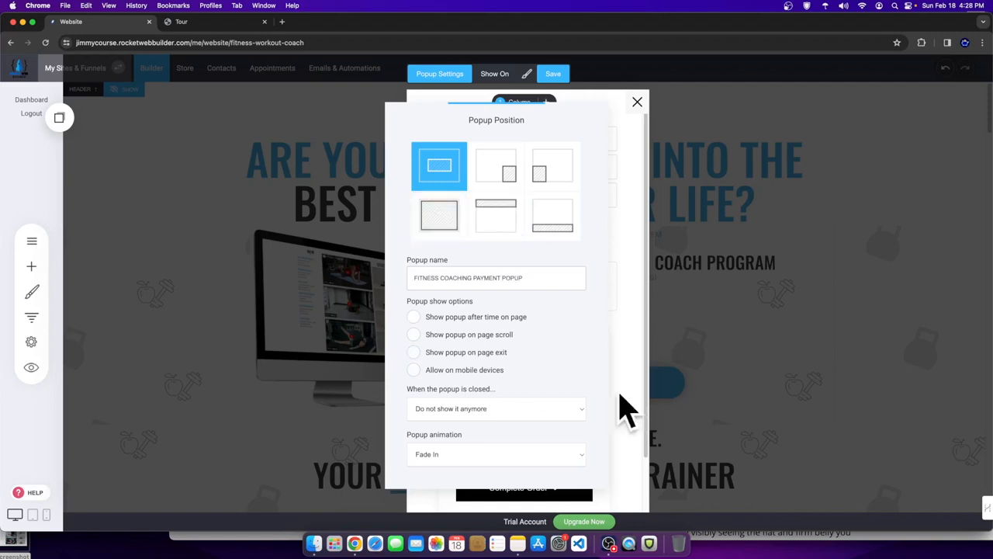
left_click(622, 323)
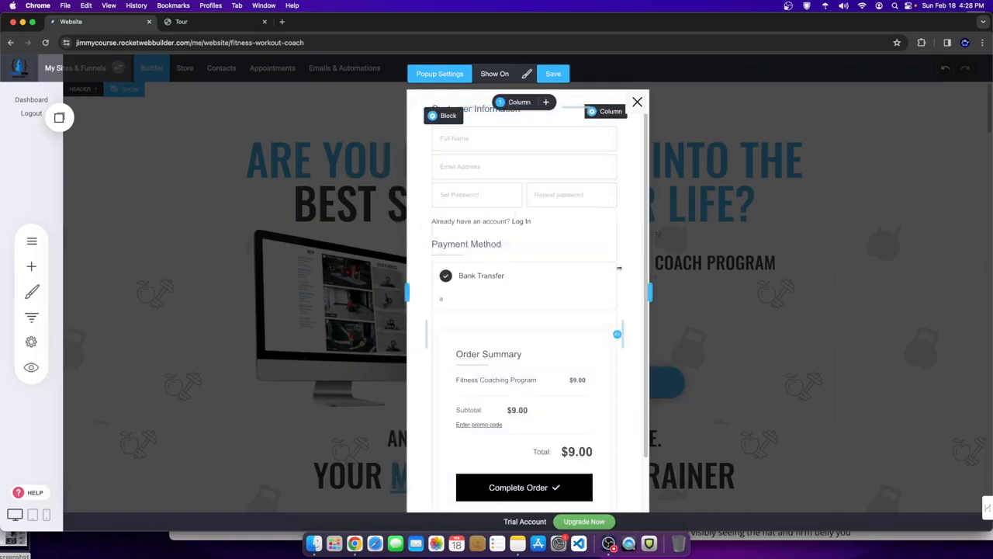
left_click(553, 73)
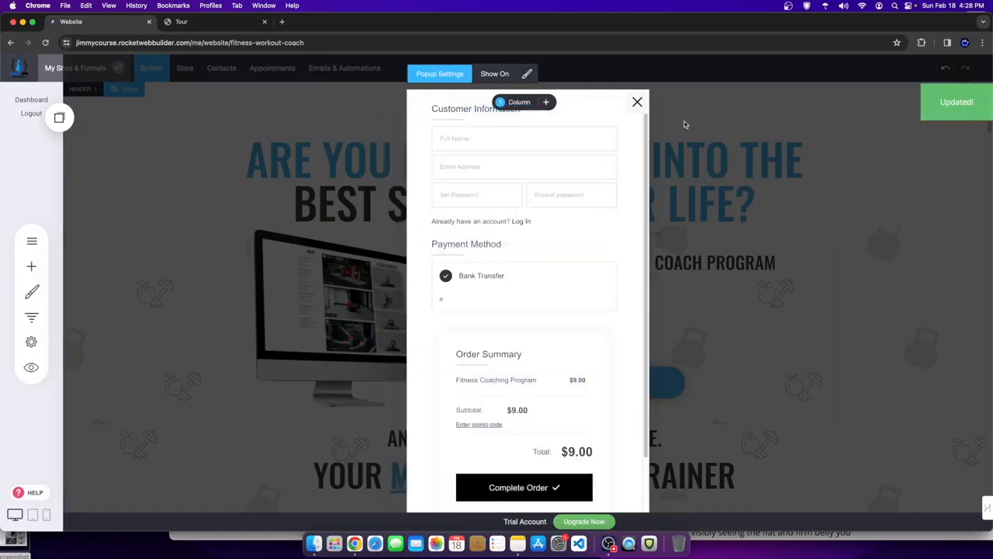
- Close the popup editor and check that the popup appears in the Popups list
left_click(637, 102)
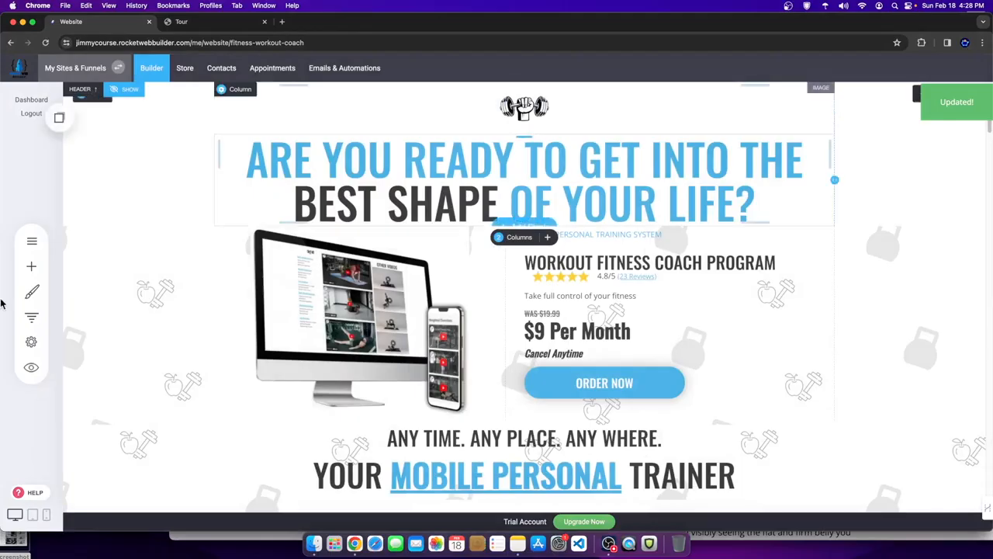
left_click(32, 242)
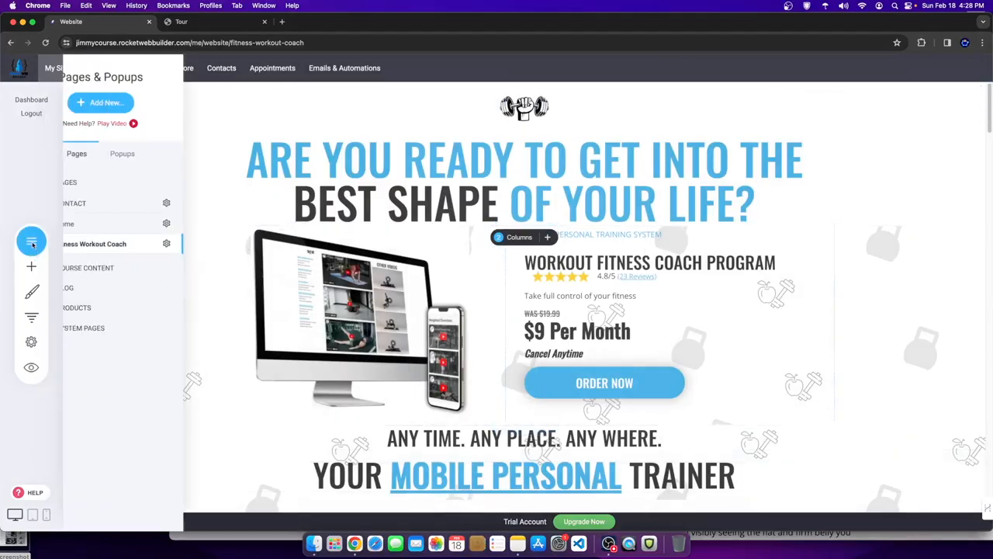
left_click(166, 154)
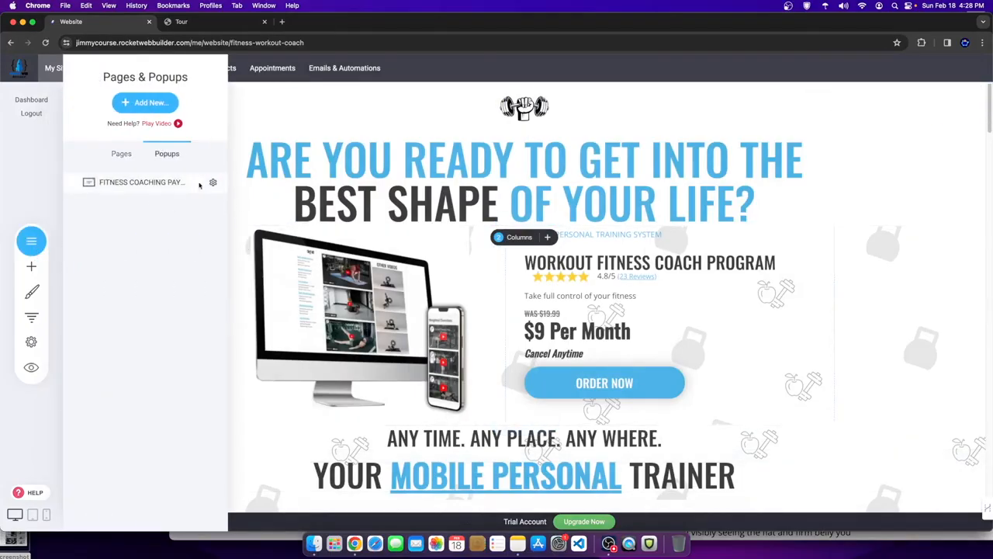
left_click(634, 345)
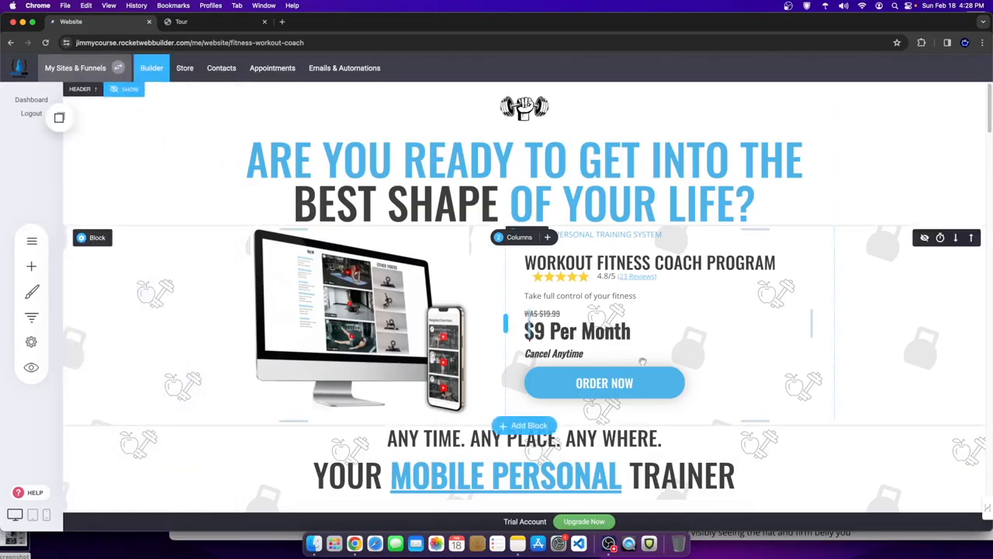
- Link ORDER NOW to FITNESS COACHING PAYMENT POPUP, save the page, and preview it
left_click(586, 380)
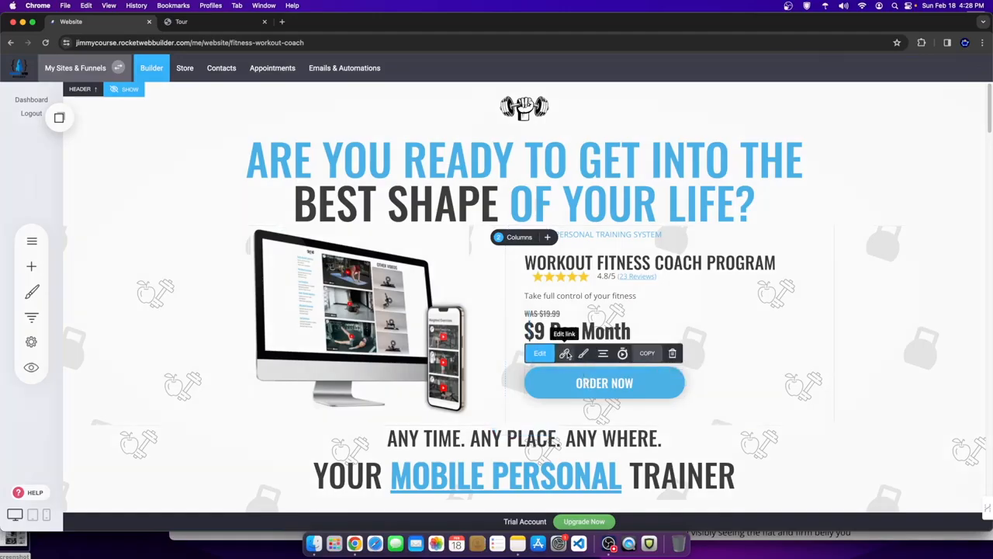
left_click(565, 355)
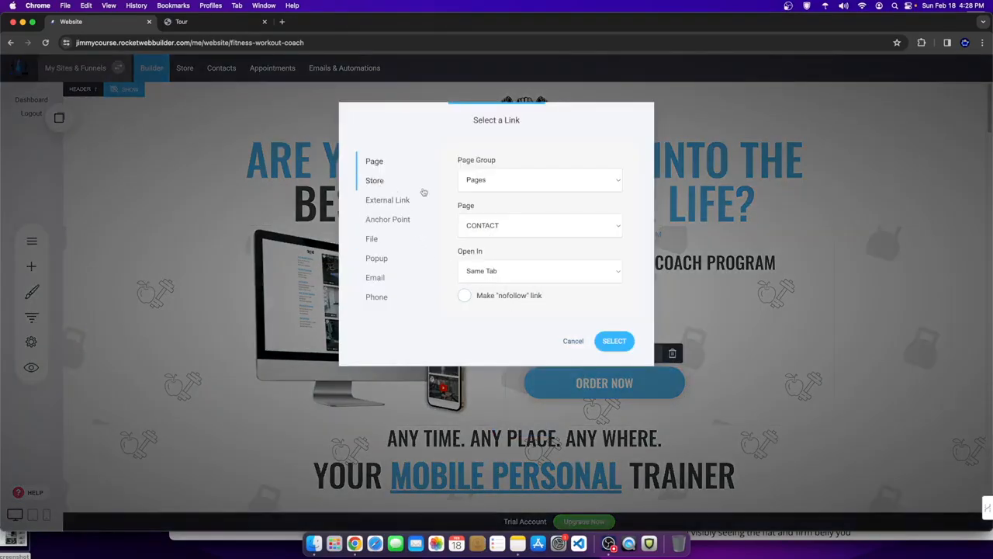
left_click(497, 179)
left_click(520, 161)
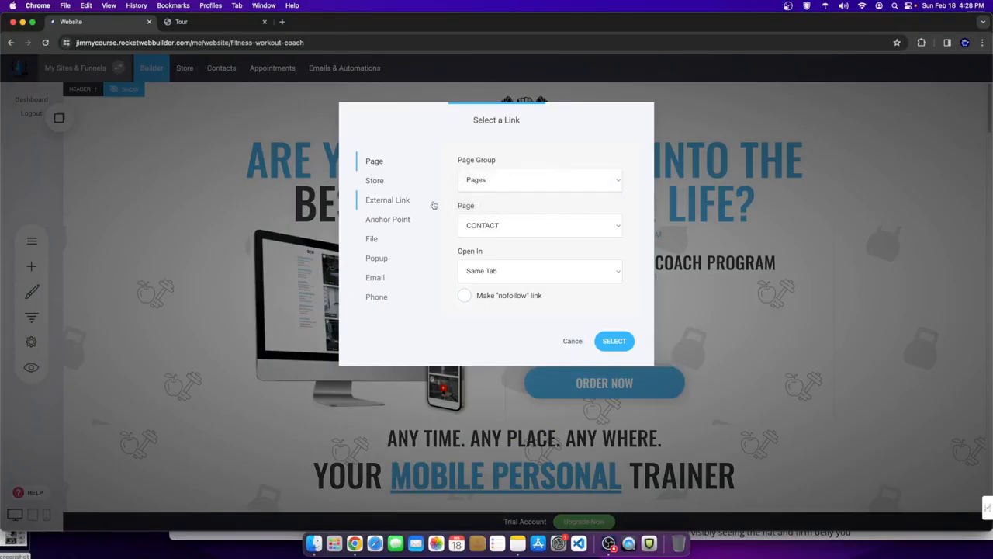
left_click(380, 259)
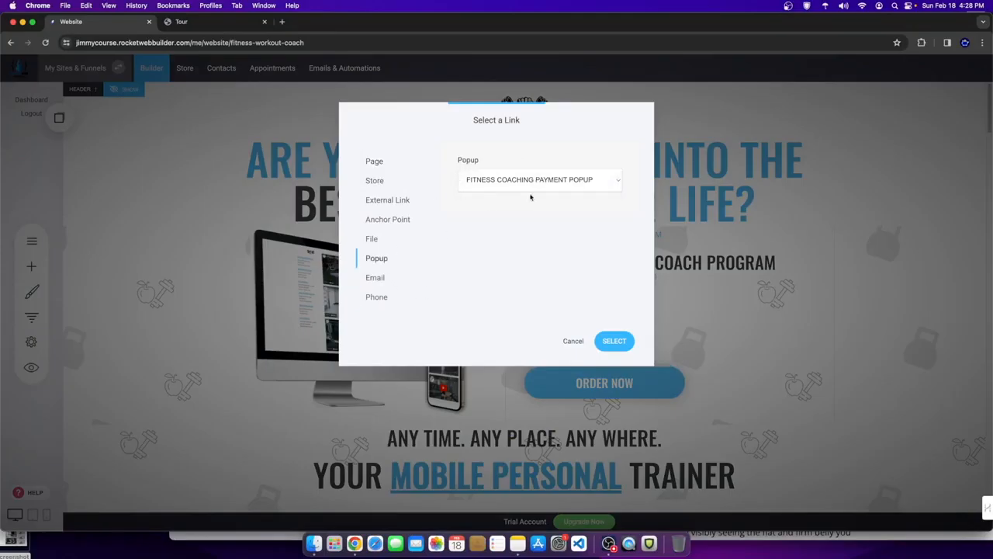
left_click(555, 183)
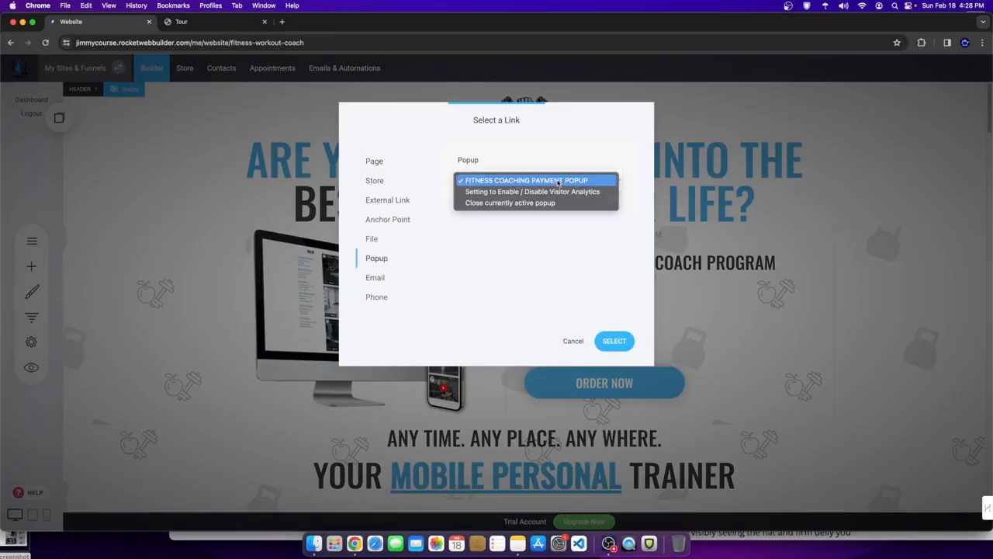
left_click(533, 185)
left_click(612, 345)
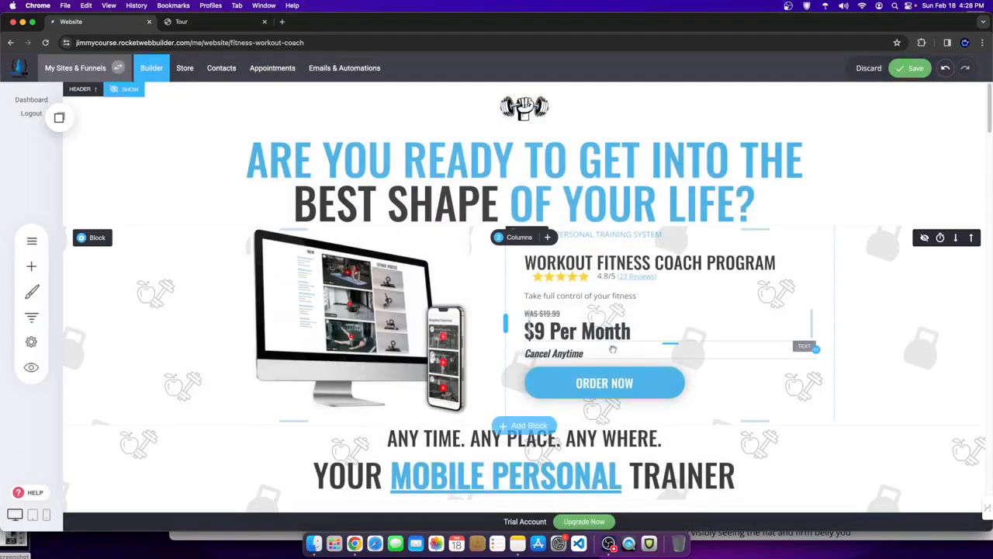
left_click(910, 68)
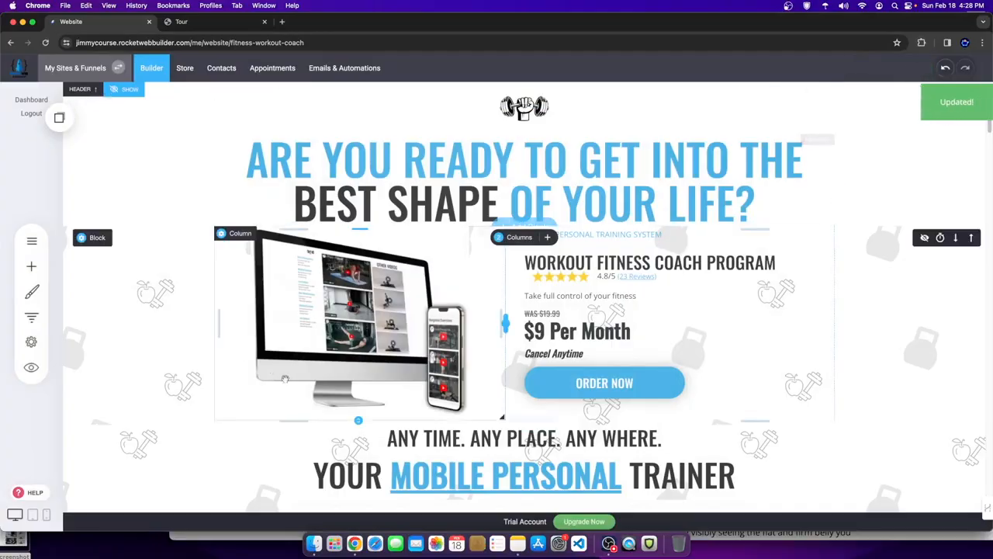
left_click(31, 366)
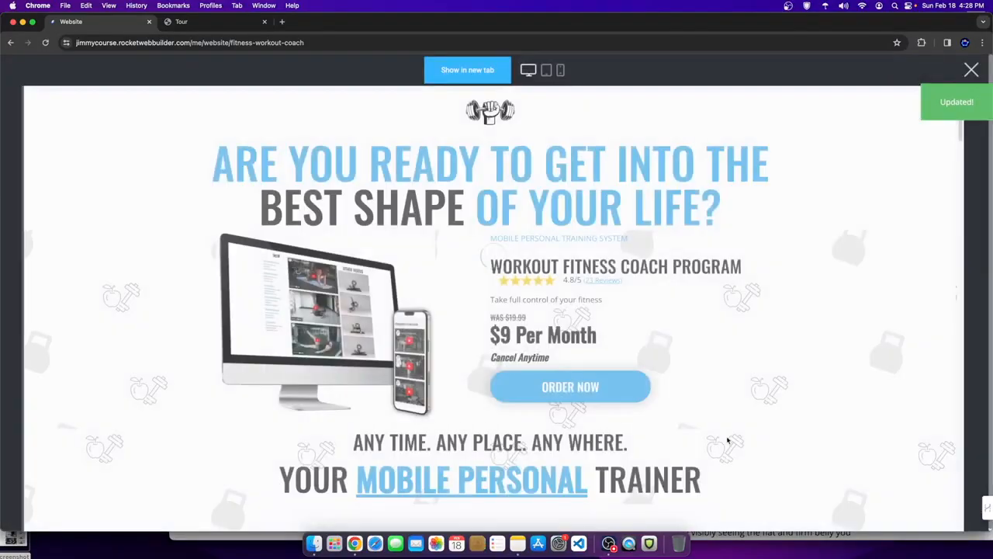
- Confirm ORDER NOW shows the $9.00 Fitness Coaching Program checkout, then close checkout and preview
left_click(592, 389)
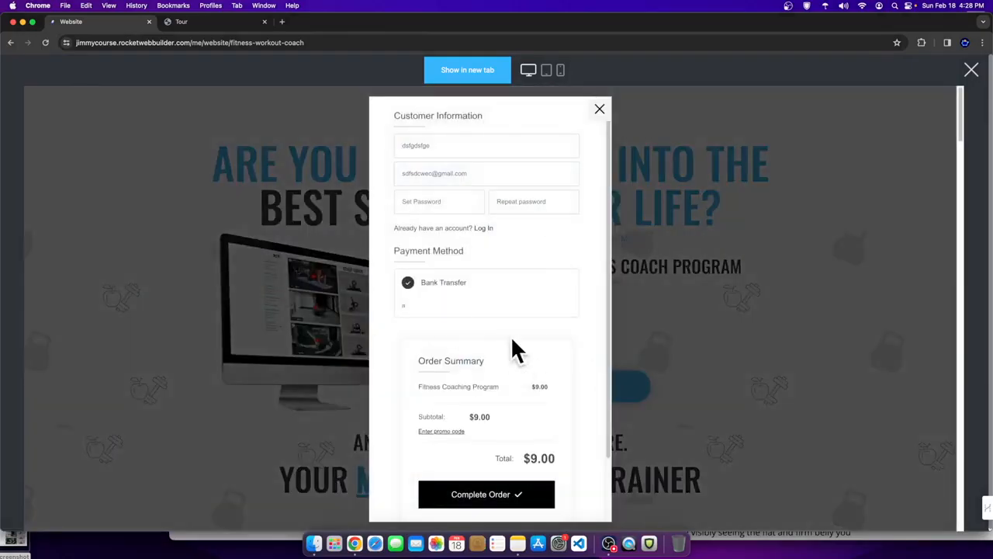
scroll(511, 341, "down", 5)
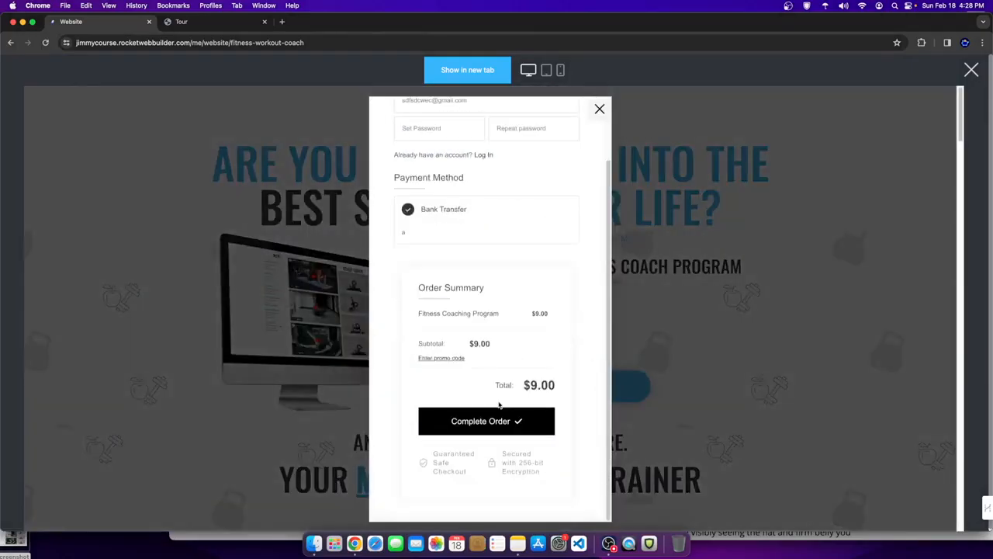
scroll(504, 390, "up", 5)
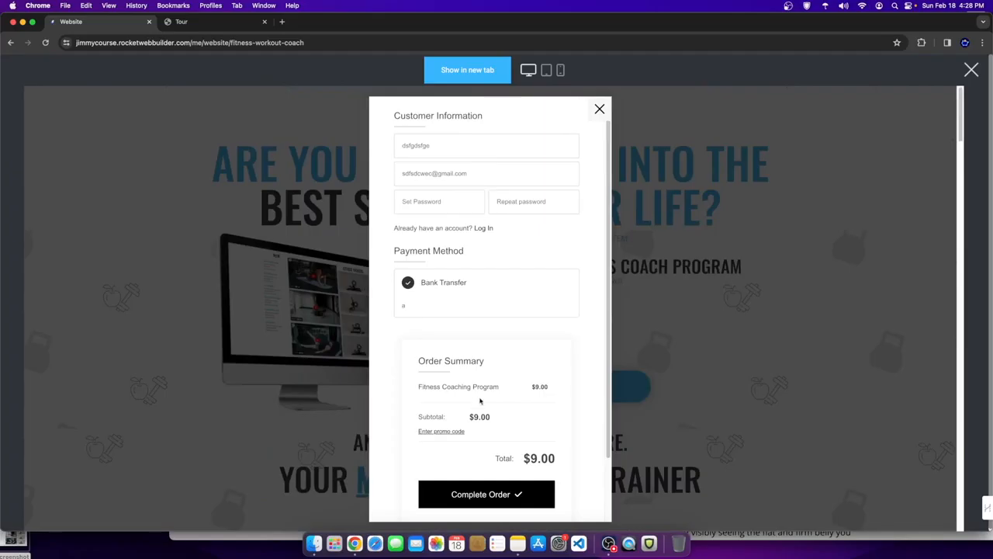
scroll(488, 411, "down", 5)
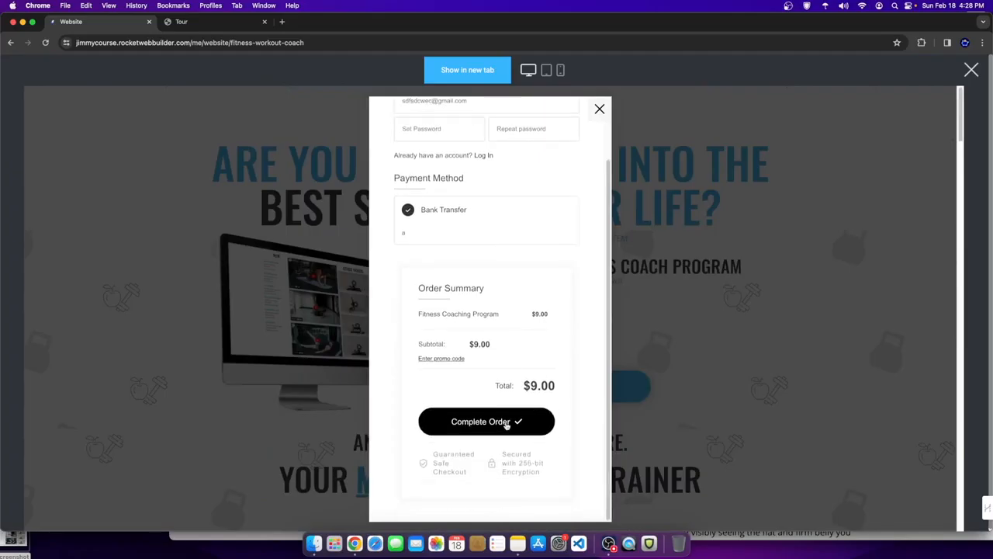
left_click(601, 111)
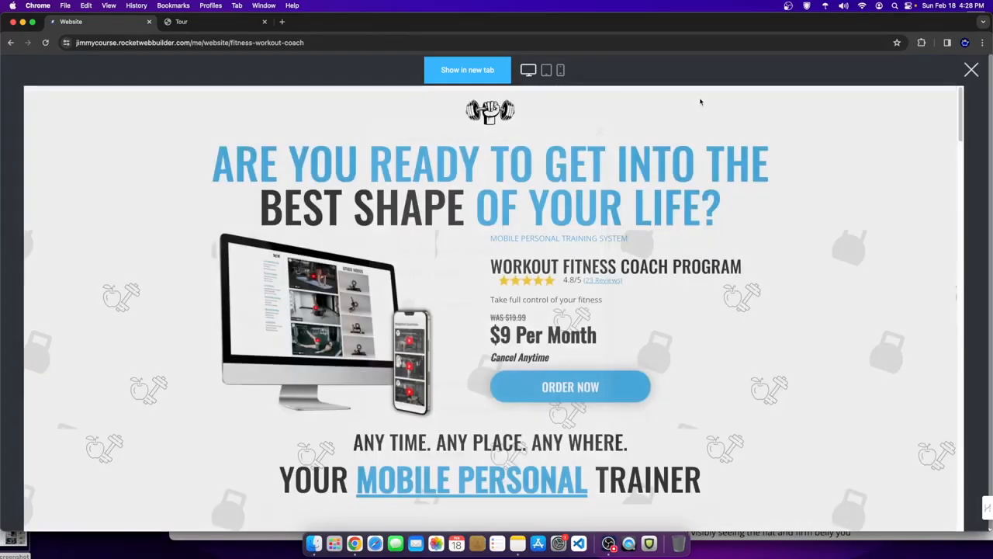
left_click(970, 70)
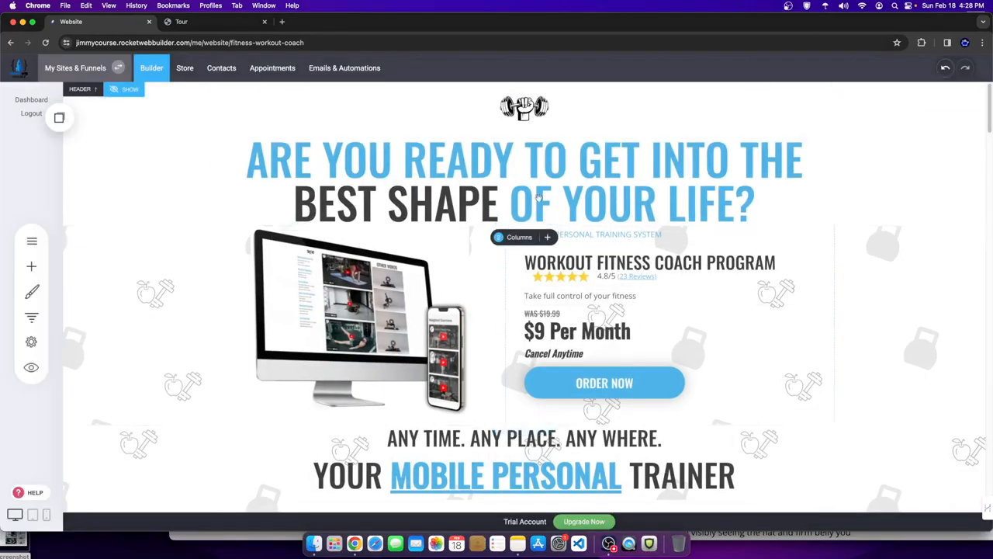
- Verify the product's thank-you page still redirects to /content, then go to the store's Get Started page
left_click(185, 68)
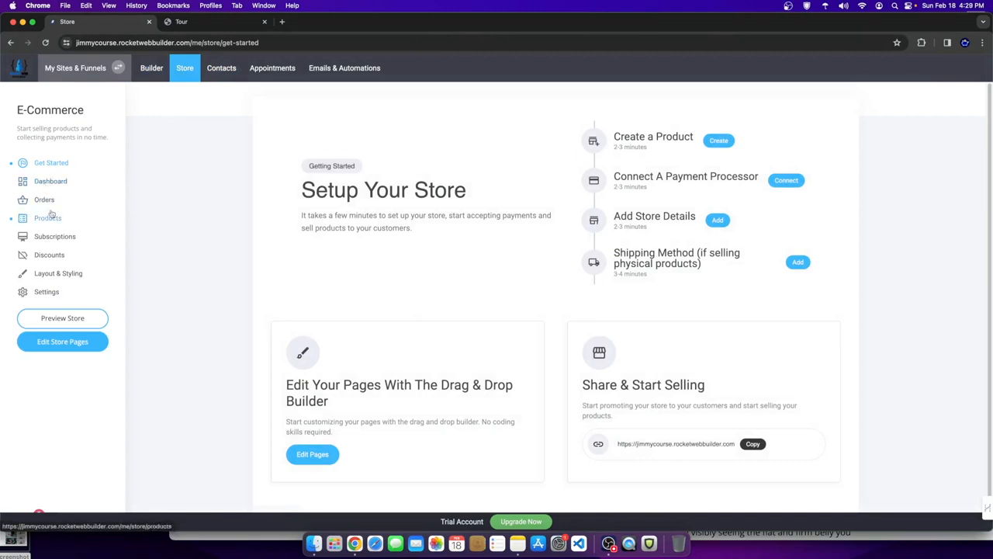
left_click(48, 216)
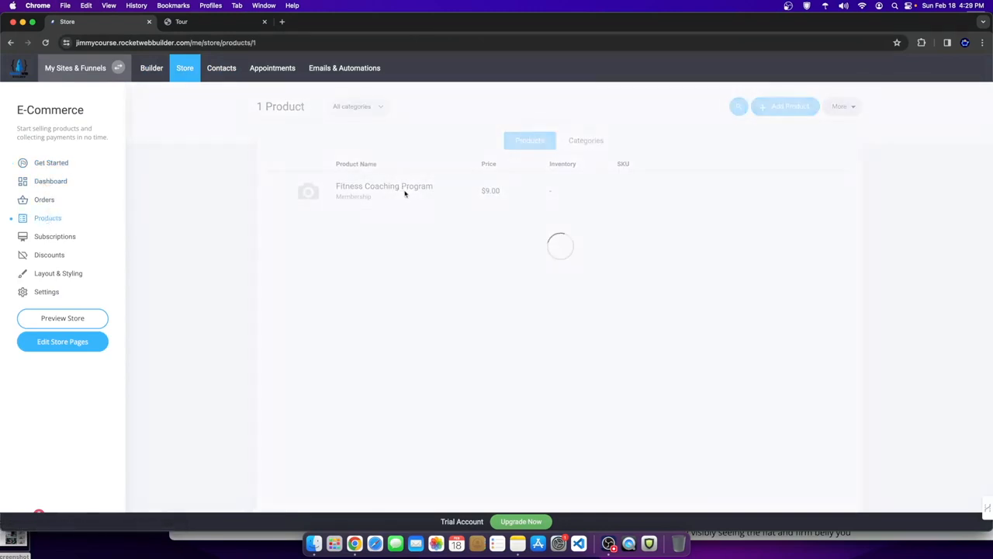
scroll(494, 375, "down", 10)
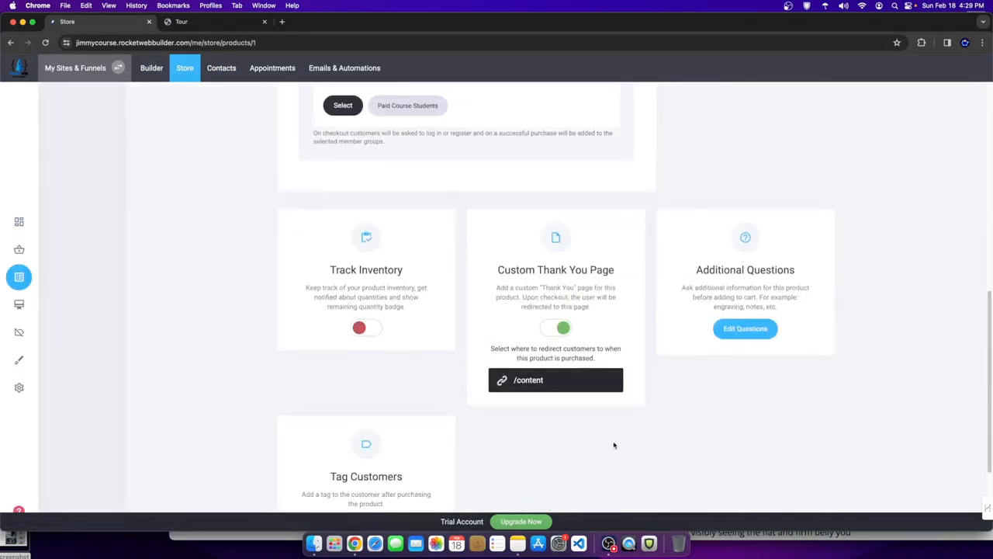
scroll(614, 445, "down", 1)
left_click_drag(506, 258, 619, 277)
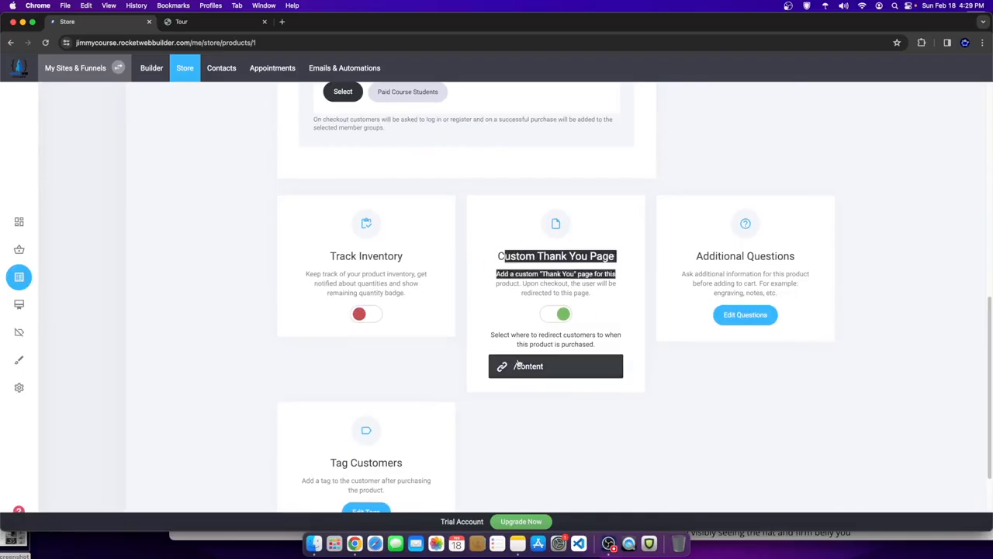
left_click(547, 365)
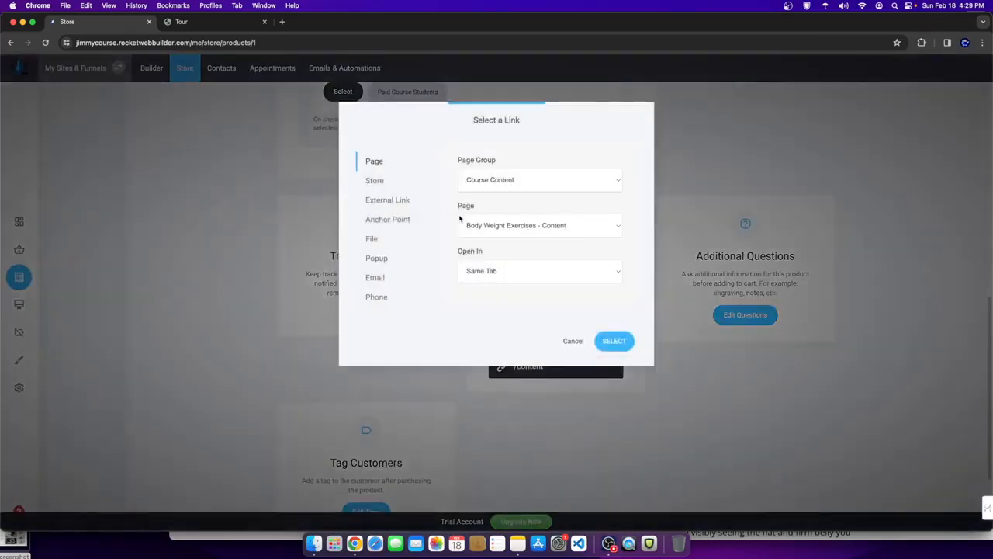
left_click(572, 341)
left_click(19, 222)
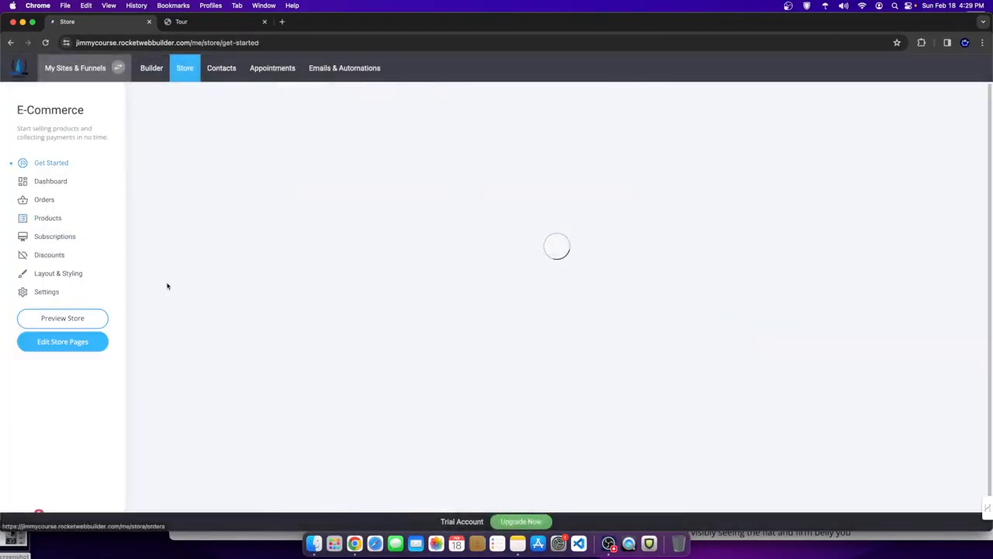
- Open Body Weight Exercises - Content from the COURSE CONTENT folder and look through it
left_click(152, 68)
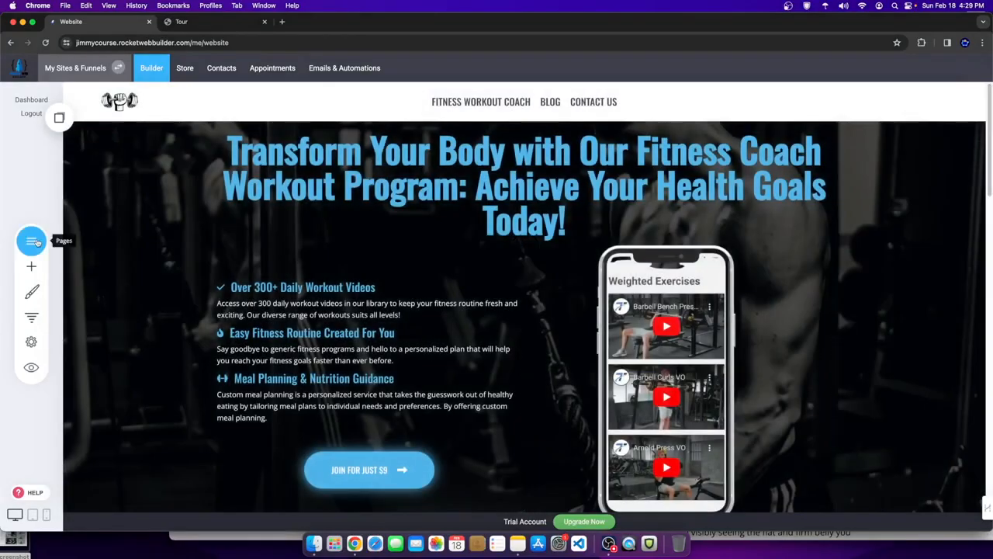
left_click(32, 241)
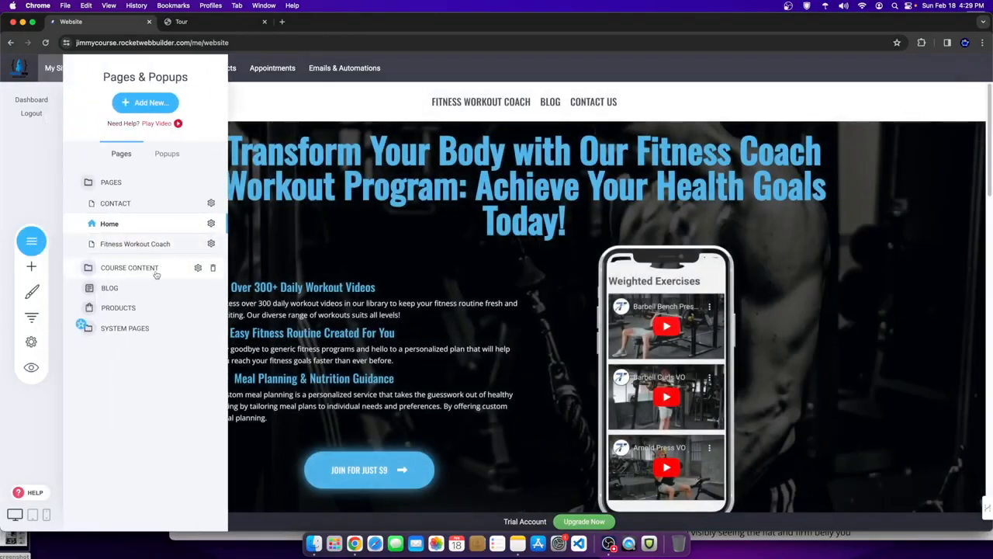
left_click(154, 270)
left_click(114, 226)
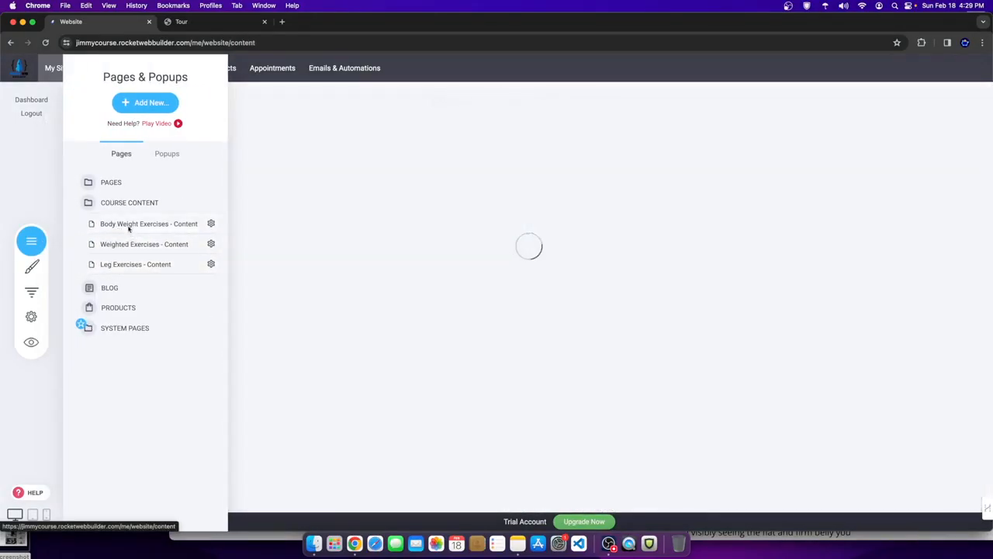
scroll(607, 274, "down", 2)
scroll(607, 273, "down", 5)
scroll(588, 358, "up", 5)
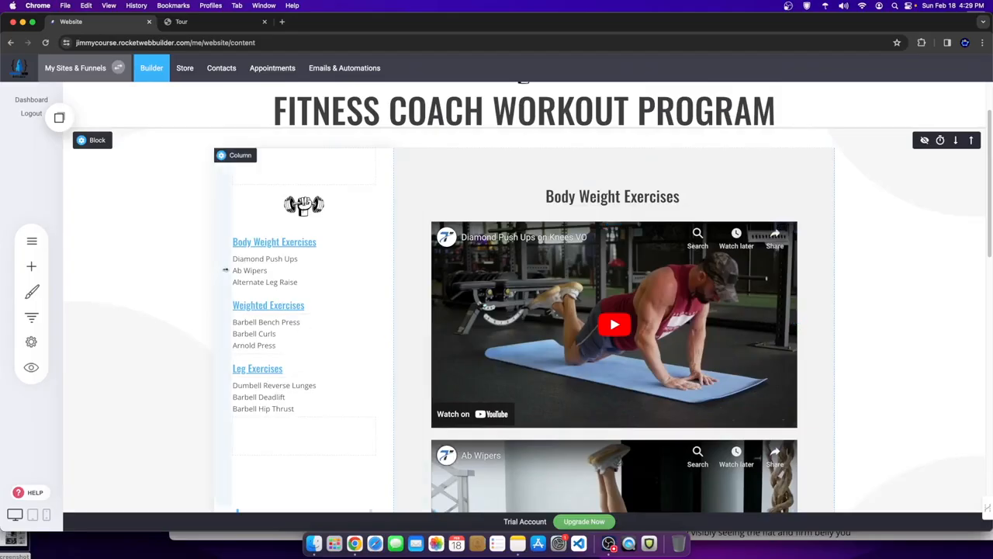
- Bring up the site pages list again and expand the PAGES folder
left_click(31, 240)
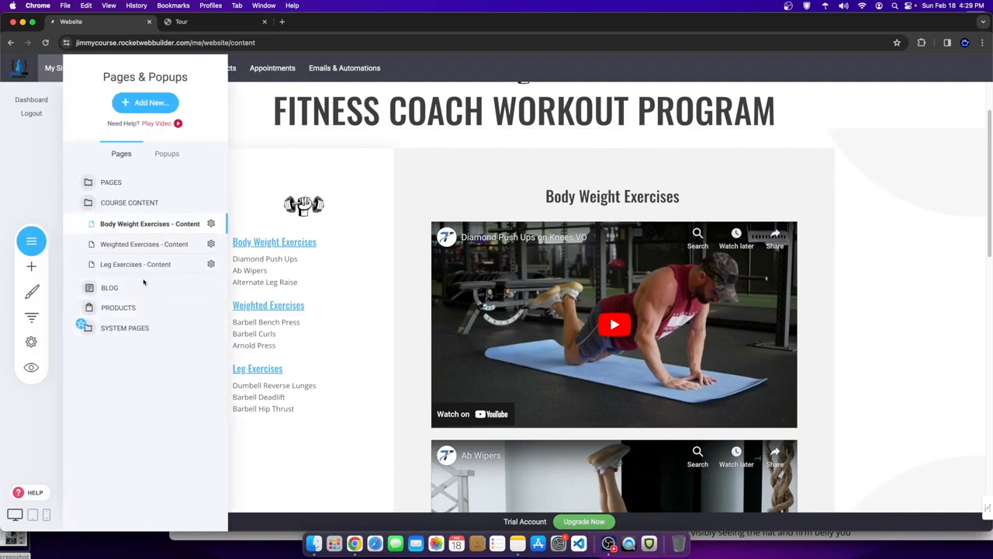
left_click(356, 270)
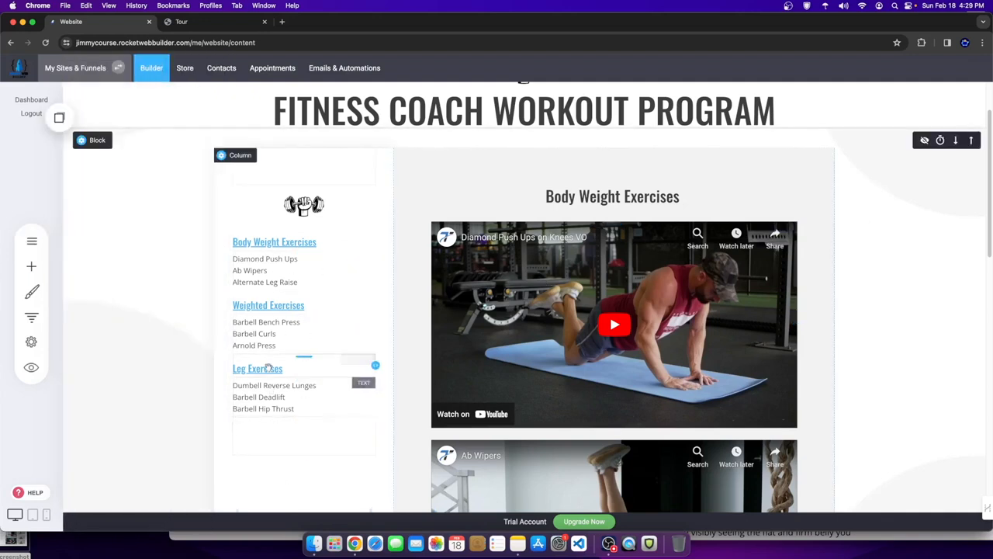
scroll(194, 329, "up", 2)
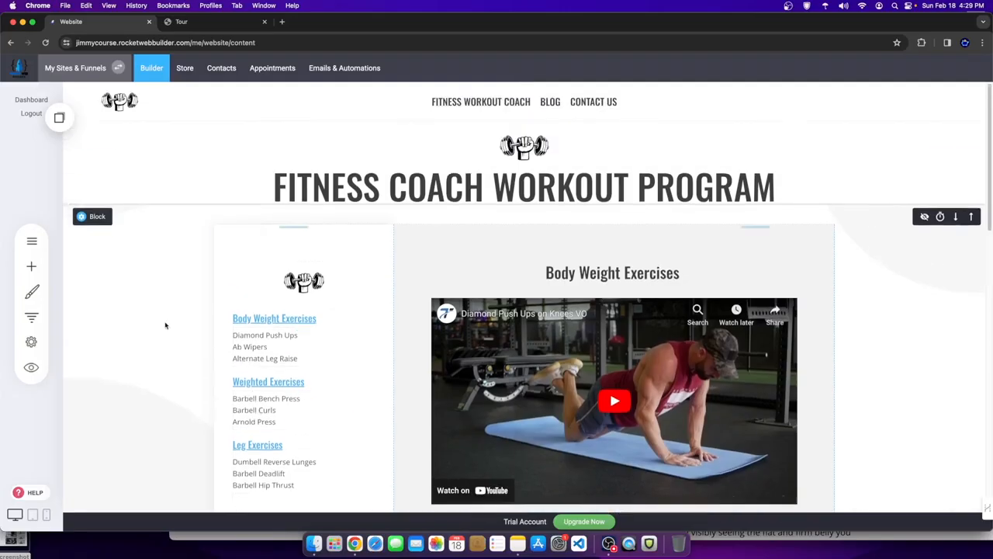
left_click(31, 241)
left_click(117, 181)
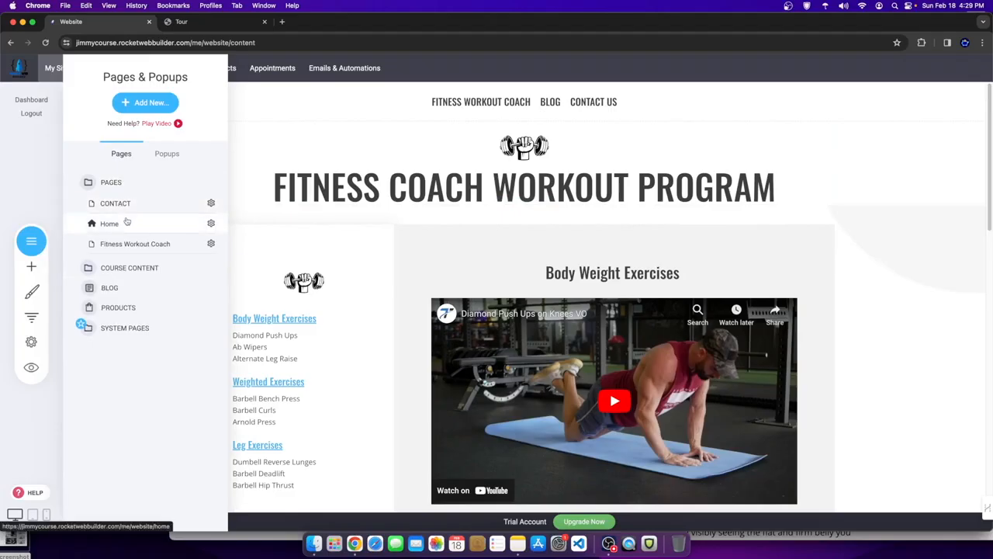
- Open the Home page in the editor and scroll down to the blog cards
left_click(127, 222)
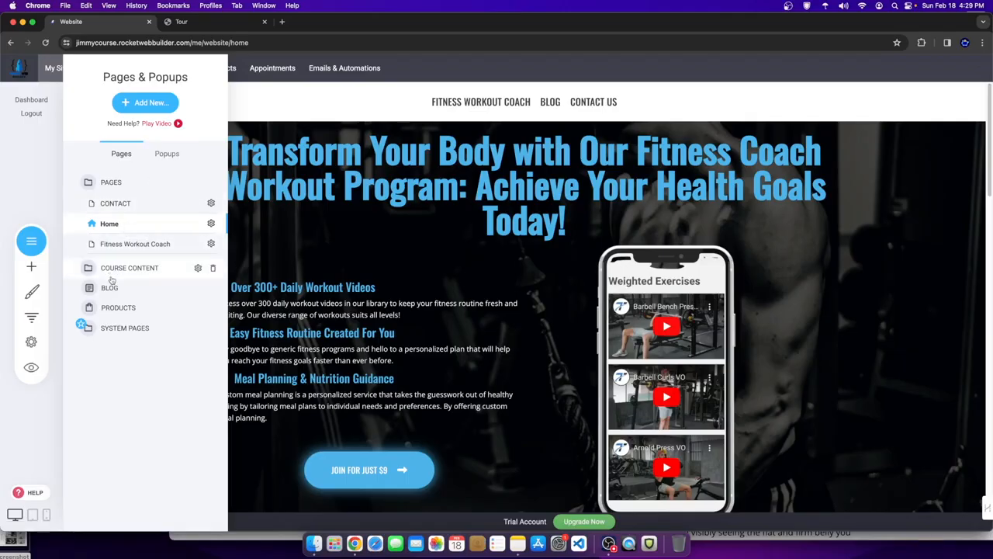
scroll(463, 429, "down", 5)
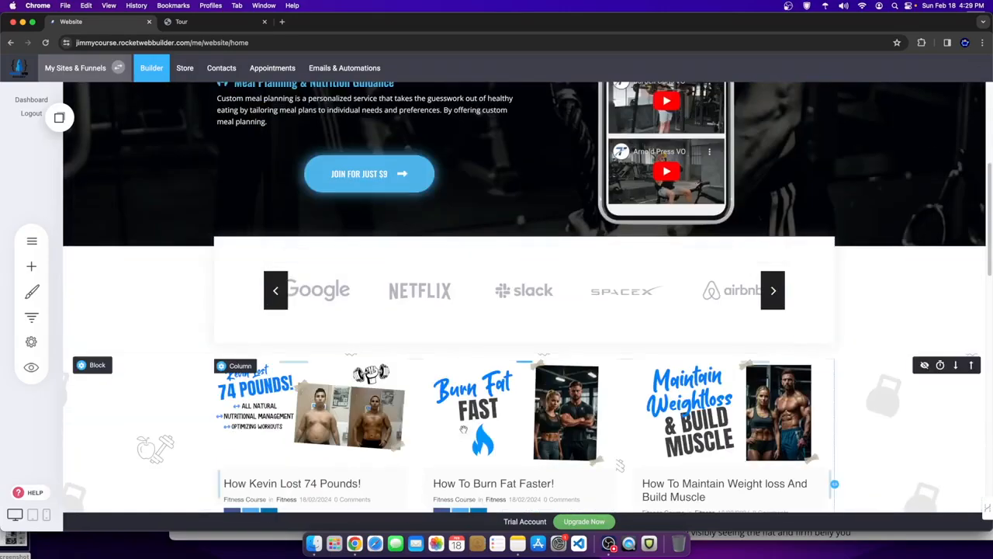
scroll(463, 429, "down", 3)
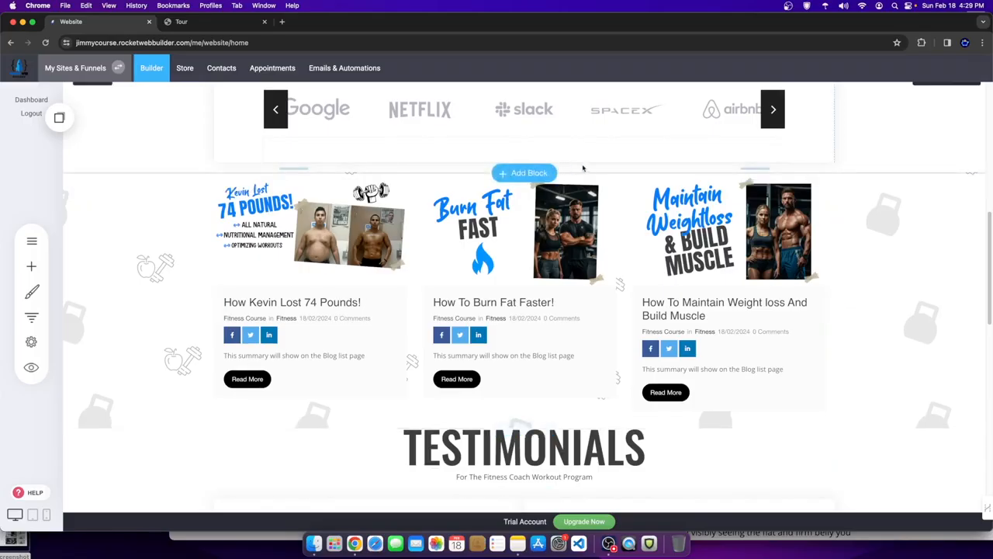
- Reduce the top padding above the blog cards section slightly and save the change
left_click_drag(592, 174, 592, 166)
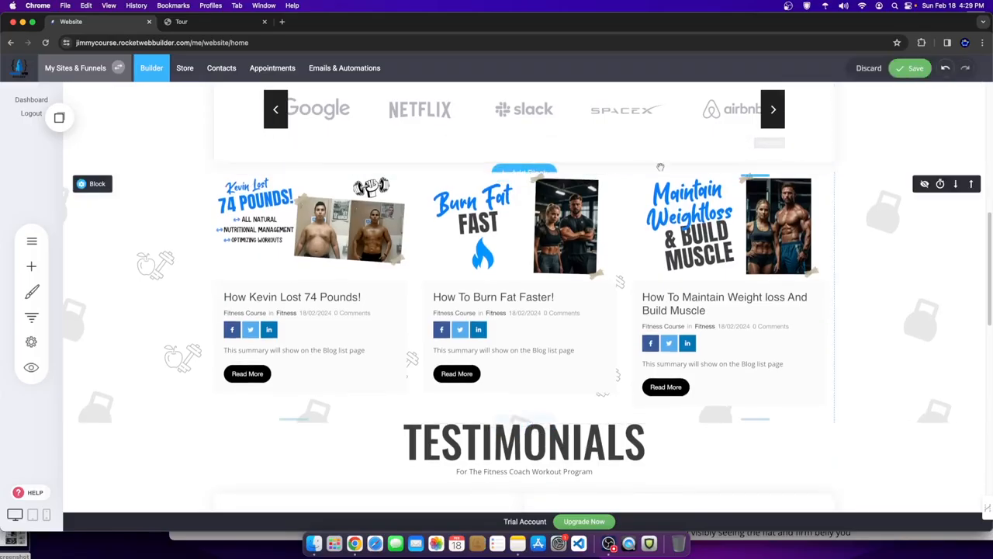
left_click(914, 69)
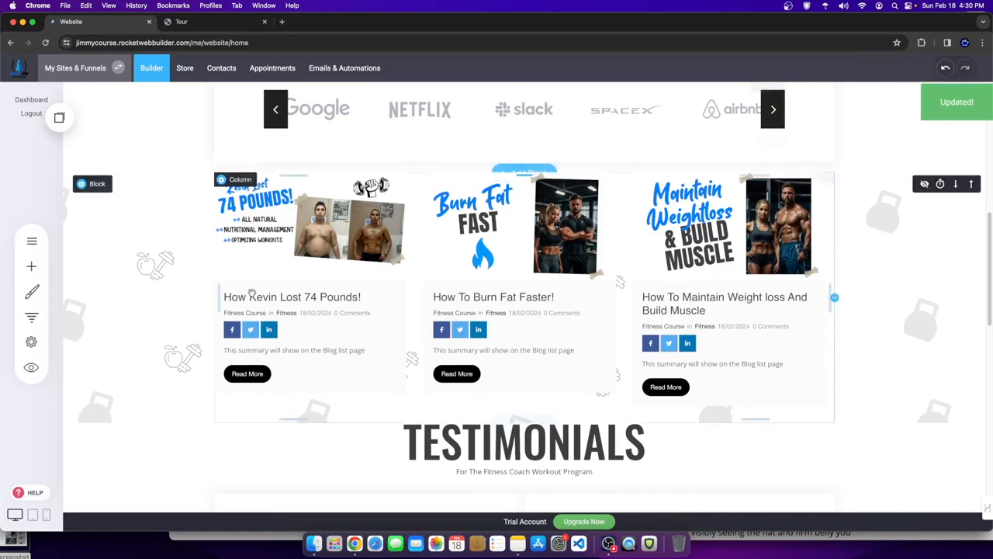
scroll(362, 306, "up", 5)
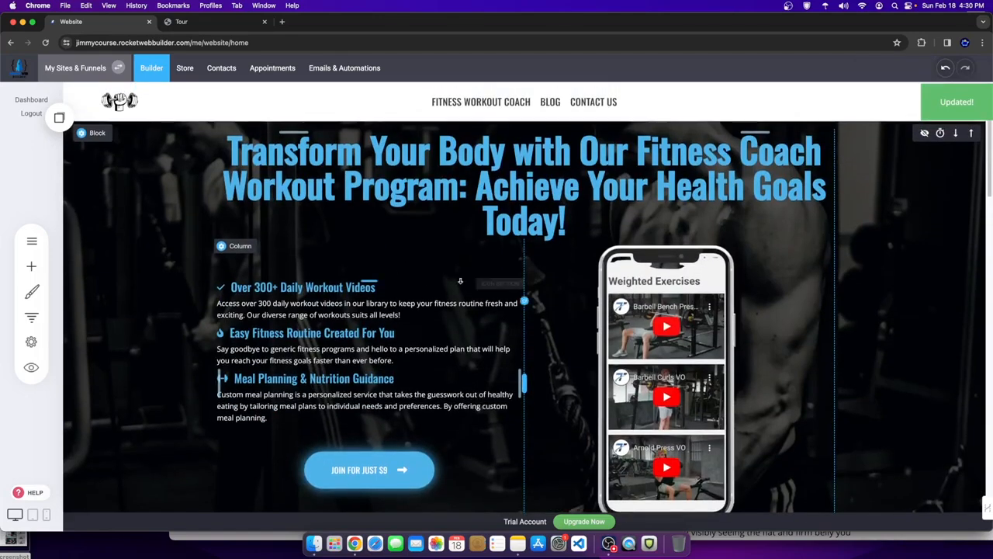
scroll(426, 280, "down", 10)
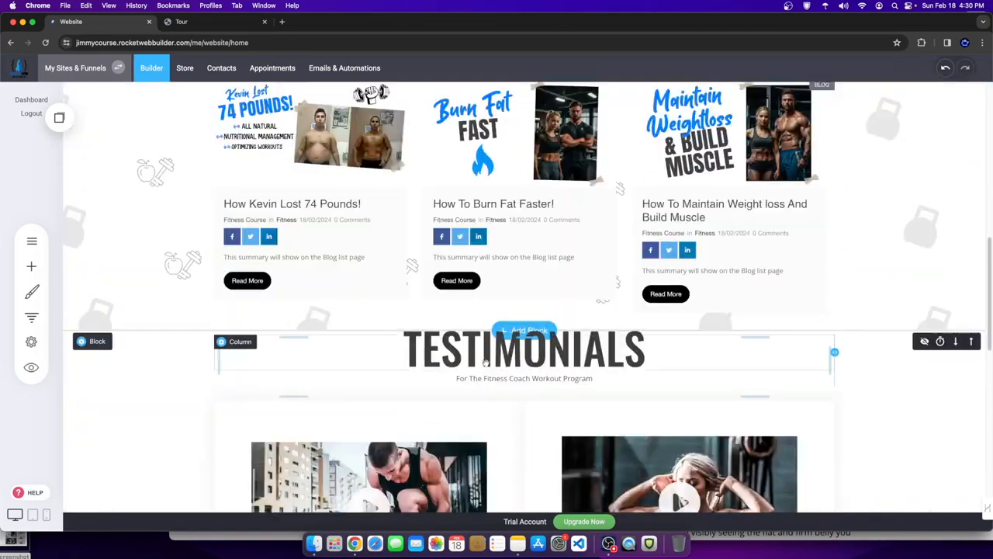
scroll(485, 362, "down", 4)
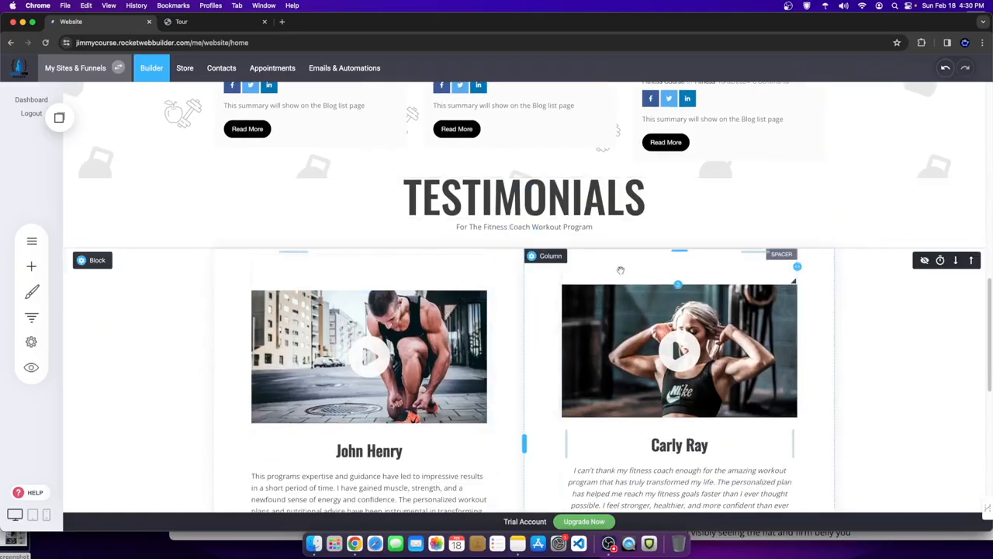
scroll(391, 350, "up", 10)
scroll(388, 353, "up", 3)
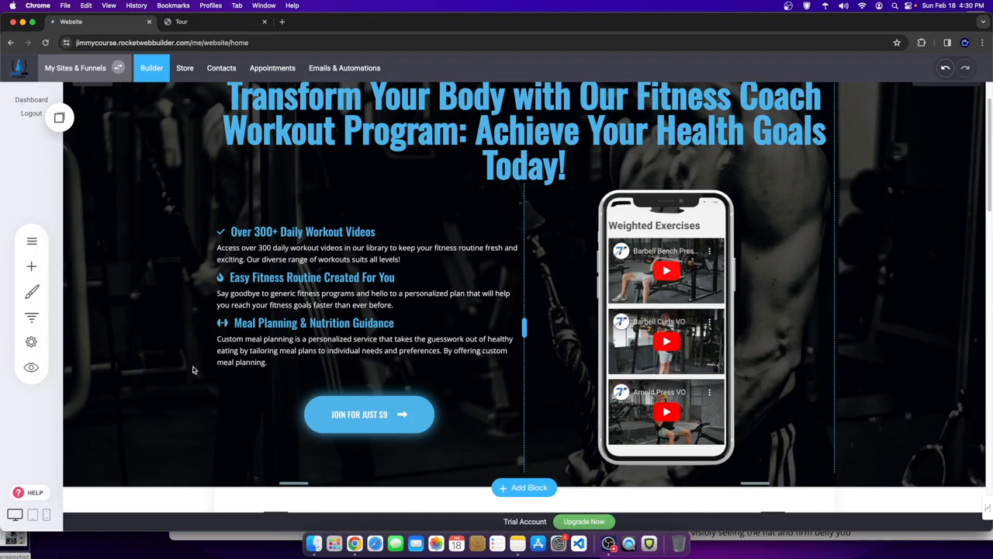
scroll(202, 366, "up", 2)
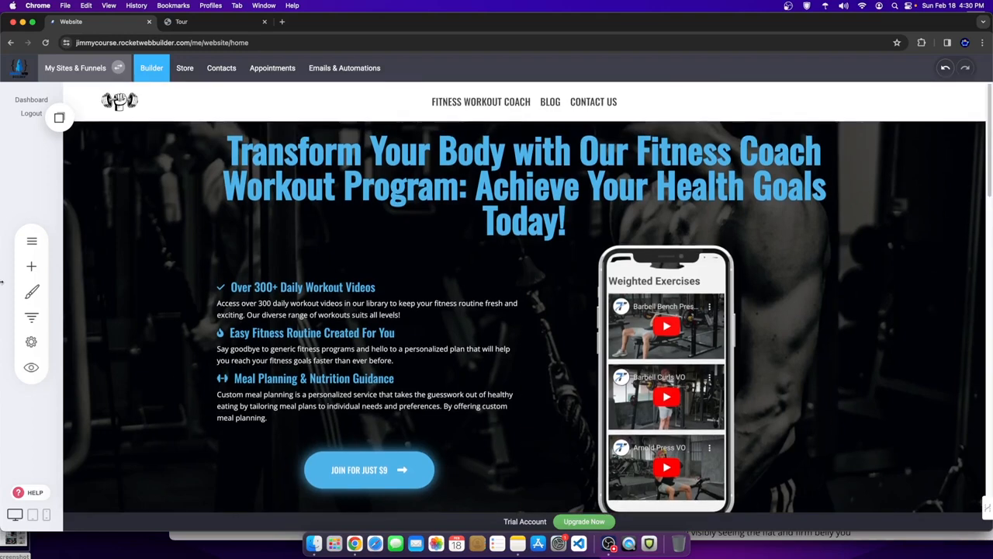
- View the BLOG post list in Pages, then return to the website builder
left_click(31, 240)
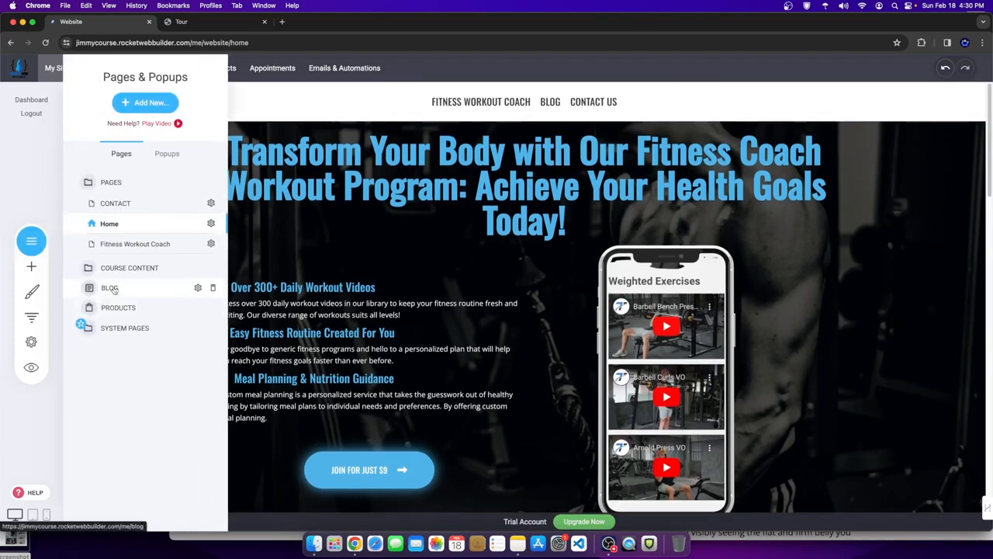
left_click(110, 288)
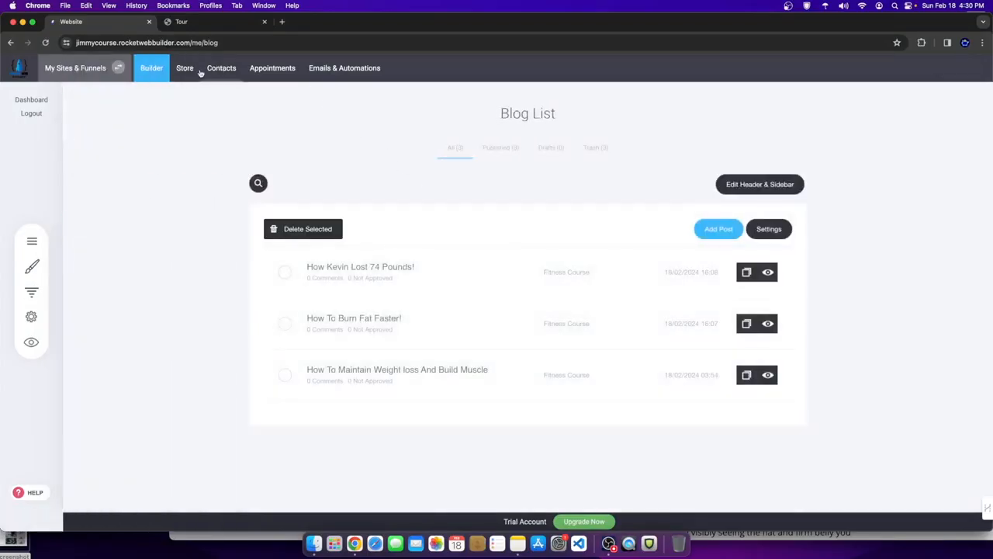
left_click(151, 68)
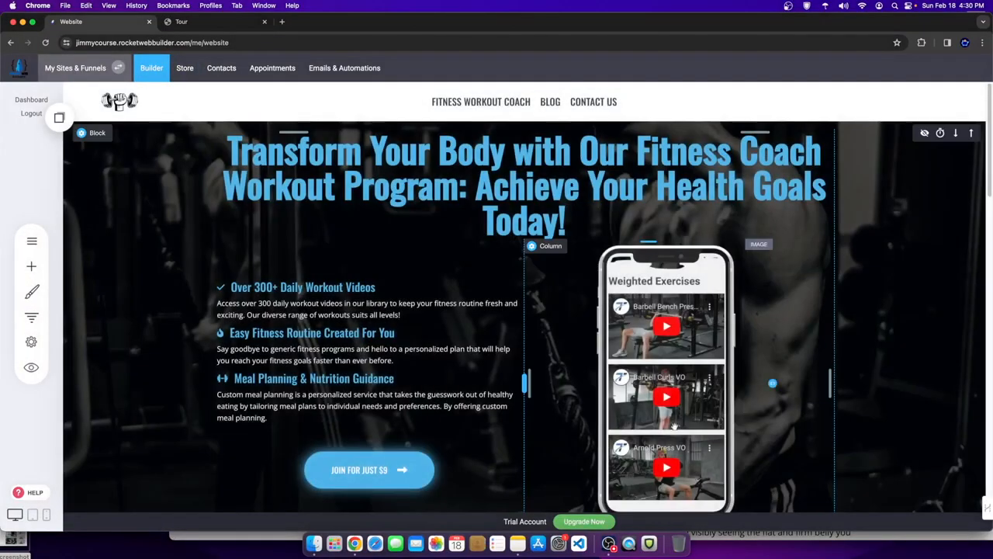
- Open the Fitness Workout Coach sales page from the nav, review it, then bring OBS forward
scroll(470, 310, "down", 3)
scroll(461, 354, "up", 3)
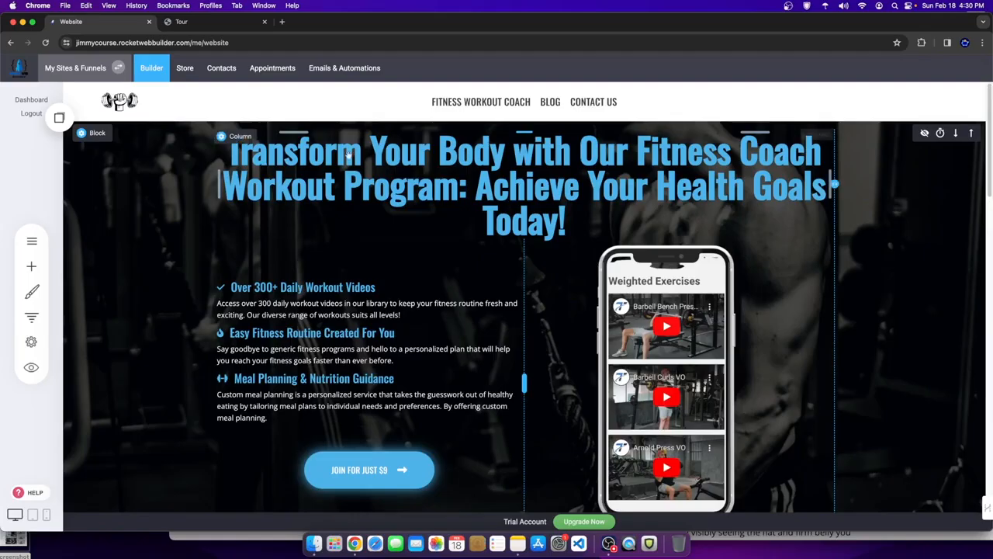
left_click(474, 101)
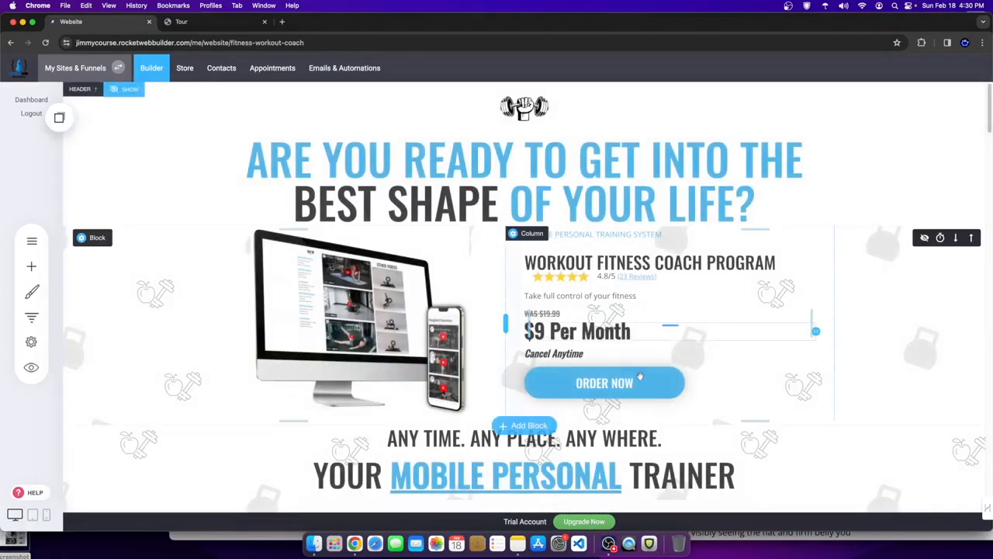
scroll(797, 385, "down", 8)
scroll(797, 385, "down", 8)
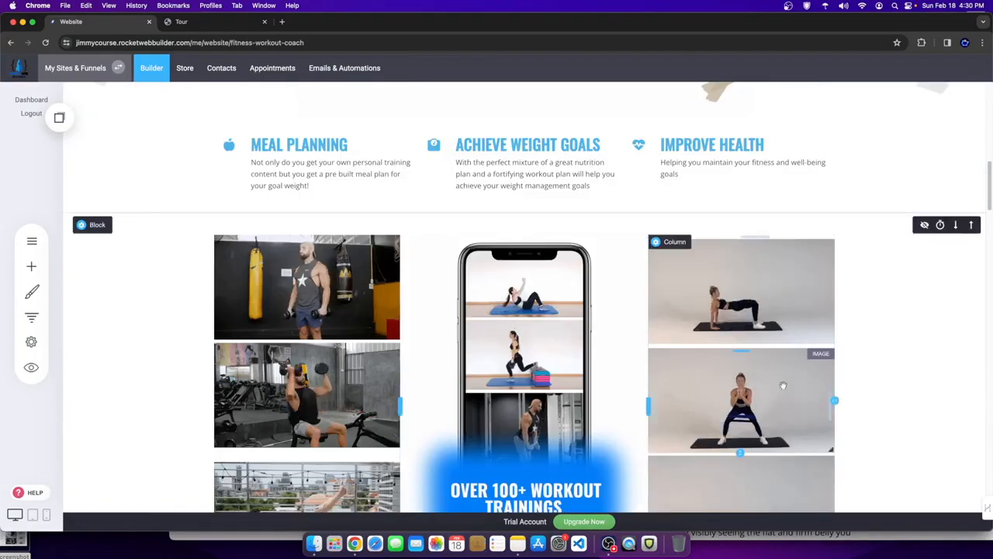
scroll(733, 442, "down", 5)
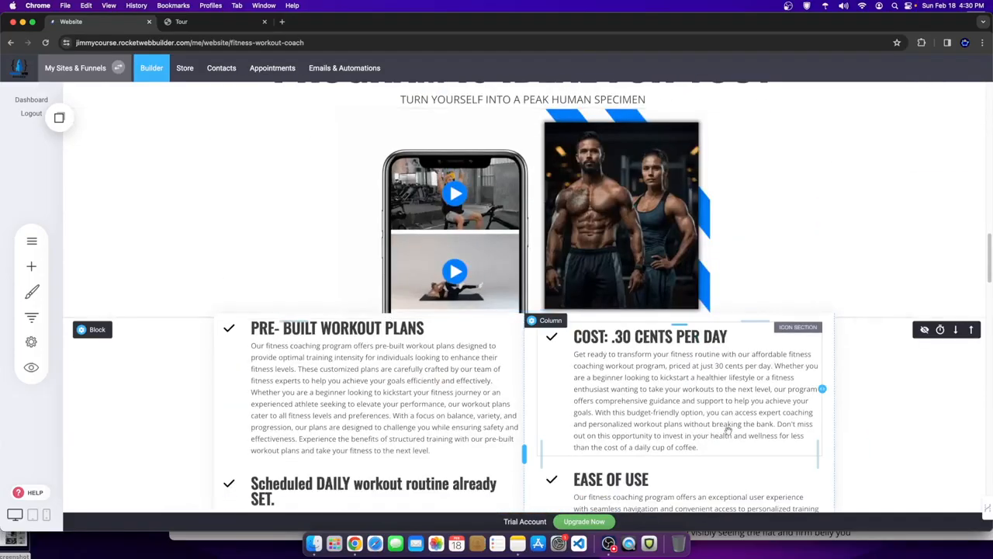
left_click(609, 543)
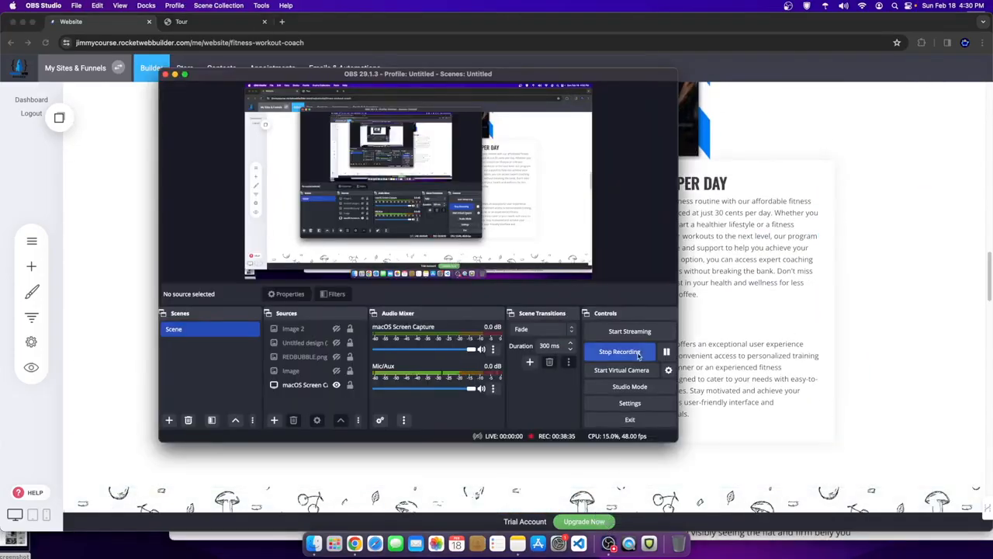